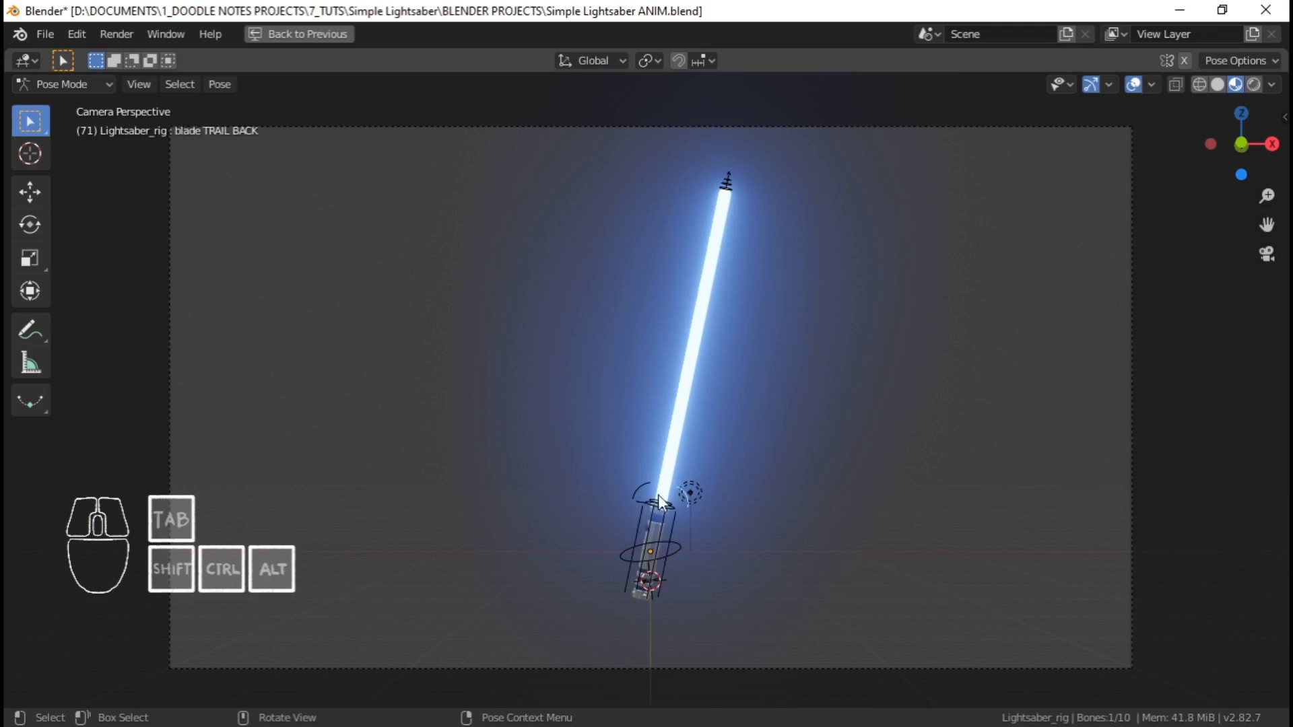
Preview the finished lightsaber rig animation from the first frame, then return to the start
{"action": "left_click", "coordinate": [647, 495]}
{"action": "left_click", "coordinate": [701, 496]}
{"action": "key", "text": "r"}
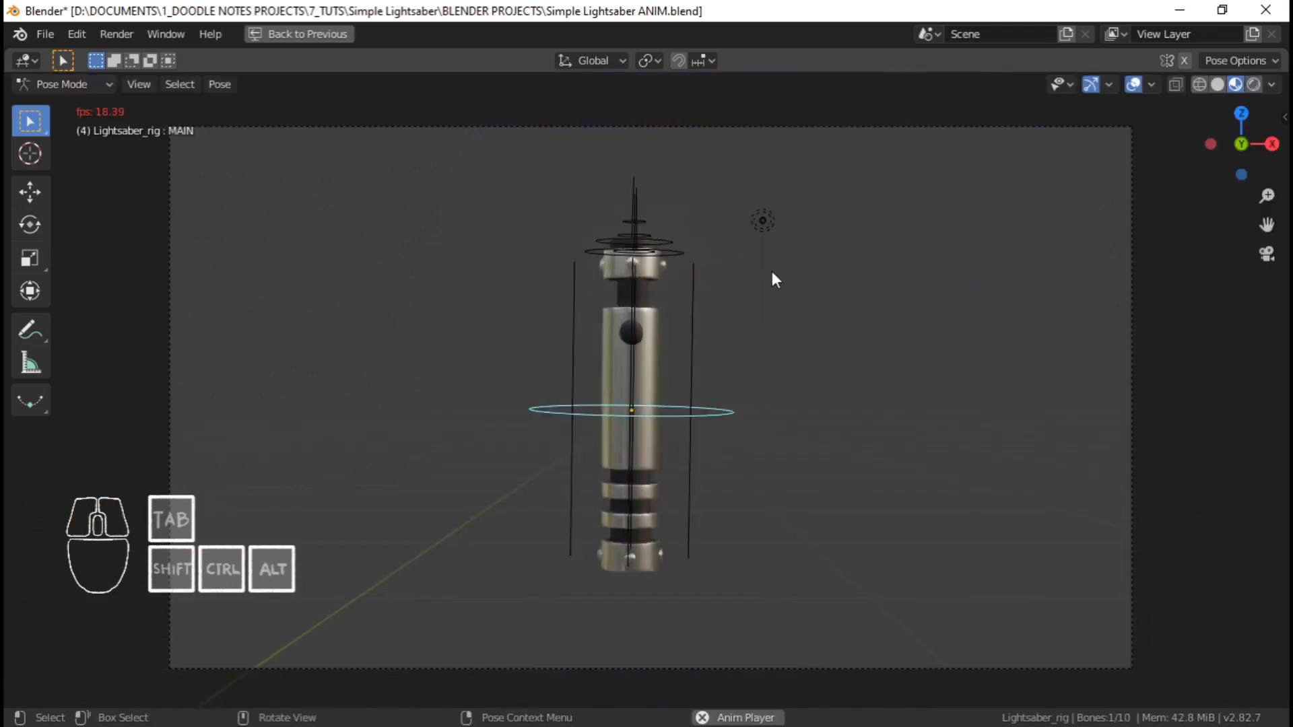
{"action": "key", "text": "shift+Left"}
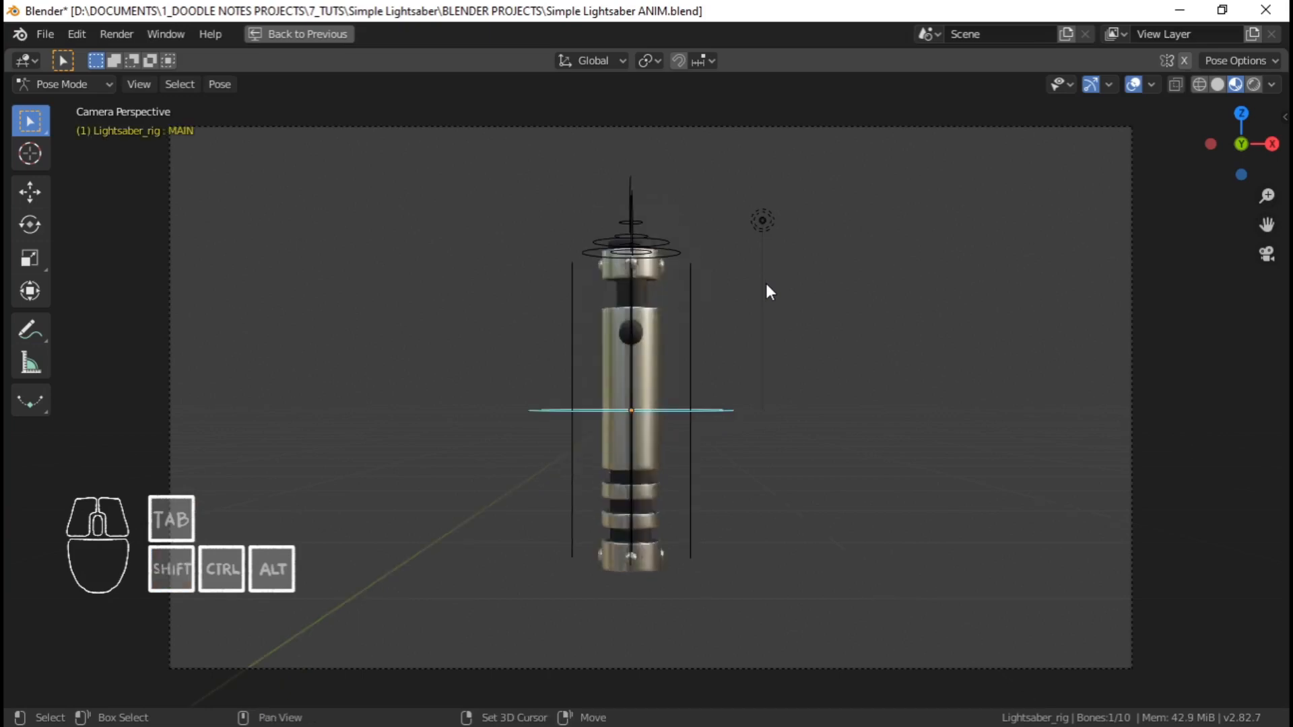
{"action": "key", "text": "space"}
{"action": "key", "text": "space"}
{"action": "key", "text": "shift+Left"}
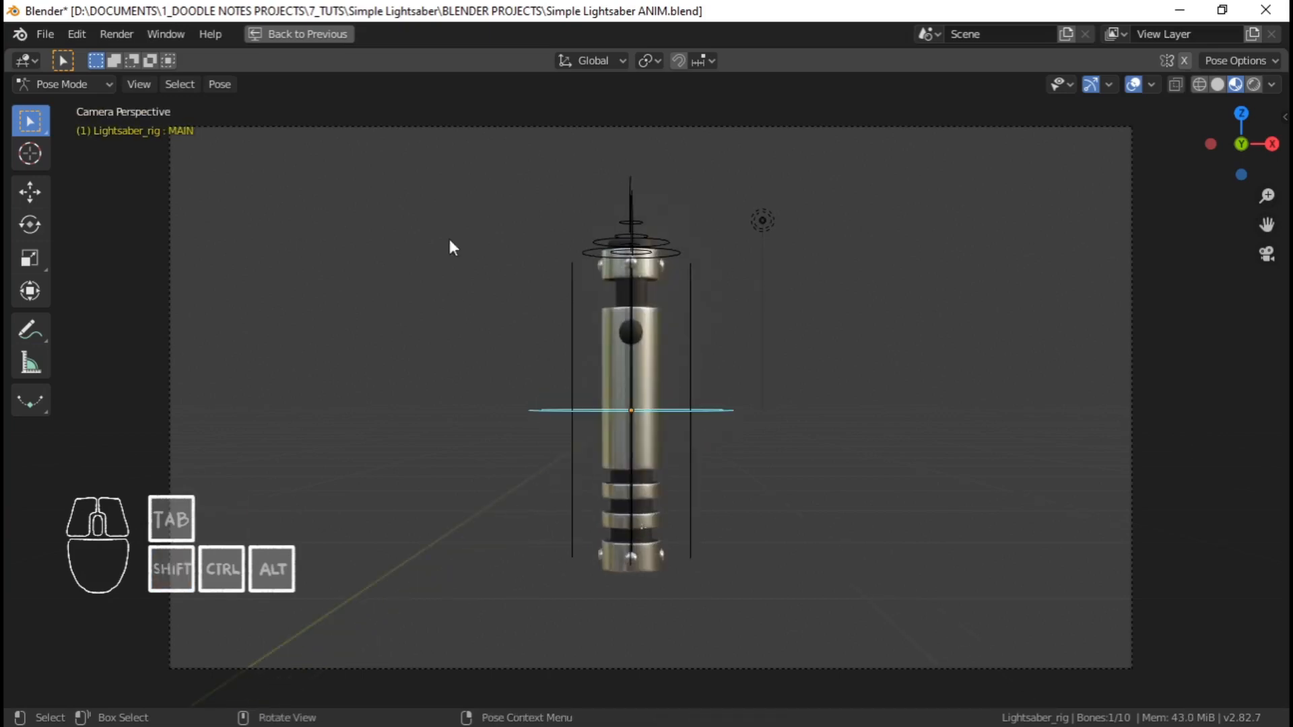
{"action": "left_click", "coordinate": [683, 298]}
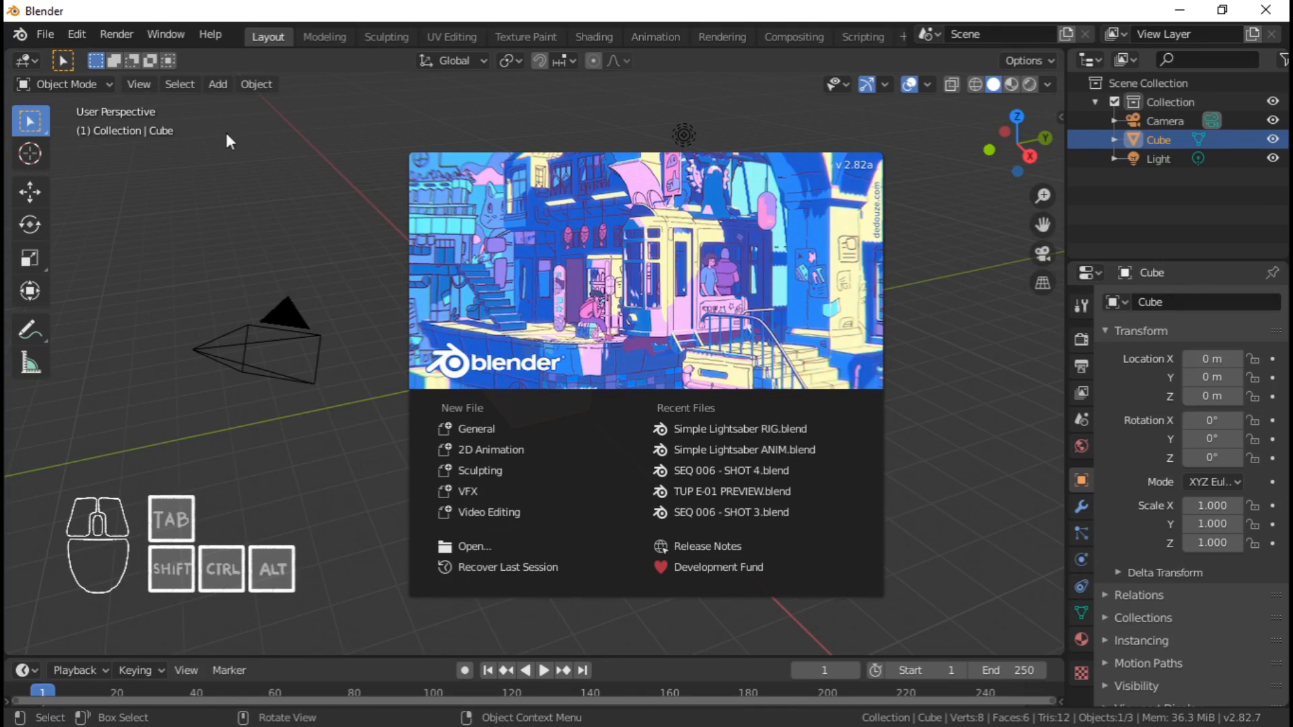
Dismiss the splash screen and delete the default cube from the new scene
{"action": "left_click", "coordinate": [197, 191]}
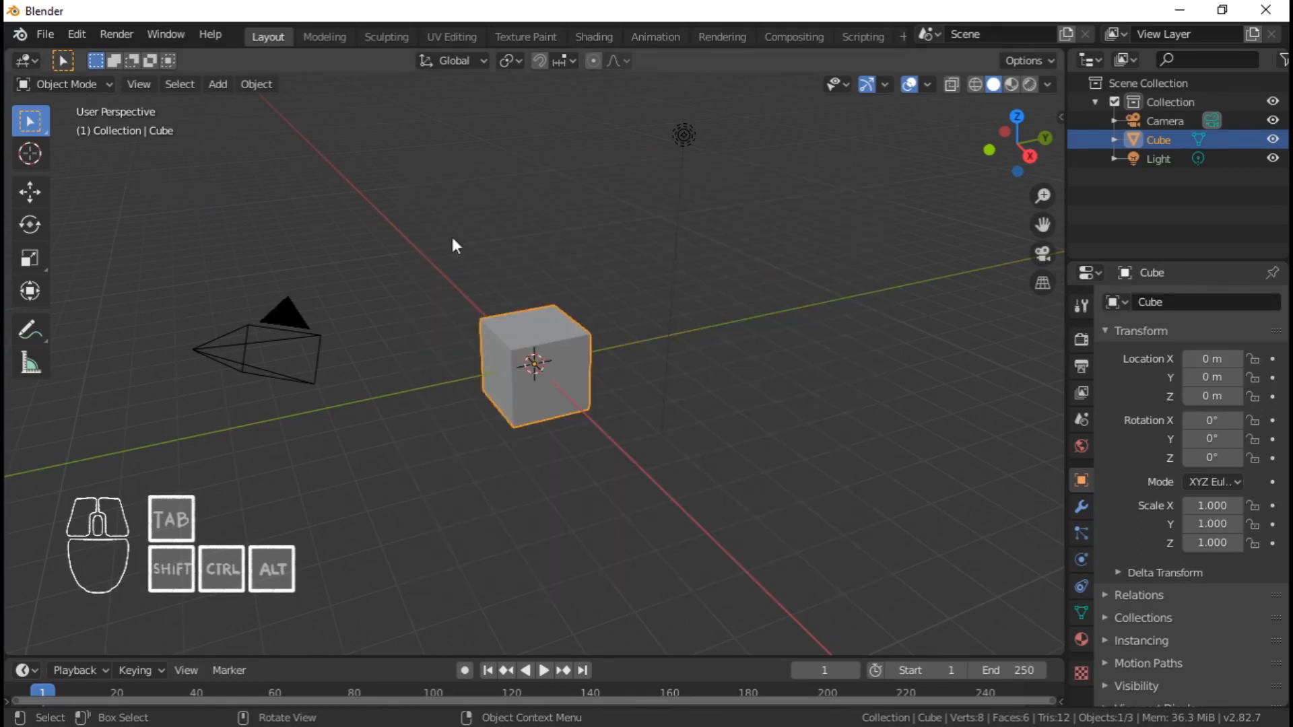
{"action": "left_click", "coordinate": [338, 345]}
{"action": "key", "text": "ctrl+z"}
{"action": "right_click", "coordinate": [283, 317]}
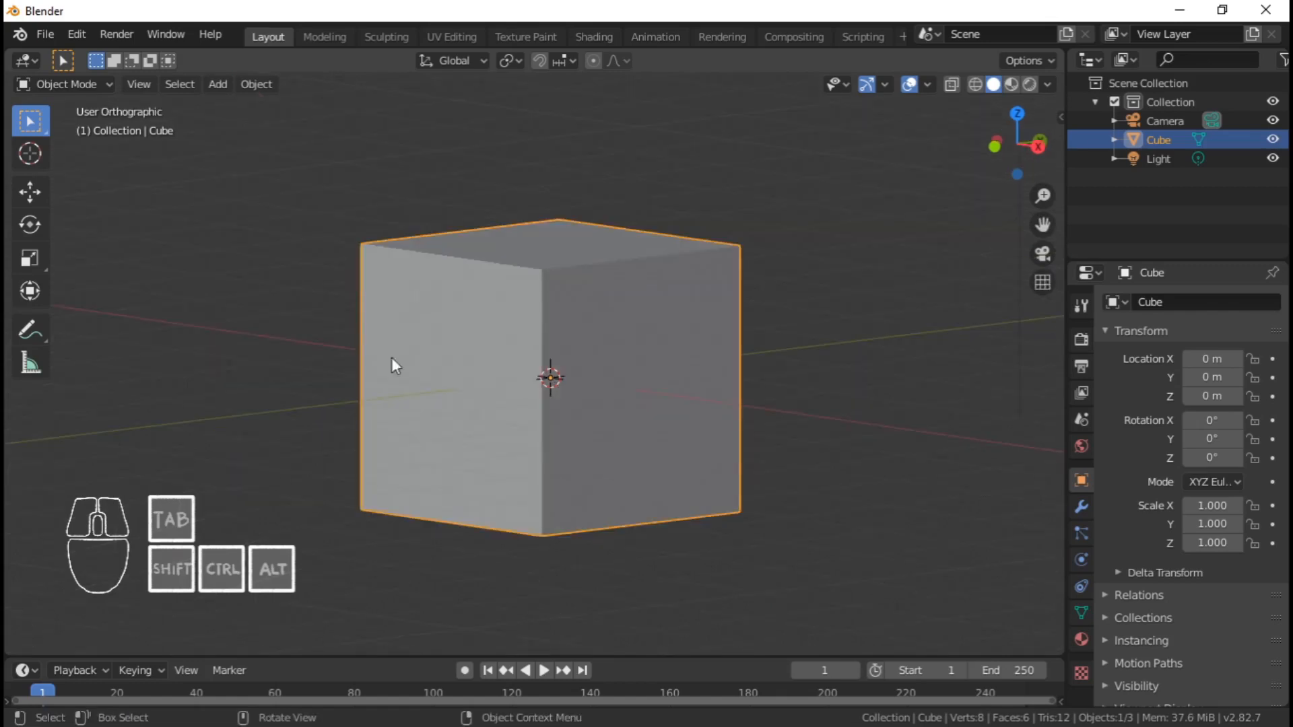
{"action": "scroll", "coordinate": [395, 357], "scroll_direction": "down", "scroll_amount": 4}
{"action": "middle_click_drag", "start_coordinate": [434, 316], "coordinate": [529, 311]}
{"action": "middle_click_drag", "start_coordinate": [460, 284], "coordinate": [567, 353]}
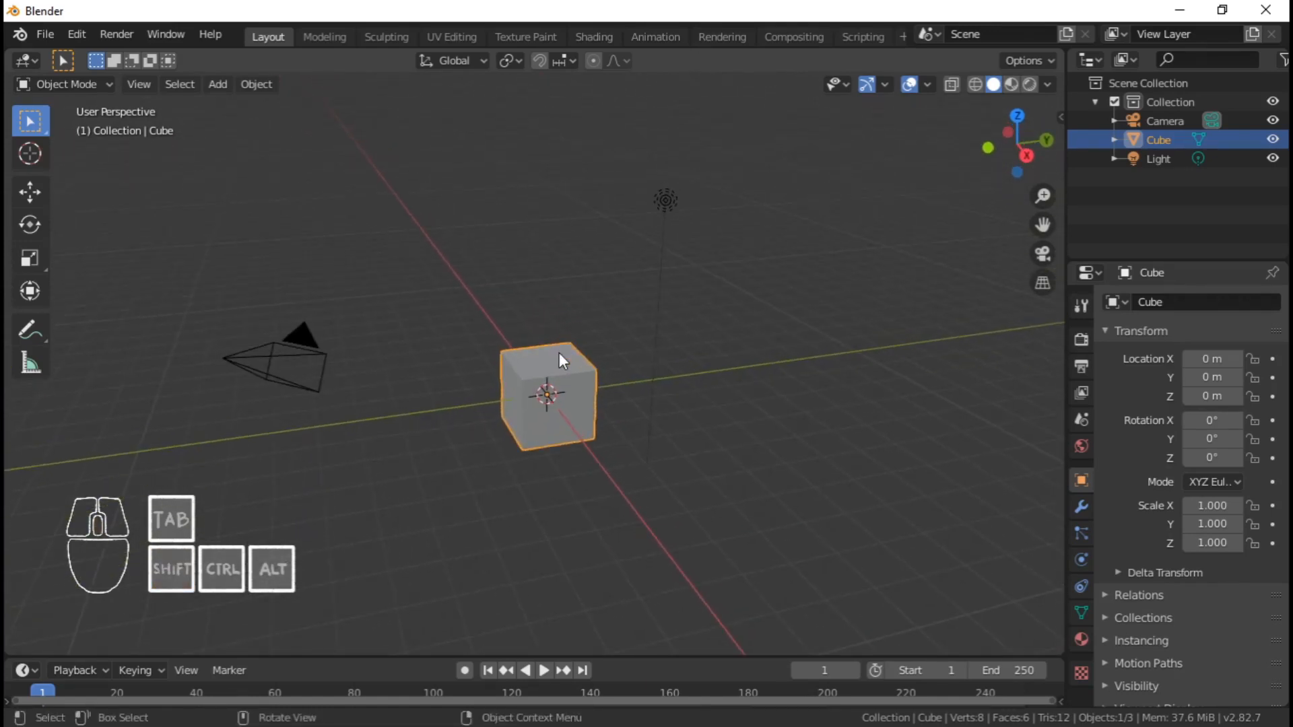
{"action": "key", "text": "x"}
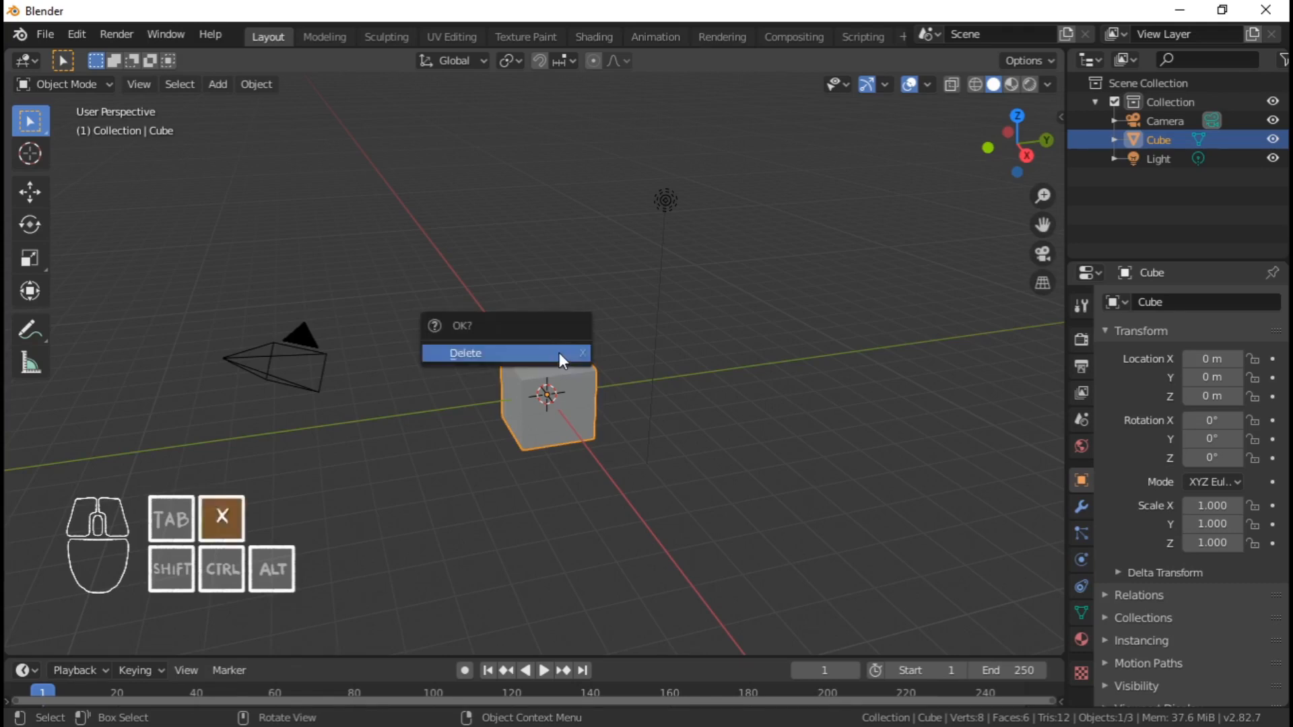
{"action": "left_click", "coordinate": [559, 353]}
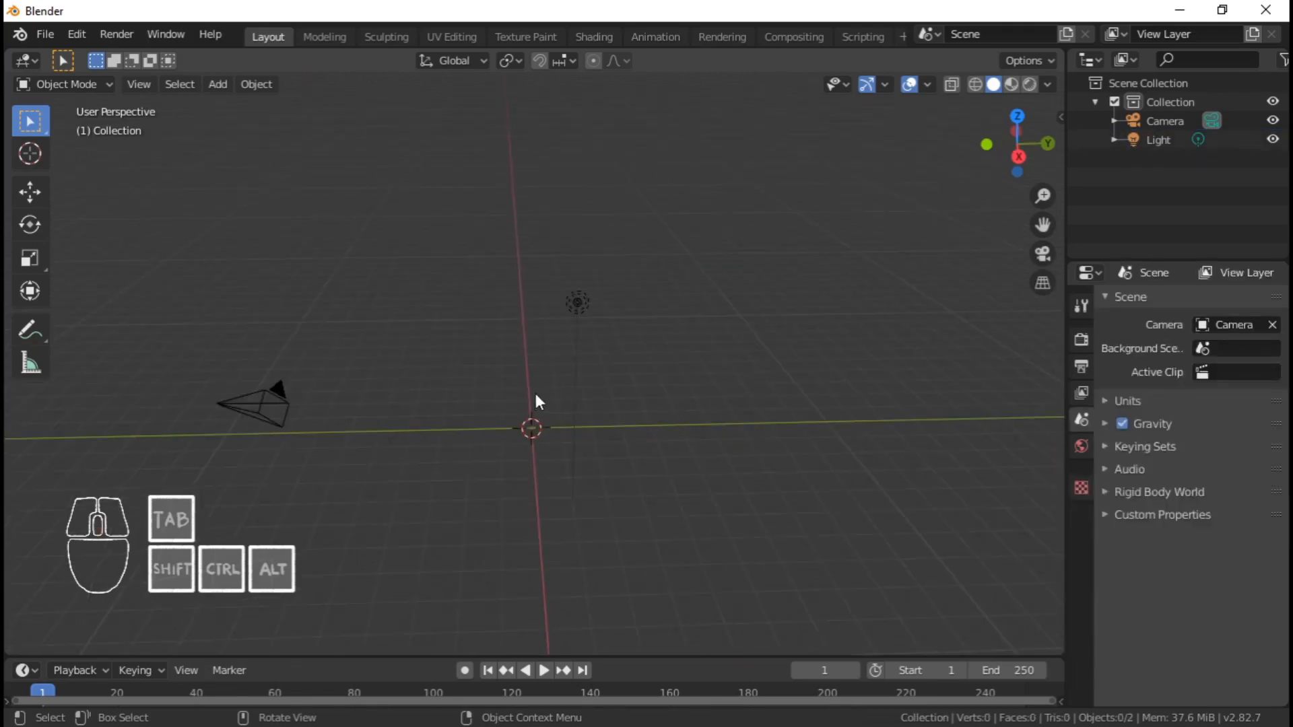
Delete the default light, keeping only the camera in the scene
{"action": "left_click", "coordinate": [580, 296]}
{"action": "key", "text": "x"}
{"action": "left_click", "coordinate": [580, 297]}
{"action": "scroll", "coordinate": [359, 370], "scroll_direction": "up", "scroll_amount": 1}
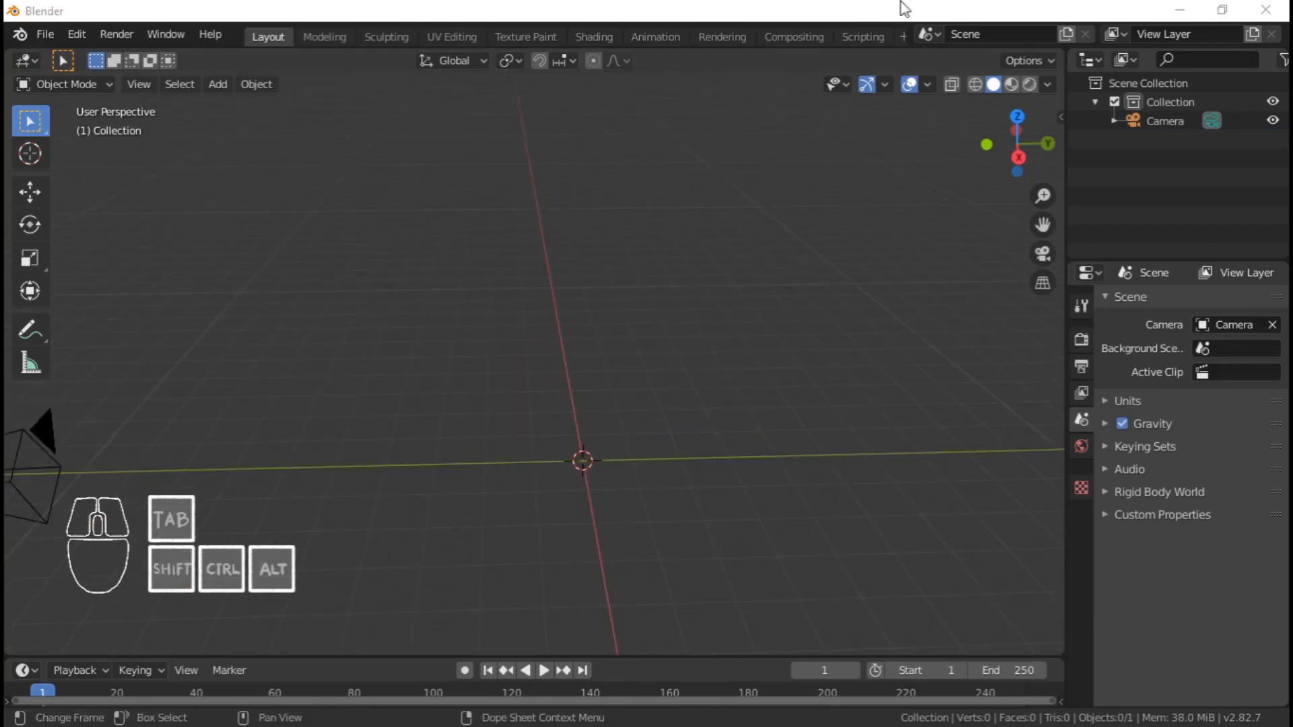
{"action": "left_click", "coordinate": [902, 3]}
{"action": "scroll", "coordinate": [567, 305], "scroll_direction": "down", "scroll_amount": 1}
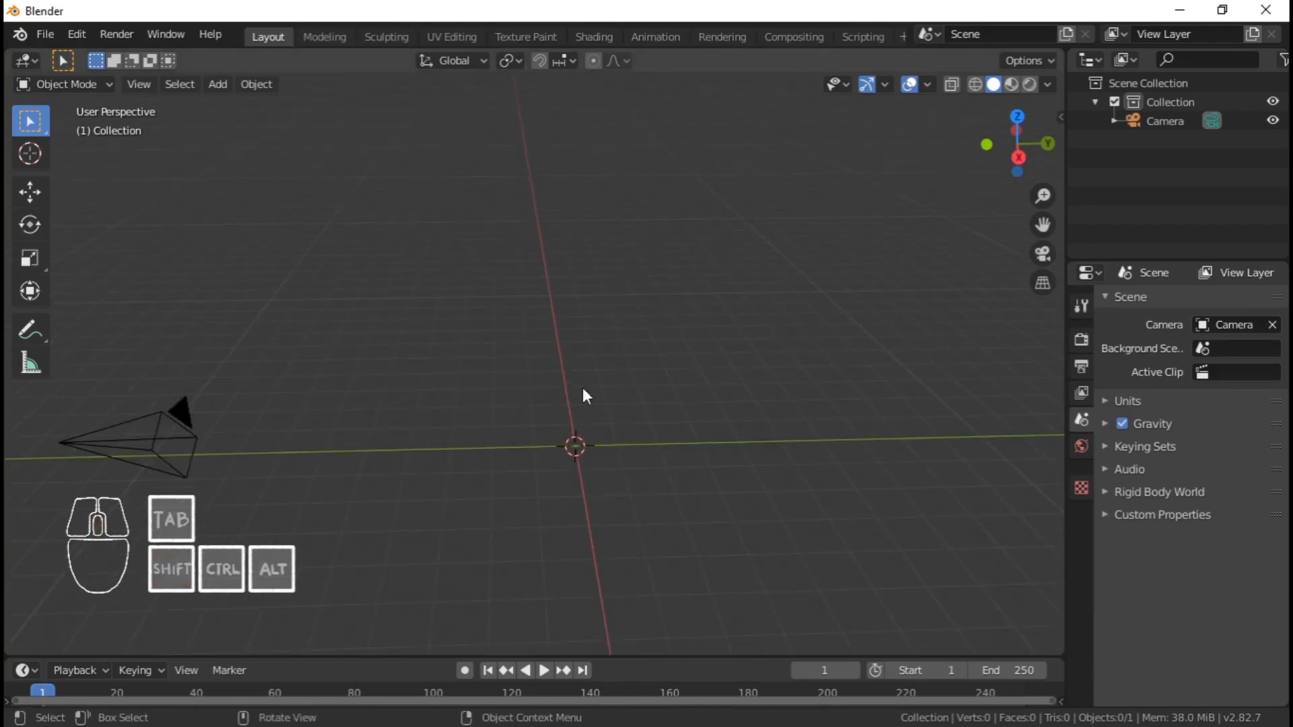
Add a cylinder mesh at the world origin
{"action": "middle_click_drag", "start_coordinate": [350, 386], "coordinate": [581, 435]}
{"action": "key", "text": "shift+a"}
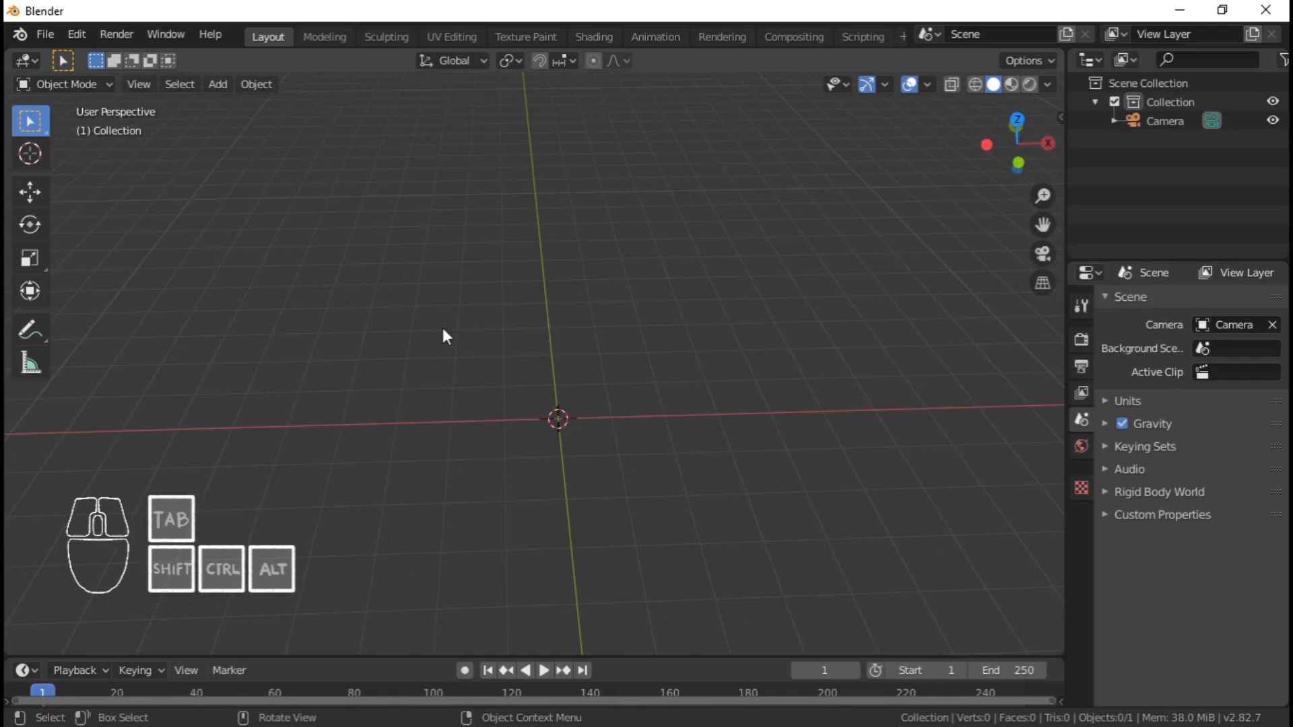
{"action": "middle_click_drag", "start_coordinate": [552, 332], "coordinate": [536, 328], "text": "shift"}
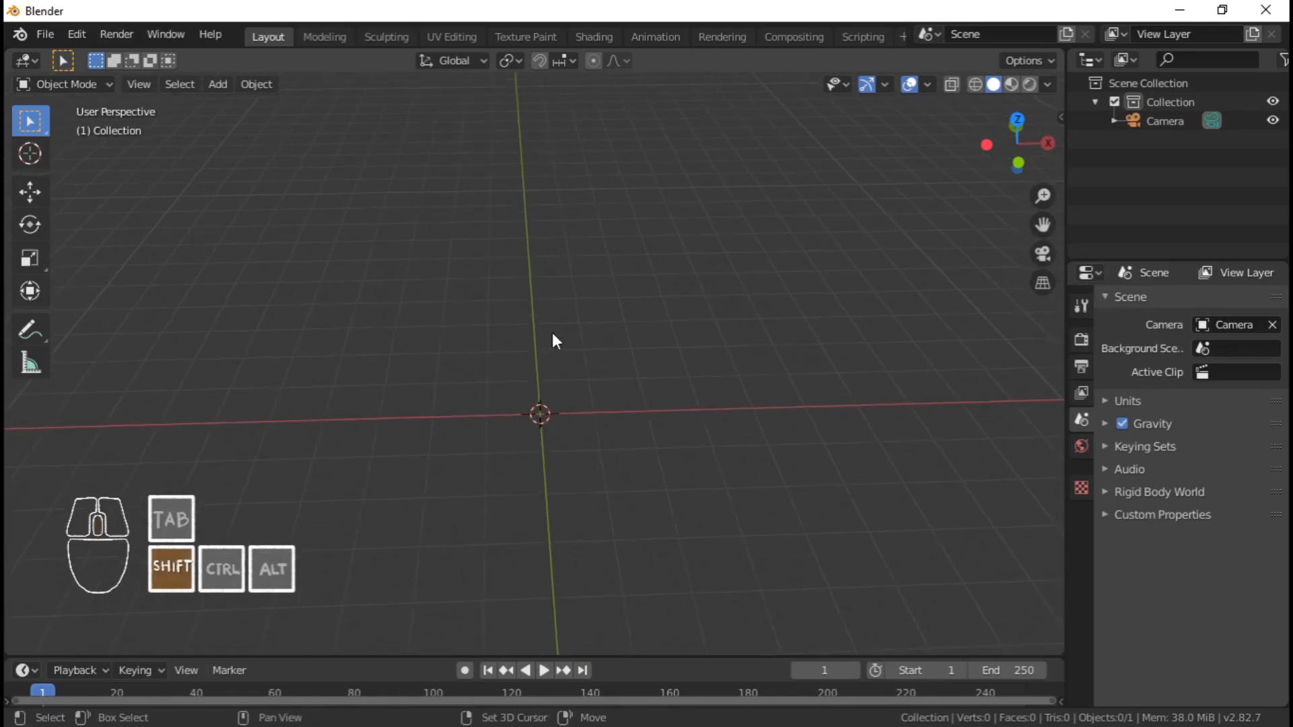
{"action": "key", "text": "shift+a"}
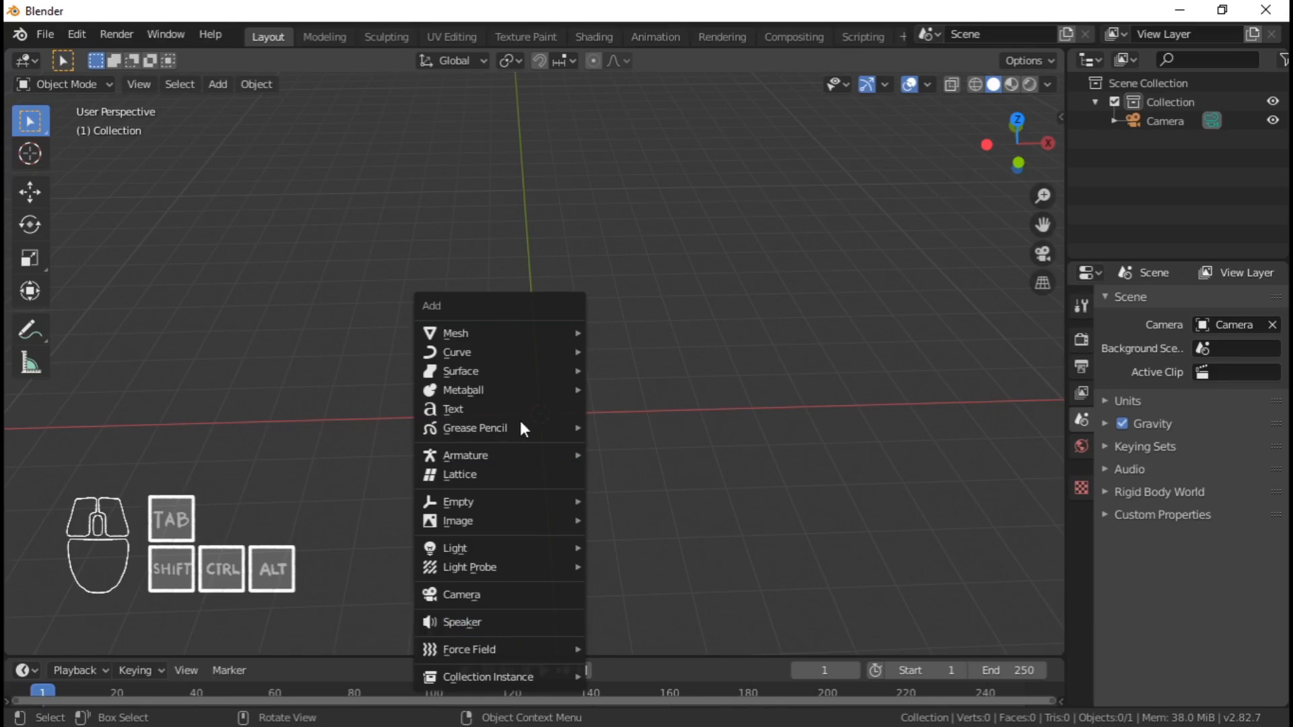
{"action": "mouse_move", "coordinate": [490, 354]}
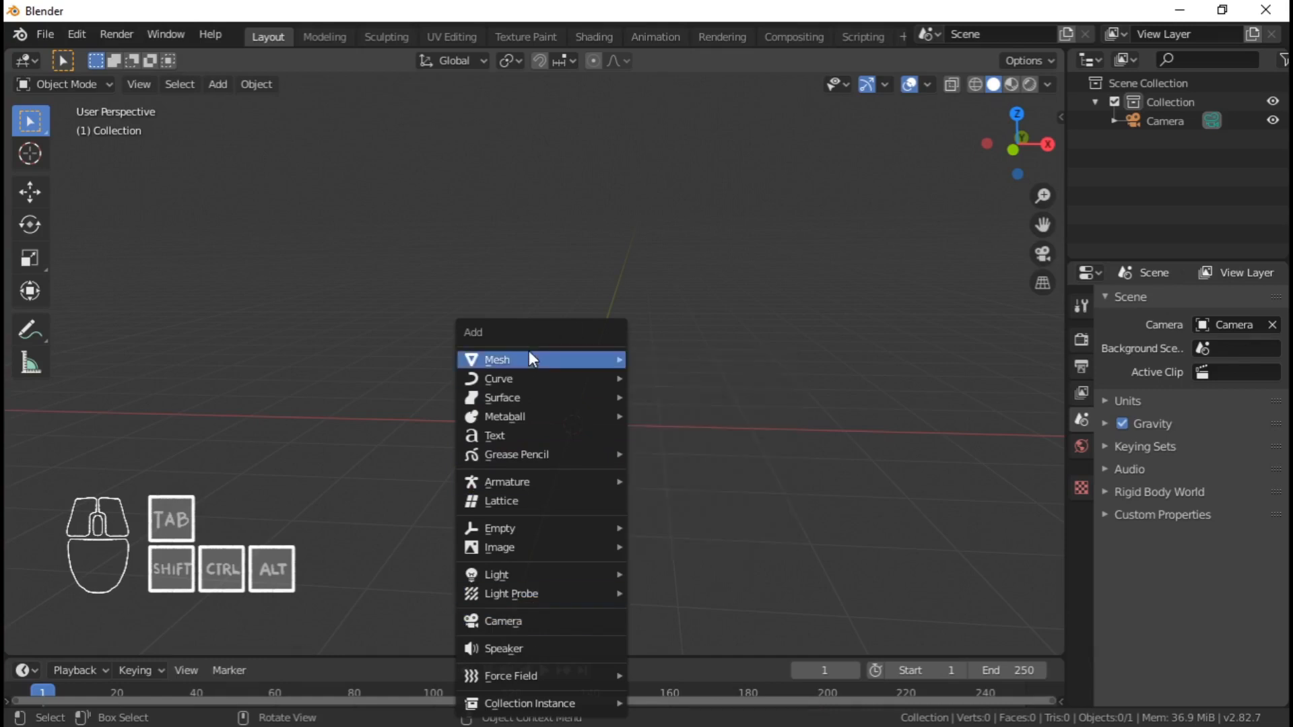
{"action": "mouse_move", "coordinate": [528, 355]}
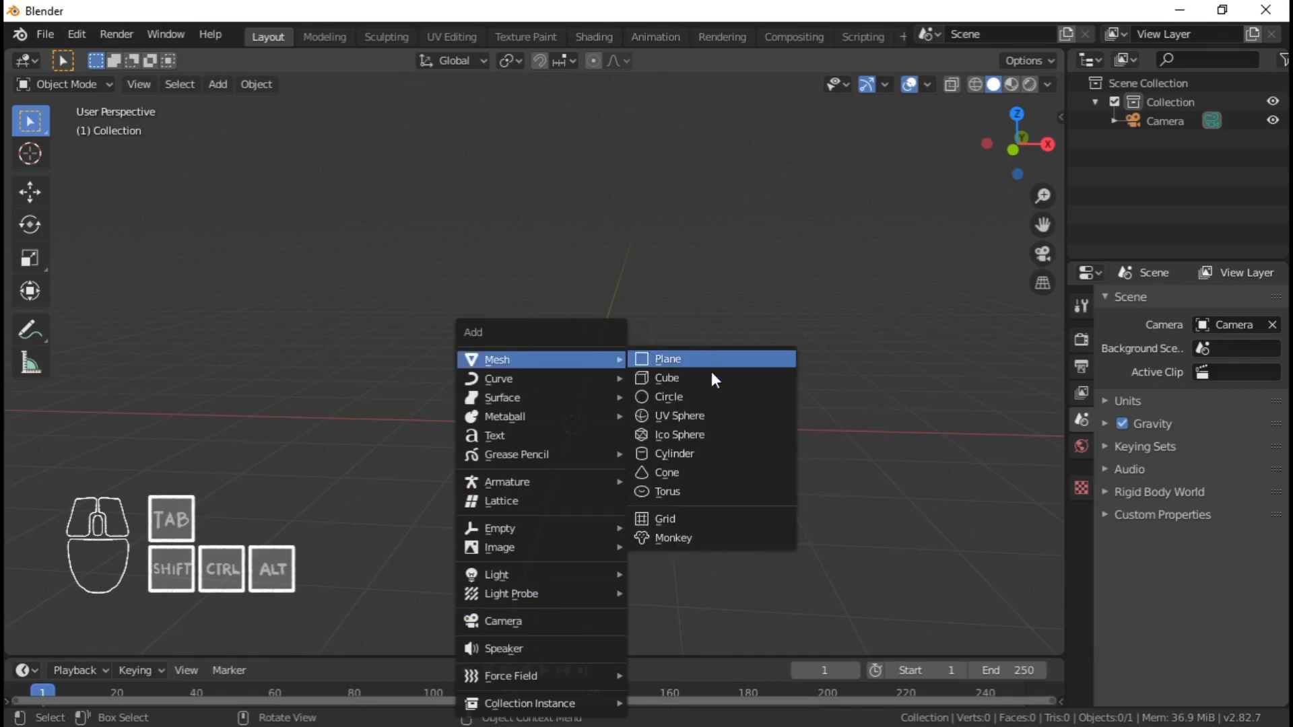
{"action": "left_click", "coordinate": [722, 460]}
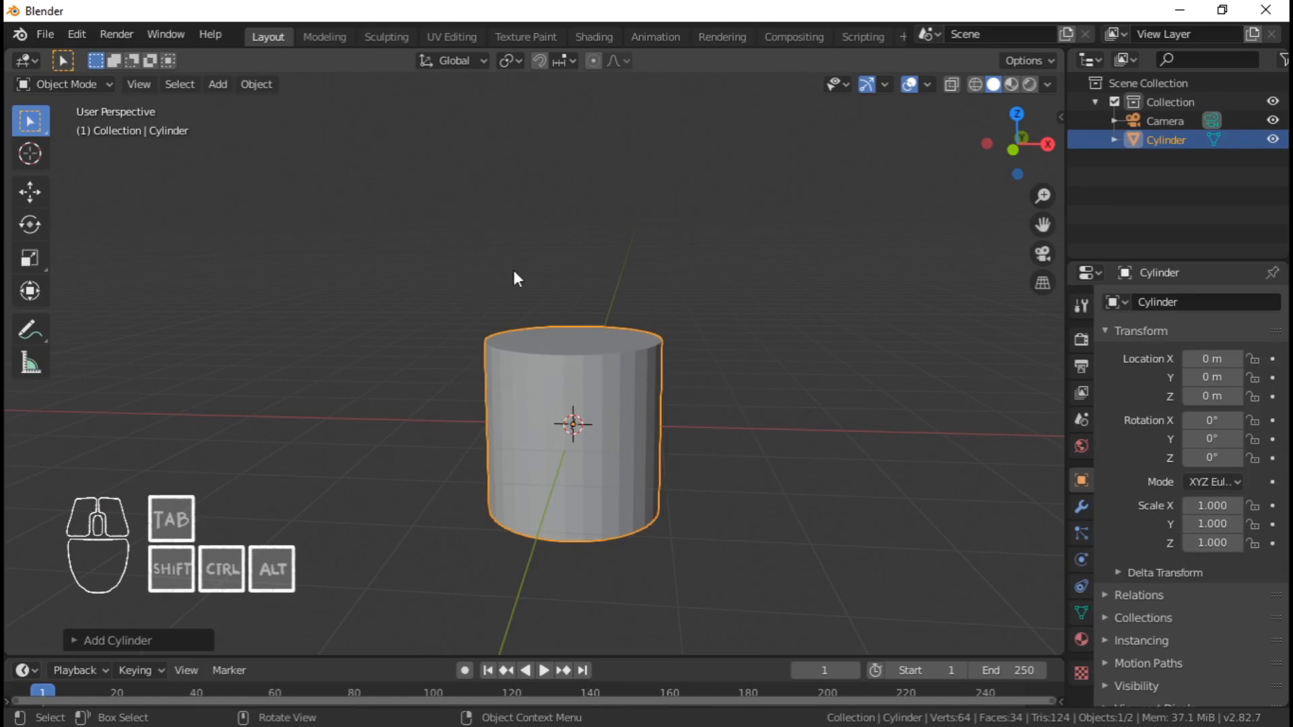
Set the new cylinder's vertices to 12 and its radius to 0.25 m
{"action": "left_click", "coordinate": [123, 635]}
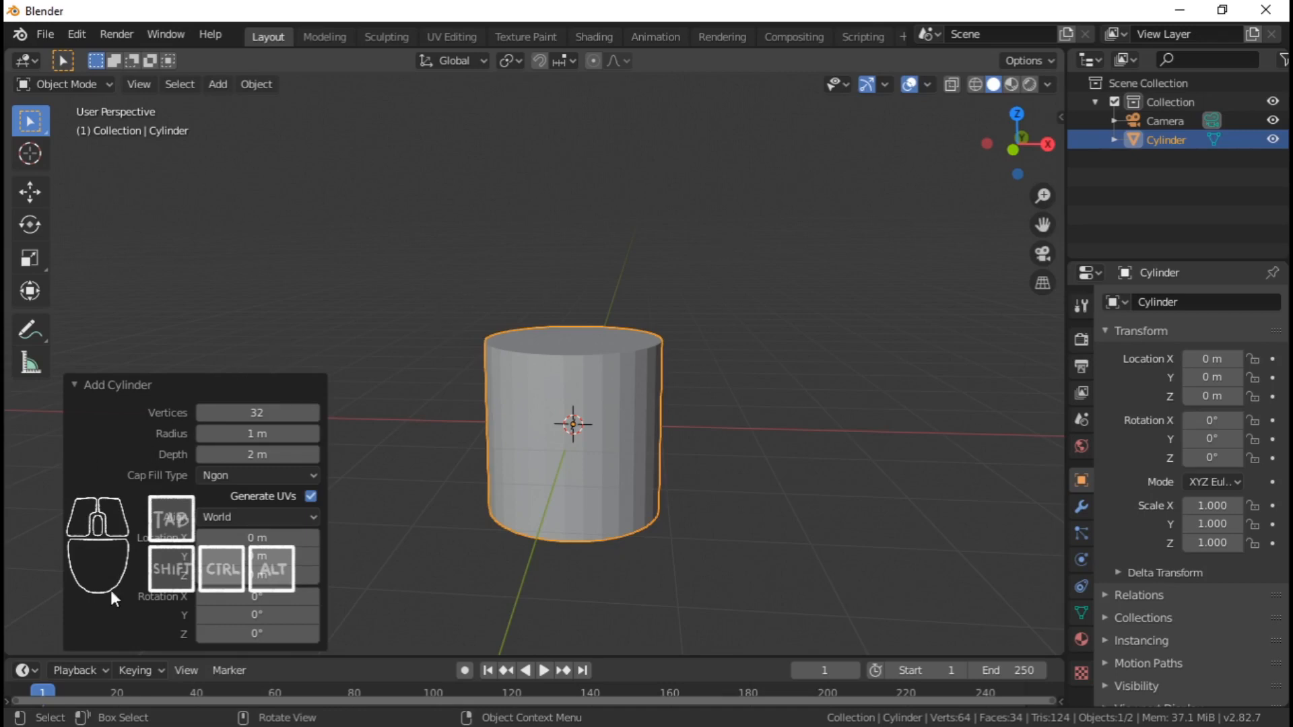
{"action": "left_click", "coordinate": [249, 413]}
{"action": "type", "text": "12"}
{"action": "key", "text": "Return"}
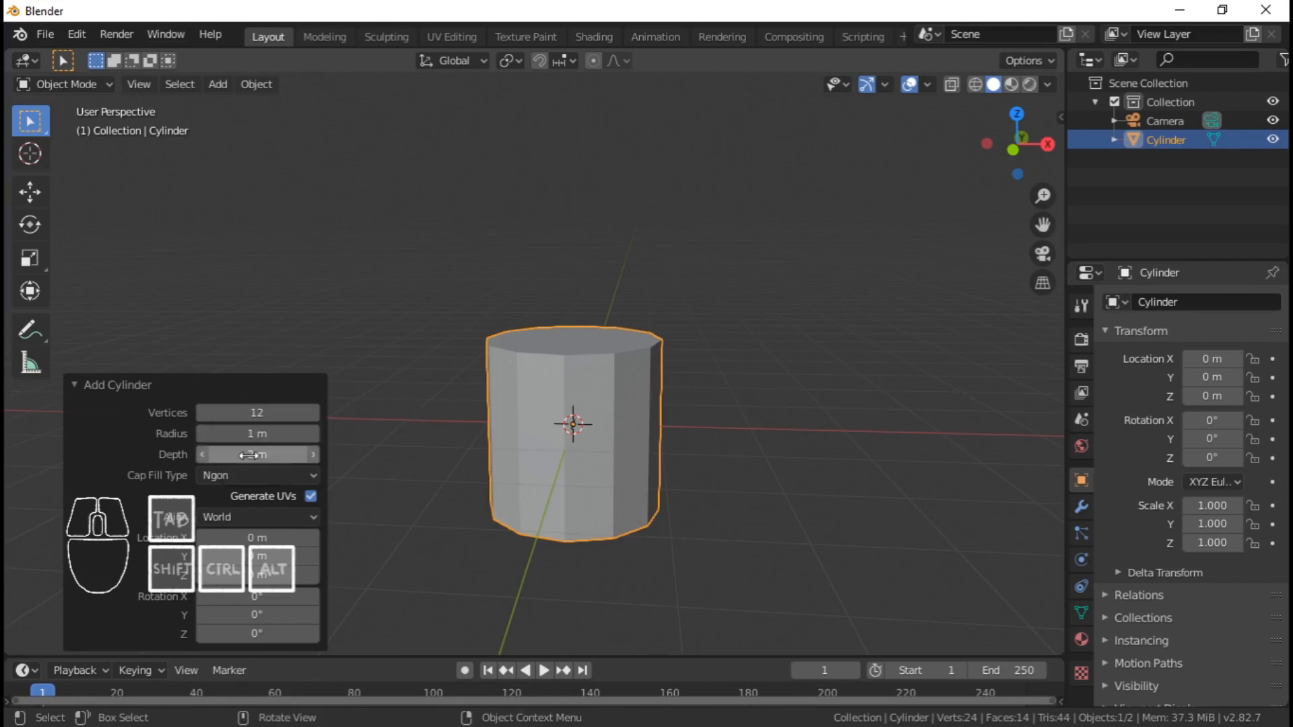
{"action": "left_click", "coordinate": [262, 435]}
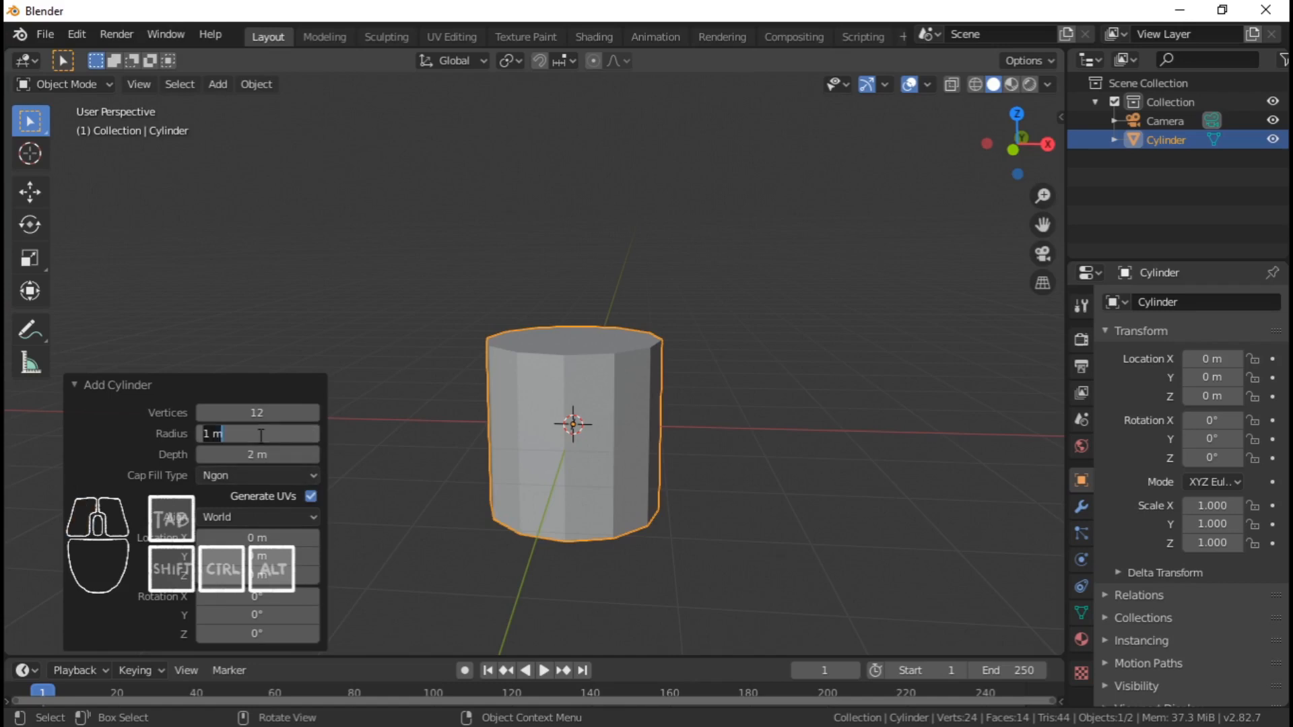
{"action": "type", "text": "0.25"}
{"action": "key", "text": "Return"}
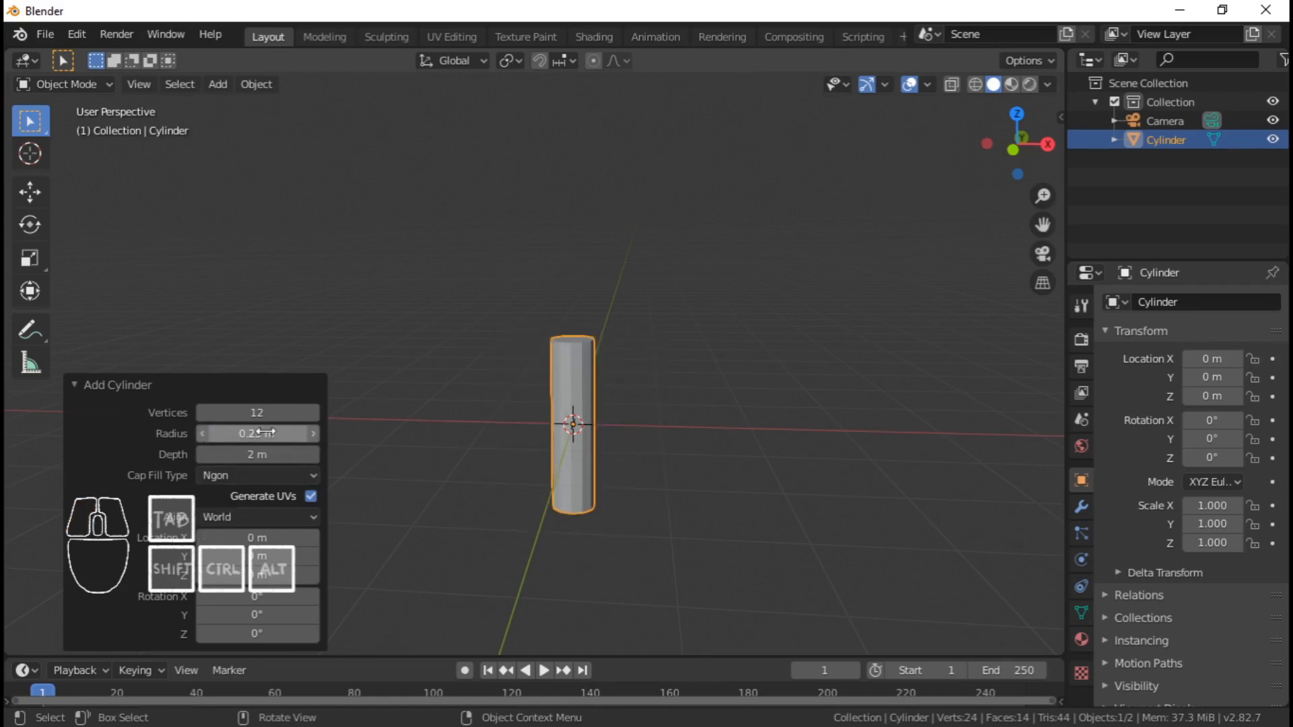
Set the new cylinder's depth to 2.5 m
{"action": "scroll", "coordinate": [550, 401], "scroll_direction": "up", "scroll_amount": 2}
{"action": "middle_click_drag", "start_coordinate": [550, 401], "coordinate": [539, 370], "text": "shift"}
{"action": "middle_click_drag", "start_coordinate": [540, 370], "coordinate": [569, 372]}
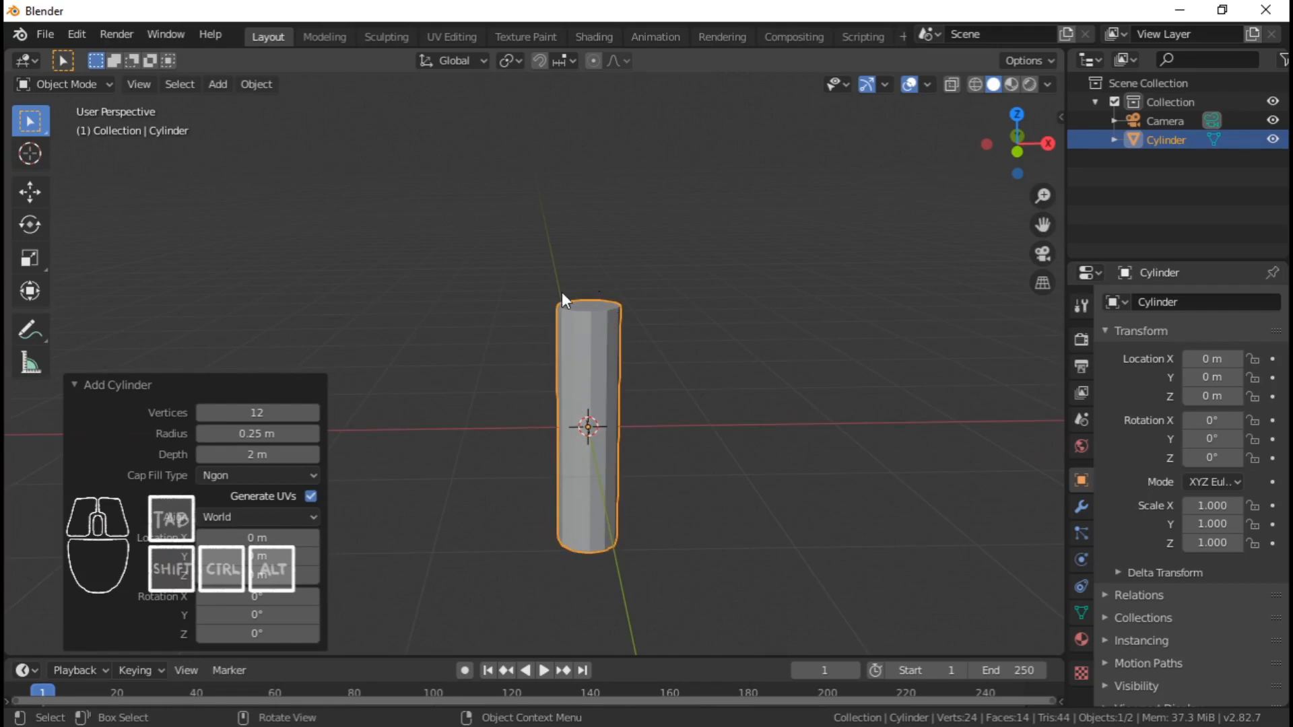
{"action": "middle_click_drag", "start_coordinate": [568, 524], "coordinate": [621, 456], "text": "shift"}
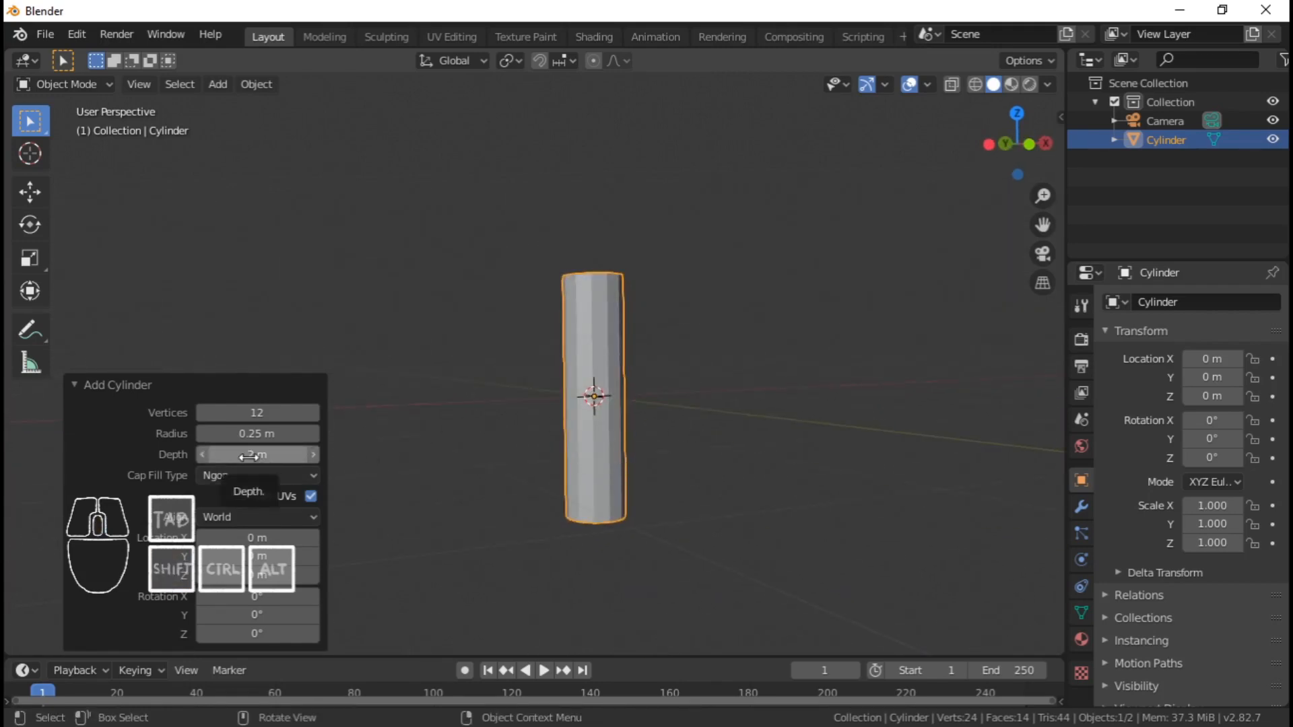
{"action": "left_click", "coordinate": [235, 457]}
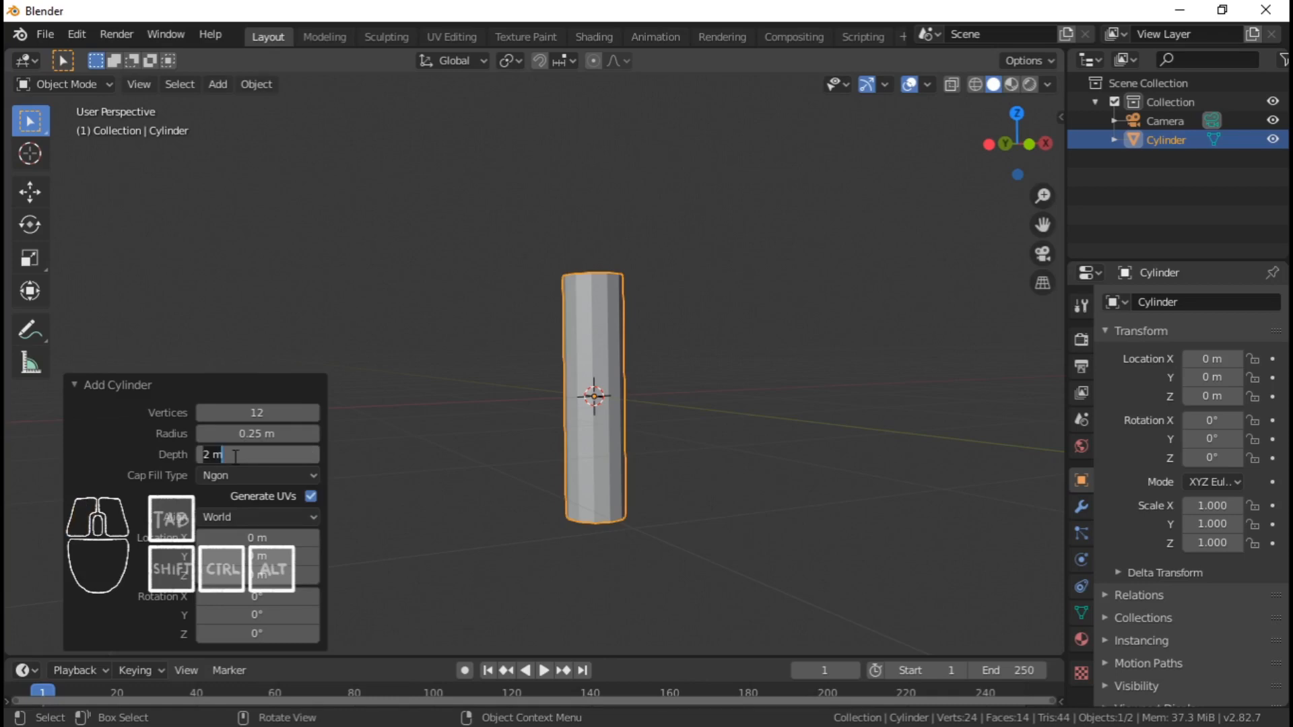
{"action": "type", "text": "2.5"}
{"action": "key", "text": "Return"}
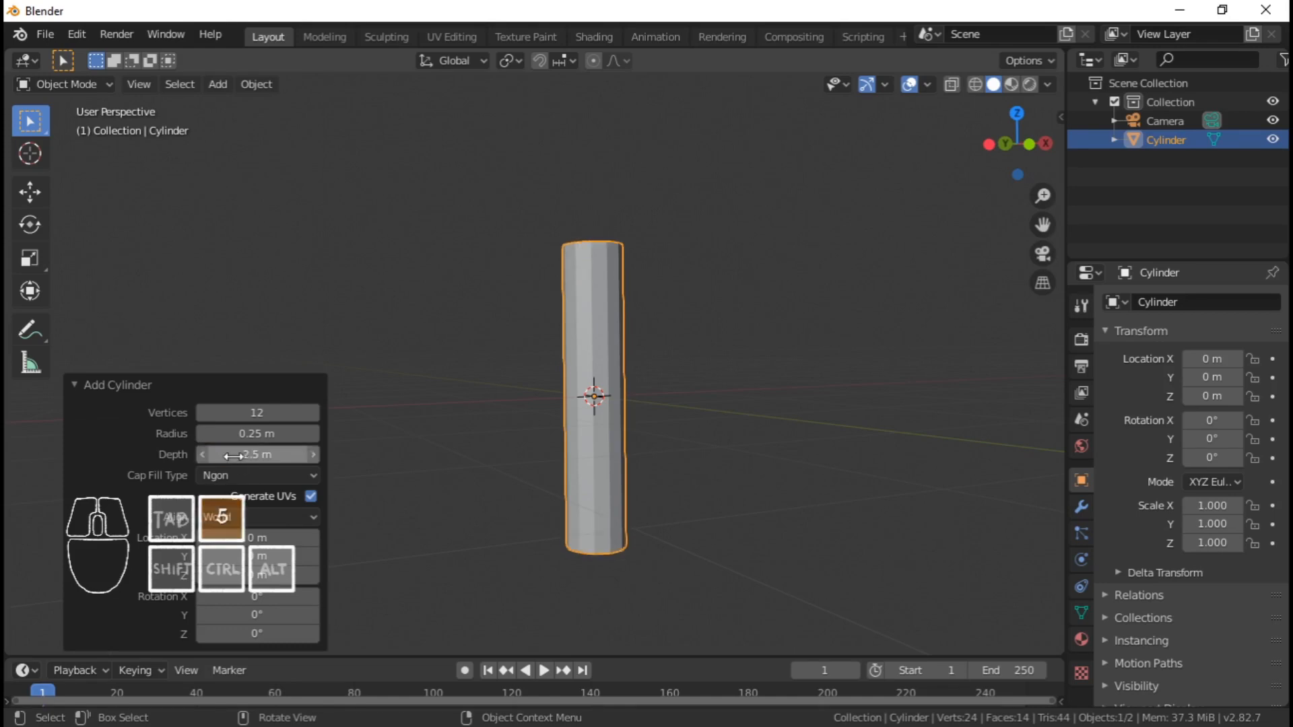
Set the cylinder's cap fill type to Triangle Fan and collapse its creation settings
{"action": "middle_click_drag", "start_coordinate": [660, 281], "coordinate": [647, 317]}
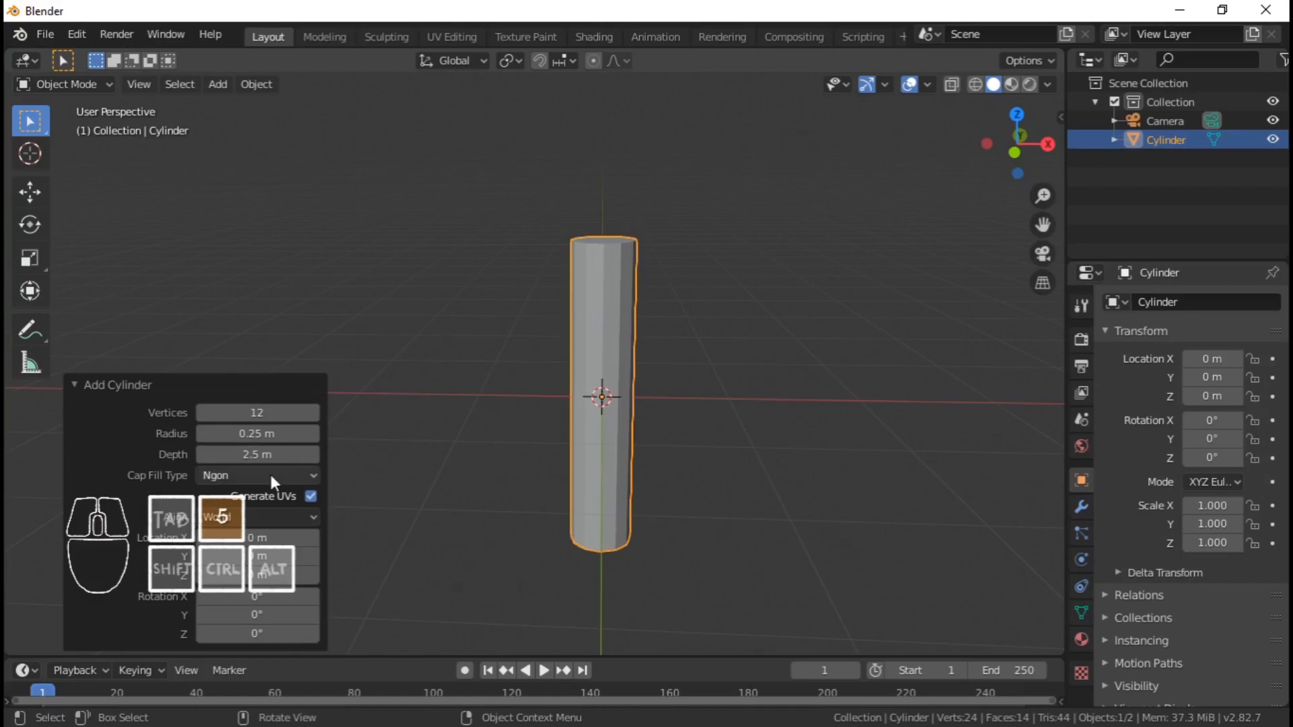
{"action": "left_click", "coordinate": [249, 479]}
{"action": "left_click", "coordinate": [256, 476]}
{"action": "left_click", "coordinate": [256, 536]}
{"action": "middle_click_drag", "start_coordinate": [585, 371], "coordinate": [640, 398]}
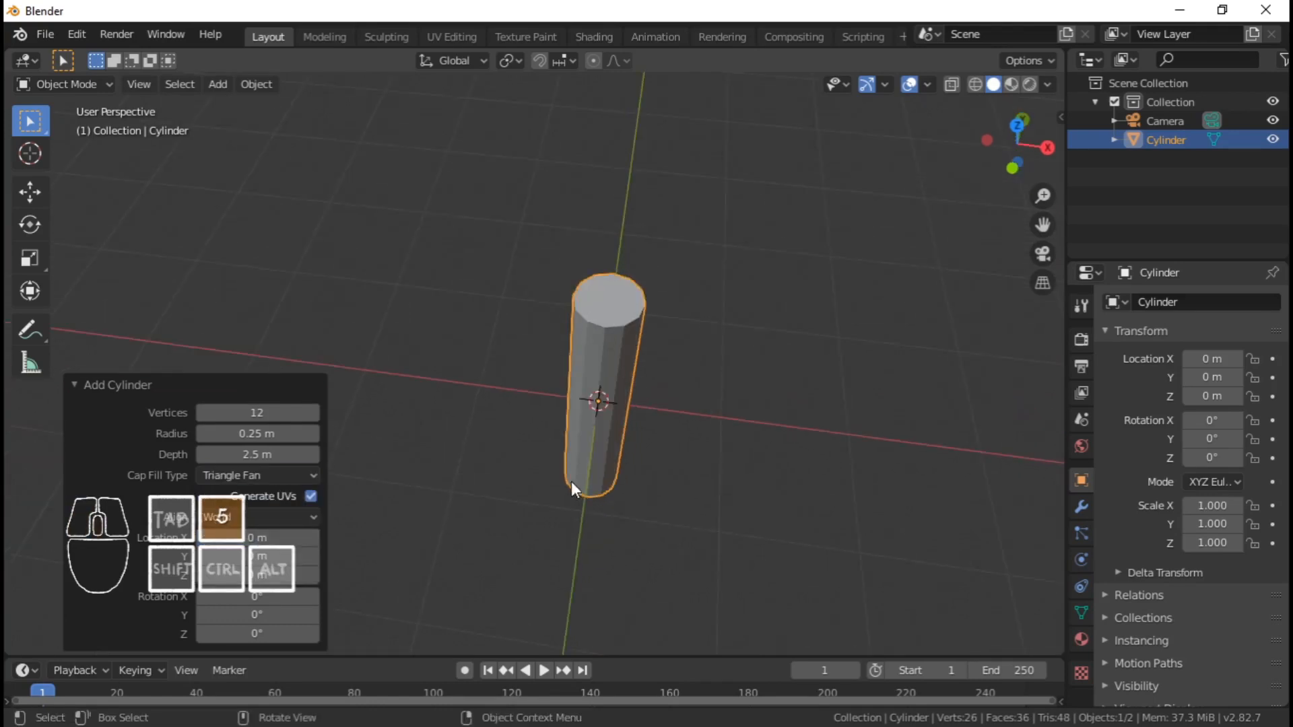
{"action": "middle_click_drag", "start_coordinate": [571, 481], "coordinate": [625, 349]}
{"action": "scroll", "coordinate": [623, 357], "scroll_direction": "down", "scroll_amount": 2}
{"action": "middle_click_drag", "start_coordinate": [611, 403], "coordinate": [547, 357], "text": "shift"}
{"action": "scroll", "coordinate": [606, 363], "scroll_direction": "up", "scroll_amount": 2}
{"action": "scroll", "coordinate": [610, 265], "scroll_direction": "down", "scroll_amount": 1}
{"action": "left_click", "coordinate": [90, 382]}
Switch the cylinder from Object Mode into Edit Mode
{"action": "scroll", "coordinate": [438, 321], "scroll_direction": "down", "scroll_amount": 3}
{"action": "scroll", "coordinate": [438, 374], "scroll_direction": "up", "scroll_amount": 2}
{"action": "middle_click_drag", "start_coordinate": [438, 376], "coordinate": [491, 411], "text": "shift"}
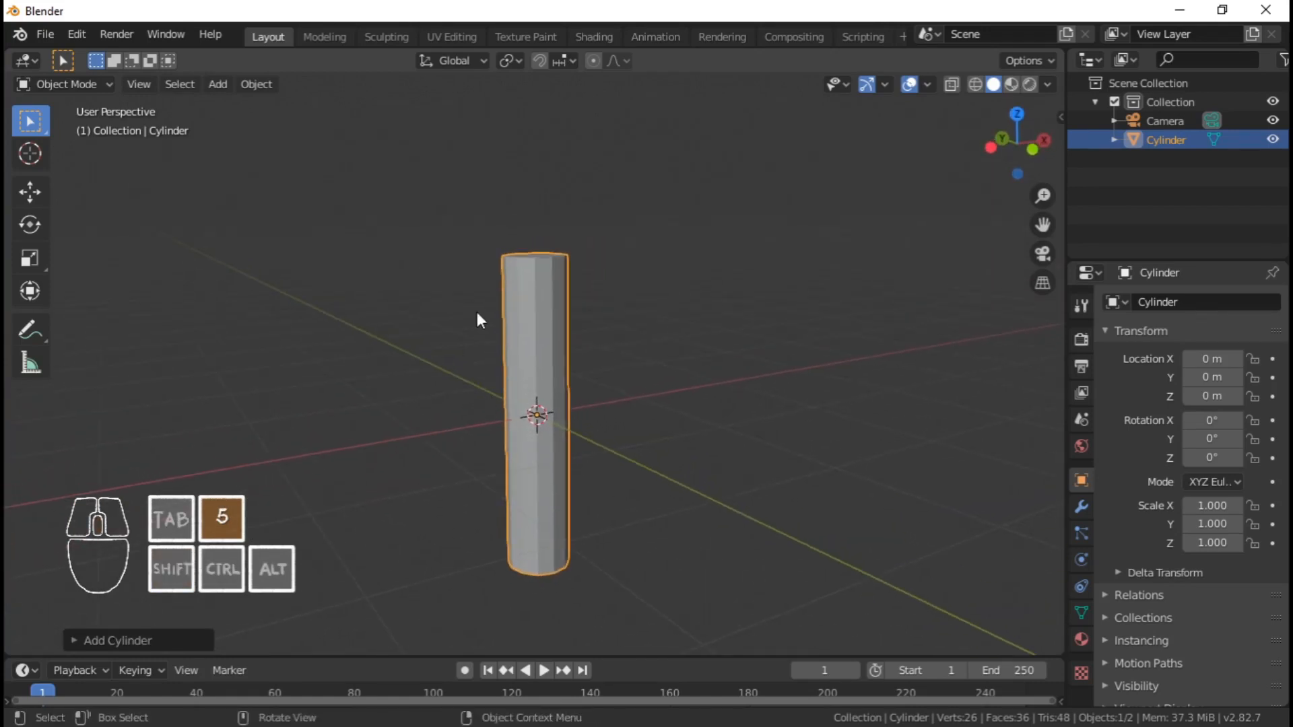
{"action": "middle_click_drag", "start_coordinate": [475, 287], "coordinate": [405, 326]}
{"action": "mouse_move", "coordinate": [461, 328]}
{"action": "middle_mouse_down", "text": "shift"}
{"action": "mouse_move", "coordinate": [443, 336]}
{"action": "mouse_move", "coordinate": [455, 325]}
{"action": "middle_mouse_up", "text": "shift"}
{"action": "mouse_move", "coordinate": [547, 333]}
{"action": "middle_mouse_down", "text": "shift"}
{"action": "mouse_move", "coordinate": [584, 350]}
{"action": "mouse_move", "coordinate": [593, 396]}
{"action": "mouse_move", "coordinate": [535, 327]}
{"action": "middle_mouse_up", "text": "shift"}
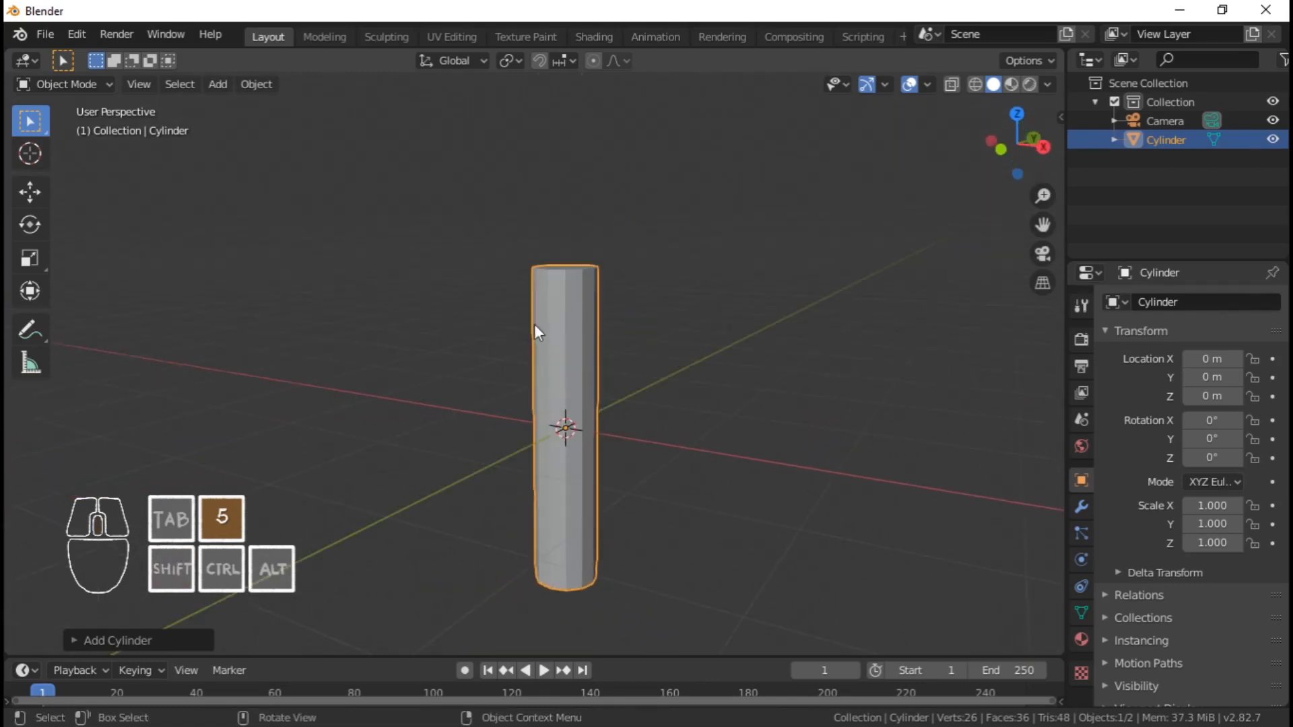
{"action": "left_click", "coordinate": [56, 82]}
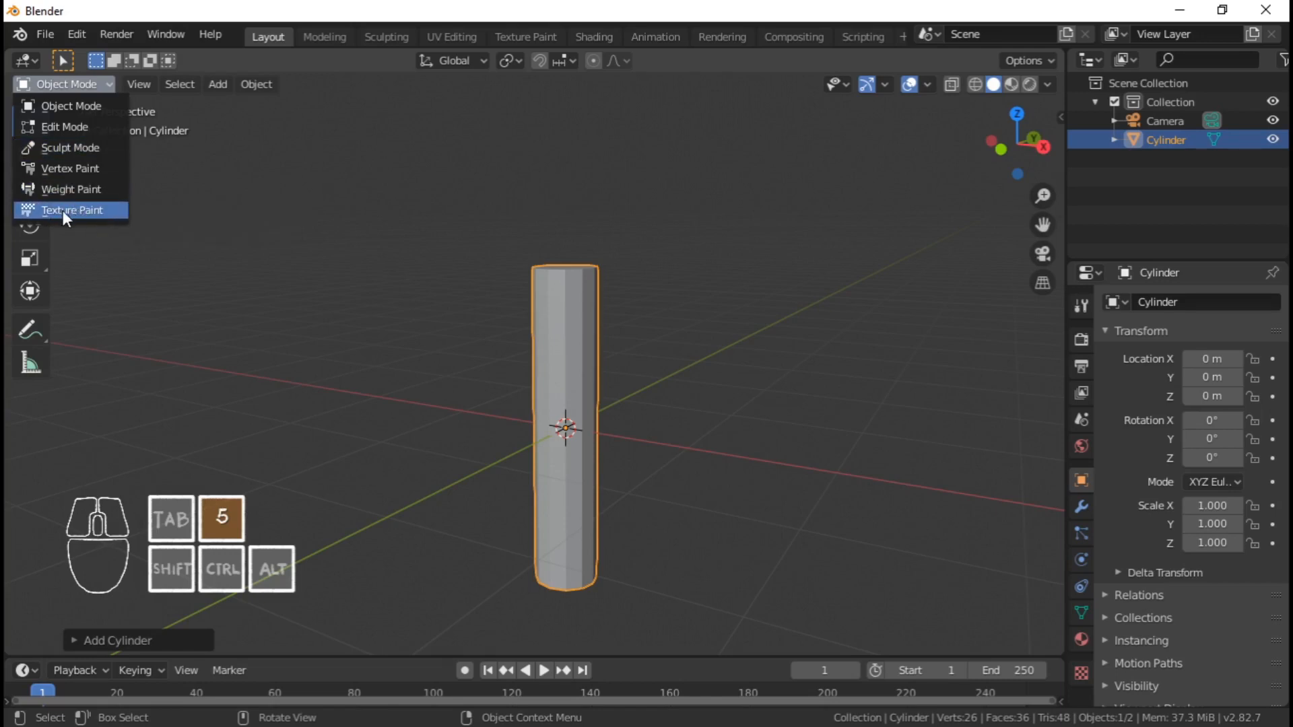
{"action": "middle_click_drag", "start_coordinate": [628, 322], "coordinate": [614, 269], "text": "shift"}
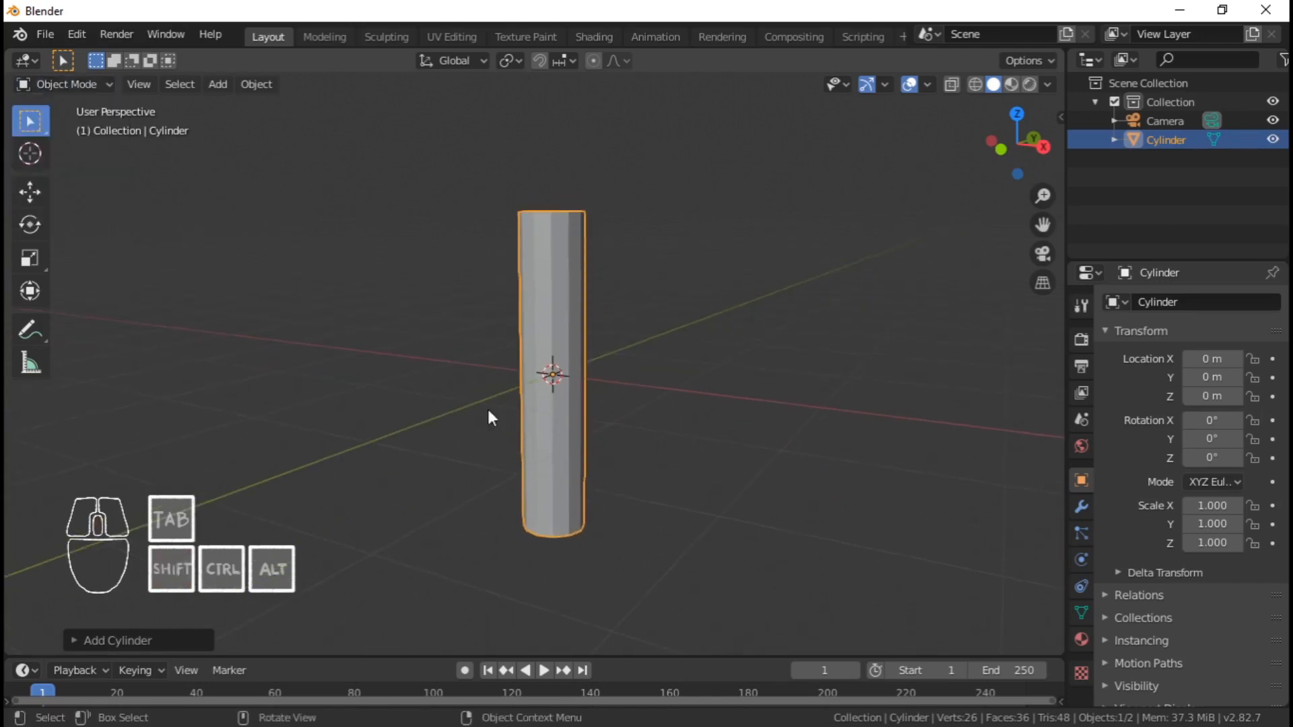
{"action": "left_click", "coordinate": [68, 82]}
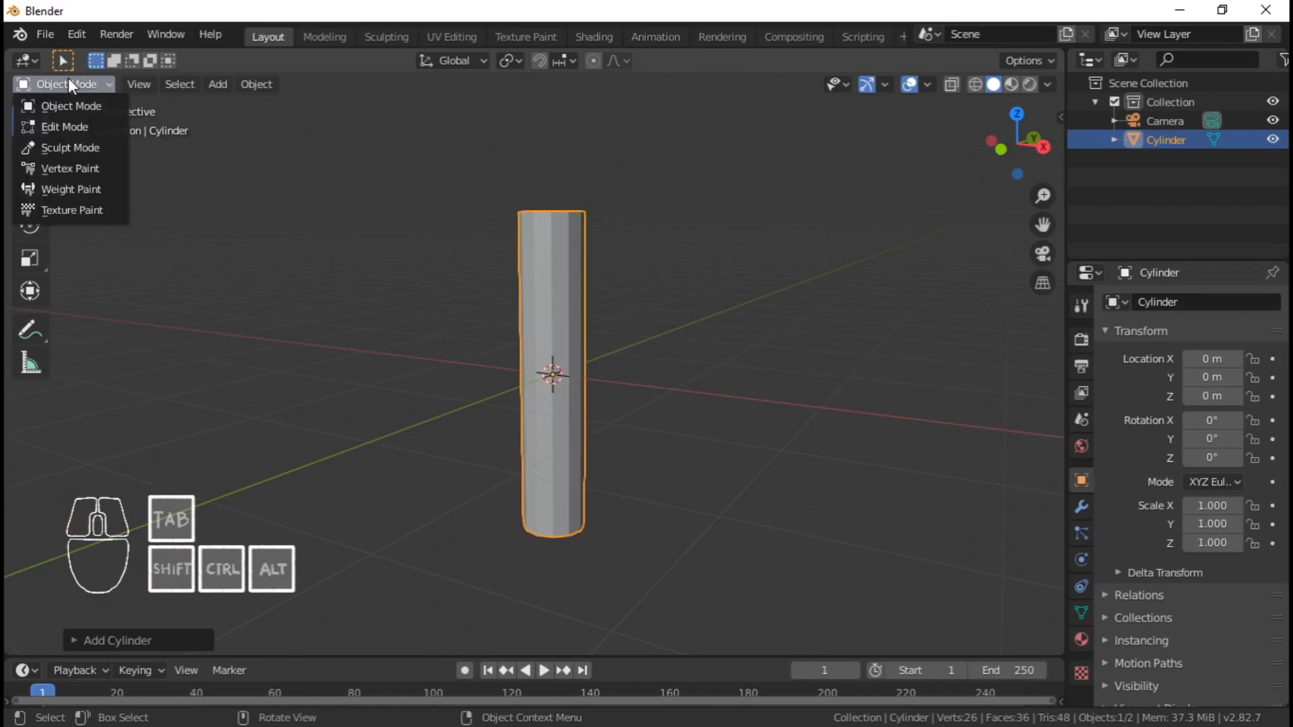
{"action": "left_click", "coordinate": [67, 128]}
{"action": "left_click", "coordinate": [75, 87]}
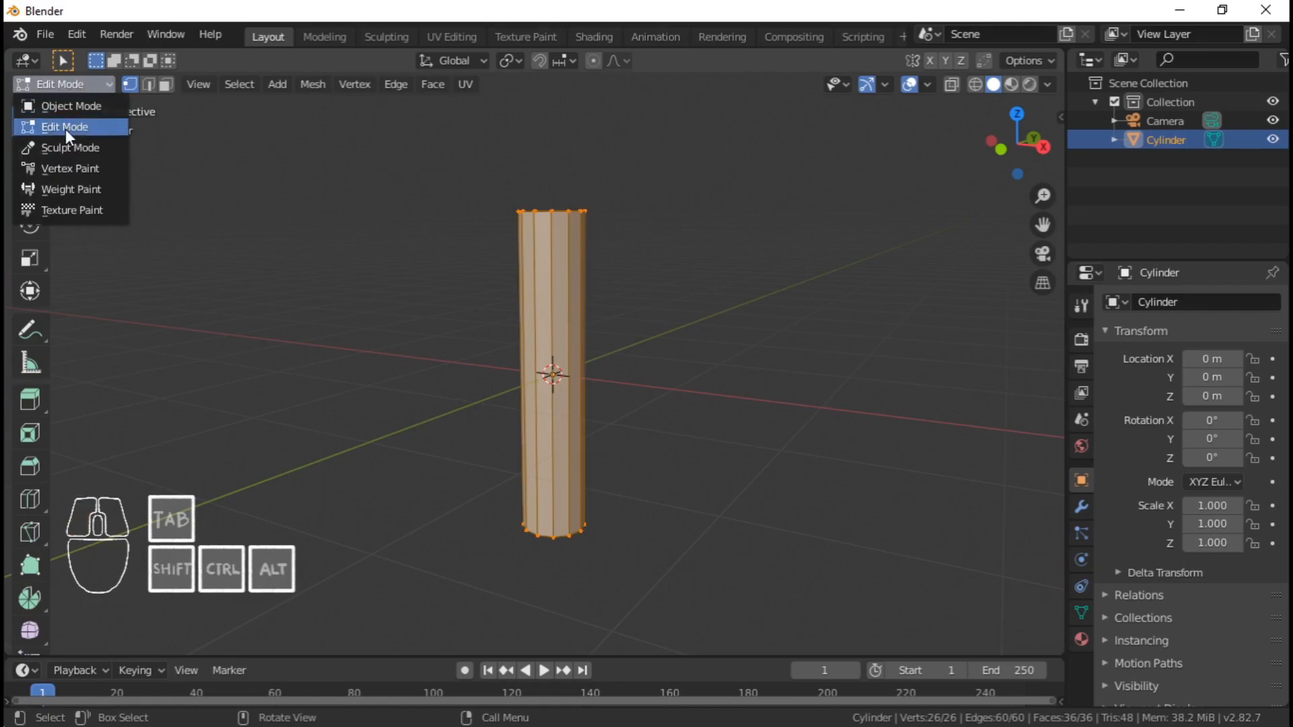
{"action": "key", "text": "Tab"}
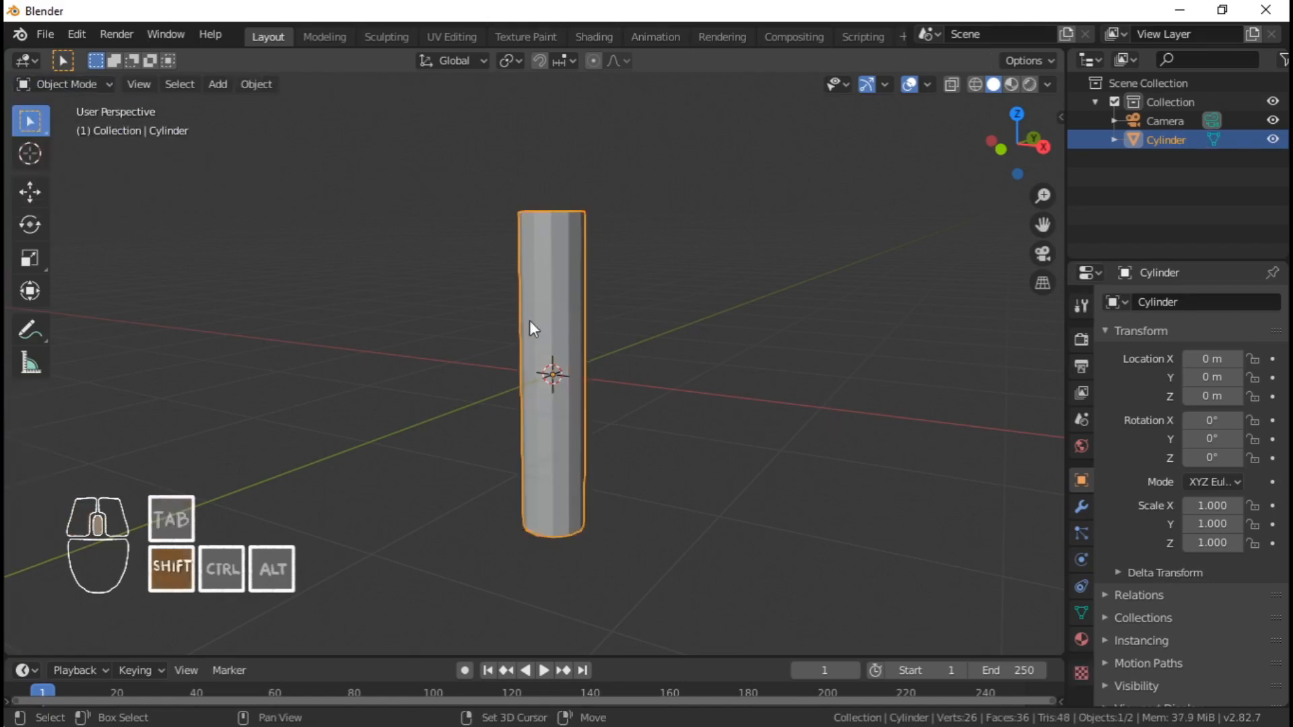
{"action": "key", "text": "Tab"}
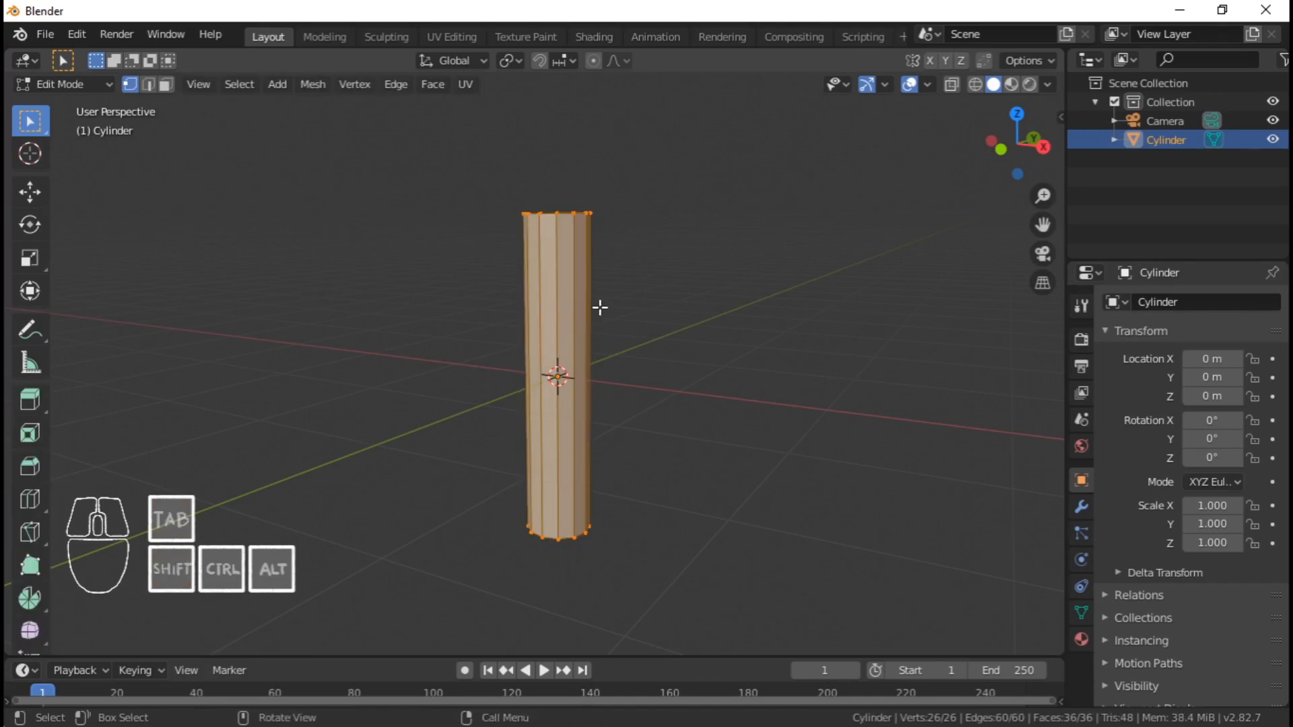
Delete the centre vertex of the cylinder's top cap
{"action": "middle_click_drag", "start_coordinate": [600, 308], "coordinate": [560, 417]}
{"action": "scroll", "coordinate": [547, 310], "scroll_direction": "up", "scroll_amount": 5}
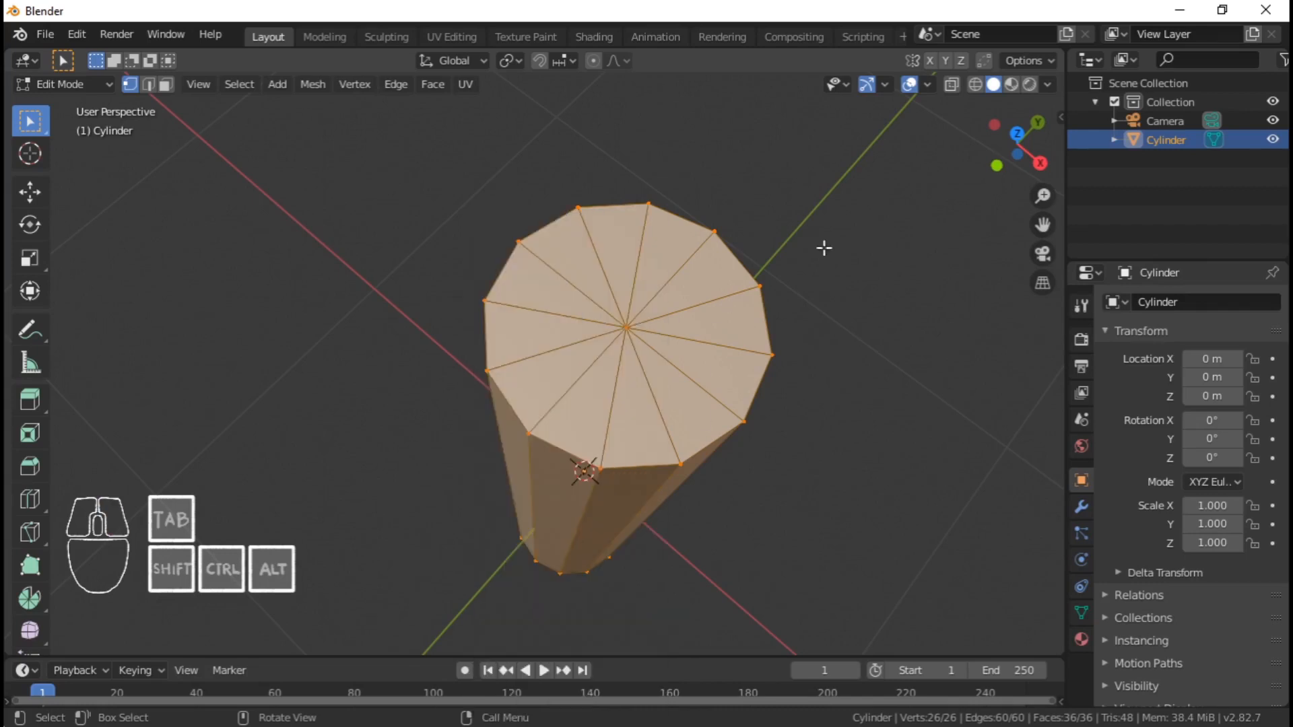
{"action": "left_click", "coordinate": [626, 328]}
{"action": "middle_click_drag", "start_coordinate": [759, 314], "coordinate": [609, 311]}
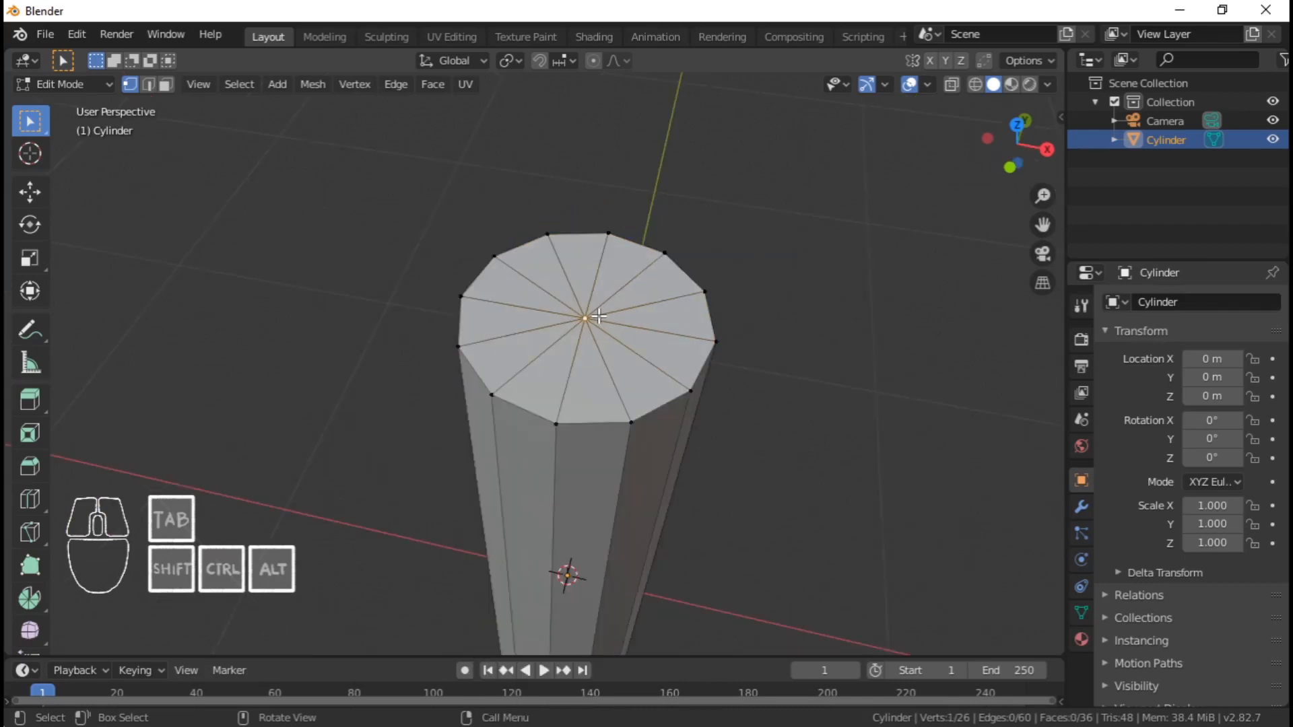
{"action": "key", "text": "x"}
{"action": "left_click", "coordinate": [599, 316]}
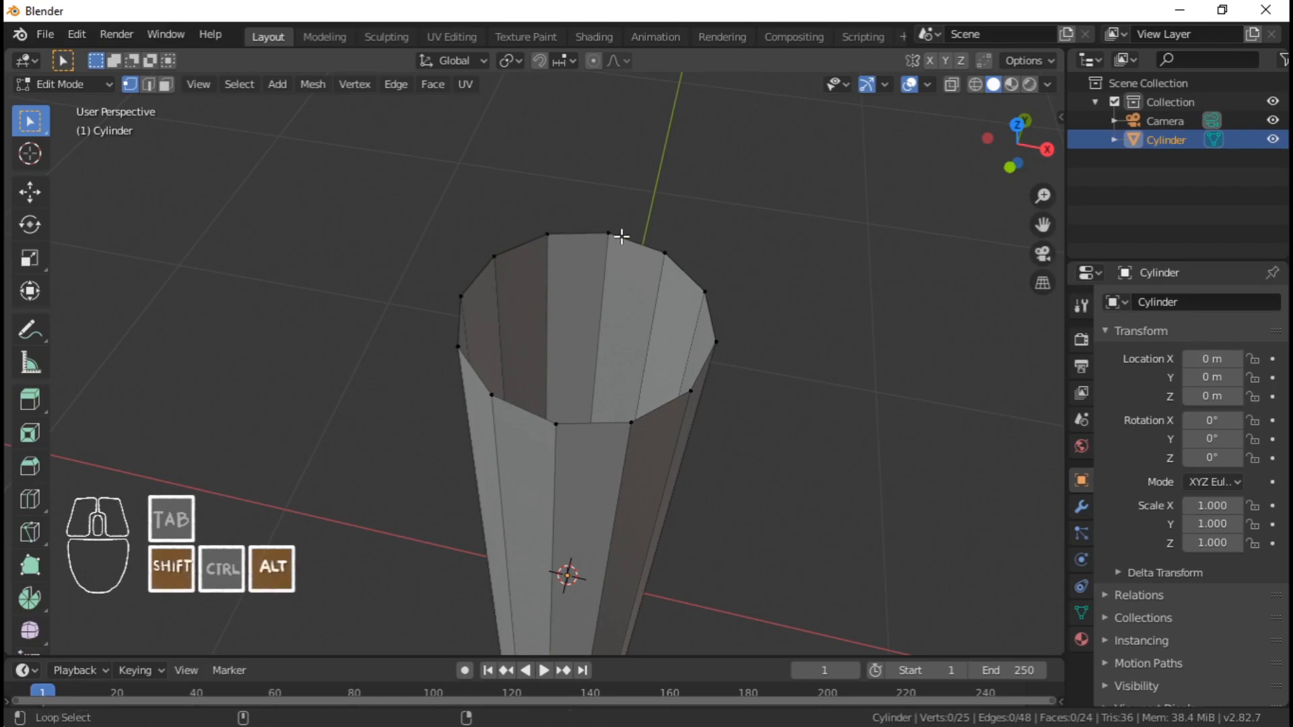
Select the open top rim's edge loop and fill it with a single face
{"action": "left_click", "coordinate": [642, 243], "text": "alt+shift"}
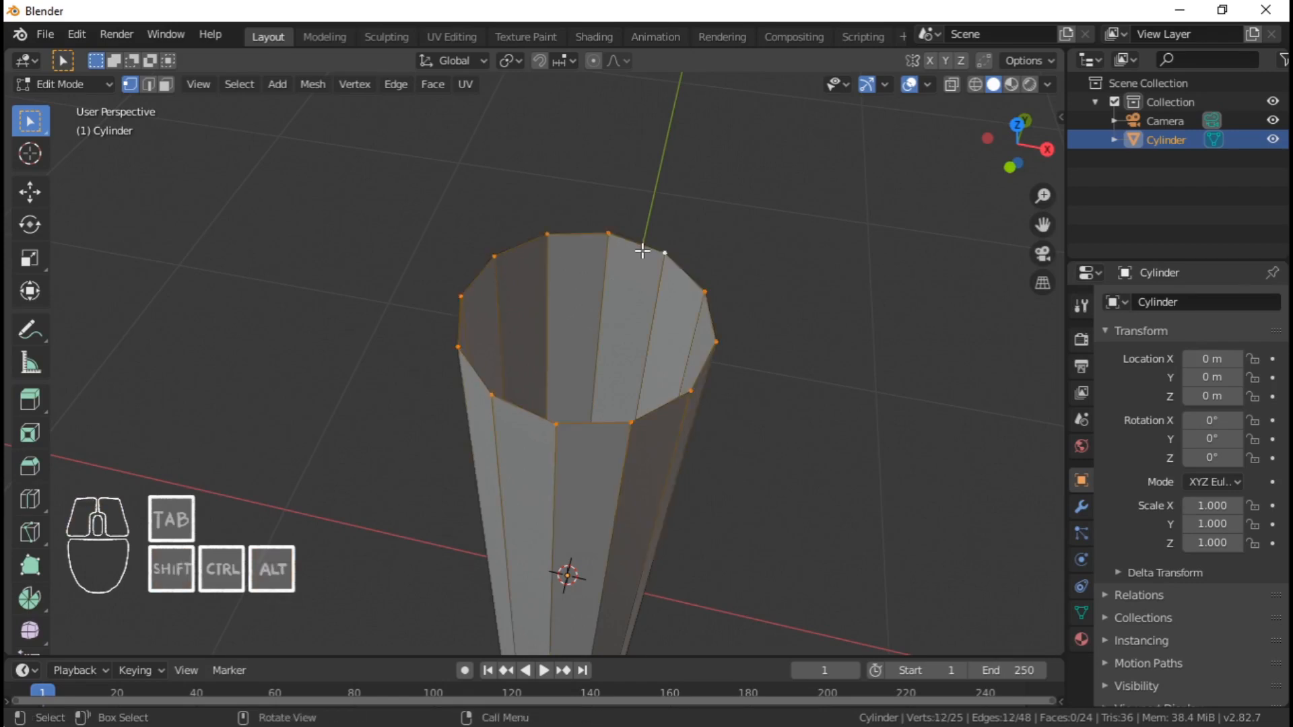
{"action": "key", "text": "f"}
{"action": "middle_click_drag", "start_coordinate": [642, 244], "coordinate": [633, 303]}
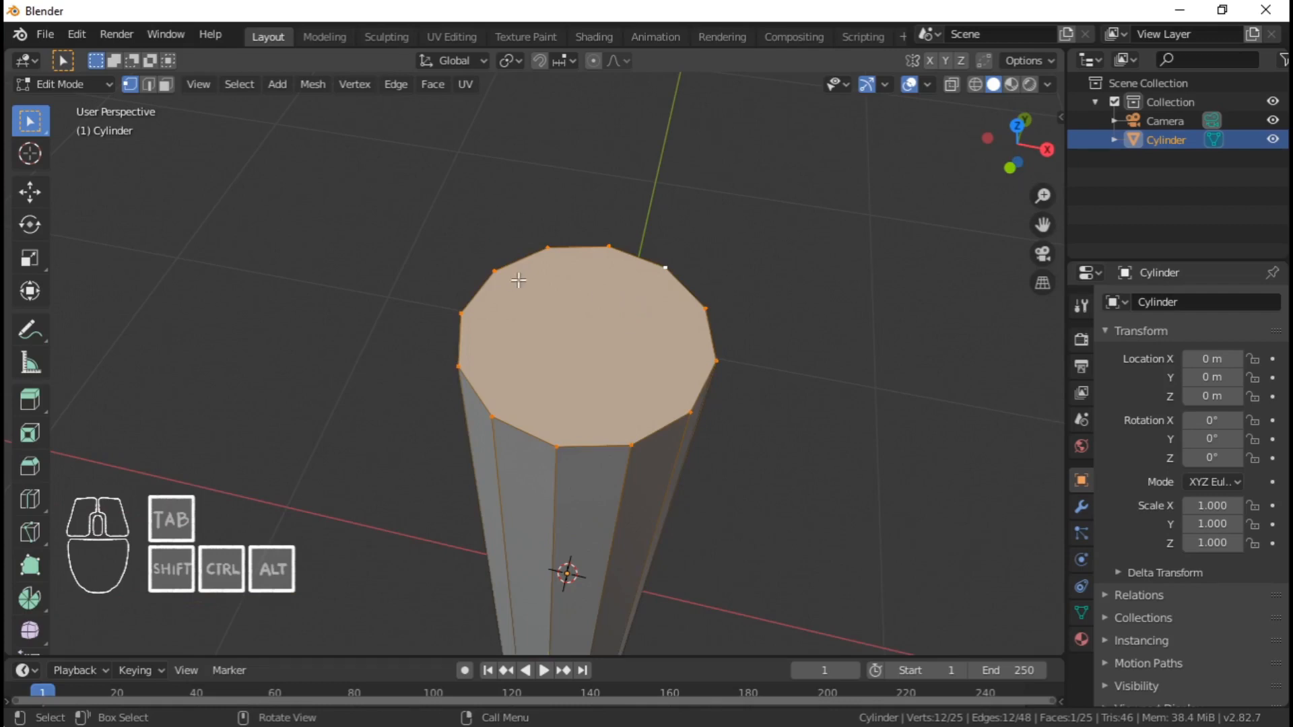
{"action": "middle_click_drag", "start_coordinate": [439, 361], "coordinate": [512, 451]}
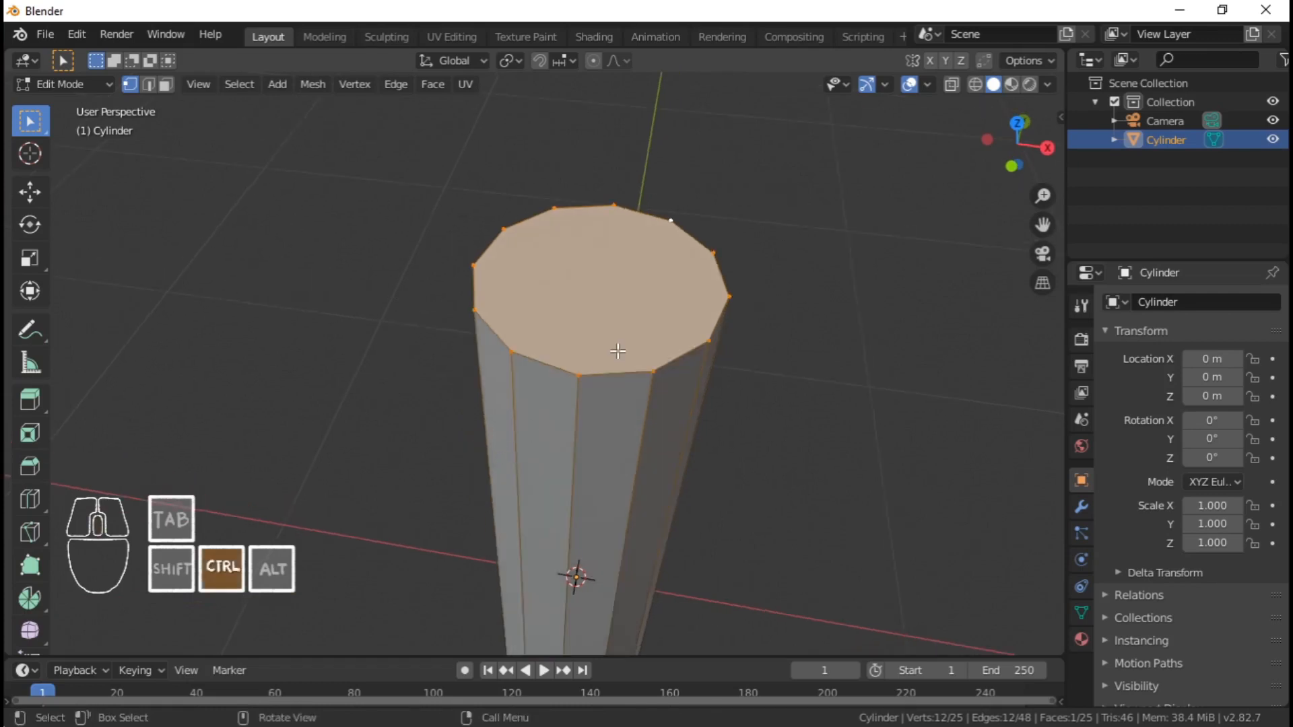
Undo the single-face fill and the centre vertex deletion on the top cap
{"action": "key", "text": "ctrl+z"}
{"action": "key", "text": "ctrl+z"}
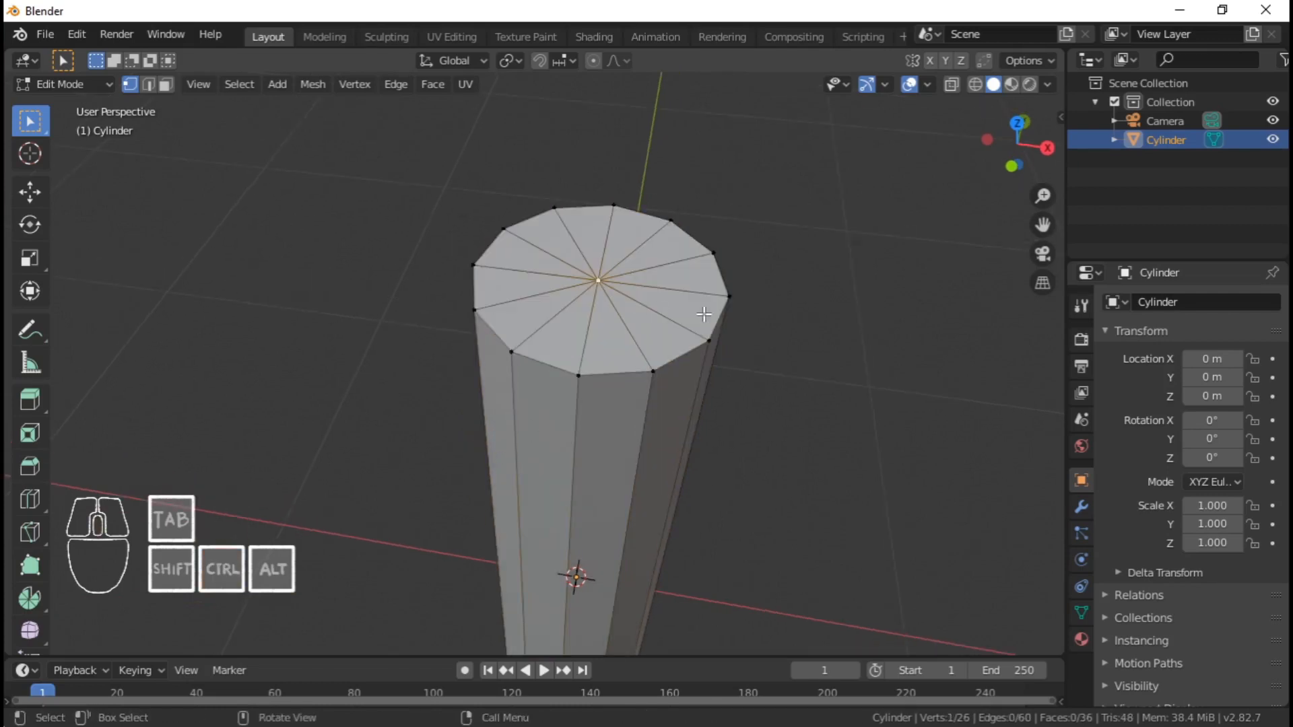
{"action": "scroll", "coordinate": [612, 385], "scroll_direction": "down", "scroll_amount": 3}
{"action": "middle_click_drag", "start_coordinate": [612, 385], "coordinate": [602, 376], "text": "shift"}
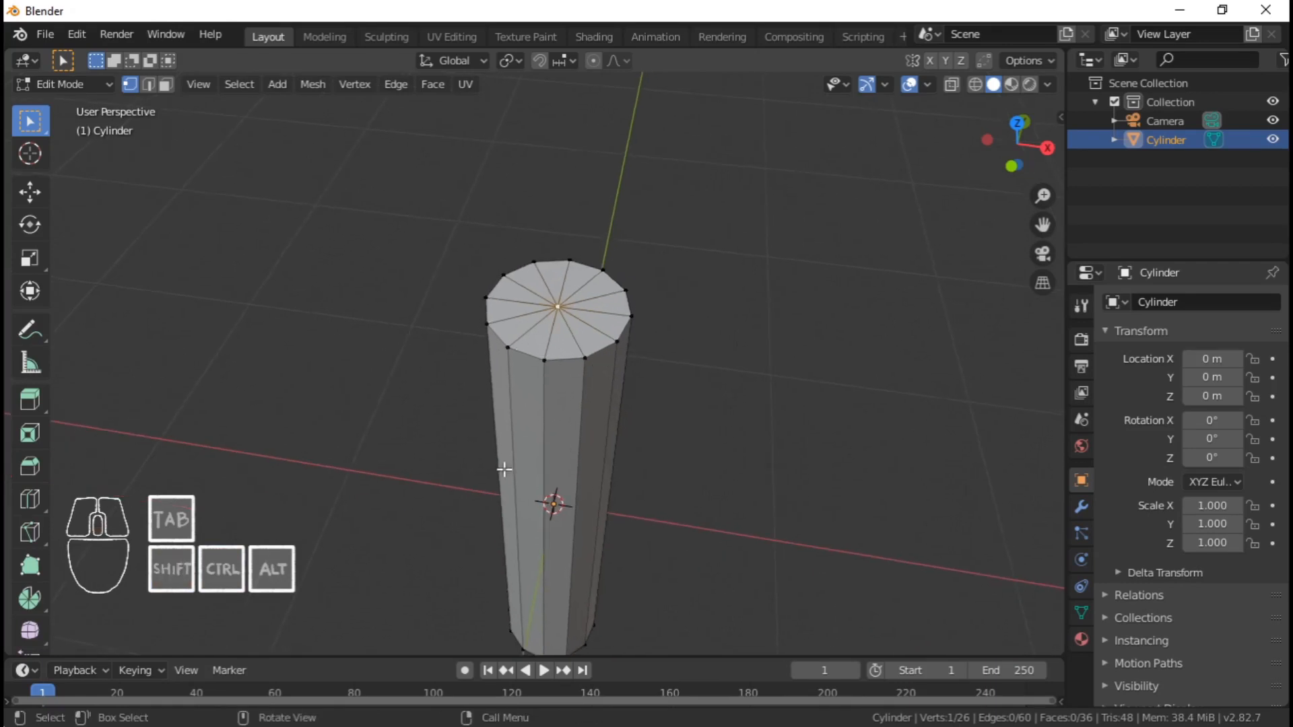
{"action": "middle_click_drag", "start_coordinate": [610, 495], "coordinate": [627, 370]}
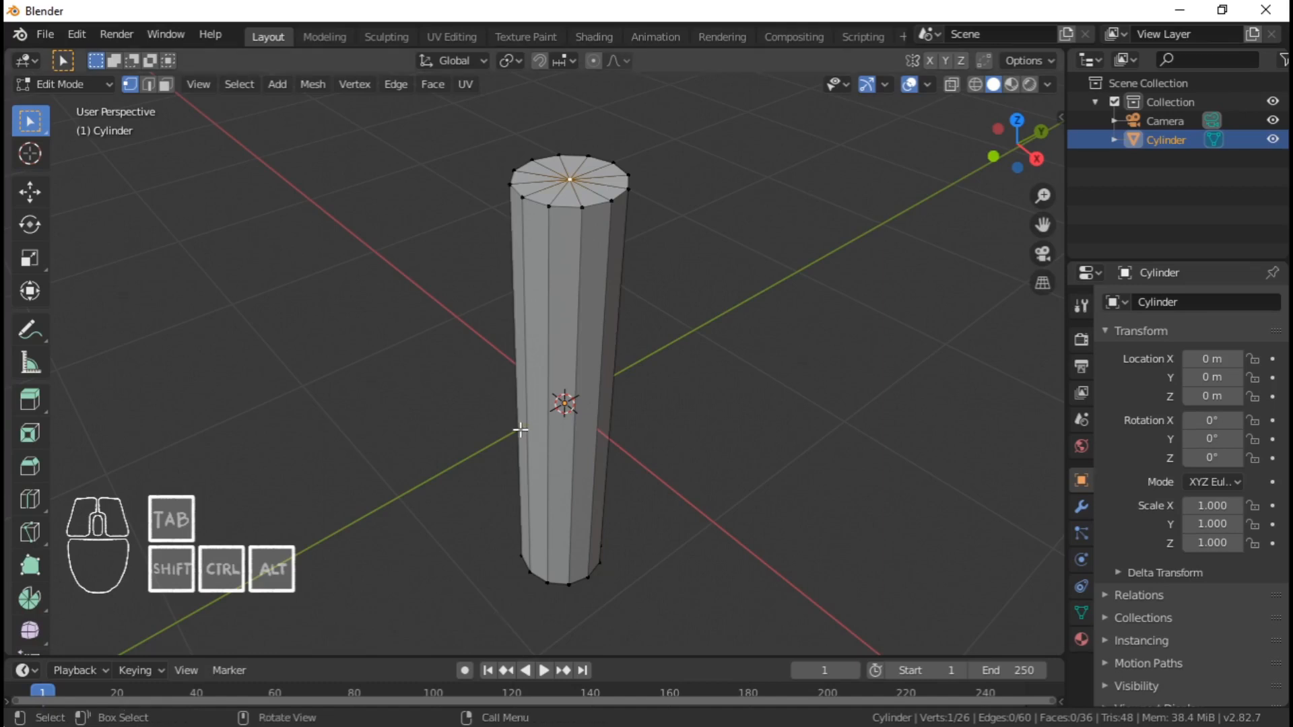
Save the project in the BLENDER PROJECTS folder, overwriting the existing Simple Lightsaber RIG.blend
{"action": "key", "text": "ctrl+s"}
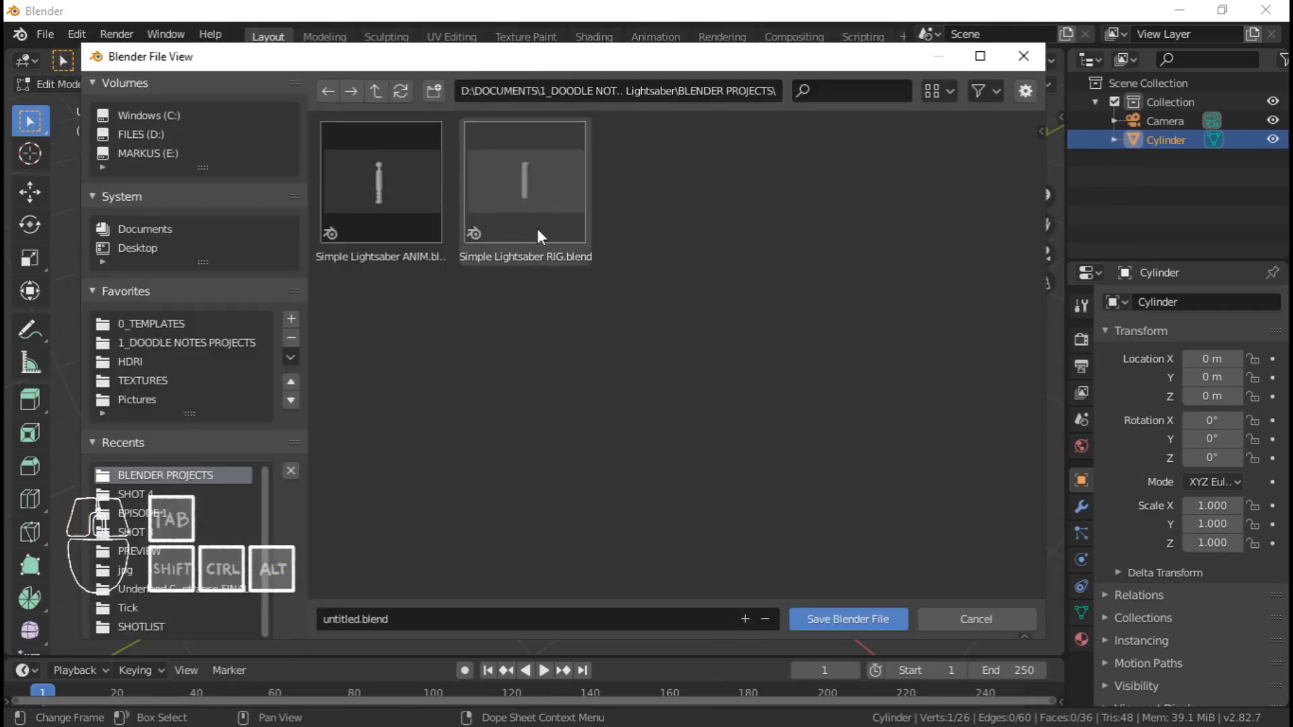
{"action": "left_click", "coordinate": [554, 220]}
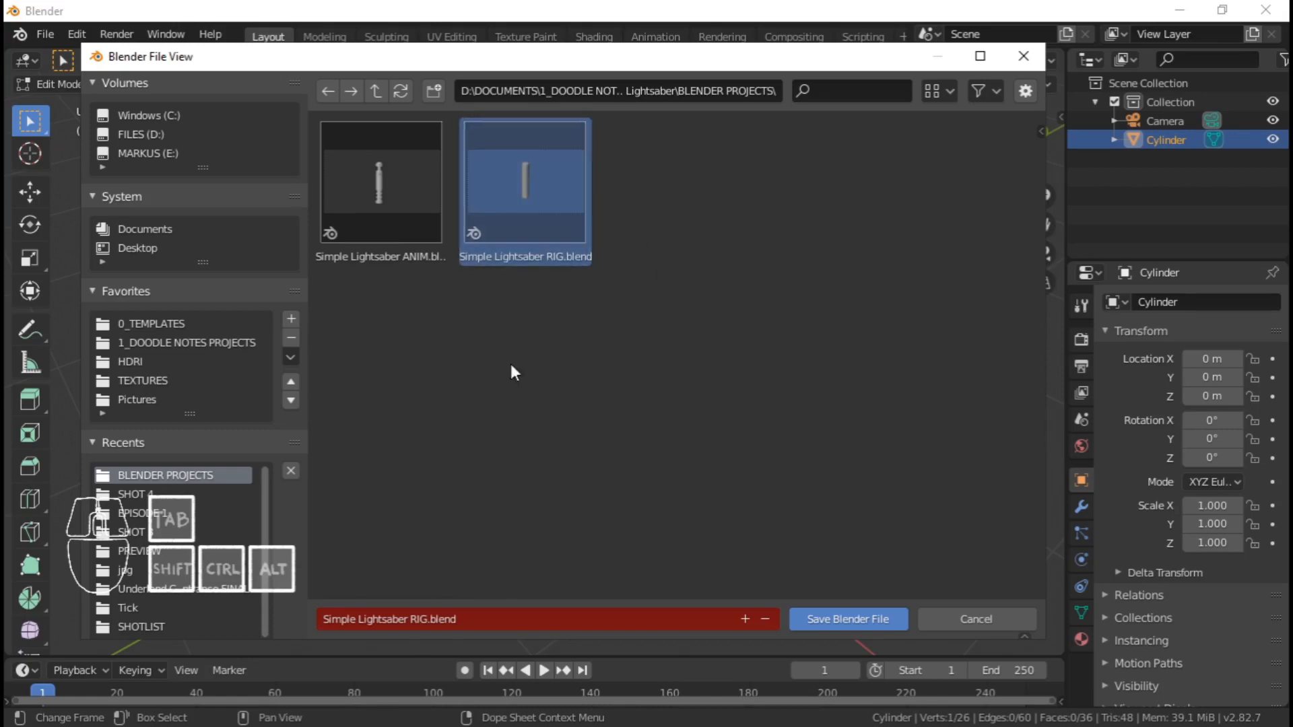
{"action": "key", "text": "BackSpace"}
{"action": "double_click", "coordinate": [365, 199]}
{"action": "left_click", "coordinate": [418, 620]}
{"action": "type", "text": "S"}
{"action": "key", "text": "Escape"}
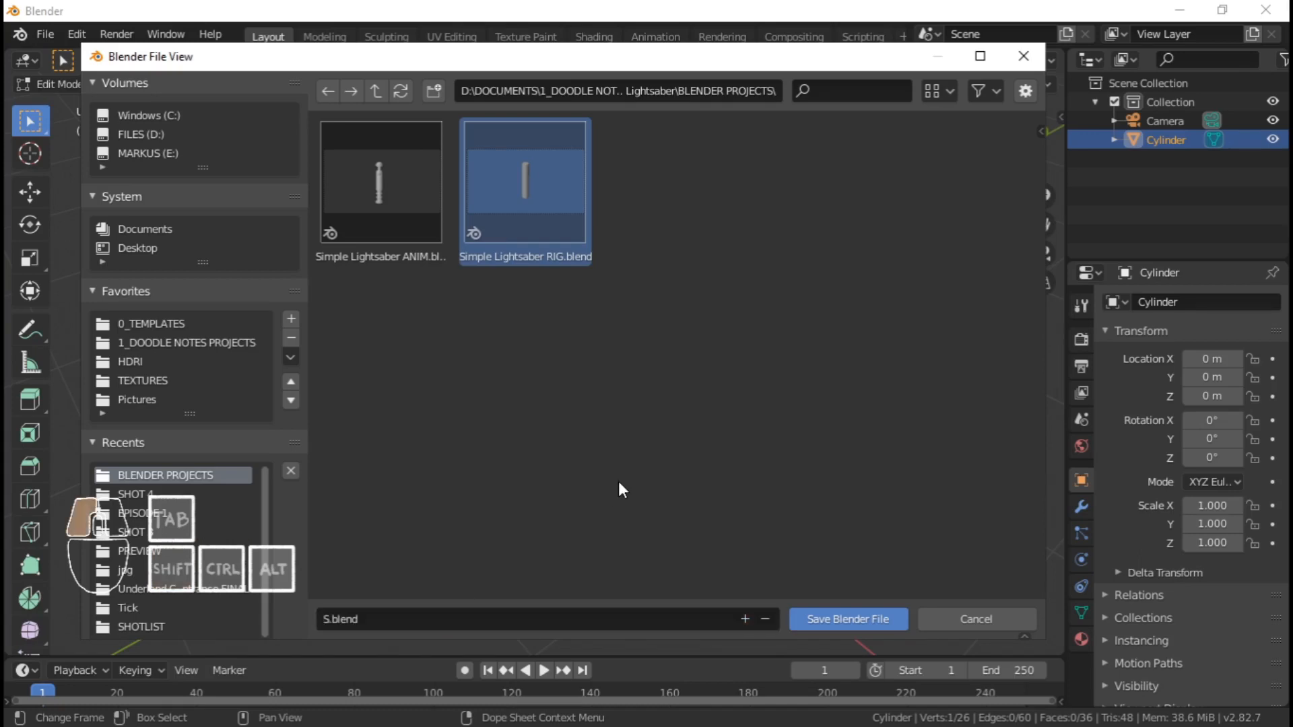
{"action": "left_click", "coordinate": [563, 232]}
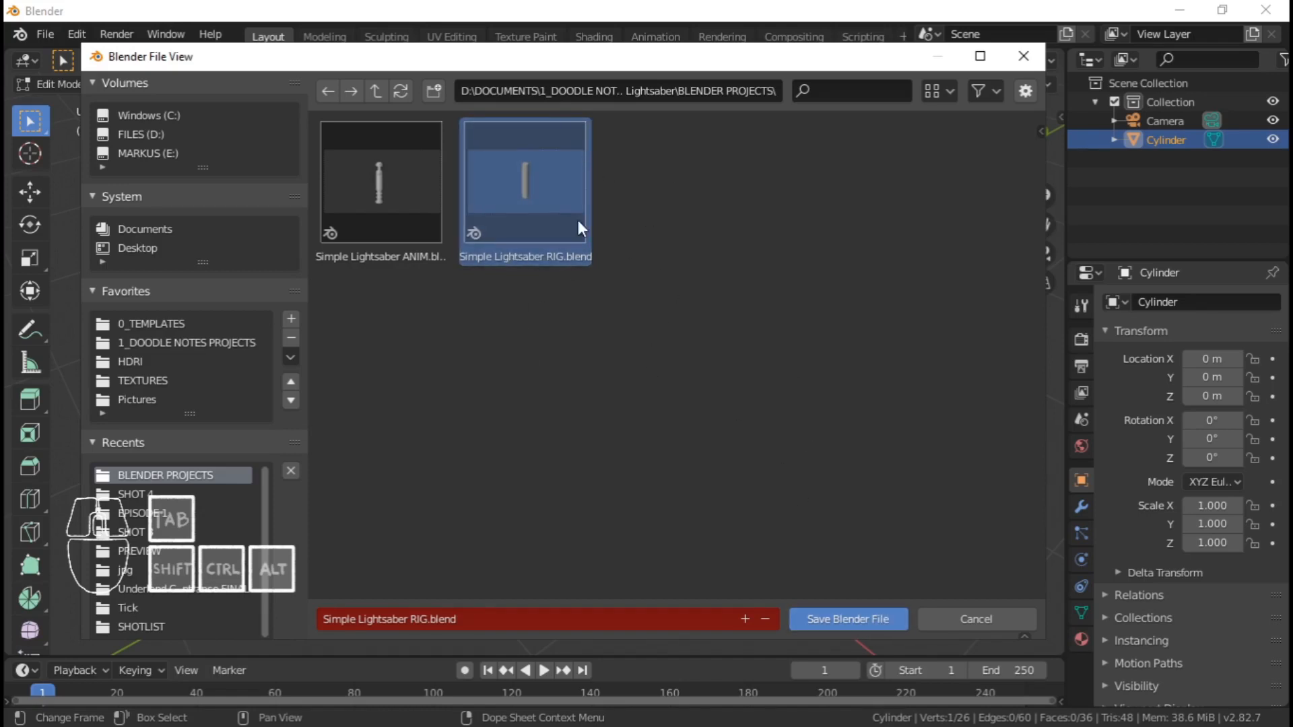
{"action": "left_click", "coordinate": [848, 616]}
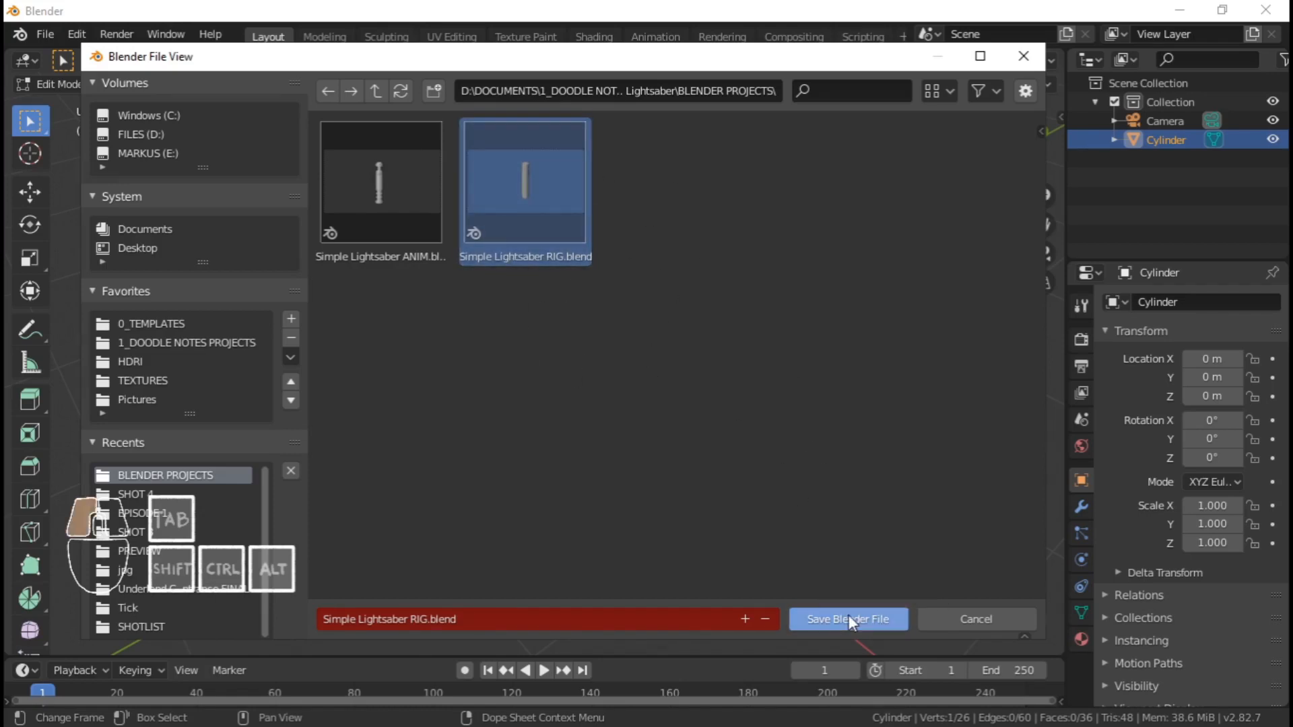
Save the current project again under its existing file name
{"action": "middle_click_drag", "start_coordinate": [597, 361], "coordinate": [587, 369], "text": "shift"}
{"action": "scroll", "coordinate": [575, 321], "scroll_direction": "down", "scroll_amount": 1}
{"action": "scroll", "coordinate": [517, 362], "scroll_direction": "up", "scroll_amount": 1}
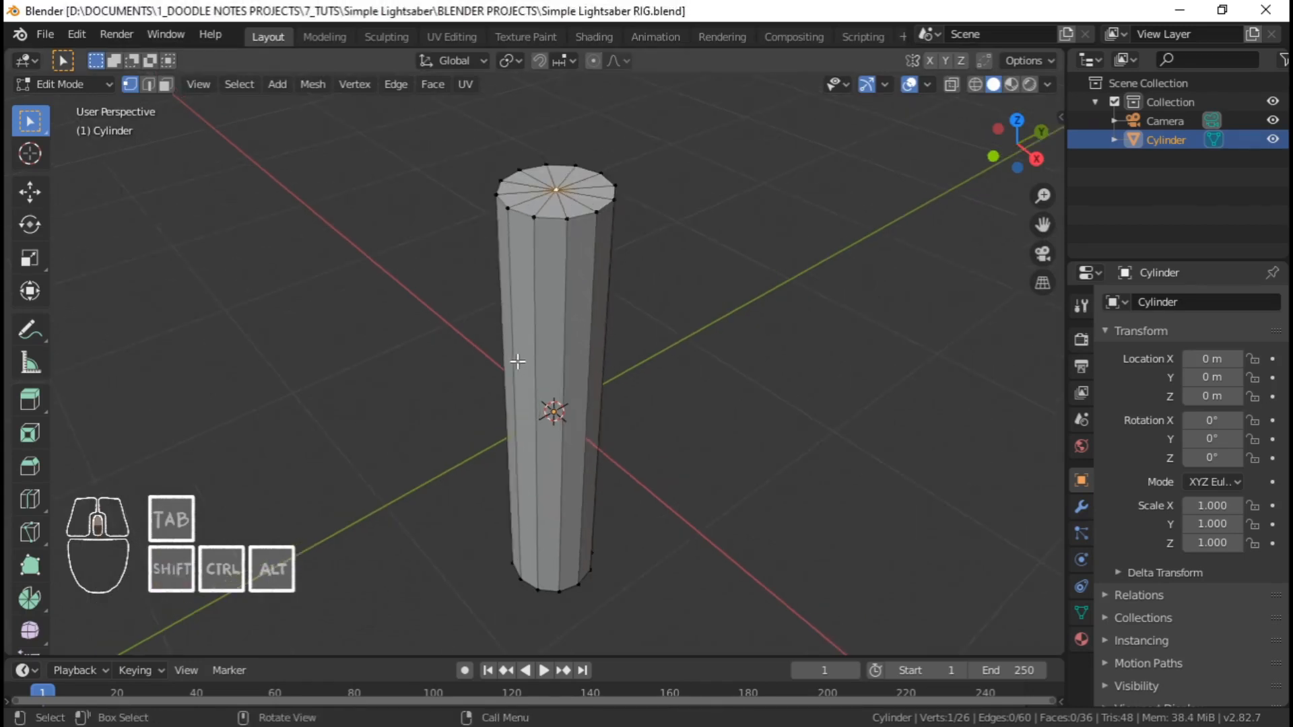
{"action": "key", "text": "ctrl+s"}
{"action": "middle_click_drag", "start_coordinate": [615, 286], "coordinate": [658, 274], "text": "shift"}
{"action": "scroll", "coordinate": [632, 325], "scroll_direction": "up", "scroll_amount": 1}
{"action": "scroll", "coordinate": [642, 307], "scroll_direction": "down", "scroll_amount": 2}
{"action": "scroll", "coordinate": [641, 312], "scroll_direction": "up", "scroll_amount": 1}
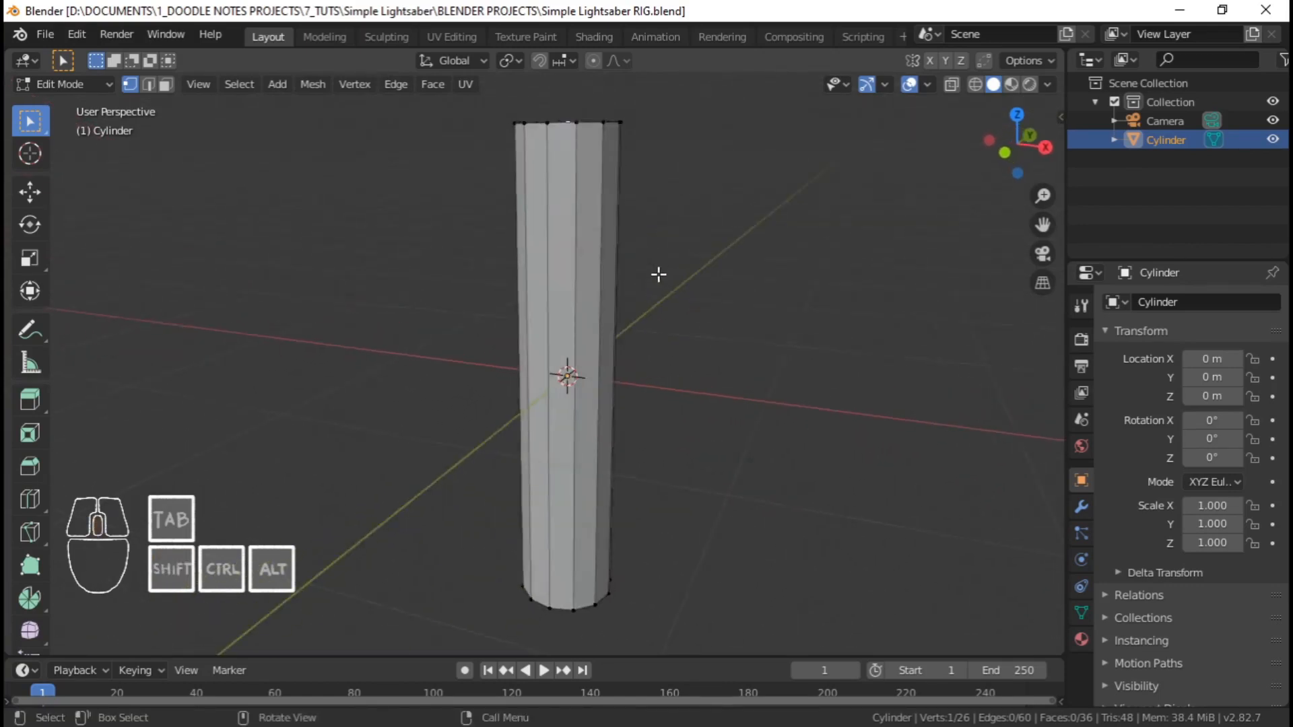
{"action": "scroll", "coordinate": [624, 288], "scroll_direction": "down", "scroll_amount": 1}
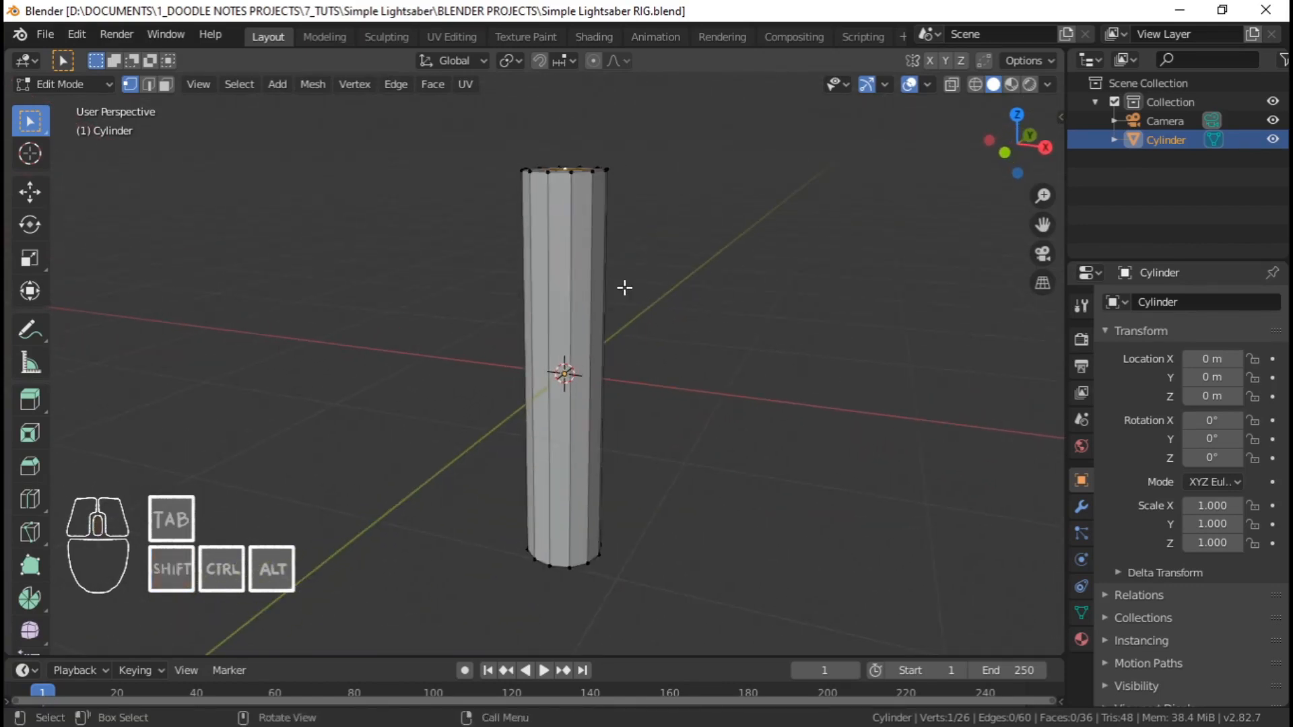
{"action": "scroll", "coordinate": [631, 293], "scroll_direction": "up", "scroll_amount": 1}
{"action": "middle_click_drag", "start_coordinate": [647, 289], "coordinate": [599, 335]}
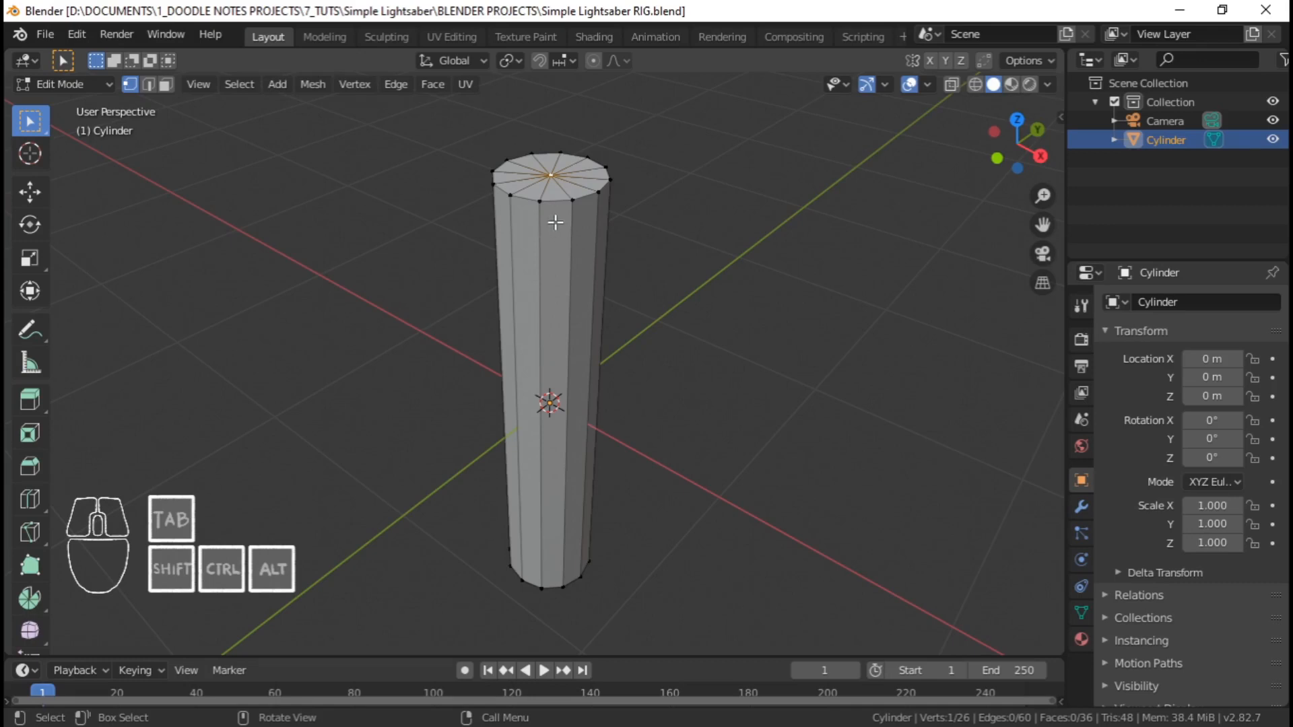
{"action": "scroll", "coordinate": [547, 189], "scroll_direction": "up", "scroll_amount": 1}
{"action": "scroll", "coordinate": [557, 188], "scroll_direction": "down", "scroll_amount": 2}
{"action": "middle_click_drag", "start_coordinate": [557, 188], "coordinate": [553, 205], "text": "shift"}
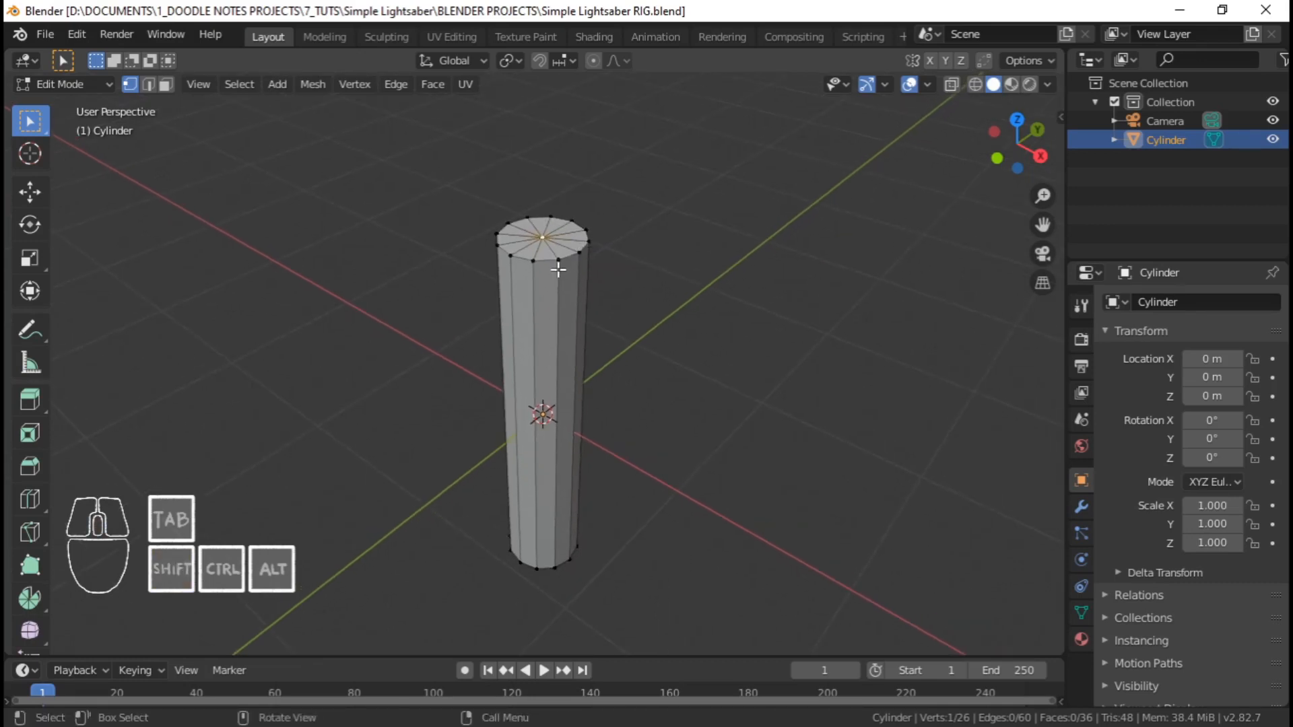
Add one horizontal loop cut around the middle of the cylinder without sliding it
{"action": "scroll", "coordinate": [559, 270], "scroll_direction": "up", "scroll_amount": 1}
{"action": "mouse_move", "coordinate": [555, 274]}
{"action": "middle_mouse_down", "text": "shift"}
{"action": "mouse_move", "coordinate": [545, 277]}
{"action": "mouse_move", "coordinate": [535, 254]}
{"action": "mouse_move", "coordinate": [557, 260]}
{"action": "mouse_move", "coordinate": [557, 297]}
{"action": "middle_mouse_up", "text": "shift"}
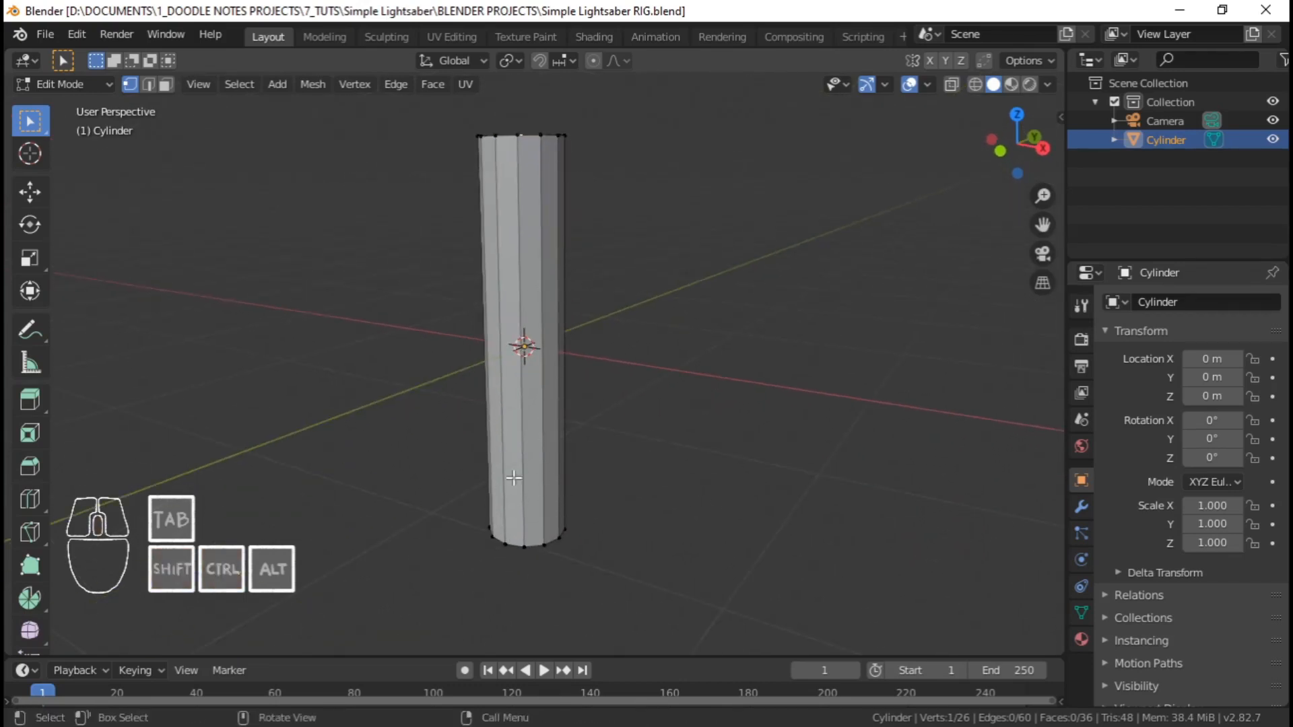
{"action": "key", "text": "ctrl+r"}
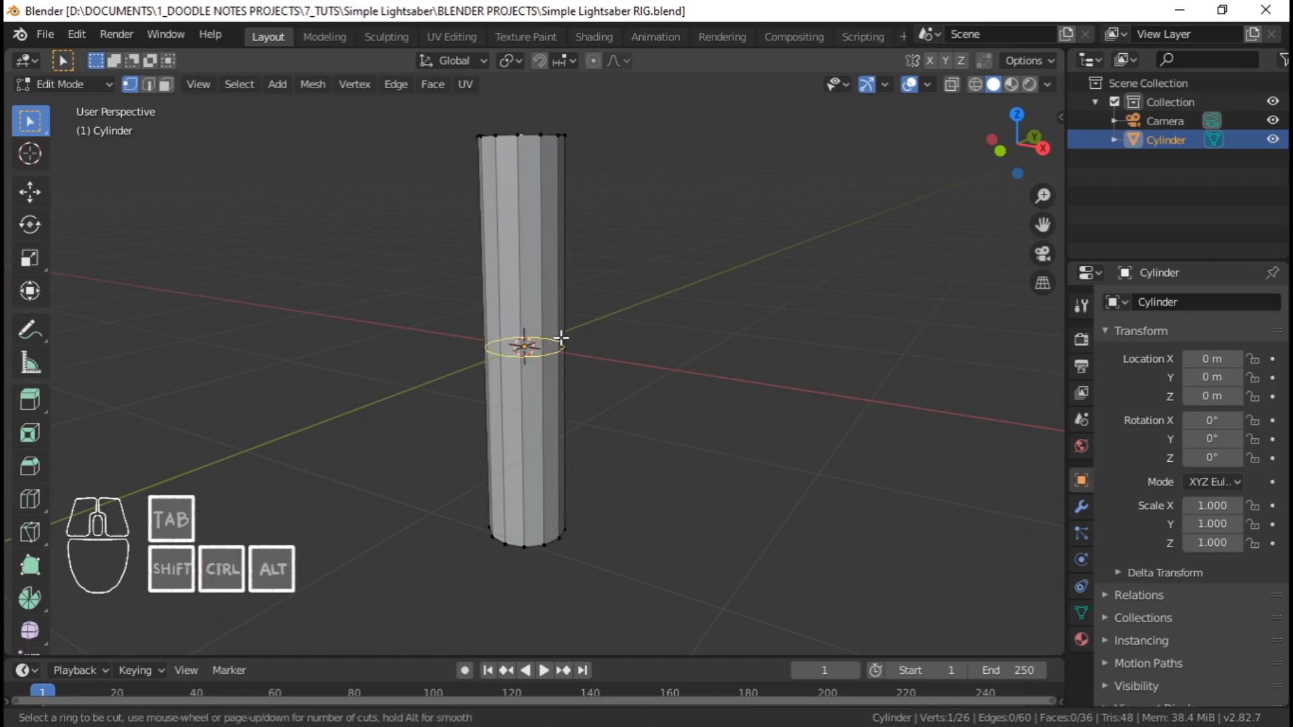
{"action": "left_click", "coordinate": [561, 339]}
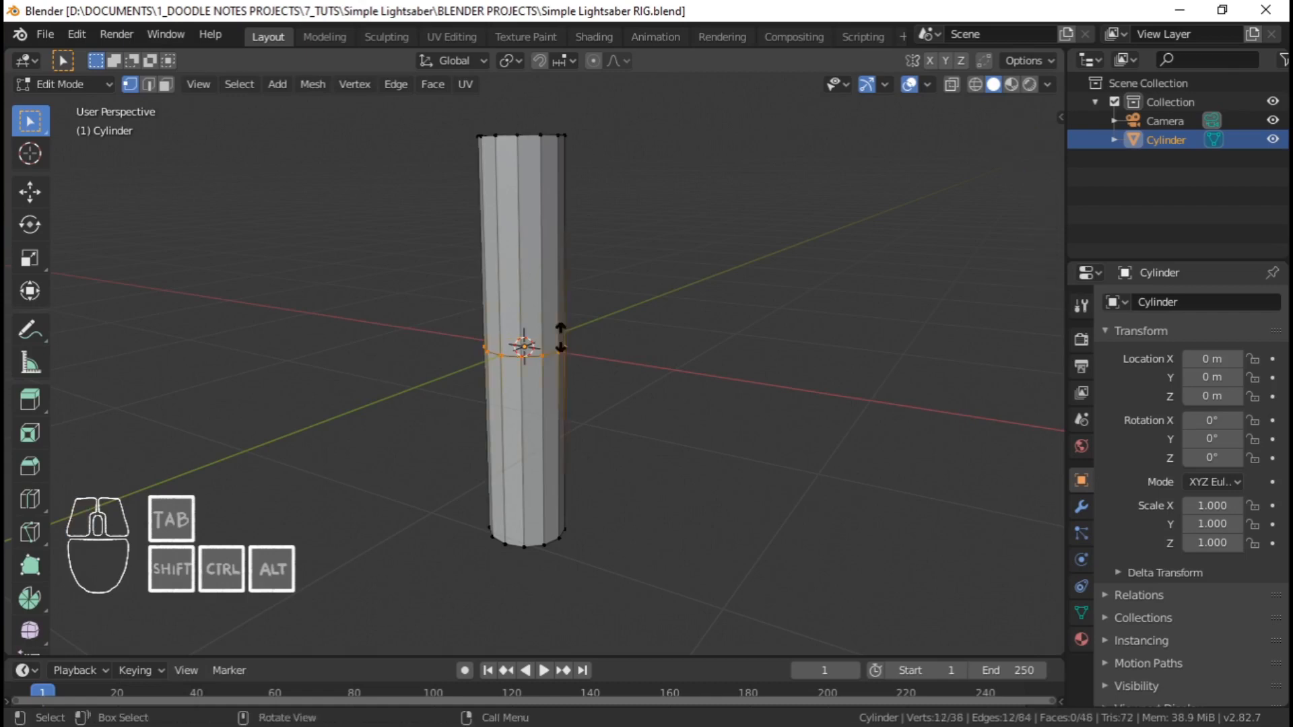
{"action": "left_click", "coordinate": [563, 338]}
{"action": "scroll", "coordinate": [546, 375], "scroll_direction": "up", "scroll_amount": 1}
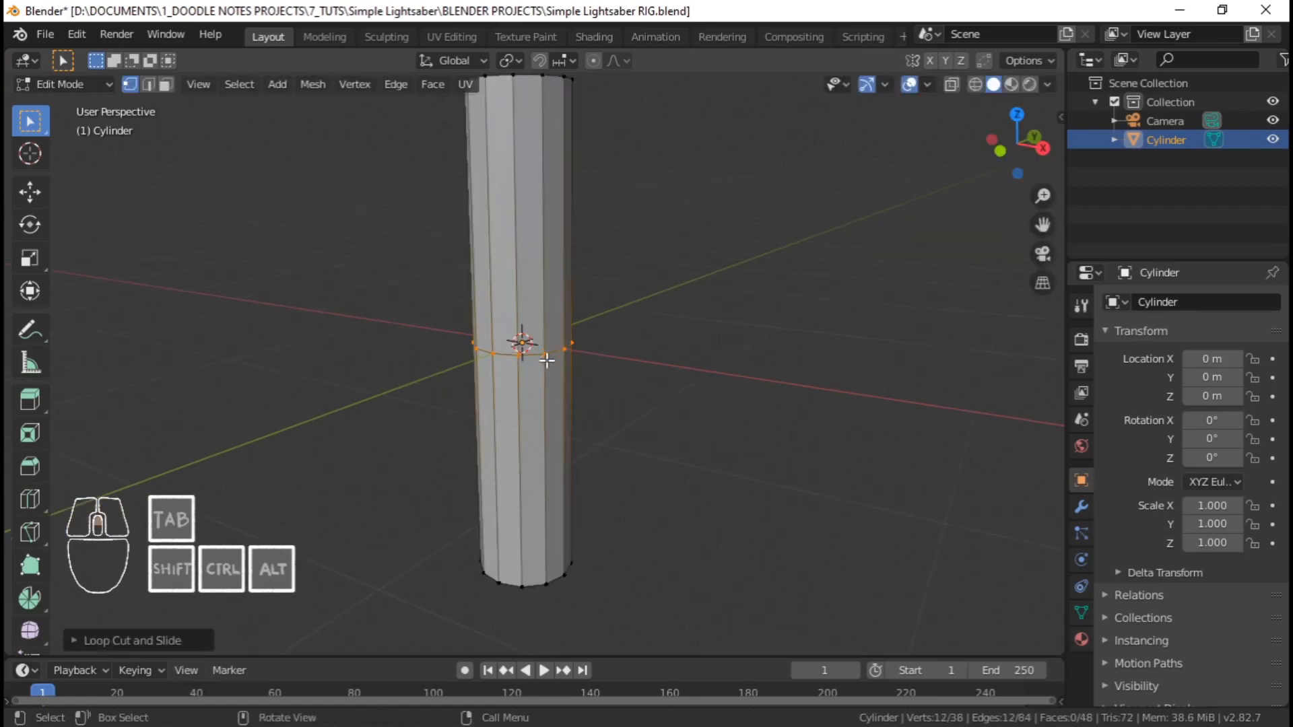
Try a single centred loop cut around the cylinder's lower half and undo it
{"action": "key", "text": "ctrl+r"}
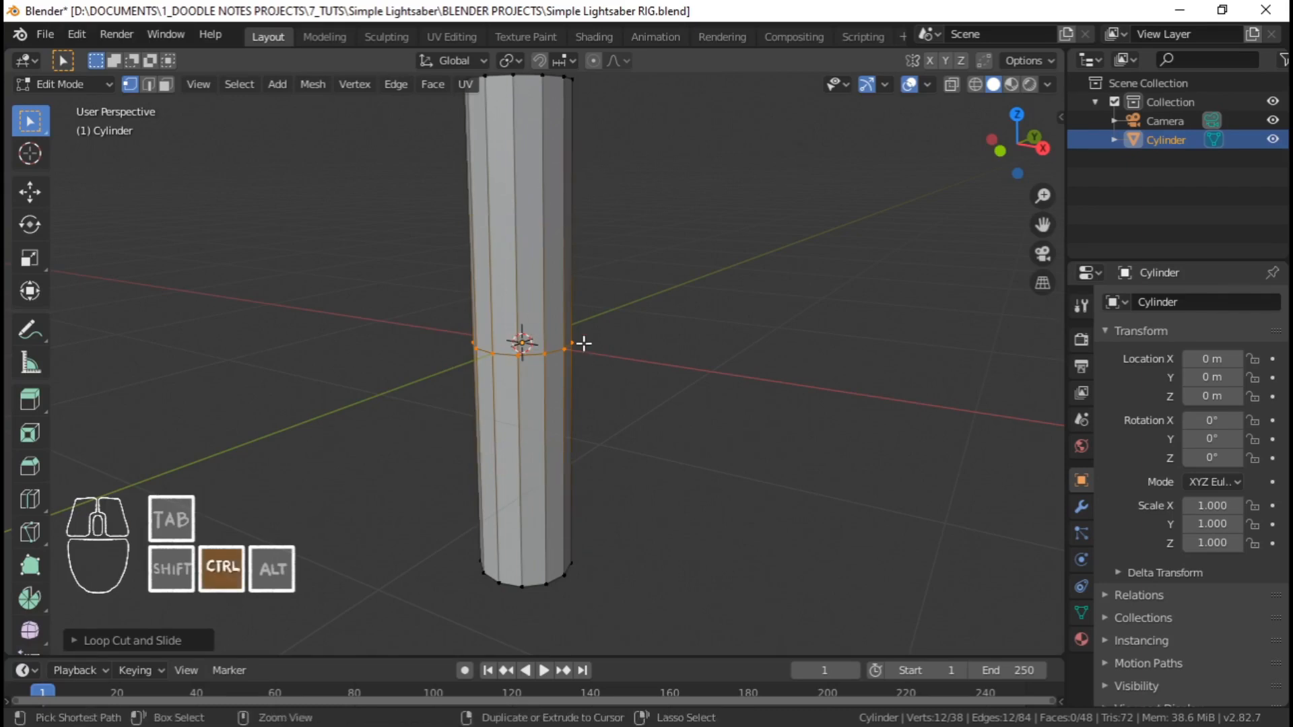
{"action": "key", "text": "ctrl+r"}
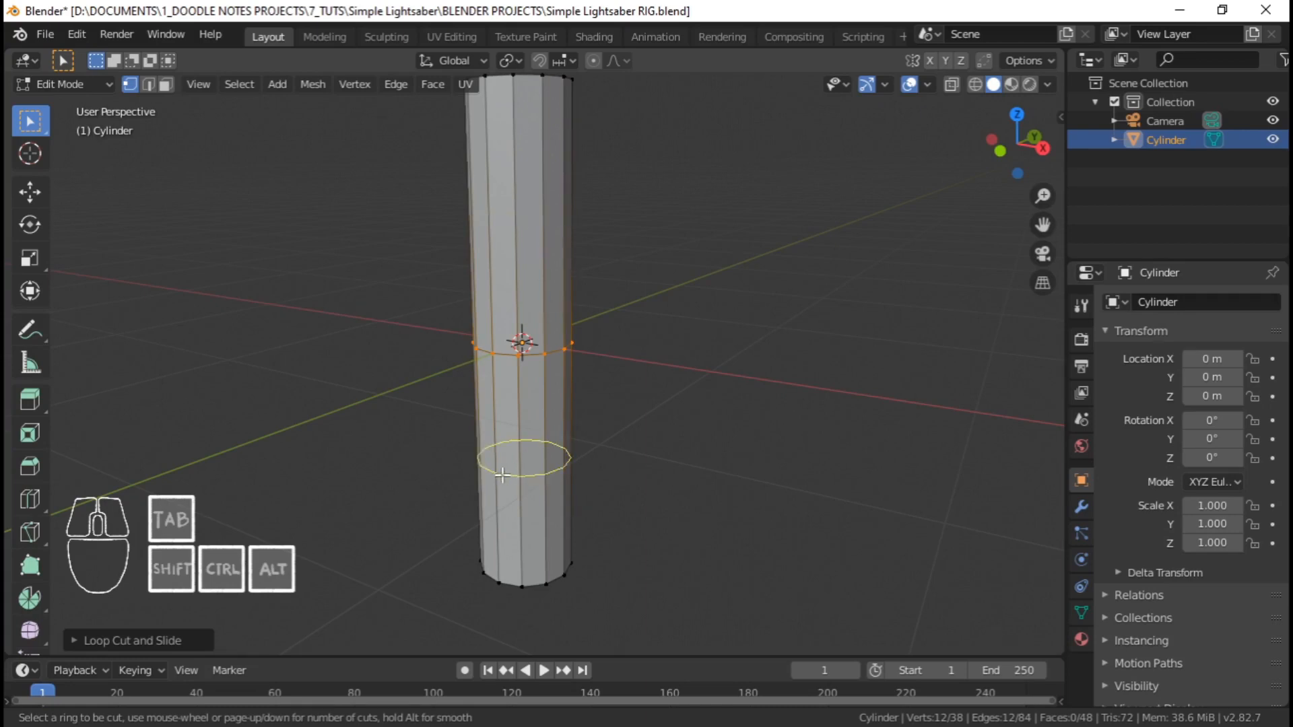
{"action": "left_click", "coordinate": [529, 453]}
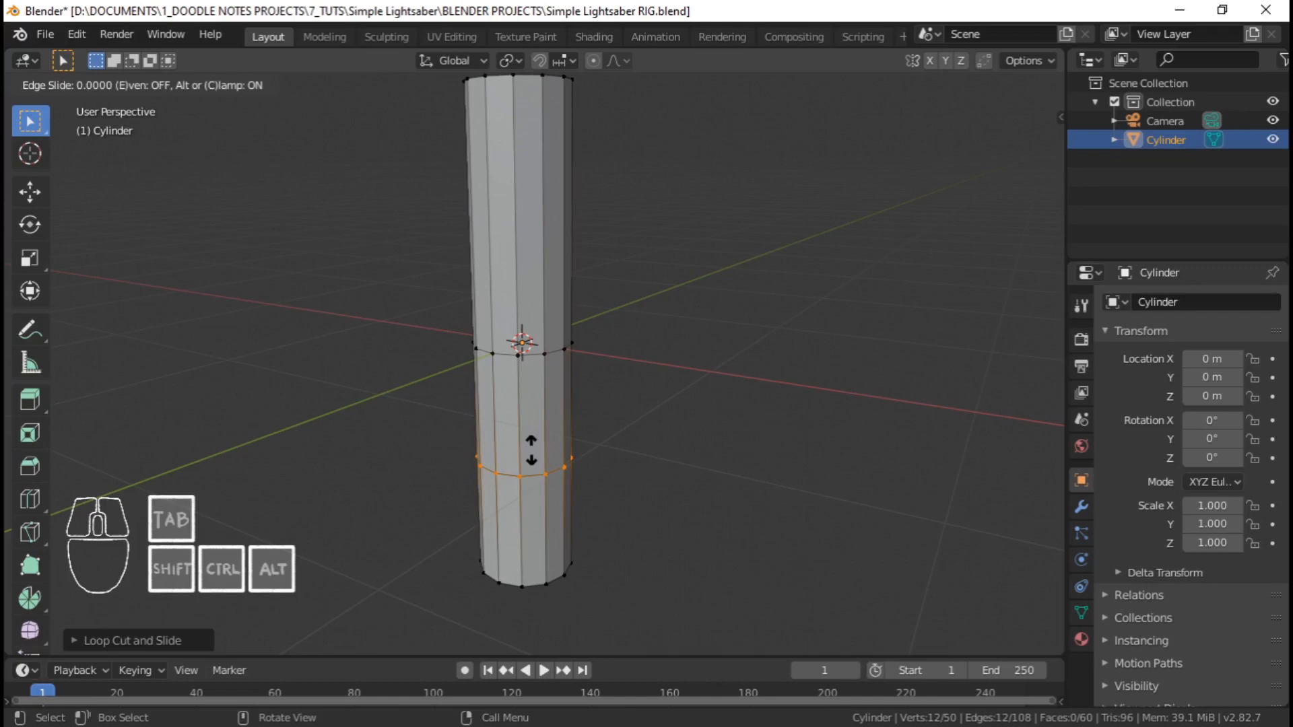
{"action": "right_click", "coordinate": [770, 396]}
{"action": "key", "text": "ctrl+z"}
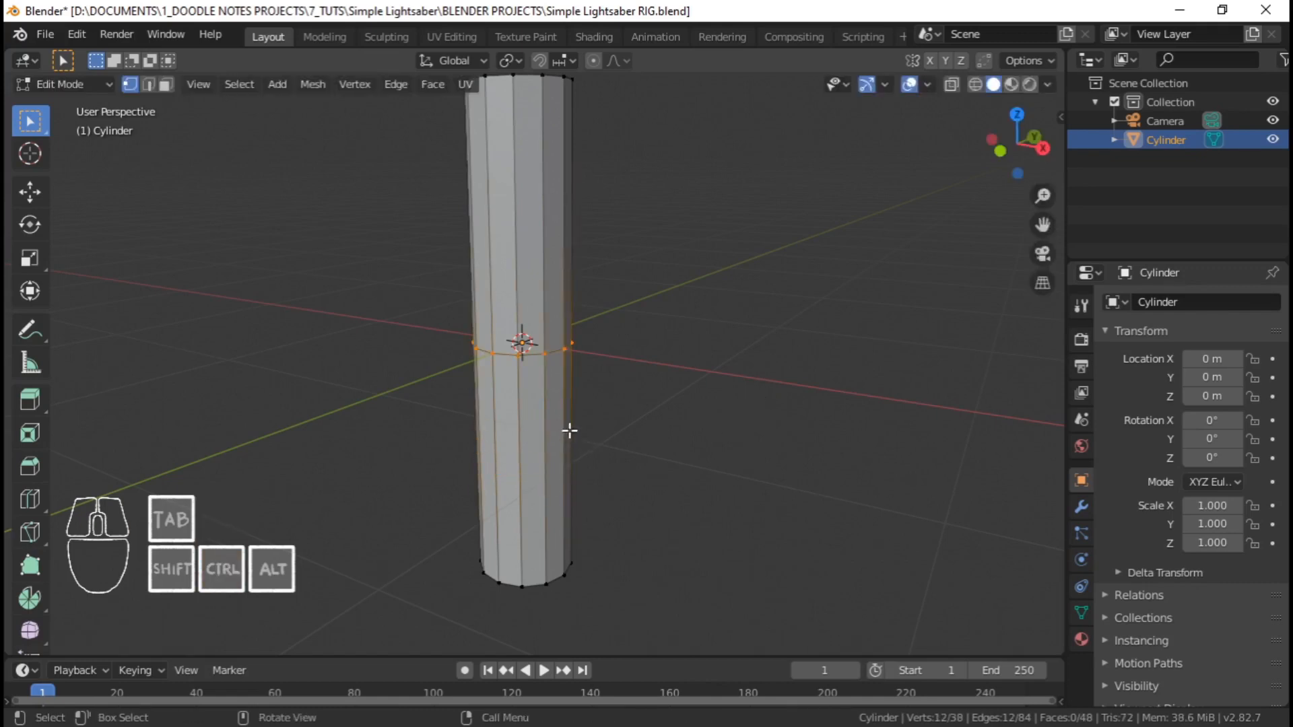
Preview a loop cut with three cuts across the cylinder's lower half and cancel it
{"action": "middle_click_drag", "start_coordinate": [541, 346], "coordinate": [526, 360], "text": "shift"}
{"action": "scroll", "coordinate": [520, 357], "scroll_direction": "down", "scroll_amount": 1}
{"action": "key", "text": "ctrl"}
{"action": "key", "text": "ctrl+r"}
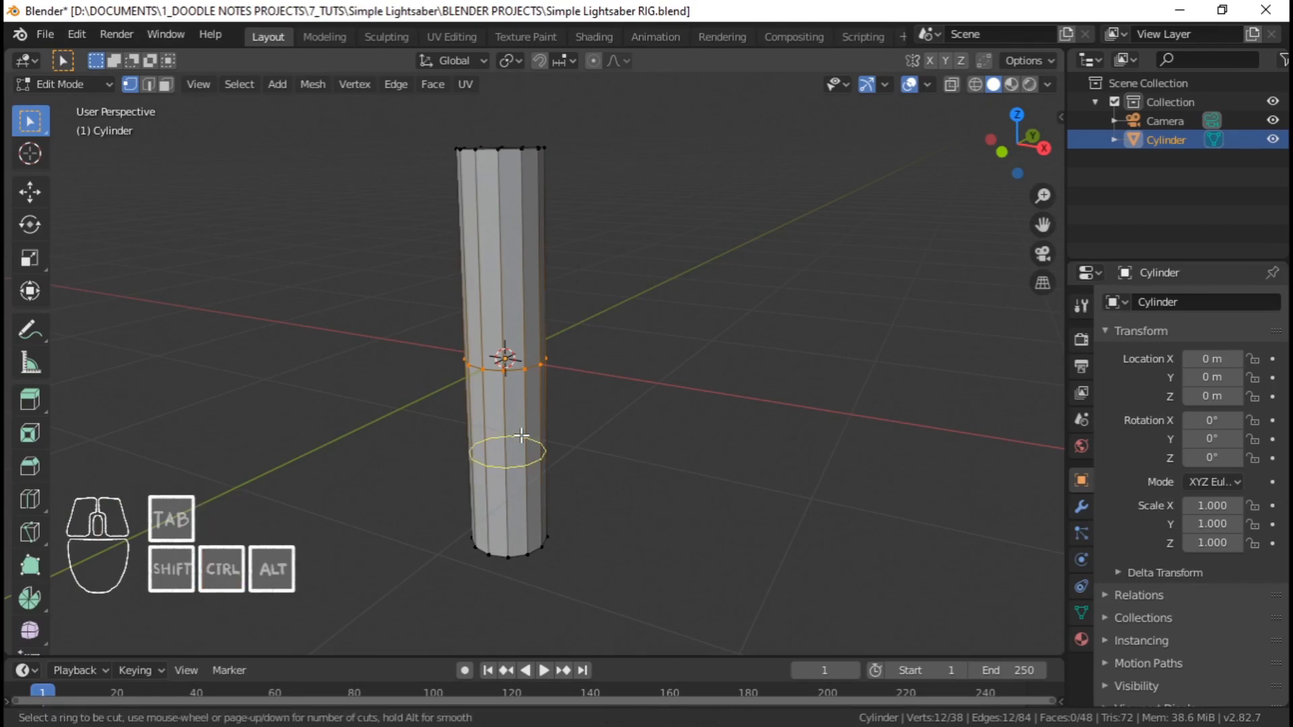
{"action": "scroll", "coordinate": [521, 436], "scroll_direction": "up", "scroll_amount": 2}
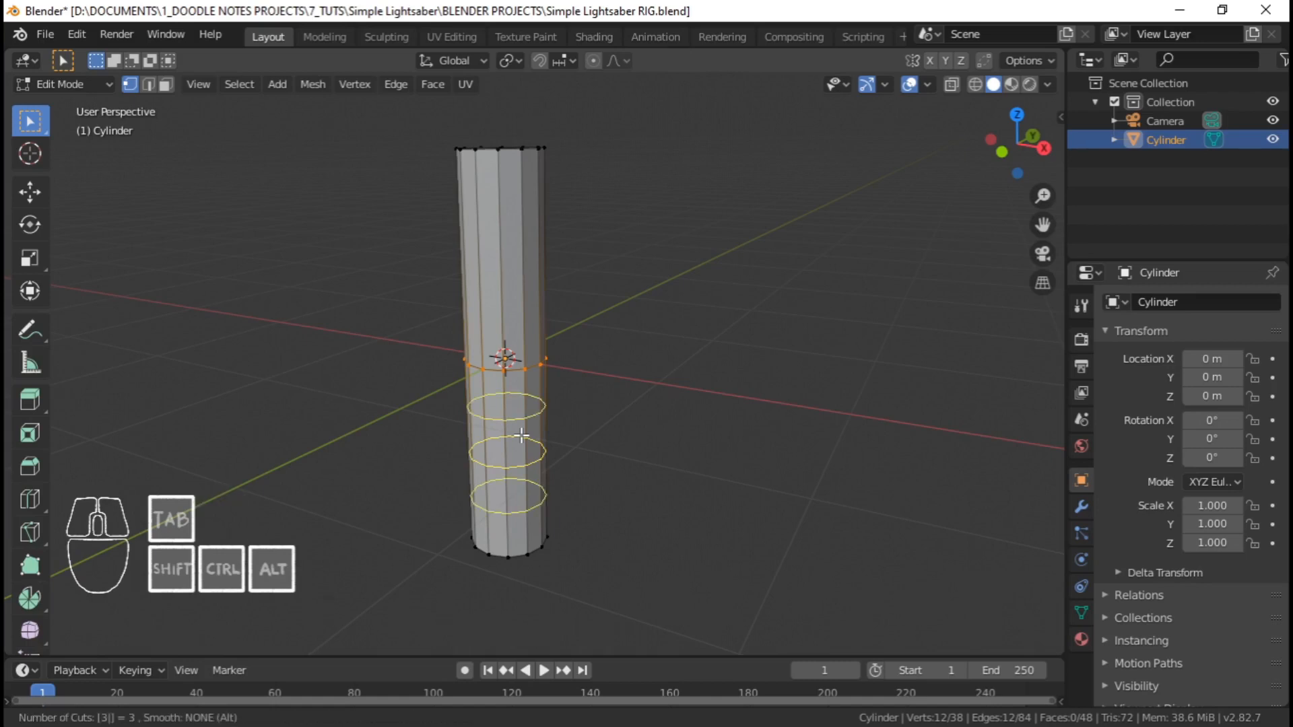
{"action": "key", "text": "Escape"}
{"action": "key", "text": "ctrl+r"}
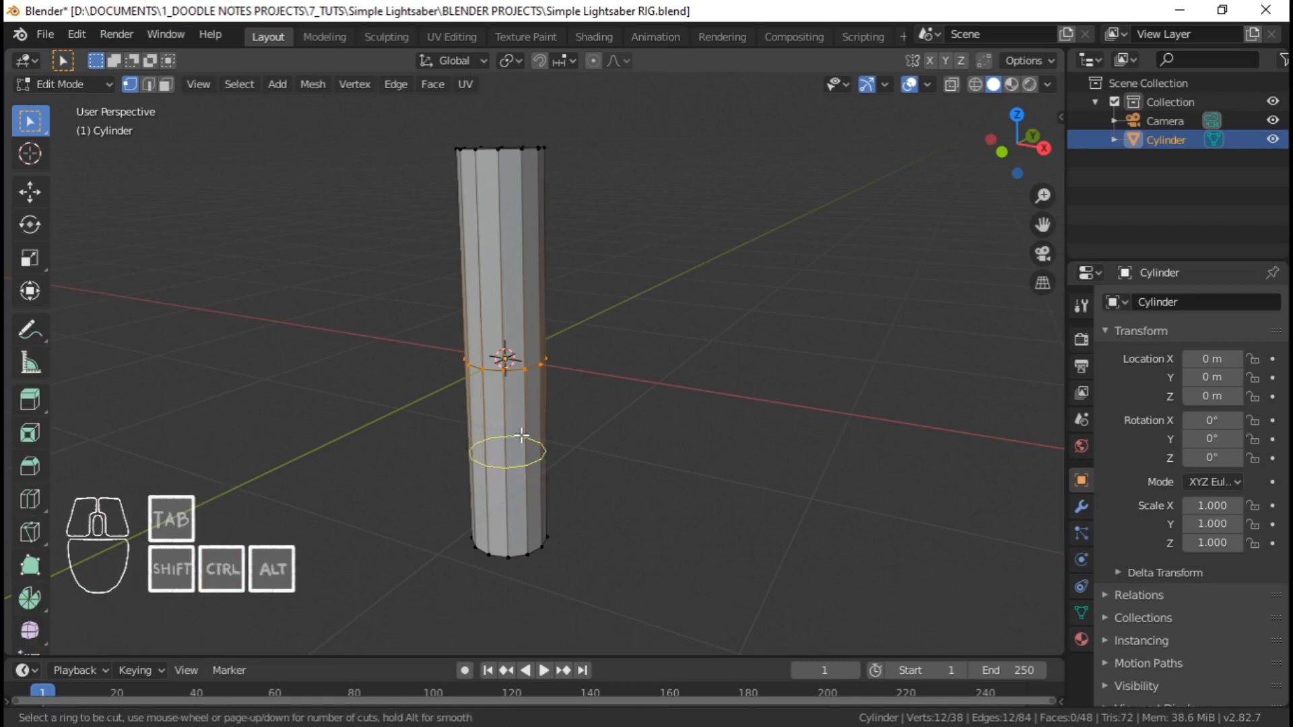
{"action": "scroll", "coordinate": [521, 436], "scroll_direction": "up", "scroll_amount": 2}
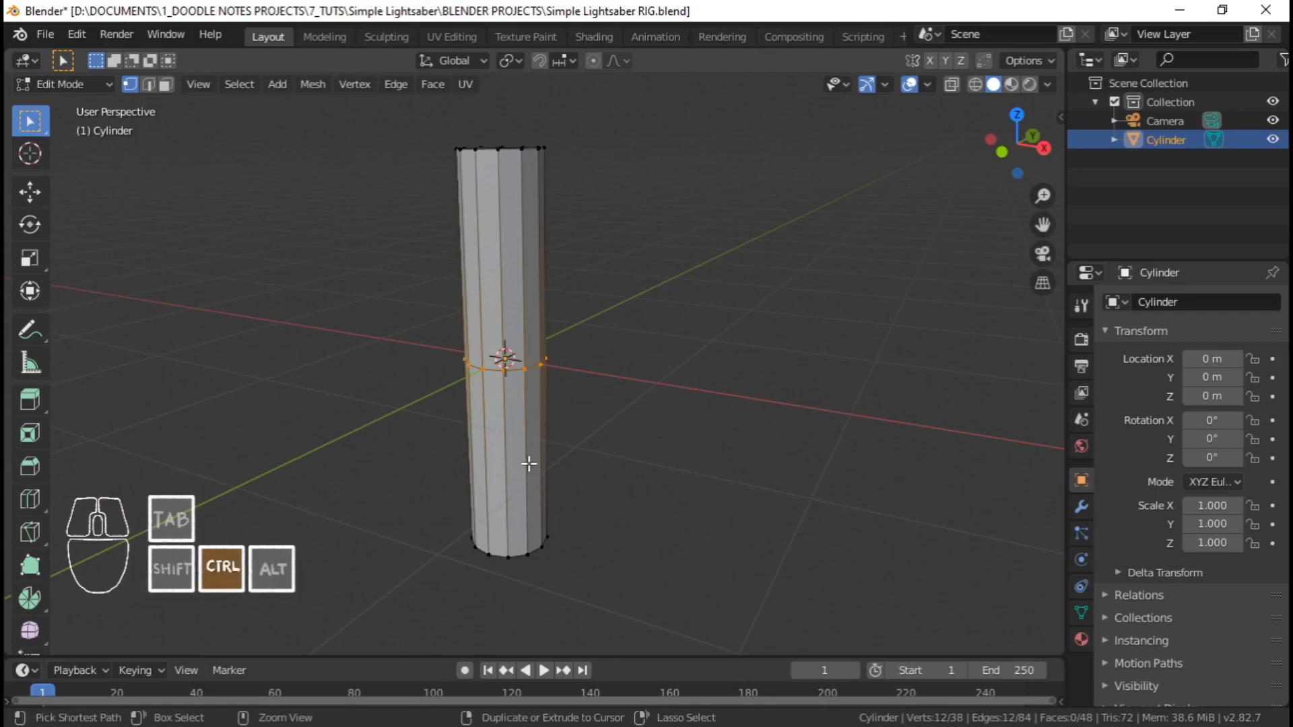
{"action": "key", "text": "ctrl+r"}
{"action": "scroll", "coordinate": [532, 458], "scroll_direction": "up", "scroll_amount": 4}
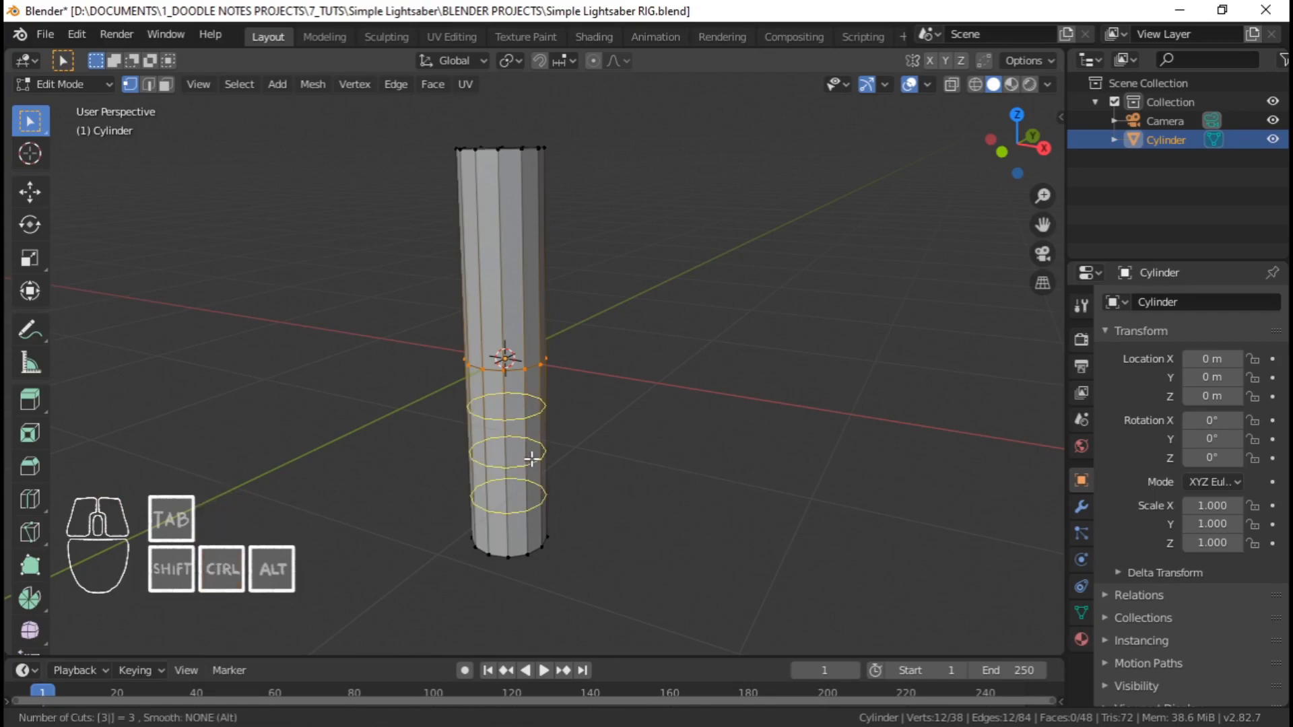
{"action": "right_click", "coordinate": [531, 459]}
{"action": "key", "text": "ctrl"}
{"action": "key", "text": "ctrl+r"}
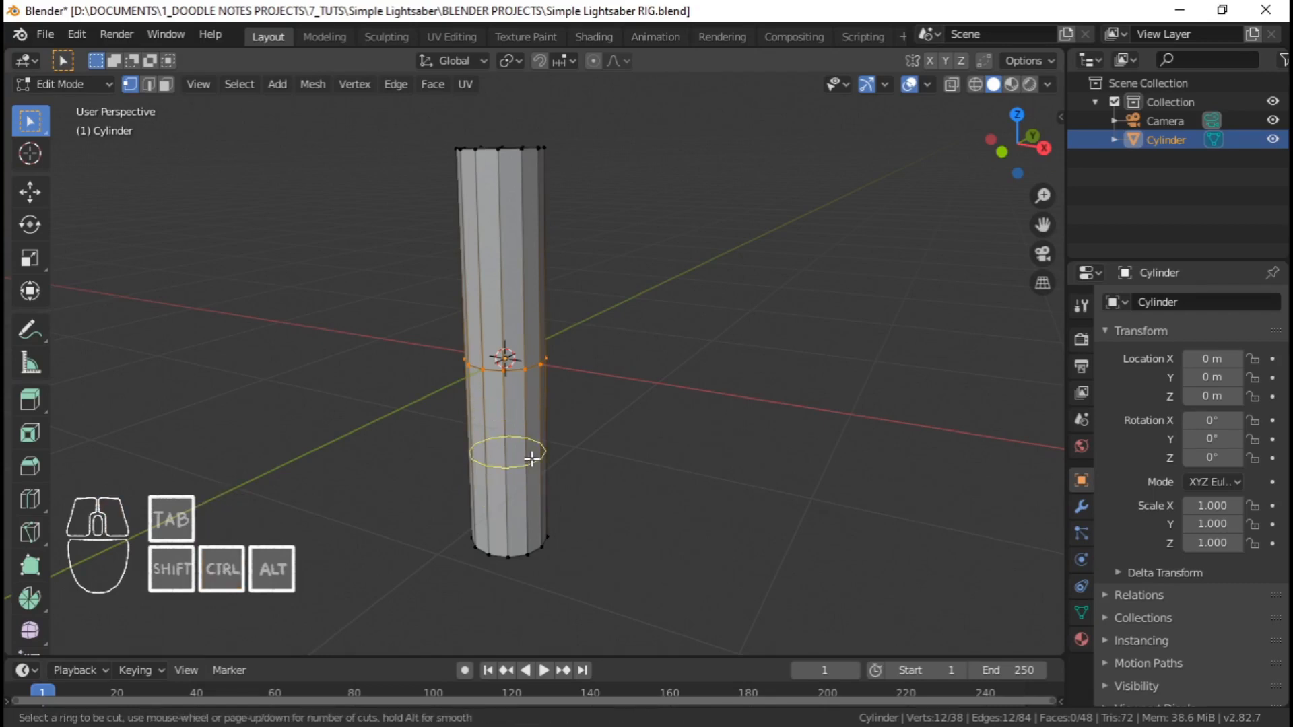
{"action": "right_click", "coordinate": [538, 452]}
{"action": "key", "text": "ctrl+r"}
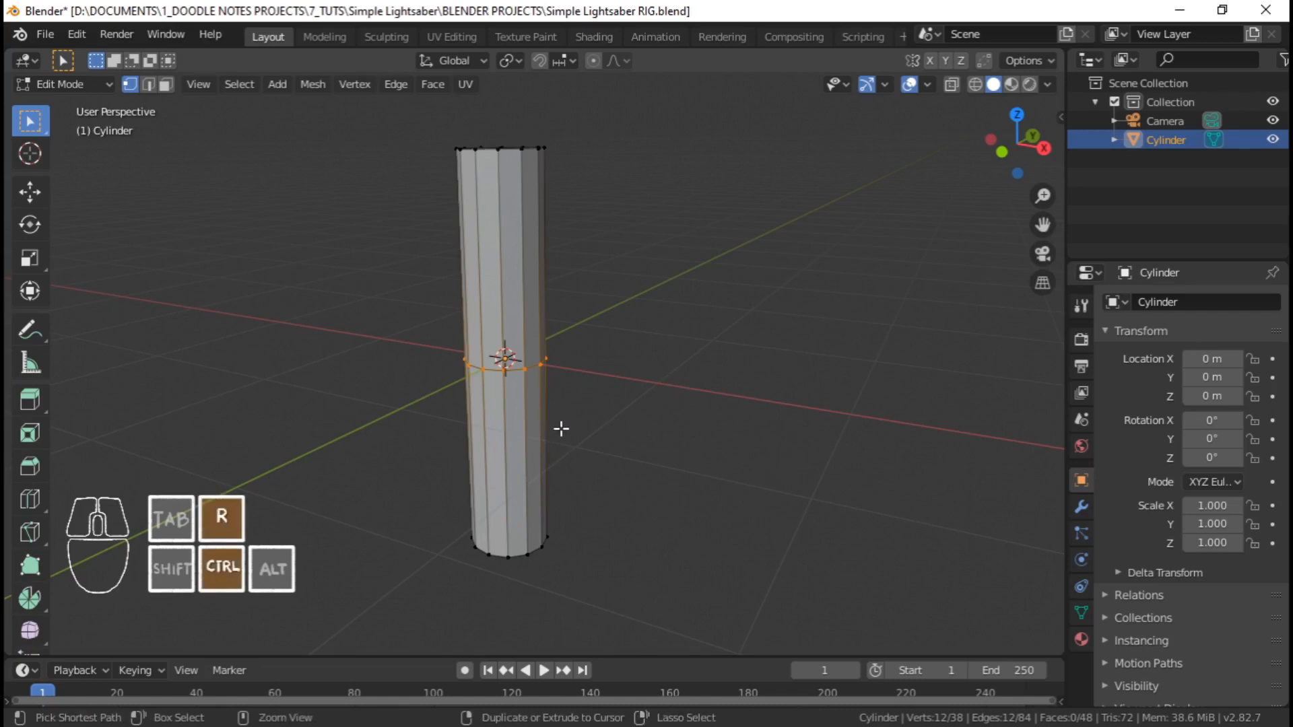
{"action": "right_click", "coordinate": [559, 471]}
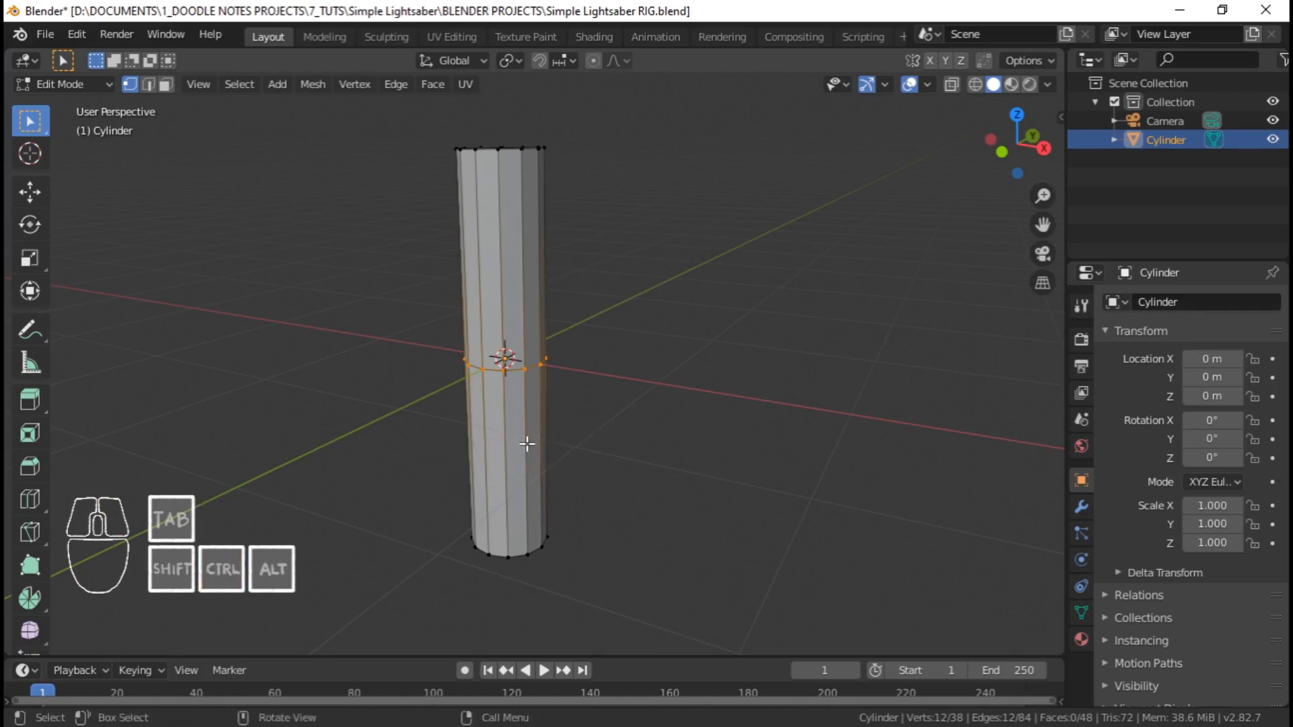
Add four evenly spaced horizontal loop cuts around the cylinder's lower half without sliding them, and clear the selection
{"action": "middle_click_drag", "start_coordinate": [516, 466], "coordinate": [541, 453]}
{"action": "scroll", "coordinate": [524, 432], "scroll_direction": "up", "scroll_amount": 1}
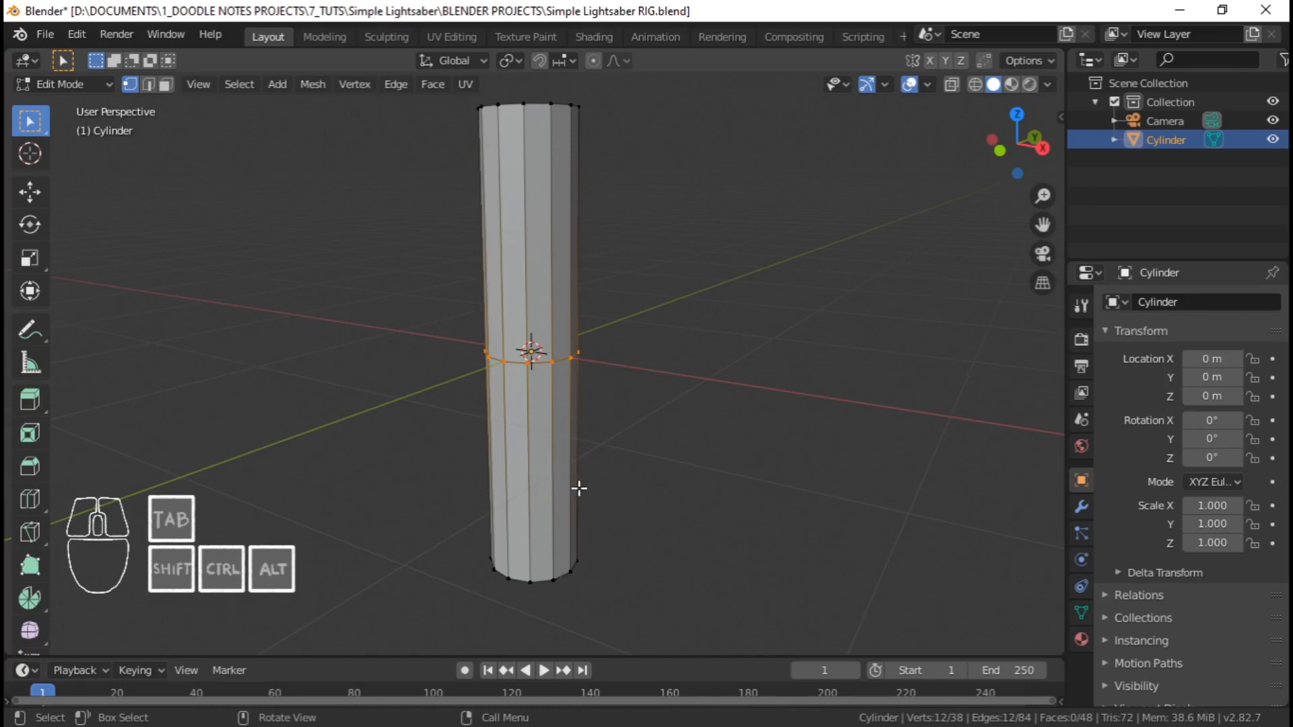
{"action": "key", "text": "ctrl+r"}
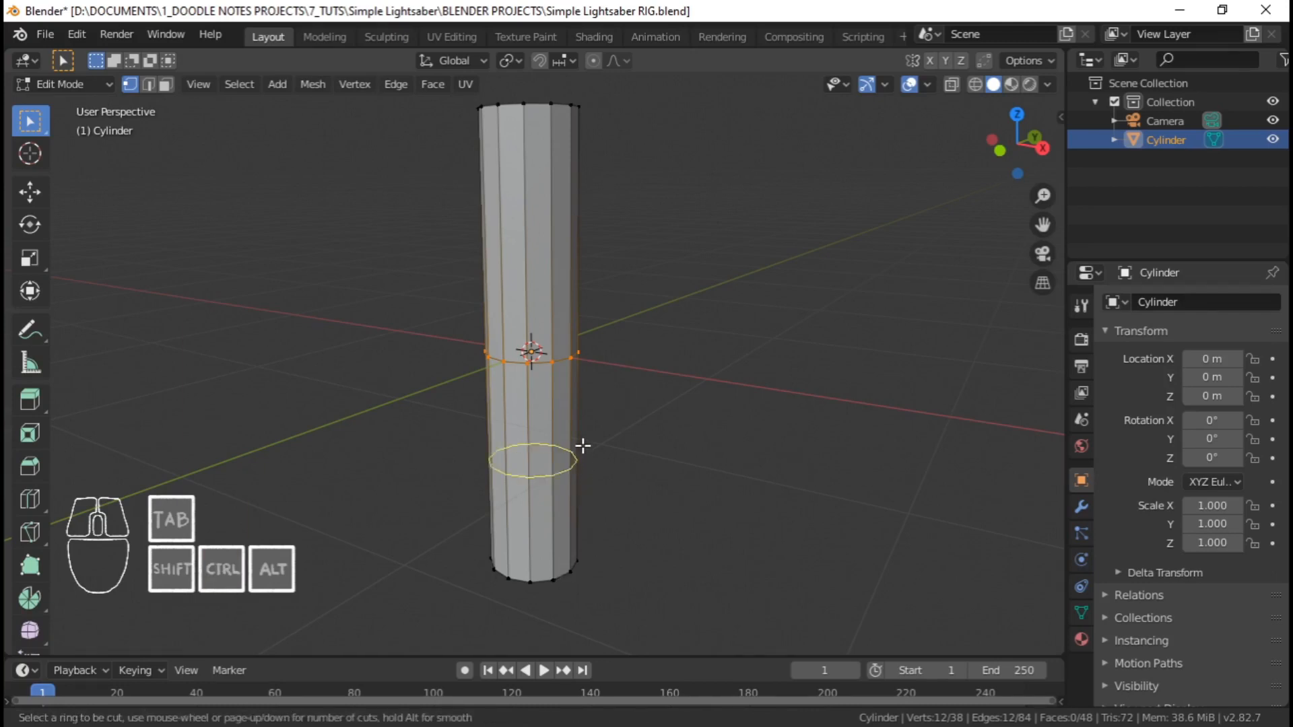
{"action": "key", "text": "4"}
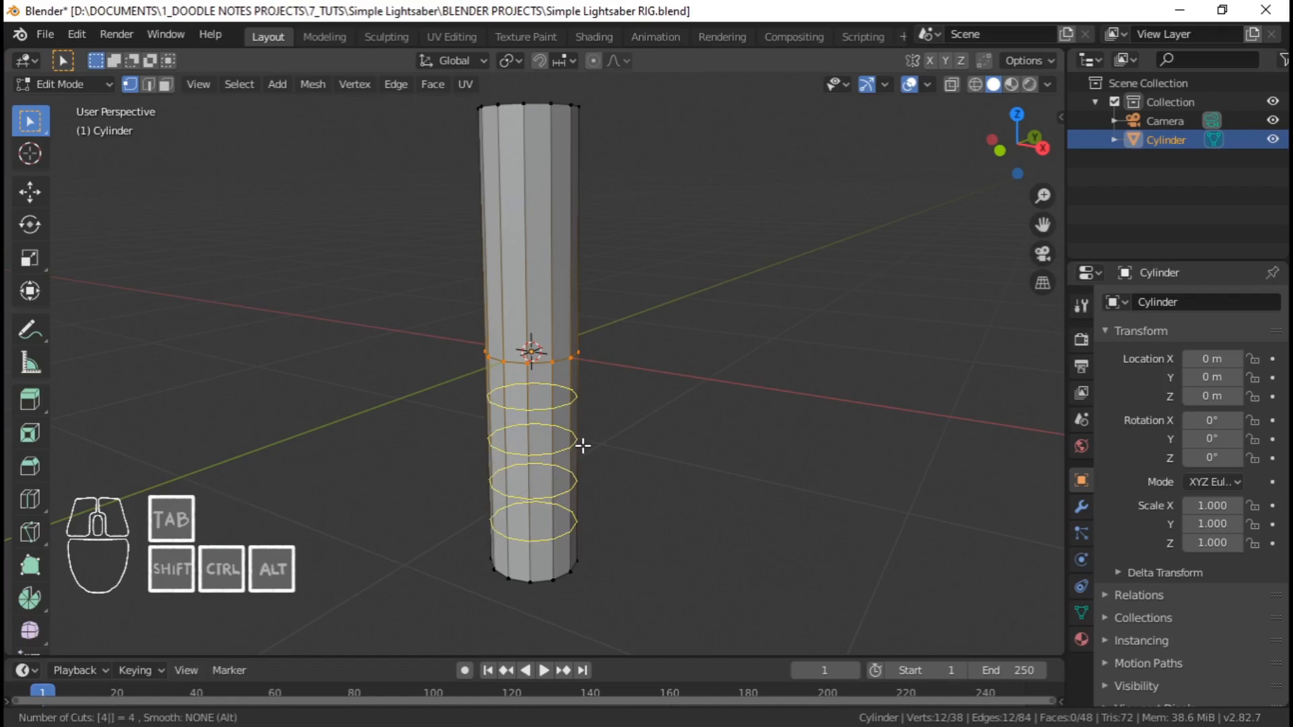
{"action": "left_click", "coordinate": [583, 445]}
{"action": "right_click", "coordinate": [583, 446]}
{"action": "middle_click_drag", "start_coordinate": [584, 447], "coordinate": [517, 394]}
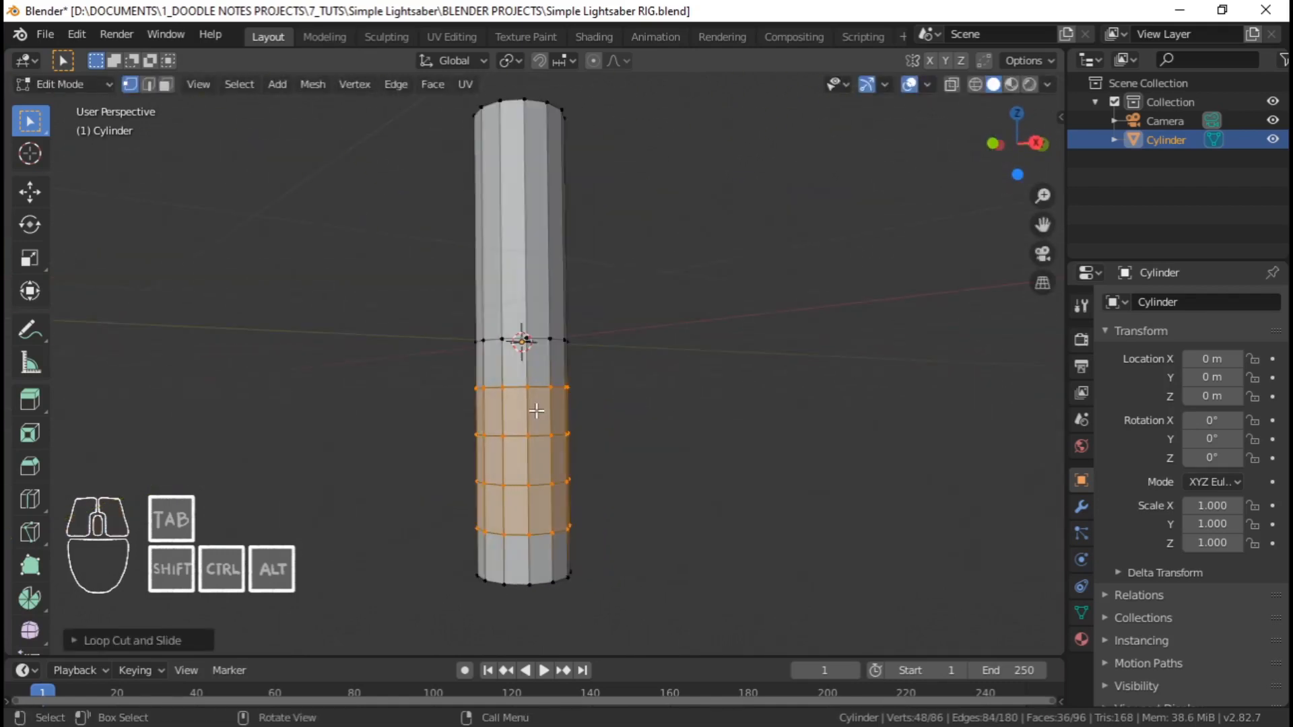
{"action": "key", "text": "alt+a"}
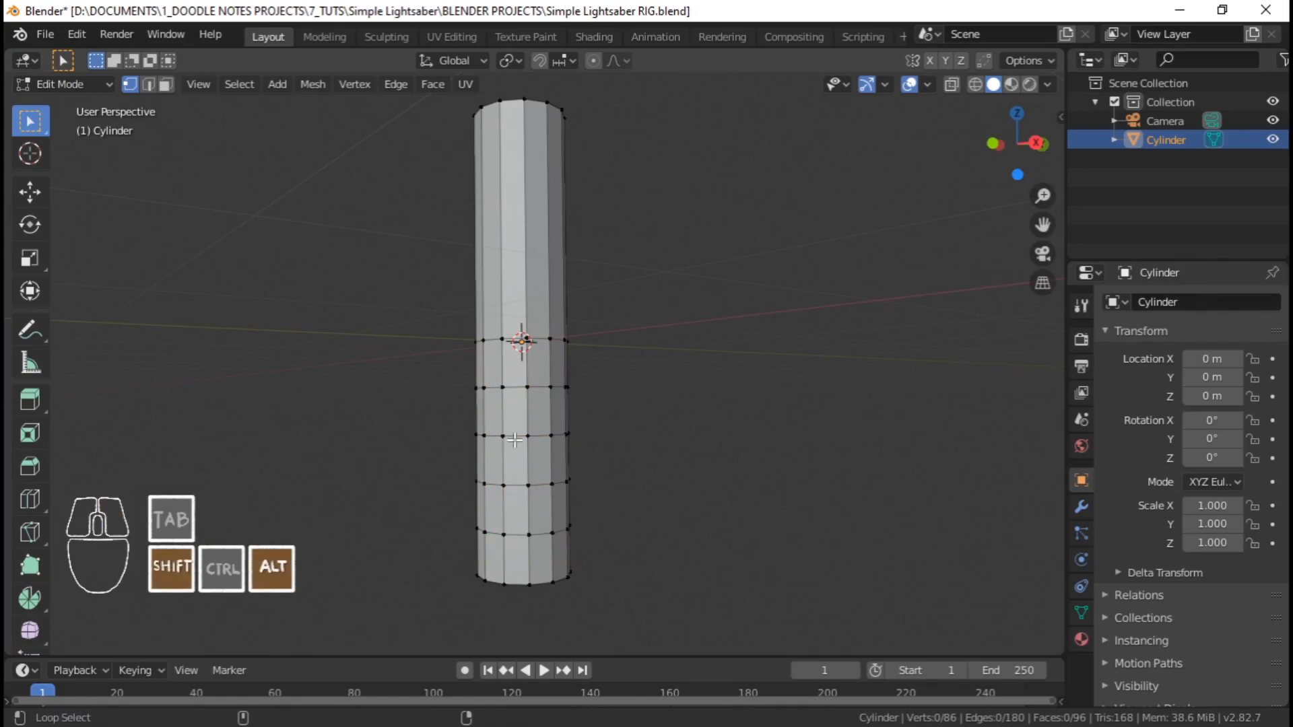
Try selecting the whole edge loop just below the cylinder's middle and undo the selection
{"action": "middle_click_drag", "start_coordinate": [515, 388], "coordinate": [552, 414]}
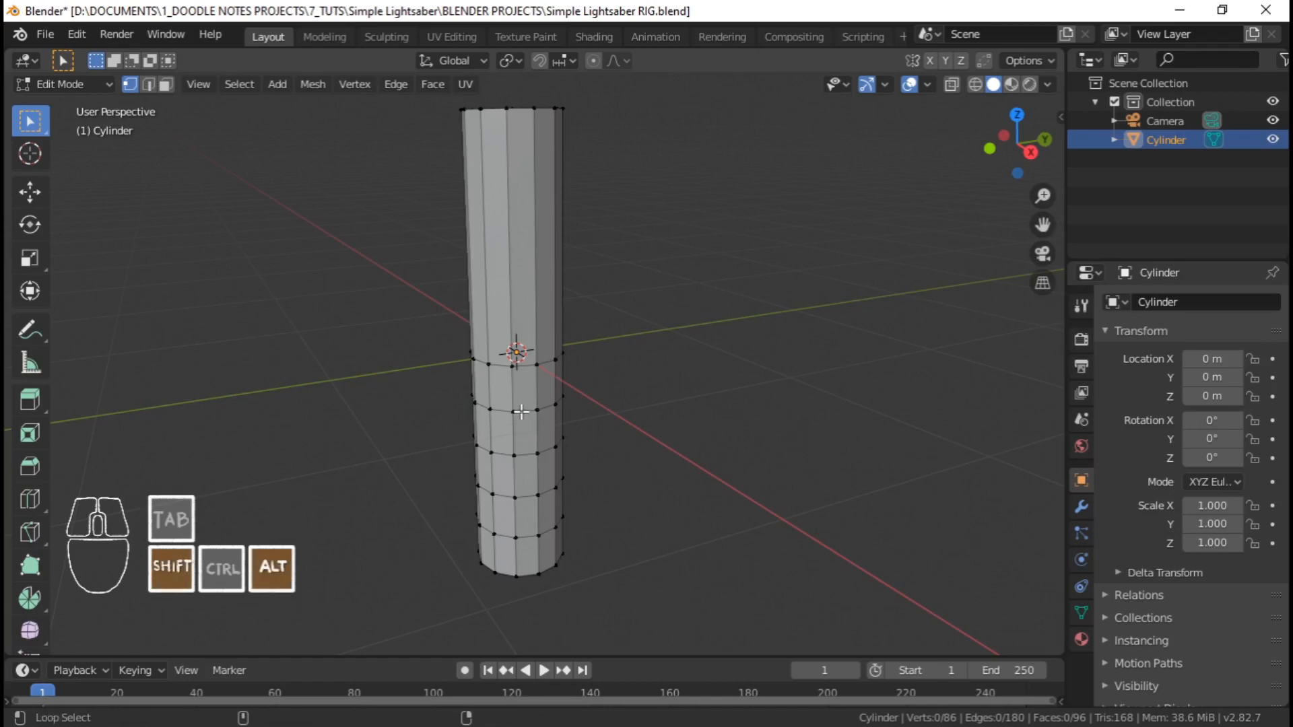
{"action": "left_click", "coordinate": [522, 411], "text": "alt+shift"}
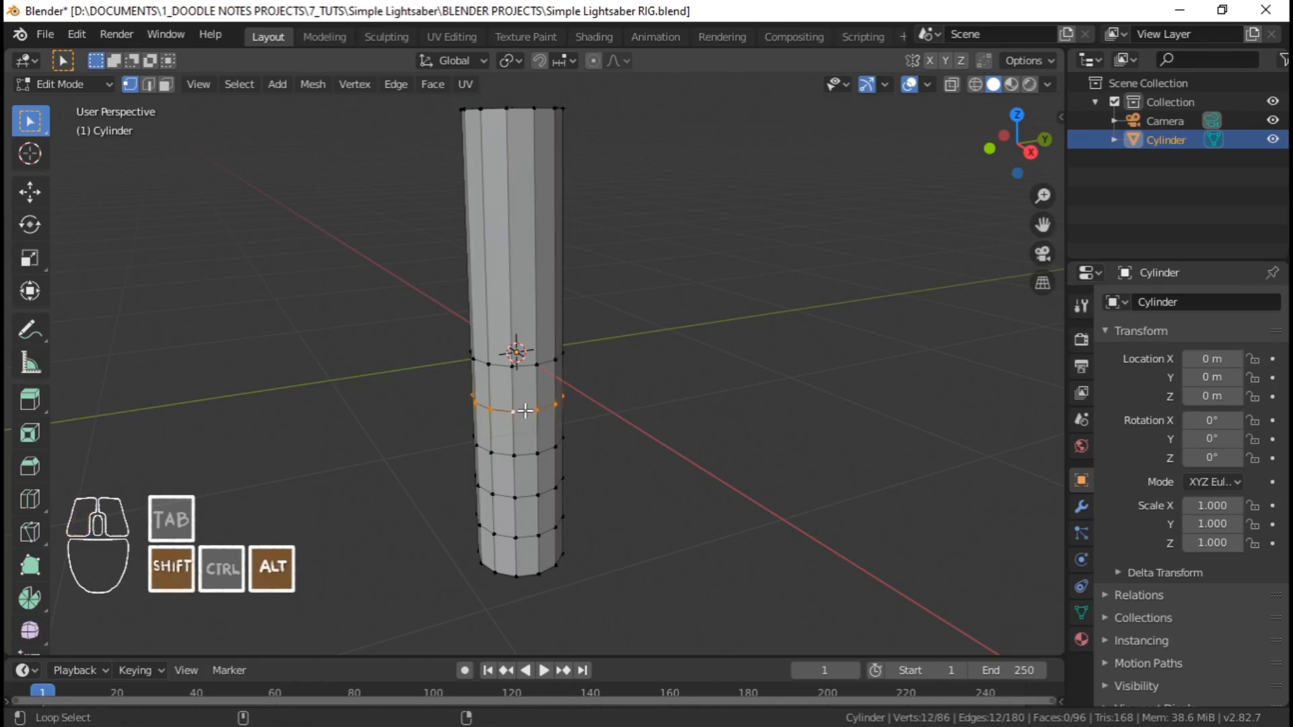
{"action": "scroll", "coordinate": [521, 455], "scroll_direction": "up", "scroll_amount": 1}
{"action": "scroll", "coordinate": [527, 469], "scroll_direction": "down", "scroll_amount": 1}
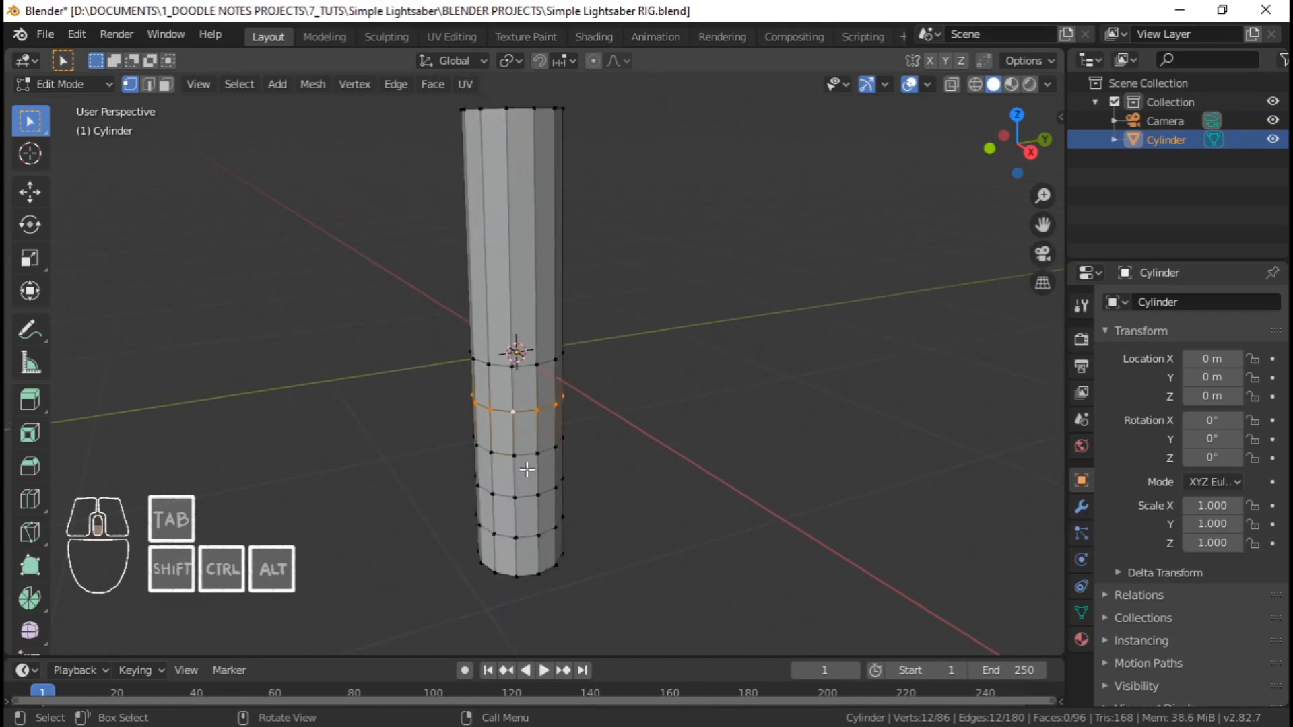
{"action": "middle_click_drag", "start_coordinate": [512, 466], "coordinate": [474, 347]}
{"action": "scroll", "coordinate": [638, 459], "scroll_direction": "up", "scroll_amount": 2}
{"action": "key", "text": "ctrl+z"}
{"action": "scroll", "coordinate": [638, 459], "scroll_direction": "down", "scroll_amount": 1}
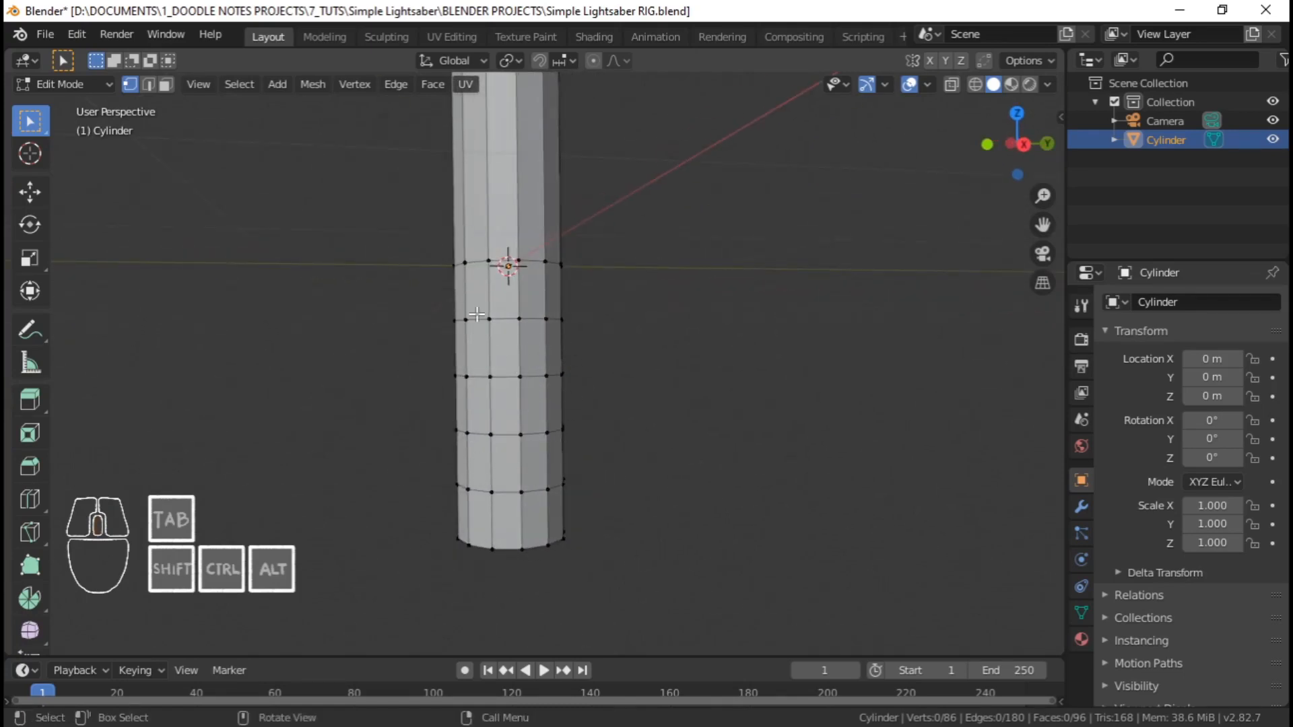
Select four neighbouring vertices along the near side of the cylinder's top rim
{"action": "middle_click_drag", "start_coordinate": [477, 314], "coordinate": [511, 339]}
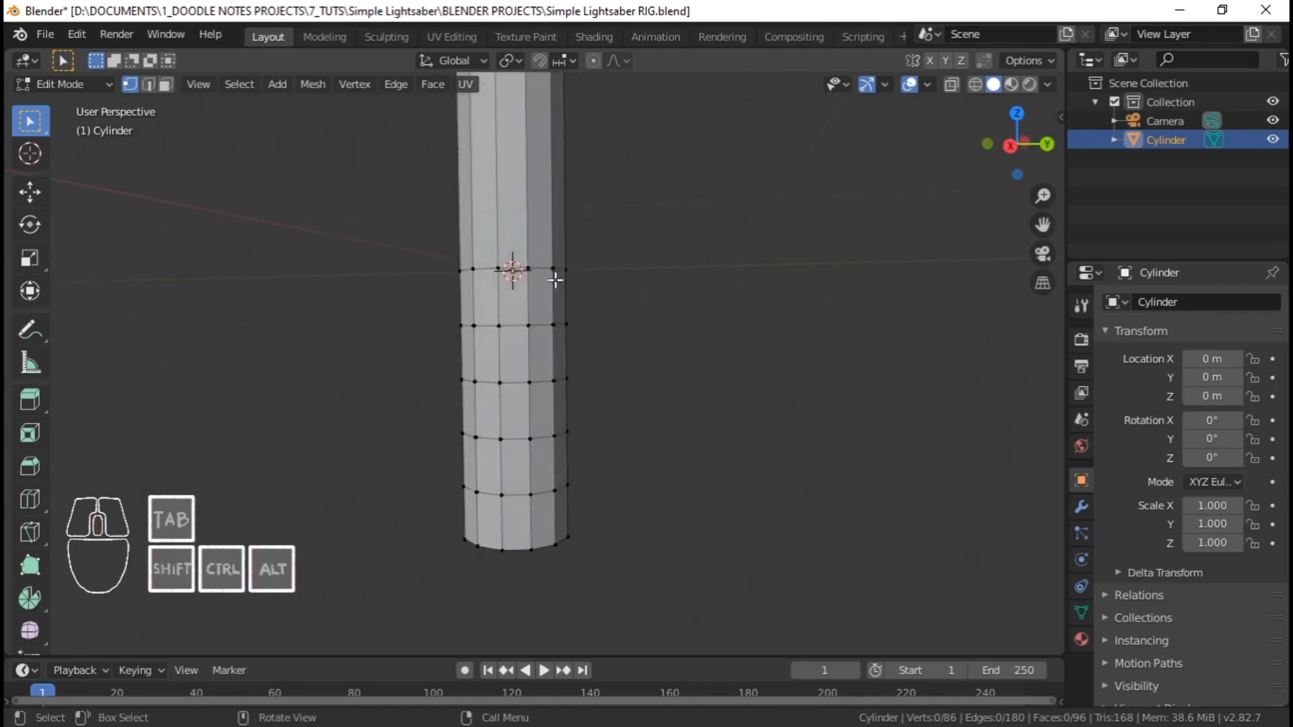
{"action": "middle_click_drag", "start_coordinate": [555, 277], "coordinate": [504, 268], "text": "shift"}
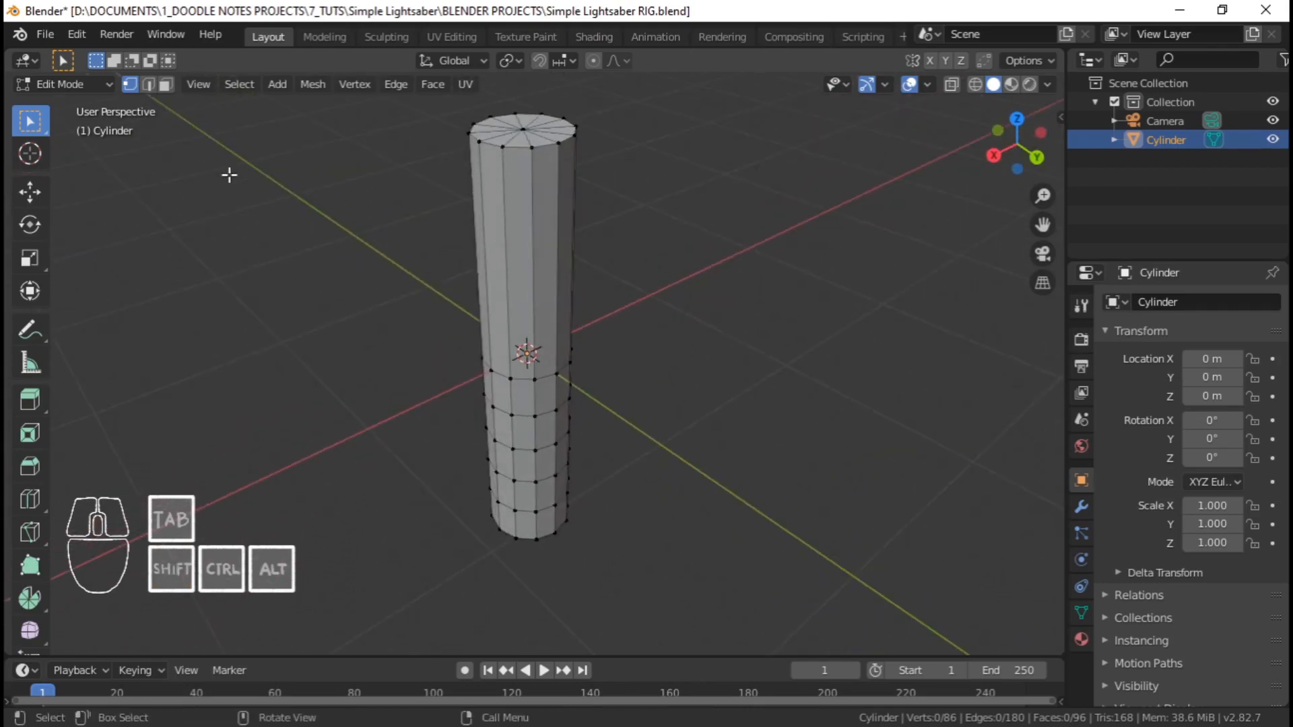
{"action": "middle_click_drag", "start_coordinate": [485, 151], "coordinate": [464, 243]}
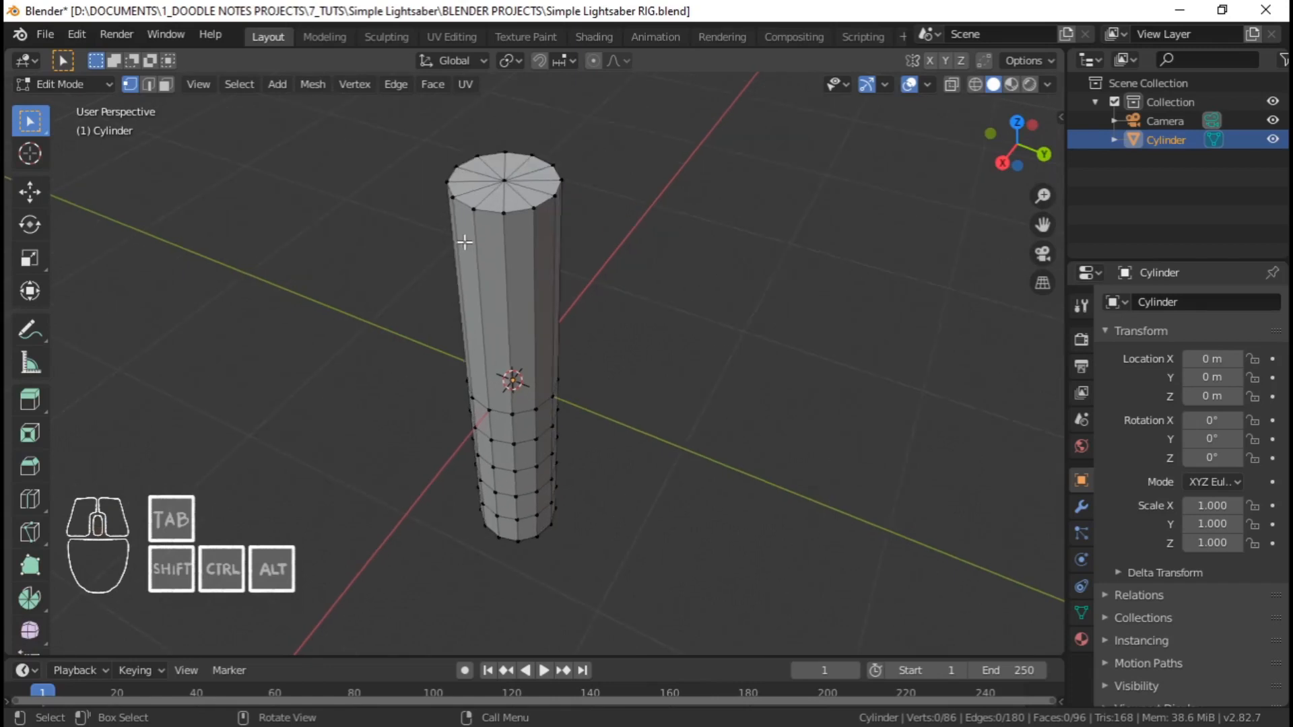
{"action": "left_click", "coordinate": [454, 199]}
{"action": "left_click", "coordinate": [474, 210], "text": "shift"}
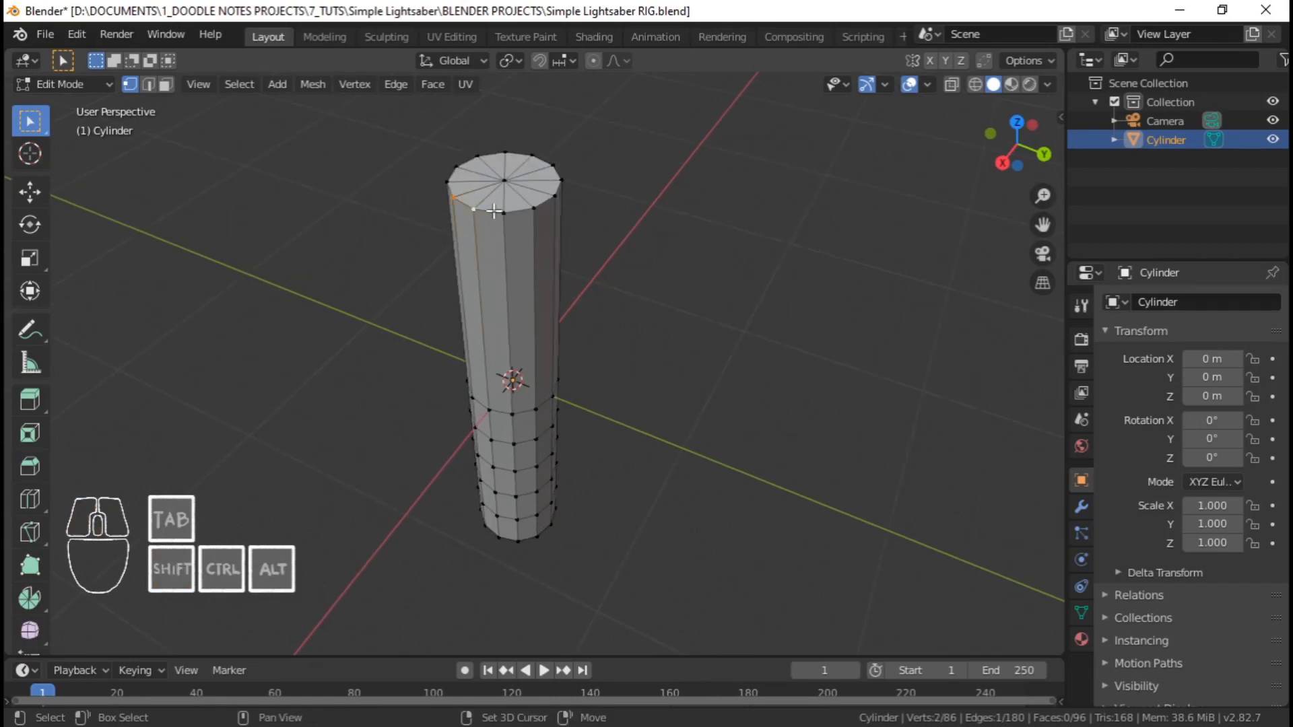
{"action": "left_click", "coordinate": [455, 201]}
{"action": "middle_click_drag", "start_coordinate": [497, 237], "coordinate": [538, 253], "text": "shift"}
{"action": "scroll", "coordinate": [540, 261], "scroll_direction": "up", "scroll_amount": 1}
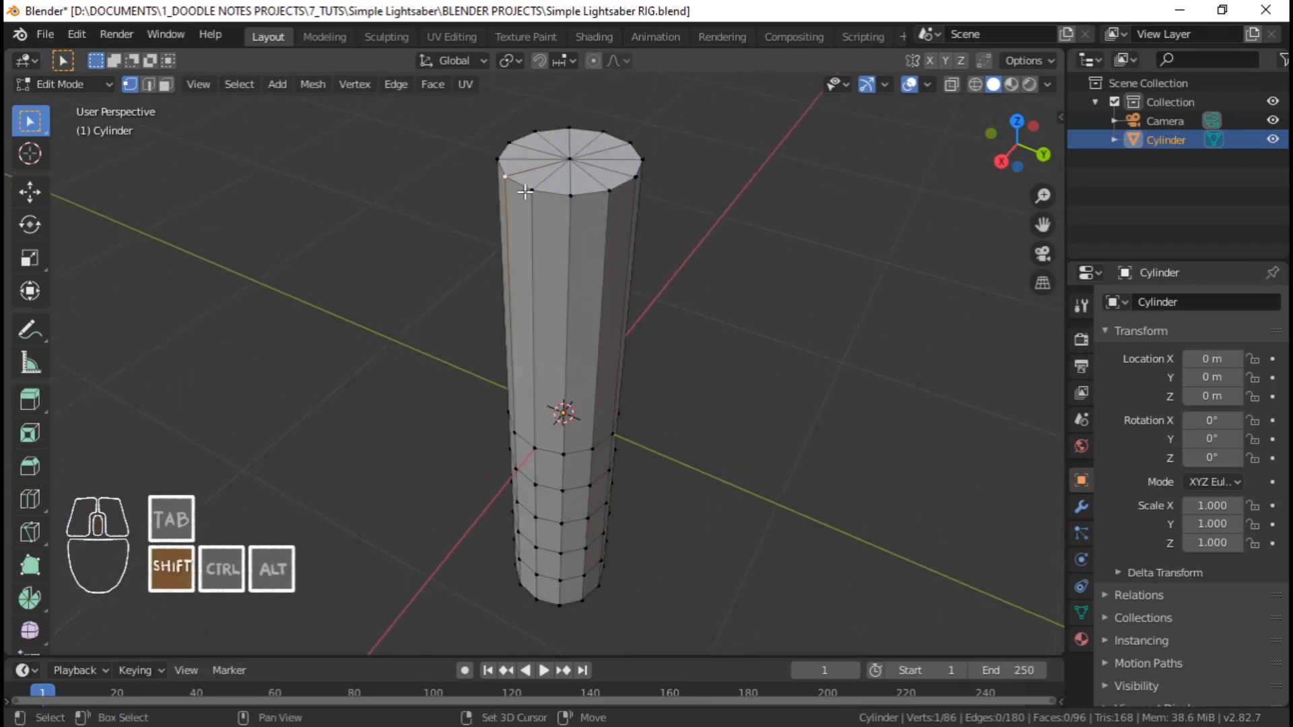
{"action": "left_click", "coordinate": [533, 191], "text": "shift"}
{"action": "left_click", "coordinate": [571, 196], "text": "shift"}
{"action": "left_click", "coordinate": [609, 194], "text": "shift"}
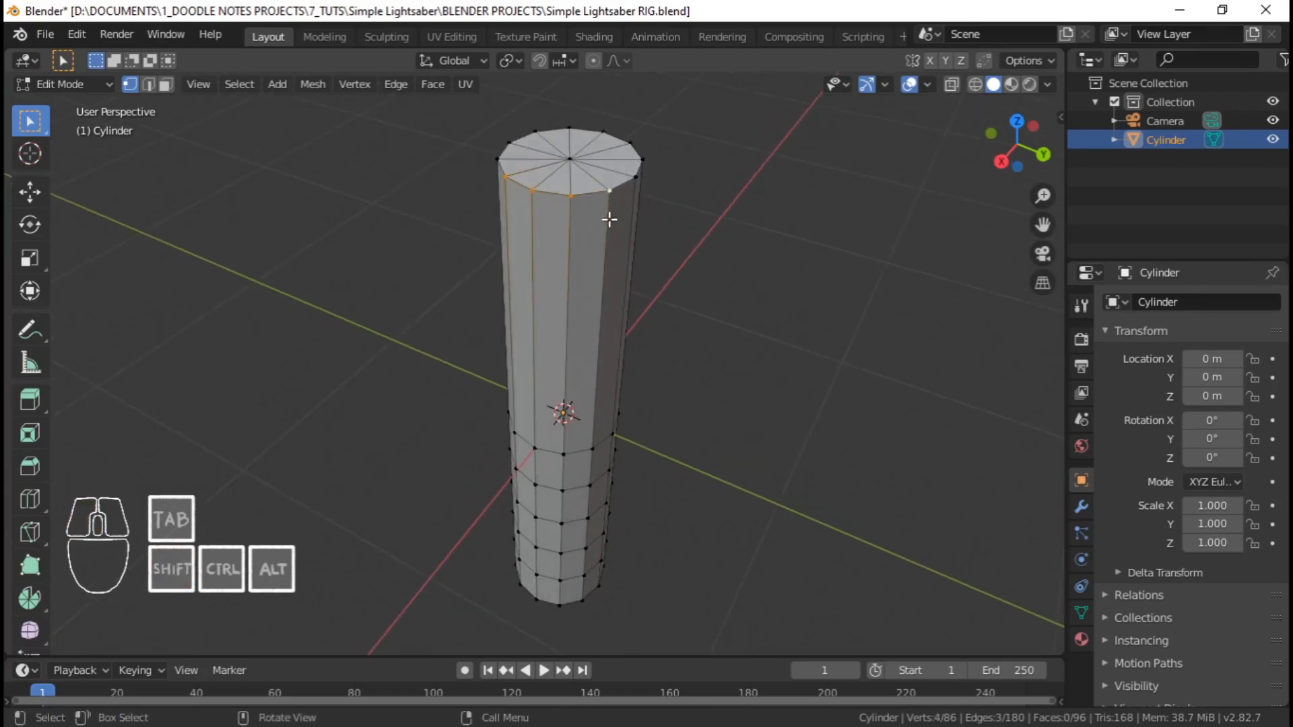
Reselect only the first two neighbouring vertices of that group on the top rim
{"action": "middle_click_drag", "start_coordinate": [610, 220], "coordinate": [593, 213], "text": "shift"}
{"action": "left_click", "coordinate": [487, 176]}
{"action": "left_click", "coordinate": [514, 185], "text": "shift"}
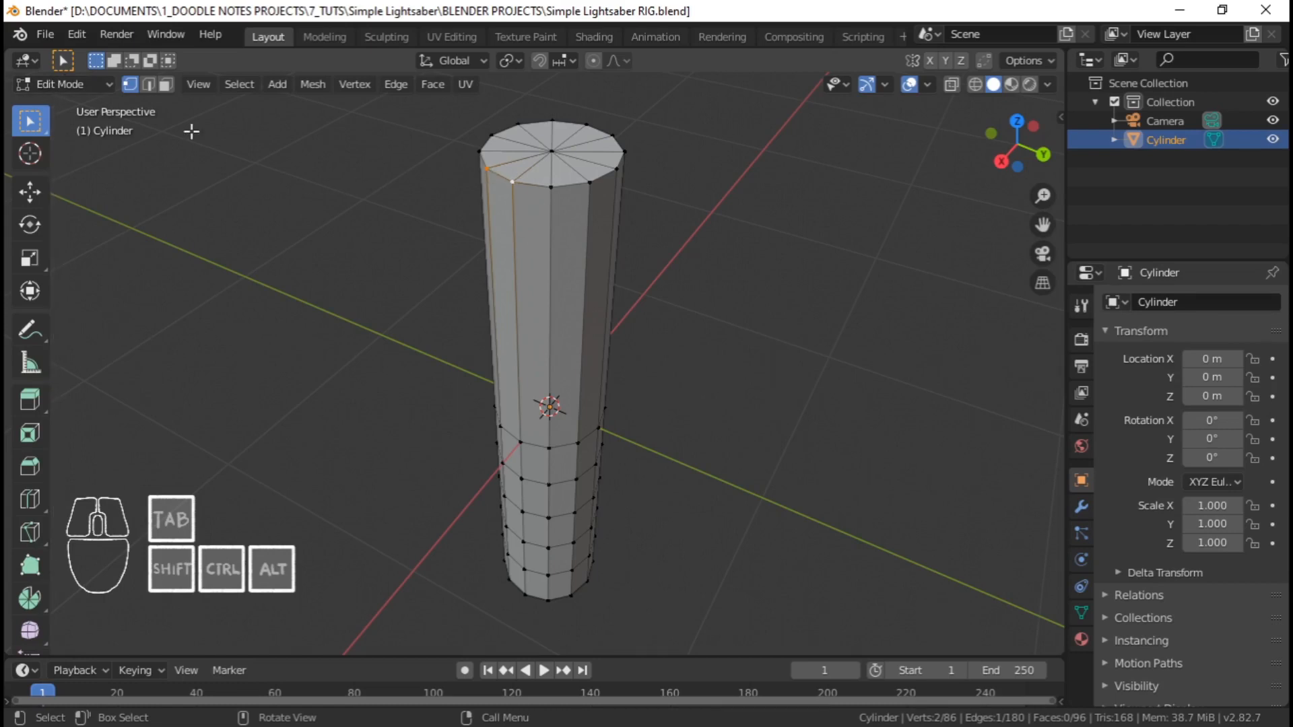
Switch to edge selection and pick individual vertical edges and top-rim edges on the cylinder's upper half
{"action": "left_click", "coordinate": [149, 83]}
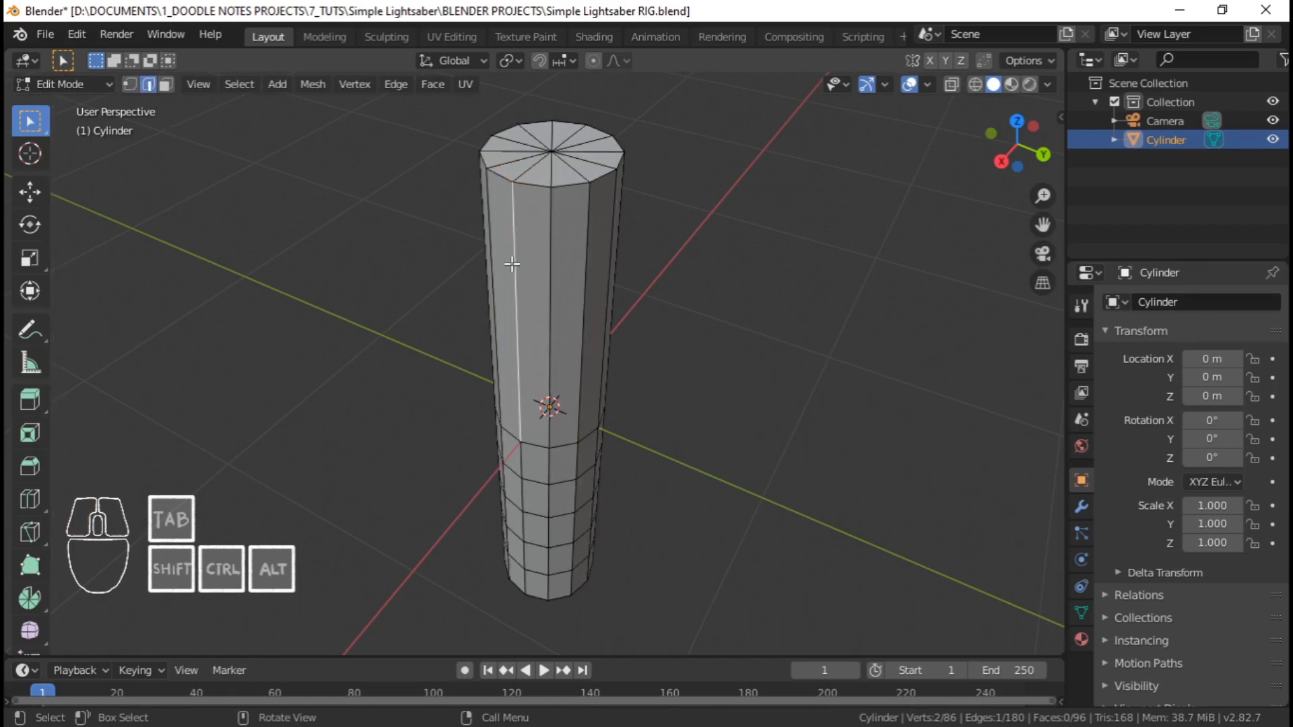
{"action": "left_click", "coordinate": [498, 246], "text": "shift"}
{"action": "left_click", "coordinate": [555, 246]}
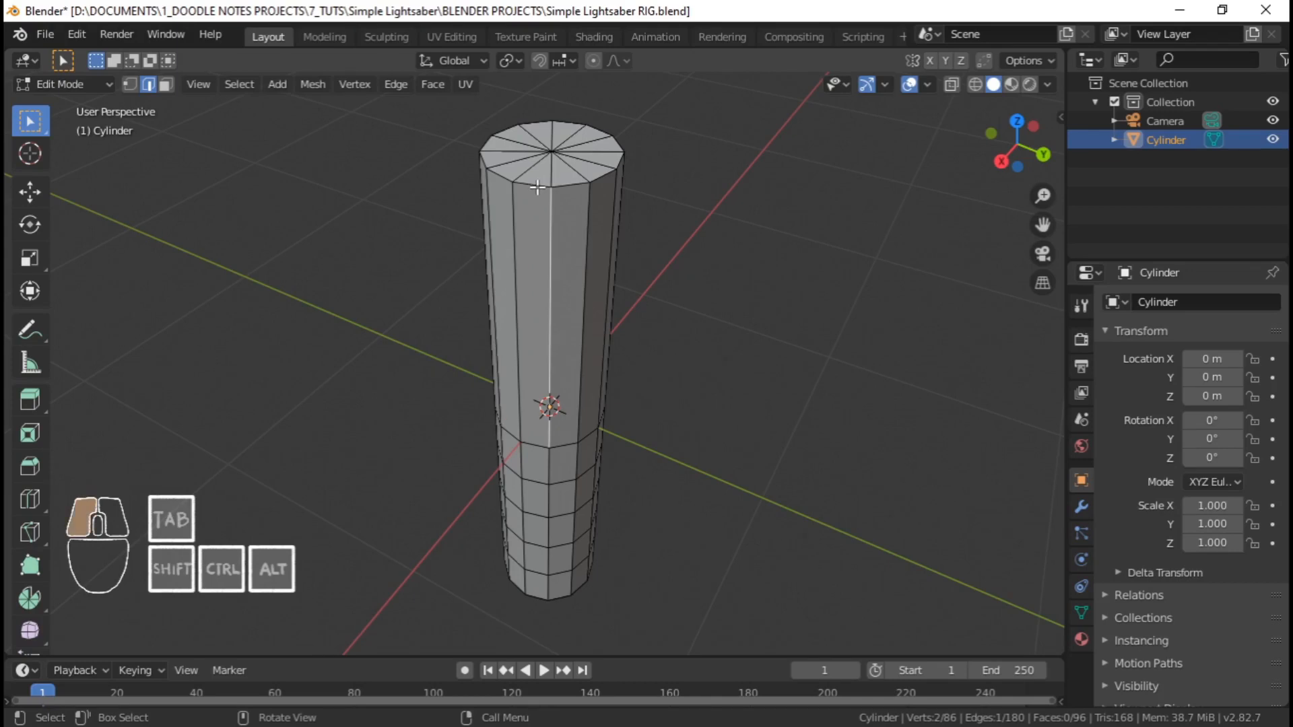
{"action": "left_click", "coordinate": [533, 187]}
{"action": "left_click", "coordinate": [500, 178], "text": "shift"}
Switch to face selection and pick the long side faces of the cylinder's upper half one at a time
{"action": "left_click", "coordinate": [169, 87]}
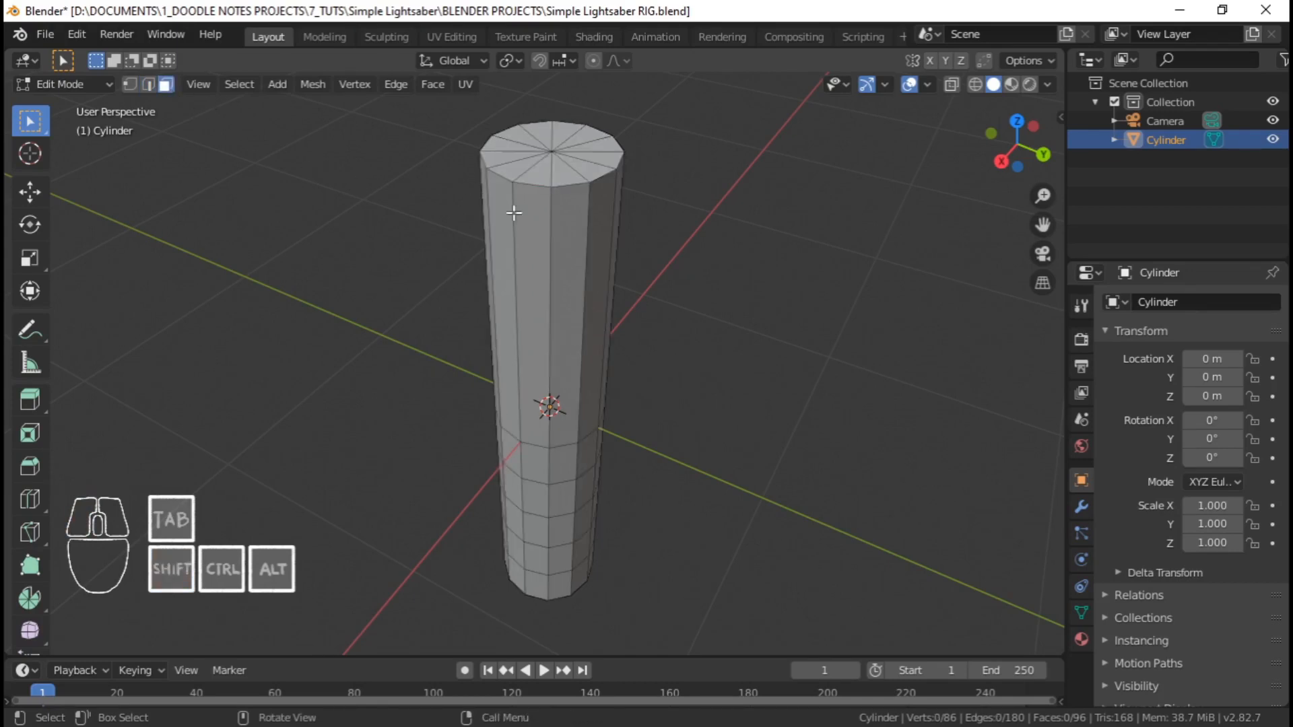
{"action": "left_click", "coordinate": [522, 231]}
{"action": "middle_click_drag", "start_coordinate": [490, 253], "coordinate": [554, 288]}
{"action": "left_click", "coordinate": [496, 256]}
{"action": "left_click", "coordinate": [506, 297]}
{"action": "left_click", "coordinate": [522, 286]}
{"action": "left_click", "coordinate": [539, 286]}
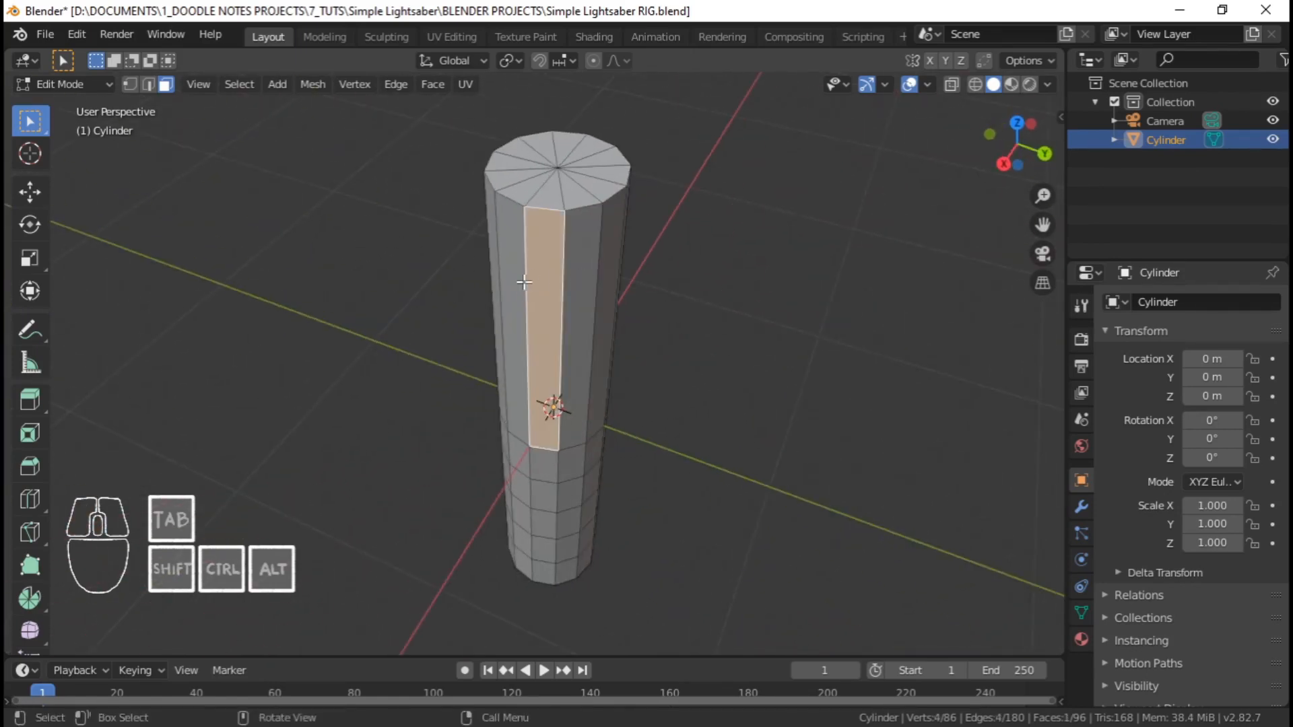
{"action": "left_click", "coordinate": [510, 280]}
{"action": "middle_click_drag", "start_coordinate": [466, 323], "coordinate": [415, 323]}
{"action": "left_click", "coordinate": [540, 286]}
Return to edge selection and pick a few edges along the upper half and top rim, ending on a long vertical edge
{"action": "left_click", "coordinate": [147, 83]}
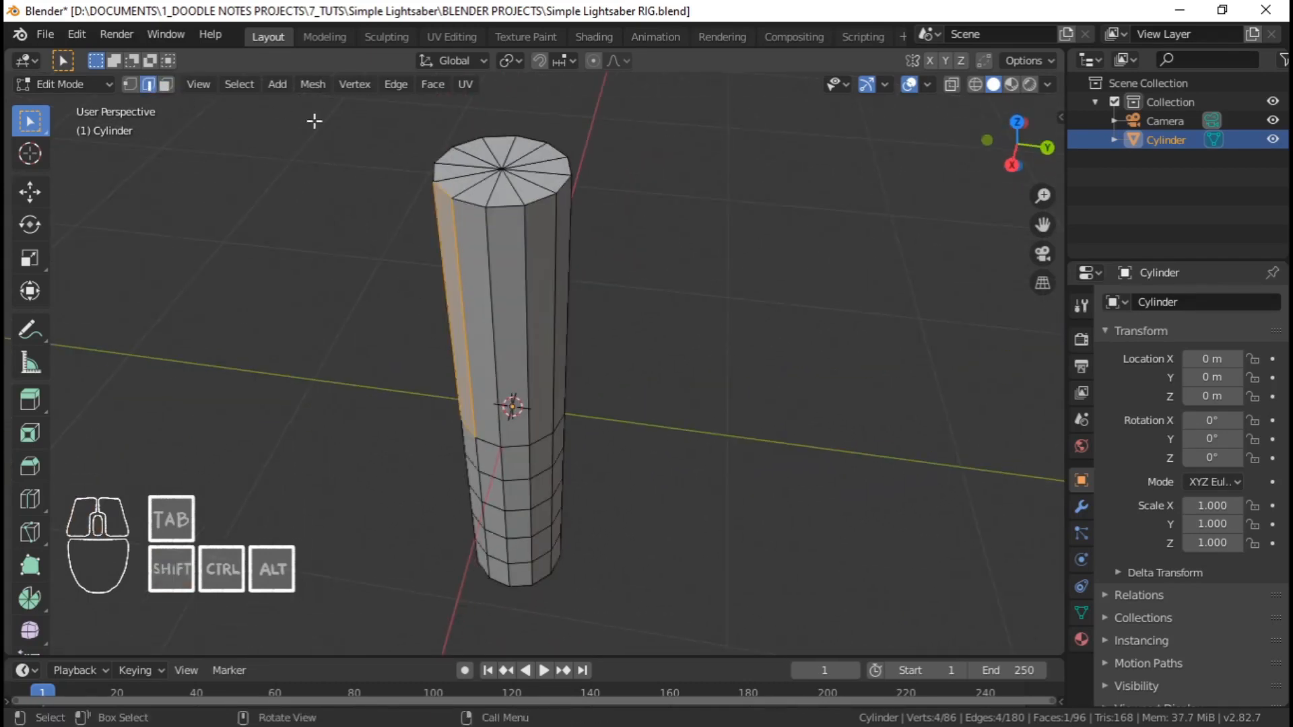
{"action": "middle_click_drag", "start_coordinate": [473, 259], "coordinate": [512, 251]}
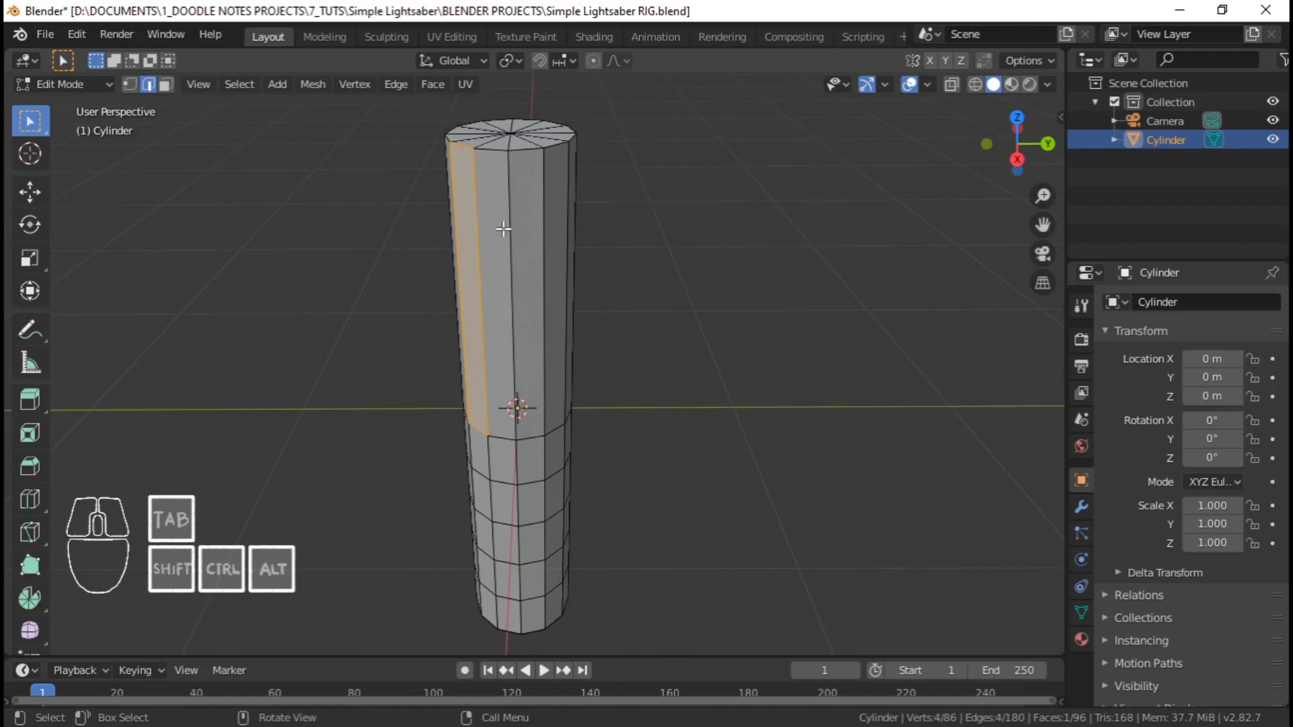
{"action": "left_click", "coordinate": [502, 222]}
{"action": "left_click", "coordinate": [490, 154], "text": "shift"}
{"action": "middle_click_drag", "start_coordinate": [489, 154], "coordinate": [524, 253]}
{"action": "left_click", "coordinate": [542, 303]}
{"action": "left_click", "coordinate": [563, 315]}
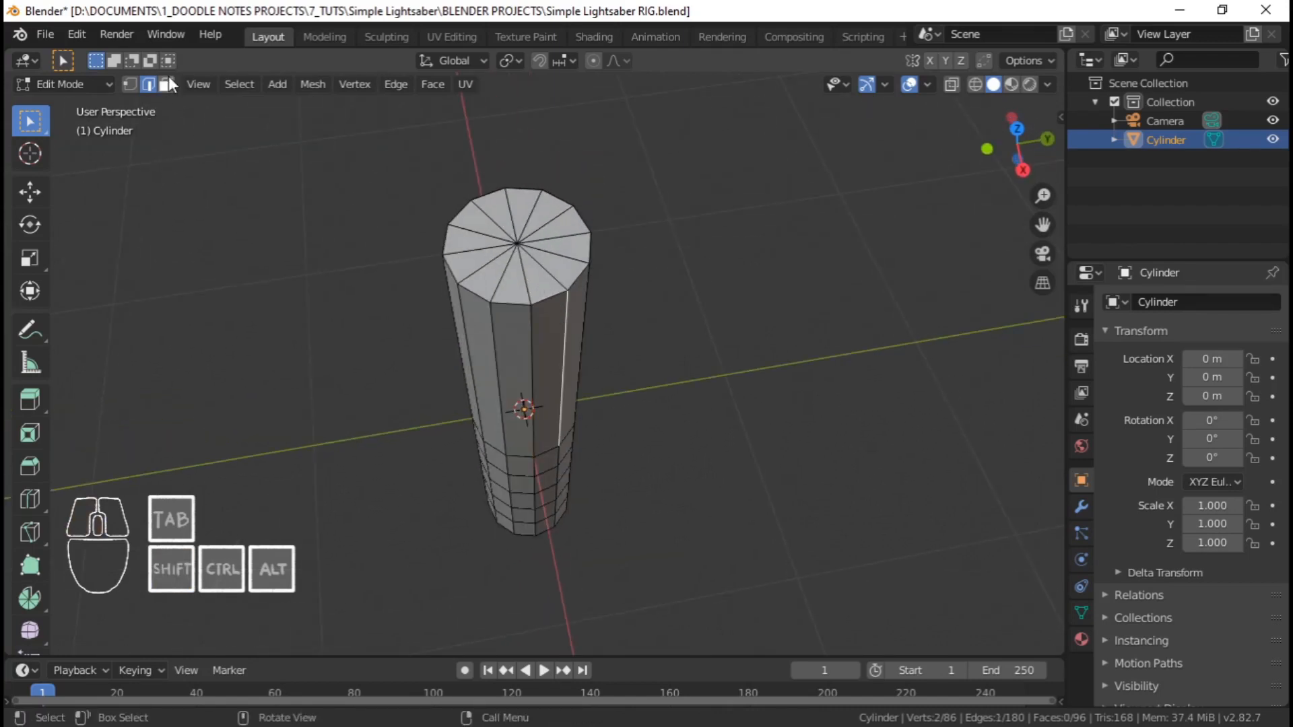
Select one long side face in face selection, then single vertices on its top edge in vertex selection
{"action": "left_click", "coordinate": [167, 84]}
{"action": "left_click", "coordinate": [521, 311]}
{"action": "left_click", "coordinate": [129, 85]}
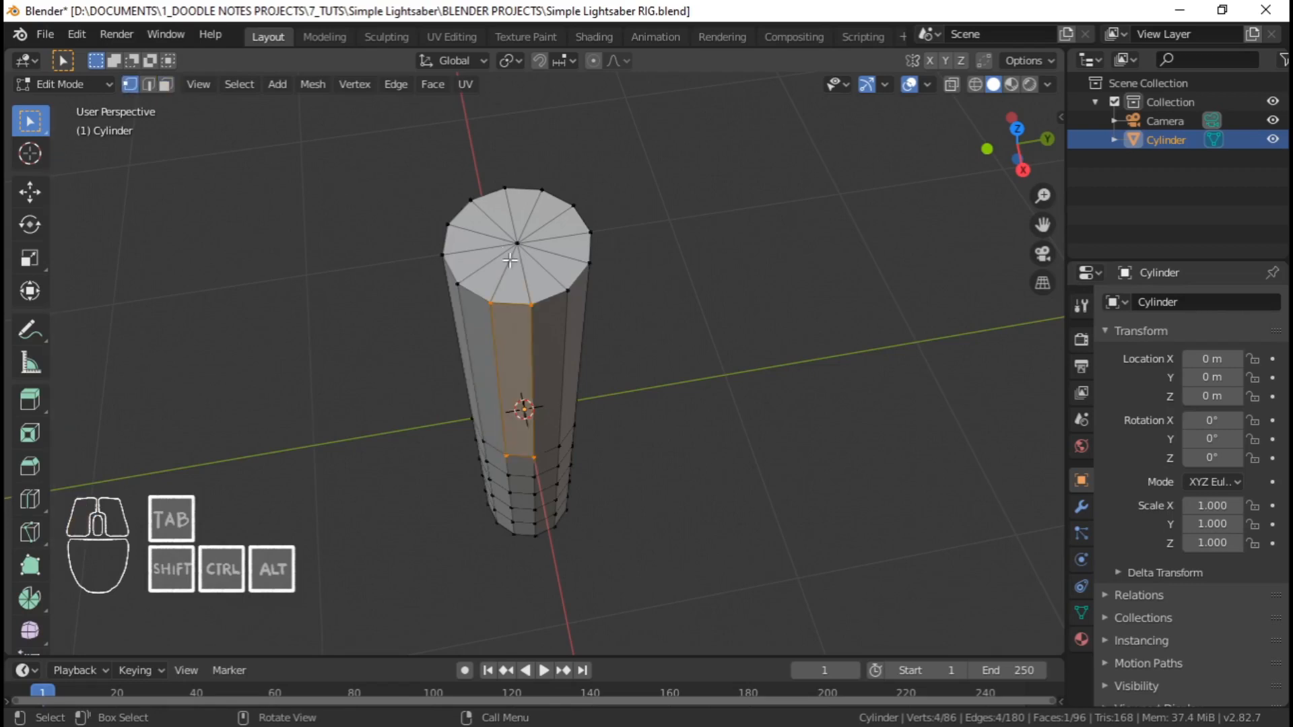
{"action": "left_click", "coordinate": [489, 302]}
{"action": "left_click", "coordinate": [525, 306], "text": "shift"}
{"action": "left_click", "coordinate": [538, 305]}
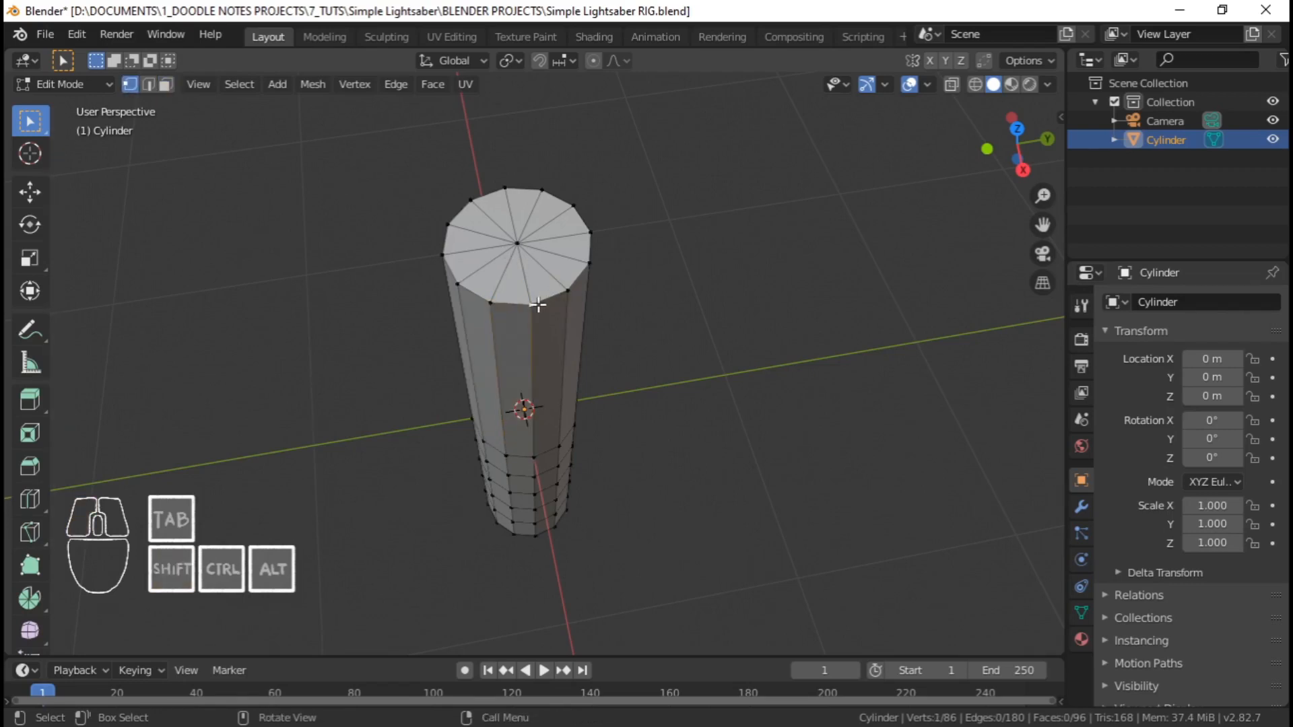
Switch to face selection and select the complete ring of faces in the second band below the cylinder's middle
{"action": "middle_click_drag", "start_coordinate": [538, 305], "coordinate": [332, 208]}
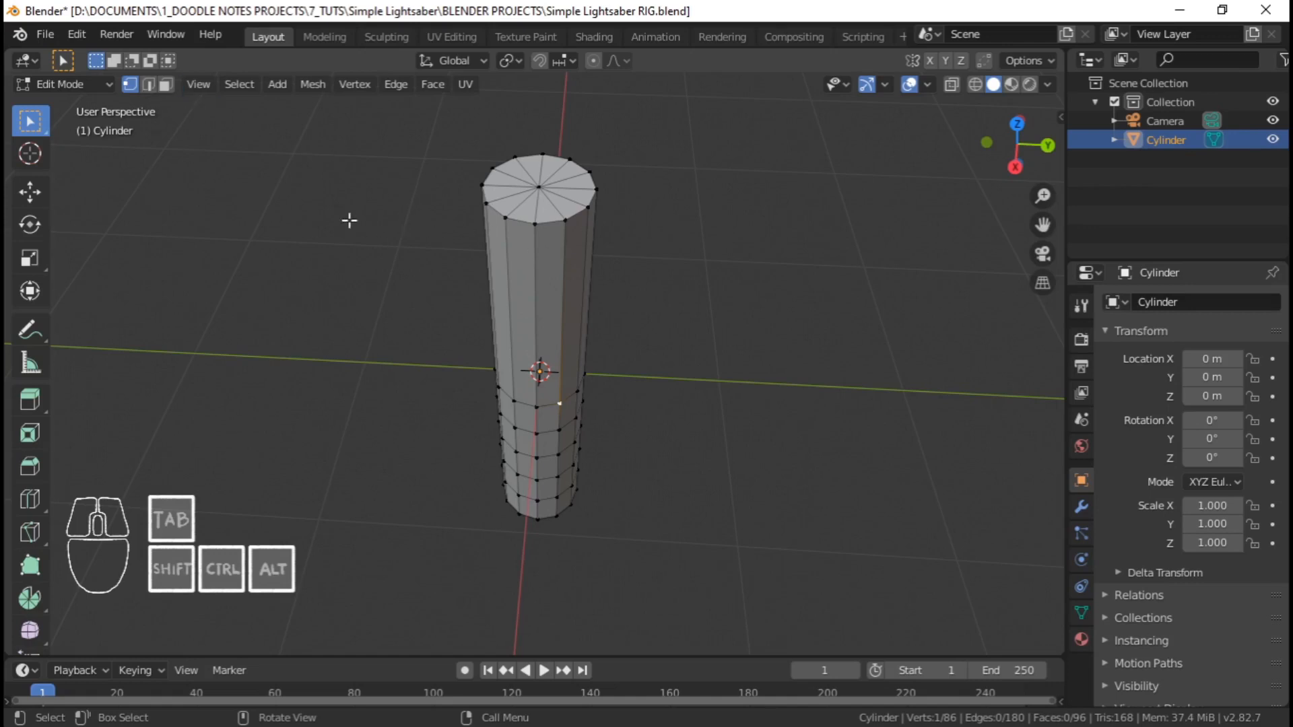
{"action": "middle_click_drag", "start_coordinate": [291, 212], "coordinate": [258, 161]}
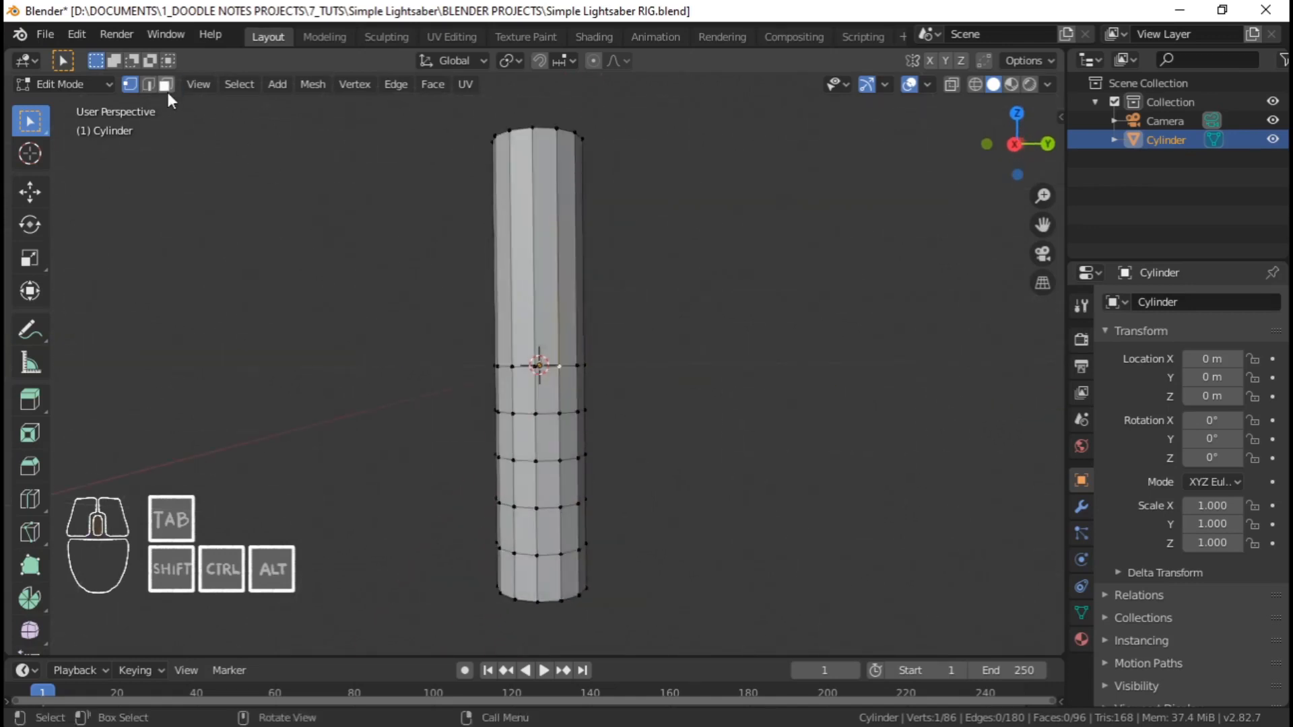
{"action": "left_click", "coordinate": [165, 84]}
{"action": "middle_click_drag", "start_coordinate": [282, 175], "coordinate": [547, 366]}
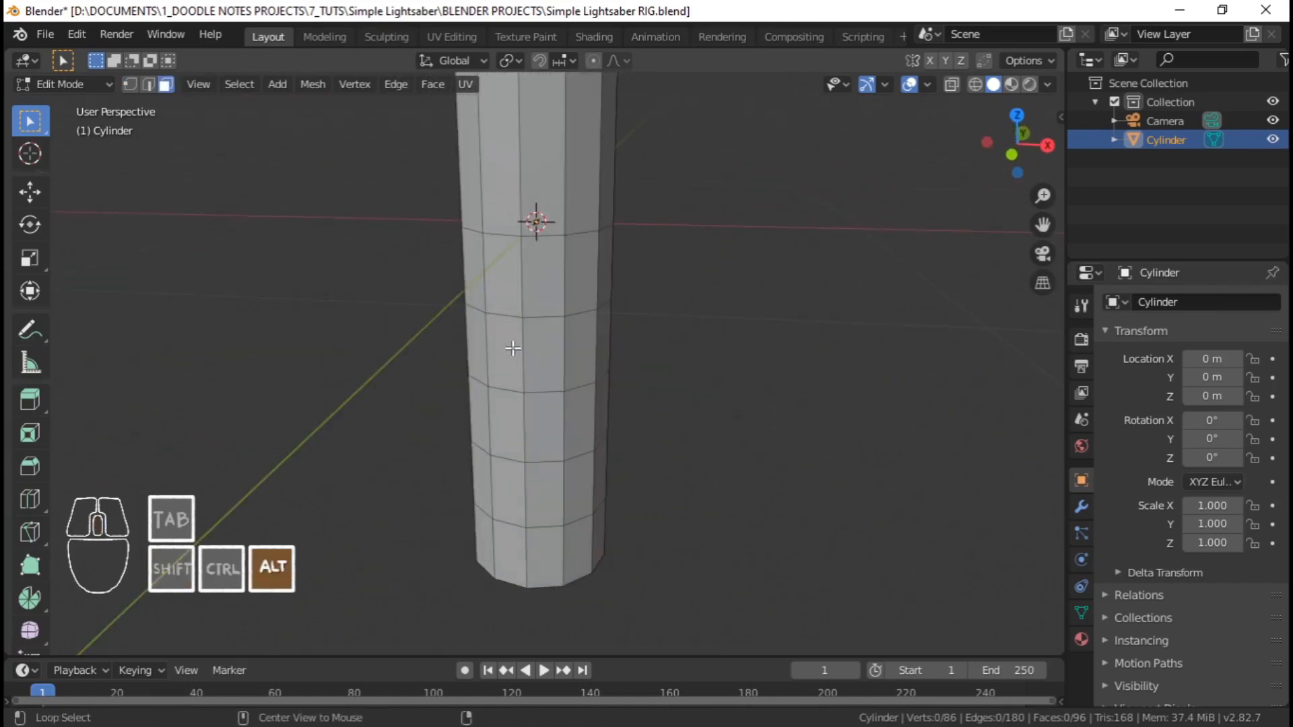
{"action": "left_click", "coordinate": [513, 348], "text": "alt+shift"}
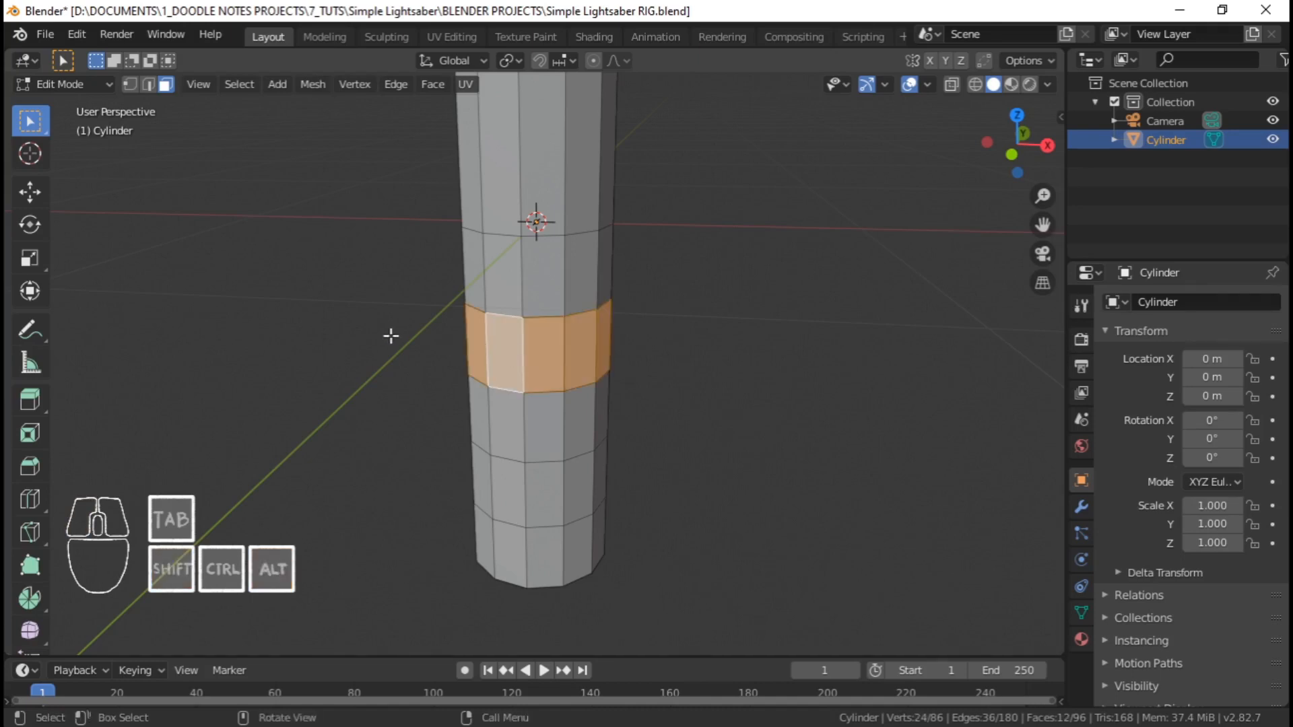
Add the complete ring of faces in the fourth band below the middle to the selection
{"action": "middle_click_drag", "start_coordinate": [390, 335], "coordinate": [548, 338]}
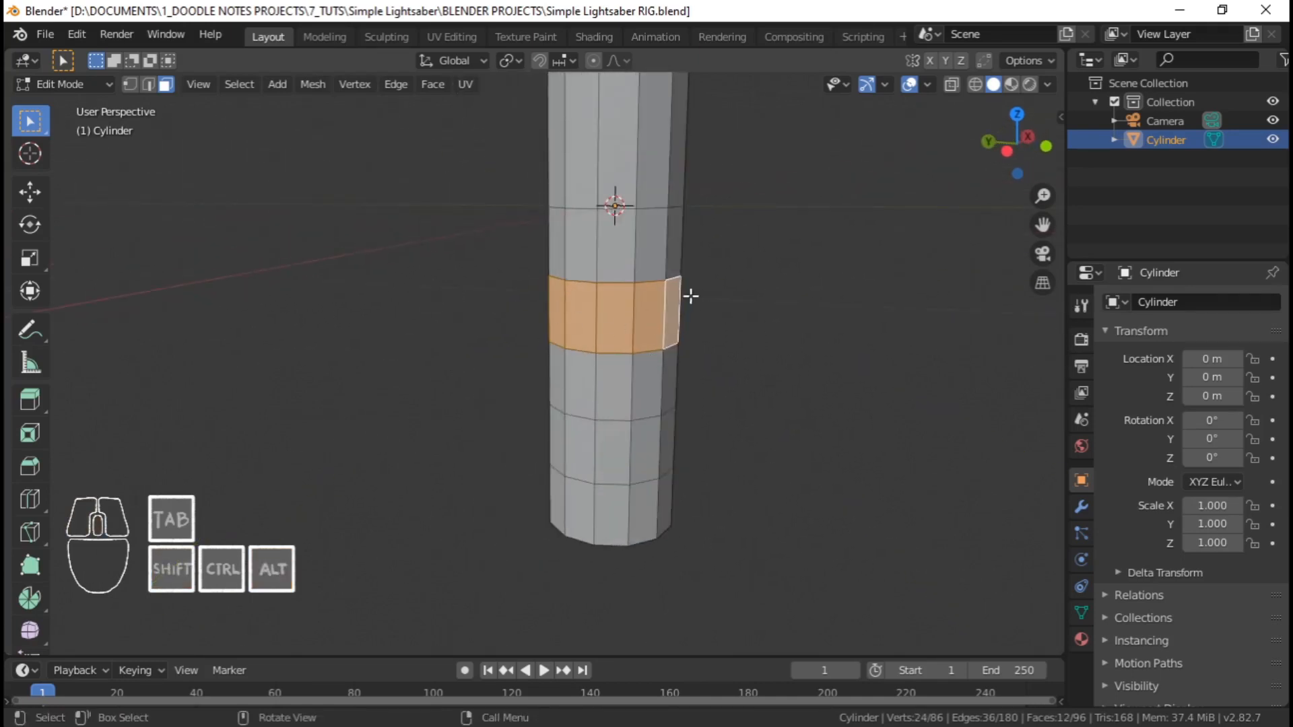
{"action": "middle_click_drag", "start_coordinate": [691, 295], "coordinate": [356, 364]}
{"action": "middle_click_drag", "start_coordinate": [569, 353], "coordinate": [523, 456]}
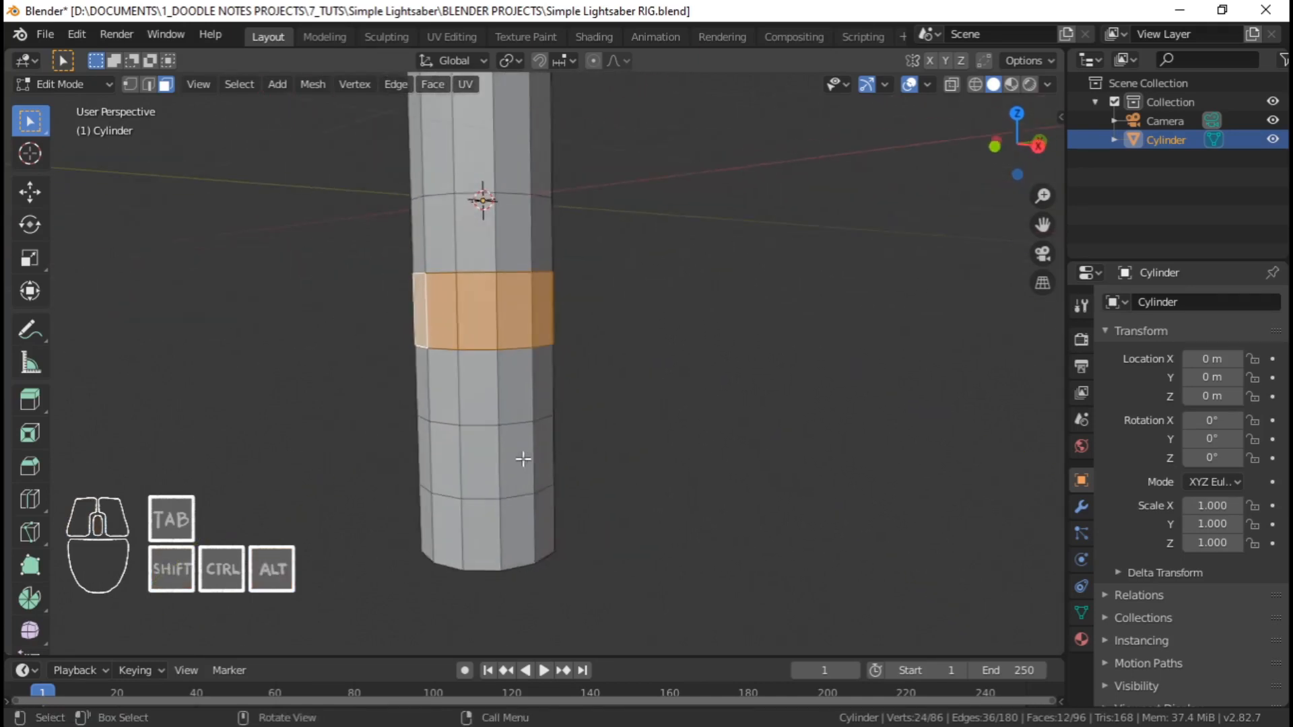
{"action": "left_click", "coordinate": [475, 460], "text": "alt+shift"}
{"action": "middle_click_drag", "start_coordinate": [385, 282], "coordinate": [556, 333]}
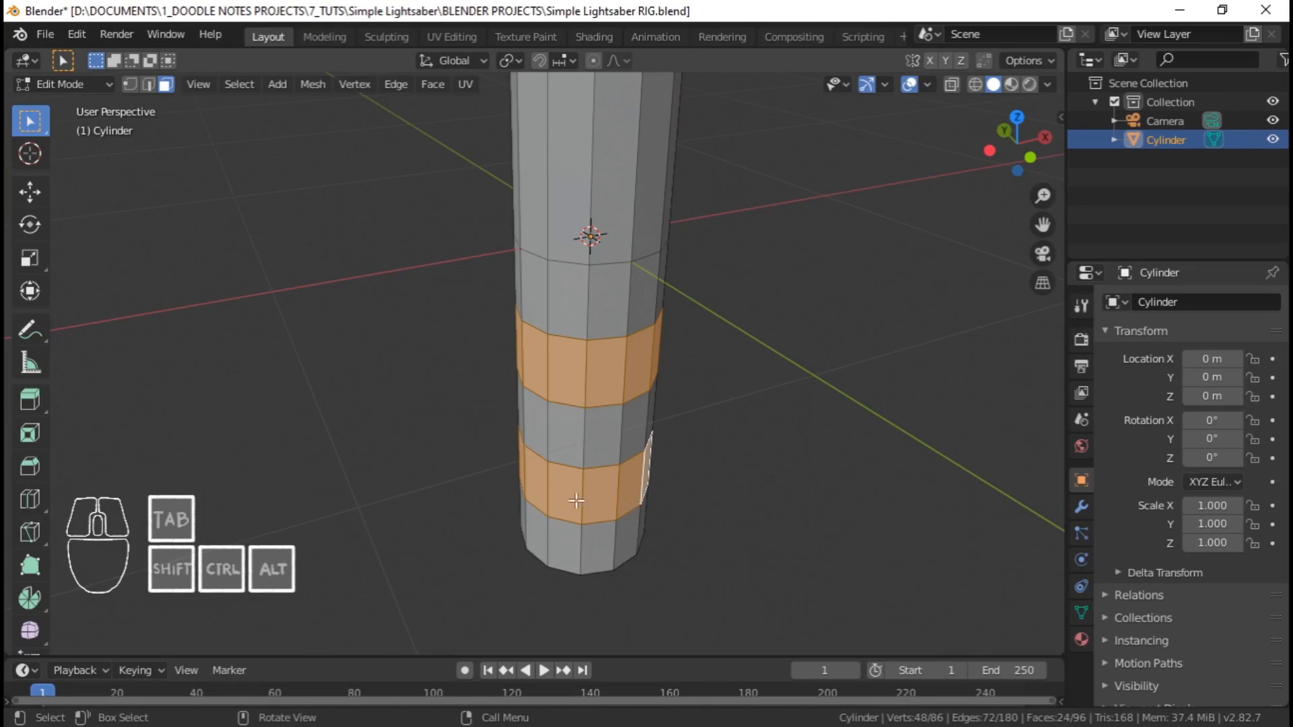
Extrude a single long side face of the cylinder's upper half outward along its normal into a wide flat slab
{"action": "middle_click_drag", "start_coordinate": [662, 341], "coordinate": [562, 335], "text": "shift"}
{"action": "scroll", "coordinate": [563, 359], "scroll_direction": "down", "scroll_amount": 5}
{"action": "middle_click_drag", "start_coordinate": [506, 120], "coordinate": [501, 342], "text": "shift"}
{"action": "scroll", "coordinate": [564, 360], "scroll_direction": "up", "scroll_amount": 1}
{"action": "left_click", "coordinate": [491, 339]}
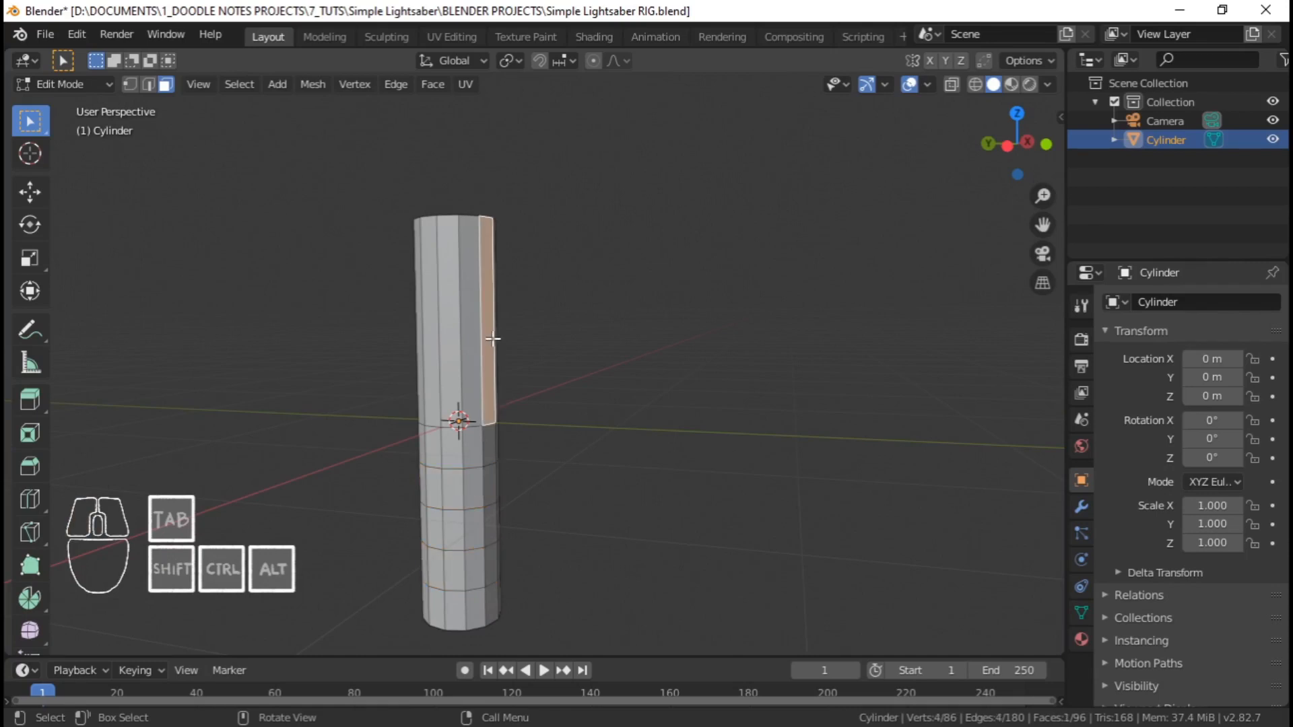
{"action": "key", "text": "e"}
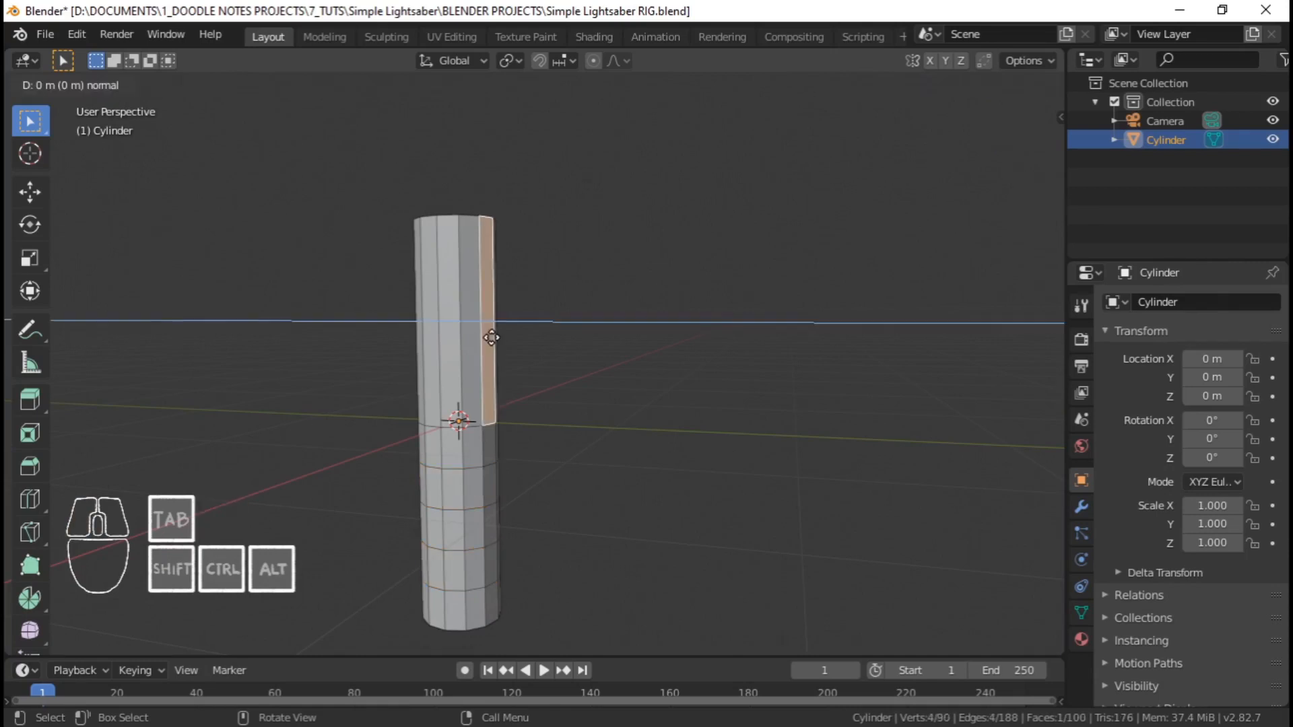
{"action": "left_click", "coordinate": [639, 367]}
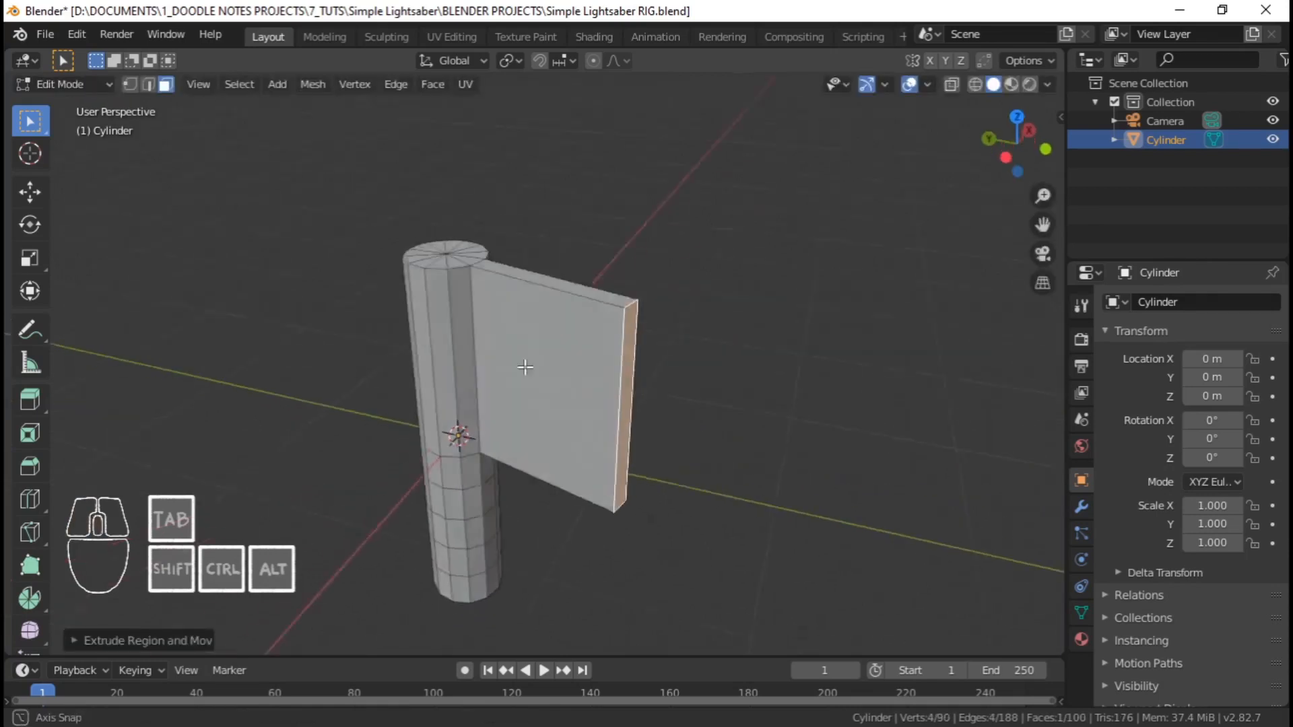
Undo the extrusion of the flat side slab and clear the face selection
{"action": "middle_click_drag", "start_coordinate": [520, 366], "coordinate": [462, 333]}
{"action": "middle_click_drag", "start_coordinate": [651, 450], "coordinate": [586, 357]}
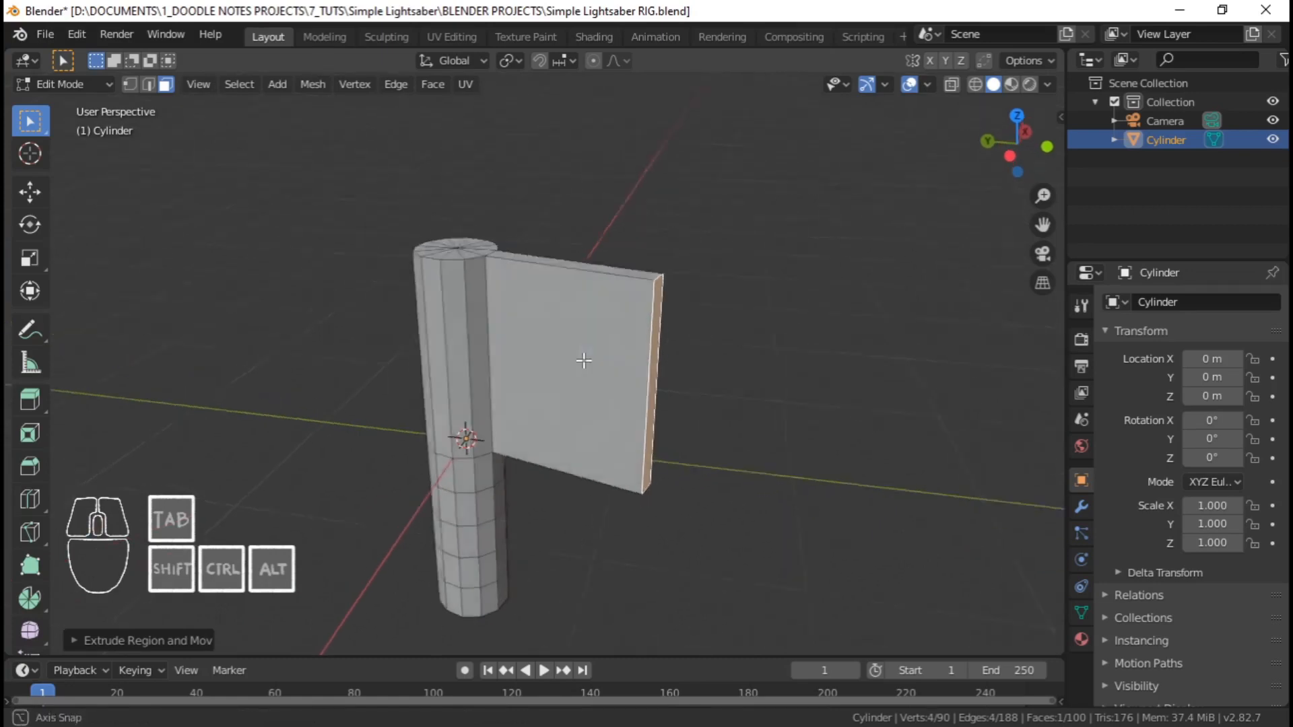
{"action": "scroll", "coordinate": [584, 360], "scroll_direction": "up", "scroll_amount": 1}
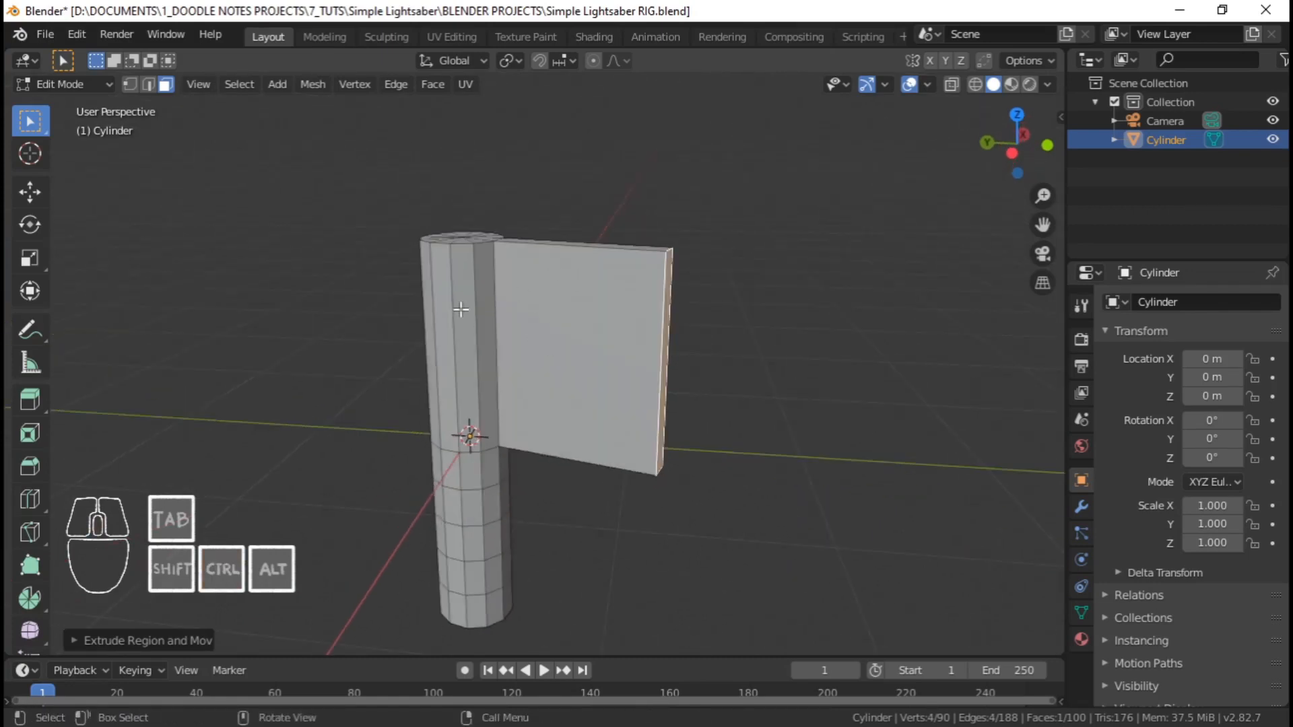
{"action": "middle_click_drag", "start_coordinate": [575, 330], "coordinate": [551, 395]}
{"action": "key", "text": "ctrl+z"}
{"action": "scroll", "coordinate": [620, 376], "scroll_direction": "up", "scroll_amount": 3}
{"action": "scroll", "coordinate": [566, 402], "scroll_direction": "down", "scroll_amount": 2}
{"action": "key", "text": "alt+a"}
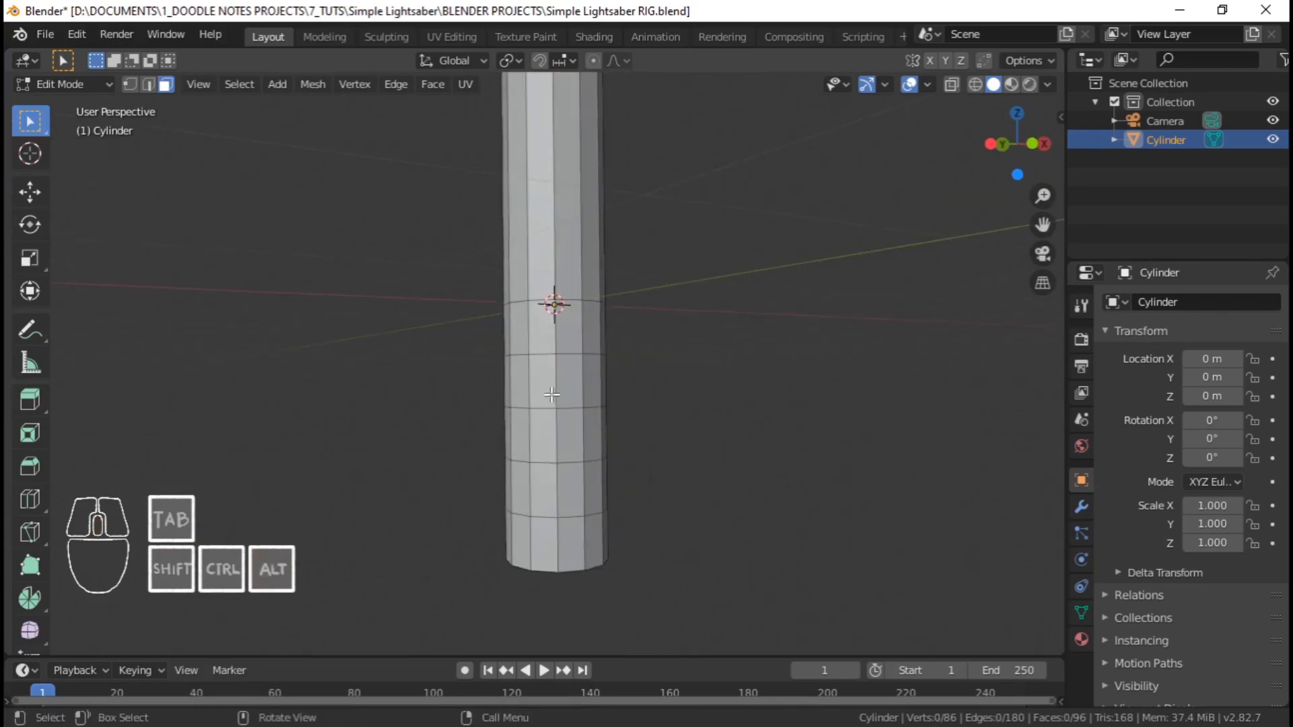
Select the complete rings of faces in the second and fourth bands below the cylinder's middle
{"action": "left_click", "coordinate": [542, 381], "text": "alt+shift"}
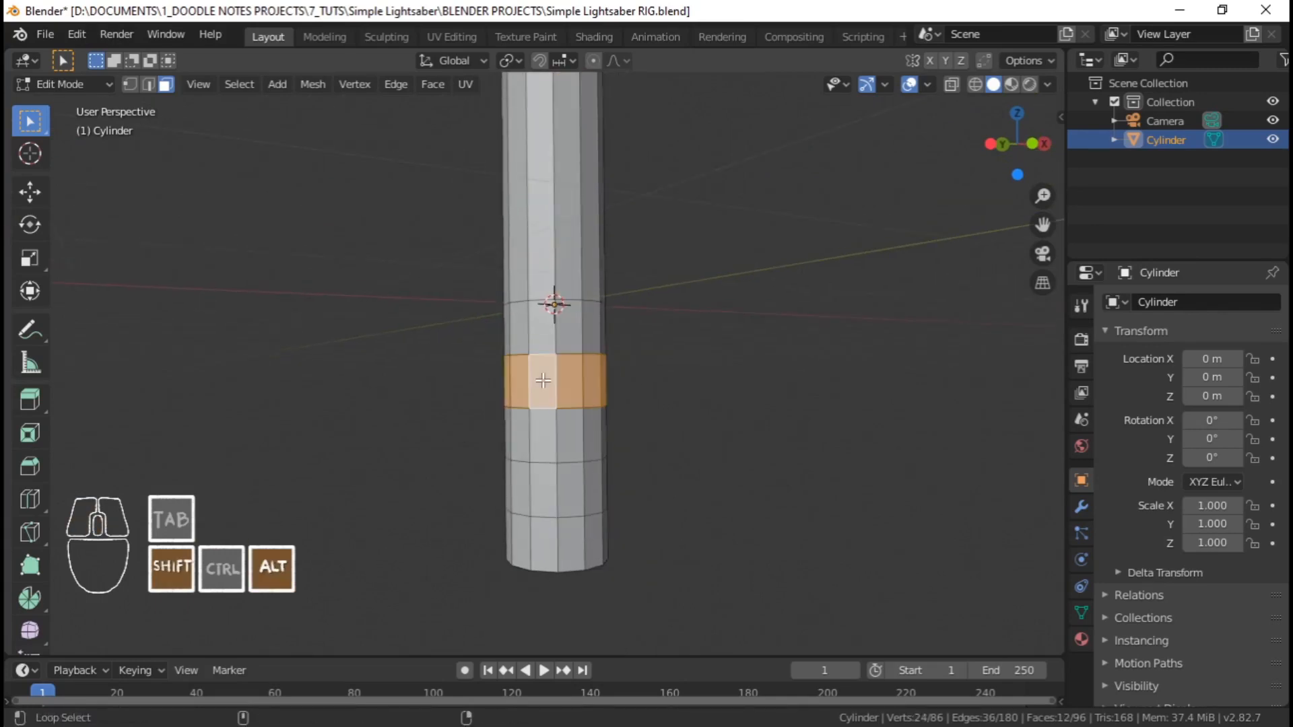
{"action": "left_click", "coordinate": [547, 496], "text": "alt+shift"}
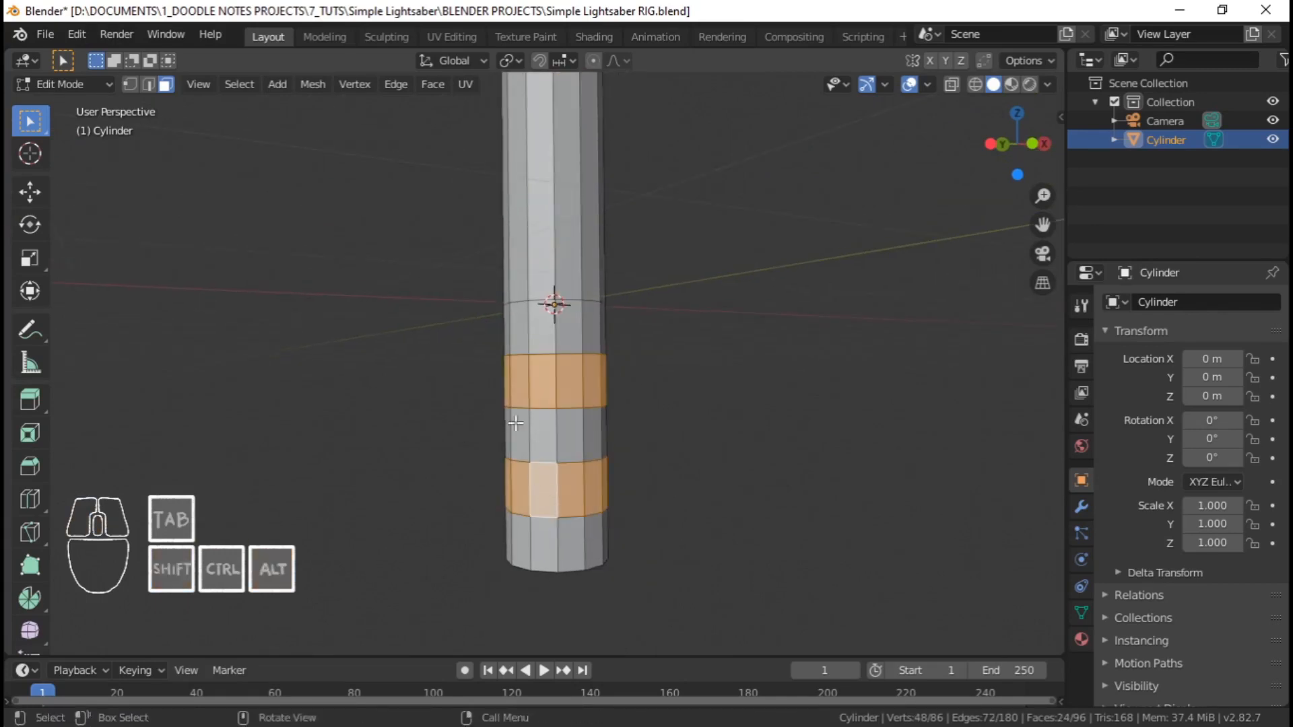
{"action": "middle_click_drag", "start_coordinate": [547, 497], "coordinate": [716, 379]}
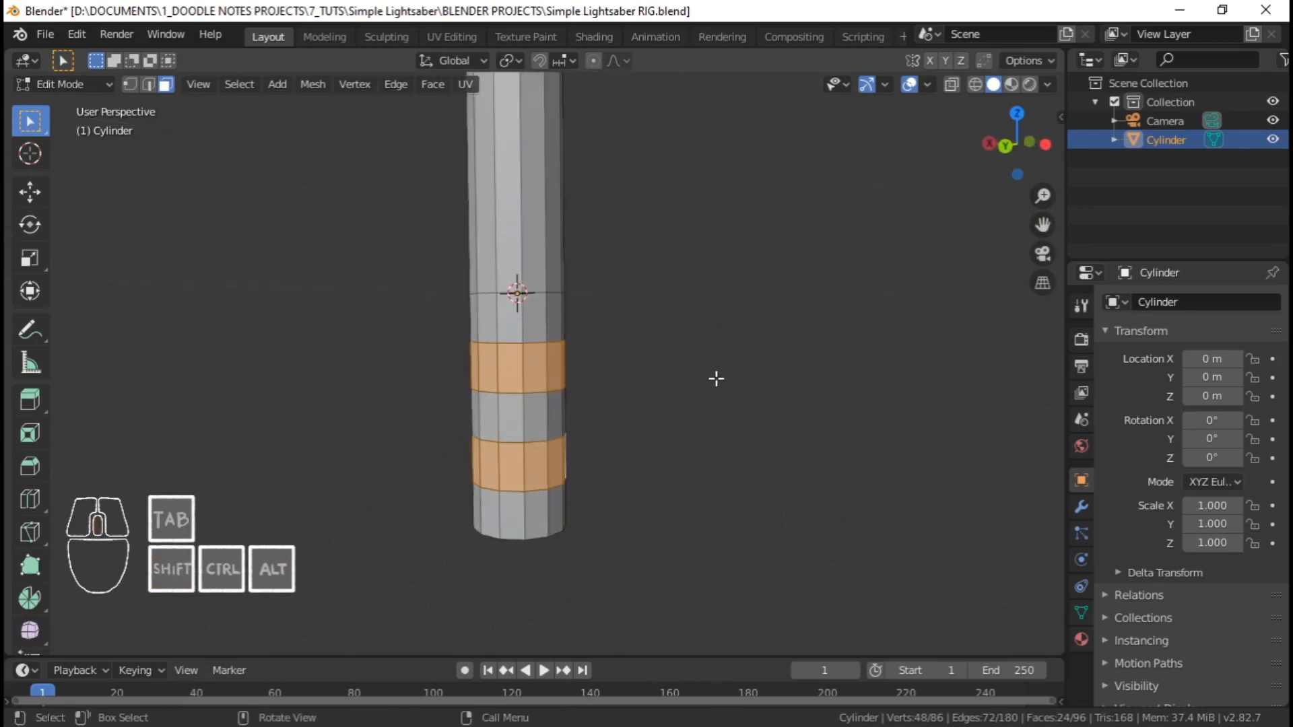
Extrude both selected face rings and scale them inward to about 0.7, excluding the Z axis, to form two grooves
{"action": "key", "text": "e"}
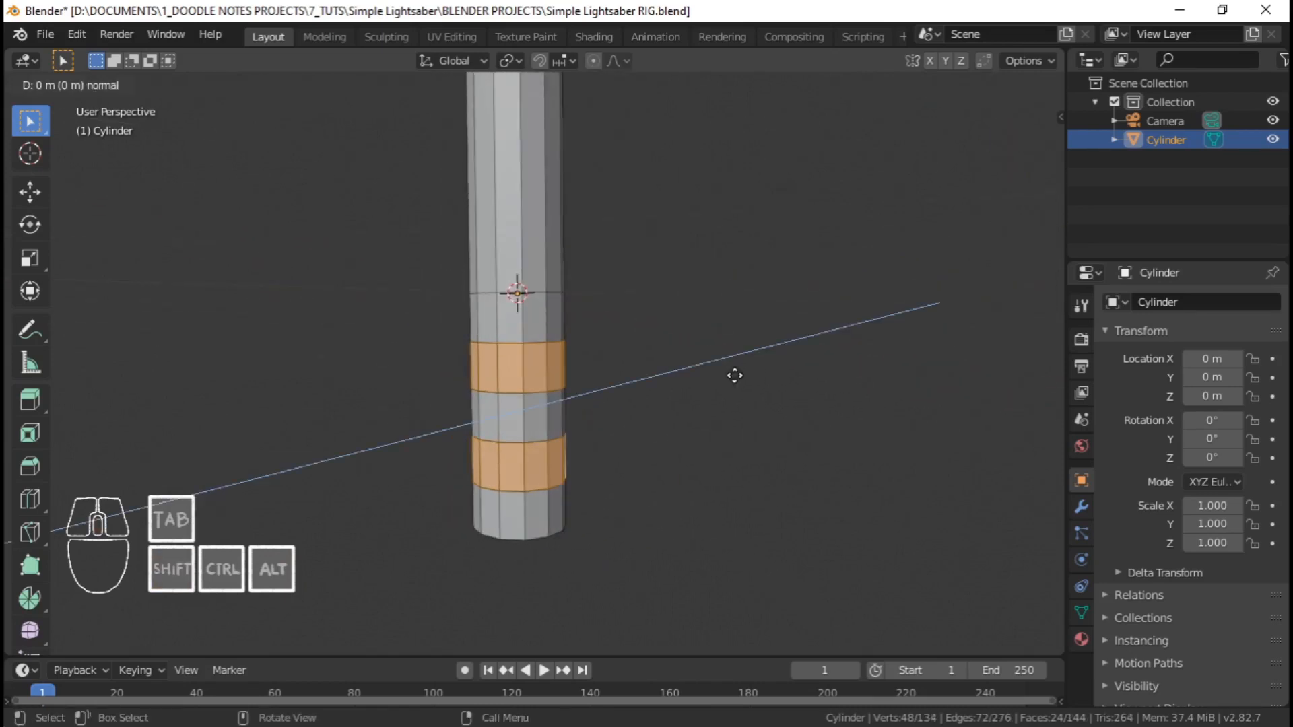
{"action": "key", "text": "s"}
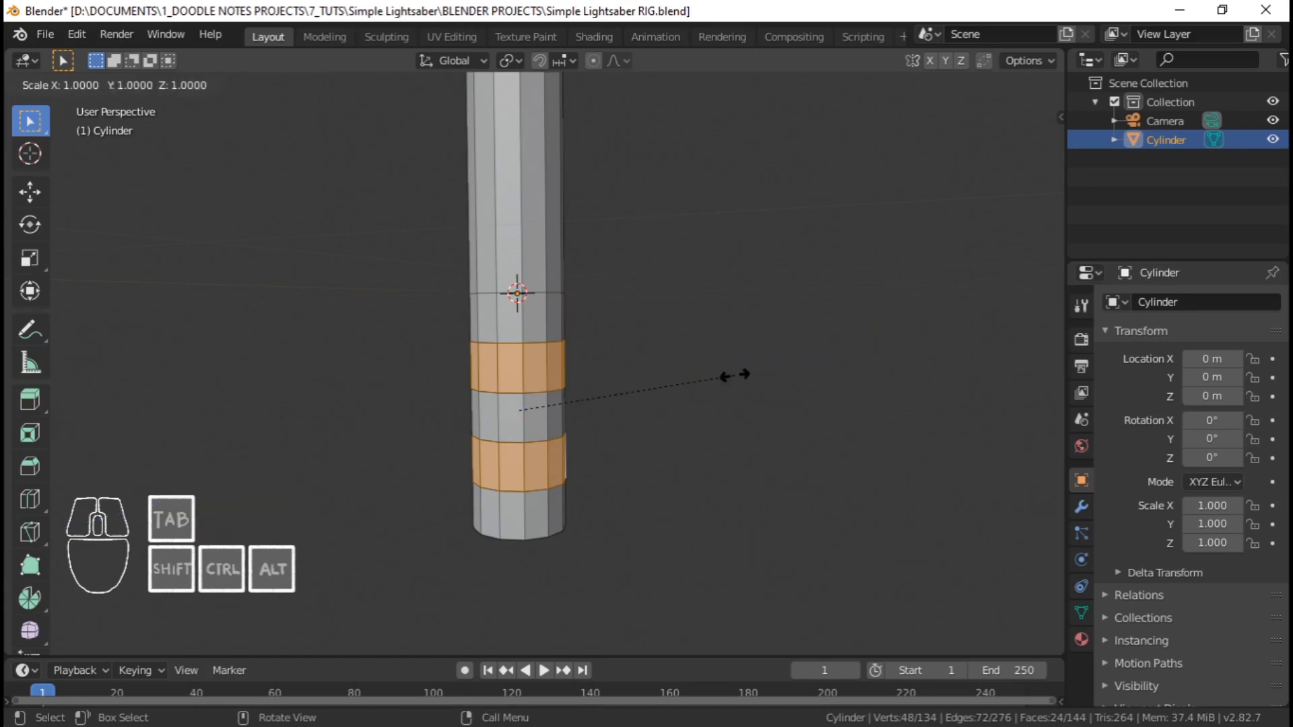
{"action": "key", "text": "shift+z"}
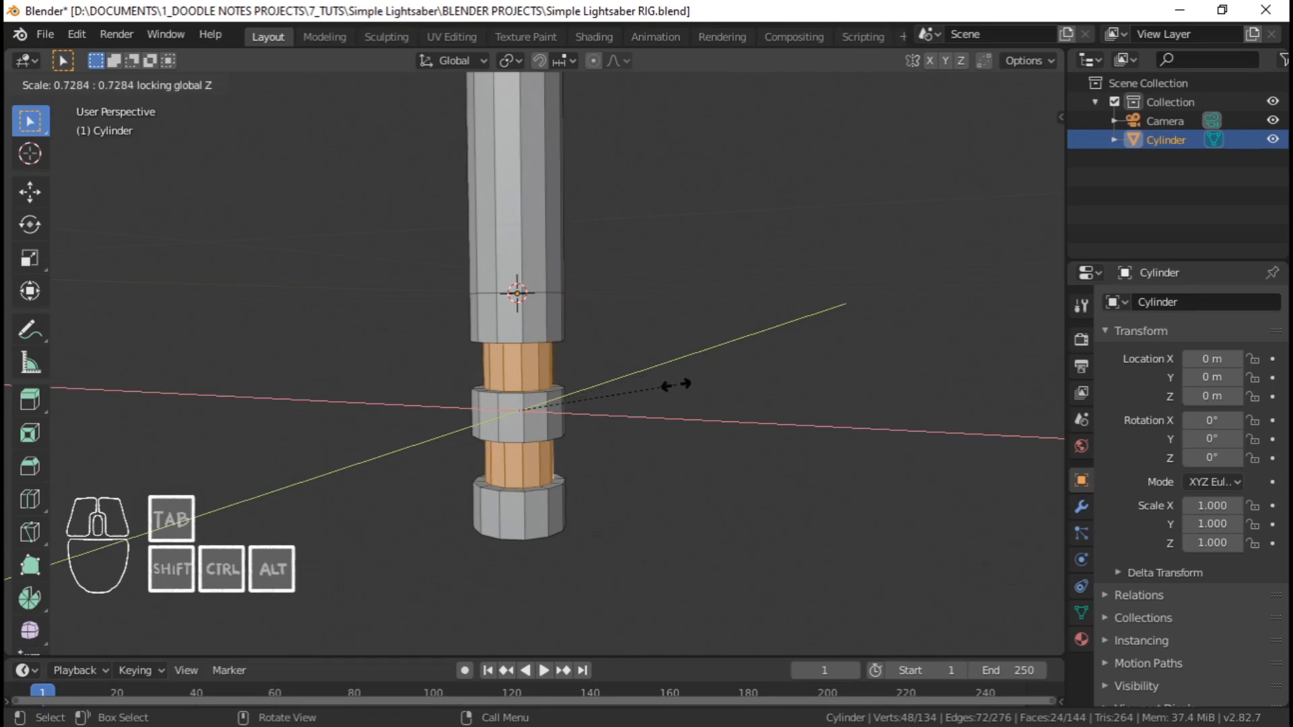
{"action": "left_click", "coordinate": [666, 384]}
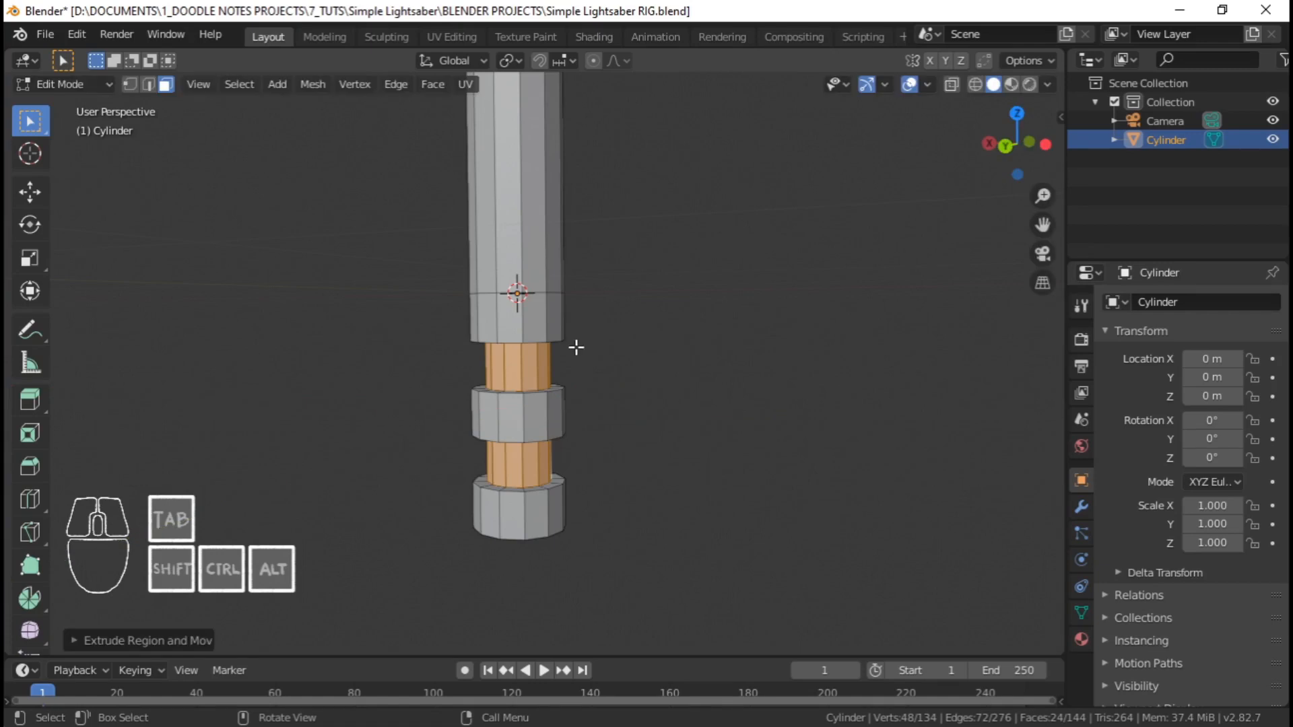
{"action": "middle_click_drag", "start_coordinate": [638, 375], "coordinate": [505, 322]}
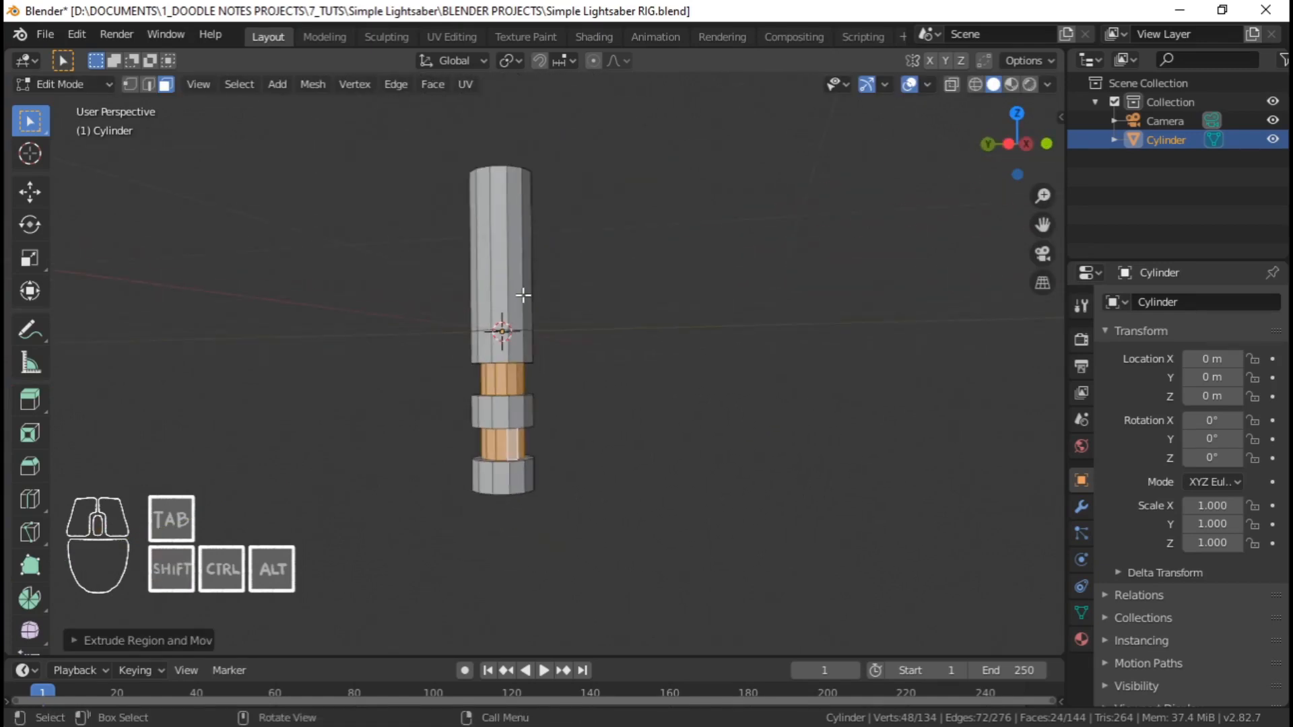
{"action": "scroll", "coordinate": [522, 300], "scroll_direction": "up", "scroll_amount": 4}
{"action": "middle_click_drag", "start_coordinate": [499, 393], "coordinate": [601, 338], "text": "shift"}
{"action": "middle_click_drag", "start_coordinate": [602, 338], "coordinate": [501, 309]}
{"action": "scroll", "coordinate": [639, 372], "scroll_direction": "down", "scroll_amount": 5}
{"action": "scroll", "coordinate": [542, 336], "scroll_direction": "up", "scroll_amount": 4}
Undo the groove extrusion and the preceding face and vertex selections
{"action": "key", "text": "ctrl+z"}
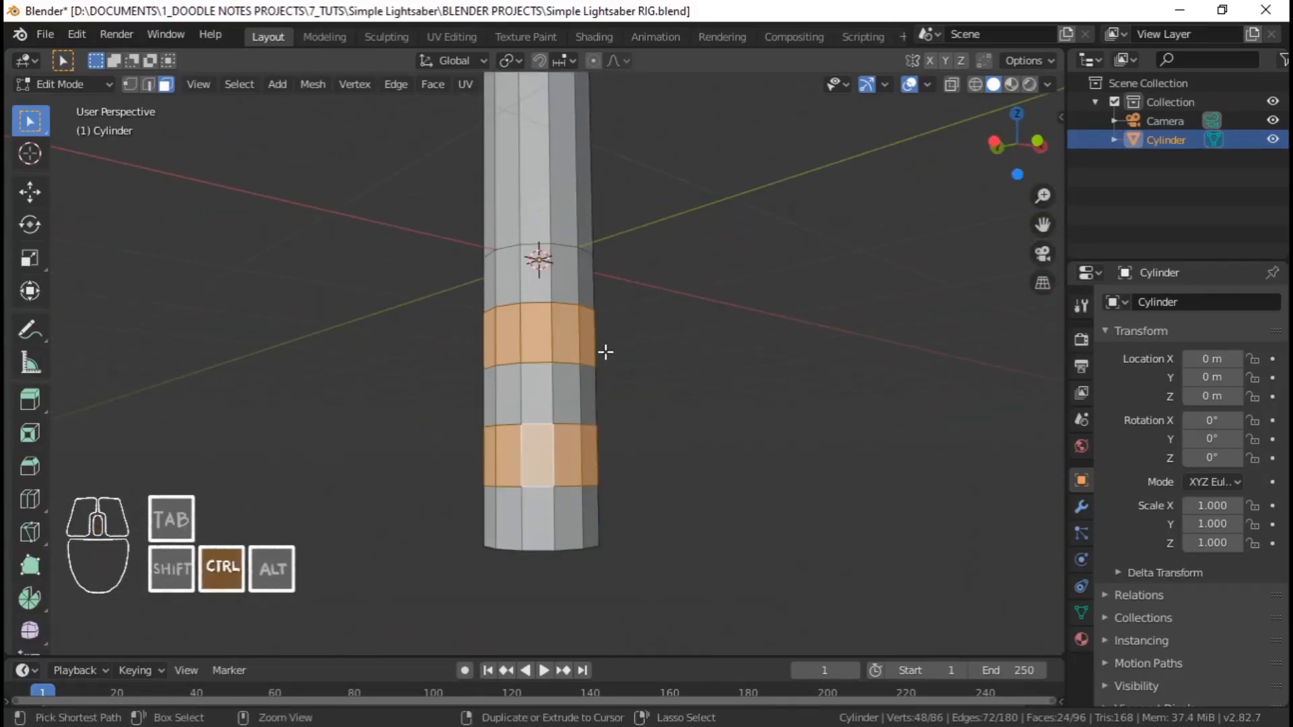
{"action": "mouse_move", "coordinate": [606, 352]}
{"action": "middle_mouse_down"}
{"action": "mouse_move", "coordinate": [575, 375]}
{"action": "mouse_move", "coordinate": [613, 373]}
{"action": "middle_mouse_up"}
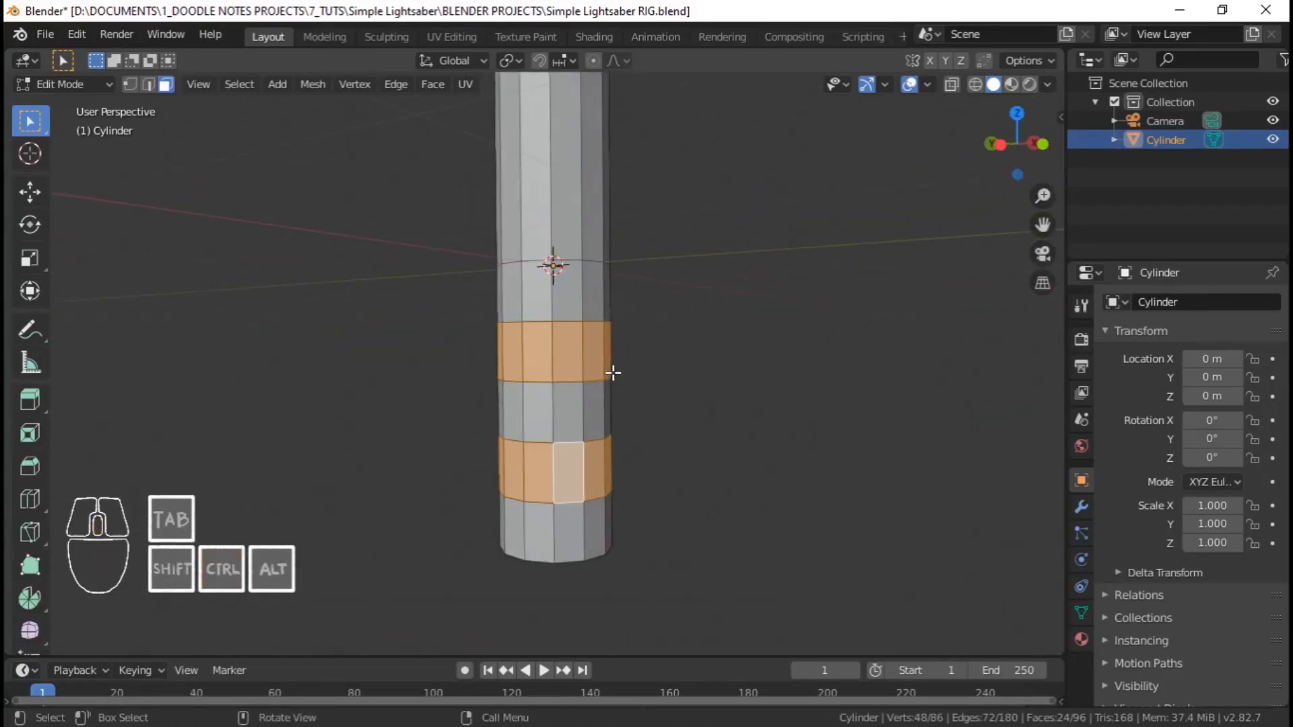
{"action": "key", "text": "ctrl+z"}
{"action": "key", "text": "ctrl+z"}
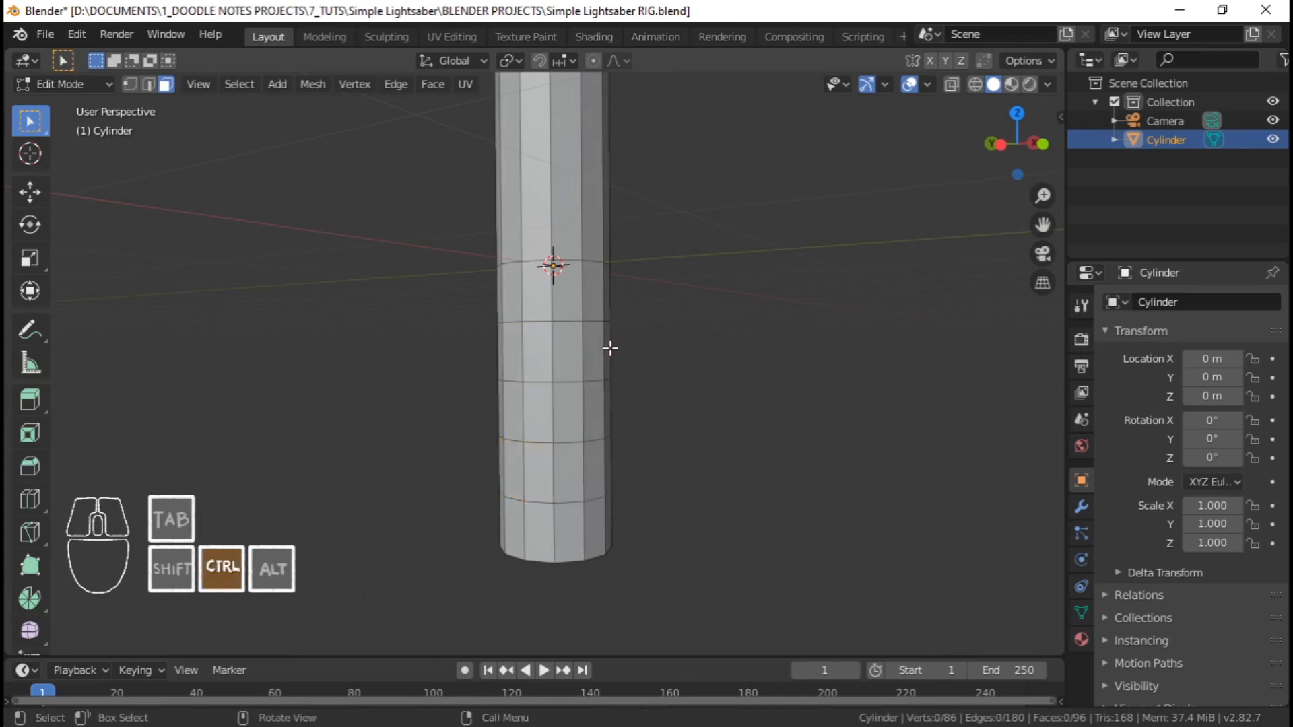
{"action": "key", "text": "ctrl+z"}
{"action": "key", "text": "ctrl+z"}
{"action": "key", "text": "ctrl+z"}
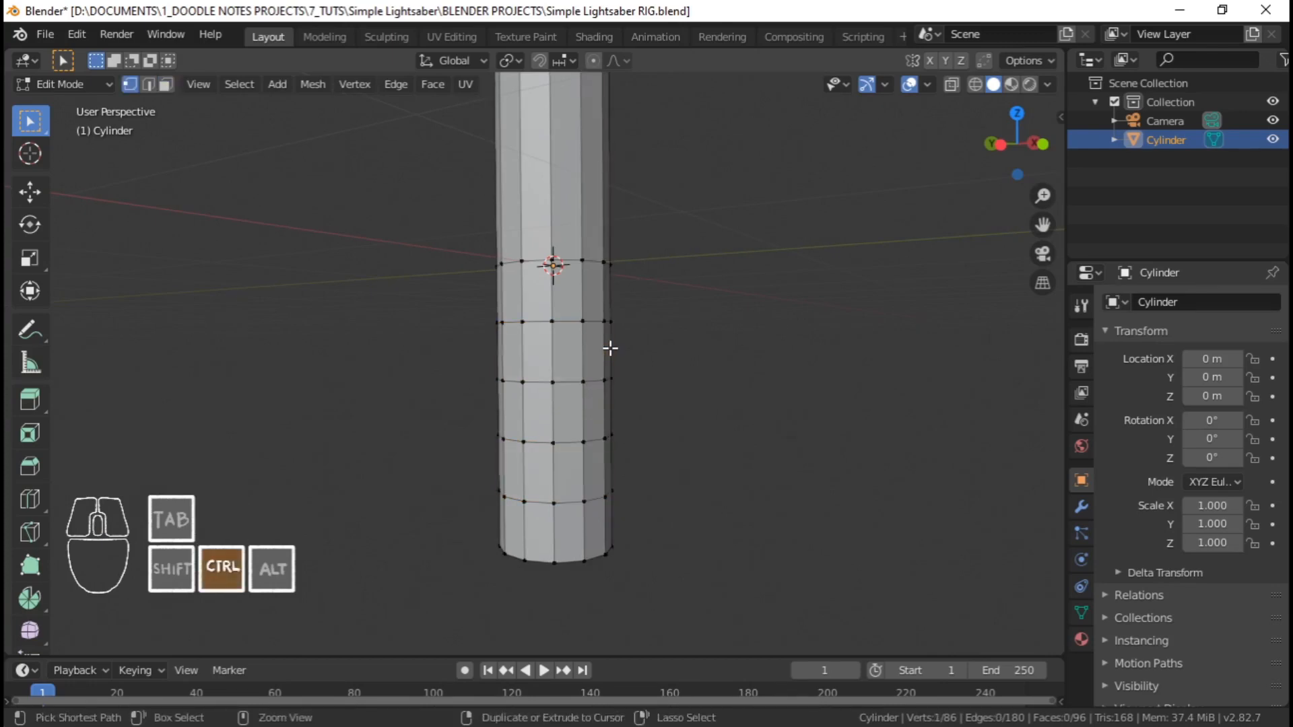
{"action": "key", "text": "ctrl+z"}
{"action": "key", "text": "ctrl+z"}
{"action": "middle_click_drag", "start_coordinate": [565, 358], "coordinate": [569, 314]}
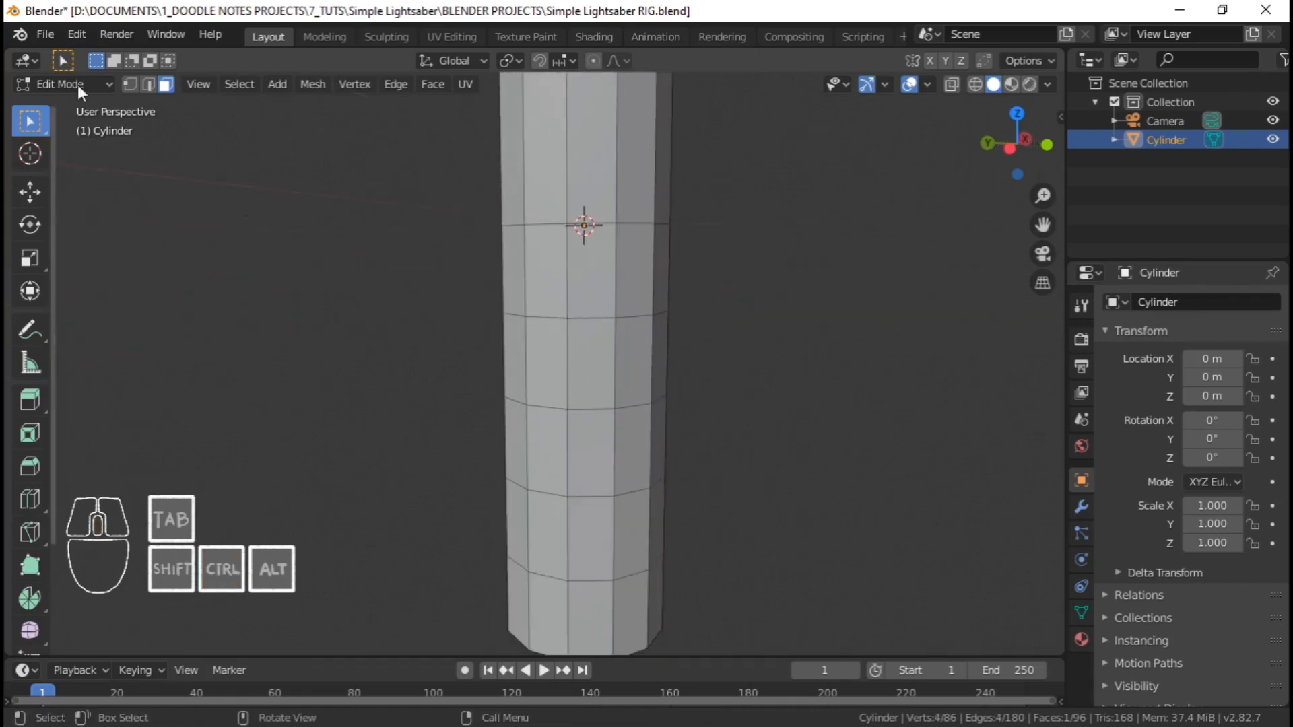
Switch to vertex selection, clear the selection and select the first edge loop below the cylinder's middle
{"action": "left_click", "coordinate": [129, 84]}
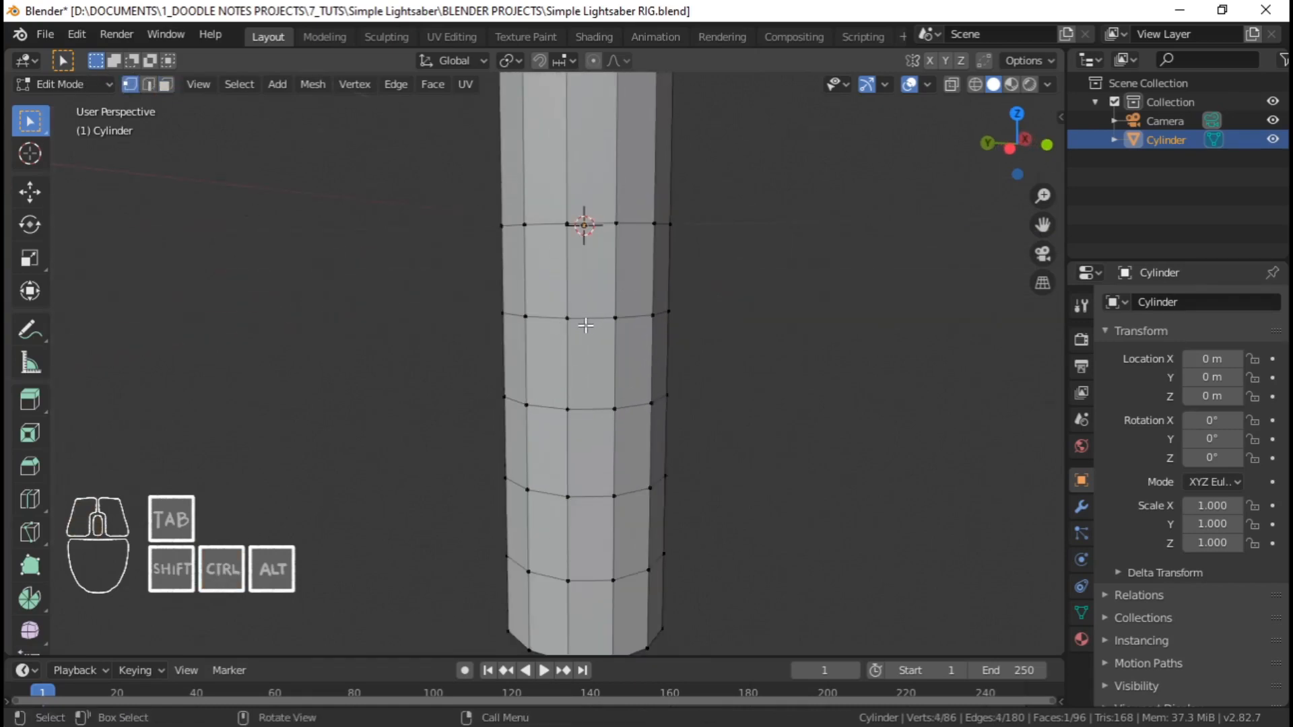
{"action": "middle_click_drag", "start_coordinate": [592, 399], "coordinate": [667, 352]}
{"action": "key", "text": "alt+a"}
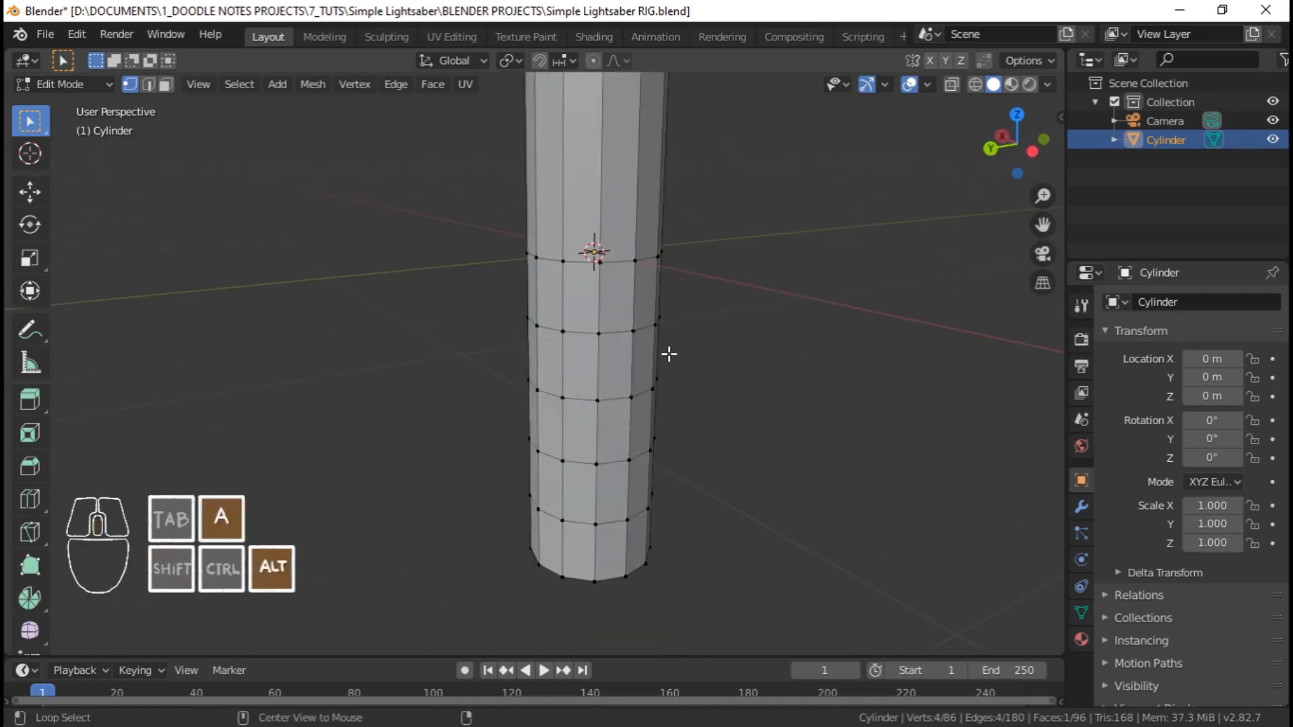
{"action": "left_click", "coordinate": [623, 329], "text": "alt+shift"}
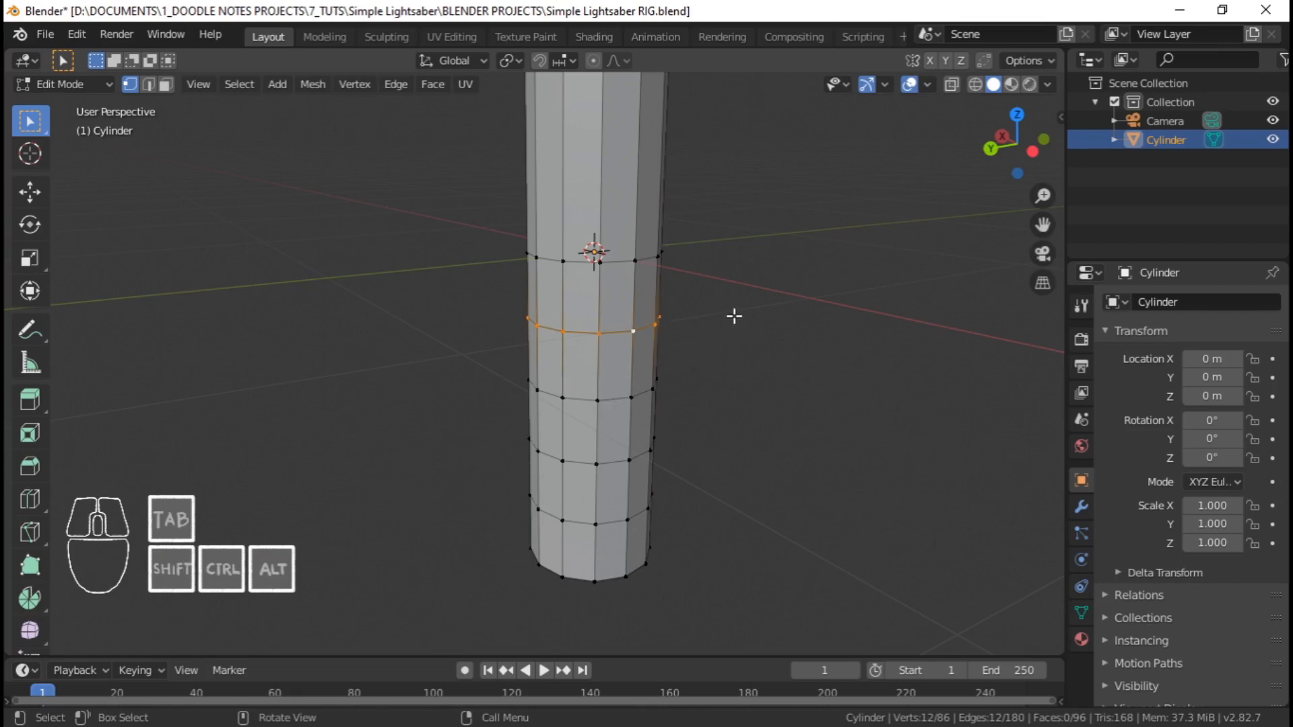
Try deleting the selected loop with the Edge Loops option, and undo the deletion
{"action": "key", "text": "x"}
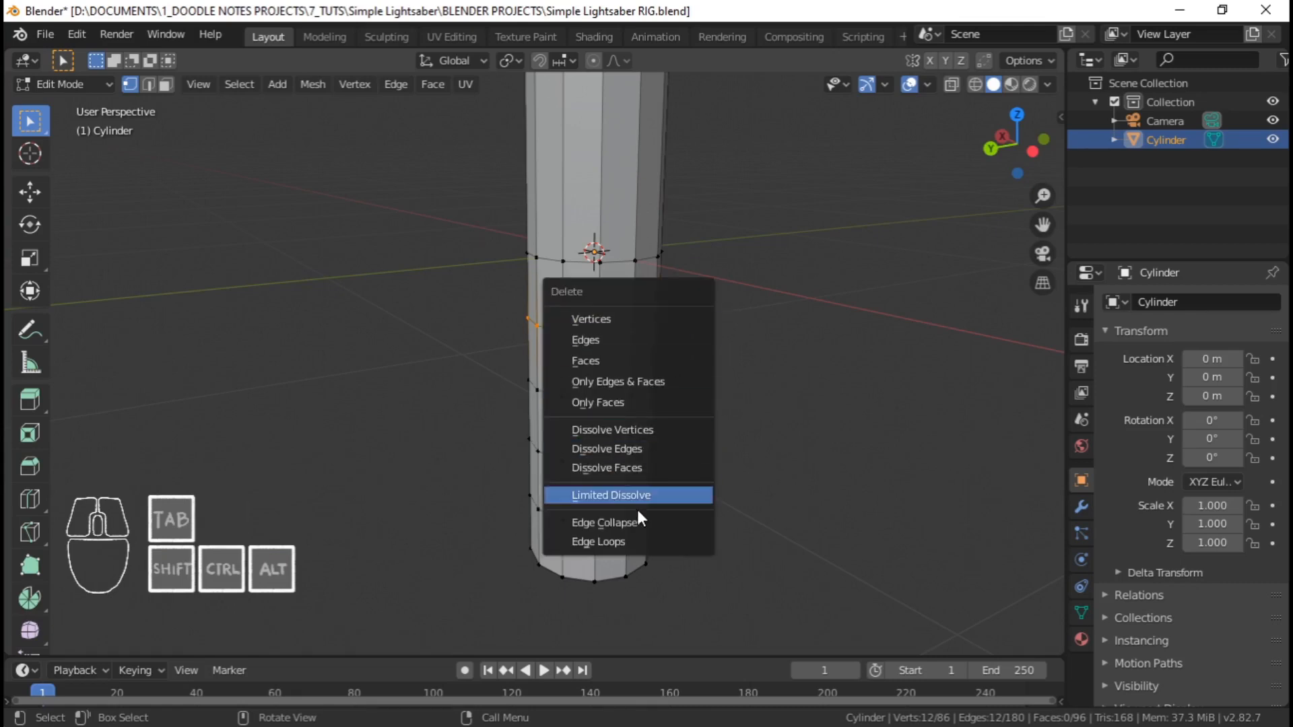
{"action": "key", "text": "x"}
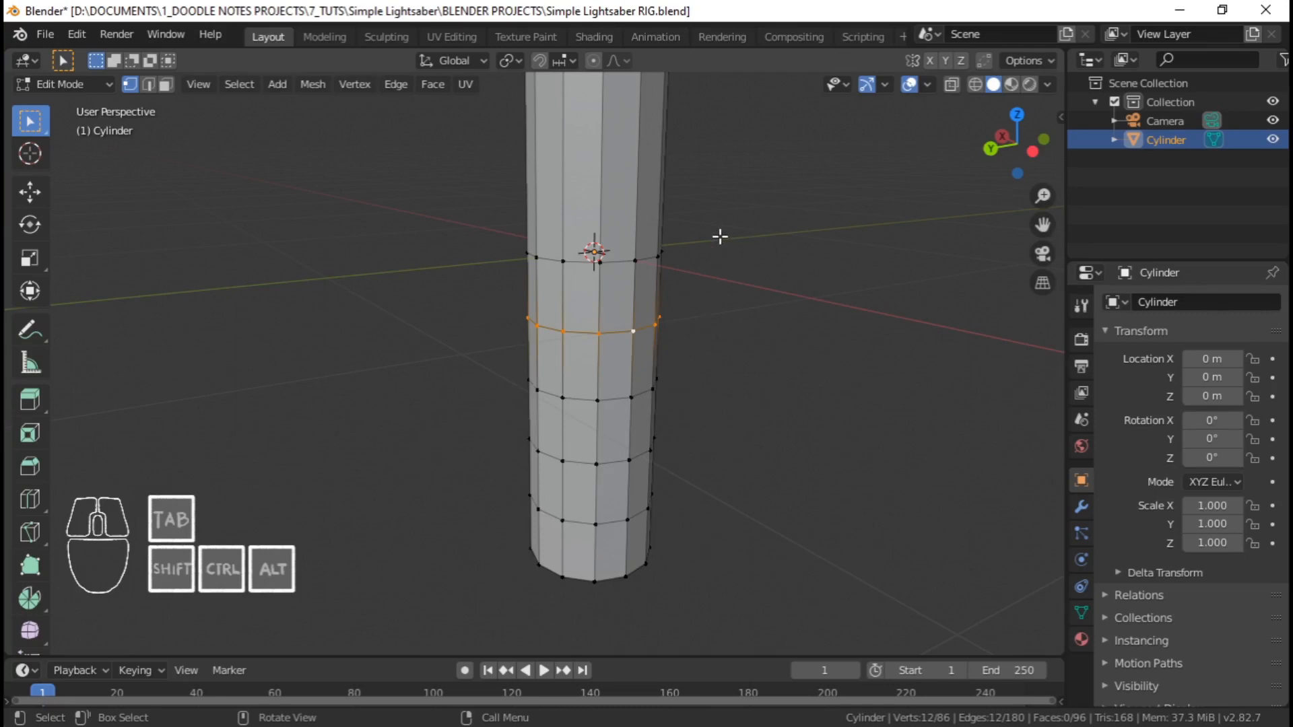
{"action": "key", "text": "x"}
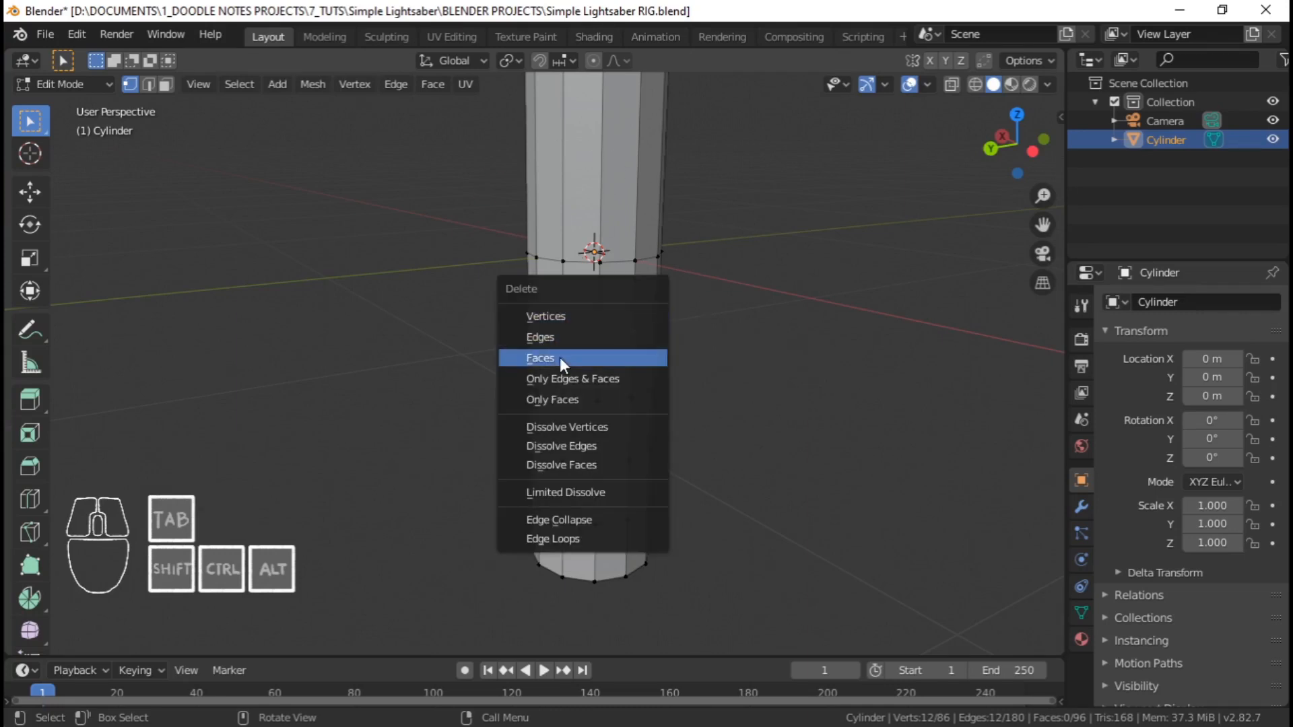
{"action": "left_click", "coordinate": [558, 538]}
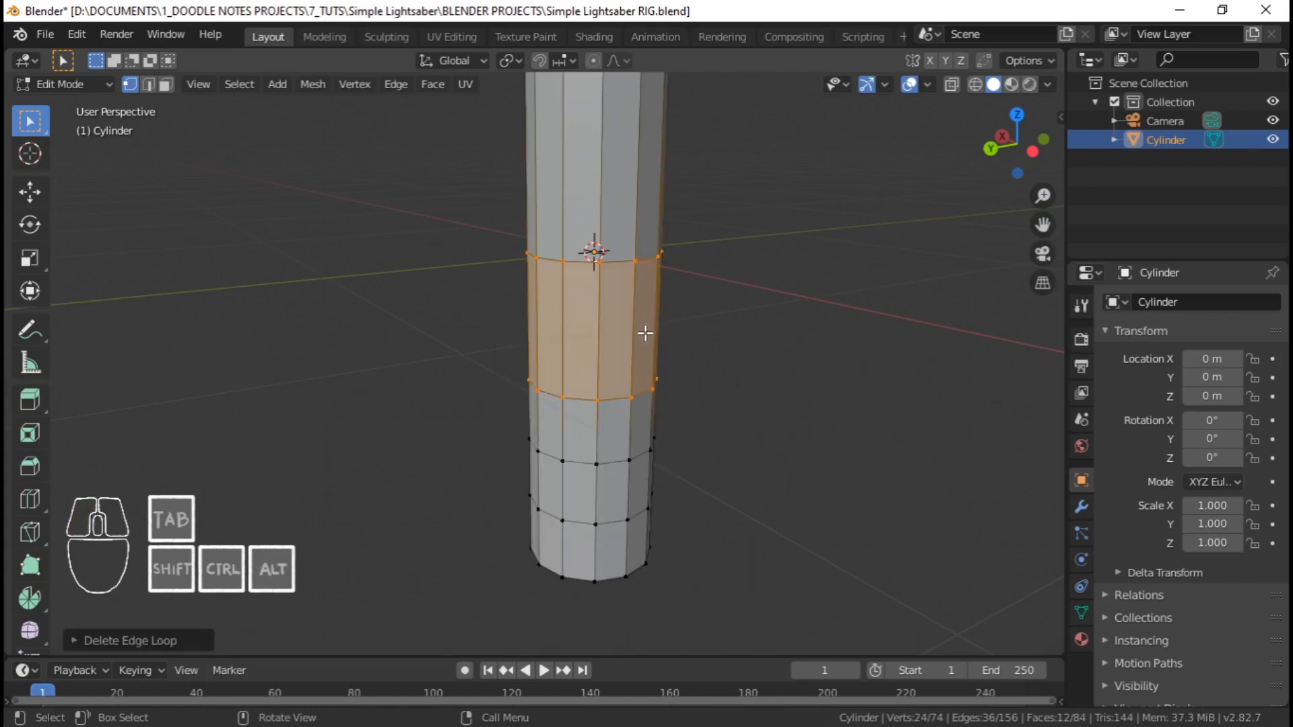
{"action": "key", "text": "ctrl+z"}
Try deleting the same loop with the Vertices option, and undo the deletion
{"action": "key", "text": "x"}
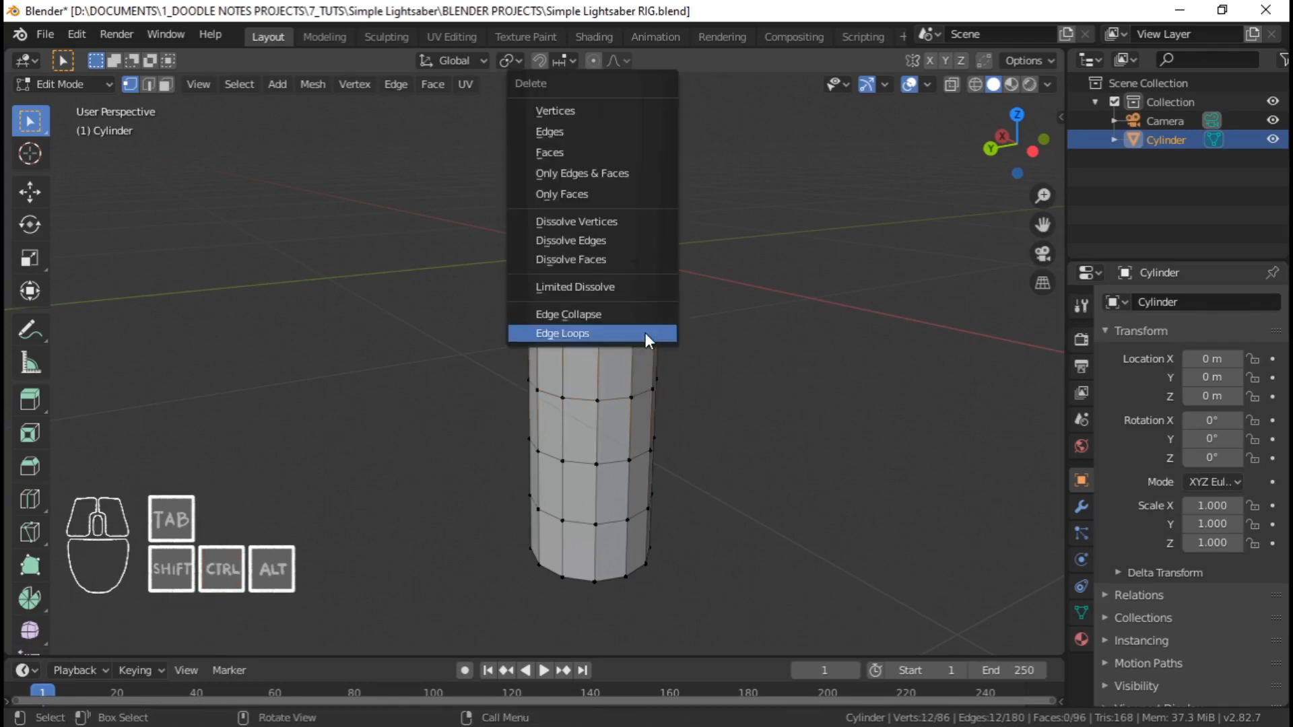
{"action": "left_click", "coordinate": [614, 113]}
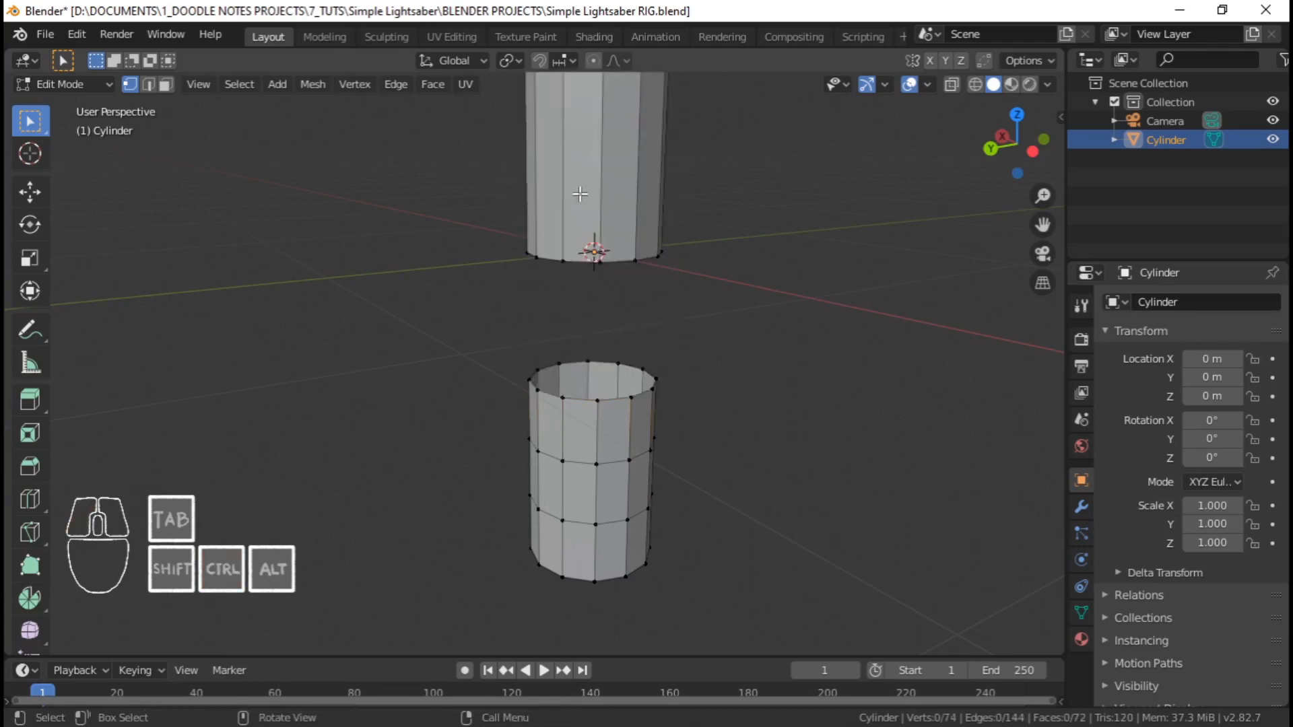
{"action": "key", "text": "ctrl+z"}
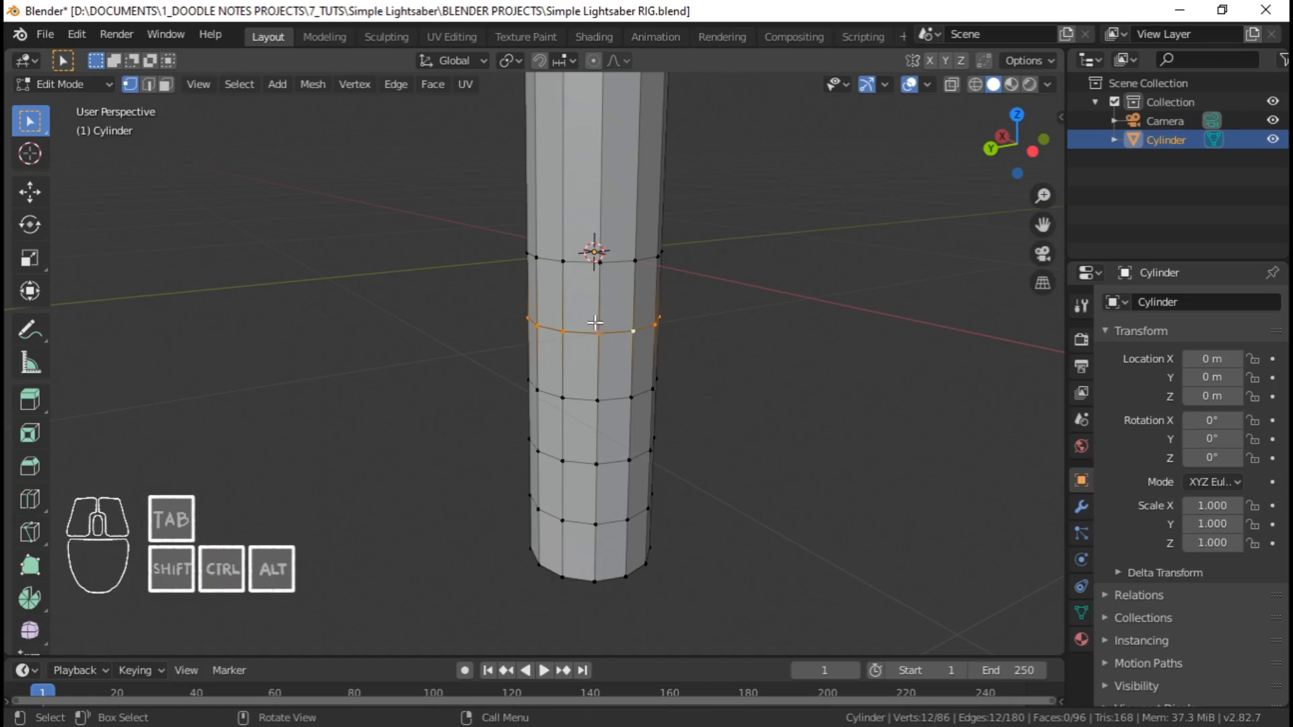
Delete the upper two edge loops below the cylinder's middle one after the other, using the Edge Loops option
{"action": "key", "text": "x"}
{"action": "left_click", "coordinate": [572, 540]}
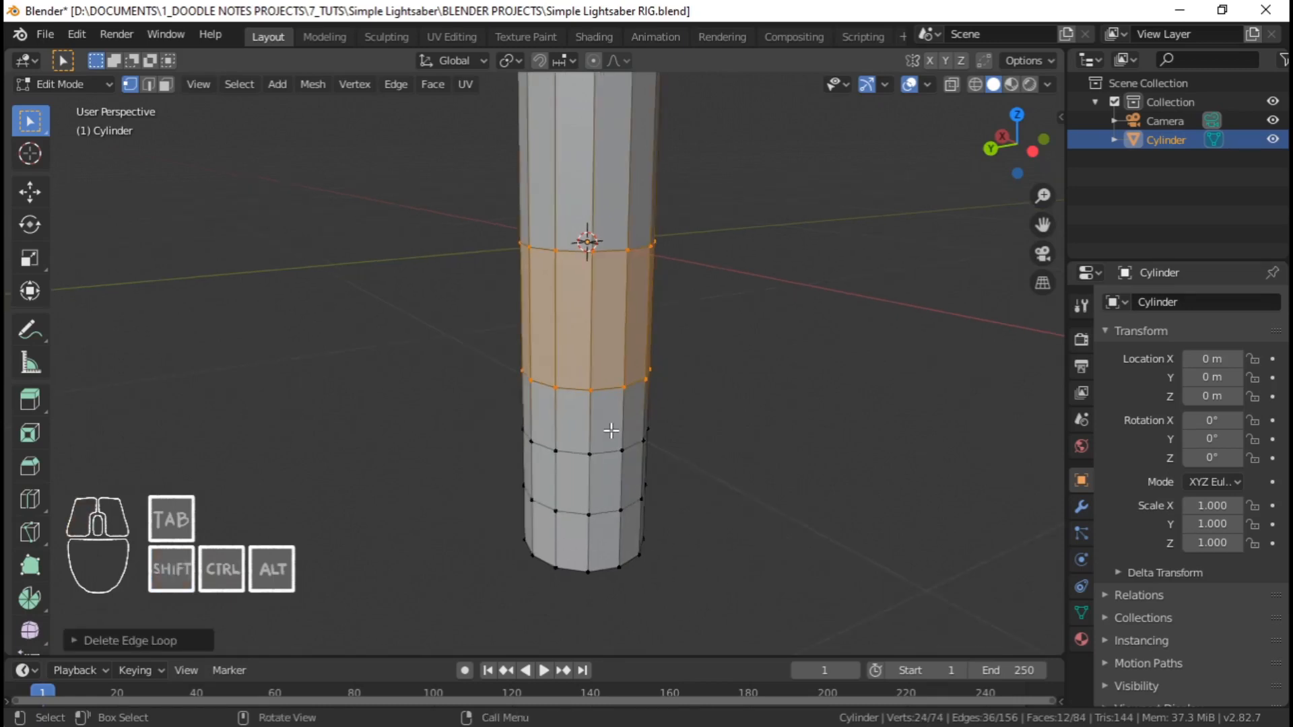
{"action": "key", "text": "alt+a"}
{"action": "left_click", "coordinate": [608, 434], "text": "alt+shift"}
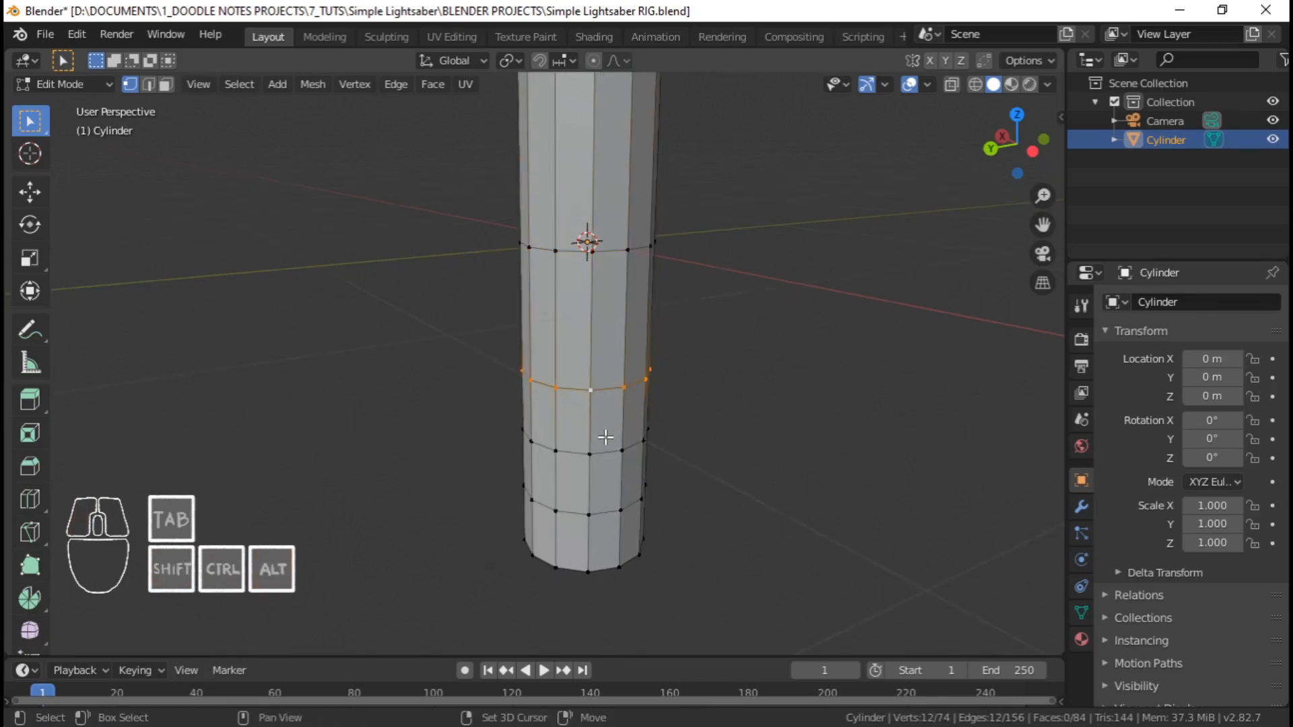
{"action": "key", "text": "x"}
{"action": "left_click", "coordinate": [634, 444]}
Delete the remaining two edge loops between the cylinder's middle and its base with the Edge Loops option
{"action": "key", "text": "alt+a"}
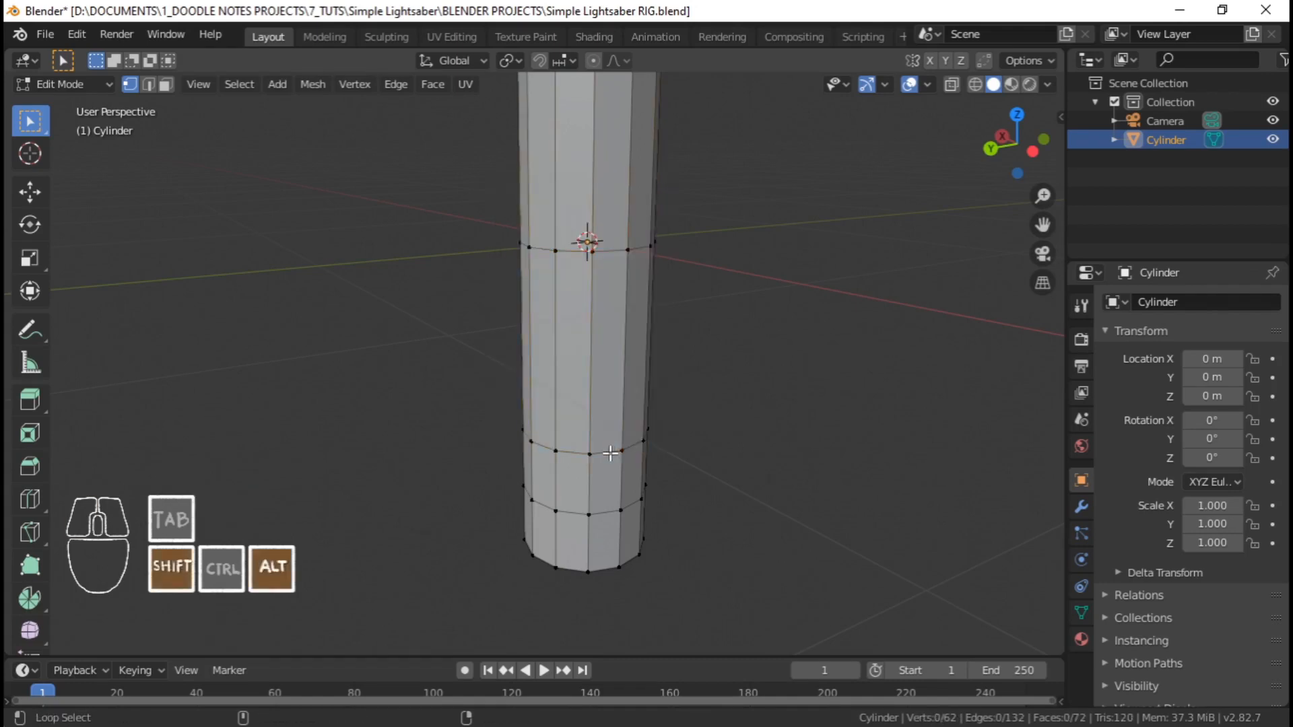
{"action": "left_click", "coordinate": [611, 453], "text": "alt+shift"}
{"action": "key", "text": "x"}
{"action": "left_click", "coordinate": [609, 453]}
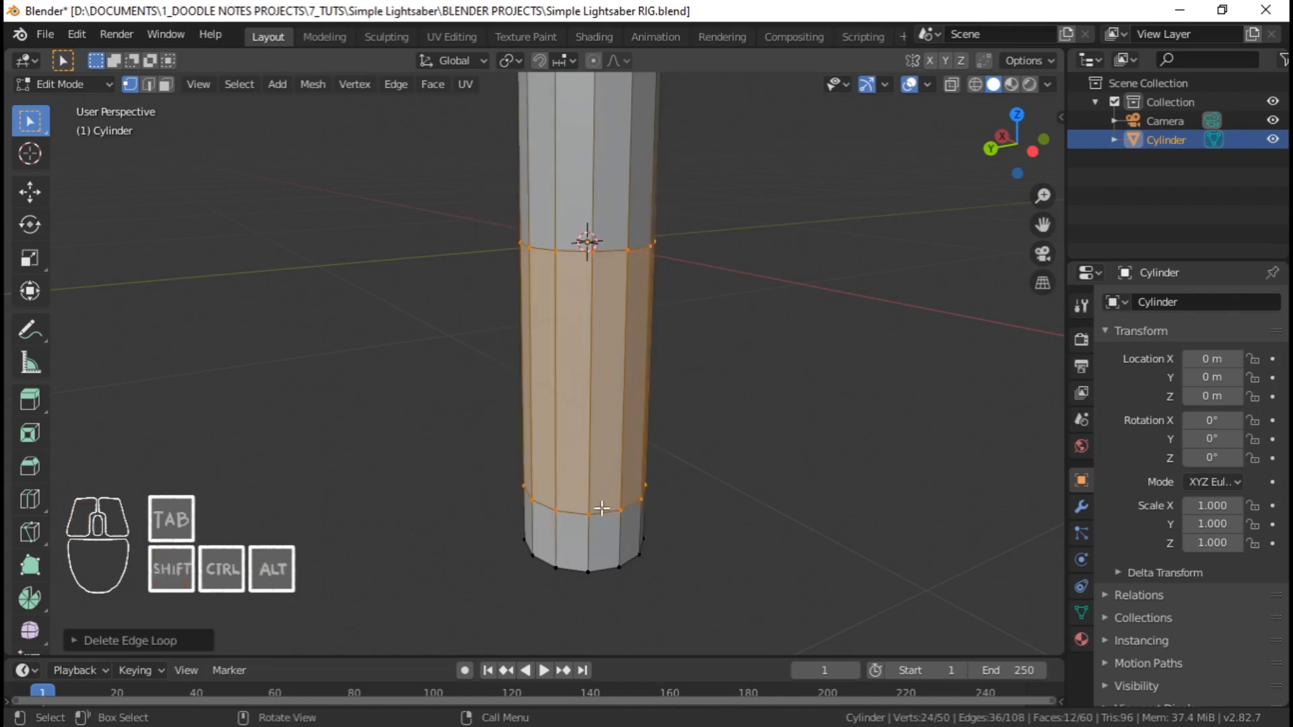
{"action": "key", "text": "alt+a"}
{"action": "left_click", "coordinate": [601, 508], "text": "alt+shift"}
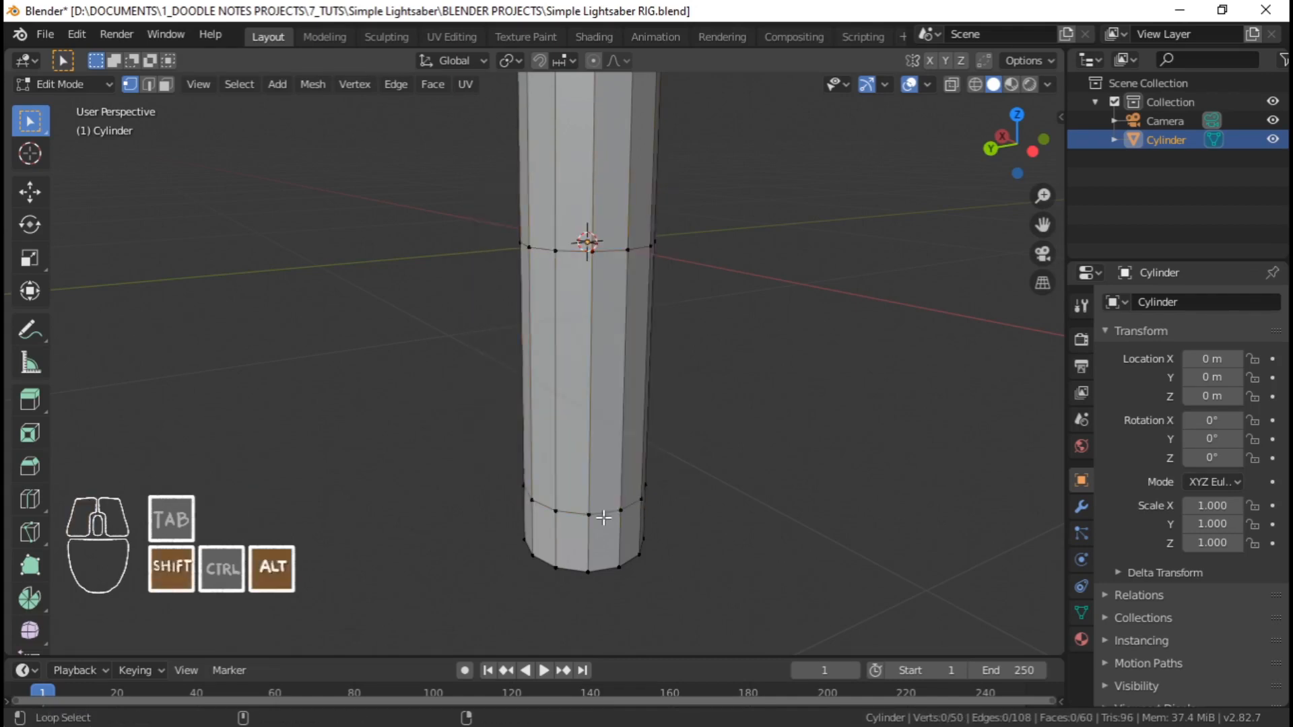
{"action": "key", "text": "x"}
{"action": "left_click", "coordinate": [603, 519]}
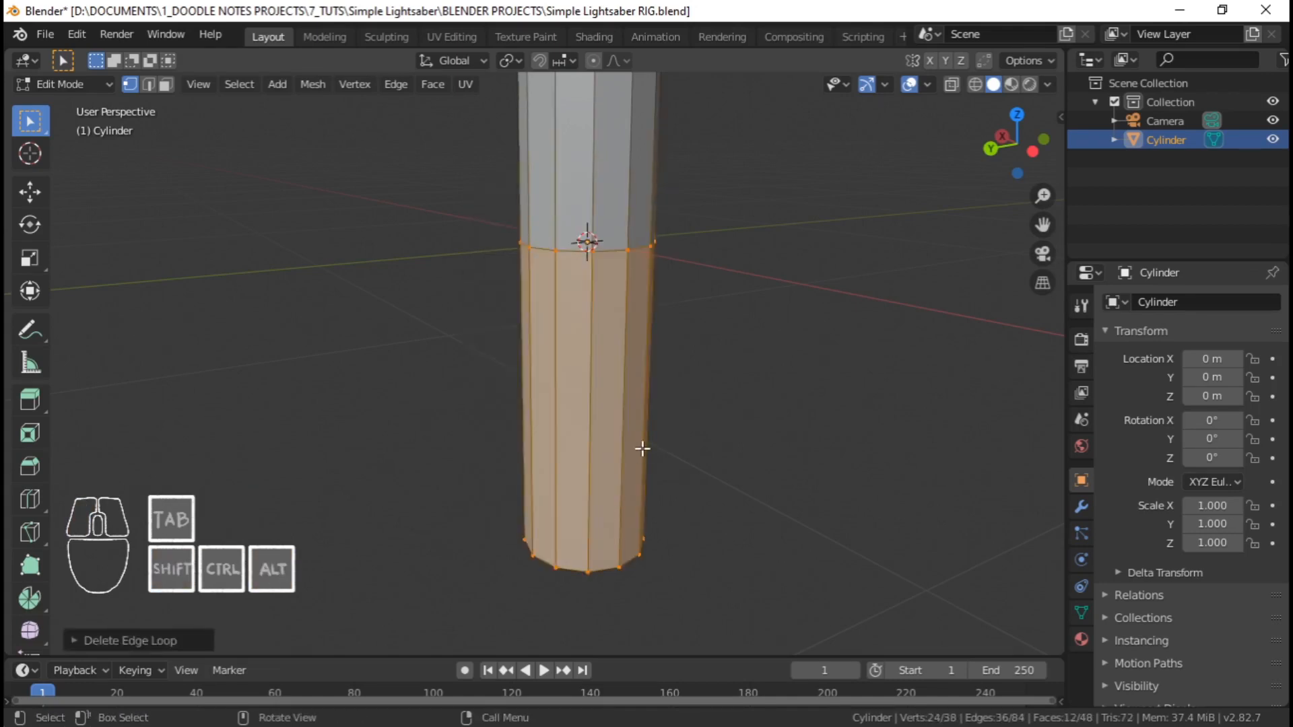
Save the file and deselect the whole mesh
{"action": "middle_click_drag", "start_coordinate": [642, 448], "coordinate": [627, 374]}
{"action": "key", "text": "ctrl+s"}
{"action": "key", "text": "alt+a"}
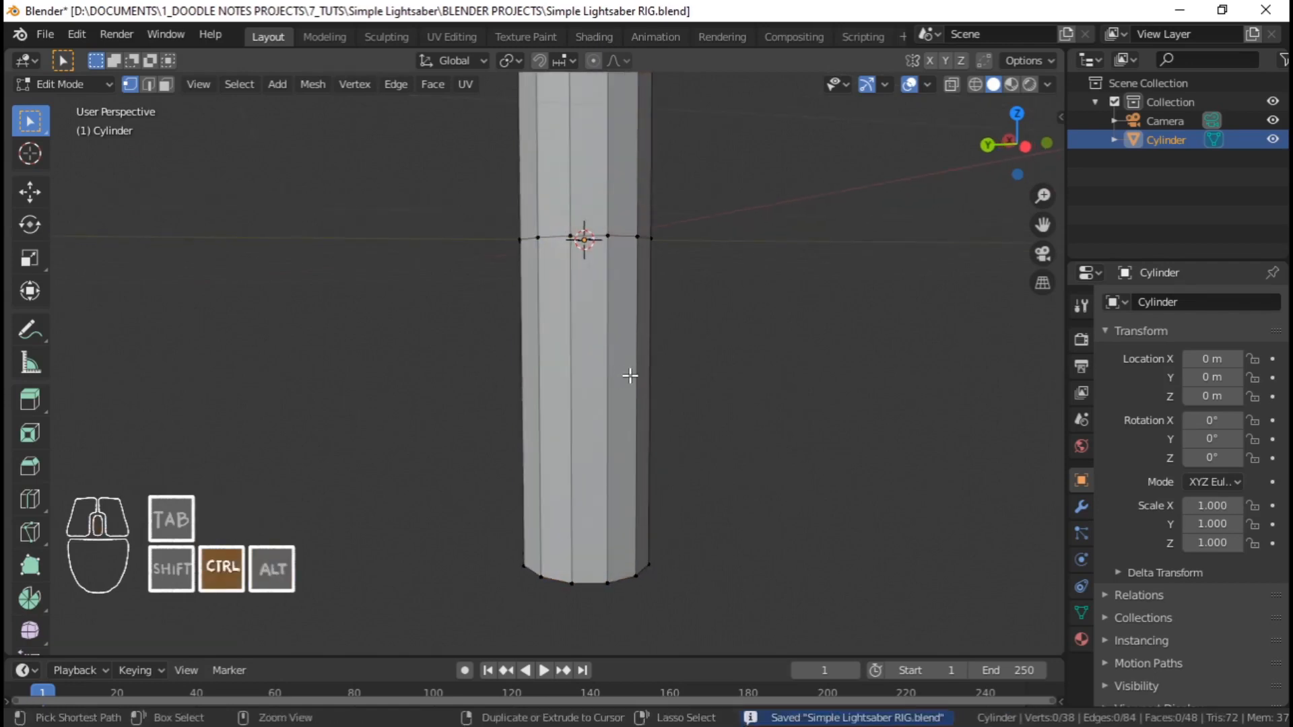
Cut five evenly spaced edge loops between the cylinder's middle loop and its base without sliding them, and deselect everything
{"action": "key", "text": "ctrl+r"}
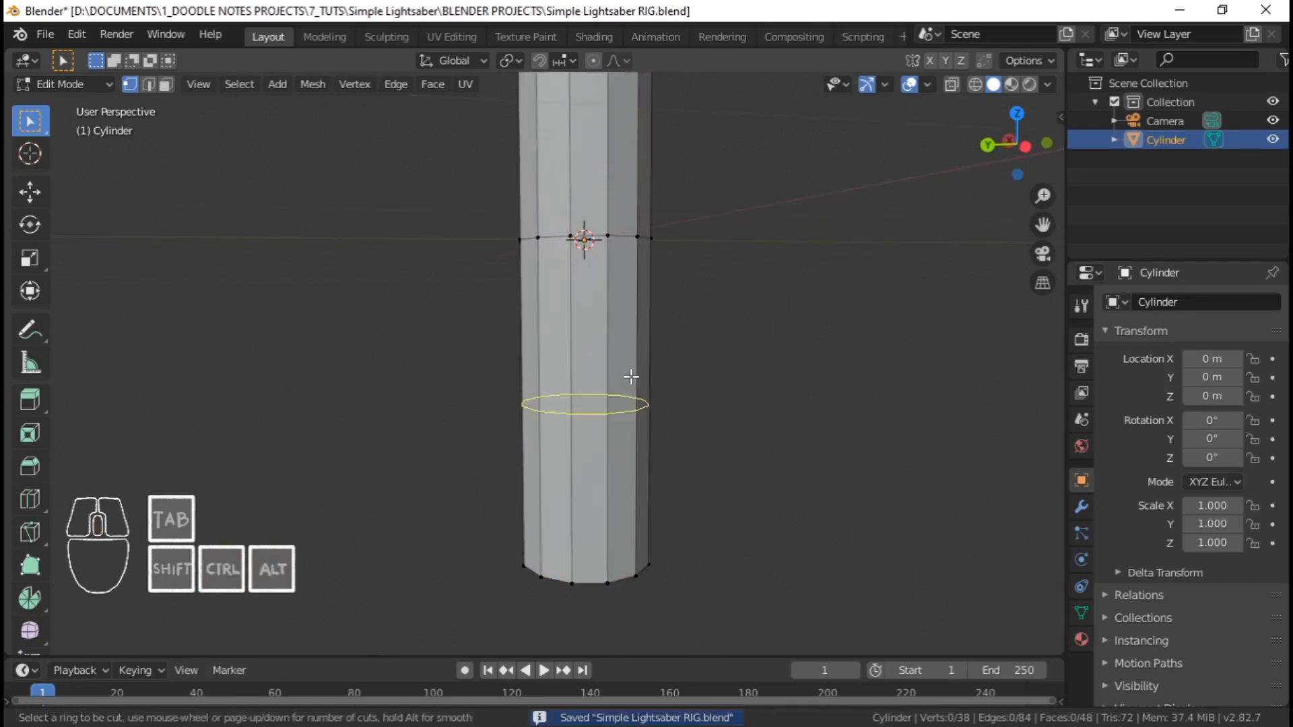
{"action": "key", "text": "5"}
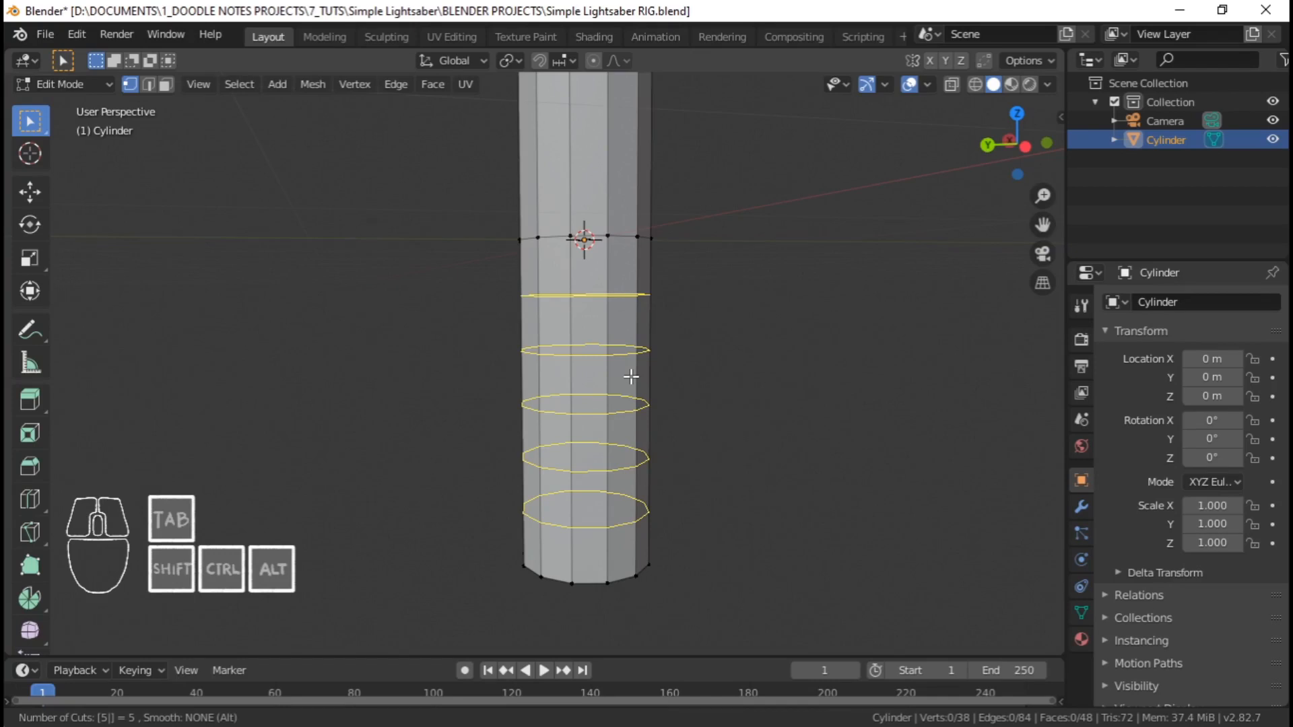
{"action": "left_click", "coordinate": [632, 376]}
{"action": "right_click", "coordinate": [630, 375]}
{"action": "middle_click_drag", "start_coordinate": [629, 375], "coordinate": [530, 461]}
{"action": "key", "text": "alt+a"}
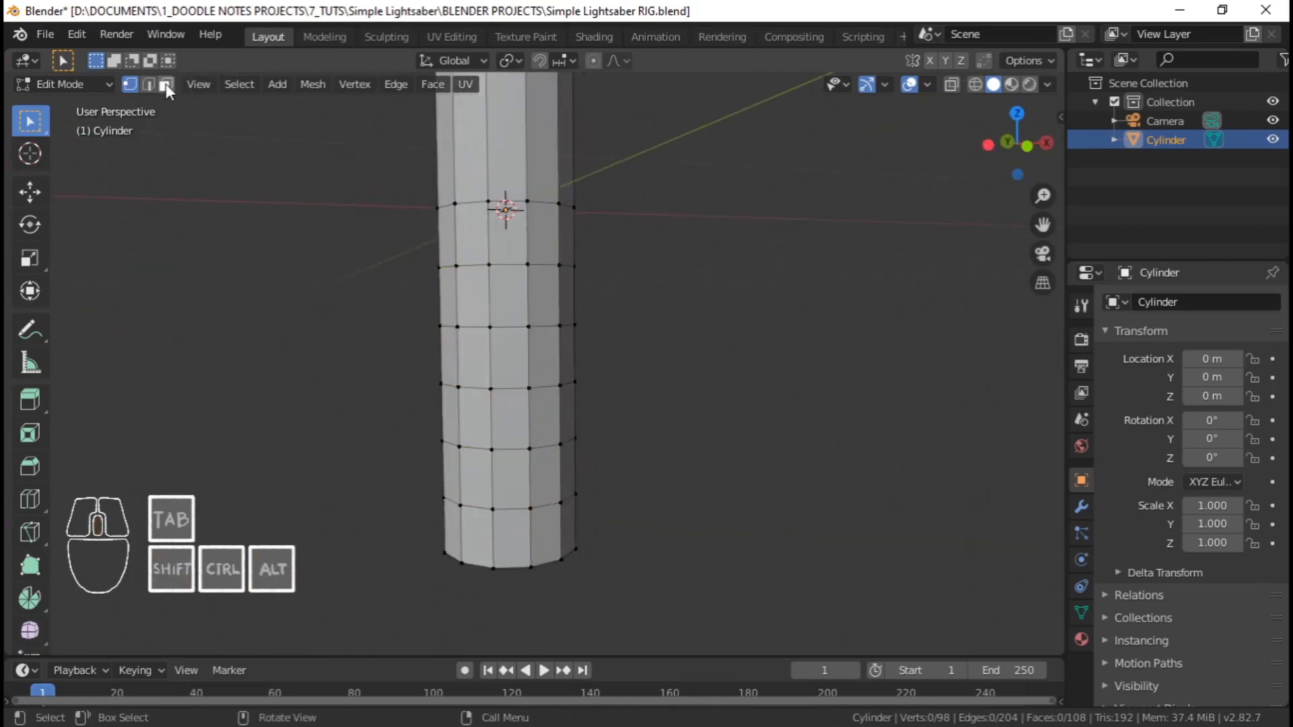
In face mode, select the second and fourth face rings up from the cylinder's base
{"action": "left_click", "coordinate": [166, 84]}
{"action": "left_click", "coordinate": [508, 472], "text": "alt+shift"}
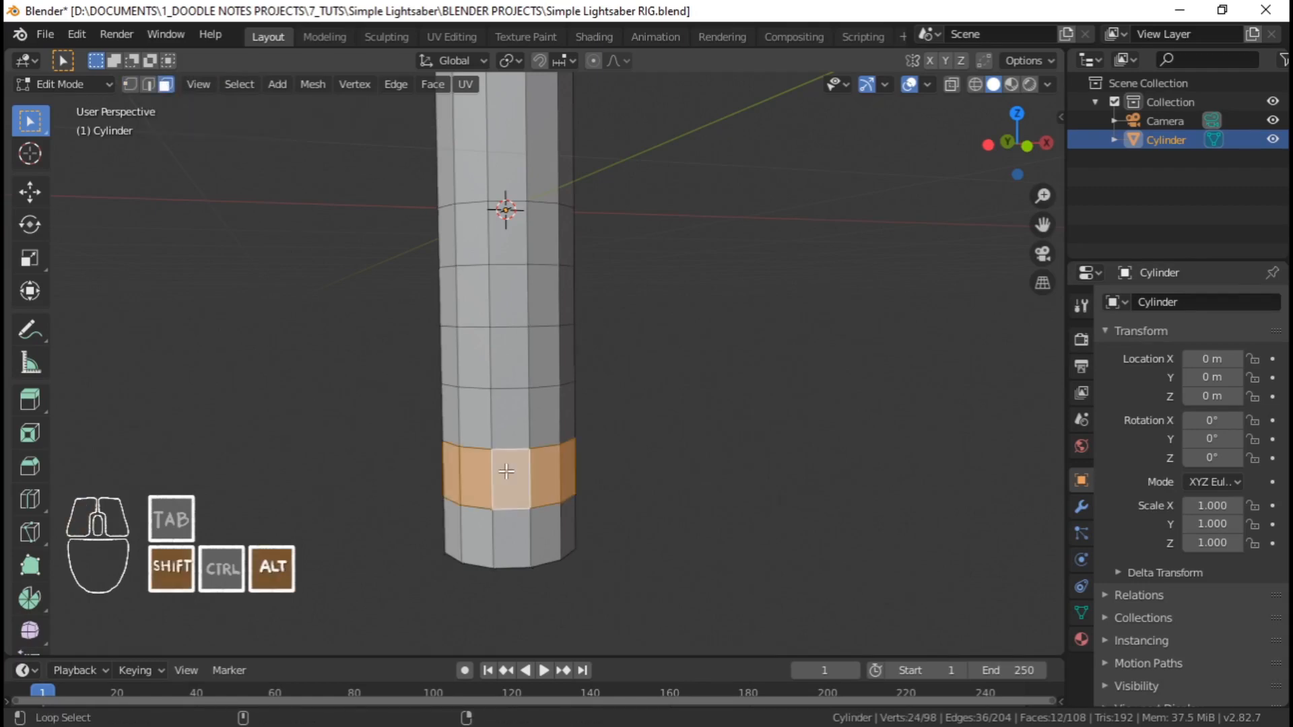
{"action": "left_click", "coordinate": [509, 357], "text": "alt+shift"}
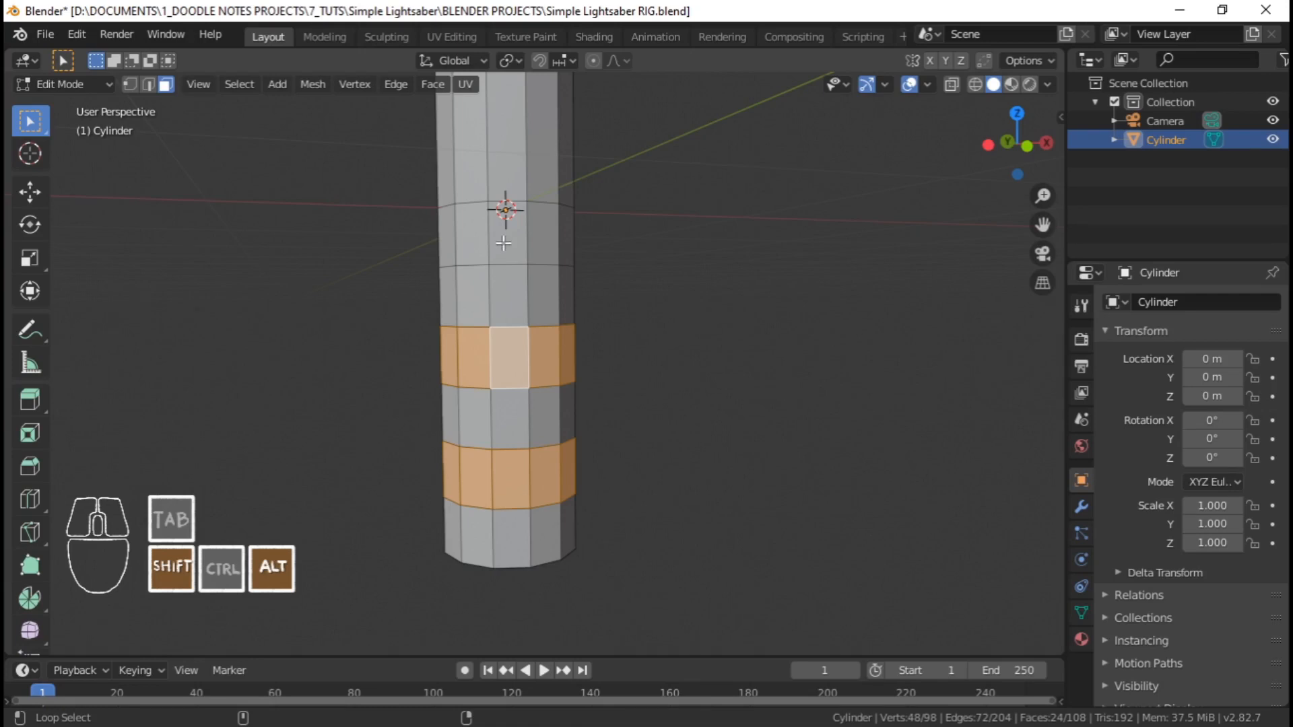
Extrude both selected face rings in place and scale them inward to about 0.74, excluding the Z axis, to form two grooves
{"action": "middle_click_drag", "start_coordinate": [504, 244], "coordinate": [802, 367]}
{"action": "key", "text": "e"}
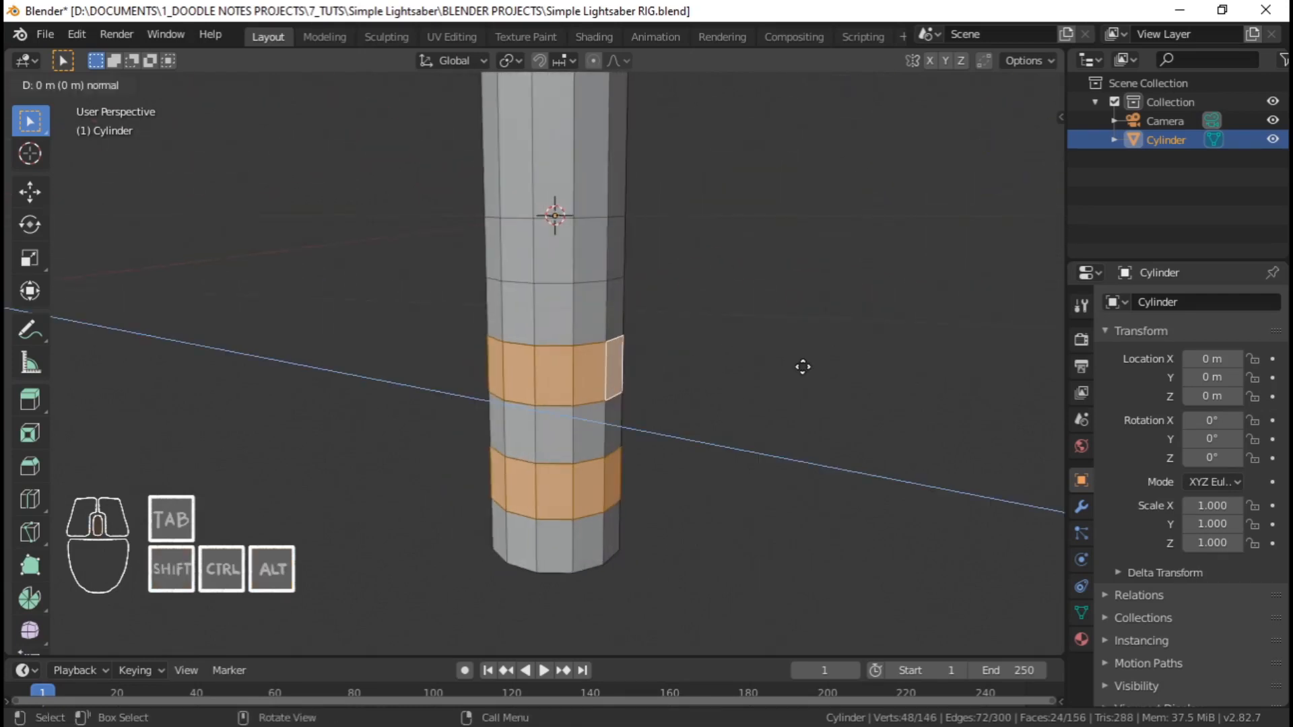
{"action": "right_click", "coordinate": [803, 367]}
{"action": "key", "text": "s"}
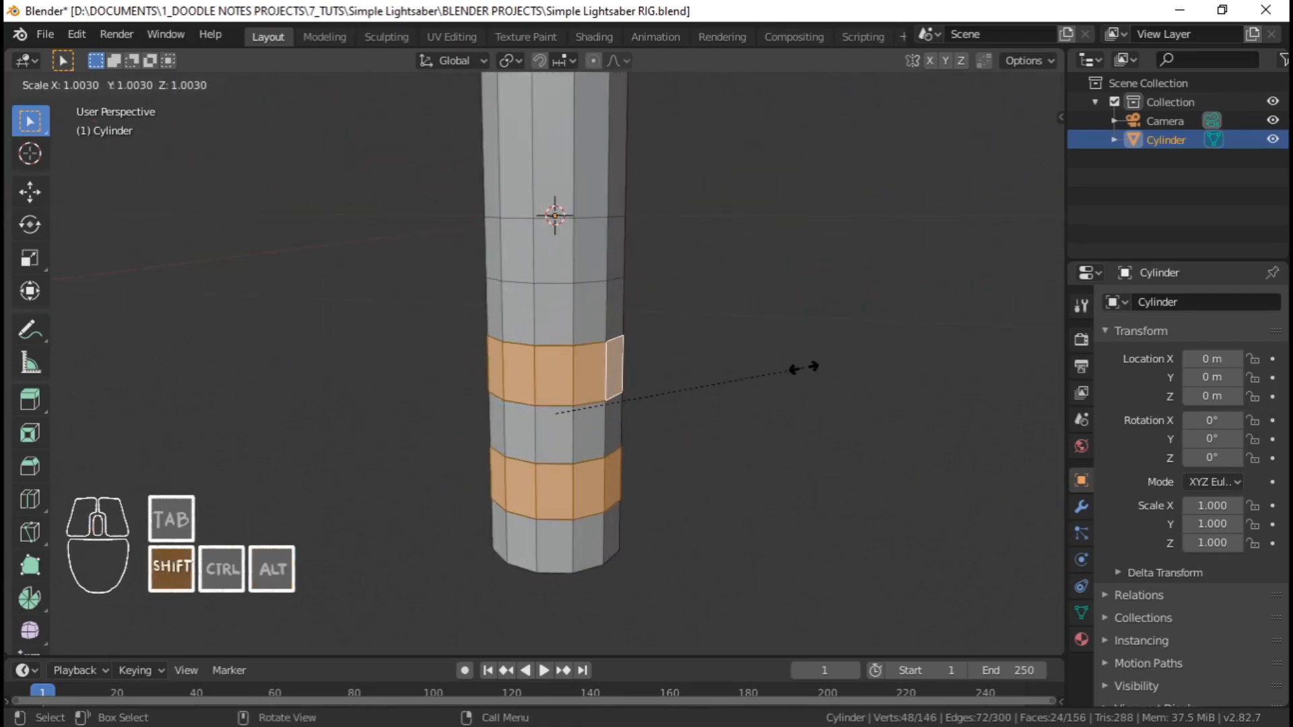
{"action": "key", "text": "shift+z"}
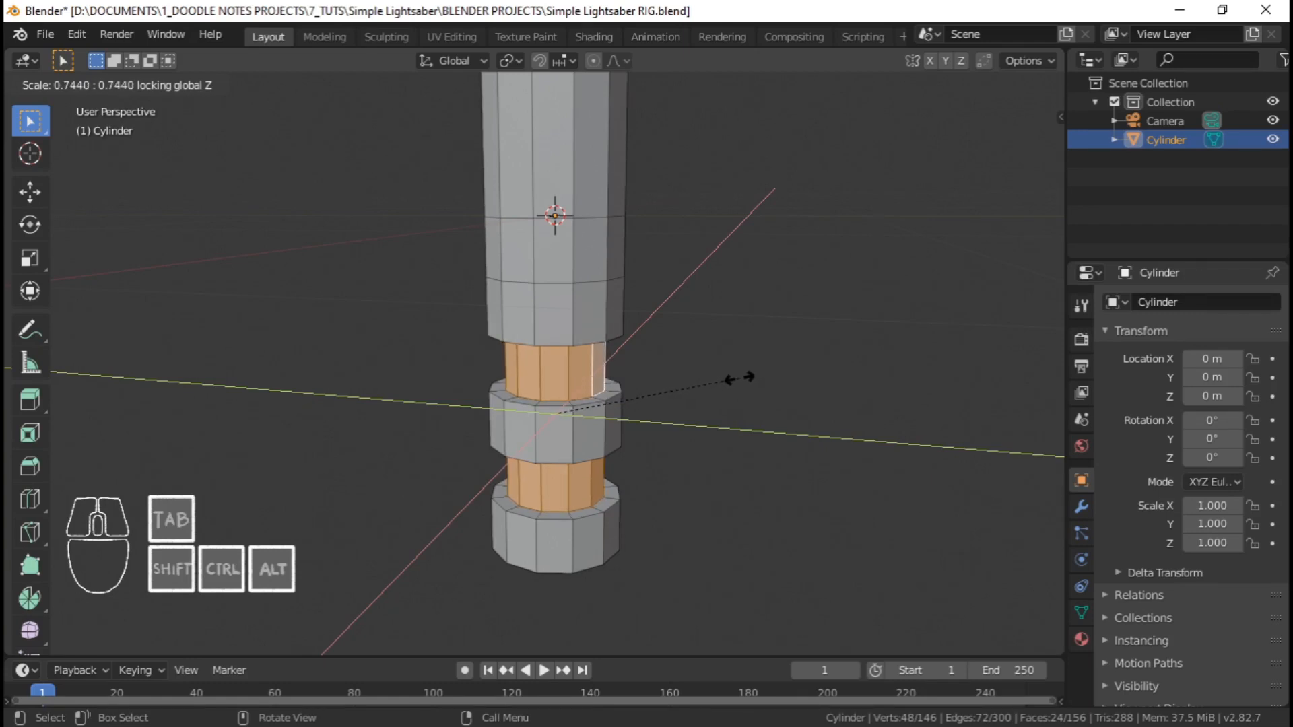
{"action": "left_click", "coordinate": [744, 379]}
Examine the two new grooves from several angles in object and edit mode, and deselect the mesh
{"action": "key", "text": "Tab"}
{"action": "middle_click_drag", "start_coordinate": [604, 381], "coordinate": [667, 359]}
{"action": "key", "text": "Tab"}
{"action": "scroll", "coordinate": [657, 336], "scroll_direction": "up", "scroll_amount": 1}
{"action": "scroll", "coordinate": [666, 359], "scroll_direction": "down", "scroll_amount": 2}
{"action": "middle_click_drag", "start_coordinate": [663, 360], "coordinate": [681, 434]}
{"action": "key", "text": "Tab"}
{"action": "scroll", "coordinate": [664, 356], "scroll_direction": "up", "scroll_amount": 1}
{"action": "scroll", "coordinate": [616, 403], "scroll_direction": "up", "scroll_amount": 1}
{"action": "key", "text": "Tab"}
{"action": "scroll", "coordinate": [688, 454], "scroll_direction": "up", "scroll_amount": 1}
{"action": "middle_click_drag", "start_coordinate": [682, 434], "coordinate": [613, 388]}
{"action": "key", "text": "alt+a"}
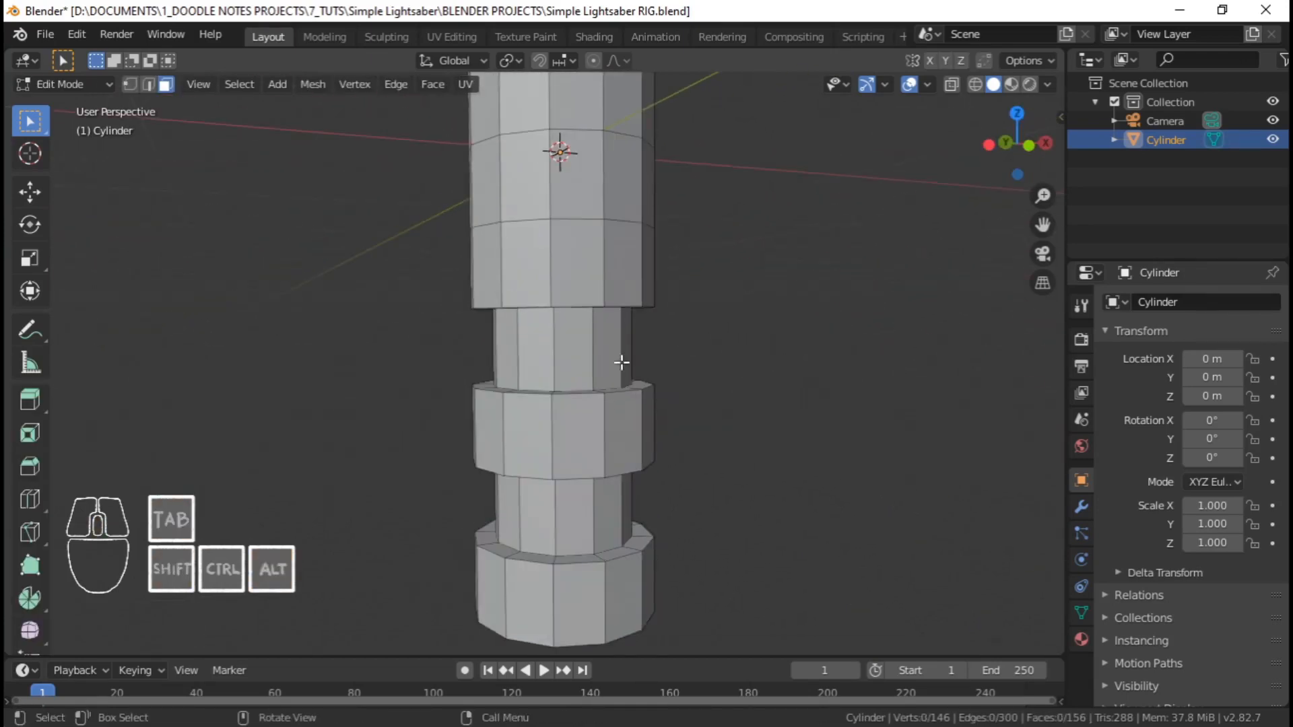
Try scaling, moving and rotating a single face on the ring between the two grooves, cancelling each transform
{"action": "right_click", "coordinate": [630, 438]}
{"action": "left_click", "coordinate": [616, 414]}
{"action": "middle_click_drag", "start_coordinate": [727, 393], "coordinate": [748, 411]}
{"action": "key", "text": "s"}
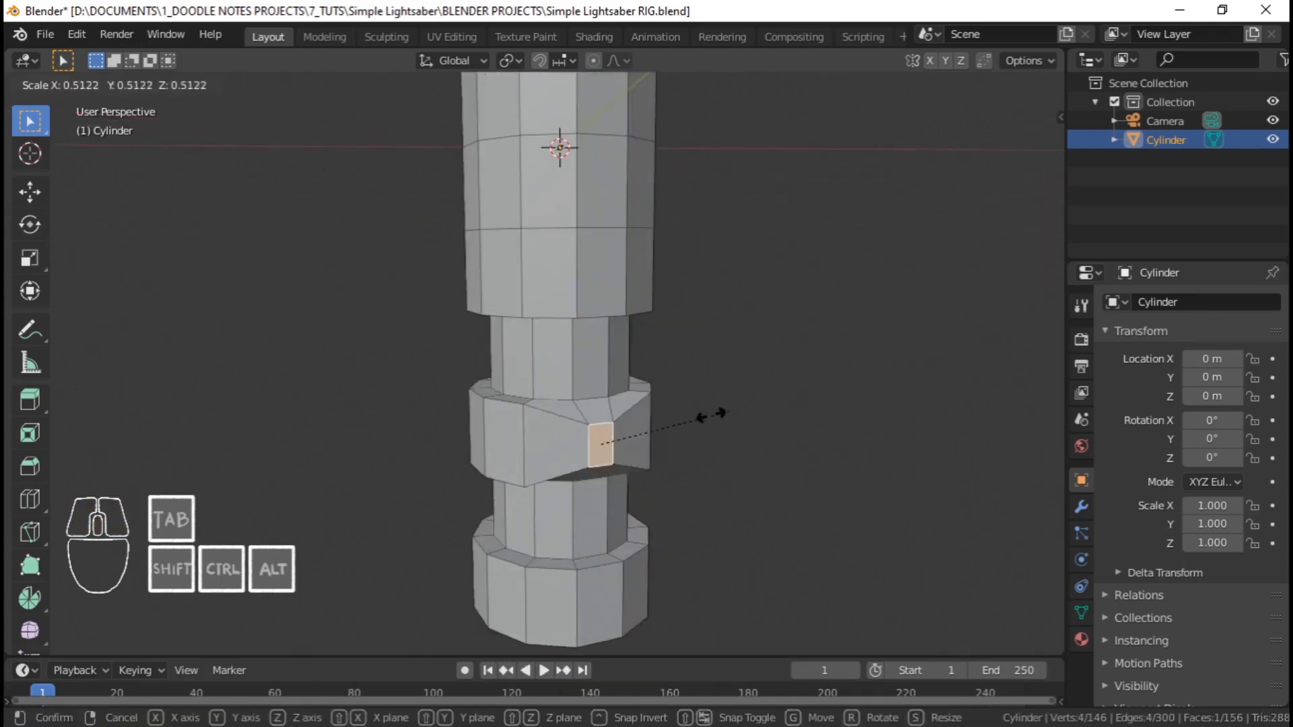
{"action": "right_click", "coordinate": [734, 370]}
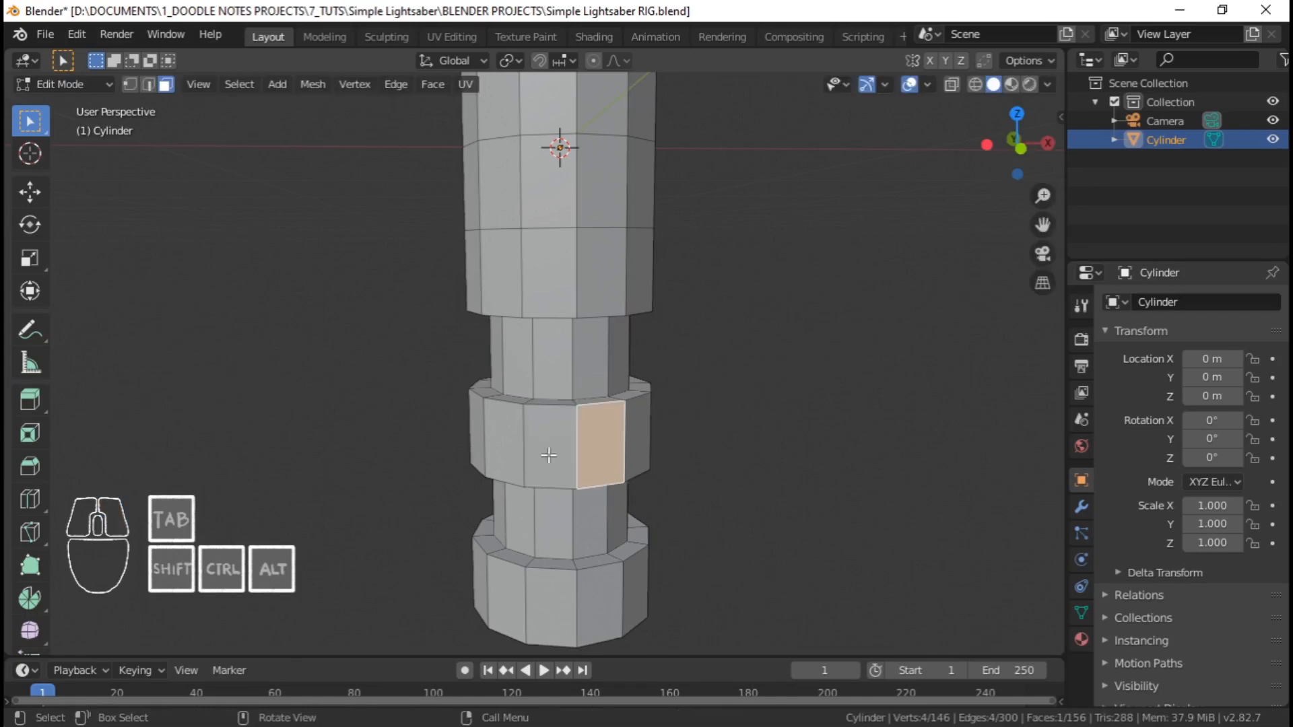
{"action": "key", "text": "g"}
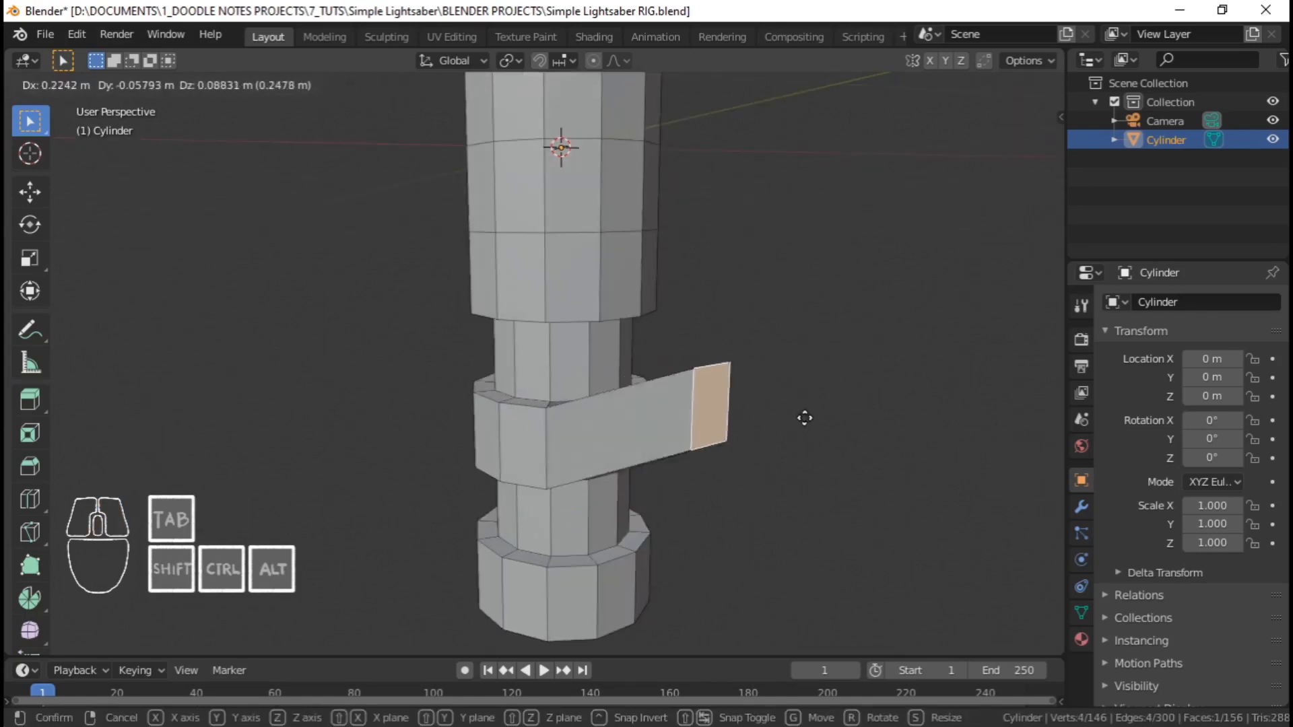
{"action": "right_click", "coordinate": [689, 417]}
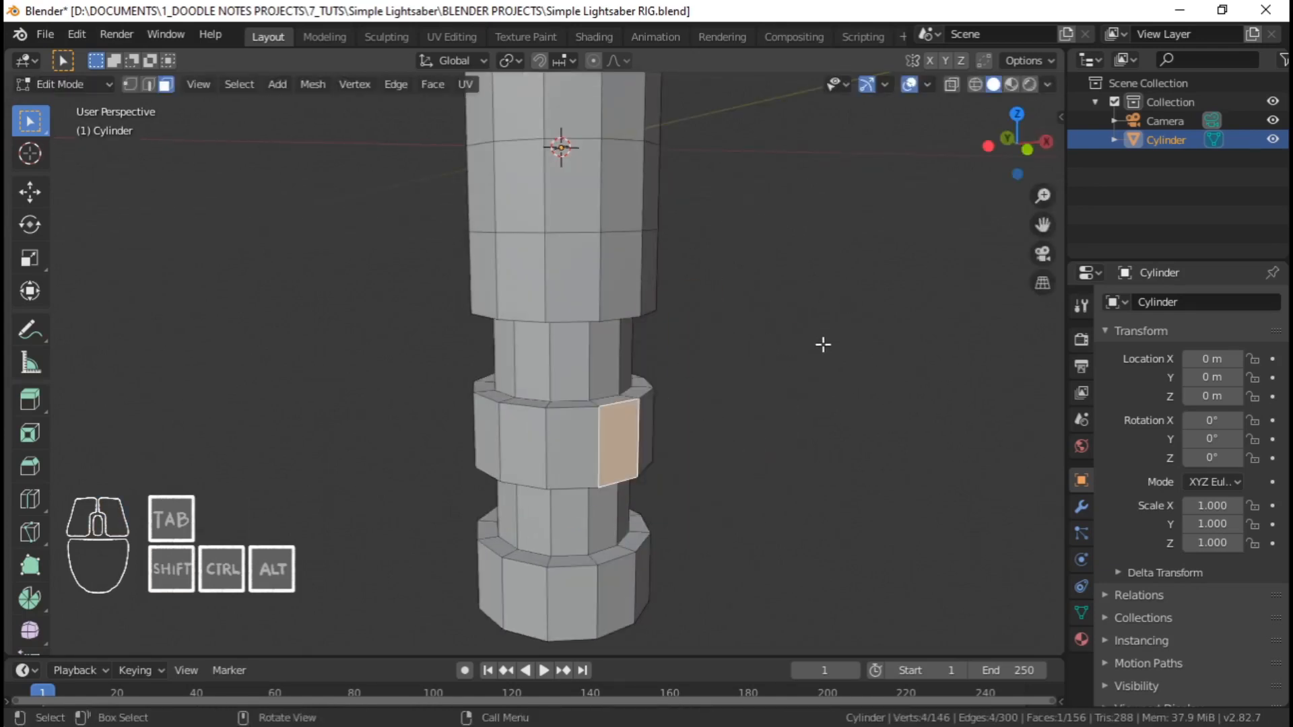
{"action": "key", "text": "r"}
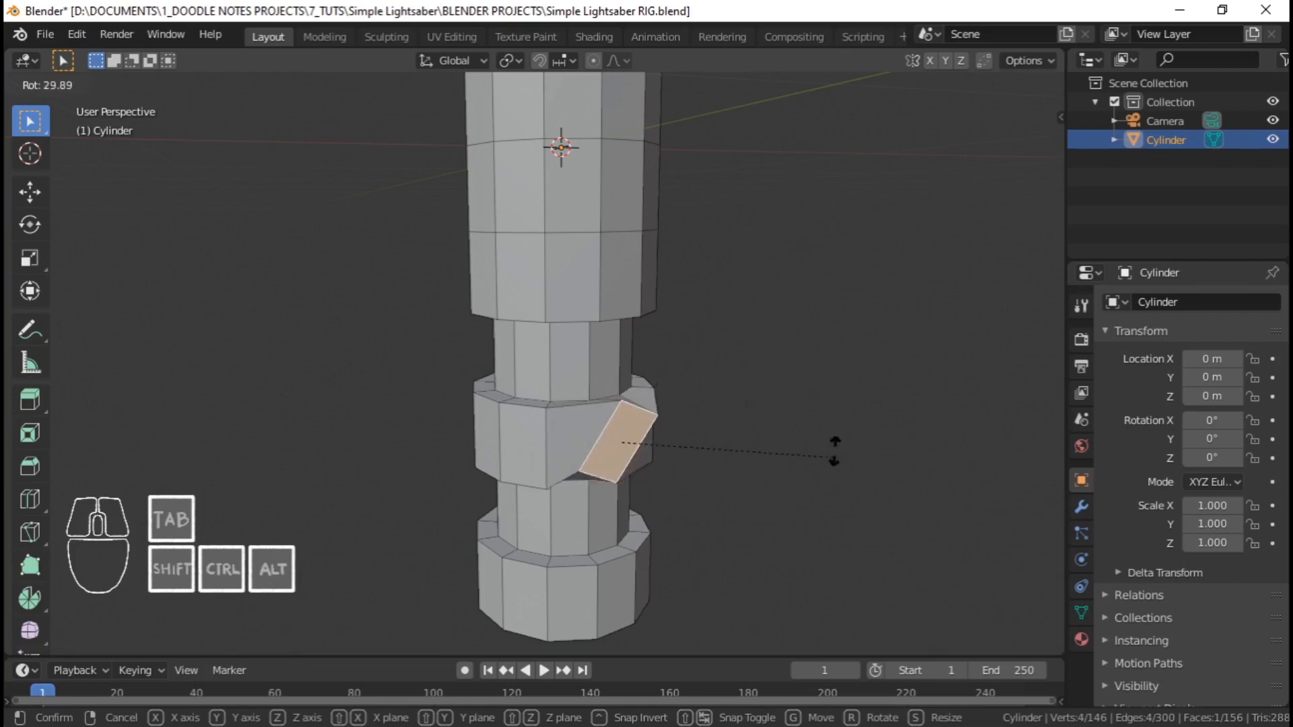
{"action": "right_click", "coordinate": [826, 445]}
Examine the whole grooved hilt from different angles, including in object mode
{"action": "middle_click_drag", "start_coordinate": [722, 439], "coordinate": [642, 388]}
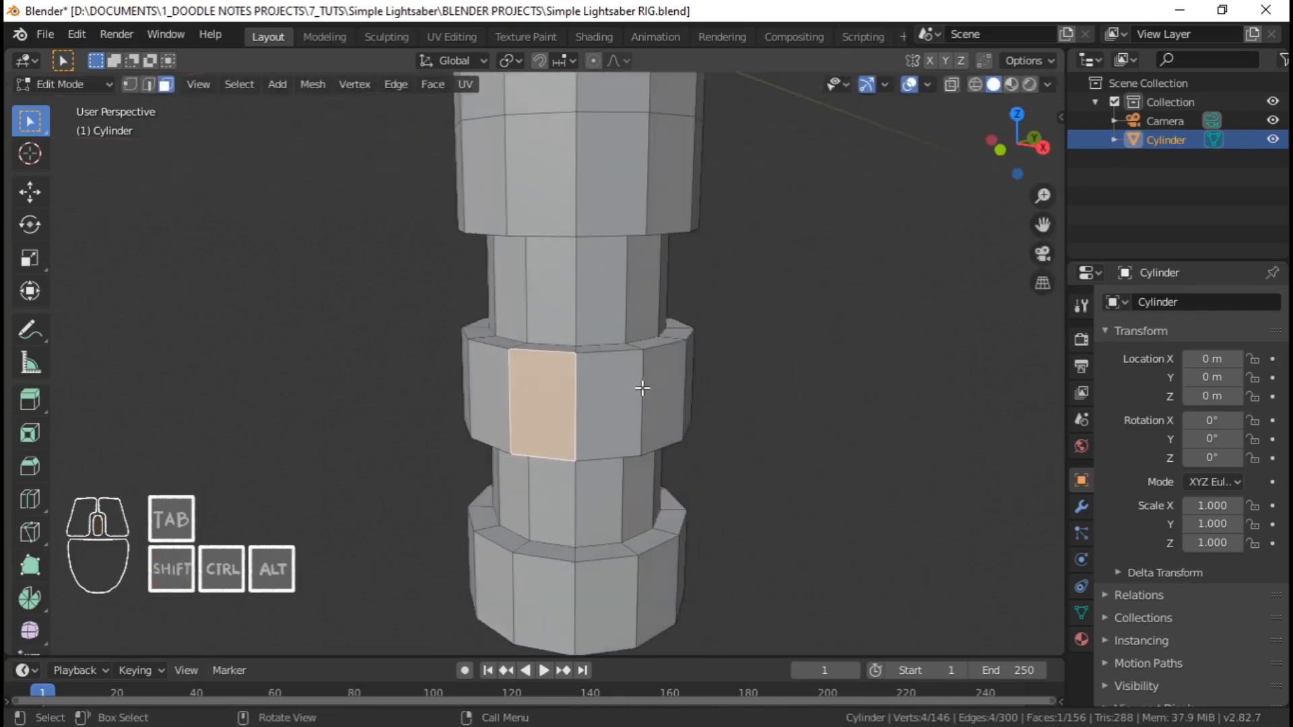
{"action": "scroll", "coordinate": [643, 377], "scroll_direction": "down", "scroll_amount": 2}
{"action": "scroll", "coordinate": [607, 347], "scroll_direction": "up", "scroll_amount": 1}
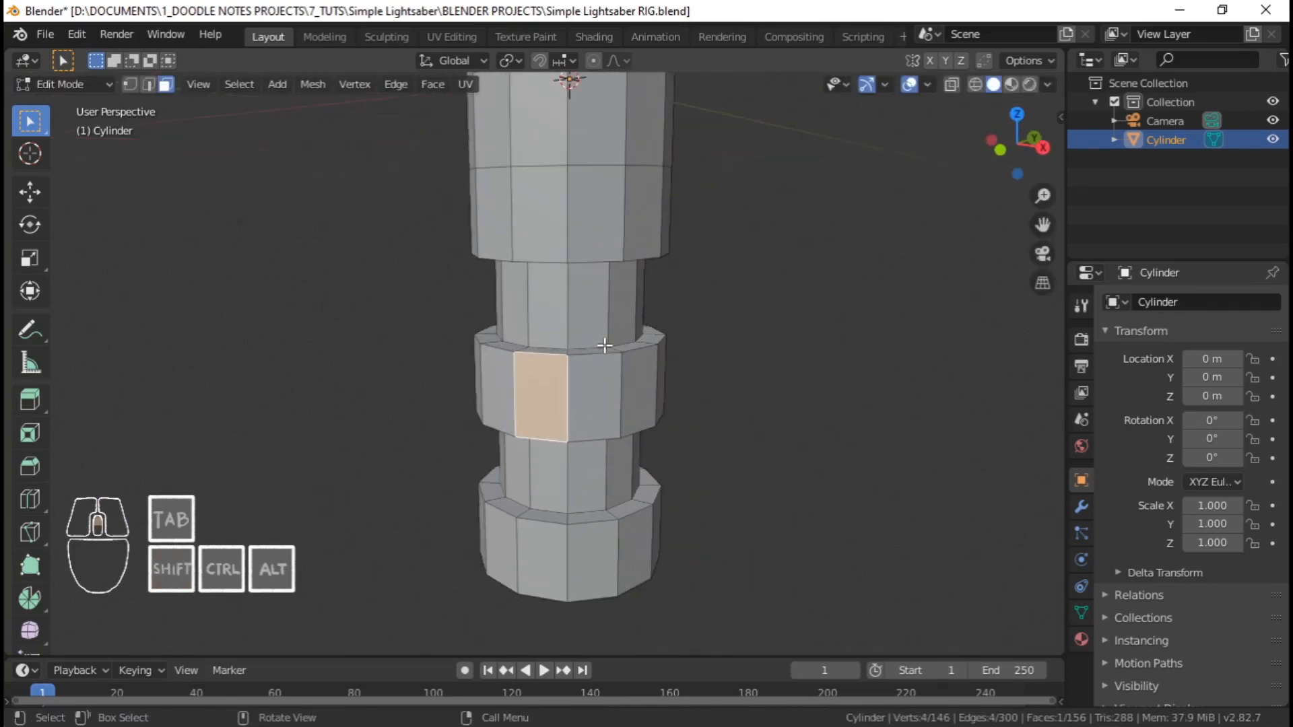
{"action": "middle_click_drag", "start_coordinate": [590, 353], "coordinate": [564, 379], "text": "shift"}
{"action": "middle_click_drag", "start_coordinate": [506, 348], "coordinate": [580, 364]}
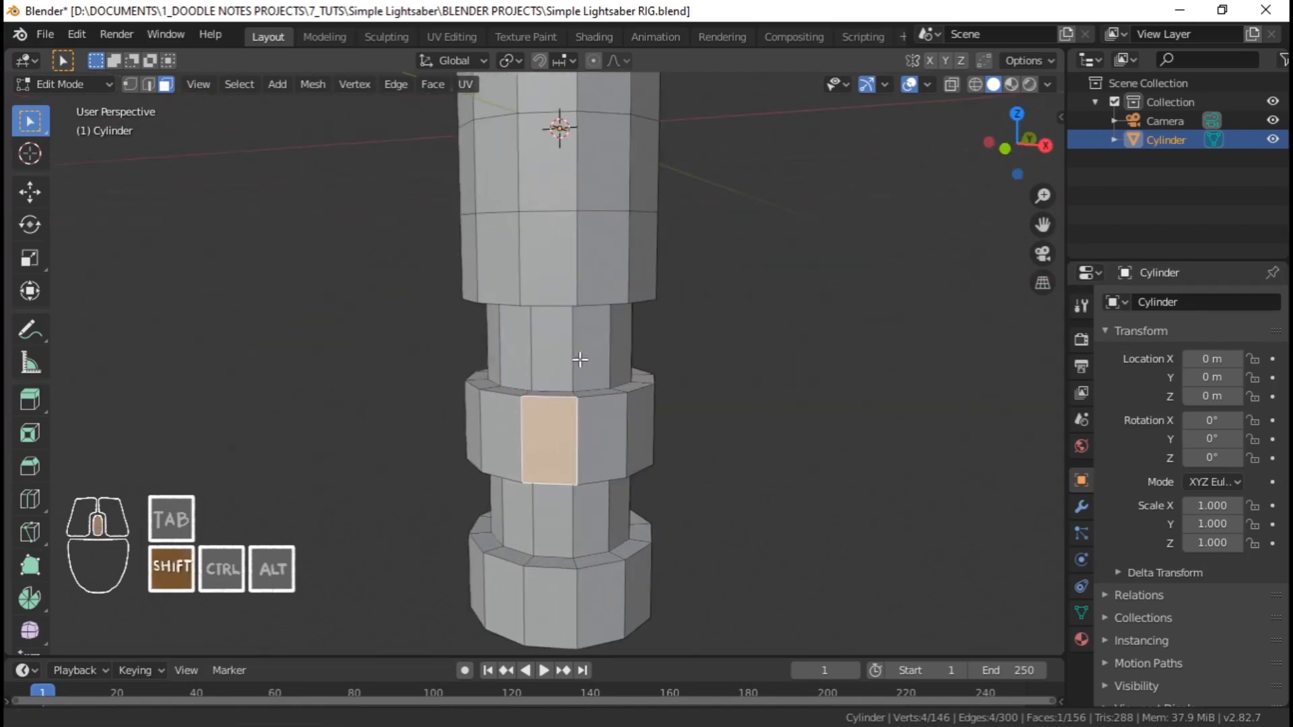
{"action": "scroll", "coordinate": [586, 336], "scroll_direction": "down", "scroll_amount": 3}
{"action": "middle_click_drag", "start_coordinate": [596, 308], "coordinate": [596, 415], "text": "shift"}
{"action": "middle_click_drag", "start_coordinate": [559, 453], "coordinate": [657, 406]}
{"action": "key", "text": "Tab"}
{"action": "middle_click_drag", "start_coordinate": [657, 407], "coordinate": [585, 405]}
{"action": "middle_click_drag", "start_coordinate": [584, 405], "coordinate": [587, 438]}
{"action": "middle_click_drag", "start_coordinate": [573, 472], "coordinate": [566, 387], "text": "shift"}
{"action": "scroll", "coordinate": [597, 447], "scroll_direction": "down", "scroll_amount": 4}
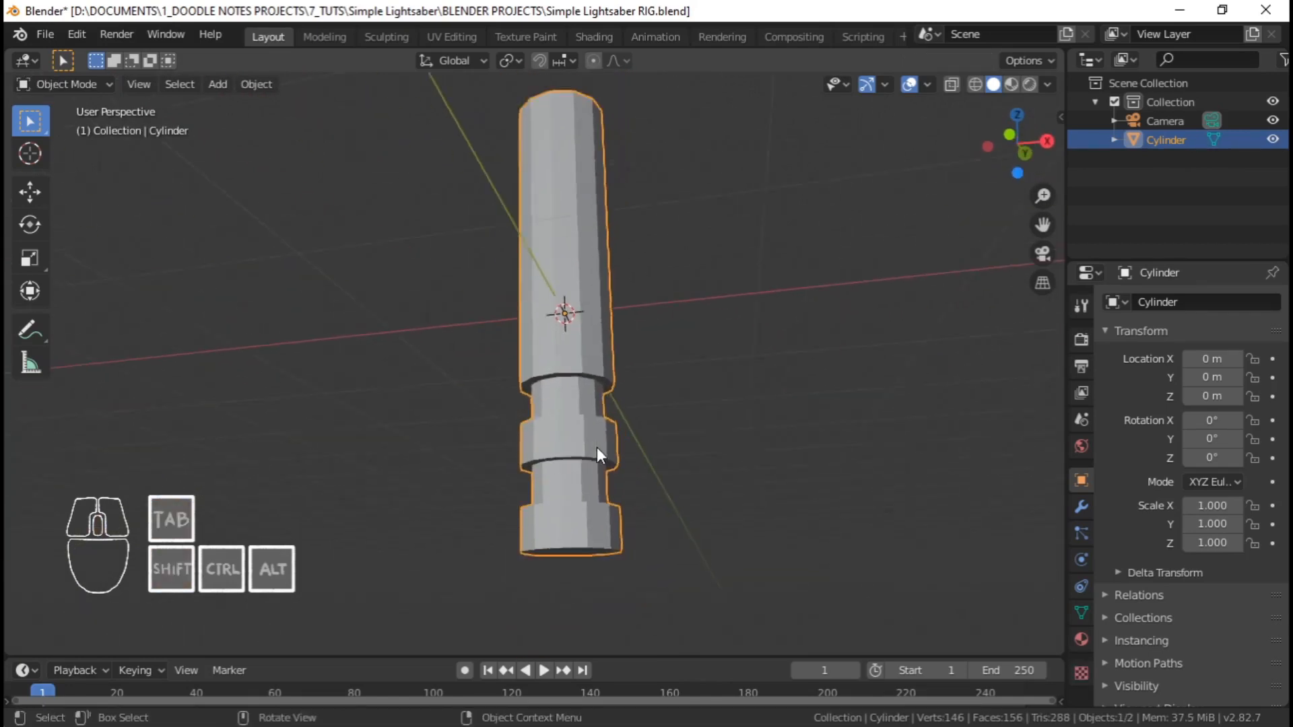
{"action": "middle_click_drag", "start_coordinate": [580, 294], "coordinate": [665, 419], "text": "shift"}
{"action": "scroll", "coordinate": [578, 358], "scroll_direction": "up", "scroll_amount": 2}
Try cutting an edge loop around the hilt's upper half in edit mode, discard it, and deselect everything
{"action": "key", "text": "Tab"}
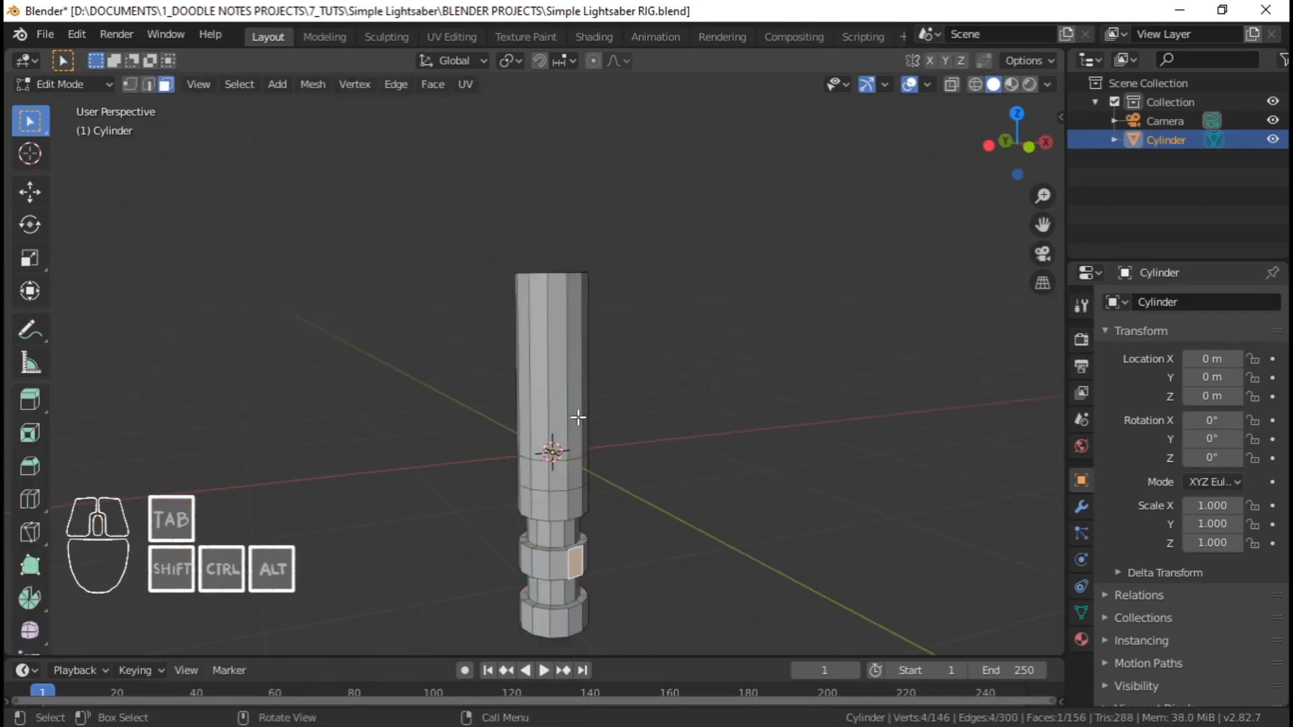
{"action": "scroll", "coordinate": [580, 405], "scroll_direction": "up", "scroll_amount": 1}
{"action": "key", "text": "ctrl+r"}
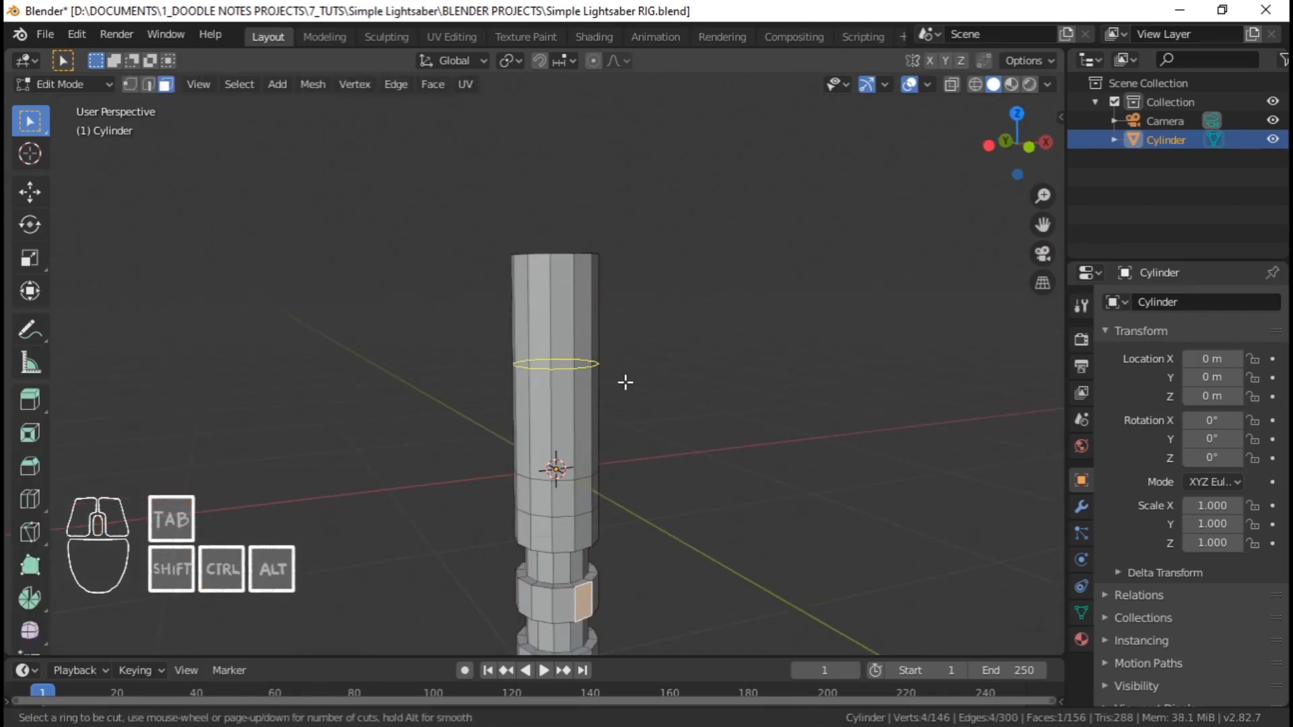
{"action": "left_click", "coordinate": [626, 383]}
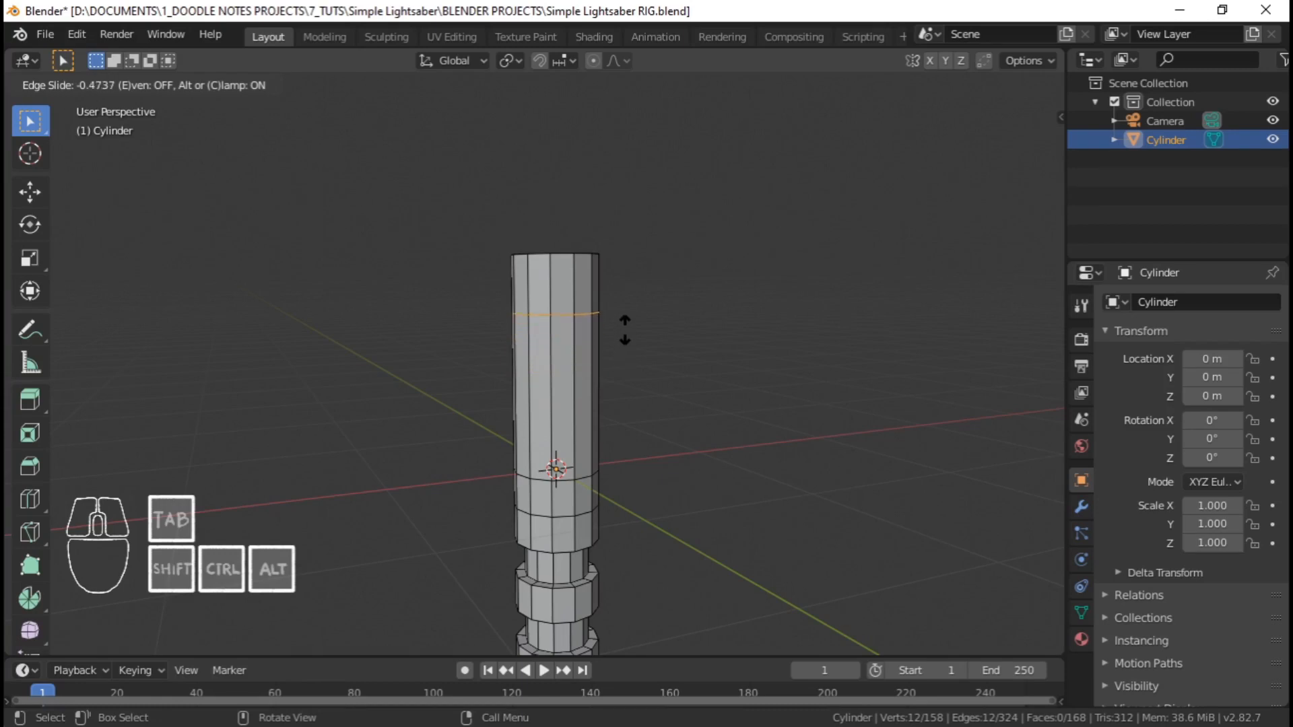
{"action": "left_click", "coordinate": [615, 425]}
{"action": "key", "text": "3"}
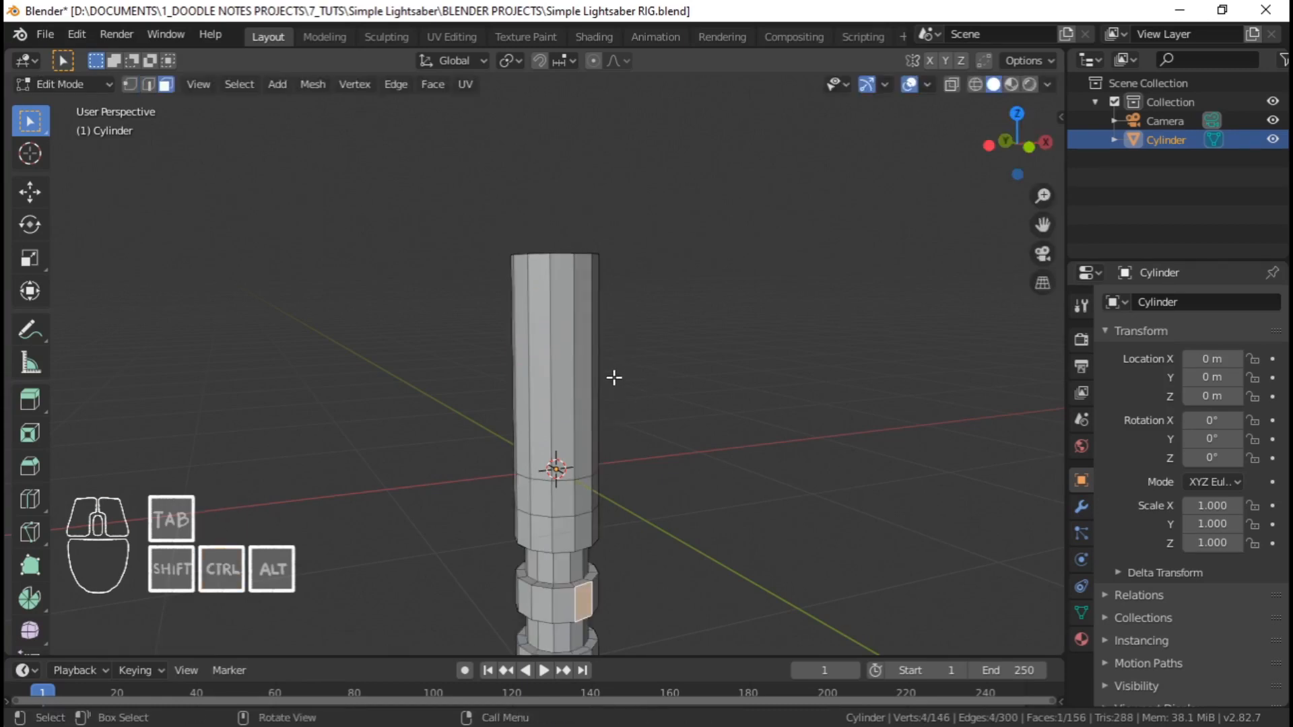
{"action": "key", "text": "alt+a"}
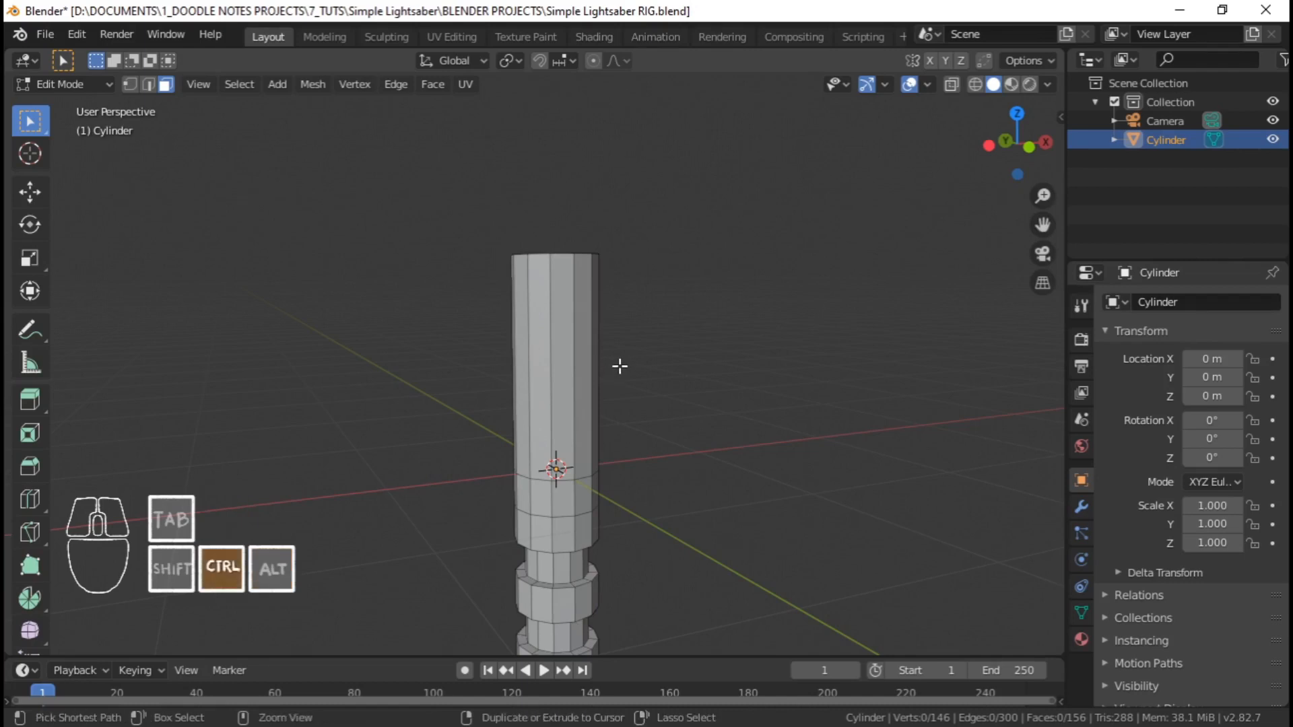
Try placing one centred edge loop around the hilt's upper half, and undo the cut
{"action": "key", "text": "ctrl+r"}
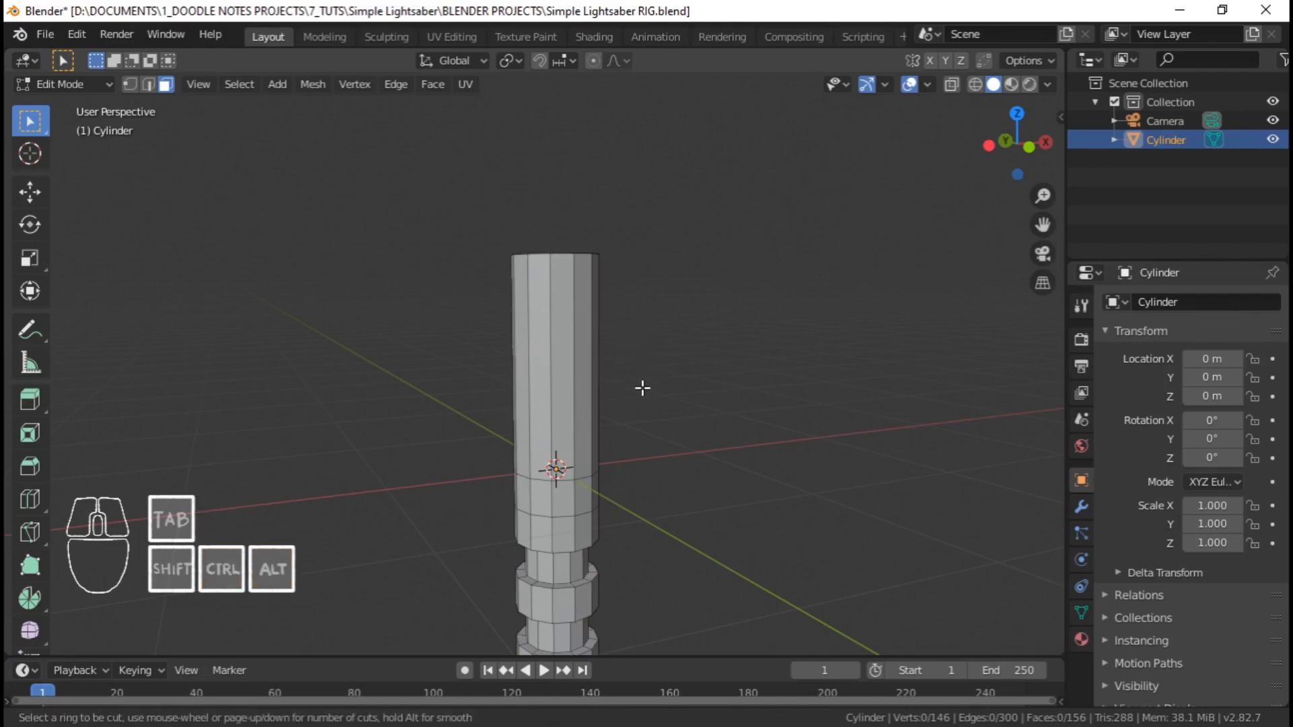
{"action": "left_click", "coordinate": [586, 363]}
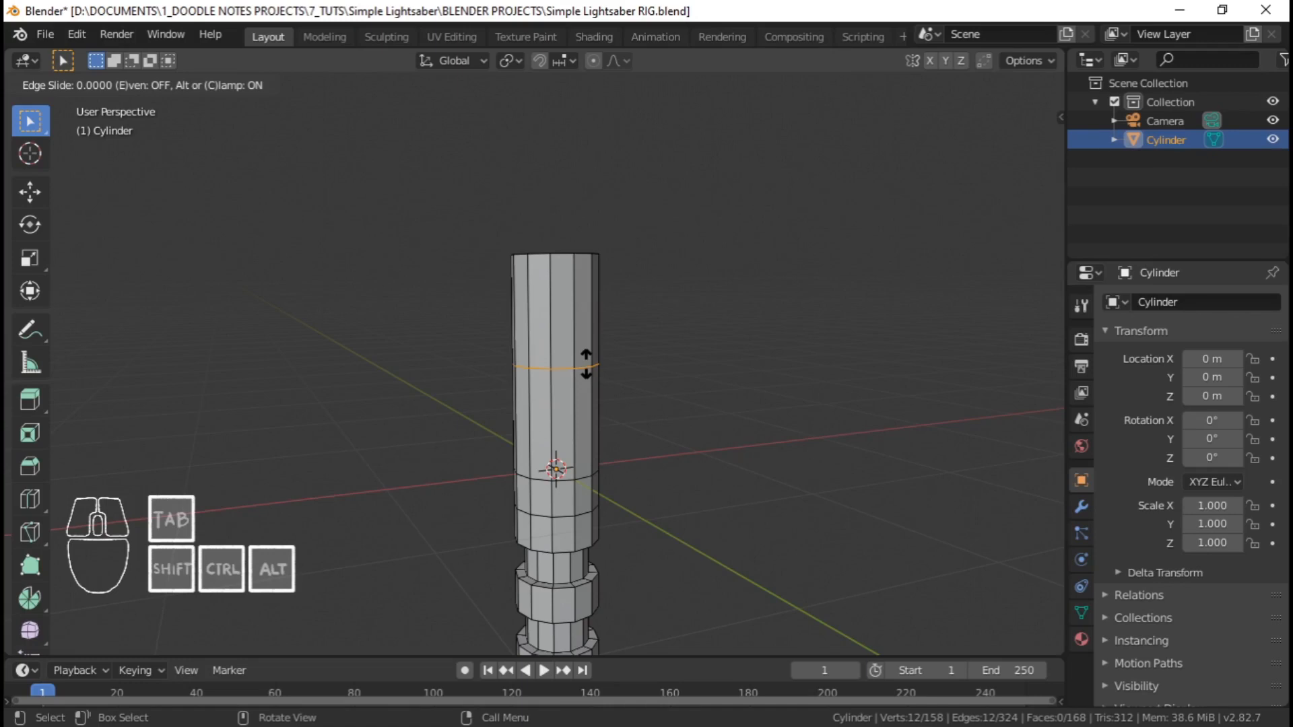
{"action": "left_click_drag", "start_coordinate": [586, 363], "coordinate": [610, 391]}
{"action": "key", "text": "ctrl+z"}
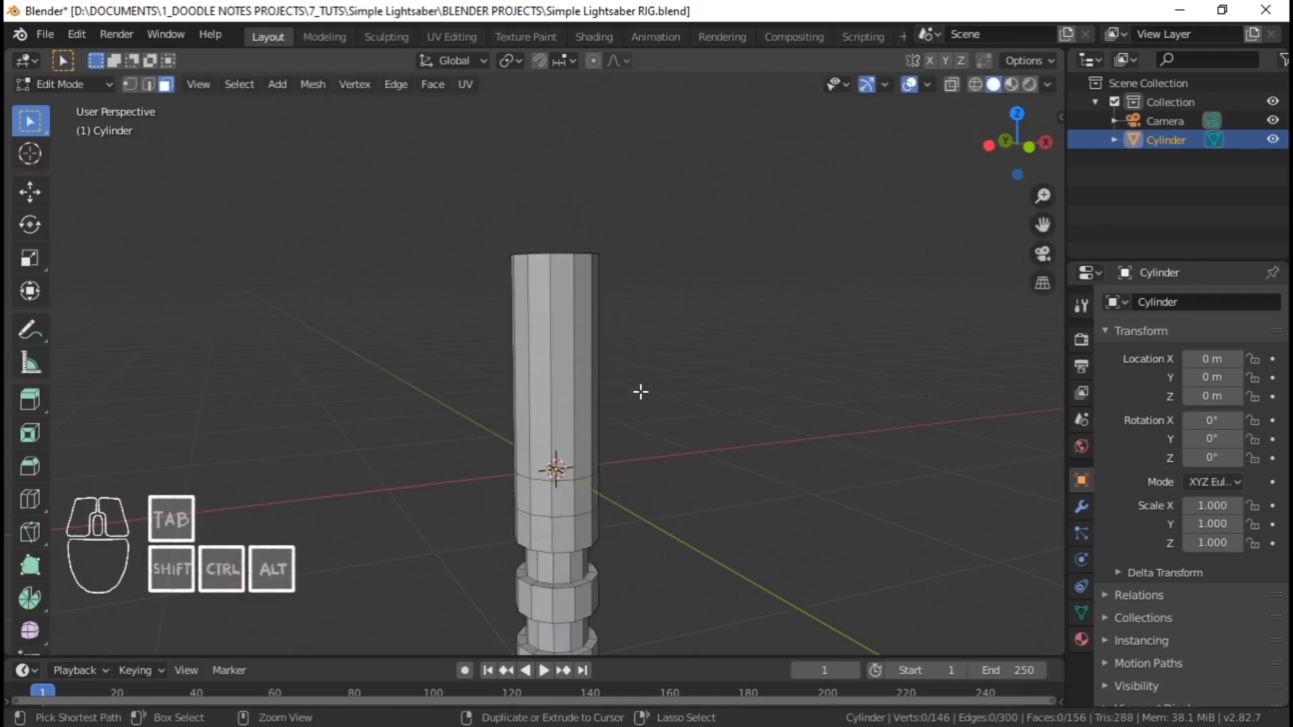
Try sliding a new upper-half edge loop toward the top, place it back at the centre, and undo it
{"action": "key", "text": "ctrl+r"}
{"action": "left_click", "coordinate": [597, 378]}
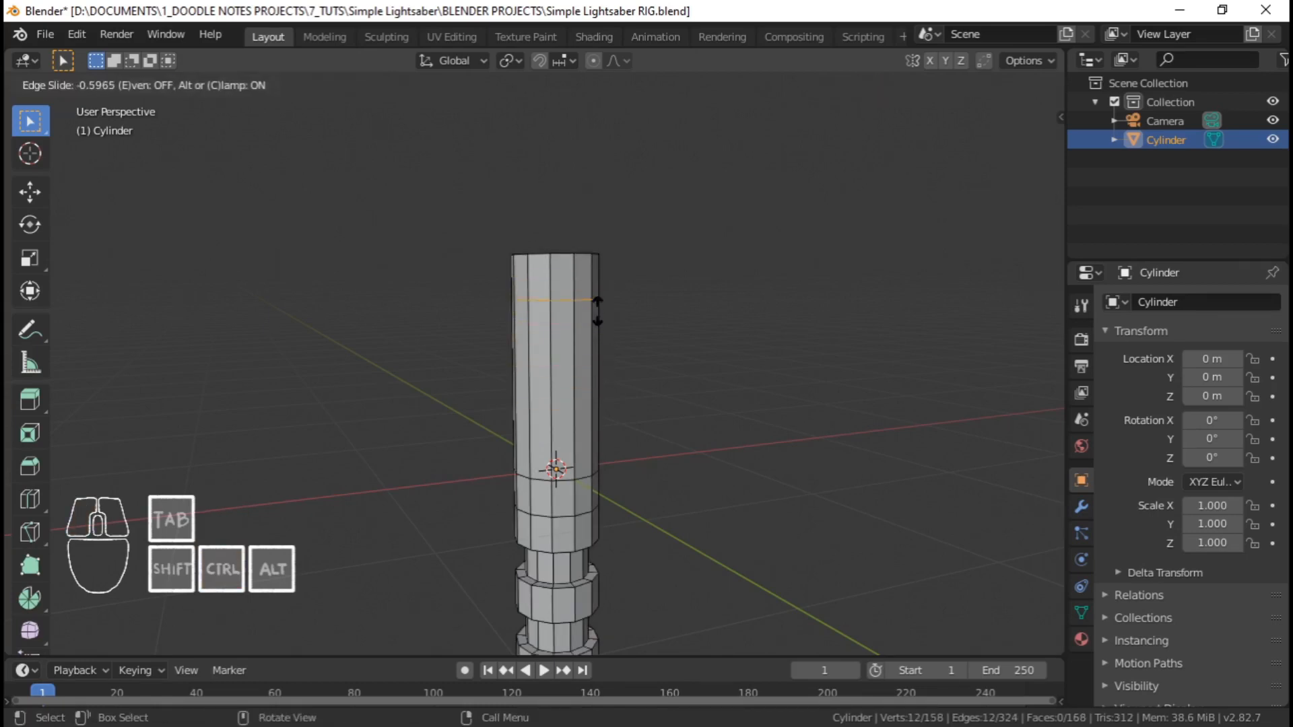
{"action": "left_click", "coordinate": [591, 387]}
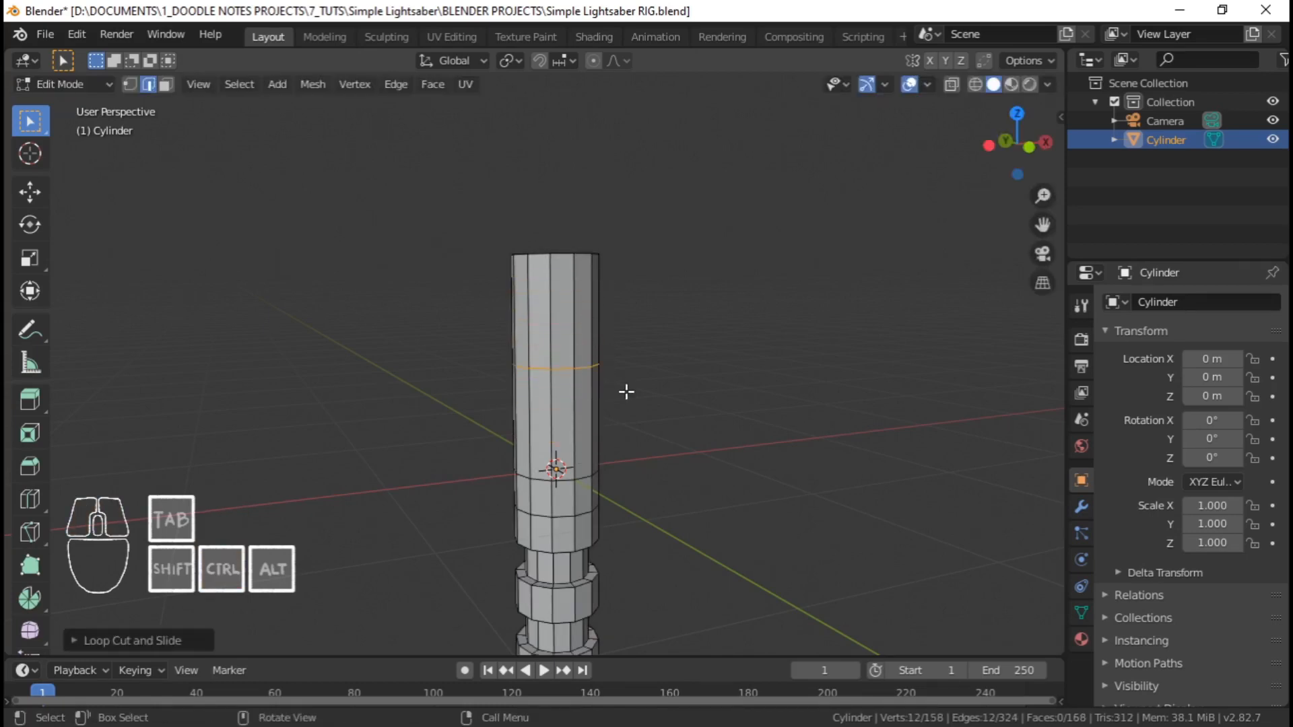
{"action": "key", "text": "ctrl+z"}
Cut one edge loop around the hilt's upper half and slide it up close to the top end
{"action": "key", "text": "ctrl+r"}
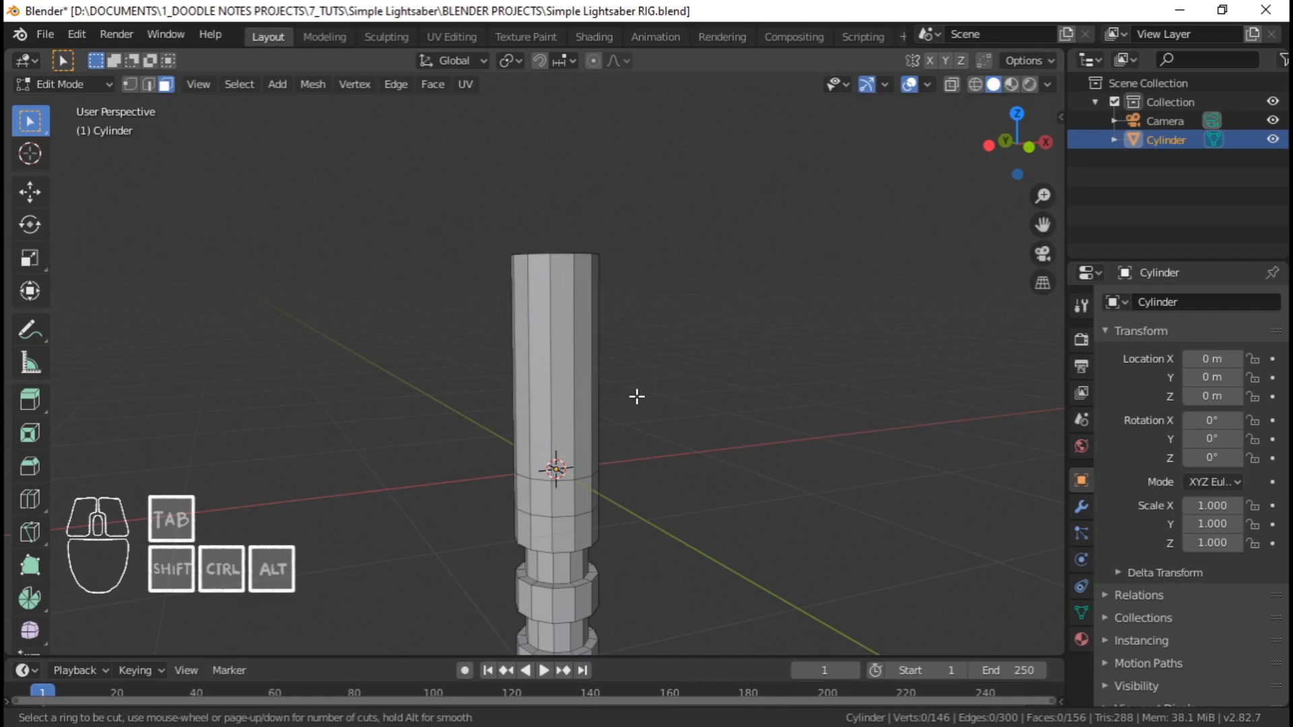
{"action": "left_click", "coordinate": [586, 374]}
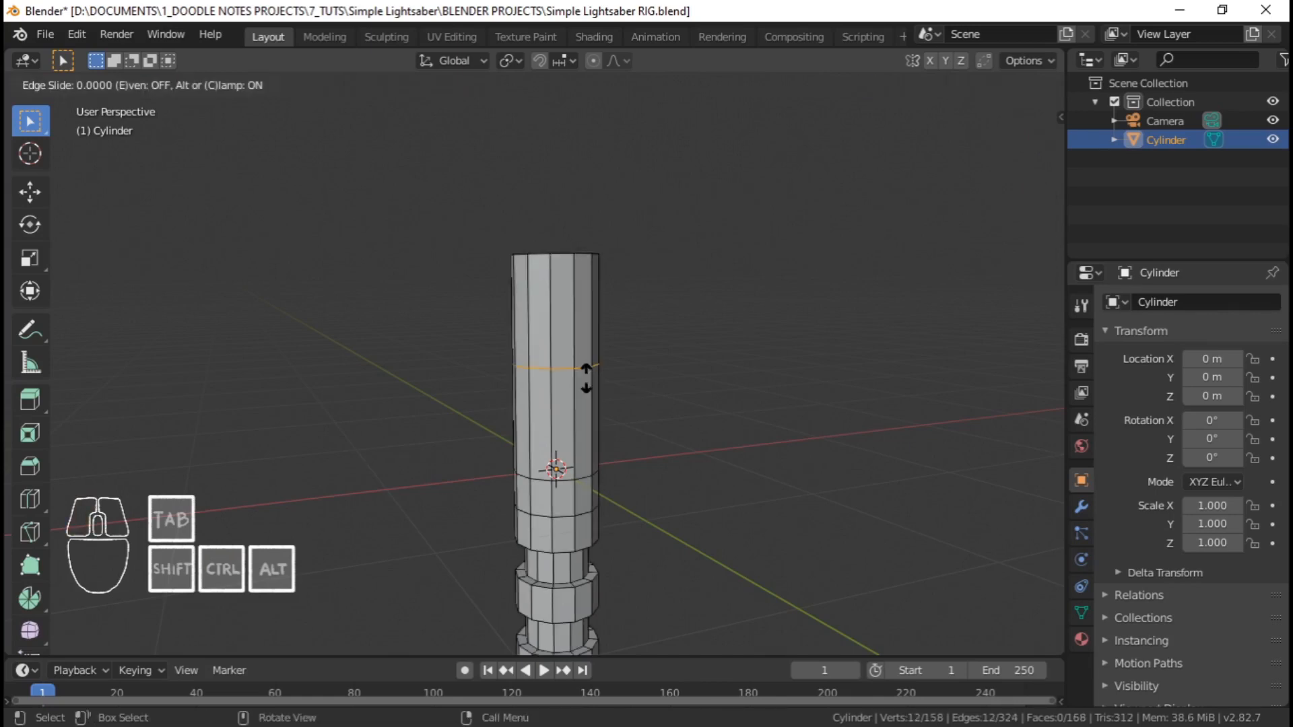
{"action": "left_click", "coordinate": [591, 302]}
Cut a second edge loop below the one near the top, sliding it upward by a factor of about -0.55
{"action": "scroll", "coordinate": [643, 362], "scroll_direction": "up", "scroll_amount": 2}
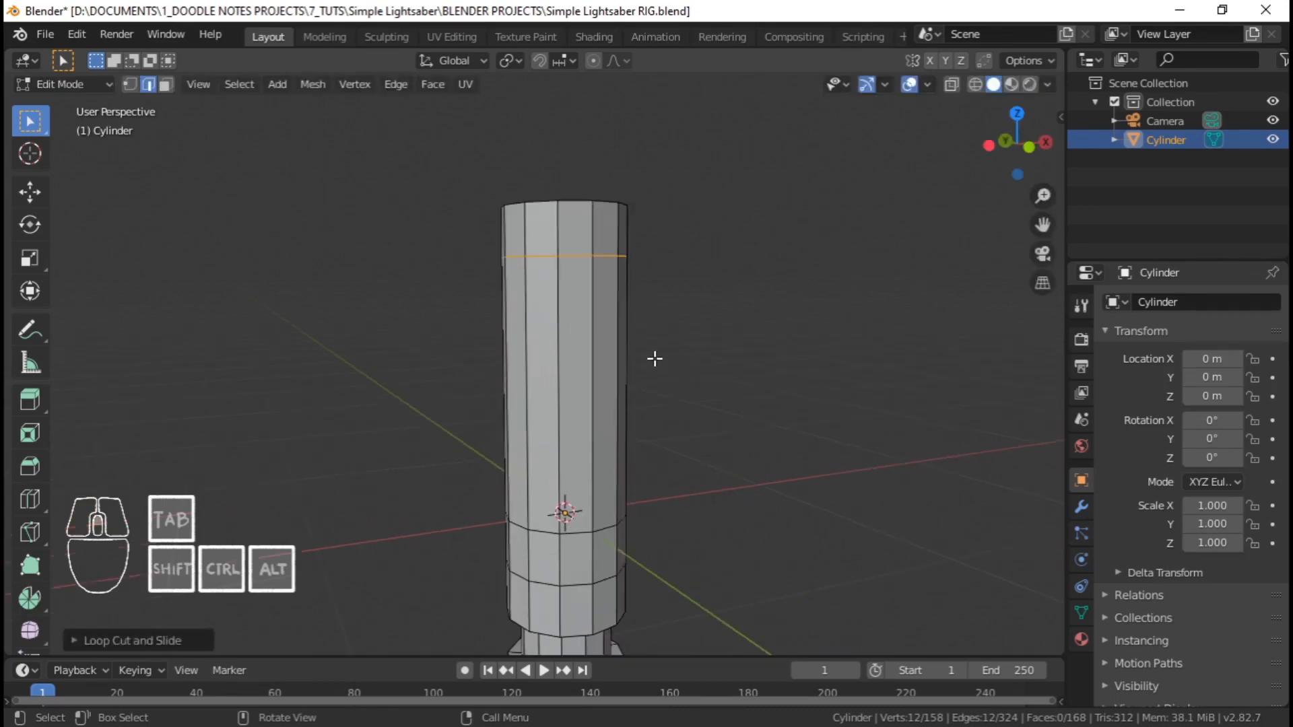
{"action": "middle_click_drag", "start_coordinate": [656, 359], "coordinate": [634, 374], "text": "shift"}
{"action": "middle_click_drag", "start_coordinate": [572, 424], "coordinate": [603, 369], "text": "shift"}
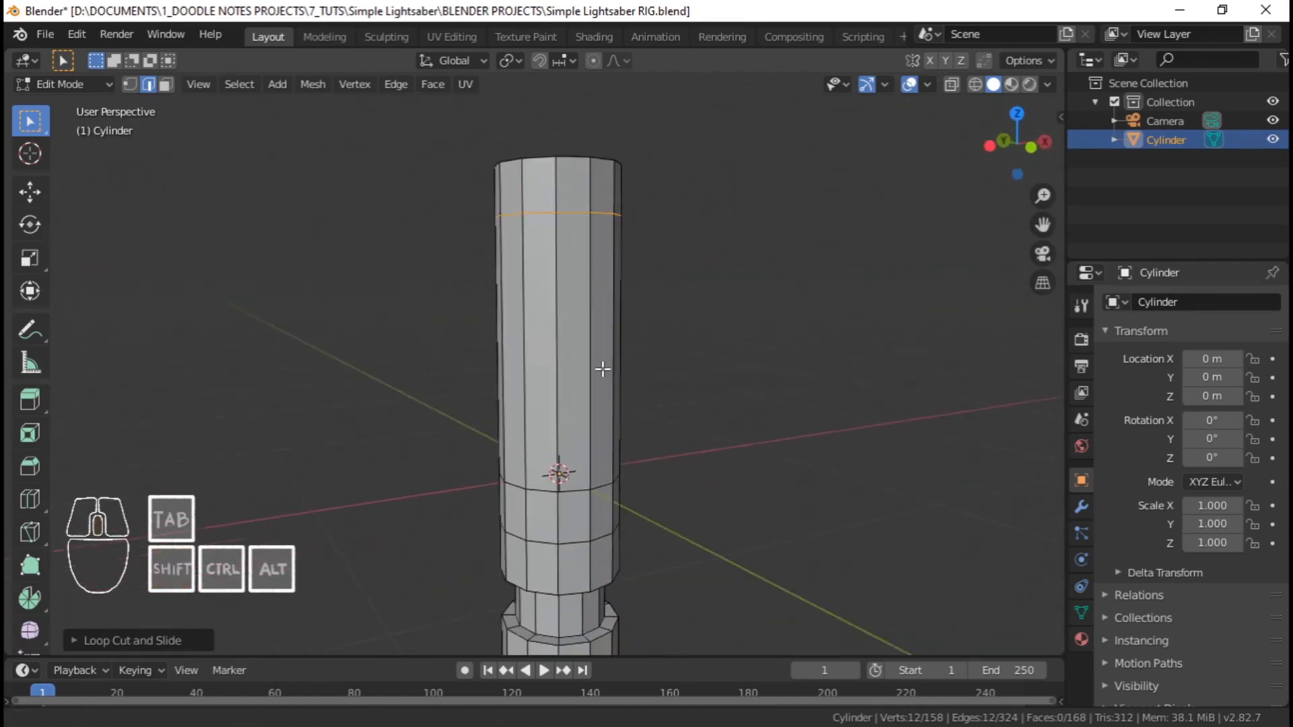
{"action": "middle_click_drag", "start_coordinate": [573, 256], "coordinate": [559, 286]}
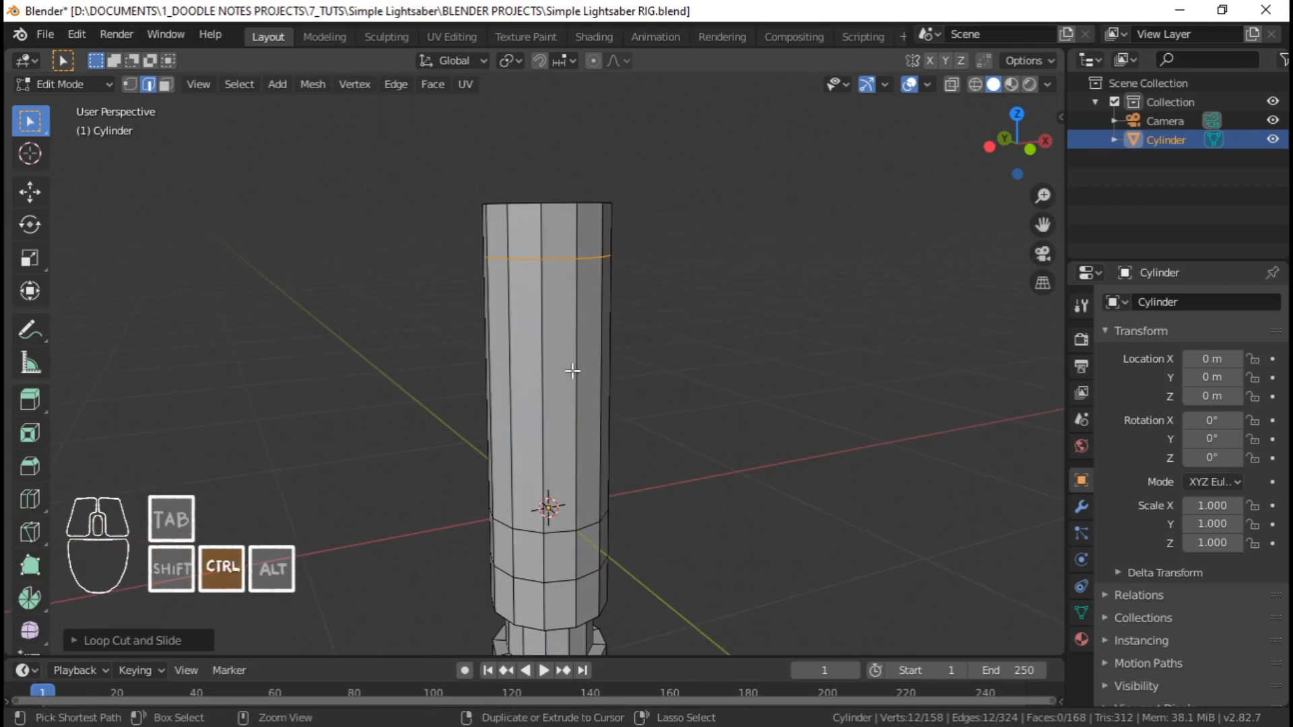
{"action": "key", "text": "ctrl+r"}
{"action": "left_click", "coordinate": [572, 370]}
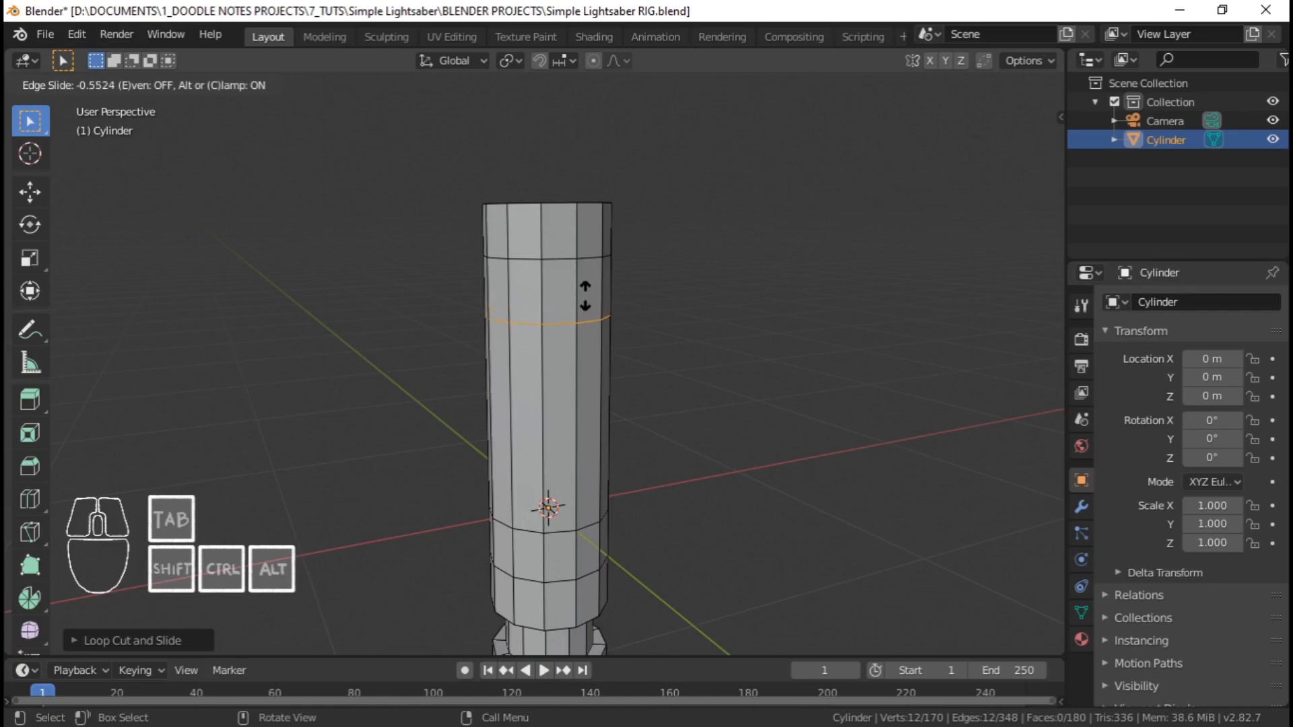
{"action": "left_click", "coordinate": [585, 296]}
{"action": "scroll", "coordinate": [569, 346], "scroll_direction": "down", "scroll_amount": 3}
{"action": "middle_click_drag", "start_coordinate": [566, 374], "coordinate": [491, 384]}
{"action": "scroll", "coordinate": [538, 337], "scroll_direction": "up", "scroll_amount": 2}
{"action": "middle_click_drag", "start_coordinate": [582, 278], "coordinate": [570, 374], "text": "shift"}
{"action": "scroll", "coordinate": [567, 324], "scroll_direction": "up", "scroll_amount": 1}
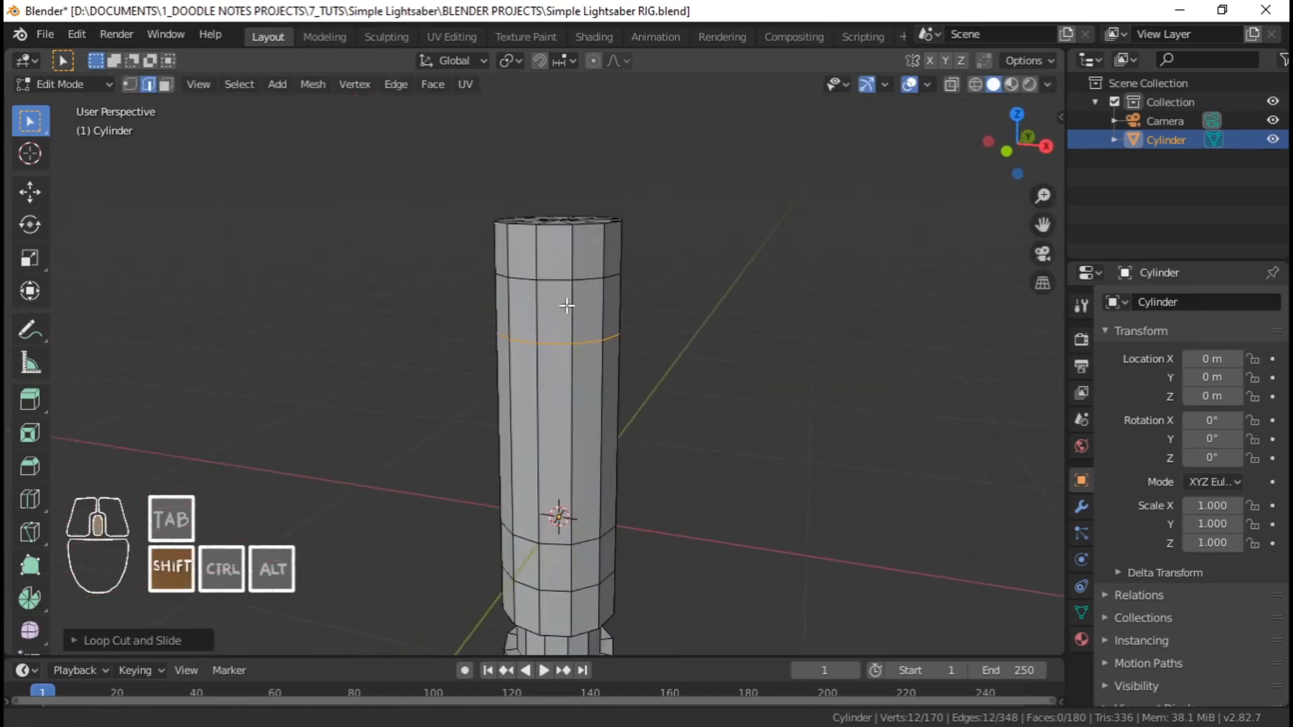
Extrude the face ring between the two upper edge loops in place and scale it inward, excluding Z, to form a groove
{"action": "middle_click_drag", "start_coordinate": [567, 305], "coordinate": [575, 372]}
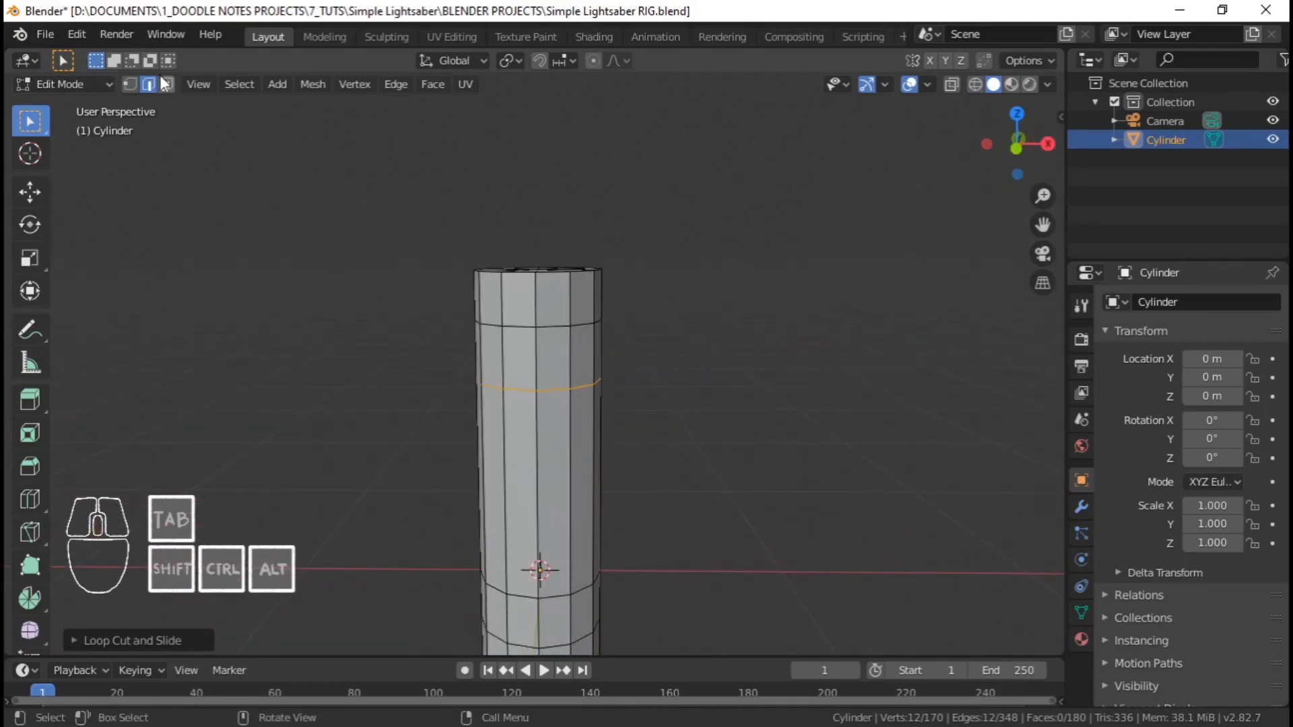
{"action": "left_click", "coordinate": [167, 82]}
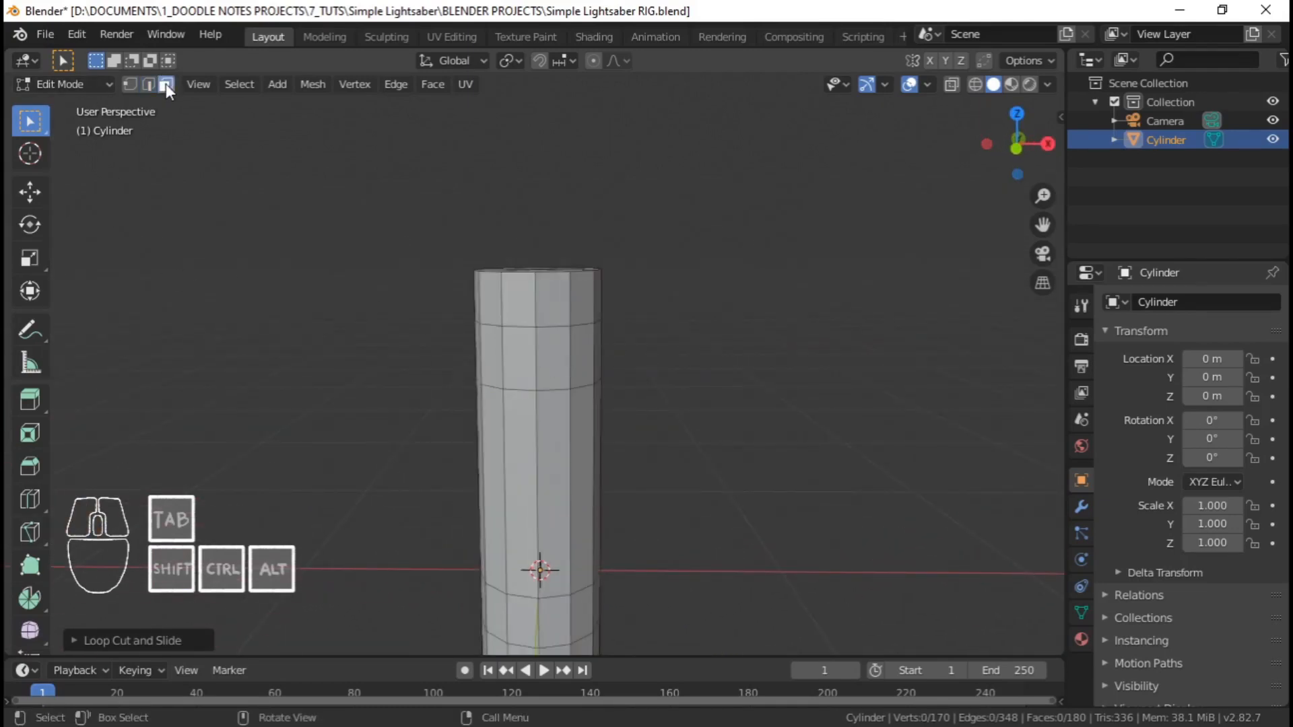
{"action": "left_click", "coordinate": [550, 358], "text": "alt+shift"}
{"action": "middle_click_drag", "start_coordinate": [550, 358], "coordinate": [693, 350]}
{"action": "key", "text": "e"}
{"action": "key", "text": "Escape"}
{"action": "key", "text": "s"}
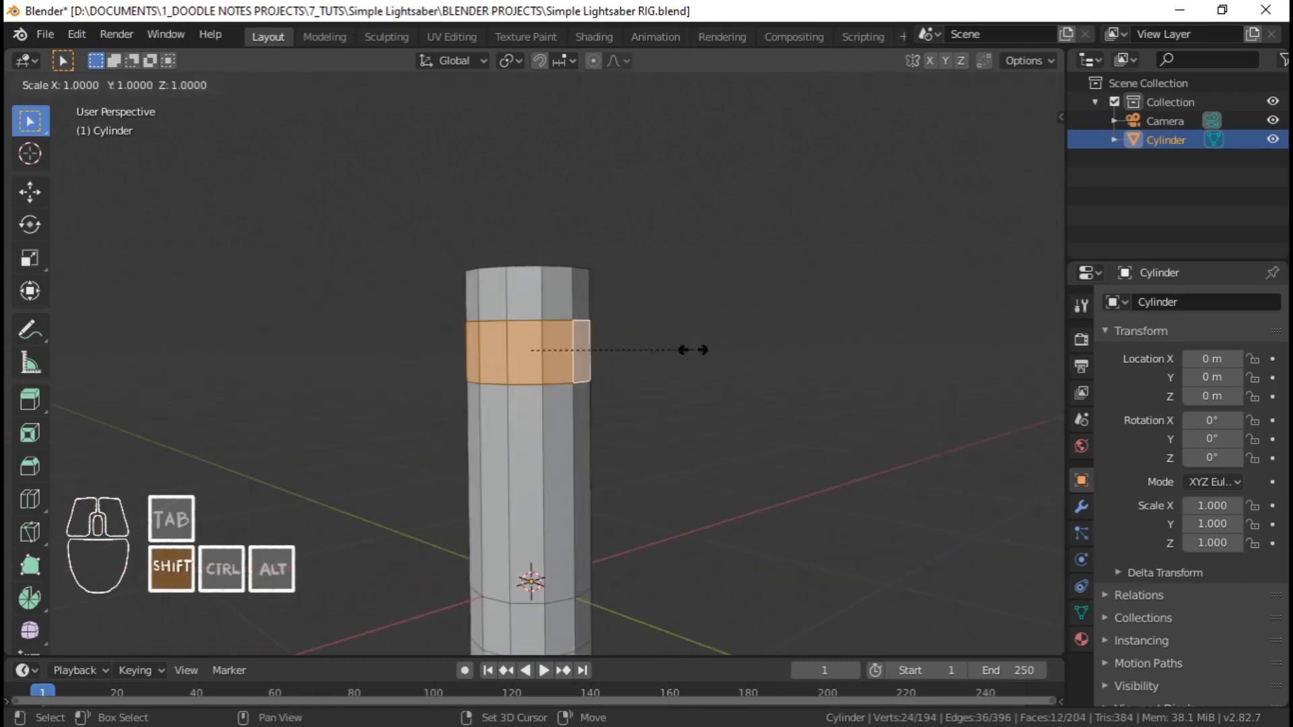
{"action": "key", "text": "shift+z"}
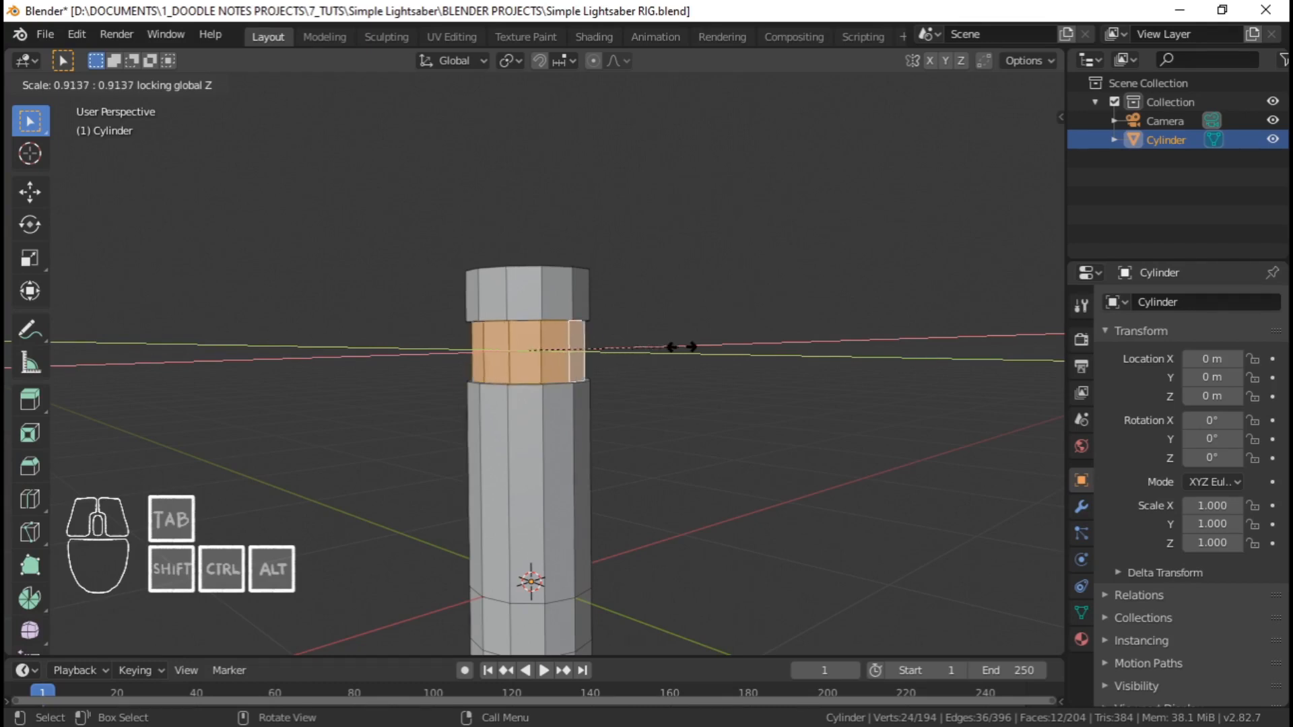
{"action": "left_click", "coordinate": [624, 347]}
{"action": "scroll", "coordinate": [603, 361], "scroll_direction": "down", "scroll_amount": 4}
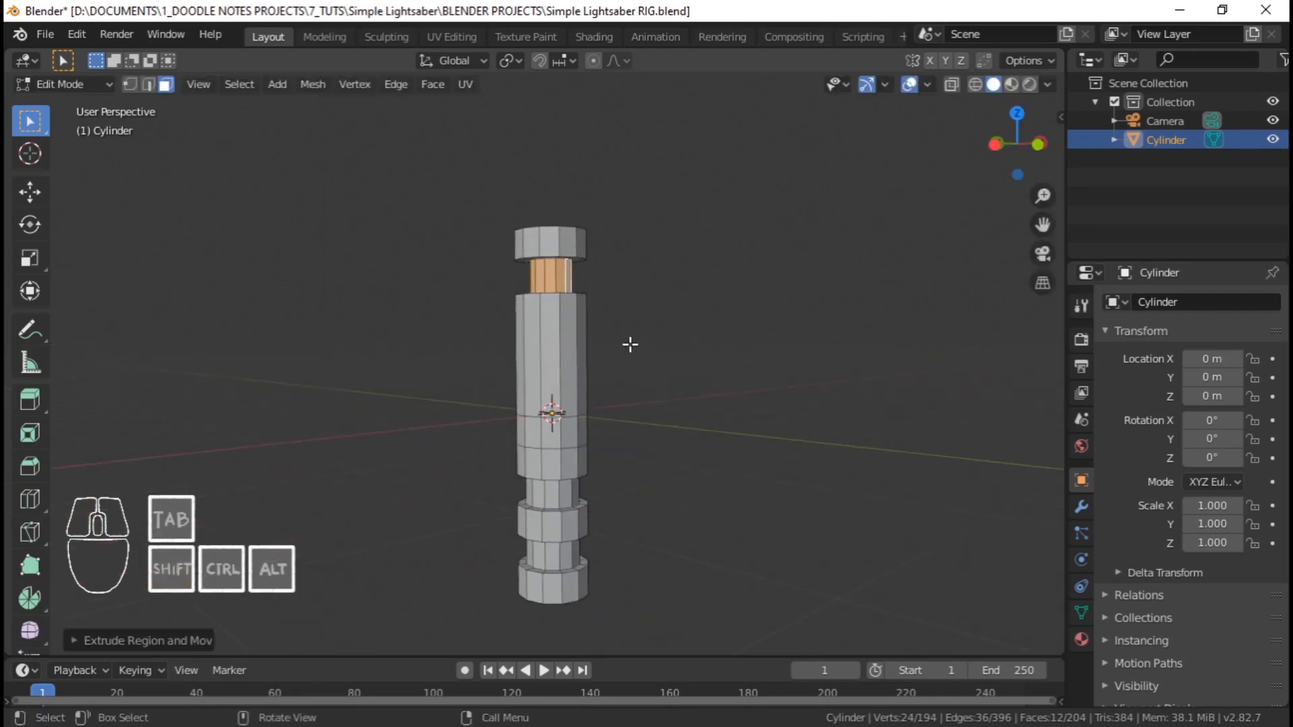
Leave Edit Mode and examine the hilt's overall shape from several angles
{"action": "middle_click_drag", "start_coordinate": [629, 343], "coordinate": [538, 303]}
{"action": "key", "text": "Tab"}
{"action": "scroll", "coordinate": [582, 286], "scroll_direction": "up", "scroll_amount": 3}
{"action": "scroll", "coordinate": [582, 283], "scroll_direction": "down", "scroll_amount": 2}
{"action": "scroll", "coordinate": [592, 315], "scroll_direction": "up", "scroll_amount": 2}
{"action": "scroll", "coordinate": [540, 252], "scroll_direction": "down", "scroll_amount": 3}
{"action": "scroll", "coordinate": [571, 285], "scroll_direction": "up", "scroll_amount": 2}
{"action": "middle_click_drag", "start_coordinate": [407, 369], "coordinate": [559, 407]}
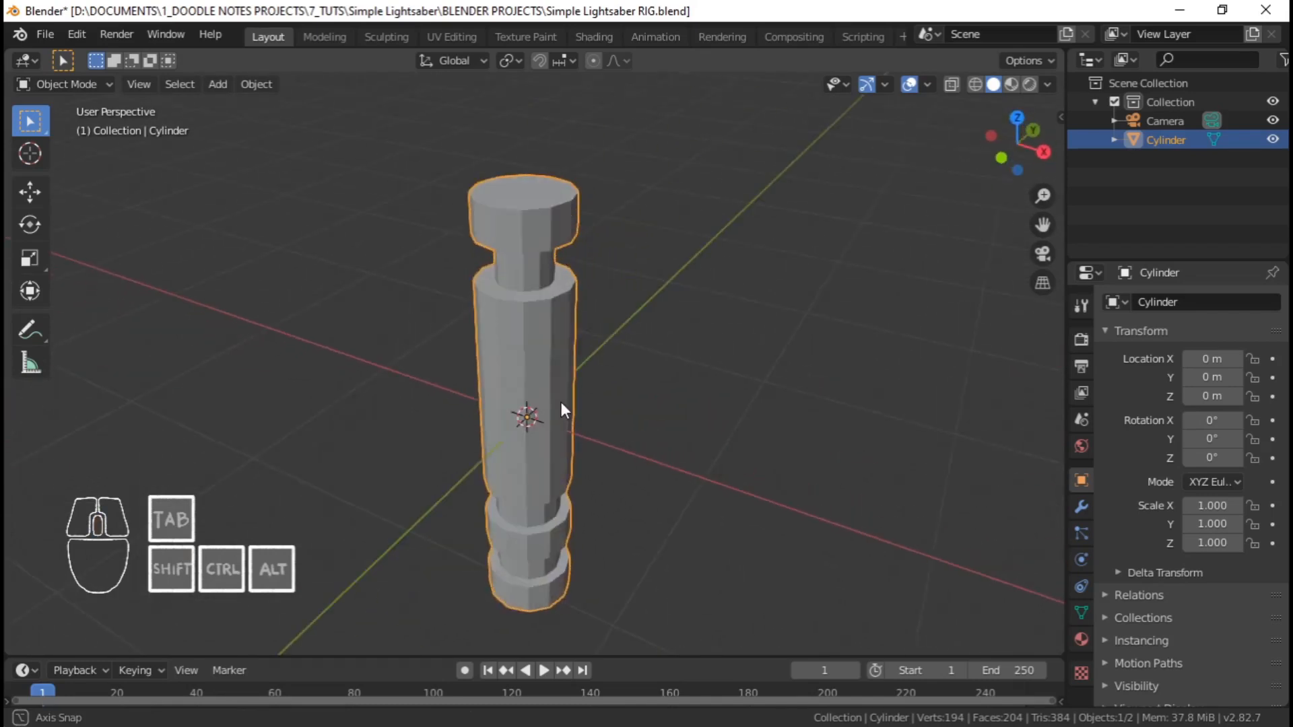
{"action": "key", "text": "w"}
{"action": "right_click", "coordinate": [561, 277]}
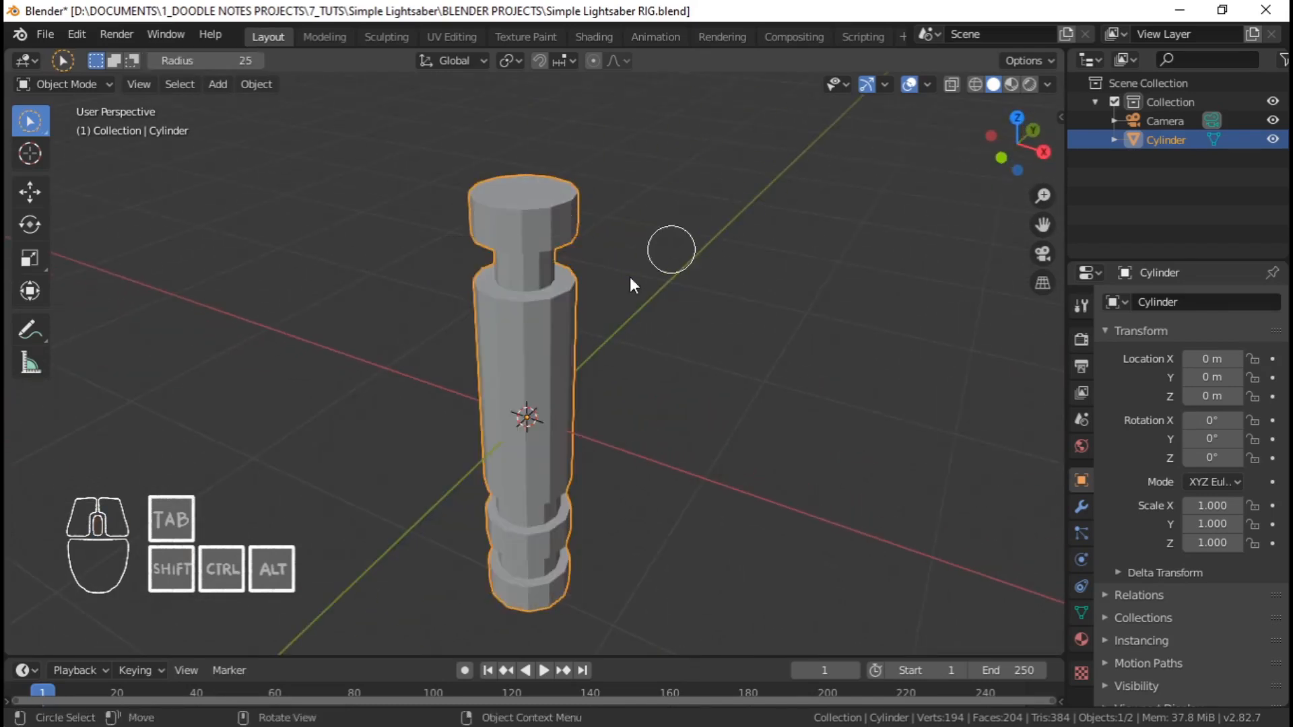
{"action": "key", "text": "w"}
{"action": "key", "text": "w"}
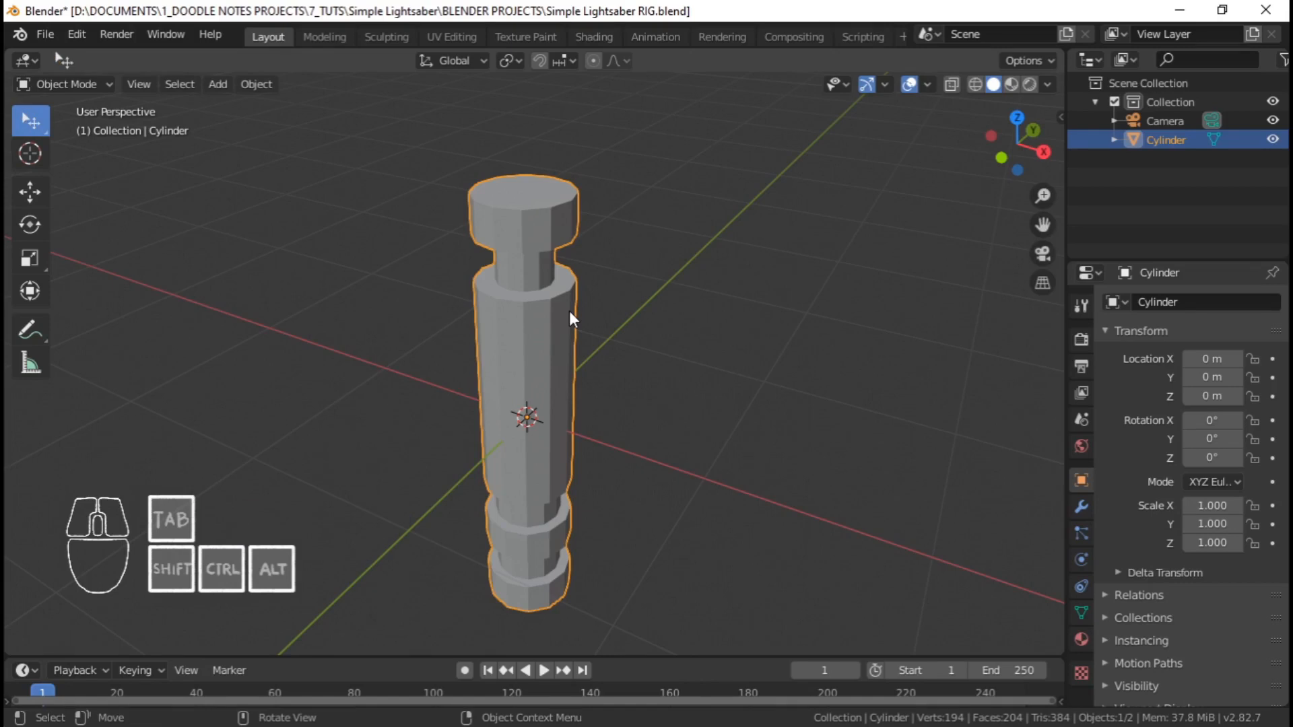
{"action": "key", "text": "w"}
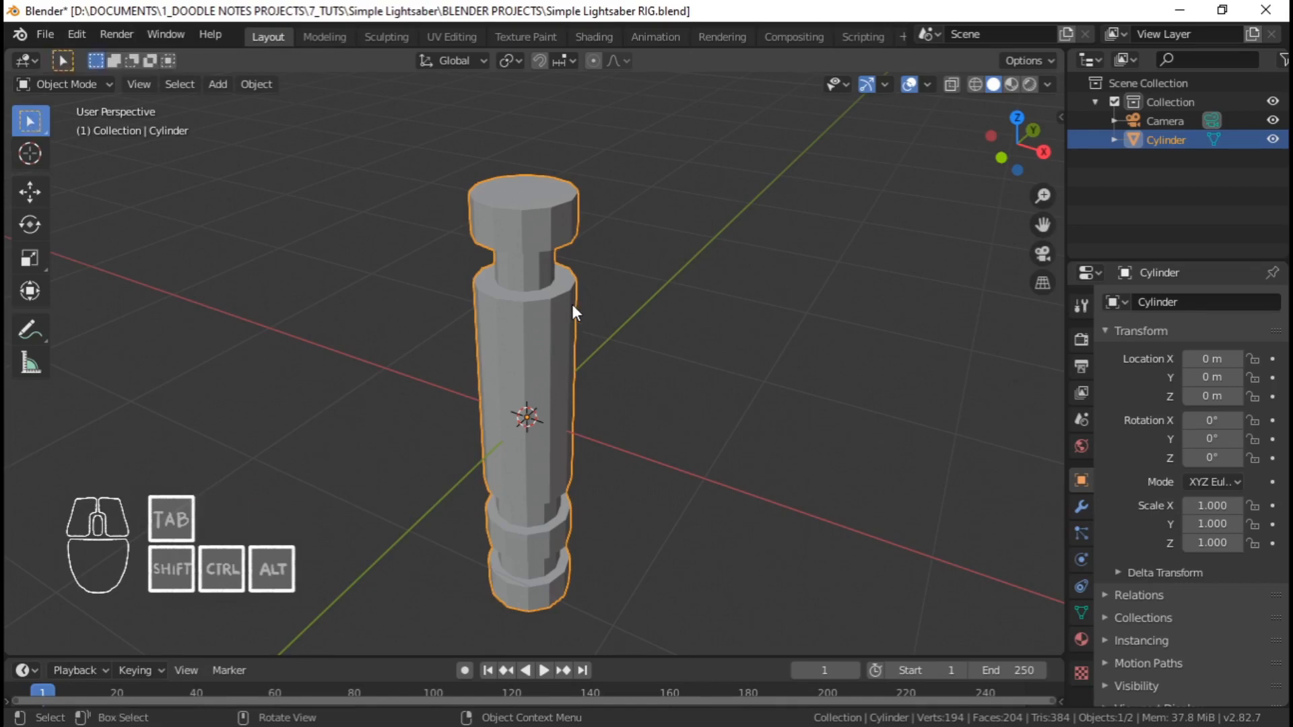
Save the project file and keep the hilt selected
{"action": "key", "text": "ctrl+s"}
{"action": "middle_click_drag", "start_coordinate": [571, 304], "coordinate": [532, 331]}
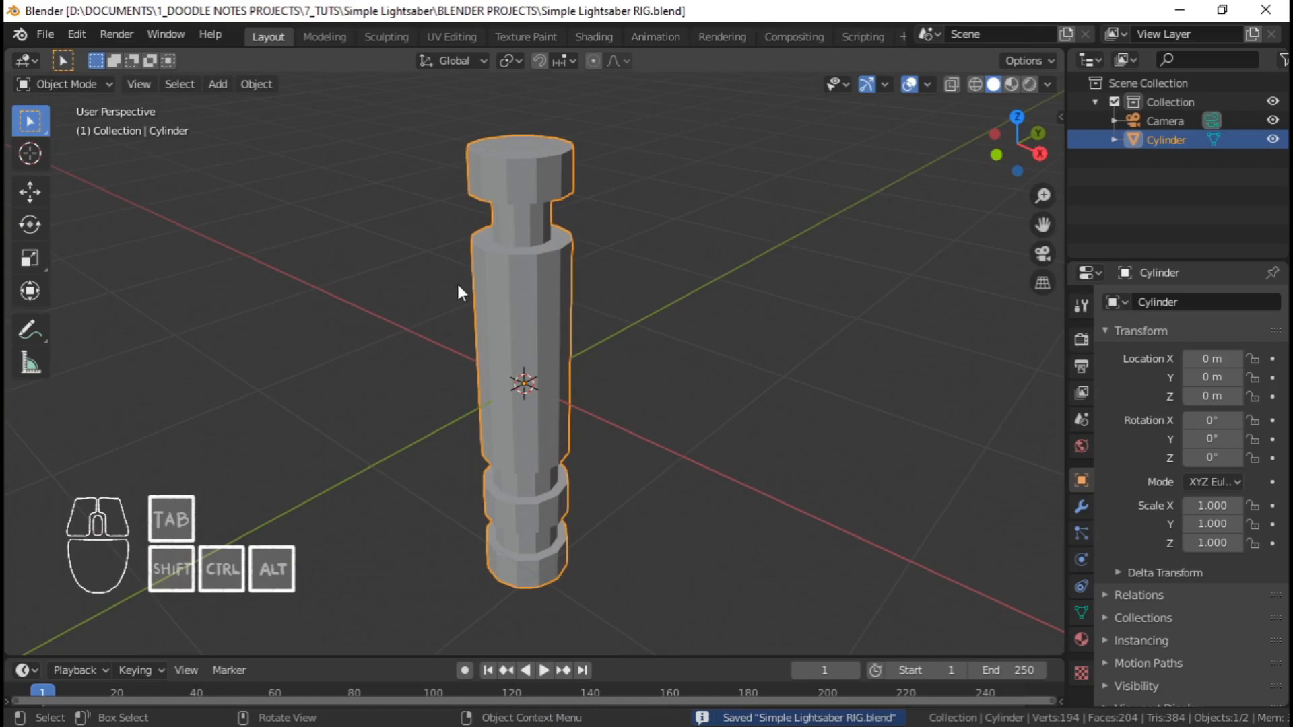
{"action": "left_click", "coordinate": [536, 308]}
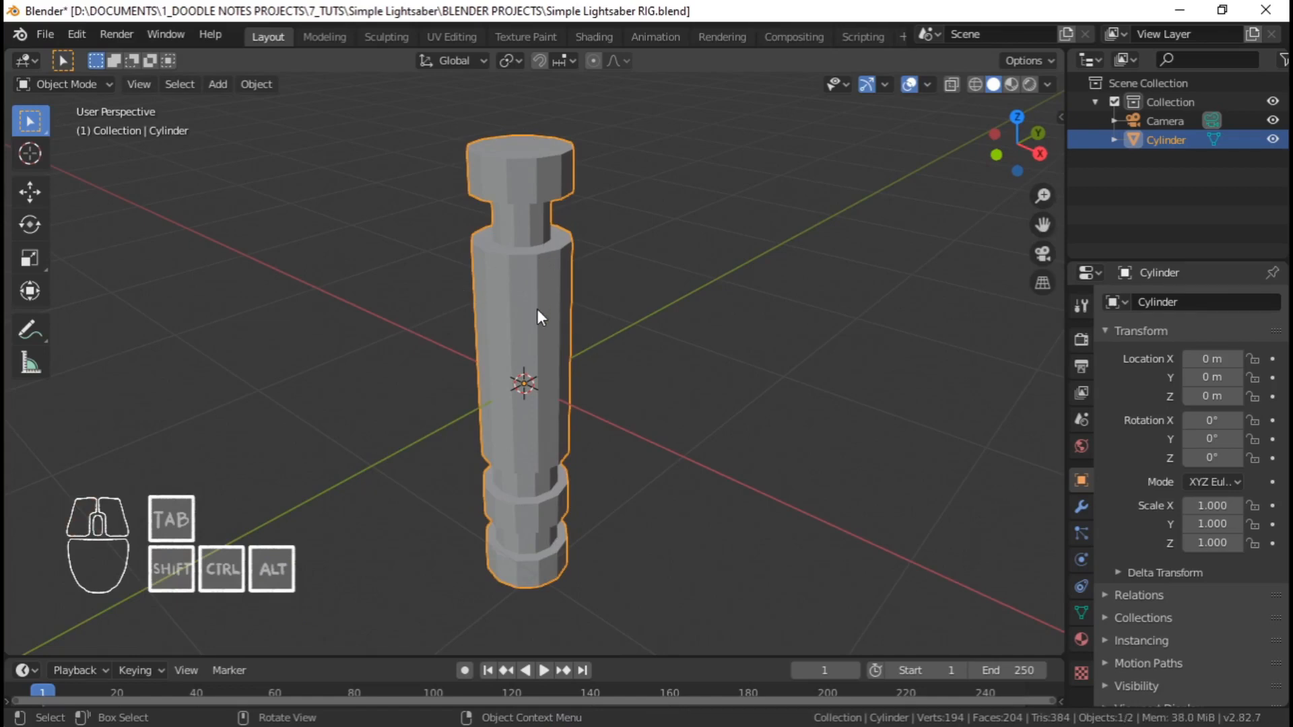
Try to apply Shade Smooth to the hilt in Object Mode, and save the project file again
{"action": "right_click", "coordinate": [561, 253]}
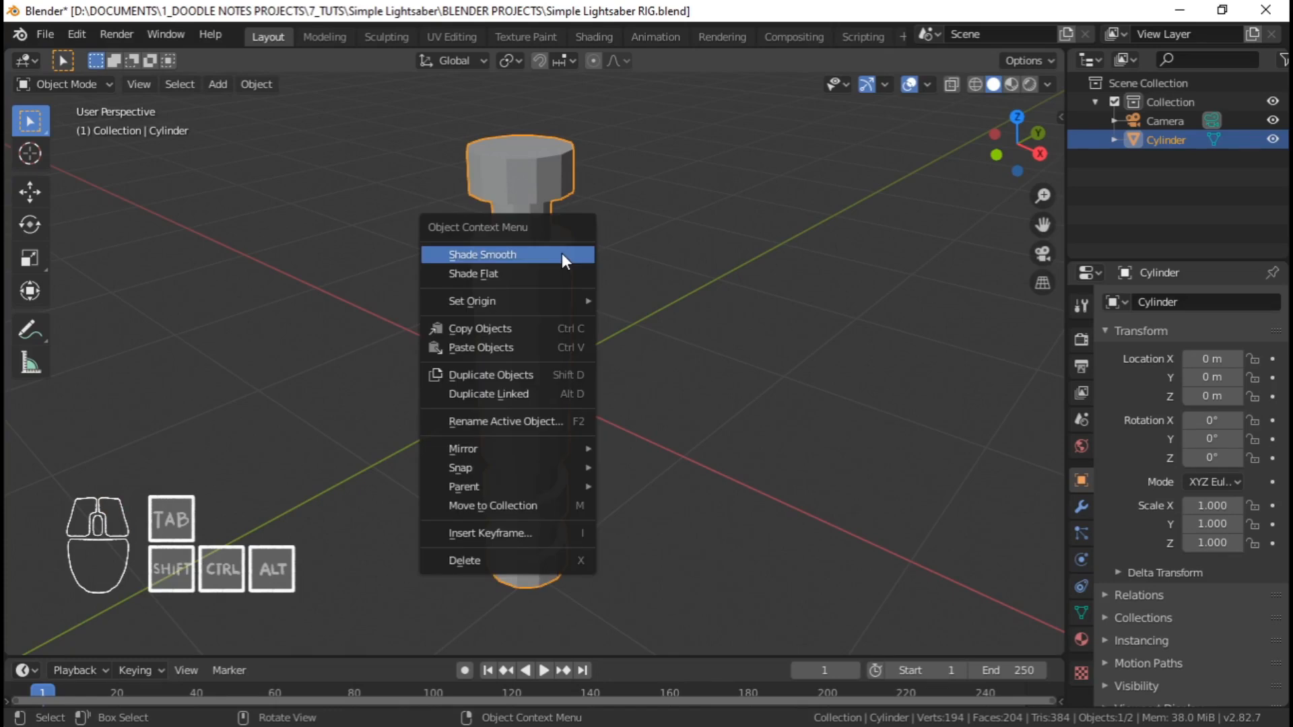
{"action": "left_click", "coordinate": [524, 254]}
{"action": "key", "text": "Tab"}
{"action": "key", "text": "Tab"}
{"action": "key", "text": "Tab"}
{"action": "key", "text": "Tab"}
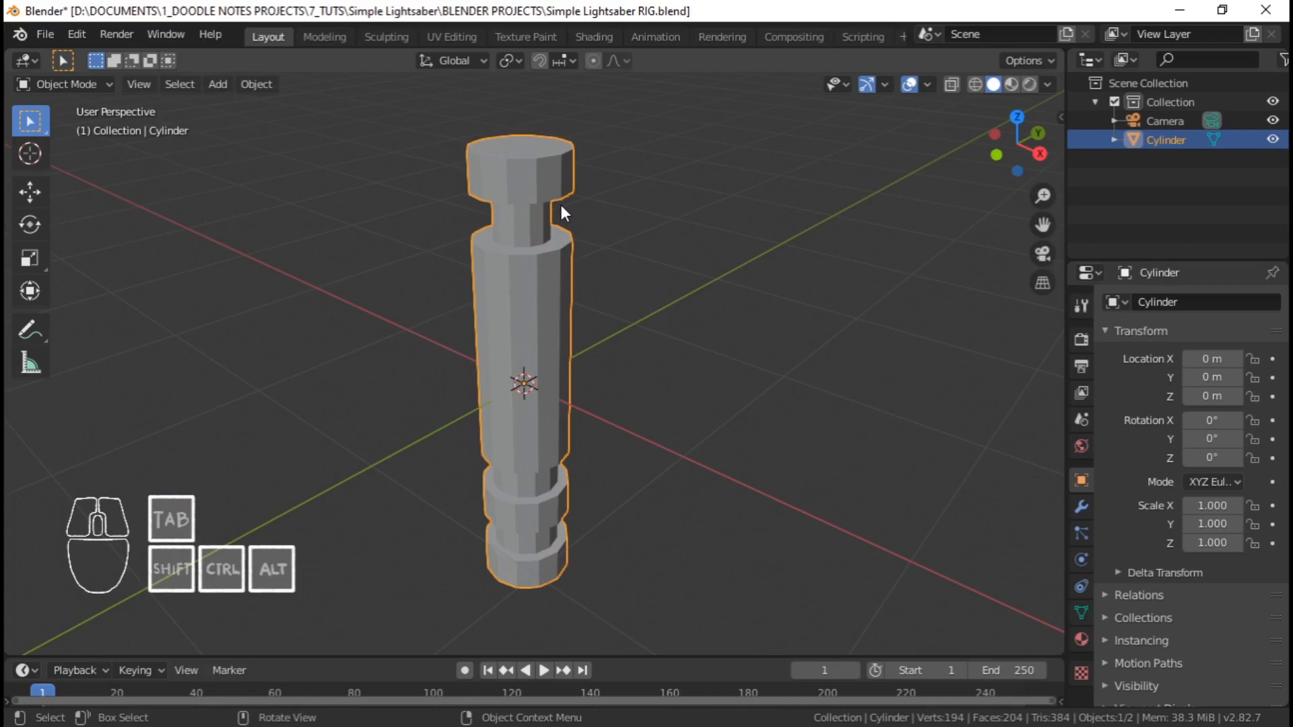
{"action": "key", "text": "ctrl+s"}
{"action": "key", "text": "Tab"}
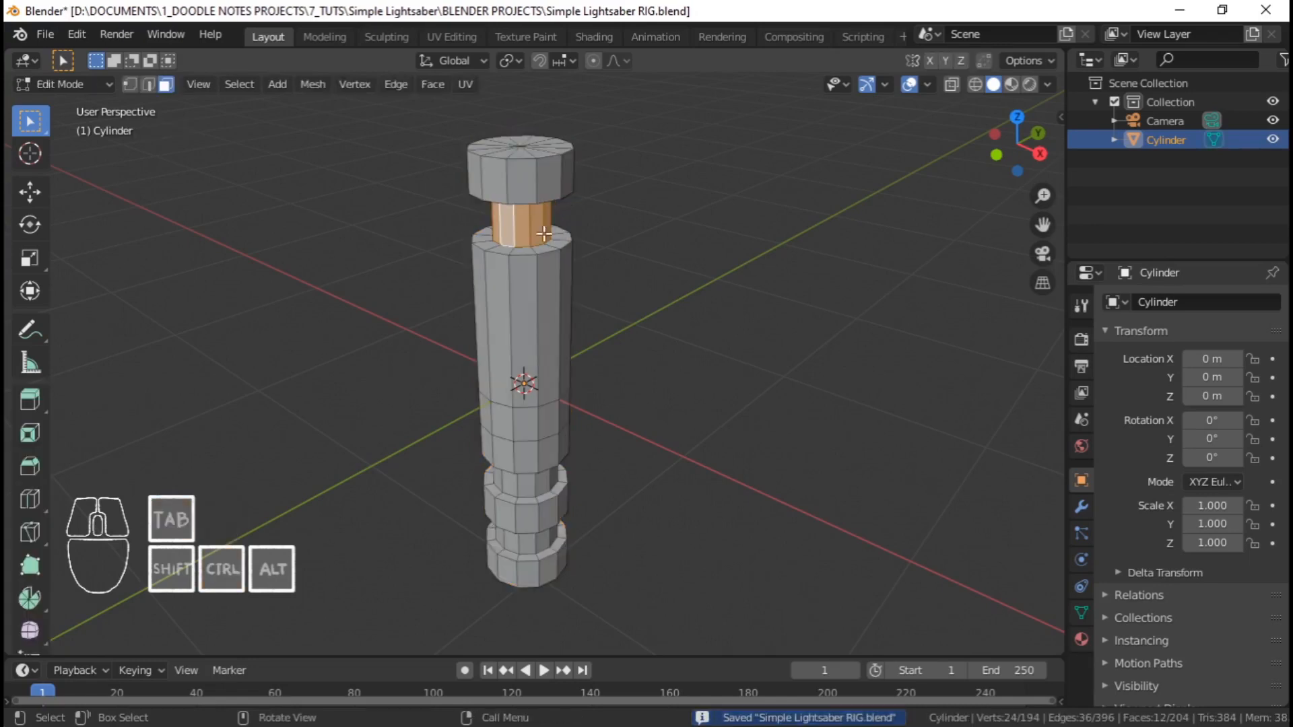
{"action": "right_click", "coordinate": [544, 233]}
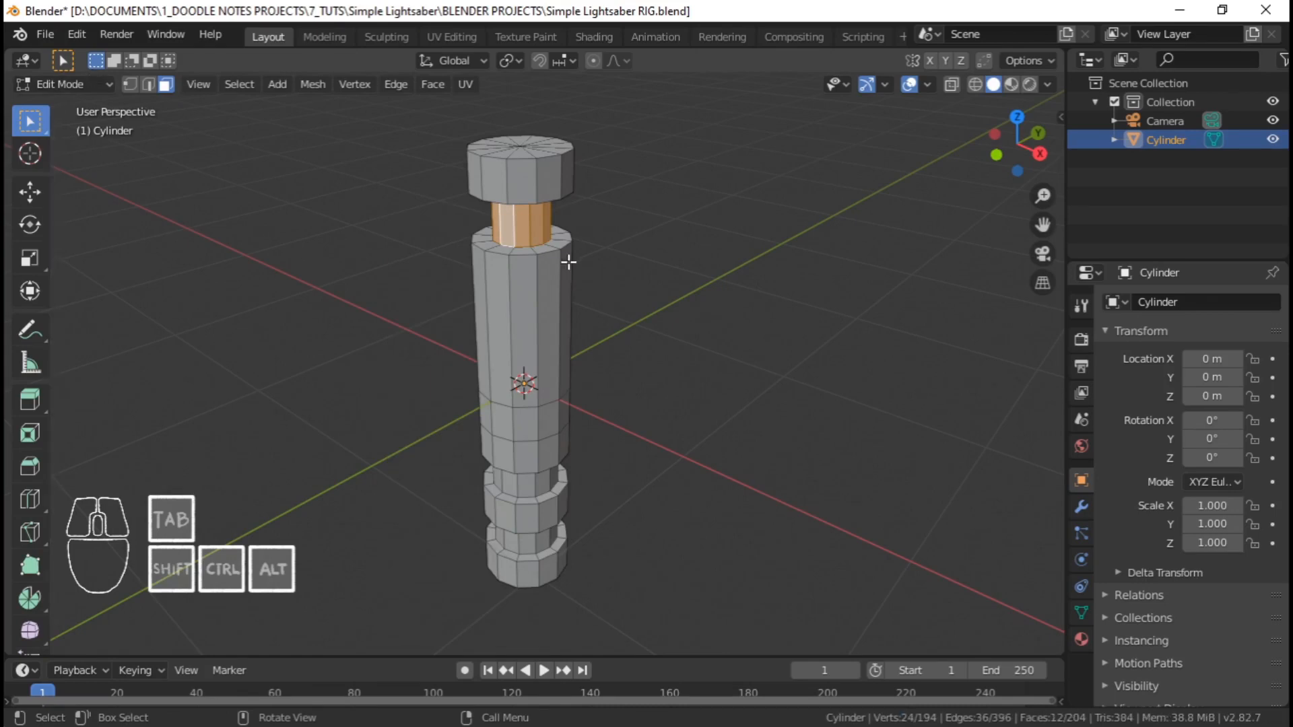
{"action": "key", "text": "Tab"}
{"action": "key", "text": "Tab"}
{"action": "right_click", "coordinate": [549, 242]}
{"action": "key", "text": "Tab"}
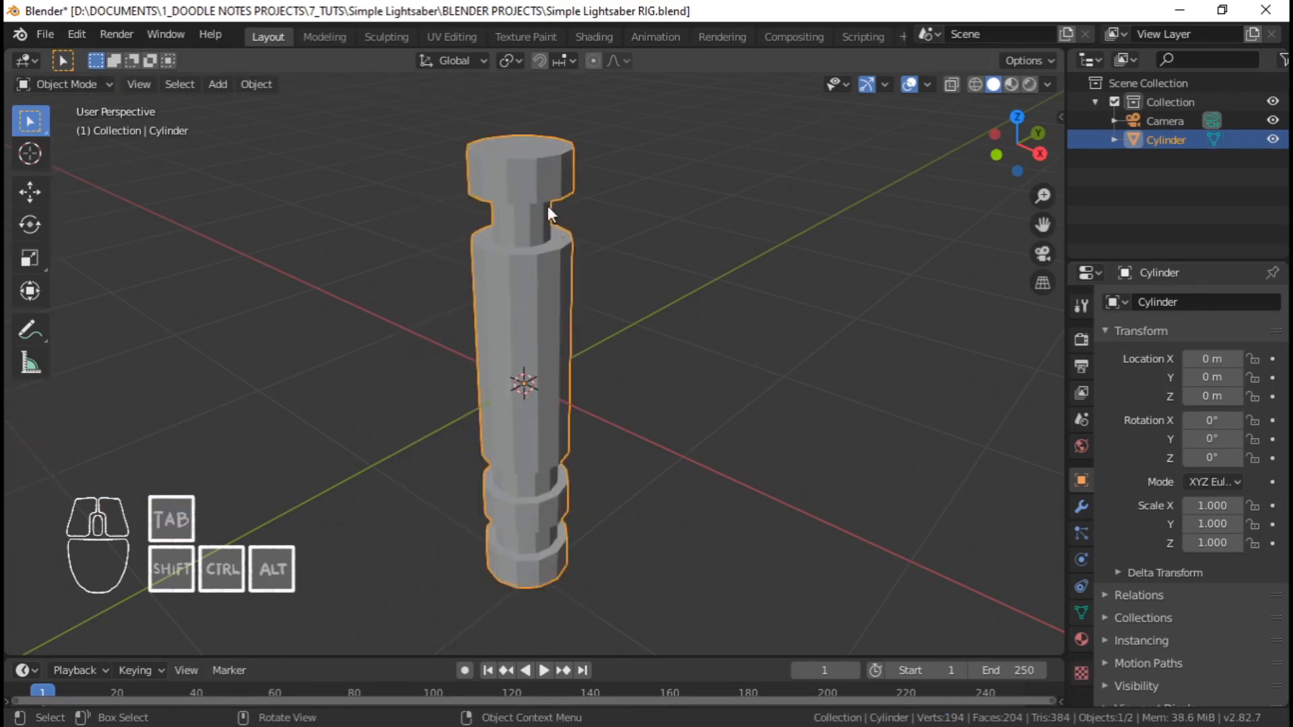
{"action": "right_click", "coordinate": [552, 216]}
{"action": "key", "text": "Tab"}
Apply Shade Smooth to the whole hilt in Object Mode and check the shading from several angles
{"action": "key", "text": "Tab"}
{"action": "right_click", "coordinate": [542, 260]}
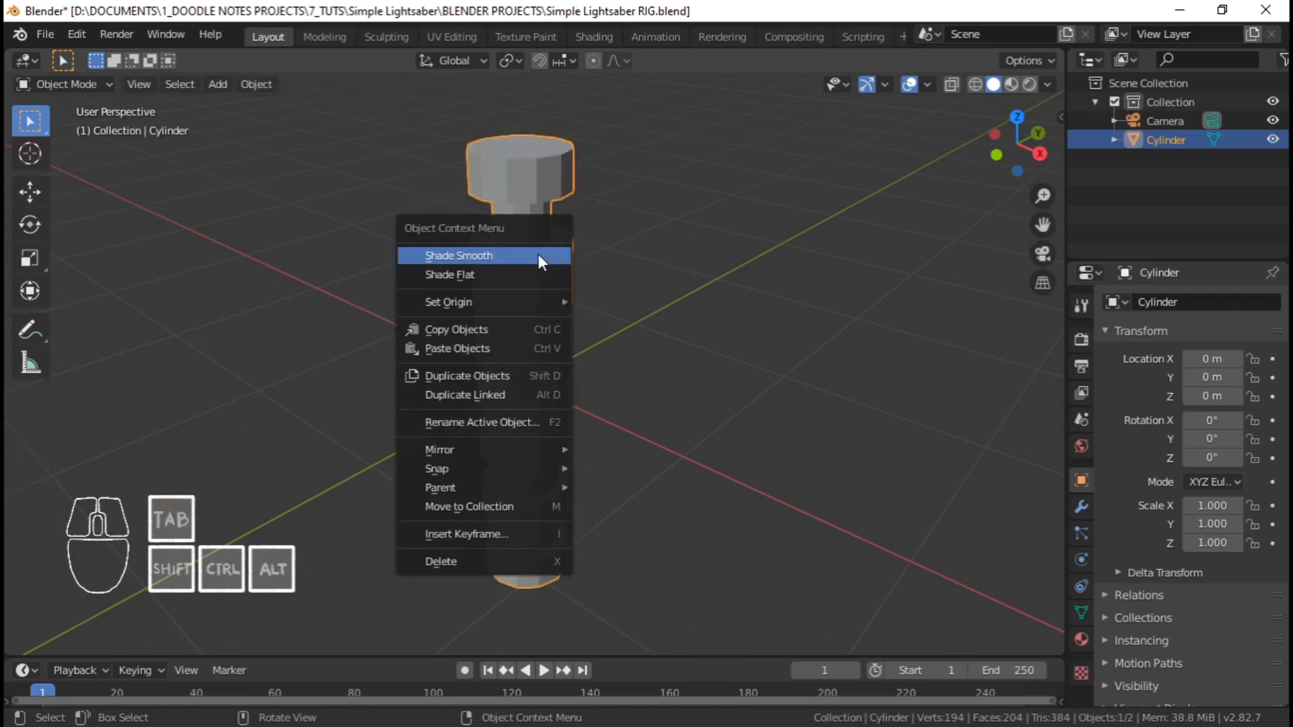
{"action": "left_click", "coordinate": [463, 256]}
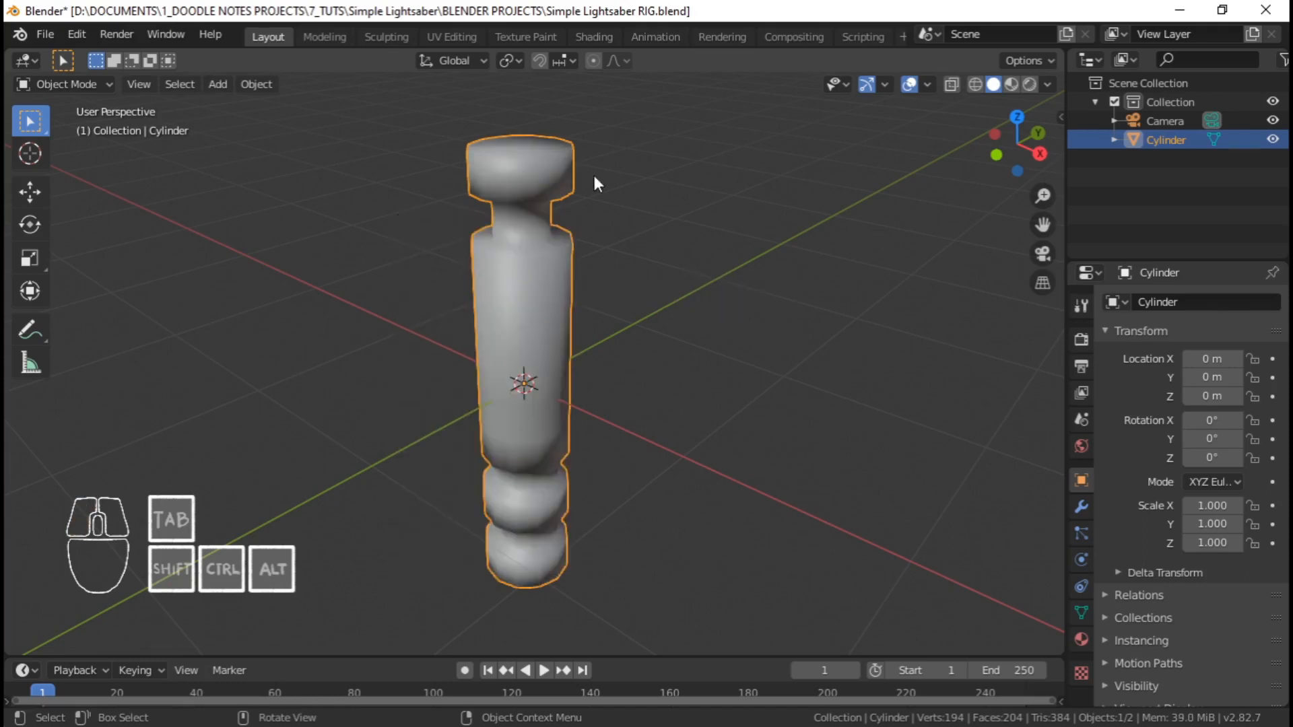
{"action": "middle_click_drag", "start_coordinate": [612, 298], "coordinate": [326, 233]}
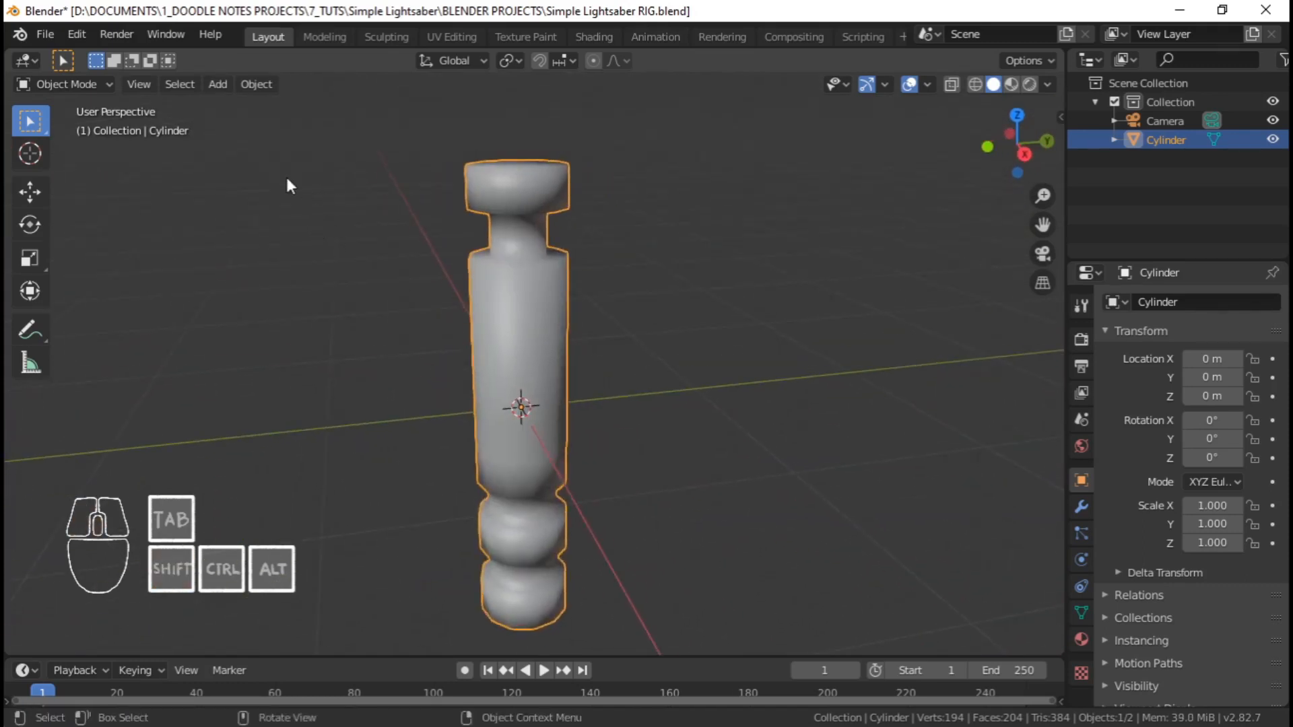
{"action": "middle_click_drag", "start_coordinate": [465, 202], "coordinate": [635, 216]}
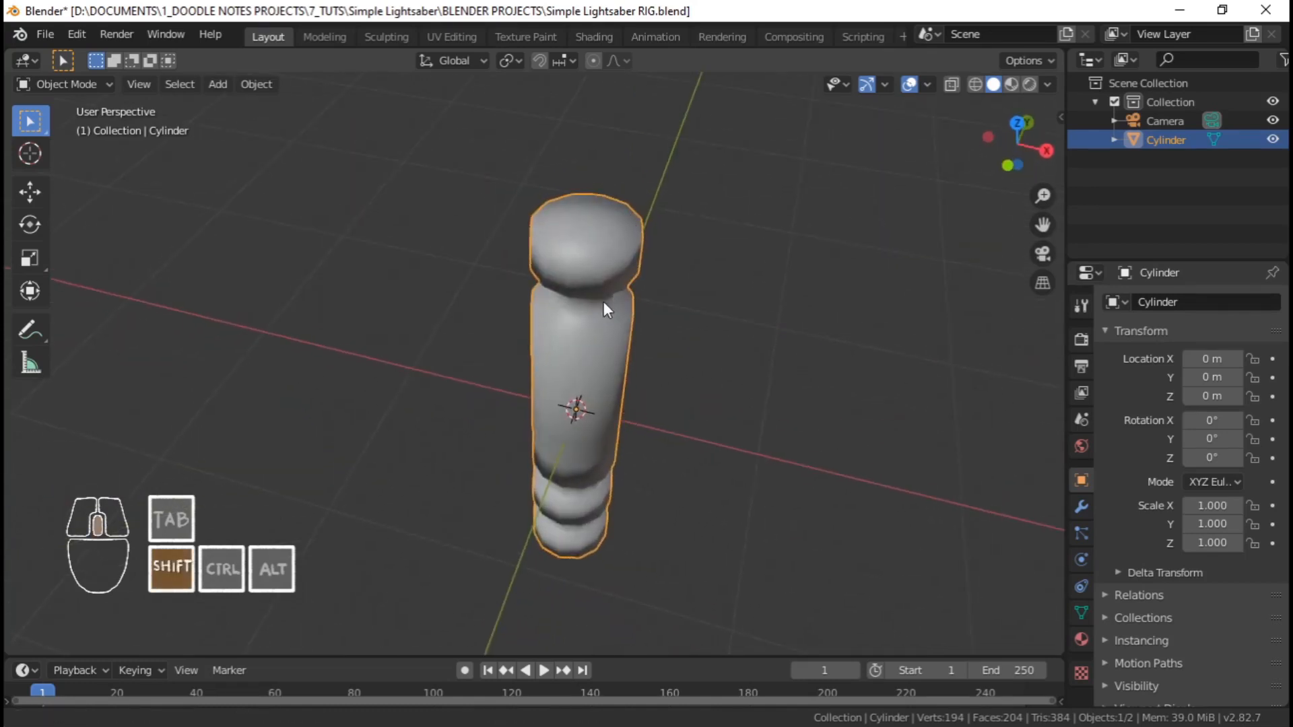
{"action": "middle_click_drag", "start_coordinate": [603, 301], "coordinate": [597, 249]}
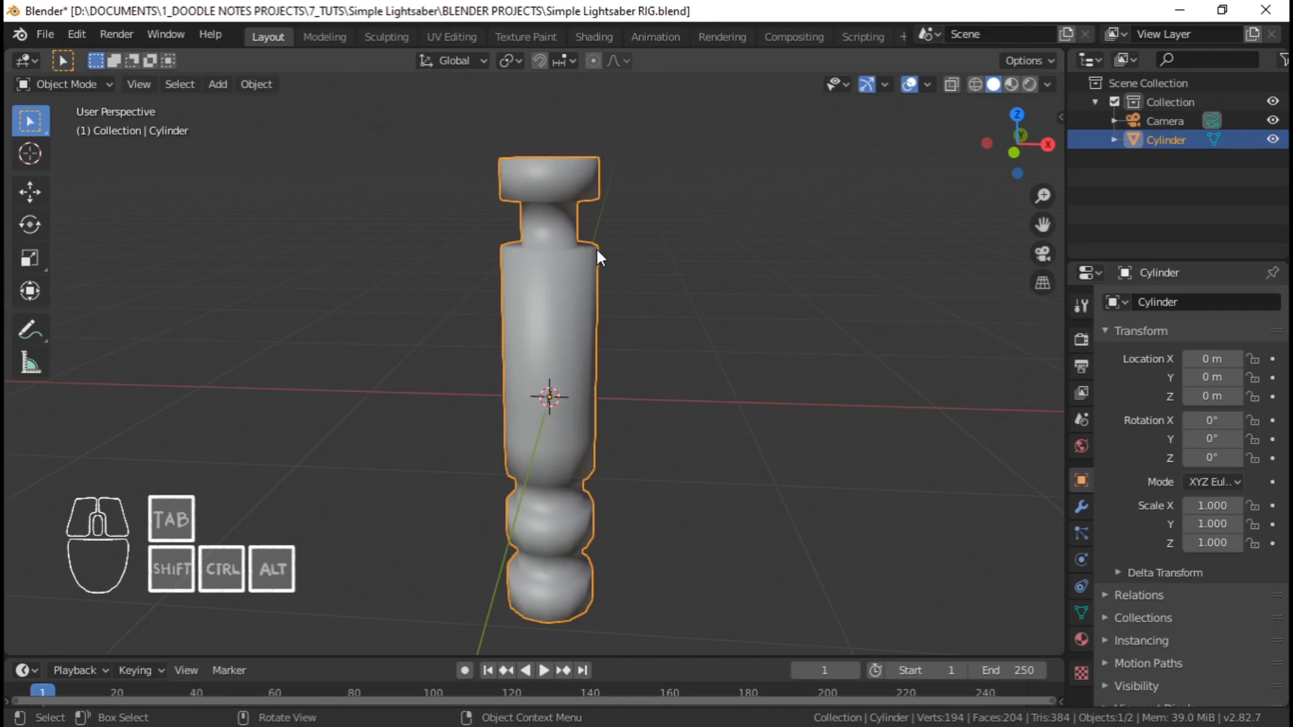
Return to Edit Mode and add a Subdivision Surface modifier to the hilt
{"action": "key", "text": "Tab"}
{"action": "middle_click_drag", "start_coordinate": [597, 250], "coordinate": [736, 323]}
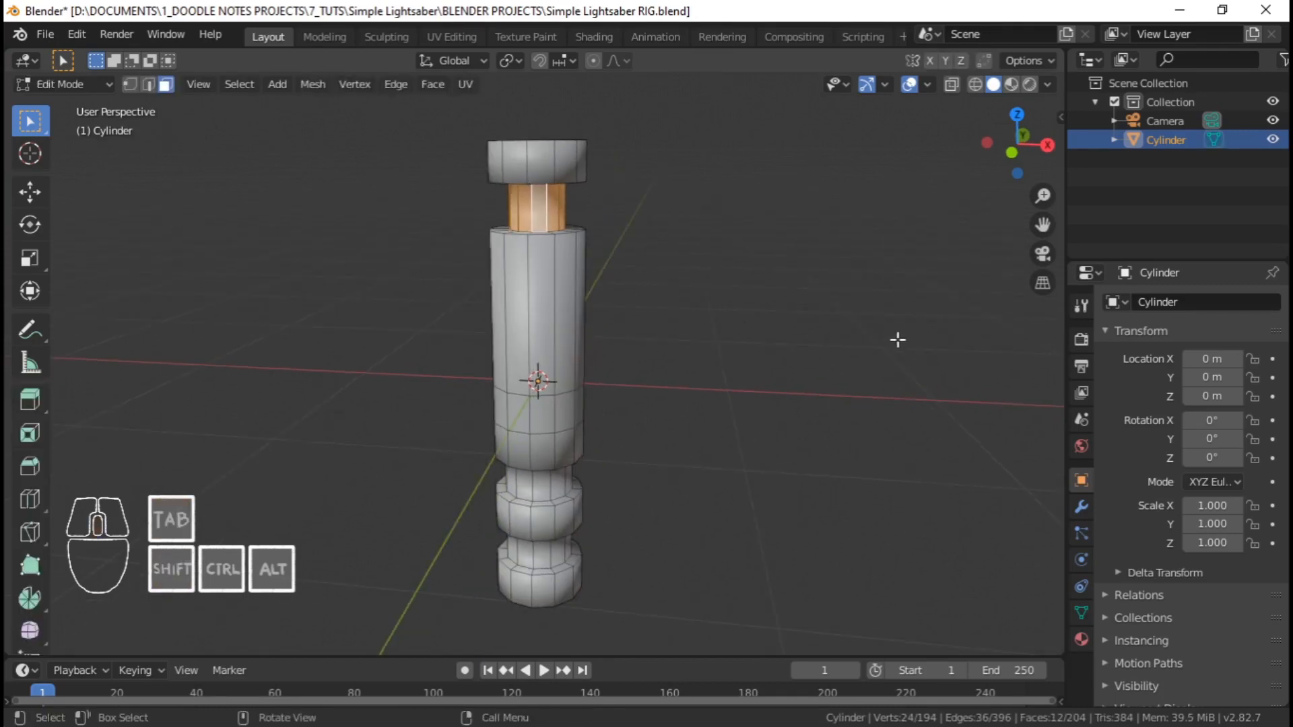
{"action": "left_click", "coordinate": [1082, 508]}
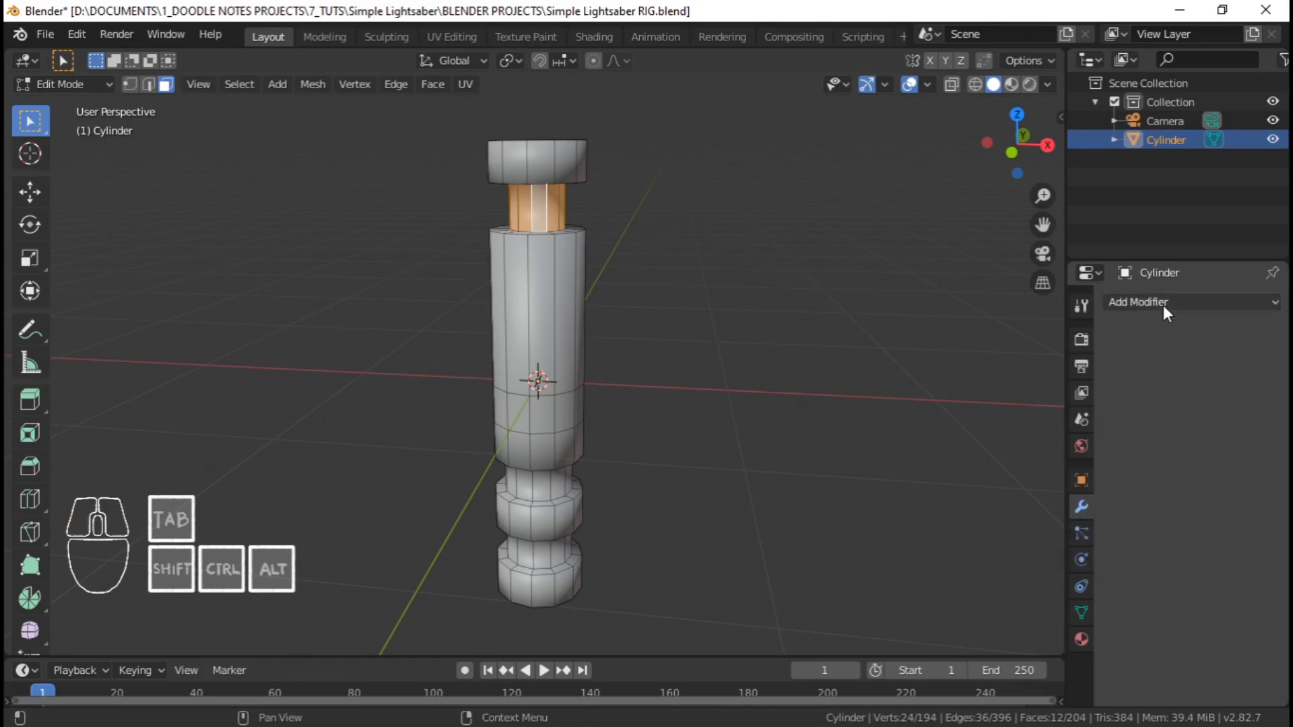
{"action": "left_click", "coordinate": [1142, 301]}
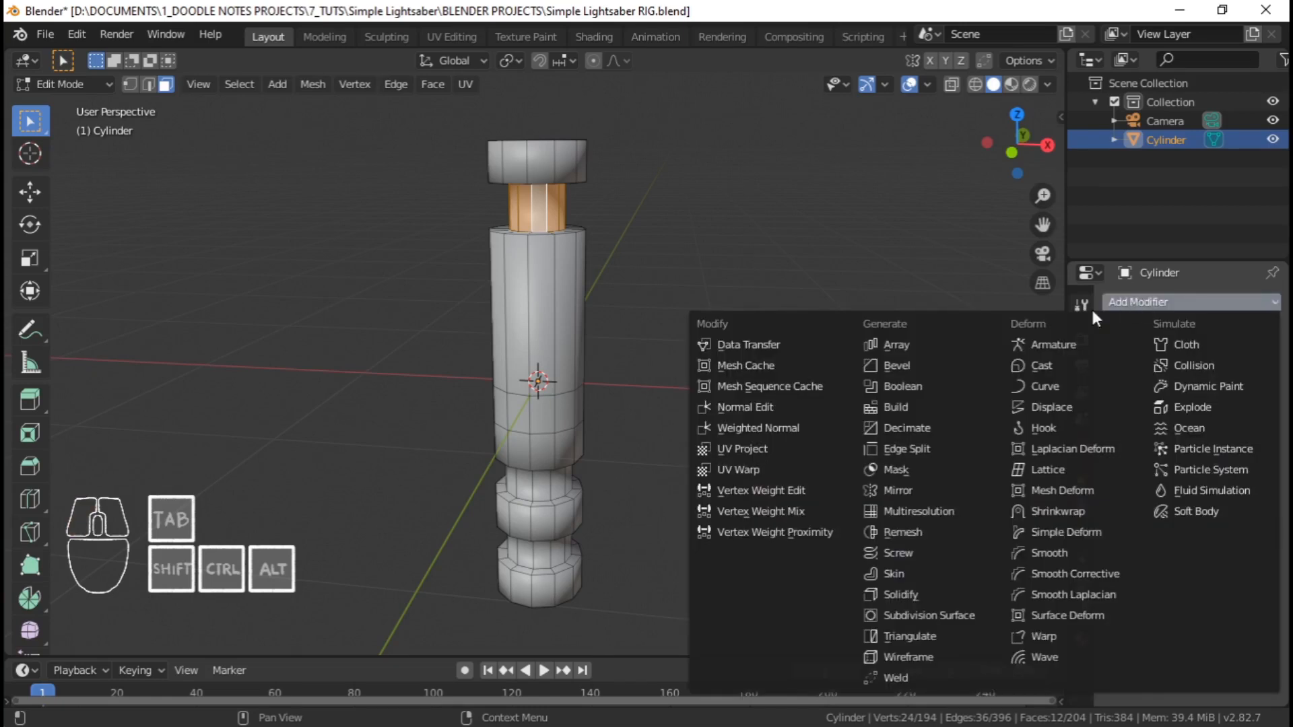
{"action": "left_click", "coordinate": [939, 615]}
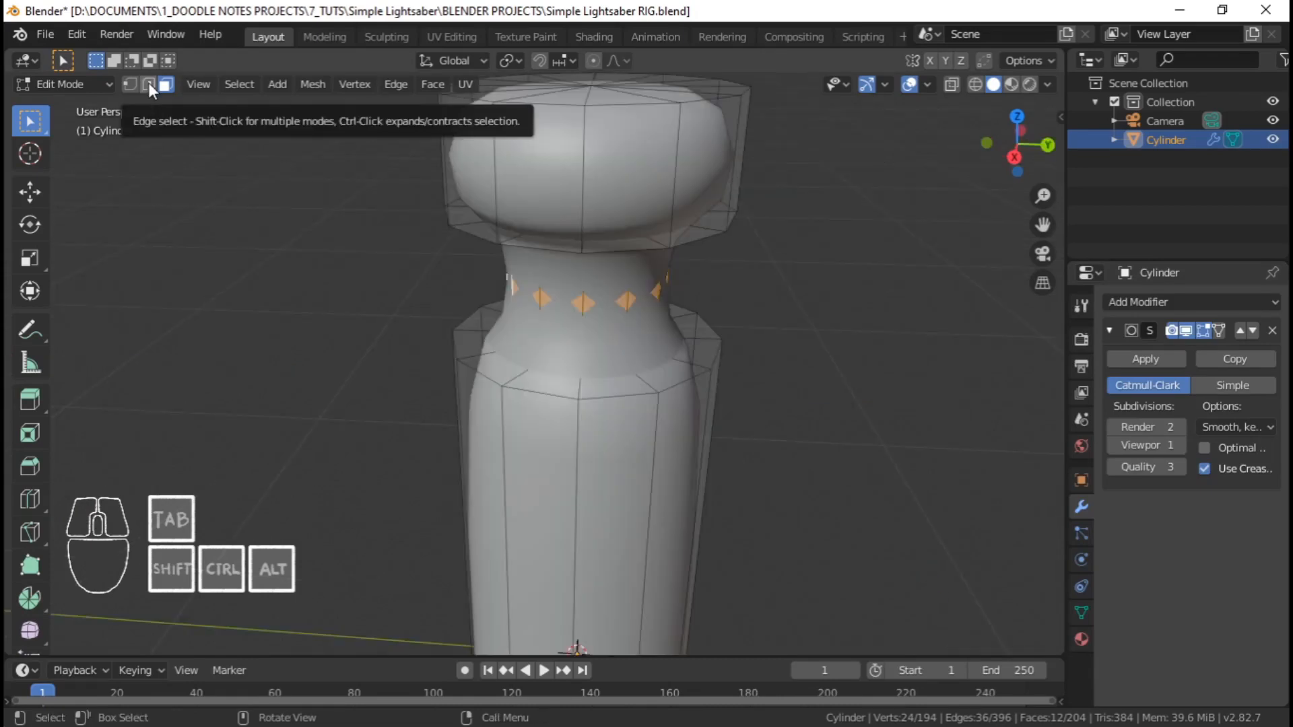
In edge selection, clear the current selection and select the outer edge loop at the main body's top rim
{"action": "left_click", "coordinate": [148, 83]}
{"action": "scroll", "coordinate": [628, 369], "scroll_direction": "down", "scroll_amount": 3}
{"action": "middle_click_drag", "start_coordinate": [630, 369], "coordinate": [620, 306], "text": "shift"}
{"action": "middle_click_drag", "start_coordinate": [564, 349], "coordinate": [580, 300]}
{"action": "middle_click_drag", "start_coordinate": [600, 478], "coordinate": [586, 346], "text": "shift"}
{"action": "key", "text": "alt+a"}
{"action": "scroll", "coordinate": [618, 310], "scroll_direction": "down", "scroll_amount": 2}
{"action": "scroll", "coordinate": [618, 310], "scroll_direction": "down", "scroll_amount": 3}
{"action": "scroll", "coordinate": [559, 276], "scroll_direction": "up", "scroll_amount": 2}
{"action": "middle_click_drag", "start_coordinate": [560, 275], "coordinate": [548, 418]}
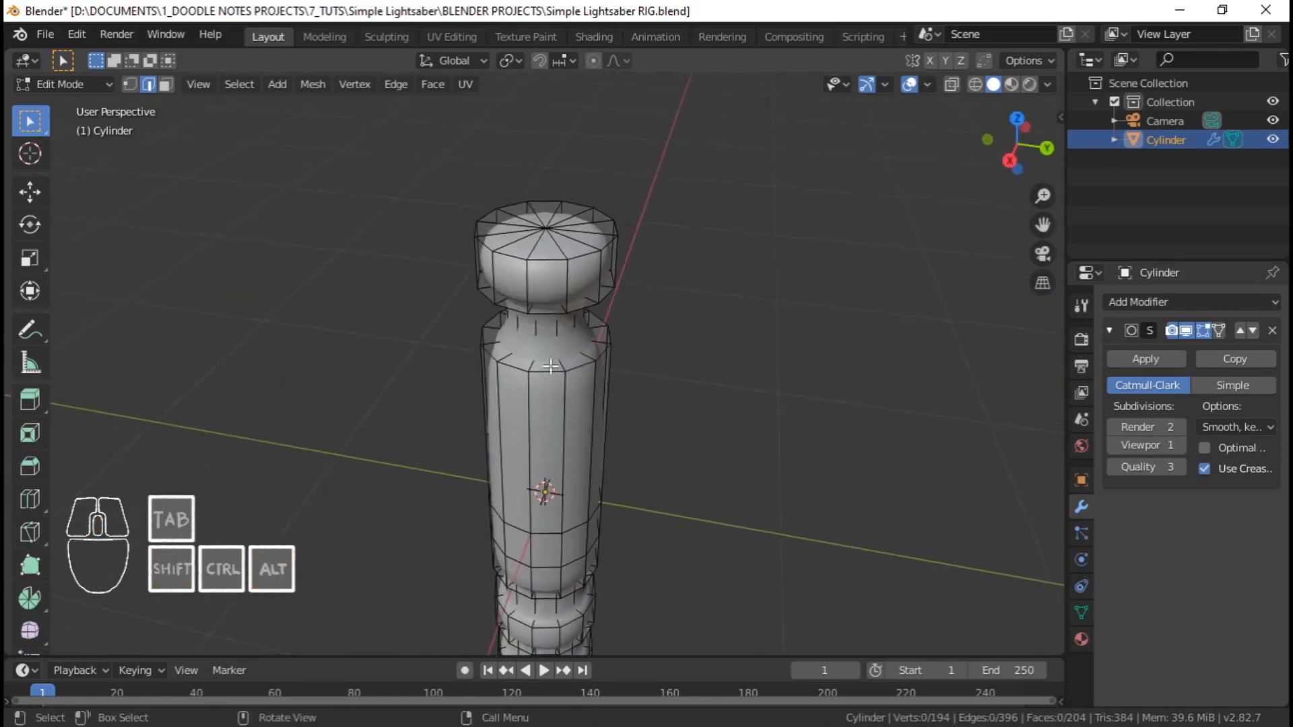
{"action": "scroll", "coordinate": [547, 418], "scroll_direction": "up", "scroll_amount": 1}
{"action": "scroll", "coordinate": [623, 446], "scroll_direction": "up", "scroll_amount": 1}
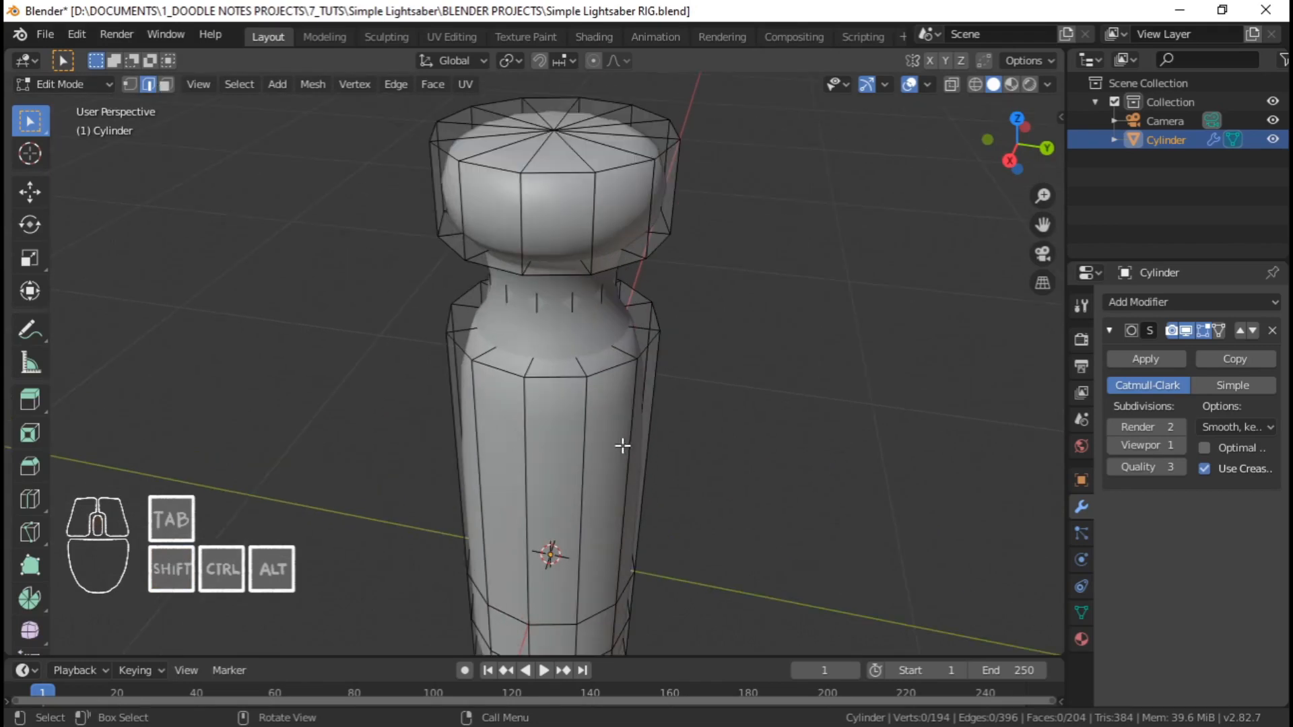
{"action": "left_click", "coordinate": [553, 386], "text": "alt+shift"}
Add the outer rim edge loops beside both lower grooves and the loop at the hilt's bottom end to the selection
{"action": "middle_click_drag", "start_coordinate": [581, 488], "coordinate": [580, 186], "text": "shift"}
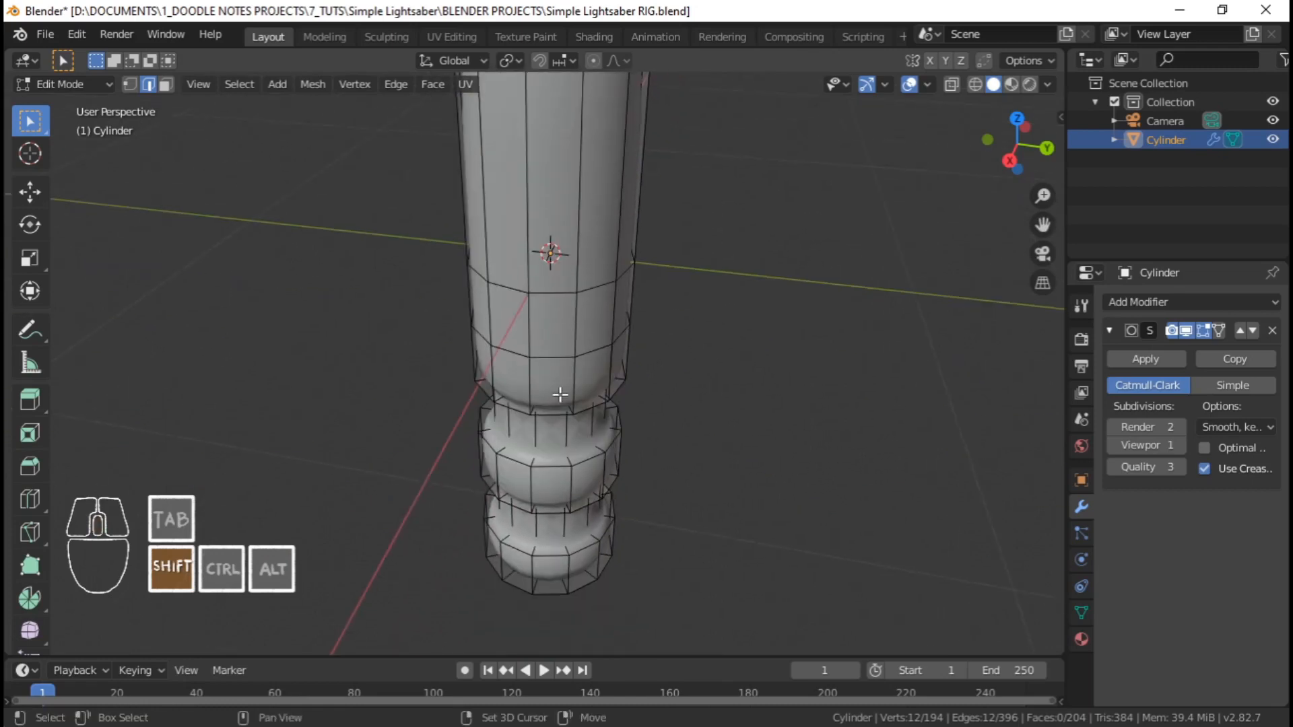
{"action": "left_click", "coordinate": [556, 414], "text": "alt+shift"}
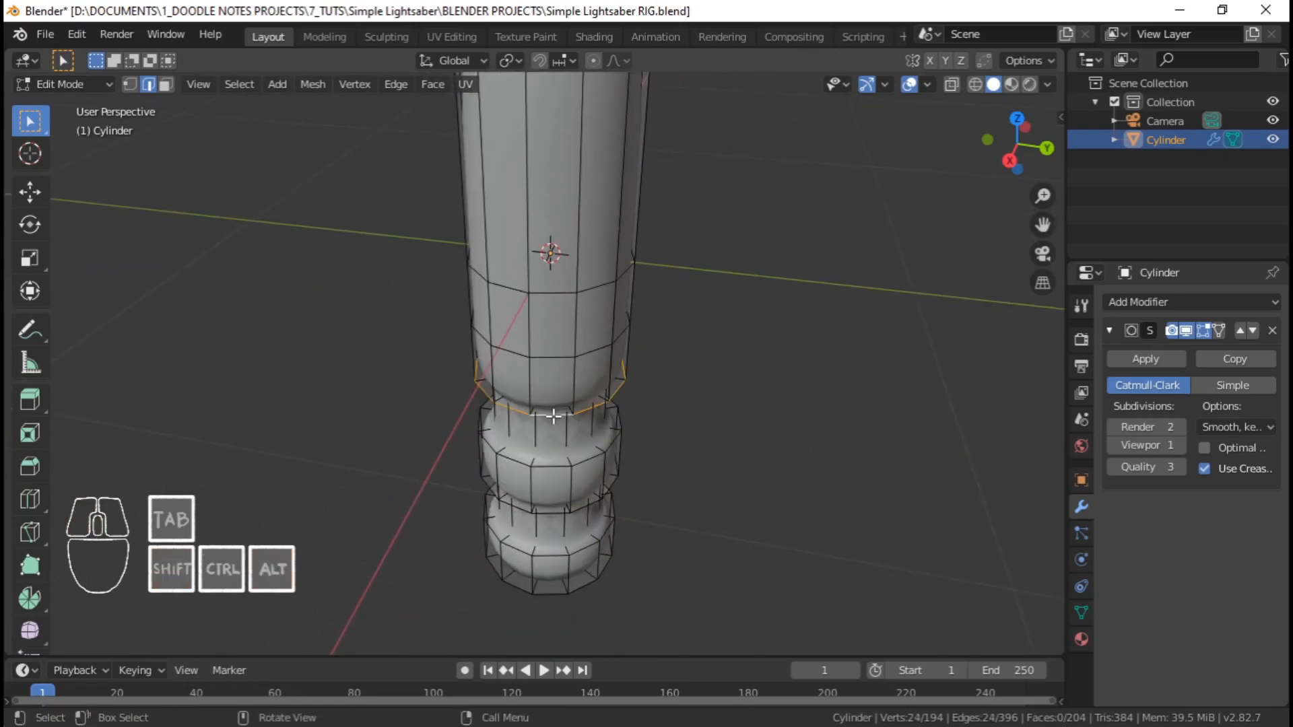
{"action": "middle_click_drag", "start_coordinate": [552, 475], "coordinate": [564, 460]}
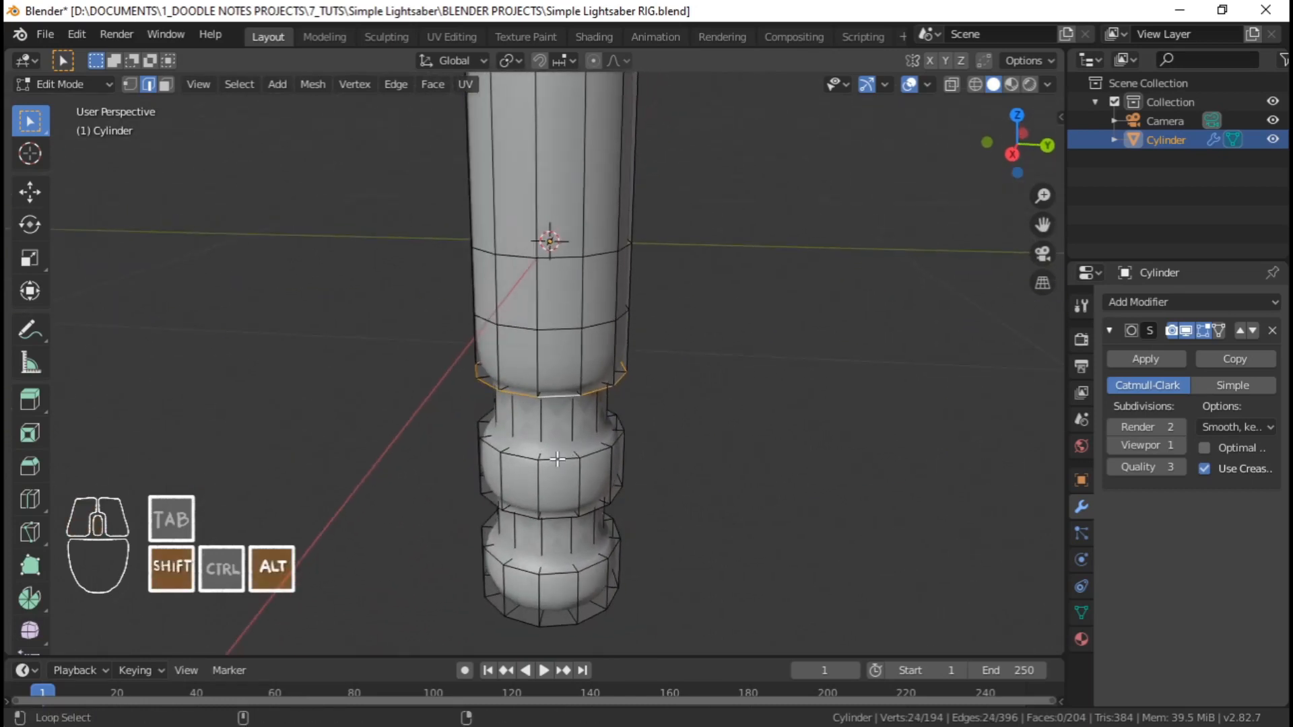
{"action": "left_click", "coordinate": [557, 459], "text": "alt+shift"}
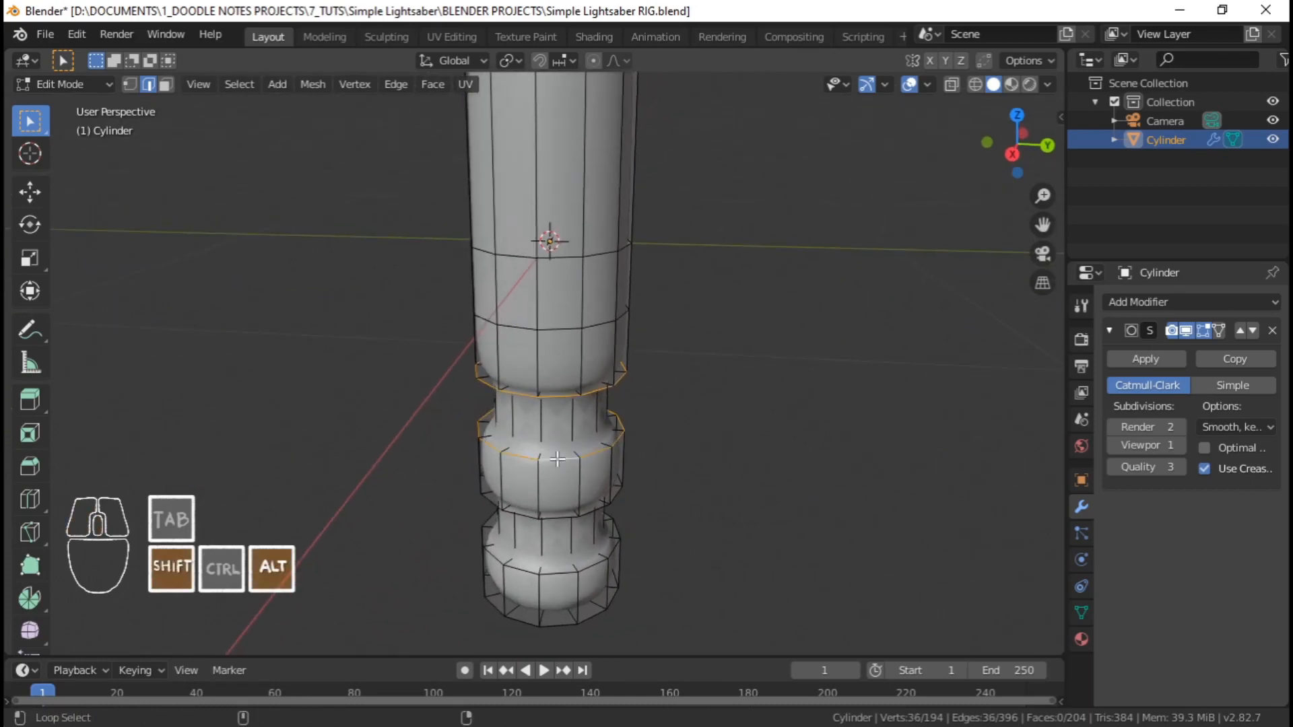
{"action": "left_click", "coordinate": [558, 518], "text": "alt+shift"}
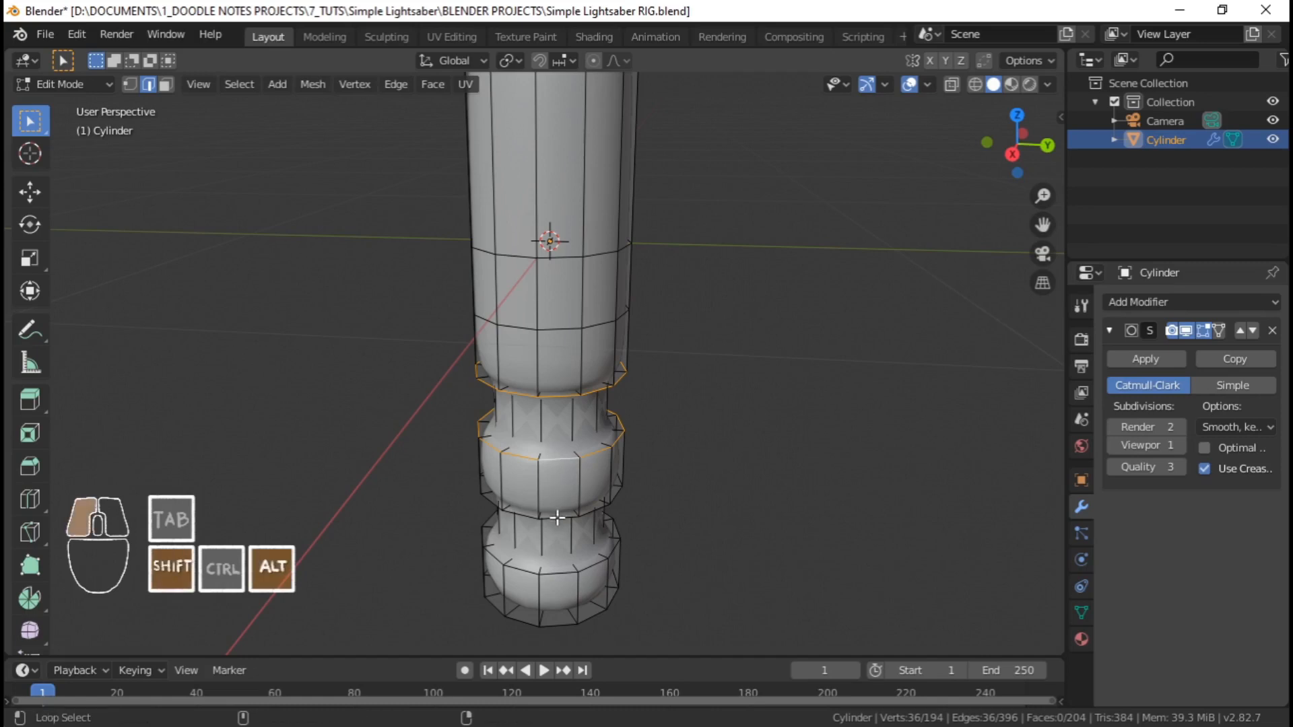
{"action": "left_click", "coordinate": [558, 571], "text": "alt+shift"}
{"action": "left_click", "coordinate": [563, 613], "text": "alt+shift"}
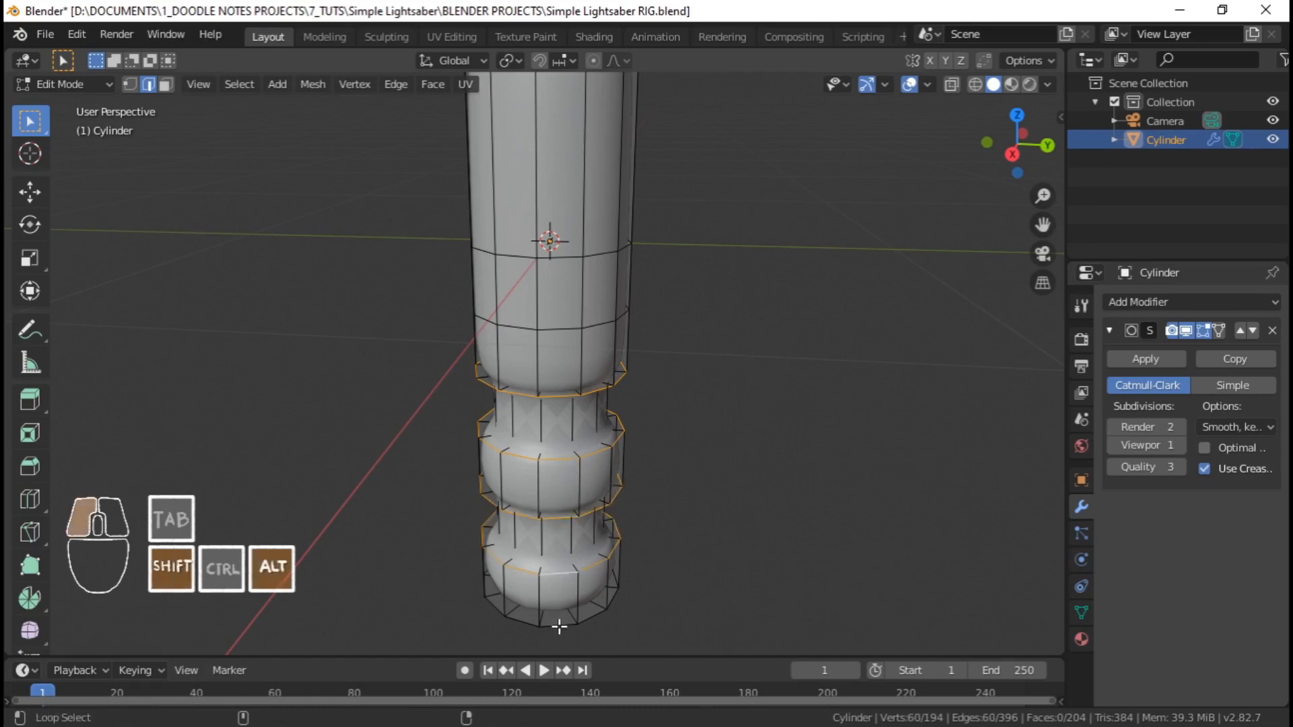
Add the upper and lower outer edge loops of the hilt's top cap to the selection
{"action": "scroll", "coordinate": [512, 212], "scroll_direction": "down", "scroll_amount": 2}
{"action": "middle_click_drag", "start_coordinate": [512, 211], "coordinate": [556, 372], "text": "shift"}
{"action": "left_click", "coordinate": [516, 268], "text": "alt+shift"}
{"action": "scroll", "coordinate": [525, 358], "scroll_direction": "up", "scroll_amount": 2}
{"action": "left_click", "coordinate": [513, 342], "text": "alt+shift"}
{"action": "scroll", "coordinate": [513, 342], "scroll_direction": "down", "scroll_amount": 2}
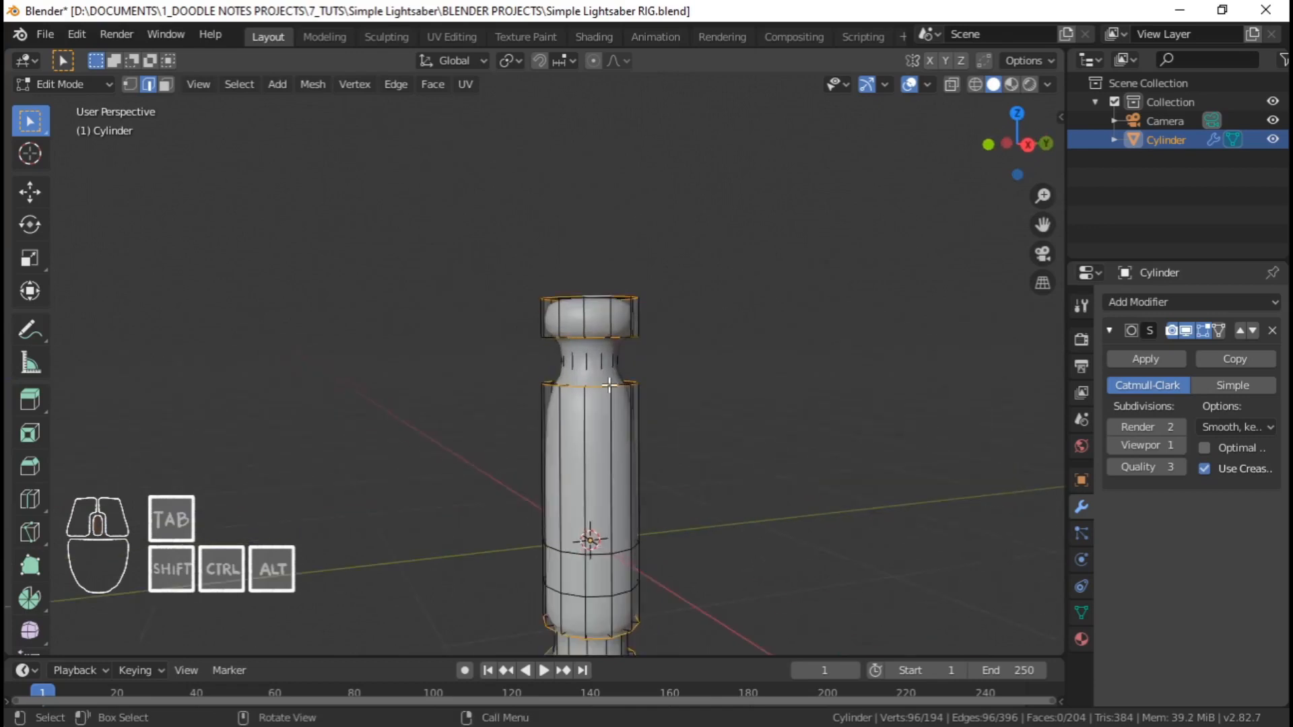
{"action": "scroll", "coordinate": [630, 330], "scroll_direction": "up", "scroll_amount": 2}
{"action": "scroll", "coordinate": [589, 378], "scroll_direction": "up", "scroll_amount": 3}
{"action": "middle_click_drag", "start_coordinate": [640, 329], "coordinate": [551, 264], "text": "shift"}
{"action": "key", "text": "ctrl+e"}
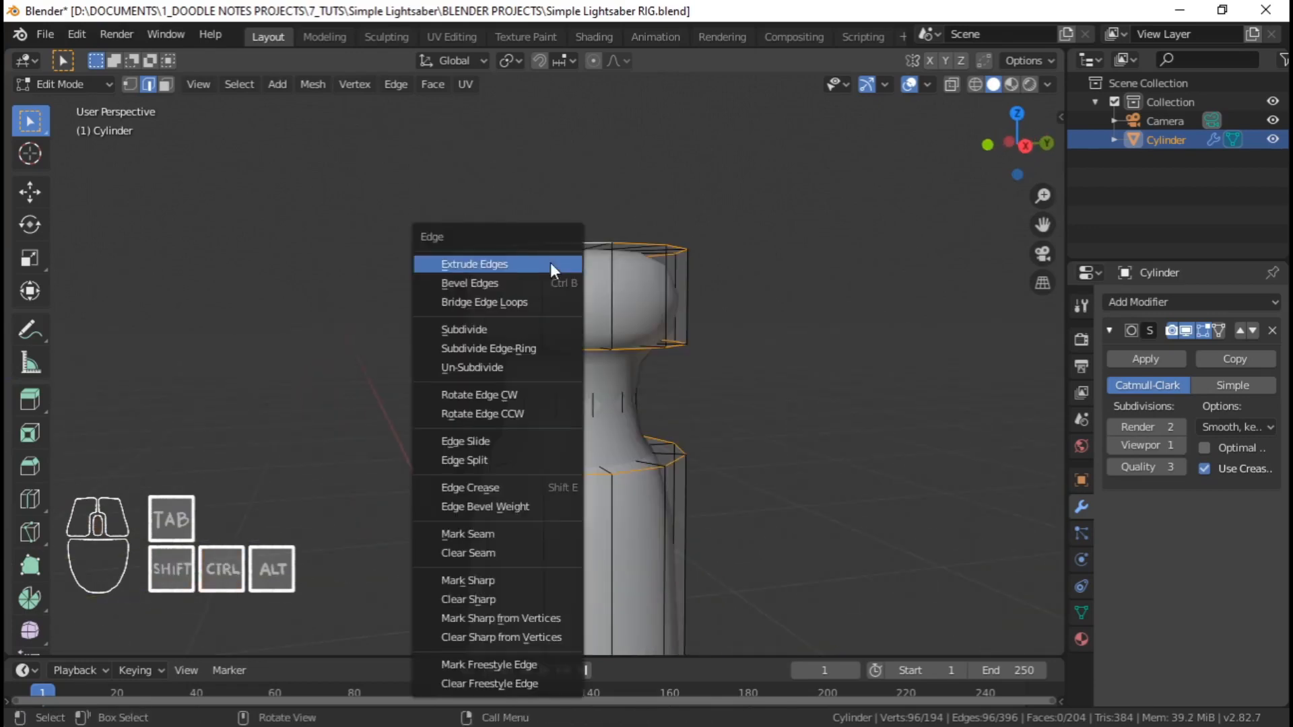
{"action": "left_click", "coordinate": [397, 85]}
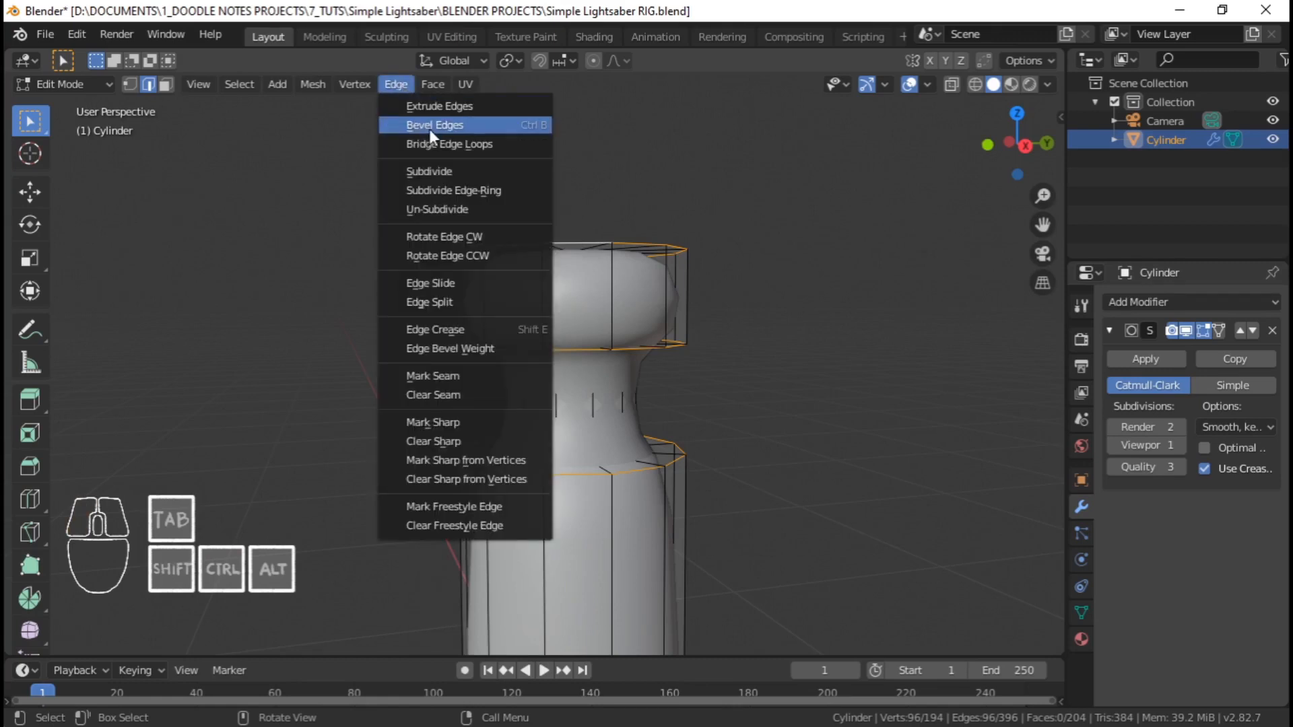
{"action": "left_click", "coordinate": [499, 123]}
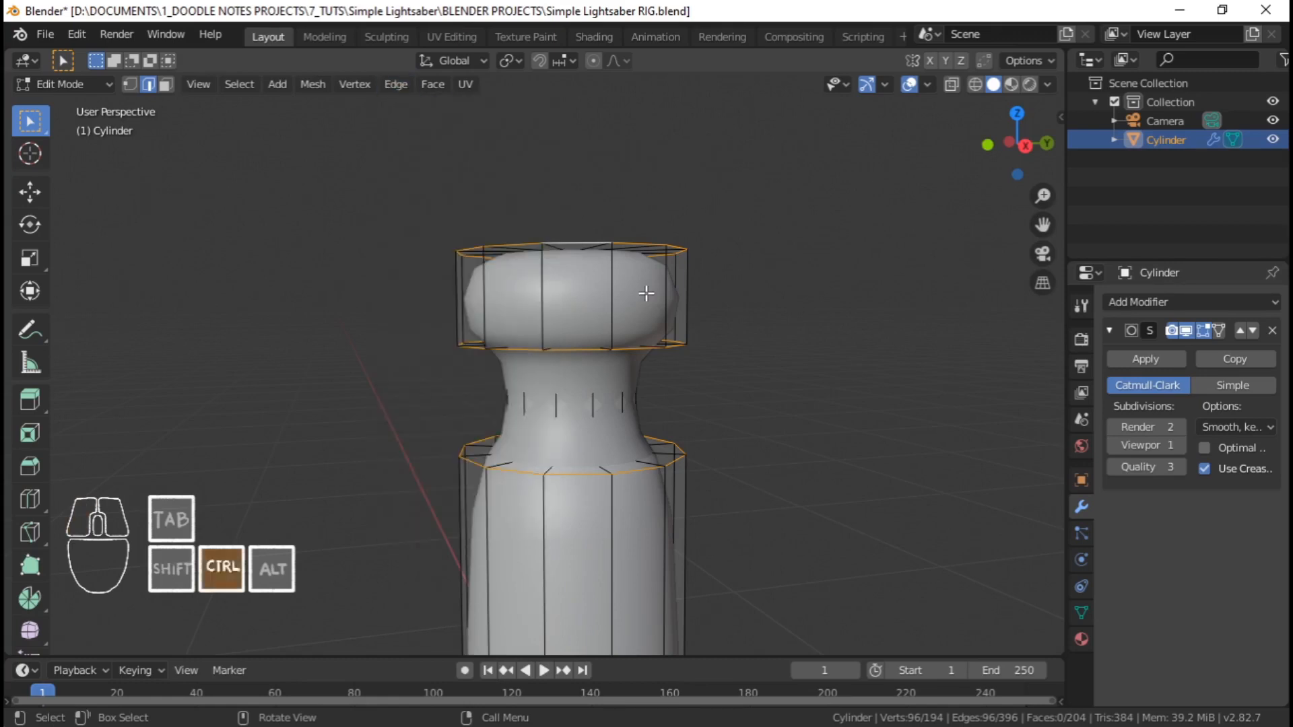
{"action": "right_click", "coordinate": [748, 302]}
{"action": "scroll", "coordinate": [746, 303], "scroll_direction": "down", "scroll_amount": 4}
{"action": "middle_click_drag", "start_coordinate": [713, 372], "coordinate": [704, 222], "text": "shift"}
{"action": "middle_click_drag", "start_coordinate": [704, 222], "coordinate": [600, 358]}
{"action": "scroll", "coordinate": [716, 306], "scroll_direction": "down", "scroll_amount": 1}
{"action": "scroll", "coordinate": [652, 286], "scroll_direction": "down", "scroll_amount": 1}
{"action": "key", "text": "ctrl"}
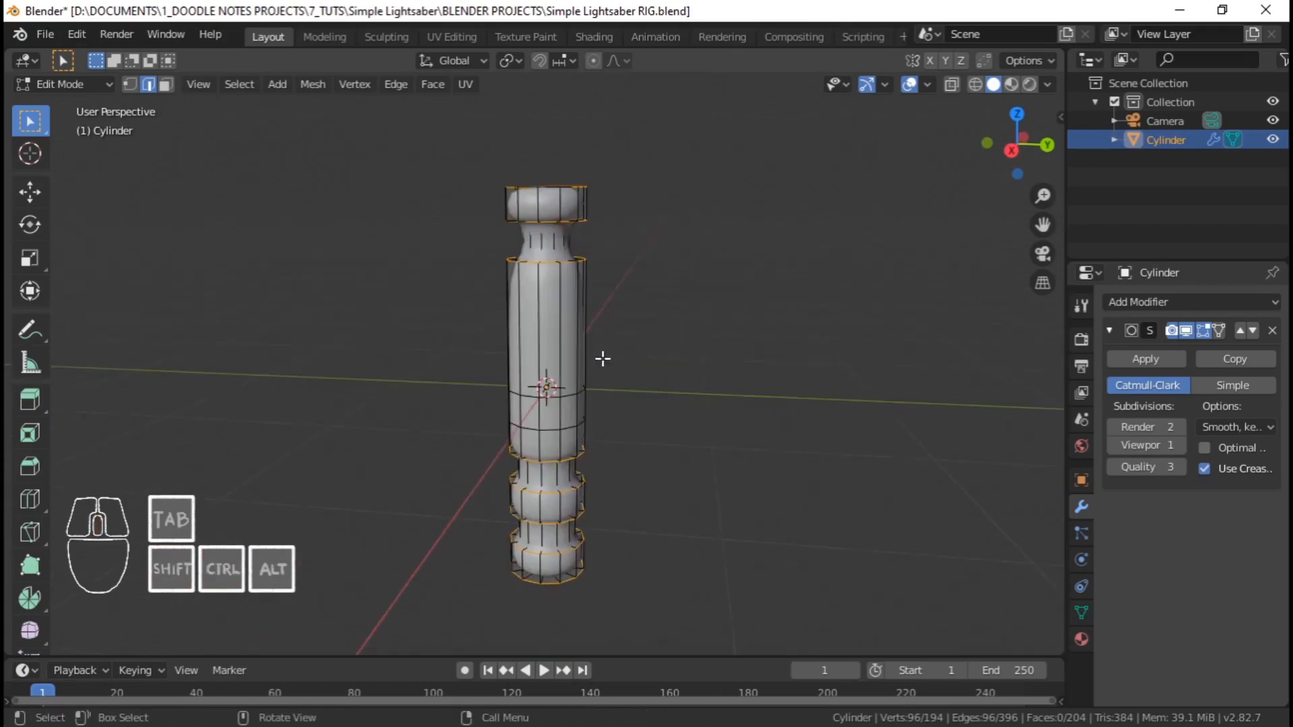
{"action": "key", "text": "ctrl+b"}
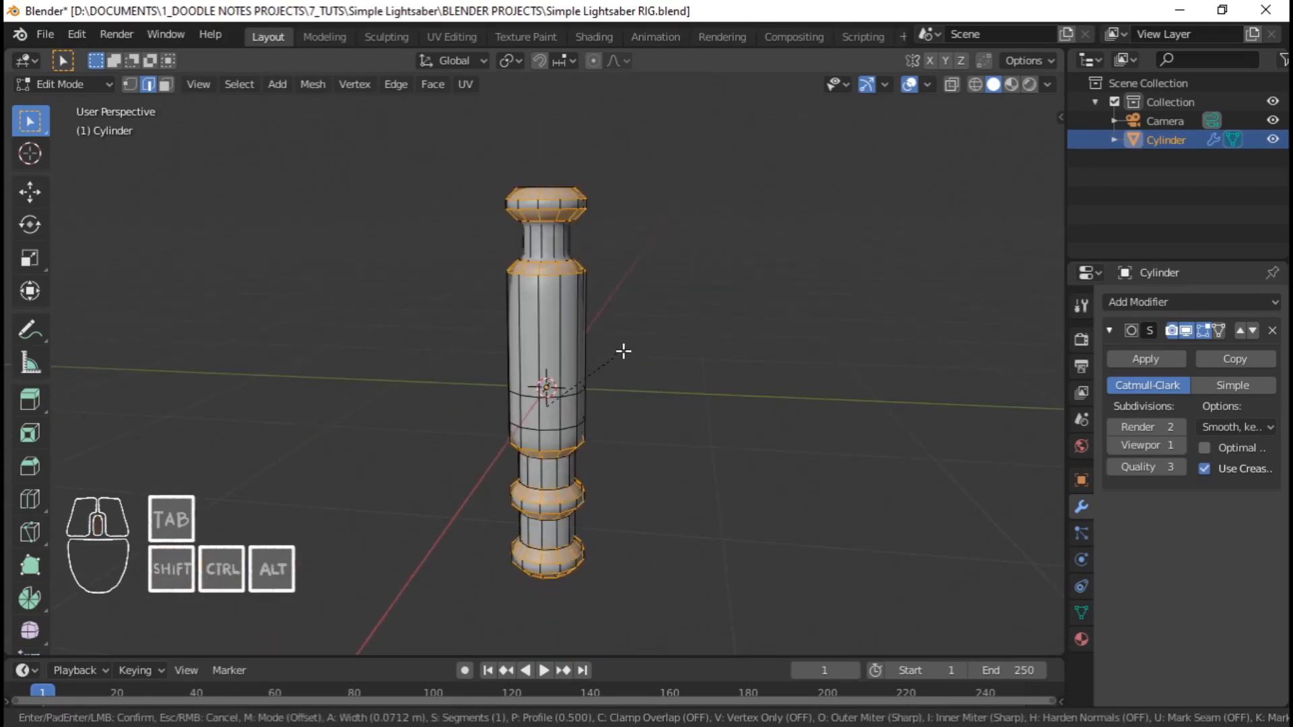
{"action": "left_click", "coordinate": [617, 353]}
{"action": "scroll", "coordinate": [615, 357], "scroll_direction": "up", "scroll_amount": 2}
{"action": "key", "text": "ctrl"}
{"action": "key", "text": "ctrl+b"}
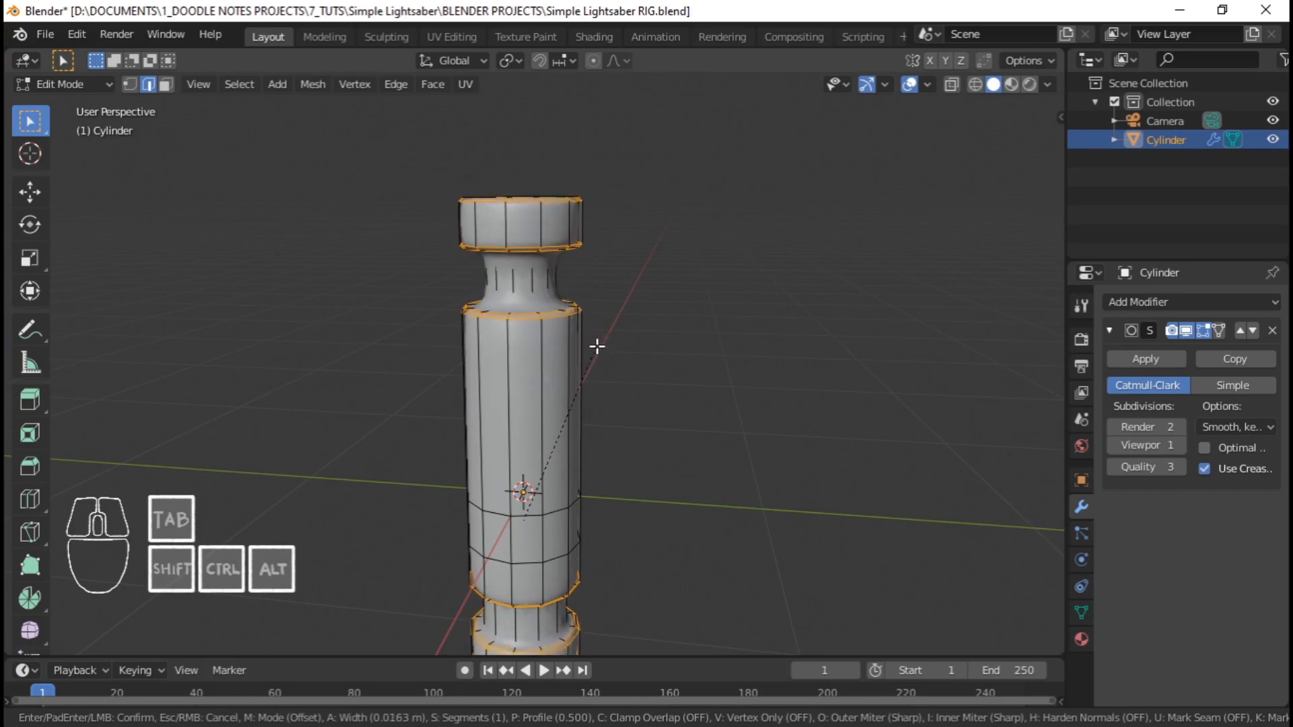
{"action": "right_click", "coordinate": [606, 350]}
Bevel the selected rim edge loops with one segment and set the bevel offset to 0.25 m
{"action": "middle_click_drag", "start_coordinate": [571, 356], "coordinate": [653, 296], "text": "shift"}
{"action": "key", "text": "ctrl+b"}
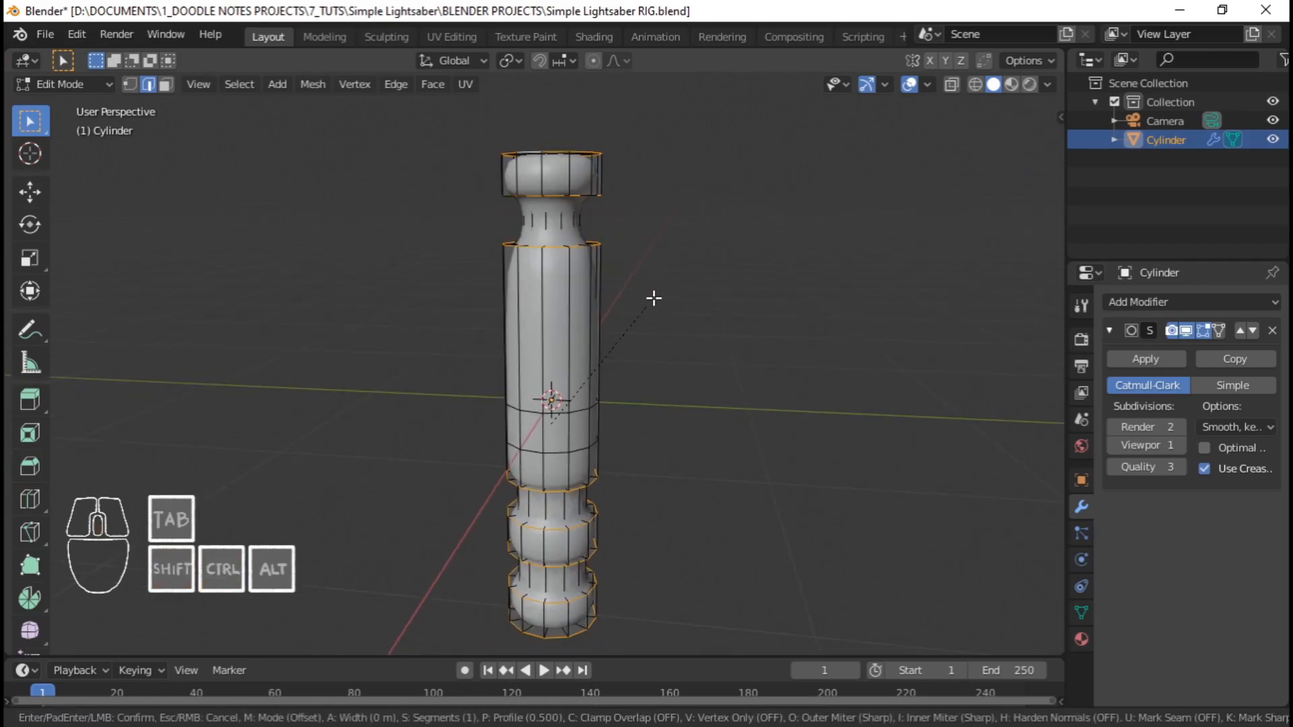
{"action": "key", "text": "Return"}
{"action": "left_click", "coordinate": [116, 640]}
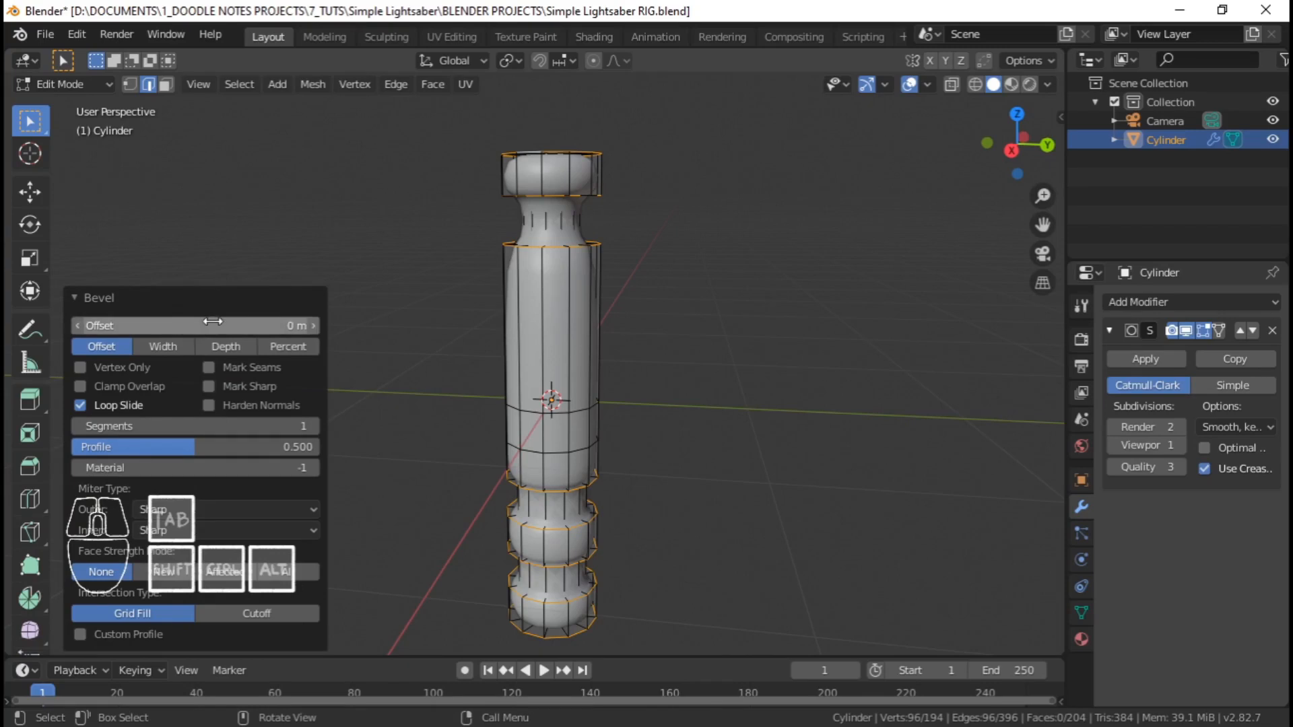
{"action": "mouse_move", "coordinate": [212, 322]}
{"action": "left_mouse_down"}
{"action": "mouse_move", "coordinate": [232, 322]}
{"action": "mouse_move", "coordinate": [214, 324]}
{"action": "left_mouse_up"}
{"action": "left_click", "coordinate": [215, 324]}
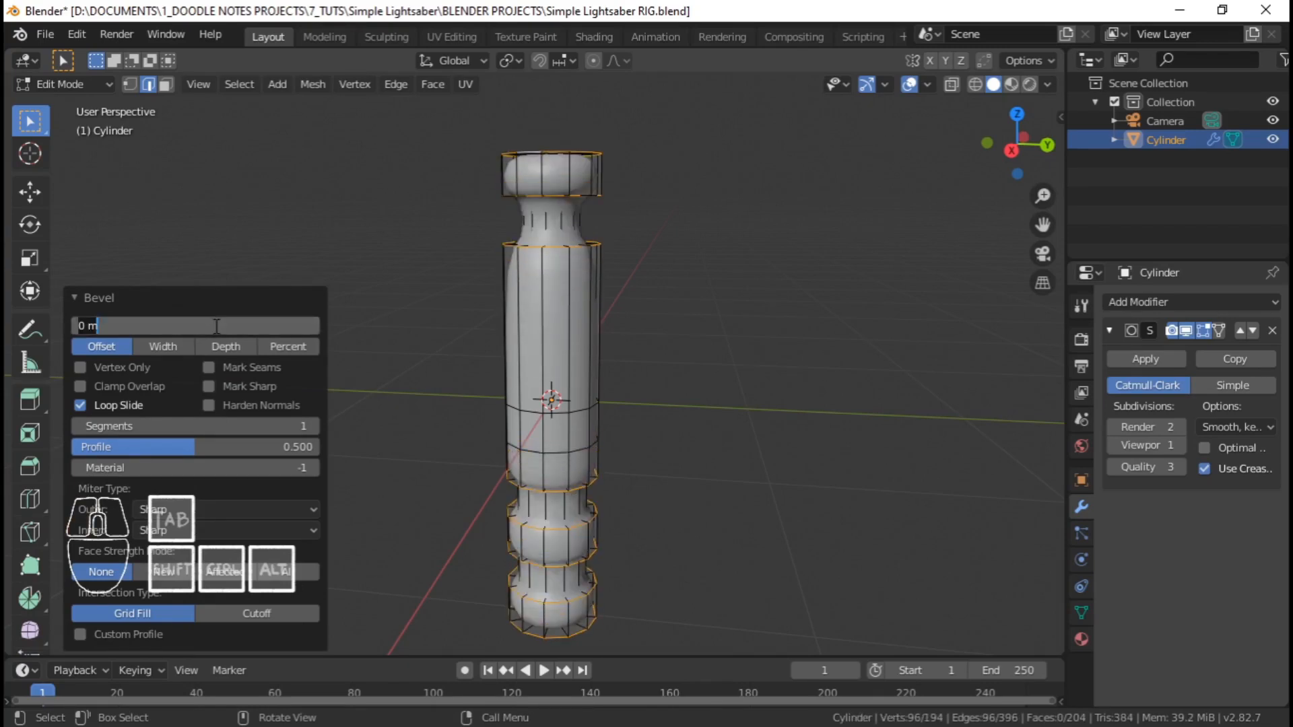
{"action": "type", "text": "0.25"}
{"action": "key", "text": "Return"}
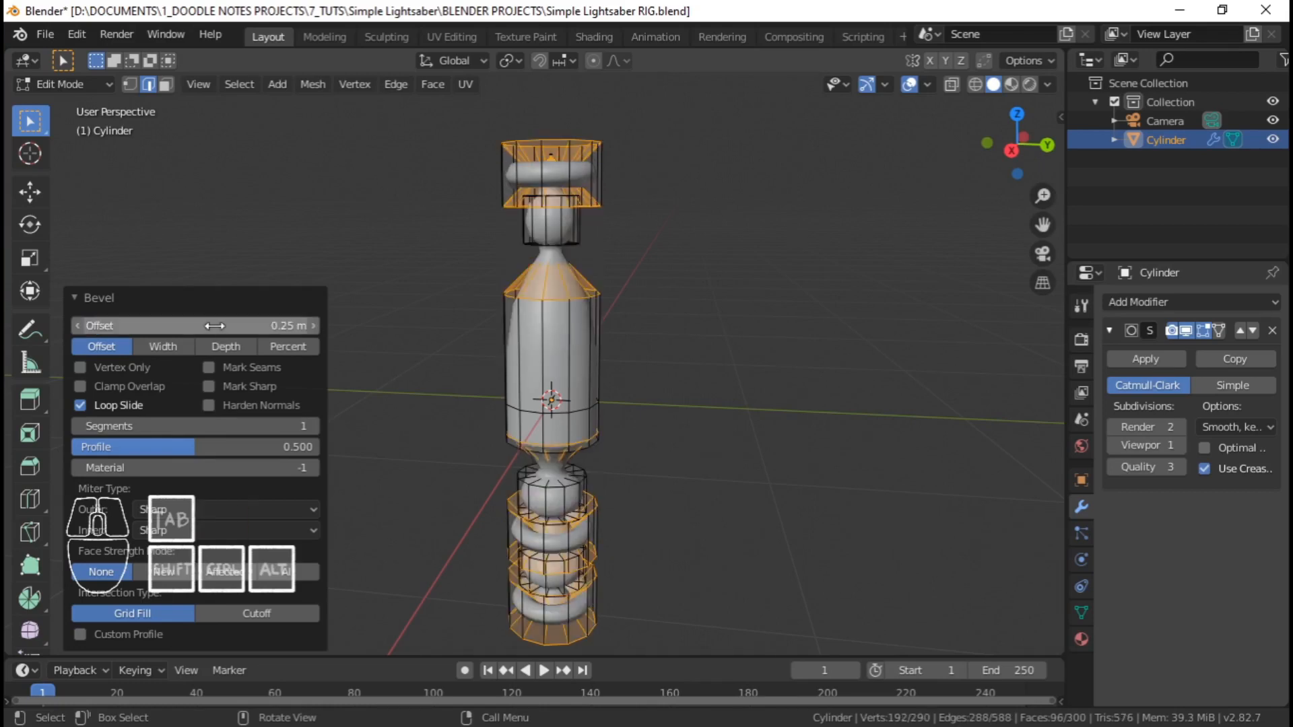
Try bevel offsets of 0.05 m, 0.025 m and 0.015 m on the rim edges
{"action": "left_click", "coordinate": [233, 322]}
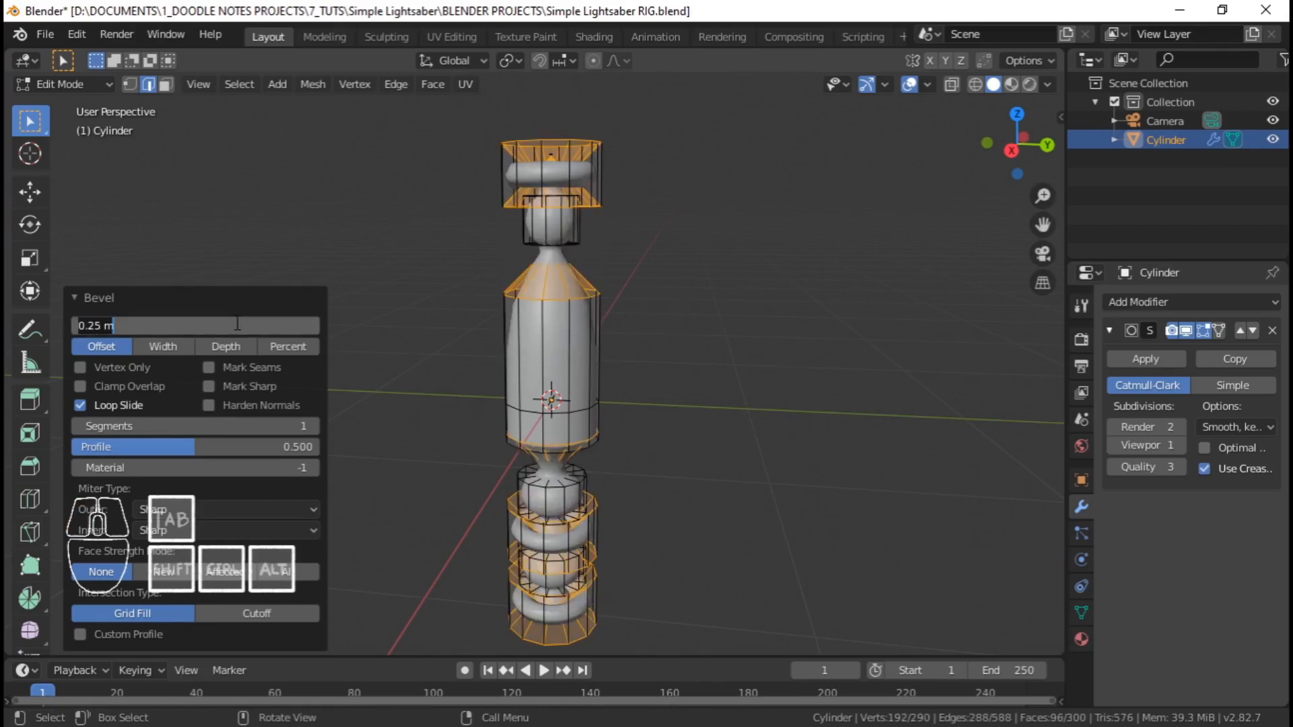
{"action": "type", "text": ".05"}
{"action": "key", "text": "Return"}
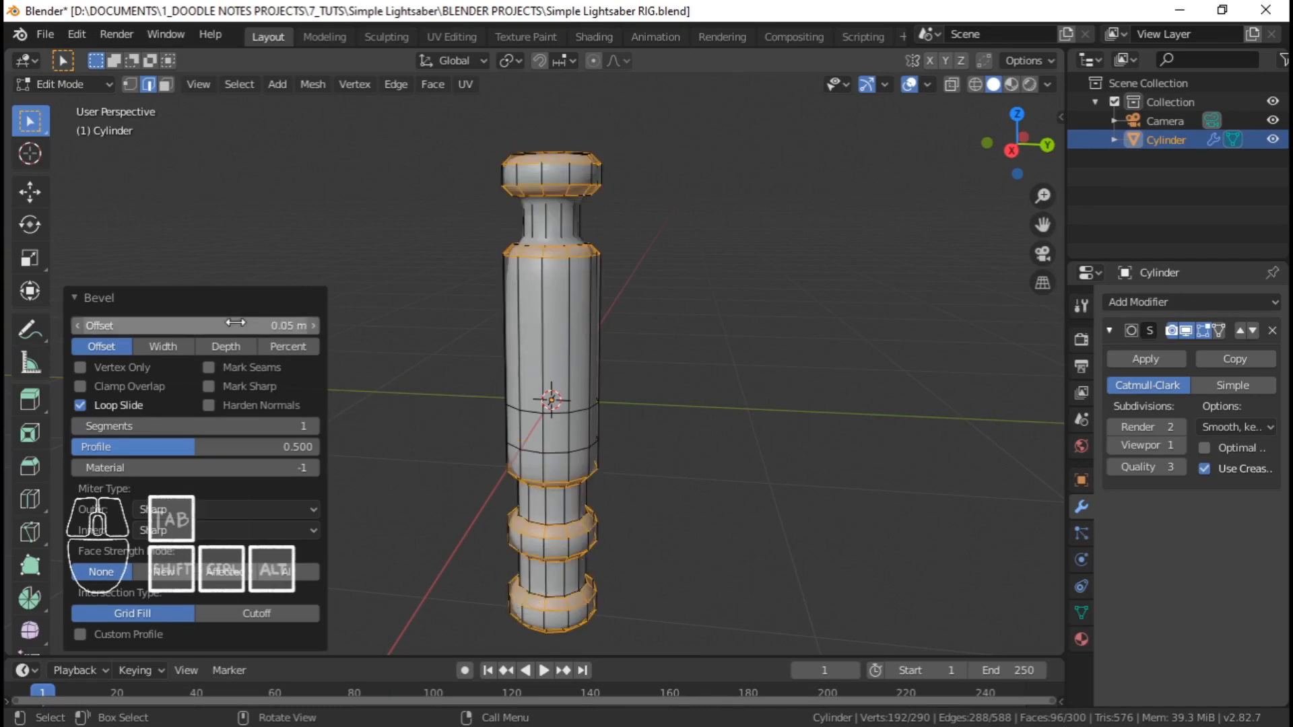
{"action": "left_click", "coordinate": [259, 326]}
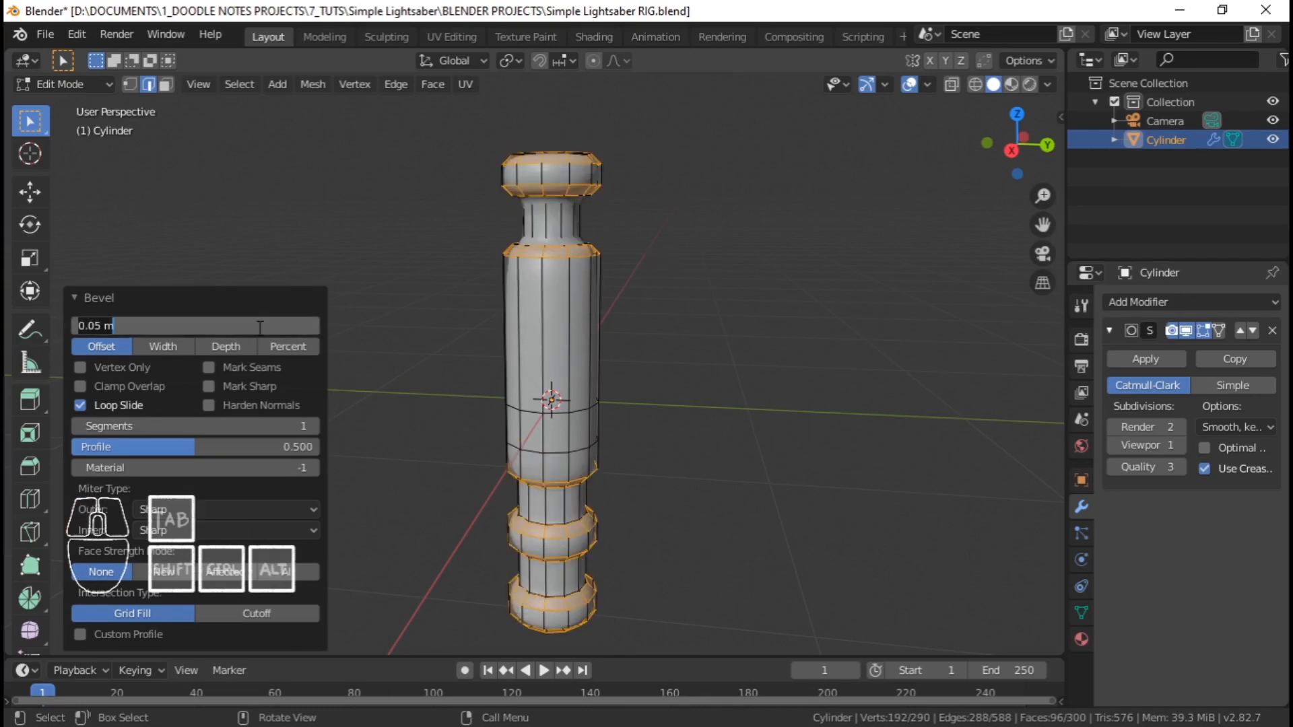
{"action": "key", "text": "BackSpace"}
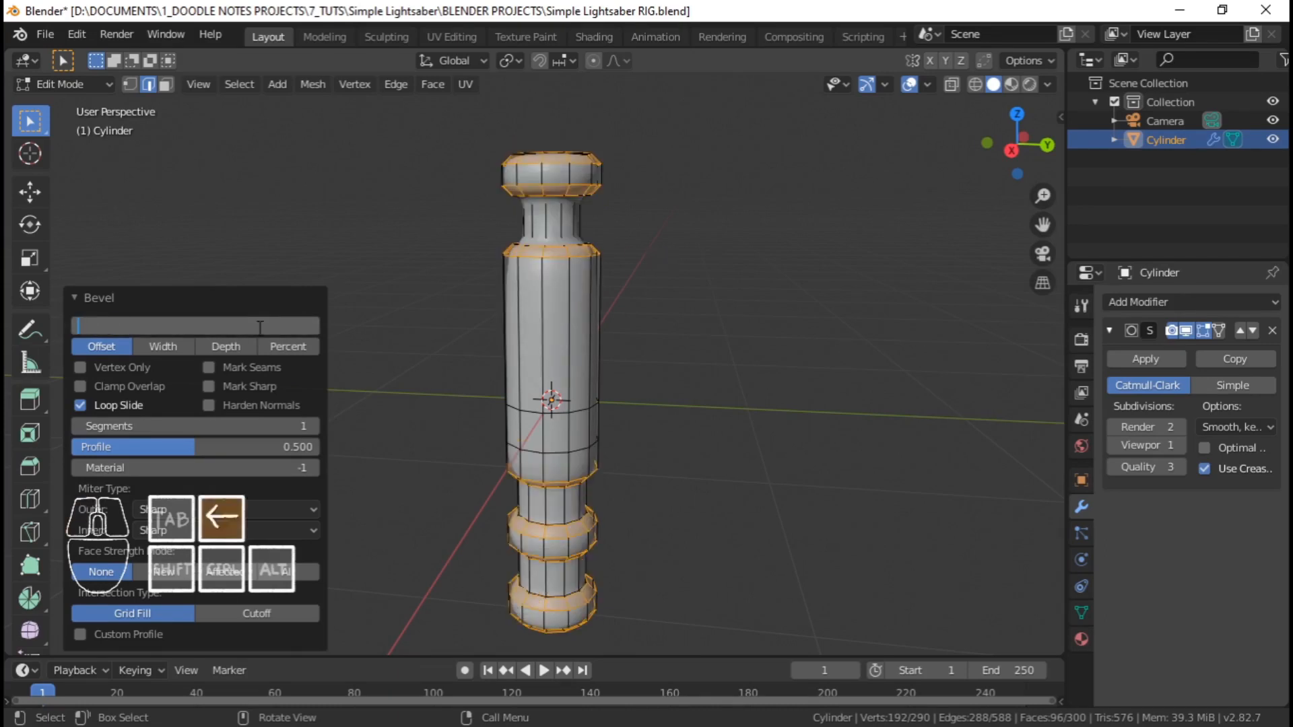
{"action": "type", "text": ".025"}
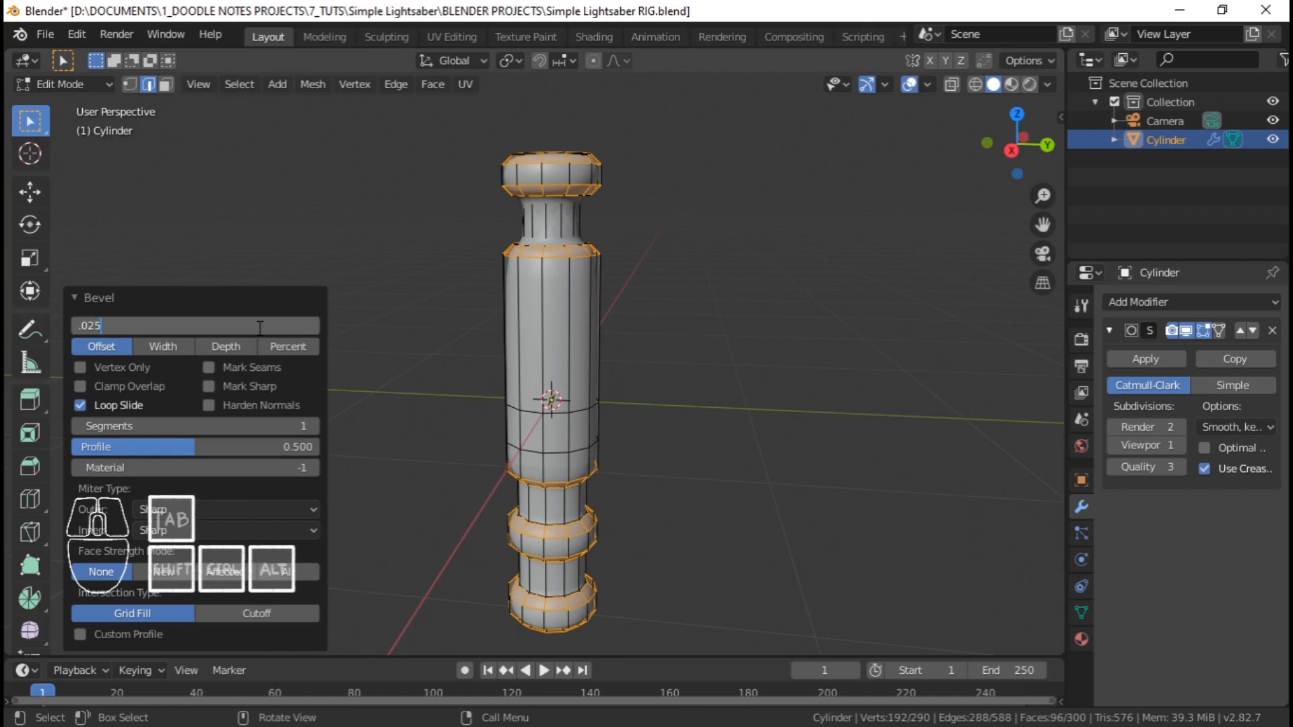
{"action": "key", "text": "Return"}
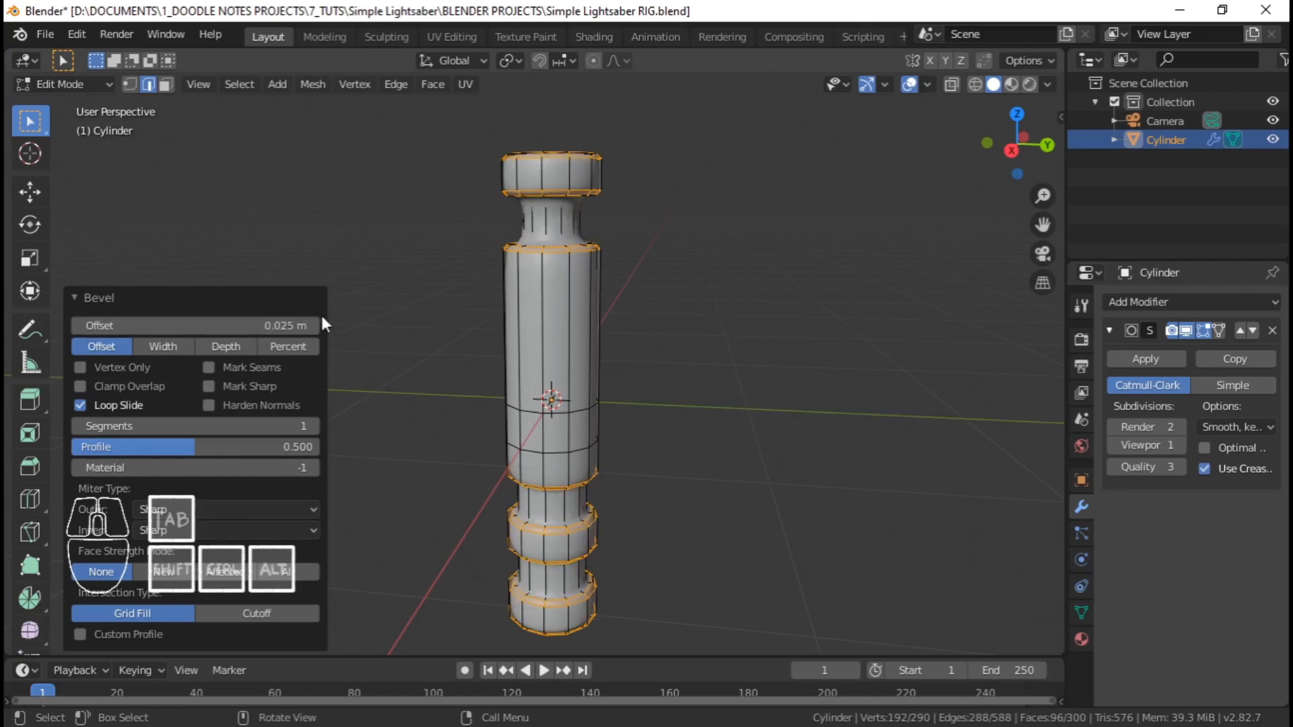
{"action": "left_click", "coordinate": [243, 326]}
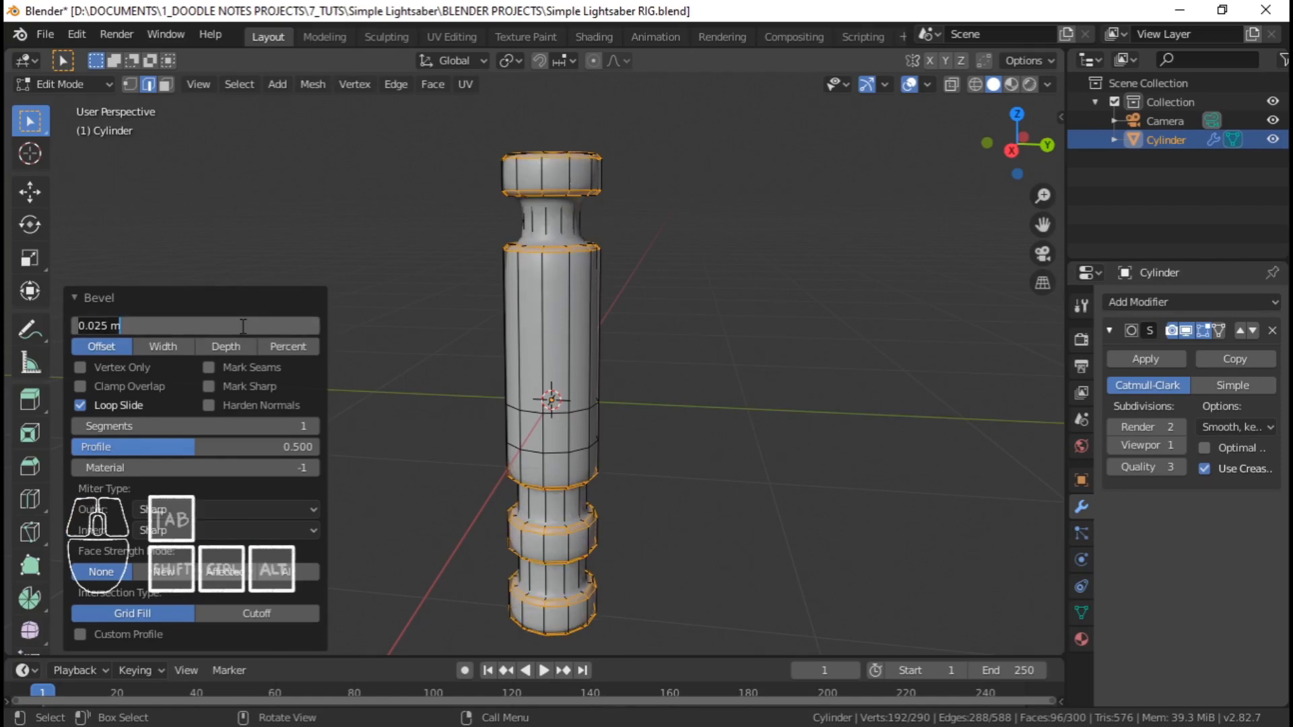
{"action": "type", "text": ".015"}
{"action": "key", "text": "Return"}
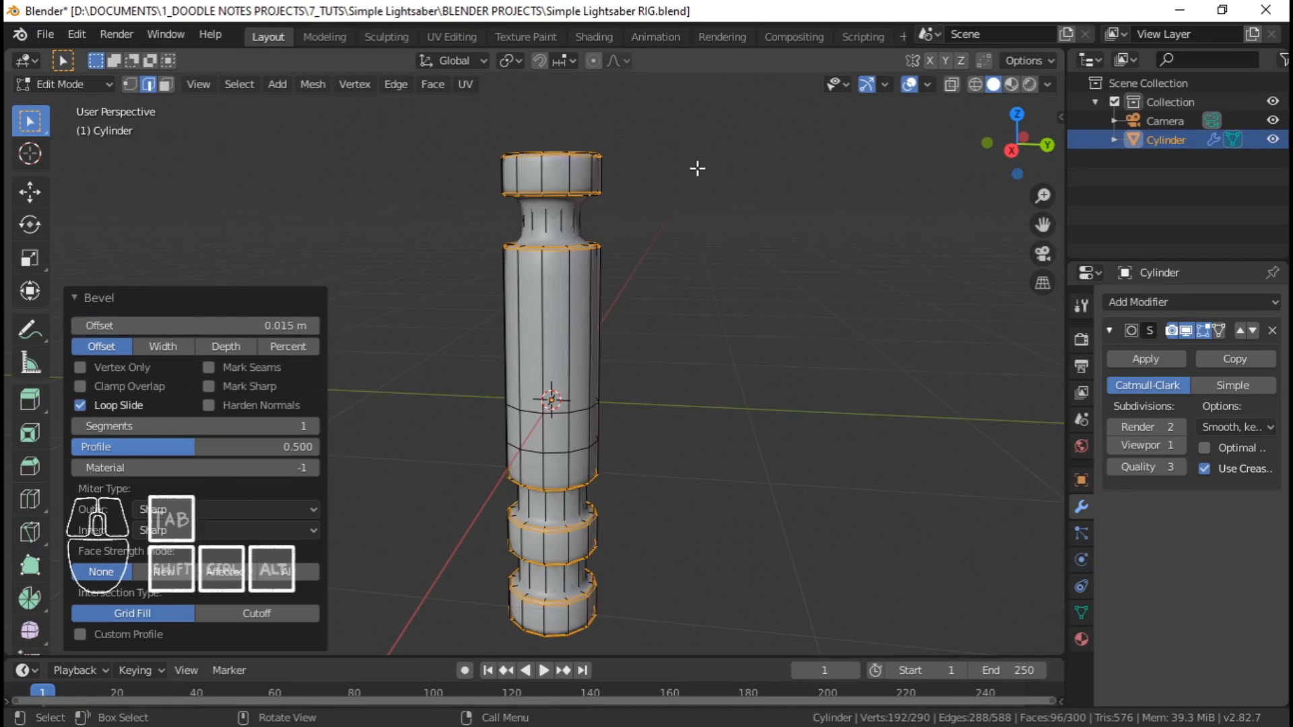
Set the bevel offset to 0.005 m and check the hilt's top in Object Mode before returning to Edit Mode
{"action": "left_click", "coordinate": [263, 324]}
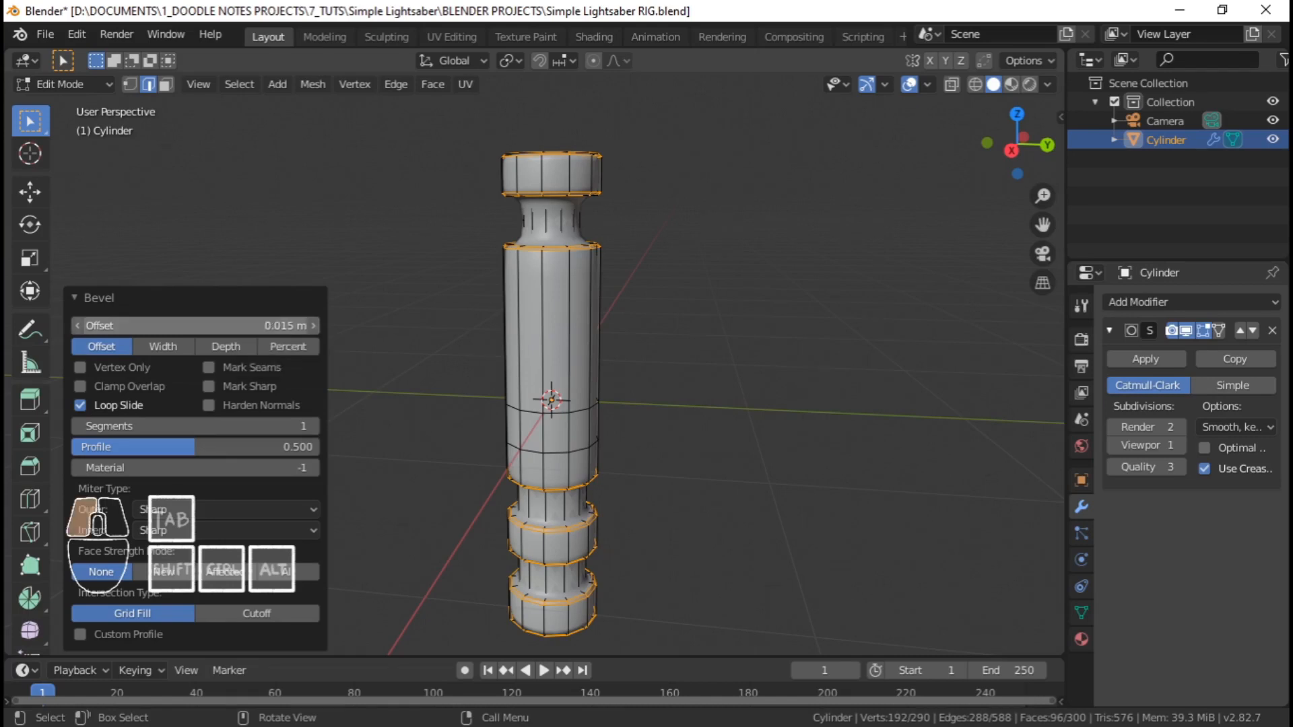
{"action": "key", "text": "BackSpace"}
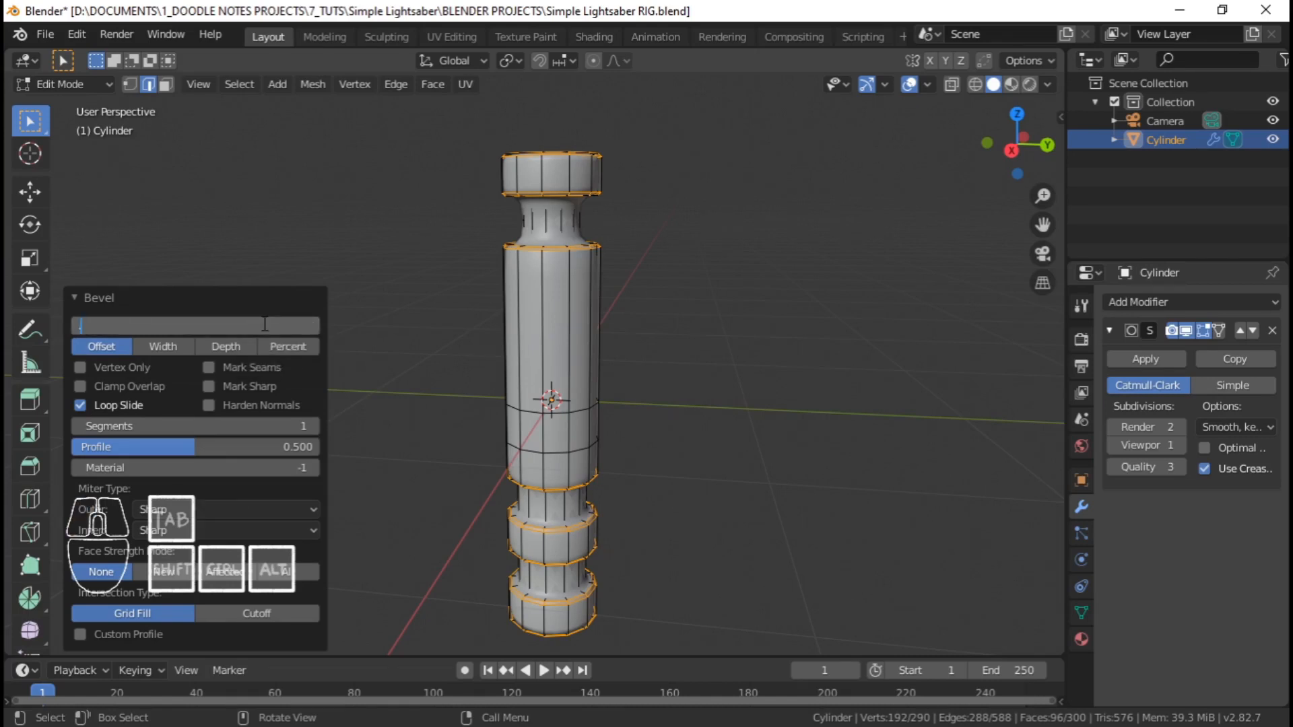
{"action": "type", "text": ".005"}
{"action": "key", "text": "Return"}
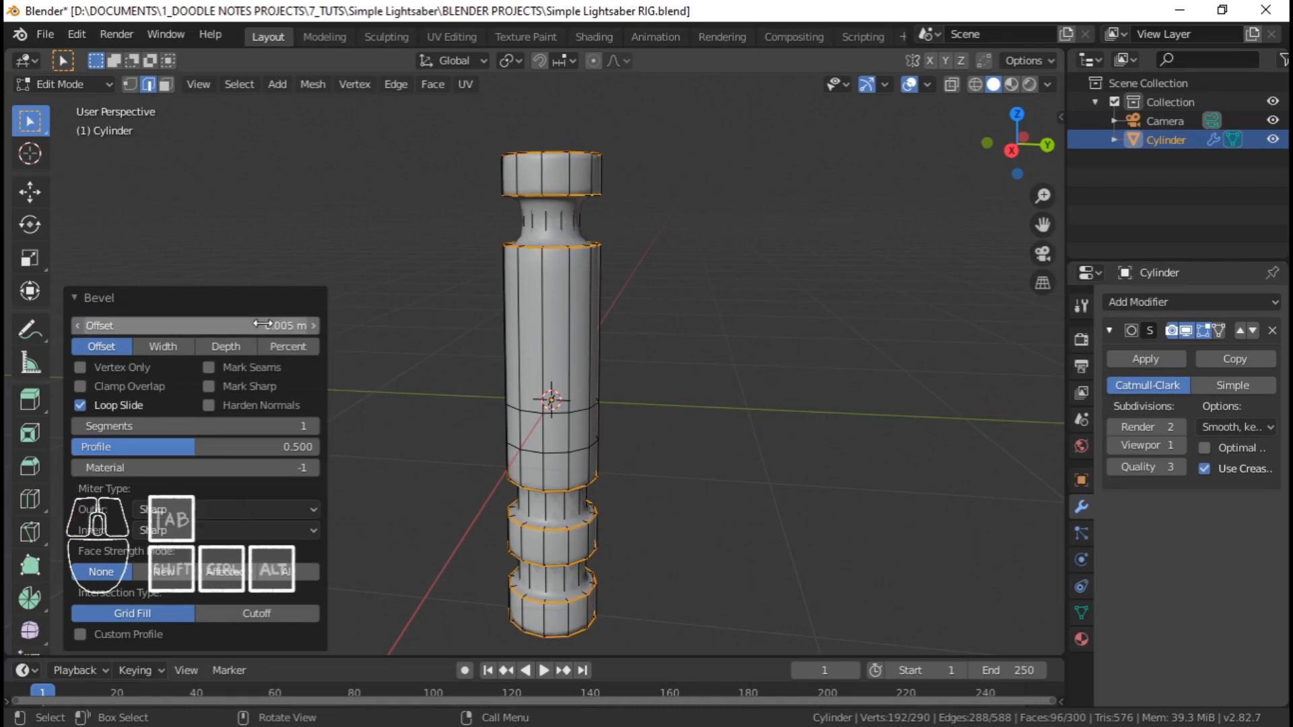
{"action": "key", "text": "Tab"}
{"action": "scroll", "coordinate": [547, 252], "scroll_direction": "up", "scroll_amount": 4}
{"action": "middle_click_drag", "start_coordinate": [547, 252], "coordinate": [557, 364], "text": "shift"}
{"action": "scroll", "coordinate": [547, 314], "scroll_direction": "up", "scroll_amount": 3}
{"action": "key", "text": "Tab"}
{"action": "scroll", "coordinate": [557, 363], "scroll_direction": "down", "scroll_amount": 3}
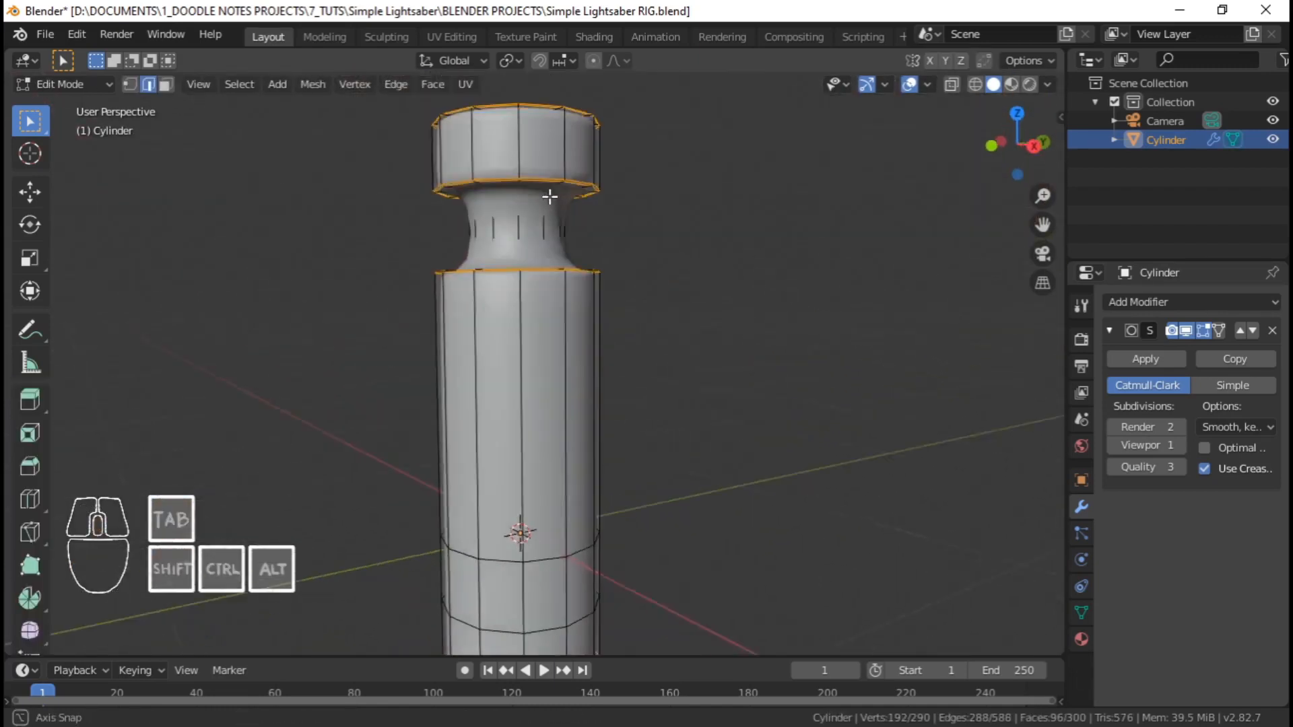
Add two loop cuts around the narrow upper neck and scale them apart along Z by about 2.8, close to the neck's ends
{"action": "scroll", "coordinate": [586, 229], "scroll_direction": "up", "scroll_amount": 1}
{"action": "scroll", "coordinate": [589, 289], "scroll_direction": "up", "scroll_amount": 2}
{"action": "middle_click_drag", "start_coordinate": [587, 230], "coordinate": [595, 313], "text": "shift"}
{"action": "middle_click_drag", "start_coordinate": [594, 314], "coordinate": [612, 266]}
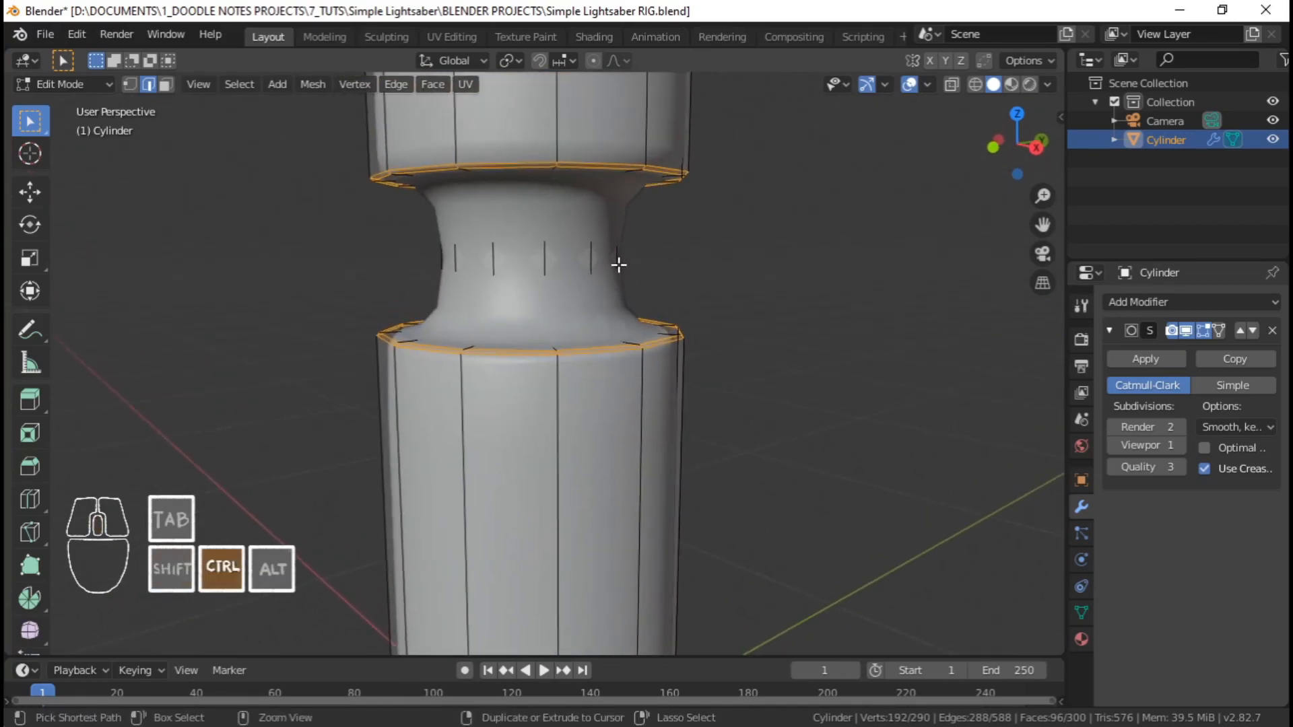
{"action": "key", "text": "ctrl+r"}
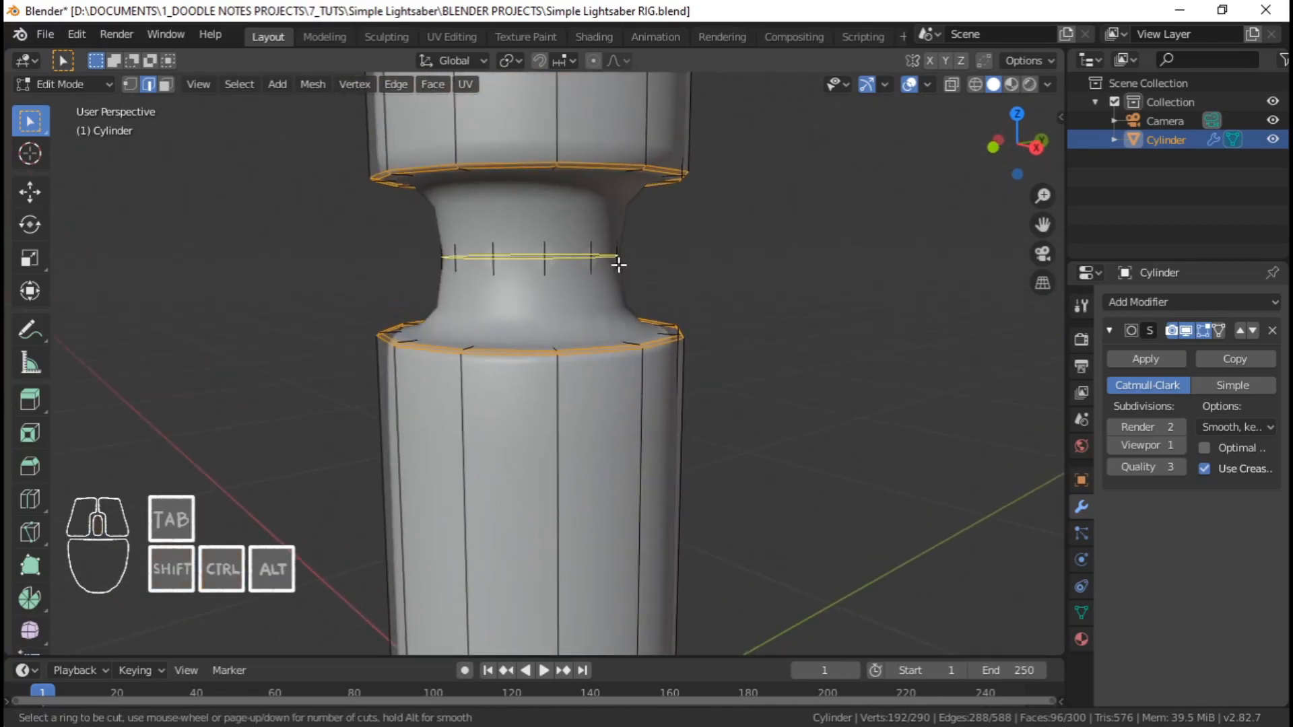
{"action": "scroll", "coordinate": [619, 264], "scroll_direction": "up", "scroll_amount": 1}
{"action": "left_click", "coordinate": [618, 265]}
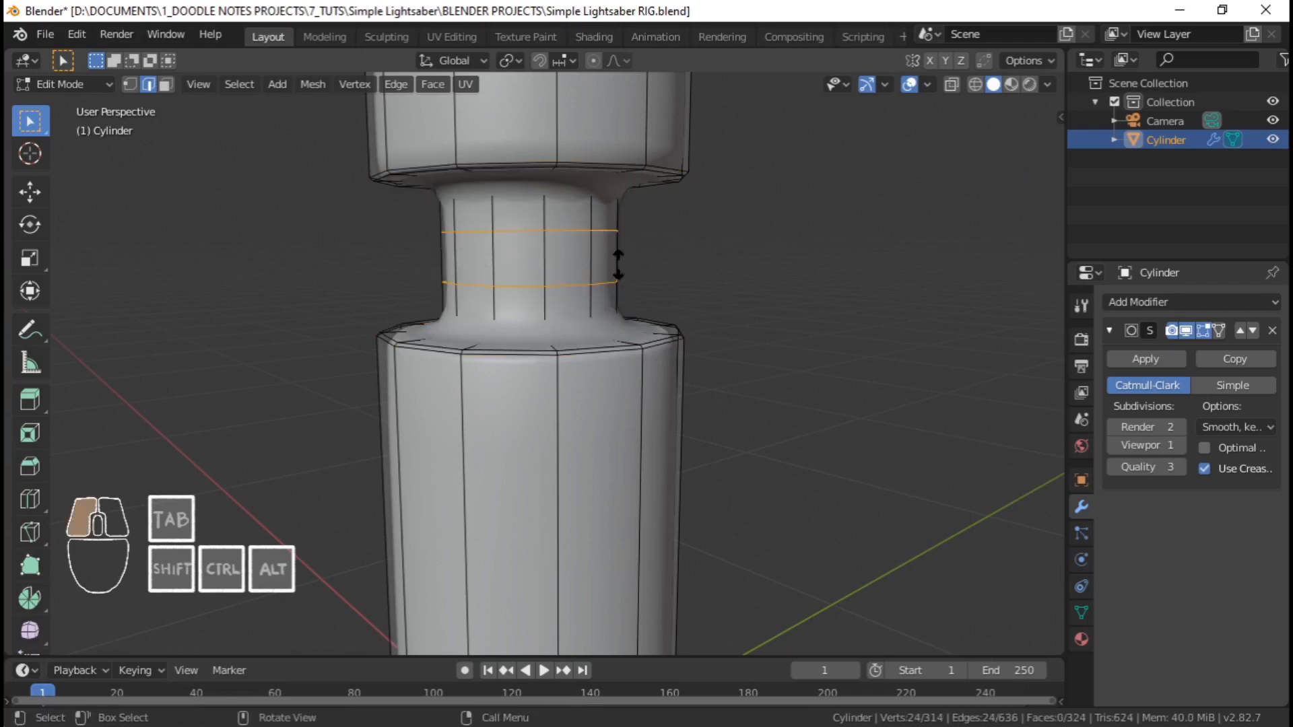
{"action": "left_click", "coordinate": [618, 264]}
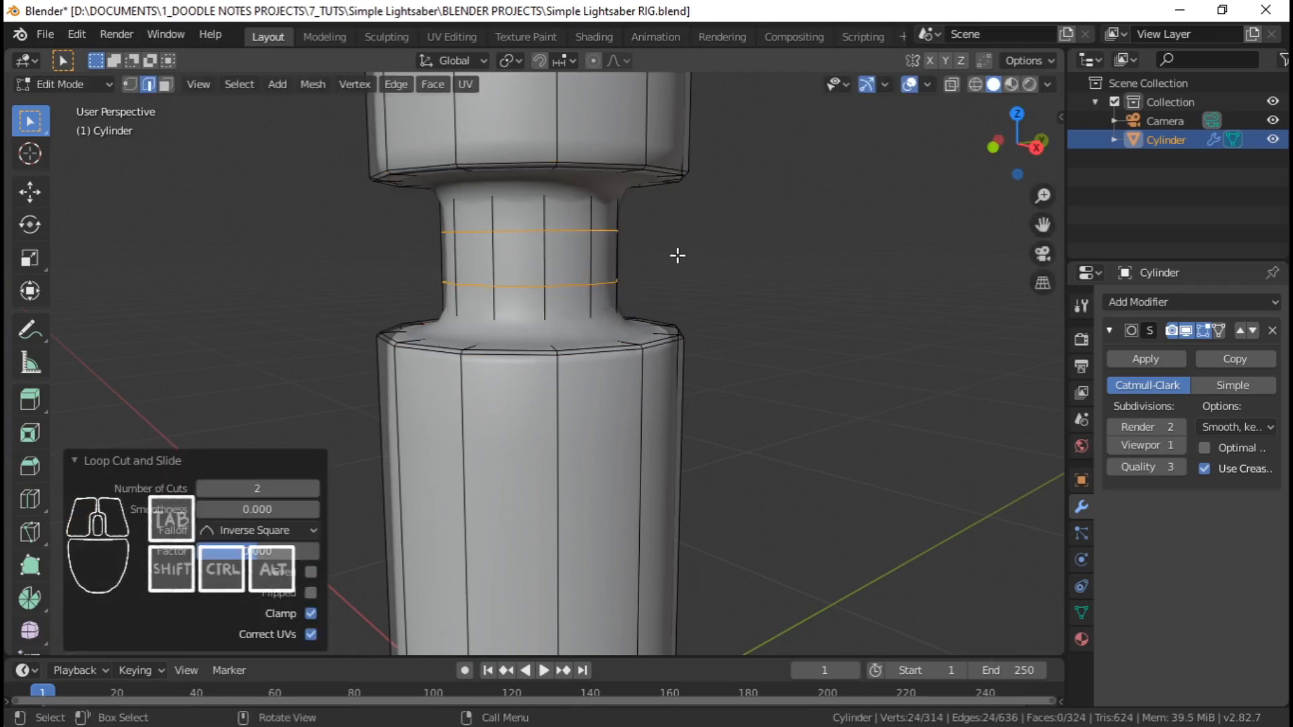
{"action": "key", "text": "s"}
{"action": "key", "text": "z"}
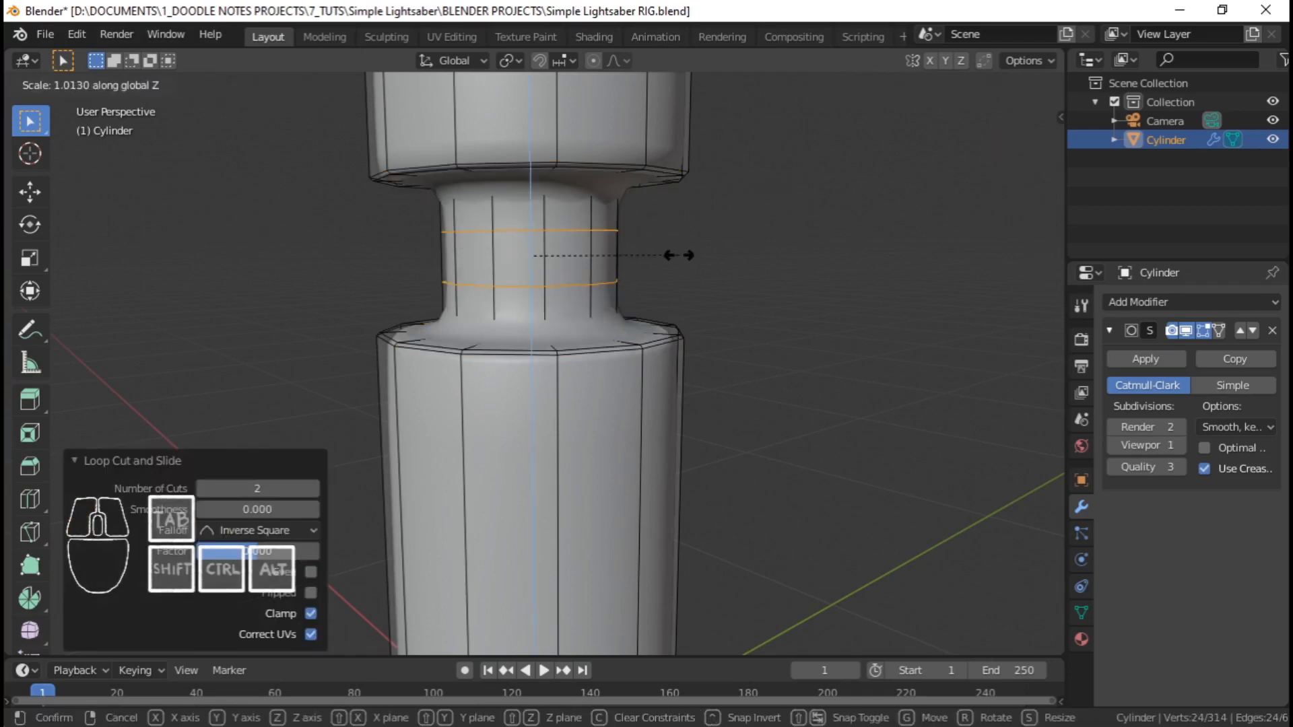
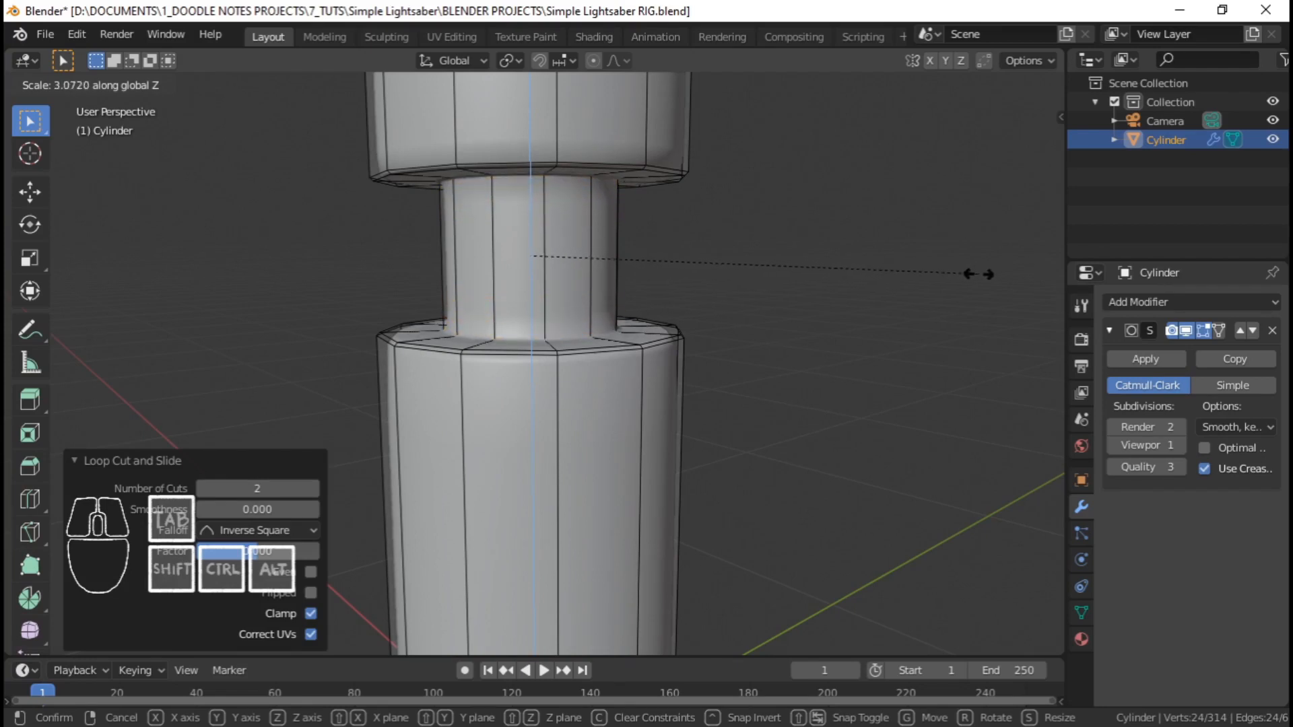
{"action": "left_click", "coordinate": [934, 279]}
Add one centred loop cut on the main body's top ledge and another on the underside of the top cap
{"action": "scroll", "coordinate": [603, 257], "scroll_direction": "up", "scroll_amount": 1}
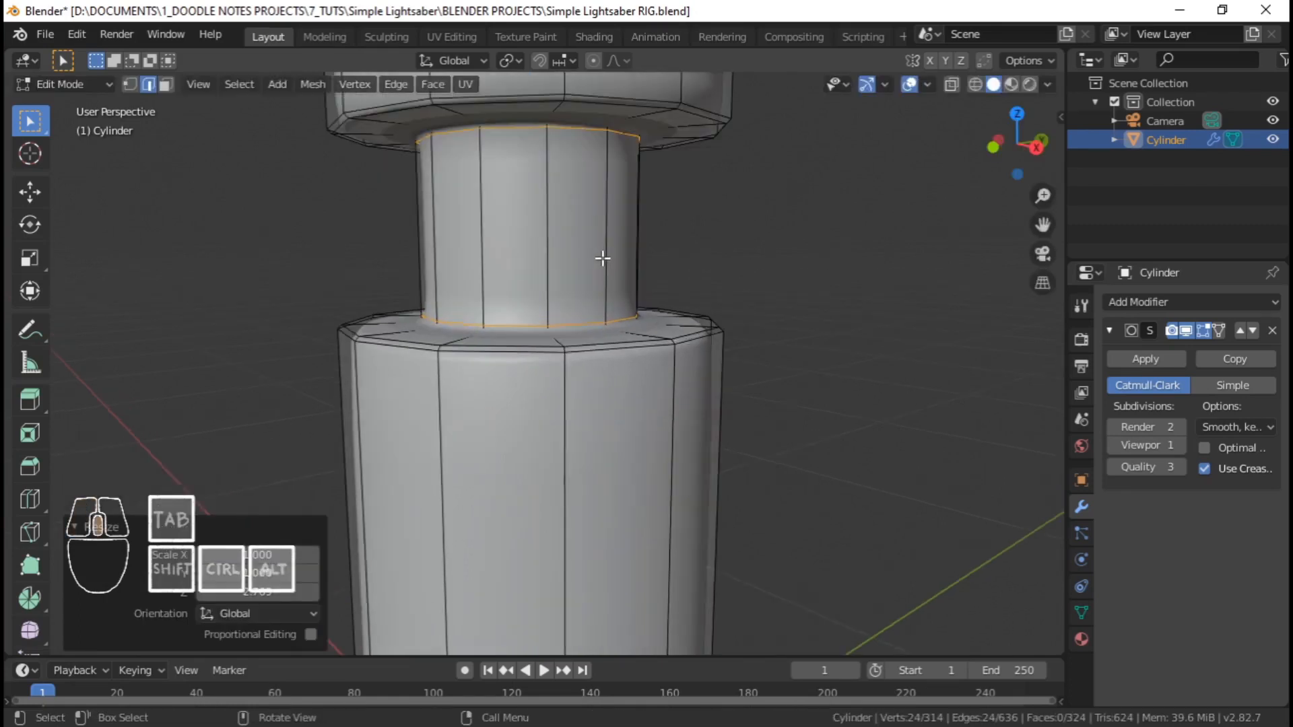
{"action": "middle_click_drag", "start_coordinate": [603, 256], "coordinate": [734, 411]}
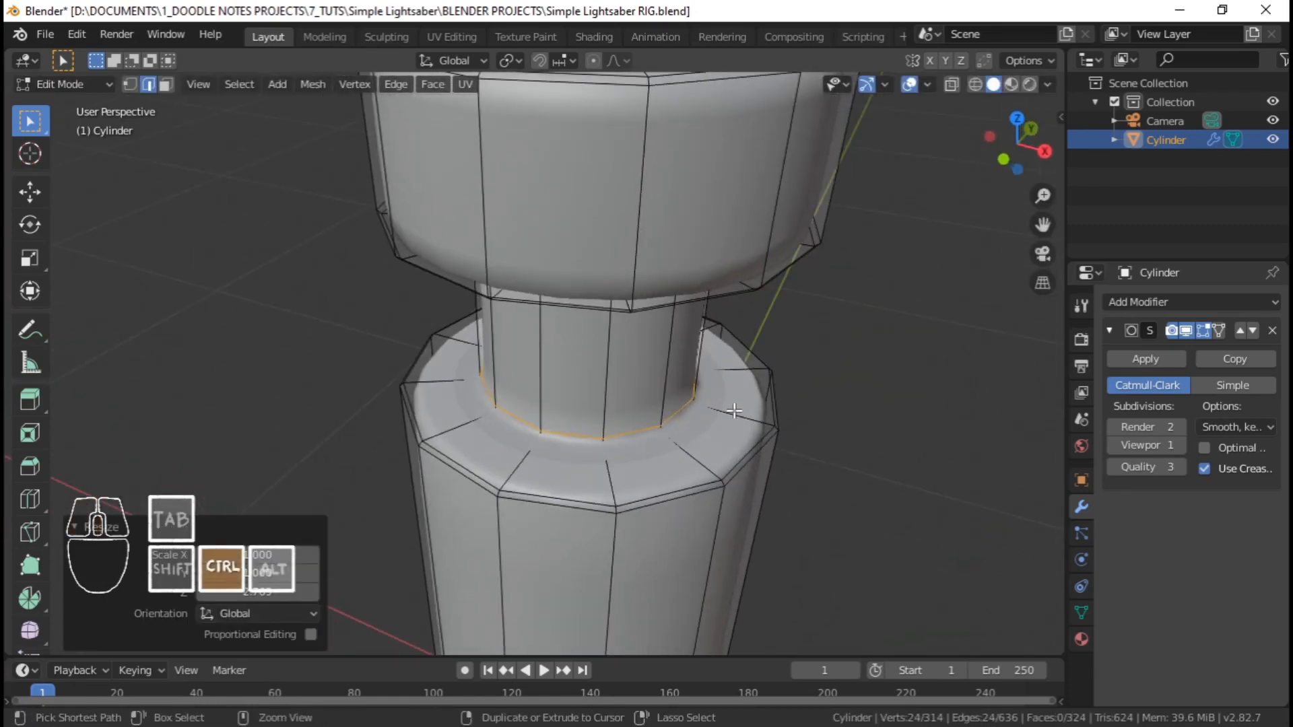
{"action": "key", "text": "ctrl+r"}
{"action": "left_click", "coordinate": [734, 411]}
{"action": "right_click", "coordinate": [735, 411]}
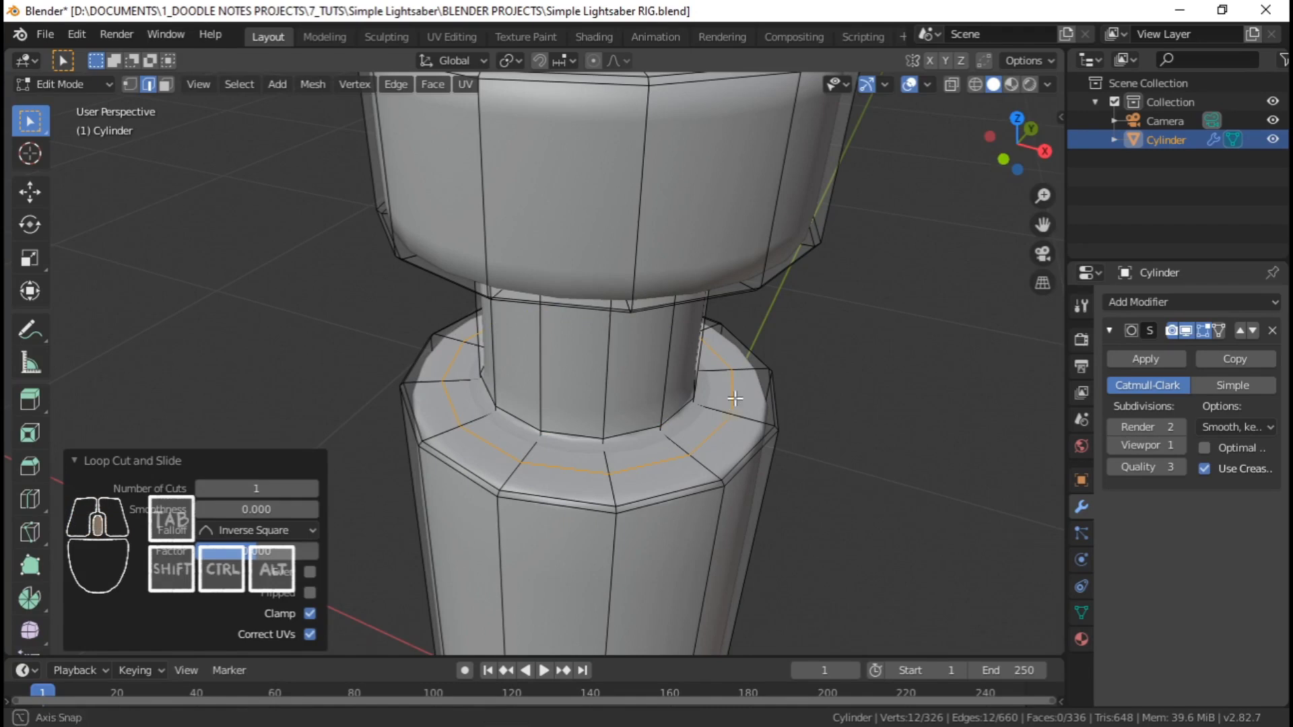
{"action": "middle_click_drag", "start_coordinate": [734, 411], "coordinate": [683, 351]}
{"action": "key", "text": "ctrl+r"}
{"action": "left_click", "coordinate": [657, 204]}
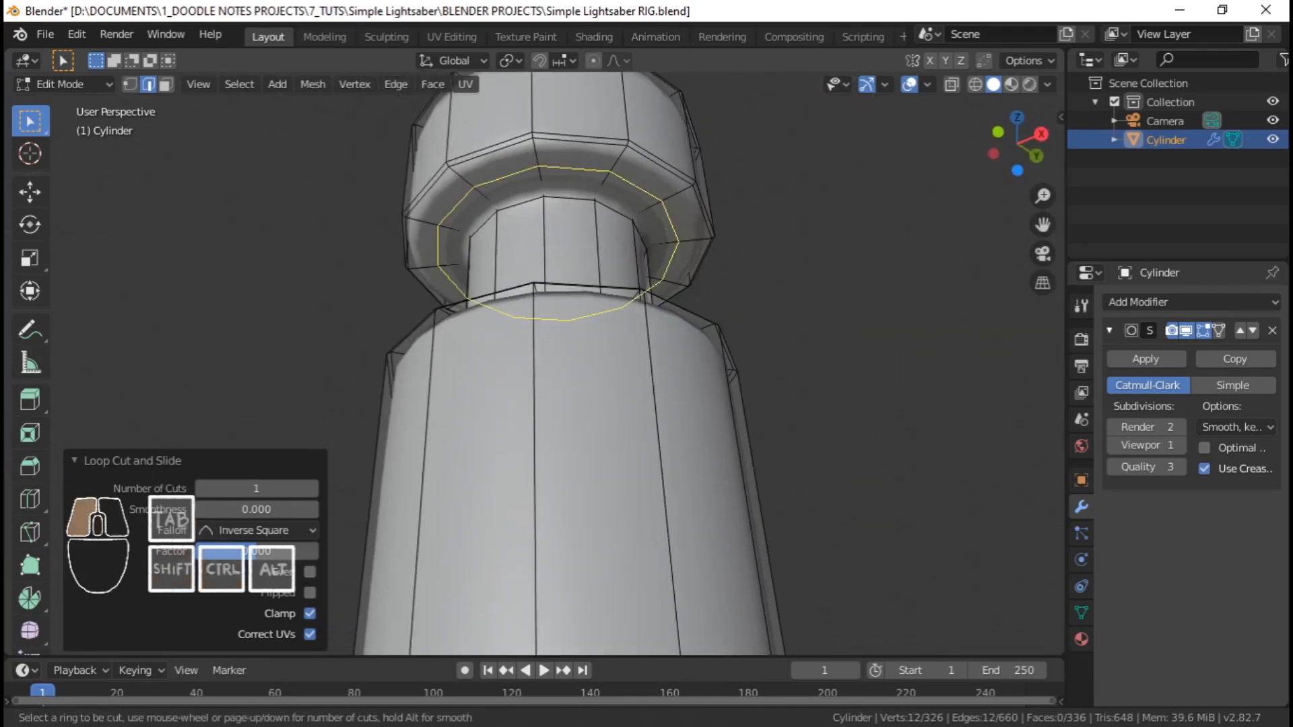
{"action": "right_click", "coordinate": [643, 215]}
Select both new ledge loops, scale them inward close to the neck with Z locked, and check the result in Object Mode
{"action": "middle_click_drag", "start_coordinate": [640, 216], "coordinate": [788, 358]}
{"action": "left_click", "coordinate": [647, 465], "text": "alt+shift"}
{"action": "key", "text": "s"}
{"action": "key", "text": "shift+z"}
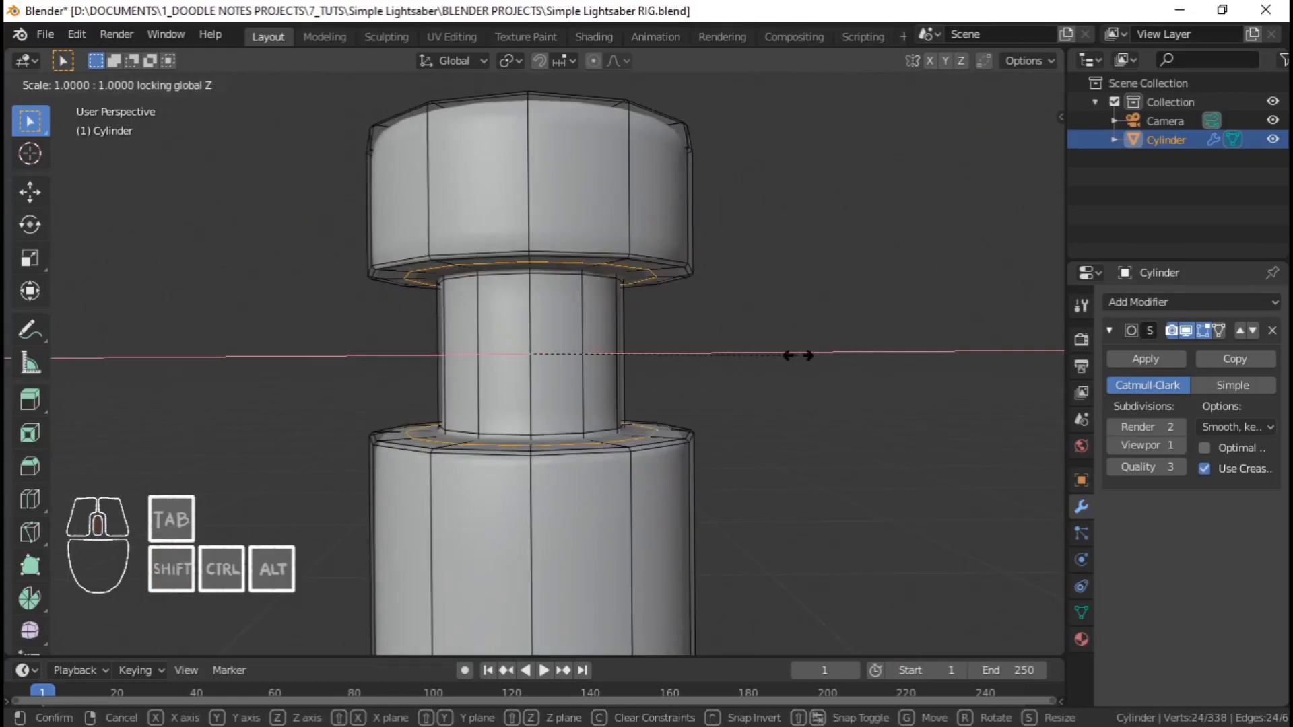
{"action": "left_click", "coordinate": [738, 368]}
{"action": "middle_click_drag", "start_coordinate": [736, 366], "coordinate": [621, 300]}
{"action": "key", "text": "Tab"}
{"action": "key", "text": "Tab"}
Add two loop cuts around the top cap, scale them apart along Z close to its edges, and check the result in Object Mode
{"action": "key", "text": "ctrl+r"}
{"action": "key", "text": "2"}
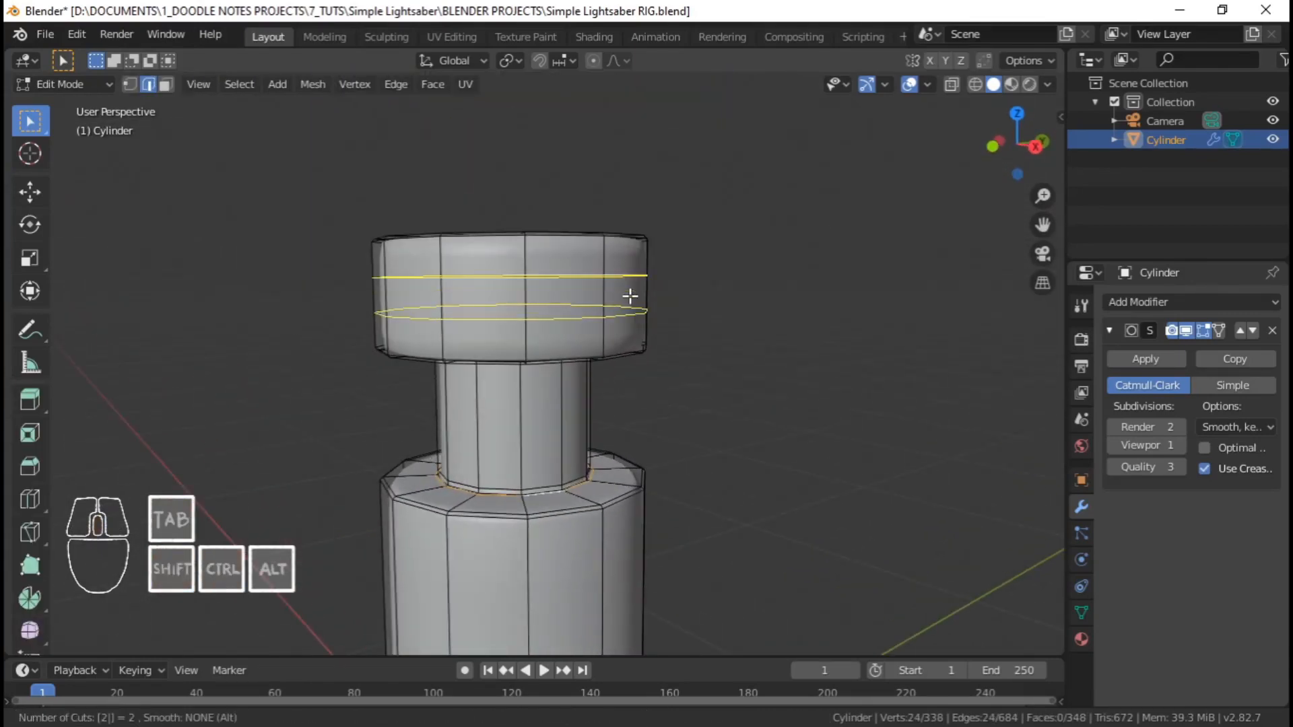
{"action": "left_click", "coordinate": [630, 297]}
{"action": "right_click", "coordinate": [629, 294]}
{"action": "key", "text": "s"}
{"action": "key", "text": "z"}
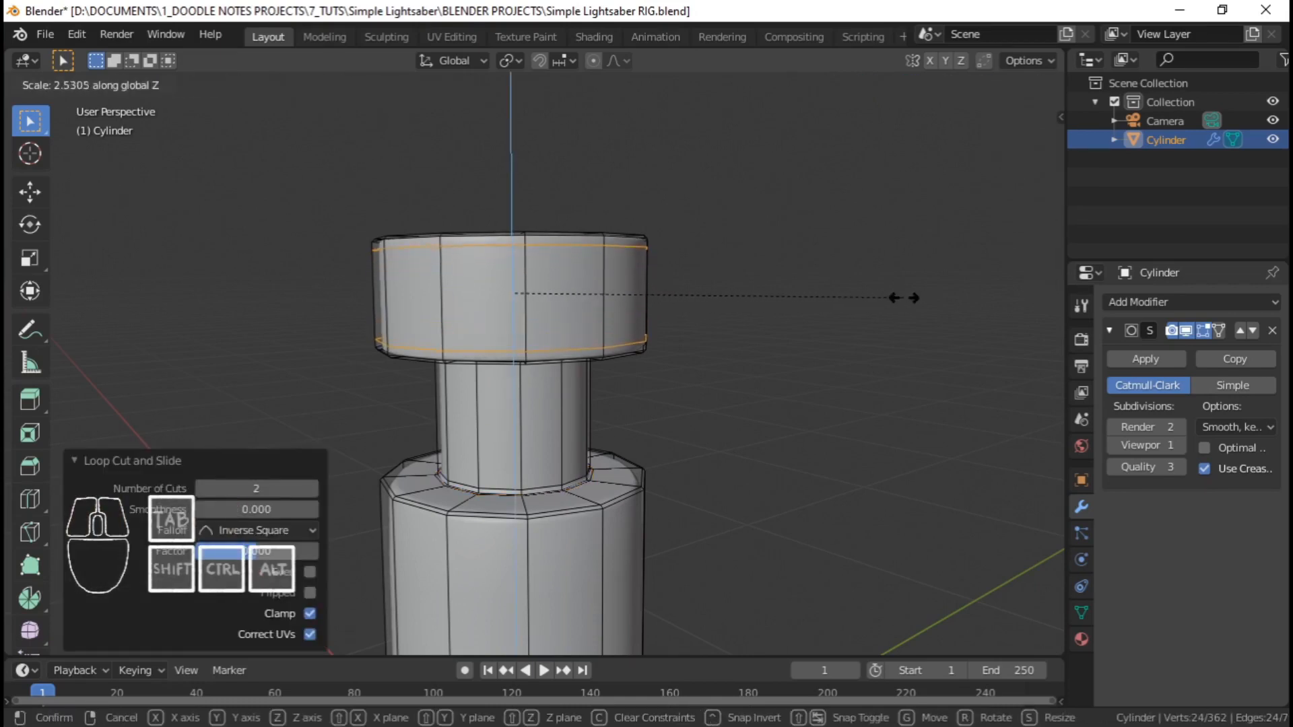
{"action": "left_click", "coordinate": [929, 297]}
{"action": "key", "text": "Tab"}
{"action": "middle_click_drag", "start_coordinate": [779, 326], "coordinate": [688, 363]}
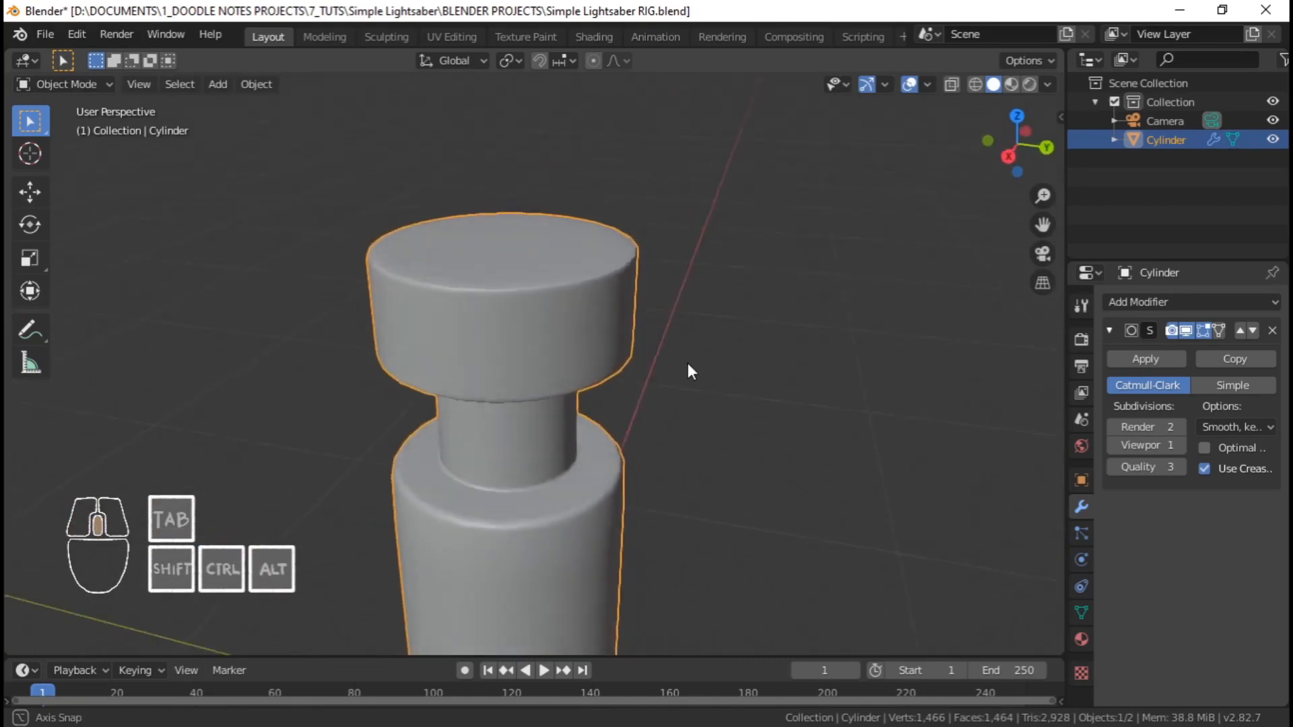
{"action": "scroll", "coordinate": [684, 364], "scroll_direction": "down", "scroll_amount": 2}
{"action": "middle_click_drag", "start_coordinate": [541, 384], "coordinate": [573, 159], "text": "shift"}
{"action": "middle_click_drag", "start_coordinate": [531, 437], "coordinate": [569, 348]}
Return to Edit Mode and delete the edge loop around the middle of the main body at the 3D cursor
{"action": "key", "text": "Tab"}
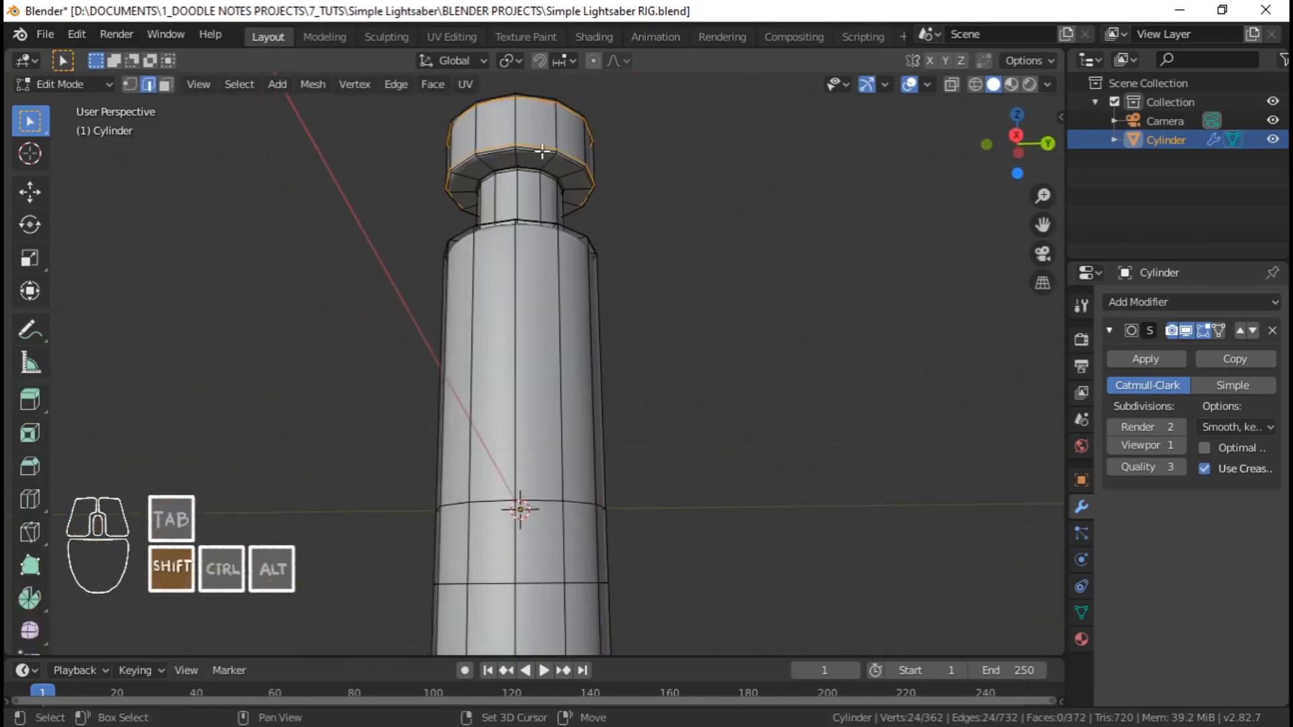
{"action": "middle_click_drag", "start_coordinate": [539, 155], "coordinate": [540, 293], "text": "shift"}
{"action": "scroll", "coordinate": [539, 297], "scroll_direction": "up", "scroll_amount": 1}
{"action": "scroll", "coordinate": [551, 497], "scroll_direction": "down", "scroll_amount": 1}
{"action": "middle_click_drag", "start_coordinate": [550, 497], "coordinate": [558, 368]}
{"action": "key", "text": "alt+a"}
{"action": "middle_click_drag", "start_coordinate": [575, 254], "coordinate": [523, 378], "text": "shift"}
{"action": "key", "text": "alt+a"}
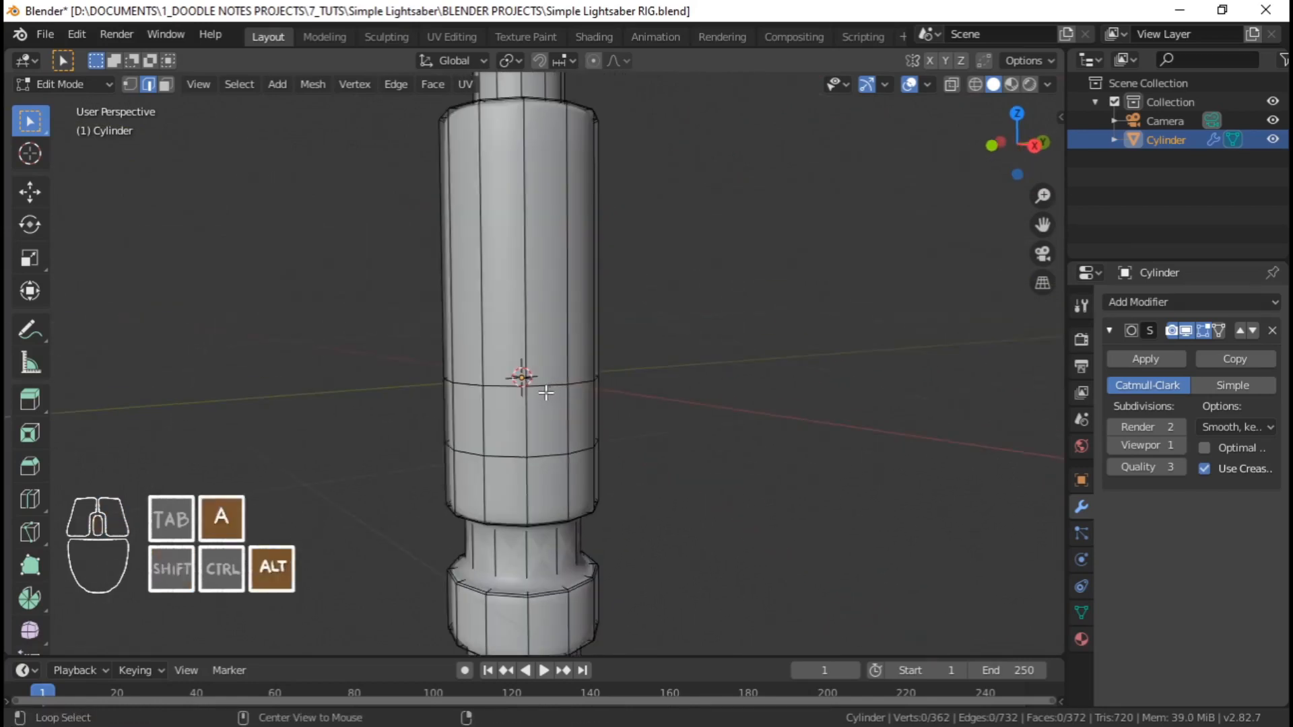
{"action": "key", "text": "x"}
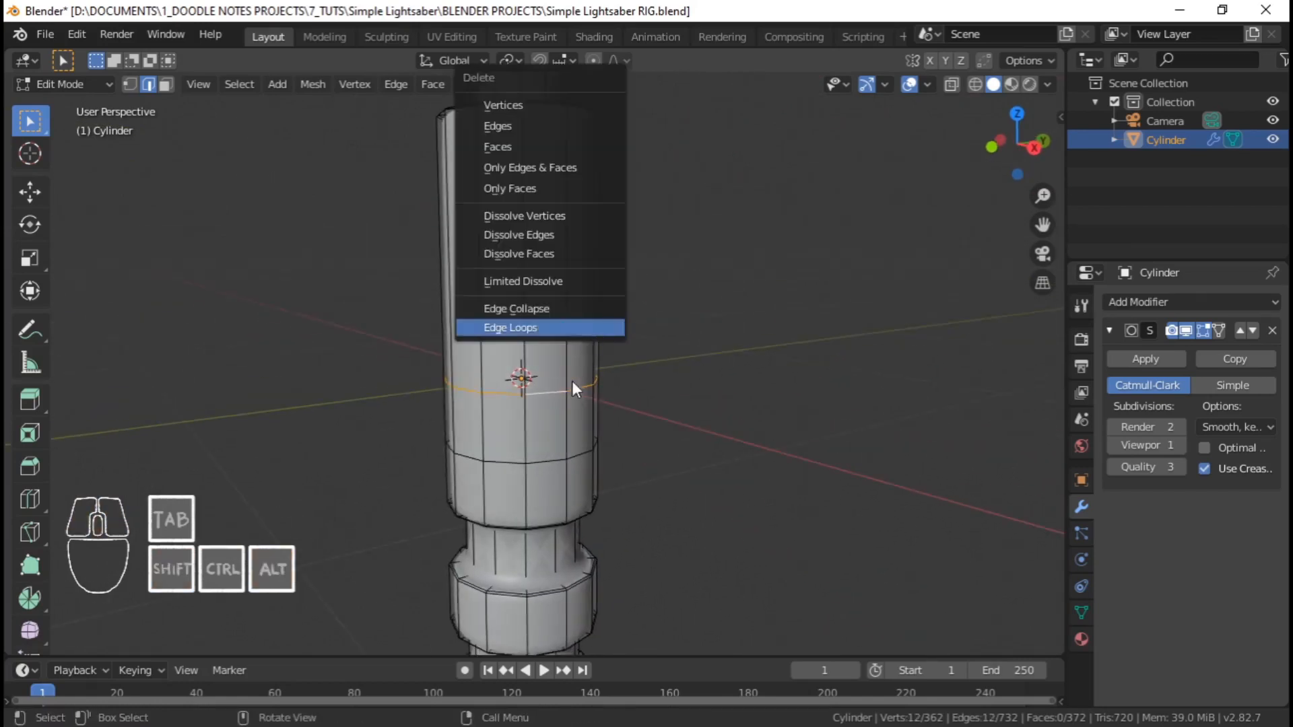
{"action": "left_click", "coordinate": [575, 322]}
Delete the remaining edge loop around the lower part of the main body
{"action": "scroll", "coordinate": [575, 321], "scroll_direction": "down", "scroll_amount": 2}
{"action": "key", "text": "alt+a"}
{"action": "middle_click_drag", "start_coordinate": [578, 460], "coordinate": [588, 320], "text": "shift"}
{"action": "scroll", "coordinate": [607, 404], "scroll_direction": "up", "scroll_amount": 1}
{"action": "scroll", "coordinate": [597, 379], "scroll_direction": "up", "scroll_amount": 3}
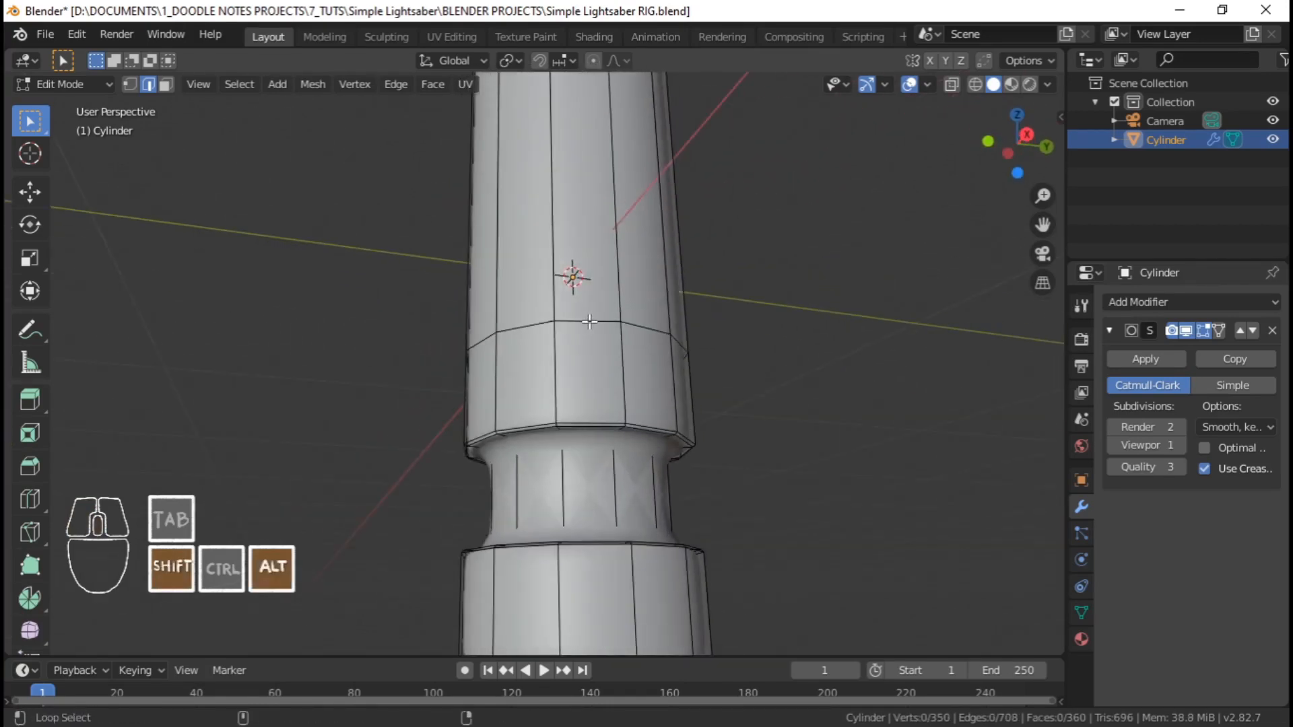
{"action": "scroll", "coordinate": [586, 310], "scroll_direction": "down", "scroll_amount": 3}
{"action": "middle_click_drag", "start_coordinate": [584, 189], "coordinate": [550, 361], "text": "shift"}
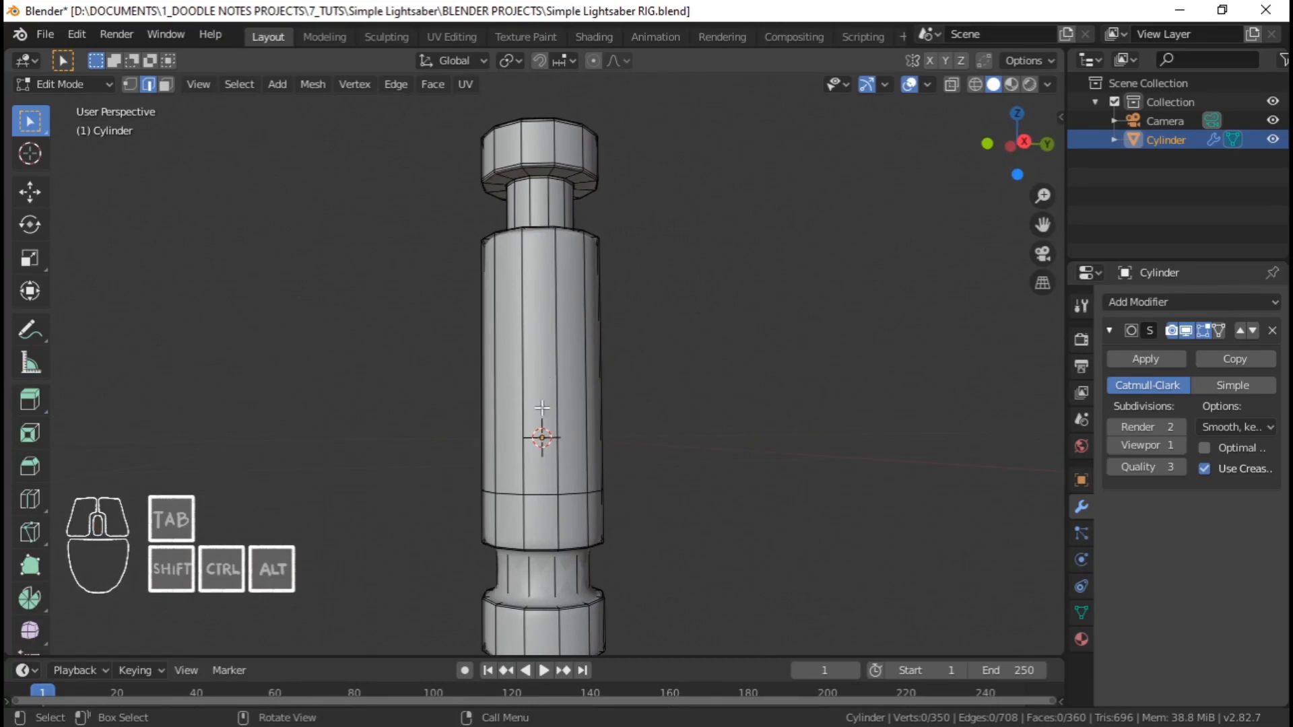
{"action": "left_click", "coordinate": [543, 496], "text": "alt"}
{"action": "key", "text": "x"}
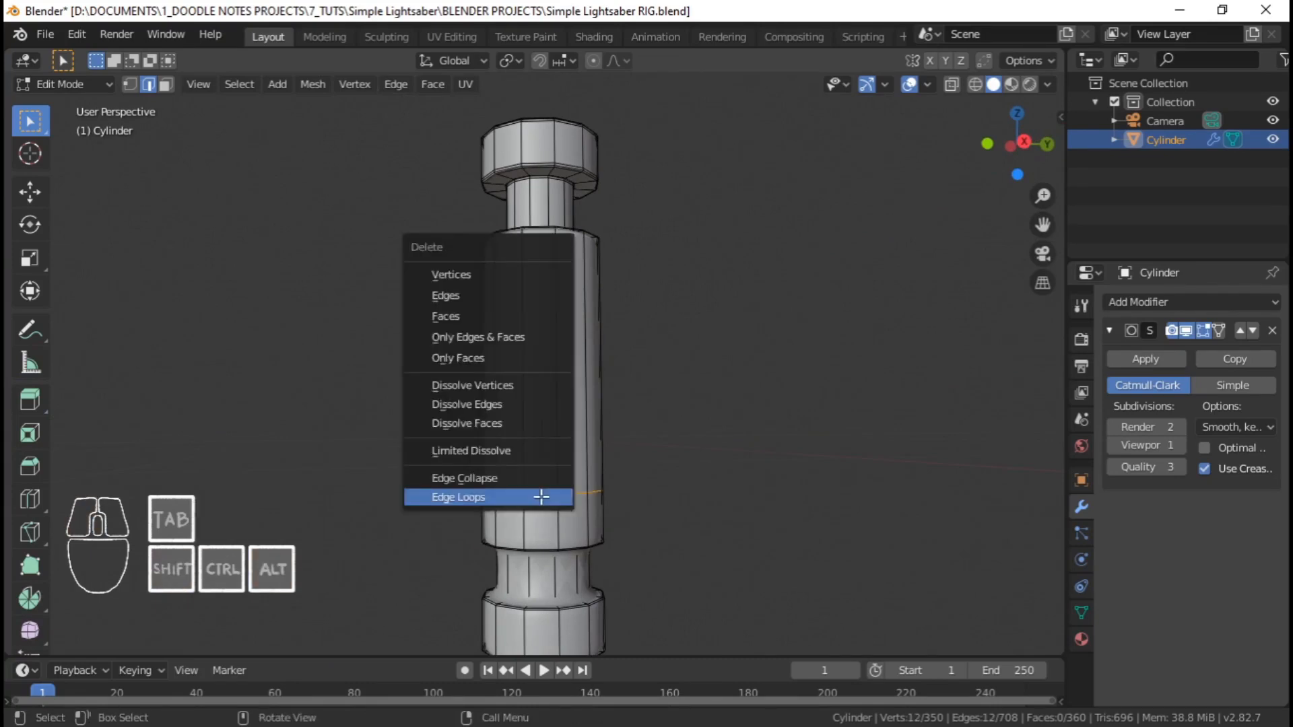
{"action": "left_click", "coordinate": [540, 496]}
Try to add two loop cuts around the main body and scale them apart along Z
{"action": "key", "text": "ctrl+r"}
{"action": "scroll", "coordinate": [619, 392], "scroll_direction": "up", "scroll_amount": 1}
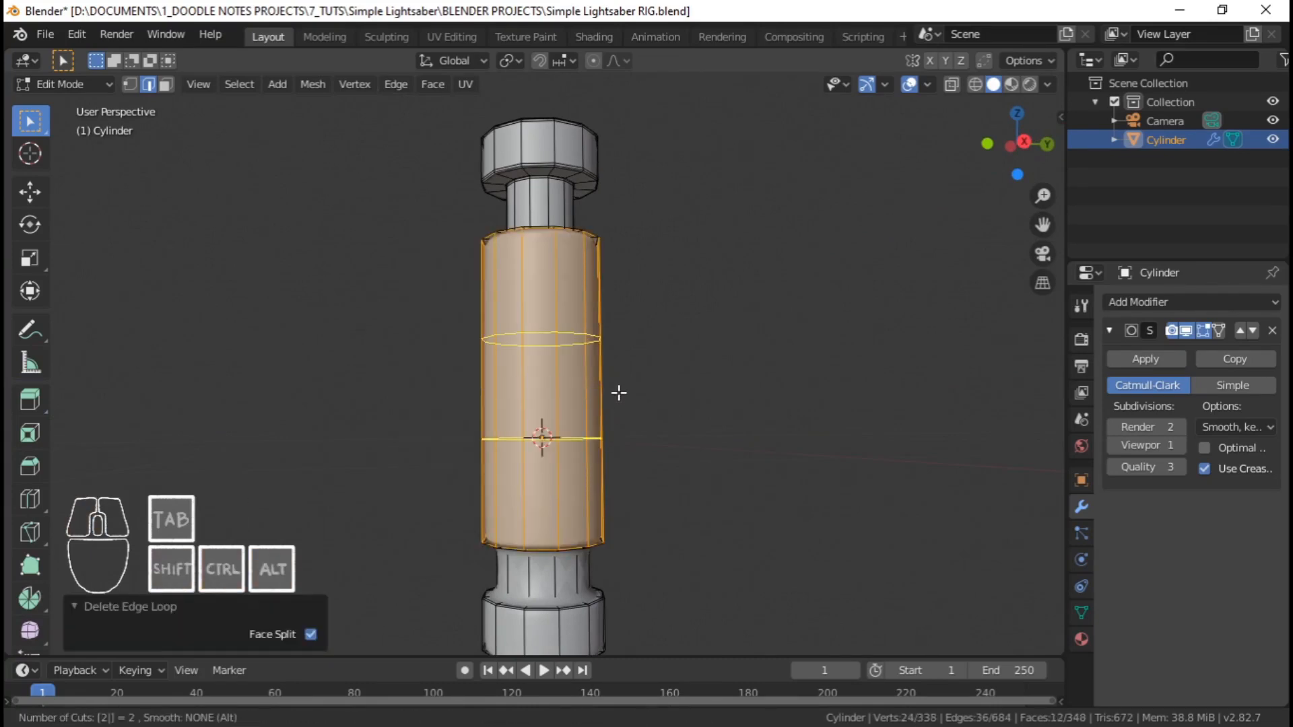
{"action": "left_click", "coordinate": [618, 393]}
{"action": "right_click", "coordinate": [618, 393]}
{"action": "key", "text": "s"}
{"action": "key", "text": "z"}
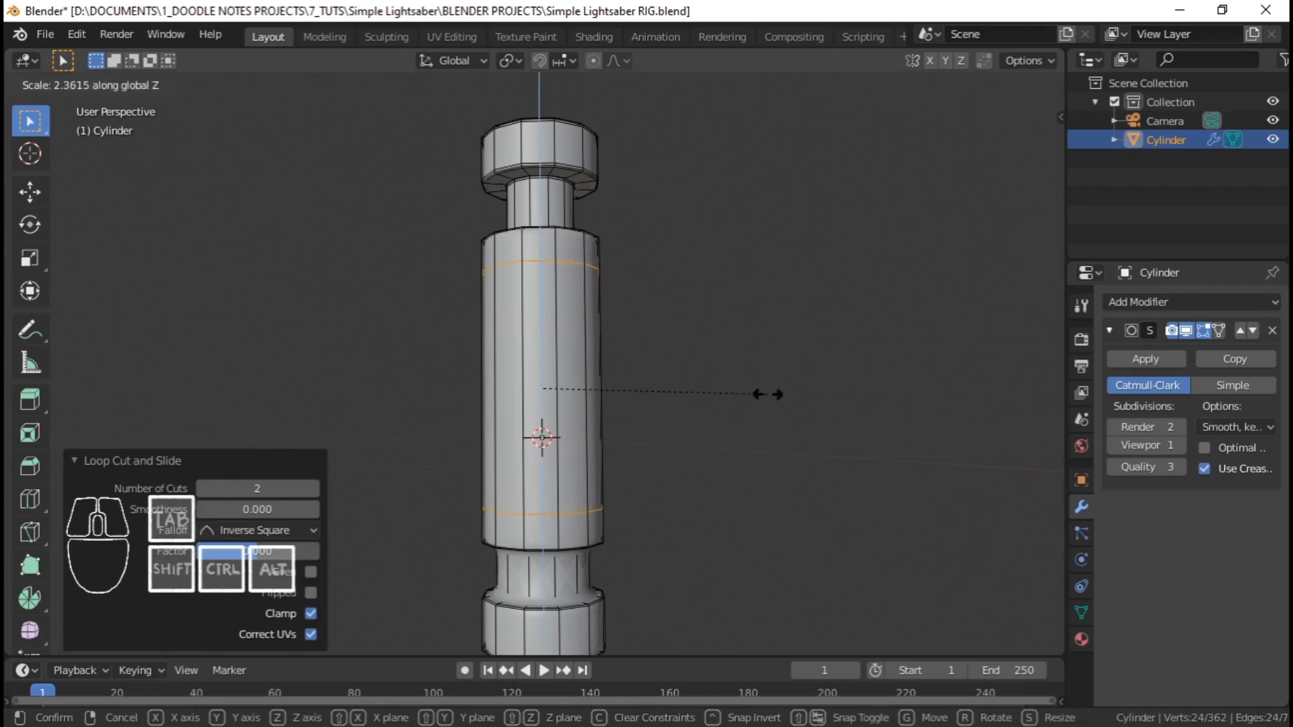
{"action": "left_click", "coordinate": [823, 395]}
{"action": "scroll", "coordinate": [582, 326], "scroll_direction": "up", "scroll_amount": 1}
{"action": "key", "text": "ctrl+z"}
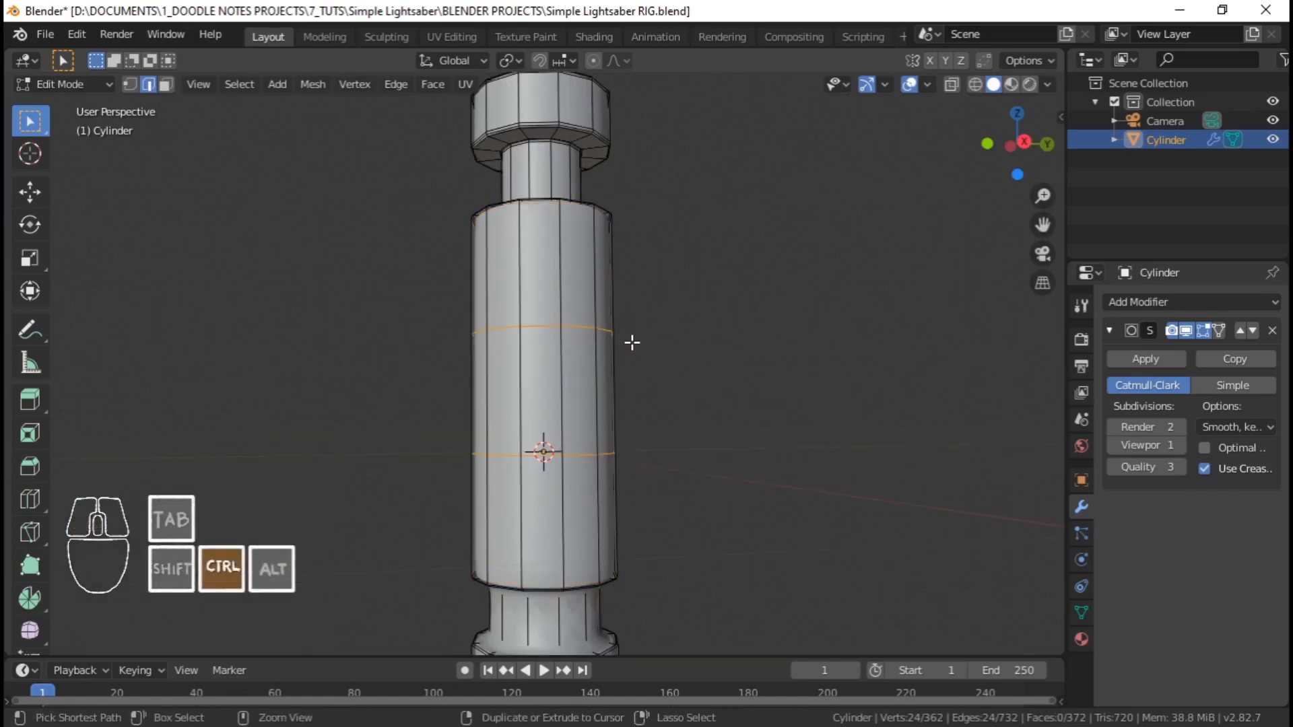
{"action": "key", "text": "ctrl+z"}
{"action": "key", "text": "alt+a"}
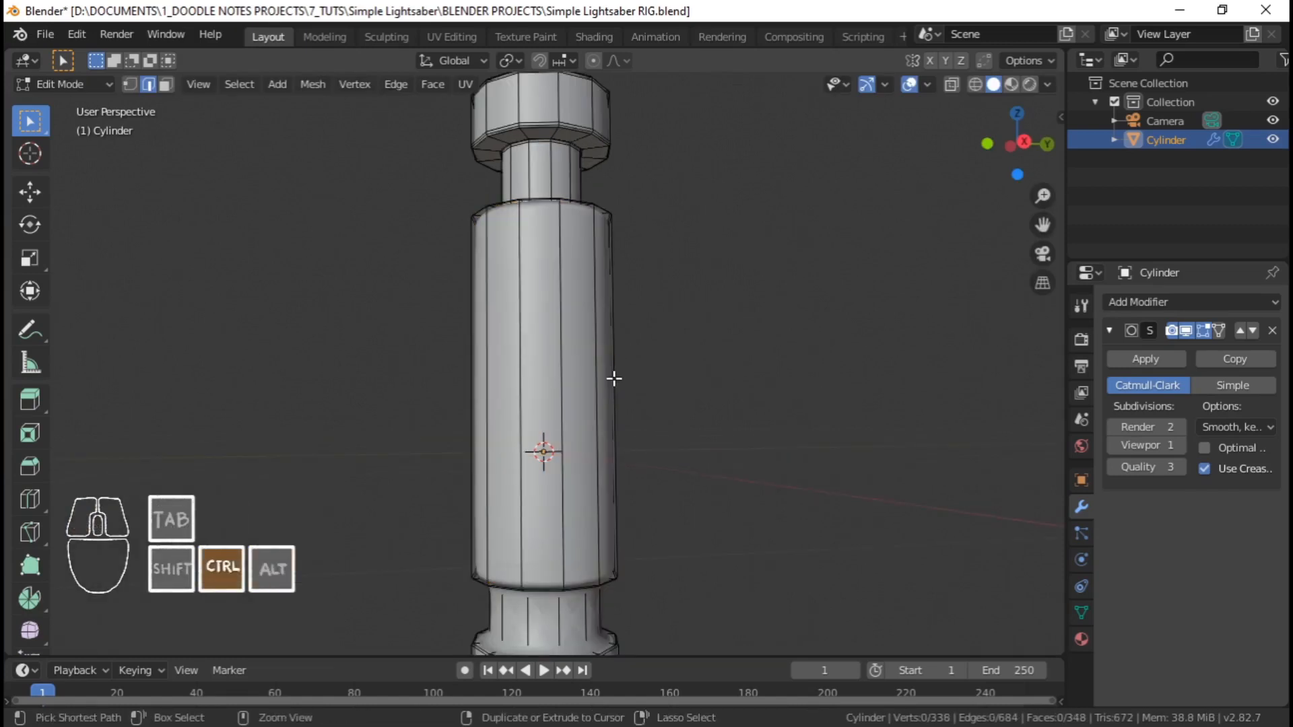
Add two centred loop cuts around the long main body and scale them apart along Z, close to the body's ends
{"action": "key", "text": "ctrl+r"}
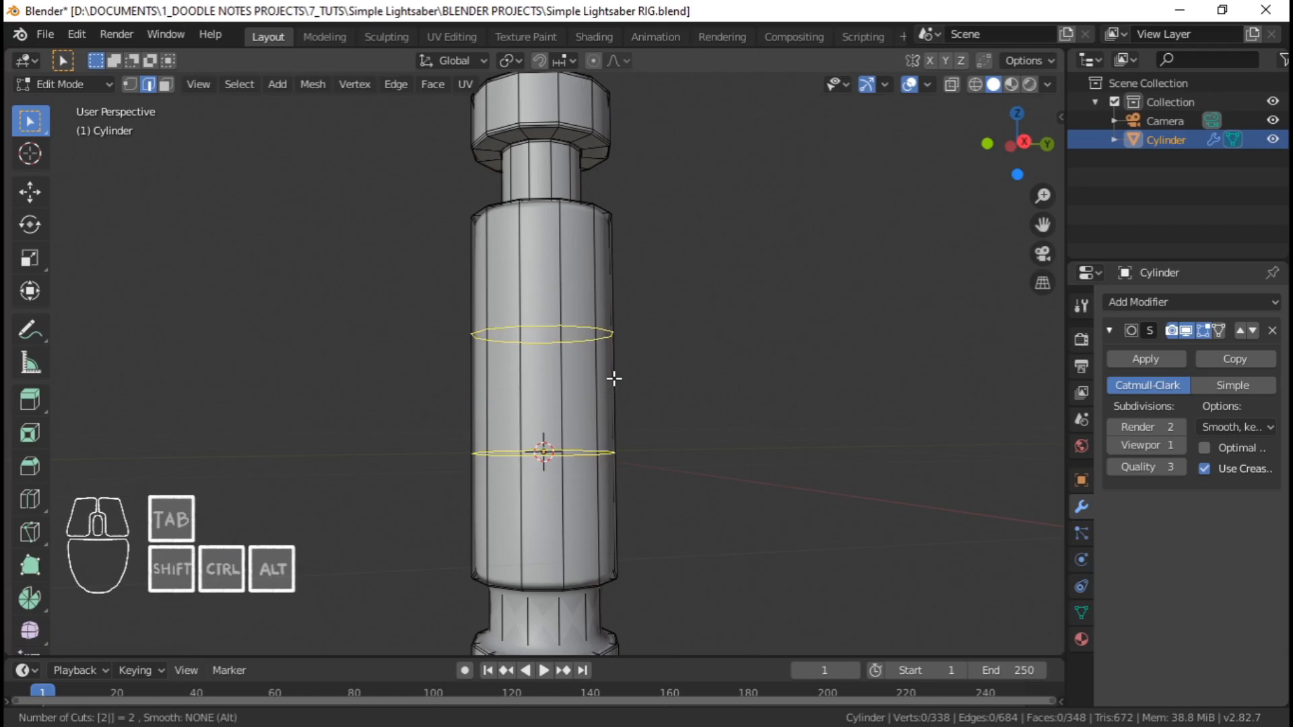
{"action": "left_click", "coordinate": [614, 378]}
{"action": "right_click", "coordinate": [614, 378]}
{"action": "key", "text": "s"}
{"action": "key", "text": "z"}
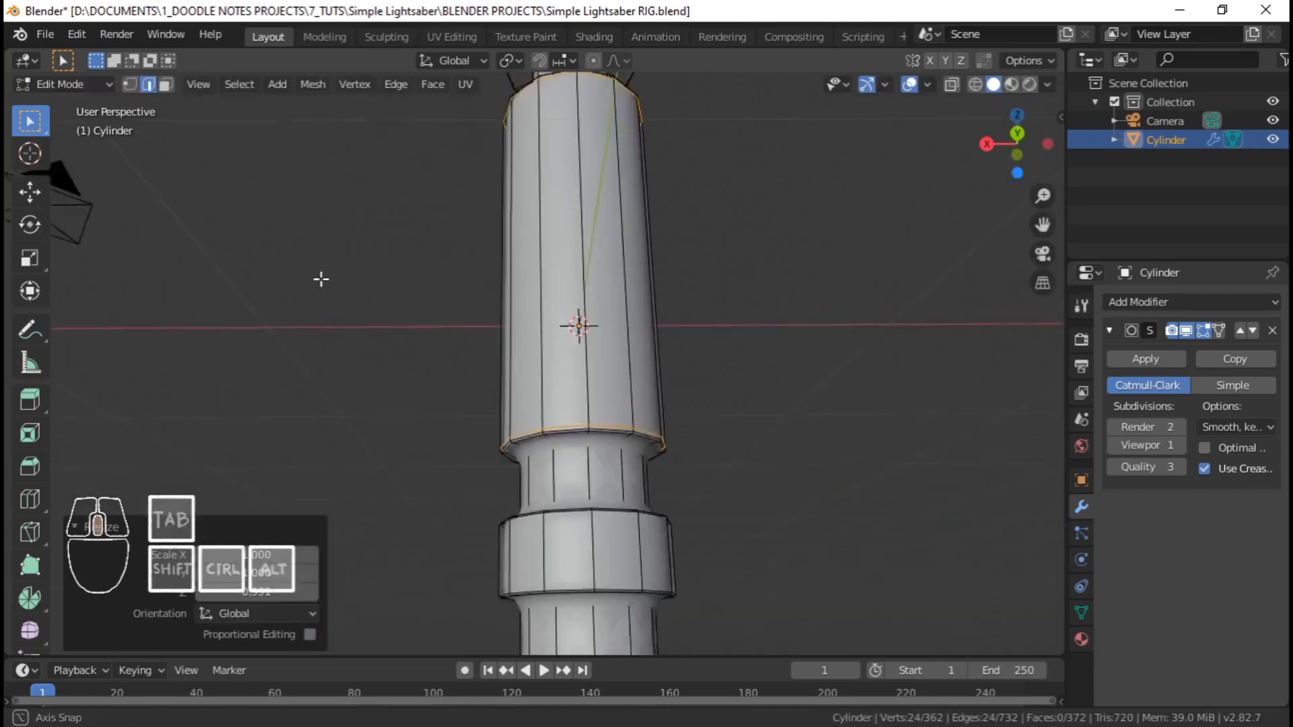
Add two loop cuts around the neck just below the main body and scale them apart along Z by about 2.9
{"action": "middle_click_drag", "start_coordinate": [321, 280], "coordinate": [491, 384]}
{"action": "scroll", "coordinate": [498, 398], "scroll_direction": "down", "scroll_amount": 1}
{"action": "middle_click_drag", "start_coordinate": [512, 431], "coordinate": [509, 303], "text": "shift"}
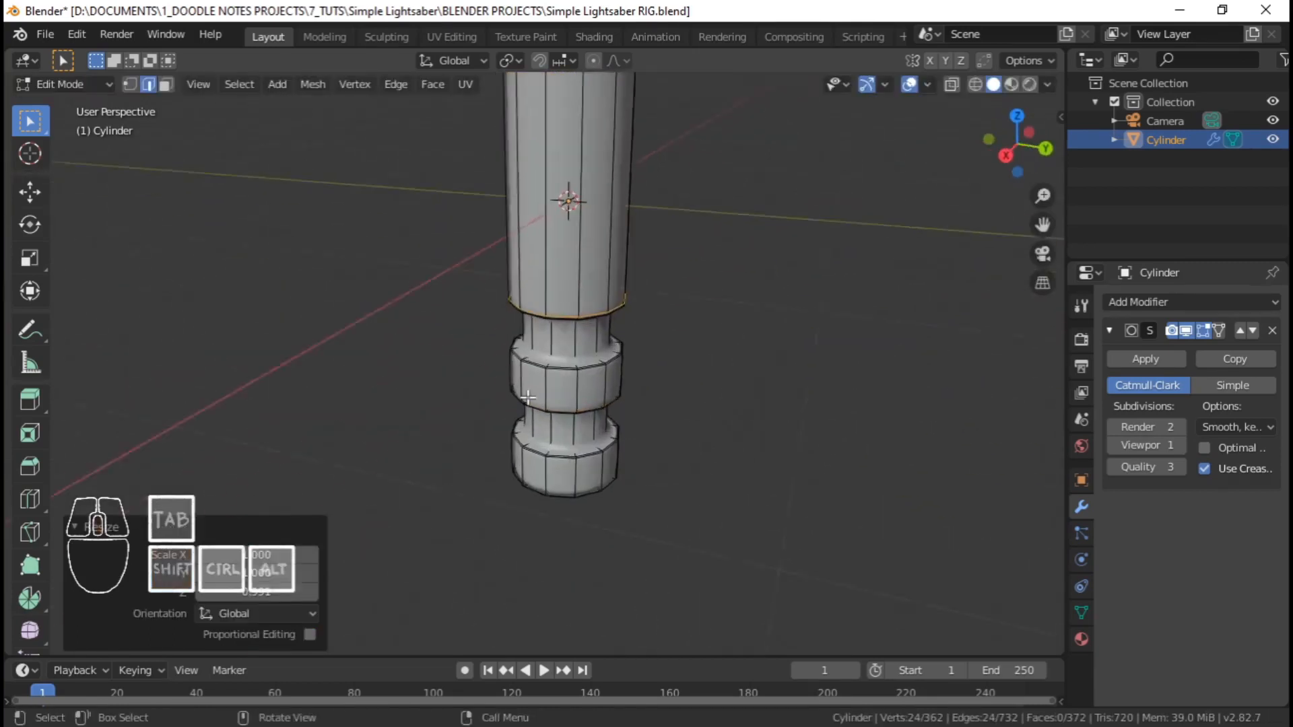
{"action": "scroll", "coordinate": [559, 357], "scroll_direction": "up", "scroll_amount": 2}
{"action": "middle_click_drag", "start_coordinate": [562, 364], "coordinate": [613, 334]}
{"action": "scroll", "coordinate": [620, 340], "scroll_direction": "up", "scroll_amount": 2}
{"action": "middle_click_drag", "start_coordinate": [630, 345], "coordinate": [610, 382], "text": "shift"}
{"action": "scroll", "coordinate": [612, 374], "scroll_direction": "up", "scroll_amount": 2}
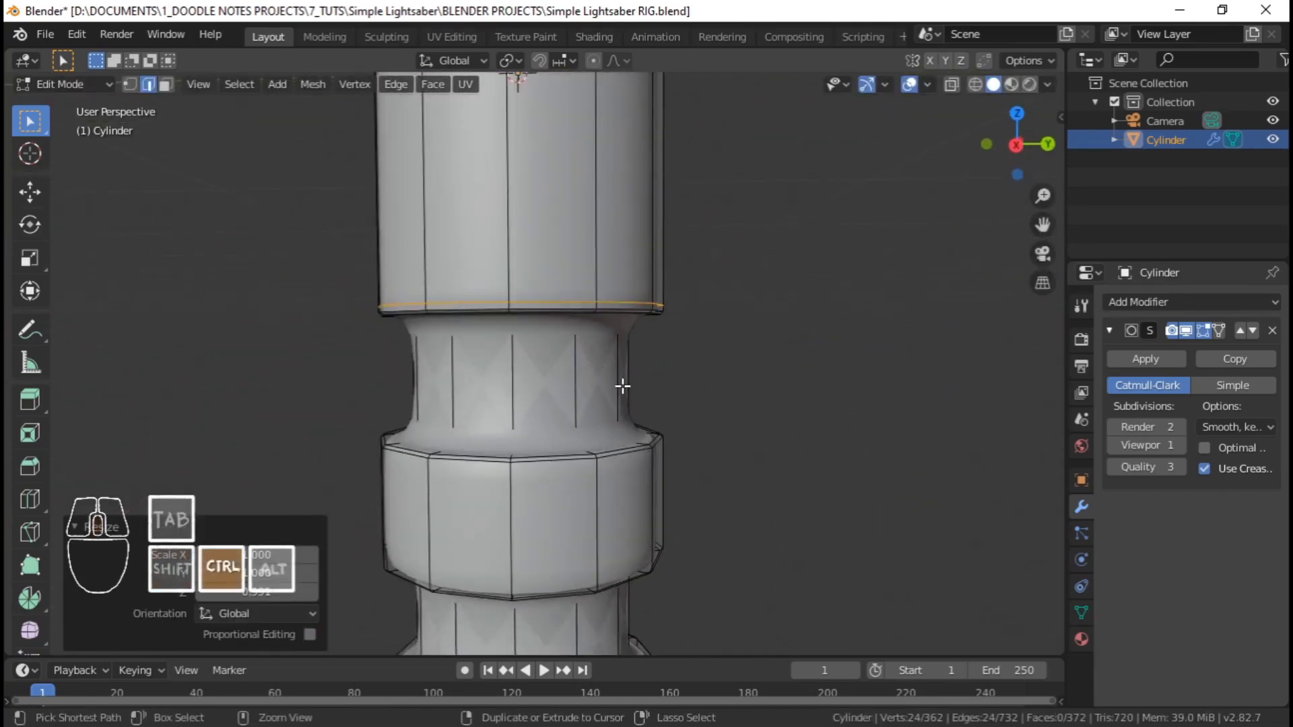
{"action": "key", "text": "ctrl+r"}
{"action": "scroll", "coordinate": [623, 385], "scroll_direction": "up", "scroll_amount": 1}
{"action": "left_click", "coordinate": [623, 386]}
{"action": "right_click", "coordinate": [620, 377]}
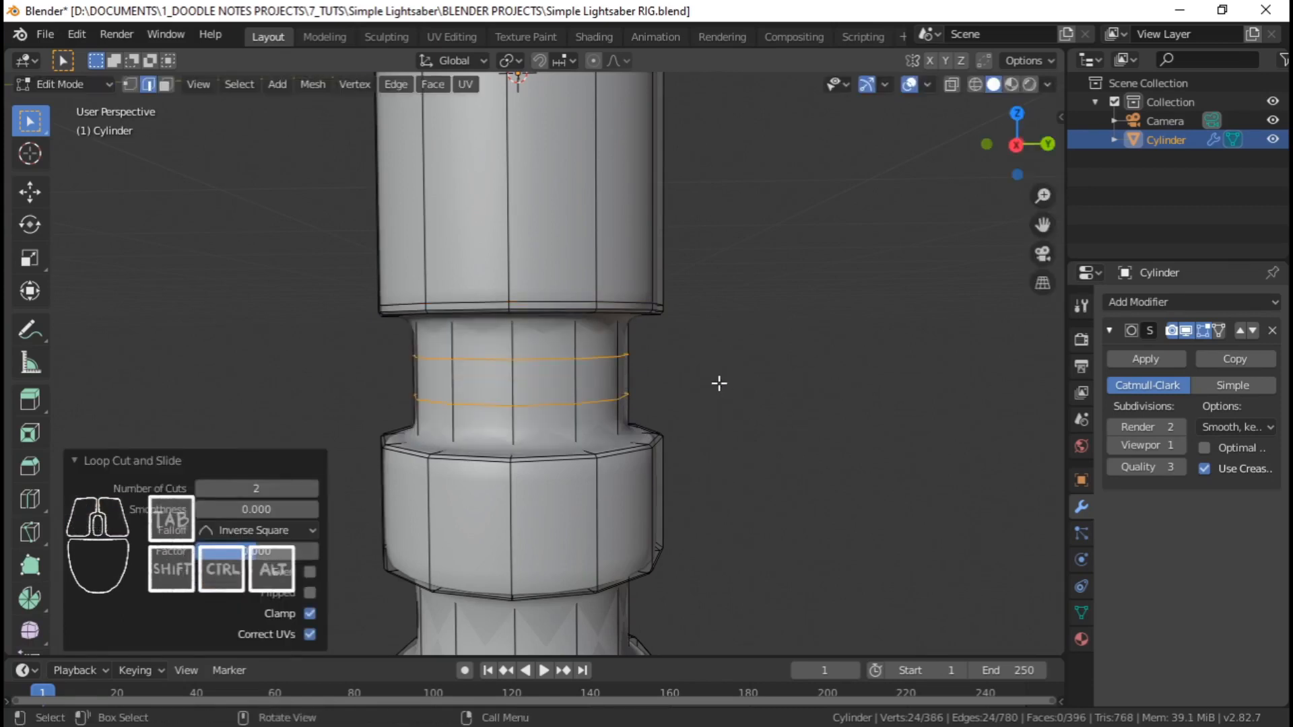
{"action": "key", "text": "s"}
{"action": "key", "text": "z"}
{"action": "left_click", "coordinate": [43, 396]}
Examine the support loops at both ends of the neck below the main body with X-ray on, ending with X-ray off
{"action": "scroll", "coordinate": [313, 381], "scroll_direction": "up", "scroll_amount": 2}
{"action": "middle_click_drag", "start_coordinate": [586, 418], "coordinate": [774, 451]}
{"action": "middle_click_drag", "start_coordinate": [774, 361], "coordinate": [710, 345], "text": "shift"}
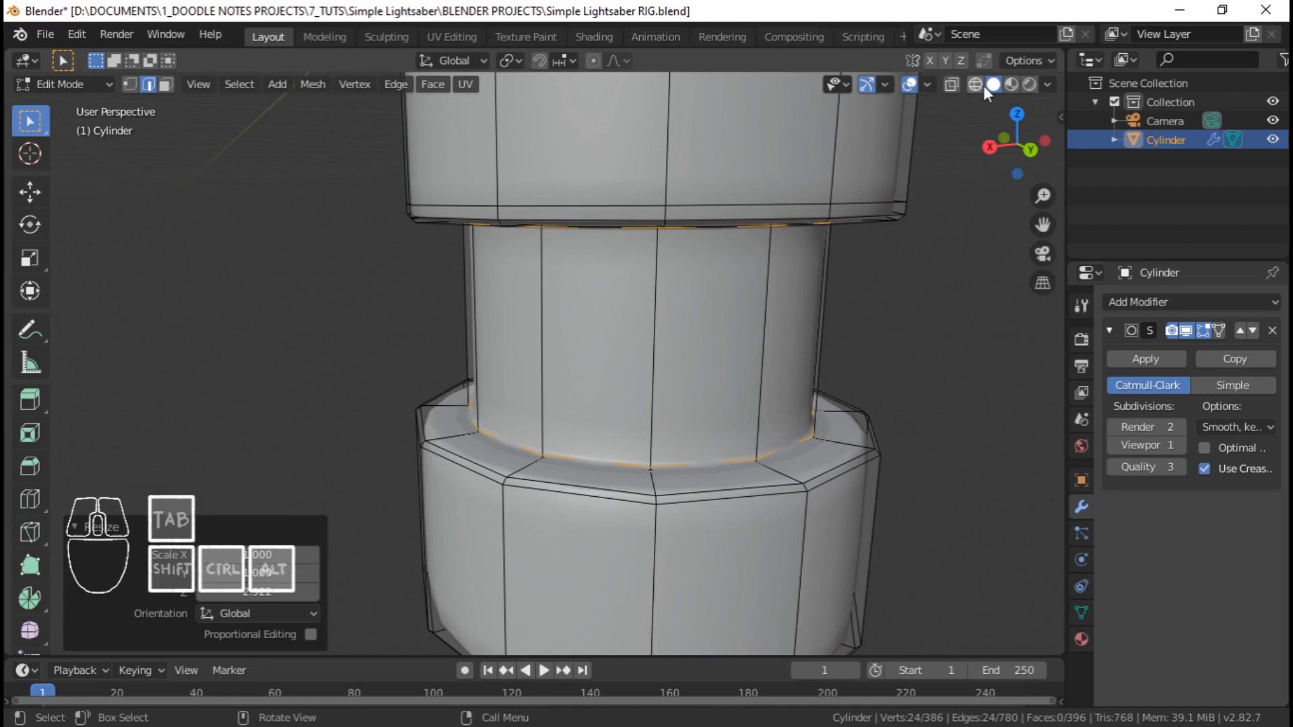
{"action": "left_click", "coordinate": [950, 82]}
{"action": "middle_click_drag", "start_coordinate": [669, 405], "coordinate": [589, 397], "text": "shift"}
{"action": "middle_click_drag", "start_coordinate": [580, 388], "coordinate": [718, 370]}
{"action": "middle_click_drag", "start_coordinate": [543, 280], "coordinate": [565, 267], "text": "shift"}
{"action": "middle_click_drag", "start_coordinate": [528, 164], "coordinate": [488, 159]}
{"action": "middle_click_drag", "start_coordinate": [539, 237], "coordinate": [640, 252], "text": "shift"}
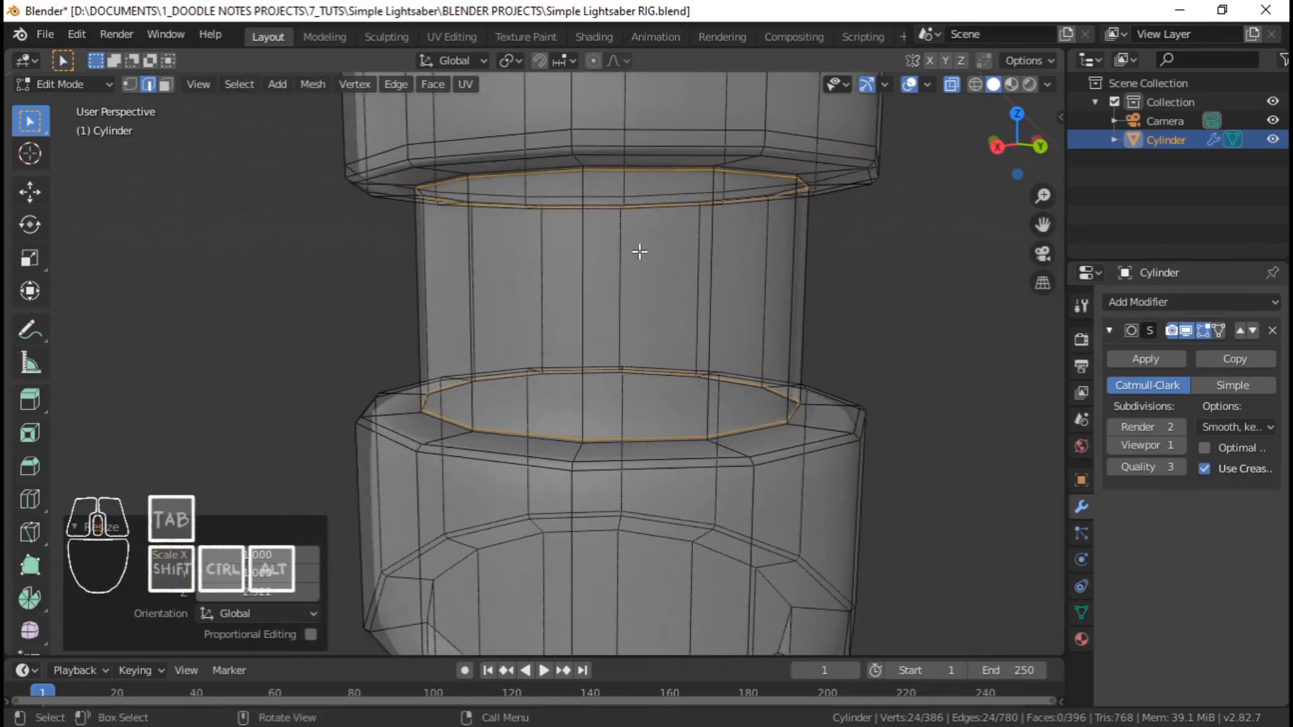
{"action": "middle_click_drag", "start_coordinate": [657, 186], "coordinate": [781, 331]}
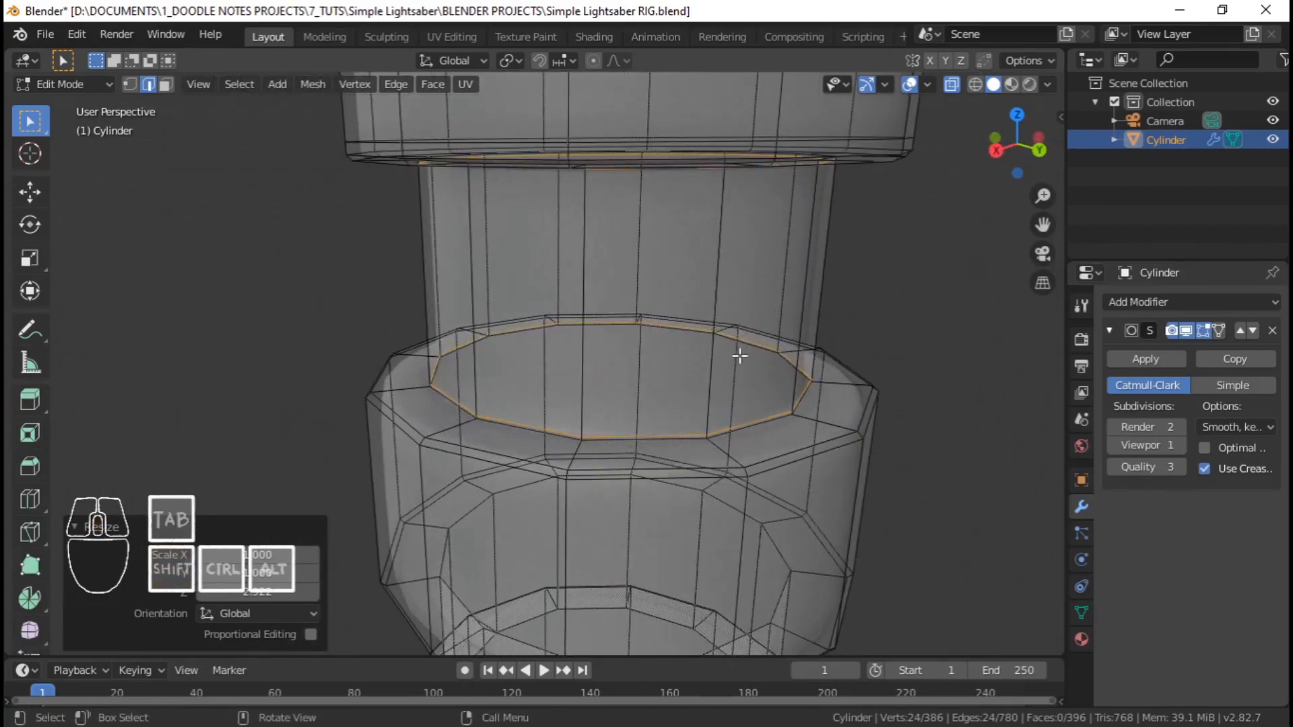
{"action": "middle_click_drag", "start_coordinate": [510, 400], "coordinate": [560, 427]}
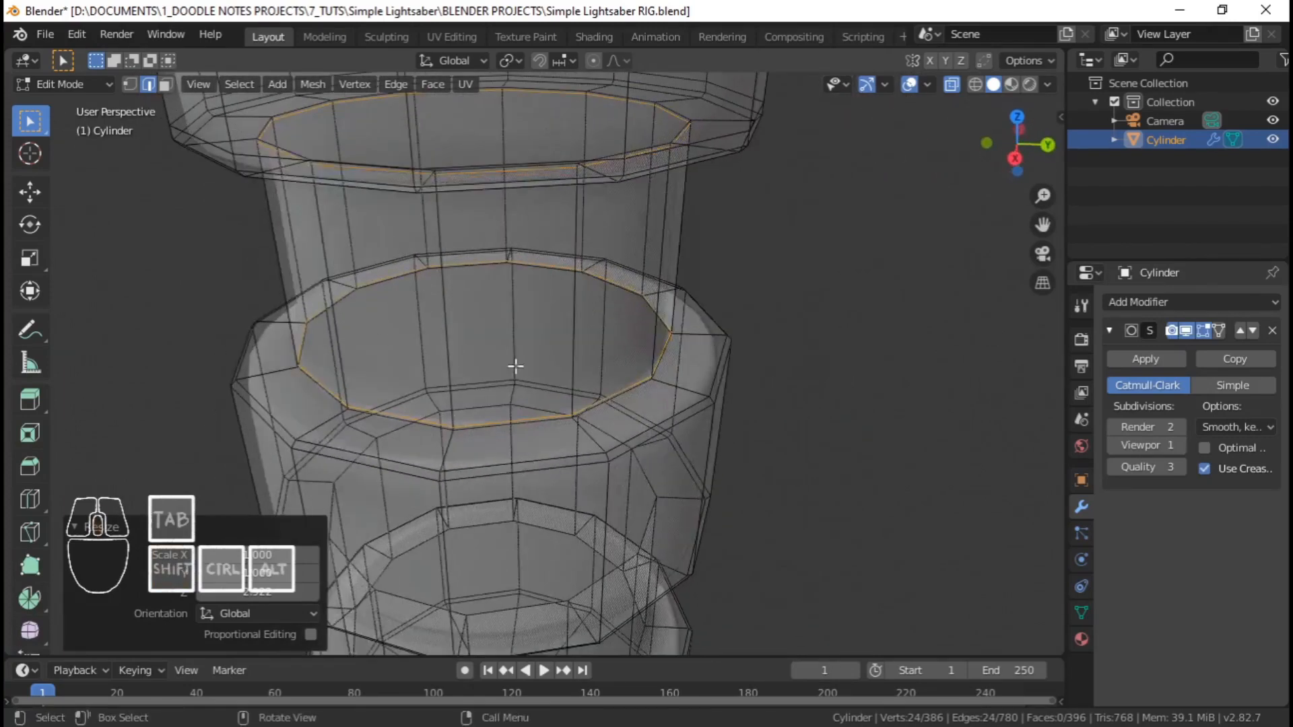
{"action": "middle_click_drag", "start_coordinate": [568, 338], "coordinate": [647, 396], "text": "shift"}
{"action": "middle_click_drag", "start_coordinate": [639, 399], "coordinate": [580, 344]}
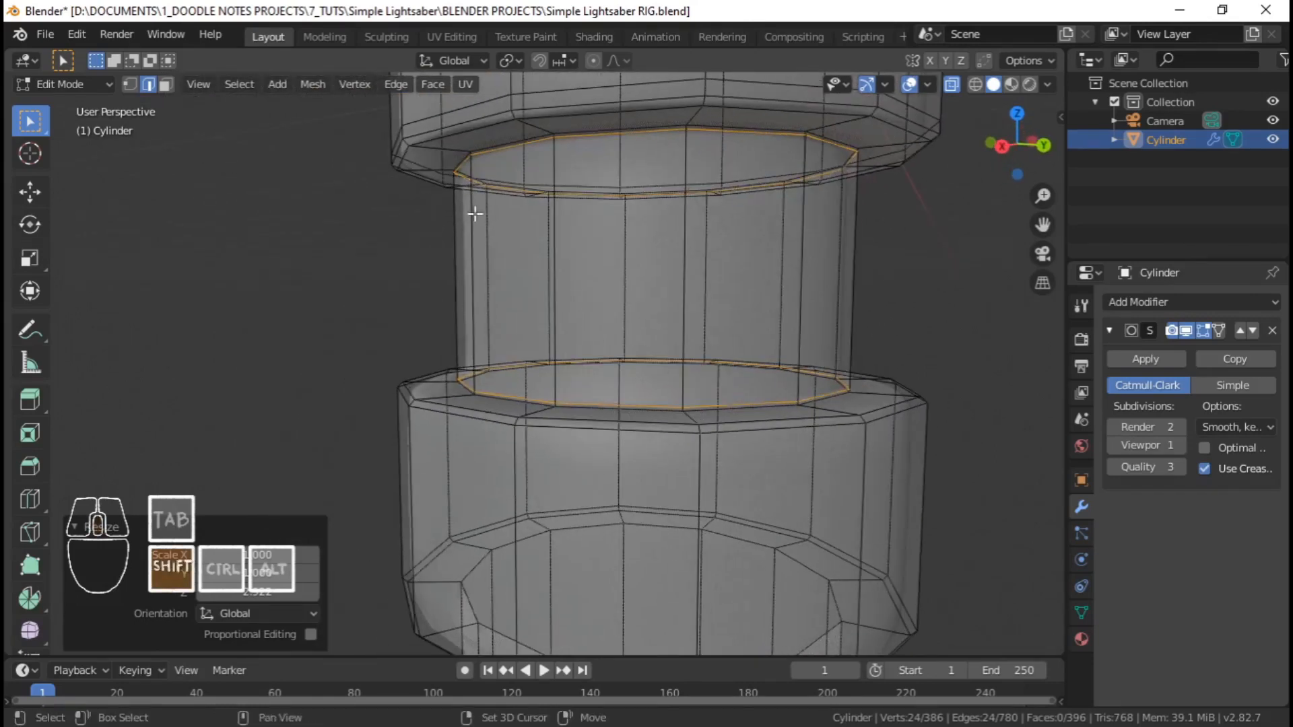
{"action": "middle_click_drag", "start_coordinate": [476, 211], "coordinate": [600, 371], "text": "shift"}
{"action": "scroll", "coordinate": [630, 408], "scroll_direction": "up", "scroll_amount": 2}
{"action": "scroll", "coordinate": [631, 409], "scroll_direction": "up", "scroll_amount": 2}
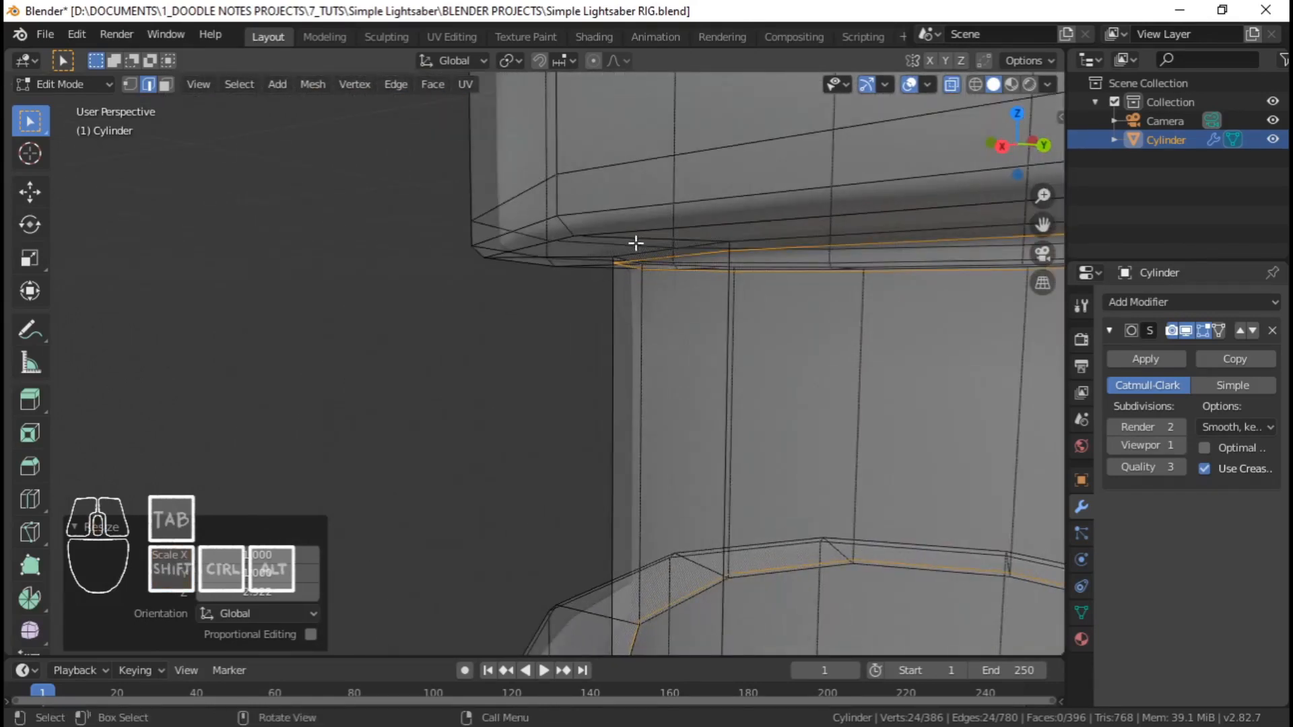
{"action": "scroll", "coordinate": [636, 243], "scroll_direction": "down", "scroll_amount": 4}
{"action": "middle_click_drag", "start_coordinate": [765, 402], "coordinate": [589, 280], "text": "shift"}
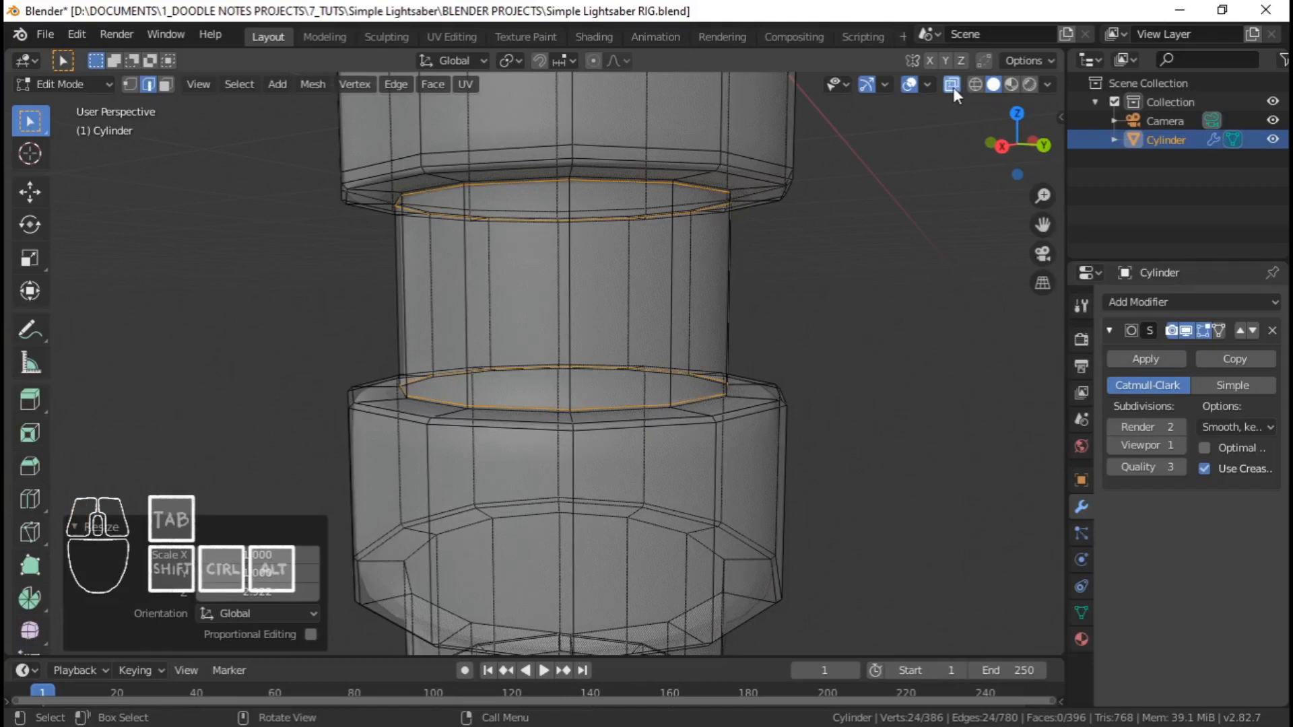
{"action": "left_click", "coordinate": [953, 87]}
Try to add centred loop cuts on the two ledges bordering the neck below the main body
{"action": "middle_click_drag", "start_coordinate": [680, 203], "coordinate": [698, 301]}
{"action": "key", "text": "ctrl+r"}
{"action": "left_click", "coordinate": [694, 426]}
{"action": "key", "text": "ctrl+r"}
{"action": "left_click", "coordinate": [688, 297]}
{"action": "right_click", "coordinate": [688, 297]}
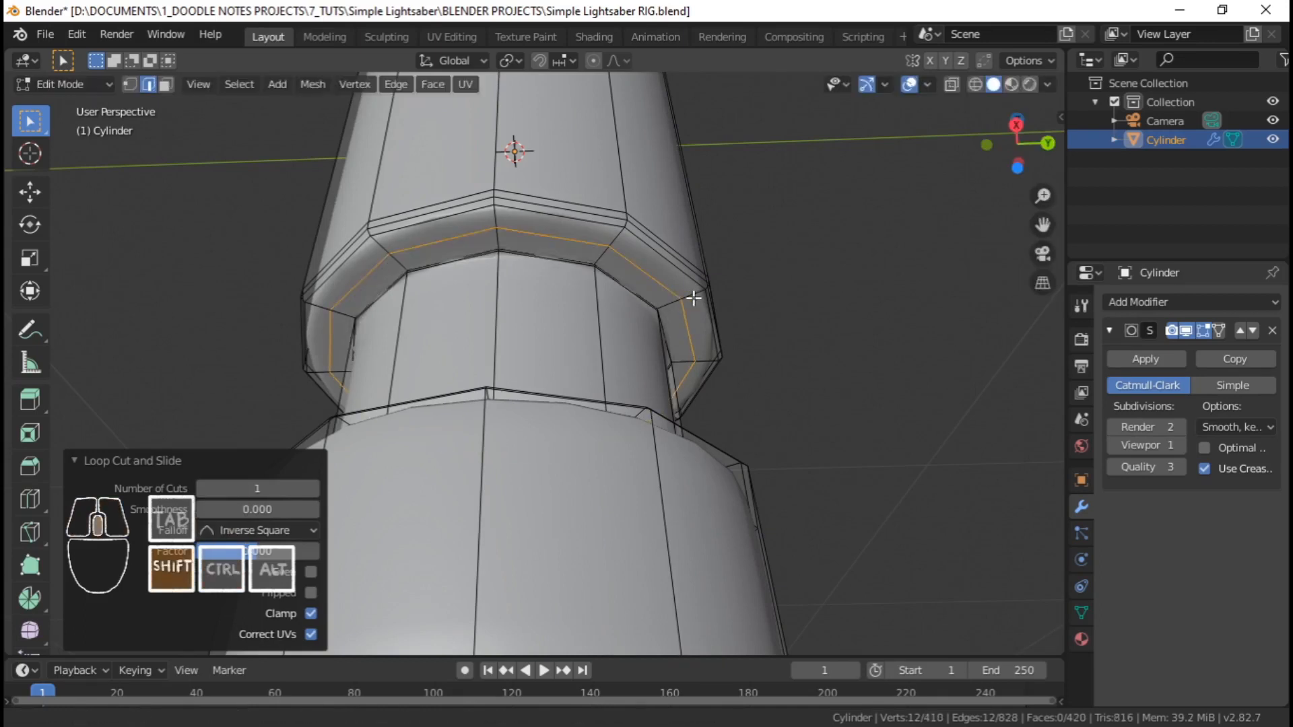
{"action": "middle_click_drag", "start_coordinate": [694, 424], "coordinate": [706, 296], "text": "shift"}
{"action": "middle_click_drag", "start_coordinate": [706, 296], "coordinate": [704, 322]}
{"action": "middle_click_drag", "start_coordinate": [696, 505], "coordinate": [696, 307], "text": "shift"}
{"action": "key", "text": "ctrl+z"}
{"action": "key", "text": "ctrl+z"}
{"action": "scroll", "coordinate": [699, 337], "scroll_direction": "down", "scroll_amount": 2}
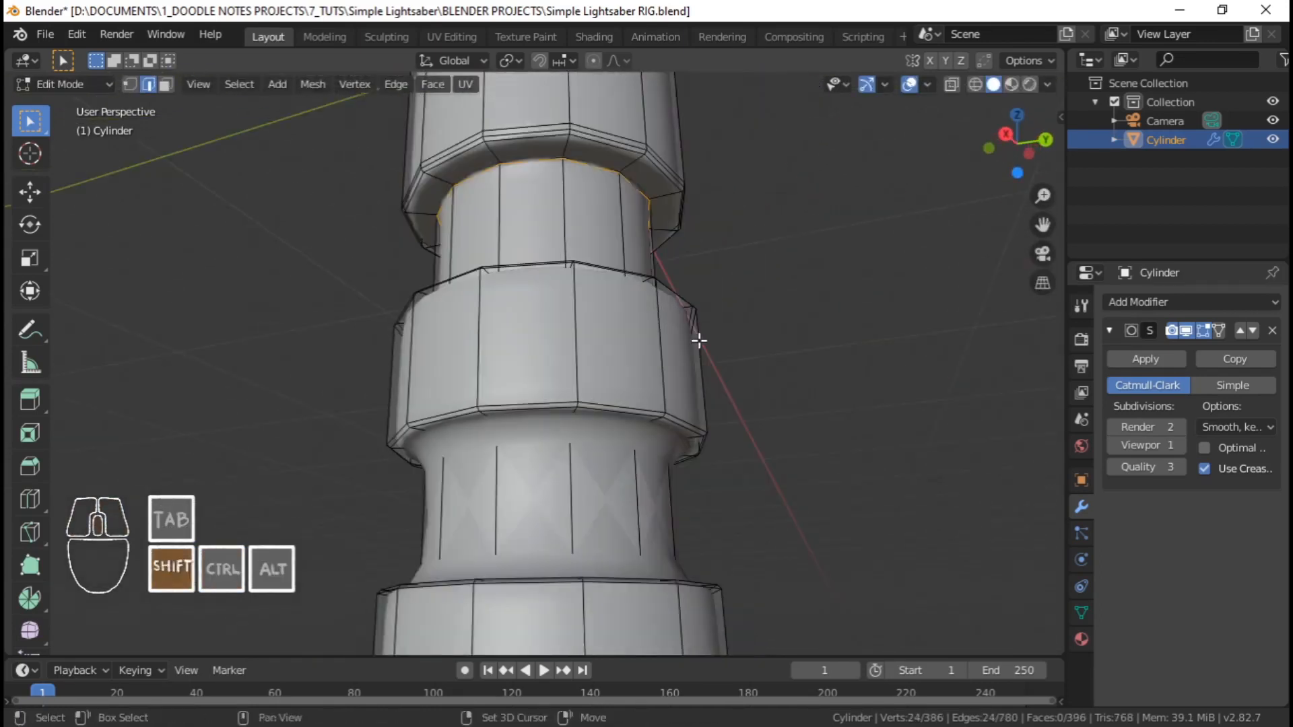
Add two loop cuts around the lowest neck and scale them apart along Z by about 2.9, then fine-tune their spacing along Z
{"action": "key", "text": "alt+a"}
{"action": "middle_click_drag", "start_coordinate": [690, 414], "coordinate": [664, 391]}
{"action": "key", "text": "ctrl+r"}
{"action": "key", "text": "2"}
{"action": "left_click", "coordinate": [662, 392]}
{"action": "right_click", "coordinate": [662, 392]}
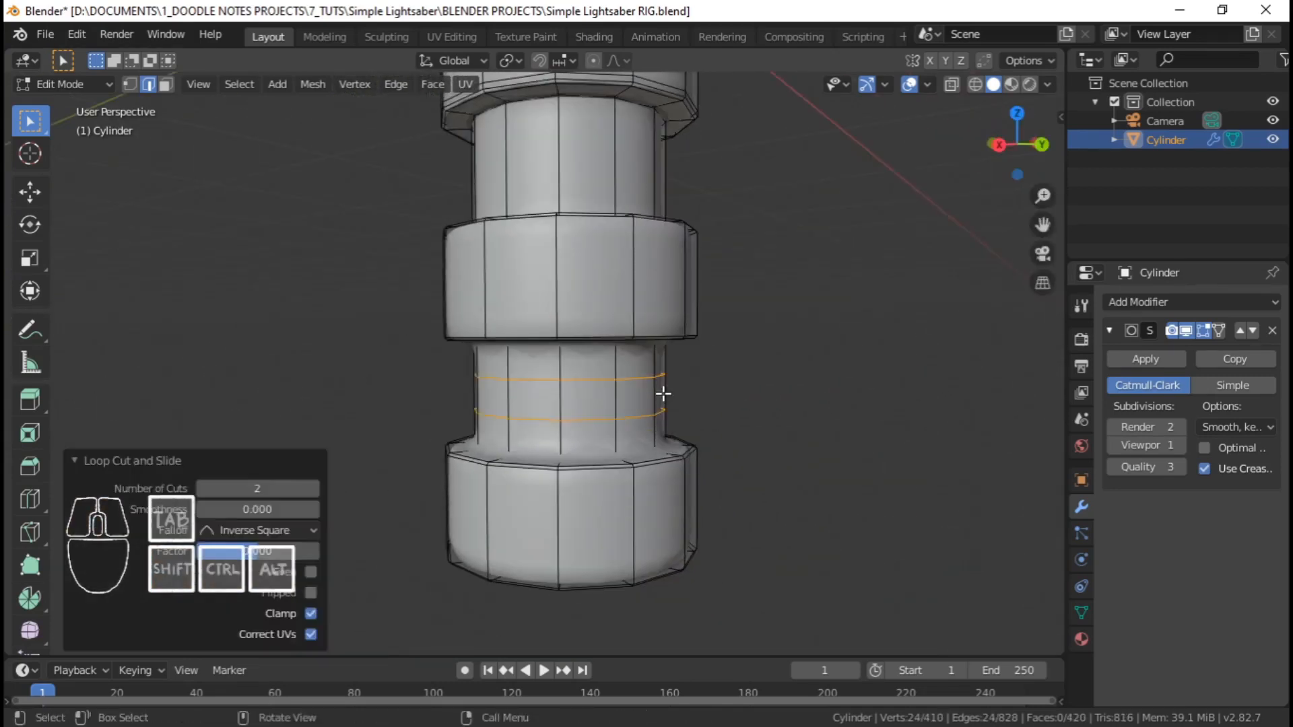
{"action": "key", "text": "s"}
{"action": "key", "text": "z"}
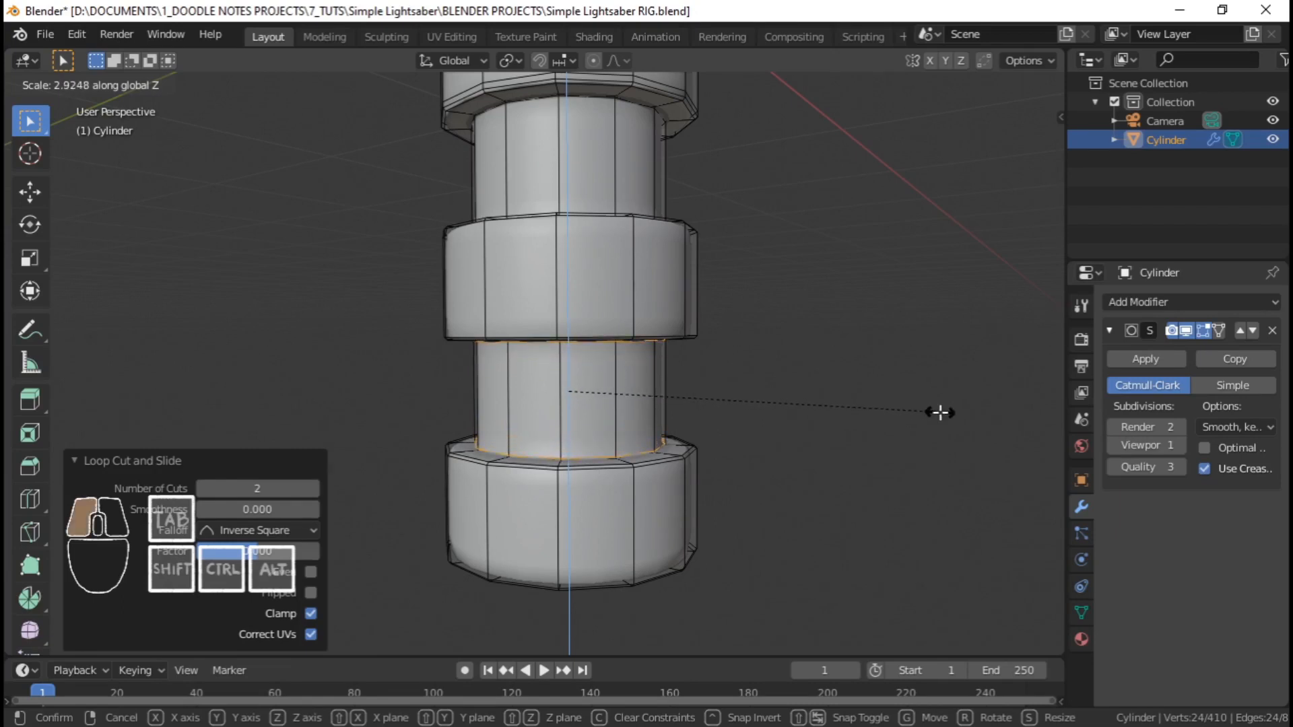
{"action": "left_click", "coordinate": [941, 413]}
{"action": "scroll", "coordinate": [835, 399], "scroll_direction": "up", "scroll_amount": 5}
{"action": "key", "text": "s"}
{"action": "key", "text": "z"}
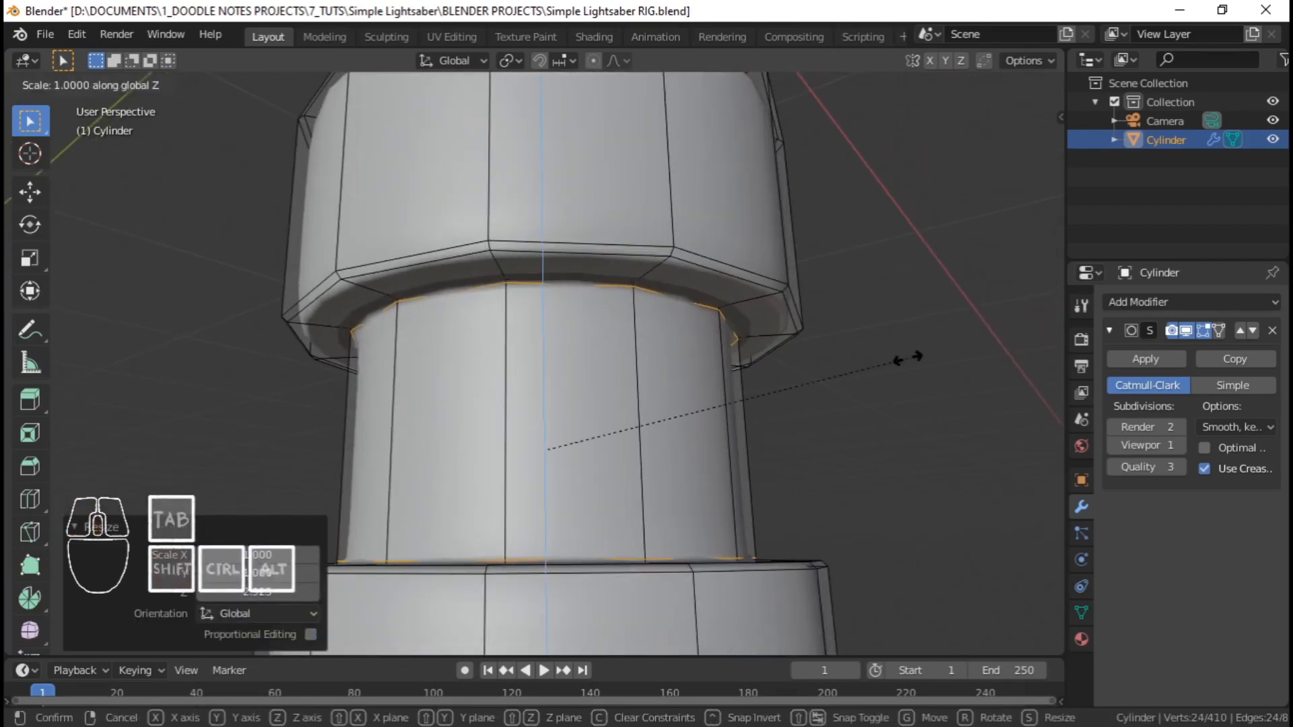
{"action": "left_click", "coordinate": [876, 367]}
Add one centred loop cut on each of the four ledges bordering the two lower necks
{"action": "middle_click_drag", "start_coordinate": [866, 370], "coordinate": [750, 408]}
{"action": "key", "text": "ctrl+r"}
{"action": "left_click", "coordinate": [757, 517]}
{"action": "key", "text": "ctrl+r"}
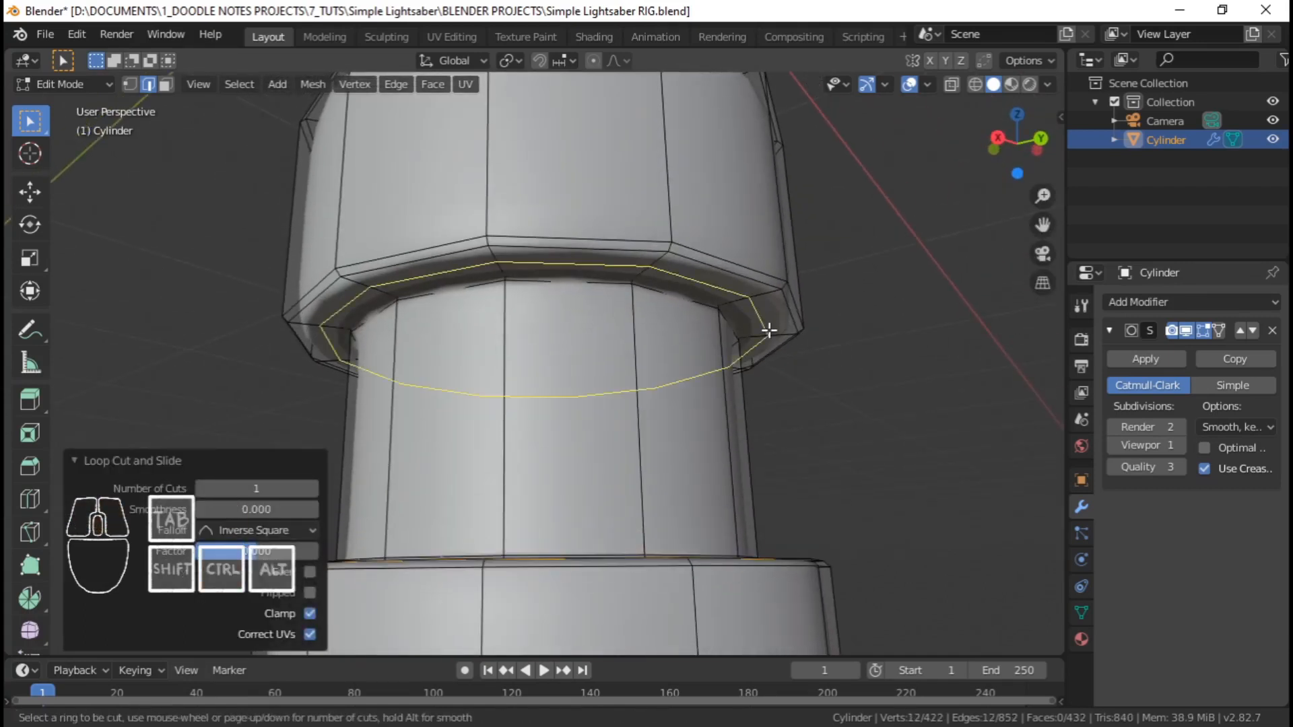
{"action": "left_click", "coordinate": [771, 323]}
{"action": "mouse_move", "coordinate": [771, 317]}
{"action": "middle_mouse_down"}
{"action": "mouse_move", "coordinate": [728, 375]}
{"action": "mouse_move", "coordinate": [708, 367]}
{"action": "mouse_move", "coordinate": [786, 288]}
{"action": "mouse_move", "coordinate": [782, 322]}
{"action": "middle_mouse_up"}
{"action": "key", "text": "ctrl+r"}
{"action": "left_click", "coordinate": [786, 295]}
{"action": "right_click", "coordinate": [787, 296]}
{"action": "middle_click_drag", "start_coordinate": [781, 322], "coordinate": [759, 391]}
{"action": "middle_click_drag", "start_coordinate": [757, 303], "coordinate": [737, 510]}
{"action": "key", "text": "ctrl+r"}
{"action": "left_click", "coordinate": [710, 157]}
{"action": "right_click", "coordinate": [710, 157]}
Select all four new ledge loops, scale them inward to about 0.90 with Z locked, and check the lower hilt in Object Mode
{"action": "left_click", "coordinate": [709, 560], "text": "alt+shift"}
{"action": "scroll", "coordinate": [694, 573], "scroll_direction": "down", "scroll_amount": 10, "text": "shift"}
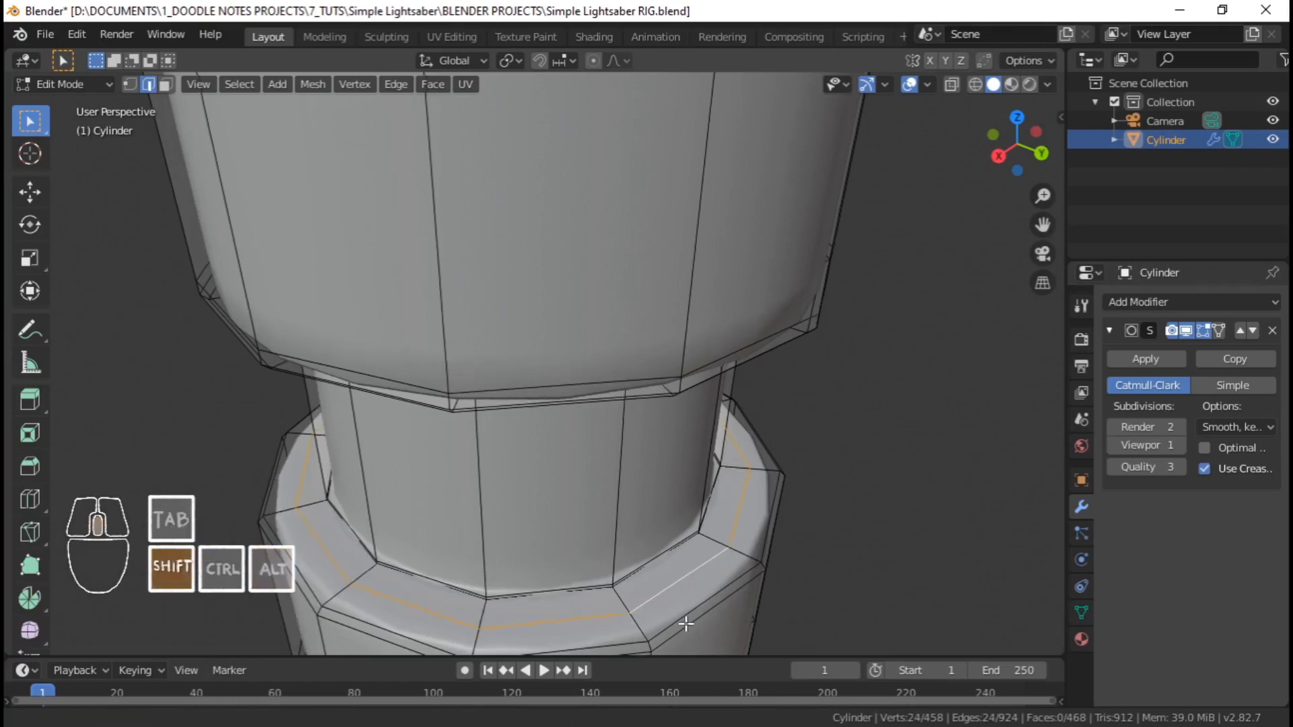
{"action": "left_click", "coordinate": [672, 603], "text": "alt+shift"}
{"action": "middle_click_drag", "start_coordinate": [672, 603], "coordinate": [672, 421]}
{"action": "left_click", "coordinate": [710, 392], "text": "alt+shift"}
{"action": "scroll", "coordinate": [730, 312], "scroll_direction": "down", "scroll_amount": 3}
{"action": "middle_click_drag", "start_coordinate": [730, 312], "coordinate": [684, 407]}
{"action": "scroll", "coordinate": [673, 336], "scroll_direction": "down", "scroll_amount": 2}
{"action": "middle_click_drag", "start_coordinate": [662, 266], "coordinate": [652, 334], "text": "shift"}
{"action": "scroll", "coordinate": [652, 334], "scroll_direction": "up", "scroll_amount": 2}
{"action": "key", "text": "s"}
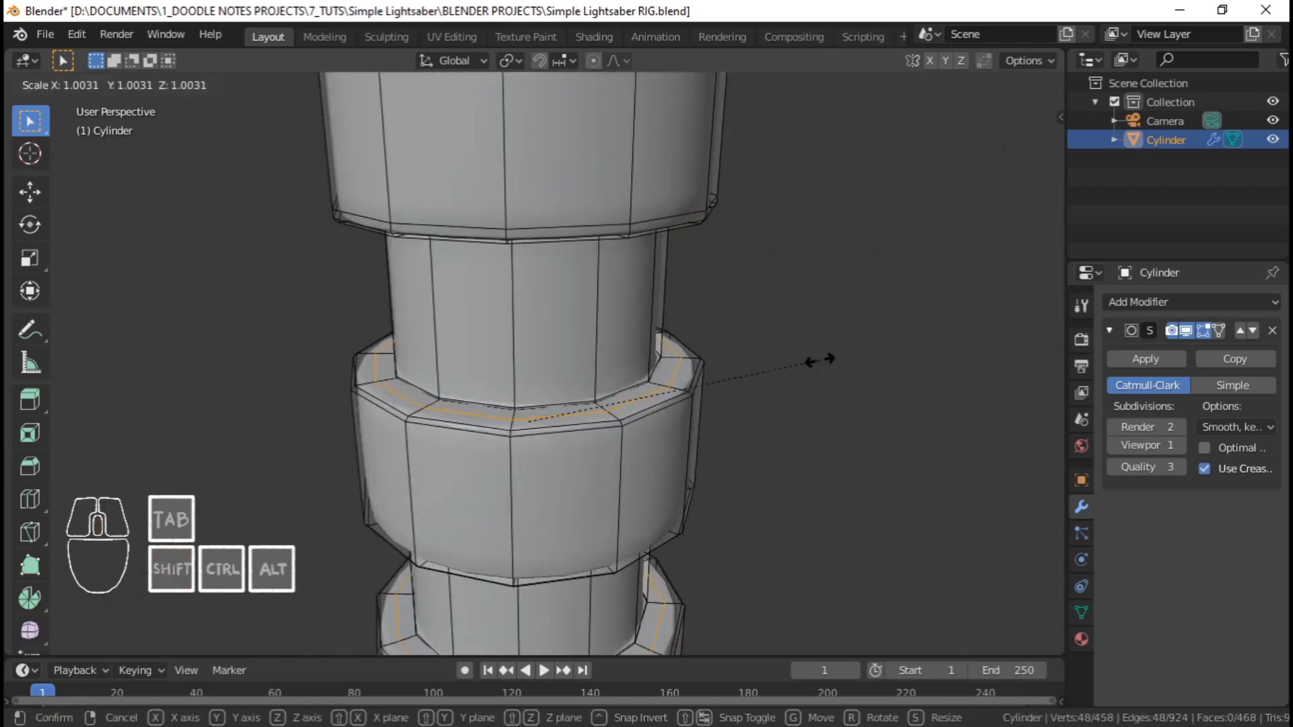
{"action": "key", "text": "shift+z"}
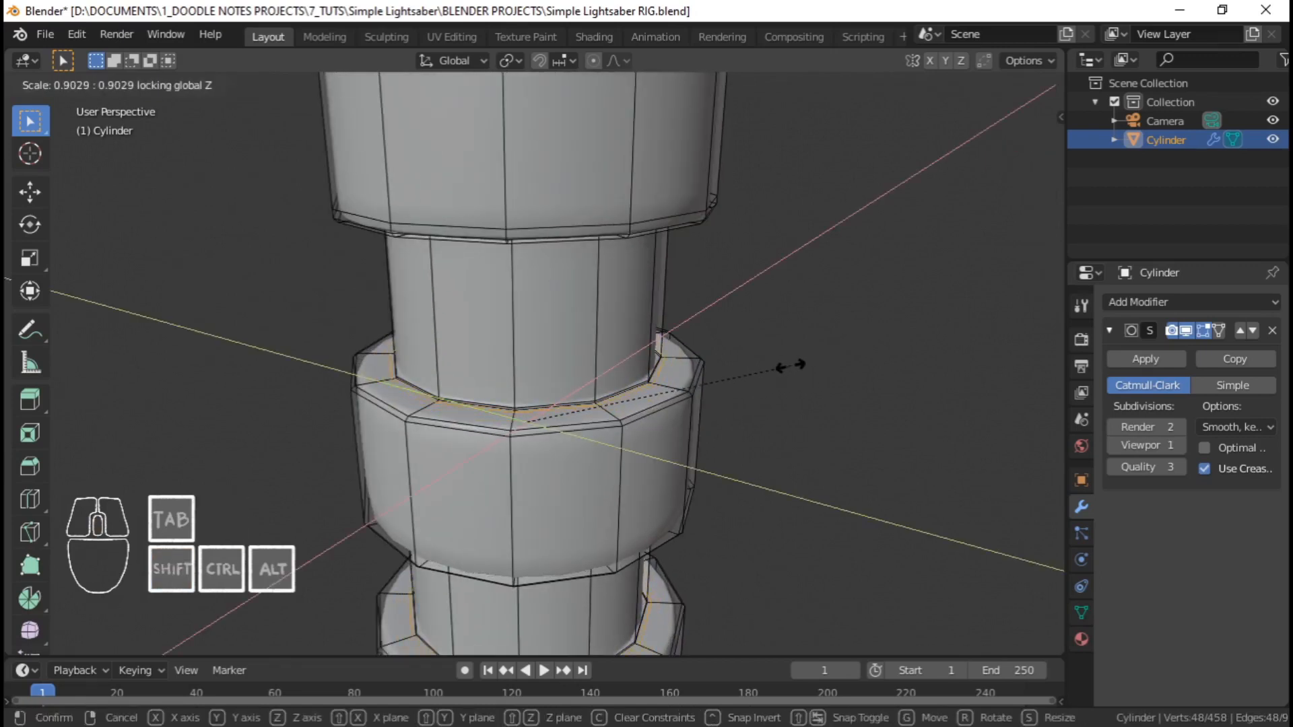
{"action": "left_click", "coordinate": [790, 365]}
{"action": "key", "text": "Tab"}
{"action": "scroll", "coordinate": [659, 381], "scroll_direction": "up", "scroll_amount": 5}
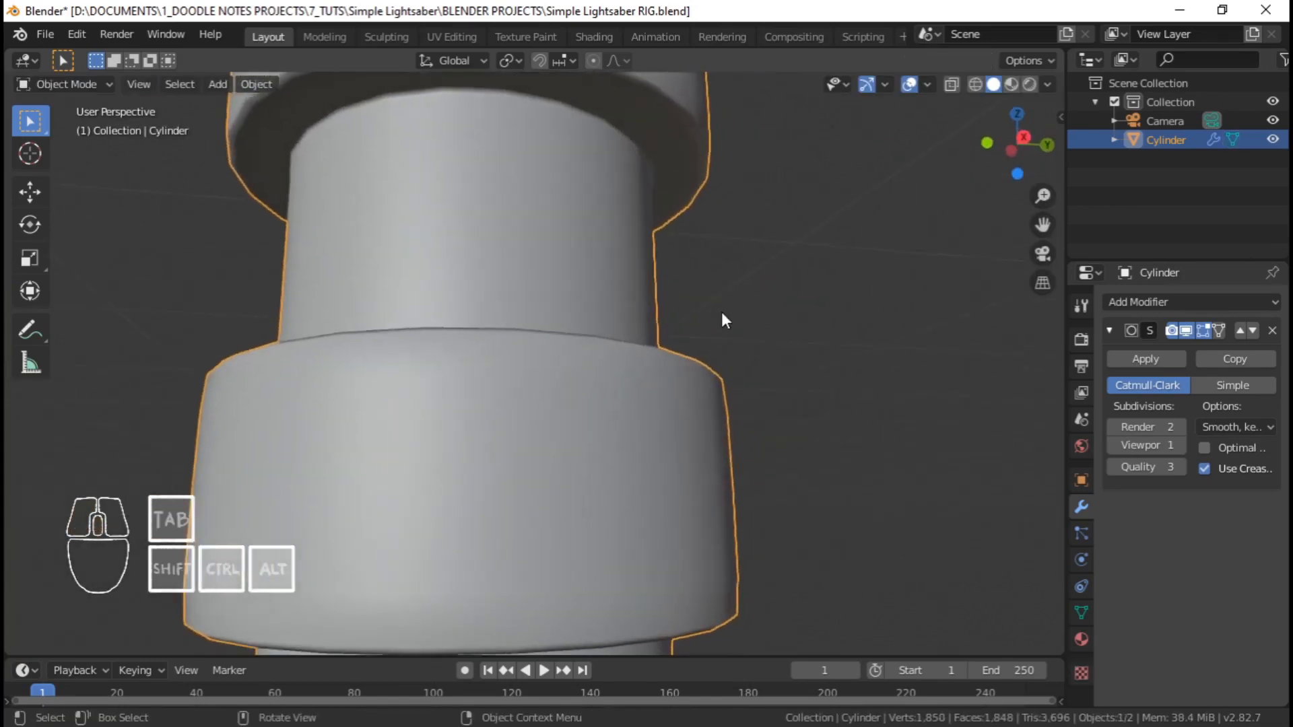
Add two loop cuts around the middle lower ring, scale them apart along Z by about 2.4, and check the result in Object Mode
{"action": "scroll", "coordinate": [721, 313], "scroll_direction": "down", "scroll_amount": 7}
{"action": "middle_click_drag", "start_coordinate": [636, 303], "coordinate": [633, 233], "text": "shift"}
{"action": "middle_click_drag", "start_coordinate": [633, 233], "coordinate": [549, 362]}
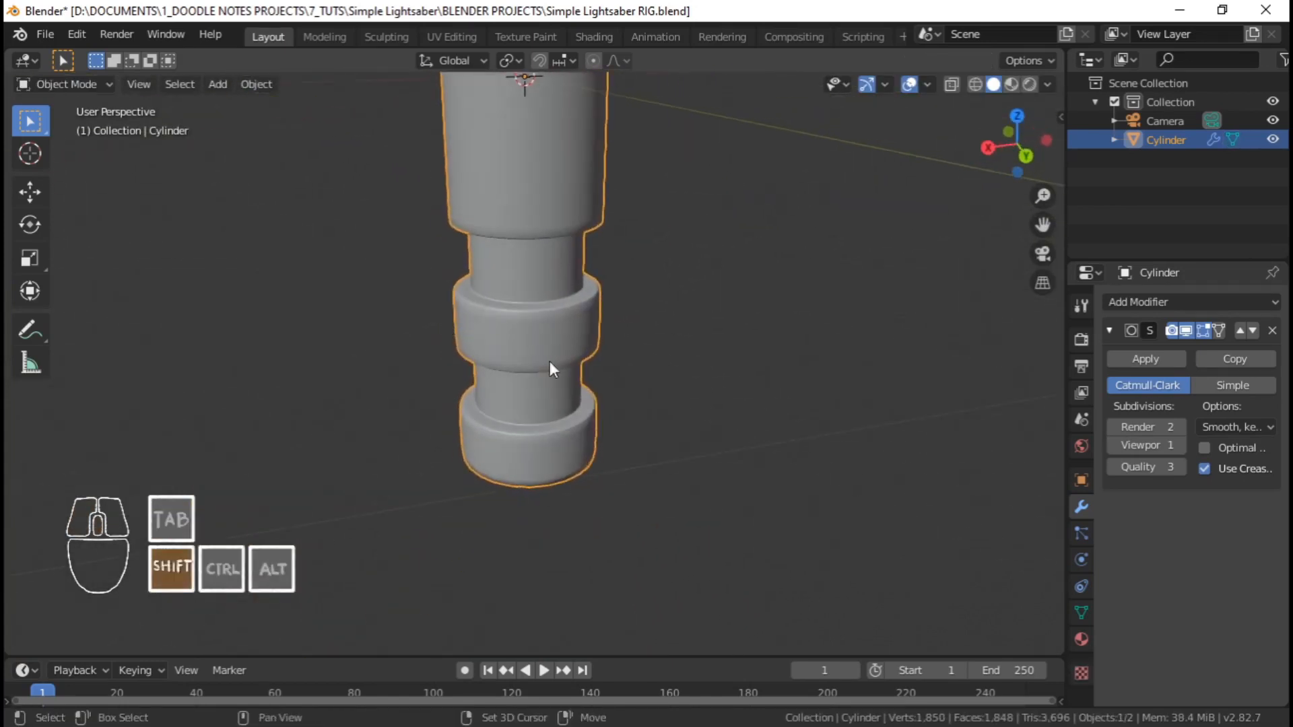
{"action": "scroll", "coordinate": [566, 354], "scroll_direction": "up", "scroll_amount": 3}
{"action": "key", "text": "Tab"}
{"action": "scroll", "coordinate": [644, 290], "scroll_direction": "up", "scroll_amount": 2}
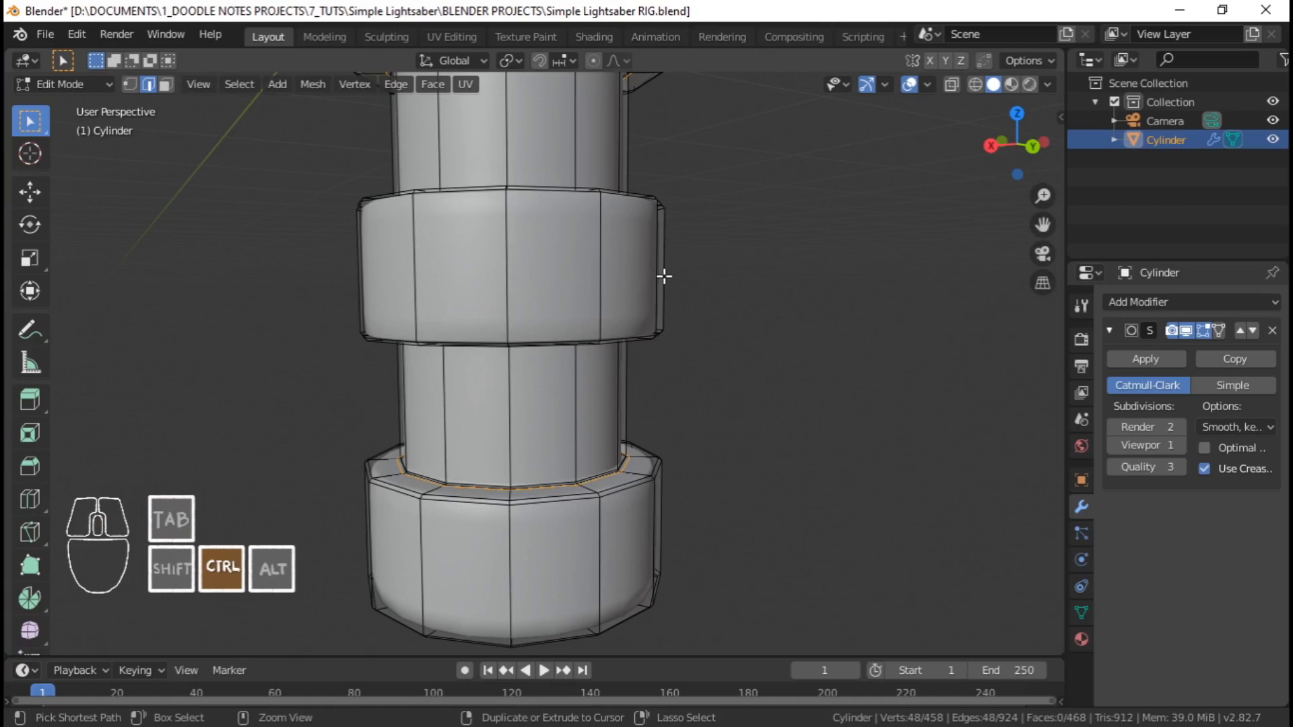
{"action": "key", "text": "ctrl+r"}
{"action": "scroll", "coordinate": [664, 276], "scroll_direction": "up", "scroll_amount": 1}
{"action": "left_click", "coordinate": [665, 277]}
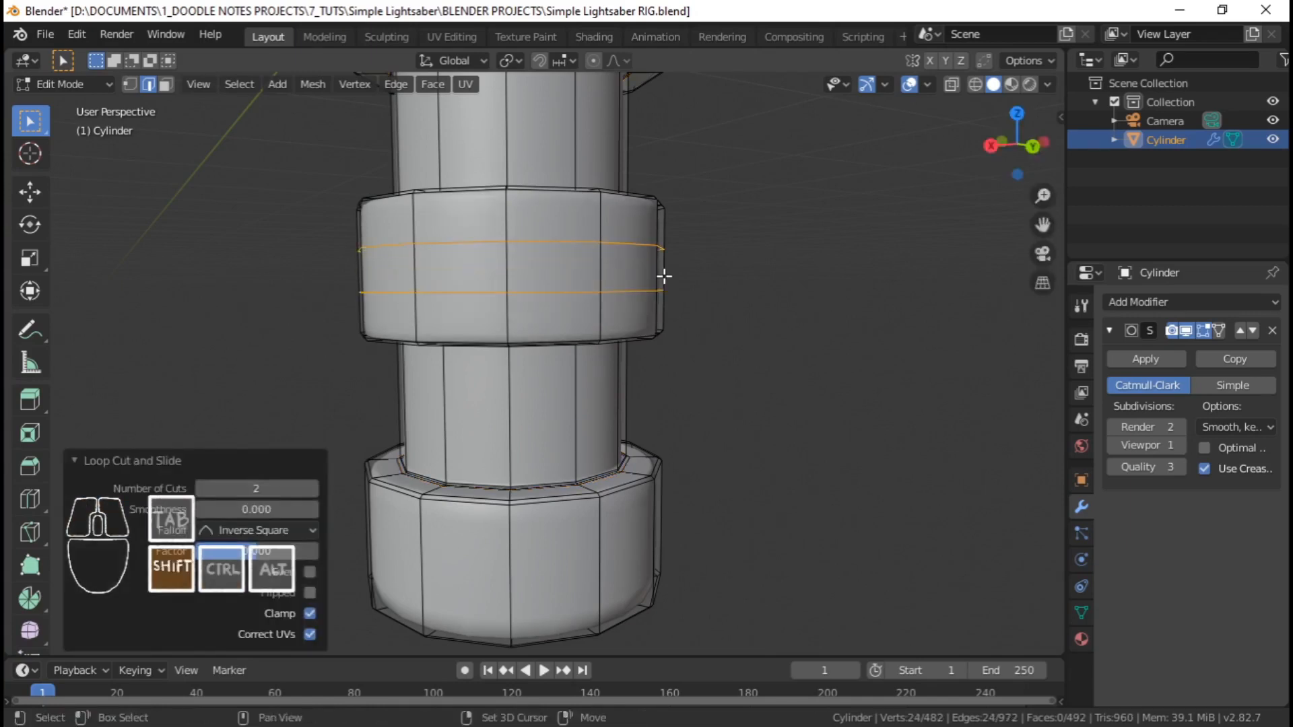
{"action": "key", "text": "z"}
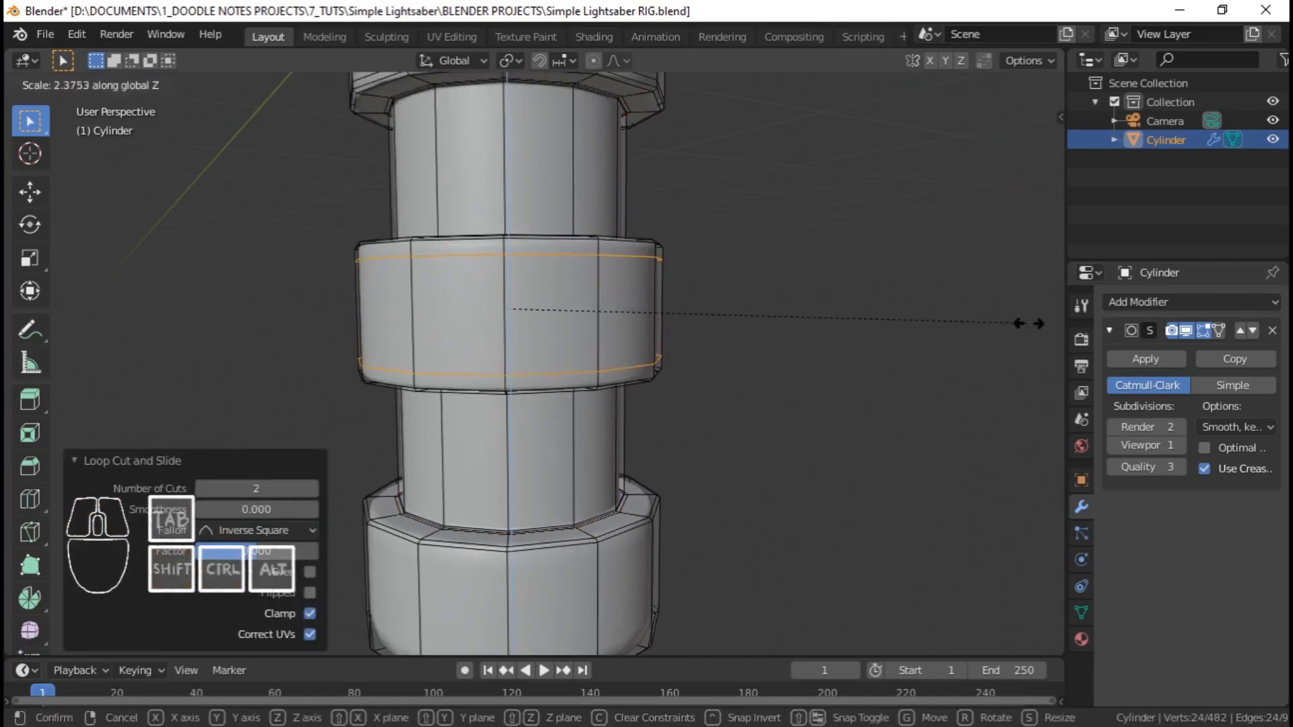
{"action": "left_click", "coordinate": [55, 324]}
{"action": "key", "text": "Tab"}
{"action": "scroll", "coordinate": [559, 303], "scroll_direction": "down", "scroll_amount": 1}
{"action": "middle_click_drag", "start_coordinate": [579, 373], "coordinate": [567, 303], "text": "shift"}
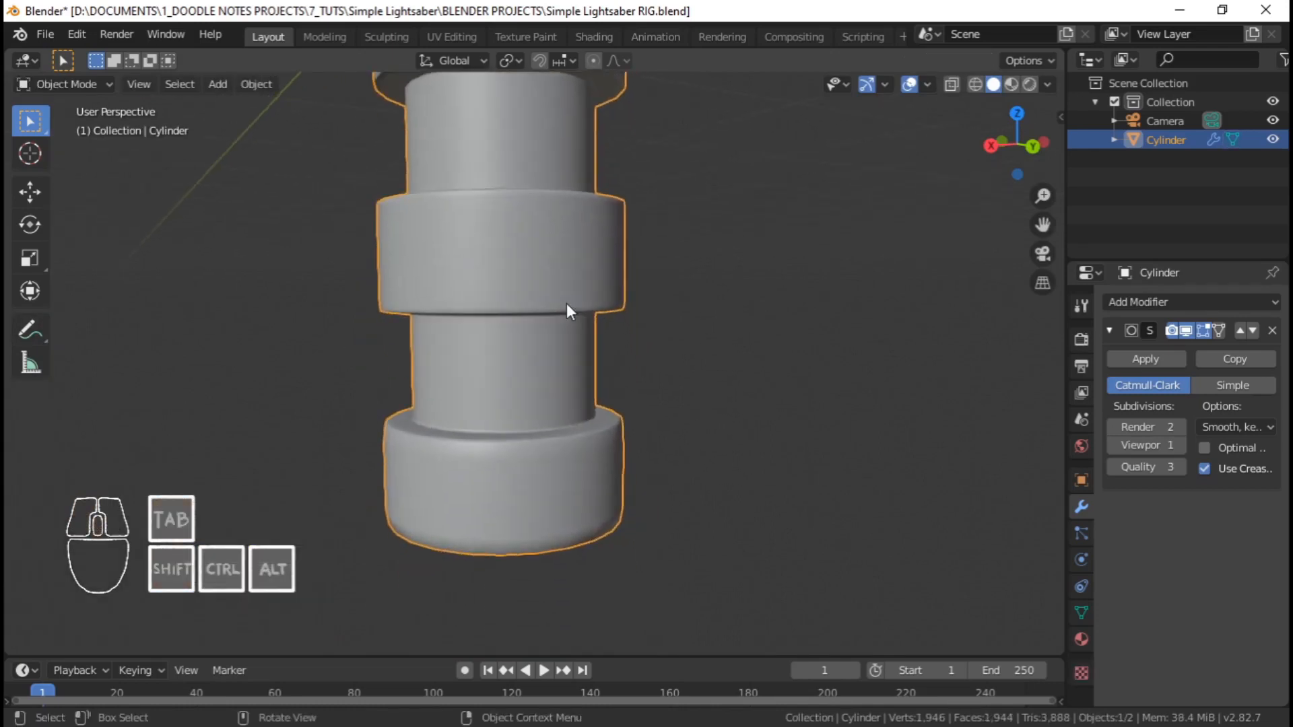
Add two loop cuts around the bottom ring, scale them apart along Z by about 2.8, and check the hilt in Object Mode
{"action": "key", "text": "Tab"}
{"action": "key", "text": "ctrl+r"}
{"action": "scroll", "coordinate": [626, 464], "scroll_direction": "up", "scroll_amount": 1}
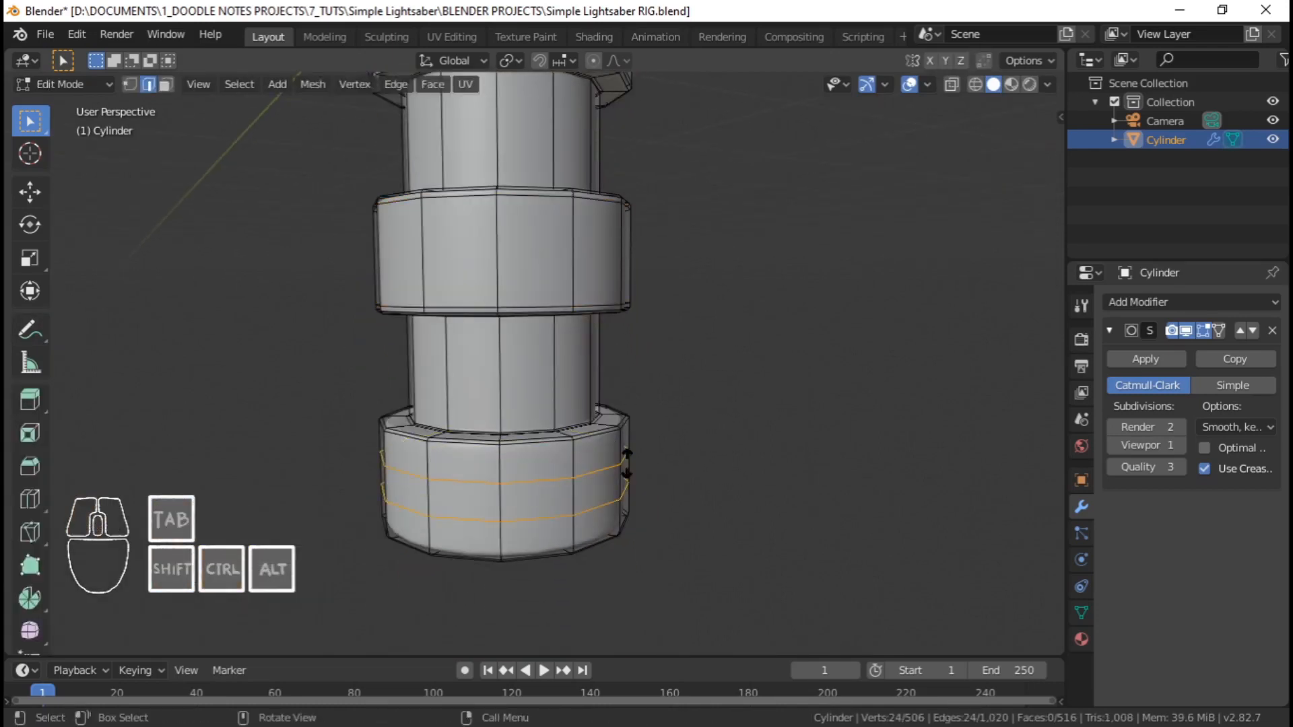
{"action": "left_click", "coordinate": [627, 463]}
{"action": "key", "text": "s"}
{"action": "key", "text": "z"}
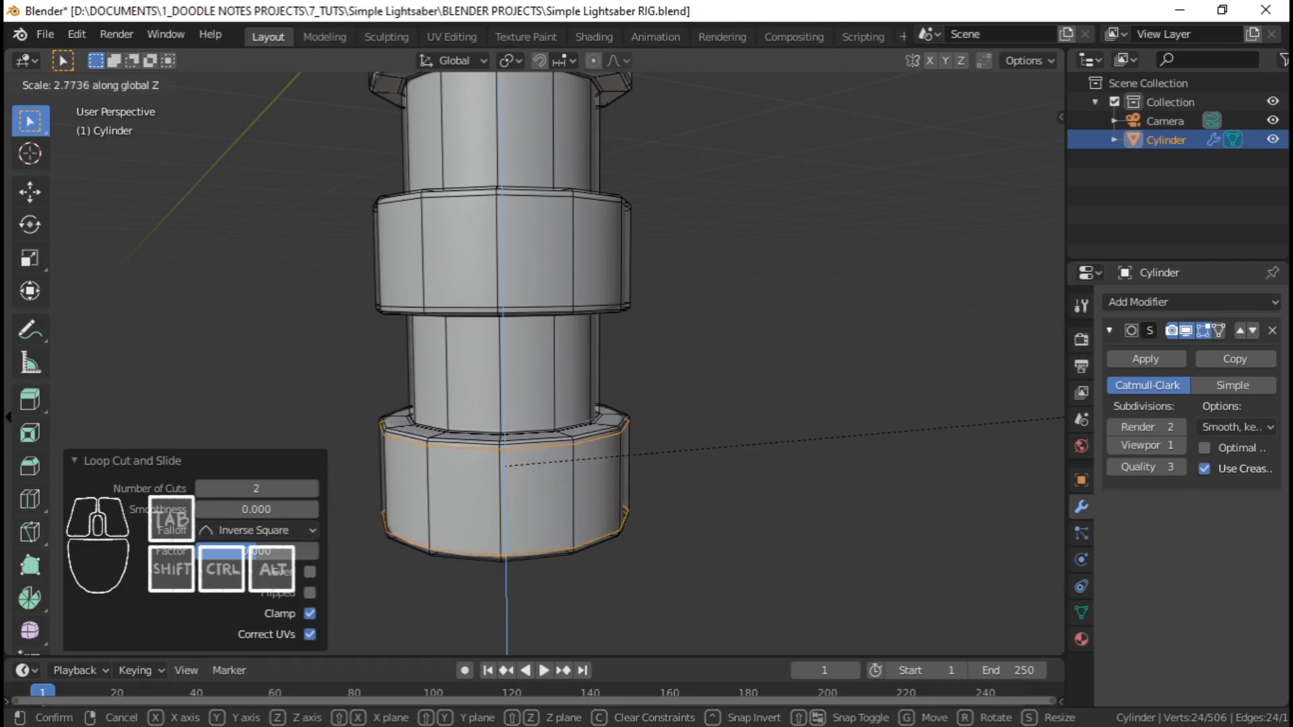
{"action": "left_click", "coordinate": [10, 417]}
{"action": "key", "text": "Tab"}
{"action": "scroll", "coordinate": [495, 237], "scroll_direction": "down", "scroll_amount": 3}
{"action": "middle_click_drag", "start_coordinate": [498, 237], "coordinate": [505, 317], "text": "shift"}
{"action": "scroll", "coordinate": [490, 393], "scroll_direction": "up", "scroll_amount": 1}
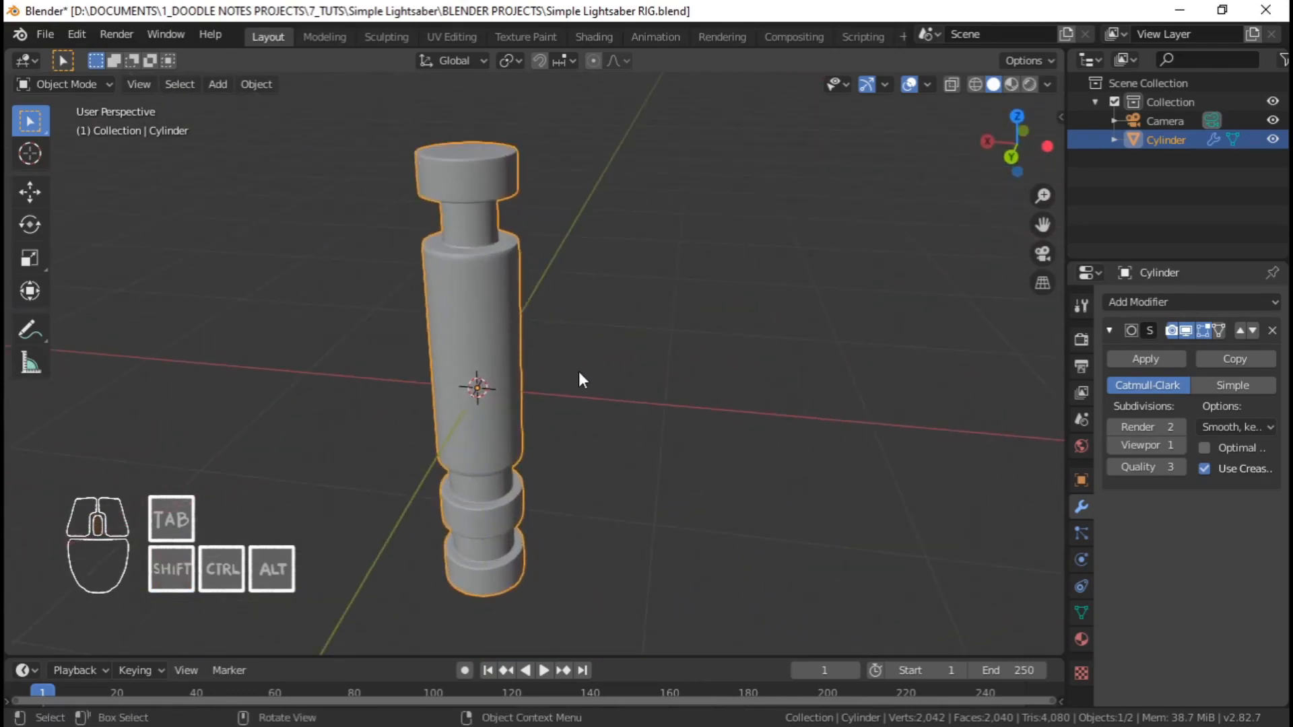
Examine the whole smoothed hilt from above and from the side in Object Mode
{"action": "middle_click_drag", "start_coordinate": [470, 357], "coordinate": [544, 378]}
{"action": "middle_click_drag", "start_coordinate": [570, 308], "coordinate": [574, 340]}
{"action": "scroll", "coordinate": [573, 340], "scroll_direction": "up", "scroll_amount": 3}
{"action": "middle_click_drag", "start_coordinate": [571, 343], "coordinate": [470, 412], "text": "shift"}
{"action": "scroll", "coordinate": [501, 379], "scroll_direction": "up", "scroll_amount": 2}
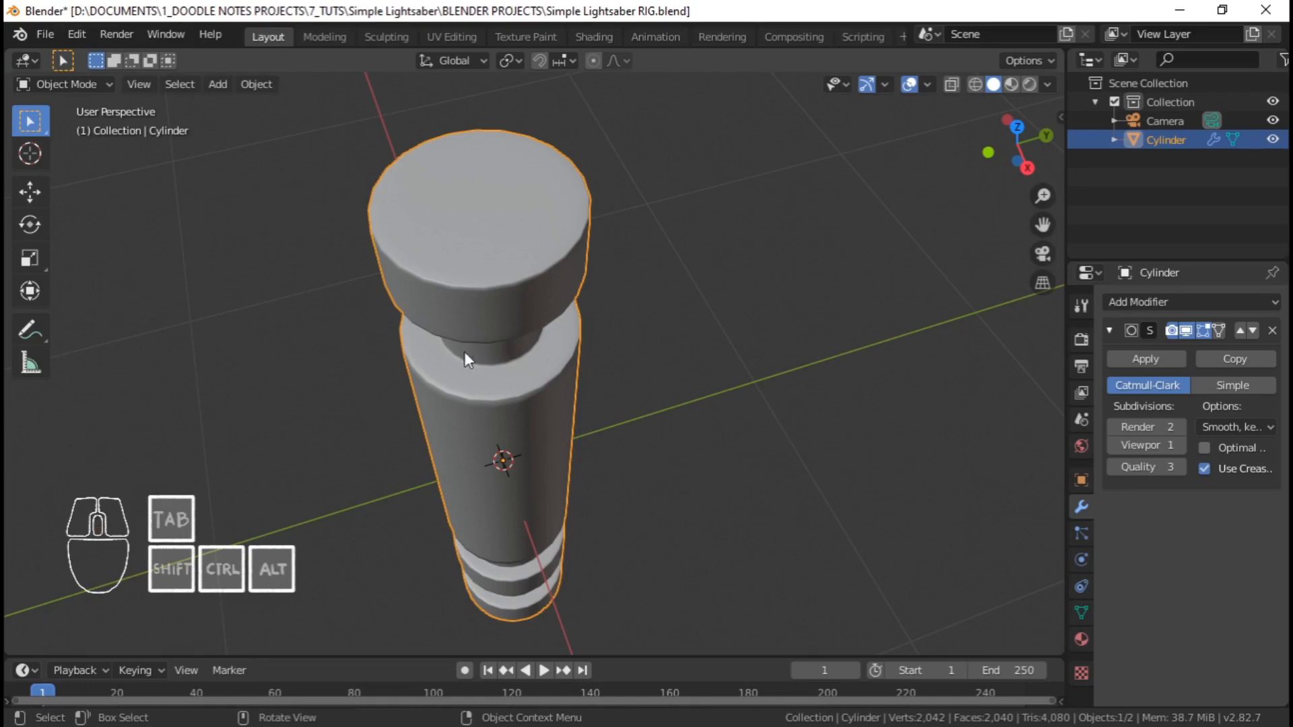
{"action": "scroll", "coordinate": [557, 424], "scroll_direction": "down", "scroll_amount": 2}
{"action": "scroll", "coordinate": [554, 418], "scroll_direction": "up", "scroll_amount": 2}
{"action": "scroll", "coordinate": [552, 417], "scroll_direction": "down", "scroll_amount": 3}
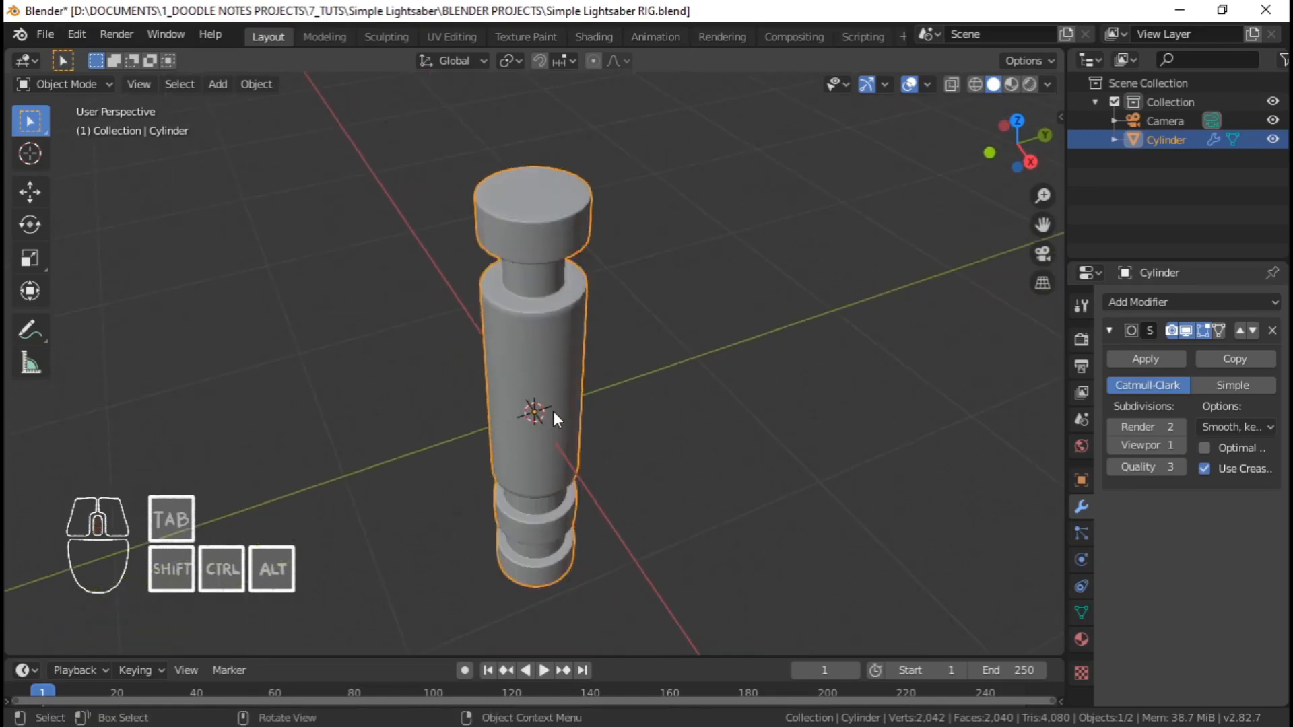
{"action": "middle_click_drag", "start_coordinate": [580, 421], "coordinate": [571, 304]}
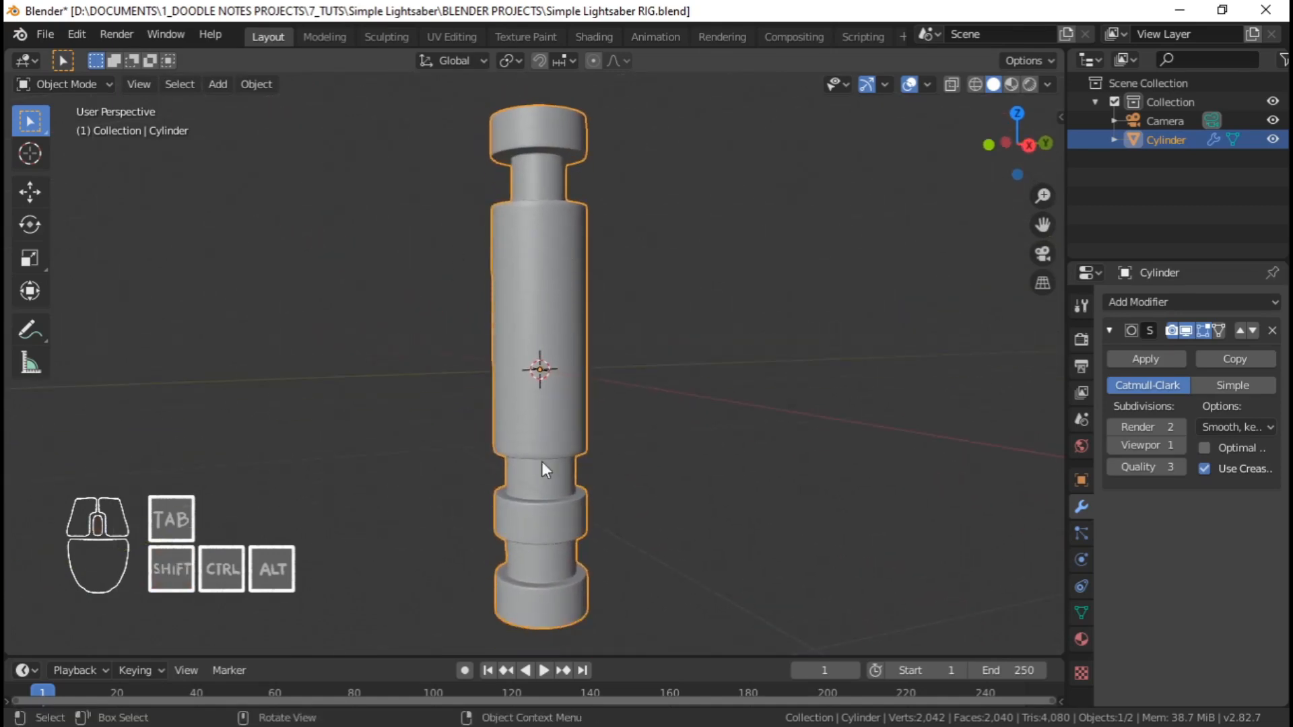
Examine the top cap, upper neck and main body up close, comparing the smoothed surface with its mesh
{"action": "middle_click_drag", "start_coordinate": [453, 269], "coordinate": [432, 341], "text": "shift"}
{"action": "scroll", "coordinate": [532, 334], "scroll_direction": "up", "scroll_amount": 2}
{"action": "middle_click_drag", "start_coordinate": [547, 354], "coordinate": [567, 450], "text": "shift"}
{"action": "scroll", "coordinate": [567, 450], "scroll_direction": "down", "scroll_amount": 1}
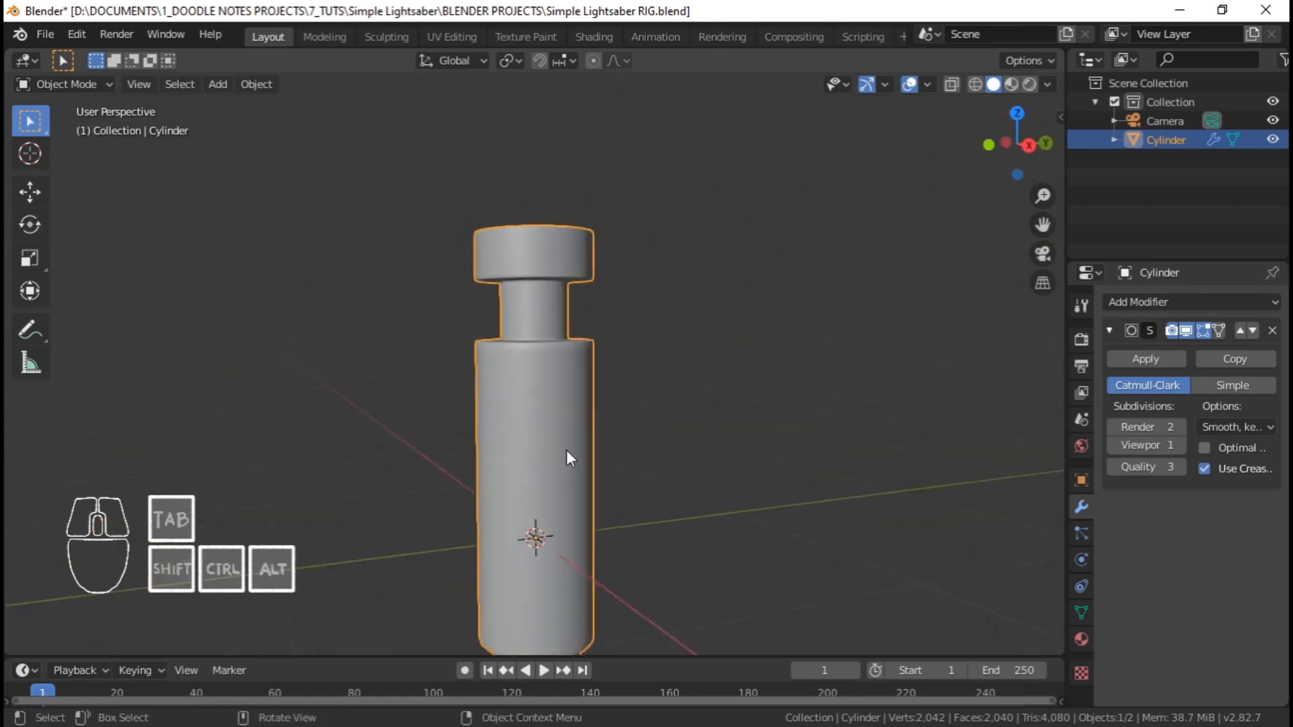
{"action": "scroll", "coordinate": [572, 435], "scroll_direction": "down", "scroll_amount": 2}
{"action": "scroll", "coordinate": [572, 384], "scroll_direction": "up", "scroll_amount": 3}
{"action": "middle_click_drag", "start_coordinate": [509, 394], "coordinate": [431, 481]}
{"action": "scroll", "coordinate": [475, 398], "scroll_direction": "up", "scroll_amount": 1}
{"action": "middle_click_drag", "start_coordinate": [480, 384], "coordinate": [553, 475], "text": "shift"}
{"action": "middle_click_drag", "start_coordinate": [553, 475], "coordinate": [547, 551]}
{"action": "scroll", "coordinate": [552, 406], "scroll_direction": "up", "scroll_amount": 2}
{"action": "scroll", "coordinate": [553, 406], "scroll_direction": "down", "scroll_amount": 2}
{"action": "scroll", "coordinate": [536, 423], "scroll_direction": "up", "scroll_amount": 2}
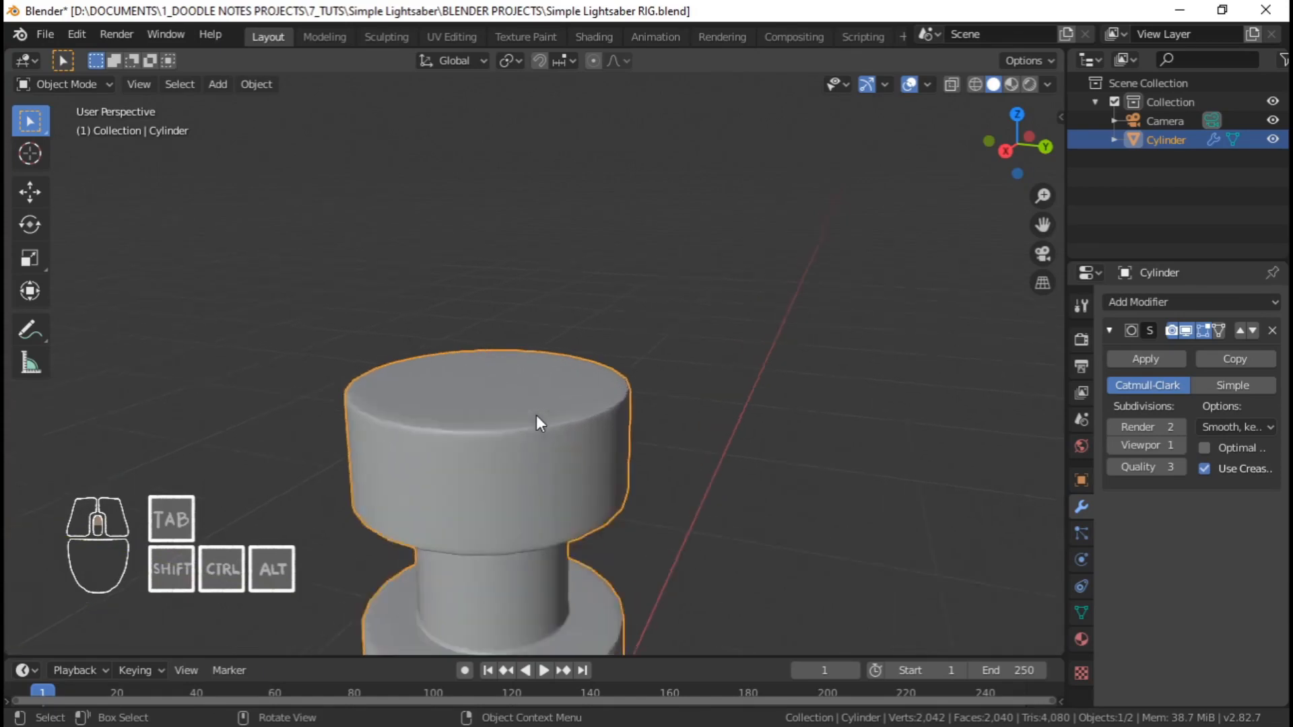
{"action": "key", "text": "Tab"}
{"action": "key", "text": "Tab"}
{"action": "scroll", "coordinate": [569, 471], "scroll_direction": "up", "scroll_amount": 1}
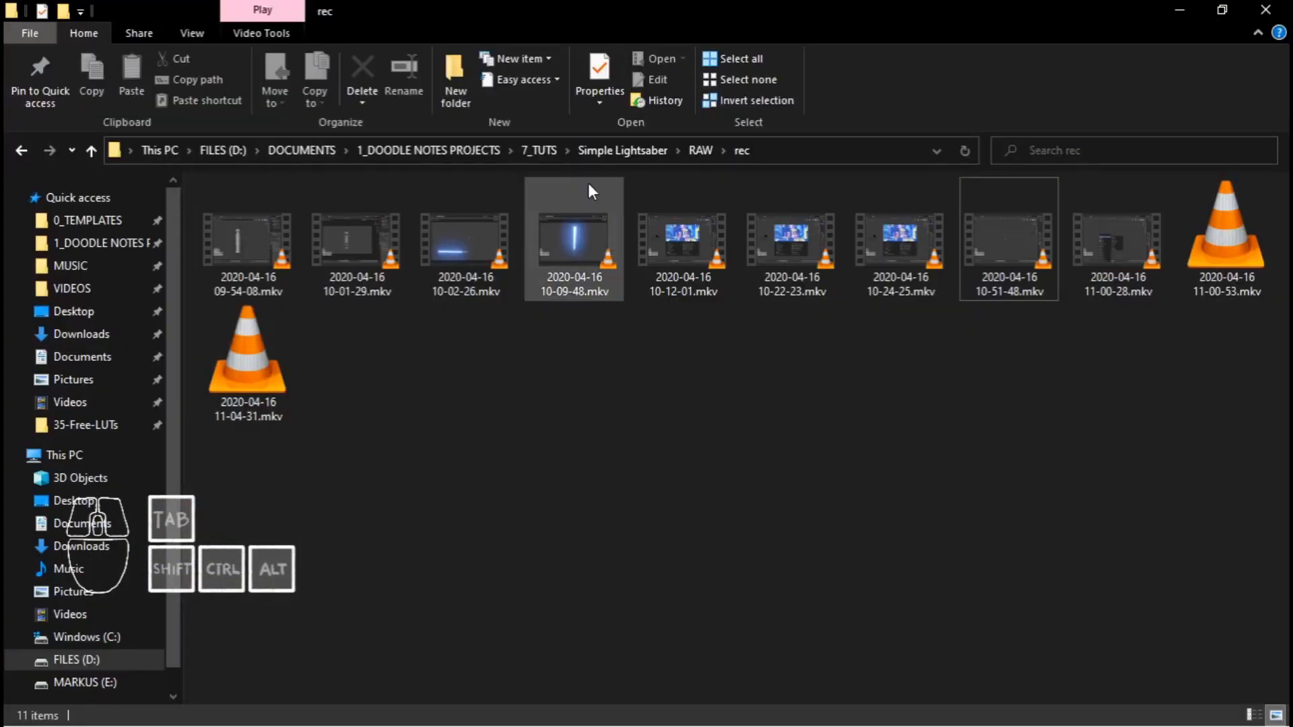
In File Explorer, go to the Simple Lightsaber RENDER\RAW folder and play the Saber_Preview_0001-0145.mp4 reference video
{"action": "left_click", "coordinate": [588, 148]}
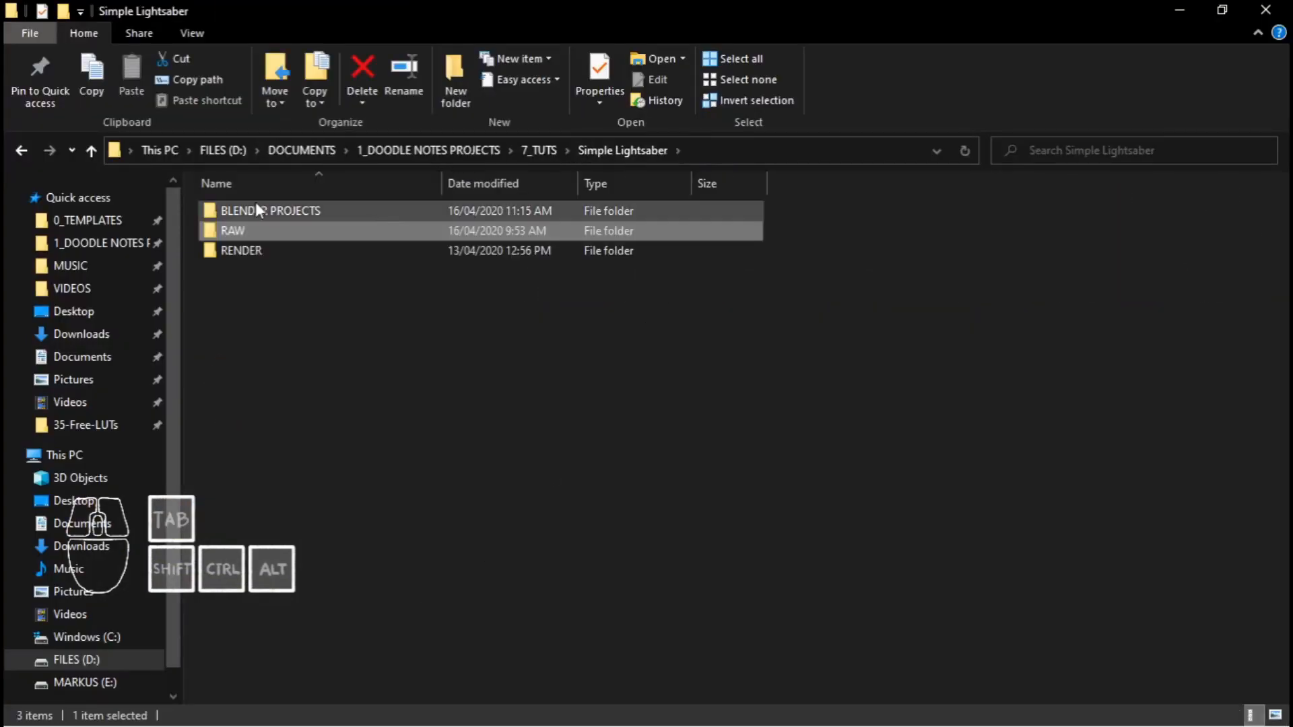
{"action": "double_click", "coordinate": [242, 252]}
{"action": "double_click", "coordinate": [241, 217]}
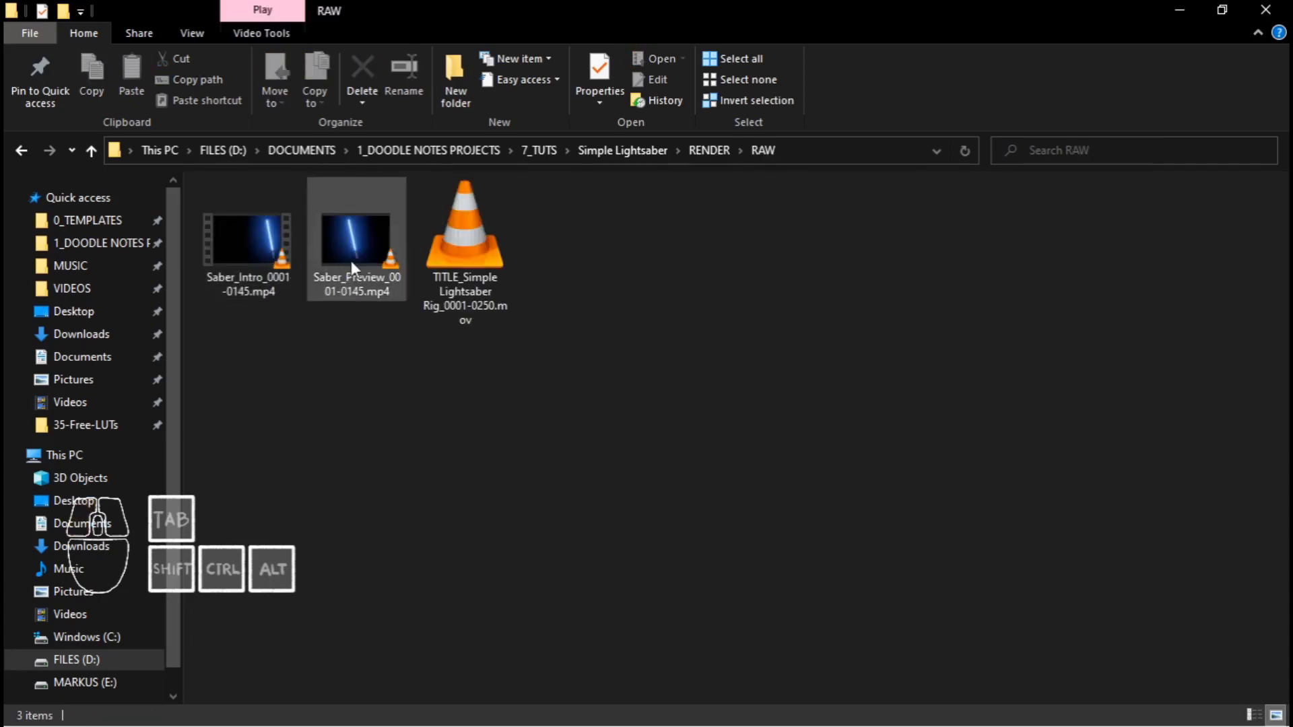
{"action": "double_click", "coordinate": [350, 264]}
{"action": "key", "text": "space"}
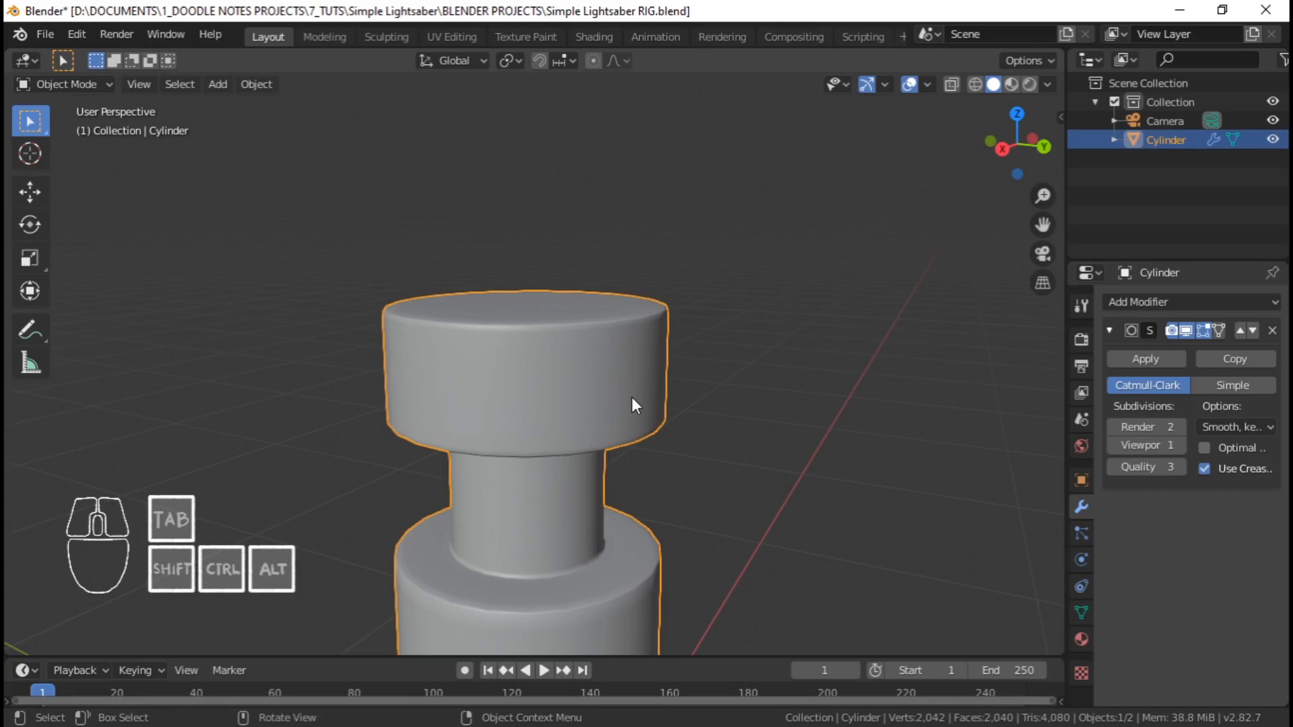
Return to Blender and, in Edit Mode with the front view, select the central vertical edge of the top cap
{"action": "key", "text": "Tab"}
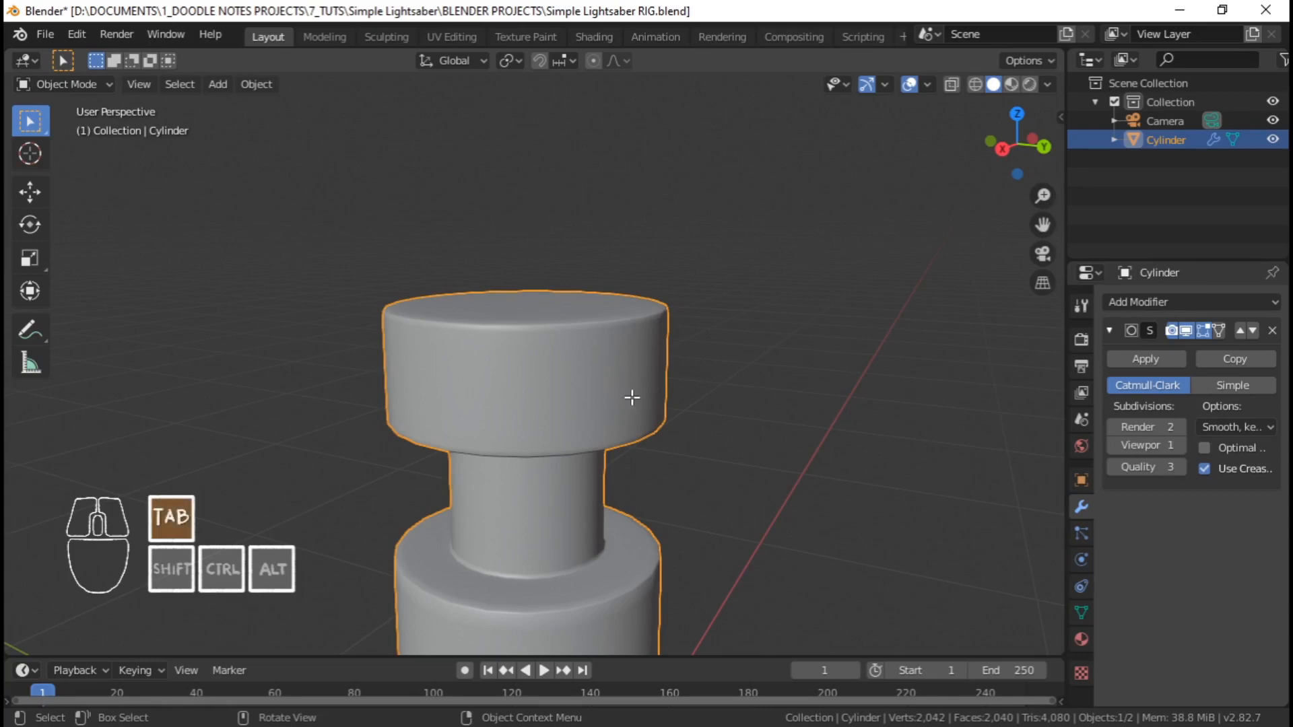
{"action": "middle_click_drag", "start_coordinate": [636, 399], "coordinate": [449, 347]}
{"action": "scroll", "coordinate": [464, 358], "scroll_direction": "down", "scroll_amount": 2}
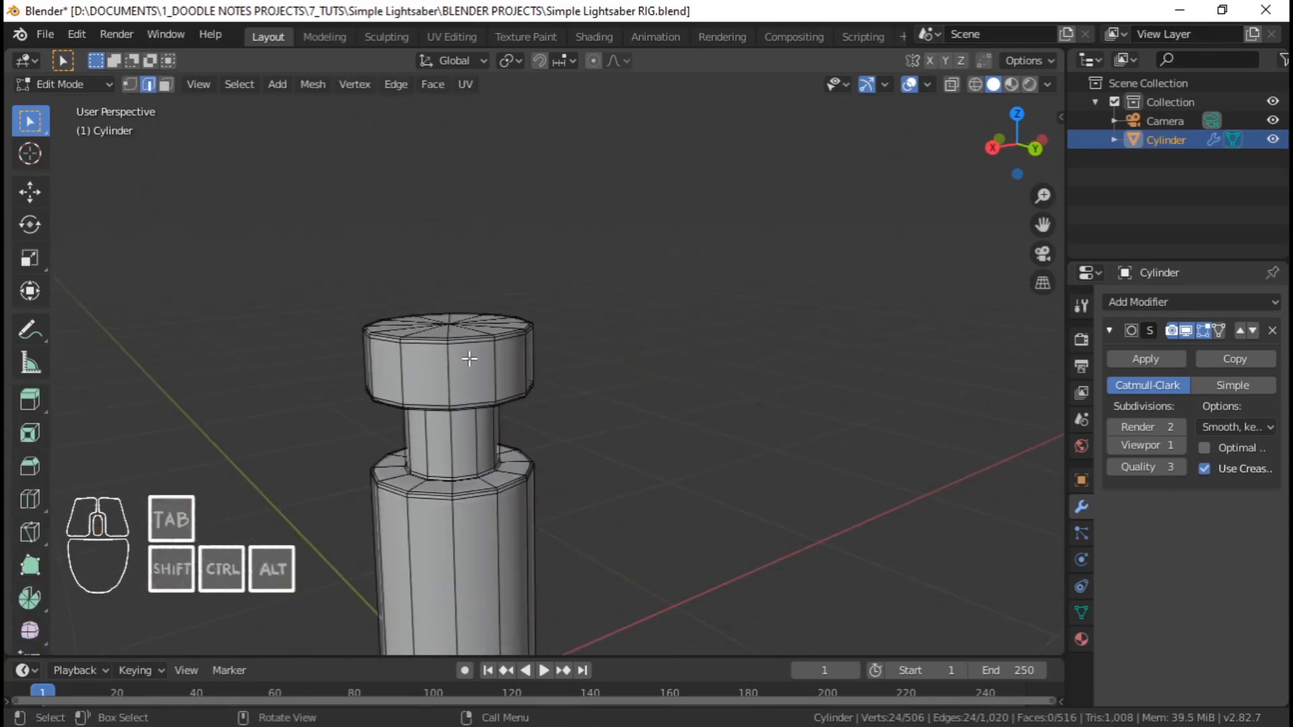
{"action": "key", "text": "KP_1"}
{"action": "middle_click_drag", "start_coordinate": [772, 290], "coordinate": [622, 355], "text": "shift"}
{"action": "scroll", "coordinate": [650, 257], "scroll_direction": "up", "scroll_amount": 3}
{"action": "scroll", "coordinate": [625, 319], "scroll_direction": "up", "scroll_amount": 1}
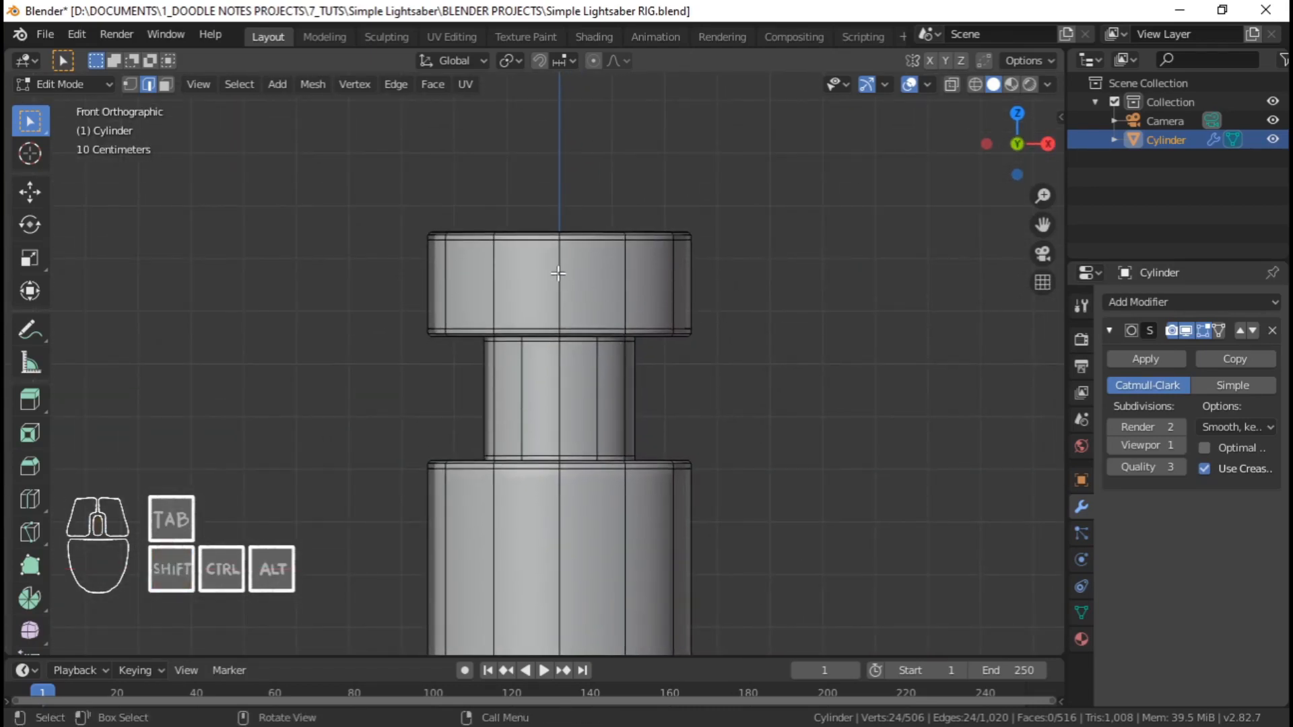
{"action": "key", "text": "ctrl+e"}
{"action": "key", "text": "Escape"}
{"action": "left_click", "coordinate": [563, 286]}
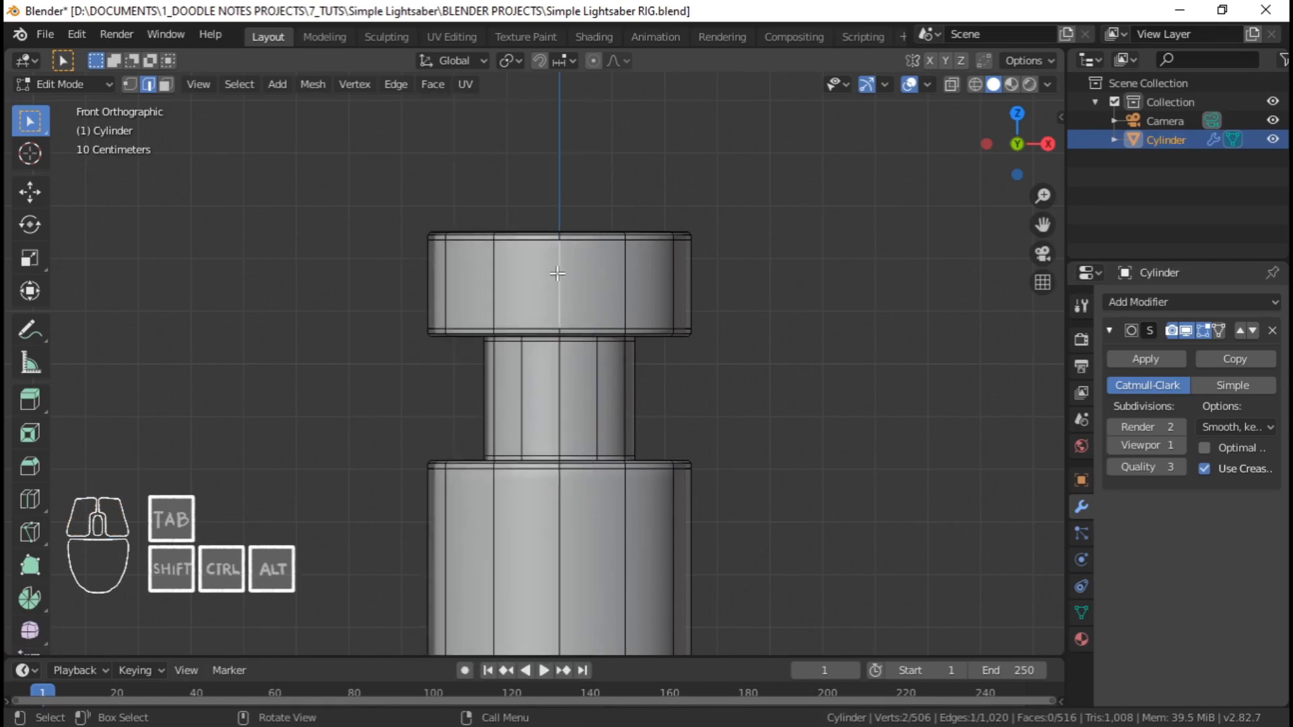
Examine the selected vertical edge on the top cap from several angles, comparing Edit Mode with Object Mode
{"action": "middle_click_drag", "start_coordinate": [661, 316], "coordinate": [716, 344]}
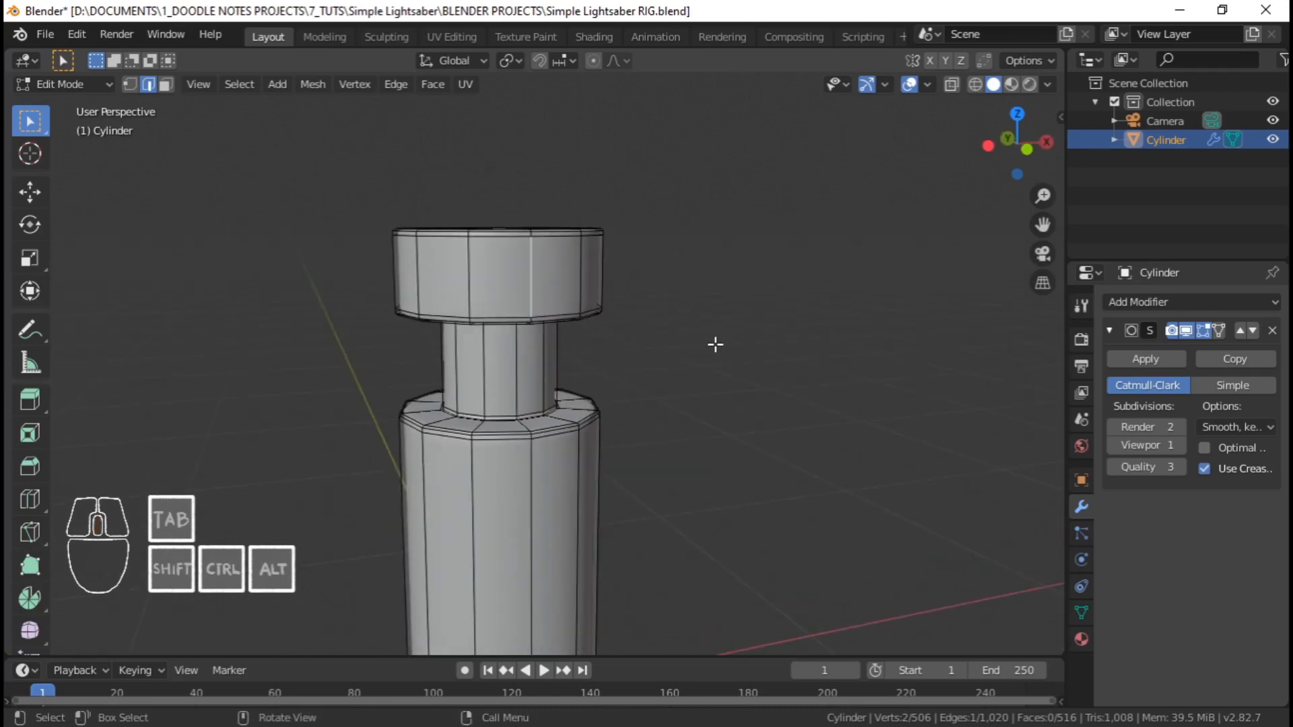
{"action": "key", "text": "KP_Decimal"}
{"action": "scroll", "coordinate": [580, 273], "scroll_direction": "down", "scroll_amount": 2}
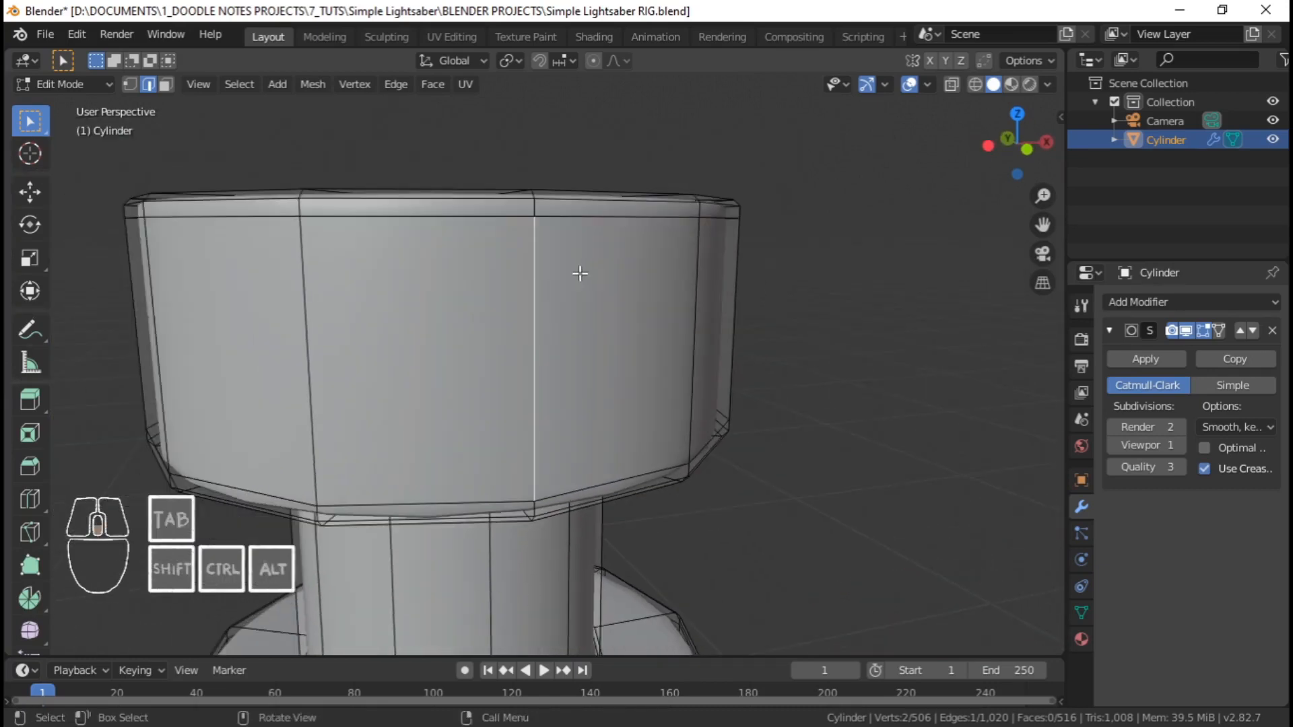
{"action": "middle_click_drag", "start_coordinate": [577, 274], "coordinate": [528, 280]}
{"action": "scroll", "coordinate": [561, 329], "scroll_direction": "down", "scroll_amount": 6}
{"action": "scroll", "coordinate": [562, 328], "scroll_direction": "up", "scroll_amount": 4}
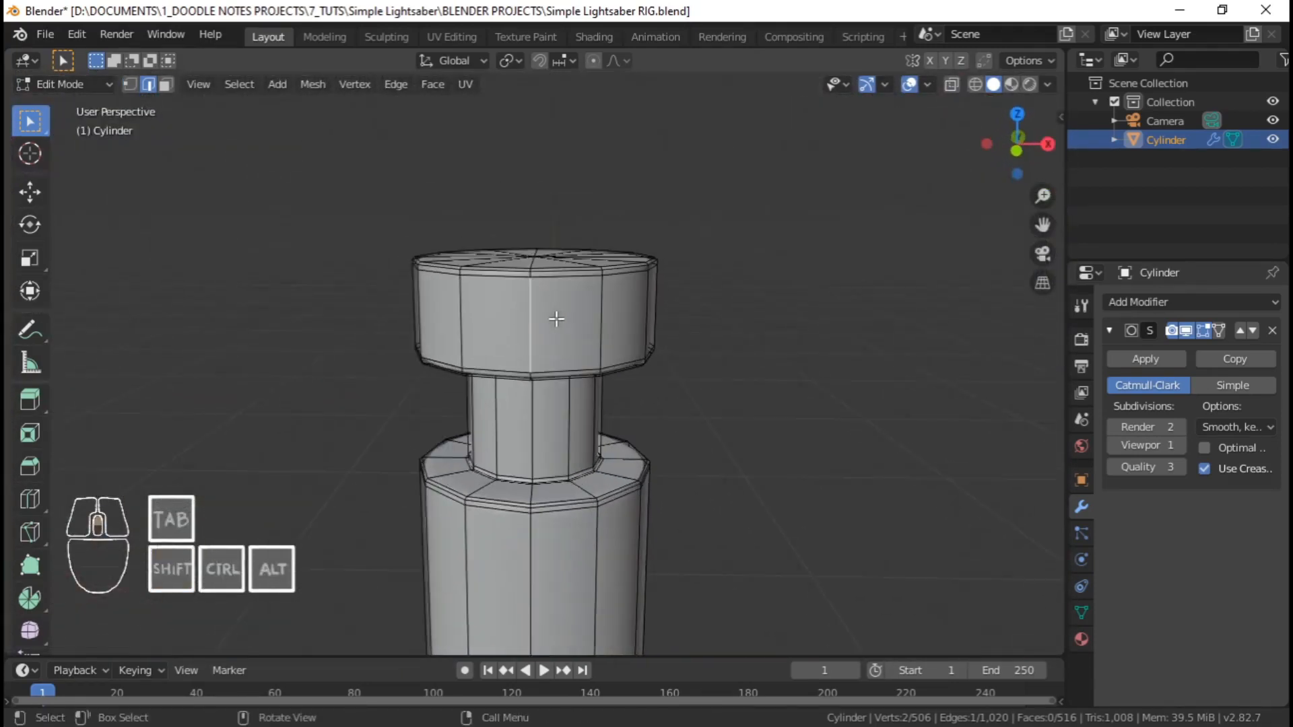
{"action": "middle_click_drag", "start_coordinate": [561, 328], "coordinate": [520, 299]}
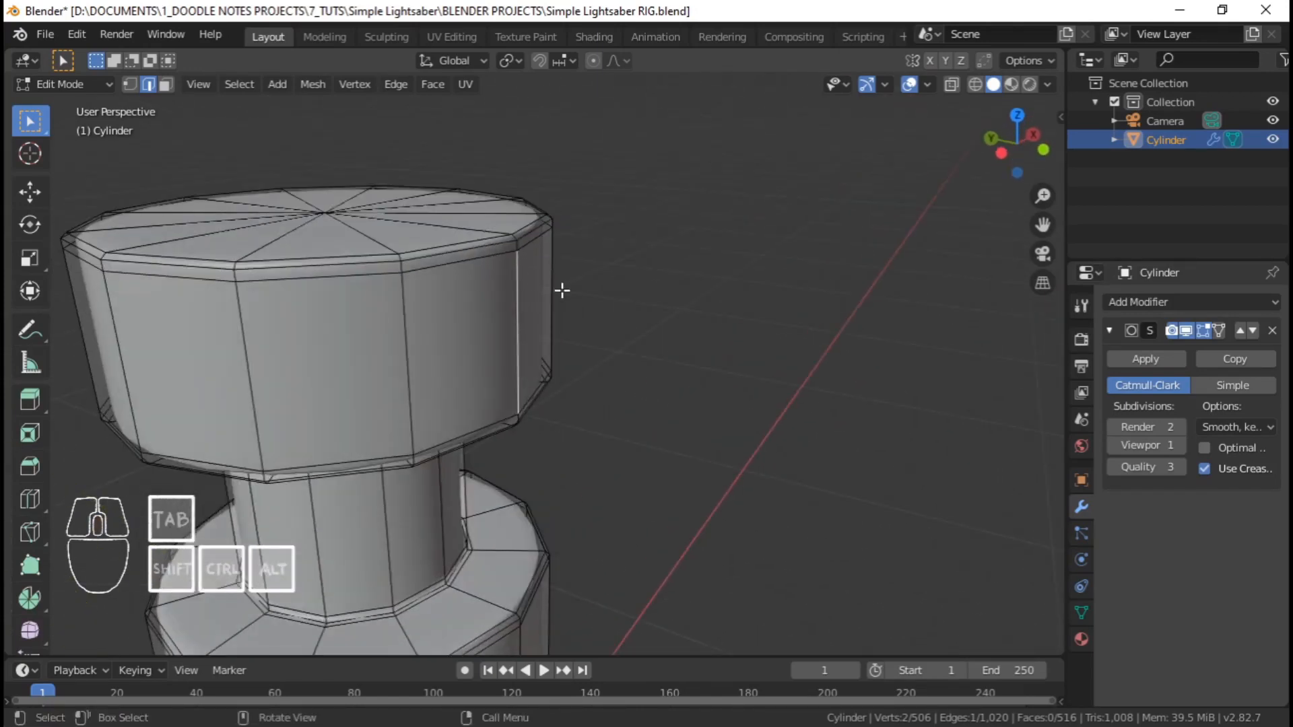
{"action": "key", "text": "shift"}
{"action": "key", "text": "Tab"}
{"action": "key", "text": "Tab"}
{"action": "key", "text": "Tab"}
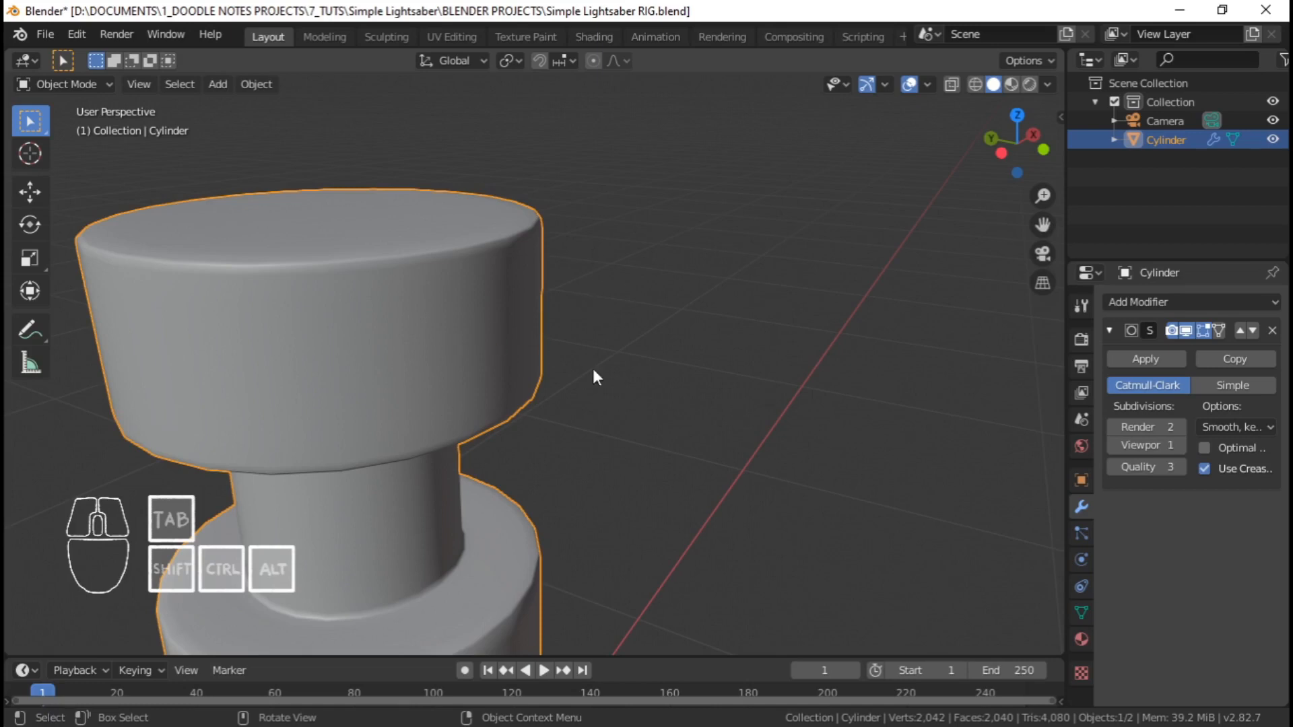
Try adding a mesh circle to the hilt mesh in Edit Mode, and undo it
{"action": "key", "text": "shift+a"}
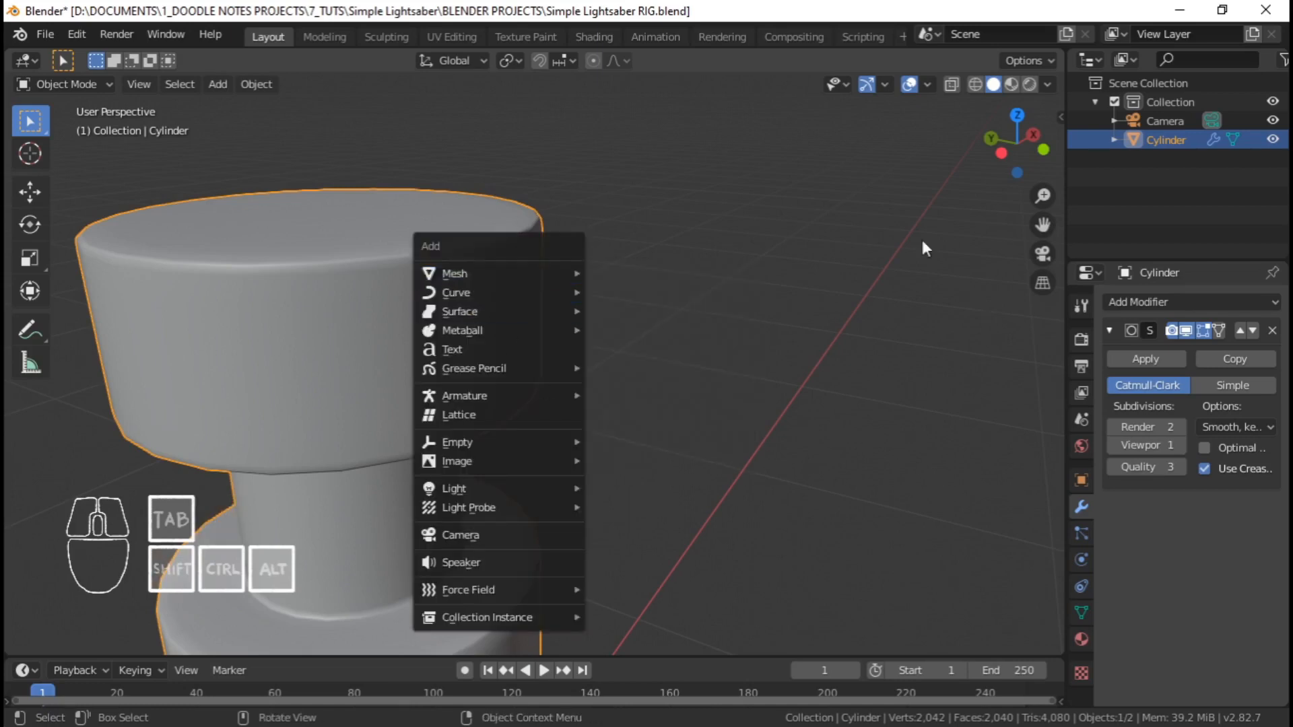
{"action": "key", "text": "Tab"}
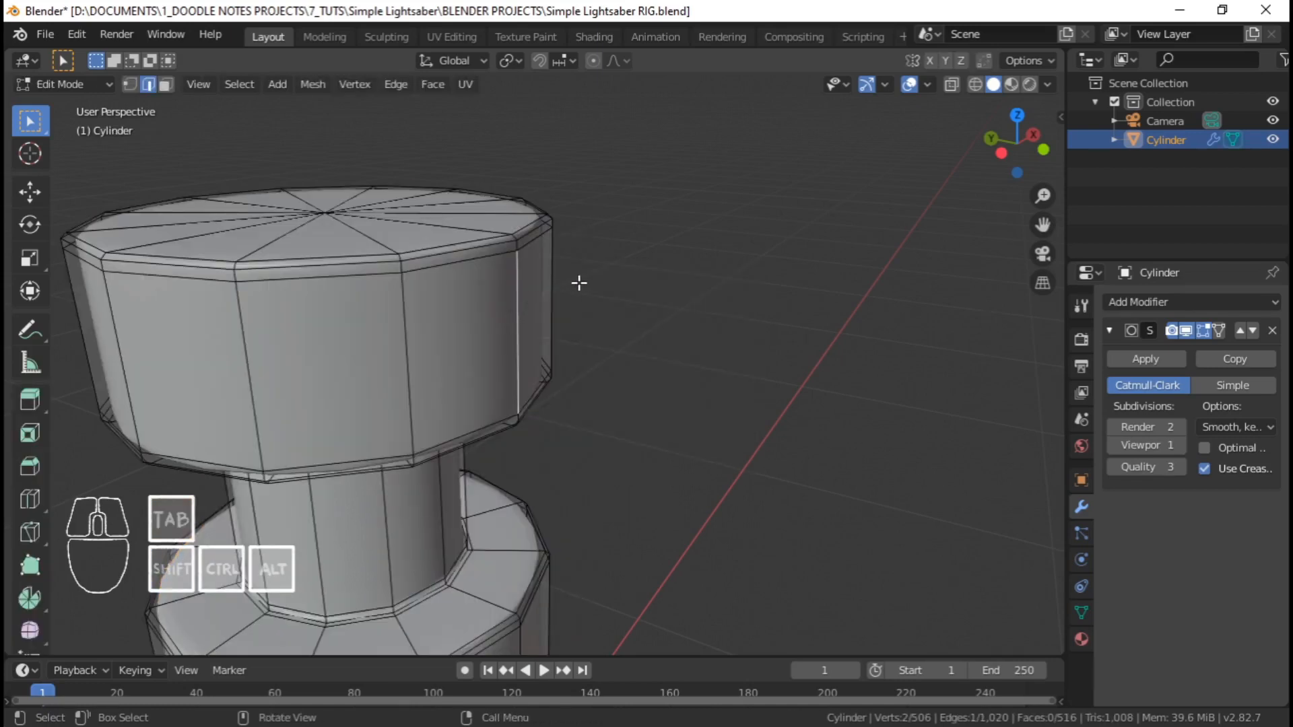
{"action": "key", "text": "Tab"}
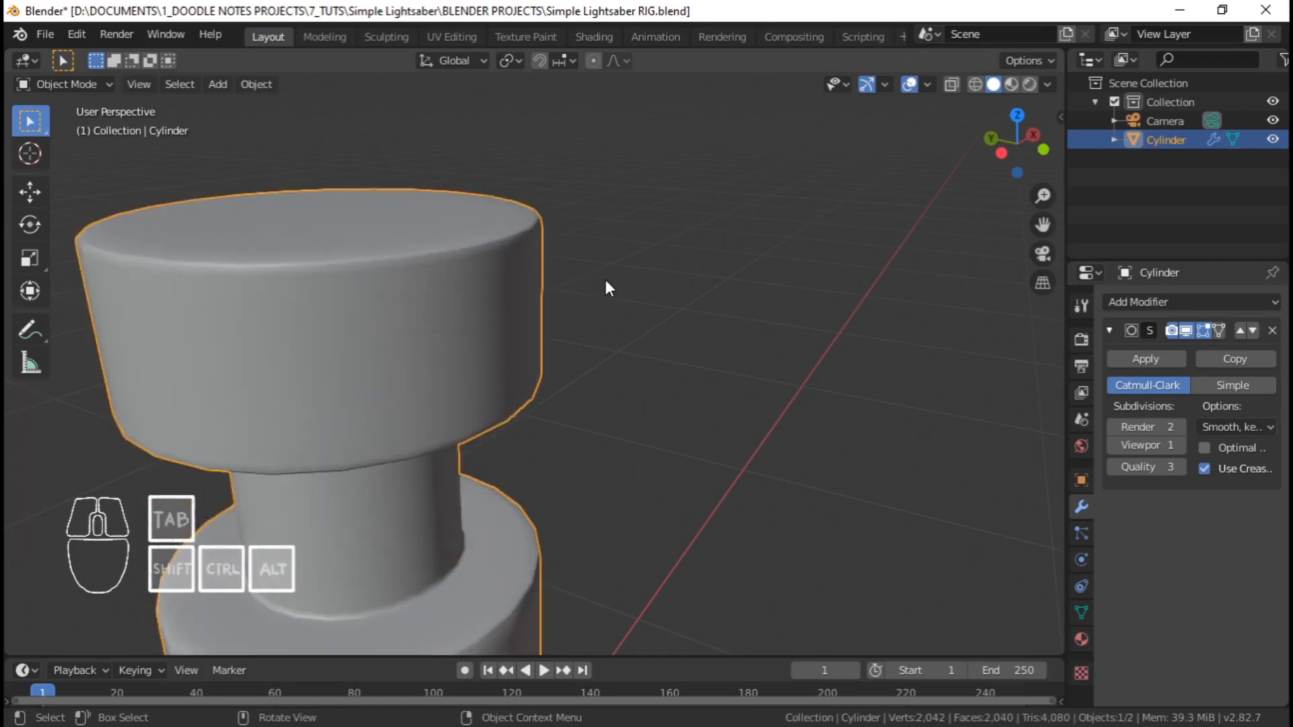
{"action": "key", "text": "Tab"}
{"action": "key", "text": "shift+a"}
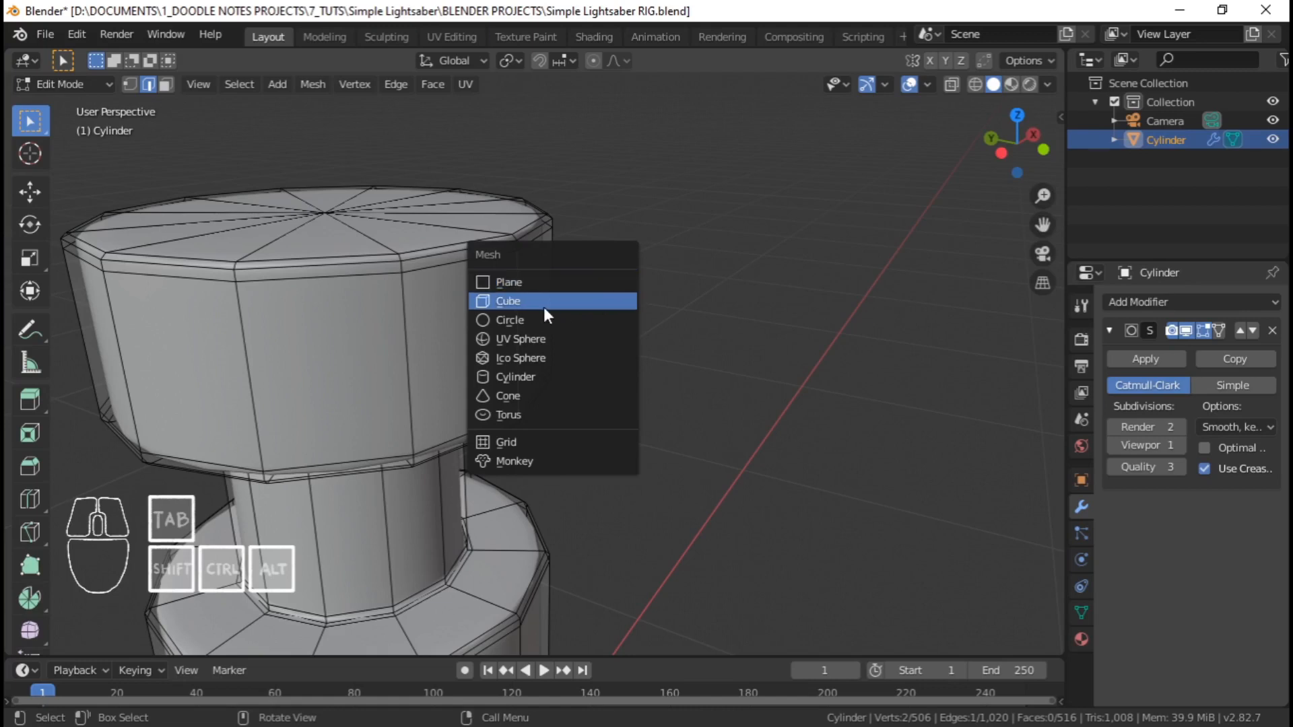
{"action": "left_click", "coordinate": [503, 322]}
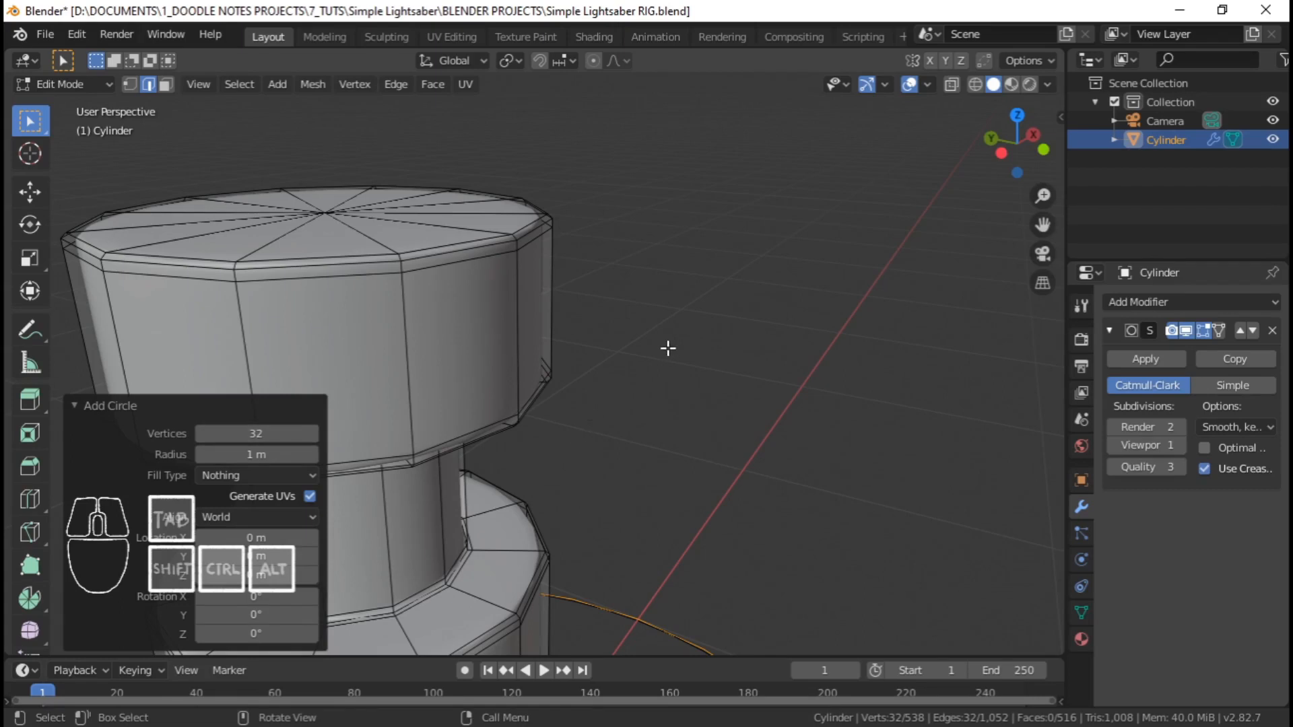
{"action": "key", "text": "ctrl+z"}
Select the vertical edge on the side of the top cap and snap the 3D cursor to it
{"action": "scroll", "coordinate": [666, 349], "scroll_direction": "down", "scroll_amount": 2}
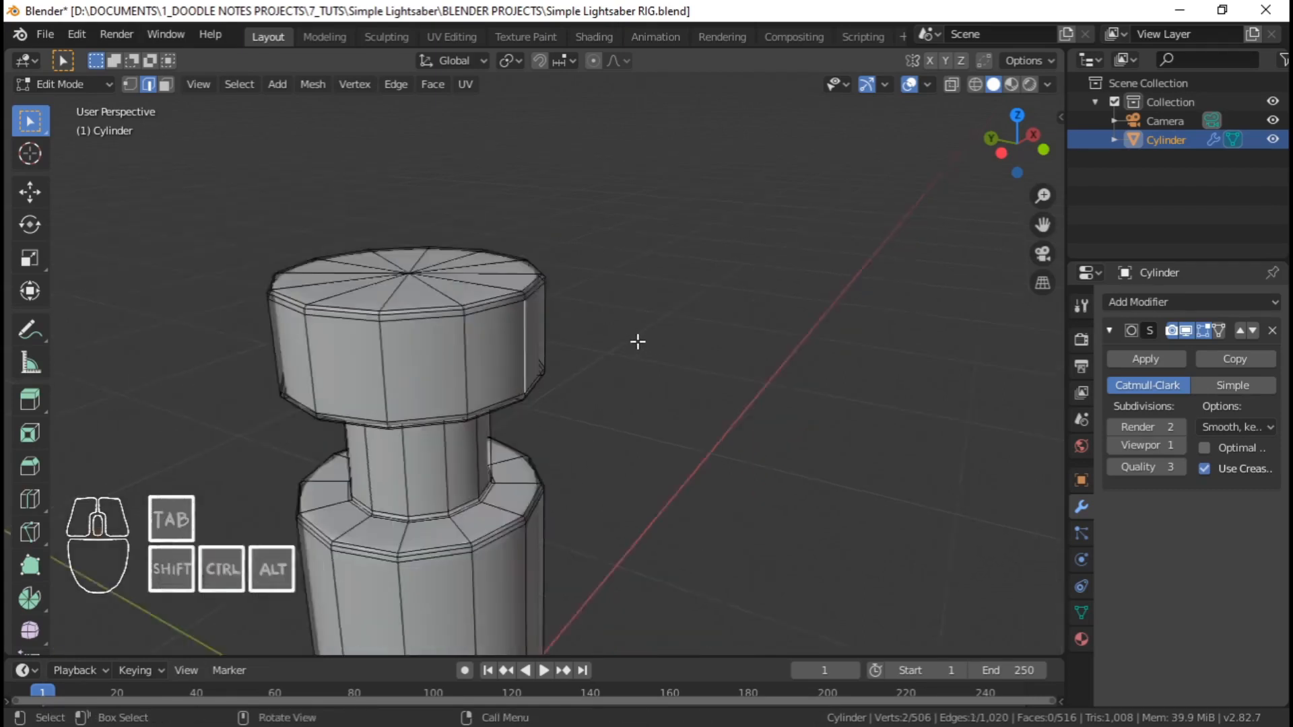
{"action": "scroll", "coordinate": [621, 385], "scroll_direction": "up", "scroll_amount": 2}
{"action": "right_click", "coordinate": [525, 316]}
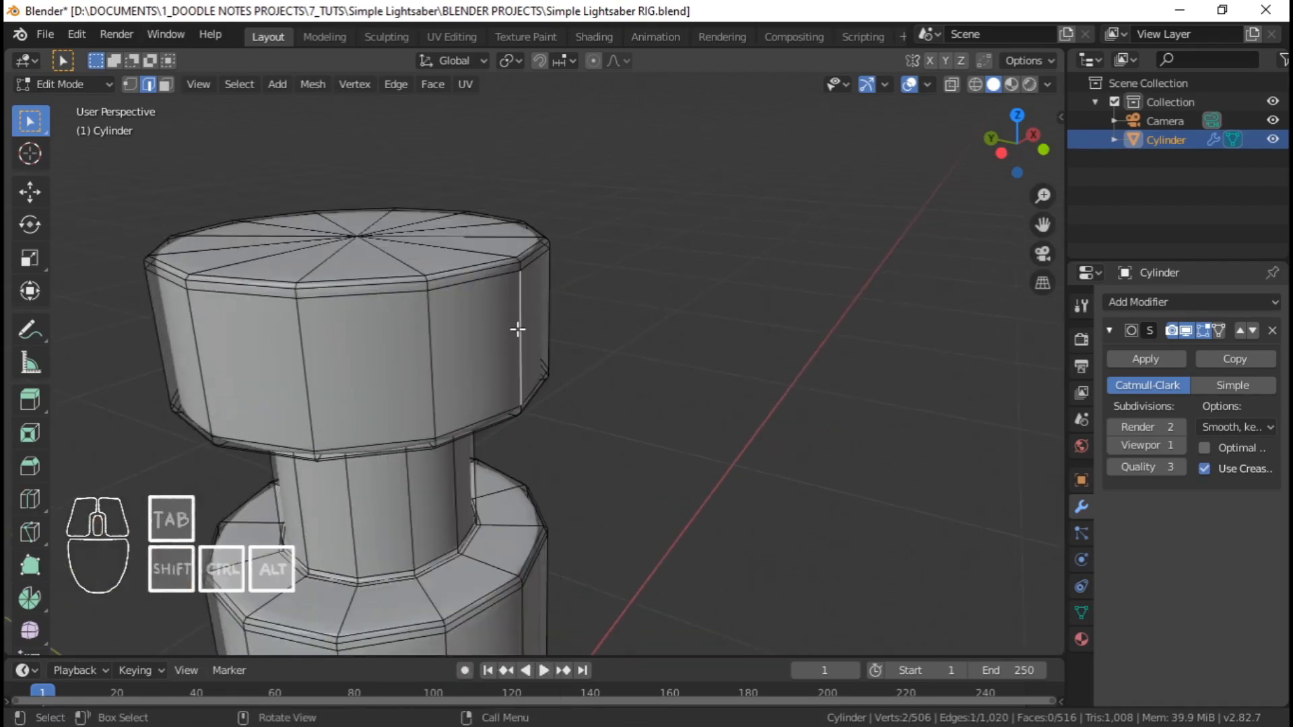
{"action": "left_click", "coordinate": [518, 333]}
{"action": "scroll", "coordinate": [583, 350], "scroll_direction": "up", "scroll_amount": 1}
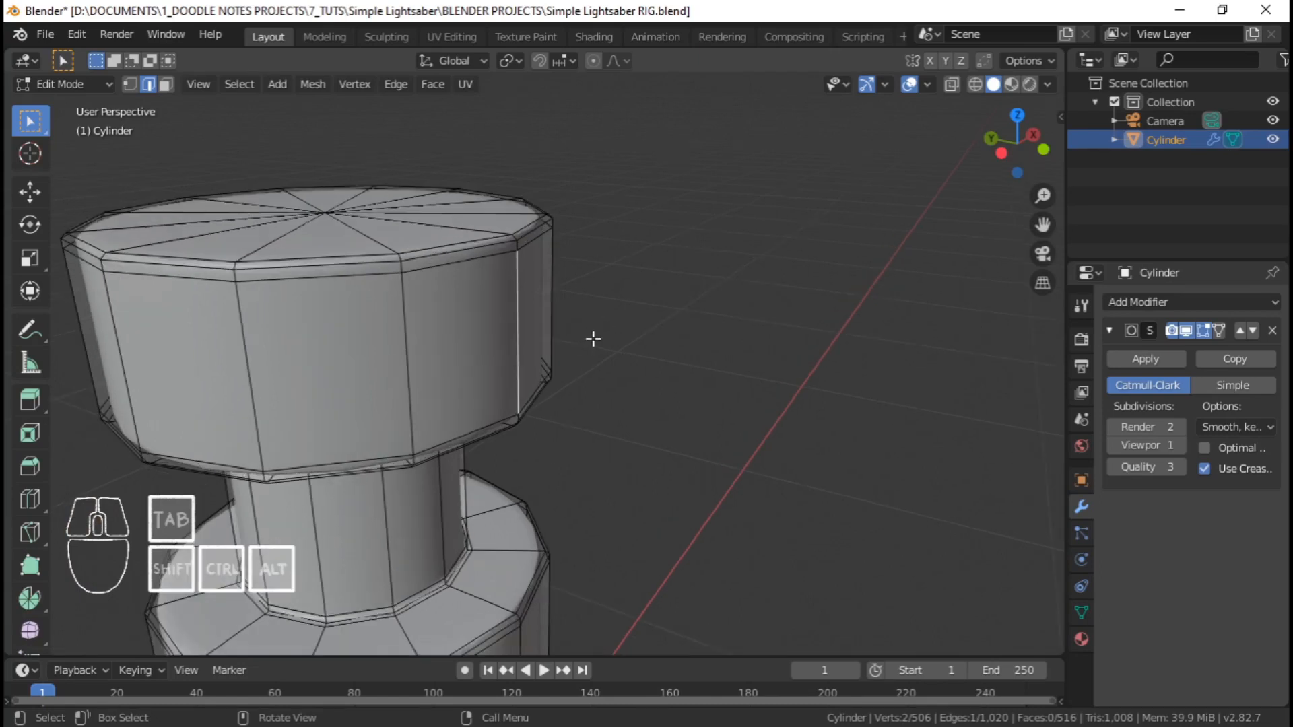
{"action": "key", "text": "shift+s"}
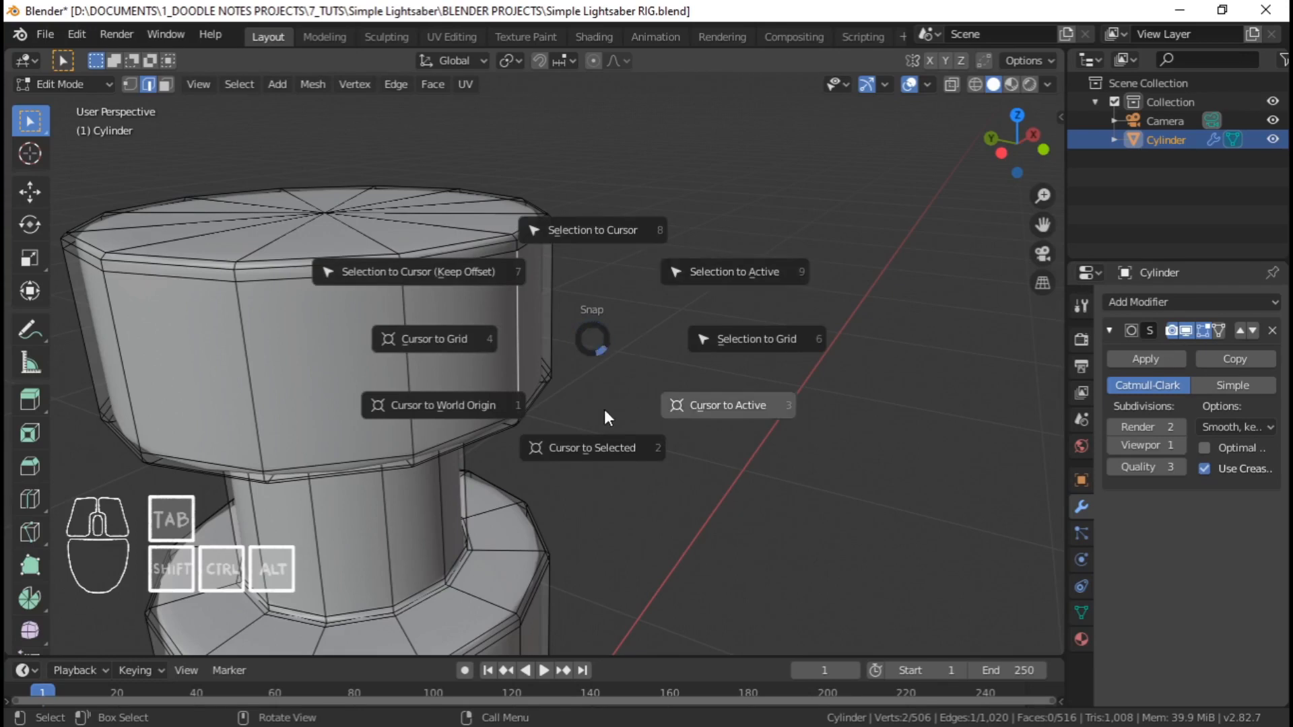
{"action": "left_click", "coordinate": [597, 450]}
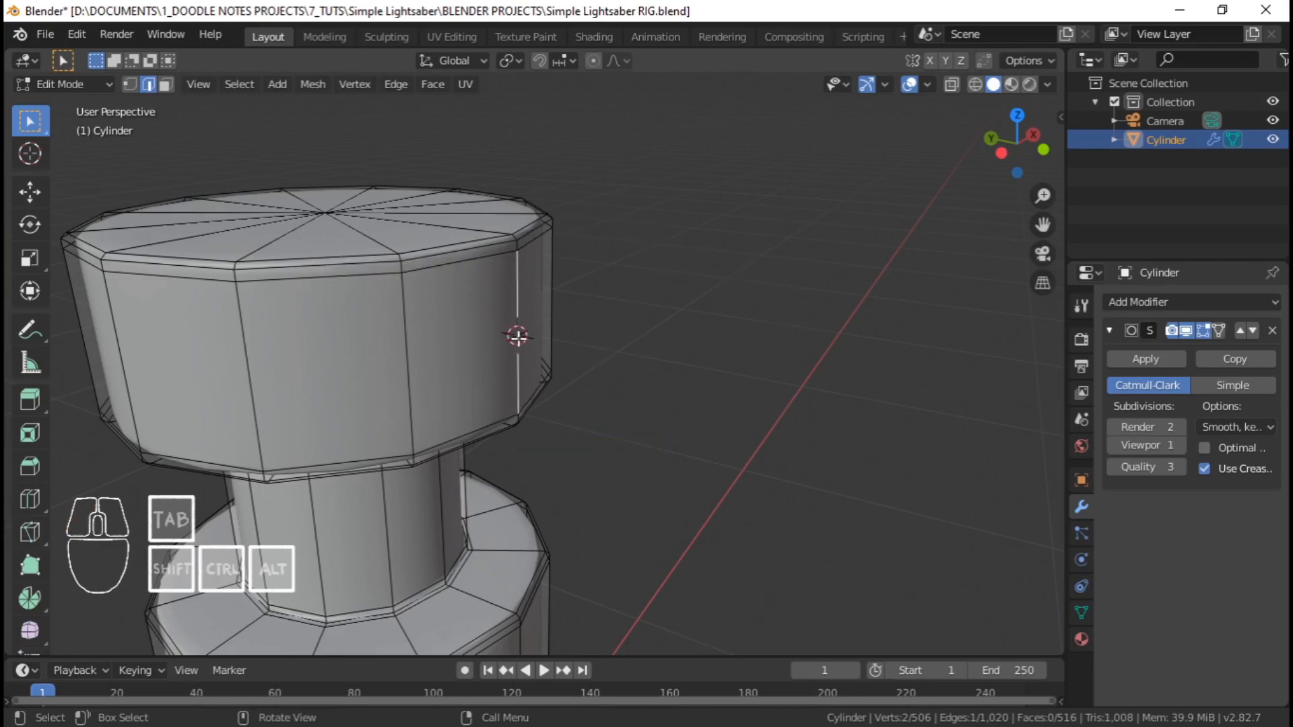
Examine the 3D cursor's placement on the top cap's vertical edge from several angles and distances
{"action": "scroll", "coordinate": [515, 323], "scroll_direction": "up", "scroll_amount": 5}
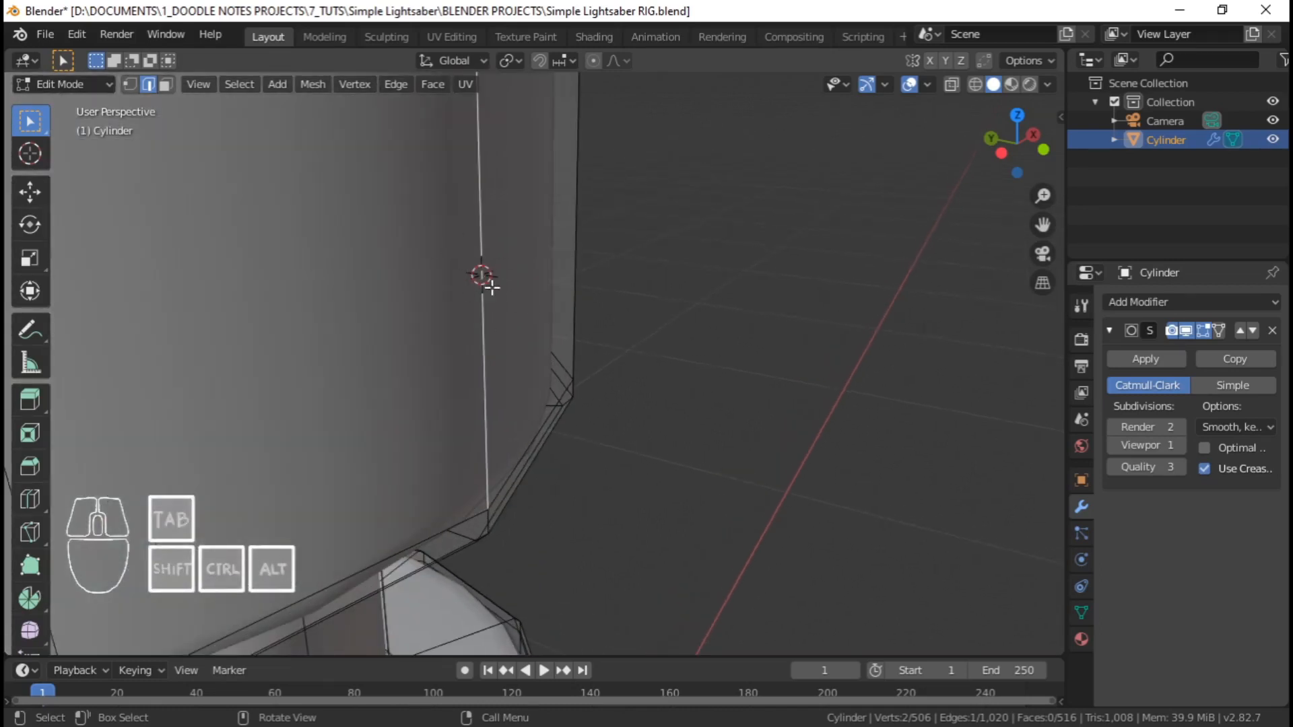
{"action": "scroll", "coordinate": [492, 288], "scroll_direction": "down", "scroll_amount": 5}
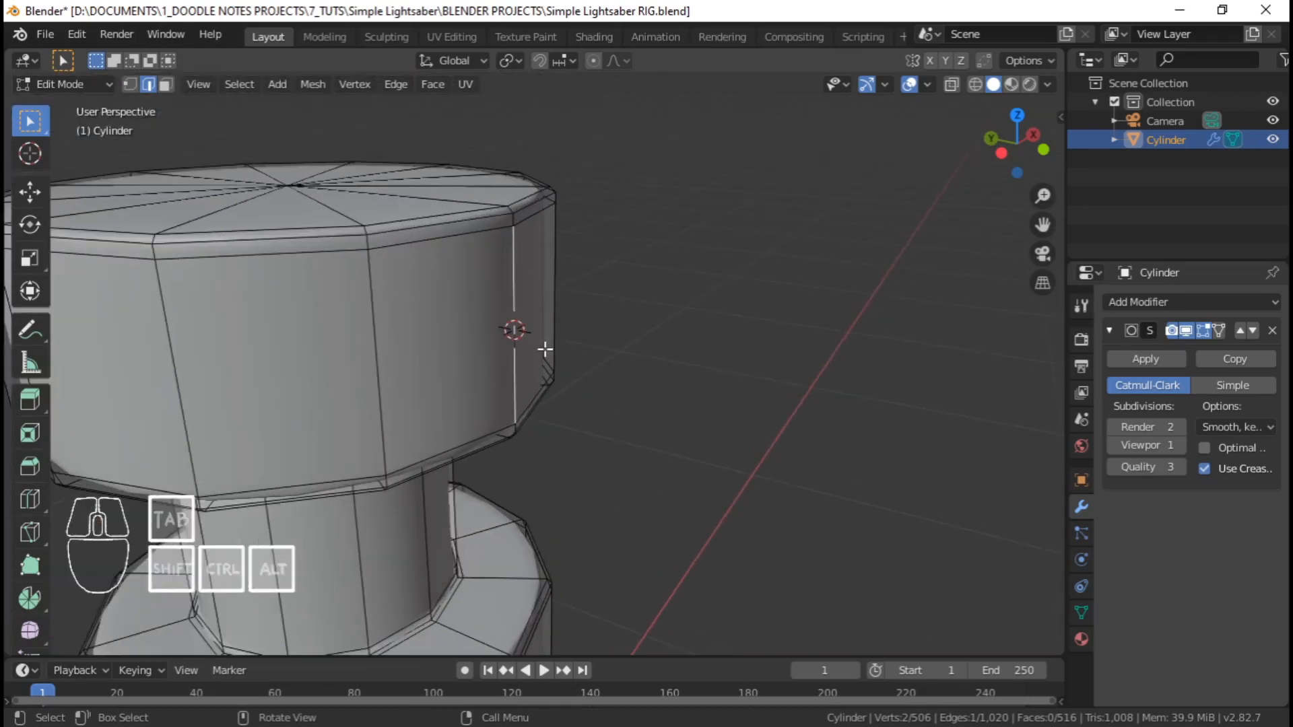
{"action": "middle_click_drag", "start_coordinate": [545, 349], "coordinate": [648, 428]}
{"action": "scroll", "coordinate": [648, 428], "scroll_direction": "down", "scroll_amount": 4}
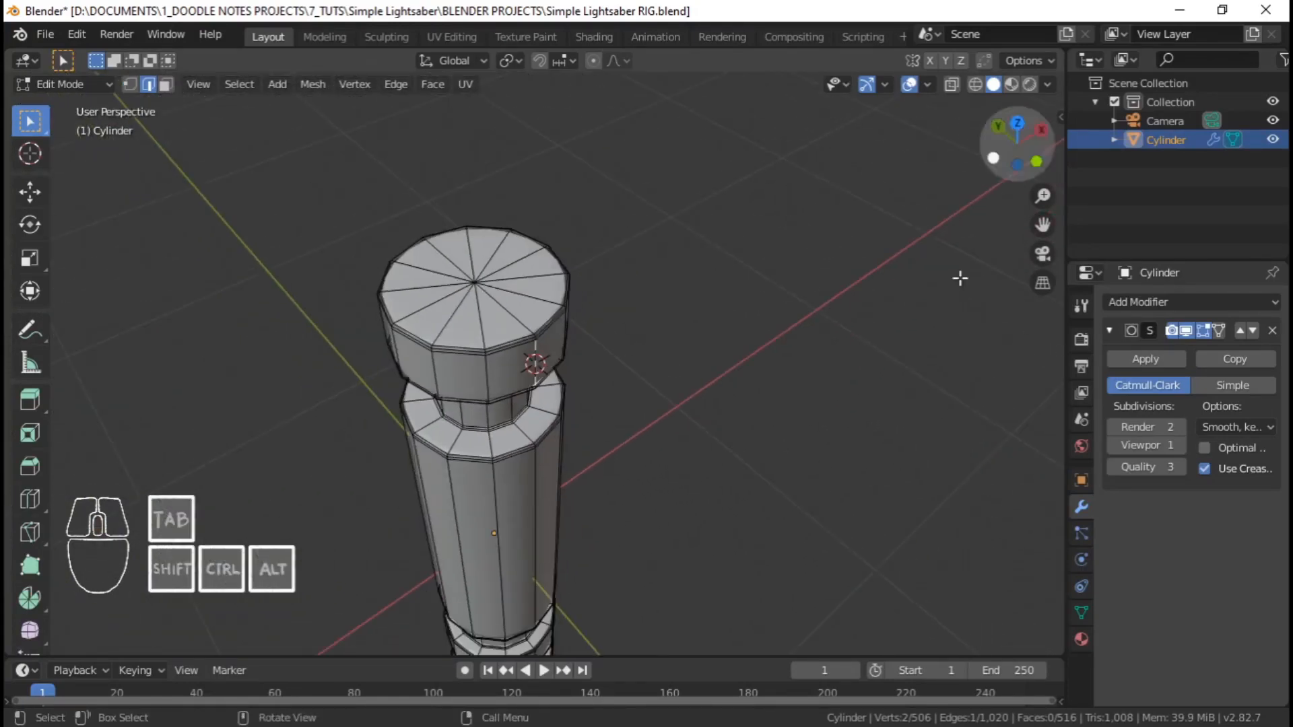
{"action": "scroll", "coordinate": [689, 371], "scroll_direction": "up", "scroll_amount": 6}
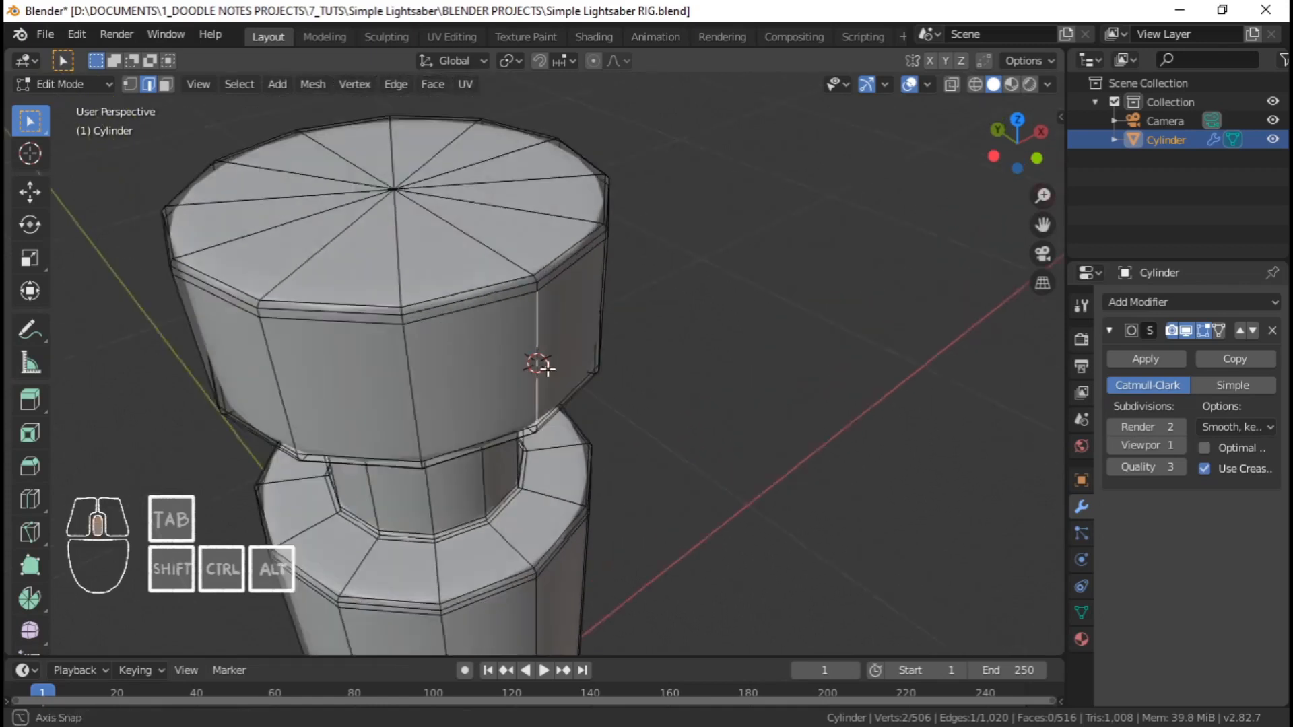
{"action": "scroll", "coordinate": [616, 377], "scroll_direction": "down", "scroll_amount": 3}
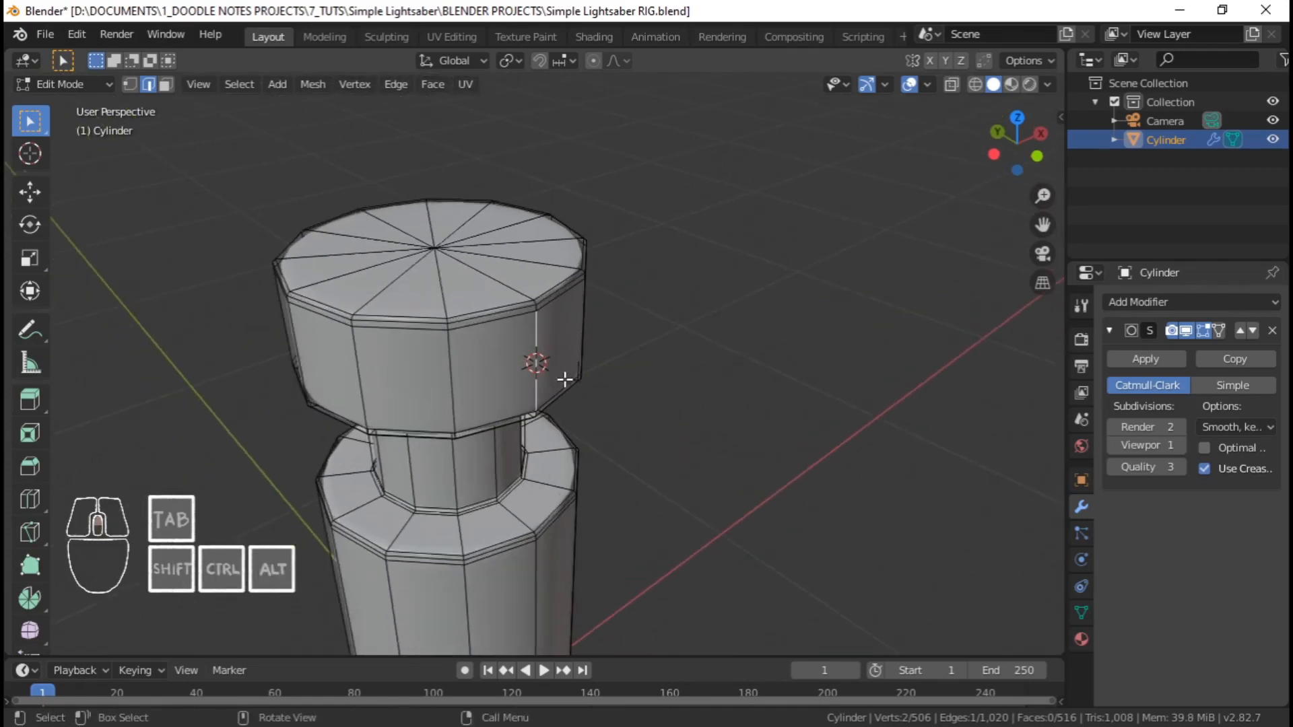
{"action": "scroll", "coordinate": [501, 344], "scroll_direction": "up", "scroll_amount": 3}
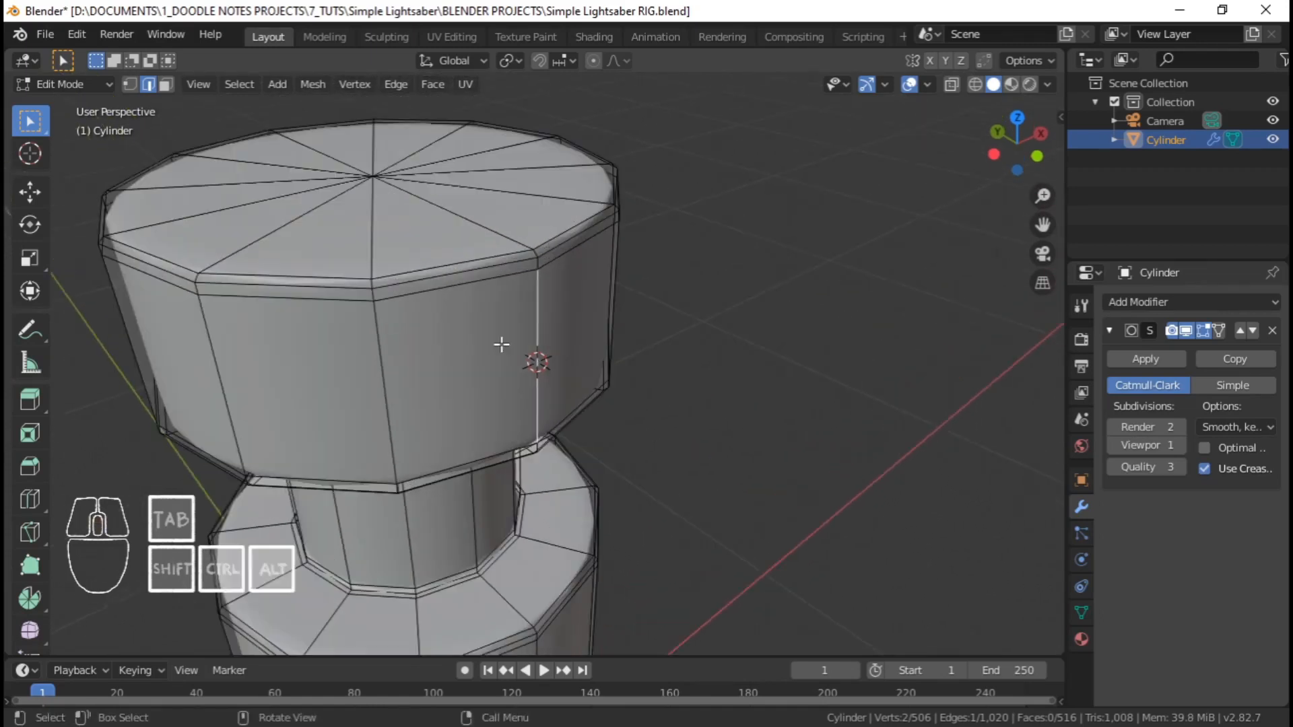
{"action": "scroll", "coordinate": [563, 349], "scroll_direction": "up", "scroll_amount": 1}
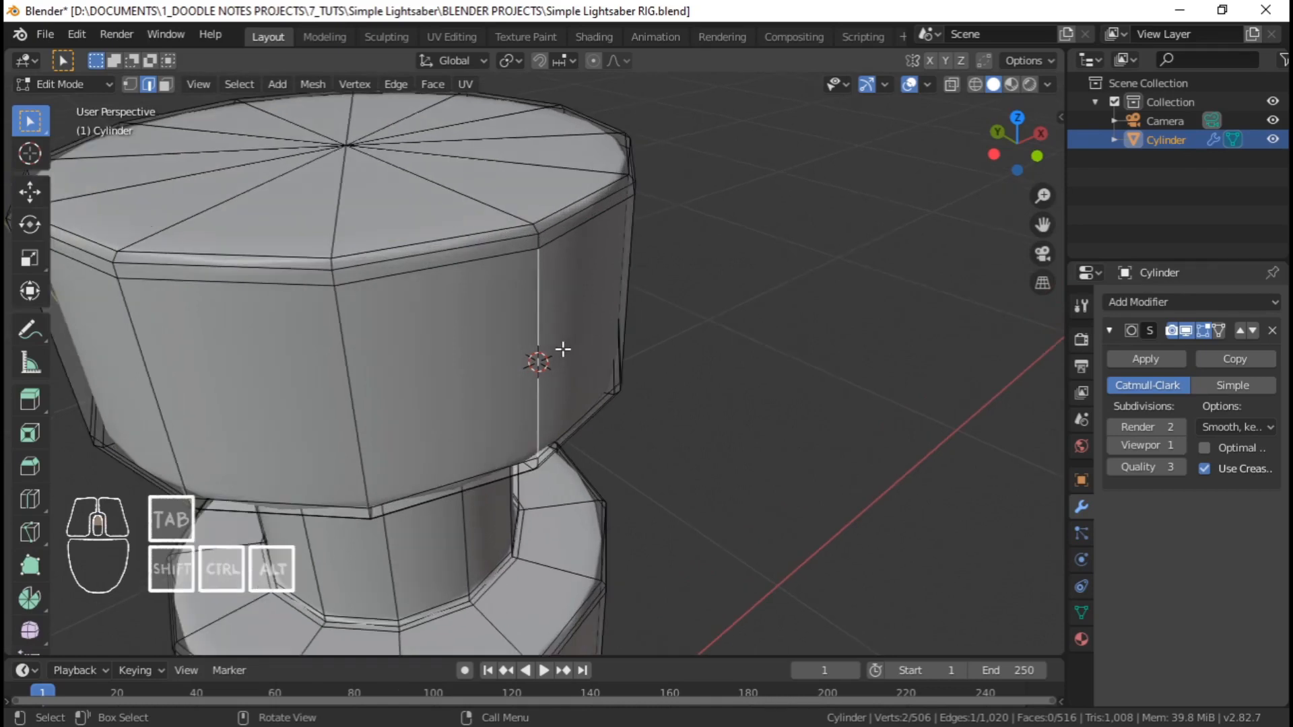
{"action": "scroll", "coordinate": [586, 352], "scroll_direction": "up", "scroll_amount": 4}
{"action": "scroll", "coordinate": [610, 331], "scroll_direction": "down", "scroll_amount": 2}
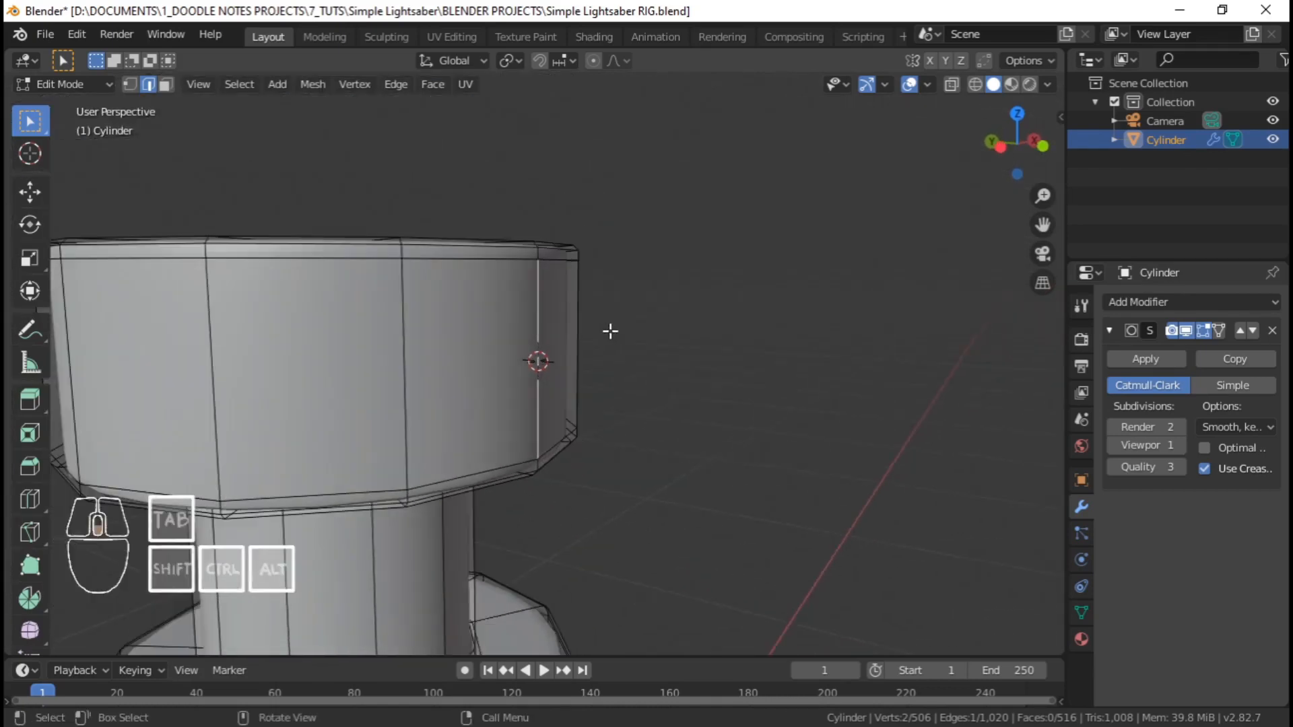
{"action": "scroll", "coordinate": [609, 329], "scroll_direction": "up", "scroll_amount": 1}
{"action": "middle_click_drag", "start_coordinate": [645, 339], "coordinate": [541, 405]}
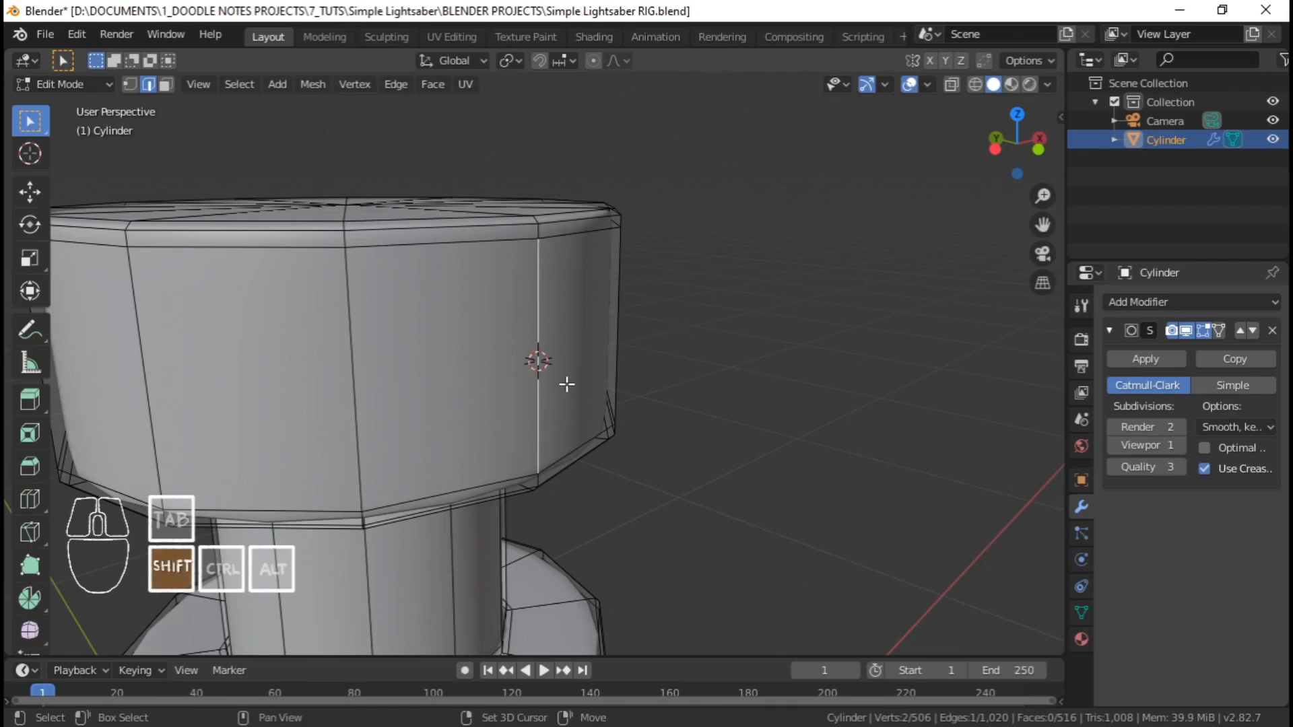
Snap the 3D cursor to the selected edge again and add a mesh circle with 8 vertices there
{"action": "key", "text": "shift+s"}
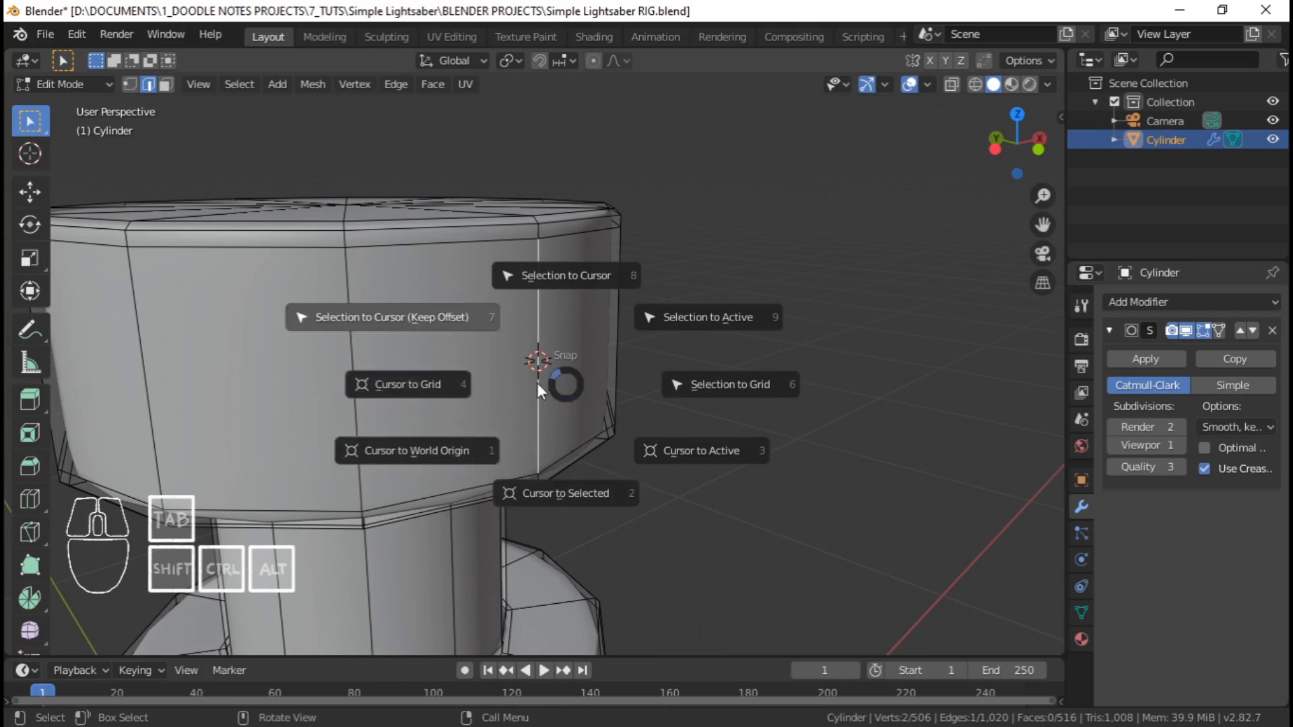
{"action": "left_click", "coordinate": [572, 487]}
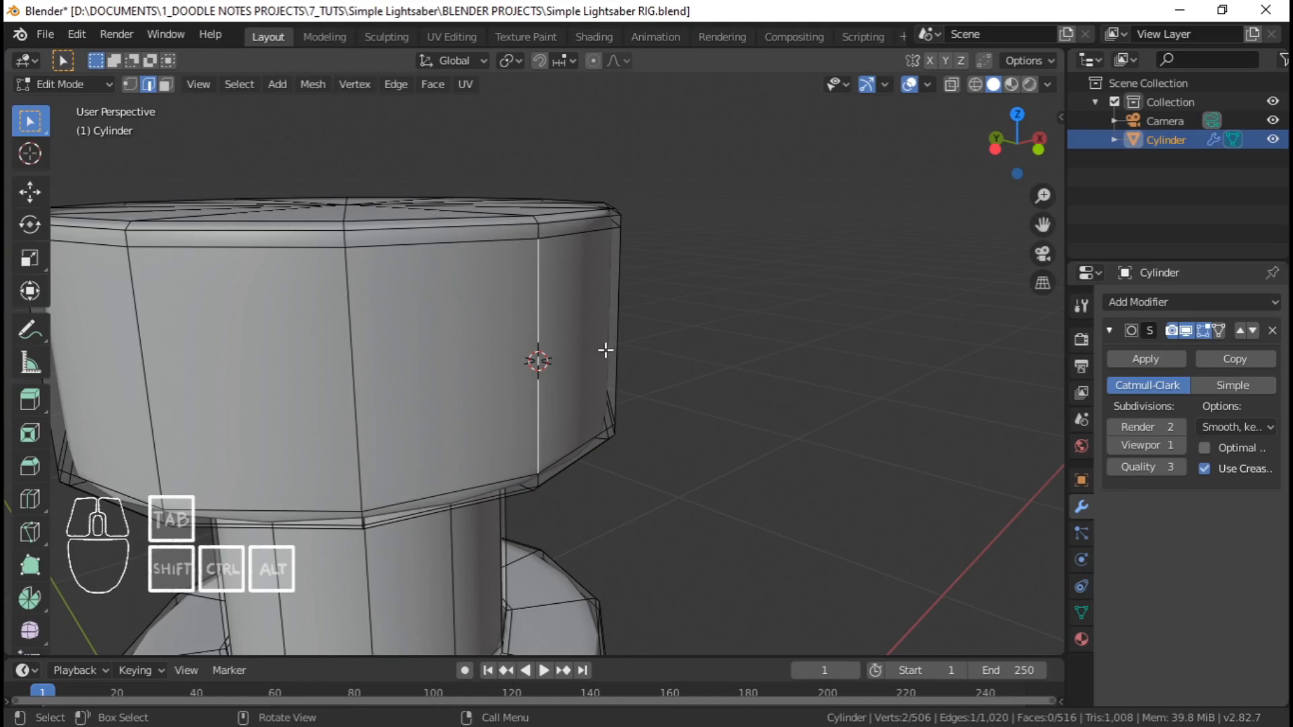
{"action": "middle_click_drag", "start_coordinate": [605, 350], "coordinate": [659, 358], "text": "shift"}
{"action": "key", "text": "shift+a"}
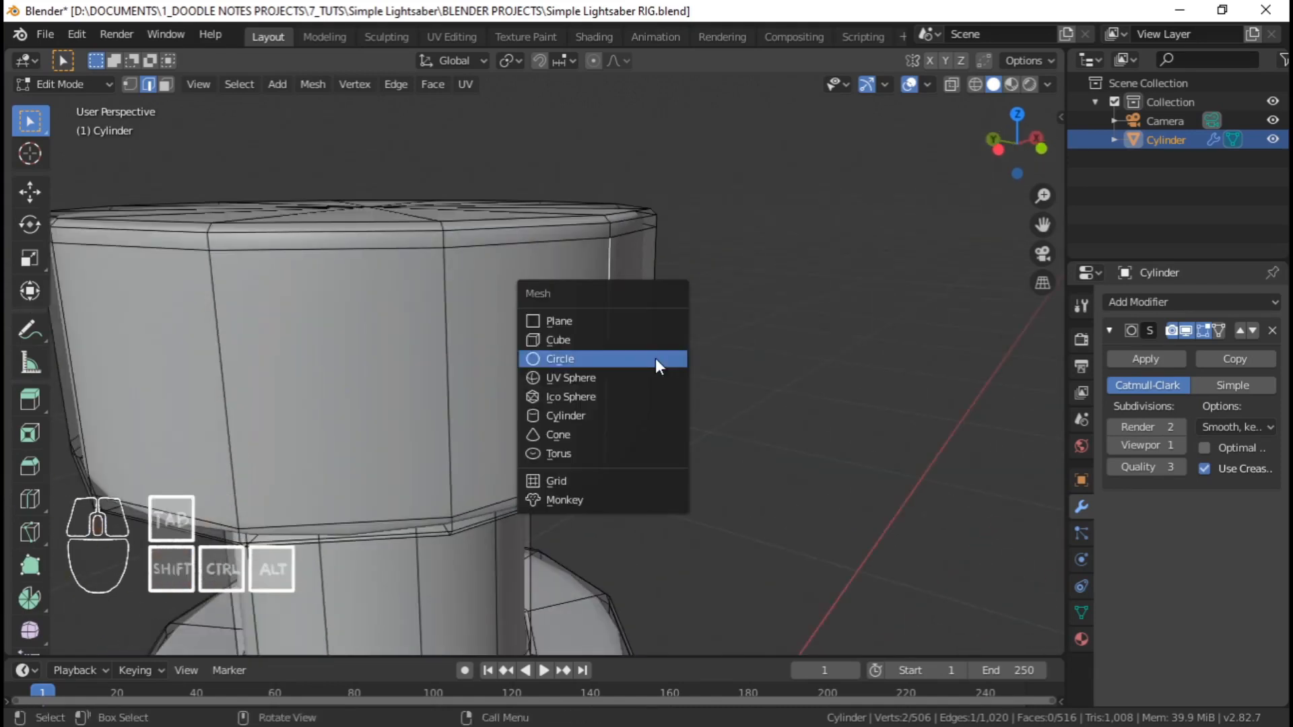
{"action": "key", "text": "shift+a"}
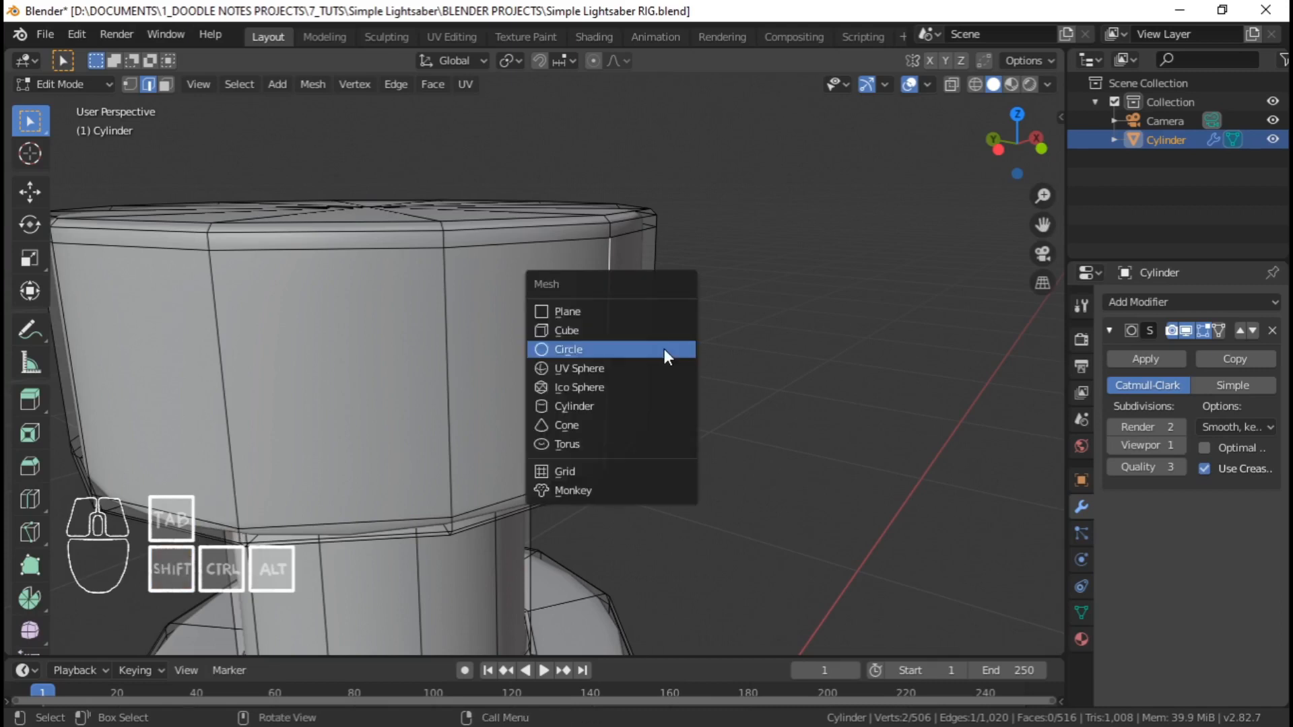
{"action": "left_click", "coordinate": [664, 349]}
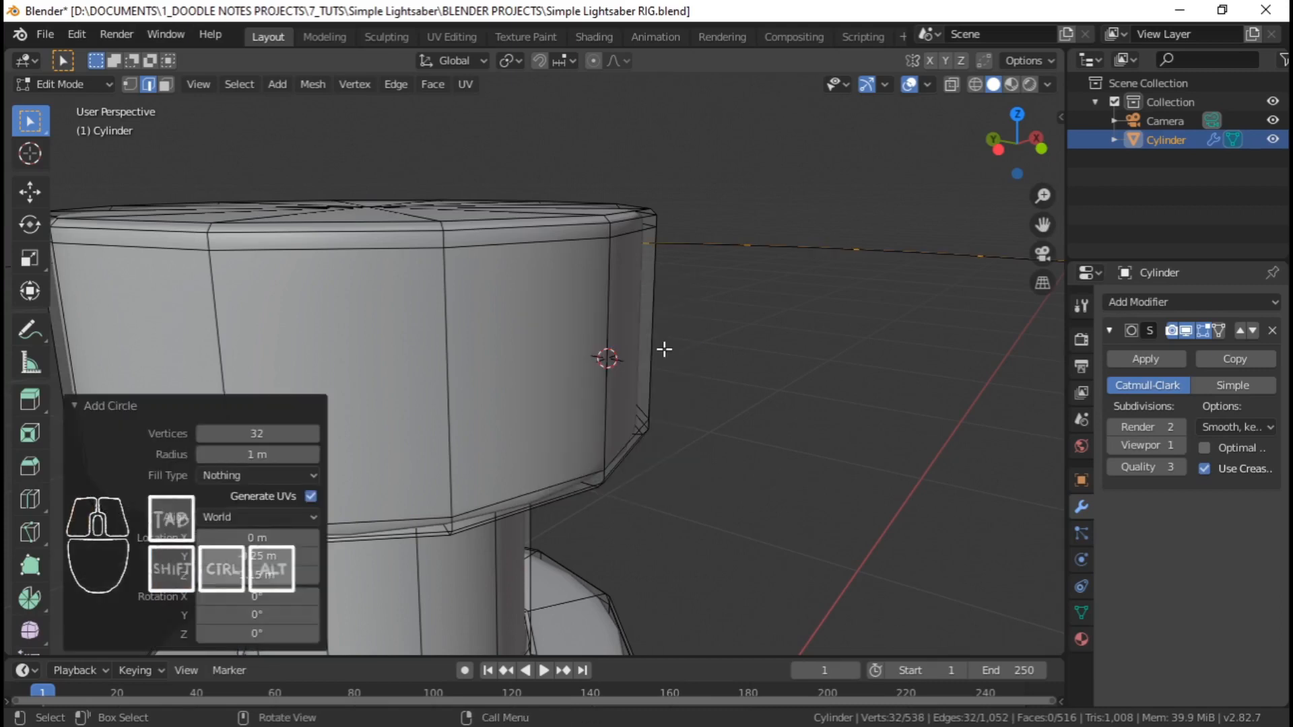
{"action": "left_click", "coordinate": [246, 435]}
{"action": "type", "text": "8"}
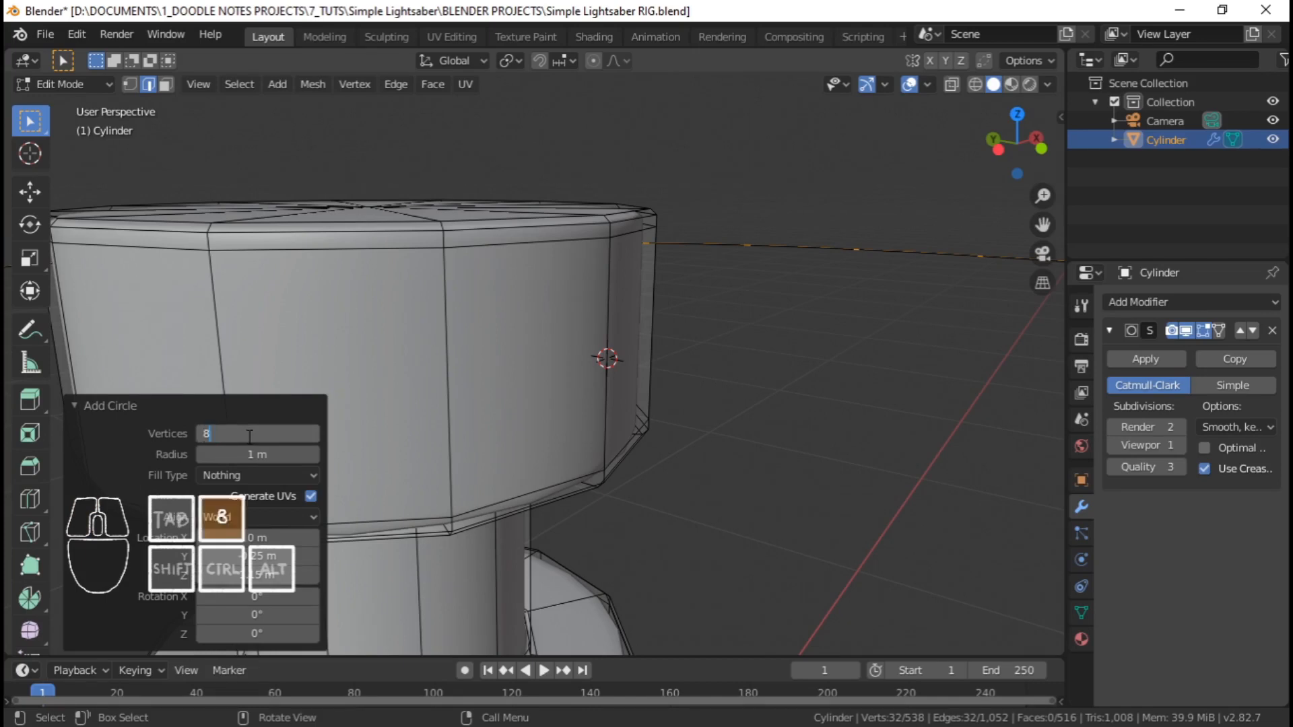
{"action": "key", "text": "Return"}
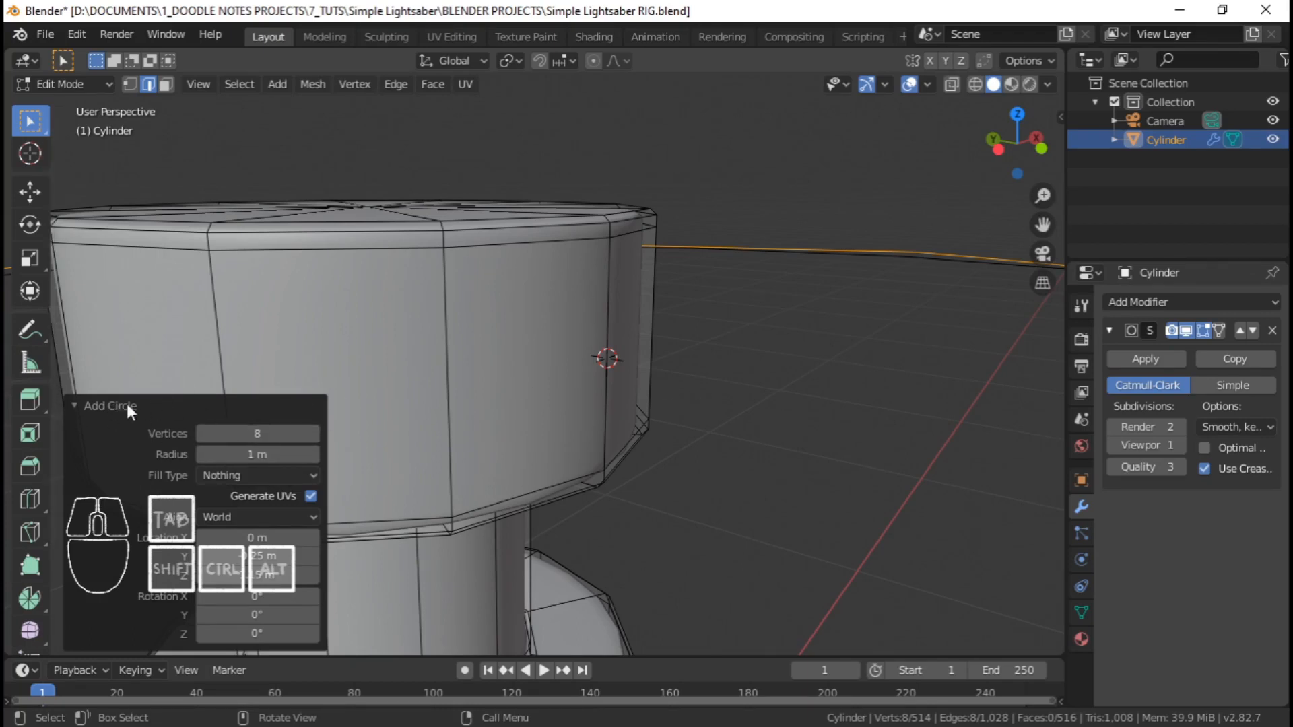
{"action": "left_click", "coordinate": [104, 407]}
Scale the new circle down around the 3D cursor until it is smaller than the height of the top cap's side
{"action": "scroll", "coordinate": [721, 378], "scroll_direction": "down", "scroll_amount": 2}
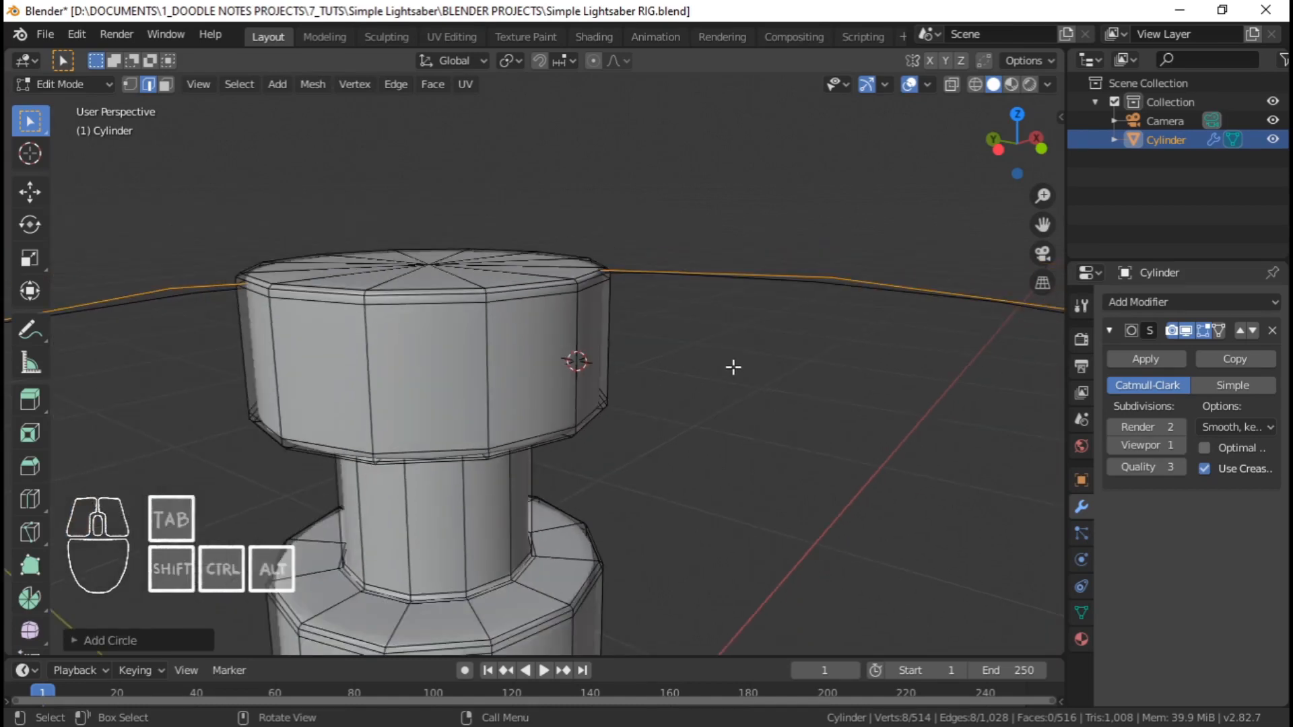
{"action": "scroll", "coordinate": [734, 368], "scroll_direction": "down", "scroll_amount": 7}
{"action": "middle_click_drag", "start_coordinate": [719, 381], "coordinate": [707, 483]}
{"action": "scroll", "coordinate": [707, 482], "scroll_direction": "up", "scroll_amount": 3}
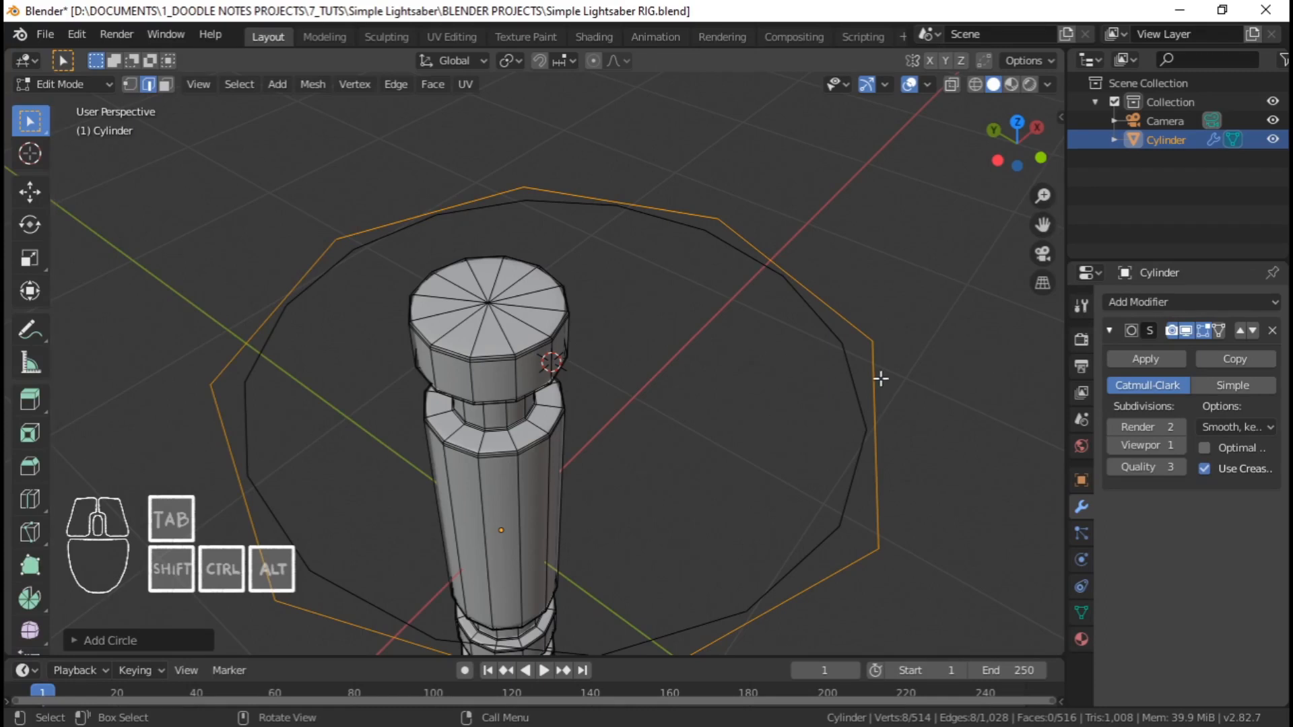
{"action": "key", "text": "s"}
{"action": "scroll", "coordinate": [694, 373], "scroll_direction": "up", "scroll_amount": 6}
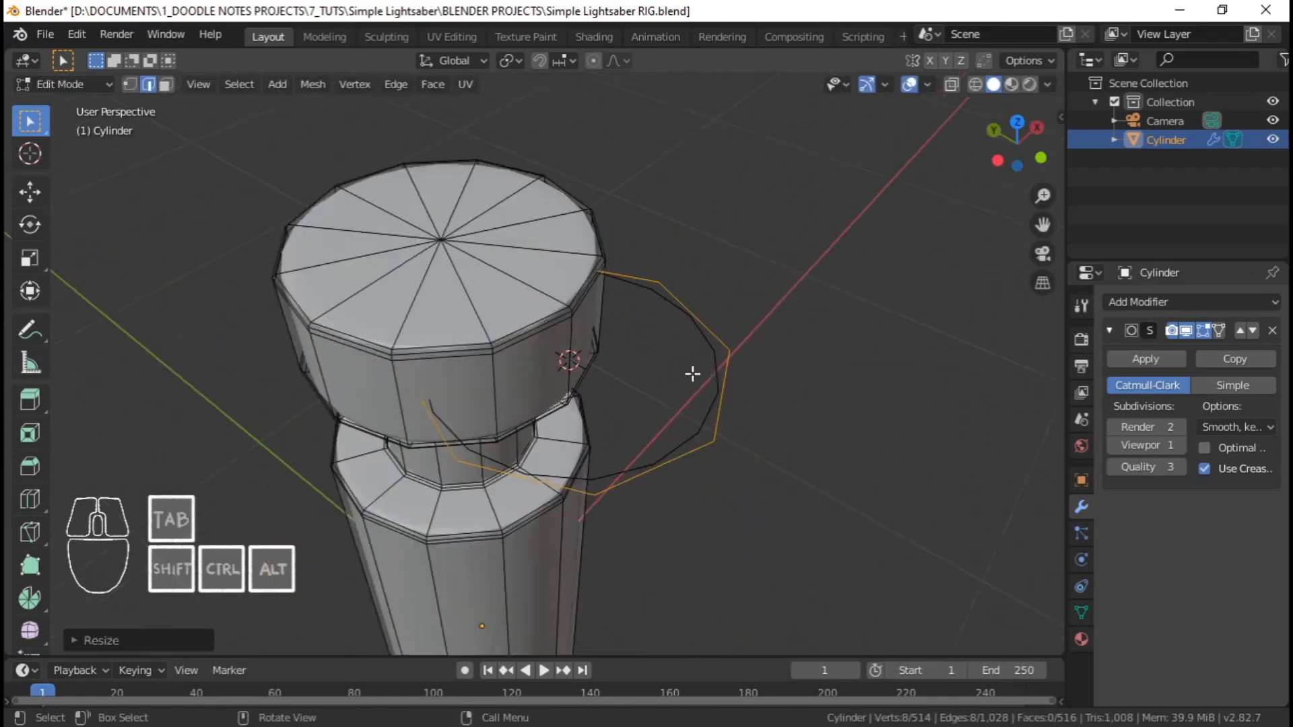
{"action": "left_click", "coordinate": [660, 373]}
{"action": "scroll", "coordinate": [666, 397], "scroll_direction": "up", "scroll_amount": 2}
{"action": "middle_click_drag", "start_coordinate": [667, 401], "coordinate": [788, 439]}
{"action": "key", "text": "s"}
{"action": "left_click", "coordinate": [796, 424]}
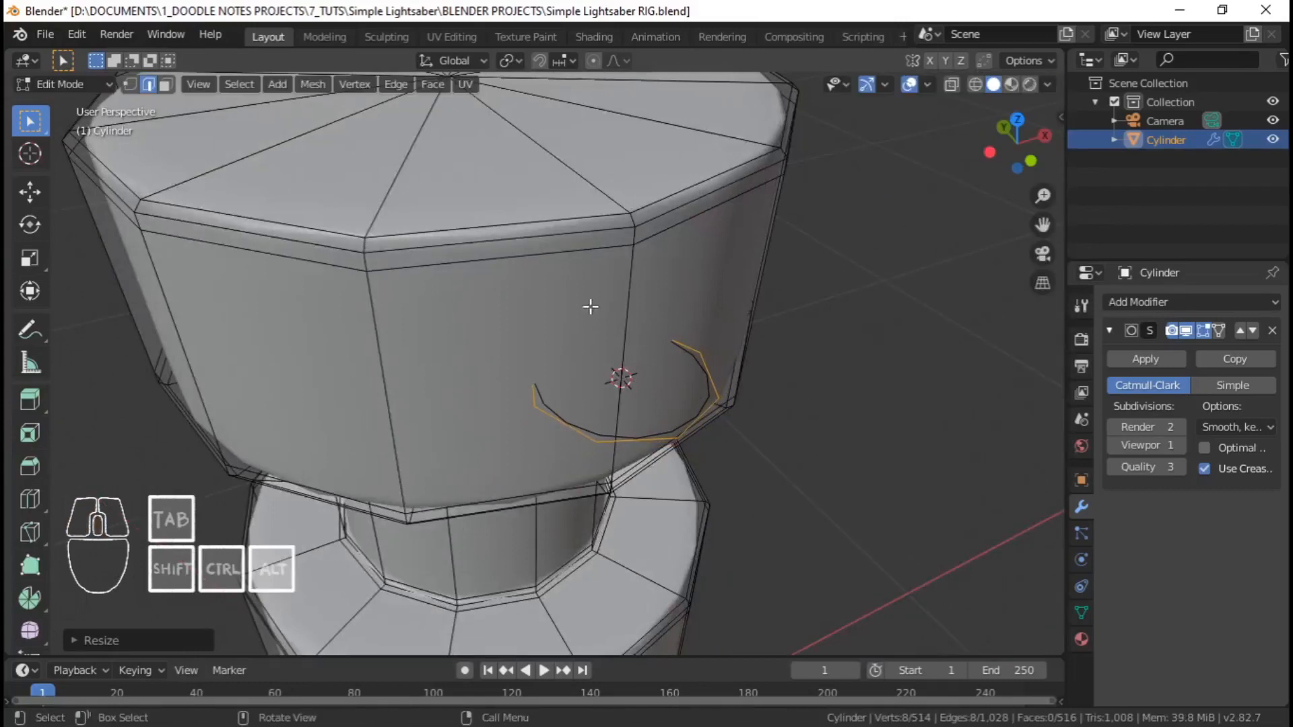
{"action": "middle_click_drag", "start_coordinate": [562, 465], "coordinate": [432, 468]}
{"action": "middle_click_drag", "start_coordinate": [474, 391], "coordinate": [650, 391]}
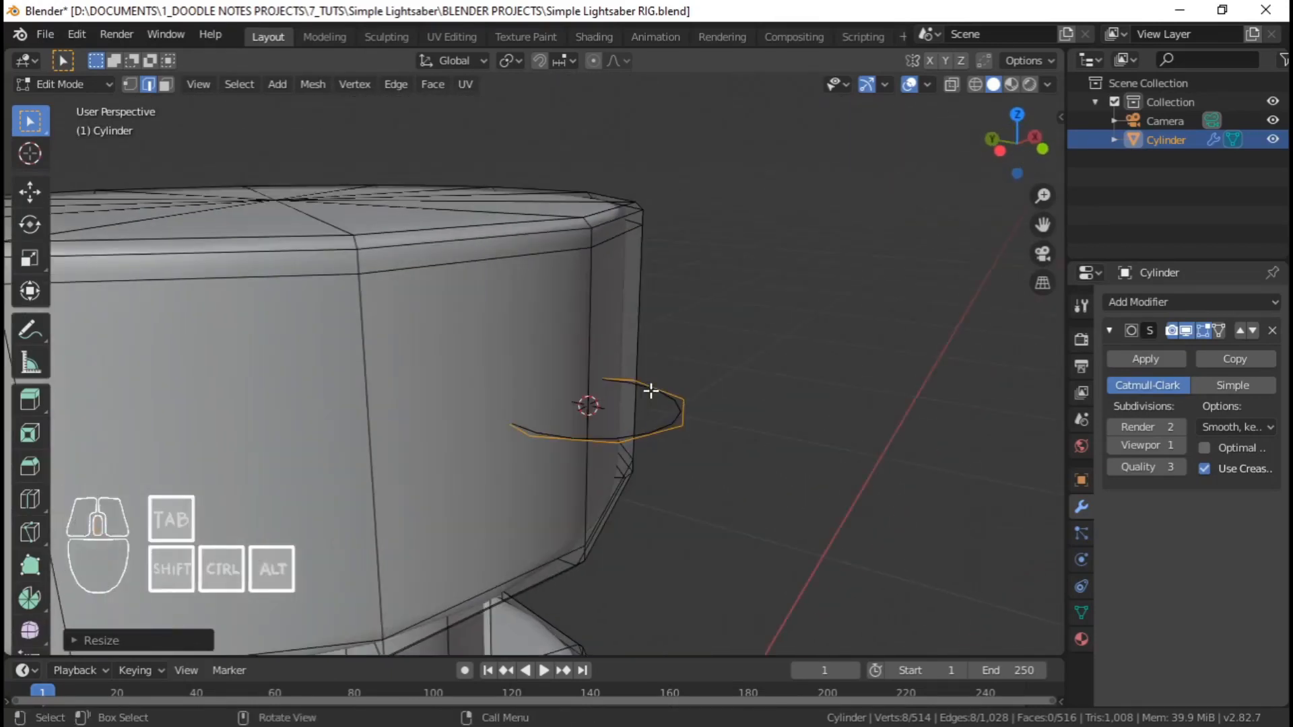
{"action": "key", "text": "r"}
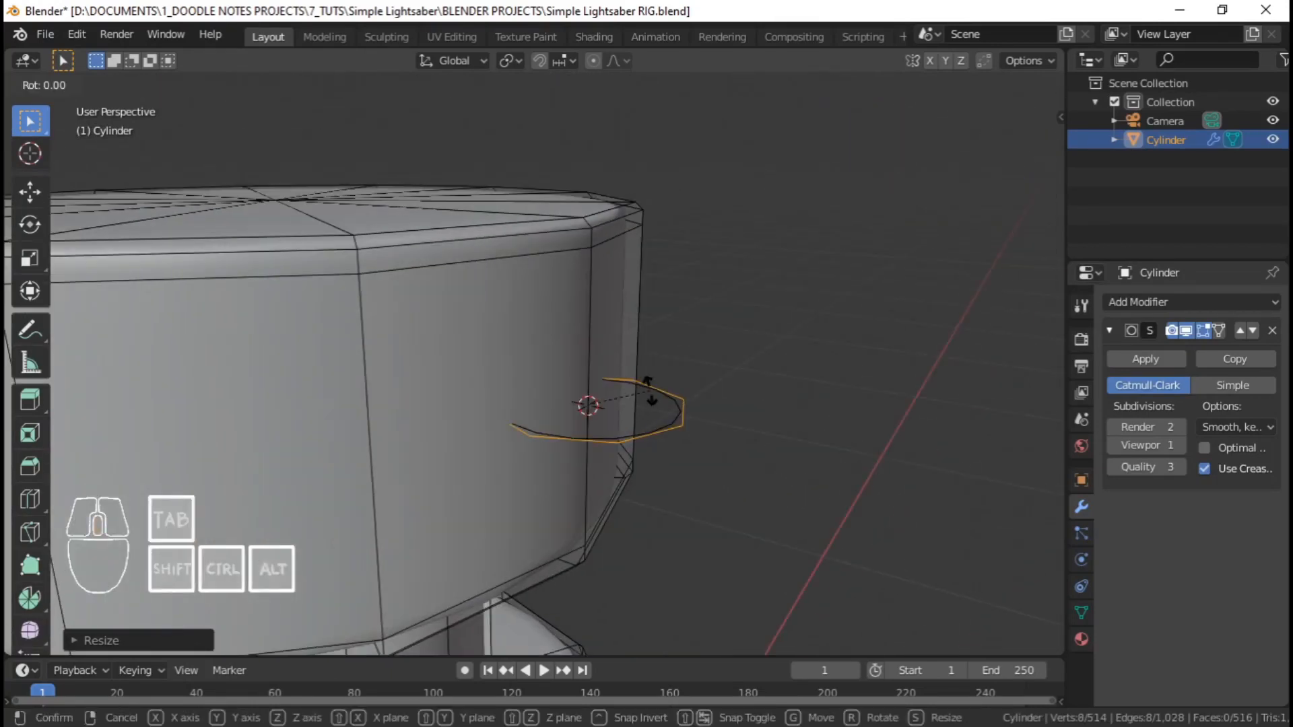
{"action": "type", "text": "x"}
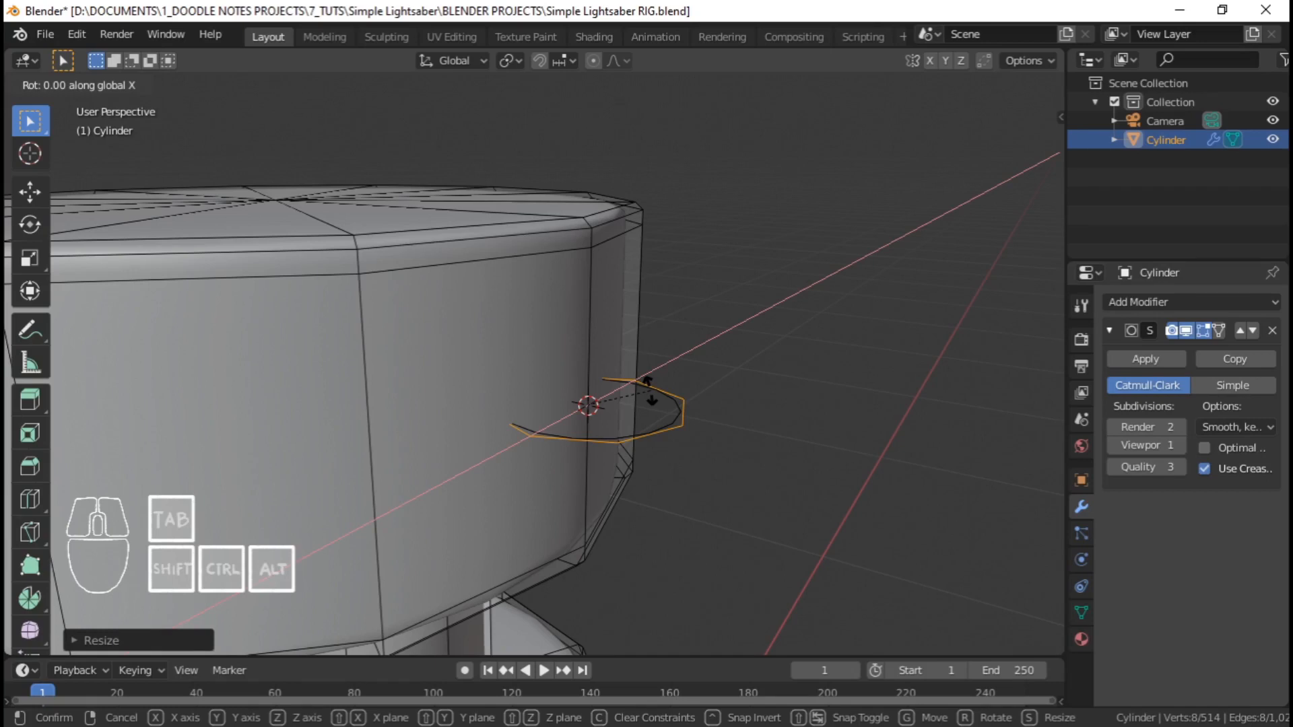
{"action": "type", "text": "90"}
{"action": "key", "text": "Escape"}
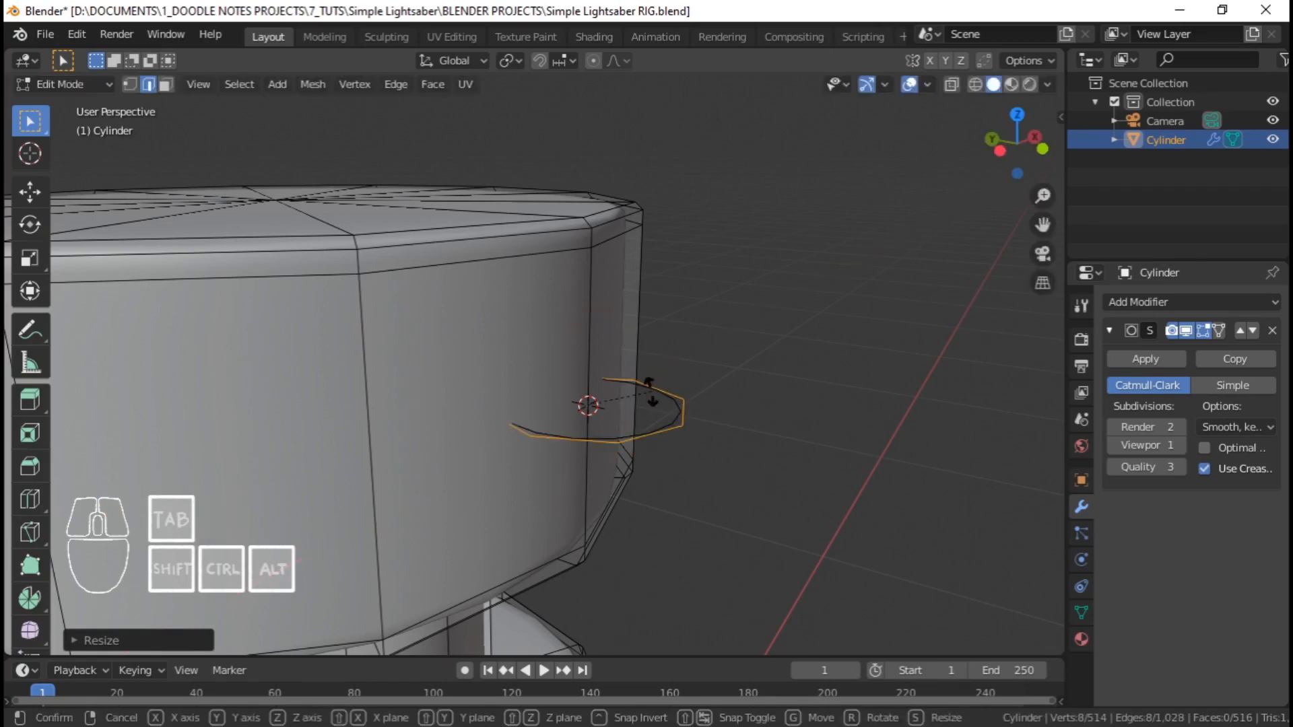
Rotate the circle 90° about the global X axis so it stands upright against the cap's side
{"action": "key", "text": "r"}
{"action": "key", "text": "x"}
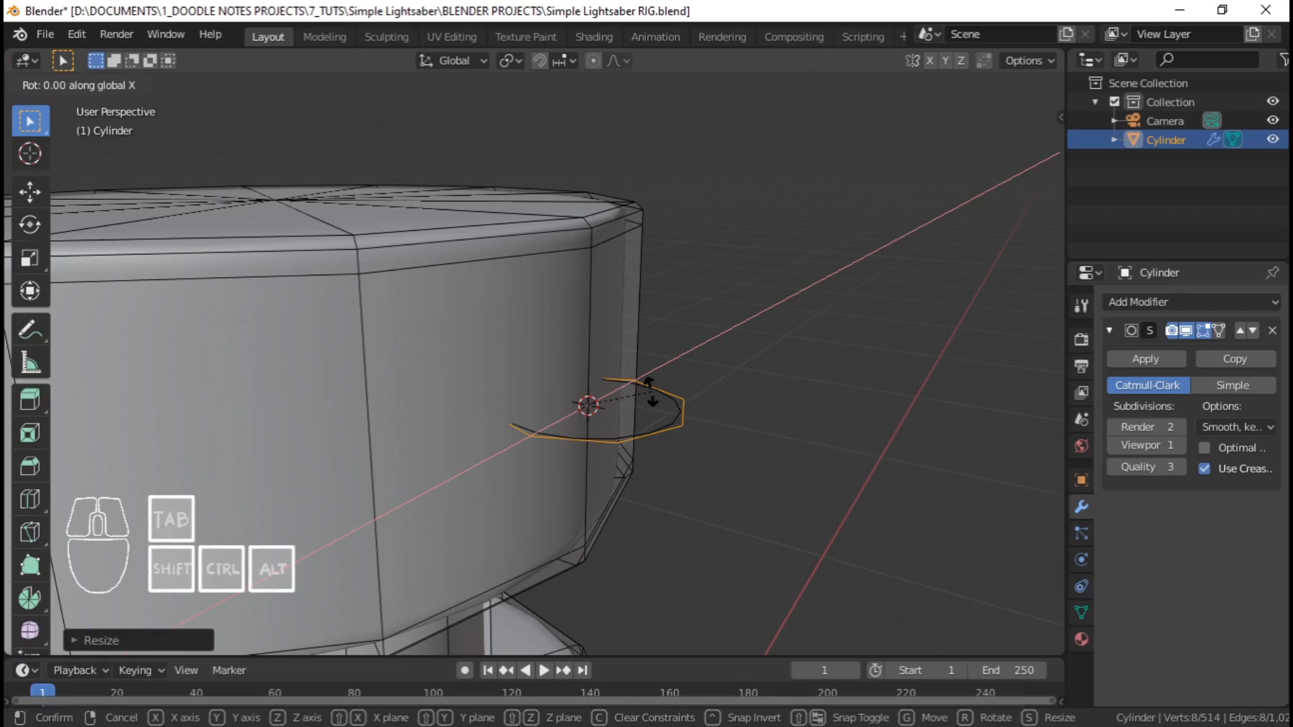
{"action": "type", "text": "90"}
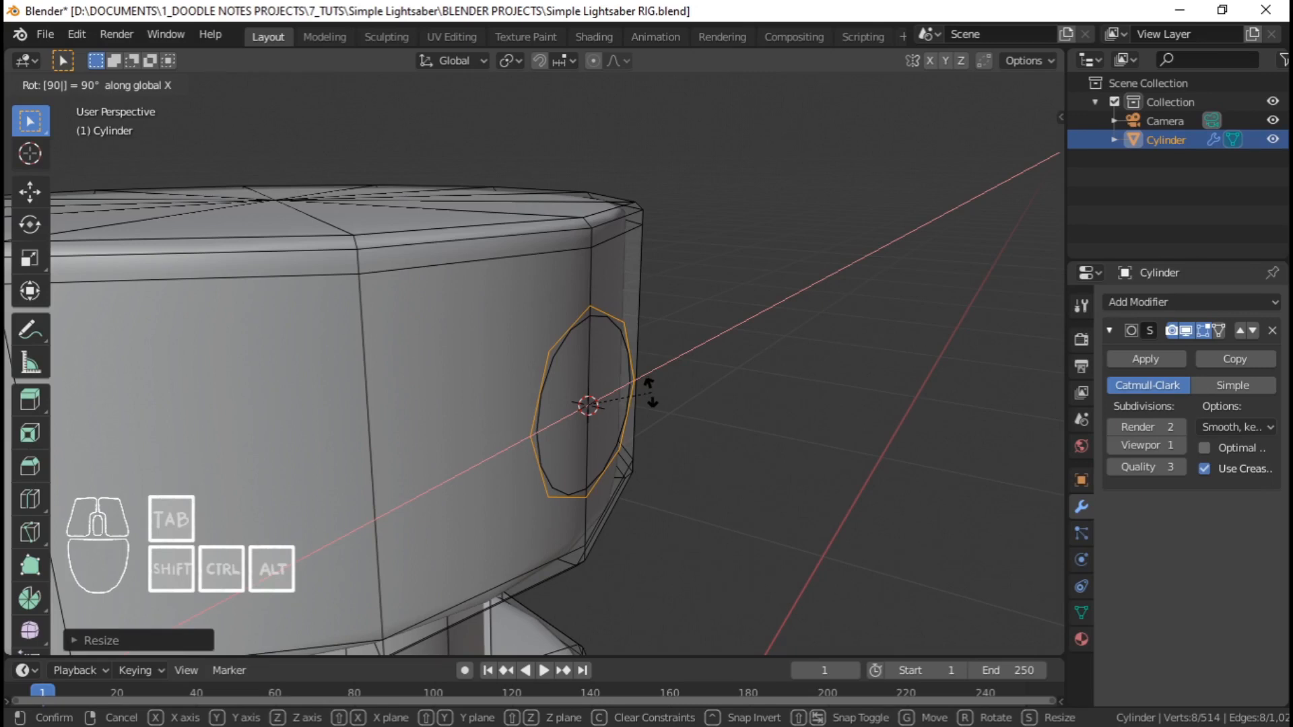
Rotate the selected eight-sided circle 90° about the global X axis and save the file
{"action": "left_click", "coordinate": [651, 391]}
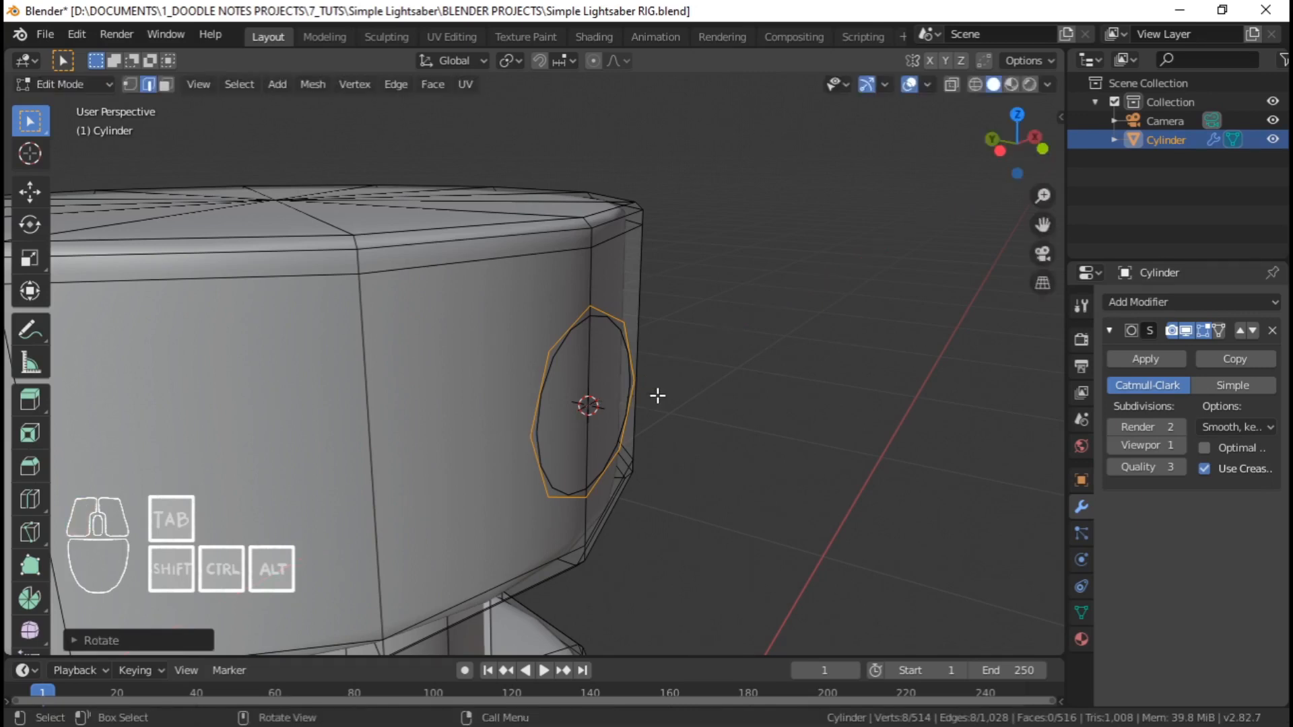
{"action": "middle_click_drag", "start_coordinate": [644, 372], "coordinate": [655, 384], "text": "shift"}
{"action": "key", "text": "ctrl+s"}
Move the circle along the Y axis until it sits inside the side wall of the cylinder's top section
{"action": "middle_click_drag", "start_coordinate": [654, 384], "coordinate": [621, 383]}
{"action": "middle_click_drag", "start_coordinate": [464, 336], "coordinate": [645, 413]}
{"action": "key", "text": "g"}
{"action": "key", "text": "y"}
{"action": "left_click", "coordinate": [653, 421]}
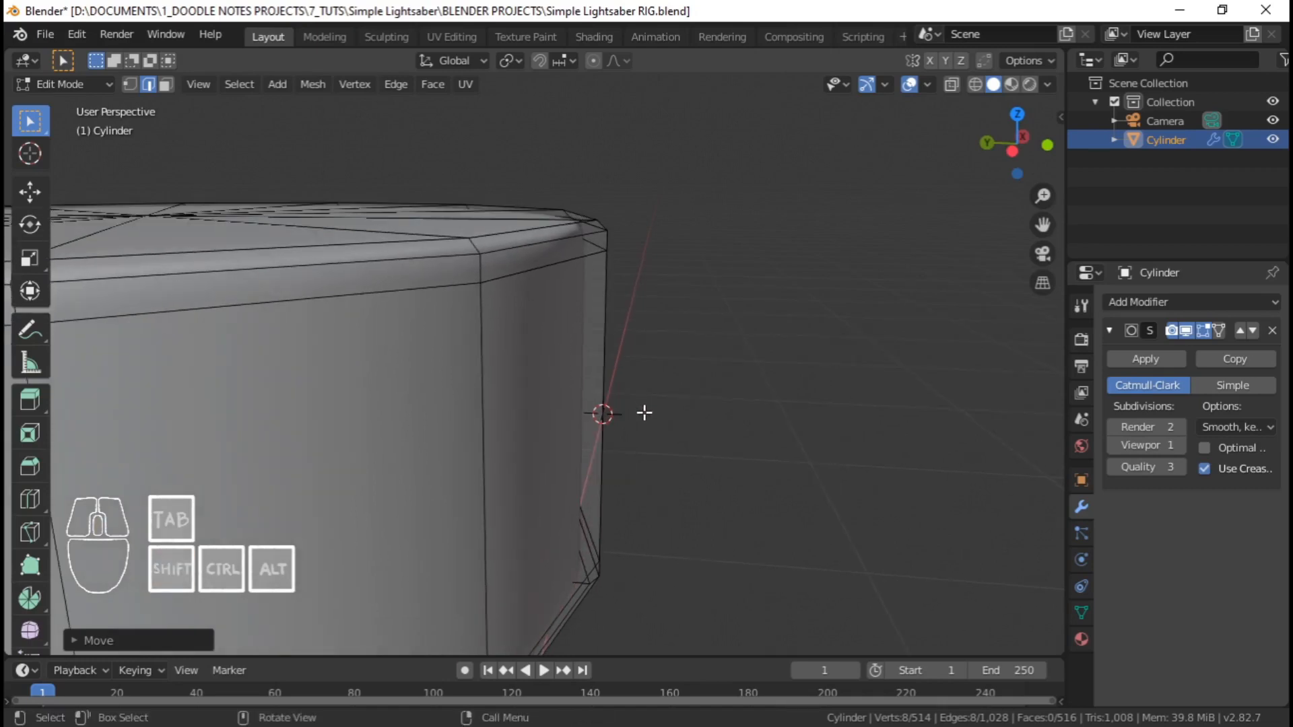
{"action": "key", "text": "e"}
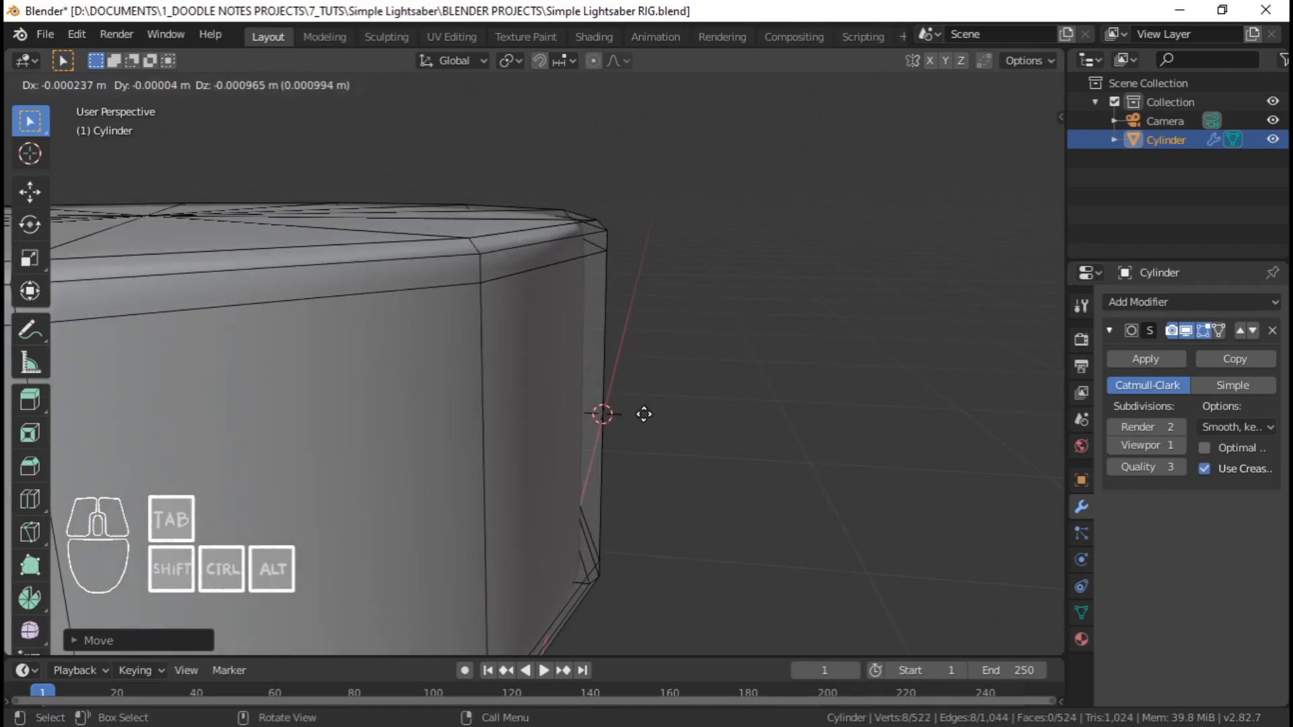
{"action": "left_click", "coordinate": [679, 424]}
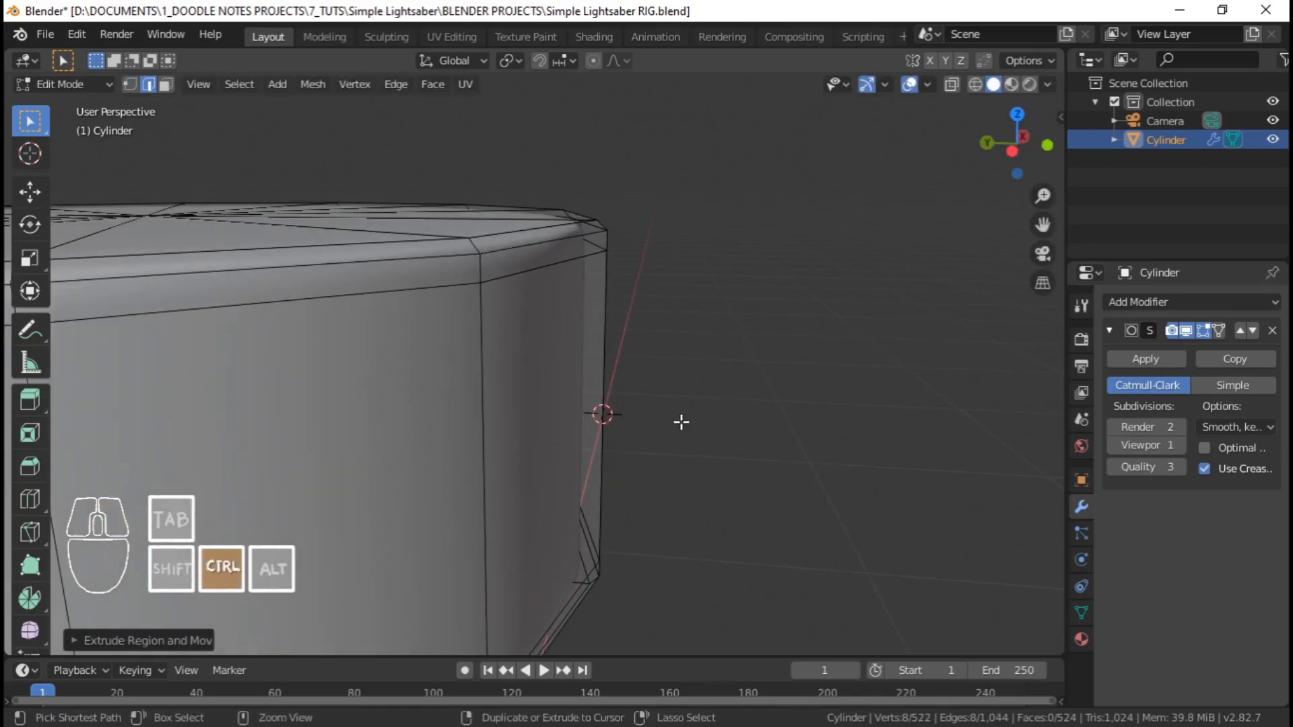
{"action": "key", "text": "ctrl+z"}
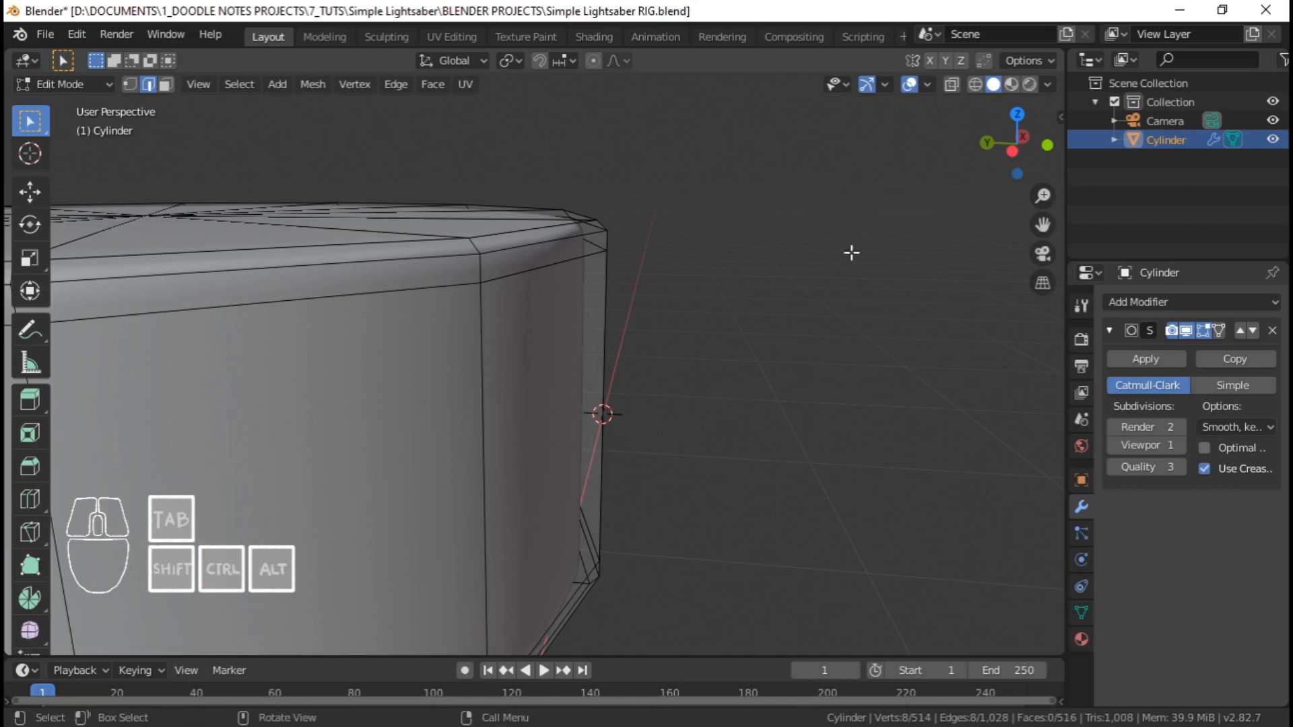
Turn on X-ray display to reveal the selected circle inside the cylinder's top section
{"action": "left_click", "coordinate": [955, 90]}
{"action": "middle_click_drag", "start_coordinate": [733, 324], "coordinate": [828, 286], "text": "shift"}
{"action": "middle_click_drag", "start_coordinate": [828, 287], "coordinate": [523, 379]}
{"action": "middle_click_drag", "start_coordinate": [633, 470], "coordinate": [701, 375]}
{"action": "key", "text": "e"}
{"action": "right_click", "coordinate": [852, 210]}
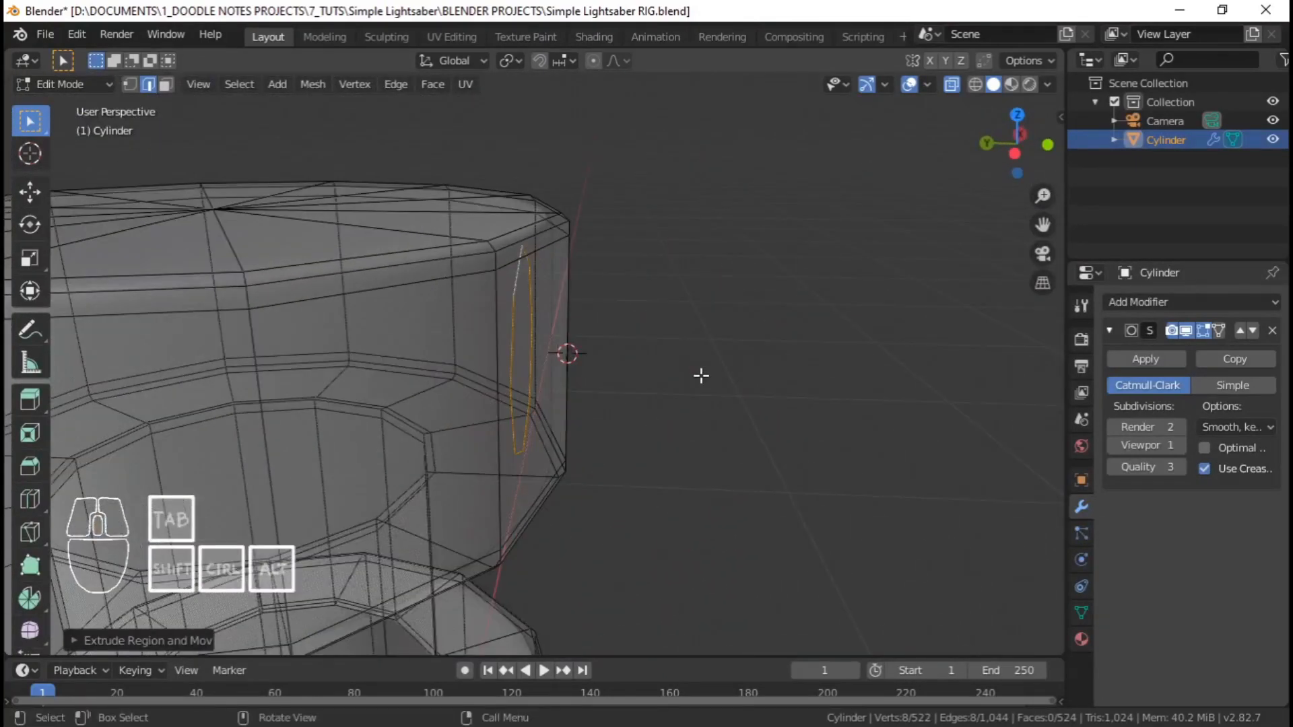
{"action": "key", "text": "e"}
{"action": "key", "text": "y"}
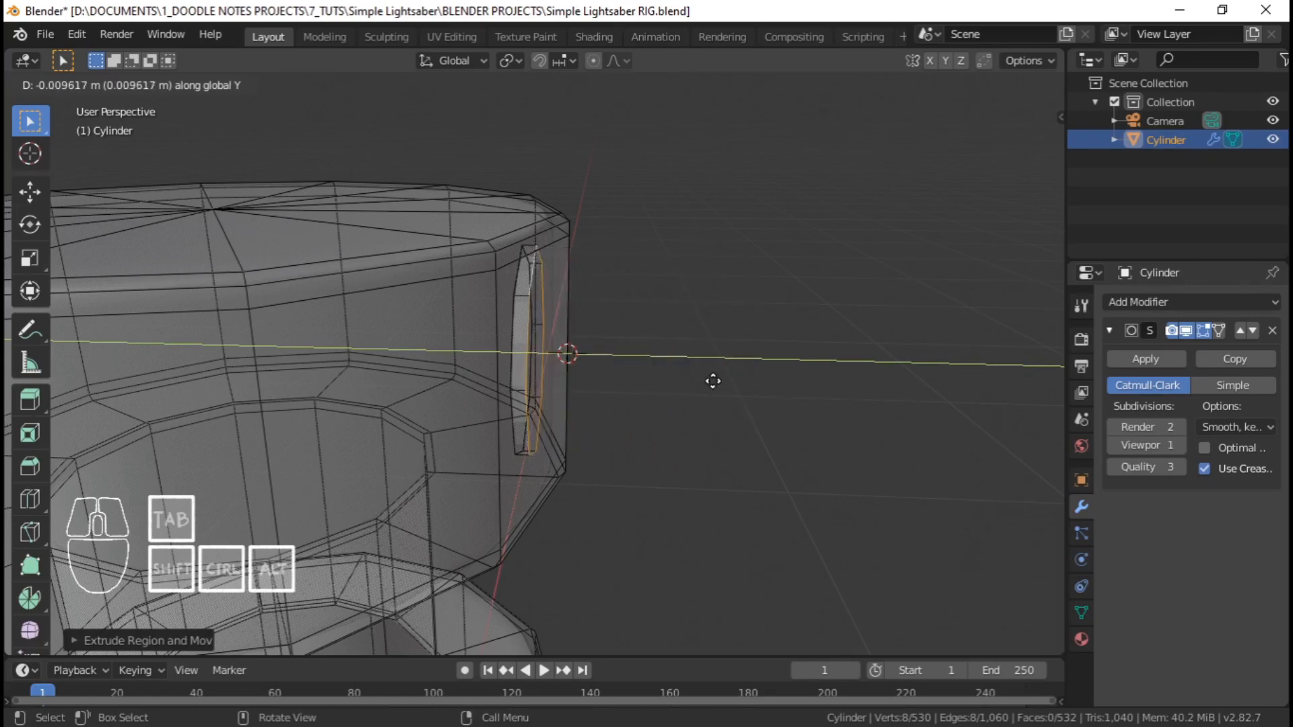
{"action": "right_click", "coordinate": [834, 395]}
{"action": "middle_click_drag", "start_coordinate": [698, 373], "coordinate": [746, 372], "text": "shift"}
{"action": "middle_click_drag", "start_coordinate": [746, 372], "coordinate": [662, 368]}
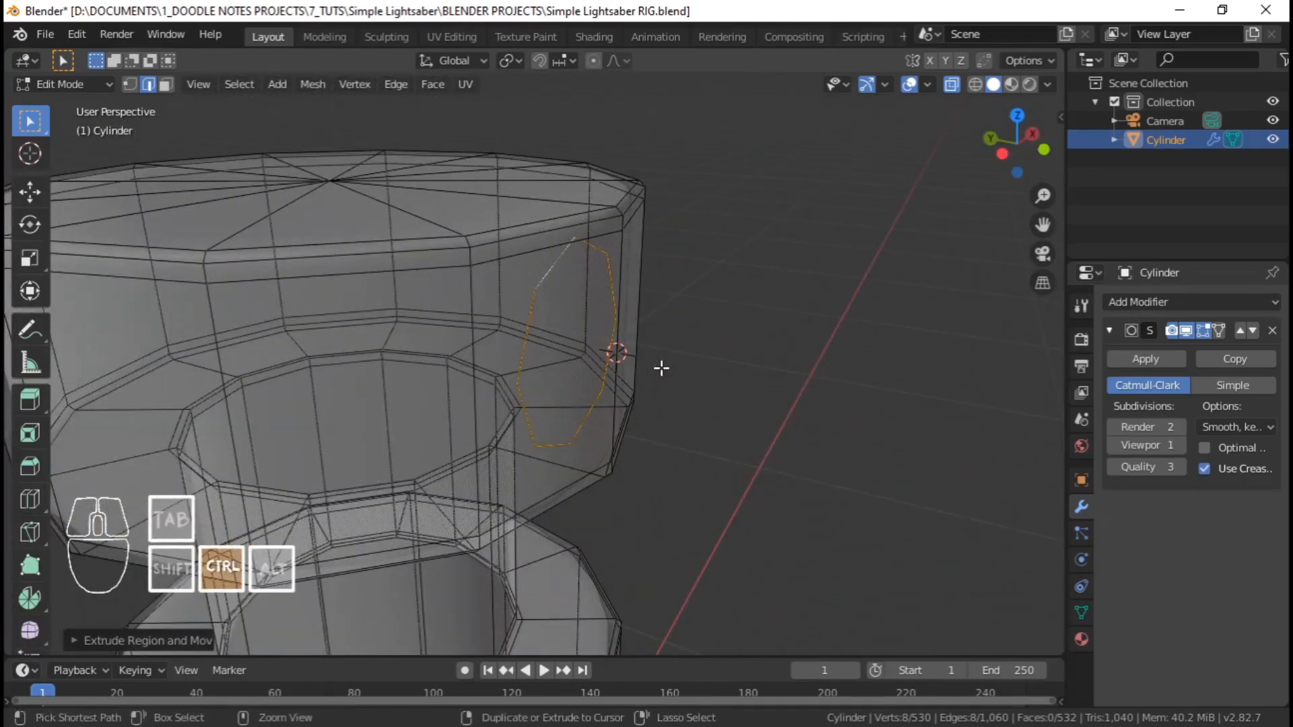
{"action": "key", "text": "ctrl+z"}
Extrude the circle outward along the Y axis so a short tube protrudes from the side wall
{"action": "scroll", "coordinate": [582, 316], "scroll_direction": "up", "scroll_amount": 2}
{"action": "middle_click_drag", "start_coordinate": [602, 253], "coordinate": [674, 393]}
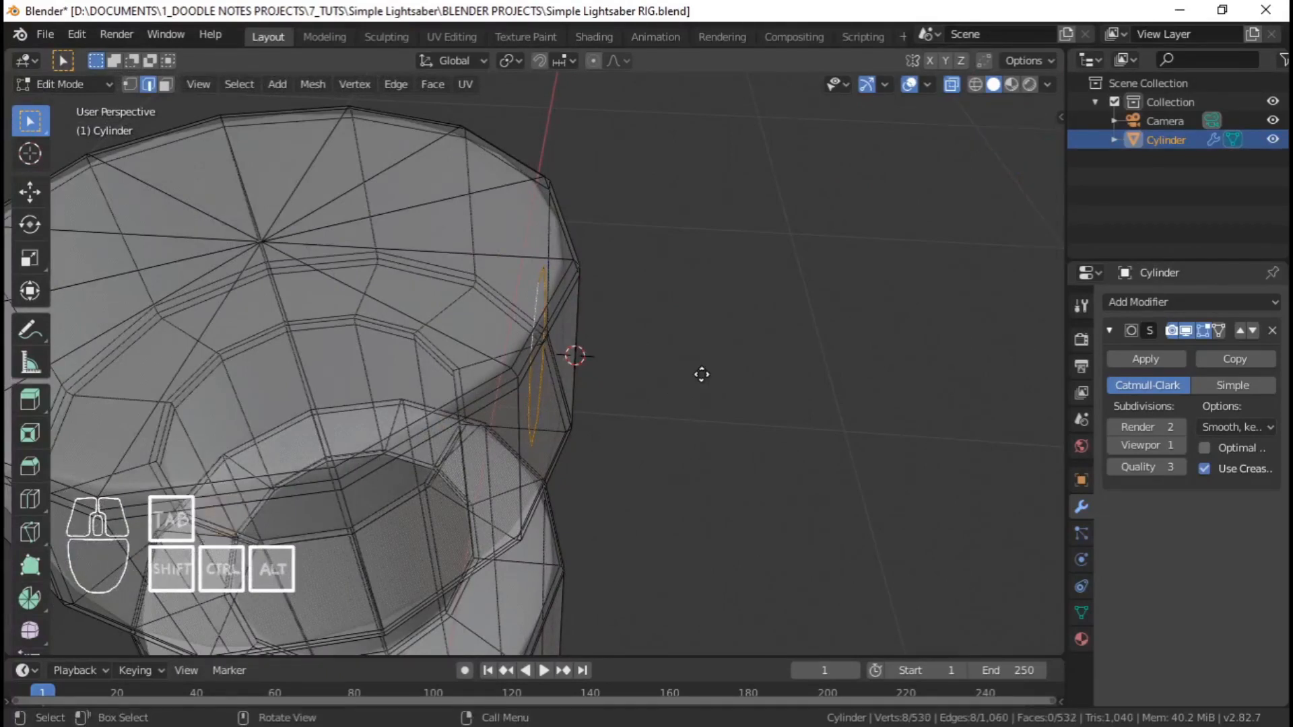
{"action": "key", "text": "e"}
{"action": "key", "text": "y"}
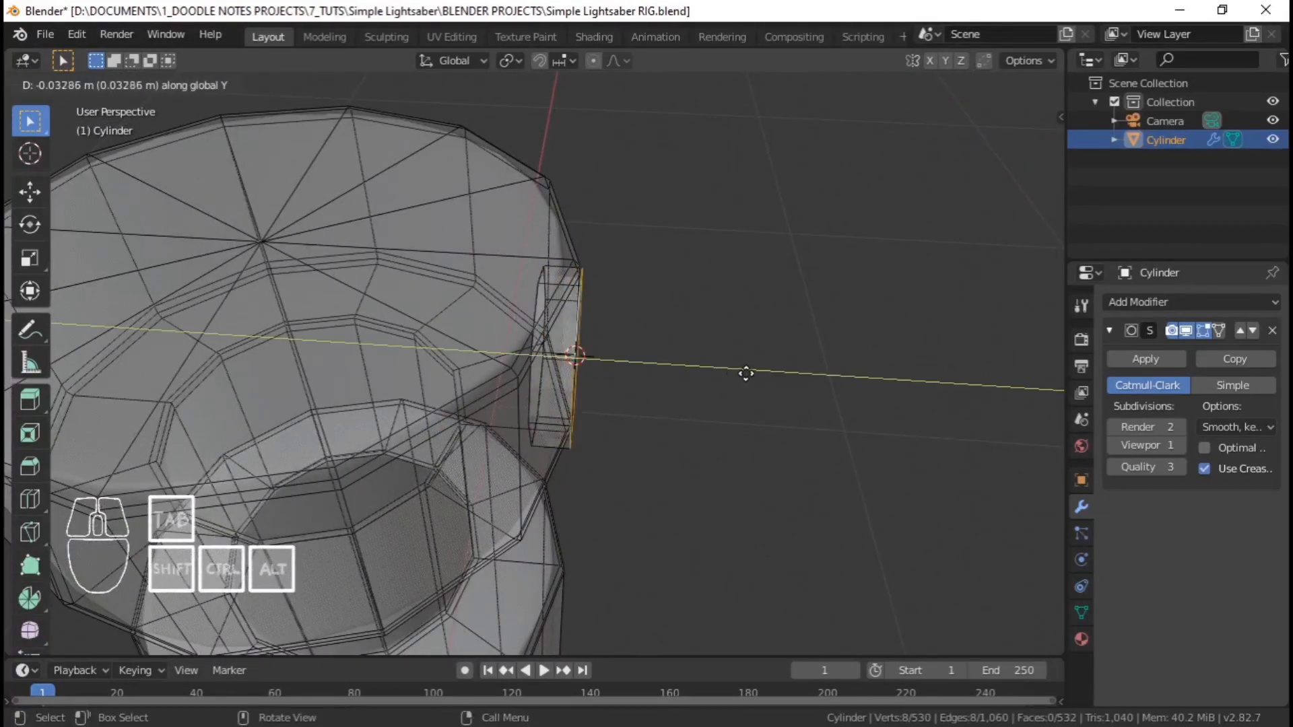
{"action": "left_click", "coordinate": [791, 368]}
Turn off X-ray display, check the protruding tube in Object Mode and return to Edit Mode
{"action": "key", "text": "Tab"}
{"action": "middle_click_drag", "start_coordinate": [617, 358], "coordinate": [680, 363]}
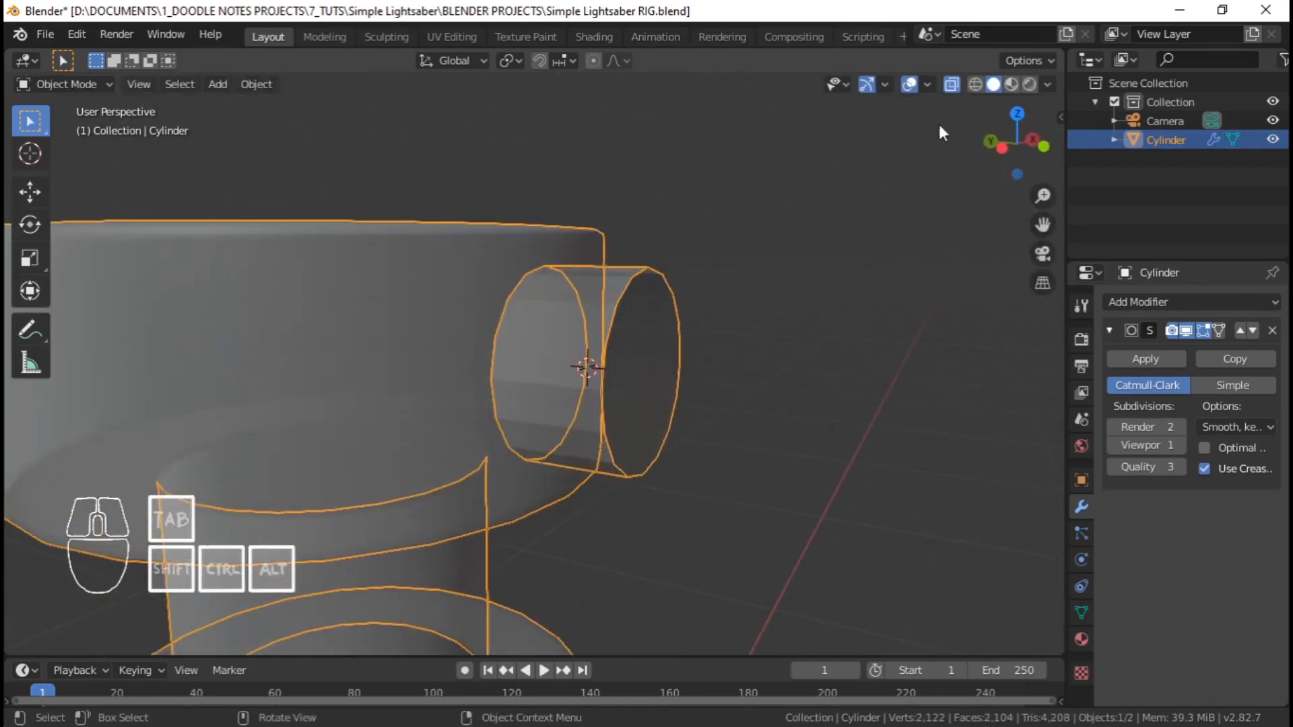
{"action": "left_click", "coordinate": [951, 85]}
{"action": "mouse_move", "coordinate": [847, 280]}
{"action": "middle_mouse_down"}
{"action": "mouse_move", "coordinate": [737, 345]}
{"action": "mouse_move", "coordinate": [710, 345]}
{"action": "mouse_move", "coordinate": [513, 248]}
{"action": "mouse_move", "coordinate": [681, 352]}
{"action": "middle_mouse_up"}
{"action": "right_click", "coordinate": [709, 341]}
{"action": "left_click", "coordinate": [646, 349]}
{"action": "key", "text": "Tab"}
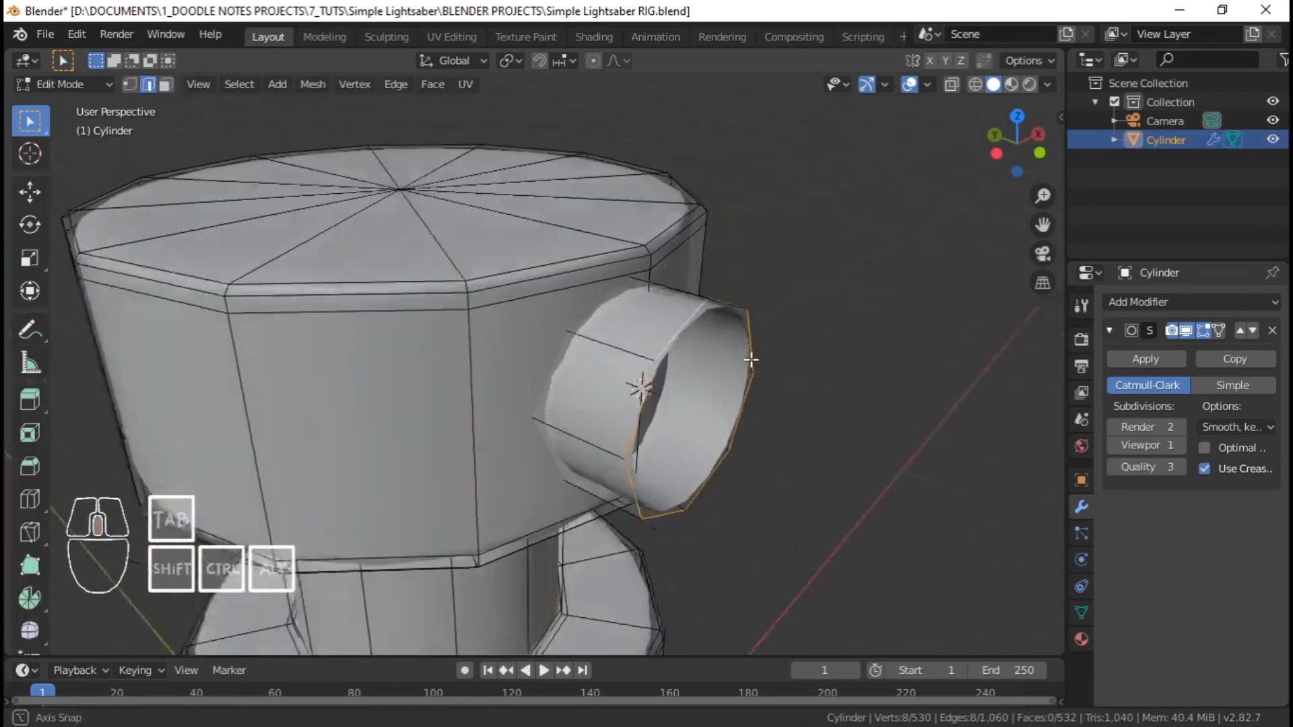
Scale down the tube's outer edge loop and move it along the Y axis to taper the tube
{"action": "left_click", "coordinate": [744, 350], "text": "alt"}
{"action": "middle_click_drag", "start_coordinate": [794, 326], "coordinate": [869, 408]}
{"action": "key", "text": "s"}
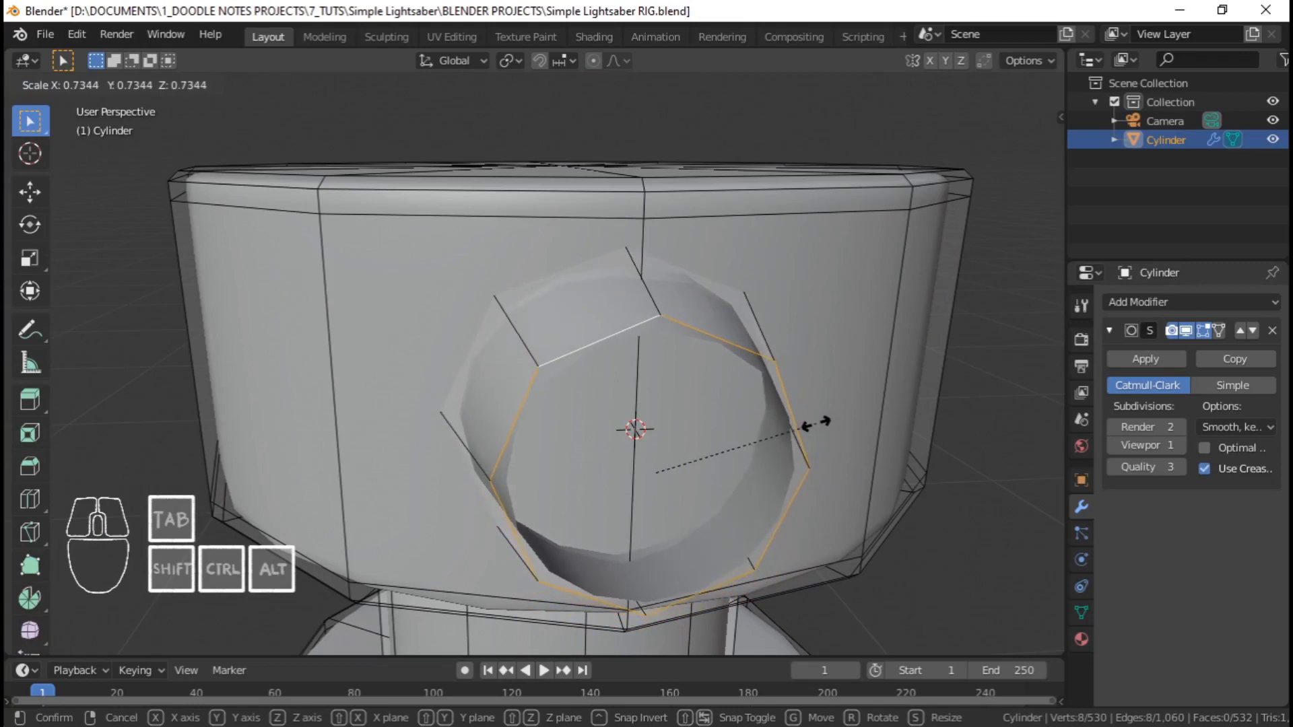
{"action": "left_click", "coordinate": [794, 426]}
{"action": "scroll", "coordinate": [726, 357], "scroll_direction": "down", "scroll_amount": 3}
{"action": "middle_click_drag", "start_coordinate": [726, 357], "coordinate": [759, 441]}
{"action": "key", "text": "g"}
{"action": "key", "text": "y"}
{"action": "left_click", "coordinate": [796, 408]}
Extrude the tapered rim along Y, scale the new loop down and move it back along Y to form a rounded dome
{"action": "key", "text": "e"}
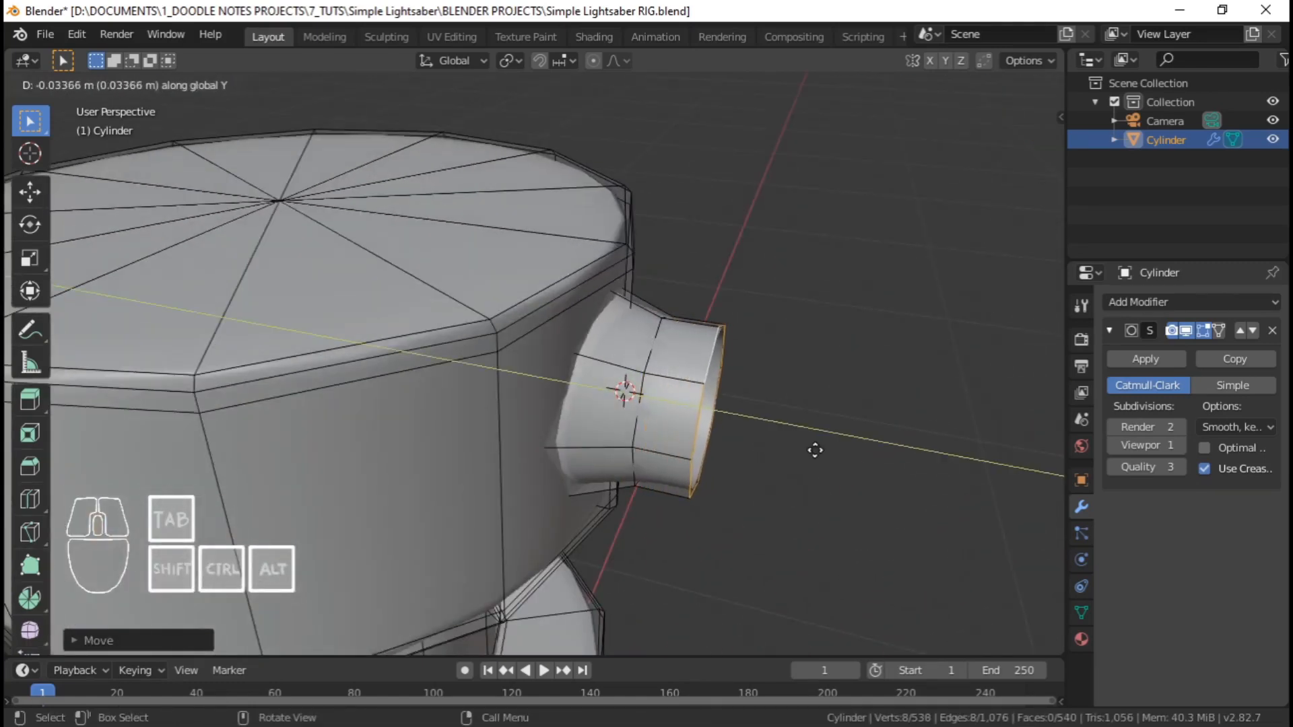
{"action": "left_click", "coordinate": [817, 450]}
{"action": "key", "text": "s"}
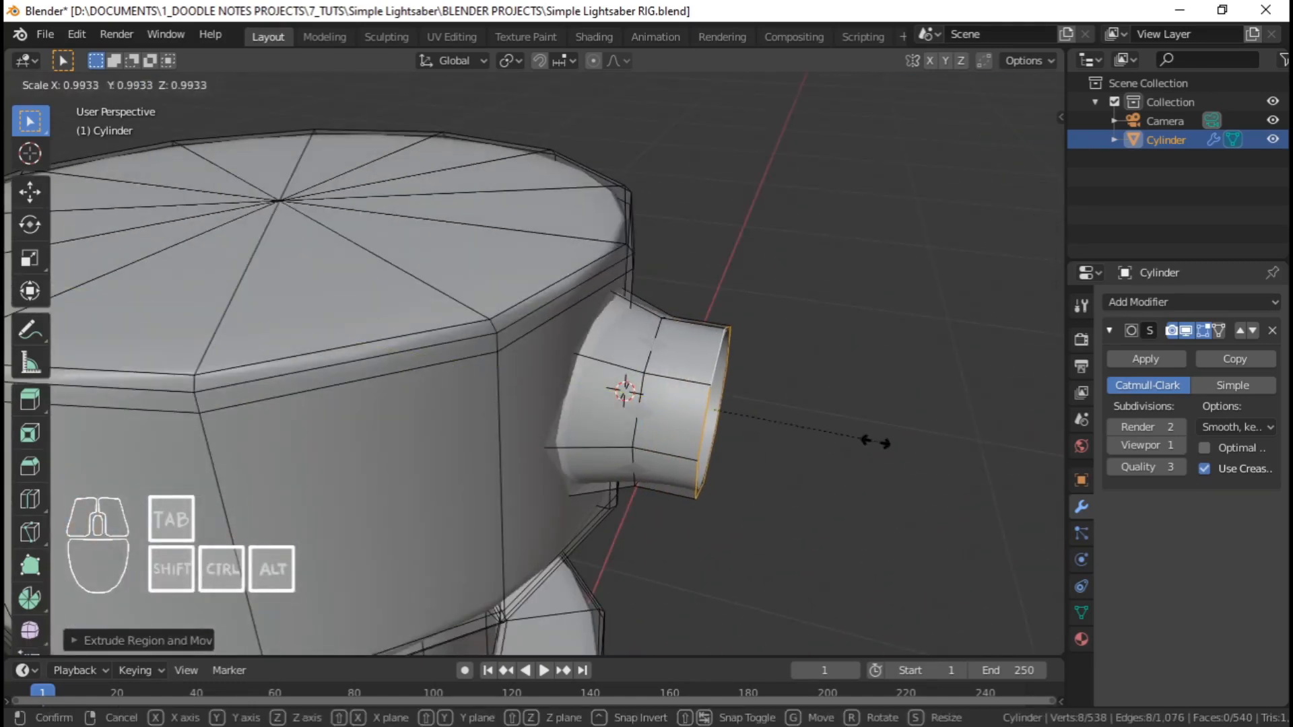
{"action": "left_click", "coordinate": [787, 439]}
{"action": "key", "text": "g"}
{"action": "key", "text": "y"}
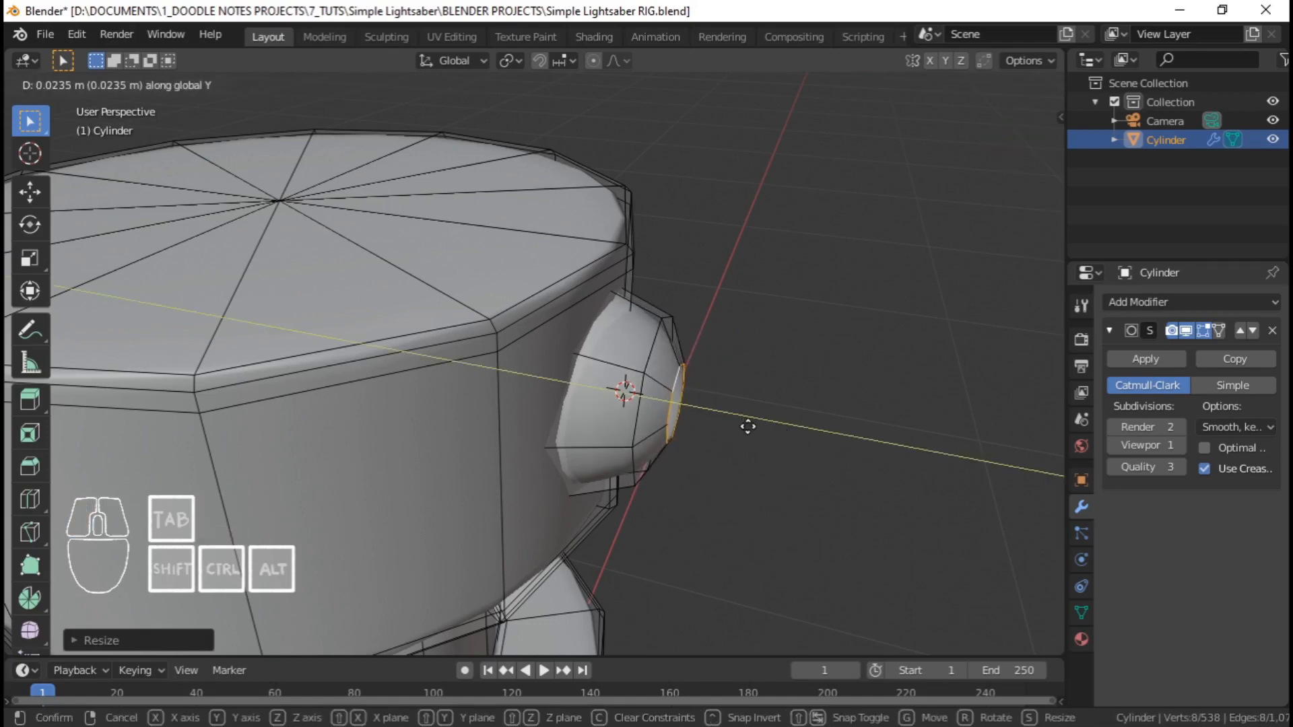
{"action": "left_click", "coordinate": [748, 427]}
Add the neighbouring edge loop to the dome's front loop selection, move both along Y, and clear the selection
{"action": "middle_click_drag", "start_coordinate": [748, 426], "coordinate": [669, 310]}
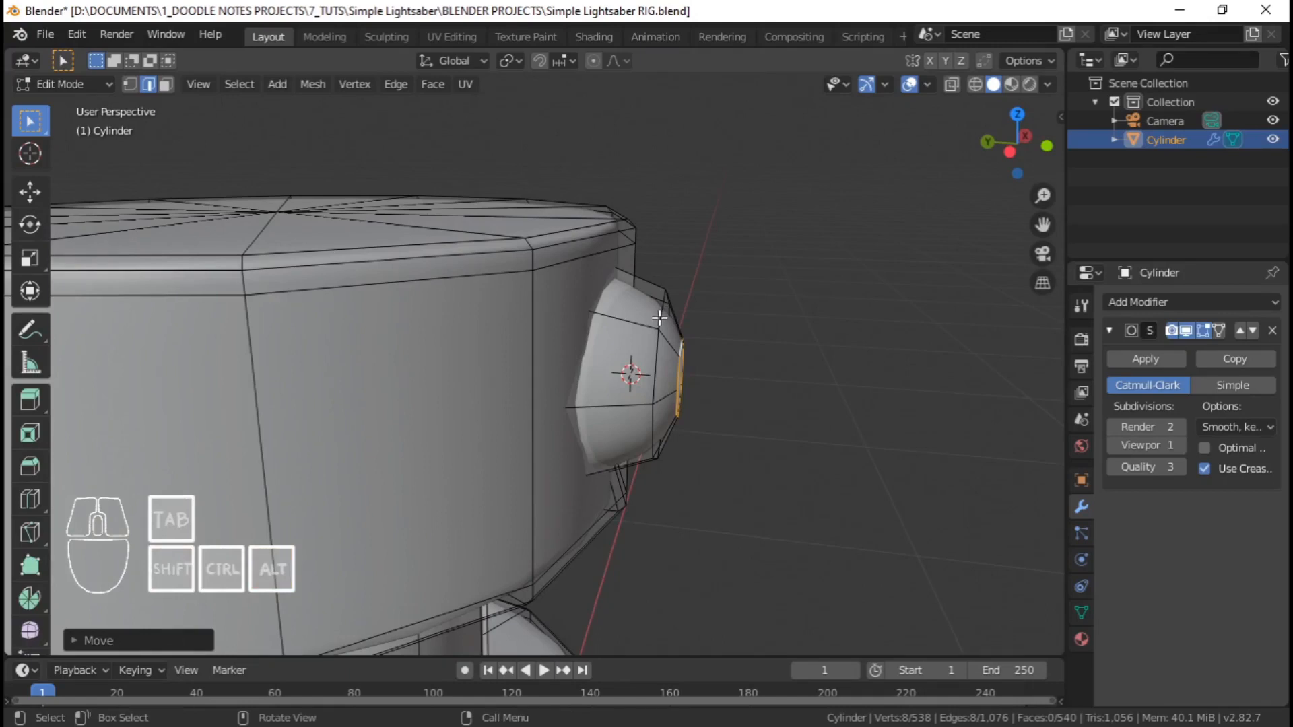
{"action": "left_click", "coordinate": [659, 318], "text": "alt+shift"}
{"action": "middle_click_drag", "start_coordinate": [653, 361], "coordinate": [637, 392]}
{"action": "key", "text": "g"}
{"action": "key", "text": "y"}
{"action": "left_click", "coordinate": [790, 392]}
{"action": "key", "text": "alt+a"}
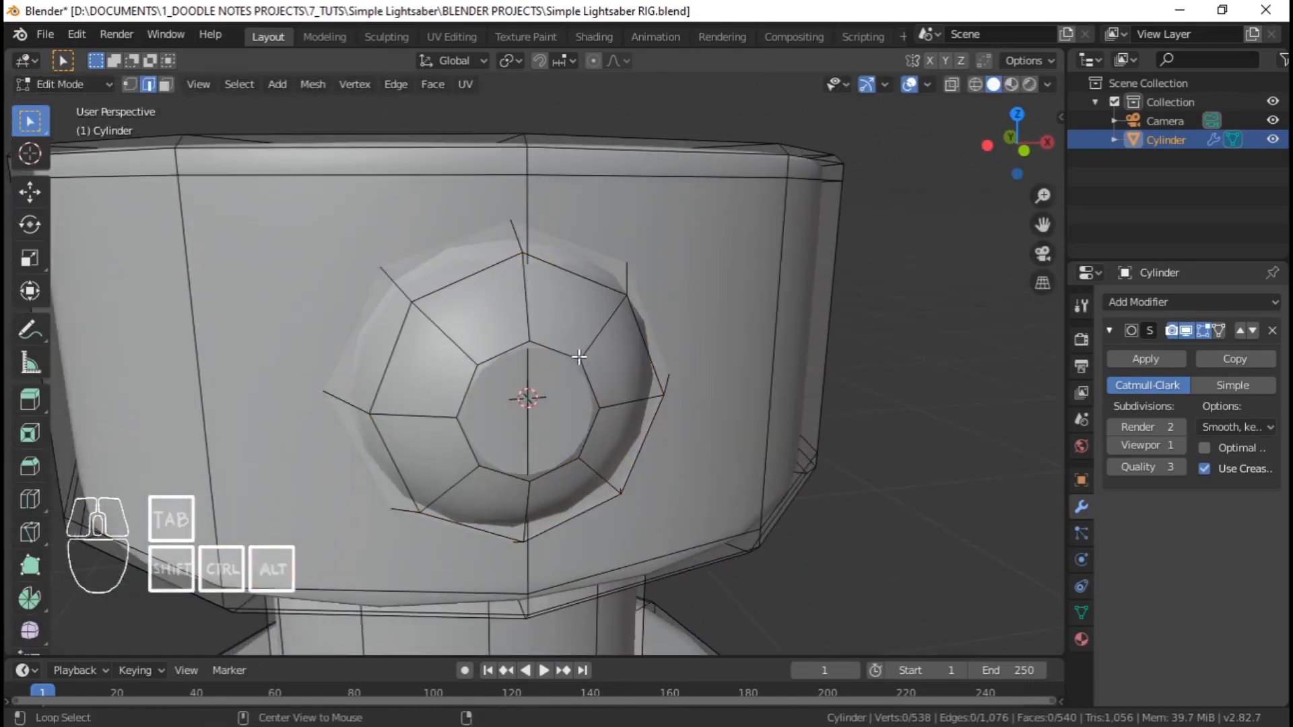
Extrude the dome's front edge loop and scale the new loop inward to narrow the opening
{"action": "middle_click_drag", "start_coordinate": [567, 347], "coordinate": [762, 377]}
{"action": "key", "text": "e"}
{"action": "key", "text": "s"}
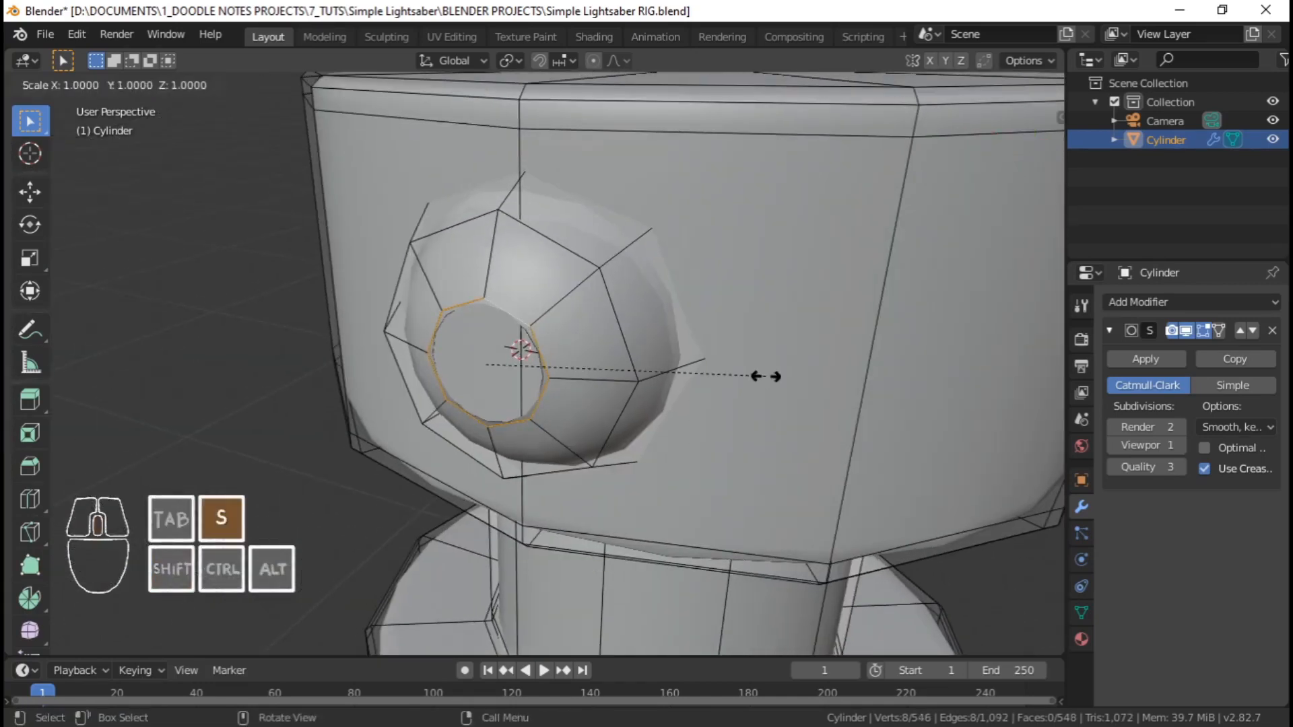
{"action": "left_click", "coordinate": [639, 393]}
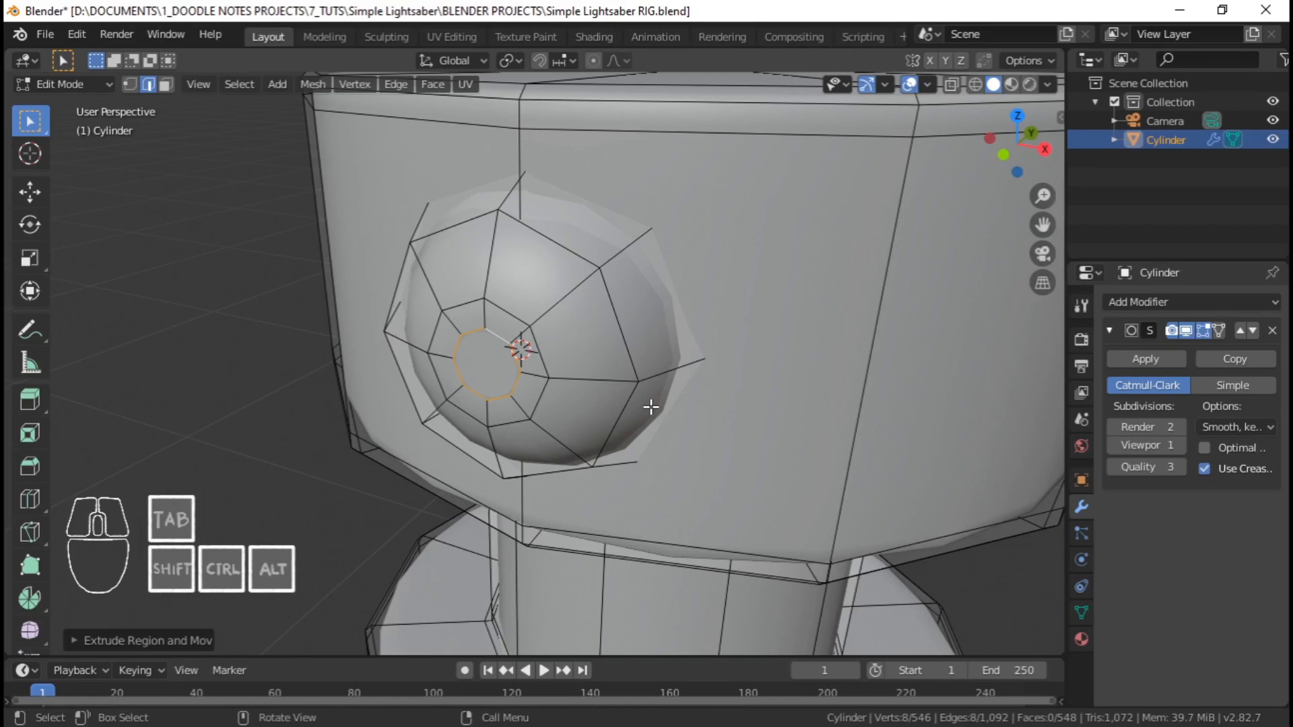
Switch to vertex selection and merge the inner loop's vertices at center to close the dome's opening
{"action": "left_click", "coordinate": [131, 83]}
{"action": "scroll", "coordinate": [497, 385], "scroll_direction": "up", "scroll_amount": 2}
{"action": "middle_click_drag", "start_coordinate": [497, 385], "coordinate": [503, 283]}
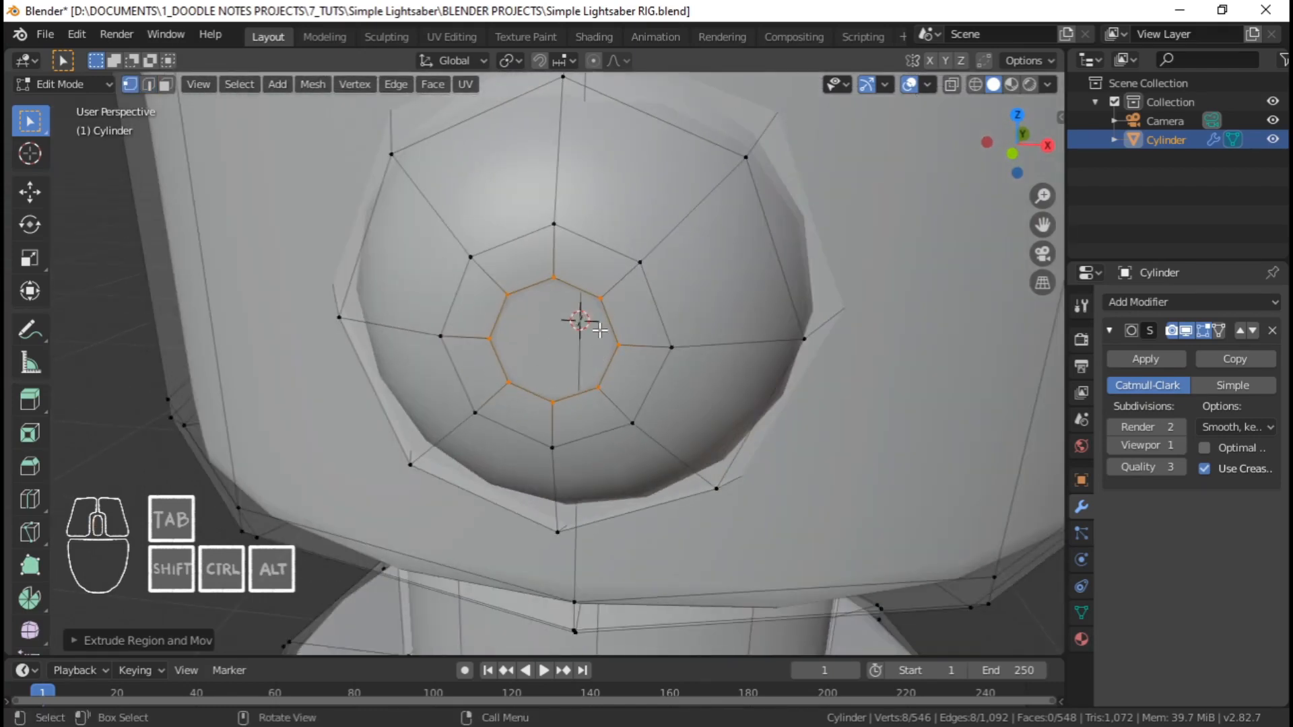
{"action": "key", "text": "alt+m"}
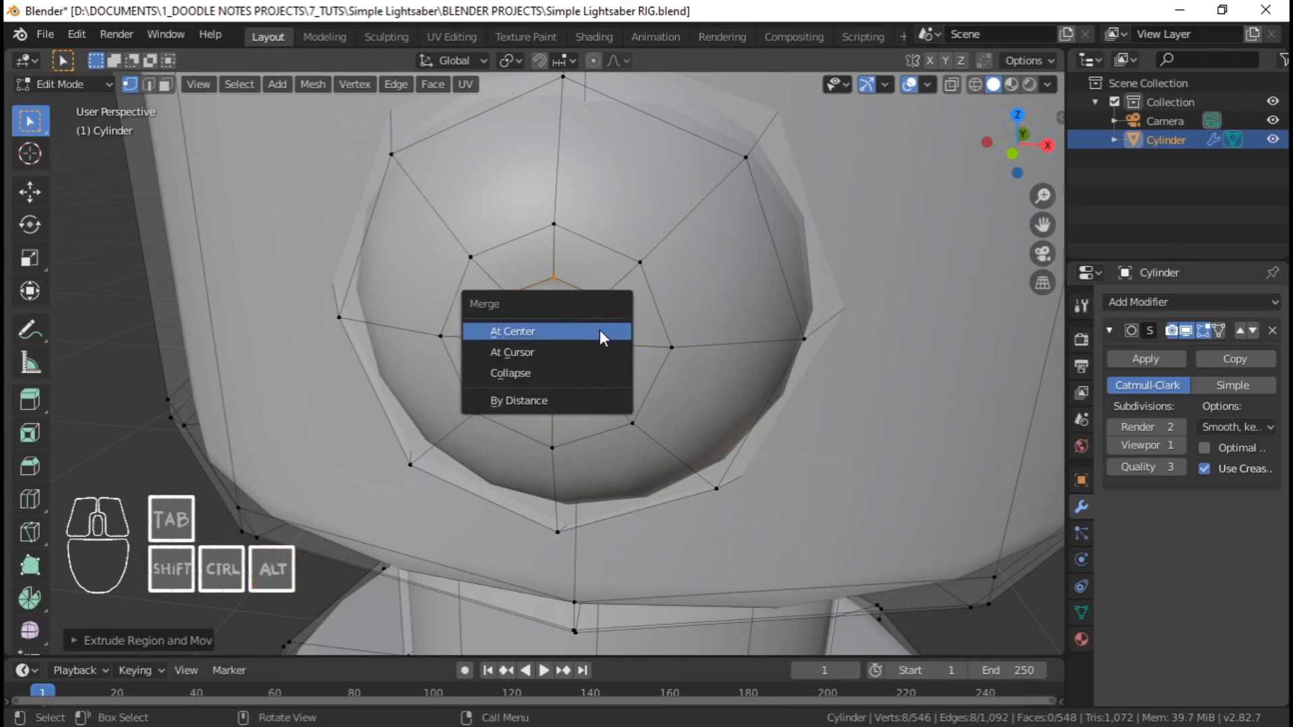
{"action": "left_click", "coordinate": [352, 84]}
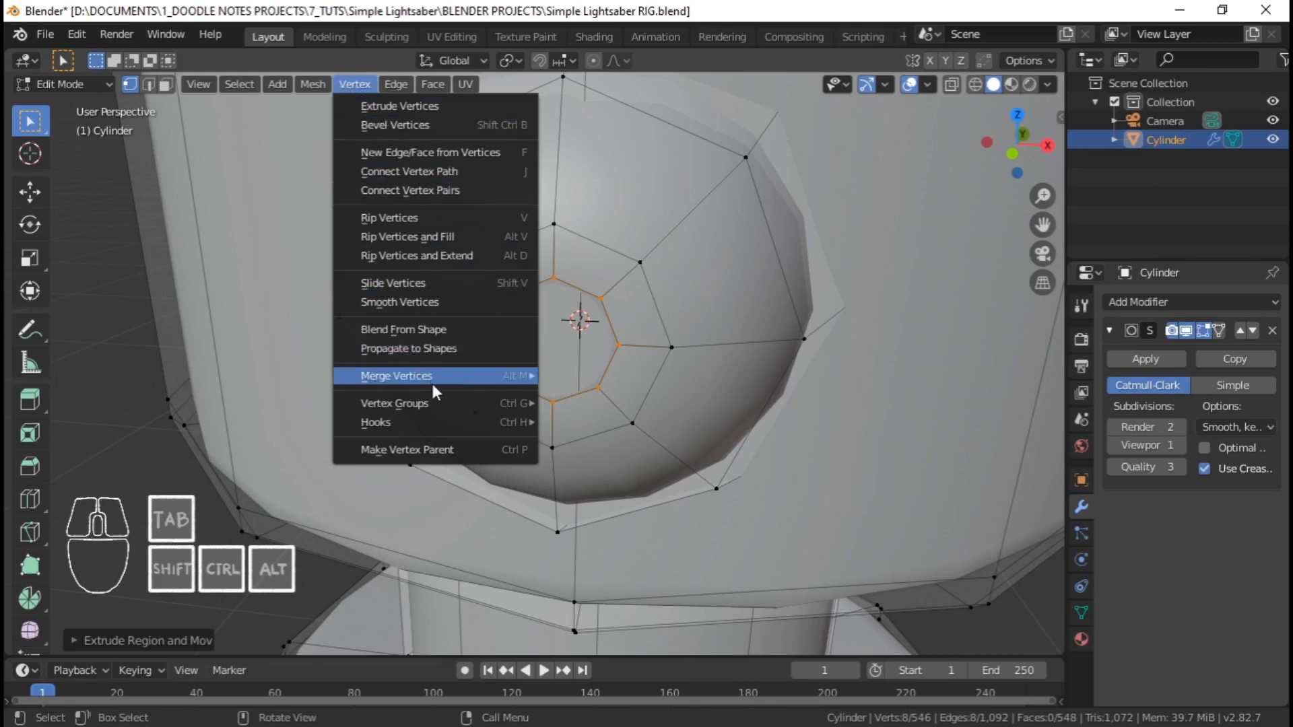
{"action": "mouse_move", "coordinate": [435, 390]}
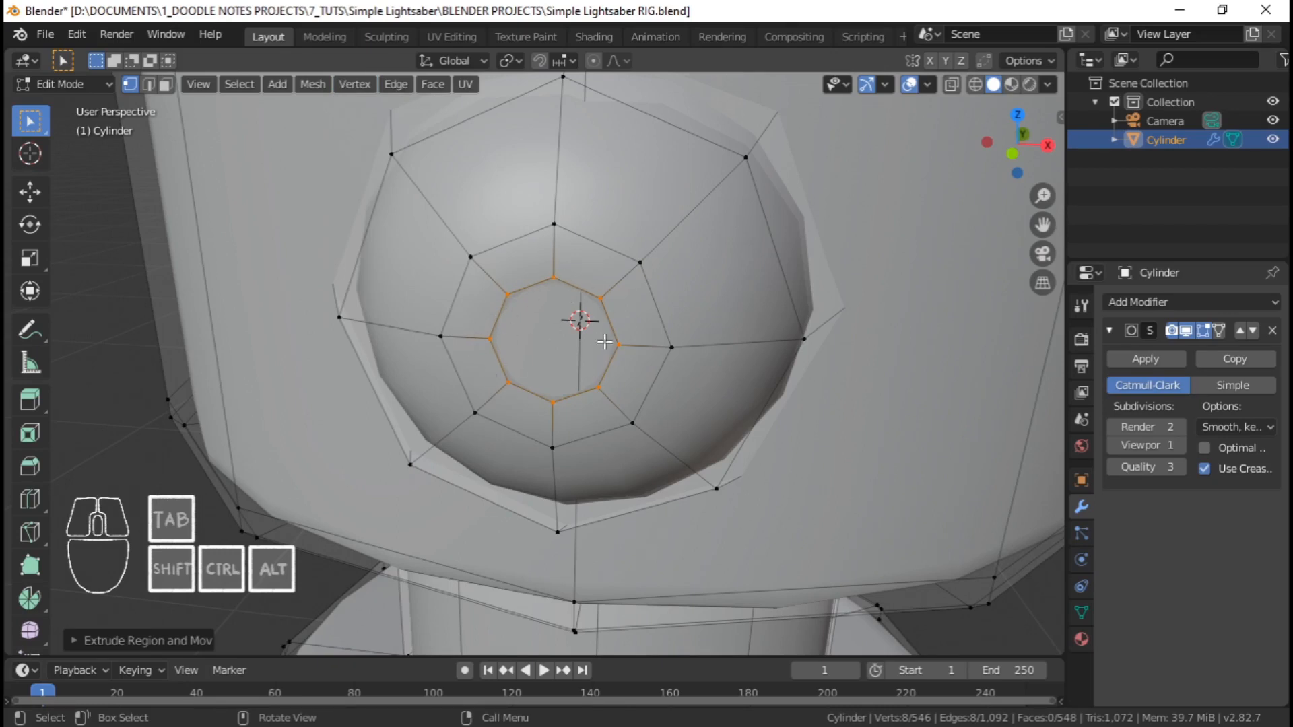
{"action": "middle_click_drag", "start_coordinate": [557, 287], "coordinate": [455, 304]}
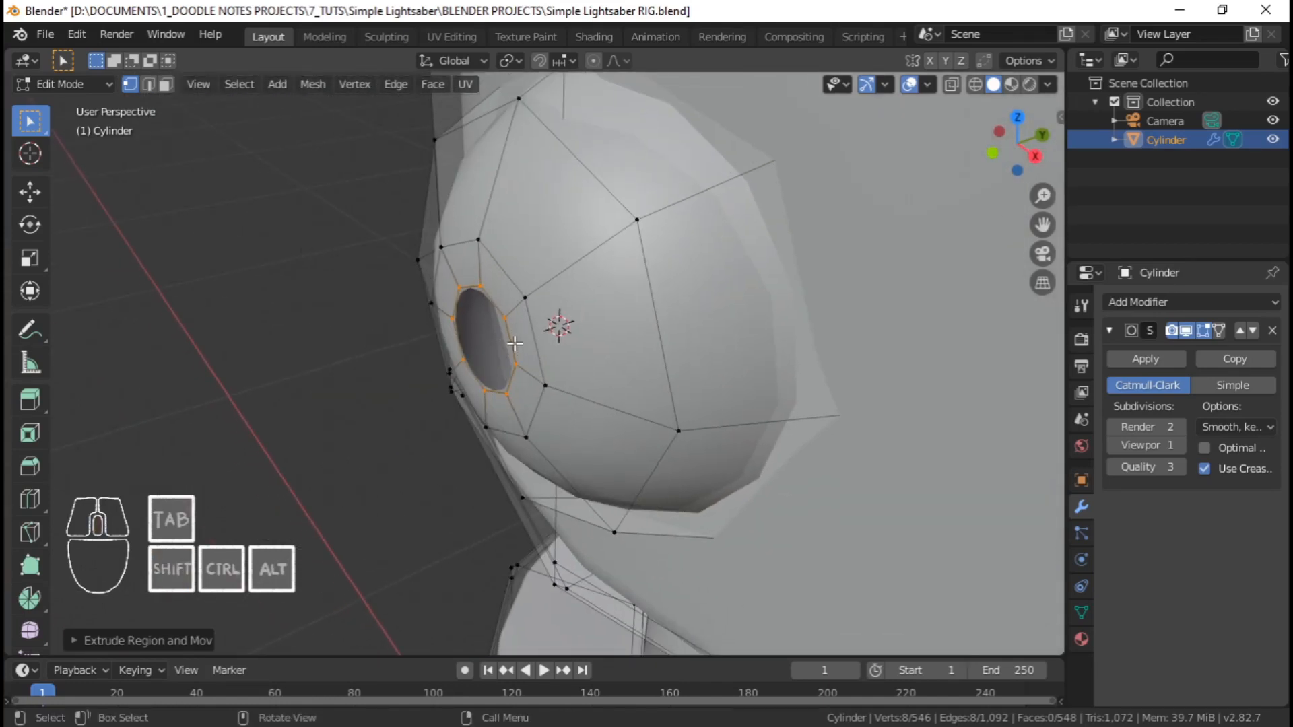
{"action": "key", "text": "alt+m"}
{"action": "left_click", "coordinate": [340, 86]}
{"action": "mouse_move", "coordinate": [495, 368]}
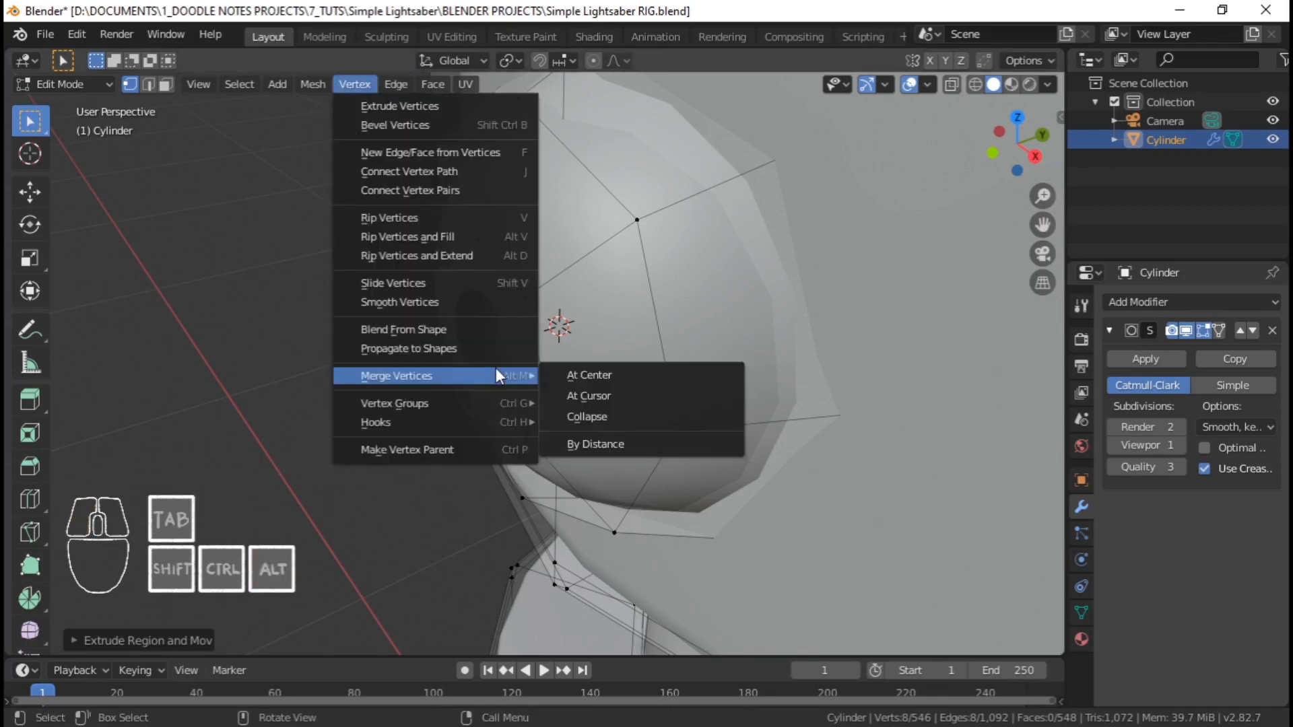
{"action": "left_click", "coordinate": [607, 375]}
{"action": "key", "text": "KP_Decimal"}
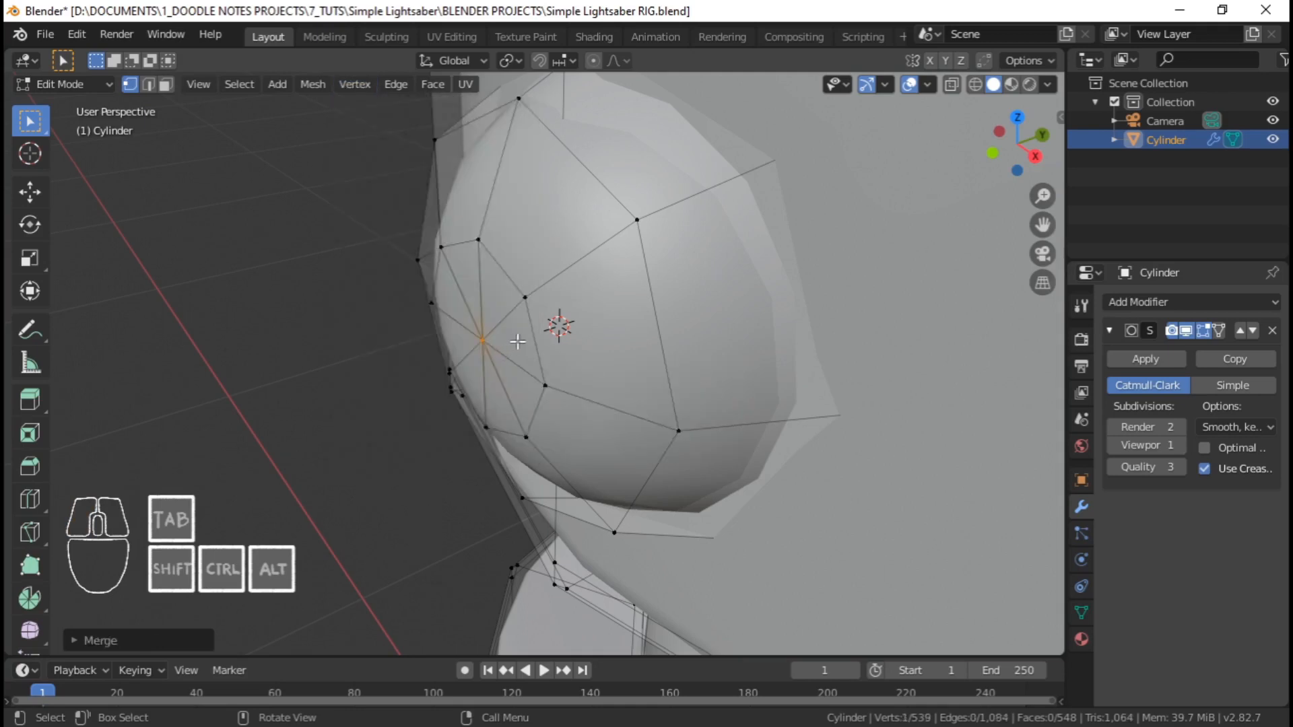
Move the merged center vertex outward about 0.003 m along the Y axis to round the dome's tip
{"action": "middle_click_drag", "start_coordinate": [601, 307], "coordinate": [694, 315]}
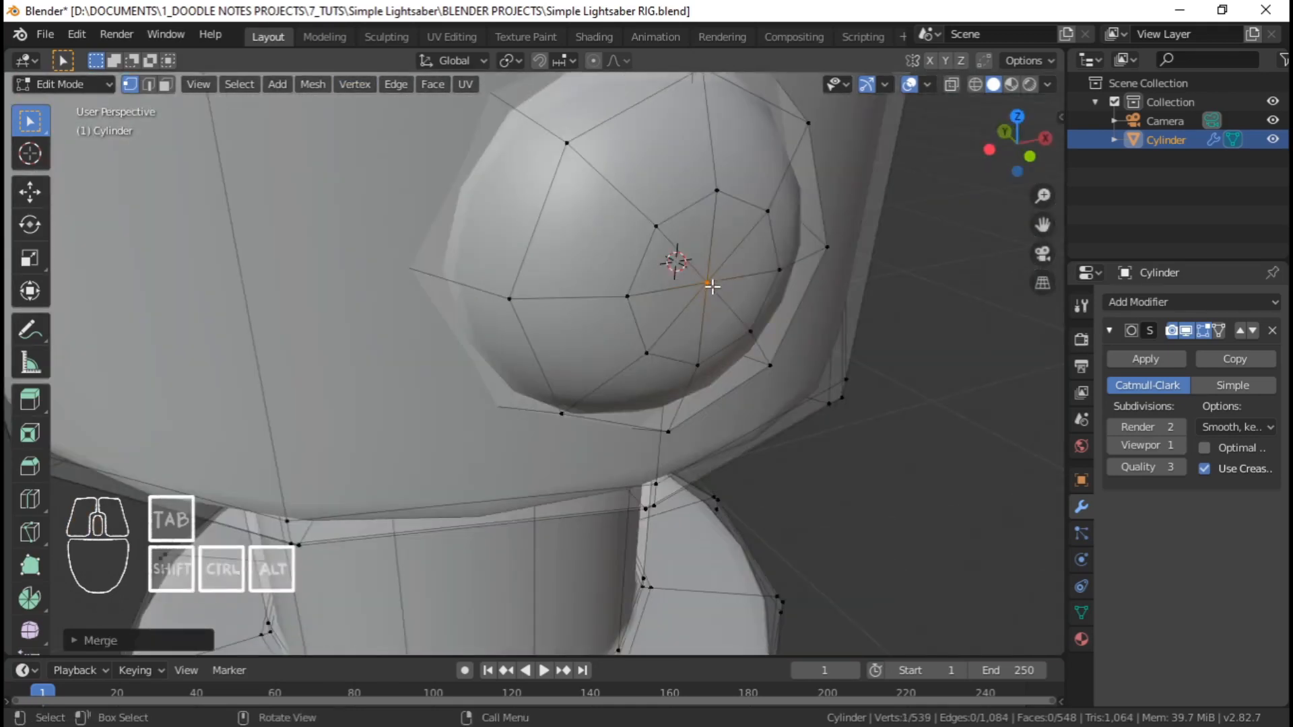
{"action": "middle_click_drag", "start_coordinate": [728, 236], "coordinate": [621, 305], "text": "shift"}
{"action": "middle_click_drag", "start_coordinate": [697, 357], "coordinate": [754, 349]}
{"action": "key", "text": "g"}
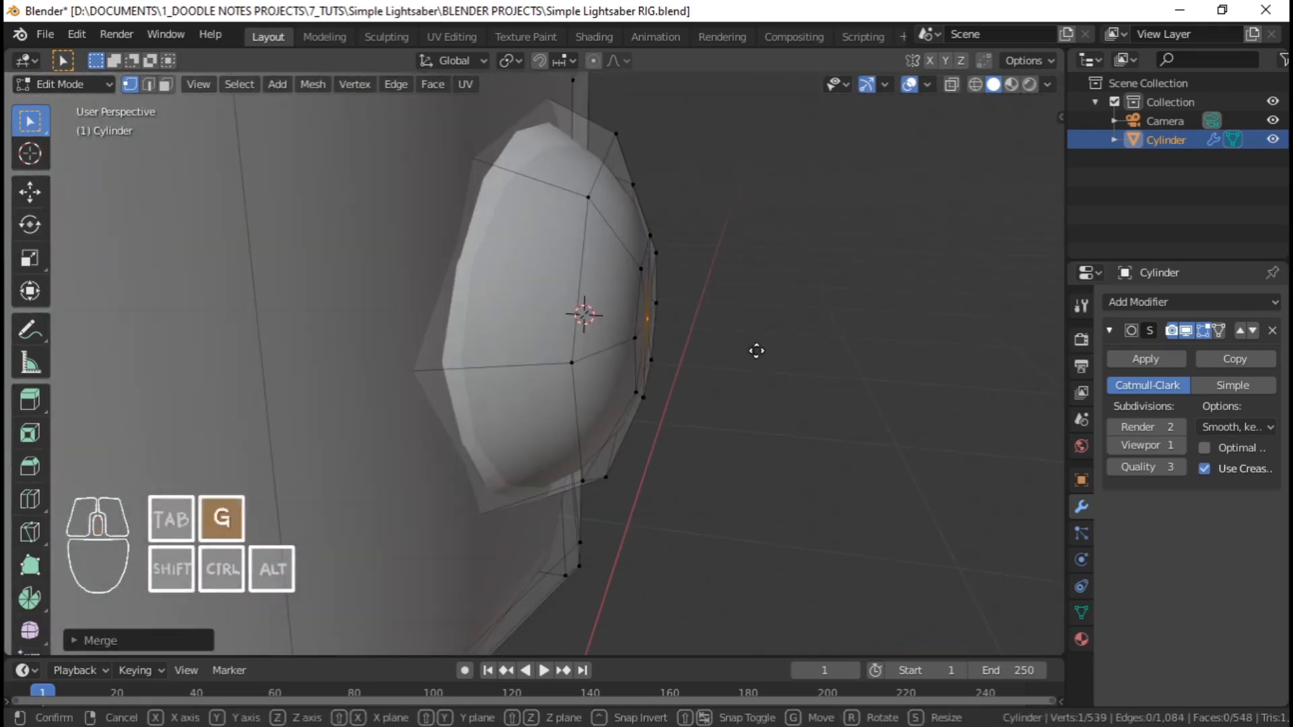
{"action": "key", "text": "y"}
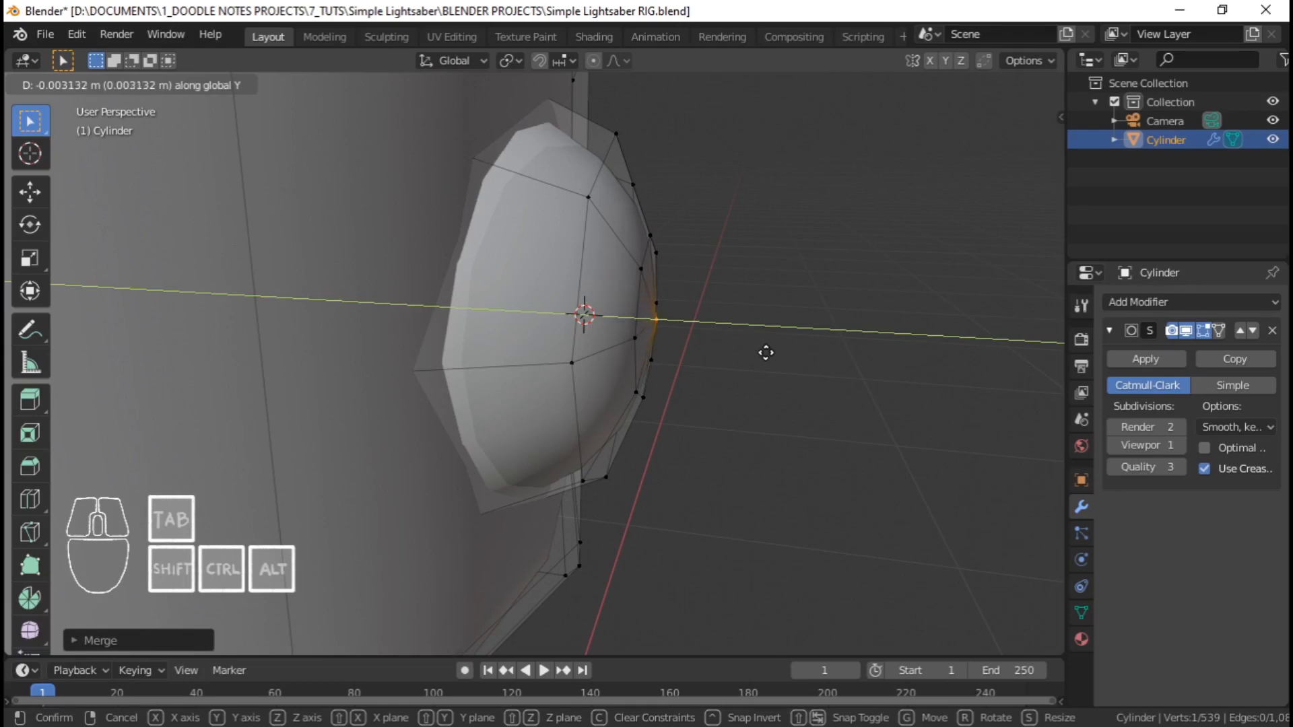
{"action": "left_click", "coordinate": [766, 352]}
{"action": "middle_click_drag", "start_coordinate": [766, 352], "coordinate": [659, 292]}
{"action": "scroll", "coordinate": [612, 334], "scroll_direction": "down", "scroll_amount": 2}
{"action": "key", "text": "g"}
{"action": "right_click", "coordinate": [632, 336]}
Select the ring of side faces around the cylinder's top section and snap the 3D cursor to the selection
{"action": "middle_click_drag", "start_coordinate": [533, 321], "coordinate": [679, 370]}
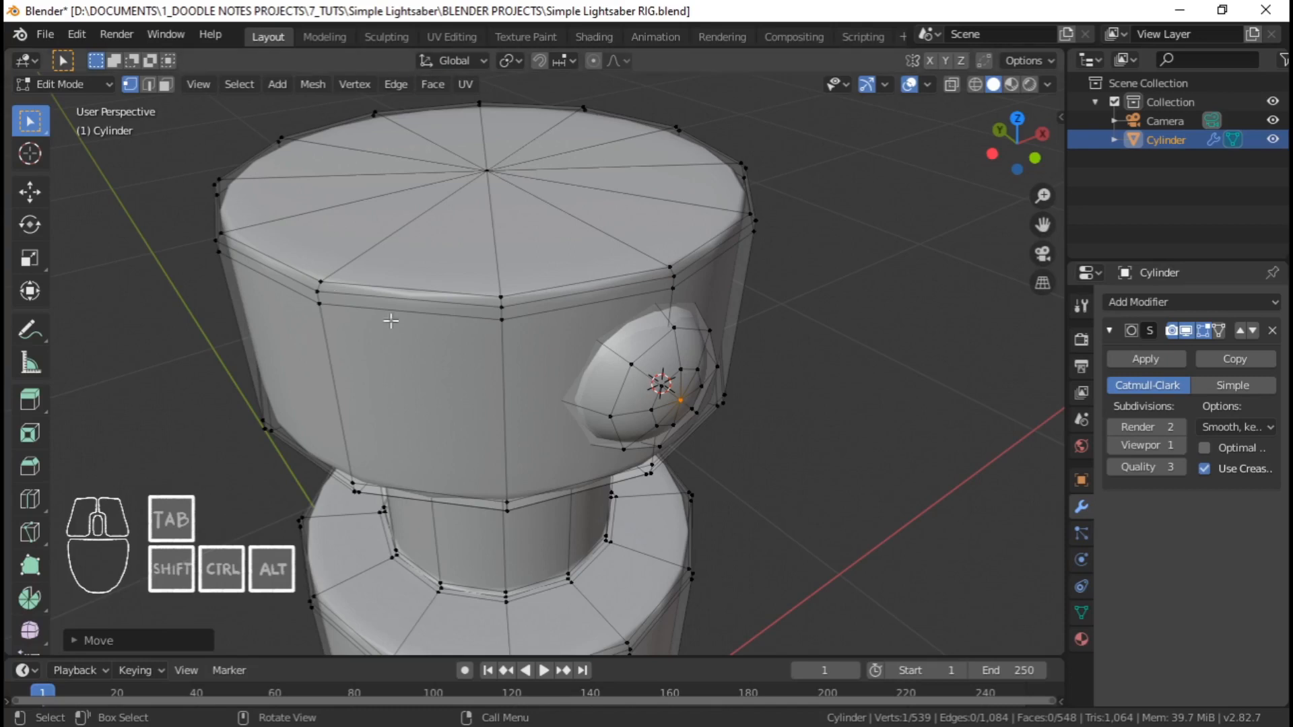
{"action": "key", "text": "alt+a"}
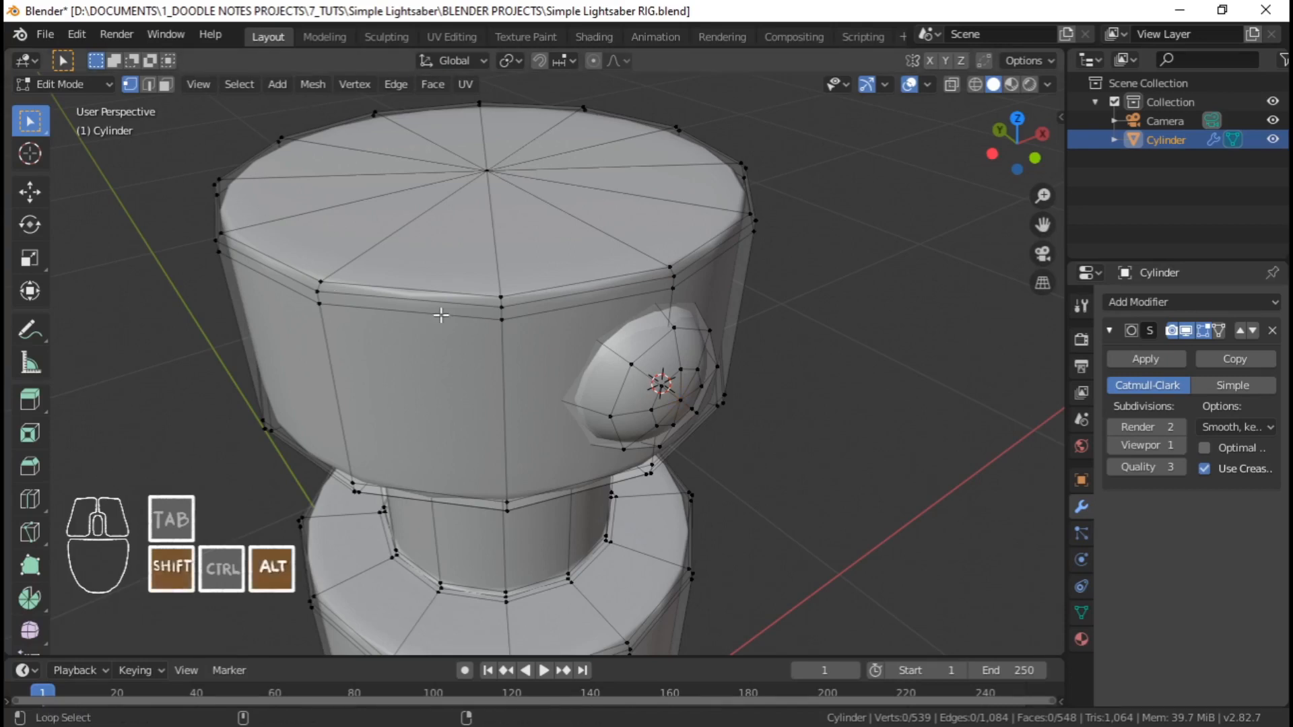
{"action": "left_click", "coordinate": [434, 485], "text": "alt+shift"}
{"action": "middle_click_drag", "start_coordinate": [433, 485], "coordinate": [470, 390]}
{"action": "key", "text": "shift+s"}
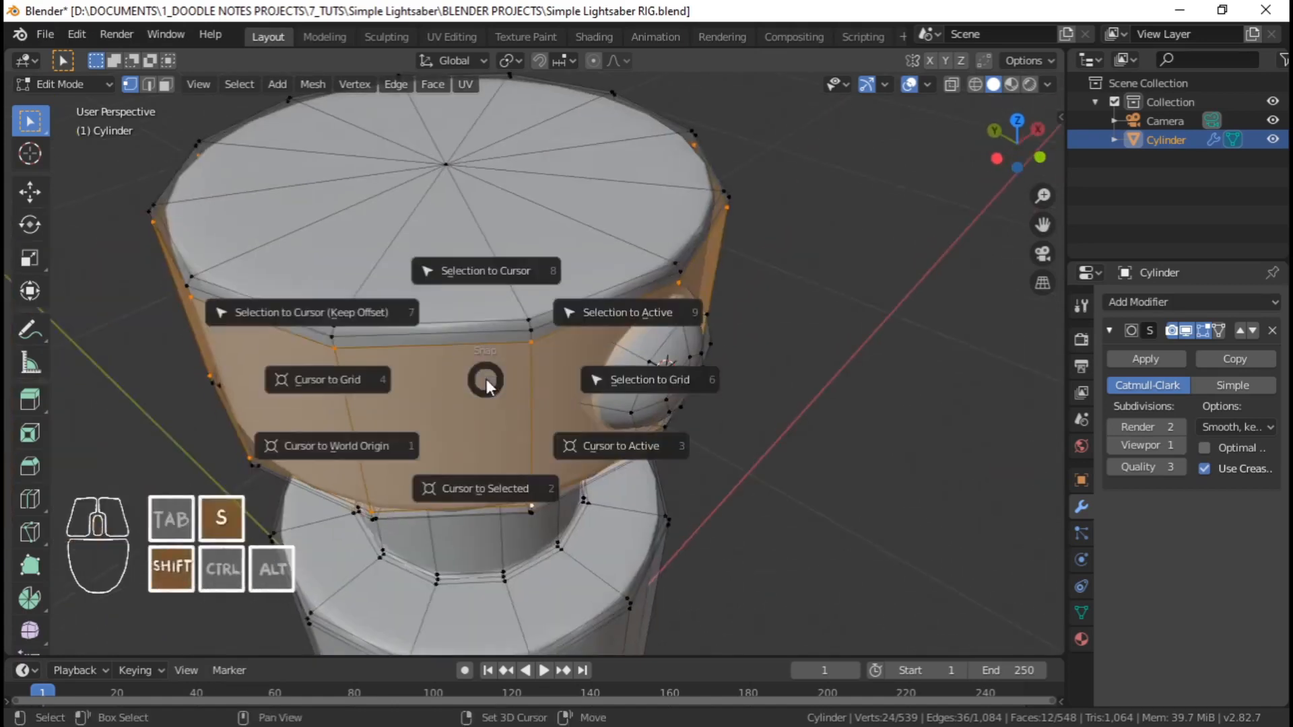
{"action": "left_click", "coordinate": [491, 476]}
{"action": "middle_click_drag", "start_coordinate": [491, 476], "coordinate": [403, 315]}
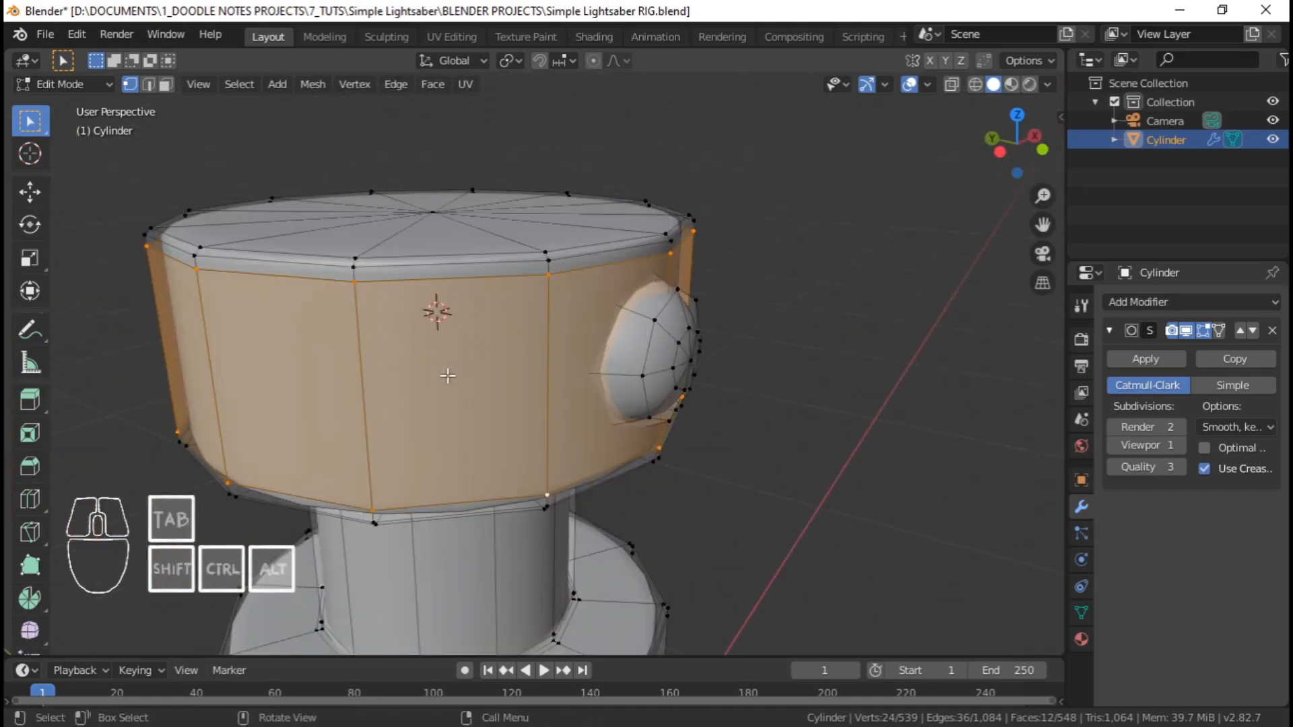
{"action": "middle_click_drag", "start_coordinate": [460, 351], "coordinate": [562, 434]}
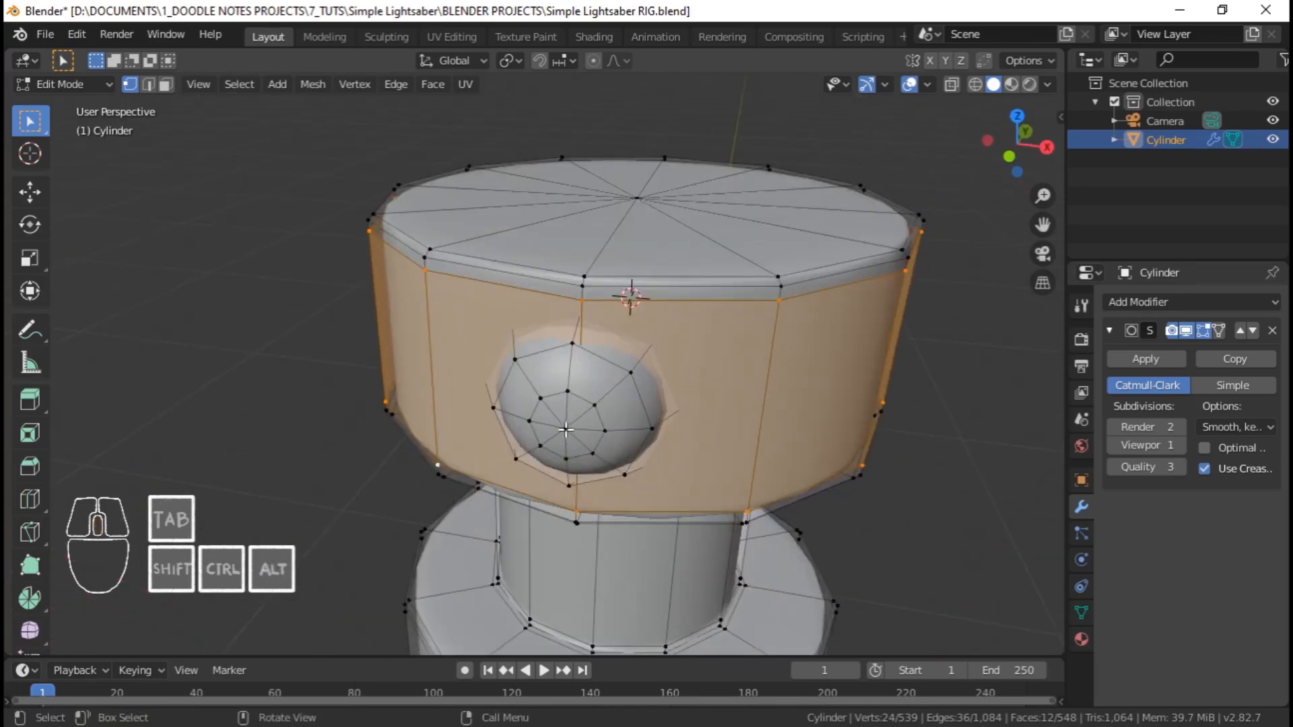
Set the transform pivot point to the 3D cursor
{"action": "key", "text": "period"}
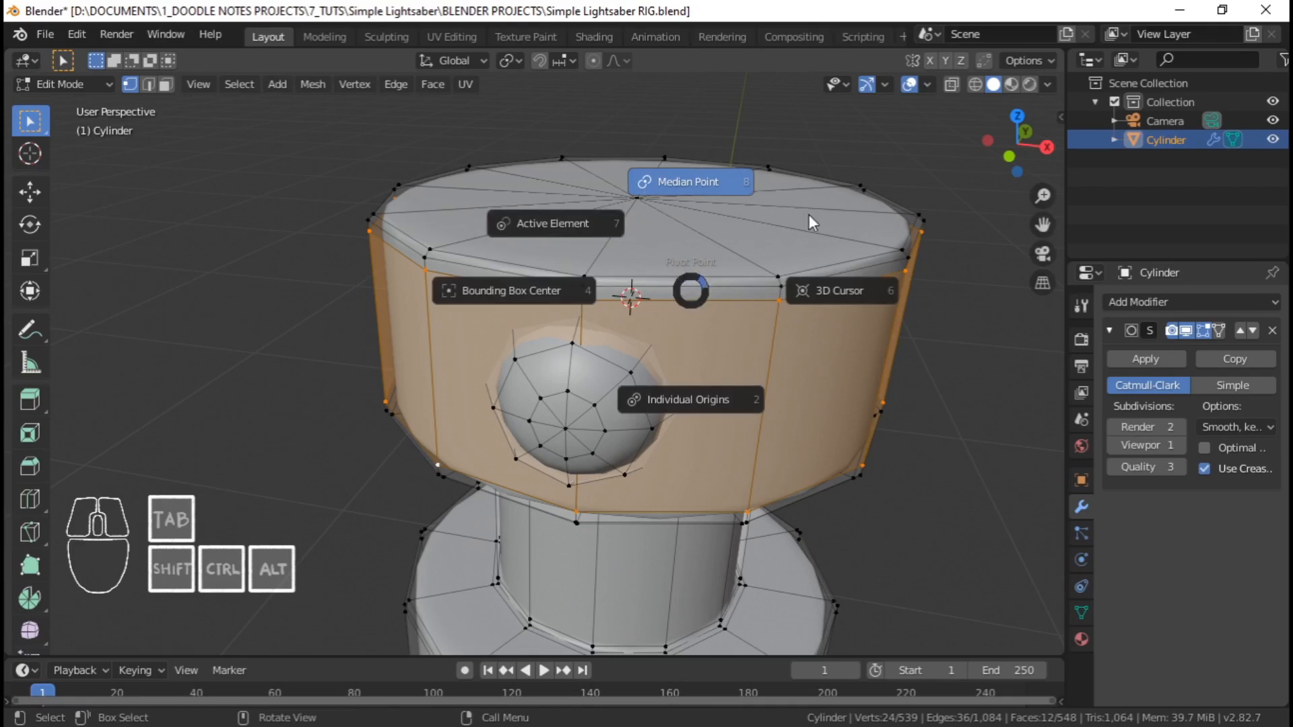
{"action": "left_click", "coordinate": [838, 287]}
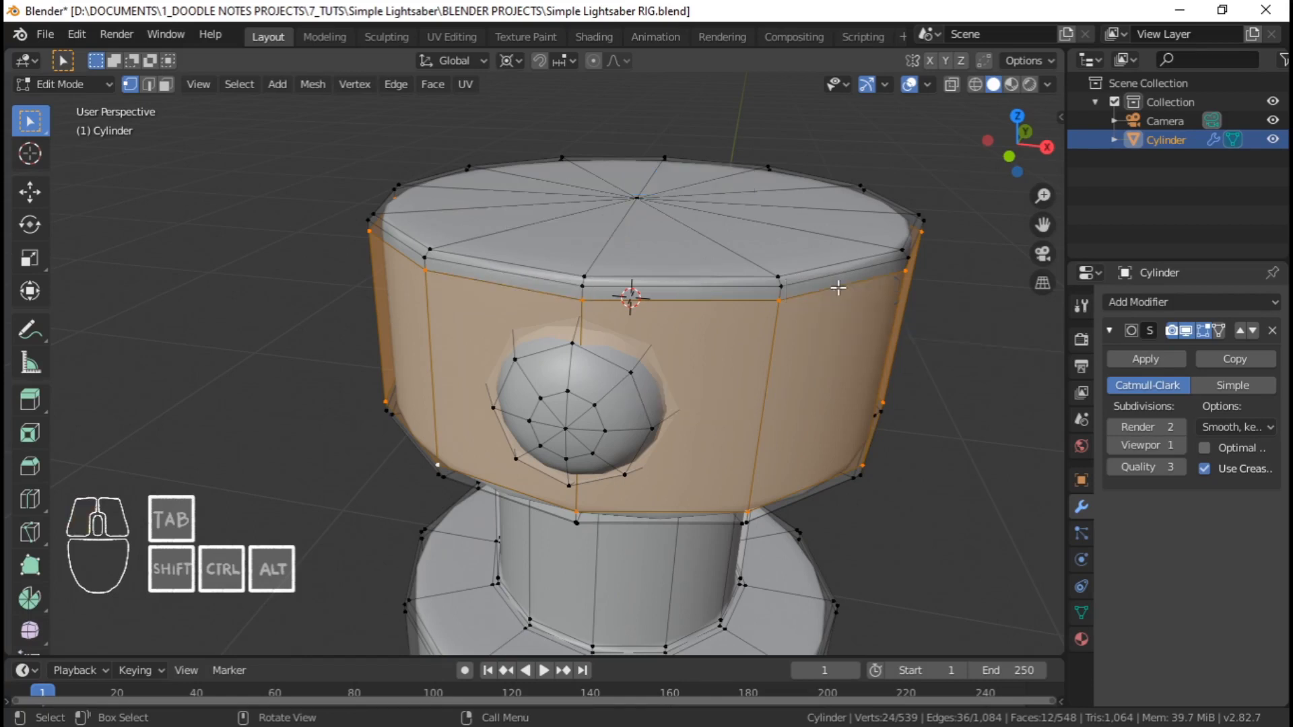
Try rotating the three stacked vertices at one corner of the cylinder's top rim about the 3D cursor
{"action": "mouse_move", "coordinate": [703, 303]}
{"action": "middle_mouse_down"}
{"action": "mouse_move", "coordinate": [713, 393]}
{"action": "mouse_move", "coordinate": [714, 305]}
{"action": "middle_mouse_up"}
{"action": "right_click", "coordinate": [742, 336]}
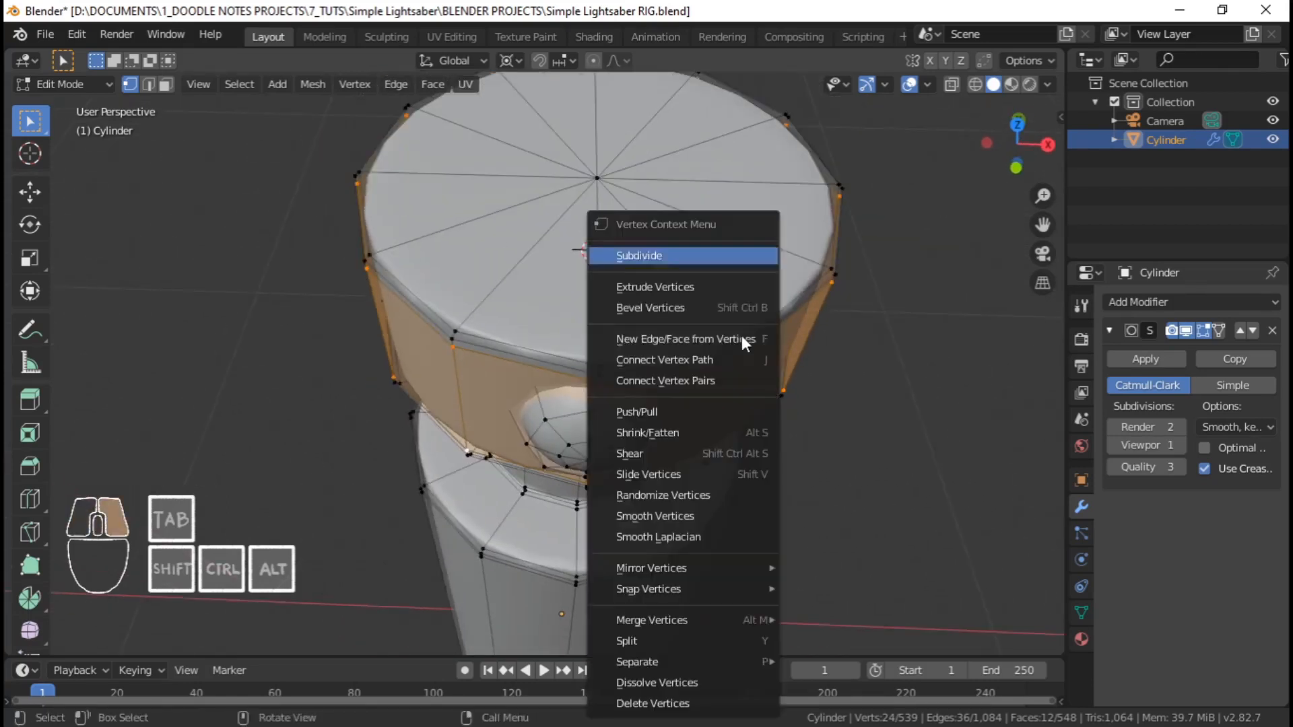
{"action": "left_click", "coordinate": [745, 338]}
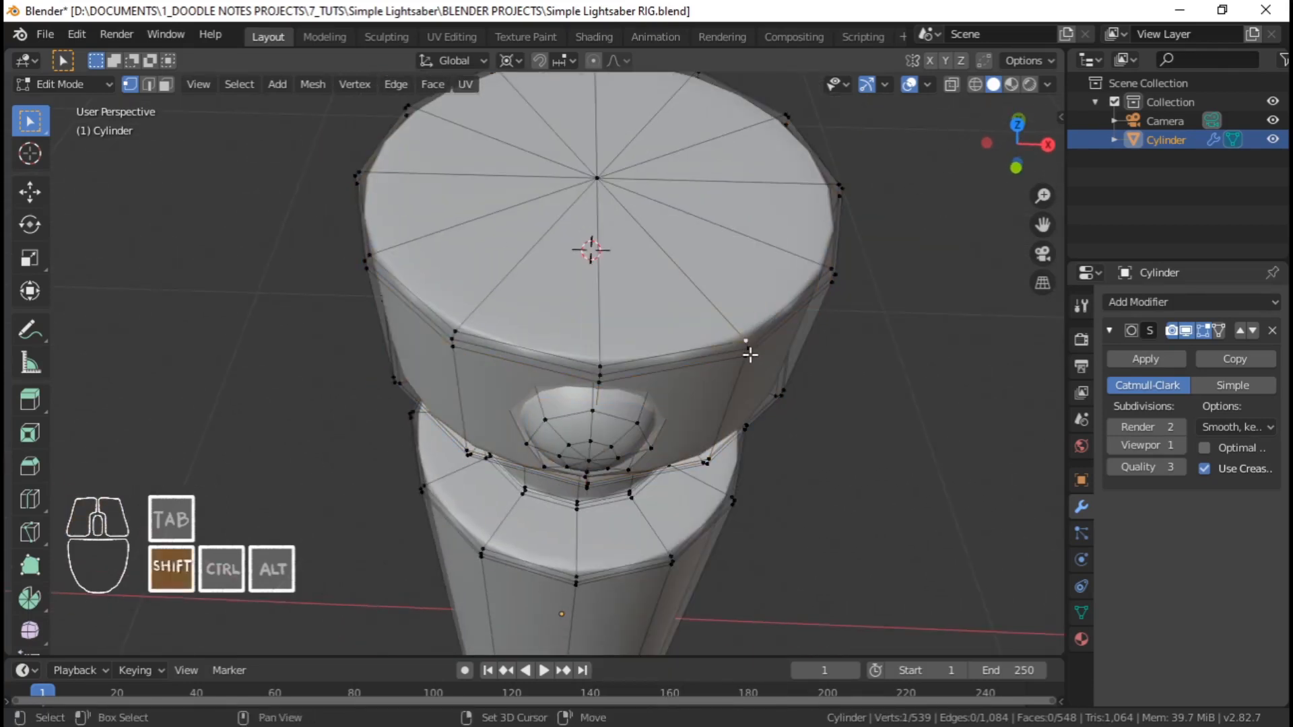
{"action": "middle_click_drag", "start_coordinate": [780, 345], "coordinate": [748, 371], "text": "shift"}
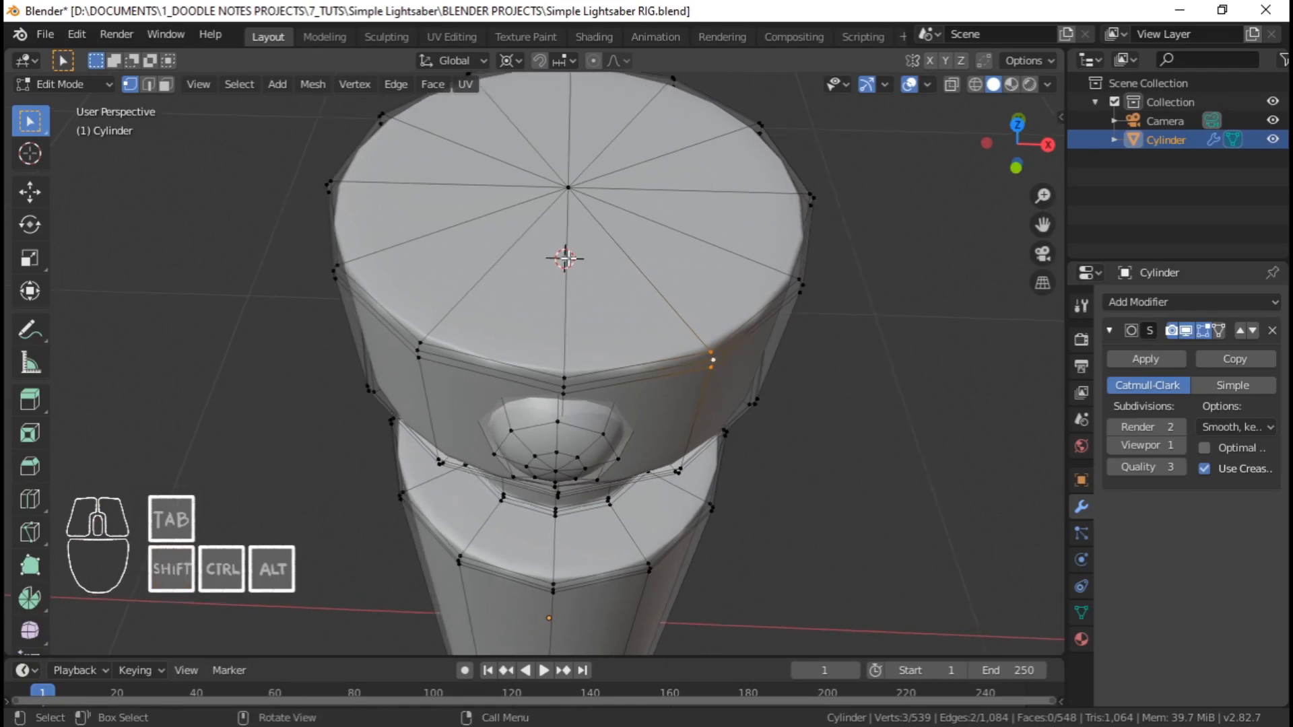
{"action": "middle_click_drag", "start_coordinate": [509, 290], "coordinate": [524, 246]}
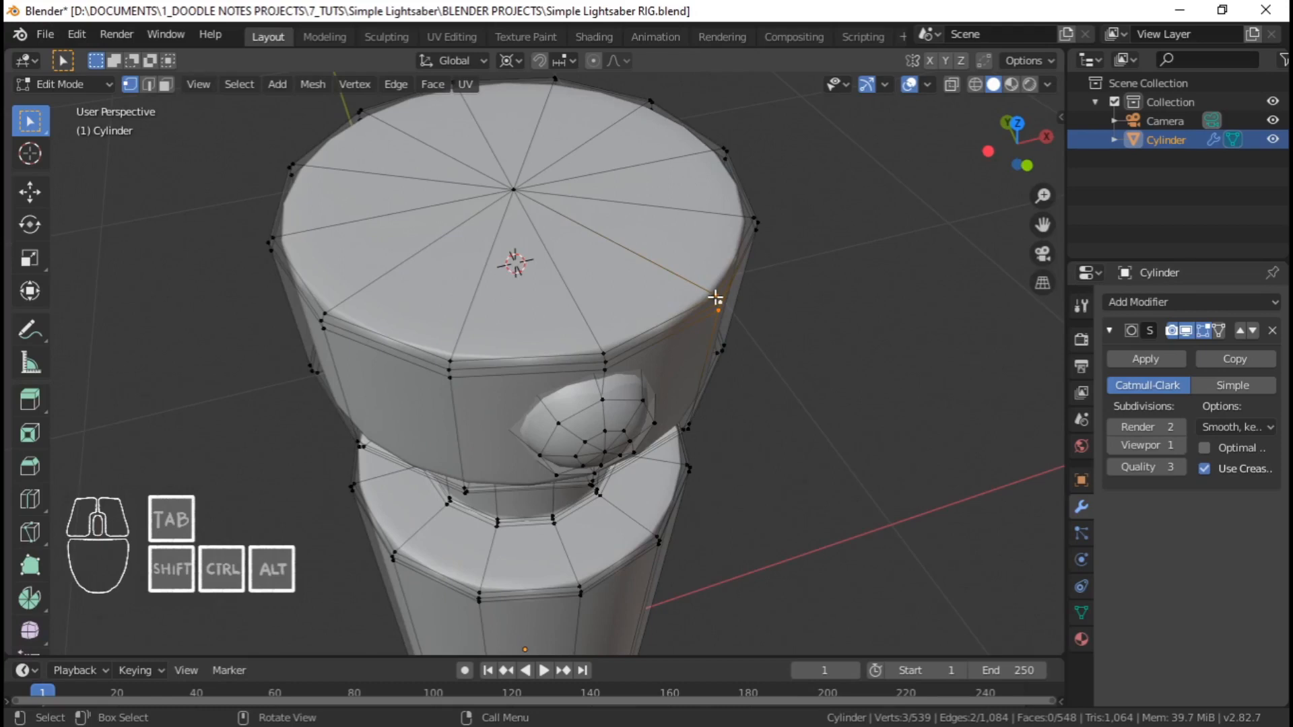
{"action": "key", "text": "r"}
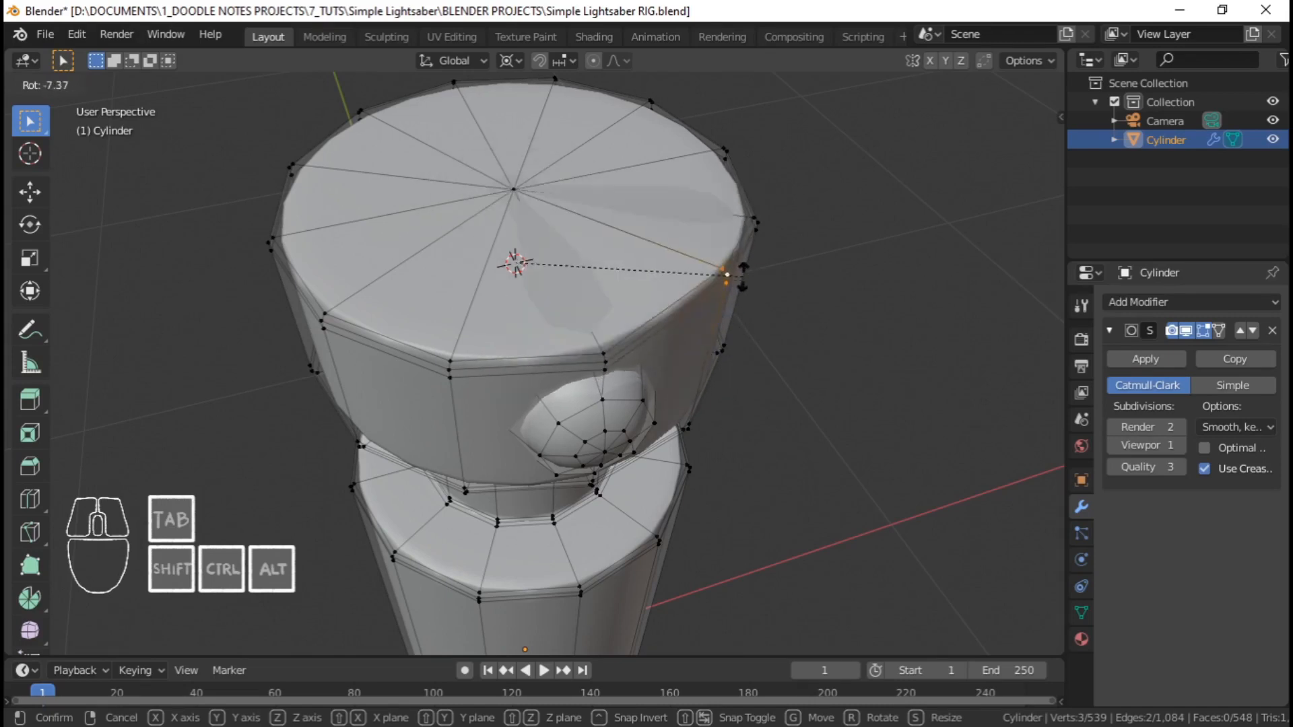
{"action": "left_click", "coordinate": [712, 295]}
{"action": "middle_click_drag", "start_coordinate": [712, 295], "coordinate": [646, 445]}
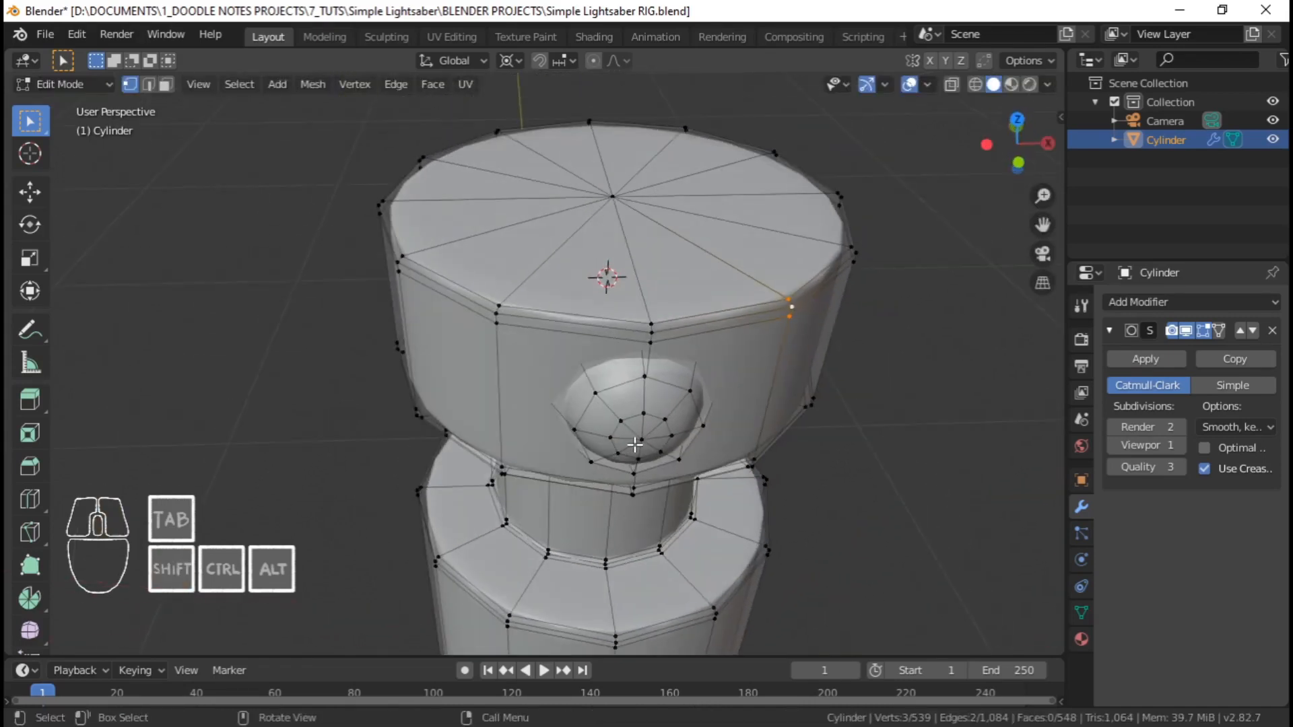
Select all linked geometry of the dome on the top section and view it from the top
{"action": "right_click", "coordinate": [645, 446]}
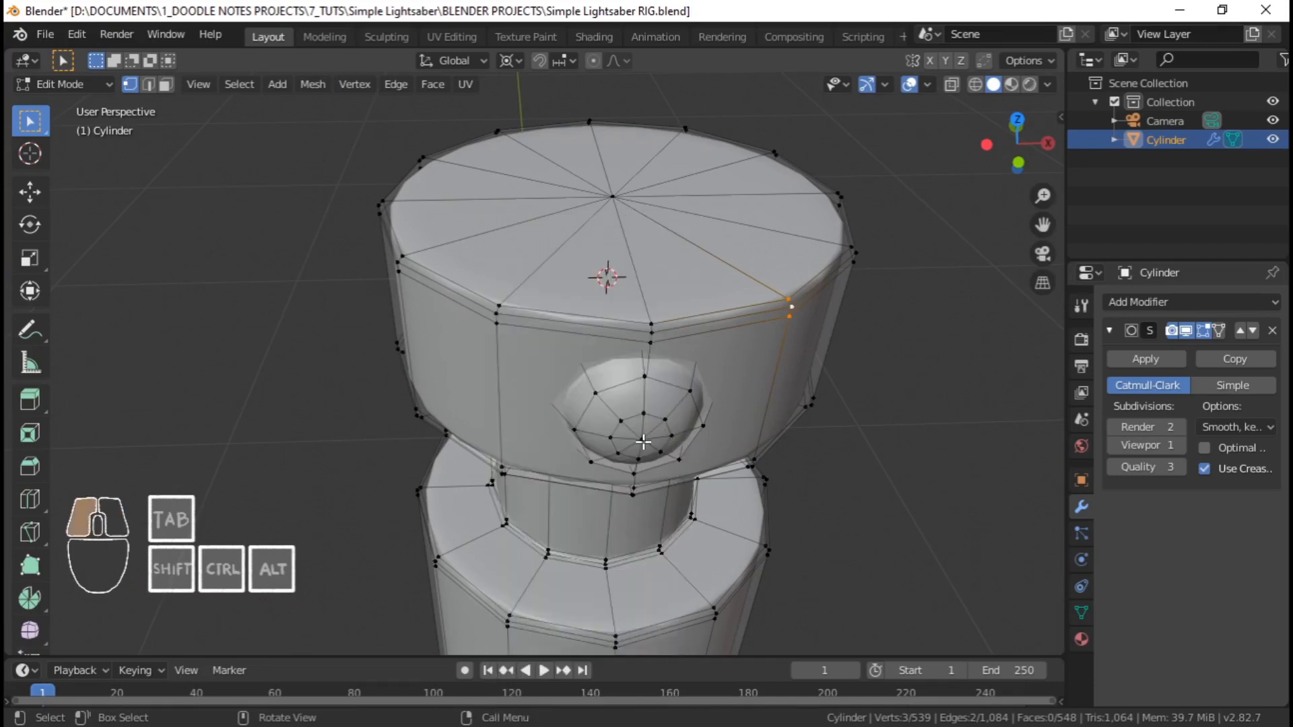
{"action": "key", "text": "ctrl+l"}
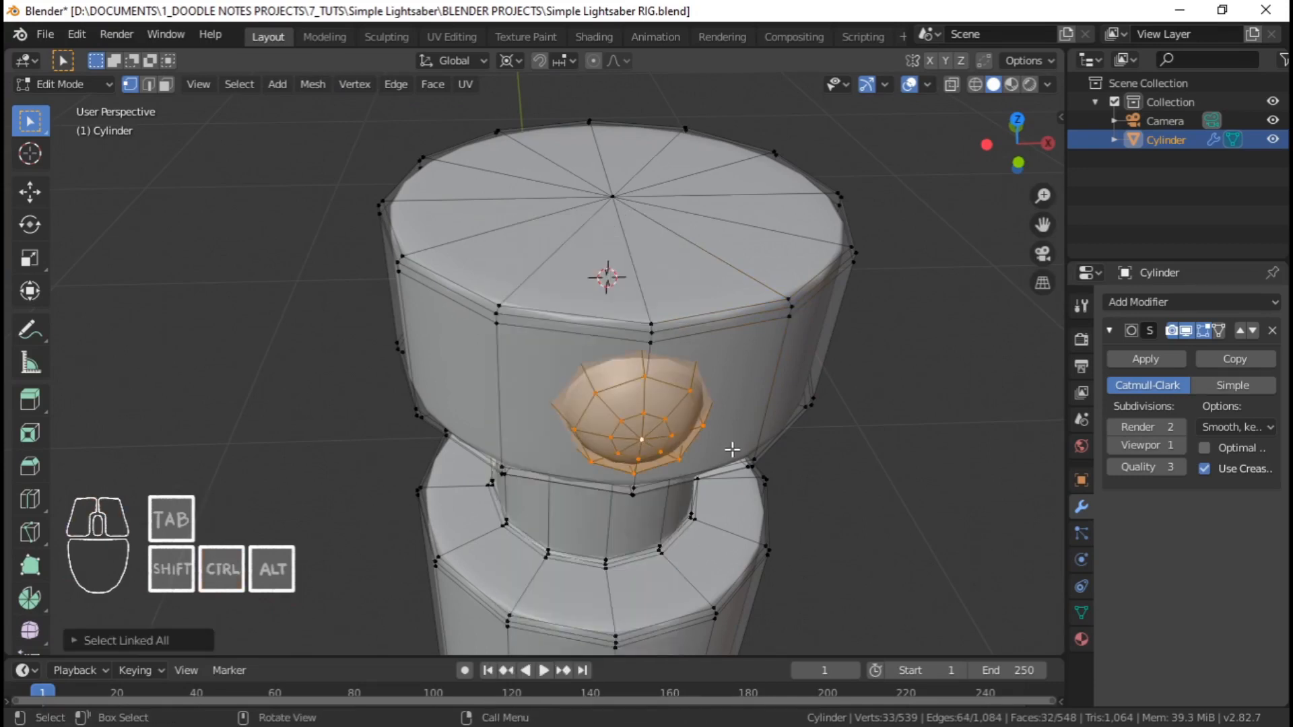
{"action": "middle_click_drag", "start_coordinate": [730, 453], "coordinate": [623, 404], "text": "shift"}
{"action": "mouse_move", "coordinate": [652, 402]}
{"action": "middle_mouse_down"}
{"action": "mouse_move", "coordinate": [690, 325]}
{"action": "mouse_move", "coordinate": [654, 421]}
{"action": "middle_mouse_up"}
{"action": "key", "text": "KP_7"}
{"action": "scroll", "coordinate": [654, 421], "scroll_direction": "up", "scroll_amount": 2}
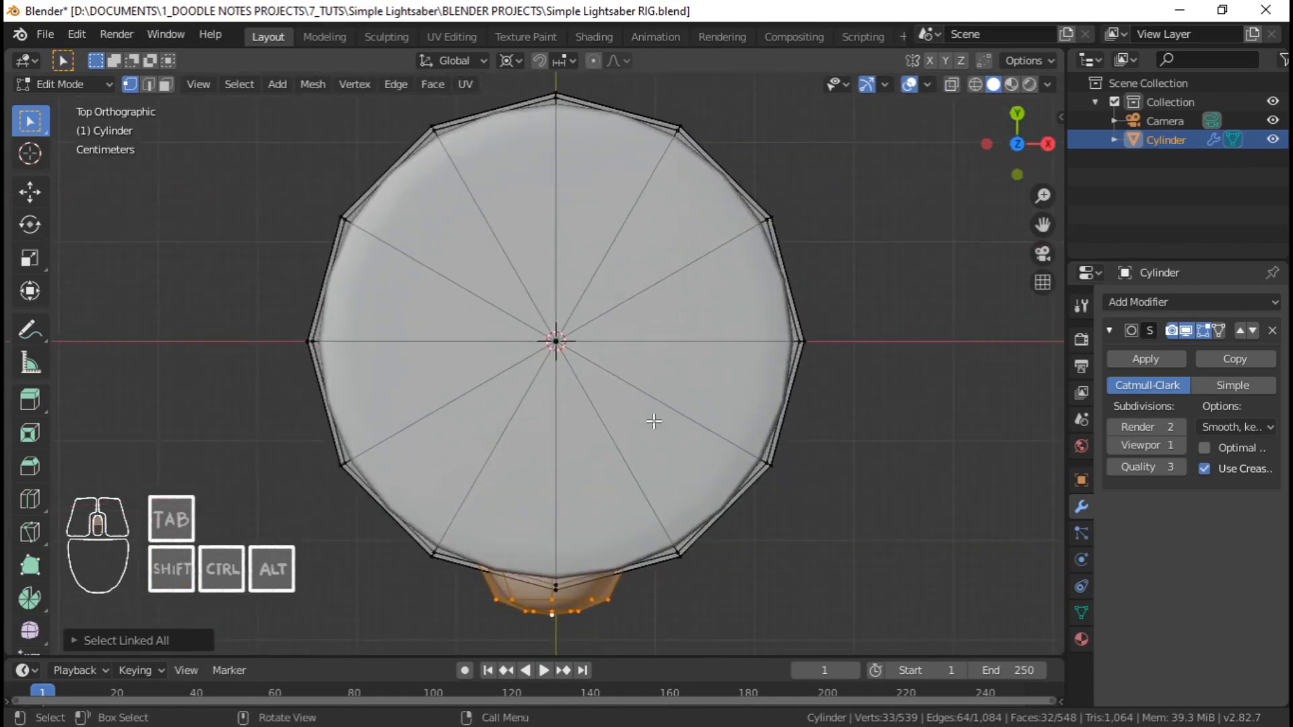
{"action": "scroll", "coordinate": [652, 419], "scroll_direction": "down", "scroll_amount": 1}
{"action": "key", "text": "shift"}
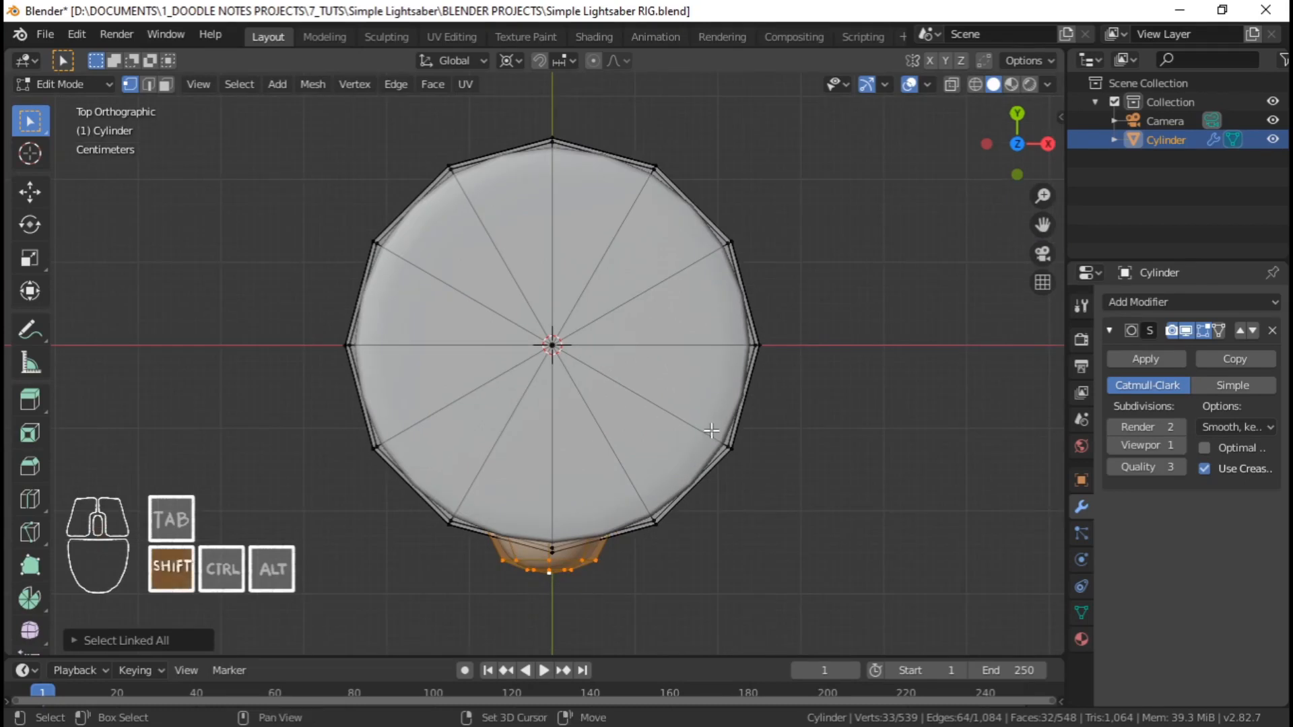
{"action": "left_click", "coordinate": [955, 82]}
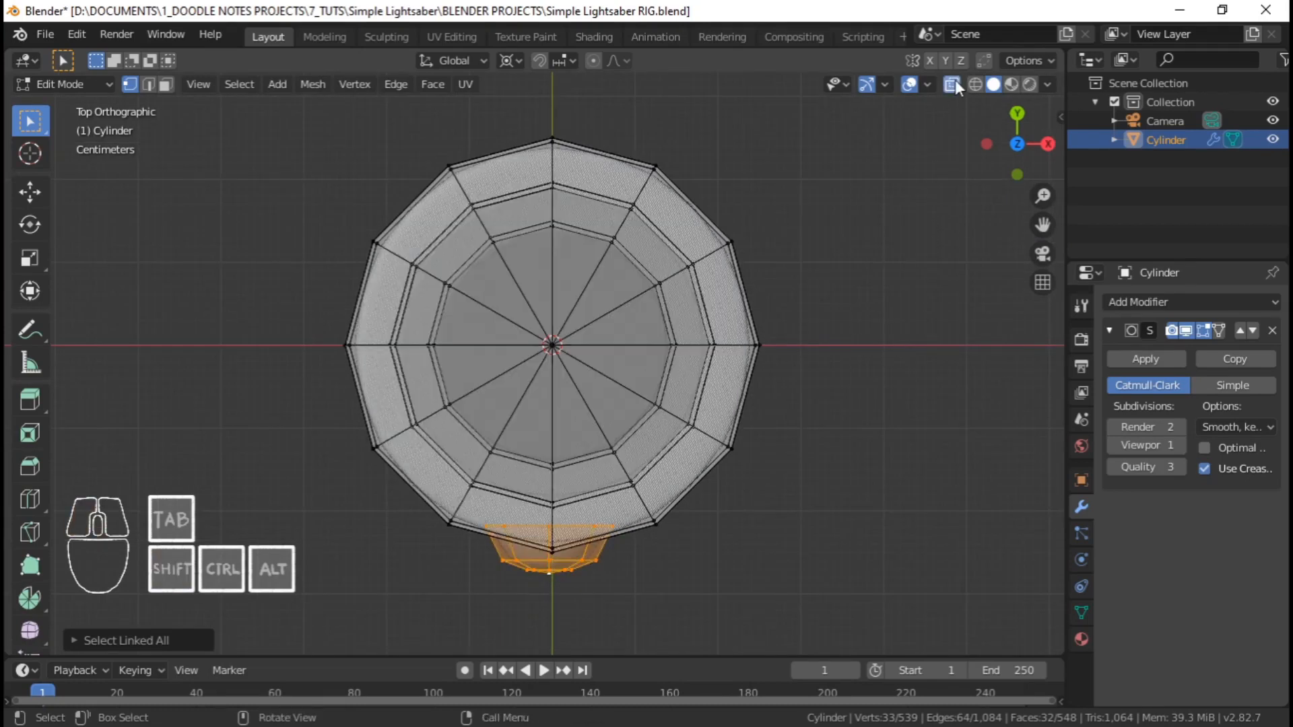
{"action": "left_click", "coordinate": [957, 84]}
{"action": "middle_click_drag", "start_coordinate": [740, 434], "coordinate": [757, 407], "text": "shift"}
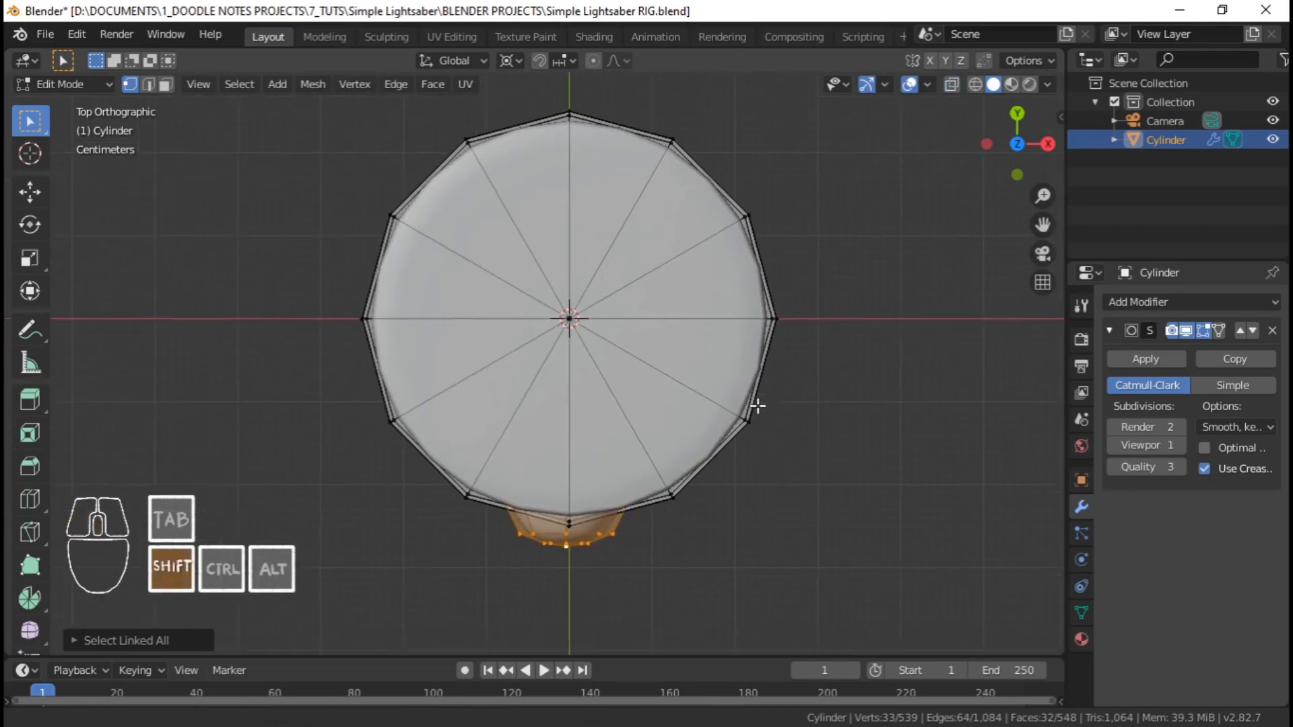
{"action": "scroll", "coordinate": [720, 440], "scroll_direction": "down", "scroll_amount": 1}
{"action": "scroll", "coordinate": [608, 550], "scroll_direction": "up", "scroll_amount": 1}
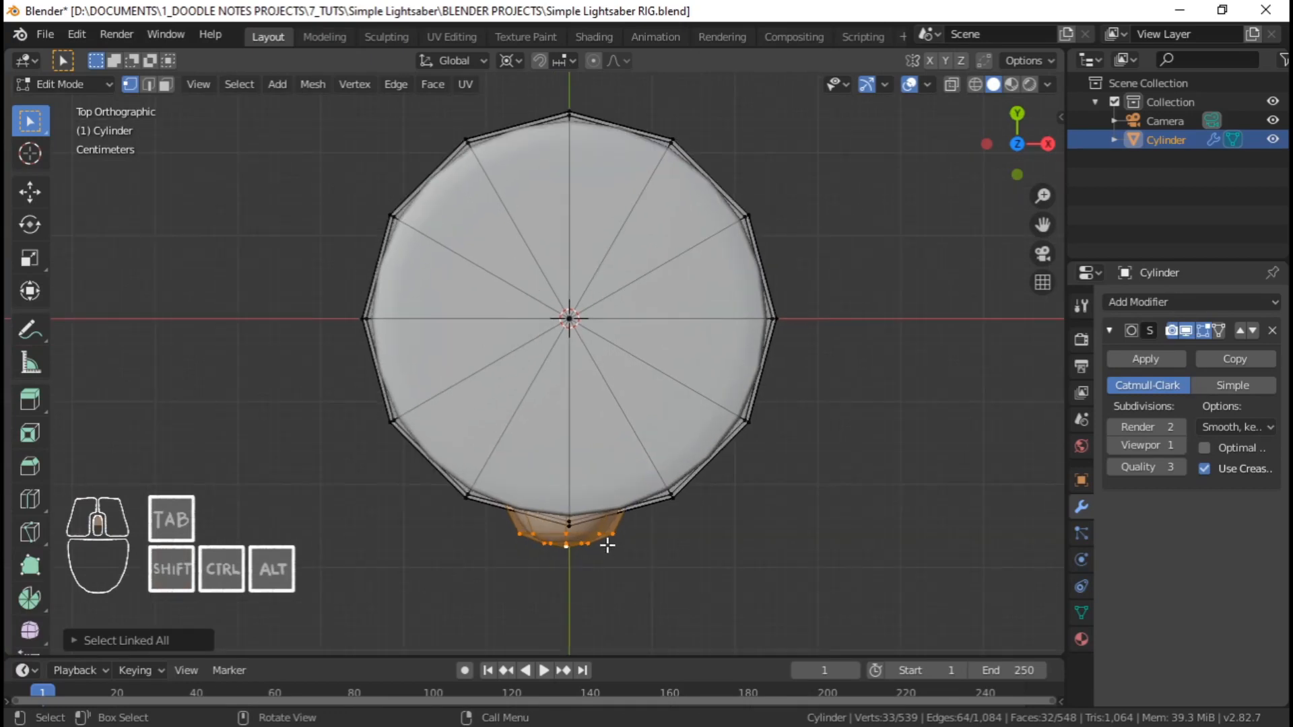
{"action": "middle_click_drag", "start_coordinate": [573, 545], "coordinate": [561, 573], "text": "shift"}
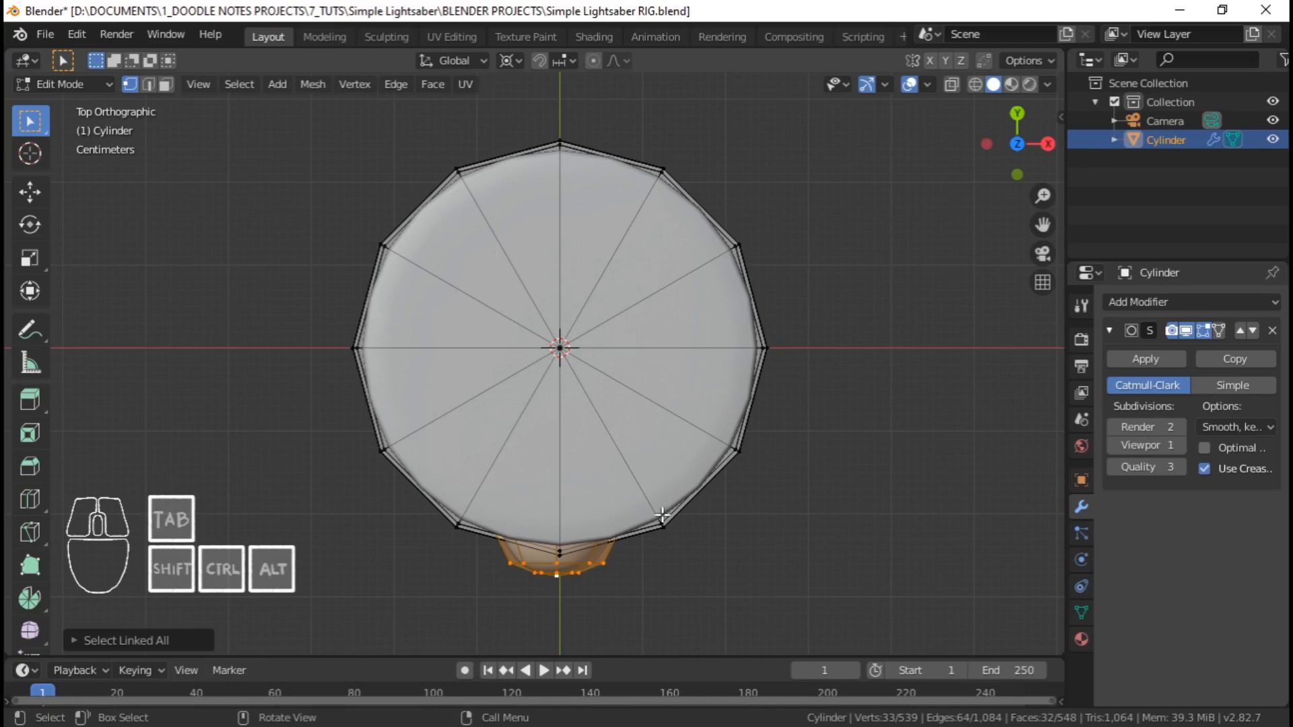
Duplicate the dome in place and rotate the copy 90° about the 3D cursor to the cylinder's negative X side
{"action": "key", "text": "shift+d"}
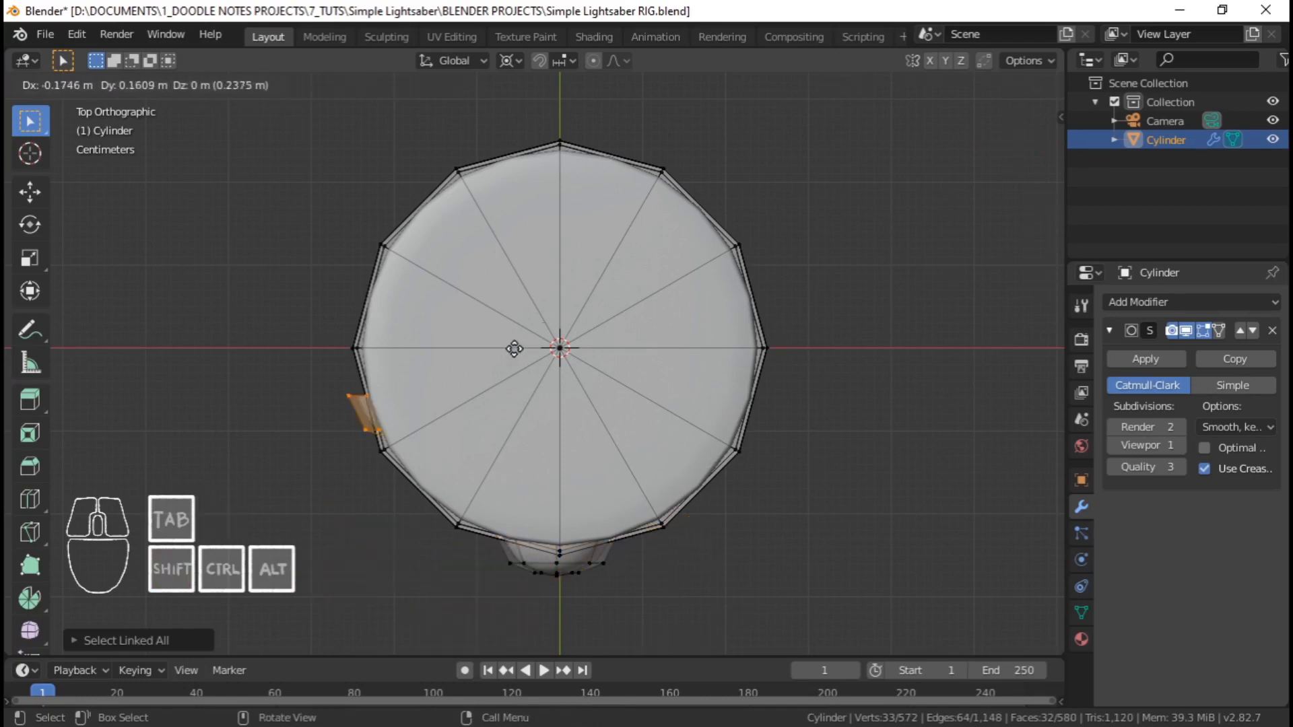
{"action": "right_click", "coordinate": [766, 474]}
{"action": "right_click", "coordinate": [766, 474]}
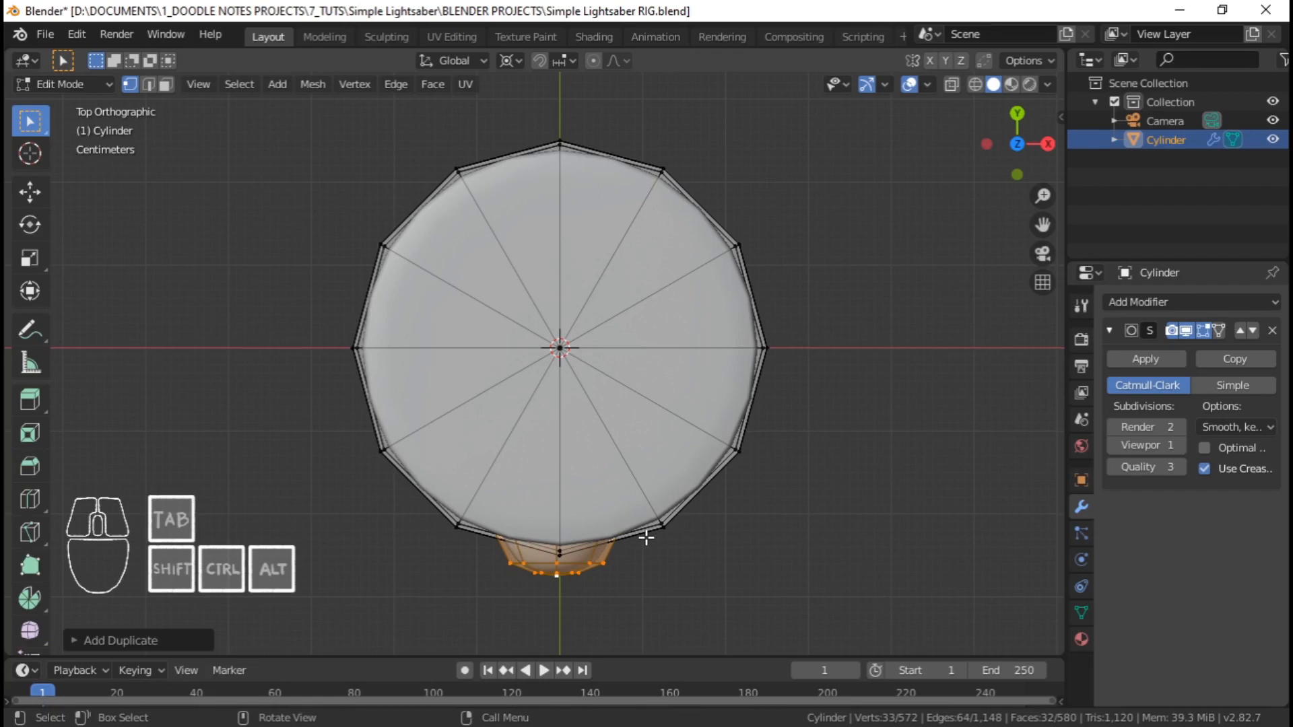
{"action": "key", "text": "g"}
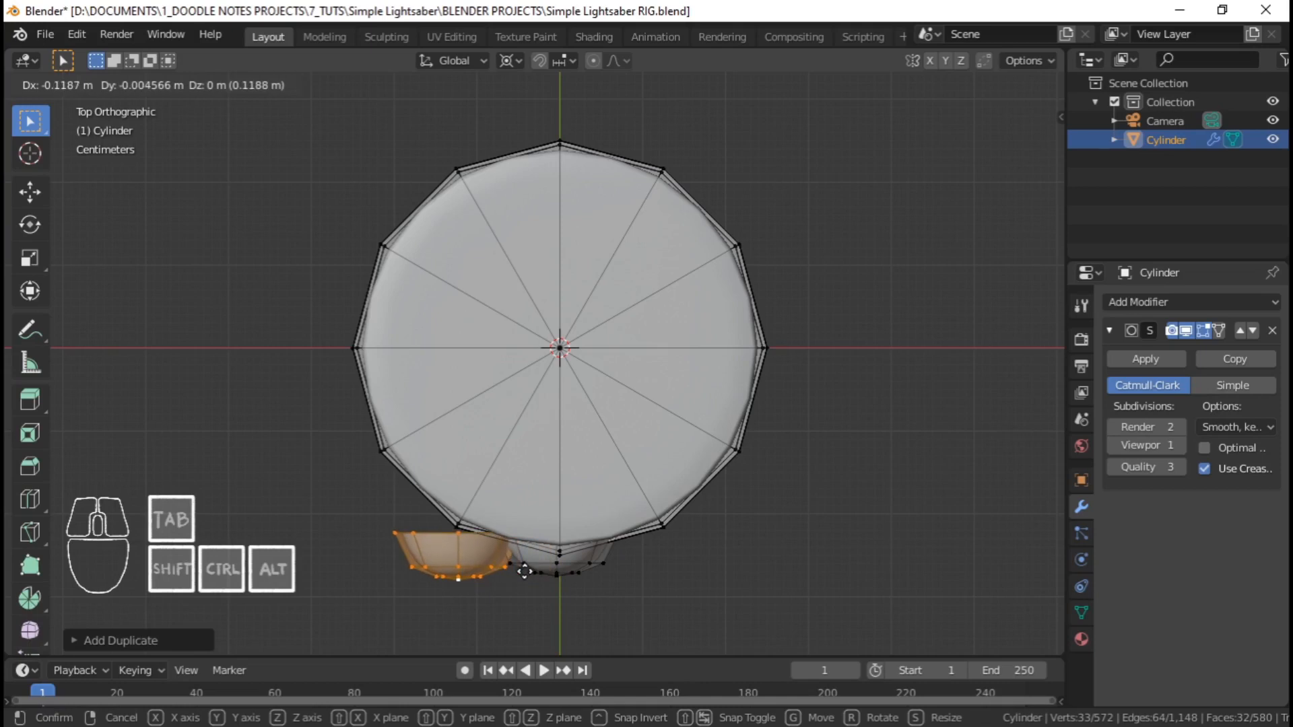
{"action": "right_click", "coordinate": [628, 549]}
{"action": "key", "text": "r"}
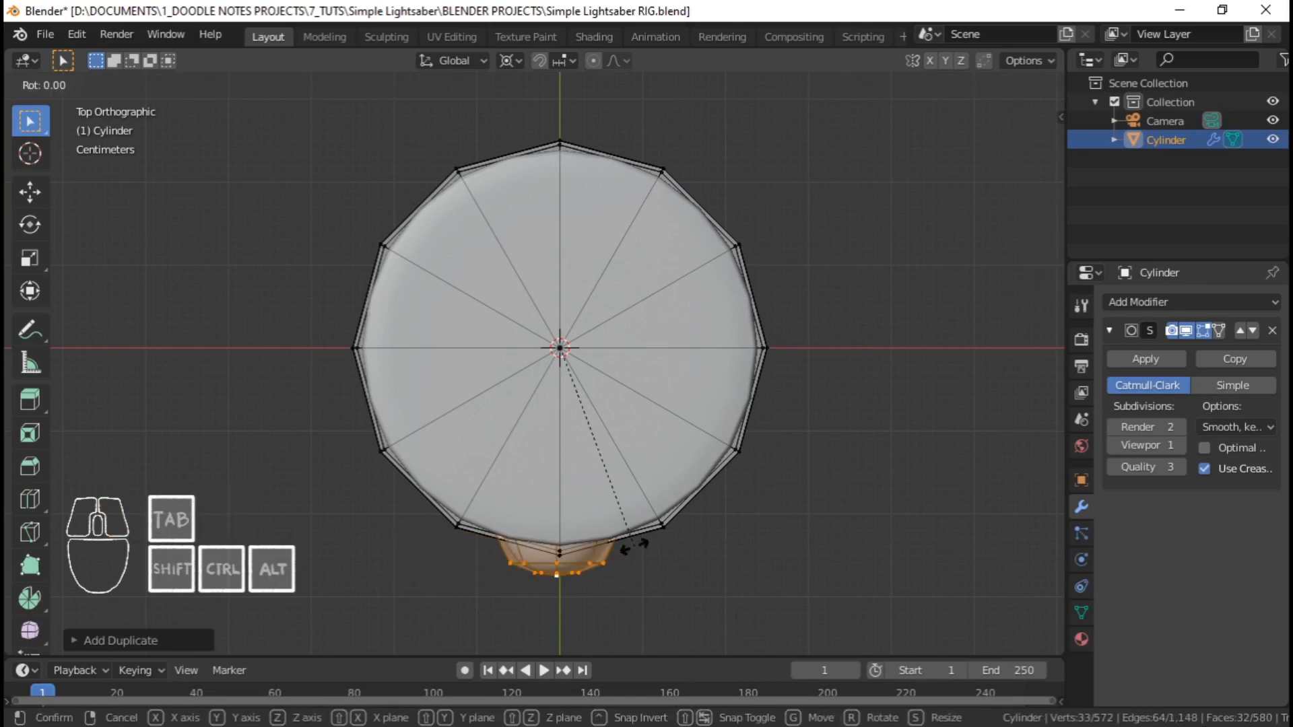
{"action": "type", "text": "90"}
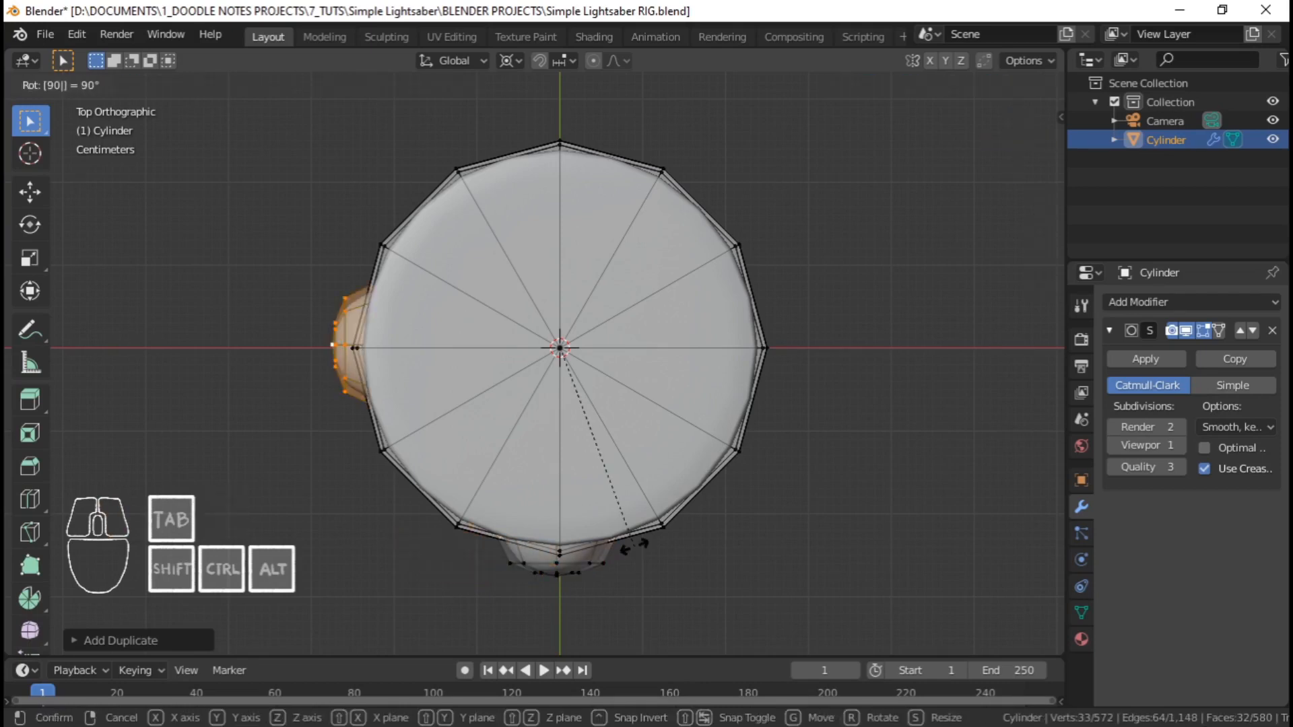
{"action": "key", "text": "Return"}
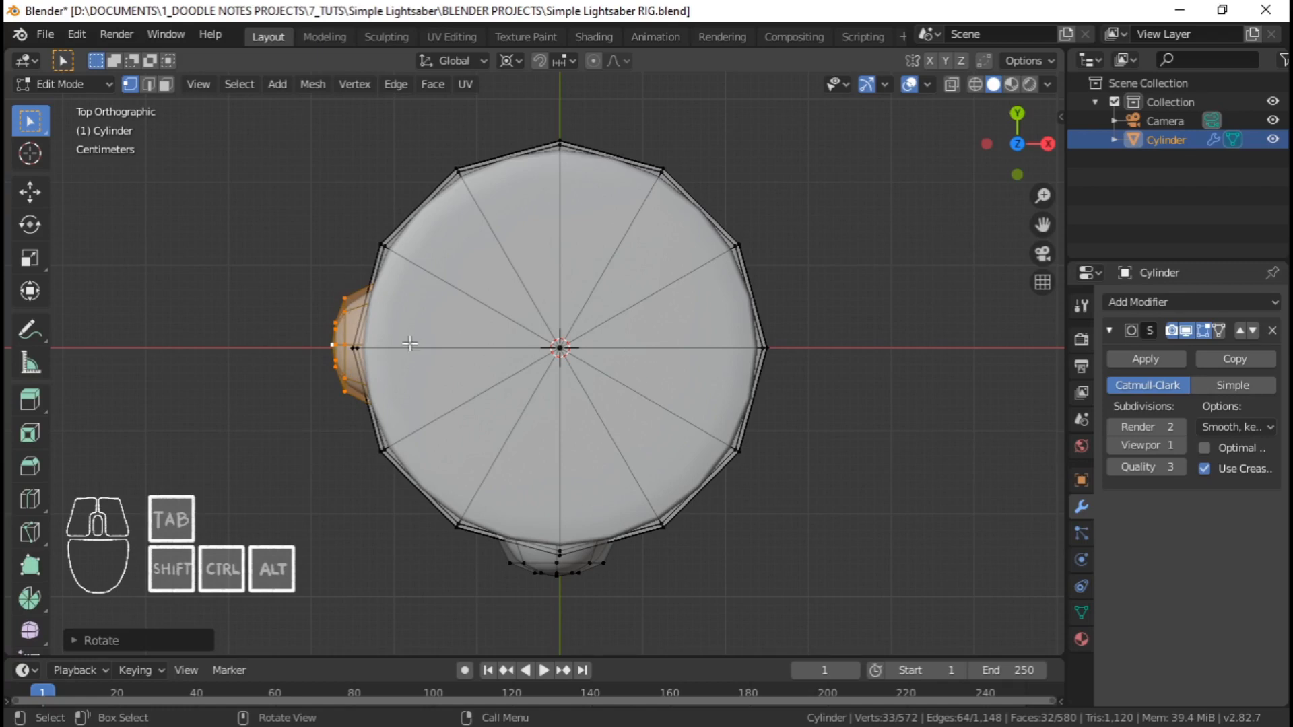
Duplicate the negative X dome in place and rotate the copy 90° to the cylinder's positive Y side
{"action": "middle_click_drag", "start_coordinate": [512, 374], "coordinate": [462, 419], "text": "shift"}
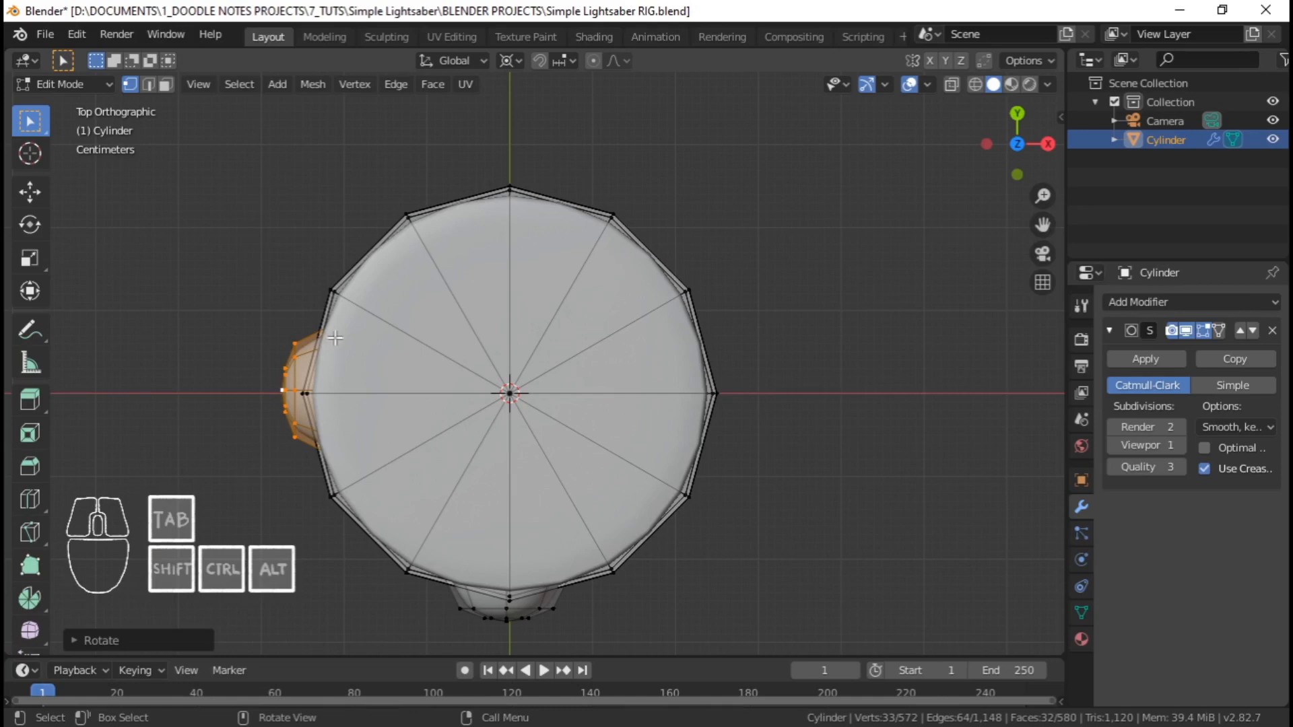
{"action": "key", "text": "shift+d"}
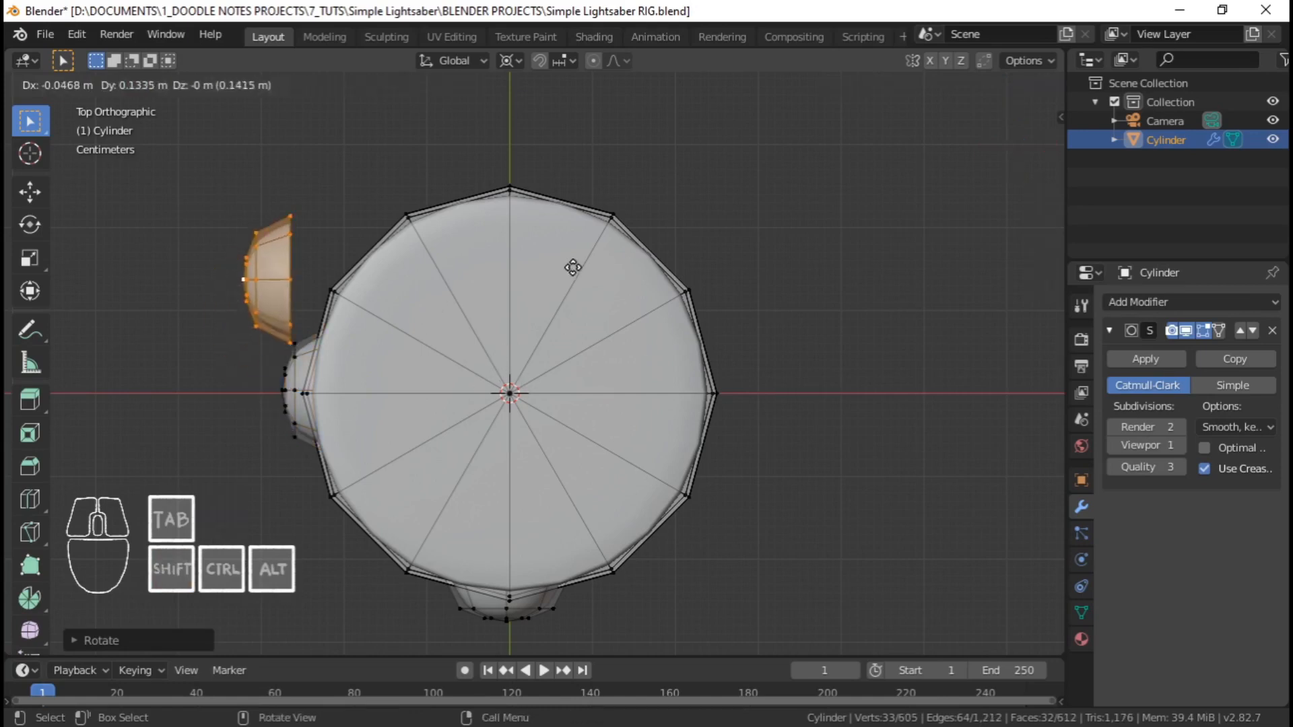
{"action": "key", "text": "Escape"}
{"action": "key", "text": "r"}
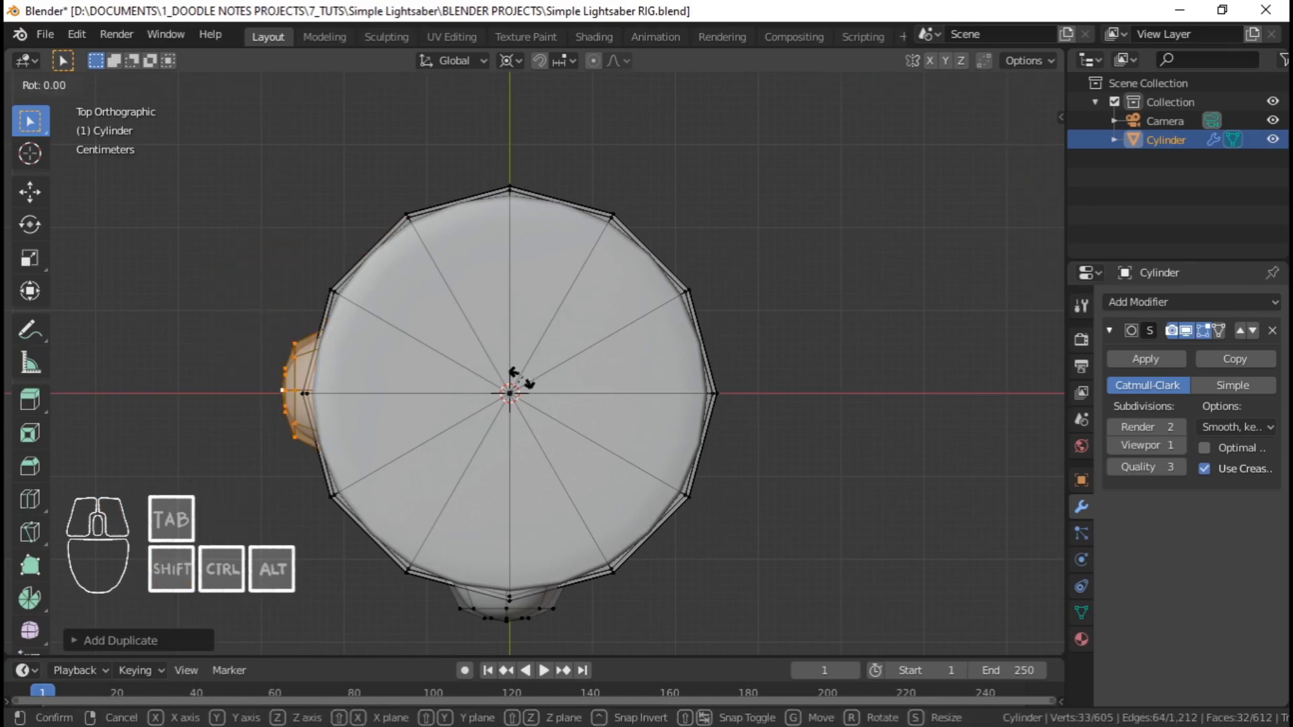
{"action": "key", "text": "9"}
{"action": "key", "text": "0"}
{"action": "key", "text": "Return"}
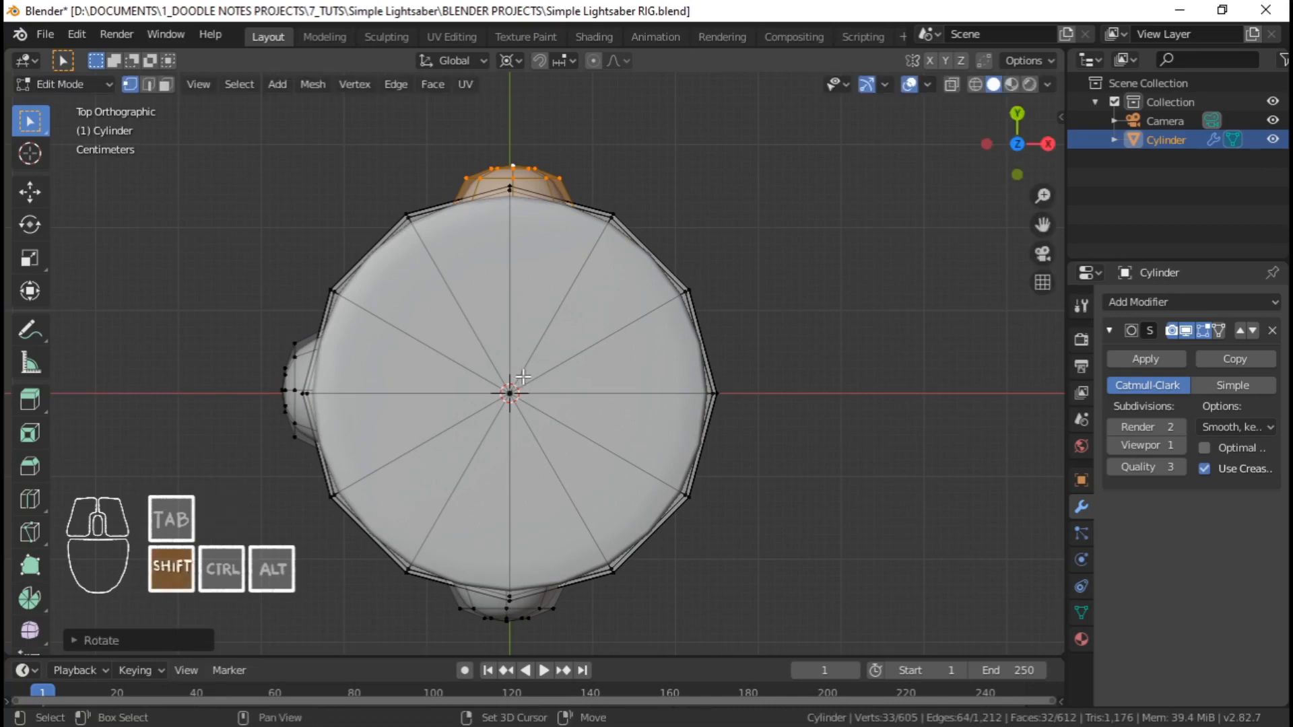
Duplicate the positive Y dome in place and rotate the copy 90° to the cylinder's positive X side
{"action": "key", "text": "shift+d"}
{"action": "key", "text": "Escape"}
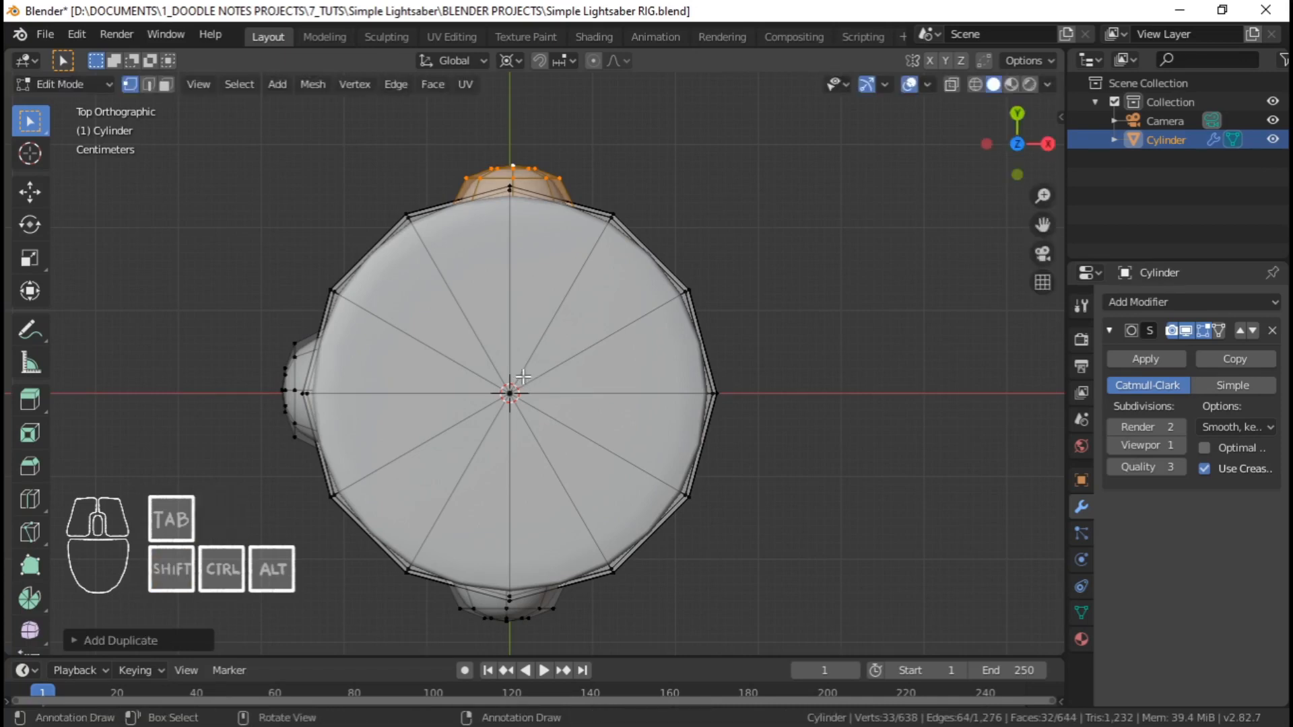
{"action": "type", "text": "r90"}
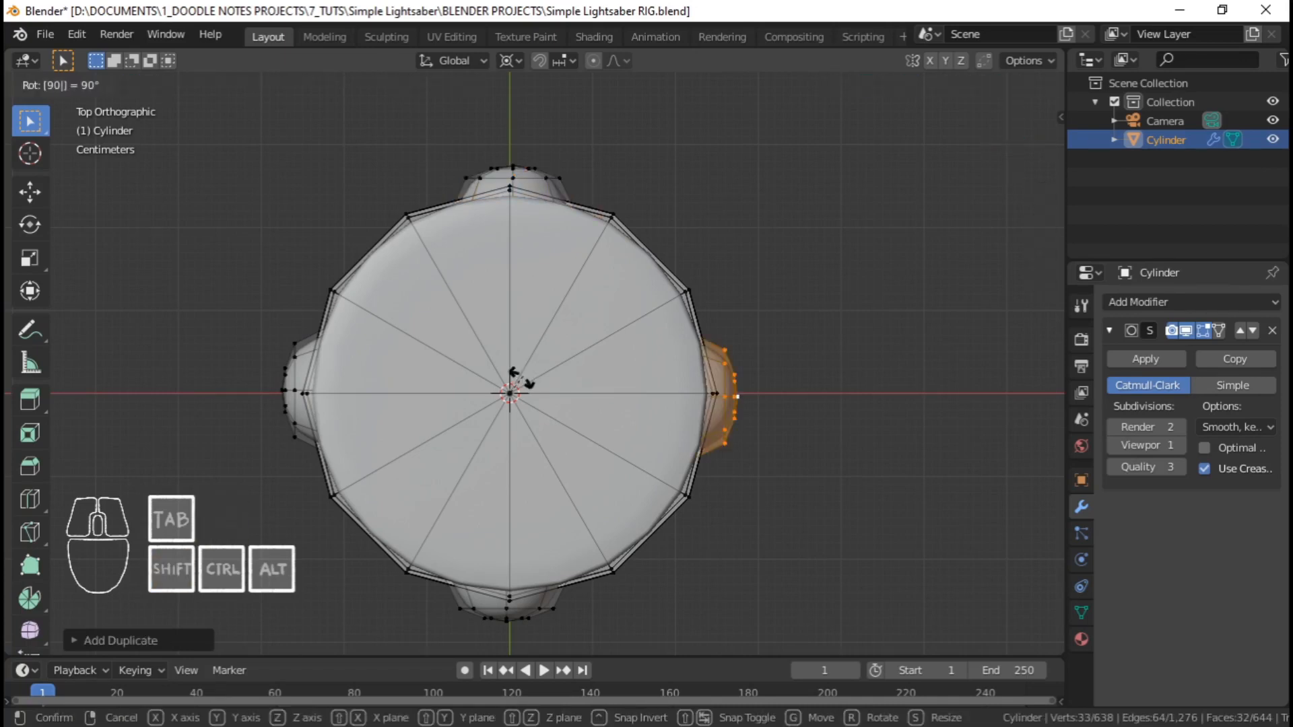
{"action": "key", "text": "Return"}
Check the domes in Object Mode, then return to Edit Mode and select all four complete domes around the top section
{"action": "middle_click_drag", "start_coordinate": [514, 385], "coordinate": [338, 322]}
{"action": "key", "text": "Tab"}
{"action": "scroll", "coordinate": [337, 316], "scroll_direction": "down", "scroll_amount": 6}
{"action": "middle_click_drag", "start_coordinate": [506, 274], "coordinate": [568, 462]}
{"action": "scroll", "coordinate": [548, 398], "scroll_direction": "up", "scroll_amount": 5}
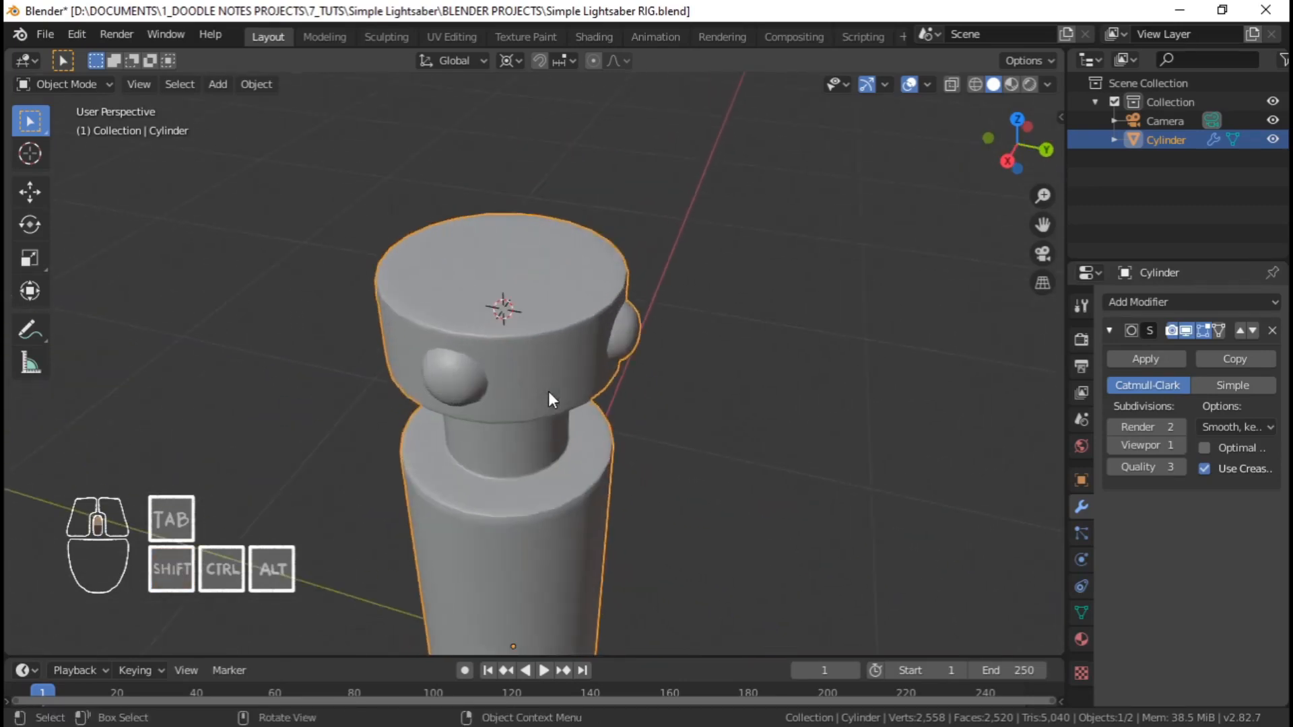
{"action": "key", "text": "Tab"}
{"action": "scroll", "coordinate": [568, 324], "scroll_direction": "up", "scroll_amount": 2}
{"action": "right_click", "coordinate": [695, 271], "text": "shift"}
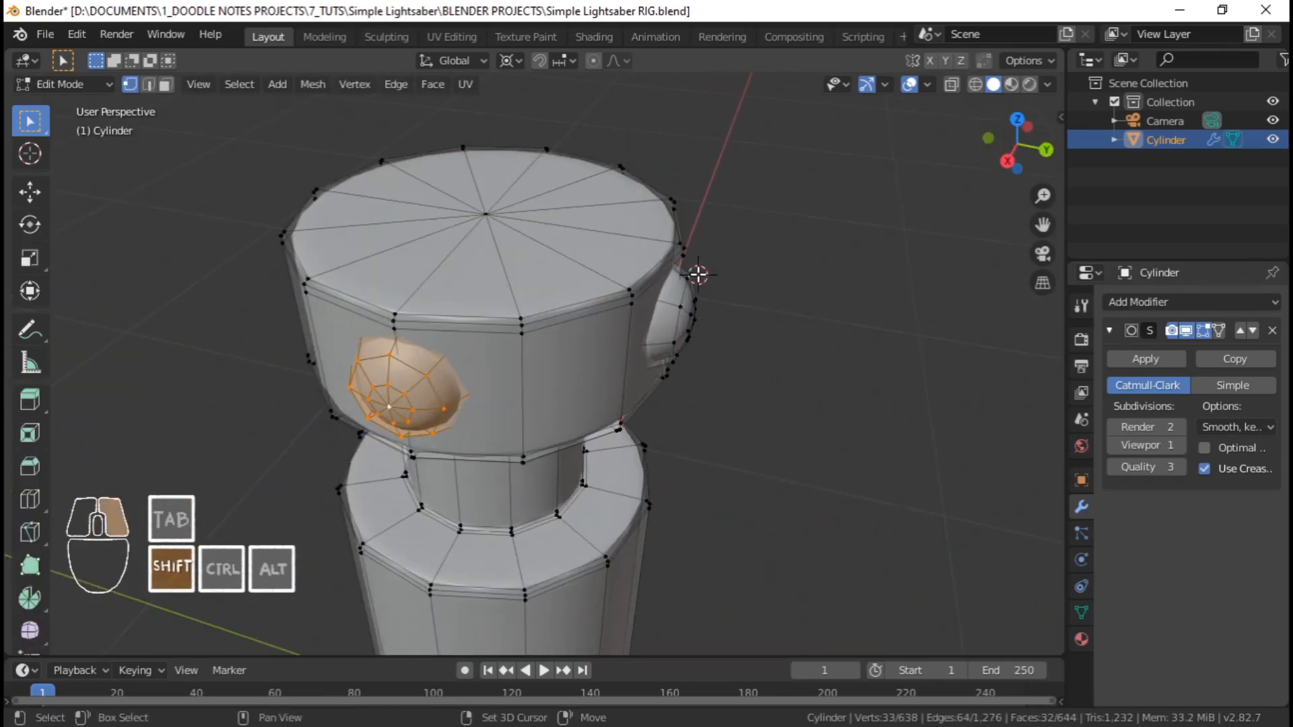
{"action": "middle_click_drag", "start_coordinate": [469, 301], "coordinate": [504, 320]}
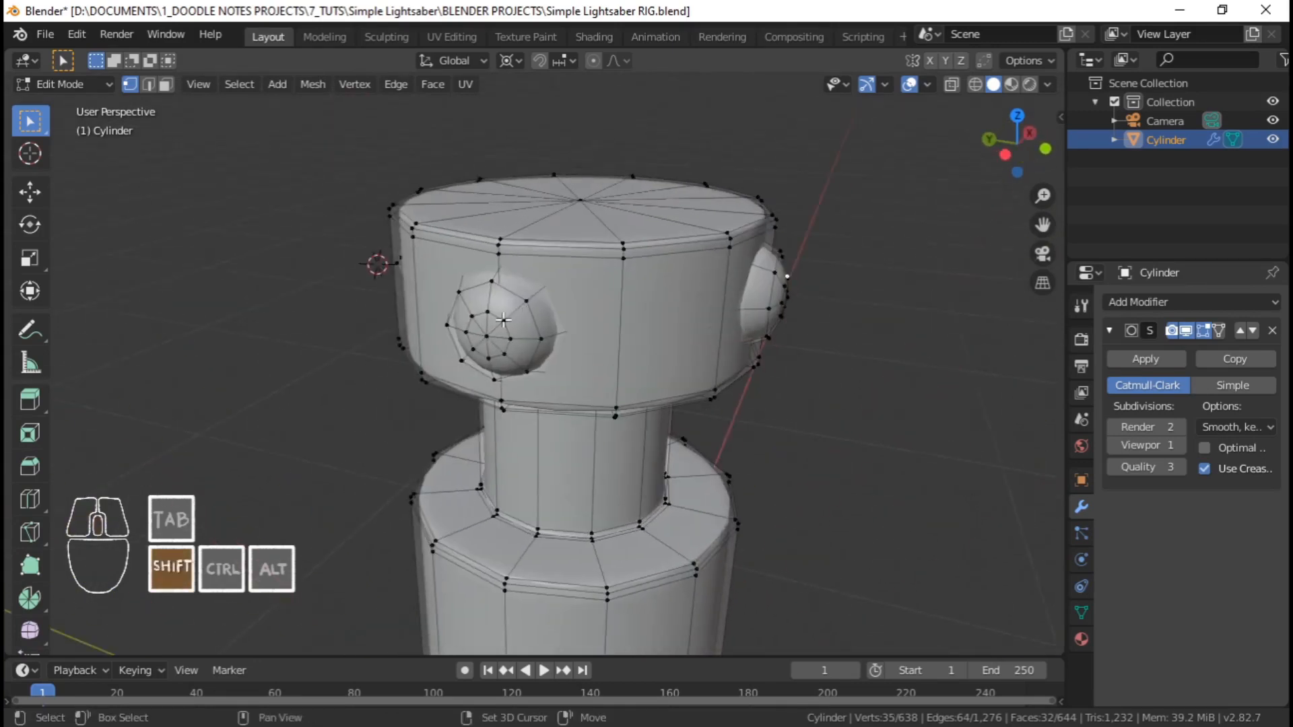
{"action": "key", "text": "ctrl+l"}
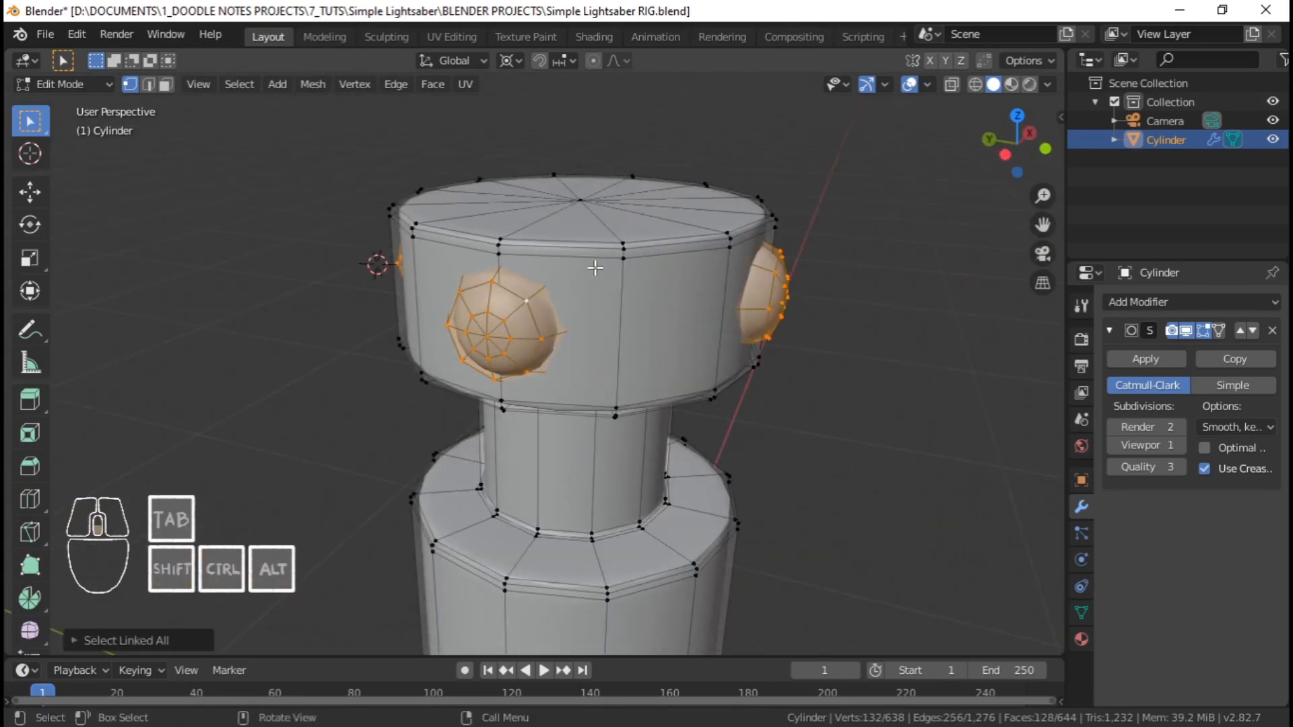
Duplicate the four domes in front view and place the copies beside the cylinder's top section on the positive X side
{"action": "scroll", "coordinate": [599, 269], "scroll_direction": "down", "scroll_amount": 3}
{"action": "key", "text": "KP_1"}
{"action": "scroll", "coordinate": [603, 268], "scroll_direction": "down", "scroll_amount": 4}
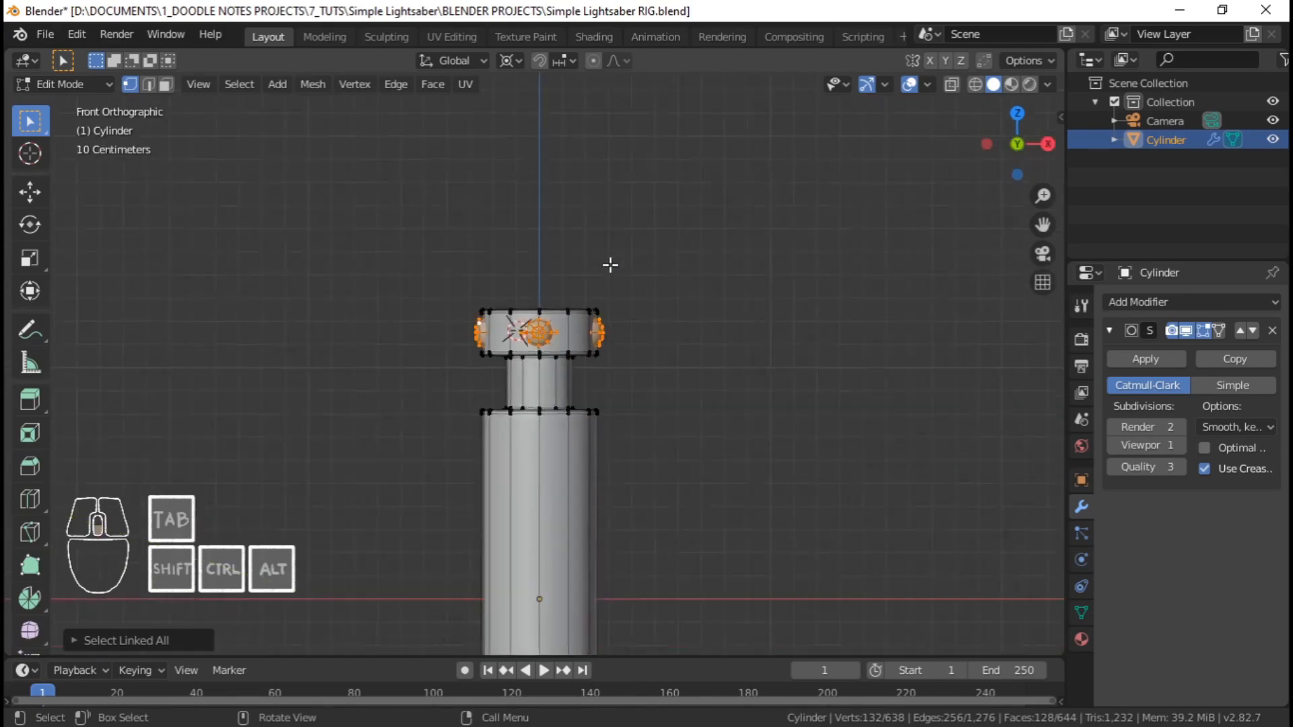
{"action": "scroll", "coordinate": [580, 321], "scroll_direction": "down", "scroll_amount": 2, "text": "shift"}
{"action": "key", "text": "shift+d"}
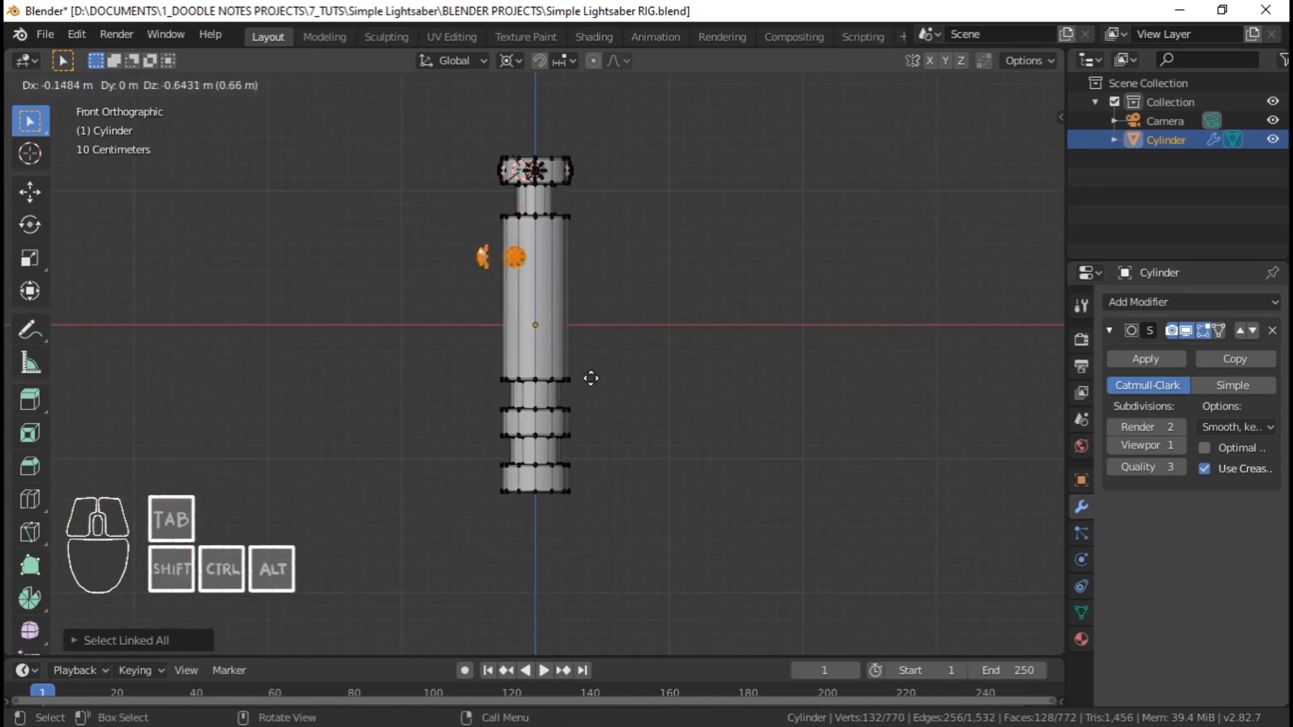
{"action": "left_click", "coordinate": [678, 266]}
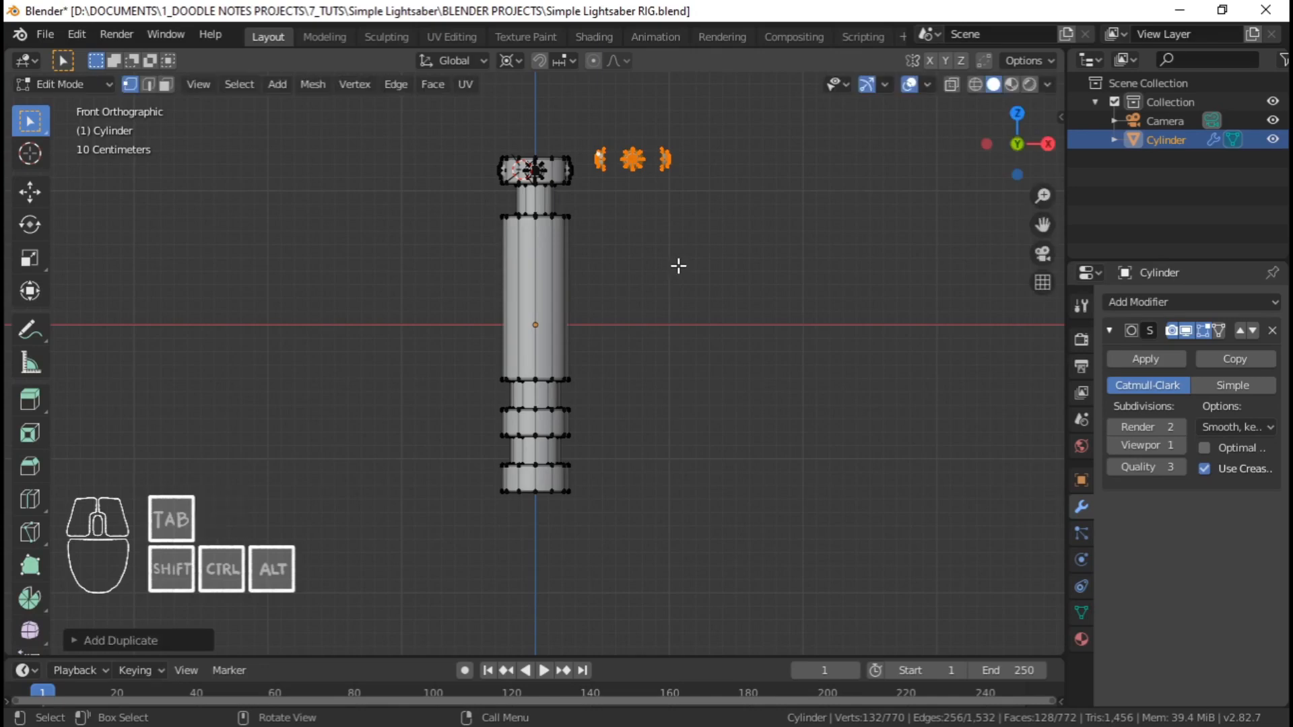
Undo the sideways dome copies and duplicate the four domes about 2.3 m down along Z onto the cylinder's bottom section
{"action": "key", "text": "ctrl+z"}
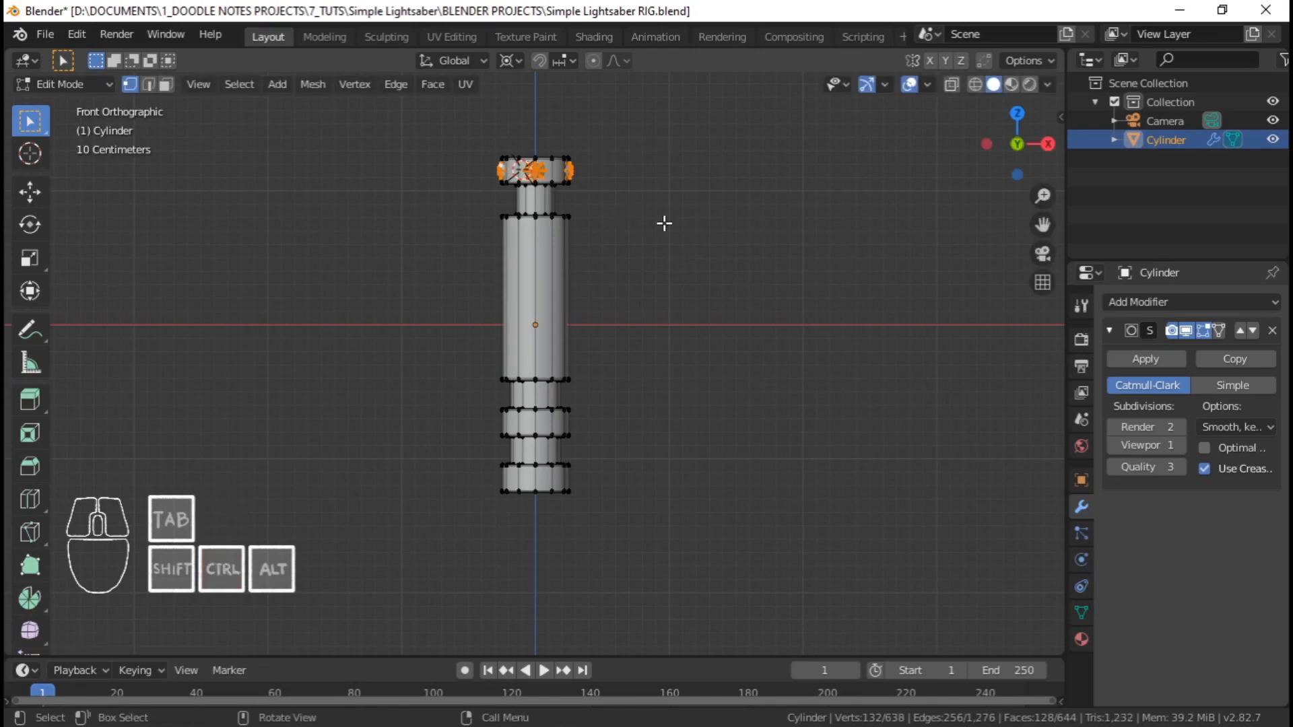
{"action": "key", "text": "g"}
{"action": "key", "text": "Escape"}
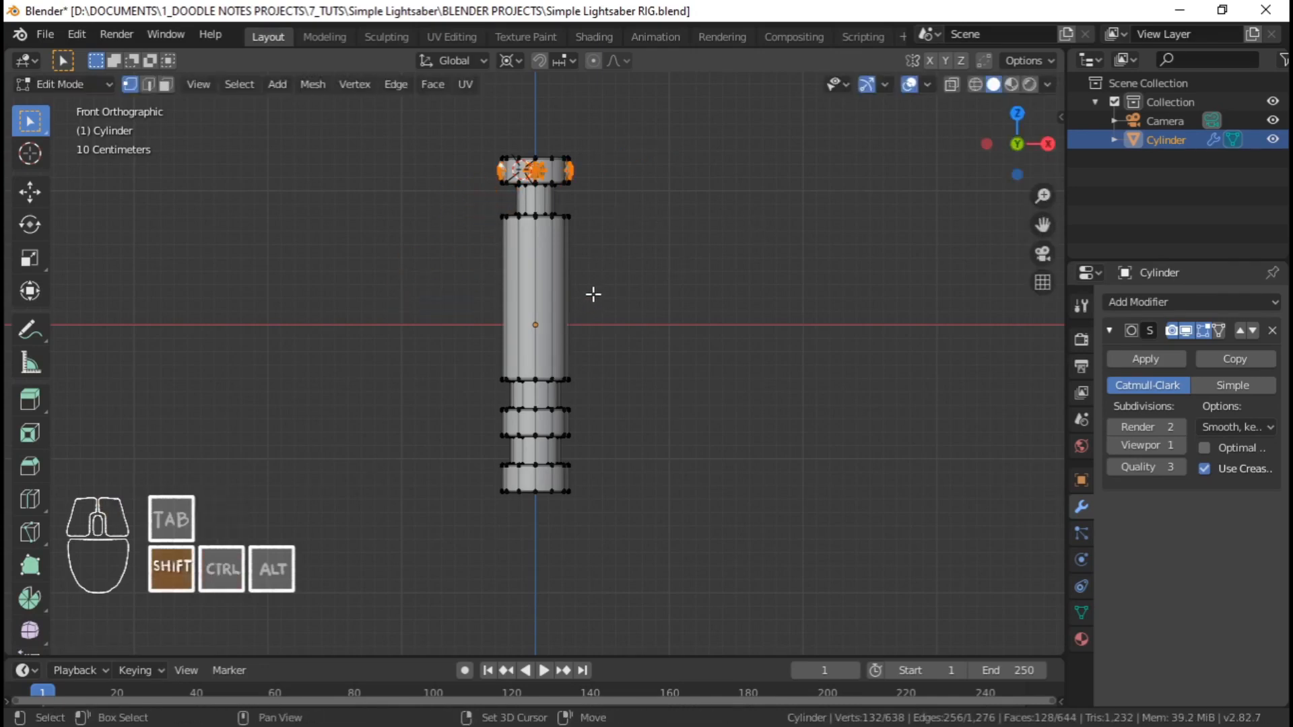
{"action": "key", "text": "shift+d"}
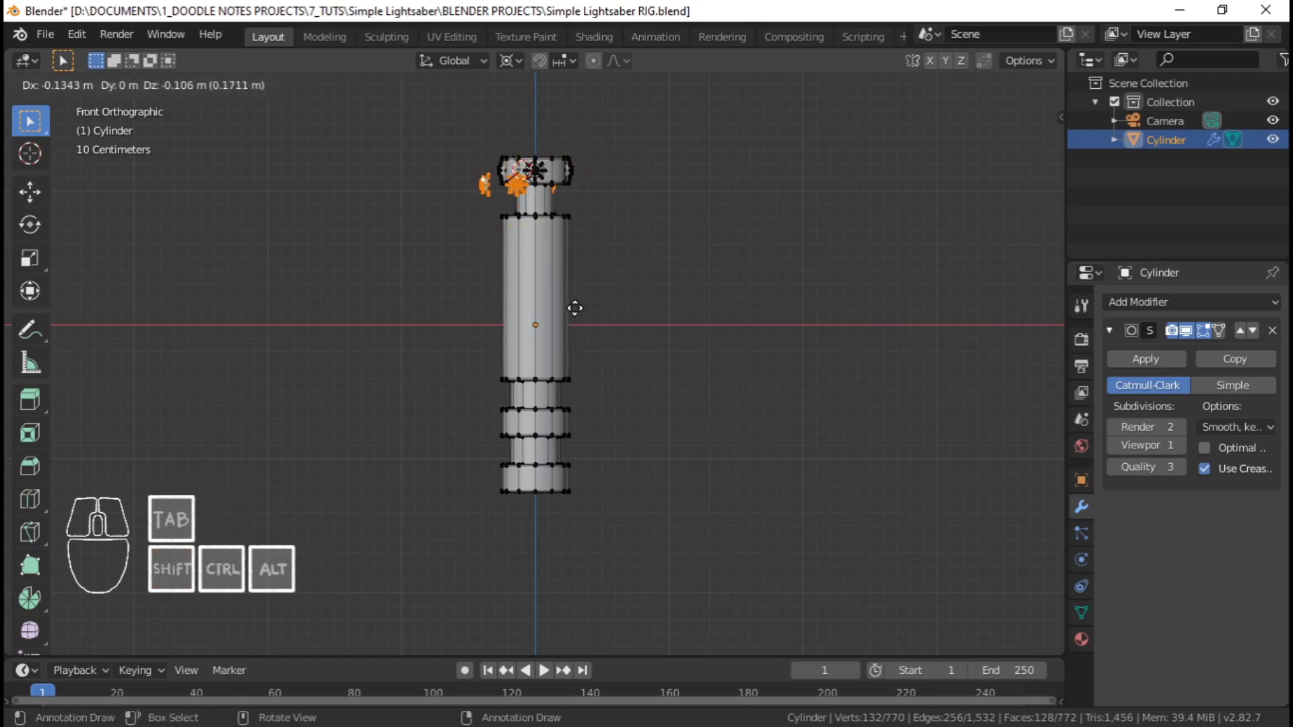
{"action": "key", "text": "z"}
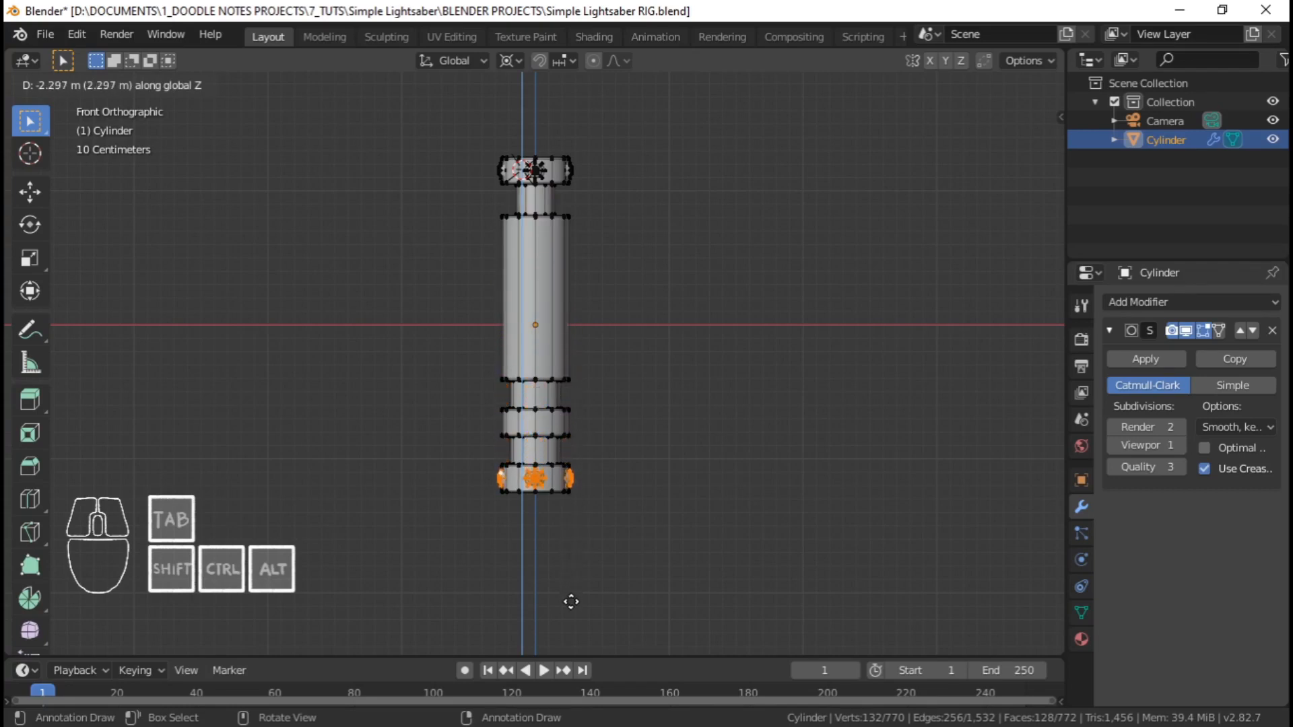
{"action": "left_click", "coordinate": [571, 602]}
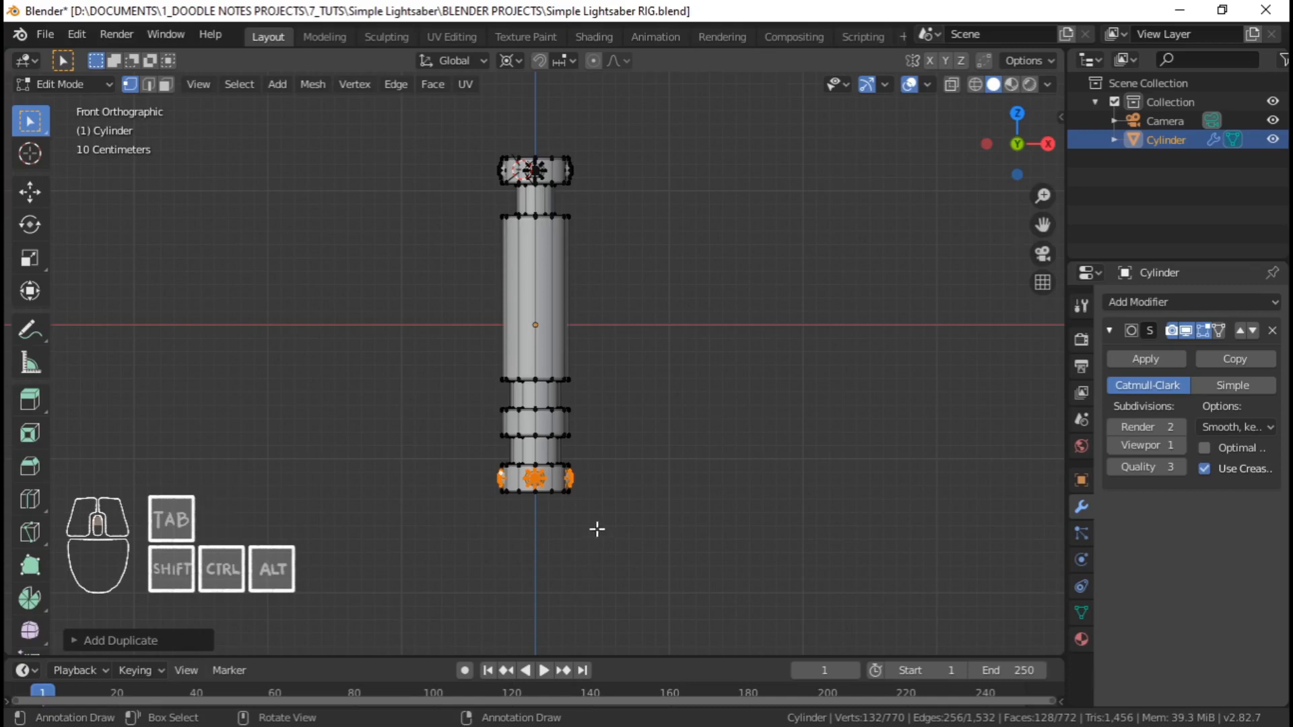
Examine the domes on the bottom section up close and check the whole hilt in Object Mode
{"action": "scroll", "coordinate": [601, 471], "scroll_direction": "up", "scroll_amount": 2}
{"action": "middle_click_drag", "start_coordinate": [602, 437], "coordinate": [623, 254], "text": "shift"}
{"action": "scroll", "coordinate": [623, 254], "scroll_direction": "up", "scroll_amount": 9}
{"action": "middle_click_drag", "start_coordinate": [674, 196], "coordinate": [641, 260], "text": "shift"}
{"action": "scroll", "coordinate": [641, 260], "scroll_direction": "down", "scroll_amount": 6}
{"action": "key", "text": "Tab"}
{"action": "scroll", "coordinate": [544, 341], "scroll_direction": "down", "scroll_amount": 5}
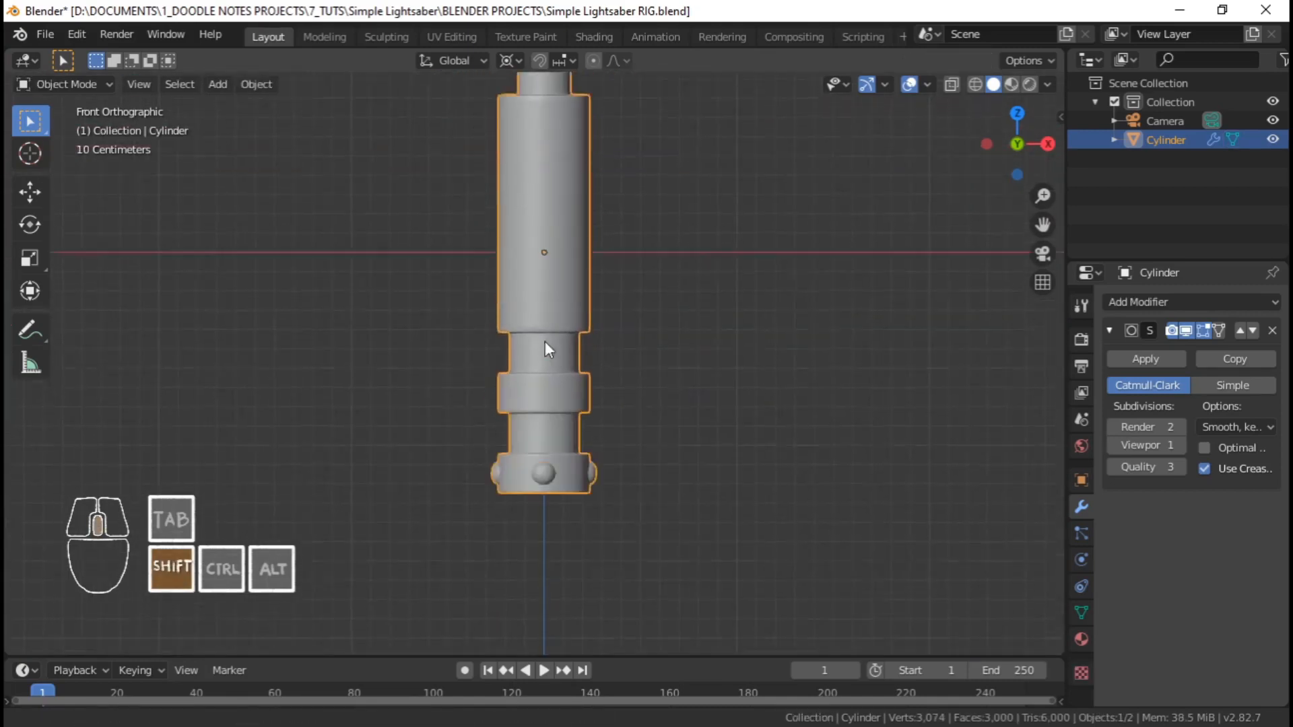
{"action": "scroll", "coordinate": [547, 329], "scroll_direction": "up", "scroll_amount": 3}
{"action": "middle_click_drag", "start_coordinate": [617, 309], "coordinate": [567, 414]}
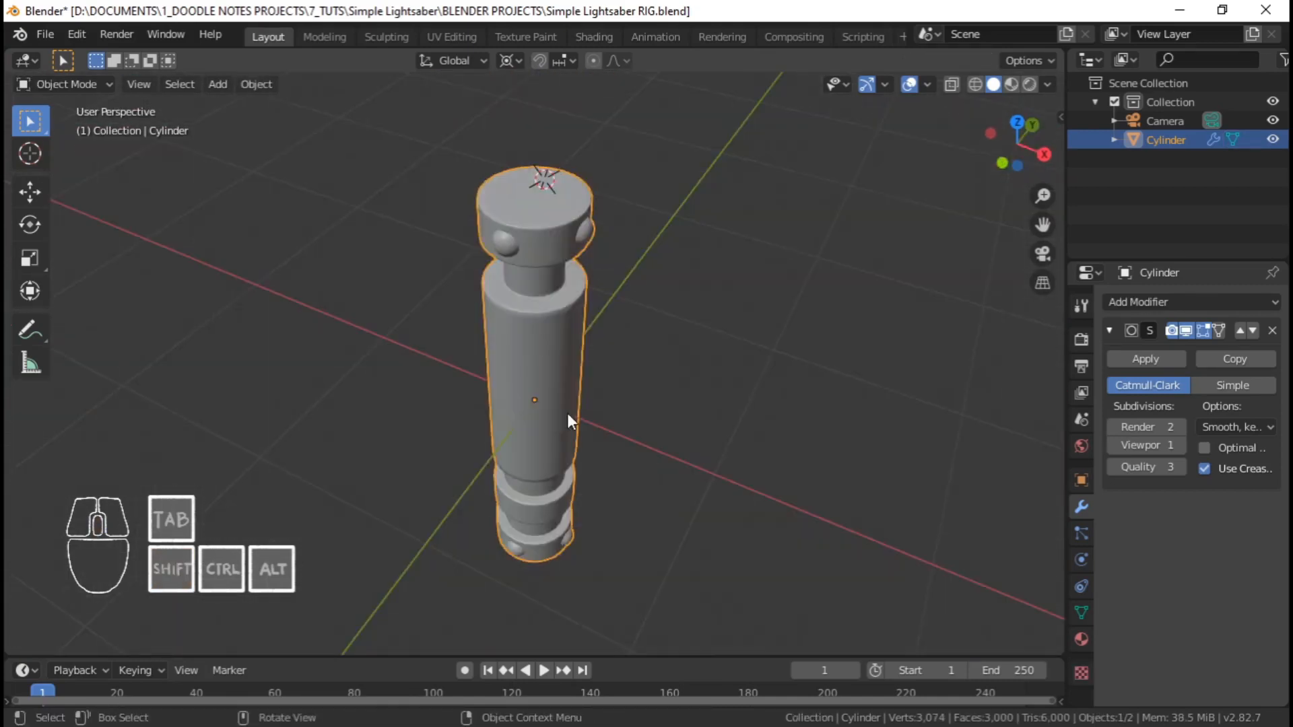
Duplicate the complete front dome of the top section in Edit Mode and place it about 0.5 m down along Z on the main body
{"action": "key", "text": "KP_1"}
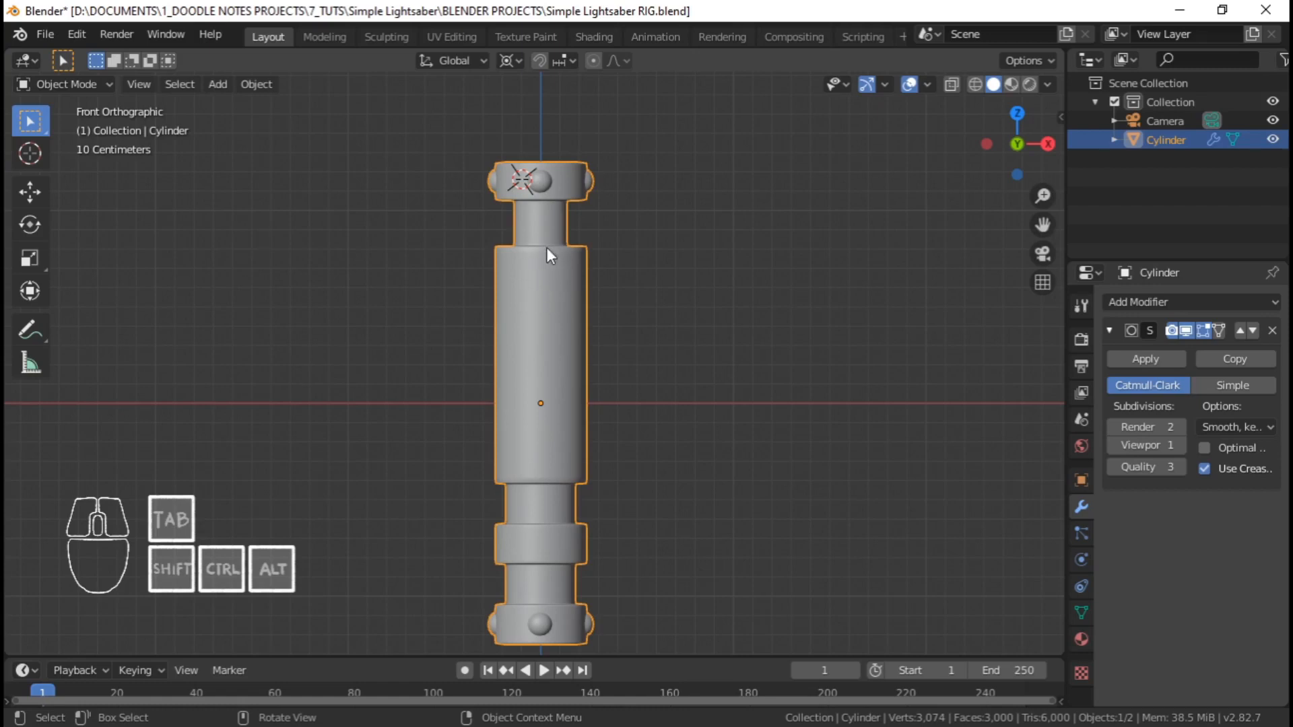
{"action": "scroll", "coordinate": [480, 313], "scroll_direction": "up", "scroll_amount": 1}
{"action": "middle_click_drag", "start_coordinate": [523, 288], "coordinate": [512, 346], "text": "shift"}
{"action": "key", "text": "Tab"}
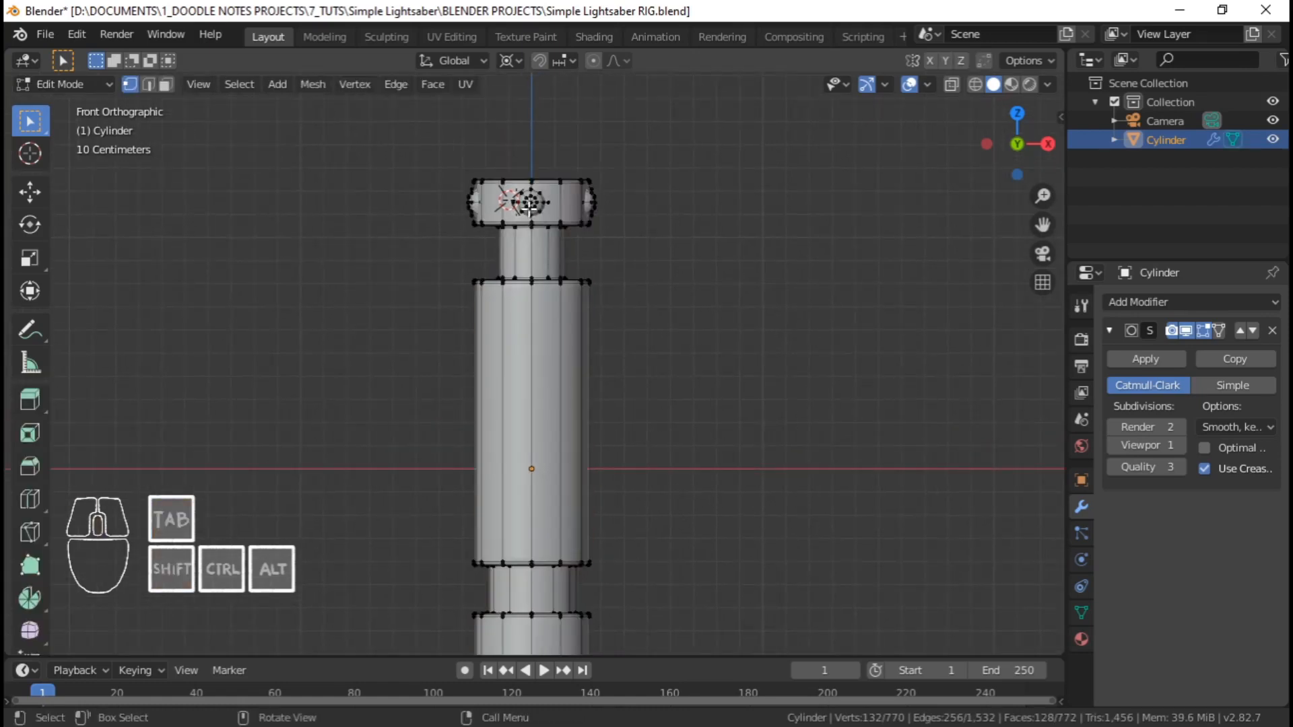
{"action": "left_click", "coordinate": [531, 203]}
{"action": "key", "text": "ctrl+l"}
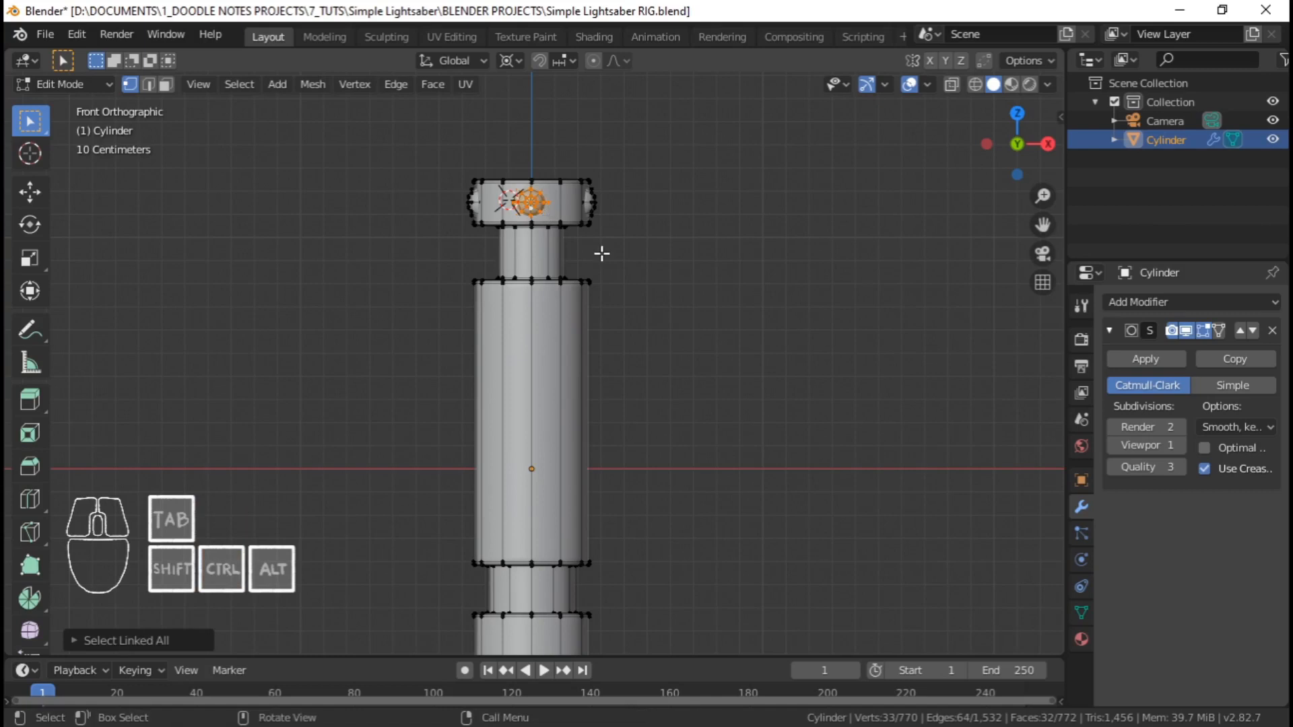
{"action": "scroll", "coordinate": [602, 253], "scroll_direction": "up", "scroll_amount": 2}
{"action": "key", "text": "shift+d"}
{"action": "key", "text": "z"}
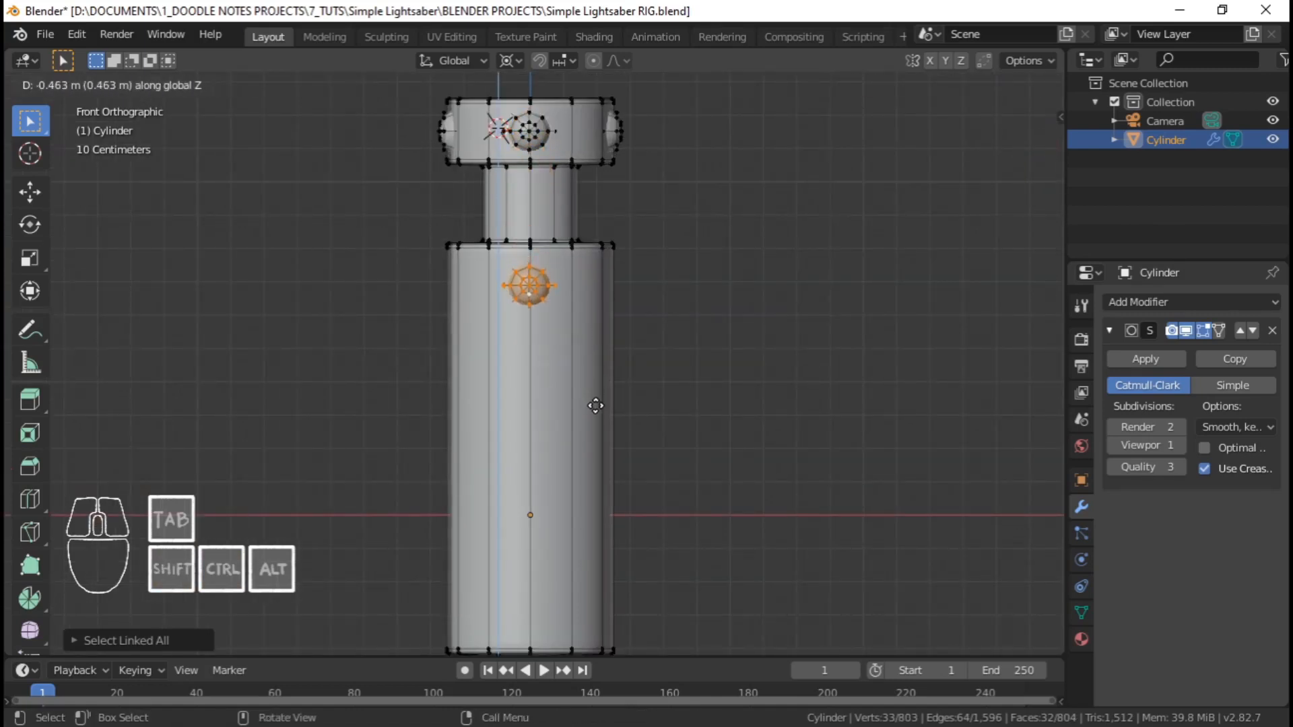
{"action": "left_click", "coordinate": [596, 417]}
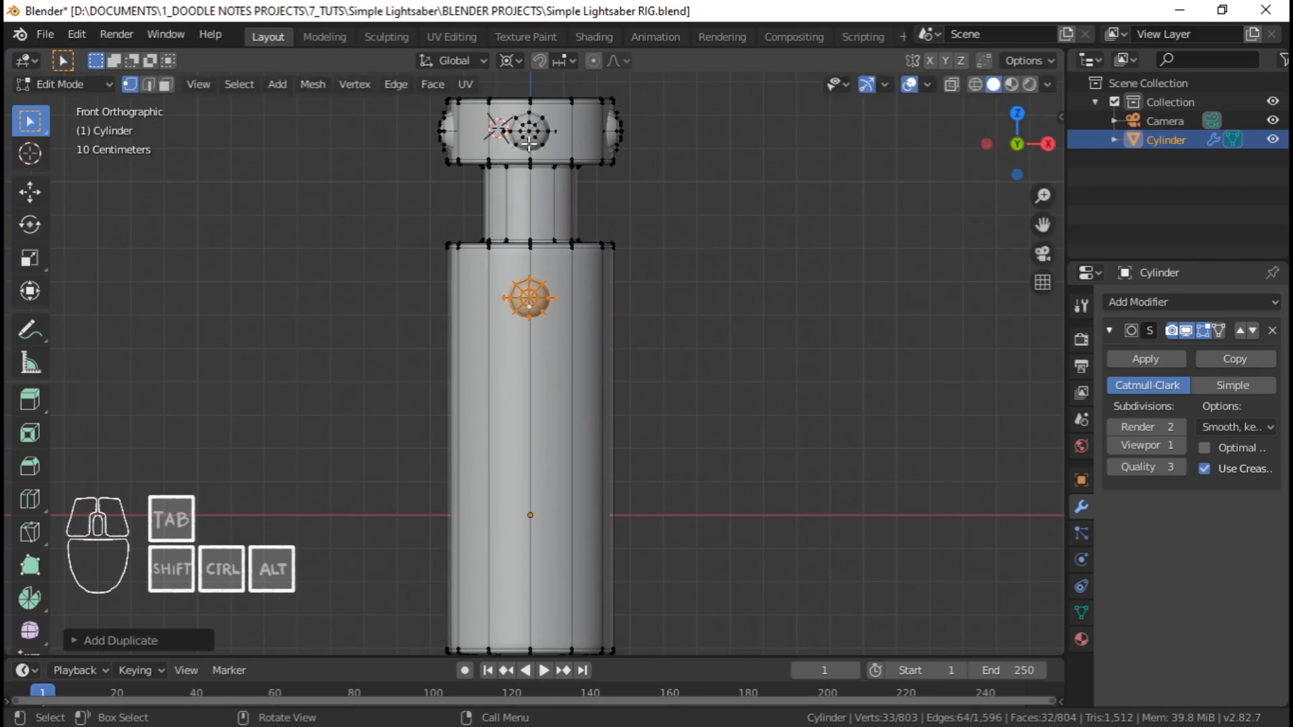
{"action": "key", "text": "s"}
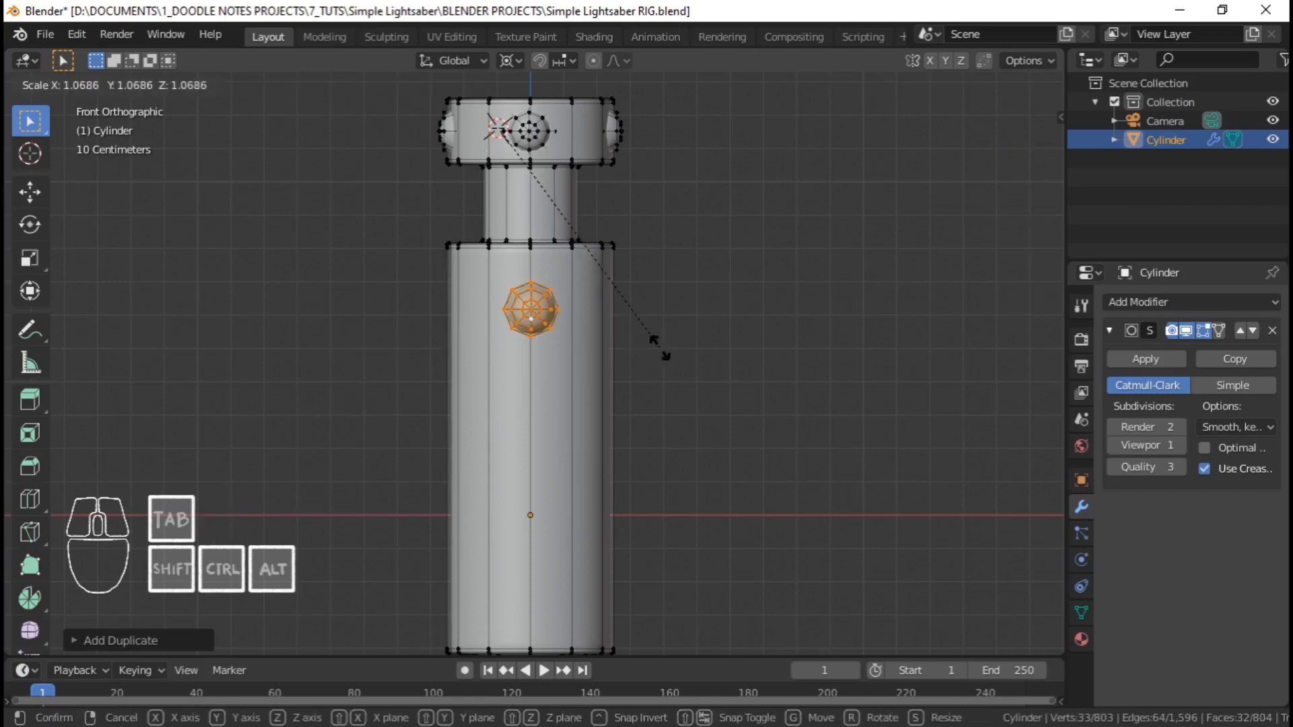
{"action": "right_click", "coordinate": [660, 348]}
{"action": "key", "text": "period"}
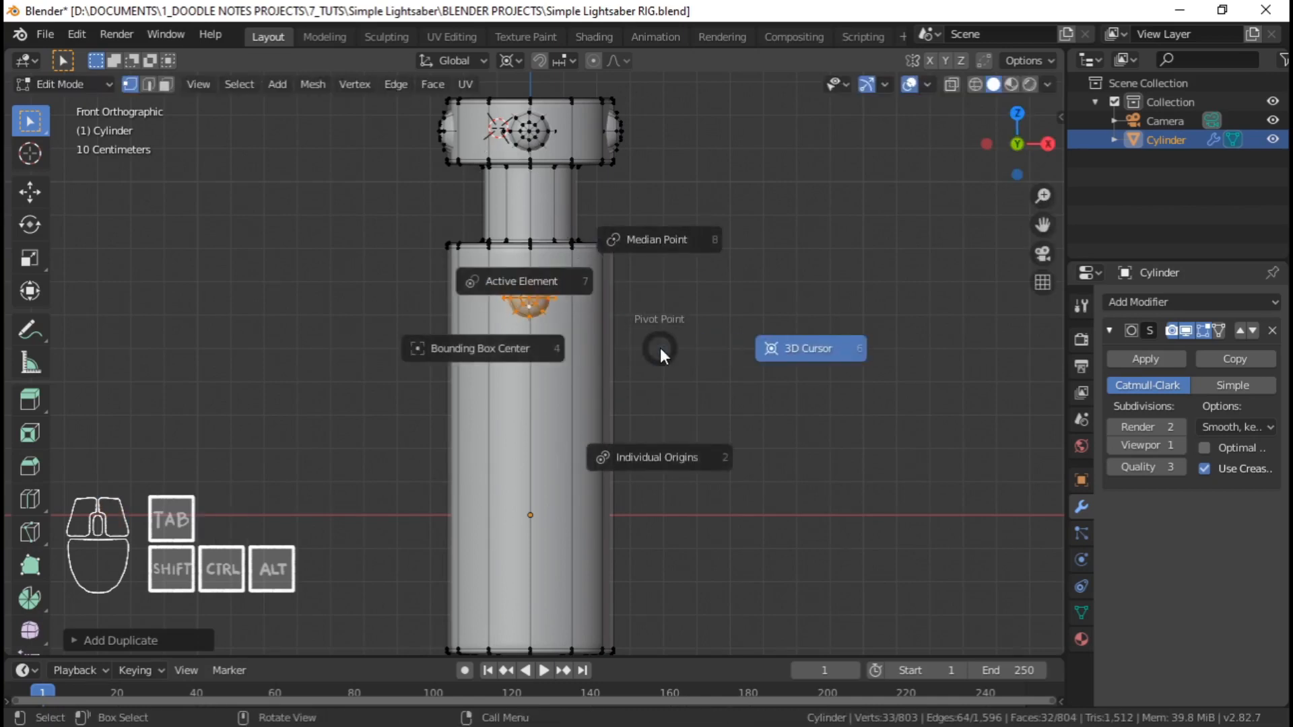
{"action": "key", "text": "Escape"}
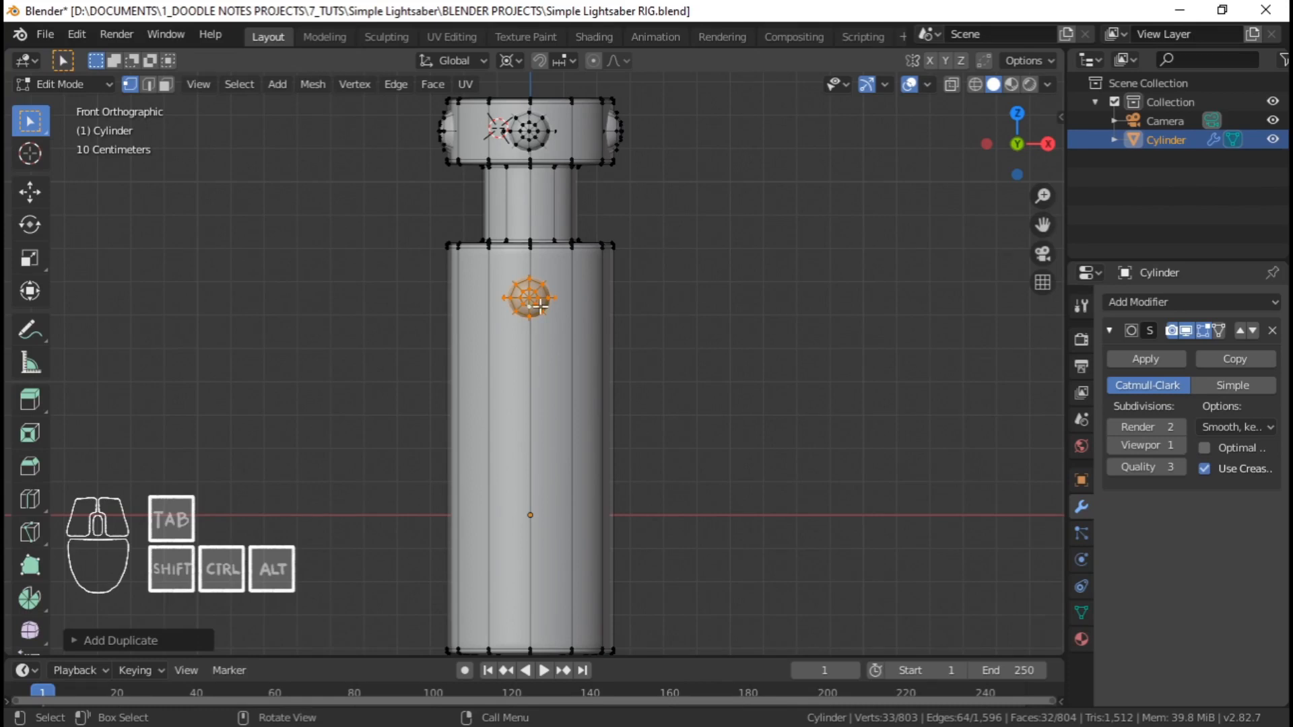
{"action": "scroll", "coordinate": [540, 307], "scroll_direction": "up", "scroll_amount": 1}
{"action": "middle_click_drag", "start_coordinate": [557, 310], "coordinate": [557, 413], "text": "shift"}
{"action": "scroll", "coordinate": [557, 364], "scroll_direction": "up", "scroll_amount": 1}
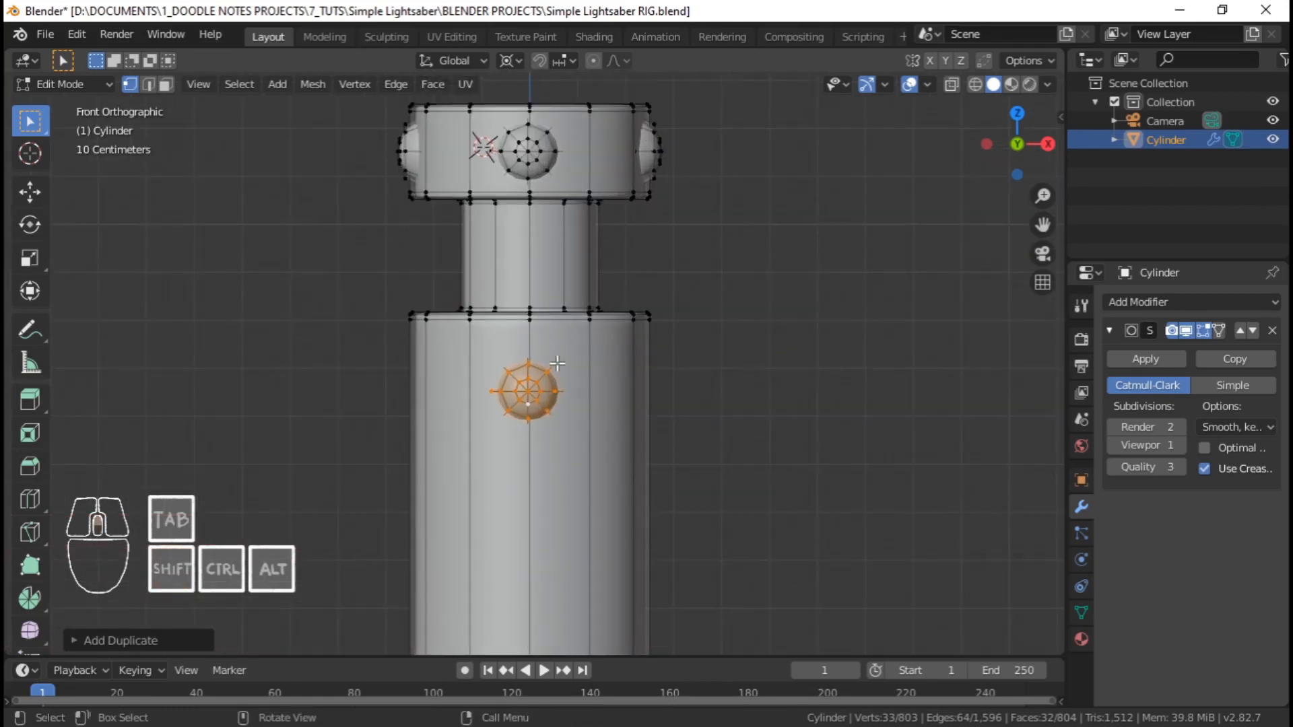
{"action": "key", "text": "t"}
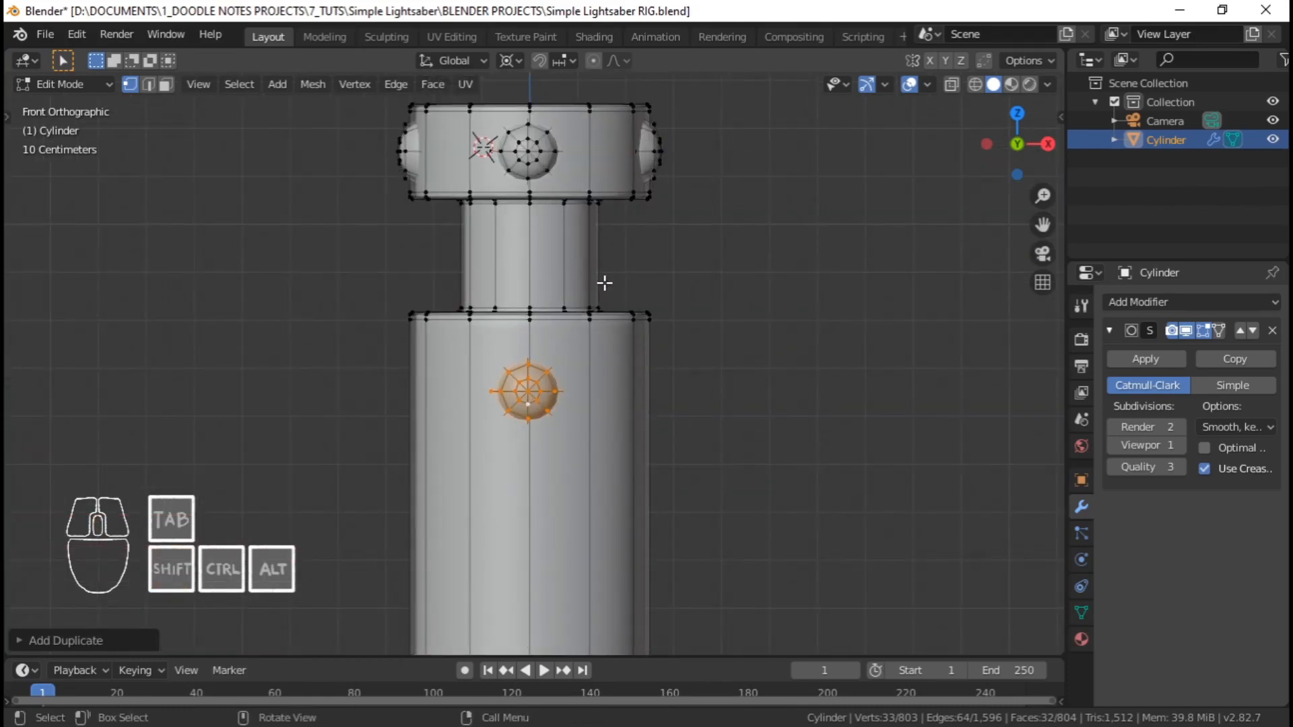
{"action": "key", "text": "r"}
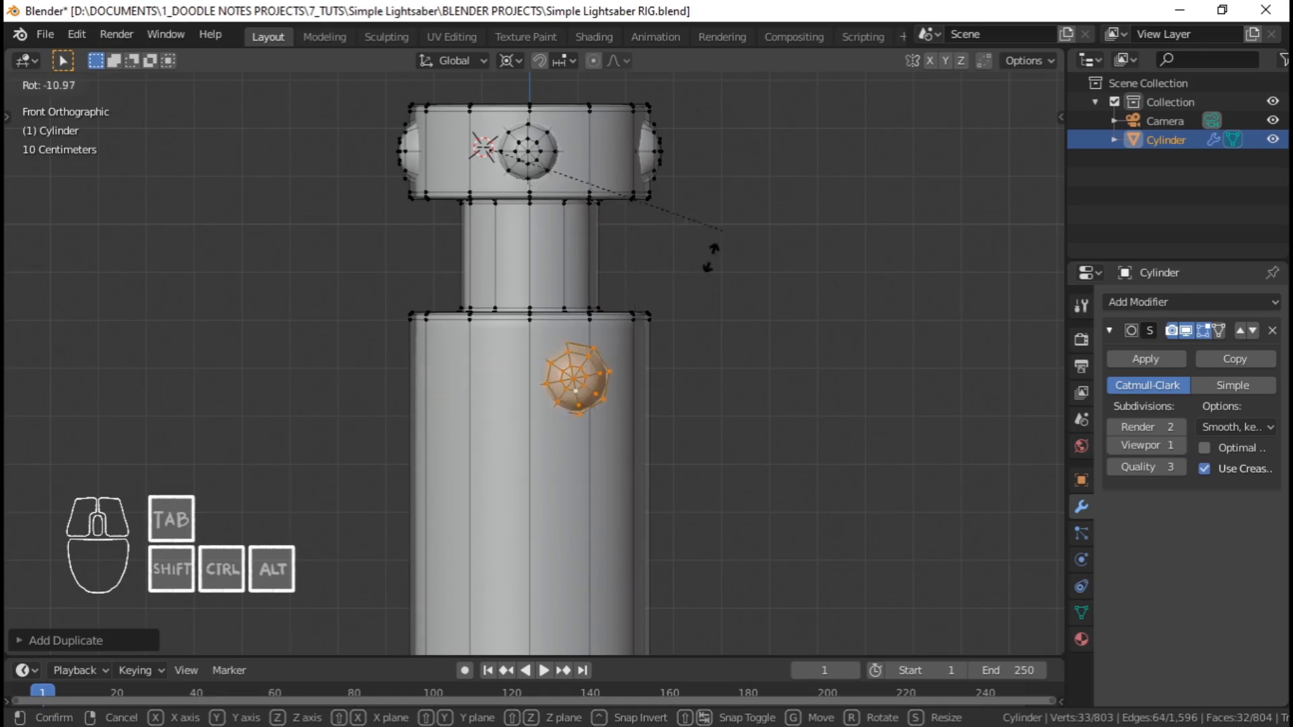
{"action": "left_click", "coordinate": [727, 304]}
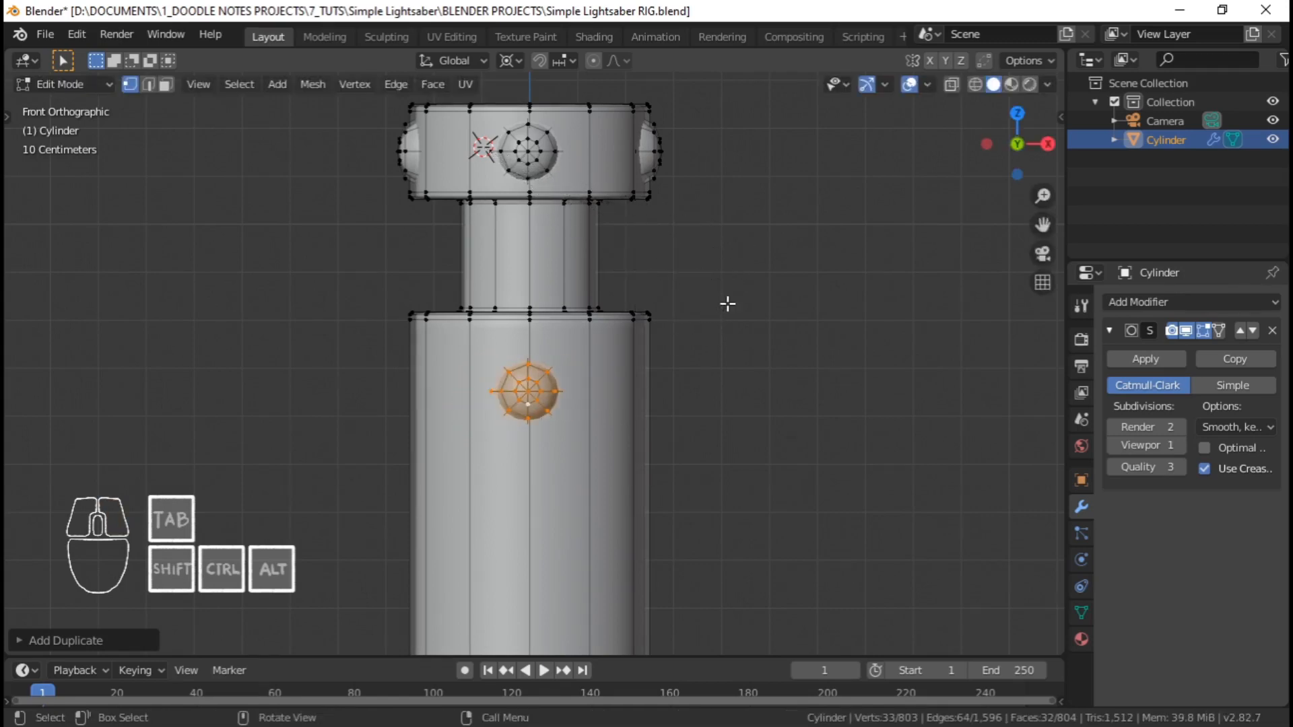
Set the transform pivot point to Median Point and check the main body's dome from the side and front
{"action": "key", "text": "period"}
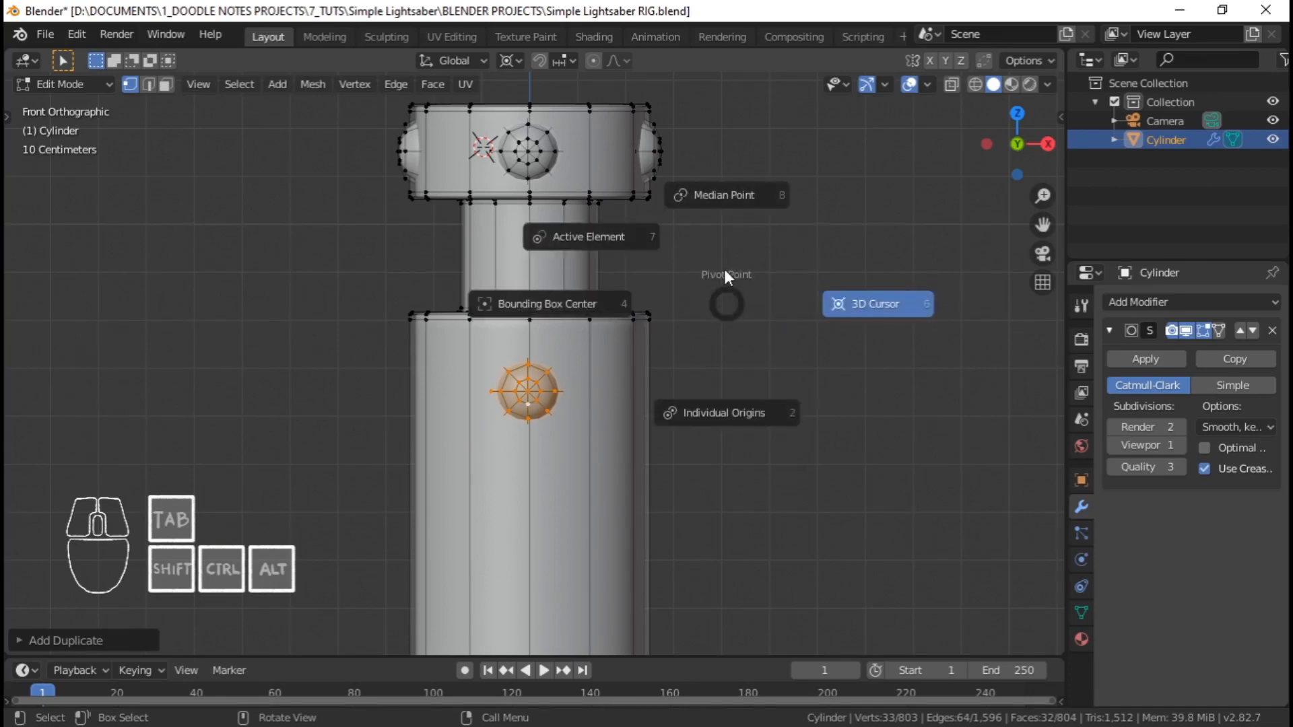
{"action": "left_click", "coordinate": [727, 195]}
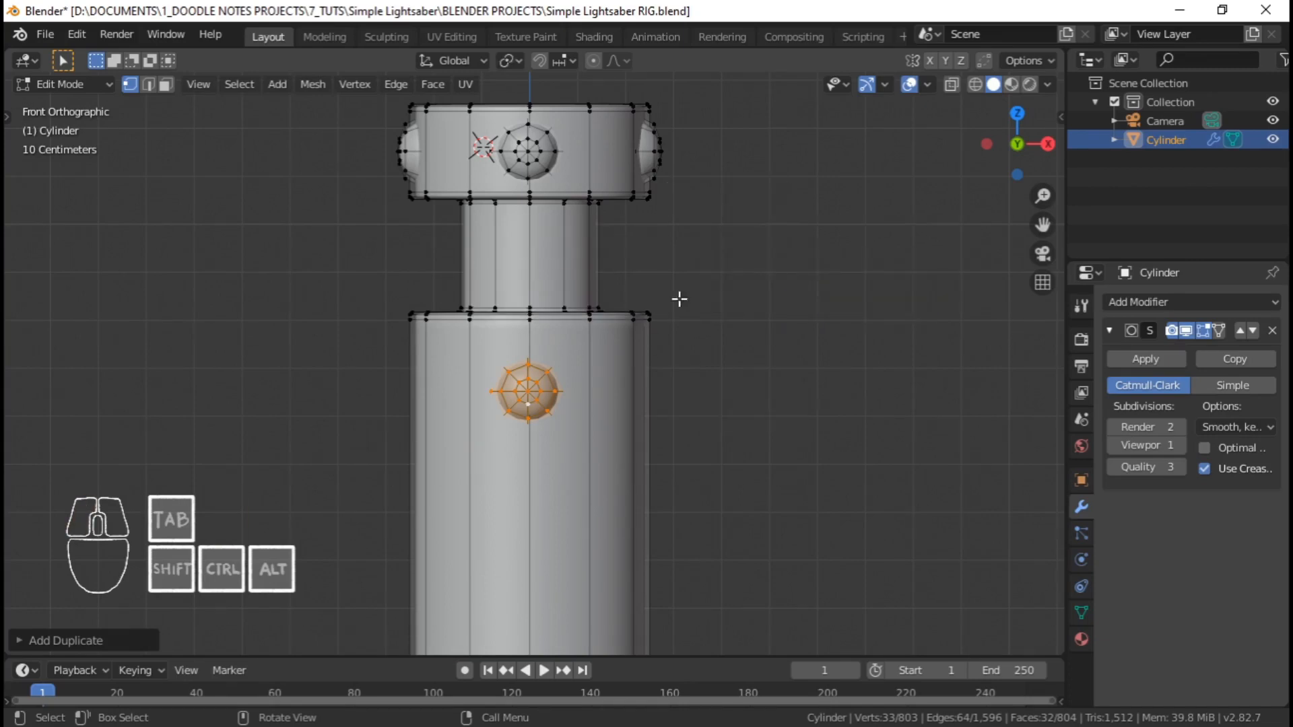
{"action": "key", "text": "period"}
{"action": "left_click", "coordinate": [748, 225]}
{"action": "middle_click_drag", "start_coordinate": [683, 412], "coordinate": [441, 413]}
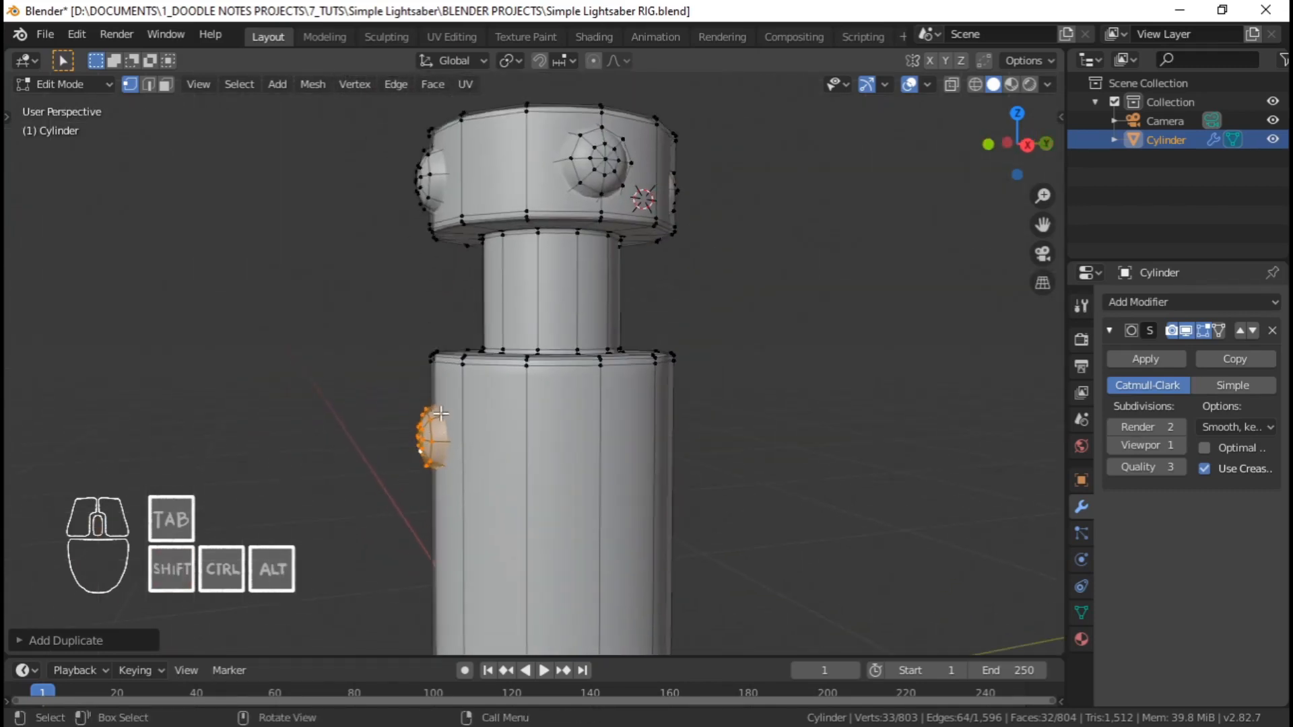
{"action": "key", "text": "KP_1"}
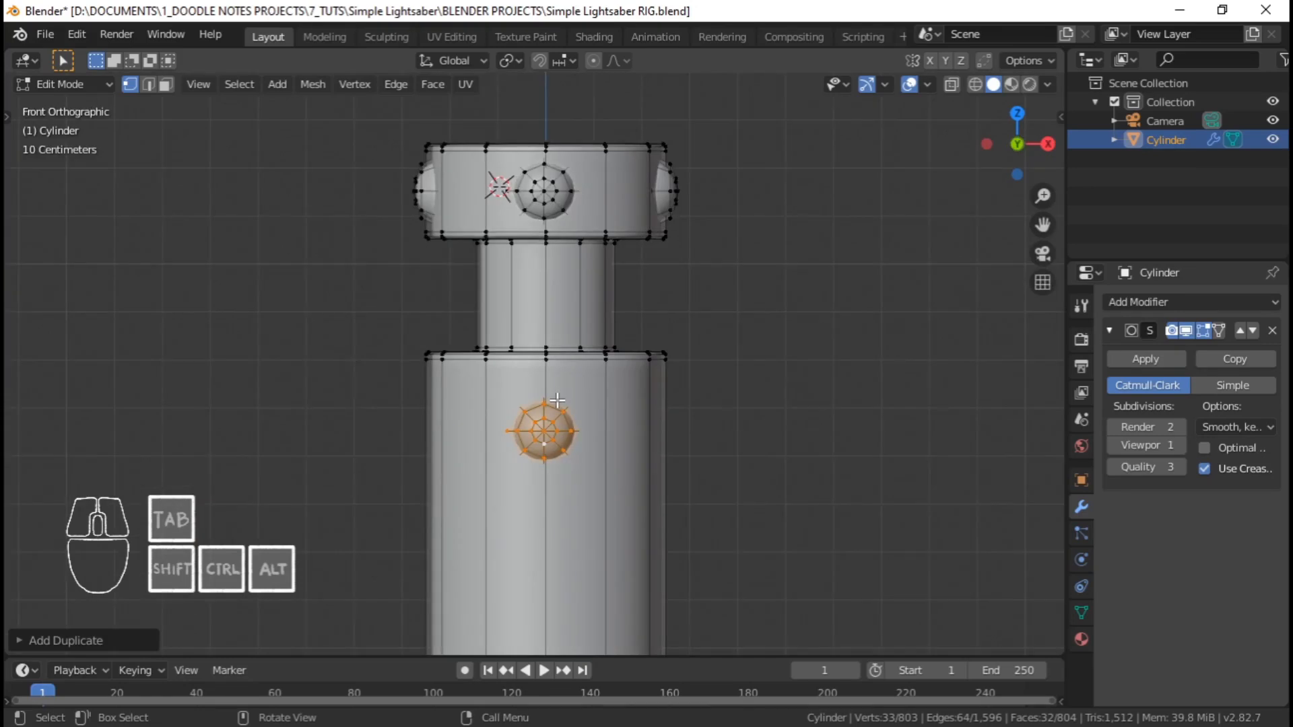
{"action": "key", "text": "period"}
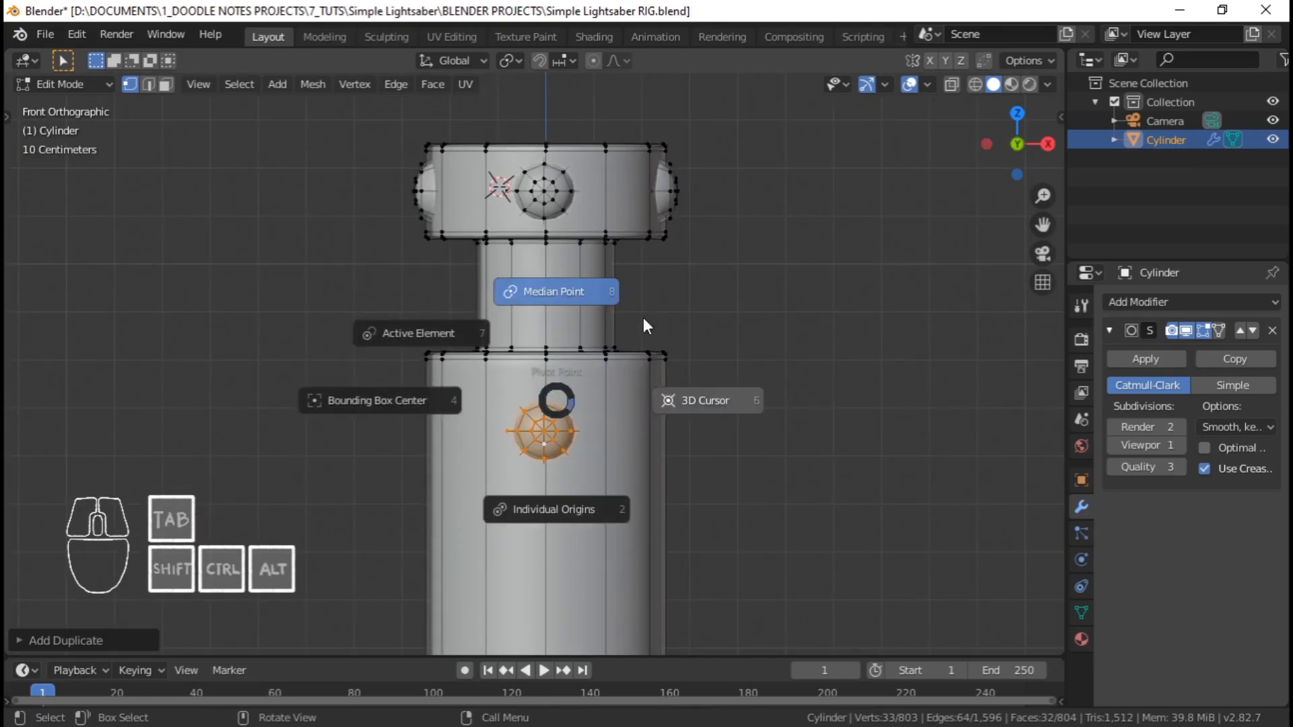
{"action": "key", "text": "Escape"}
{"action": "middle_click_drag", "start_coordinate": [548, 450], "coordinate": [564, 381], "text": "shift"}
{"action": "scroll", "coordinate": [566, 384], "scroll_direction": "up", "scroll_amount": 1}
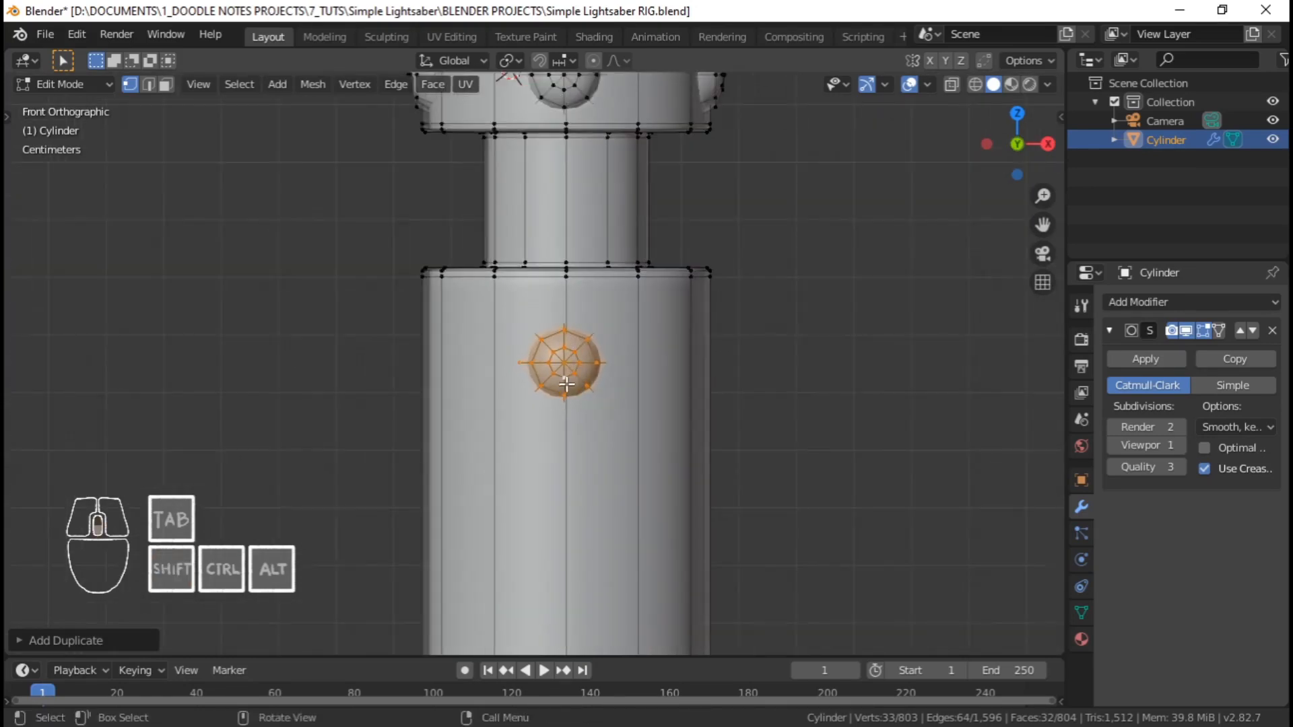
{"action": "scroll", "coordinate": [566, 384], "scroll_direction": "down", "scroll_amount": 5}
{"action": "scroll", "coordinate": [669, 376], "scroll_direction": "up", "scroll_amount": 4}
{"action": "key", "text": "s"}
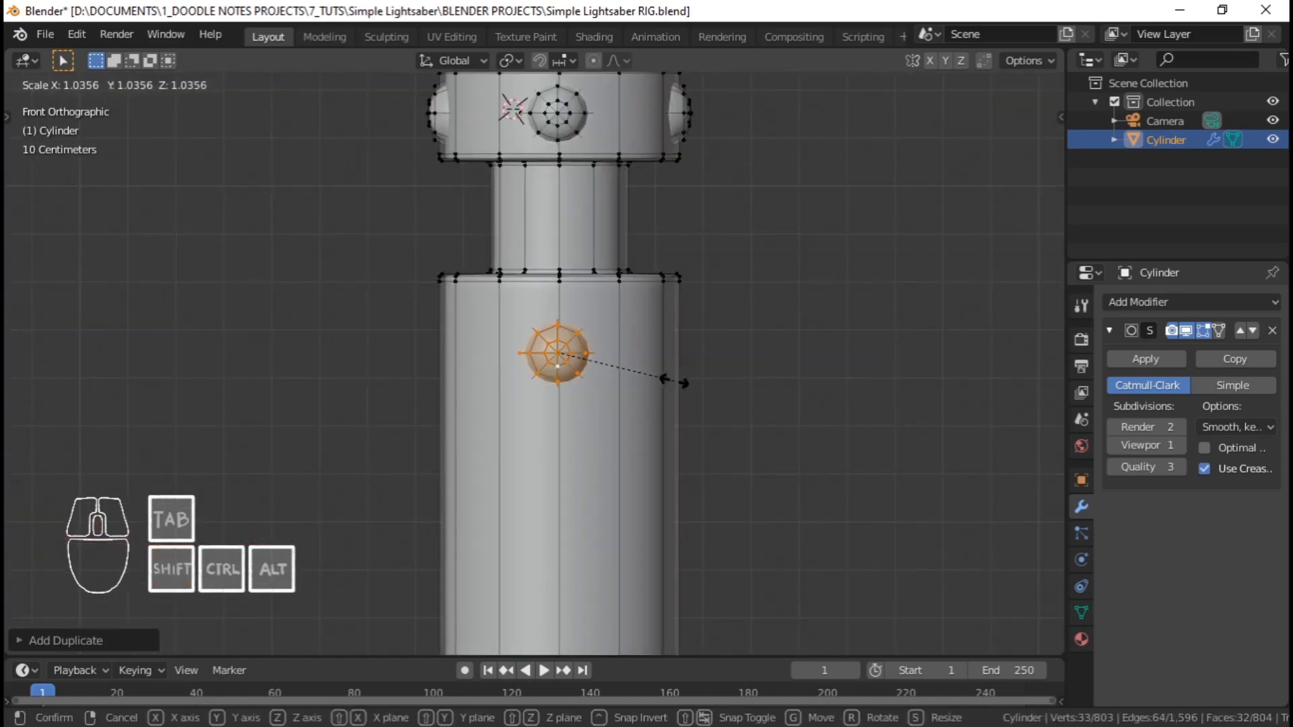
{"action": "left_click", "coordinate": [694, 381]}
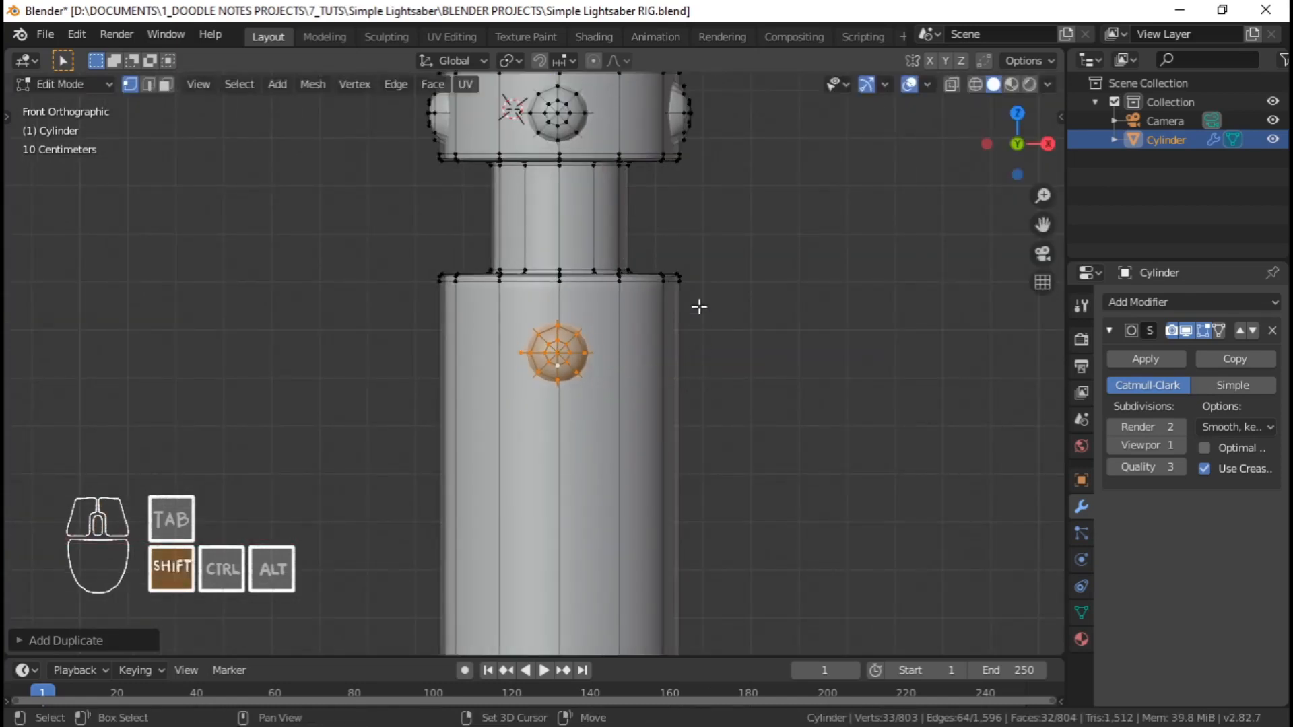
{"action": "key", "text": "period"}
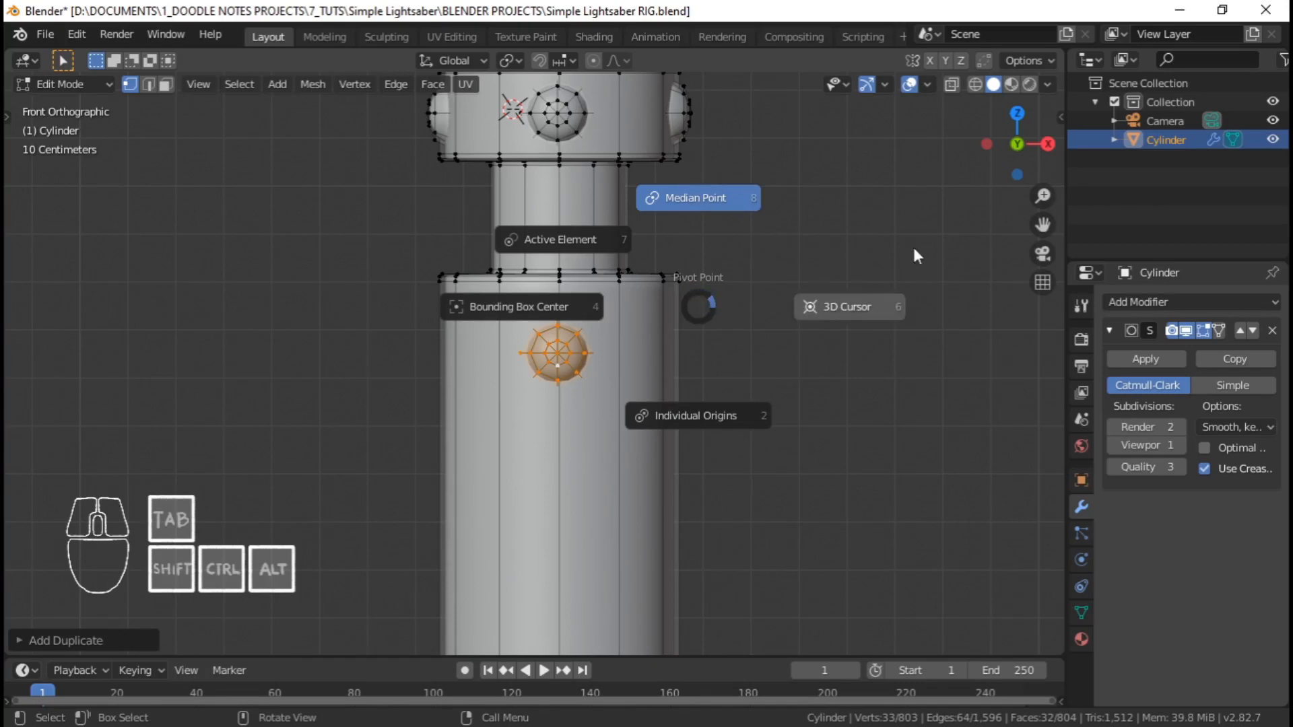
{"action": "key", "text": "Escape"}
Scale up the dome on the main body slightly and uniformly around its own median point
{"action": "scroll", "coordinate": [620, 345], "scroll_direction": "up", "scroll_amount": 2}
{"action": "middle_click_drag", "start_coordinate": [625, 368], "coordinate": [622, 395], "text": "shift"}
{"action": "scroll", "coordinate": [679, 365], "scroll_direction": "down", "scroll_amount": 3}
{"action": "key", "text": "s"}
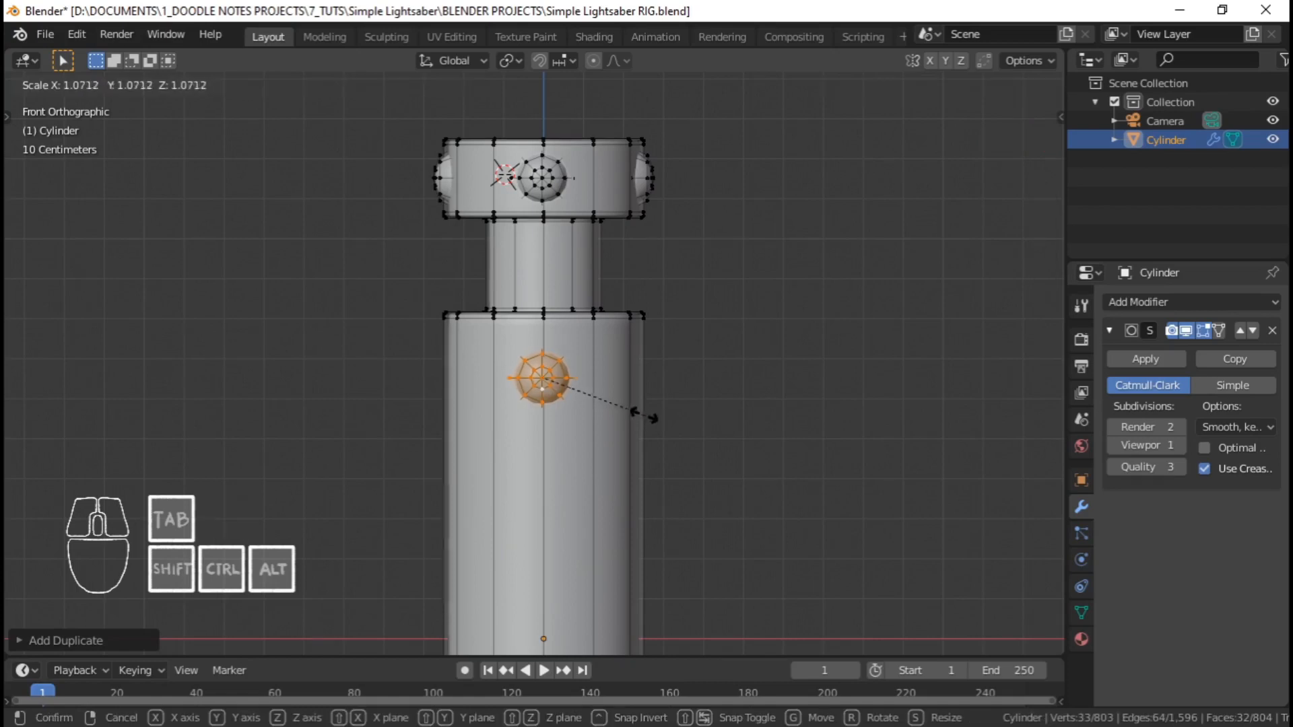
{"action": "left_click", "coordinate": [685, 425]}
Move the enlarged dome about 0.005 m along Y toward the main body
{"action": "middle_click_drag", "start_coordinate": [590, 396], "coordinate": [748, 399]}
{"action": "scroll", "coordinate": [748, 399], "scroll_direction": "up", "scroll_amount": 2}
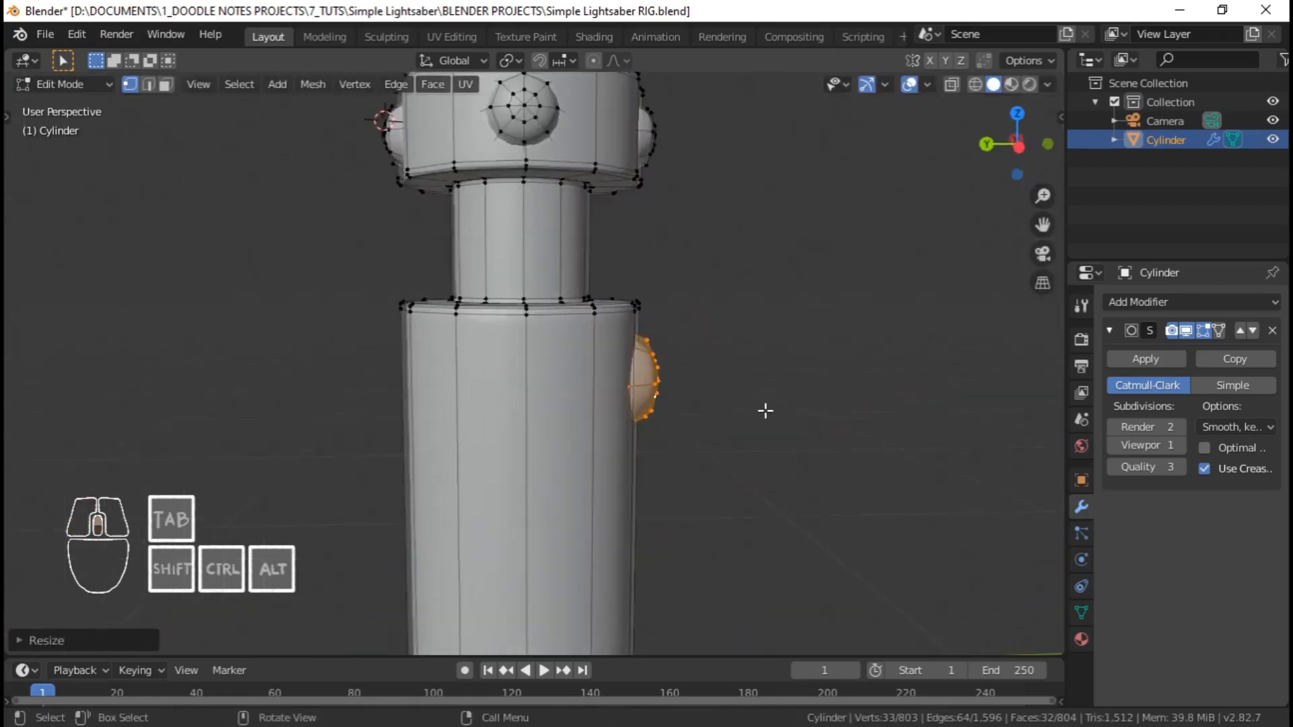
{"action": "key", "text": "g"}
{"action": "key", "text": "y"}
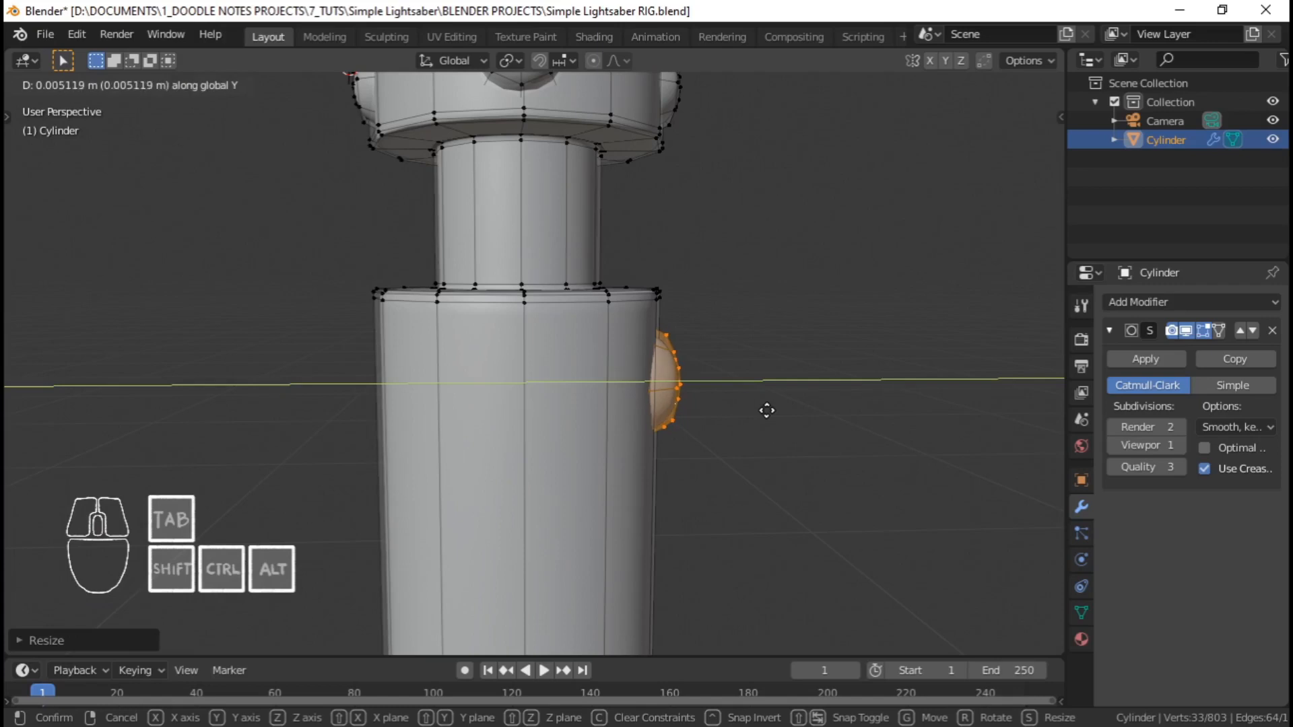
{"action": "left_click", "coordinate": [767, 410]}
Examine the enlarged dome and the rest of the hilt from several angles in Object Mode
{"action": "key", "text": "Tab"}
{"action": "scroll", "coordinate": [719, 306], "scroll_direction": "down", "scroll_amount": 3}
{"action": "middle_click_drag", "start_coordinate": [718, 306], "coordinate": [649, 236]}
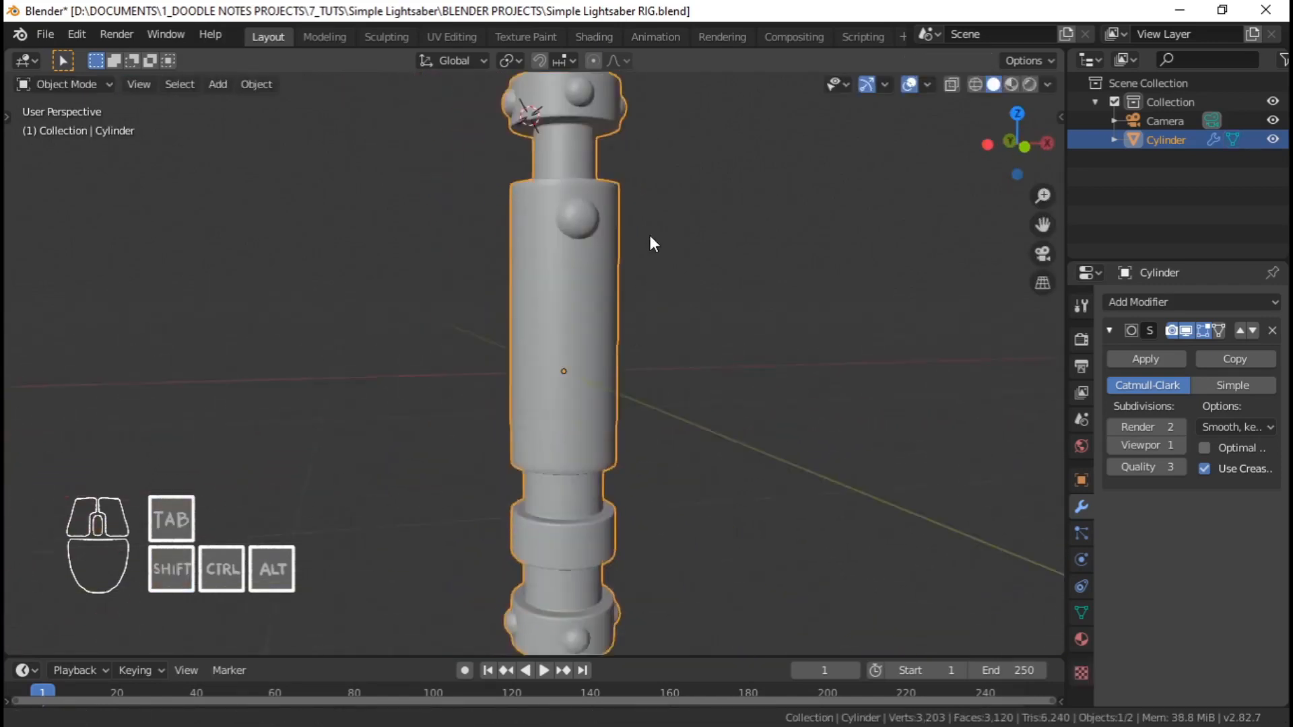
{"action": "scroll", "coordinate": [699, 325], "scroll_direction": "down", "scroll_amount": 5}
{"action": "scroll", "coordinate": [571, 345], "scroll_direction": "up", "scroll_amount": 2}
{"action": "middle_click_drag", "start_coordinate": [699, 324], "coordinate": [455, 244]}
{"action": "scroll", "coordinate": [515, 358], "scroll_direction": "up", "scroll_amount": 3}
{"action": "scroll", "coordinate": [552, 170], "scroll_direction": "down", "scroll_amount": 2}
{"action": "scroll", "coordinate": [535, 362], "scroll_direction": "up", "scroll_amount": 5}
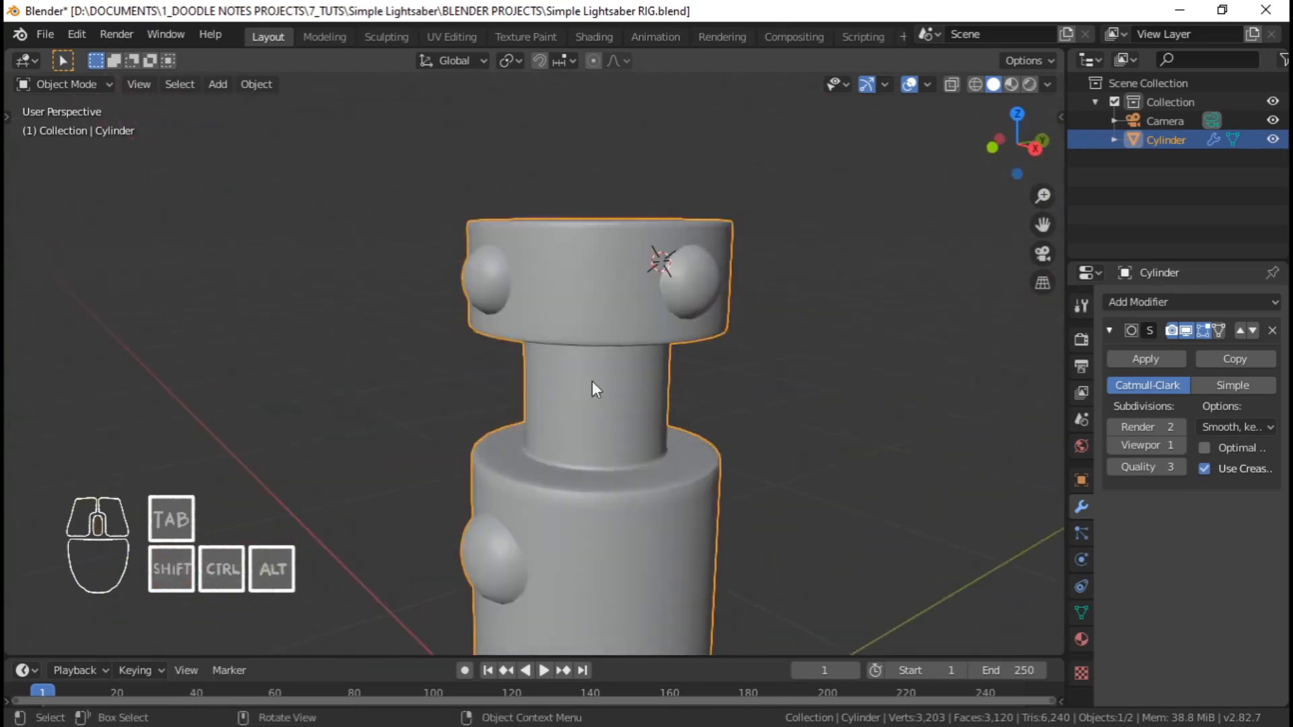
{"action": "middle_click_drag", "start_coordinate": [592, 389], "coordinate": [529, 381]}
{"action": "key", "text": "Tab"}
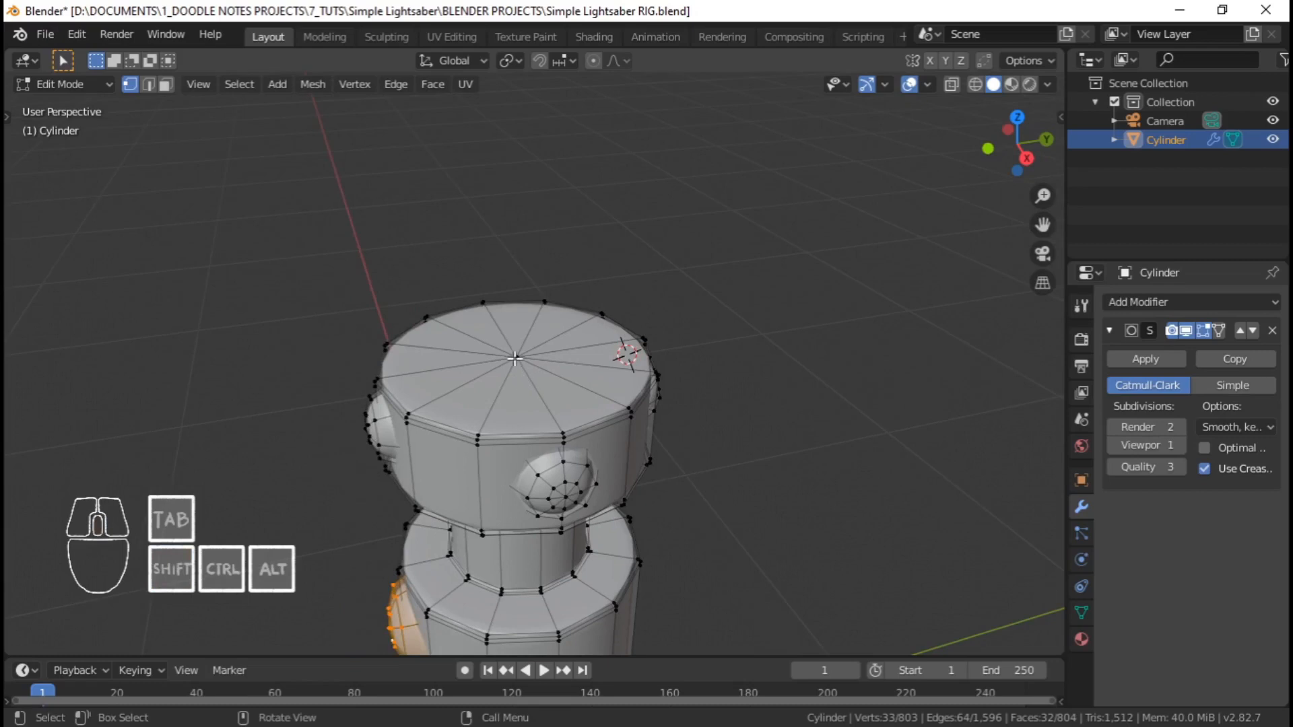
{"action": "right_click", "coordinate": [515, 358]}
{"action": "left_click", "coordinate": [526, 346]}
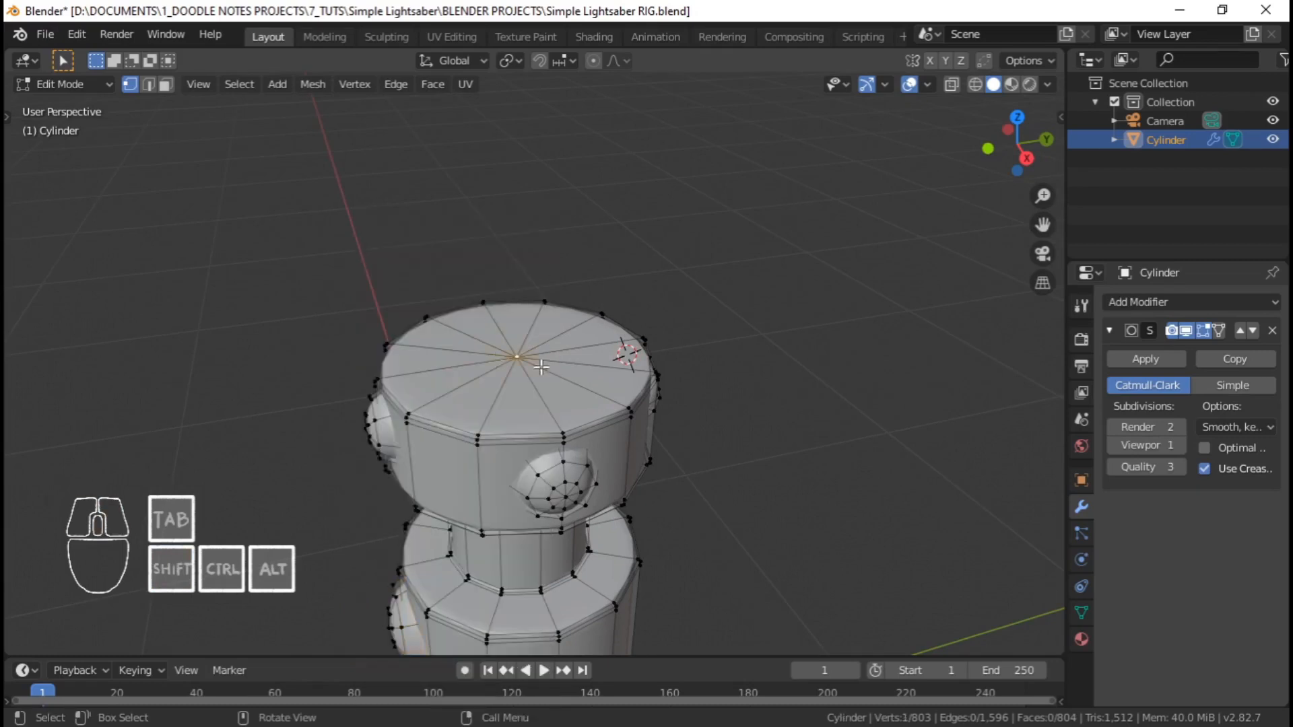
Switch to File Explorer and open Saber_Preview_0001-0145.mp4 from the Simple Lightsaber project's RENDER\RAW folder in VLC
{"action": "key", "text": "Tab"}
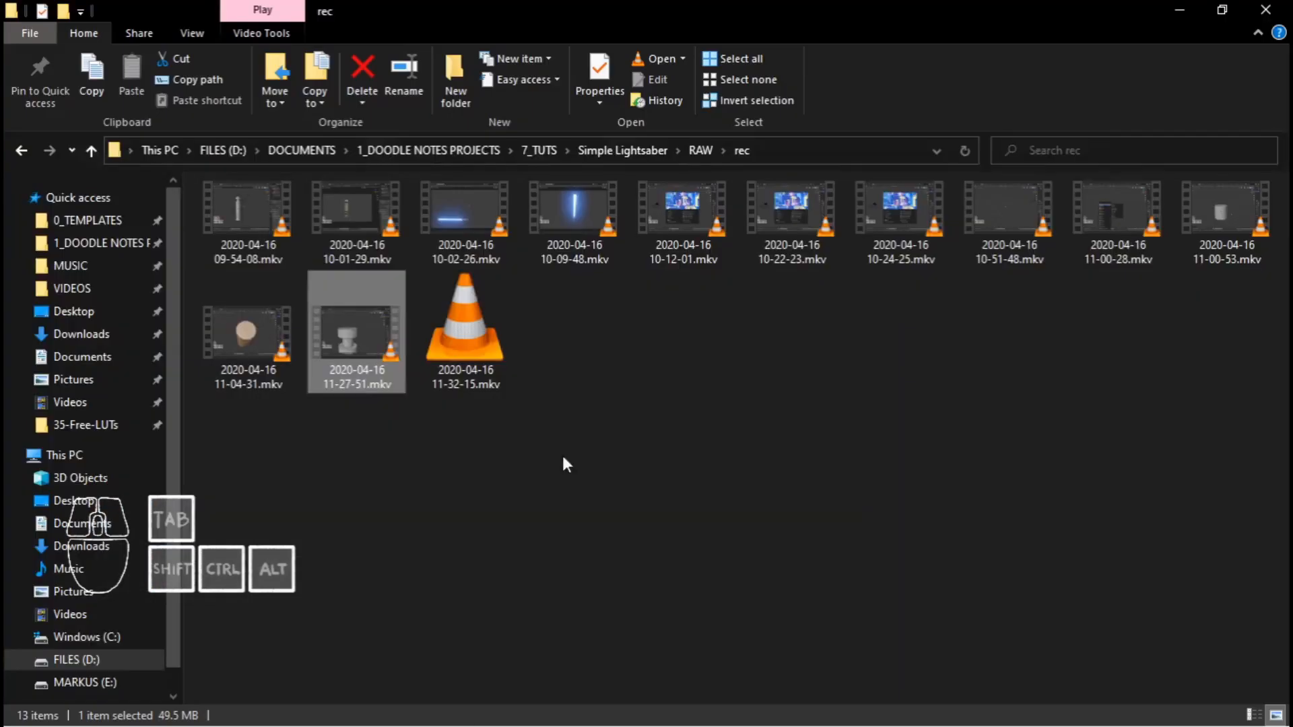
{"action": "left_click", "coordinate": [627, 151]}
{"action": "double_click", "coordinate": [268, 248]}
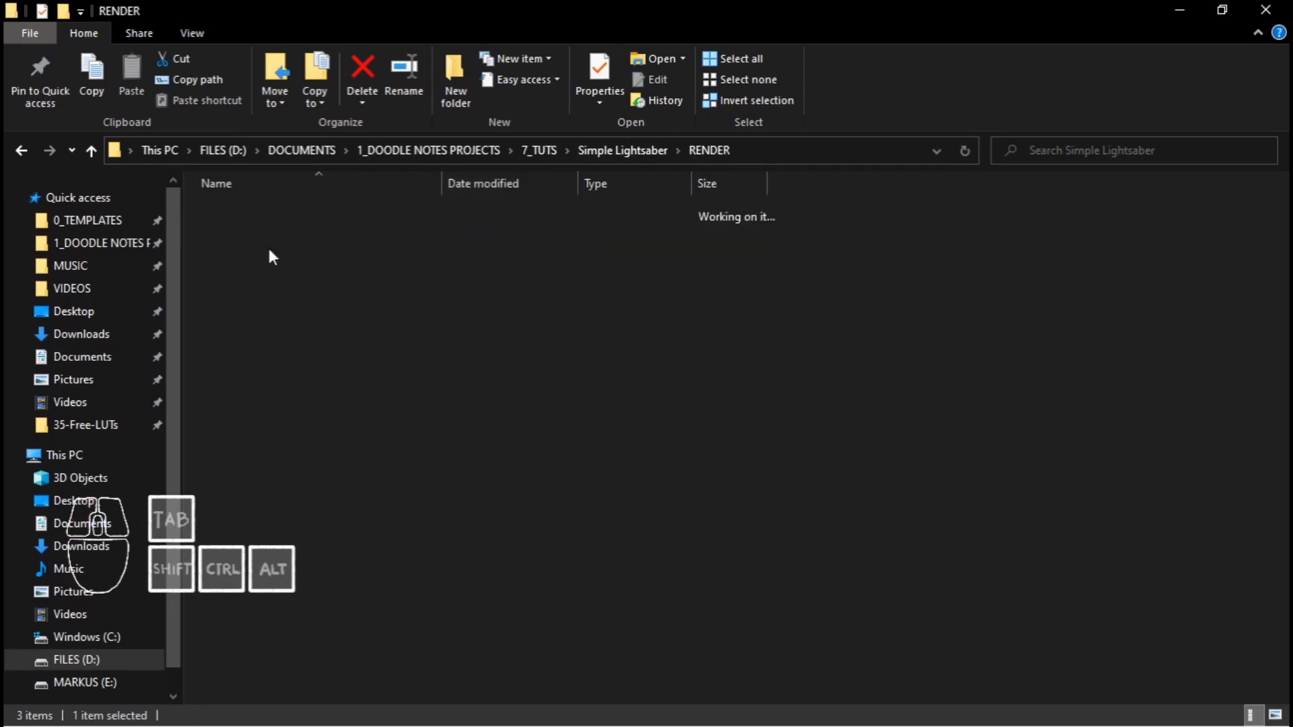
{"action": "left_click", "coordinate": [241, 211]}
{"action": "double_click", "coordinate": [241, 210]}
{"action": "double_click", "coordinate": [324, 267]}
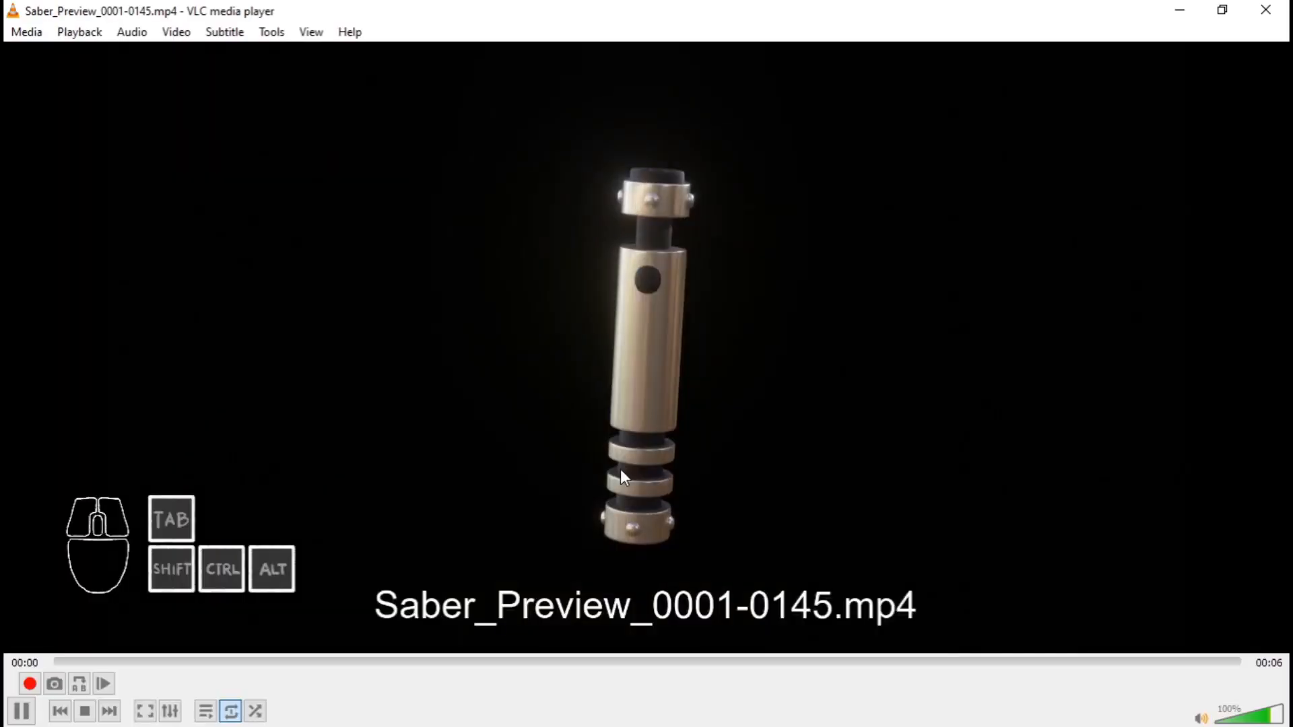
Pause and scrub the preview video to examine the hilt's top end, close it and return to Blender
{"action": "left_click", "coordinate": [628, 184]}
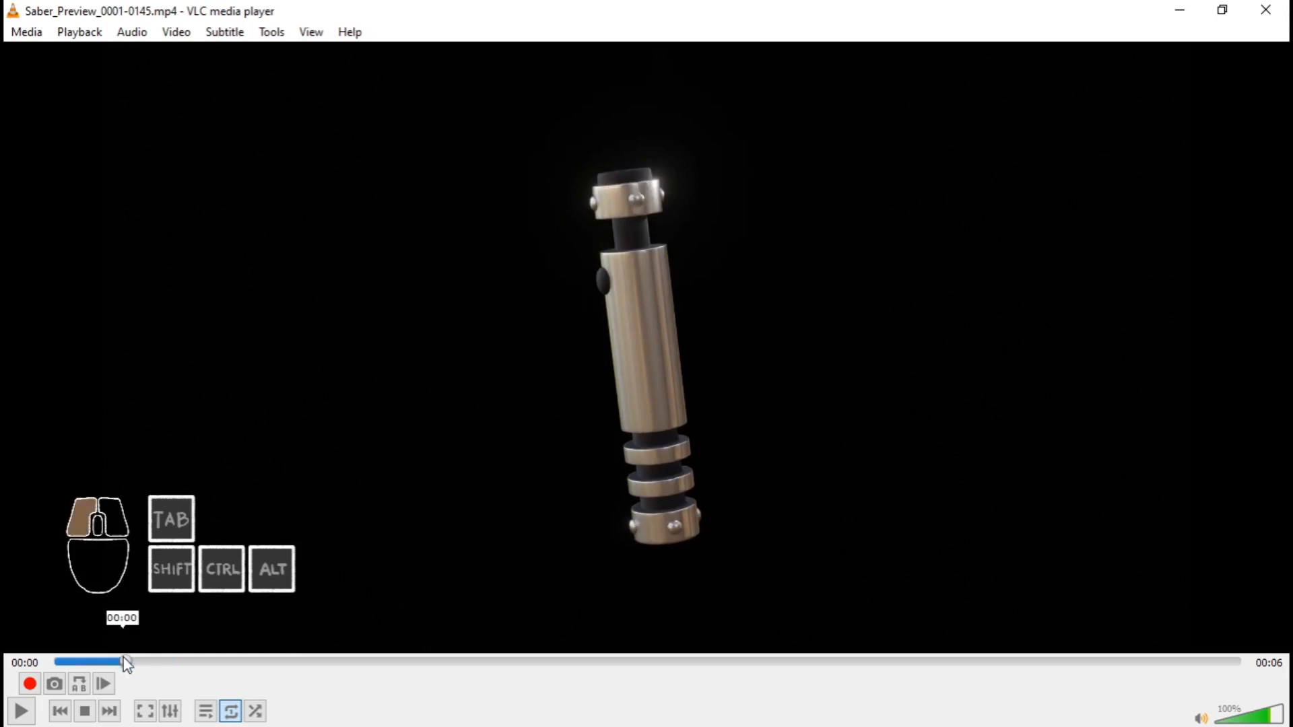
{"action": "left_click_drag", "start_coordinate": [126, 665], "coordinate": [127, 666]}
{"action": "left_click", "coordinate": [1266, 10]}
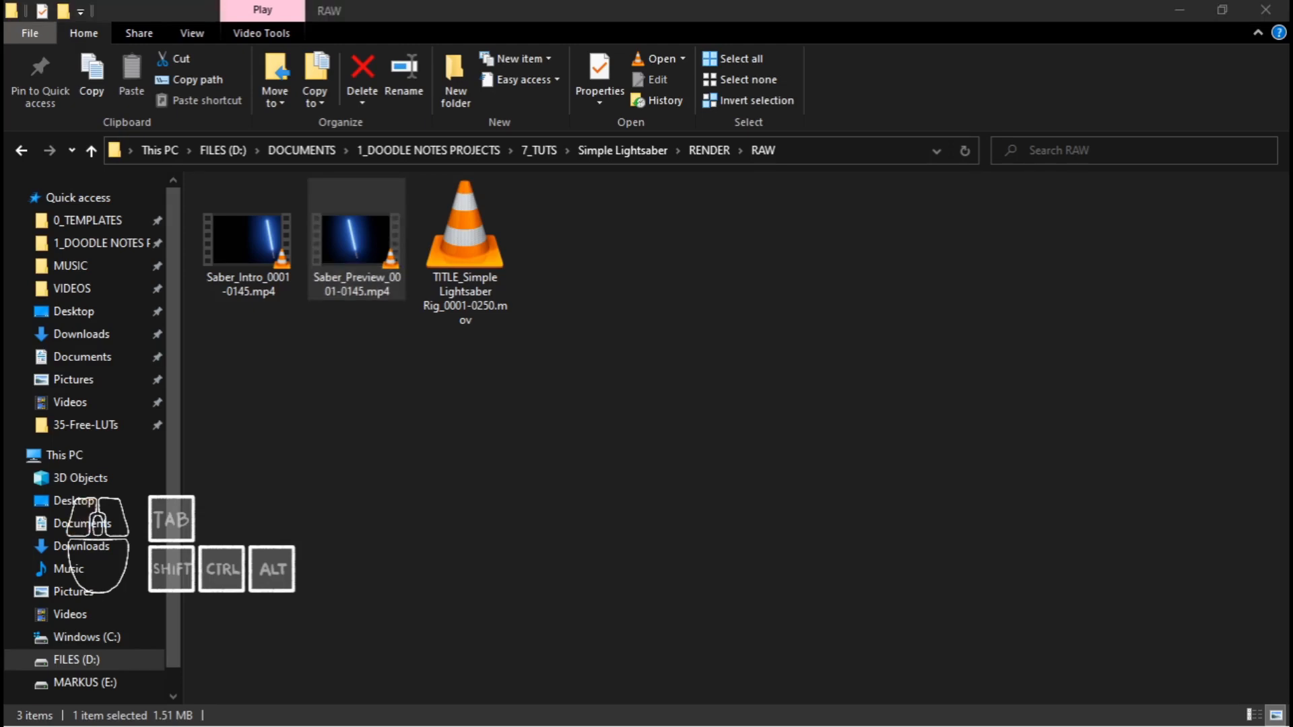
{"action": "key", "text": "alt+Tab"}
In Edit Mode, clear the selection and select the edge loop bordering the flat upper face of the top cap
{"action": "key", "text": "Tab"}
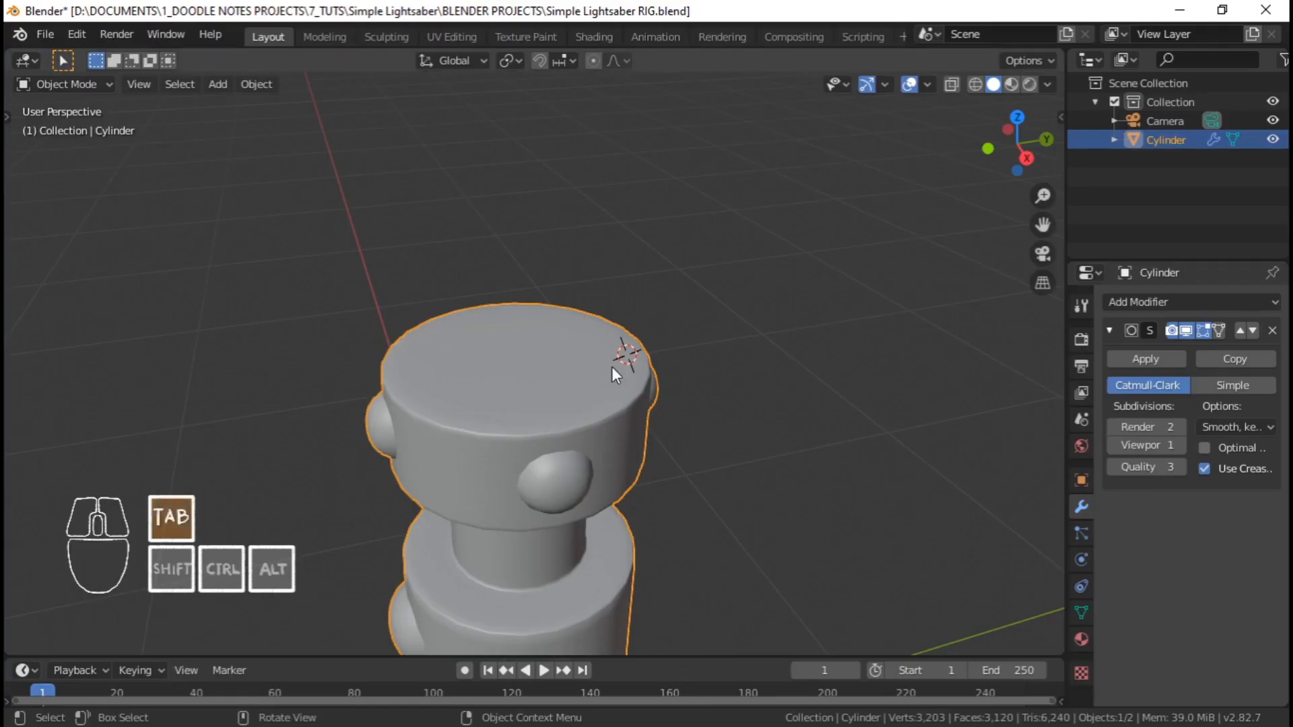
{"action": "scroll", "coordinate": [564, 424], "scroll_direction": "up", "scroll_amount": 2}
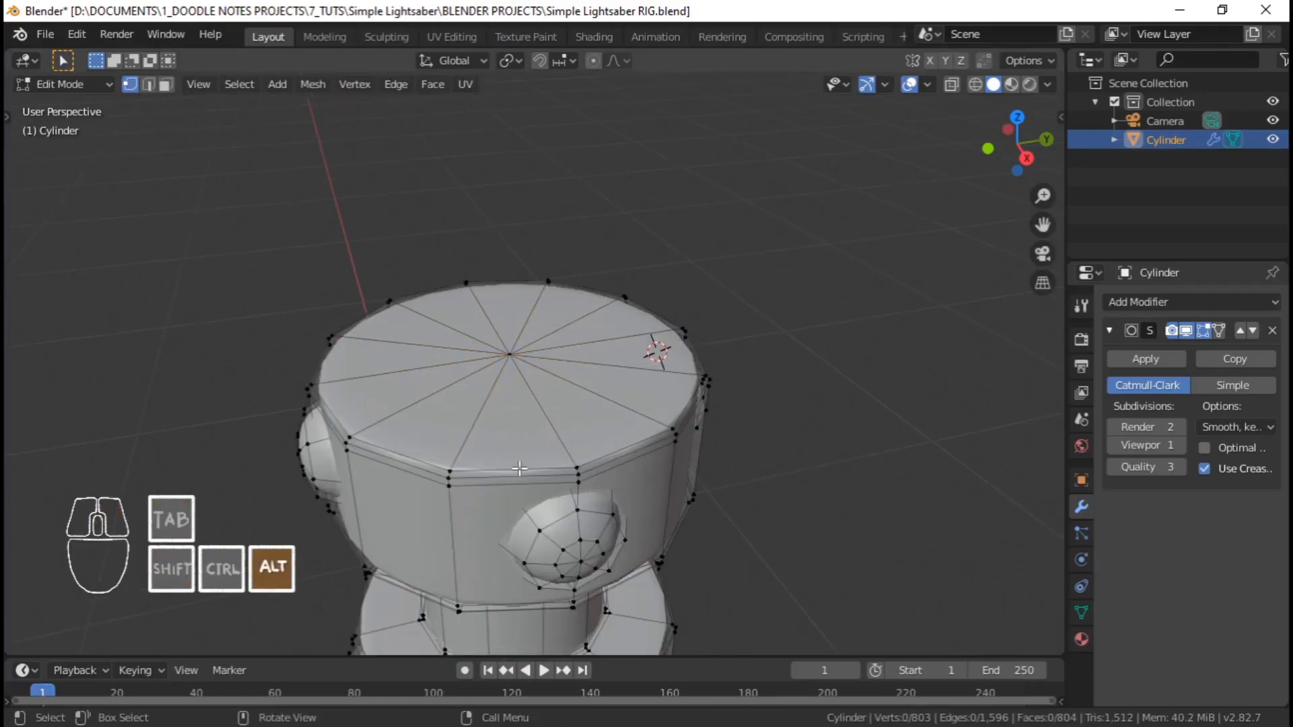
{"action": "key", "text": "alt+a"}
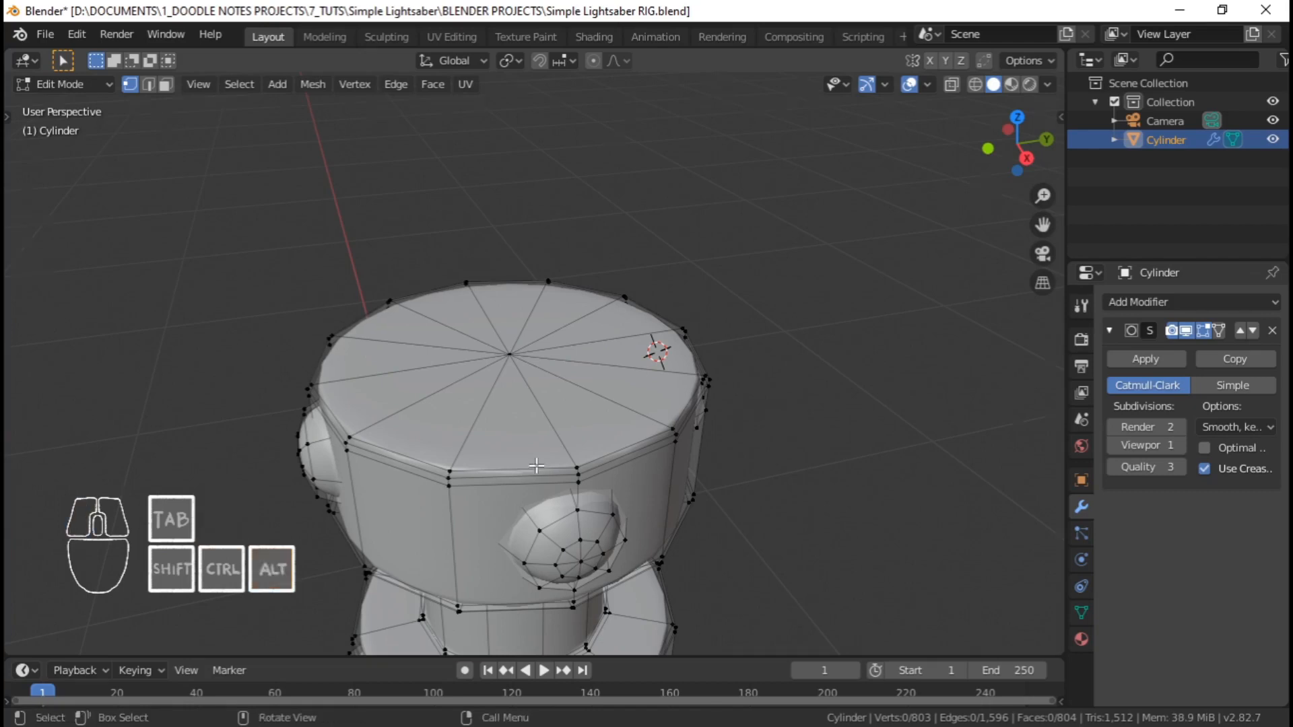
{"action": "mouse_move", "coordinate": [702, 448]}
{"action": "middle_mouse_down"}
{"action": "mouse_move", "coordinate": [768, 427]}
{"action": "mouse_move", "coordinate": [701, 445]}
{"action": "middle_mouse_up"}
{"action": "scroll", "coordinate": [701, 445], "scroll_direction": "down", "scroll_amount": 2}
{"action": "key", "text": "alt+a"}
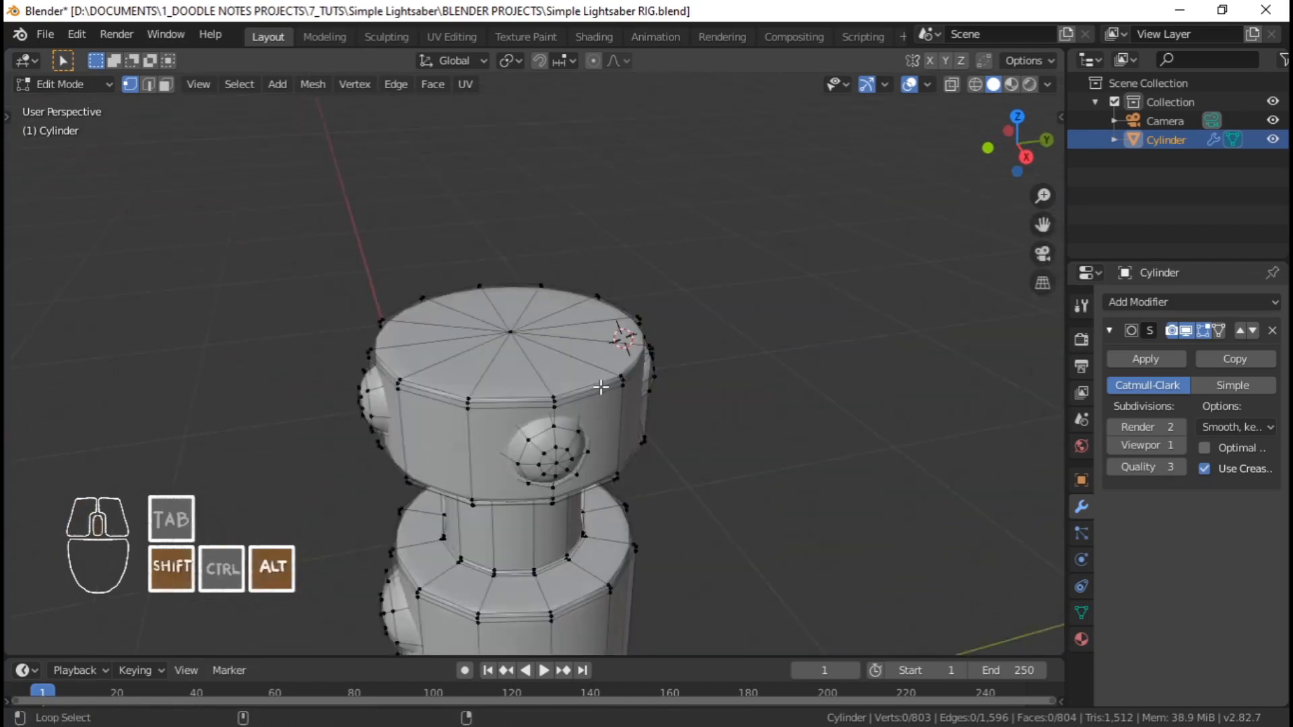
{"action": "key", "text": "alt+a"}
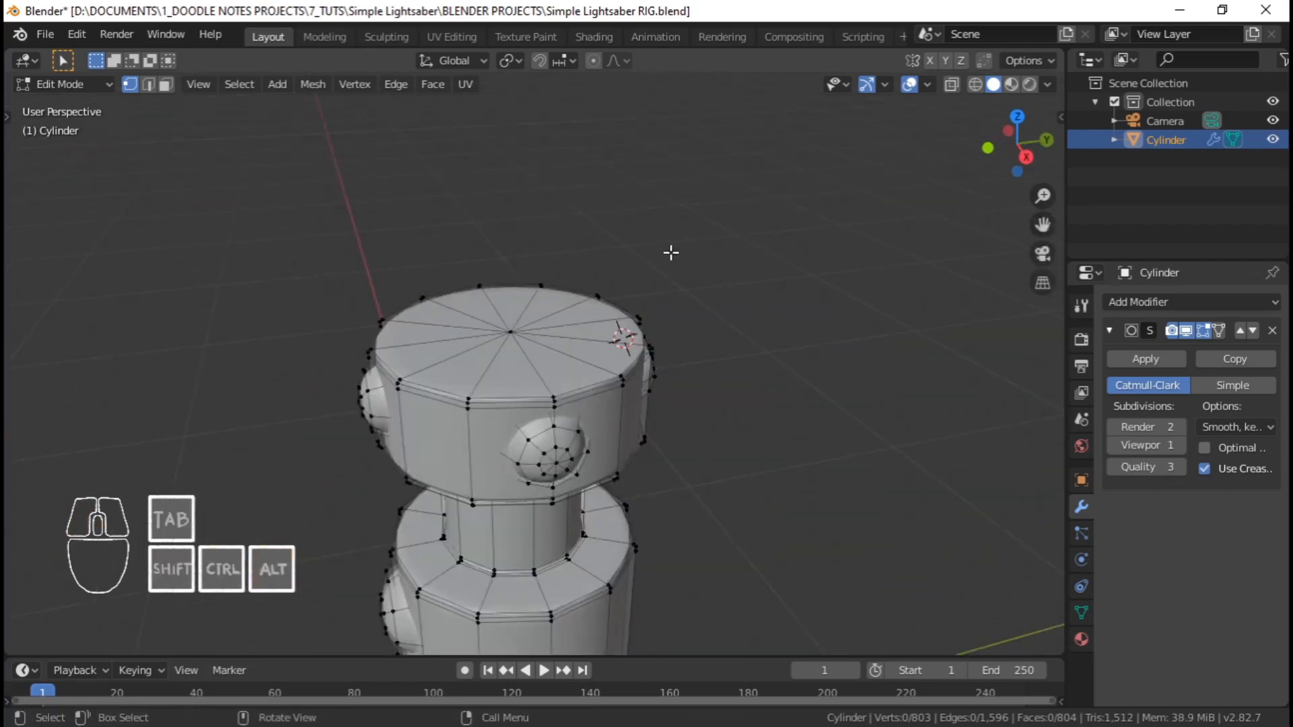
{"action": "scroll", "coordinate": [552, 386], "scroll_direction": "up", "scroll_amount": 3}
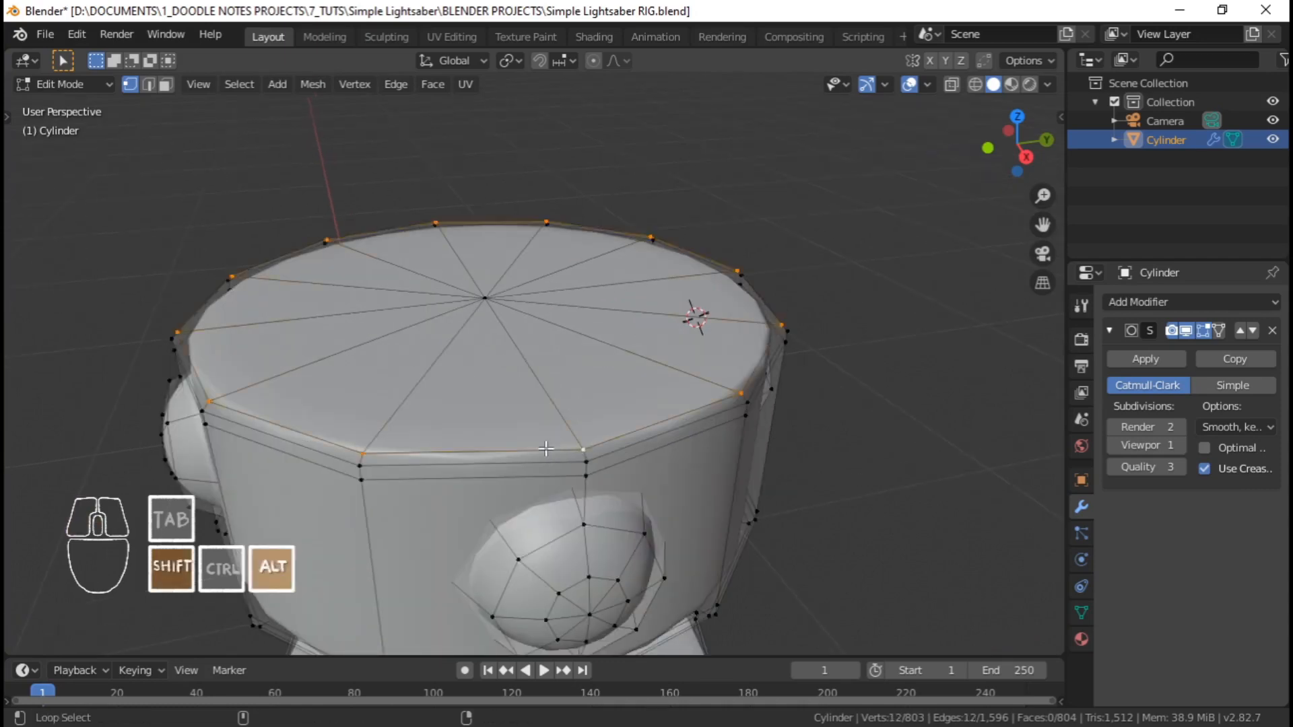
{"action": "scroll", "coordinate": [606, 427], "scroll_direction": "down", "scroll_amount": 7}
{"action": "middle_click_drag", "start_coordinate": [606, 427], "coordinate": [640, 427]}
{"action": "scroll", "coordinate": [512, 452], "scroll_direction": "up", "scroll_amount": 4}
{"action": "middle_click_drag", "start_coordinate": [465, 465], "coordinate": [419, 493]}
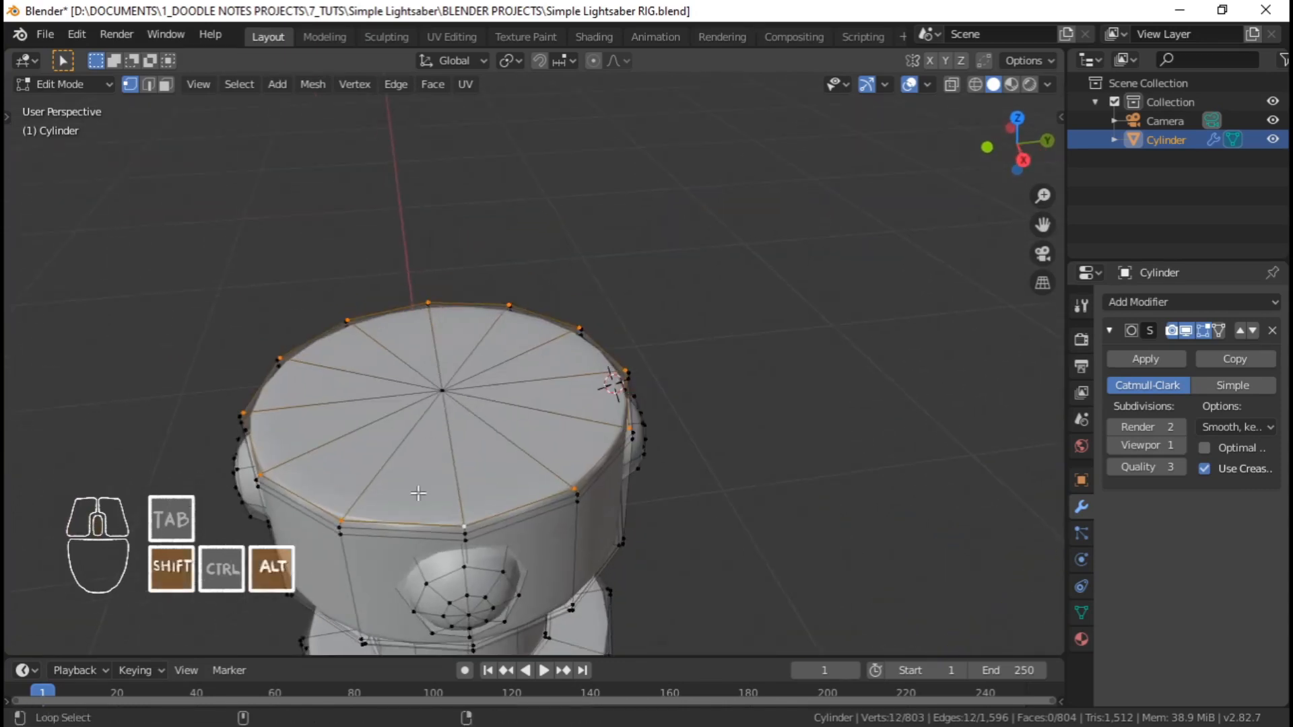
{"action": "middle_click_drag", "start_coordinate": [564, 475], "coordinate": [687, 456]}
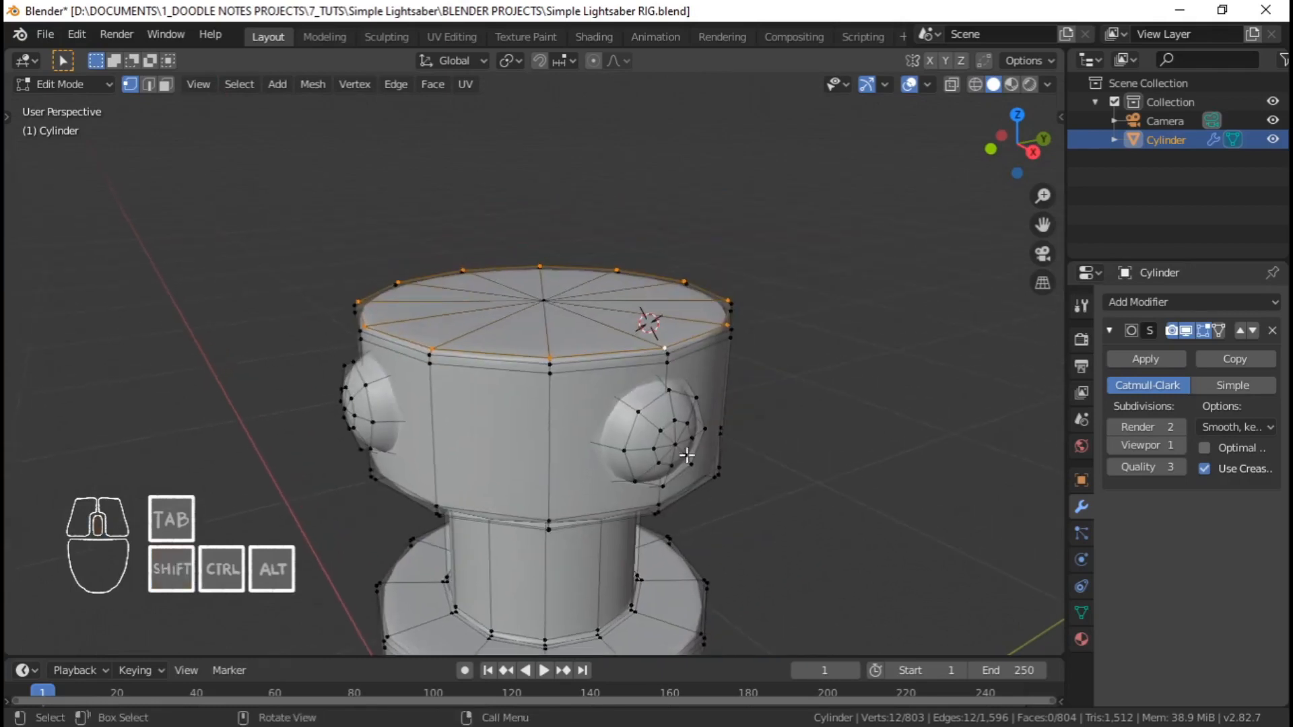
Duplicate the selected edge loop in place and scale the copy slightly inward
{"action": "key", "text": "shift+d"}
{"action": "right_click", "coordinate": [845, 425]}
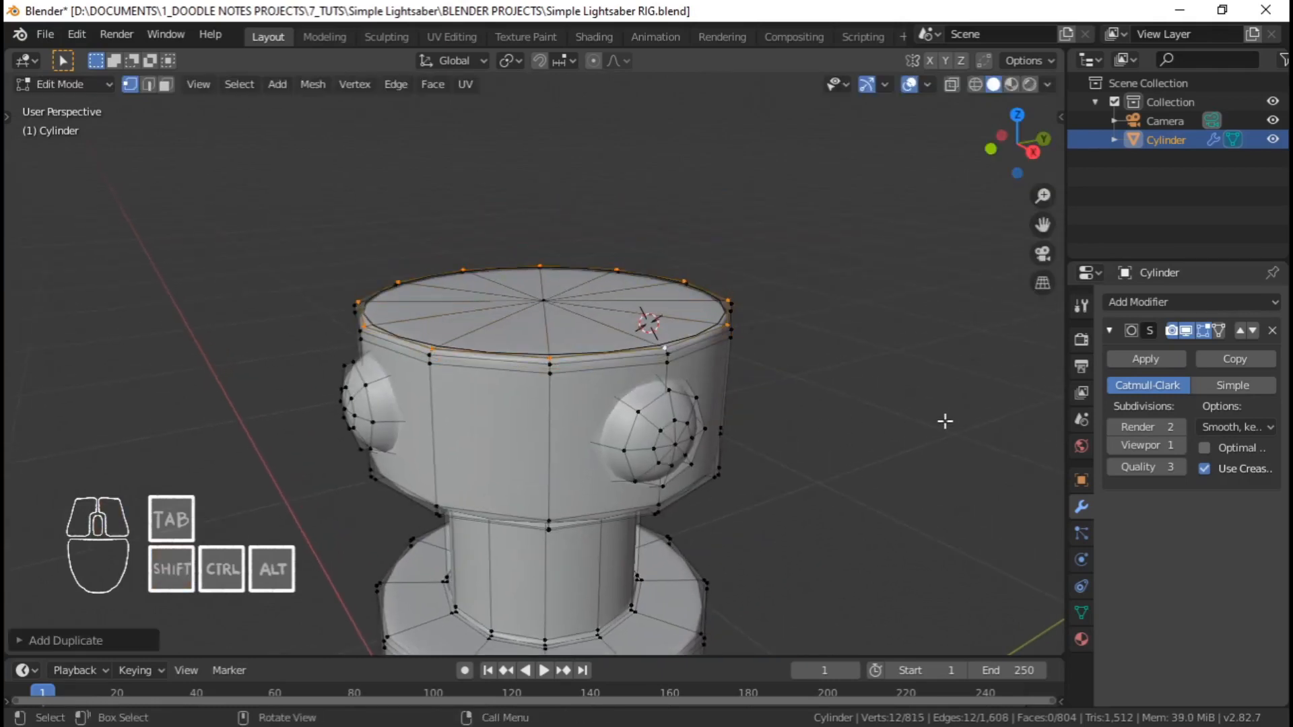
{"action": "key", "text": "s"}
{"action": "left_click", "coordinate": [896, 421]}
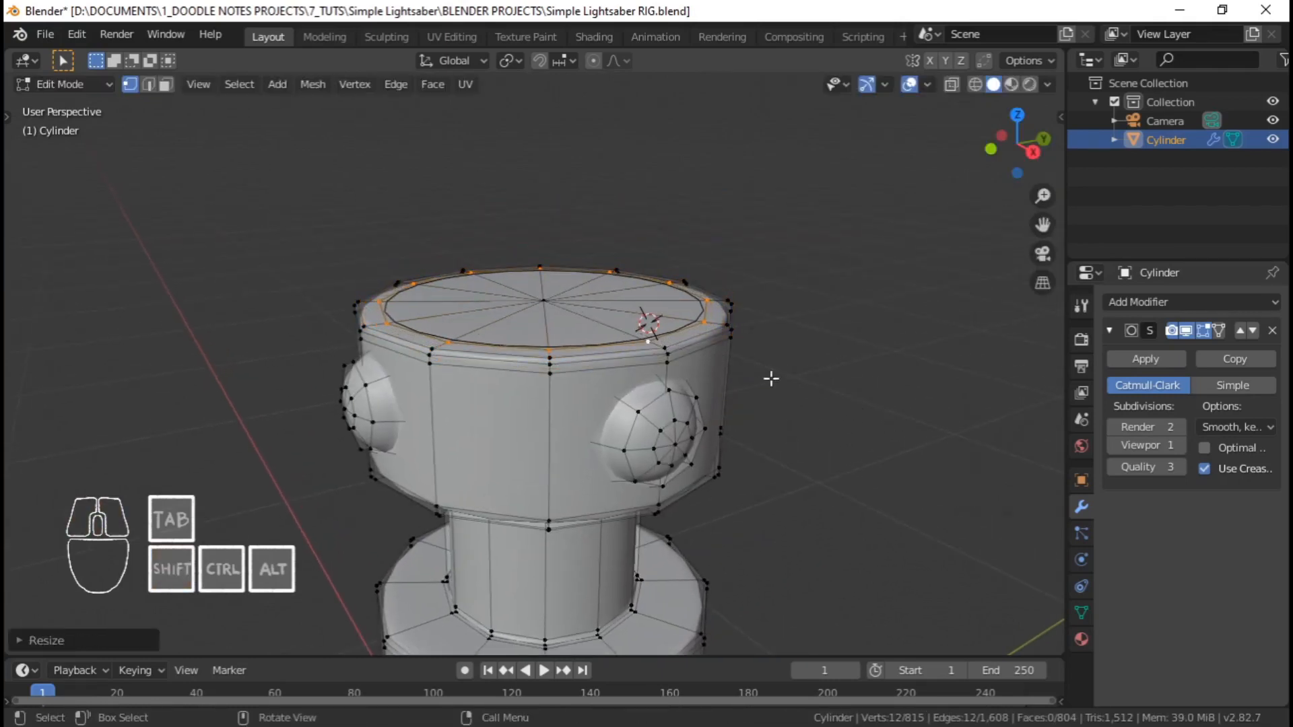
Lower the duplicated loop about 0.005 m along Z so it sits just inside the top cap
{"action": "scroll", "coordinate": [771, 375], "scroll_direction": "up", "scroll_amount": 5}
{"action": "key", "text": "g"}
{"action": "key", "text": "z"}
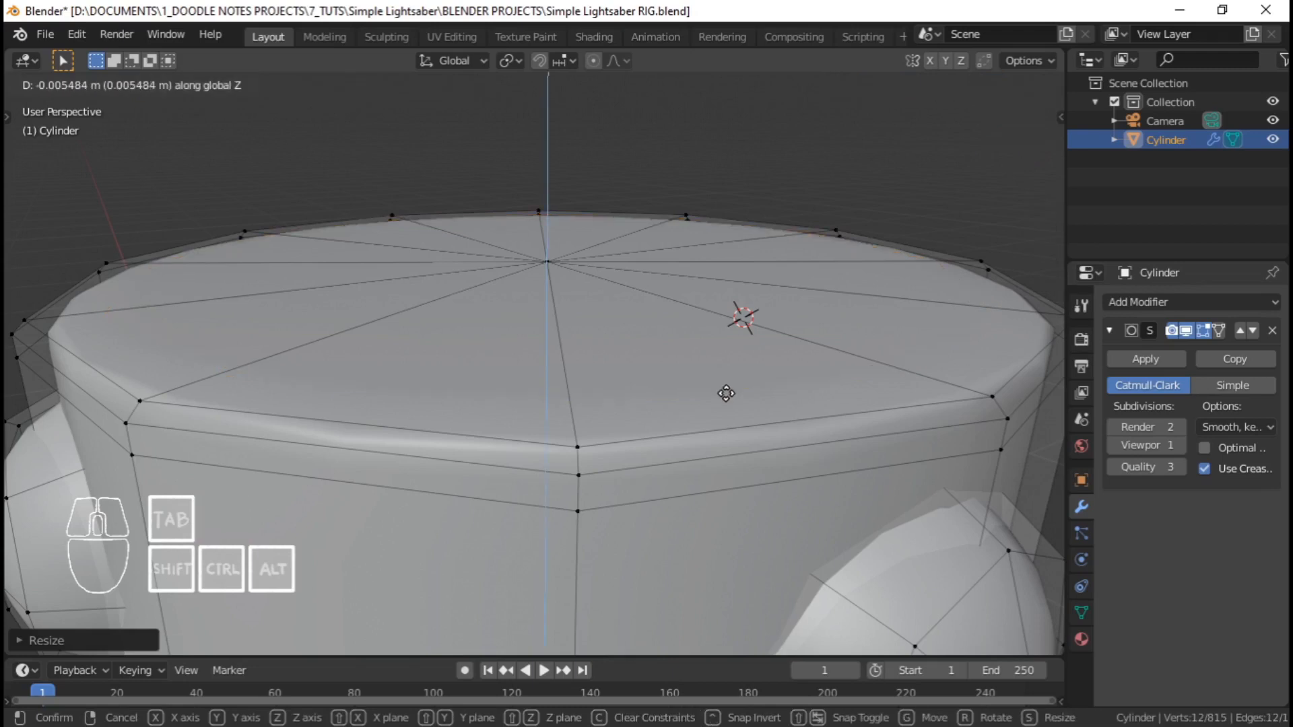
{"action": "left_click", "coordinate": [726, 393]}
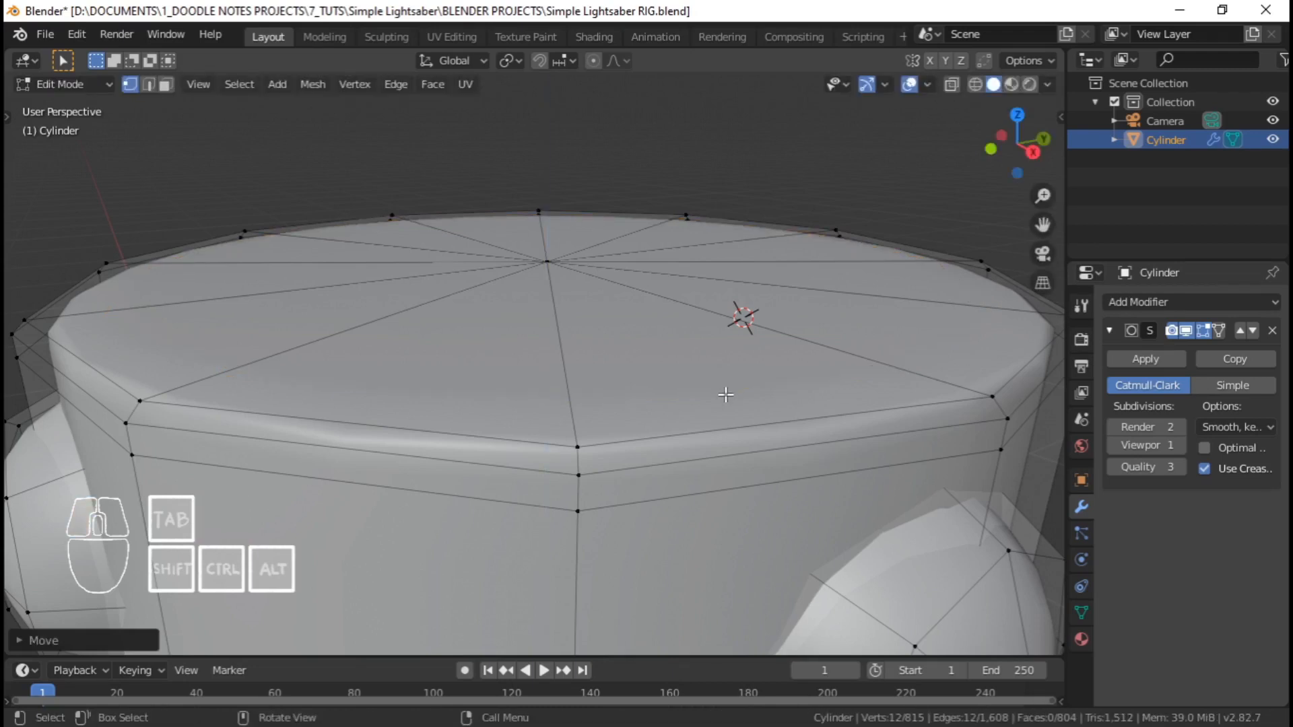
Extrude the duplicated loop upward along Z into a ring wall and raise its upper edge a little further
{"action": "key", "text": "e"}
{"action": "key", "text": "z"}
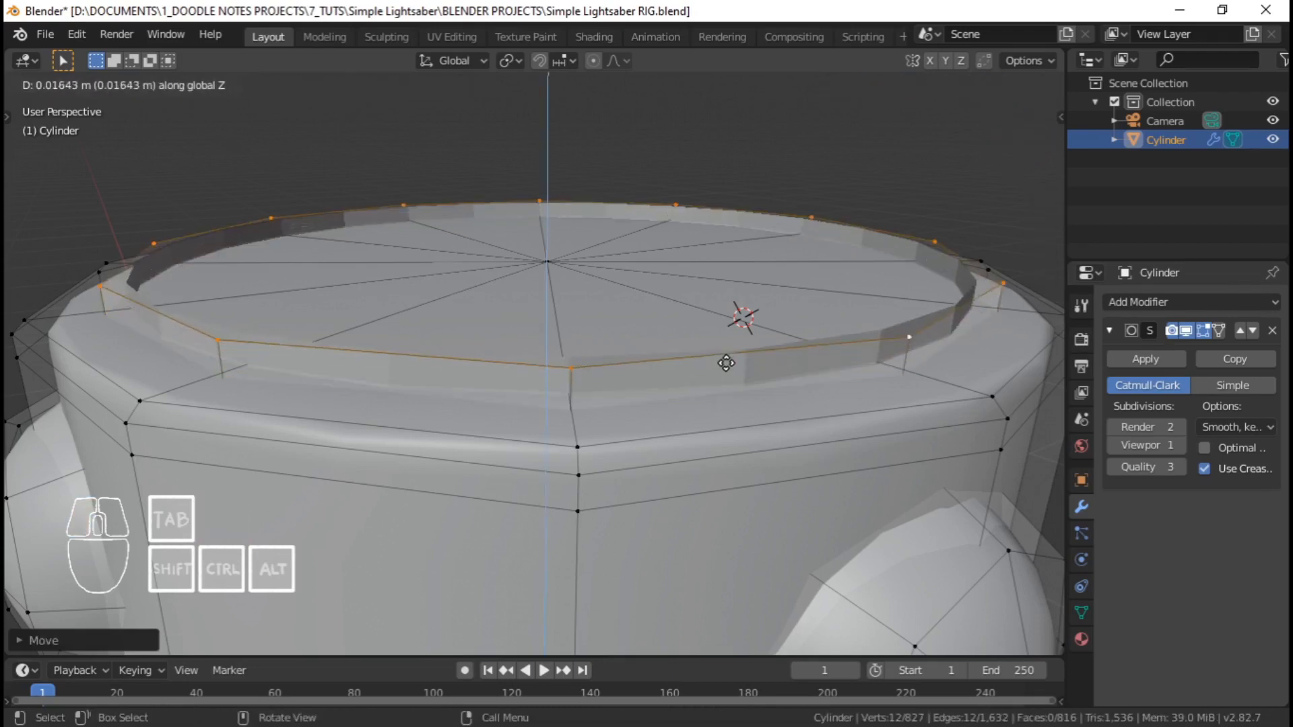
{"action": "left_click", "coordinate": [730, 263]}
{"action": "scroll", "coordinate": [701, 259], "scroll_direction": "down", "scroll_amount": 9}
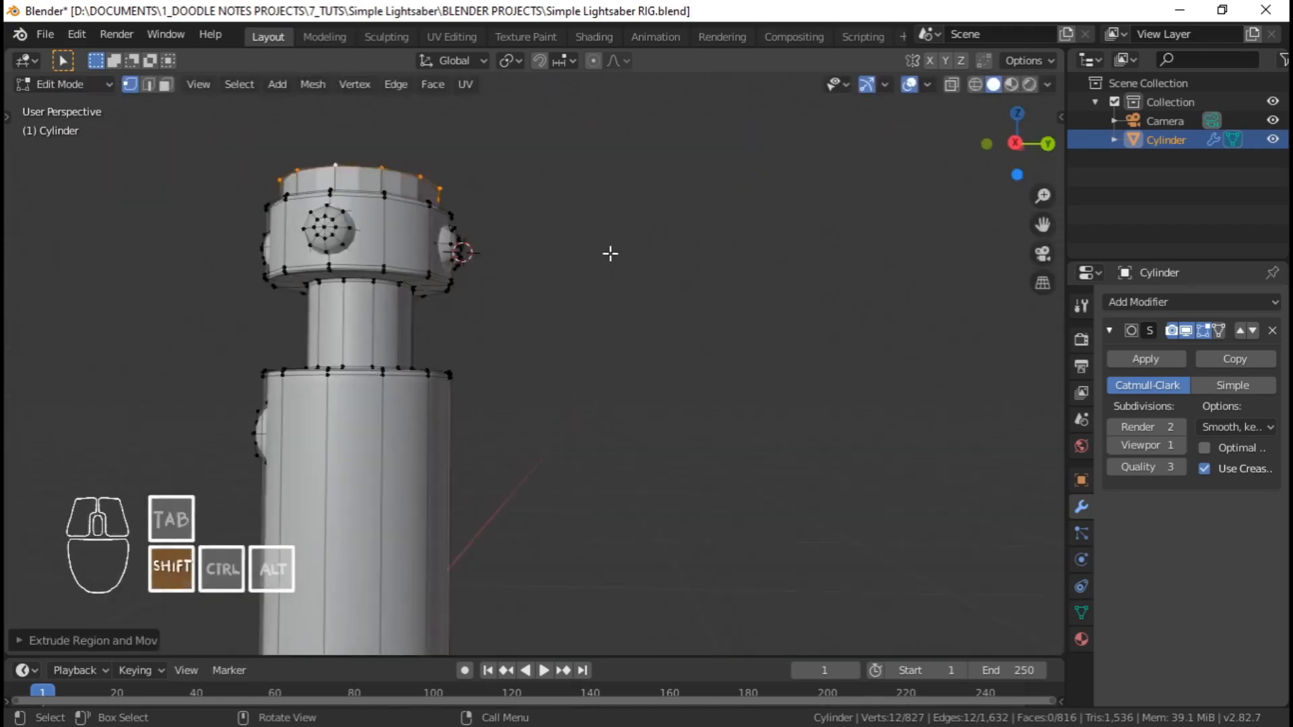
{"action": "middle_click_drag", "start_coordinate": [609, 254], "coordinate": [699, 346], "text": "shift"}
{"action": "scroll", "coordinate": [673, 343], "scroll_direction": "up", "scroll_amount": 2}
{"action": "middle_click_drag", "start_coordinate": [609, 330], "coordinate": [704, 370]}
{"action": "key", "text": "g"}
{"action": "key", "text": "z"}
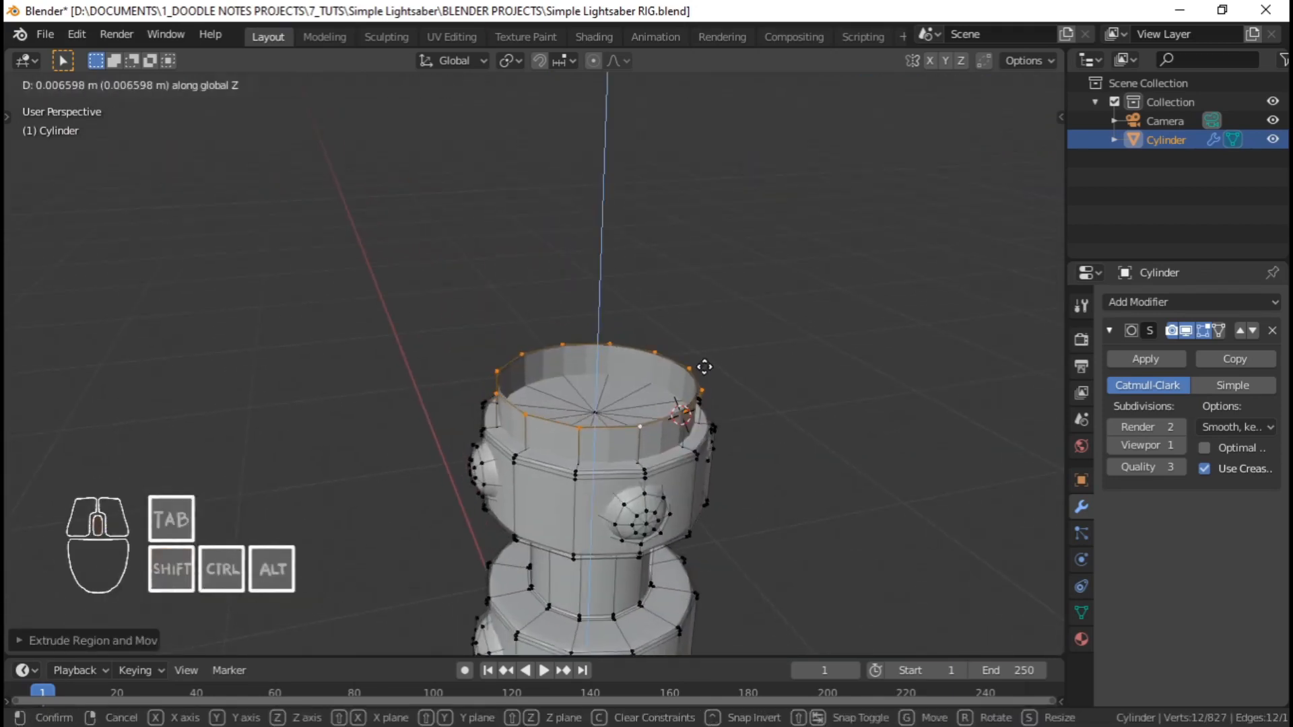
{"action": "left_click", "coordinate": [711, 353]}
Select the whole linked ring wall and extrude it, scaling inward with Z locked to give the ring thickness
{"action": "scroll", "coordinate": [710, 373], "scroll_direction": "up", "scroll_amount": 3}
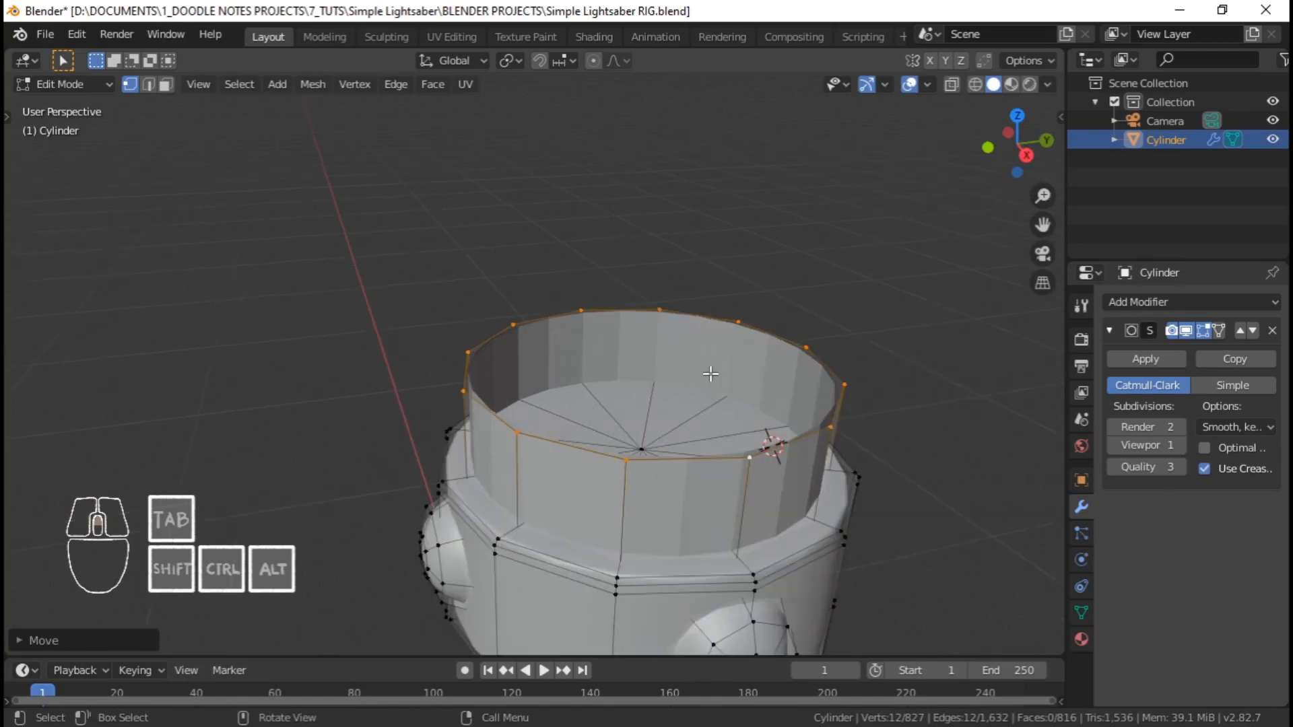
{"action": "key", "text": "ctrl+l"}
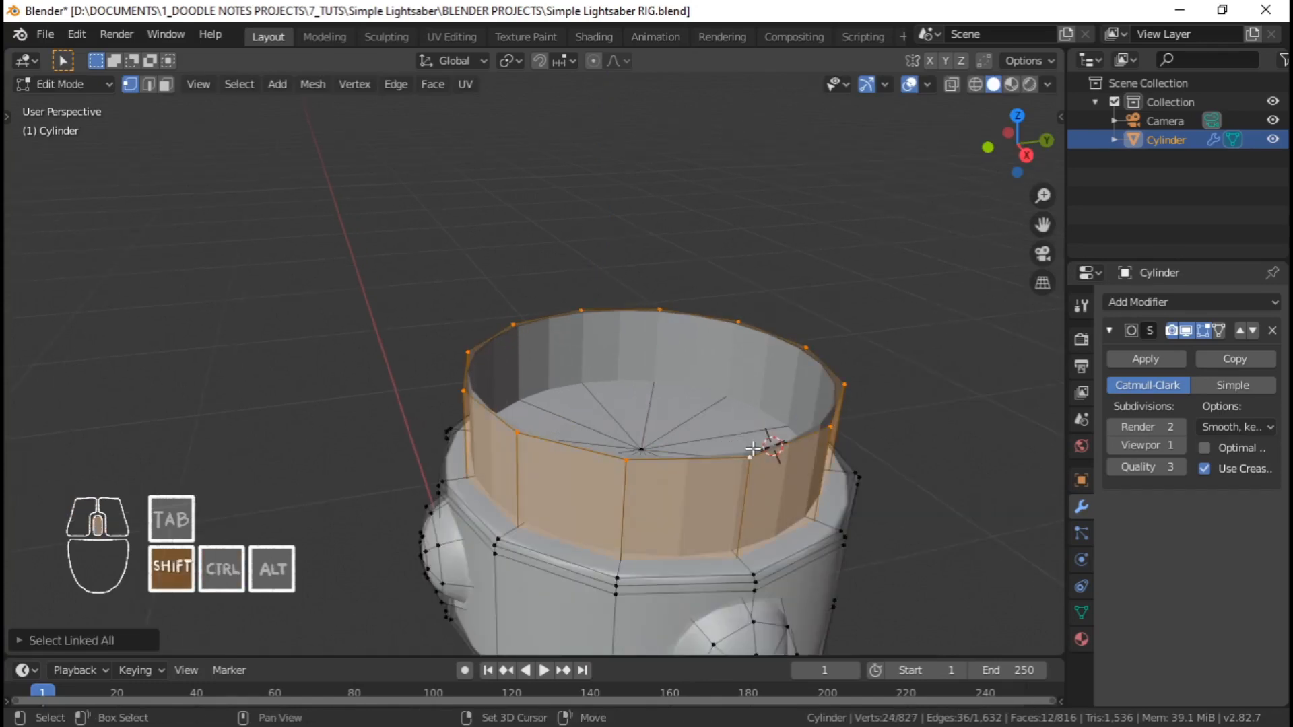
{"action": "scroll", "coordinate": [775, 445], "scroll_direction": "up", "scroll_amount": 3}
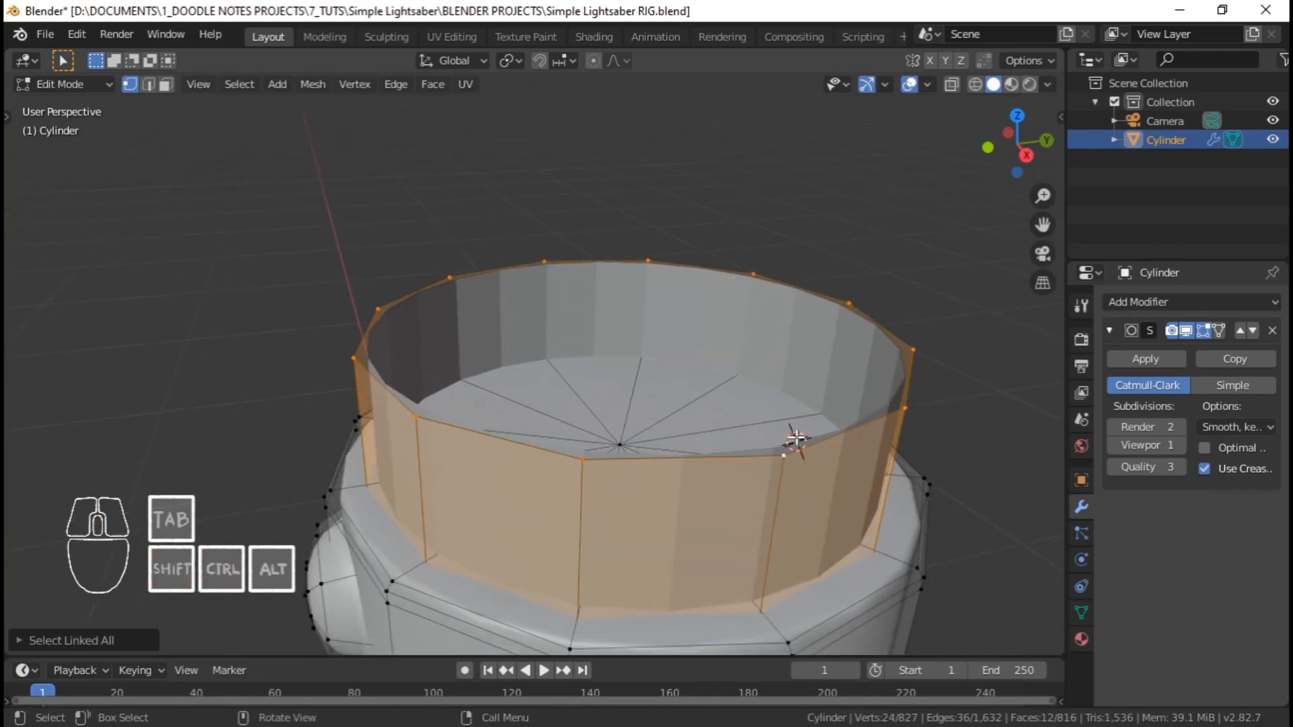
{"action": "key", "text": "e"}
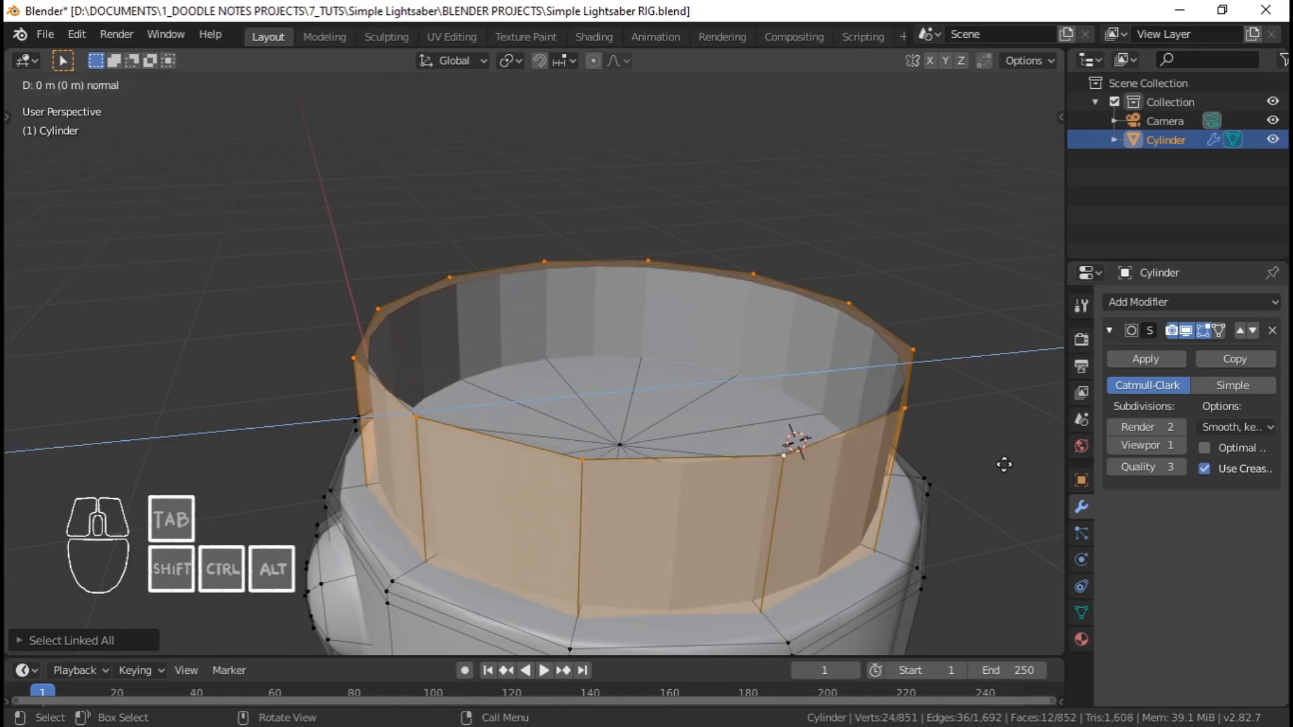
{"action": "key", "text": "s"}
{"action": "key", "text": "shift+z"}
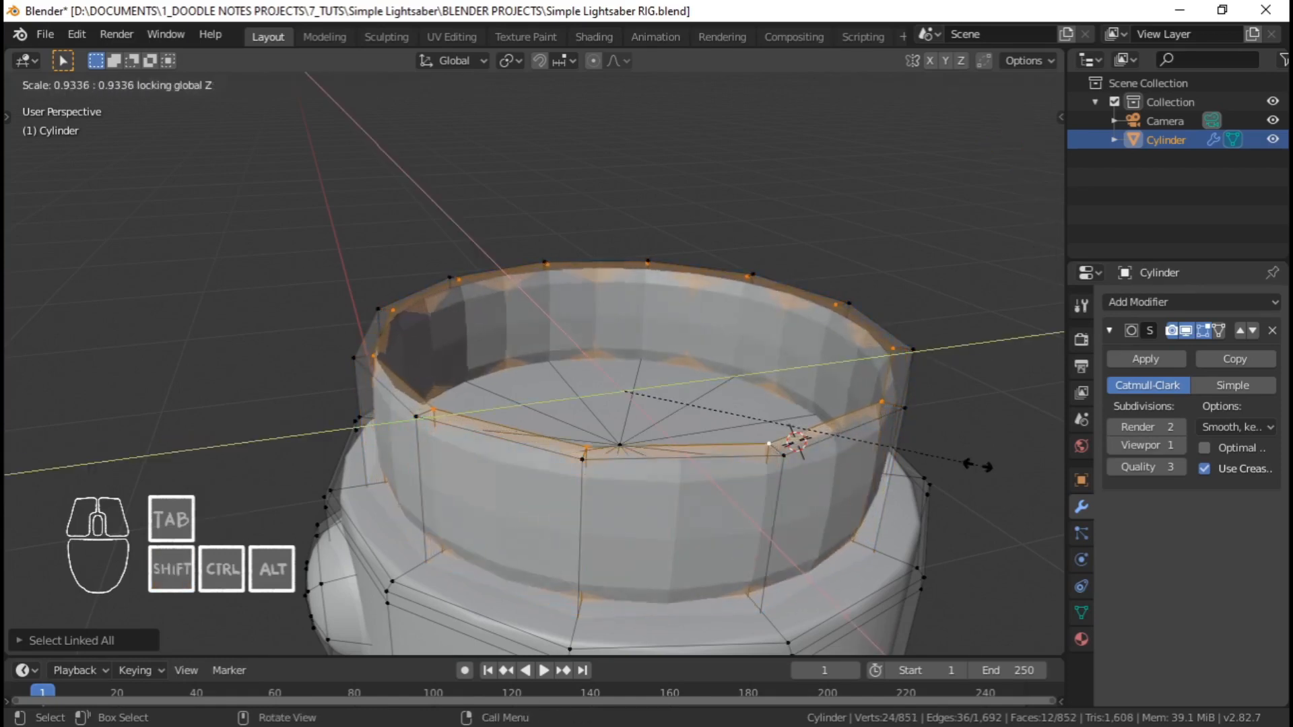
{"action": "left_click", "coordinate": [943, 464]}
Check the thickened ring's shape in Object Mode and return to Edit Mode
{"action": "middle_click_drag", "start_coordinate": [942, 464], "coordinate": [768, 469]}
{"action": "key", "text": "Tab"}
{"action": "key", "text": "w"}
{"action": "right_click", "coordinate": [768, 469]}
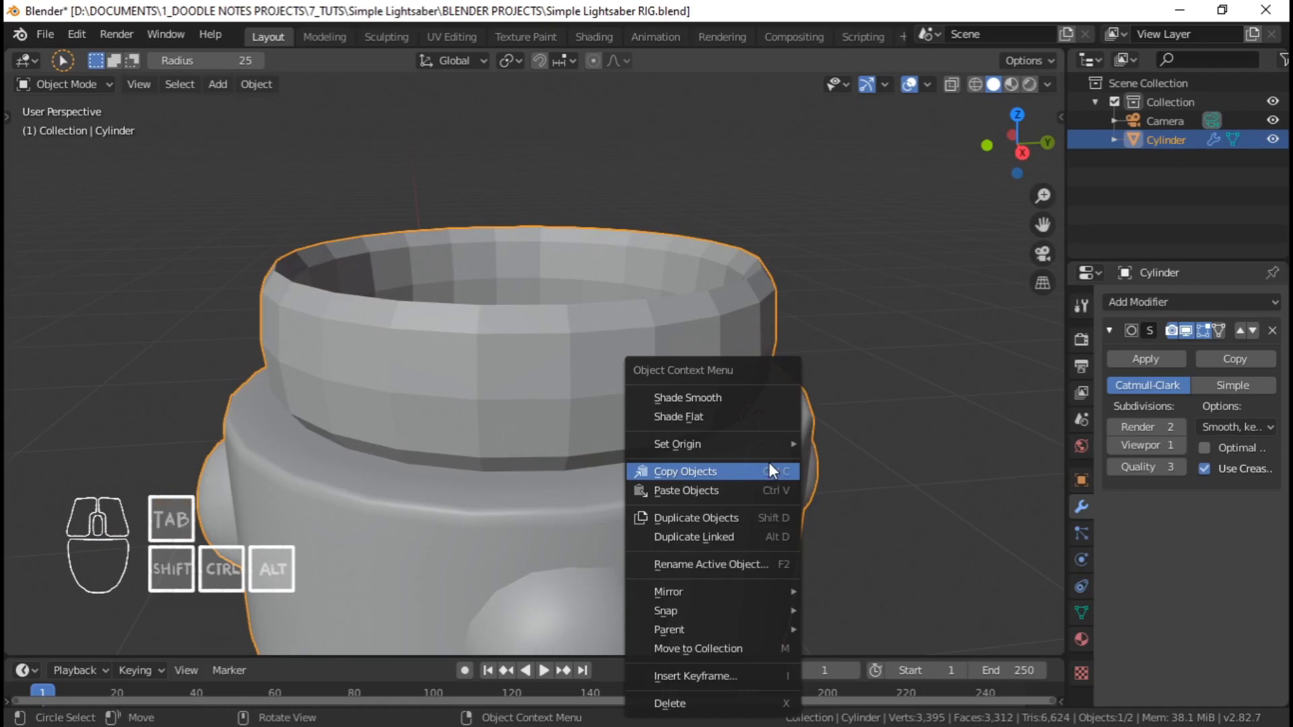
{"action": "right_click", "coordinate": [730, 377]}
{"action": "key", "text": "Tab"}
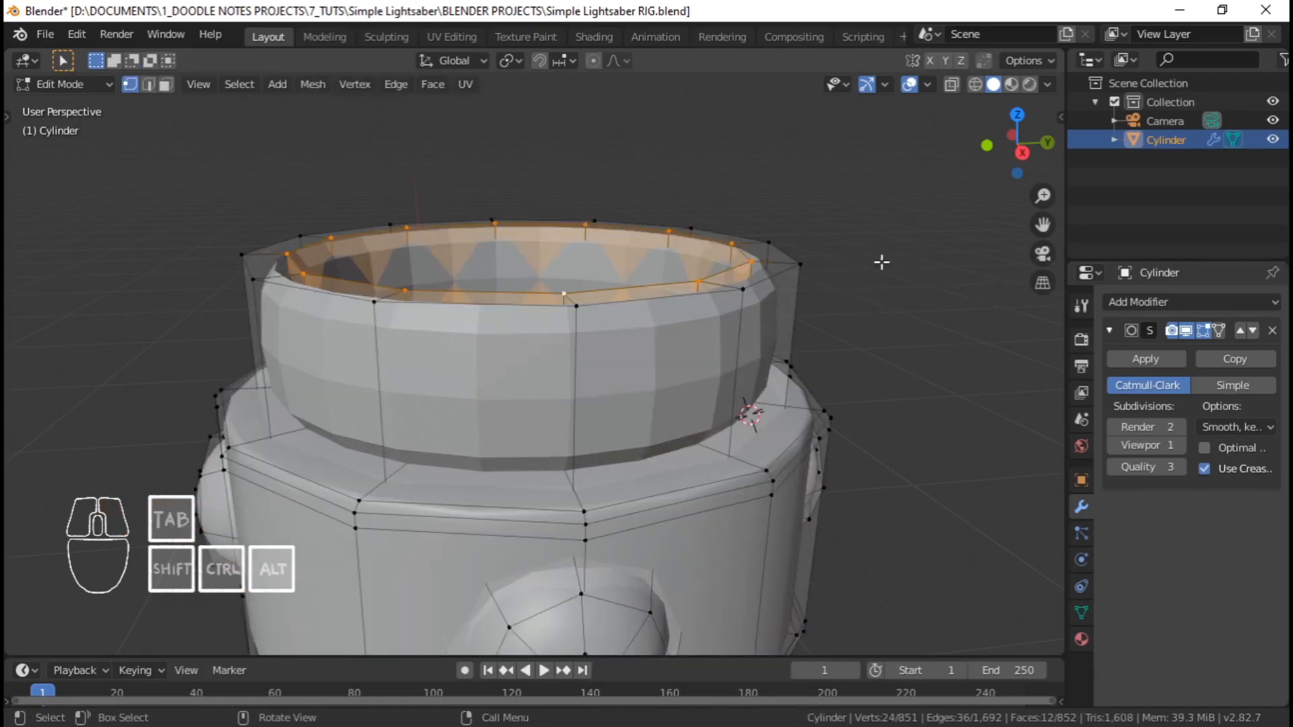
Clear the selection and select both the outer and inner edge loops of the ring's upper rim
{"action": "scroll", "coordinate": [724, 409], "scroll_direction": "up", "scroll_amount": 4}
{"action": "middle_click_drag", "start_coordinate": [725, 379], "coordinate": [696, 433], "text": "shift"}
{"action": "scroll", "coordinate": [687, 447], "scroll_direction": "down", "scroll_amount": 5}
{"action": "key", "text": "alt+a"}
{"action": "scroll", "coordinate": [687, 448], "scroll_direction": "up", "scroll_amount": 5}
{"action": "scroll", "coordinate": [697, 433], "scroll_direction": "down", "scroll_amount": 3}
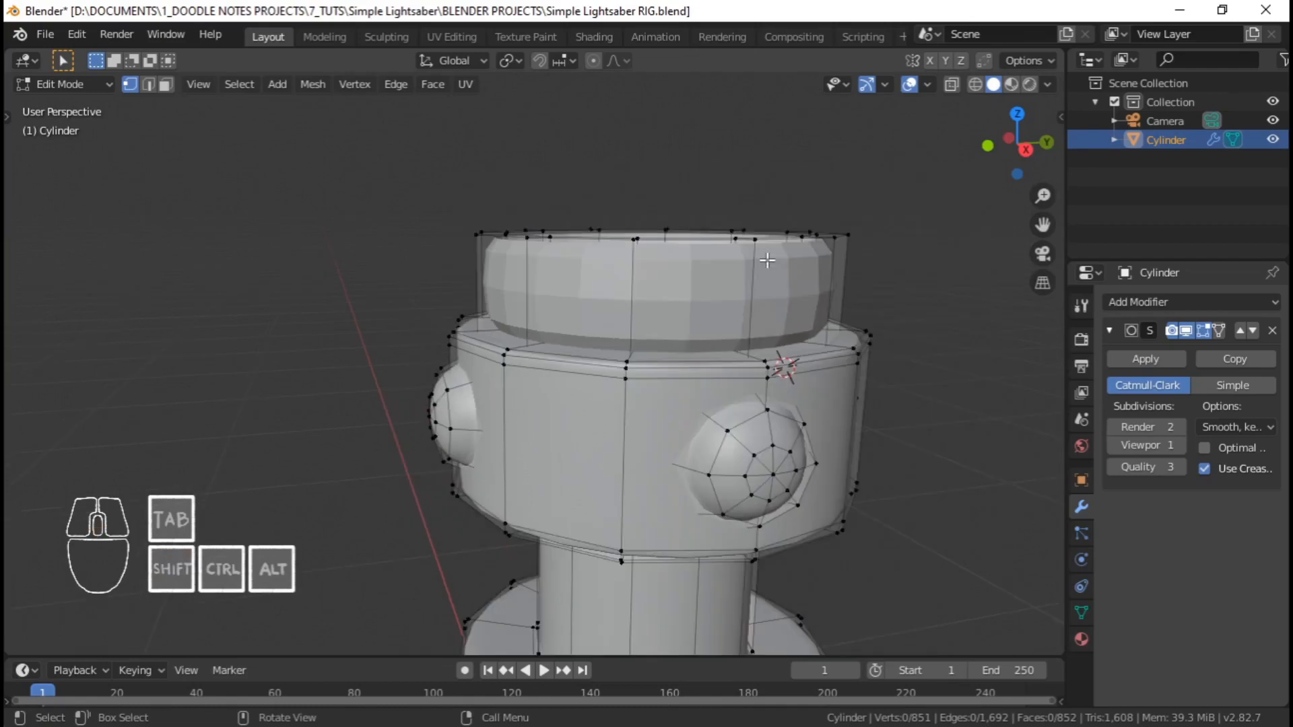
{"action": "middle_click_drag", "start_coordinate": [768, 260], "coordinate": [872, 303]}
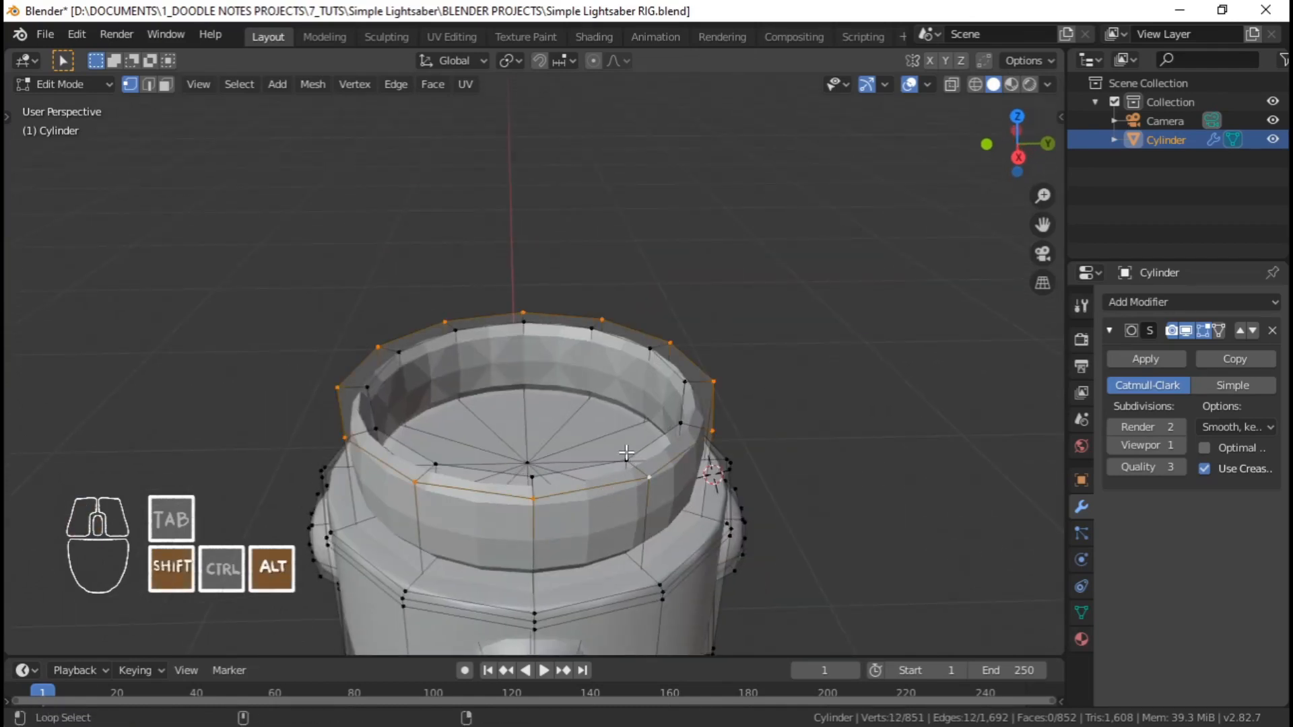
{"action": "left_click", "coordinate": [653, 439], "text": "alt+shift"}
{"action": "key", "text": "period"}
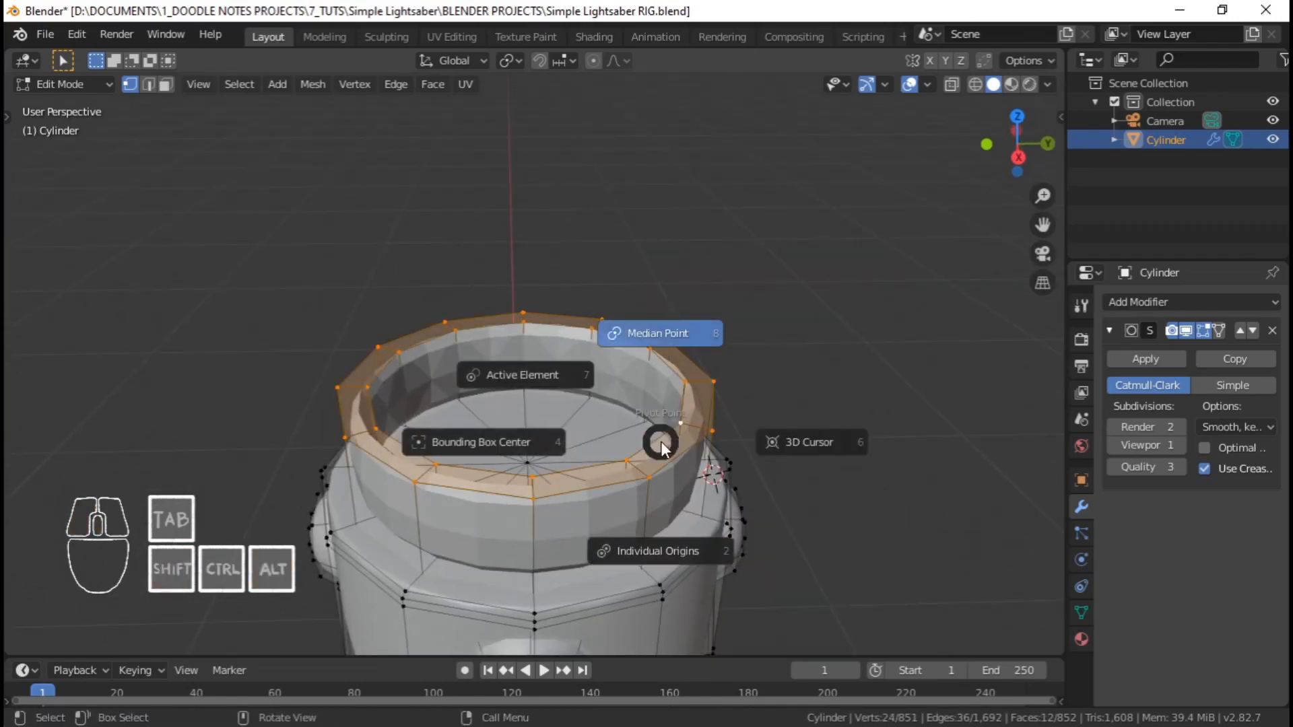
{"action": "key", "text": "Escape"}
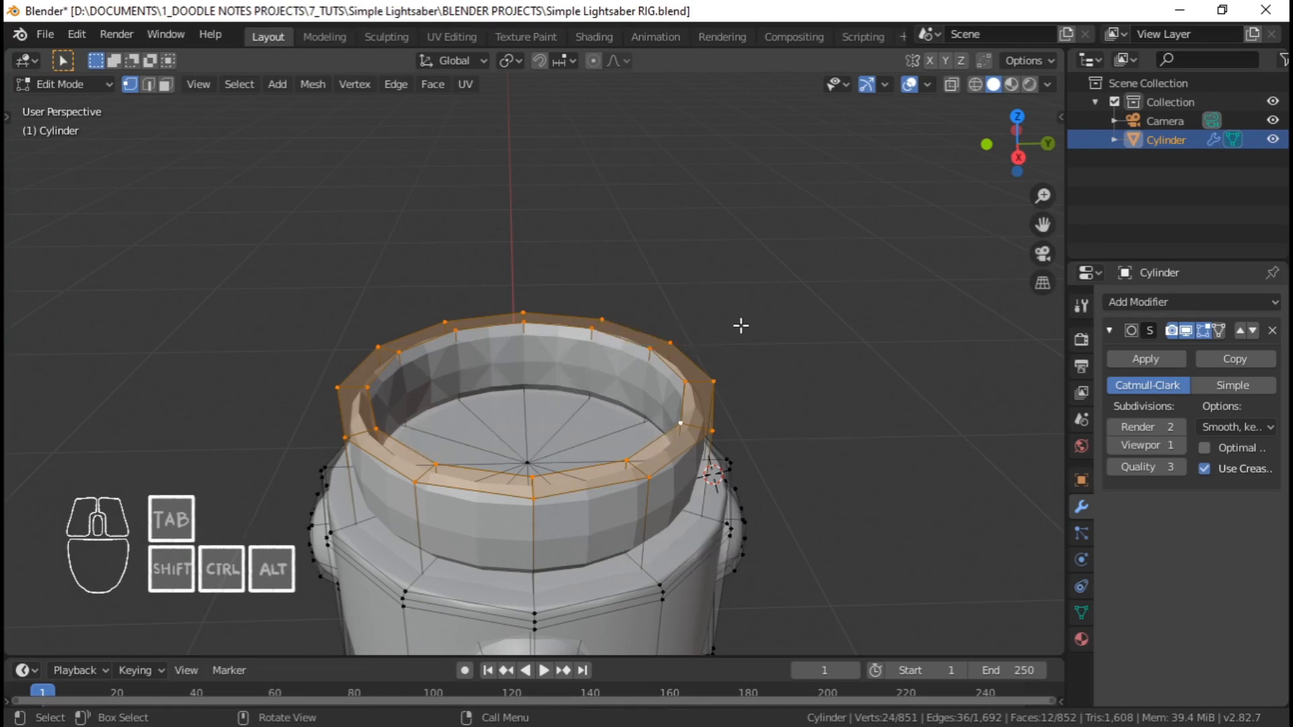
{"action": "middle_click_drag", "start_coordinate": [741, 325], "coordinate": [593, 358]}
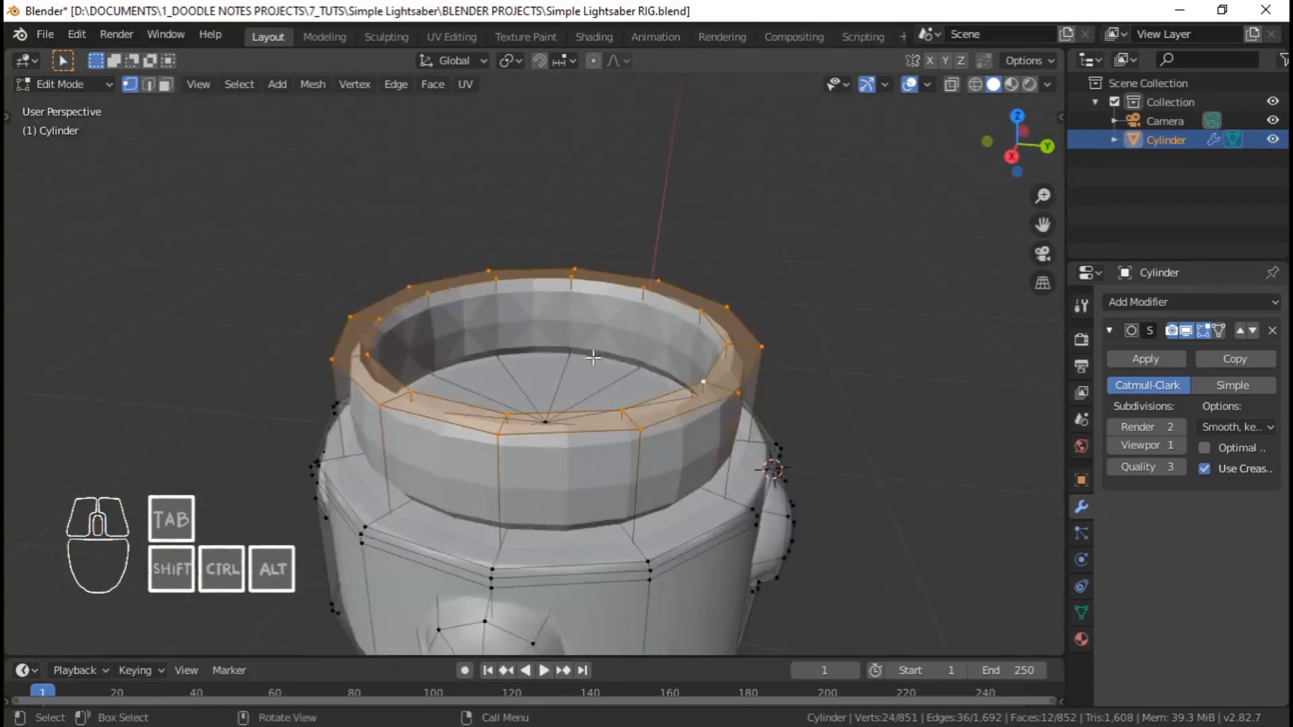
{"action": "scroll", "coordinate": [593, 358], "scroll_direction": "up", "scroll_amount": 3}
{"action": "middle_click_drag", "start_coordinate": [446, 412], "coordinate": [516, 426]}
{"action": "scroll", "coordinate": [515, 427], "scroll_direction": "down", "scroll_amount": 2}
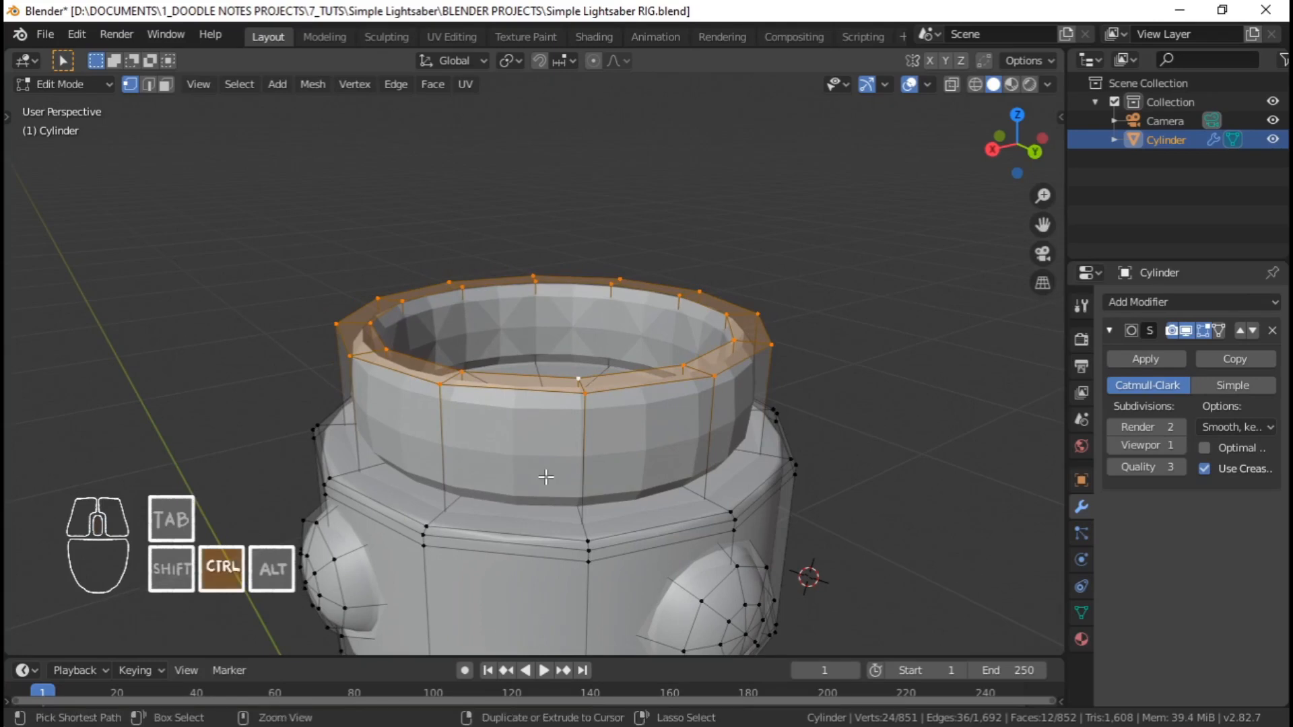
Select the entire linked ring and raise it along Z clear of the cap to expose its underside
{"action": "key", "text": "ctrl+l"}
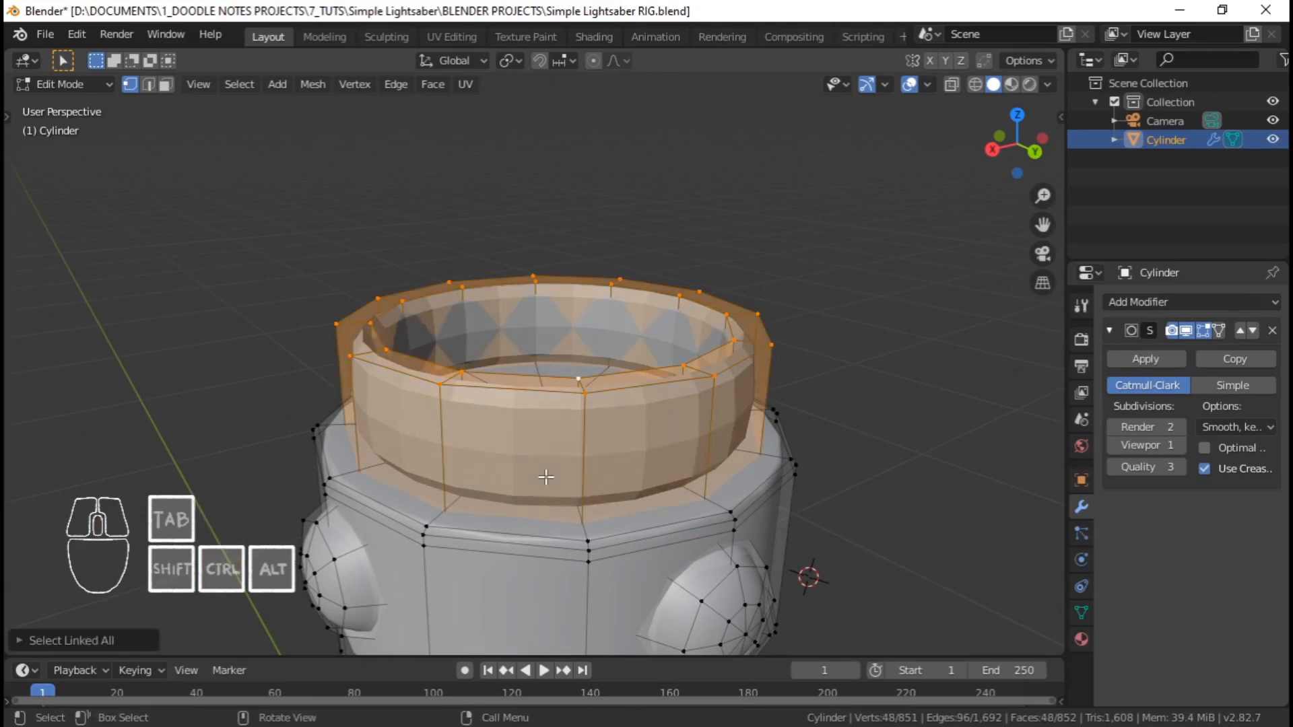
{"action": "key", "text": "g"}
{"action": "key", "text": "z"}
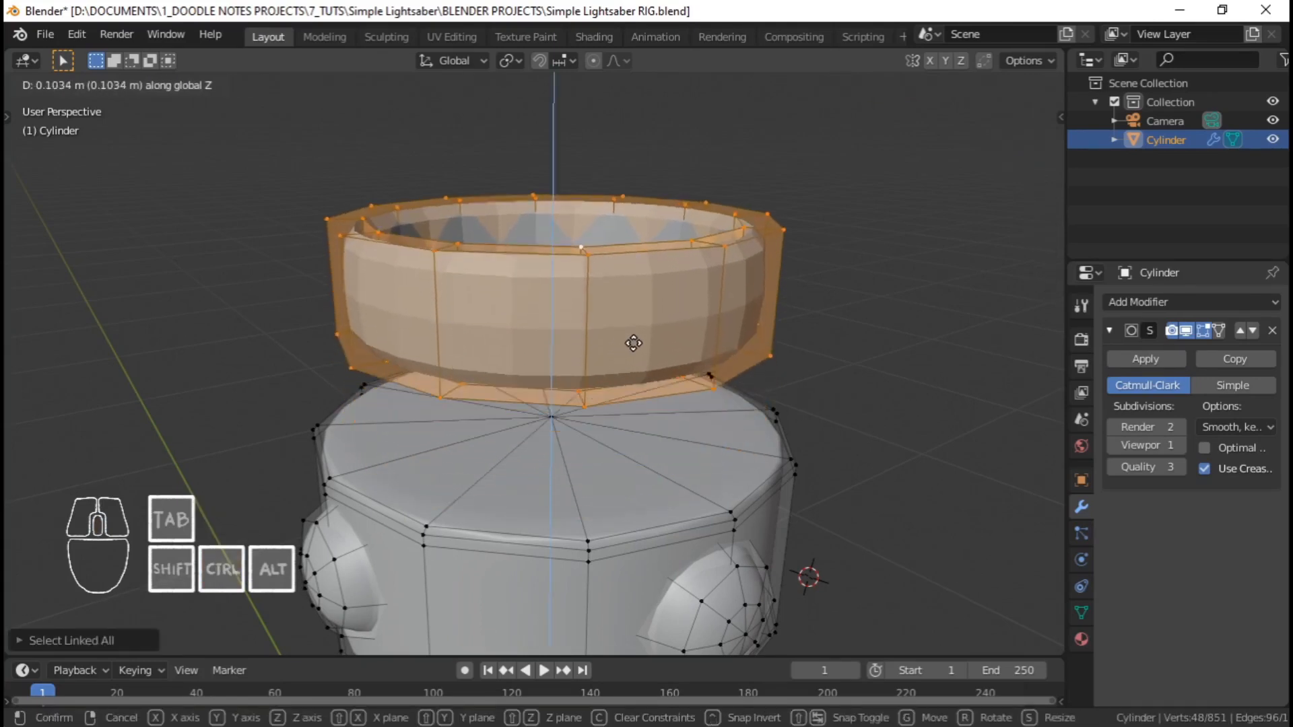
{"action": "left_click", "coordinate": [617, 313]}
Select the inner and outer edge loops of the ring's underside and delete the faces between them
{"action": "middle_click_drag", "start_coordinate": [617, 313], "coordinate": [667, 299]}
{"action": "scroll", "coordinate": [672, 309], "scroll_direction": "up", "scroll_amount": 3}
{"action": "middle_click_drag", "start_coordinate": [688, 255], "coordinate": [687, 317], "text": "shift"}
{"action": "key", "text": "alt+a"}
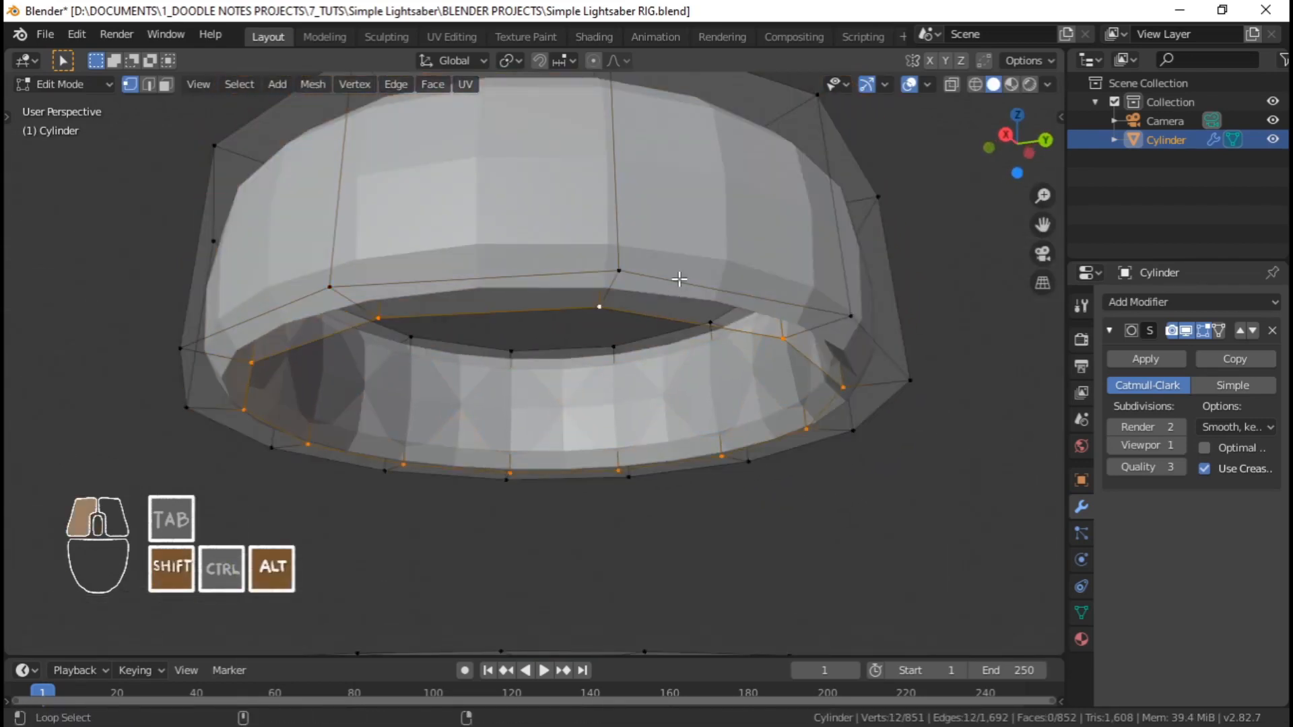
{"action": "left_click", "coordinate": [679, 279], "text": "alt+shift"}
{"action": "key", "text": "x"}
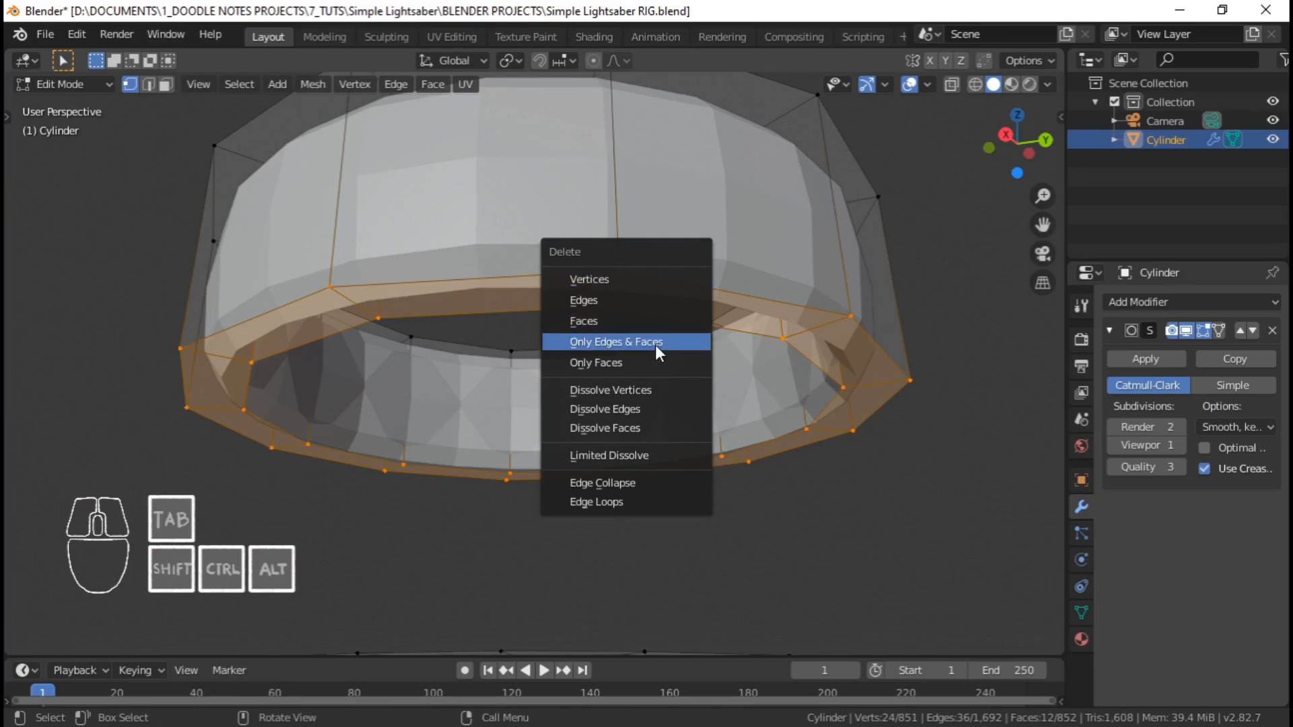
{"action": "key", "text": "x"}
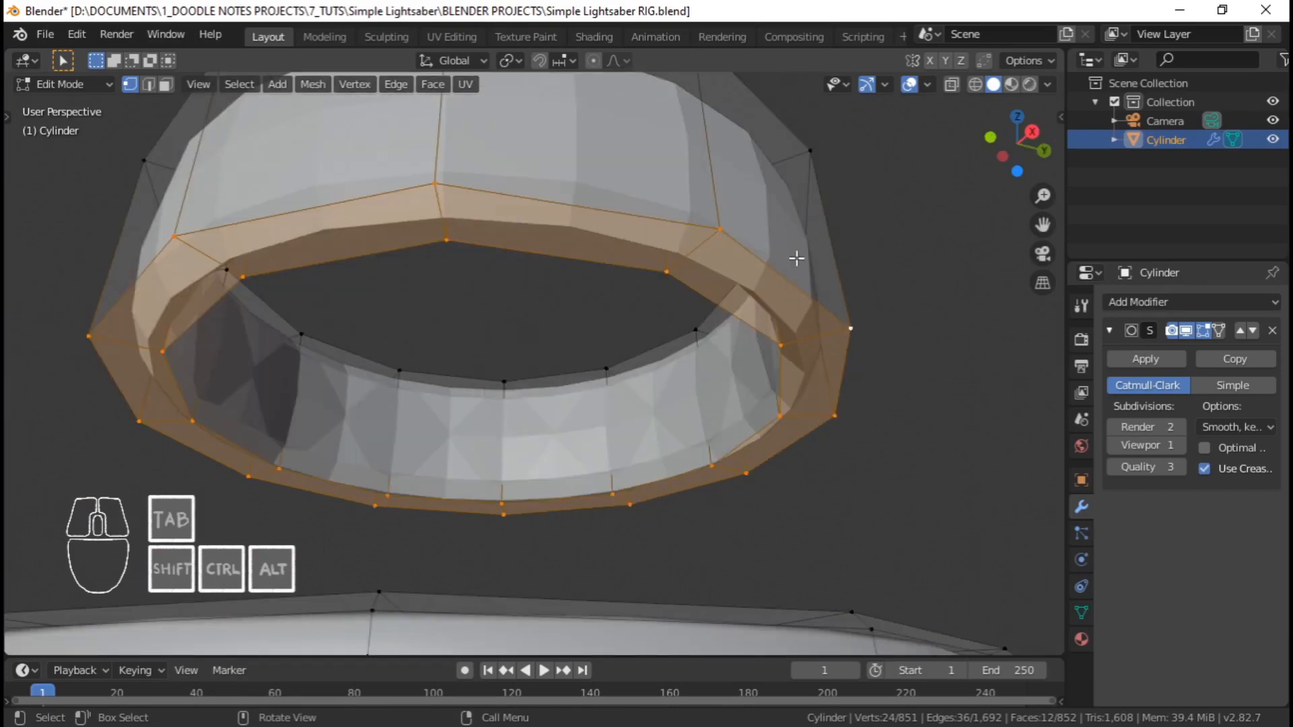
{"action": "key", "text": "x"}
{"action": "left_click", "coordinate": [532, 288]}
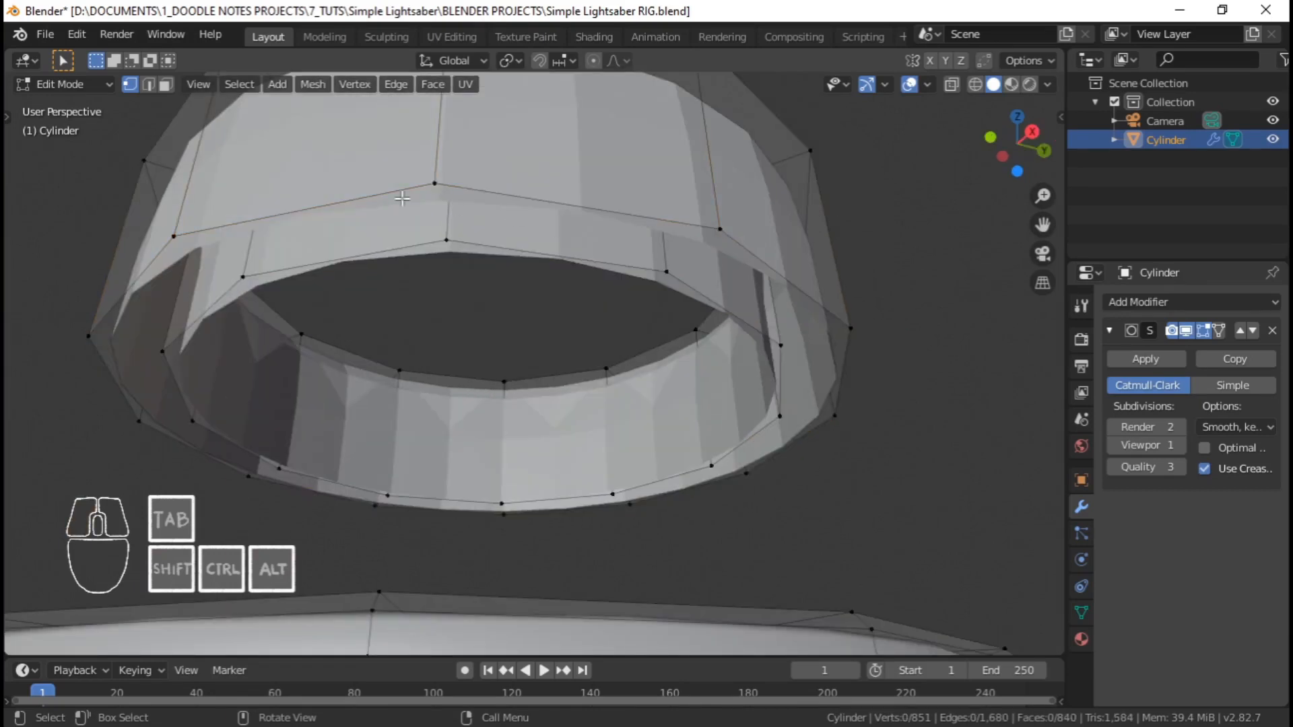
Select the whole linked ring and lower it about 0.14 m along Z so it seats on the cap again
{"action": "scroll", "coordinate": [528, 340], "scroll_direction": "down", "scroll_amount": 3}
{"action": "middle_click_drag", "start_coordinate": [528, 340], "coordinate": [476, 402]}
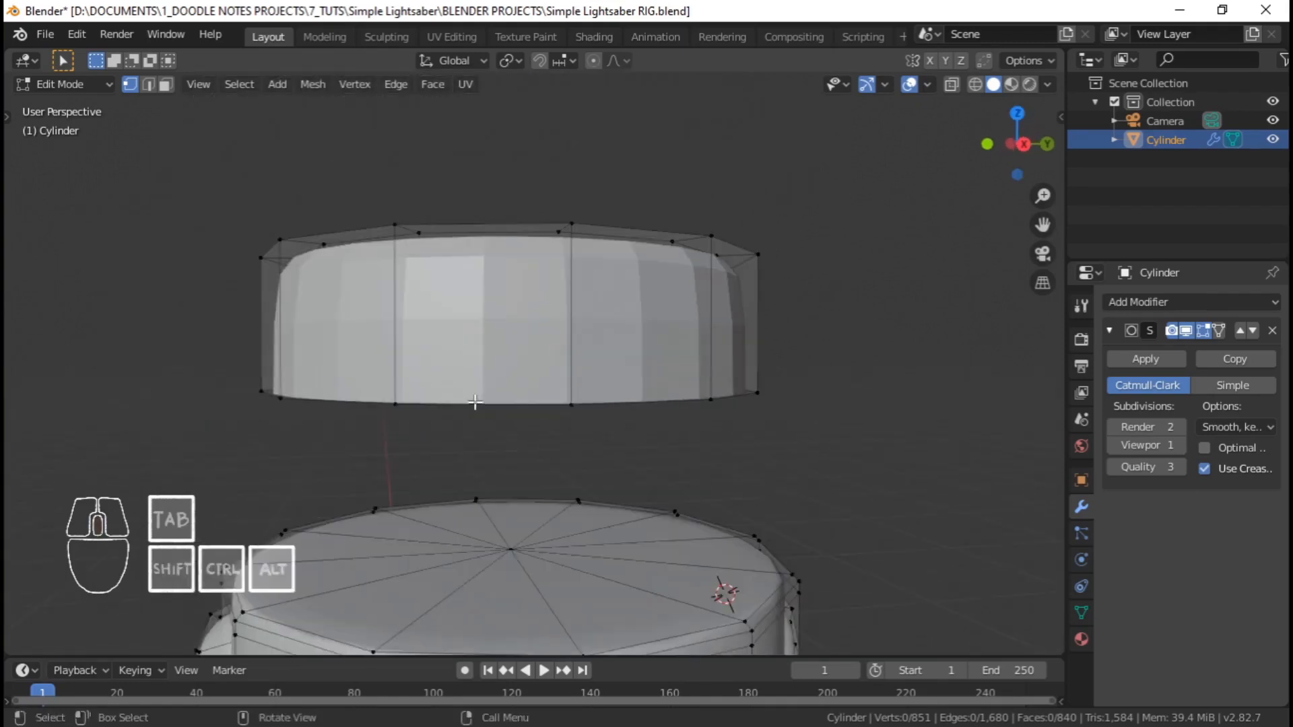
{"action": "right_click", "coordinate": [537, 390]}
{"action": "mouse_move", "coordinate": [576, 397]}
{"action": "middle_mouse_down"}
{"action": "mouse_move", "coordinate": [572, 337]}
{"action": "mouse_move", "coordinate": [592, 317]}
{"action": "mouse_move", "coordinate": [601, 404]}
{"action": "middle_mouse_up"}
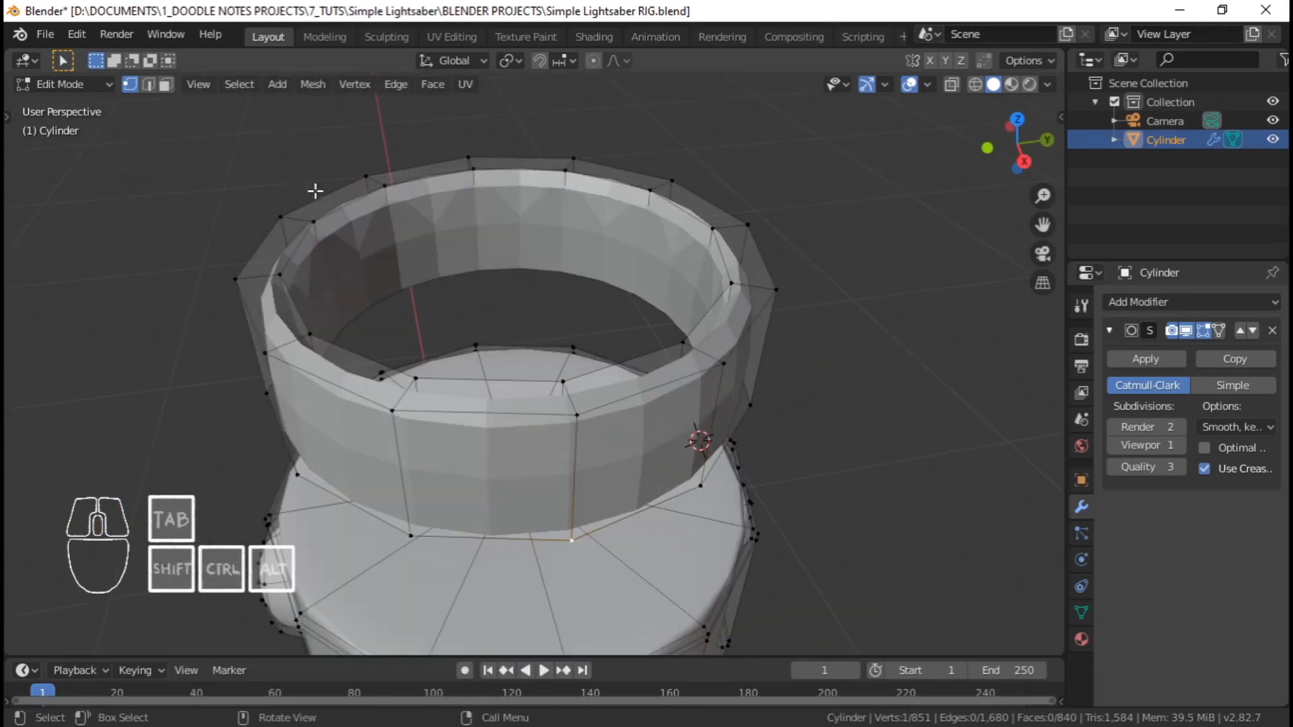
{"action": "key", "text": "ctrl+l"}
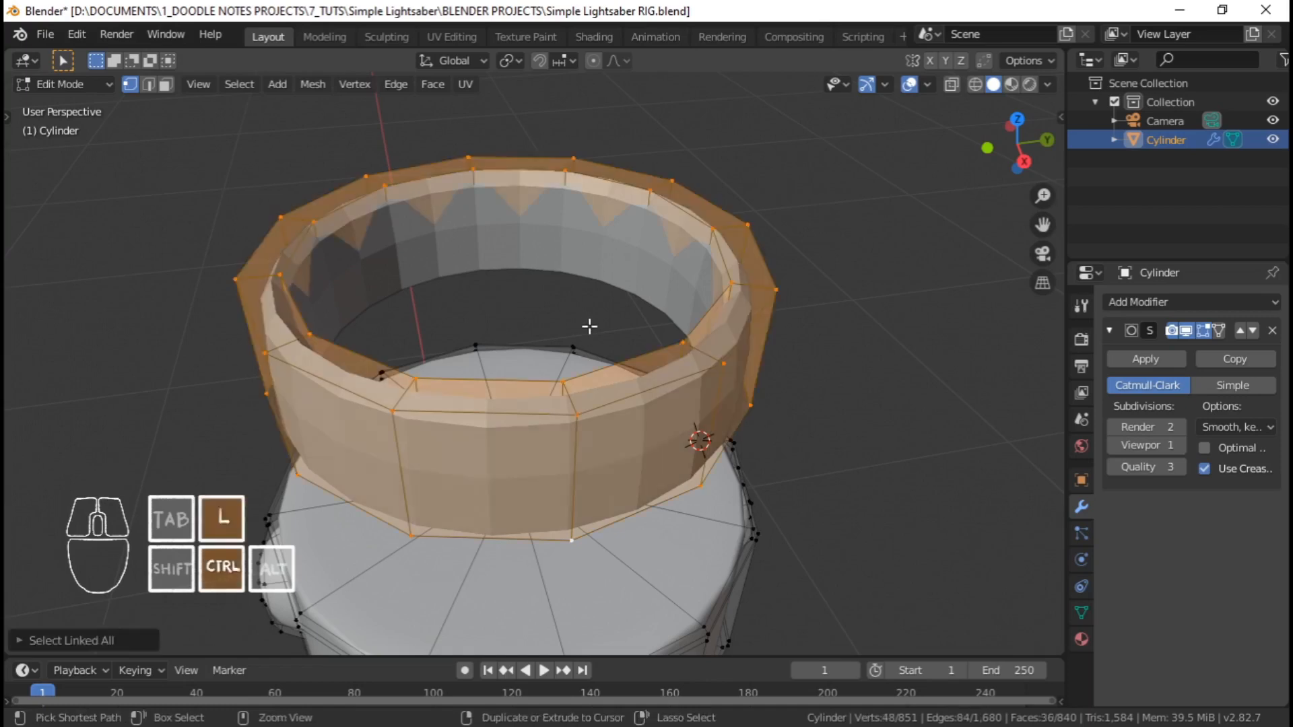
{"action": "middle_click_drag", "start_coordinate": [588, 326], "coordinate": [604, 396]}
{"action": "key", "text": "g"}
{"action": "key", "text": "z"}
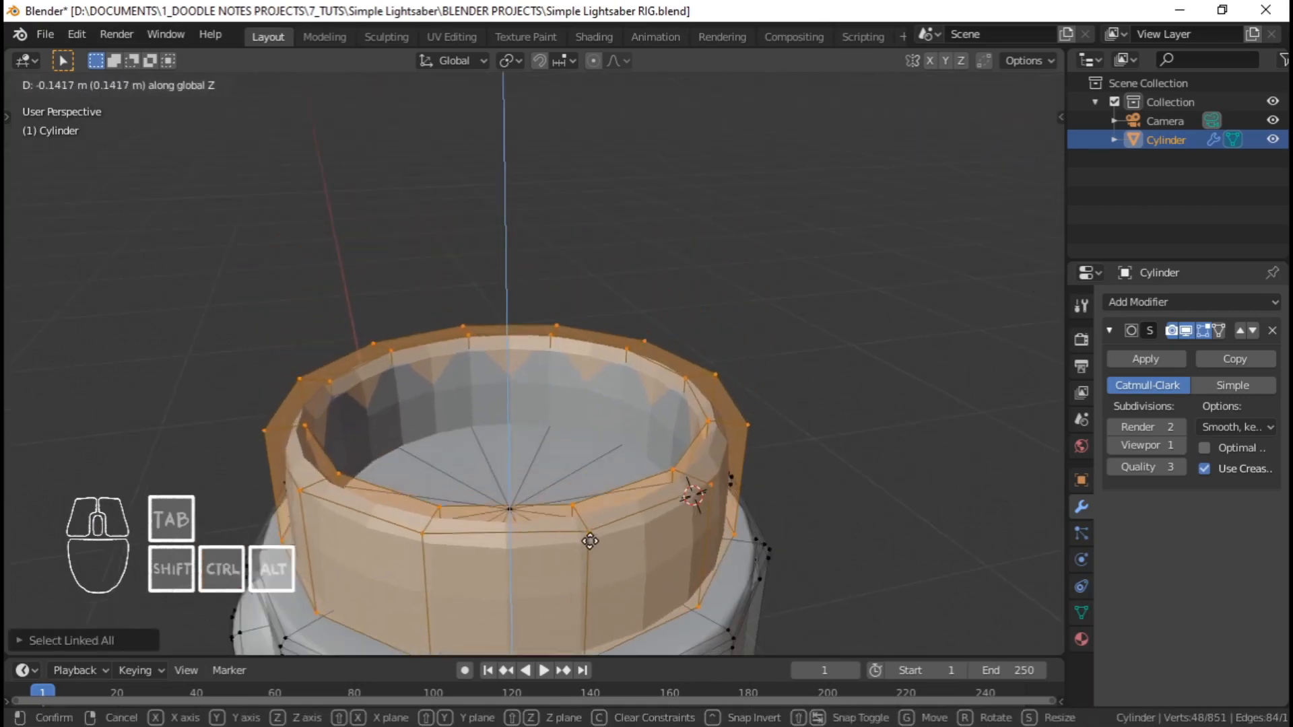
{"action": "left_click", "coordinate": [590, 543]}
Inspect the seated ring from several angles, comparing its shape in Edit Mode and Object Mode
{"action": "scroll", "coordinate": [613, 450], "scroll_direction": "down", "scroll_amount": 8}
{"action": "middle_click_drag", "start_coordinate": [593, 459], "coordinate": [623, 471]}
{"action": "scroll", "coordinate": [623, 471], "scroll_direction": "up", "scroll_amount": 7}
{"action": "middle_click_drag", "start_coordinate": [637, 394], "coordinate": [665, 423]}
{"action": "scroll", "coordinate": [614, 445], "scroll_direction": "up", "scroll_amount": 1}
{"action": "key", "text": "Tab"}
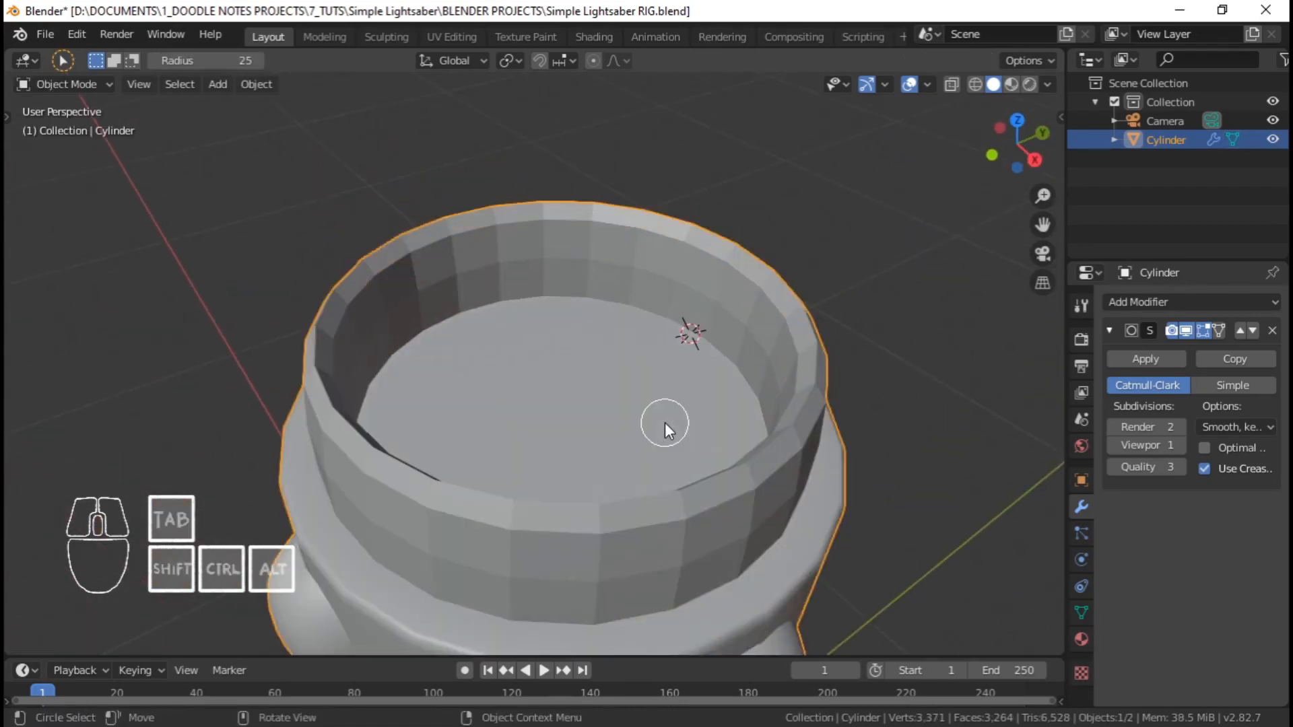
{"action": "key", "text": "Tab"}
{"action": "key", "text": "Tab"}
{"action": "key", "text": "Tab"}
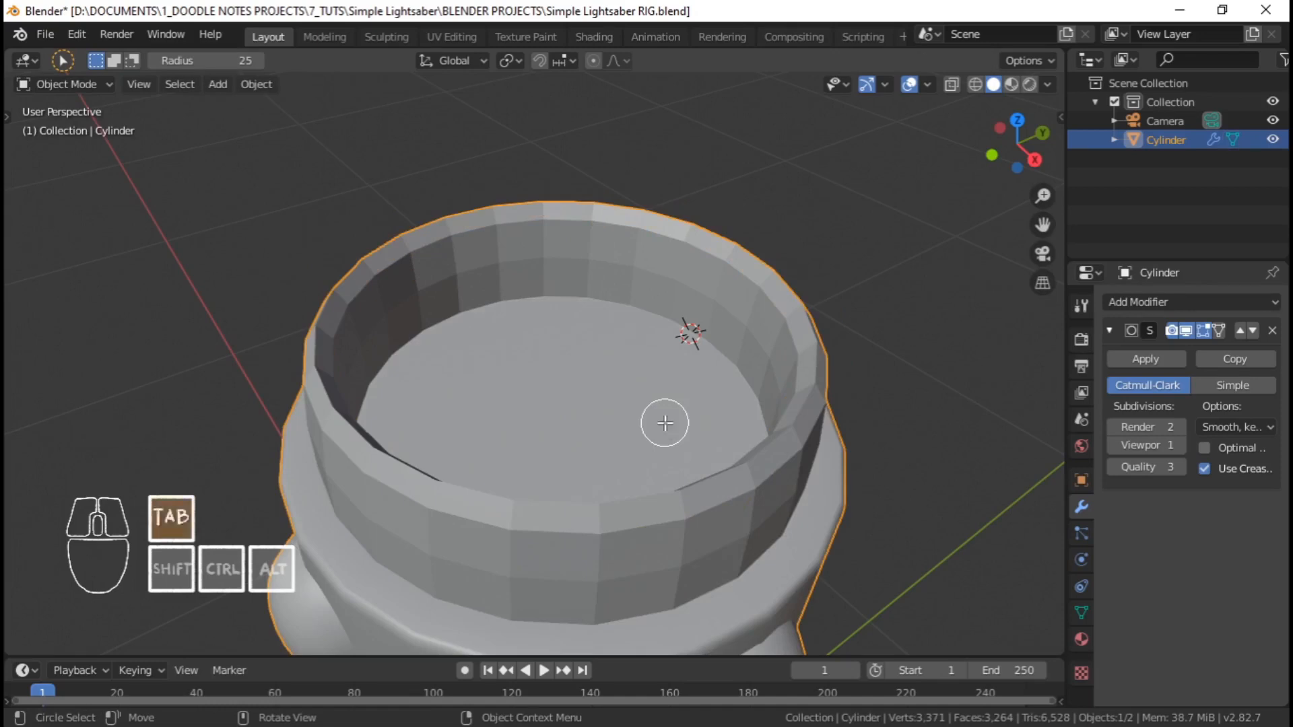
{"action": "key", "text": "Tab"}
Apply smooth shading to the hilt object in Object Mode
{"action": "scroll", "coordinate": [664, 404], "scroll_direction": "down", "scroll_amount": 3}
{"action": "middle_click_drag", "start_coordinate": [663, 390], "coordinate": [668, 356], "text": "shift"}
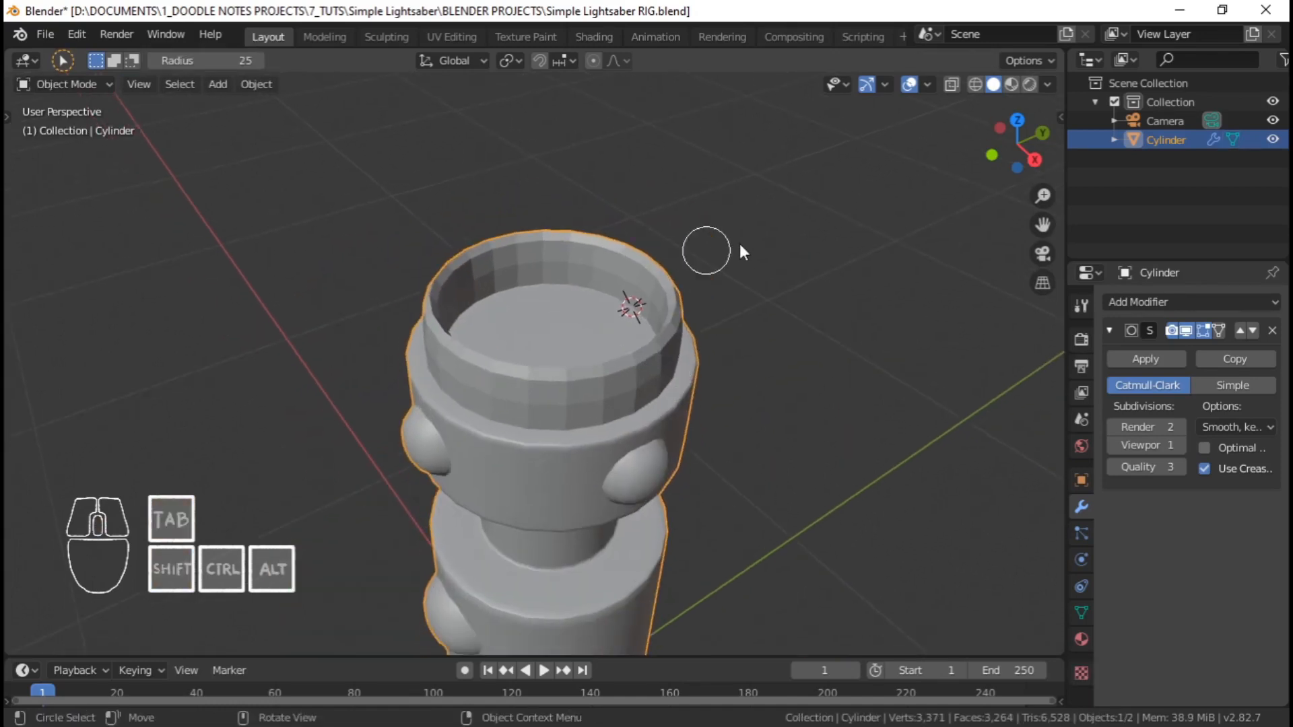
{"action": "right_click", "coordinate": [594, 318]}
{"action": "left_click", "coordinate": [508, 321]}
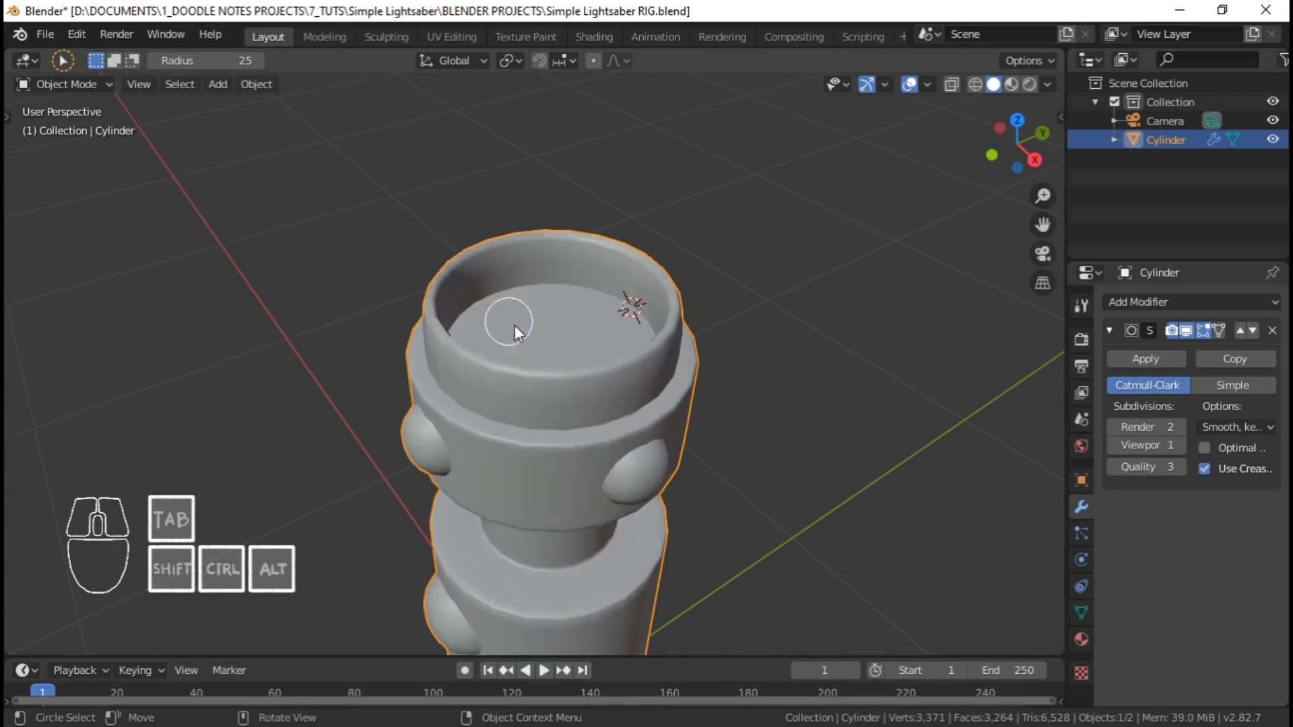
In Edit Mode, add one centred loop cut around the ring's outer wall and another around its inner wall
{"action": "key", "text": "Tab"}
{"action": "middle_click_drag", "start_coordinate": [714, 307], "coordinate": [718, 427]}
{"action": "key", "text": "ctrl+r"}
{"action": "left_click", "coordinate": [683, 366]}
{"action": "right_click", "coordinate": [683, 365]}
{"action": "scroll", "coordinate": [611, 321], "scroll_direction": "up", "scroll_amount": 3}
{"action": "key", "text": "ctrl+r"}
{"action": "left_click", "coordinate": [672, 310]}
{"action": "right_click", "coordinate": [672, 310]}
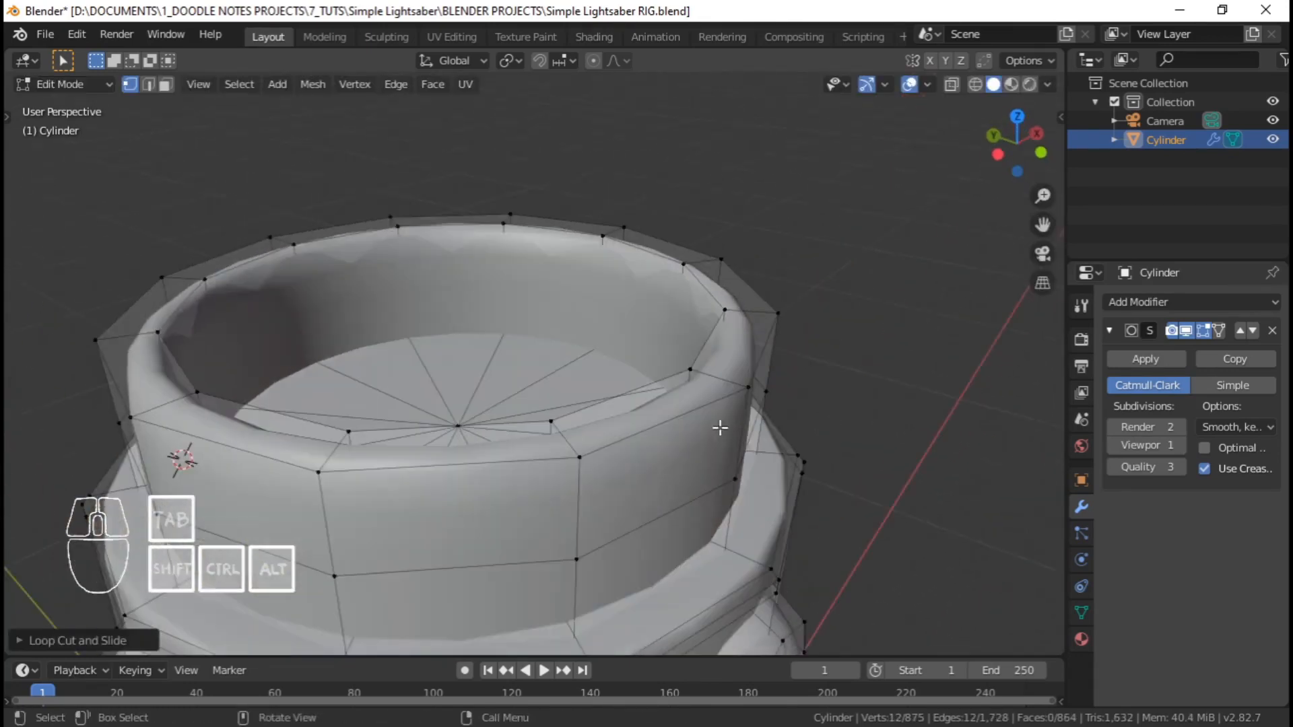
Select both new loops and raise them about 0.045 m along Z to sharpen the ring's upper rim
{"action": "left_click", "coordinate": [665, 512], "text": "alt+shift"}
{"action": "middle_click_drag", "start_coordinate": [652, 378], "coordinate": [788, 357]}
{"action": "left_click", "coordinate": [950, 85]}
{"action": "middle_click_drag", "start_coordinate": [819, 268], "coordinate": [778, 307]}
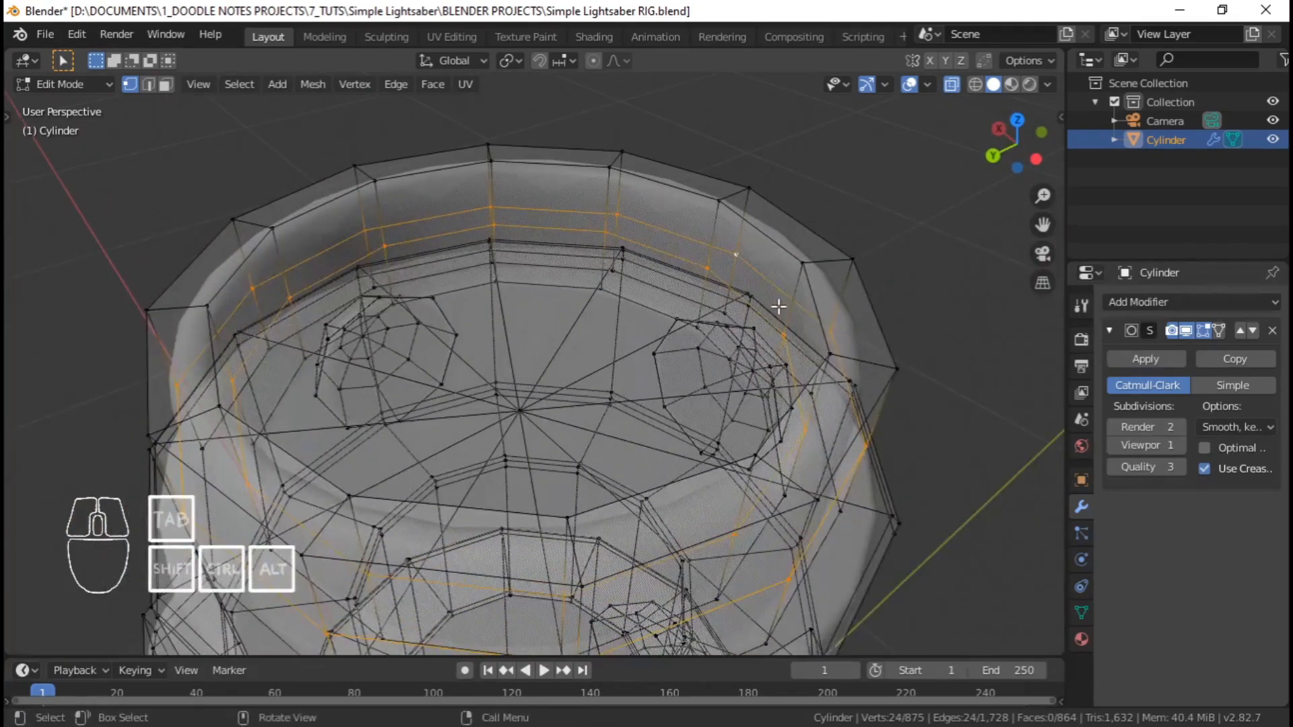
{"action": "left_click", "coordinate": [951, 85]}
{"action": "middle_click_drag", "start_coordinate": [938, 159], "coordinate": [741, 303]}
{"action": "key", "text": "g"}
{"action": "key", "text": "z"}
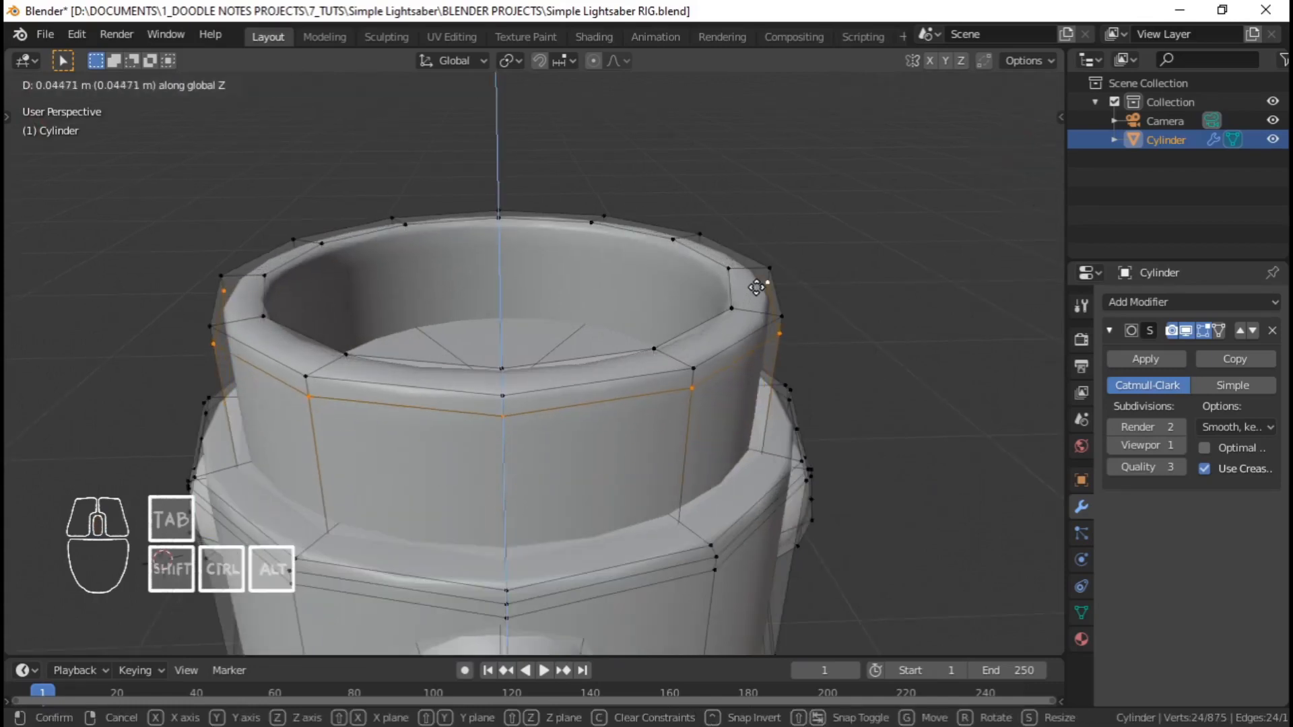
{"action": "left_click", "coordinate": [756, 287]}
{"action": "middle_click_drag", "start_coordinate": [757, 288], "coordinate": [619, 302]}
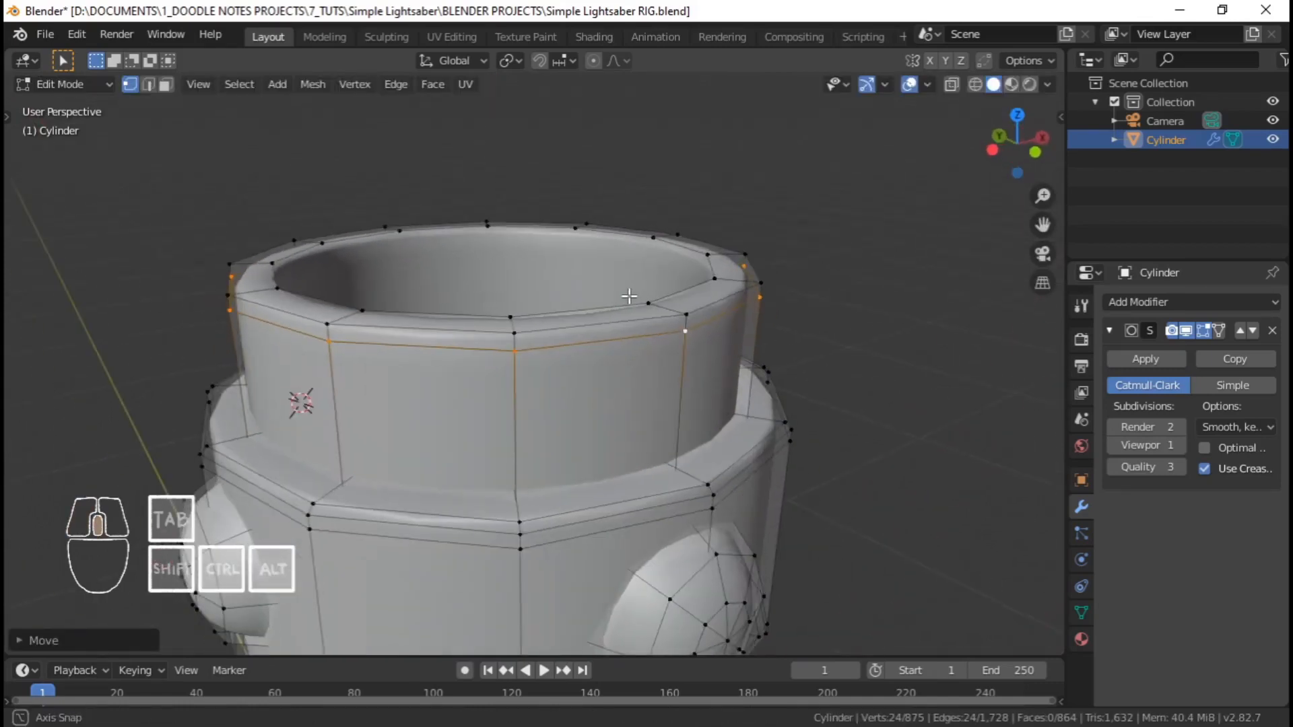
Duplicate the whole linked ring in place and scale the copy to about half its diameter with Z locked
{"action": "key", "text": "ctrl+l"}
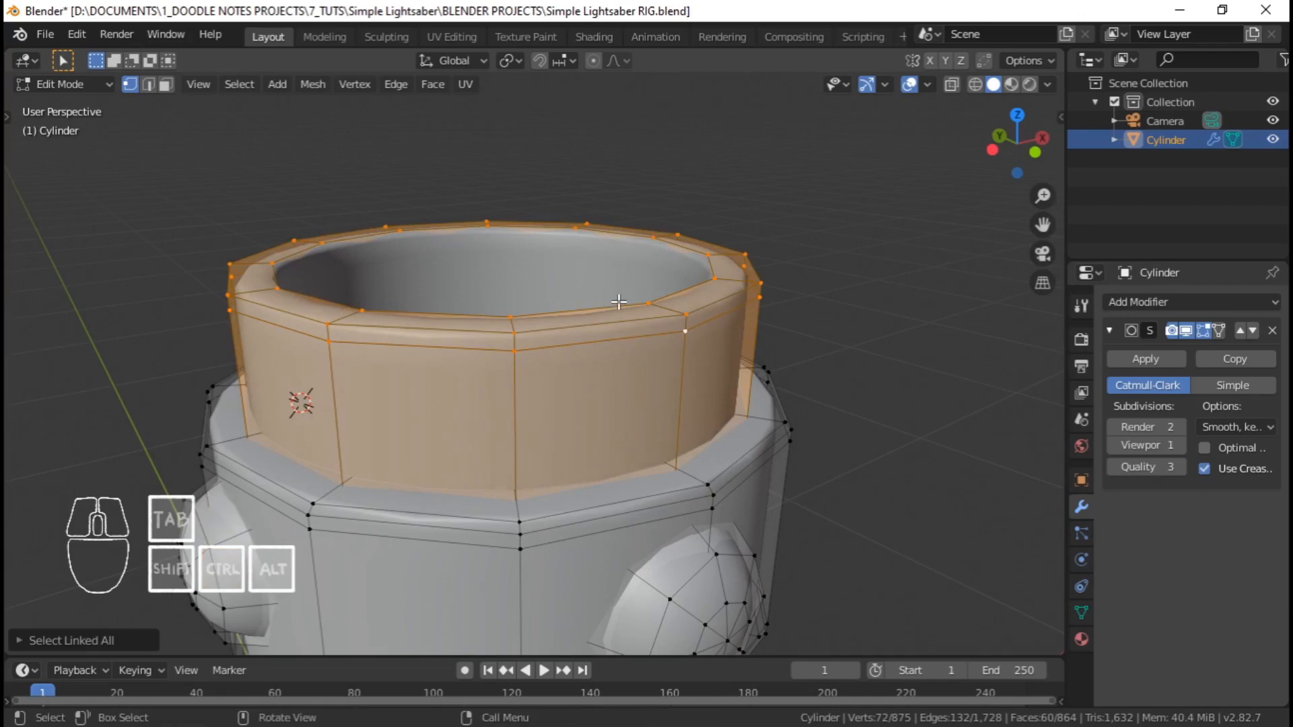
{"action": "middle_click_drag", "start_coordinate": [629, 308], "coordinate": [619, 379]}
{"action": "key", "text": "shift+d"}
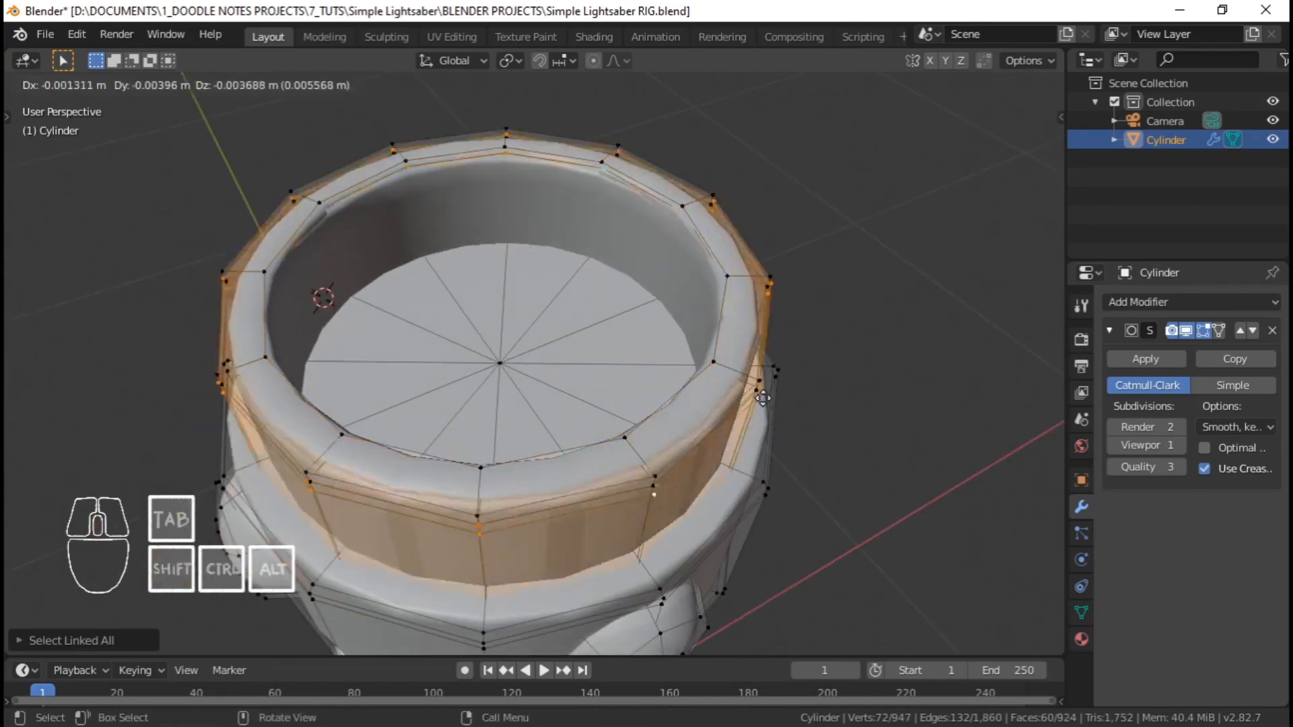
{"action": "right_click", "coordinate": [809, 416]}
{"action": "key", "text": "s"}
{"action": "key", "text": "shift+z"}
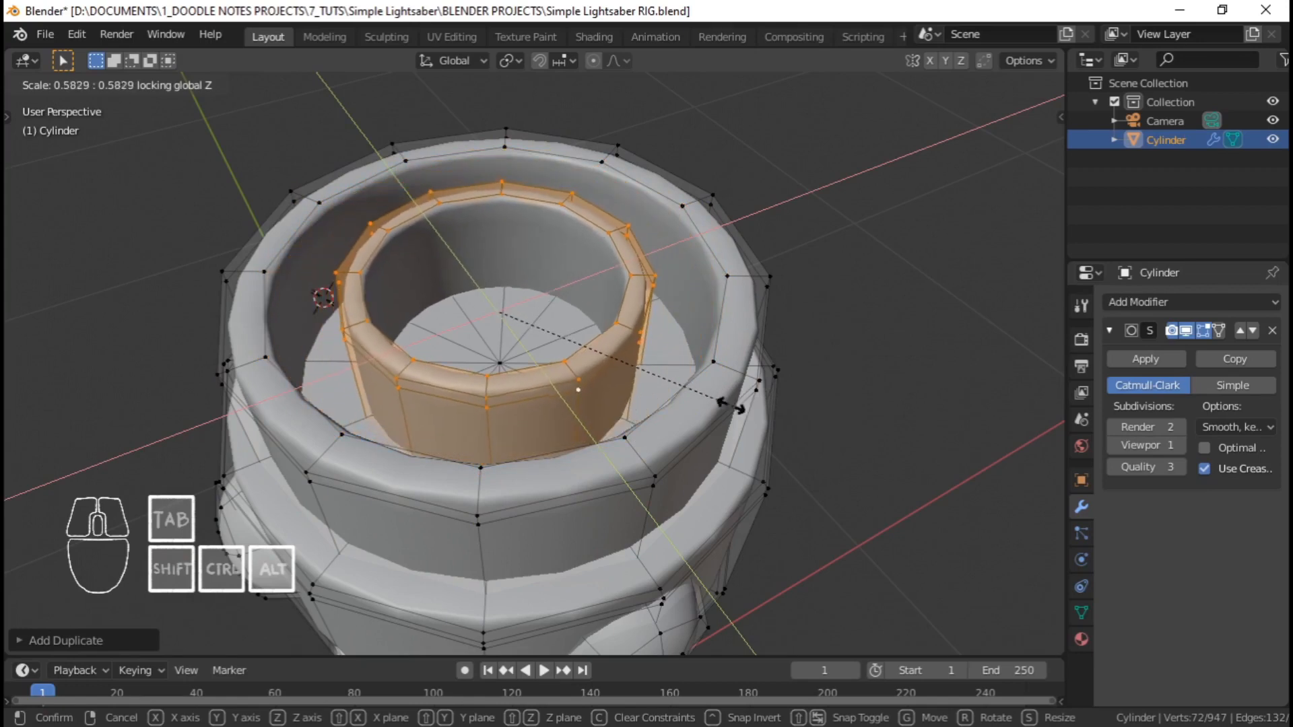
{"action": "left_click", "coordinate": [693, 399]}
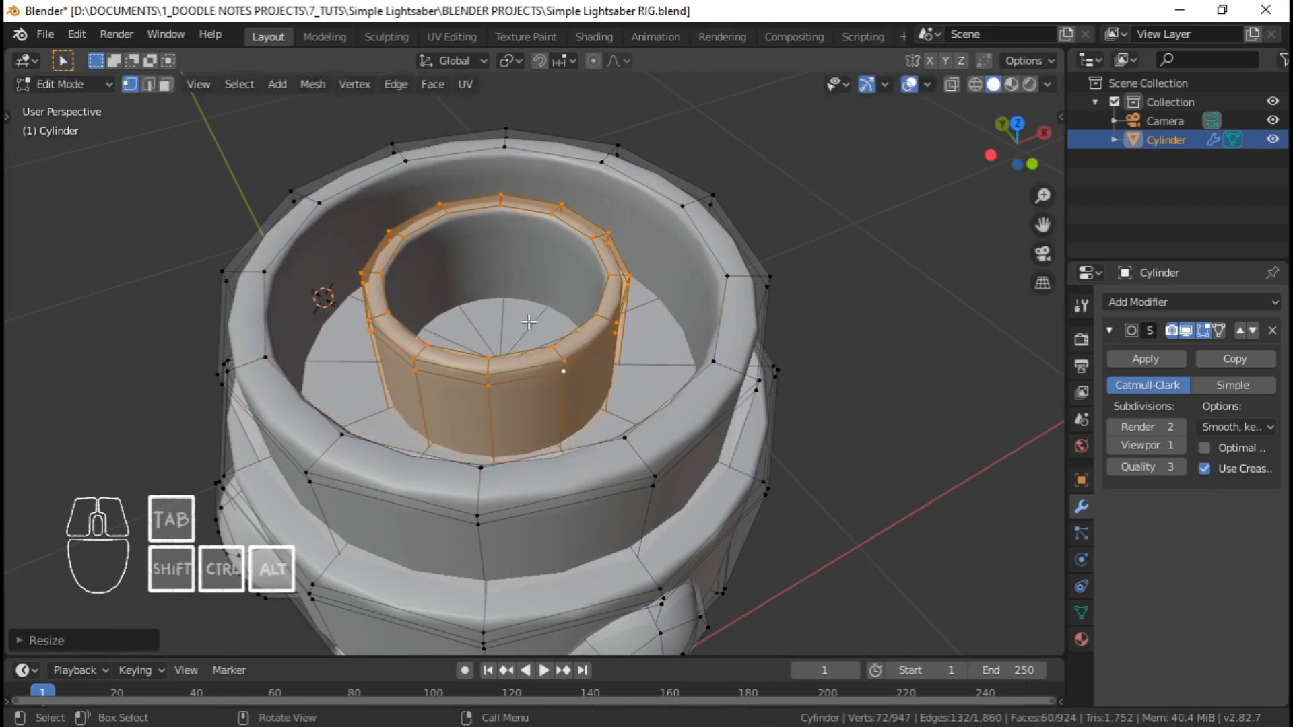
Select the inner ring's rim and support loops and raise them about 0.037 m along Z
{"action": "scroll", "coordinate": [528, 324], "scroll_direction": "down", "scroll_amount": 1}
{"action": "scroll", "coordinate": [528, 326], "scroll_direction": "up", "scroll_amount": 2}
{"action": "key", "text": "alt+a"}
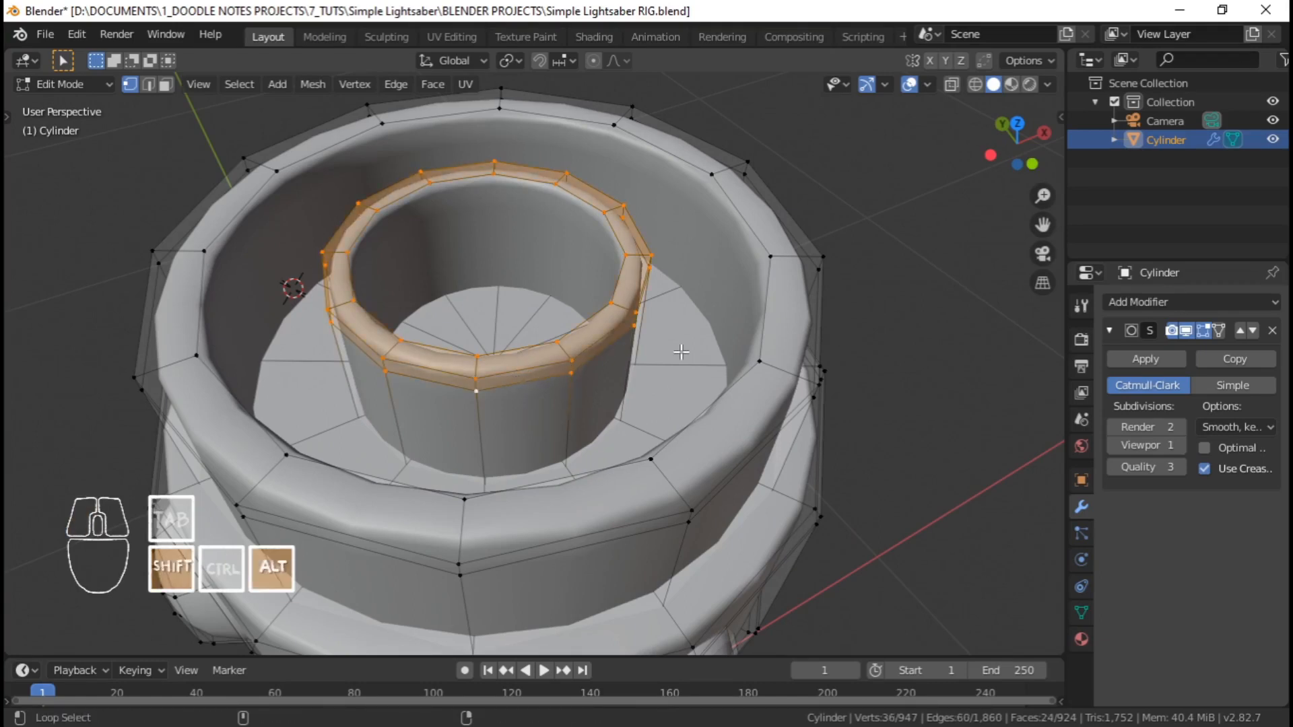
{"action": "middle_click_drag", "start_coordinate": [682, 352], "coordinate": [593, 380]}
{"action": "key", "text": "g"}
{"action": "key", "text": "z"}
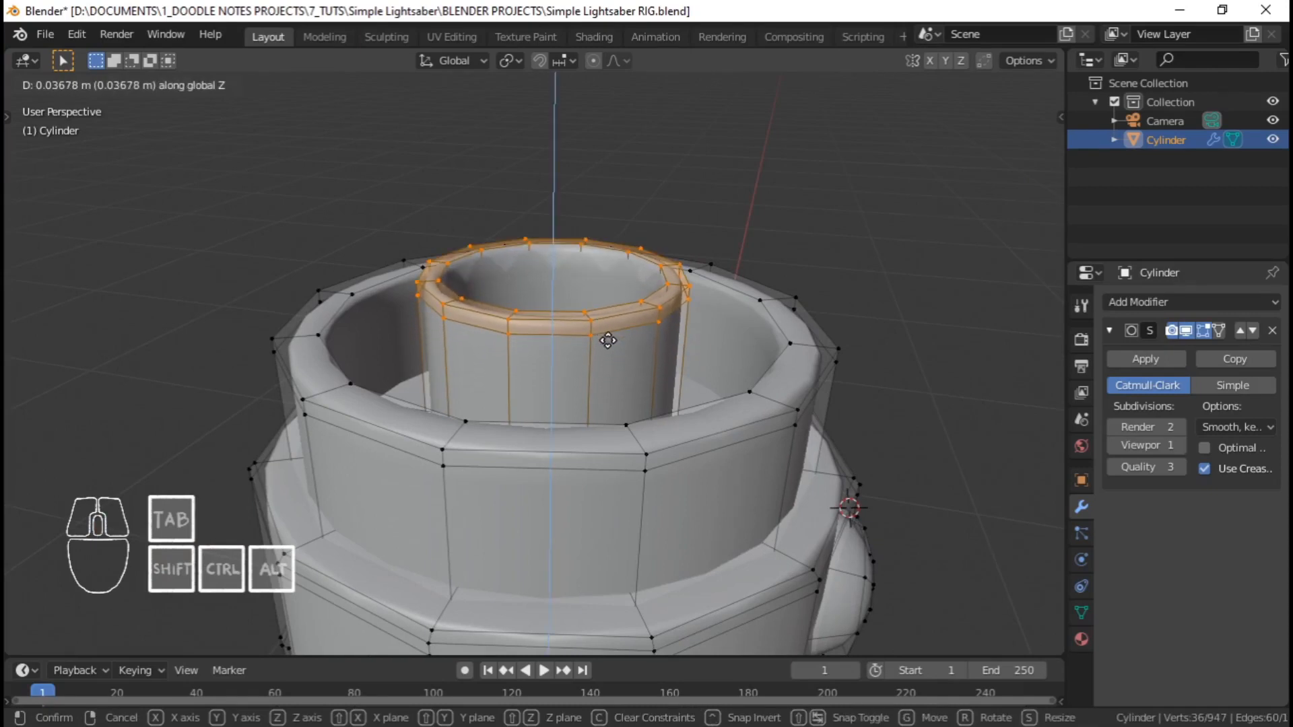
{"action": "left_click", "coordinate": [612, 342]}
Examine the inner ring's height and proportions against the outer ring from above and from the side
{"action": "scroll", "coordinate": [612, 347], "scroll_direction": "down", "scroll_amount": 3}
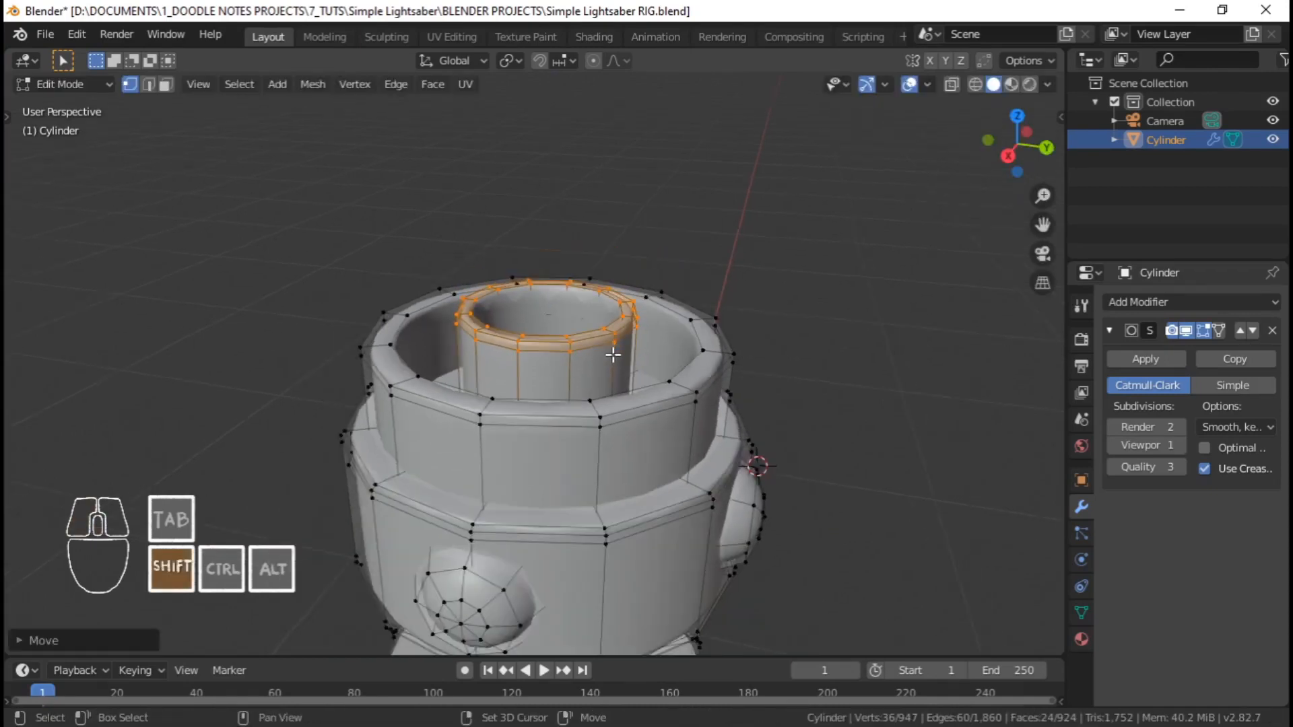
{"action": "middle_click_drag", "start_coordinate": [613, 355], "coordinate": [616, 413]}
{"action": "scroll", "coordinate": [598, 362], "scroll_direction": "up", "scroll_amount": 4}
{"action": "scroll", "coordinate": [627, 428], "scroll_direction": "down", "scroll_amount": 2}
{"action": "scroll", "coordinate": [630, 435], "scroll_direction": "down", "scroll_amount": 2}
{"action": "scroll", "coordinate": [603, 438], "scroll_direction": "up", "scroll_amount": 3}
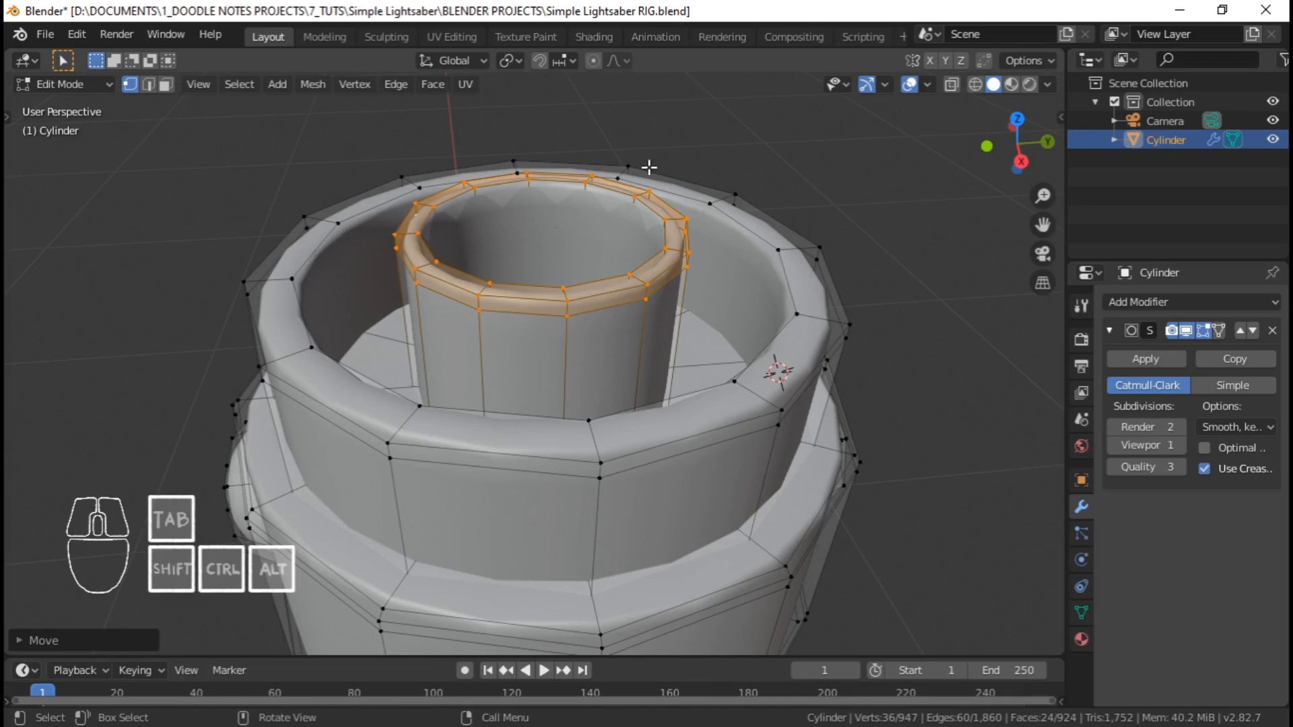
{"action": "middle_click_drag", "start_coordinate": [550, 211], "coordinate": [528, 341]}
{"action": "scroll", "coordinate": [514, 396], "scroll_direction": "down", "scroll_amount": 4}
{"action": "middle_click_drag", "start_coordinate": [513, 396], "coordinate": [531, 404]}
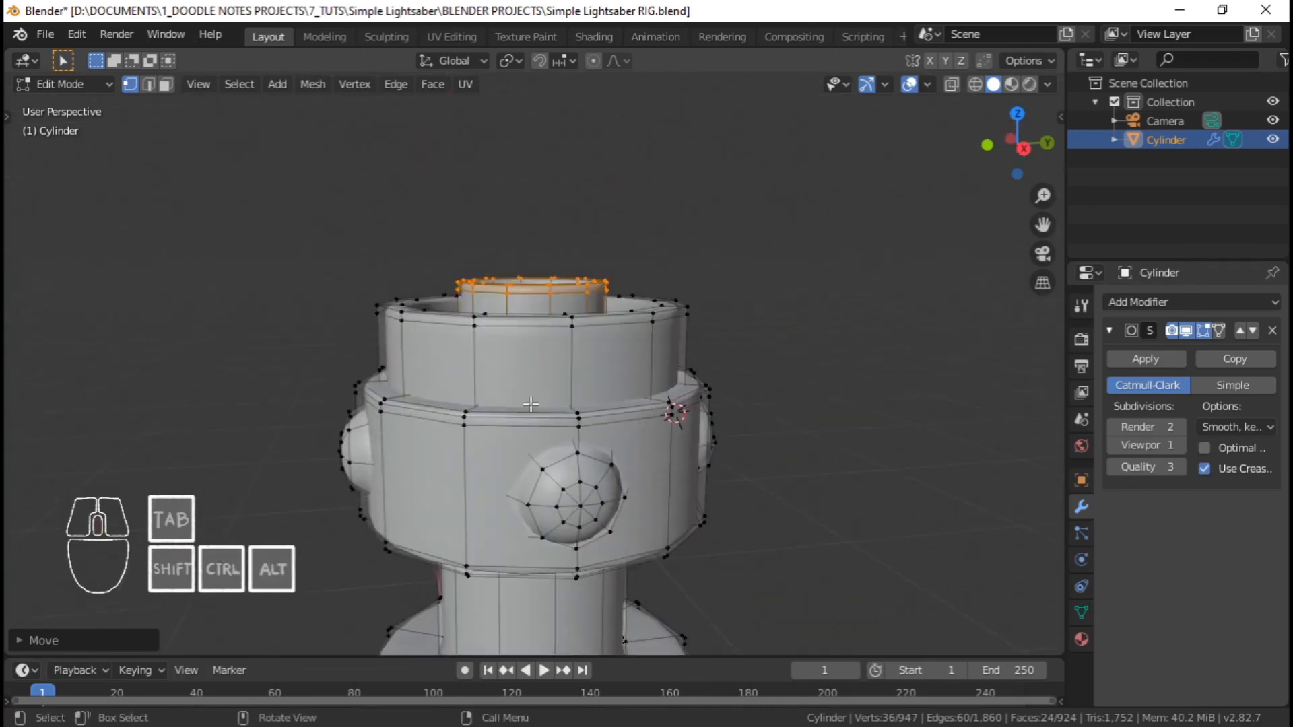
{"action": "scroll", "coordinate": [594, 364], "scroll_direction": "up", "scroll_amount": 3}
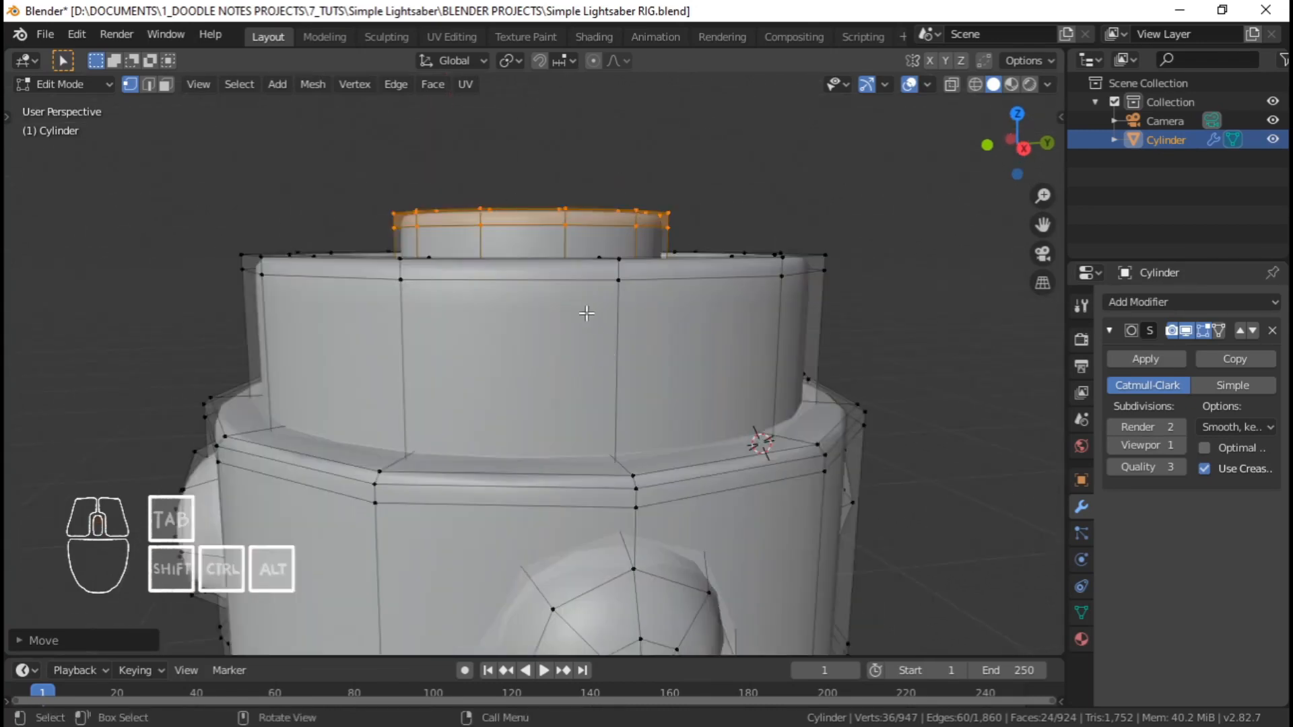
{"action": "scroll", "coordinate": [586, 312], "scroll_direction": "down", "scroll_amount": 2}
{"action": "middle_click_drag", "start_coordinate": [586, 312], "coordinate": [566, 327], "text": "shift"}
{"action": "middle_click_drag", "start_coordinate": [532, 368], "coordinate": [539, 292], "text": "shift"}
{"action": "scroll", "coordinate": [534, 262], "scroll_direction": "down", "scroll_amount": 3}
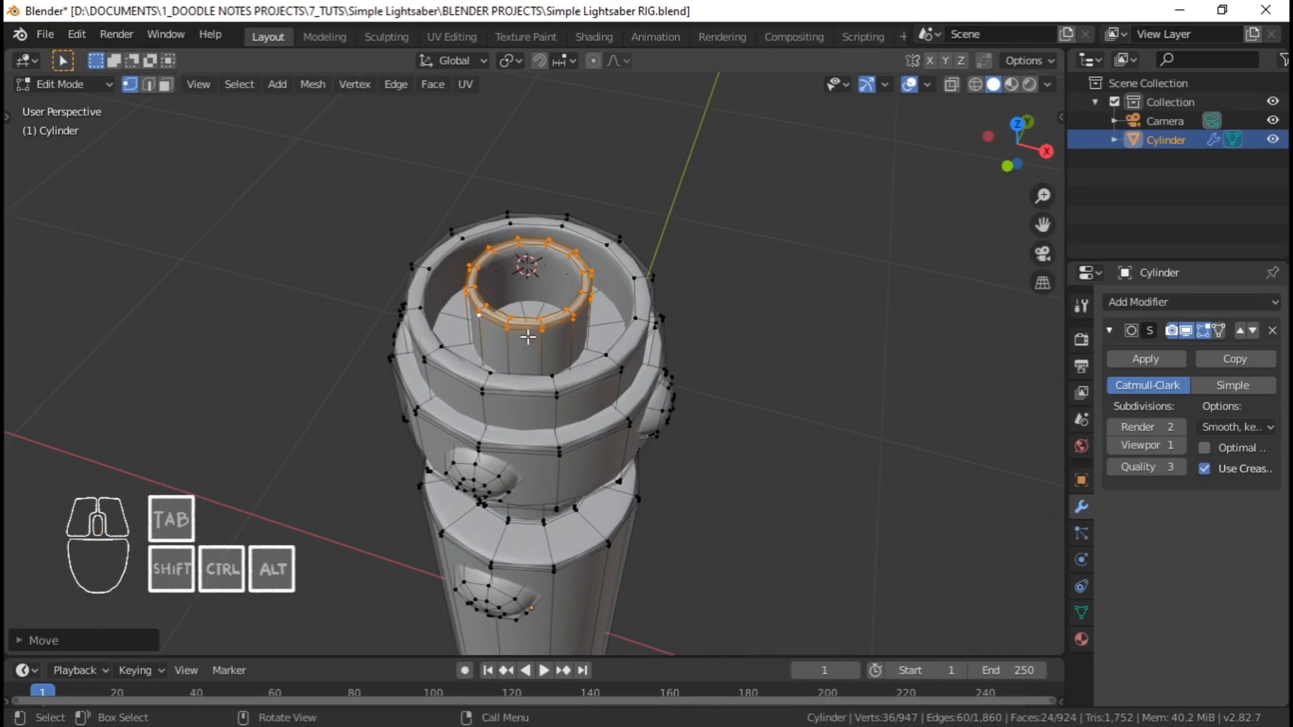
Examine the full hilt from the cap down to the body to judge the overall proportions
{"action": "middle_click_drag", "start_coordinate": [528, 336], "coordinate": [565, 133]}
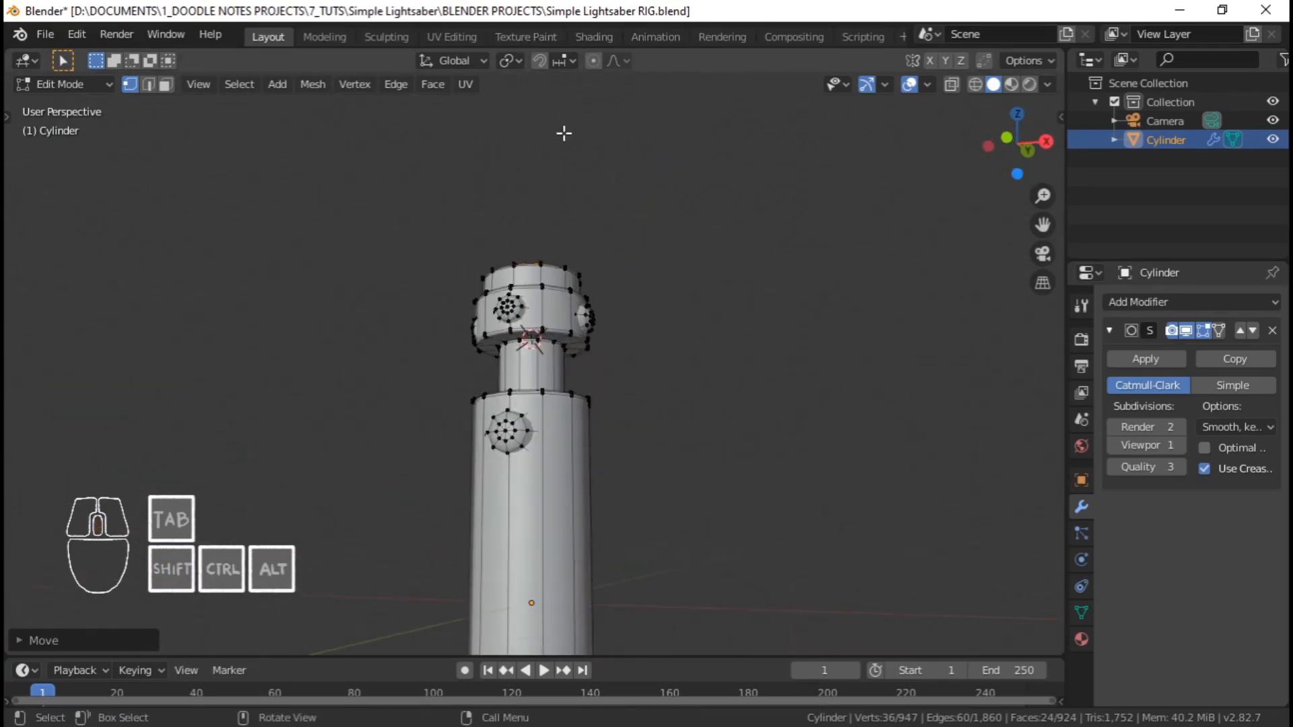
{"action": "middle_click_drag", "start_coordinate": [585, 247], "coordinate": [579, 501], "text": "shift"}
{"action": "scroll", "coordinate": [554, 375], "scroll_direction": "down", "scroll_amount": 6}
{"action": "middle_click_drag", "start_coordinate": [555, 408], "coordinate": [474, 341], "text": "shift"}
{"action": "scroll", "coordinate": [583, 287], "scroll_direction": "up", "scroll_amount": 2}
{"action": "scroll", "coordinate": [476, 337], "scroll_direction": "up", "scroll_amount": 3}
{"action": "middle_click_drag", "start_coordinate": [497, 279], "coordinate": [544, 363], "text": "shift"}
{"action": "scroll", "coordinate": [548, 333], "scroll_direction": "up", "scroll_amount": 2}
{"action": "scroll", "coordinate": [639, 353], "scroll_direction": "up", "scroll_amount": 4}
{"action": "scroll", "coordinate": [543, 346], "scroll_direction": "down", "scroll_amount": 3}
{"action": "middle_click_drag", "start_coordinate": [543, 353], "coordinate": [586, 370]}
{"action": "scroll", "coordinate": [584, 377], "scroll_direction": "down", "scroll_amount": 2}
{"action": "middle_click_drag", "start_coordinate": [576, 444], "coordinate": [187, 308], "text": "shift"}
{"action": "scroll", "coordinate": [565, 314], "scroll_direction": "down", "scroll_amount": 3}
Switch to Object Mode, inspect the smoothed nested rings on the cap, and deselect the hilt
{"action": "key", "text": "Tab"}
{"action": "middle_click_drag", "start_coordinate": [380, 423], "coordinate": [455, 345]}
{"action": "scroll", "coordinate": [520, 400], "scroll_direction": "up", "scroll_amount": 7}
{"action": "middle_click_drag", "start_coordinate": [550, 267], "coordinate": [498, 389], "text": "shift"}
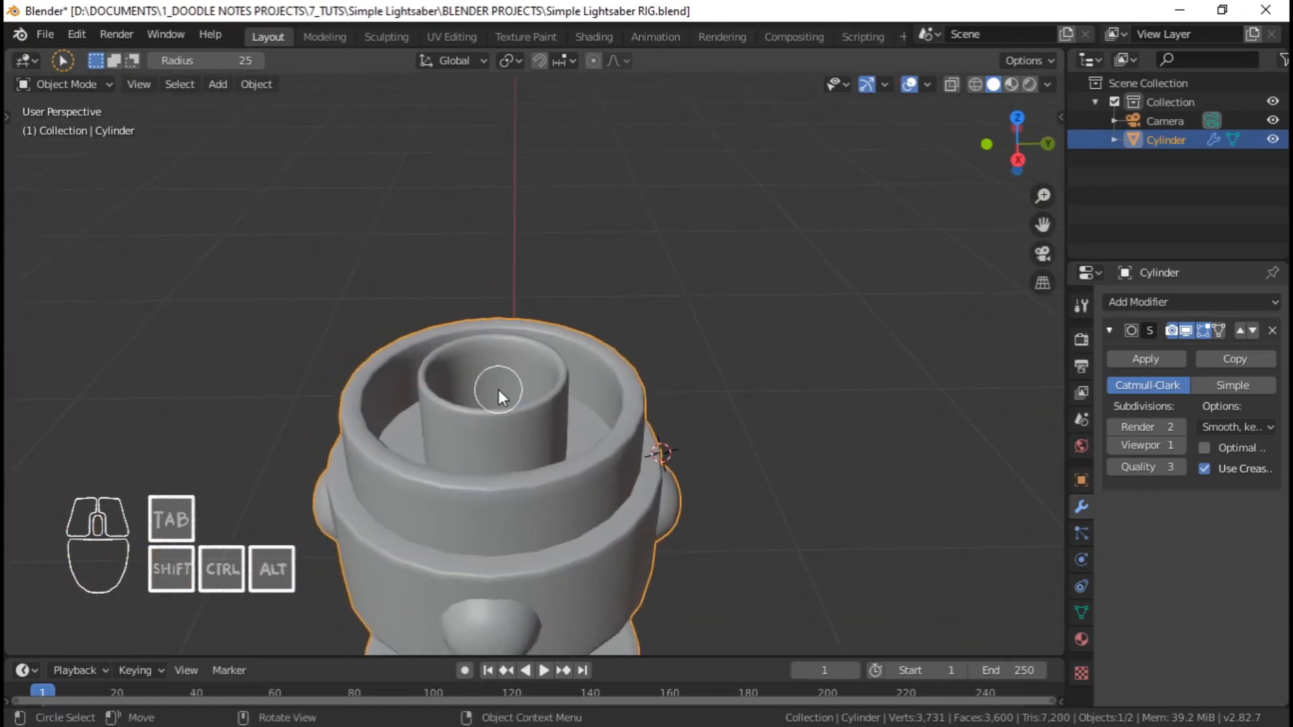
{"action": "scroll", "coordinate": [498, 390], "scroll_direction": "down", "scroll_amount": 3}
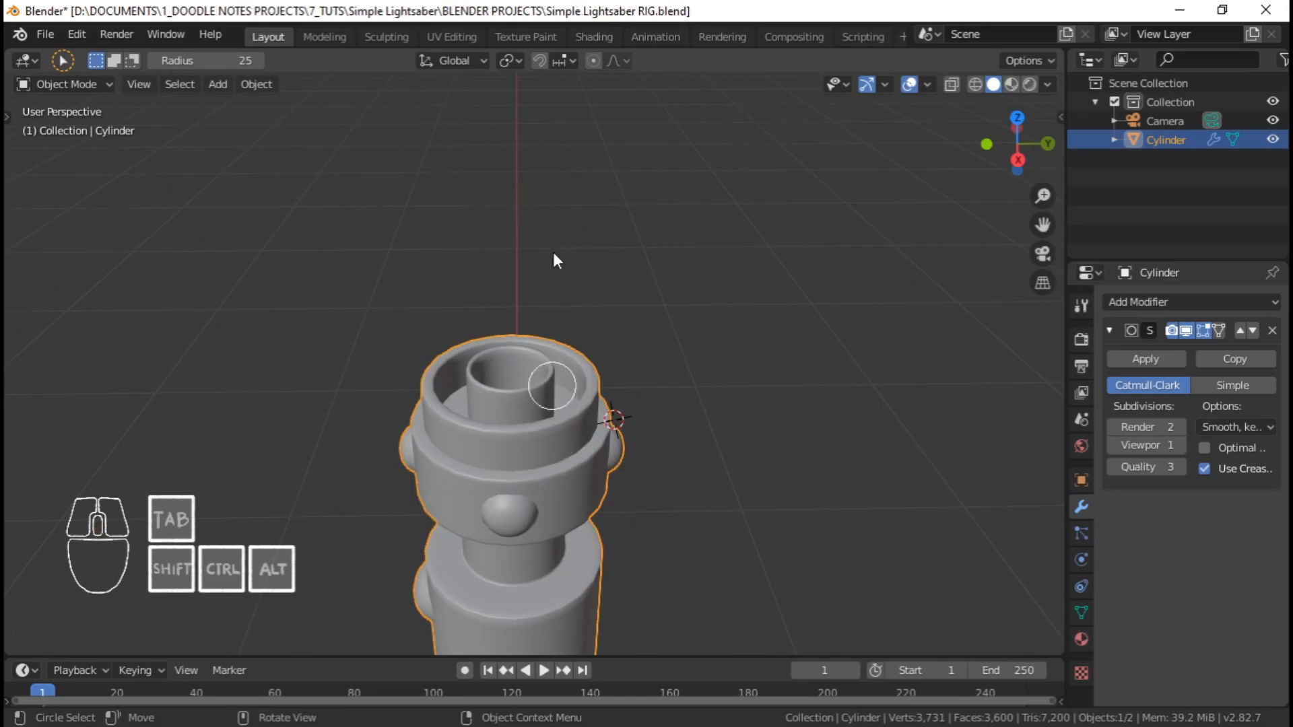
{"action": "scroll", "coordinate": [528, 392], "scroll_direction": "up", "scroll_amount": 4}
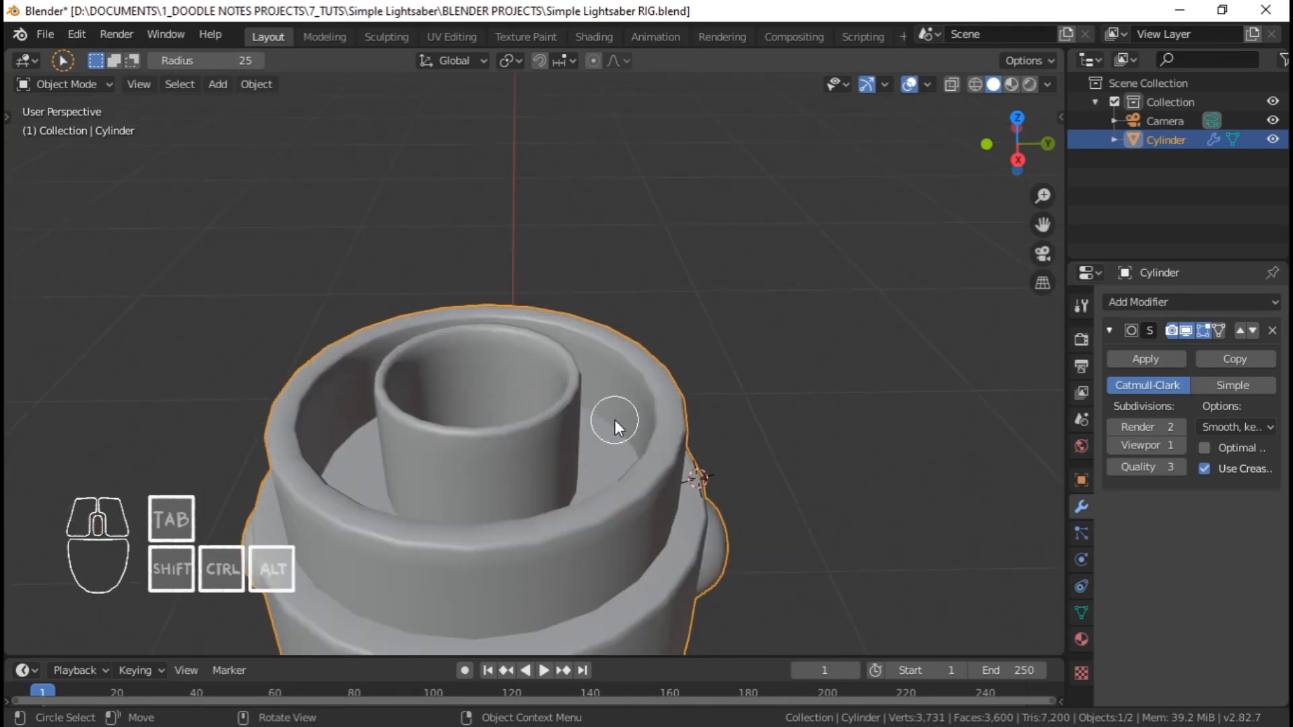
{"action": "scroll", "coordinate": [616, 419], "scroll_direction": "down", "scroll_amount": 3}
{"action": "left_click", "coordinate": [831, 256]}
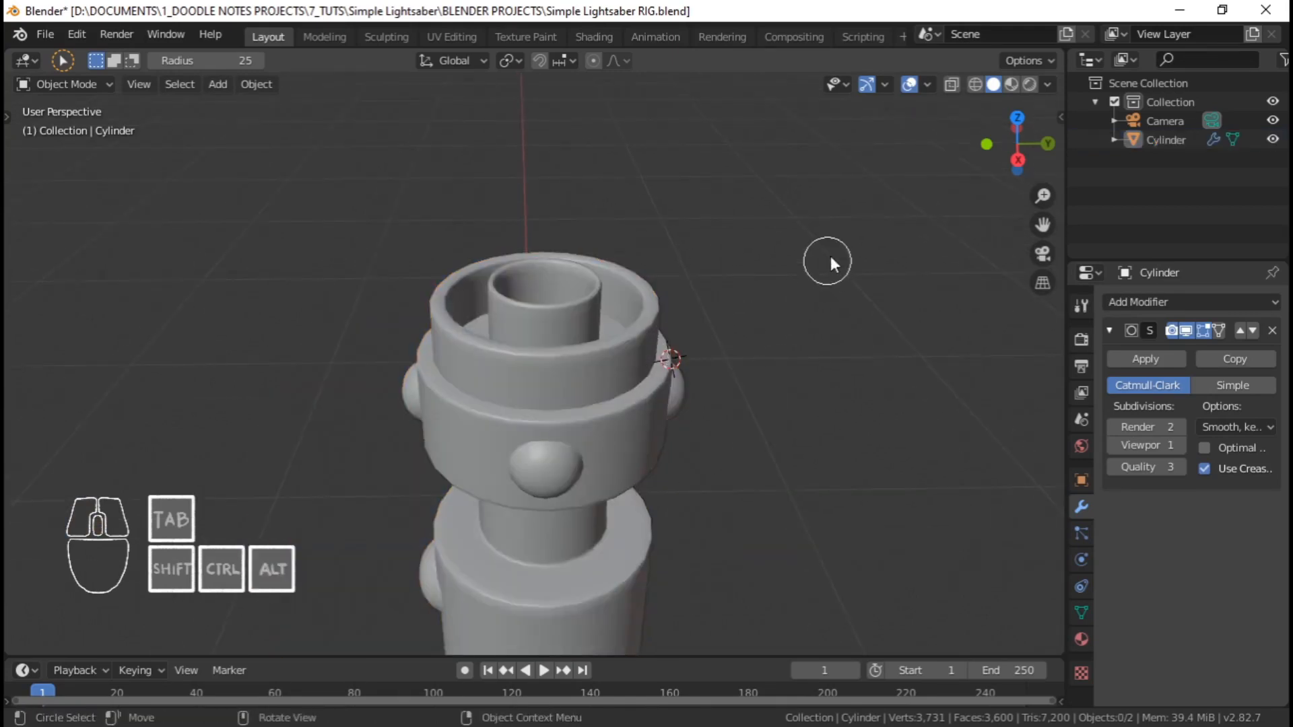
{"action": "scroll", "coordinate": [685, 294], "scroll_direction": "up", "scroll_amount": 2}
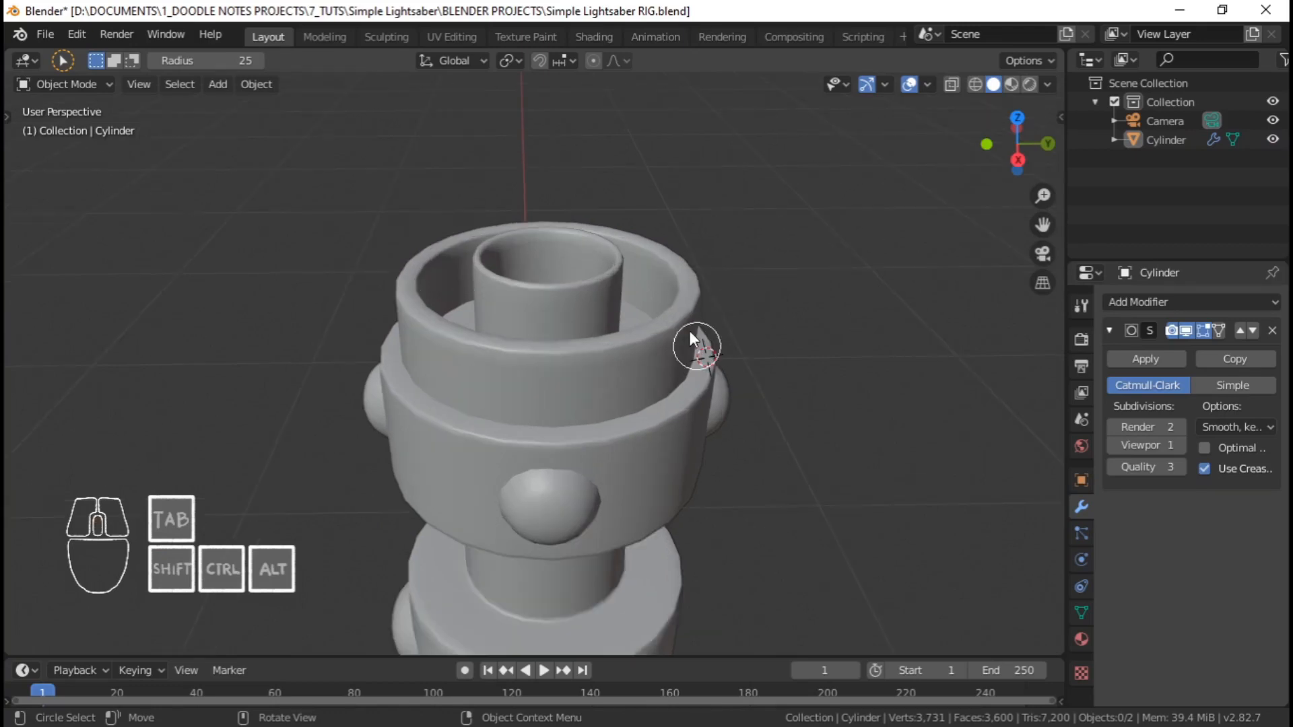
Examine the finished hilt from the nested cap rings down to the body and back above the emitter opening
{"action": "mouse_move", "coordinate": [692, 337]}
{"action": "left_mouse_down"}
{"action": "mouse_move", "coordinate": [746, 274]}
{"action": "mouse_move", "coordinate": [781, 194]}
{"action": "left_mouse_up"}
{"action": "middle_click_drag", "start_coordinate": [660, 265], "coordinate": [600, 320], "text": "shift"}
{"action": "scroll", "coordinate": [600, 320], "scroll_direction": "down", "scroll_amount": 2}
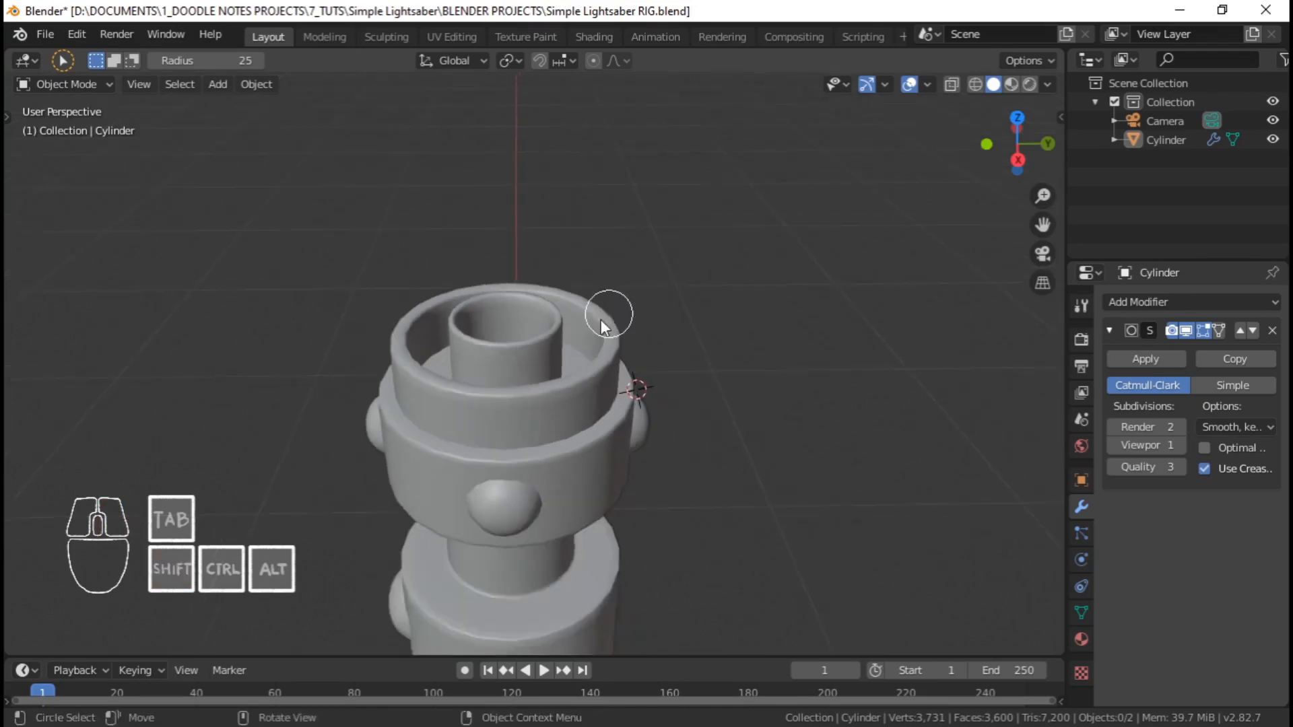
{"action": "middle_click_drag", "start_coordinate": [532, 423], "coordinate": [621, 302], "text": "shift"}
{"action": "scroll", "coordinate": [606, 351], "scroll_direction": "down", "scroll_amount": 2}
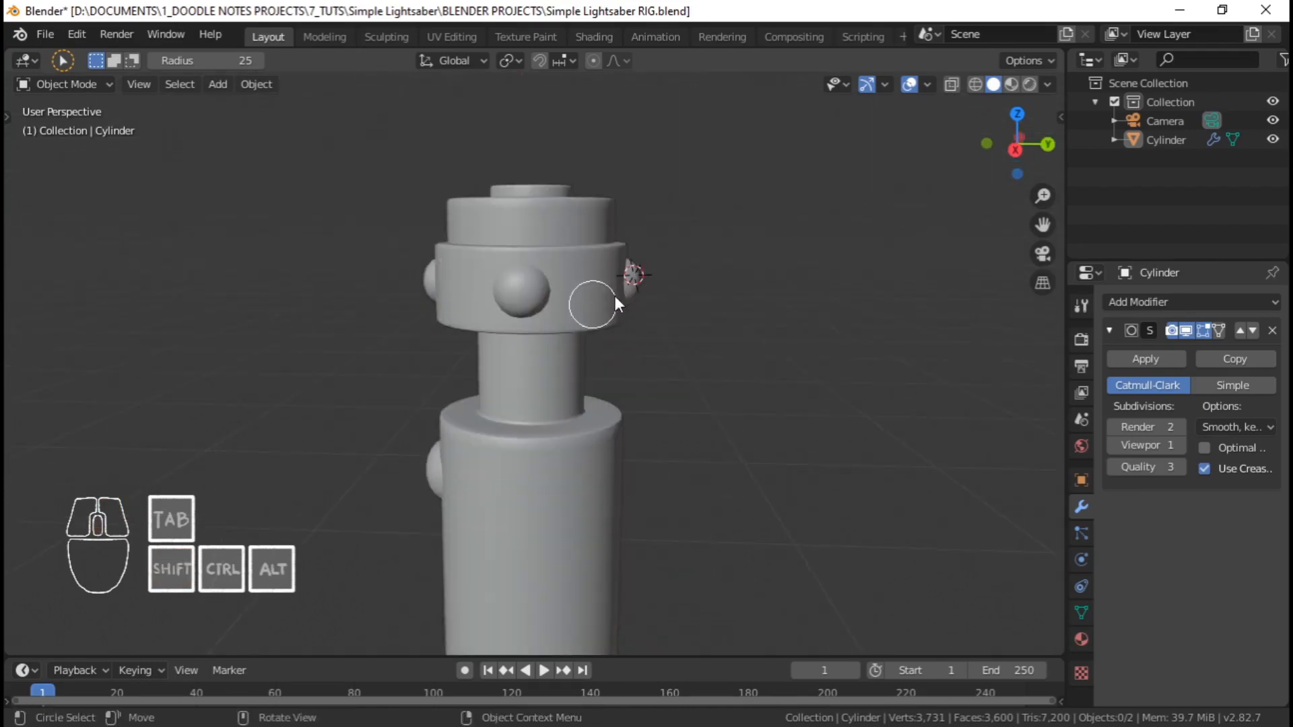
{"action": "scroll", "coordinate": [613, 301], "scroll_direction": "down", "scroll_amount": 3}
{"action": "middle_click_drag", "start_coordinate": [610, 358], "coordinate": [471, 337], "text": "shift"}
{"action": "scroll", "coordinate": [603, 297], "scroll_direction": "up", "scroll_amount": 2}
{"action": "scroll", "coordinate": [600, 437], "scroll_direction": "down", "scroll_amount": 4}
{"action": "scroll", "coordinate": [532, 376], "scroll_direction": "up", "scroll_amount": 3}
{"action": "middle_click_drag", "start_coordinate": [531, 376], "coordinate": [557, 506]}
{"action": "scroll", "coordinate": [564, 379], "scroll_direction": "up", "scroll_amount": 2}
{"action": "middle_click_drag", "start_coordinate": [534, 202], "coordinate": [544, 433]}
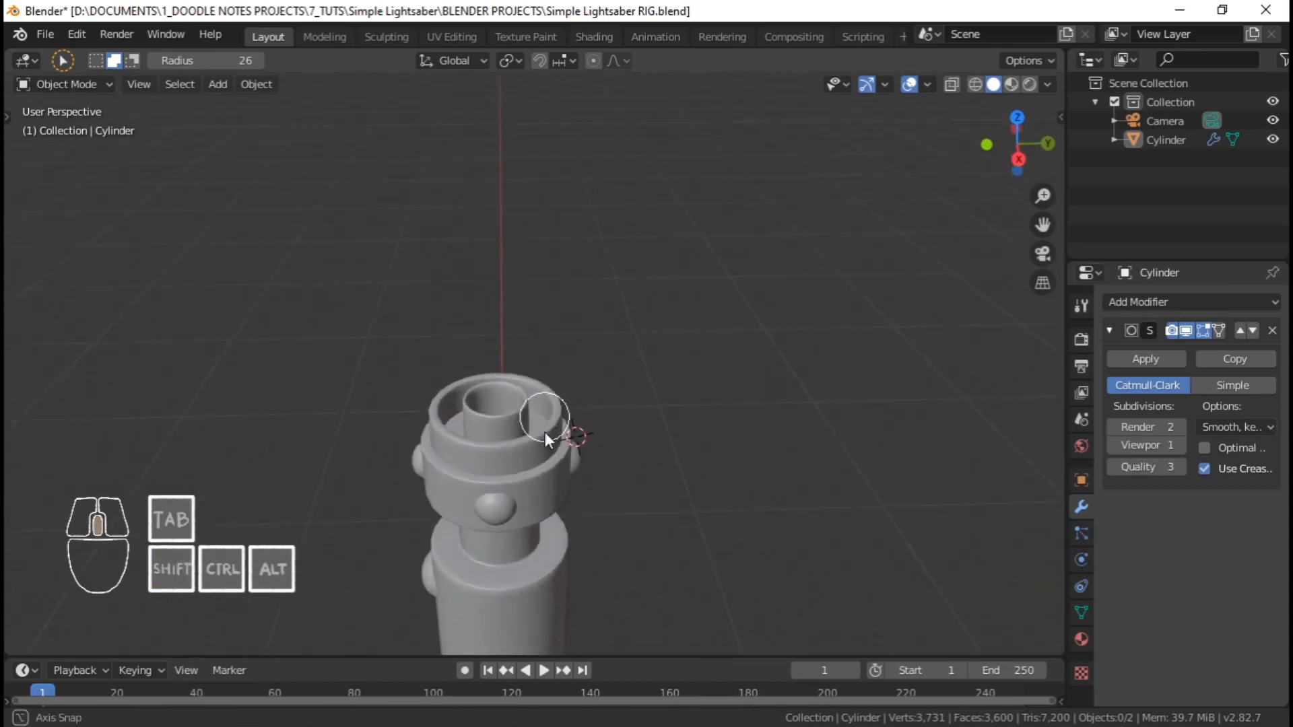
In Edit Mode, duplicate the outer ring's inner rim loop in place and scale the copy to about 0.96
{"action": "key", "text": "Tab"}
{"action": "scroll", "coordinate": [543, 482], "scroll_direction": "up", "scroll_amount": 5}
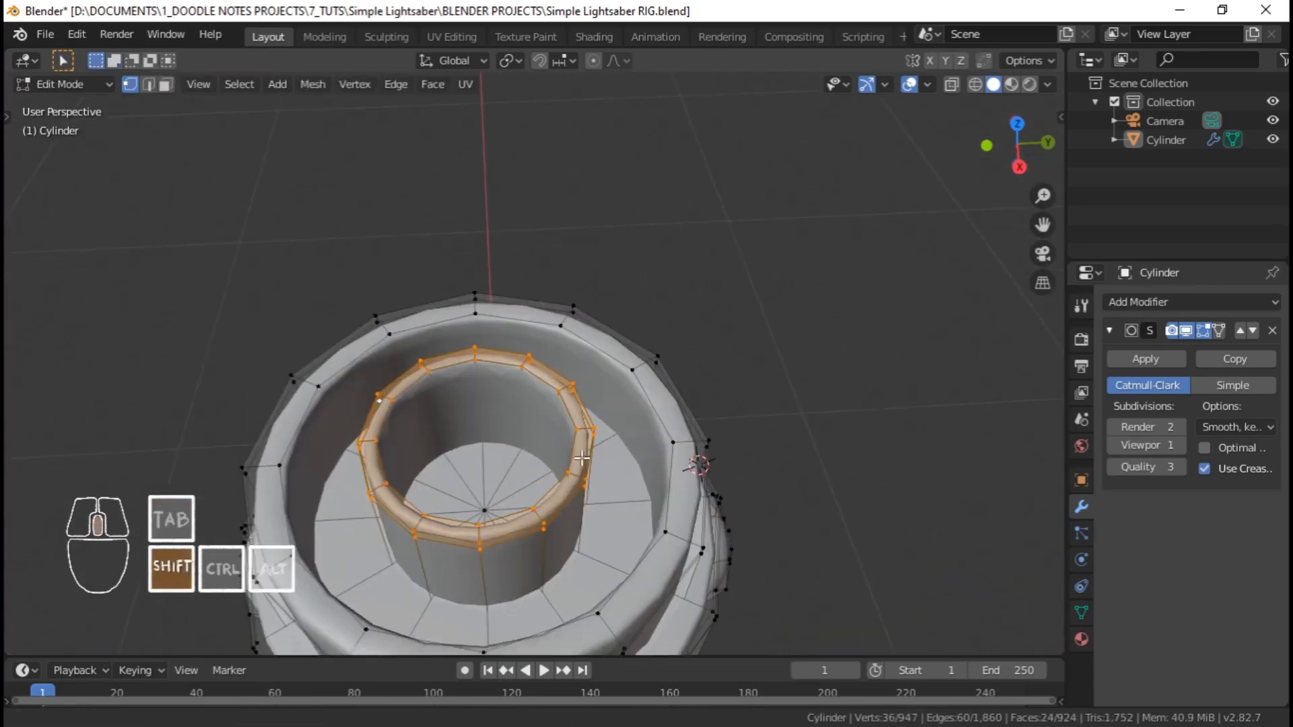
{"action": "middle_click_drag", "start_coordinate": [646, 310], "coordinate": [696, 436], "text": "shift"}
{"action": "key", "text": "alt+a"}
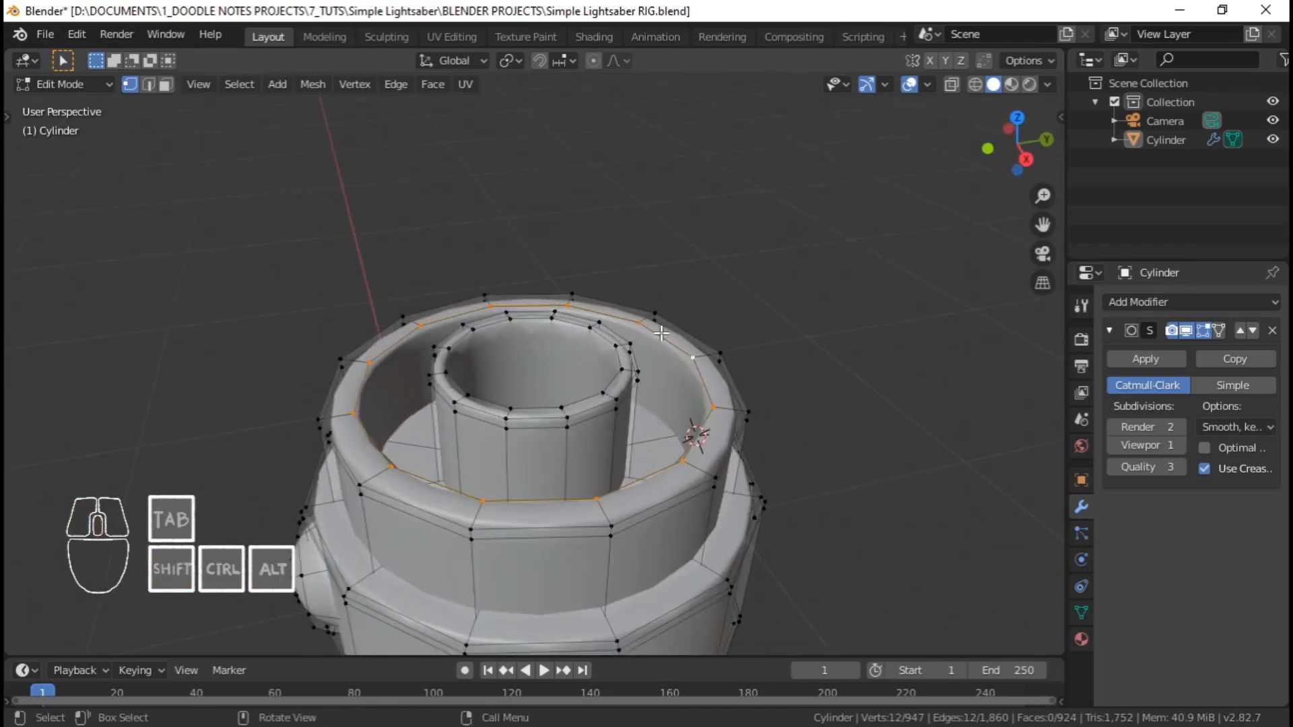
{"action": "key", "text": "alt+a"}
{"action": "key", "text": "alt+a"}
{"action": "middle_click_drag", "start_coordinate": [692, 377], "coordinate": [695, 433]}
{"action": "key", "text": "shift+d"}
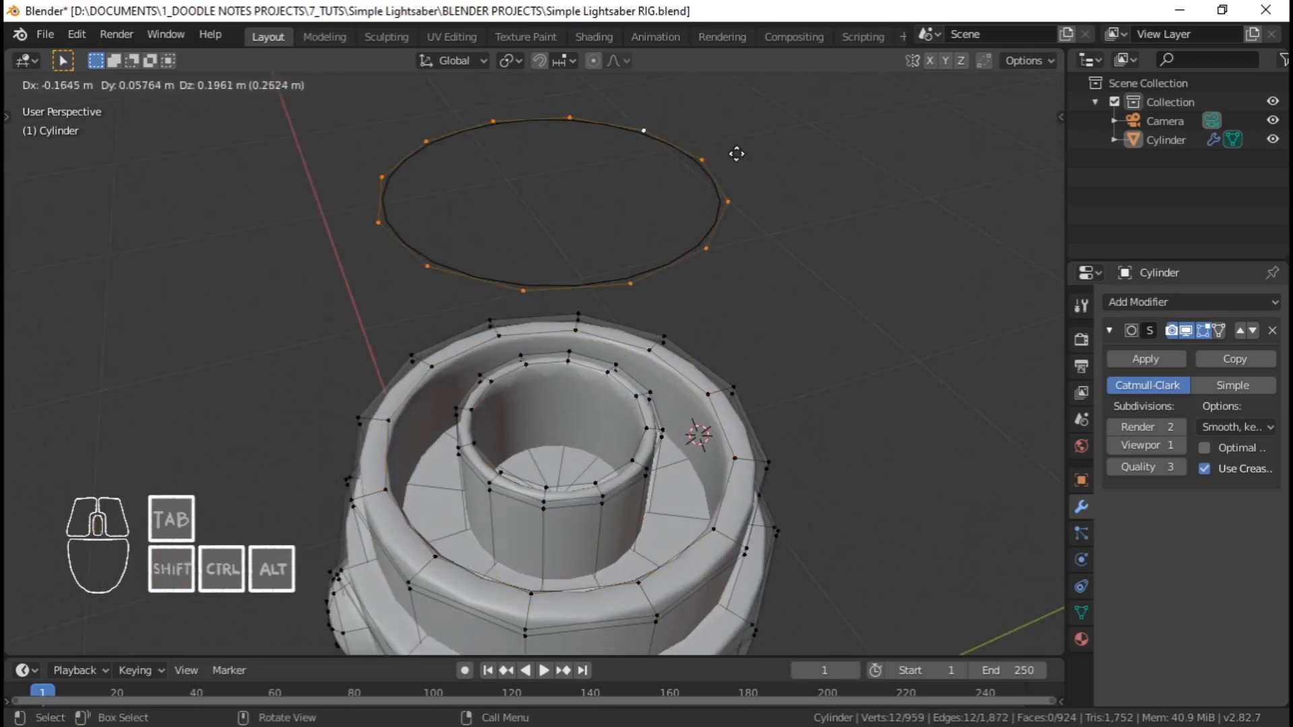
{"action": "left_click", "coordinate": [774, 366]}
{"action": "key", "text": "s"}
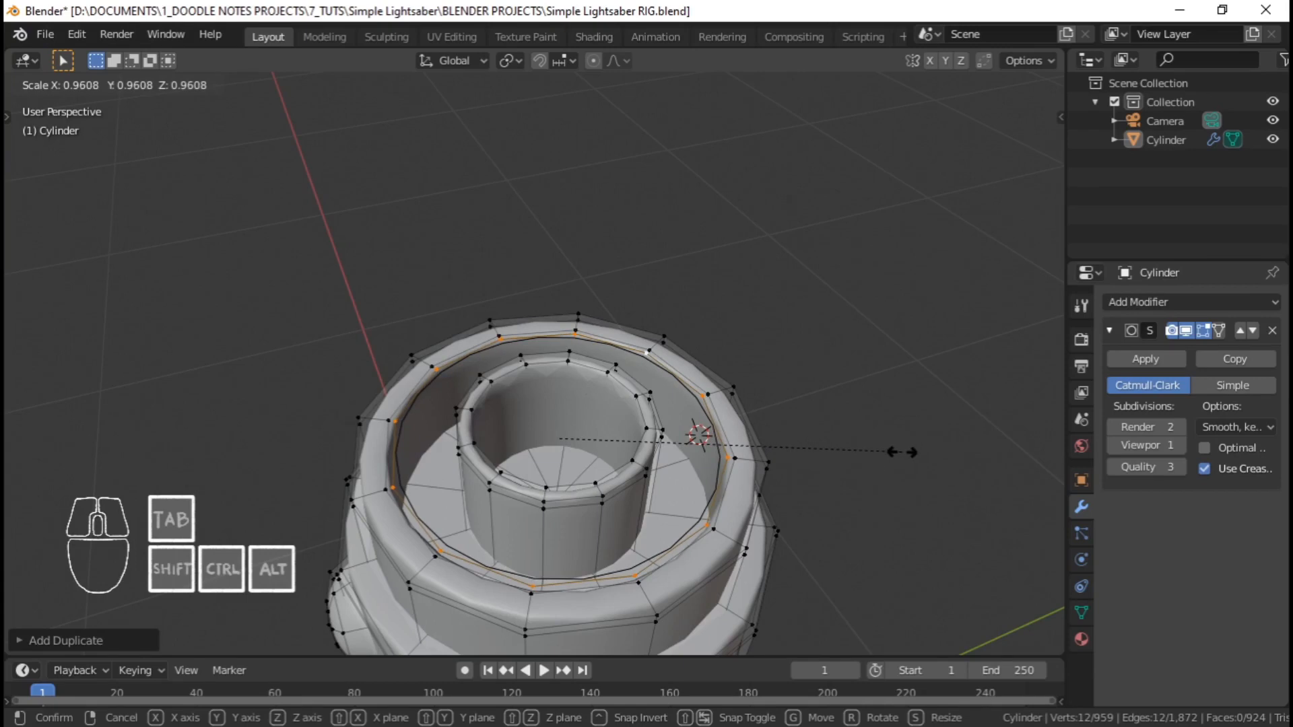
{"action": "left_click", "coordinate": [903, 452]}
Lower the duplicated loop along Z into the recess between the outer and inner rings
{"action": "middle_click_drag", "start_coordinate": [686, 487], "coordinate": [686, 447]}
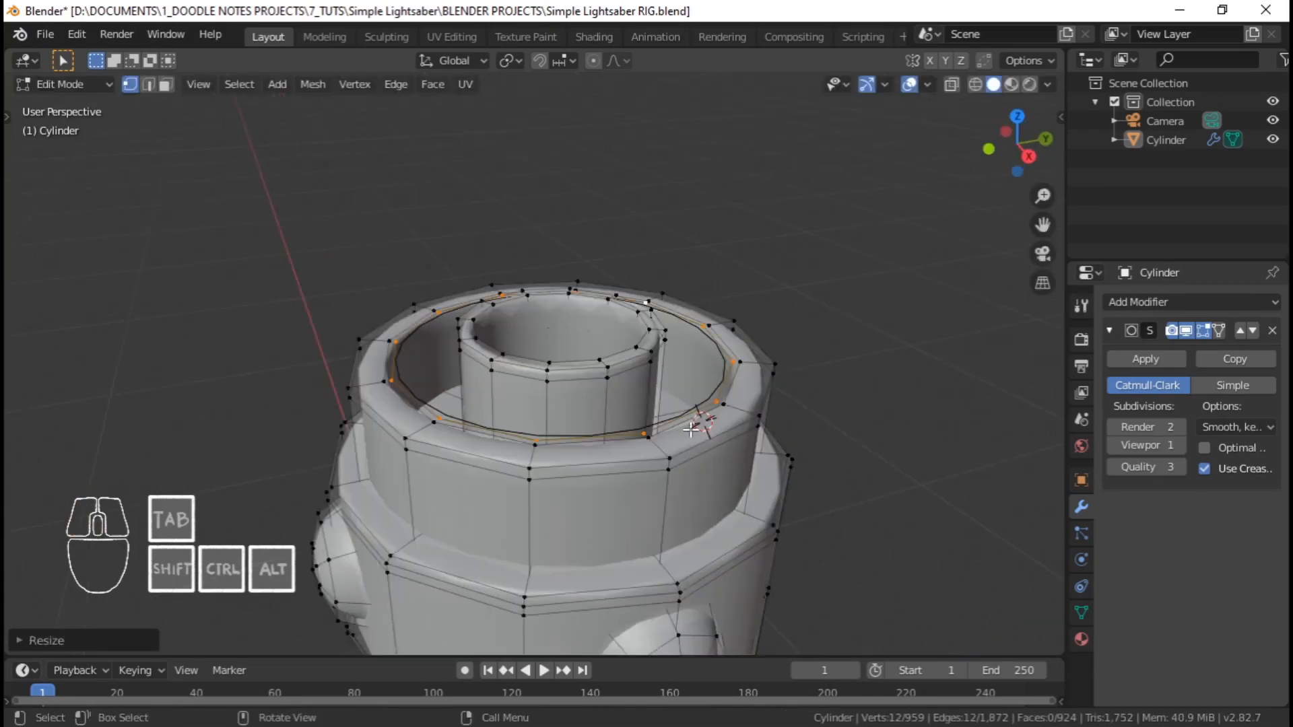
{"action": "key", "text": "g"}
{"action": "key", "text": "z"}
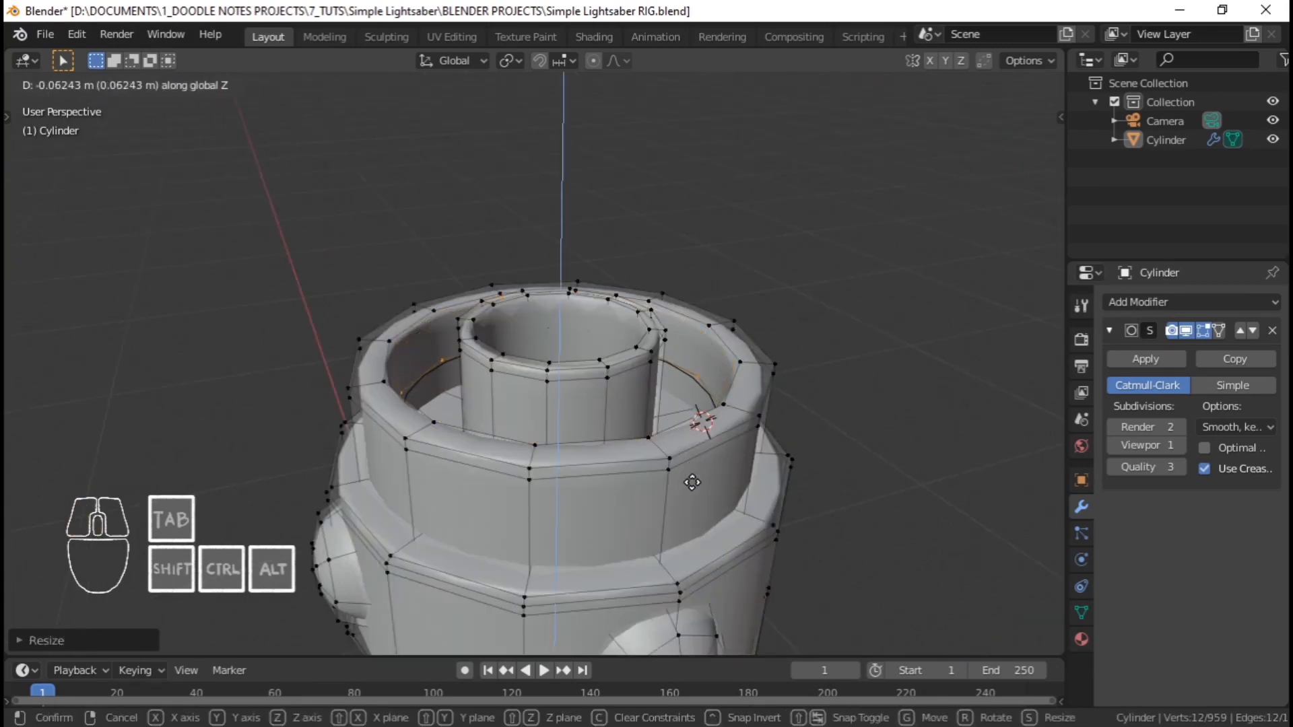
{"action": "left_click", "coordinate": [695, 530]}
Extrude the duplicated loop upward along Z out of the cap to start the blade tube
{"action": "scroll", "coordinate": [648, 438], "scroll_direction": "down", "scroll_amount": 5}
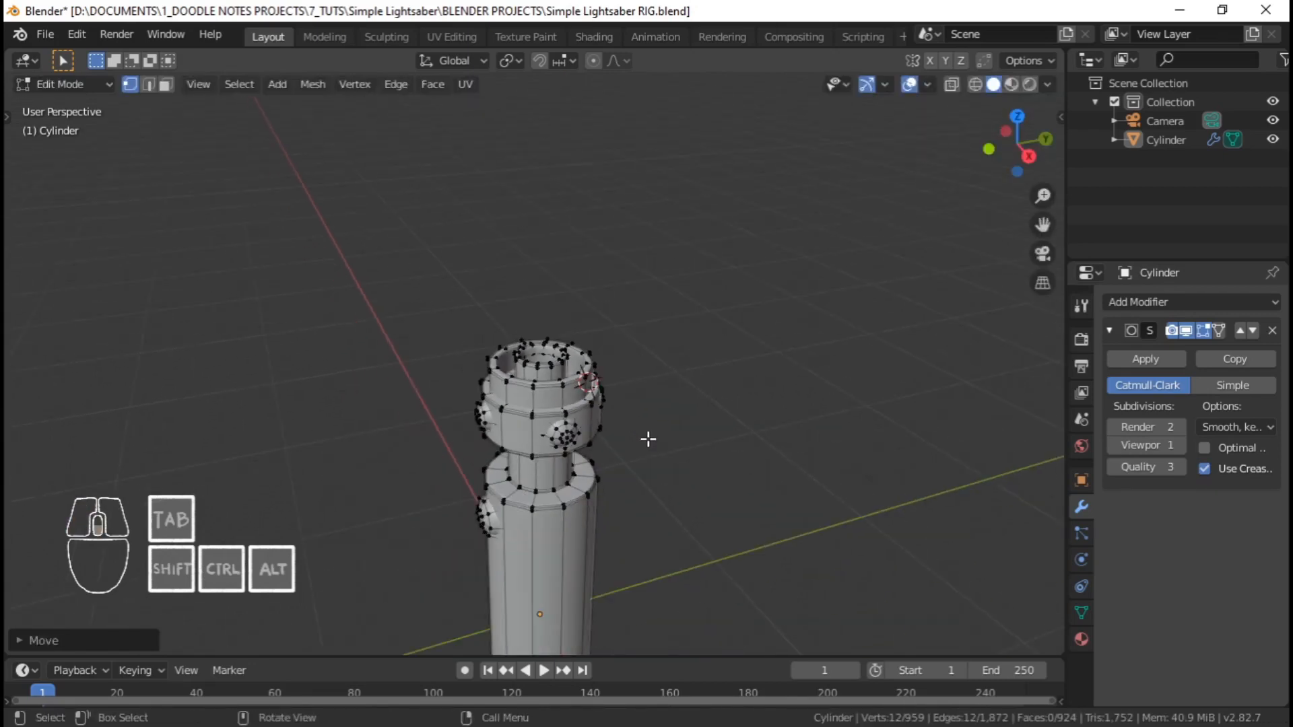
{"action": "middle_click_drag", "start_coordinate": [648, 439], "coordinate": [652, 491], "text": "shift"}
{"action": "key", "text": "e"}
{"action": "key", "text": "z"}
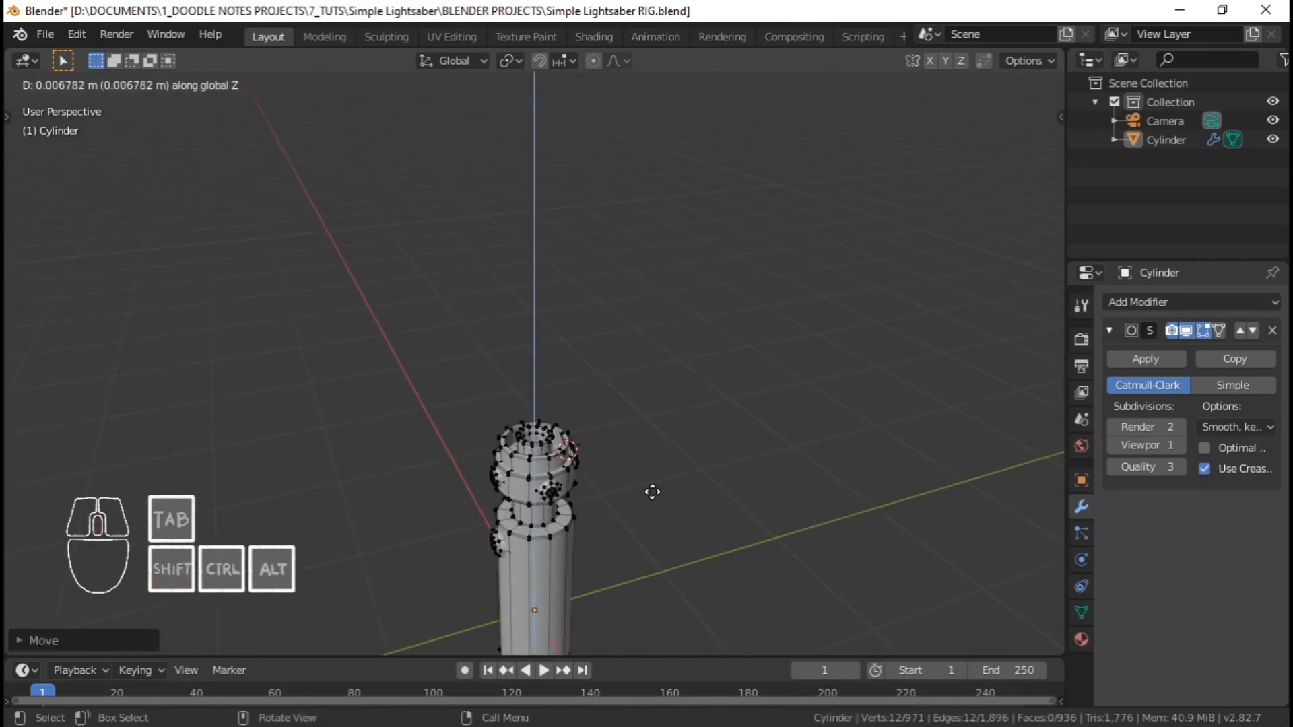
{"action": "left_click", "coordinate": [667, 155]}
{"action": "scroll", "coordinate": [563, 286], "scroll_direction": "down", "scroll_amount": 6}
{"action": "middle_click_drag", "start_coordinate": [563, 287], "coordinate": [532, 271]}
{"action": "scroll", "coordinate": [517, 301], "scroll_direction": "up", "scroll_amount": 3}
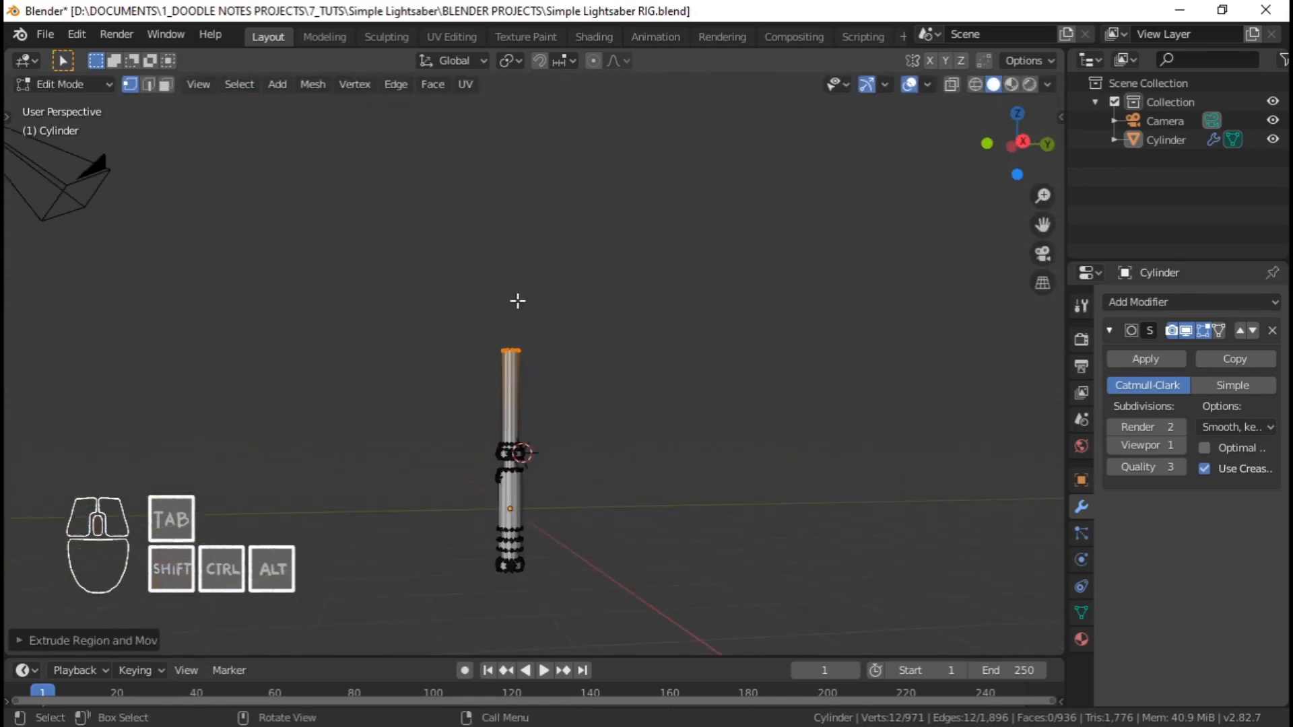
In front view, raise the blade's open top loop more than 3 m along Z
{"action": "key", "text": "KP_1"}
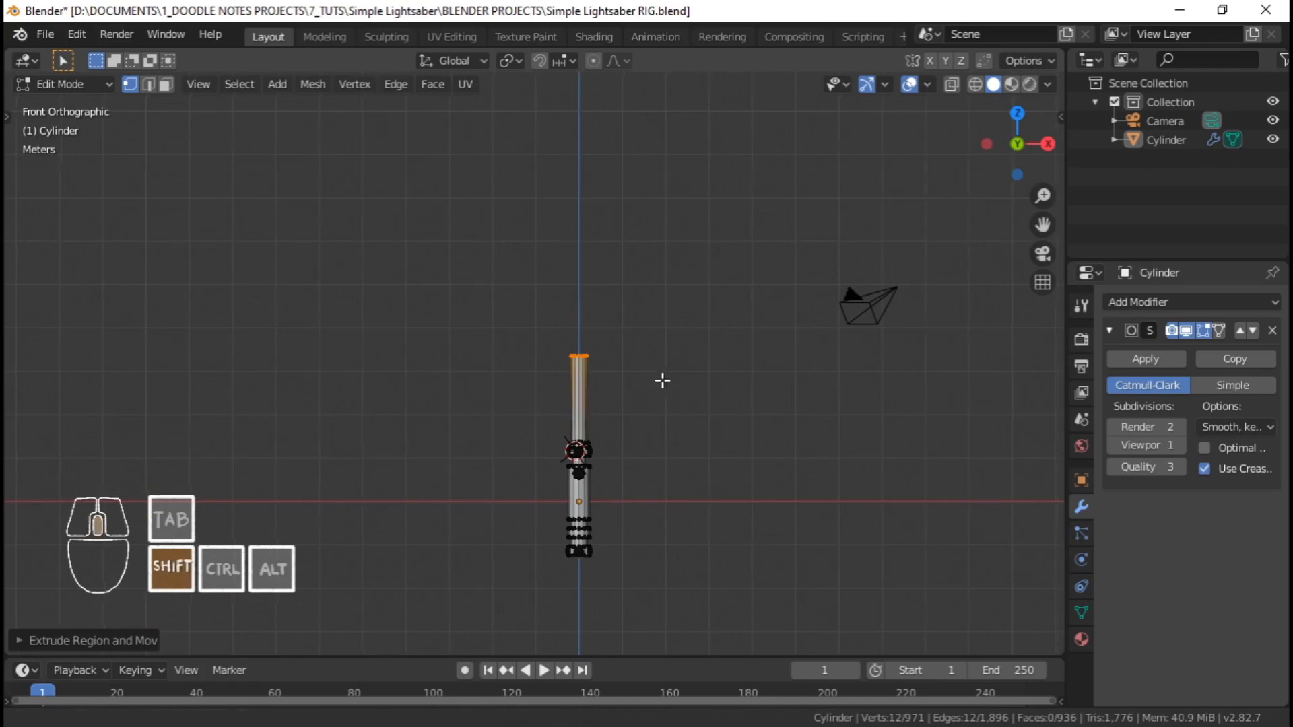
{"action": "scroll", "coordinate": [604, 369], "scroll_direction": "up", "scroll_amount": 3}
{"action": "key", "text": "g"}
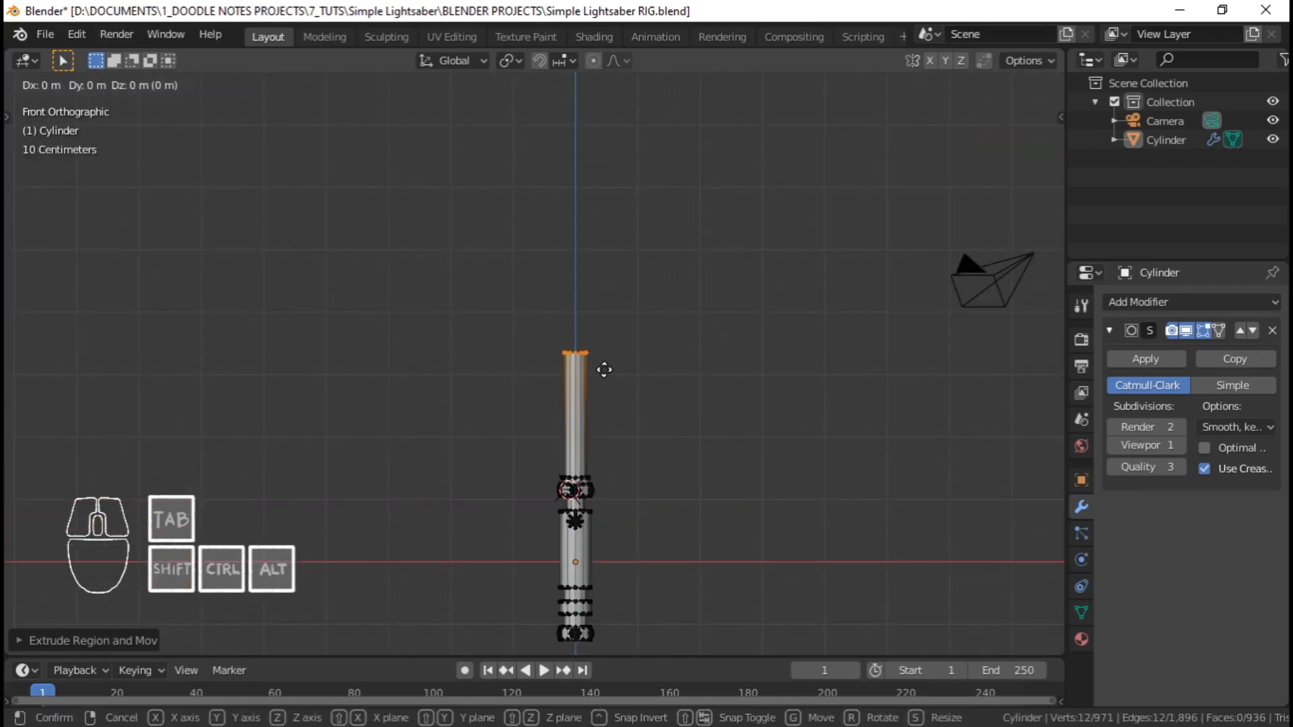
{"action": "key", "text": "z"}
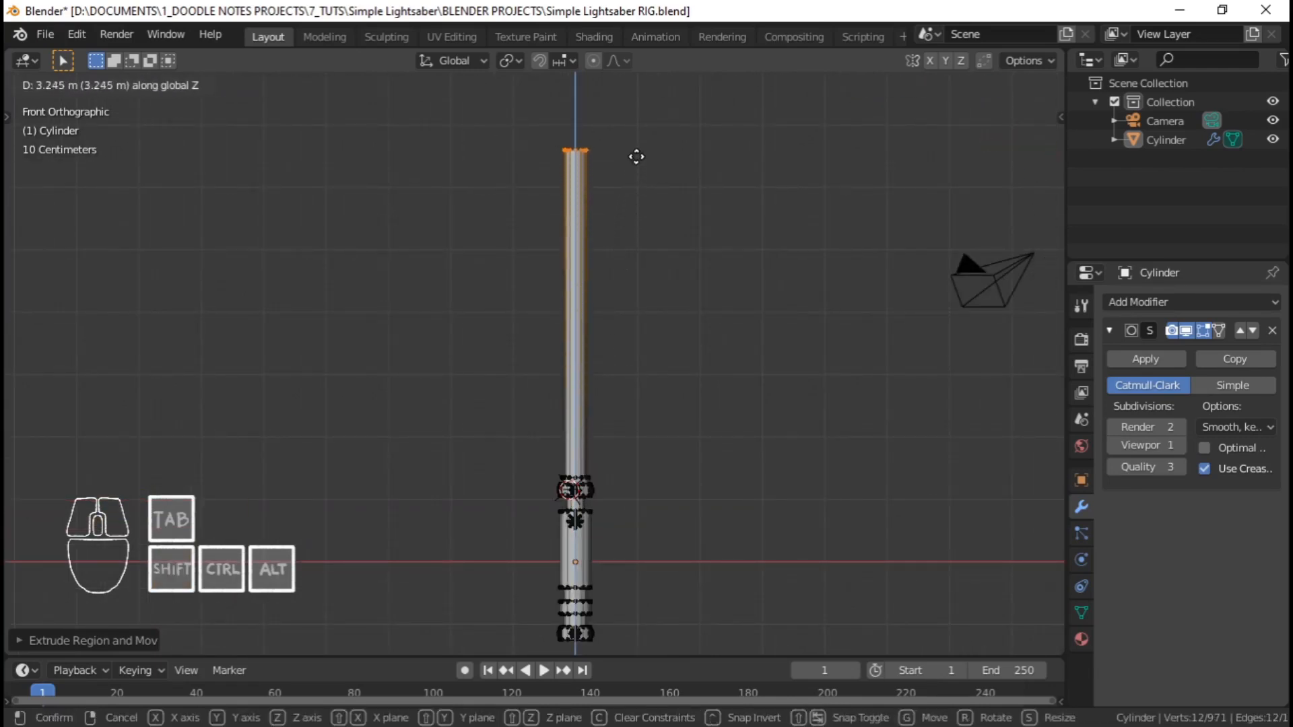
{"action": "left_click", "coordinate": [640, 130]}
{"action": "scroll", "coordinate": [635, 162], "scroll_direction": "down", "scroll_amount": 2}
{"action": "scroll", "coordinate": [628, 259], "scroll_direction": "down", "scroll_amount": 2}
{"action": "middle_click_drag", "start_coordinate": [623, 219], "coordinate": [611, 242], "text": "shift"}
Lengthen the blade further by raising its top loop two more times along Z
{"action": "key", "text": "g"}
{"action": "key", "text": "z"}
{"action": "left_click", "coordinate": [631, 125]}
{"action": "scroll", "coordinate": [613, 219], "scroll_direction": "down", "scroll_amount": 4}
{"action": "scroll", "coordinate": [616, 229], "scroll_direction": "up", "scroll_amount": 3}
{"action": "scroll", "coordinate": [609, 300], "scroll_direction": "up", "scroll_amount": 2}
{"action": "scroll", "coordinate": [610, 302], "scroll_direction": "down", "scroll_amount": 2}
{"action": "key", "text": "g"}
{"action": "key", "text": "z"}
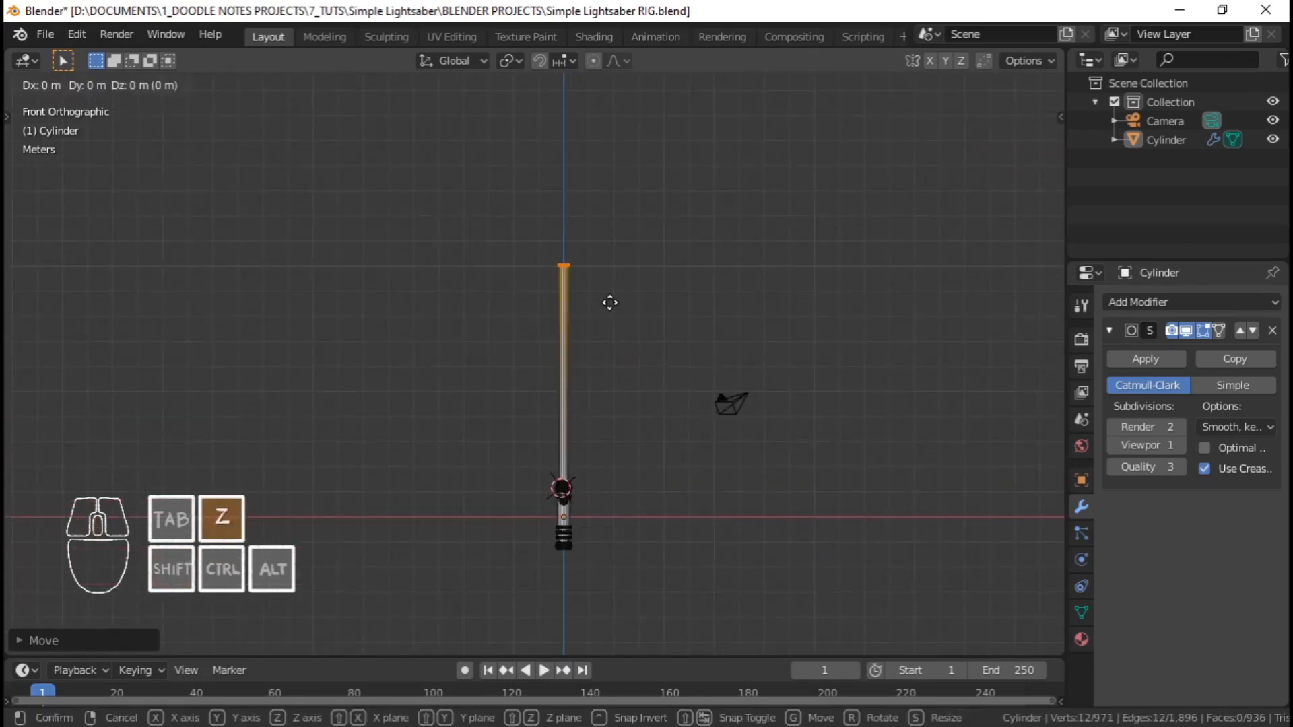
{"action": "left_click", "coordinate": [619, 230]}
{"action": "middle_click_drag", "start_coordinate": [617, 220], "coordinate": [645, 315]}
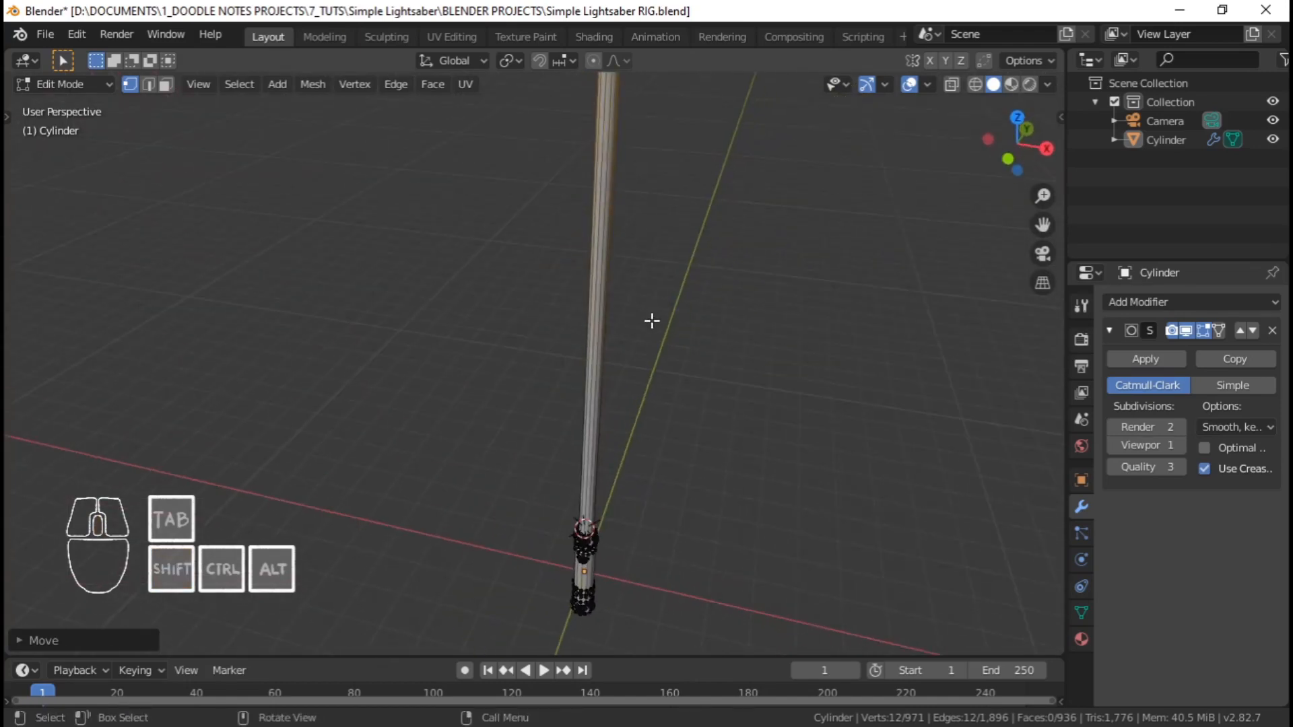
In front view, extrude the blade's top loop slightly upward along Z and scale it to about 0.76
{"action": "key", "text": "KP_1"}
{"action": "middle_click_drag", "start_coordinate": [646, 228], "coordinate": [612, 452], "text": "shift"}
{"action": "middle_click_drag", "start_coordinate": [606, 300], "coordinate": [609, 390], "text": "shift"}
{"action": "scroll", "coordinate": [609, 390], "scroll_direction": "up", "scroll_amount": 8}
{"action": "middle_click_drag", "start_coordinate": [631, 327], "coordinate": [493, 476], "text": "shift"}
{"action": "scroll", "coordinate": [495, 472], "scroll_direction": "up", "scroll_amount": 4}
{"action": "middle_click_drag", "start_coordinate": [666, 271], "coordinate": [611, 377], "text": "shift"}
{"action": "scroll", "coordinate": [620, 391], "scroll_direction": "up", "scroll_amount": 3}
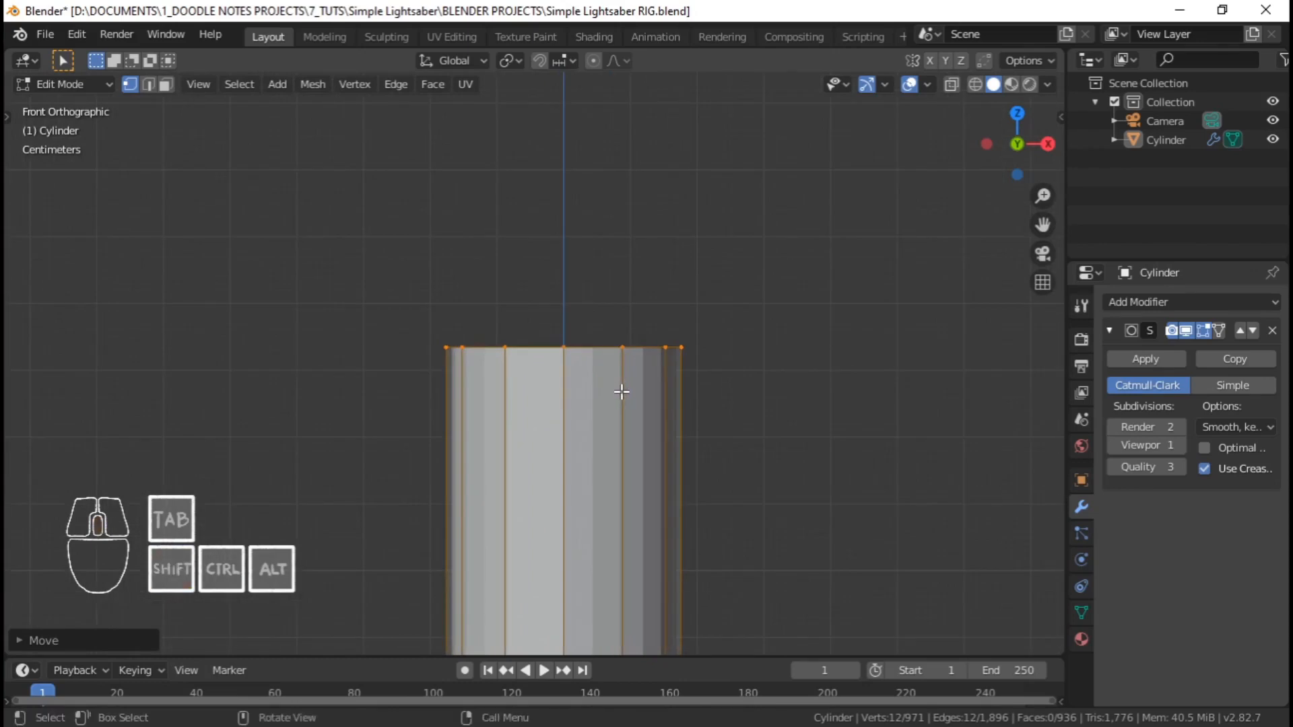
{"action": "key", "text": "e"}
{"action": "key", "text": "z"}
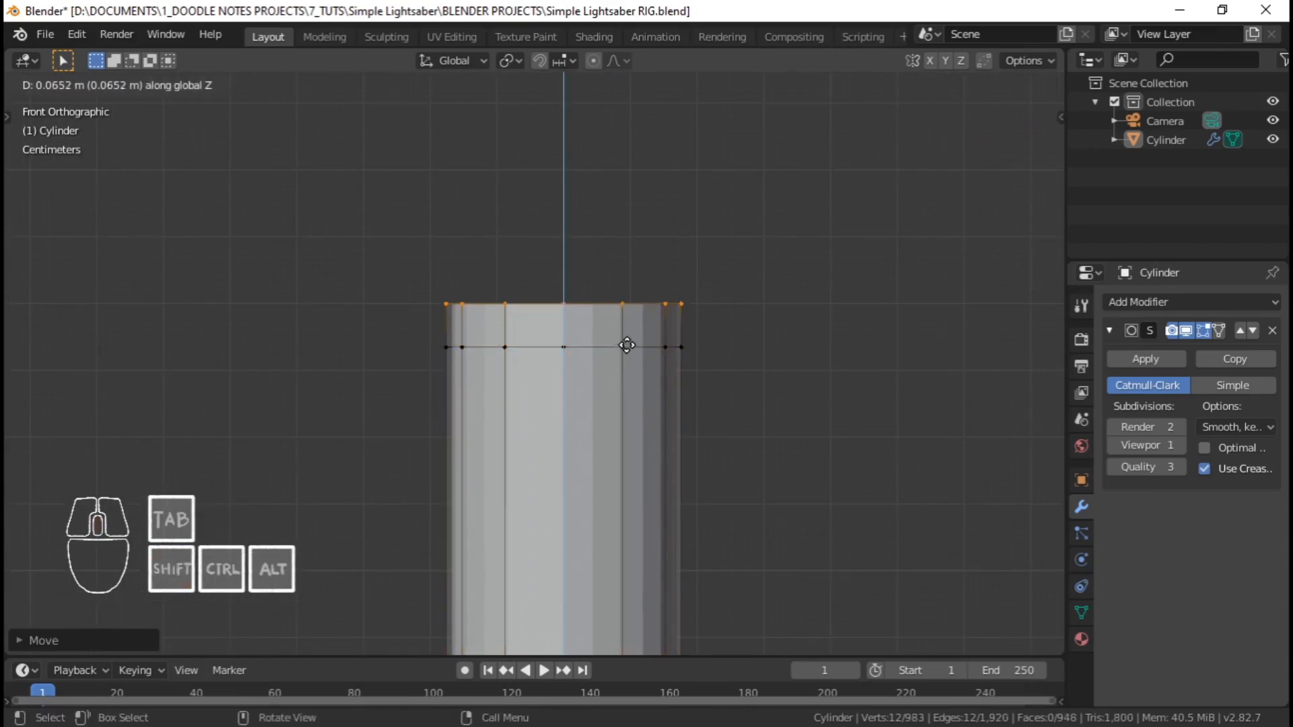
{"action": "left_click", "coordinate": [627, 345]}
{"action": "key", "text": "s"}
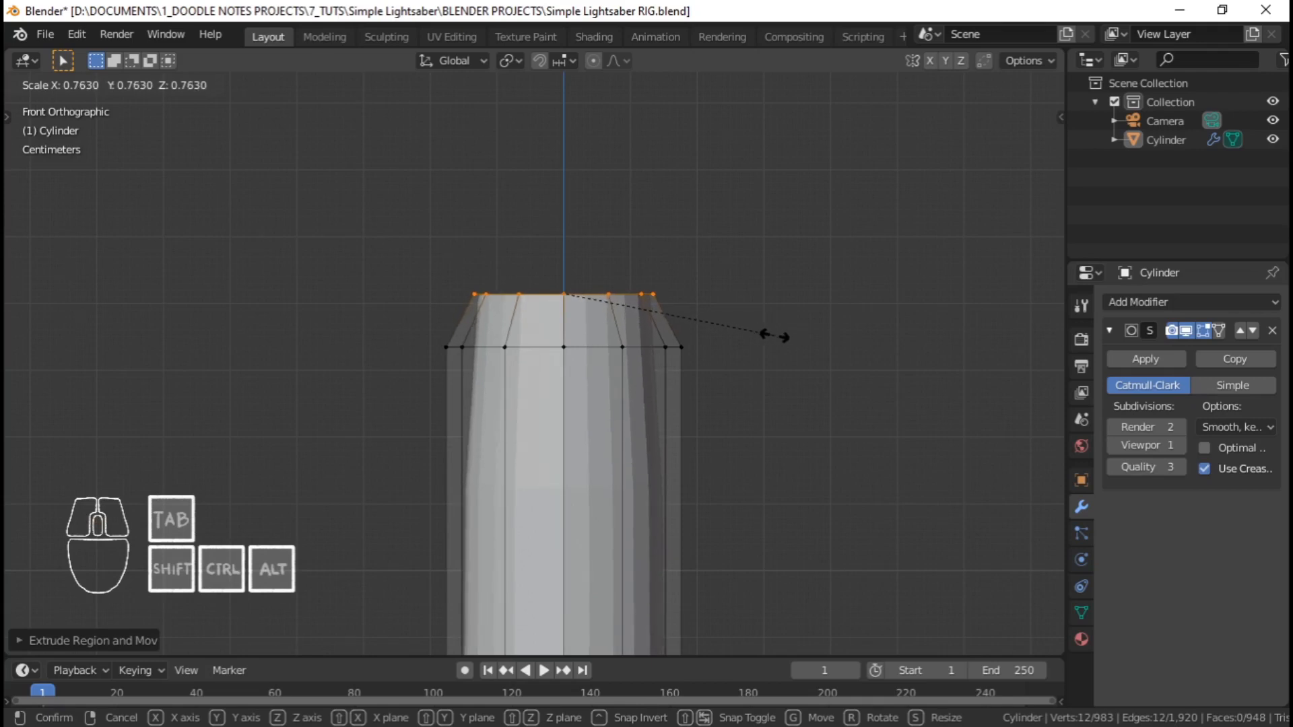
{"action": "left_click", "coordinate": [758, 338]}
Extrude the narrowed top loop upward along Z and shrink it to roughly half its width to round the tip
{"action": "key", "text": "e"}
{"action": "key", "text": "z"}
{"action": "left_click", "coordinate": [645, 290]}
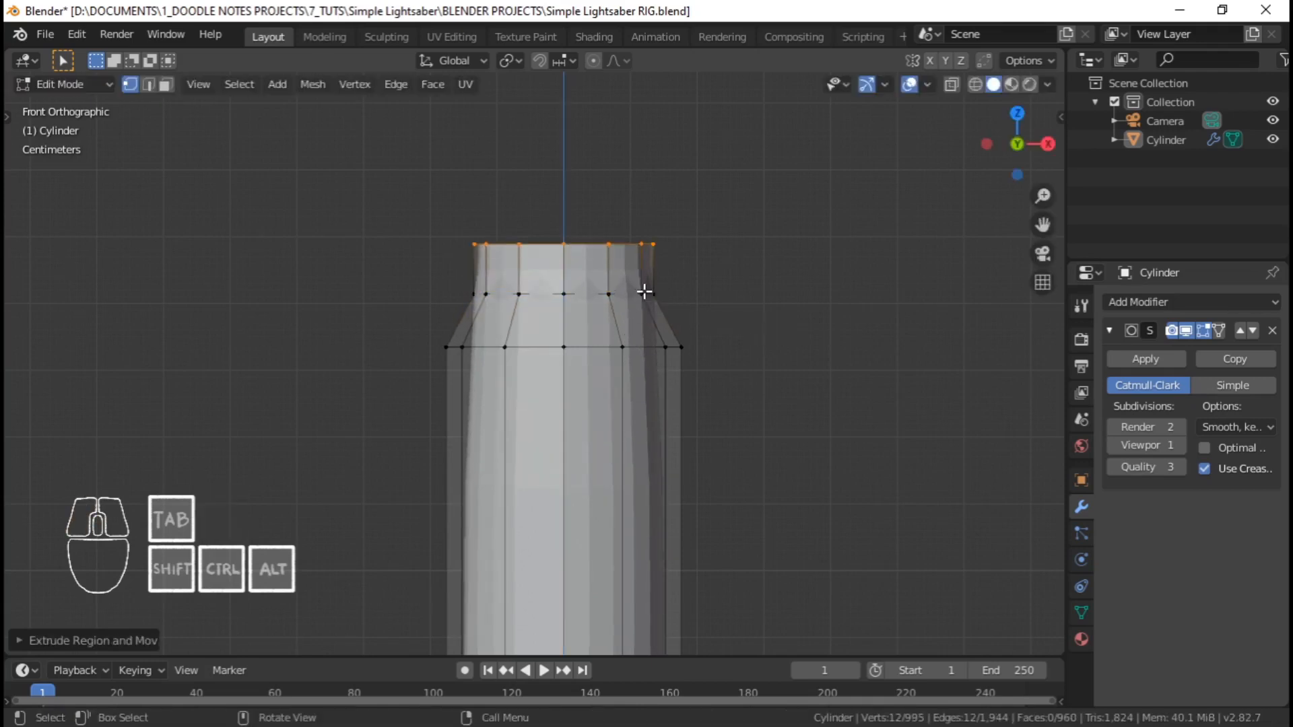
{"action": "key", "text": "s"}
{"action": "left_click", "coordinate": [667, 286]}
Extrude the smallest top loop a short way up and merge its vertices at center to close the tip
{"action": "key", "text": "g"}
{"action": "key", "text": "z"}
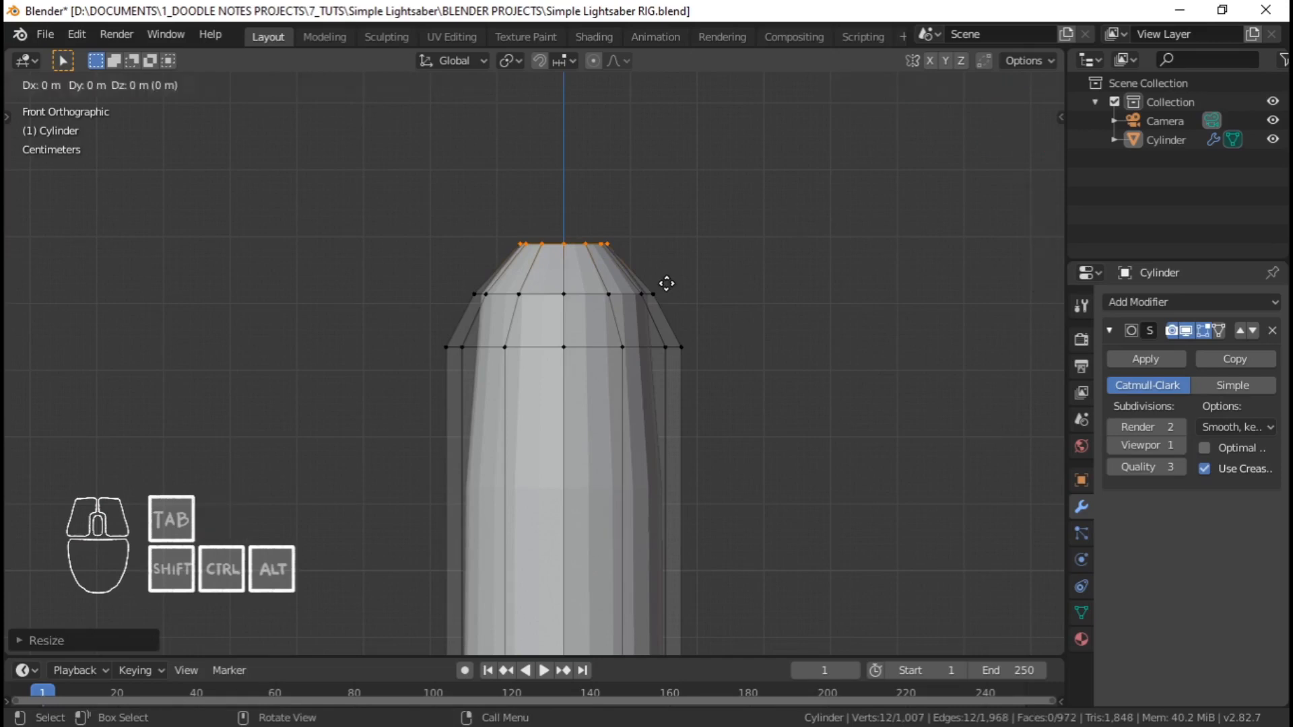
{"action": "left_click", "coordinate": [672, 250]}
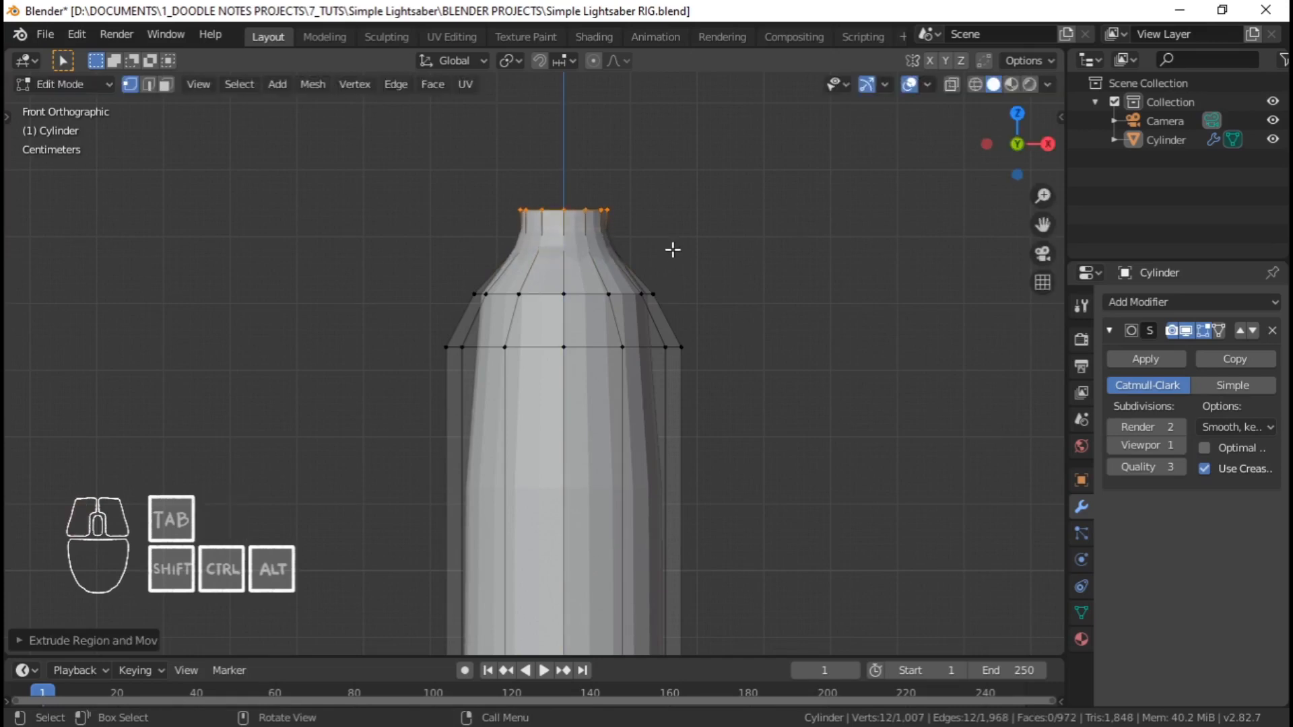
{"action": "key", "text": "m"}
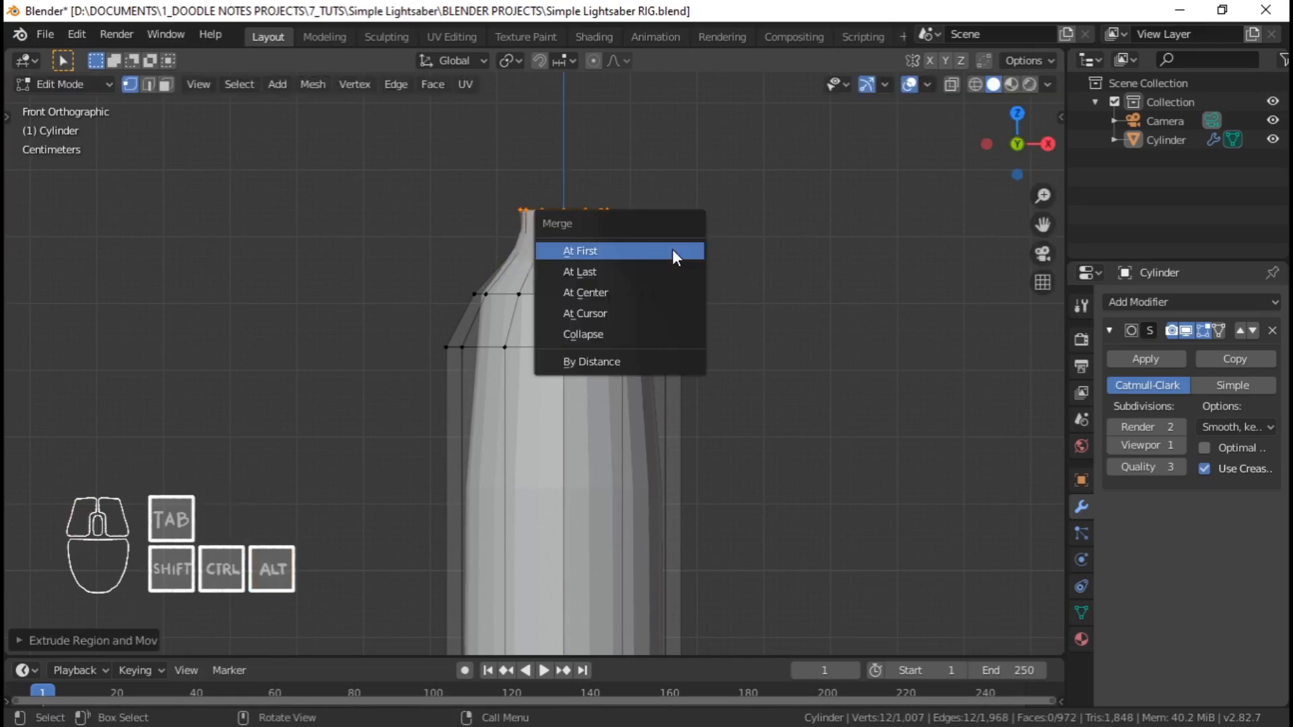
{"action": "left_click", "coordinate": [640, 290]}
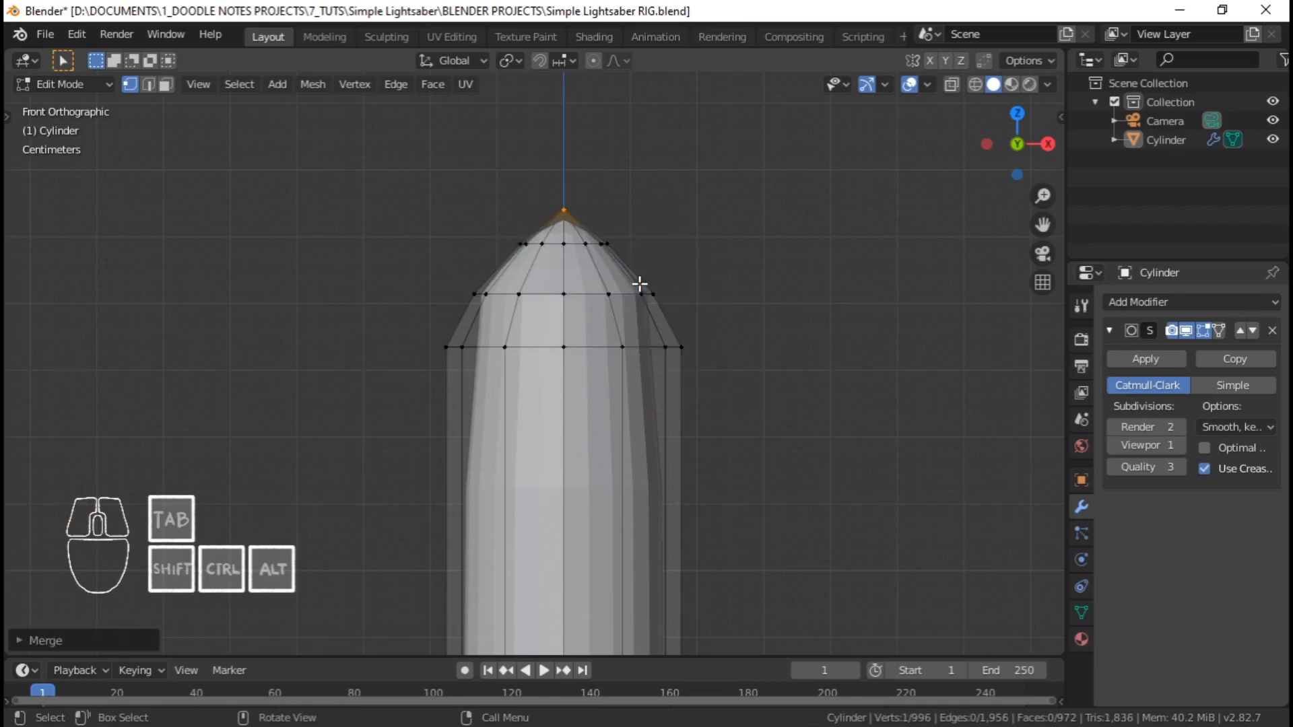
Lower the merged tip vertex about 0.03 m along Z to flatten the point of the dome
{"action": "key", "text": "g"}
{"action": "key", "text": "z"}
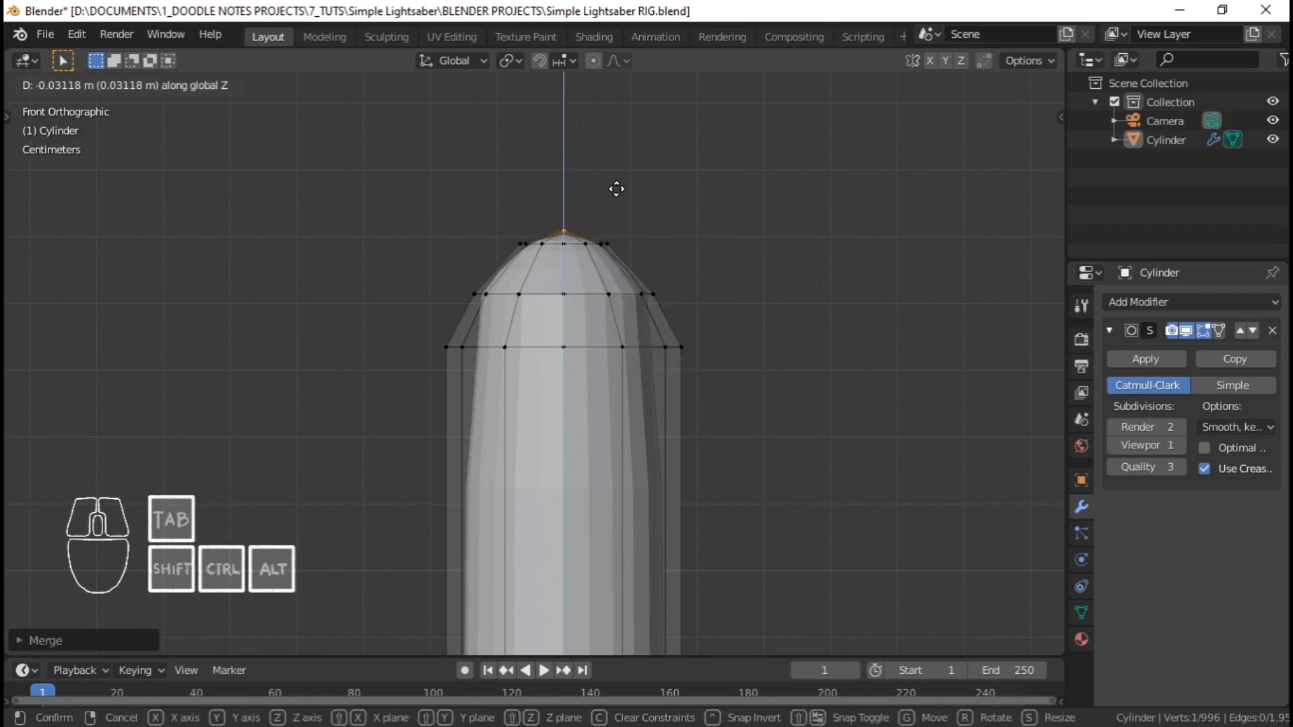
{"action": "left_click", "coordinate": [616, 189]}
Add a horizontal loop cut around the long blade section and slide it up close to the tip
{"action": "scroll", "coordinate": [606, 438], "scroll_direction": "down", "scroll_amount": 12}
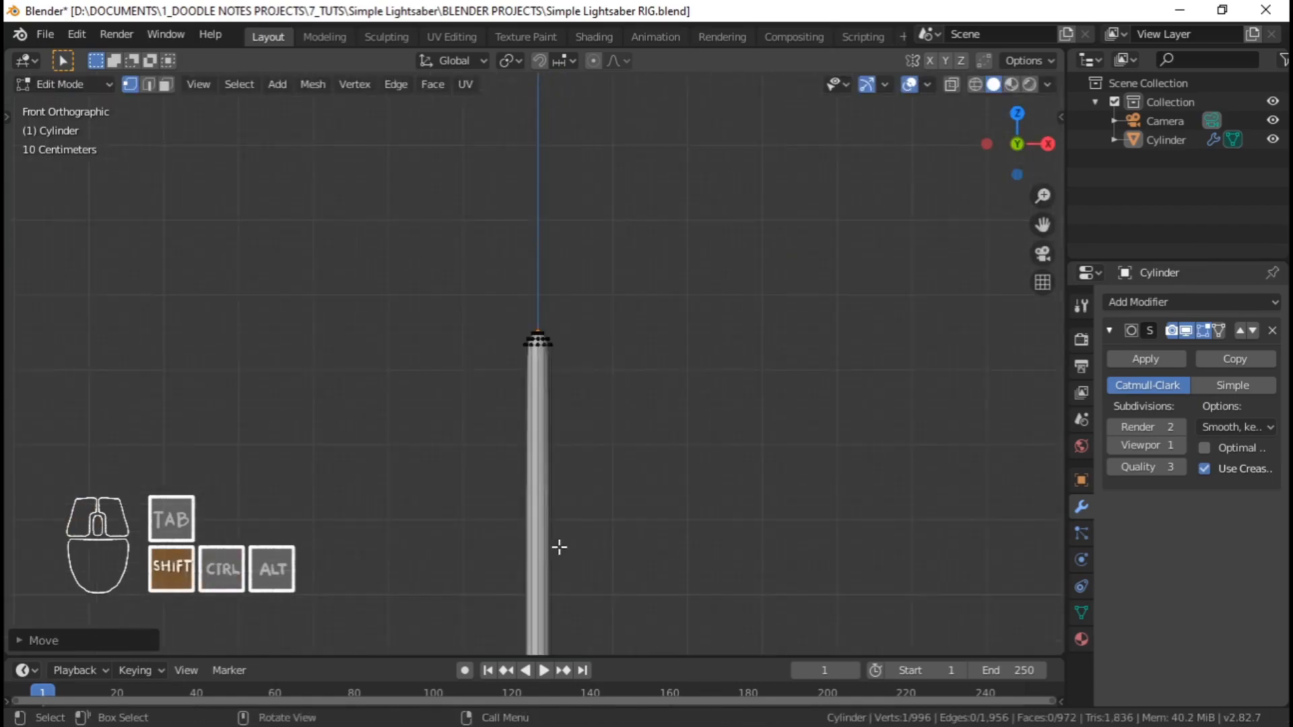
{"action": "scroll", "coordinate": [563, 347], "scroll_direction": "down", "scroll_amount": 3}
{"action": "middle_click_drag", "start_coordinate": [559, 547], "coordinate": [567, 288], "text": "shift"}
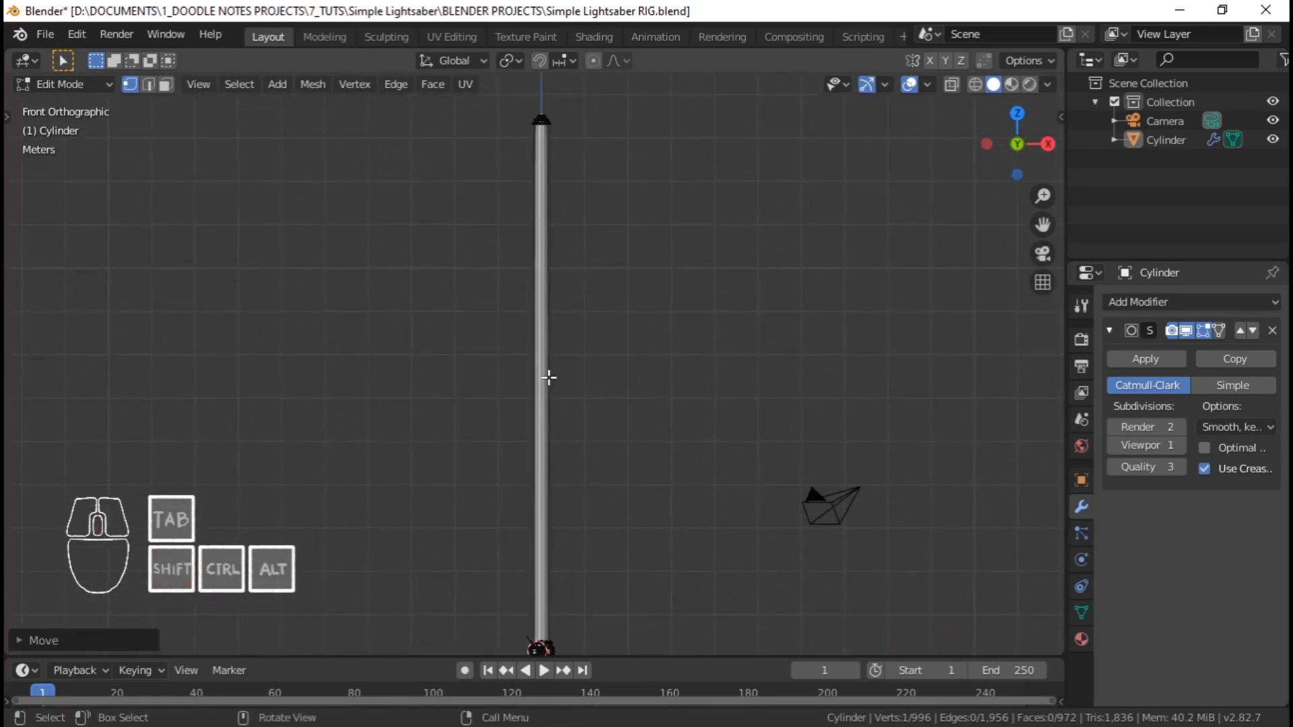
{"action": "key", "text": "ctrl+r"}
{"action": "left_click", "coordinate": [548, 377]}
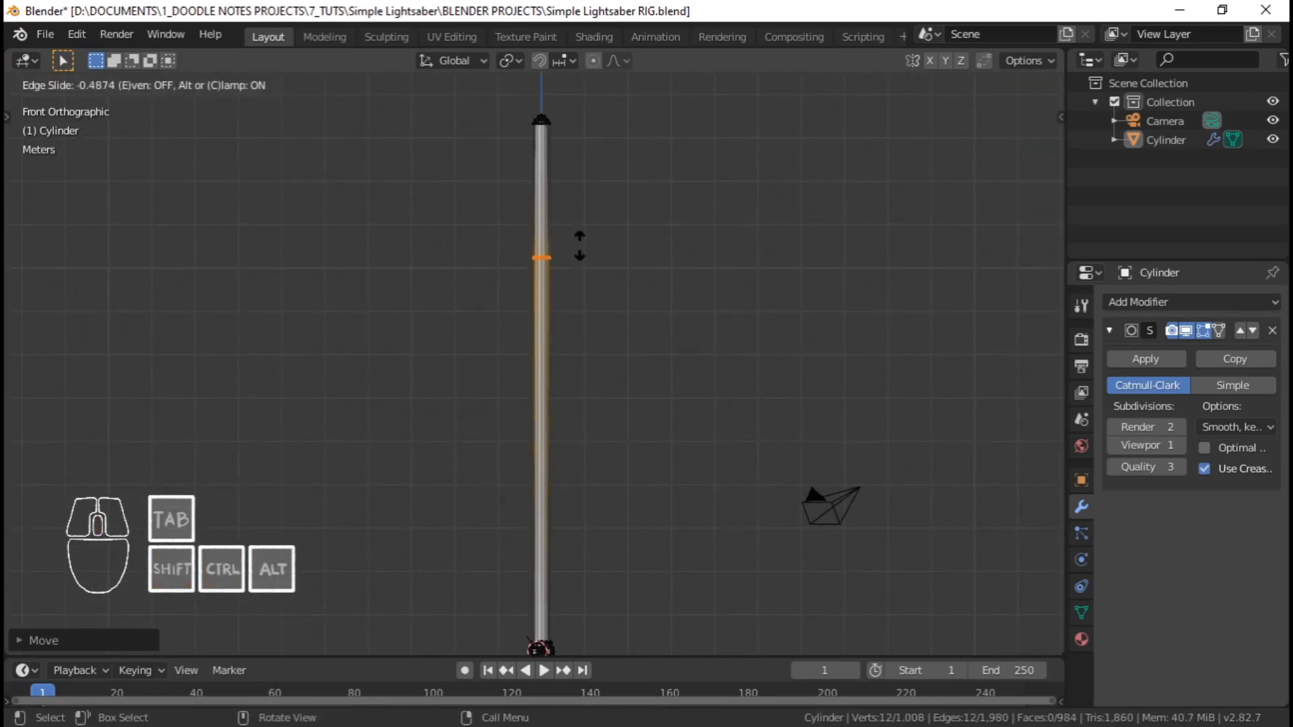
{"action": "left_click", "coordinate": [592, 128]}
Raise the new support loop along Z until it sits just below the base of the rounded tip
{"action": "scroll", "coordinate": [579, 148], "scroll_direction": "up", "scroll_amount": 3}
{"action": "middle_click_drag", "start_coordinate": [558, 193], "coordinate": [490, 522], "text": "shift"}
{"action": "scroll", "coordinate": [472, 377], "scroll_direction": "up", "scroll_amount": 7}
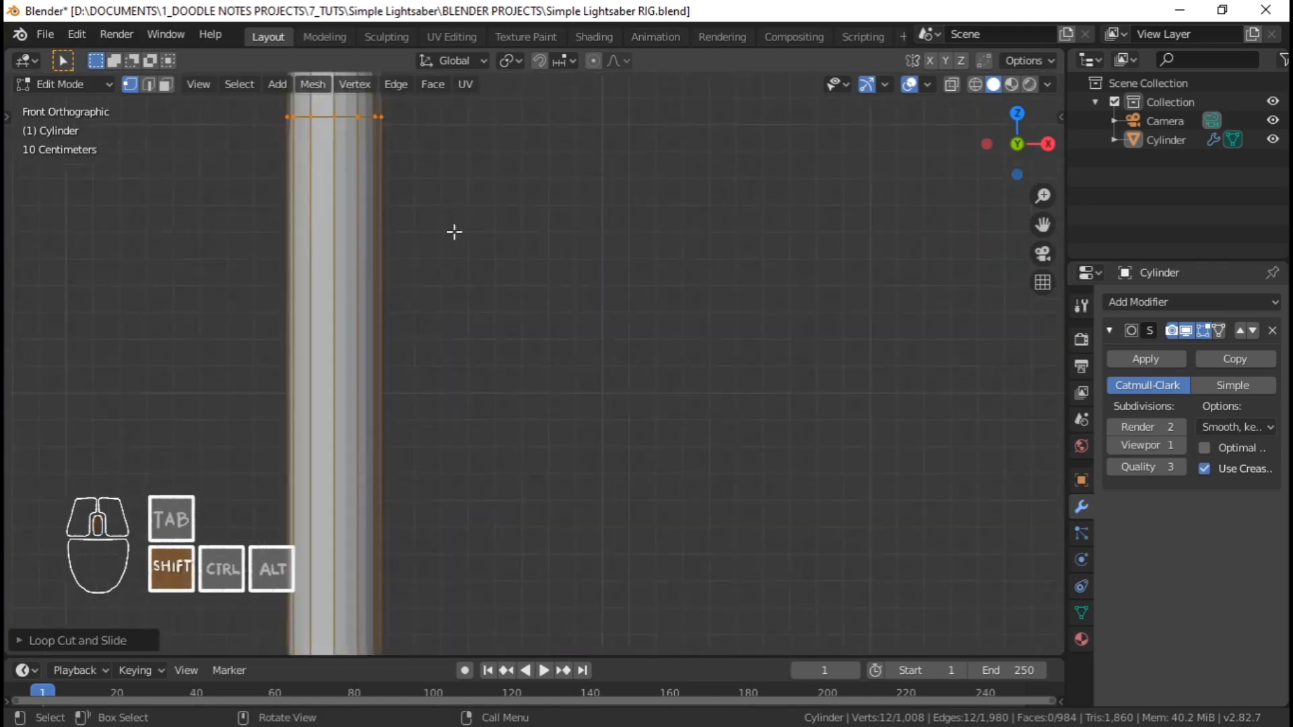
{"action": "middle_click_drag", "start_coordinate": [453, 231], "coordinate": [618, 440], "text": "shift"}
{"action": "middle_click_drag", "start_coordinate": [542, 339], "coordinate": [592, 467], "text": "shift"}
{"action": "scroll", "coordinate": [615, 467], "scroll_direction": "up", "scroll_amount": 6}
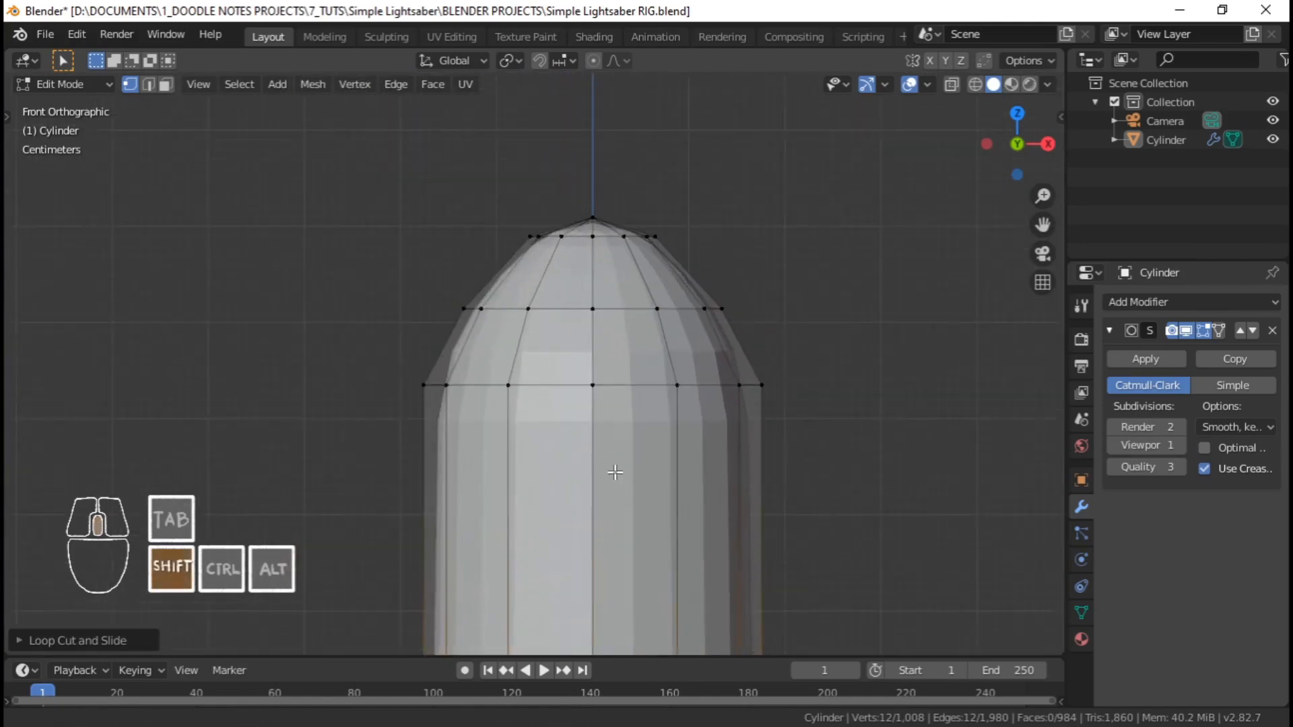
{"action": "key", "text": "g"}
{"action": "key", "text": "z"}
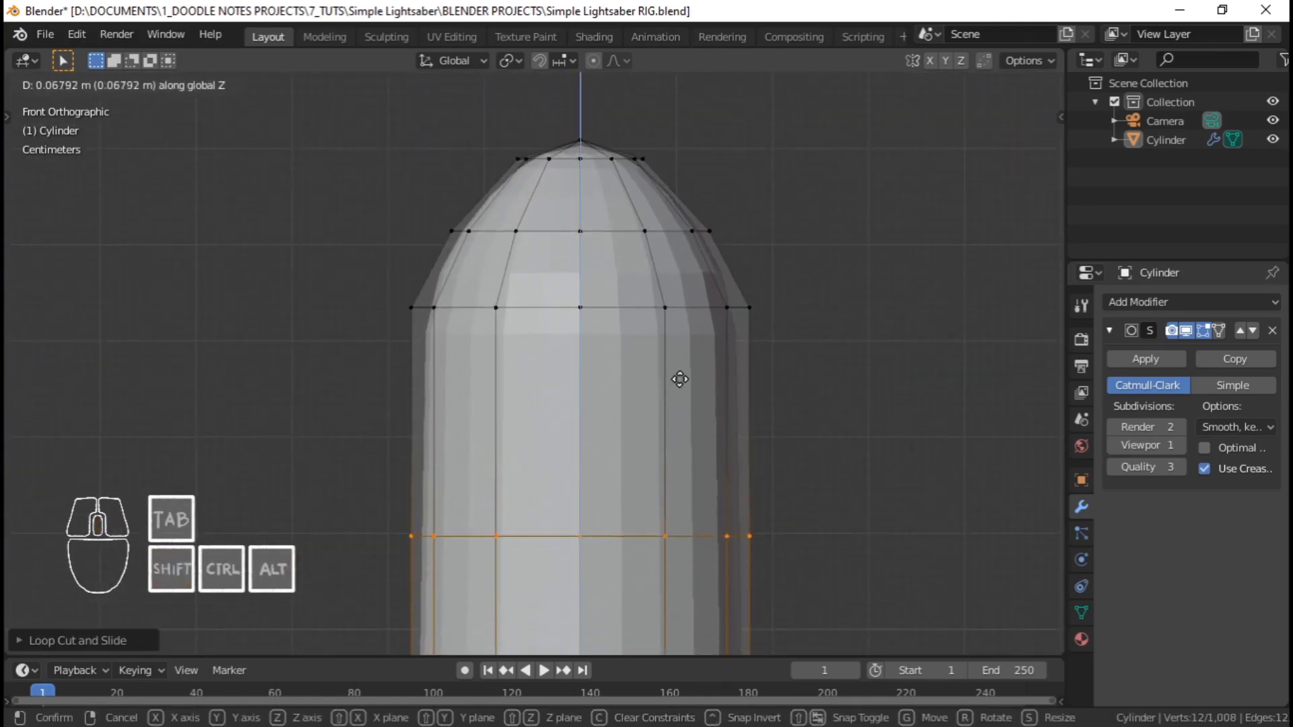
{"action": "left_click", "coordinate": [681, 221]}
Examine the full blade's length and shape in perspective and in front view
{"action": "scroll", "coordinate": [569, 419], "scroll_direction": "down", "scroll_amount": 14}
{"action": "middle_click_drag", "start_coordinate": [545, 431], "coordinate": [555, 300], "text": "shift"}
{"action": "middle_click_drag", "start_coordinate": [541, 471], "coordinate": [569, 254], "text": "shift"}
{"action": "scroll", "coordinate": [604, 309], "scroll_direction": "down", "scroll_amount": 3}
{"action": "middle_click_drag", "start_coordinate": [604, 309], "coordinate": [543, 332]}
{"action": "key", "text": "KP_1"}
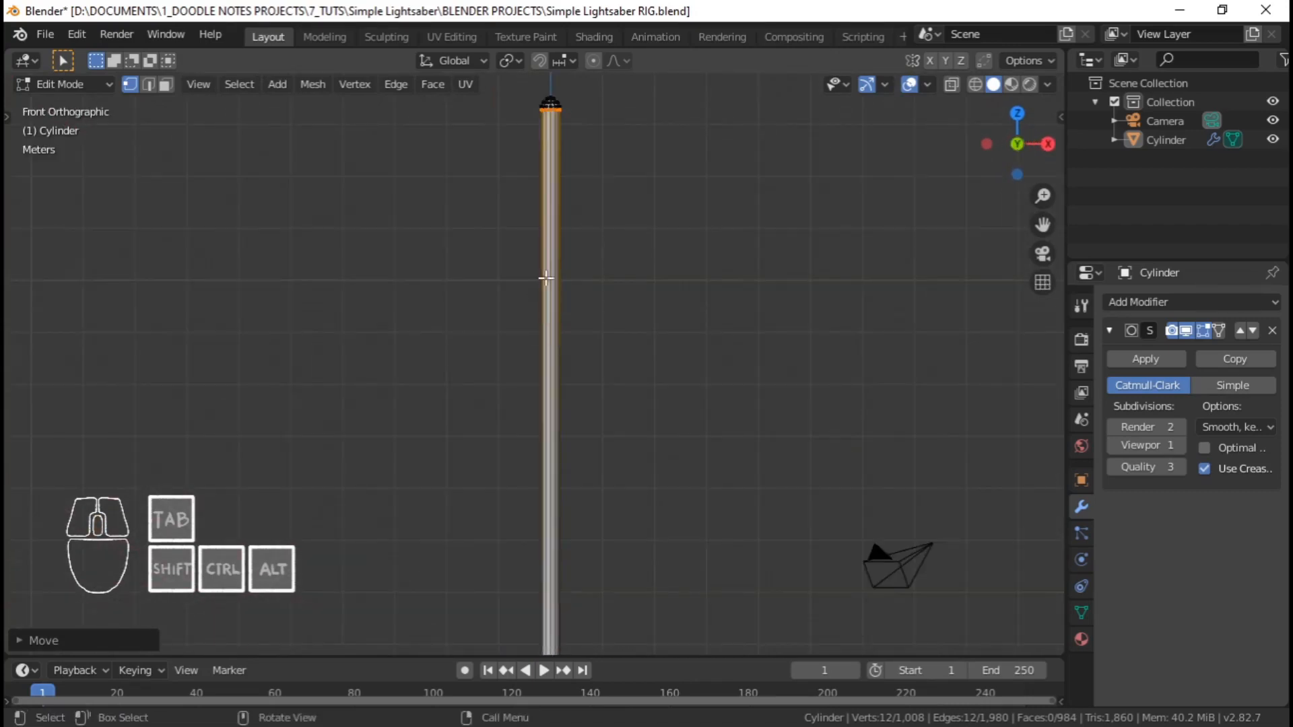
{"action": "scroll", "coordinate": [546, 278], "scroll_direction": "down", "scroll_amount": 2}
{"action": "middle_click_drag", "start_coordinate": [569, 187], "coordinate": [528, 467], "text": "shift"}
Select the single vertex at the very end of the blade and lower it very slightly
{"action": "scroll", "coordinate": [573, 299], "scroll_direction": "up", "scroll_amount": 7}
{"action": "scroll", "coordinate": [571, 414], "scroll_direction": "up", "scroll_amount": 3}
{"action": "middle_click_drag", "start_coordinate": [555, 309], "coordinate": [566, 428], "text": "shift"}
{"action": "scroll", "coordinate": [571, 413], "scroll_direction": "up", "scroll_amount": 5}
{"action": "scroll", "coordinate": [576, 365], "scroll_direction": "up", "scroll_amount": 1}
{"action": "right_click", "coordinate": [575, 233]}
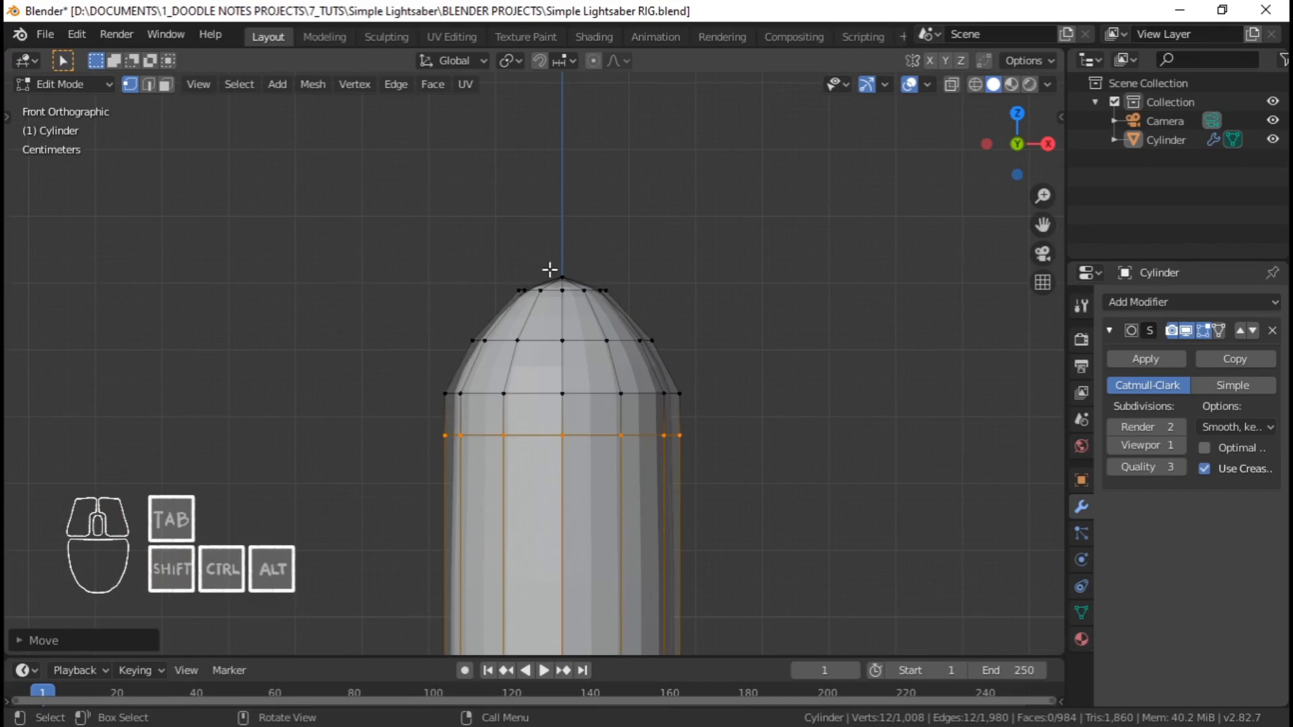
{"action": "left_click", "coordinate": [549, 269]}
{"action": "key", "text": "g"}
{"action": "left_click", "coordinate": [625, 240]}
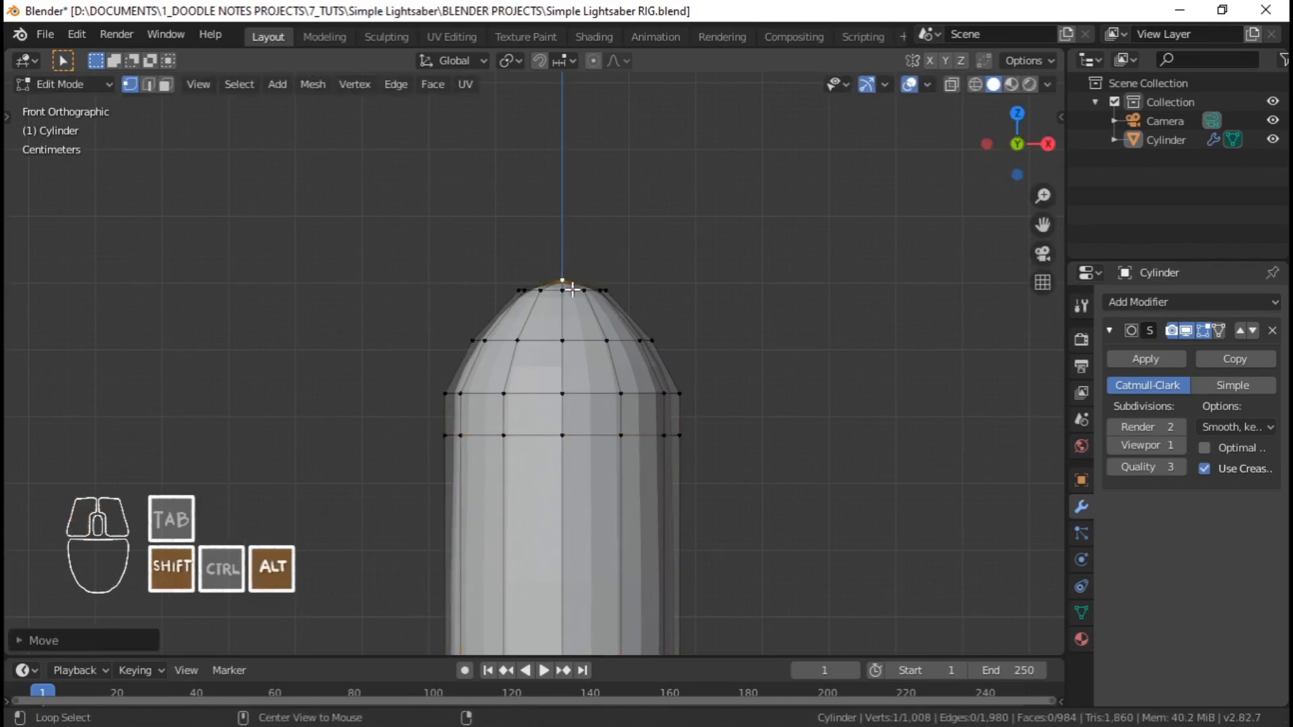
Add the ring below the blade's end vertex to the selection and lower both about 0.03 m along Z
{"action": "left_click", "coordinate": [572, 290], "text": "alt+shift"}
{"action": "key", "text": "g"}
{"action": "key", "text": "z"}
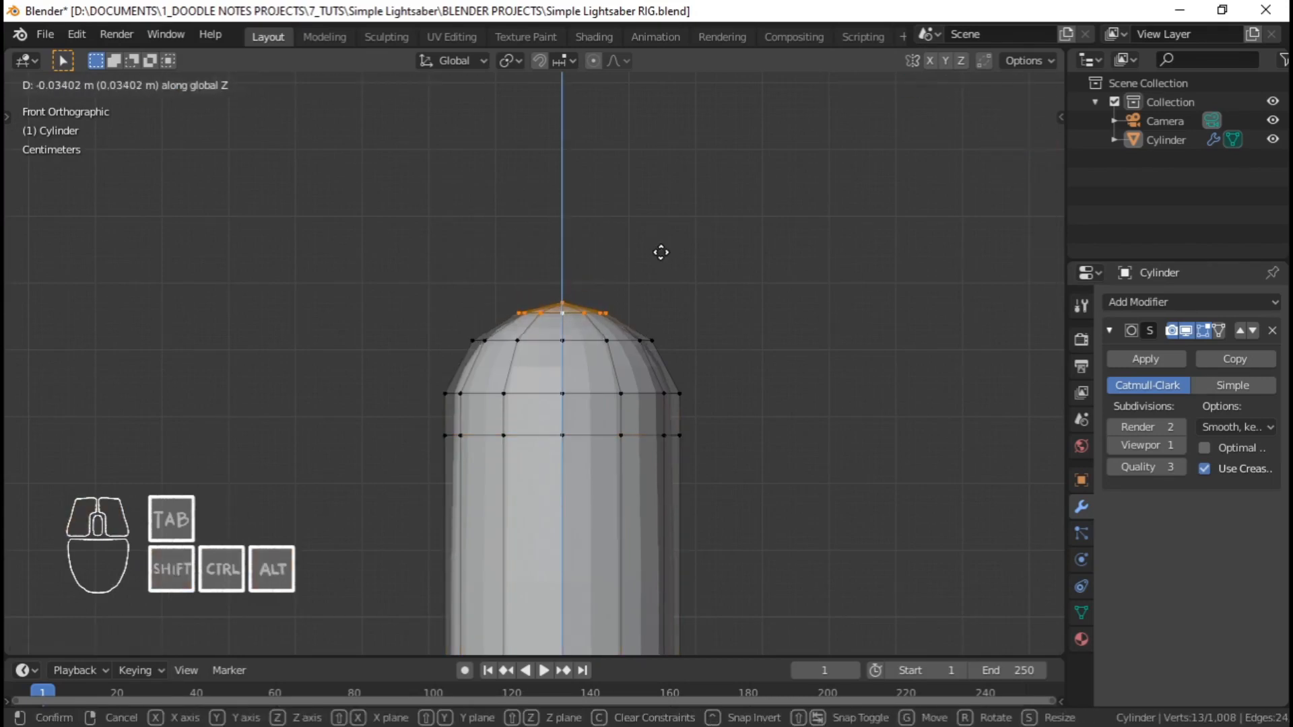
{"action": "left_click", "coordinate": [661, 257]}
{"action": "scroll", "coordinate": [586, 318], "scroll_direction": "down", "scroll_amount": 2}
{"action": "key", "text": "Tab"}
Check the full lightsaber in Object Mode from the front and in perspective, and save the file
{"action": "scroll", "coordinate": [584, 324], "scroll_direction": "down", "scroll_amount": 14}
{"action": "middle_click_drag", "start_coordinate": [573, 419], "coordinate": [584, 342], "text": "shift"}
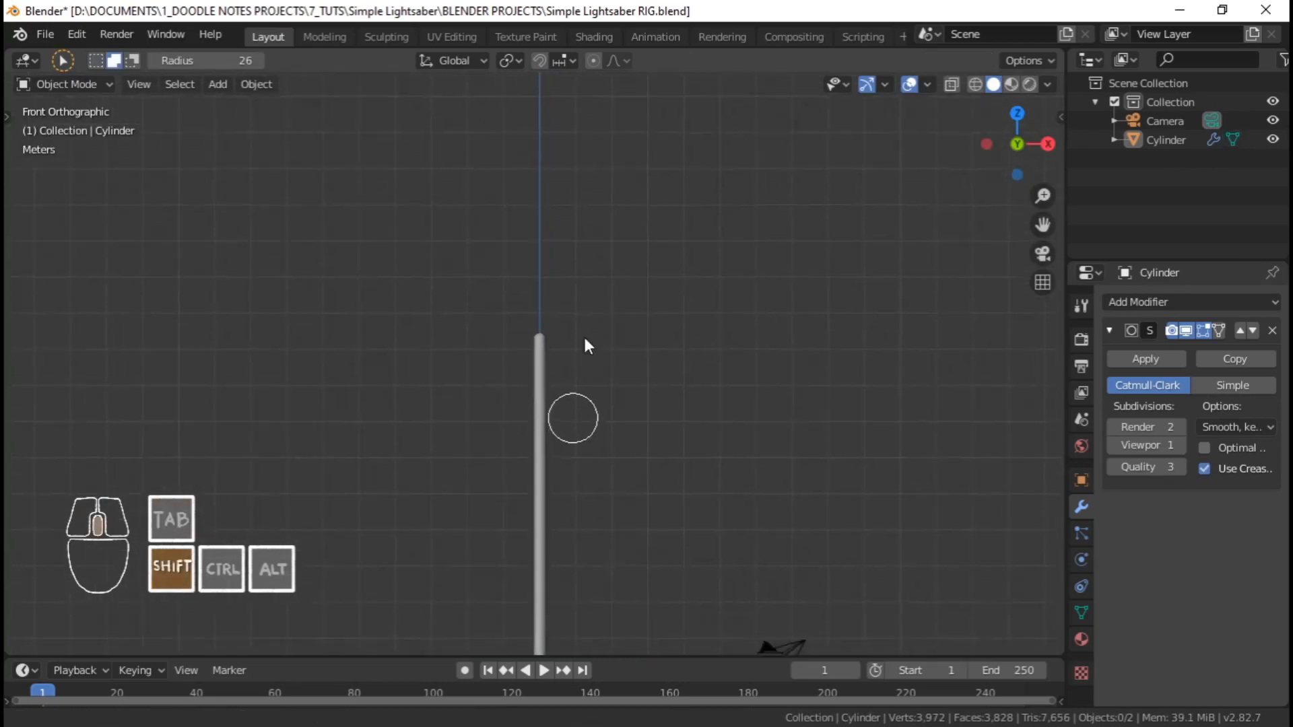
{"action": "scroll", "coordinate": [583, 404], "scroll_direction": "down", "scroll_amount": 2}
{"action": "middle_click_drag", "start_coordinate": [584, 443], "coordinate": [603, 346], "text": "shift"}
{"action": "key", "text": "ctrl+Tab"}
{"action": "left_click", "coordinate": [480, 349]}
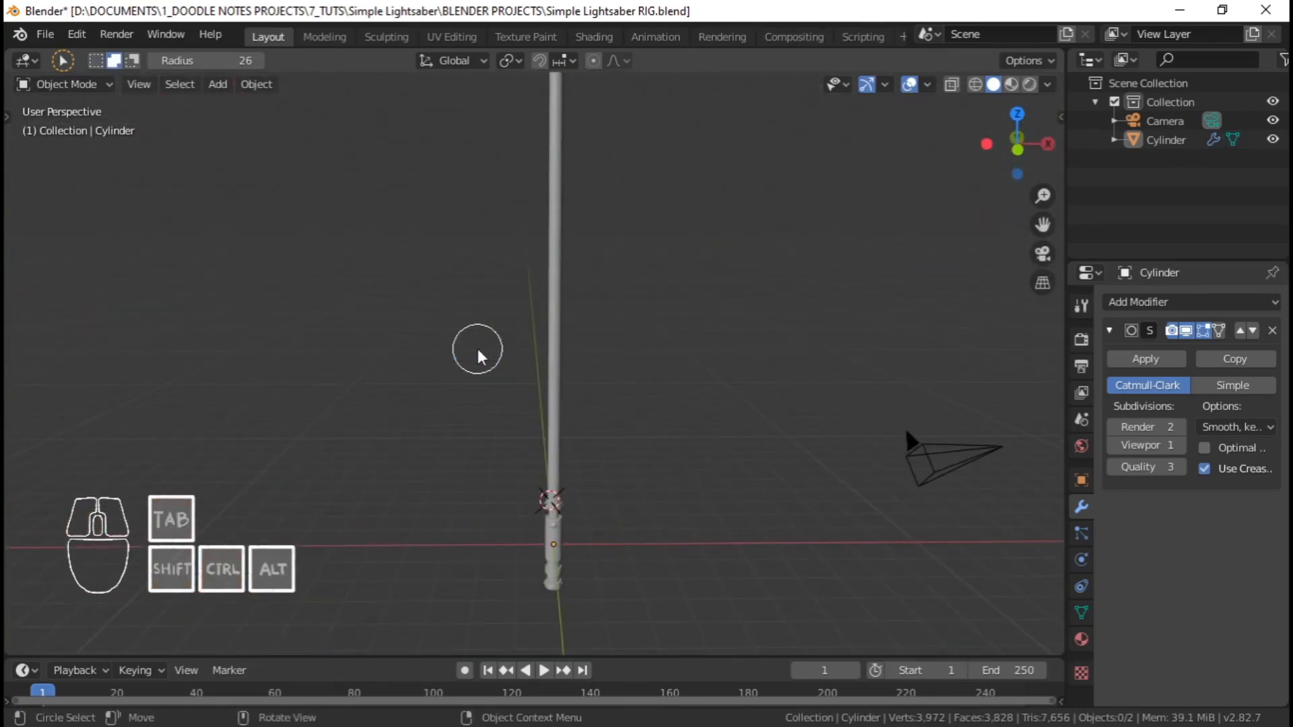
{"action": "middle_click_drag", "start_coordinate": [479, 349], "coordinate": [628, 378]}
{"action": "key", "text": "ctrl+s"}
Try to shorten the blade by box-selecting its tip in front view and moving it down along Z
{"action": "key", "text": "KP_1"}
{"action": "scroll", "coordinate": [599, 417], "scroll_direction": "down", "scroll_amount": 3}
{"action": "middle_click_drag", "start_coordinate": [590, 444], "coordinate": [590, 410], "text": "shift"}
{"action": "scroll", "coordinate": [590, 410], "scroll_direction": "up", "scroll_amount": 2}
{"action": "scroll", "coordinate": [590, 410], "scroll_direction": "down", "scroll_amount": 1}
{"action": "key", "text": "Tab"}
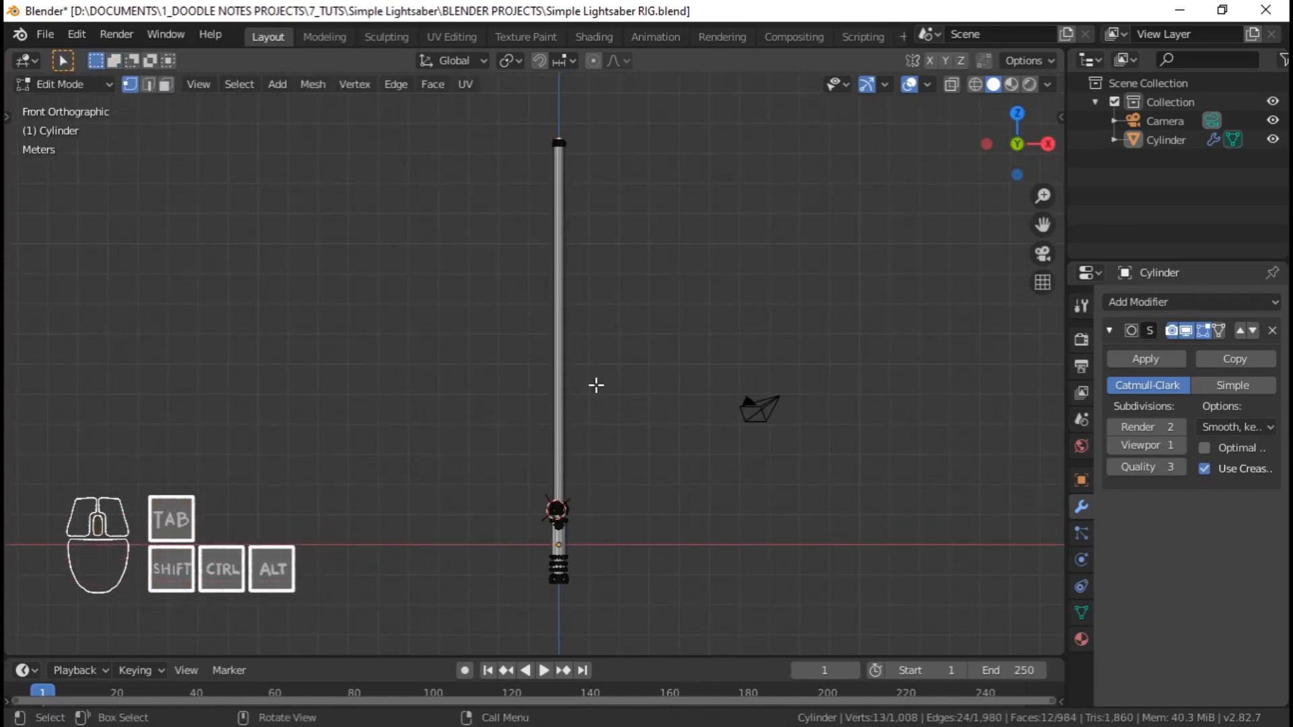
{"action": "key", "text": "b"}
{"action": "left_click_drag", "start_coordinate": [574, 237], "coordinate": [572, 141]}
{"action": "key", "text": "g"}
{"action": "key", "text": "z"}
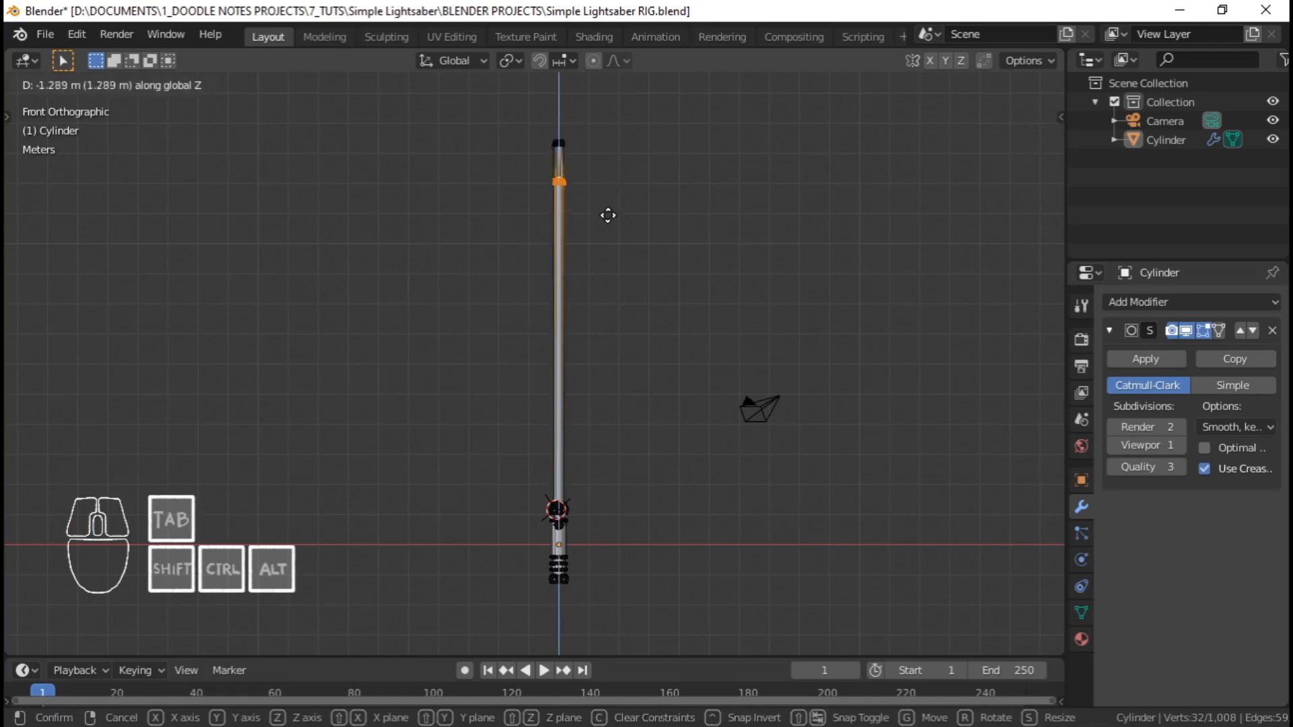
{"action": "left_click", "coordinate": [607, 237]}
Clear the selection, select the blade's end vertex and grow the selection until it covers the whole rounded tip
{"action": "middle_click_drag", "start_coordinate": [598, 208], "coordinate": [572, 321], "text": "shift"}
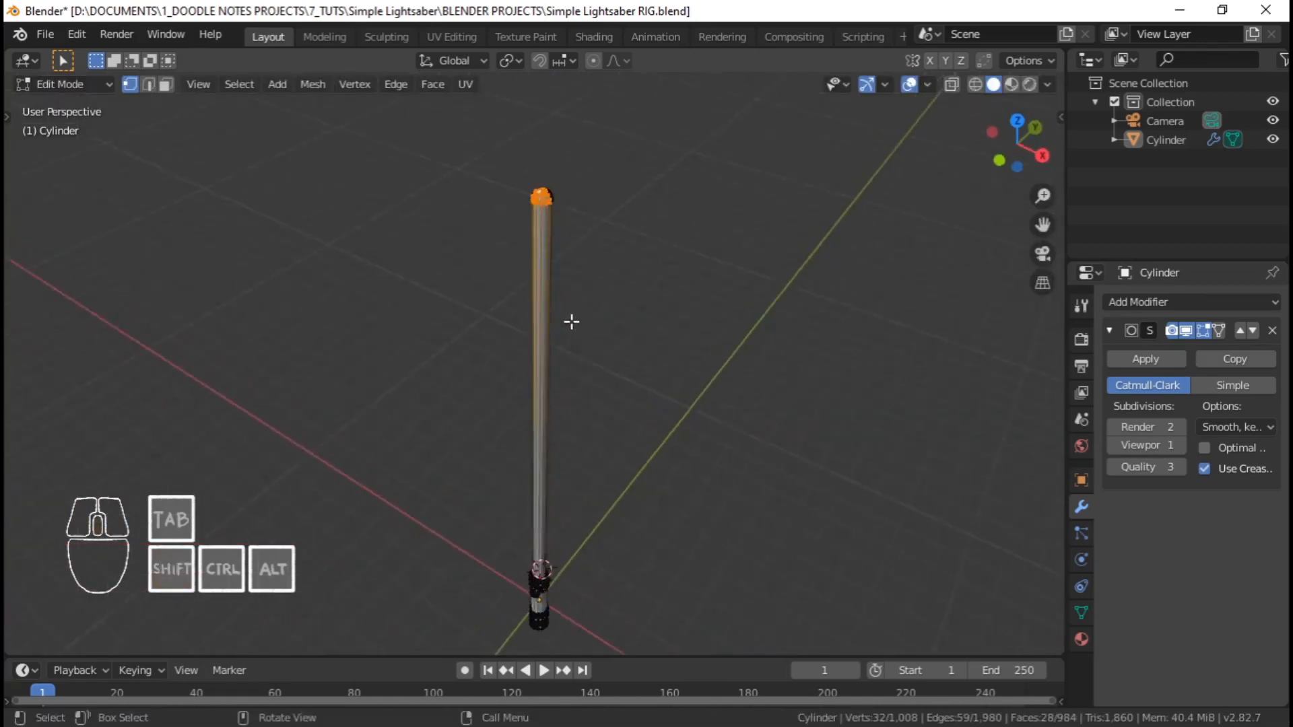
{"action": "scroll", "coordinate": [597, 259], "scroll_direction": "up", "scroll_amount": 6}
{"action": "key", "text": "alt+a"}
{"action": "middle_click_drag", "start_coordinate": [597, 259], "coordinate": [640, 444], "text": "shift"}
{"action": "scroll", "coordinate": [620, 370], "scroll_direction": "up", "scroll_amount": 6}
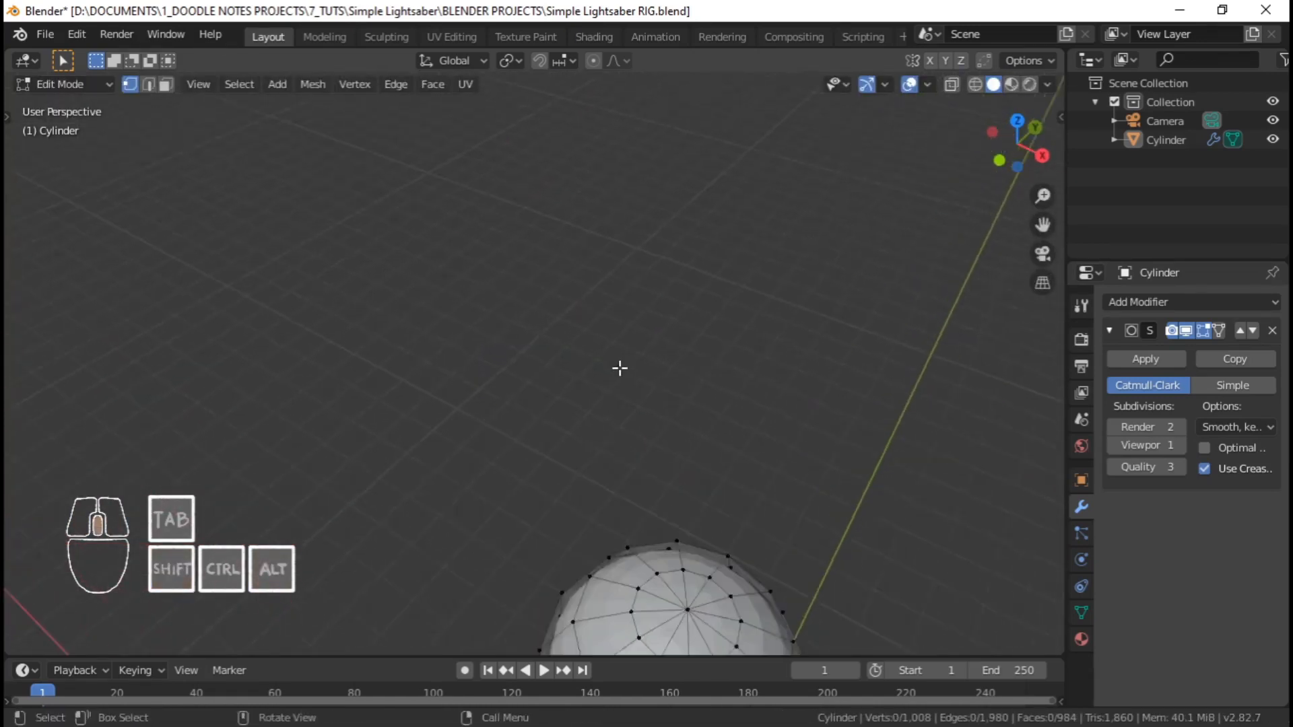
{"action": "middle_click_drag", "start_coordinate": [621, 370], "coordinate": [611, 350]}
{"action": "scroll", "coordinate": [611, 351], "scroll_direction": "down", "scroll_amount": 5}
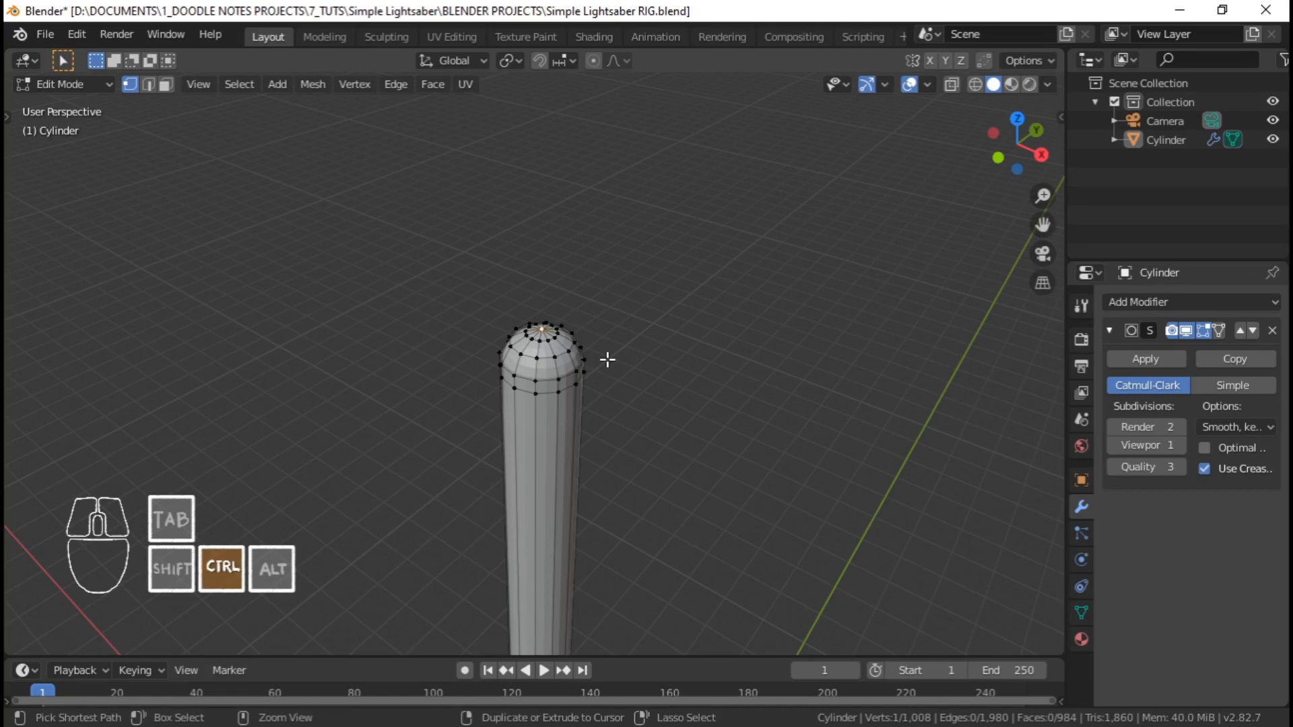
{"action": "key", "text": "ctrl+KP_Add"}
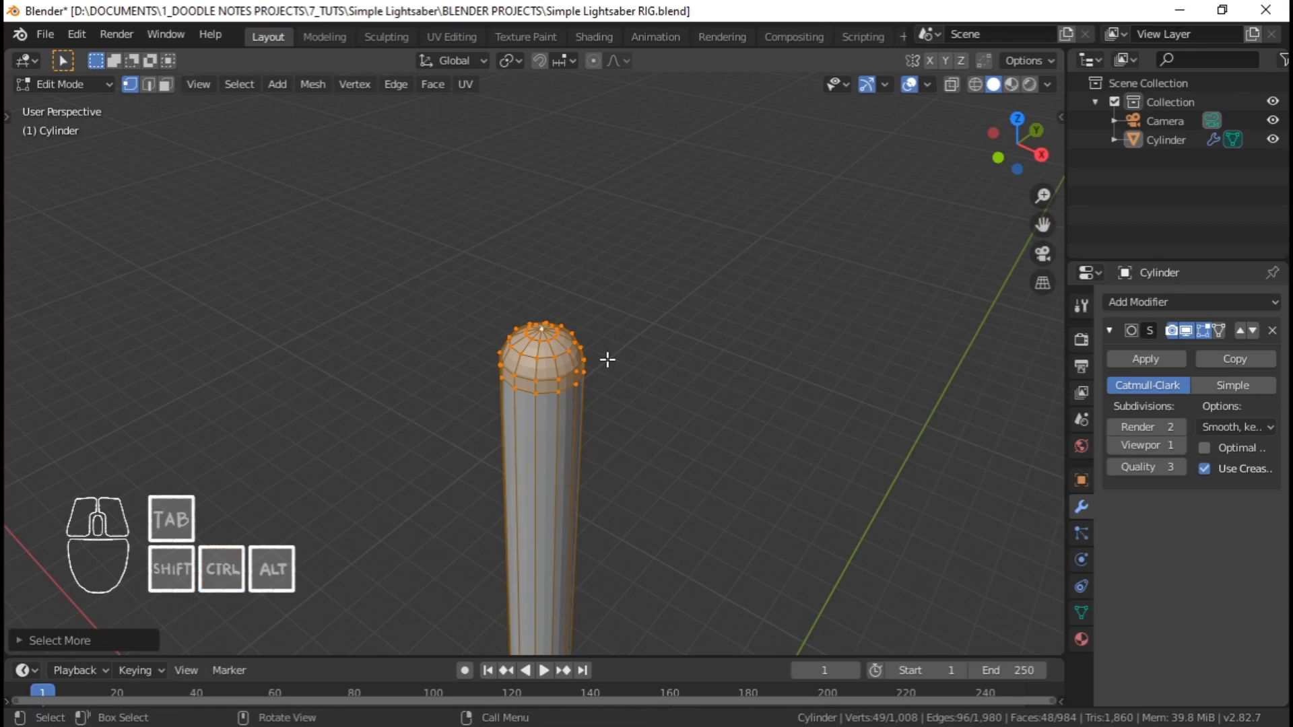
Inspect the rounded tip in Object Mode, turn on X-ray display and return to Edit Mode
{"action": "scroll", "coordinate": [591, 328], "scroll_direction": "down", "scroll_amount": 8}
{"action": "middle_click_drag", "start_coordinate": [590, 470], "coordinate": [591, 335], "text": "shift"}
{"action": "key", "text": "Tab"}
{"action": "middle_click_drag", "start_coordinate": [590, 246], "coordinate": [590, 378], "text": "shift"}
{"action": "scroll", "coordinate": [590, 352], "scroll_direction": "up", "scroll_amount": 4}
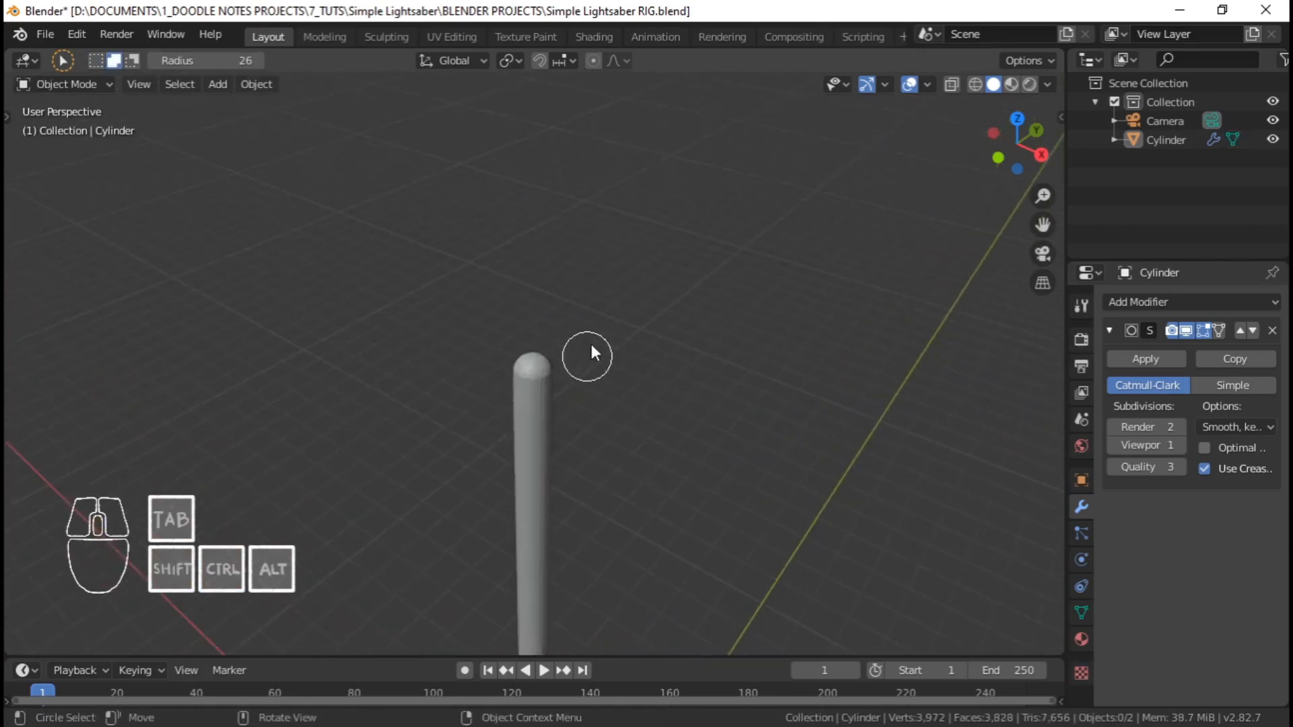
{"action": "scroll", "coordinate": [592, 351], "scroll_direction": "up", "scroll_amount": 5}
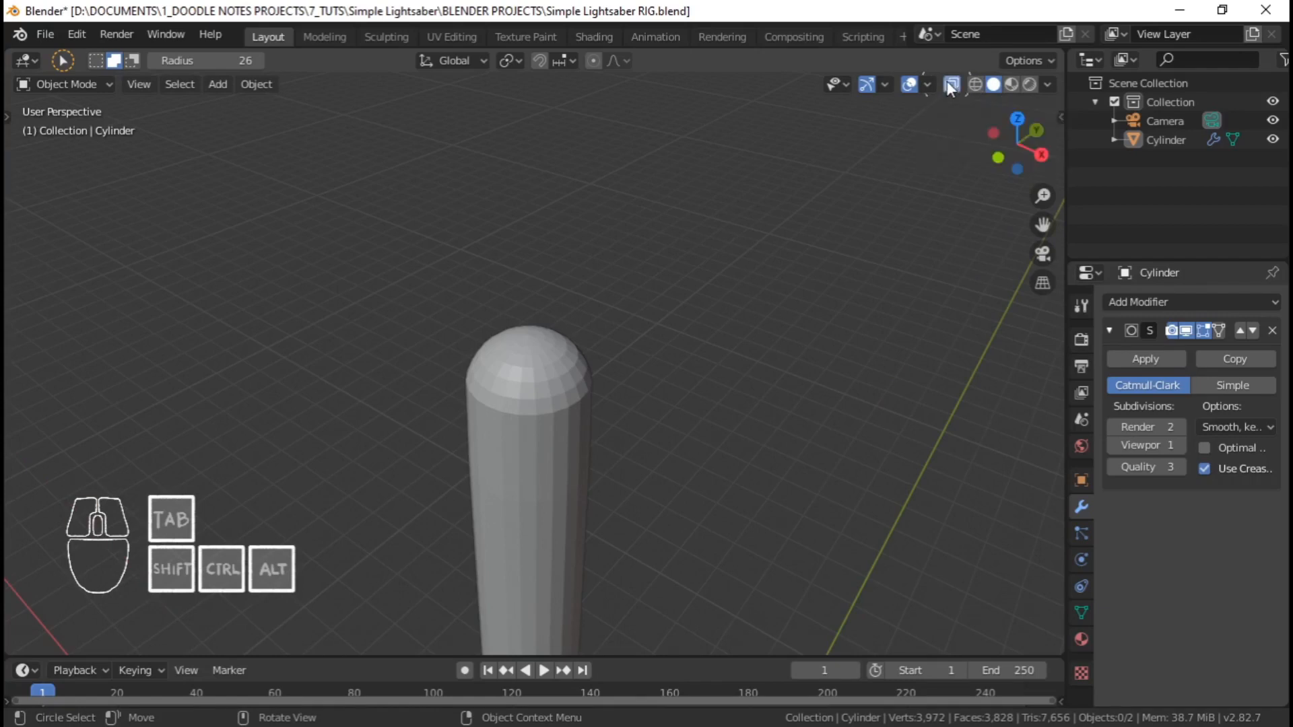
{"action": "left_click", "coordinate": [950, 82]}
{"action": "scroll", "coordinate": [652, 301], "scroll_direction": "down", "scroll_amount": 2}
{"action": "key", "text": "Tab"}
{"action": "middle_click_drag", "start_coordinate": [632, 329], "coordinate": [621, 337]}
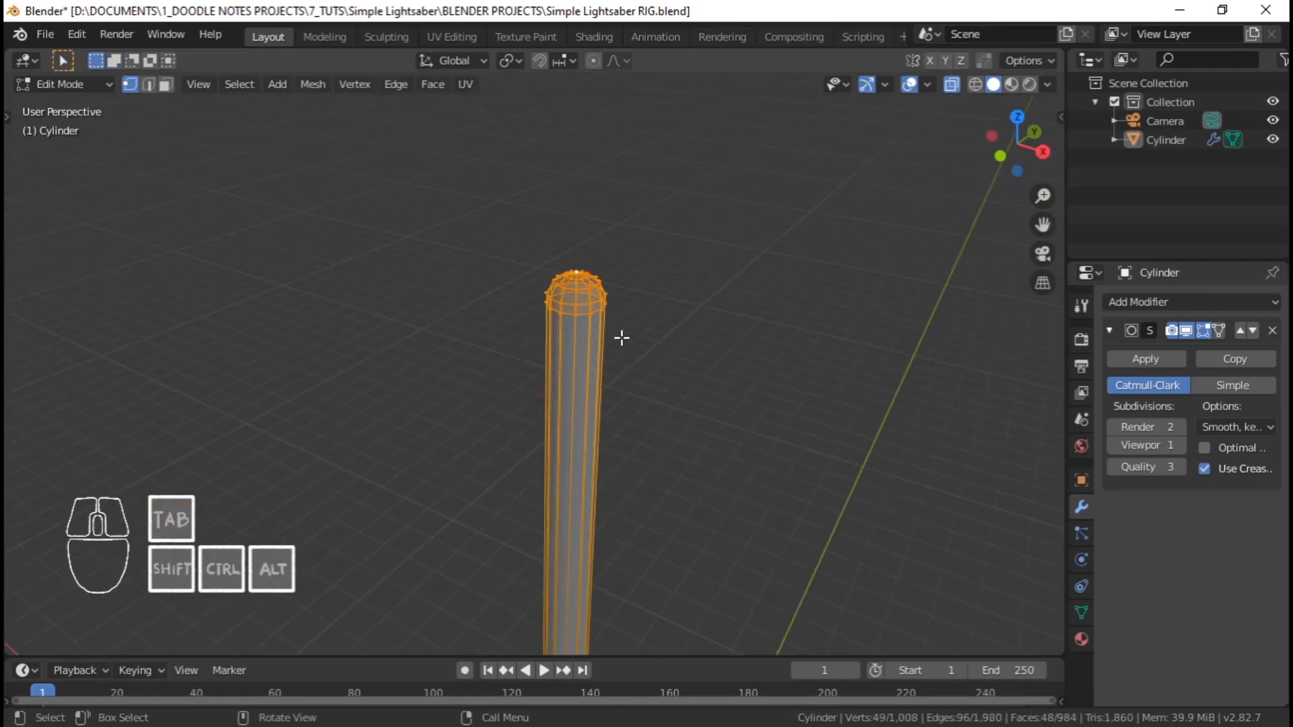
Box-select the entire rounded tip, including its back vertices, in front view with X-ray on
{"action": "key", "text": "KP_1"}
{"action": "left_click", "coordinate": [623, 338]}
{"action": "middle_click_drag", "start_coordinate": [677, 297], "coordinate": [595, 420], "text": "shift"}
{"action": "scroll", "coordinate": [655, 301], "scroll_direction": "up", "scroll_amount": 2}
{"action": "key", "text": "b"}
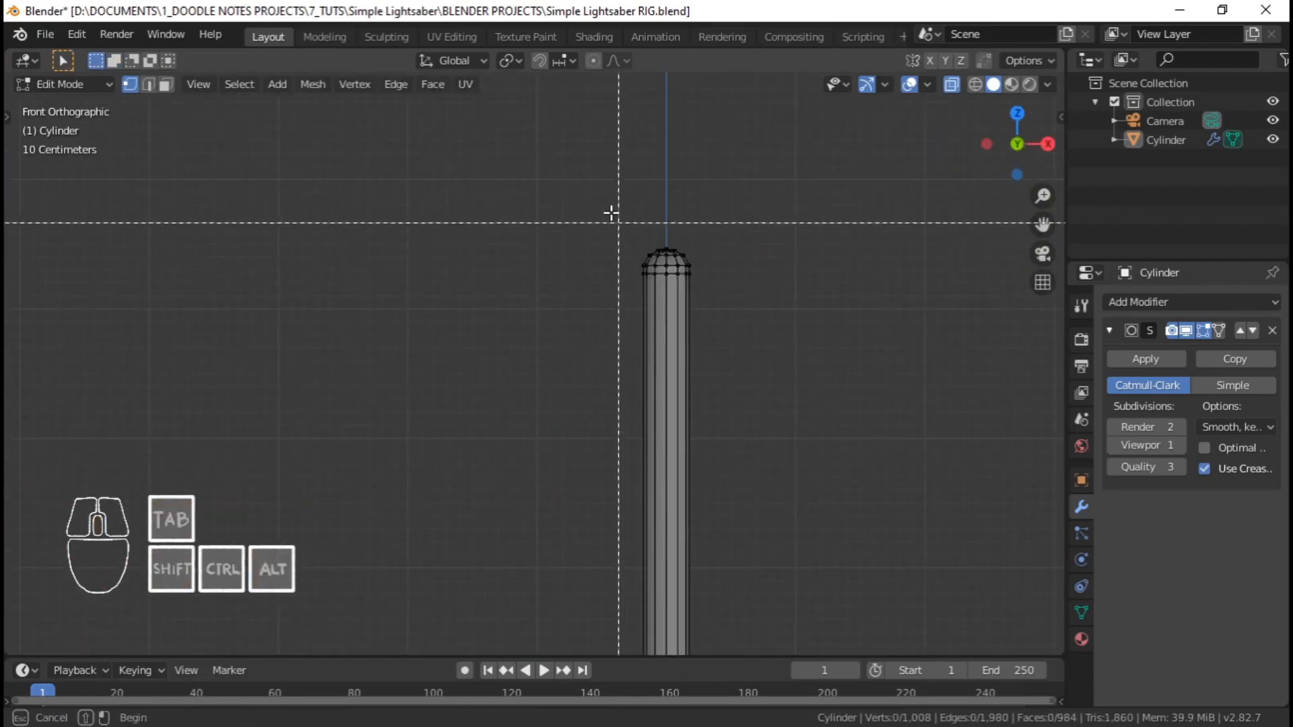
{"action": "left_click_drag", "start_coordinate": [610, 209], "coordinate": [724, 293]}
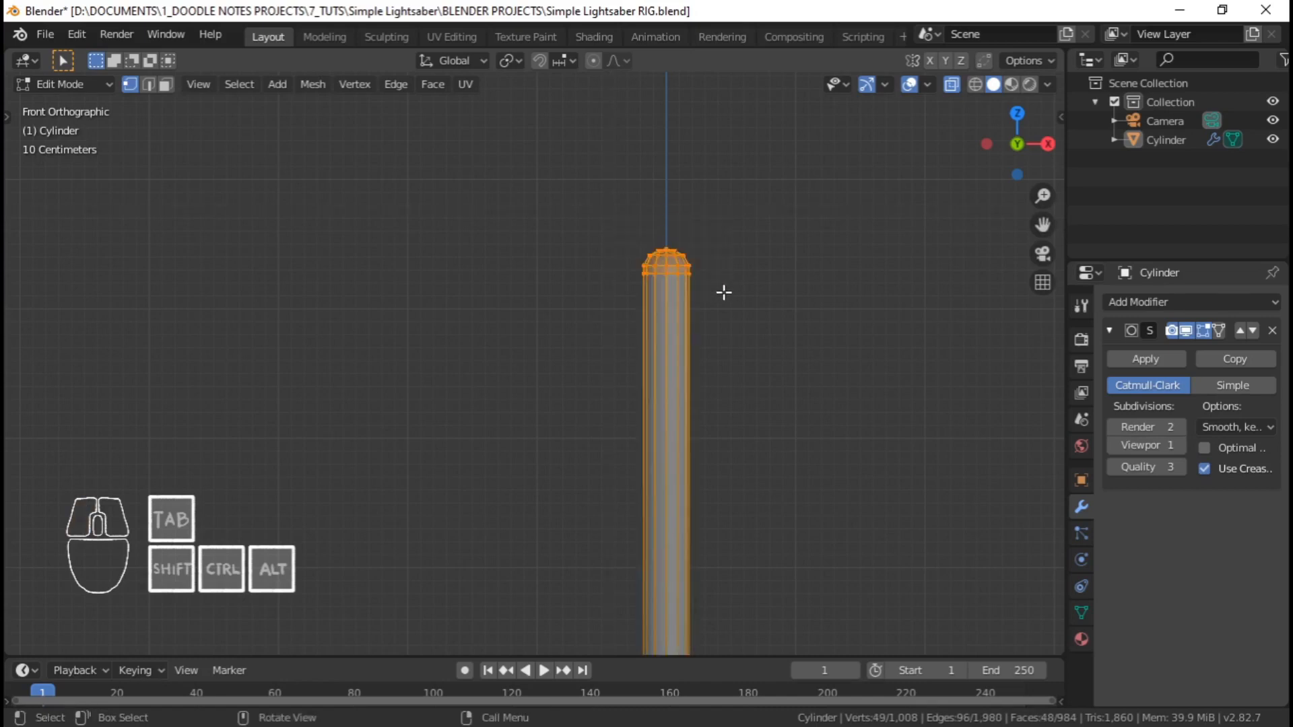
Examine the lightsaber's full length and the blade surface near the tip in perspective
{"action": "middle_click_drag", "start_coordinate": [760, 262], "coordinate": [664, 310]}
{"action": "scroll", "coordinate": [539, 345], "scroll_direction": "down", "scroll_amount": 5}
{"action": "middle_click_drag", "start_coordinate": [514, 352], "coordinate": [603, 304], "text": "shift"}
{"action": "scroll", "coordinate": [613, 223], "scroll_direction": "up", "scroll_amount": 3}
{"action": "key", "text": "KP_Decimal"}
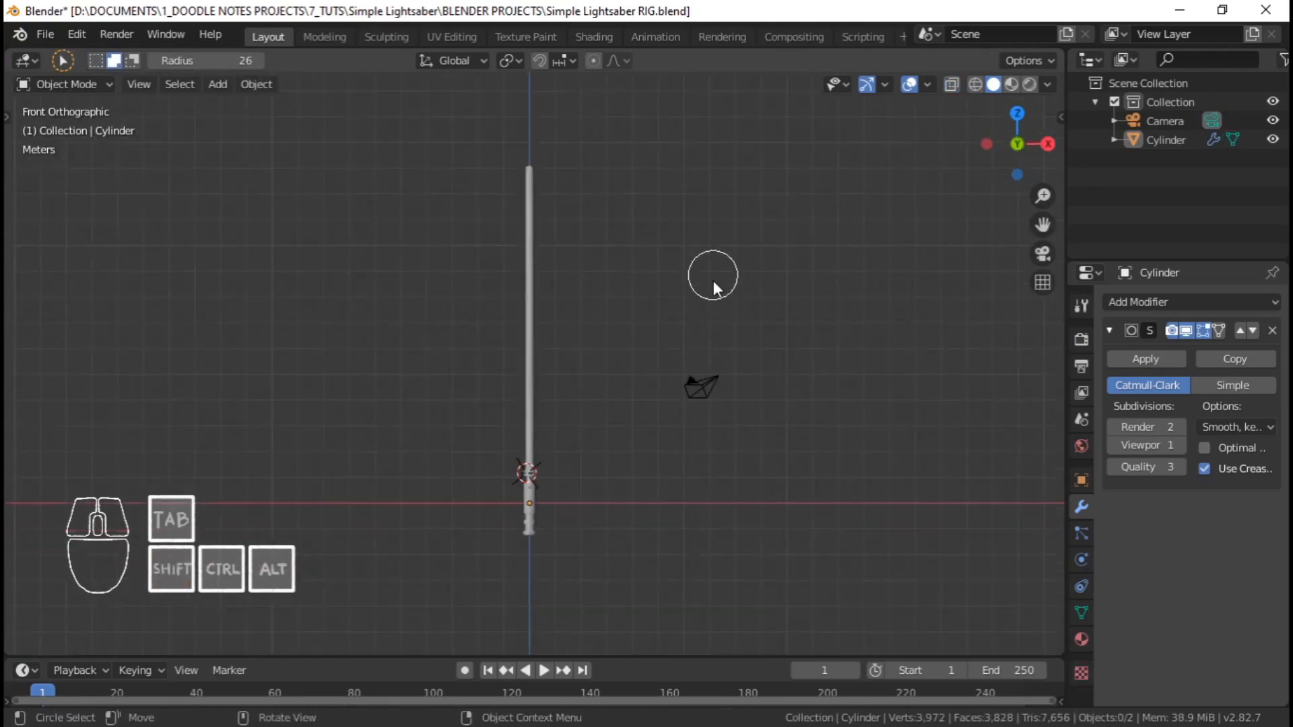
{"action": "middle_click_drag", "start_coordinate": [713, 281], "coordinate": [594, 374]}
{"action": "scroll", "coordinate": [603, 414], "scroll_direction": "up", "scroll_amount": 3}
{"action": "middle_click_drag", "start_coordinate": [605, 424], "coordinate": [639, 566], "text": "shift"}
{"action": "scroll", "coordinate": [640, 466], "scroll_direction": "up", "scroll_amount": 2}
{"action": "scroll", "coordinate": [643, 440], "scroll_direction": "up", "scroll_amount": 3}
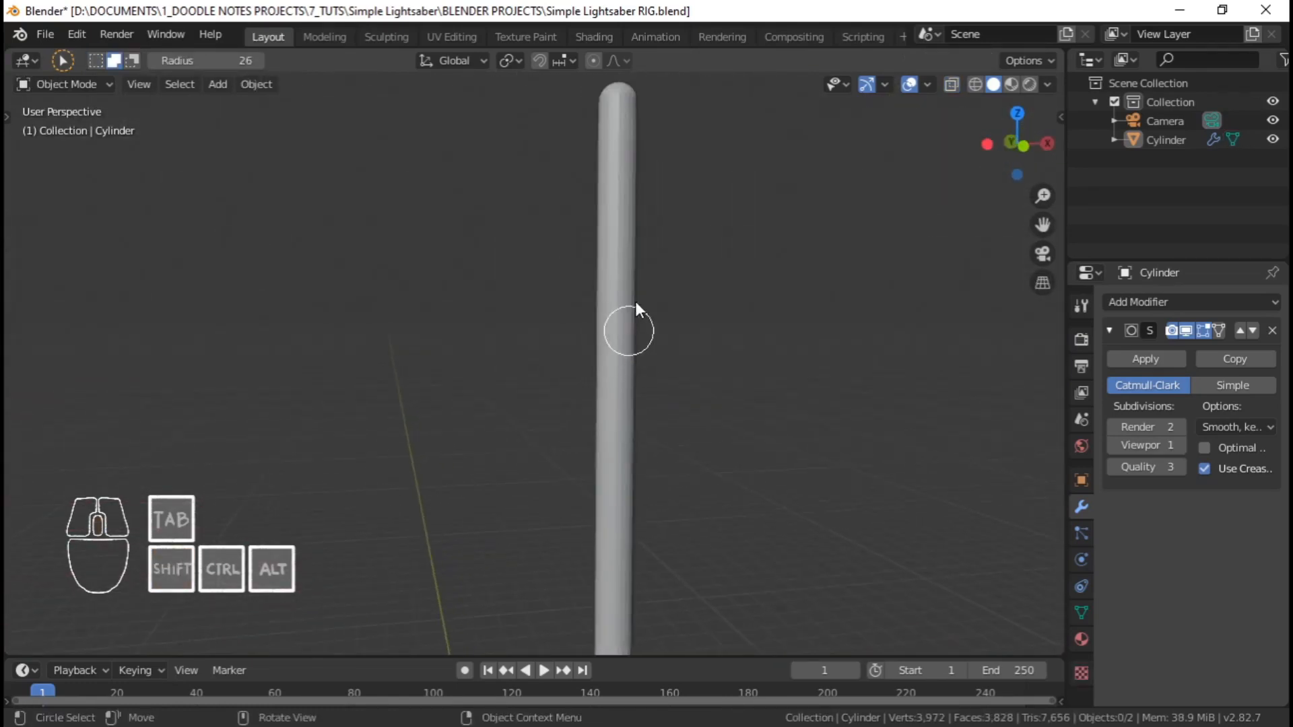
Select the whole lightsaber object and apply Shade Smooth to it
{"action": "right_click", "coordinate": [630, 262]}
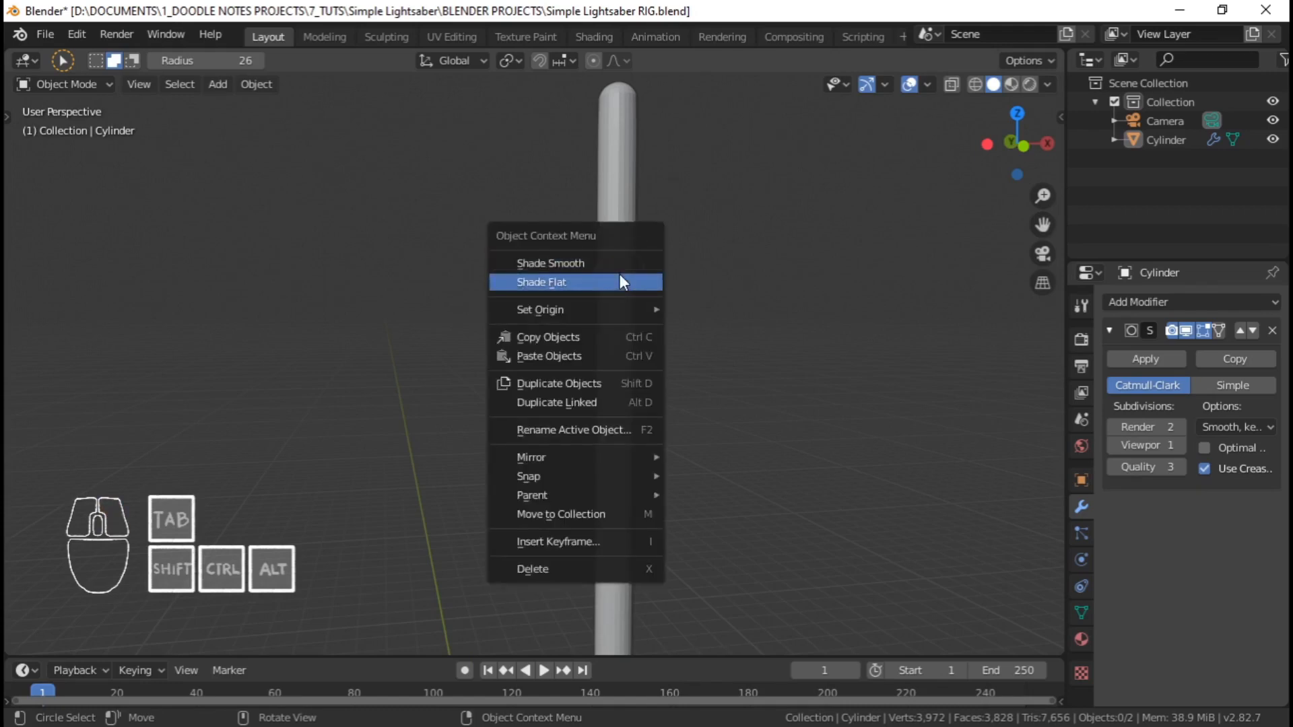
{"action": "left_click", "coordinate": [616, 264]}
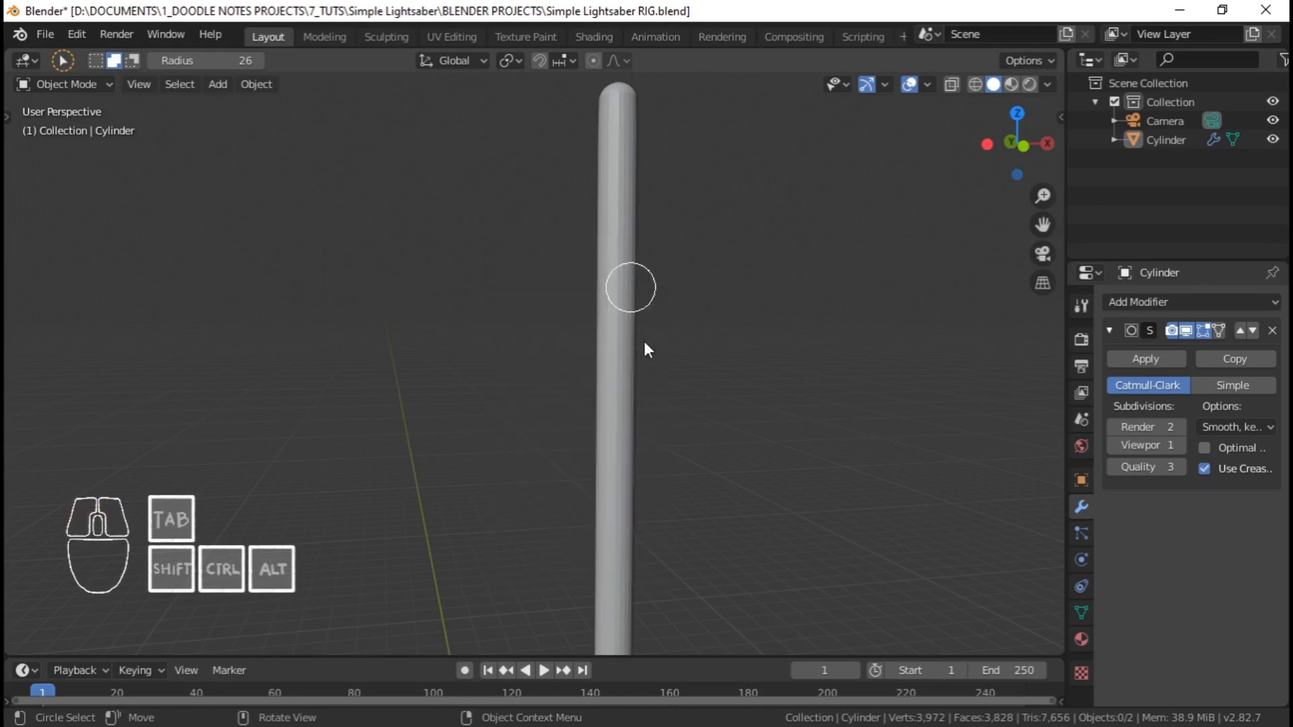
{"action": "scroll", "coordinate": [640, 350], "scroll_direction": "down", "scroll_amount": 9}
{"action": "left_click_drag", "start_coordinate": [569, 482], "coordinate": [577, 398], "text": "shift"}
{"action": "middle_click_drag", "start_coordinate": [577, 398], "coordinate": [586, 259], "text": "shift"}
{"action": "scroll", "coordinate": [584, 358], "scroll_direction": "up", "scroll_amount": 6}
{"action": "left_click", "coordinate": [605, 464]}
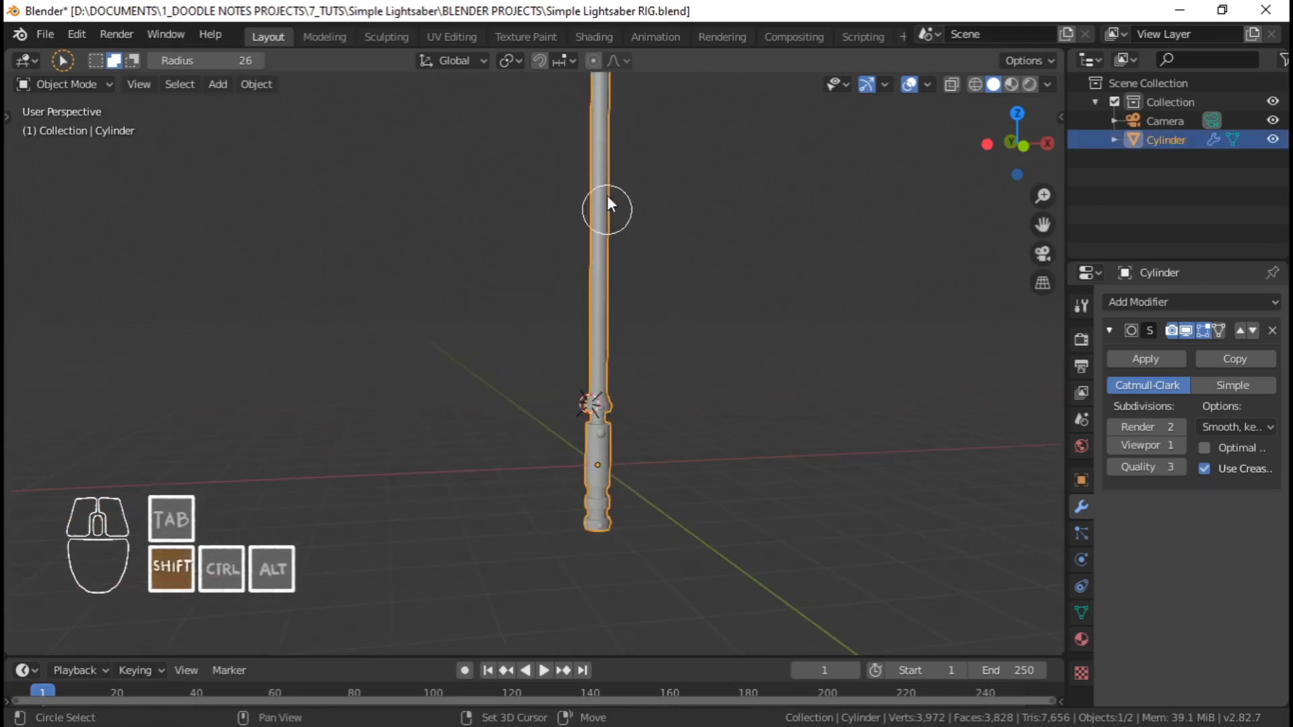
{"action": "middle_click_drag", "start_coordinate": [608, 195], "coordinate": [567, 361], "text": "shift"}
{"action": "right_click", "coordinate": [567, 308]}
{"action": "left_click", "coordinate": [567, 308]}
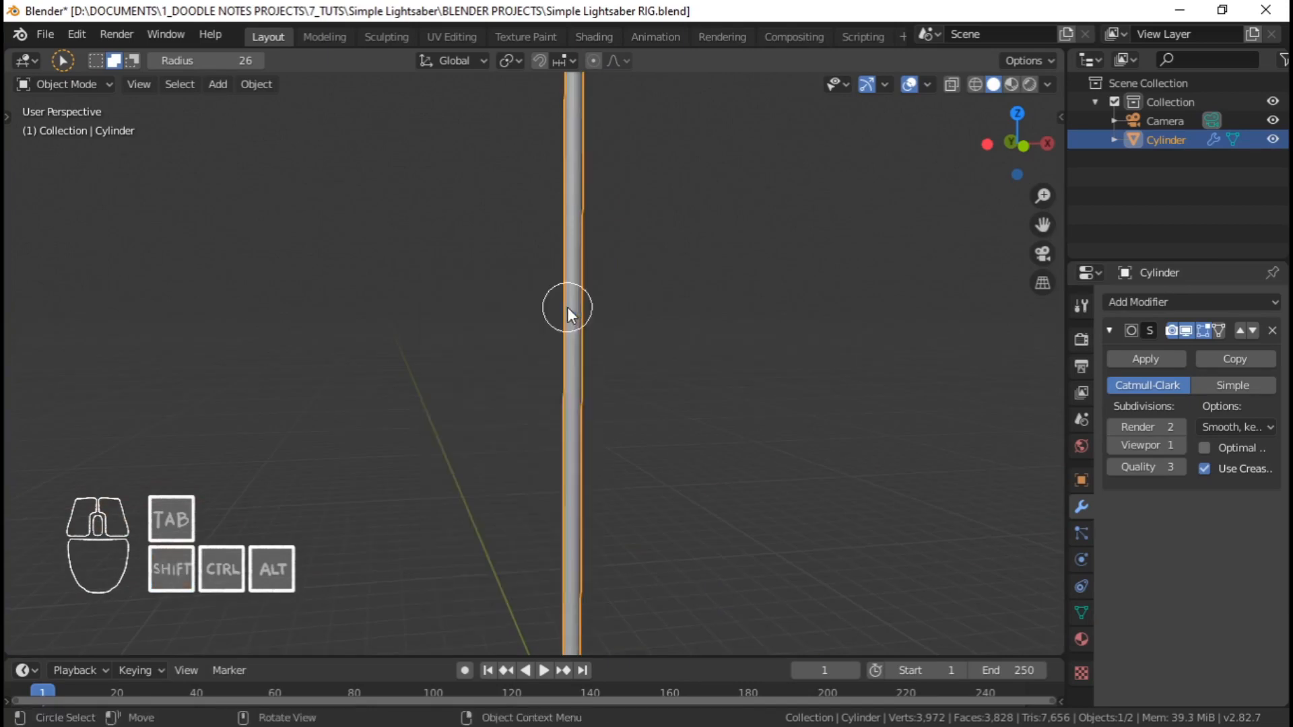
Examine the smooth-shaded lightsaber from hilt to blade tip in front view
{"action": "scroll", "coordinate": [567, 307], "scroll_direction": "down", "scroll_amount": 4}
{"action": "middle_click_drag", "start_coordinate": [593, 259], "coordinate": [585, 398], "text": "shift"}
{"action": "key", "text": "KP_1"}
{"action": "middle_click_drag", "start_coordinate": [579, 586], "coordinate": [568, 386], "text": "shift"}
{"action": "scroll", "coordinate": [568, 387], "scroll_direction": "up", "scroll_amount": 4}
{"action": "scroll", "coordinate": [568, 386], "scroll_direction": "down", "scroll_amount": 3}
{"action": "middle_click_drag", "start_coordinate": [561, 250], "coordinate": [577, 329], "text": "shift"}
{"action": "scroll", "coordinate": [585, 329], "scroll_direction": "down", "scroll_amount": 4}
{"action": "scroll", "coordinate": [586, 322], "scroll_direction": "up", "scroll_amount": 3}
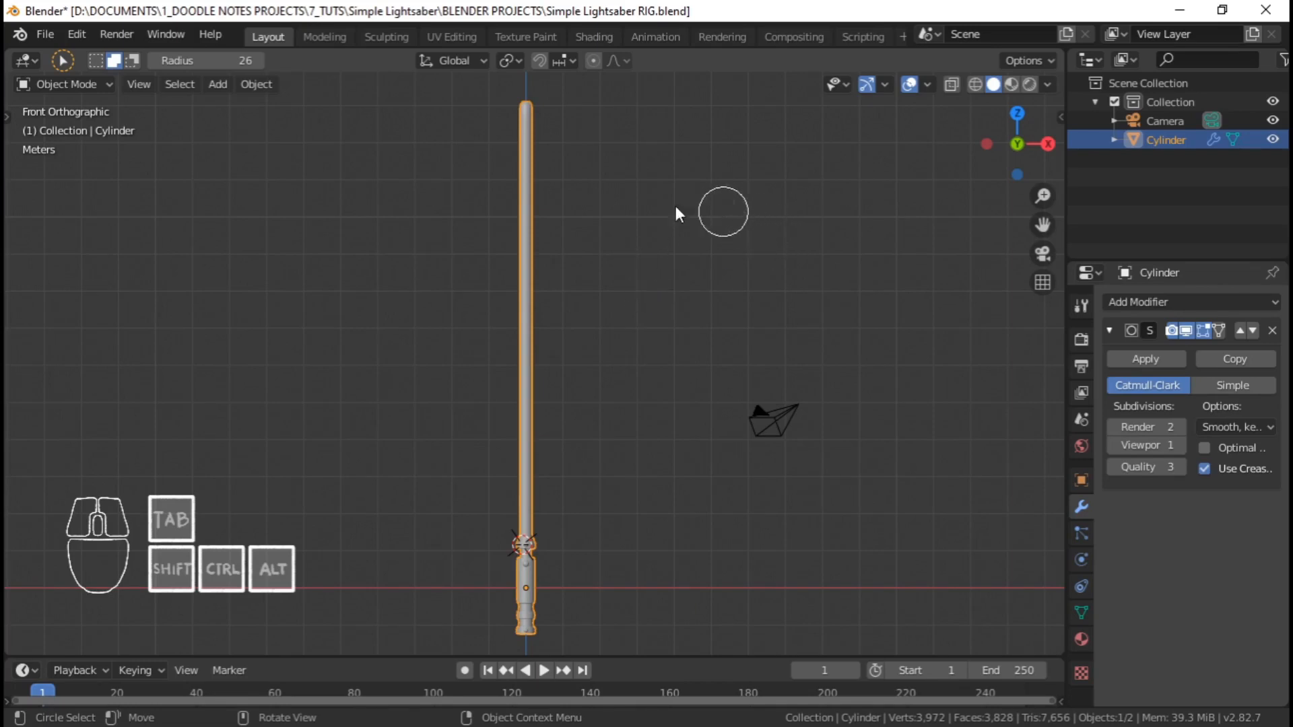
{"action": "middle_click_drag", "start_coordinate": [569, 196], "coordinate": [590, 193], "text": "shift"}
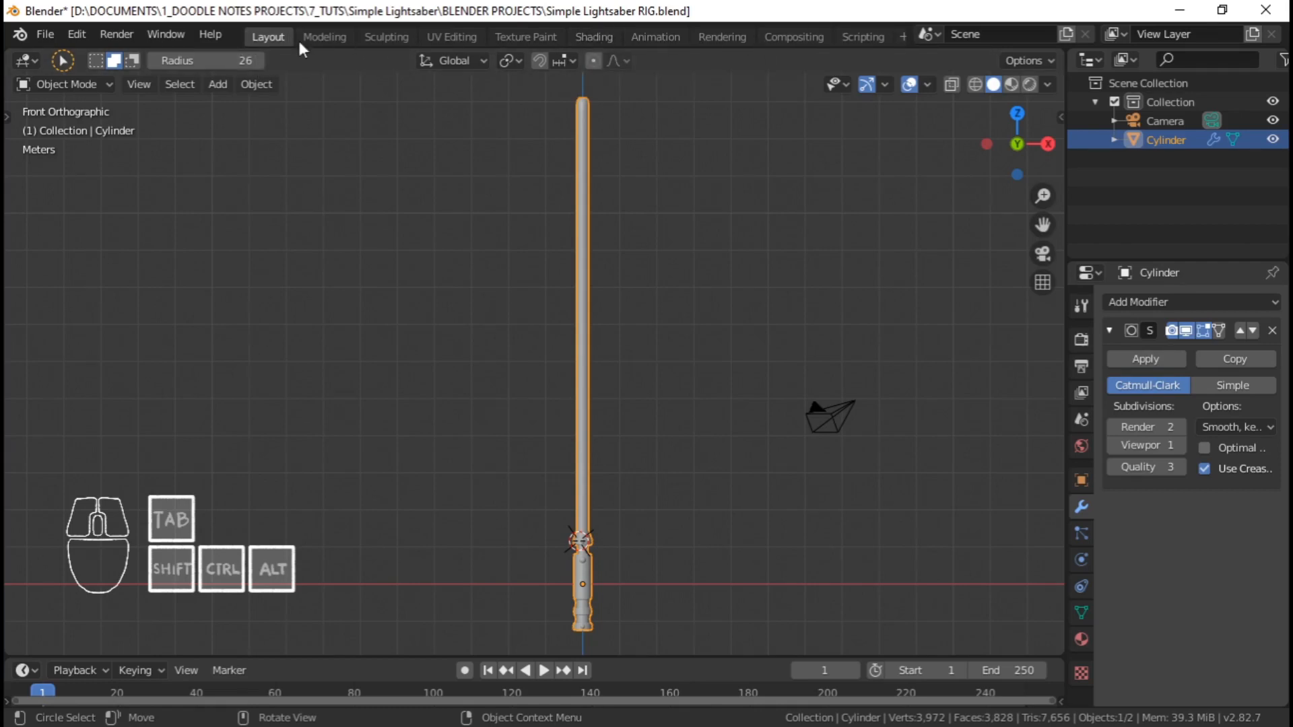
Switch to the Shading workspace and bring the lightsaber's hilt into close view
{"action": "left_click", "coordinate": [596, 36]}
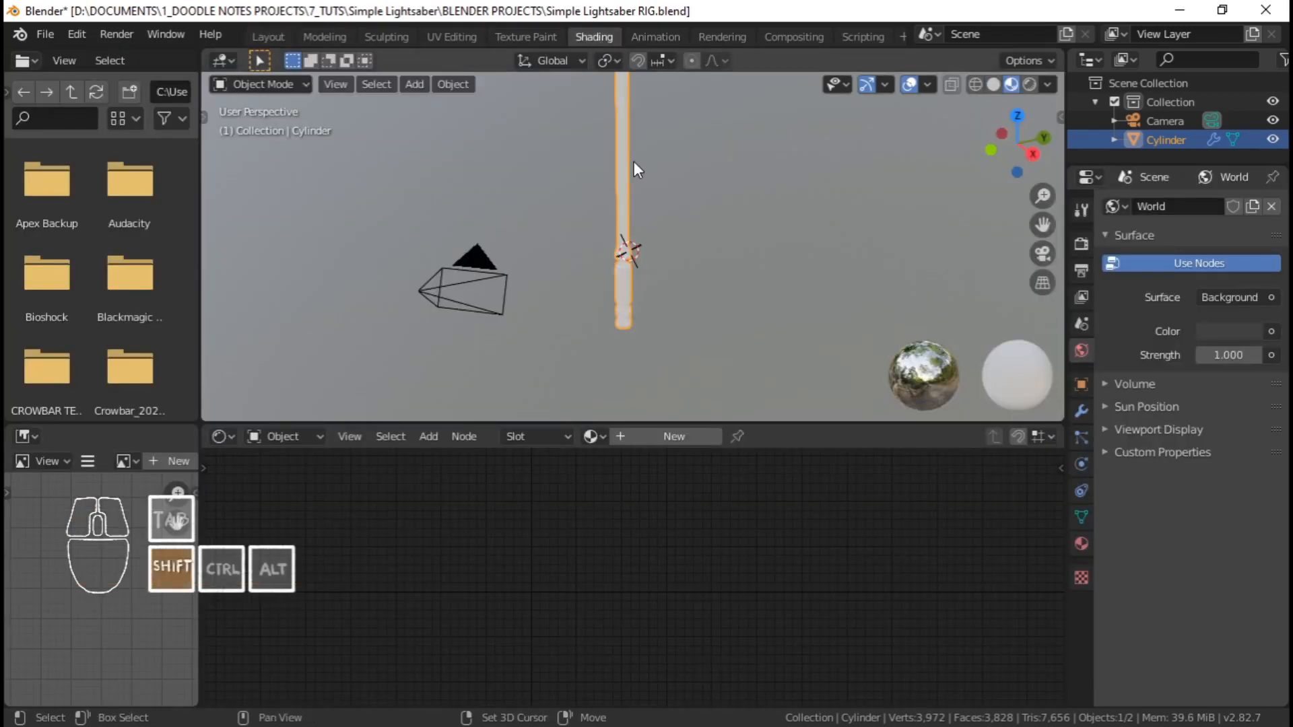
{"action": "middle_click_drag", "start_coordinate": [633, 161], "coordinate": [590, 290]}
{"action": "scroll", "coordinate": [589, 287], "scroll_direction": "up", "scroll_amount": 2}
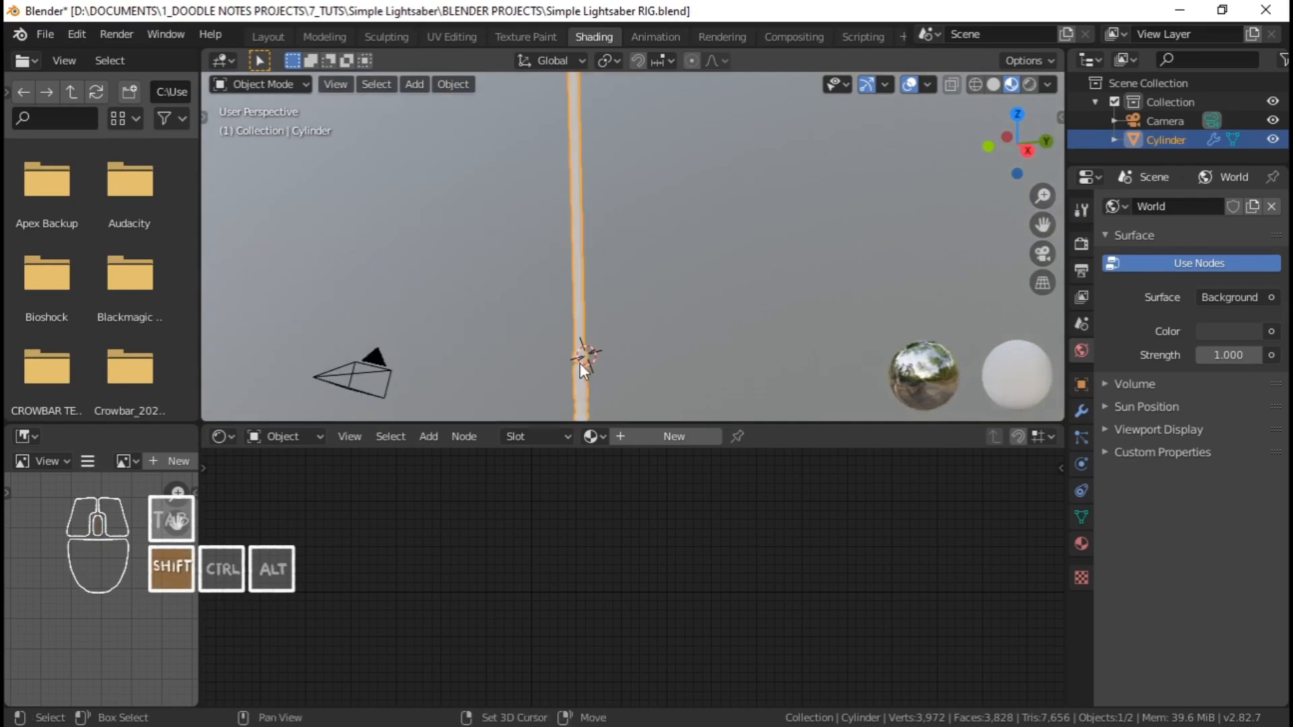
{"action": "scroll", "coordinate": [612, 217], "scroll_direction": "up", "scroll_amount": 5}
{"action": "middle_click_drag", "start_coordinate": [580, 362], "coordinate": [633, 226], "text": "shift"}
{"action": "middle_click_drag", "start_coordinate": [636, 220], "coordinate": [660, 196]}
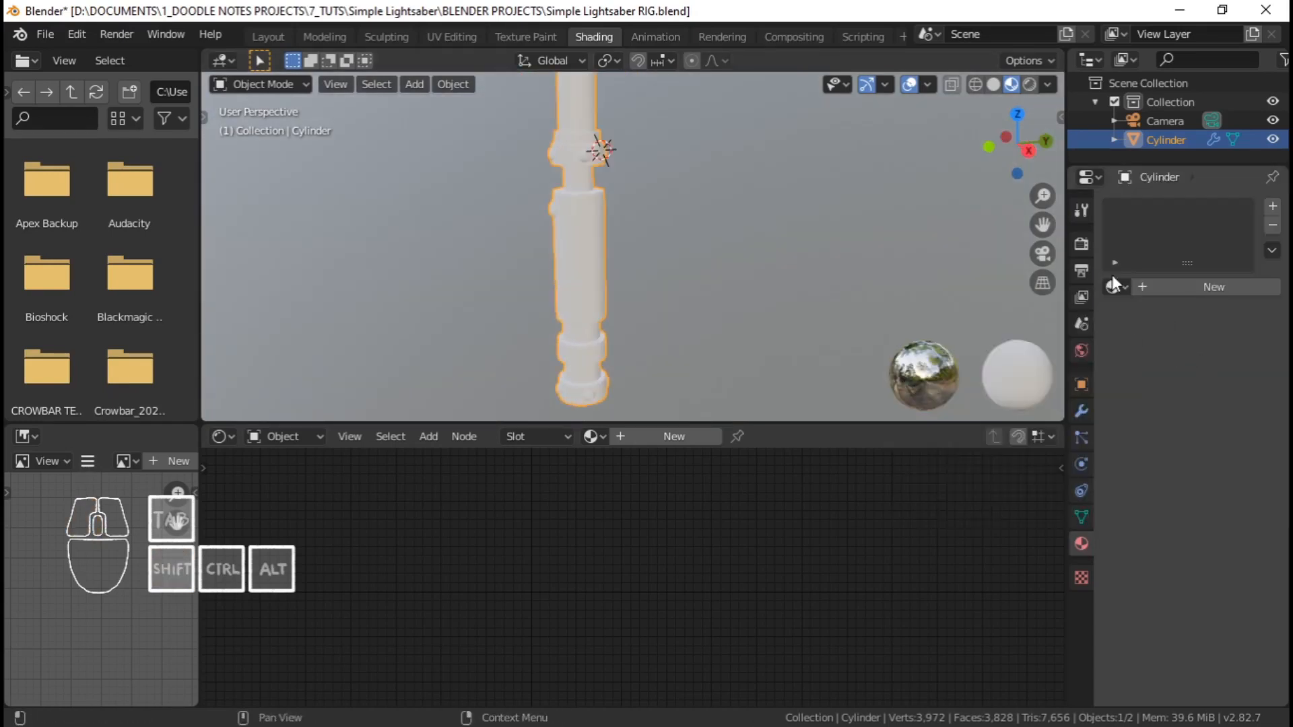
Assign the existing material named Material to the lightsaber and bring its shader nodes into view
{"action": "left_click", "coordinate": [1113, 285]}
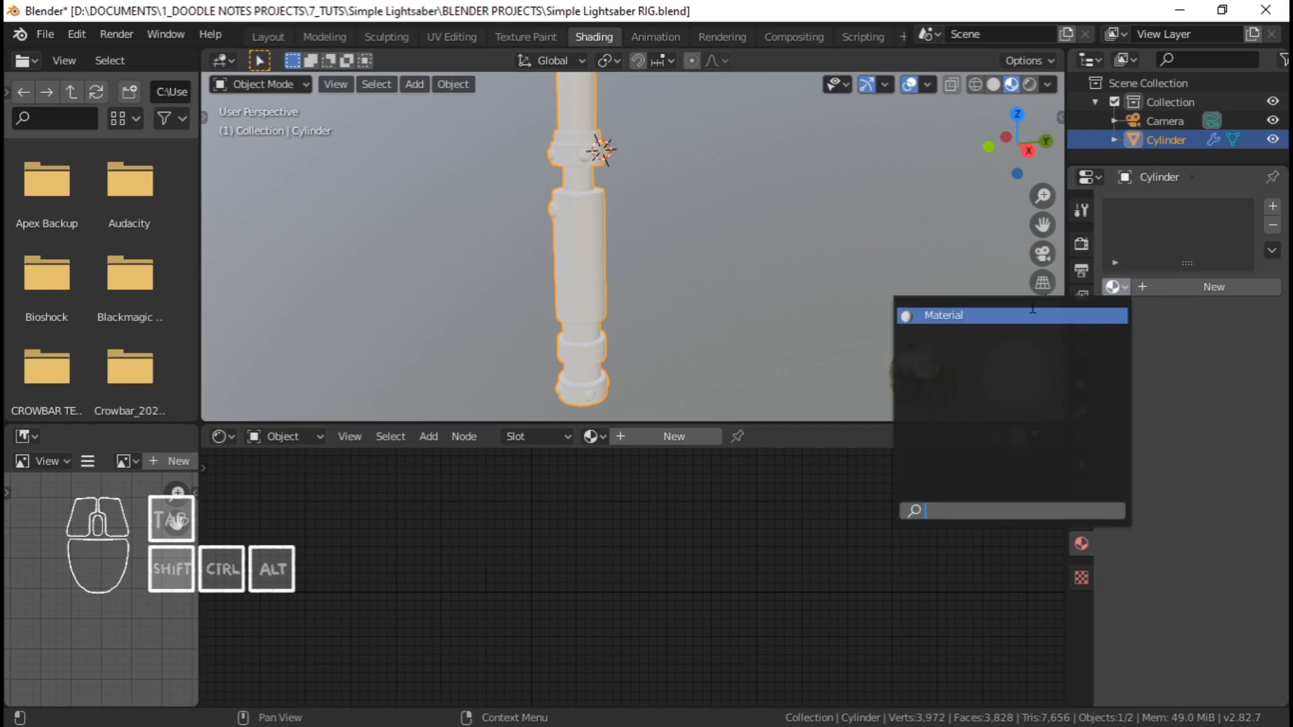
{"action": "left_click", "coordinate": [944, 317]}
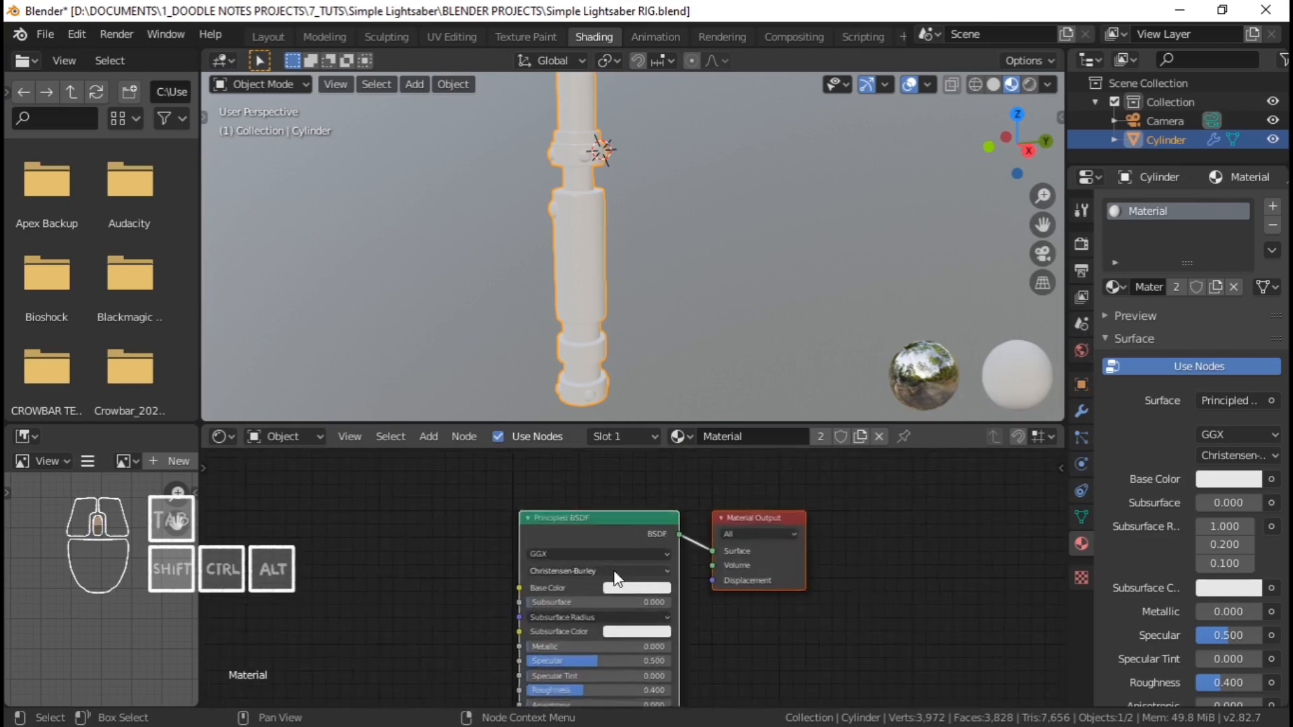
{"action": "scroll", "coordinate": [614, 578], "scroll_direction": "up", "scroll_amount": 2}
{"action": "scroll", "coordinate": [593, 513], "scroll_direction": "down", "scroll_amount": 4}
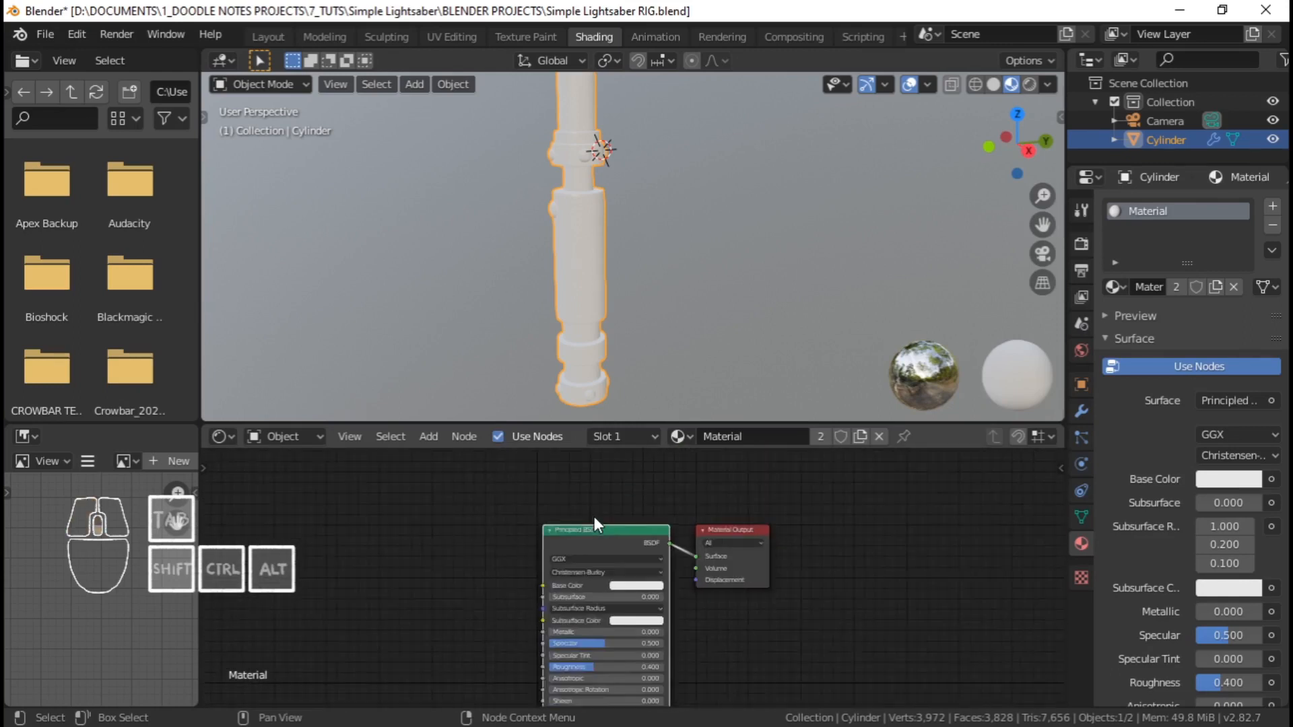
{"action": "key", "text": "g"}
{"action": "left_click", "coordinate": [691, 553]}
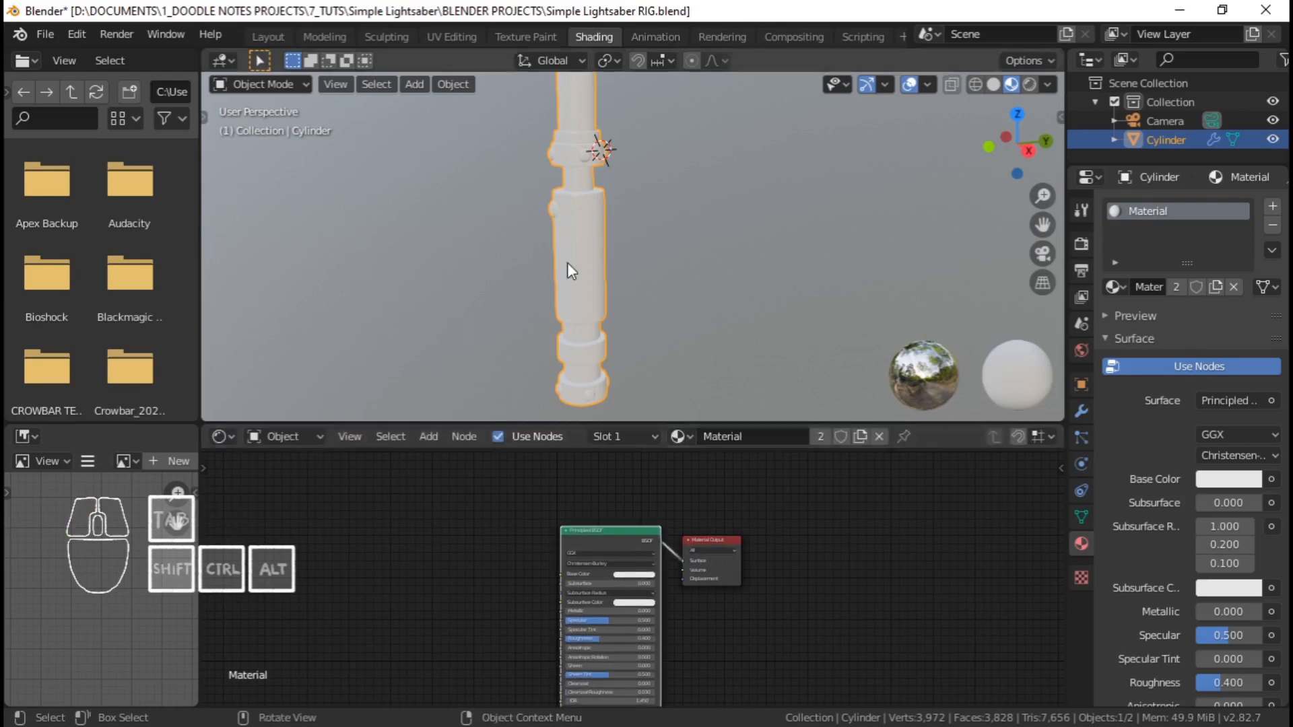
Rename the lightsaber's material to METAL_Silver and save the file
{"action": "scroll", "coordinate": [529, 251], "scroll_direction": "up", "scroll_amount": 1}
{"action": "middle_click_drag", "start_coordinate": [527, 250], "coordinate": [567, 257], "text": "shift"}
{"action": "scroll", "coordinate": [567, 257], "scroll_direction": "down", "scroll_amount": 2}
{"action": "middle_click_drag", "start_coordinate": [626, 189], "coordinate": [622, 188], "text": "shift"}
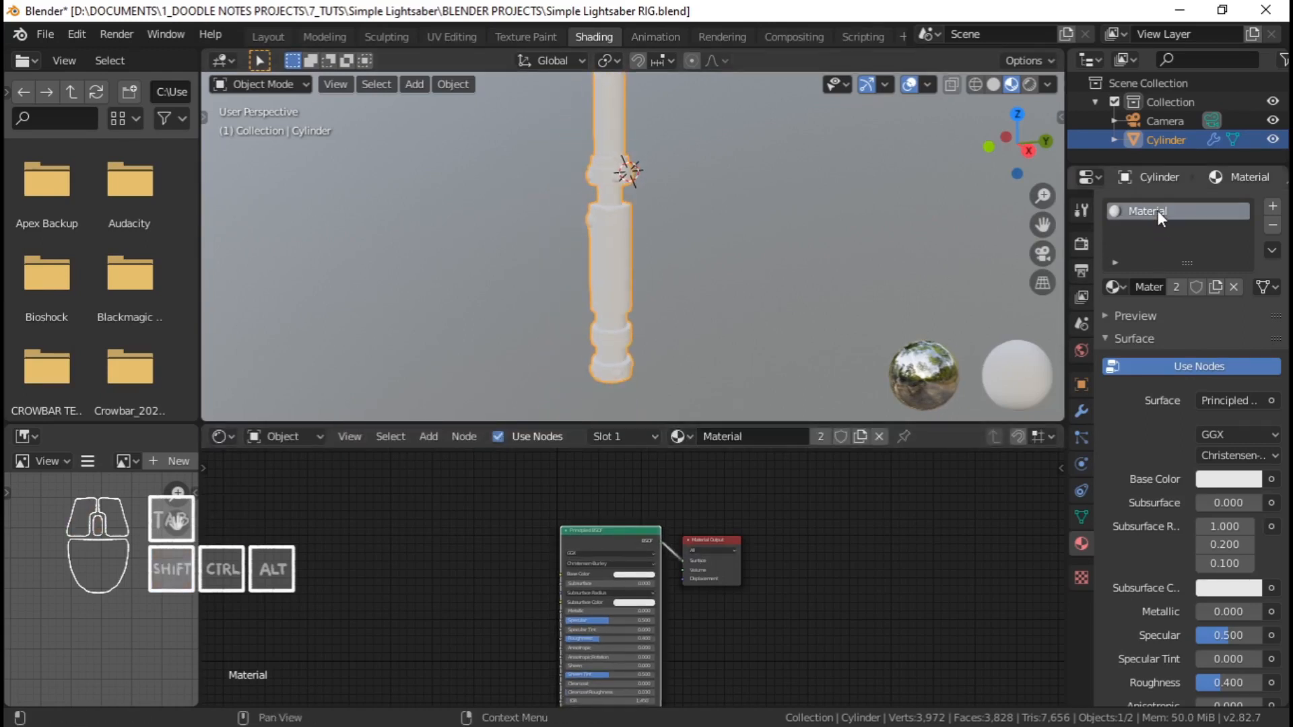
{"action": "left_click", "coordinate": [1154, 286]}
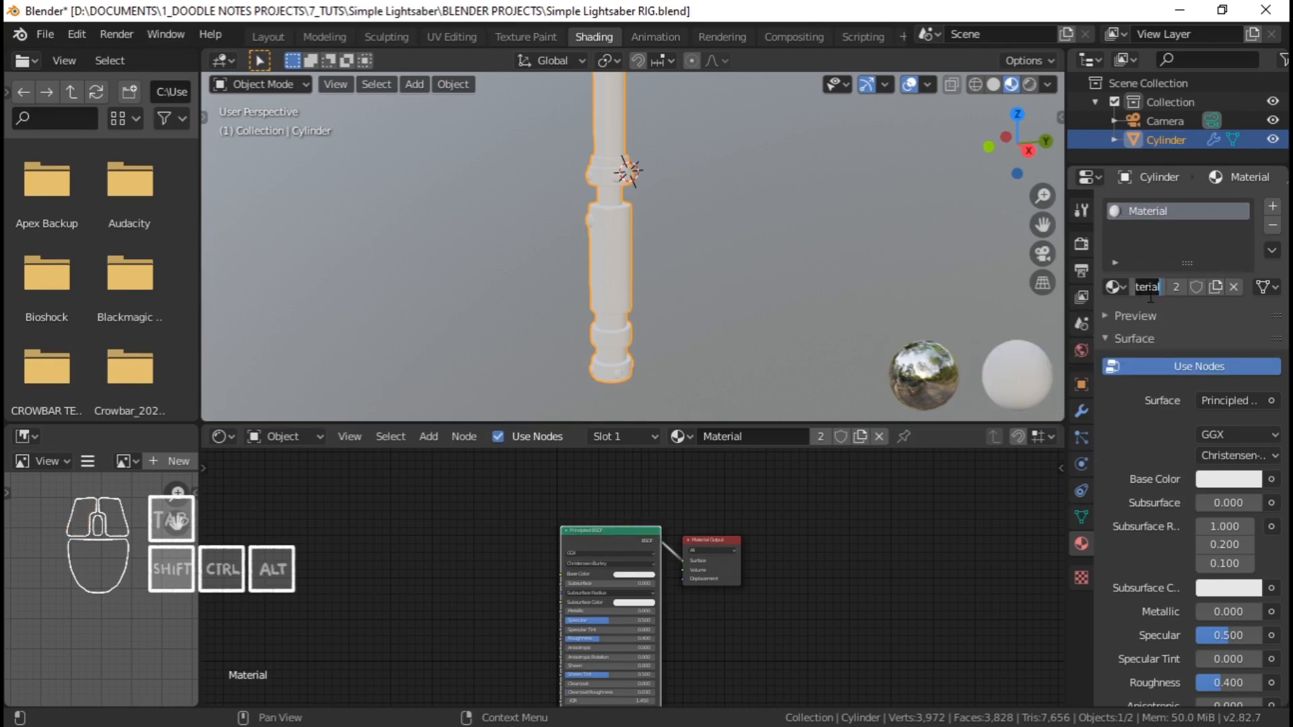
{"action": "left_click", "coordinate": [1153, 211]}
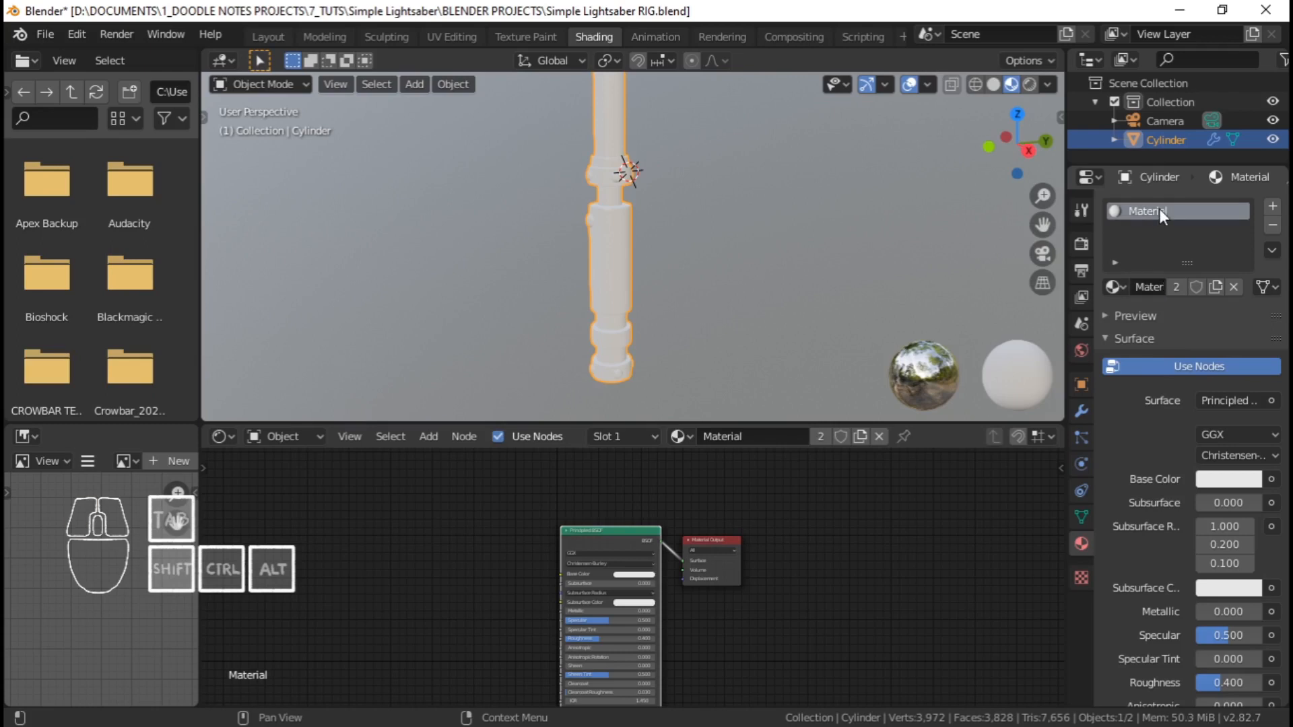
{"action": "double_click", "coordinate": [1161, 210]}
{"action": "key", "text": "shift"}
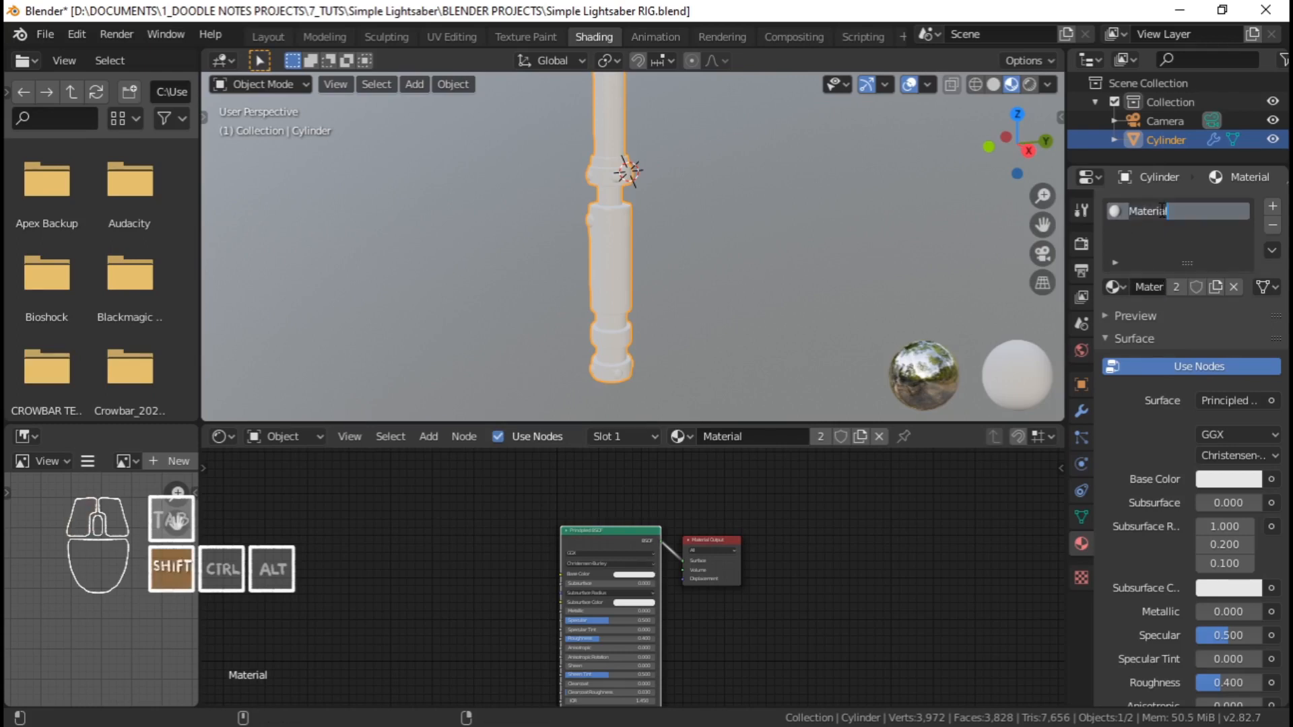
{"action": "type", "text": "METAL Silver"}
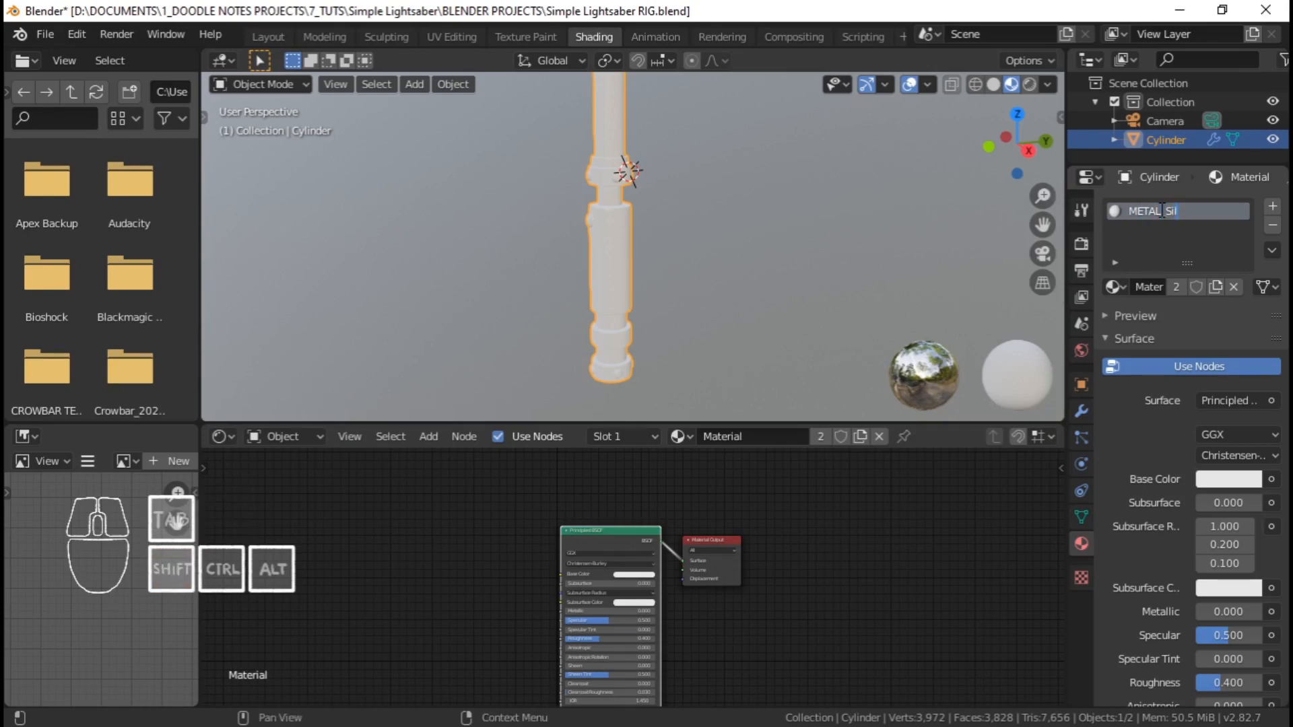
{"action": "key", "text": "Return"}
{"action": "key", "text": "ctrl+s"}
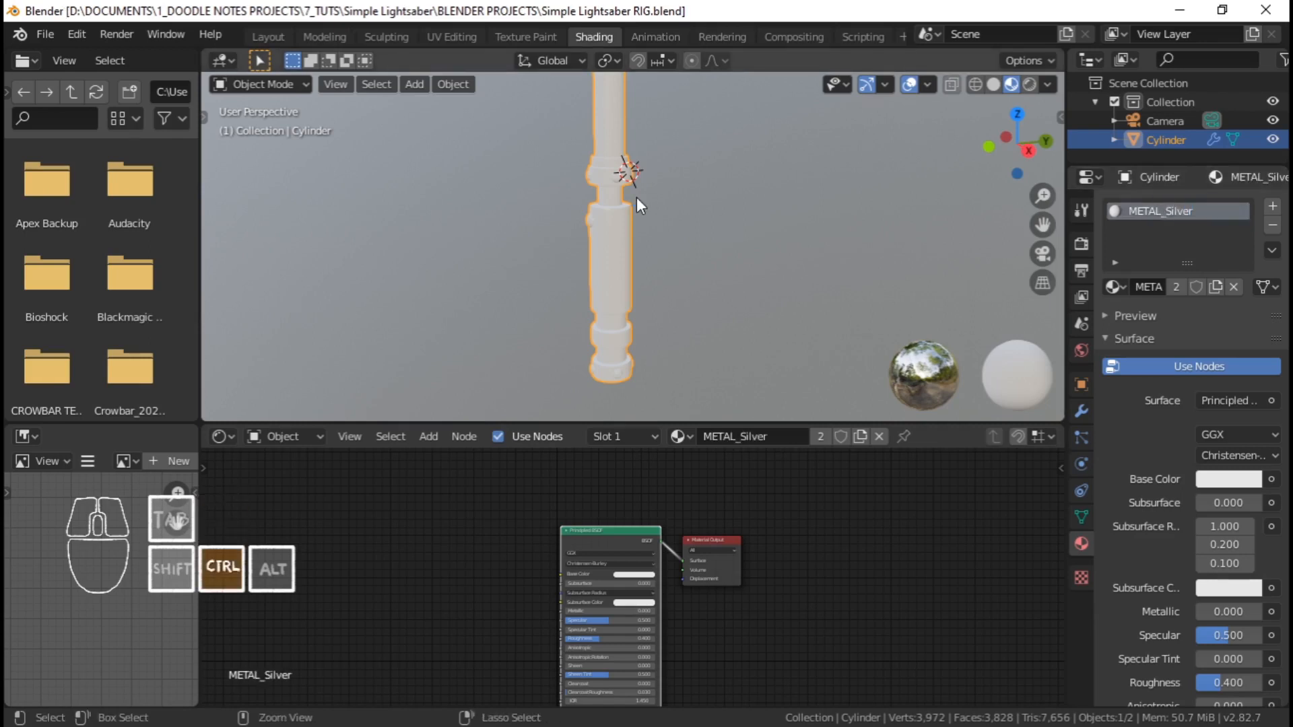
Set the METAL_Silver material's Metallic value to 1.000 on the Principled BSDF node
{"action": "middle_click_drag", "start_coordinate": [636, 205], "coordinate": [657, 235]}
{"action": "scroll", "coordinate": [701, 237], "scroll_direction": "down", "scroll_amount": 1}
{"action": "scroll", "coordinate": [665, 205], "scroll_direction": "up", "scroll_amount": 2}
{"action": "scroll", "coordinate": [631, 569], "scroll_direction": "up", "scroll_amount": 2}
{"action": "scroll", "coordinate": [645, 525], "scroll_direction": "up", "scroll_amount": 3}
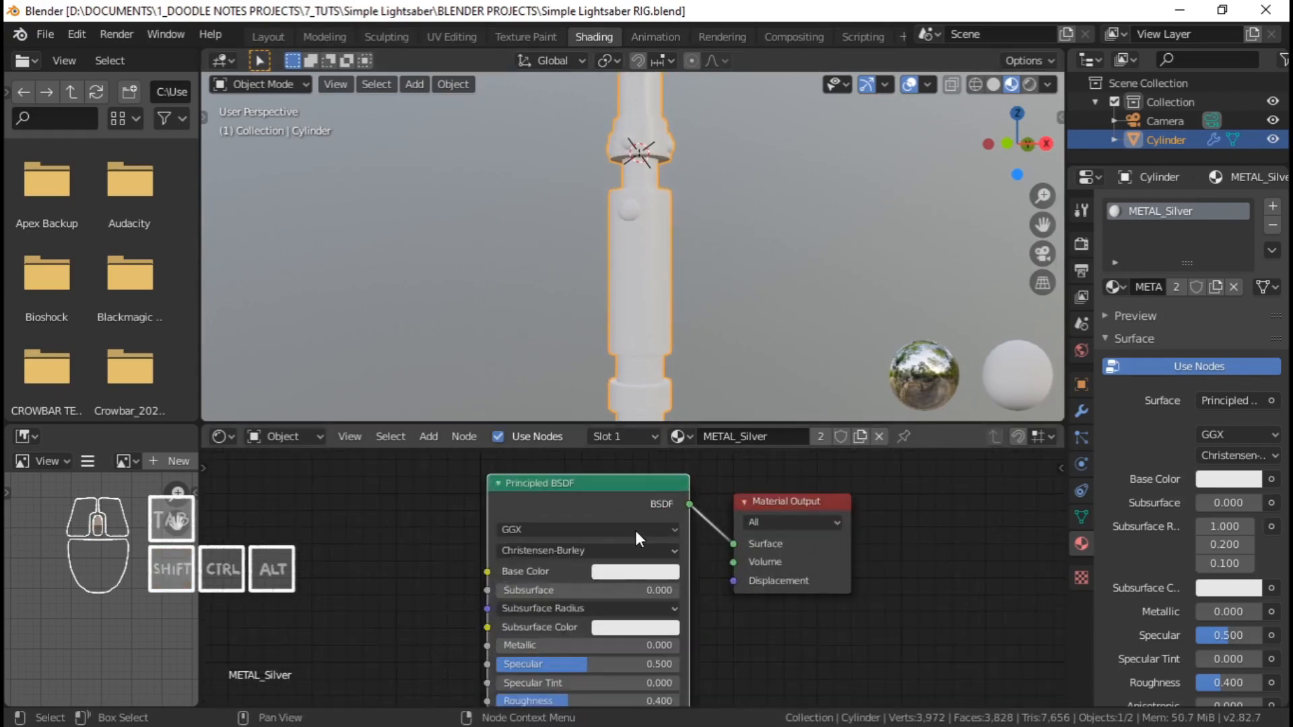
{"action": "scroll", "coordinate": [915, 393], "scroll_direction": "up", "scroll_amount": 1}
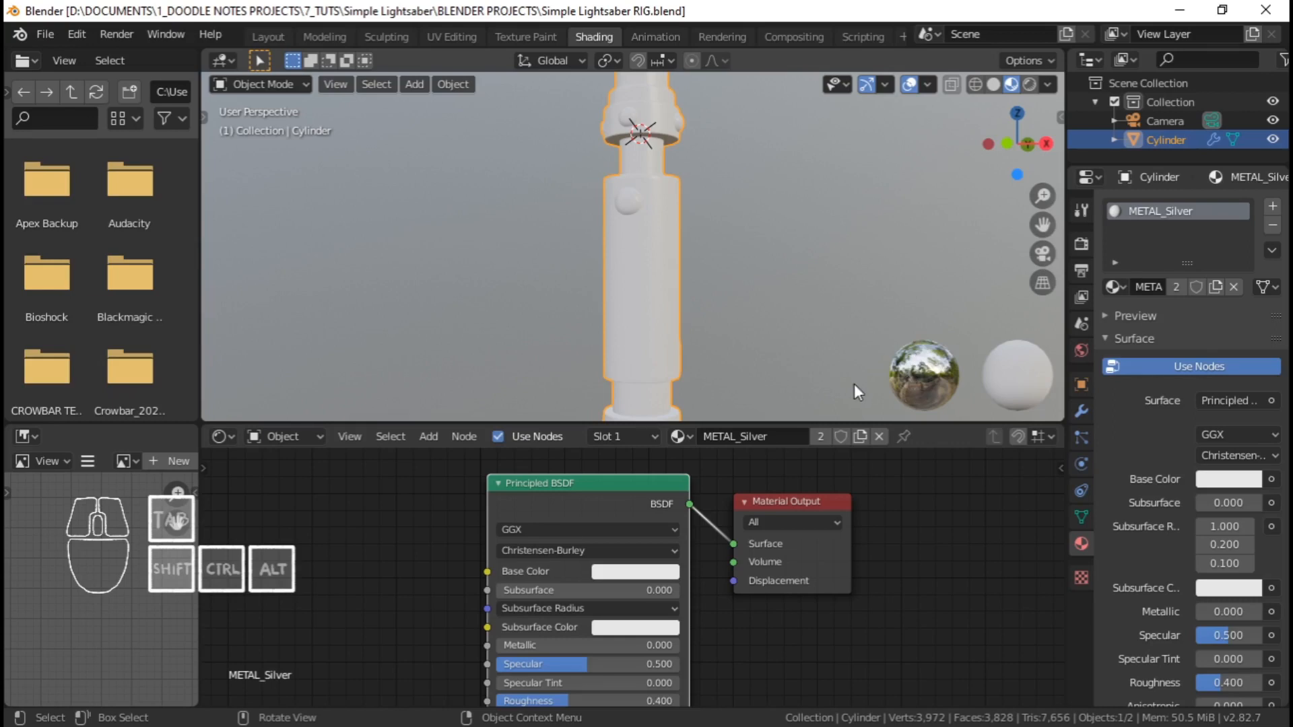
{"action": "scroll", "coordinate": [606, 274], "scroll_direction": "down", "scroll_amount": 2}
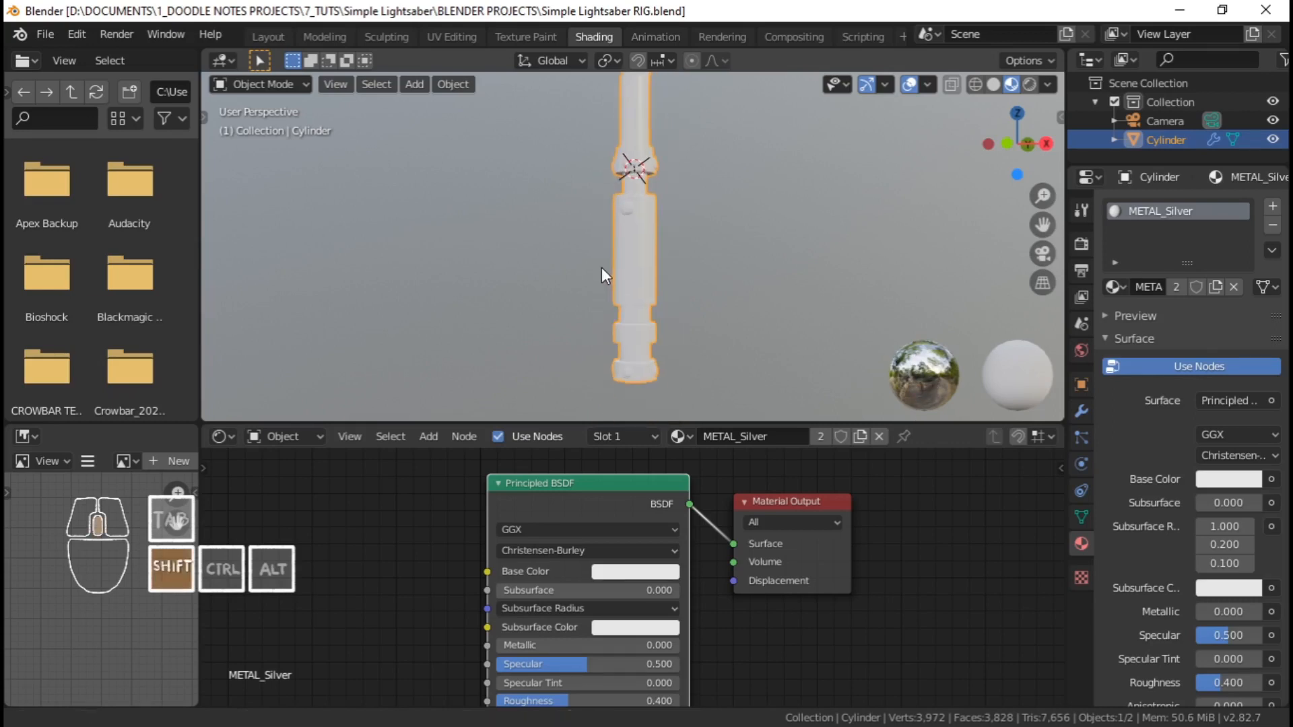
{"action": "middle_click_drag", "start_coordinate": [606, 274], "coordinate": [629, 294], "text": "shift"}
{"action": "scroll", "coordinate": [621, 588], "scroll_direction": "down", "scroll_amount": 1}
{"action": "scroll", "coordinate": [621, 582], "scroll_direction": "down", "scroll_amount": 2}
{"action": "middle_click_drag", "start_coordinate": [612, 585], "coordinate": [616, 517]}
{"action": "scroll", "coordinate": [619, 485], "scroll_direction": "down", "scroll_amount": 3}
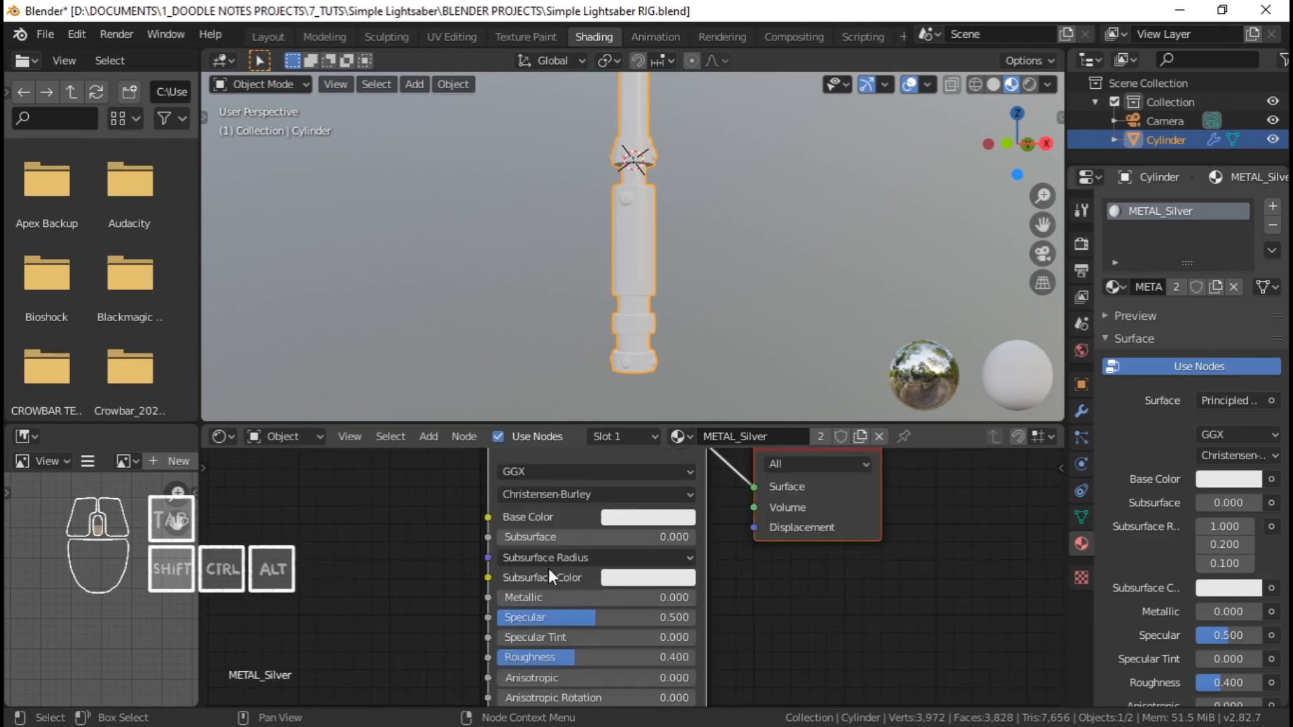
{"action": "scroll", "coordinate": [548, 568], "scroll_direction": "down", "scroll_amount": 1}
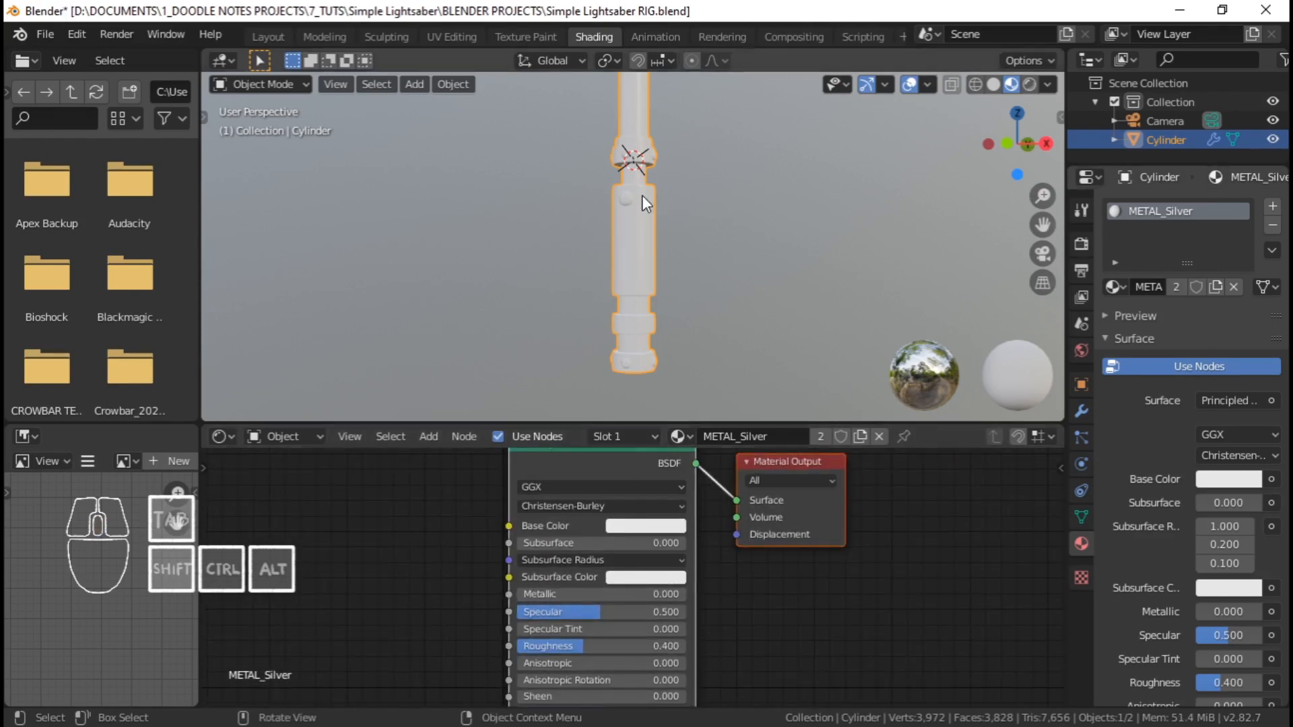
{"action": "left_click_drag", "start_coordinate": [540, 597], "coordinate": [674, 597]}
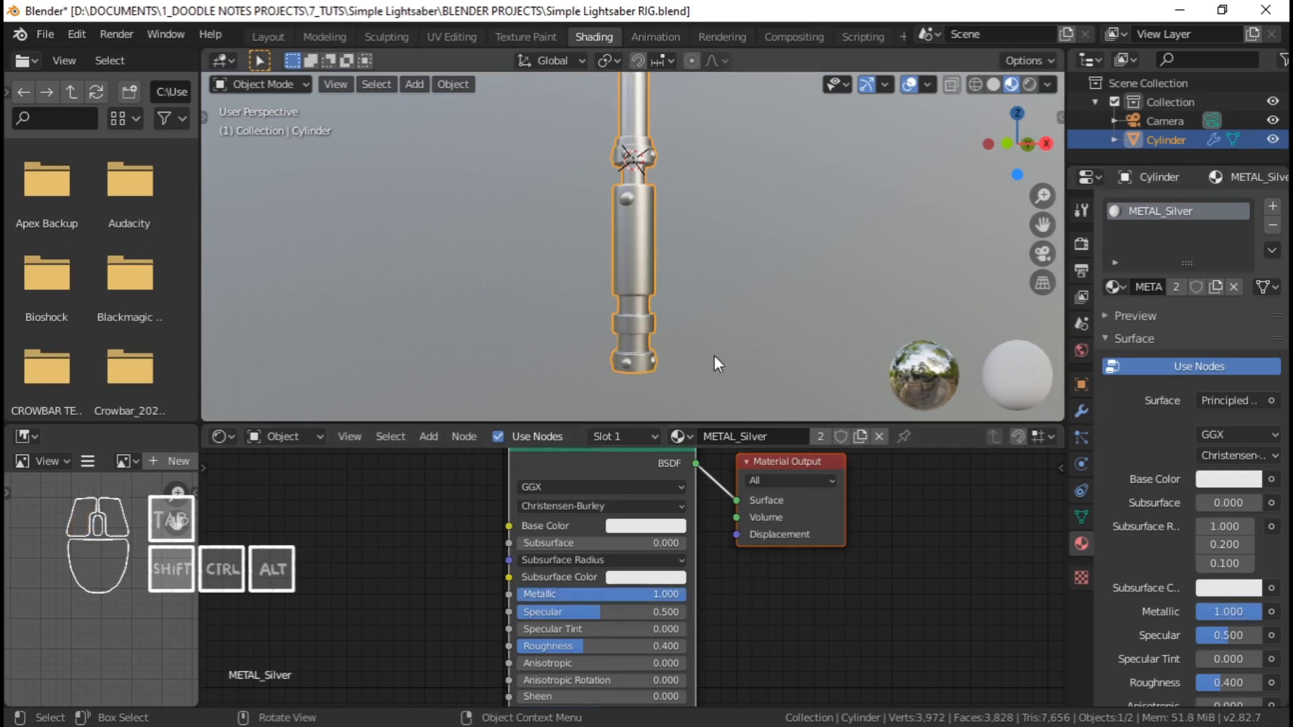
Set the METAL_Silver material's Roughness to 0.25 on the Principled BSDF node
{"action": "scroll", "coordinate": [673, 269], "scroll_direction": "up", "scroll_amount": 4}
{"action": "middle_click_drag", "start_coordinate": [647, 191], "coordinate": [714, 208]}
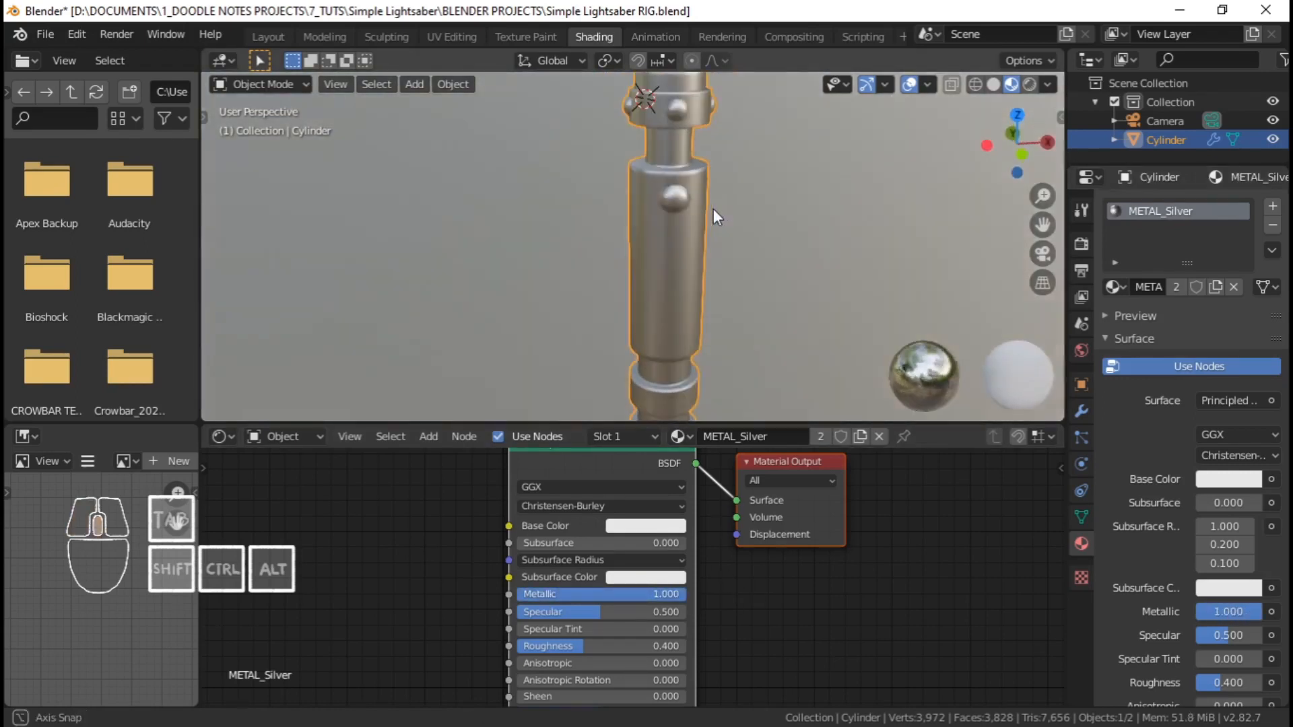
{"action": "middle_click_drag", "start_coordinate": [738, 323], "coordinate": [660, 620]}
{"action": "scroll", "coordinate": [585, 637], "scroll_direction": "up", "scroll_amount": 2}
{"action": "middle_click_drag", "start_coordinate": [585, 632], "coordinate": [595, 603]}
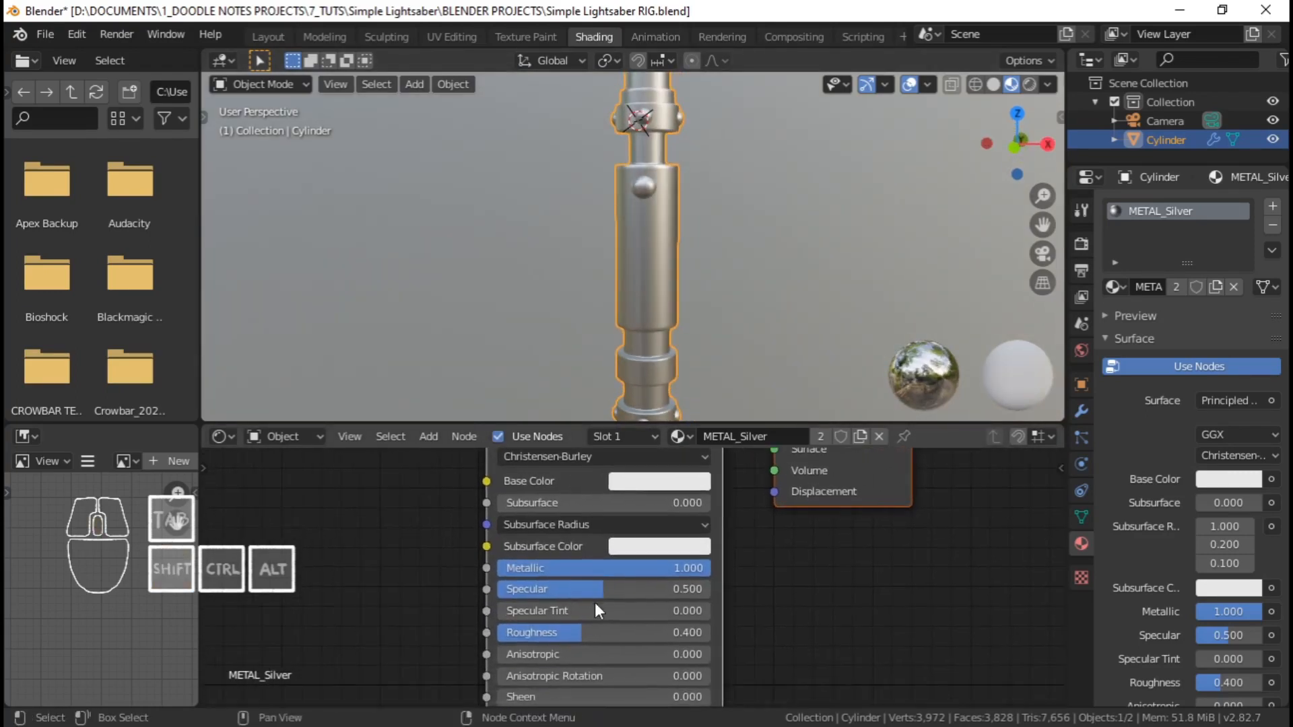
{"action": "left_click_drag", "start_coordinate": [585, 632], "coordinate": [543, 631]}
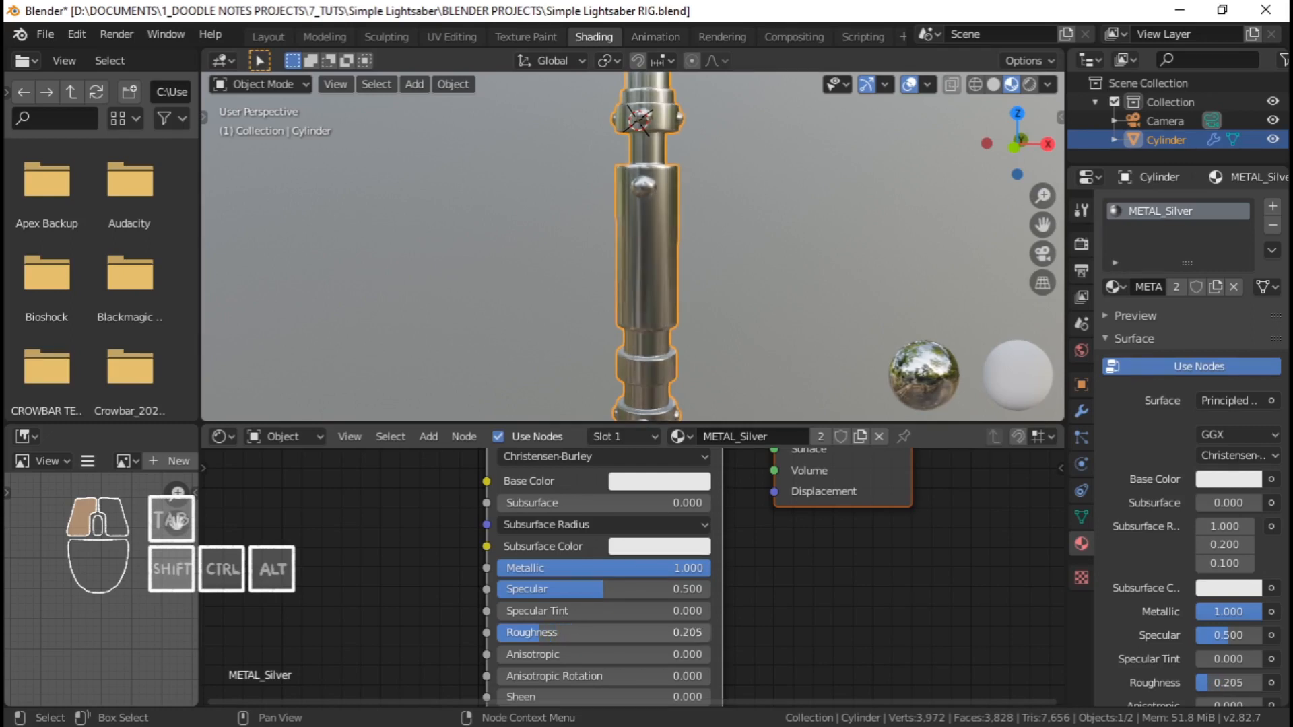
{"action": "left_click", "coordinate": [569, 632]}
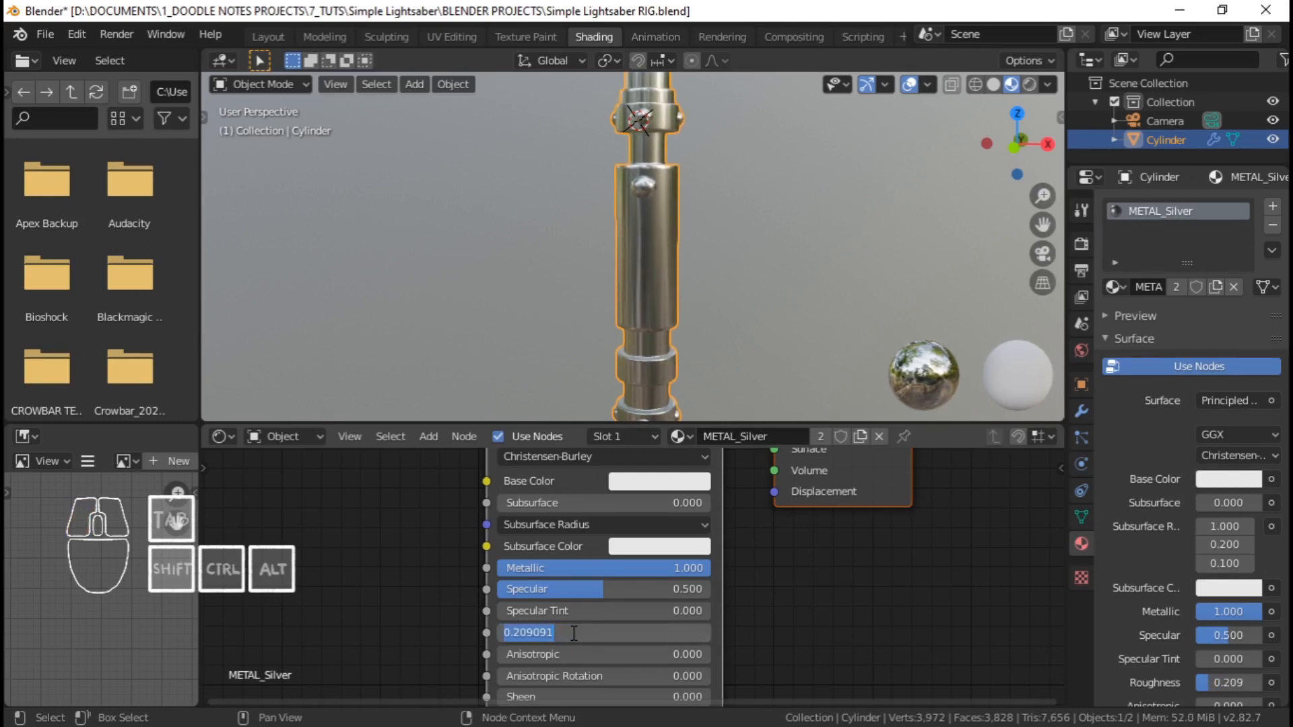
{"action": "type", "text": ".25"}
{"action": "key", "text": "Return"}
Set the METAL_Silver material's Specular value to 0.15 on the Principled BSDF node
{"action": "scroll", "coordinate": [658, 519], "scroll_direction": "down", "scroll_amount": 2}
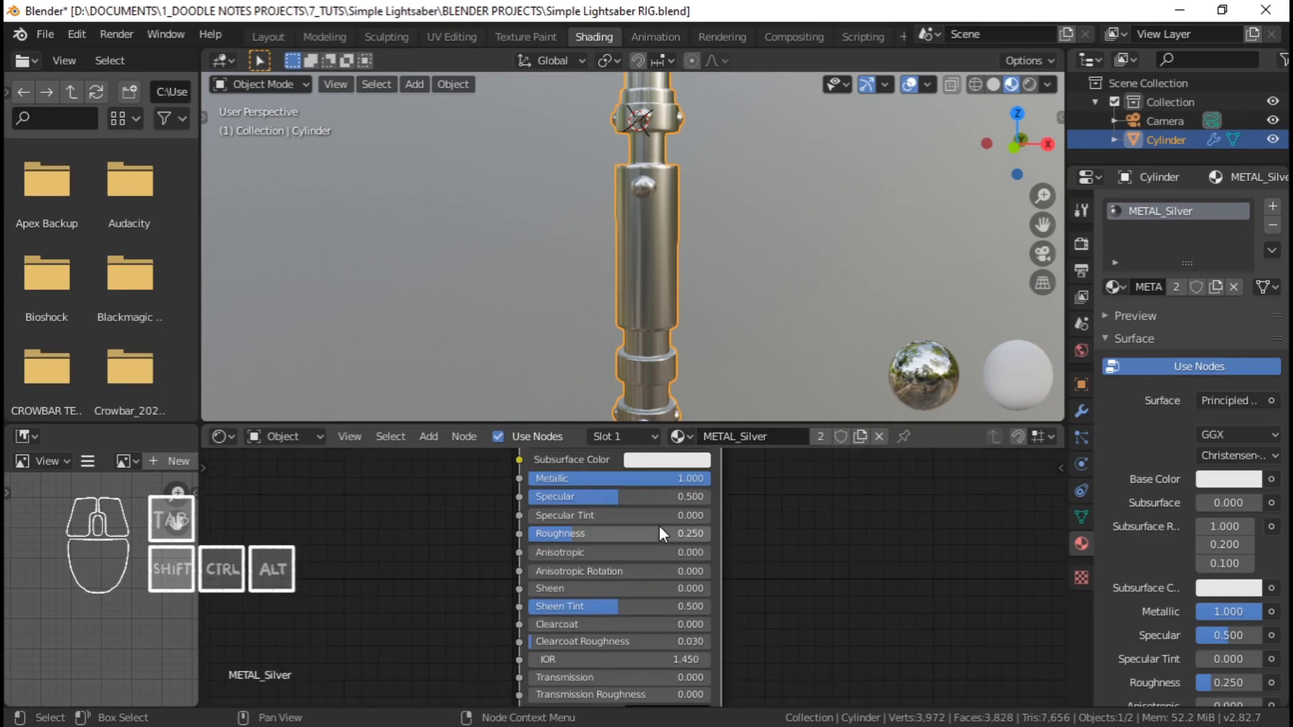
{"action": "left_click_drag", "start_coordinate": [605, 502], "coordinate": [594, 502]}
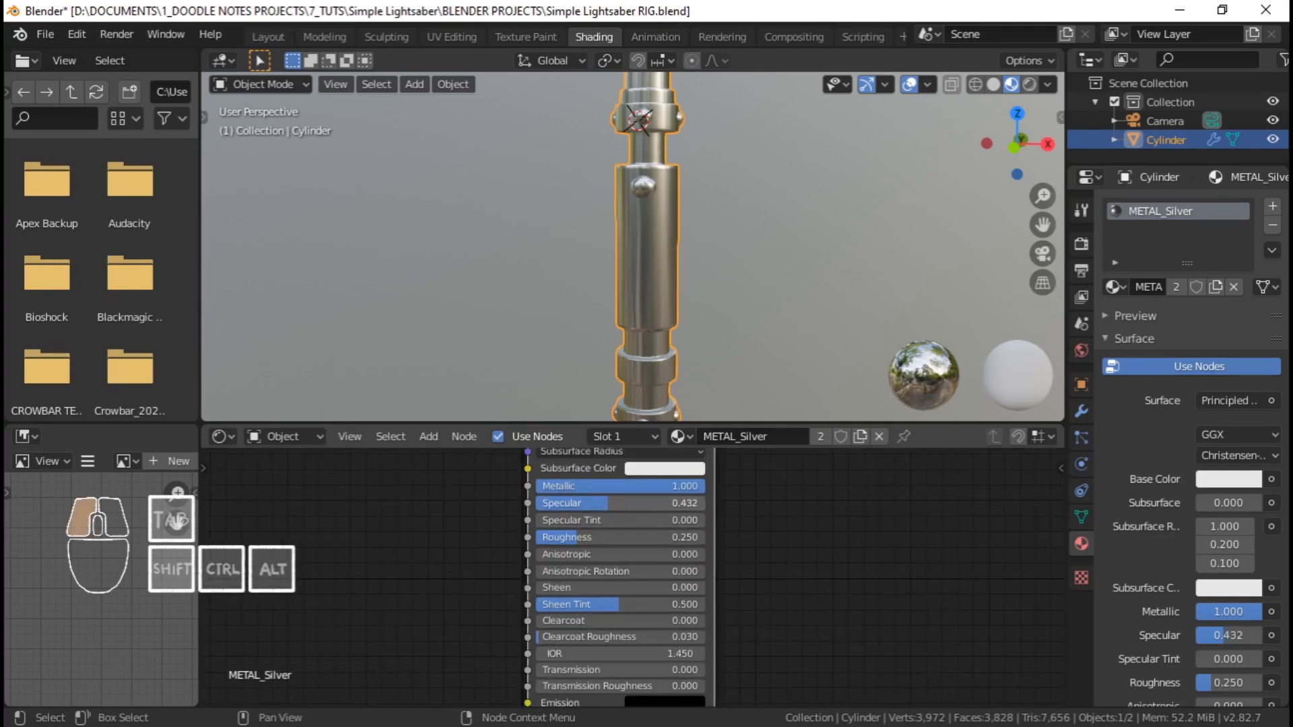
{"action": "left_click", "coordinate": [592, 502]}
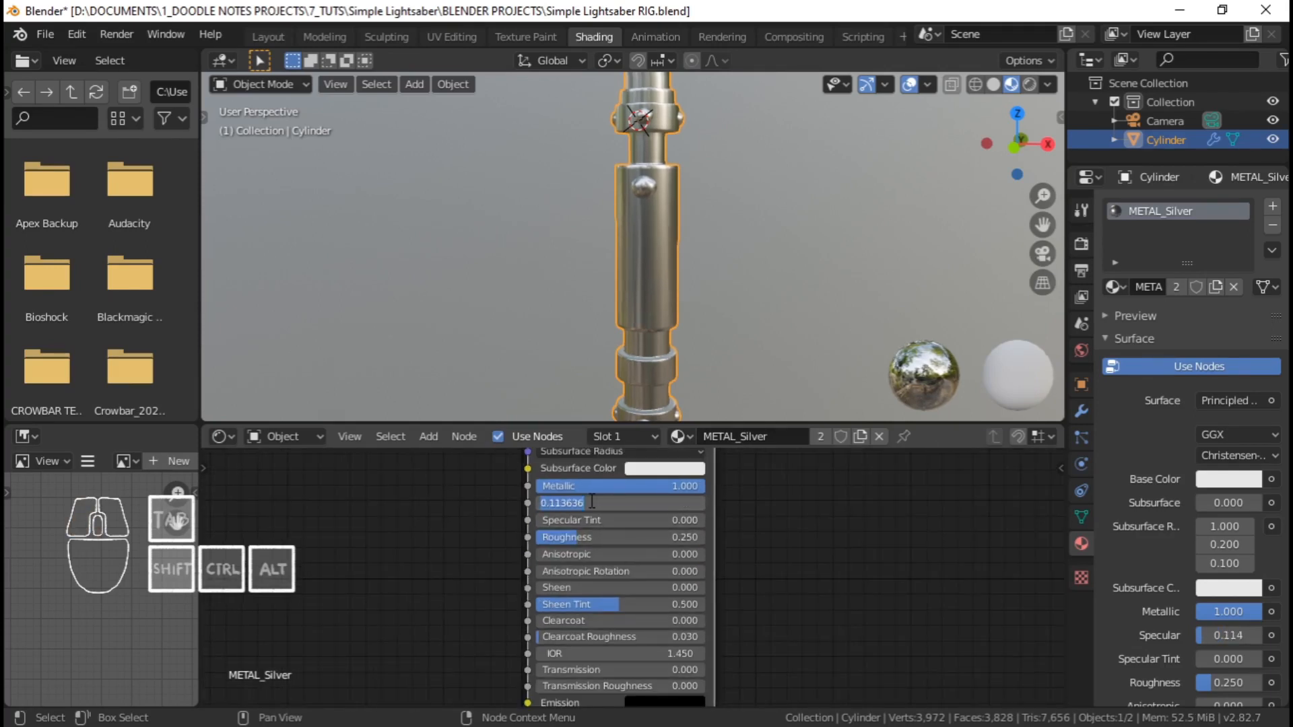
{"action": "type", "text": ".15"}
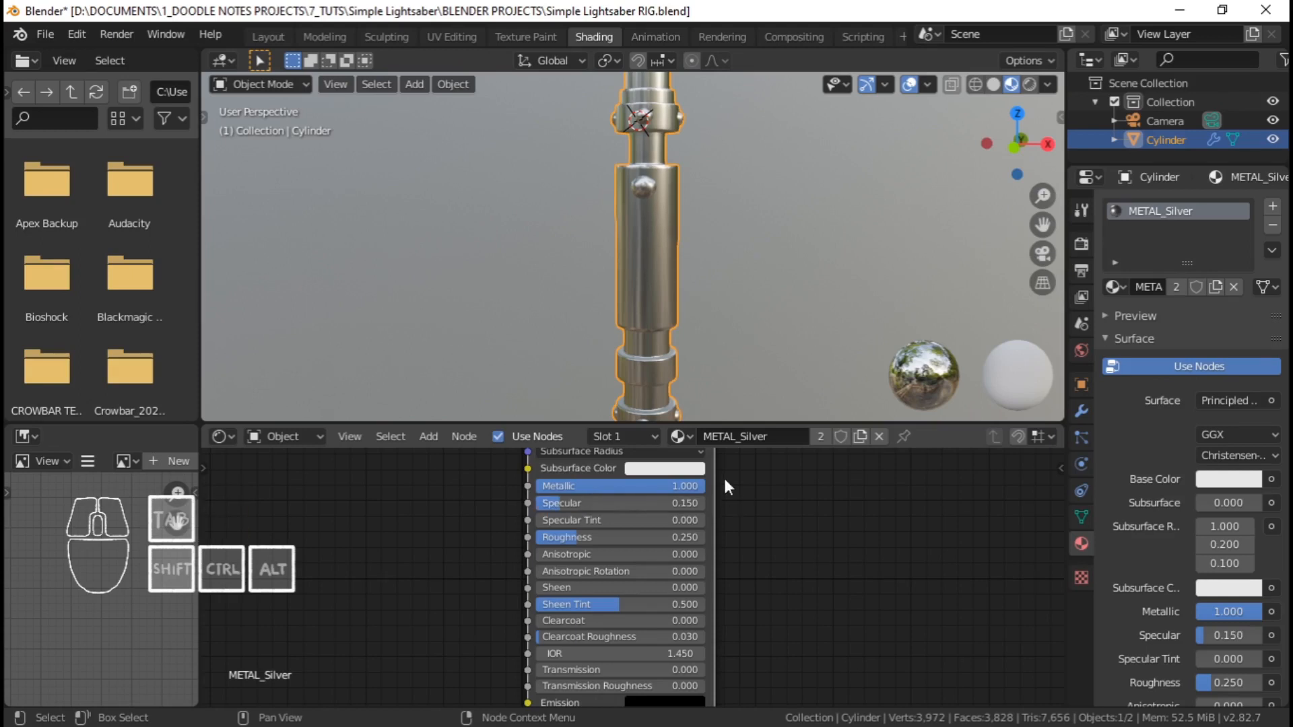
Examine the silver metal finish along the lower part of the lightsaber's hilt
{"action": "middle_click_drag", "start_coordinate": [658, 489], "coordinate": [639, 540]}
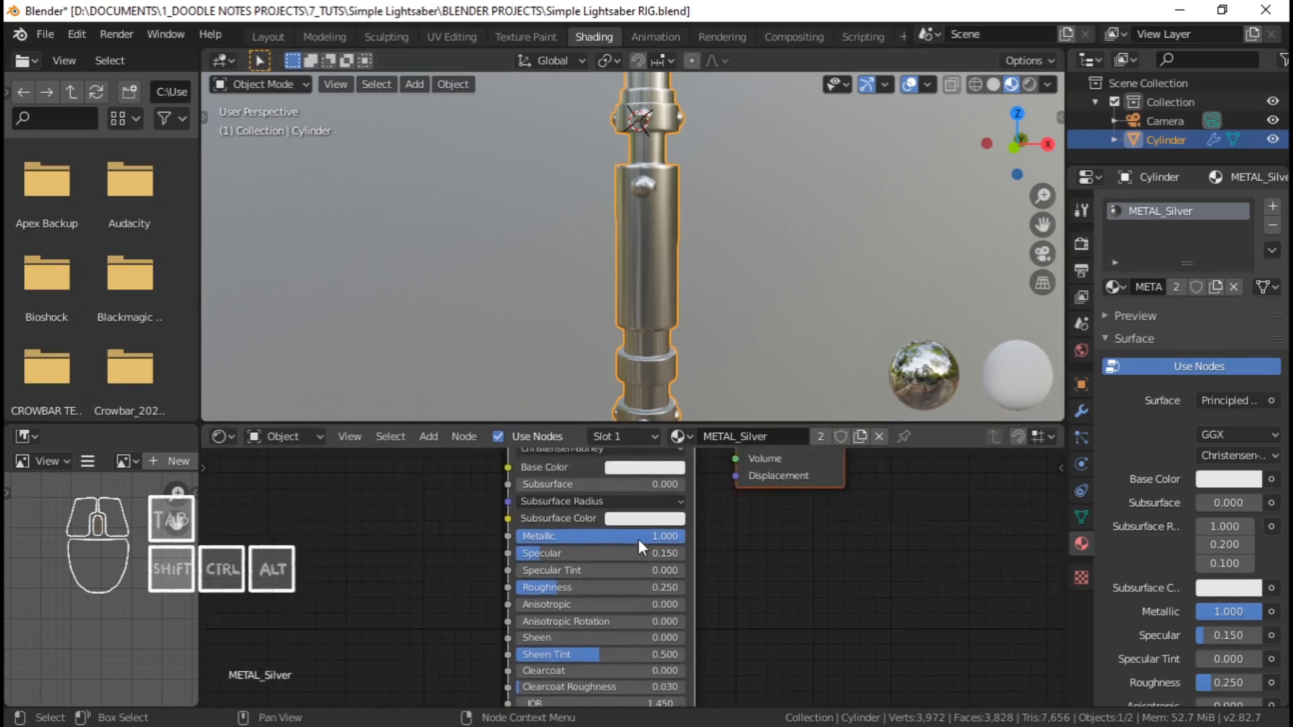
{"action": "scroll", "coordinate": [638, 539], "scroll_direction": "down", "scroll_amount": 2}
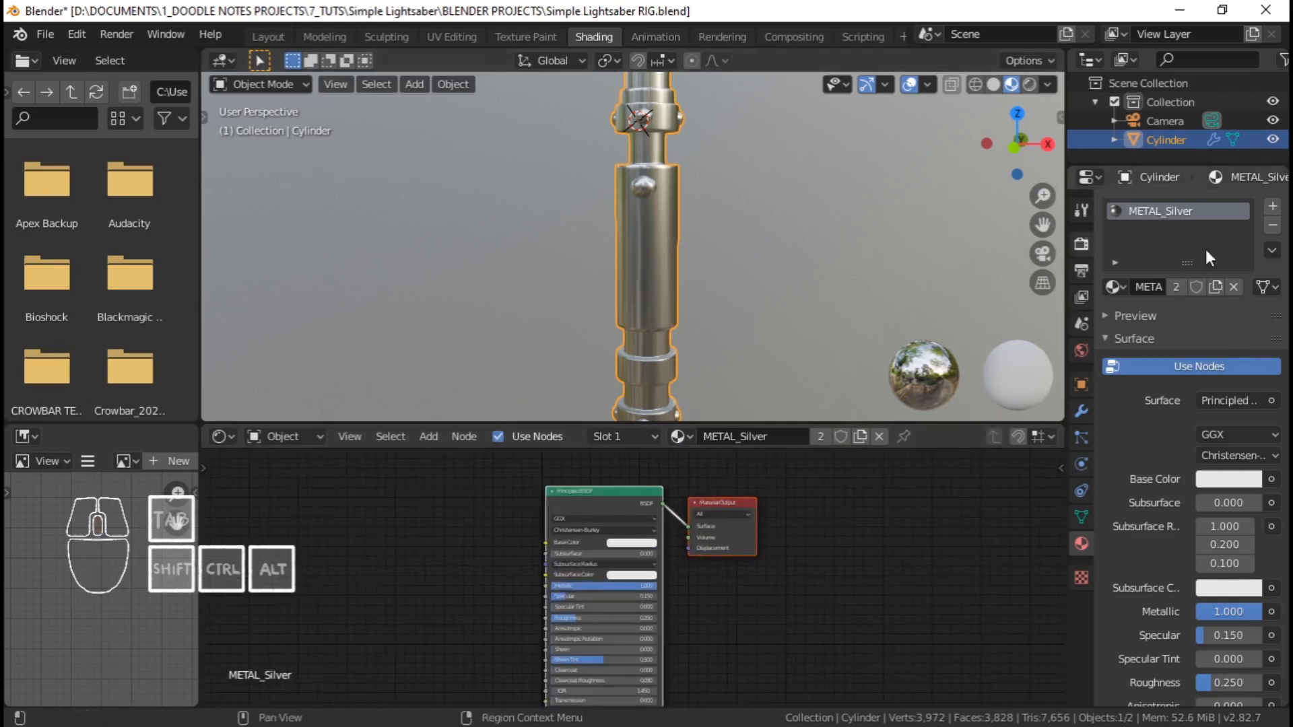
{"action": "scroll", "coordinate": [686, 256], "scroll_direction": "up", "scroll_amount": 1}
{"action": "middle_click_drag", "start_coordinate": [686, 256], "coordinate": [686, 296], "text": "shift"}
{"action": "scroll", "coordinate": [686, 297], "scroll_direction": "up", "scroll_amount": 3}
{"action": "mouse_move", "coordinate": [684, 253]}
{"action": "middle_mouse_down", "text": "shift"}
{"action": "mouse_move", "coordinate": [681, 295]}
{"action": "mouse_move", "coordinate": [670, 240]}
{"action": "middle_mouse_up", "text": "shift"}
{"action": "scroll", "coordinate": [681, 293], "scroll_direction": "down", "scroll_amount": 4}
{"action": "scroll", "coordinate": [665, 292], "scroll_direction": "up", "scroll_amount": 1}
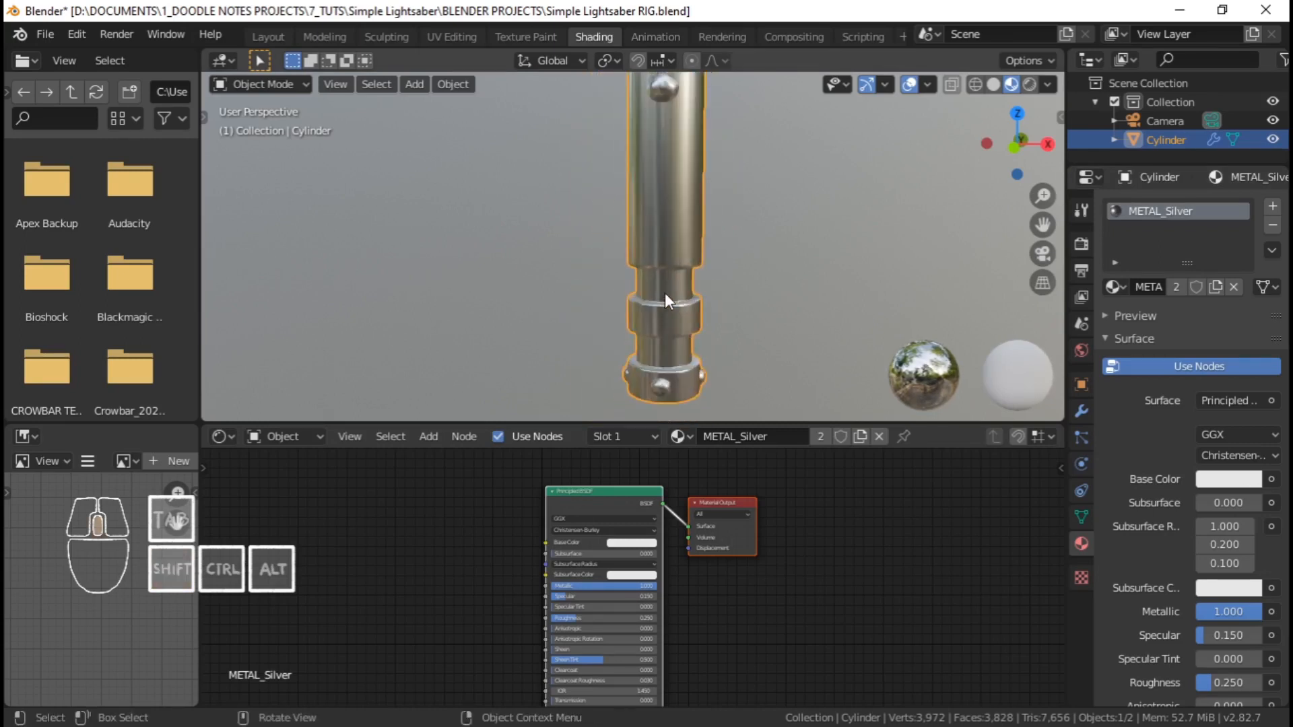
{"action": "middle_click_drag", "start_coordinate": [665, 292], "coordinate": [635, 315]}
{"action": "scroll", "coordinate": [636, 316], "scroll_direction": "up", "scroll_amount": 1}
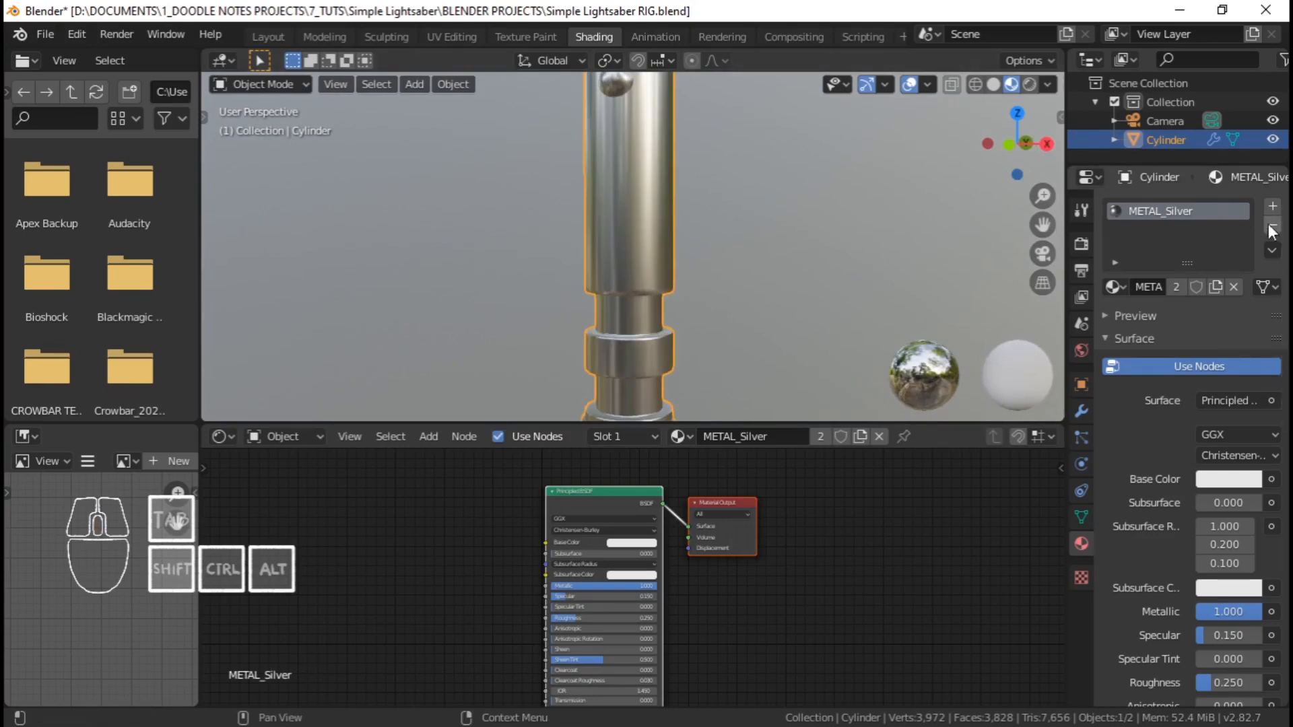
Add a second material slot to the lightsaber with a new material named METAL_Black
{"action": "left_click", "coordinate": [1273, 206]}
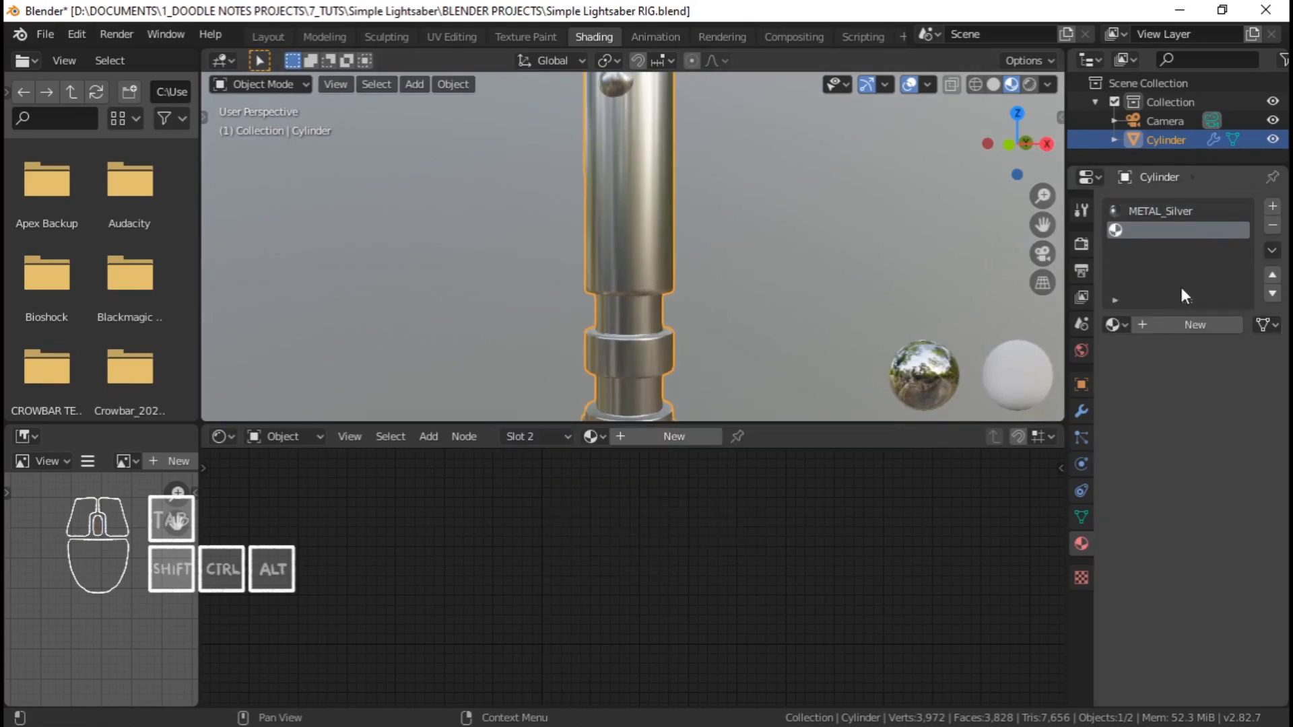
{"action": "left_click", "coordinate": [1165, 324]}
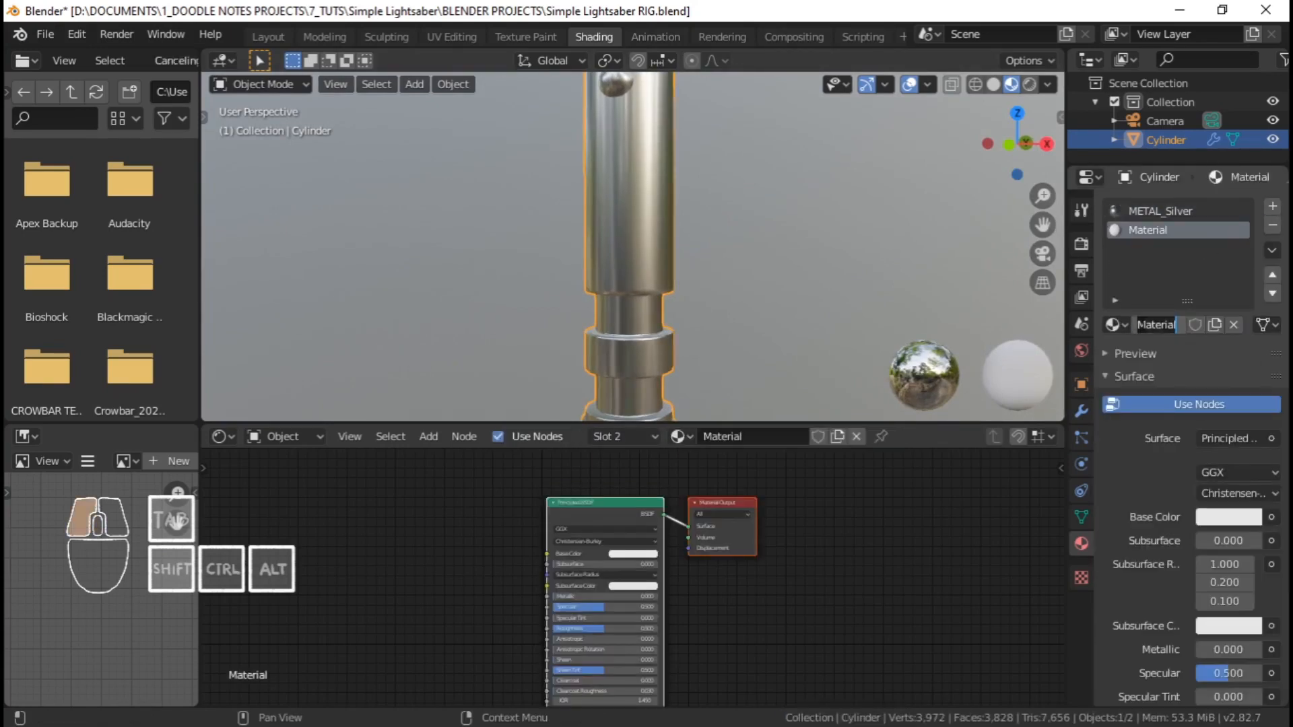
{"action": "type", "text": "METAL"}
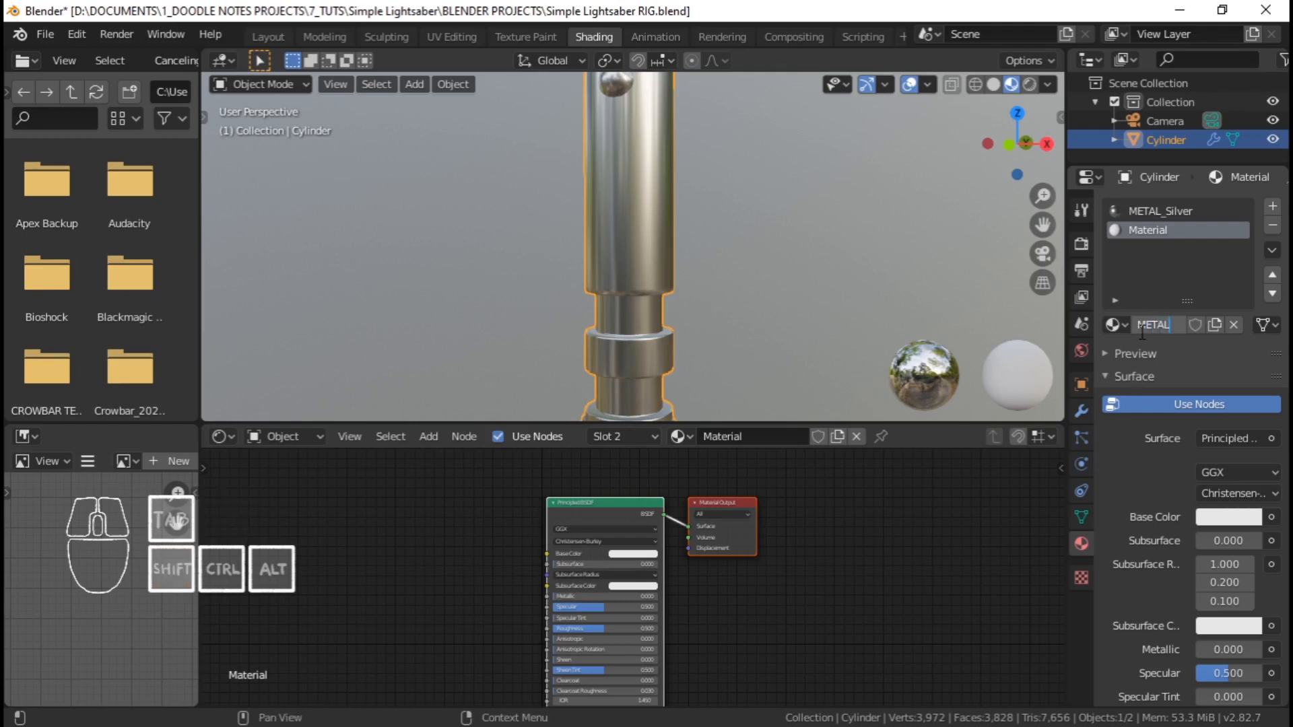
{"action": "type", "text": "_Black"}
{"action": "key", "text": "Return"}
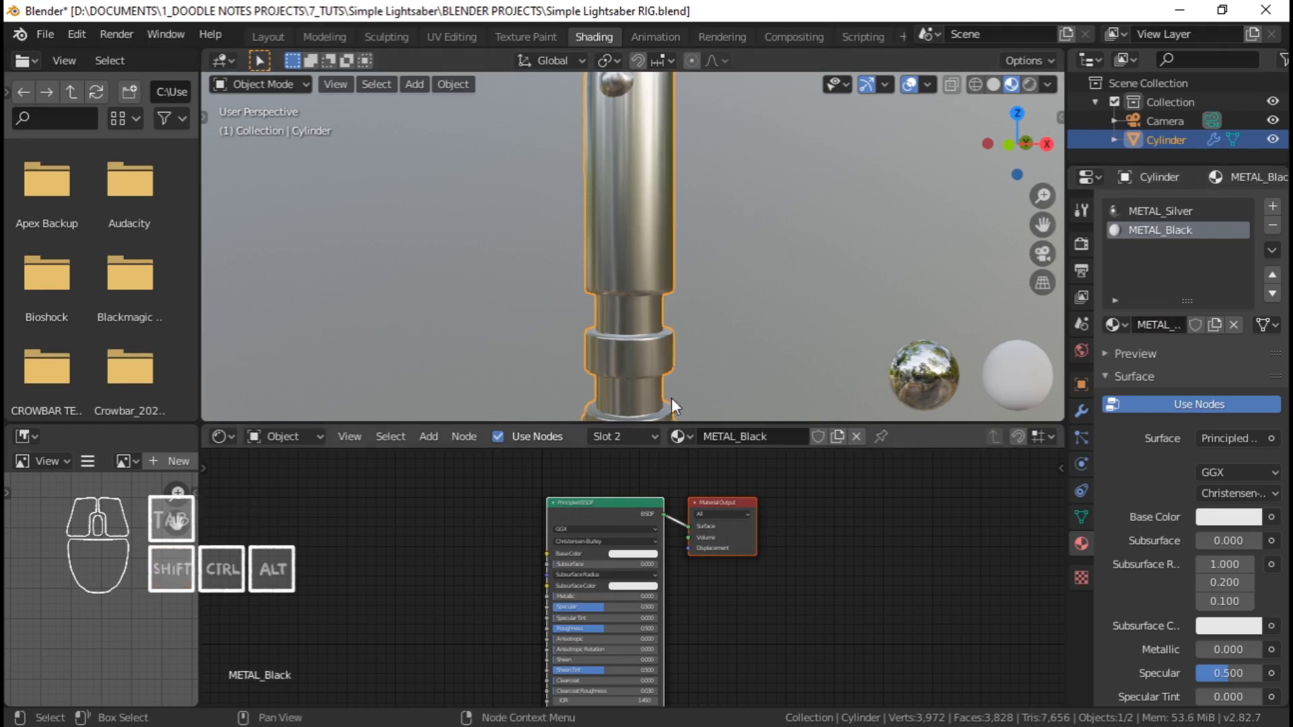
In Edit Mode, add a loop cut around the recessed groove just above the hilt's pommel
{"action": "middle_click_drag", "start_coordinate": [685, 317], "coordinate": [675, 383], "text": "shift"}
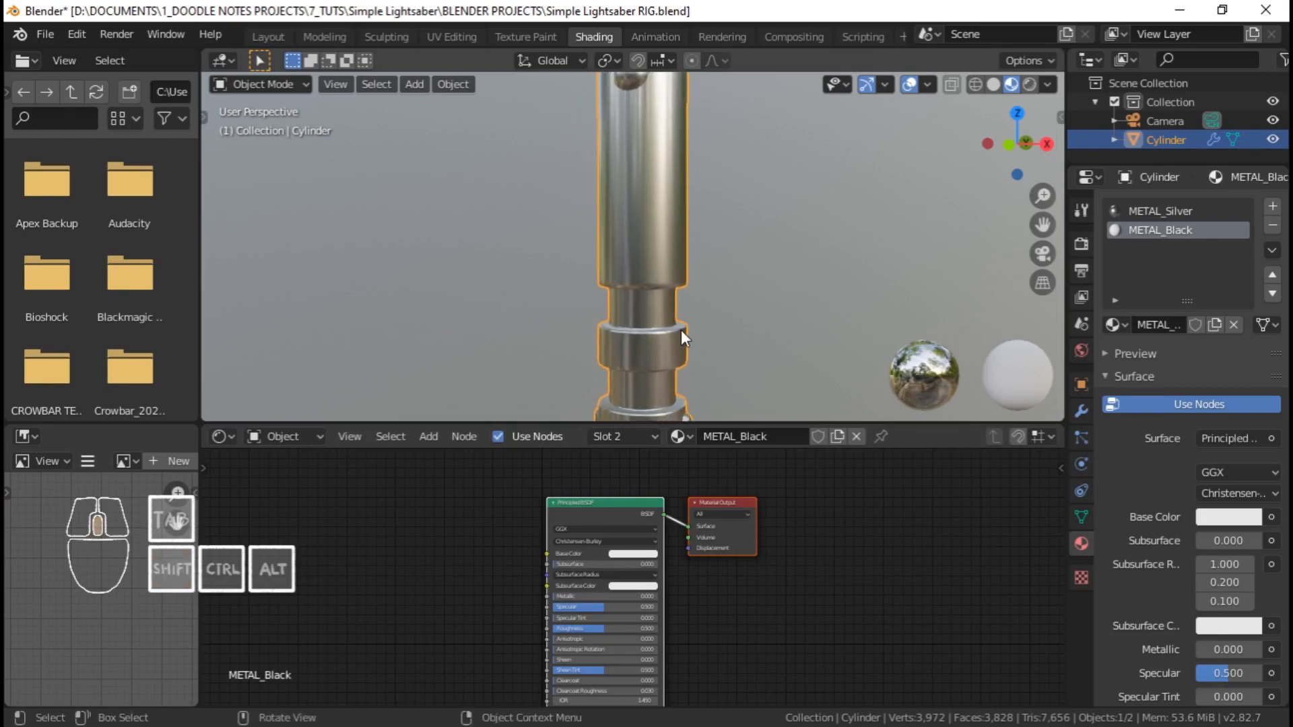
{"action": "middle_click_drag", "start_coordinate": [681, 329], "coordinate": [660, 296]}
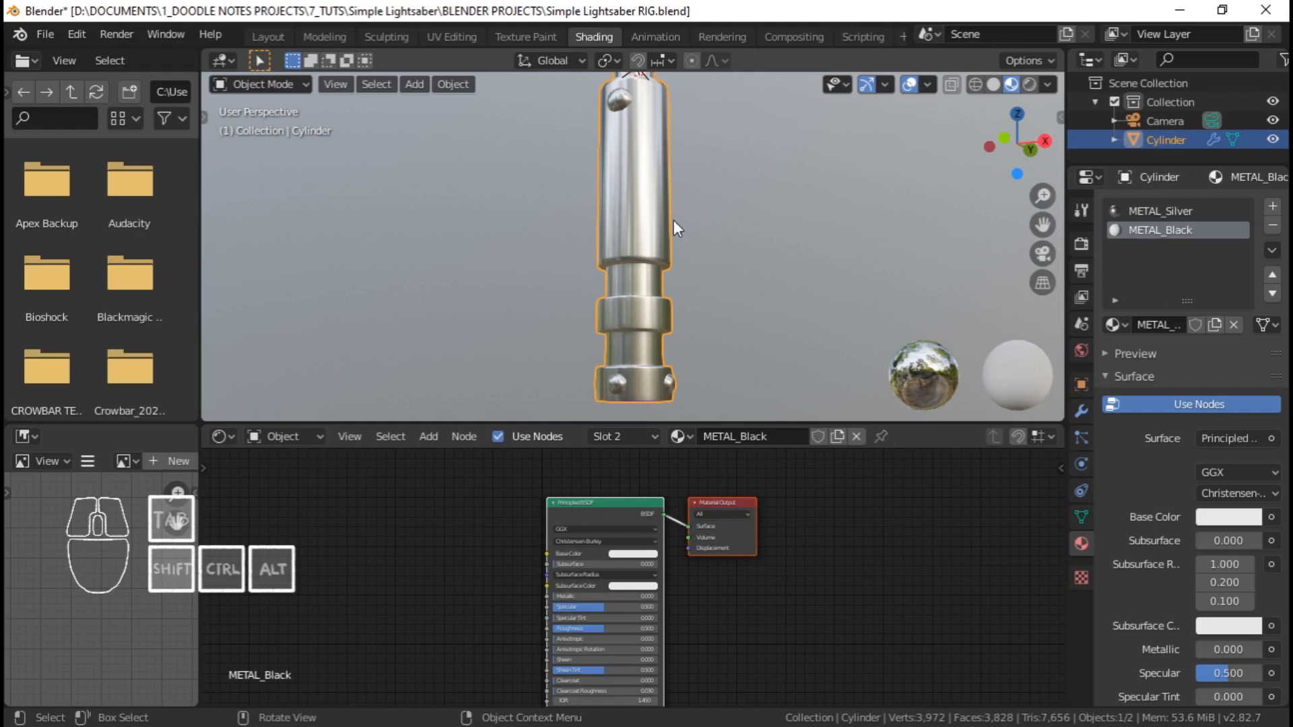
{"action": "key", "text": "Tab"}
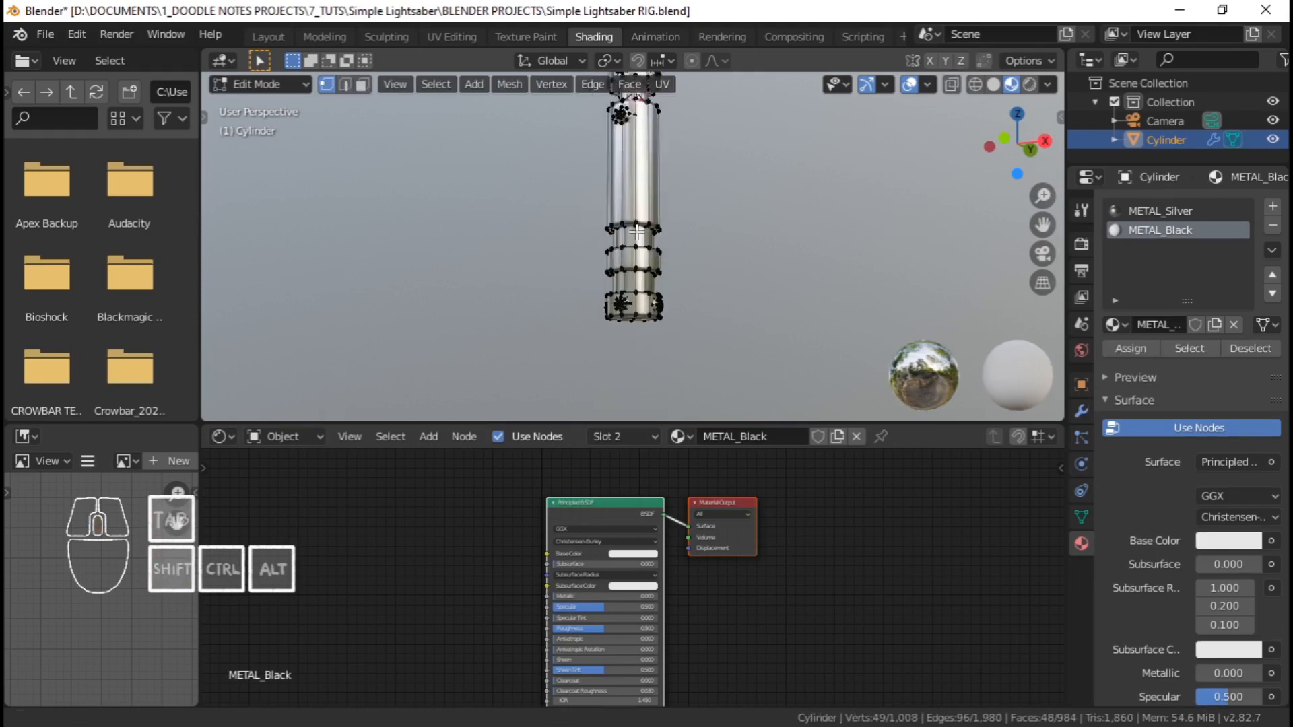
{"action": "scroll", "coordinate": [638, 231], "scroll_direction": "up", "scroll_amount": 3}
{"action": "middle_click_drag", "start_coordinate": [637, 232], "coordinate": [674, 310]}
{"action": "middle_click_drag", "start_coordinate": [683, 319], "coordinate": [659, 262], "text": "shift"}
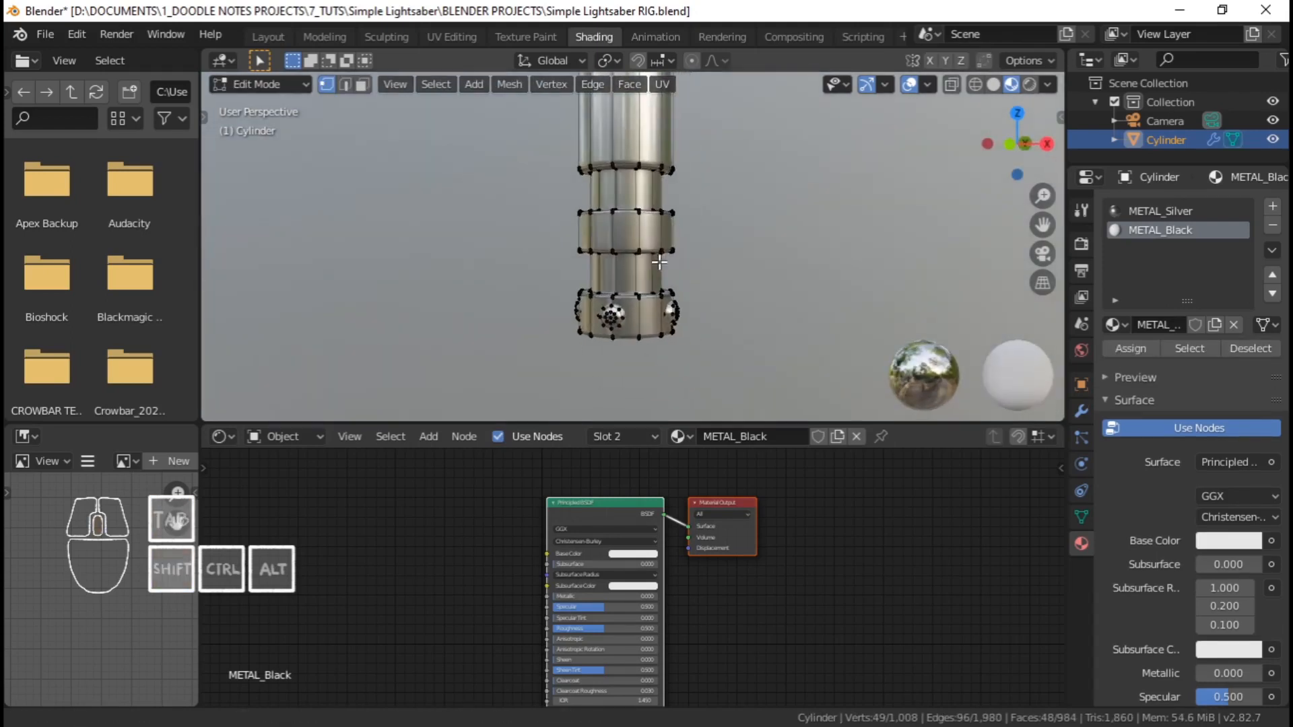
{"action": "scroll", "coordinate": [660, 263], "scroll_direction": "up", "scroll_amount": 4}
{"action": "key", "text": "ctrl+r"}
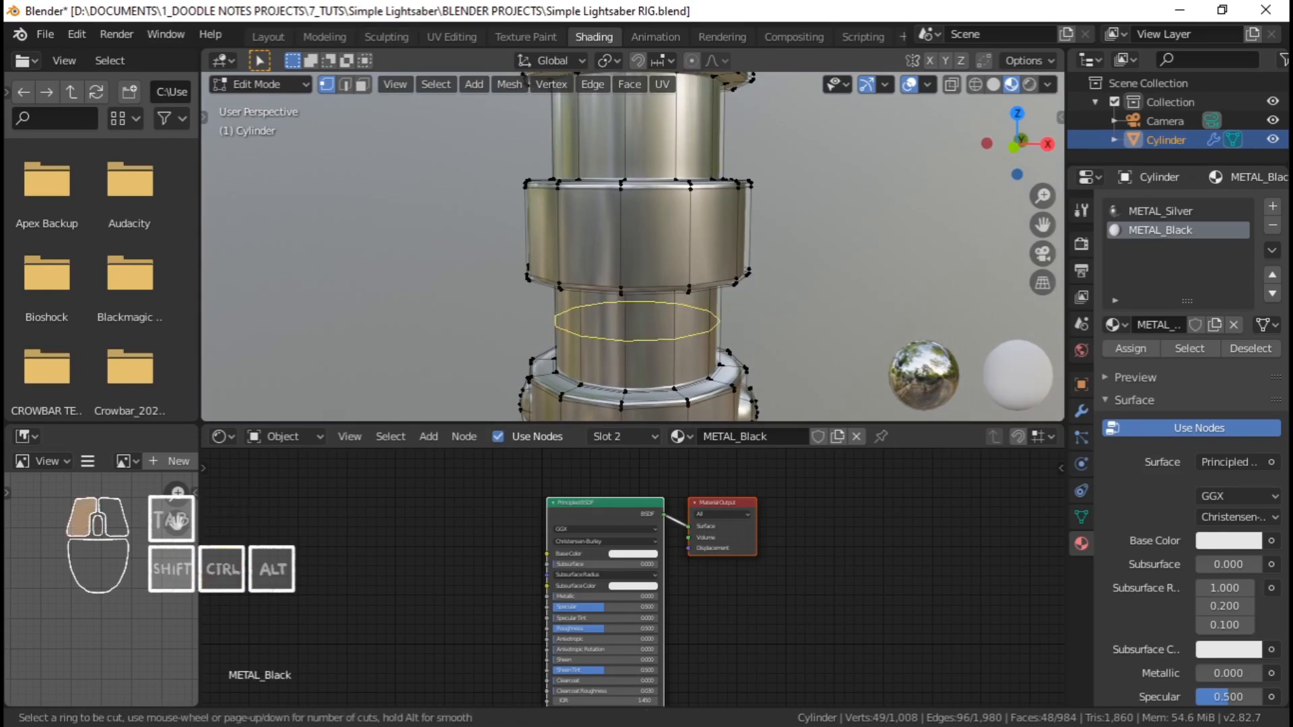
{"action": "left_click", "coordinate": [675, 320]}
{"action": "left_click", "coordinate": [676, 320]}
Add a loop cut around the recessed groove between the lower ring and the main grip
{"action": "middle_click_drag", "start_coordinate": [687, 138], "coordinate": [676, 232], "text": "shift"}
{"action": "scroll", "coordinate": [676, 232], "scroll_direction": "down", "scroll_amount": 1}
{"action": "key", "text": "ctrl+r"}
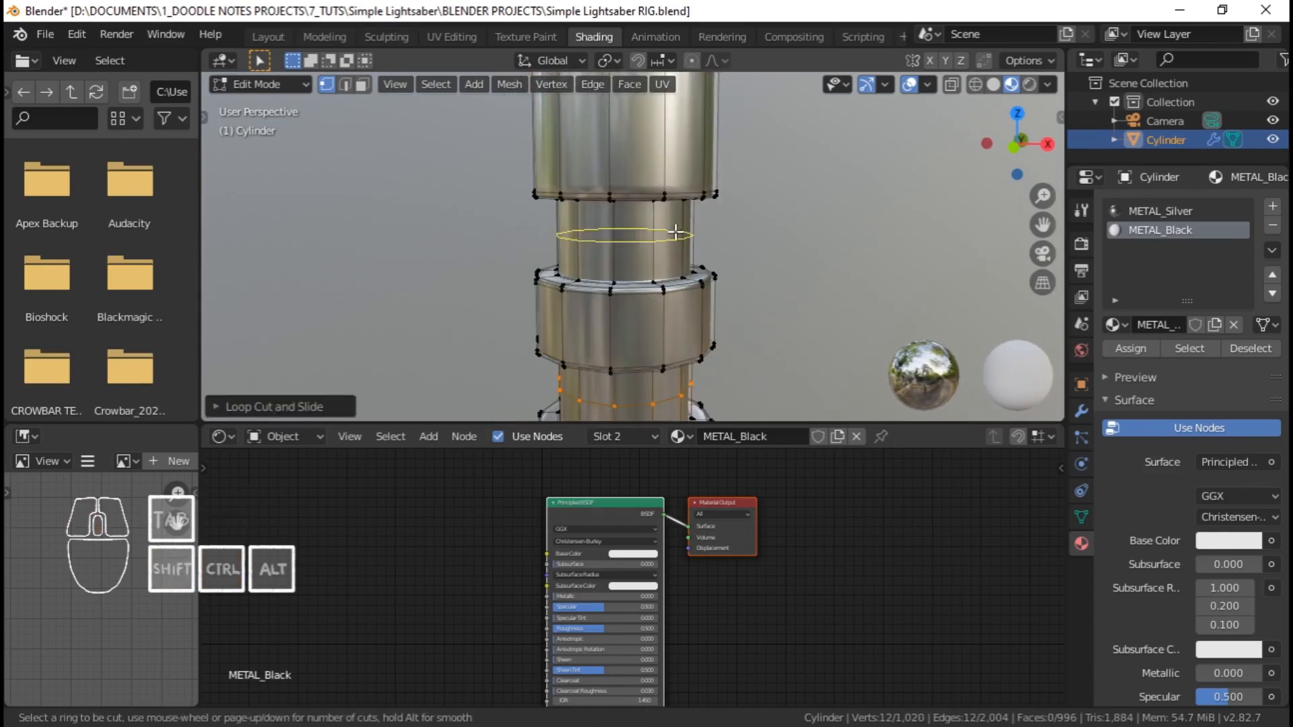
{"action": "left_click", "coordinate": [675, 231]}
{"action": "left_click", "coordinate": [676, 232]}
Add a centred loop cut around the narrow neck between the main grip and the upper collar
{"action": "scroll", "coordinate": [687, 232], "scroll_direction": "down", "scroll_amount": 7}
{"action": "middle_click_drag", "start_coordinate": [664, 108], "coordinate": [650, 202], "text": "shift"}
{"action": "scroll", "coordinate": [650, 270], "scroll_direction": "up", "scroll_amount": 2}
{"action": "scroll", "coordinate": [651, 275], "scroll_direction": "up", "scroll_amount": 3}
{"action": "key", "text": "ctrl+r"}
{"action": "left_click", "coordinate": [629, 294]}
{"action": "right_click", "coordinate": [629, 294]}
Add the two lower groove loops to the selection, keeping the upper neck's loop selected
{"action": "scroll", "coordinate": [640, 255], "scroll_direction": "down", "scroll_amount": 3}
{"action": "middle_click_drag", "start_coordinate": [631, 317], "coordinate": [607, 289], "text": "shift"}
{"action": "left_click", "coordinate": [673, 208], "text": "alt+shift"}
{"action": "left_click", "coordinate": [669, 288], "text": "alt+shift"}
{"action": "scroll", "coordinate": [657, 269], "scroll_direction": "down", "scroll_amount": 3}
{"action": "scroll", "coordinate": [620, 254], "scroll_direction": "up", "scroll_amount": 3}
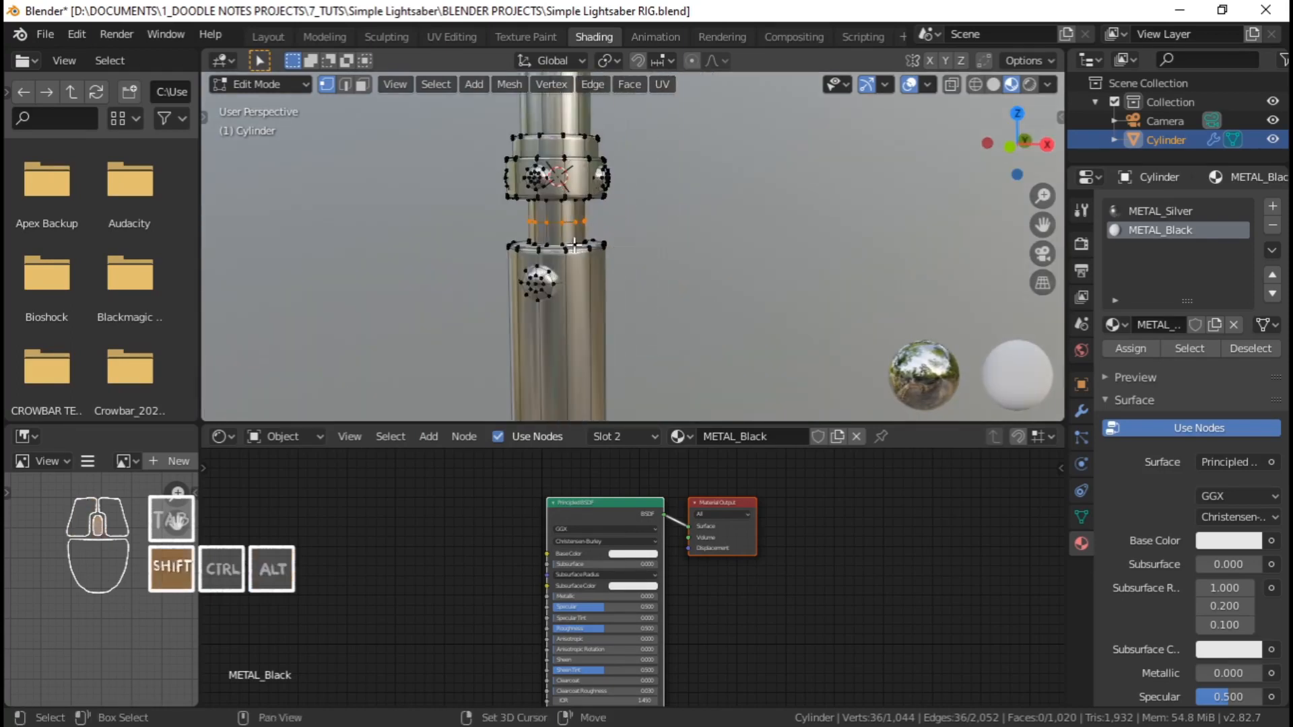
{"action": "scroll", "coordinate": [653, 254], "scroll_direction": "up", "scroll_amount": 6}
{"action": "middle_click_drag", "start_coordinate": [574, 246], "coordinate": [660, 238], "text": "shift"}
{"action": "scroll", "coordinate": [692, 276], "scroll_direction": "down", "scroll_amount": 5}
{"action": "scroll", "coordinate": [692, 275], "scroll_direction": "down", "scroll_amount": 8}
{"action": "scroll", "coordinate": [658, 323], "scroll_direction": "up", "scroll_amount": 1}
{"action": "scroll", "coordinate": [660, 262], "scroll_direction": "up", "scroll_amount": 2}
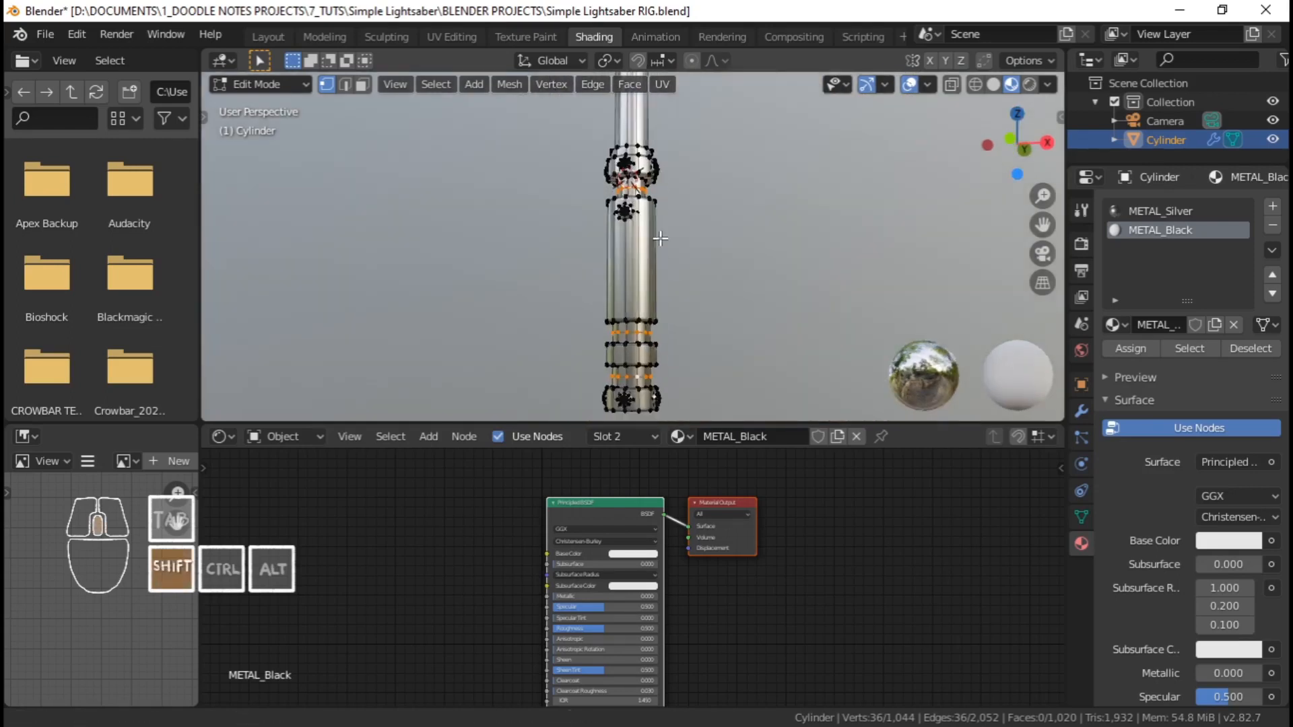
Grow the selection twice from the three loops to cover the recessed grooves and the adjoining rim faces
{"action": "scroll", "coordinate": [660, 238], "scroll_direction": "up", "scroll_amount": 4}
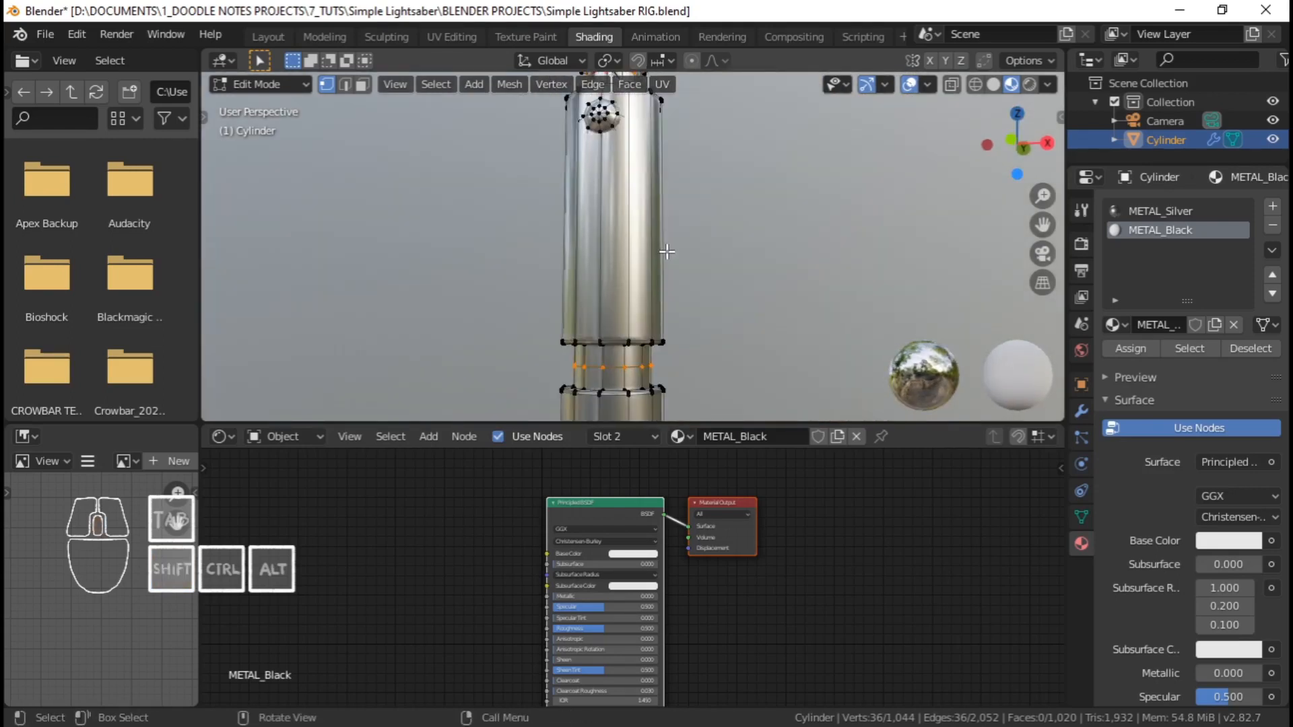
{"action": "key", "text": "ctrl+KP_Add"}
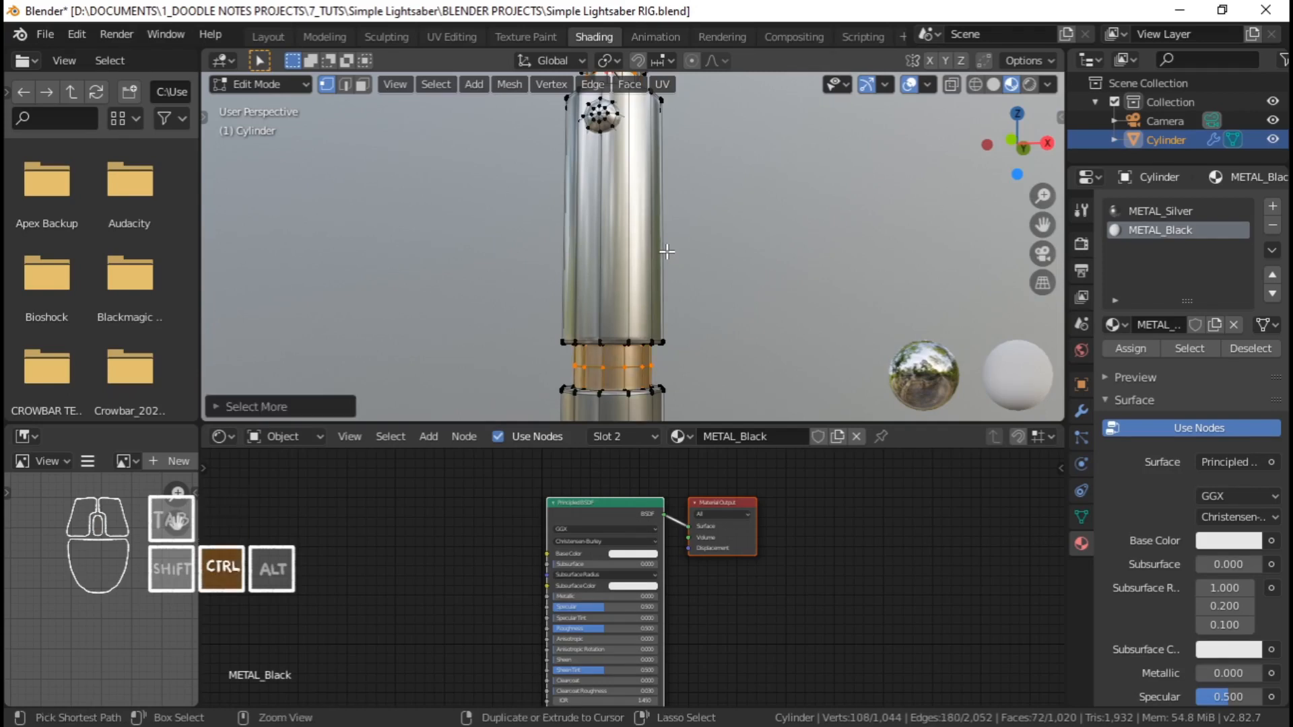
{"action": "scroll", "coordinate": [664, 263], "scroll_direction": "down", "scroll_amount": 5}
{"action": "scroll", "coordinate": [674, 236], "scroll_direction": "up", "scroll_amount": 3}
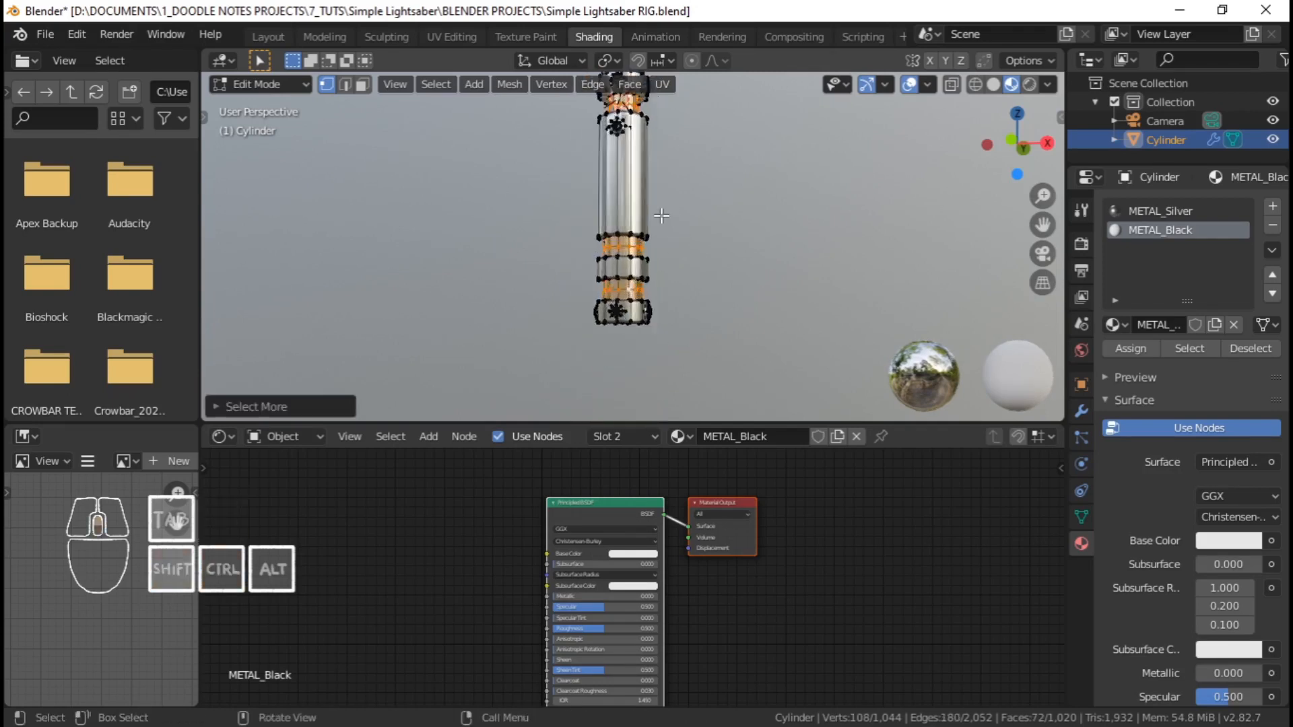
{"action": "scroll", "coordinate": [652, 250], "scroll_direction": "up", "scroll_amount": 5}
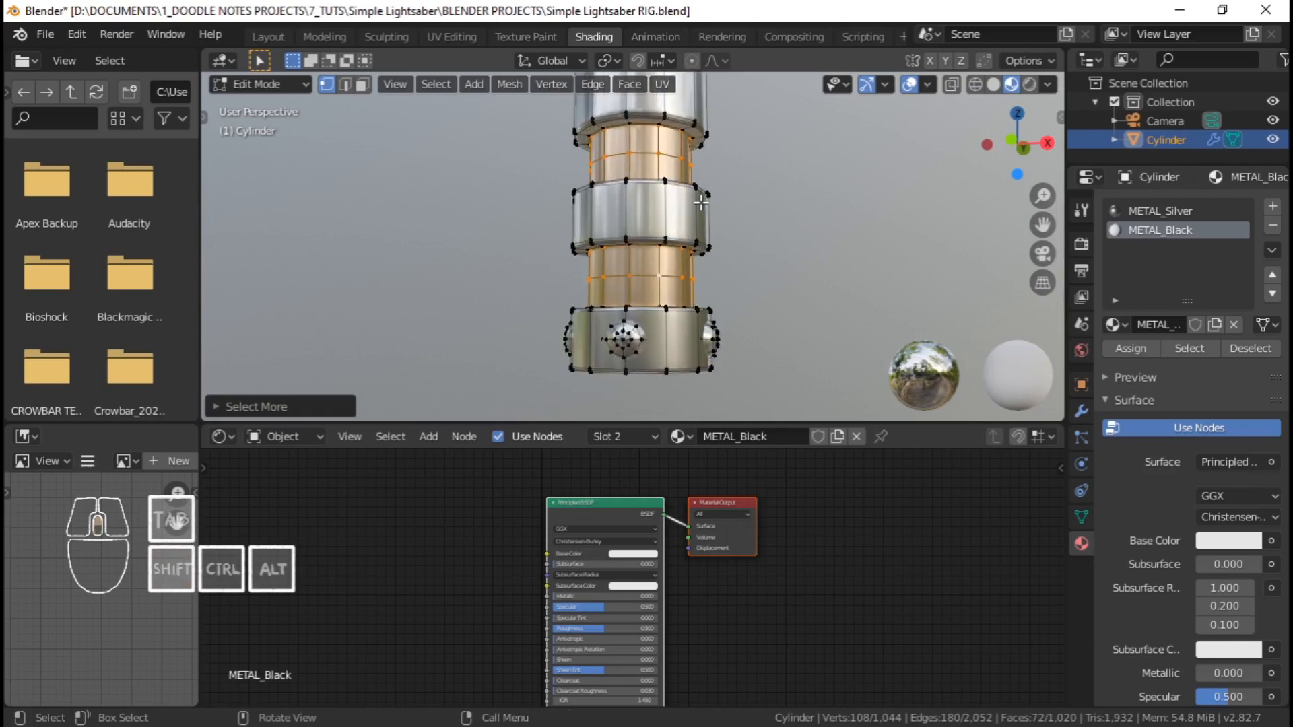
{"action": "key", "text": "ctrl+KP_Add"}
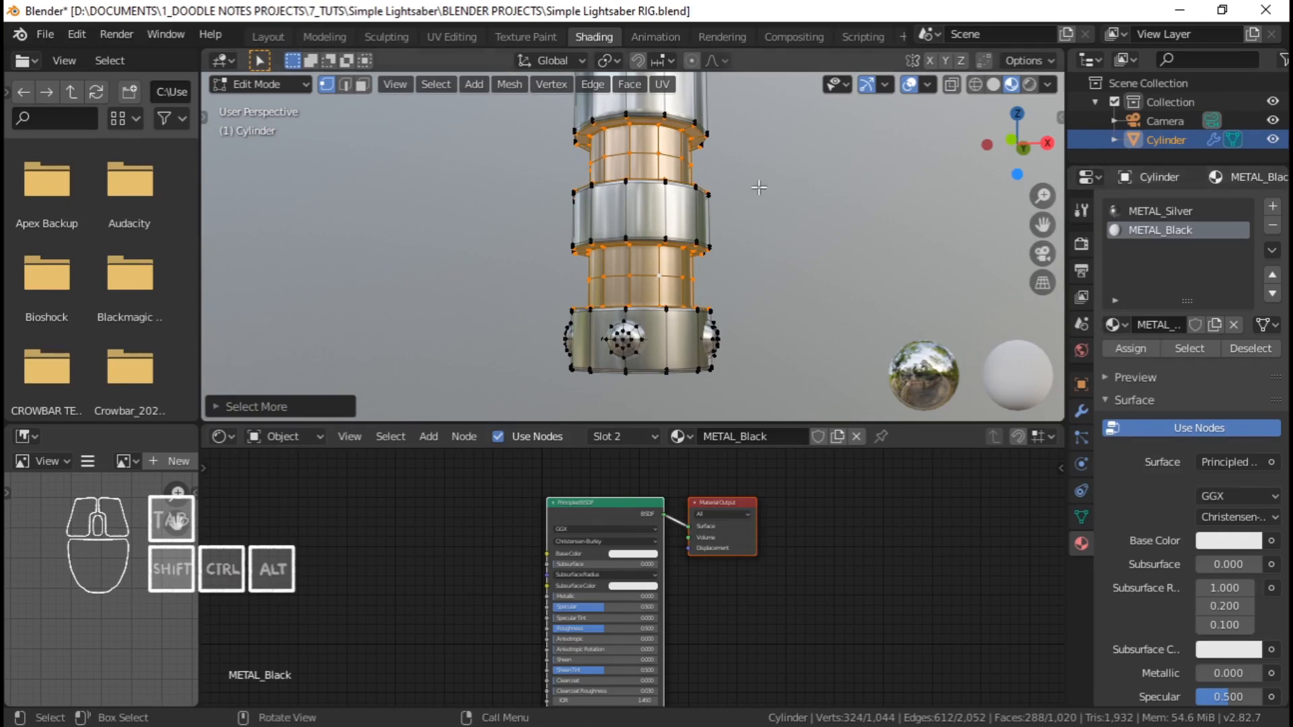
Assign the METAL_Black material to the selected recessed groove faces and check the neck in Object Mode
{"action": "scroll", "coordinate": [714, 185], "scroll_direction": "down", "scroll_amount": 4}
{"action": "middle_click_drag", "start_coordinate": [707, 182], "coordinate": [704, 262], "text": "shift"}
{"action": "scroll", "coordinate": [704, 262], "scroll_direction": "up", "scroll_amount": 4}
{"action": "scroll", "coordinate": [704, 262], "scroll_direction": "up", "scroll_amount": 2}
{"action": "middle_click_drag", "start_coordinate": [732, 304], "coordinate": [701, 261]}
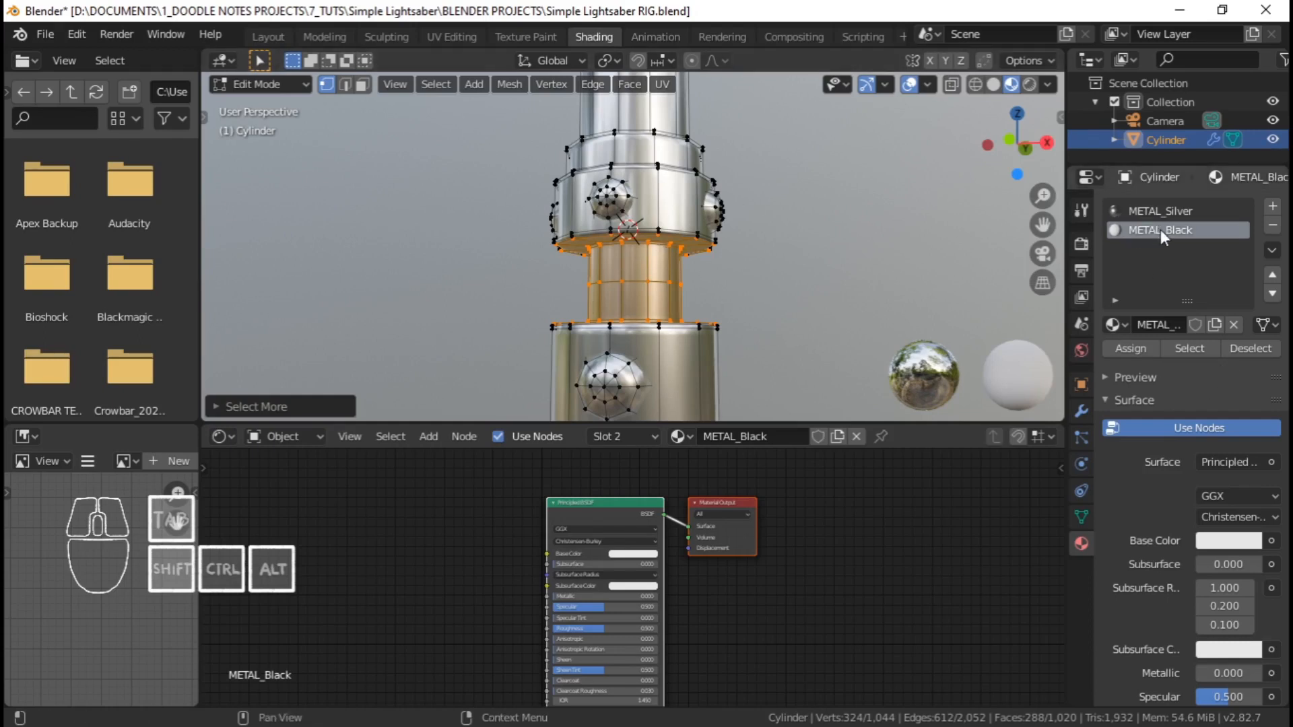
{"action": "left_click", "coordinate": [1167, 213]}
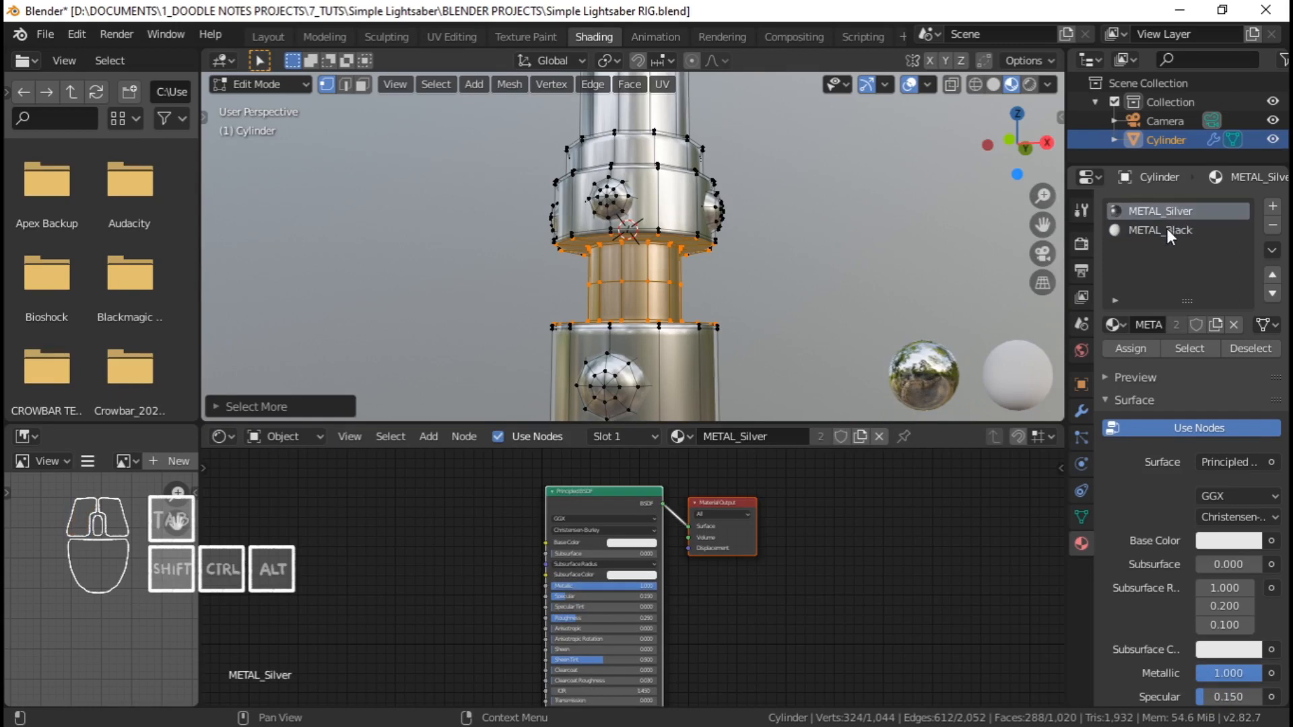
{"action": "left_click", "coordinate": [1168, 231]}
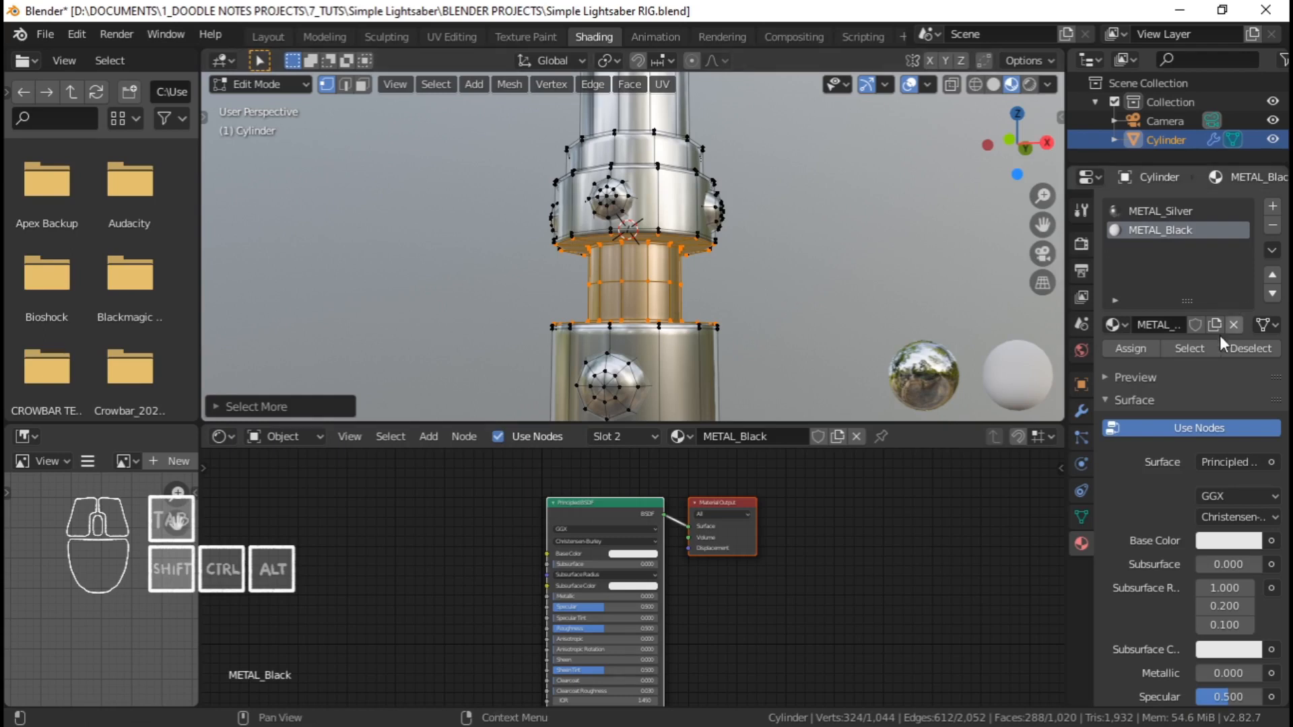
{"action": "left_click", "coordinate": [1138, 346]}
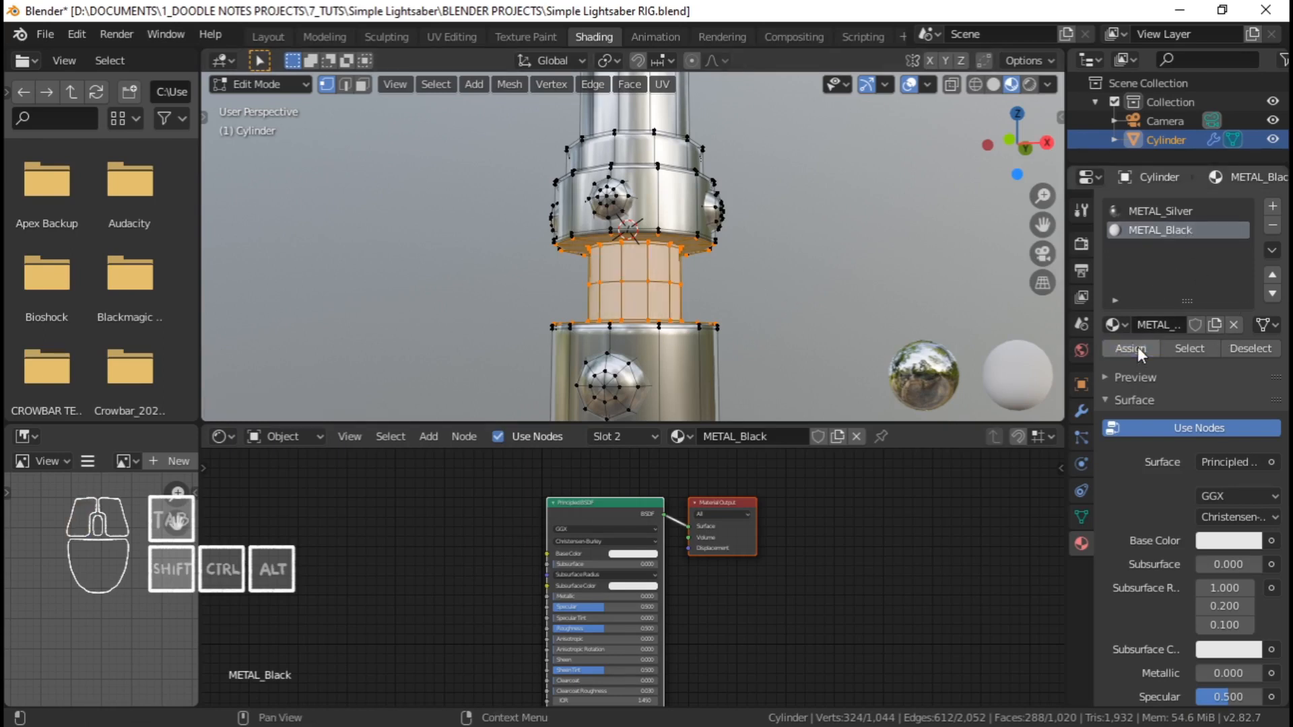
{"action": "middle_click_drag", "start_coordinate": [688, 306], "coordinate": [688, 235], "text": "shift"}
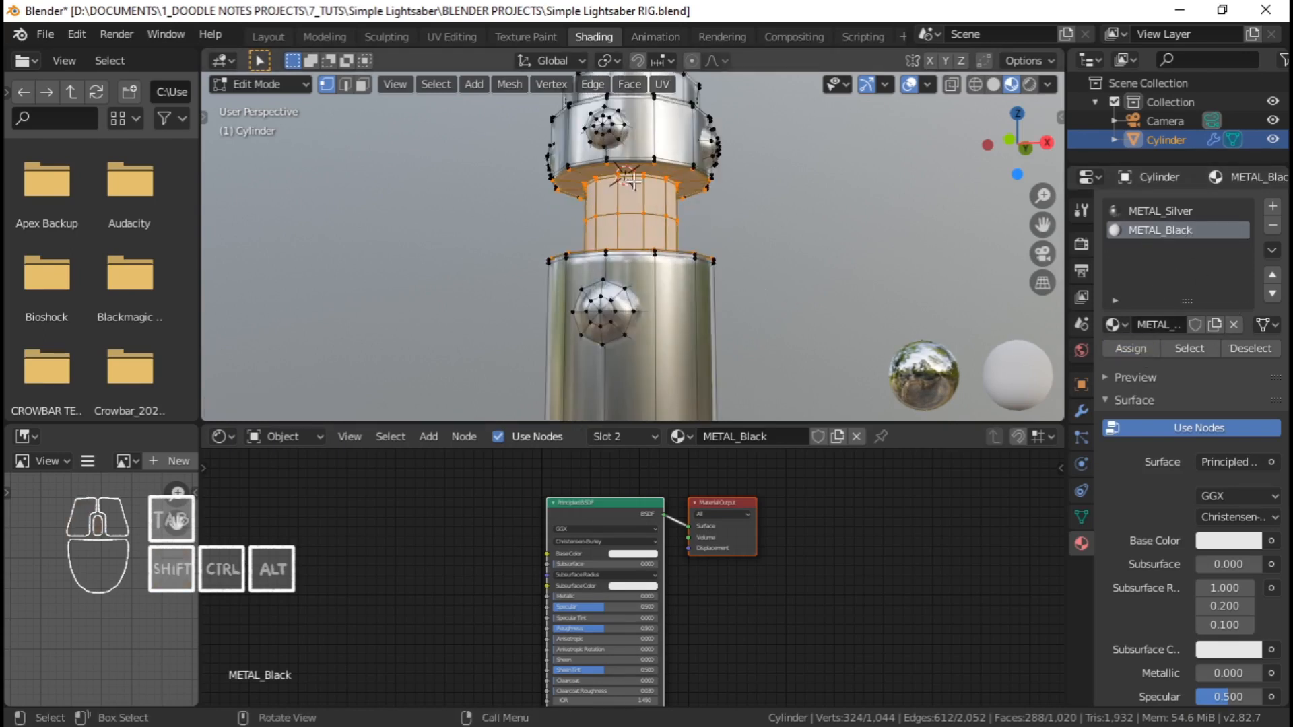
{"action": "key", "text": "Tab"}
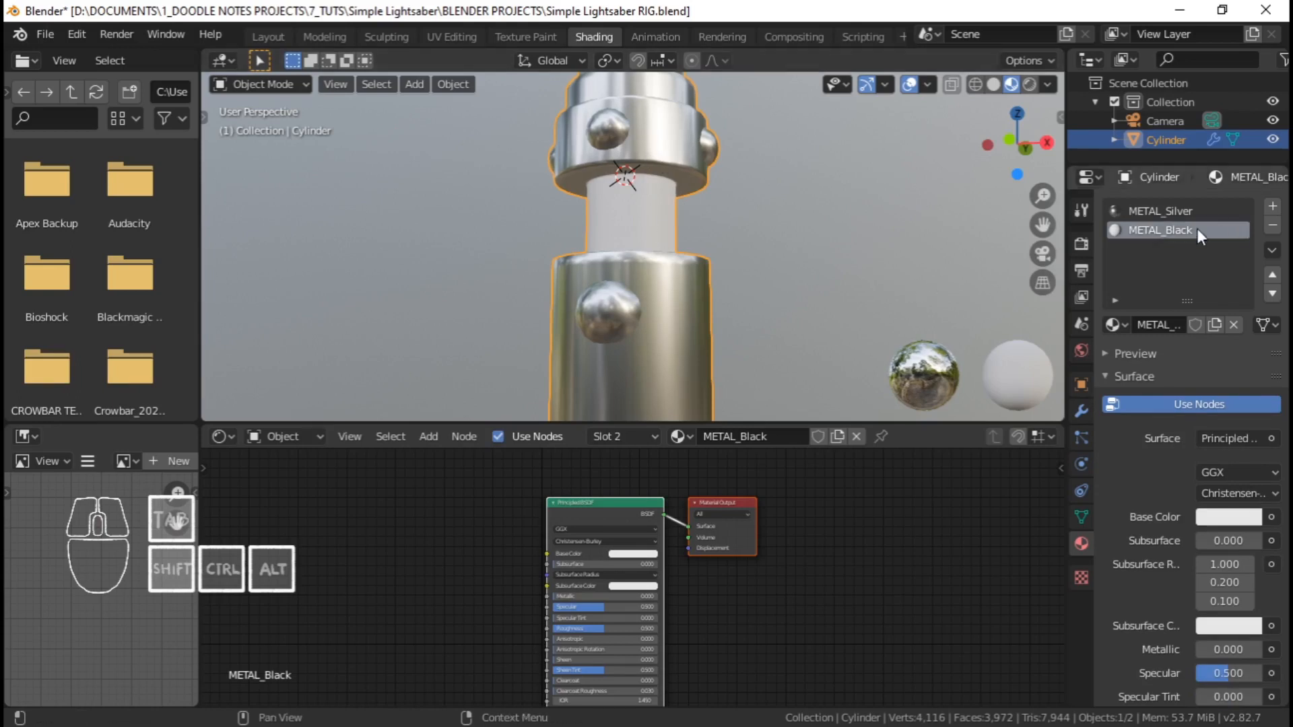
{"action": "key", "text": "Tab"}
Examine the upper collar and the base of the blade for further parts that need the black material
{"action": "scroll", "coordinate": [600, 287], "scroll_direction": "down", "scroll_amount": 6}
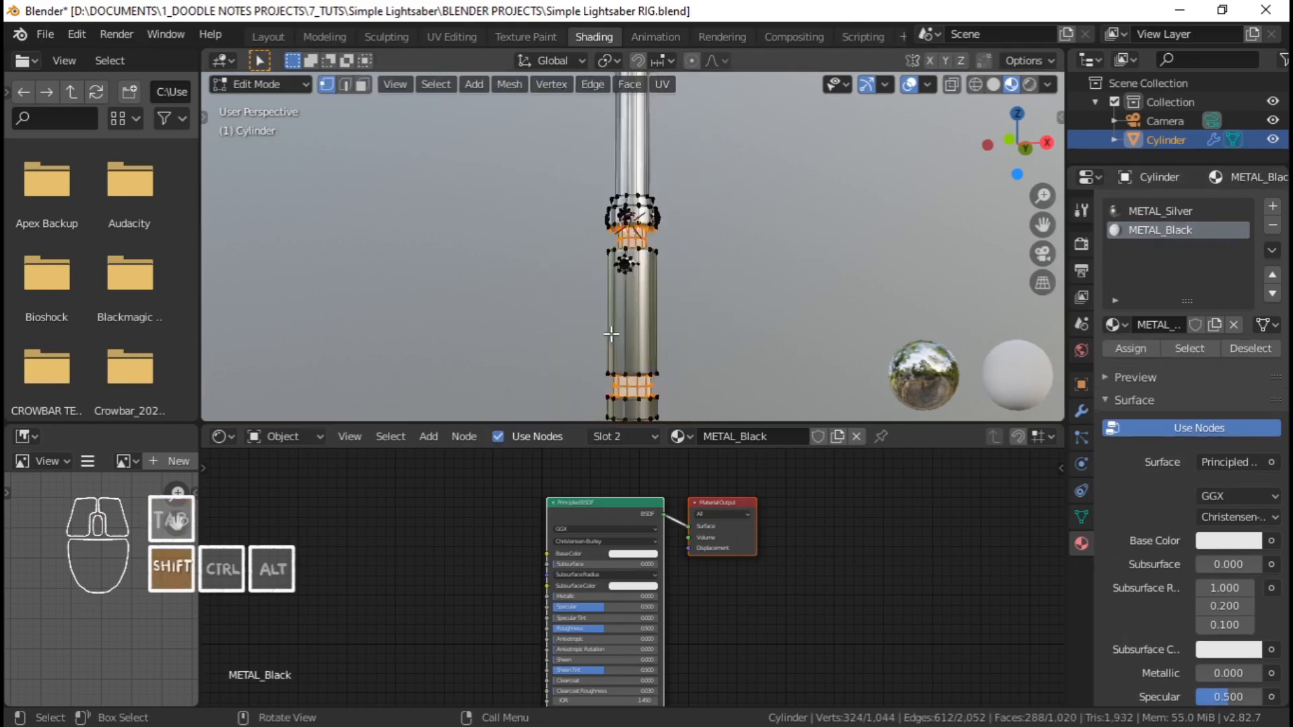
{"action": "middle_click_drag", "start_coordinate": [610, 334], "coordinate": [598, 262], "text": "shift"}
{"action": "scroll", "coordinate": [656, 159], "scroll_direction": "up", "scroll_amount": 2}
{"action": "scroll", "coordinate": [655, 256], "scroll_direction": "up", "scroll_amount": 4}
{"action": "middle_click_drag", "start_coordinate": [543, 202], "coordinate": [661, 192], "text": "shift"}
{"action": "scroll", "coordinate": [636, 296], "scroll_direction": "up", "scroll_amount": 6}
{"action": "mouse_move", "coordinate": [635, 315]}
{"action": "middle_mouse_down", "text": "shift"}
{"action": "mouse_move", "coordinate": [625, 306]}
{"action": "mouse_move", "coordinate": [657, 251]}
{"action": "mouse_move", "coordinate": [652, 332]}
{"action": "middle_mouse_up", "text": "shift"}
{"action": "scroll", "coordinate": [656, 250], "scroll_direction": "up", "scroll_amount": 2}
{"action": "scroll", "coordinate": [657, 251], "scroll_direction": "down", "scroll_amount": 9}
{"action": "scroll", "coordinate": [652, 332], "scroll_direction": "up", "scroll_amount": 3}
{"action": "middle_click_drag", "start_coordinate": [623, 186], "coordinate": [641, 274], "text": "shift"}
{"action": "scroll", "coordinate": [641, 274], "scroll_direction": "up", "scroll_amount": 3}
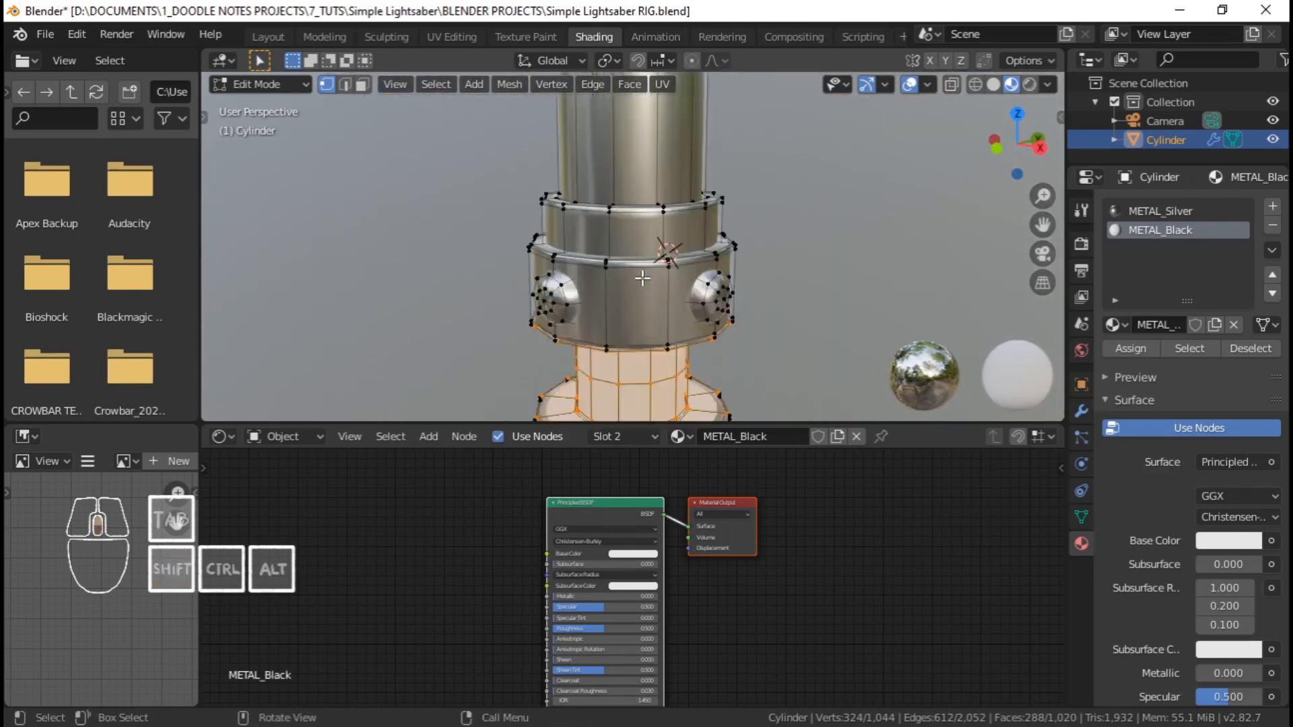
{"action": "scroll", "coordinate": [636, 264], "scroll_direction": "up", "scroll_amount": 2}
{"action": "scroll", "coordinate": [630, 227], "scroll_direction": "down", "scroll_amount": 3}
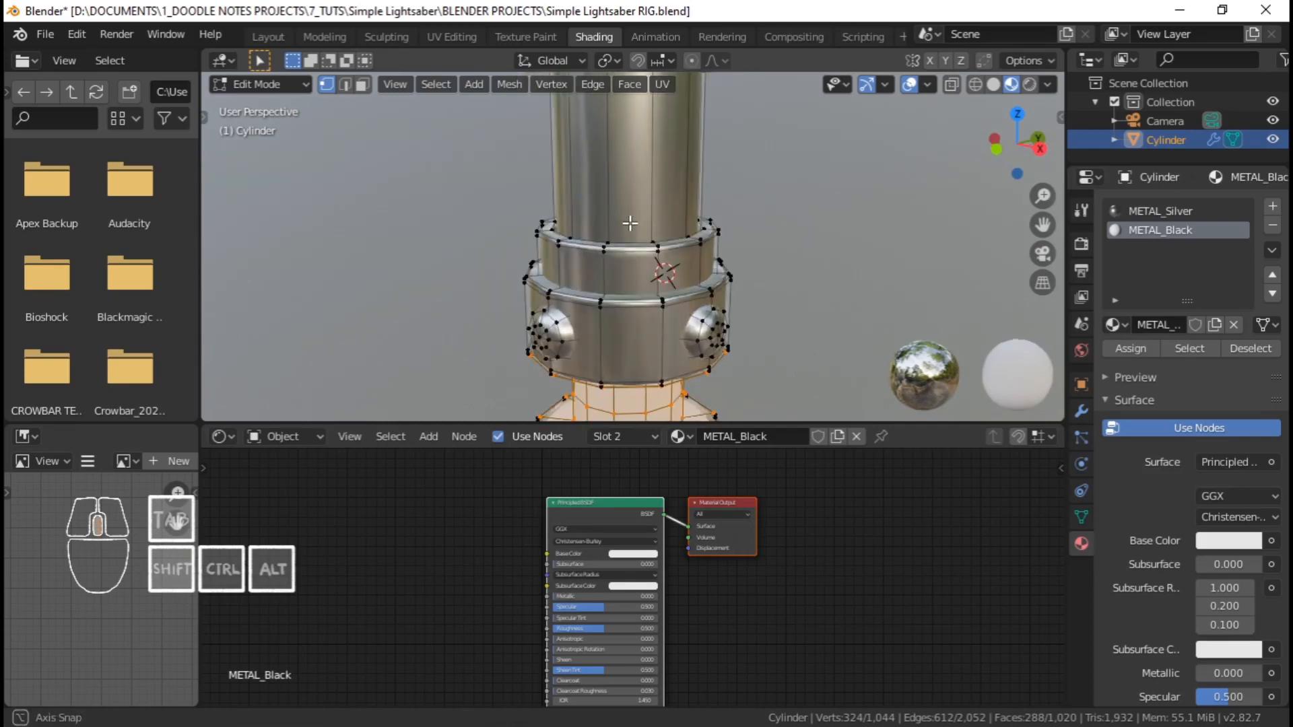
{"action": "key", "text": "Tab"}
{"action": "scroll", "coordinate": [630, 224], "scroll_direction": "up", "scroll_amount": 4}
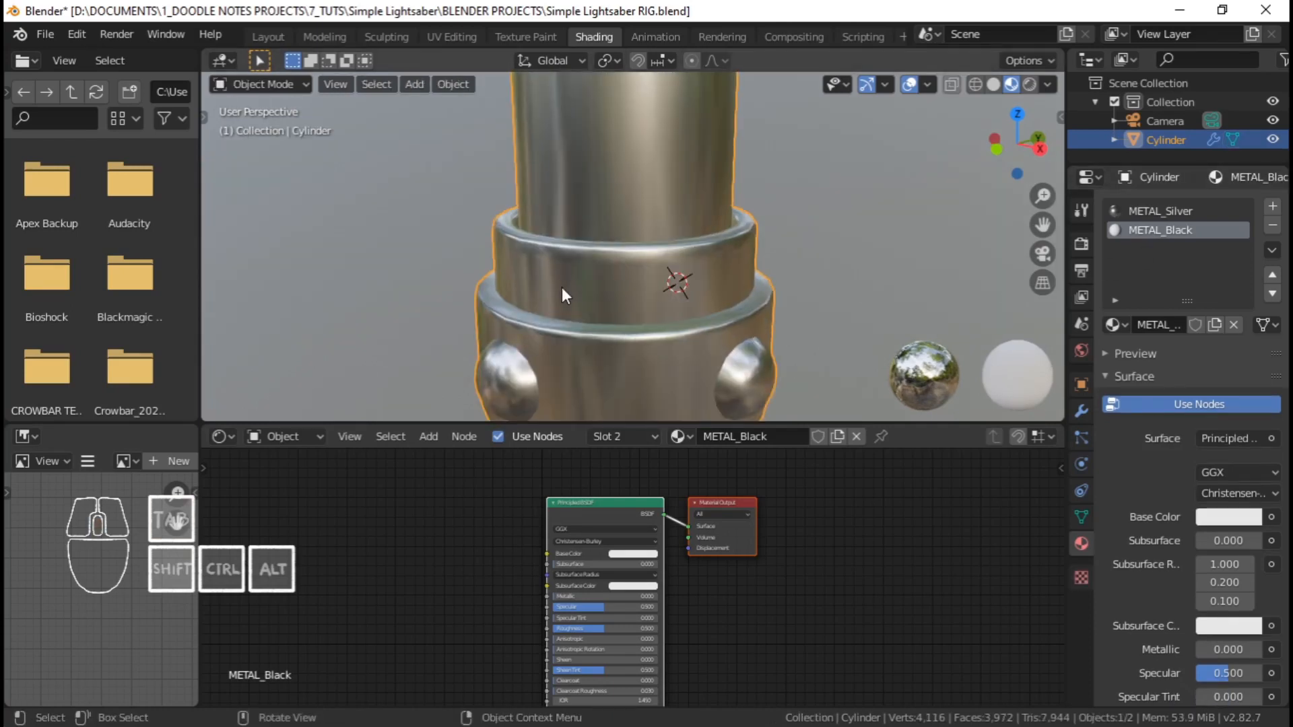
{"action": "key", "text": "Tab"}
{"action": "scroll", "coordinate": [666, 224], "scroll_direction": "down", "scroll_amount": 4}
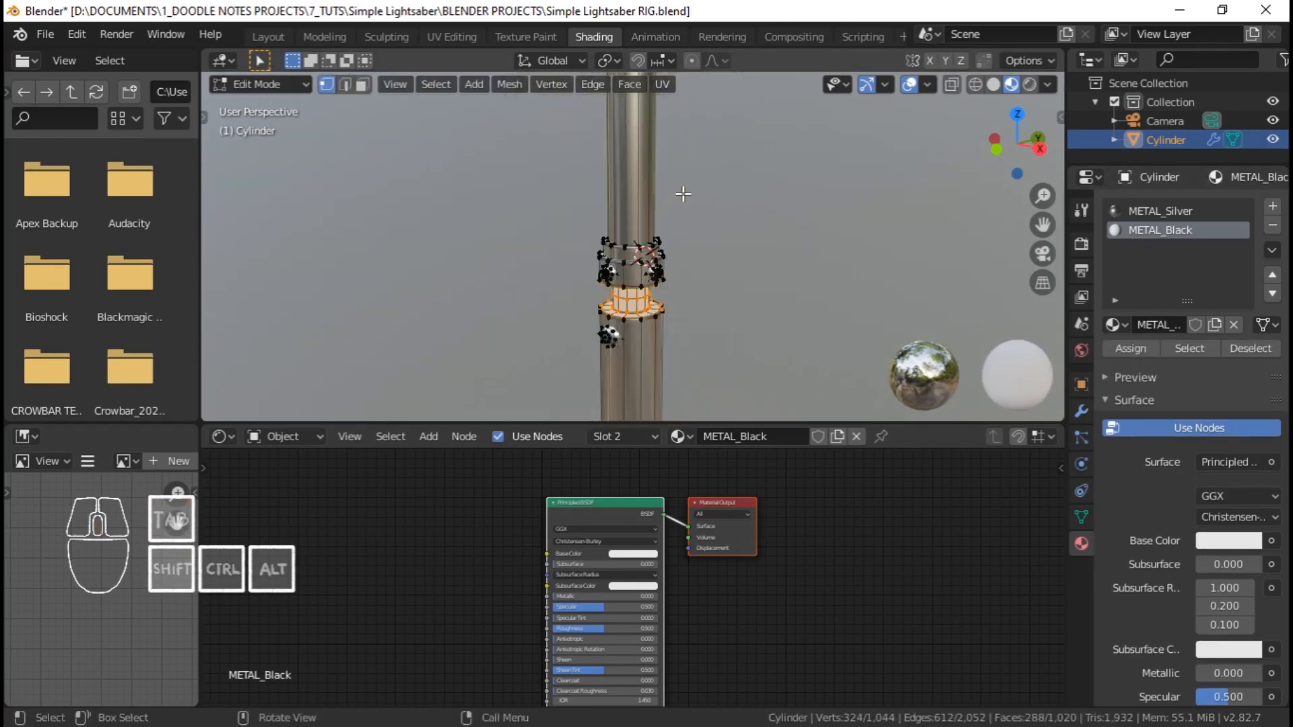
Select the whole blade from a vertex at its tip using linked geometry, and hide it
{"action": "scroll", "coordinate": [683, 194], "scroll_direction": "down", "scroll_amount": 5}
{"action": "middle_click_drag", "start_coordinate": [682, 194], "coordinate": [658, 326], "text": "shift"}
{"action": "scroll", "coordinate": [655, 256], "scroll_direction": "down", "scroll_amount": 8}
{"action": "middle_click_drag", "start_coordinate": [649, 199], "coordinate": [651, 204], "text": "shift"}
{"action": "scroll", "coordinate": [650, 195], "scroll_direction": "up", "scroll_amount": 5}
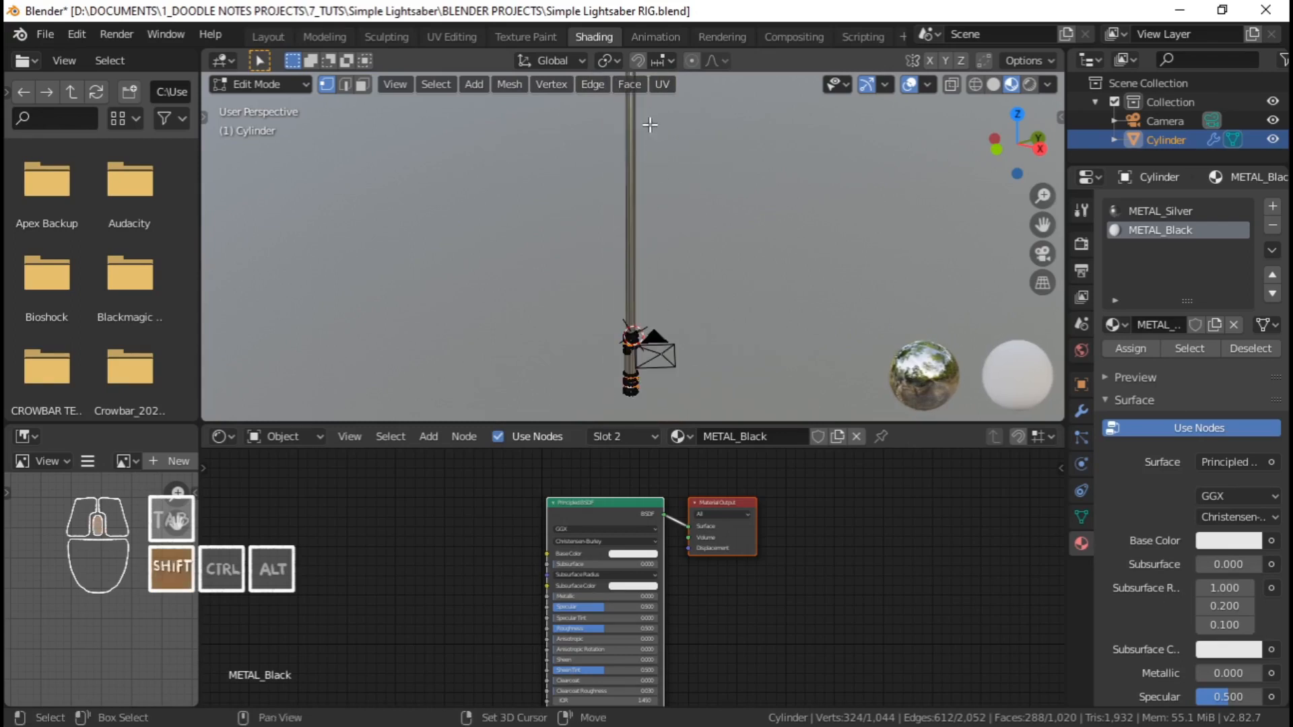
{"action": "middle_click_drag", "start_coordinate": [650, 125], "coordinate": [664, 244], "text": "shift"}
{"action": "scroll", "coordinate": [667, 246], "scroll_direction": "up", "scroll_amount": 6}
{"action": "right_click", "coordinate": [653, 160]}
{"action": "key", "text": "Escape"}
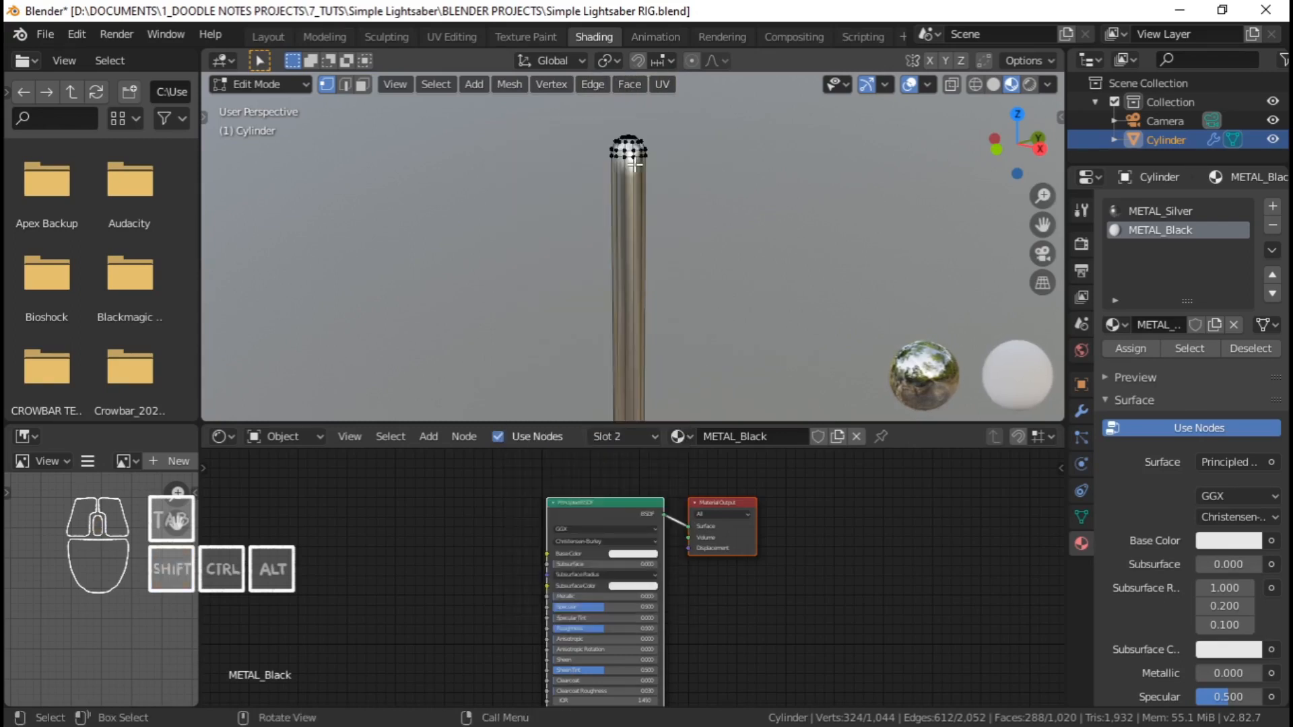
{"action": "left_click", "coordinate": [650, 152]}
{"action": "scroll", "coordinate": [665, 168], "scroll_direction": "down", "scroll_amount": 4}
{"action": "middle_click_drag", "start_coordinate": [648, 229], "coordinate": [658, 306], "text": "shift"}
{"action": "key", "text": "ctrl"}
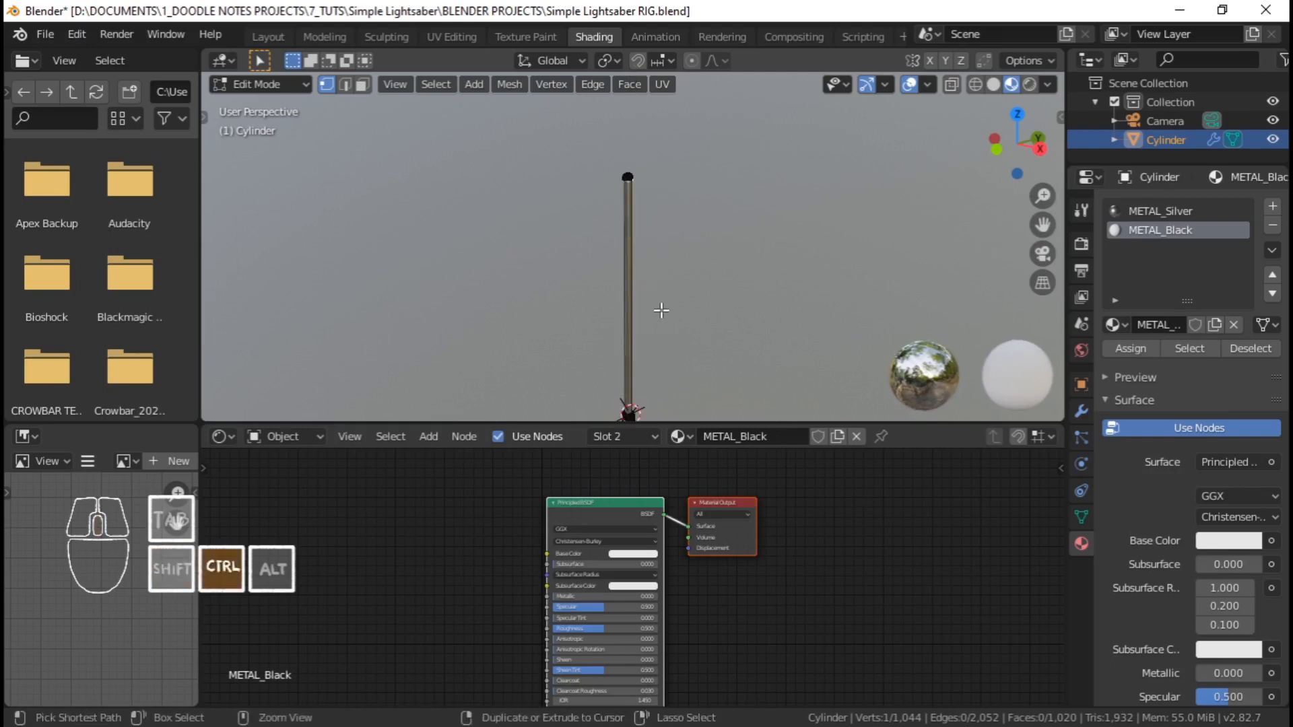
{"action": "key", "text": "ctrl+l"}
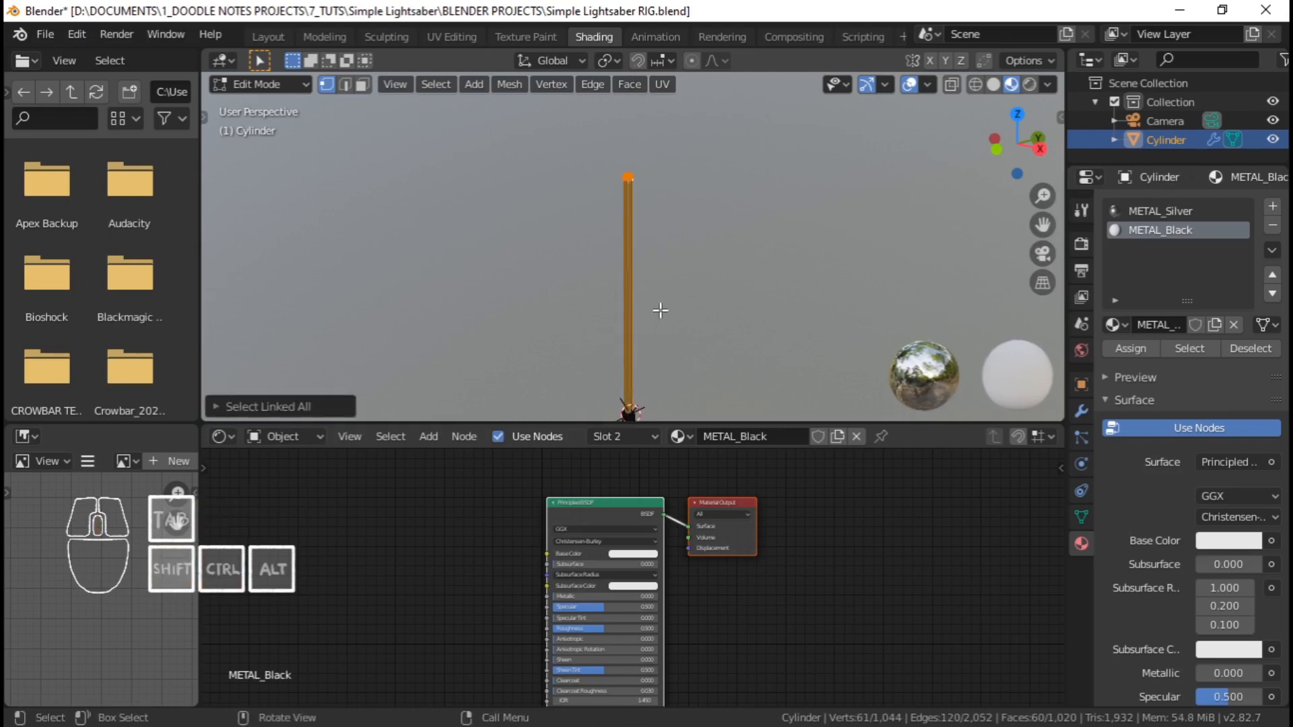
{"action": "key", "text": "h"}
Select the inner and outer emitter rings inside the upper collar as linked geometry and assign METAL_Black to them
{"action": "middle_click_drag", "start_coordinate": [658, 314], "coordinate": [636, 91], "text": "shift"}
{"action": "scroll", "coordinate": [661, 257], "scroll_direction": "down", "scroll_amount": 4}
{"action": "scroll", "coordinate": [650, 316], "scroll_direction": "up", "scroll_amount": 4}
{"action": "scroll", "coordinate": [650, 323], "scroll_direction": "up", "scroll_amount": 7}
{"action": "scroll", "coordinate": [657, 224], "scroll_direction": "up", "scroll_amount": 3}
{"action": "scroll", "coordinate": [674, 233], "scroll_direction": "down", "scroll_amount": 3}
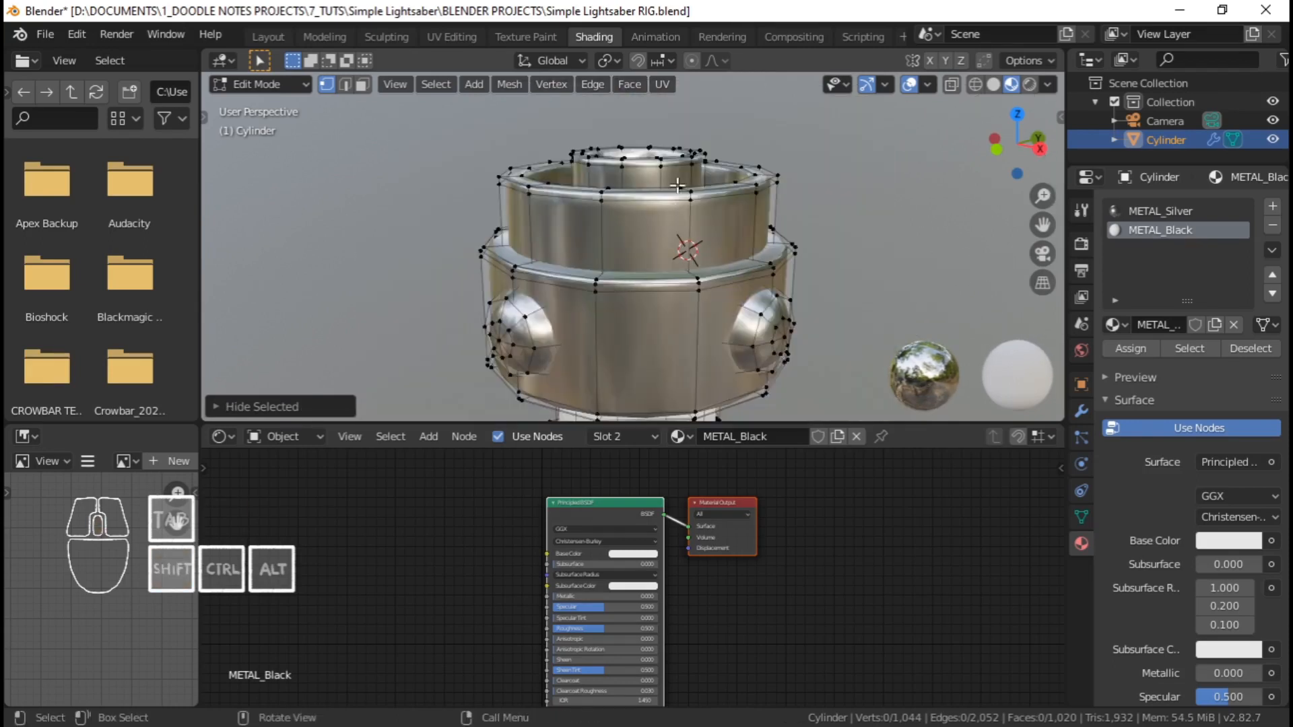
{"action": "left_click", "coordinate": [706, 154]}
{"action": "key", "text": "shift"}
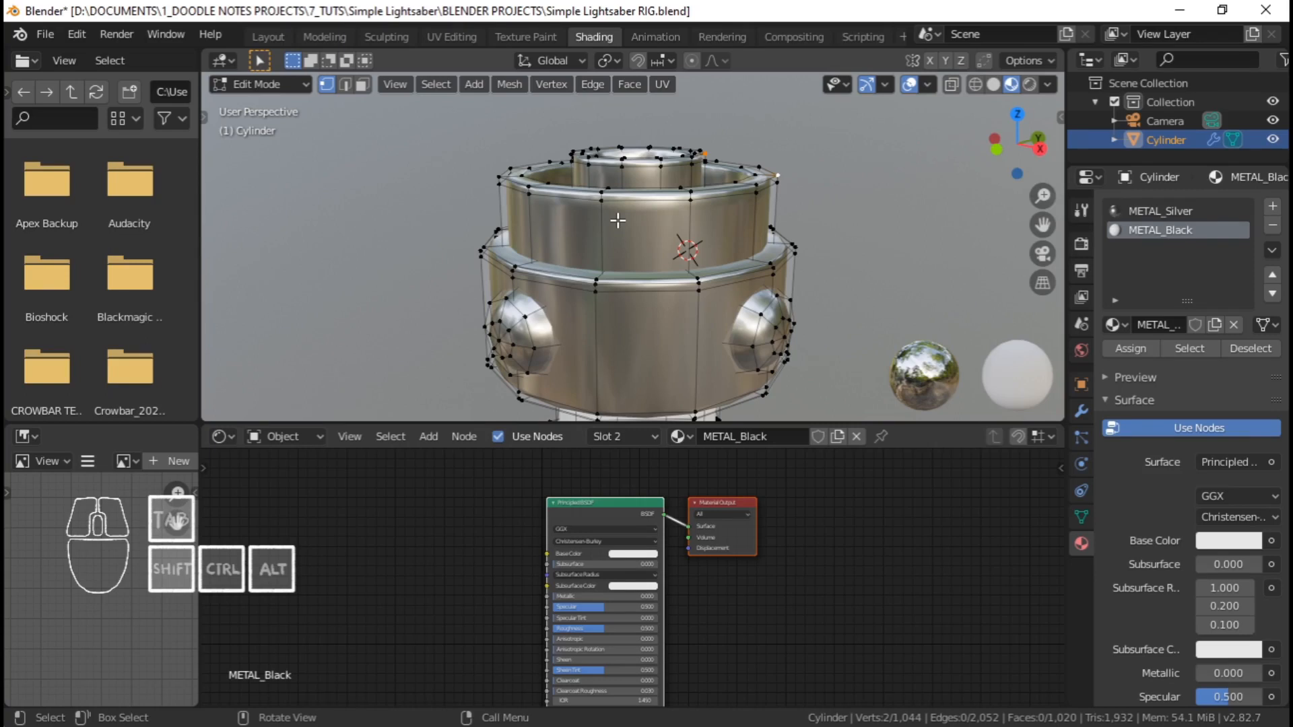
{"action": "key", "text": "ctrl+l"}
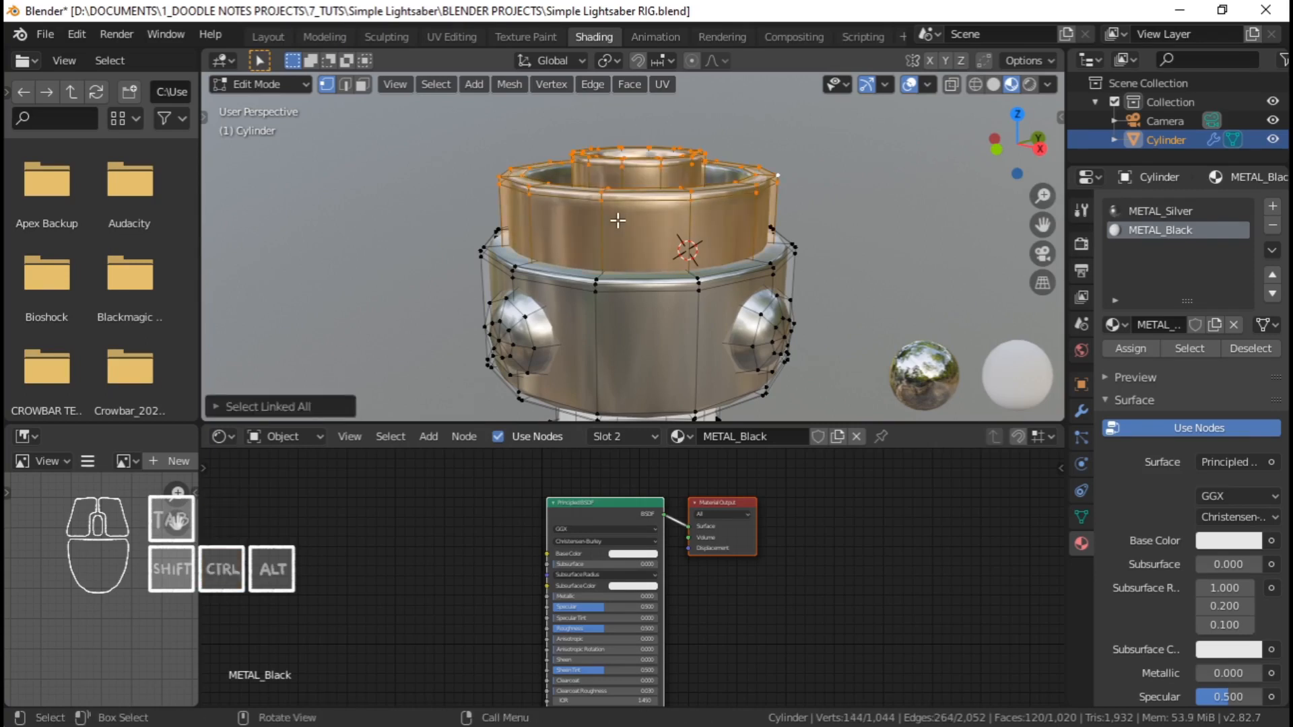
{"action": "key", "text": "KP_Decimal"}
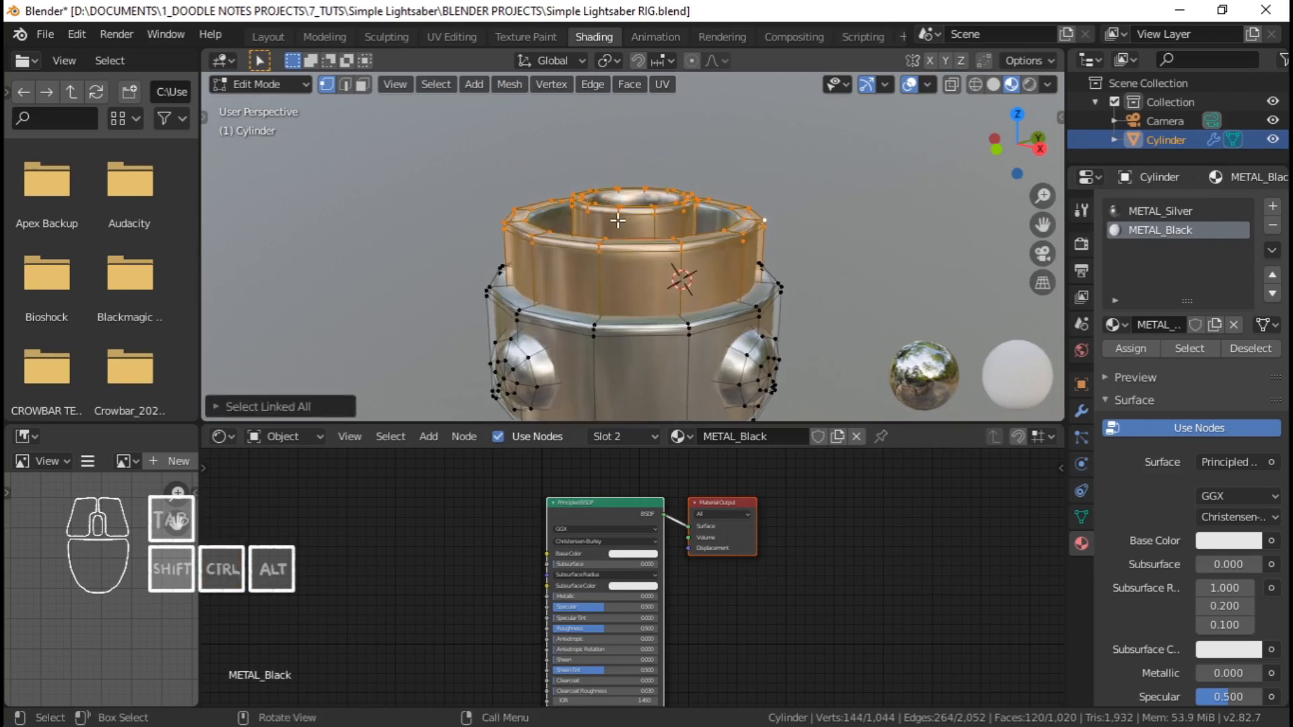
{"action": "middle_click_drag", "start_coordinate": [592, 285], "coordinate": [833, 239]}
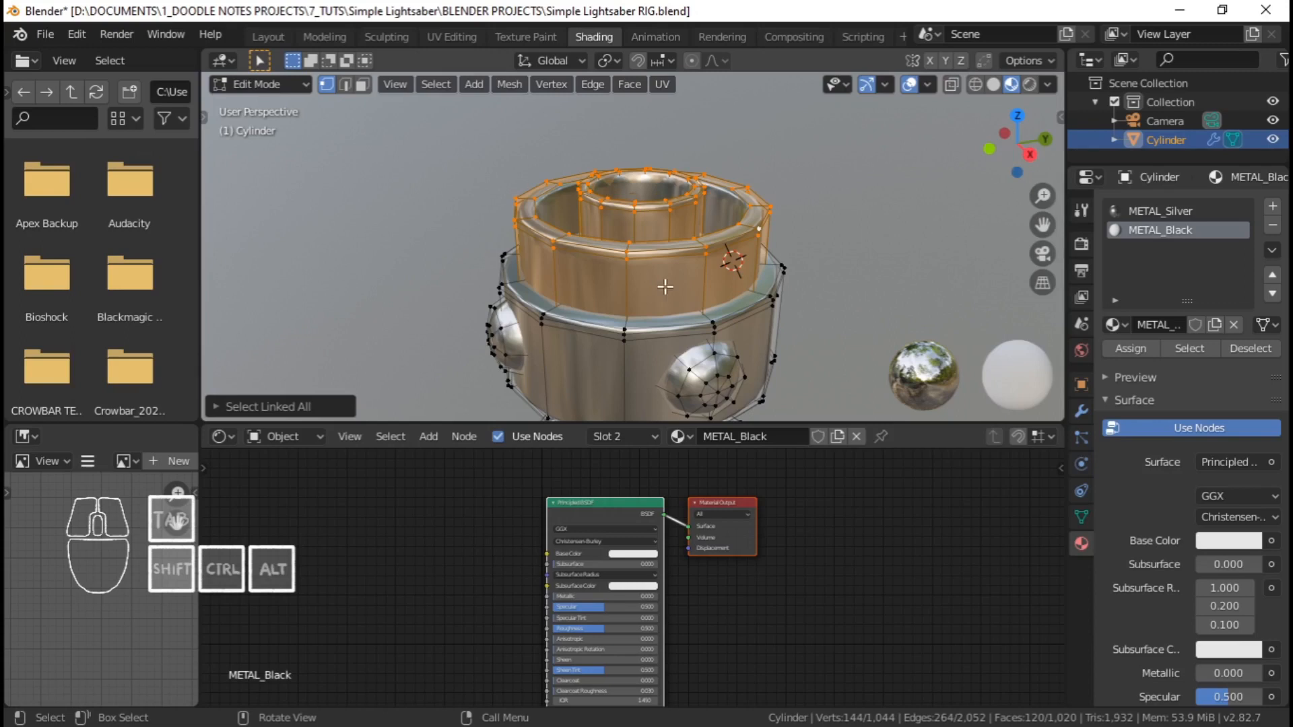
{"action": "left_click", "coordinate": [1132, 349]}
Select the centre vertex of the collar's top face, grow the selection once, and assign METAL_Black to those faces
{"action": "middle_click_drag", "start_coordinate": [657, 317], "coordinate": [636, 364], "text": "shift"}
{"action": "scroll", "coordinate": [590, 291], "scroll_direction": "down", "scroll_amount": 6}
{"action": "scroll", "coordinate": [602, 297], "scroll_direction": "down", "scroll_amount": 2}
{"action": "scroll", "coordinate": [658, 208], "scroll_direction": "up", "scroll_amount": 2}
{"action": "scroll", "coordinate": [662, 277], "scroll_direction": "up", "scroll_amount": 3}
{"action": "scroll", "coordinate": [705, 311], "scroll_direction": "up", "scroll_amount": 2}
{"action": "middle_click_drag", "start_coordinate": [724, 209], "coordinate": [692, 177], "text": "shift"}
{"action": "scroll", "coordinate": [704, 311], "scroll_direction": "up", "scroll_amount": 3}
{"action": "middle_click_drag", "start_coordinate": [693, 176], "coordinate": [679, 221]}
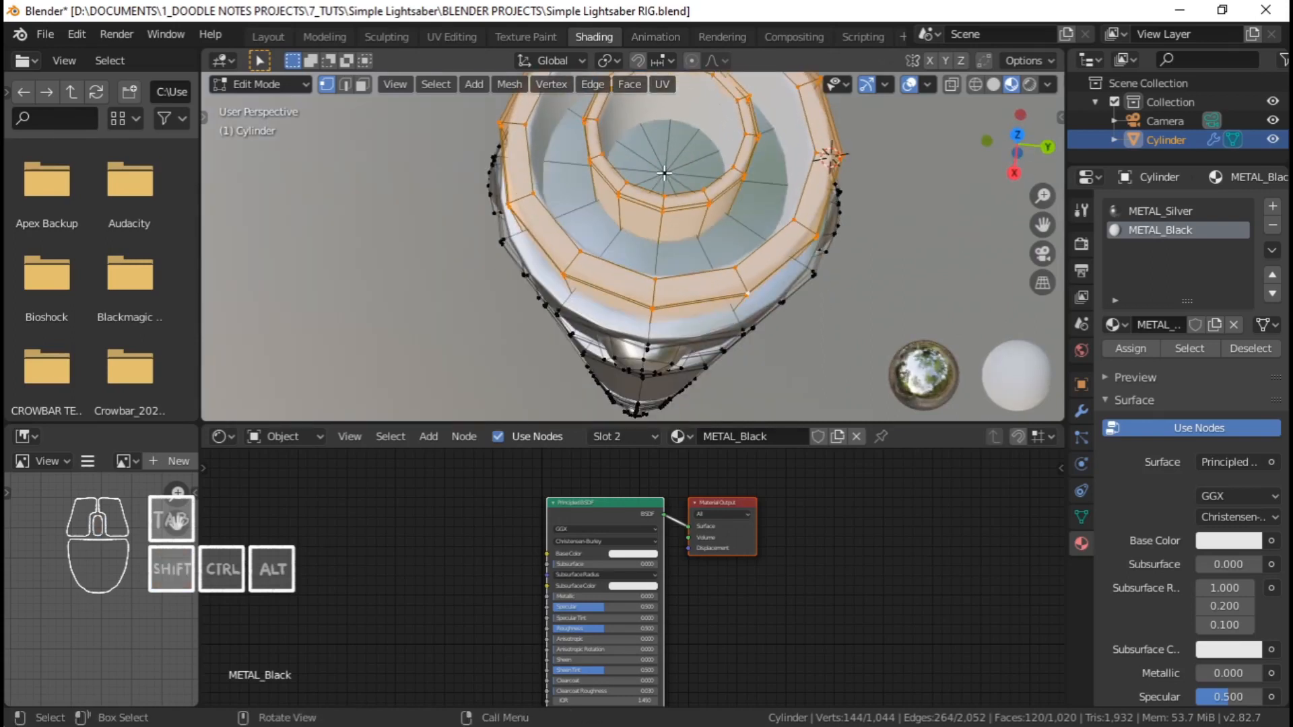
{"action": "left_click", "coordinate": [664, 174]}
{"action": "middle_click_drag", "start_coordinate": [665, 173], "coordinate": [660, 195], "text": "shift"}
{"action": "scroll", "coordinate": [660, 195], "scroll_direction": "down", "scroll_amount": 2}
{"action": "middle_click_drag", "start_coordinate": [633, 272], "coordinate": [664, 196]}
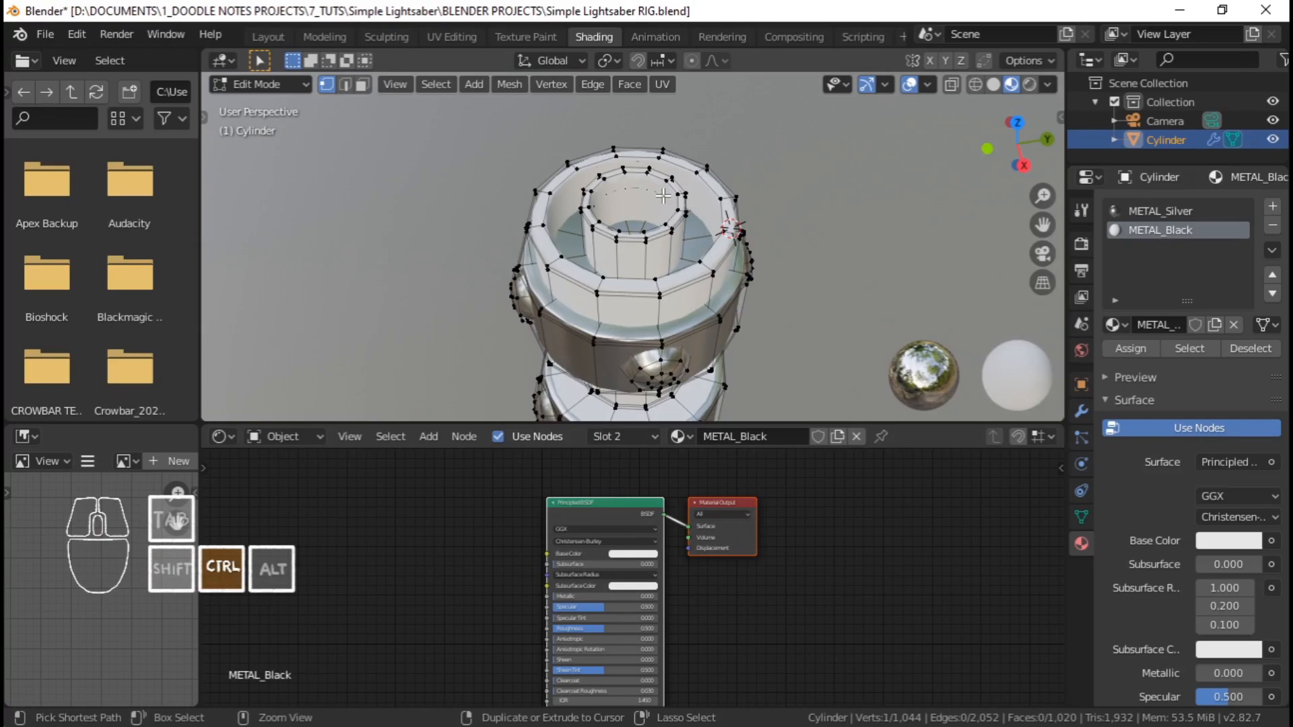
{"action": "key", "text": "ctrl+KP_Add"}
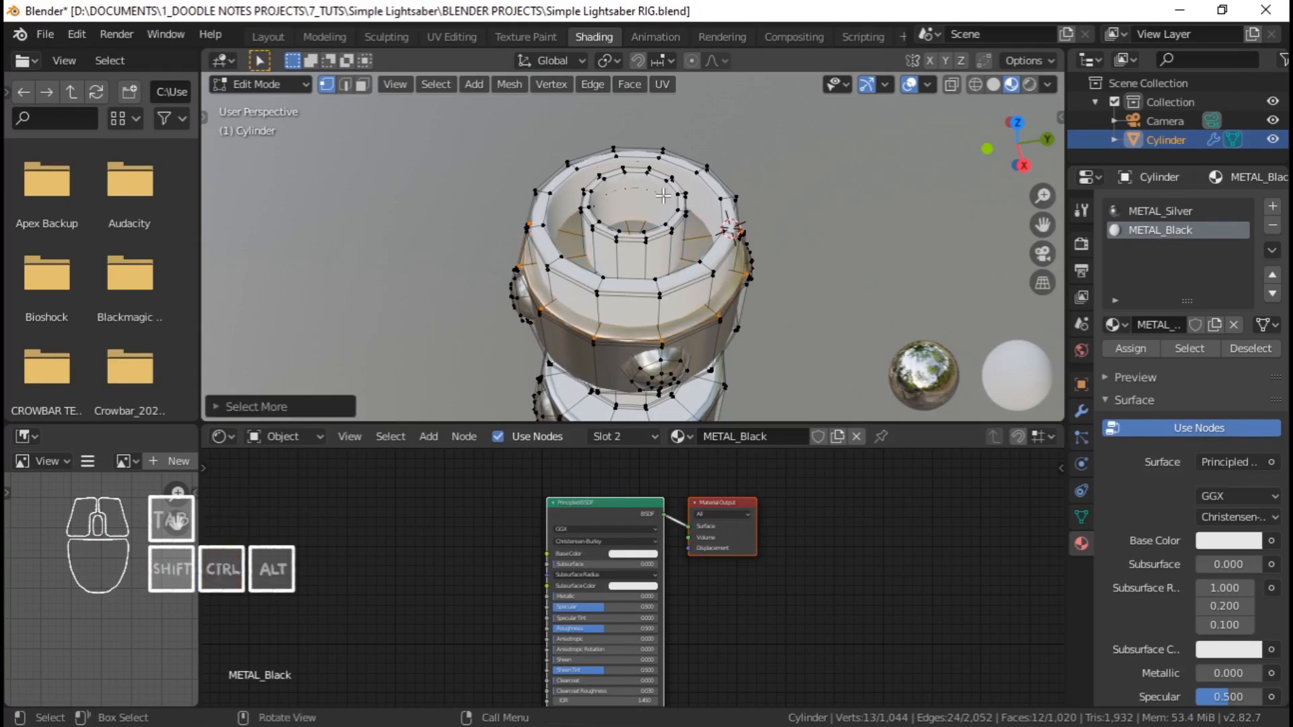
{"action": "middle_click_drag", "start_coordinate": [645, 276], "coordinate": [718, 189]}
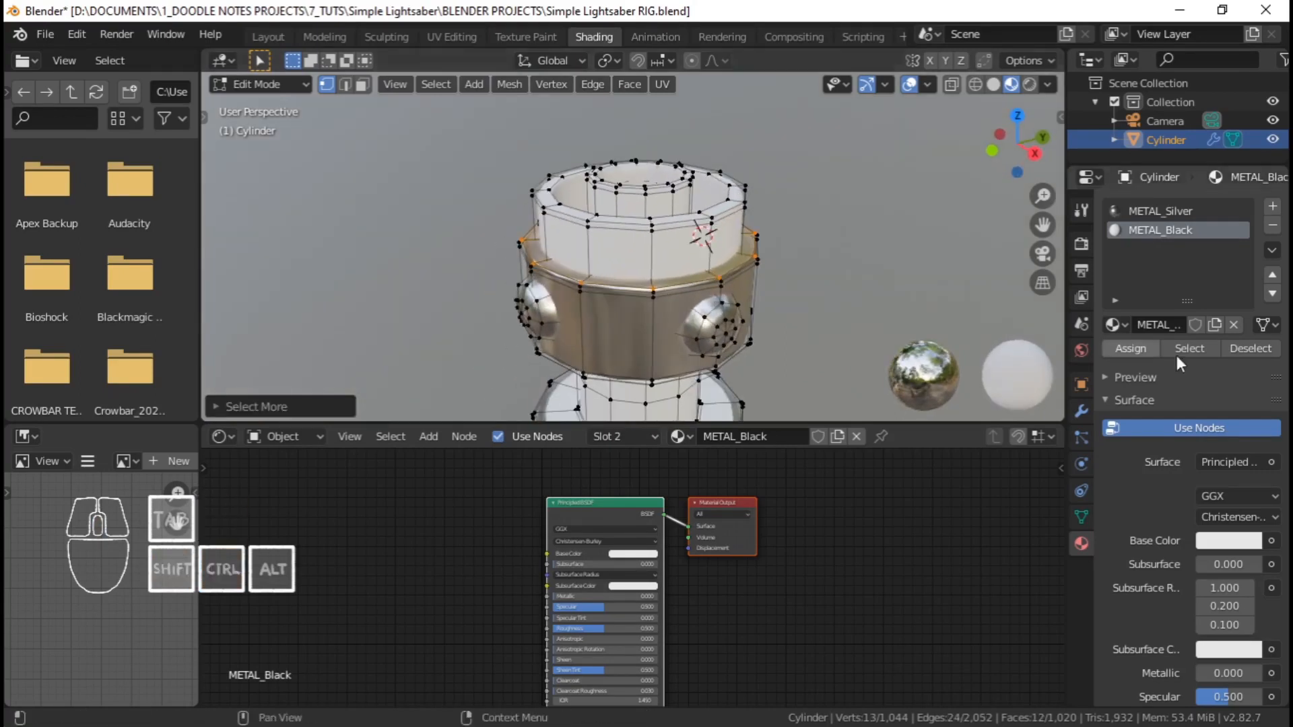
{"action": "left_click", "coordinate": [1140, 354]}
Grow the selection once to include the collar's bevelled top edge, assign METAL_Black, and return to Object Mode
{"action": "scroll", "coordinate": [891, 287], "scroll_direction": "up", "scroll_amount": 3}
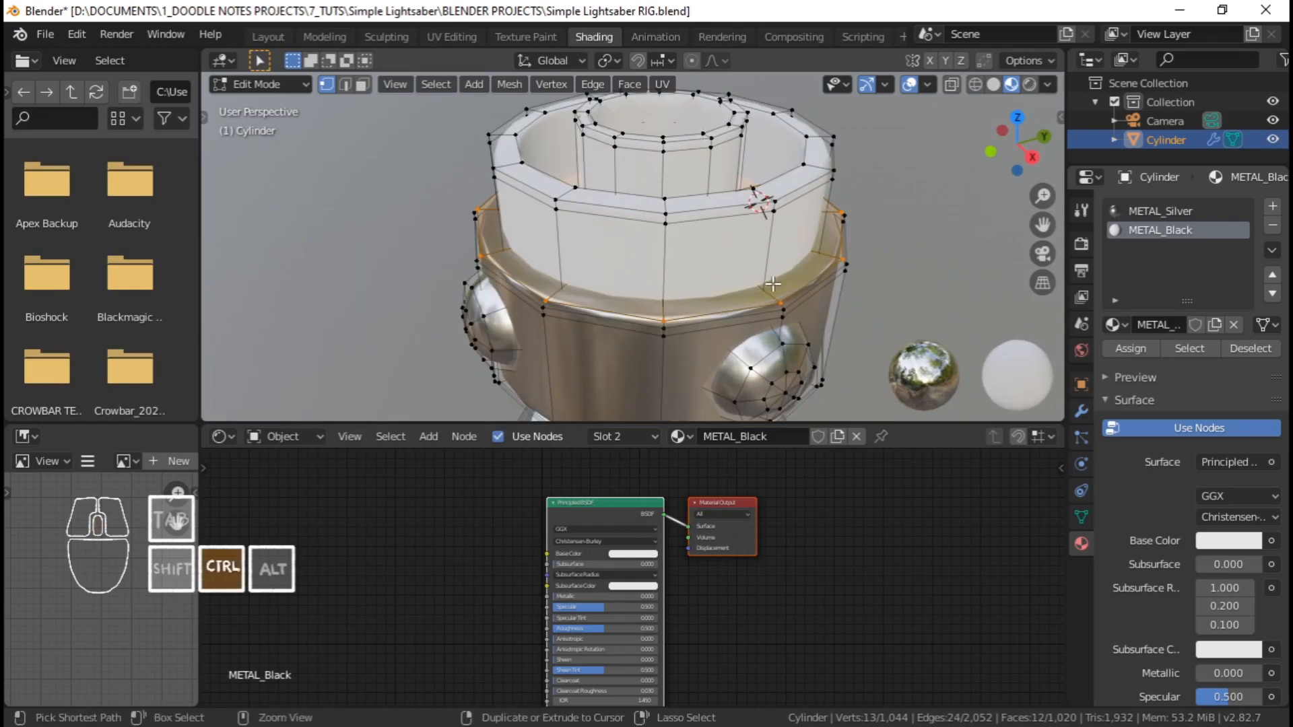
{"action": "key", "text": "ctrl+KP_Add"}
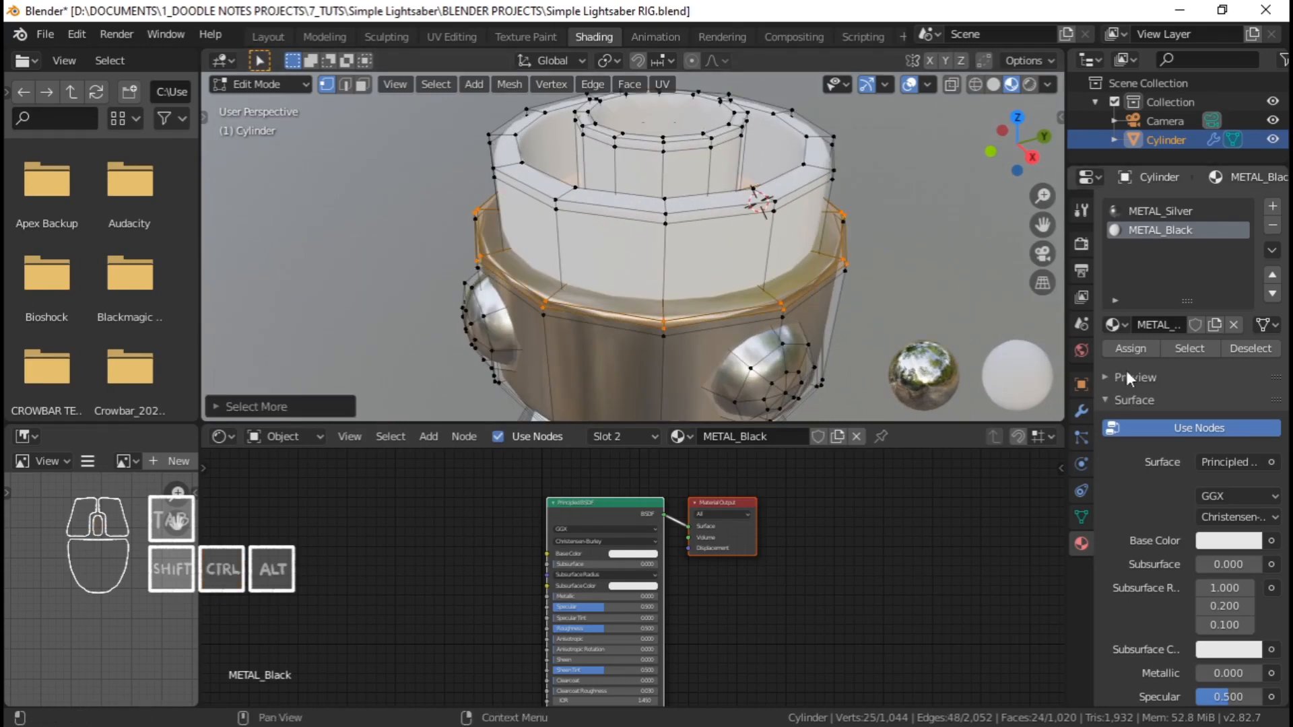
{"action": "left_click", "coordinate": [1131, 348]}
{"action": "middle_click_drag", "start_coordinate": [1043, 364], "coordinate": [730, 230]}
{"action": "key", "text": "Tab"}
{"action": "scroll", "coordinate": [730, 230], "scroll_direction": "down", "scroll_amount": 6}
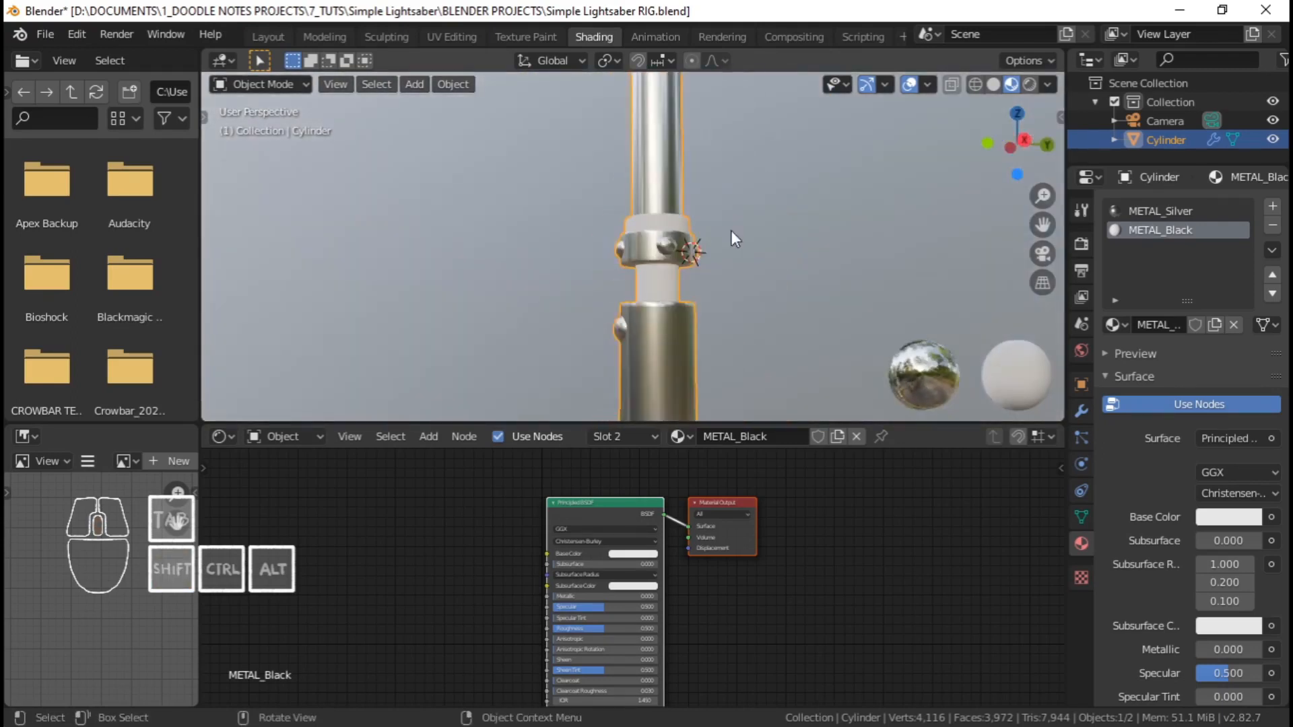
Darken the METAL_Black material's Base Color to near black in its Principled BSDF node
{"action": "middle_click_drag", "start_coordinate": [683, 301], "coordinate": [676, 127], "text": "shift"}
{"action": "middle_click_drag", "start_coordinate": [641, 224], "coordinate": [704, 264], "text": "shift"}
{"action": "middle_click_drag", "start_coordinate": [705, 196], "coordinate": [706, 215], "text": "shift"}
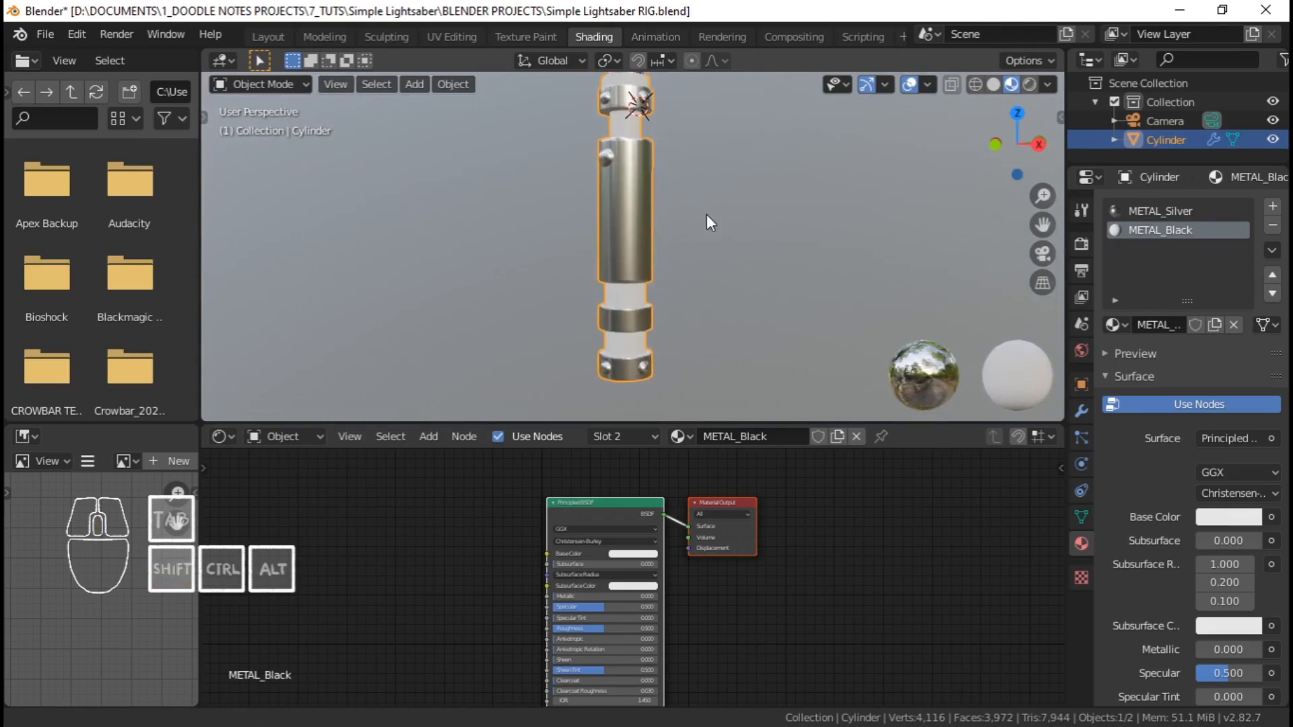
{"action": "scroll", "coordinate": [612, 564], "scroll_direction": "up", "scroll_amount": 5}
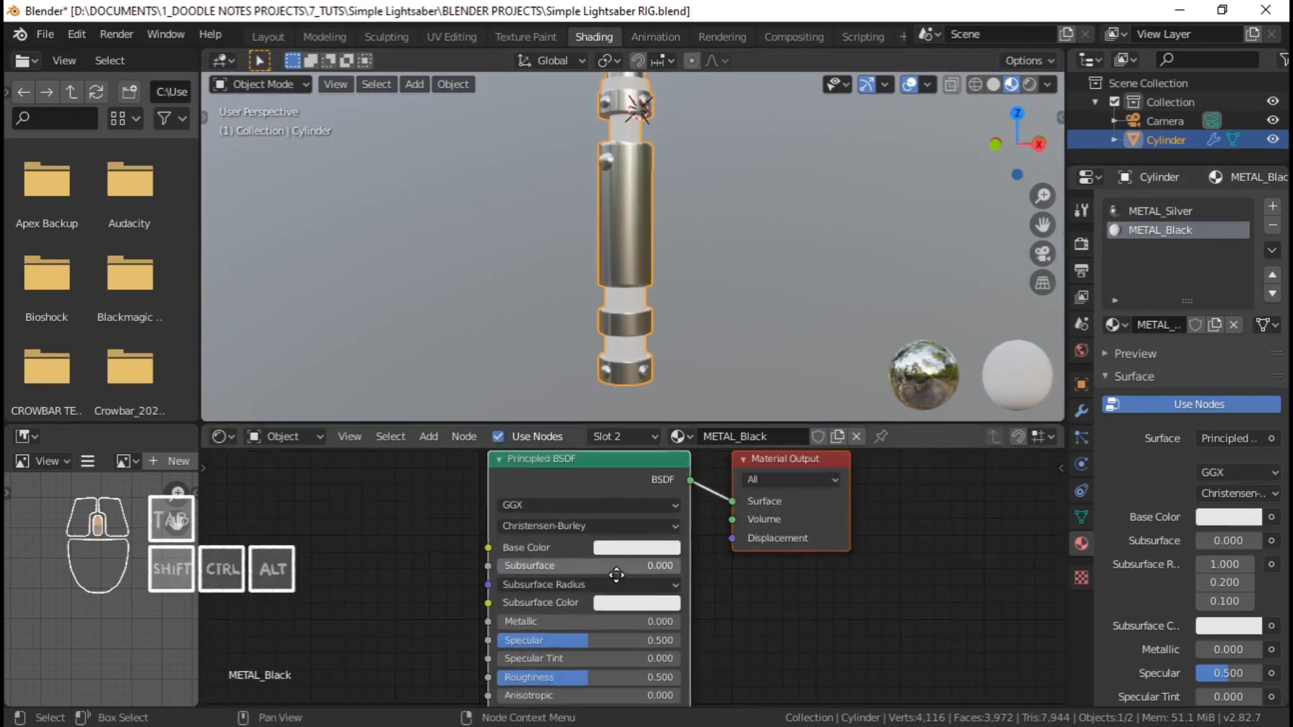
{"action": "left_click", "coordinate": [645, 566]}
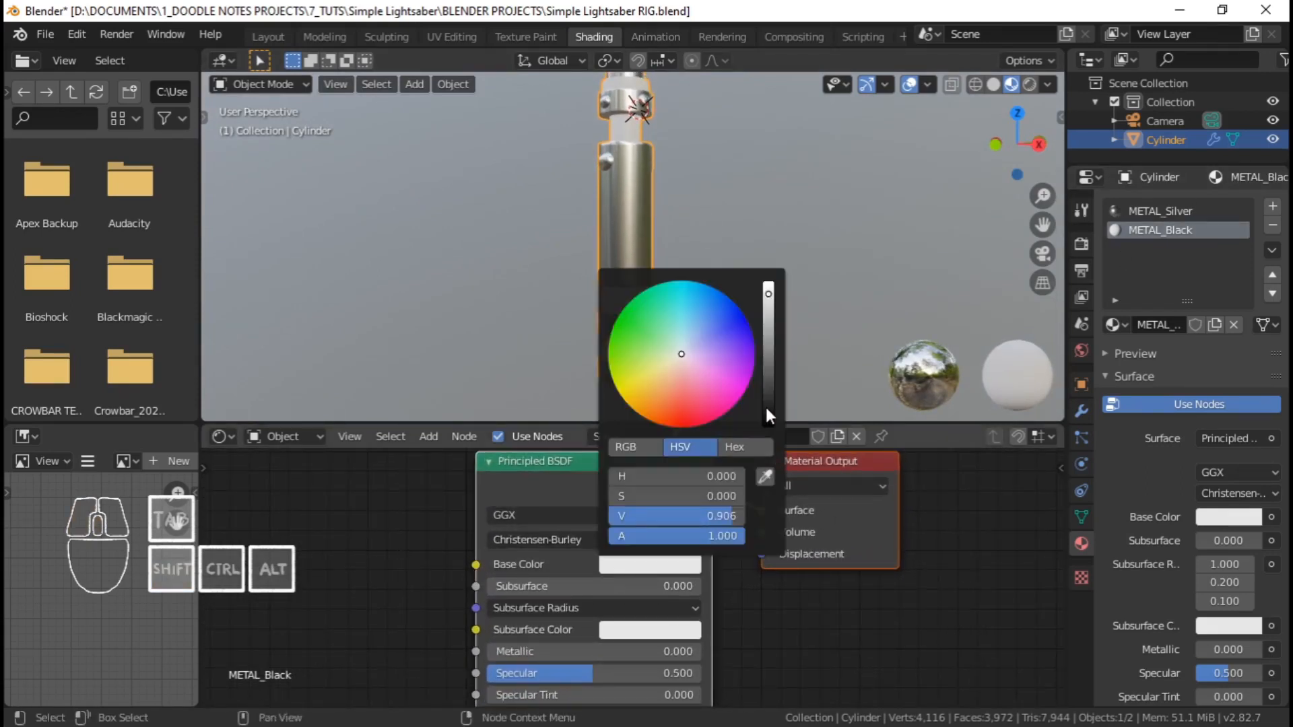
{"action": "left_click_drag", "start_coordinate": [765, 404], "coordinate": [768, 420]}
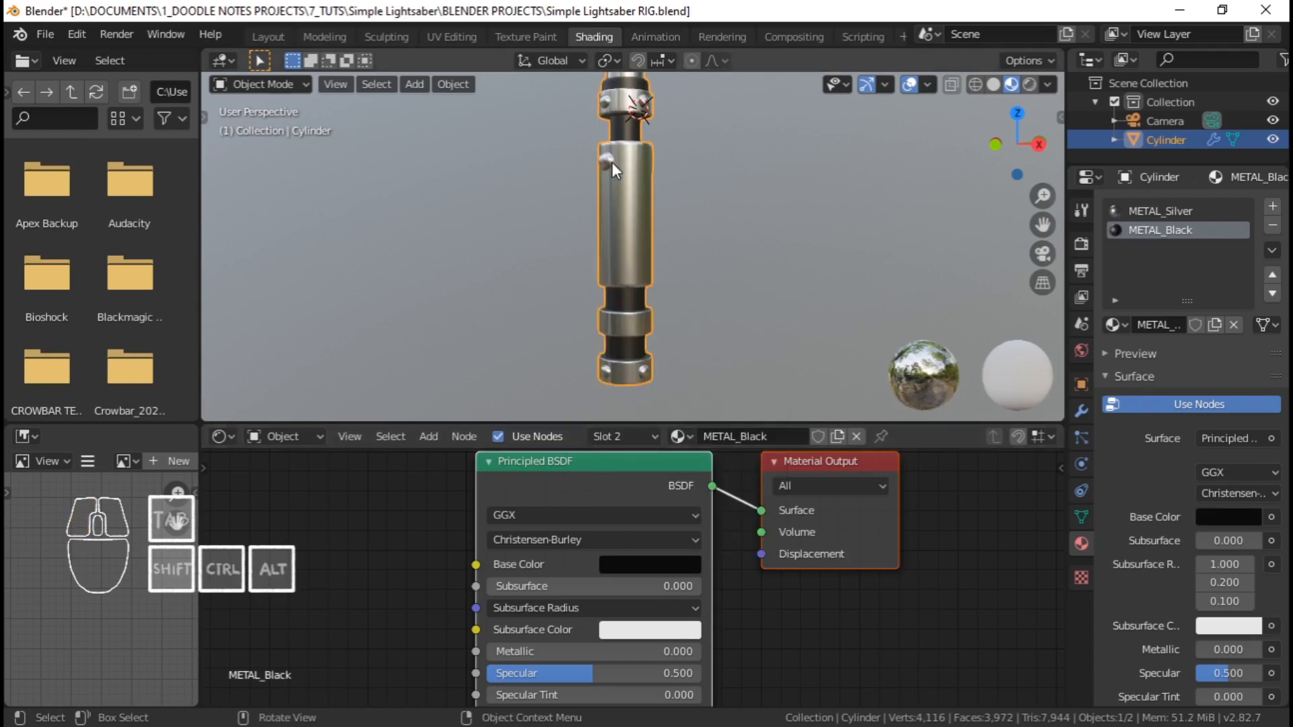
Set the METAL_Black material's Roughness to 0.75 in the Principled BSDF node
{"action": "middle_click_drag", "start_coordinate": [576, 602], "coordinate": [588, 555]}
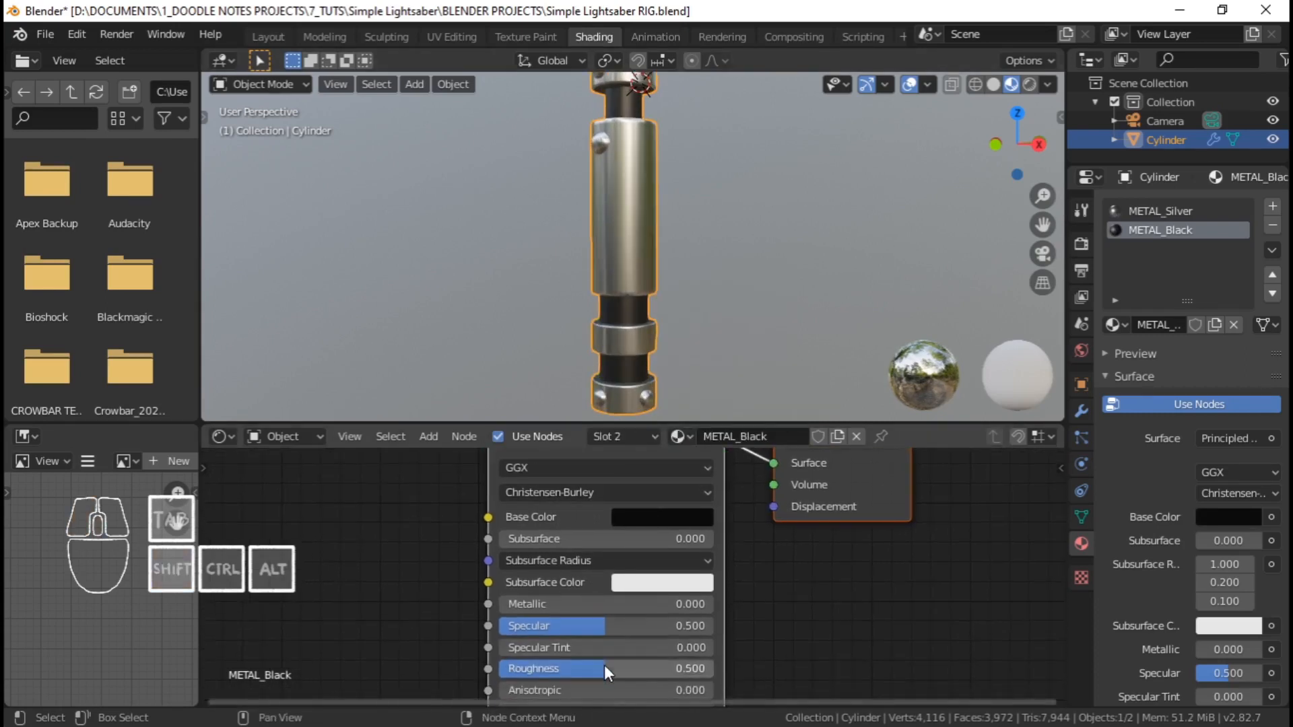
{"action": "left_click_drag", "start_coordinate": [604, 668], "coordinate": [661, 669]}
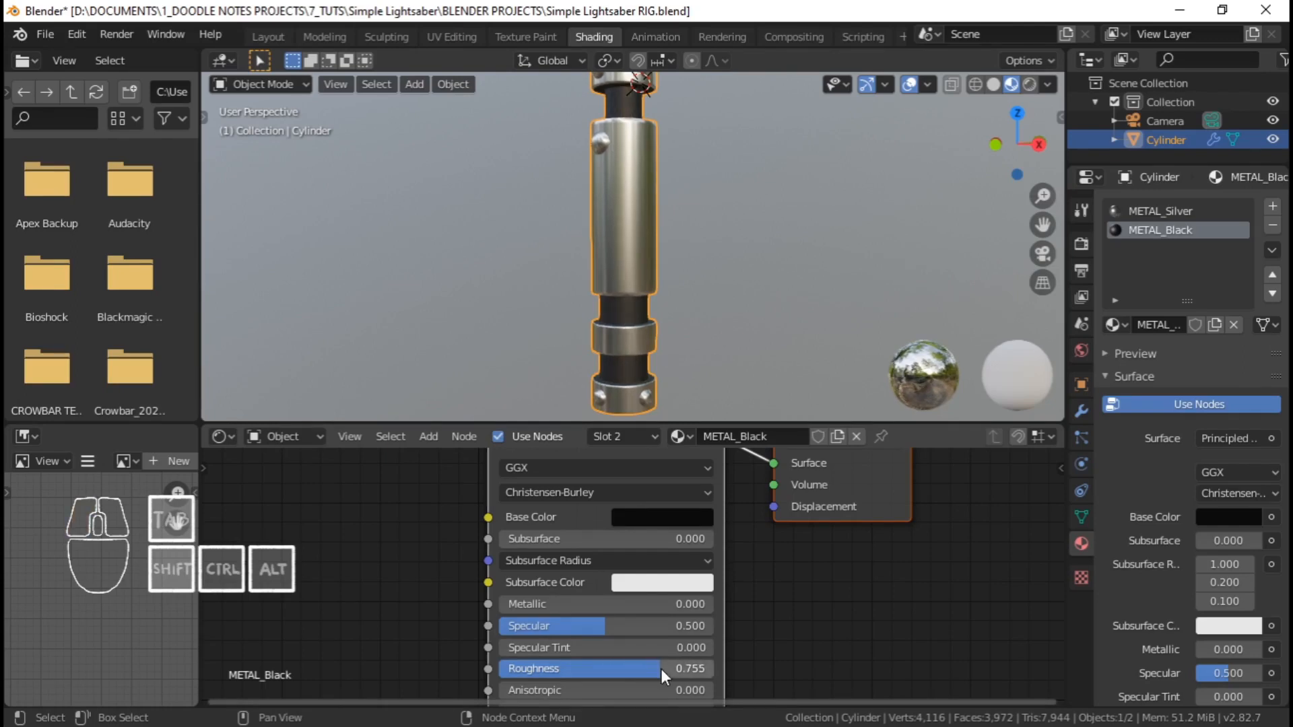
{"action": "left_click", "coordinate": [655, 665]}
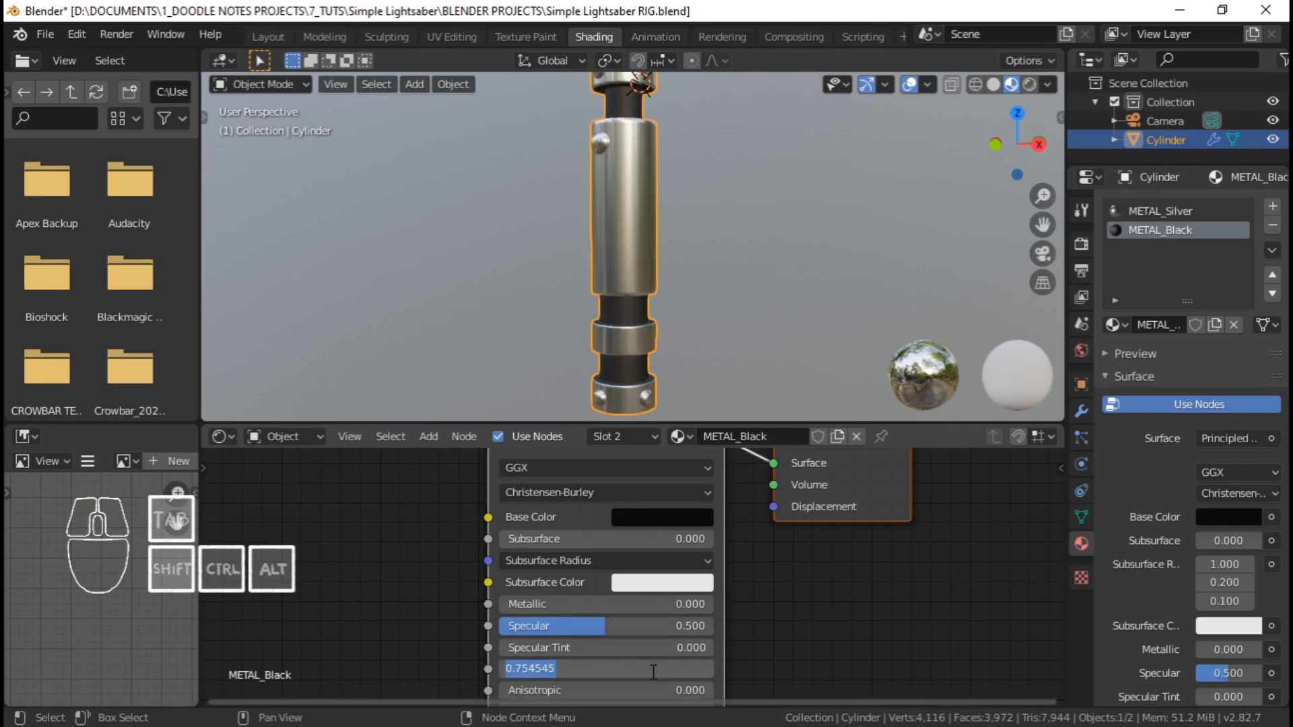
{"action": "key", "text": "BackSpace"}
{"action": "type", "text": ".75"}
{"action": "key", "text": "Return"}
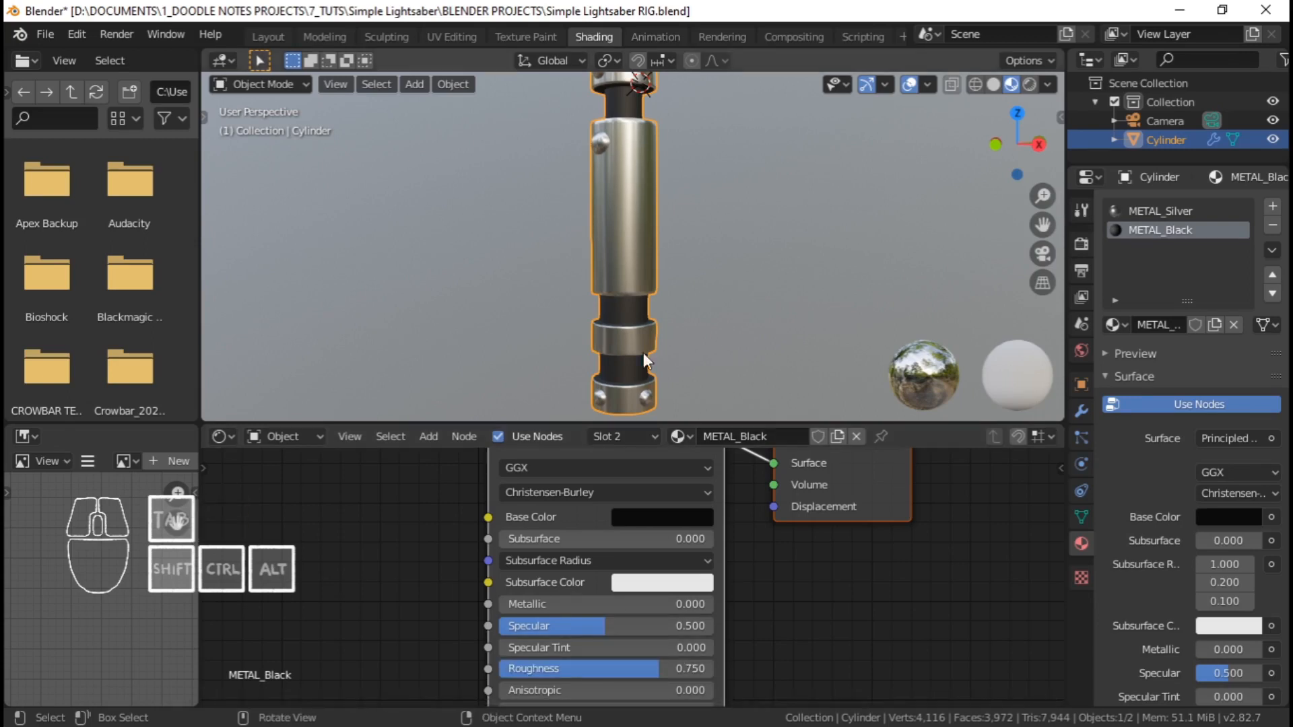
Set the METAL_Black material's Specular to 0.05 in the Principled BSDF node
{"action": "mouse_move", "coordinate": [567, 625]}
{"action": "left_mouse_down"}
{"action": "mouse_move", "coordinate": [522, 625]}
{"action": "mouse_move", "coordinate": [552, 625]}
{"action": "left_mouse_up"}
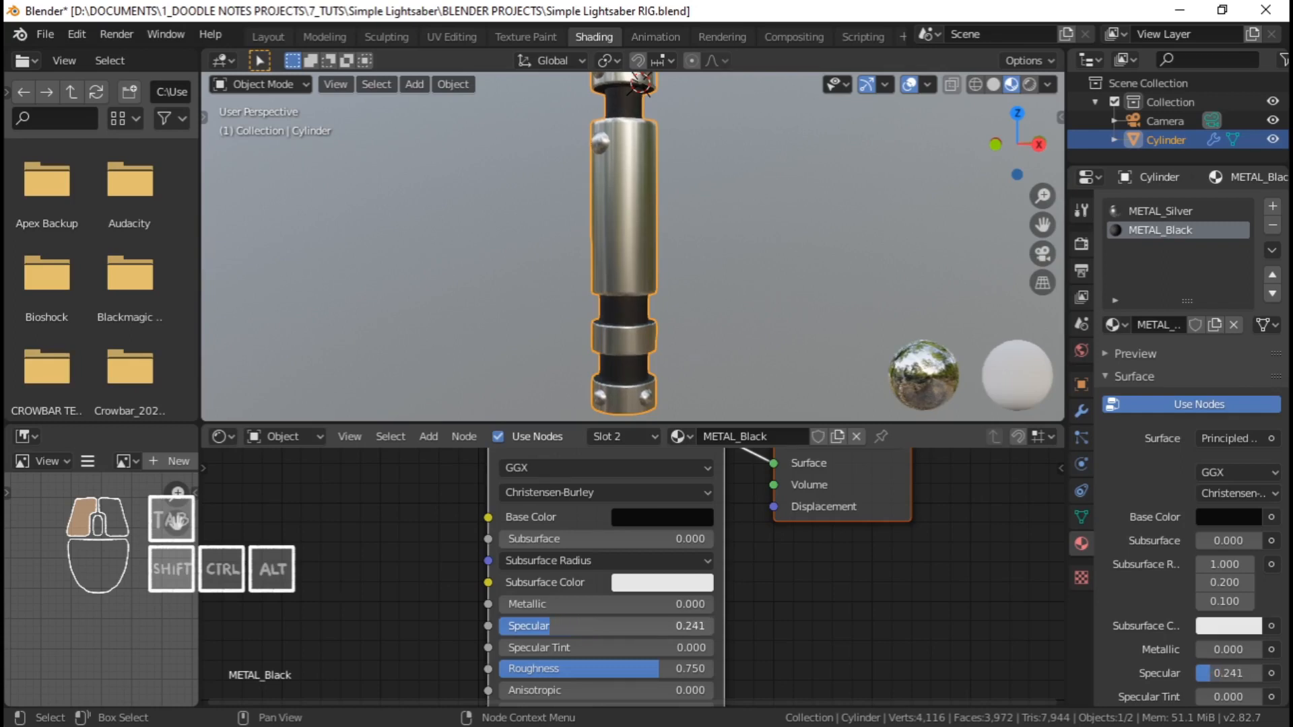
{"action": "left_click", "coordinate": [559, 625]}
{"action": "key", "text": "BackSpace"}
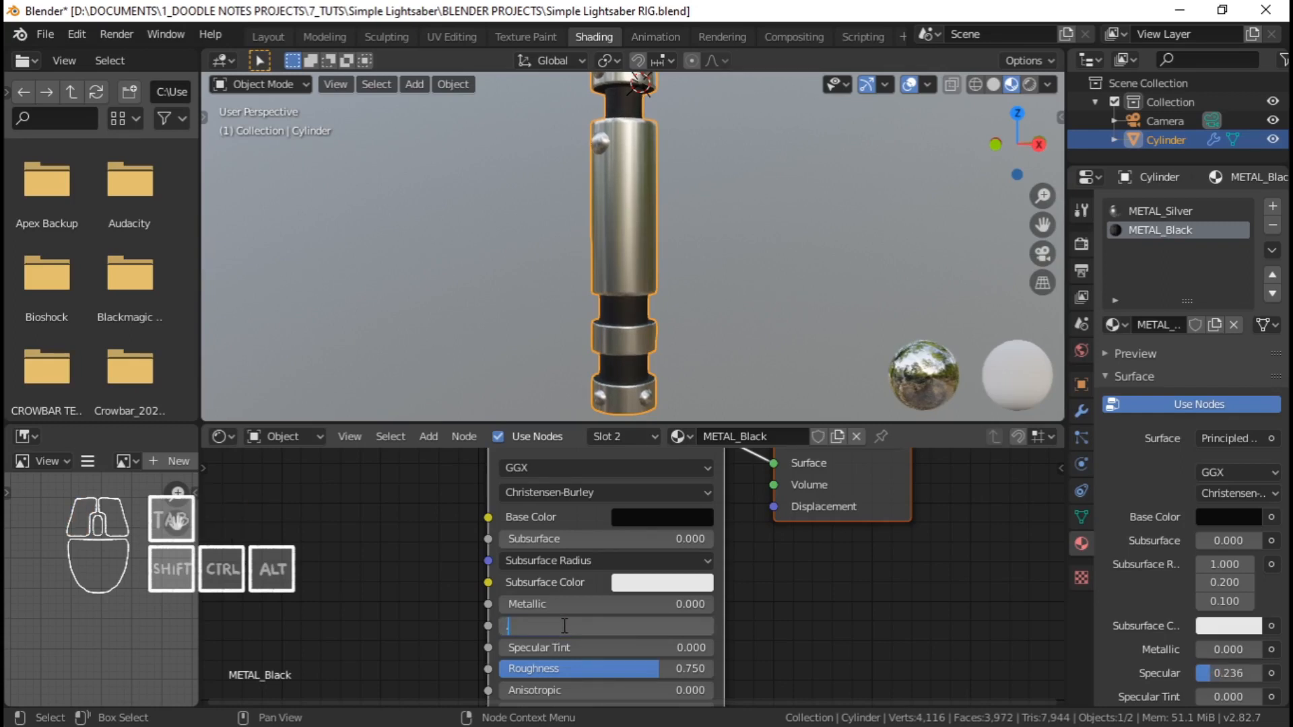
{"action": "type", "text": ".05"}
{"action": "key", "text": "Return"}
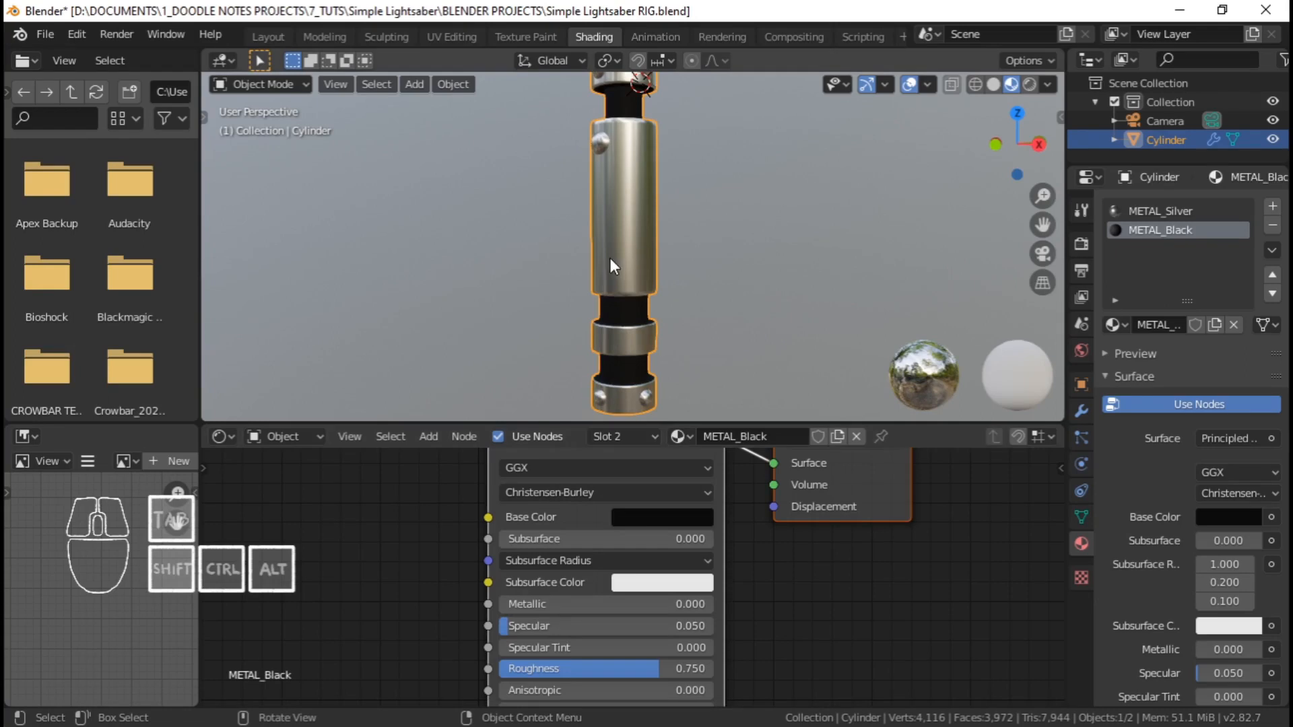
Examine the black metal on the hilt's grooves and emitter collar from several angles and distances
{"action": "mouse_move", "coordinate": [610, 265]}
{"action": "middle_mouse_down"}
{"action": "mouse_move", "coordinate": [649, 200]}
{"action": "mouse_move", "coordinate": [745, 219]}
{"action": "mouse_move", "coordinate": [677, 301]}
{"action": "mouse_move", "coordinate": [699, 212]}
{"action": "mouse_move", "coordinate": [592, 264]}
{"action": "middle_mouse_up"}
{"action": "scroll", "coordinate": [631, 237], "scroll_direction": "down", "scroll_amount": 4}
{"action": "middle_click_drag", "start_coordinate": [661, 231], "coordinate": [653, 183], "text": "shift"}
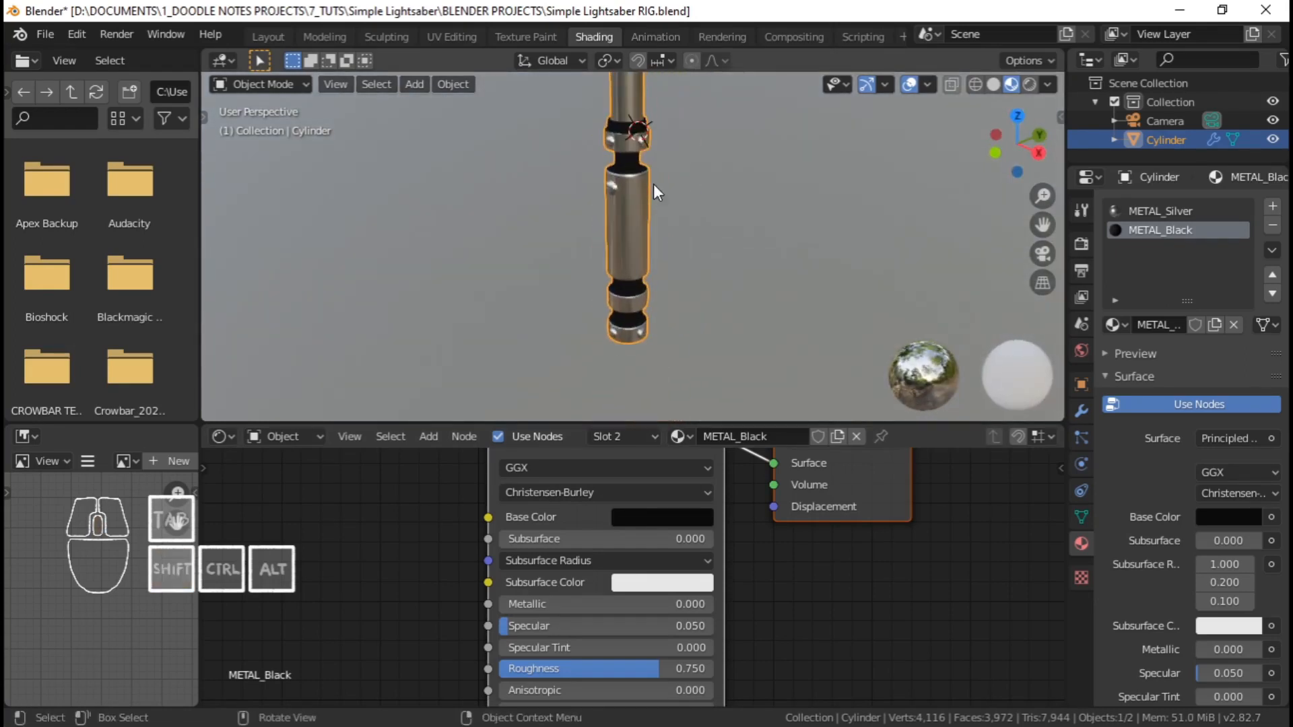
{"action": "scroll", "coordinate": [635, 319], "scroll_direction": "up", "scroll_amount": 6}
{"action": "middle_click_drag", "start_coordinate": [613, 317], "coordinate": [685, 240]}
{"action": "scroll", "coordinate": [685, 240], "scroll_direction": "down", "scroll_amount": 1}
{"action": "key", "text": "Tab"}
{"action": "scroll", "coordinate": [683, 251], "scroll_direction": "down", "scroll_amount": 2}
{"action": "key", "text": "Tab"}
{"action": "scroll", "coordinate": [683, 256], "scroll_direction": "up", "scroll_amount": 3}
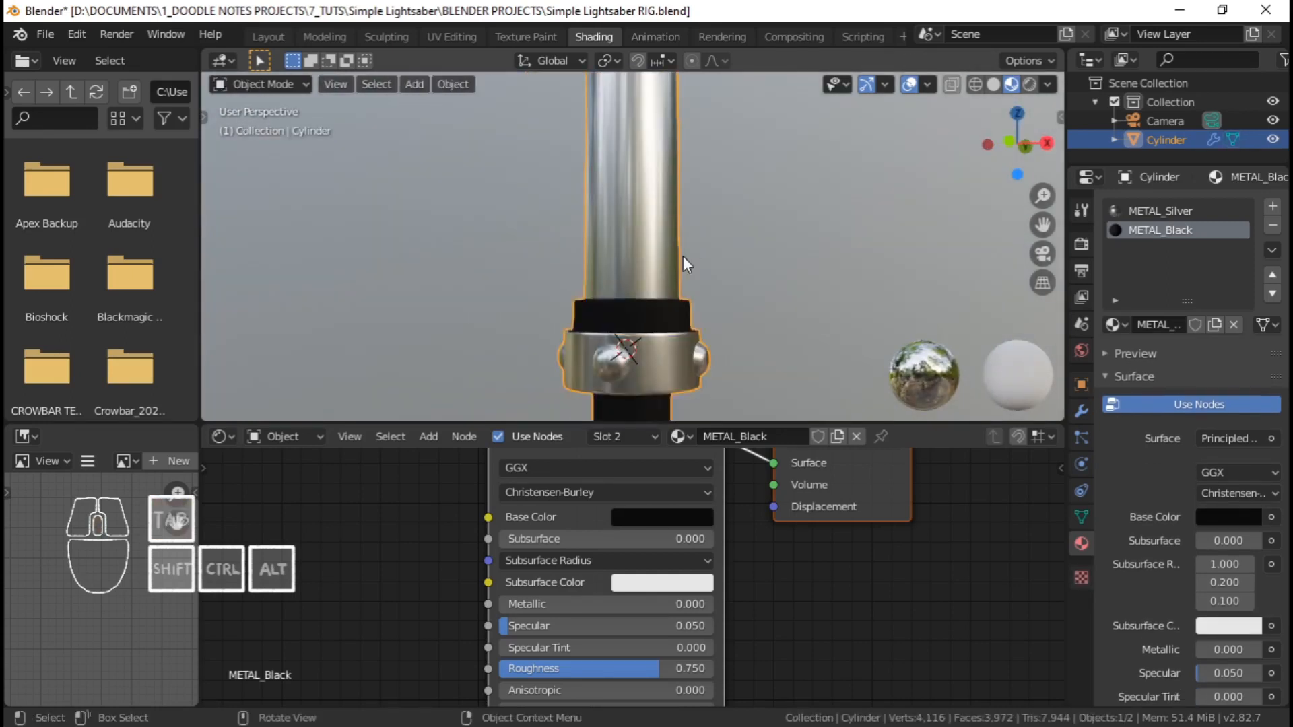
{"action": "scroll", "coordinate": [648, 235], "scroll_direction": "down", "scroll_amount": 2}
{"action": "scroll", "coordinate": [635, 233], "scroll_direction": "up", "scroll_amount": 2}
Reveal the hidden blade geometry in Edit Mode, deselect everything, and return to Object Mode
{"action": "key", "text": "Tab"}
{"action": "key", "text": "Tab"}
{"action": "key", "text": "Tab"}
{"action": "scroll", "coordinate": [661, 231], "scroll_direction": "down", "scroll_amount": 5}
{"action": "scroll", "coordinate": [641, 261], "scroll_direction": "down", "scroll_amount": 1}
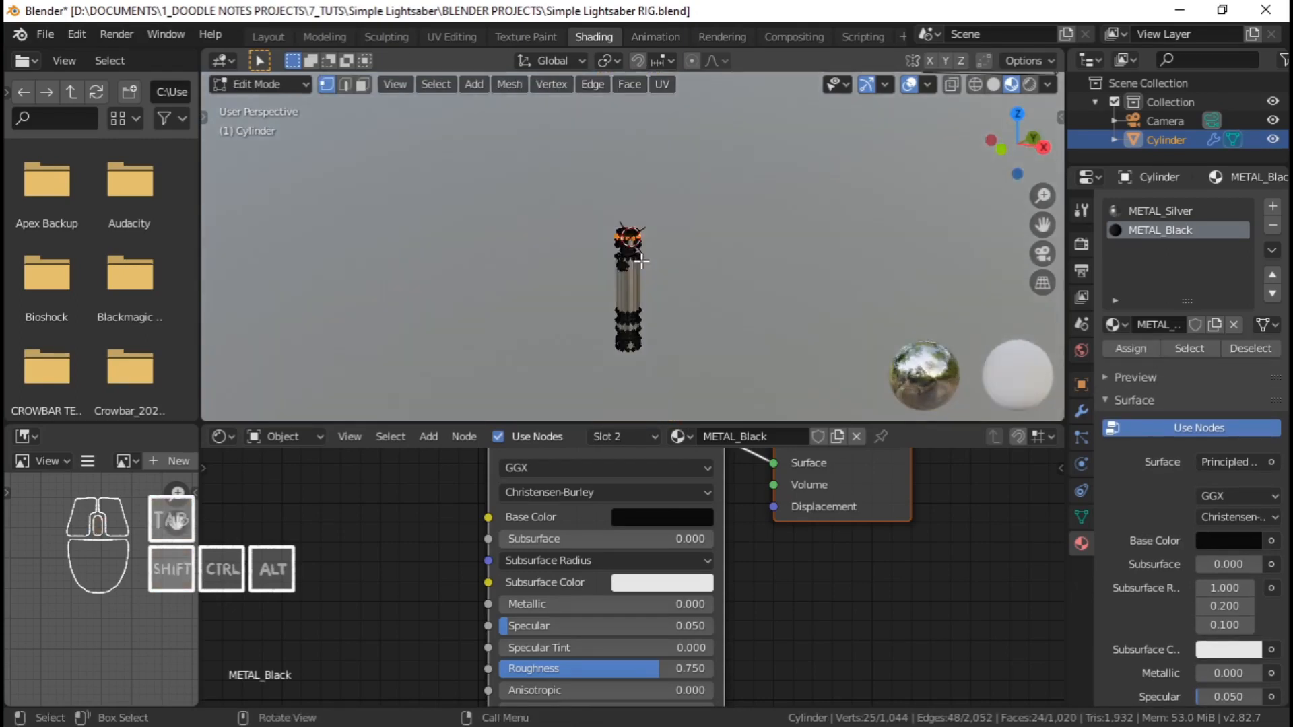
{"action": "key", "text": "alt"}
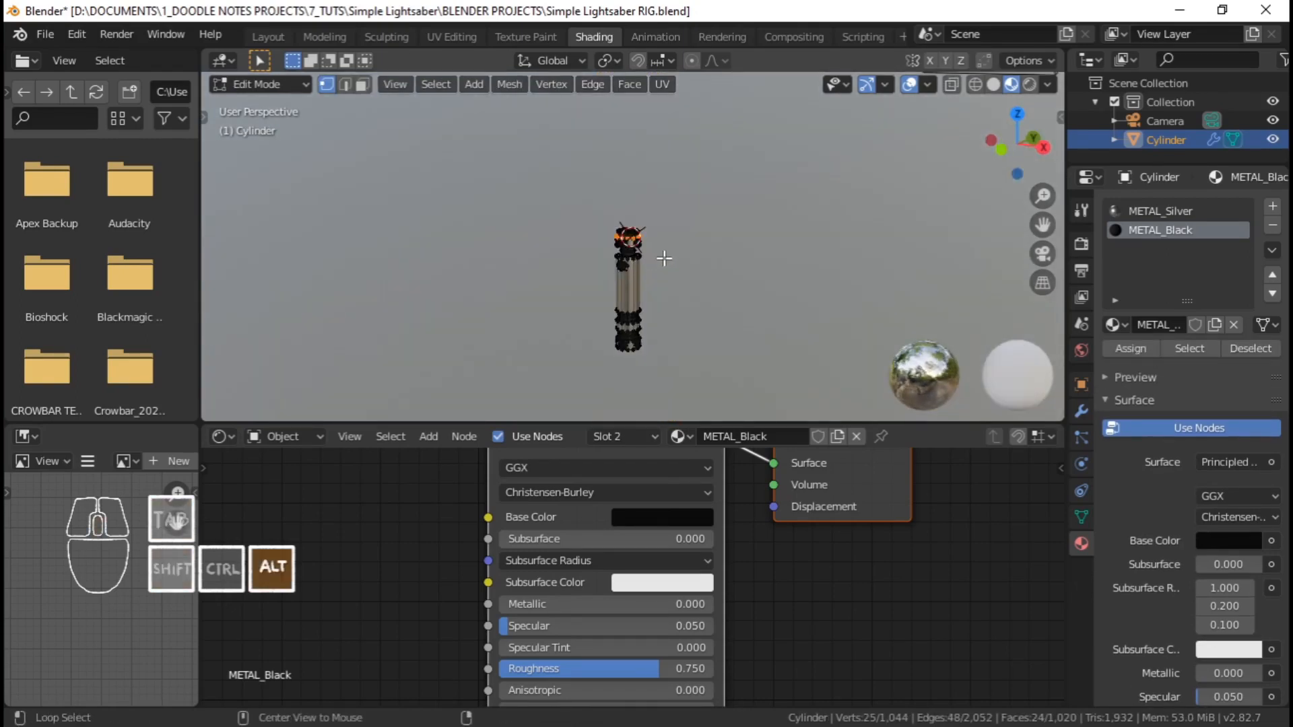
{"action": "key", "text": "alt+h"}
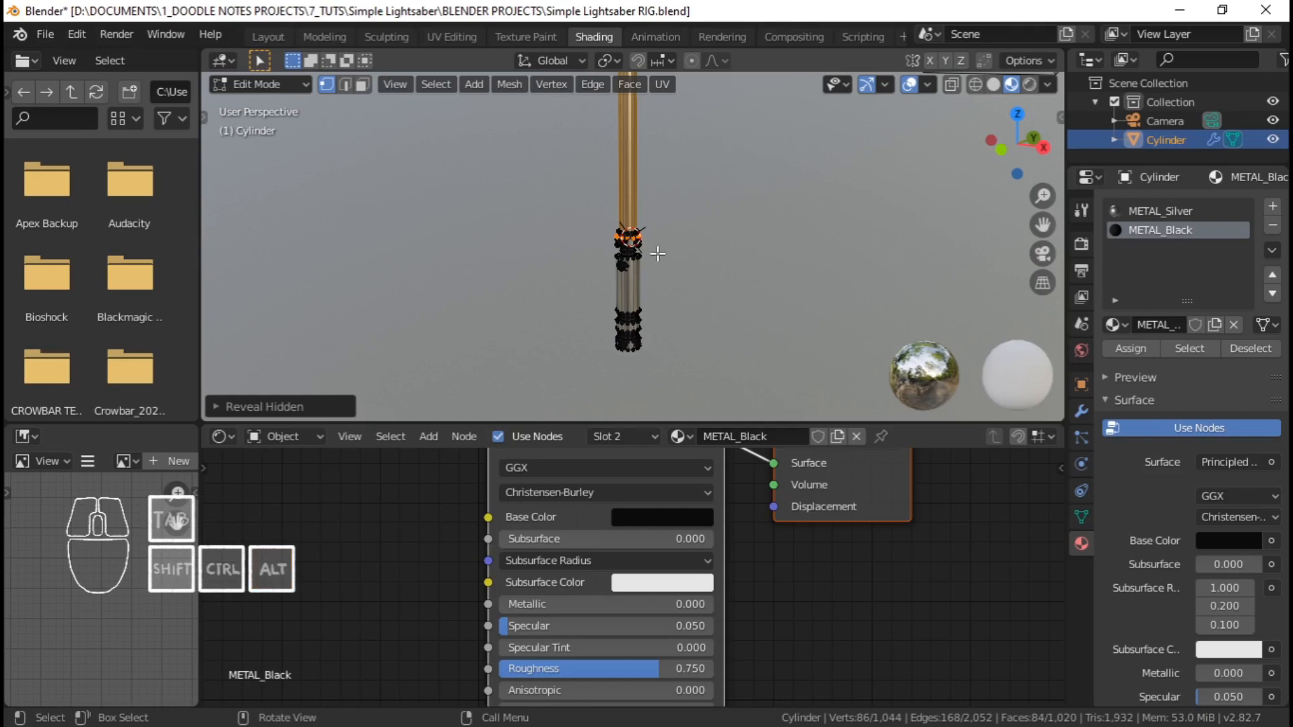
{"action": "middle_click_drag", "start_coordinate": [658, 253], "coordinate": [664, 210]}
{"action": "key", "text": "alt+a"}
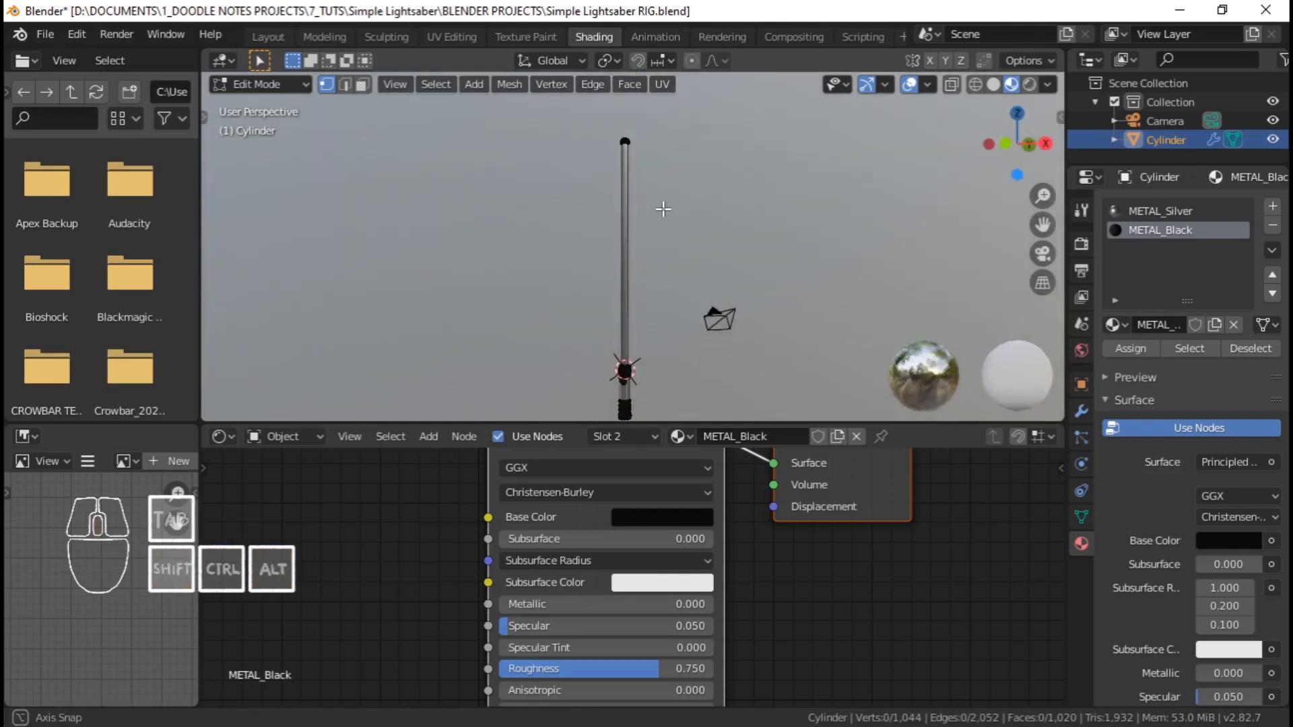
{"action": "key", "text": "Tab"}
Inspect the lightsaber's hilt and full blade up close and from a distance
{"action": "scroll", "coordinate": [688, 200], "scroll_direction": "up", "scroll_amount": 6}
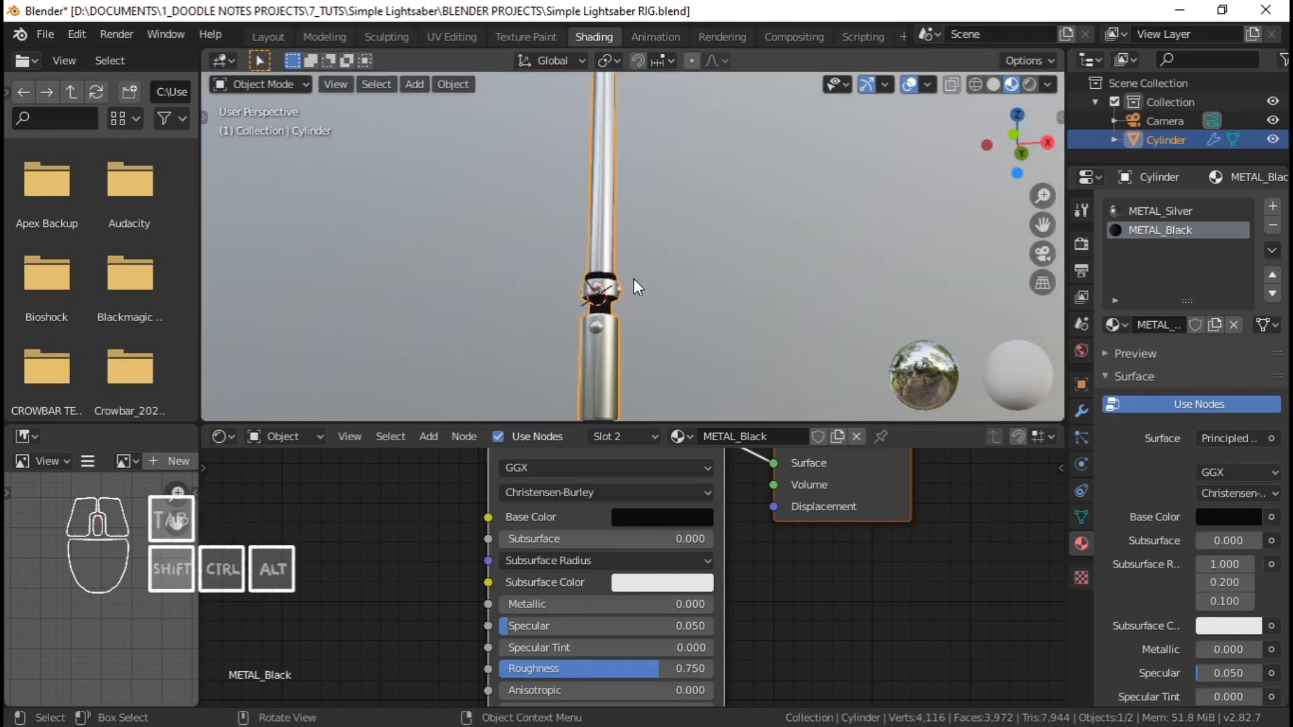
{"action": "middle_click_drag", "start_coordinate": [606, 384], "coordinate": [631, 274], "text": "shift"}
{"action": "scroll", "coordinate": [630, 274], "scroll_direction": "up", "scroll_amount": 4}
{"action": "middle_click_drag", "start_coordinate": [673, 175], "coordinate": [678, 411], "text": "shift"}
{"action": "scroll", "coordinate": [656, 188], "scroll_direction": "down", "scroll_amount": 5}
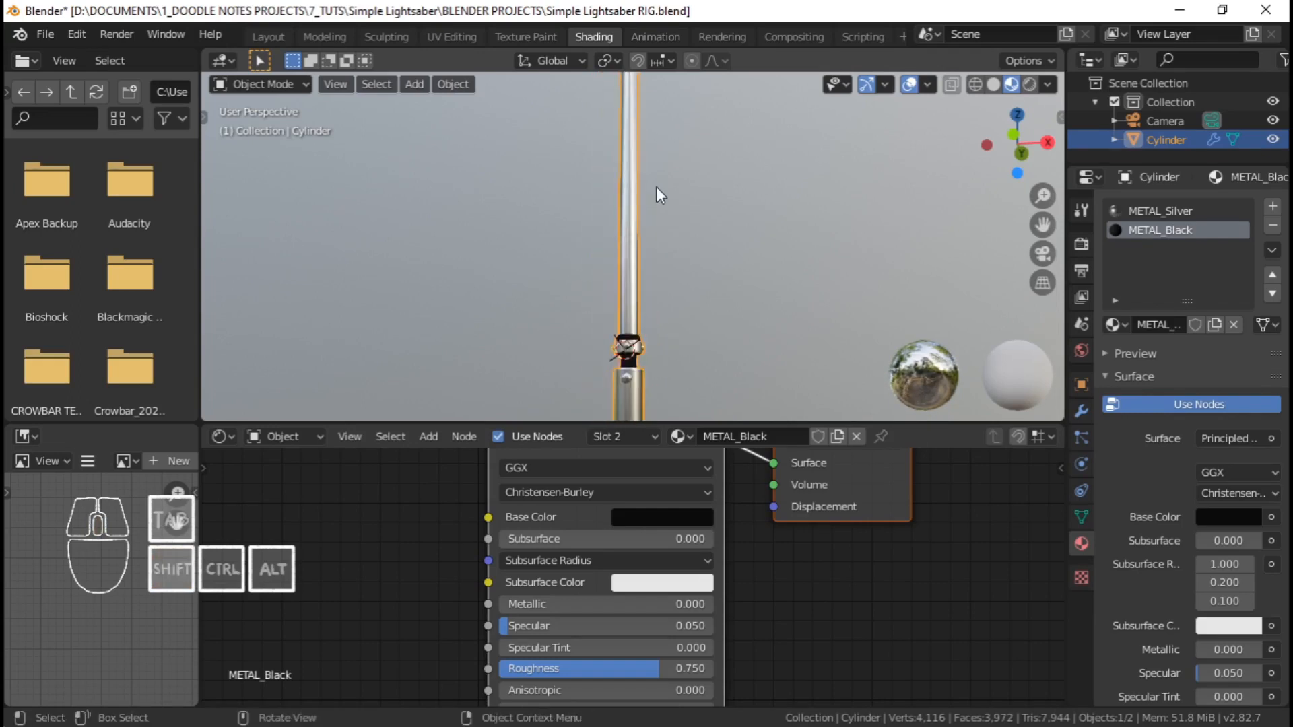
{"action": "scroll", "coordinate": [656, 189], "scroll_direction": "down", "scroll_amount": 5}
{"action": "middle_click_drag", "start_coordinate": [656, 188], "coordinate": [662, 240]}
{"action": "scroll", "coordinate": [650, 222], "scroll_direction": "up", "scroll_amount": 2}
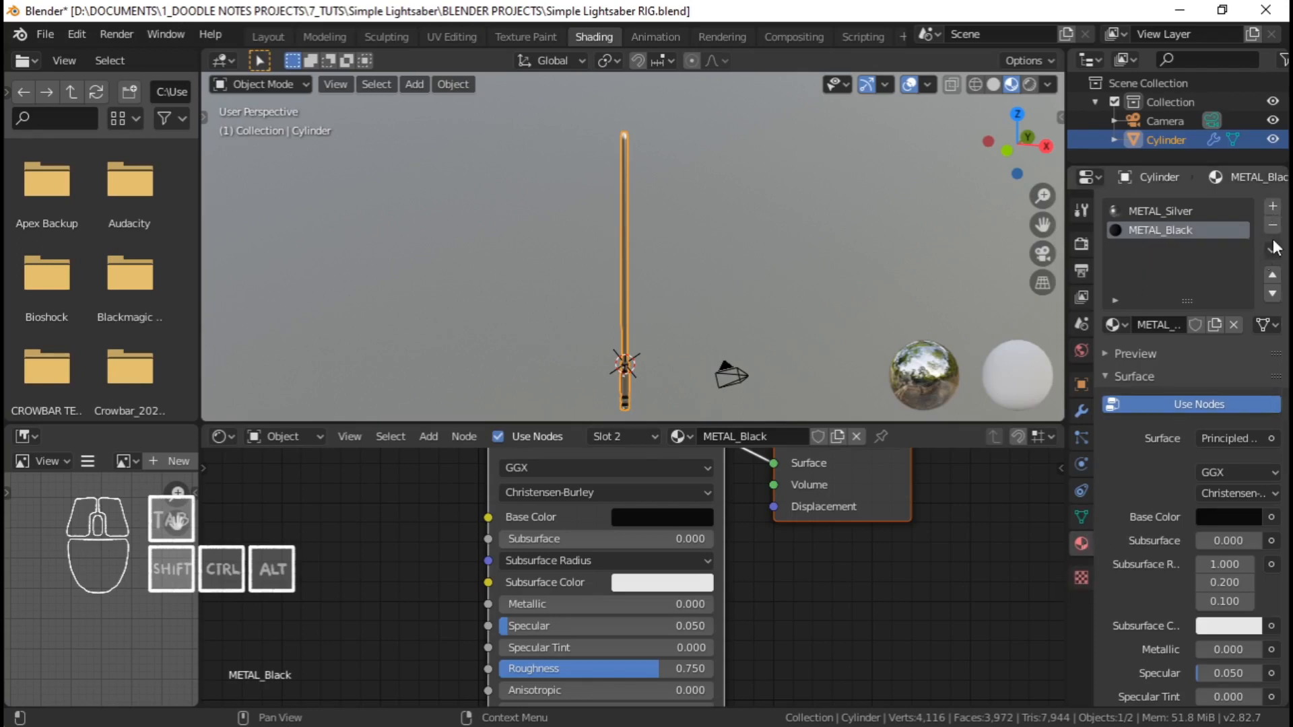
Add a third material slot to the lightsaber and create a new material in it named Lightsaber BLADE
{"action": "left_click", "coordinate": [1272, 207]}
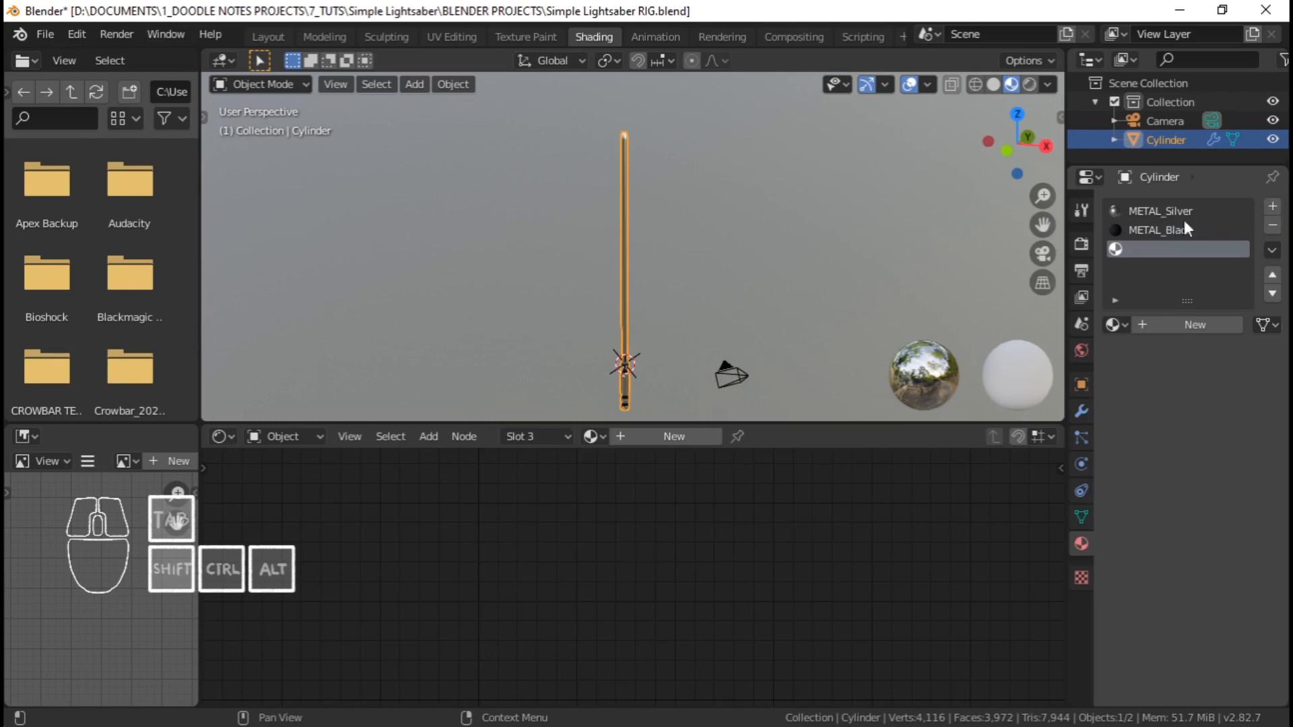
{"action": "left_click", "coordinate": [1158, 324]}
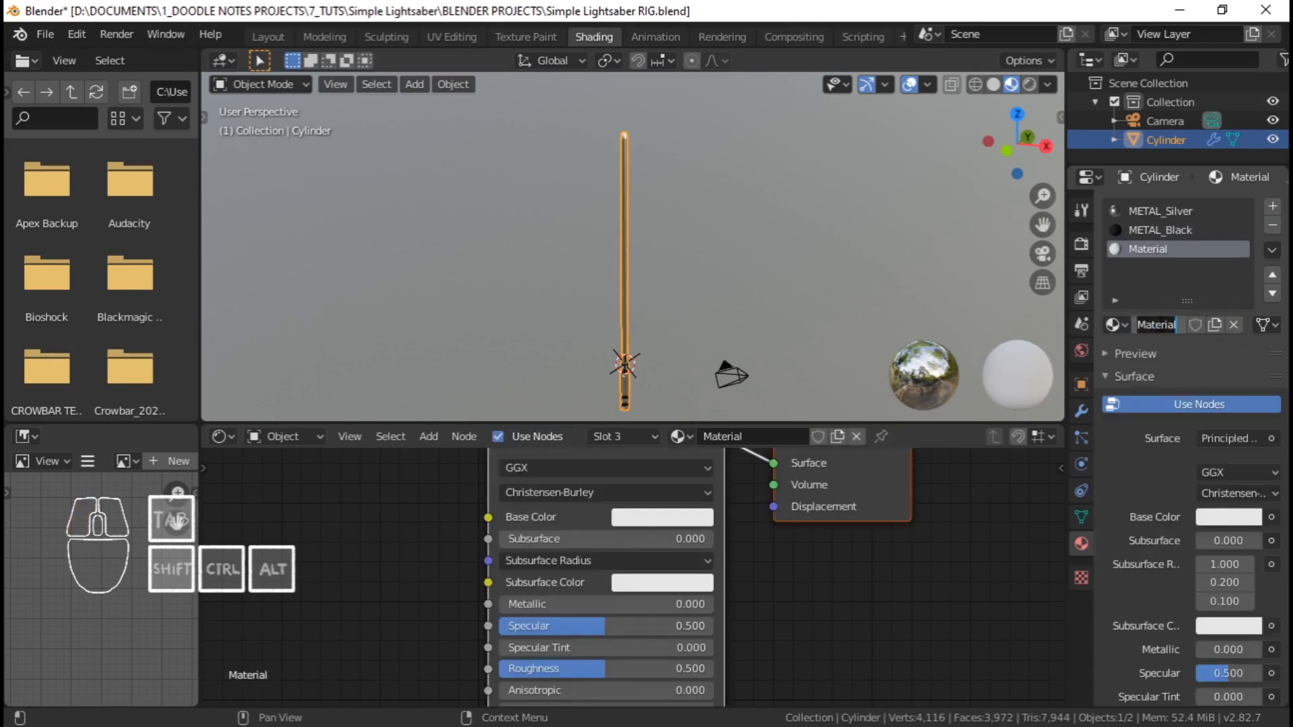
{"action": "left_click", "coordinate": [1163, 325]}
{"action": "type", "text": "Ligh"}
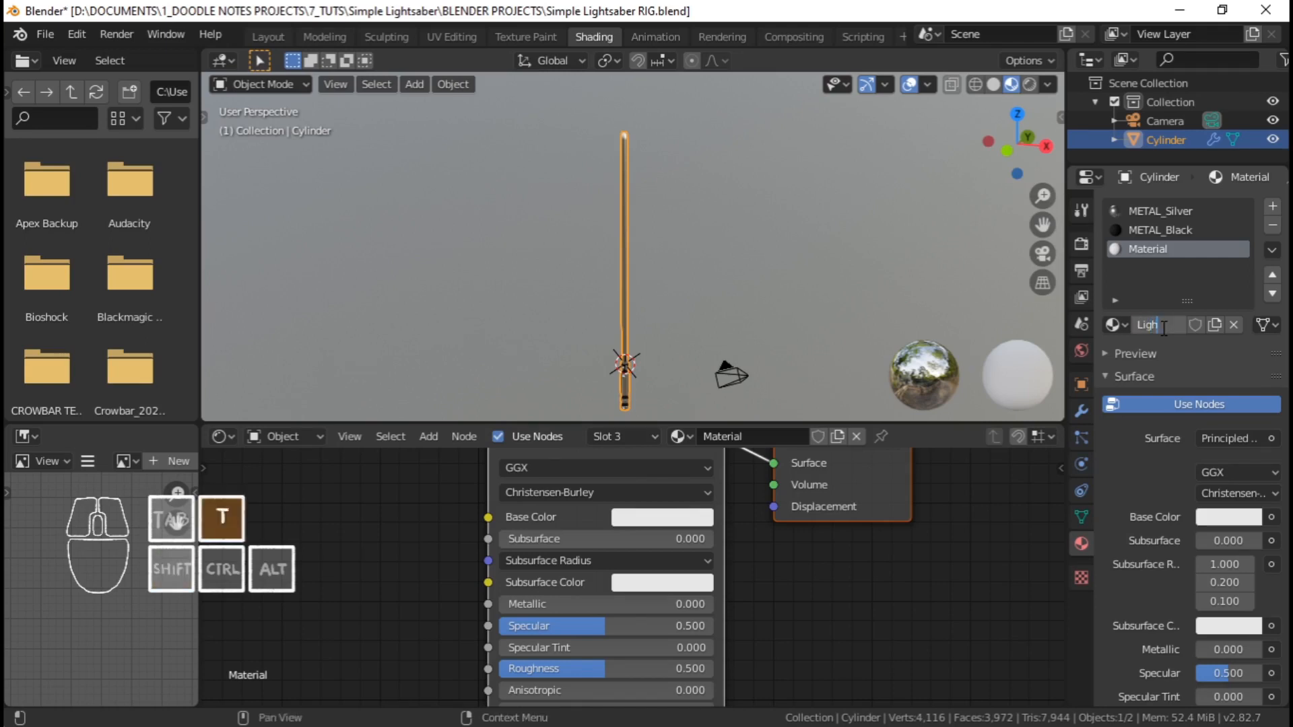
{"action": "type", "text": "tsaber"}
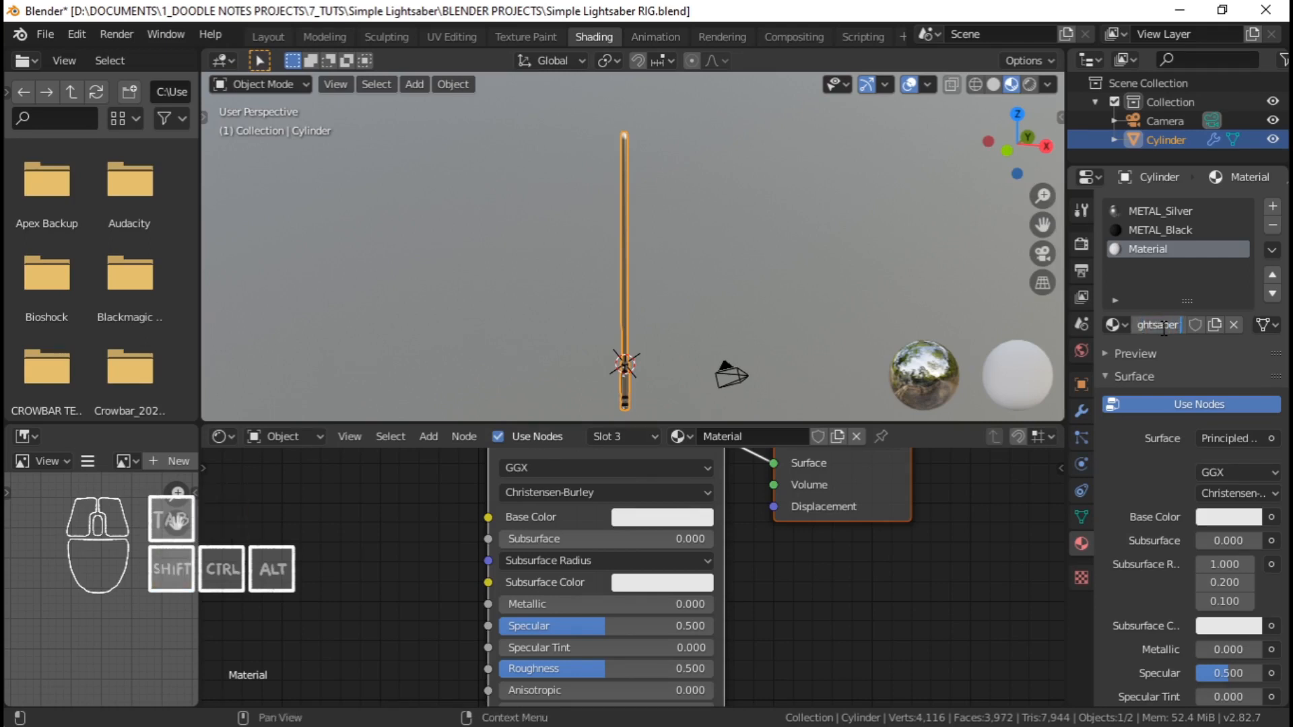
{"action": "type", "text": " BLADE"}
{"action": "key", "text": "BackSpace"}
{"action": "key", "text": "BackSpace"}
{"action": "key", "text": "BackSpace"}
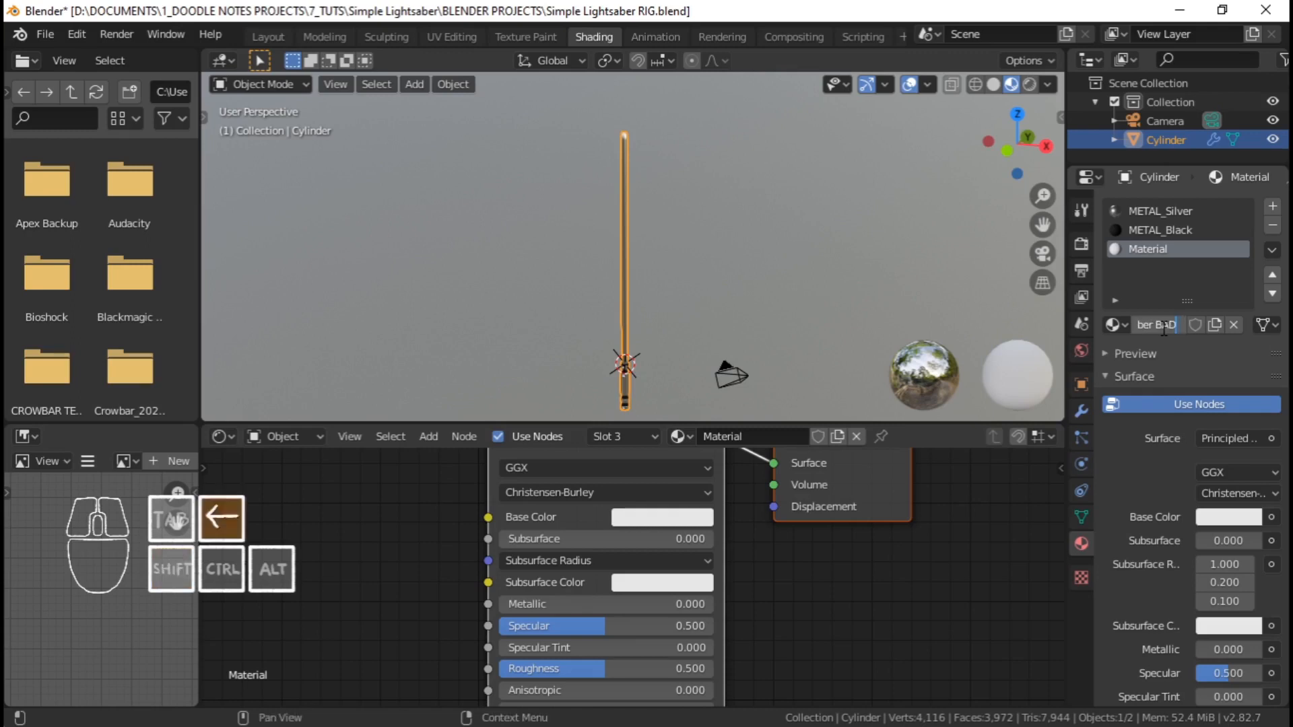
{"action": "type", "text": "LADE"}
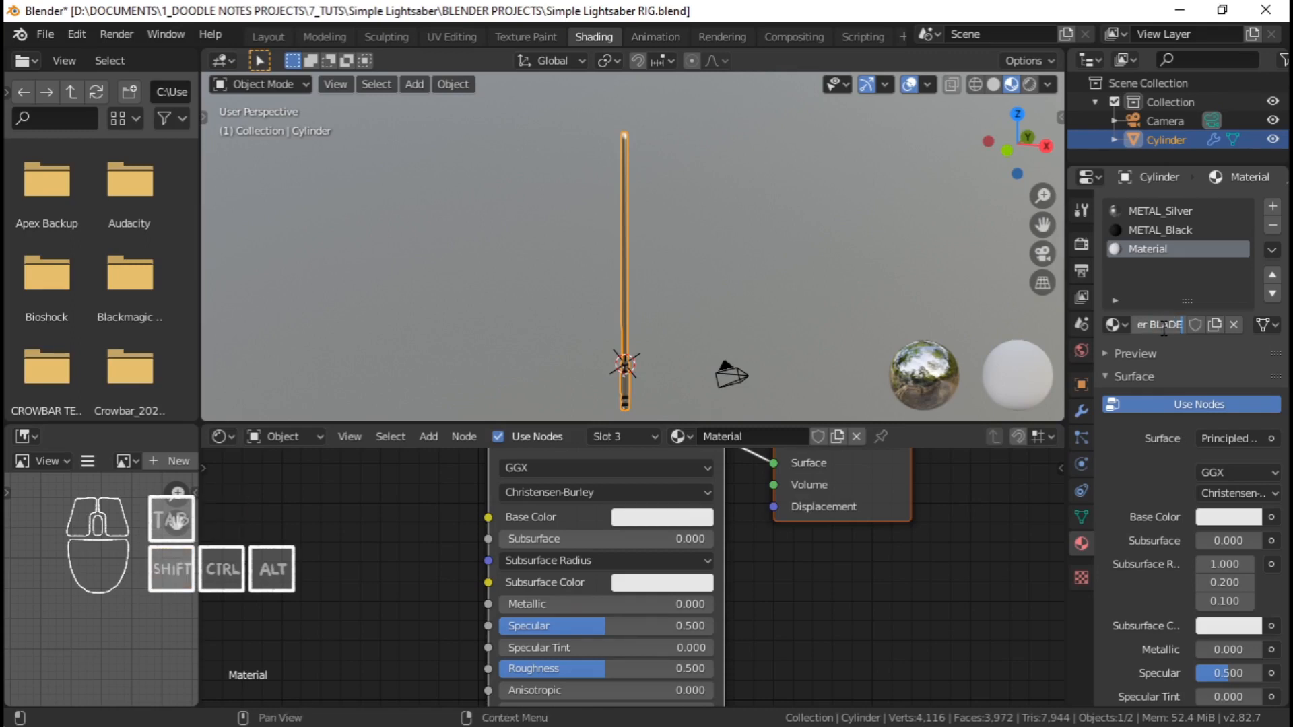
{"action": "key", "text": "Return"}
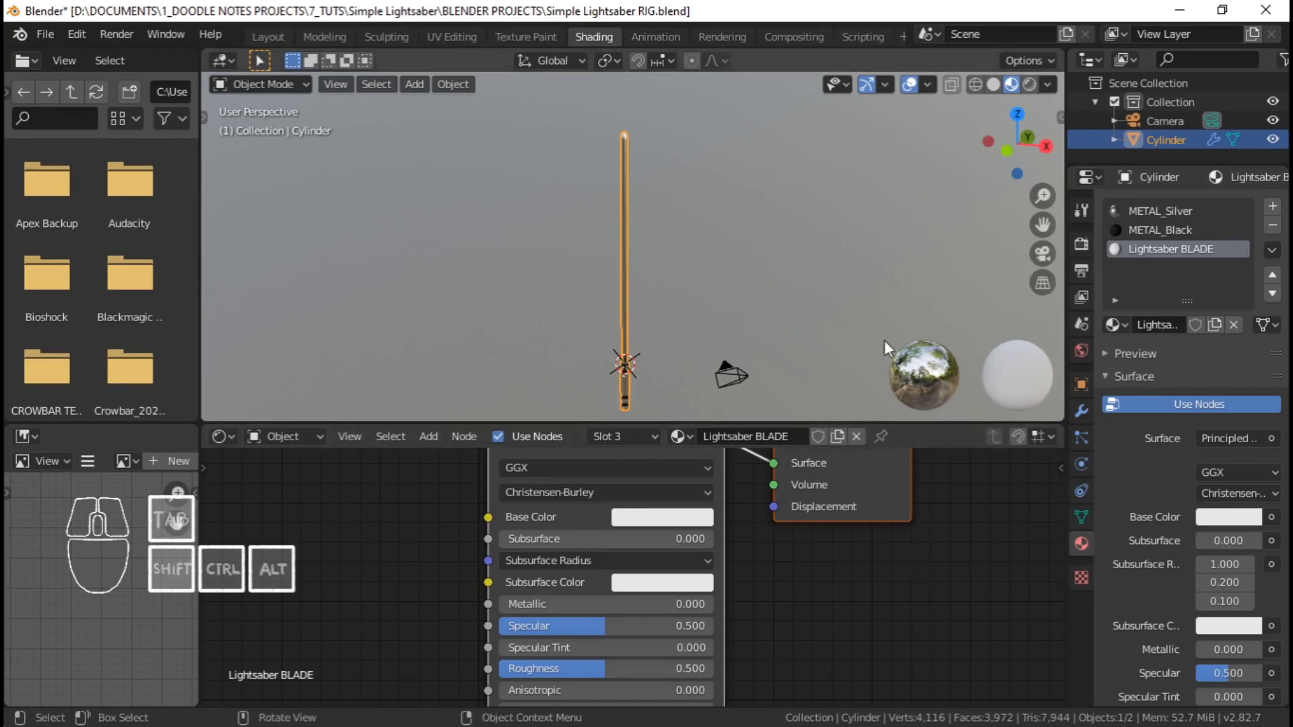
Delete the Principled BSDF node from the Lightsaber BLADE material, keeping only the Material Output
{"action": "scroll", "coordinate": [660, 475], "scroll_direction": "down", "scroll_amount": 2}
{"action": "scroll", "coordinate": [660, 475], "scroll_direction": "down", "scroll_amount": 2}
{"action": "right_click", "coordinate": [622, 511]}
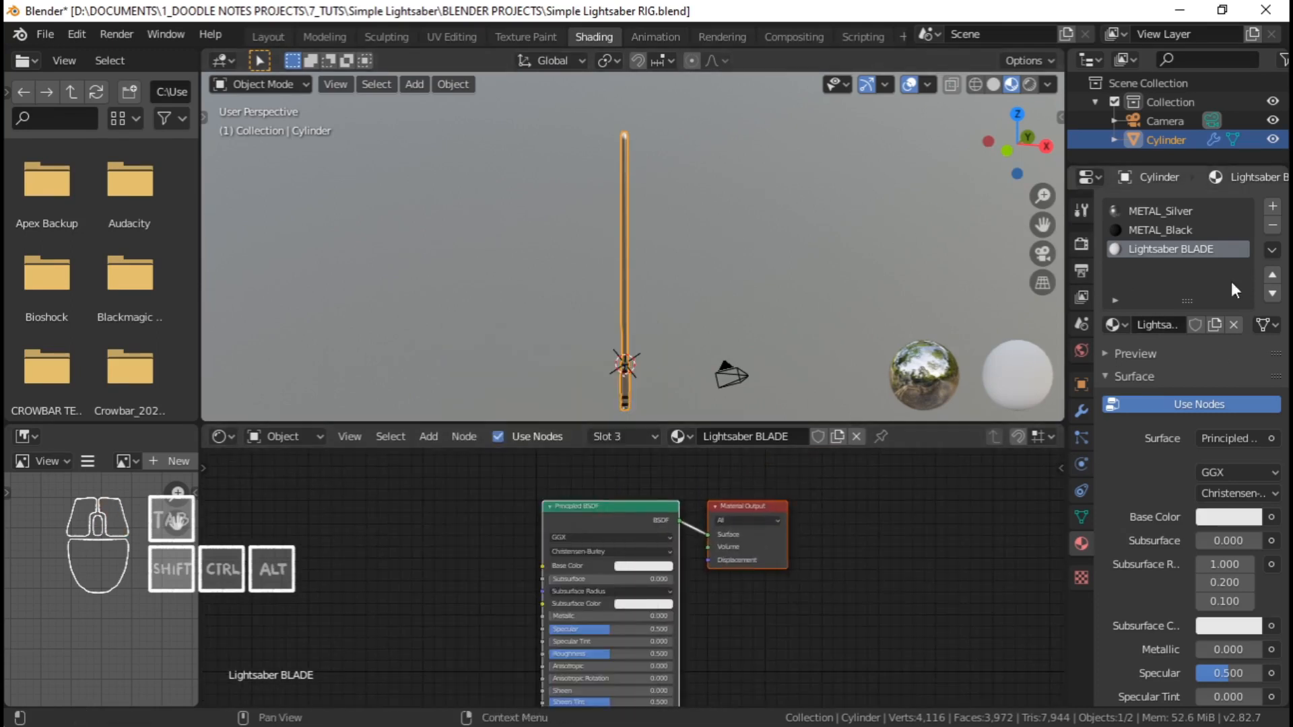
{"action": "left_click", "coordinate": [583, 511]}
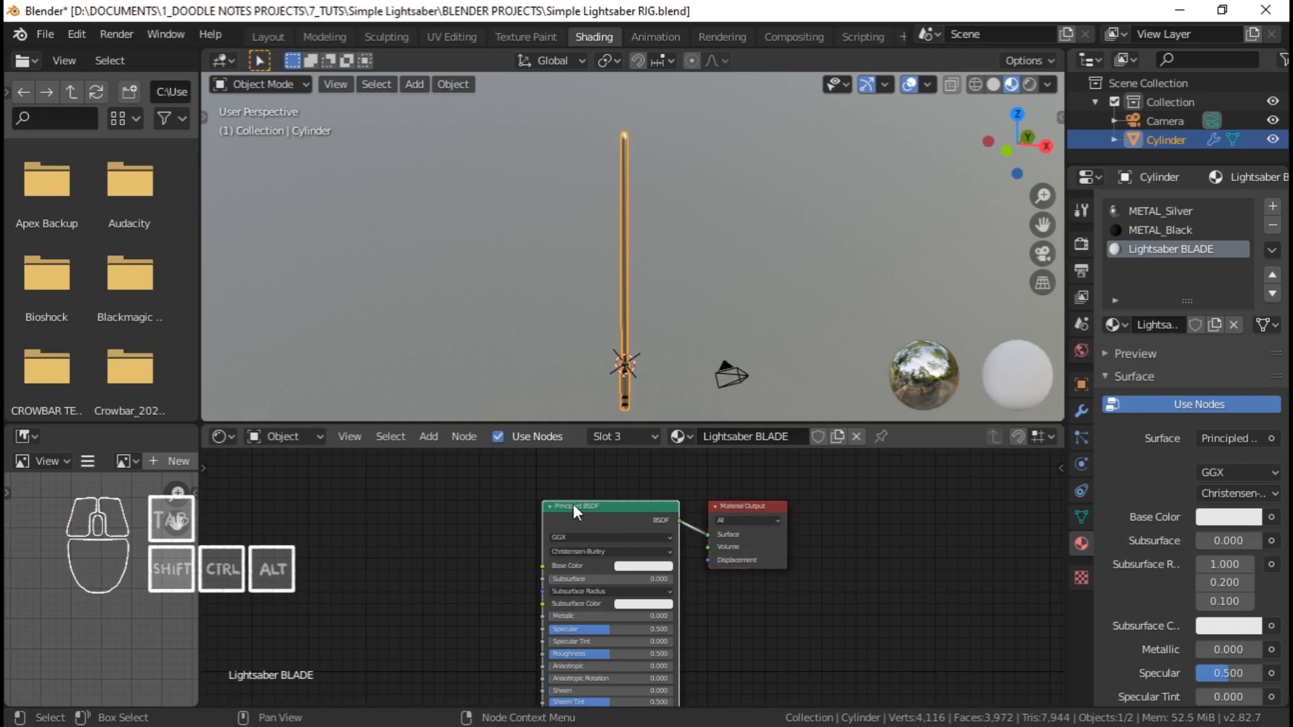
{"action": "key", "text": "x"}
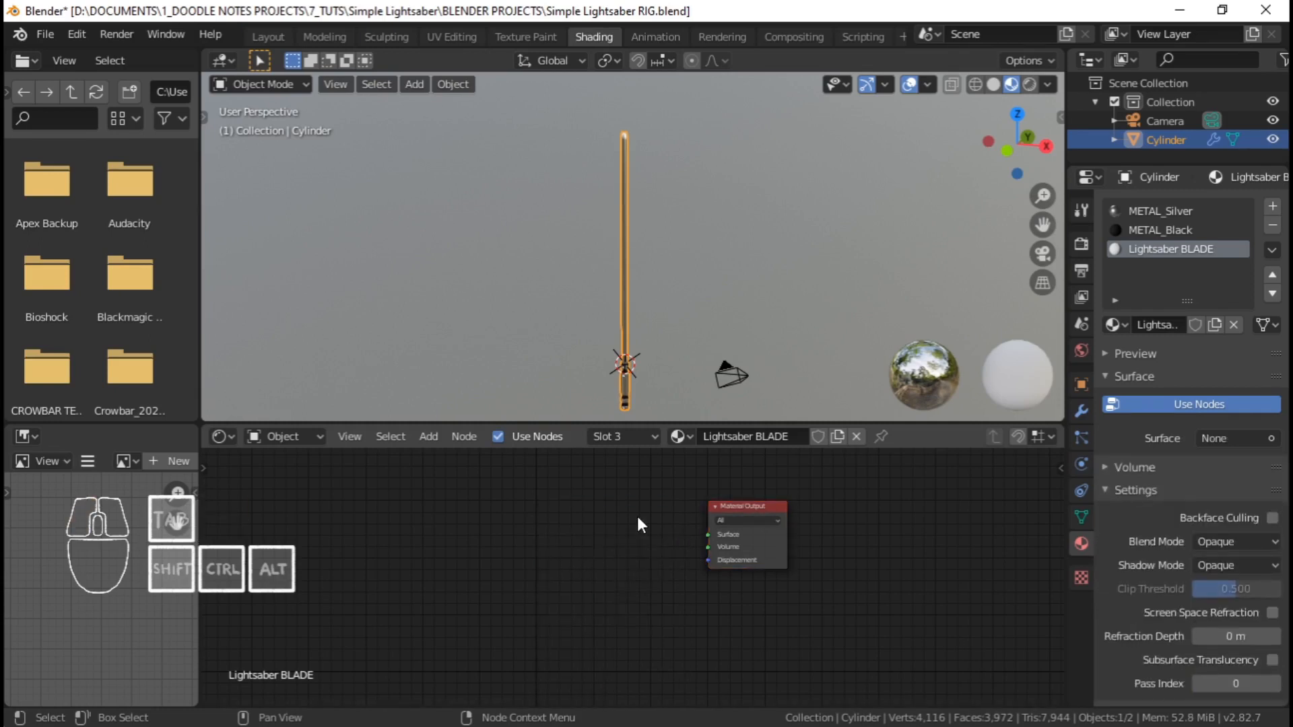
Open the list of nodes that can be added to the Lightsaber BLADE material
{"action": "scroll", "coordinate": [640, 524], "scroll_direction": "up", "scroll_amount": 2}
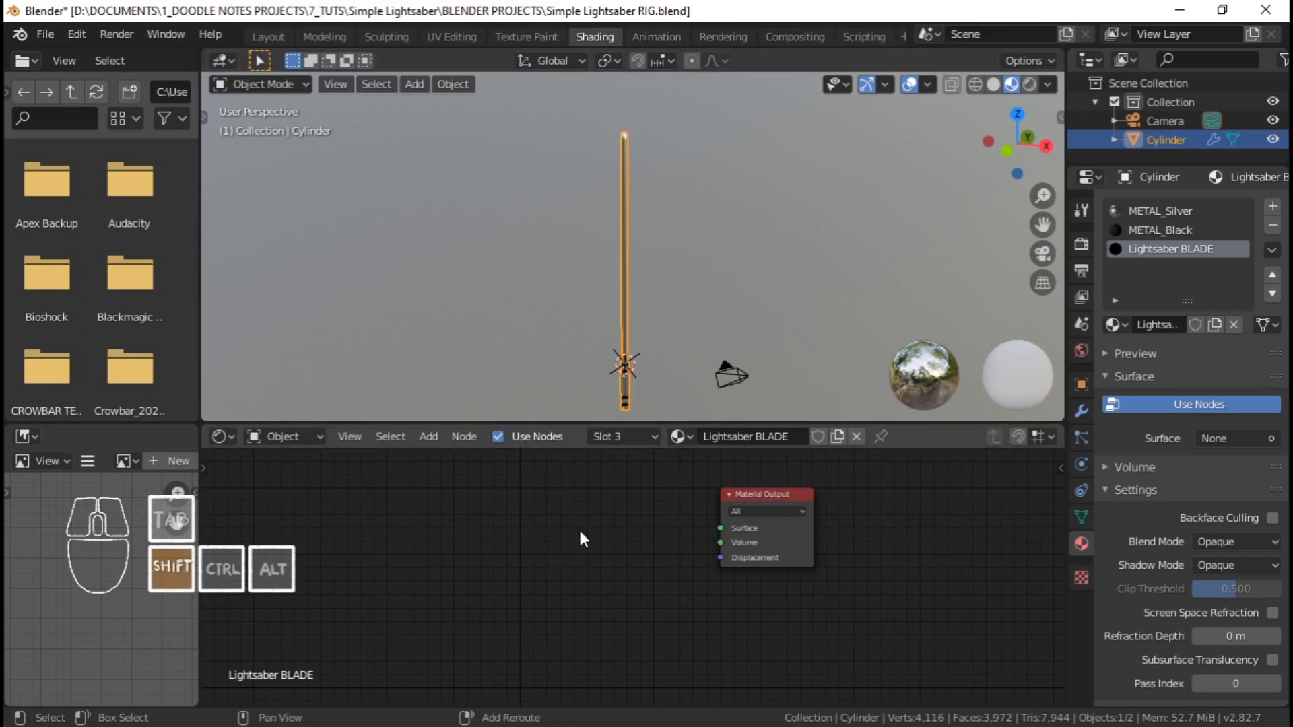
{"action": "key", "text": "shift+a"}
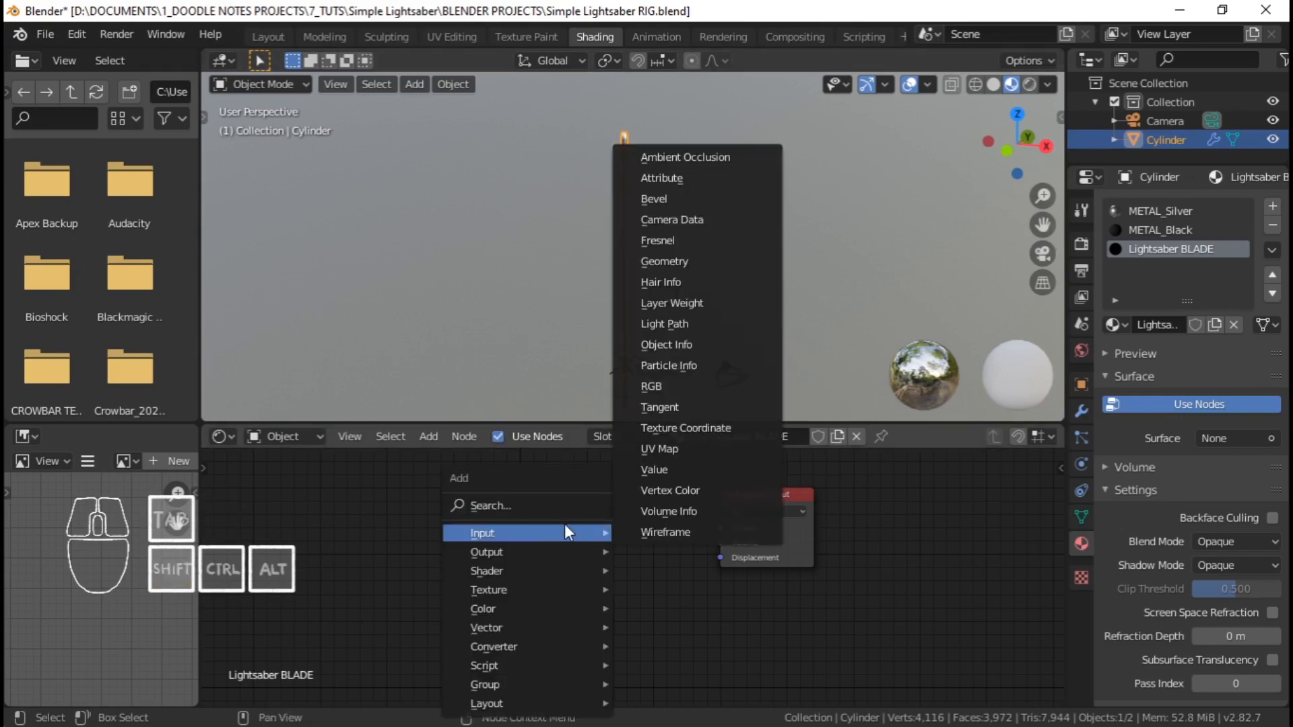
Add an Emission shader to the Lightsaber BLADE material and connect it to the Material Output's Surface input
{"action": "mouse_move", "coordinate": [507, 572]}
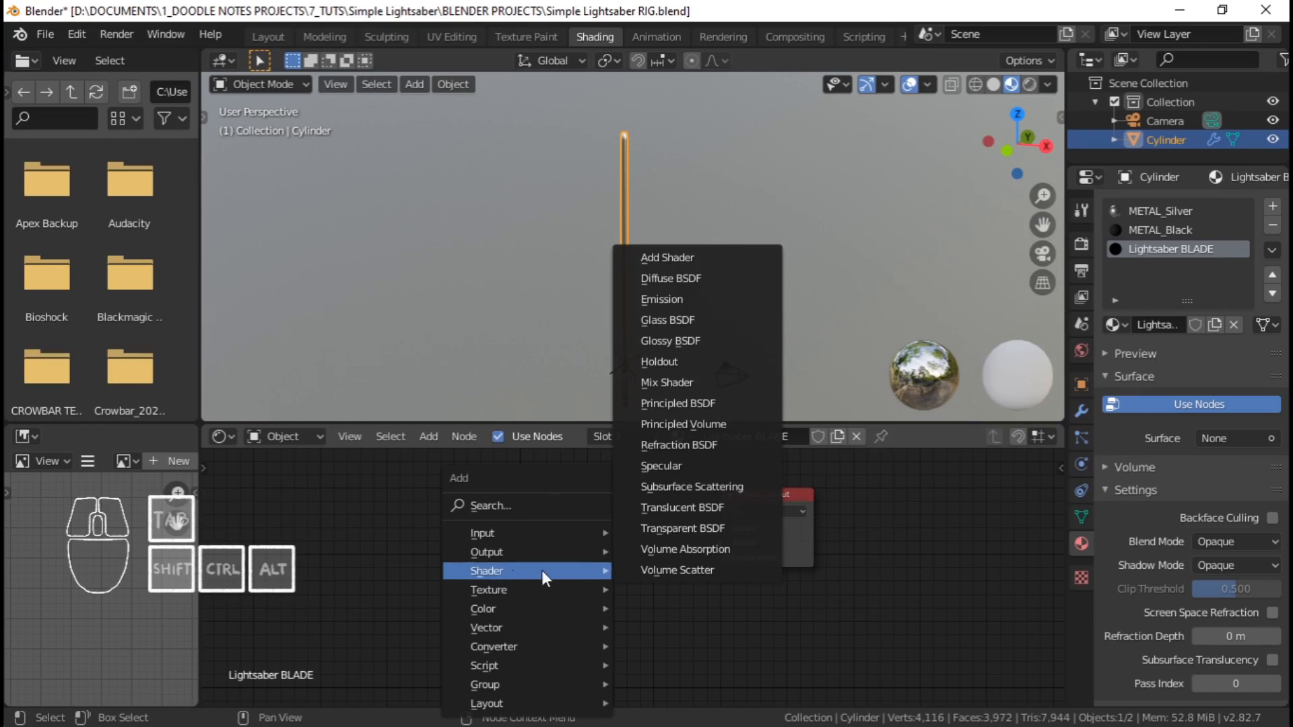
{"action": "left_click", "coordinate": [676, 307]}
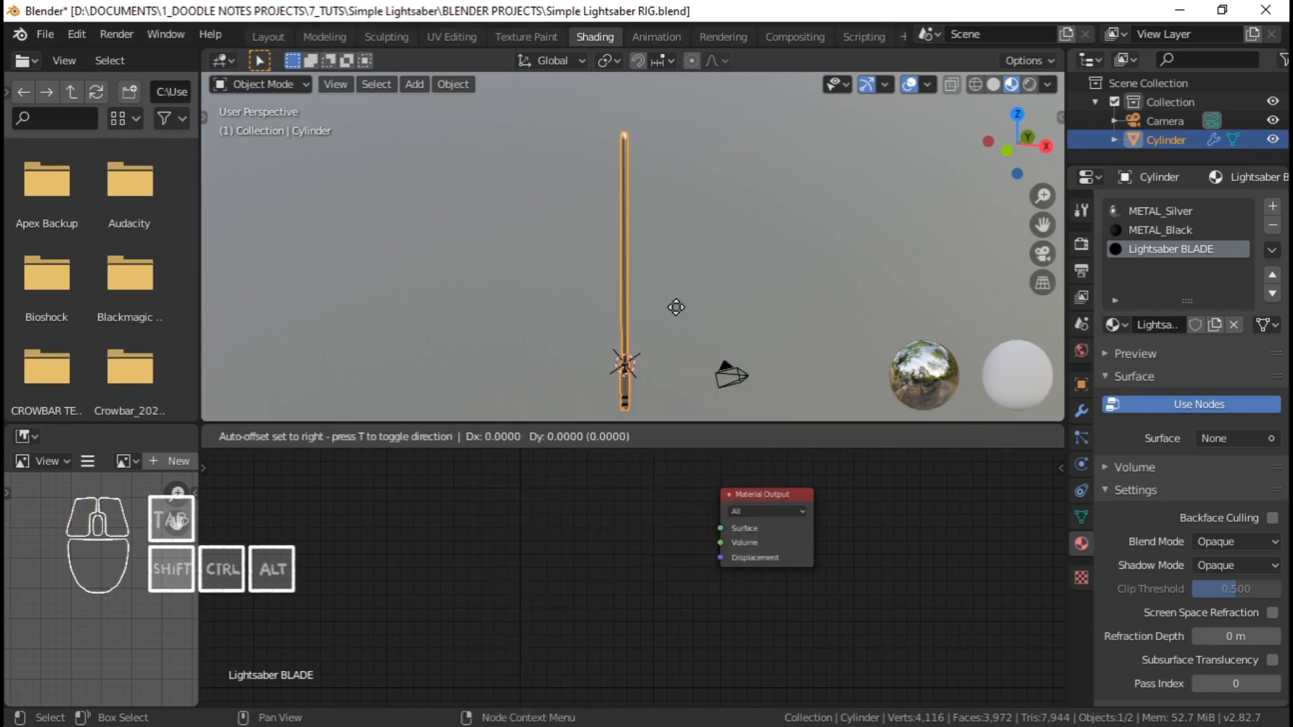
{"action": "left_click", "coordinate": [570, 504]}
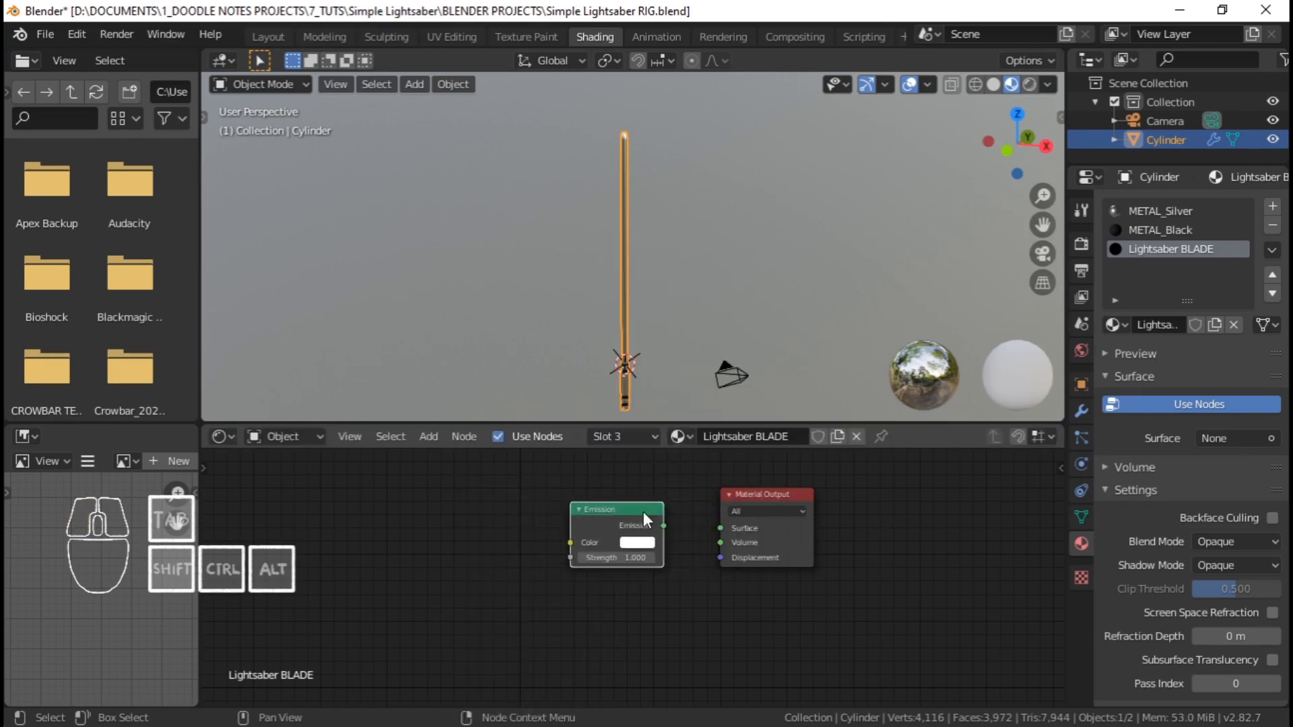
{"action": "left_click_drag", "start_coordinate": [664, 525], "coordinate": [727, 531]}
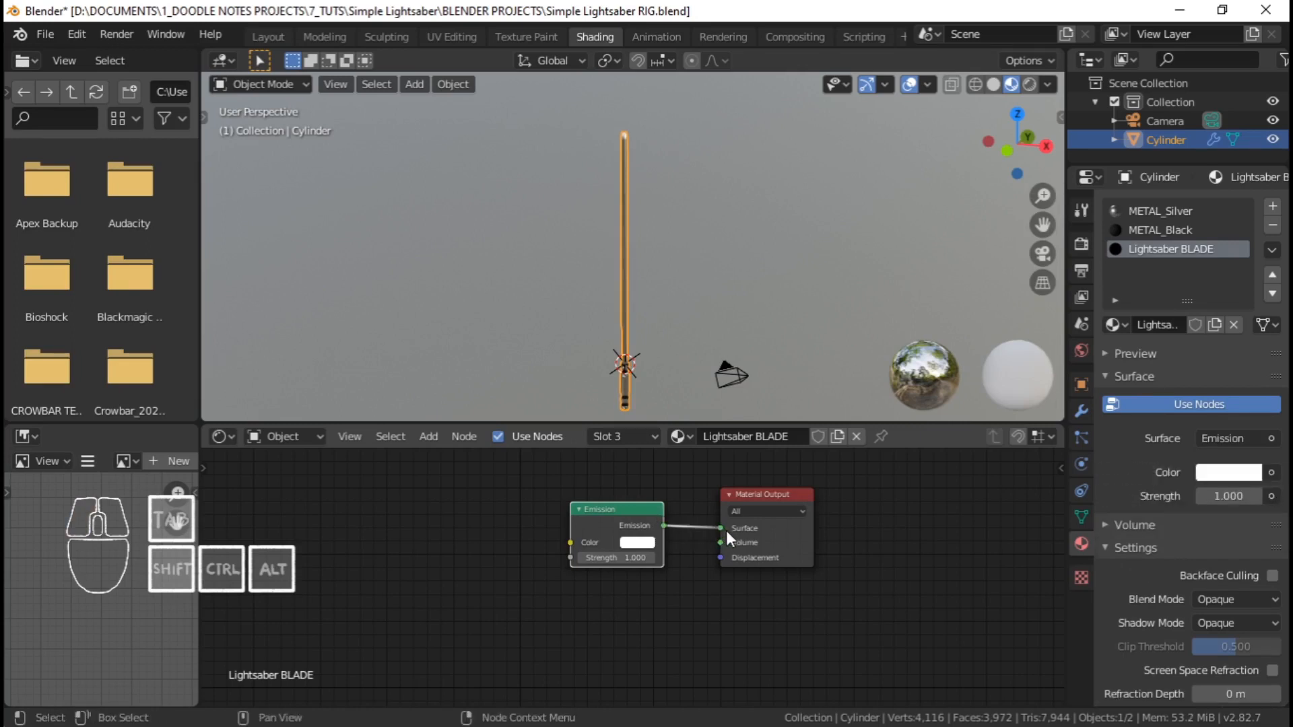
Select all the linked geometry of the blade in Edit Mode and assign the Lightsaber BLADE material to it
{"action": "scroll", "coordinate": [634, 294], "scroll_direction": "up", "scroll_amount": 5}
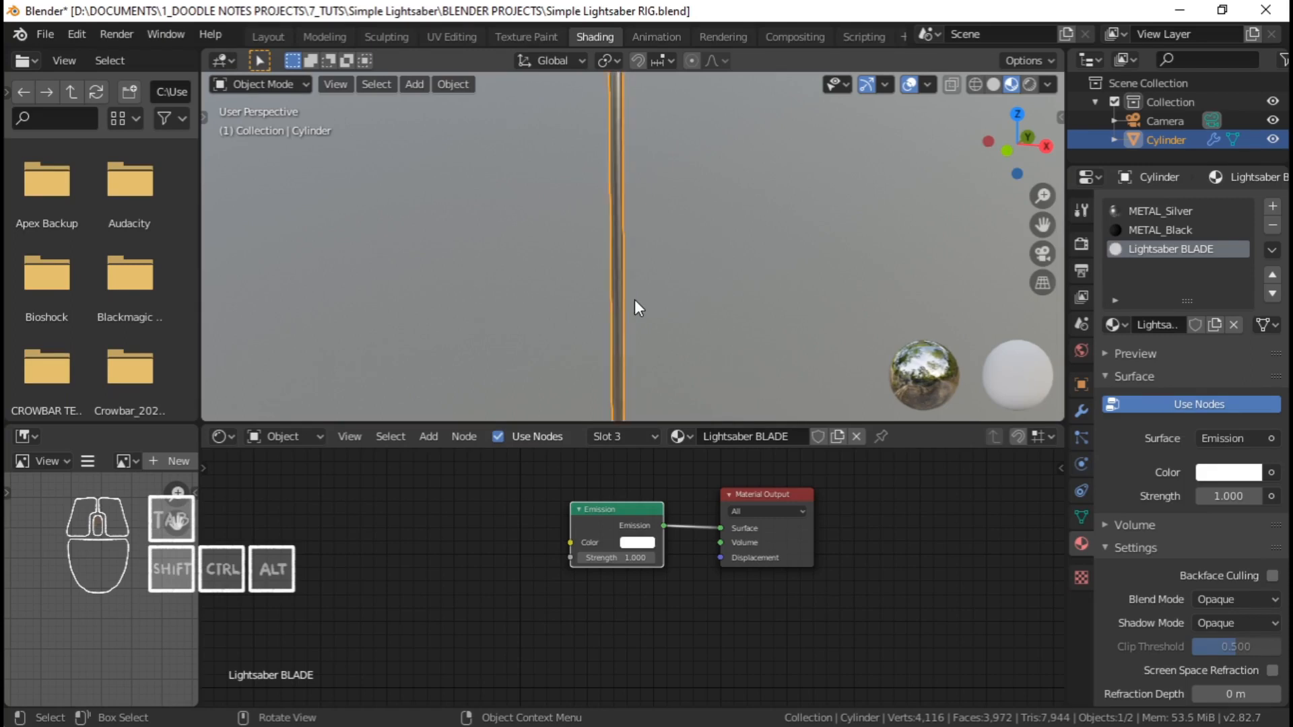
{"action": "middle_click_drag", "start_coordinate": [634, 299], "coordinate": [681, 369], "text": "shift"}
{"action": "scroll", "coordinate": [677, 361], "scroll_direction": "up", "scroll_amount": 1}
{"action": "middle_click_drag", "start_coordinate": [693, 202], "coordinate": [656, 223], "text": "shift"}
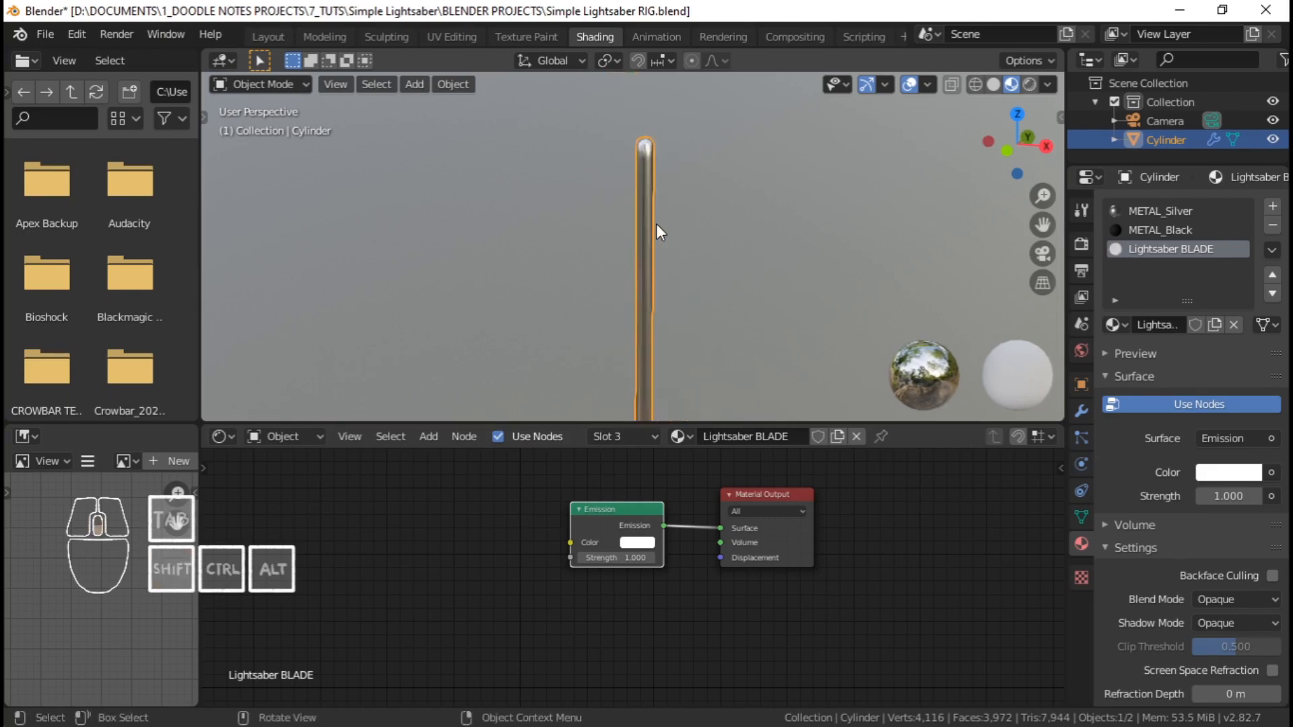
{"action": "key", "text": "Tab"}
{"action": "key", "text": "ctrl"}
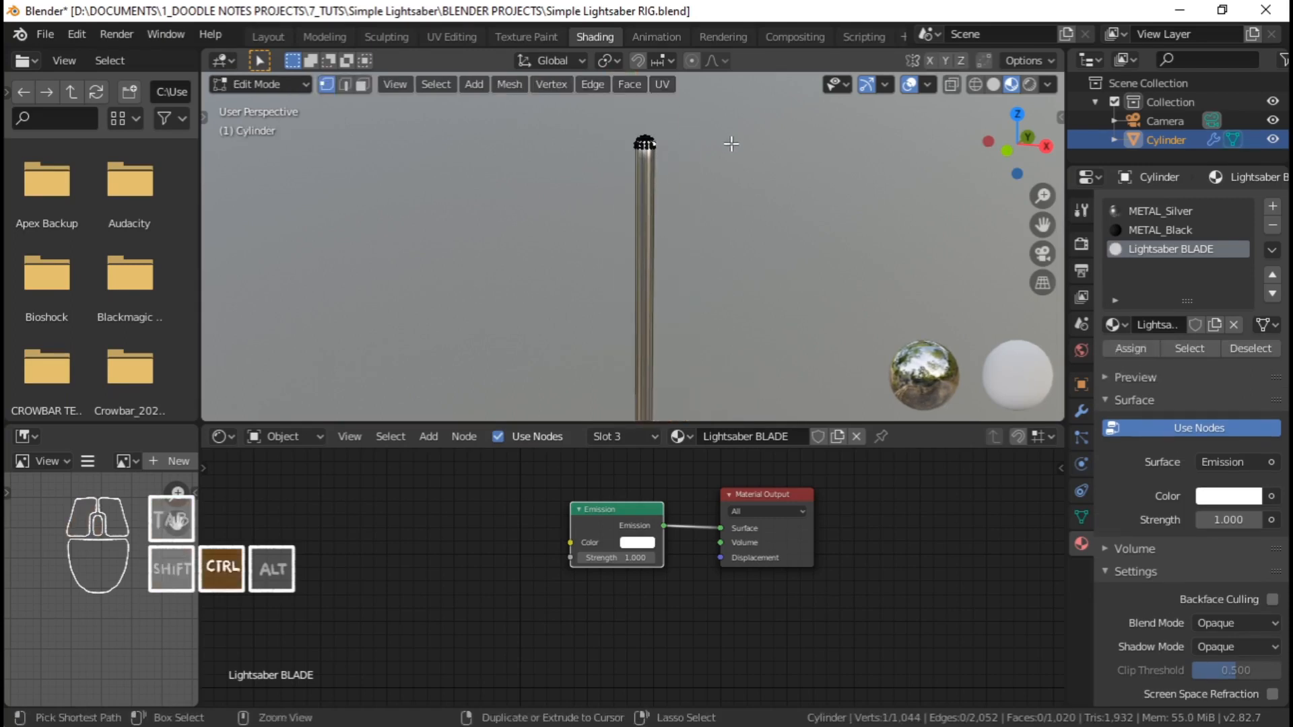
{"action": "key", "text": "ctrl+l"}
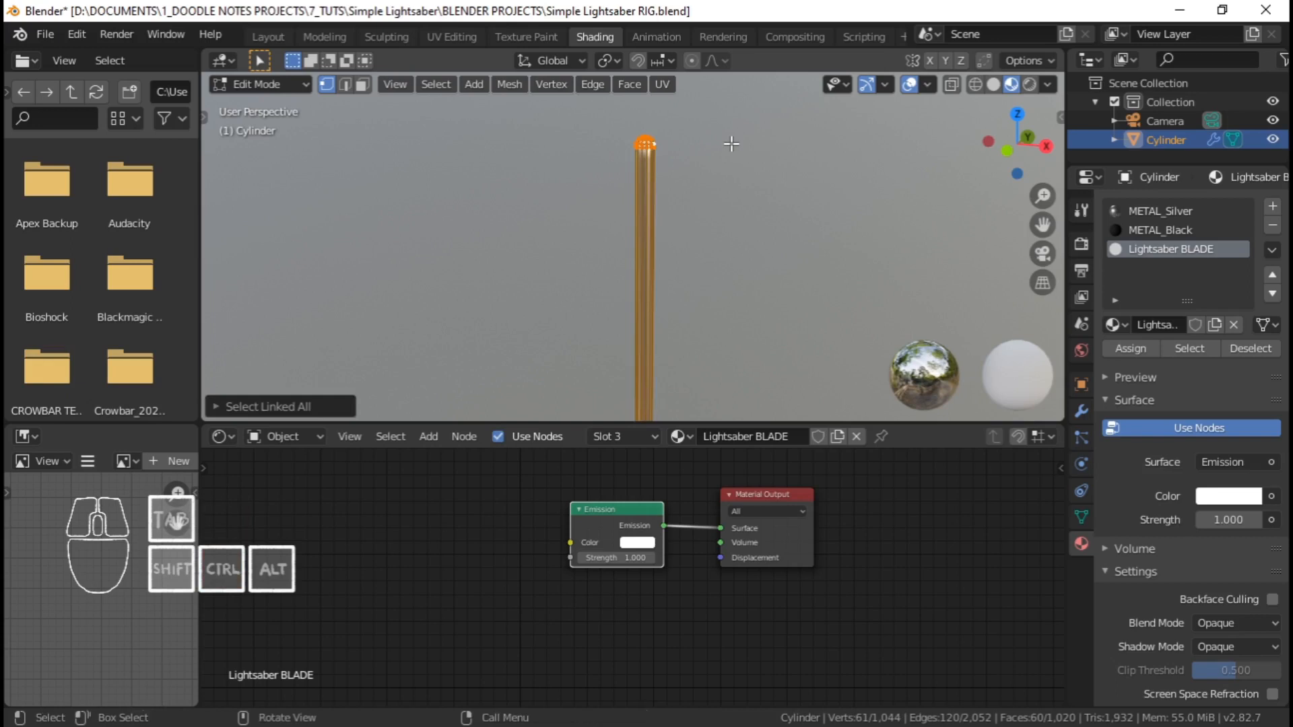
{"action": "left_click", "coordinate": [1123, 345]}
{"action": "key", "text": "Tab"}
Set the Emission node's strength to 50
{"action": "middle_click_drag", "start_coordinate": [665, 329], "coordinate": [663, 225], "text": "shift"}
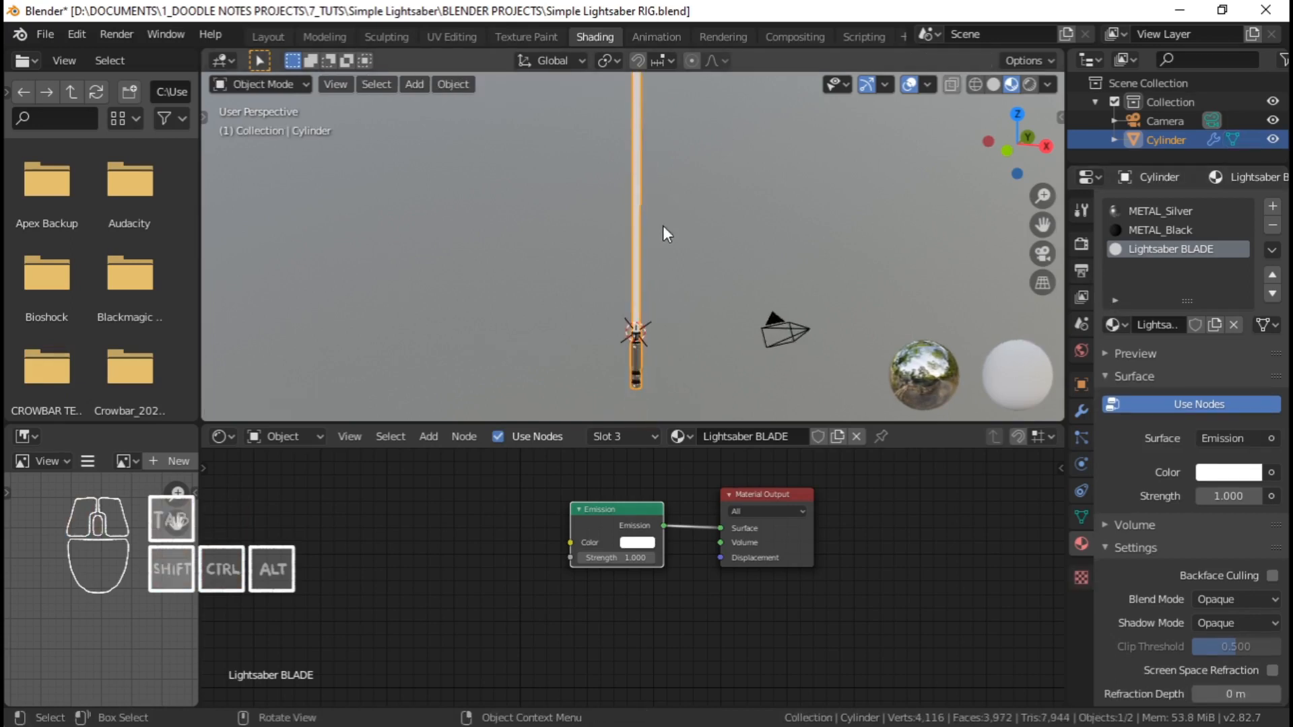
{"action": "middle_click_drag", "start_coordinate": [668, 333], "coordinate": [647, 366], "text": "shift"}
{"action": "left_click", "coordinate": [617, 556]}
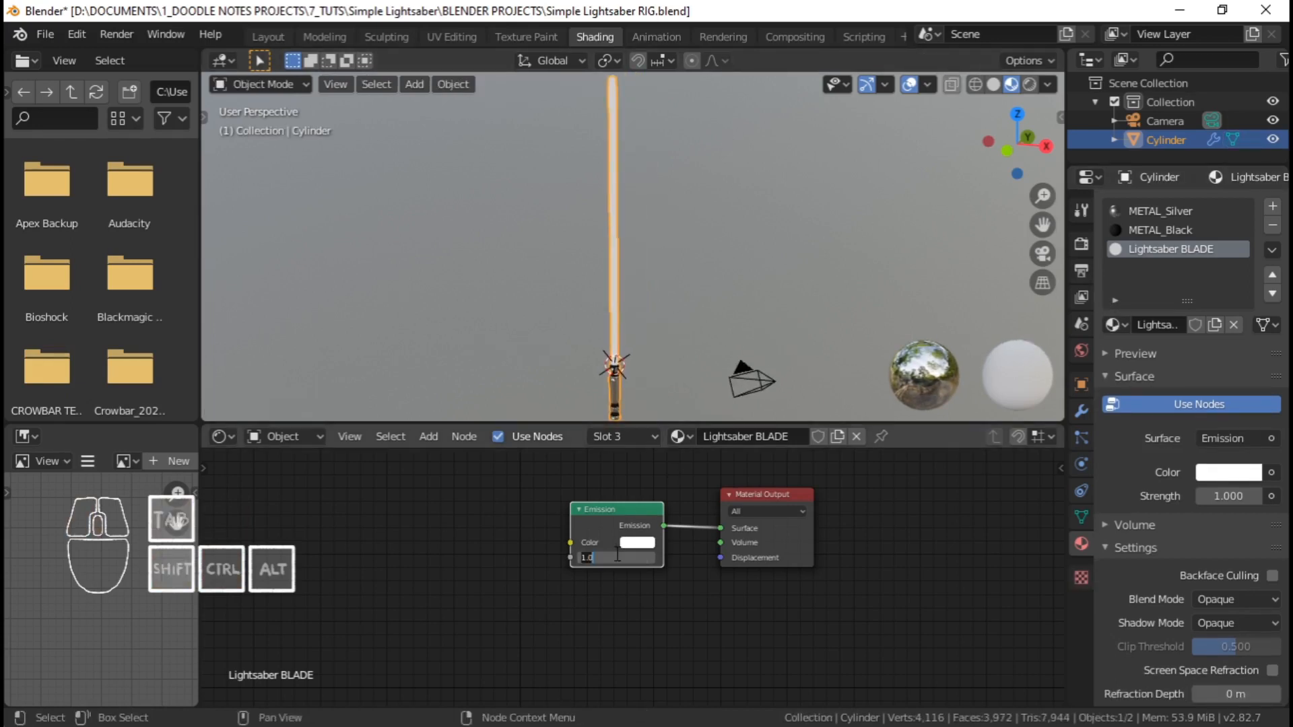
{"action": "type", "text": "50"}
{"action": "key", "text": "Return"}
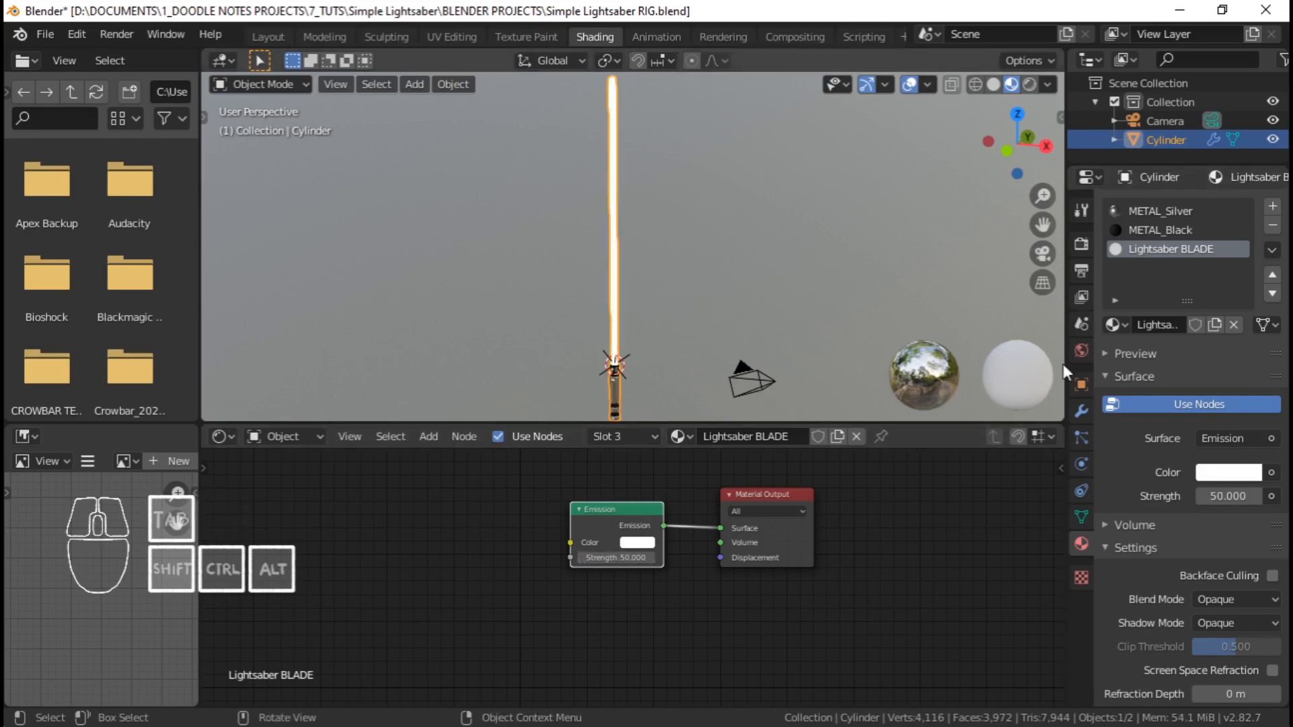
Enable Bloom in the Eevee render settings and deselect the lightsaber to view its glow
{"action": "left_click", "coordinate": [1081, 245]}
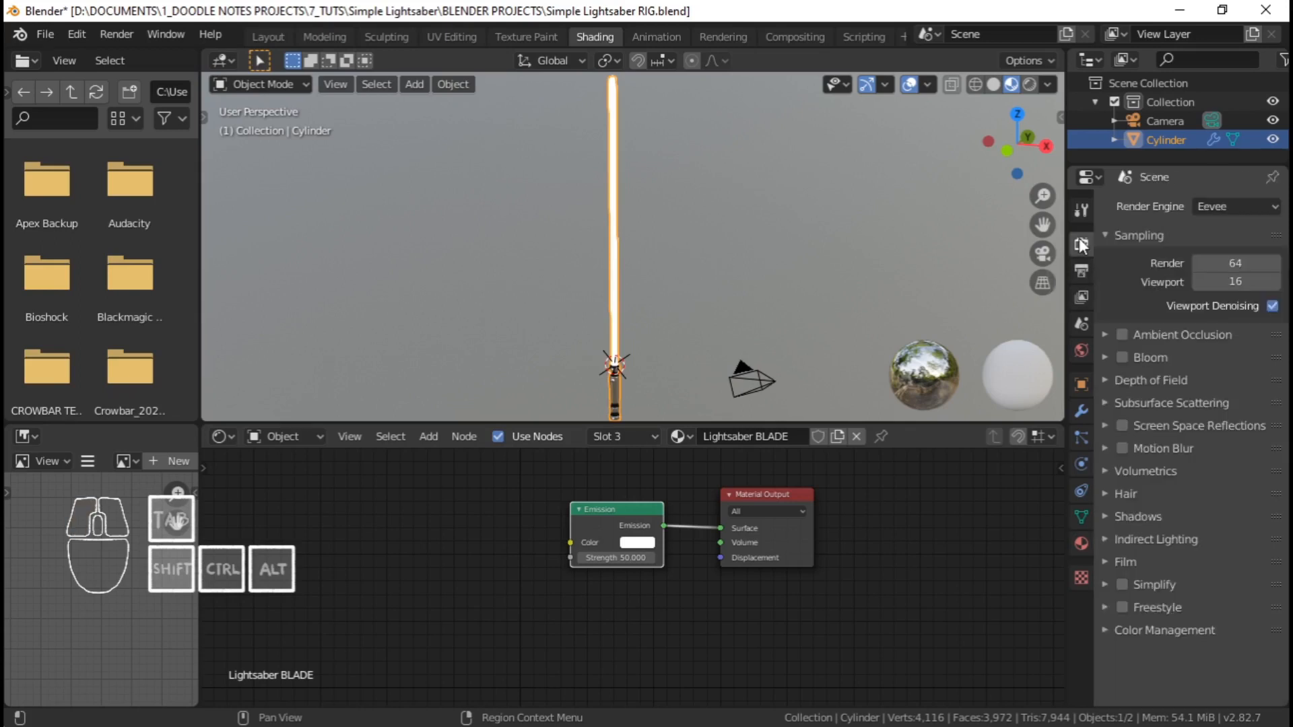
{"action": "left_click", "coordinate": [1122, 357]}
{"action": "left_click", "coordinate": [641, 284]}
{"action": "mouse_move", "coordinate": [641, 284]}
{"action": "middle_mouse_down"}
{"action": "mouse_move", "coordinate": [707, 265]}
{"action": "mouse_move", "coordinate": [754, 209]}
{"action": "mouse_move", "coordinate": [646, 267]}
{"action": "middle_mouse_up"}
{"action": "middle_click_drag", "start_coordinate": [640, 277], "coordinate": [642, 301], "text": "shift"}
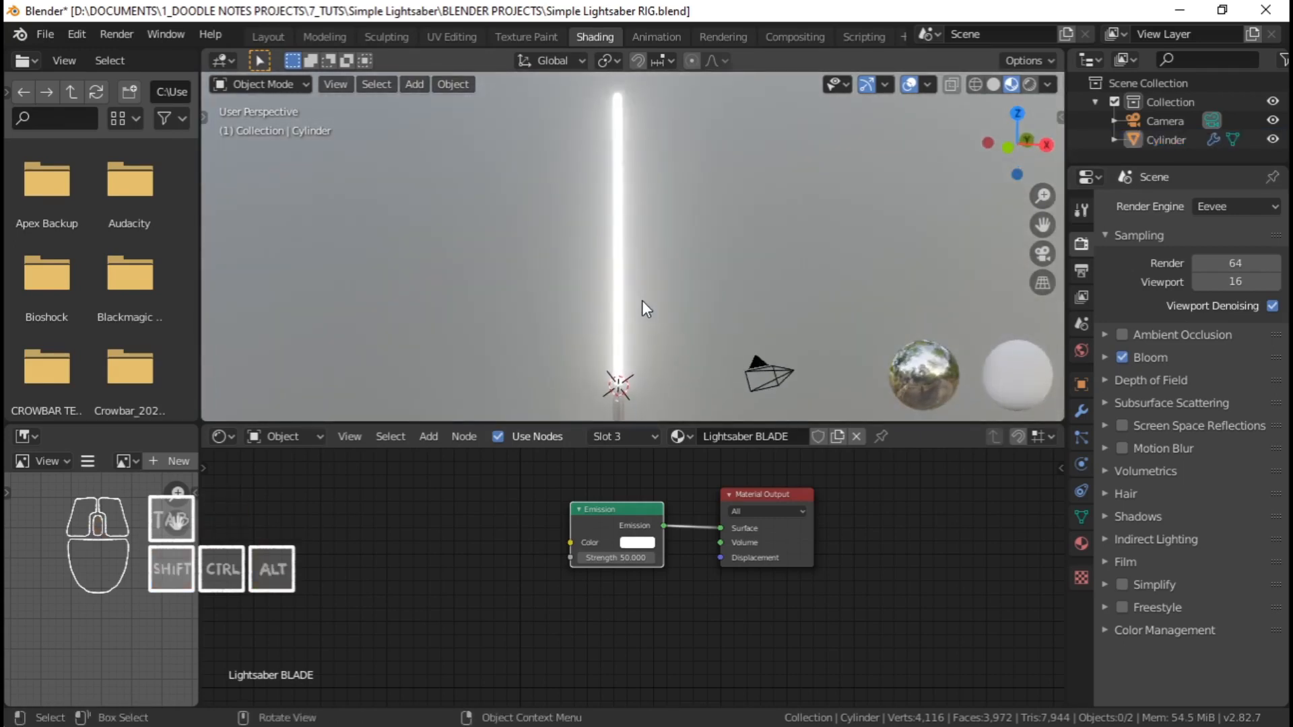
Set the Emission colour to light blue with hue 0.595 and saturation 0.638
{"action": "left_click", "coordinate": [644, 544]}
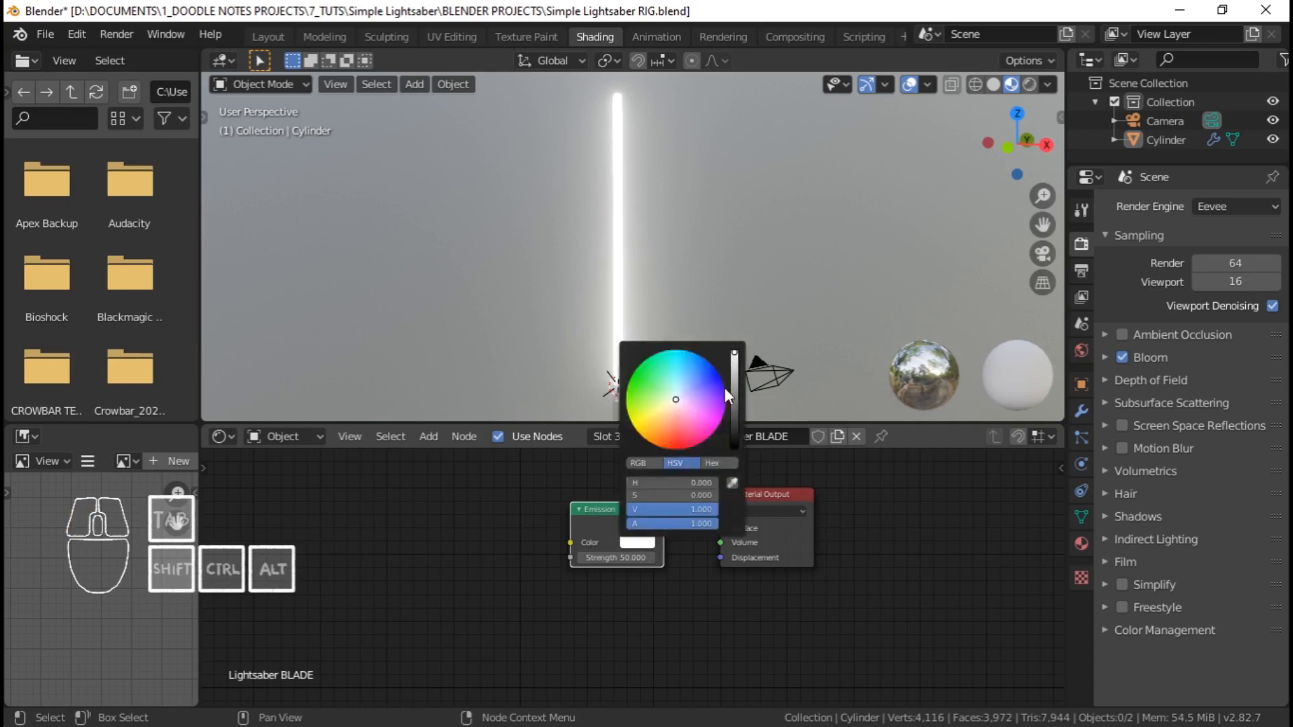
{"action": "left_click_drag", "start_coordinate": [725, 386], "coordinate": [693, 373]}
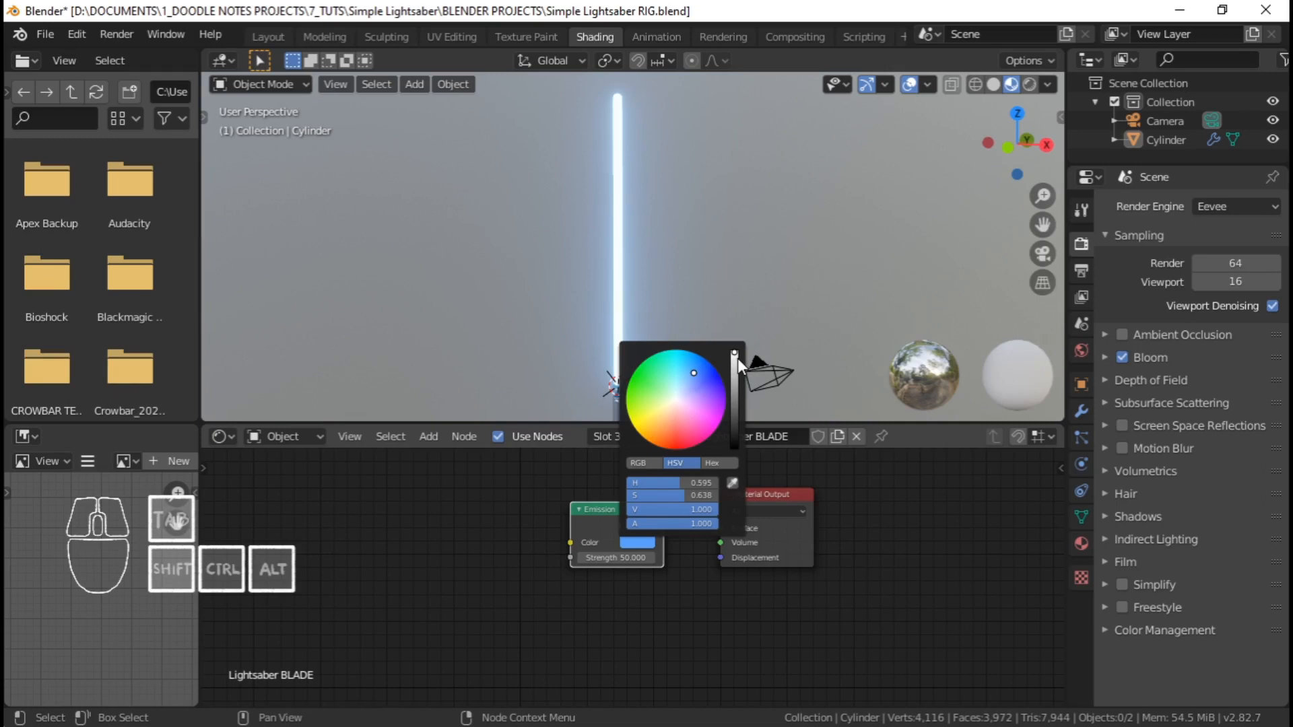
Examine the blue blade's glow from the front at several viewing distances
{"action": "mouse_move", "coordinate": [669, 289]}
{"action": "middle_mouse_down"}
{"action": "mouse_move", "coordinate": [661, 254]}
{"action": "mouse_move", "coordinate": [741, 237]}
{"action": "mouse_move", "coordinate": [691, 278]}
{"action": "mouse_move", "coordinate": [699, 310]}
{"action": "mouse_move", "coordinate": [653, 301]}
{"action": "mouse_move", "coordinate": [656, 229]}
{"action": "mouse_move", "coordinate": [666, 265]}
{"action": "middle_mouse_up"}
{"action": "scroll", "coordinate": [648, 284], "scroll_direction": "up", "scroll_amount": 3}
{"action": "scroll", "coordinate": [664, 208], "scroll_direction": "down", "scroll_amount": 1}
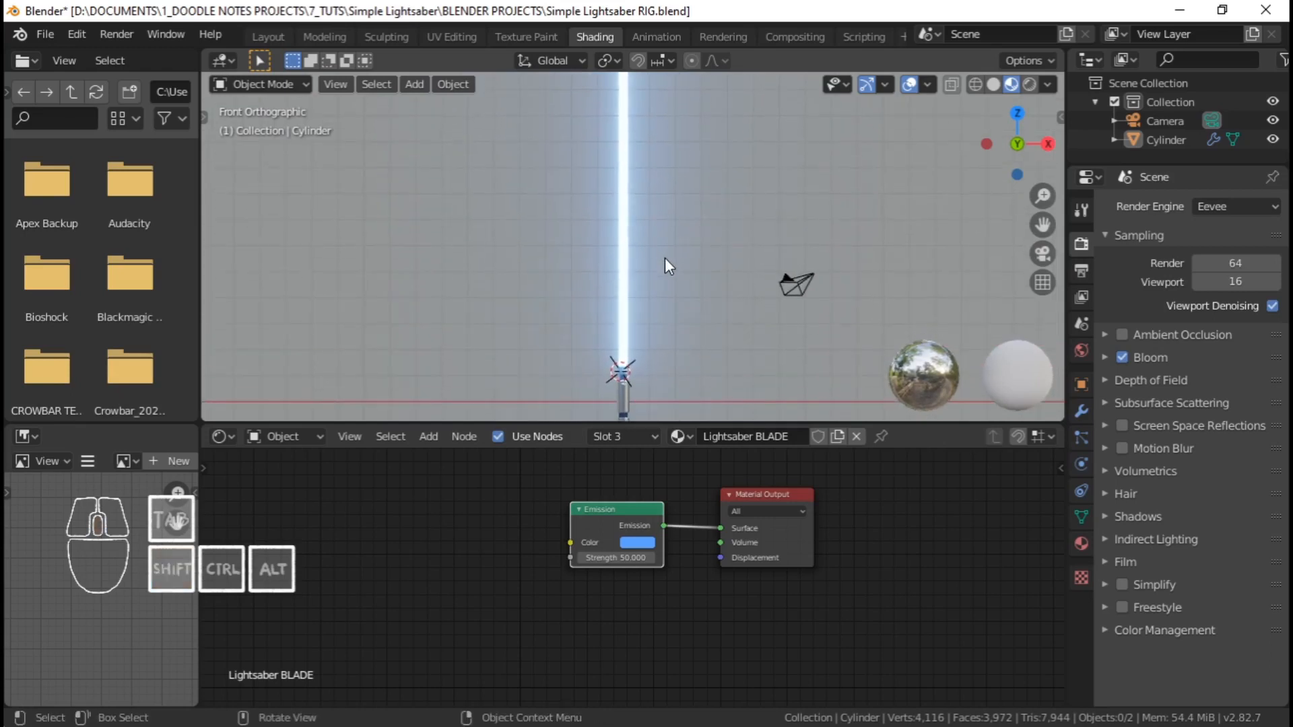
{"action": "scroll", "coordinate": [663, 266], "scroll_direction": "down", "scroll_amount": 3}
{"action": "scroll", "coordinate": [661, 280], "scroll_direction": "up", "scroll_amount": 4}
{"action": "scroll", "coordinate": [656, 275], "scroll_direction": "down", "scroll_amount": 3}
{"action": "middle_click_drag", "start_coordinate": [649, 317], "coordinate": [651, 262], "text": "shift"}
{"action": "scroll", "coordinate": [656, 282], "scroll_direction": "up", "scroll_amount": 1}
{"action": "middle_click_drag", "start_coordinate": [651, 348], "coordinate": [657, 316], "text": "shift"}
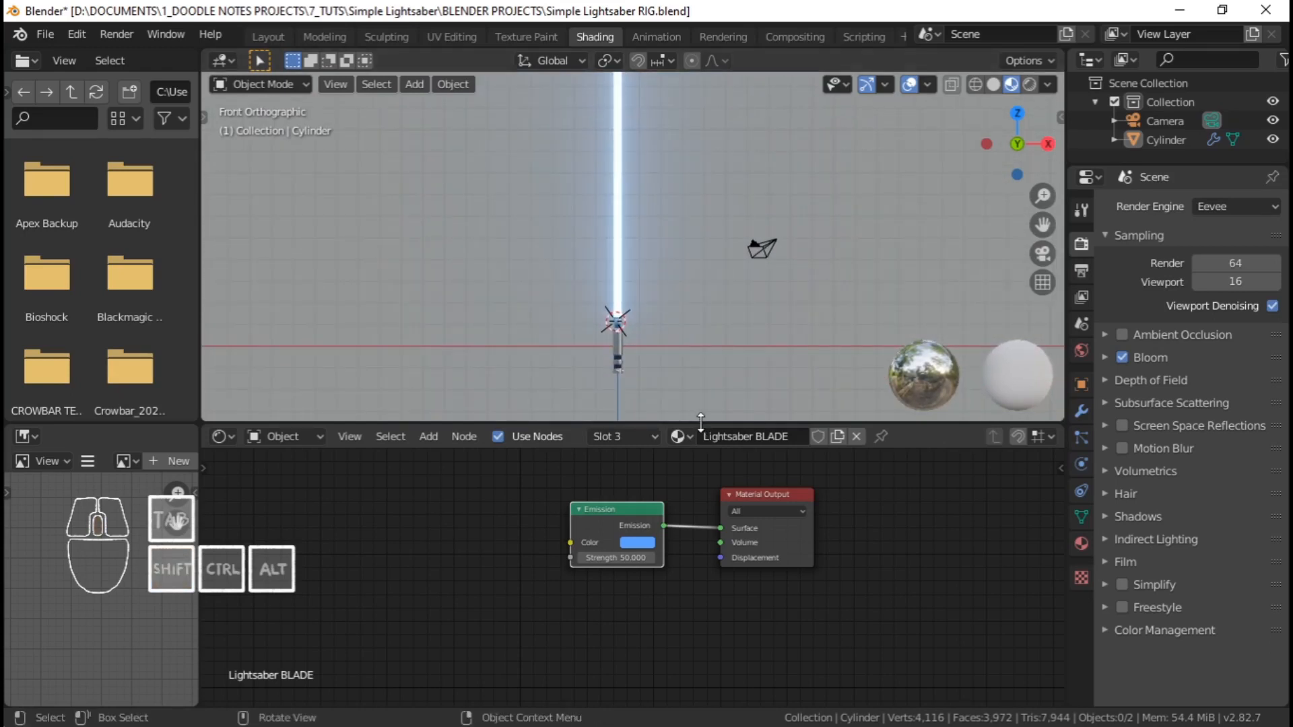
Enlarge the 3D viewport over the shader editor and fit the whole lightsaber in it
{"action": "left_click_drag", "start_coordinate": [697, 418], "coordinate": [701, 535]}
{"action": "scroll", "coordinate": [700, 303], "scroll_direction": "up", "scroll_amount": 2}
{"action": "mouse_move", "coordinate": [701, 304]}
{"action": "middle_mouse_down", "text": "shift"}
{"action": "mouse_move", "coordinate": [697, 338]}
{"action": "mouse_move", "coordinate": [697, 308]}
{"action": "middle_mouse_up", "text": "shift"}
{"action": "scroll", "coordinate": [697, 323], "scroll_direction": "down", "scroll_amount": 2}
{"action": "scroll", "coordinate": [698, 307], "scroll_direction": "up", "scroll_amount": 2}
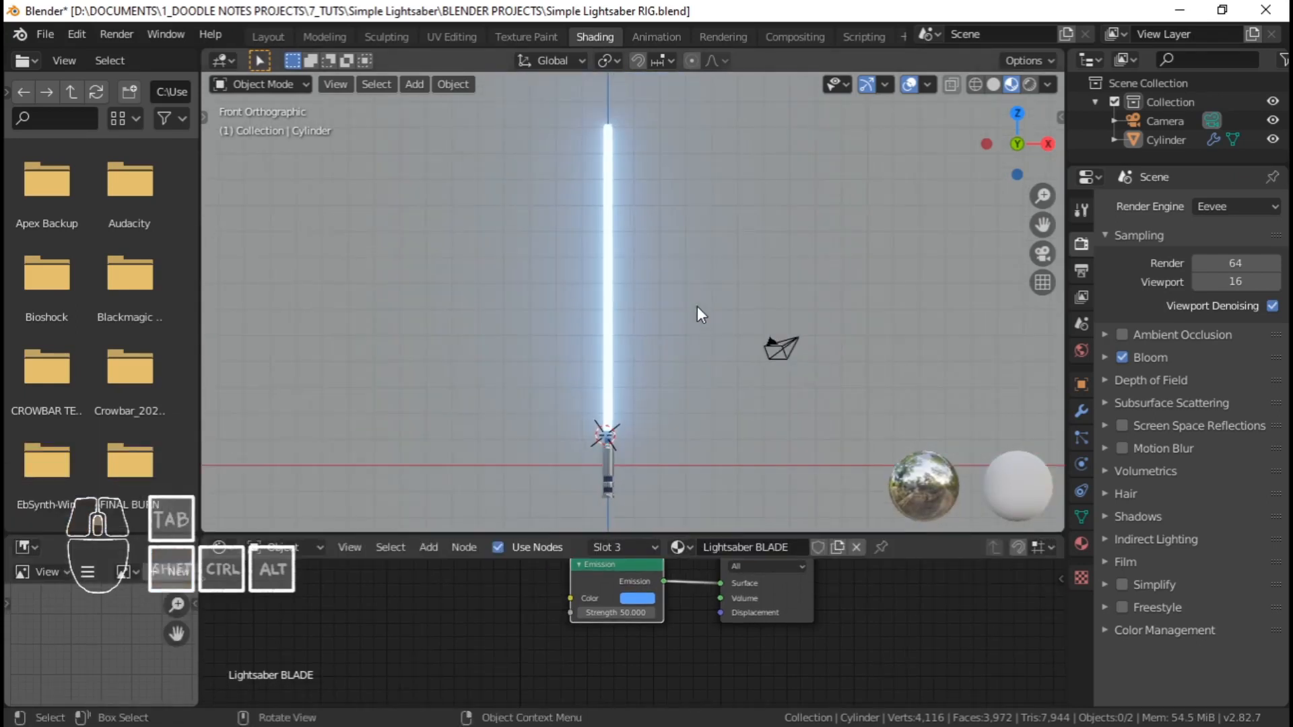
{"action": "scroll", "coordinate": [698, 308], "scroll_direction": "down", "scroll_amount": 1}
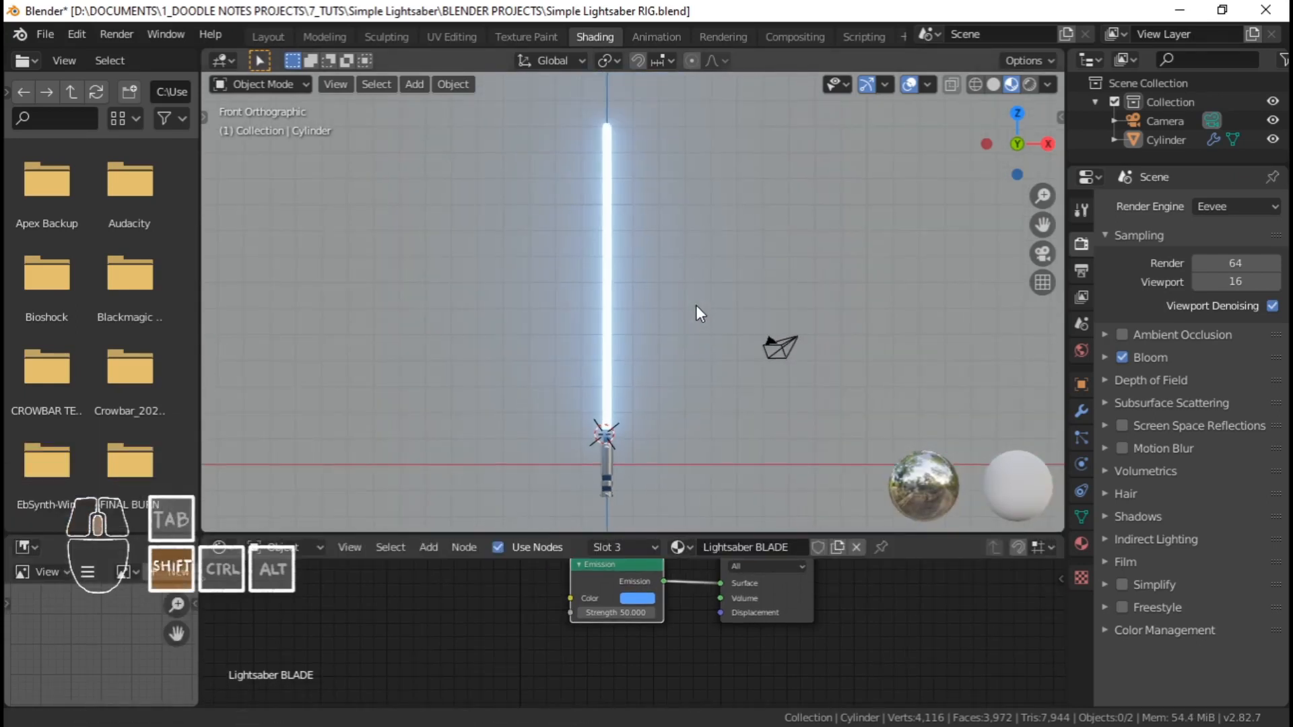
Switch to the Layout workspace and show the tools of its 3D viewport
{"action": "left_click", "coordinate": [259, 37]}
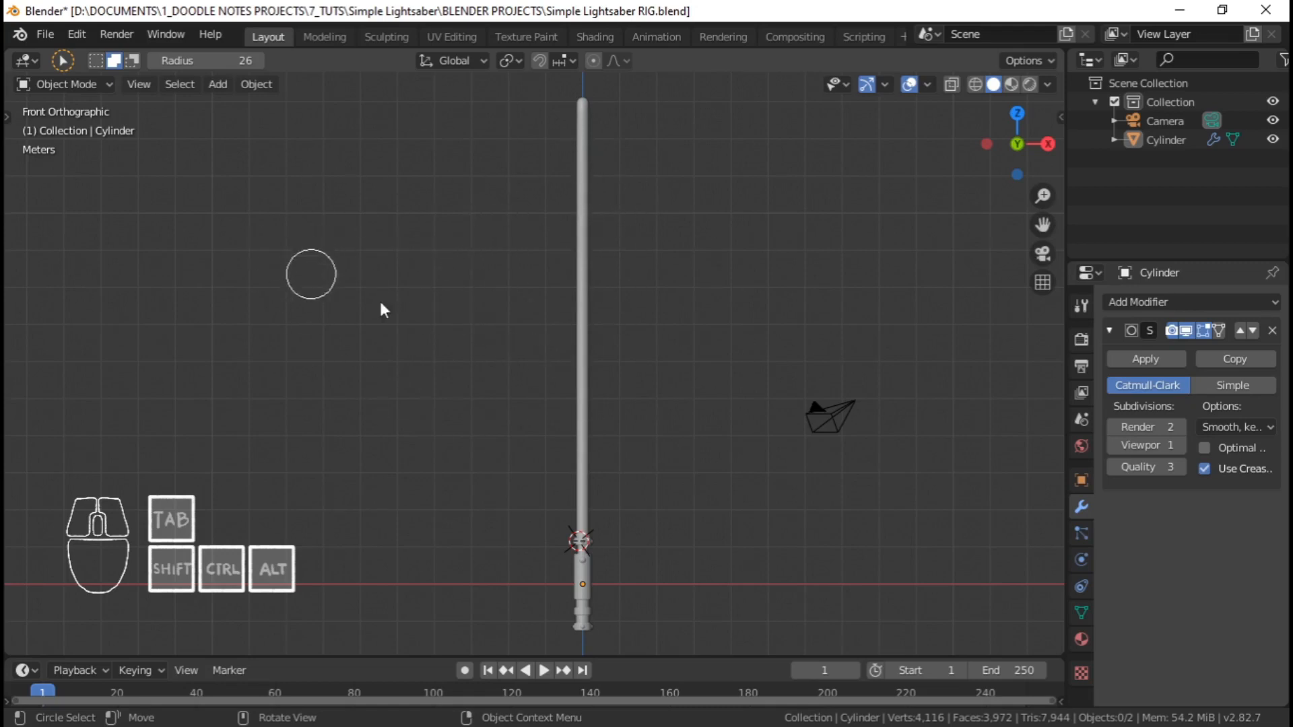
{"action": "right_click", "coordinate": [366, 361]}
{"action": "key", "text": "Escape"}
{"action": "key", "text": "c"}
{"action": "right_click", "coordinate": [437, 266]}
{"action": "key", "text": "t"}
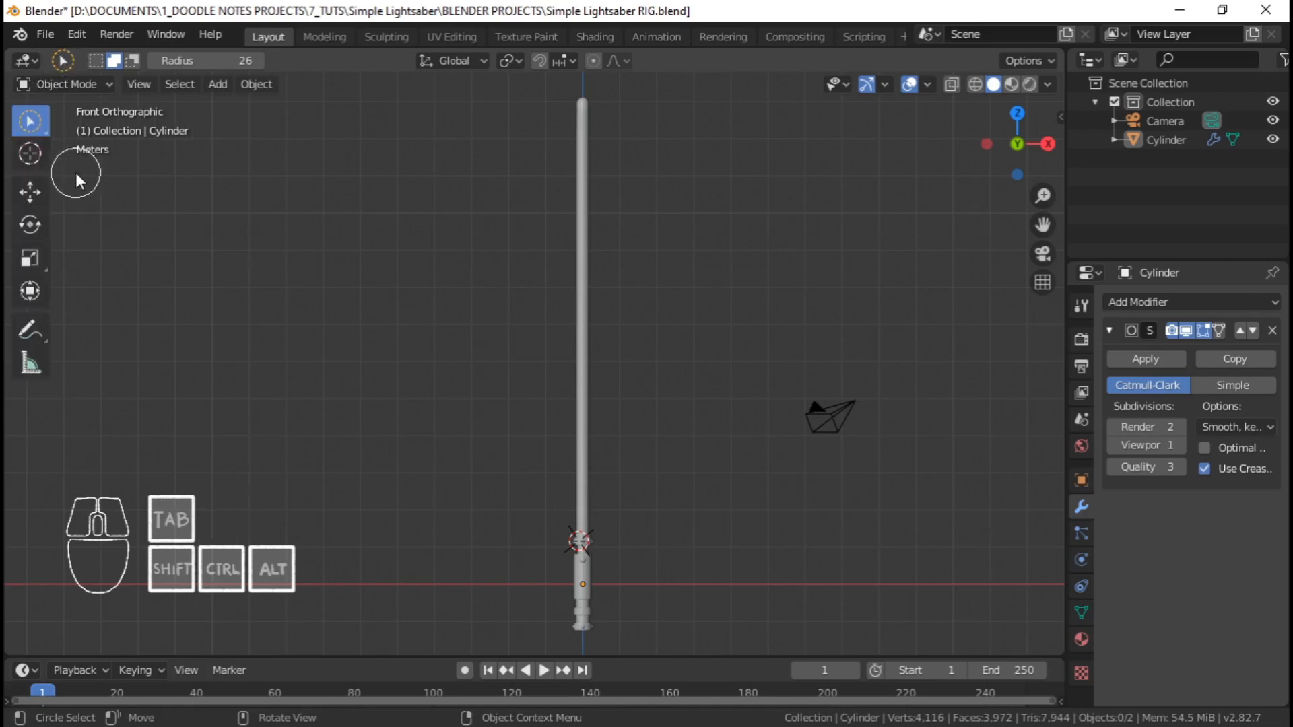
Choose the Select Circle tool and use it to select the camera
{"action": "left_click", "coordinate": [37, 125]}
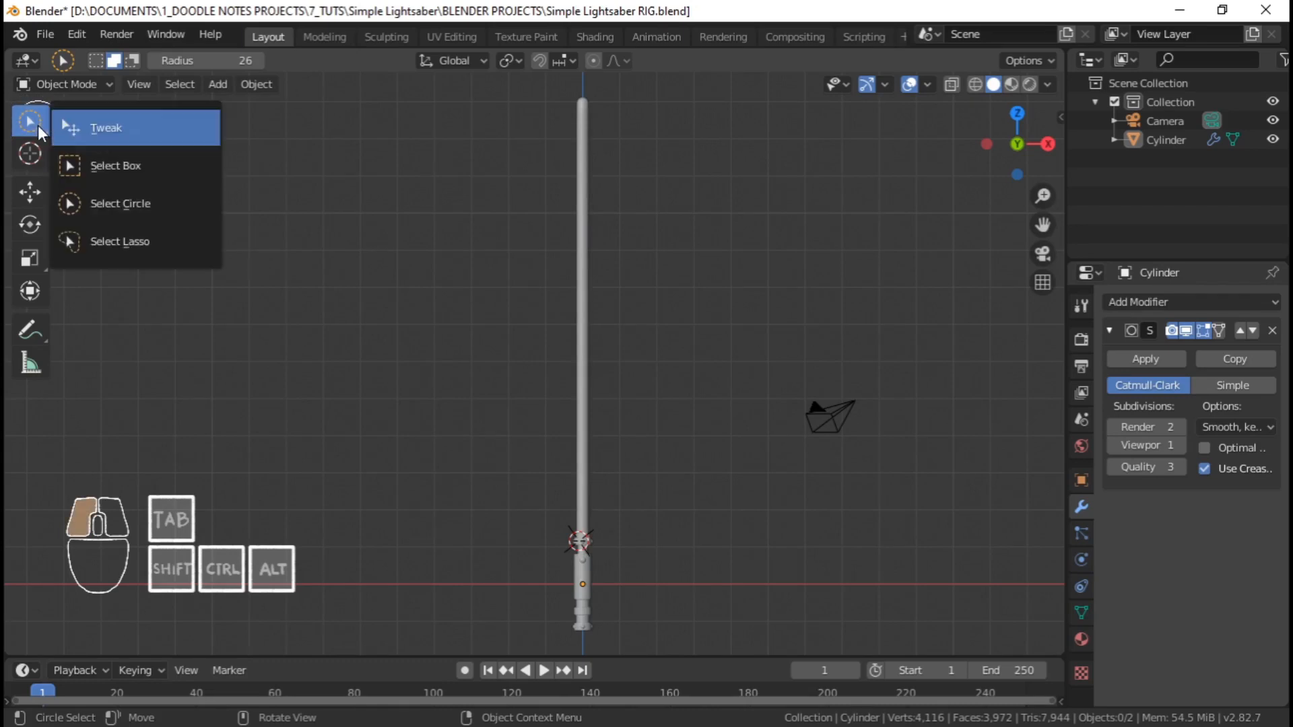
{"action": "left_click", "coordinate": [102, 124]}
{"action": "left_click_drag", "start_coordinate": [38, 132], "coordinate": [122, 200]}
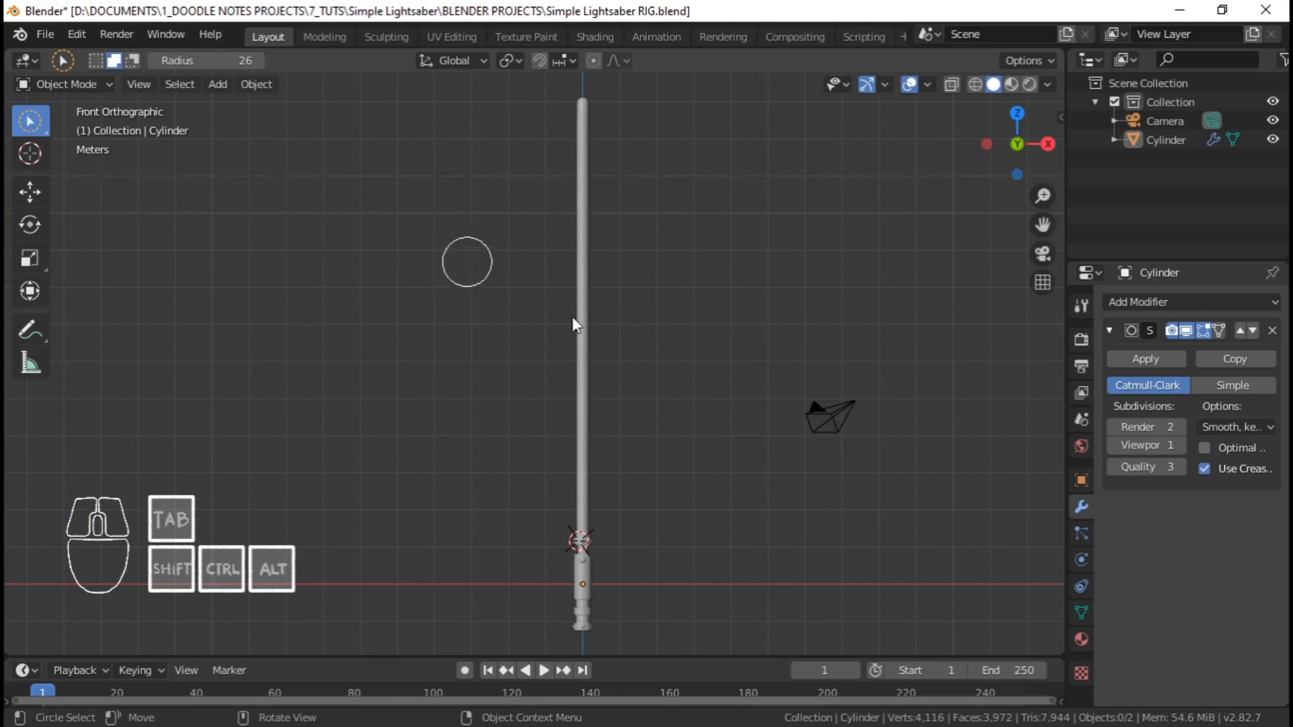
{"action": "left_click", "coordinate": [844, 419]}
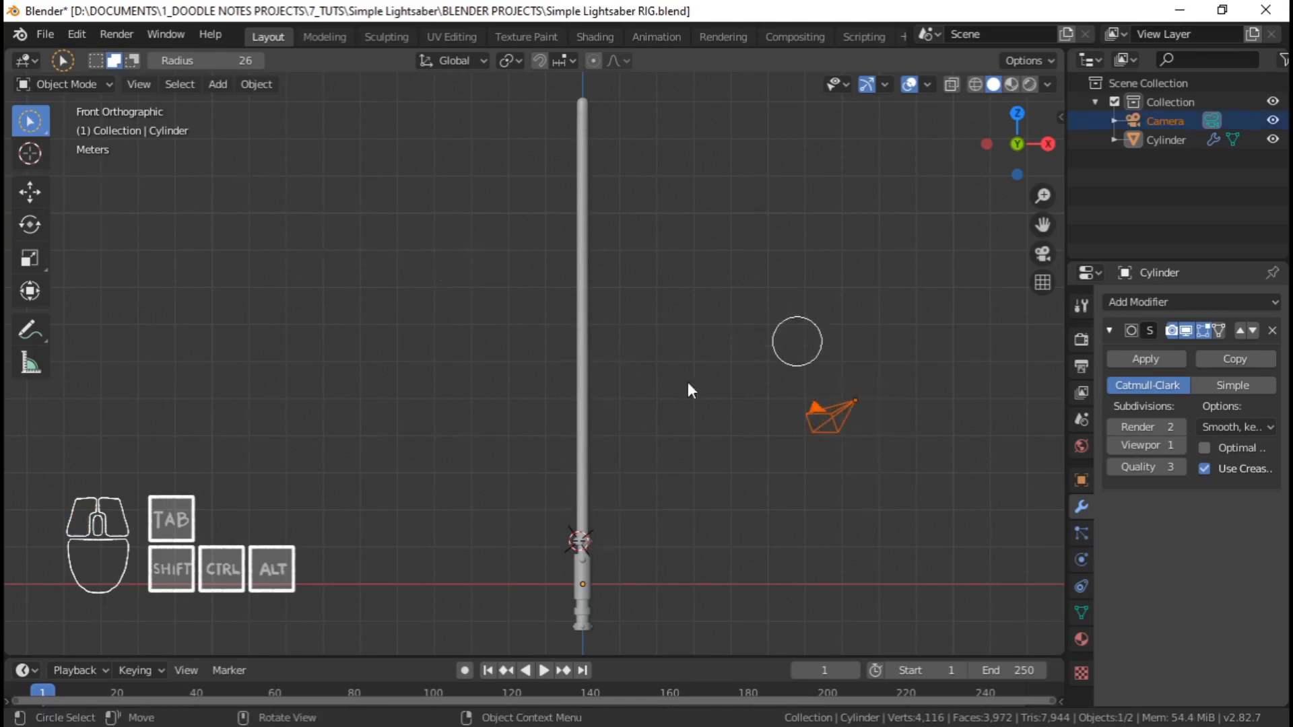
Change the active selection tool from Select Circle to Tweak
{"action": "left_click", "coordinate": [30, 121]}
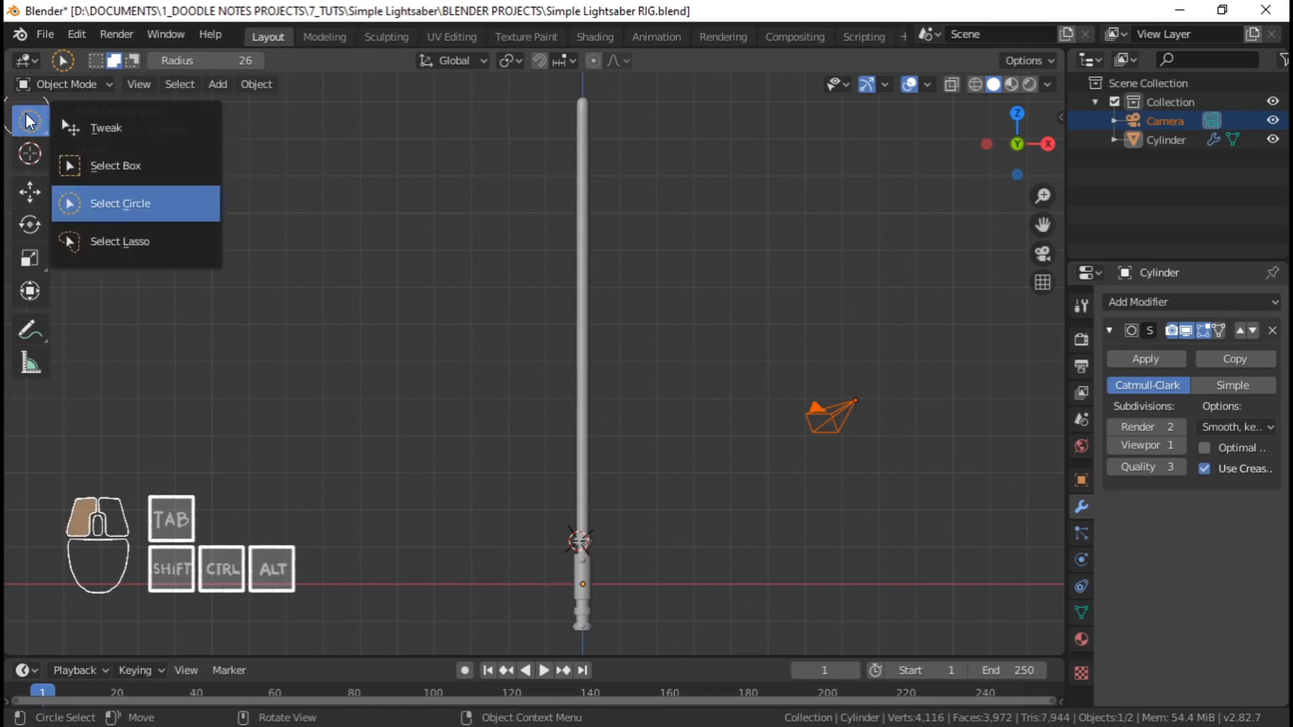
{"action": "left_click", "coordinate": [34, 124]}
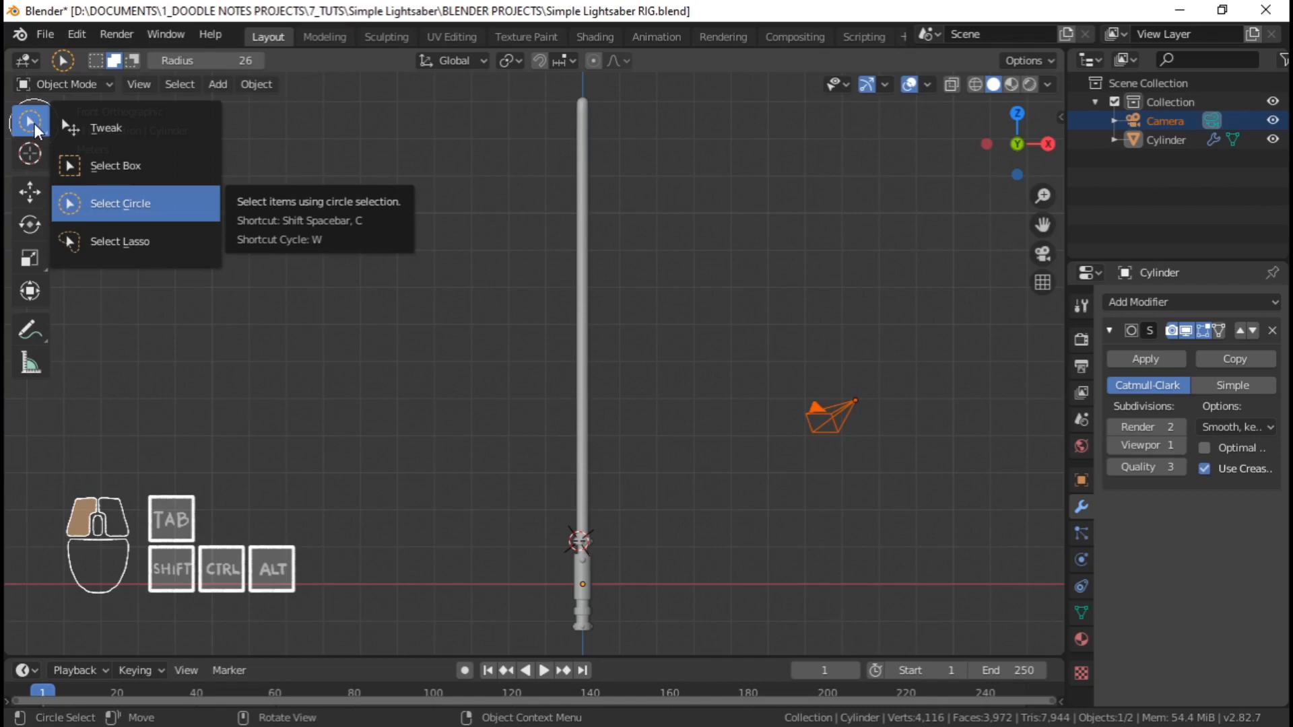
{"action": "left_click_drag", "start_coordinate": [37, 130], "coordinate": [82, 127]}
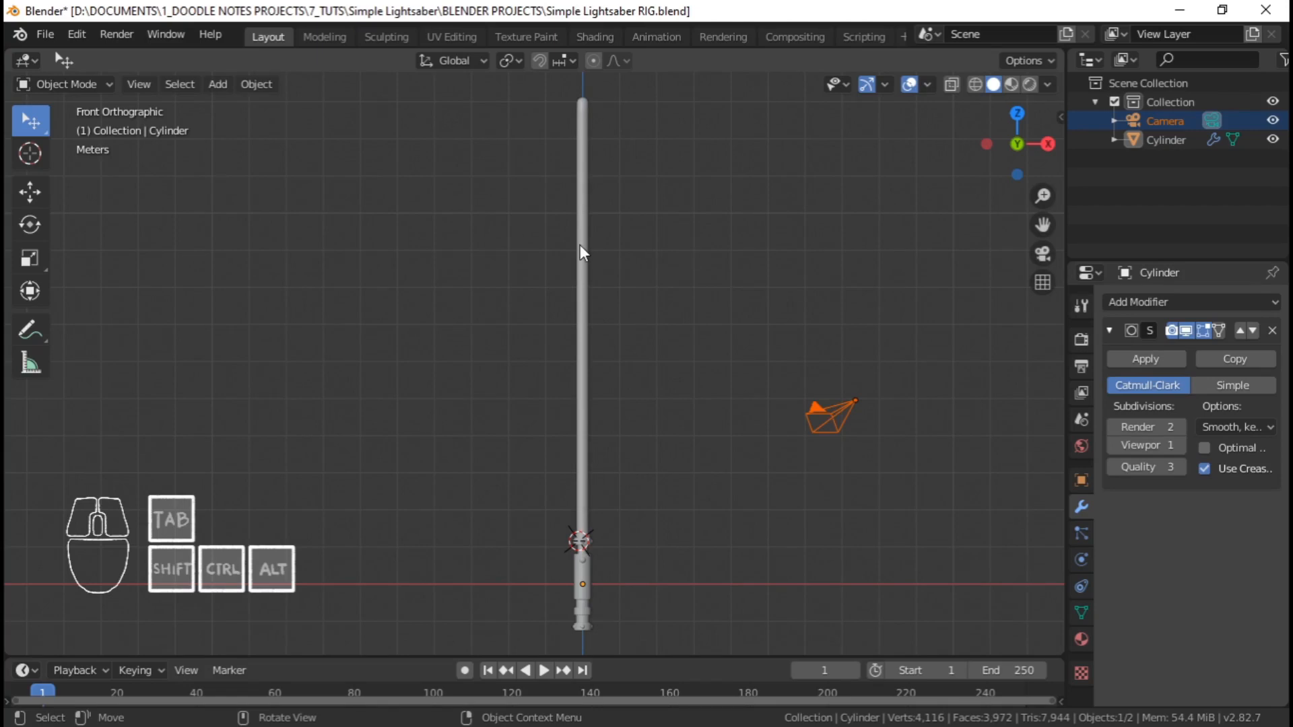
Choose the Select Lasso tool and select both the lightsaber and the camera
{"action": "mouse_move", "coordinate": [31, 122]}
{"action": "left_mouse_down"}
{"action": "mouse_move", "coordinate": [67, 145]}
{"action": "mouse_move", "coordinate": [128, 241]}
{"action": "left_mouse_up"}
{"action": "mouse_move", "coordinate": [602, 293]}
{"action": "left_mouse_down"}
{"action": "mouse_move", "coordinate": [499, 355]}
{"action": "mouse_move", "coordinate": [927, 355]}
{"action": "mouse_move", "coordinate": [640, 202]}
{"action": "left_mouse_up"}
{"action": "scroll", "coordinate": [752, 214], "scroll_direction": "down", "scroll_amount": 2}
{"action": "mouse_move", "coordinate": [785, 321]}
{"action": "left_mouse_down"}
{"action": "mouse_move", "coordinate": [528, 620]}
{"action": "mouse_move", "coordinate": [815, 266]}
{"action": "left_mouse_up"}
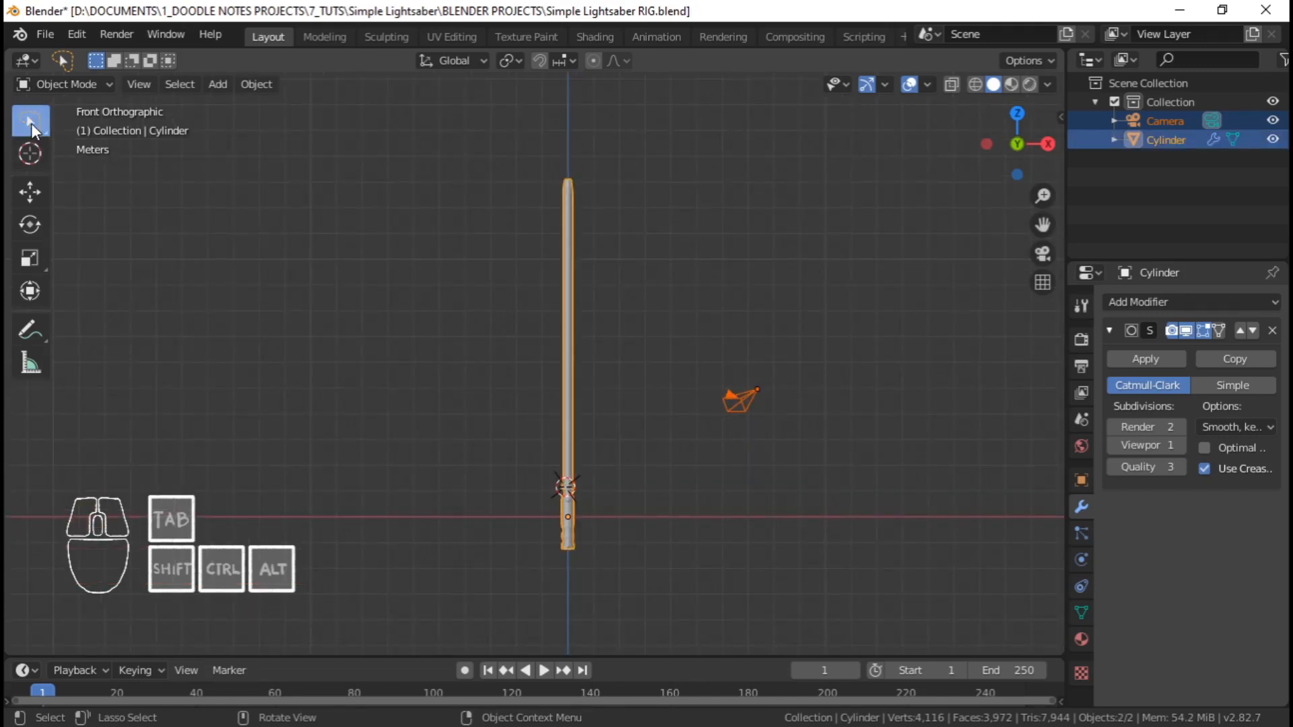
Activate Select Circle and cycle repeatedly through the selection tools, finishing on Tweak
{"action": "left_click_drag", "start_coordinate": [31, 123], "coordinate": [84, 198]}
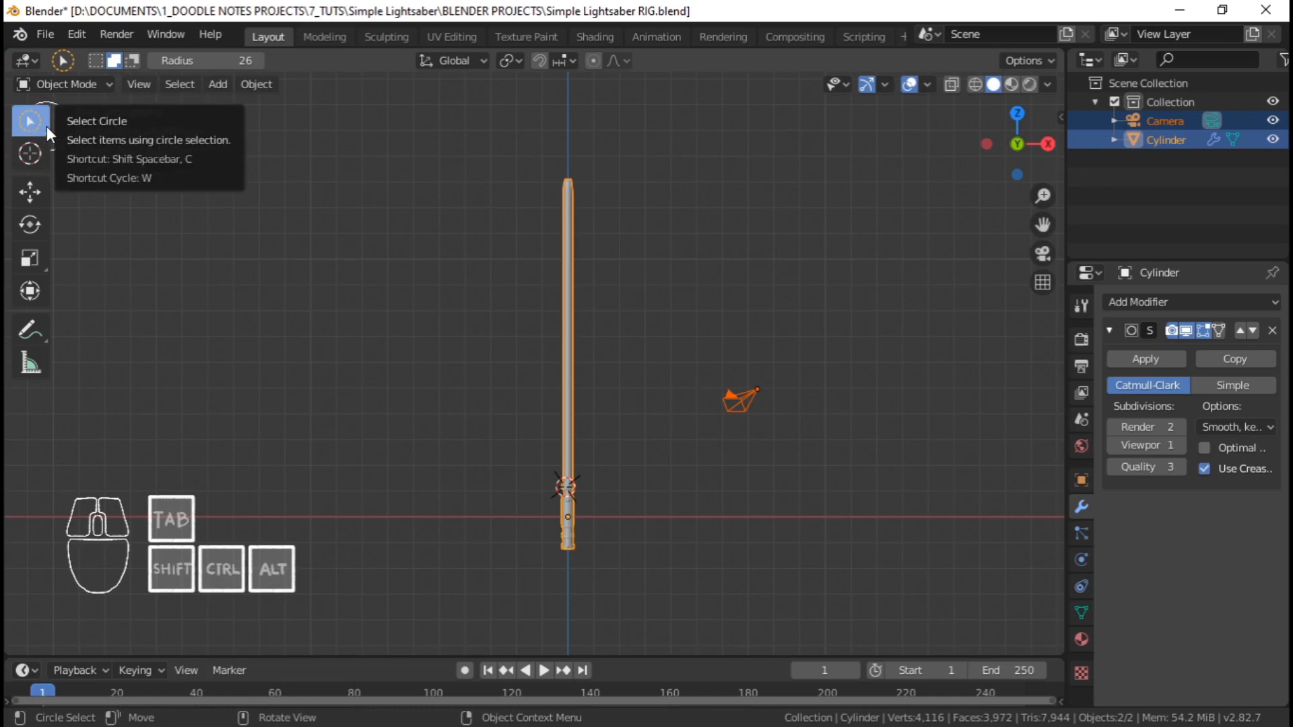
{"action": "key", "text": "w"}
{"action": "key", "text": "w"}
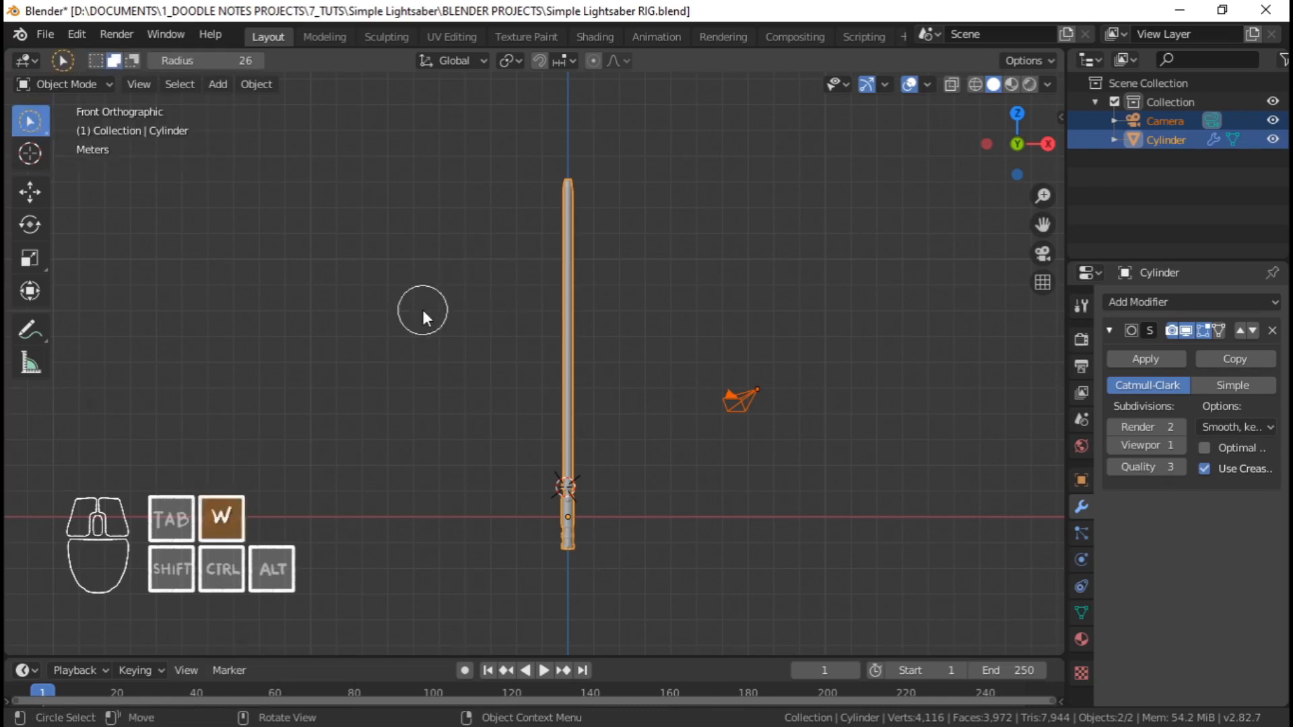
{"action": "key", "text": "w"}
{"action": "key", "text": "w"}
{"action": "key", "text": "w"}
{"action": "key", "text": "w"}
{"action": "key", "text": "w"}
{"action": "key", "text": "w"}
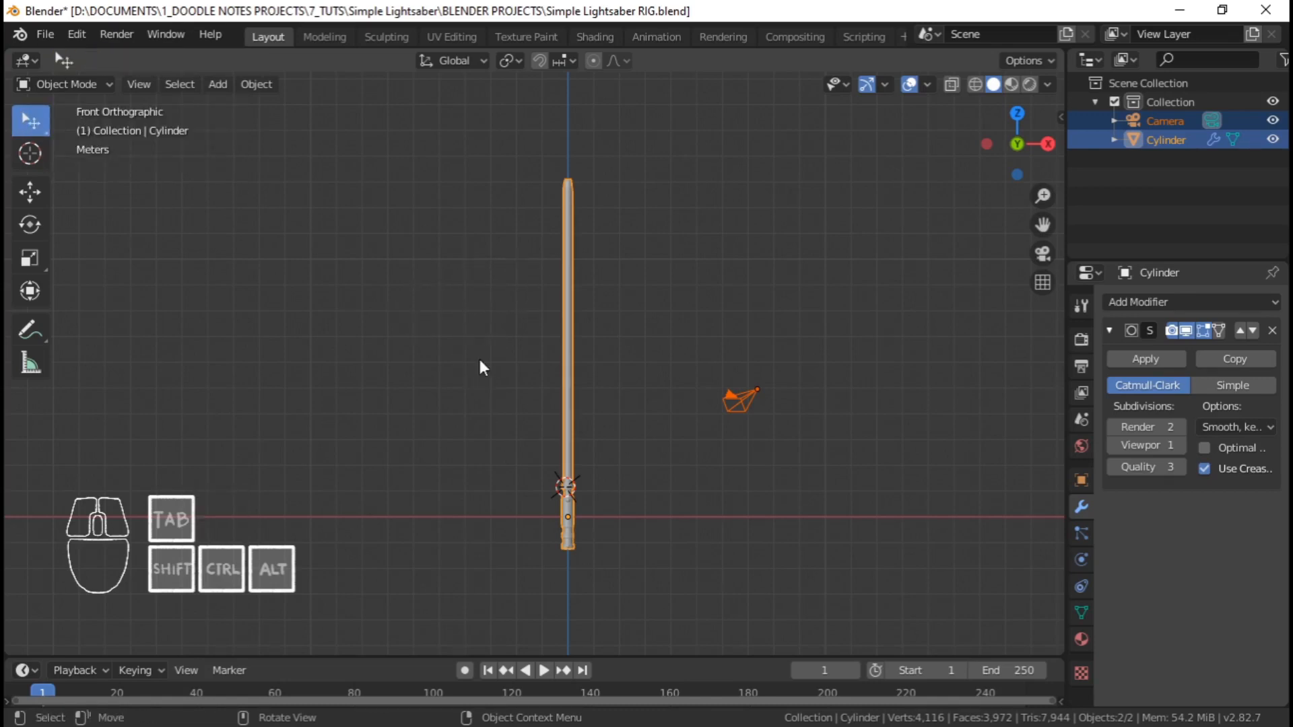
{"action": "key", "text": "w"}
{"action": "key", "text": "w"}
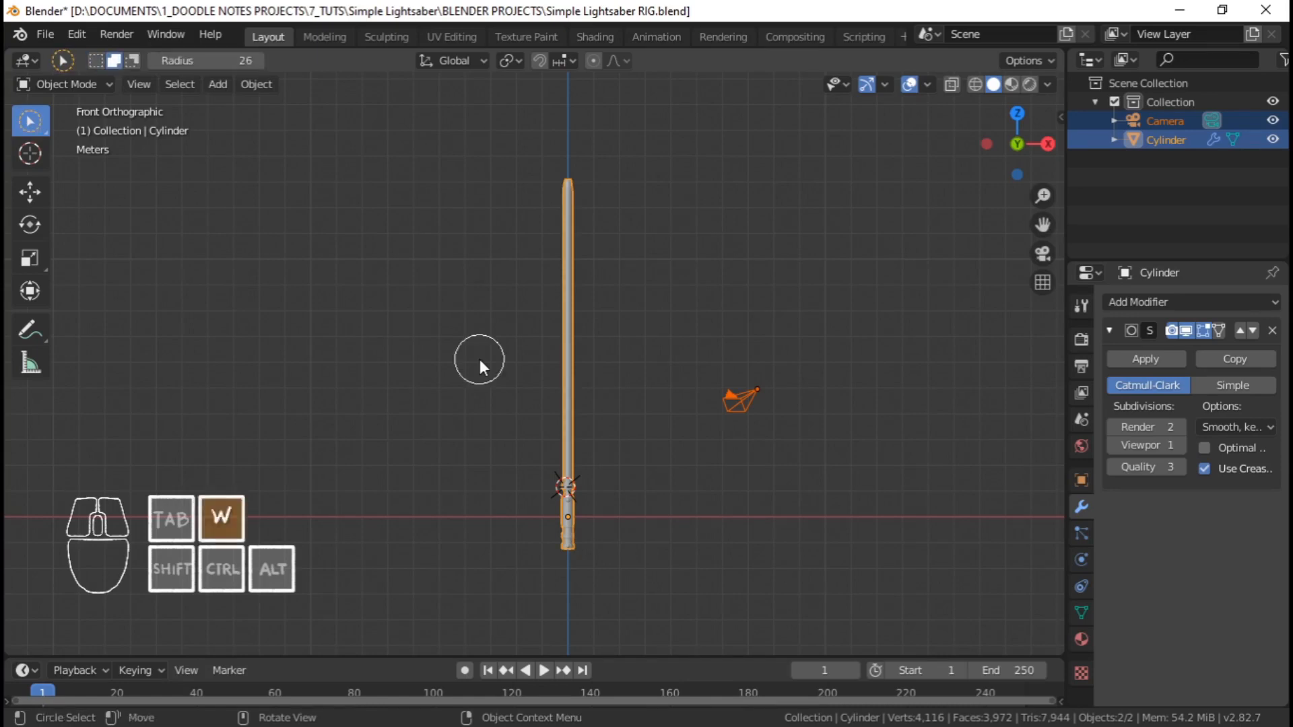
{"action": "key", "text": "w"}
{"action": "right_click", "coordinate": [468, 248]}
{"action": "key", "text": "Escape"}
{"action": "key", "text": "w"}
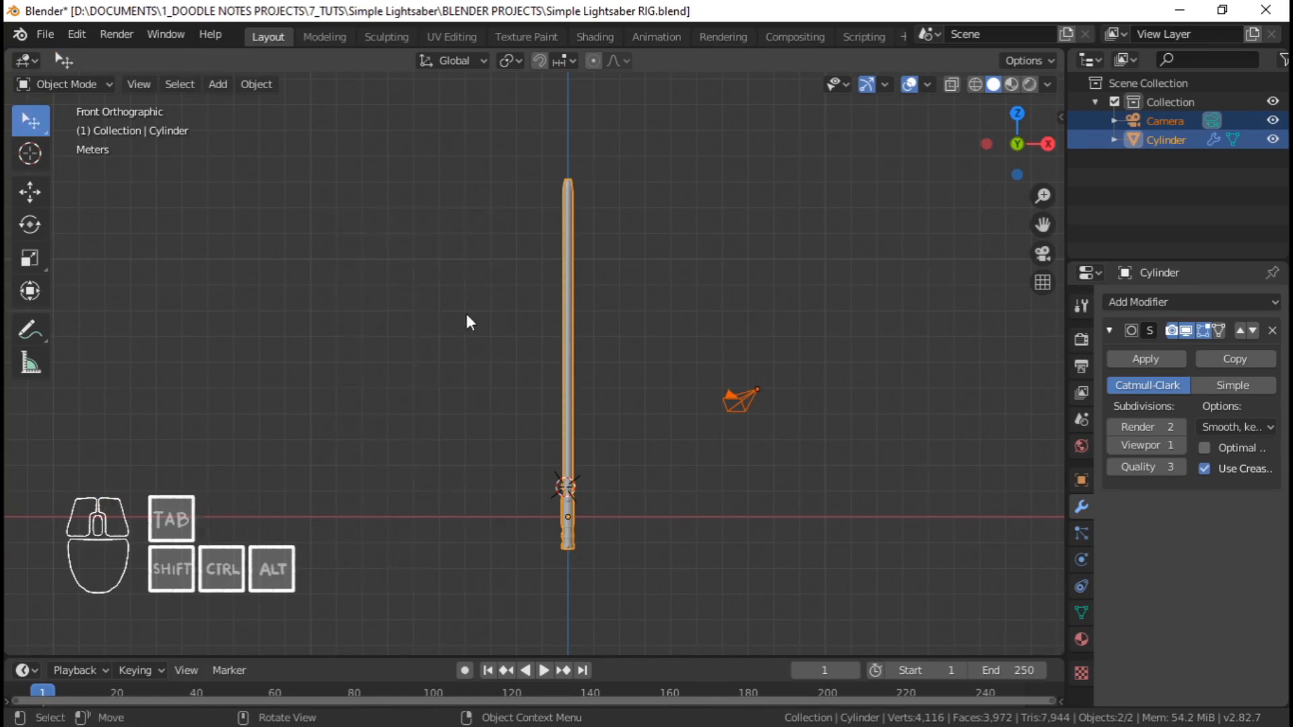
{"action": "key", "text": "w"}
{"action": "key", "text": "w"}
{"action": "key", "text": "w"}
{"action": "right_click", "coordinate": [466, 310]}
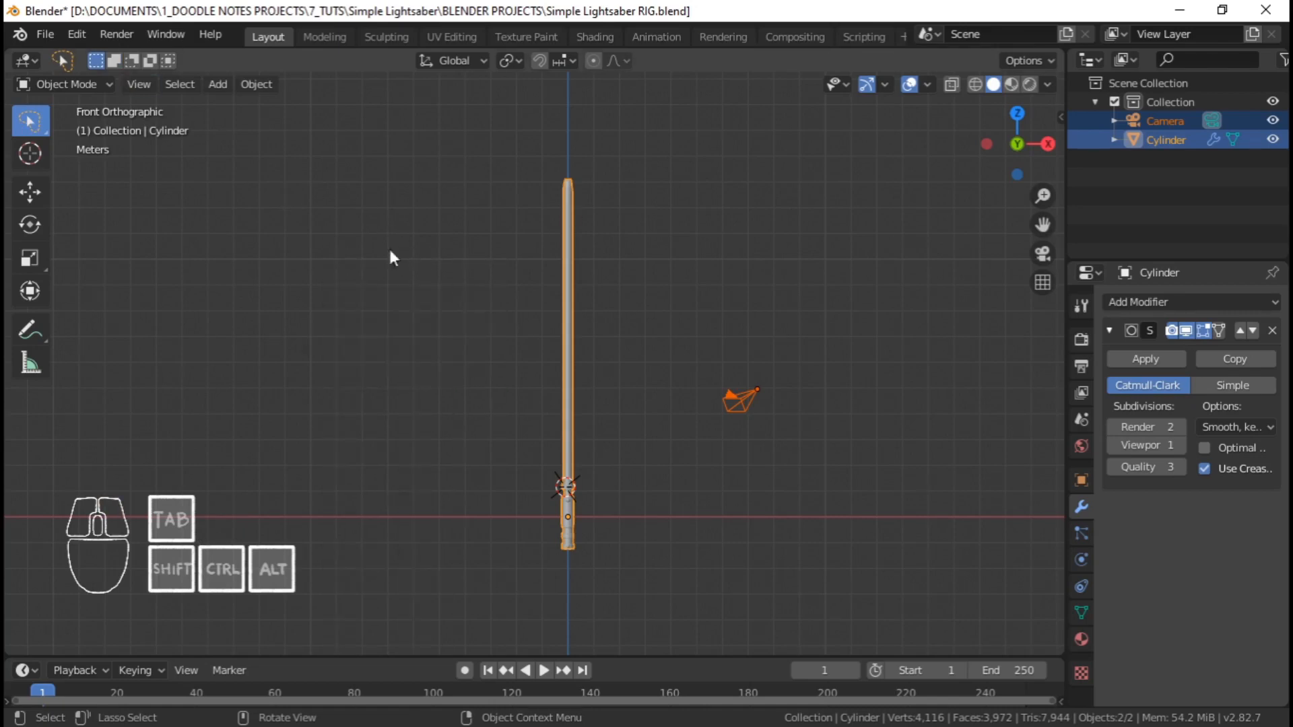
{"action": "key", "text": "w"}
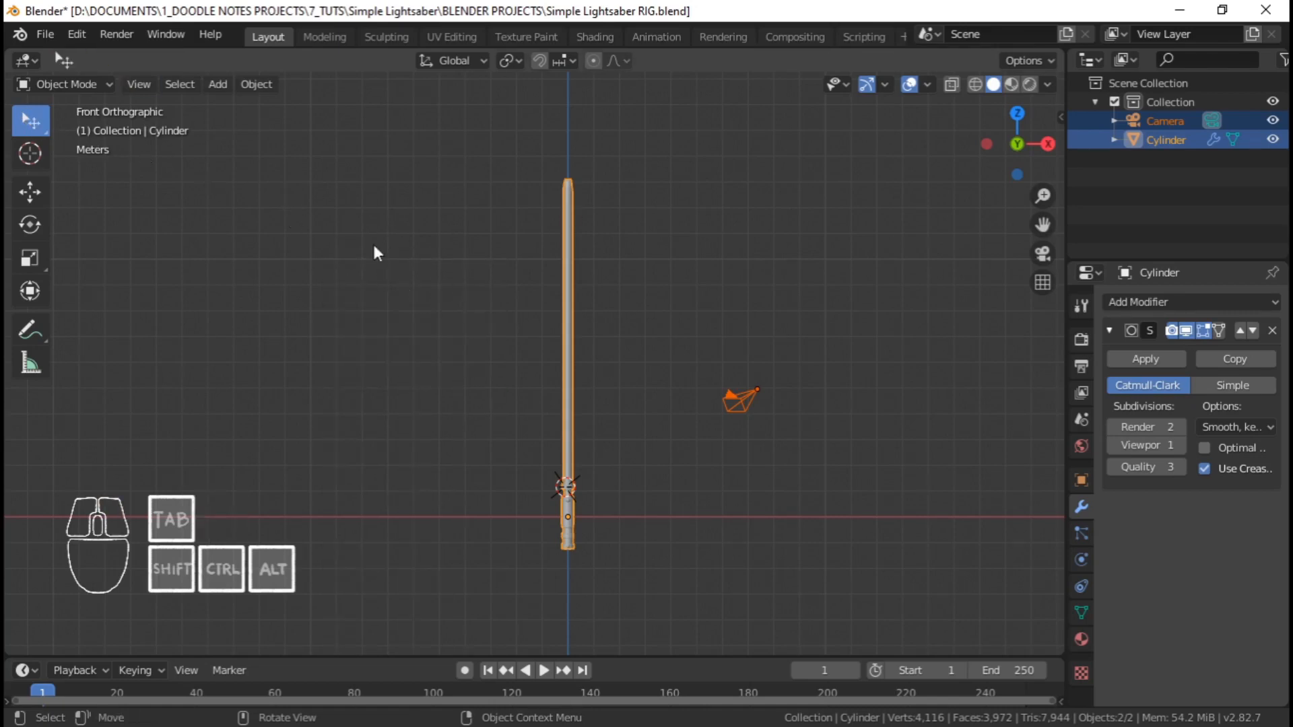
{"action": "key", "text": "w"}
{"action": "key", "text": "w"}
{"action": "key", "text": "w"}
{"action": "key", "text": "w"}
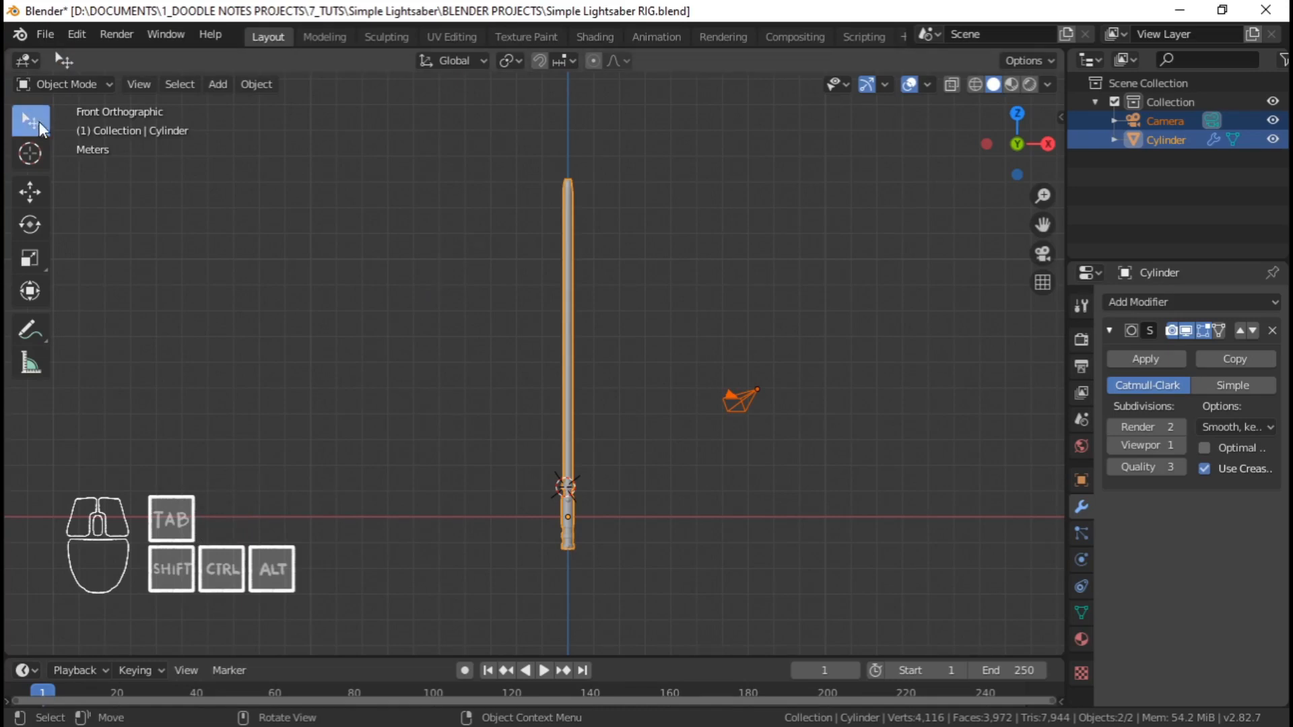
{"action": "left_click_drag", "start_coordinate": [39, 129], "coordinate": [30, 132]}
{"action": "middle_click_drag", "start_coordinate": [593, 369], "coordinate": [615, 407], "text": "shift"}
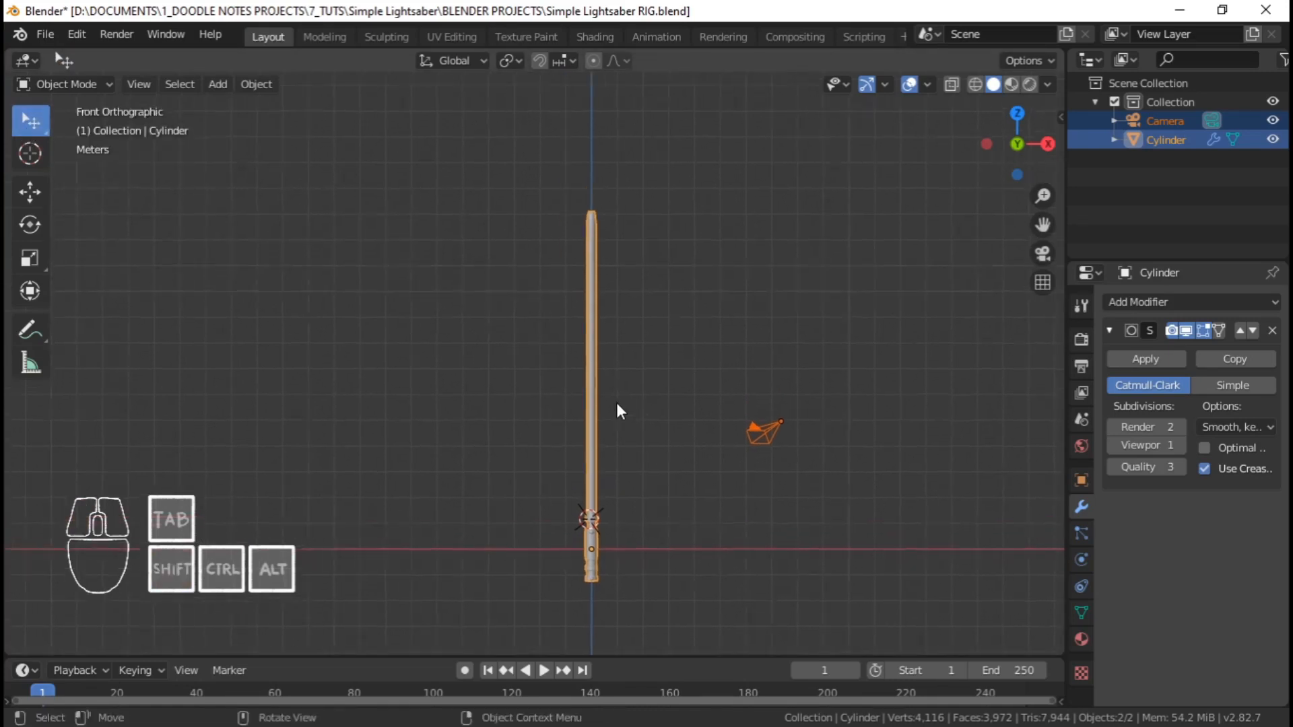
Save the Blender file and select only the lightsaber
{"action": "key", "text": "ctrl+s"}
{"action": "right_click", "coordinate": [606, 326]}
{"action": "left_click", "coordinate": [603, 217]}
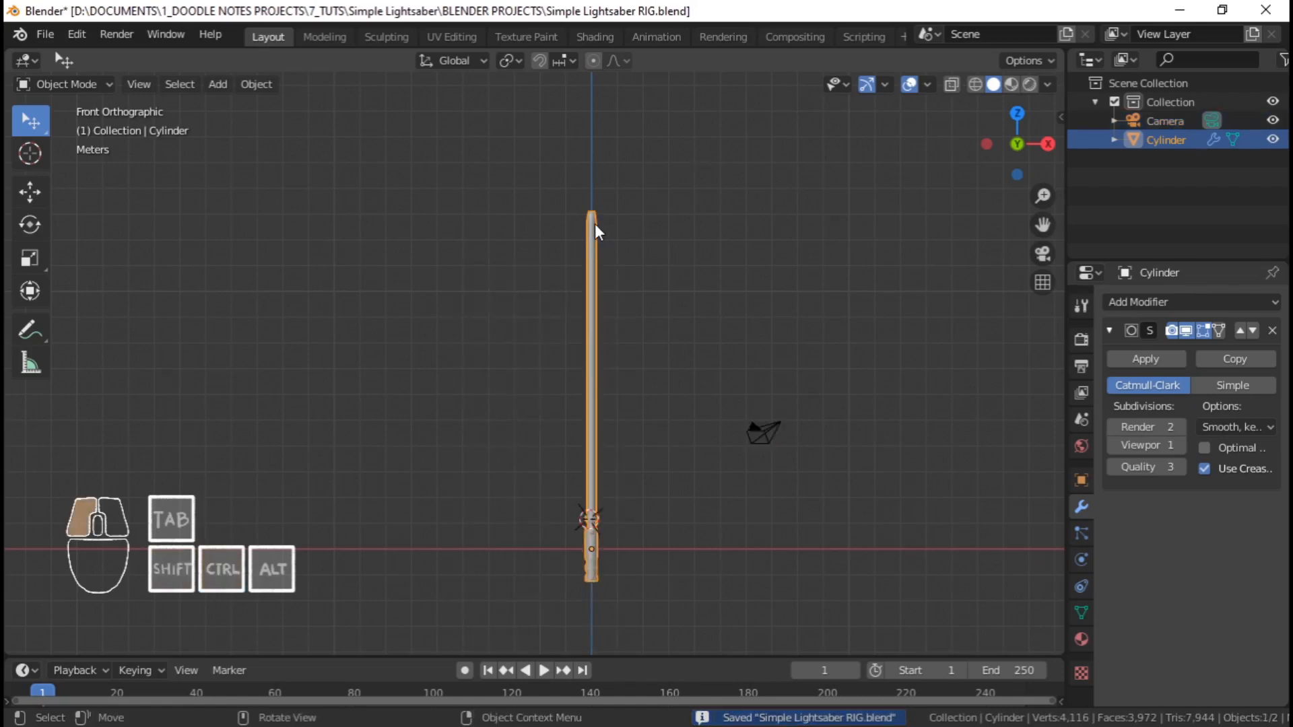
{"action": "scroll", "coordinate": [606, 229], "scroll_direction": "up", "scroll_amount": 3}
{"action": "middle_click_drag", "start_coordinate": [615, 242], "coordinate": [578, 376], "text": "shift"}
{"action": "scroll", "coordinate": [583, 373], "scroll_direction": "down", "scroll_amount": 4}
{"action": "middle_click_drag", "start_coordinate": [580, 471], "coordinate": [582, 370], "text": "shift"}
{"action": "scroll", "coordinate": [574, 405], "scroll_direction": "up", "scroll_amount": 3}
{"action": "scroll", "coordinate": [558, 367], "scroll_direction": "up", "scroll_amount": 1}
{"action": "scroll", "coordinate": [572, 361], "scroll_direction": "down", "scroll_amount": 3}
{"action": "scroll", "coordinate": [583, 394], "scroll_direction": "up", "scroll_amount": 2}
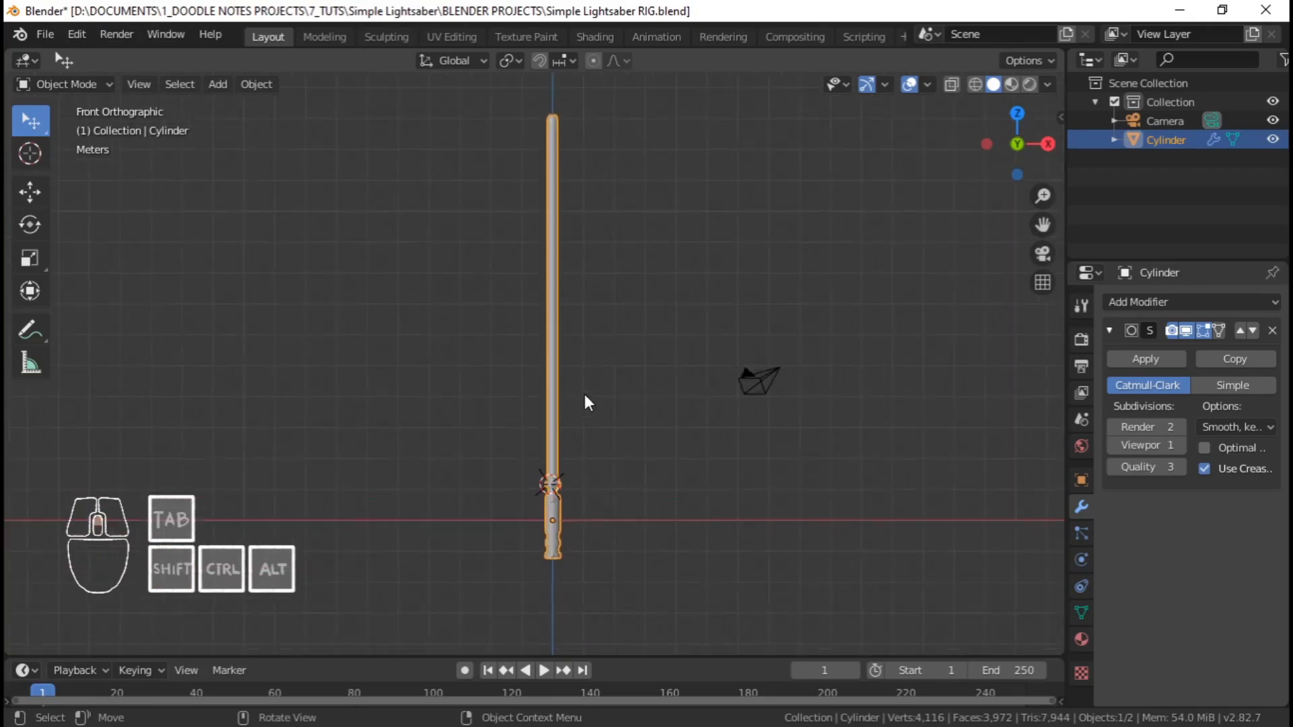
{"action": "middle_click_drag", "start_coordinate": [560, 413], "coordinate": [524, 405], "text": "shift"}
{"action": "scroll", "coordinate": [559, 374], "scroll_direction": "down", "scroll_amount": 3}
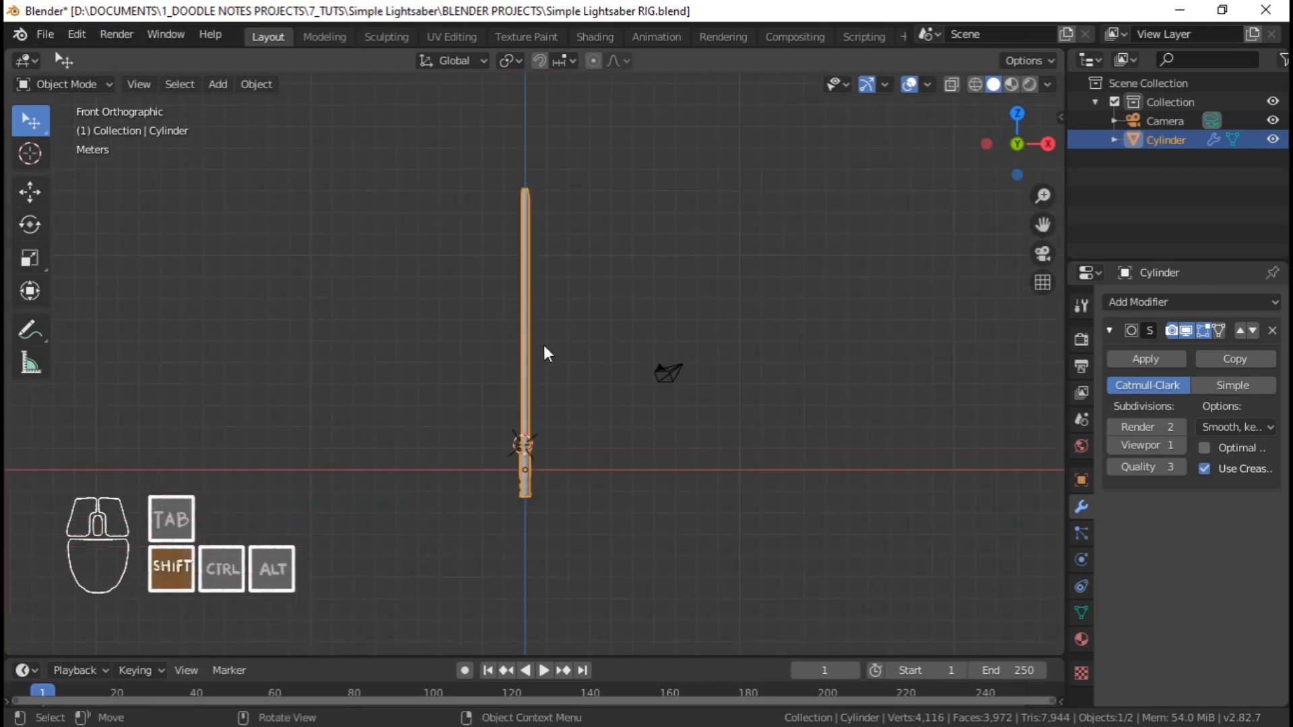
{"action": "middle_click_drag", "start_coordinate": [543, 346], "coordinate": [578, 405], "text": "shift"}
{"action": "scroll", "coordinate": [557, 357], "scroll_direction": "up", "scroll_amount": 2}
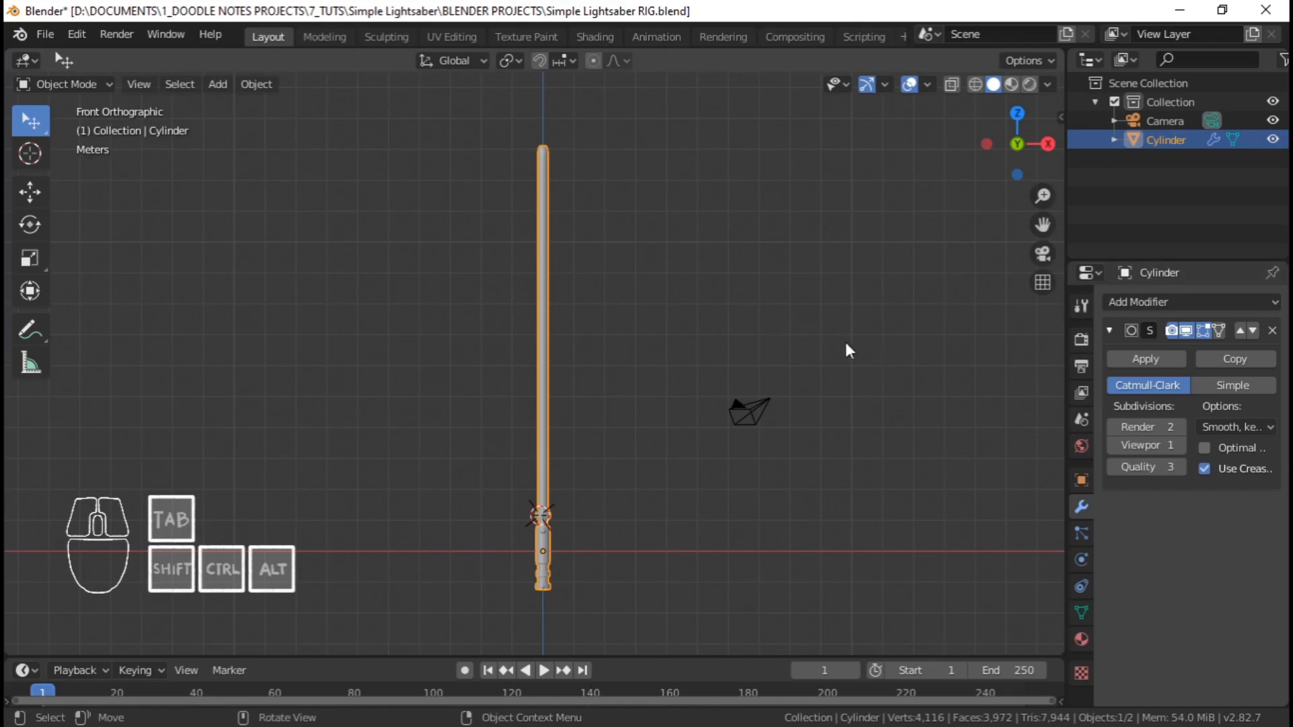
{"action": "middle_click_drag", "start_coordinate": [554, 260], "coordinate": [574, 259], "text": "shift"}
{"action": "left_click", "coordinate": [1076, 625]}
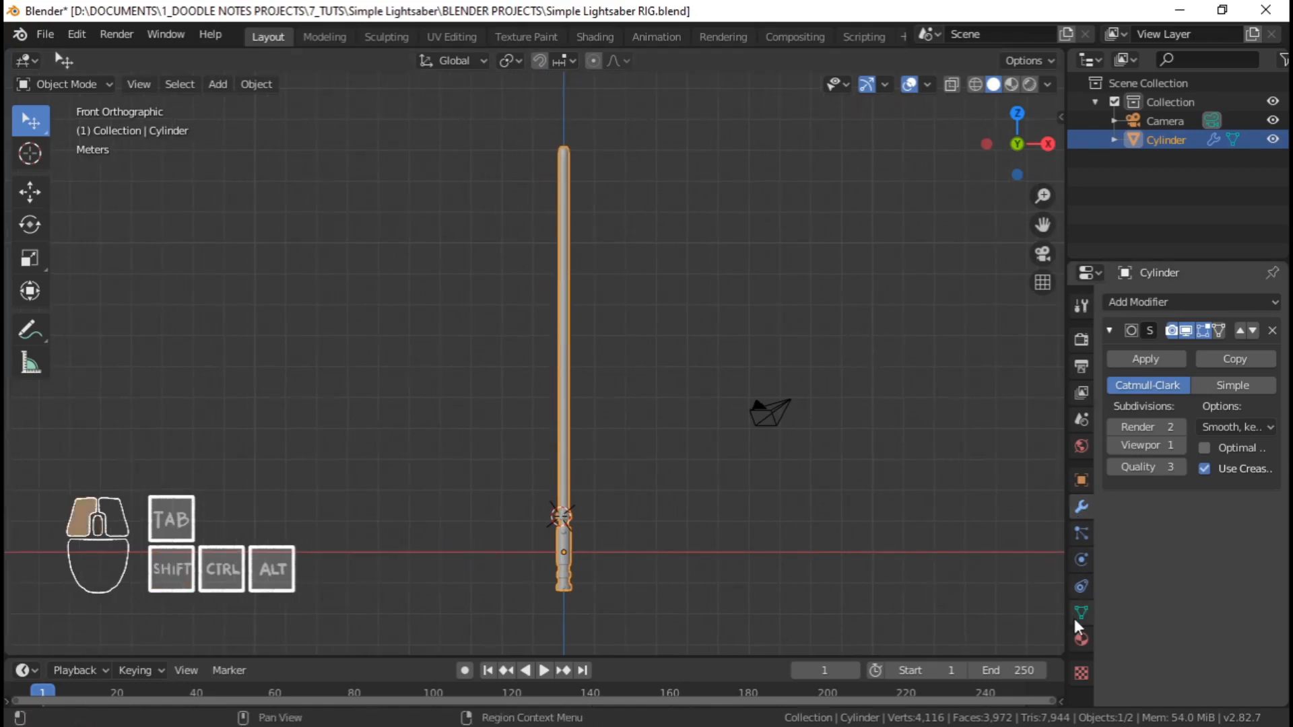
{"action": "left_click", "coordinate": [1086, 514]}
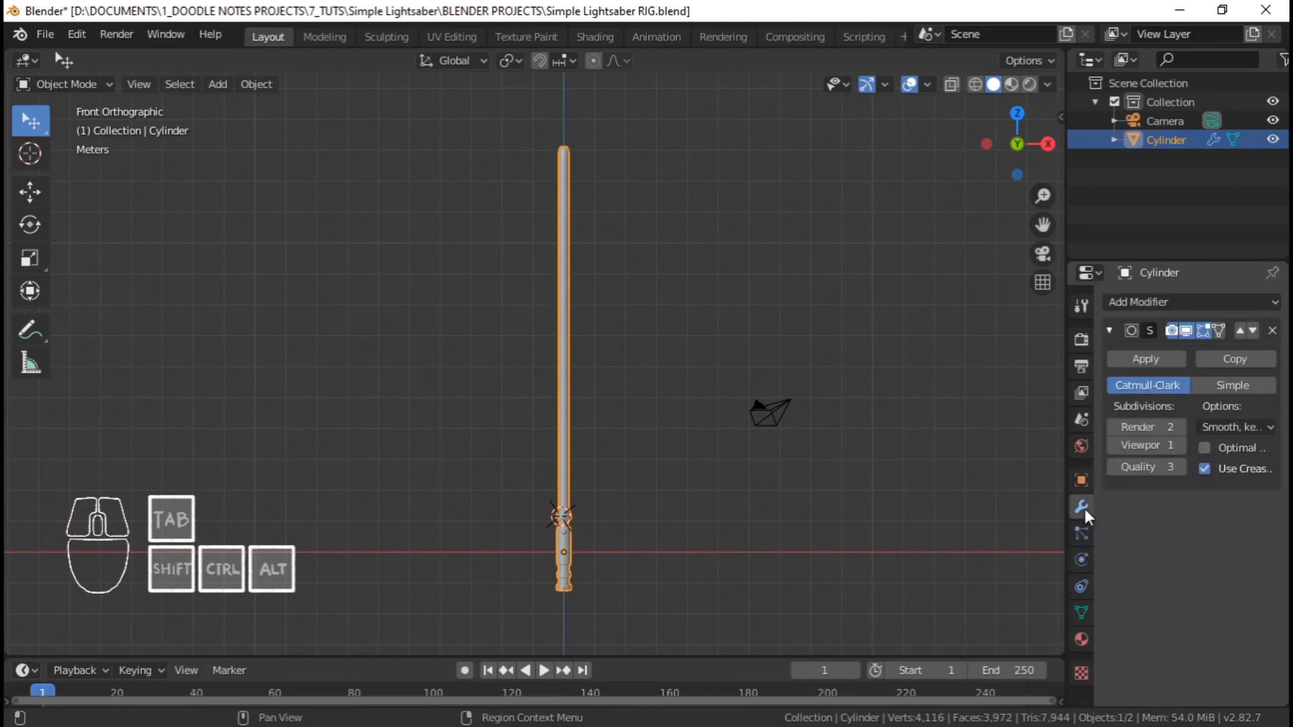
{"action": "scroll", "coordinate": [566, 475], "scroll_direction": "up", "scroll_amount": 1}
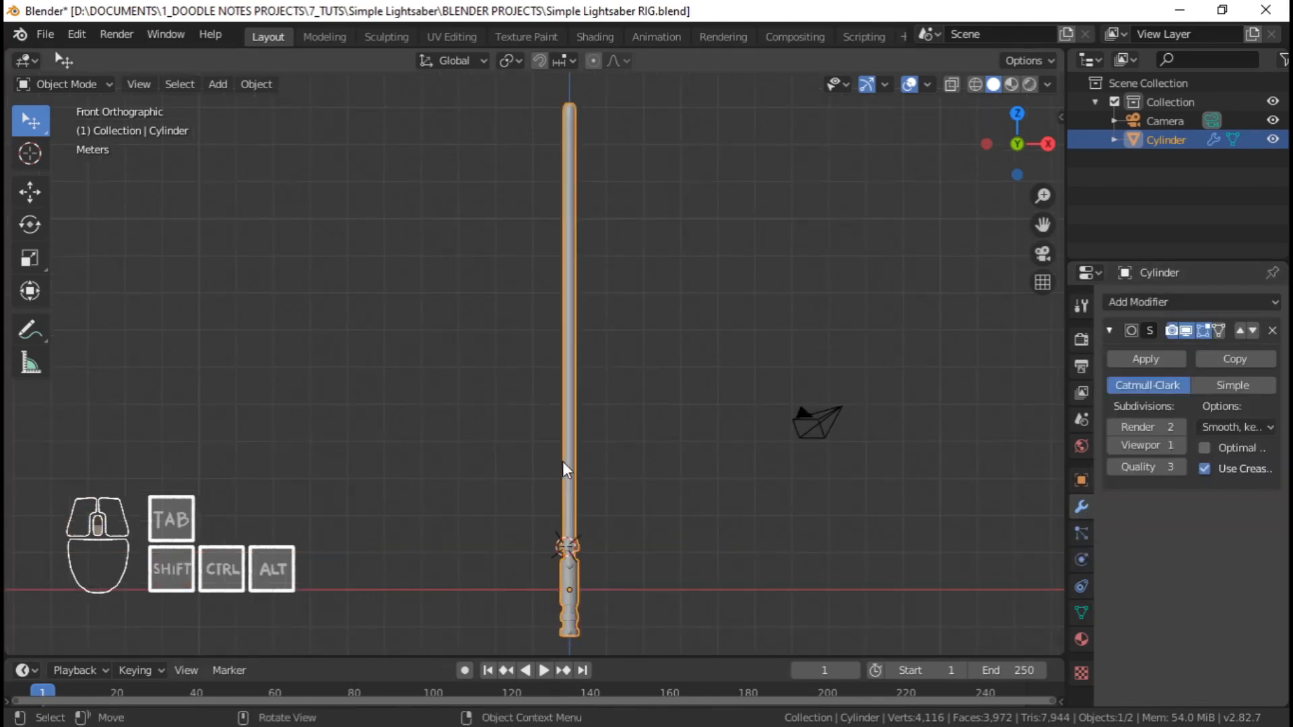
{"action": "scroll", "coordinate": [549, 468], "scroll_direction": "down", "scroll_amount": 2}
{"action": "scroll", "coordinate": [541, 202], "scroll_direction": "up", "scroll_amount": 2}
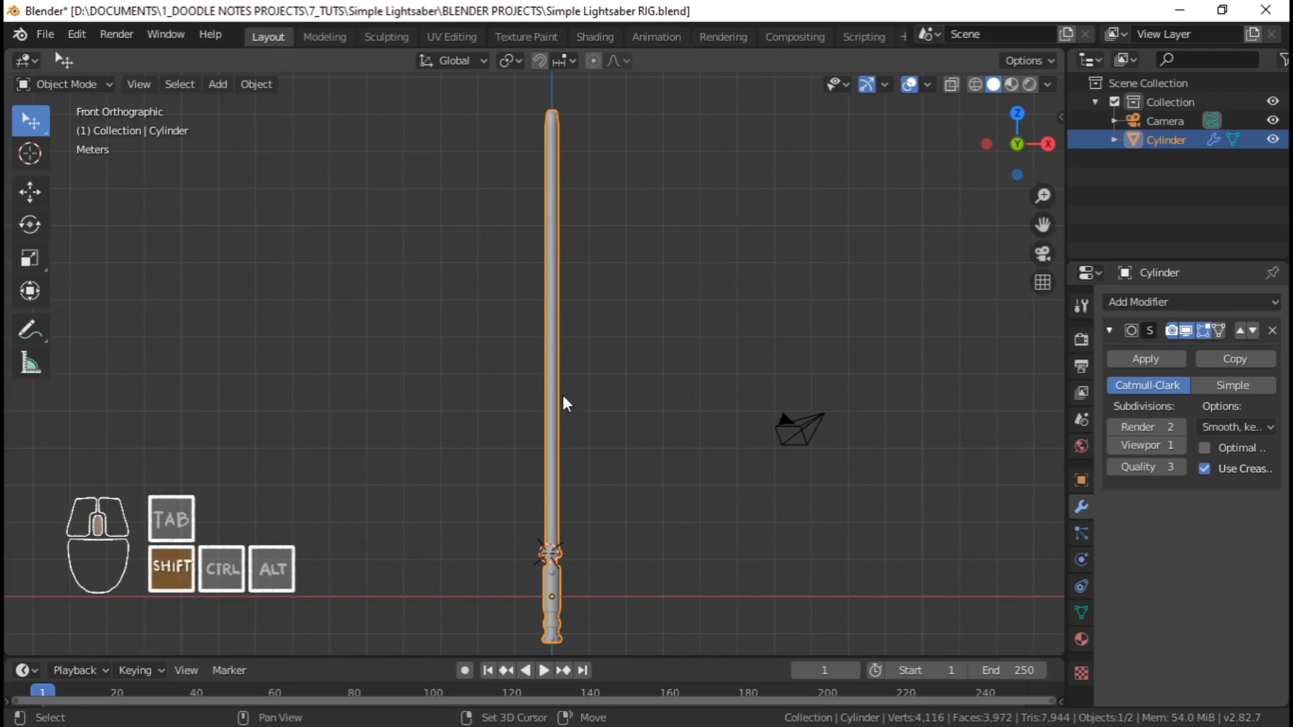
{"action": "middle_click_drag", "start_coordinate": [563, 404], "coordinate": [556, 400], "text": "shift"}
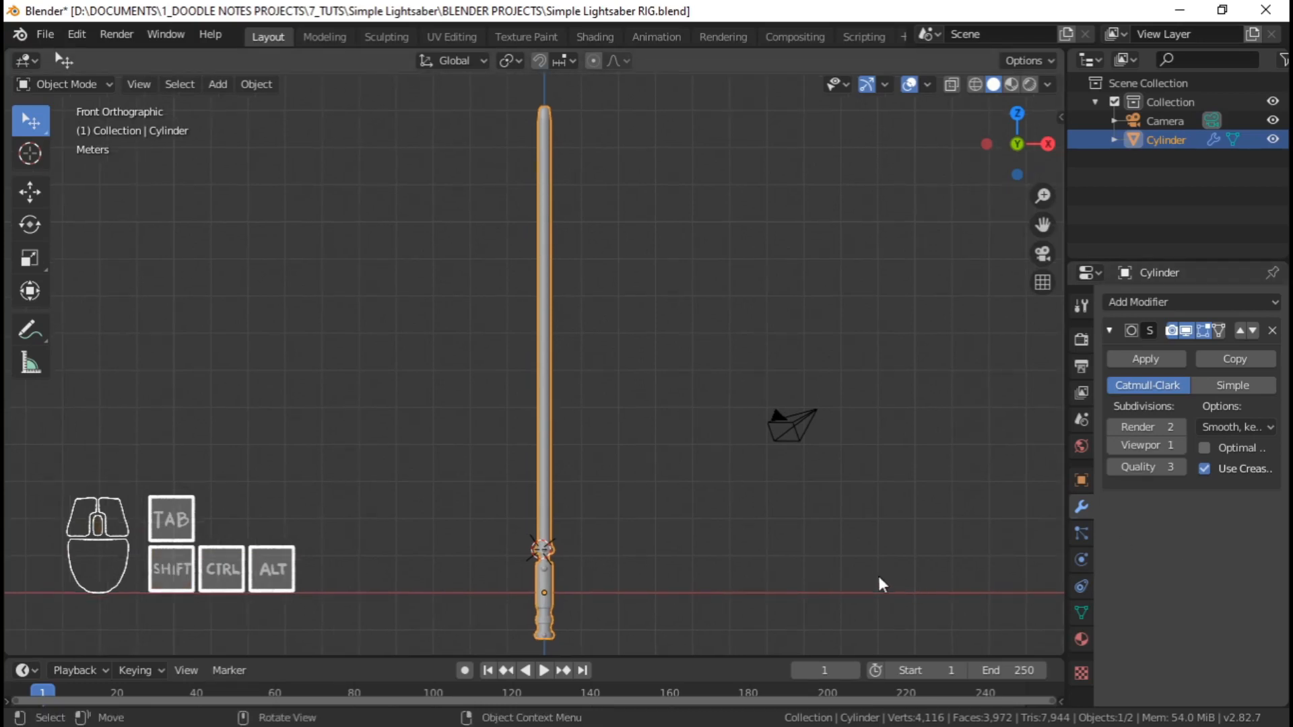
{"action": "left_click", "coordinate": [1082, 613]}
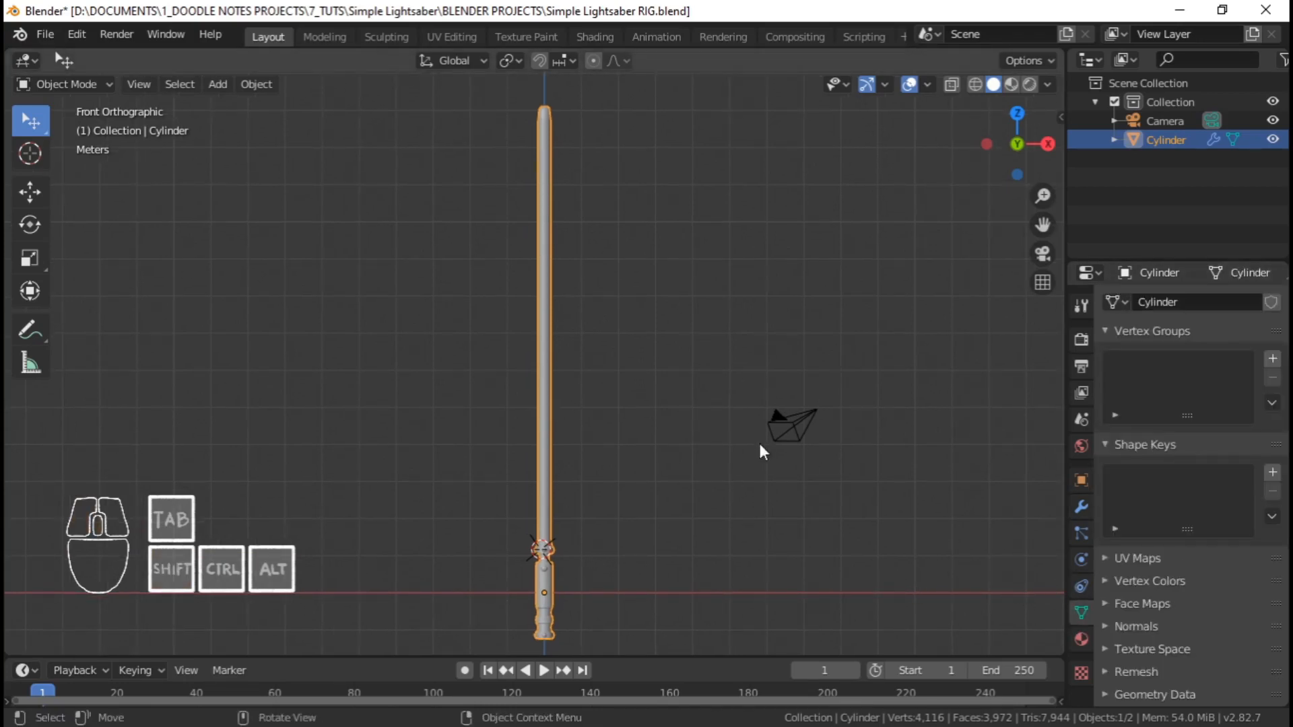
{"action": "left_click", "coordinate": [1082, 339]}
Examine the lightsaber from the right side, and inspect its hilt up close from the front
{"action": "key", "text": "KP_3"}
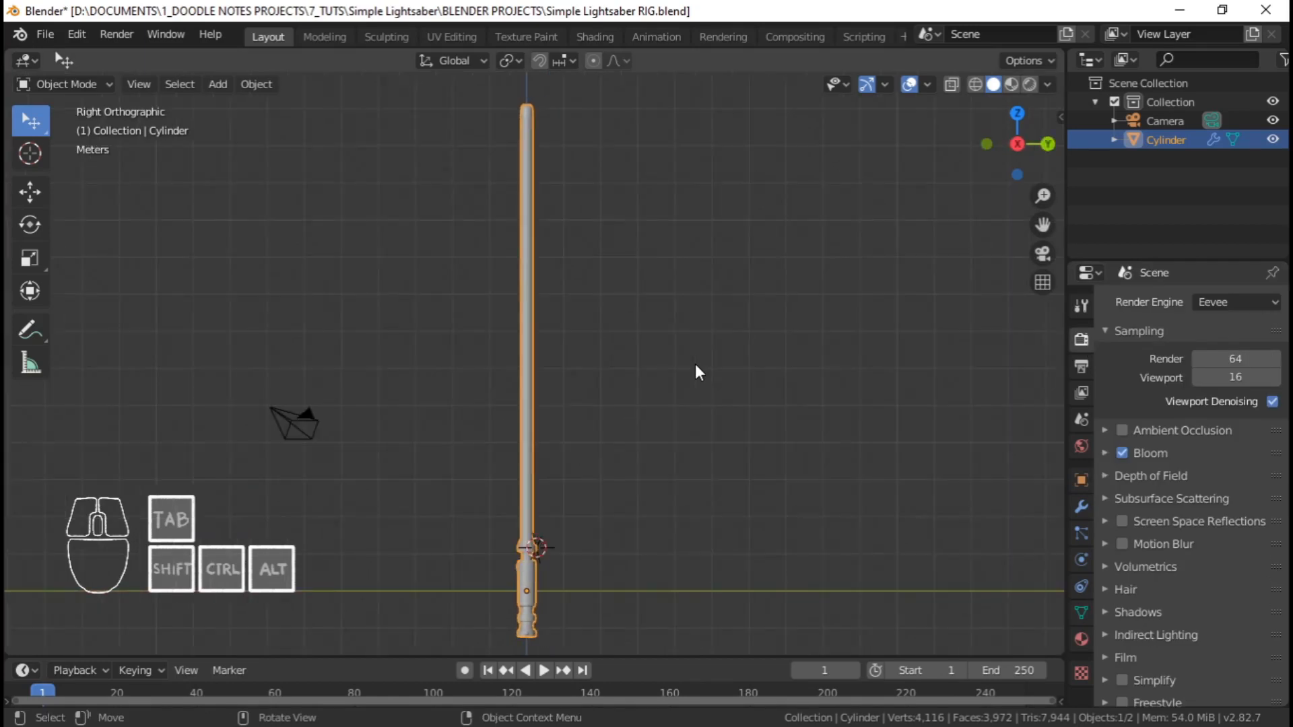
{"action": "middle_click_drag", "start_coordinate": [603, 284], "coordinate": [597, 261], "text": "shift"}
{"action": "middle_click_drag", "start_coordinate": [564, 169], "coordinate": [556, 186], "text": "shift"}
{"action": "scroll", "coordinate": [563, 173], "scroll_direction": "down", "scroll_amount": 2}
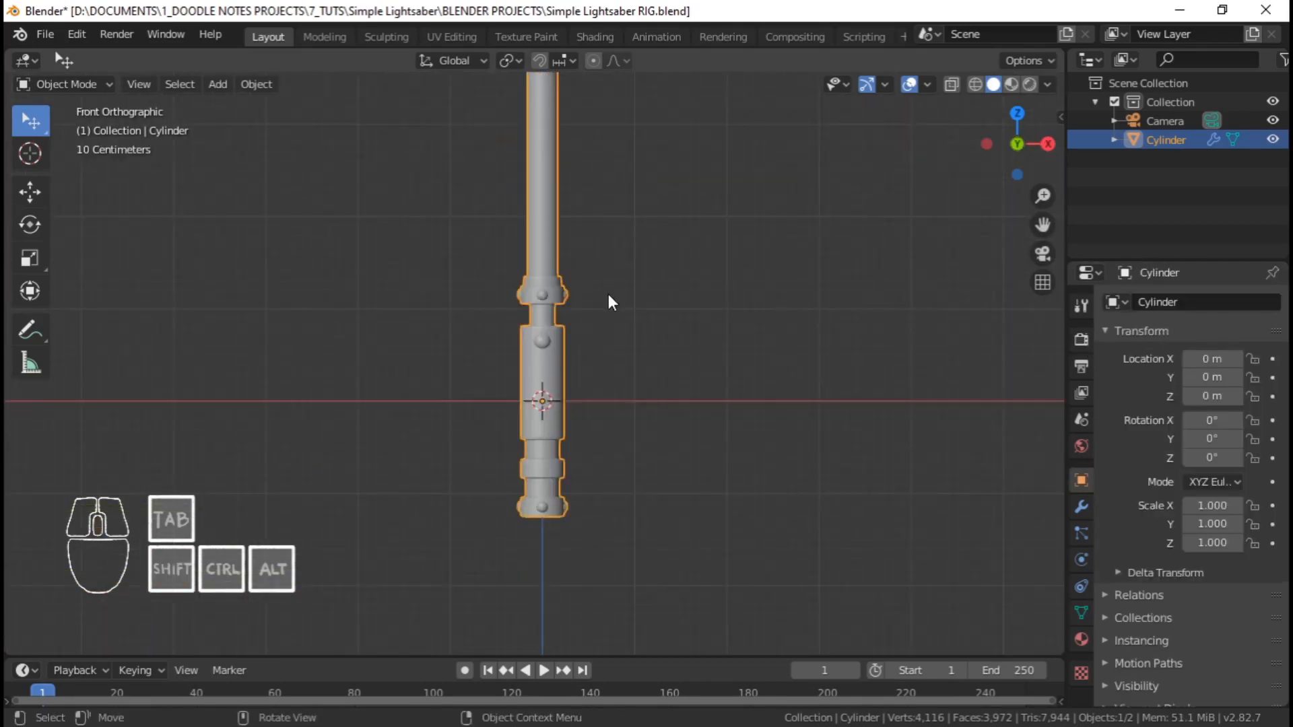
{"action": "middle_click_drag", "start_coordinate": [675, 447], "coordinate": [621, 345], "text": "shift"}
{"action": "scroll", "coordinate": [642, 339], "scroll_direction": "up", "scroll_amount": 1}
{"action": "scroll", "coordinate": [641, 339], "scroll_direction": "down", "scroll_amount": 2}
{"action": "scroll", "coordinate": [626, 361], "scroll_direction": "up", "scroll_amount": 2}
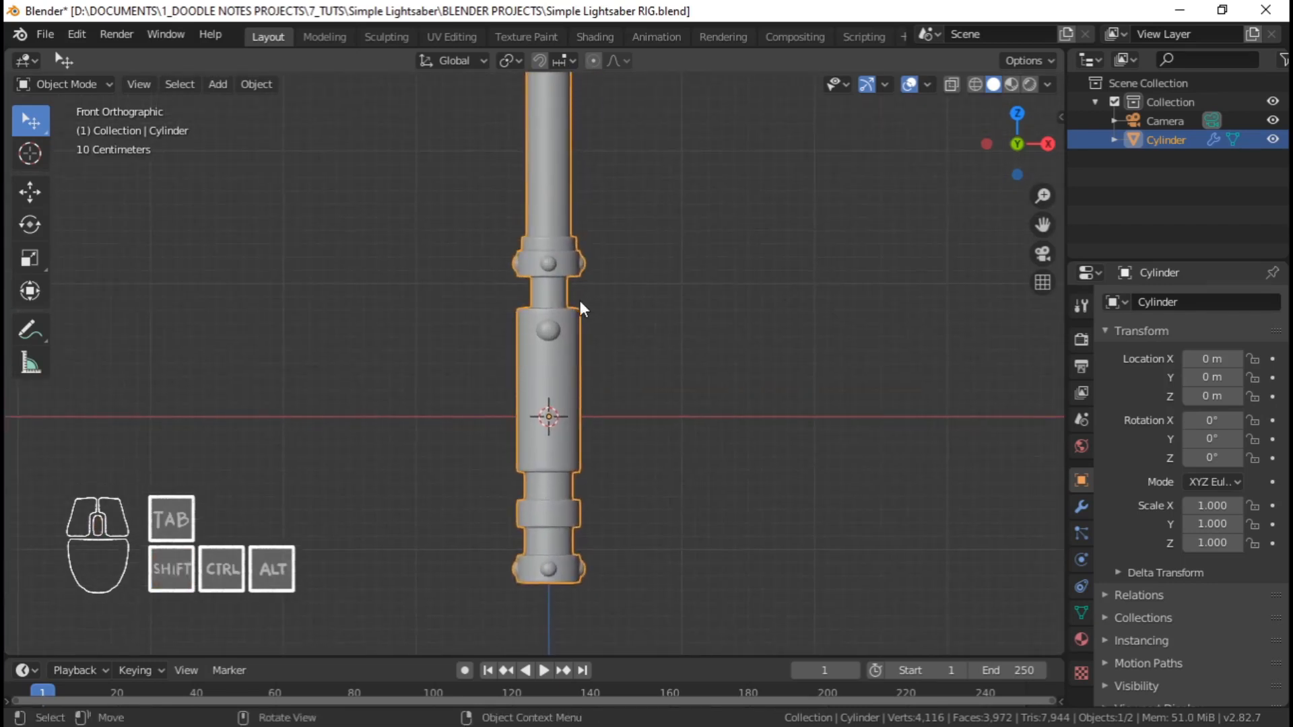
{"action": "scroll", "coordinate": [594, 338], "scroll_direction": "down", "scroll_amount": 2}
Snap the 3D cursor to the world origin
{"action": "key", "text": "shift+a"}
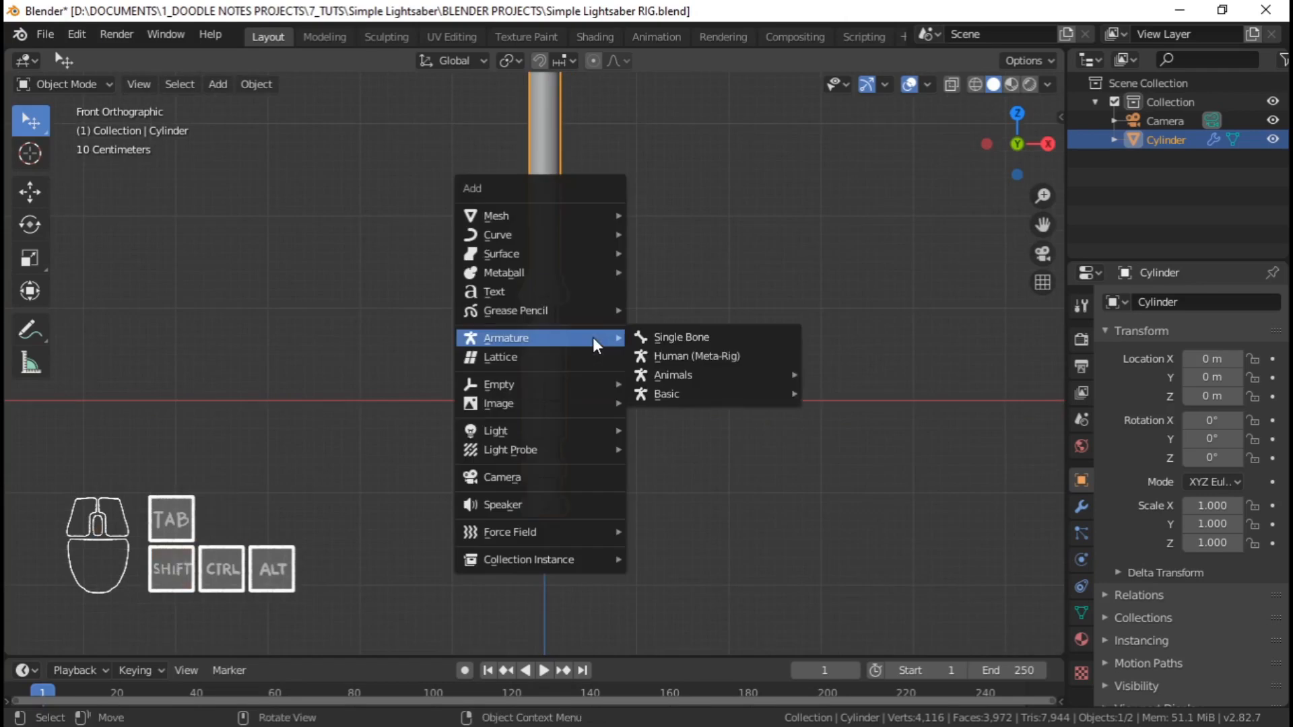
{"action": "key", "text": "shift"}
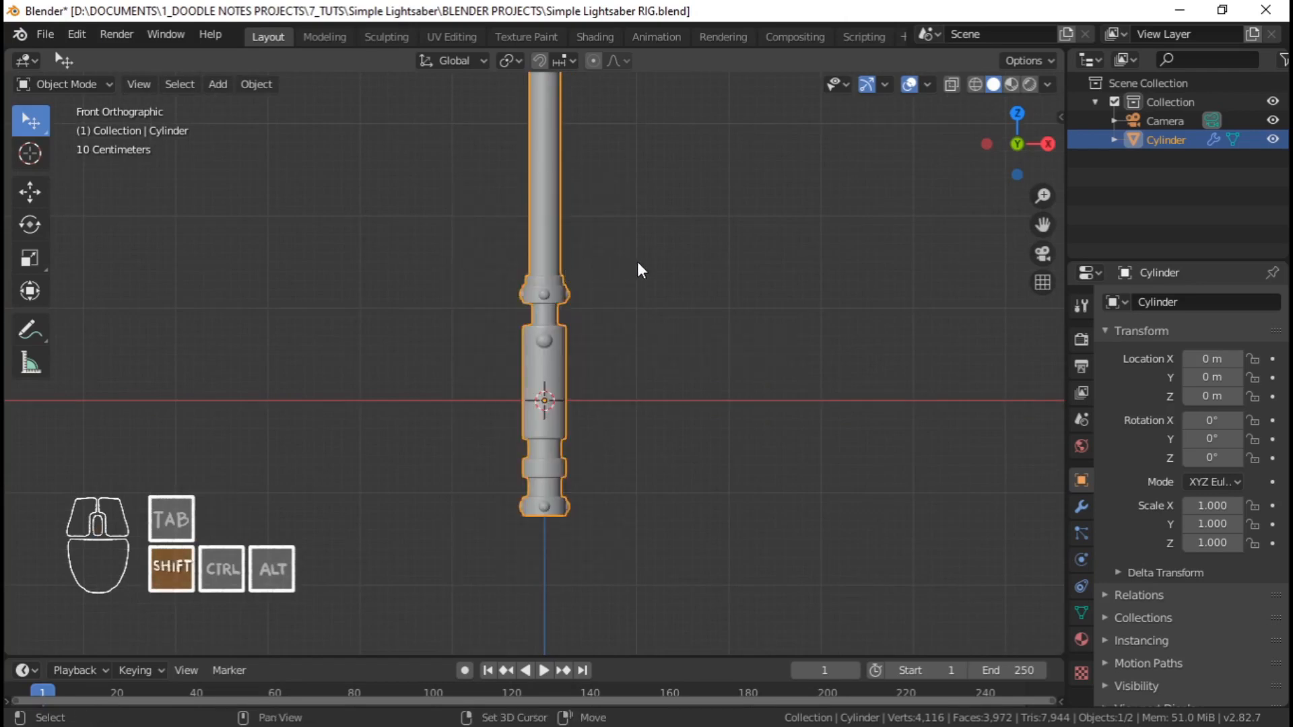
{"action": "key", "text": "shift+s"}
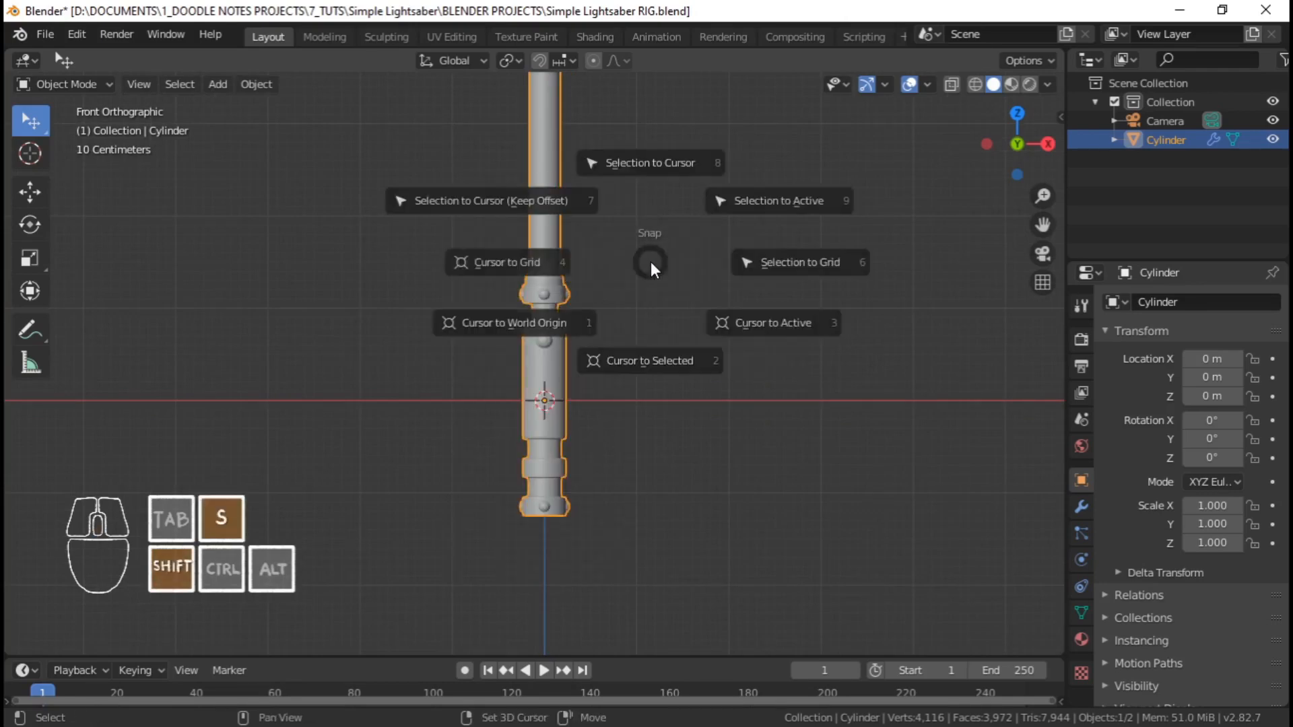
{"action": "left_click", "coordinate": [520, 326]}
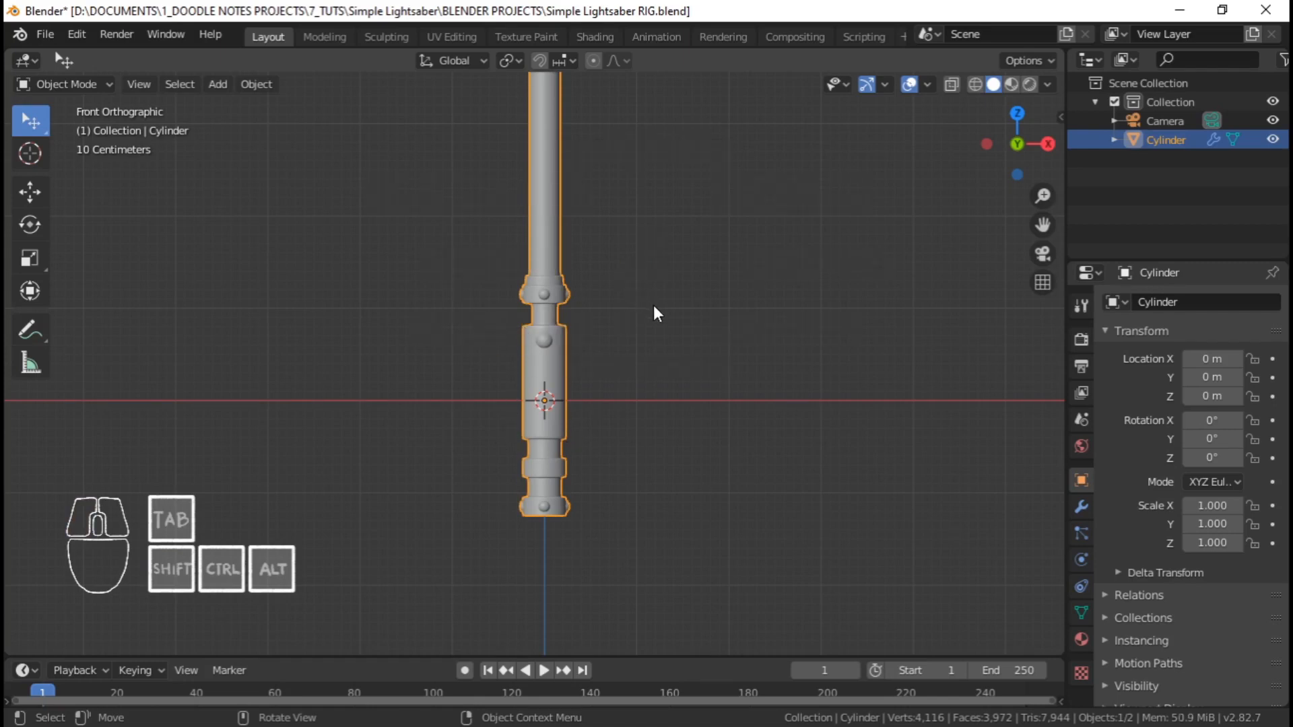
Add a single-bone armature at the 3D cursor inside the hilt
{"action": "key", "text": "shift+a"}
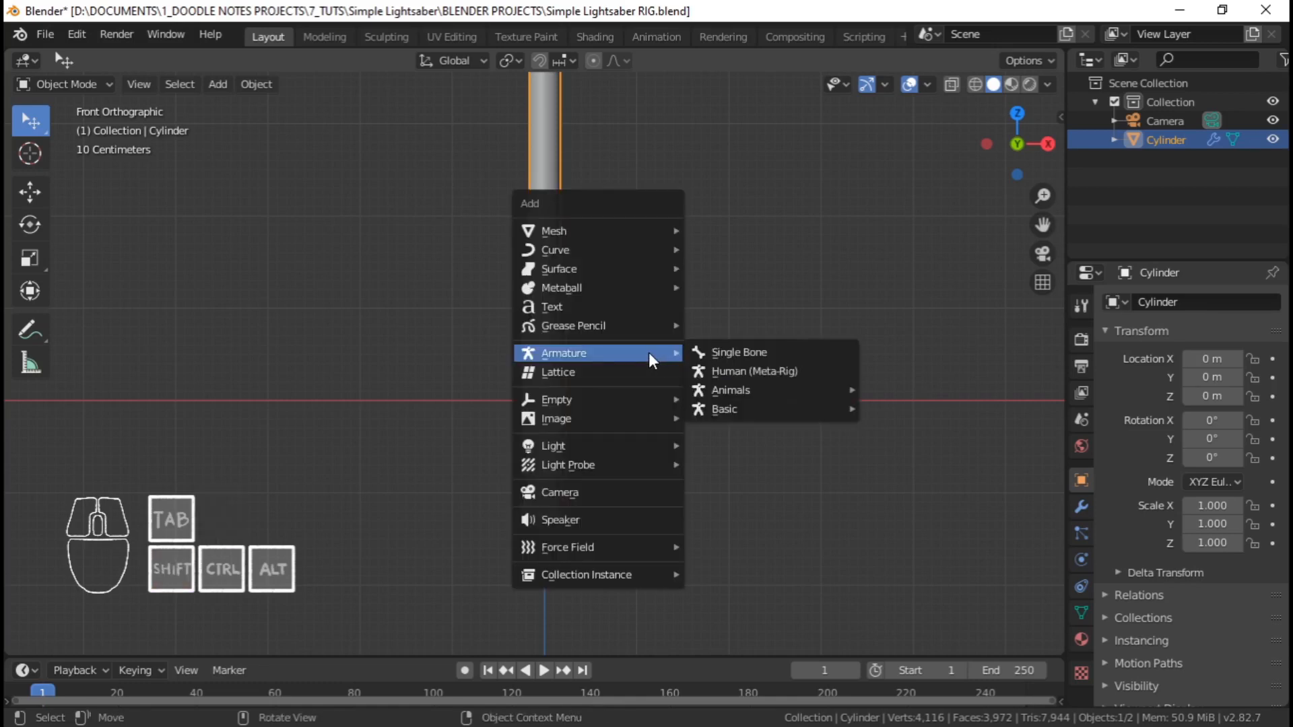
{"action": "mouse_move", "coordinate": [578, 354]}
{"action": "left_click", "coordinate": [718, 354]}
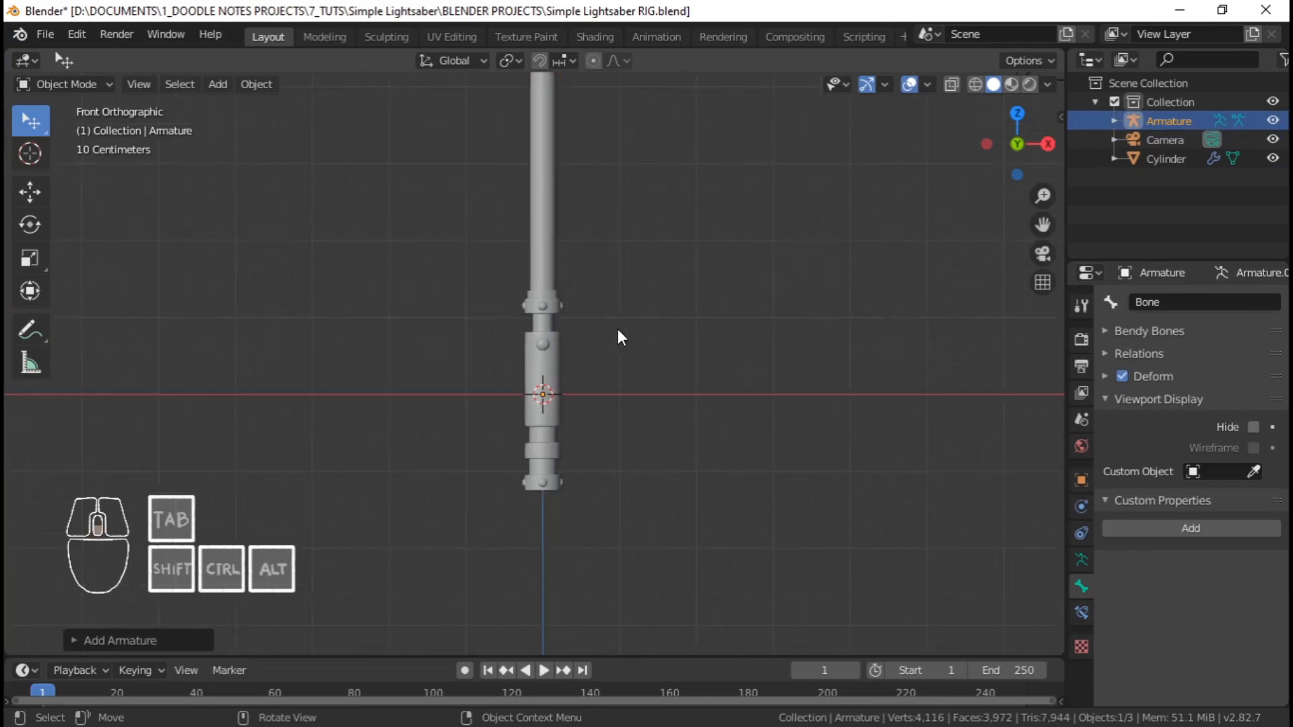
Inspect the bone inside the hilt by toggling X-ray display on and off, and deselect the armature
{"action": "scroll", "coordinate": [550, 342], "scroll_direction": "up", "scroll_amount": 5}
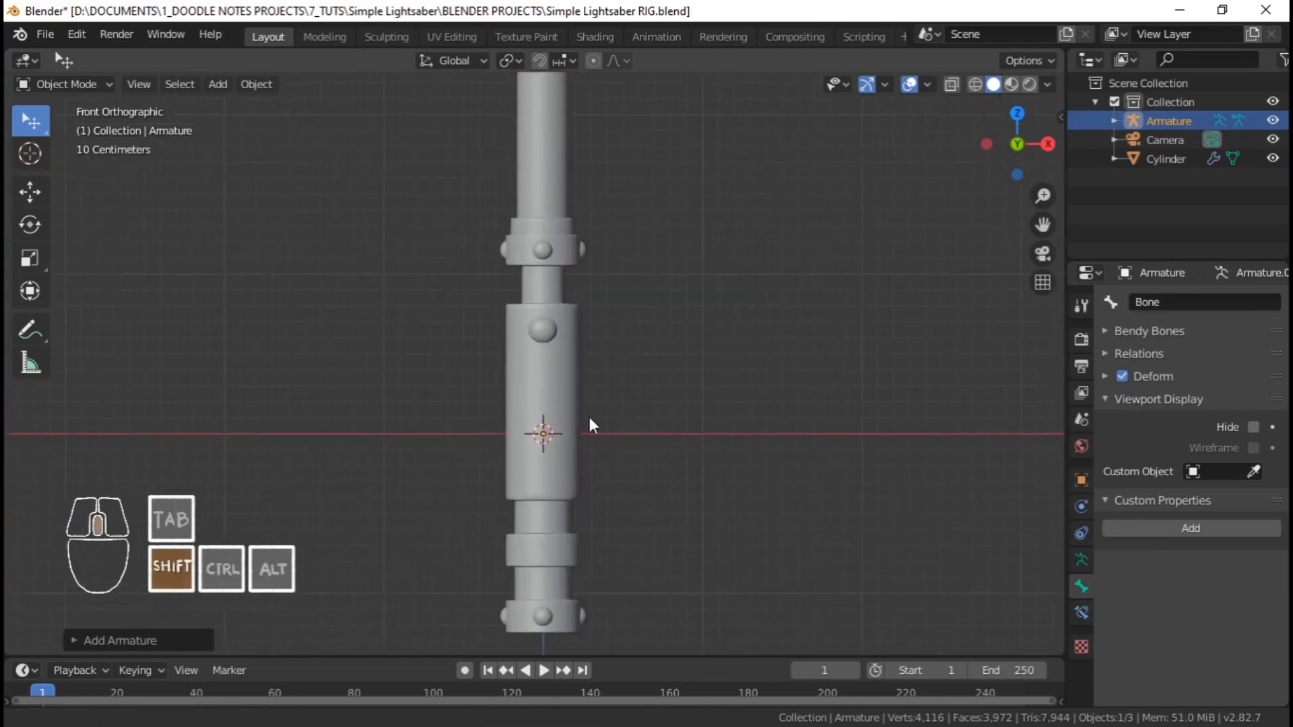
{"action": "left_click", "coordinate": [951, 86]}
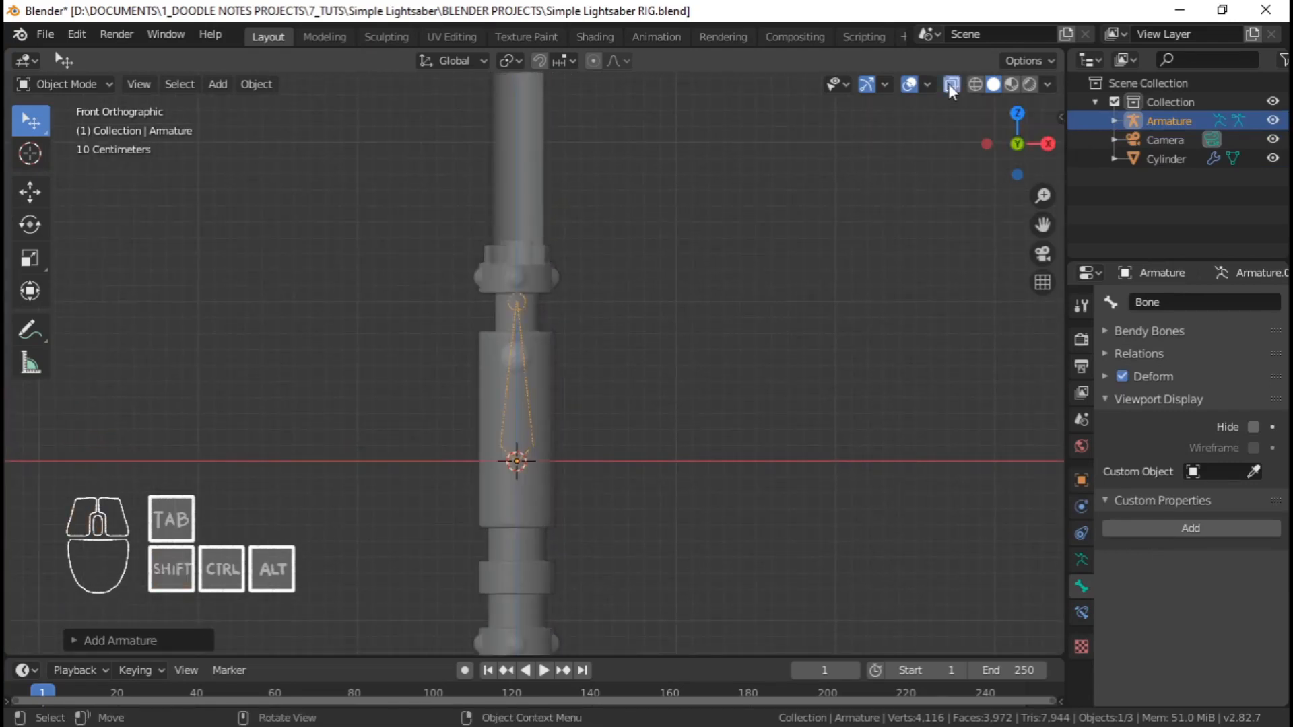
{"action": "left_click", "coordinate": [951, 85]}
{"action": "left_click", "coordinate": [593, 392]}
{"action": "scroll", "coordinate": [588, 396], "scroll_direction": "up", "scroll_amount": 3}
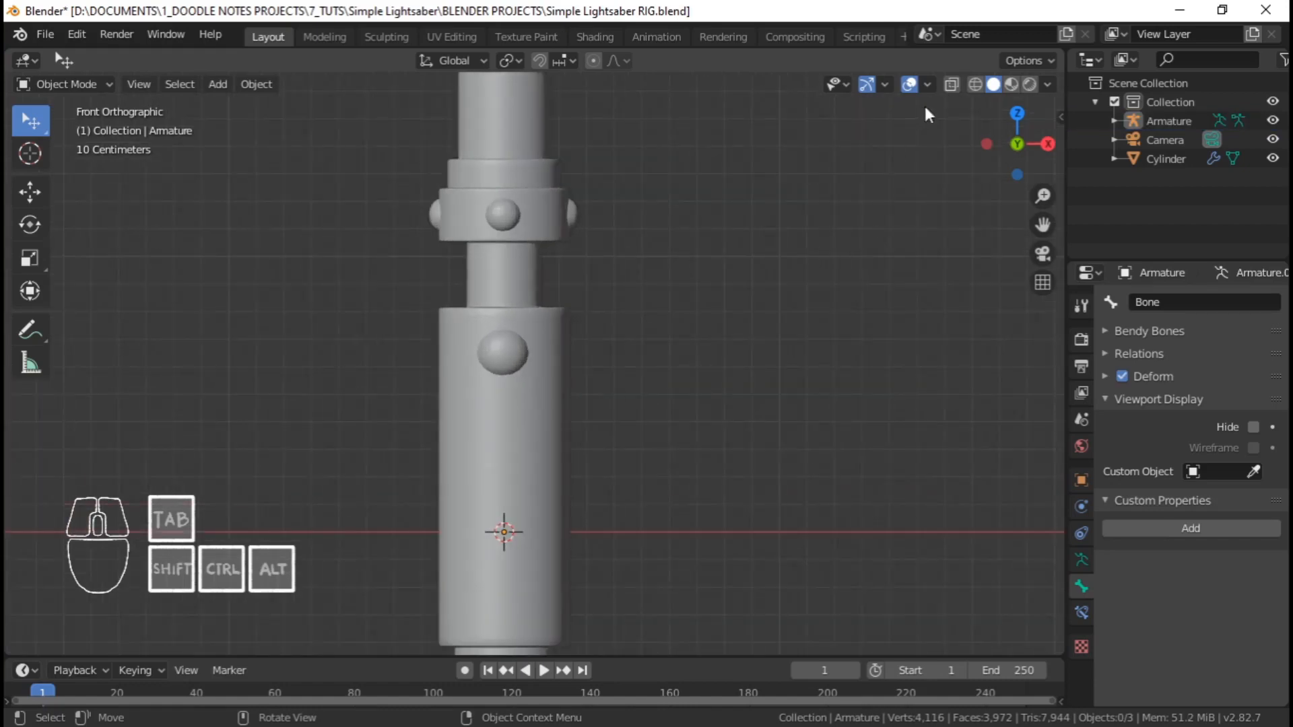
{"action": "left_click", "coordinate": [951, 85]}
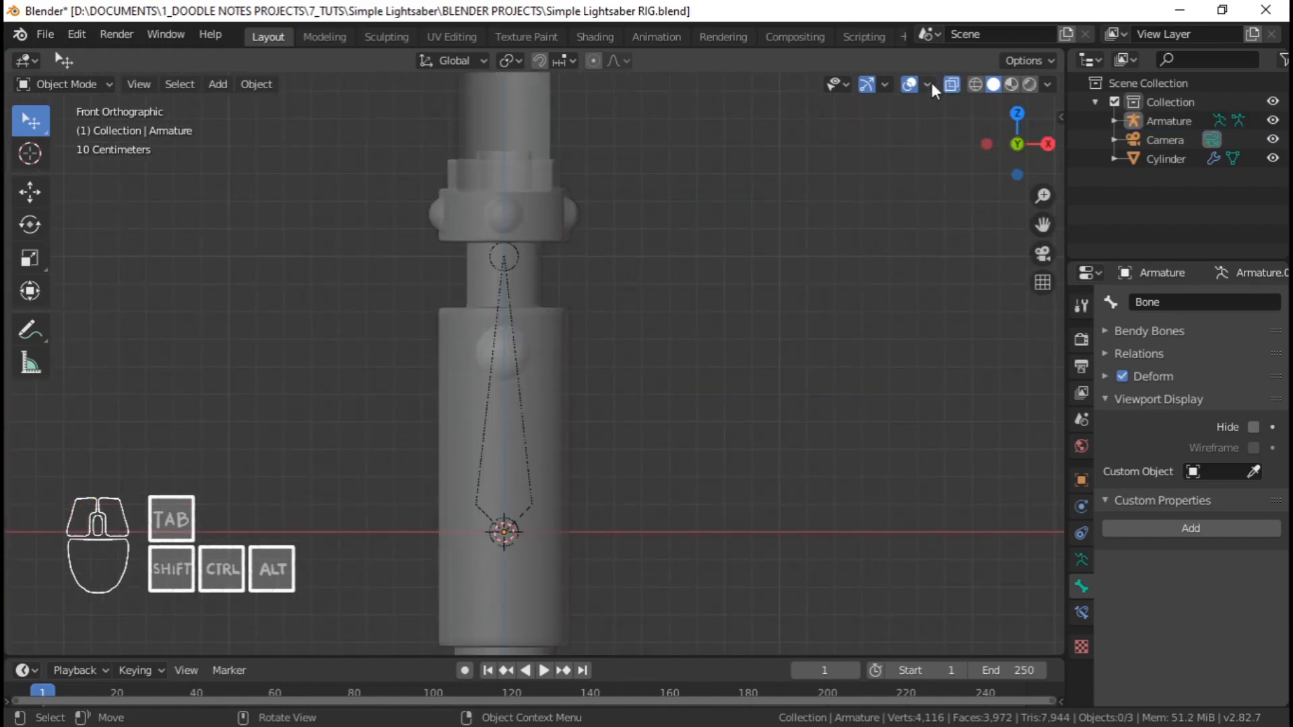
{"action": "left_click", "coordinate": [951, 86]}
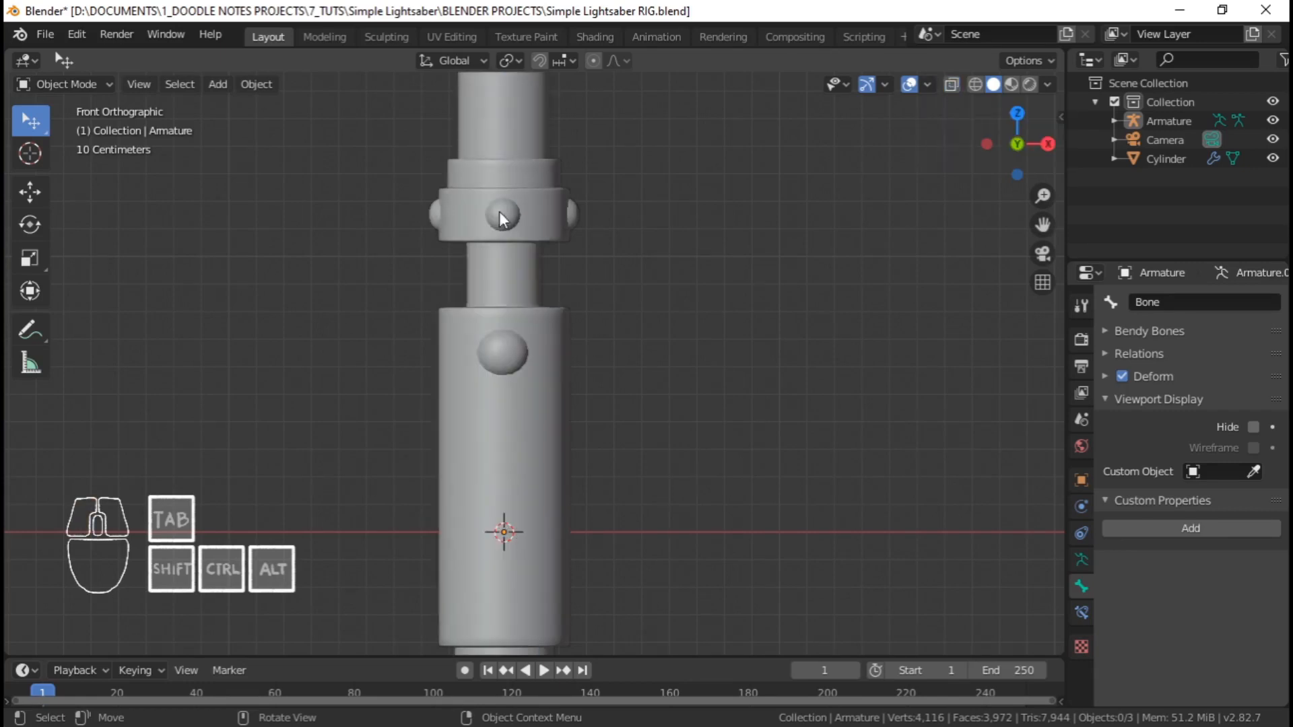
{"action": "scroll", "coordinate": [560, 283], "scroll_direction": "down", "scroll_amount": 5}
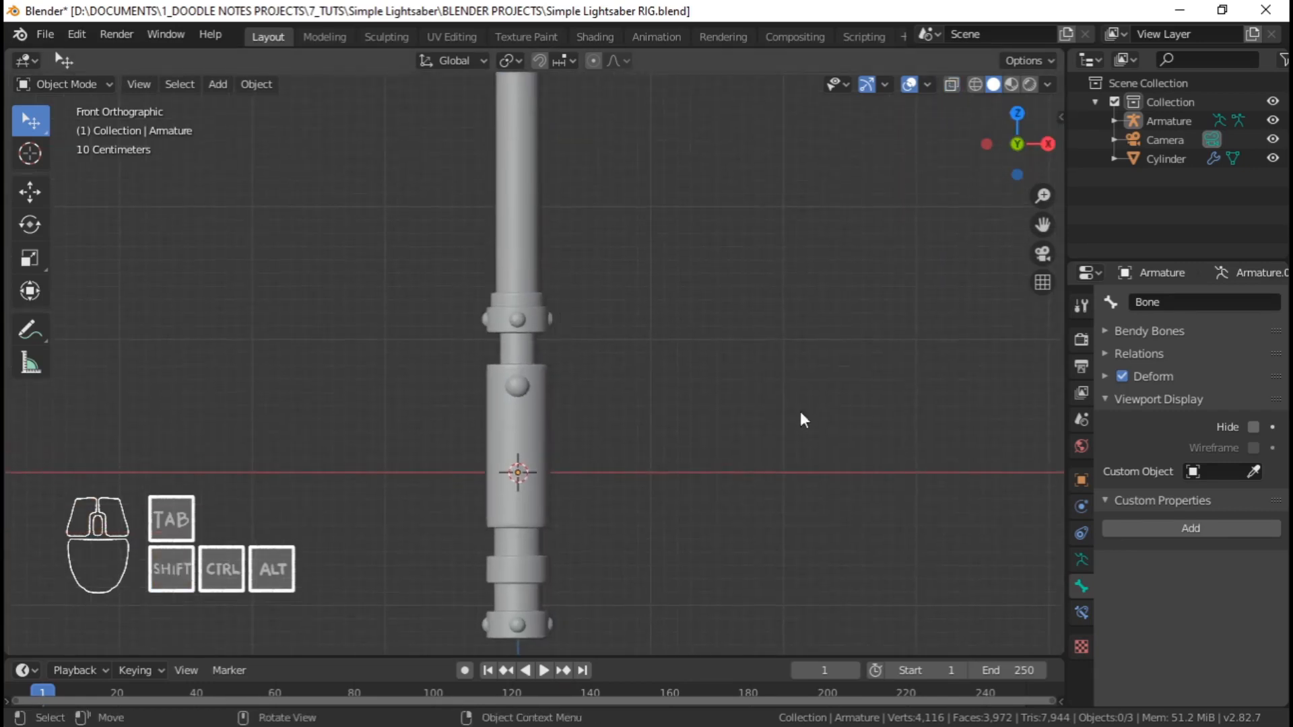
{"action": "scroll", "coordinate": [849, 428], "scroll_direction": "up", "scroll_amount": 4}
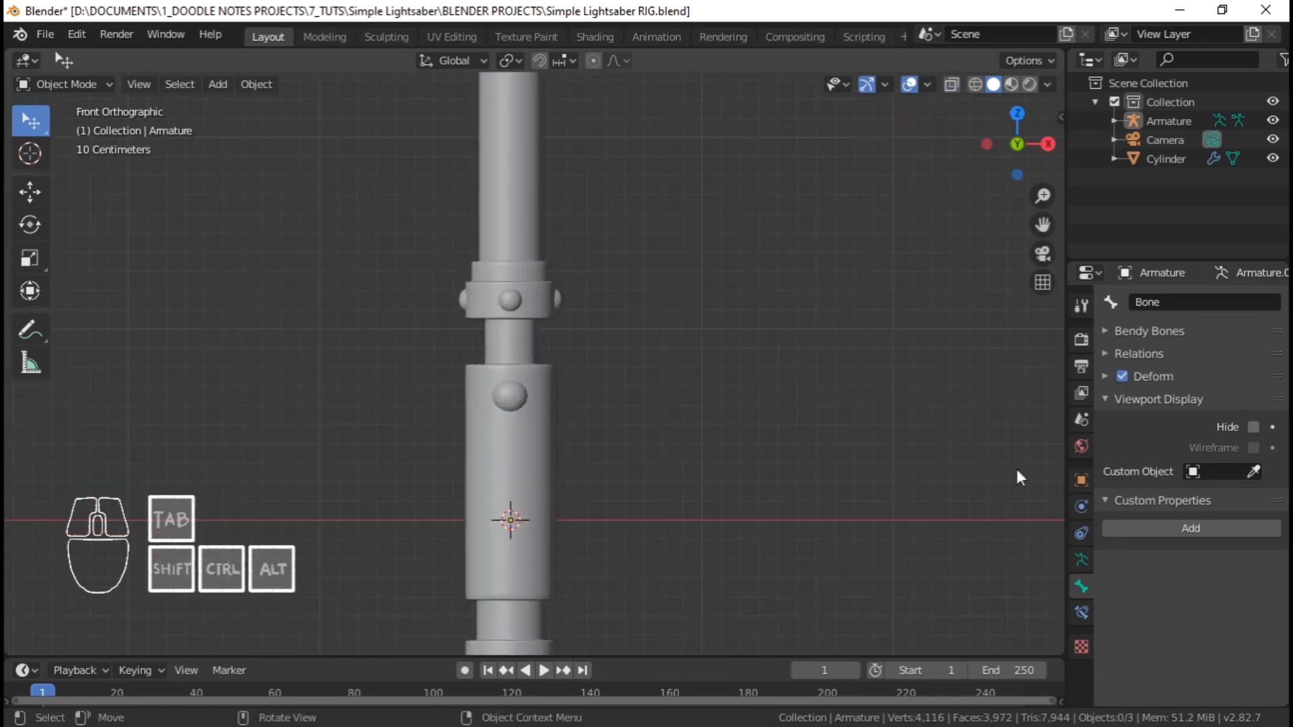
Enable In Front in the armature's viewport display settings and select the armature
{"action": "left_click", "coordinate": [1081, 561]}
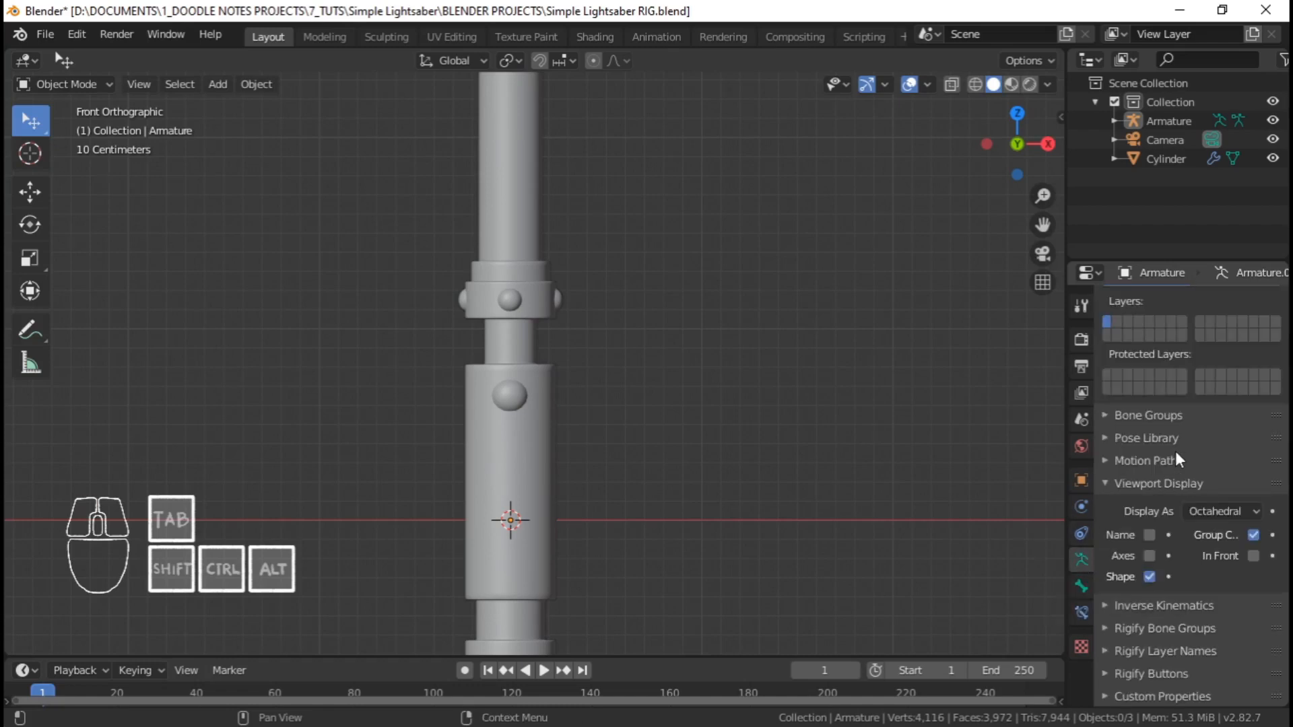
{"action": "left_click", "coordinate": [1168, 486]}
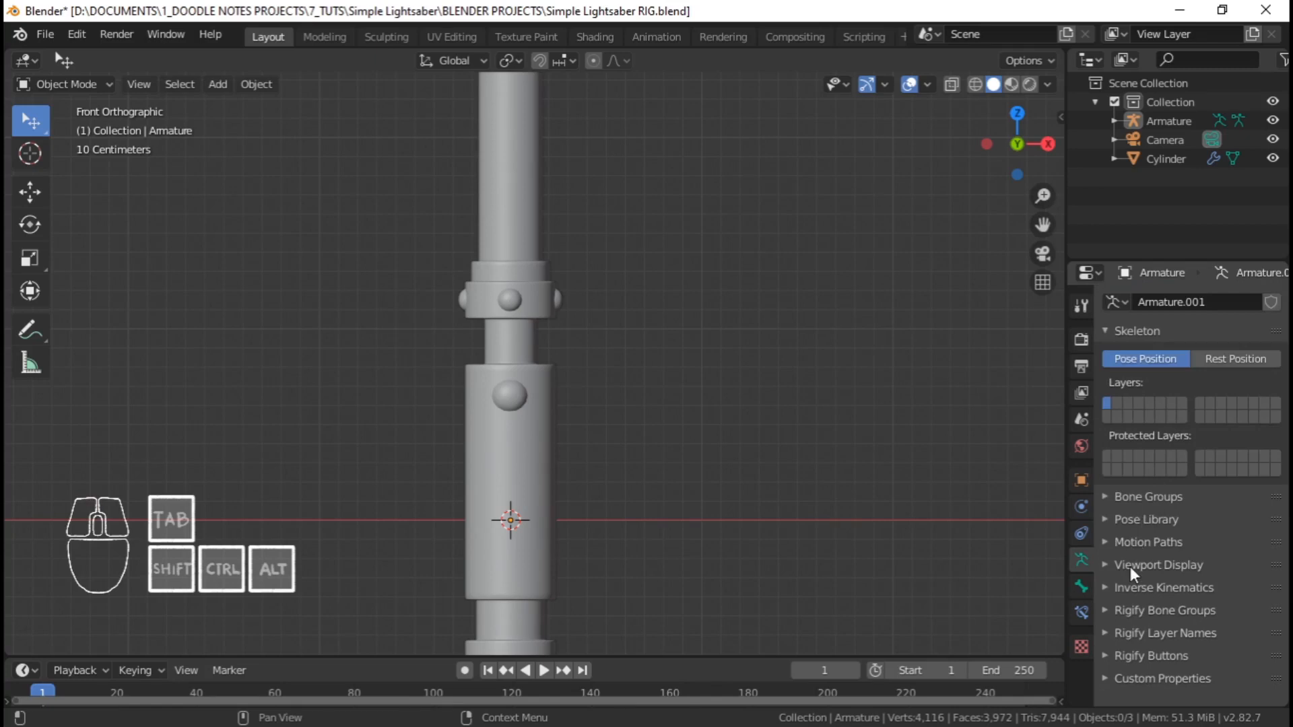
{"action": "left_click", "coordinate": [1131, 566]}
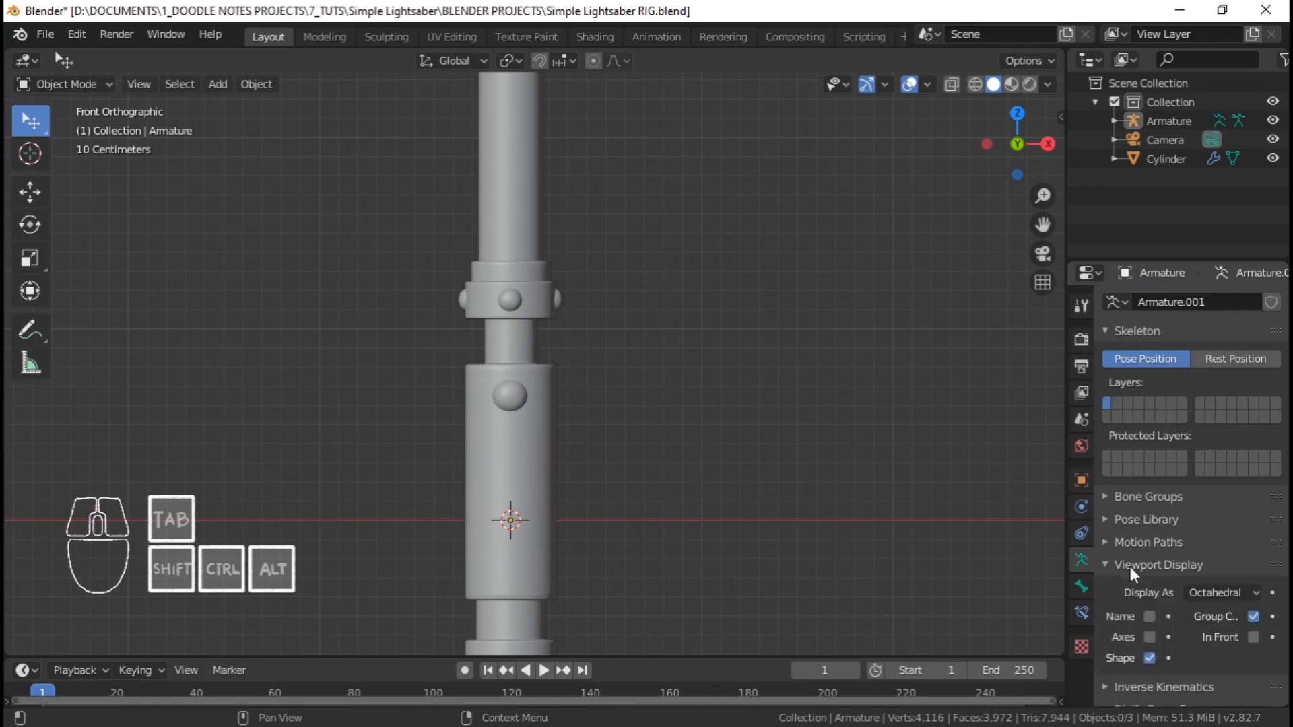
{"action": "left_click", "coordinate": [1254, 637]}
{"action": "left_click", "coordinate": [515, 436]}
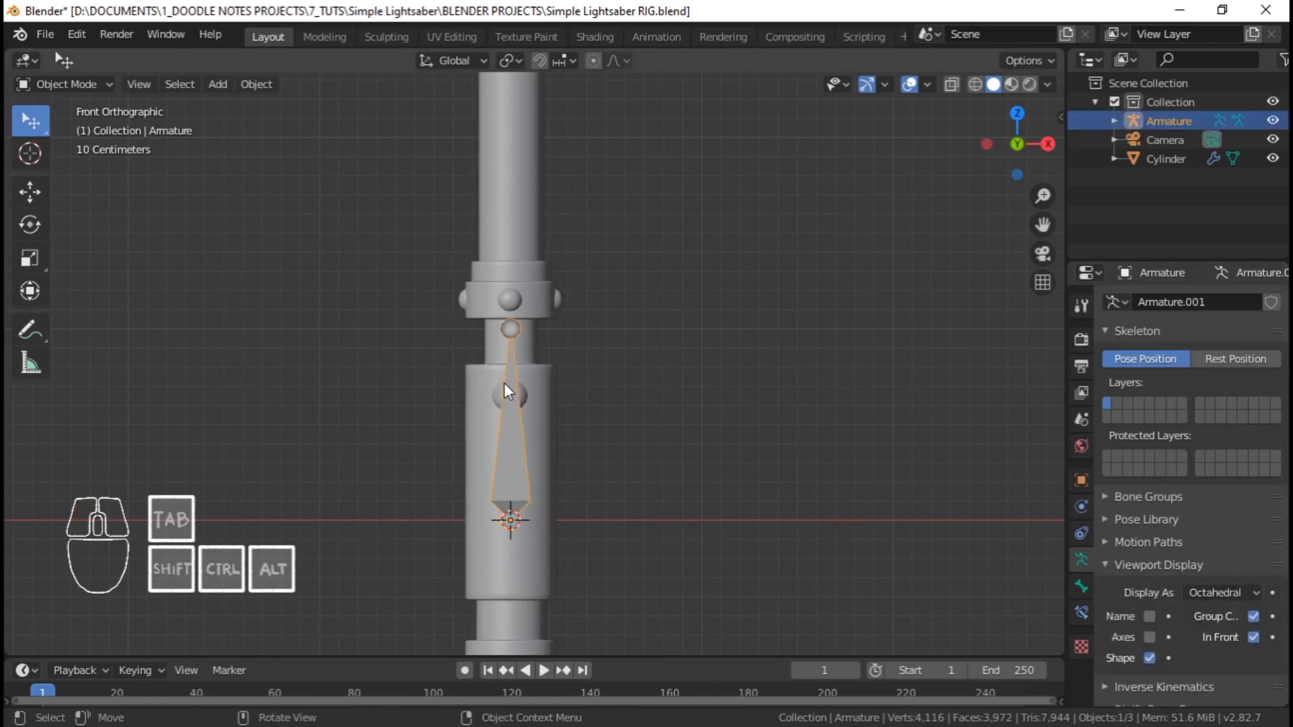
{"action": "middle_click_drag", "start_coordinate": [507, 392], "coordinate": [612, 384]}
{"action": "key", "text": "KP_1"}
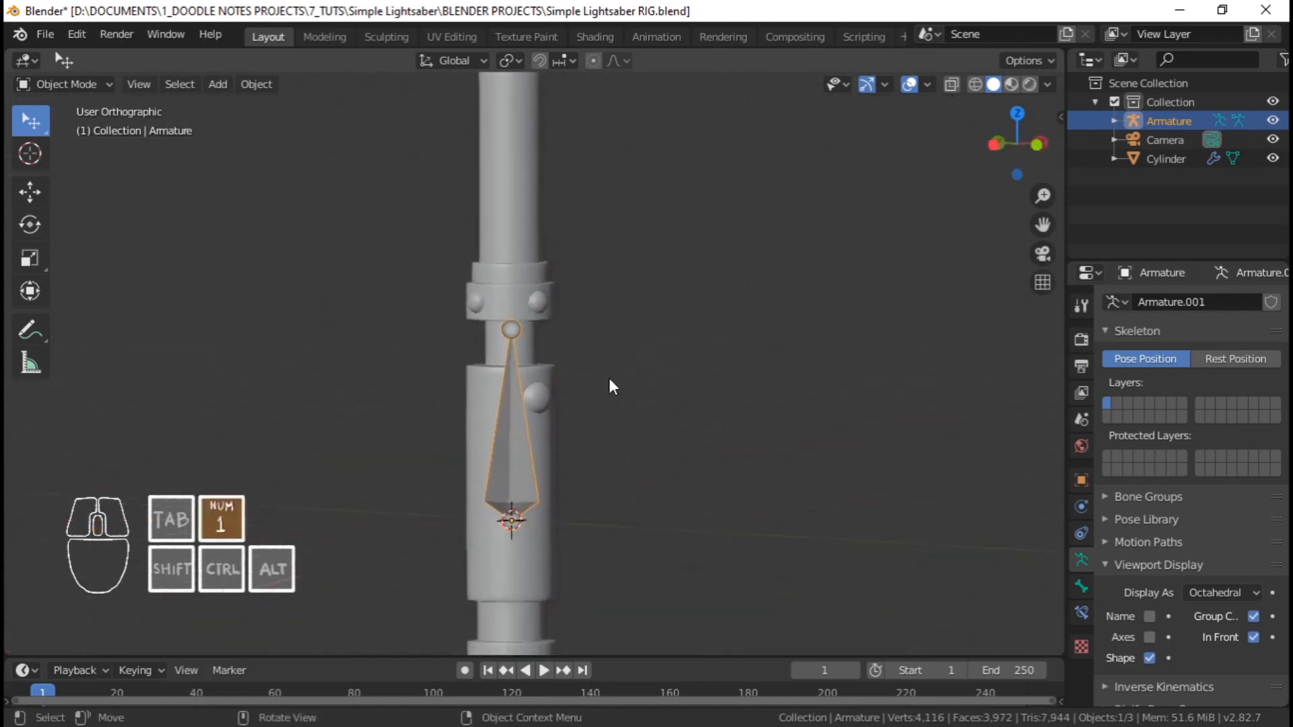
Switch the armature from Object Mode to Edit Mode in the front view
{"action": "scroll", "coordinate": [610, 387], "scroll_direction": "down", "scroll_amount": 3}
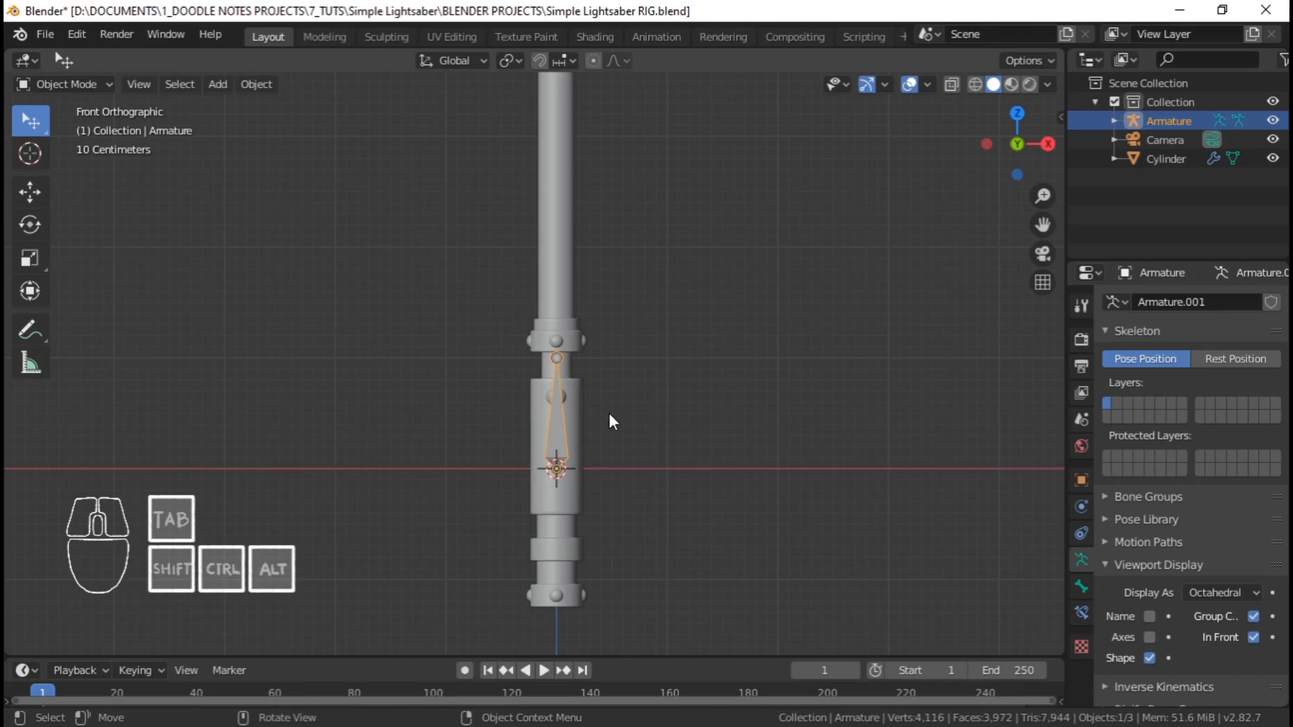
{"action": "left_click", "coordinate": [76, 81]}
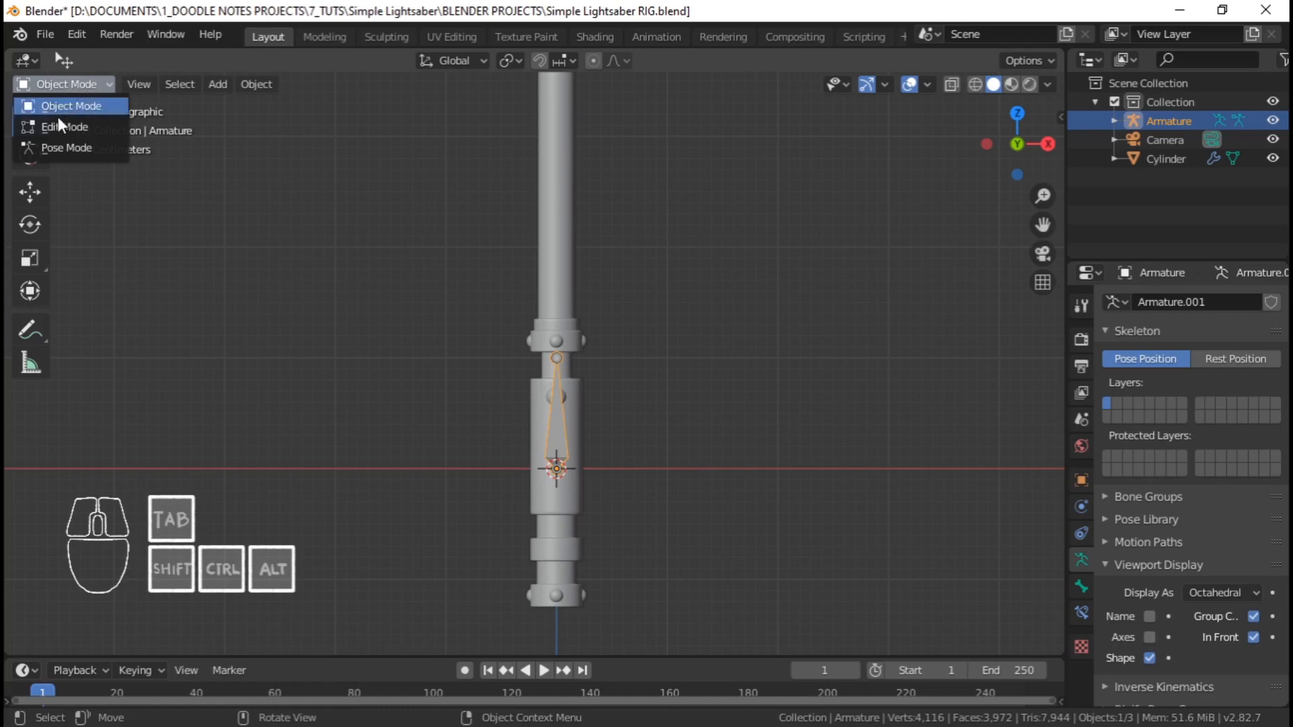
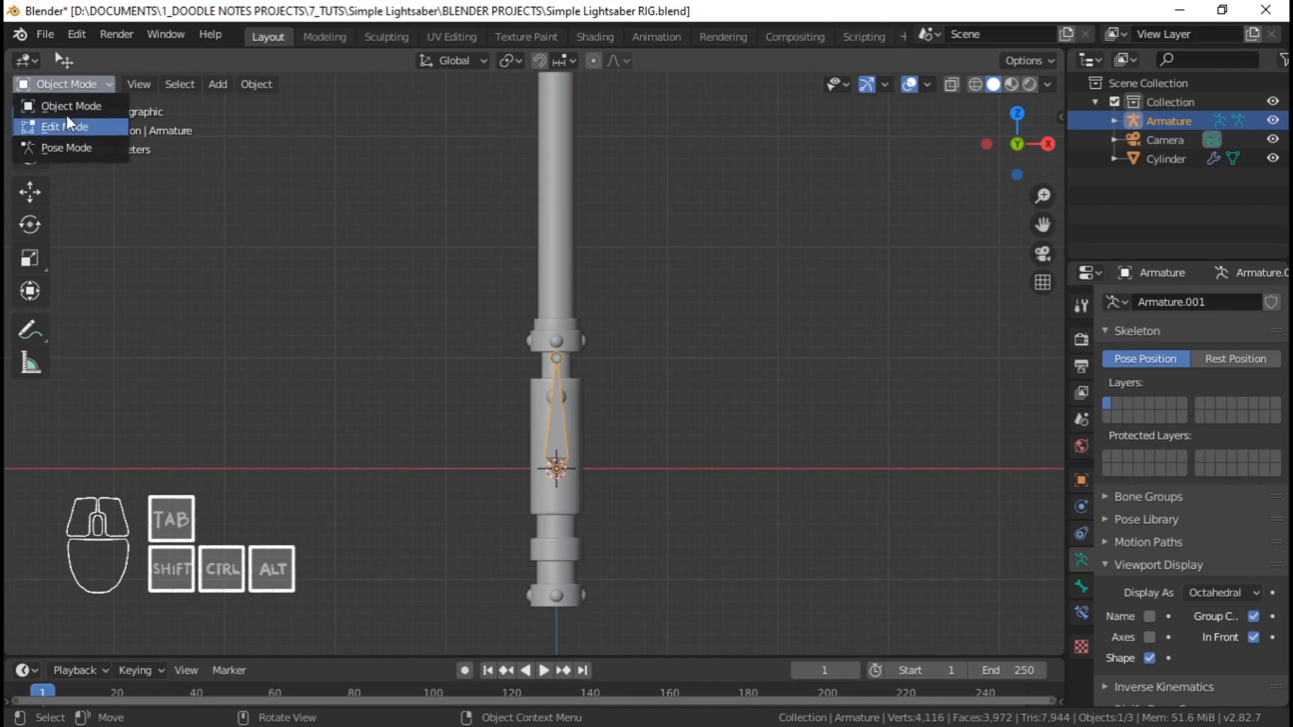
{"action": "scroll", "coordinate": [579, 381], "scroll_direction": "up", "scroll_amount": 2}
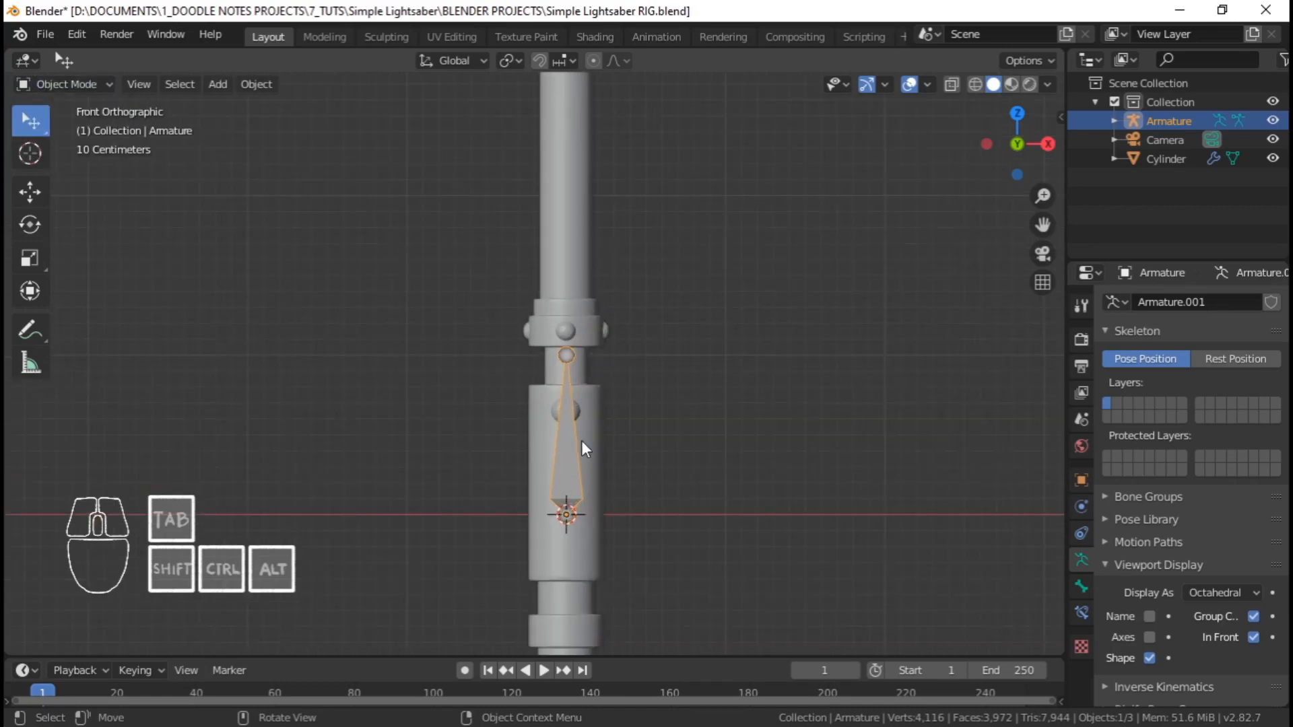
{"action": "middle_click_drag", "start_coordinate": [613, 427], "coordinate": [593, 403], "text": "shift"}
{"action": "left_click", "coordinate": [75, 84]}
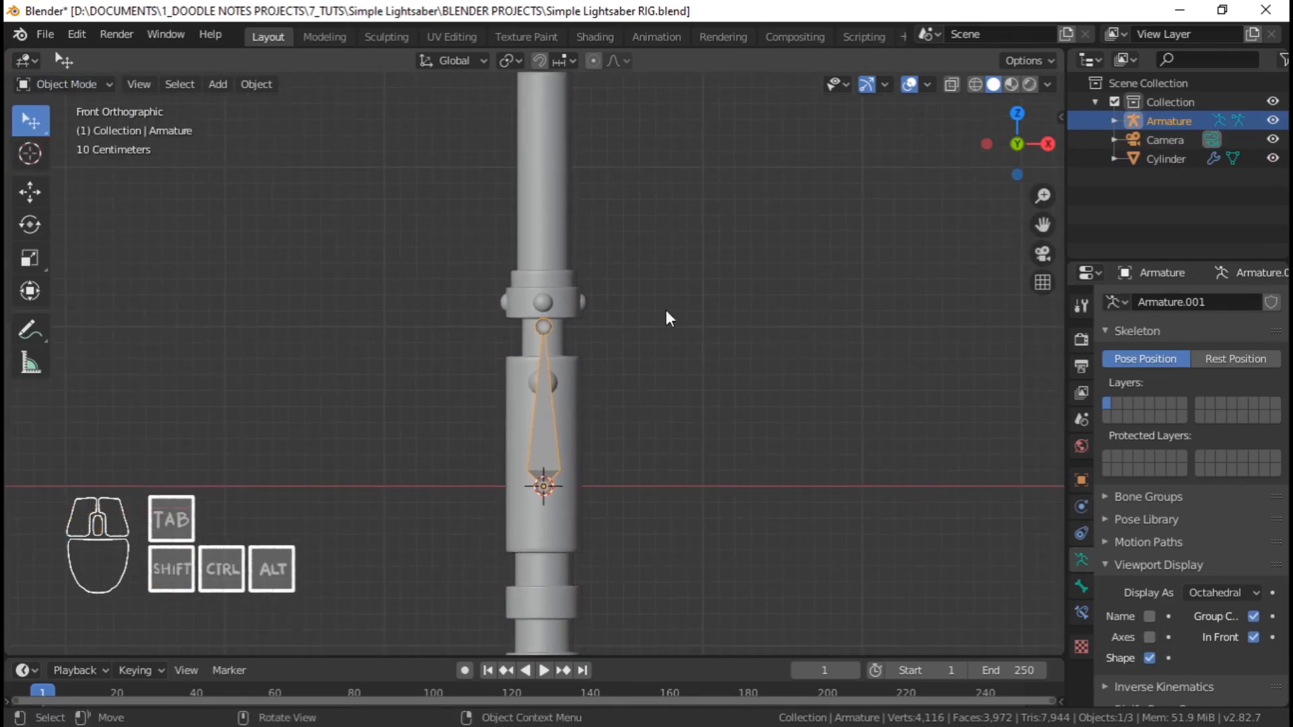
{"action": "scroll", "coordinate": [577, 433], "scroll_direction": "up", "scroll_amount": 2}
{"action": "mouse_move", "coordinate": [578, 433]}
{"action": "middle_mouse_down", "text": "shift"}
{"action": "mouse_move", "coordinate": [607, 426]}
{"action": "mouse_move", "coordinate": [593, 433]}
{"action": "middle_mouse_up", "text": "shift"}
{"action": "scroll", "coordinate": [633, 381], "scroll_direction": "down", "scroll_amount": 5}
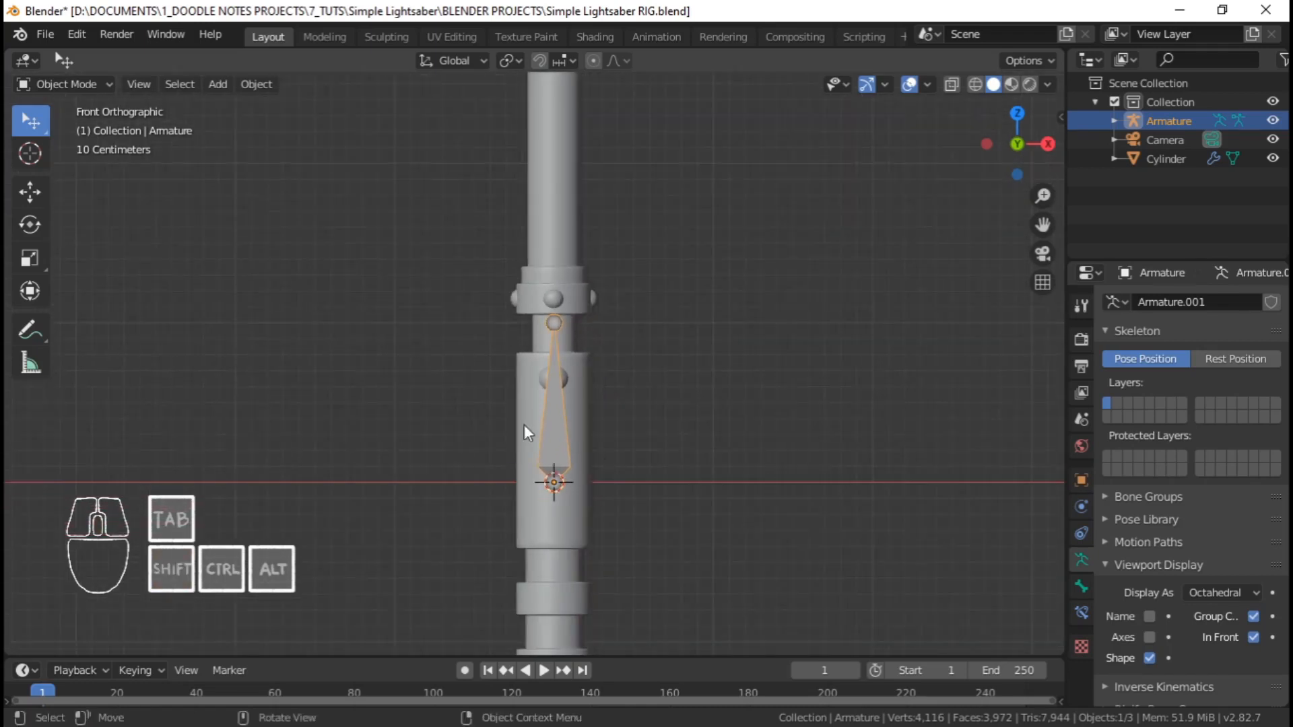
{"action": "scroll", "coordinate": [571, 379], "scroll_direction": "up", "scroll_amount": 3}
{"action": "key", "text": "Tab"}
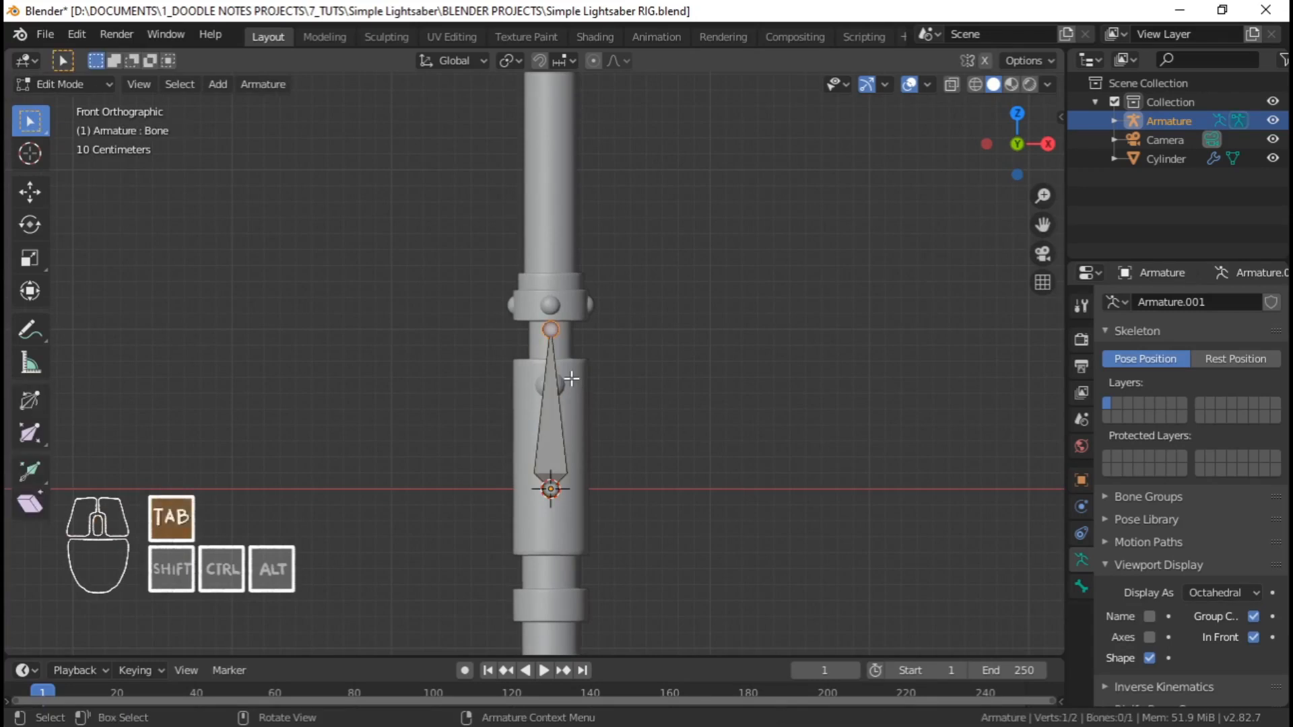
{"action": "left_click", "coordinate": [72, 82]}
{"action": "left_click", "coordinate": [75, 82]}
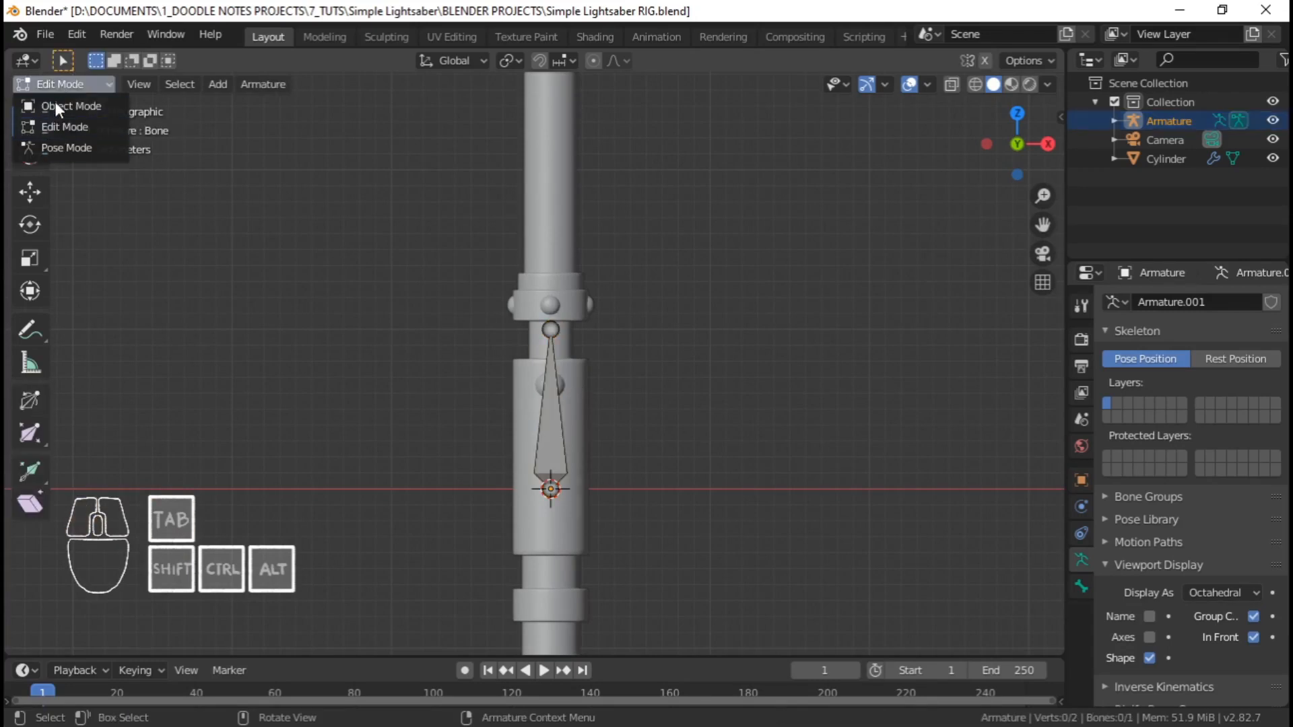
Select the whole bone and set the pivot point to the 3D Cursor
{"action": "scroll", "coordinate": [626, 431], "scroll_direction": "up", "scroll_amount": 3}
{"action": "left_click", "coordinate": [587, 413]}
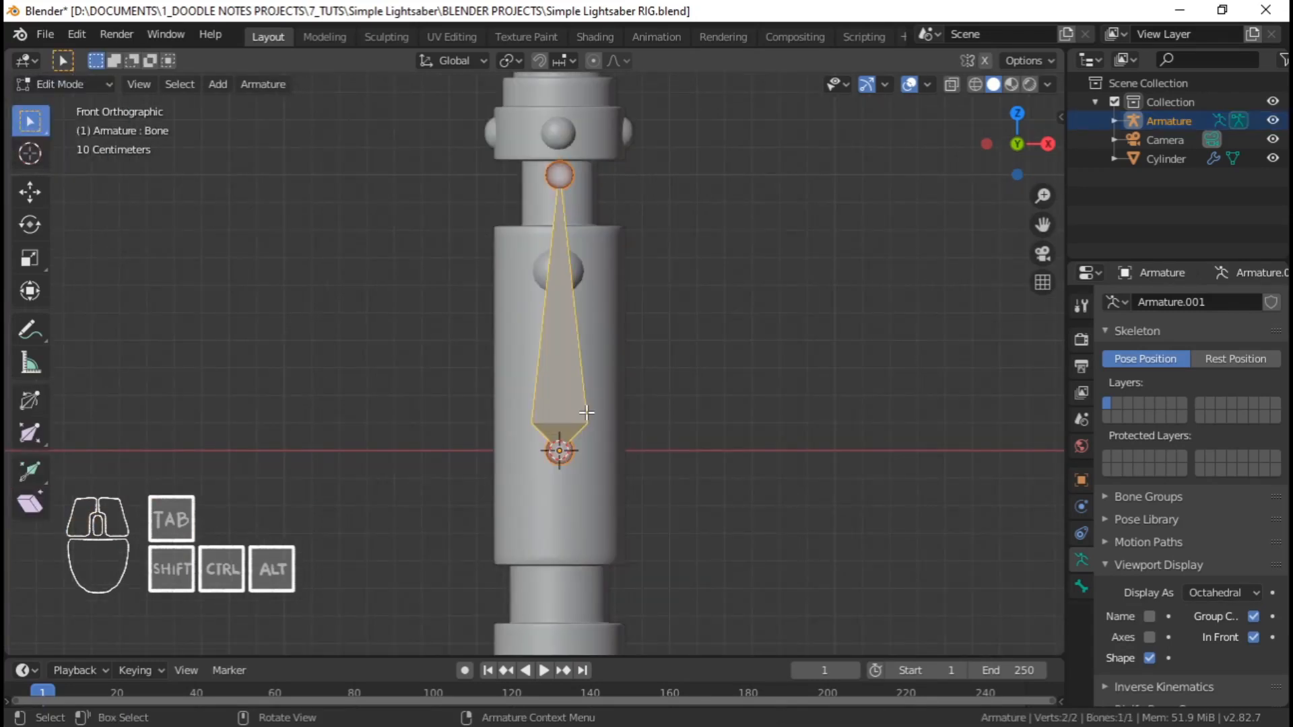
{"action": "key", "text": "period"}
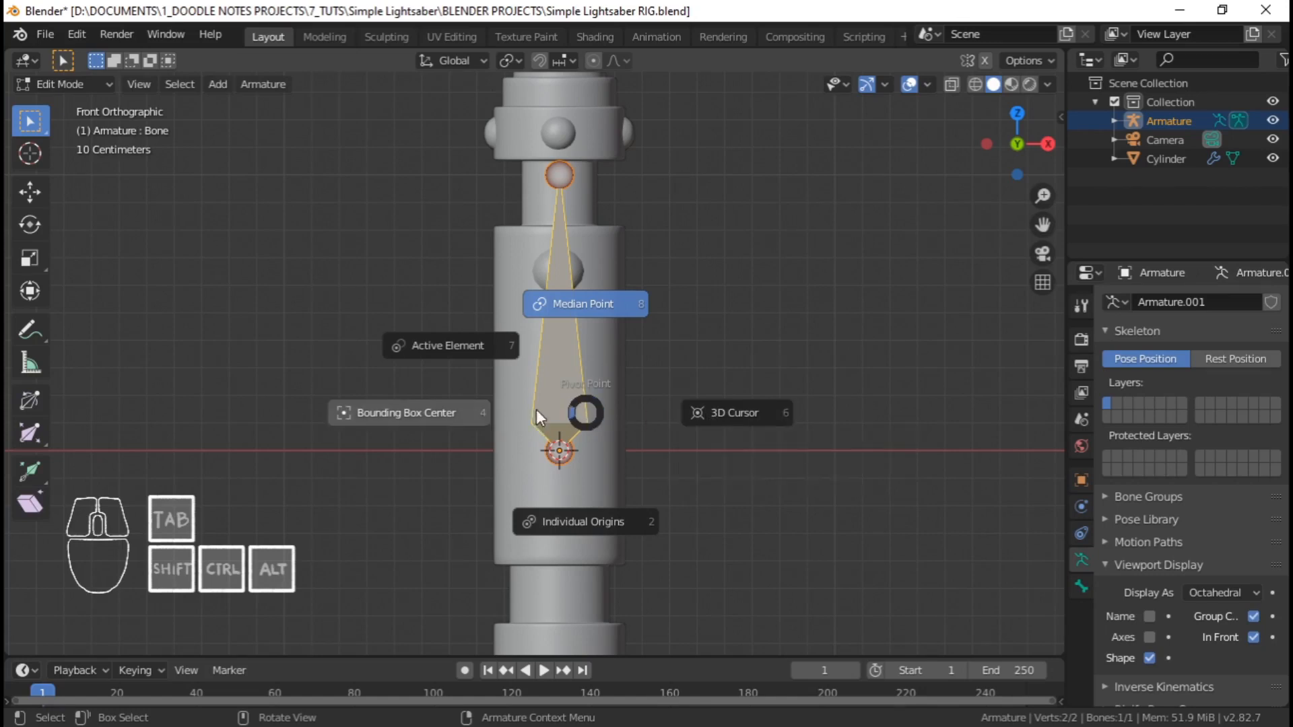
{"action": "key", "text": "Escape"}
{"action": "key", "text": "shift+s"}
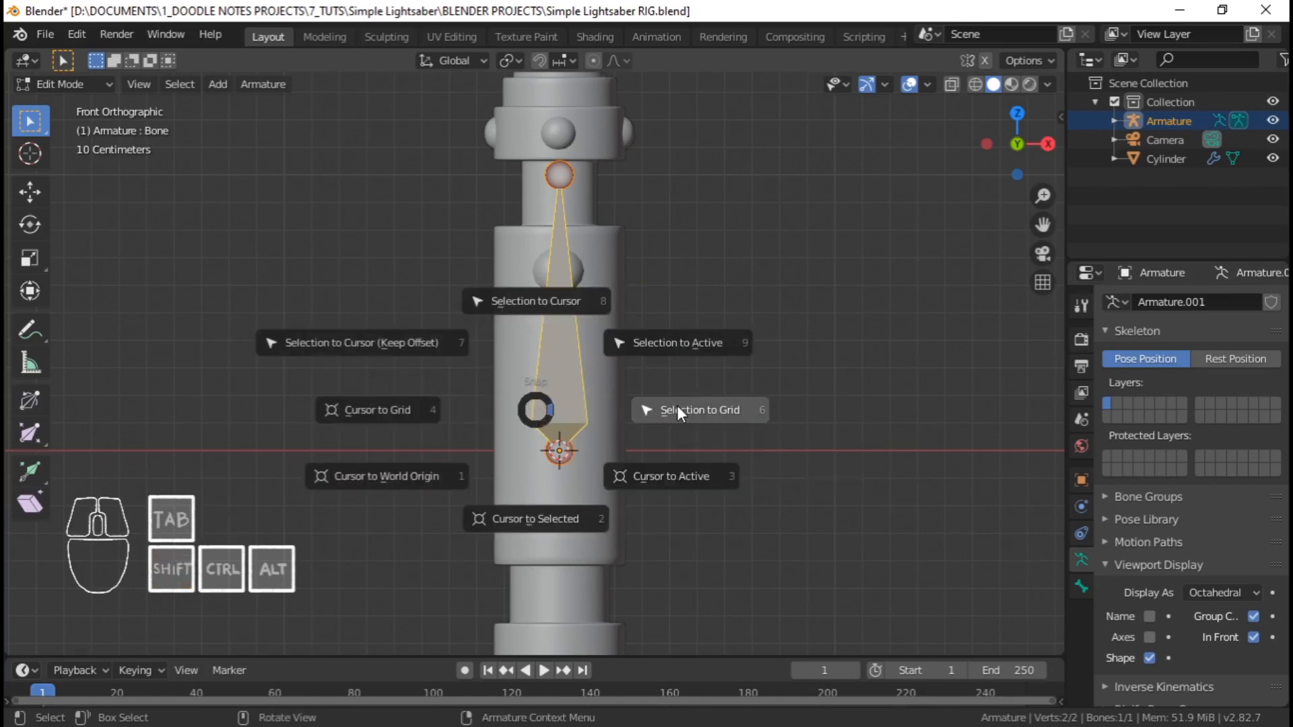
{"action": "key", "text": "Escape"}
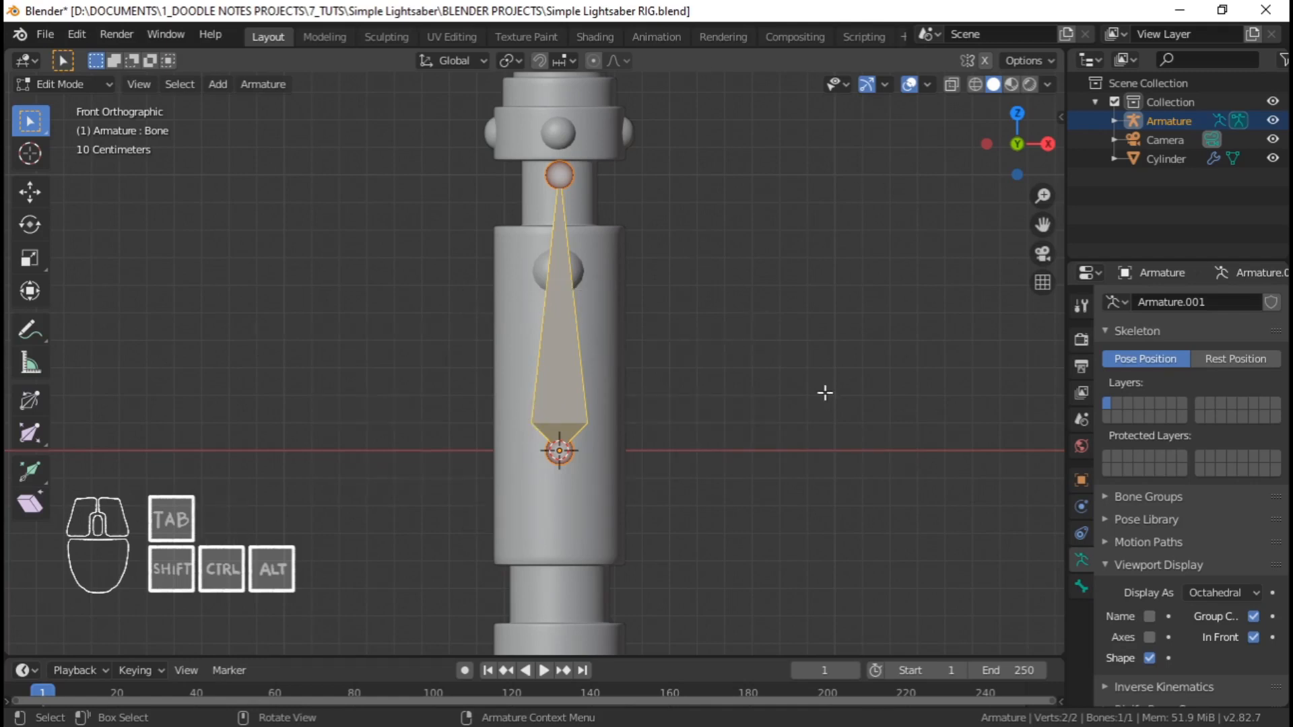
{"action": "key", "text": "period"}
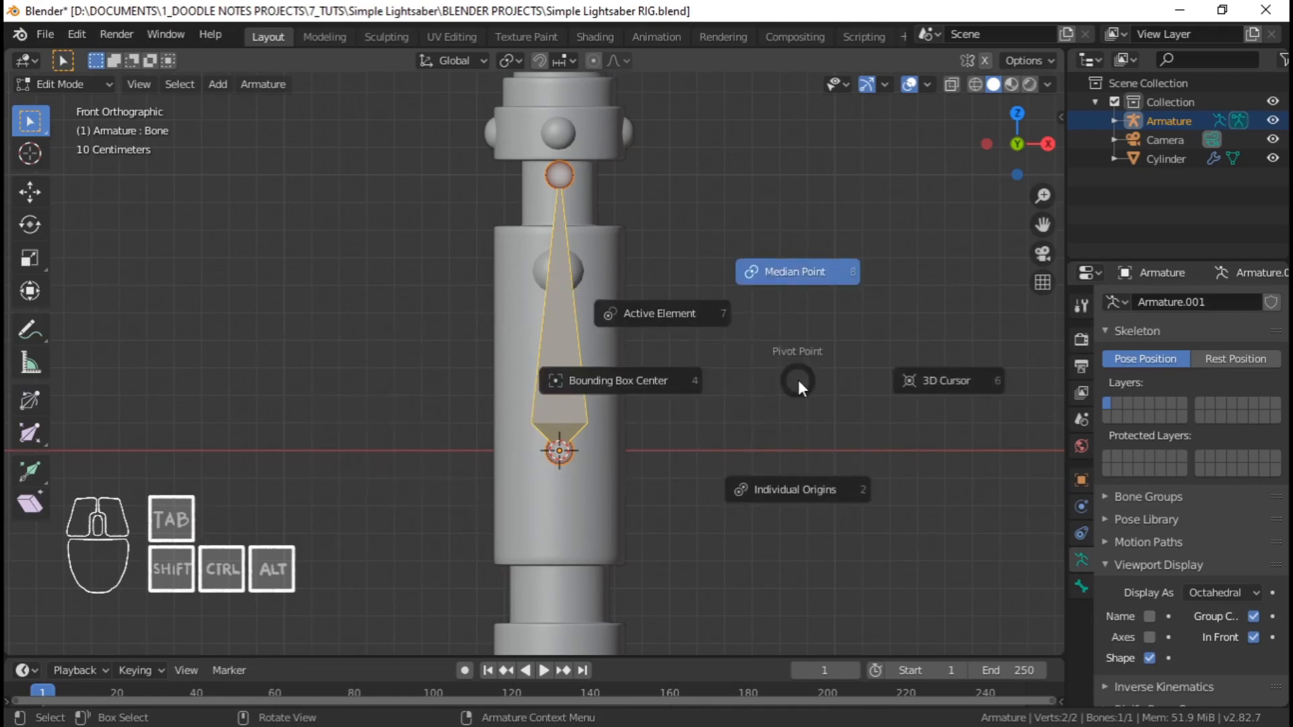
{"action": "left_click", "coordinate": [931, 380]}
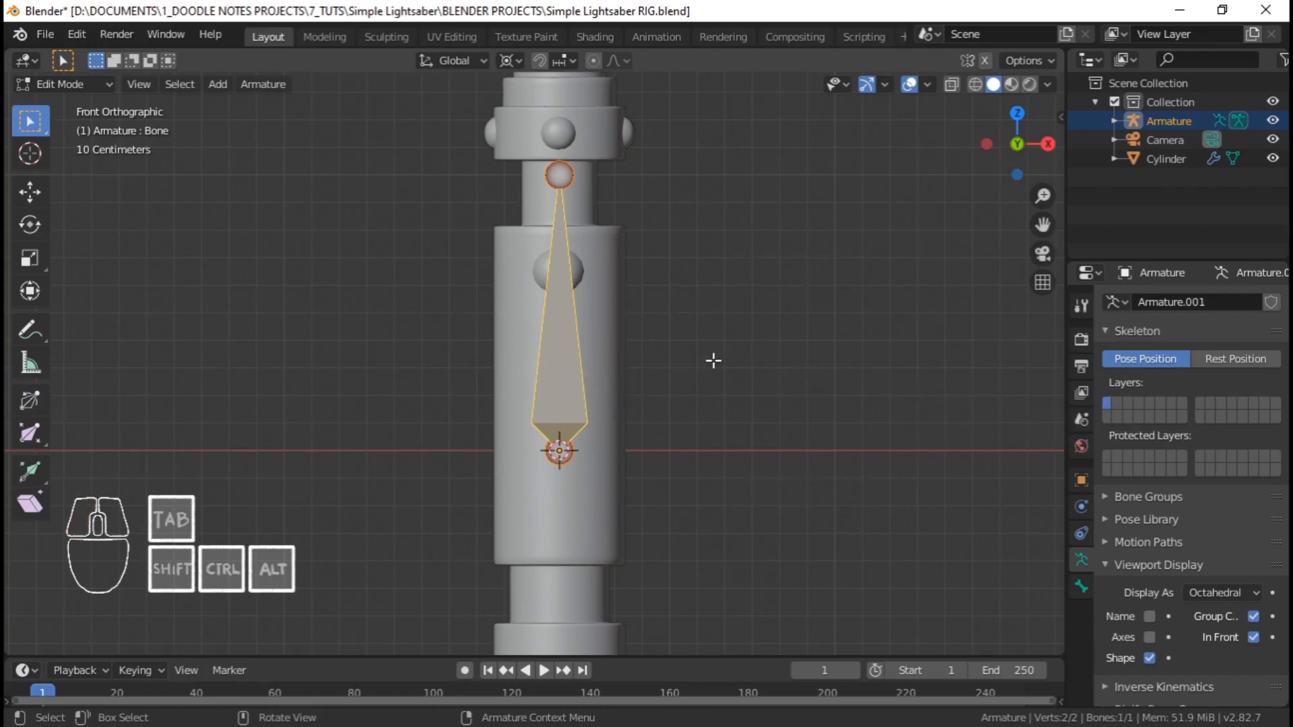
{"action": "key", "text": "r"}
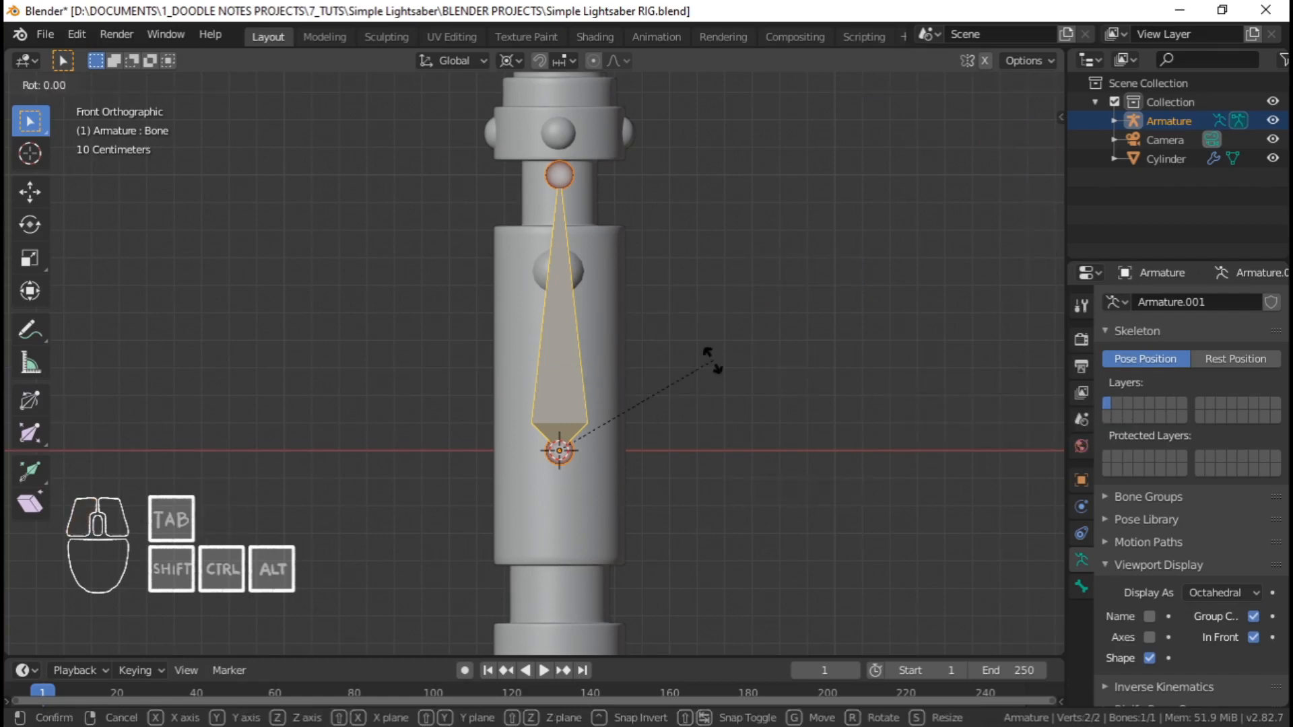
{"action": "type", "text": "90"}
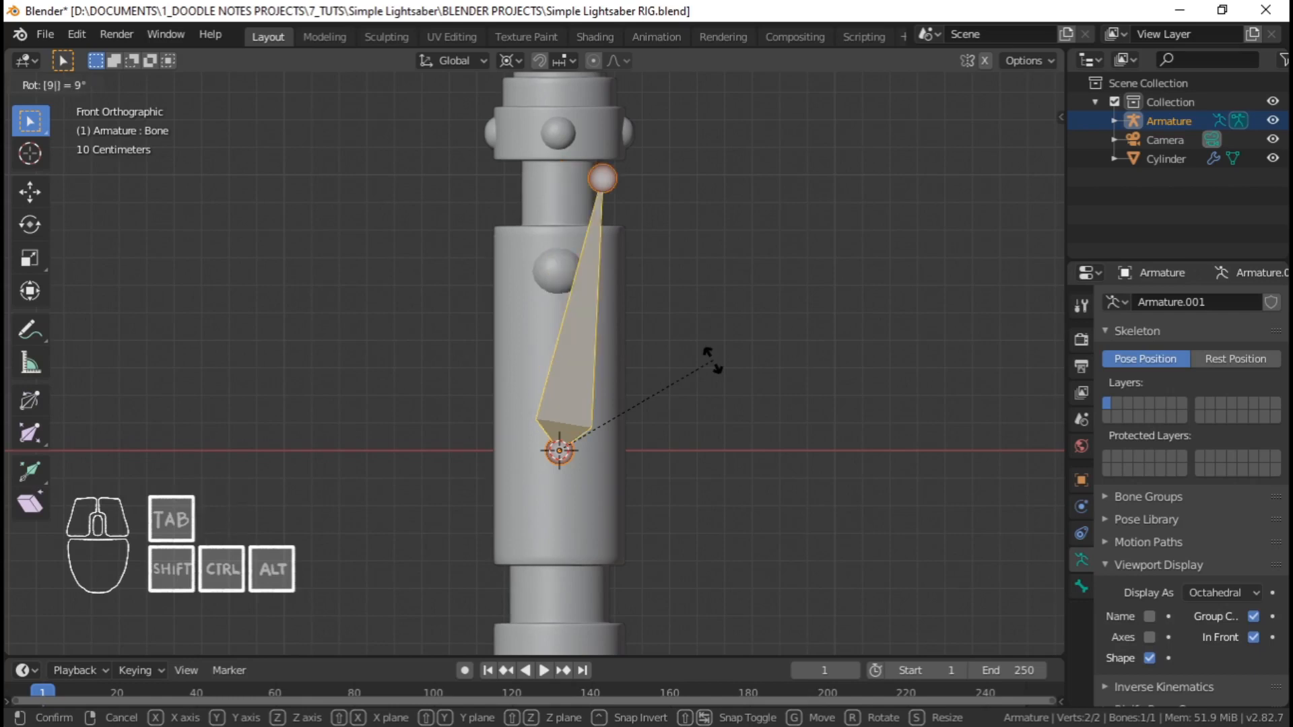
{"action": "key", "text": "Escape"}
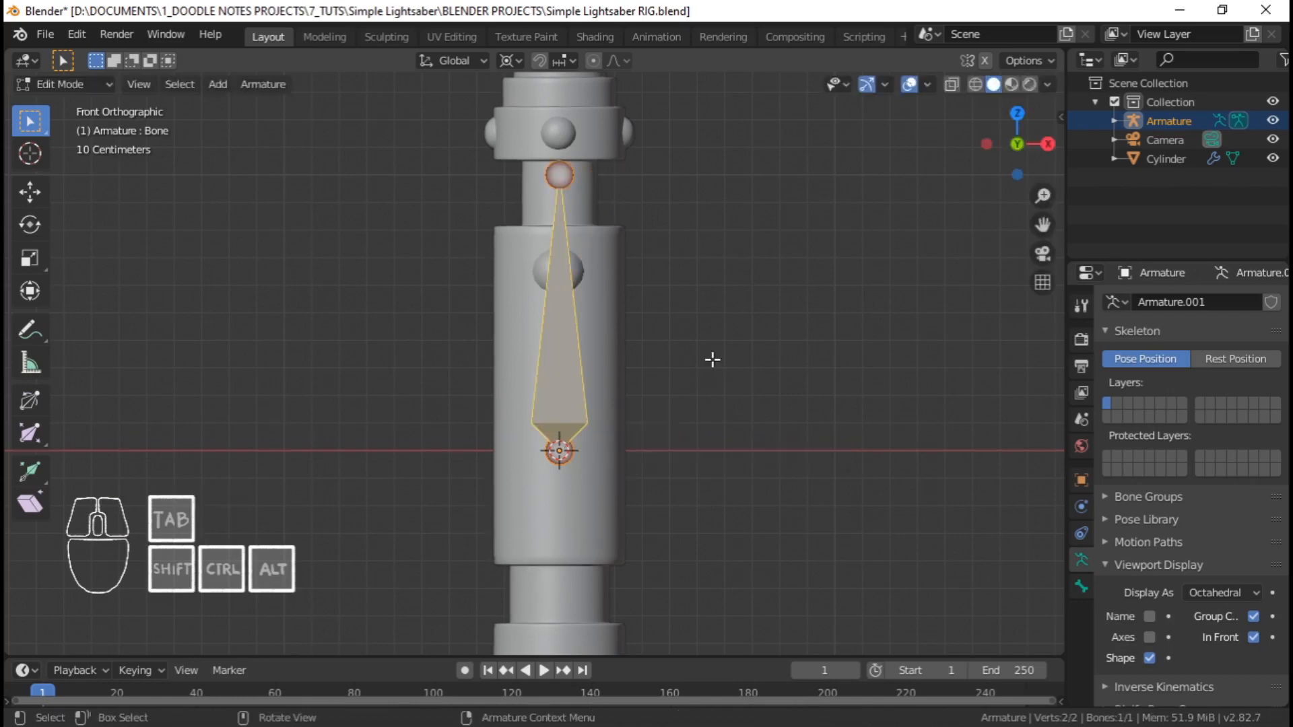
Rotate the bone 180° around the 3D cursor so it points down the hilt
{"action": "type", "text": "r180"}
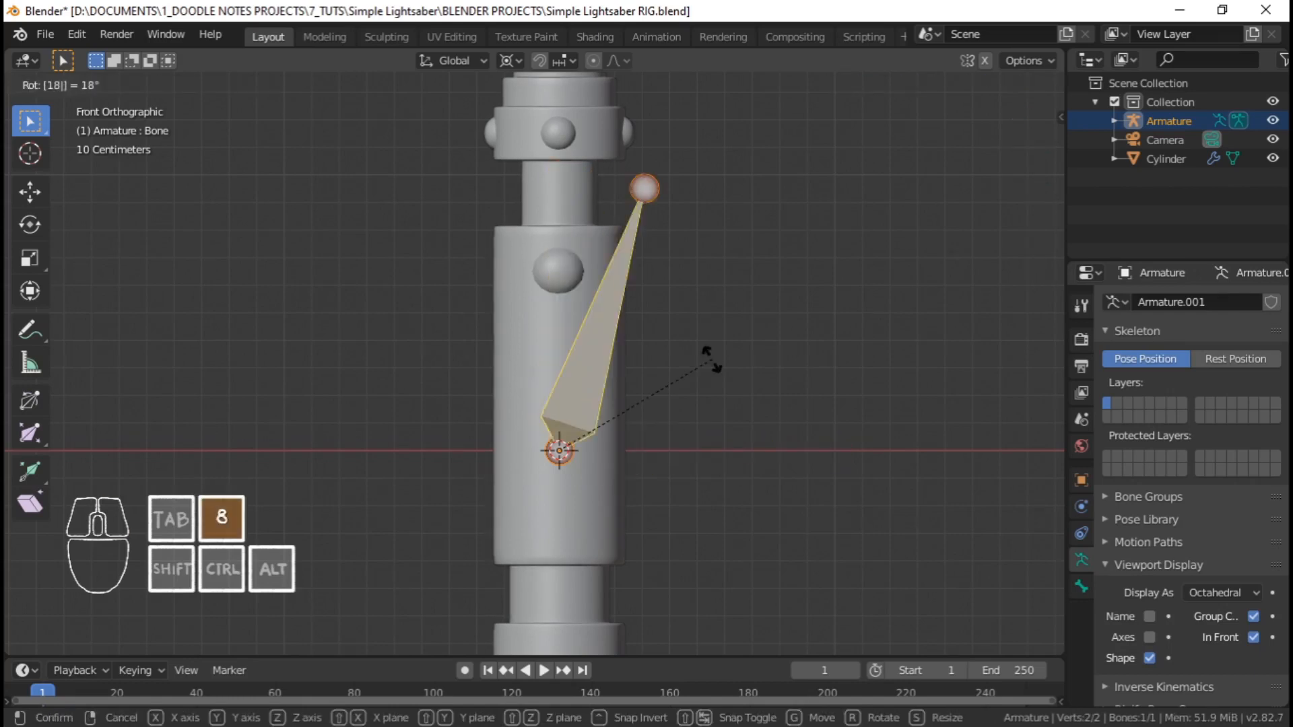
{"action": "key", "text": "Return"}
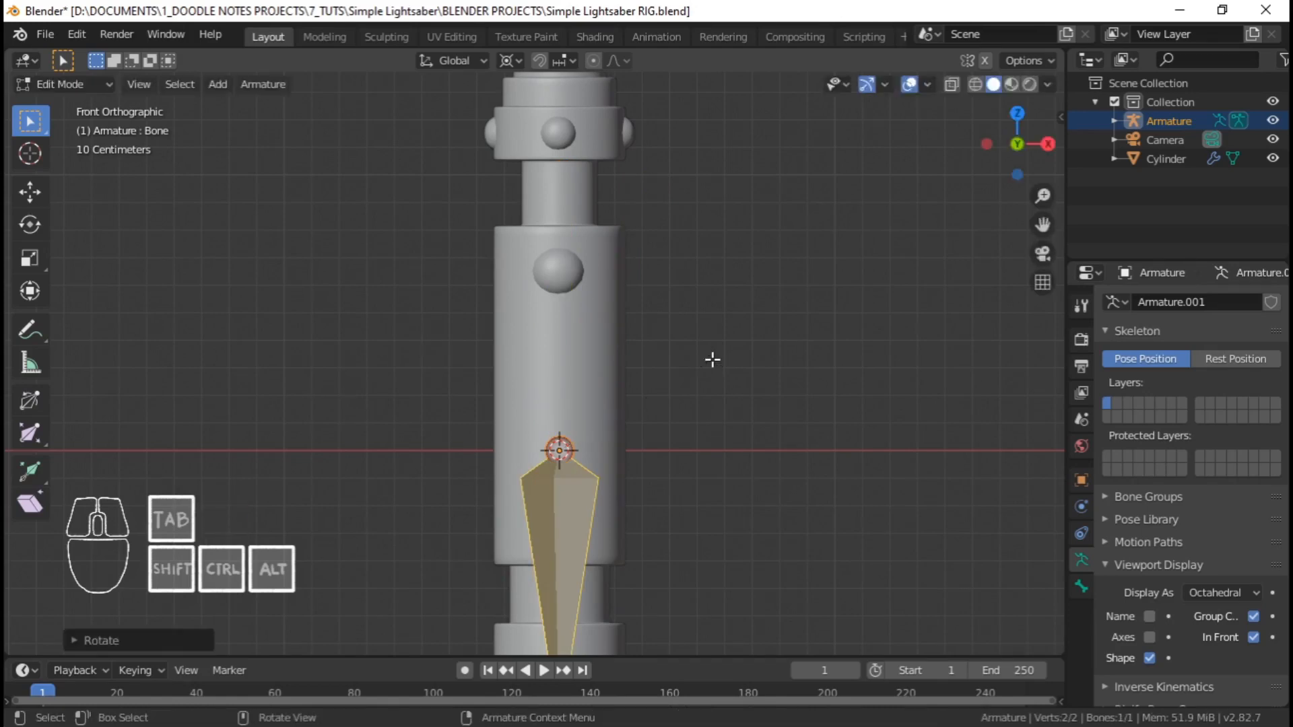
{"action": "key", "text": "shift+c"}
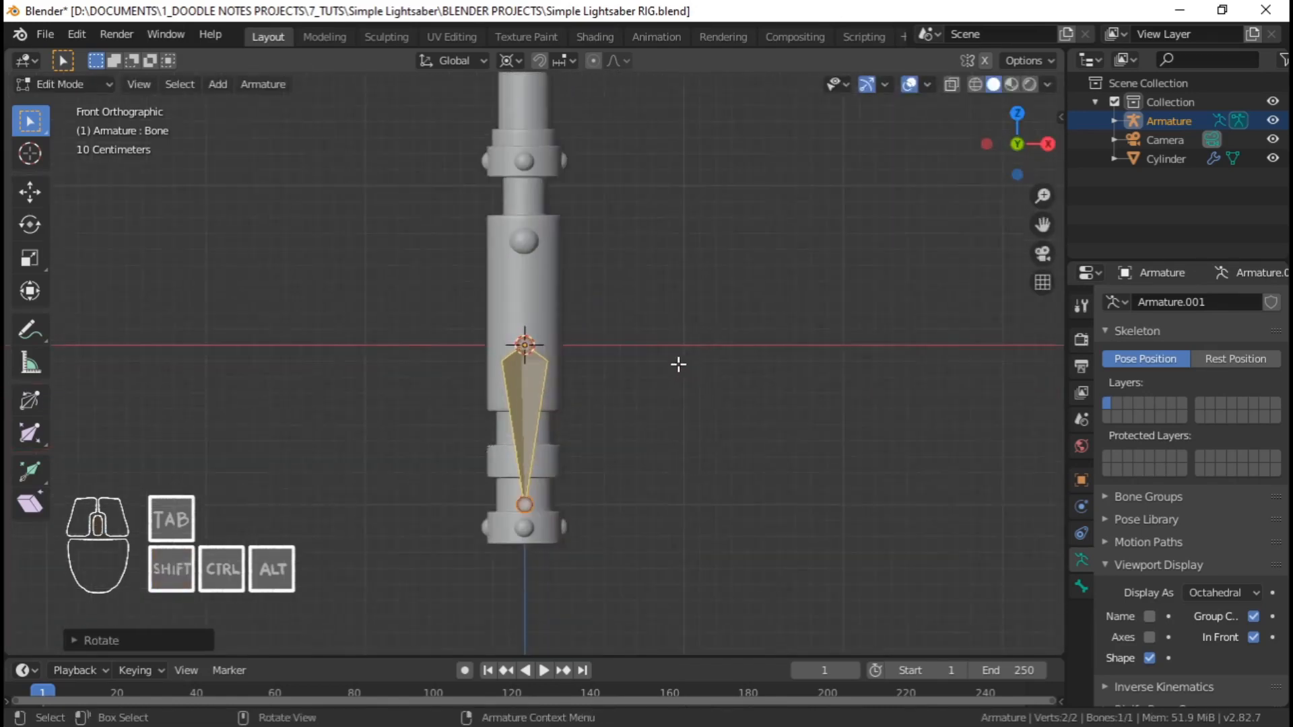
{"action": "middle_click_drag", "start_coordinate": [678, 364], "coordinate": [730, 353]}
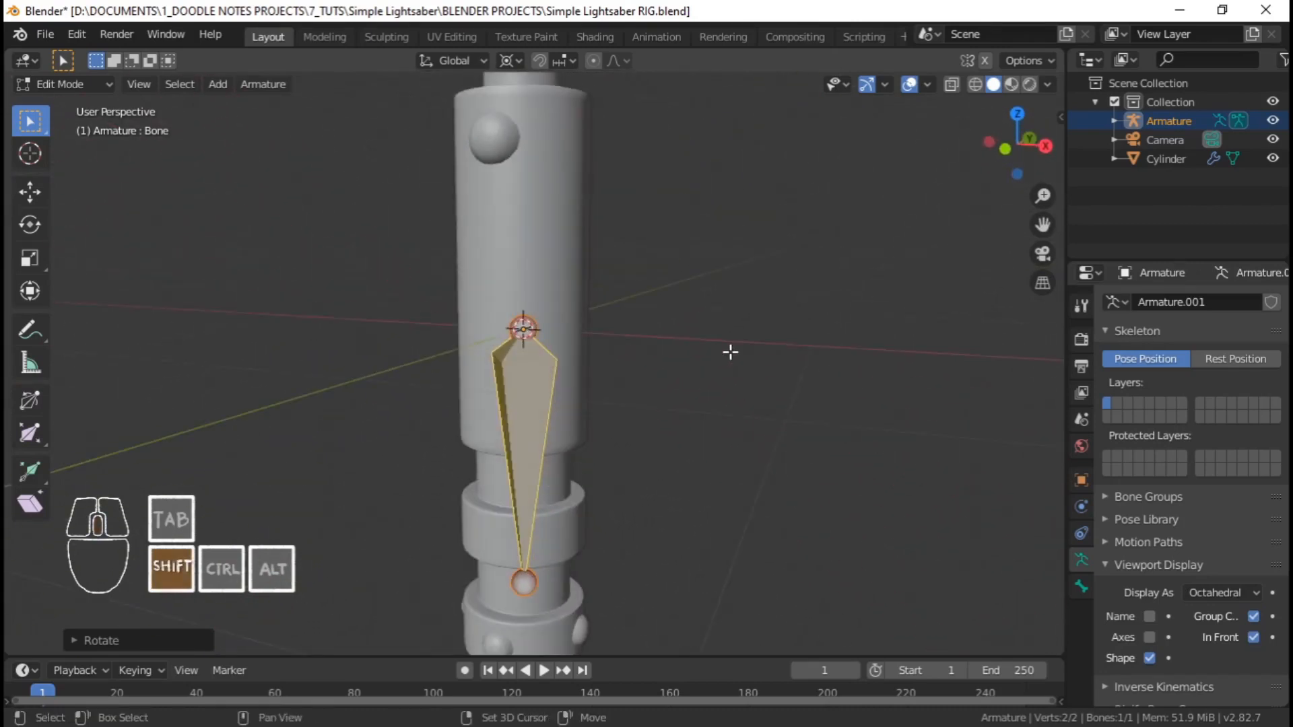
{"action": "key", "text": "shift+n"}
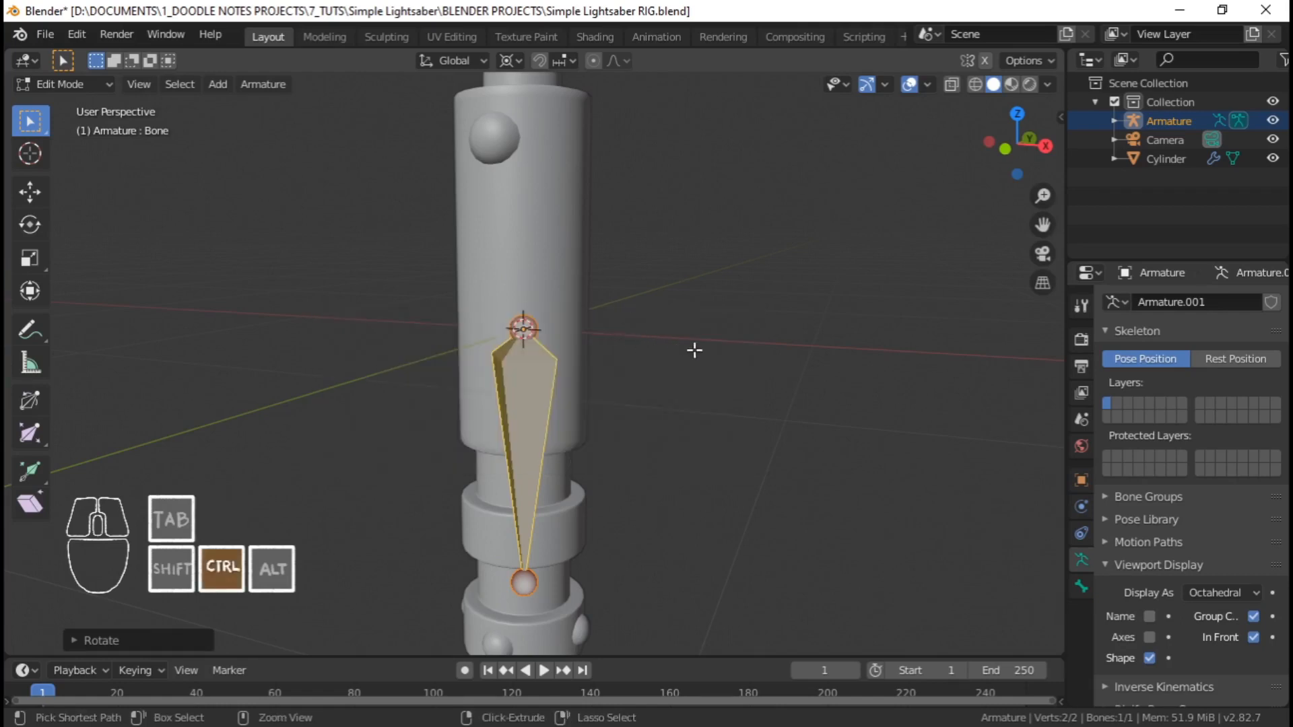
{"action": "key", "text": "ctrl+r"}
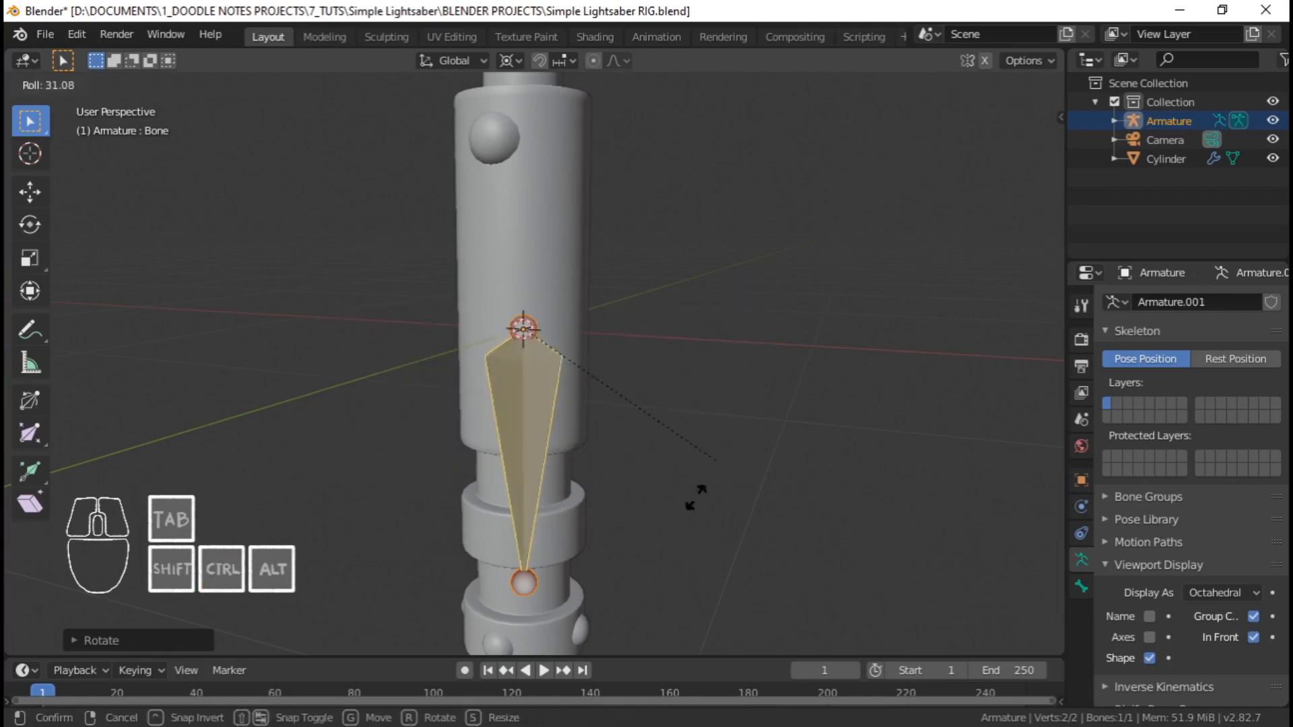
{"action": "left_click", "coordinate": [751, 340]}
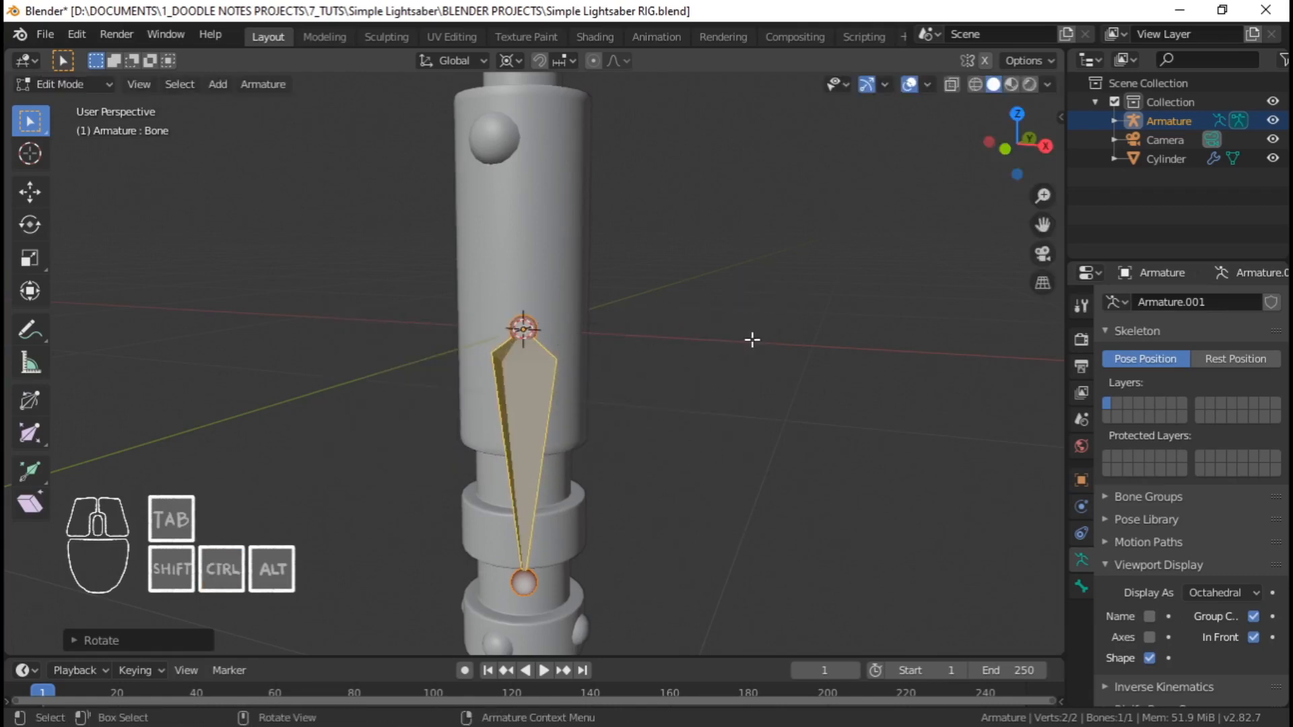
Recalculate the bone's roll to the Global +Z Axis
{"action": "key", "text": "shift+n"}
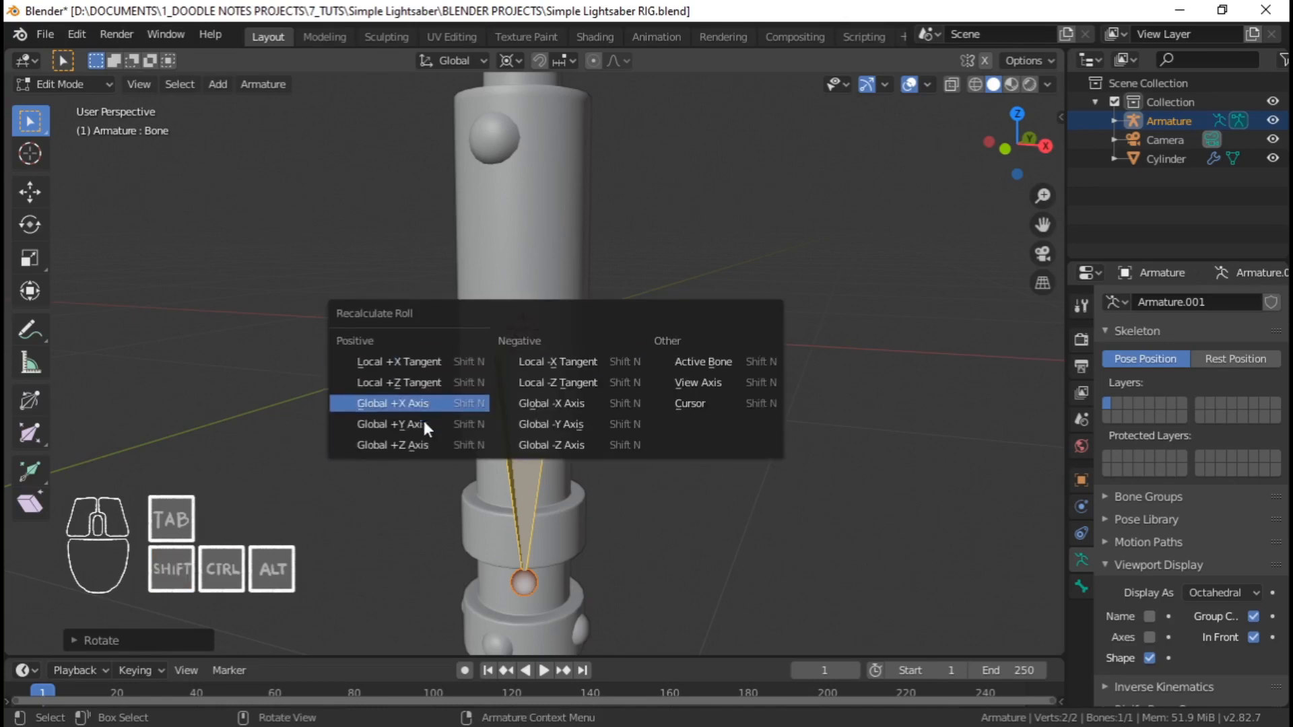
{"action": "left_click", "coordinate": [425, 443]}
{"action": "scroll", "coordinate": [529, 425], "scroll_direction": "down", "scroll_amount": 2}
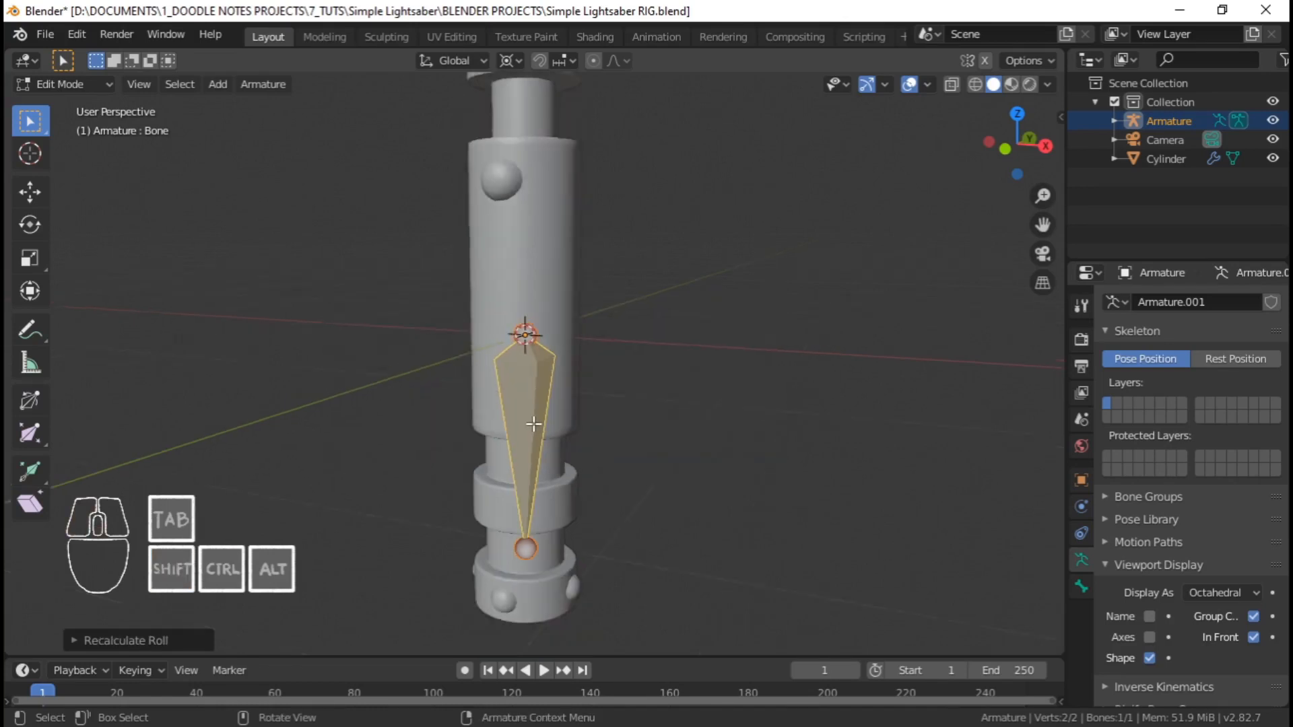
{"action": "mouse_move", "coordinate": [626, 384]}
{"action": "middle_mouse_down", "text": "shift"}
{"action": "mouse_move", "coordinate": [673, 350]}
{"action": "mouse_move", "coordinate": [555, 456]}
{"action": "mouse_move", "coordinate": [491, 448]}
{"action": "mouse_move", "coordinate": [617, 370]}
{"action": "middle_mouse_up", "text": "shift"}
{"action": "scroll", "coordinate": [491, 448], "scroll_direction": "up", "scroll_amount": 2}
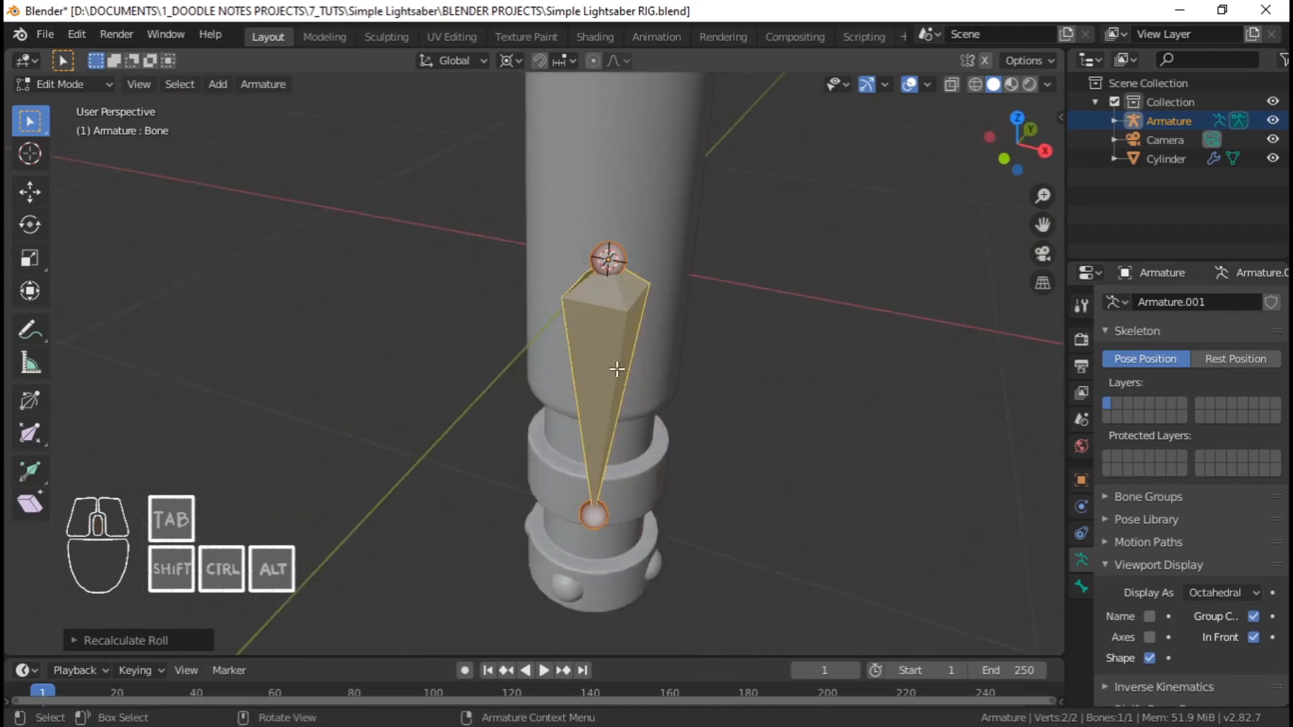
{"action": "key", "text": "shift+n"}
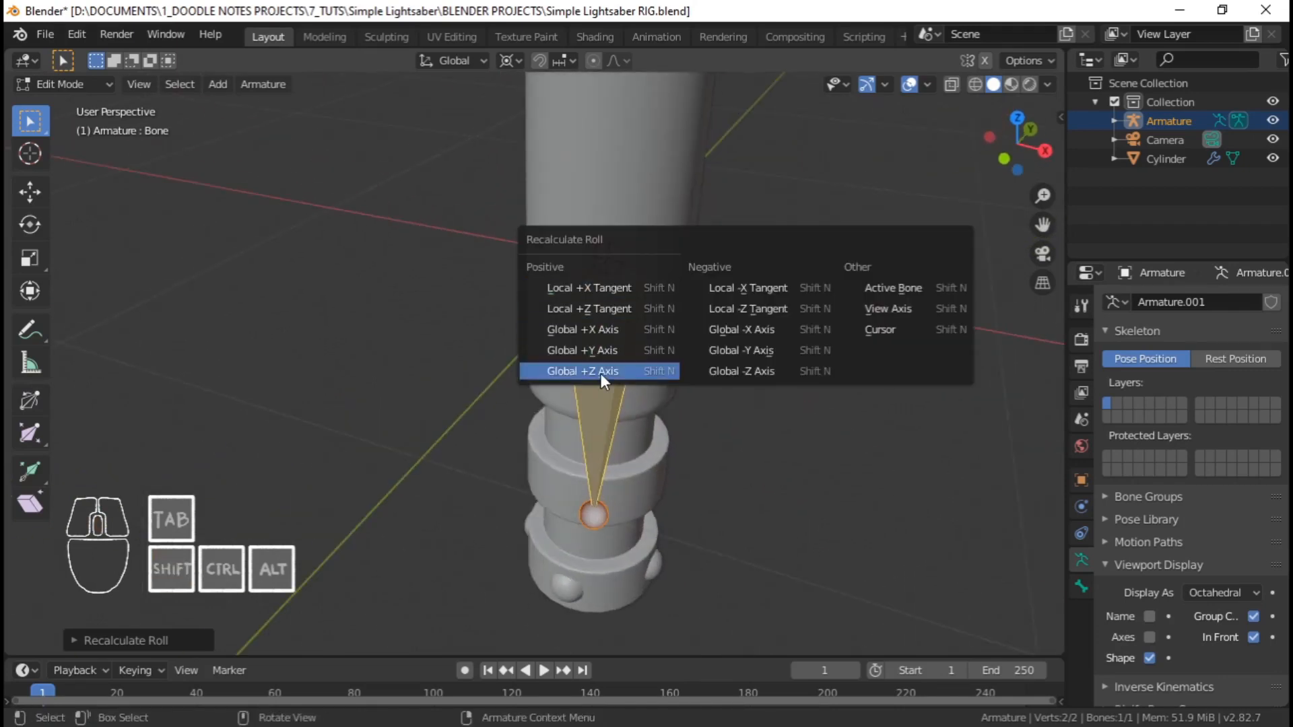
{"action": "left_click", "coordinate": [600, 373]}
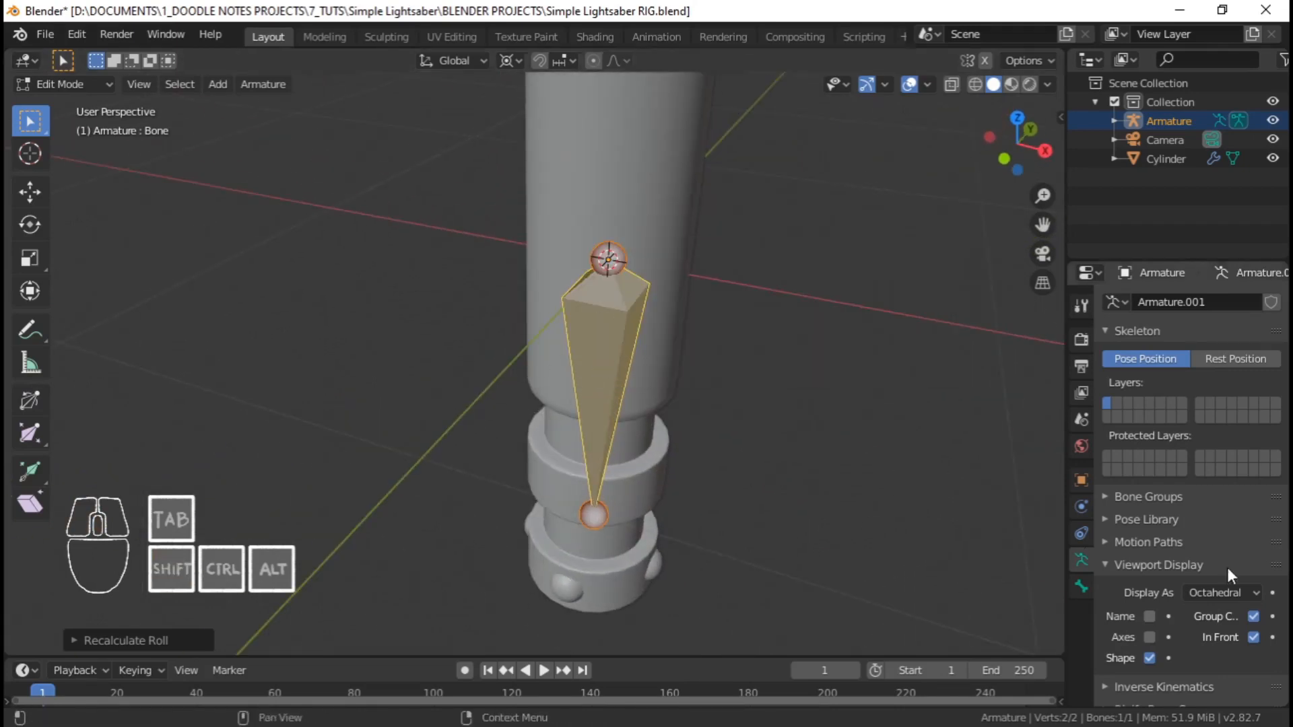
Display the bone's axes, examine their orientation from several angles, and hide the axes again
{"action": "left_click", "coordinate": [1151, 637]}
{"action": "middle_click_drag", "start_coordinate": [670, 532], "coordinate": [542, 367]}
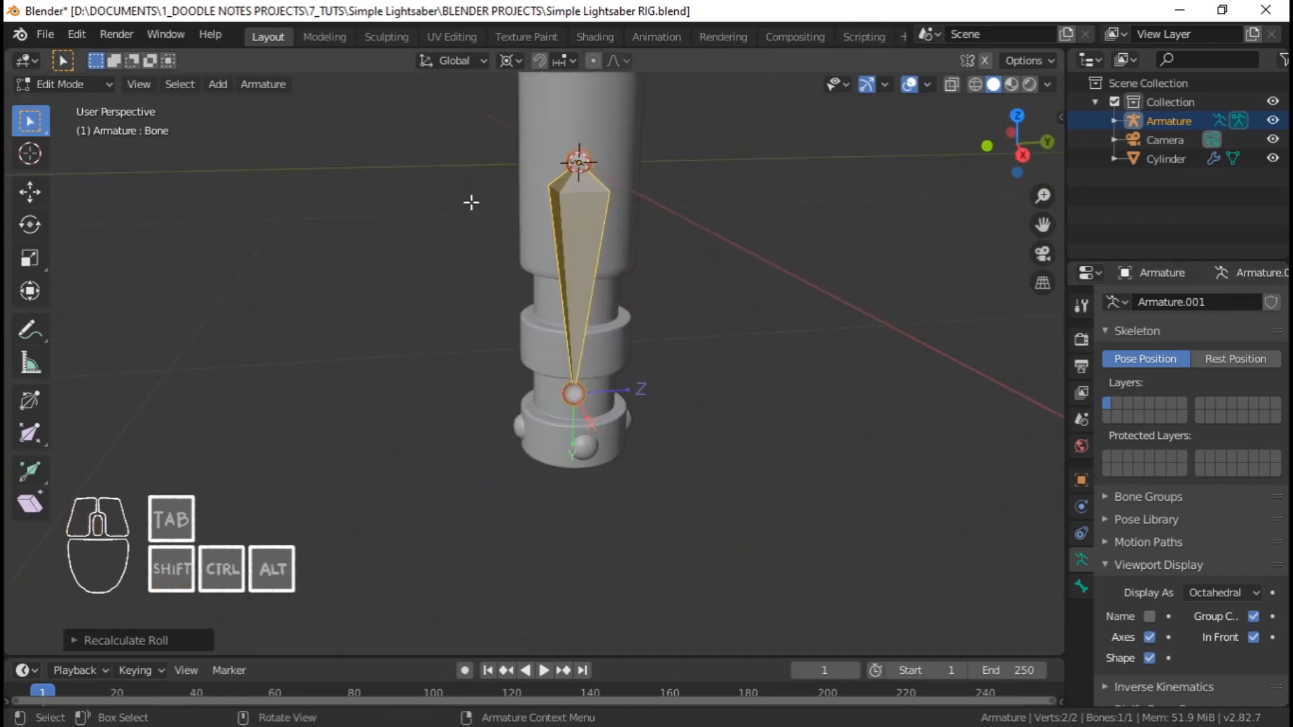
{"action": "middle_click_drag", "start_coordinate": [472, 202], "coordinate": [1051, 375]}
{"action": "left_click", "coordinate": [1150, 658]}
{"action": "left_click", "coordinate": [1150, 637]}
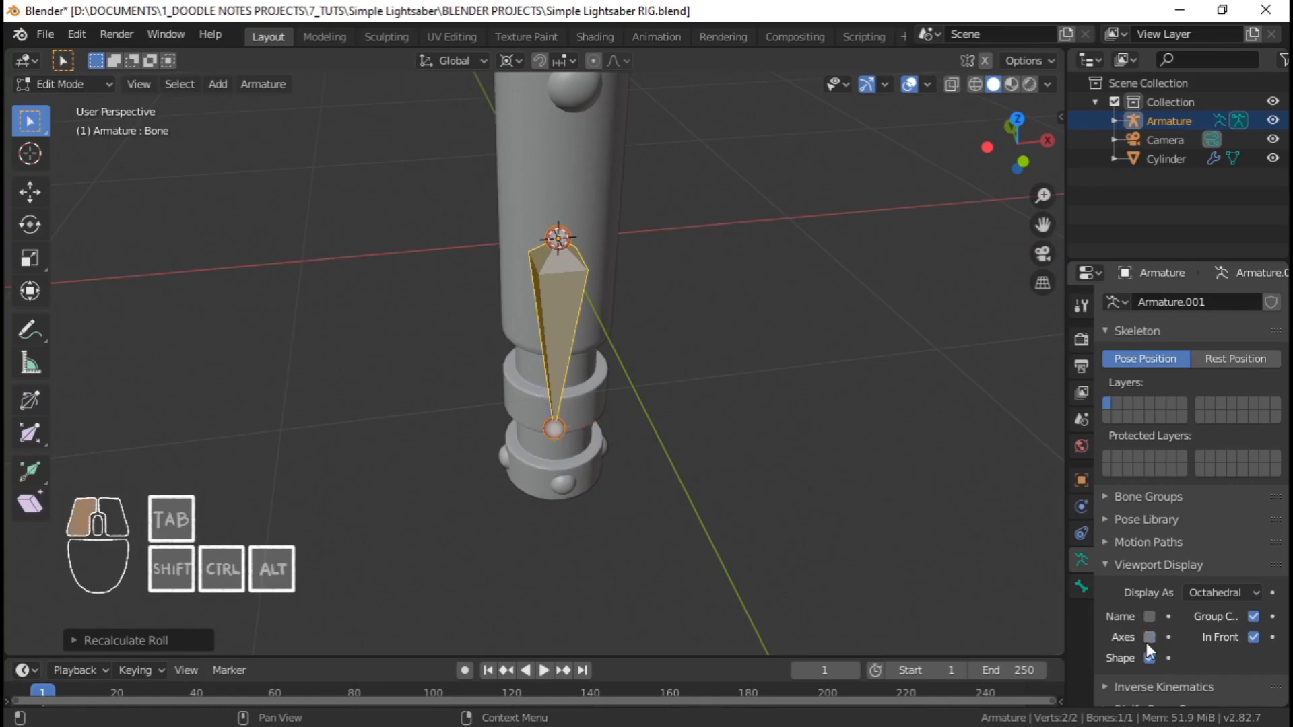
{"action": "middle_click_drag", "start_coordinate": [842, 552], "coordinate": [564, 445]}
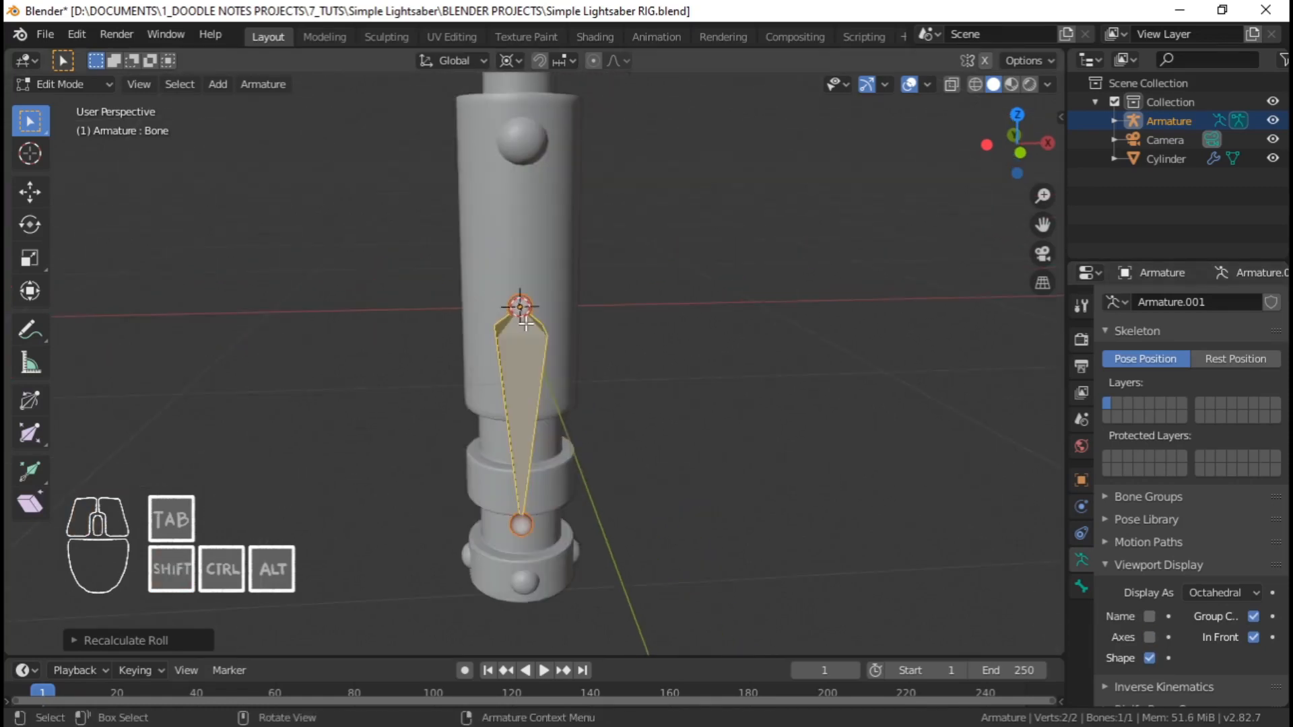
In the front view, move the bone's tip down along the Z axis by about 0.3 m, just below the hilt's base
{"action": "key", "text": "KP_1"}
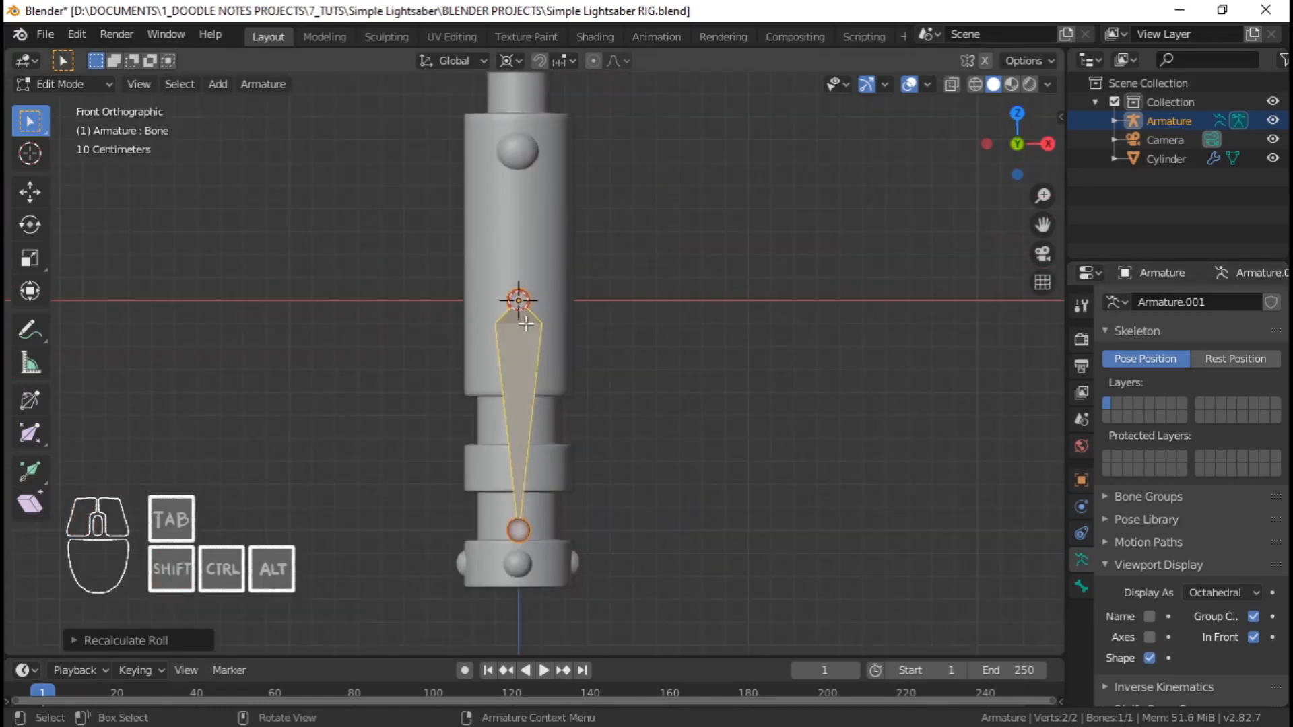
{"action": "left_click", "coordinate": [519, 531]}
{"action": "key", "text": "g"}
{"action": "key", "text": "z"}
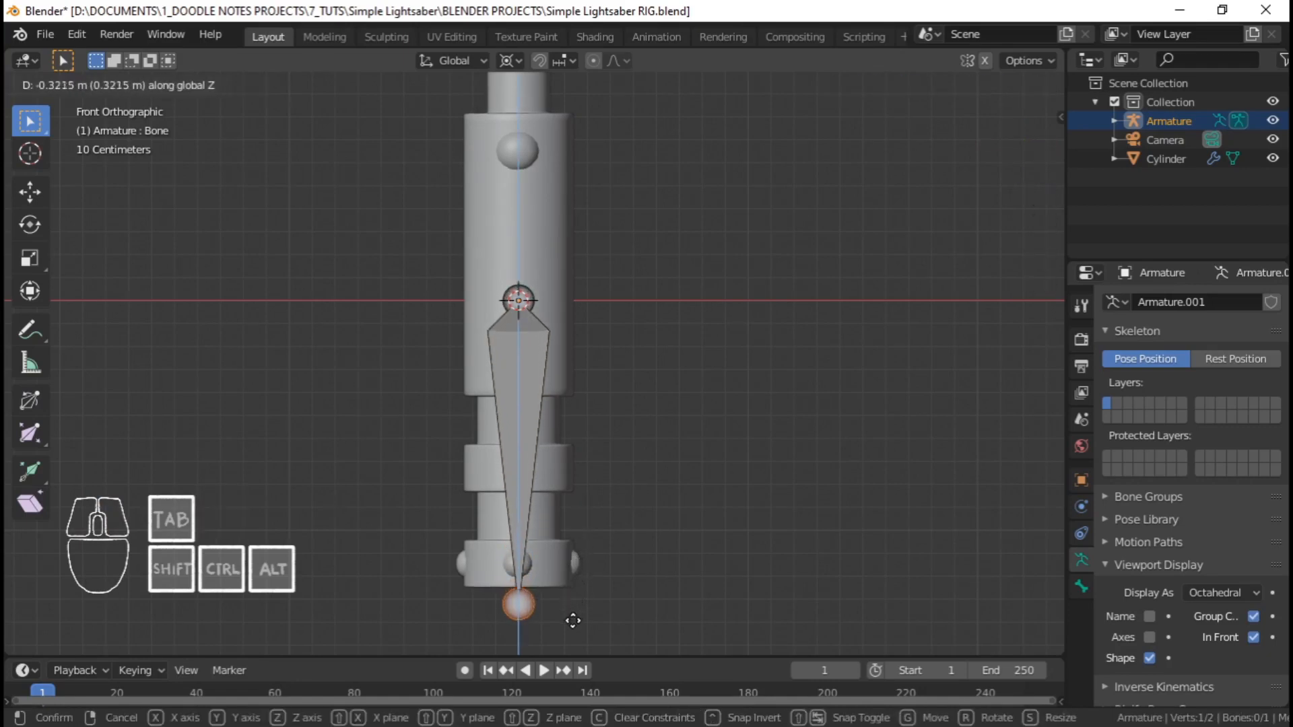
{"action": "left_click", "coordinate": [574, 617]}
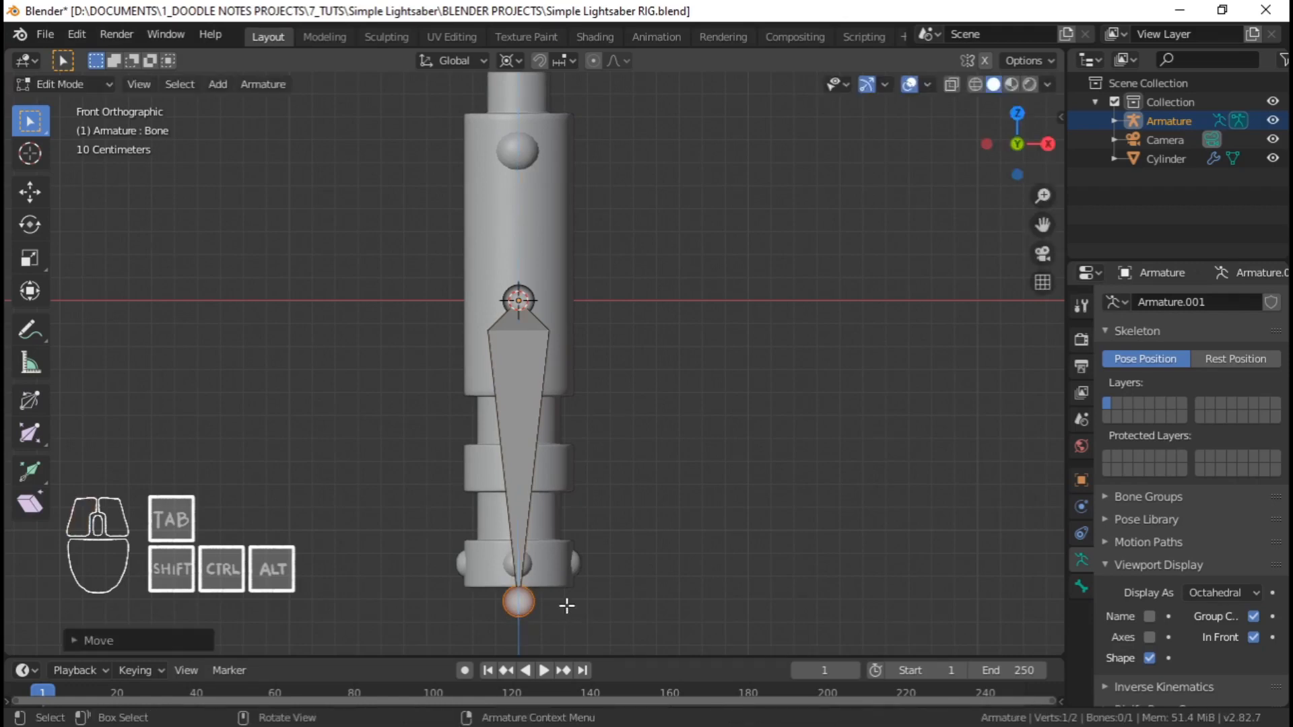
Rename the selected hilt bone to MAIN and save the file
{"action": "left_click", "coordinate": [545, 389]}
{"action": "scroll", "coordinate": [548, 387], "scroll_direction": "down", "scroll_amount": 3}
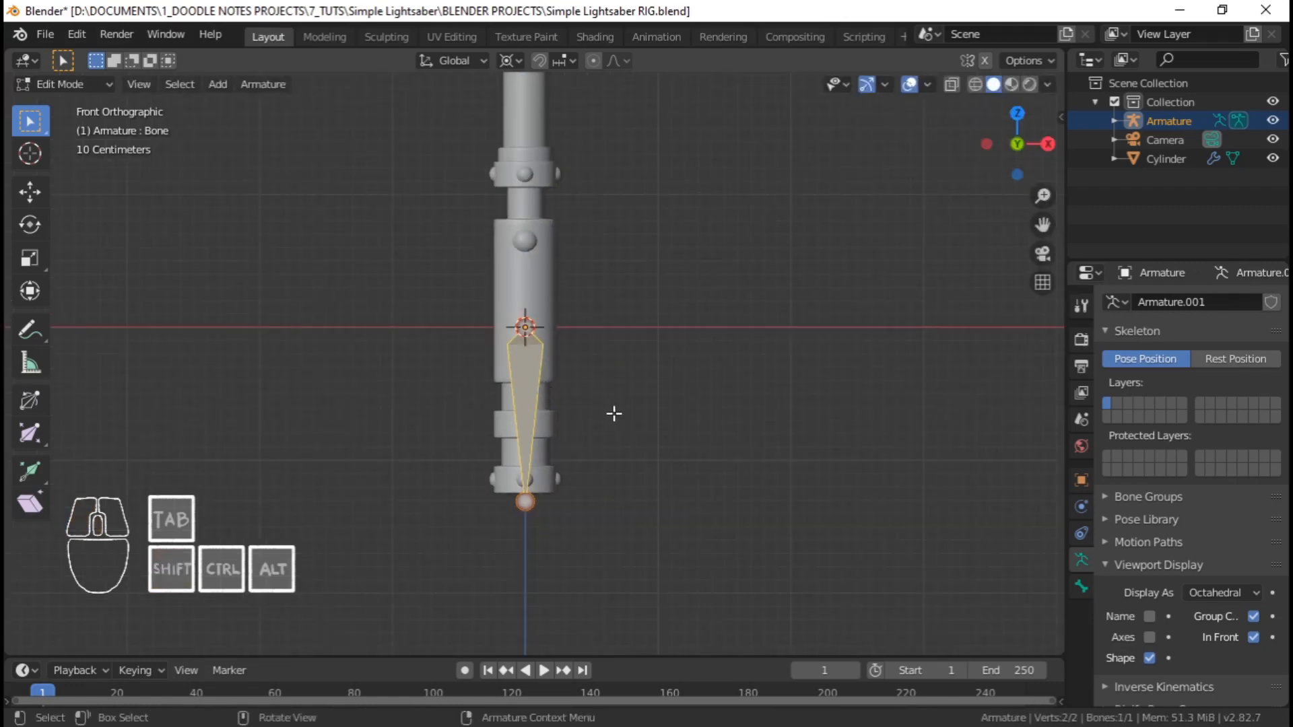
{"action": "scroll", "coordinate": [613, 413], "scroll_direction": "up", "scroll_amount": 3}
{"action": "middle_click_drag", "start_coordinate": [621, 416], "coordinate": [682, 452], "text": "shift"}
{"action": "scroll", "coordinate": [684, 445], "scroll_direction": "down", "scroll_amount": 3}
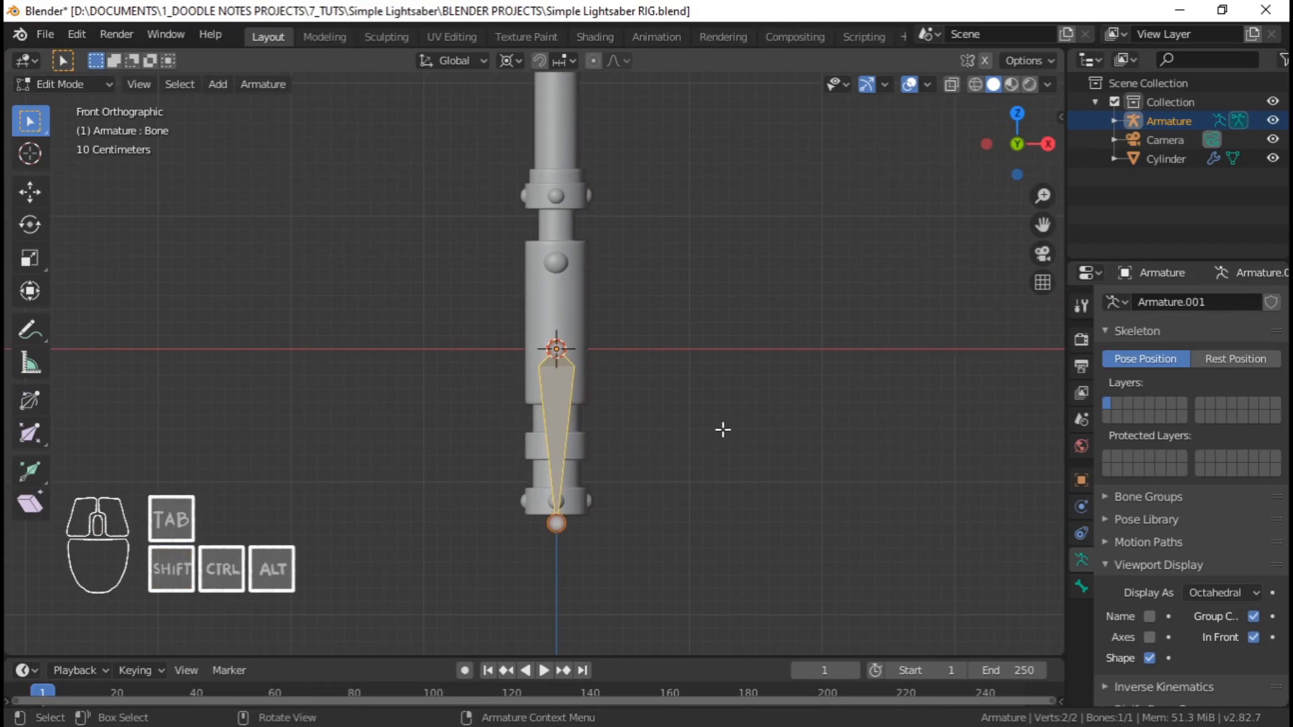
{"action": "key", "text": "F2"}
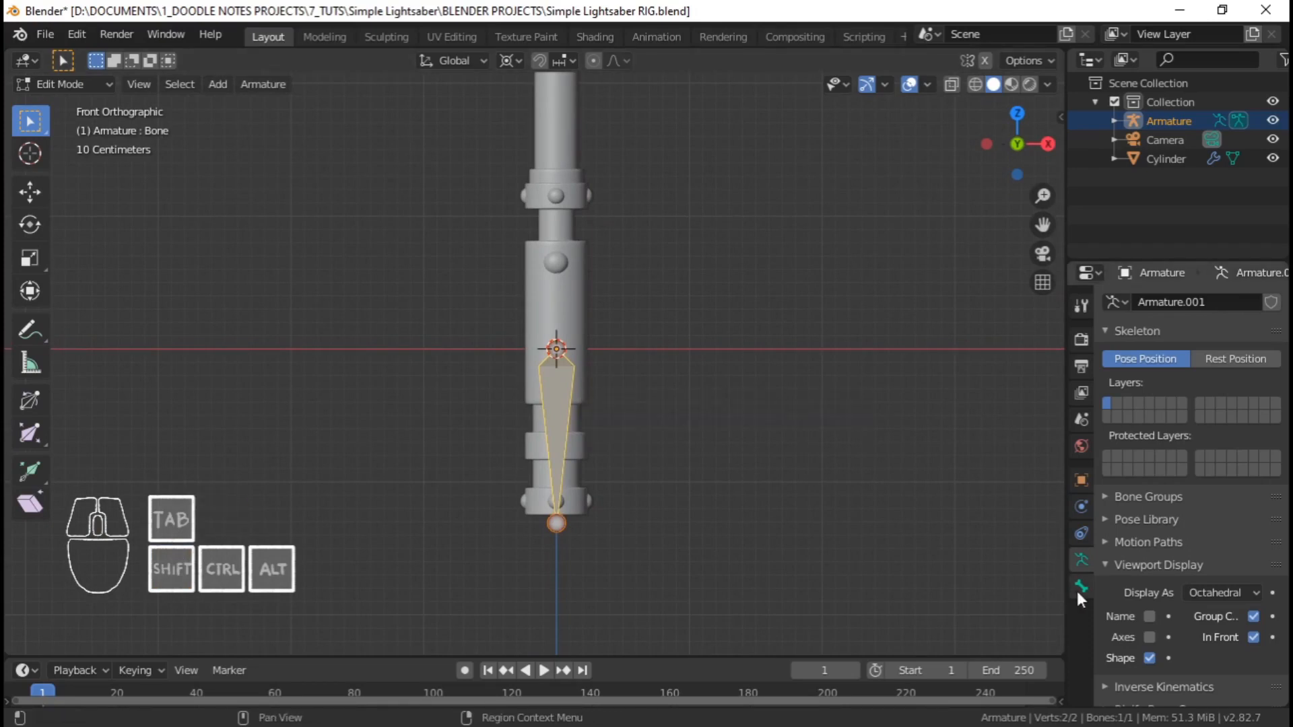
{"action": "left_click", "coordinate": [1081, 588]}
{"action": "left_click", "coordinate": [1166, 305]}
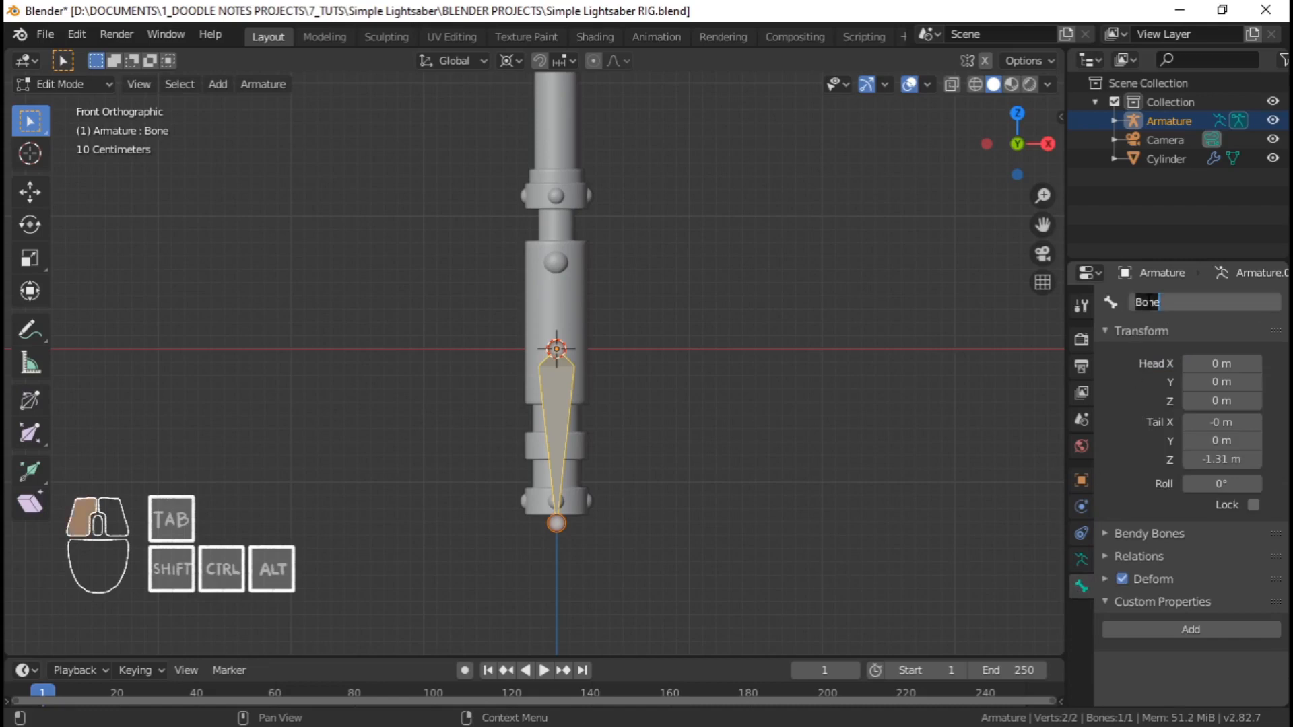
{"action": "left_click", "coordinate": [726, 461]}
{"action": "key", "text": "F2"}
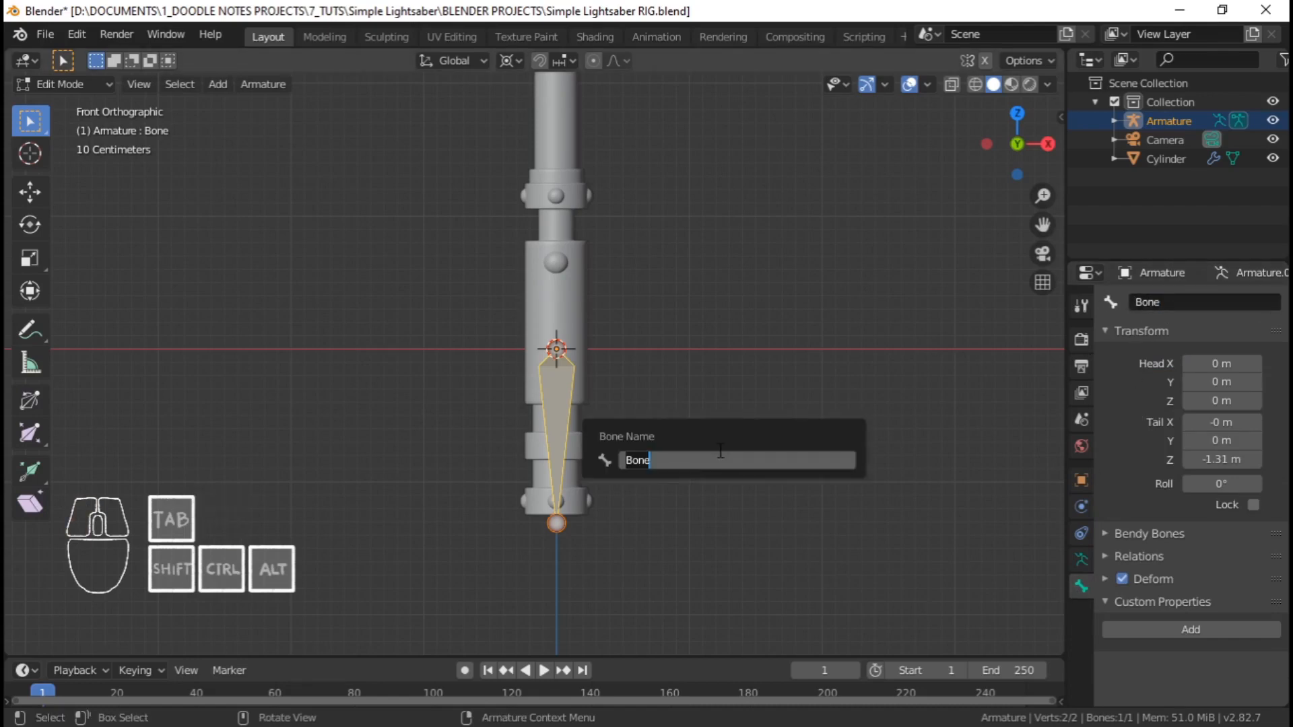
{"action": "type", "text": "MAIN"}
{"action": "key", "text": "Return"}
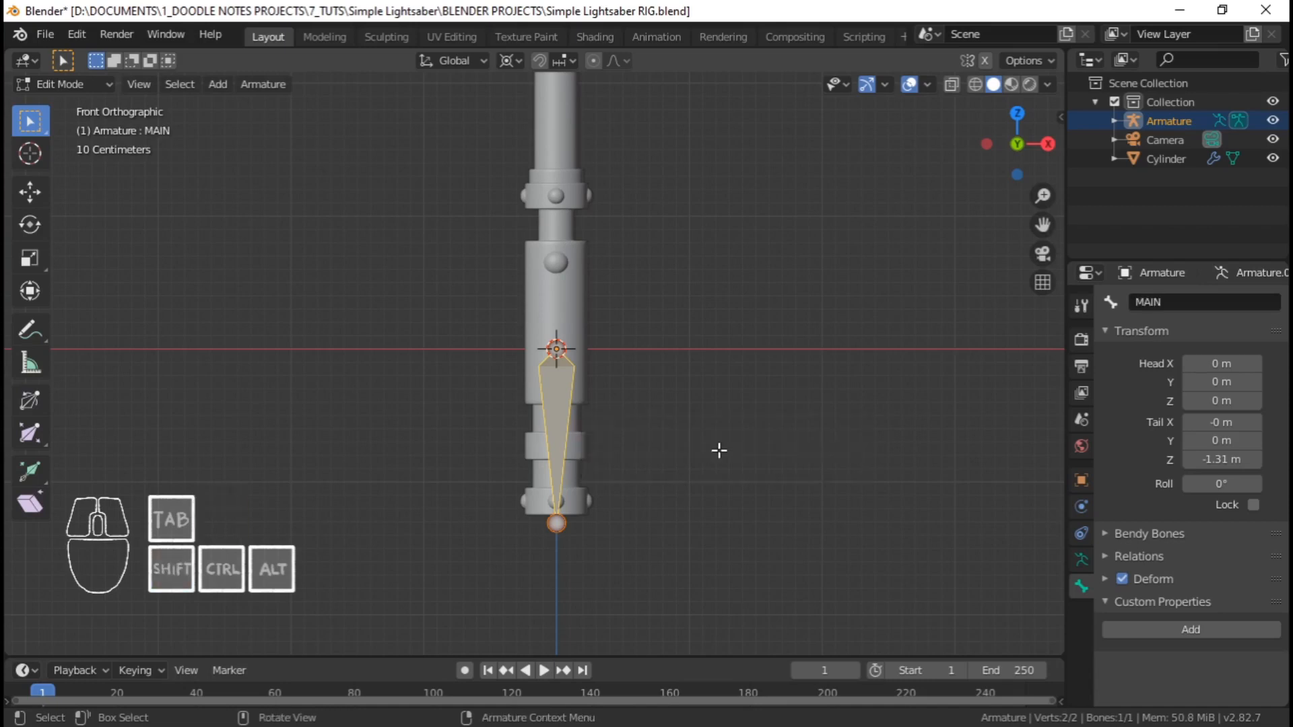
{"action": "key", "text": "ctrl+s"}
Examine the blade and the upper hilt above the MAIN bone in the front view
{"action": "scroll", "coordinate": [624, 329], "scroll_direction": "up", "scroll_amount": 2}
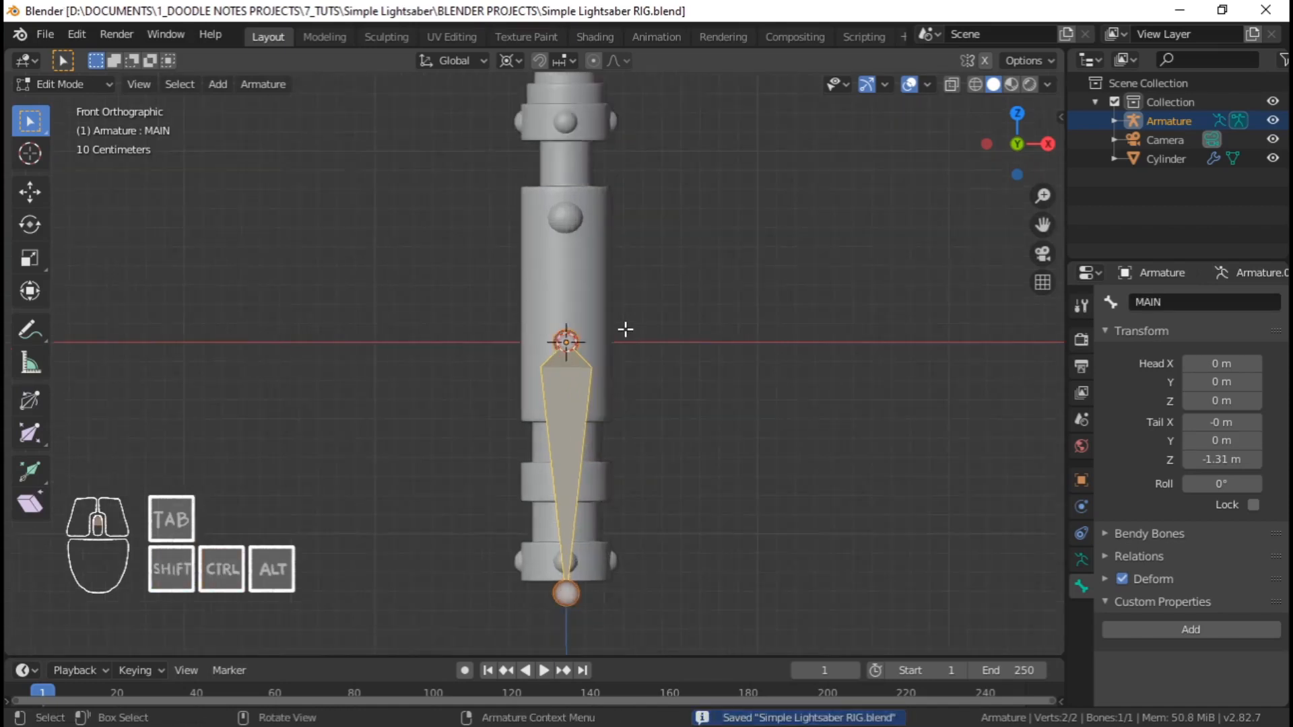
{"action": "scroll", "coordinate": [570, 385], "scroll_direction": "up", "scroll_amount": 1}
{"action": "scroll", "coordinate": [594, 415], "scroll_direction": "down", "scroll_amount": 3}
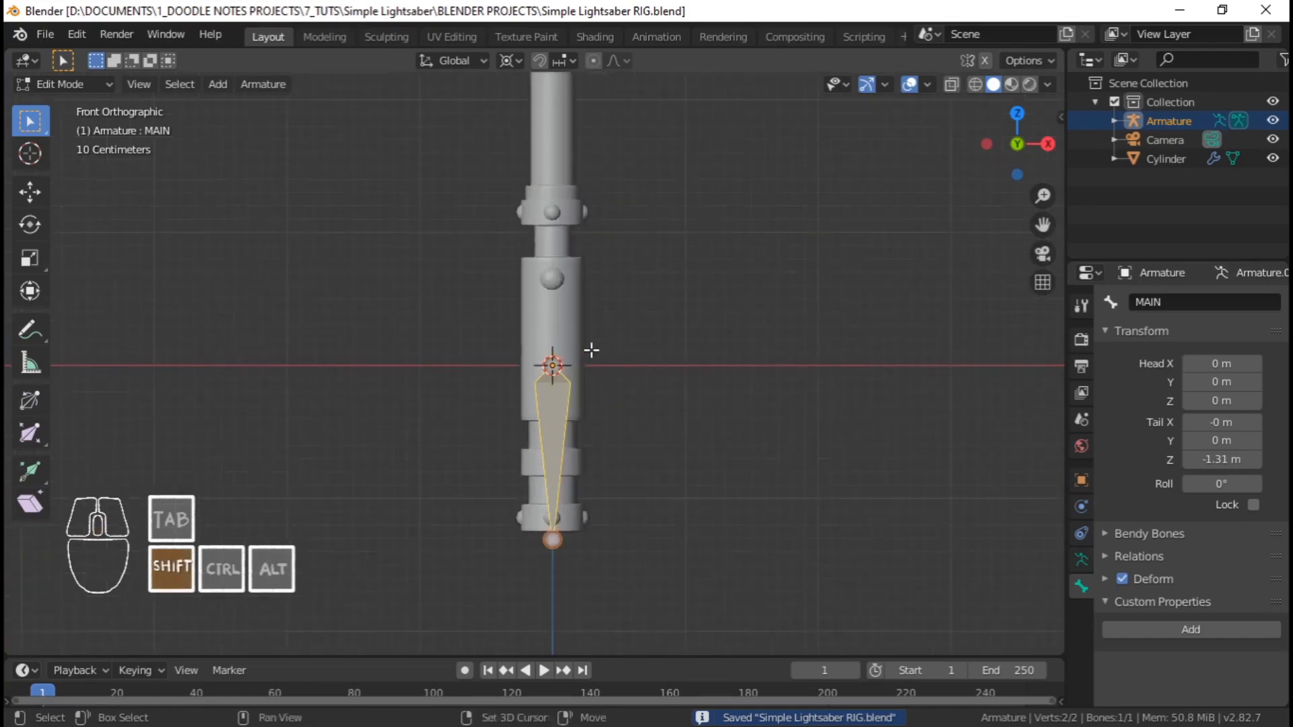
{"action": "middle_click_drag", "start_coordinate": [592, 352], "coordinate": [562, 422], "text": "shift"}
{"action": "middle_click_drag", "start_coordinate": [546, 228], "coordinate": [558, 379], "text": "shift"}
{"action": "scroll", "coordinate": [585, 179], "scroll_direction": "down", "scroll_amount": 3}
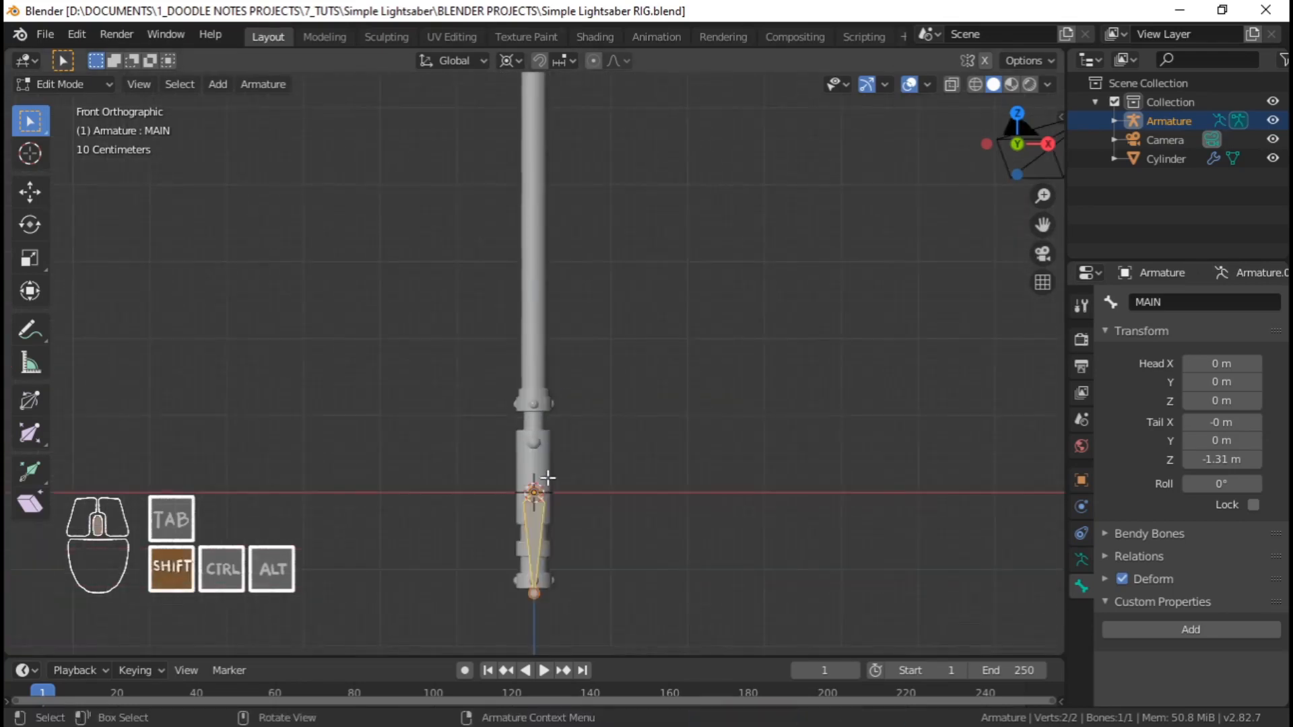
{"action": "middle_click_drag", "start_coordinate": [543, 476], "coordinate": [556, 391], "text": "shift"}
{"action": "scroll", "coordinate": [562, 390], "scroll_direction": "up", "scroll_amount": 4}
{"action": "scroll", "coordinate": [561, 389], "scroll_direction": "up", "scroll_amount": 3}
{"action": "scroll", "coordinate": [543, 405], "scroll_direction": "down", "scroll_amount": 3}
{"action": "scroll", "coordinate": [606, 496], "scroll_direction": "up", "scroll_amount": 3}
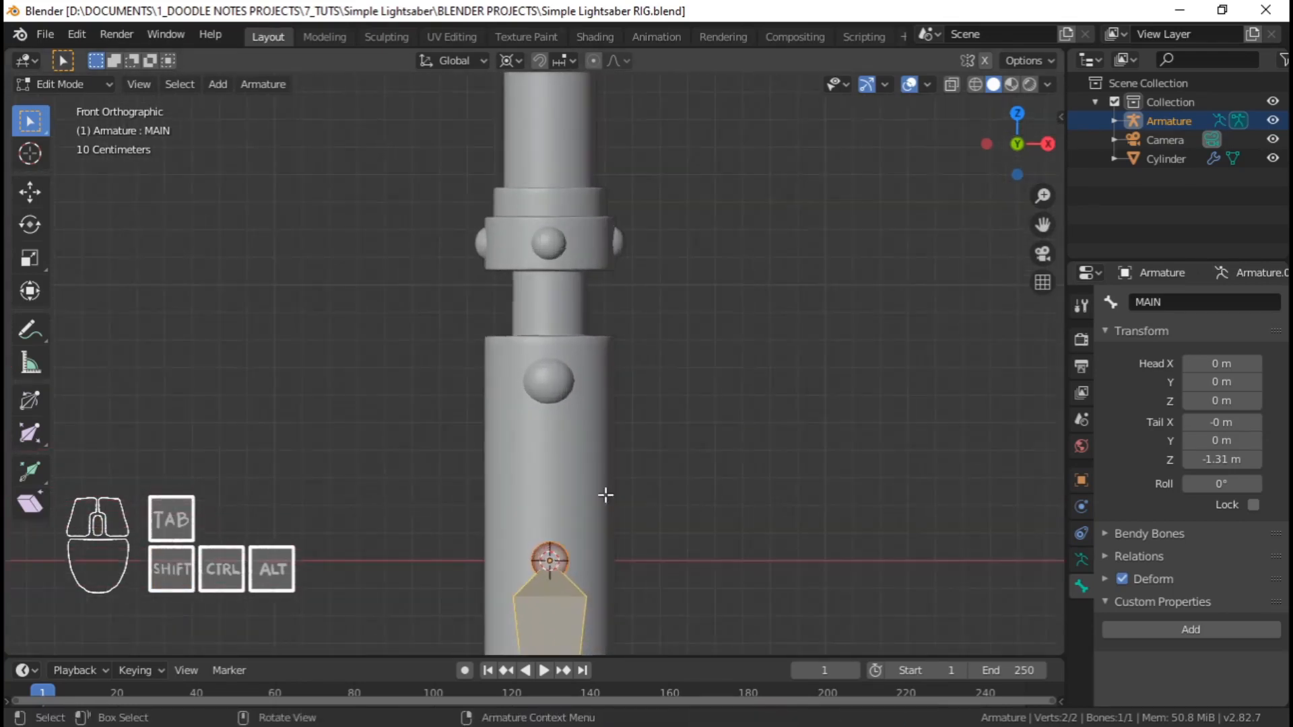
Add a new upward-pointing bone at the 3D cursor, starting from the head of MAIN
{"action": "left_click", "coordinate": [563, 539]}
{"action": "scroll", "coordinate": [569, 506], "scroll_direction": "down", "scroll_amount": 3}
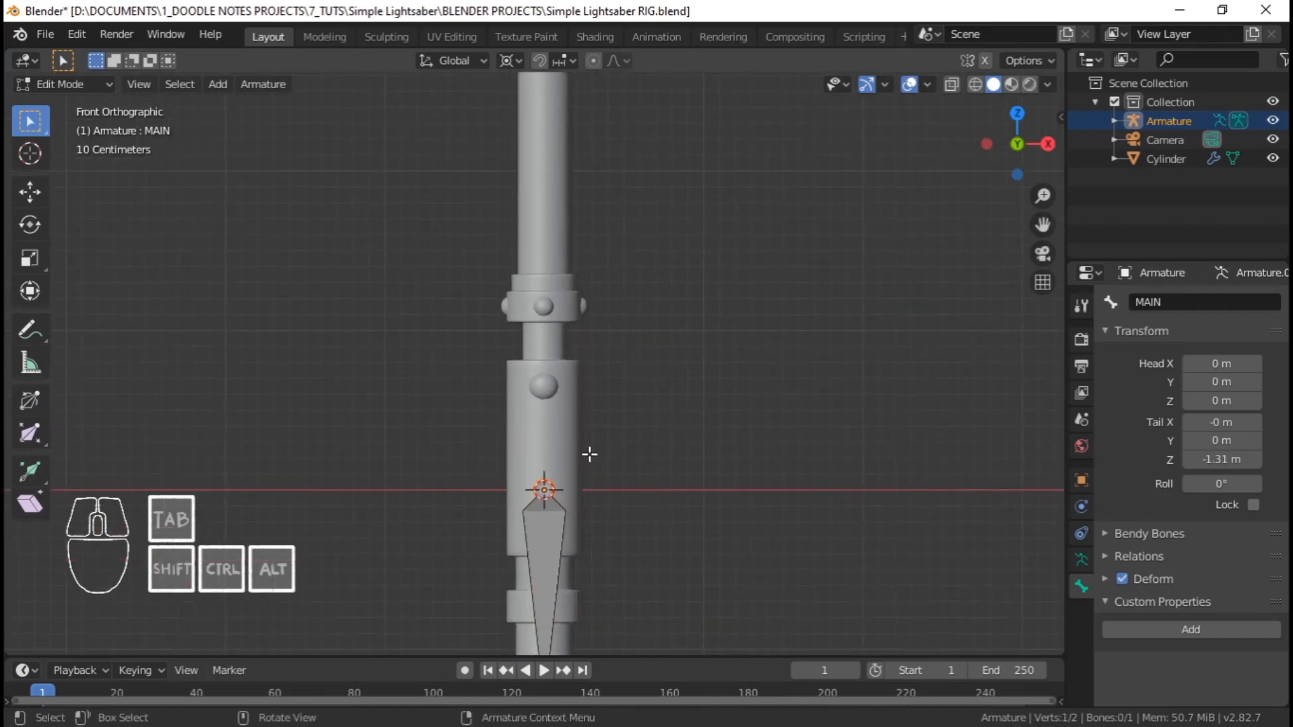
{"action": "key", "text": "shift"}
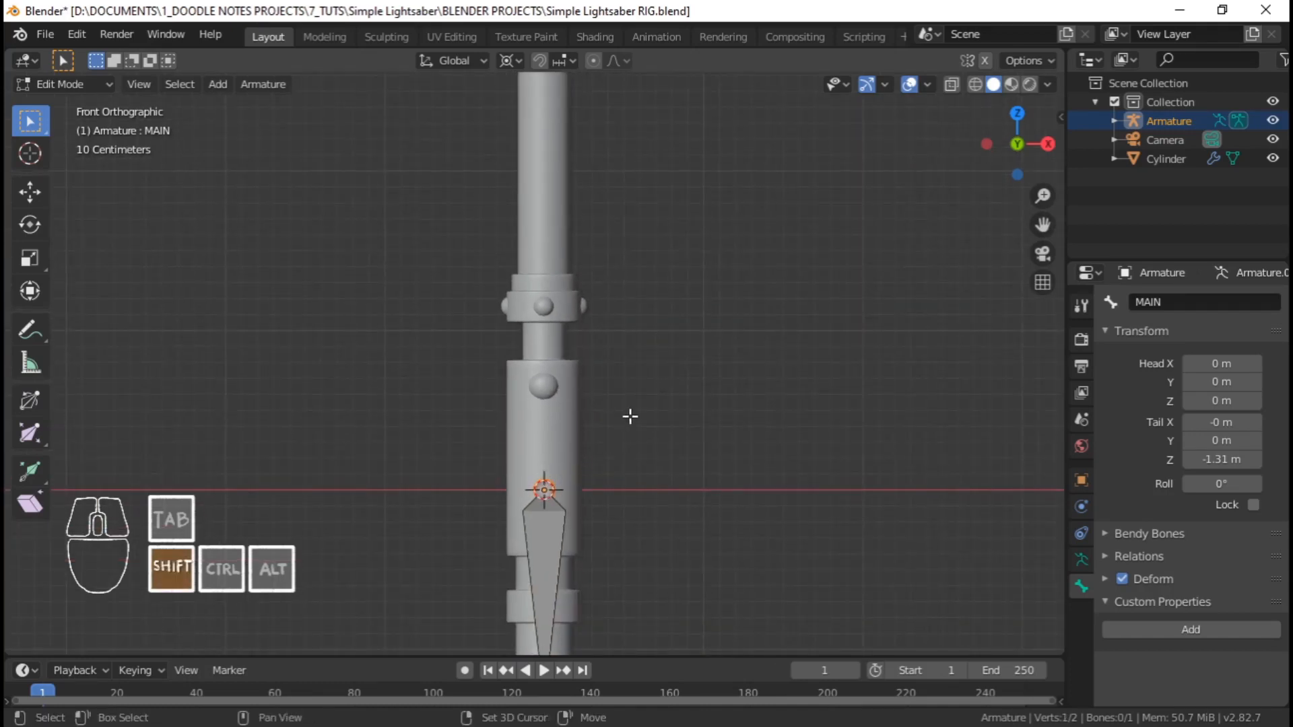
{"action": "key", "text": "shift+a"}
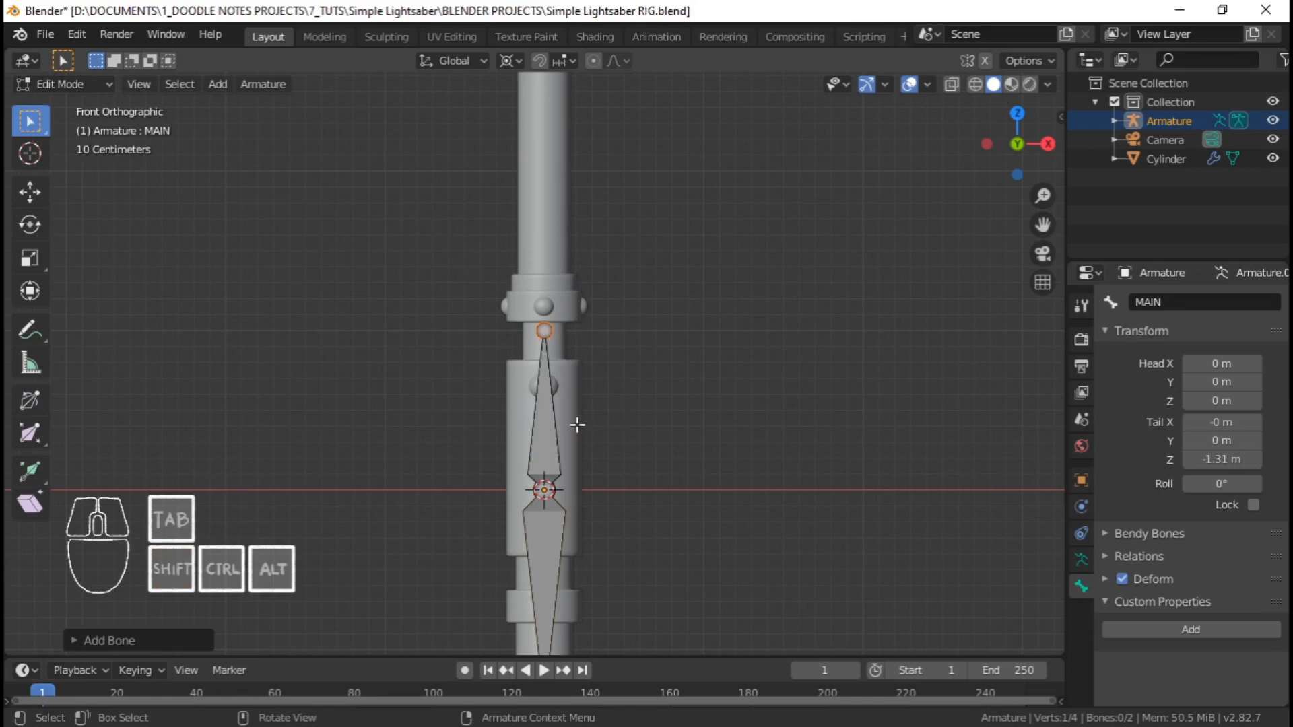
{"action": "scroll", "coordinate": [586, 438], "scroll_direction": "up", "scroll_amount": 2}
{"action": "middle_click_drag", "start_coordinate": [592, 447], "coordinate": [613, 334], "text": "shift"}
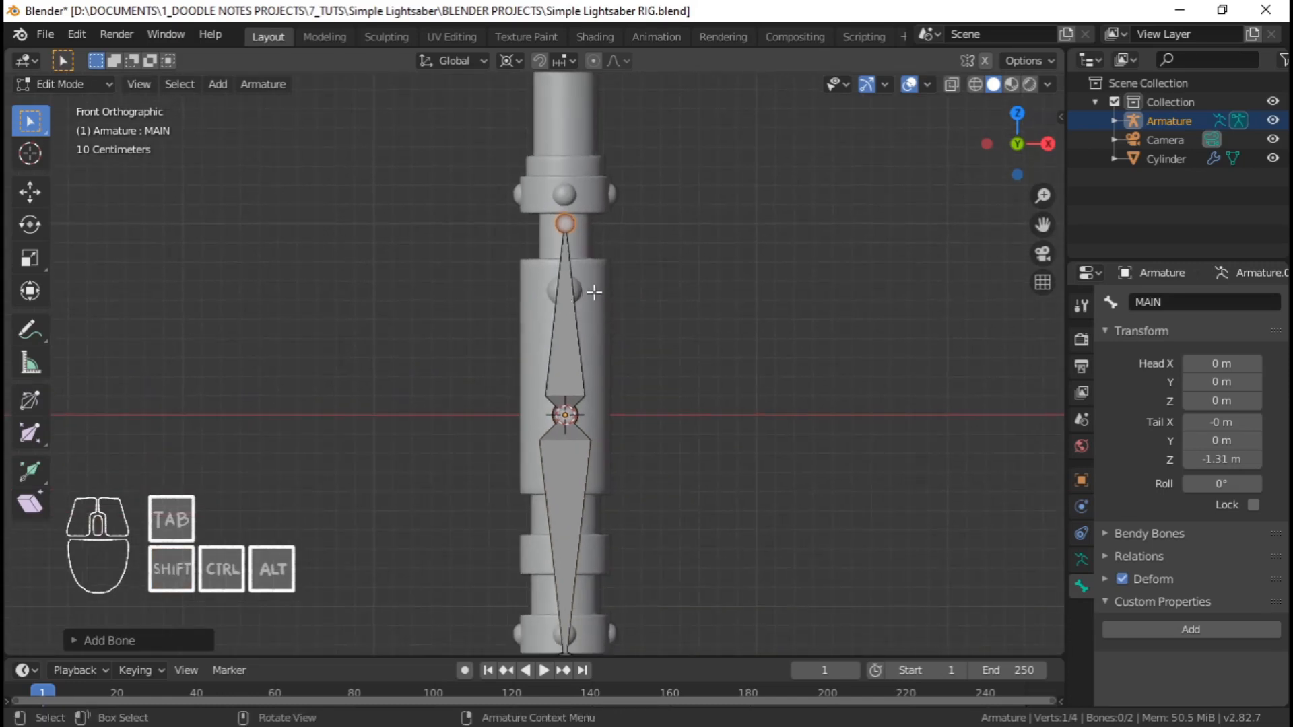
Parent the new upper bone to MAIN with Keep Offset
{"action": "left_click", "coordinate": [575, 370]}
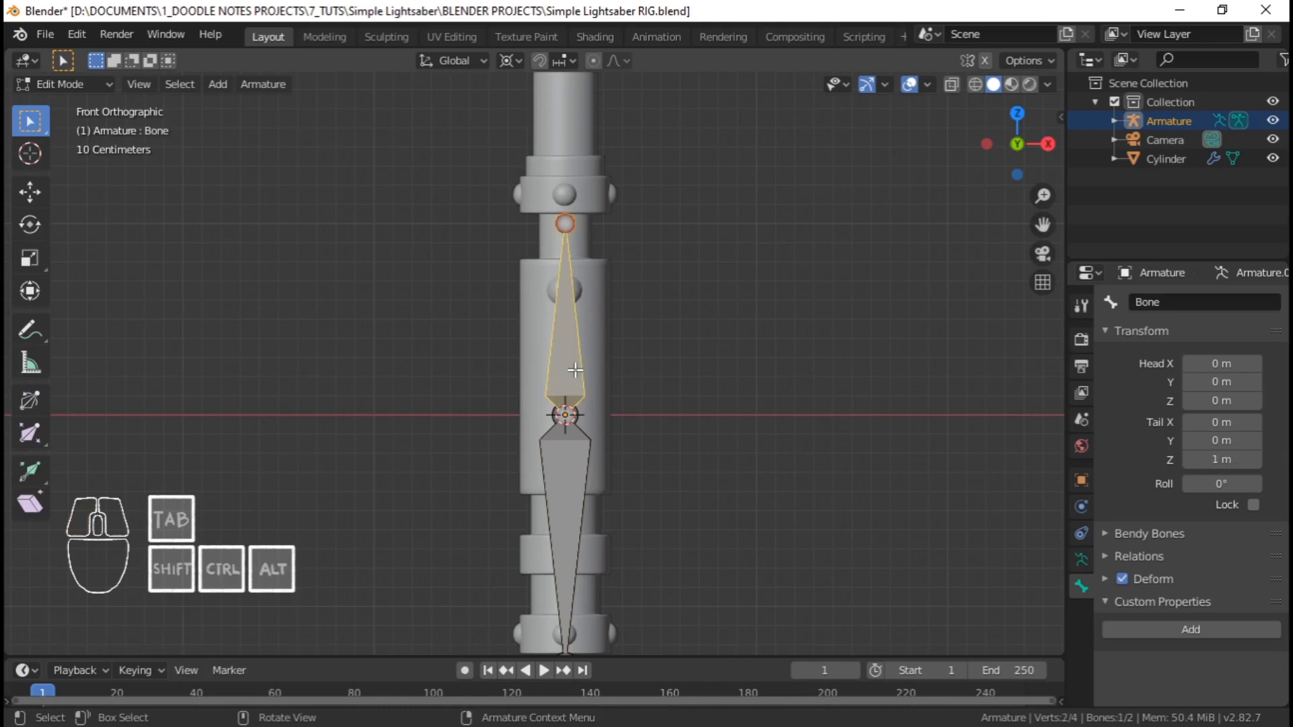
{"action": "left_click", "coordinate": [593, 448], "text": "shift"}
{"action": "key", "text": "ctrl+p"}
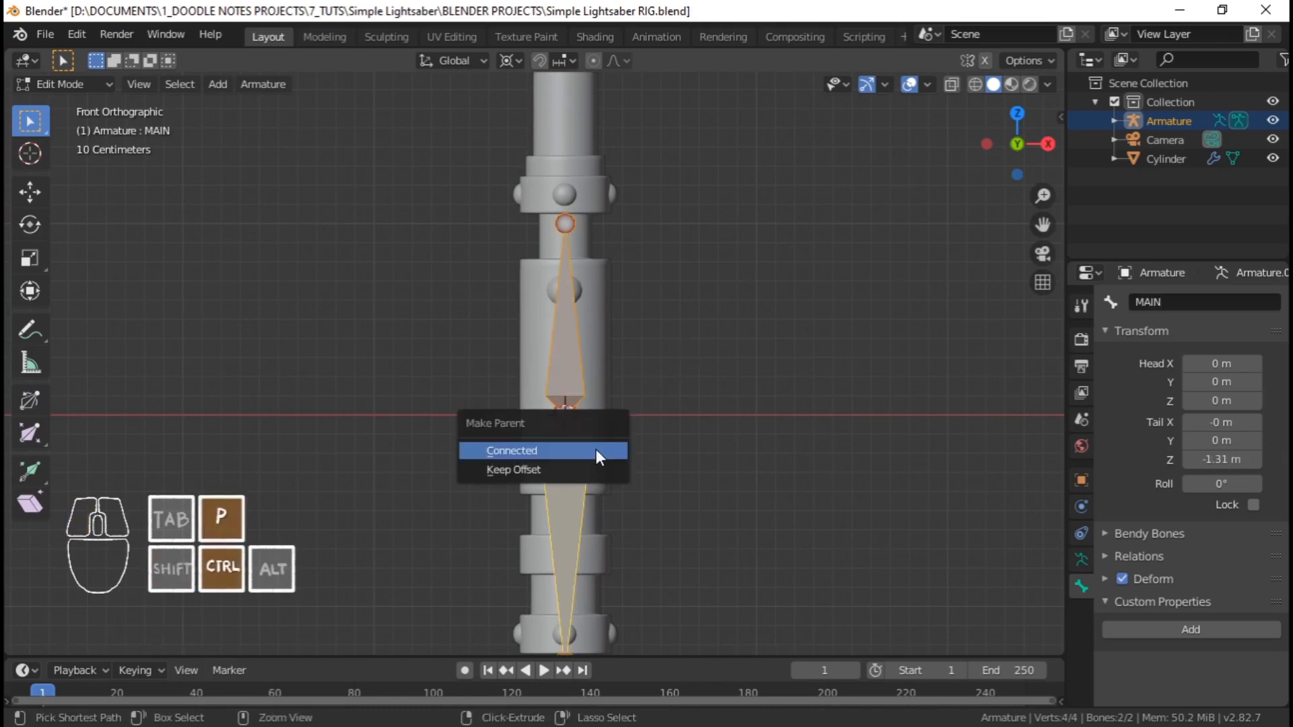
{"action": "left_click", "coordinate": [574, 473]}
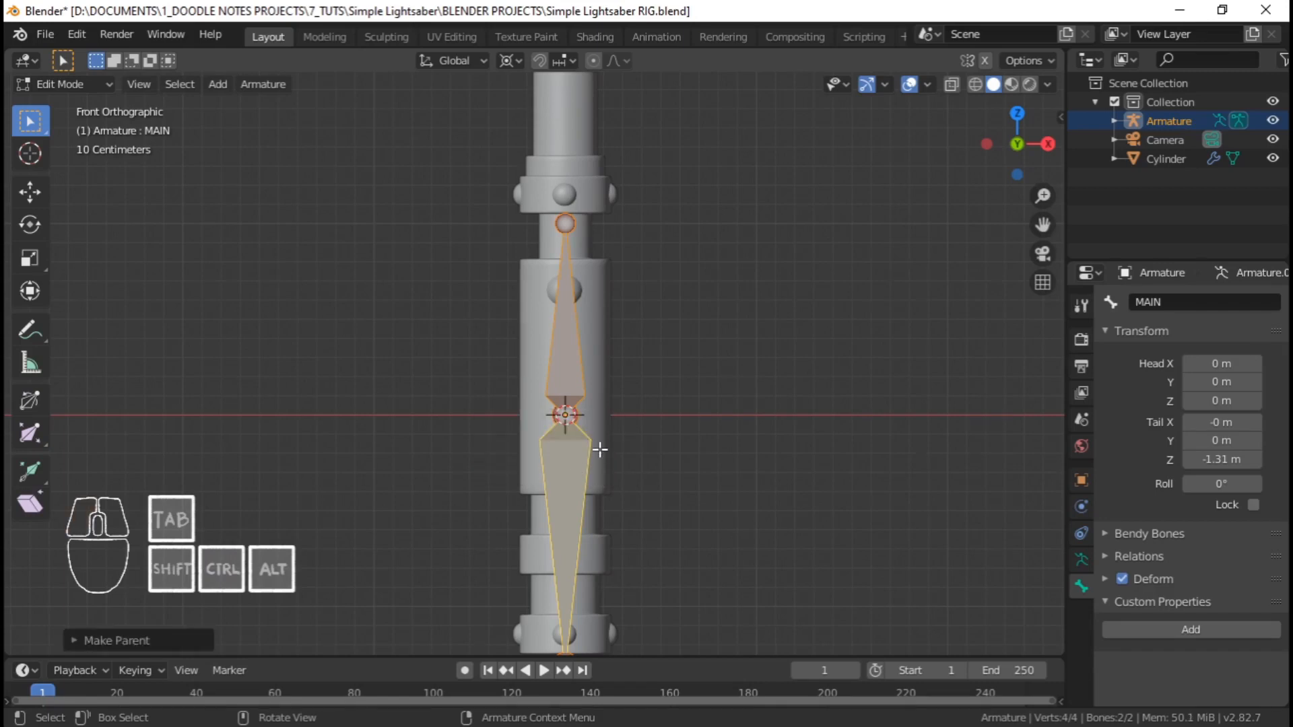
Test-move the upper bone away from the hilt to check its parent link, and cancel the move
{"action": "left_click", "coordinate": [577, 345]}
{"action": "key", "text": "g"}
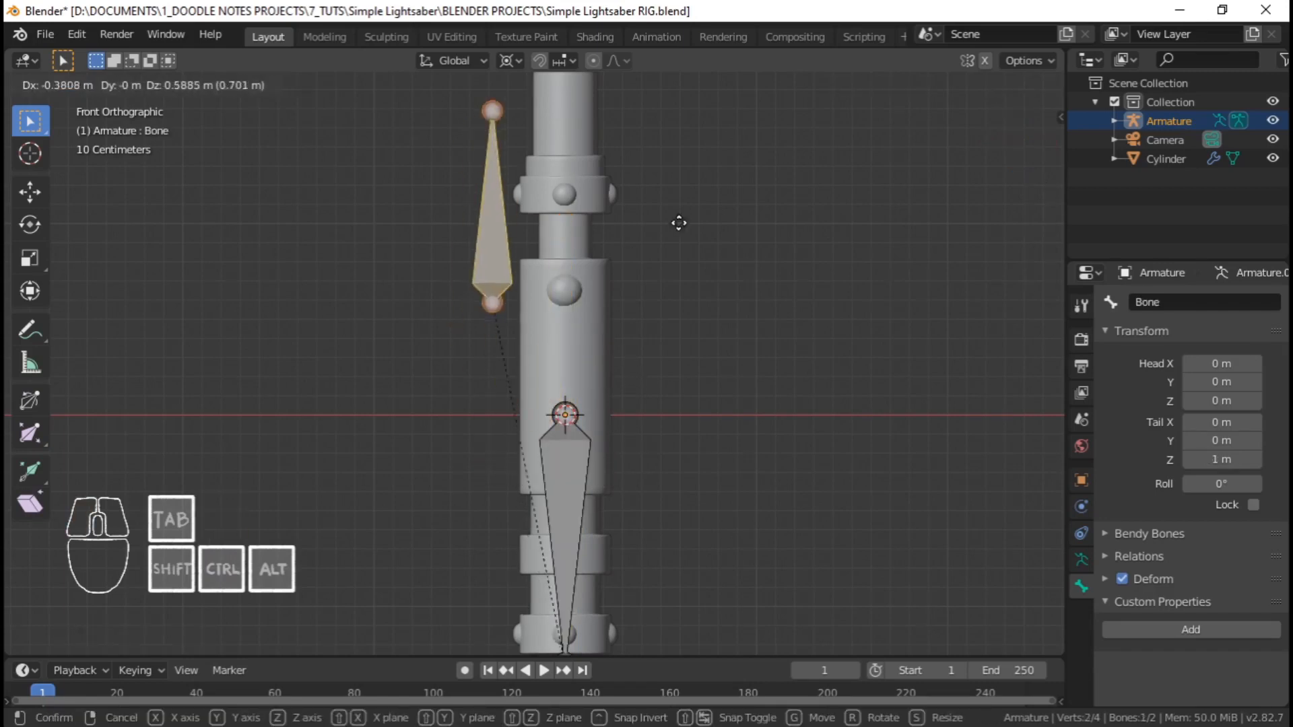
{"action": "right_click", "coordinate": [658, 378]}
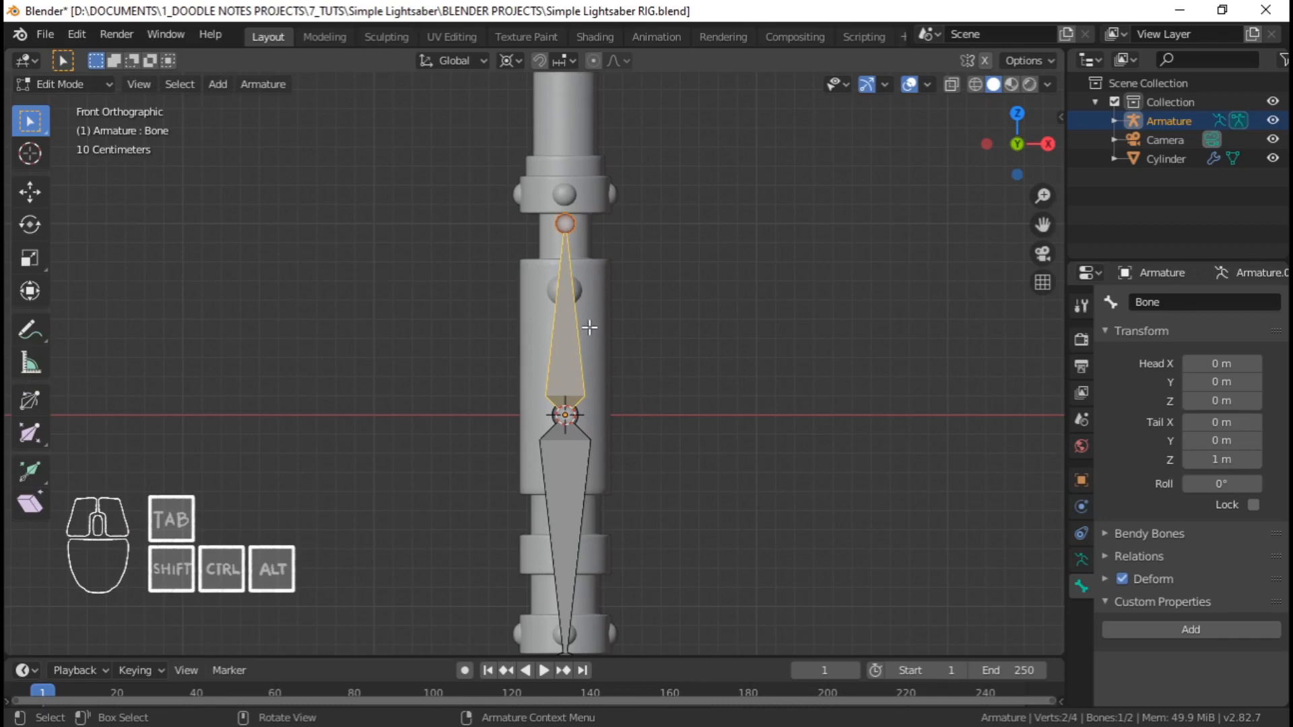
Try replacing the upper bone with one extruded from MAIN's head along the Z axis, and undo the replacement
{"action": "key", "text": "x"}
{"action": "left_click", "coordinate": [555, 317]}
{"action": "right_click", "coordinate": [563, 396]}
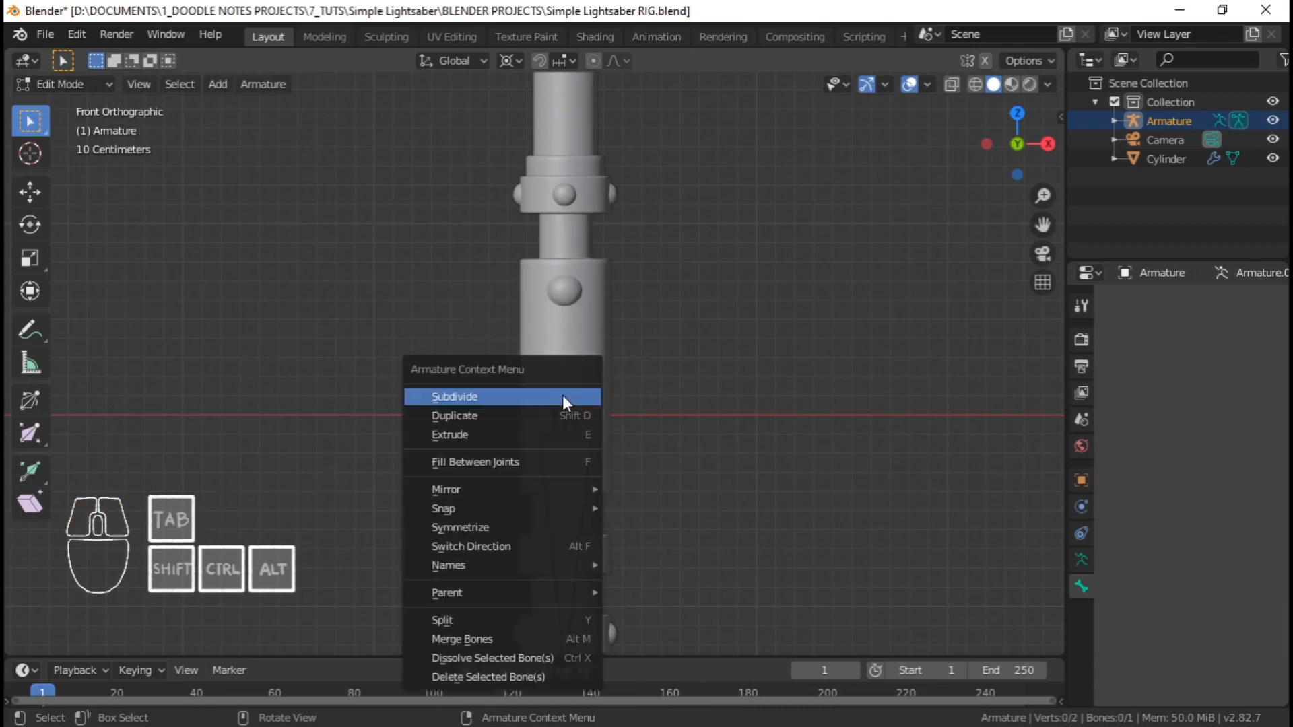
{"action": "left_click", "coordinate": [586, 439]}
{"action": "left_click", "coordinate": [565, 415]}
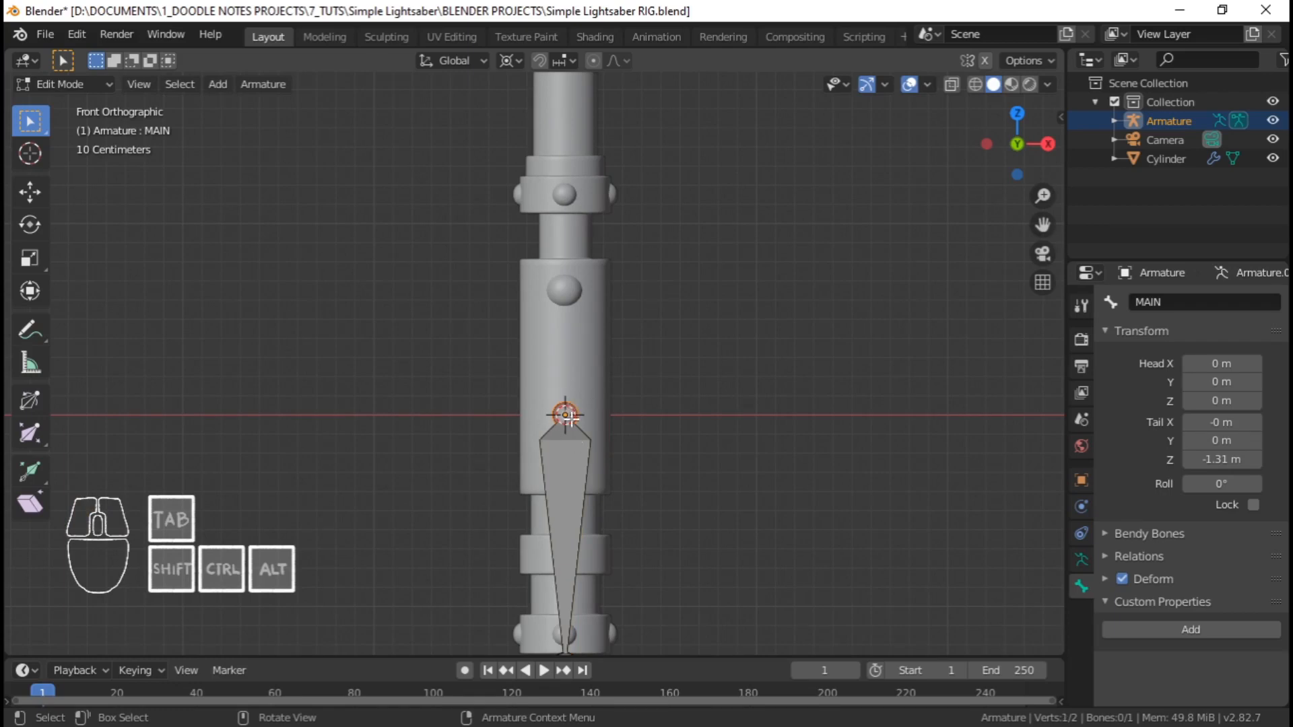
{"action": "key", "text": "e"}
{"action": "key", "text": "z"}
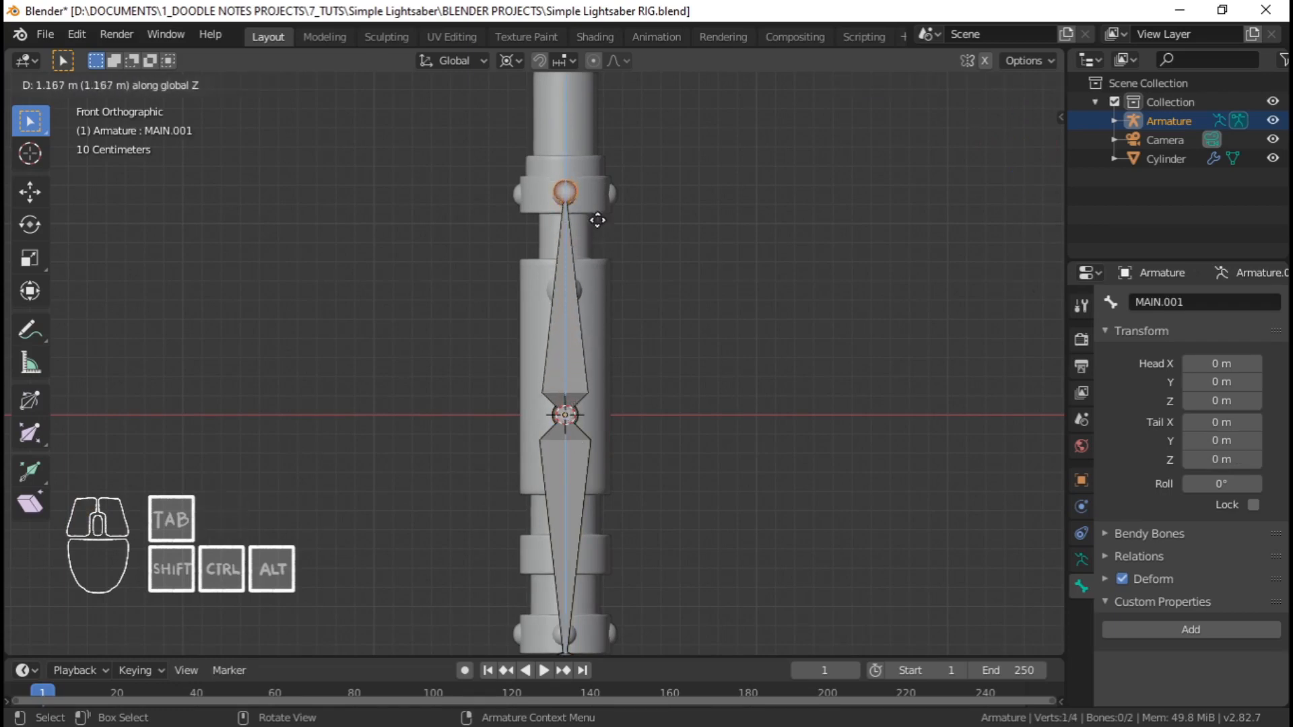
{"action": "key", "text": "Escape"}
{"action": "key", "text": "ctrl+z"}
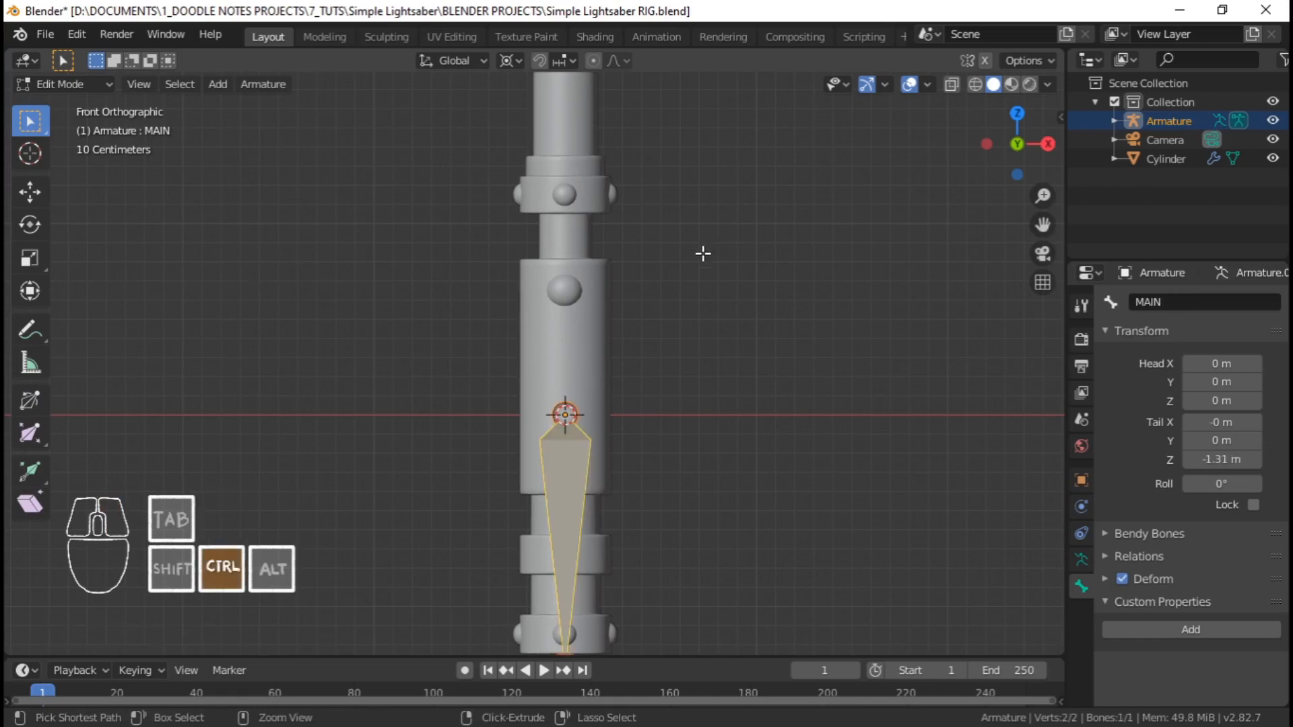
{"action": "key", "text": "ctrl+z"}
{"action": "key", "text": "ctrl+z"}
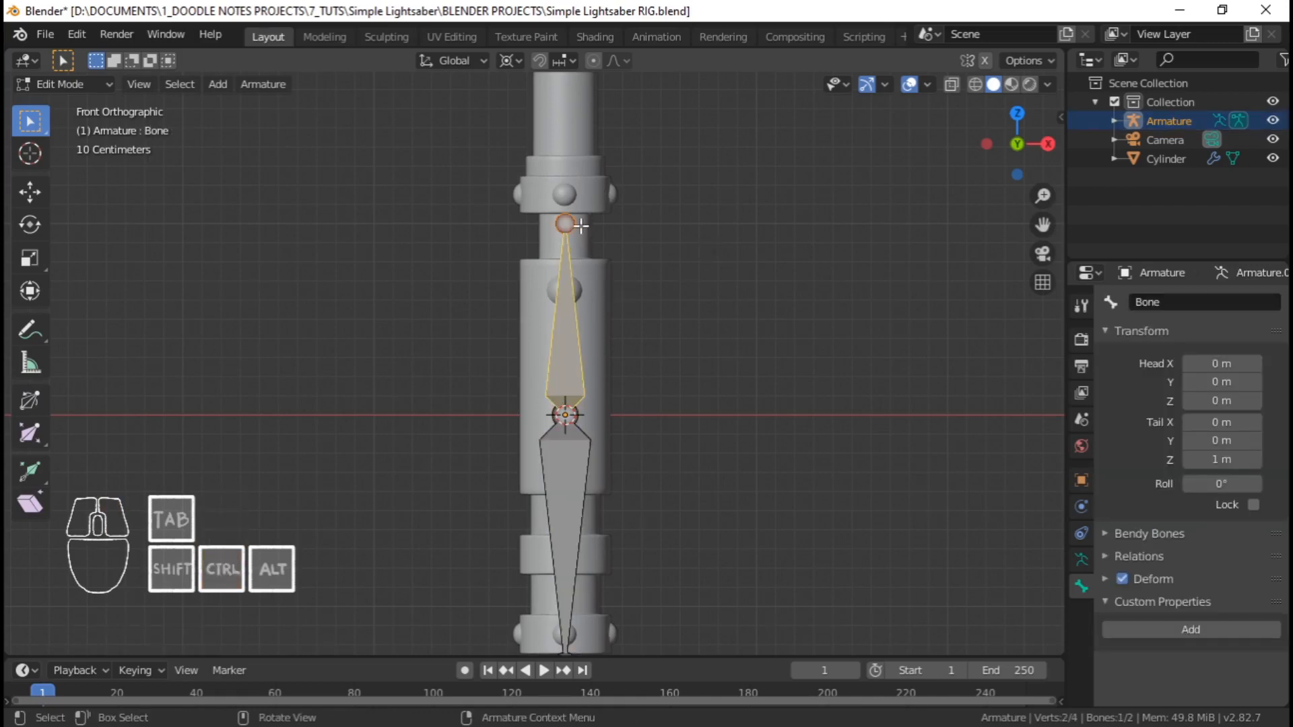
Move the upper bone's tip up along the Z axis to 1.15 m, level with the studs on the upper collar
{"action": "left_click", "coordinate": [581, 226]}
{"action": "key", "text": "g"}
{"action": "key", "text": "z"}
{"action": "left_click", "coordinate": [582, 187]}
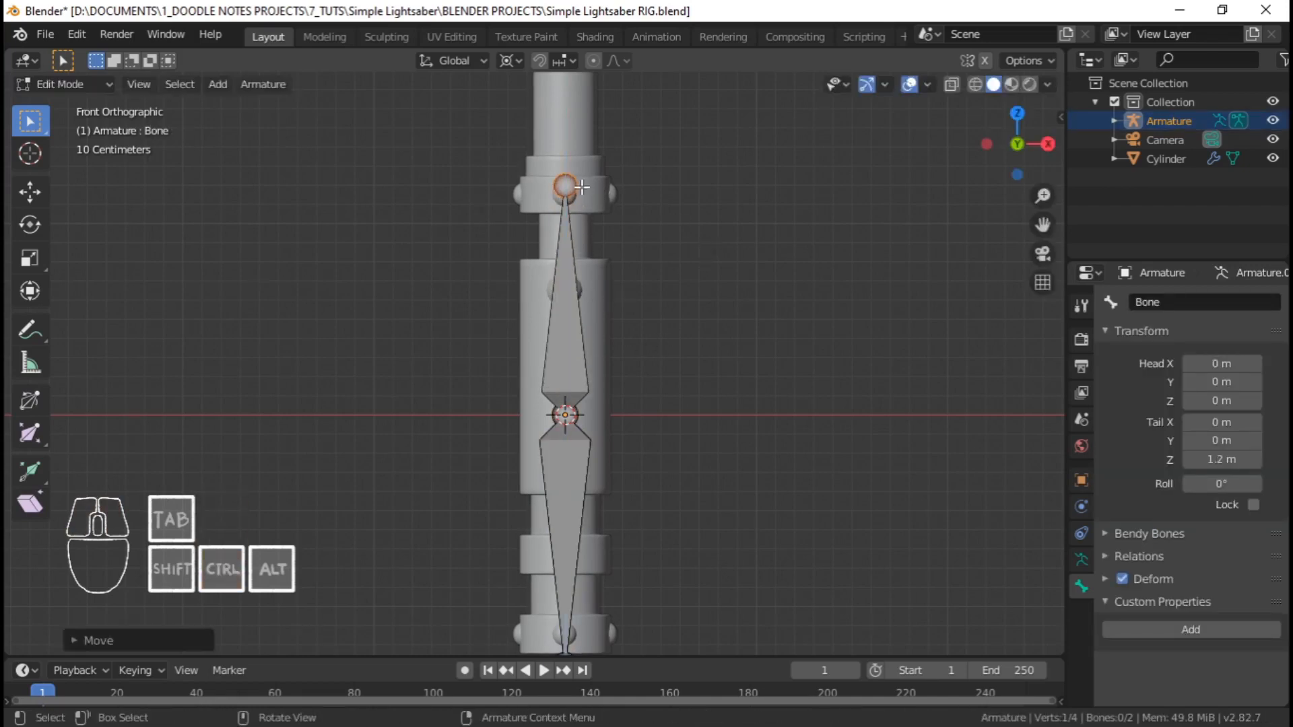
{"action": "key", "text": "g"}
{"action": "key", "text": "z"}
{"action": "left_click", "coordinate": [581, 196]}
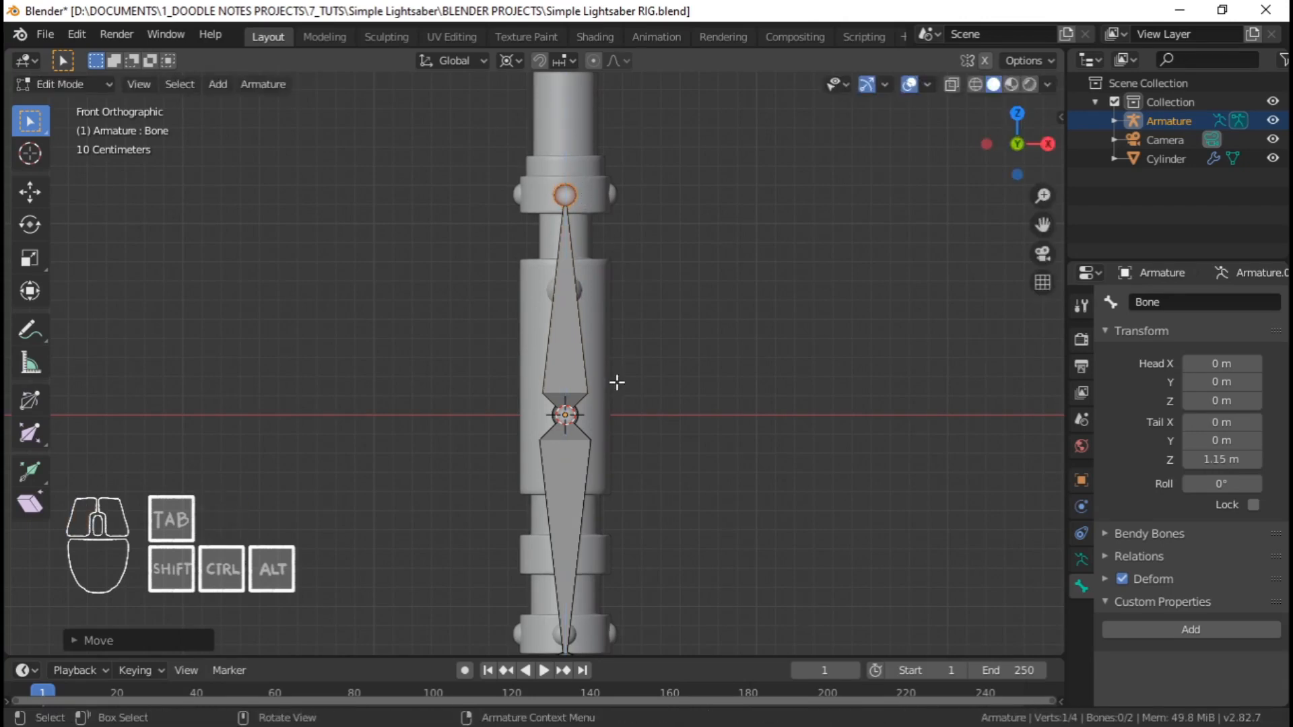
Test-move the upper bone and then MAIN to check that they are separate but linked, cancelling each move
{"action": "left_click", "coordinate": [581, 322]}
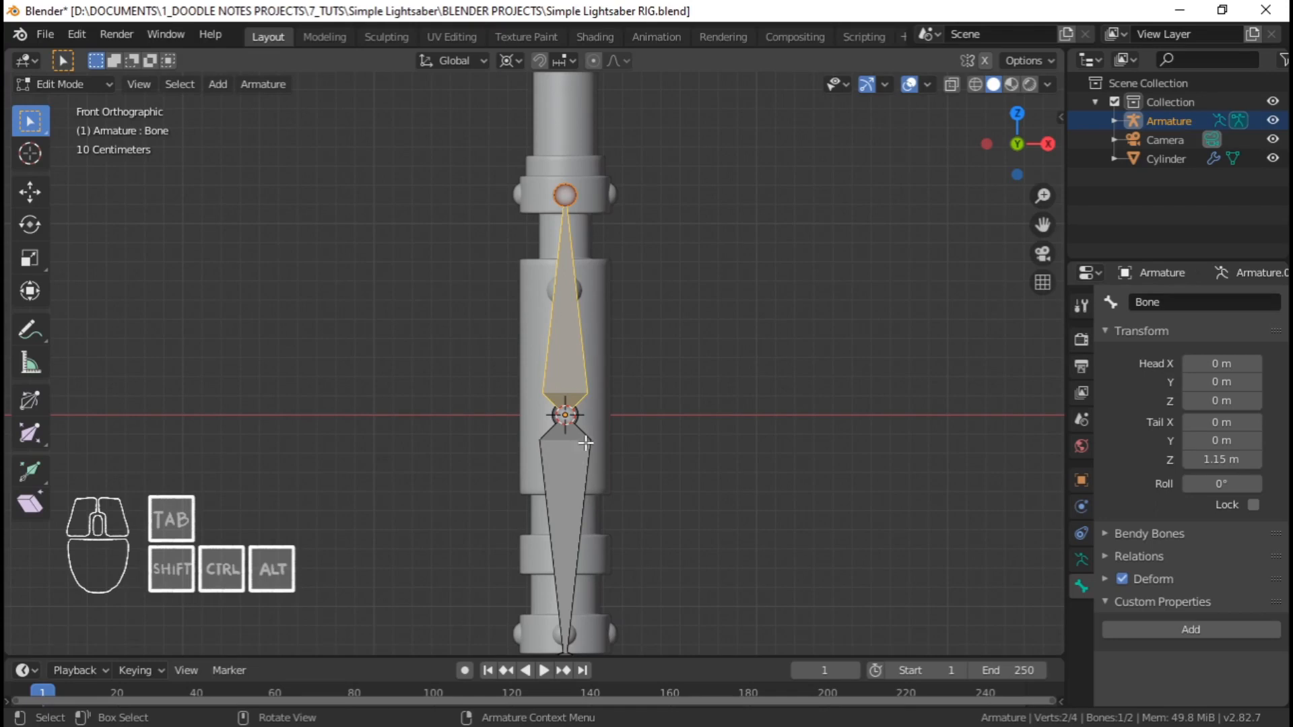
{"action": "middle_click_drag", "start_coordinate": [586, 443], "coordinate": [607, 398], "text": "shift"}
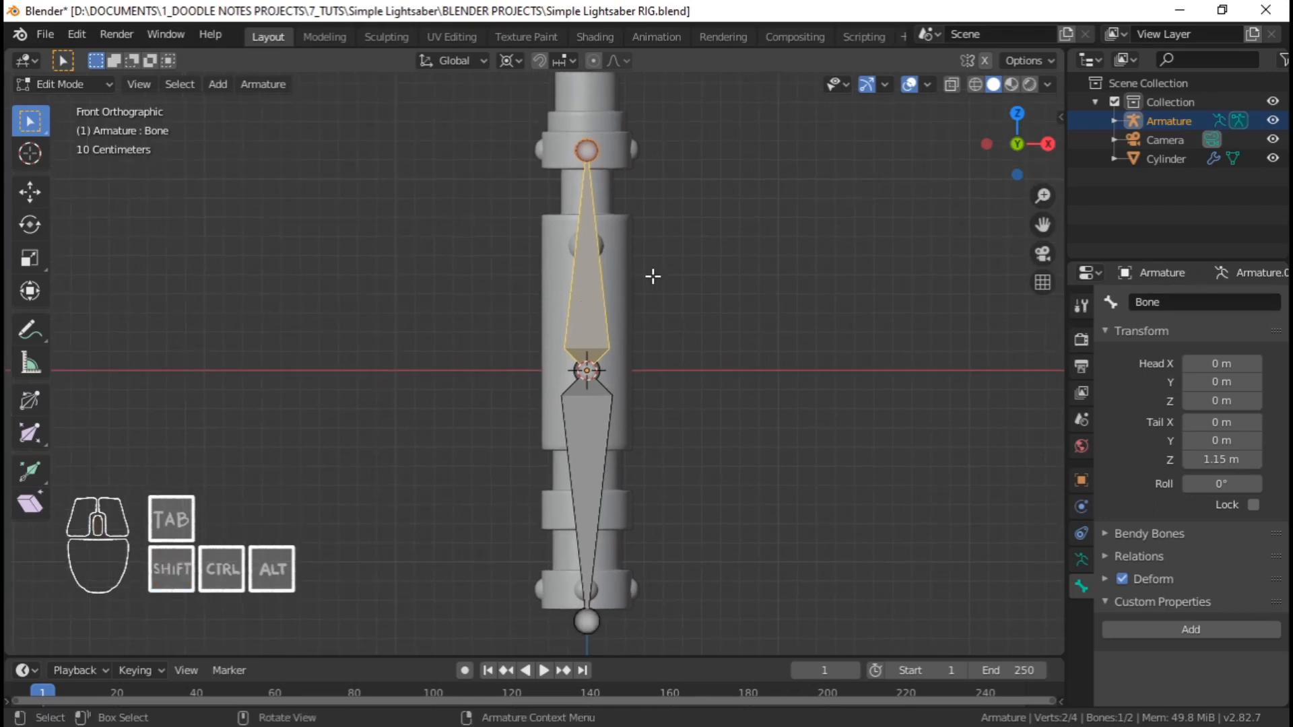
{"action": "key", "text": "g"}
{"action": "key", "text": "Escape"}
{"action": "left_click", "coordinate": [613, 400]}
{"action": "key", "text": "g"}
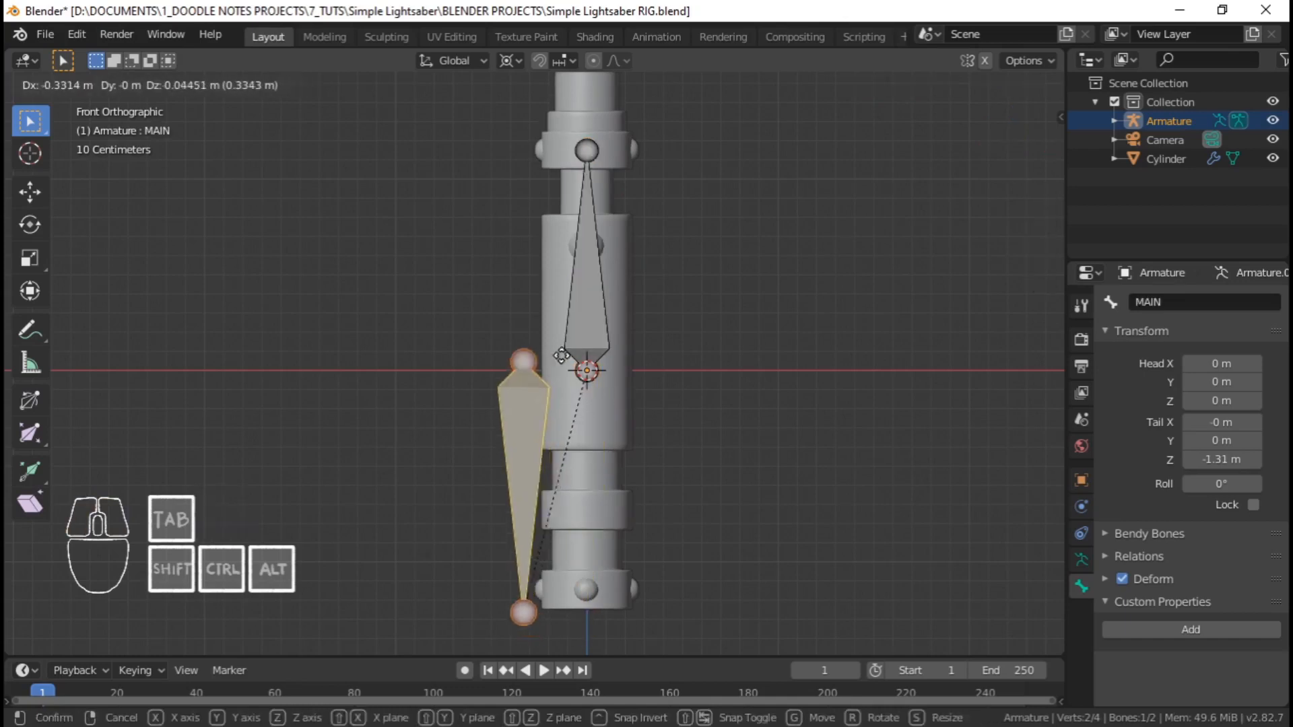
{"action": "right_click", "coordinate": [613, 271]}
{"action": "right_click", "coordinate": [599, 229]}
{"action": "key", "text": "g"}
{"action": "key", "text": "Escape"}
Repeat the test moves on the upper bone and on MAIN, cancelling each one
{"action": "left_click", "coordinate": [570, 201]}
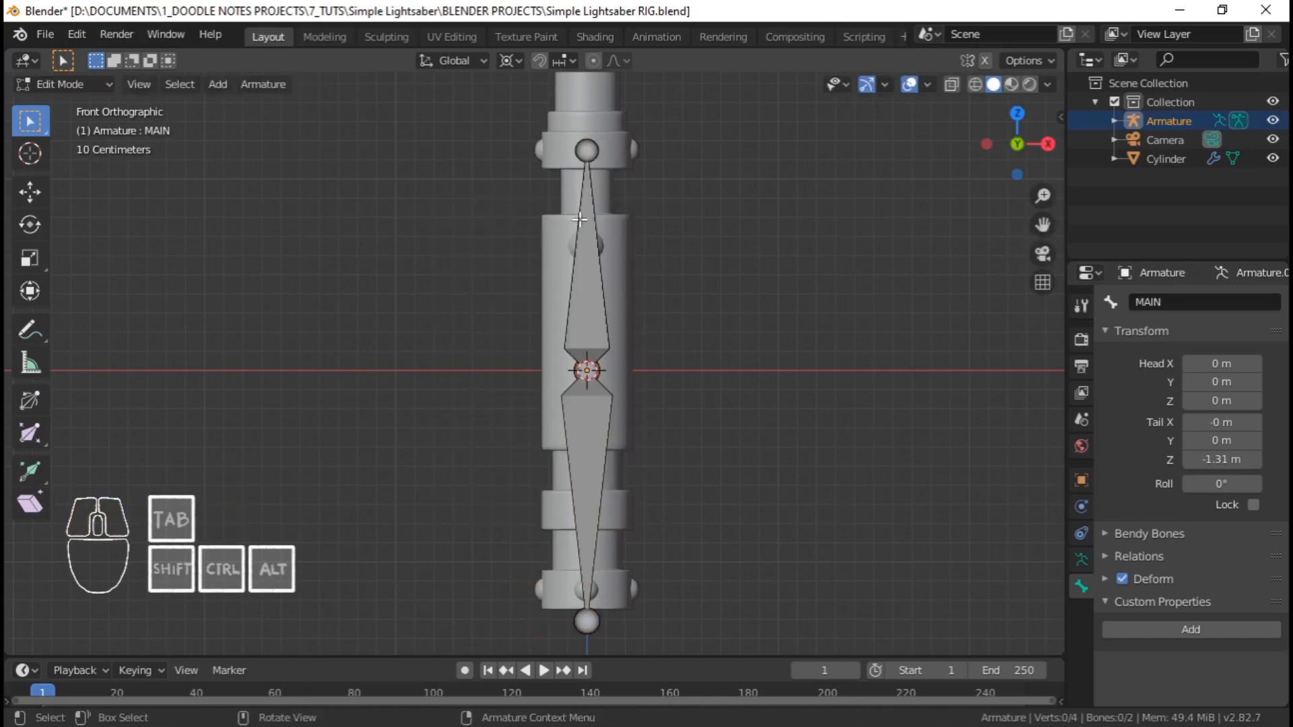
{"action": "left_click", "coordinate": [584, 225]}
{"action": "key", "text": "g"}
{"action": "right_click", "coordinate": [702, 299]}
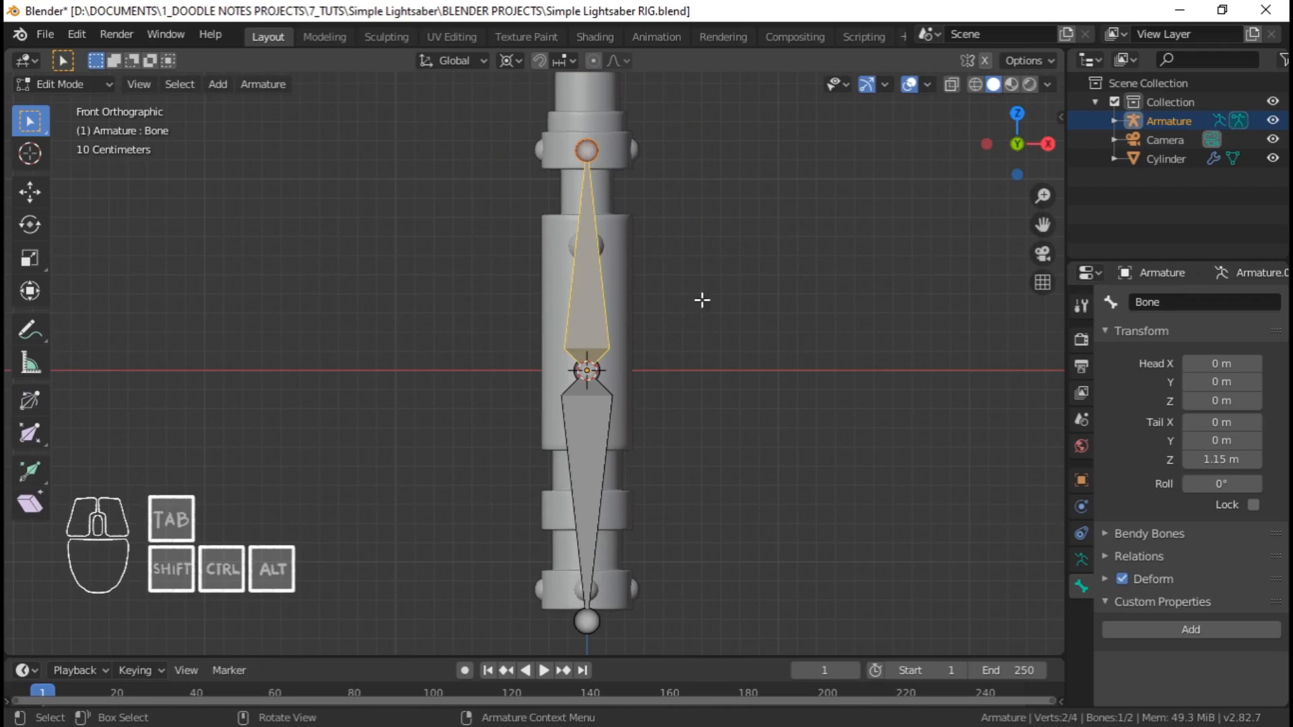
{"action": "left_click", "coordinate": [613, 402]}
{"action": "key", "text": "g"}
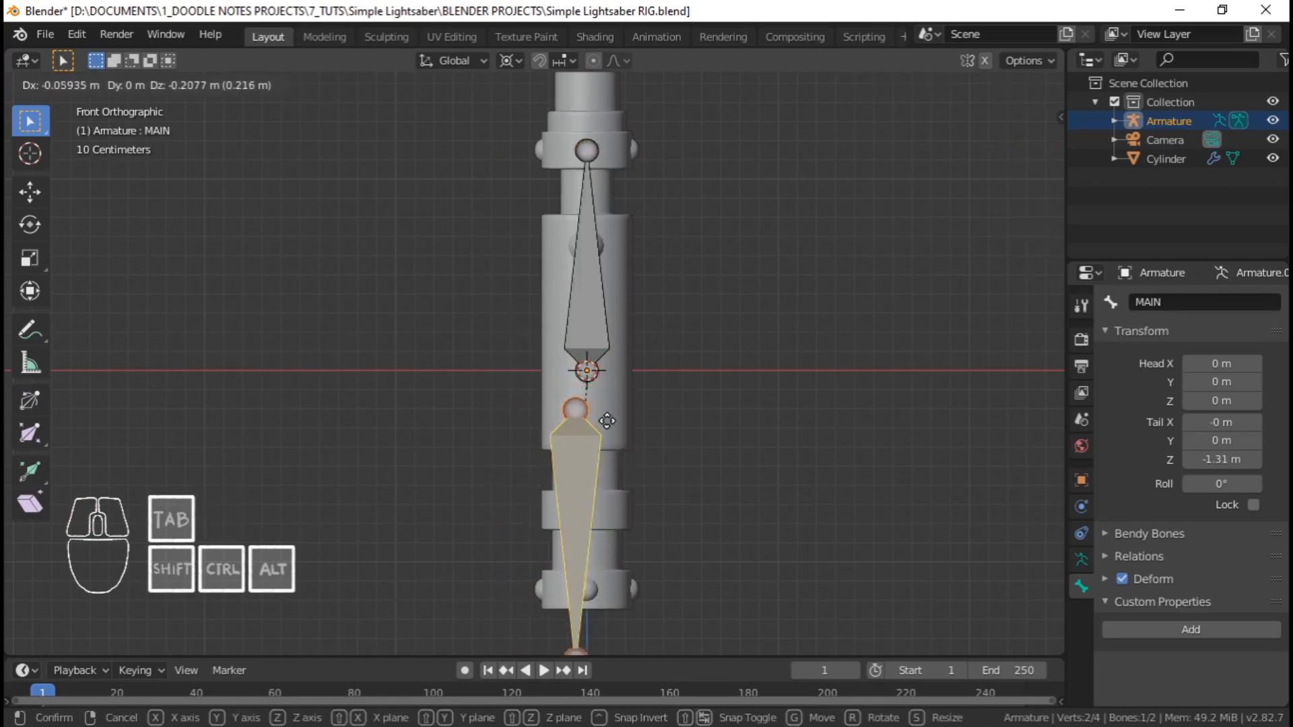
{"action": "right_click", "coordinate": [657, 322]}
{"action": "middle_click_drag", "start_coordinate": [661, 387], "coordinate": [618, 398], "text": "shift"}
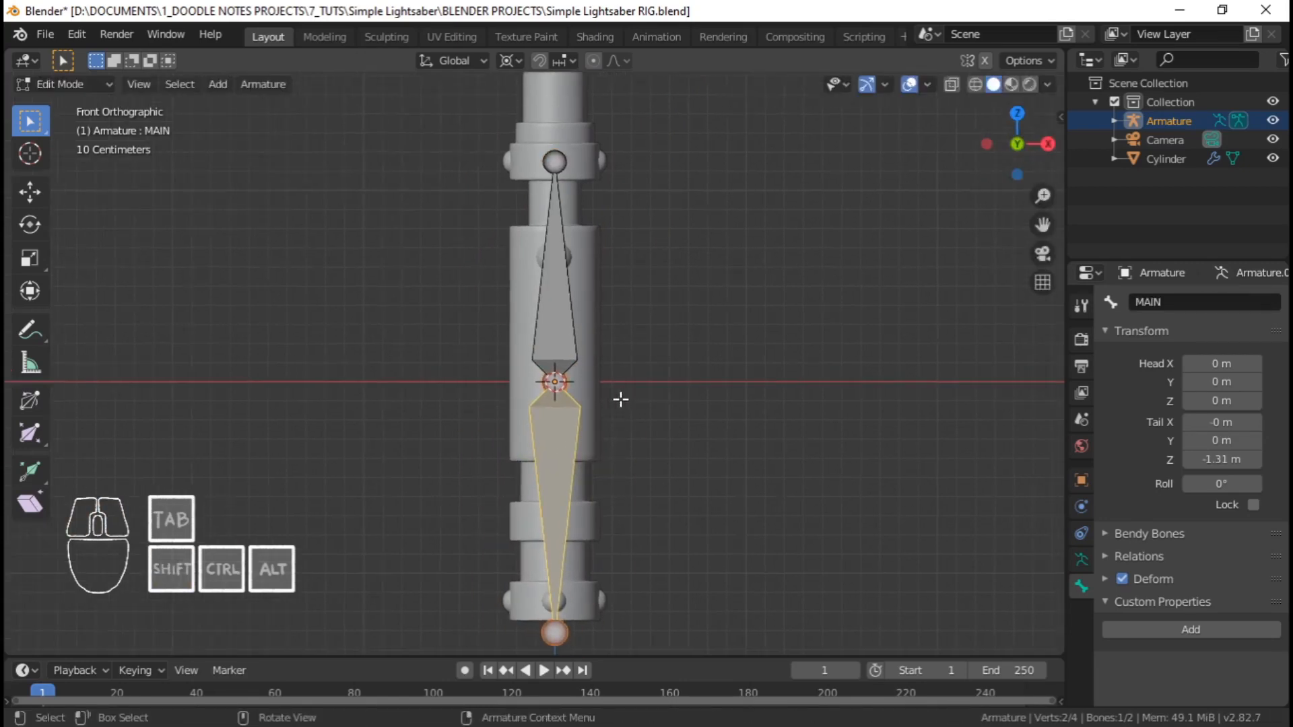
{"action": "key", "text": "g"}
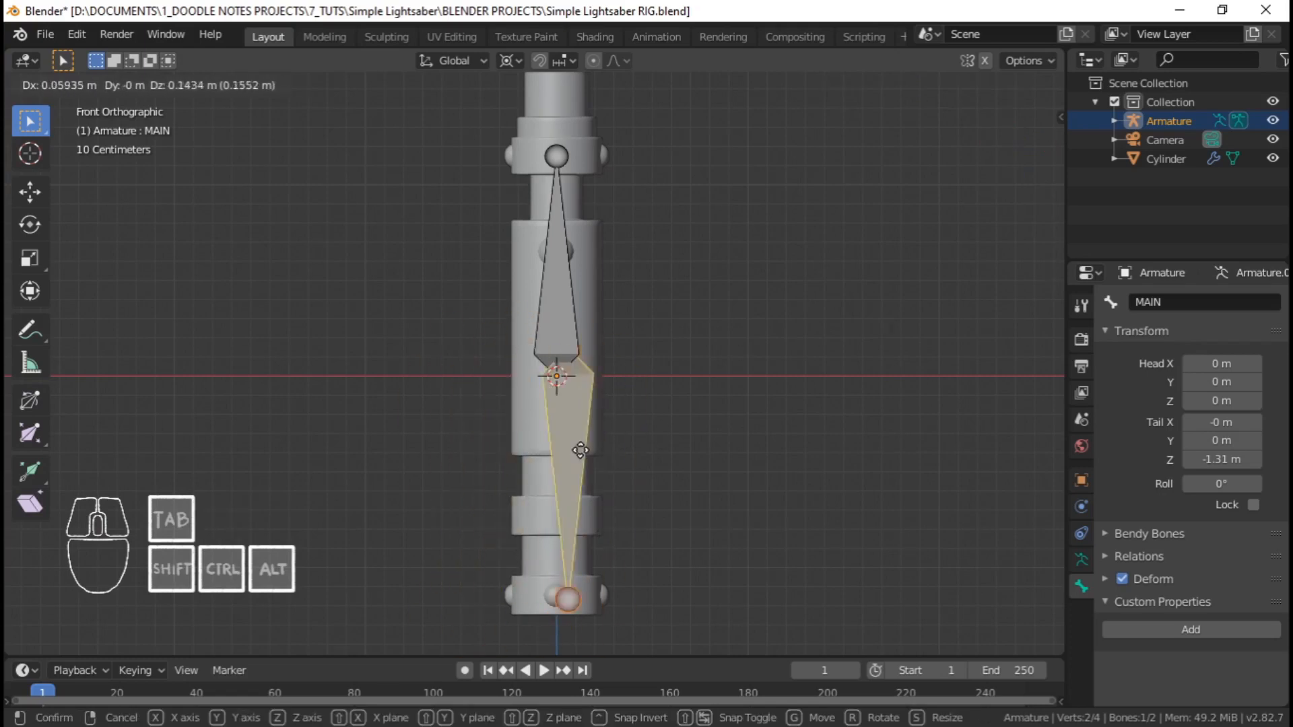
{"action": "right_click", "coordinate": [490, 420]}
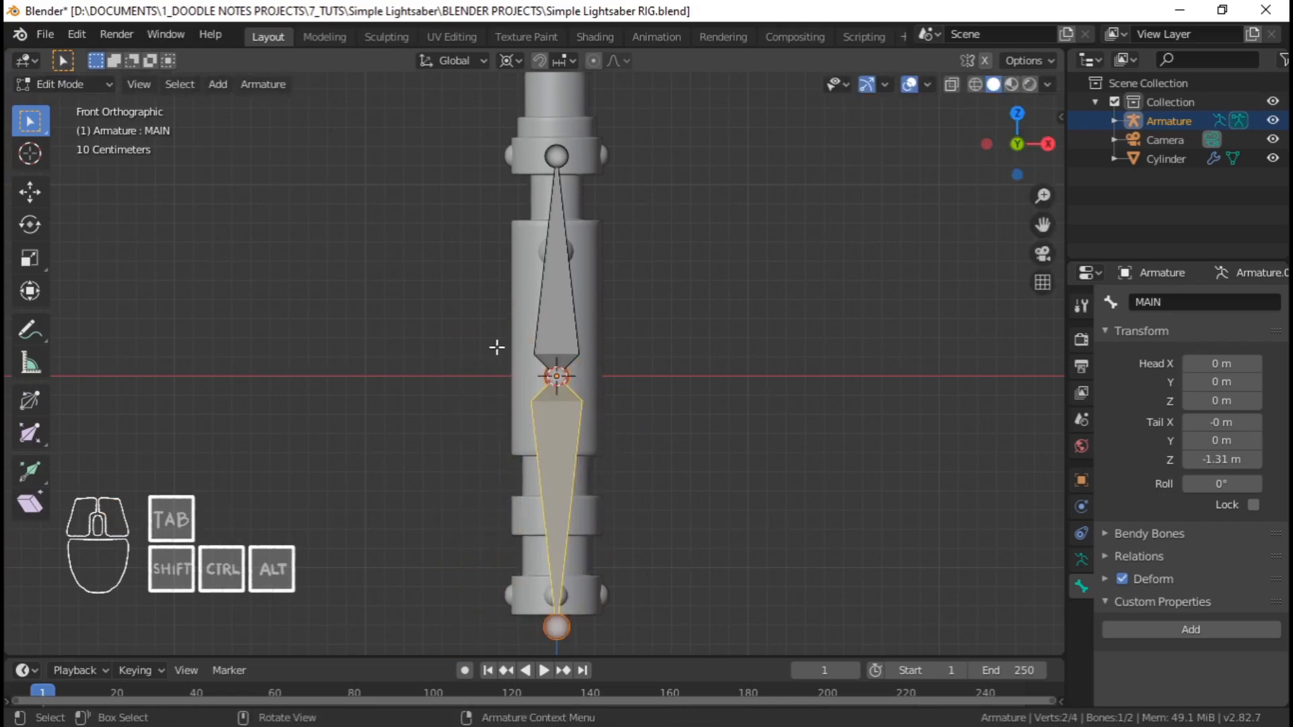
Examine how MAIN and the upper bone sit within the hilt and where the upper bone's tip meets the upper collar
{"action": "middle_click_drag", "start_coordinate": [563, 495], "coordinate": [578, 536], "text": "shift"}
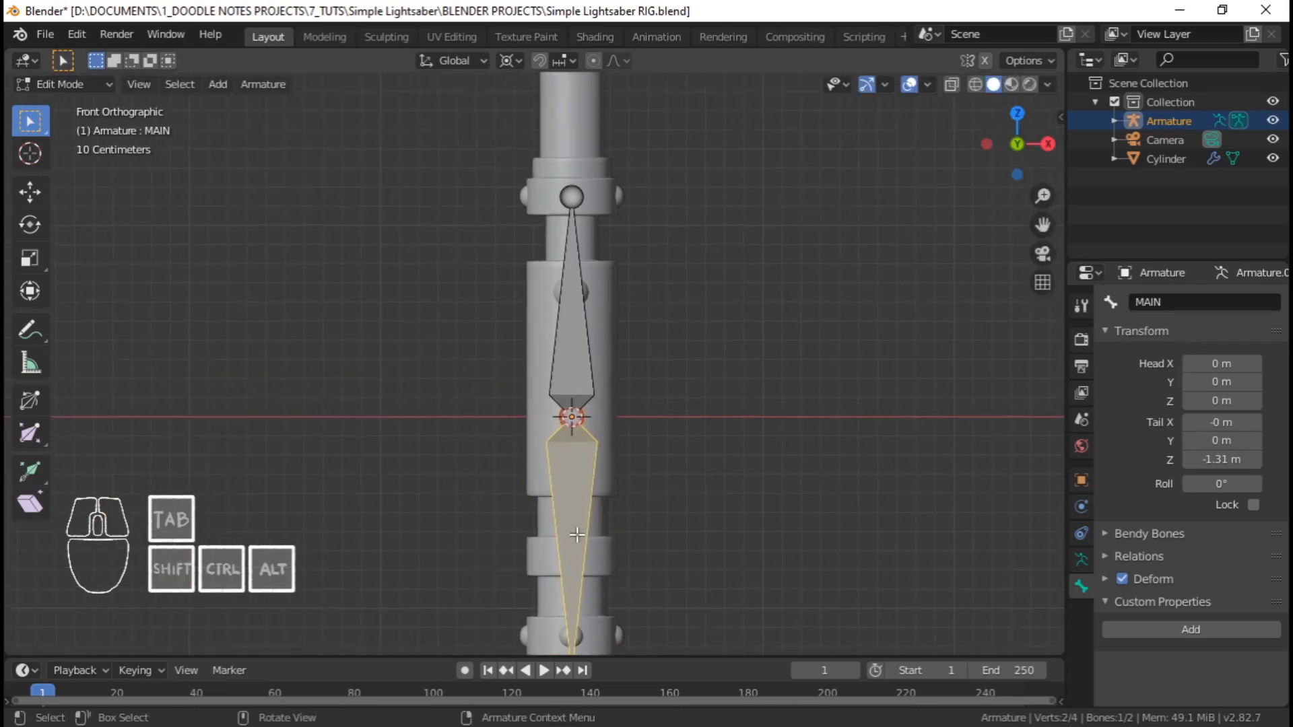
{"action": "left_click", "coordinate": [585, 321]}
{"action": "middle_click_drag", "start_coordinate": [615, 307], "coordinate": [566, 181], "text": "shift"}
{"action": "middle_click_drag", "start_coordinate": [589, 101], "coordinate": [621, 181], "text": "shift"}
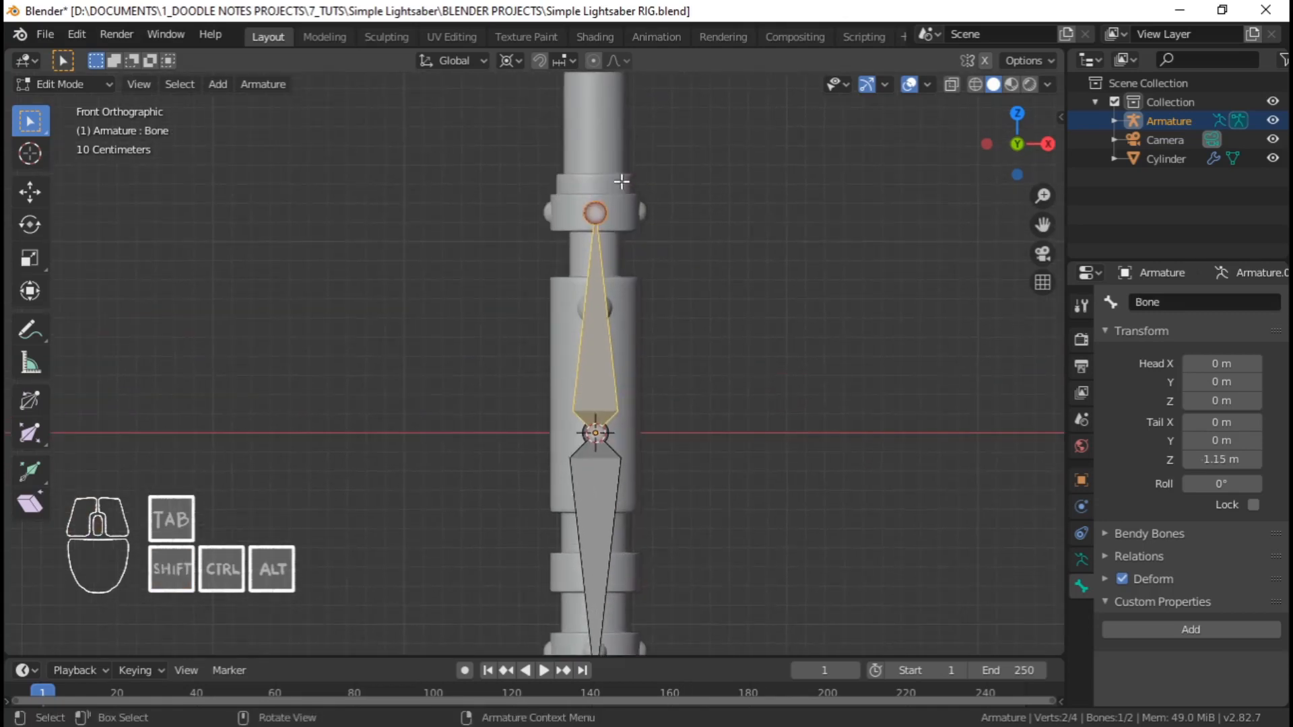
{"action": "middle_click_drag", "start_coordinate": [692, 439], "coordinate": [692, 323], "text": "shift"}
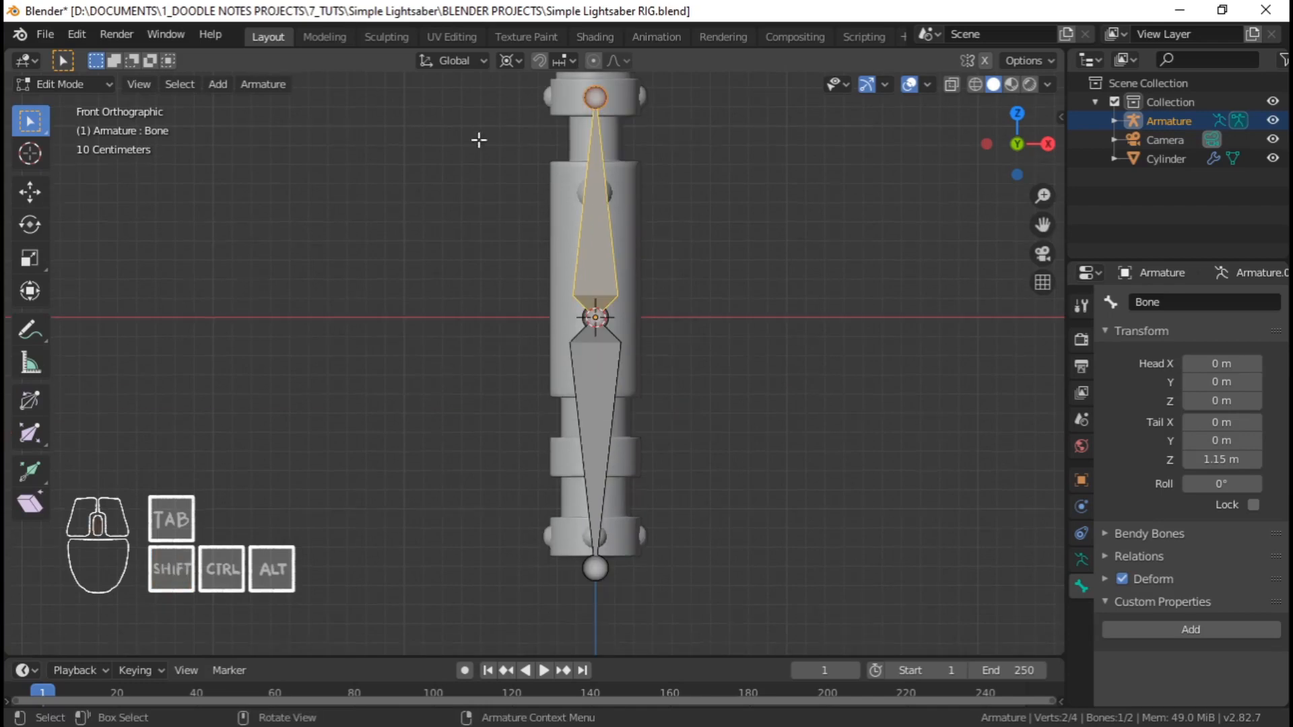
{"action": "middle_click_drag", "start_coordinate": [650, 153], "coordinate": [637, 435], "text": "shift"}
{"action": "scroll", "coordinate": [637, 435], "scroll_direction": "down", "scroll_amount": 5}
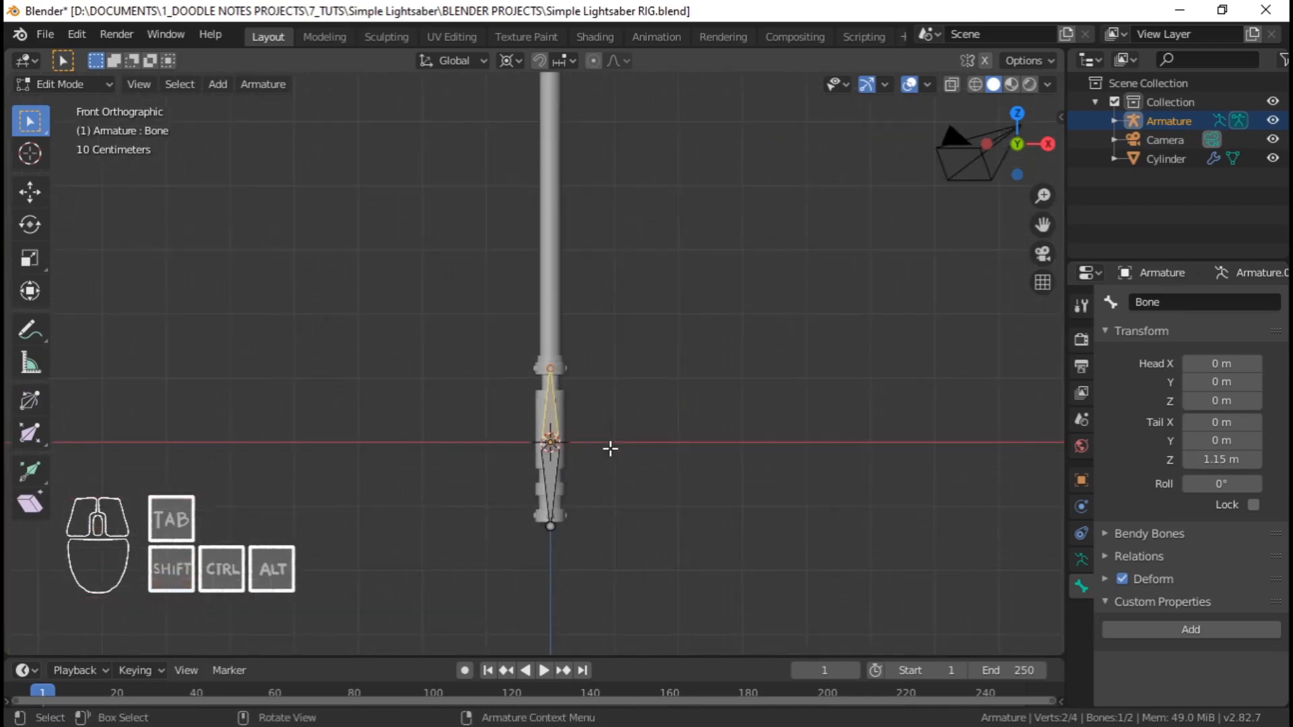
{"action": "scroll", "coordinate": [609, 407], "scroll_direction": "up", "scroll_amount": 2}
{"action": "scroll", "coordinate": [573, 468], "scroll_direction": "up", "scroll_amount": 2}
{"action": "scroll", "coordinate": [572, 462], "scroll_direction": "down", "scroll_amount": 3}
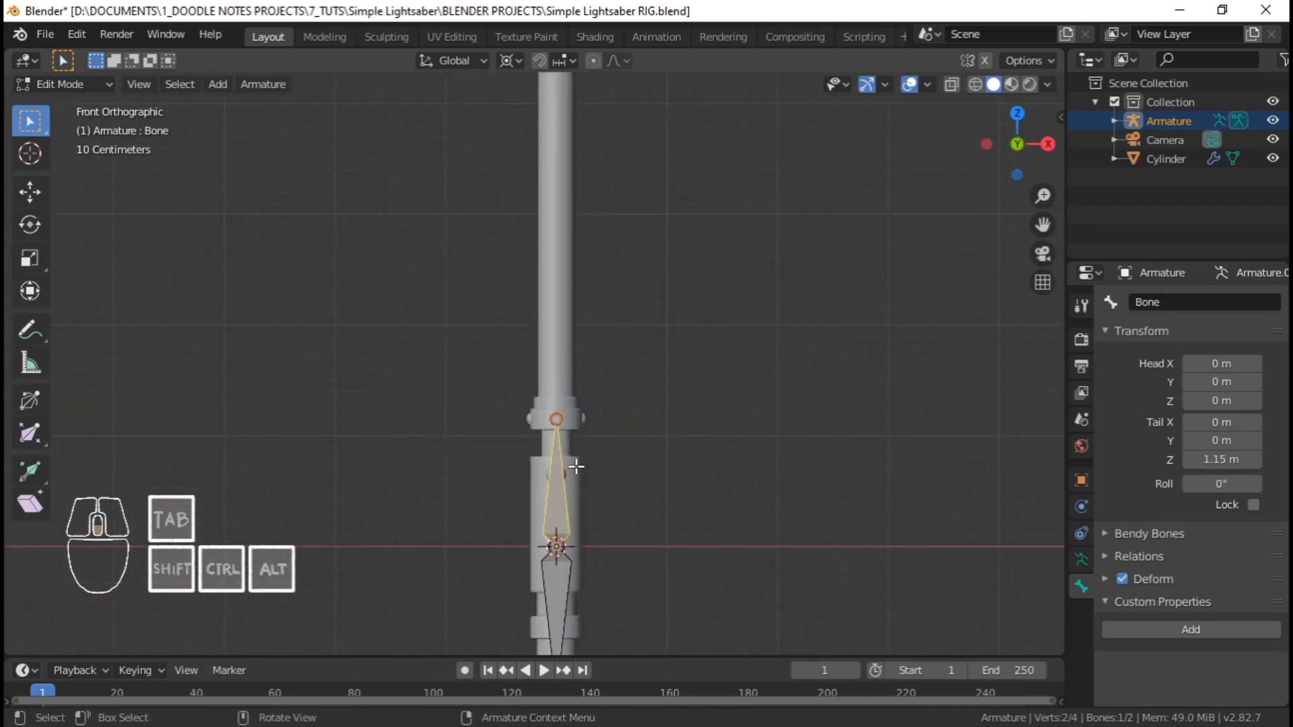
{"action": "scroll", "coordinate": [581, 451], "scroll_direction": "up", "scroll_amount": 2}
{"action": "scroll", "coordinate": [579, 464], "scroll_direction": "up", "scroll_amount": 2}
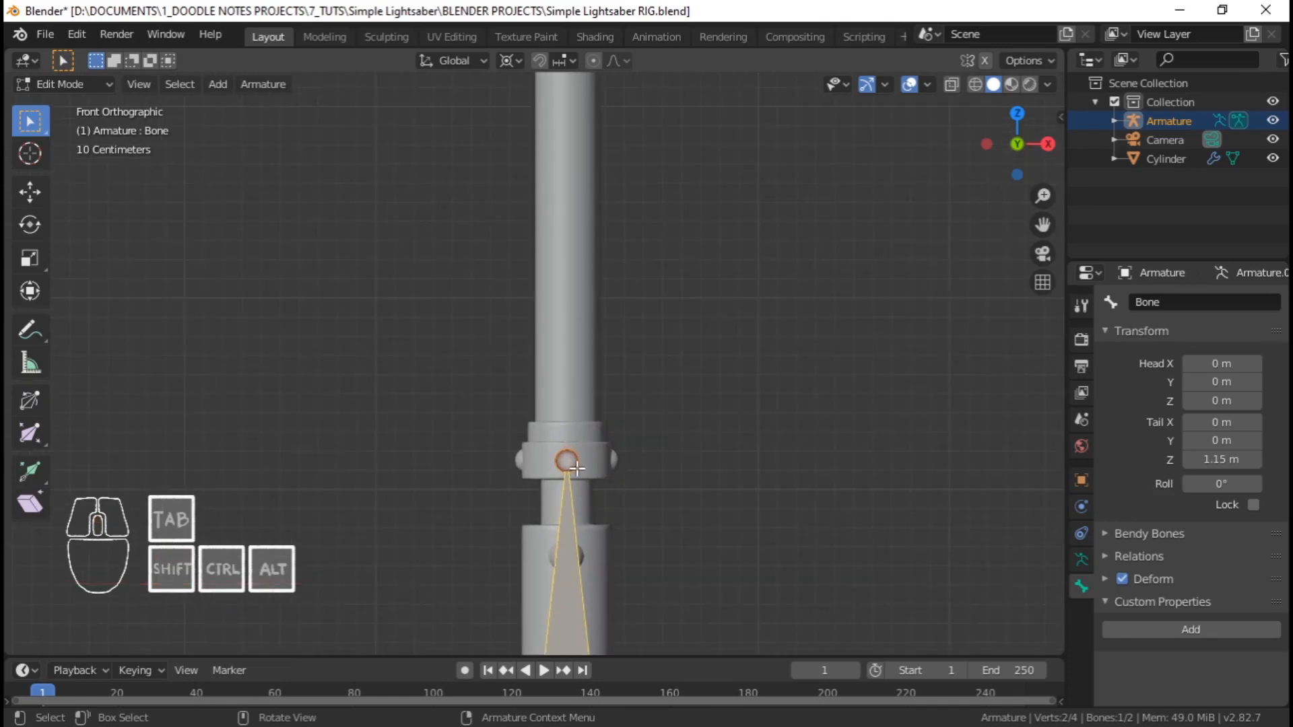
{"action": "left_click", "coordinate": [577, 458]}
{"action": "middle_click_drag", "start_coordinate": [624, 520], "coordinate": [637, 439], "text": "shift"}
{"action": "scroll", "coordinate": [627, 453], "scroll_direction": "up", "scroll_amount": 2}
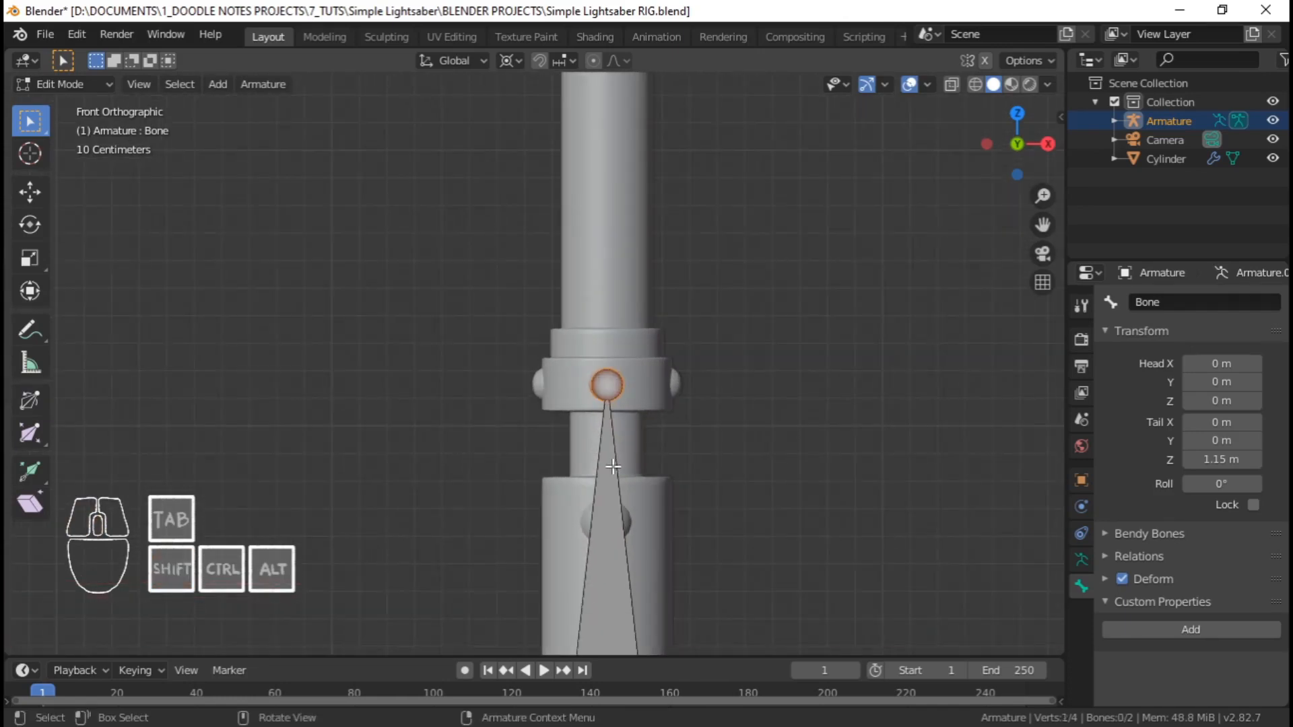
Rename the upper bone as Handle and save the file
{"action": "left_click", "coordinate": [614, 467]}
{"action": "middle_click_drag", "start_coordinate": [627, 495], "coordinate": [612, 413], "text": "shift"}
{"action": "scroll", "coordinate": [612, 416], "scroll_direction": "down", "scroll_amount": 3}
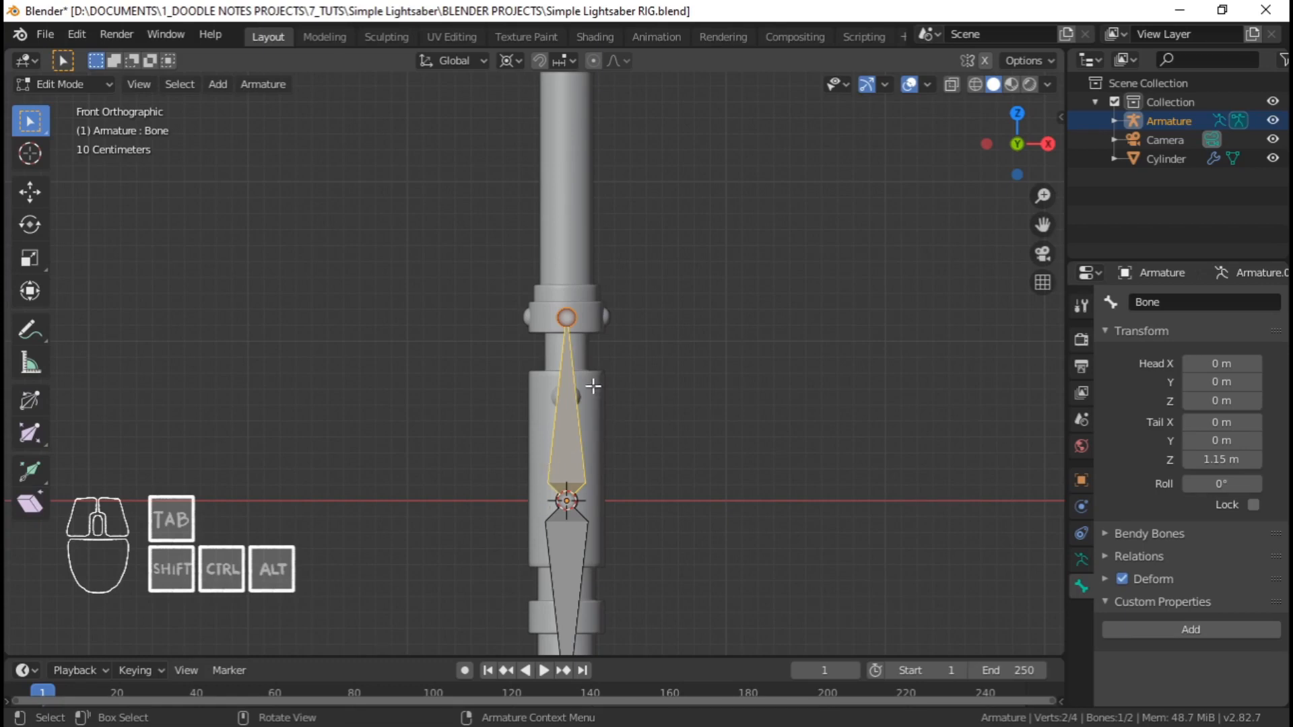
{"action": "key", "text": "F2"}
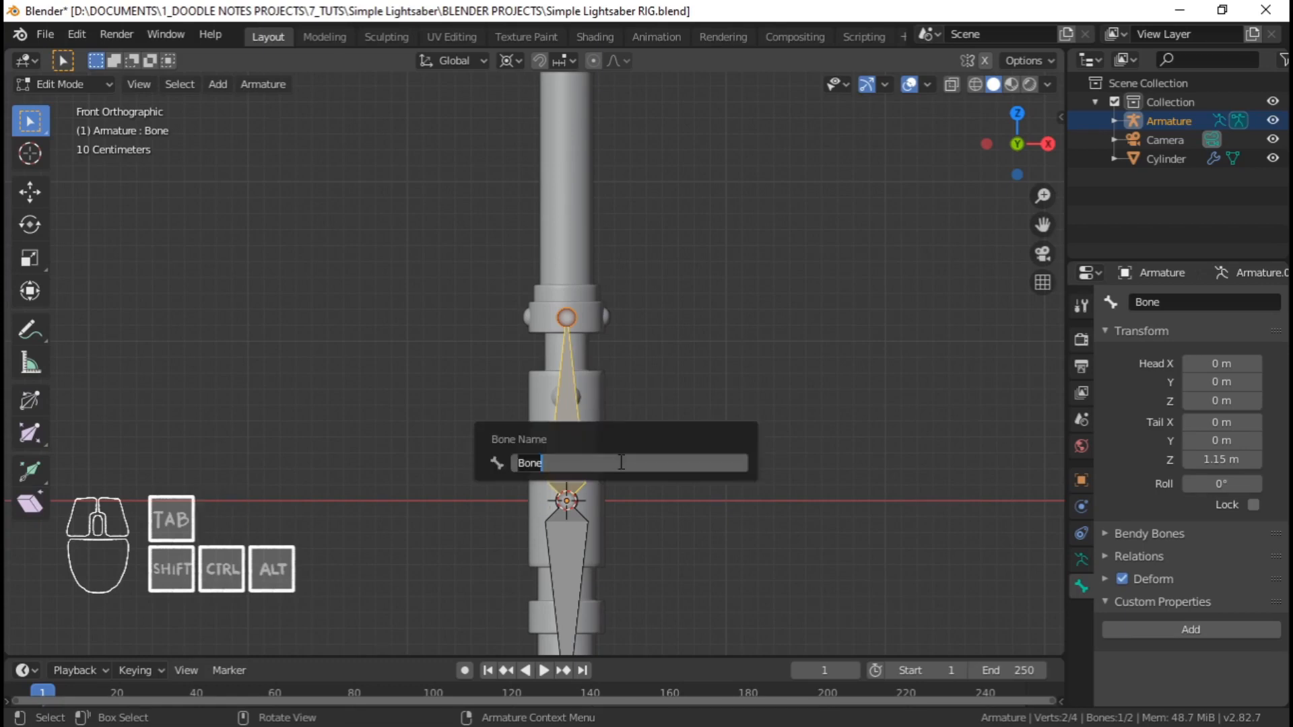
{"action": "type", "text": "Handle"}
{"action": "key", "text": "Return"}
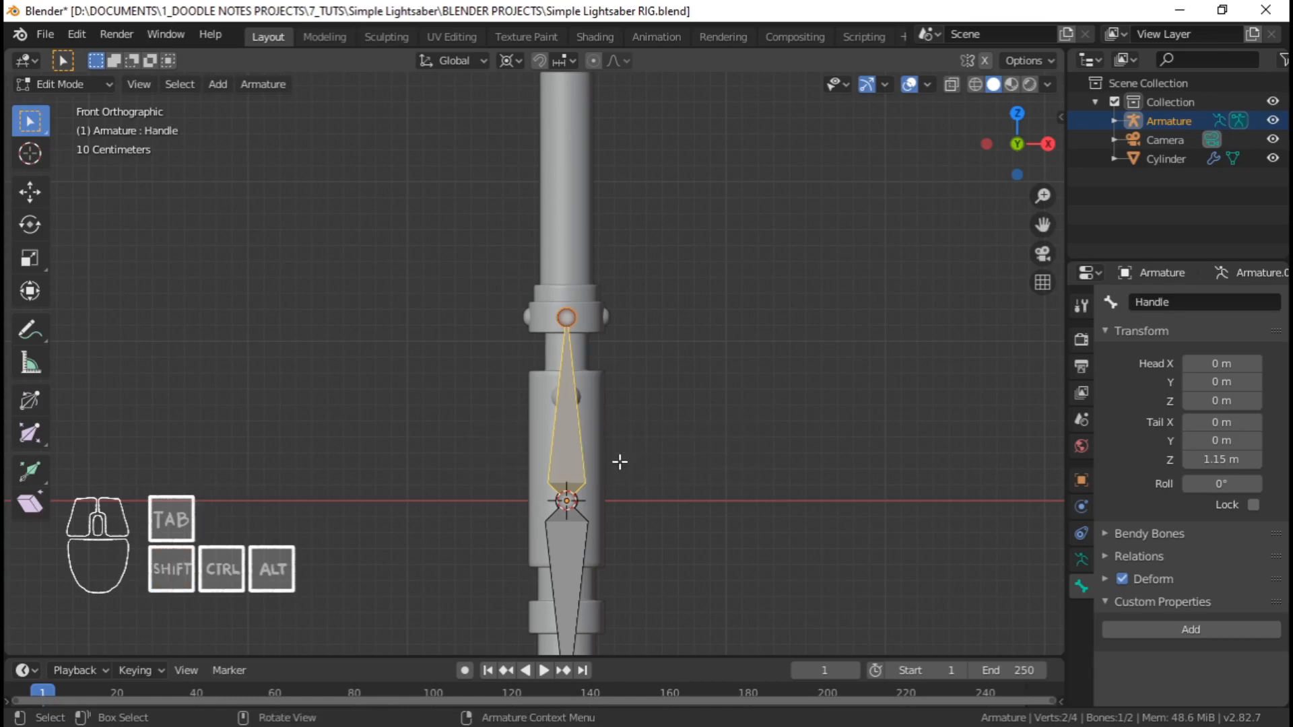
{"action": "key", "text": "ctrl+s"}
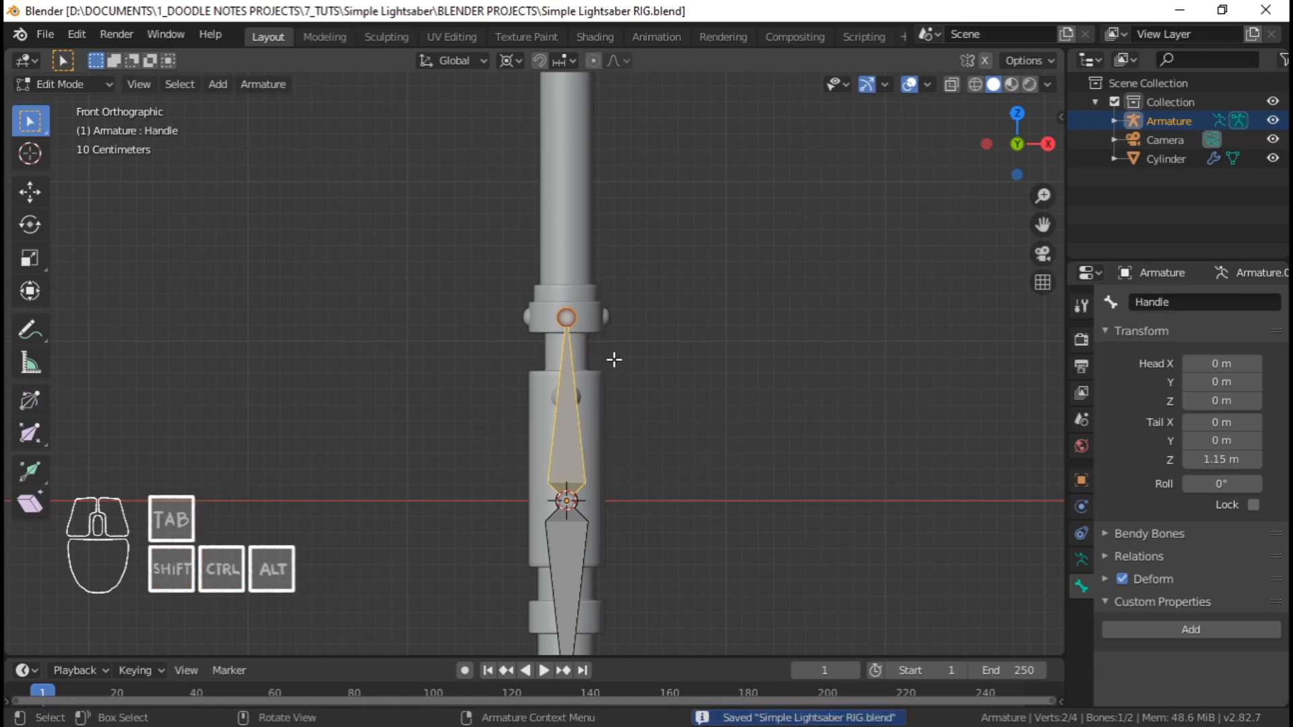
Examine the Handle bone against the hilt and the blade from the right side view
{"action": "middle_click_drag", "start_coordinate": [559, 367], "coordinate": [593, 424], "text": "shift"}
{"action": "middle_click_drag", "start_coordinate": [589, 312], "coordinate": [593, 376], "text": "shift"}
{"action": "scroll", "coordinate": [593, 375], "scroll_direction": "down", "scroll_amount": 2}
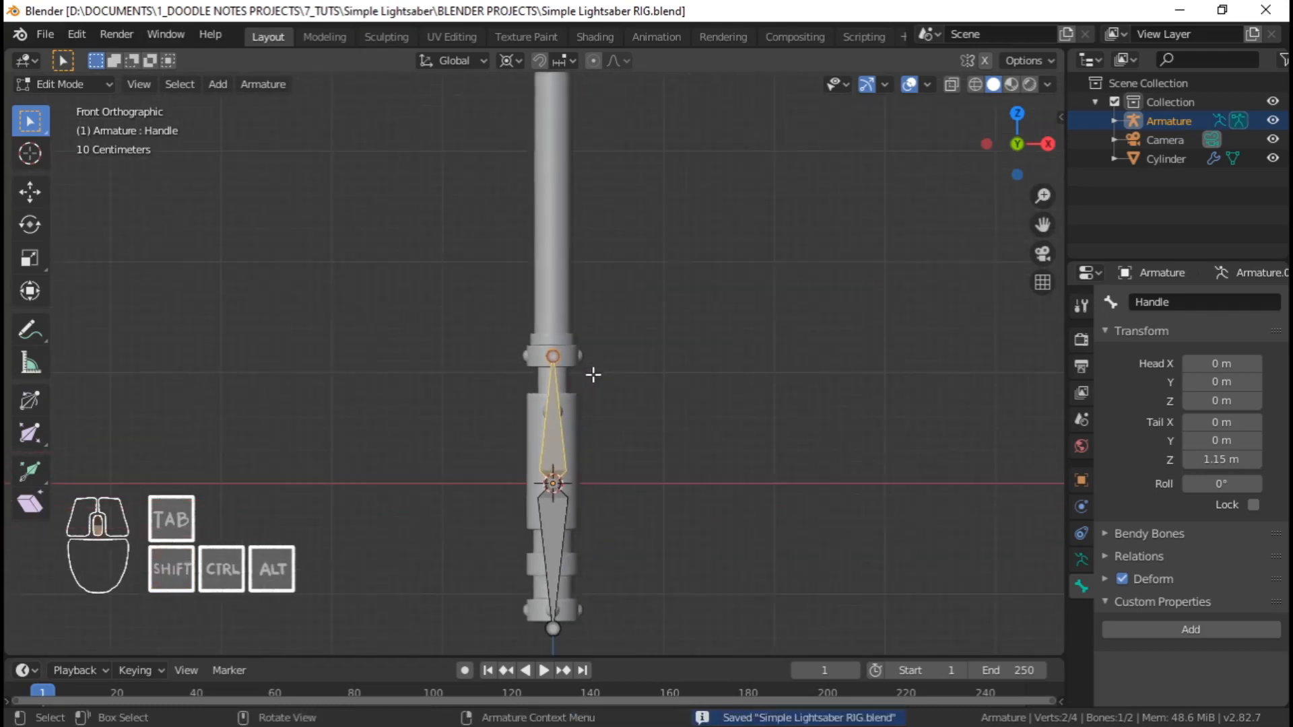
{"action": "key", "text": "KP_3"}
{"action": "scroll", "coordinate": [528, 375], "scroll_direction": "up", "scroll_amount": 3}
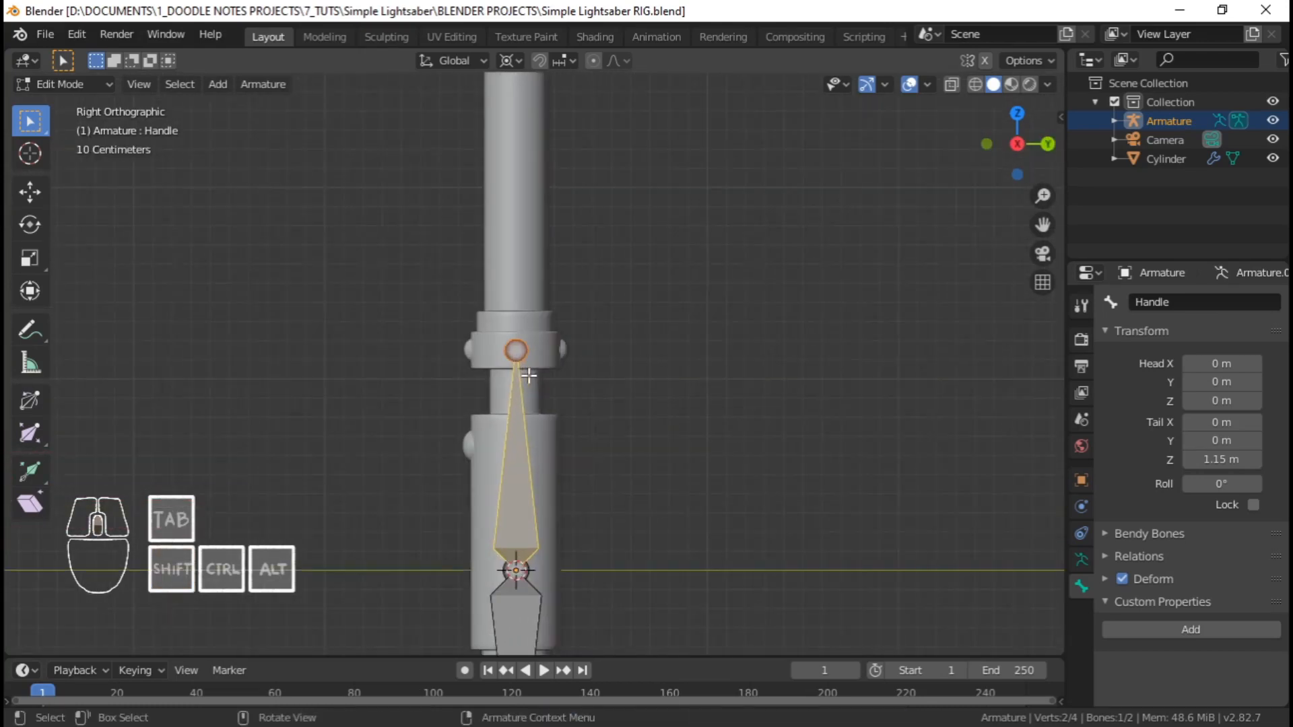
{"action": "scroll", "coordinate": [563, 321], "scroll_direction": "down", "scroll_amount": 6}
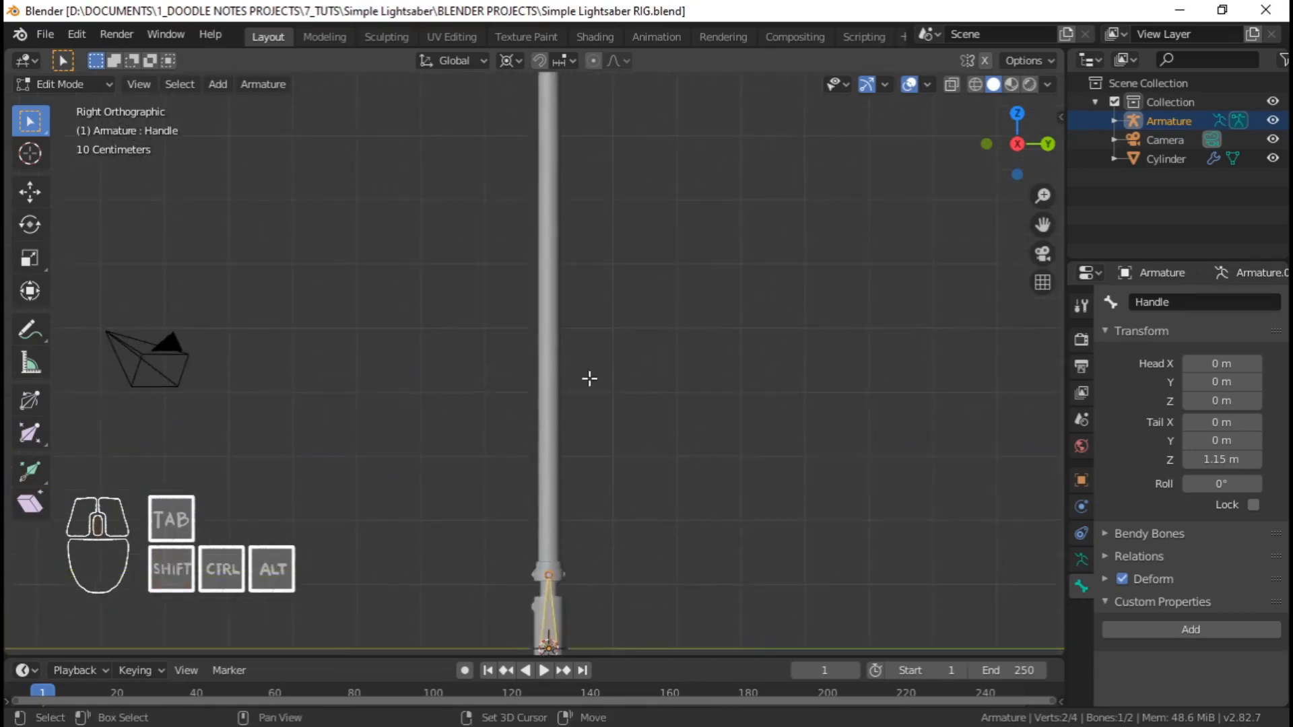
{"action": "middle_click_drag", "start_coordinate": [588, 283], "coordinate": [636, 108], "text": "shift"}
{"action": "scroll", "coordinate": [603, 317], "scroll_direction": "up", "scroll_amount": 6}
{"action": "scroll", "coordinate": [549, 459], "scroll_direction": "up", "scroll_amount": 4}
Duplicate the Handle bone and place the copy above the upper collar, with its head at about Y -0.09 m, Z 1.34 m
{"action": "middle_click_drag", "start_coordinate": [647, 349], "coordinate": [526, 534], "text": "shift"}
{"action": "scroll", "coordinate": [539, 465], "scroll_direction": "up", "scroll_amount": 6}
{"action": "scroll", "coordinate": [540, 465], "scroll_direction": "down", "scroll_amount": 3}
{"action": "scroll", "coordinate": [551, 500], "scroll_direction": "up", "scroll_amount": 1}
{"action": "scroll", "coordinate": [549, 499], "scroll_direction": "down", "scroll_amount": 2}
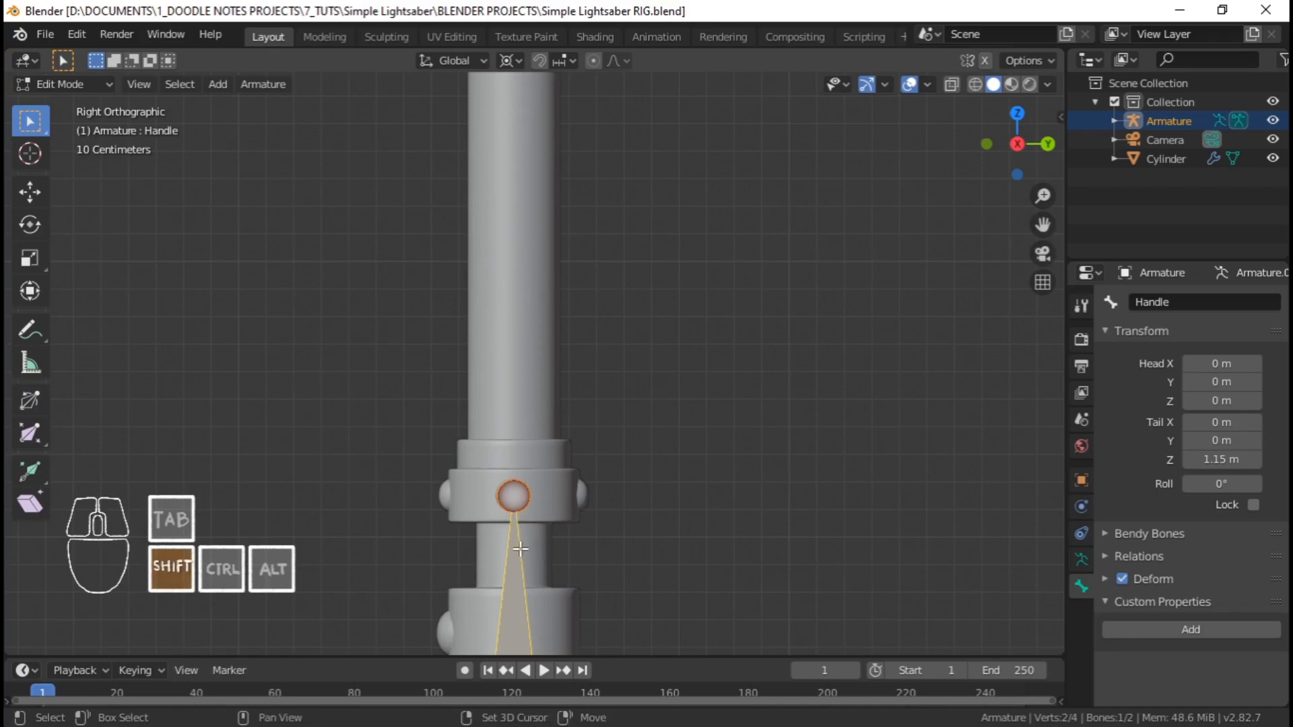
{"action": "key", "text": "shift+d"}
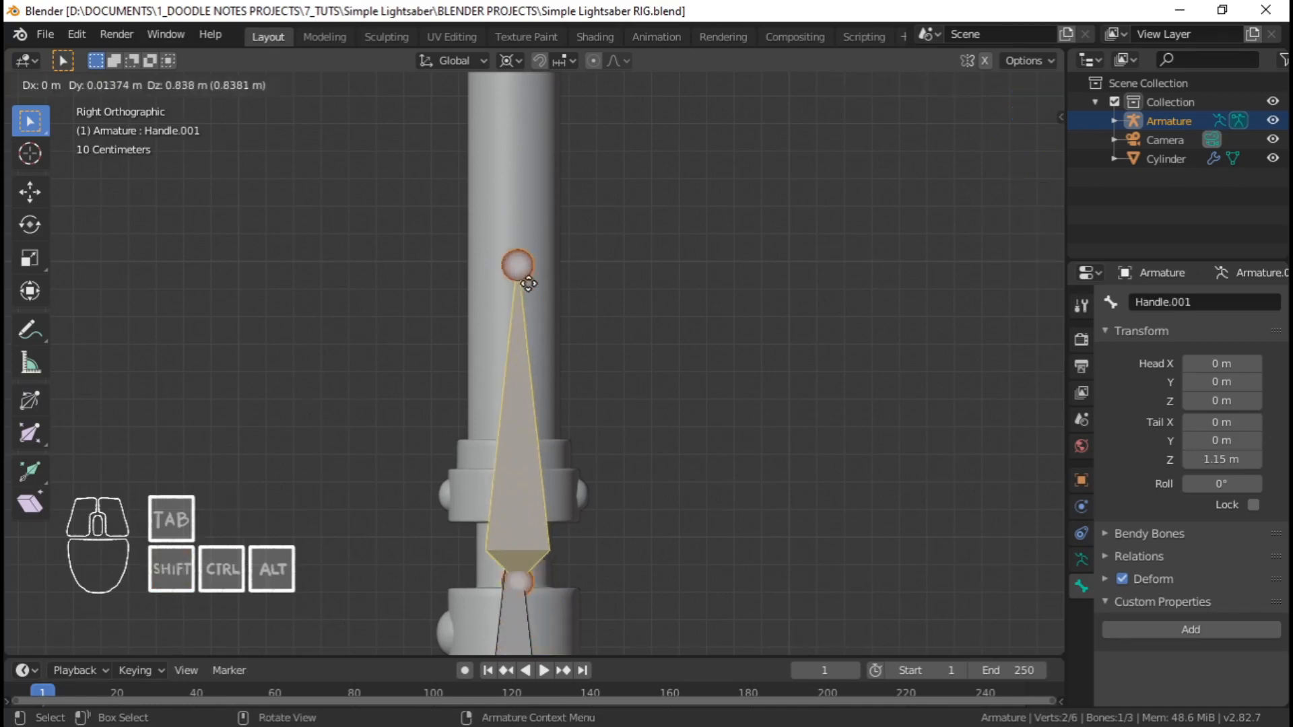
{"action": "left_click", "coordinate": [503, 176]}
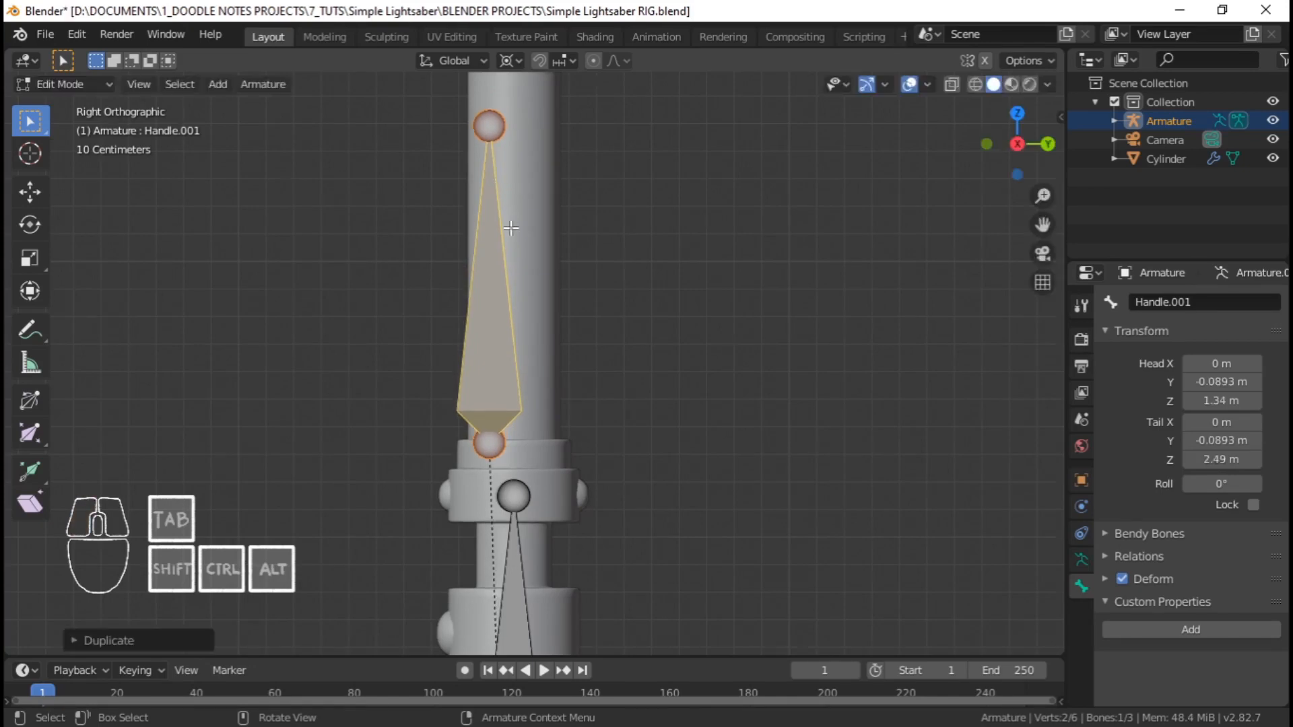
Set the armature's viewport display to B-Bone
{"action": "scroll", "coordinate": [569, 439], "scroll_direction": "down", "scroll_amount": 3}
{"action": "middle_click_drag", "start_coordinate": [570, 439], "coordinate": [568, 399], "text": "shift"}
{"action": "scroll", "coordinate": [551, 326], "scroll_direction": "up", "scroll_amount": 2}
{"action": "scroll", "coordinate": [568, 399], "scroll_direction": "up", "scroll_amount": 3}
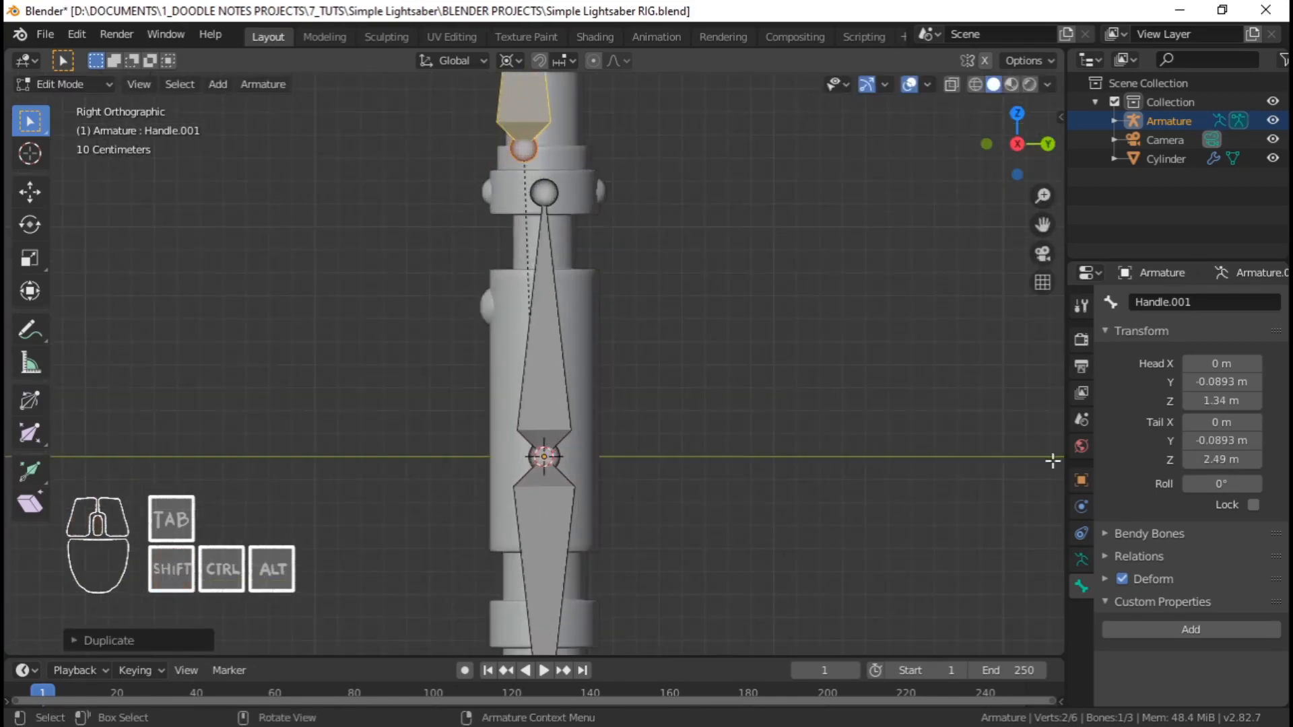
{"action": "left_click", "coordinate": [1082, 558]}
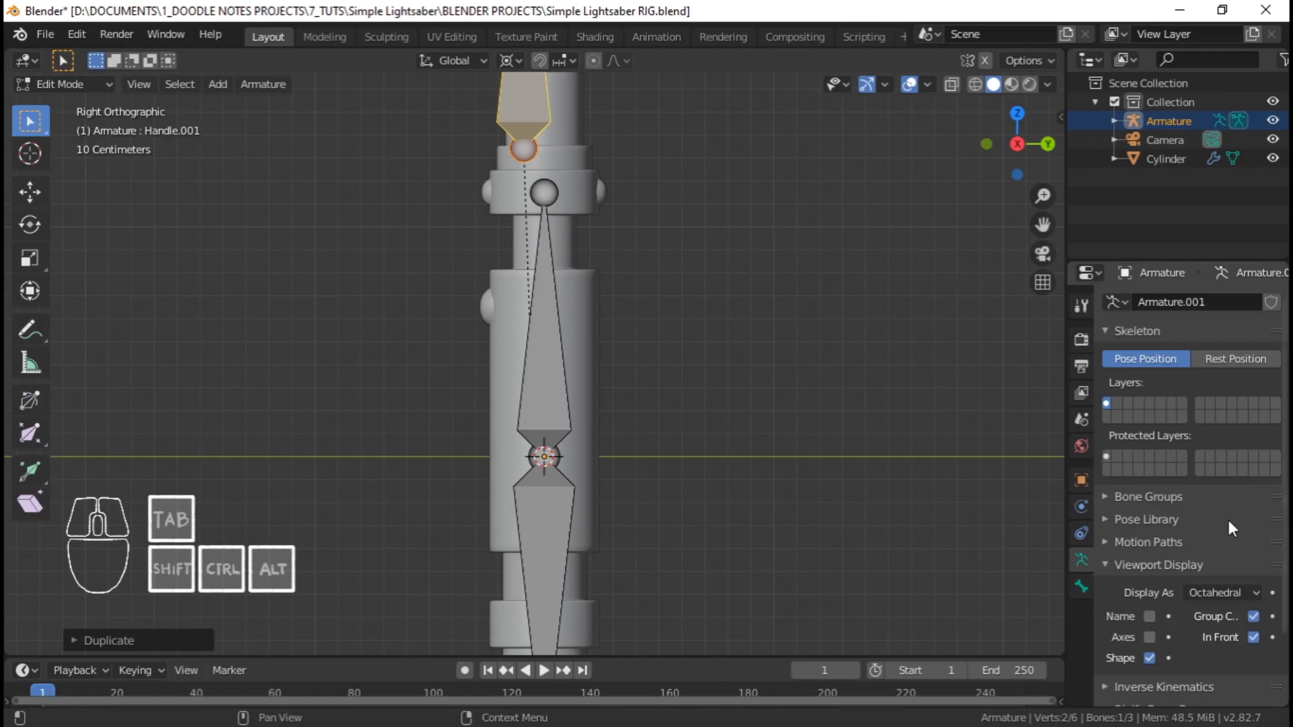
{"action": "scroll", "coordinate": [1206, 472], "scroll_direction": "down", "scroll_amount": 4}
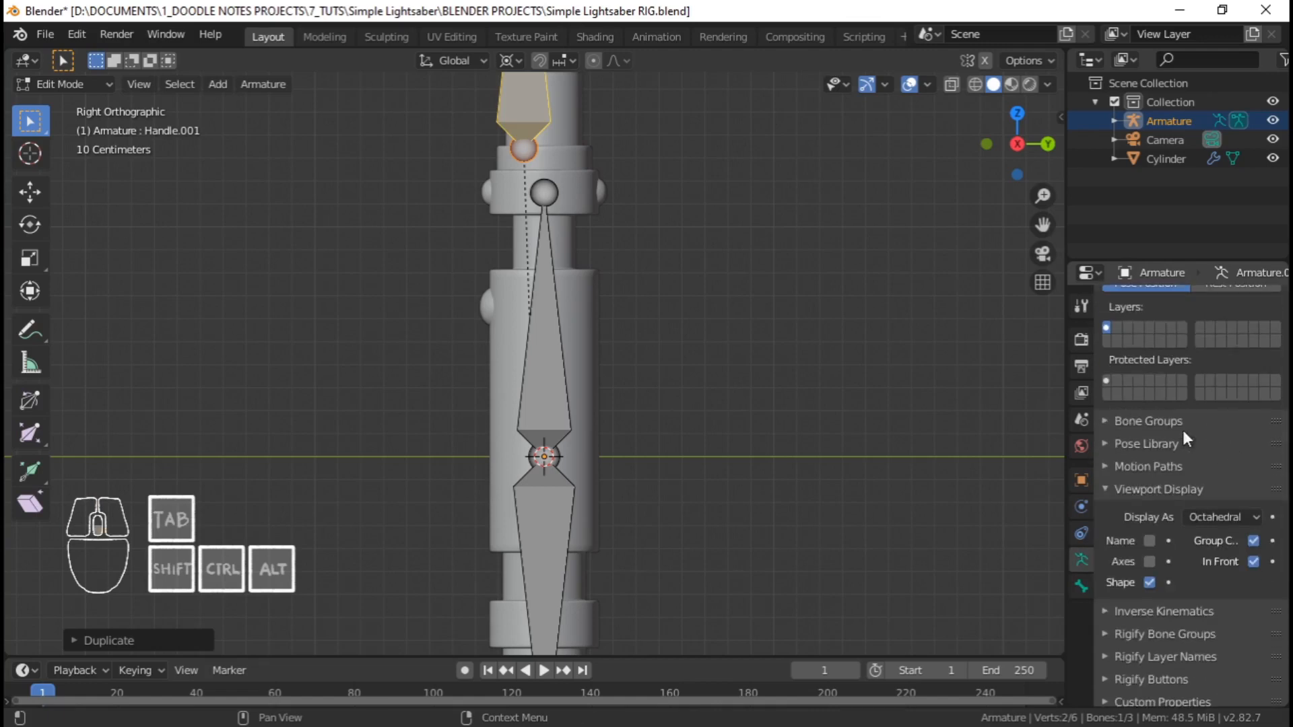
{"action": "left_click", "coordinate": [1191, 510]}
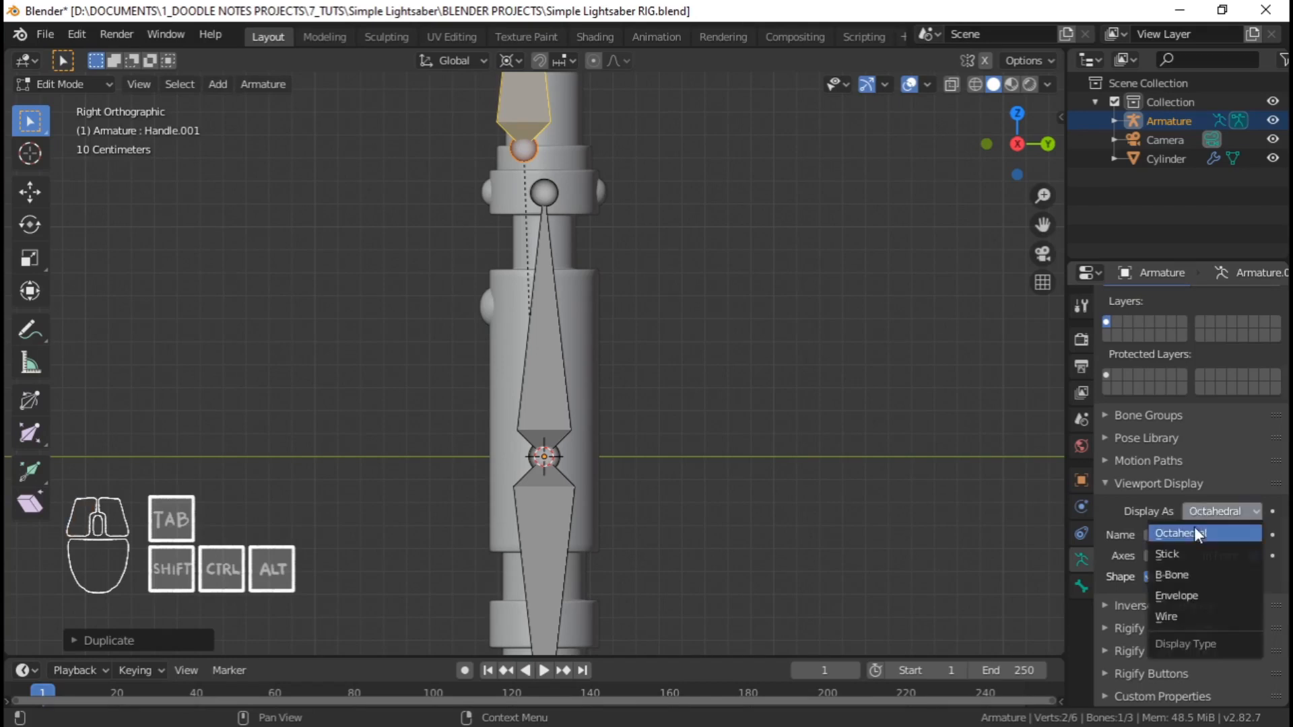
{"action": "left_click", "coordinate": [1173, 575]}
{"action": "scroll", "coordinate": [616, 283], "scroll_direction": "down", "scroll_amount": 3}
{"action": "scroll", "coordinate": [616, 283], "scroll_direction": "down", "scroll_amount": 4}
{"action": "middle_click_drag", "start_coordinate": [566, 301], "coordinate": [575, 355], "text": "shift"}
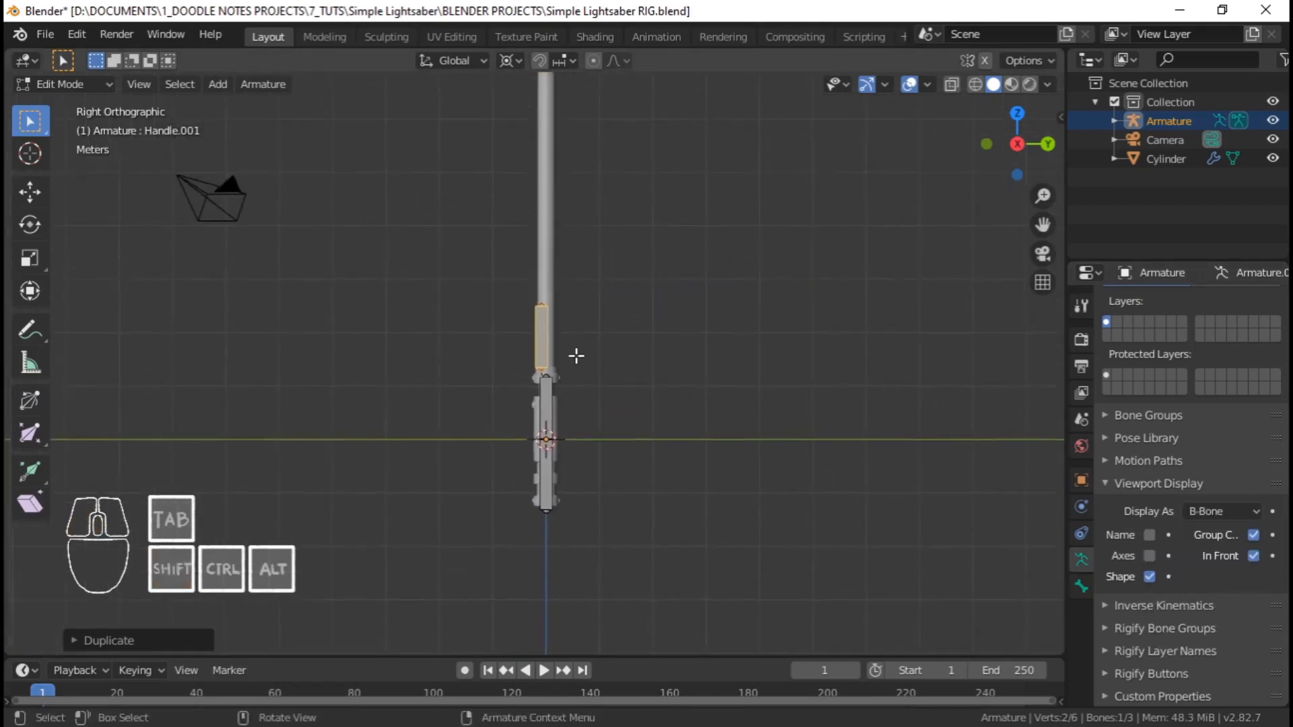
Scale down the Handle bone's envelope and reduce its B-Bone display size to a thin bar
{"action": "scroll", "coordinate": [576, 361], "scroll_direction": "up", "scroll_amount": 6}
{"action": "middle_click_drag", "start_coordinate": [586, 491], "coordinate": [587, 417], "text": "shift"}
{"action": "right_click", "coordinate": [592, 395]}
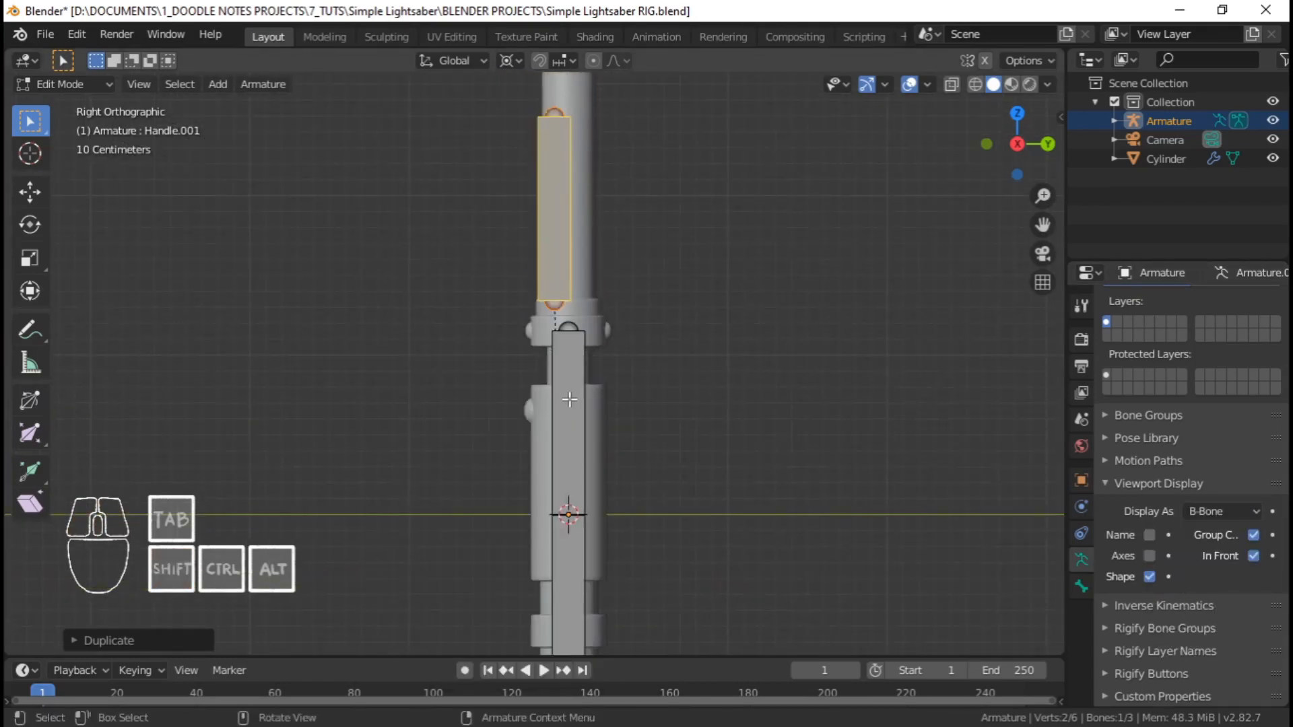
{"action": "left_click", "coordinate": [579, 400]}
{"action": "middle_click_drag", "start_coordinate": [615, 500], "coordinate": [613, 416], "text": "shift"}
{"action": "scroll", "coordinate": [612, 416], "scroll_direction": "up", "scroll_amount": 2}
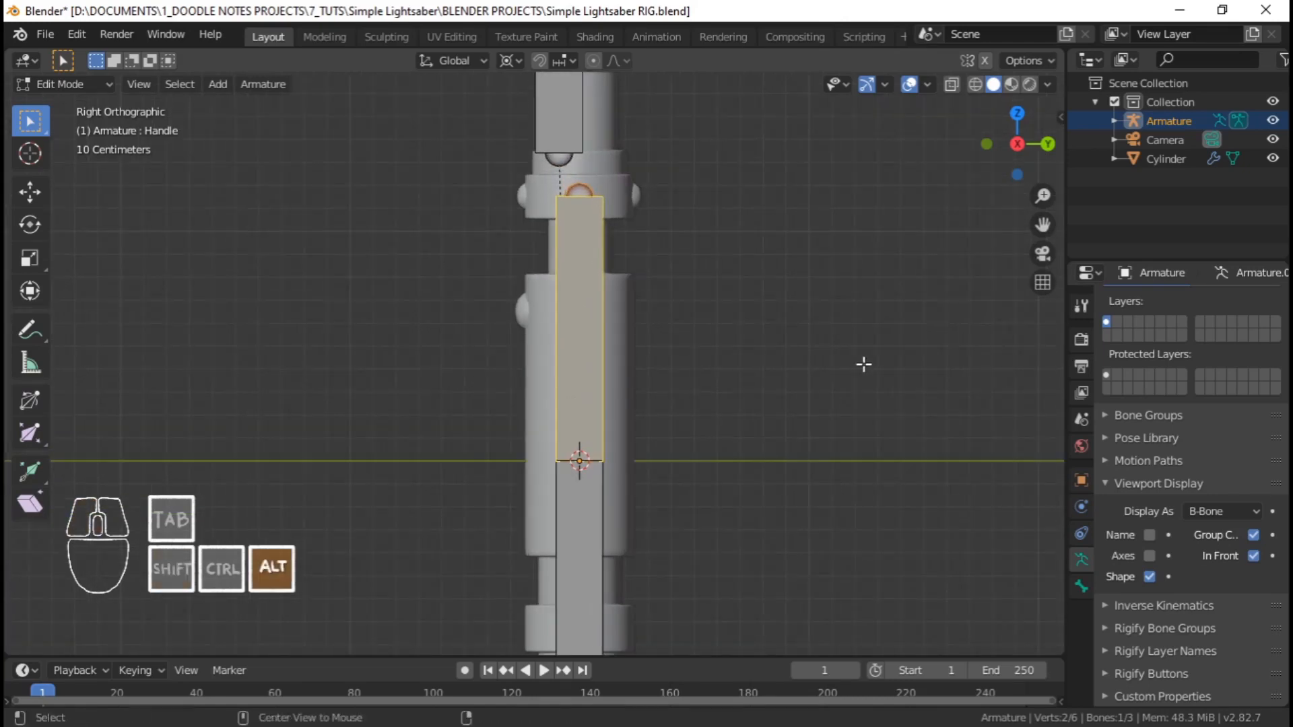
{"action": "key", "text": "alt+s"}
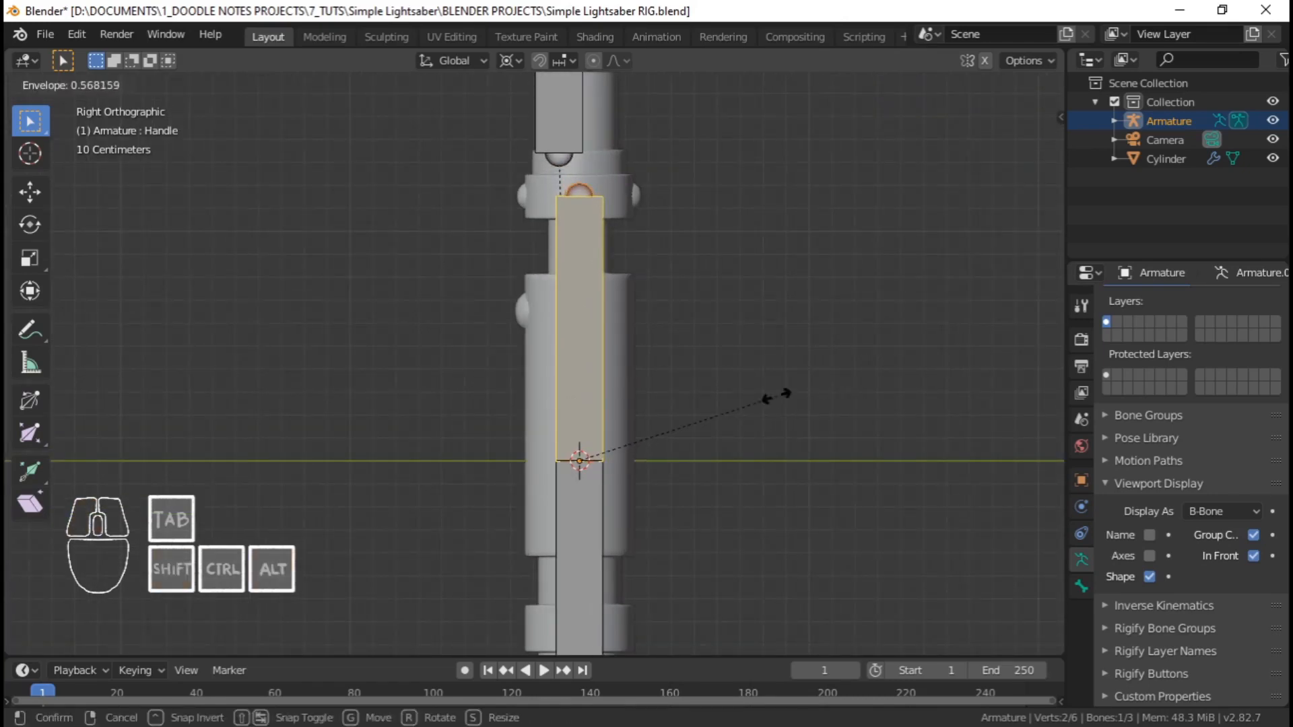
{"action": "left_click", "coordinate": [776, 395]}
{"action": "key", "text": "ctrl+alt+s"}
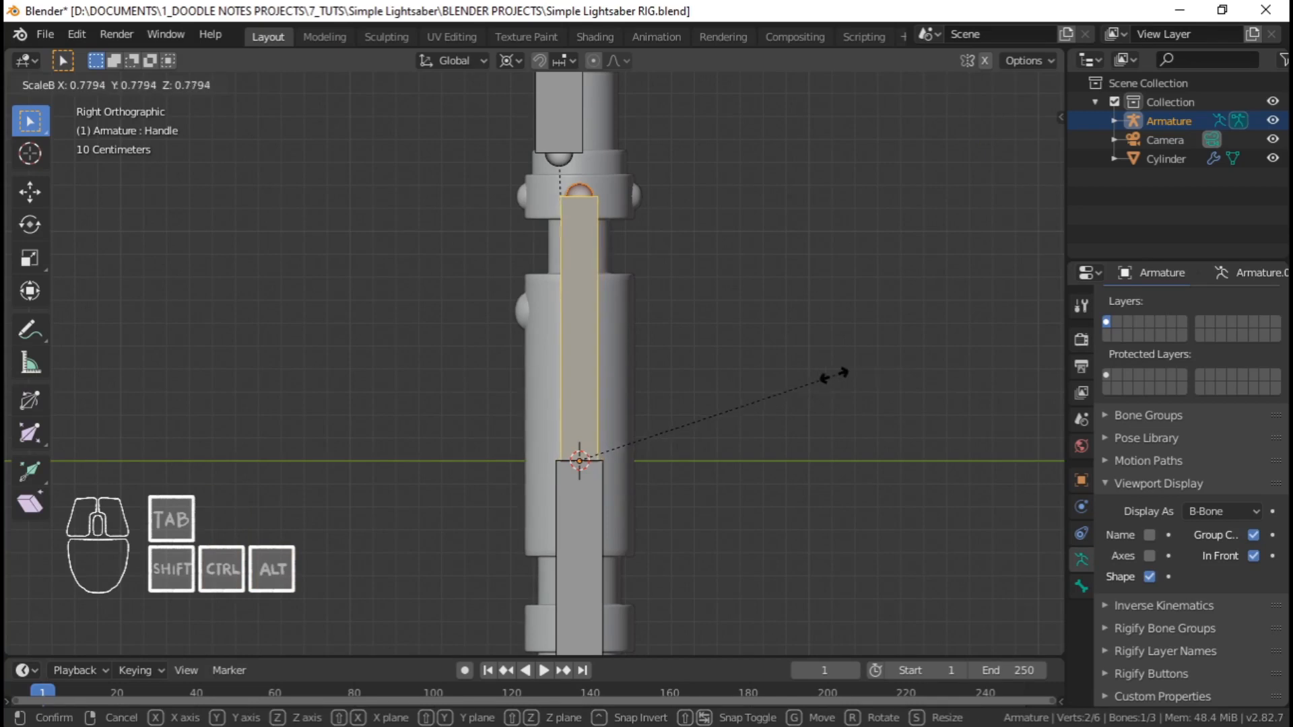
{"action": "left_click", "coordinate": [673, 387]}
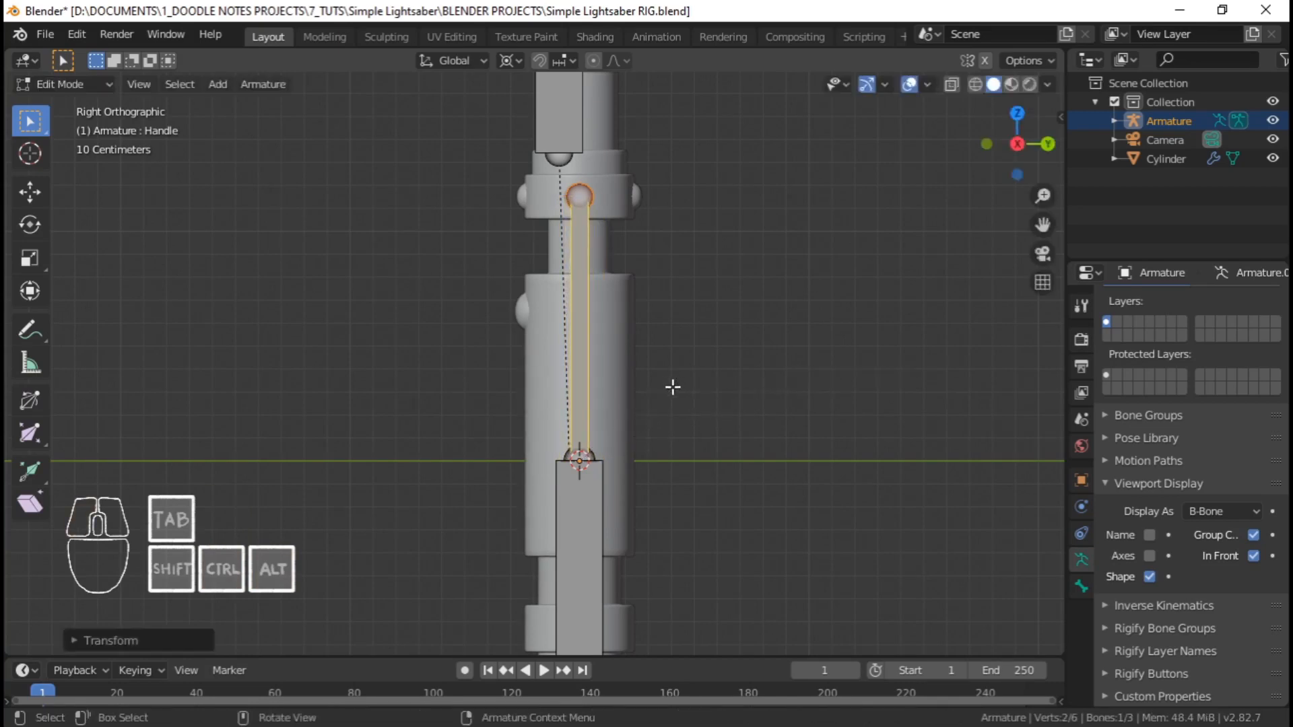
Reduce the duplicated blade bone's B-Bone display size to a thin bar matching the Handle bone
{"action": "scroll", "coordinate": [673, 387], "scroll_direction": "down", "scroll_amount": 2}
{"action": "middle_click_drag", "start_coordinate": [598, 428], "coordinate": [603, 399], "text": "shift"}
{"action": "scroll", "coordinate": [583, 448], "scroll_direction": "up", "scroll_amount": 6, "text": "shift"}
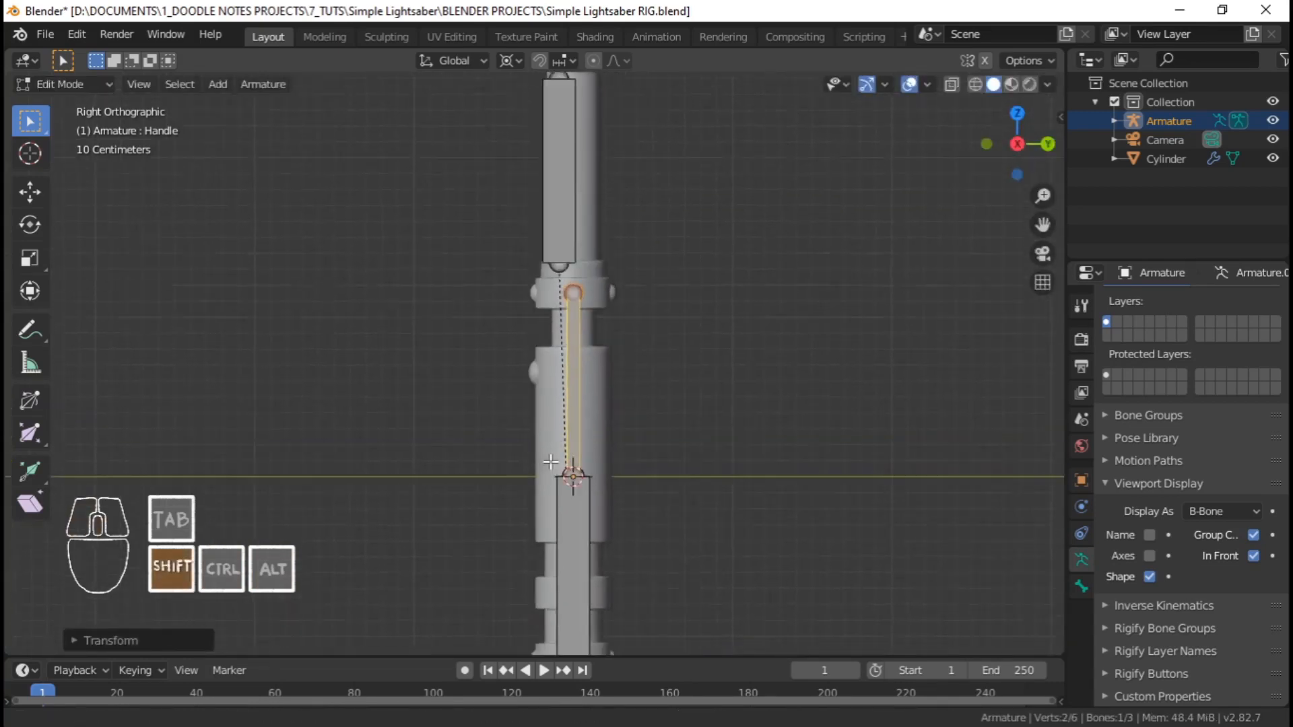
{"action": "left_click", "coordinate": [557, 297]}
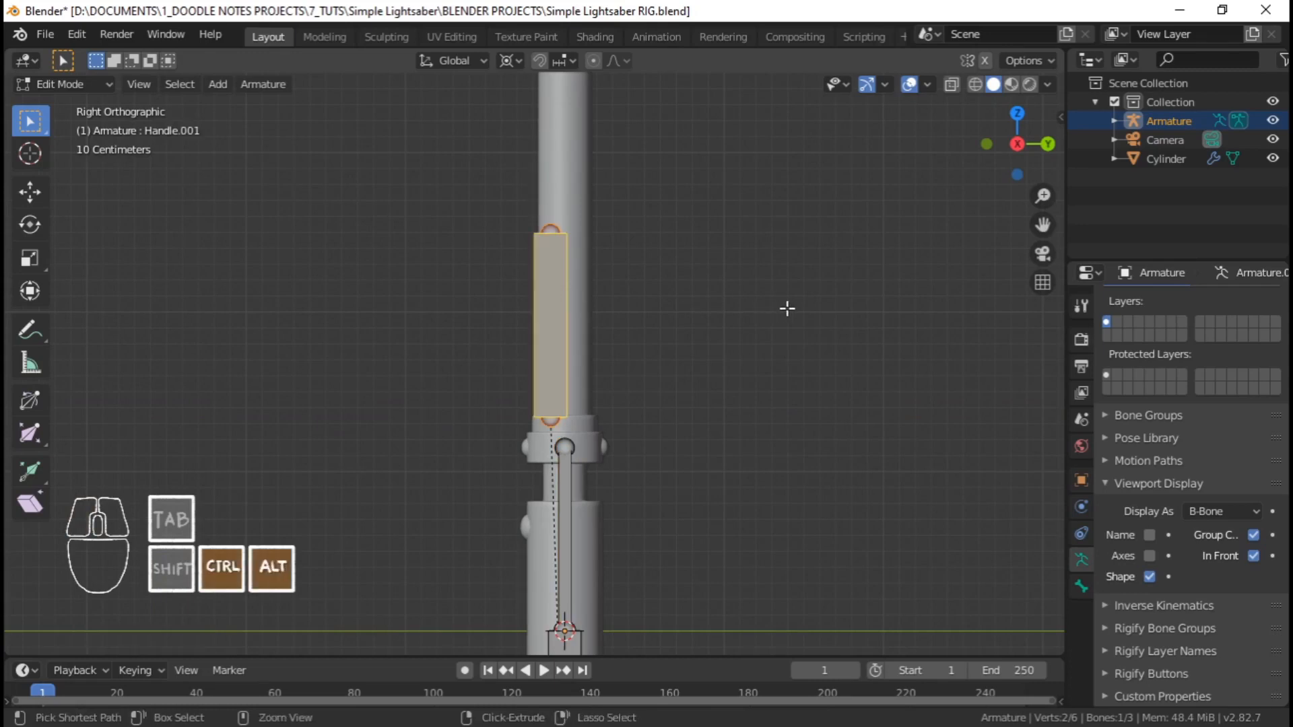
{"action": "key", "text": "ctrl+alt+s"}
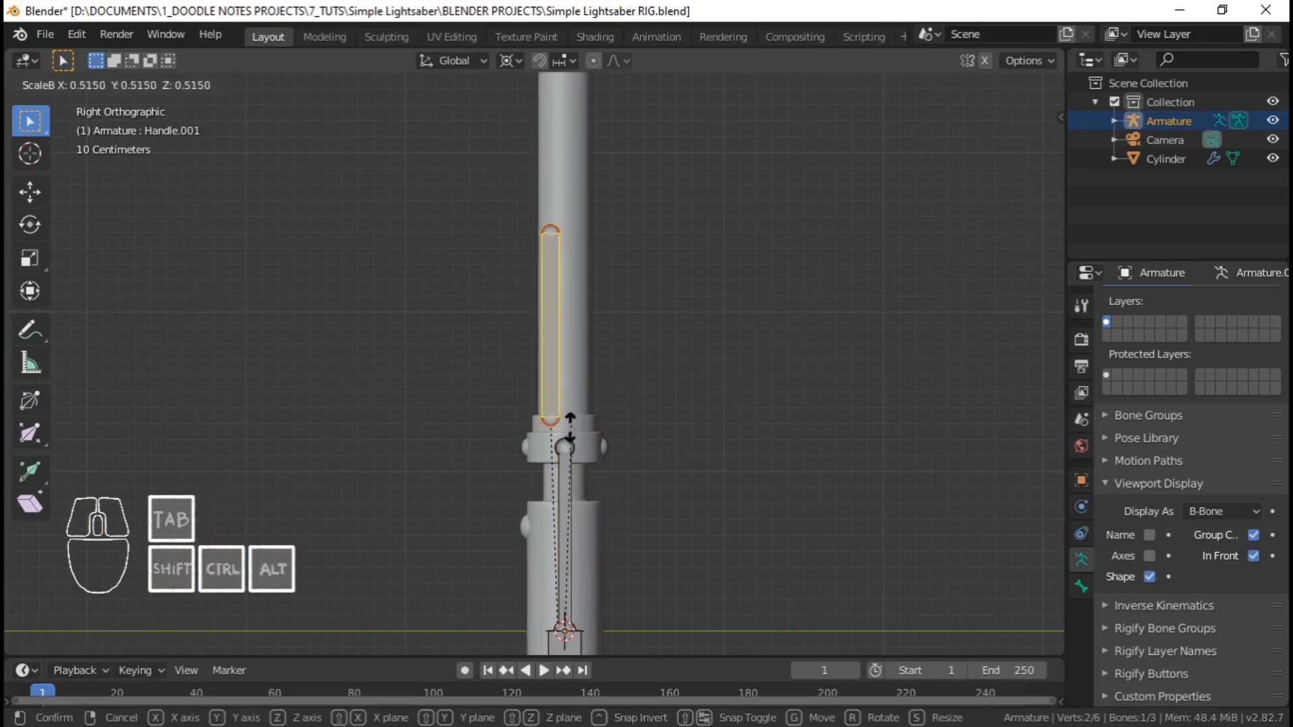
{"action": "left_click", "coordinate": [559, 529]}
Set the pivot point to Median Point and select the tip of the duplicated blade bone
{"action": "key", "text": "period"}
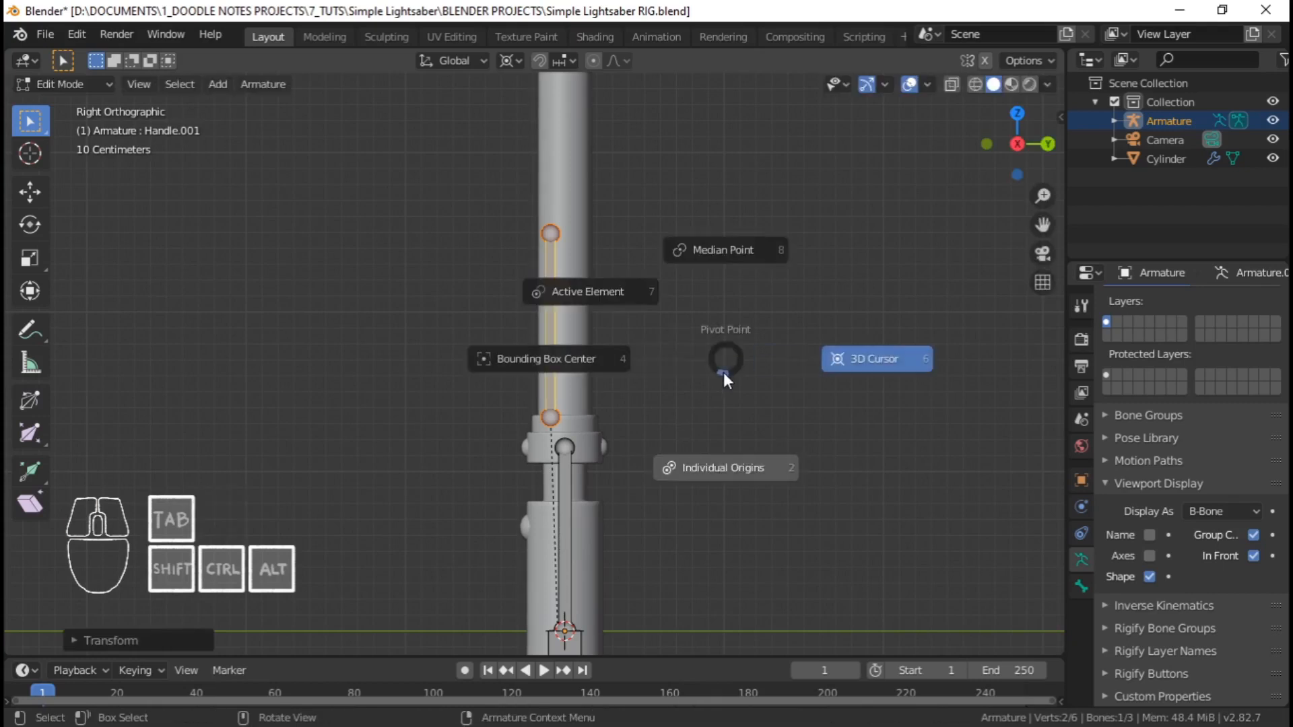
{"action": "left_click", "coordinate": [724, 253]}
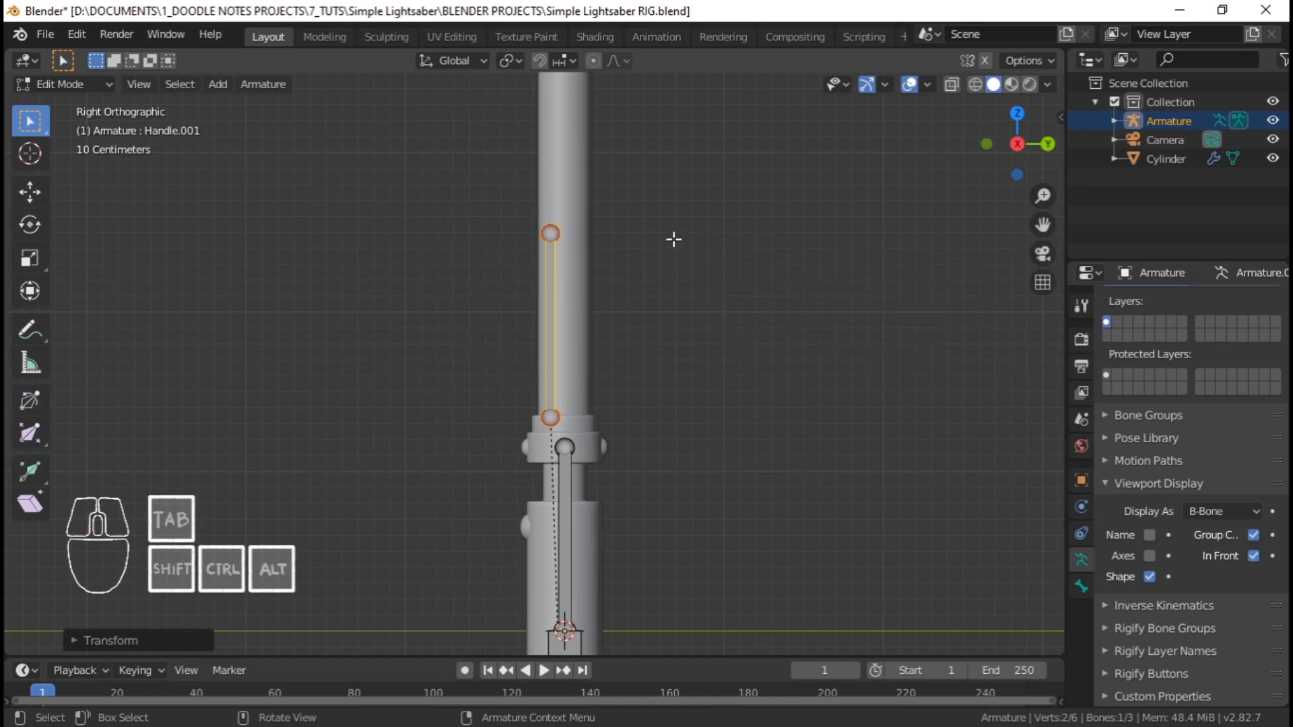
{"action": "middle_click_drag", "start_coordinate": [537, 210], "coordinate": [530, 330], "text": "shift"}
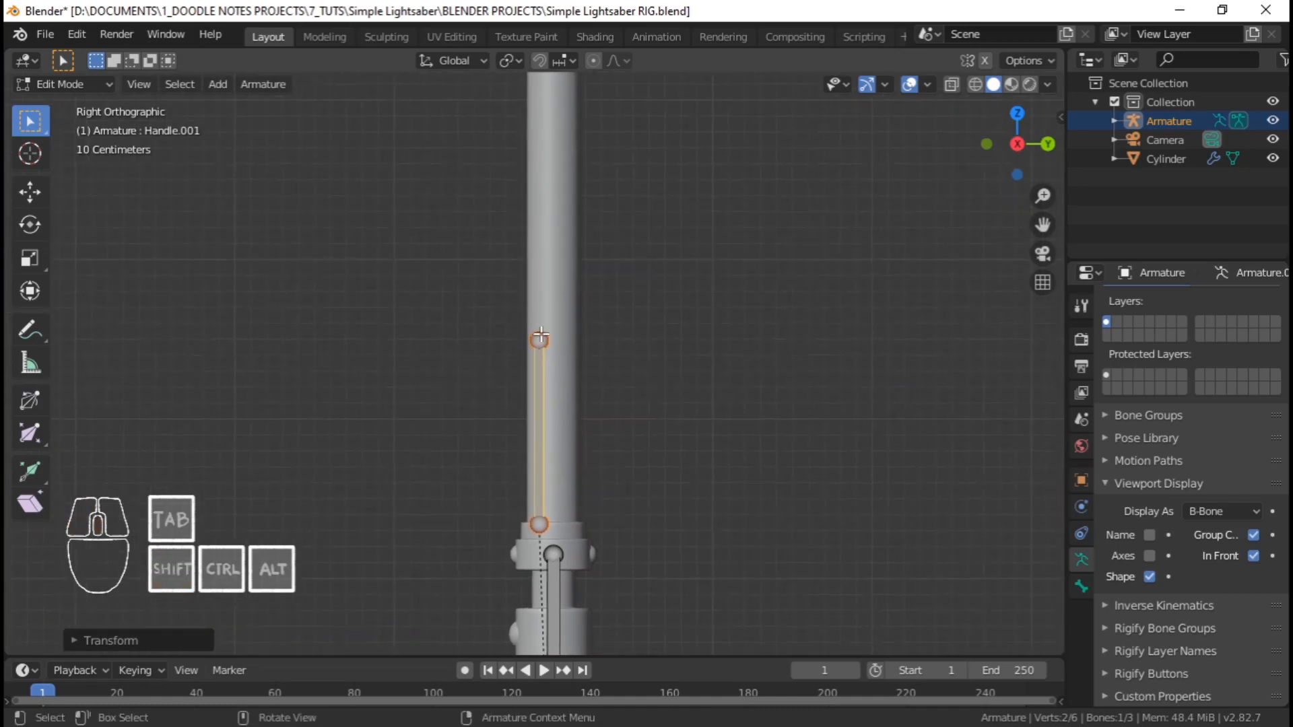
{"action": "left_click", "coordinate": [540, 337]}
{"action": "scroll", "coordinate": [536, 370], "scroll_direction": "down", "scroll_amount": 4}
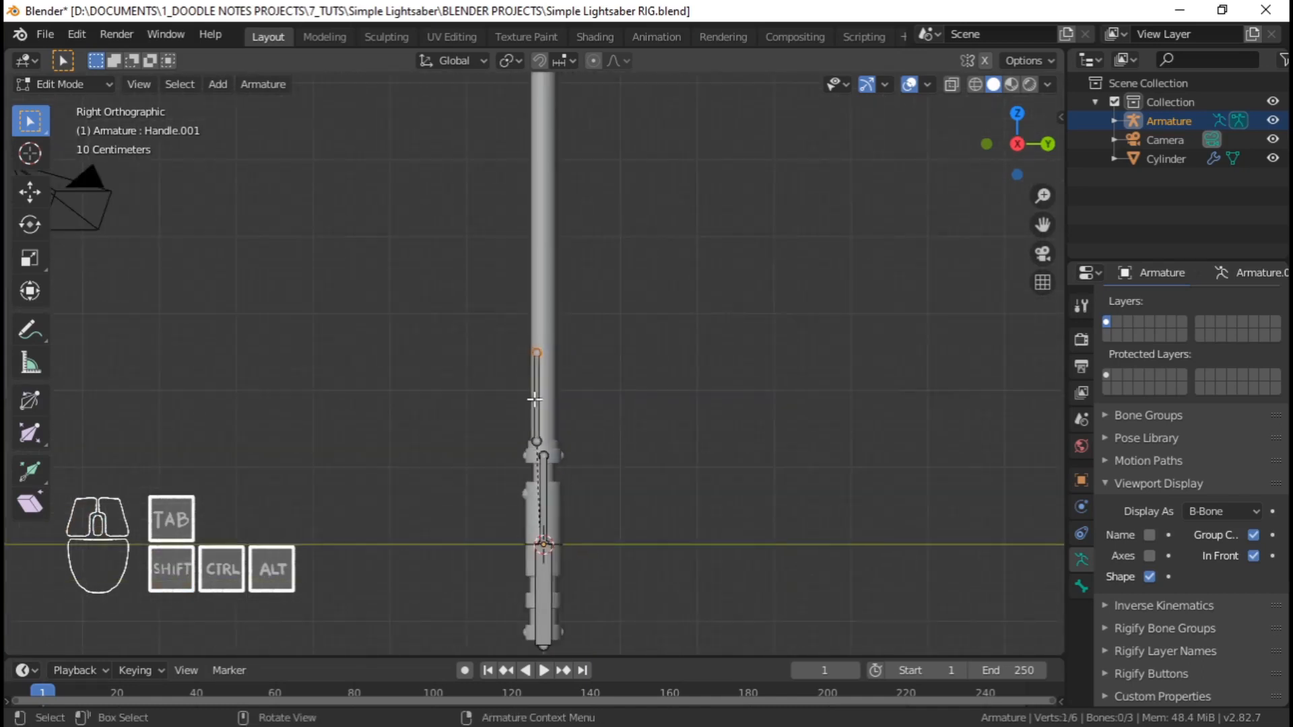
{"action": "middle_click_drag", "start_coordinate": [491, 413], "coordinate": [708, 533]}
{"action": "key", "text": "KP_3"}
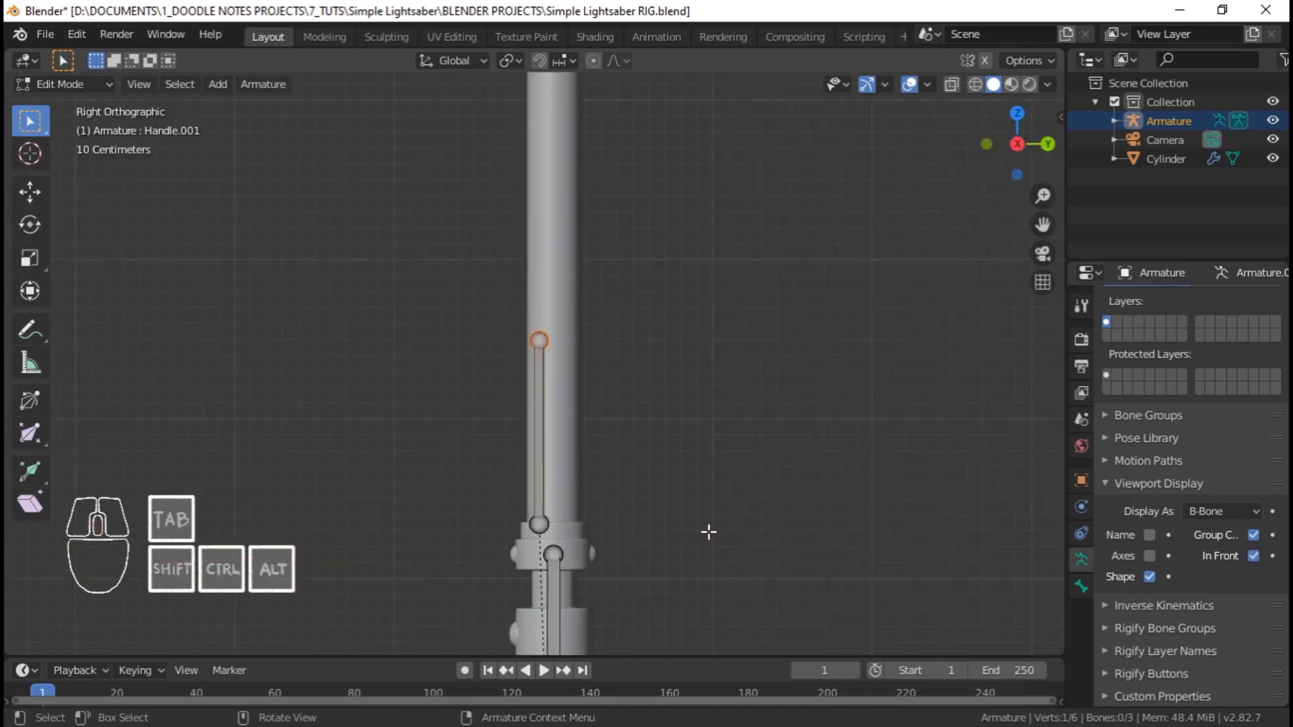
Move the blade bone's tip upward along global Z to just beyond the top end of the blade mesh
{"action": "scroll", "coordinate": [548, 377], "scroll_direction": "down", "scroll_amount": 8}
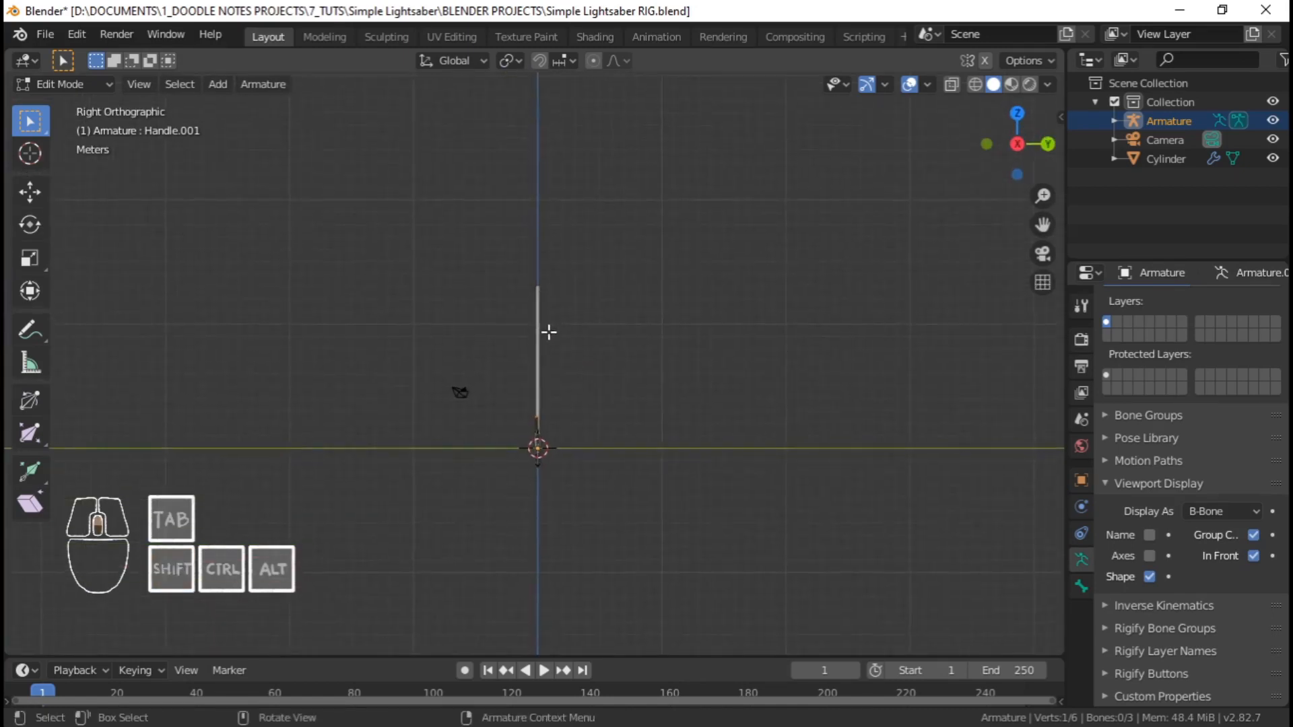
{"action": "key", "text": "g"}
{"action": "key", "text": "z"}
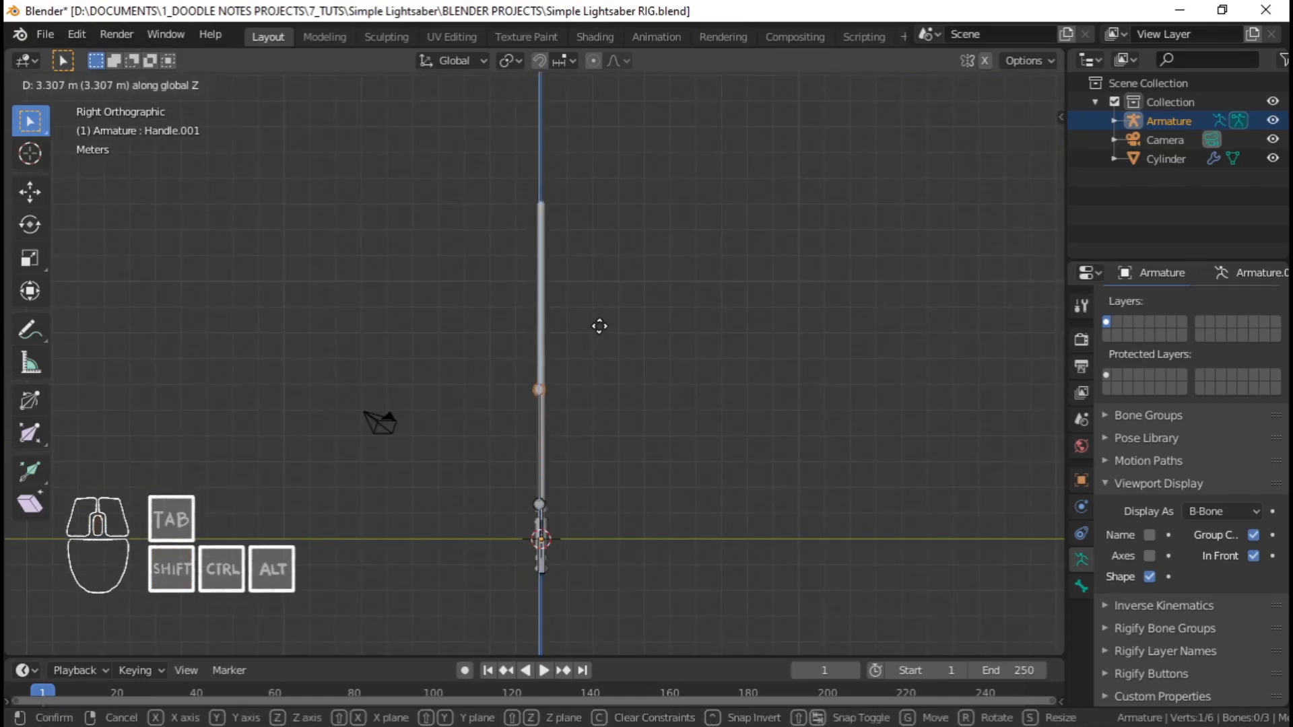
{"action": "right_click", "coordinate": [593, 335]}
{"action": "key", "text": "g"}
{"action": "key", "text": "z"}
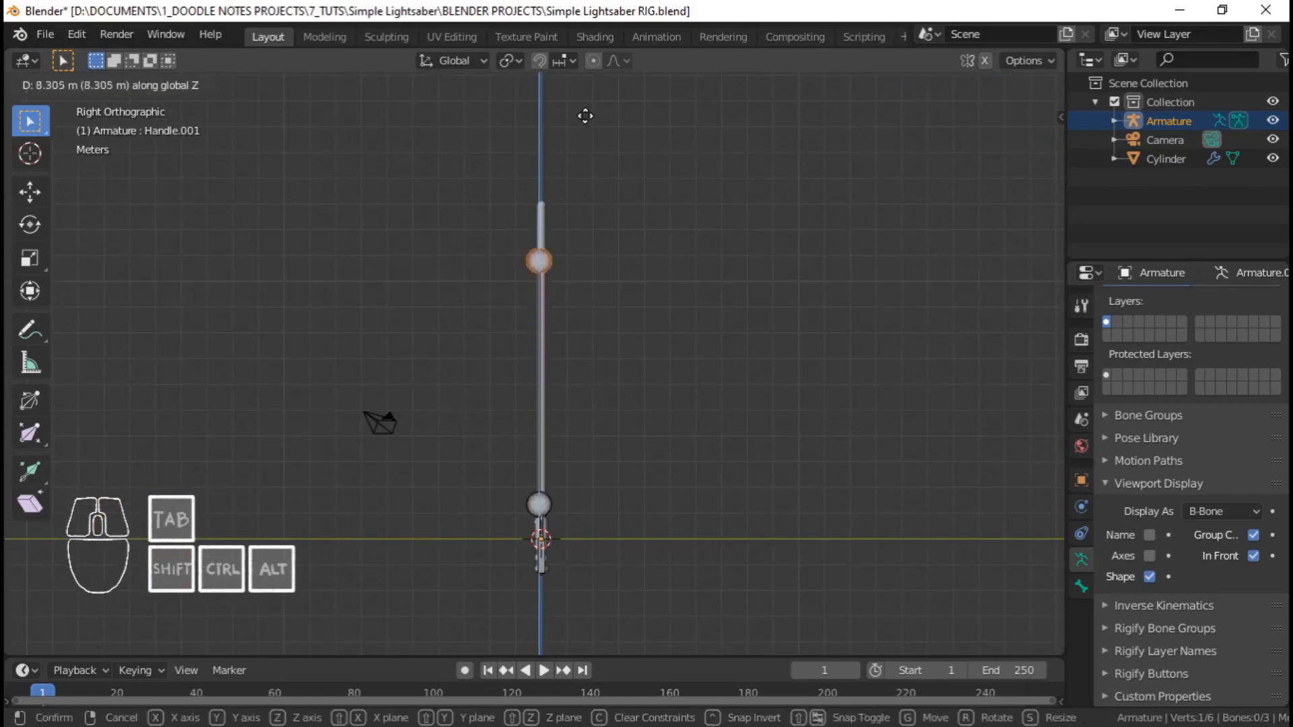
{"action": "left_click", "coordinate": [584, 641]}
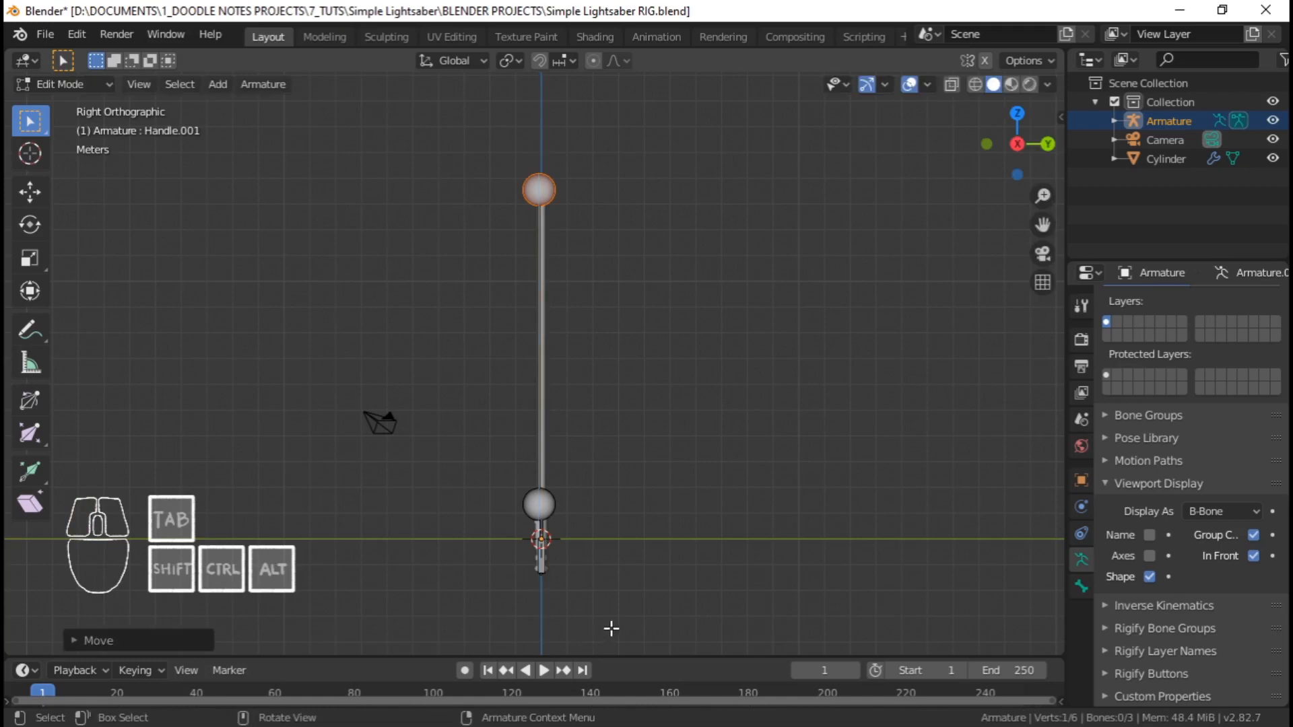
Enable X-Ray shading in the viewport and raise its strength to see the bone's tip inside the blade
{"action": "scroll", "coordinate": [579, 472], "scroll_direction": "up", "scroll_amount": 2}
{"action": "middle_click_drag", "start_coordinate": [511, 211], "coordinate": [493, 433], "text": "shift"}
{"action": "scroll", "coordinate": [493, 442], "scroll_direction": "up", "scroll_amount": 6}
{"action": "middle_click_drag", "start_coordinate": [592, 375], "coordinate": [660, 396], "text": "shift"}
{"action": "scroll", "coordinate": [660, 396], "scroll_direction": "up", "scroll_amount": 3}
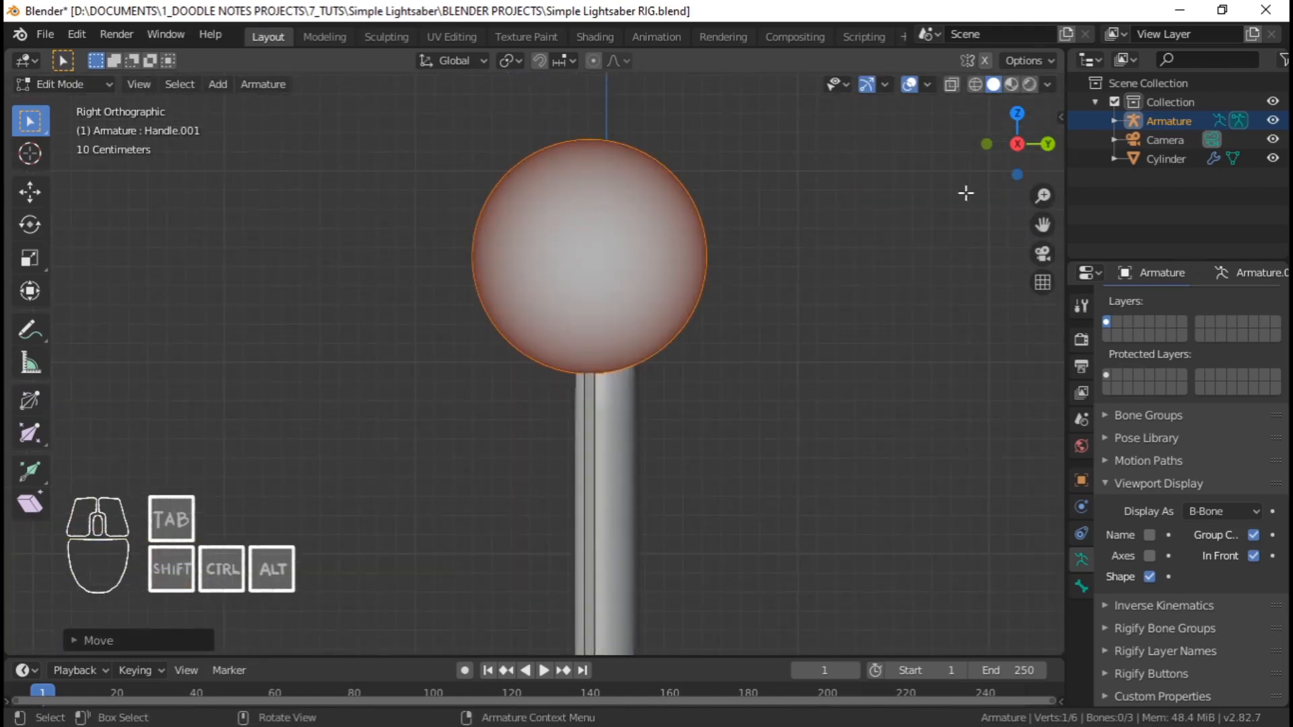
{"action": "left_click", "coordinate": [952, 84]}
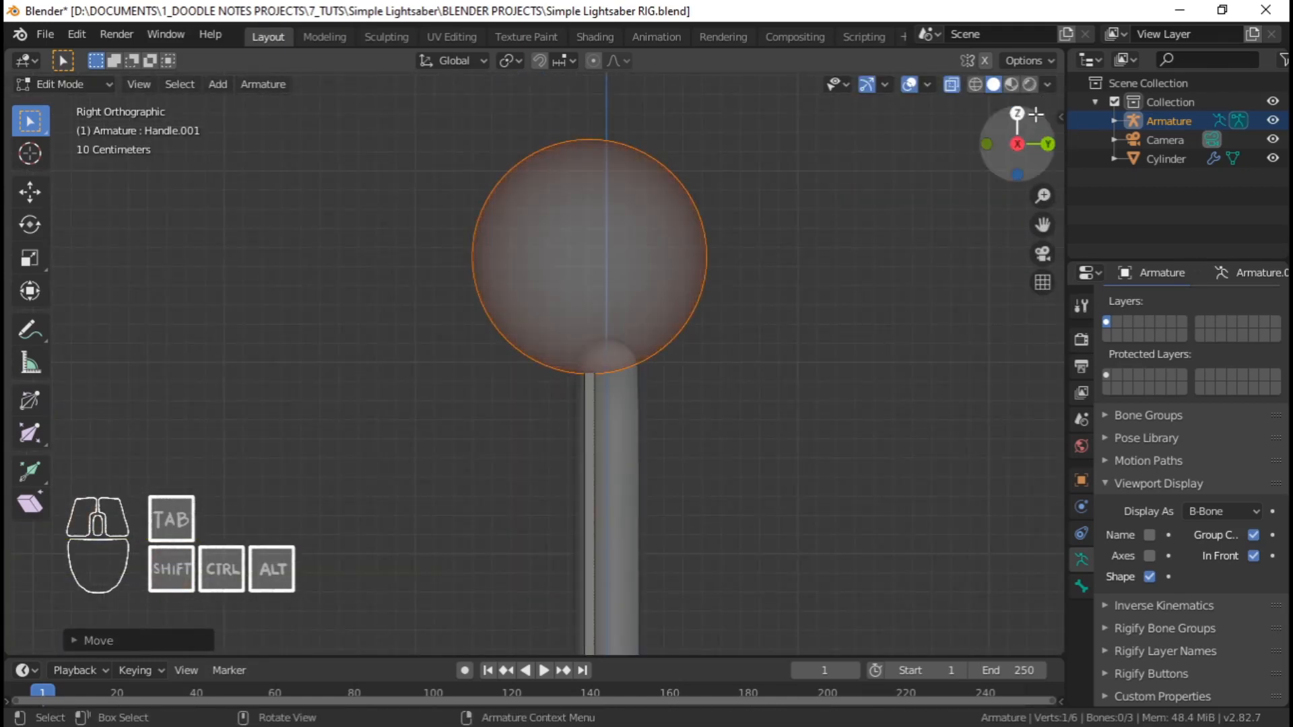
{"action": "left_click", "coordinate": [1047, 86]}
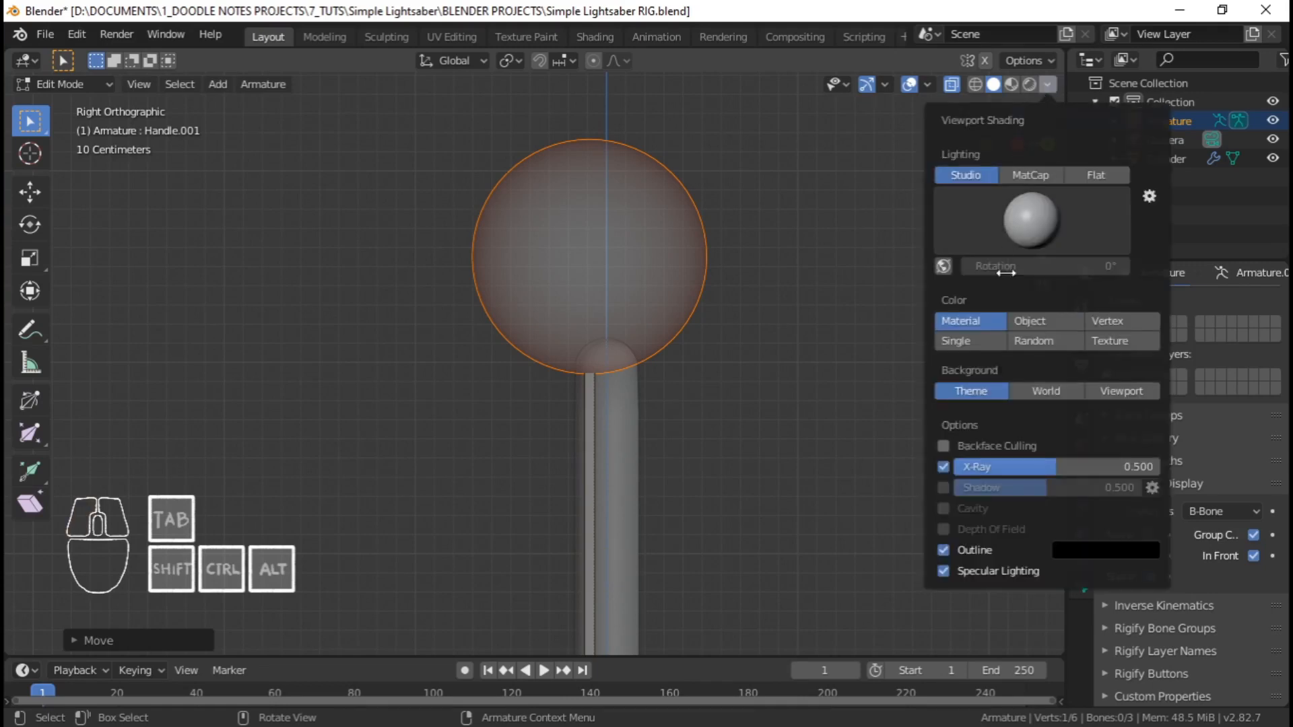
{"action": "left_click_drag", "start_coordinate": [1032, 466], "coordinate": [1157, 467]}
{"action": "scroll", "coordinate": [638, 404], "scroll_direction": "down", "scroll_amount": 1}
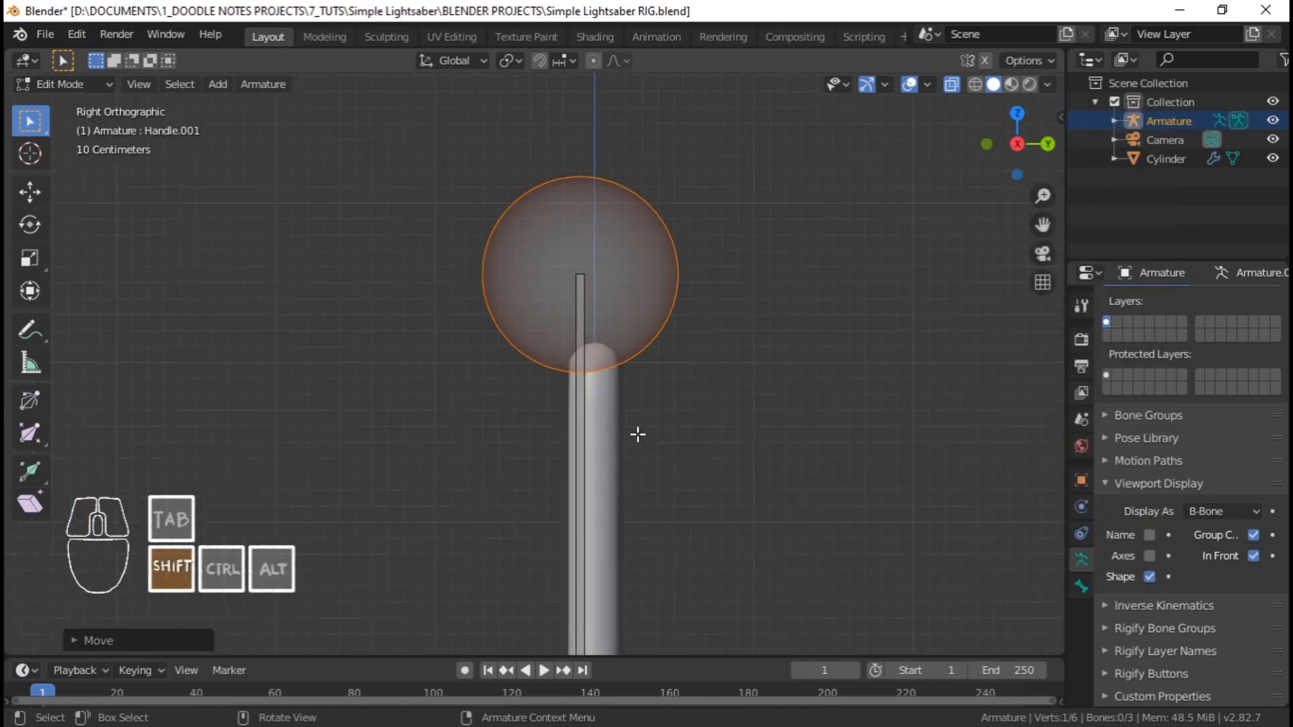
Lower the blade bone's tip about 0.51 m along global Z to sit just inside the blade's rounded end
{"action": "middle_click_drag", "start_coordinate": [614, 493], "coordinate": [580, 352], "text": "shift"}
{"action": "scroll", "coordinate": [578, 352], "scroll_direction": "down", "scroll_amount": 3}
{"action": "scroll", "coordinate": [578, 330], "scroll_direction": "up", "scroll_amount": 4}
{"action": "key", "text": "g"}
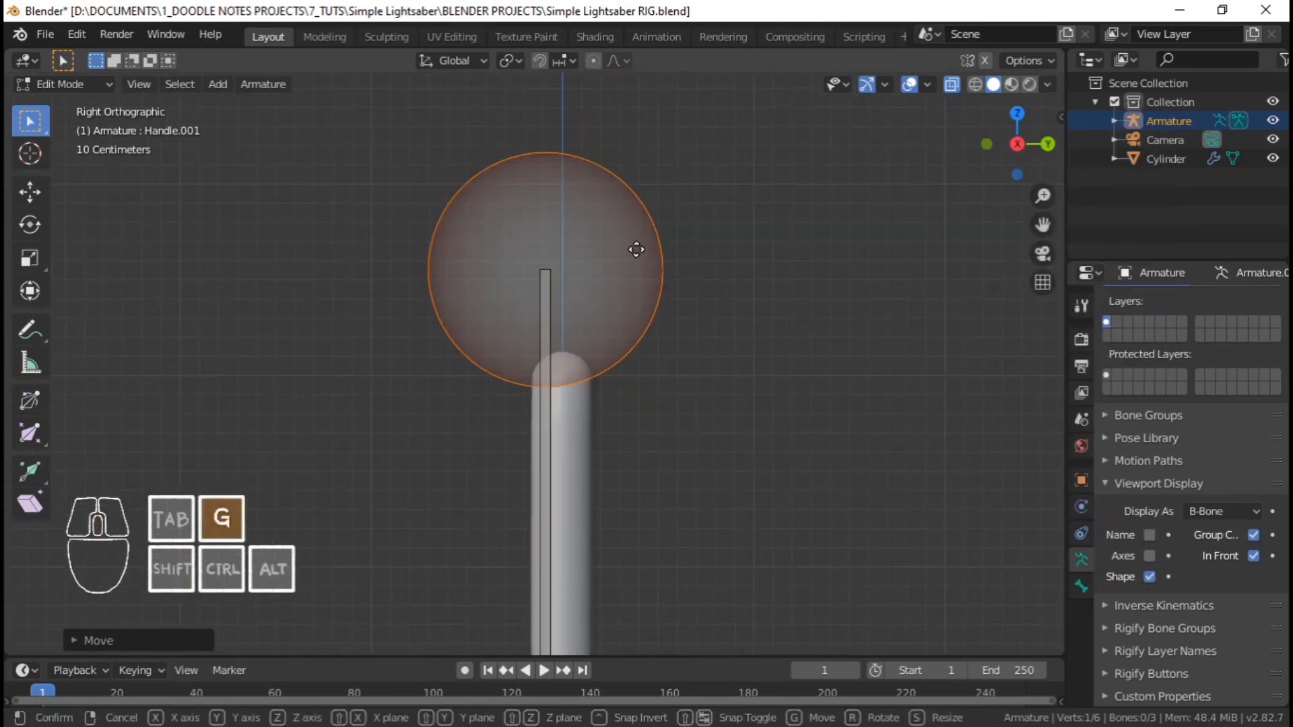
{"action": "key", "text": "z"}
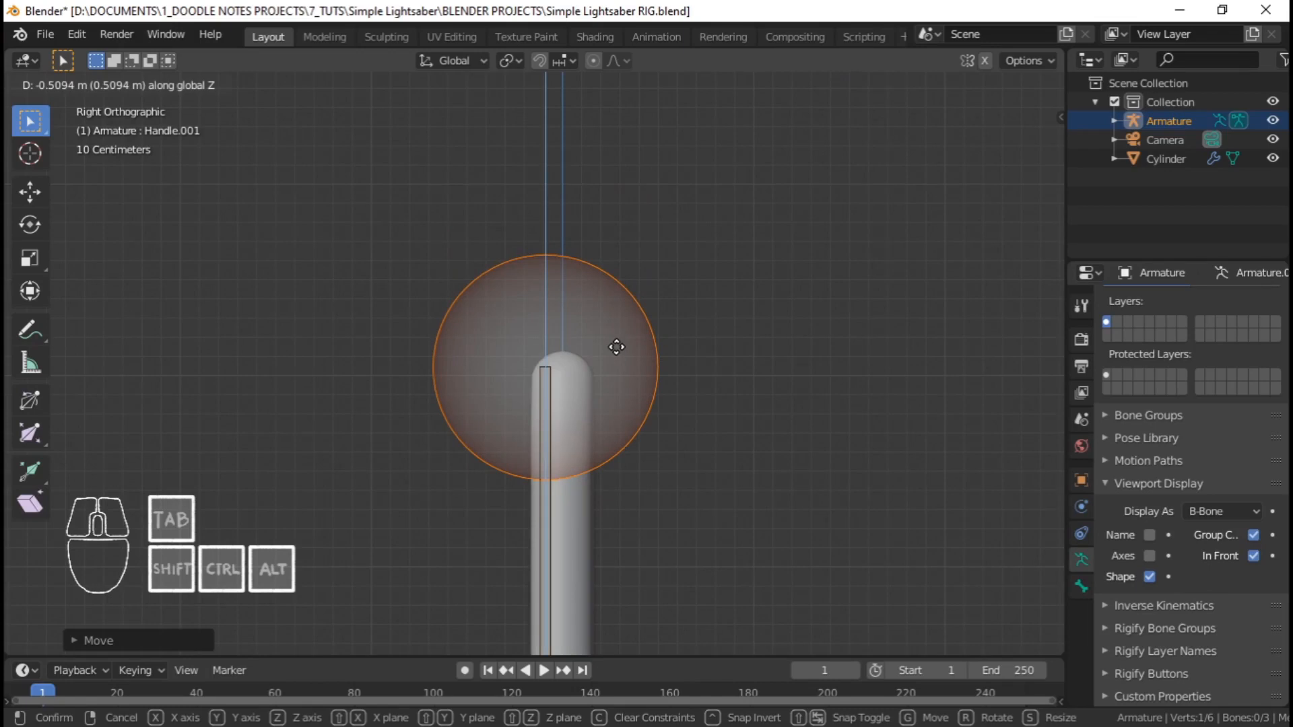
{"action": "left_click", "coordinate": [616, 345]}
Duplicate the whole blade bone and offset the copy about 0.17 m along global Y, near the blade's opposite edge
{"action": "scroll", "coordinate": [595, 355], "scroll_direction": "down", "scroll_amount": 11}
{"action": "middle_click_drag", "start_coordinate": [529, 556], "coordinate": [540, 347], "text": "shift"}
{"action": "scroll", "coordinate": [539, 347], "scroll_direction": "up", "scroll_amount": 2}
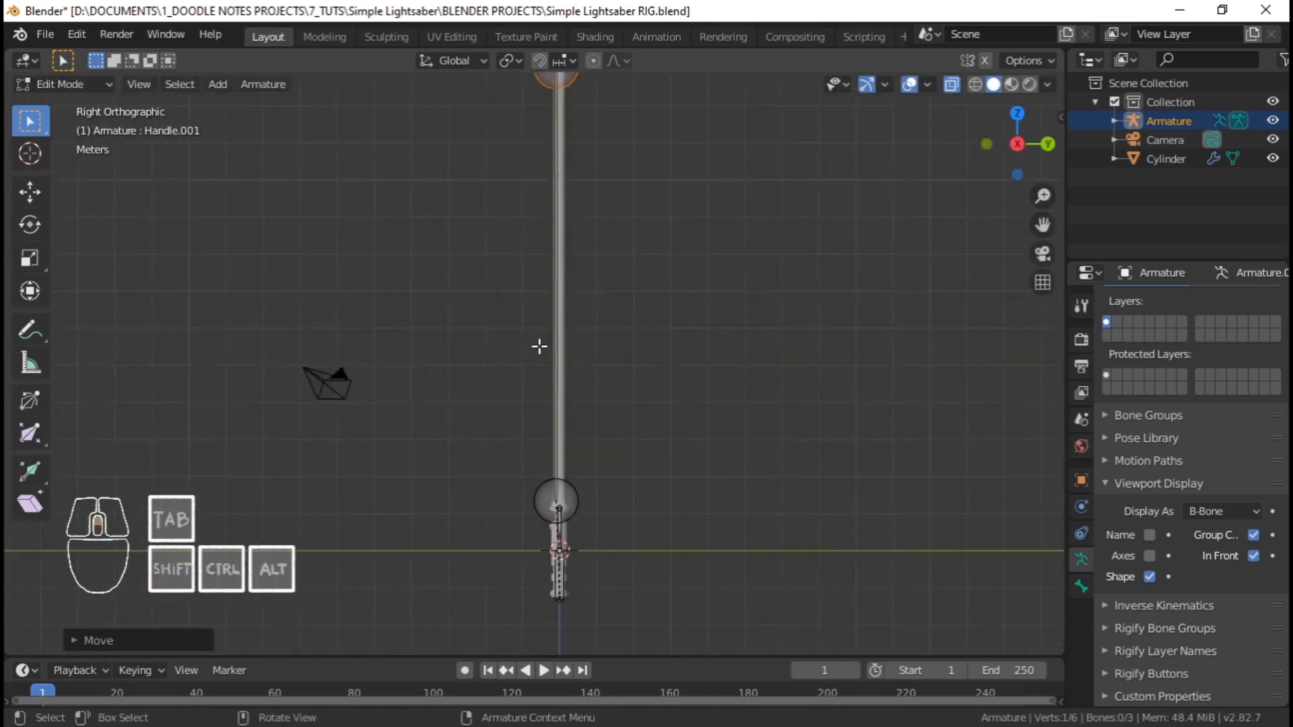
{"action": "scroll", "coordinate": [539, 347], "scroll_direction": "up", "scroll_amount": 4}
{"action": "middle_click_drag", "start_coordinate": [510, 506], "coordinate": [479, 329], "text": "shift"}
{"action": "scroll", "coordinate": [502, 337], "scroll_direction": "down", "scroll_amount": 3}
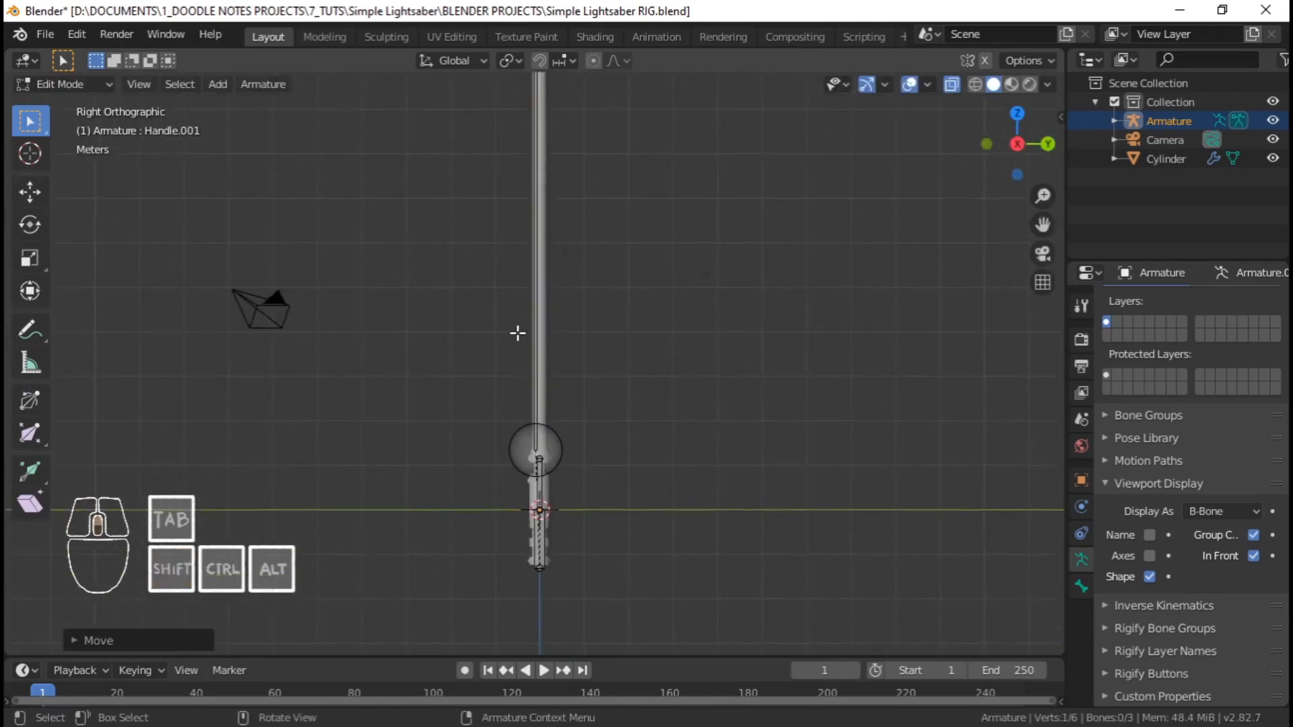
{"action": "scroll", "coordinate": [516, 332], "scroll_direction": "up", "scroll_amount": 6}
{"action": "middle_click_drag", "start_coordinate": [585, 531], "coordinate": [557, 324], "text": "shift"}
{"action": "scroll", "coordinate": [547, 354], "scroll_direction": "up", "scroll_amount": 1}
{"action": "scroll", "coordinate": [547, 354], "scroll_direction": "up", "scroll_amount": 1}
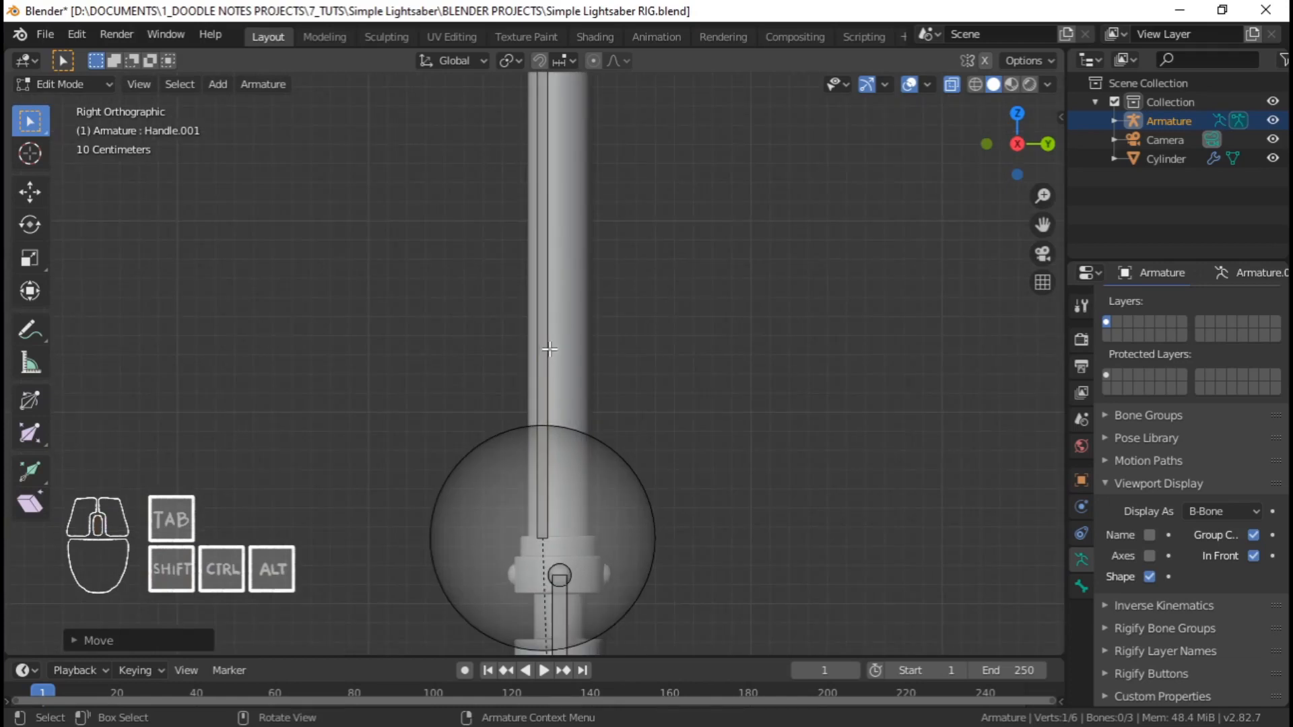
{"action": "right_click", "coordinate": [549, 334]}
{"action": "left_click", "coordinate": [544, 236]}
{"action": "scroll", "coordinate": [549, 245], "scroll_direction": "up", "scroll_amount": 2}
{"action": "middle_click_drag", "start_coordinate": [563, 291], "coordinate": [553, 182], "text": "shift"}
{"action": "scroll", "coordinate": [579, 379], "scroll_direction": "up", "scroll_amount": 2}
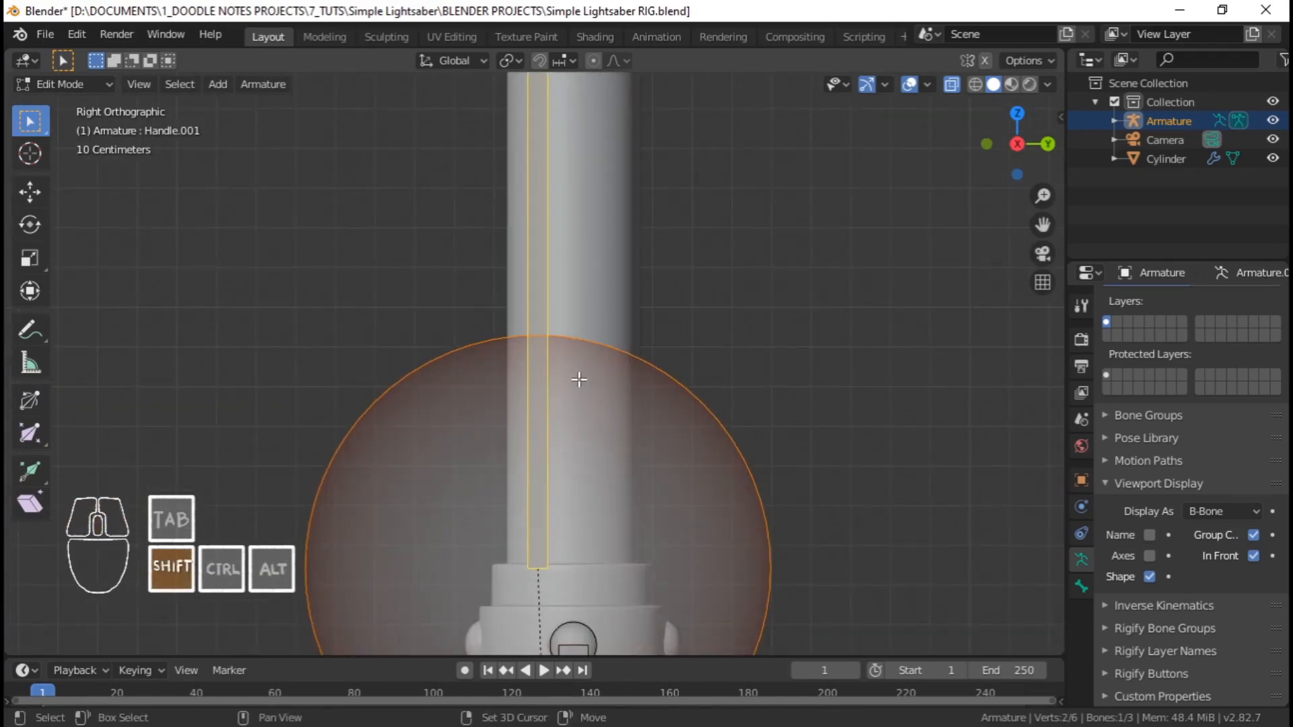
{"action": "key", "text": "shift+d"}
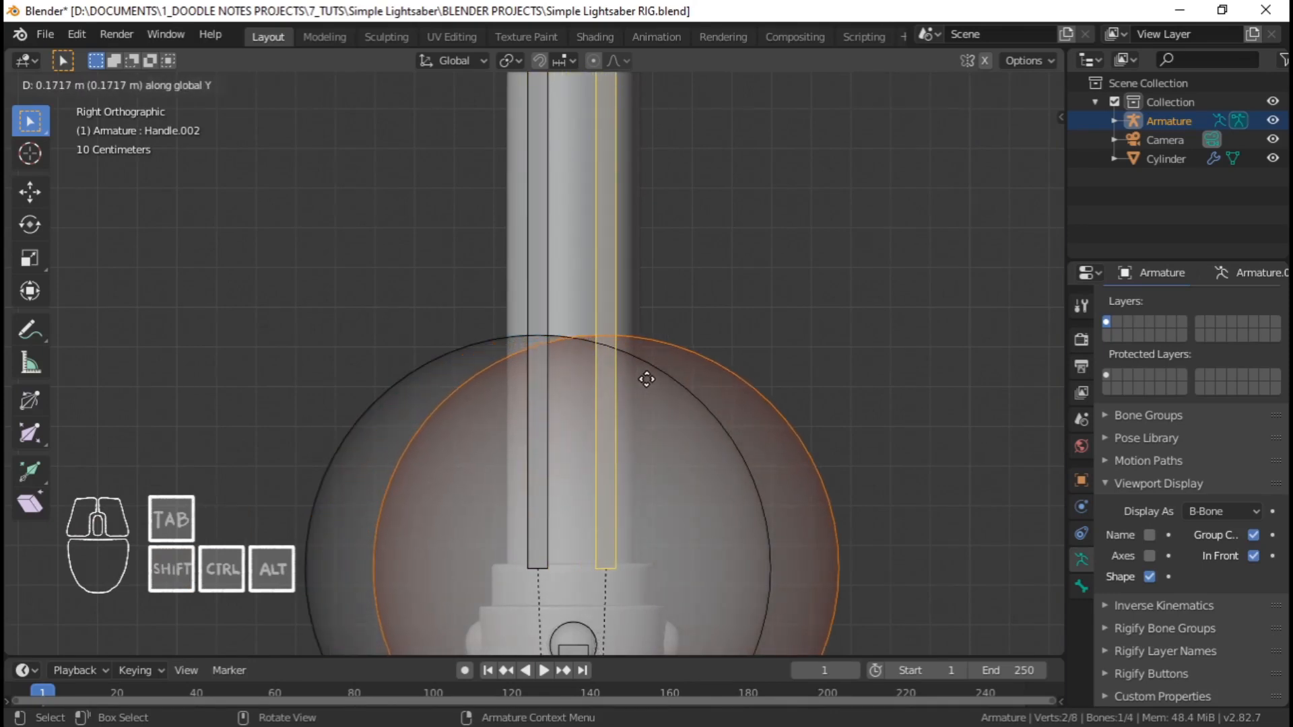
{"action": "left_click", "coordinate": [647, 380]}
Examine how the two parallel blade bones line up with the blade mesh from the tip down to the hilt
{"action": "scroll", "coordinate": [640, 372], "scroll_direction": "down", "scroll_amount": 11}
{"action": "middle_click_drag", "start_coordinate": [542, 269], "coordinate": [550, 615], "text": "shift"}
{"action": "scroll", "coordinate": [549, 377], "scroll_direction": "up", "scroll_amount": 1}
{"action": "scroll", "coordinate": [563, 323], "scroll_direction": "up", "scroll_amount": 3}
{"action": "middle_click_drag", "start_coordinate": [568, 208], "coordinate": [580, 334], "text": "shift"}
{"action": "scroll", "coordinate": [603, 300], "scroll_direction": "up", "scroll_amount": 3}
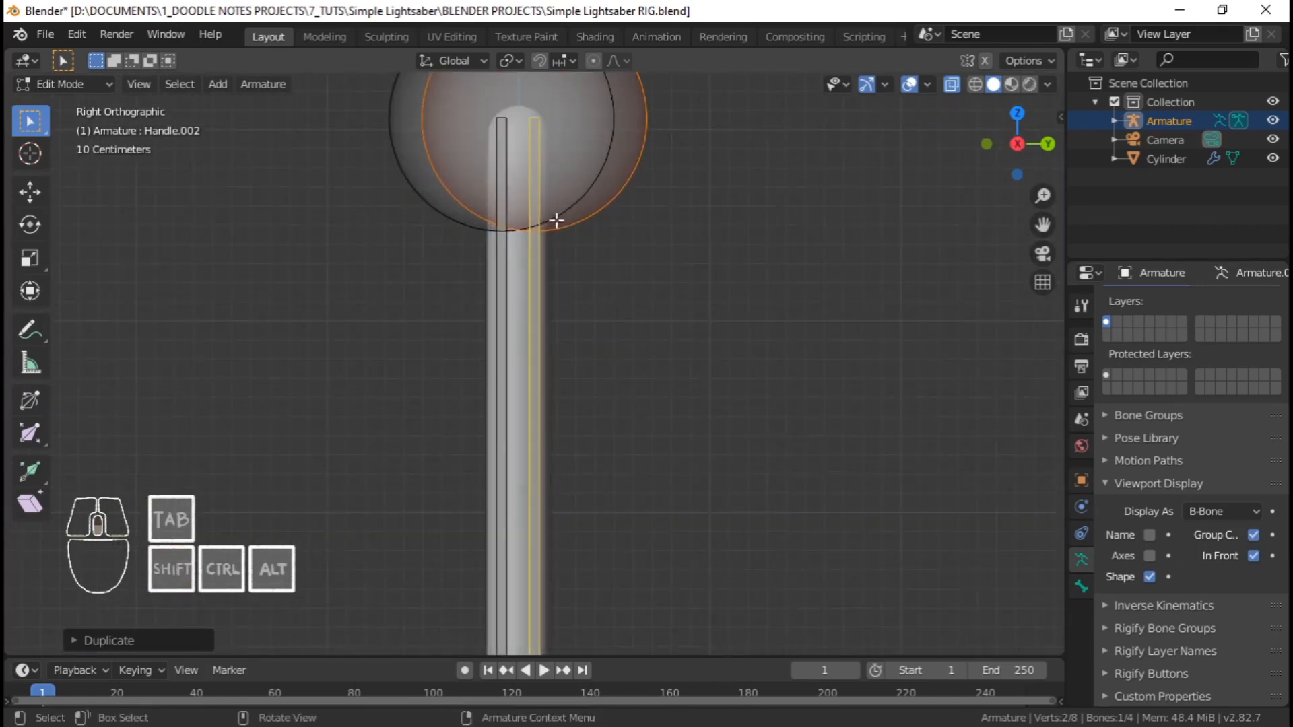
{"action": "scroll", "coordinate": [546, 259], "scroll_direction": "down", "scroll_amount": 7}
{"action": "scroll", "coordinate": [549, 296], "scroll_direction": "down", "scroll_amount": 3}
{"action": "middle_click_drag", "start_coordinate": [578, 421], "coordinate": [567, 251], "text": "shift"}
{"action": "scroll", "coordinate": [563, 341], "scroll_direction": "up", "scroll_amount": 9}
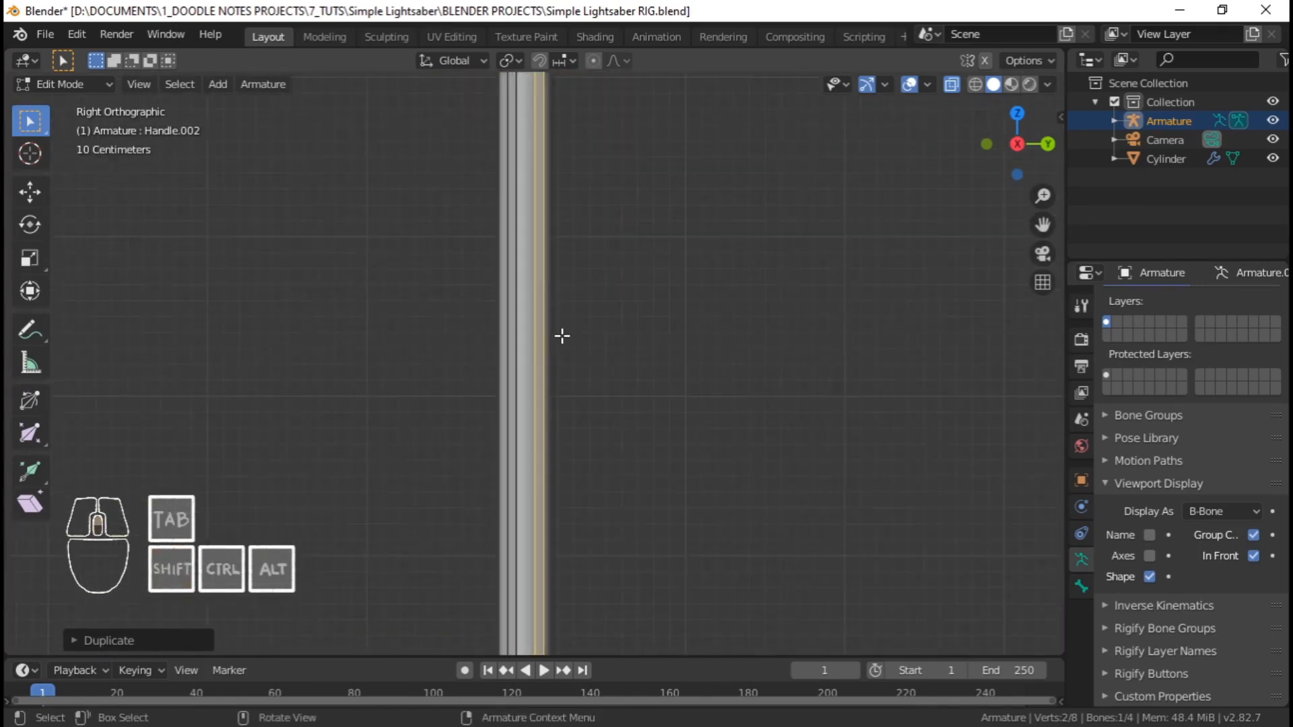
{"action": "scroll", "coordinate": [567, 335], "scroll_direction": "down", "scroll_amount": 4}
{"action": "scroll", "coordinate": [567, 334], "scroll_direction": "down", "scroll_amount": 5}
{"action": "middle_click_drag", "start_coordinate": [565, 341], "coordinate": [561, 234], "text": "shift"}
{"action": "scroll", "coordinate": [560, 292], "scroll_direction": "up", "scroll_amount": 5}
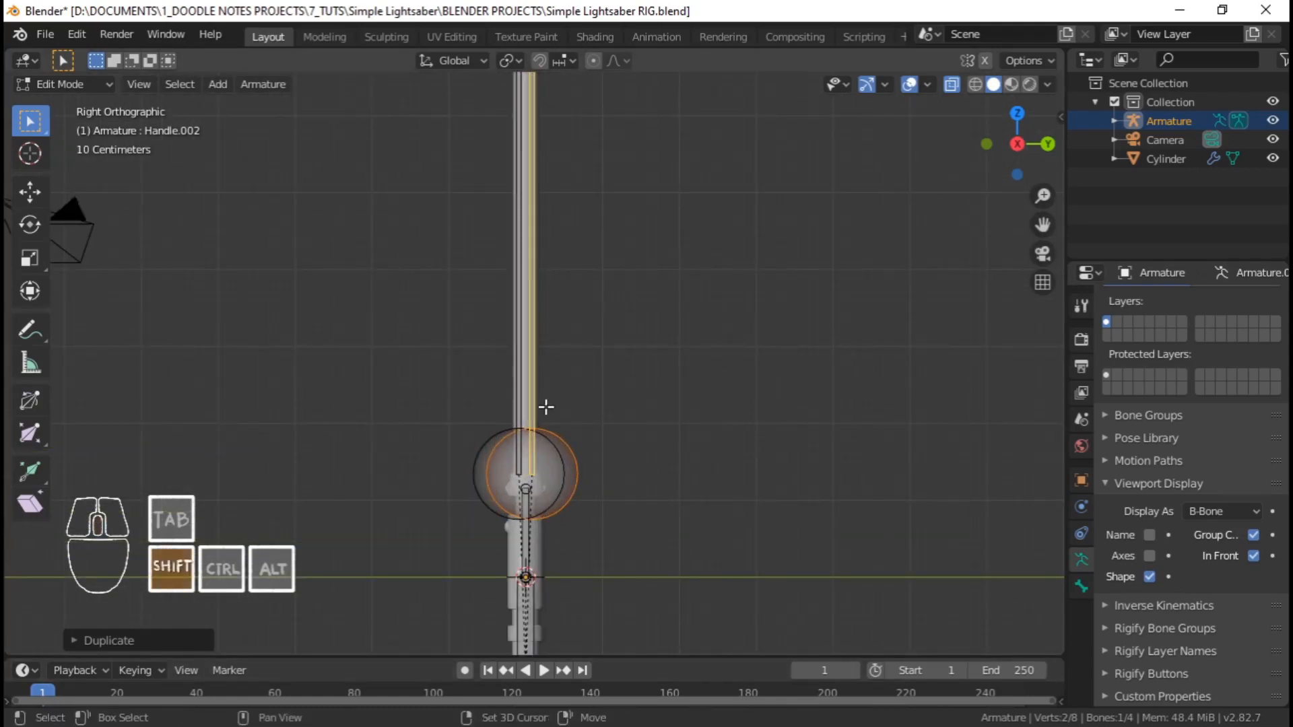
{"action": "scroll", "coordinate": [547, 337], "scroll_direction": "up", "scroll_amount": 7}
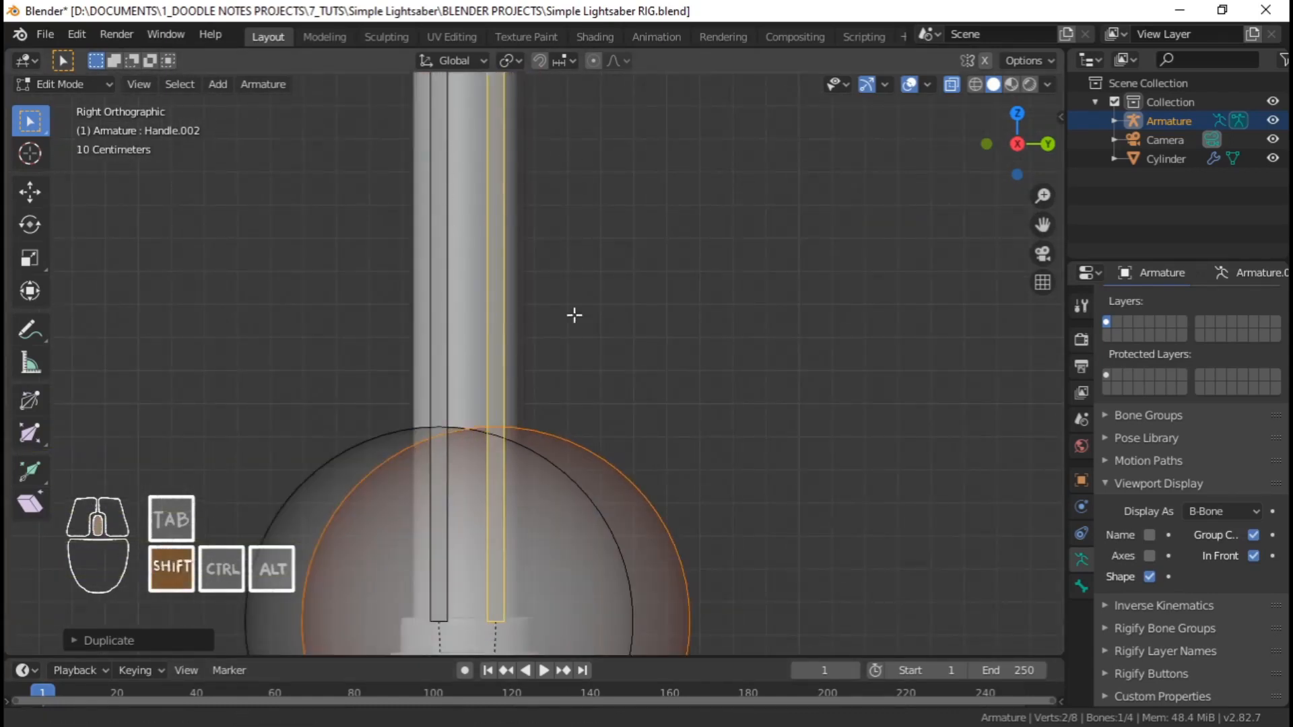
{"action": "middle_click_drag", "start_coordinate": [574, 314], "coordinate": [661, 135], "text": "shift"}
{"action": "scroll", "coordinate": [626, 203], "scroll_direction": "down", "scroll_amount": 3}
{"action": "scroll", "coordinate": [575, 276], "scroll_direction": "up", "scroll_amount": 5}
{"action": "middle_click_drag", "start_coordinate": [576, 389], "coordinate": [547, 348], "text": "shift"}
{"action": "scroll", "coordinate": [579, 323], "scroll_direction": "up", "scroll_amount": 2}
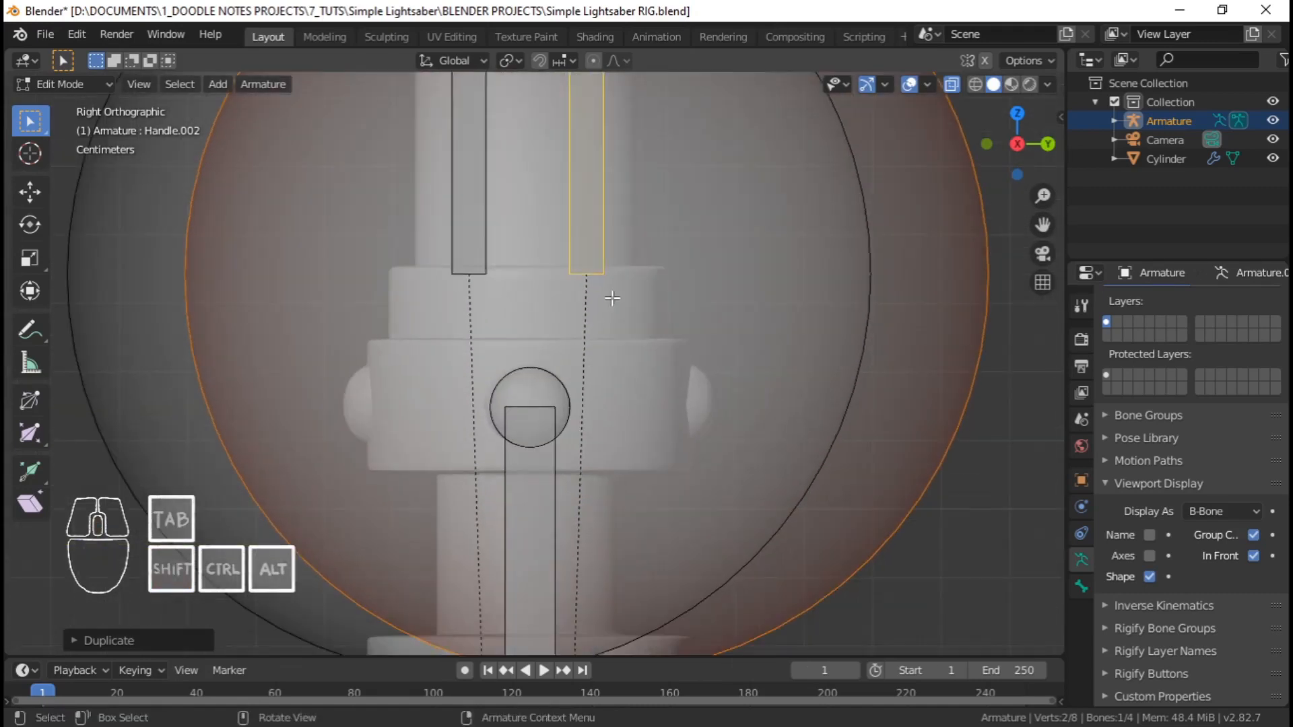
{"action": "scroll", "coordinate": [560, 352], "scroll_direction": "down", "scroll_amount": 3}
{"action": "scroll", "coordinate": [560, 353], "scroll_direction": "down", "scroll_amount": 10}
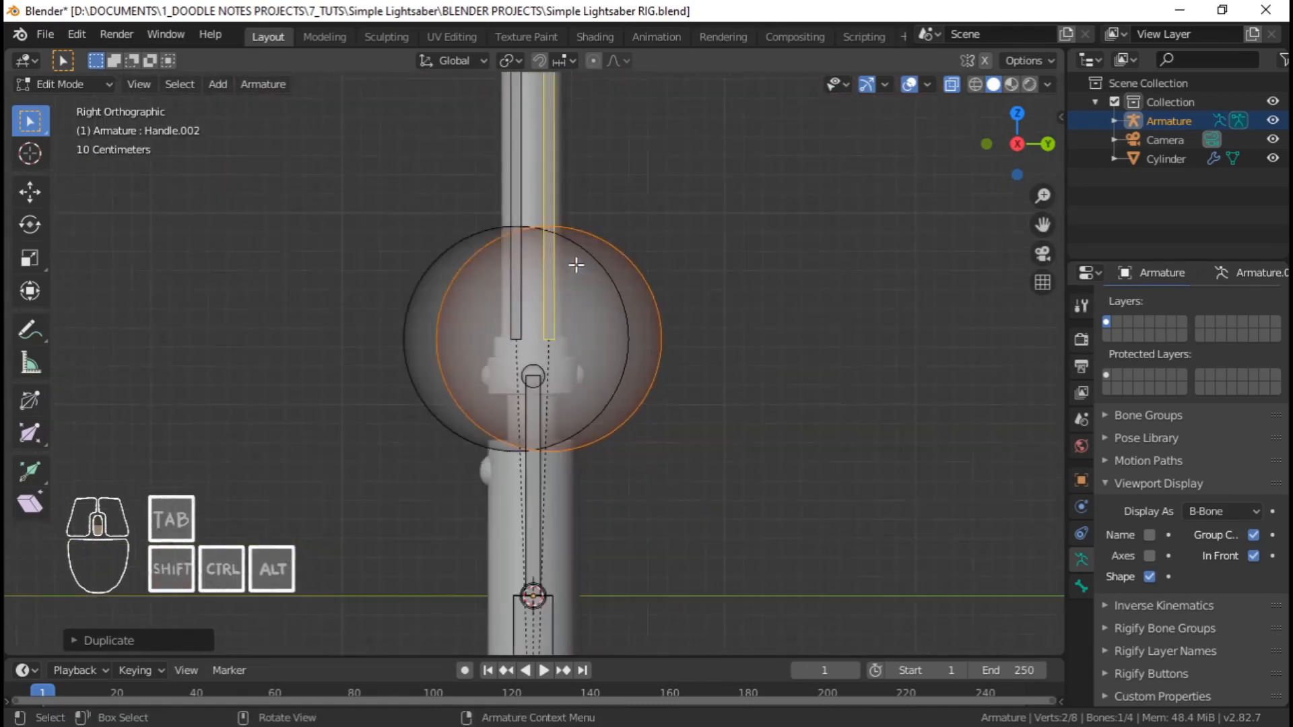
{"action": "middle_click_drag", "start_coordinate": [523, 196], "coordinate": [491, 211], "text": "shift"}
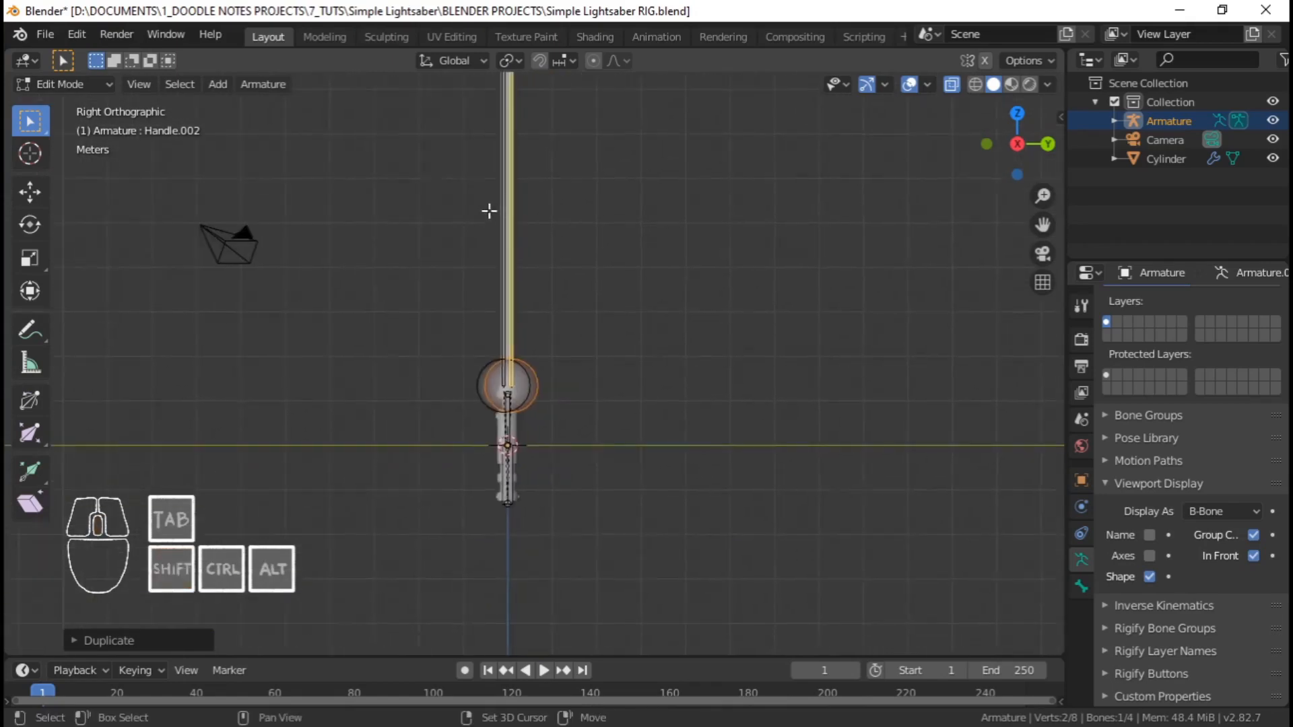
{"action": "scroll", "coordinate": [496, 344], "scroll_direction": "up", "scroll_amount": 11}
{"action": "middle_click_drag", "start_coordinate": [511, 338], "coordinate": [522, 432], "text": "shift"}
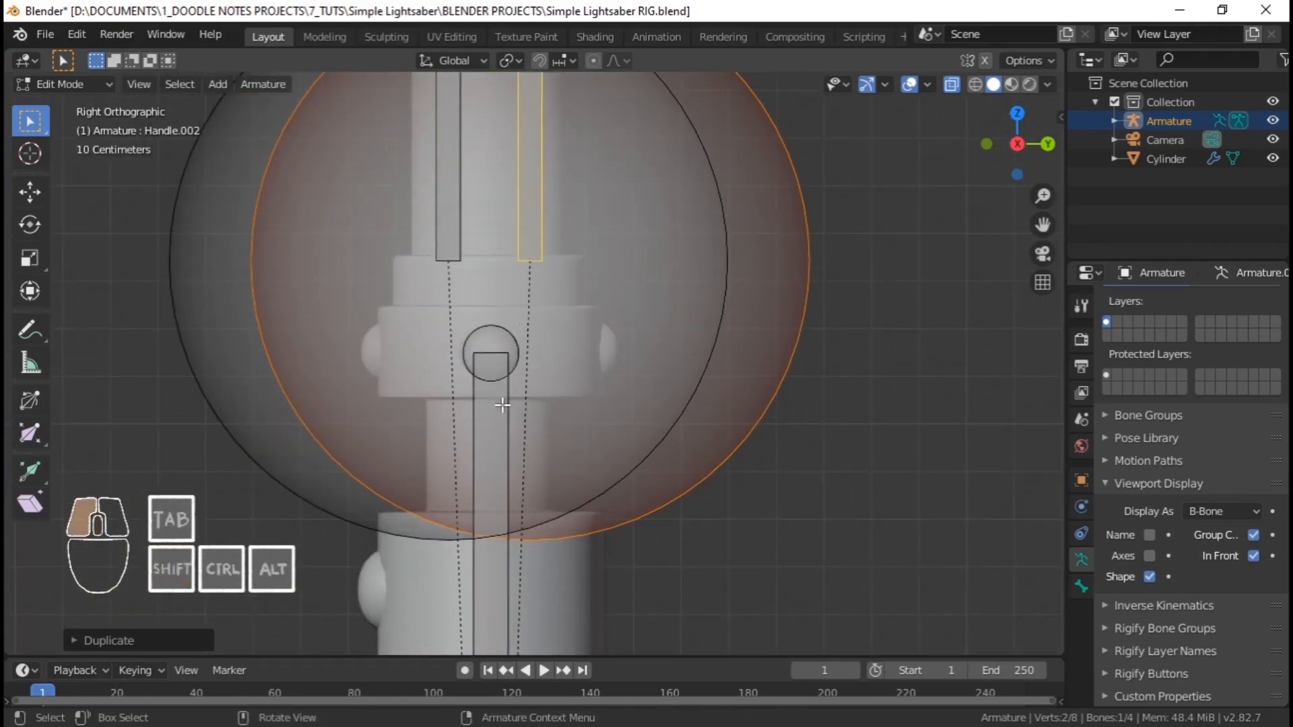
{"action": "left_click", "coordinate": [503, 405]}
{"action": "scroll", "coordinate": [500, 397], "scroll_direction": "up", "scroll_amount": 3}
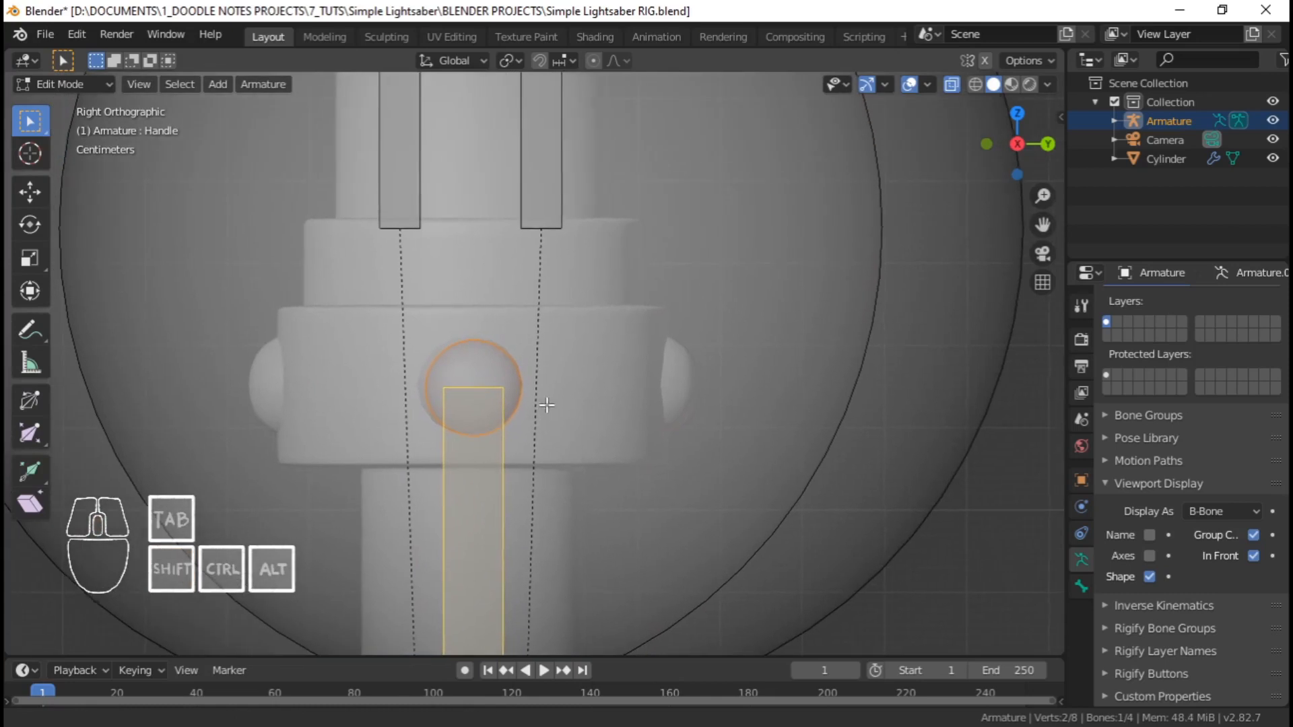
{"action": "right_click", "coordinate": [498, 393]}
{"action": "key", "text": "Escape"}
{"action": "scroll", "coordinate": [498, 364], "scroll_direction": "down", "scroll_amount": 2}
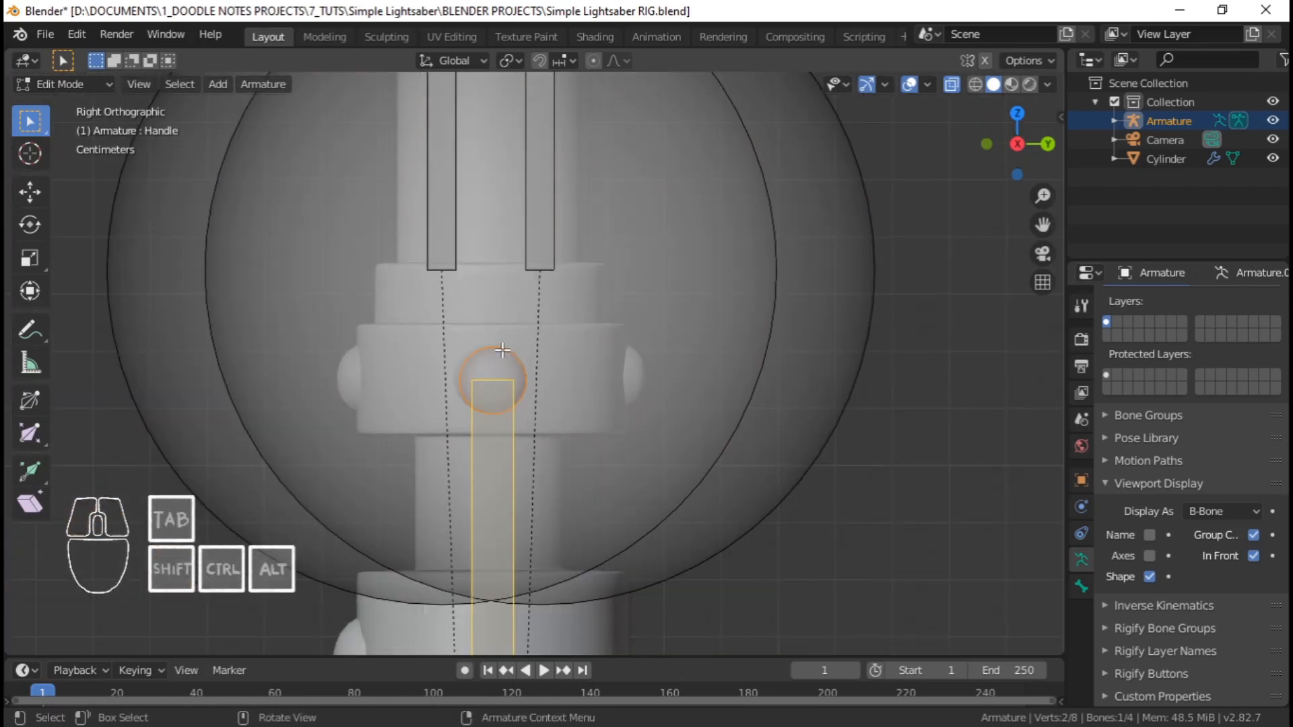
{"action": "left_click", "coordinate": [494, 361]}
{"action": "left_click", "coordinate": [529, 368]}
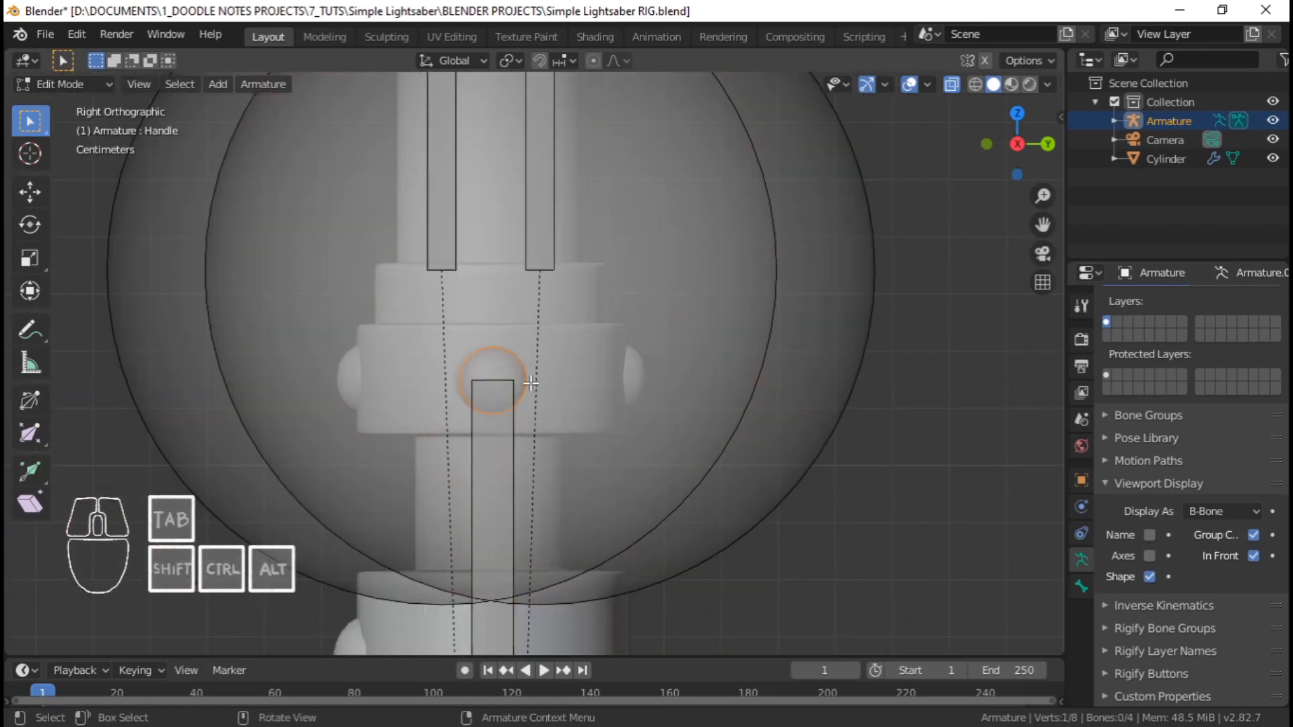
{"action": "scroll", "coordinate": [502, 369], "scroll_direction": "down", "scroll_amount": 2}
{"action": "key", "text": "g"}
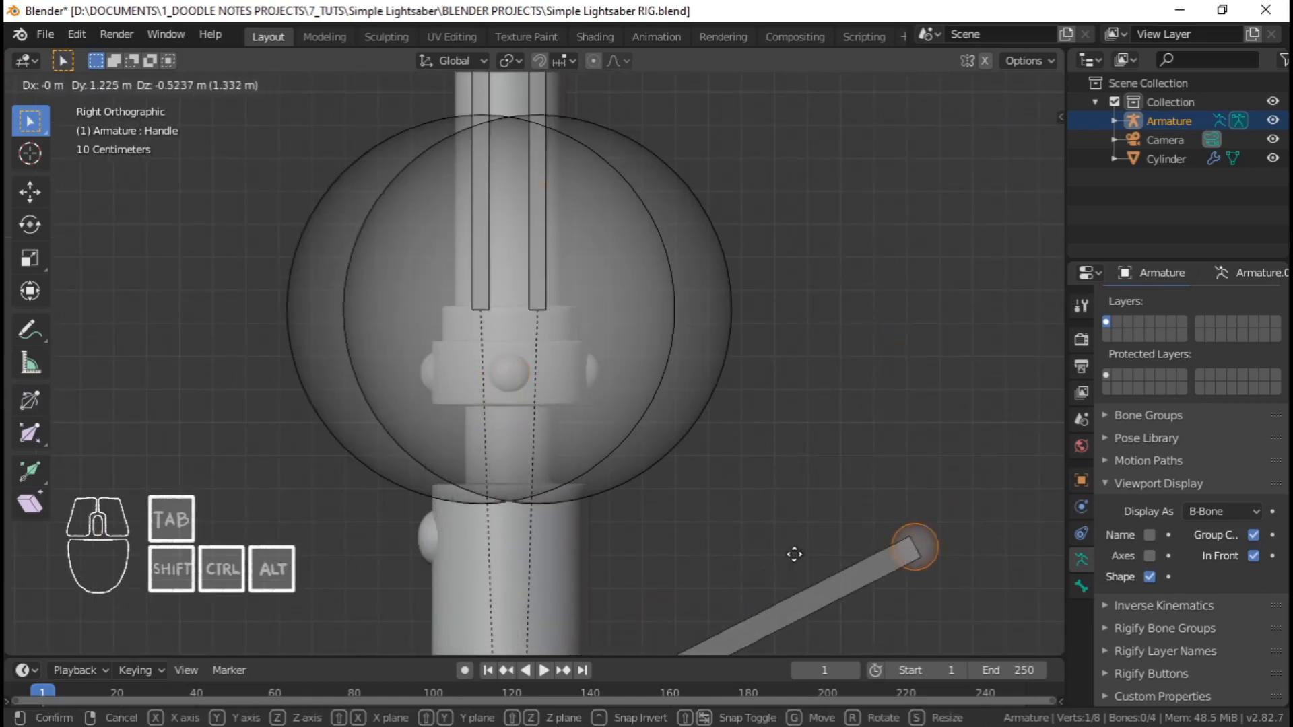
{"action": "right_click", "coordinate": [537, 374]}
Select the original blade bone on the negative Y side and rename it Blade_Front
{"action": "scroll", "coordinate": [540, 372], "scroll_direction": "up", "scroll_amount": 1}
{"action": "scroll", "coordinate": [507, 245], "scroll_direction": "down", "scroll_amount": 3}
{"action": "middle_click_drag", "start_coordinate": [505, 243], "coordinate": [515, 418], "text": "shift"}
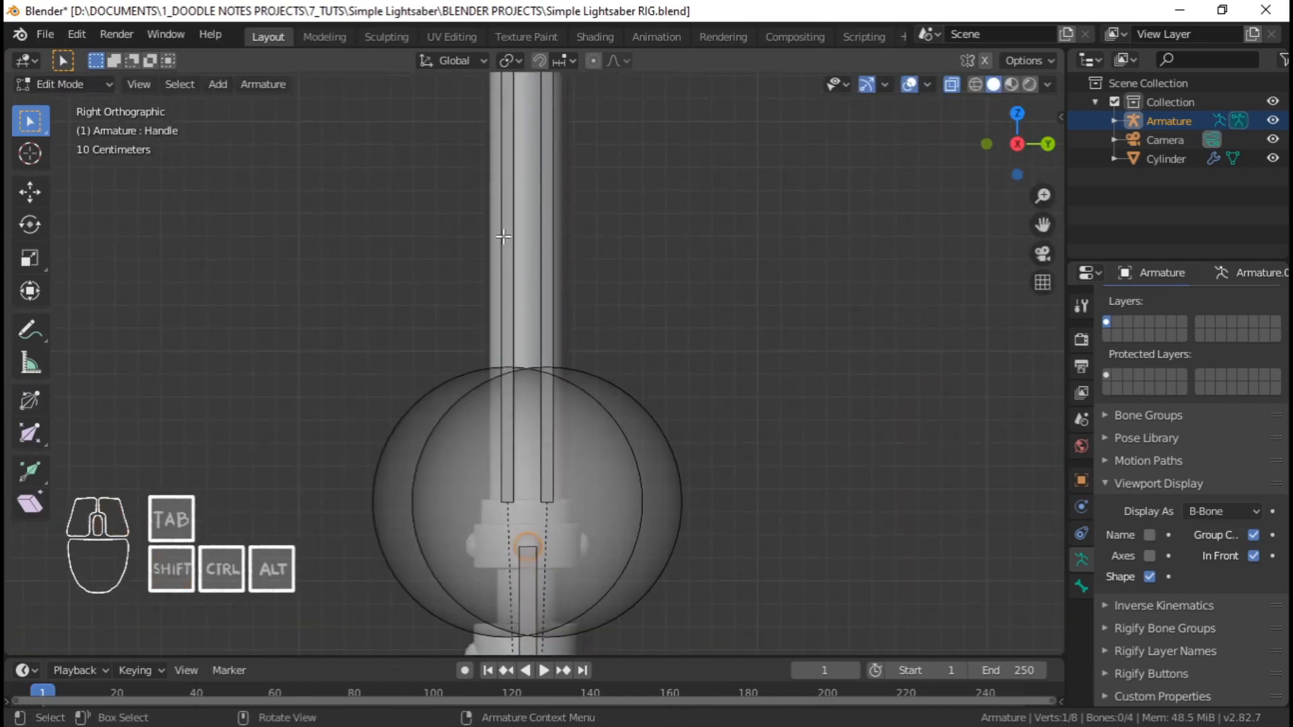
{"action": "left_click", "coordinate": [503, 237]}
{"action": "scroll", "coordinate": [499, 240], "scroll_direction": "down", "scroll_amount": 3}
{"action": "scroll", "coordinate": [500, 241], "scroll_direction": "down", "scroll_amount": 1}
{"action": "middle_click_drag", "start_coordinate": [500, 241], "coordinate": [499, 396], "text": "shift"}
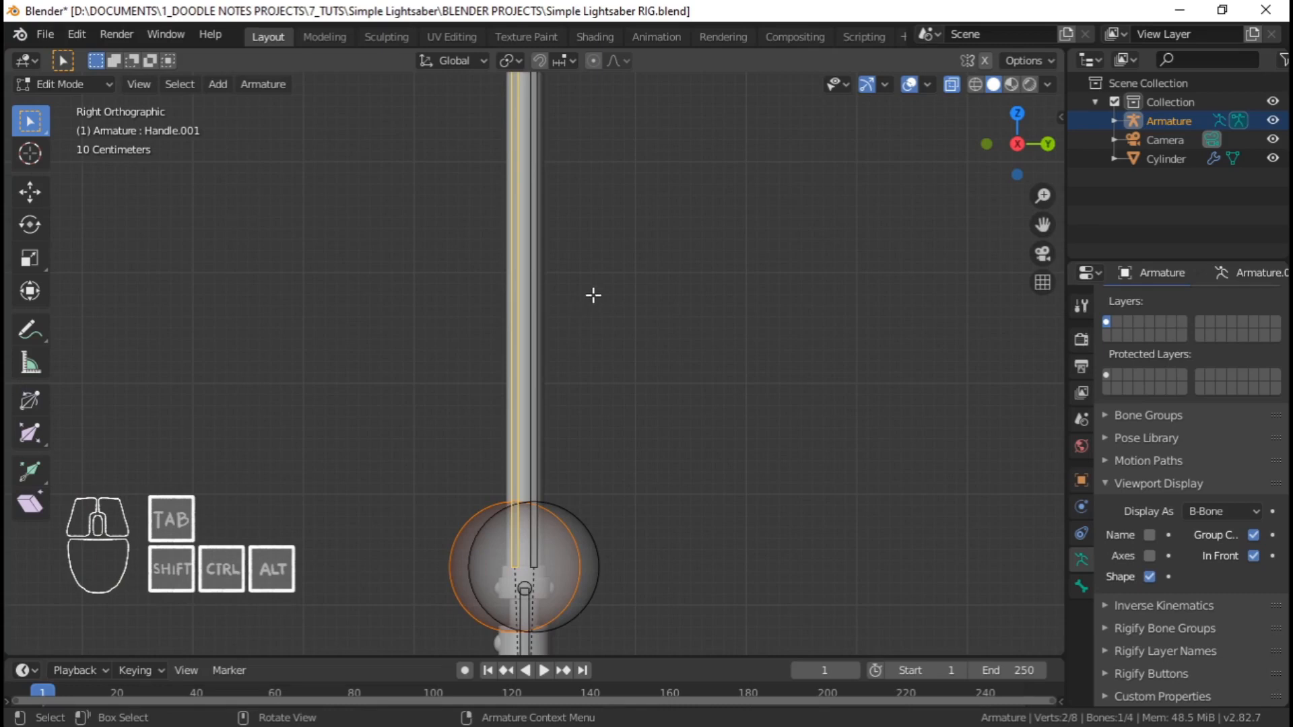
{"action": "key", "text": "F2"}
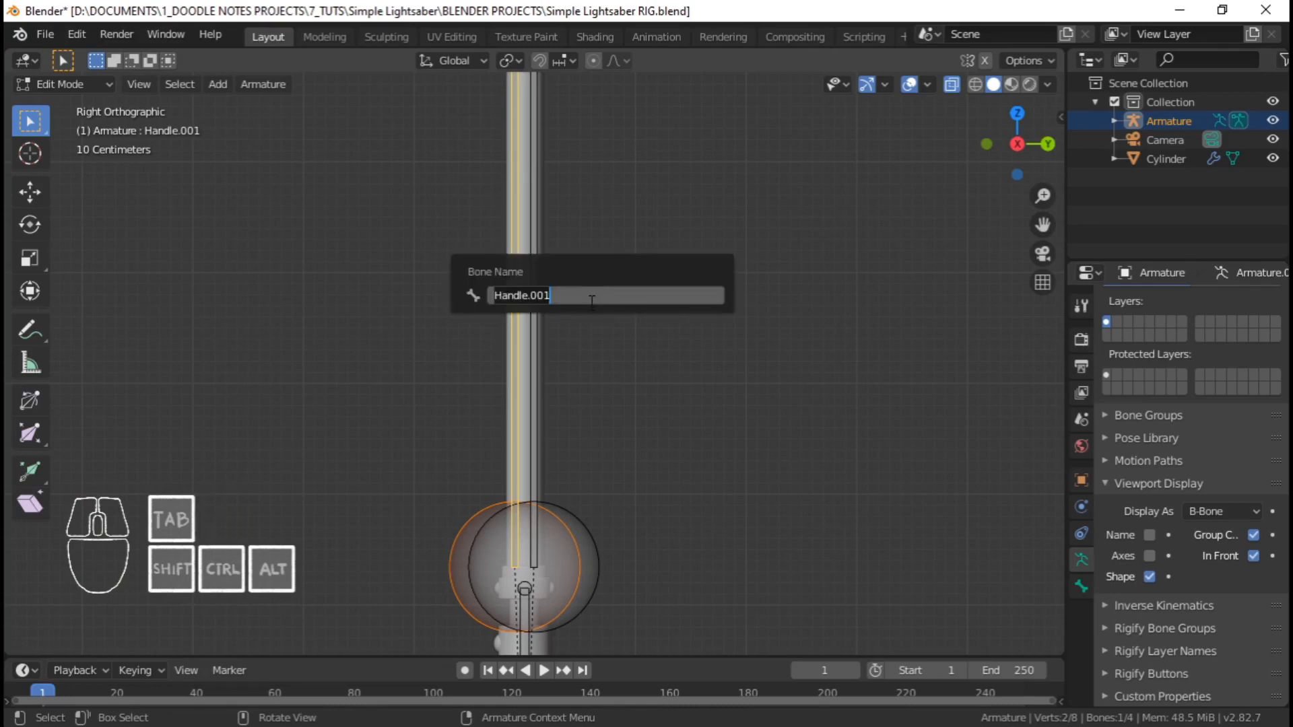
{"action": "type", "text": "Blade_Front"}
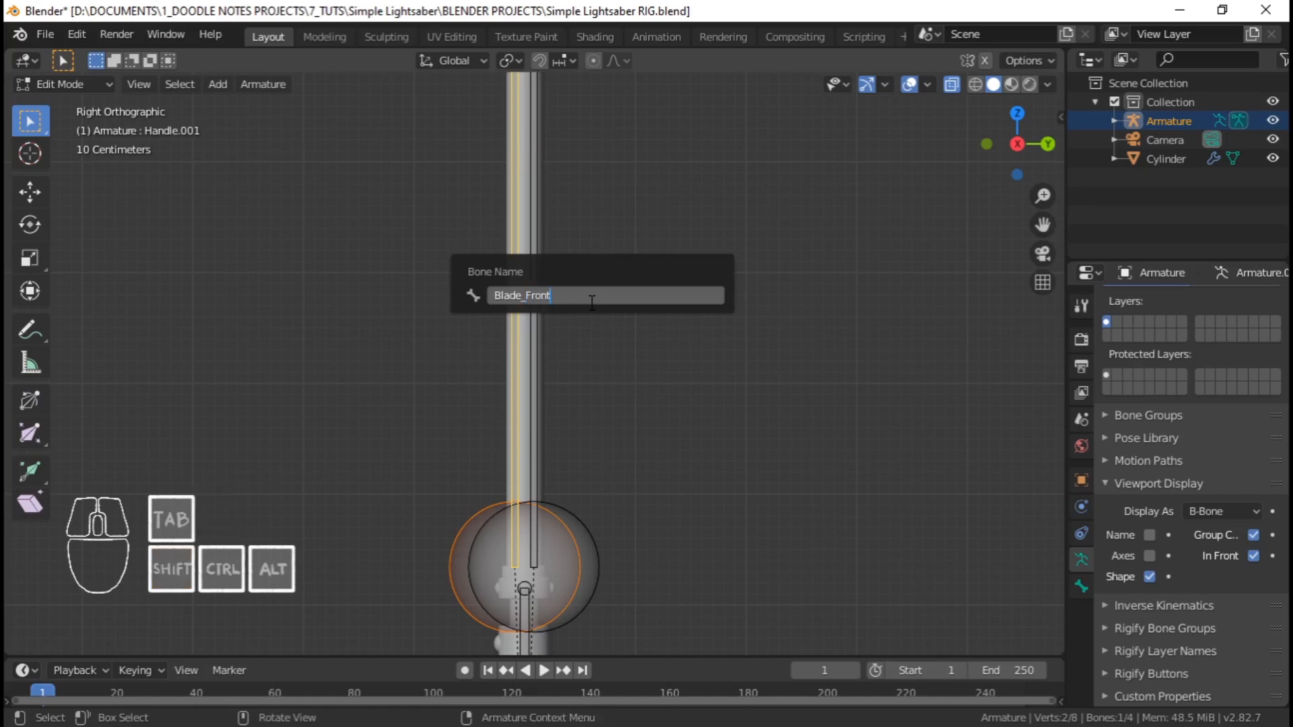
{"action": "key", "text": "Return"}
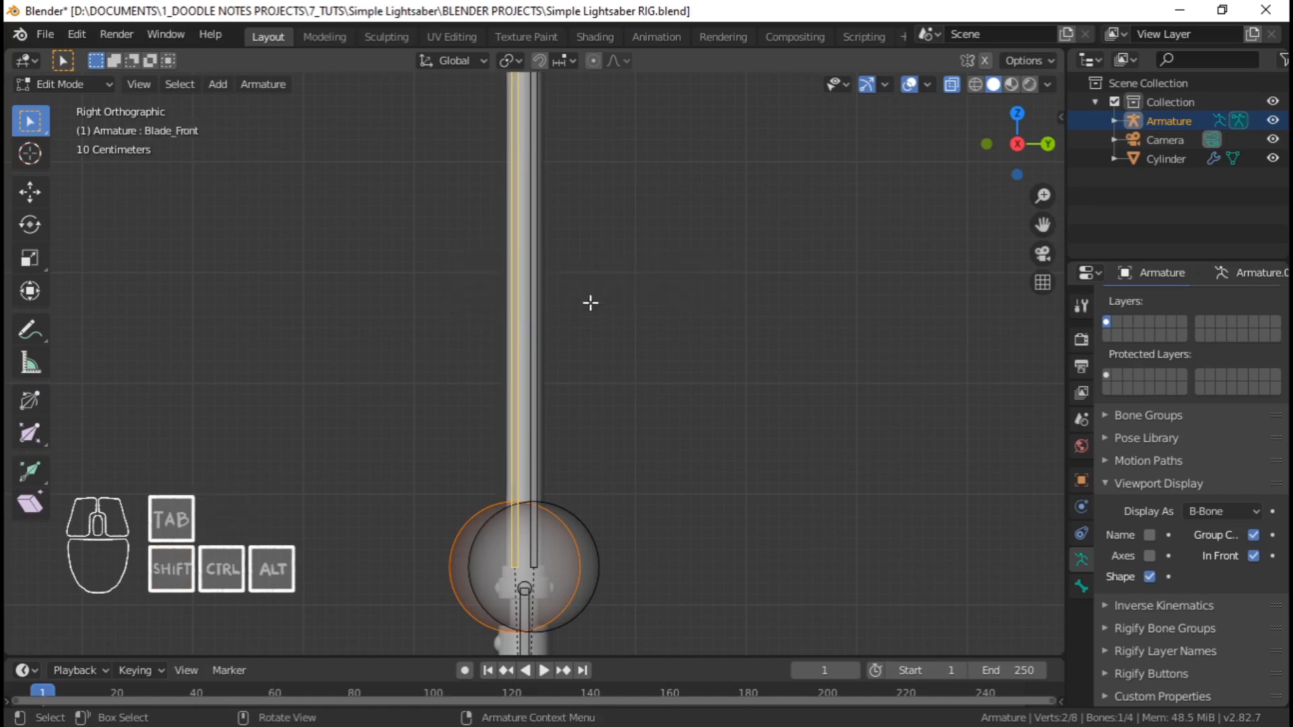
Rename the duplicate blade bone on the positive Y side Blade_Back and save the file
{"action": "left_click", "coordinate": [533, 316]}
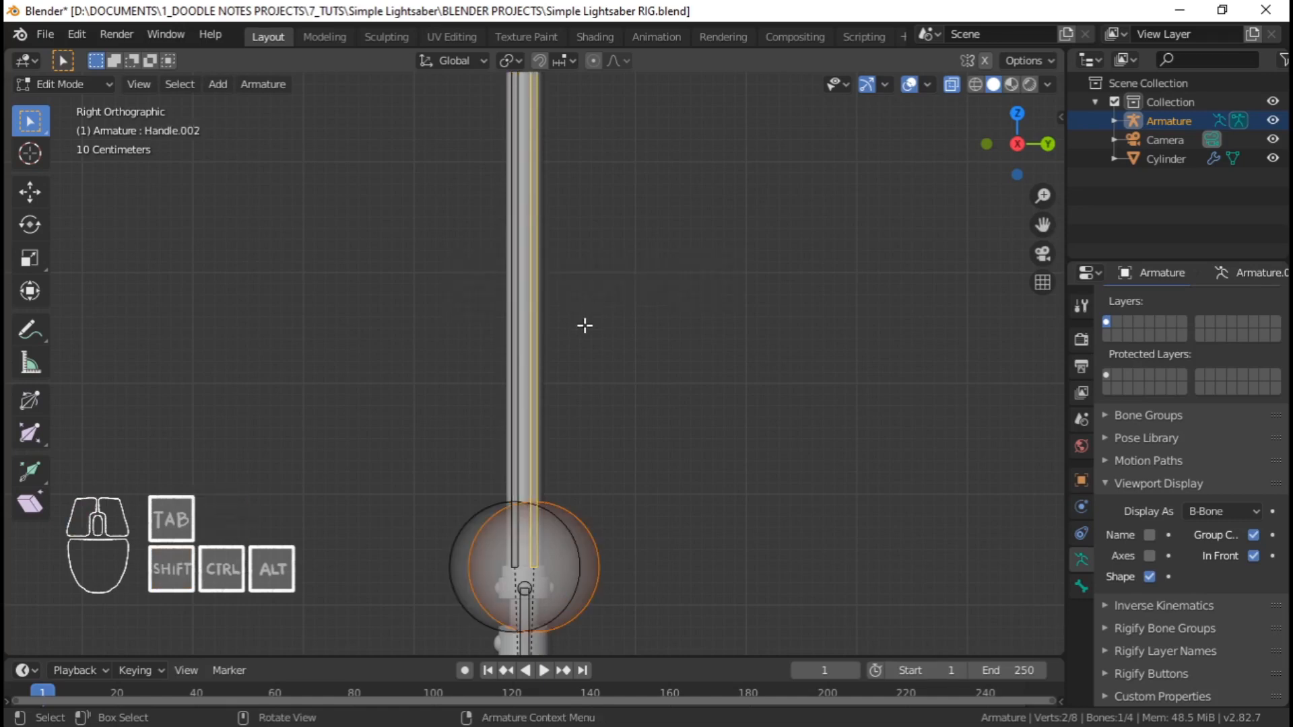
{"action": "key", "text": "b"}
{"action": "key", "text": "Escape"}
{"action": "key", "text": "b"}
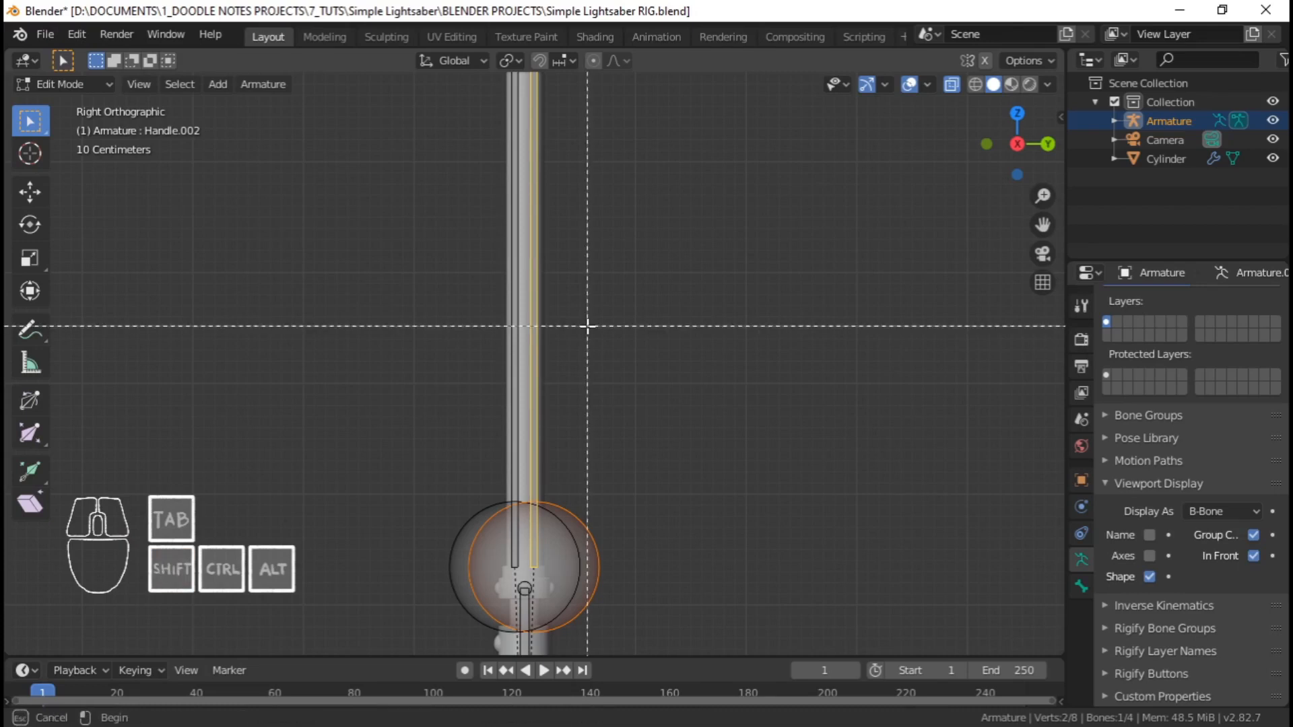
{"action": "key", "text": "F2"}
{"action": "type", "text": "Blade_Back"}
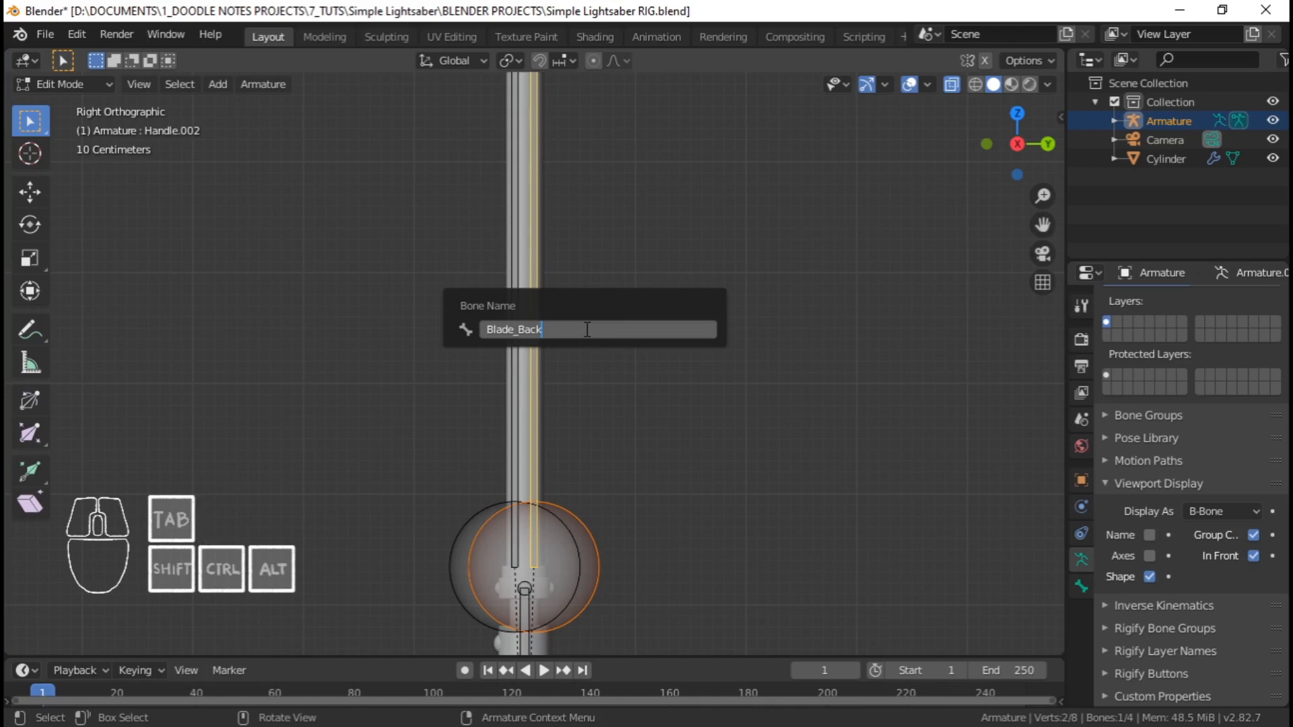
{"action": "key", "text": "Return"}
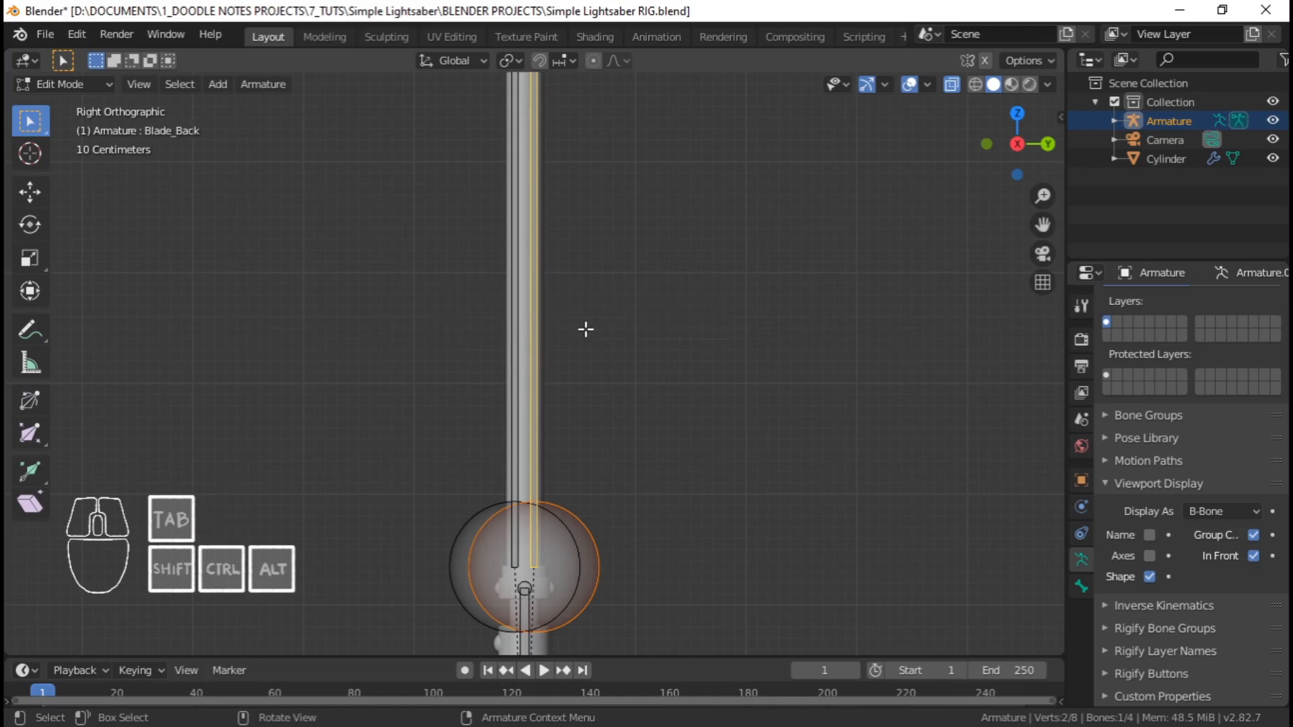
{"action": "key", "text": "ctrl+s"}
Extrude a short bone from the Handle bone's upper tip, about 0.21 m along global Z, up to the blade's base
{"action": "scroll", "coordinate": [563, 453], "scroll_direction": "down", "scroll_amount": 3}
{"action": "scroll", "coordinate": [610, 538], "scroll_direction": "up", "scroll_amount": 6}
{"action": "scroll", "coordinate": [611, 538], "scroll_direction": "up", "scroll_amount": 5}
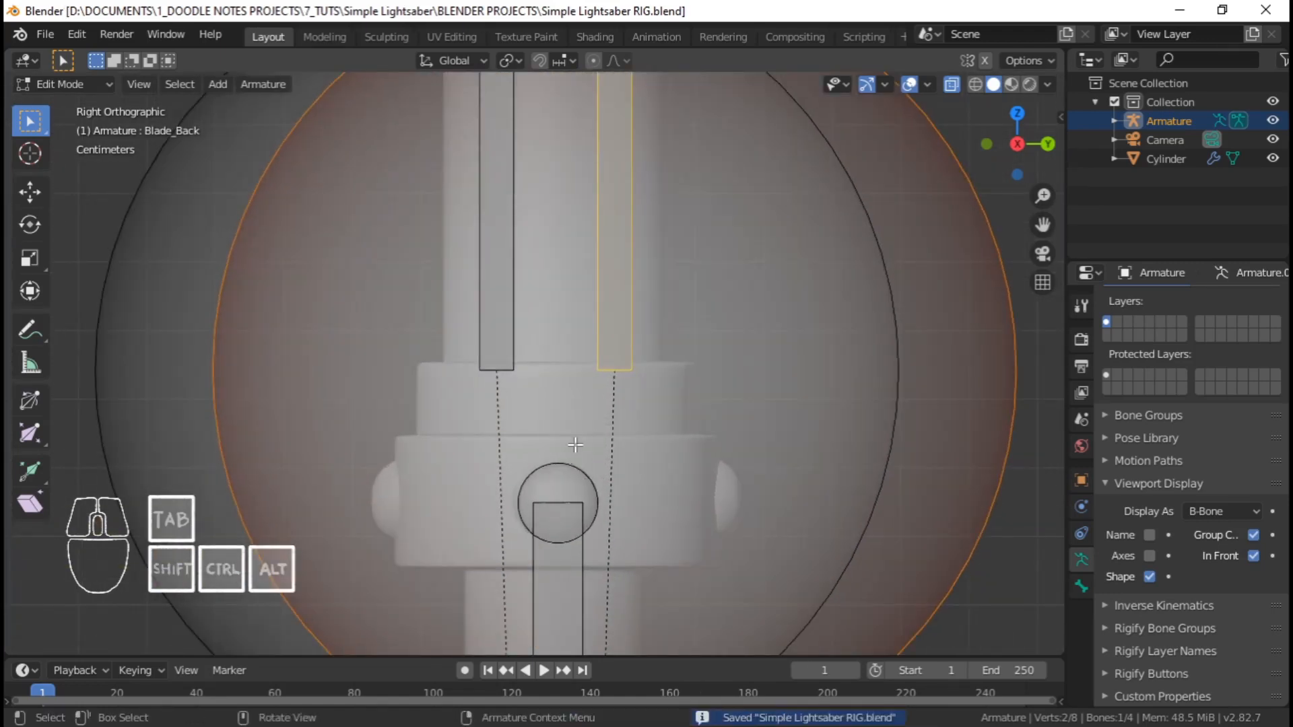
{"action": "scroll", "coordinate": [575, 445], "scroll_direction": "down", "scroll_amount": 13}
{"action": "middle_click_drag", "start_coordinate": [564, 312], "coordinate": [581, 277], "text": "shift"}
{"action": "scroll", "coordinate": [554, 295], "scroll_direction": "up", "scroll_amount": 2}
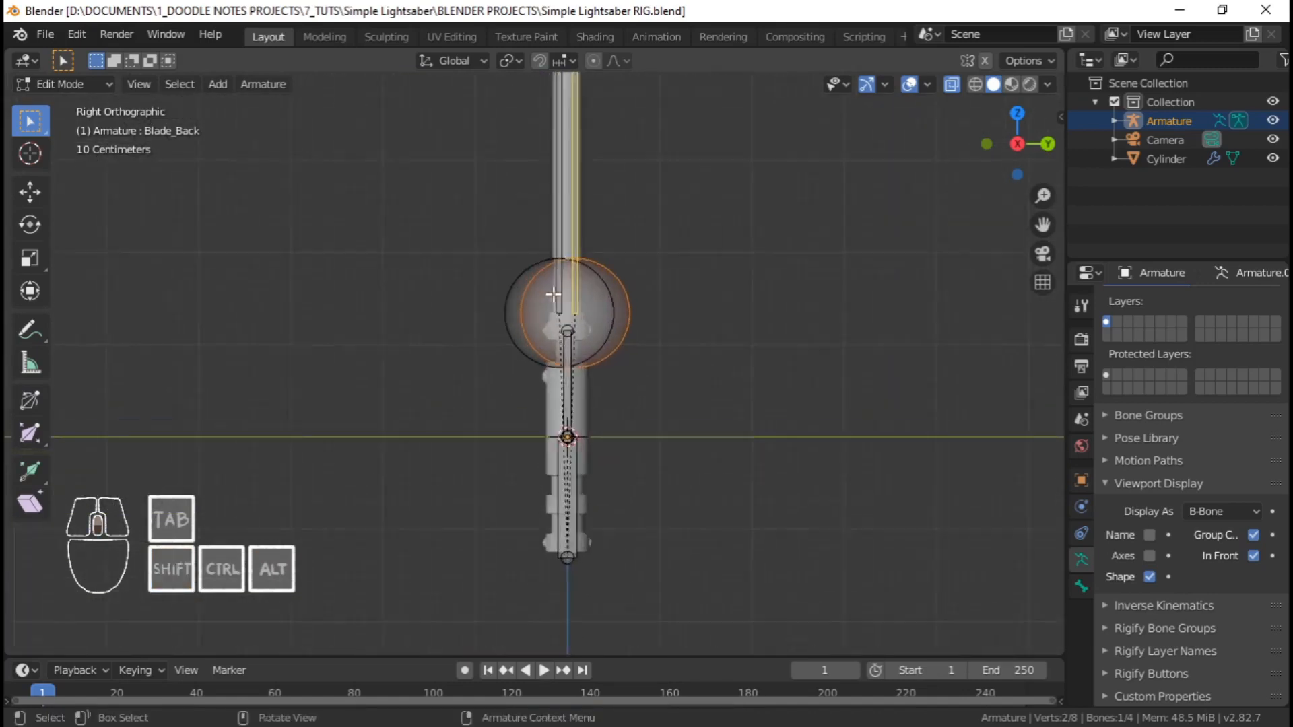
{"action": "scroll", "coordinate": [553, 295], "scroll_direction": "up", "scroll_amount": 9}
{"action": "left_click", "coordinate": [537, 436]}
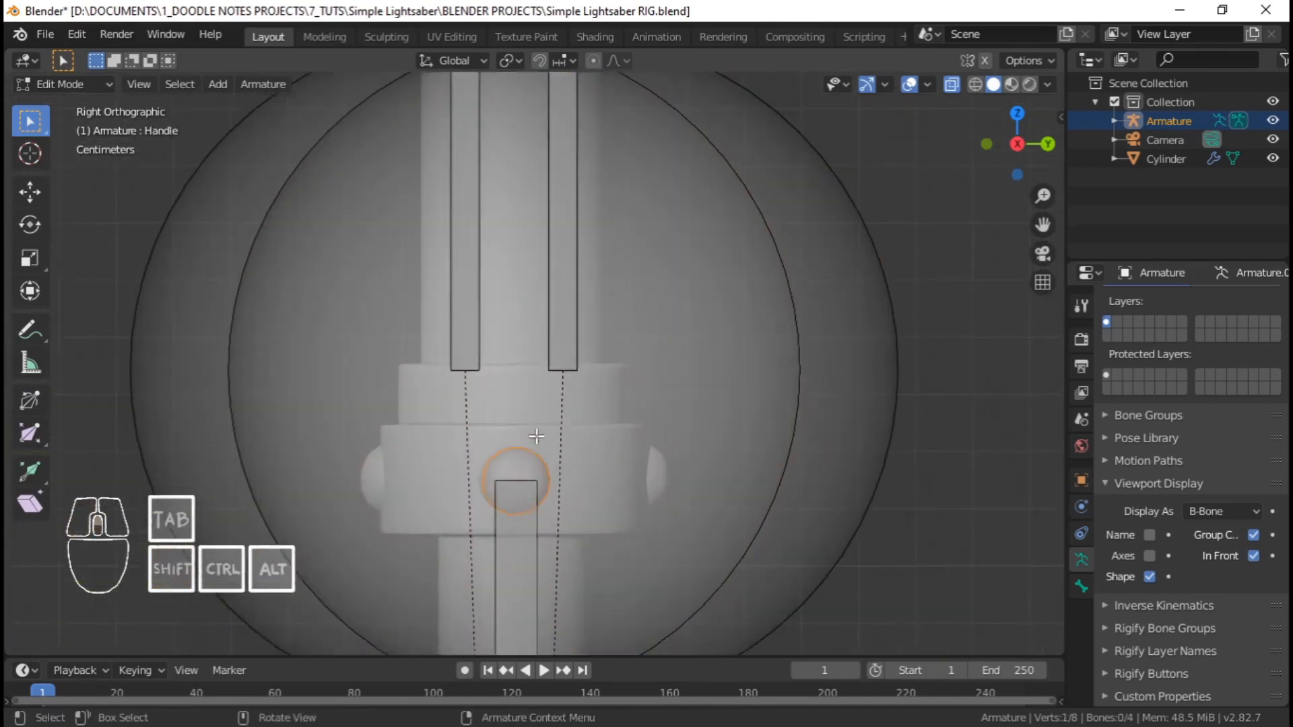
{"action": "scroll", "coordinate": [584, 395], "scroll_direction": "up", "scroll_amount": 2}
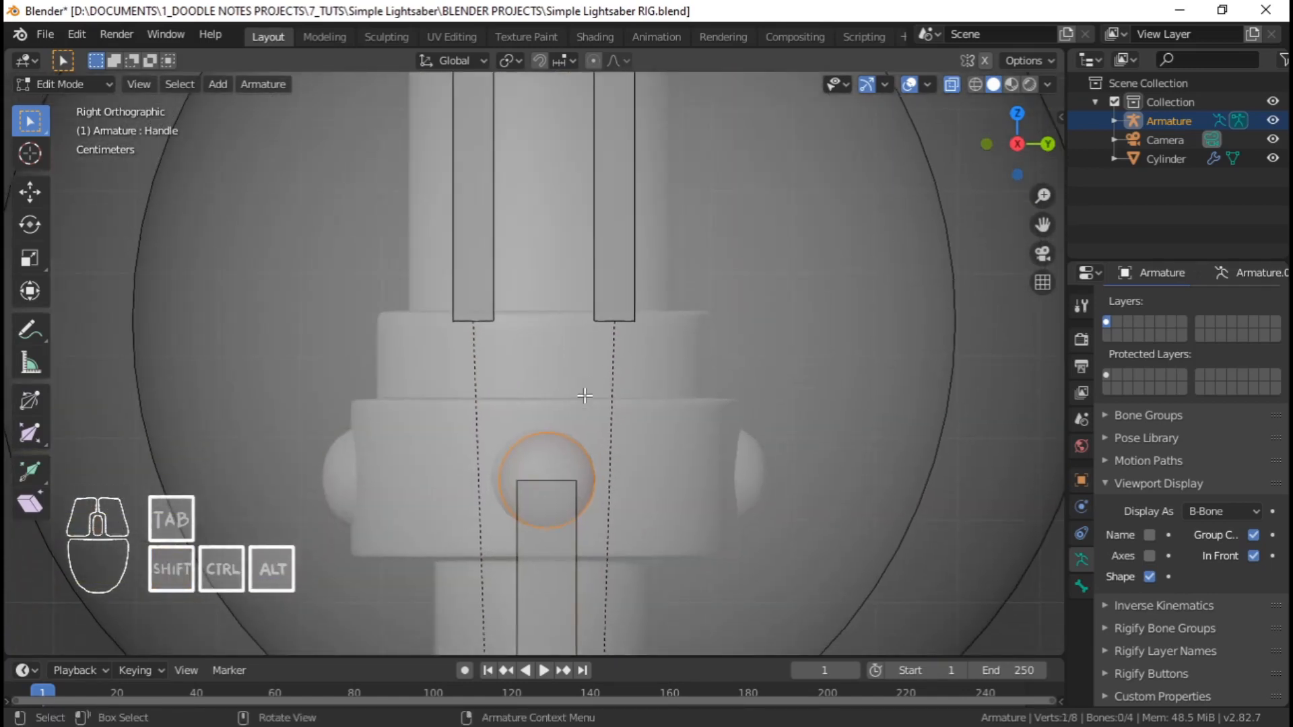
{"action": "scroll", "coordinate": [588, 455], "scroll_direction": "down", "scroll_amount": 5}
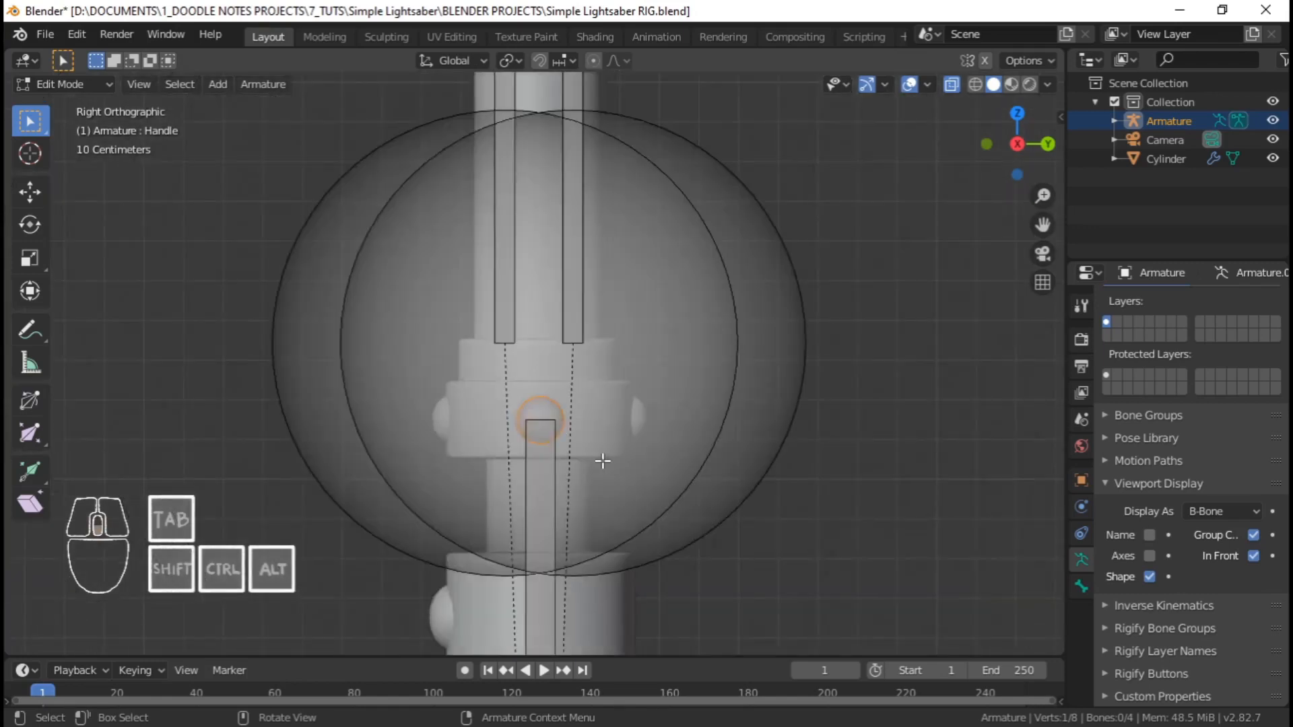
{"action": "scroll", "coordinate": [586, 462], "scroll_direction": "up", "scroll_amount": 4}
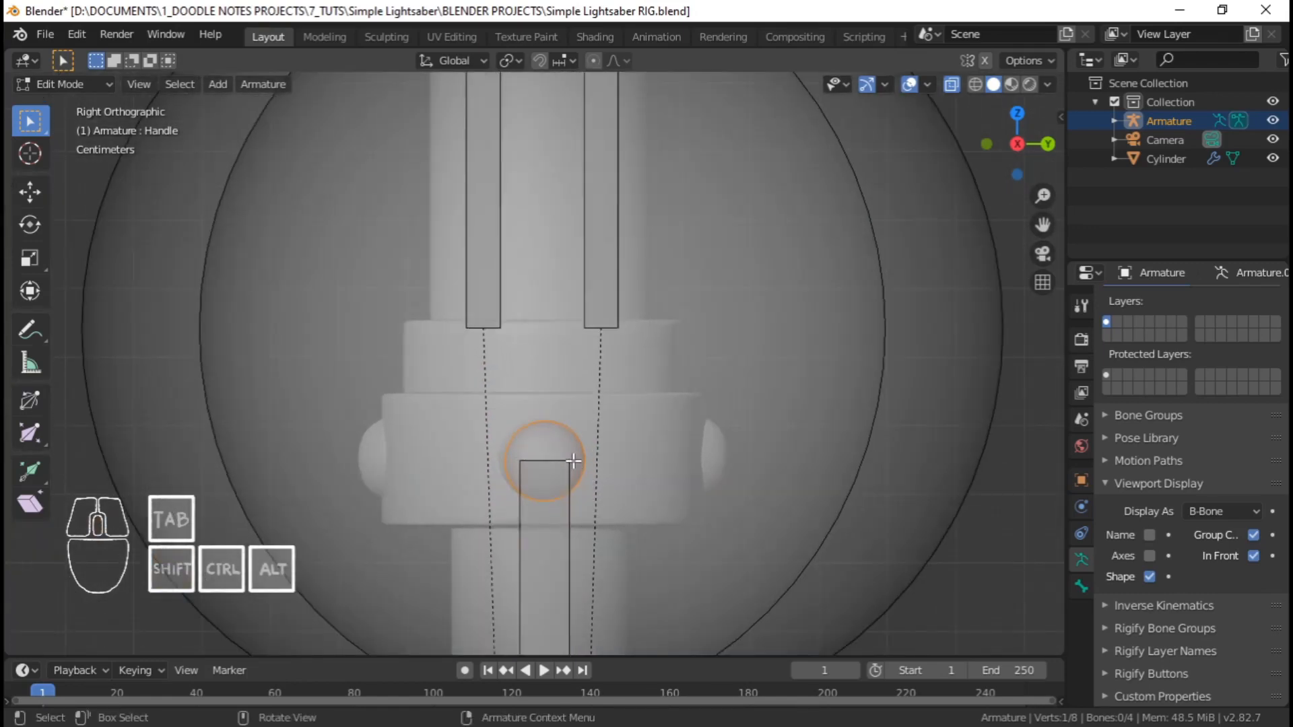
{"action": "key", "text": "e"}
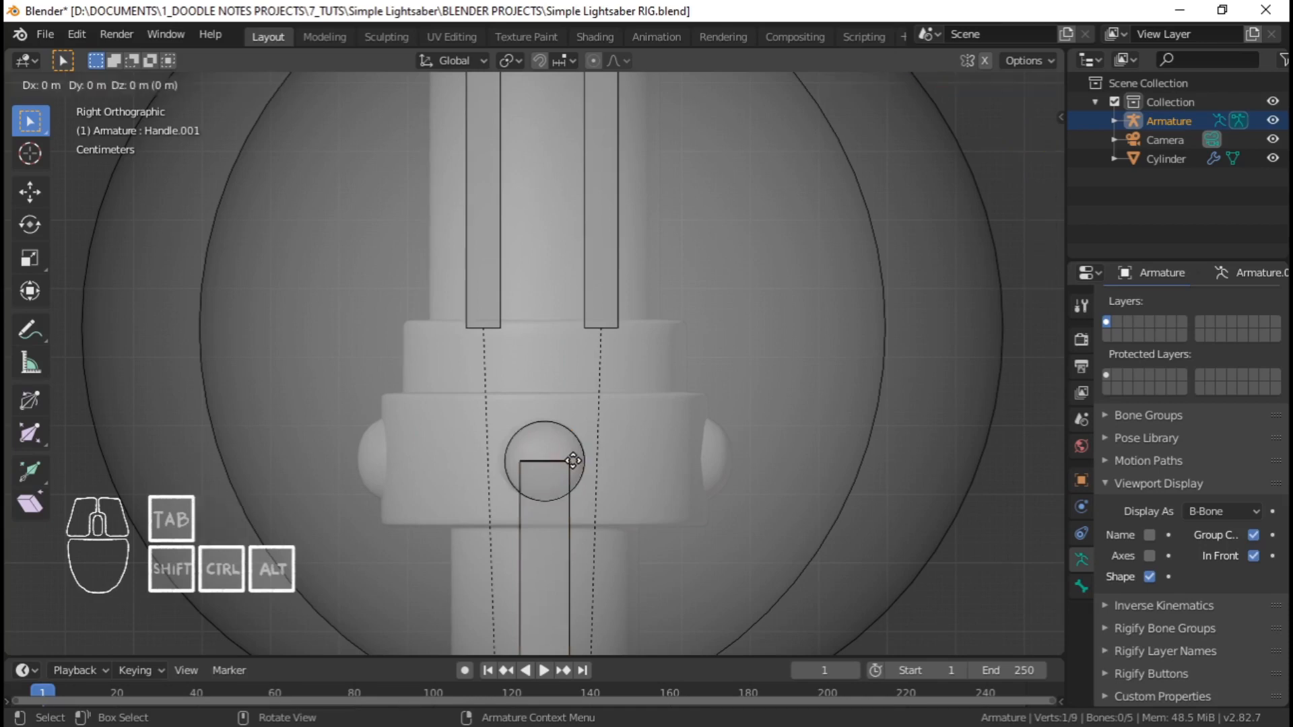
{"action": "key", "text": "z"}
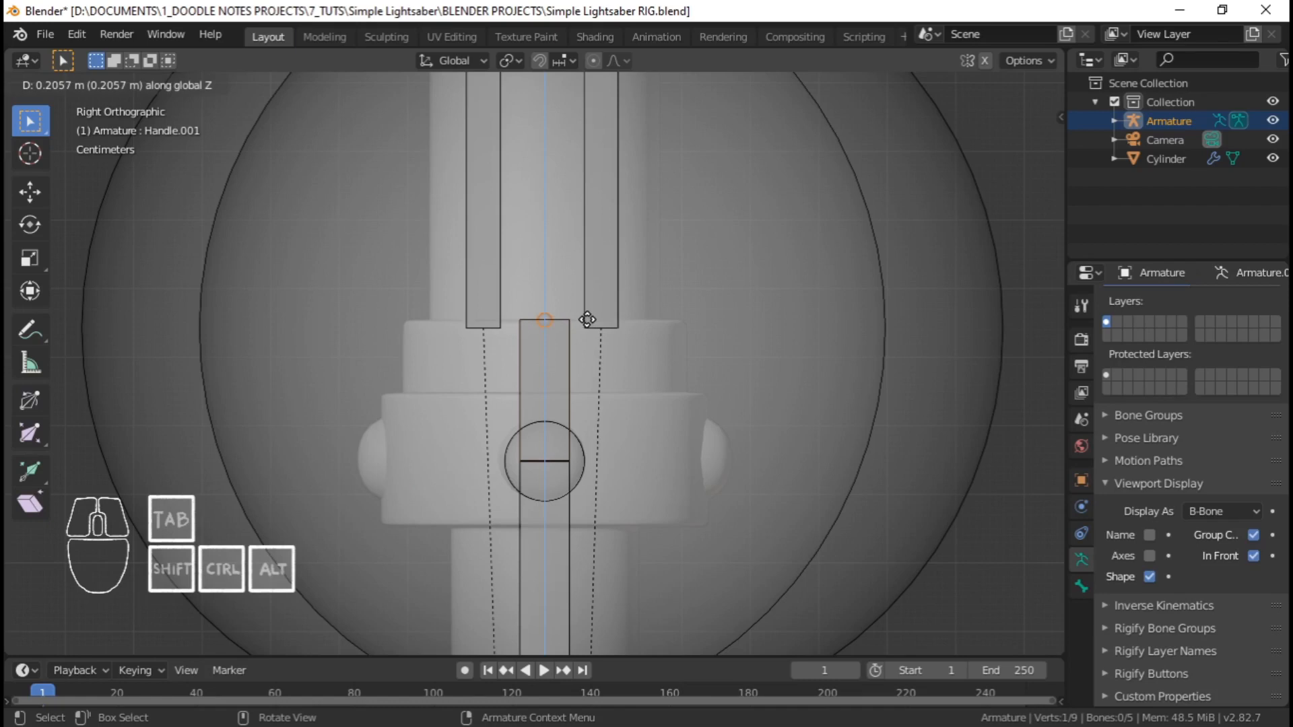
{"action": "left_click", "coordinate": [587, 320]}
{"action": "left_click", "coordinate": [563, 558]}
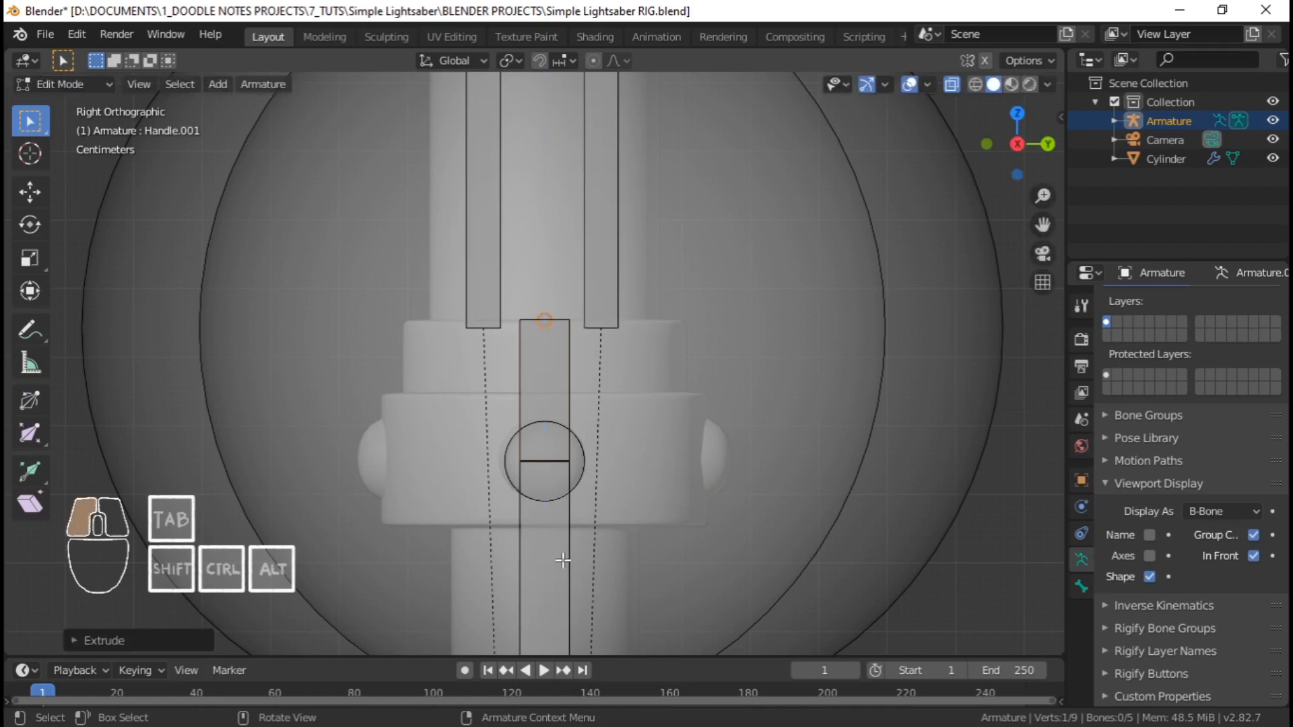
{"action": "left_click", "coordinate": [571, 363]}
{"action": "scroll", "coordinate": [570, 367], "scroll_direction": "down", "scroll_amount": 3}
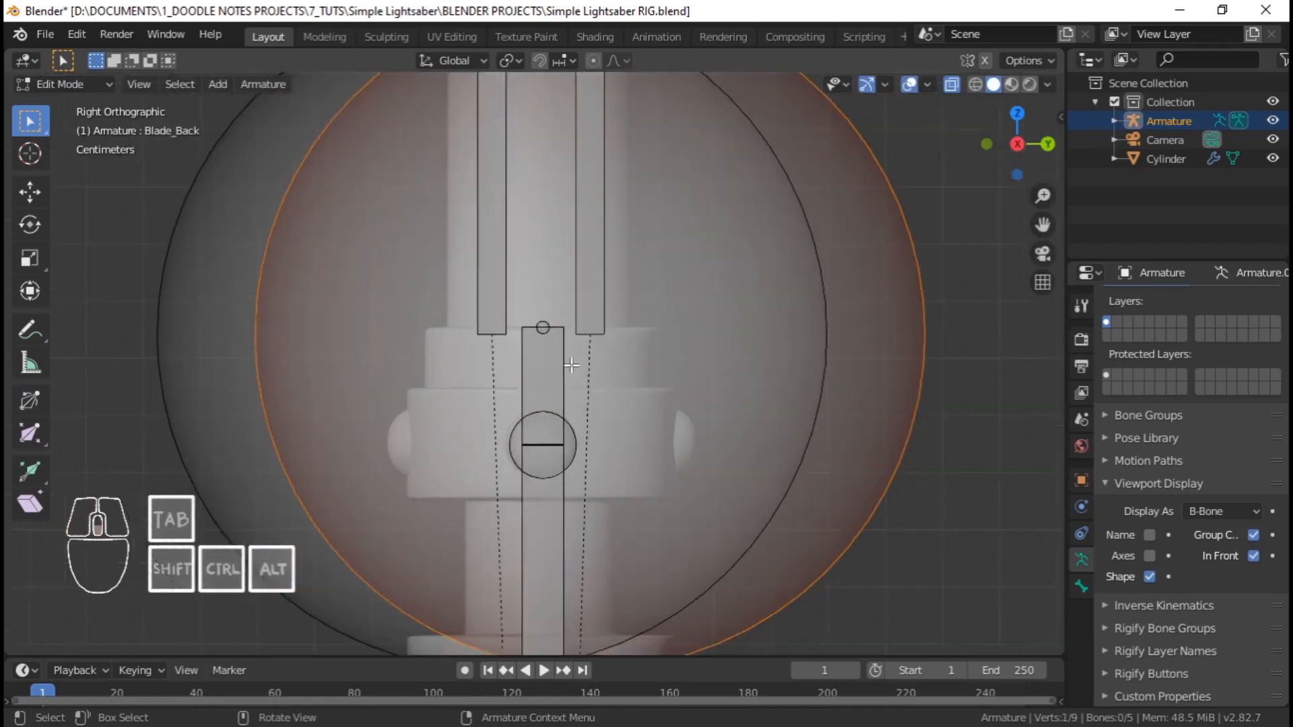
{"action": "scroll", "coordinate": [567, 372], "scroll_direction": "up", "scroll_amount": 2}
{"action": "left_click", "coordinate": [563, 336]}
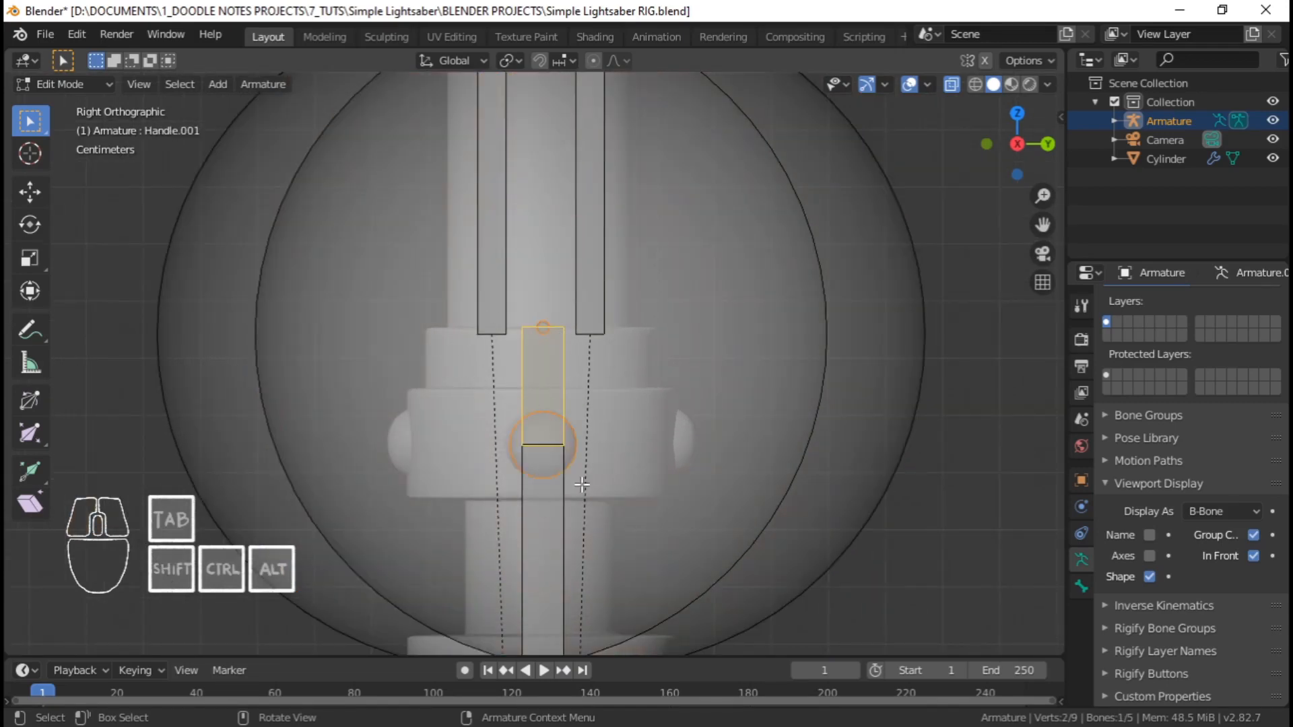
{"action": "left_click", "coordinate": [568, 527]}
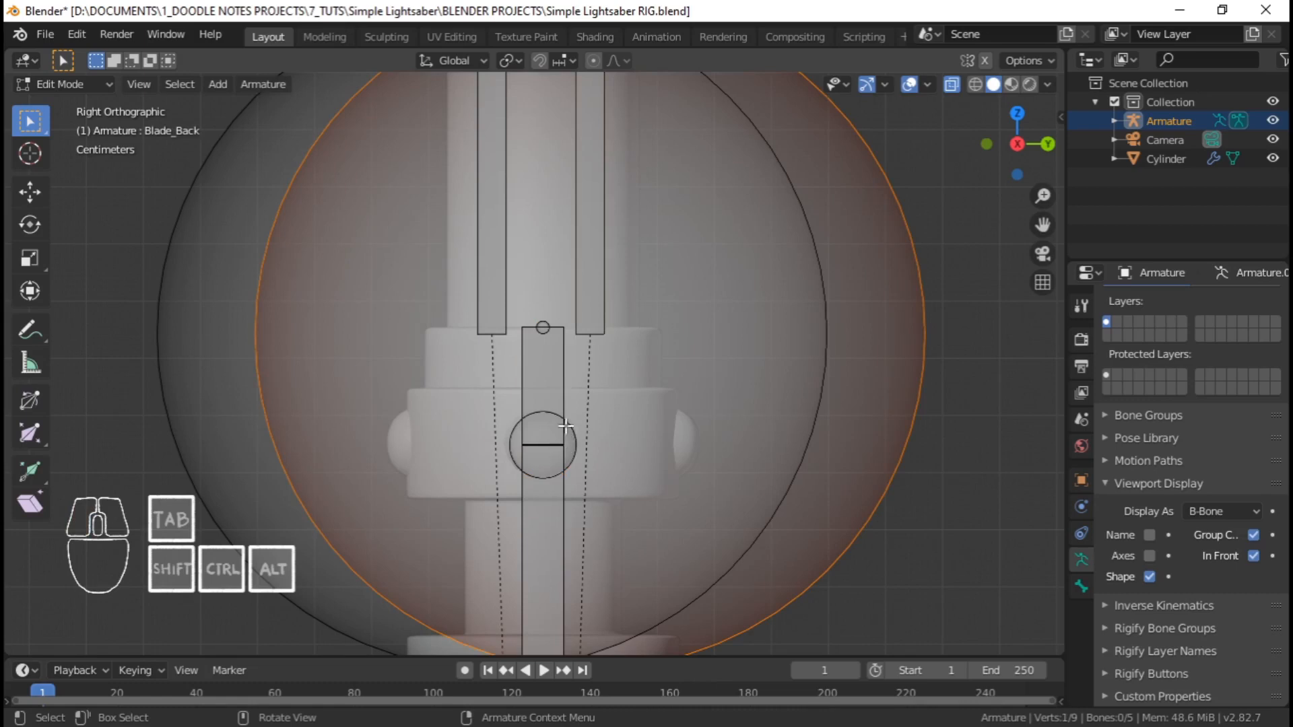
{"action": "left_click", "coordinate": [564, 380]}
{"action": "key", "text": "g"}
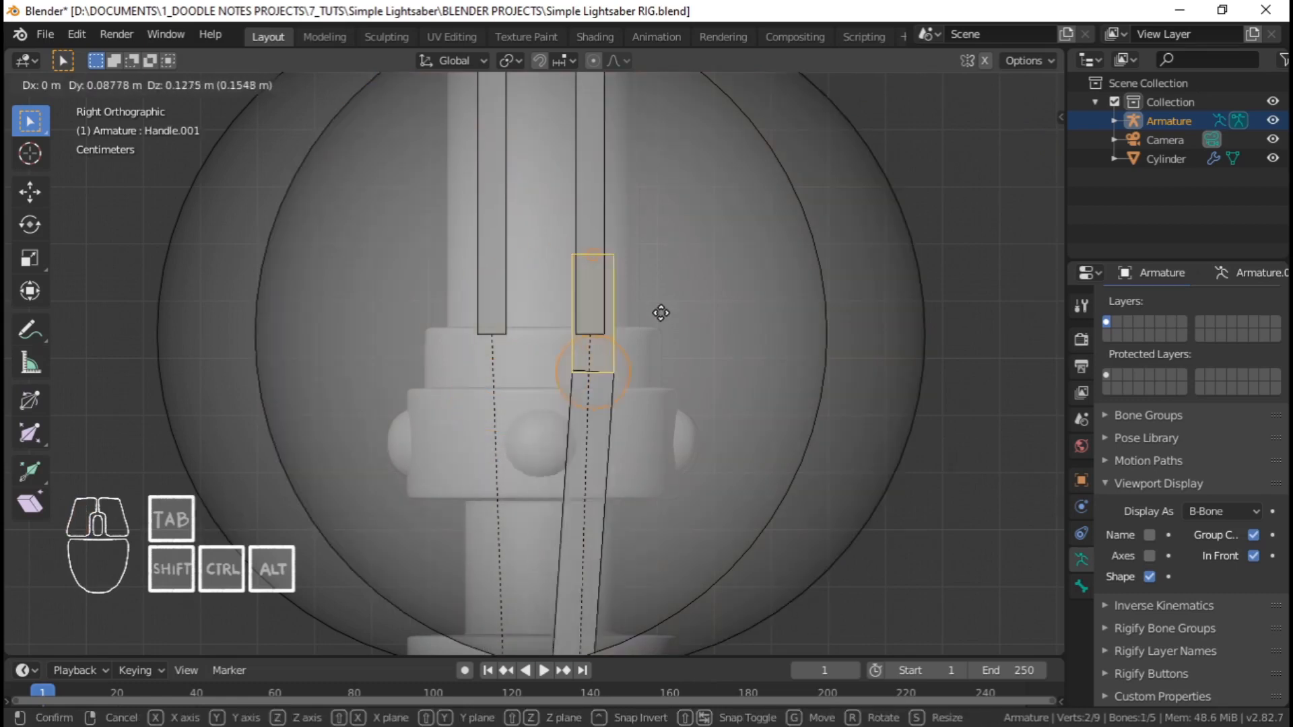
{"action": "right_click", "coordinate": [515, 297]}
{"action": "scroll", "coordinate": [573, 464], "scroll_direction": "down", "scroll_amount": 4}
{"action": "middle_click_drag", "start_coordinate": [586, 513], "coordinate": [589, 402], "text": "shift"}
{"action": "left_click", "coordinate": [561, 506]}
{"action": "middle_click_drag", "start_coordinate": [547, 455], "coordinate": [574, 333], "text": "shift"}
{"action": "key", "text": "g"}
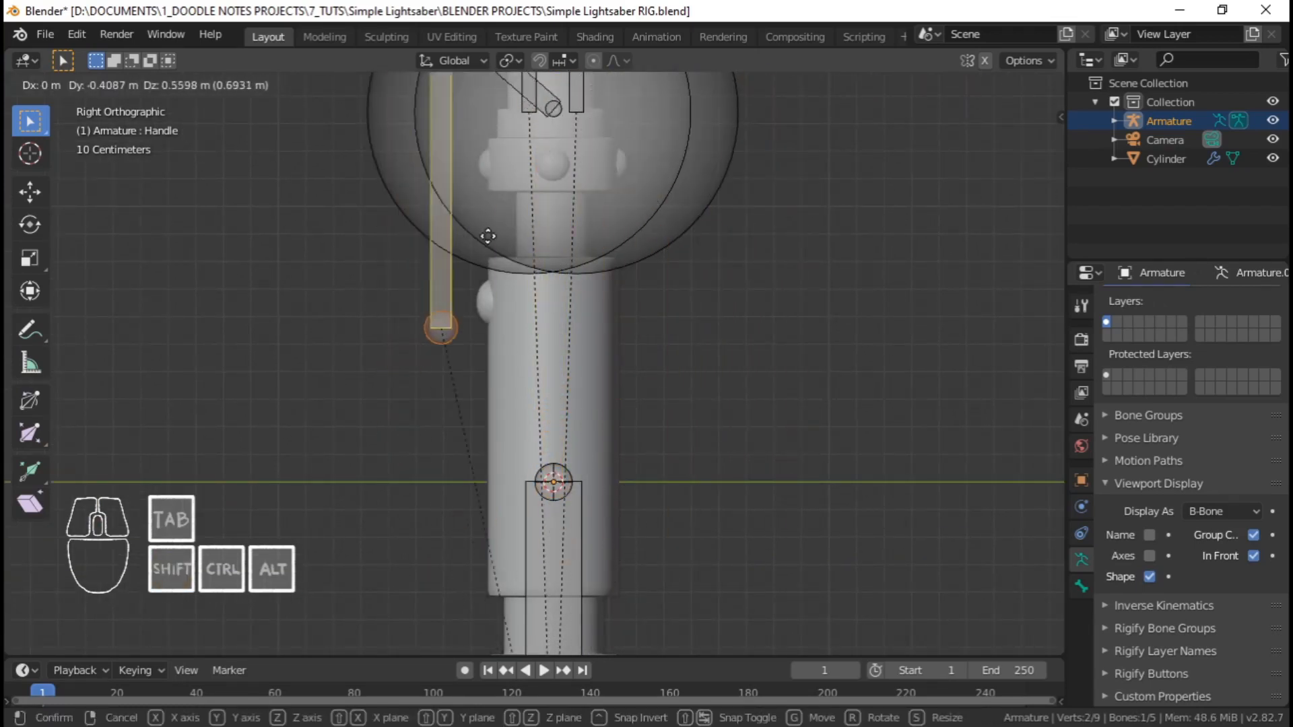
{"action": "right_click", "coordinate": [490, 300]}
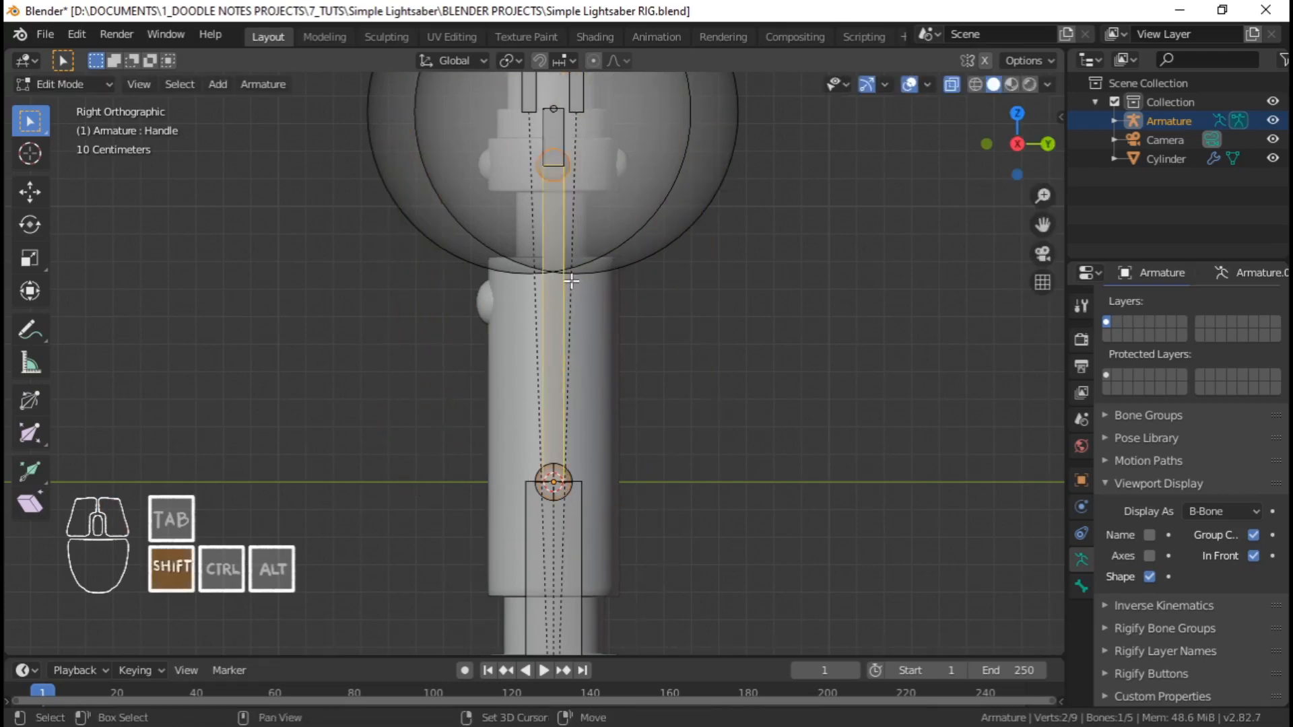
Select the short bone extruded from the Handle's tip and rename it Blade_Direction
{"action": "middle_click_drag", "start_coordinate": [604, 297], "coordinate": [572, 450], "text": "shift"}
{"action": "scroll", "coordinate": [572, 450], "scroll_direction": "up", "scroll_amount": 5}
{"action": "middle_click_drag", "start_coordinate": [513, 285], "coordinate": [574, 449], "text": "shift"}
{"action": "scroll", "coordinate": [593, 428], "scroll_direction": "up", "scroll_amount": 2}
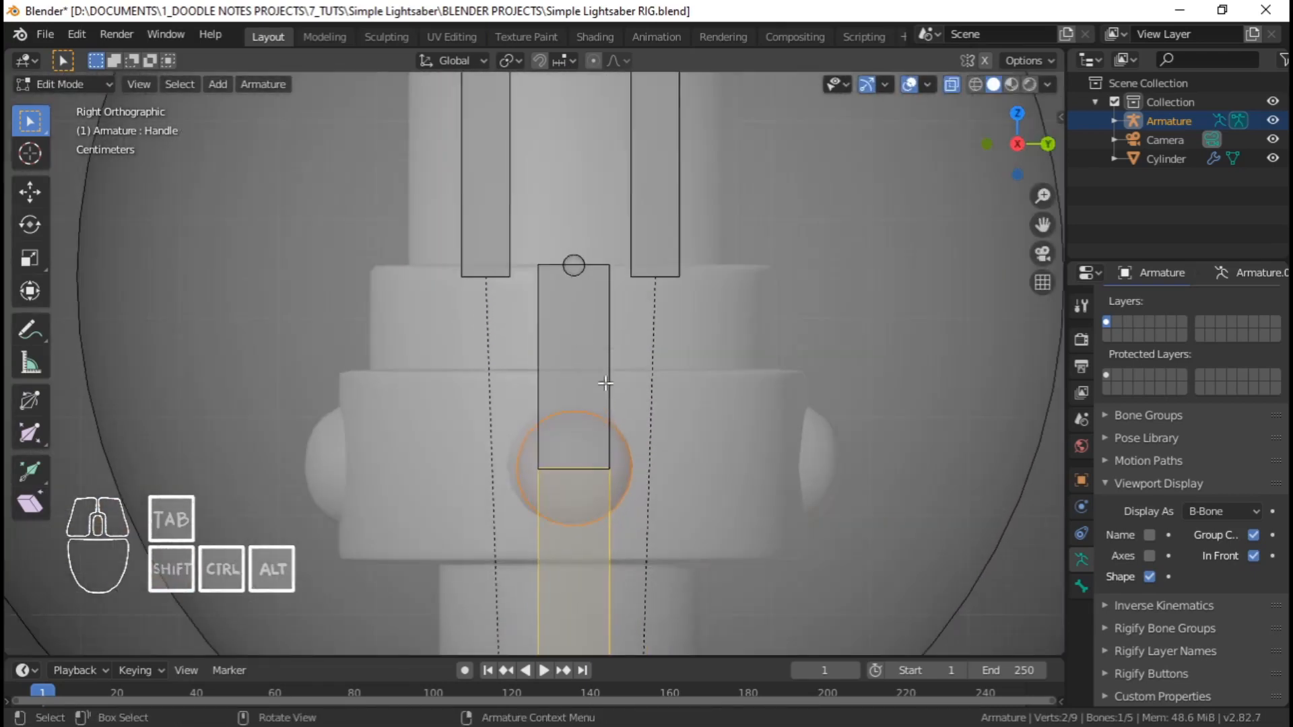
{"action": "left_click", "coordinate": [609, 339]}
{"action": "left_click", "coordinate": [608, 302]}
{"action": "key", "text": "F2"}
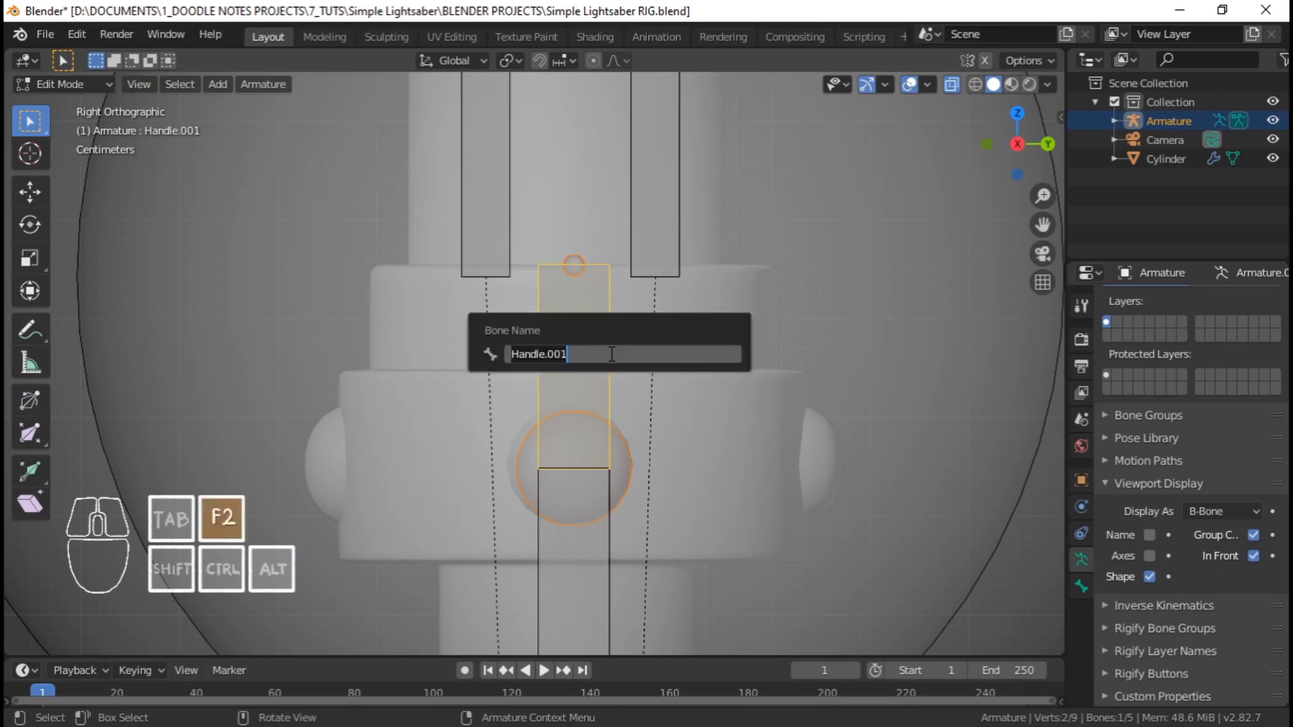
{"action": "type", "text": "Bad"}
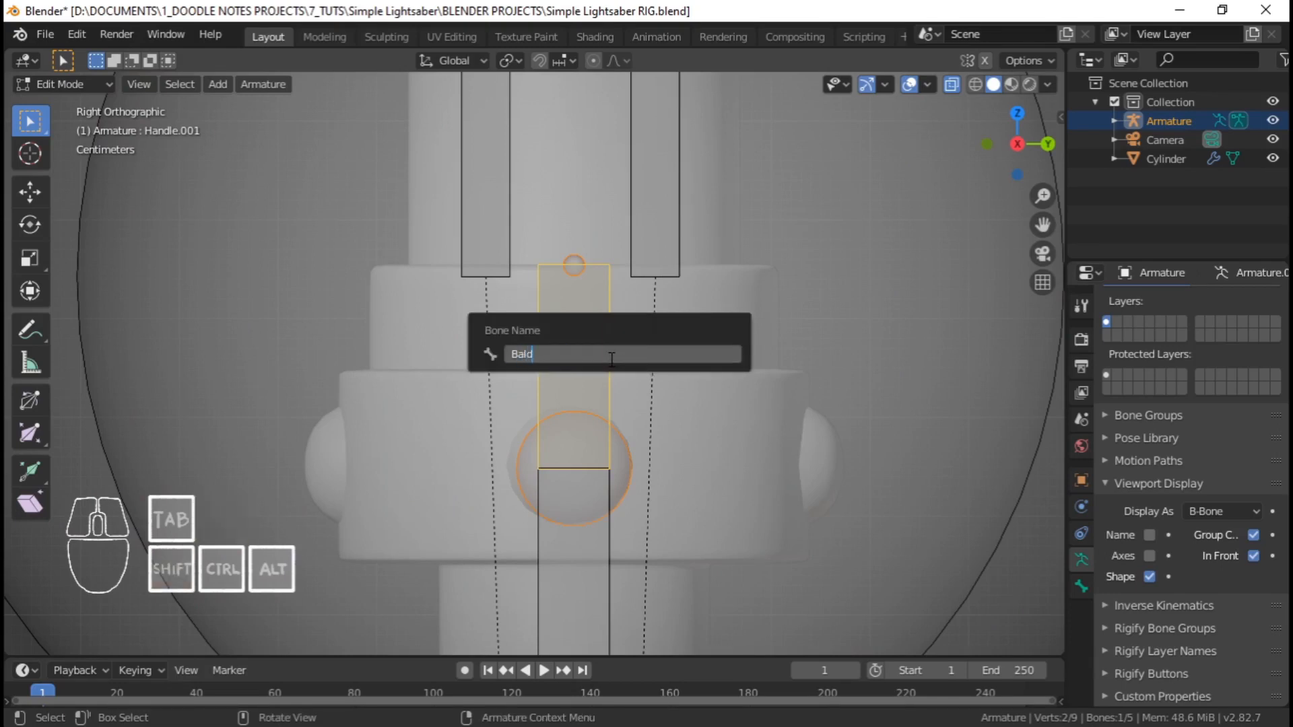
{"action": "key", "text": "BackSpace"}
{"action": "key", "text": "BackSpace"}
{"action": "type", "text": "lad"}
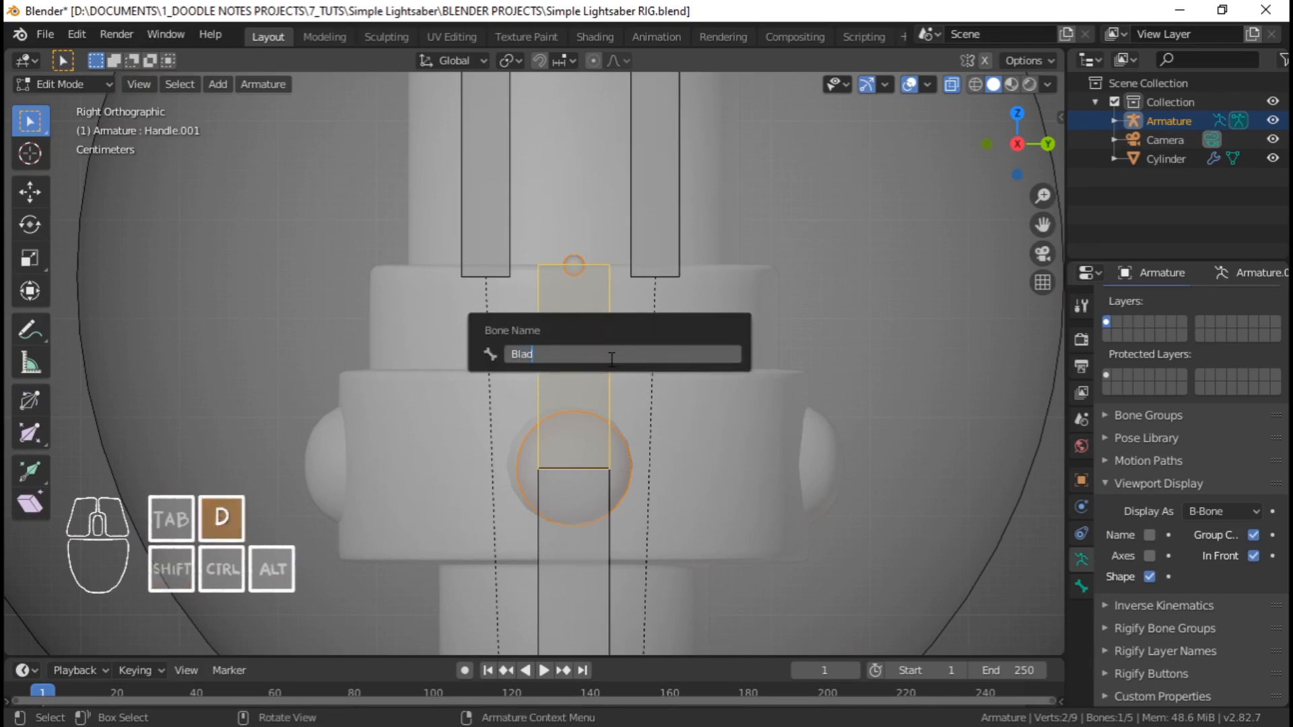
{"action": "type", "text": "e_Direction"}
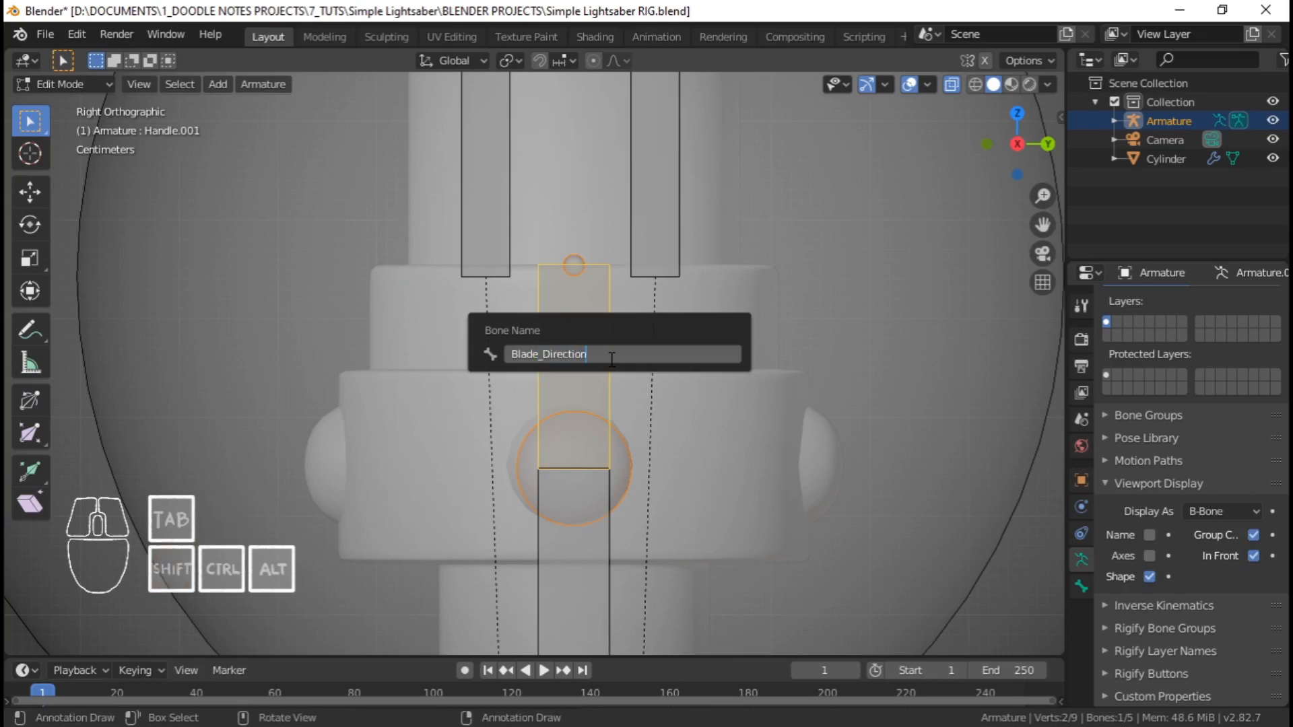
{"action": "key", "text": "Return"}
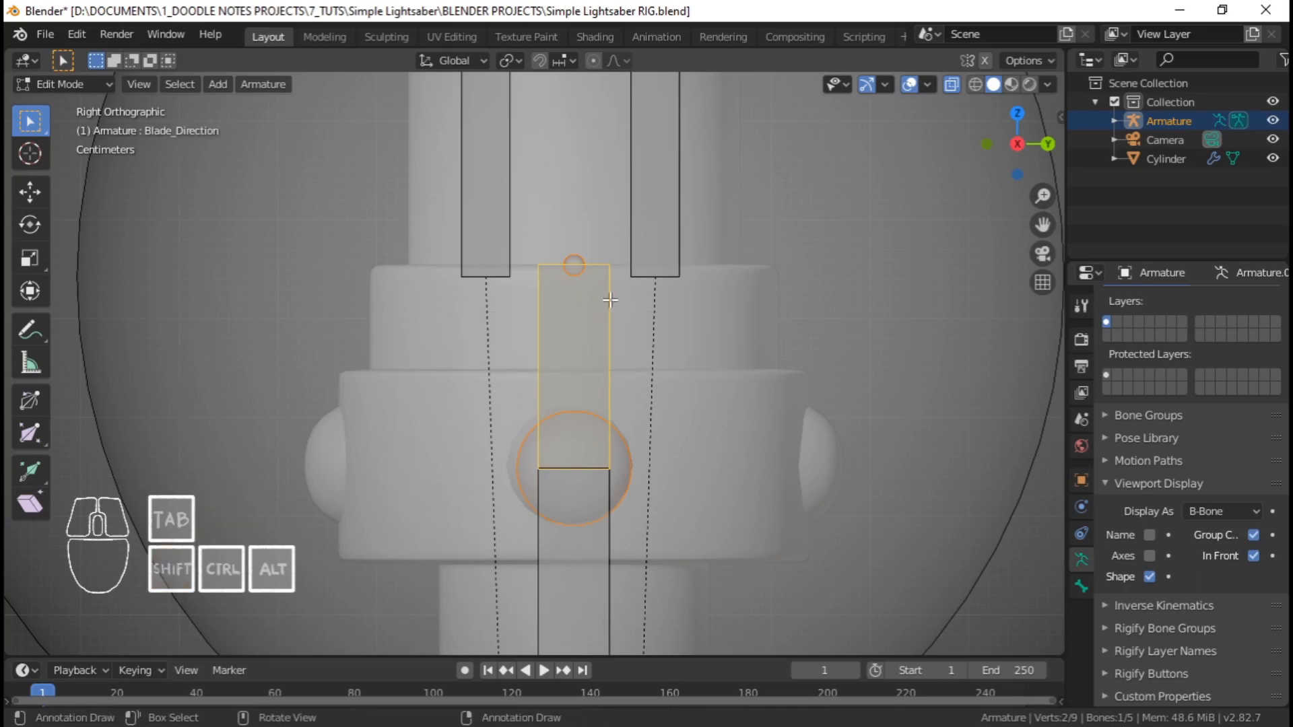
Duplicate the Blade_Direction bone and offset the copy along positive global Y, just past the Blade_Back bone's line
{"action": "scroll", "coordinate": [516, 252], "scroll_direction": "down", "scroll_amount": 10}
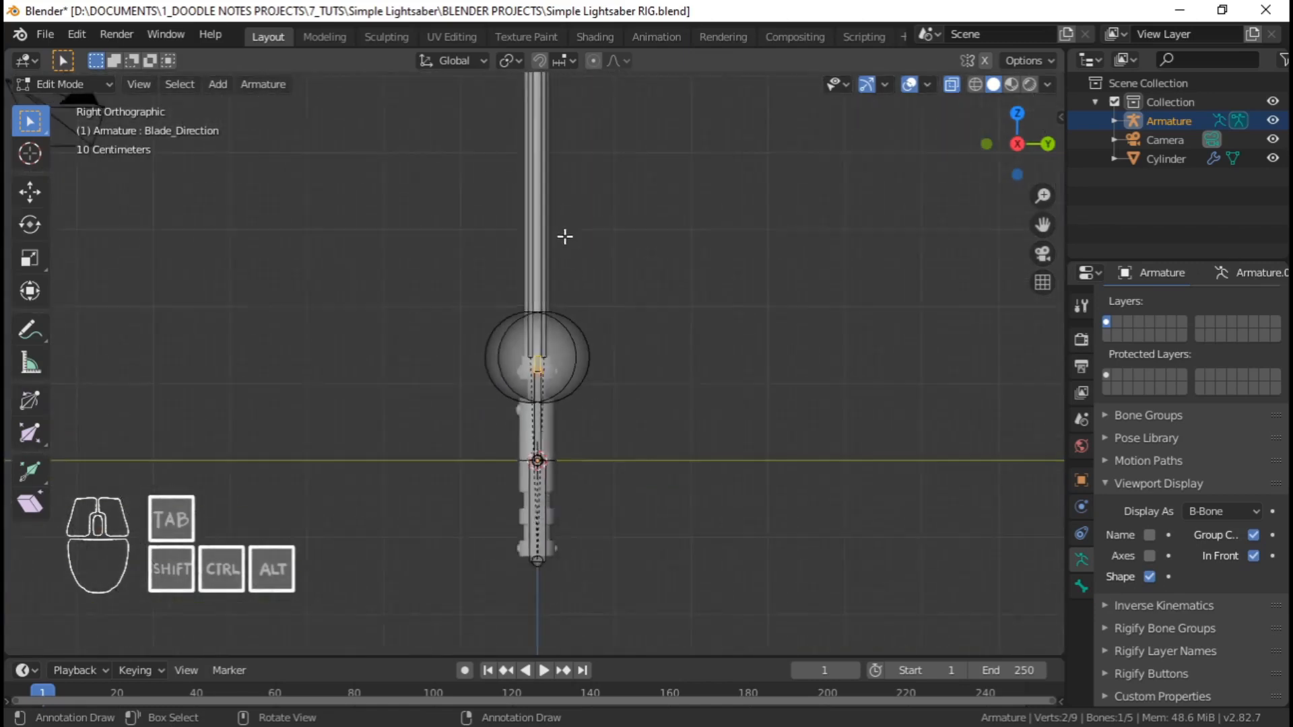
{"action": "middle_click_drag", "start_coordinate": [581, 252], "coordinate": [561, 419], "text": "shift"}
{"action": "middle_click_drag", "start_coordinate": [522, 499], "coordinate": [517, 341], "text": "shift"}
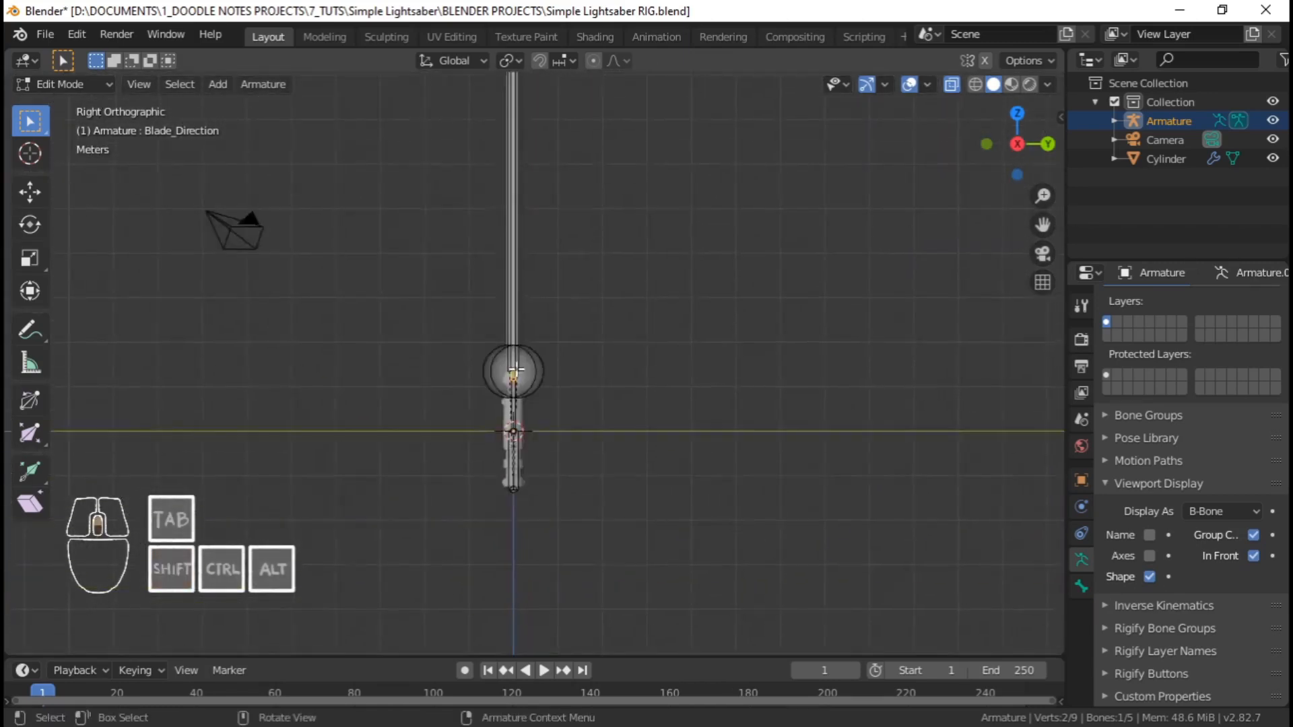
{"action": "scroll", "coordinate": [525, 390], "scroll_direction": "up", "scroll_amount": 10}
{"action": "middle_click_drag", "start_coordinate": [431, 380], "coordinate": [547, 337], "text": "shift"}
{"action": "scroll", "coordinate": [547, 337], "scroll_direction": "up", "scroll_amount": 6}
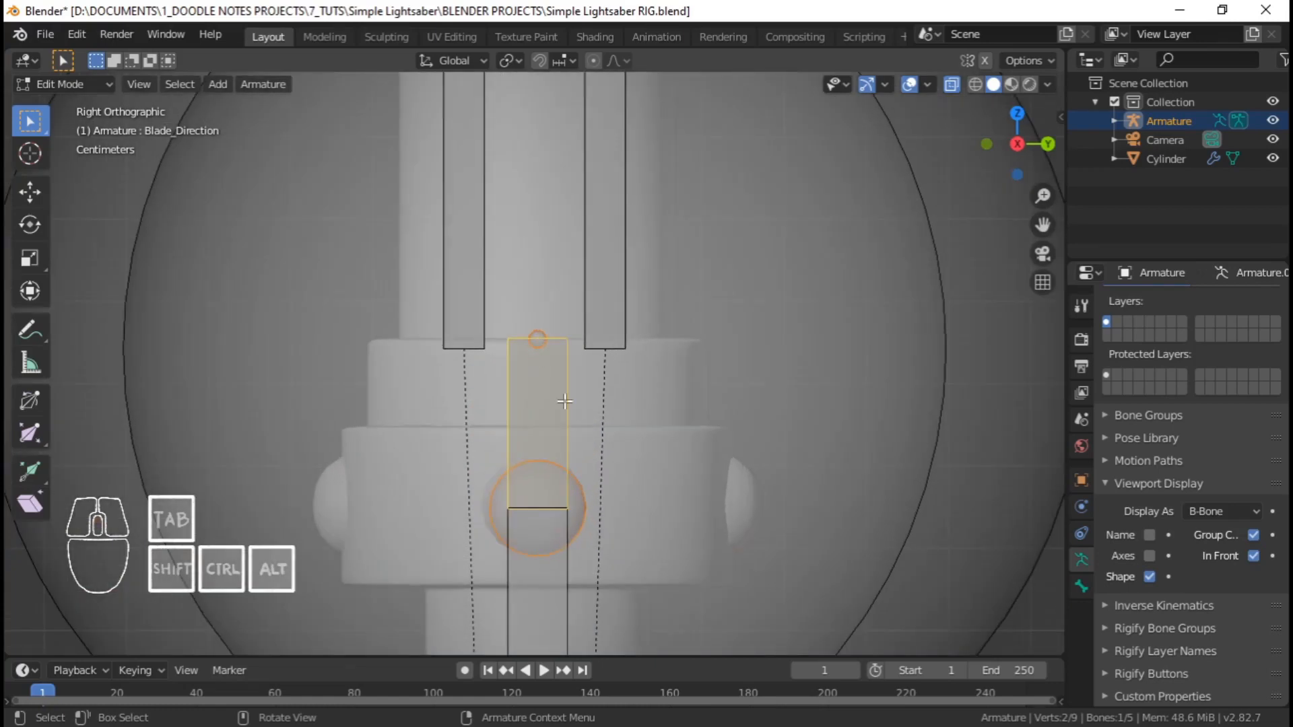
{"action": "scroll", "coordinate": [588, 461], "scroll_direction": "up", "scroll_amount": 2}
{"action": "middle_click_drag", "start_coordinate": [645, 424], "coordinate": [600, 400], "text": "shift"}
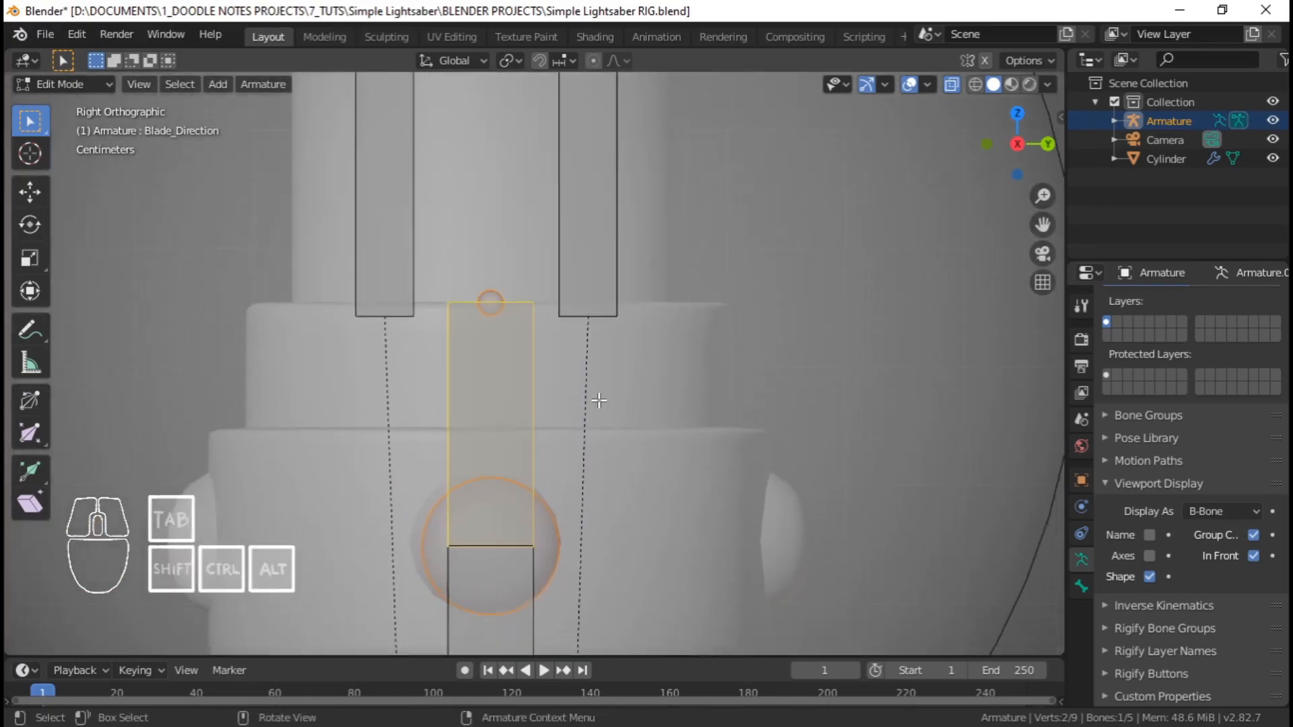
{"action": "scroll", "coordinate": [557, 424], "scroll_direction": "down", "scroll_amount": 3}
{"action": "scroll", "coordinate": [548, 407], "scroll_direction": "up", "scroll_amount": 2}
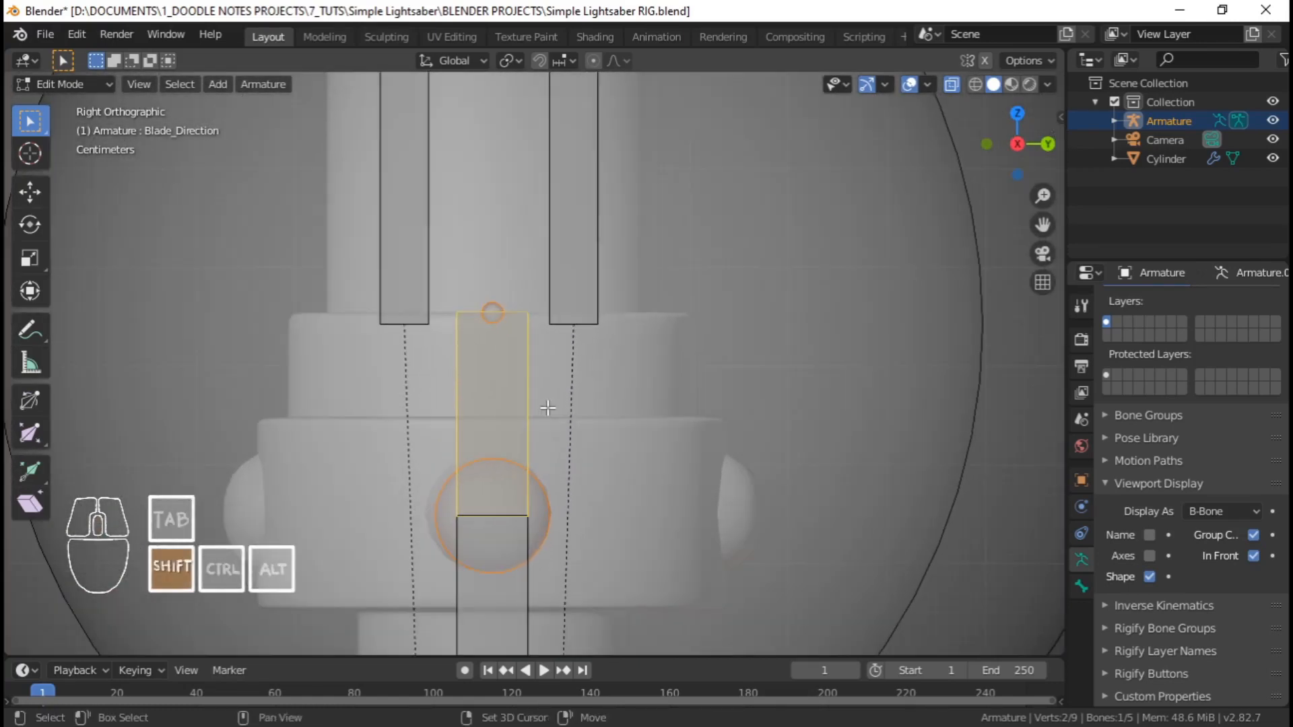
{"action": "key", "text": "shift+d"}
{"action": "key", "text": "x"}
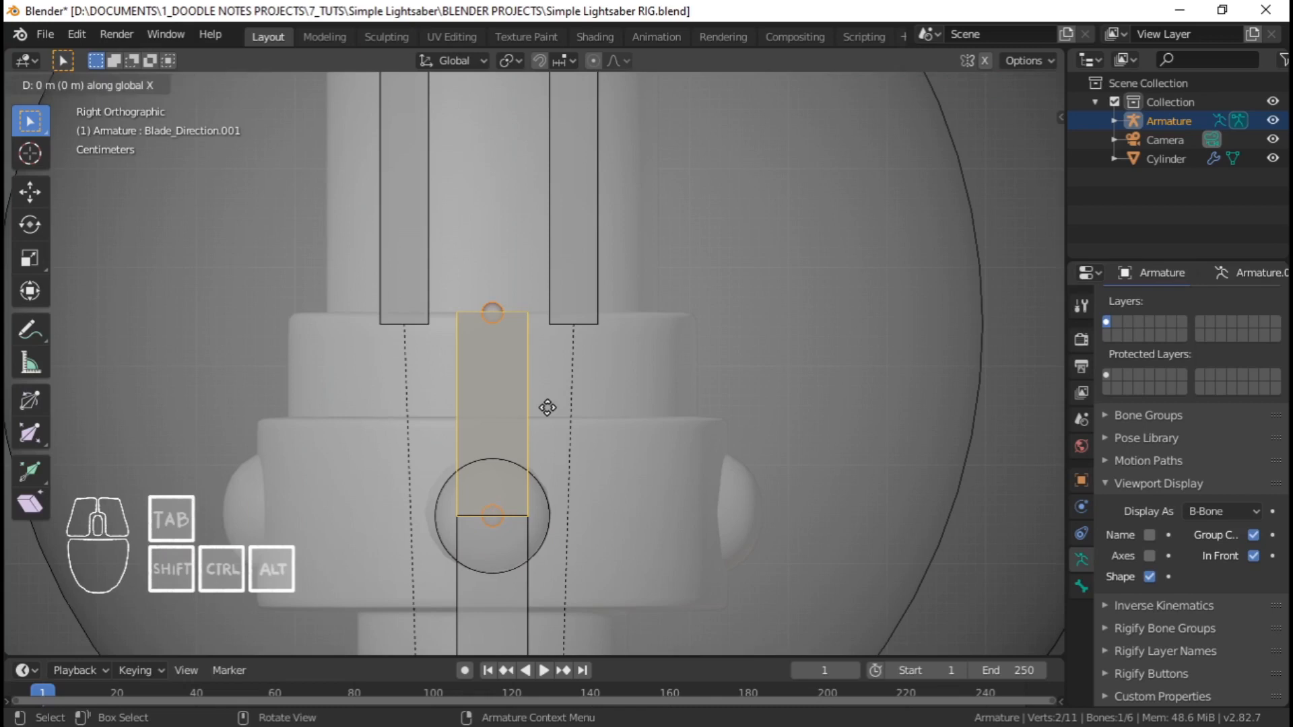
{"action": "key", "text": "y"}
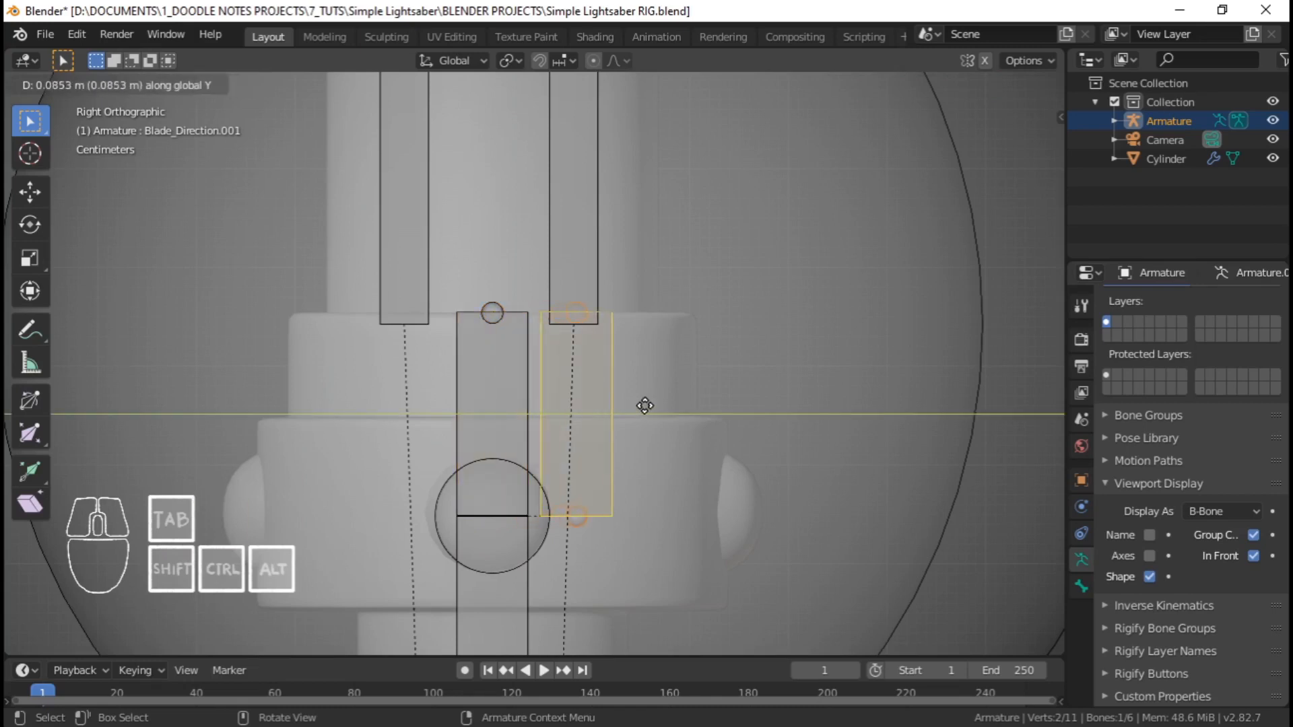
{"action": "left_click", "coordinate": [699, 402]}
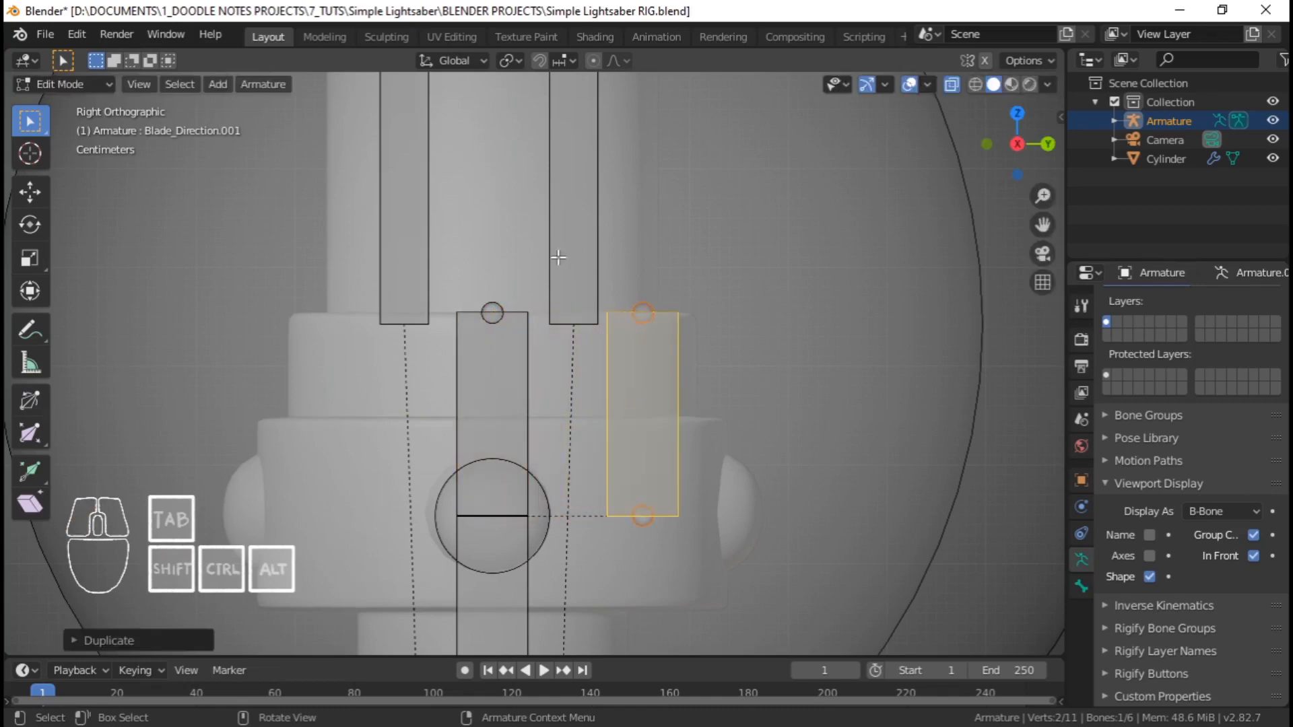
{"action": "left_click", "coordinate": [599, 207]}
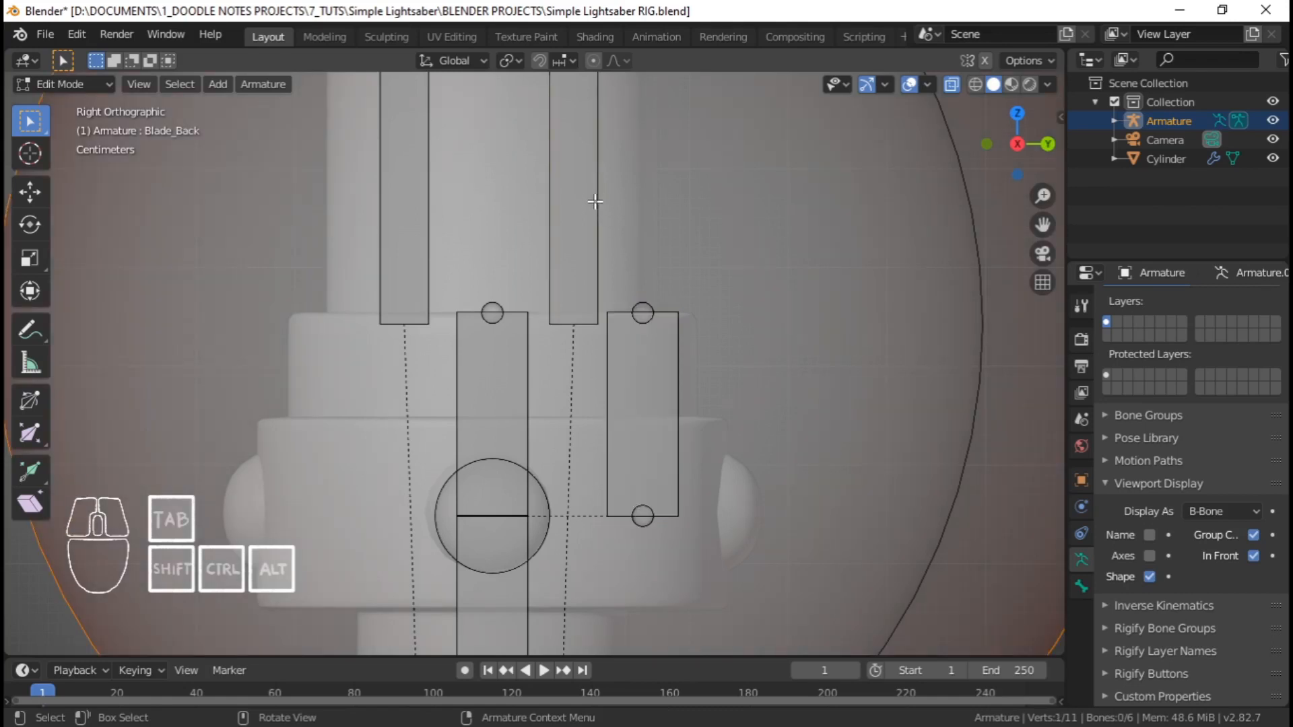
{"action": "scroll", "coordinate": [594, 201], "scroll_direction": "down", "scroll_amount": 6}
{"action": "left_click", "coordinate": [542, 151]}
{"action": "scroll", "coordinate": [566, 269], "scroll_direction": "up", "scroll_amount": 5}
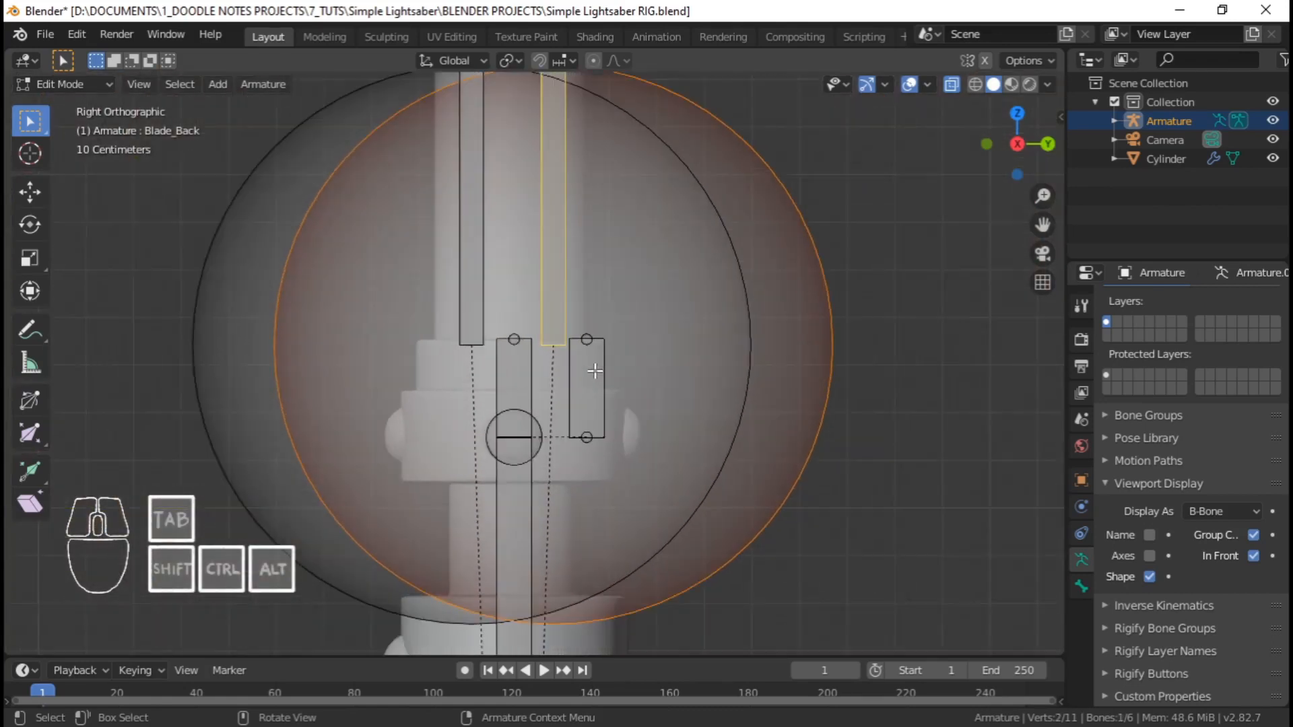
{"action": "left_click", "coordinate": [605, 372]}
{"action": "key", "text": "r"}
{"action": "right_click", "coordinate": [769, 256]}
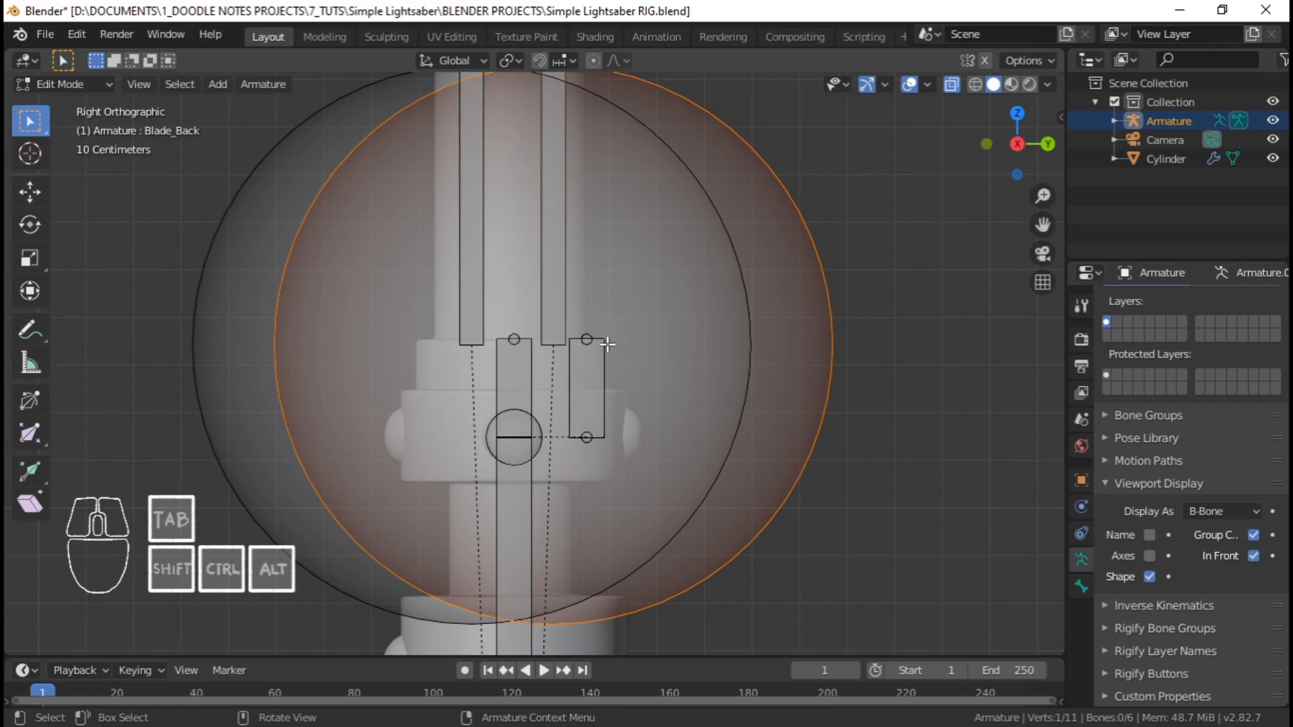
{"action": "scroll", "coordinate": [612, 410], "scroll_direction": "up", "scroll_amount": 3}
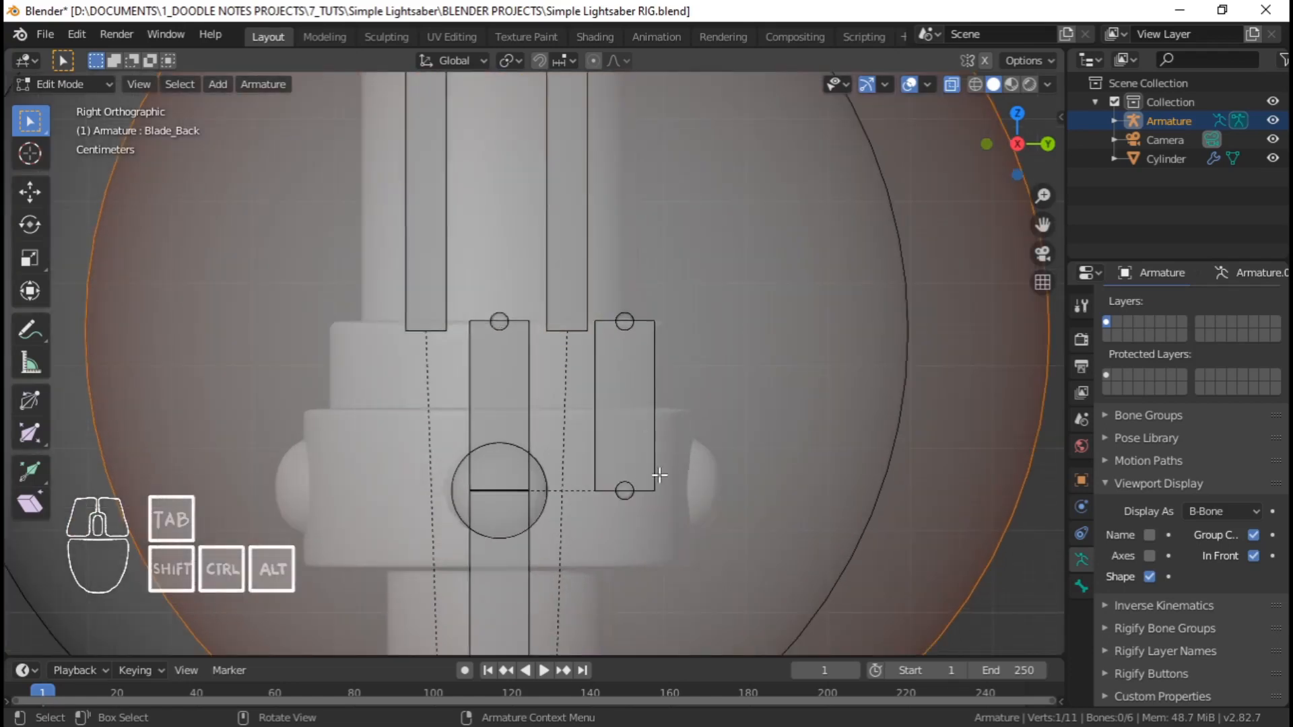
Move the duplicated Blade_Direction bone up along global Z so it overlaps the blade's lower end
{"action": "left_click", "coordinate": [602, 373]}
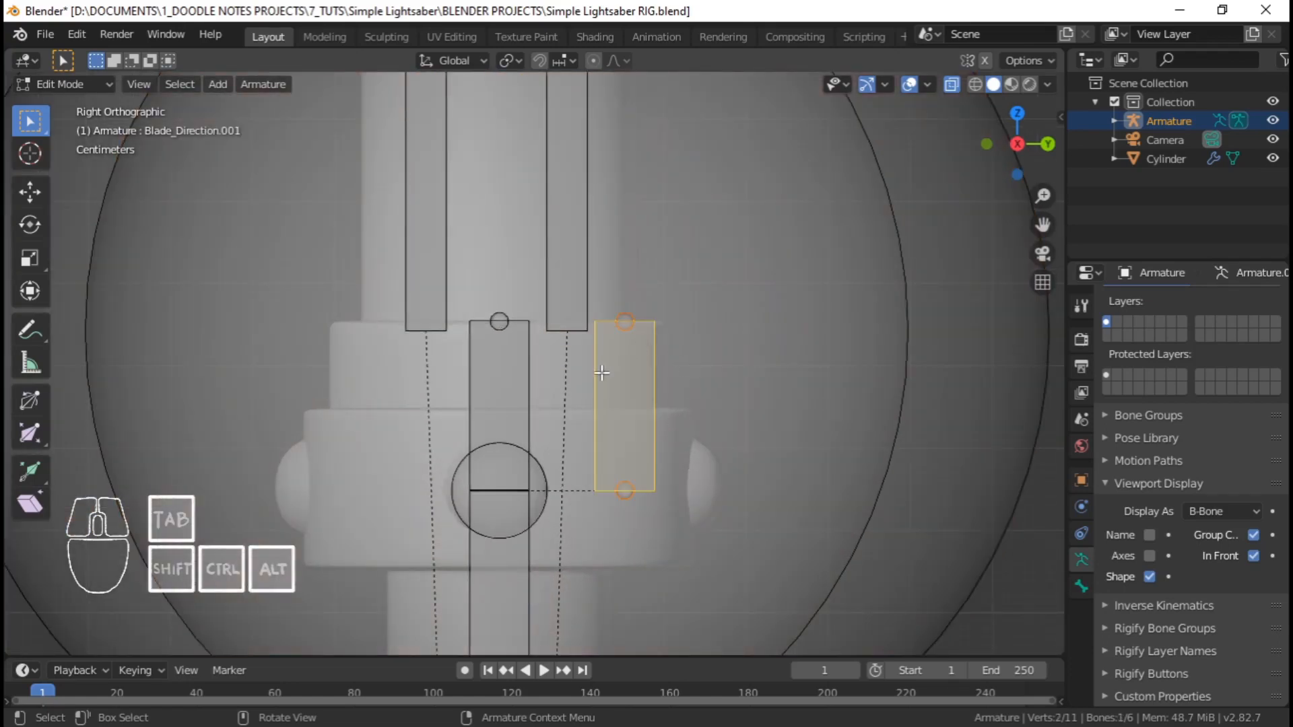
{"action": "scroll", "coordinate": [640, 377], "scroll_direction": "down", "scroll_amount": 3}
{"action": "scroll", "coordinate": [633, 378], "scroll_direction": "up", "scroll_amount": 2}
{"action": "key", "text": "g"}
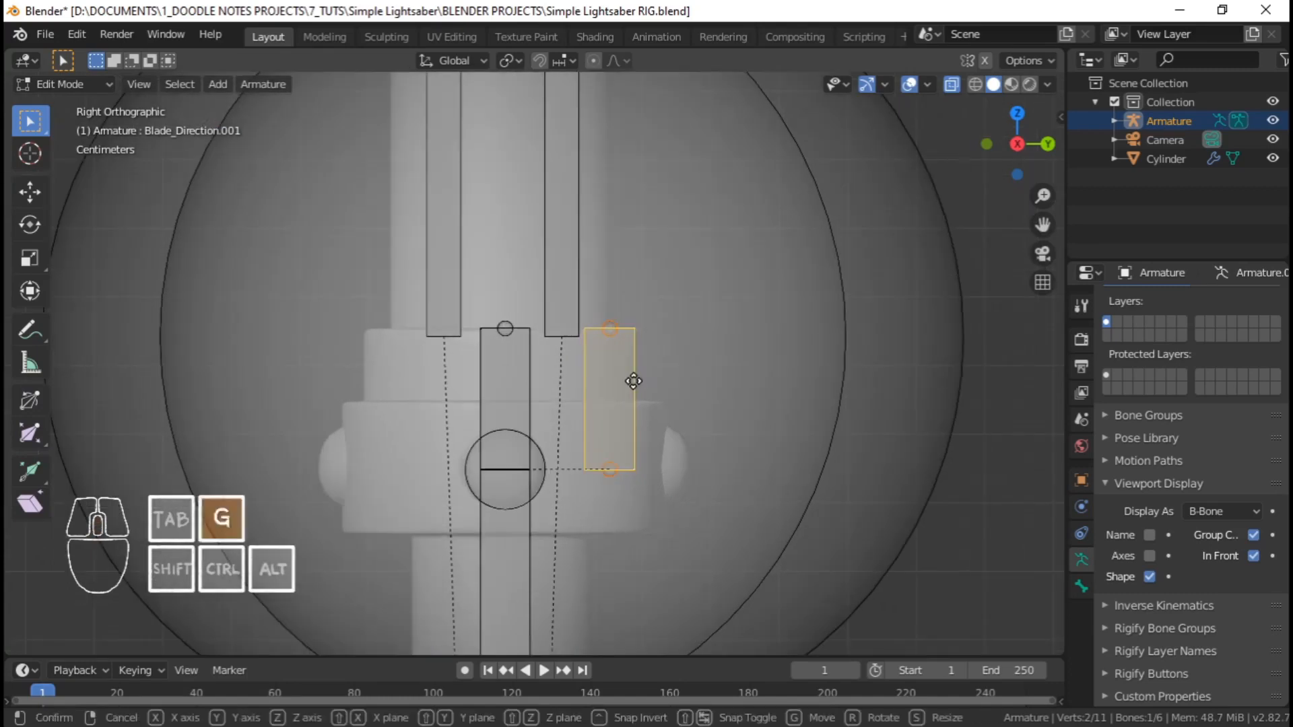
{"action": "key", "text": "z"}
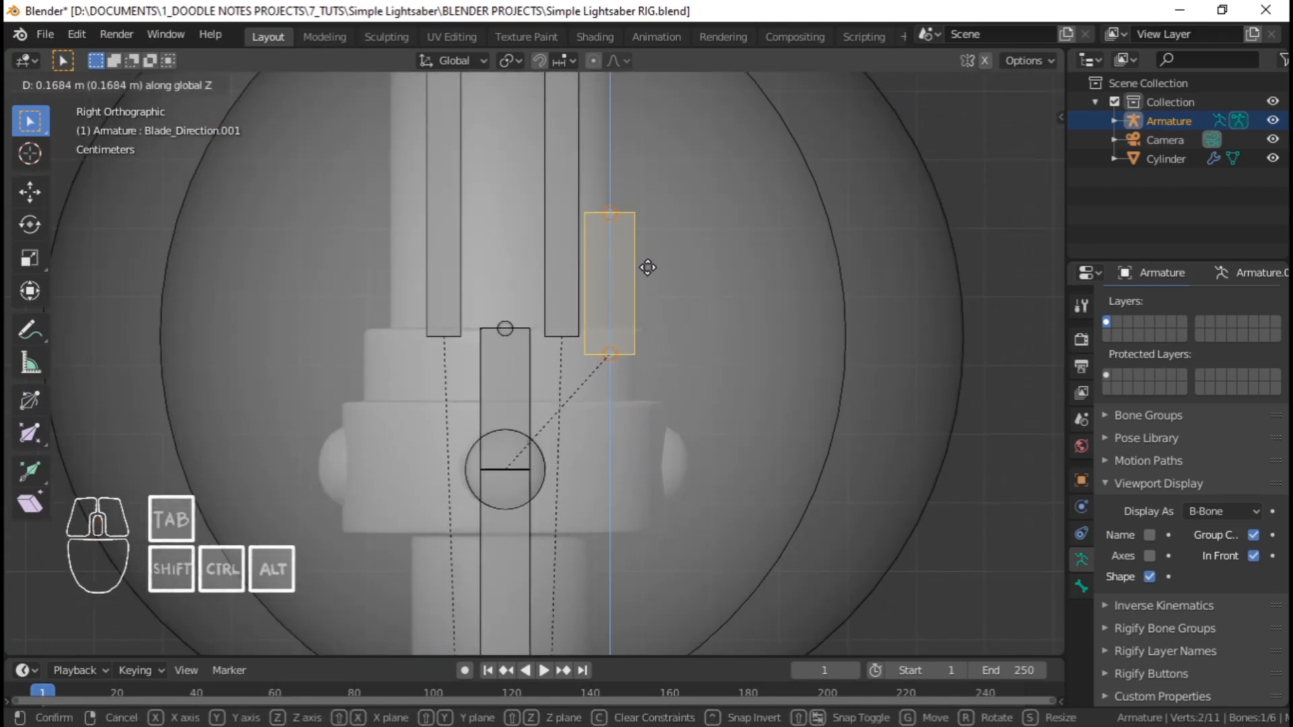
{"action": "left_click", "coordinate": [645, 305]}
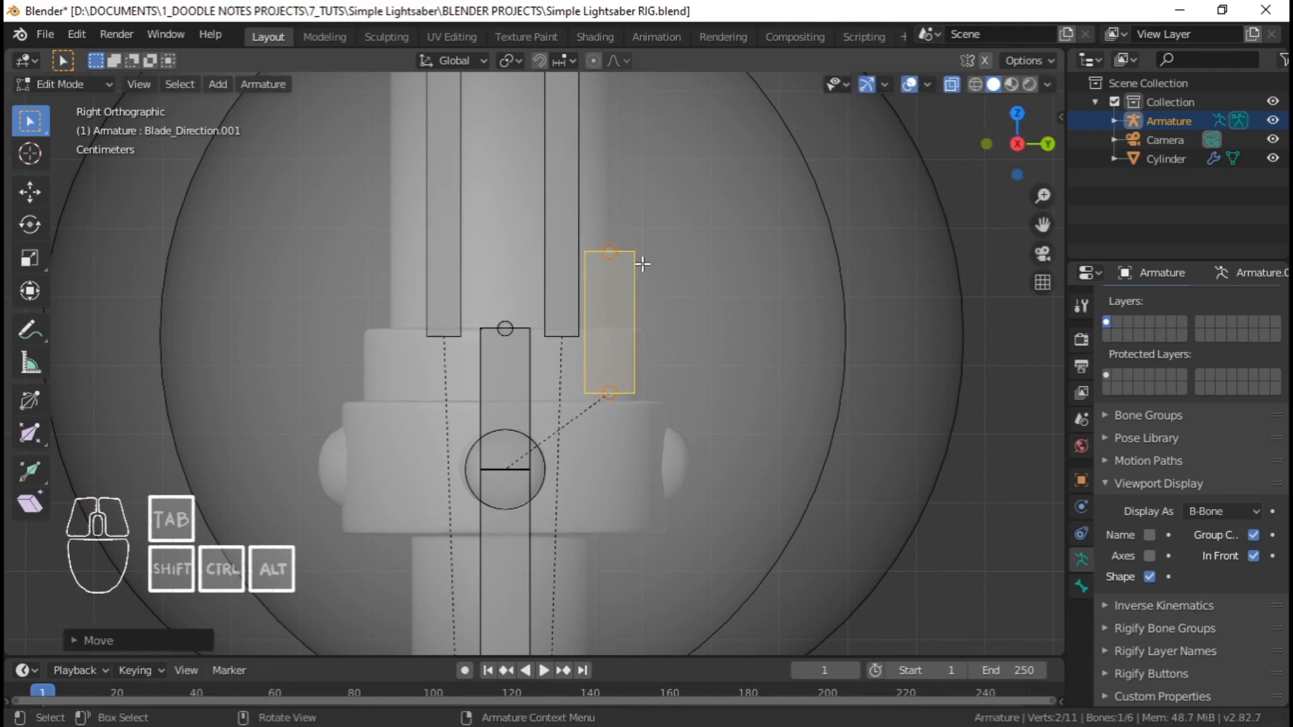
Try rotating the raised Blade_Direction copy in Pose Mode, cancel the rotation and return to Edit Mode
{"action": "key", "text": "ctrl+Tab"}
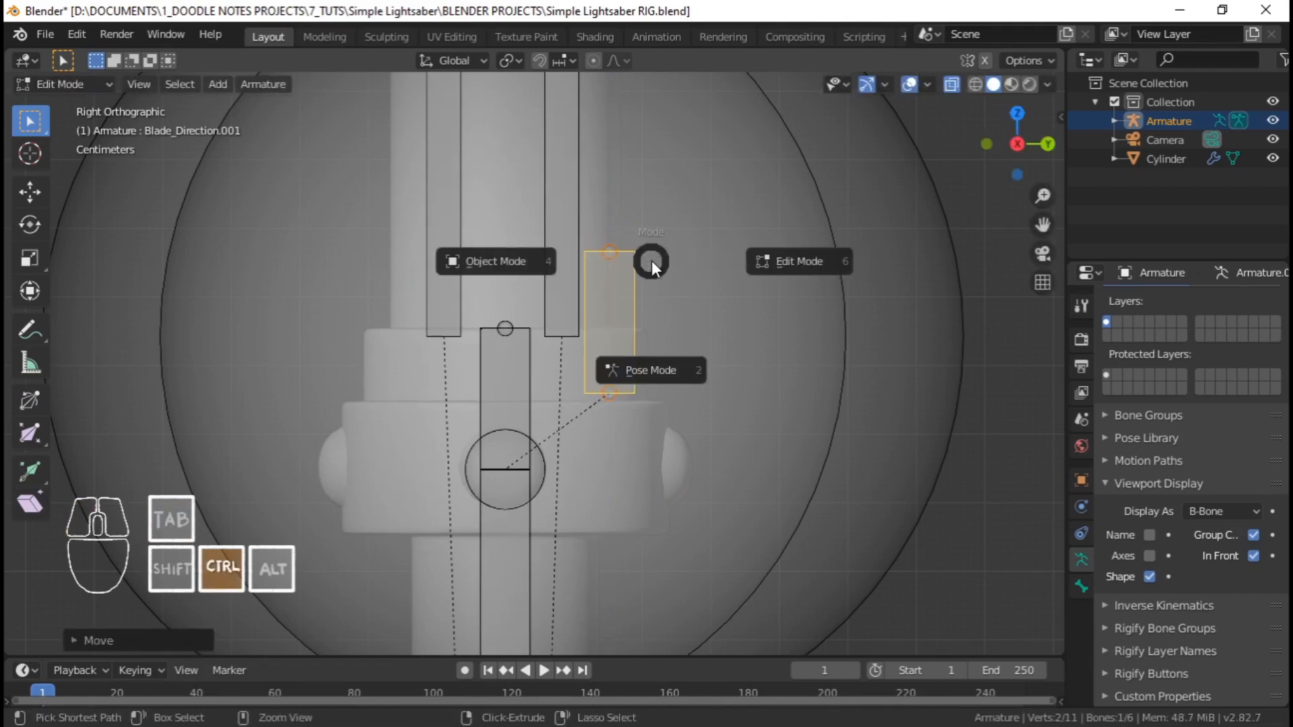
{"action": "left_click", "coordinate": [664, 378]}
{"action": "key", "text": "r"}
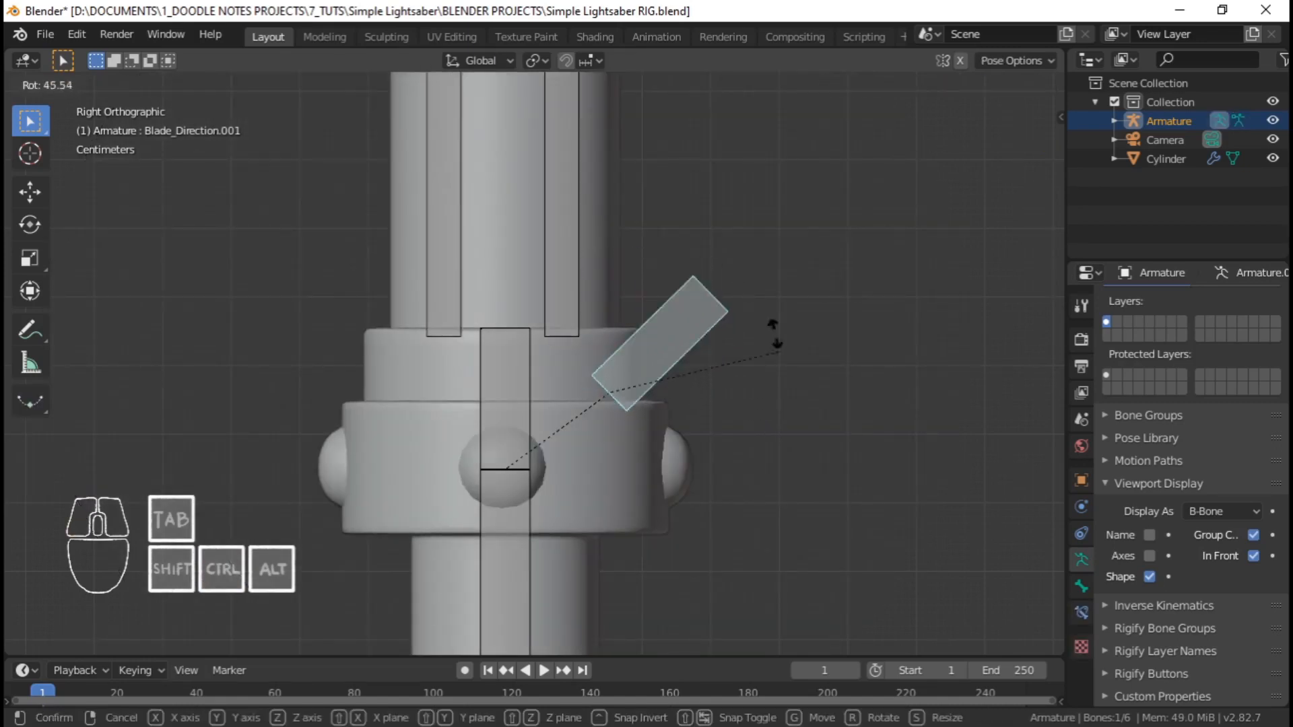
{"action": "right_click", "coordinate": [775, 446]}
{"action": "key", "text": "Tab"}
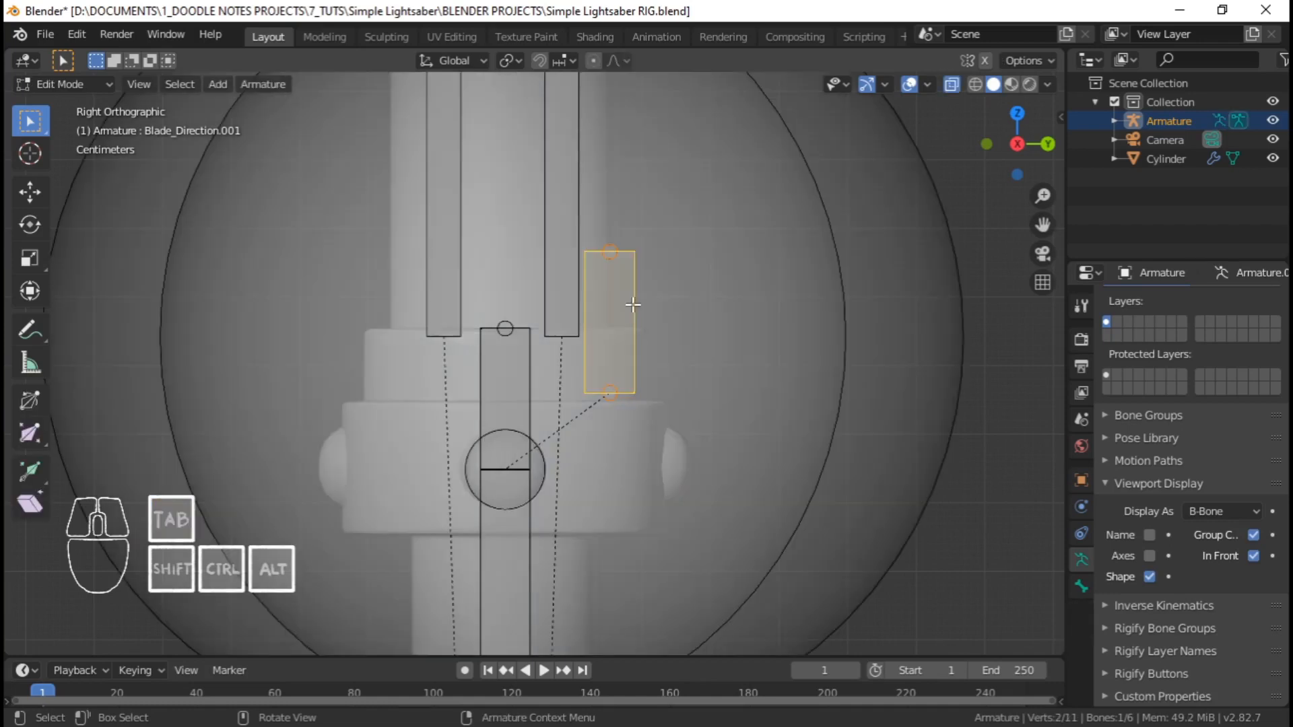
Select the two long blade bones, Blade_Back and Blade_Front, and hide them
{"action": "left_click", "coordinate": [531, 374], "text": "shift"}
{"action": "left_click", "coordinate": [584, 367]}
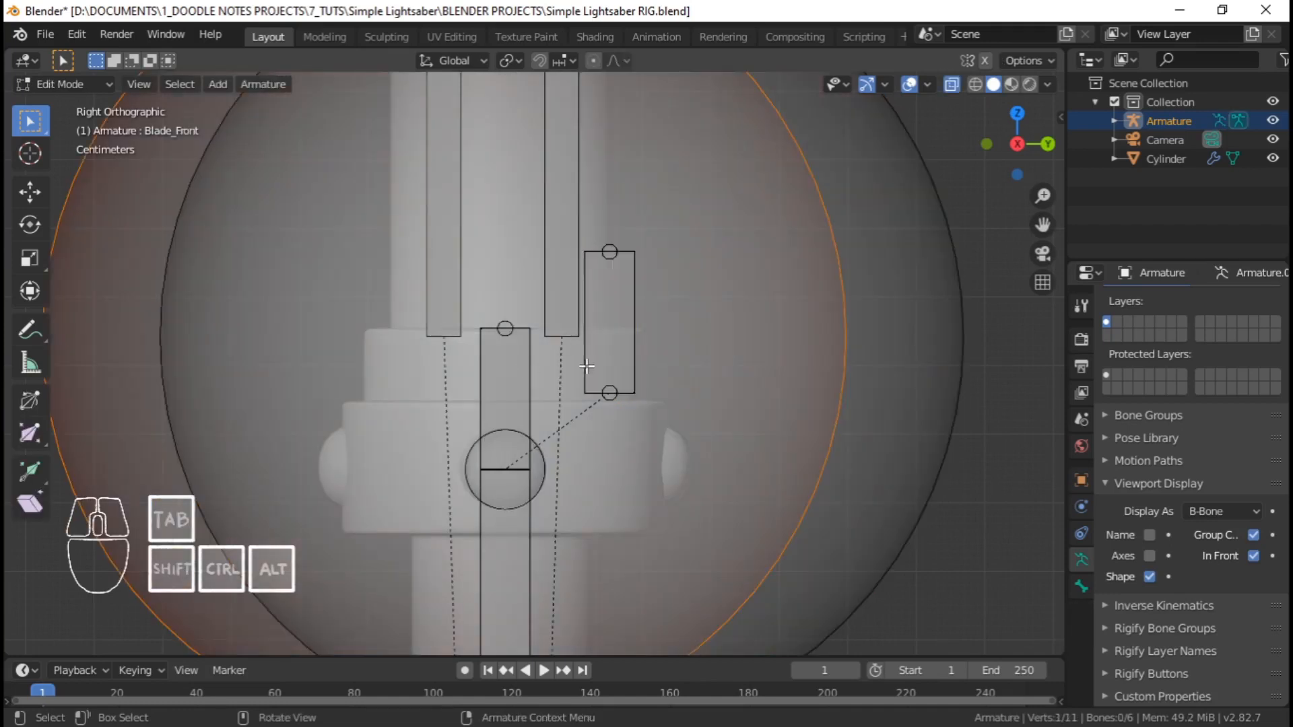
{"action": "left_click", "coordinate": [584, 367]}
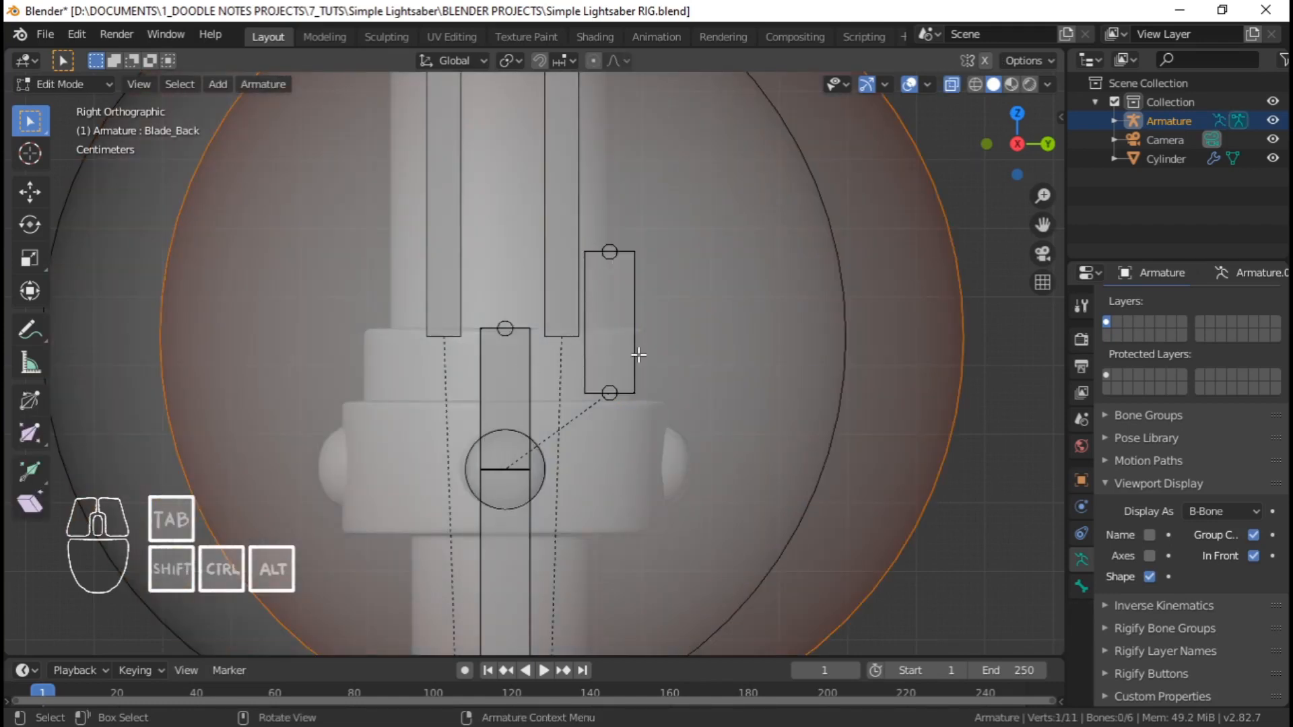
{"action": "scroll", "coordinate": [636, 353], "scroll_direction": "down", "scroll_amount": 6}
{"action": "left_click", "coordinate": [534, 175]}
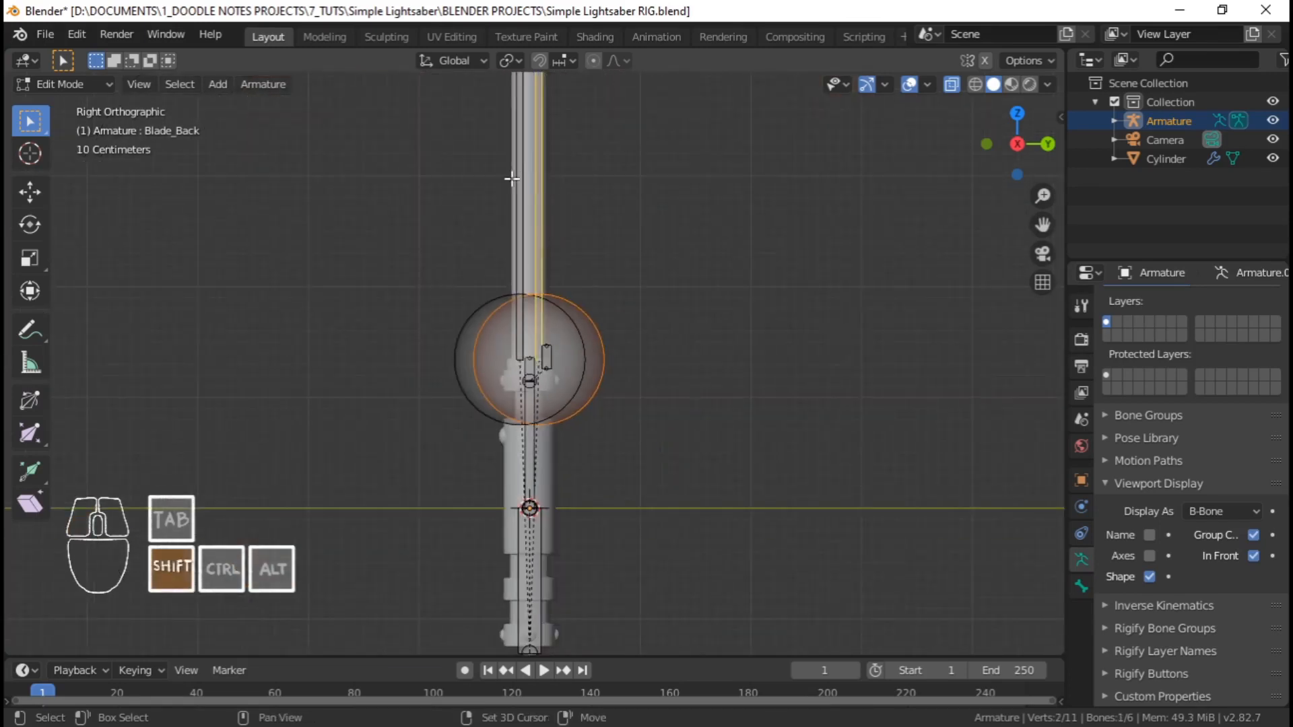
{"action": "left_click", "coordinate": [515, 179], "text": "shift"}
{"action": "scroll", "coordinate": [572, 265], "scroll_direction": "up", "scroll_amount": 3}
{"action": "key", "text": "h"}
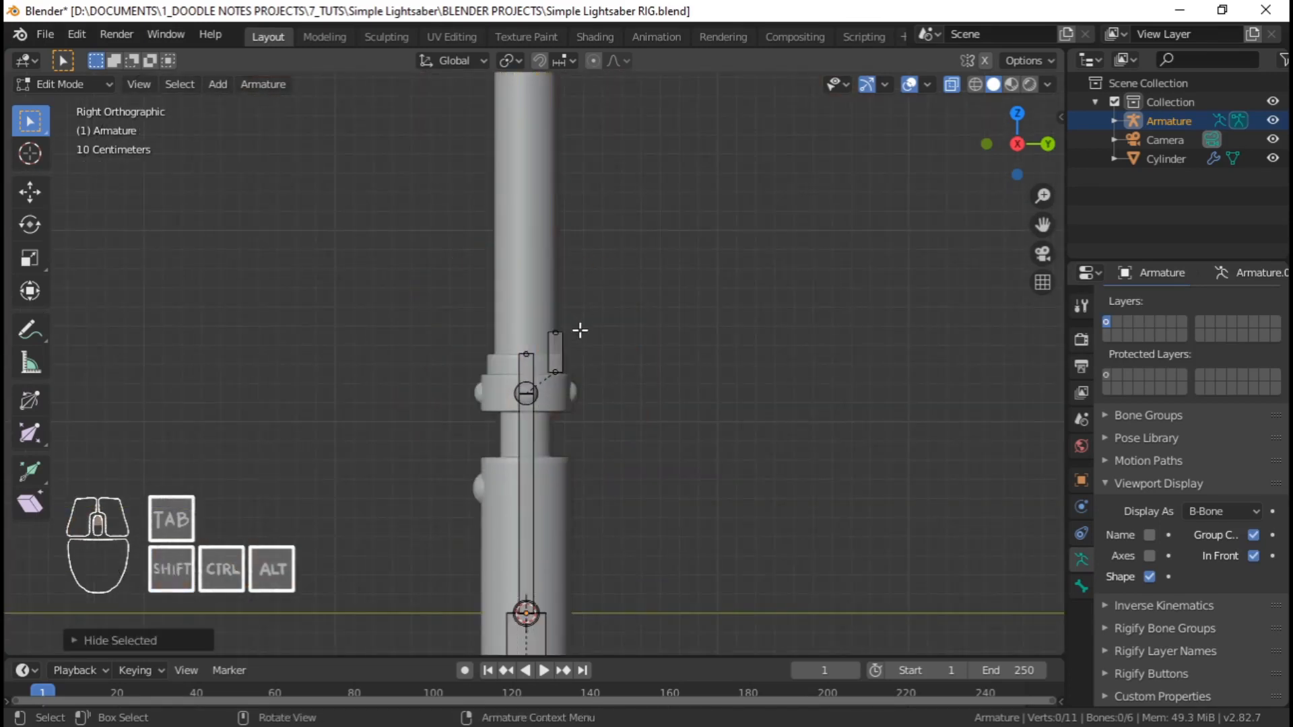
Parent the raised copy on the positive Y side to the central Blade_Direction bone with Keep Offset
{"action": "scroll", "coordinate": [621, 348], "scroll_direction": "up", "scroll_amount": 4}
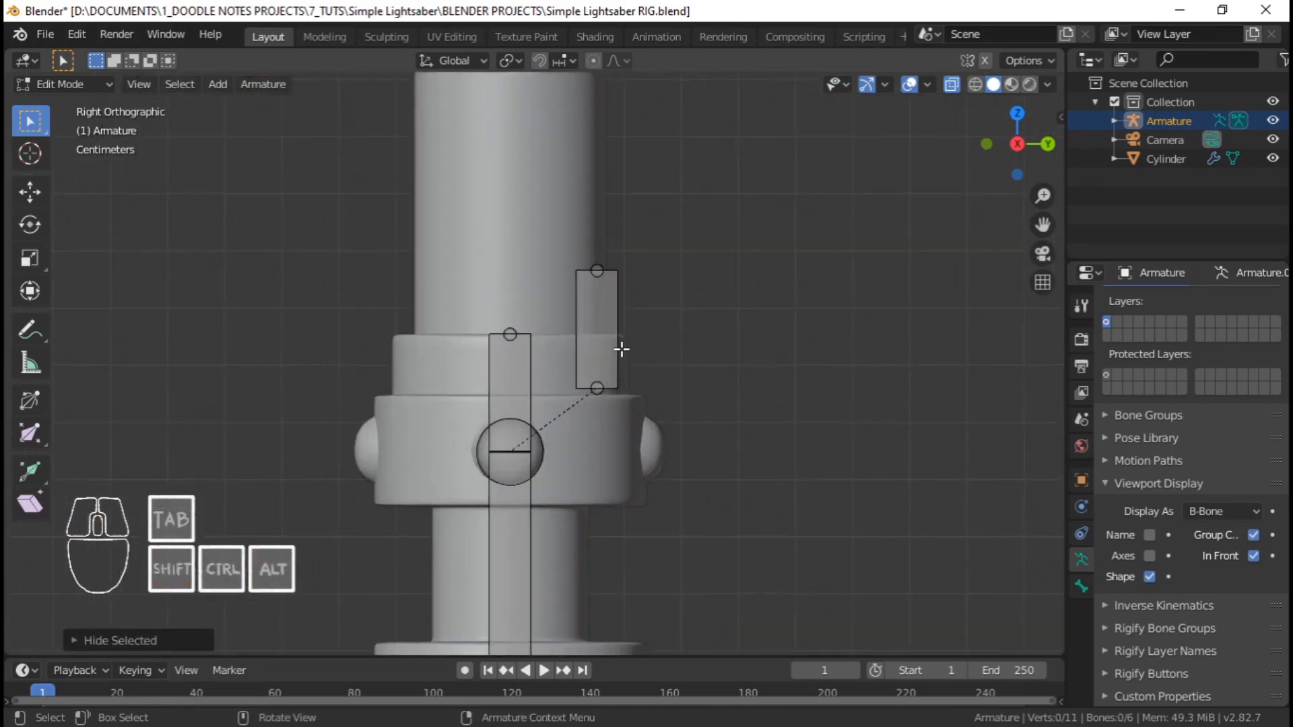
{"action": "left_click", "coordinate": [619, 306]}
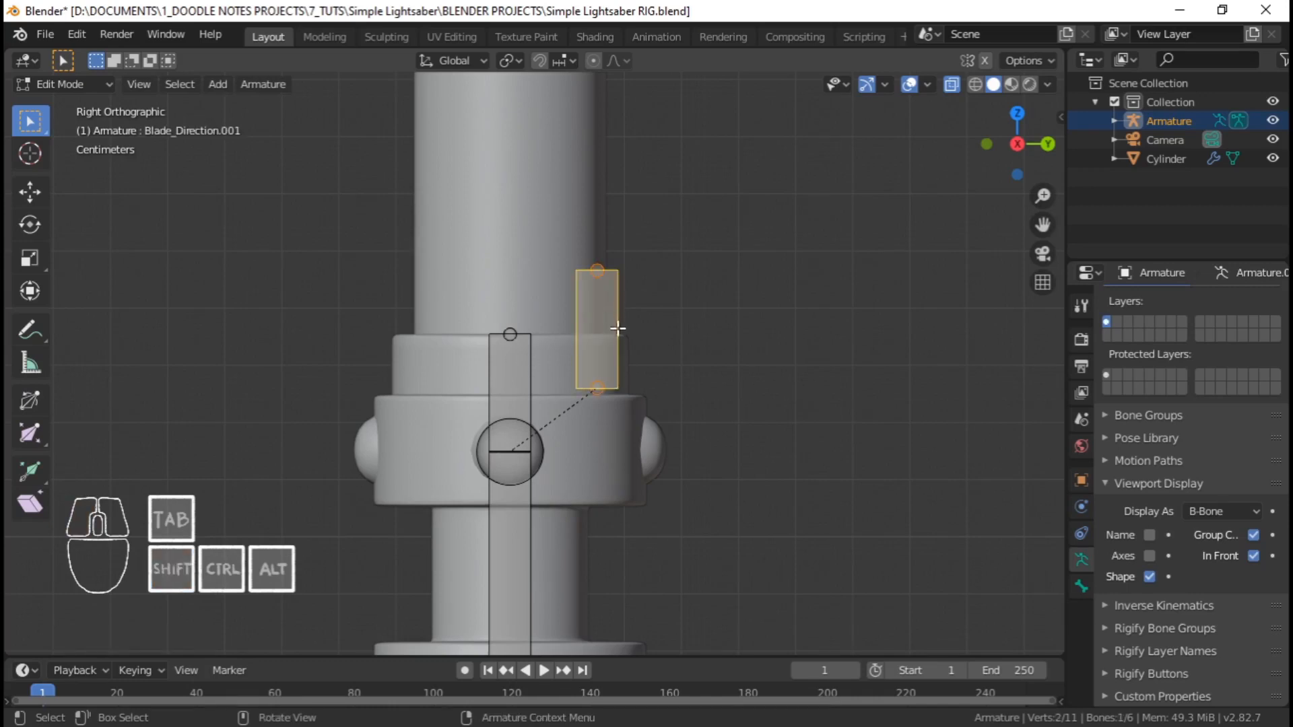
{"action": "left_click", "coordinate": [528, 357], "text": "shift"}
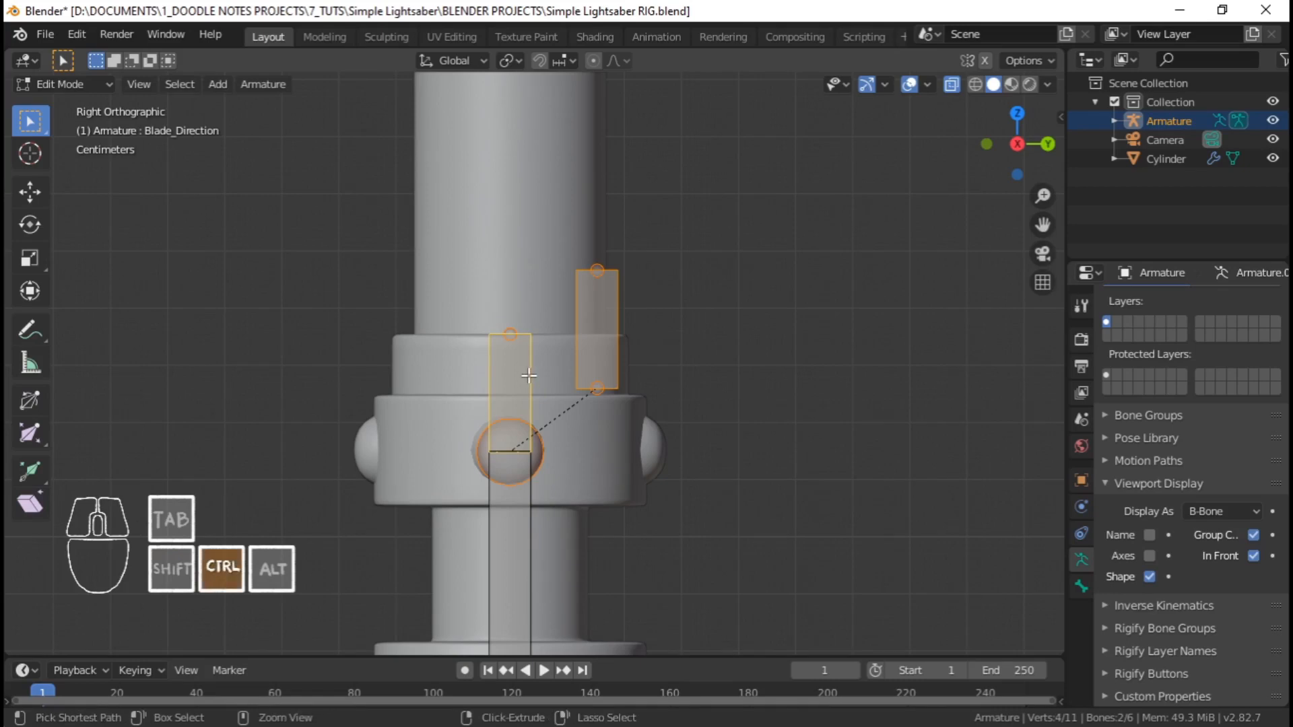
{"action": "key", "text": "ctrl+p"}
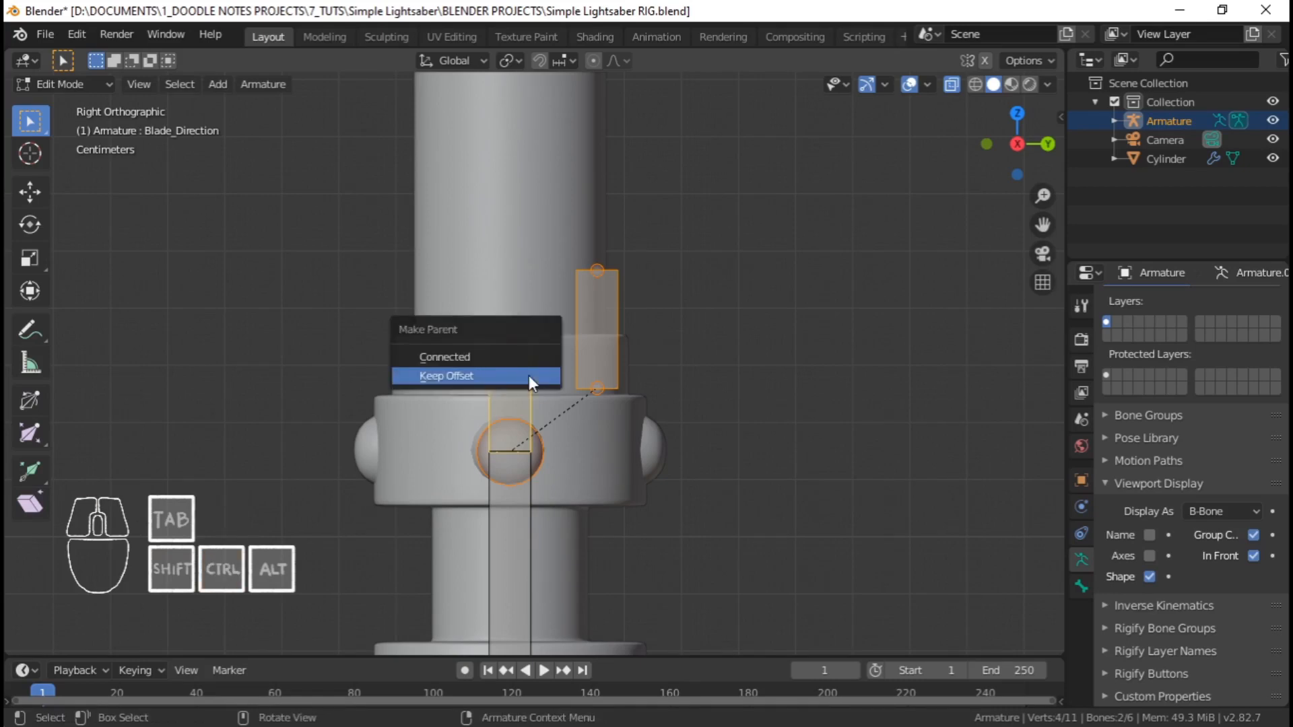
{"action": "left_click", "coordinate": [528, 375]}
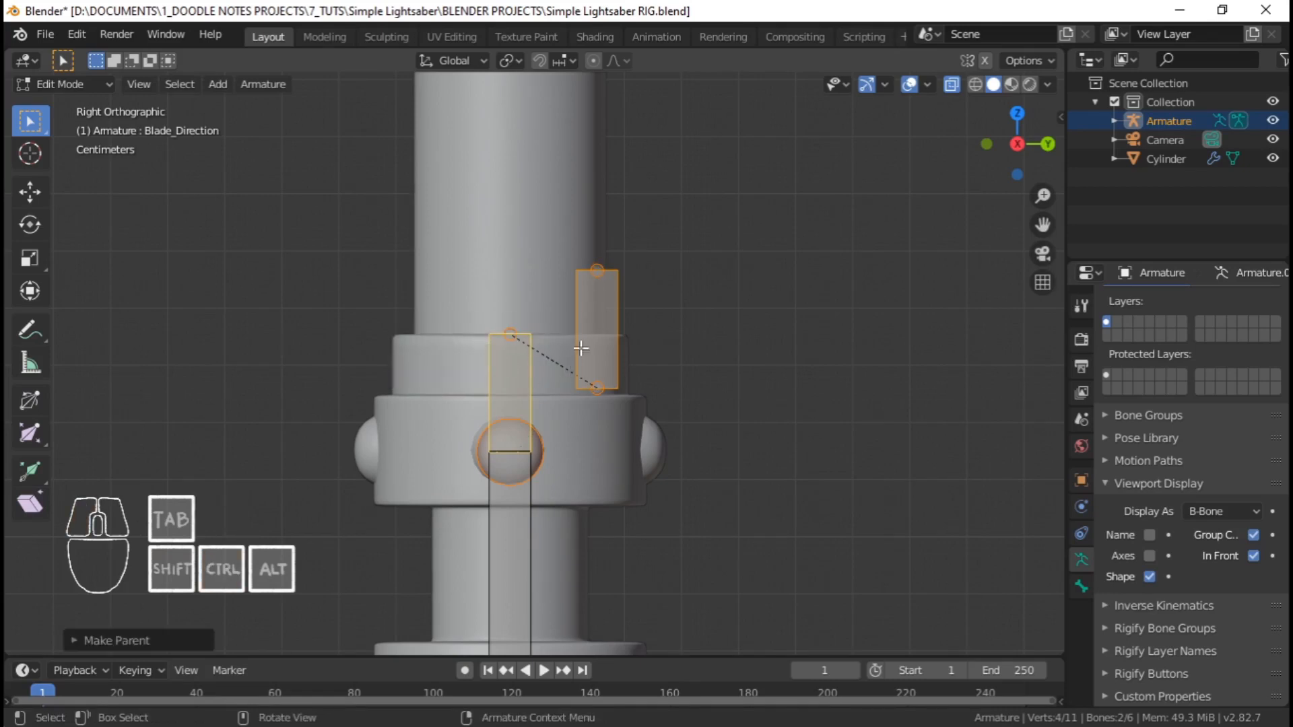
{"action": "left_click", "coordinate": [604, 321]}
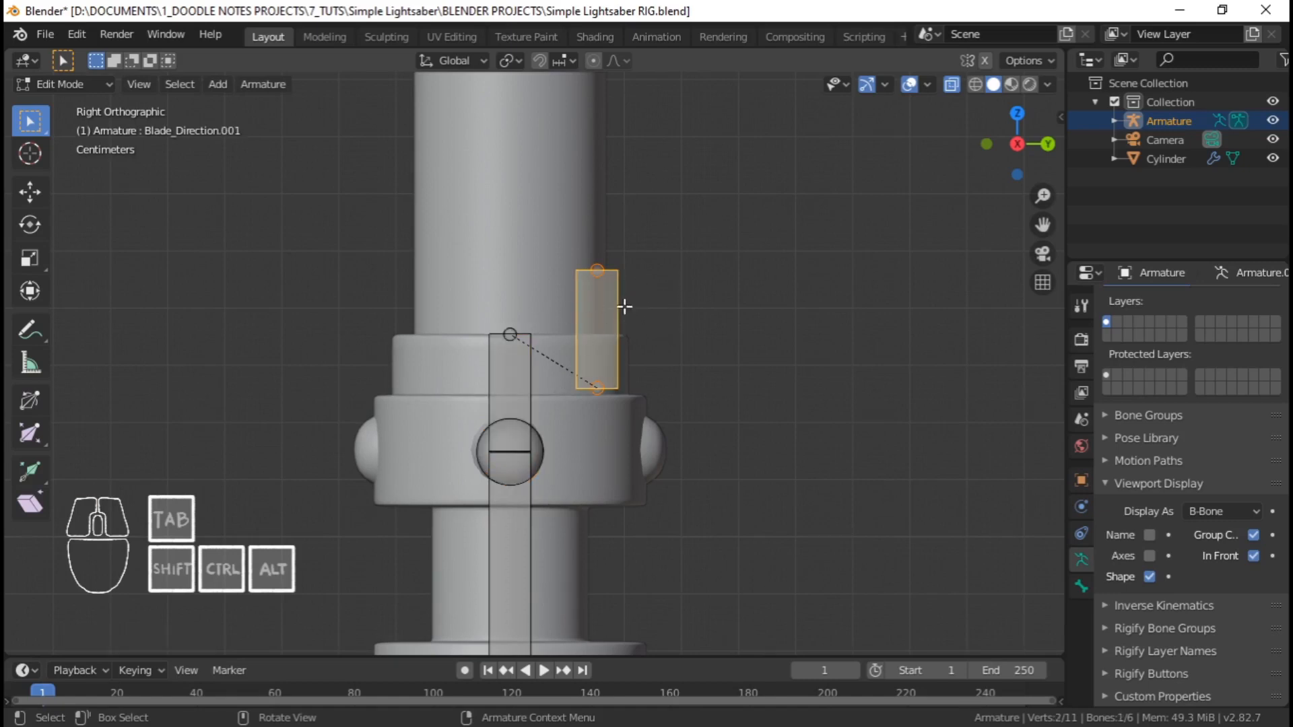
{"action": "key", "text": "shift"}
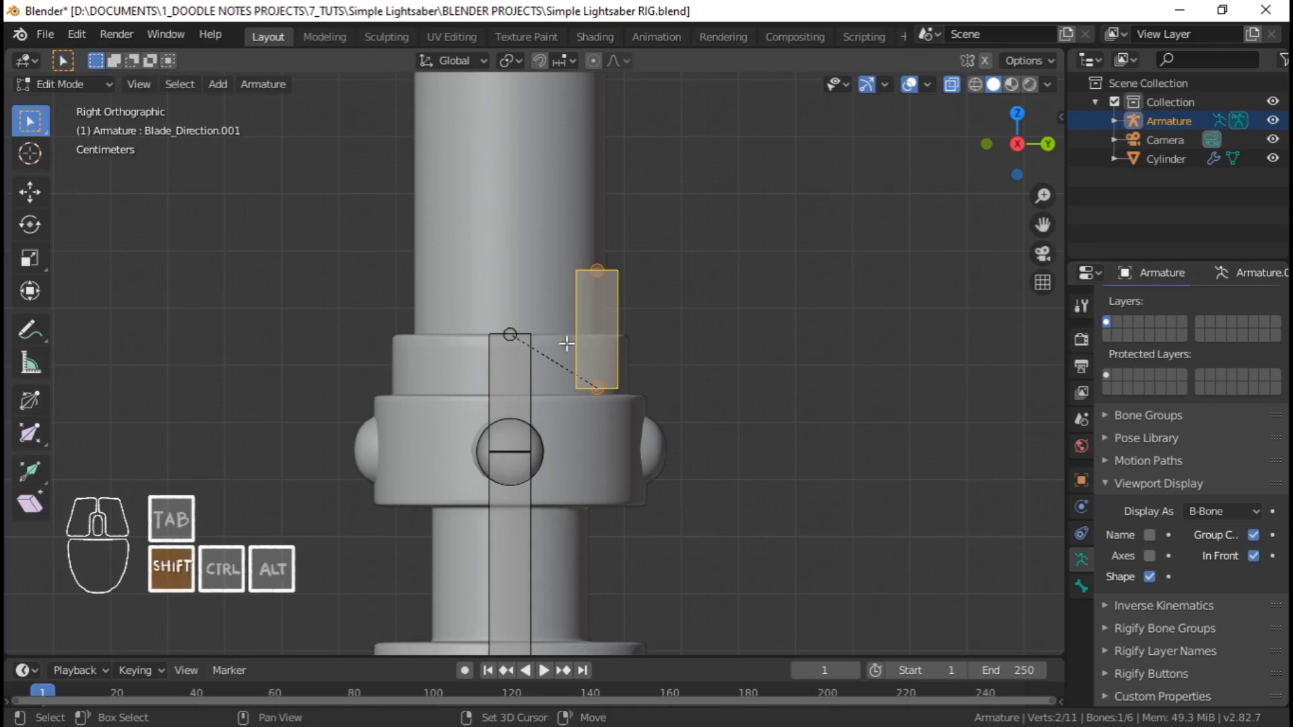
{"action": "left_click", "coordinate": [531, 362], "text": "shift"}
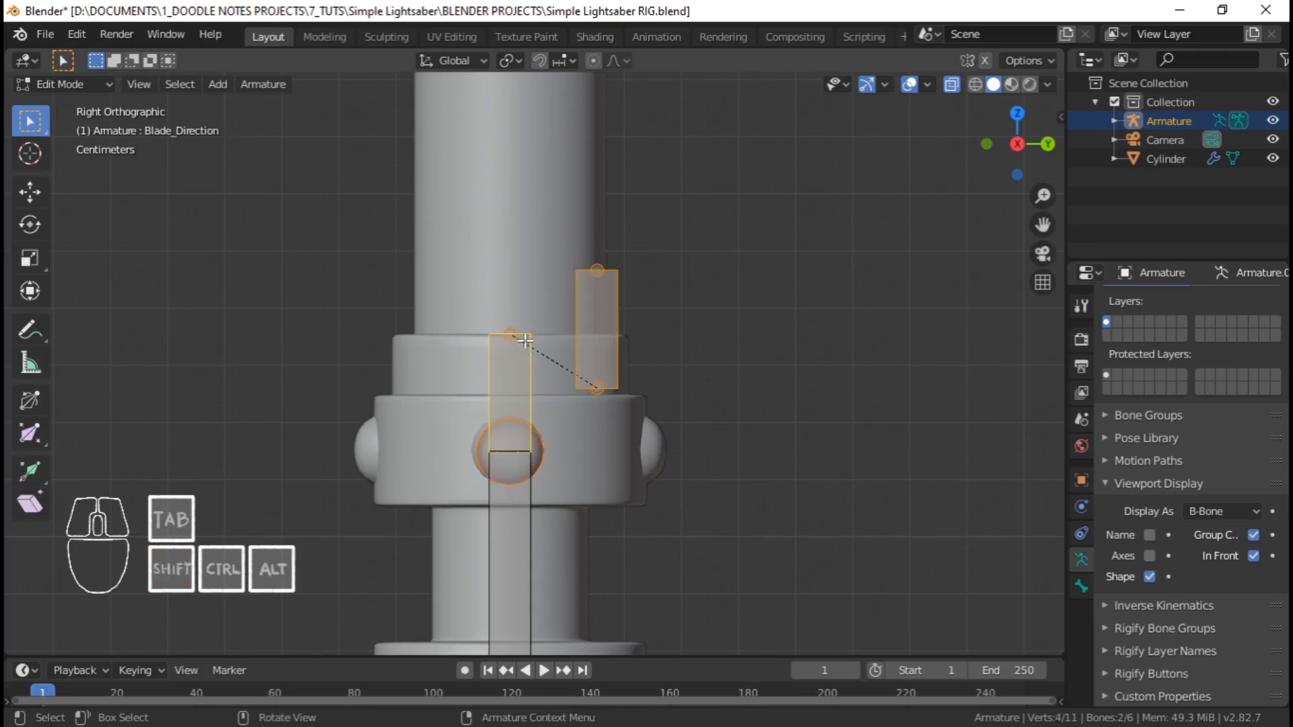
{"action": "key", "text": "ctrl+p"}
{"action": "left_click", "coordinate": [527, 384]}
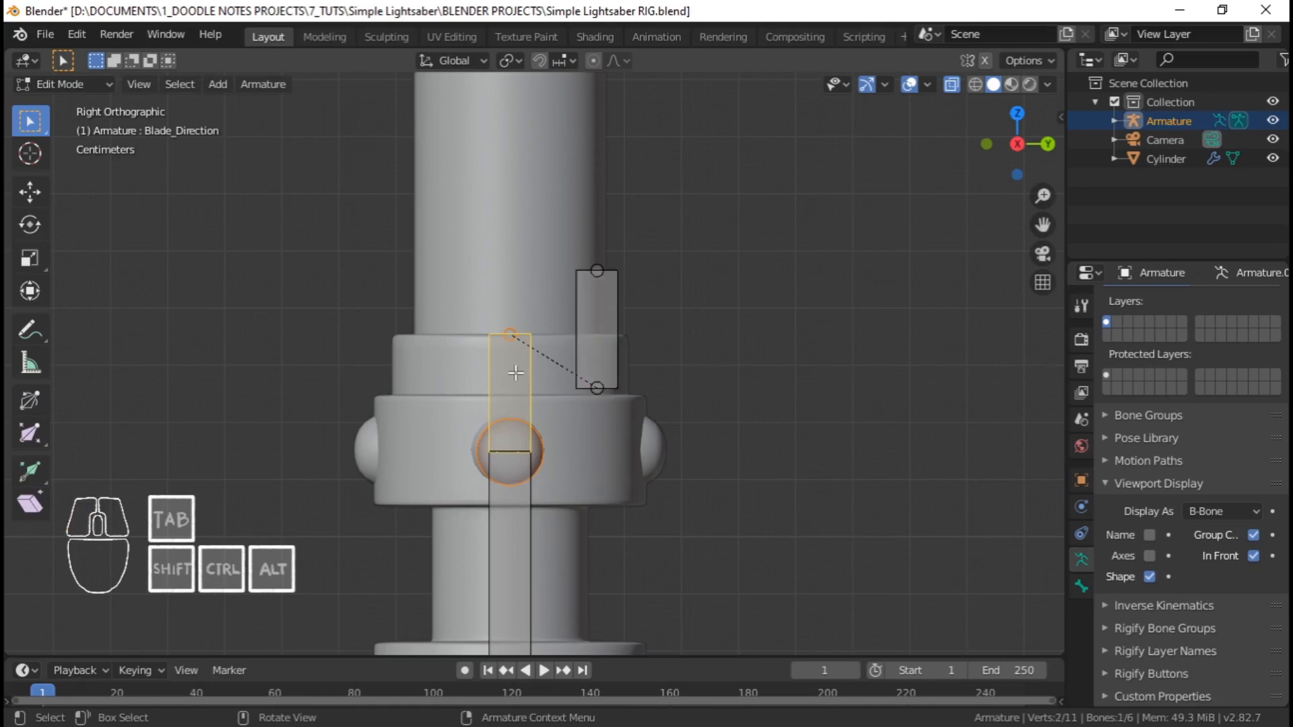
Duplicate the raised side bone and place the copy about 0.3 m along negative global Y, on the blade's opposite side
{"action": "left_click", "coordinate": [582, 353]}
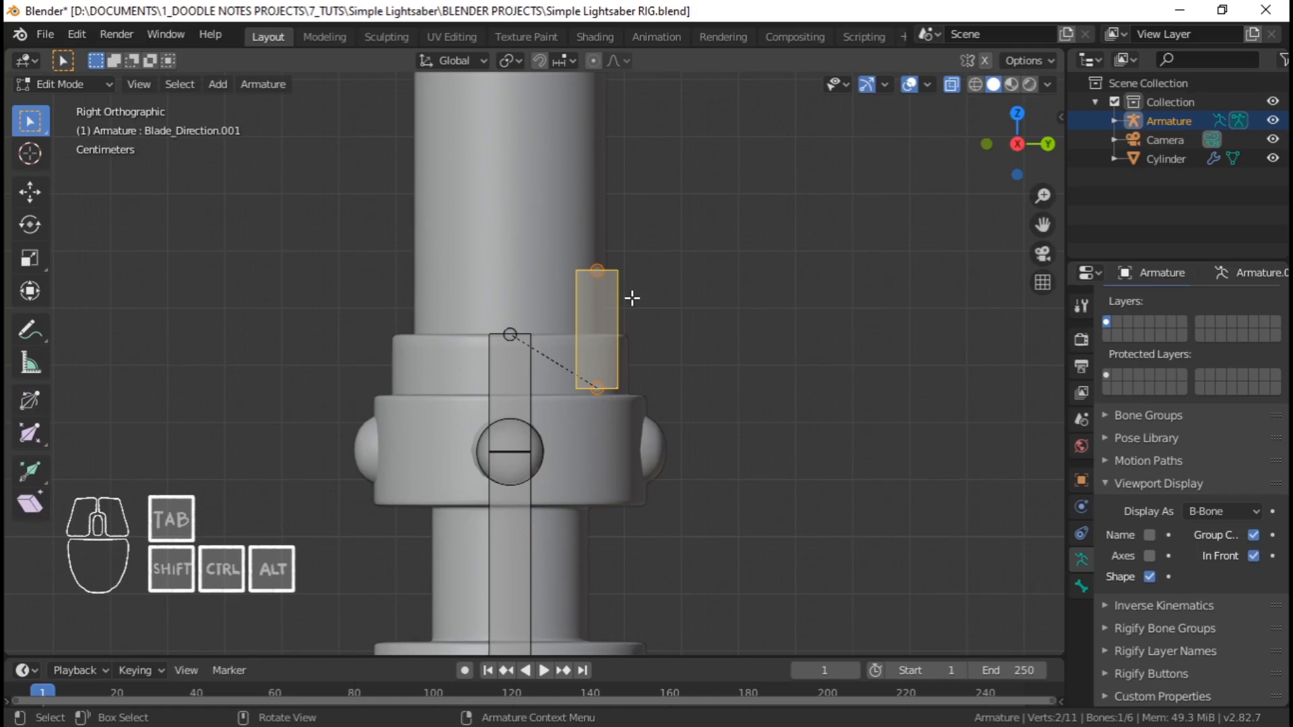
{"action": "key", "text": "shift+d"}
{"action": "key", "text": "y"}
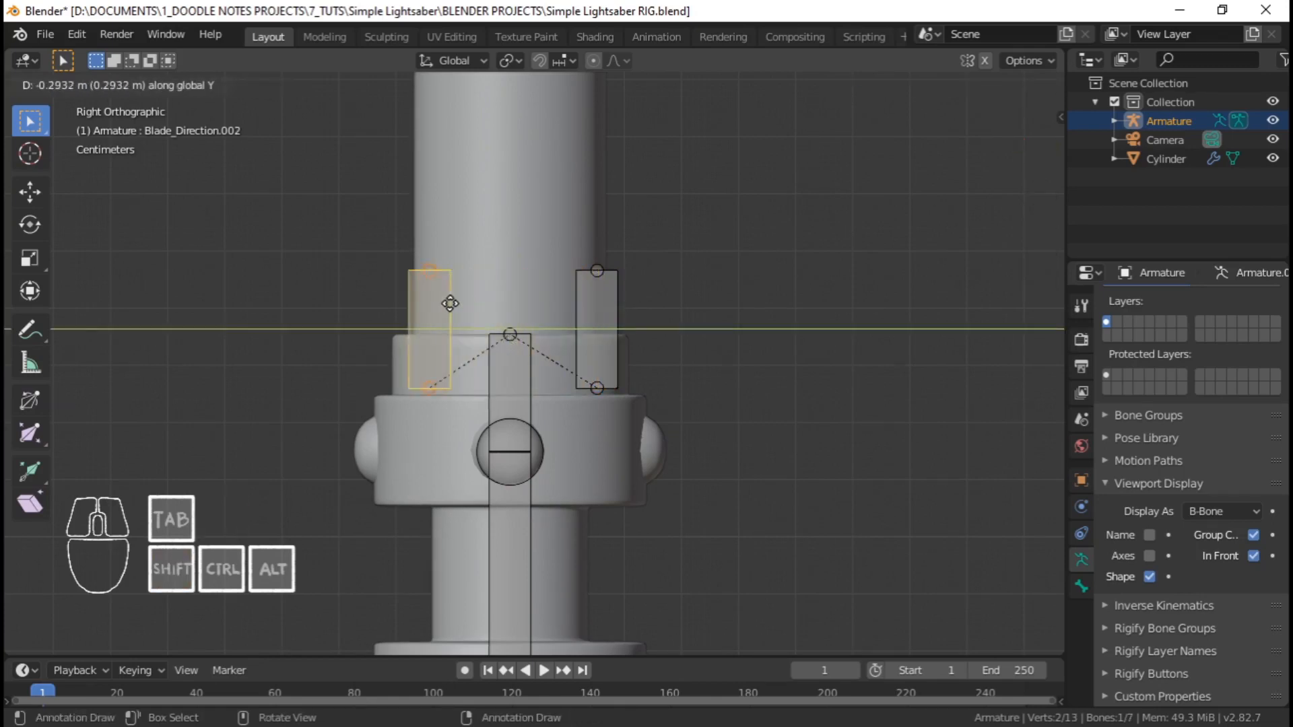
{"action": "left_click", "coordinate": [459, 307]}
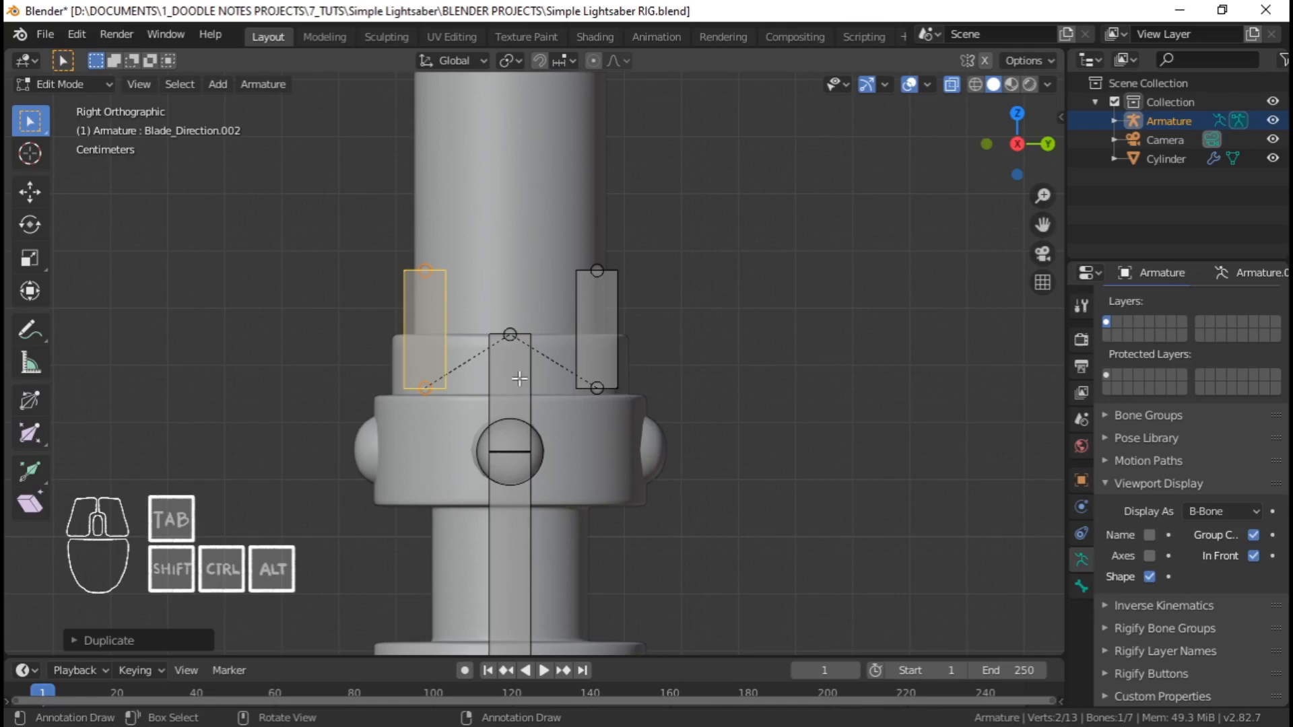
Rename the new short bone on the negative Y side Blade_Motion_Front
{"action": "scroll", "coordinate": [436, 295], "scroll_direction": "up", "scroll_amount": 2}
{"action": "middle_click_drag", "start_coordinate": [483, 297], "coordinate": [535, 343], "text": "shift"}
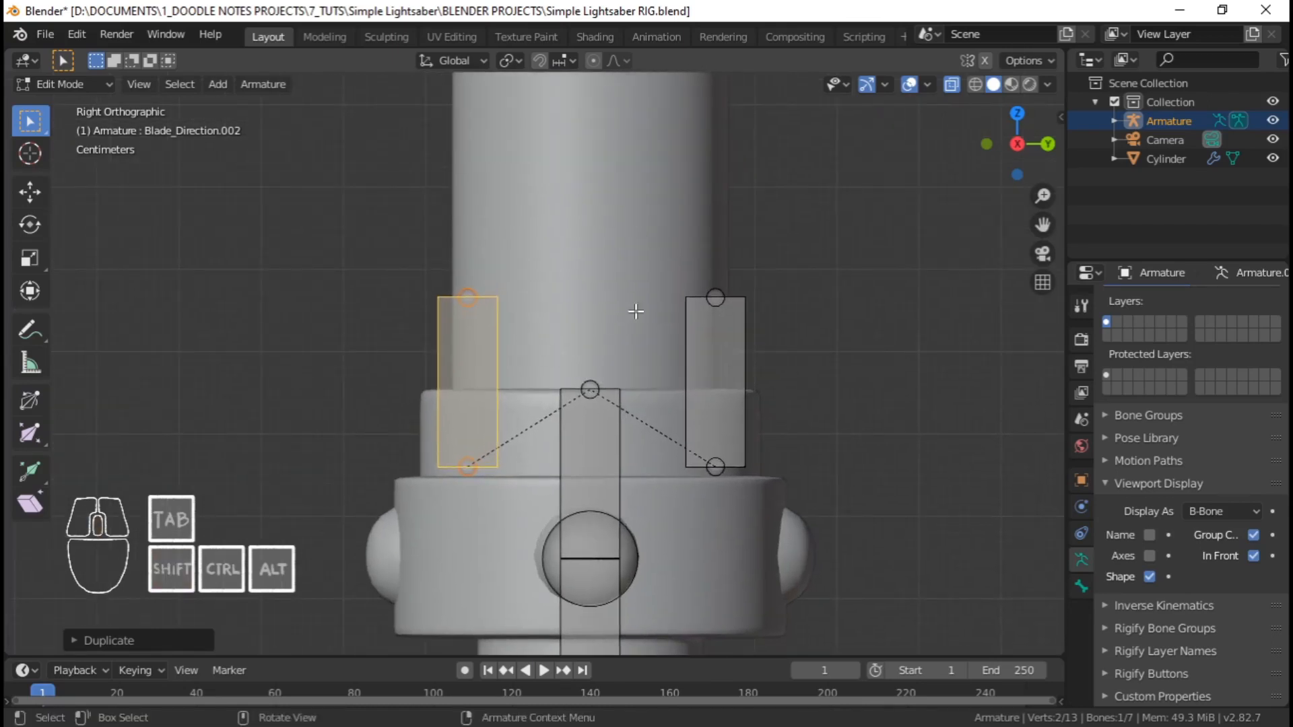
{"action": "key", "text": "F2"}
{"action": "left_click", "coordinate": [487, 365]}
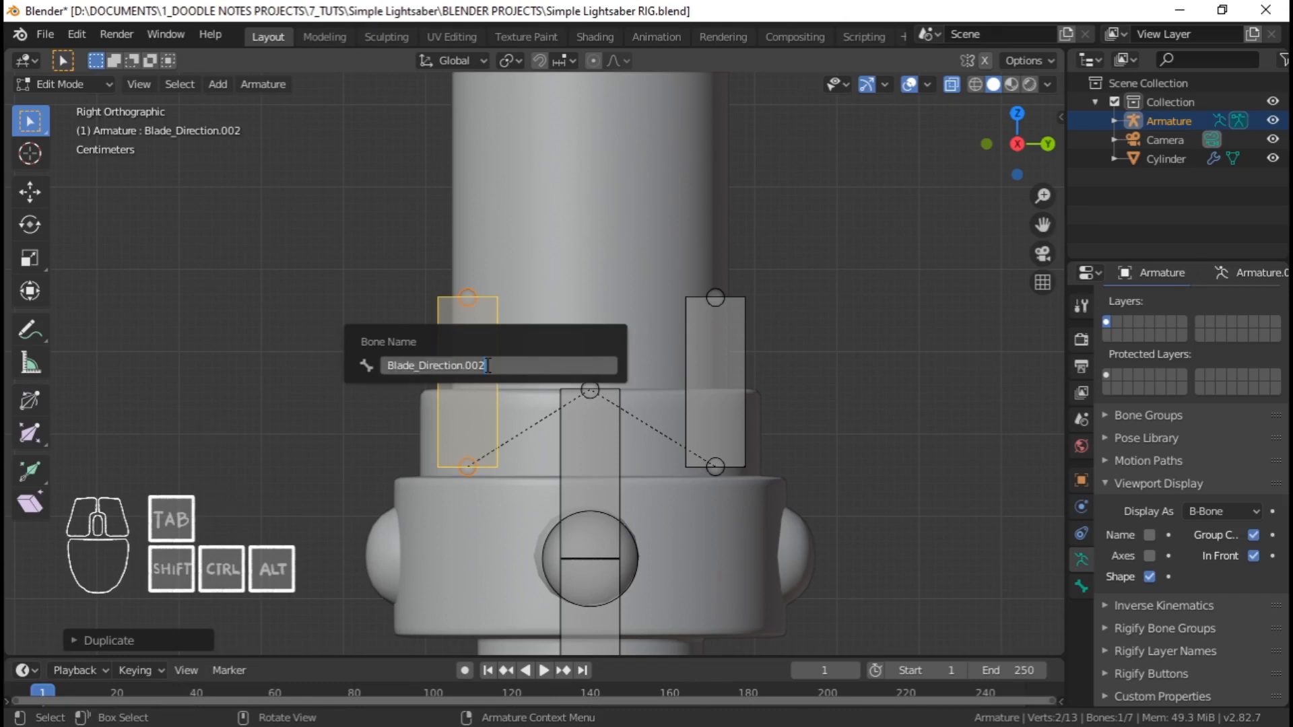
{"action": "key", "text": "BackSpace"}
{"action": "key", "text": "BackSpace"}
{"action": "key", "text": "BackSpace"}
{"action": "key", "text": "BackSpace"}
{"action": "key", "text": "BackSpace"}
{"action": "key", "text": "BackSpace"}
{"action": "key", "text": "BackSpace"}
{"action": "key", "text": "BackSpace"}
{"action": "key", "text": "BackSpace"}
{"action": "key", "text": "BackSpace"}
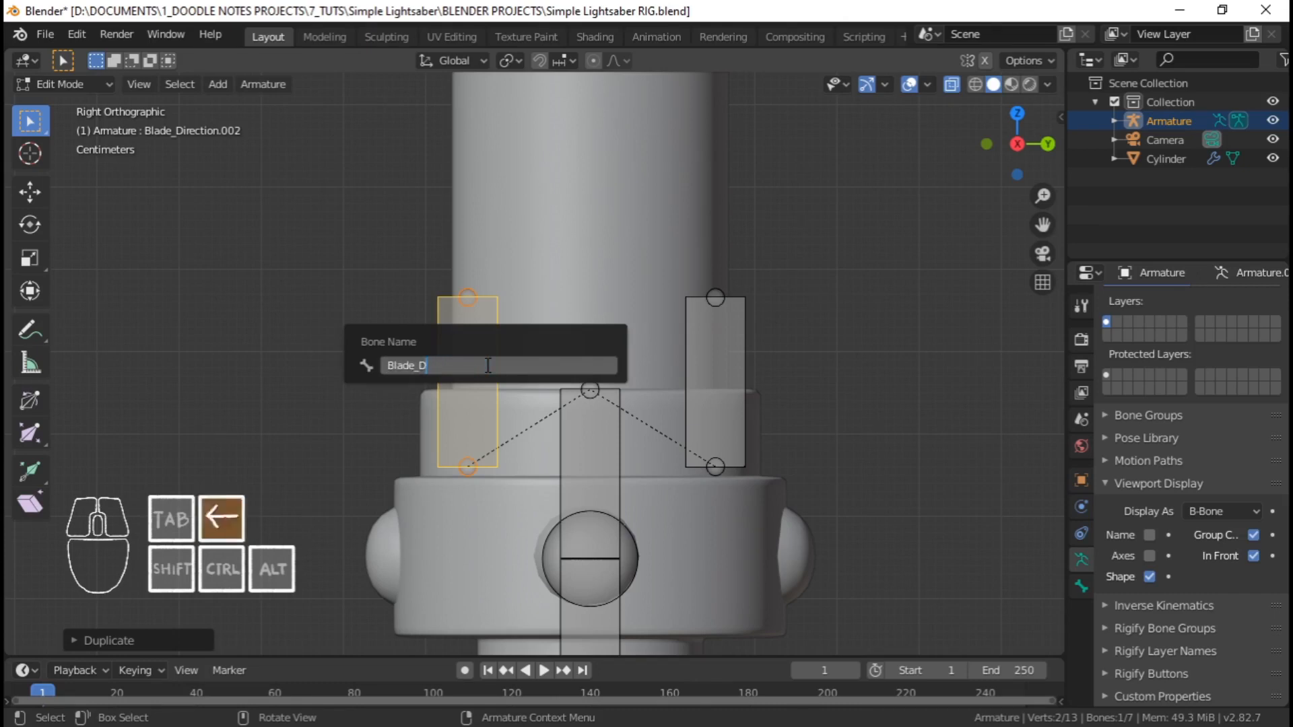
{"action": "key", "text": "BackSpace"}
{"action": "type", "text": "Motion"}
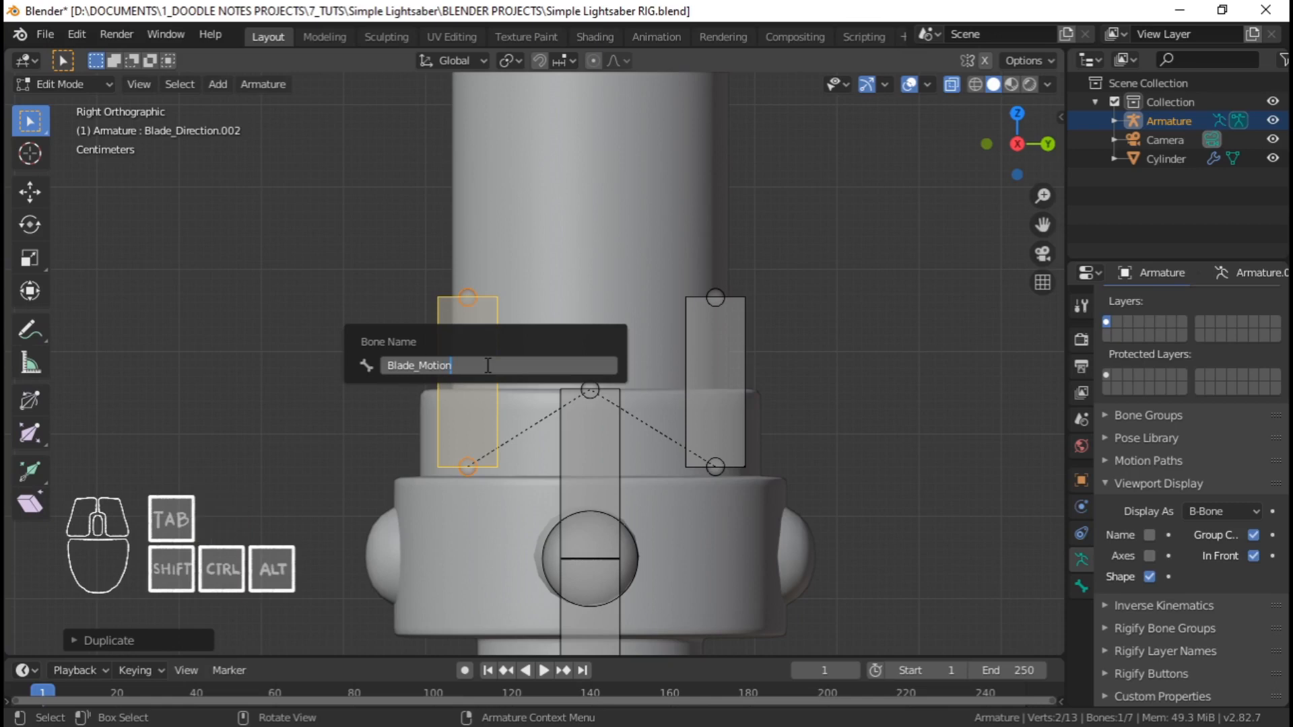
{"action": "type", "text": "_Front"}
{"action": "key", "text": "Return"}
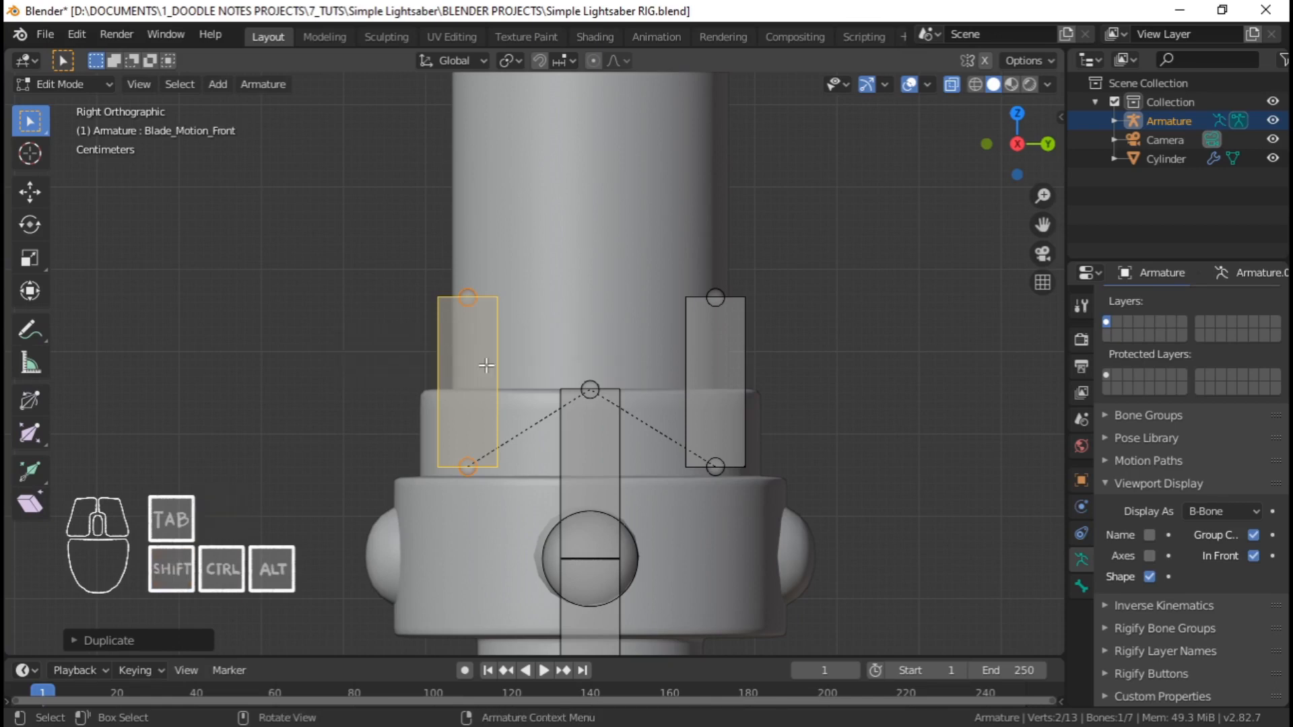
Select the short bone on the positive Y side and rename it Blade_Motion_Back
{"action": "left_click", "coordinate": [737, 376]}
{"action": "key", "text": "F2"}
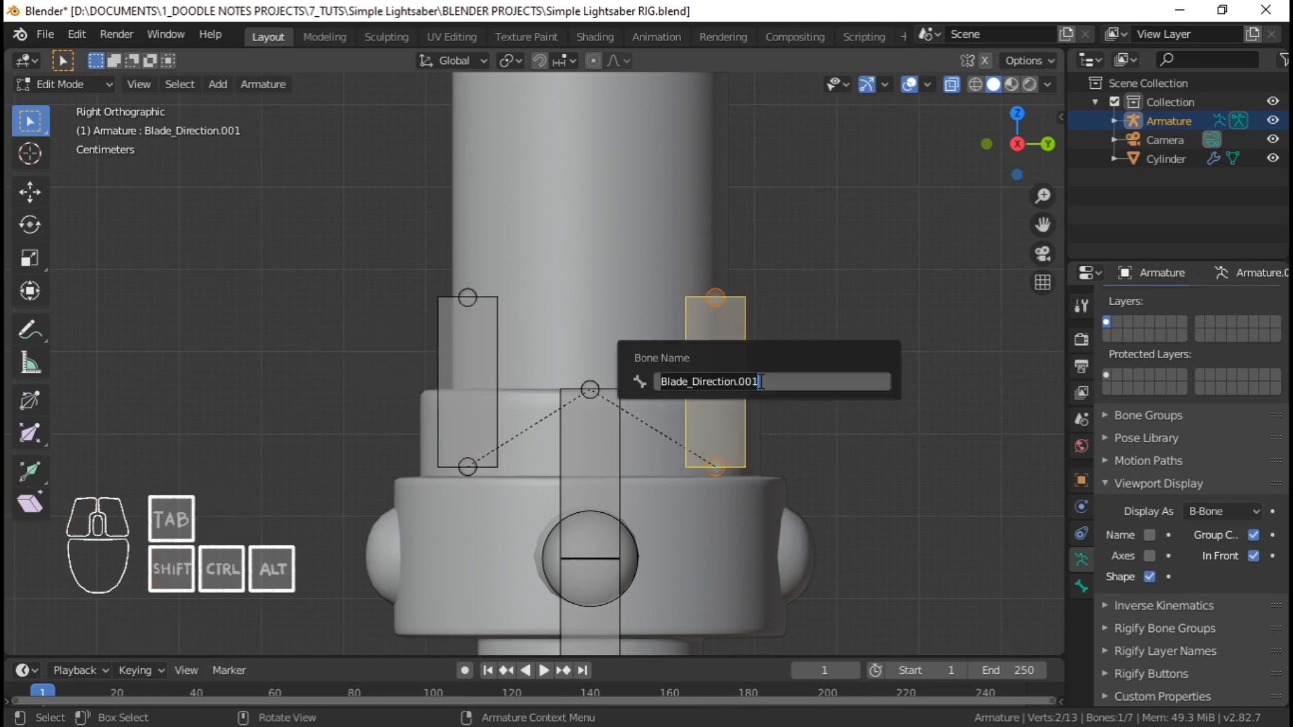
{"action": "key", "text": "End"}
{"action": "key", "text": "BackSpace"}
{"action": "key", "text": "BackSpace"}
{"action": "key", "text": "BackSpace"}
{"action": "key", "text": "BackSpace"}
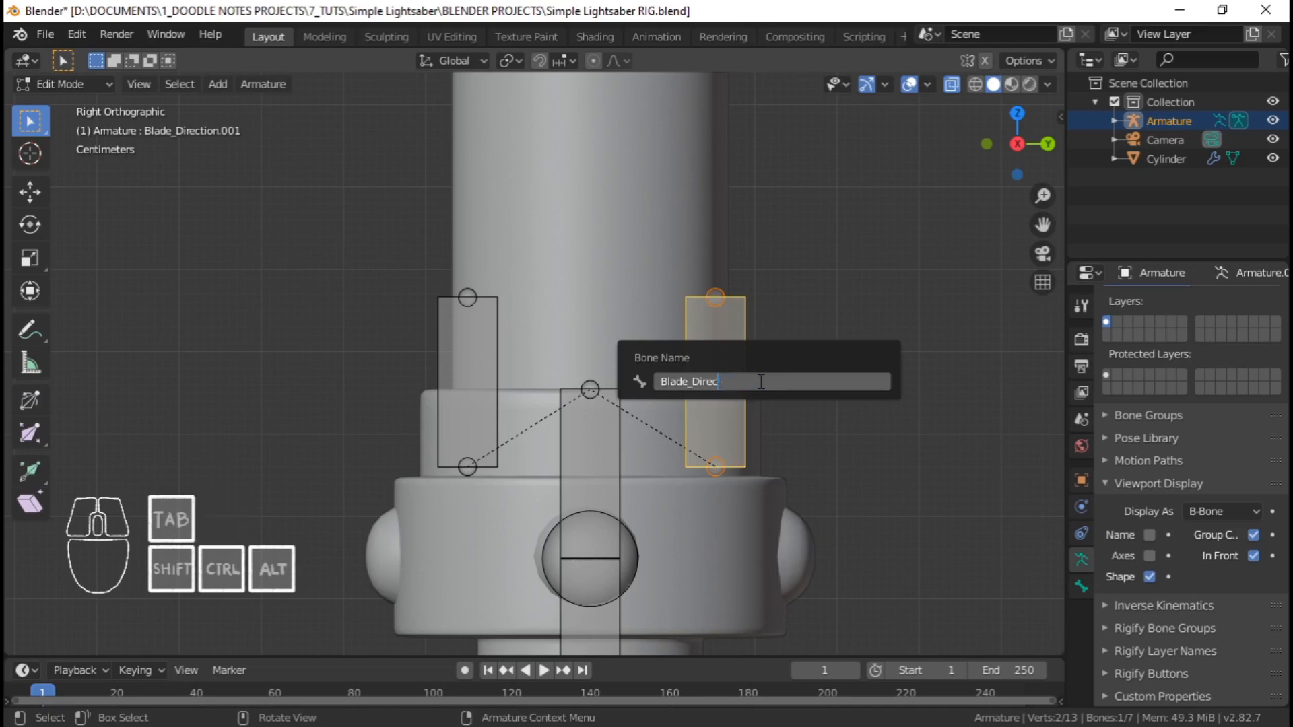
{"action": "key", "text": "BackSpace"}
{"action": "key", "text": "BackSpace"}
{"action": "key", "text": "BackSpace"}
{"action": "key", "text": "BackSpace"}
{"action": "type", "text": "Motion_Back"}
{"action": "key", "text": "Return"}
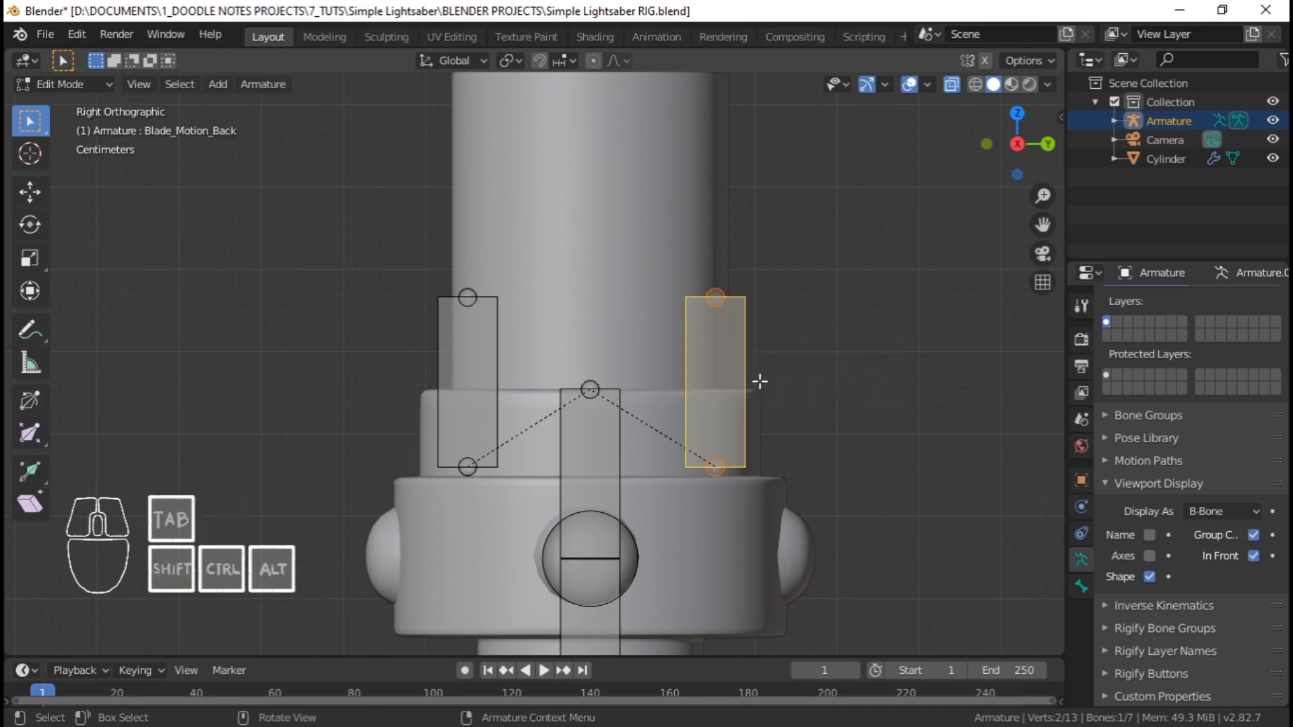
Save the file, reveal all hidden armature bones and clear the selection
{"action": "key", "text": "ctrl+s"}
{"action": "scroll", "coordinate": [567, 329], "scroll_direction": "down", "scroll_amount": 1}
{"action": "scroll", "coordinate": [567, 328], "scroll_direction": "down", "scroll_amount": 1}
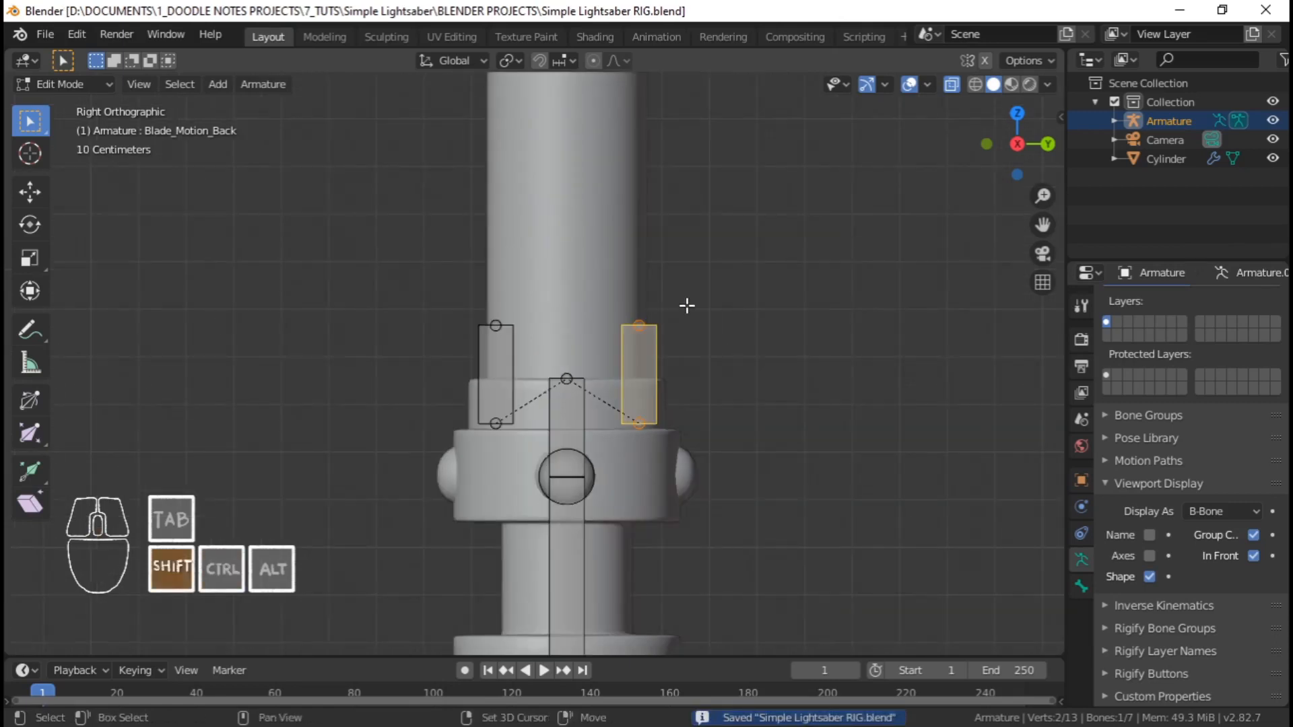
{"action": "scroll", "coordinate": [687, 303], "scroll_direction": "down", "scroll_amount": 1}
{"action": "key", "text": "alt+h"}
{"action": "scroll", "coordinate": [653, 335], "scroll_direction": "down", "scroll_amount": 4}
{"action": "key", "text": "alt+a"}
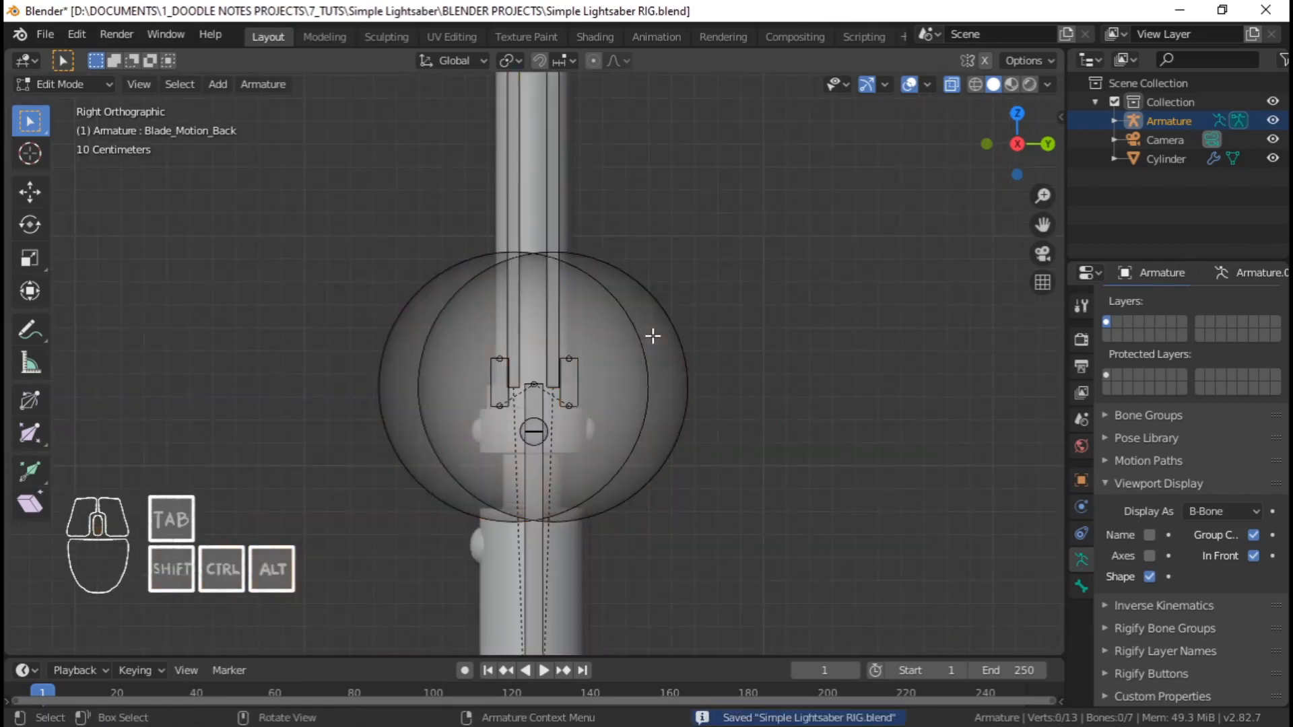
Select the upper tip joints of both Blade_Back and Blade_Front at the top of the blade
{"action": "scroll", "coordinate": [576, 350], "scroll_direction": "up", "scroll_amount": 2}
{"action": "scroll", "coordinate": [572, 349], "scroll_direction": "down", "scroll_amount": 6}
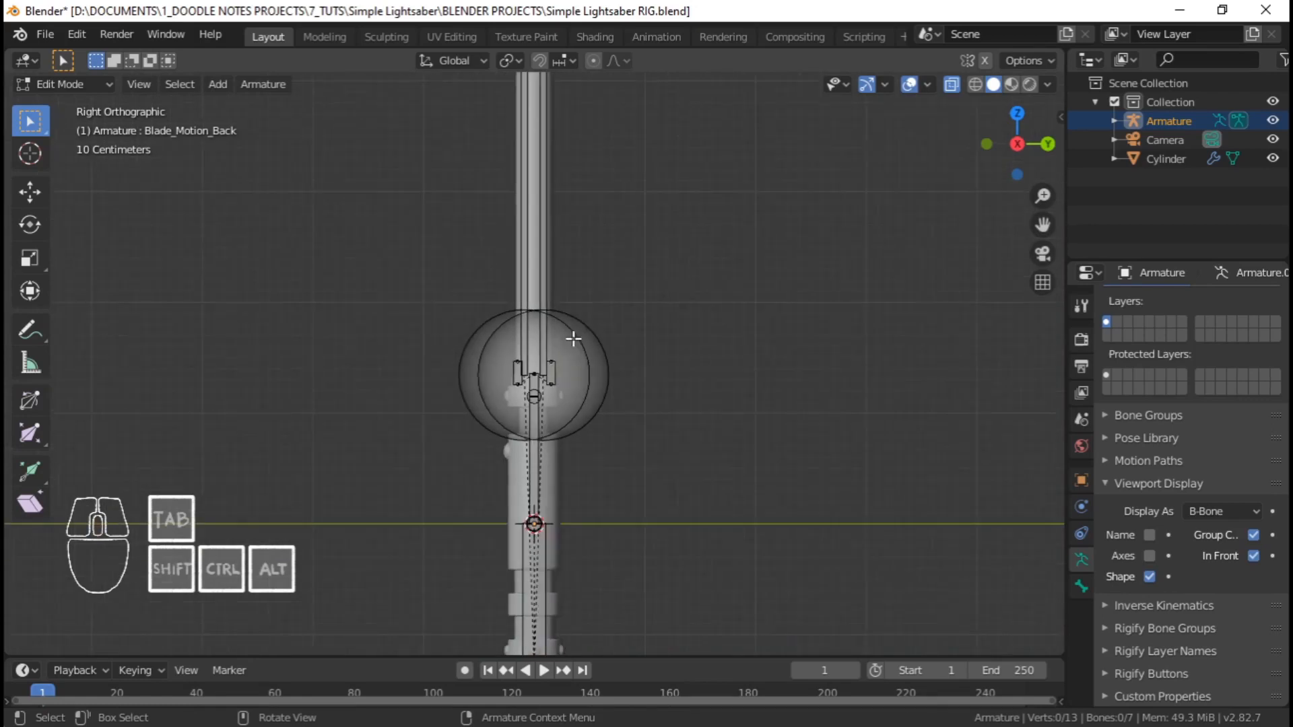
{"action": "middle_click_drag", "start_coordinate": [583, 230], "coordinate": [585, 408], "text": "shift"}
{"action": "scroll", "coordinate": [585, 408], "scroll_direction": "down", "scroll_amount": 4}
{"action": "middle_click_drag", "start_coordinate": [552, 211], "coordinate": [572, 451], "text": "shift"}
{"action": "middle_click_drag", "start_coordinate": [595, 268], "coordinate": [571, 468], "text": "shift"}
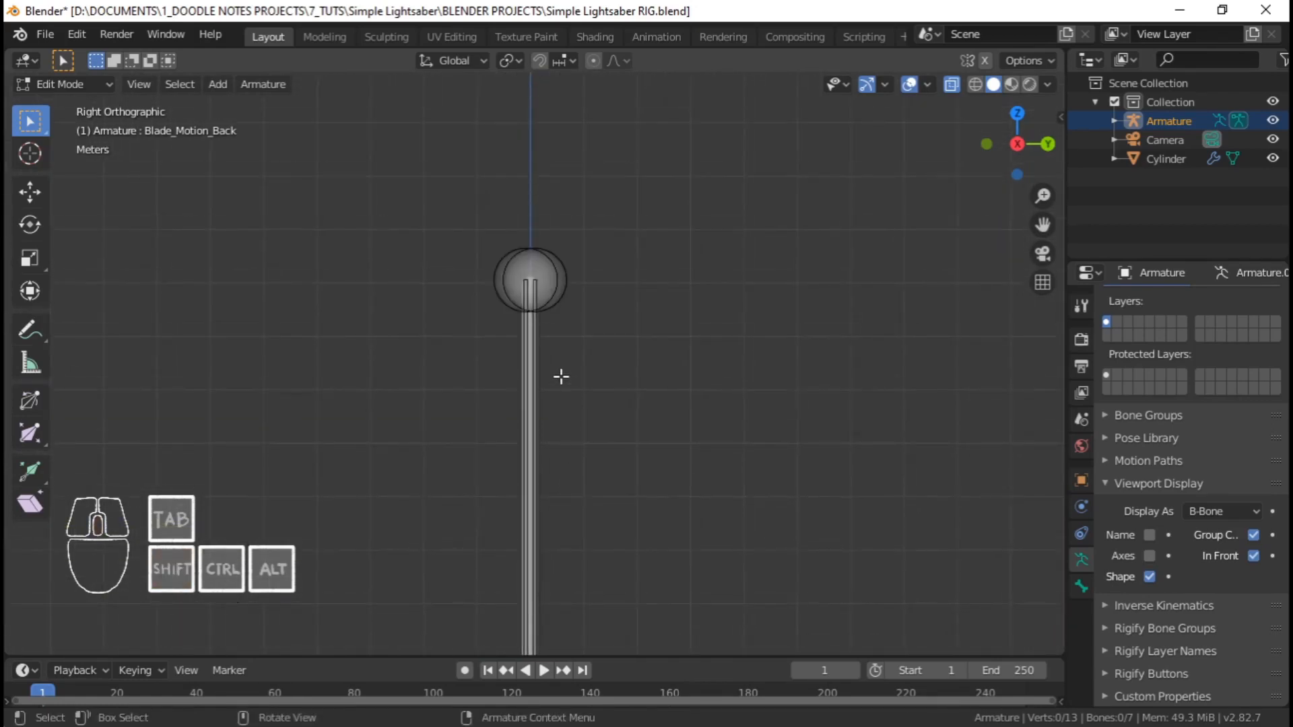
{"action": "scroll", "coordinate": [562, 377], "scroll_direction": "up", "scroll_amount": 5}
{"action": "scroll", "coordinate": [563, 369], "scroll_direction": "up", "scroll_amount": 2}
{"action": "middle_click_drag", "start_coordinate": [554, 407], "coordinate": [560, 627], "text": "shift"}
{"action": "scroll", "coordinate": [566, 349], "scroll_direction": "up", "scroll_amount": 4}
{"action": "middle_click_drag", "start_coordinate": [566, 260], "coordinate": [574, 352], "text": "shift"}
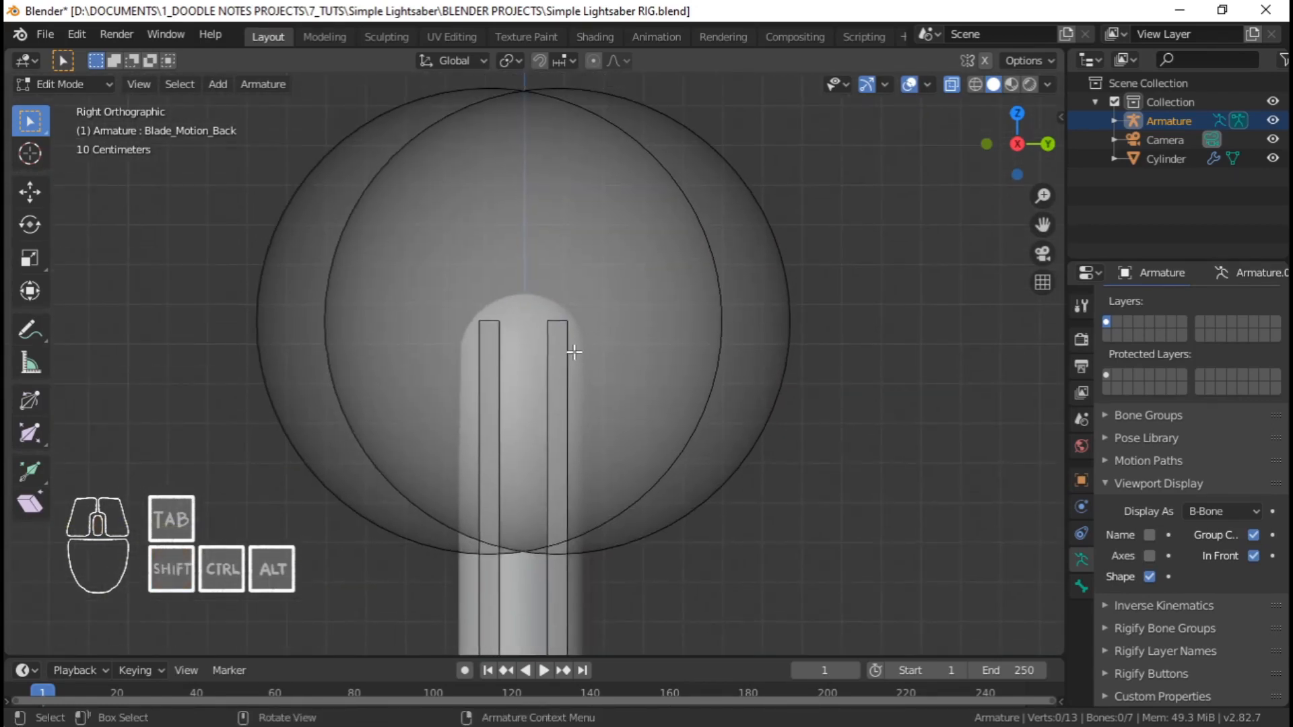
{"action": "left_click", "coordinate": [566, 339]}
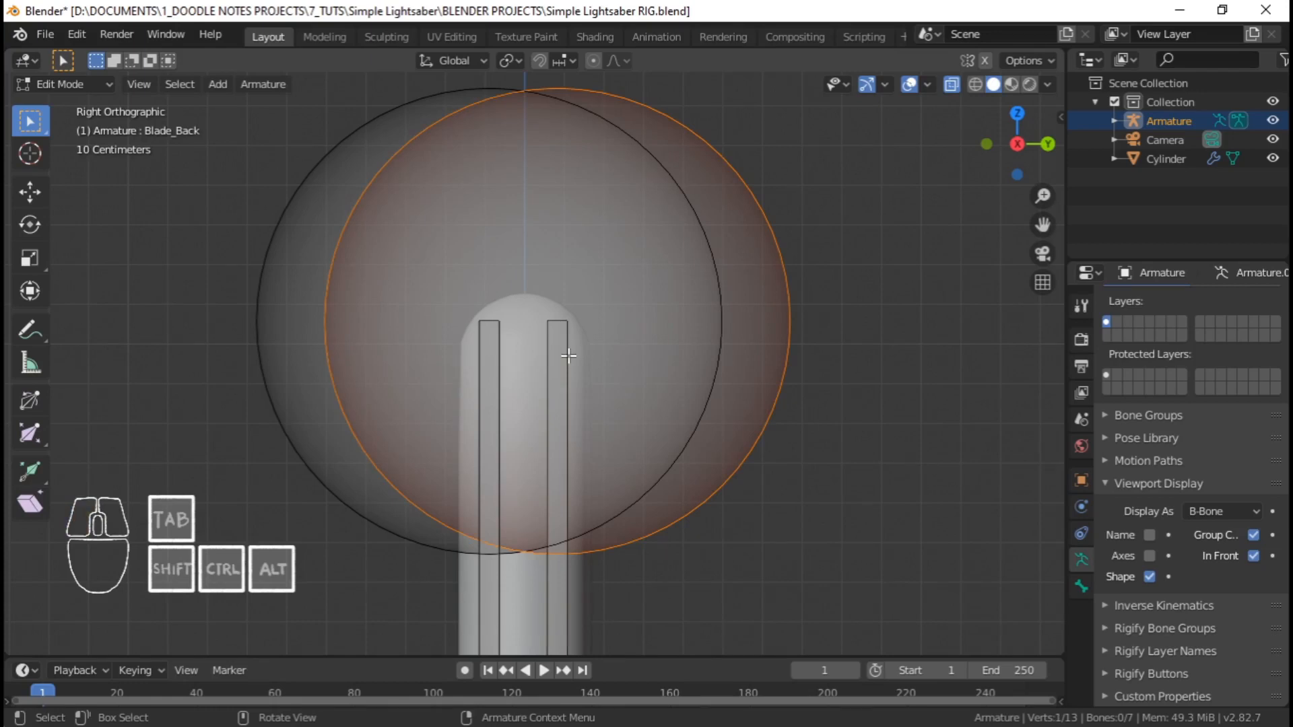
{"action": "scroll", "coordinate": [568, 355], "scroll_direction": "down", "scroll_amount": 6}
{"action": "scroll", "coordinate": [568, 355], "scroll_direction": "up", "scroll_amount": 4}
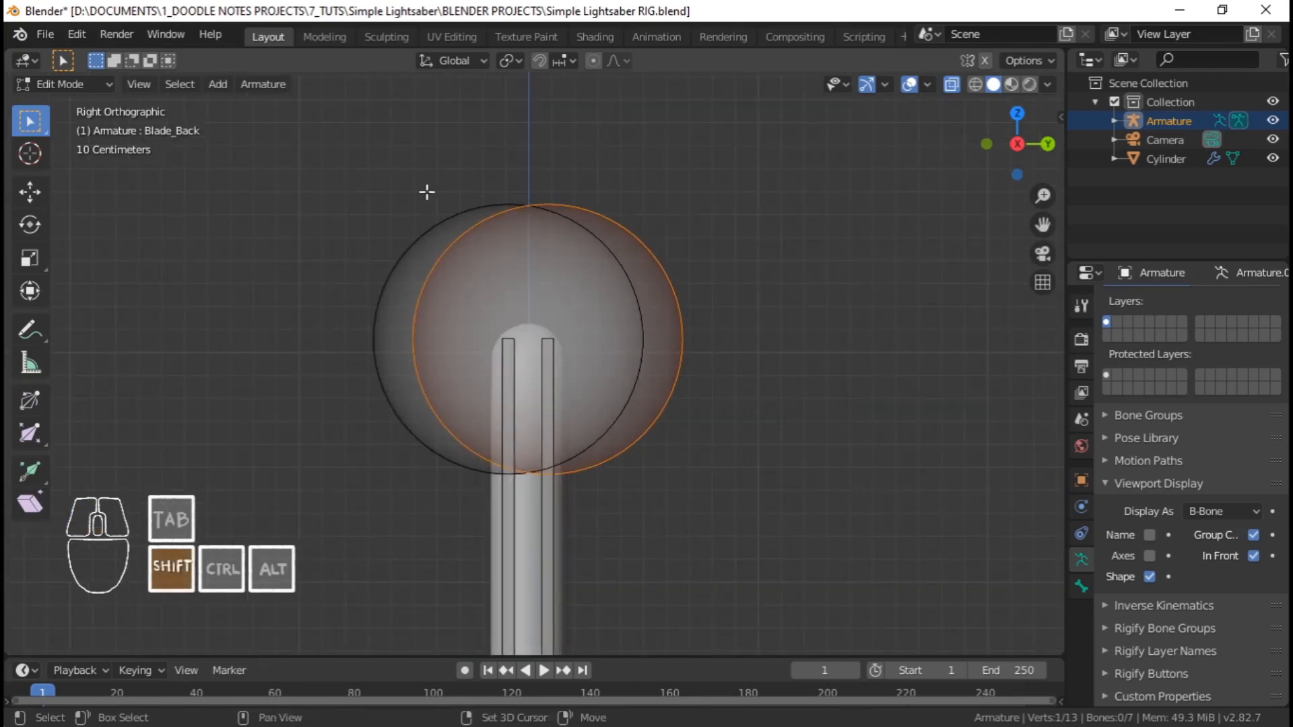
{"action": "left_click", "coordinate": [424, 224], "text": "shift"}
{"action": "scroll", "coordinate": [494, 269], "scroll_direction": "down", "scroll_amount": 2}
{"action": "scroll", "coordinate": [606, 366], "scroll_direction": "up", "scroll_amount": 2}
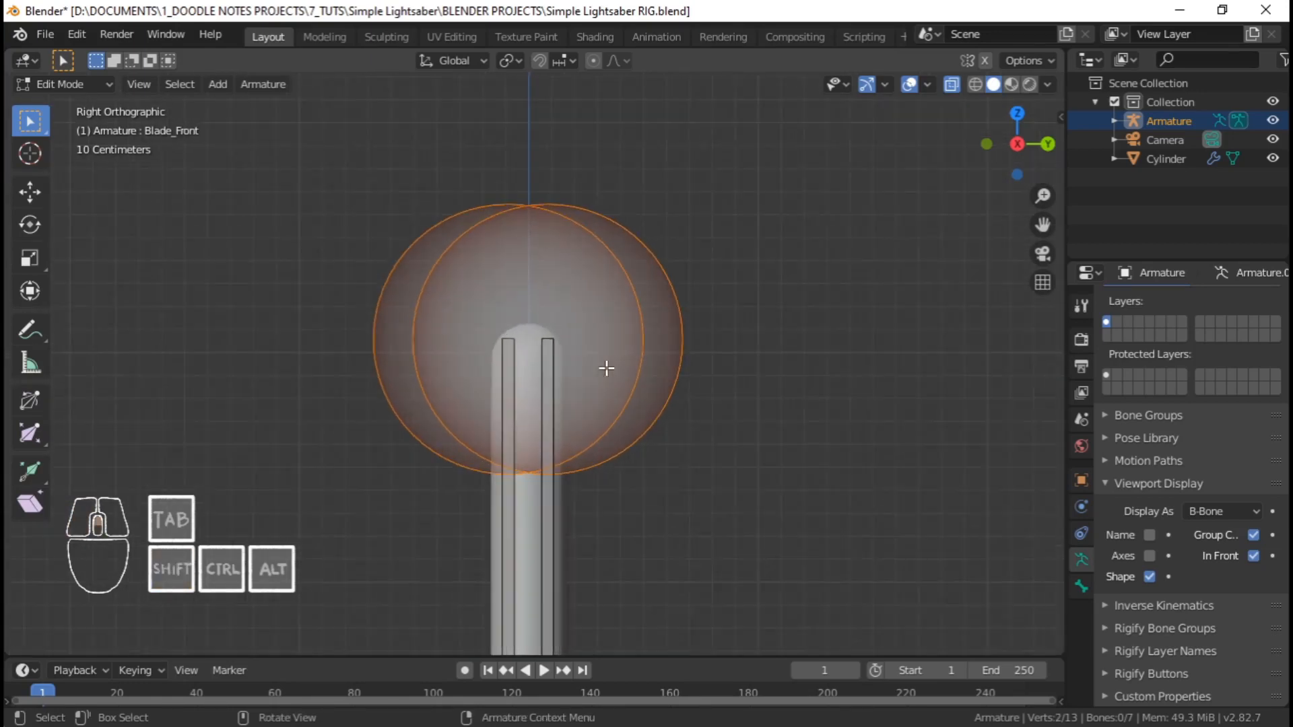
{"action": "scroll", "coordinate": [566, 270], "scroll_direction": "down", "scroll_amount": 2}
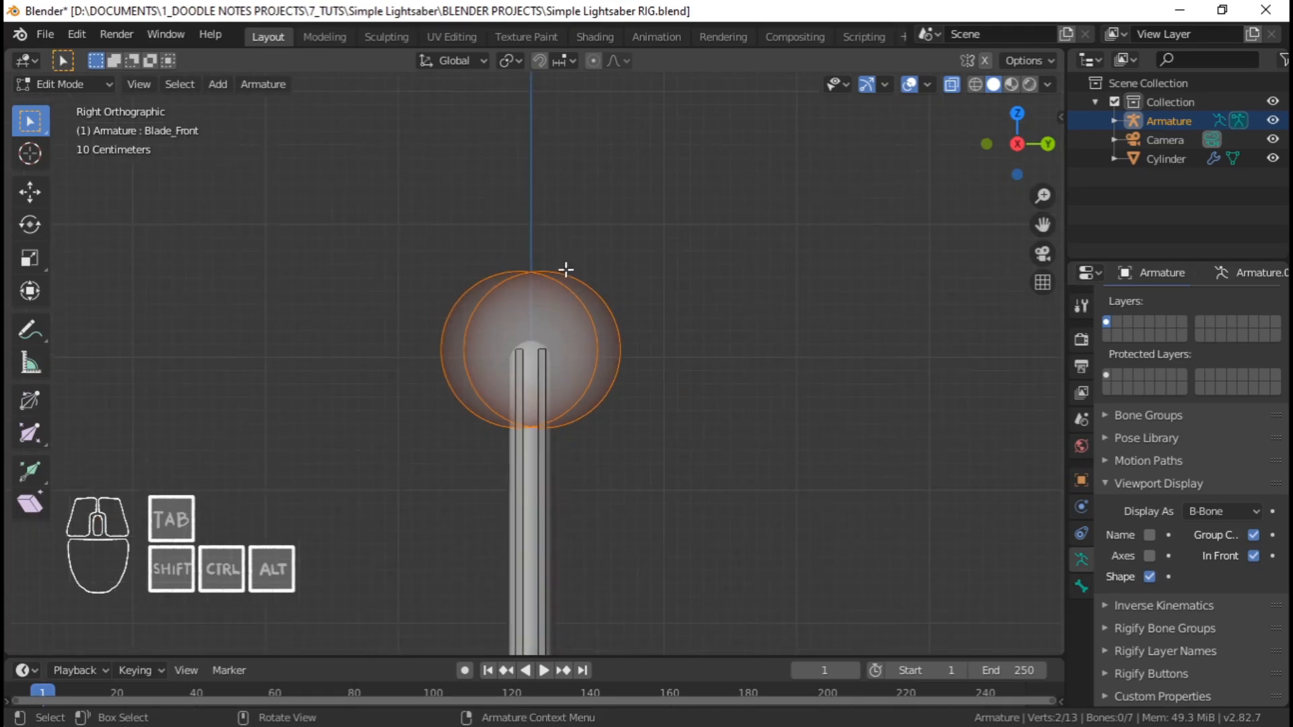
{"action": "left_click", "coordinate": [623, 307]}
{"action": "key", "text": "g"}
{"action": "right_click", "coordinate": [595, 293]}
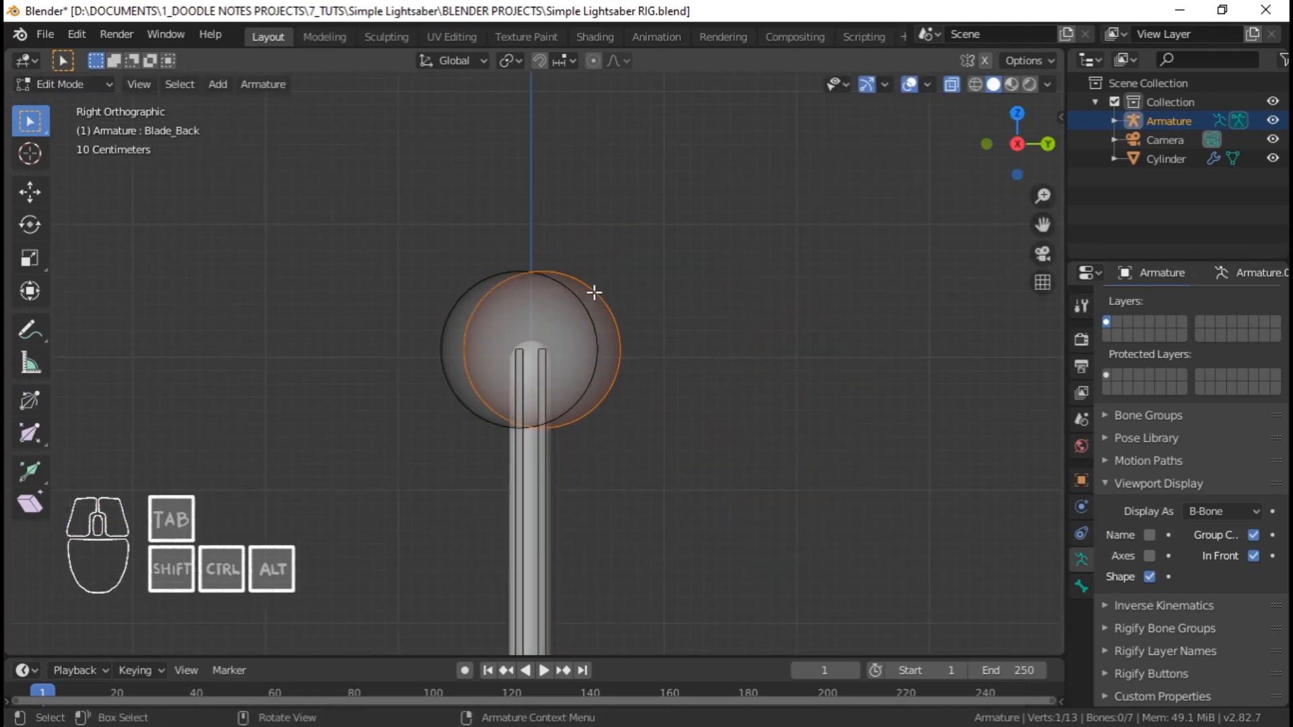
Select the tips of Blade_Back and Blade_Front together and extrude new bones about 0.14 m upward along global Z
{"action": "scroll", "coordinate": [594, 293], "scroll_direction": "up", "scroll_amount": 3}
{"action": "left_click", "coordinate": [430, 228], "text": "shift"}
{"action": "scroll", "coordinate": [615, 289], "scroll_direction": "up", "scroll_amount": 2}
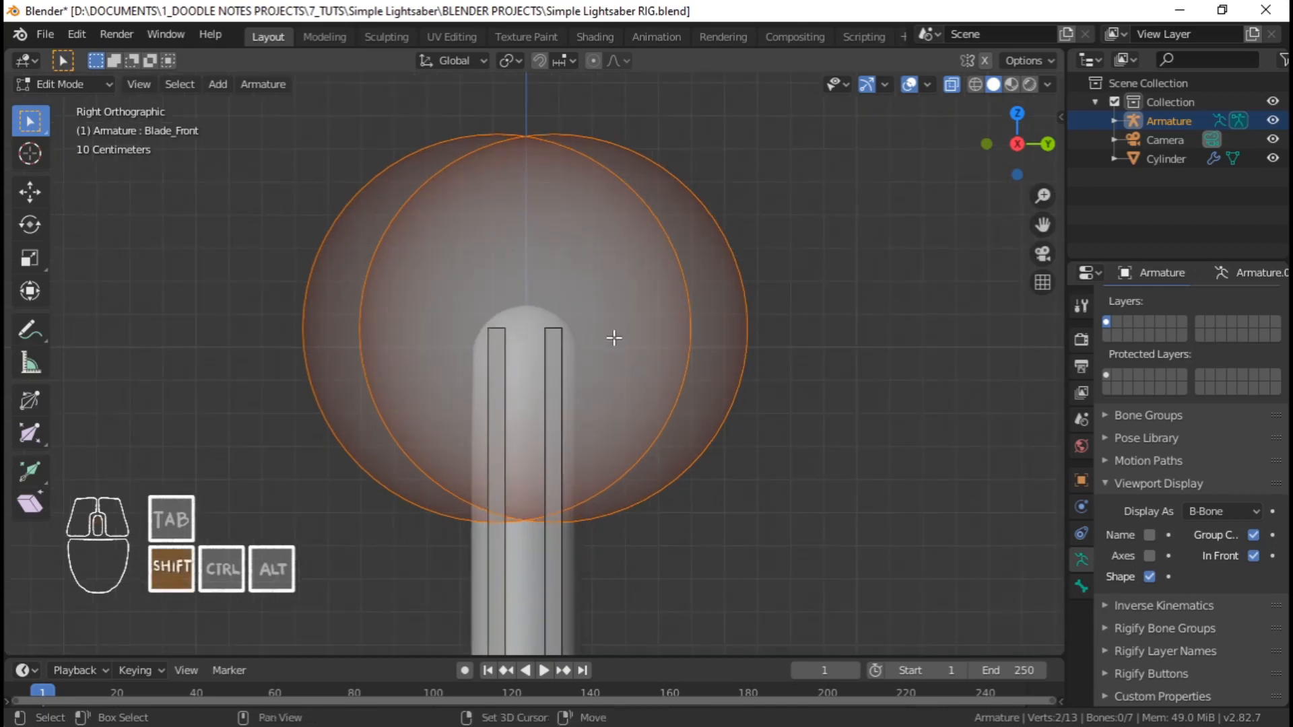
{"action": "middle_click_drag", "start_coordinate": [614, 338], "coordinate": [620, 349], "text": "shift"}
{"action": "key", "text": "g"}
{"action": "key", "text": "z"}
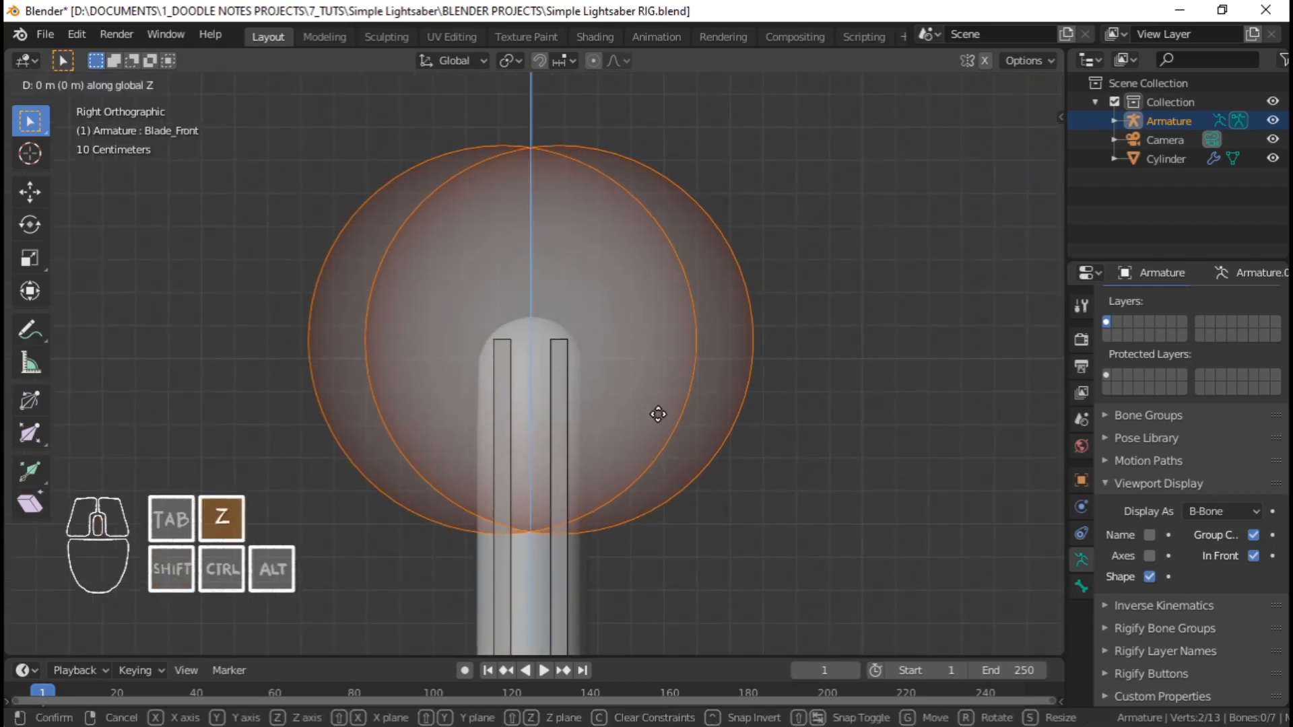
{"action": "left_click", "coordinate": [651, 416]}
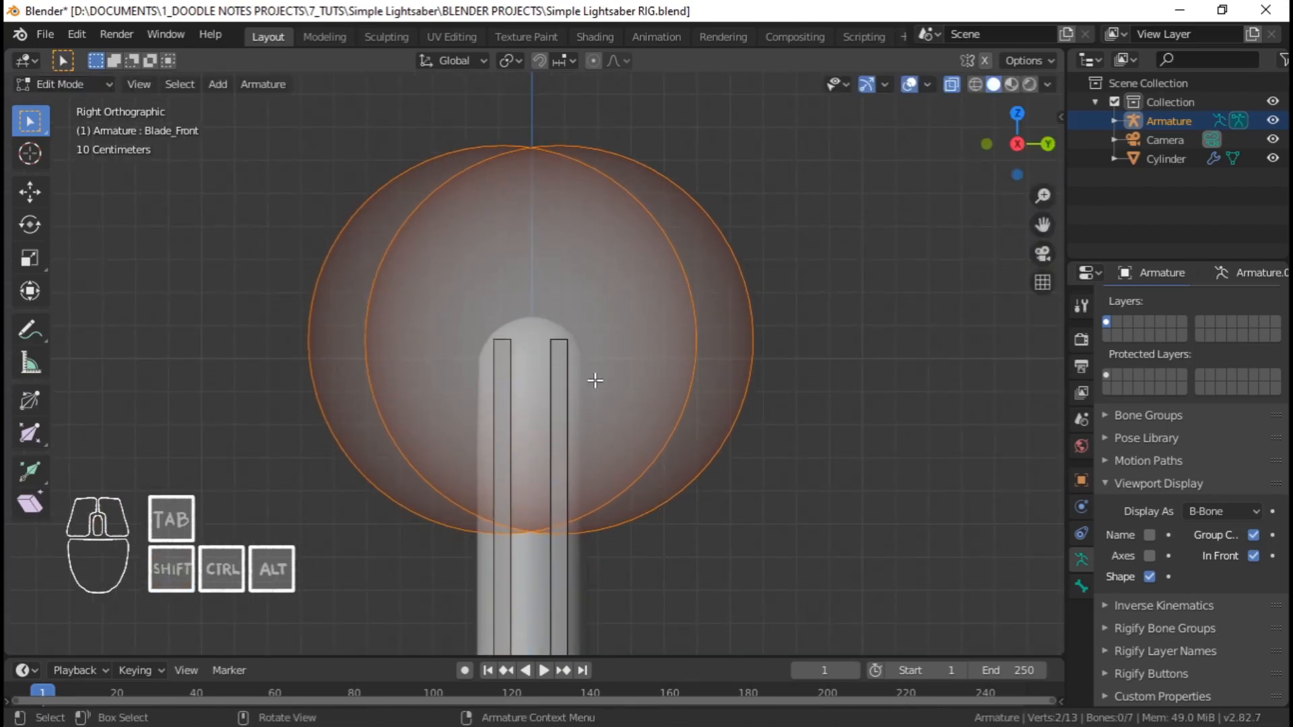
{"action": "scroll", "coordinate": [596, 380], "scroll_direction": "up", "scroll_amount": 2}
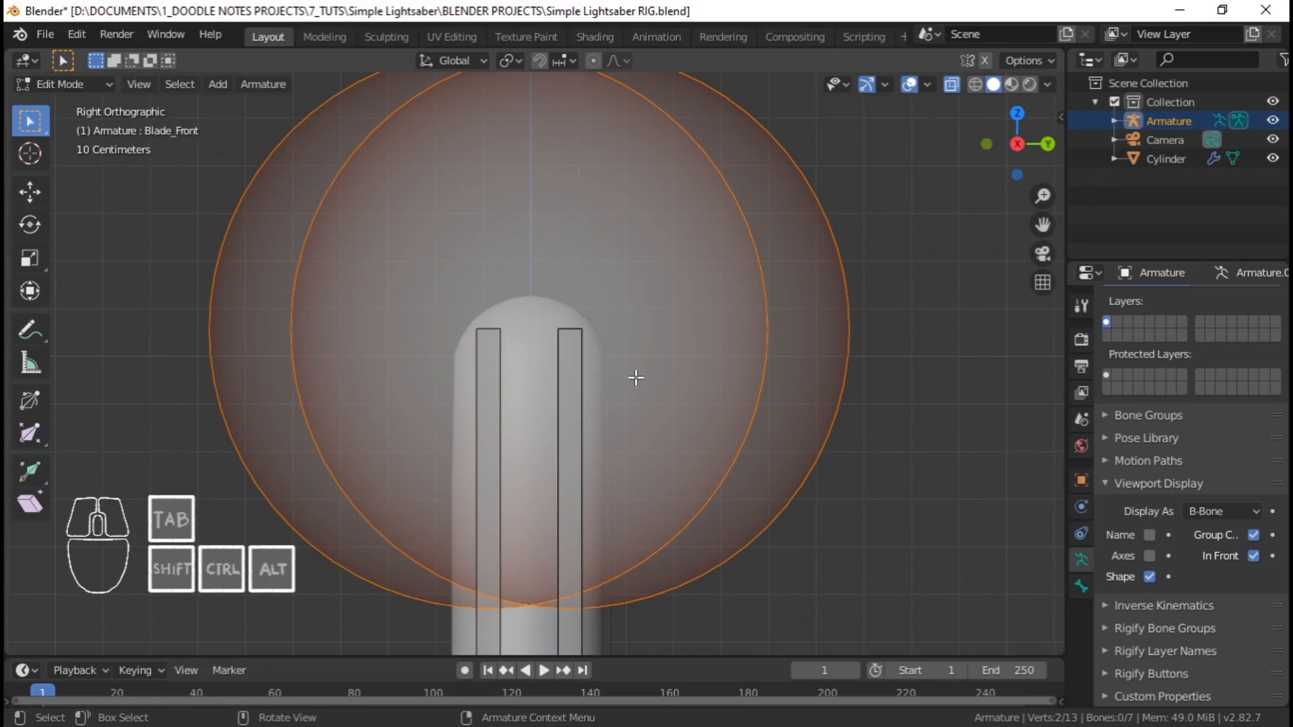
{"action": "key", "text": "e"}
{"action": "key", "text": "z"}
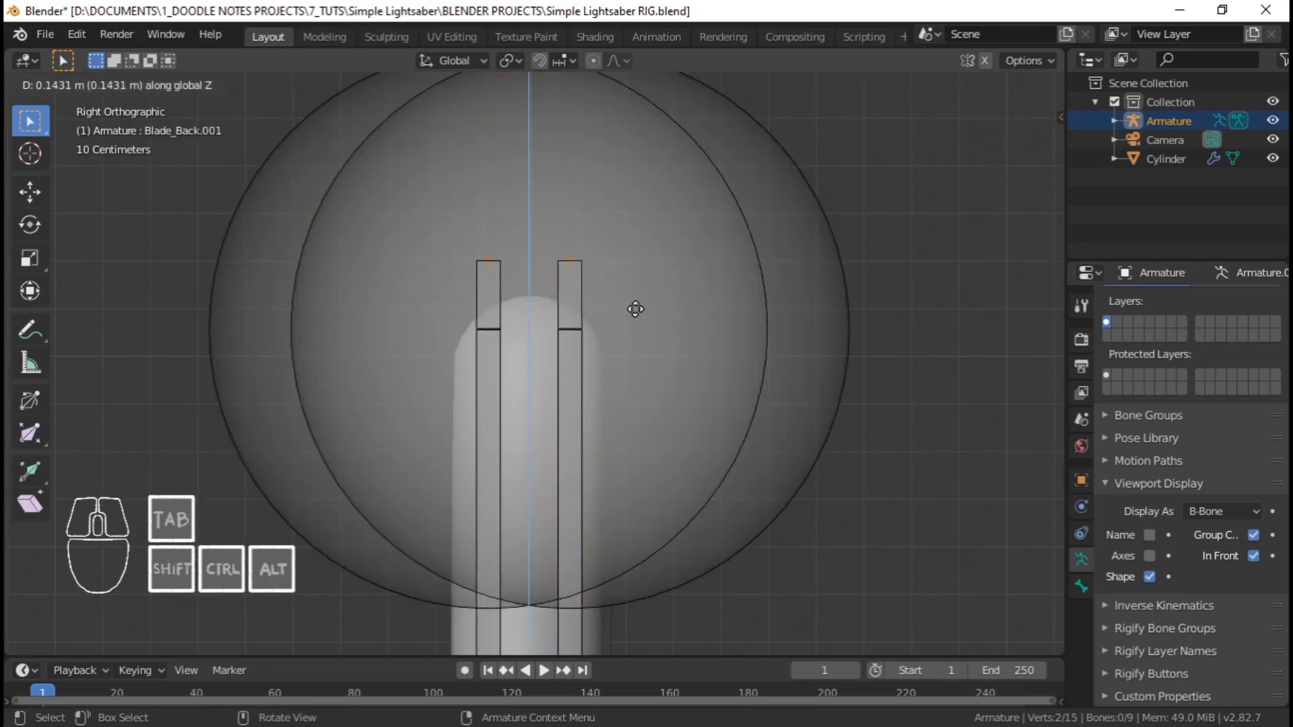
{"action": "left_click", "coordinate": [635, 307]}
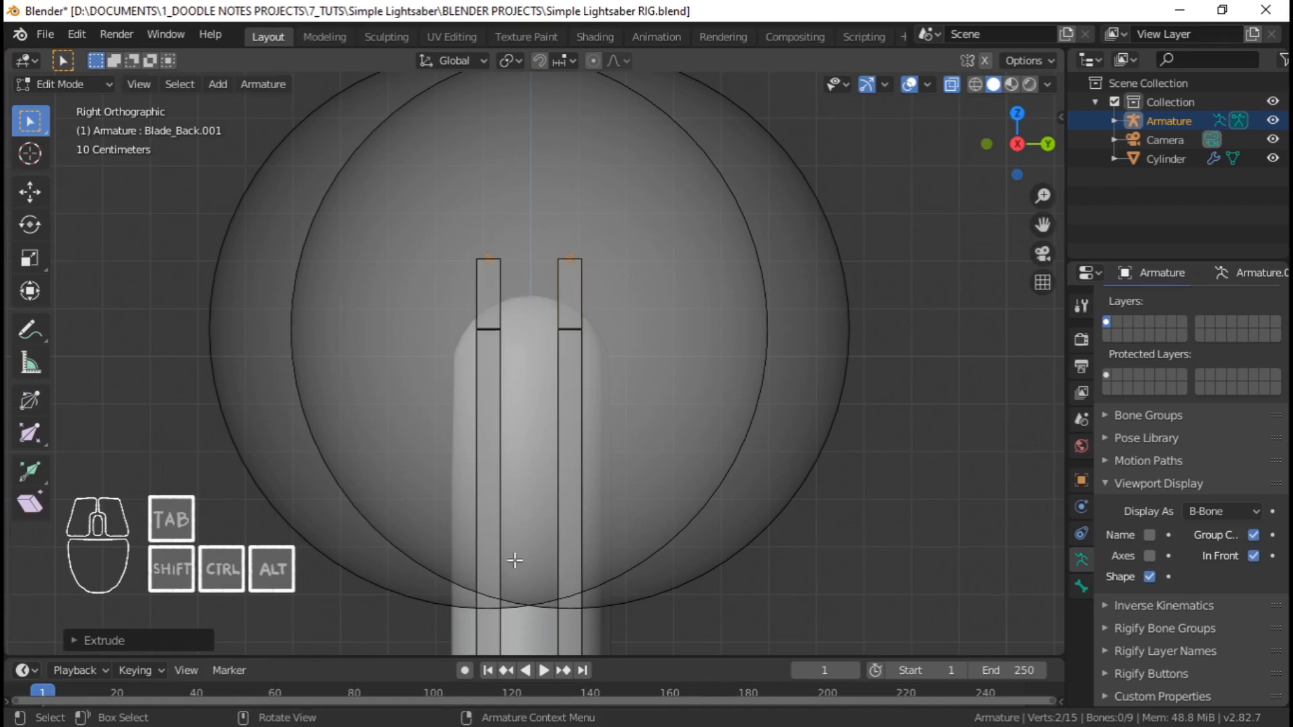
Inspect the extruded short bones at the blade's tip and compare them with the control bones at its base
{"action": "middle_click_drag", "start_coordinate": [490, 582], "coordinate": [497, 450], "text": "shift"}
{"action": "middle_click_drag", "start_coordinate": [534, 190], "coordinate": [510, 345], "text": "shift"}
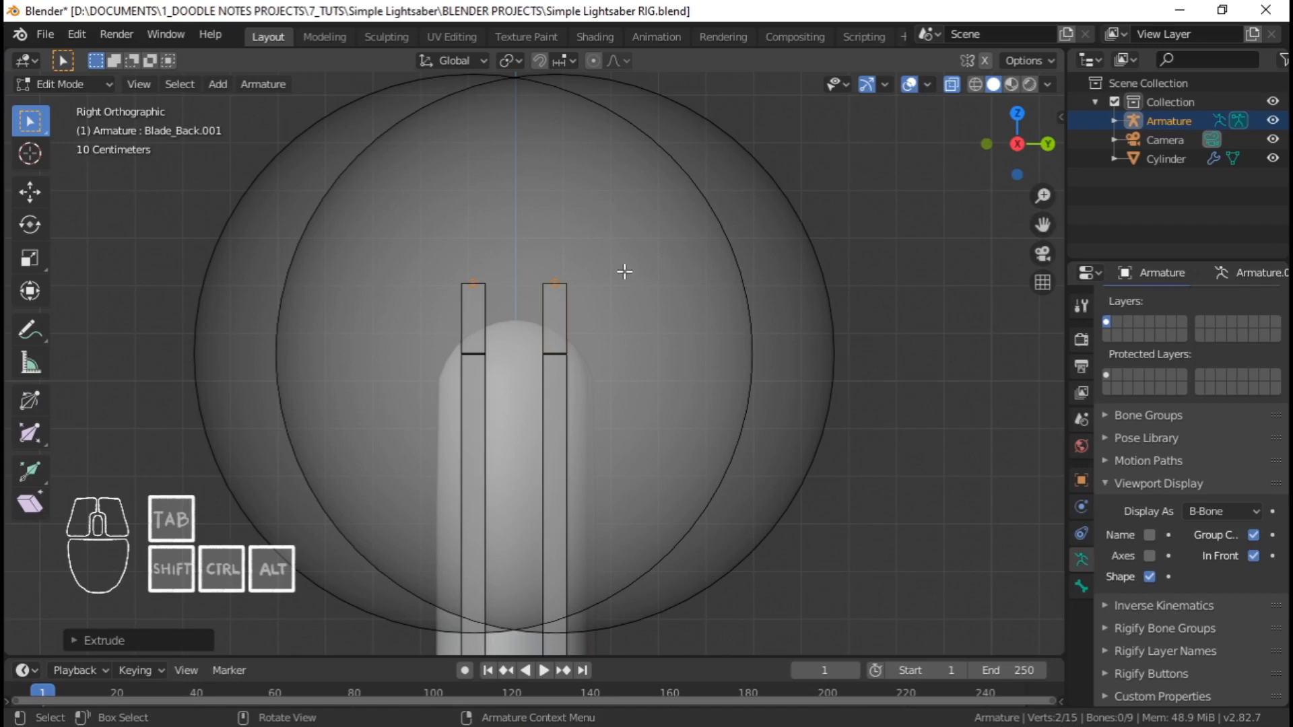
{"action": "scroll", "coordinate": [487, 329], "scroll_direction": "up", "scroll_amount": 1}
{"action": "left_click", "coordinate": [475, 290]}
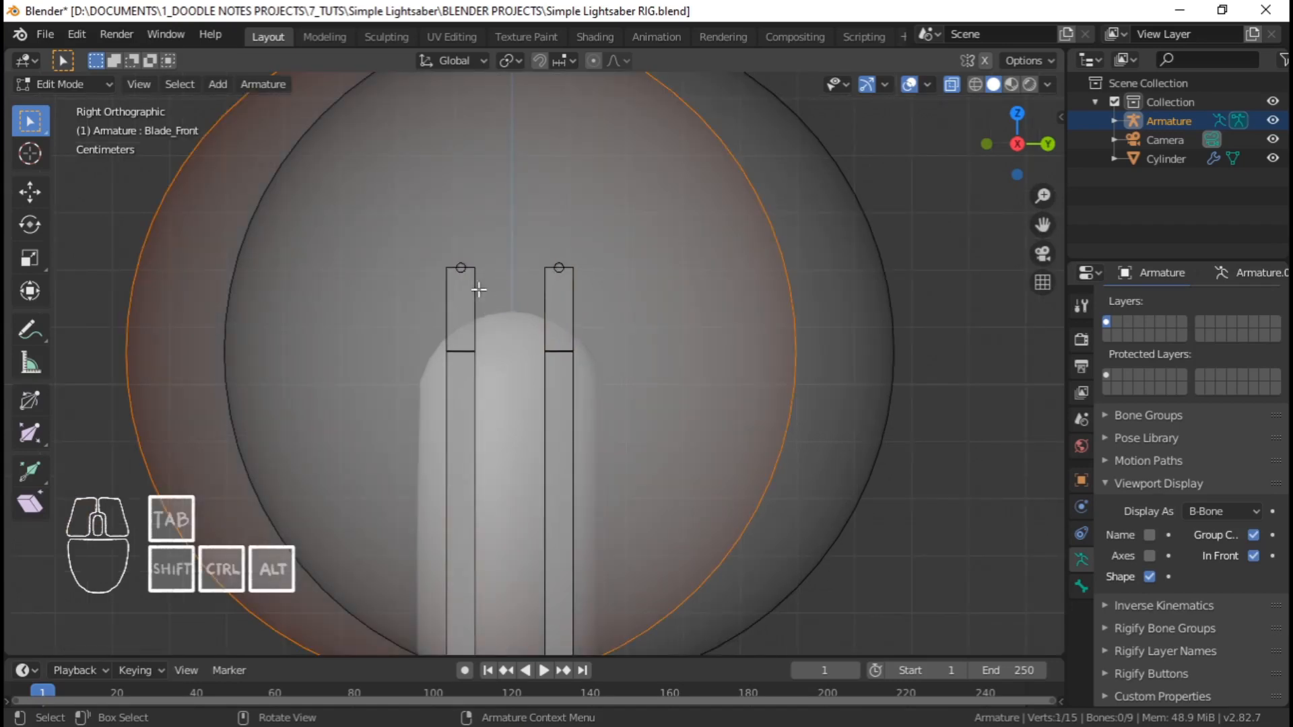
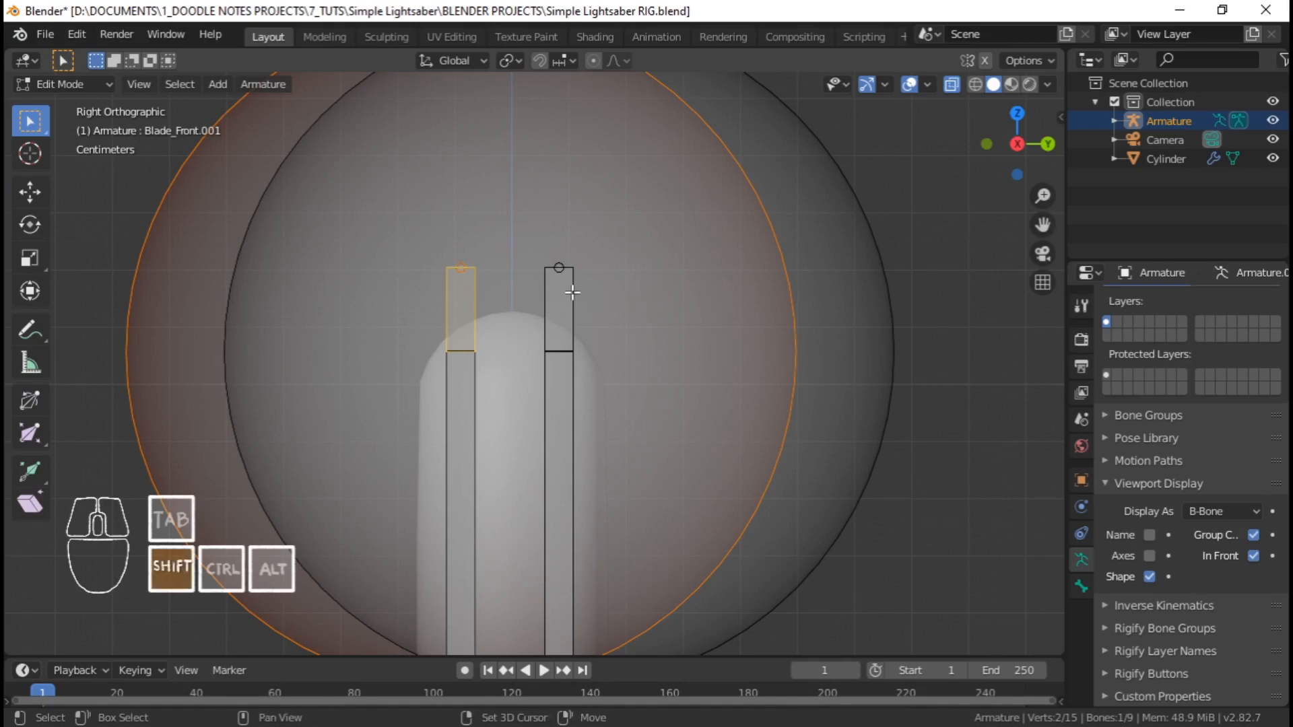
{"action": "scroll", "coordinate": [466, 295], "scroll_direction": "down", "scroll_amount": 6}
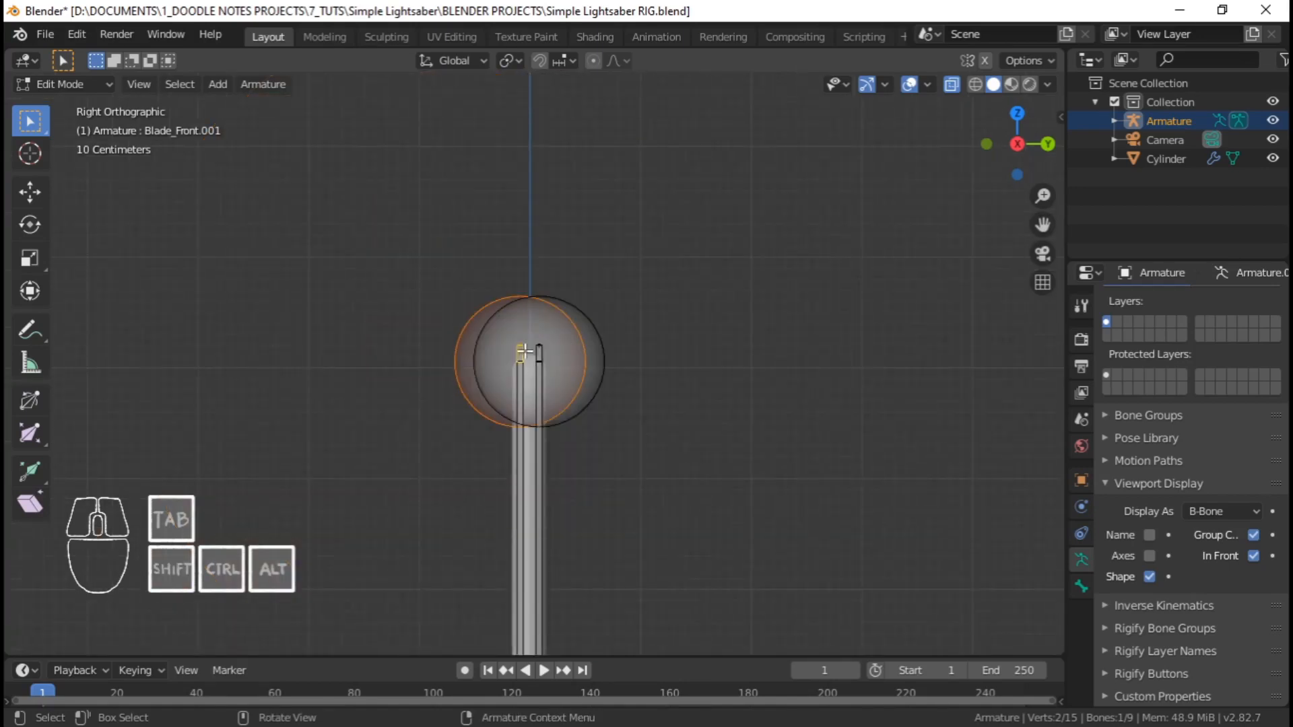
{"action": "scroll", "coordinate": [524, 372], "scroll_direction": "down", "scroll_amount": 5}
{"action": "middle_click_drag", "start_coordinate": [543, 487], "coordinate": [549, 229], "text": "shift"}
{"action": "middle_click_drag", "start_coordinate": [523, 390], "coordinate": [533, 254], "text": "shift"}
{"action": "scroll", "coordinate": [536, 303], "scroll_direction": "up", "scroll_amount": 5}
{"action": "middle_click_drag", "start_coordinate": [547, 535], "coordinate": [543, 297], "text": "shift"}
{"action": "scroll", "coordinate": [595, 463], "scroll_direction": "up", "scroll_amount": 3}
{"action": "scroll", "coordinate": [598, 458], "scroll_direction": "up", "scroll_amount": 6}
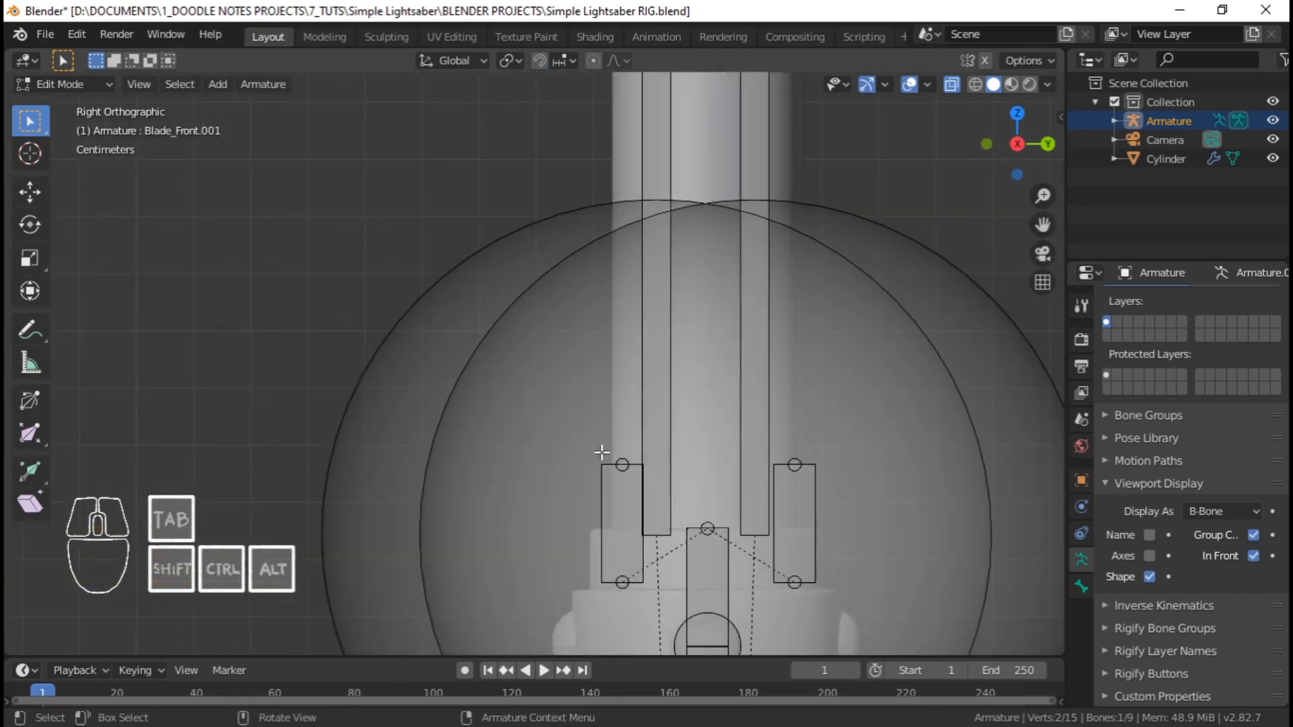
Select the long Blade_Front and Blade_Back bones and hide them
{"action": "left_click", "coordinate": [603, 499]}
{"action": "scroll", "coordinate": [549, 193], "scroll_direction": "down", "scroll_amount": 6}
{"action": "middle_click_drag", "start_coordinate": [548, 194], "coordinate": [543, 340], "text": "shift"}
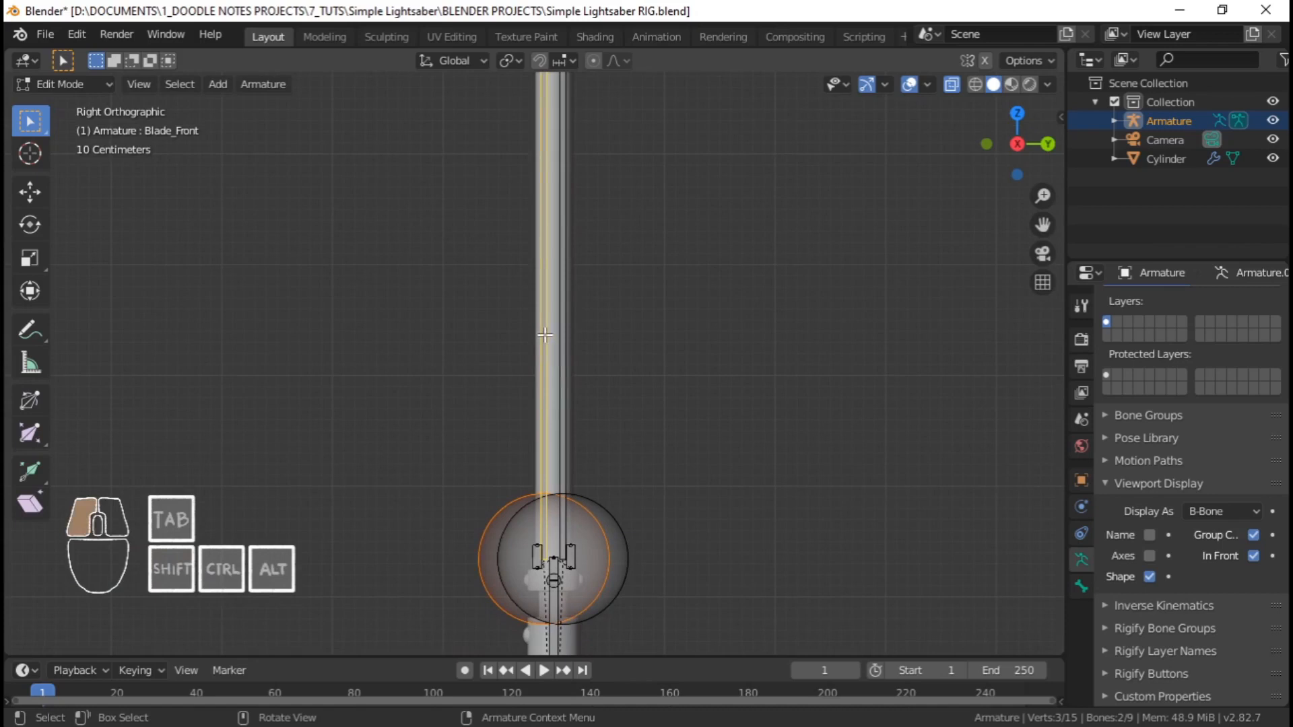
{"action": "left_click", "coordinate": [568, 311], "text": "shift"}
{"action": "middle_click_drag", "start_coordinate": [565, 269], "coordinate": [555, 385], "text": "shift"}
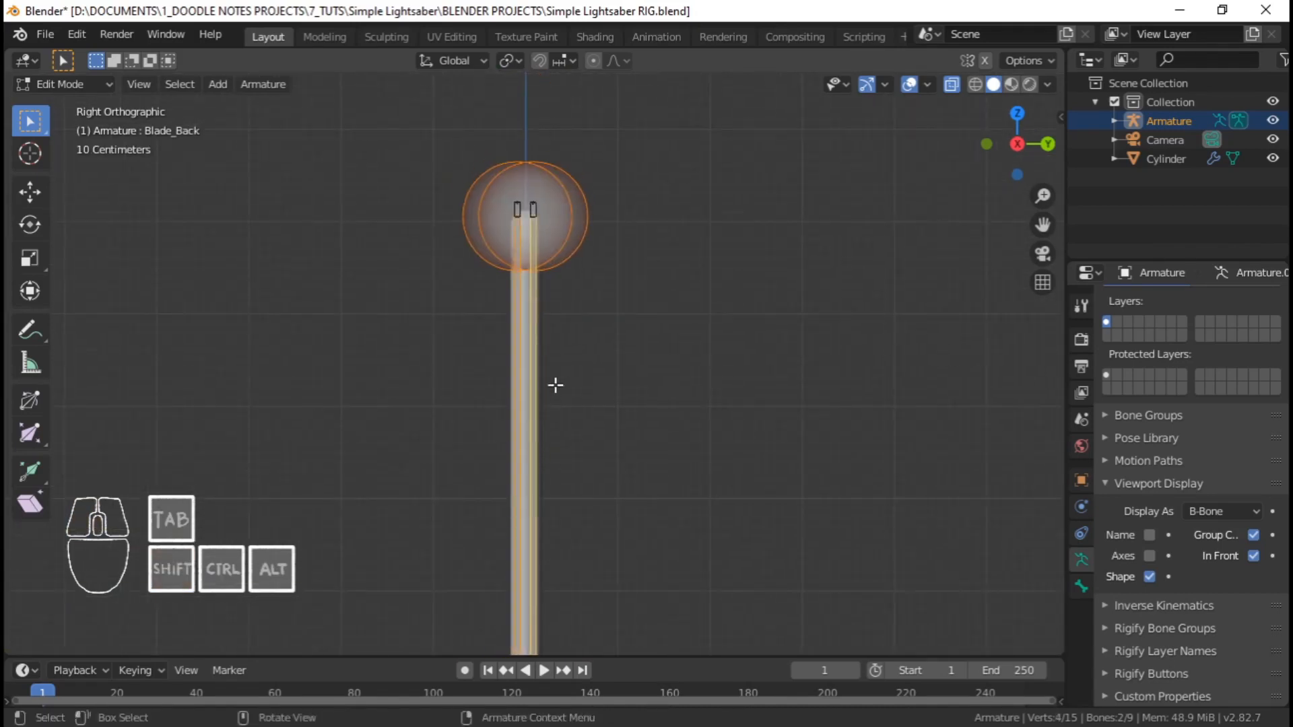
{"action": "key", "text": "h"}
Rename the short tip bone on the negative Y side Blade_Front_retract
{"action": "scroll", "coordinate": [543, 329], "scroll_direction": "up", "scroll_amount": 3}
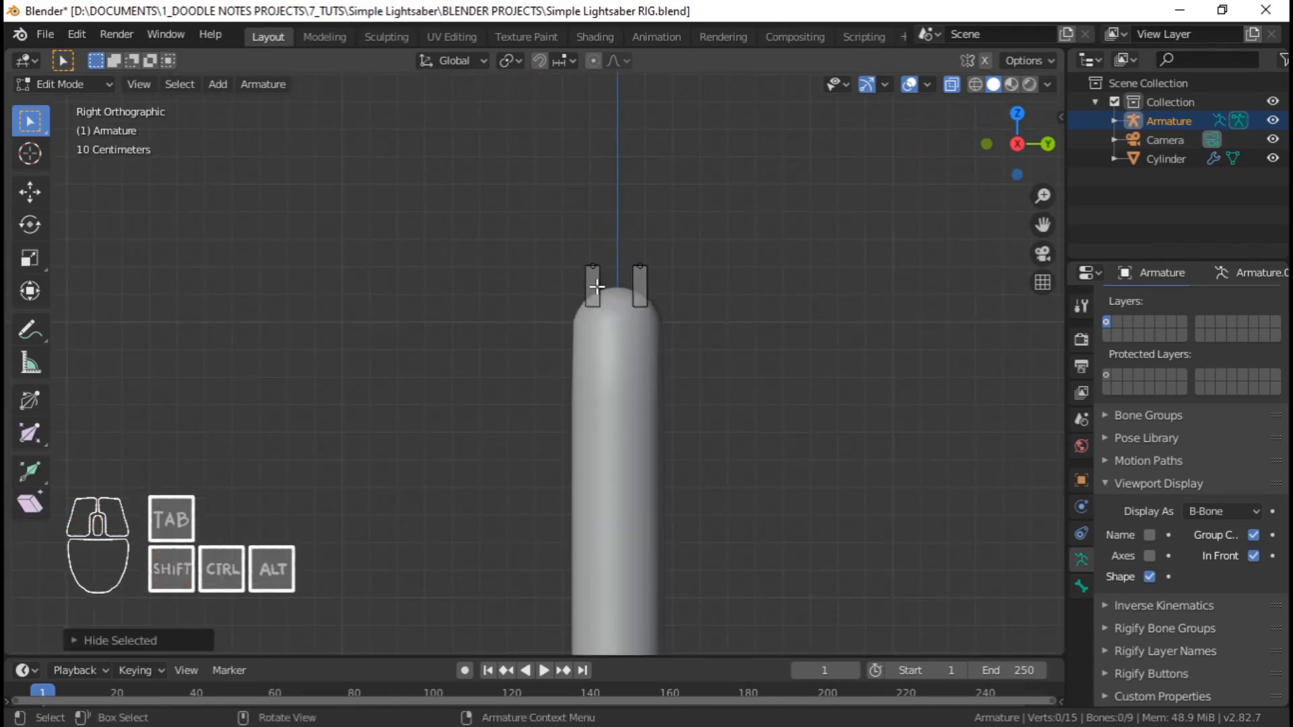
{"action": "left_click", "coordinate": [597, 285]}
{"action": "scroll", "coordinate": [586, 352], "scroll_direction": "down", "scroll_amount": 5}
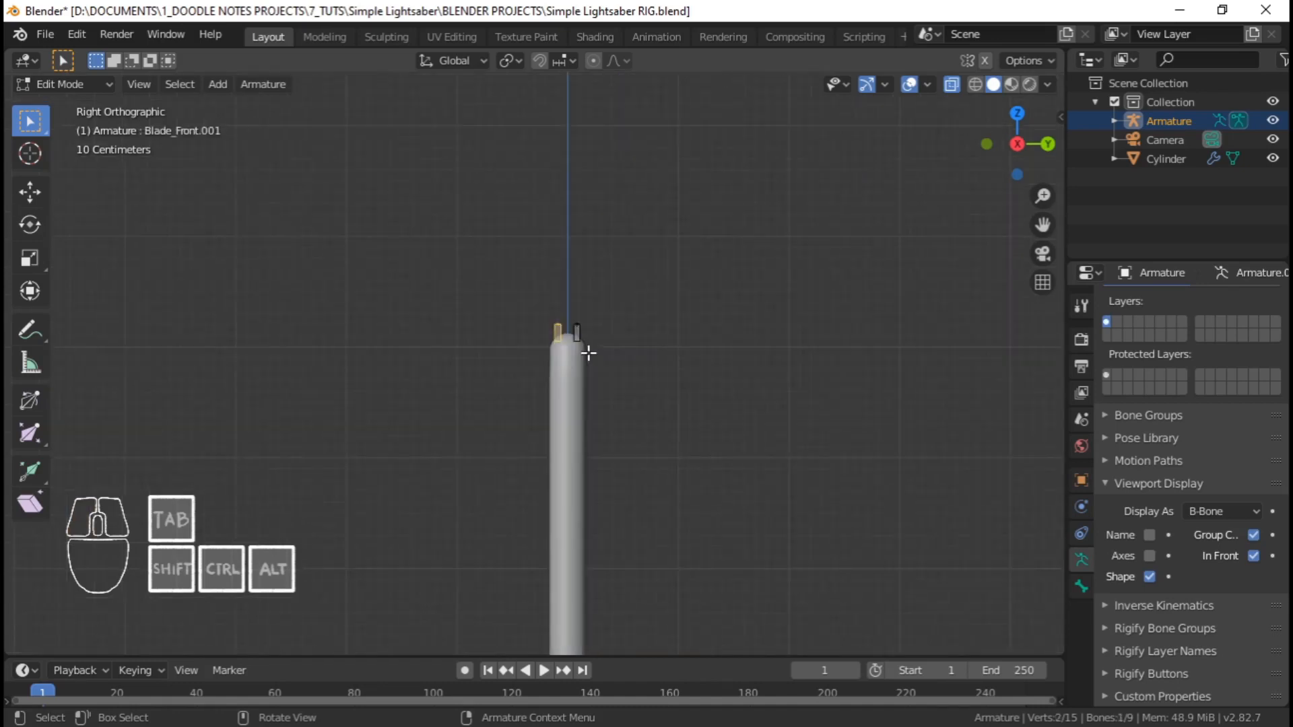
{"action": "middle_click_drag", "start_coordinate": [586, 352], "coordinate": [540, 414], "text": "shift"}
{"action": "scroll", "coordinate": [542, 411], "scroll_direction": "up", "scroll_amount": 10}
{"action": "scroll", "coordinate": [543, 409], "scroll_direction": "up", "scroll_amount": 2}
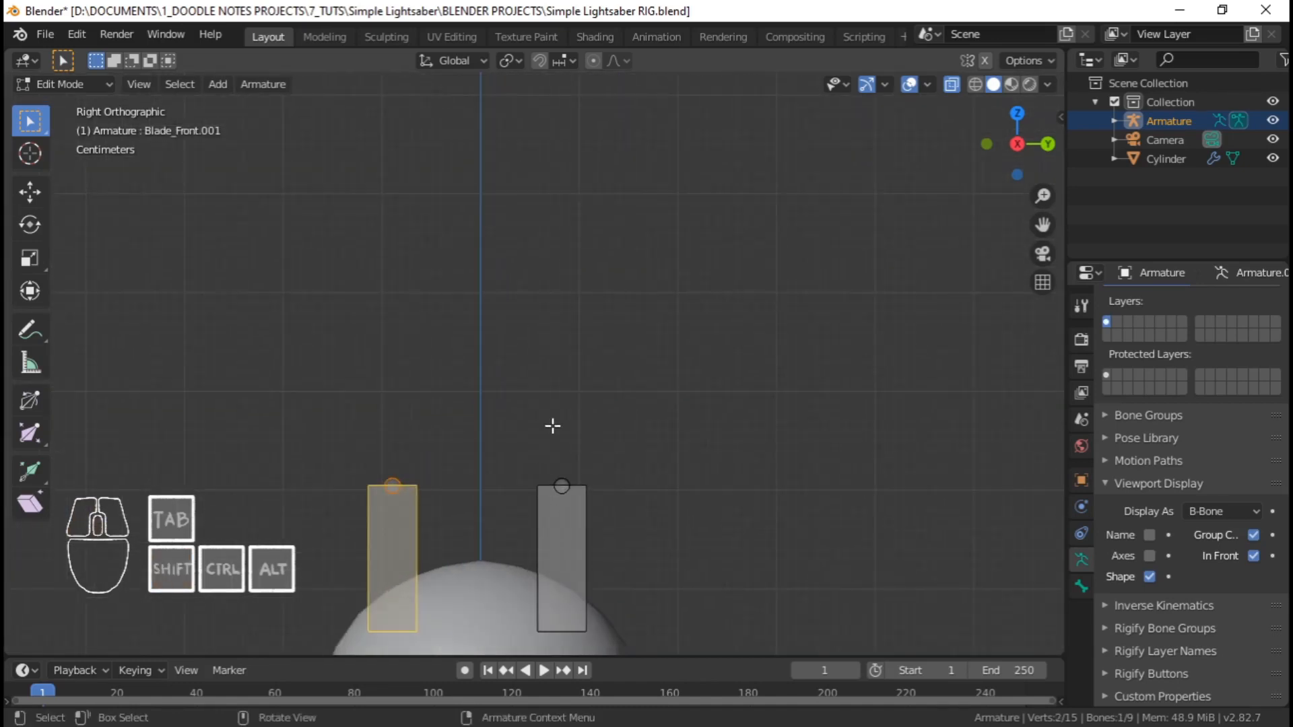
{"action": "key", "text": "F2"}
{"action": "type", "text": "Blade_"}
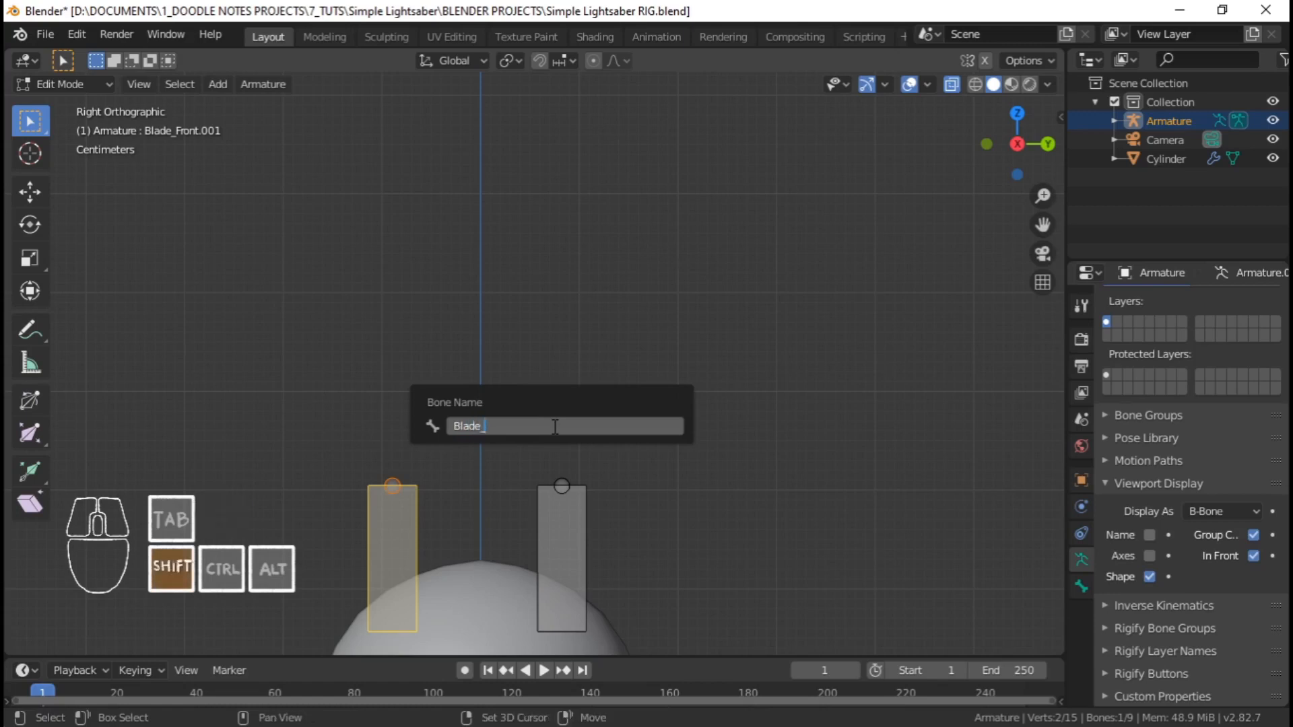
{"action": "type", "text": "Front_retract"}
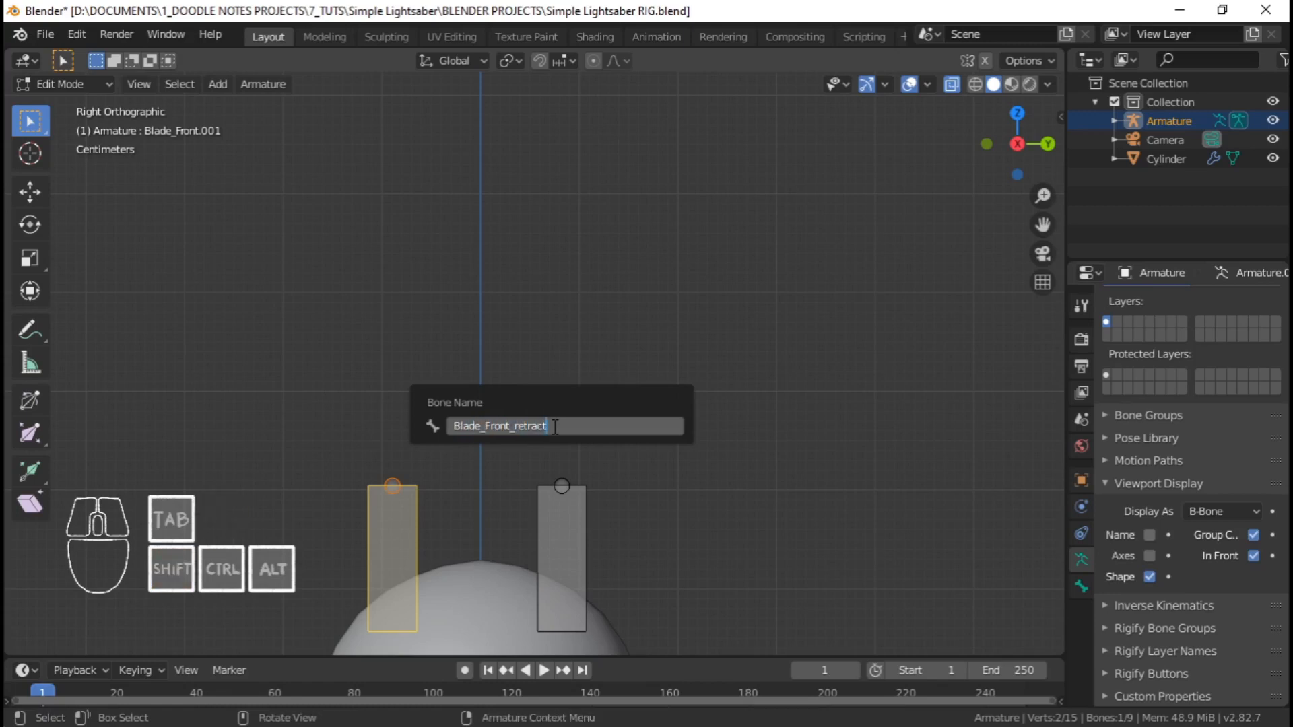
{"action": "key", "text": "Return"}
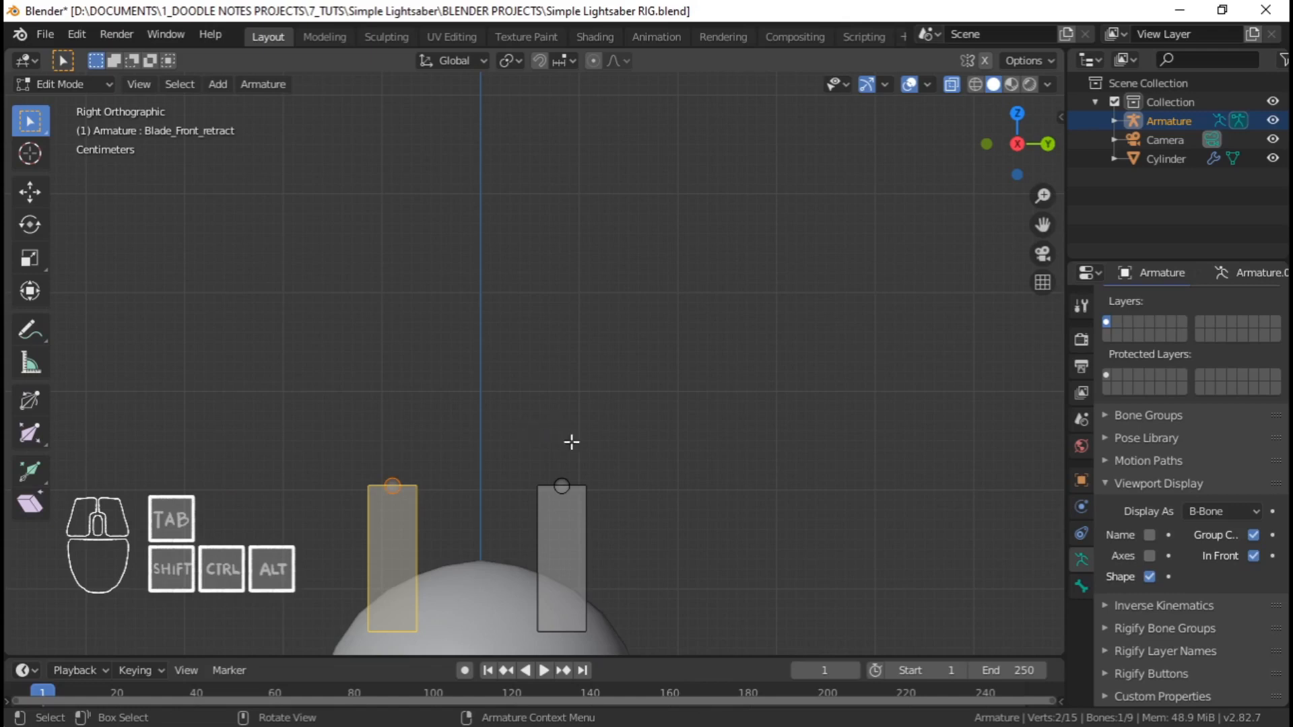
Rename the short tip bone on the positive Y side Blade_Back_retract and save the file
{"action": "left_click", "coordinate": [594, 516]}
{"action": "key", "text": "F2"}
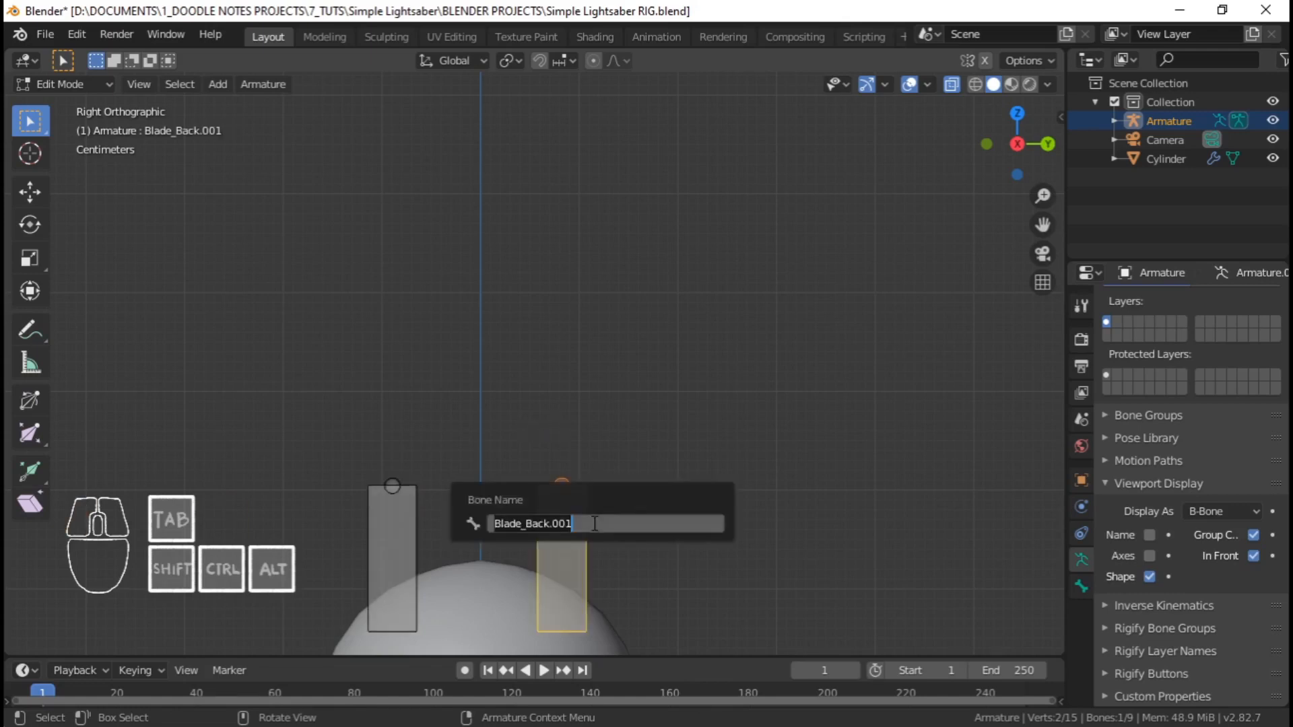
{"action": "type", "text": "Blad"}
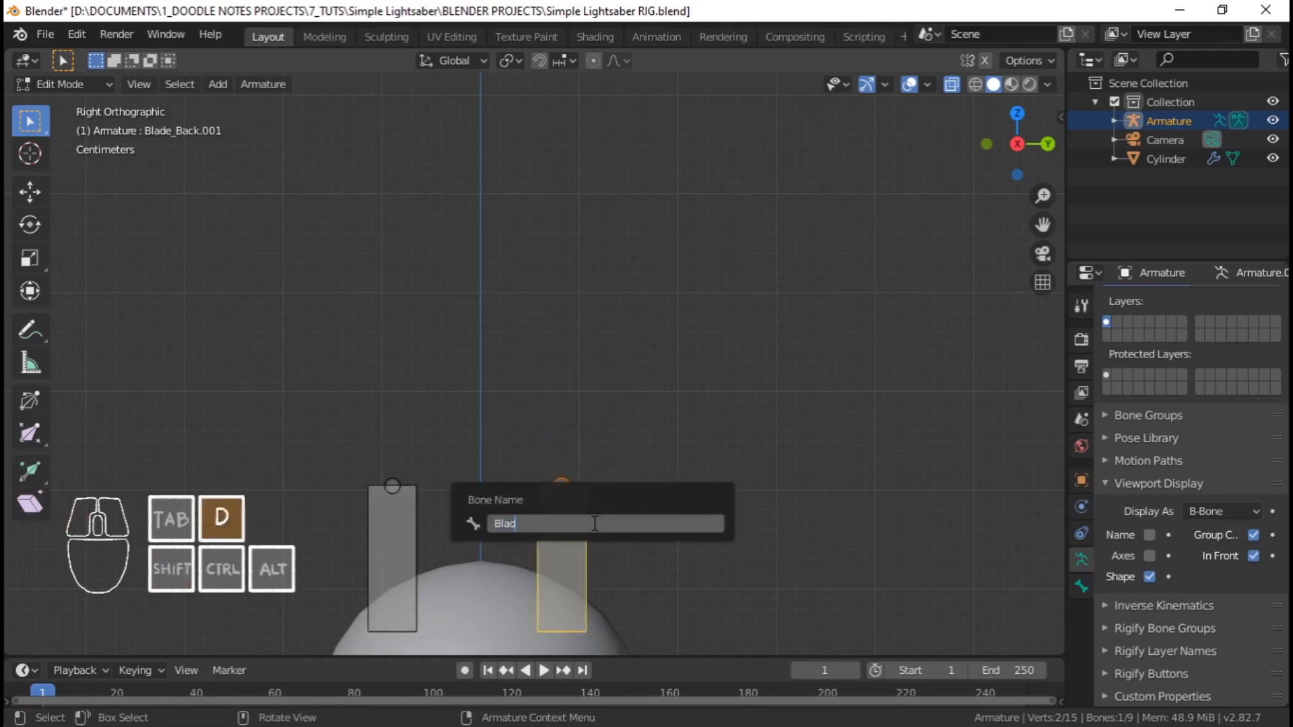
{"action": "type", "text": "e_Back"}
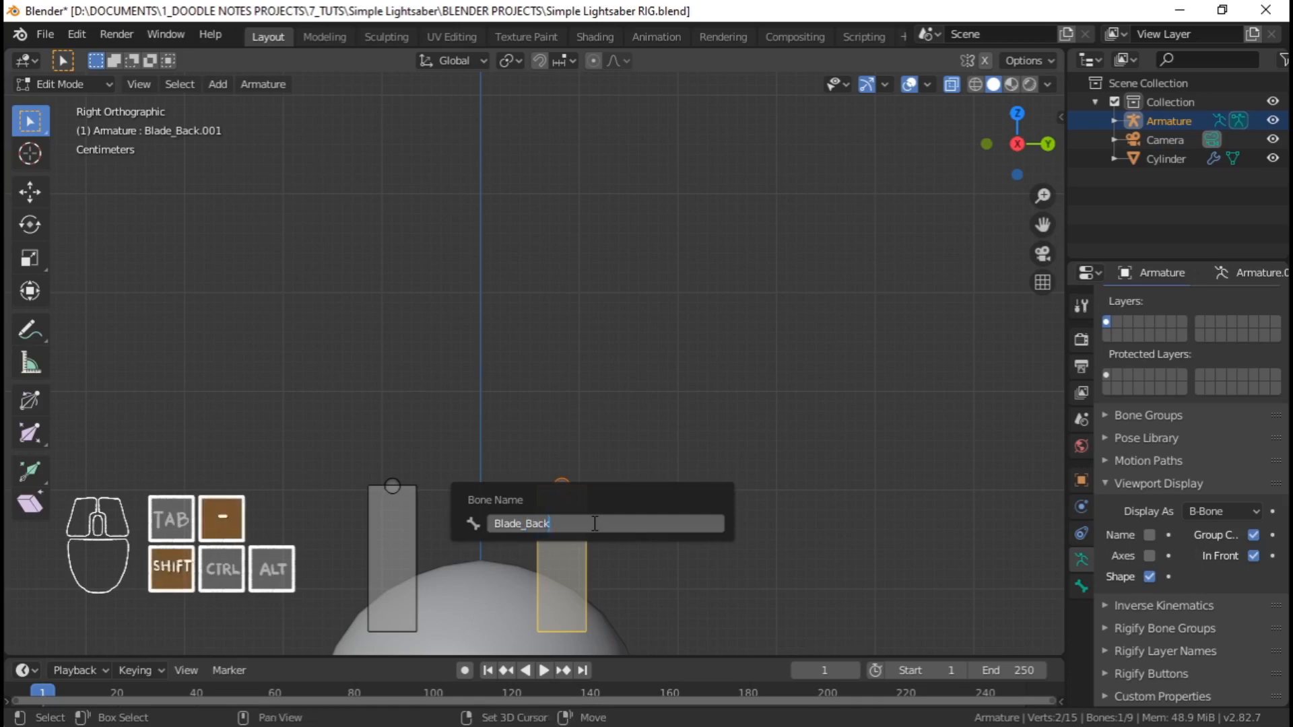
{"action": "type", "text": "_retract"}
{"action": "key", "text": "Return"}
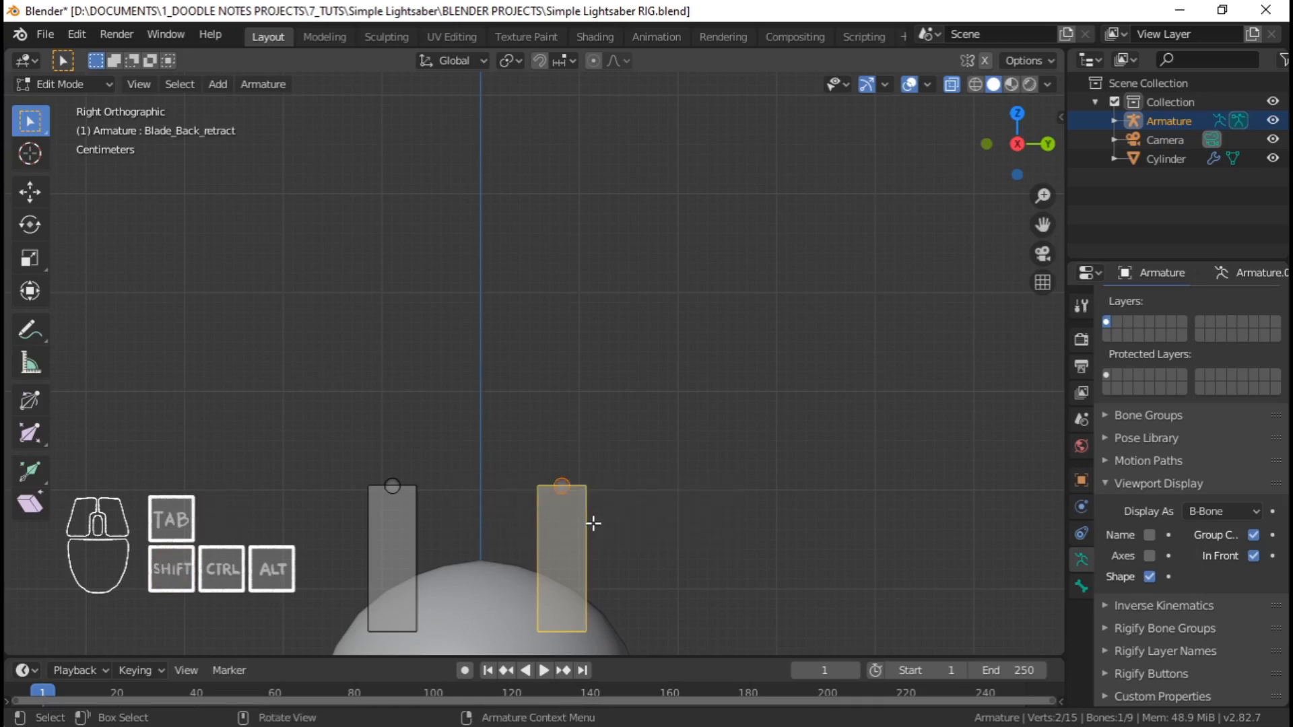
{"action": "key", "text": "ctrl+s"}
Parent the Blade_Front_retract tip bone to Blade_Motion_Front at the blade's base, using Keep Offset
{"action": "scroll", "coordinate": [537, 543], "scroll_direction": "down", "scroll_amount": 3}
{"action": "middle_click_drag", "start_coordinate": [531, 523], "coordinate": [531, 411], "text": "shift"}
{"action": "scroll", "coordinate": [531, 410], "scroll_direction": "down", "scroll_amount": 3}
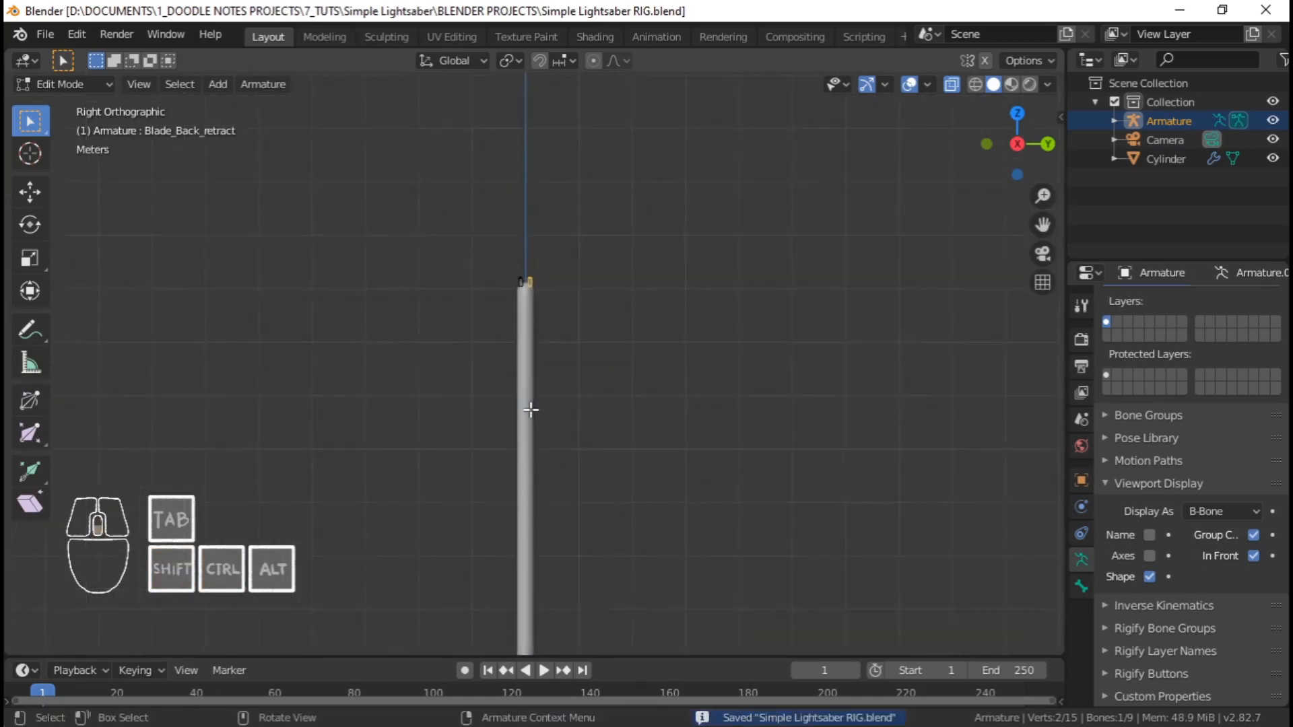
{"action": "scroll", "coordinate": [536, 360], "scroll_direction": "up", "scroll_amount": 3}
{"action": "scroll", "coordinate": [548, 471], "scroll_direction": "up", "scroll_amount": 12}
{"action": "middle_click_drag", "start_coordinate": [537, 329], "coordinate": [552, 304], "text": "shift"}
{"action": "left_click", "coordinate": [469, 425]}
{"action": "scroll", "coordinate": [469, 425], "scroll_direction": "up", "scroll_amount": 2}
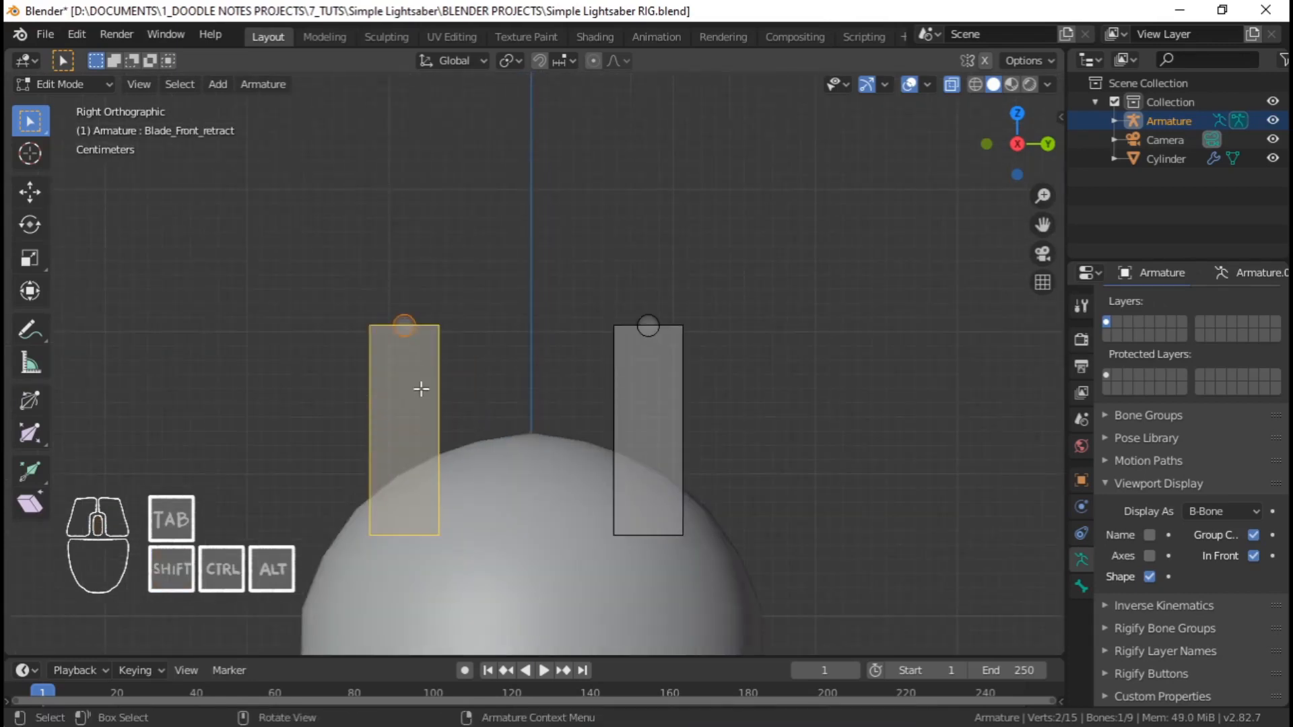
{"action": "scroll", "coordinate": [450, 417], "scroll_direction": "down", "scroll_amount": 8}
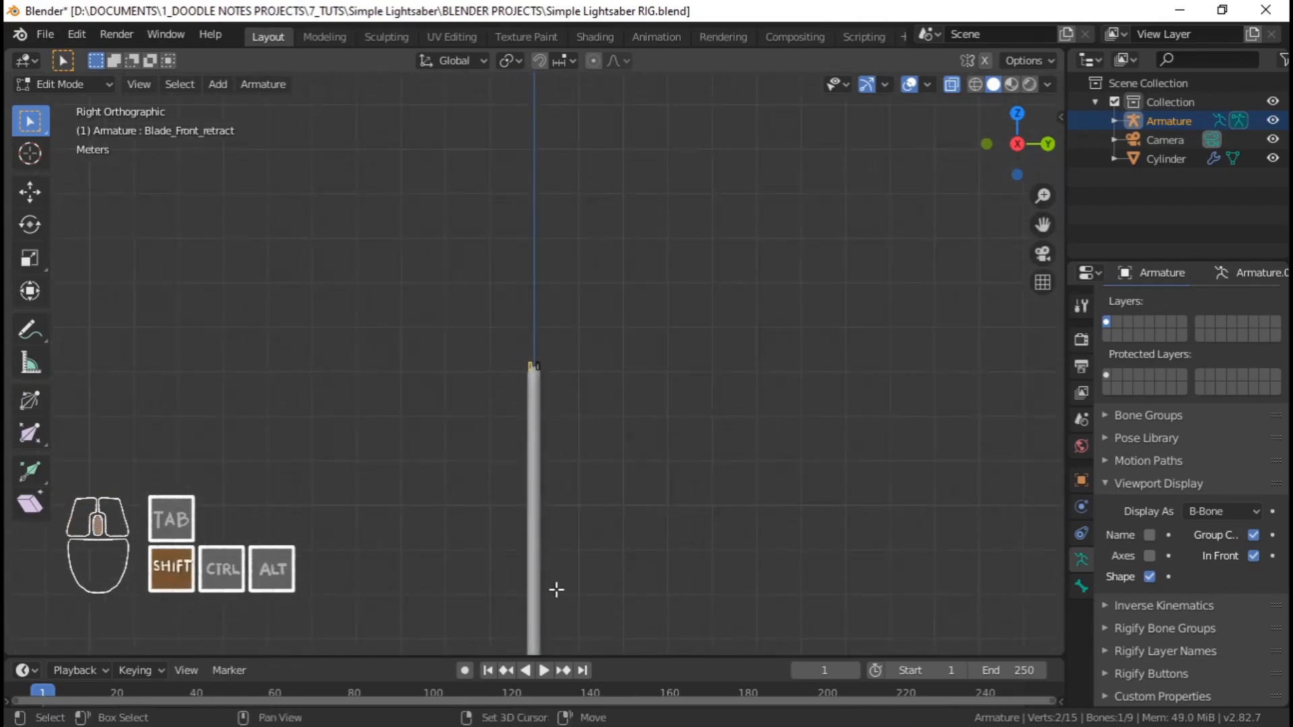
{"action": "middle_click_drag", "start_coordinate": [557, 589], "coordinate": [513, 267], "text": "shift"}
{"action": "scroll", "coordinate": [512, 270], "scroll_direction": "up", "scroll_amount": 8}
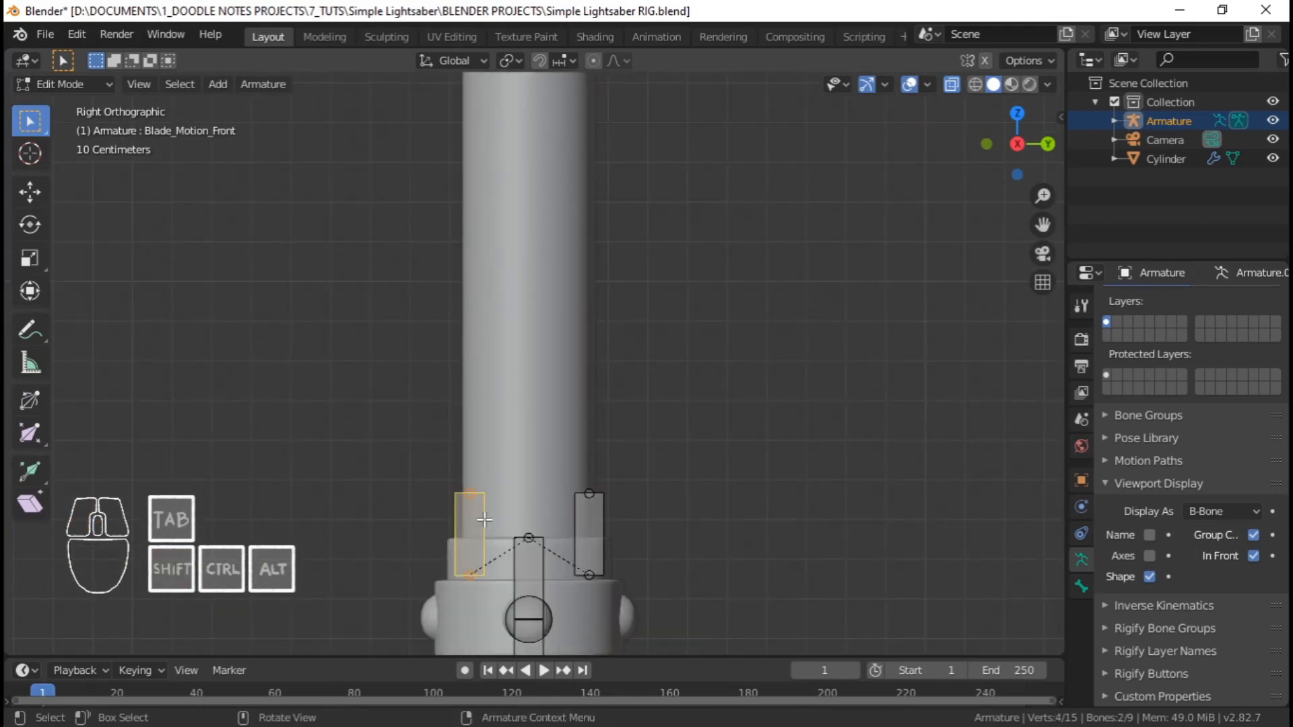
{"action": "key", "text": "ctrl+p"}
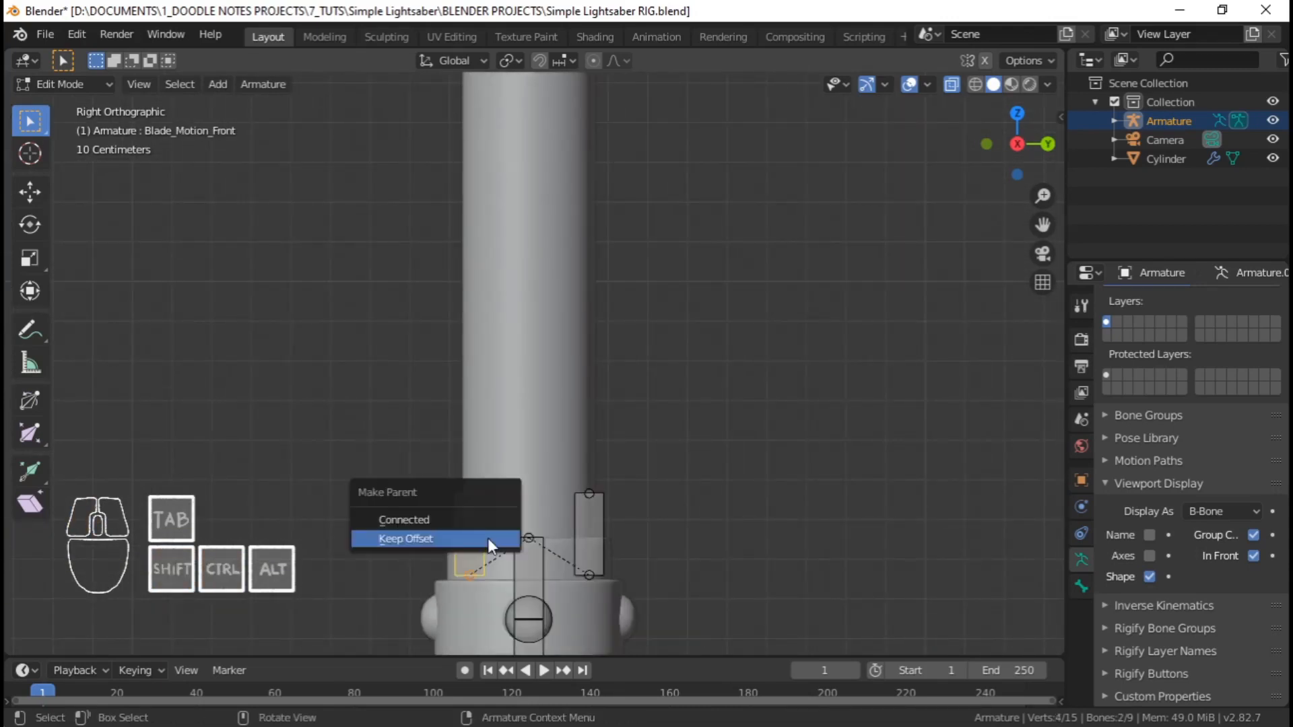
{"action": "key", "text": "Return"}
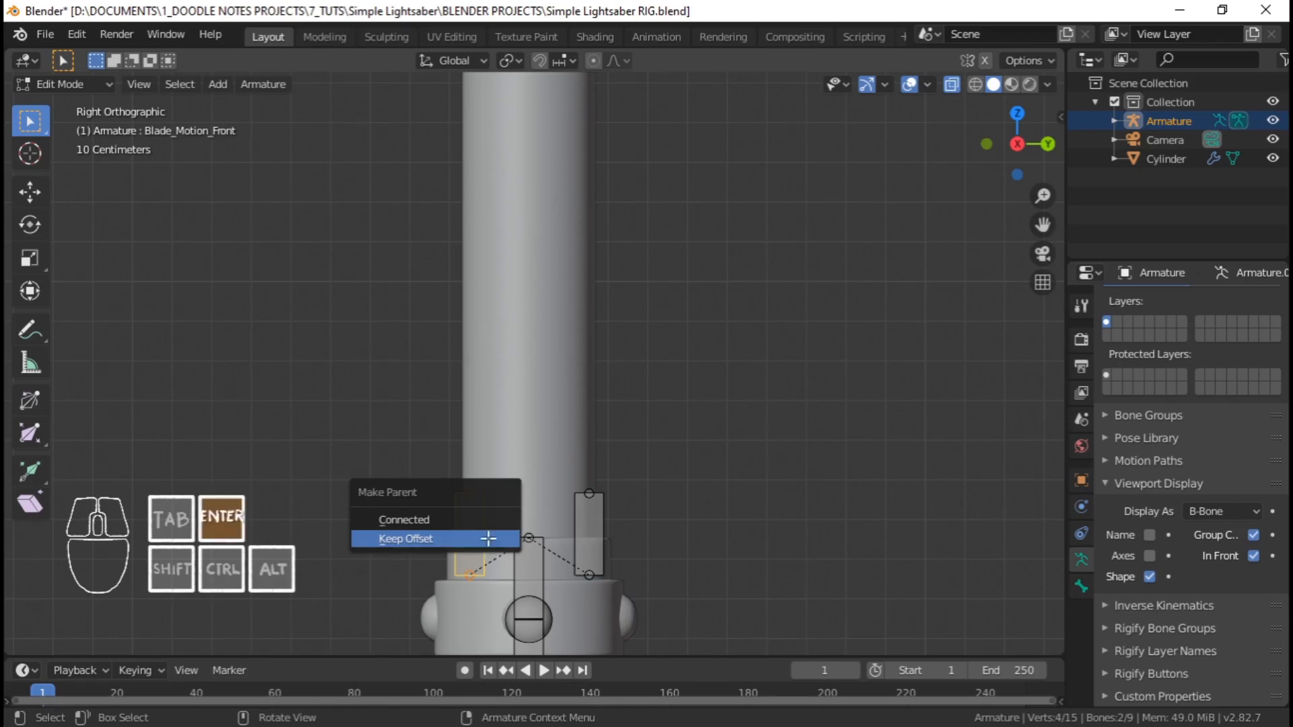
In Pose Mode, test-rotate Blade_Motion_Front to check its influence on the retract bone, and cancel the rotation
{"action": "scroll", "coordinate": [482, 517], "scroll_direction": "down", "scroll_amount": 16}
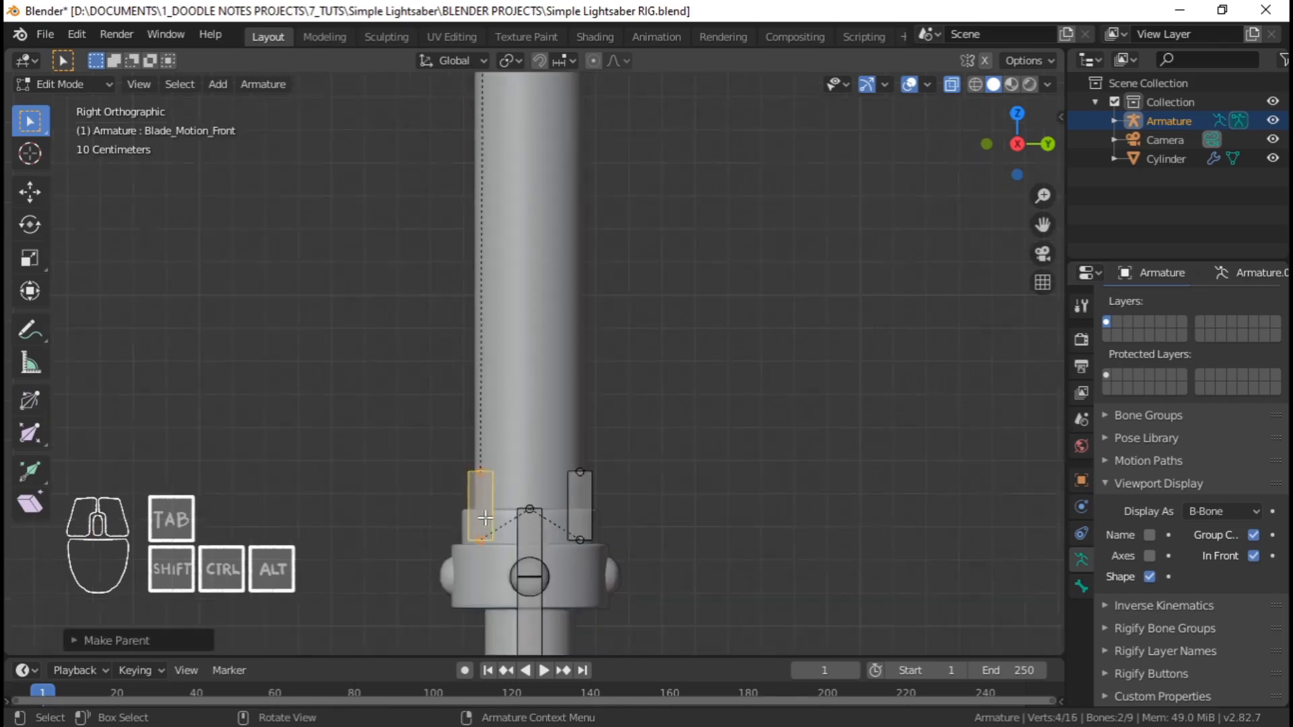
{"action": "scroll", "coordinate": [547, 323], "scroll_direction": "up", "scroll_amount": 3}
{"action": "middle_click_drag", "start_coordinate": [551, 303], "coordinate": [551, 422], "text": "shift"}
{"action": "key", "text": "ctrl+Tab"}
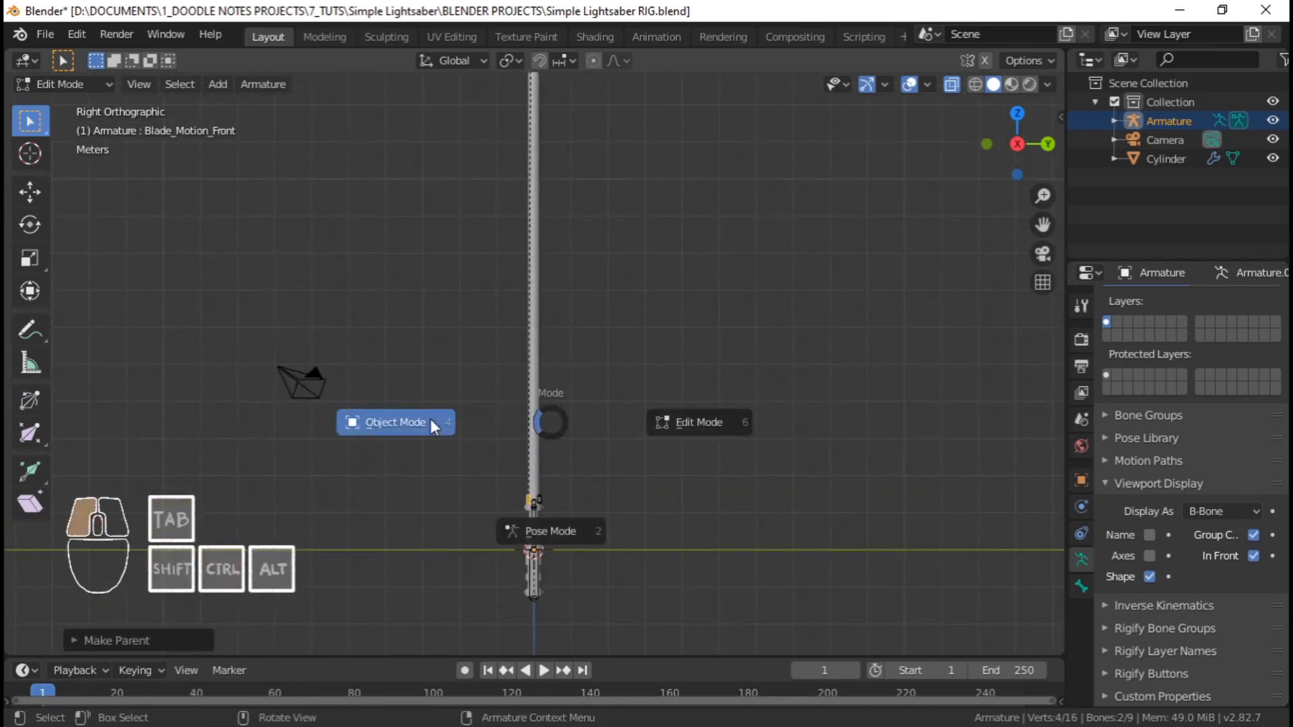
{"action": "left_click", "coordinate": [556, 536]}
{"action": "middle_click_drag", "start_coordinate": [593, 467], "coordinate": [523, 554]}
{"action": "left_click", "coordinate": [523, 567]}
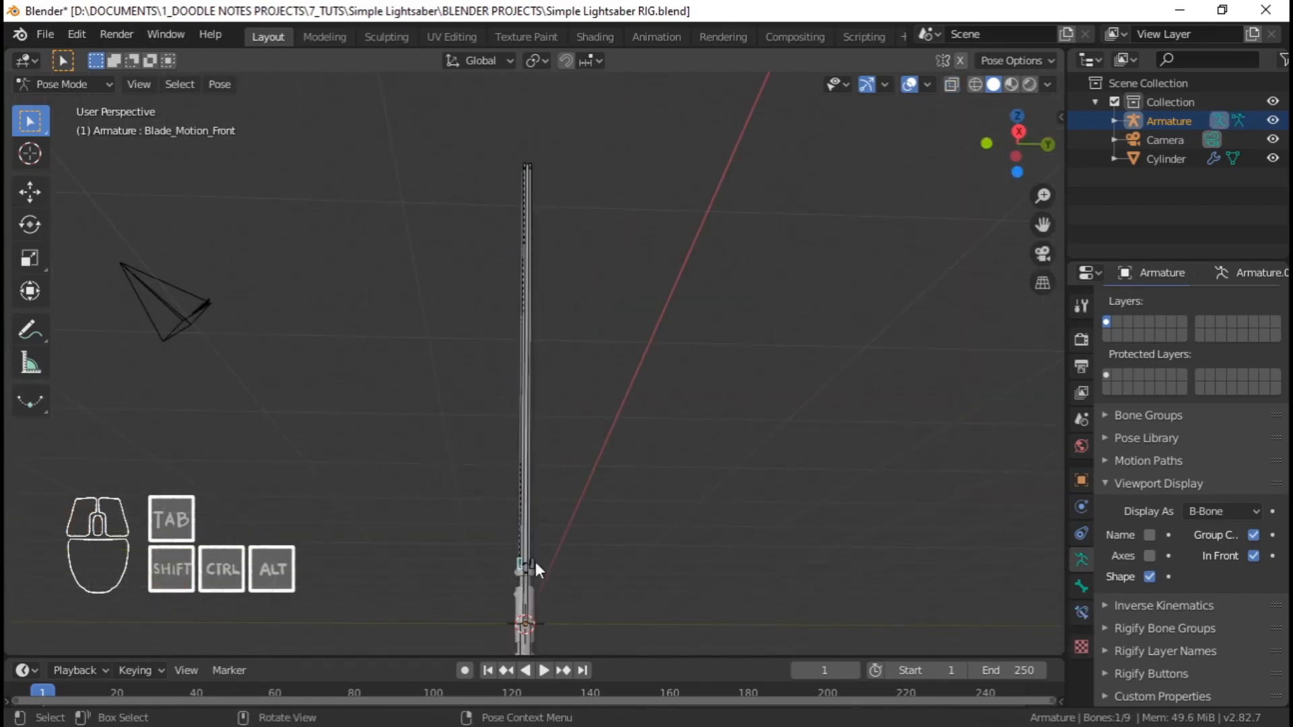
{"action": "key", "text": "r"}
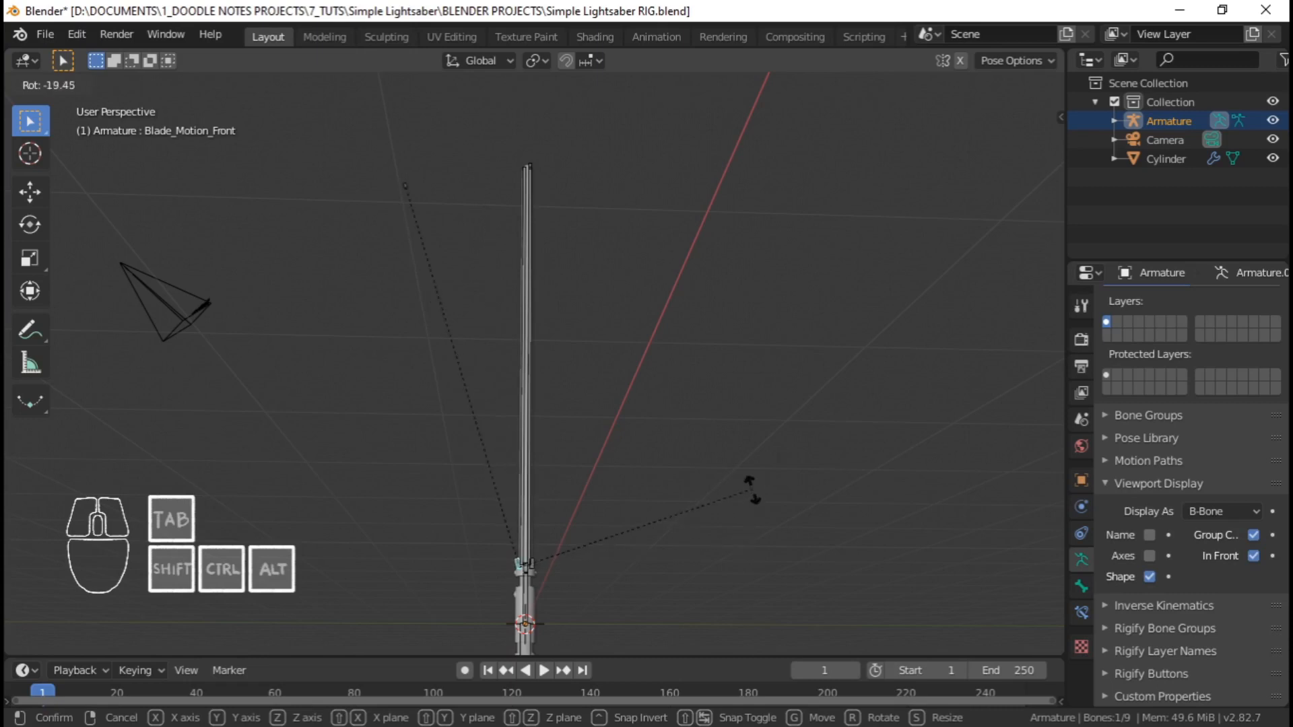
{"action": "right_click", "coordinate": [748, 532]}
Examine the spacing of the motion bones and the long blade bones at the blade's base from several views
{"action": "key", "text": "KP_0"}
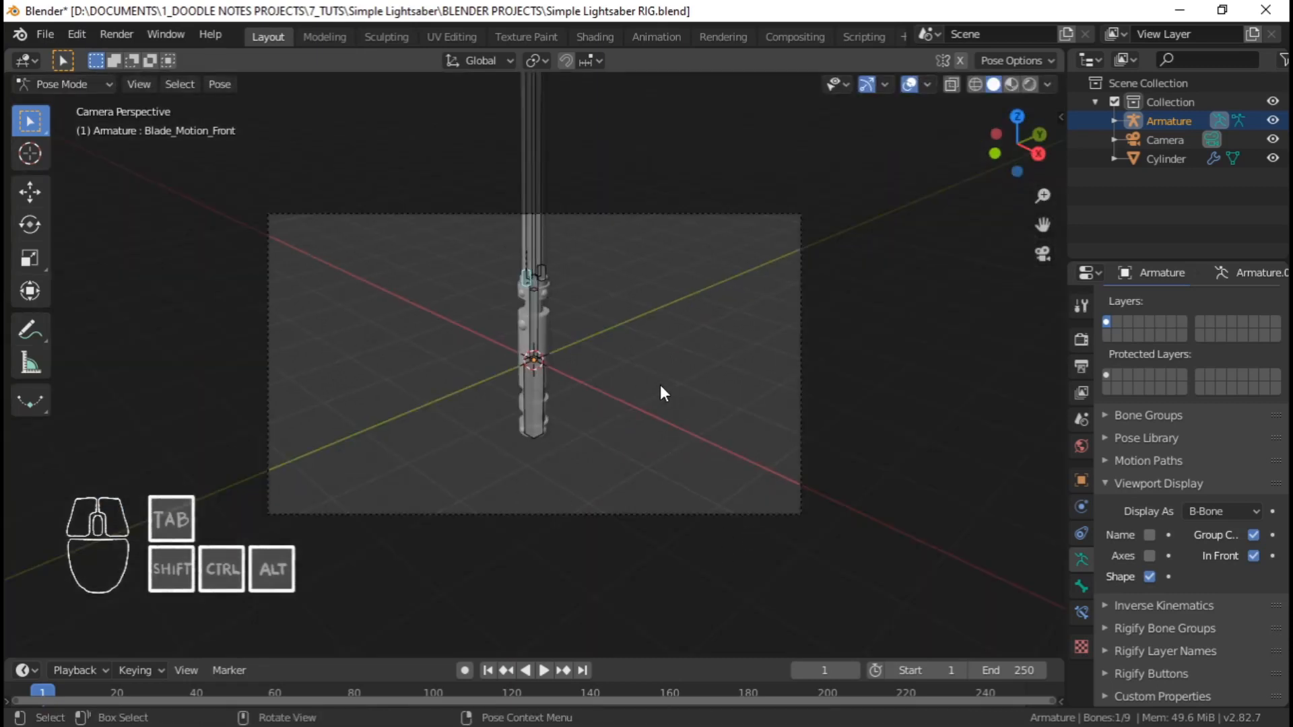
{"action": "key", "text": "KP_1"}
{"action": "scroll", "coordinate": [660, 386], "scroll_direction": "up", "scroll_amount": 2}
{"action": "middle_click_drag", "start_coordinate": [619, 447], "coordinate": [609, 364], "text": "shift"}
{"action": "scroll", "coordinate": [609, 363], "scroll_direction": "down", "scroll_amount": 2}
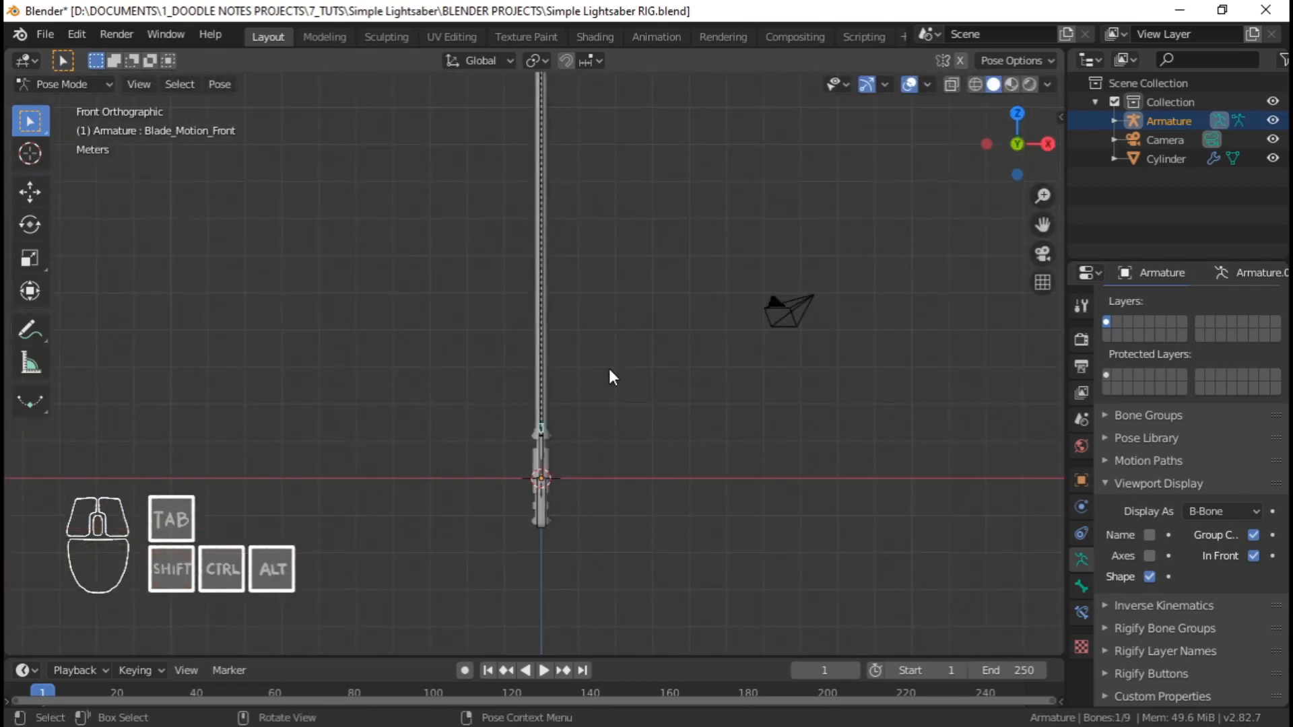
{"action": "key", "text": "KP_3"}
{"action": "scroll", "coordinate": [548, 419], "scroll_direction": "up", "scroll_amount": 4}
{"action": "middle_click_drag", "start_coordinate": [528, 382], "coordinate": [581, 463], "text": "shift"}
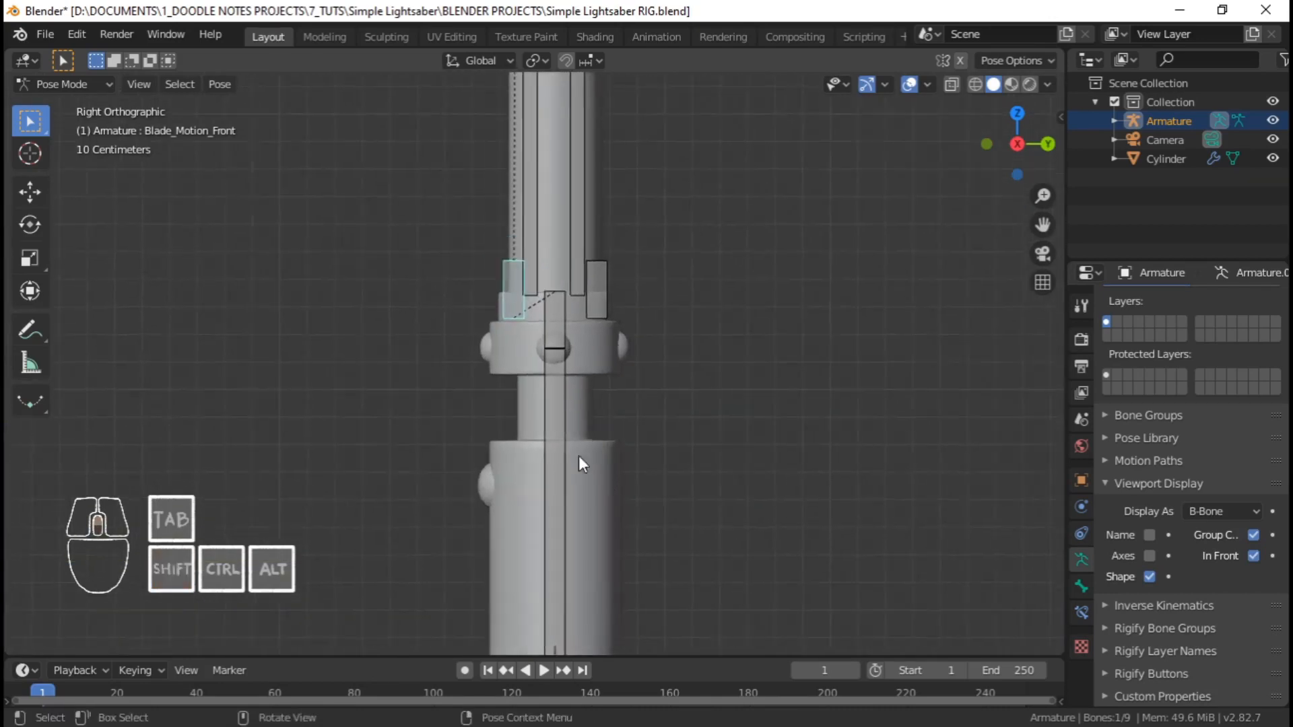
{"action": "scroll", "coordinate": [556, 277], "scroll_direction": "up", "scroll_amount": 2}
{"action": "scroll", "coordinate": [547, 338], "scroll_direction": "down", "scroll_amount": 7}
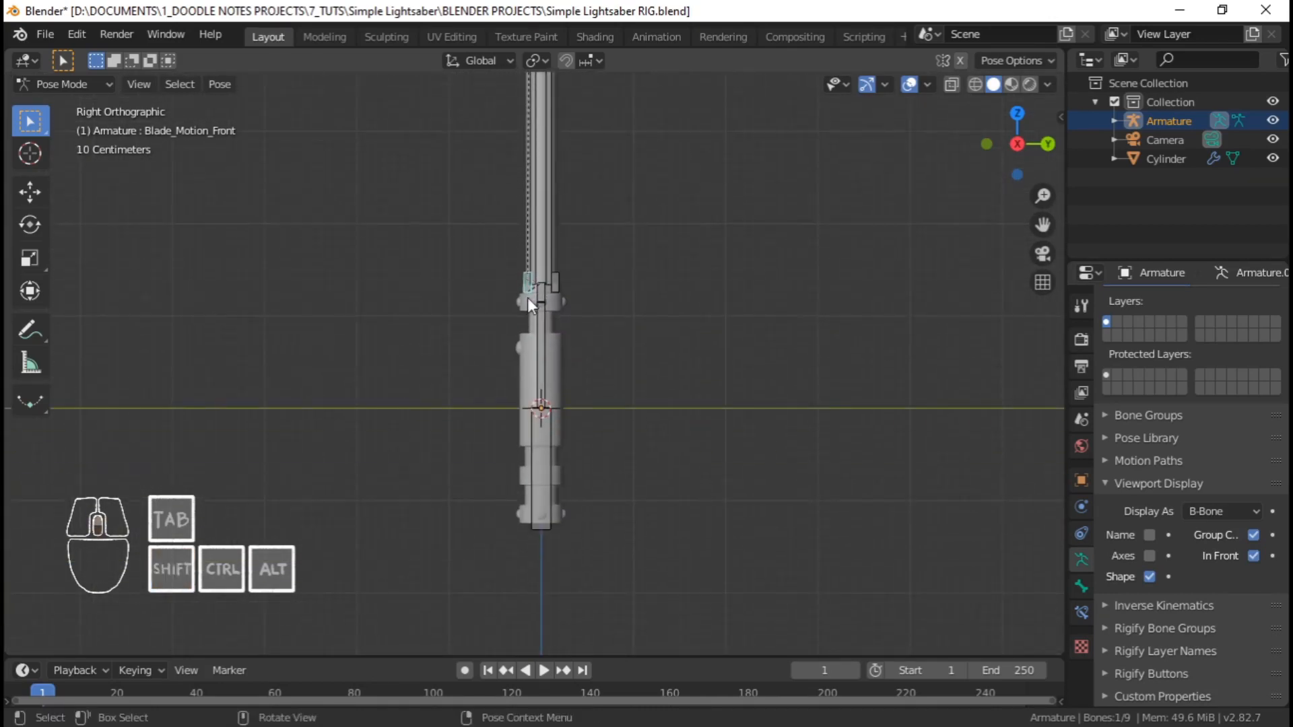
{"action": "middle_click_drag", "start_coordinate": [527, 298], "coordinate": [424, 322]}
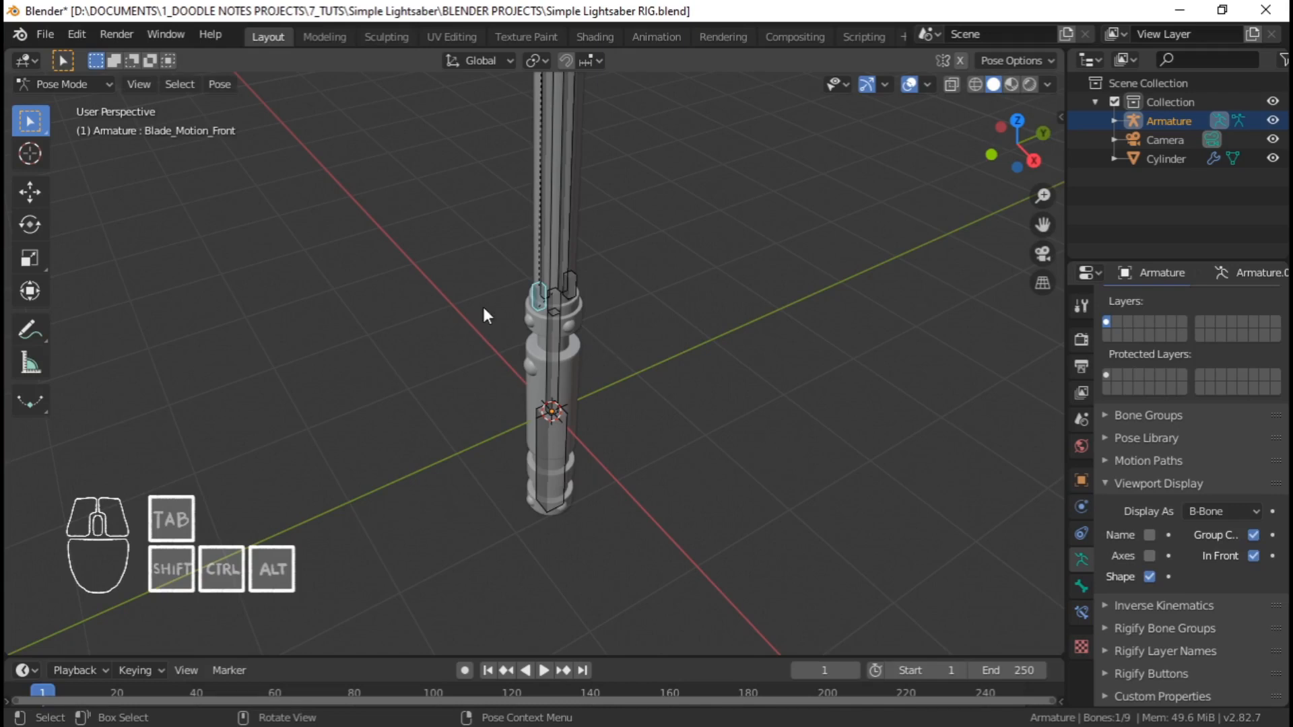
{"action": "key", "text": "KP_1"}
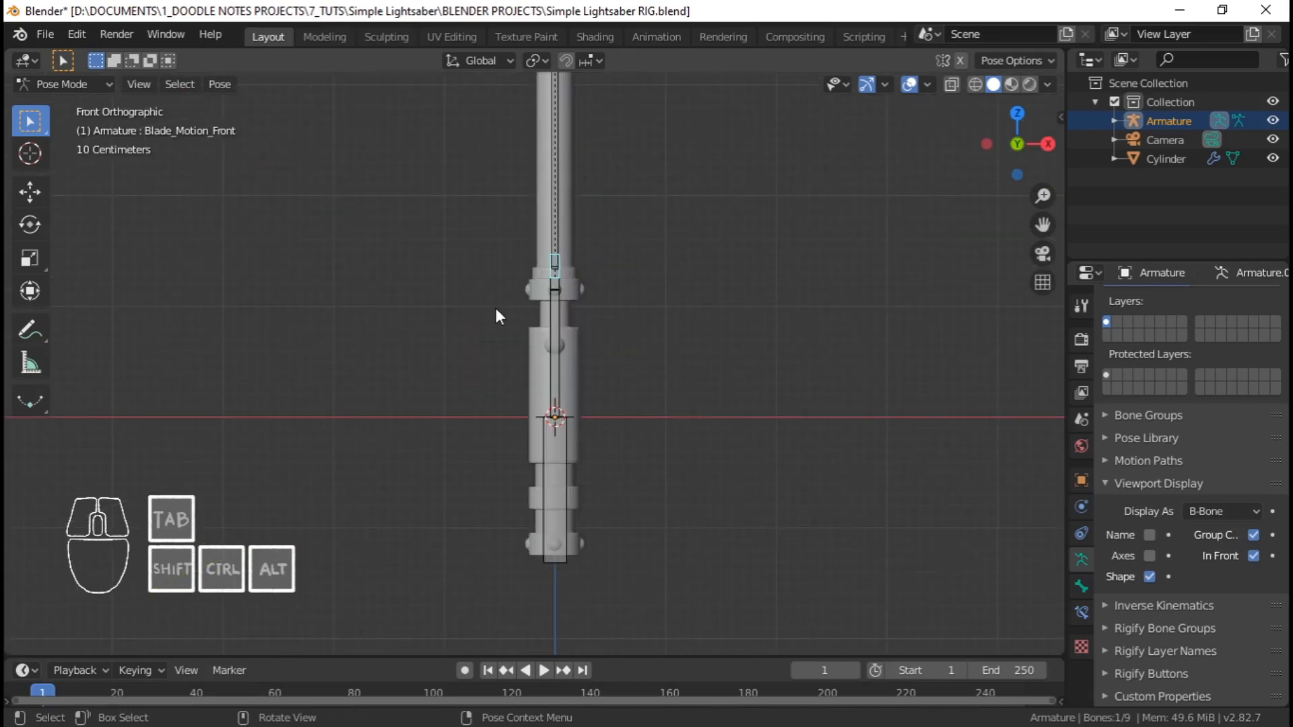
{"action": "key", "text": "KP_1"}
{"action": "key", "text": "KP_3"}
{"action": "middle_click_drag", "start_coordinate": [565, 320], "coordinate": [570, 338], "text": "shift"}
{"action": "scroll", "coordinate": [559, 245], "scroll_direction": "up", "scroll_amount": 4}
{"action": "middle_click_drag", "start_coordinate": [546, 248], "coordinate": [563, 377], "text": "shift"}
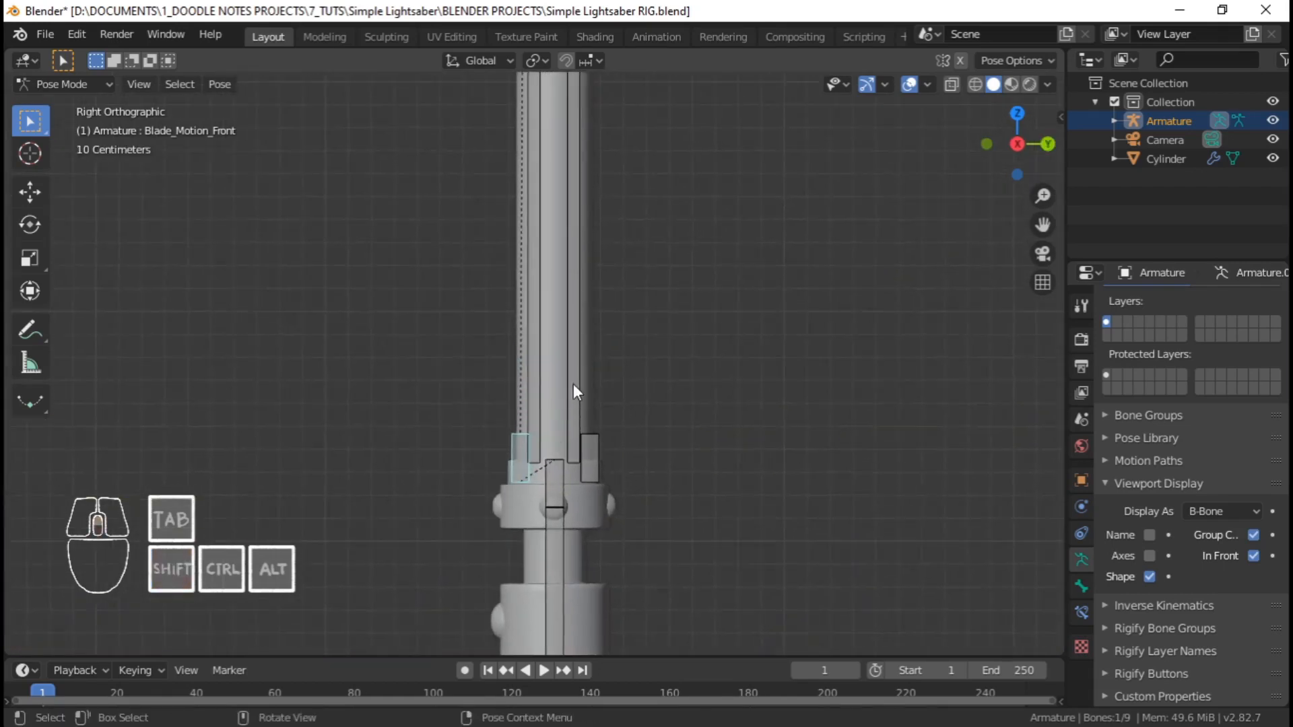
{"action": "scroll", "coordinate": [579, 380], "scroll_direction": "up", "scroll_amount": 3}
{"action": "scroll", "coordinate": [613, 363], "scroll_direction": "down", "scroll_amount": 3}
{"action": "middle_click_drag", "start_coordinate": [590, 463], "coordinate": [544, 387], "text": "shift"}
{"action": "scroll", "coordinate": [561, 425], "scroll_direction": "up", "scroll_amount": 2}
{"action": "scroll", "coordinate": [556, 431], "scroll_direction": "up", "scroll_amount": 3}
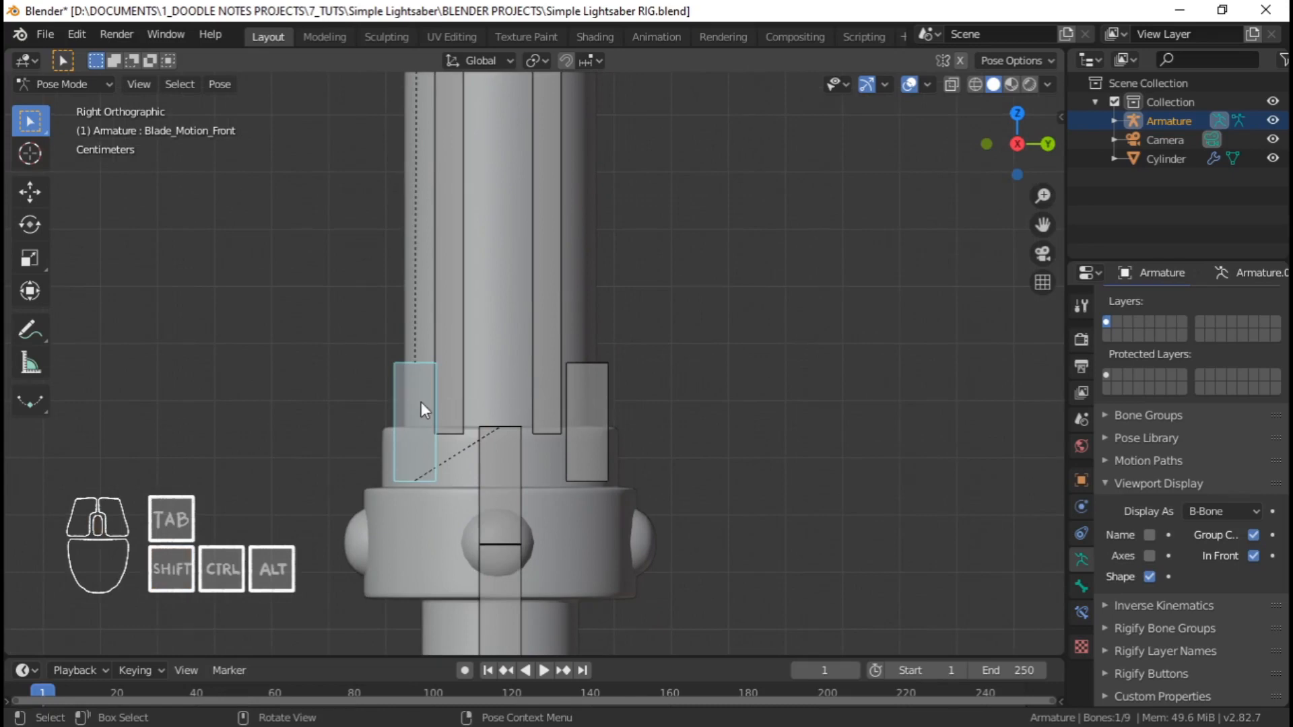
{"action": "left_click", "coordinate": [585, 404]}
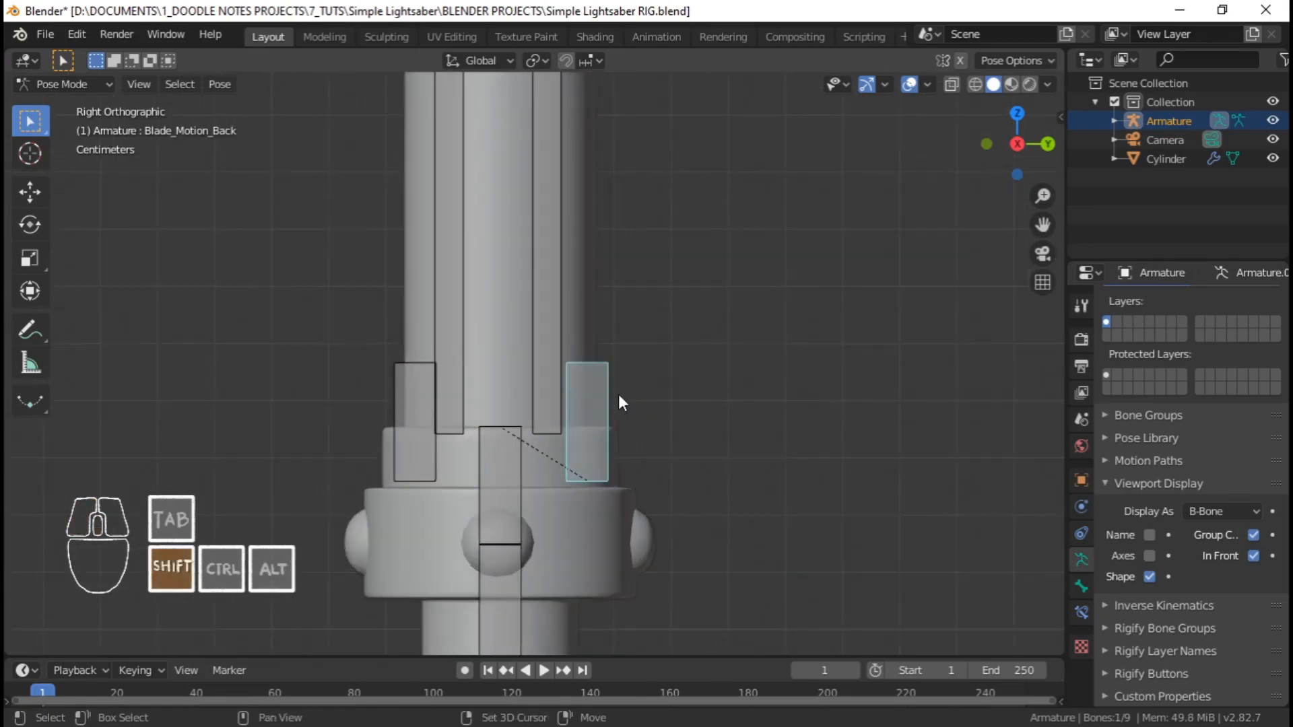
{"action": "scroll", "coordinate": [633, 401], "scroll_direction": "up", "scroll_amount": 3}
{"action": "key", "text": "g"}
{"action": "right_click", "coordinate": [690, 406]}
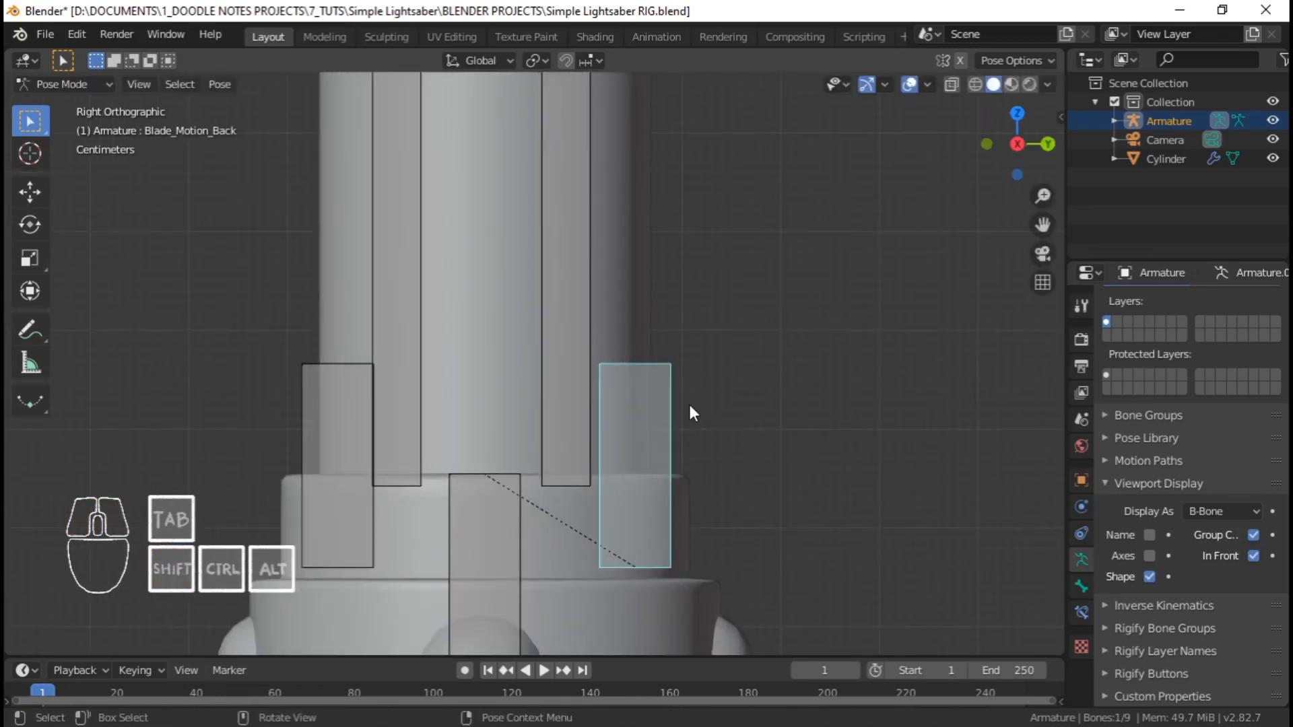
{"action": "scroll", "coordinate": [689, 405], "scroll_direction": "down", "scroll_amount": 6}
{"action": "middle_click_drag", "start_coordinate": [528, 370], "coordinate": [531, 458], "text": "shift"}
{"action": "scroll", "coordinate": [531, 458], "scroll_direction": "up", "scroll_amount": 6}
{"action": "left_click", "coordinate": [463, 532]}
{"action": "key", "text": "Tab"}
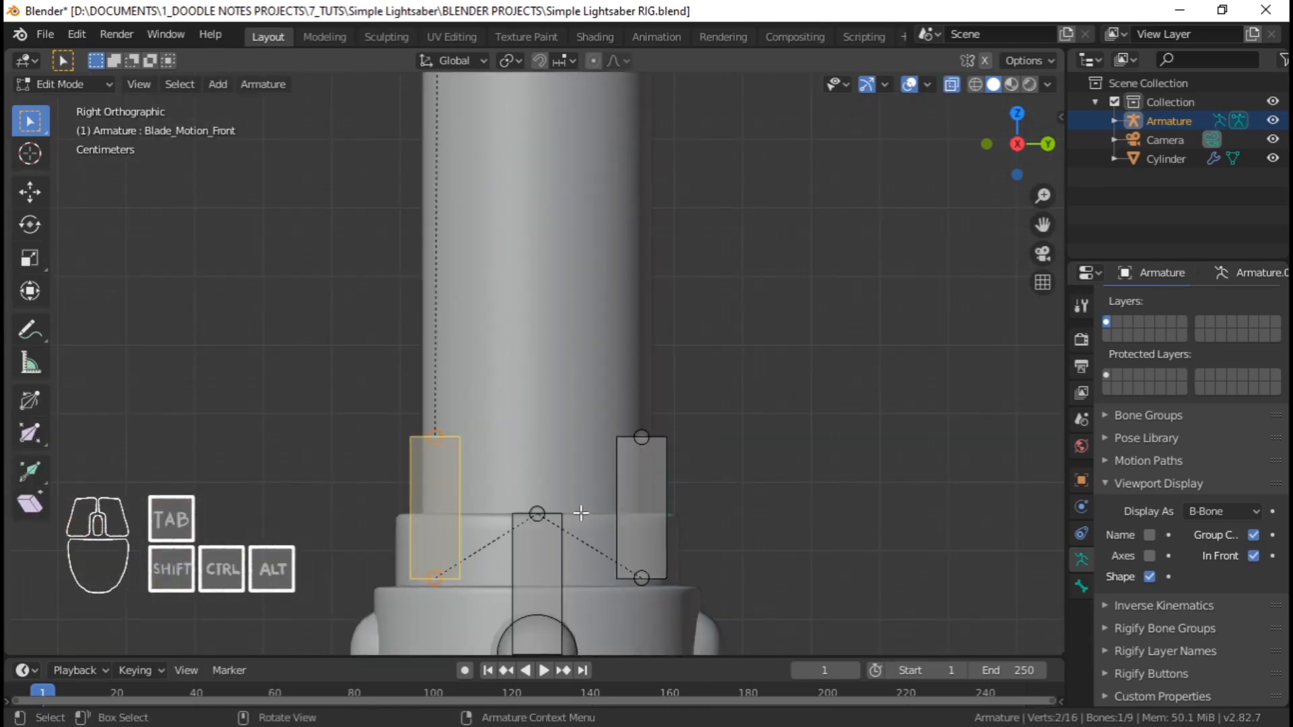
{"action": "key", "text": "g"}
{"action": "key", "text": "y"}
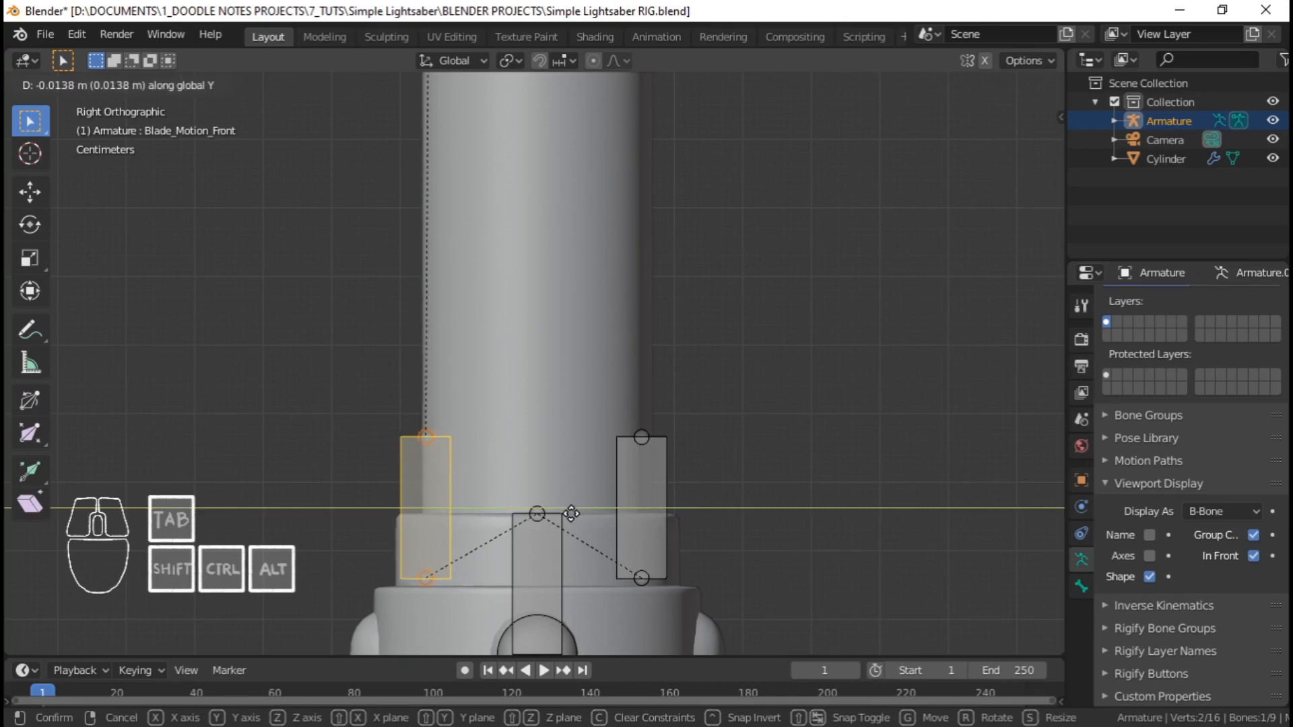
{"action": "key", "text": "Escape"}
{"action": "key", "text": "g"}
{"action": "key", "text": "y"}
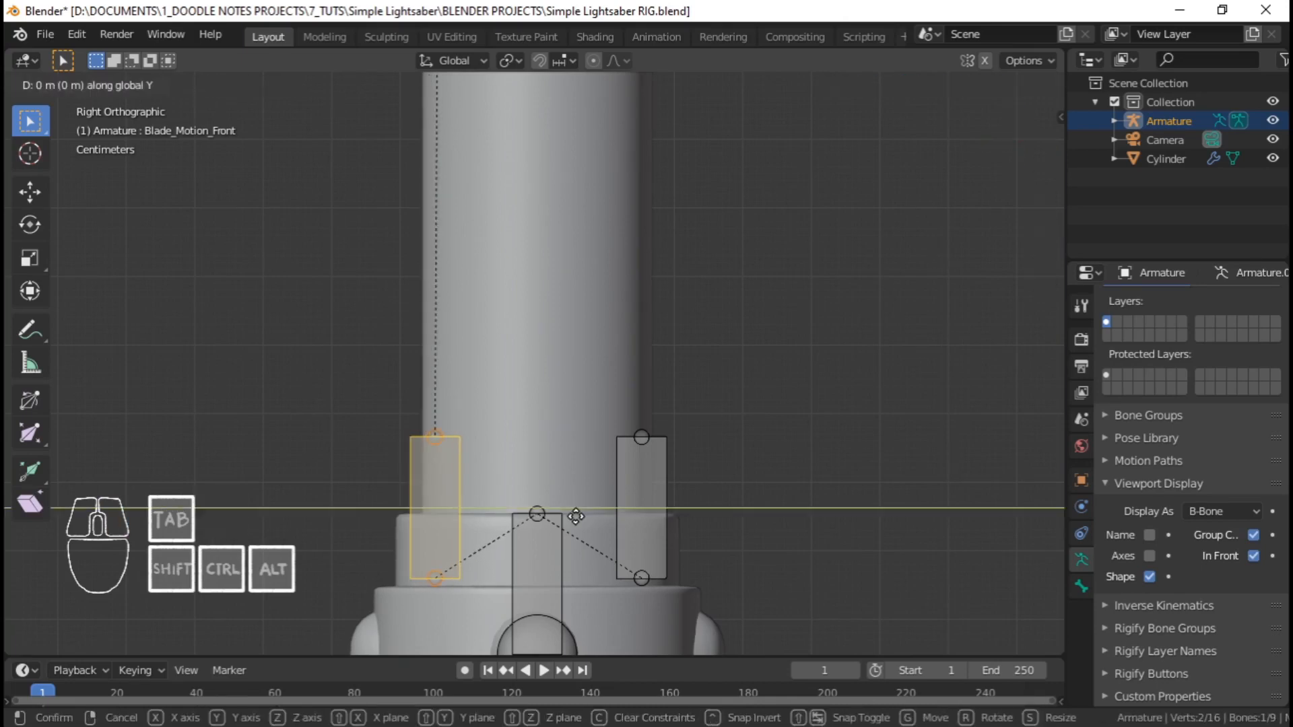
{"action": "key", "text": "Escape"}
{"action": "key", "text": "Tab"}
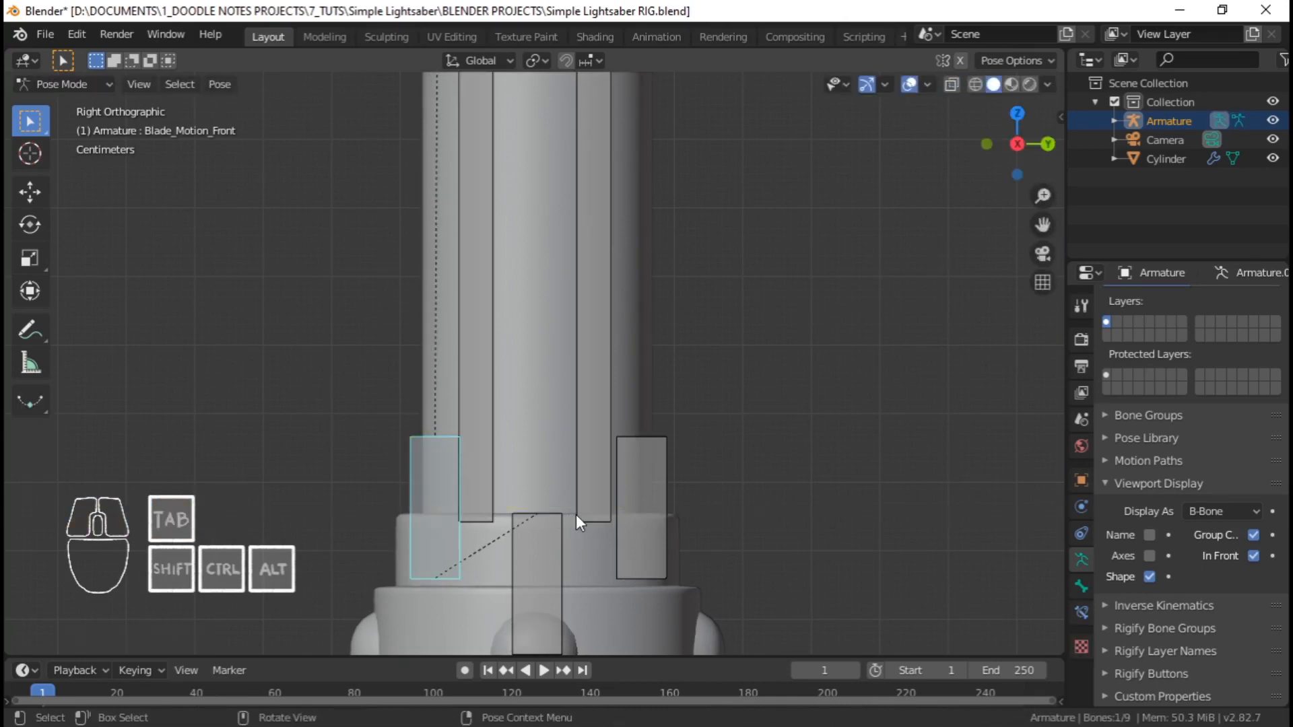
Reveal the hidden long Blade_Front and Blade_Back bones in Edit Mode
{"action": "left_click", "coordinate": [609, 458]}
{"action": "key", "text": "Tab"}
{"action": "key", "text": "alt+h"}
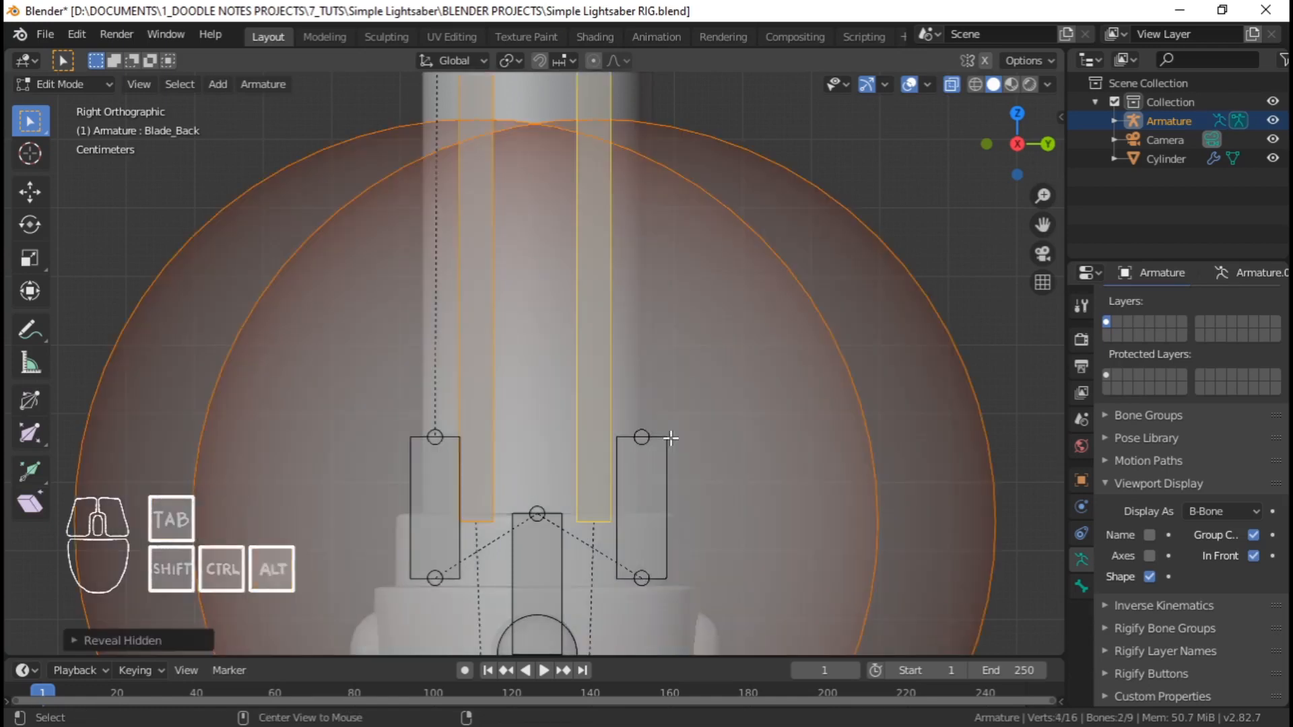
Try to shift only the Blade_Back bone slightly outward along the Y axis, compare it at the tip, and undo the move
{"action": "left_click", "coordinate": [614, 372]}
{"action": "left_click", "coordinate": [594, 329]}
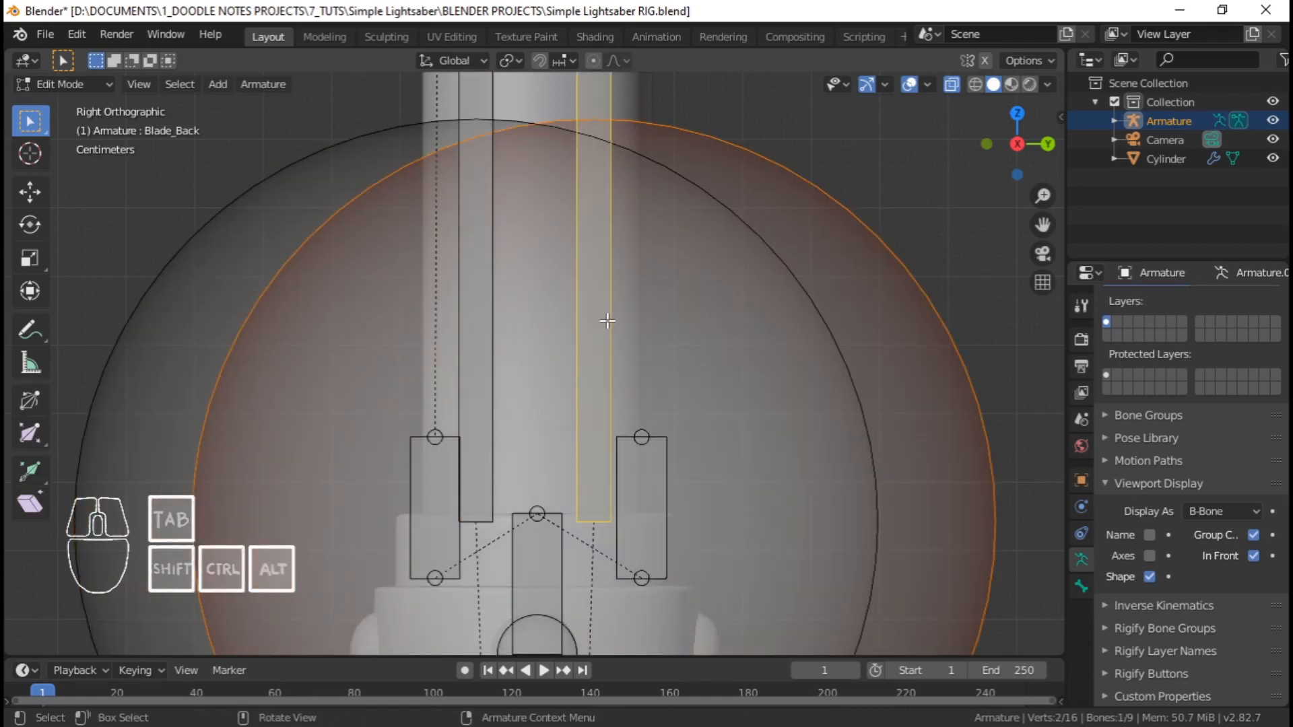
{"action": "key", "text": "g"}
{"action": "key", "text": "y"}
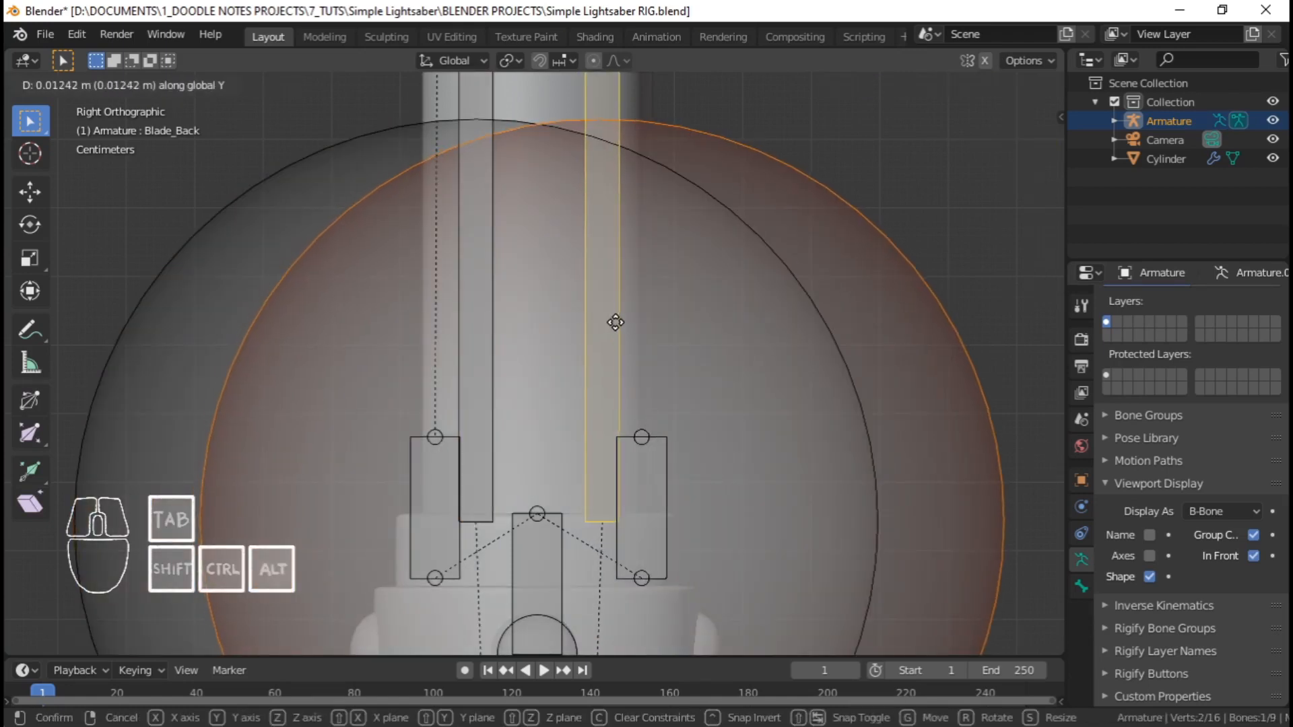
{"action": "left_click", "coordinate": [610, 321]}
{"action": "scroll", "coordinate": [603, 341], "scroll_direction": "down", "scroll_amount": 6}
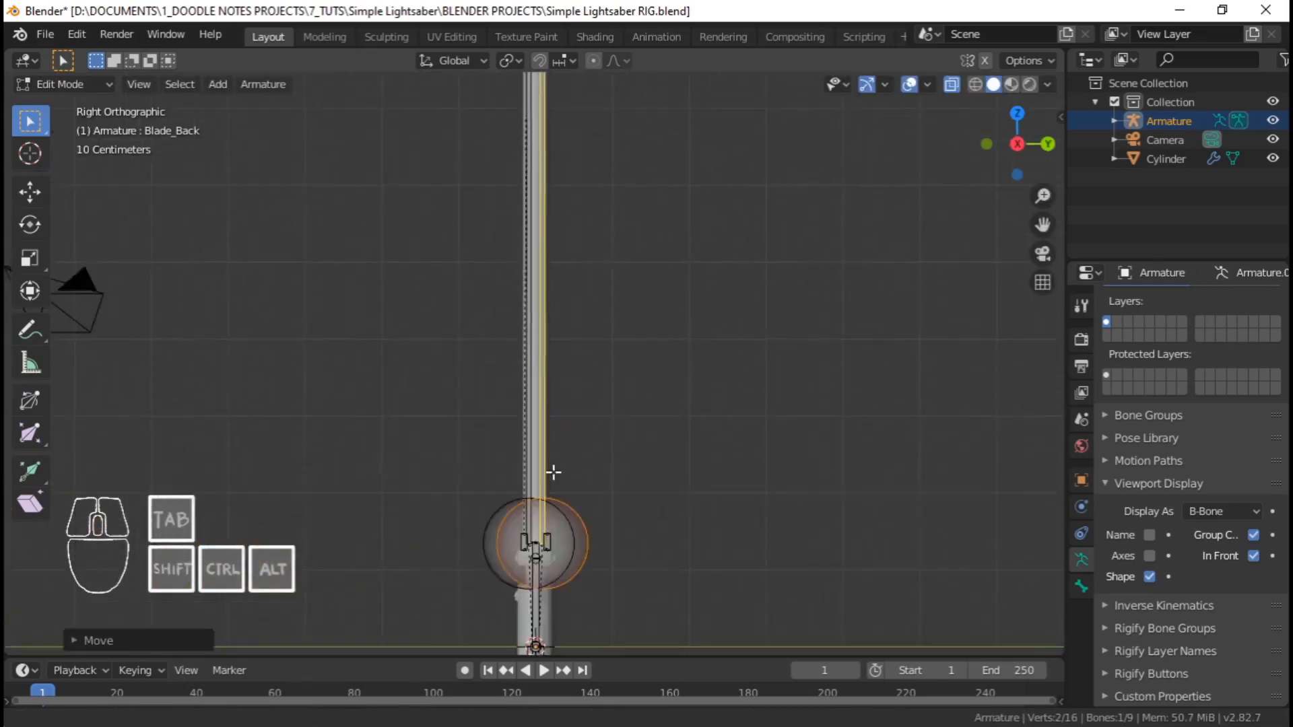
{"action": "scroll", "coordinate": [537, 280], "scroll_direction": "up", "scroll_amount": 10, "text": "shift"}
{"action": "scroll", "coordinate": [580, 410], "scroll_direction": "up", "scroll_amount": 4}
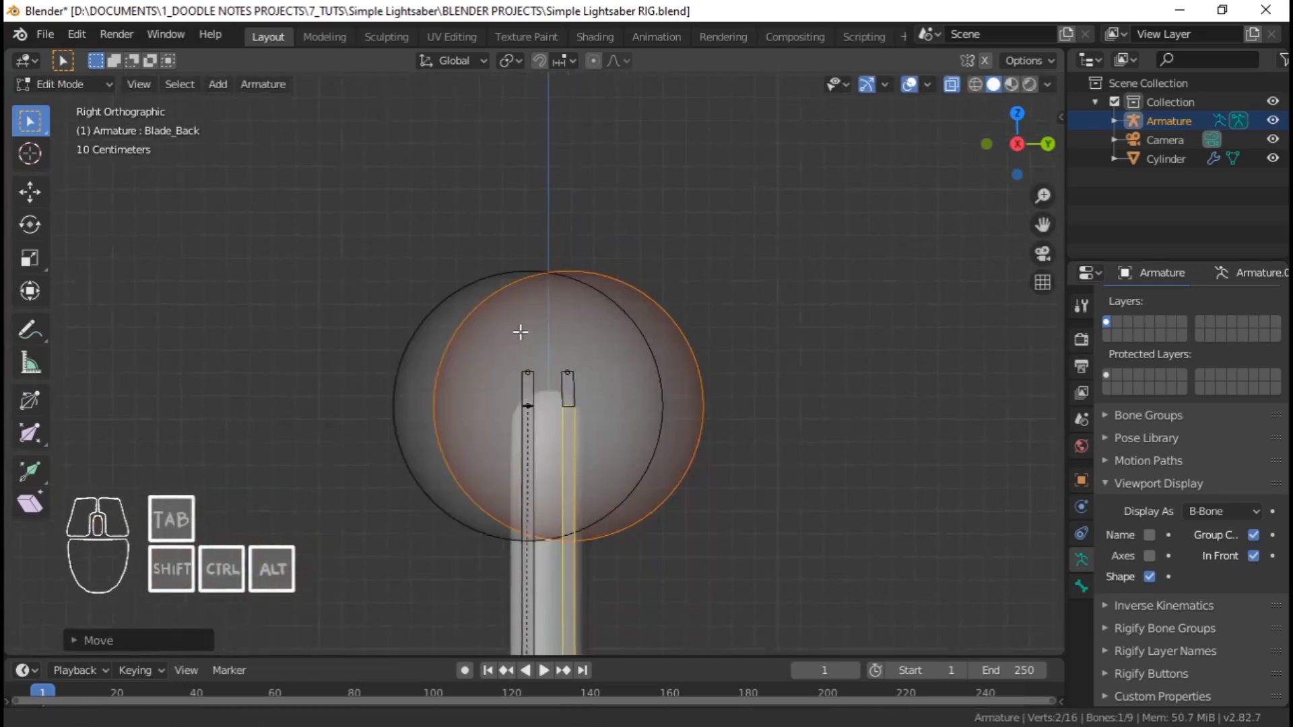
{"action": "scroll", "coordinate": [520, 331], "scroll_direction": "up", "scroll_amount": 6}
{"action": "key", "text": "ctrl+z"}
Add Blade_Back_retract at the blade's tip to the Blade_Back selection and return to the bones at the blade's base
{"action": "left_click", "coordinate": [671, 450], "text": "shift"}
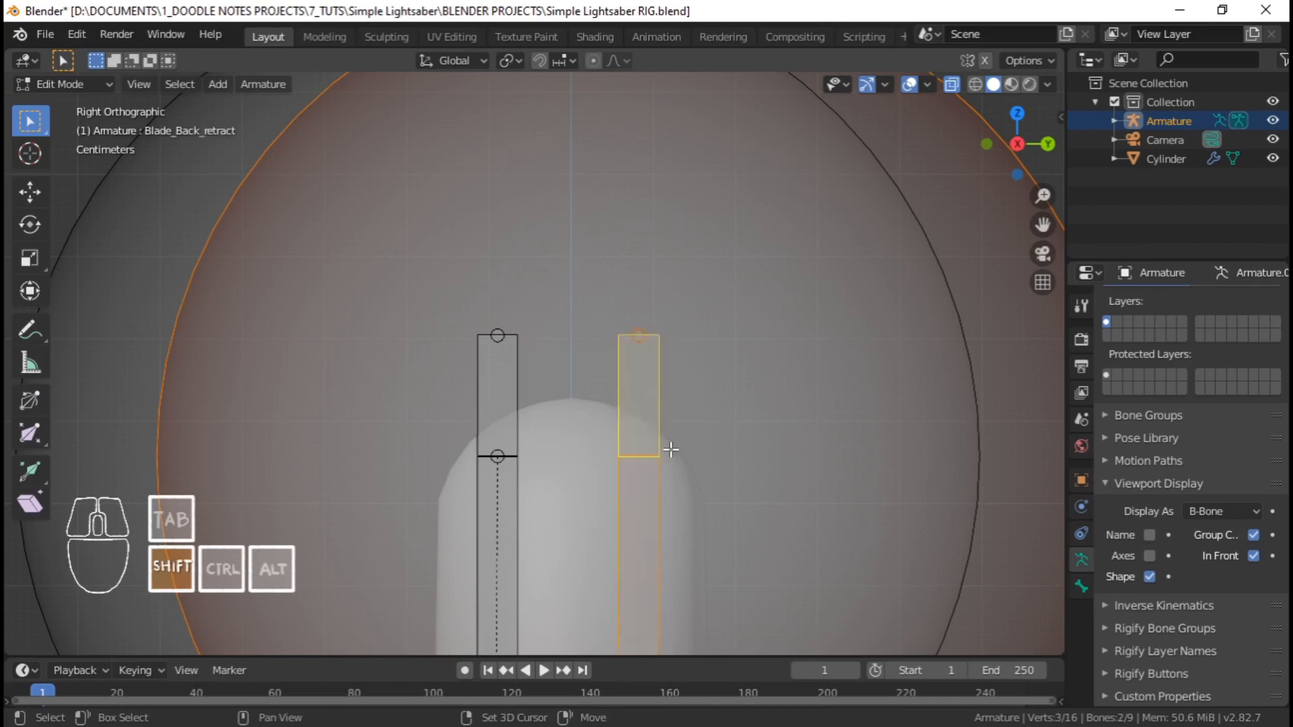
{"action": "middle_click_drag", "start_coordinate": [675, 396], "coordinate": [673, 353], "text": "shift"}
{"action": "scroll", "coordinate": [673, 352], "scroll_direction": "down", "scroll_amount": 9}
{"action": "middle_click_drag", "start_coordinate": [606, 555], "coordinate": [583, 208], "text": "shift"}
{"action": "middle_click_drag", "start_coordinate": [537, 467], "coordinate": [547, 229], "text": "shift"}
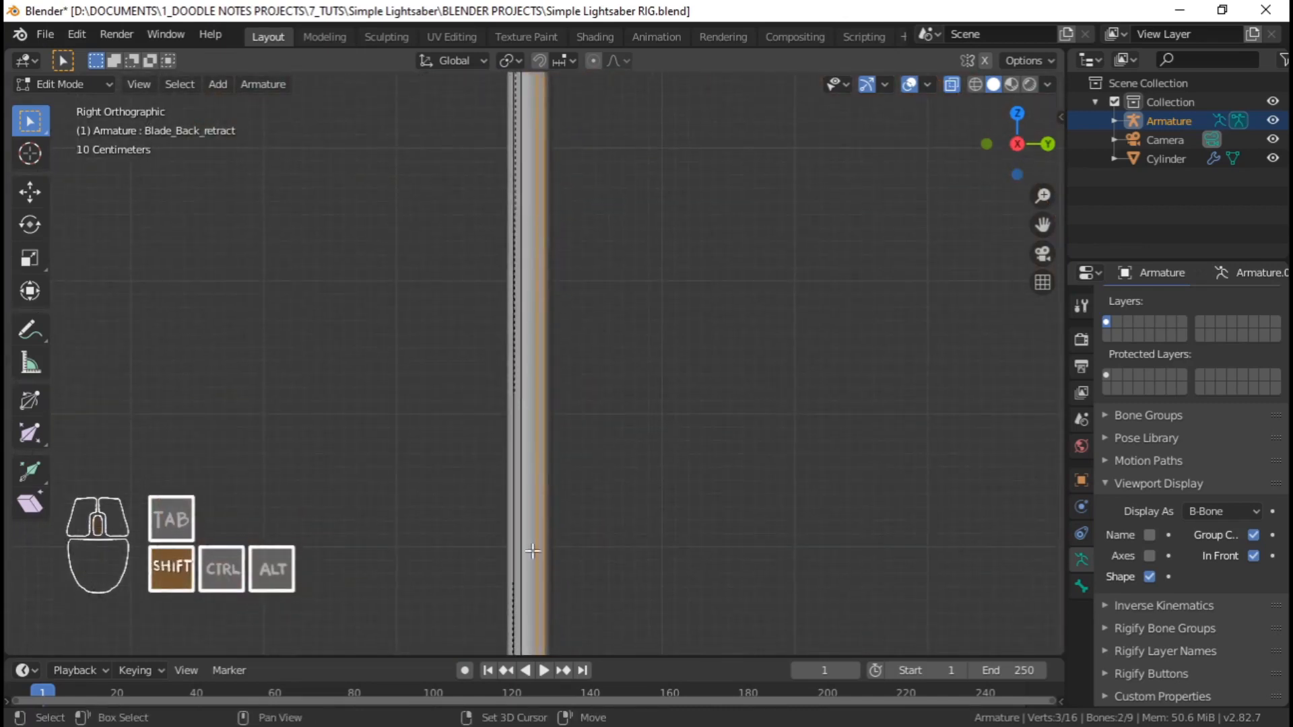
{"action": "middle_click_drag", "start_coordinate": [532, 551], "coordinate": [529, 283], "text": "shift"}
{"action": "middle_click_drag", "start_coordinate": [549, 387], "coordinate": [537, 101], "text": "shift"}
{"action": "middle_click_drag", "start_coordinate": [537, 606], "coordinate": [534, 472], "text": "shift"}
{"action": "scroll", "coordinate": [554, 404], "scroll_direction": "up", "scroll_amount": 6}
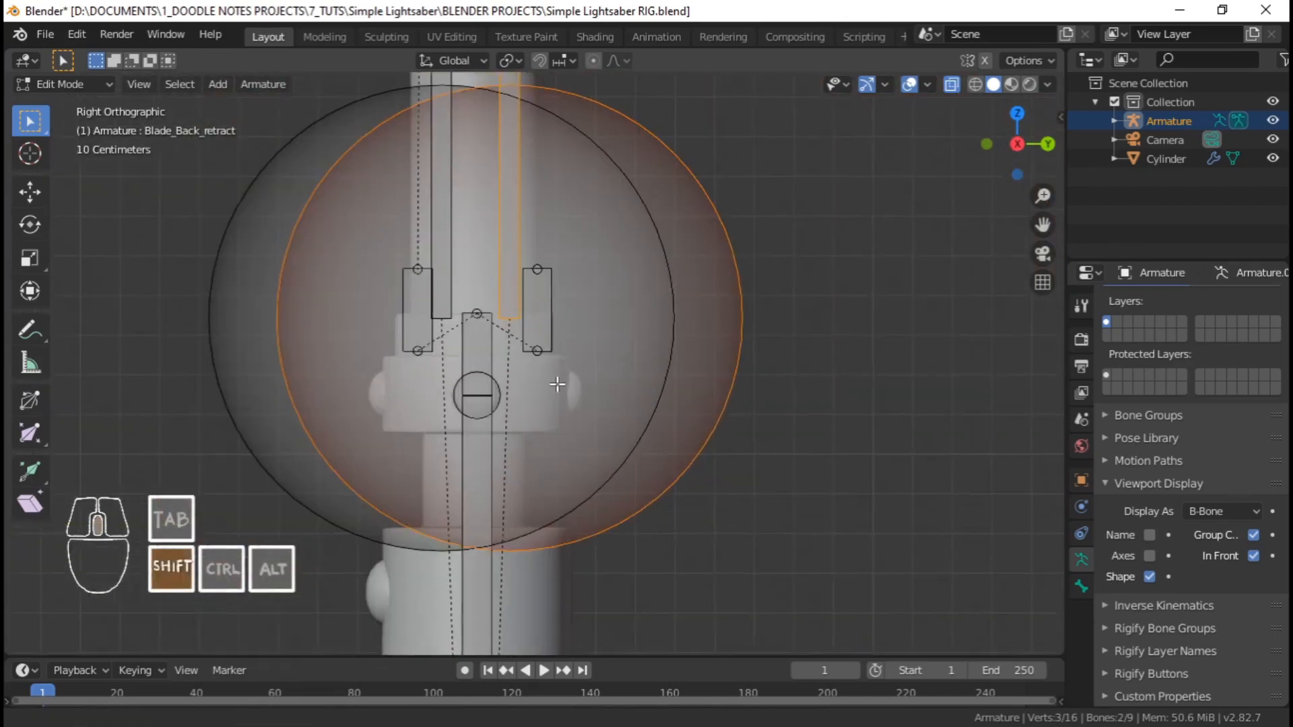
Move the selected rear blade bones, including Blade_Back_retract, about 0.0115 m along global Y
{"action": "scroll", "coordinate": [557, 385], "scroll_direction": "up", "scroll_amount": 4}
{"action": "key", "text": "g"}
{"action": "key", "text": "y"}
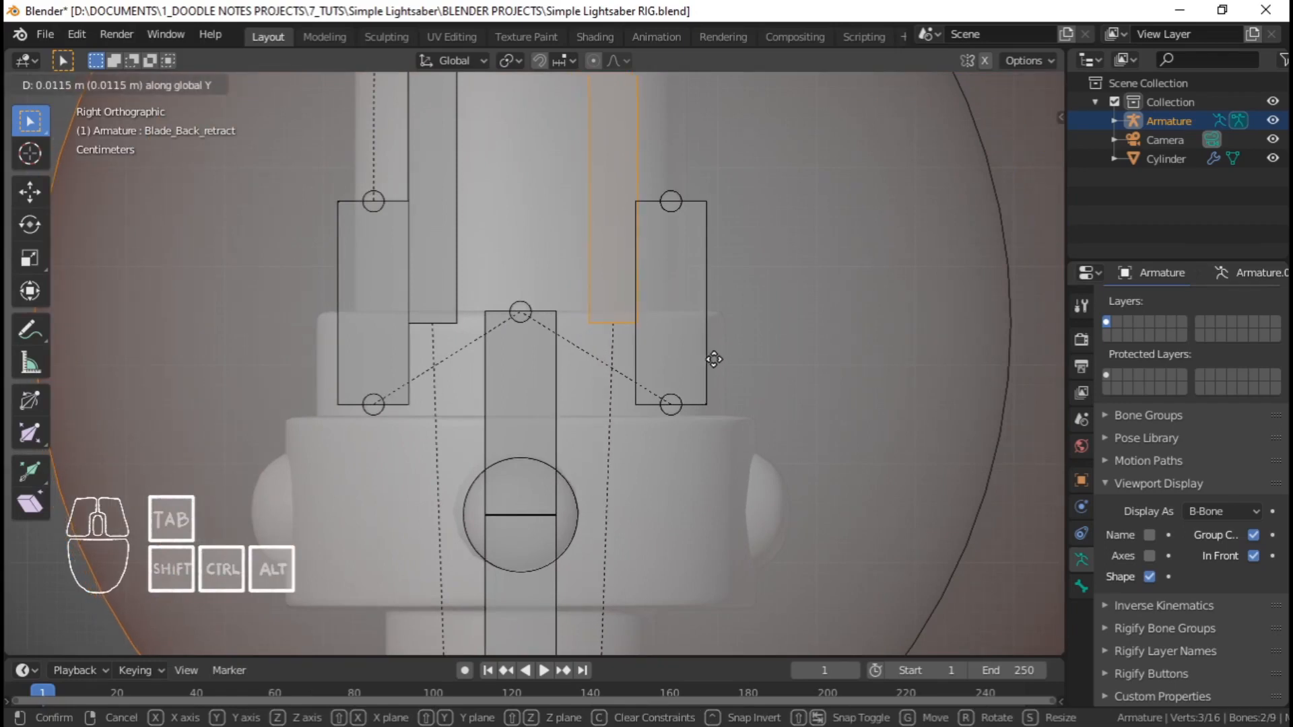
{"action": "left_click", "coordinate": [712, 357]}
Select the long front and rear blade bones running along the blade and hide them
{"action": "scroll", "coordinate": [644, 300], "scroll_direction": "down", "scroll_amount": 6}
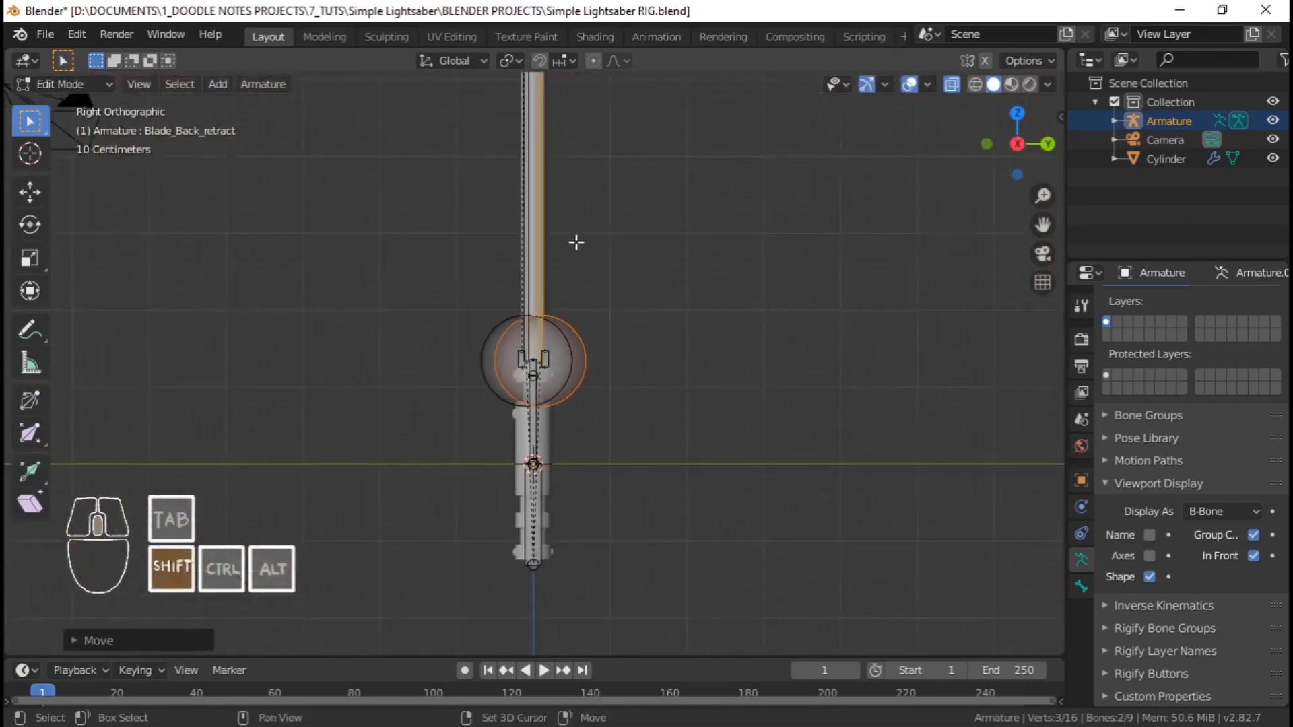
{"action": "middle_click_drag", "start_coordinate": [575, 243], "coordinate": [489, 237], "text": "shift"}
{"action": "scroll", "coordinate": [540, 262], "scroll_direction": "up", "scroll_amount": 5}
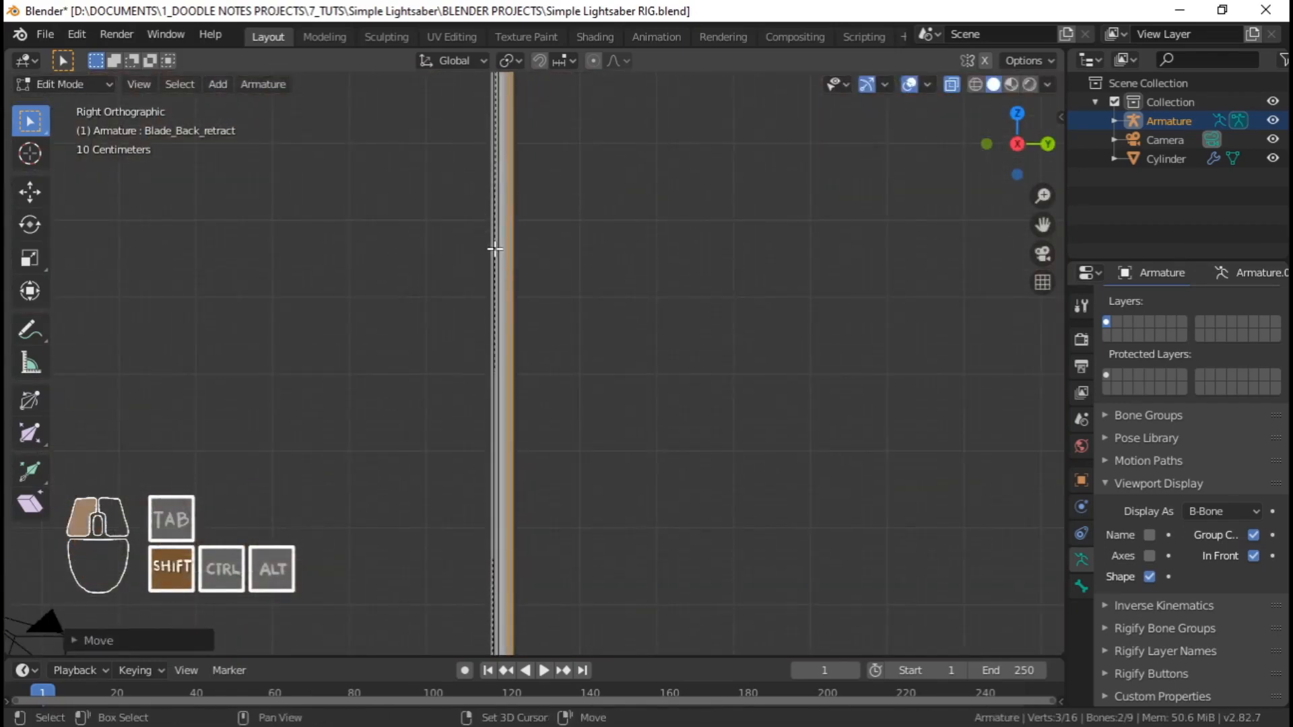
{"action": "left_click", "coordinate": [495, 248], "text": "shift"}
{"action": "scroll", "coordinate": [574, 360], "scroll_direction": "down", "scroll_amount": 3}
{"action": "left_click", "coordinate": [537, 360]}
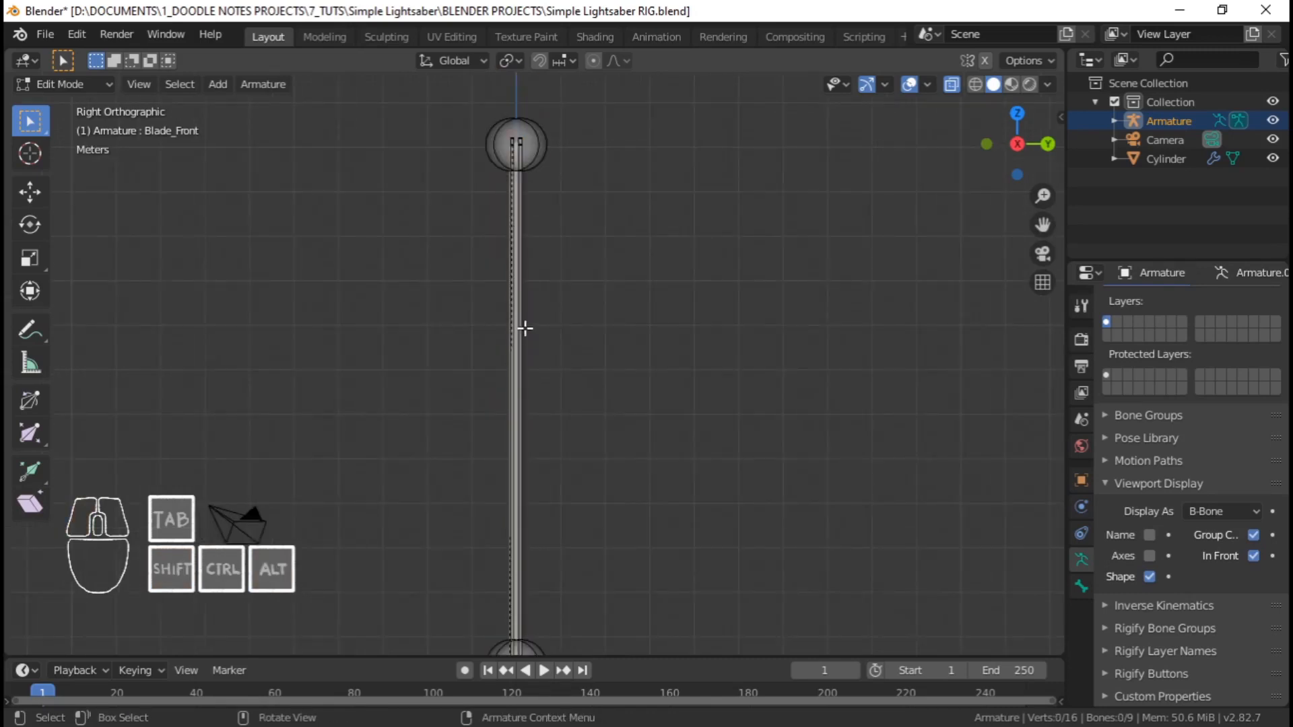
{"action": "left_click", "coordinate": [525, 326]}
{"action": "left_click", "coordinate": [517, 332], "text": "shift"}
{"action": "scroll", "coordinate": [546, 342], "scroll_direction": "up", "scroll_amount": 6}
{"action": "key", "text": "h"}
Parent Blade_Back_retract at the blade tip to the Blade_Motion_Back bone at the blade's base
{"action": "middle_click_drag", "start_coordinate": [548, 236], "coordinate": [507, 274], "text": "shift"}
{"action": "scroll", "coordinate": [511, 249], "scroll_direction": "up", "scroll_amount": 2}
{"action": "left_click", "coordinate": [475, 88]}
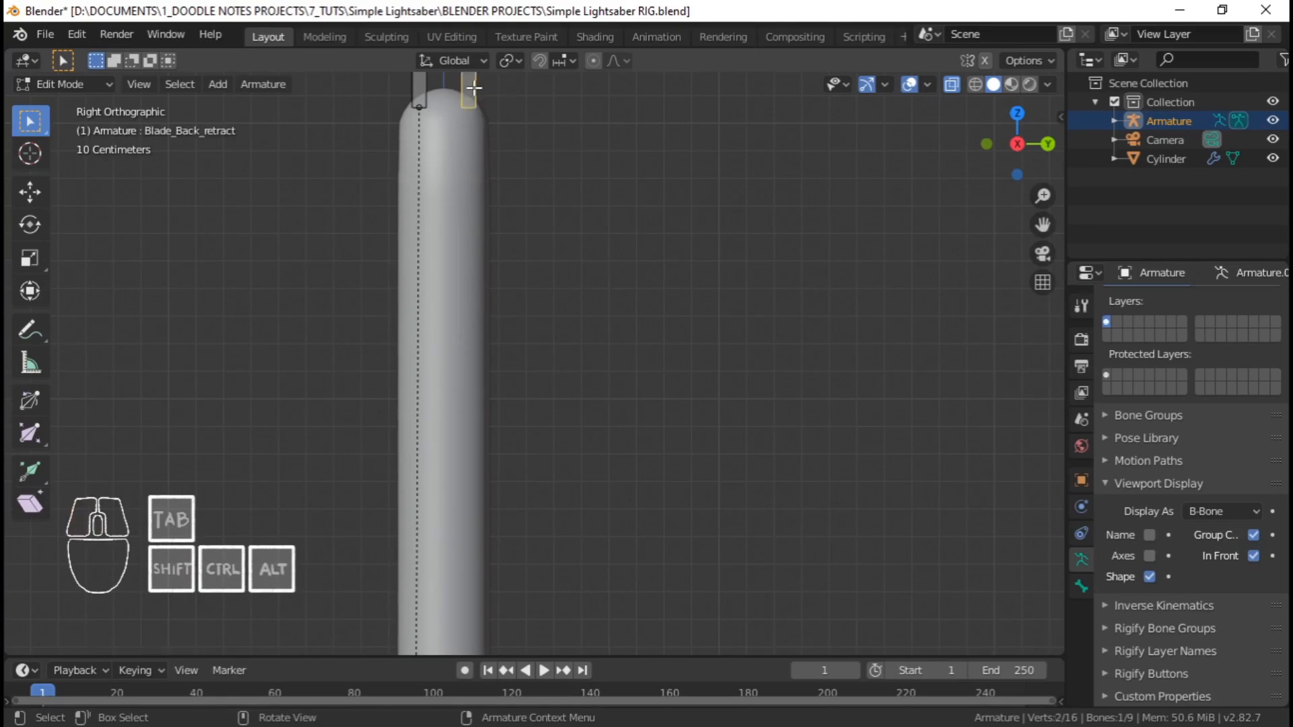
{"action": "scroll", "coordinate": [492, 222], "scroll_direction": "down", "scroll_amount": 10}
{"action": "middle_click_drag", "start_coordinate": [568, 311], "coordinate": [536, 196], "text": "shift"}
{"action": "middle_click_drag", "start_coordinate": [507, 457], "coordinate": [514, 343], "text": "shift"}
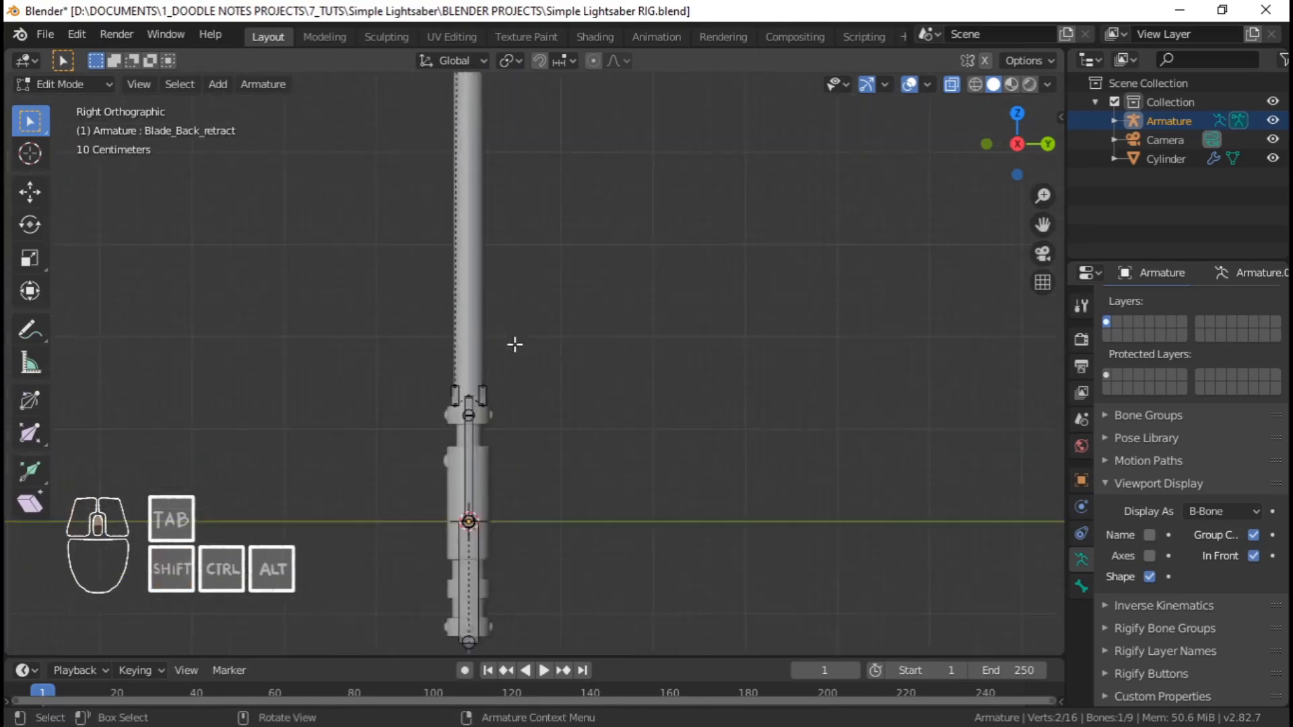
{"action": "scroll", "coordinate": [557, 425], "scroll_direction": "up", "scroll_amount": 10}
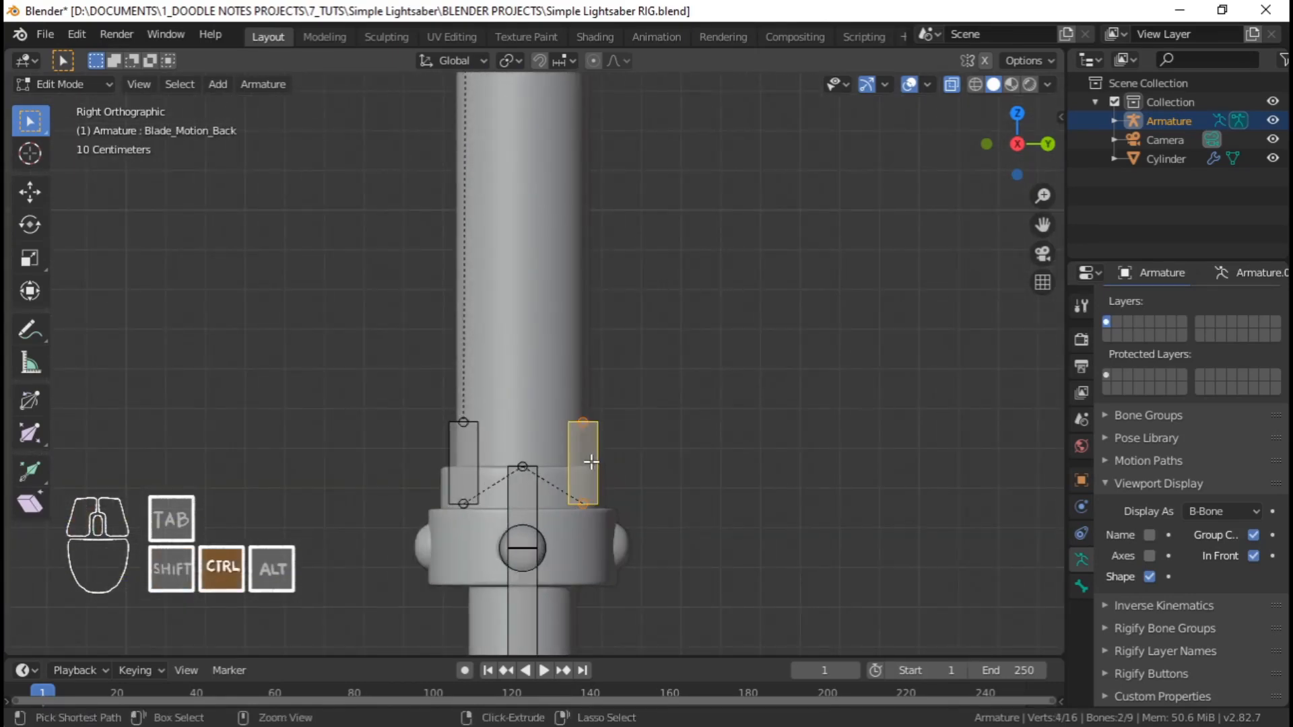
{"action": "key", "text": "ctrl+p"}
{"action": "left_click", "coordinate": [591, 462]}
{"action": "scroll", "coordinate": [473, 263], "scroll_direction": "down", "scroll_amount": 5}
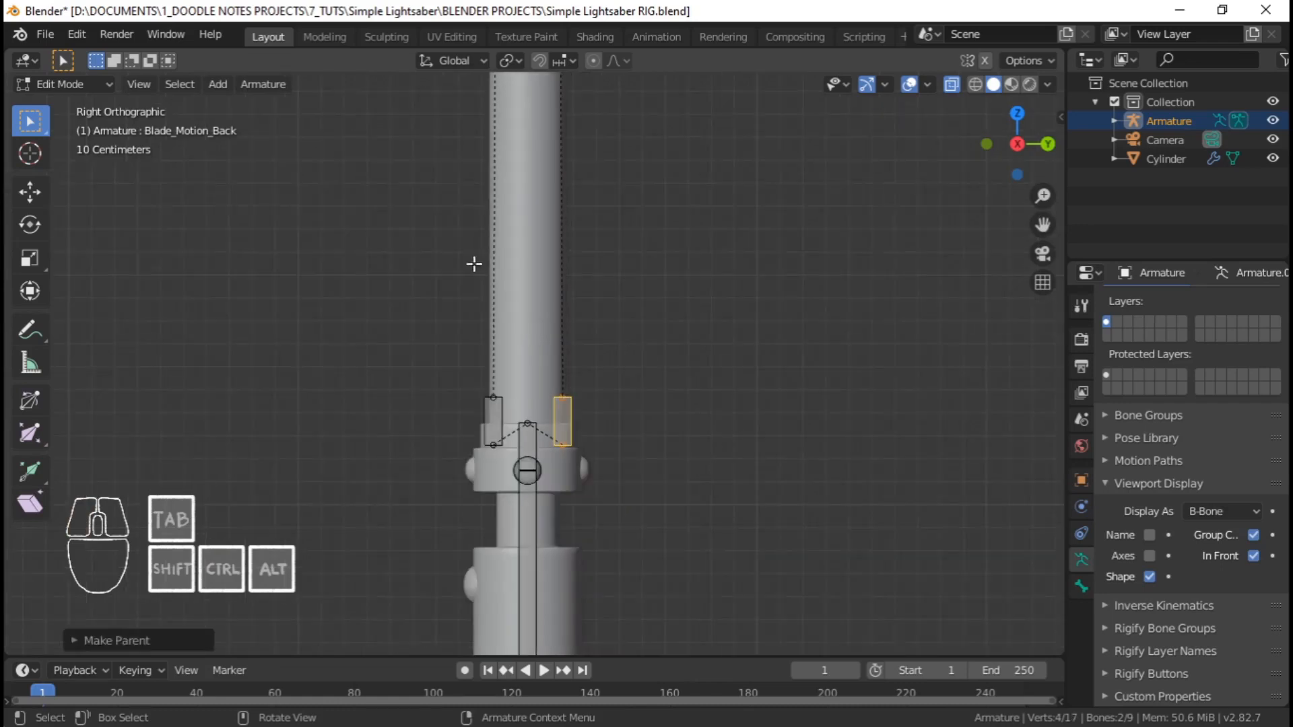
Save the file and switch the armature to Pose Mode
{"action": "key", "text": "ctrl+s"}
{"action": "key", "text": "ctrl+Tab"}
{"action": "scroll", "coordinate": [556, 383], "scroll_direction": "down", "scroll_amount": 3}
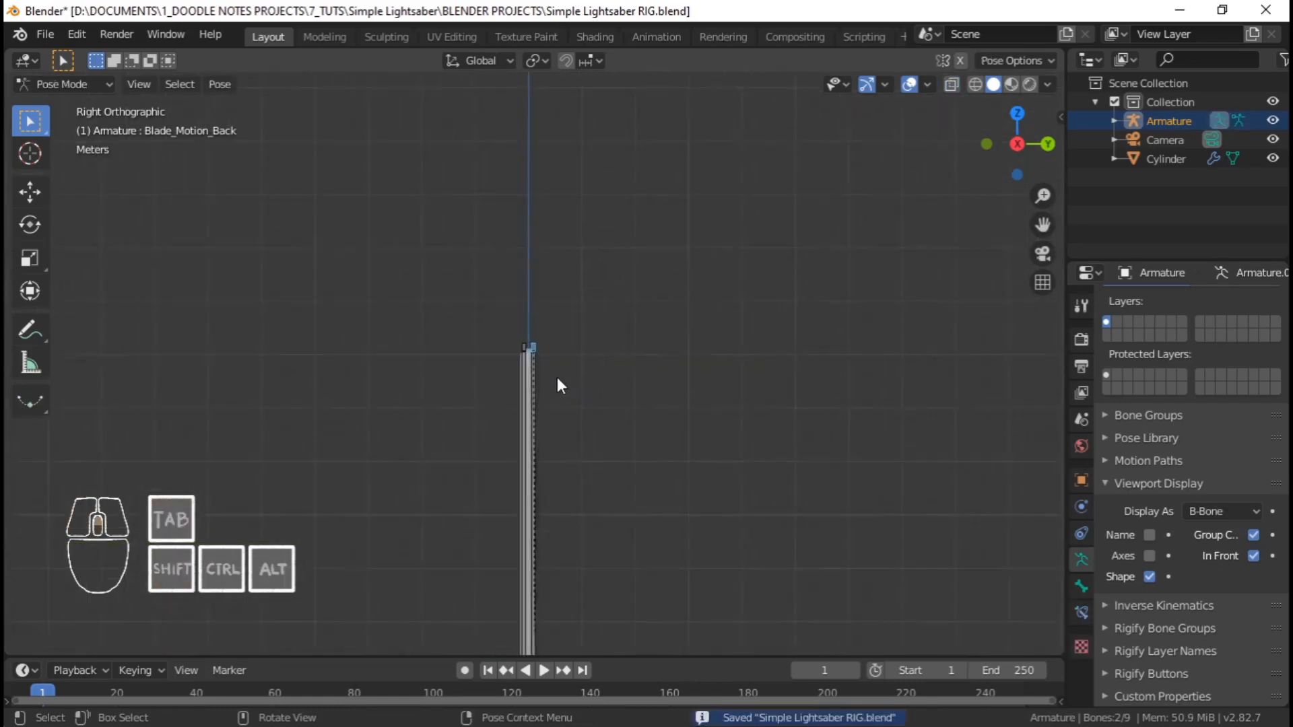
Select both retract bones at the blade tip in Edit Mode and snap the 3D cursor to the selection
{"action": "scroll", "coordinate": [556, 380], "scroll_direction": "up", "scroll_amount": 4}
{"action": "right_click", "coordinate": [480, 316]}
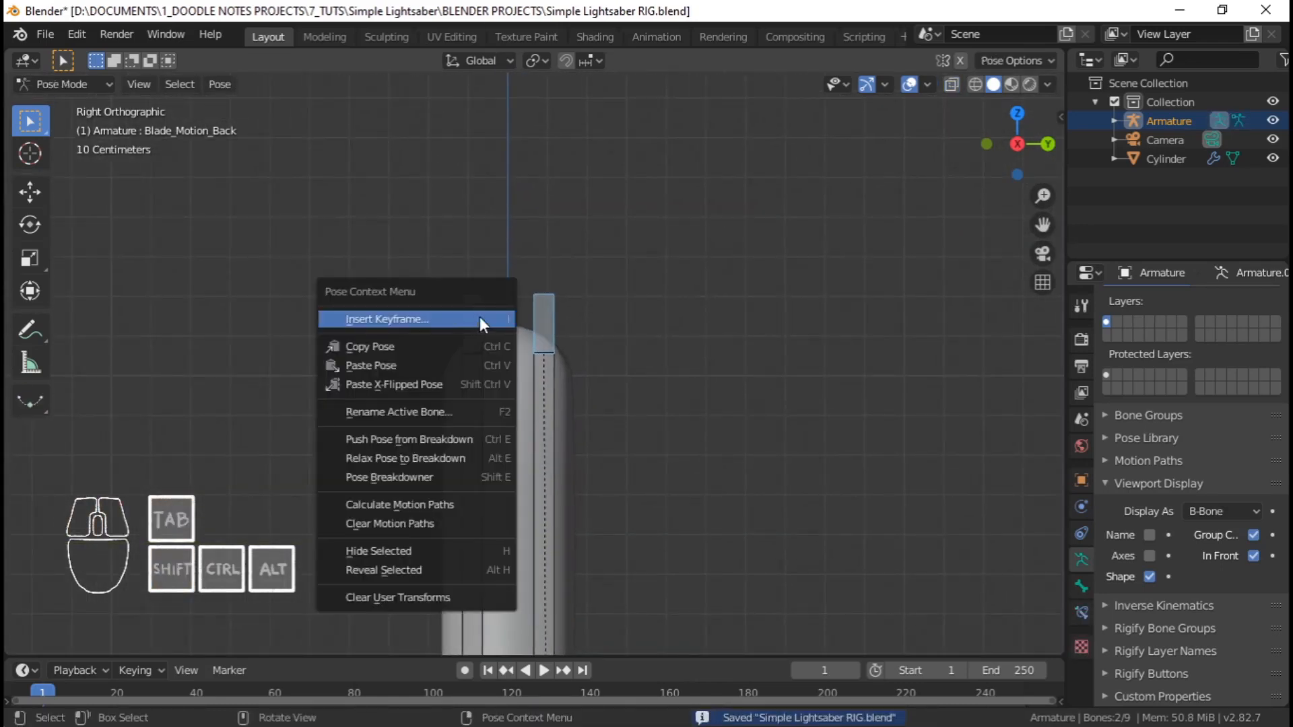
{"action": "left_click", "coordinate": [548, 317], "text": "shift"}
{"action": "key", "text": "Tab"}
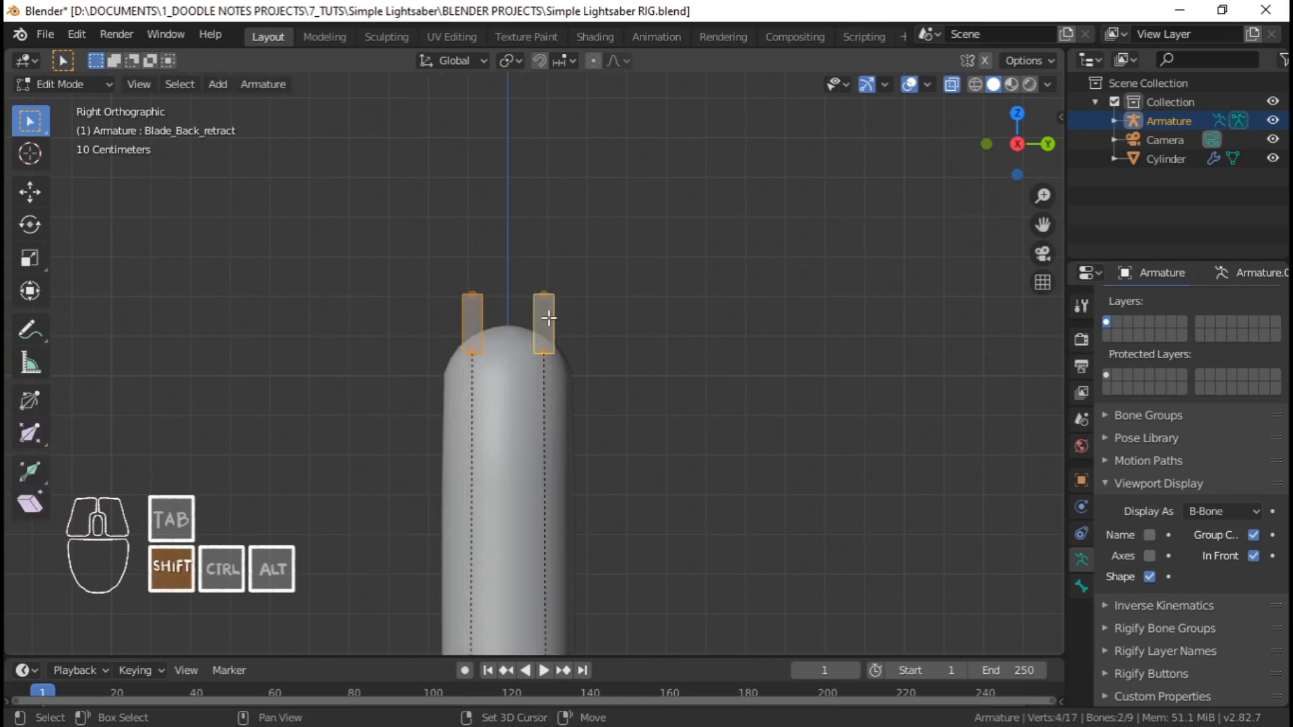
{"action": "key", "text": "shift+s"}
{"action": "key", "text": "Escape"}
{"action": "key", "text": "shift+s"}
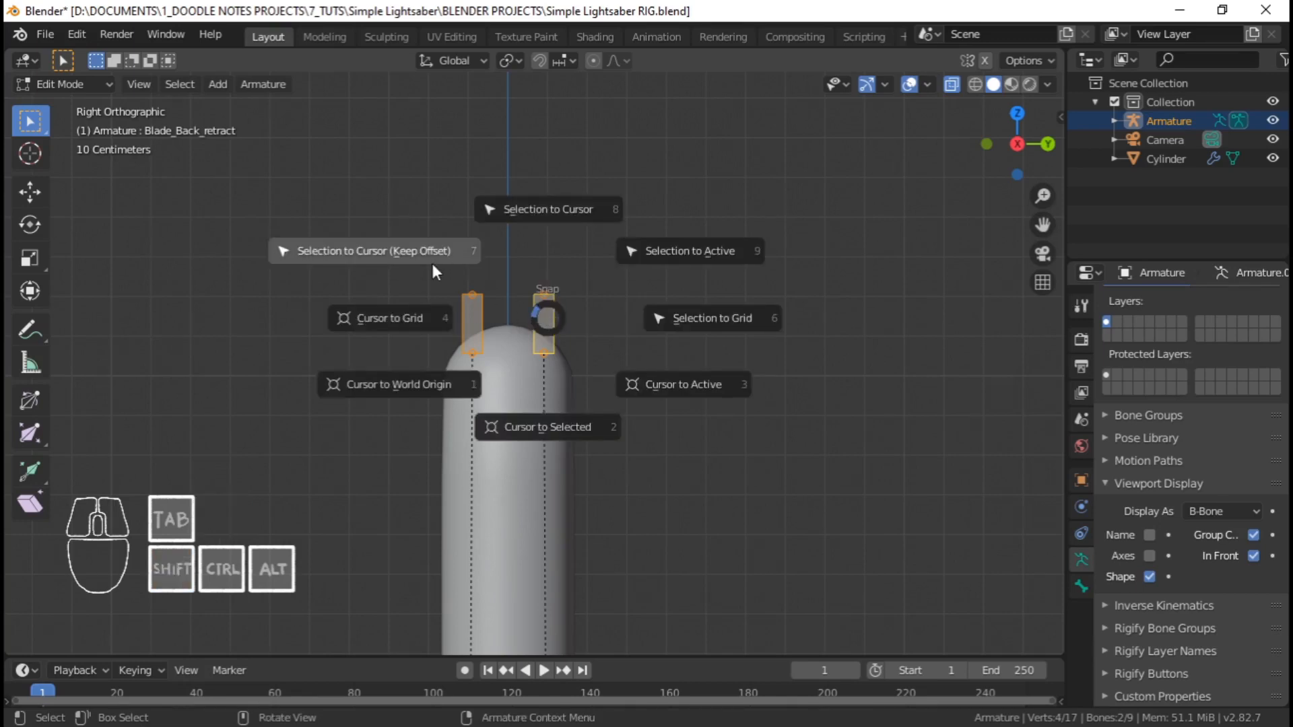
{"action": "left_click", "coordinate": [574, 435]}
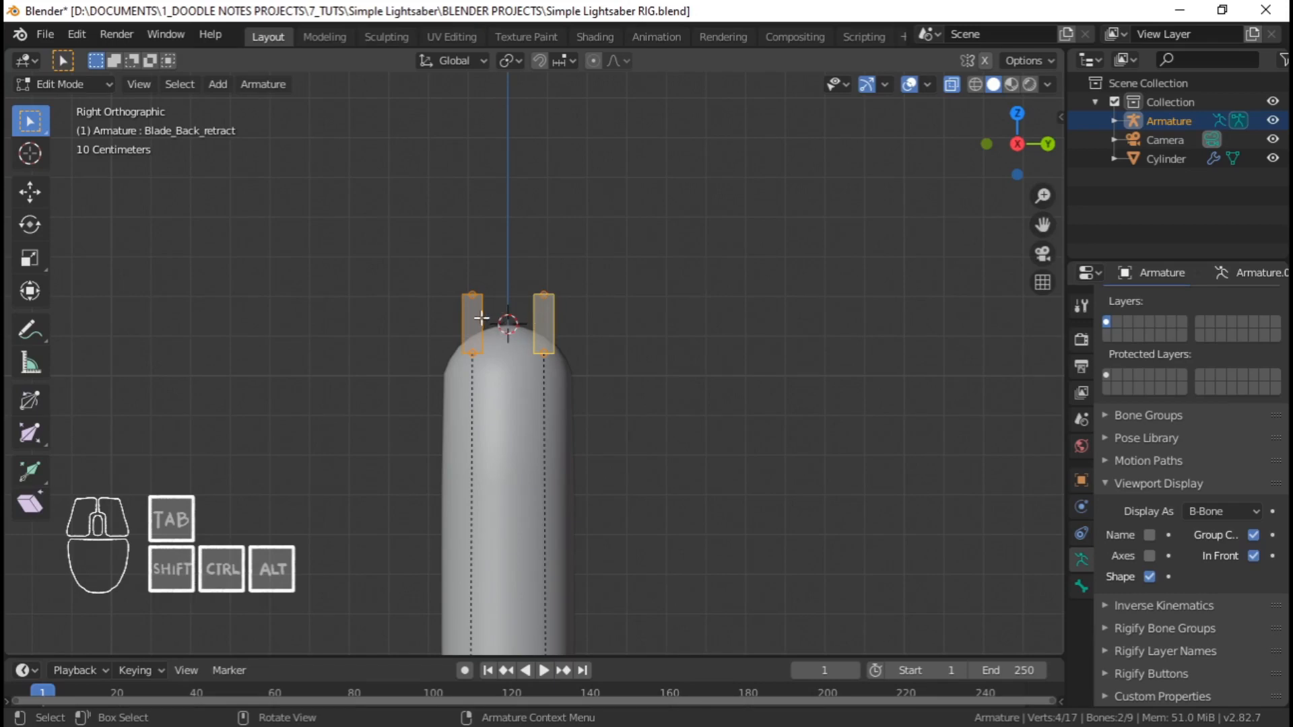
Add a bone at the 3D cursor on the blade tip and thin its B-Bone display size
{"action": "scroll", "coordinate": [525, 320], "scroll_direction": "down", "scroll_amount": 2}
{"action": "scroll", "coordinate": [539, 330], "scroll_direction": "up", "scroll_amount": 3}
{"action": "key", "text": "shift+a"}
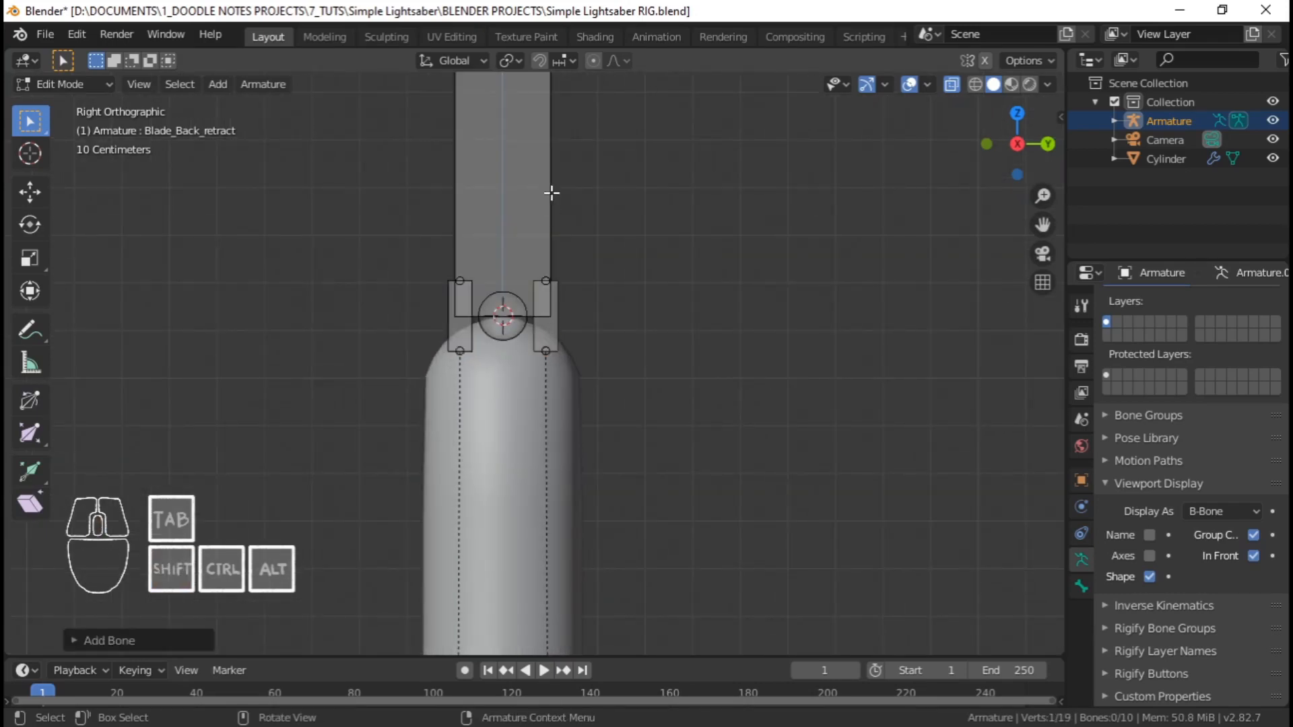
{"action": "left_click", "coordinate": [551, 144]}
{"action": "key", "text": "alt+s"}
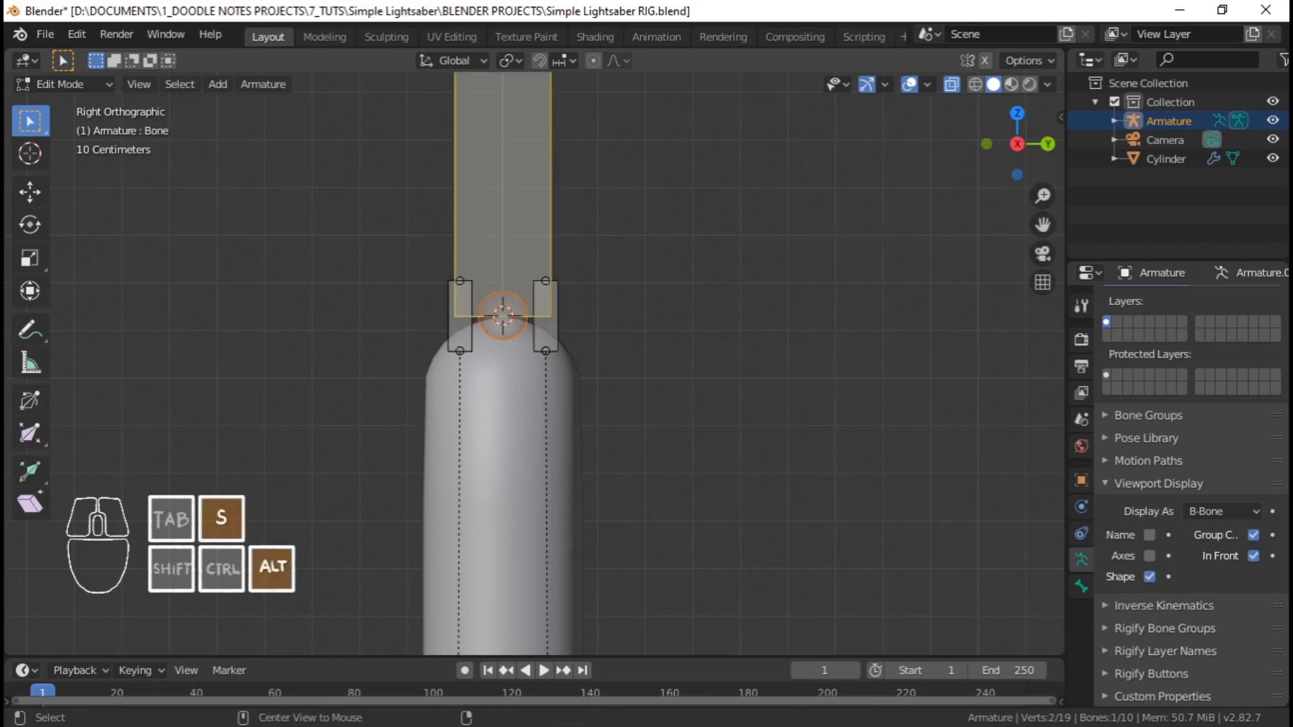
{"action": "left_click", "coordinate": [529, 151]}
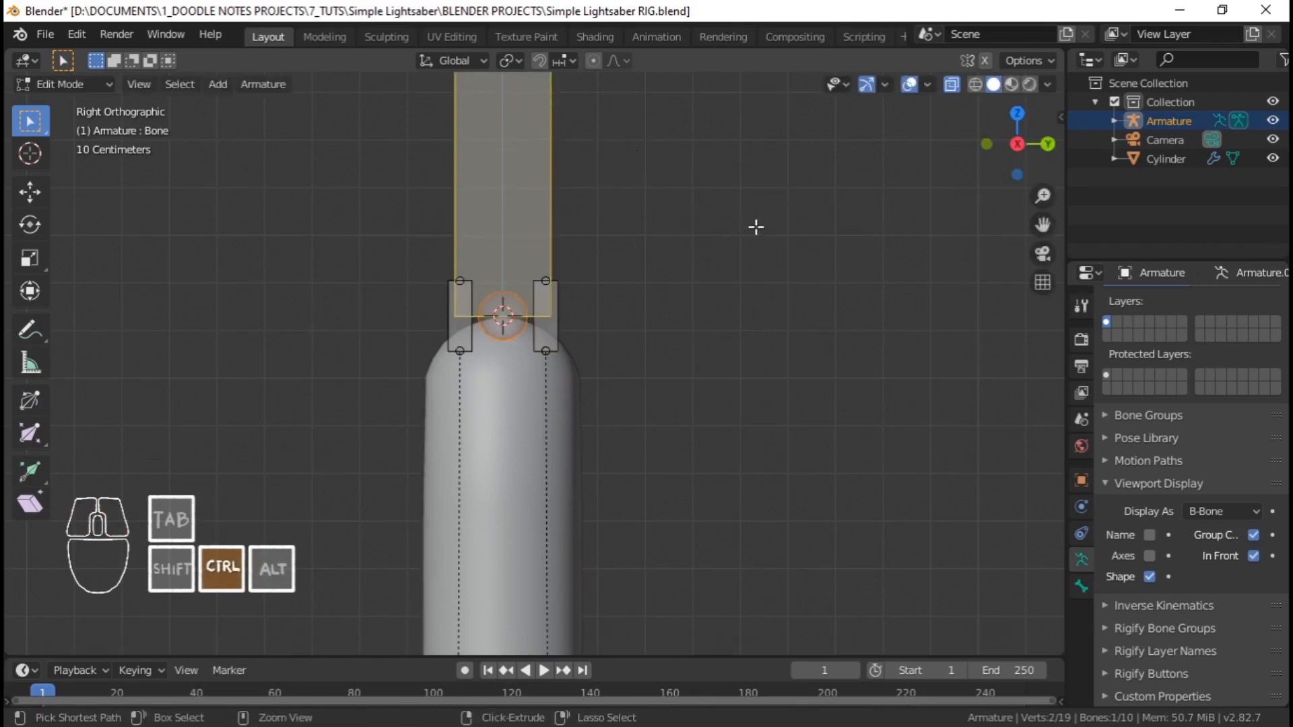
{"action": "key", "text": "ctrl+alt+s"}
{"action": "left_click", "coordinate": [539, 256]}
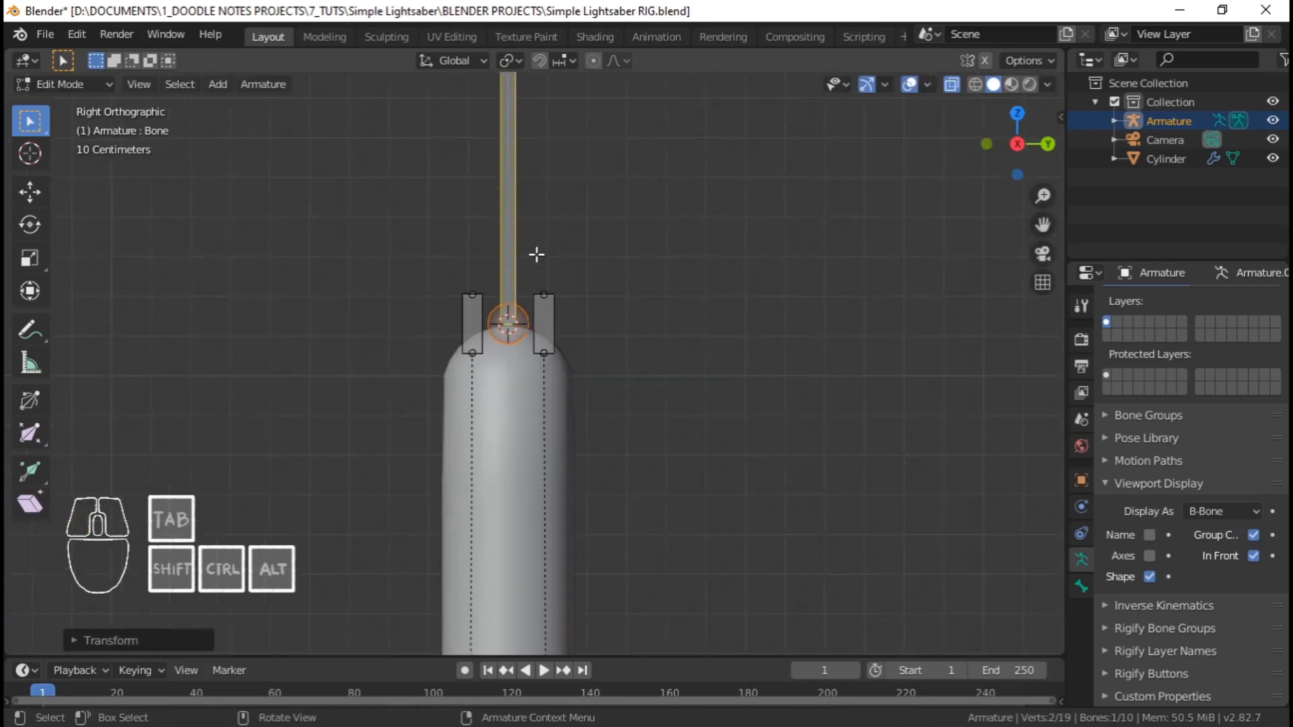
Shorten the new bone by moving its upper end down along global Z to just above the retract bones
{"action": "scroll", "coordinate": [543, 260], "scroll_direction": "down", "scroll_amount": 4}
{"action": "left_click", "coordinate": [547, 217]}
{"action": "key", "text": "g"}
{"action": "key", "text": "z"}
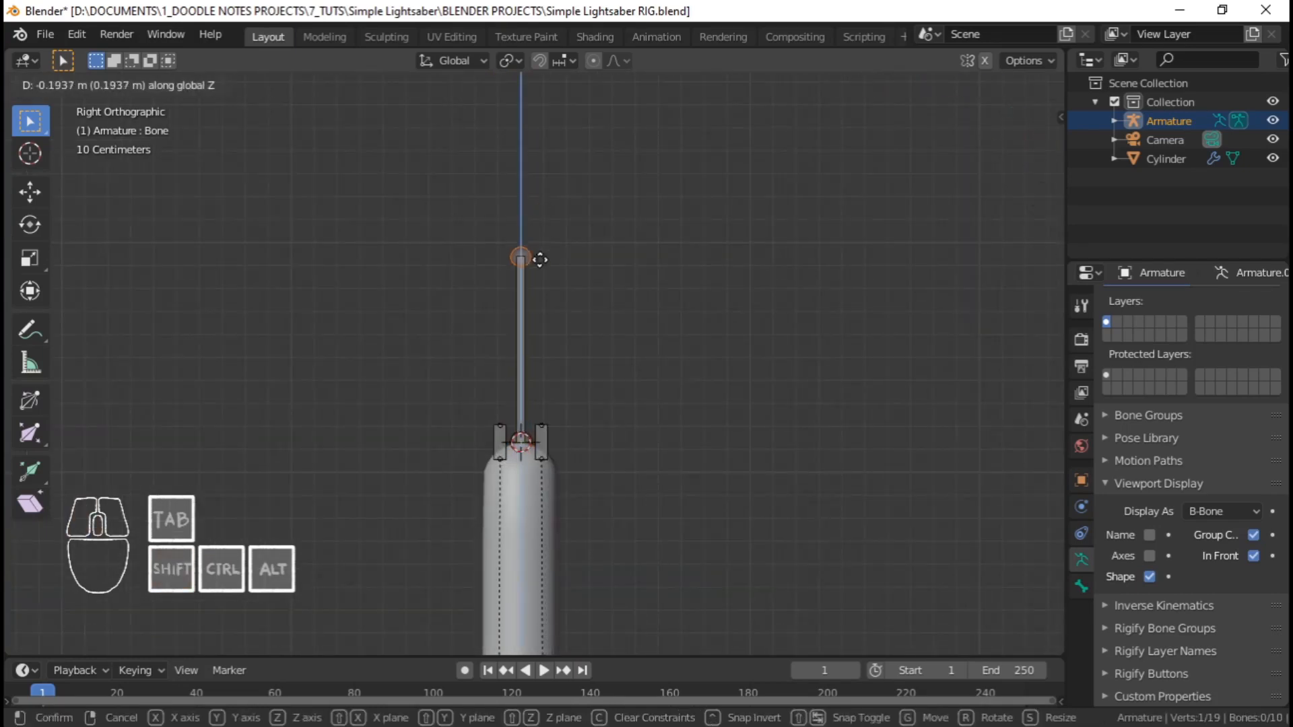
{"action": "left_click", "coordinate": [550, 399]}
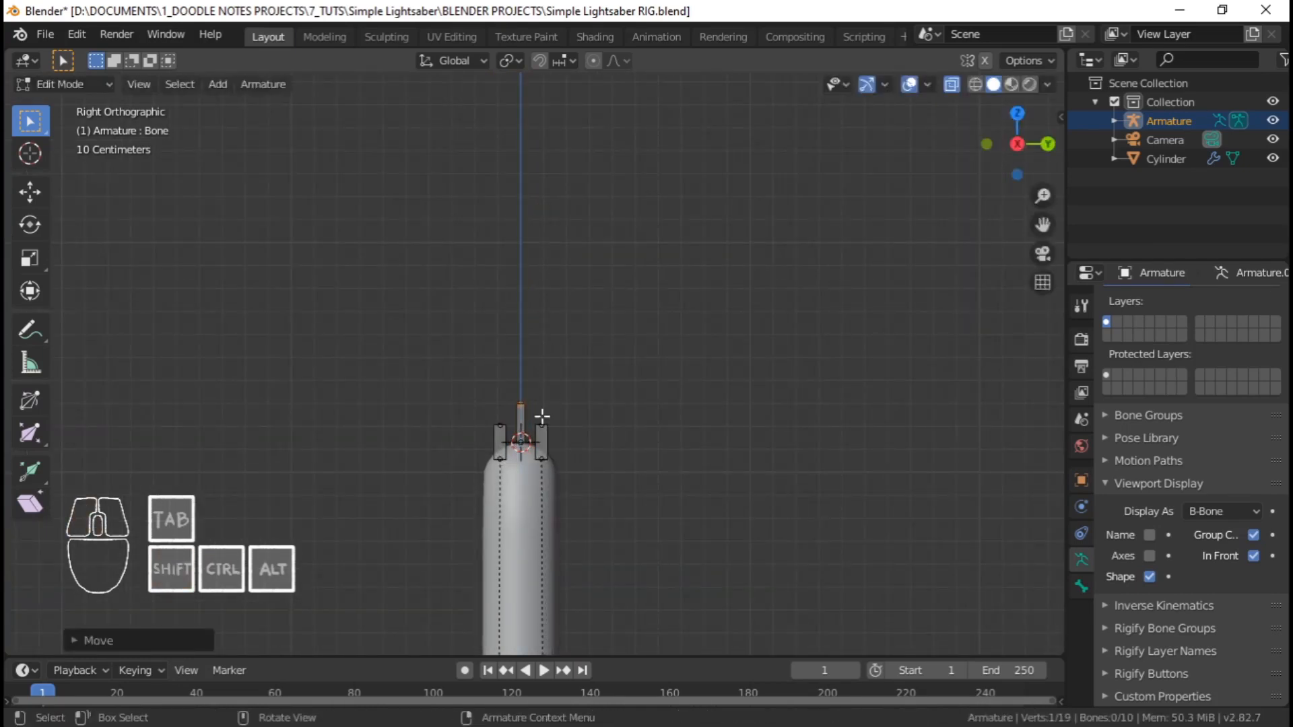
Parent the new tip bone to the Blade_Direction bone in the hilt's emitter with Keep Offset
{"action": "scroll", "coordinate": [550, 394], "scroll_direction": "up", "scroll_amount": 5}
{"action": "left_click", "coordinate": [563, 358]}
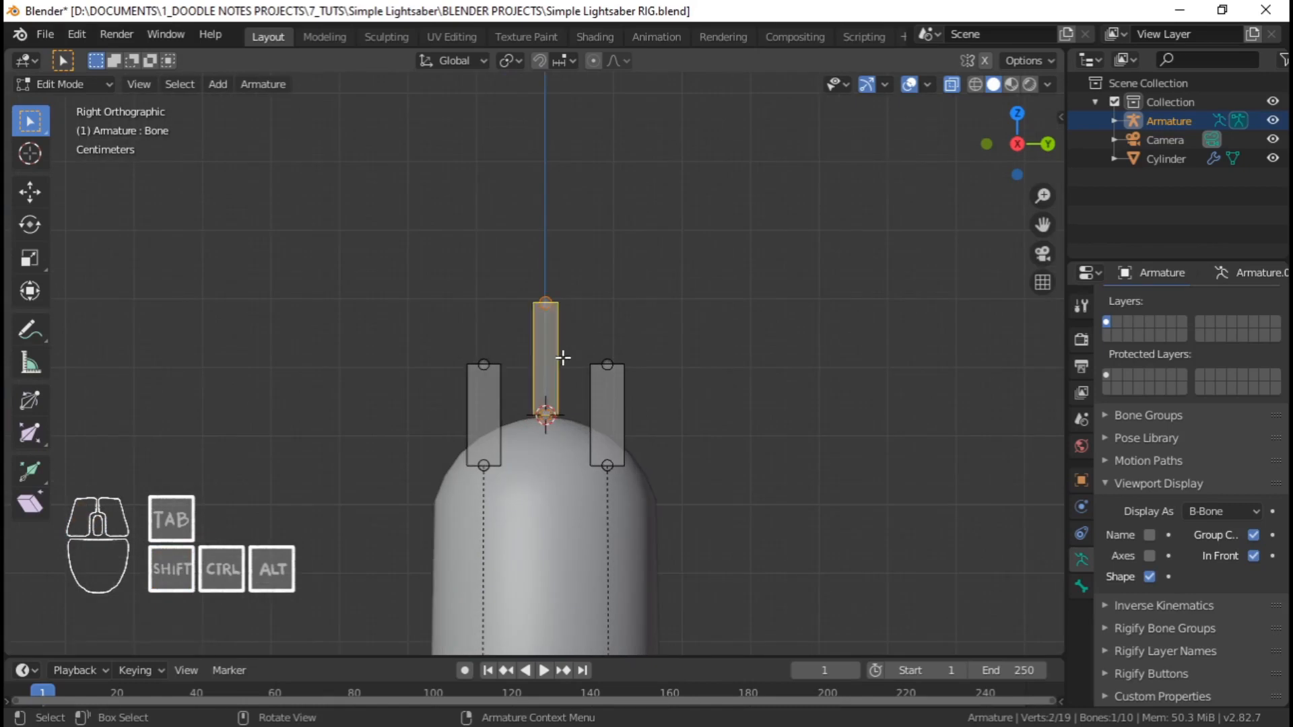
{"action": "scroll", "coordinate": [563, 364], "scroll_direction": "down", "scroll_amount": 8}
{"action": "scroll", "coordinate": [546, 378], "scroll_direction": "up", "scroll_amount": 4}
{"action": "middle_click_drag", "start_coordinate": [569, 536], "coordinate": [563, 234], "text": "shift"}
{"action": "scroll", "coordinate": [563, 234], "scroll_direction": "up", "scroll_amount": 6}
{"action": "middle_click_drag", "start_coordinate": [602, 516], "coordinate": [553, 348], "text": "shift"}
{"action": "scroll", "coordinate": [554, 348], "scroll_direction": "up", "scroll_amount": 3}
{"action": "scroll", "coordinate": [553, 348], "scroll_direction": "up", "scroll_amount": 3}
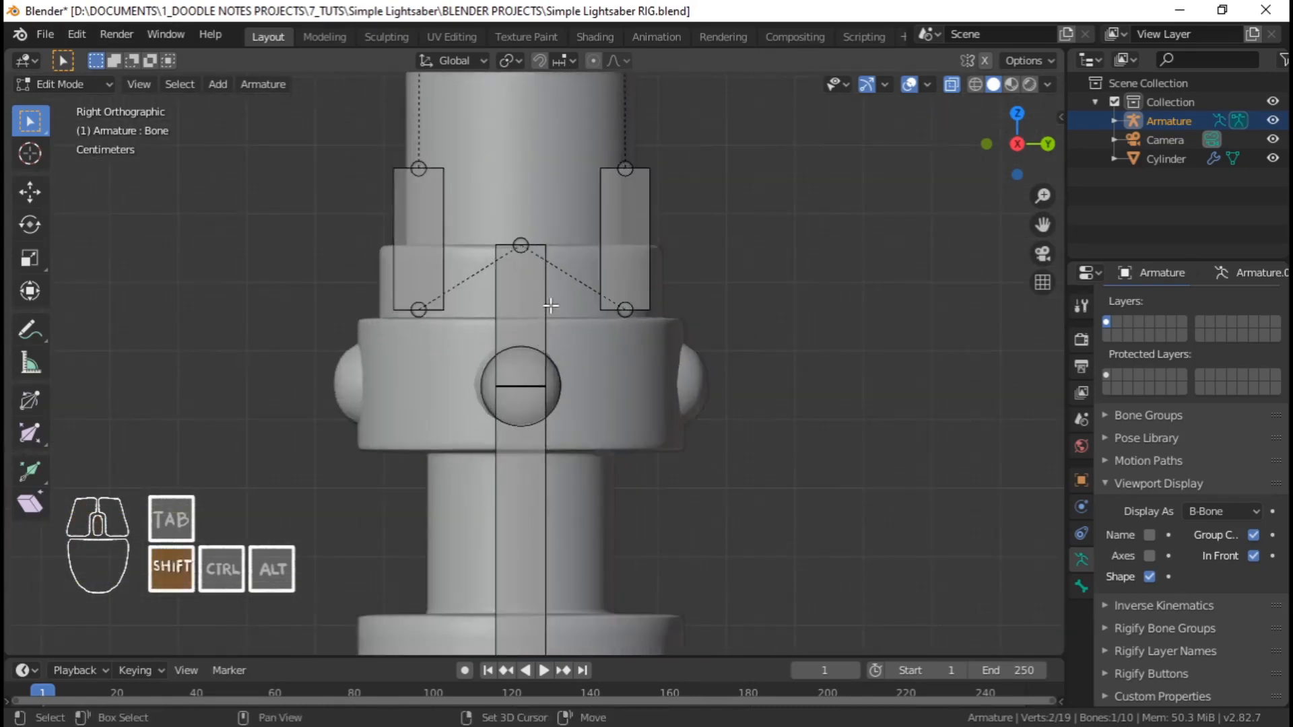
{"action": "left_click", "coordinate": [546, 299], "text": "shift"}
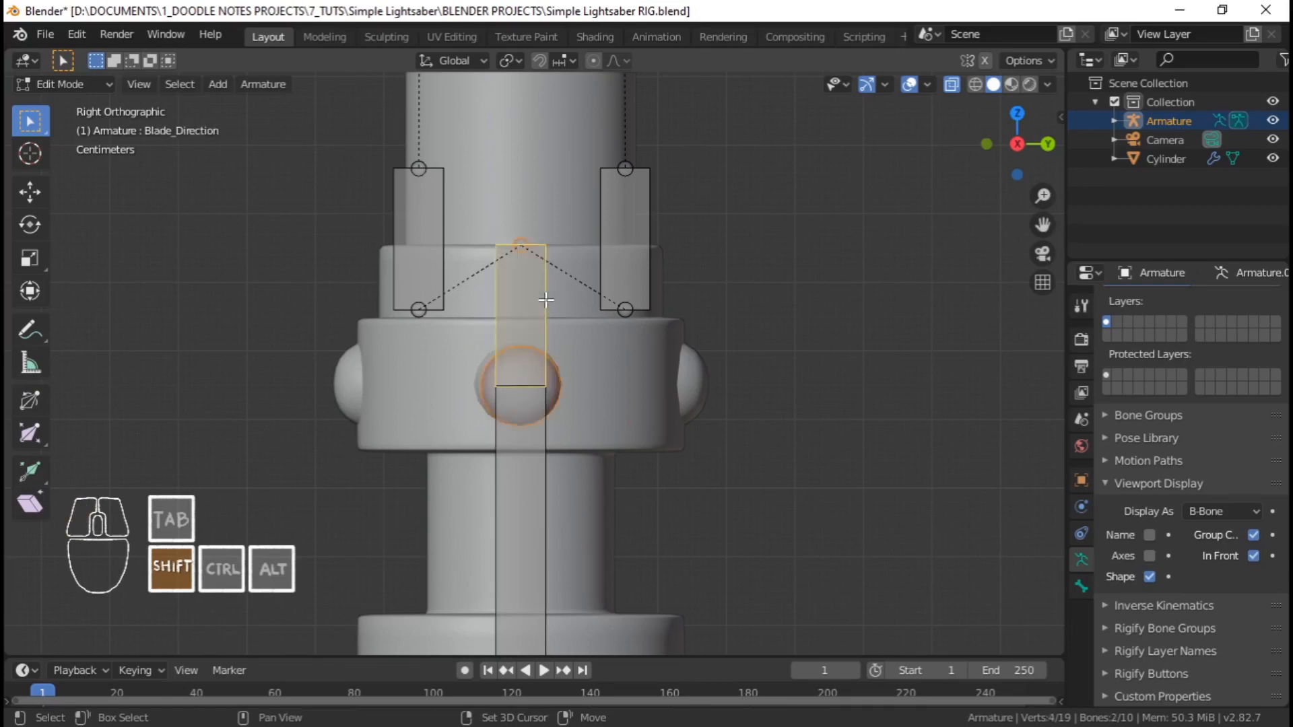
{"action": "key", "text": "ctrl+p"}
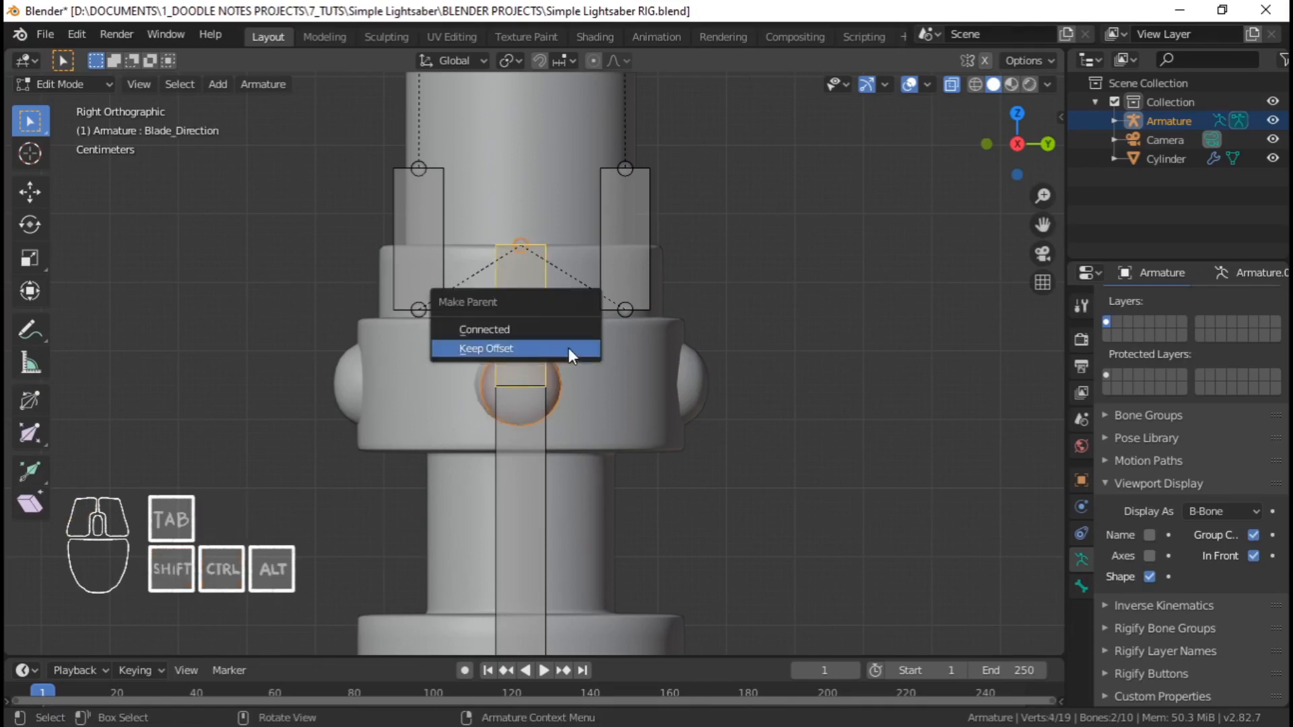
{"action": "left_click", "coordinate": [568, 348]}
Switch the armature back to Pose Mode for testing the bone hierarchy
{"action": "scroll", "coordinate": [551, 225], "scroll_direction": "down", "scroll_amount": 6}
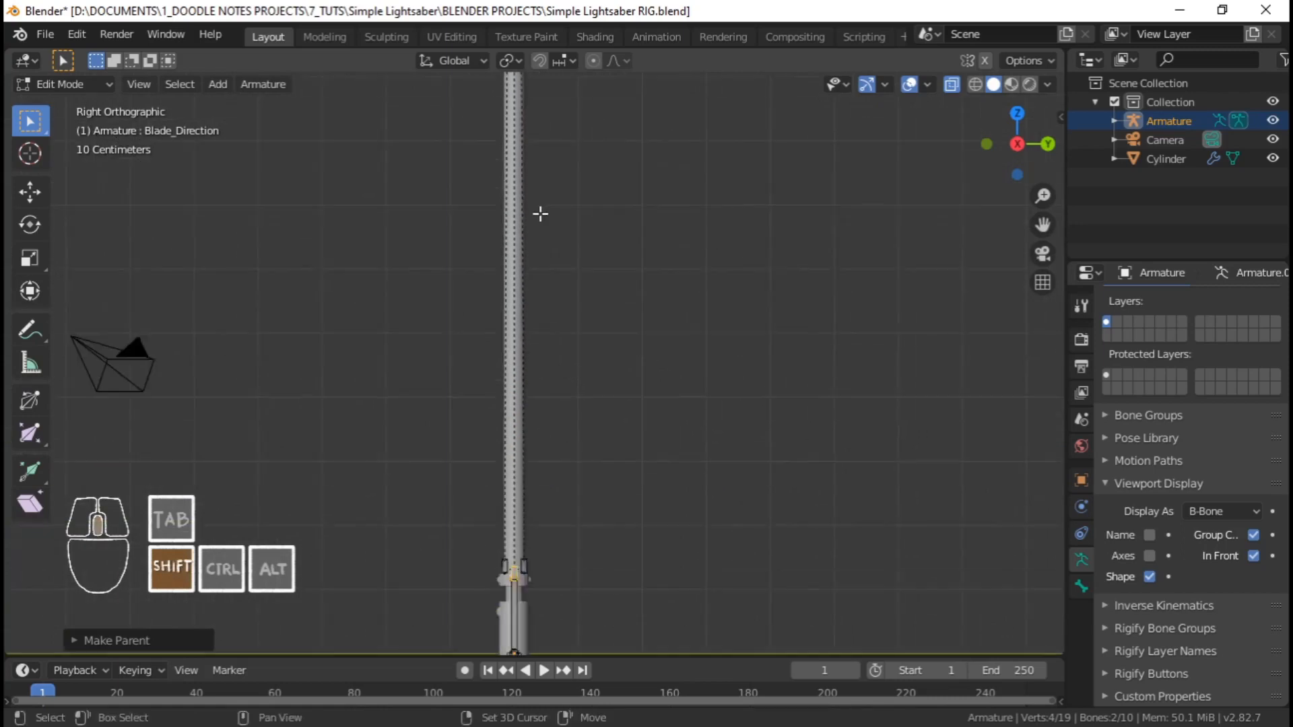
{"action": "middle_click_drag", "start_coordinate": [531, 444], "coordinate": [551, 640], "text": "shift"}
{"action": "scroll", "coordinate": [559, 337], "scroll_direction": "up", "scroll_amount": 7}
{"action": "scroll", "coordinate": [559, 338], "scroll_direction": "down", "scroll_amount": 10}
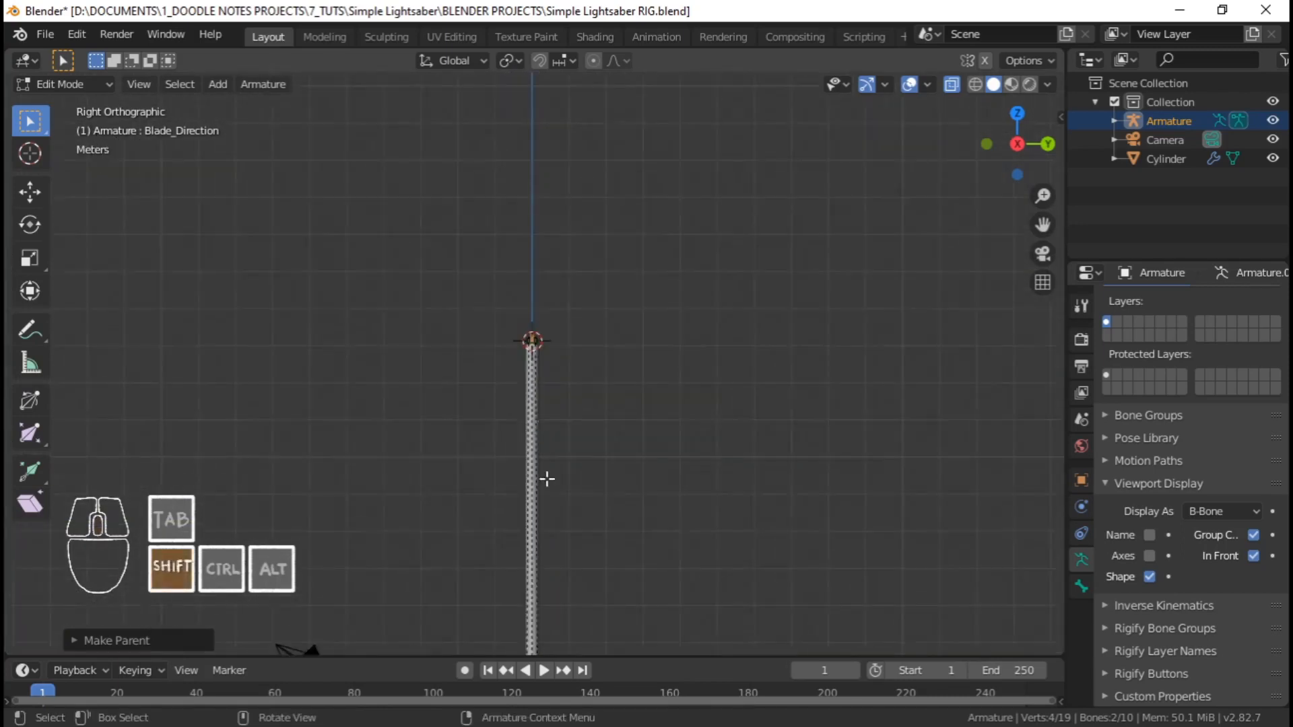
{"action": "middle_click_drag", "start_coordinate": [545, 479], "coordinate": [554, 253], "text": "shift"}
{"action": "scroll", "coordinate": [556, 354], "scroll_direction": "up", "scroll_amount": 2}
{"action": "key", "text": "ctrl+Tab"}
{"action": "scroll", "coordinate": [572, 458], "scroll_direction": "up", "scroll_amount": 4}
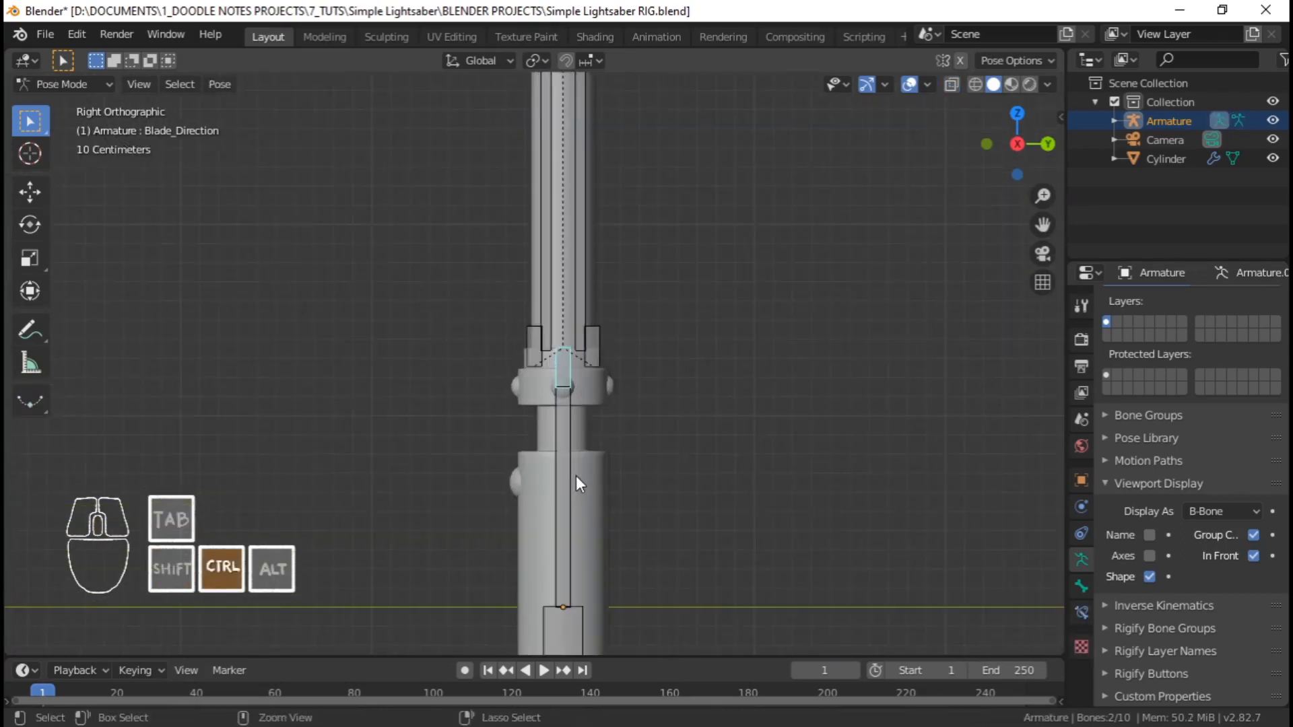
{"action": "middle_click_drag", "start_coordinate": [576, 476], "coordinate": [562, 255], "text": "shift"}
Test-rotate the MAIN bone in the hilt, checking how the bones follow from hilt to blade tip, and cancel each rotation
{"action": "right_click", "coordinate": [570, 475]}
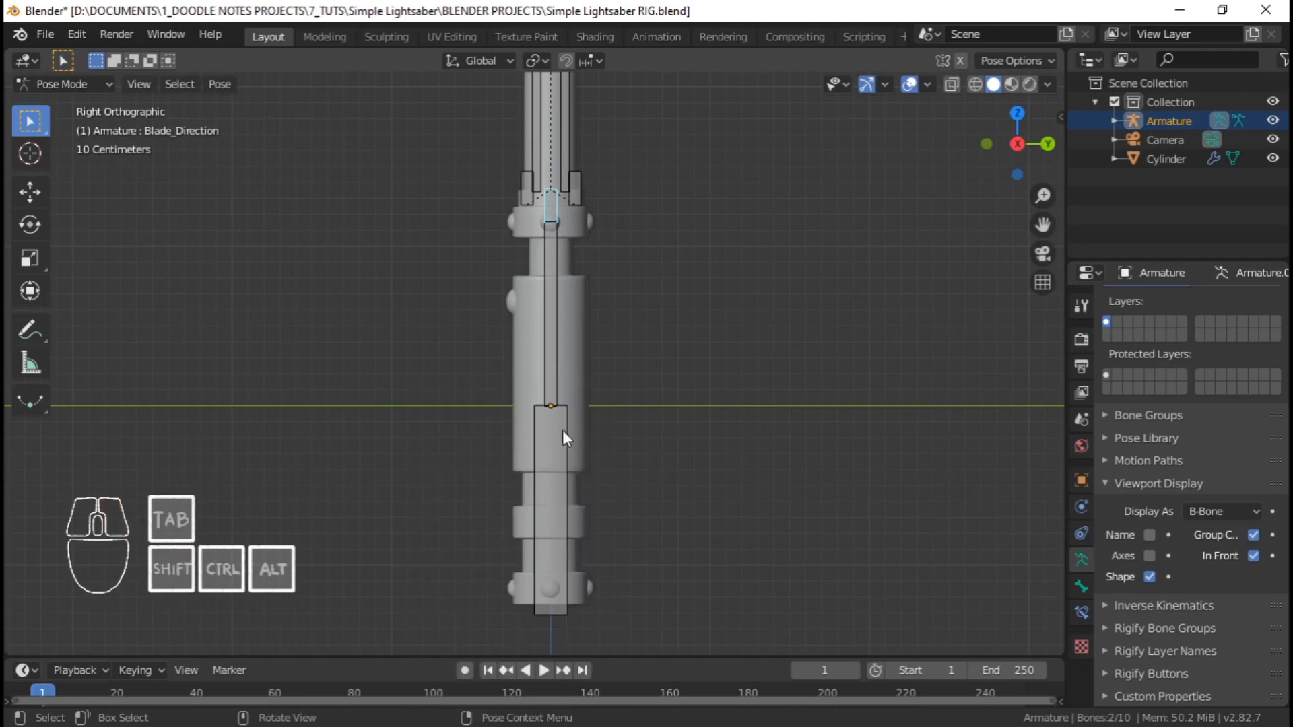
{"action": "left_click", "coordinate": [563, 429]}
{"action": "key", "text": "r"}
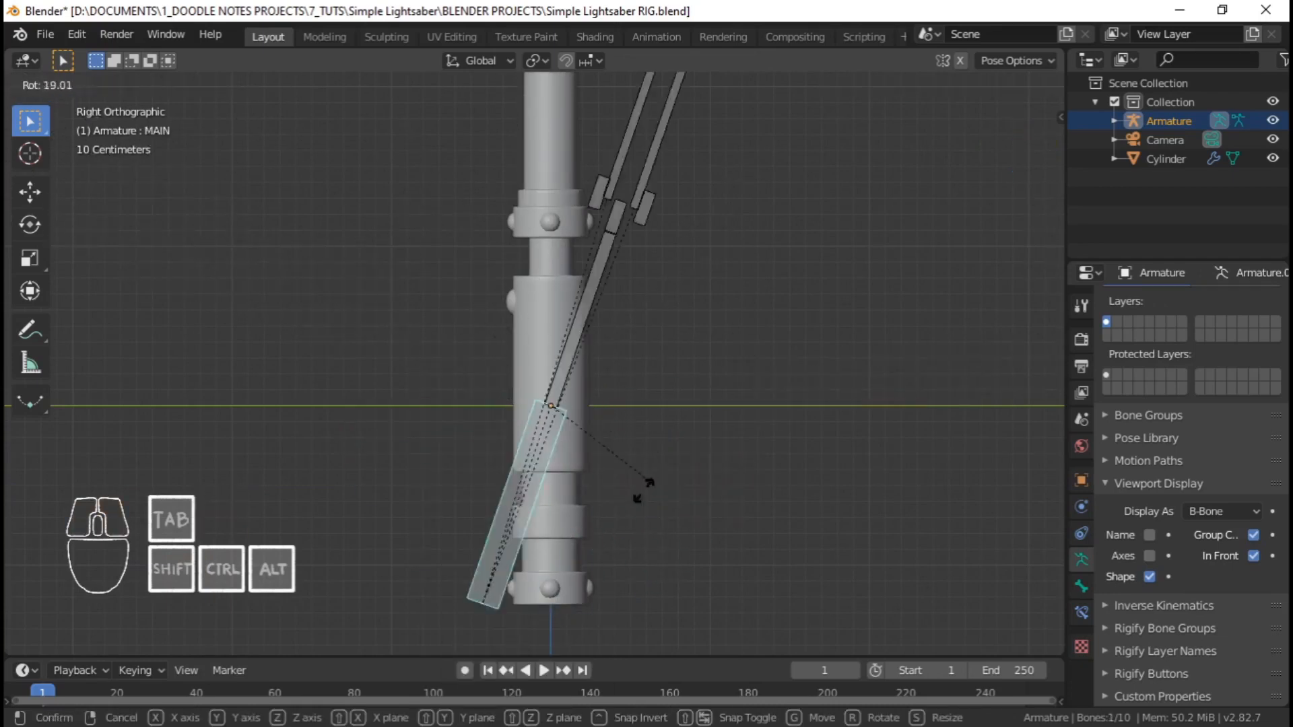
{"action": "right_click", "coordinate": [647, 491]}
{"action": "scroll", "coordinate": [646, 397], "scroll_direction": "down", "scroll_amount": 4}
{"action": "scroll", "coordinate": [645, 394], "scroll_direction": "down", "scroll_amount": 3}
{"action": "middle_click_drag", "start_coordinate": [623, 257], "coordinate": [608, 419], "text": "shift"}
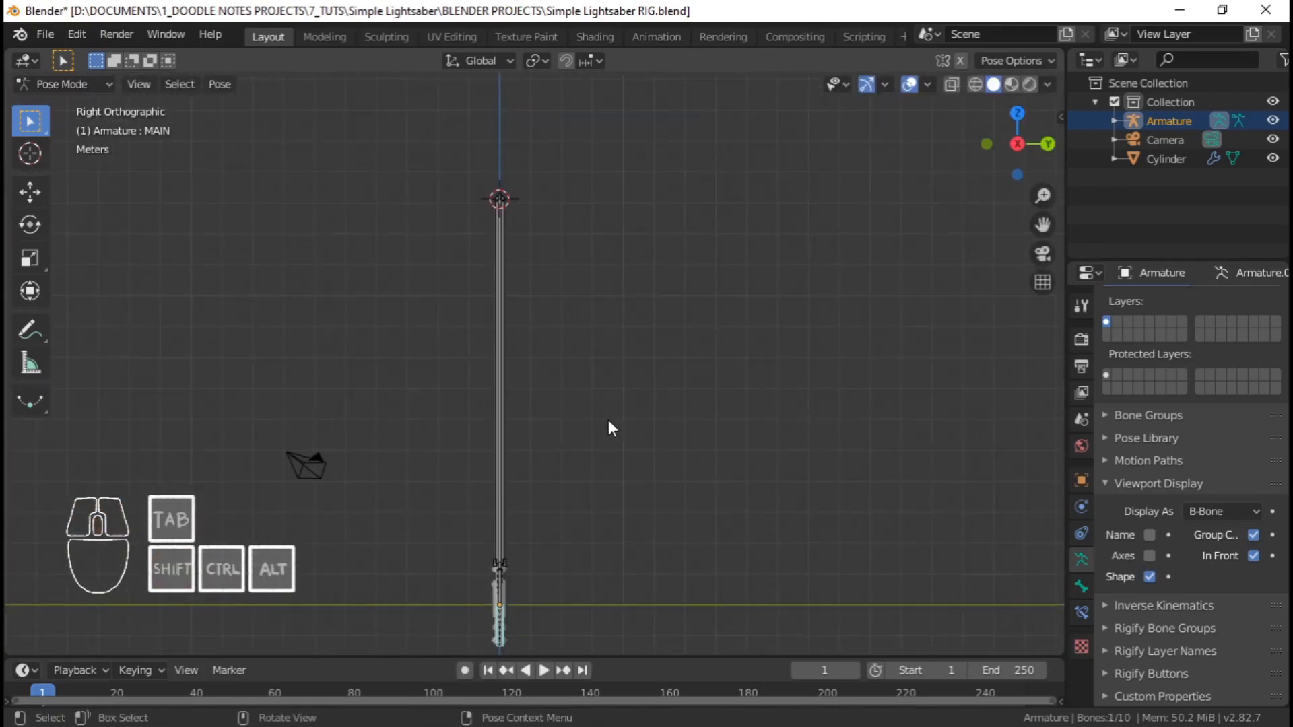
{"action": "key", "text": "r"}
{"action": "right_click", "coordinate": [717, 303]}
{"action": "scroll", "coordinate": [610, 177], "scroll_direction": "up", "scroll_amount": 3}
{"action": "middle_click_drag", "start_coordinate": [609, 172], "coordinate": [607, 412], "text": "shift"}
{"action": "scroll", "coordinate": [621, 394], "scroll_direction": "up", "scroll_amount": 6}
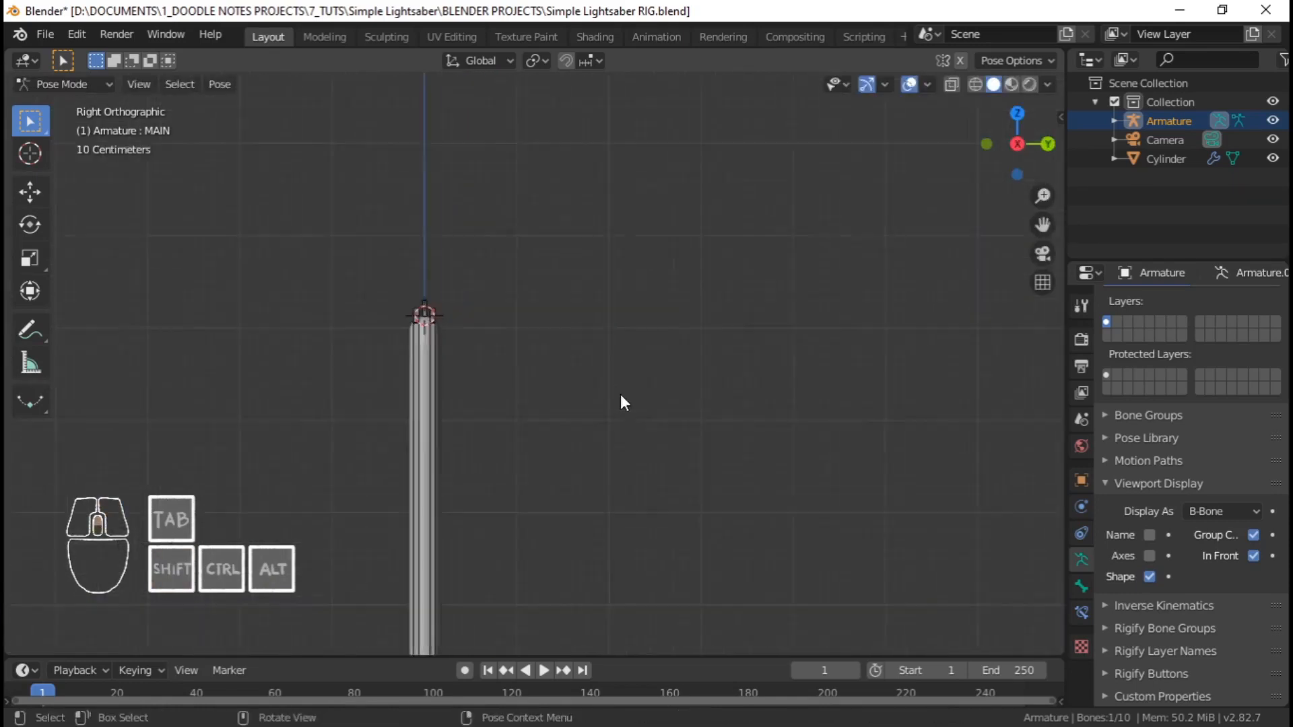
{"action": "key", "text": "r"}
{"action": "right_click", "coordinate": [646, 283]}
Test-rotate Blade_Motion_Back, checking the bones at the blade's base and tip, and cancel each rotation
{"action": "scroll", "coordinate": [591, 412], "scroll_direction": "down", "scroll_amount": 9}
{"action": "middle_click_drag", "start_coordinate": [535, 351], "coordinate": [556, 67], "text": "shift"}
{"action": "scroll", "coordinate": [524, 381], "scroll_direction": "up", "scroll_amount": 7}
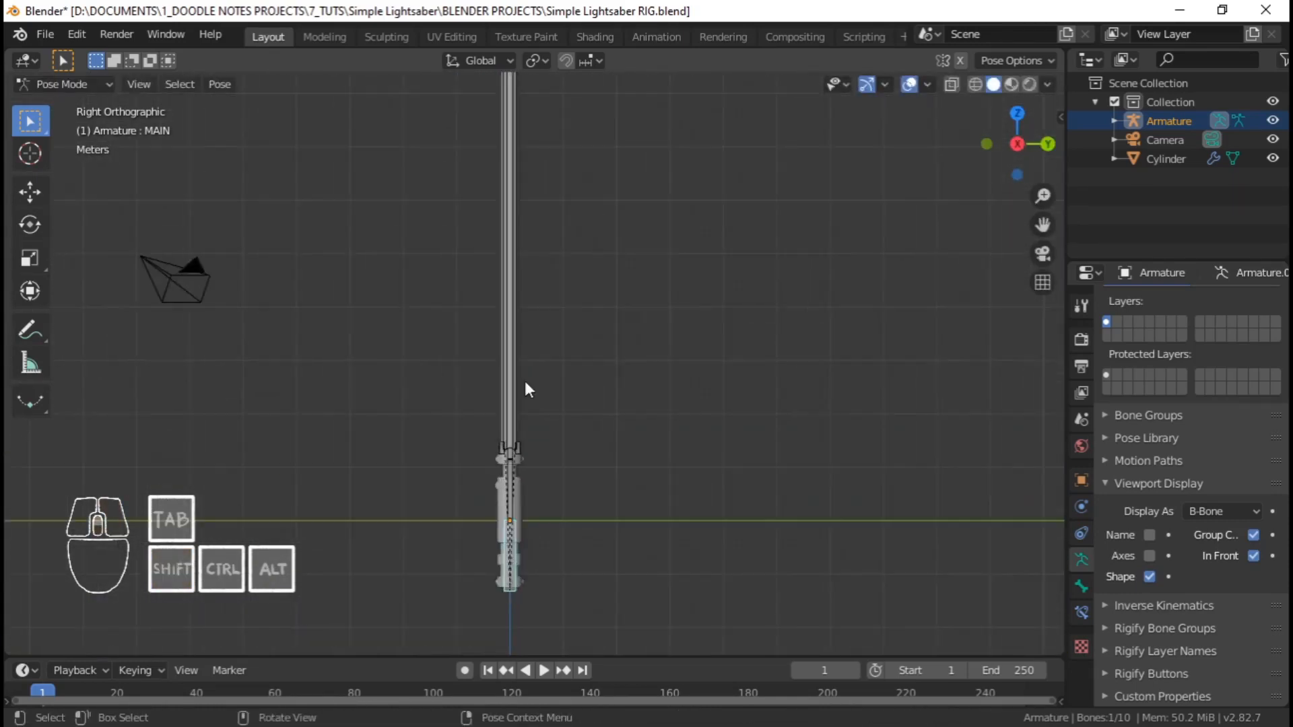
{"action": "middle_click_drag", "start_coordinate": [518, 495], "coordinate": [577, 353], "text": "shift"}
{"action": "scroll", "coordinate": [578, 377], "scroll_direction": "up", "scroll_amount": 7}
{"action": "key", "text": "r"}
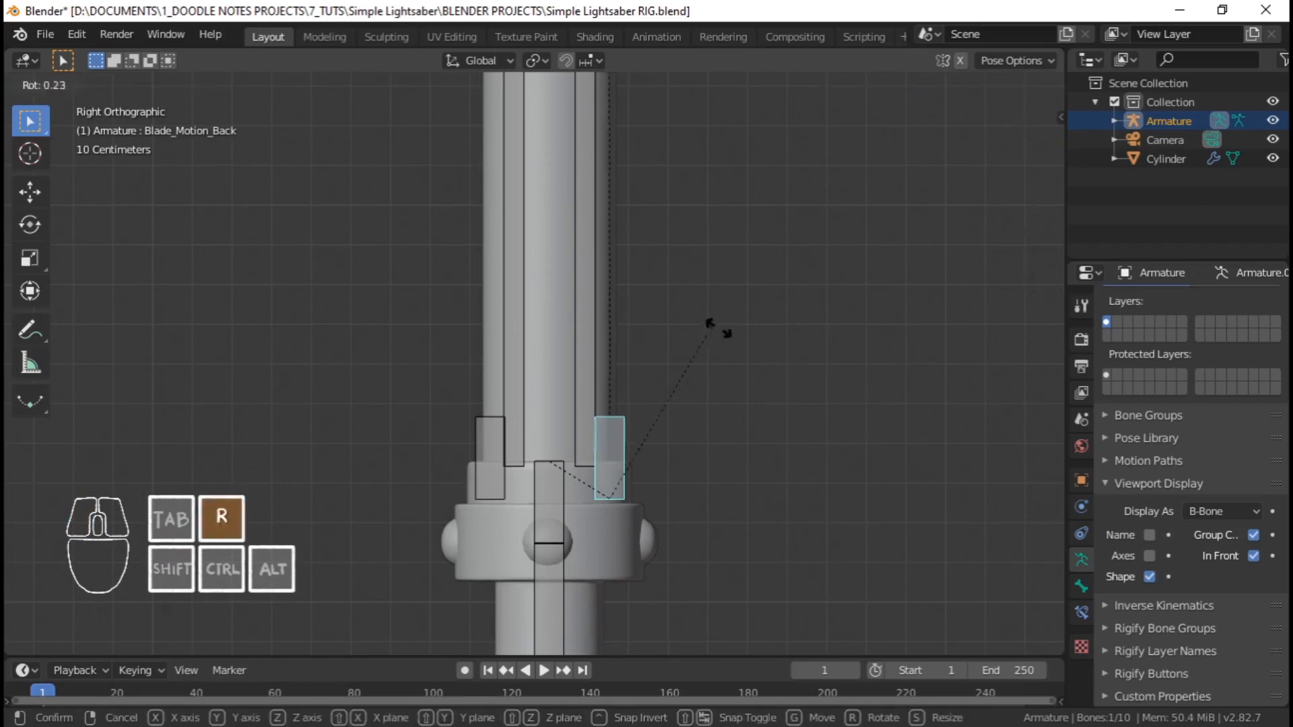
{"action": "right_click", "coordinate": [723, 367]}
{"action": "scroll", "coordinate": [725, 390], "scroll_direction": "down", "scroll_amount": 12}
{"action": "middle_click_drag", "start_coordinate": [609, 257], "coordinate": [612, 361], "text": "shift"}
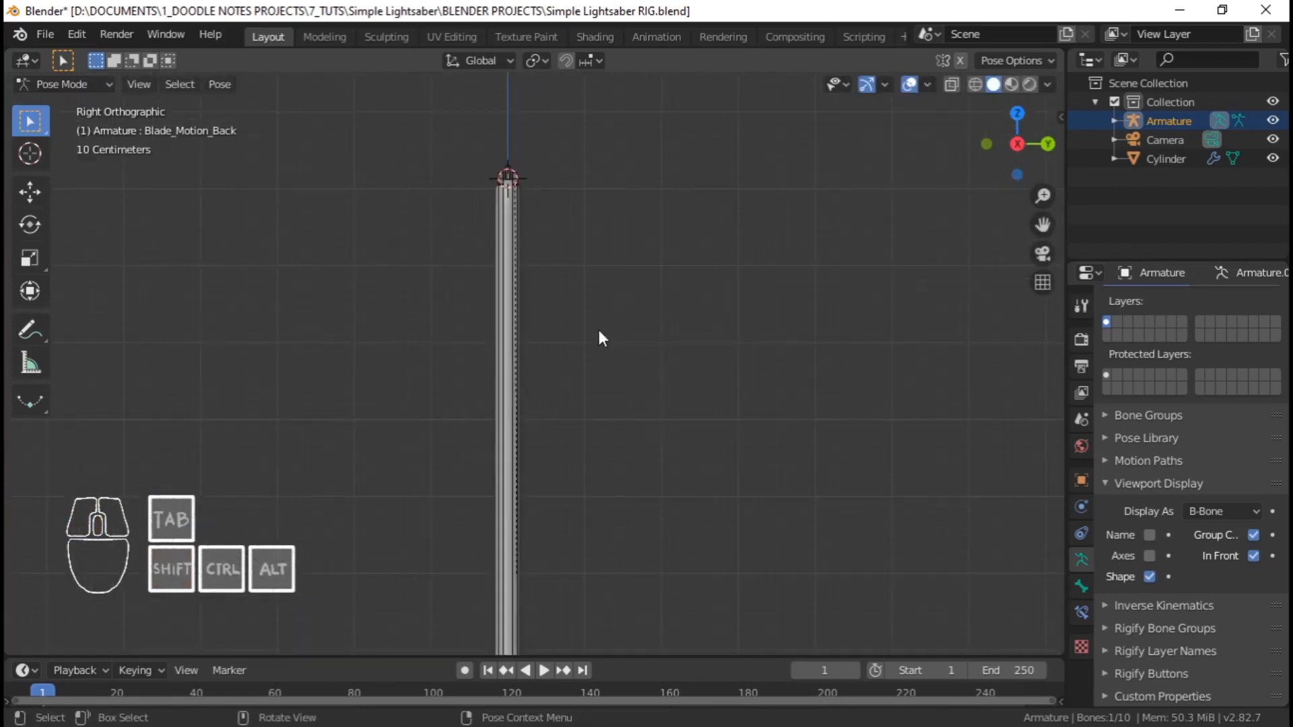
{"action": "scroll", "coordinate": [597, 326], "scroll_direction": "up", "scroll_amount": 8}
{"action": "key", "text": "r"}
{"action": "right_click", "coordinate": [808, 405]}
{"action": "scroll", "coordinate": [676, 364], "scroll_direction": "down", "scroll_amount": 18}
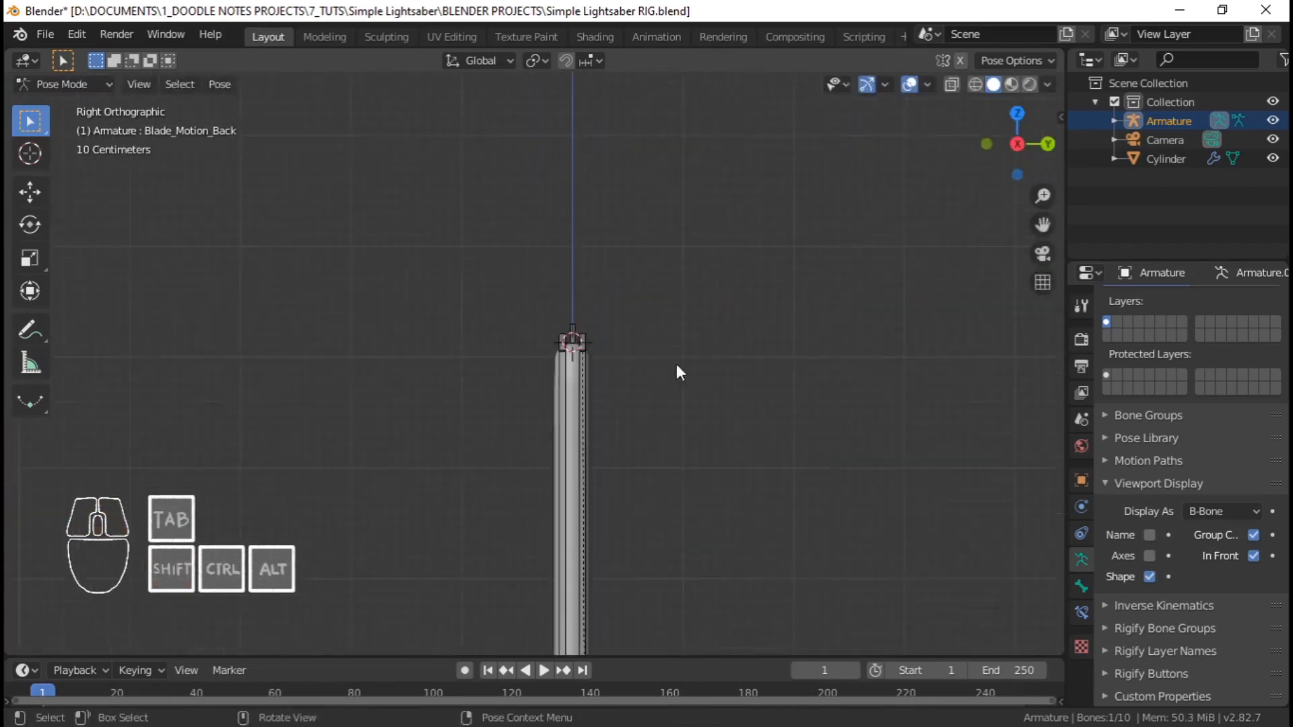
{"action": "middle_click_drag", "start_coordinate": [560, 420], "coordinate": [564, 256], "text": "shift"}
{"action": "scroll", "coordinate": [562, 347], "scroll_direction": "up", "scroll_amount": 6}
{"action": "scroll", "coordinate": [551, 415], "scroll_direction": "up", "scroll_amount": 7}
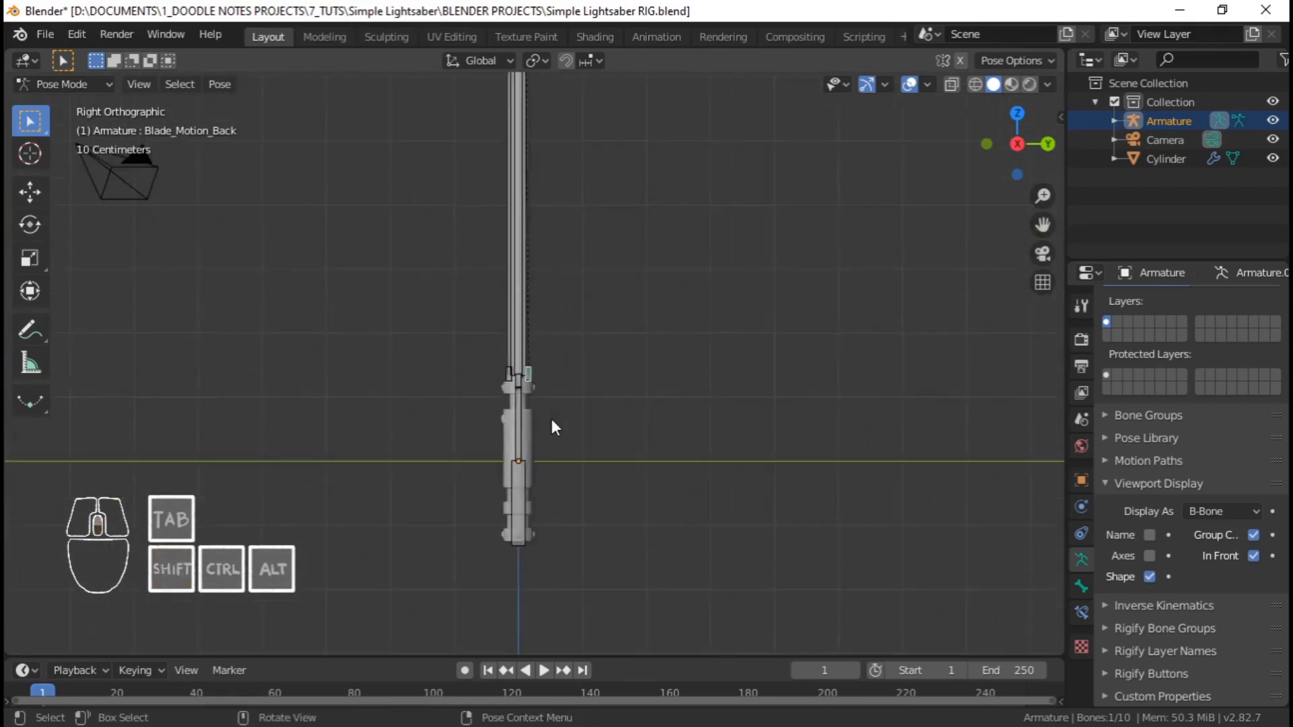
Test-rotate the Handle bone, checking how the bones from the hilt up to the blade tip follow, and cancel each rotation
{"action": "left_click", "coordinate": [543, 417]}
{"action": "key", "text": "r"}
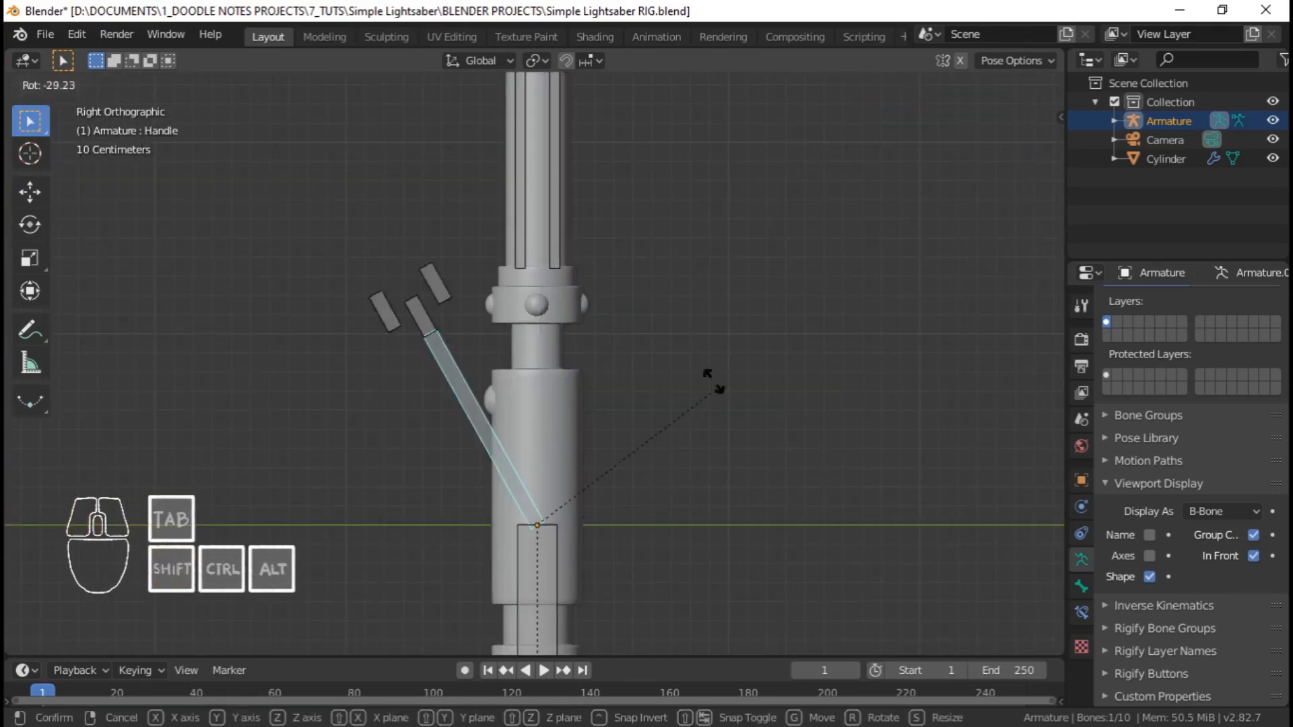
{"action": "right_click", "coordinate": [687, 497]}
{"action": "scroll", "coordinate": [632, 358], "scroll_direction": "down", "scroll_amount": 6}
{"action": "middle_click_drag", "start_coordinate": [588, 226], "coordinate": [569, 333], "text": "shift"}
{"action": "scroll", "coordinate": [566, 357], "scroll_direction": "up", "scroll_amount": 5}
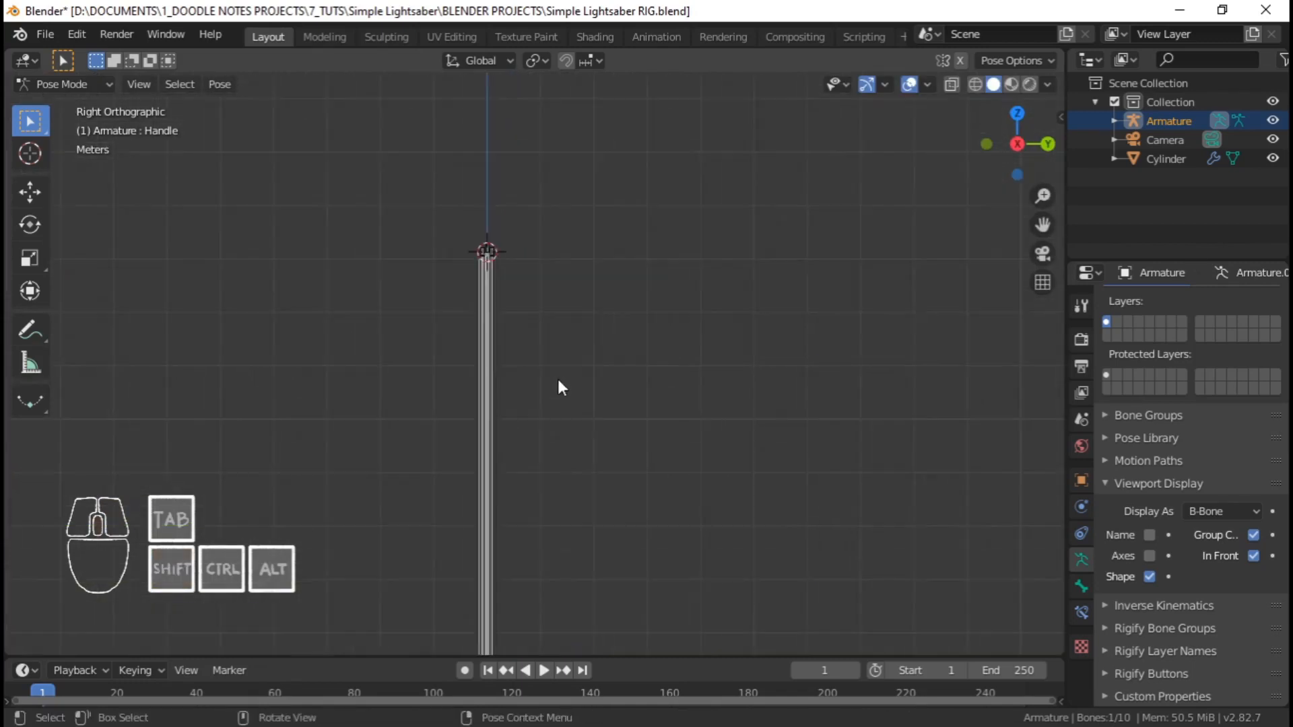
{"action": "key", "text": "r"}
{"action": "right_click", "coordinate": [610, 387]}
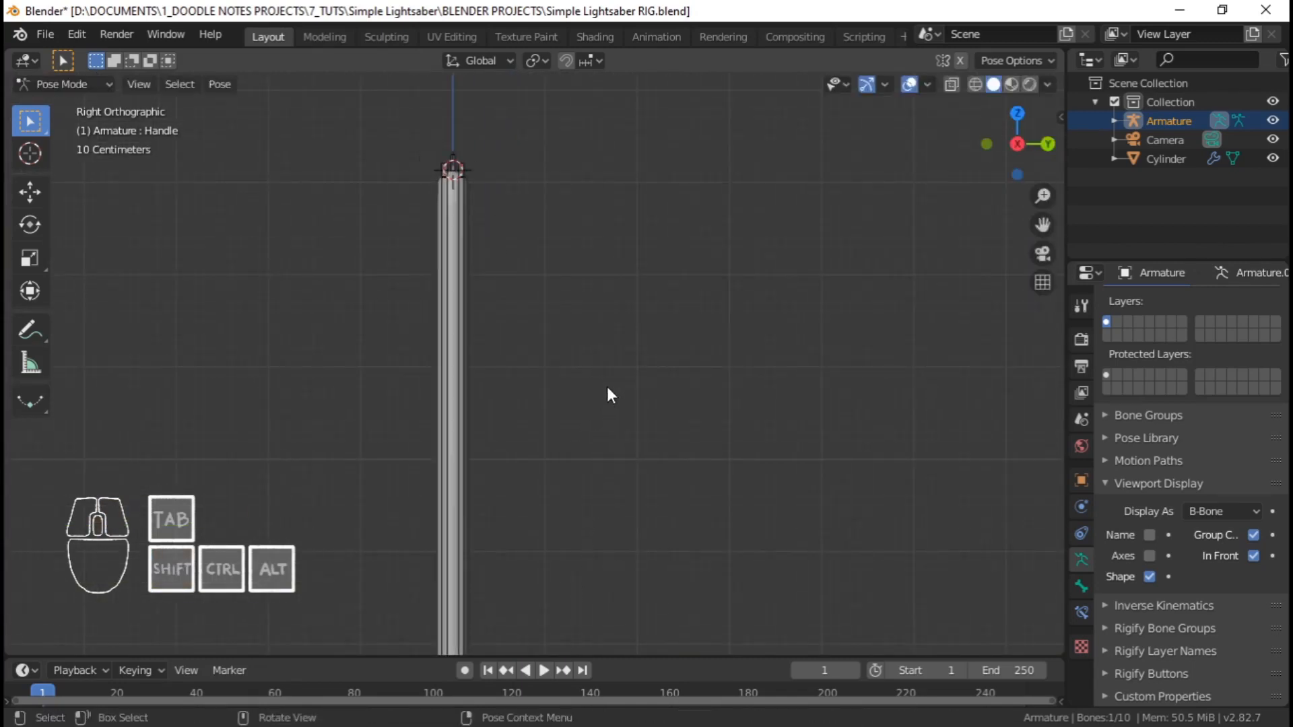
Select the two long blade bones, switch the armature to Edit Mode and reveal any hidden bones
{"action": "left_click", "coordinate": [462, 355]}
{"action": "left_click", "coordinate": [447, 354], "text": "shift"}
{"action": "scroll", "coordinate": [485, 390], "scroll_direction": "down", "scroll_amount": 3}
{"action": "middle_click_drag", "start_coordinate": [523, 433], "coordinate": [578, 194], "text": "shift"}
{"action": "key", "text": "Tab"}
{"action": "scroll", "coordinate": [525, 341], "scroll_direction": "up", "scroll_amount": 3}
{"action": "scroll", "coordinate": [552, 431], "scroll_direction": "up", "scroll_amount": 3}
{"action": "scroll", "coordinate": [550, 389], "scroll_direction": "up", "scroll_amount": 4}
{"action": "middle_click_drag", "start_coordinate": [621, 488], "coordinate": [580, 436], "text": "shift"}
{"action": "key", "text": "alt+h"}
Parent Blade_Front and Blade_Back to the Blade_Direction bone in the hilt's emitter, keeping their offset
{"action": "scroll", "coordinate": [601, 342], "scroll_direction": "up", "scroll_amount": 2}
{"action": "scroll", "coordinate": [580, 436], "scroll_direction": "up", "scroll_amount": 3}
{"action": "scroll", "coordinate": [581, 435], "scroll_direction": "down", "scroll_amount": 3}
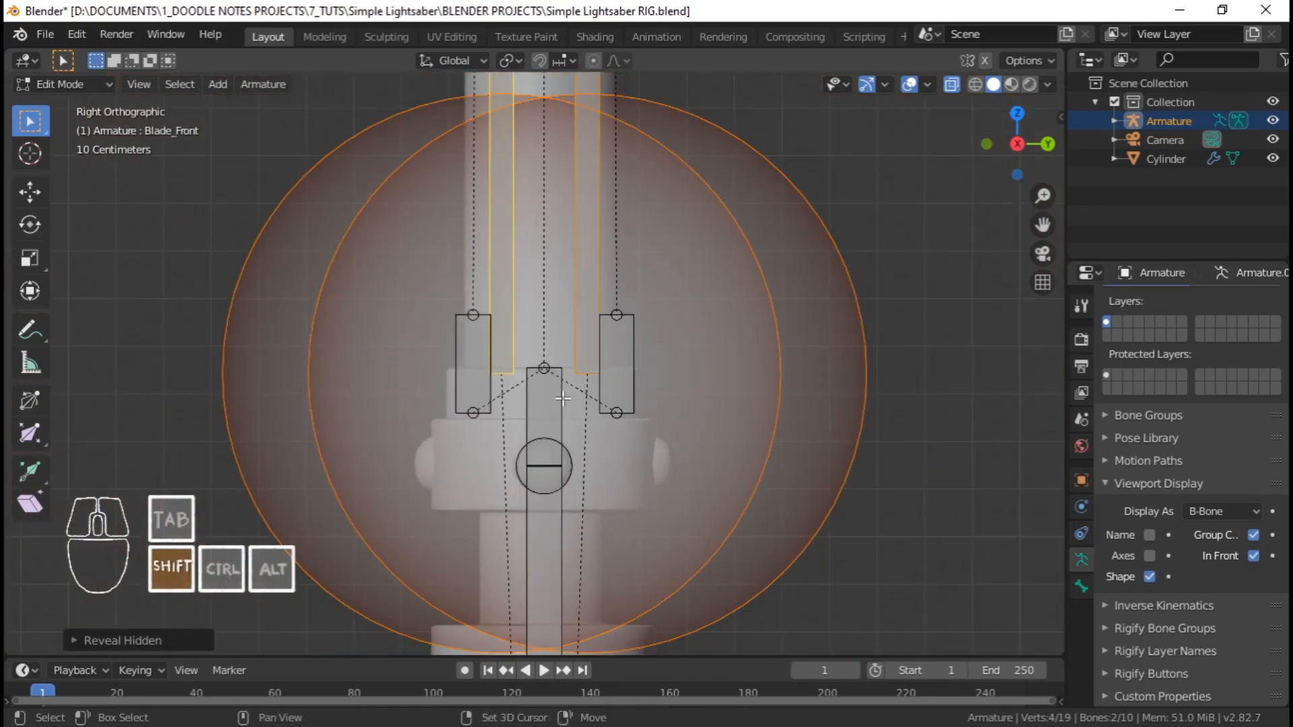
{"action": "left_click", "coordinate": [563, 399], "text": "shift"}
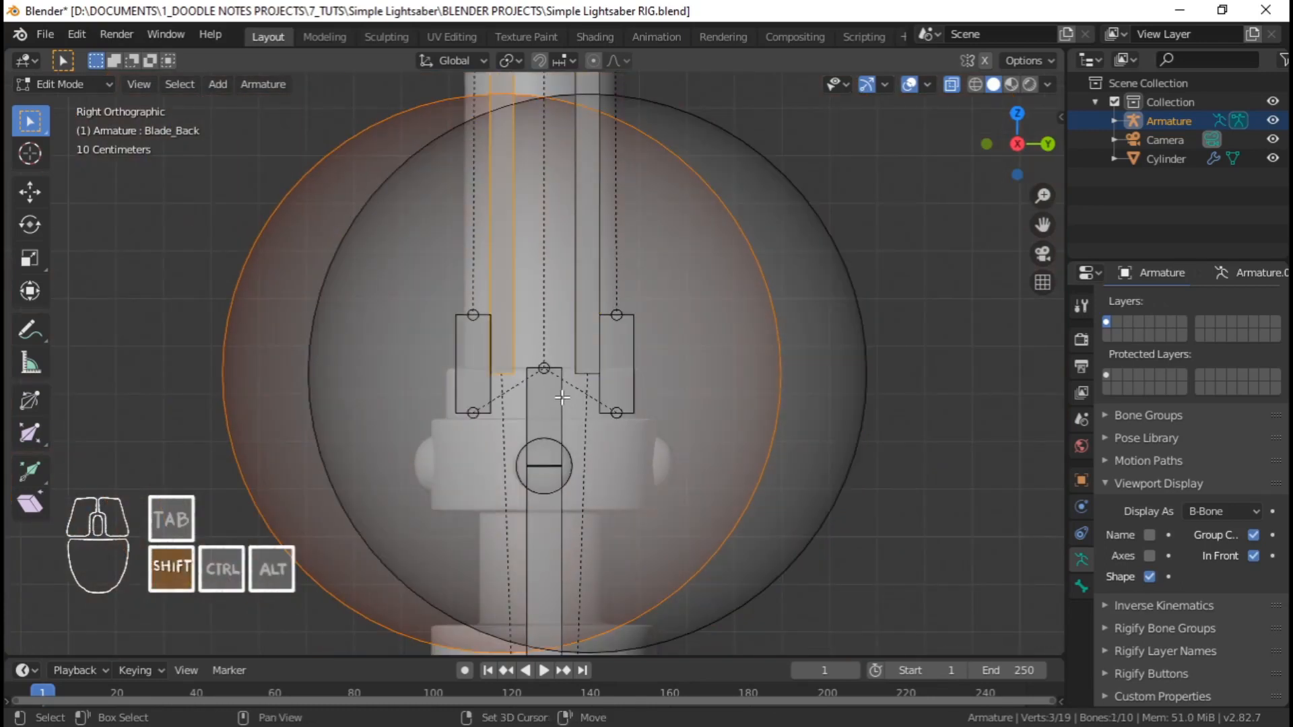
{"action": "left_click", "coordinate": [582, 289], "text": "shift"}
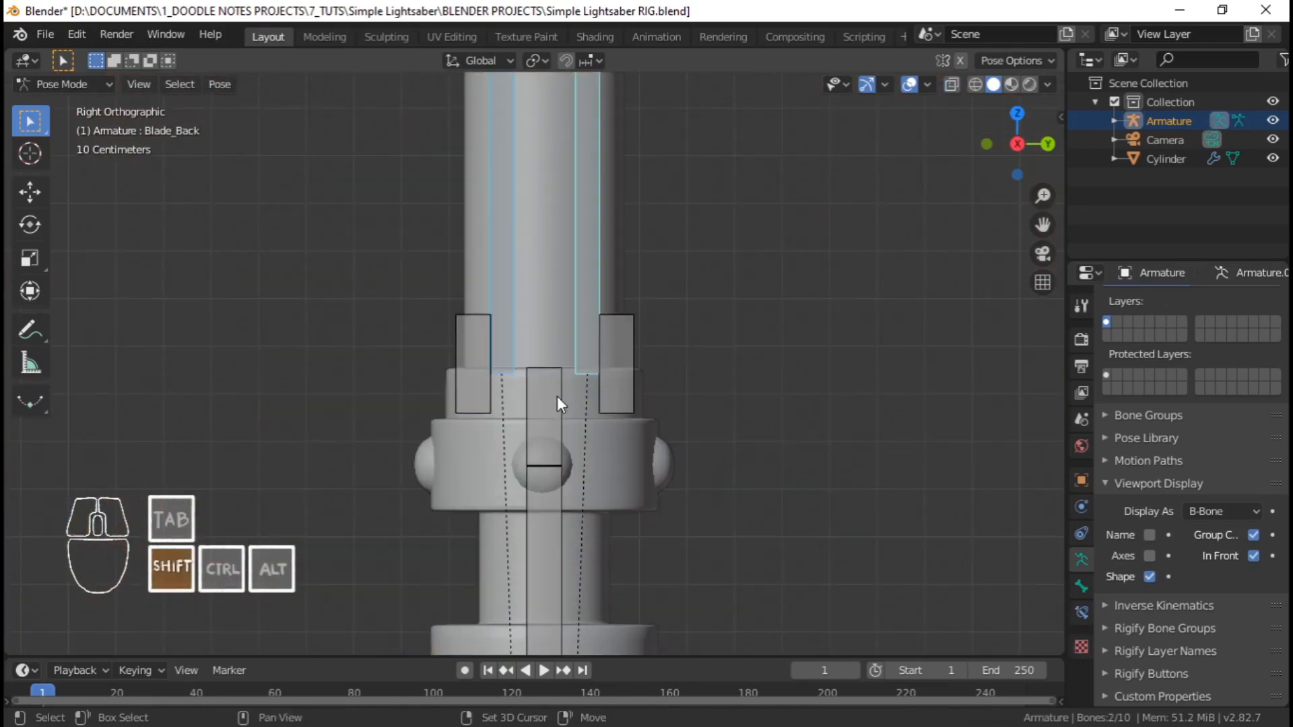
{"action": "left_click", "coordinate": [556, 396], "text": "shift"}
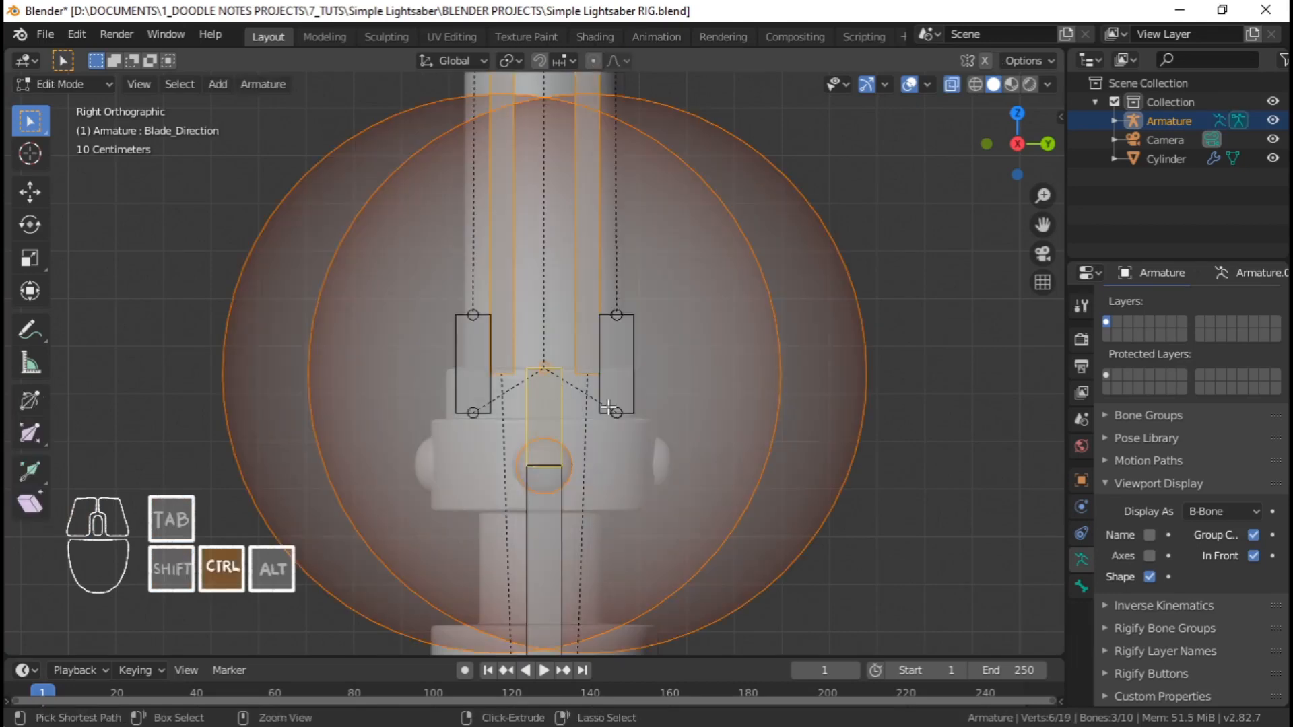
{"action": "key", "text": "ctrl+p"}
{"action": "left_click", "coordinate": [610, 407]}
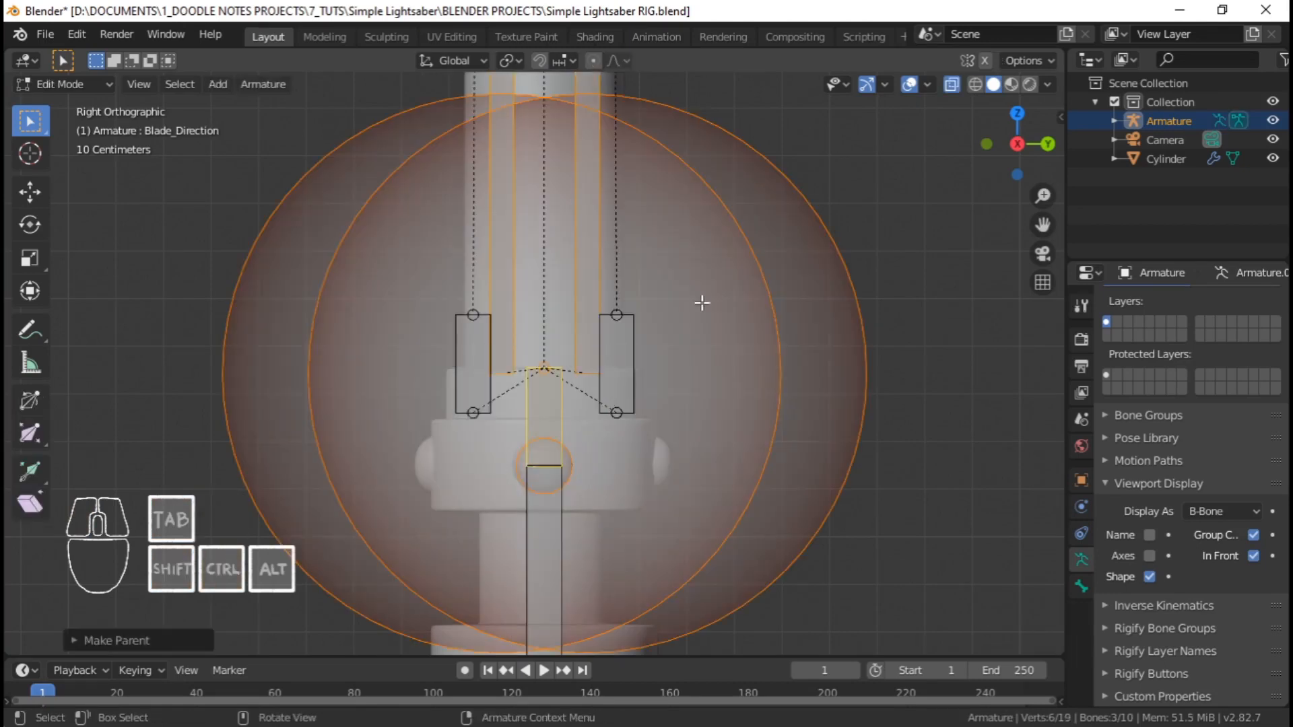
Review the blade bones from emitter to tip in Pose Mode and clear the bone selection
{"action": "key", "text": "ctrl+Tab"}
{"action": "scroll", "coordinate": [603, 277], "scroll_direction": "down", "scroll_amount": 3}
{"action": "scroll", "coordinate": [602, 276], "scroll_direction": "down", "scroll_amount": 4}
{"action": "middle_click_drag", "start_coordinate": [555, 205], "coordinate": [544, 361], "text": "shift"}
{"action": "scroll", "coordinate": [567, 186], "scroll_direction": "up", "scroll_amount": 2}
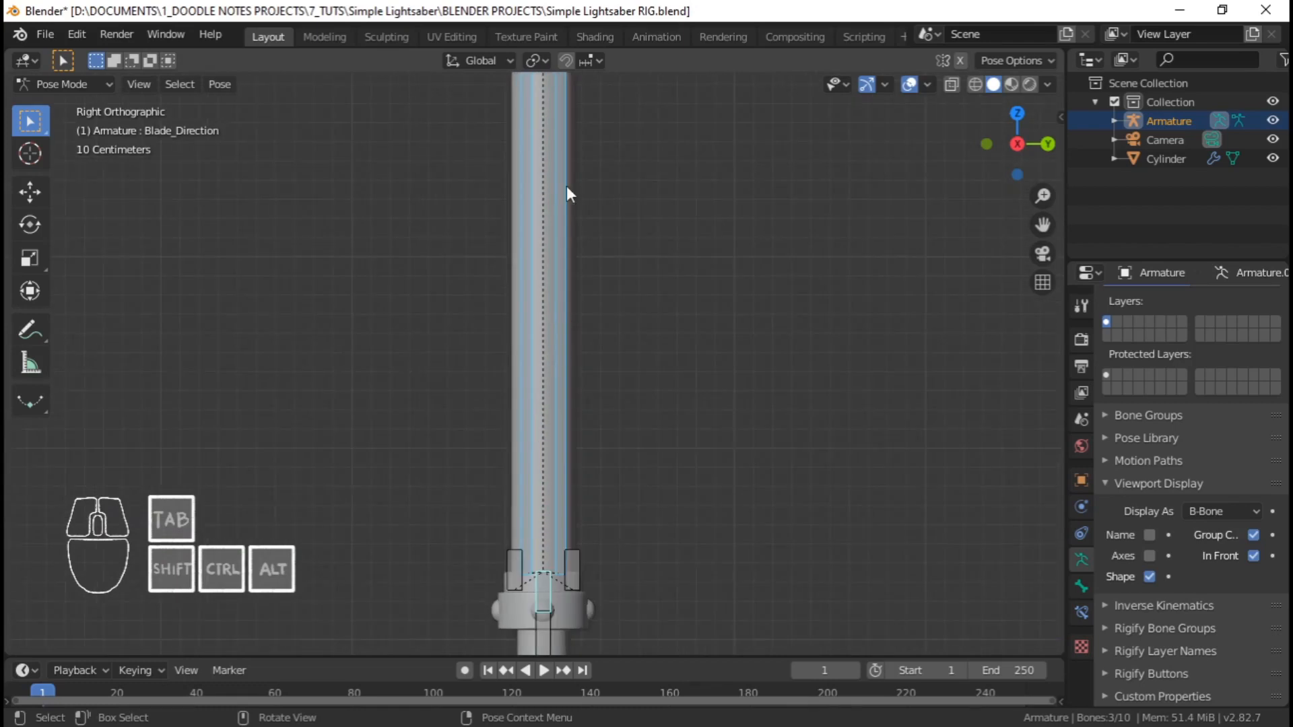
{"action": "middle_click_drag", "start_coordinate": [567, 186], "coordinate": [551, 317], "text": "shift"}
{"action": "middle_click_drag", "start_coordinate": [540, 249], "coordinate": [539, 329], "text": "shift"}
{"action": "scroll", "coordinate": [539, 329], "scroll_direction": "down", "scroll_amount": 4}
{"action": "middle_click_drag", "start_coordinate": [522, 270], "coordinate": [511, 334], "text": "shift"}
{"action": "scroll", "coordinate": [540, 272], "scroll_direction": "down", "scroll_amount": 10}
{"action": "scroll", "coordinate": [539, 346], "scroll_direction": "up", "scroll_amount": 3}
{"action": "key", "text": "alt+a"}
{"action": "scroll", "coordinate": [549, 280], "scroll_direction": "up", "scroll_amount": 2}
Return the armature to Edit Mode and turn off Deform for the MAIN bone in the lower hilt
{"action": "key", "text": "Tab"}
{"action": "scroll", "coordinate": [548, 280], "scroll_direction": "up", "scroll_amount": 3}
{"action": "scroll", "coordinate": [522, 292], "scroll_direction": "down", "scroll_amount": 3}
{"action": "middle_click_drag", "start_coordinate": [513, 398], "coordinate": [534, 291], "text": "shift"}
{"action": "scroll", "coordinate": [534, 293], "scroll_direction": "up", "scroll_amount": 12}
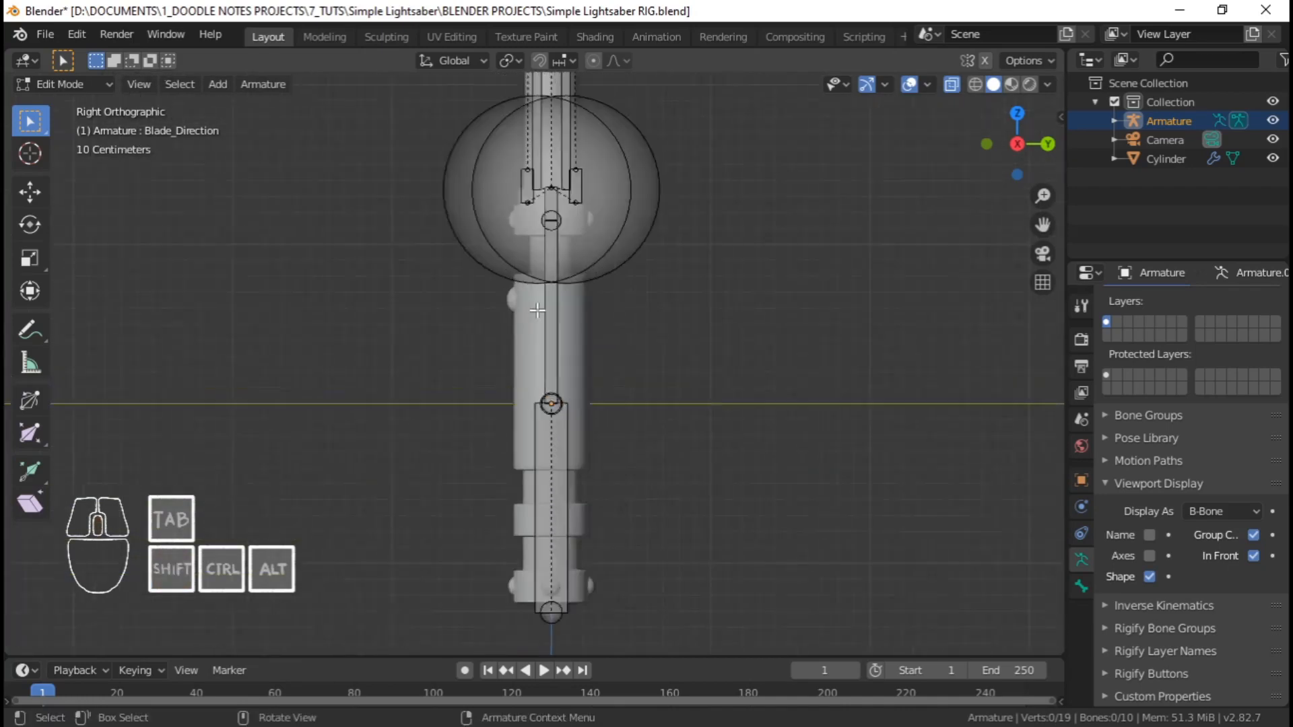
{"action": "scroll", "coordinate": [586, 350], "scroll_direction": "down", "scroll_amount": 3}
{"action": "middle_click_drag", "start_coordinate": [579, 240], "coordinate": [578, 343], "text": "shift"}
{"action": "scroll", "coordinate": [576, 345], "scroll_direction": "up", "scroll_amount": 2}
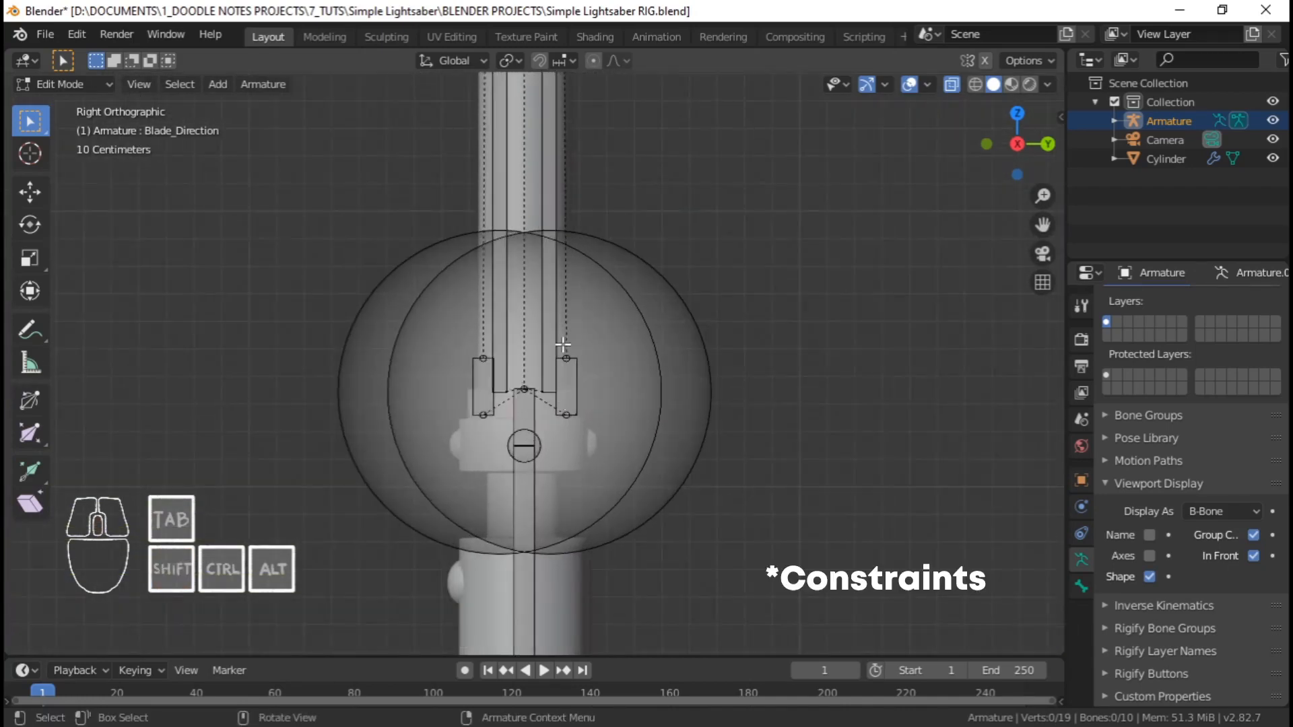
{"action": "scroll", "coordinate": [567, 350], "scroll_direction": "up", "scroll_amount": 2}
{"action": "scroll", "coordinate": [589, 297], "scroll_direction": "down", "scroll_amount": 10}
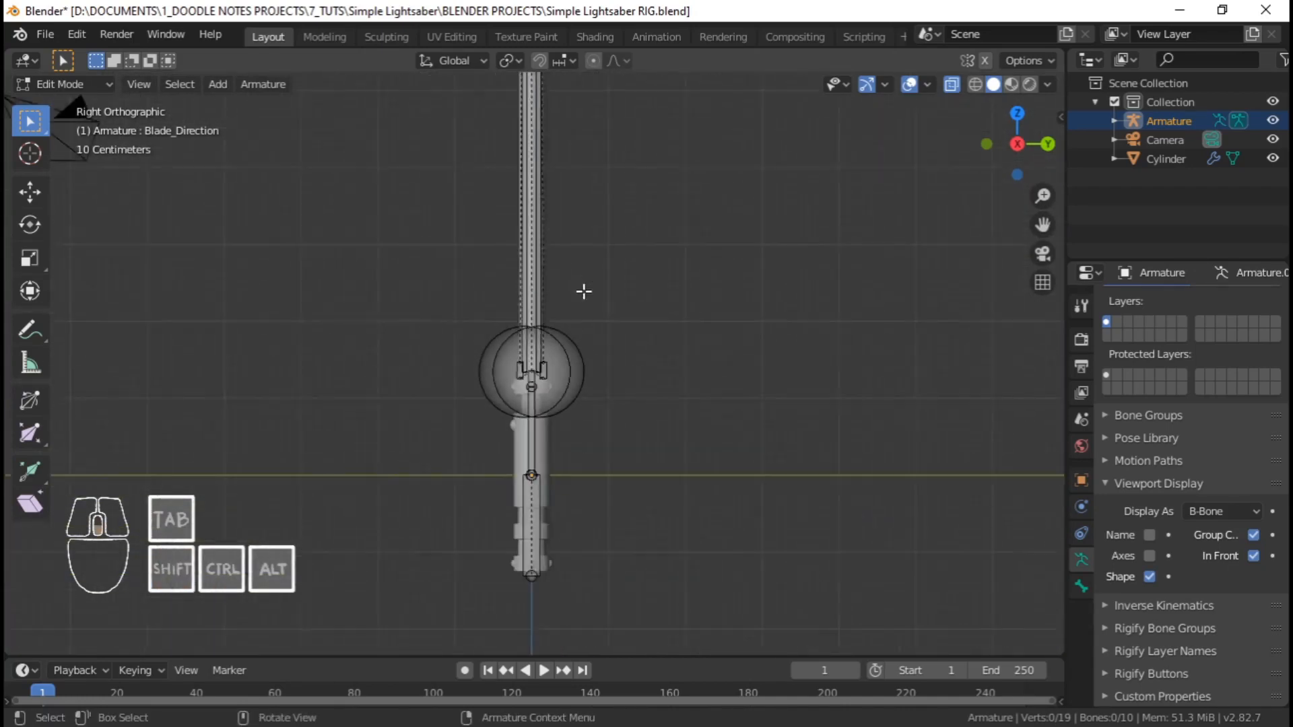
{"action": "scroll", "coordinate": [586, 292], "scroll_direction": "up", "scroll_amount": 4}
{"action": "scroll", "coordinate": [564, 468], "scroll_direction": "up", "scroll_amount": 7}
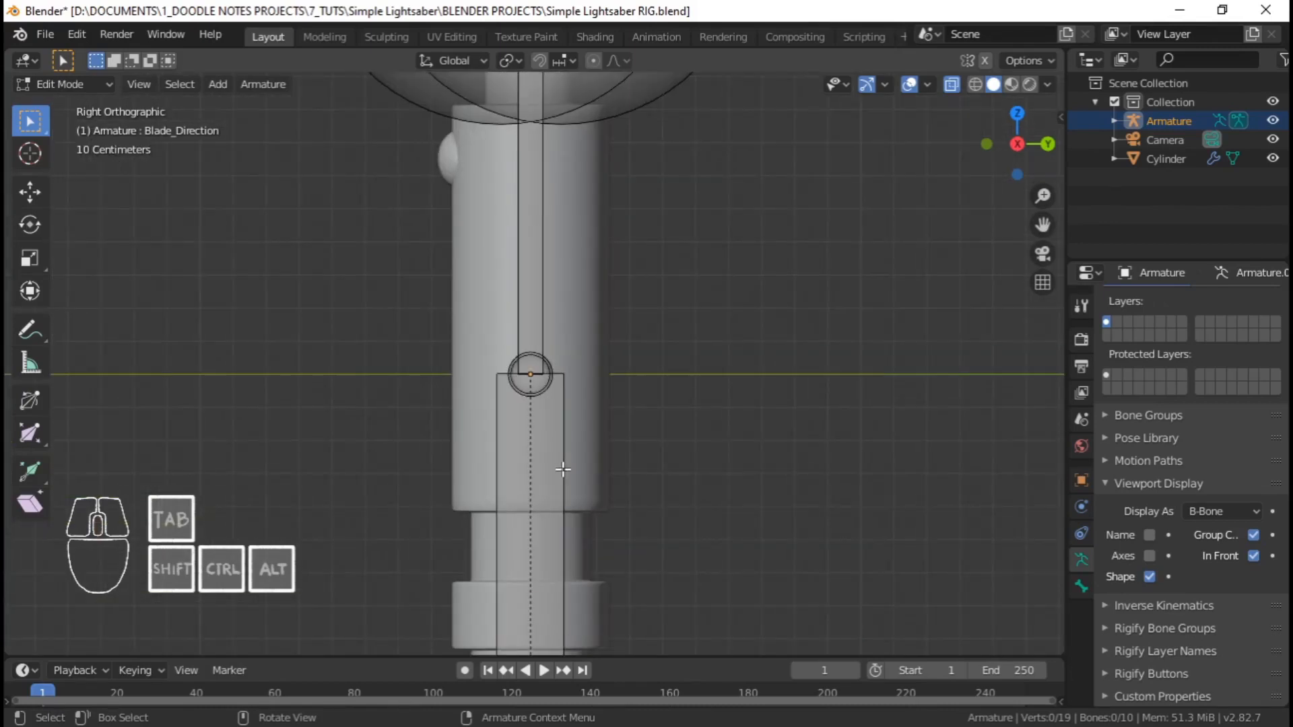
{"action": "left_click", "coordinate": [563, 469]}
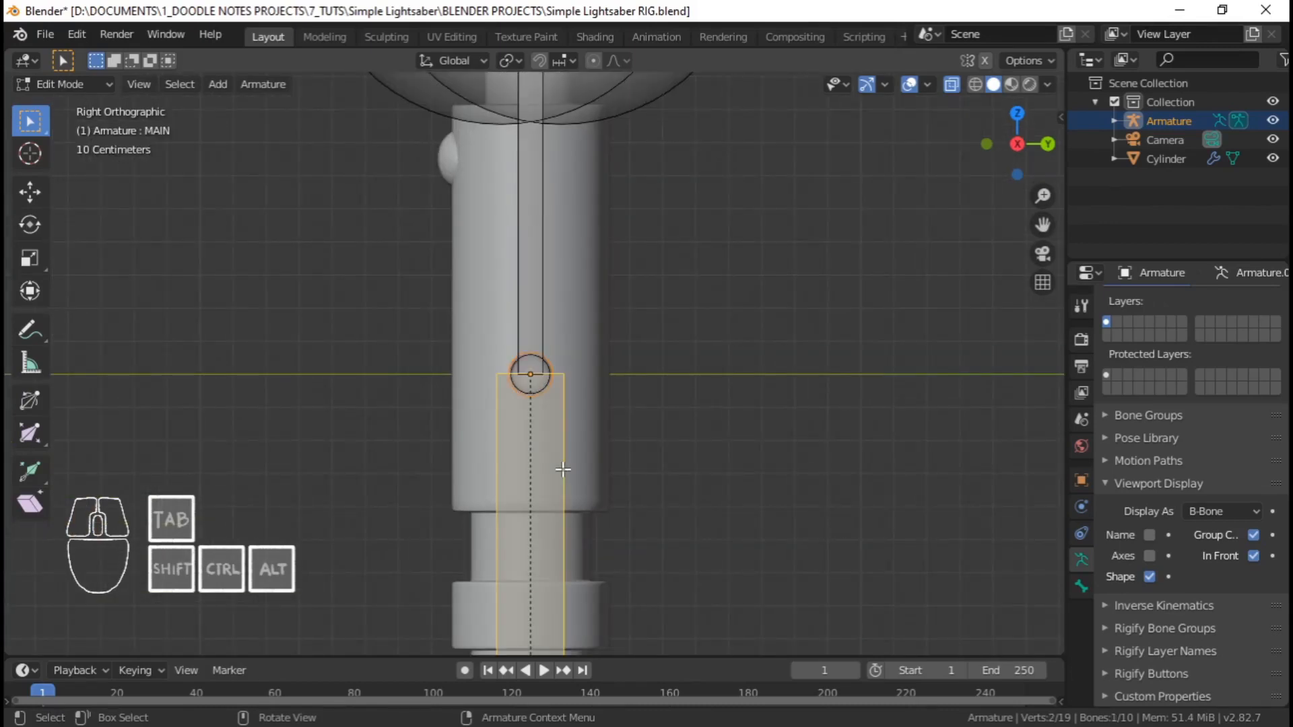
{"action": "left_click", "coordinate": [1082, 586]}
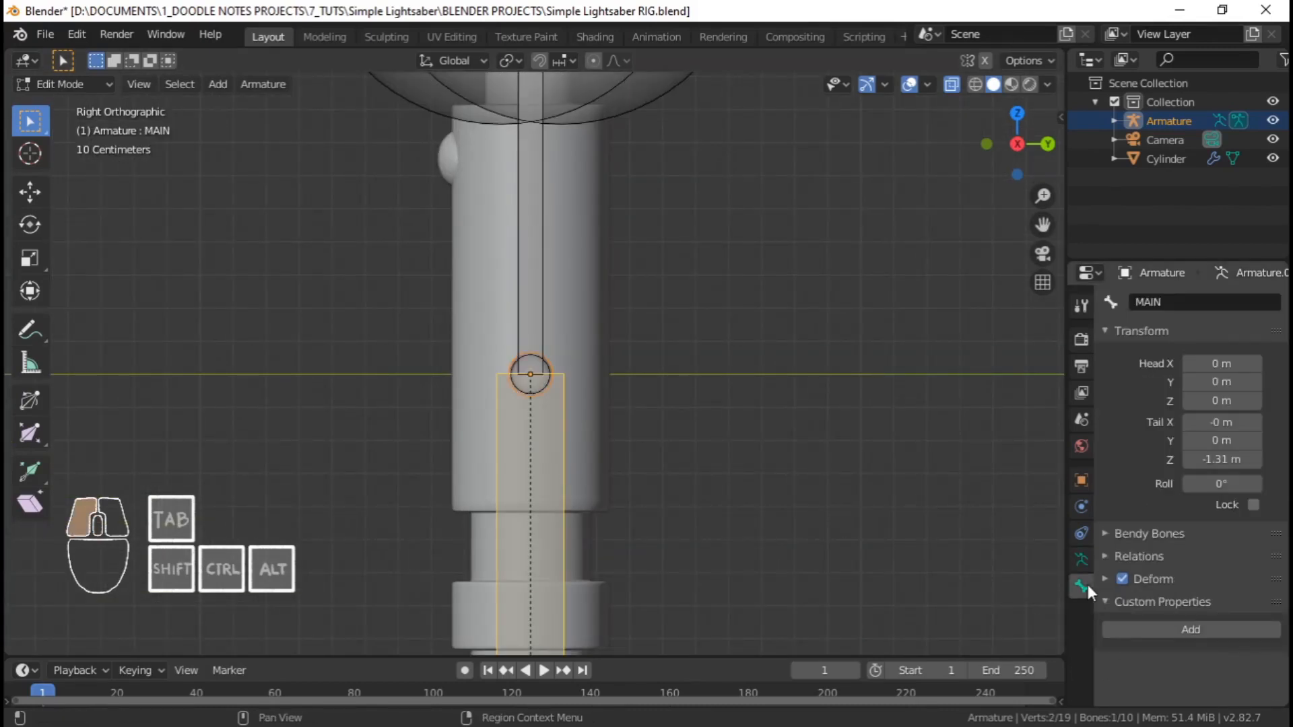
{"action": "left_click", "coordinate": [1125, 579]}
Turn off Deform for the Blade_Motion_Back bone at the blade's base
{"action": "scroll", "coordinate": [666, 417], "scroll_direction": "down", "scroll_amount": 1}
{"action": "scroll", "coordinate": [551, 401], "scroll_direction": "down", "scroll_amount": 2}
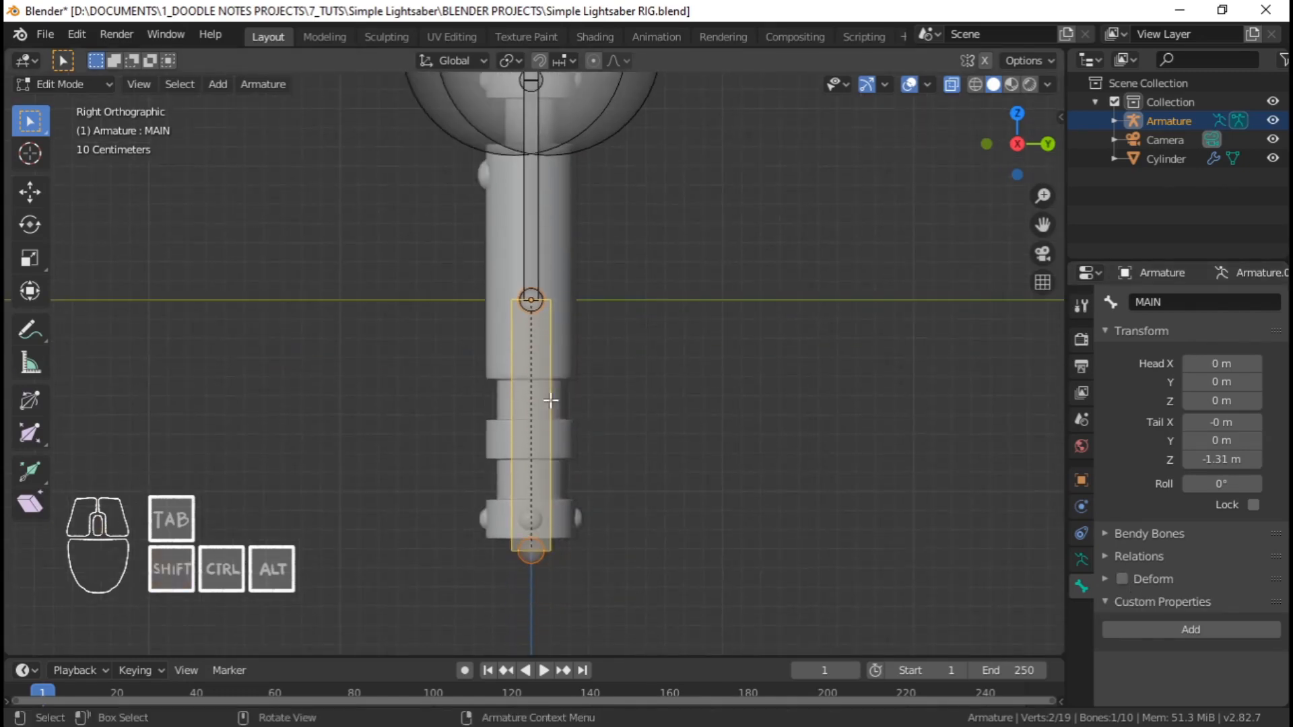
{"action": "scroll", "coordinate": [536, 355], "scroll_direction": "up", "scroll_amount": 5, "text": "shift"}
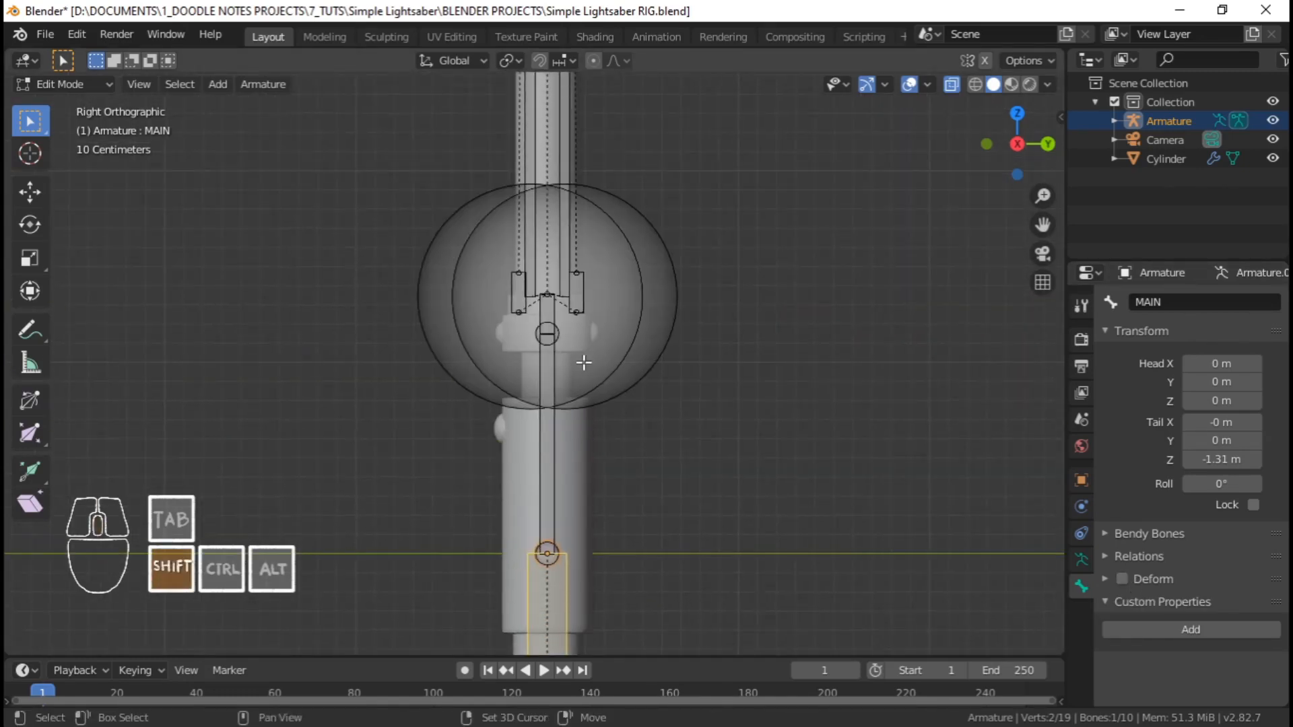
{"action": "scroll", "coordinate": [583, 361], "scroll_direction": "up", "scroll_amount": 2}
{"action": "left_click", "coordinate": [604, 388]}
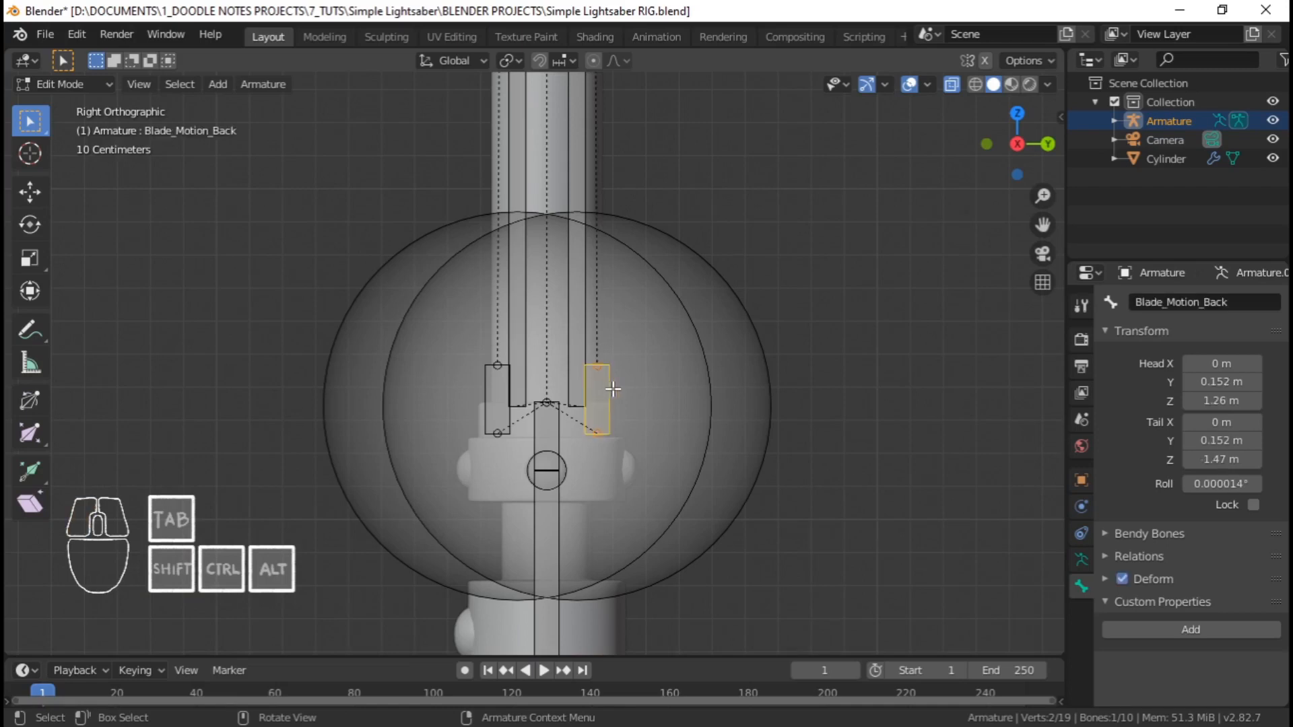
{"action": "left_click", "coordinate": [1122, 578]}
Turn off Deform for the Blade_Motion_Front and Blade_Direction bones at the emitter, finishing in Pose Mode
{"action": "left_click", "coordinate": [507, 399]}
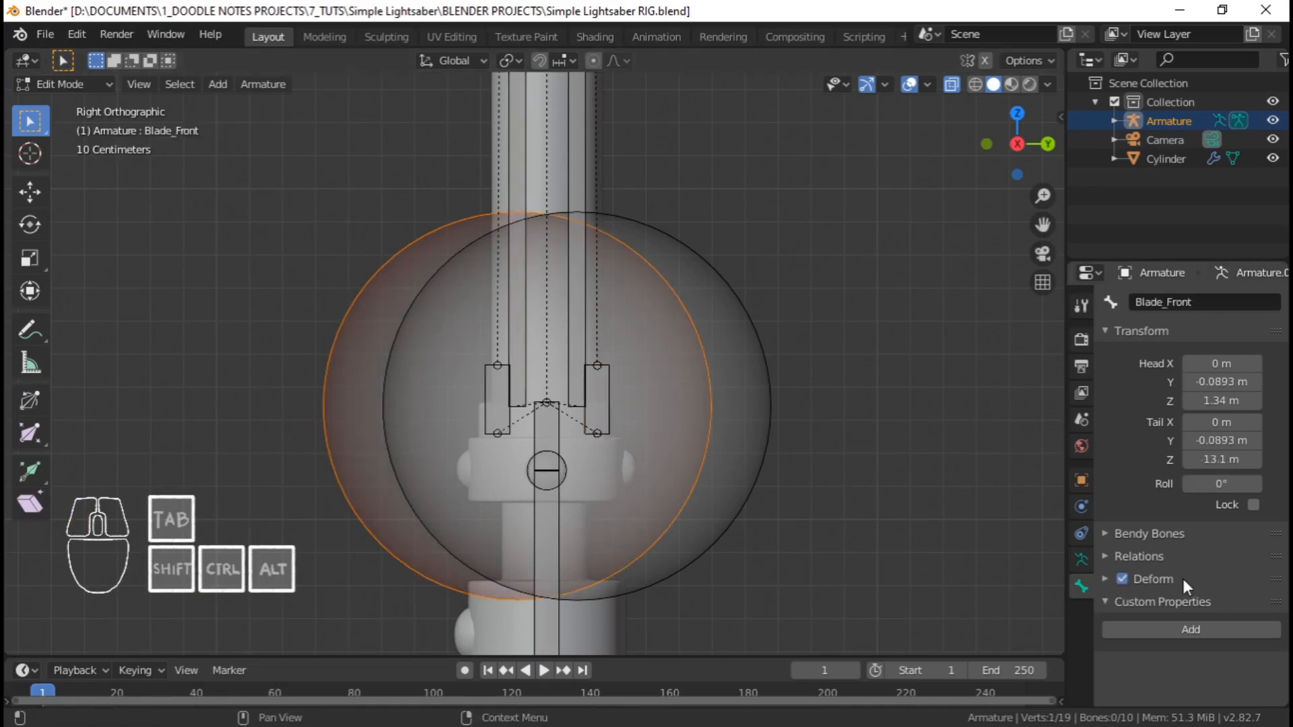
{"action": "left_click", "coordinate": [485, 392]}
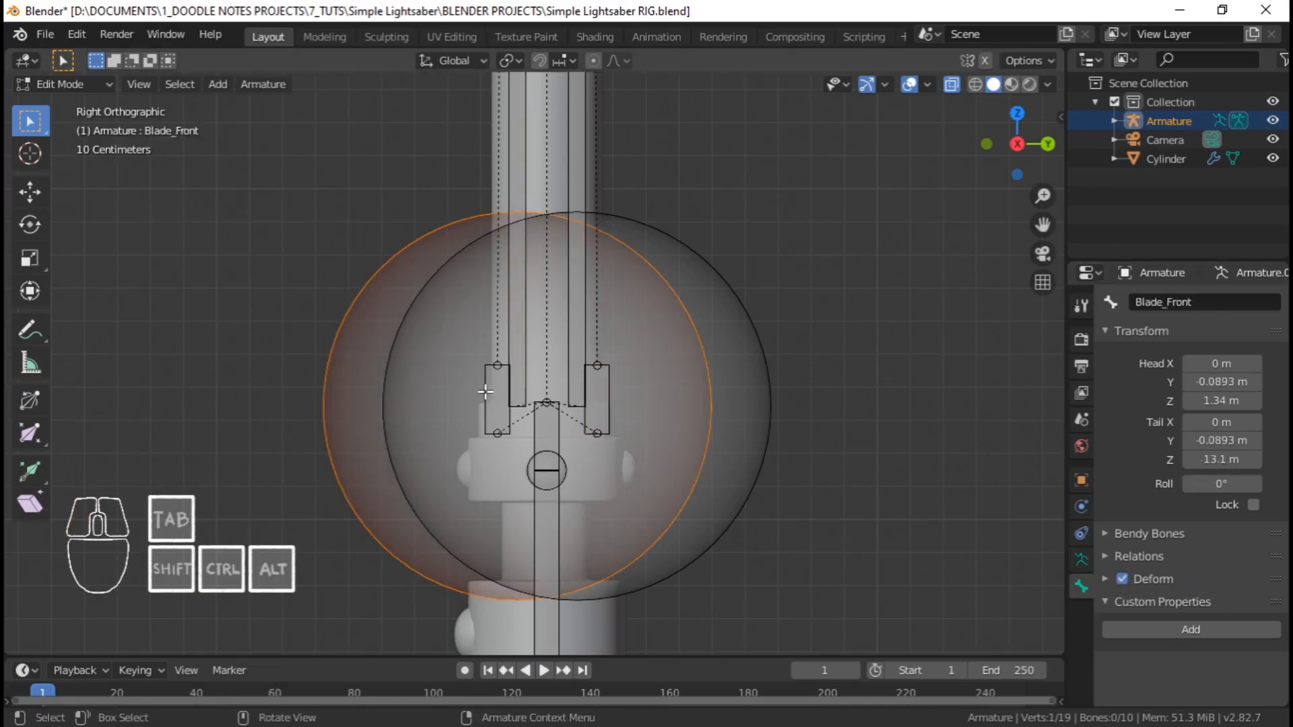
{"action": "left_click", "coordinate": [513, 429]}
{"action": "scroll", "coordinate": [512, 423], "scroll_direction": "up", "scroll_amount": 2}
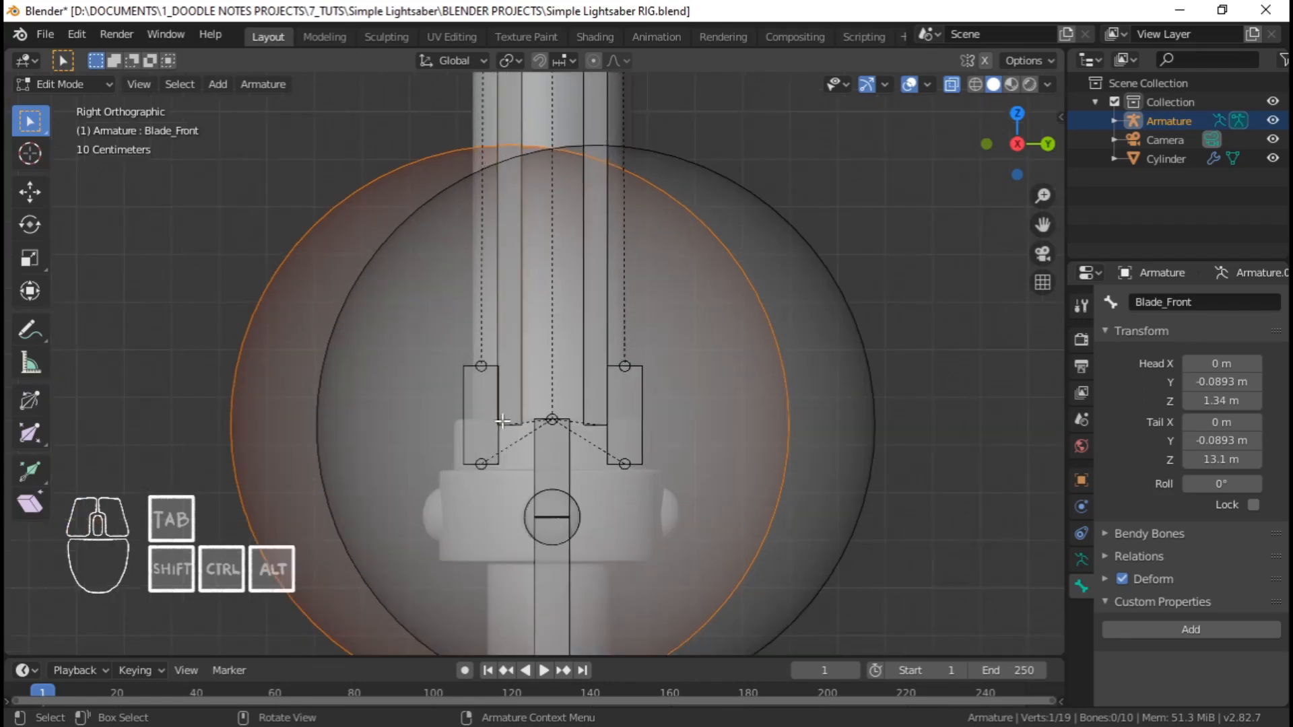
{"action": "key", "text": "ctrl+Tab"}
{"action": "left_click", "coordinate": [464, 387]}
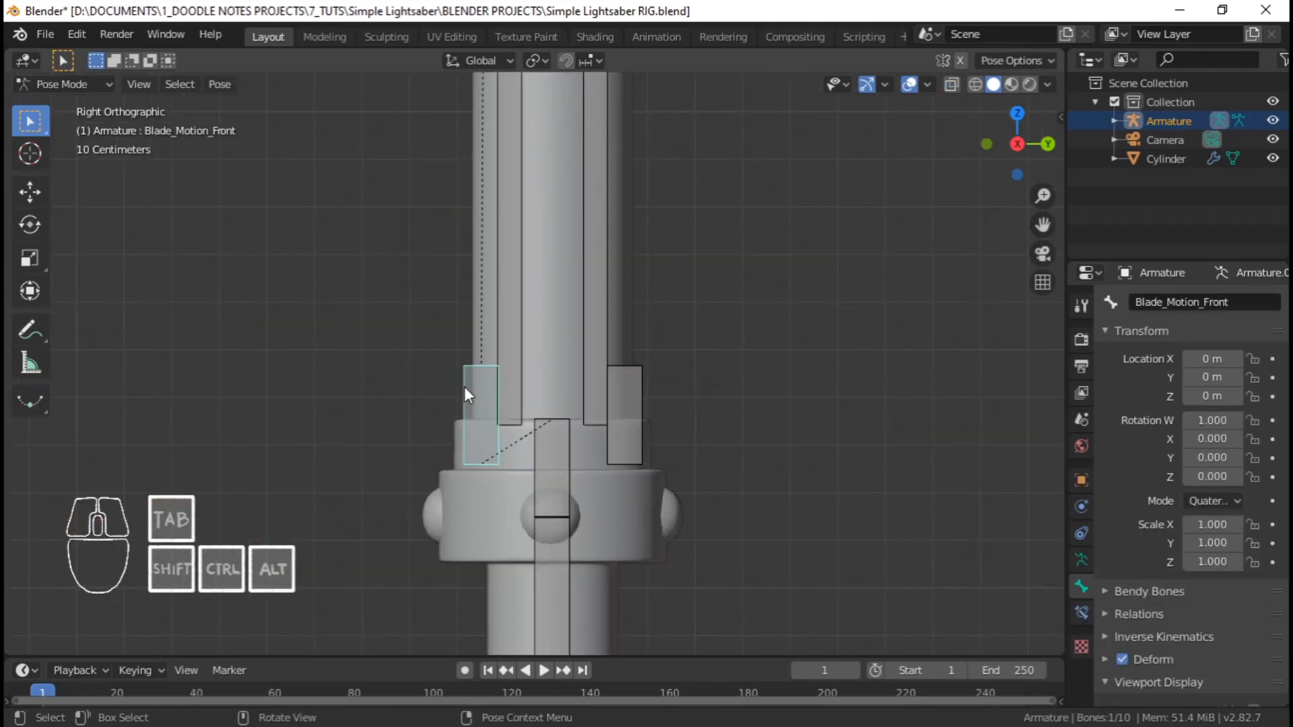
{"action": "key", "text": "Tab"}
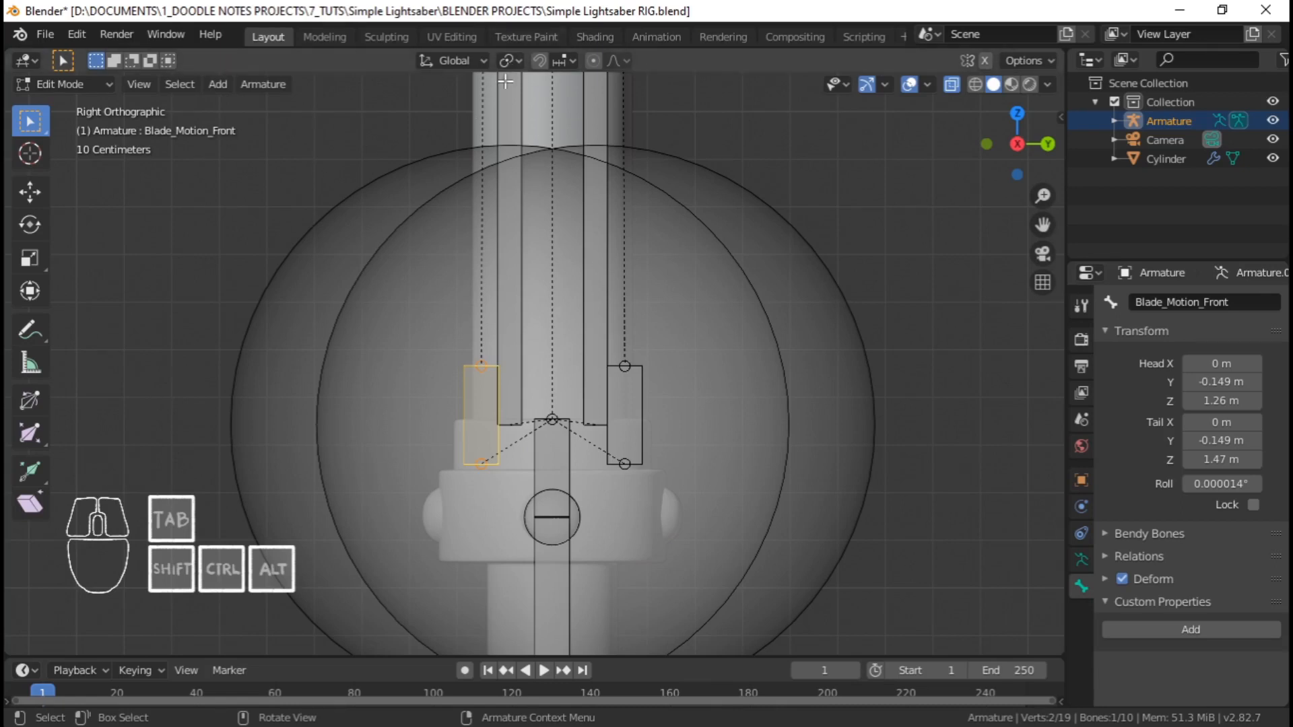
{"action": "left_click", "coordinate": [1123, 578]}
{"action": "key", "text": "Tab"}
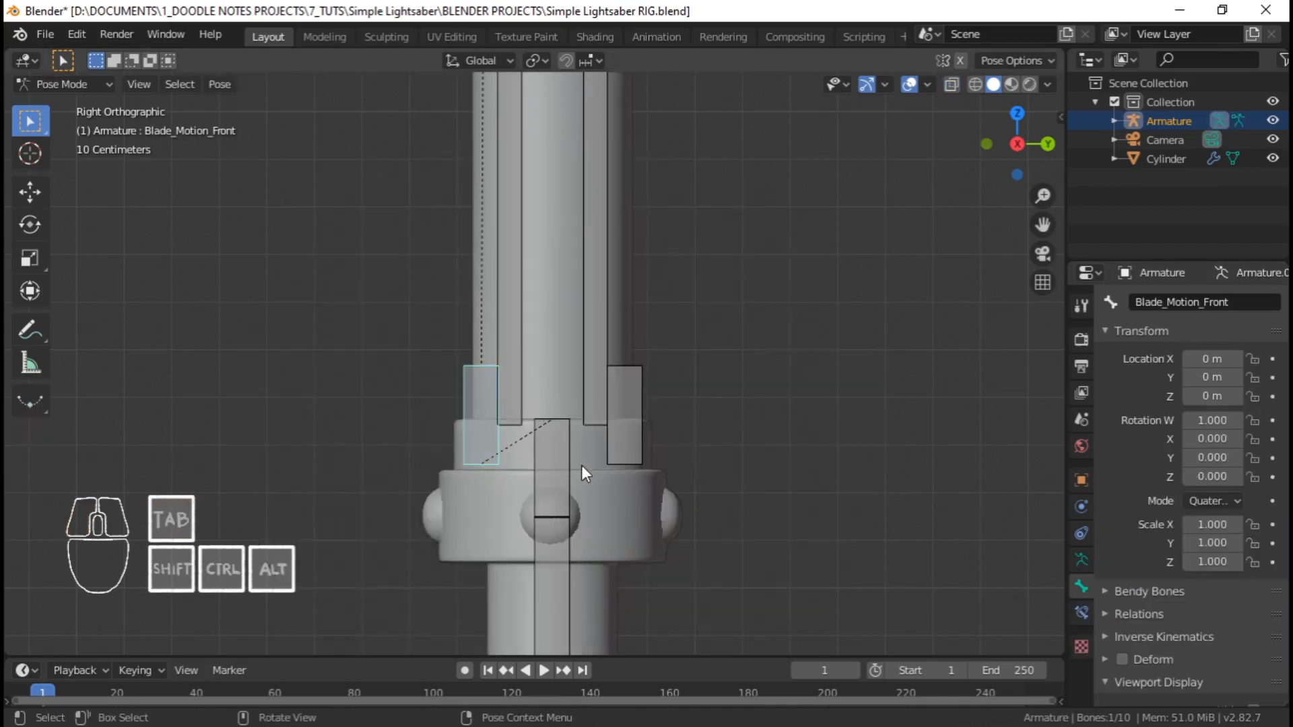
{"action": "left_click", "coordinate": [566, 454]}
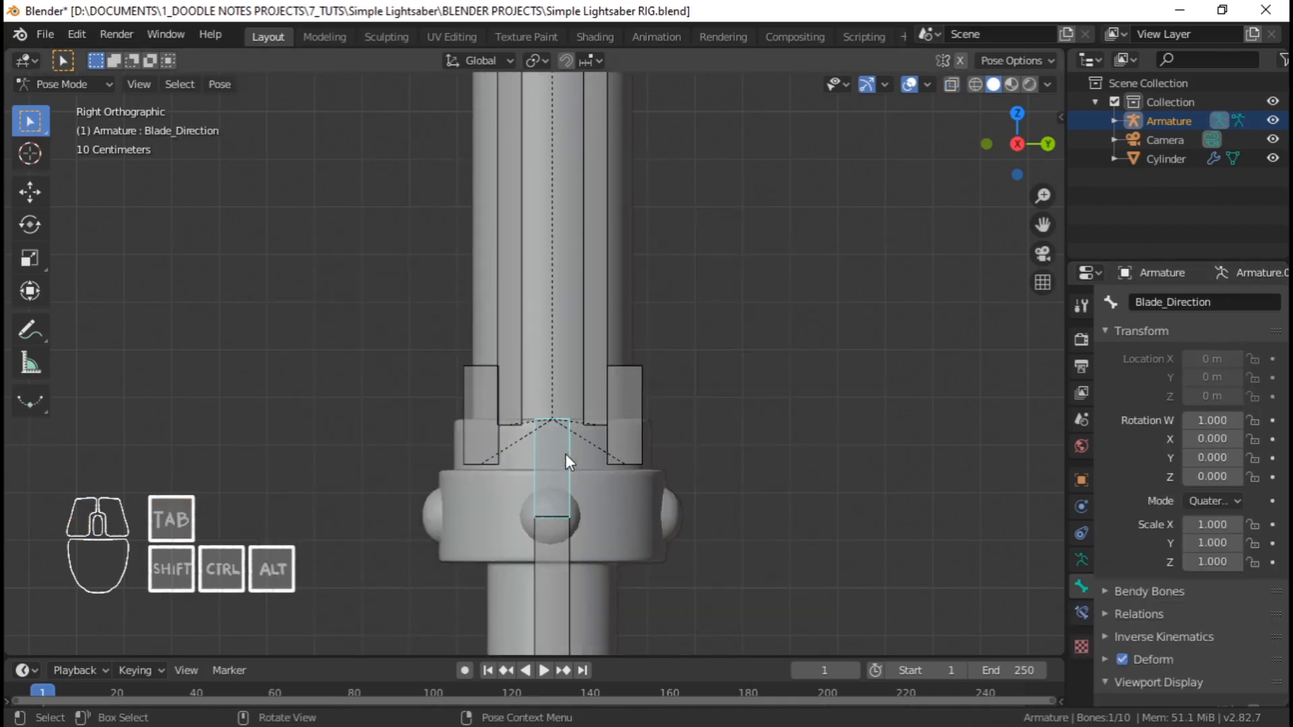
{"action": "left_click", "coordinate": [1122, 659]}
Turn off Deform for the Blade_Front_retract and Blade_Back_retract bones at the blade tip
{"action": "scroll", "coordinate": [606, 303], "scroll_direction": "down", "scroll_amount": 5}
{"action": "middle_click_drag", "start_coordinate": [531, 177], "coordinate": [524, 232], "text": "shift"}
{"action": "scroll", "coordinate": [526, 296], "scroll_direction": "up", "scroll_amount": 7}
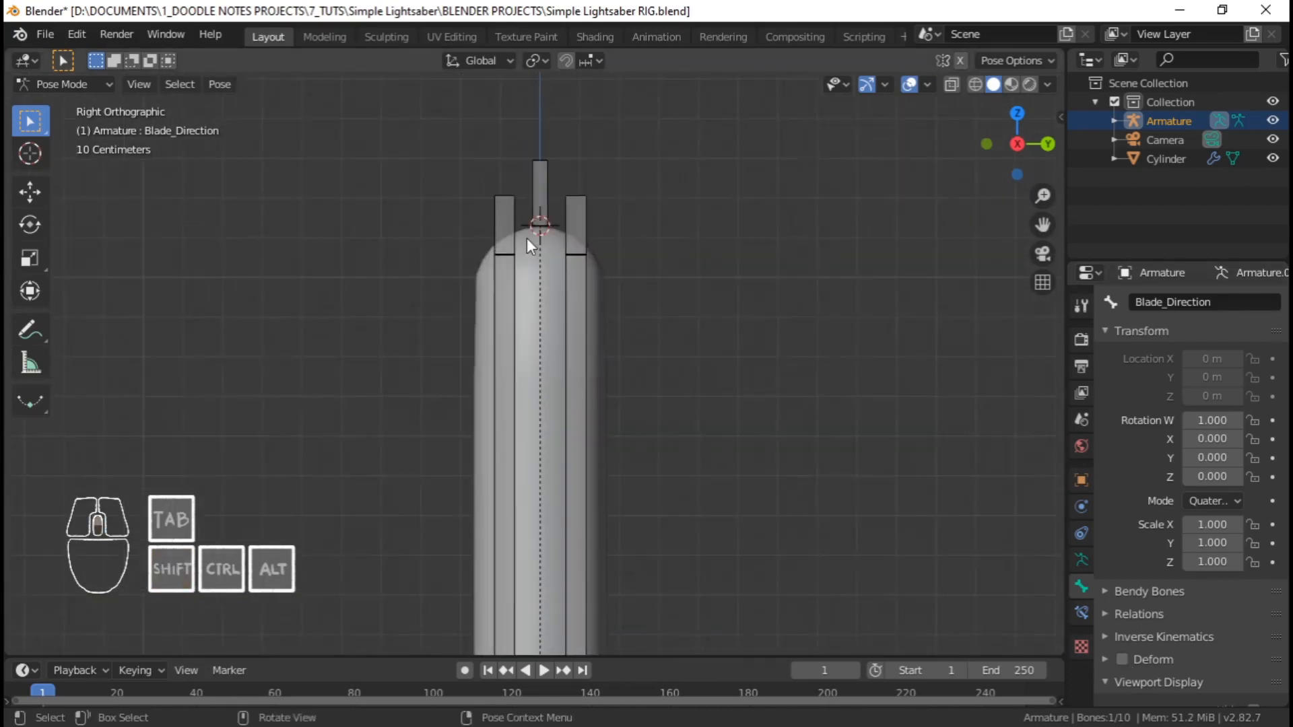
{"action": "left_click", "coordinate": [508, 208]}
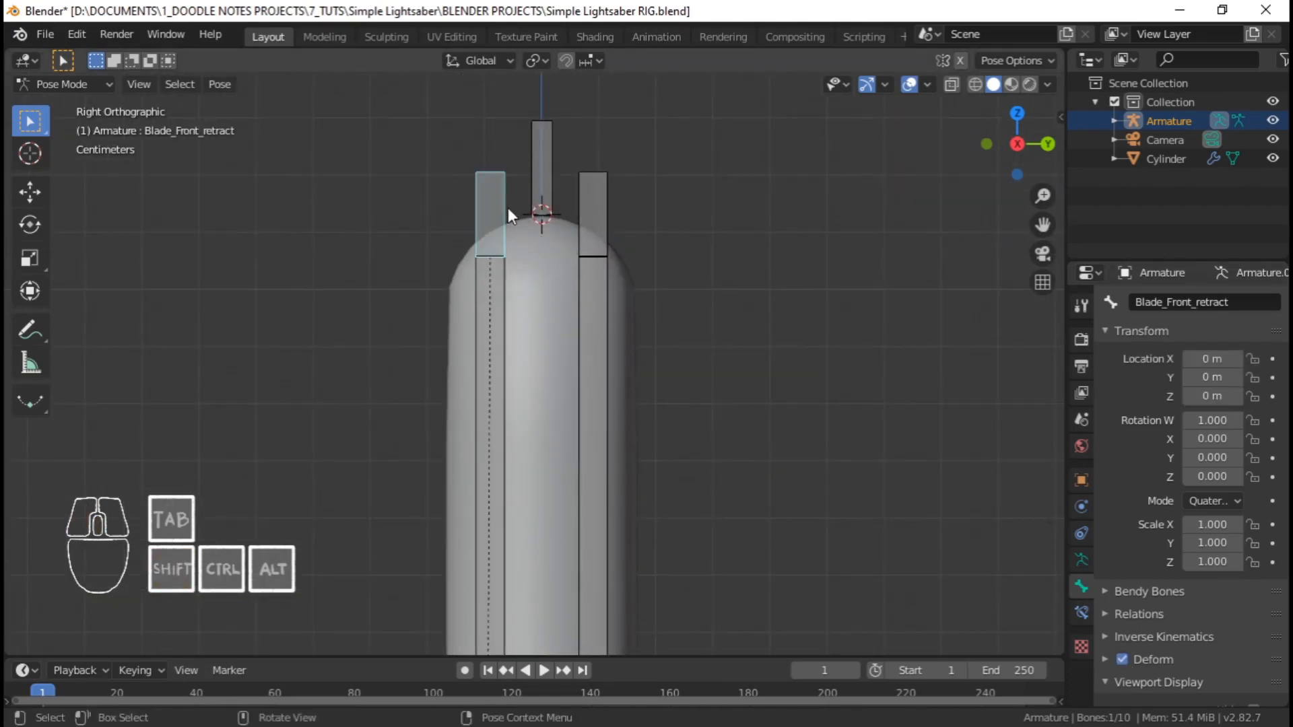
{"action": "left_click", "coordinate": [592, 194]}
{"action": "left_click", "coordinate": [1122, 659]}
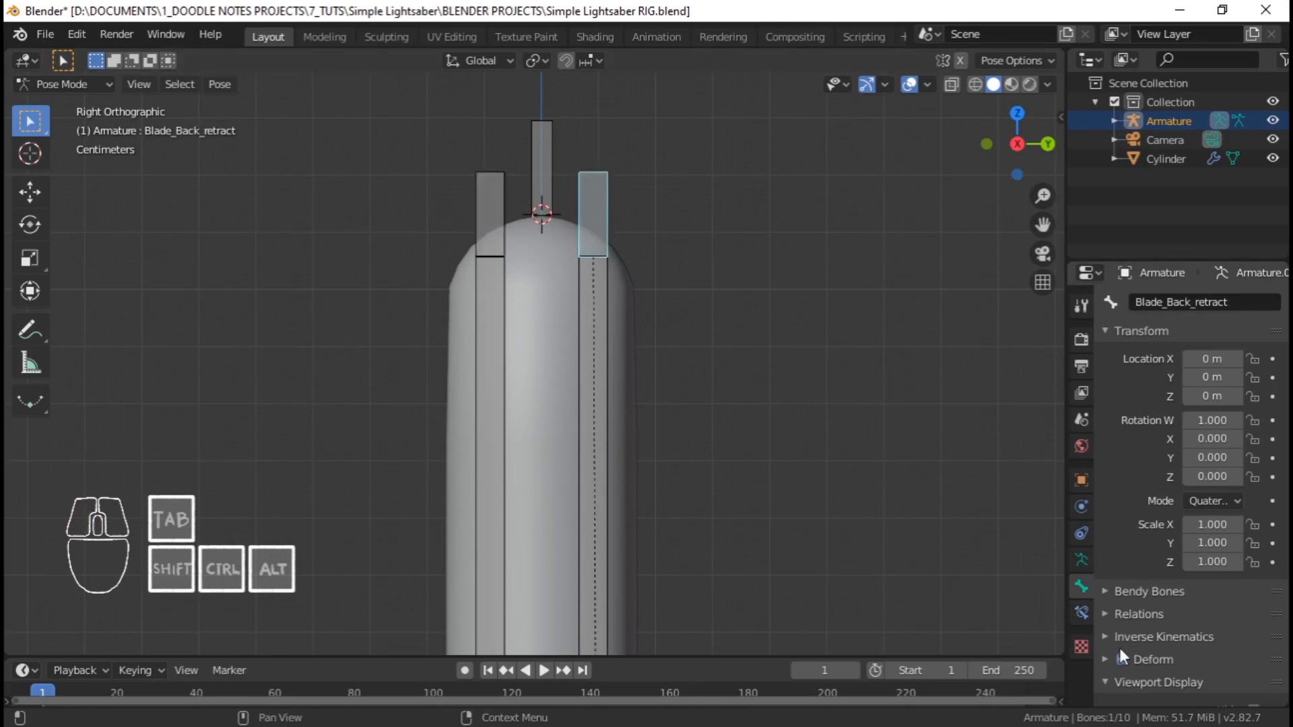
{"action": "left_click", "coordinate": [1121, 657]}
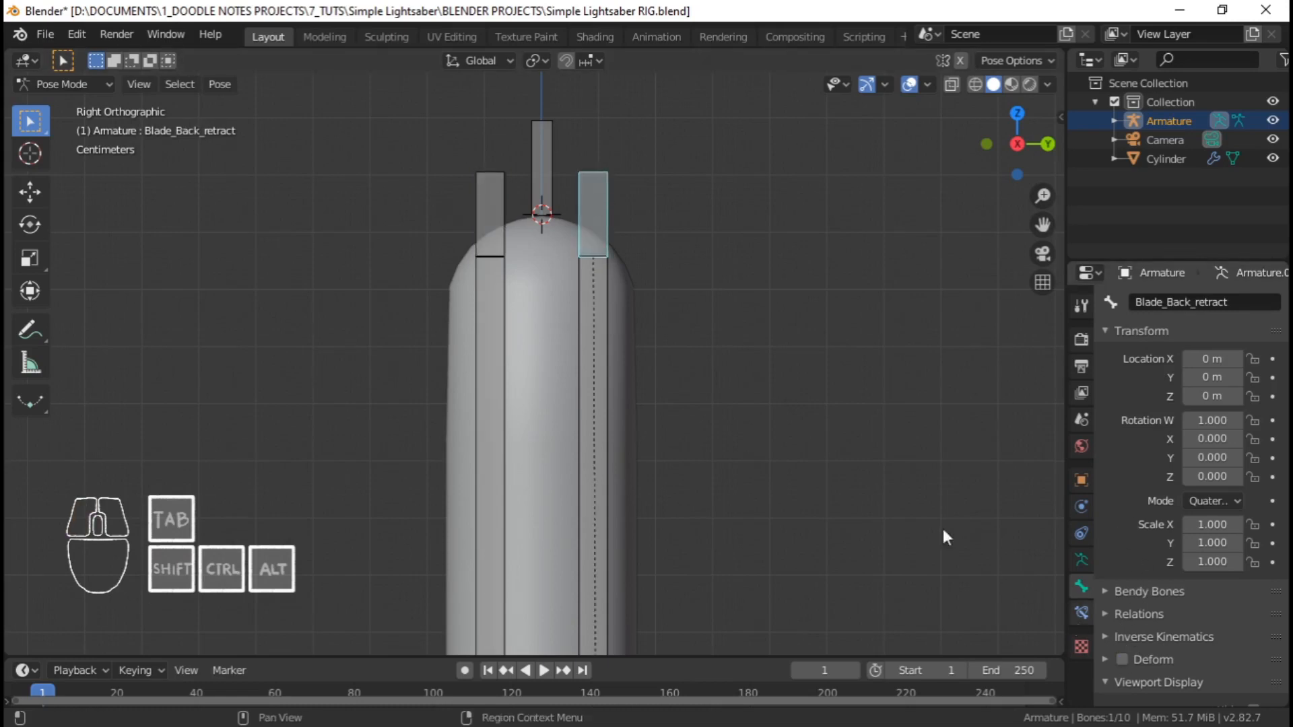
Turn off Deform for the central bone above the blade tip
{"action": "left_click", "coordinate": [549, 178]}
{"action": "scroll", "coordinate": [564, 202], "scroll_direction": "down", "scroll_amount": 2}
{"action": "scroll", "coordinate": [576, 226], "scroll_direction": "up", "scroll_amount": 3}
{"action": "scroll", "coordinate": [581, 242], "scroll_direction": "down", "scroll_amount": 4}
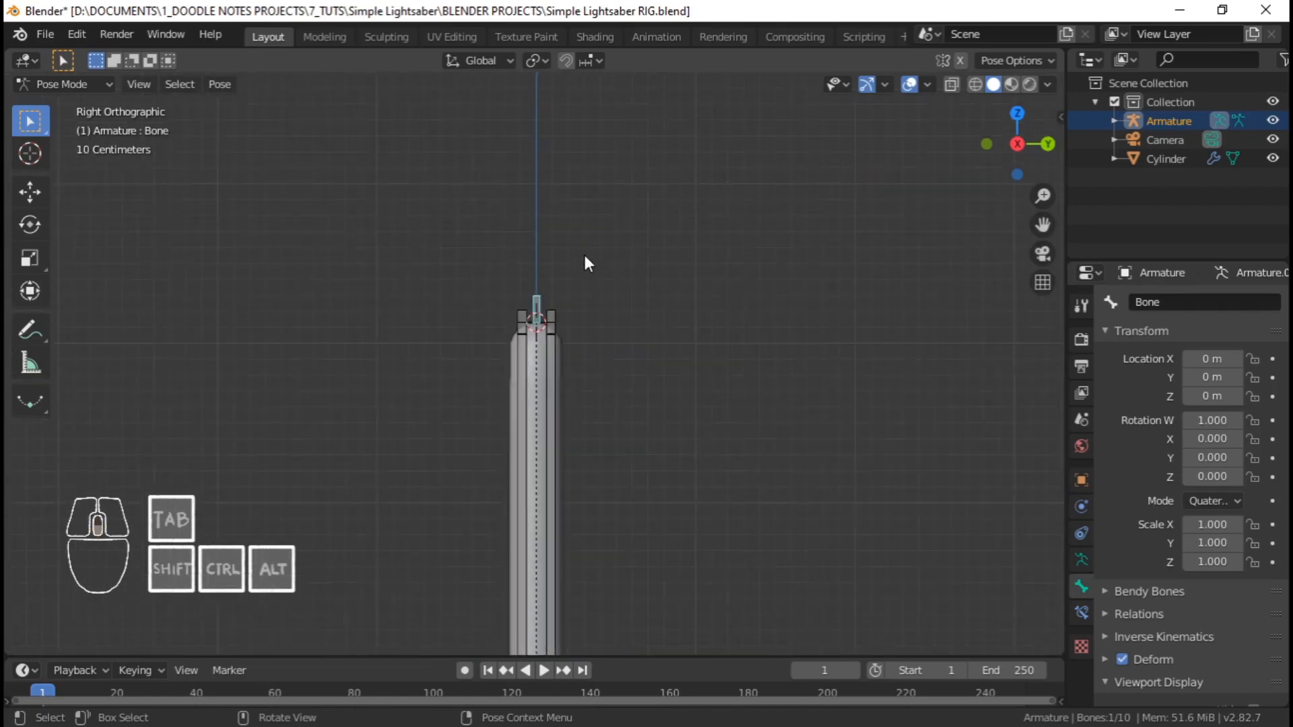
{"action": "left_click", "coordinate": [1122, 659]}
Inspect the Deform setting of the long Blade_Back and Blade_Front bones running along the blade
{"action": "middle_click_drag", "start_coordinate": [542, 326], "coordinate": [531, 195], "text": "shift"}
{"action": "scroll", "coordinate": [536, 208], "scroll_direction": "up", "scroll_amount": 2}
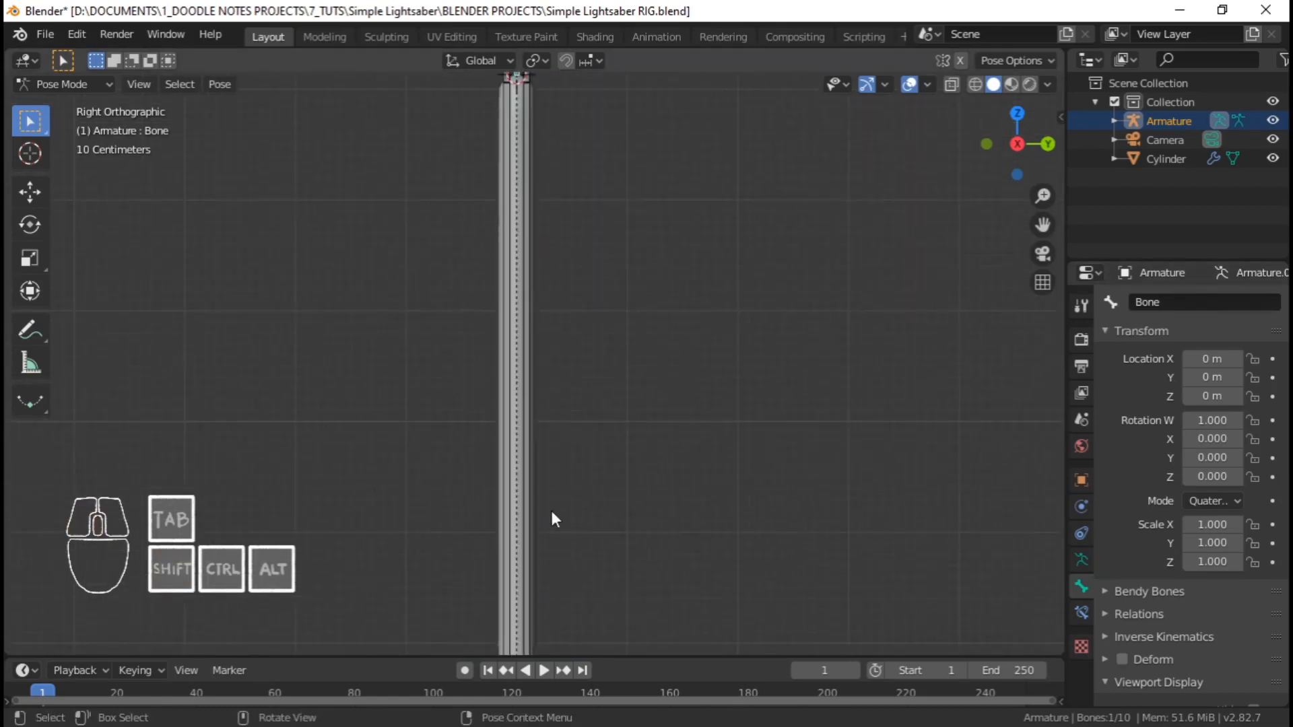
{"action": "mouse_move", "coordinate": [552, 515]}
{"action": "middle_mouse_down", "text": "shift"}
{"action": "mouse_move", "coordinate": [592, 303]}
{"action": "mouse_move", "coordinate": [535, 224]}
{"action": "middle_mouse_up", "text": "shift"}
{"action": "scroll", "coordinate": [593, 300], "scroll_direction": "down", "scroll_amount": 4}
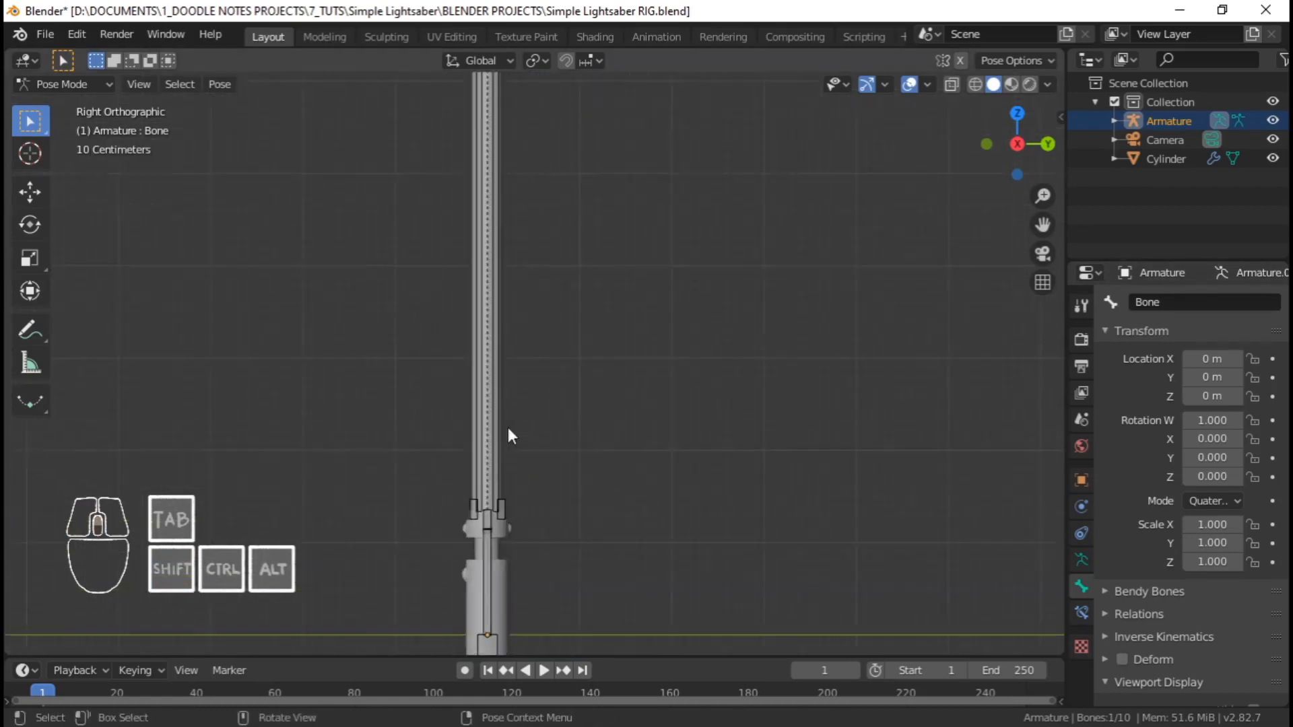
{"action": "scroll", "coordinate": [507, 431], "scroll_direction": "up", "scroll_amount": 5}
{"action": "left_click", "coordinate": [572, 458]}
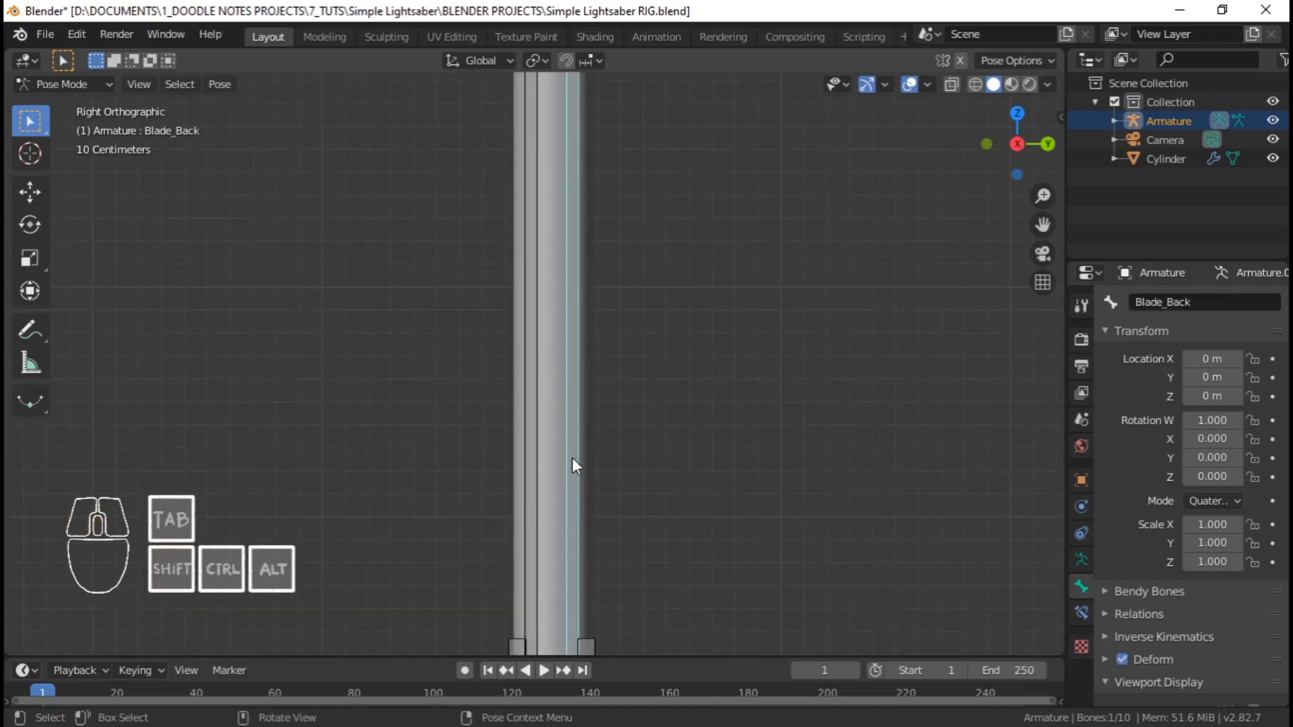
{"action": "scroll", "coordinate": [572, 458], "scroll_direction": "down", "scroll_amount": 4}
{"action": "middle_click_drag", "start_coordinate": [569, 243], "coordinate": [589, 465], "text": "shift"}
{"action": "middle_click_drag", "start_coordinate": [593, 205], "coordinate": [572, 465], "text": "shift"}
{"action": "scroll", "coordinate": [615, 289], "scroll_direction": "up", "scroll_amount": 8}
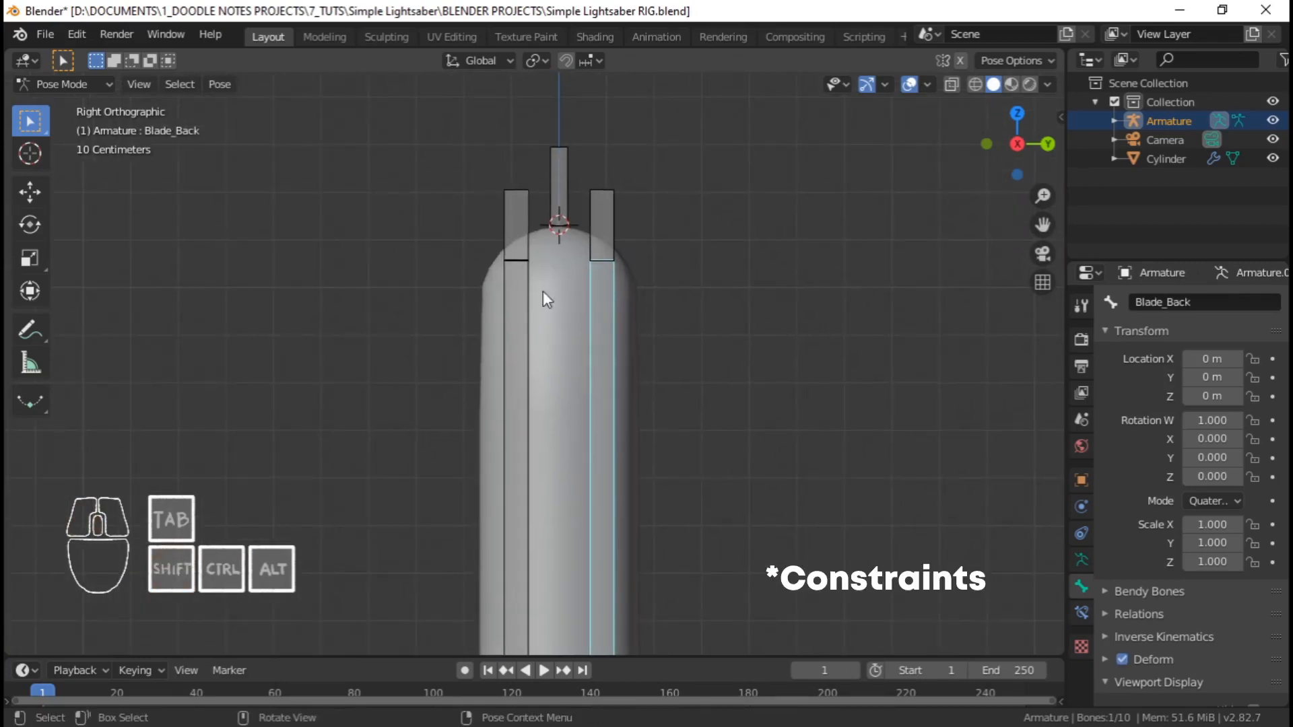
{"action": "left_click", "coordinate": [509, 299]}
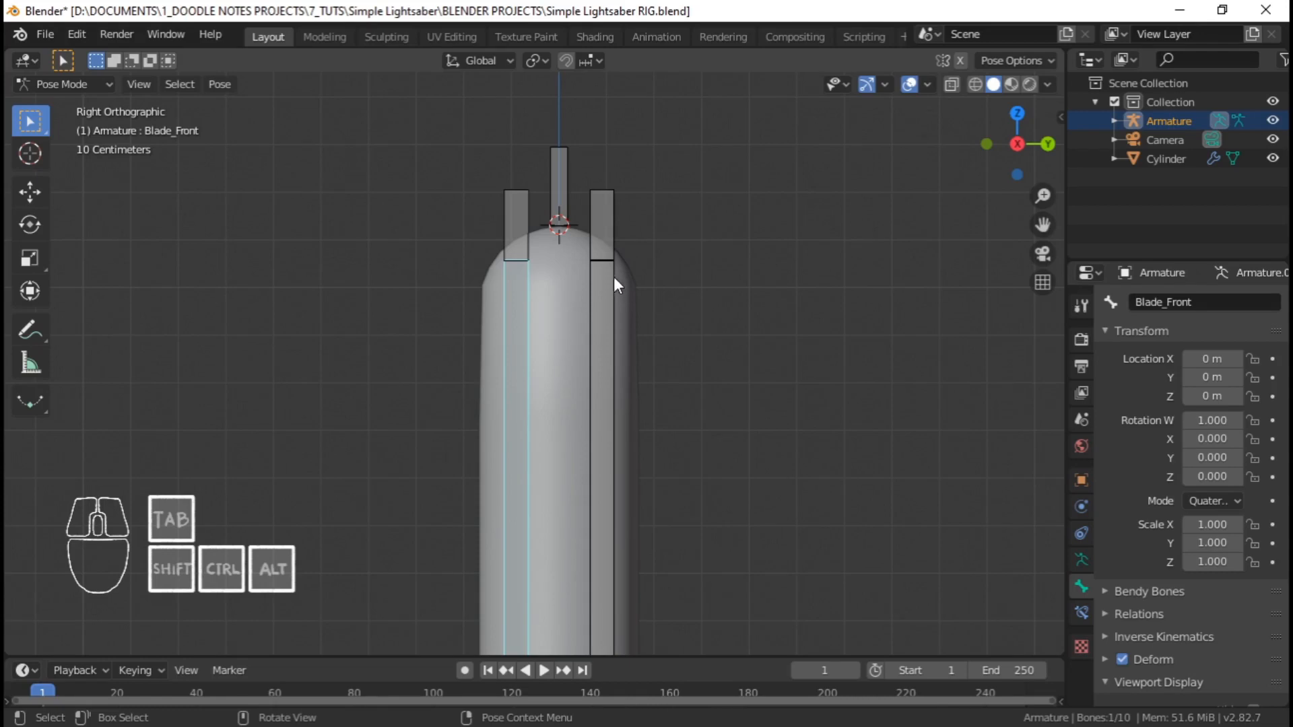
{"action": "left_click", "coordinate": [612, 214]}
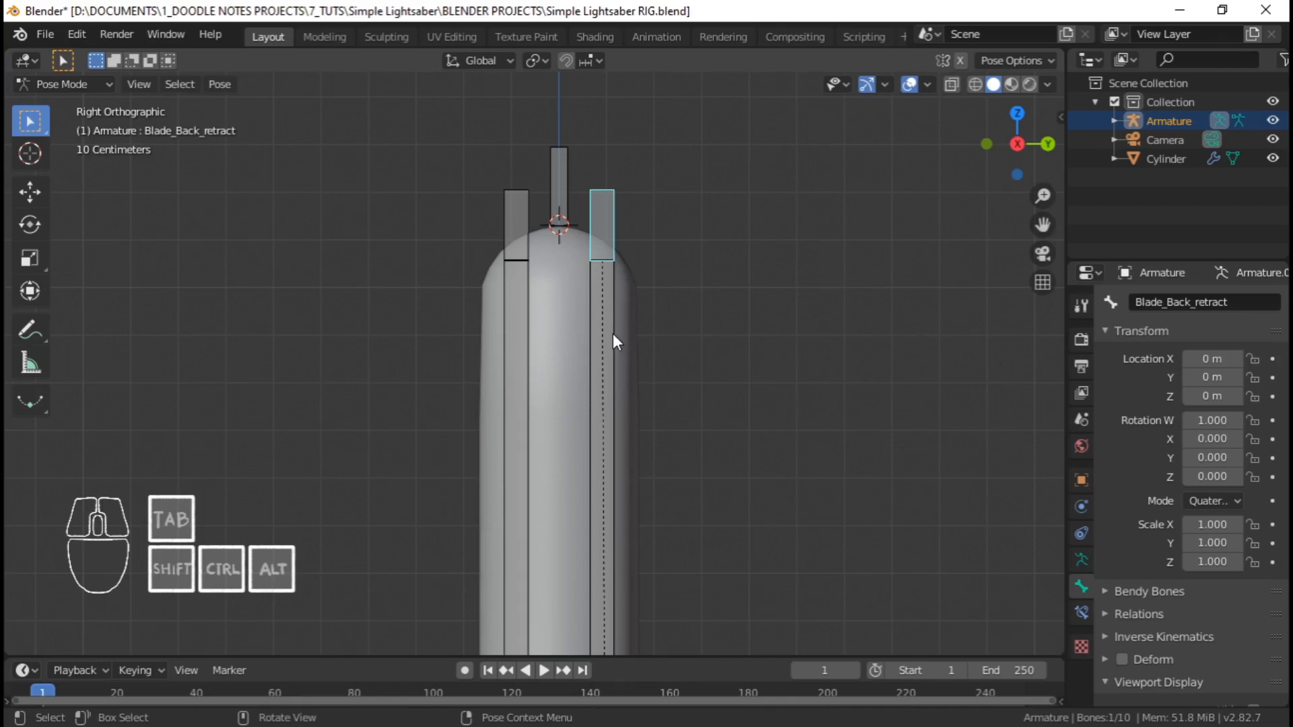
{"action": "key", "text": "shift"}
{"action": "key", "text": "shift"}
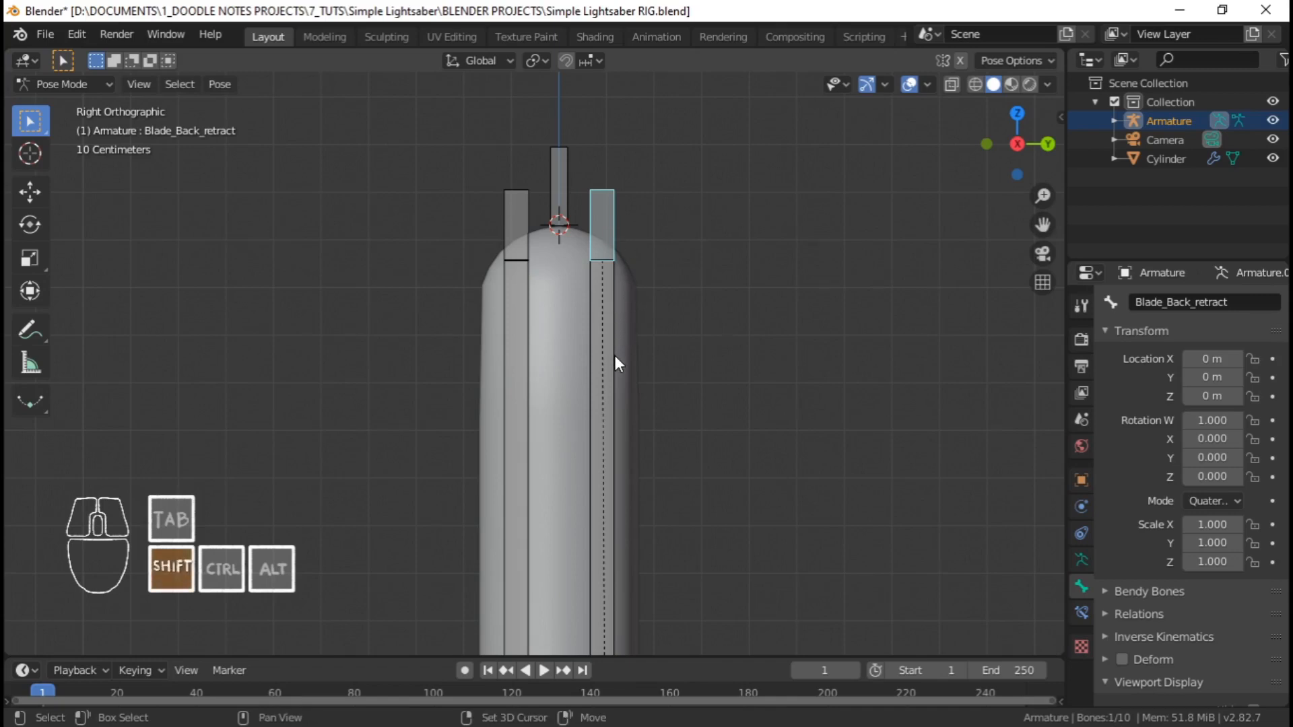
{"action": "left_click", "coordinate": [614, 354], "text": "shift"}
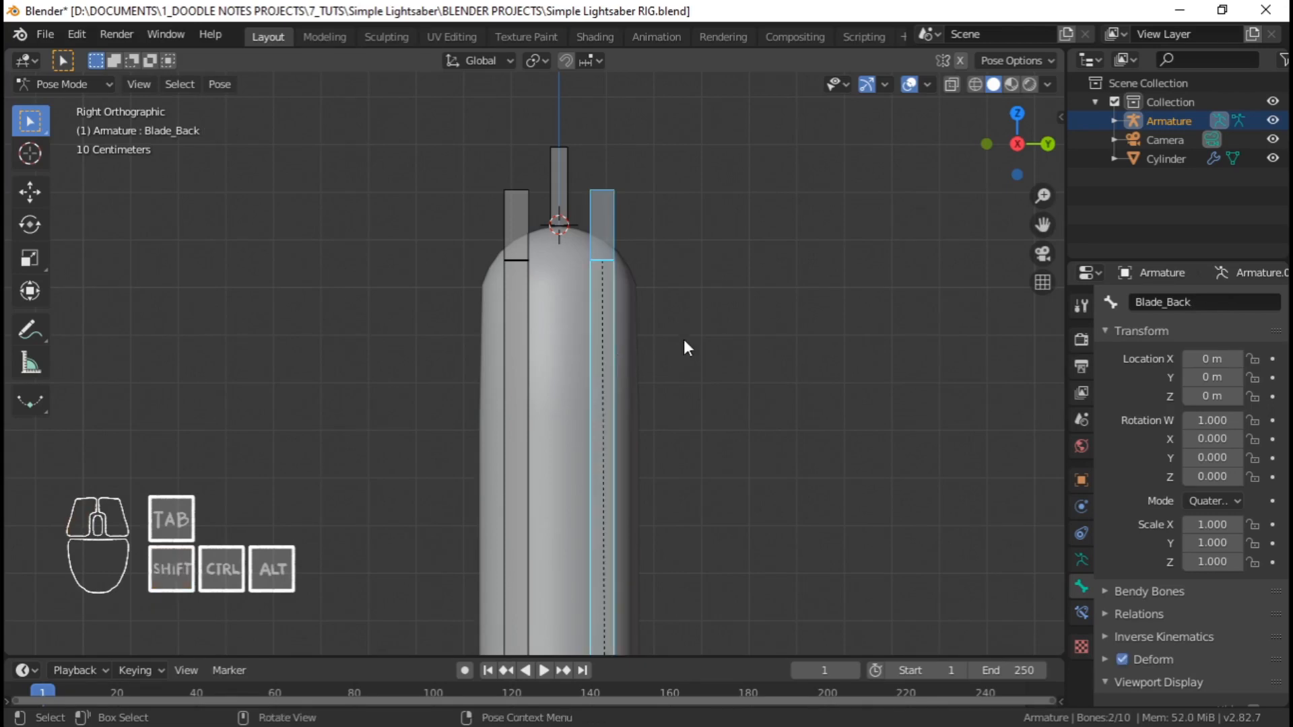
{"action": "key", "text": "ctrl+shift"}
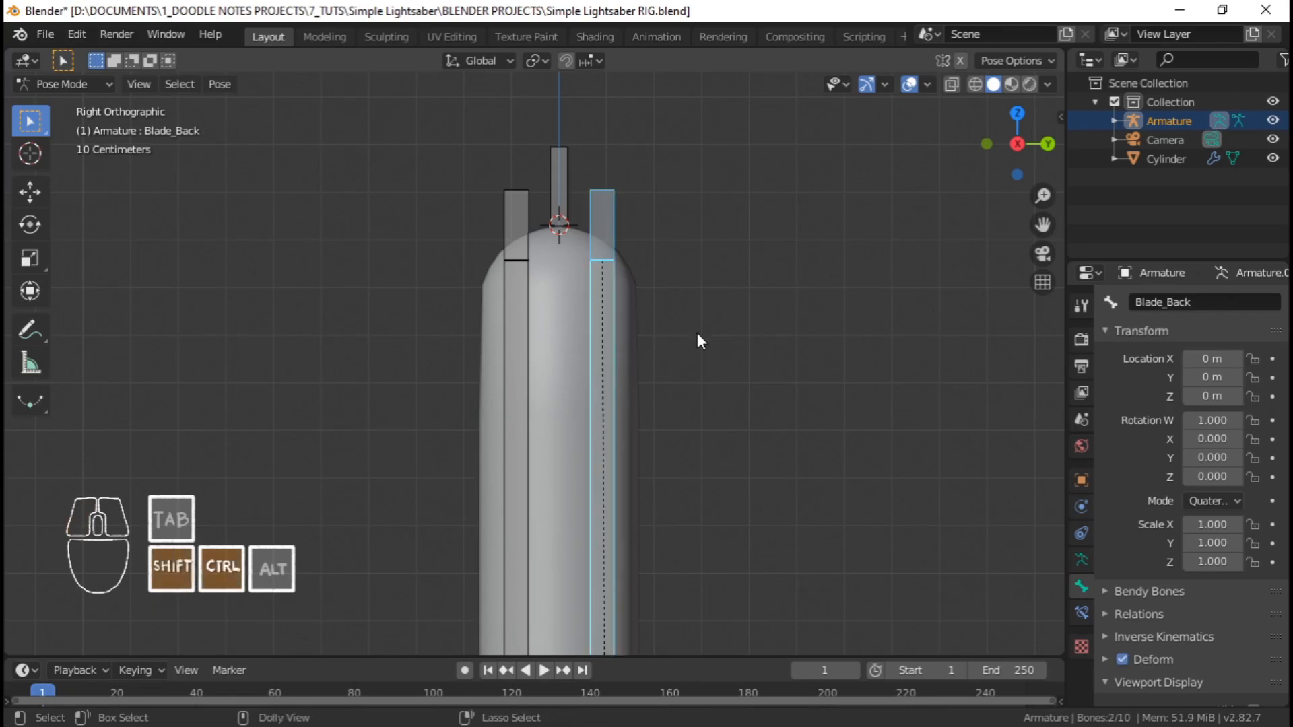
{"action": "key", "text": "ctrl+shift+c"}
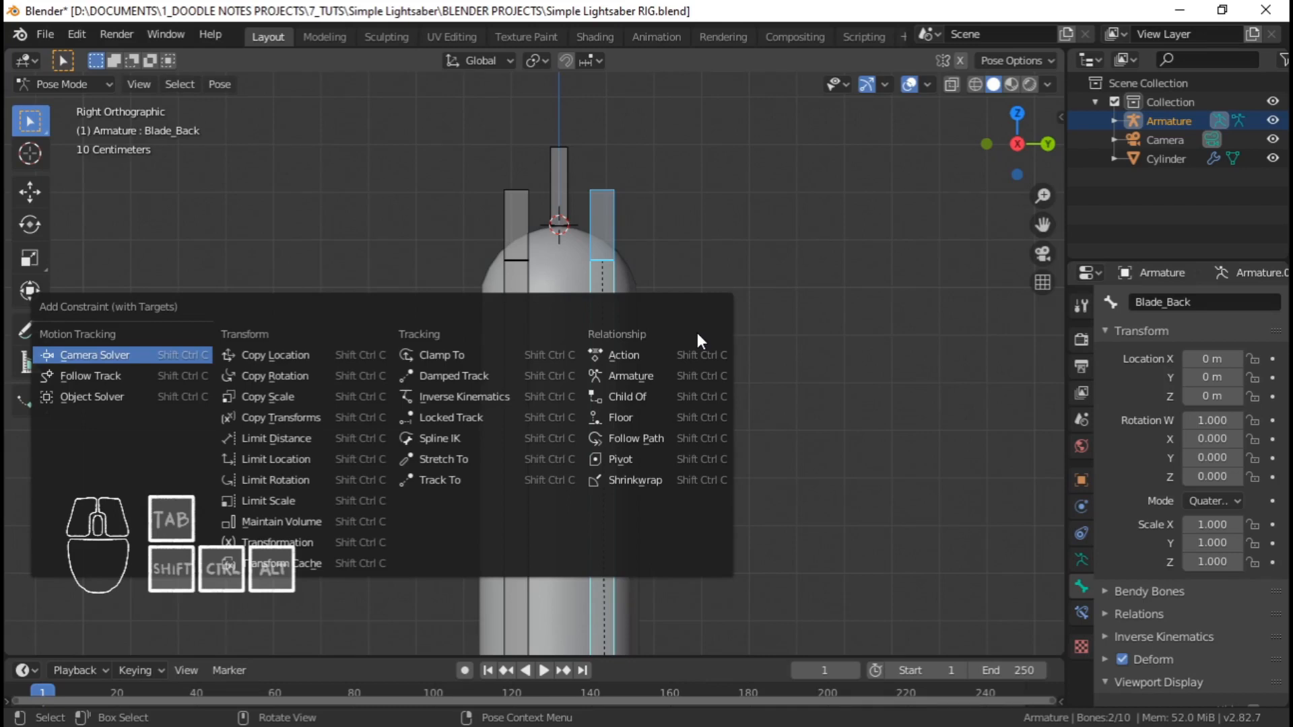
Display the bone constraint settings and add a Stretch To constraint to Blade_Back, targeting Blade_Back_retract
{"action": "left_click", "coordinate": [1082, 612]}
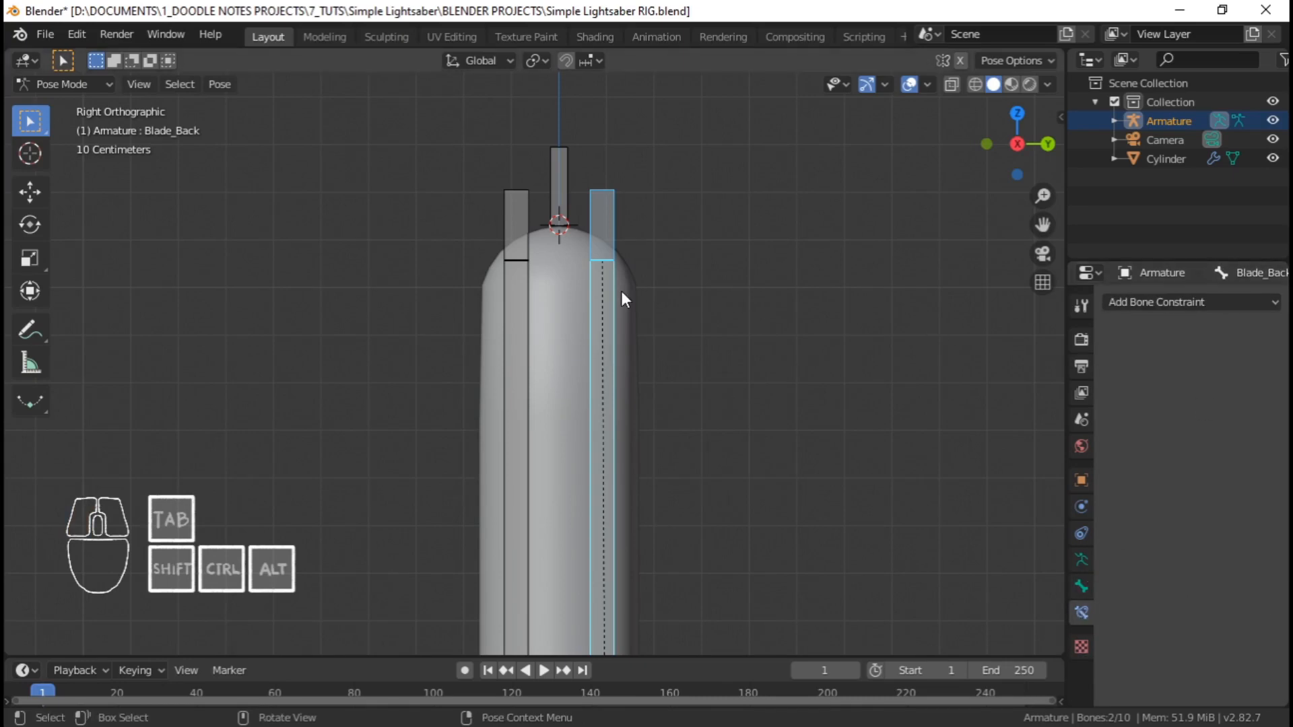
{"action": "left_click", "coordinate": [612, 233]}
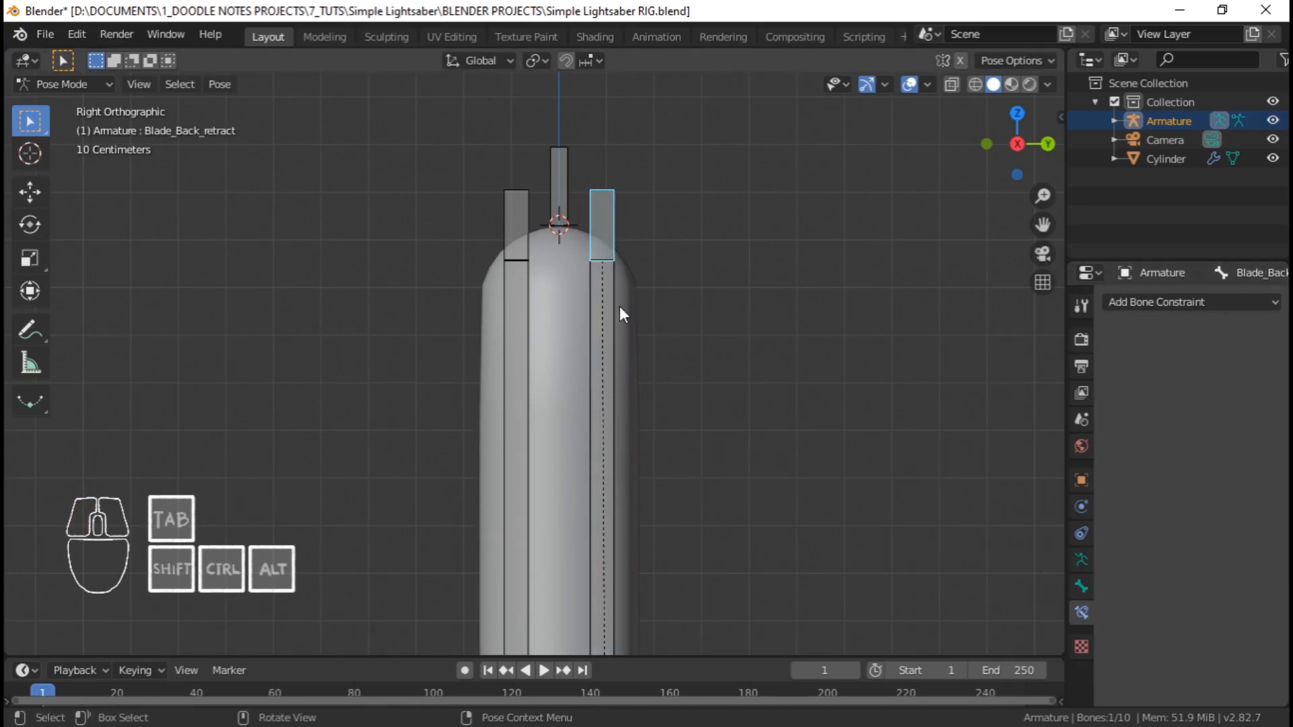
{"action": "key", "text": "shift"}
{"action": "left_click", "coordinate": [613, 327], "text": "shift"}
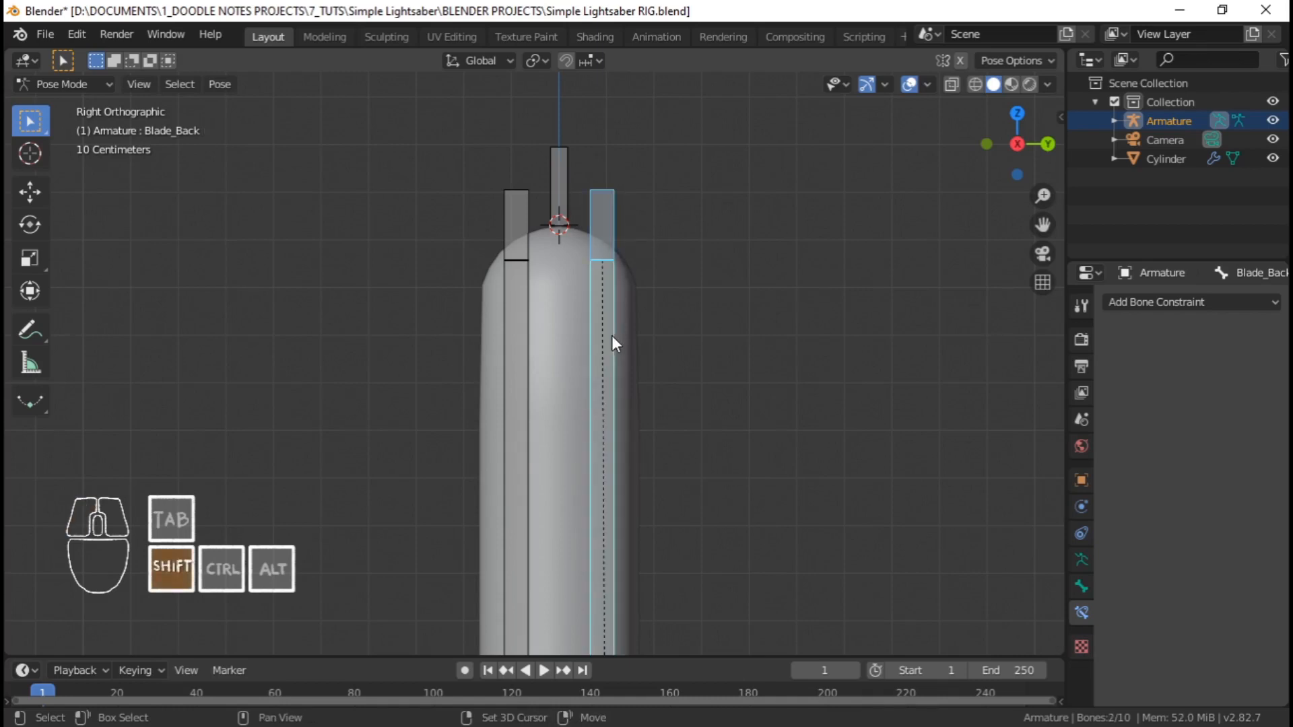
{"action": "key", "text": "ctrl"}
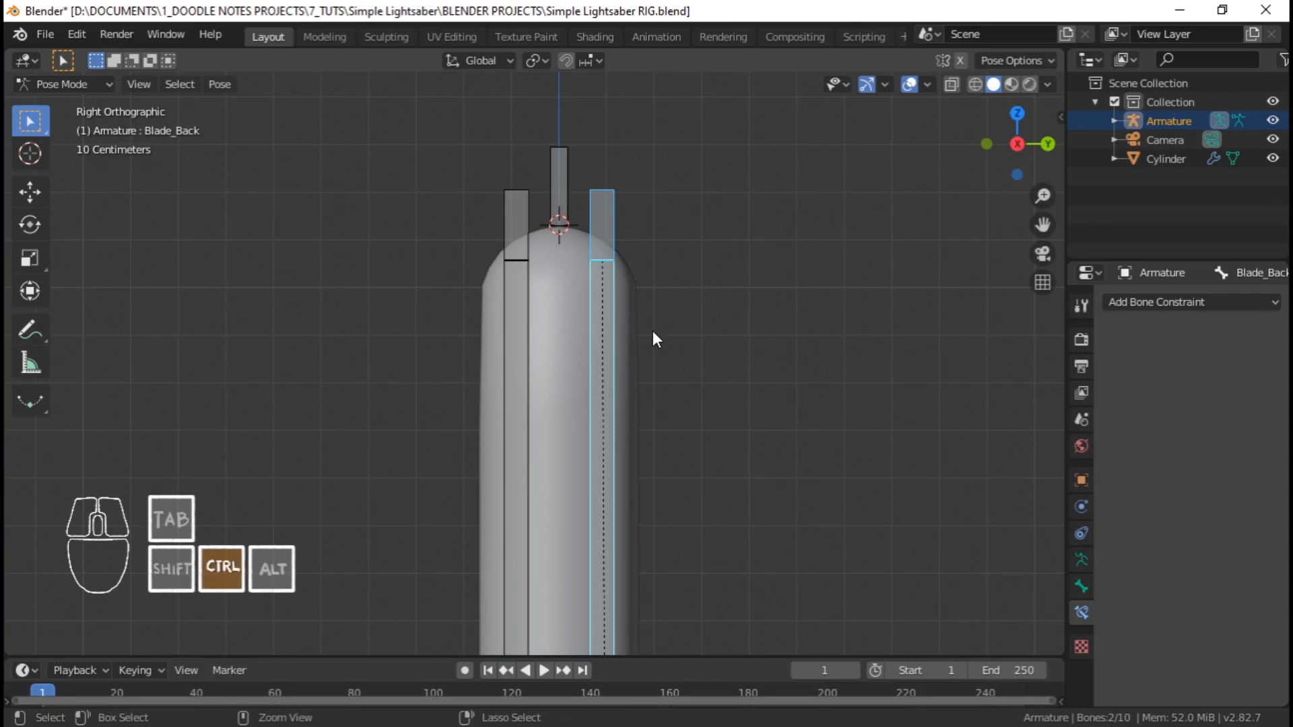
{"action": "key", "text": "shift+ctrl+c"}
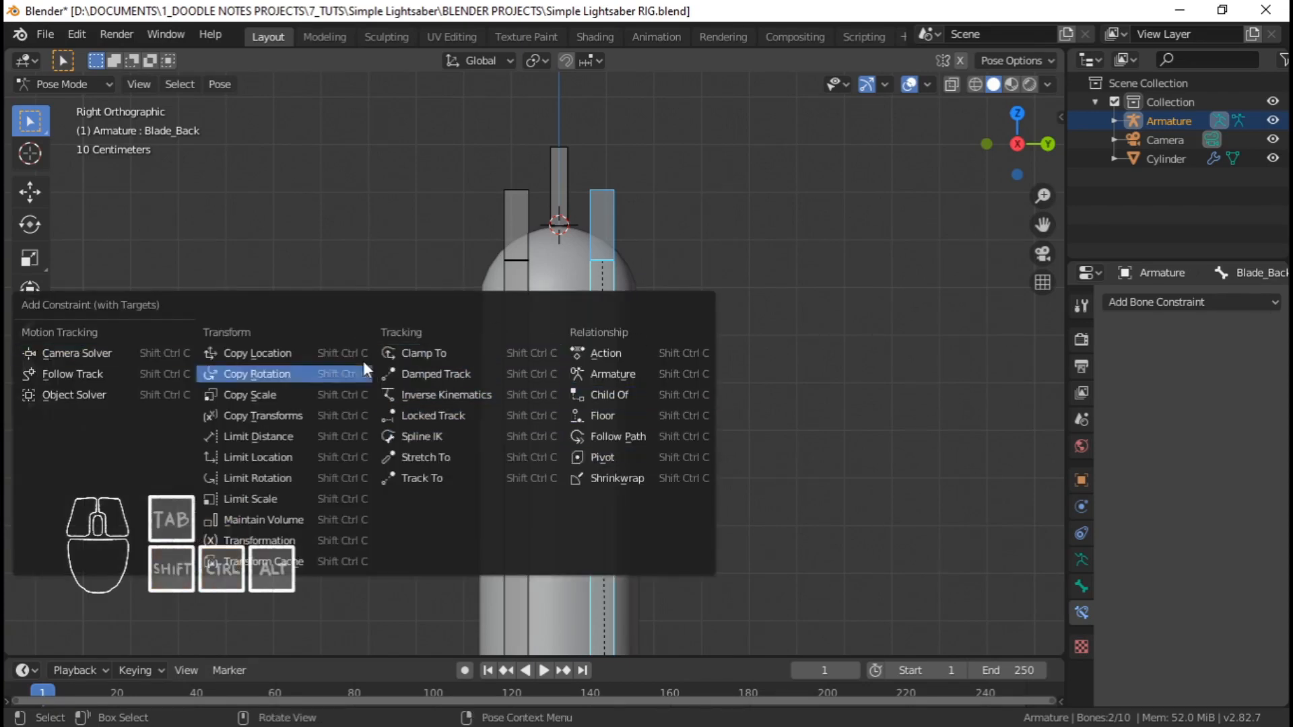
{"action": "left_click", "coordinate": [455, 457]}
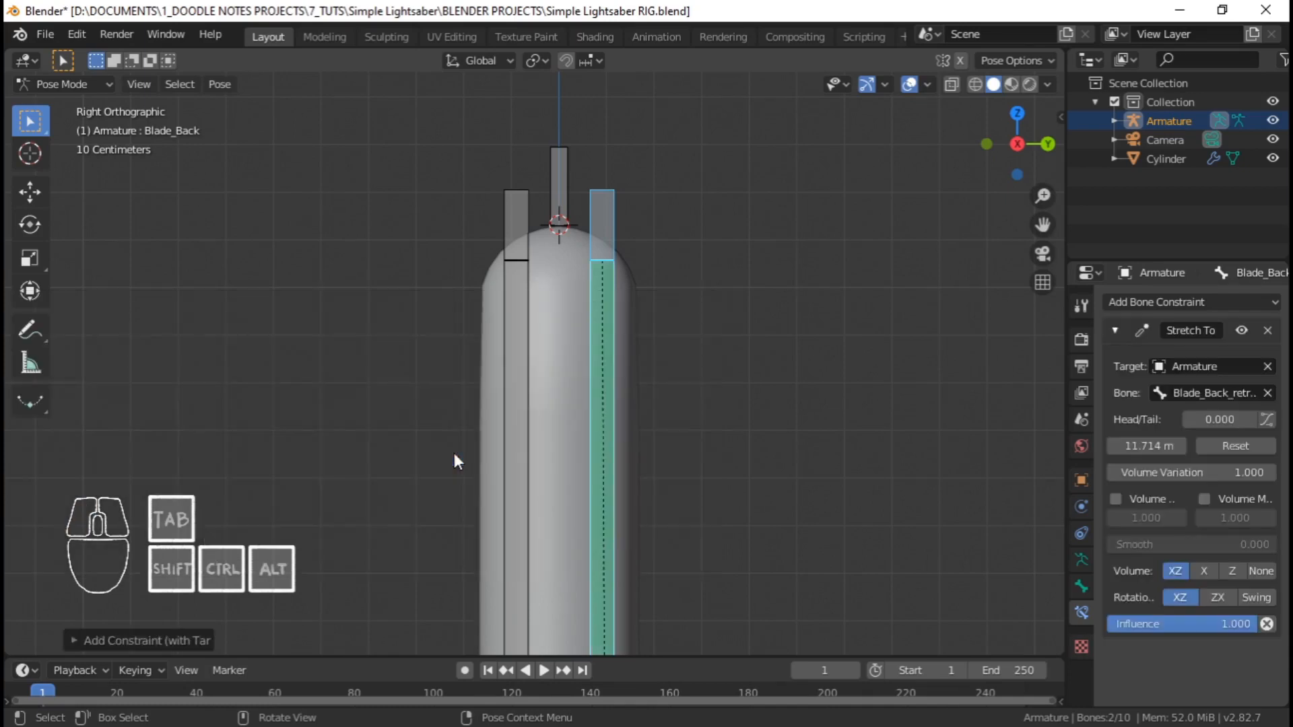
Test the stretch of Blade_Back by trial-moving Blade_Back_retract, checking the blade from tip to base and reverting each move
{"action": "left_click", "coordinate": [611, 235]}
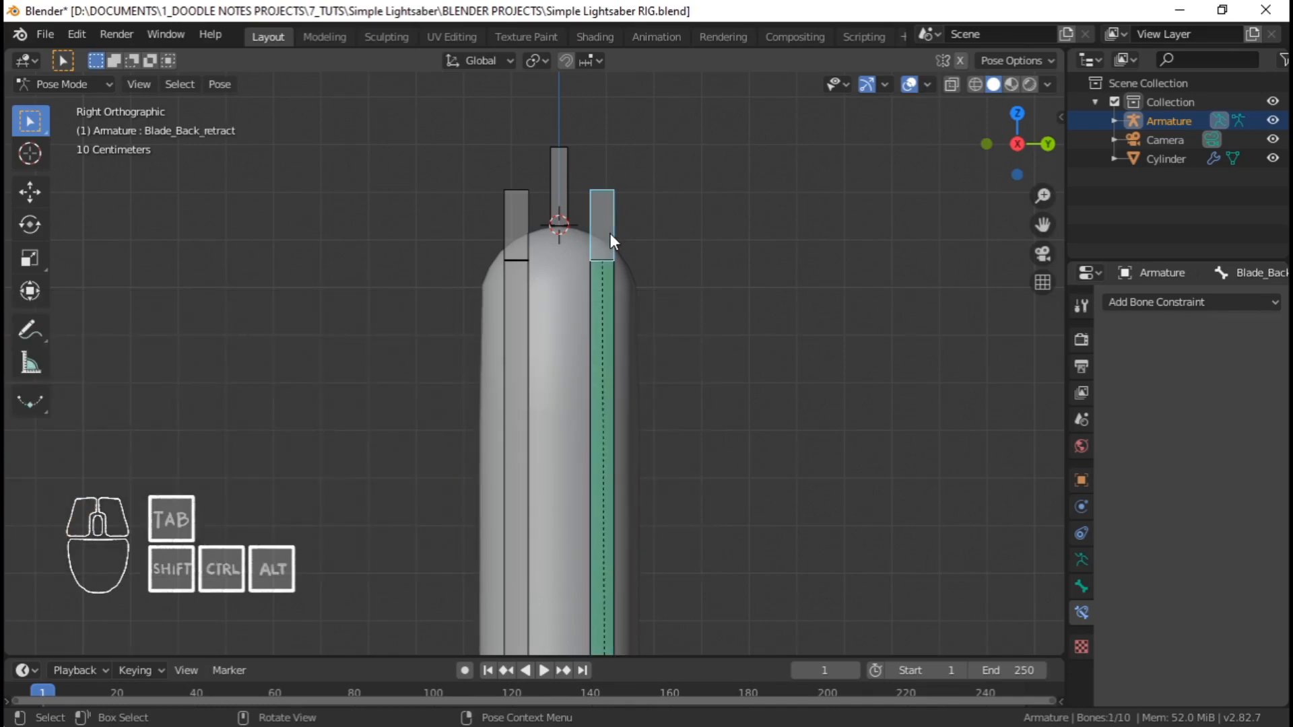
{"action": "key", "text": "g"}
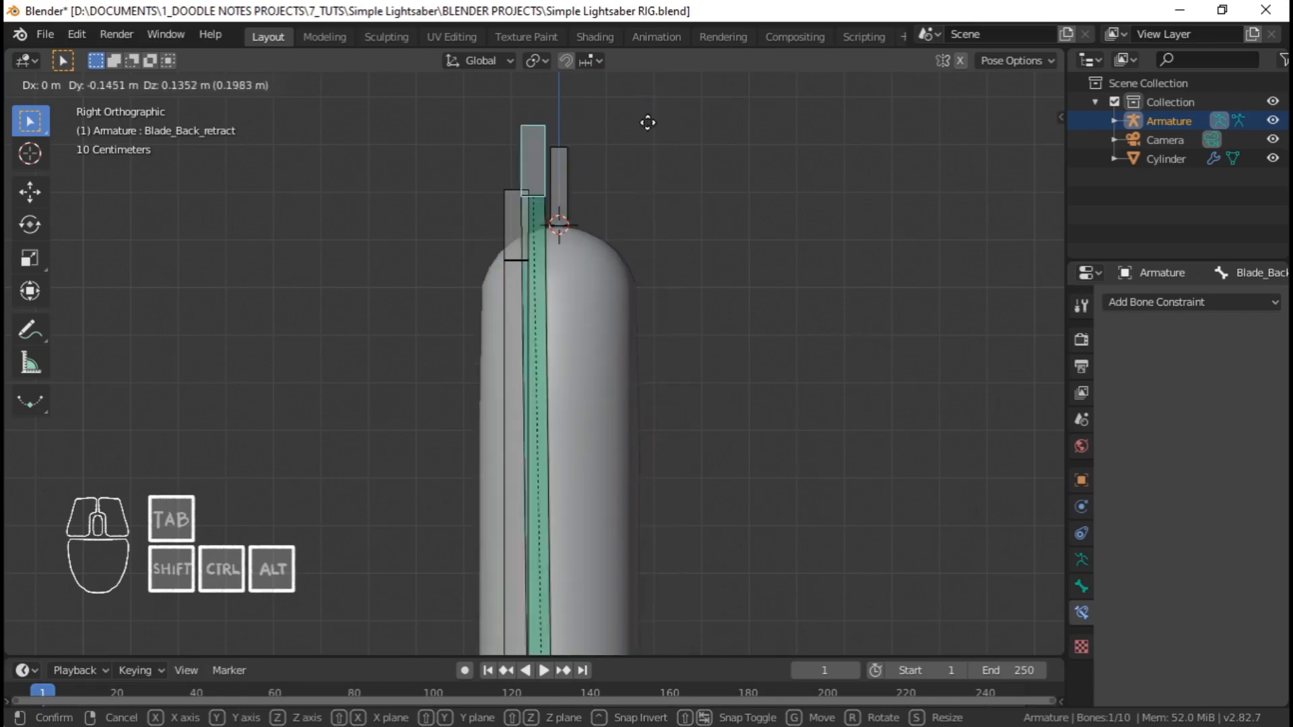
{"action": "left_click", "coordinate": [637, 441]}
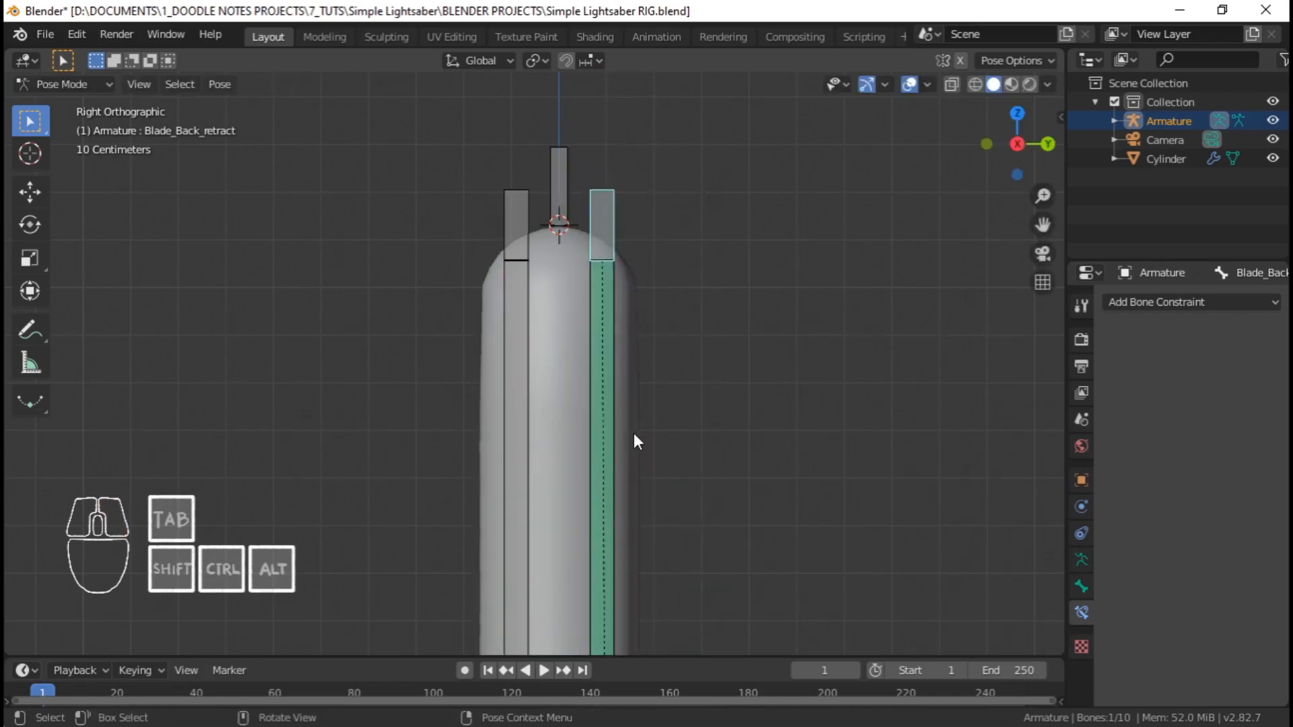
{"action": "scroll", "coordinate": [633, 434], "scroll_direction": "down", "scroll_amount": 8}
{"action": "middle_click_drag", "start_coordinate": [560, 542], "coordinate": [556, 318], "text": "shift"}
{"action": "middle_click_drag", "start_coordinate": [571, 471], "coordinate": [549, 213], "text": "shift"}
{"action": "scroll", "coordinate": [550, 303], "scroll_direction": "down", "scroll_amount": 5}
{"action": "mouse_move", "coordinate": [552, 404]}
{"action": "middle_mouse_down", "text": "shift"}
{"action": "mouse_move", "coordinate": [556, 178]}
{"action": "mouse_move", "coordinate": [574, 340]}
{"action": "mouse_move", "coordinate": [552, 556]}
{"action": "middle_mouse_up", "text": "shift"}
{"action": "scroll", "coordinate": [556, 364], "scroll_direction": "up", "scroll_amount": 3}
{"action": "scroll", "coordinate": [577, 332], "scroll_direction": "up", "scroll_amount": 5}
{"action": "key", "text": "g"}
{"action": "left_click", "coordinate": [589, 515]}
{"action": "scroll", "coordinate": [588, 514], "scroll_direction": "down", "scroll_amount": 4}
{"action": "middle_click_drag", "start_coordinate": [555, 141], "coordinate": [562, 333], "text": "shift"}
{"action": "scroll", "coordinate": [562, 326], "scroll_direction": "up", "scroll_amount": 1}
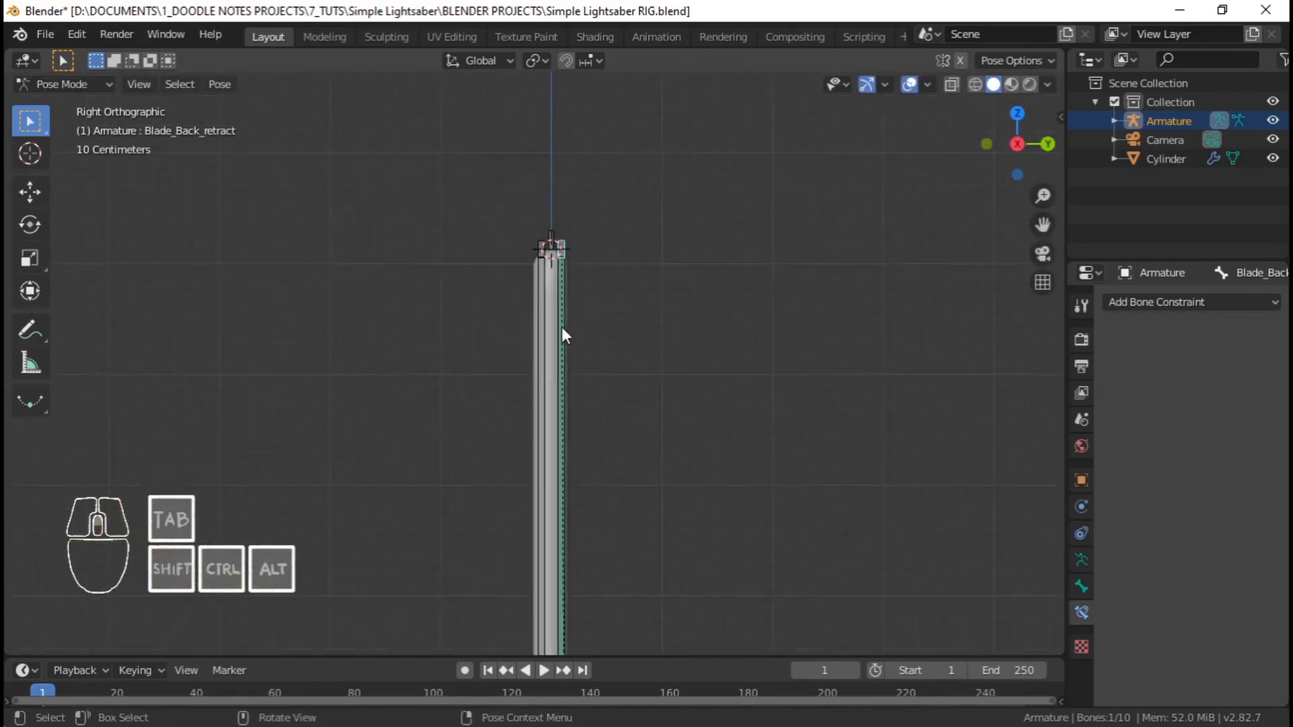
{"action": "scroll", "coordinate": [562, 328], "scroll_direction": "up", "scroll_amount": 3}
{"action": "key", "text": "g"}
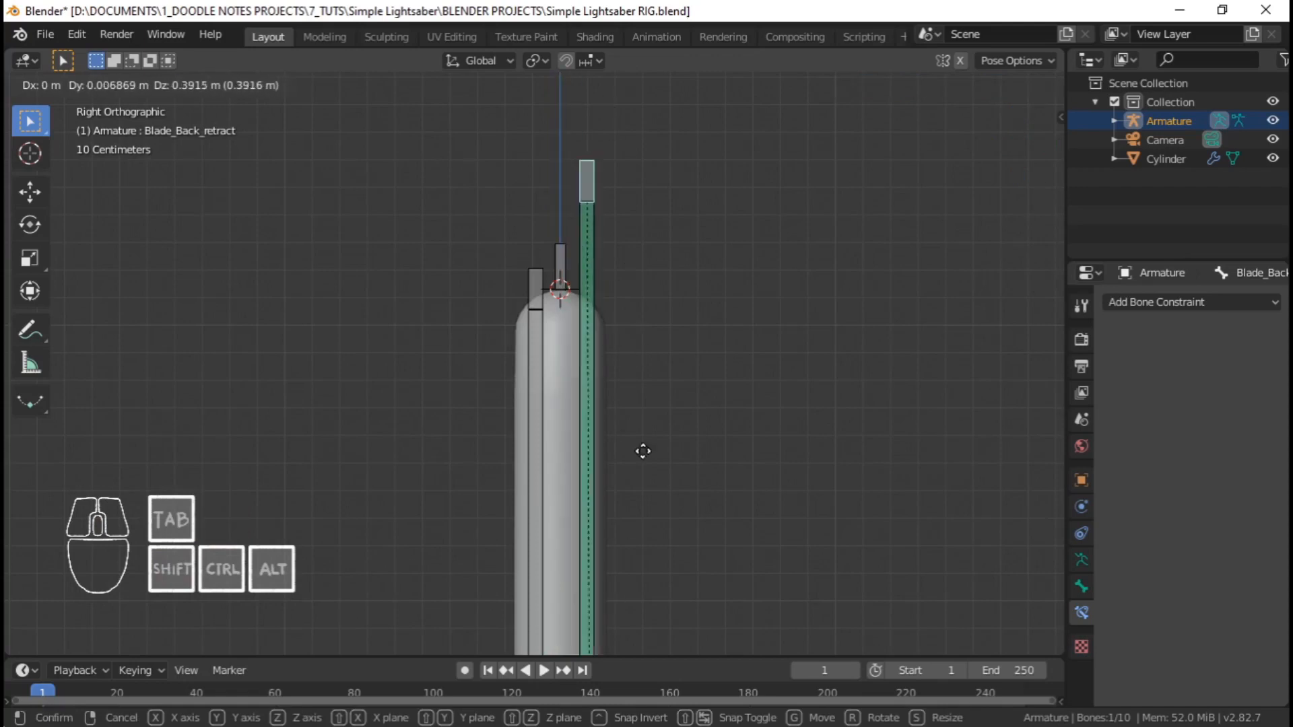
{"action": "left_click", "coordinate": [625, 282]}
{"action": "scroll", "coordinate": [628, 249], "scroll_direction": "up", "scroll_amount": 3}
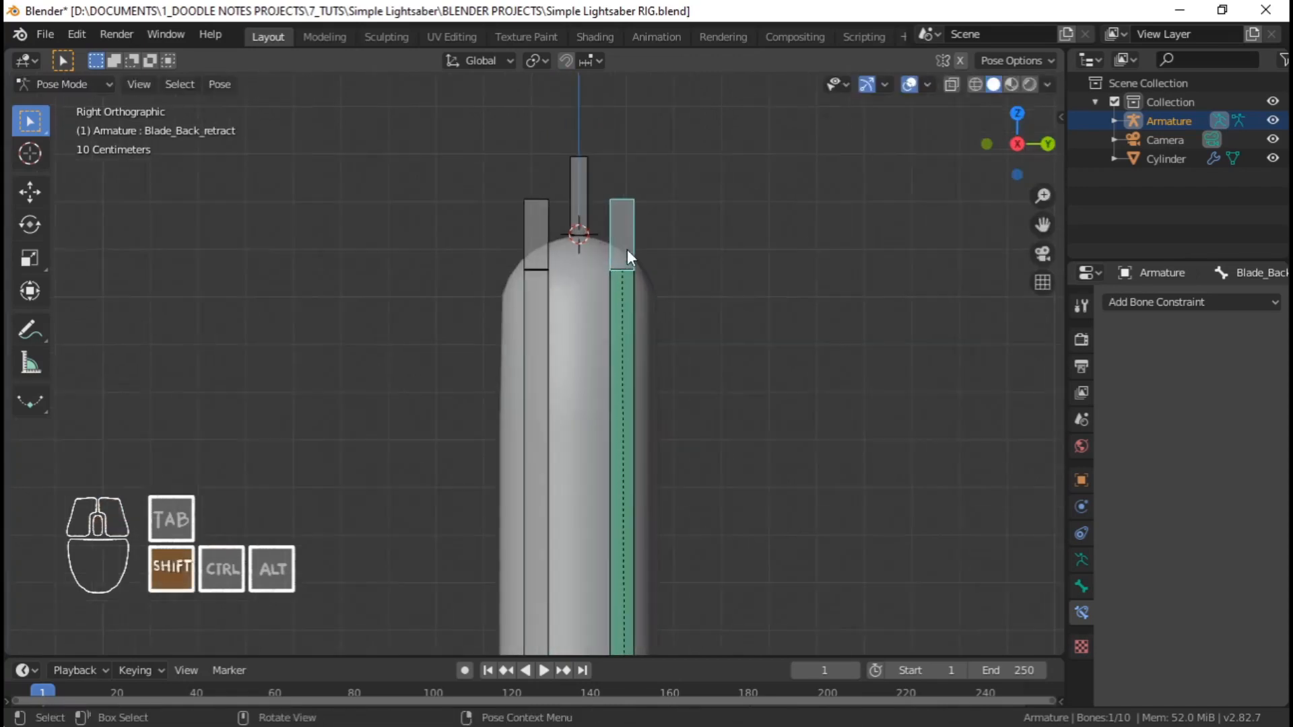
Browse the bone constraints available for Blade_Back_retract and try free moves of that bone without keeping them
{"action": "scroll", "coordinate": [628, 249], "scroll_direction": "up", "scroll_amount": 3}
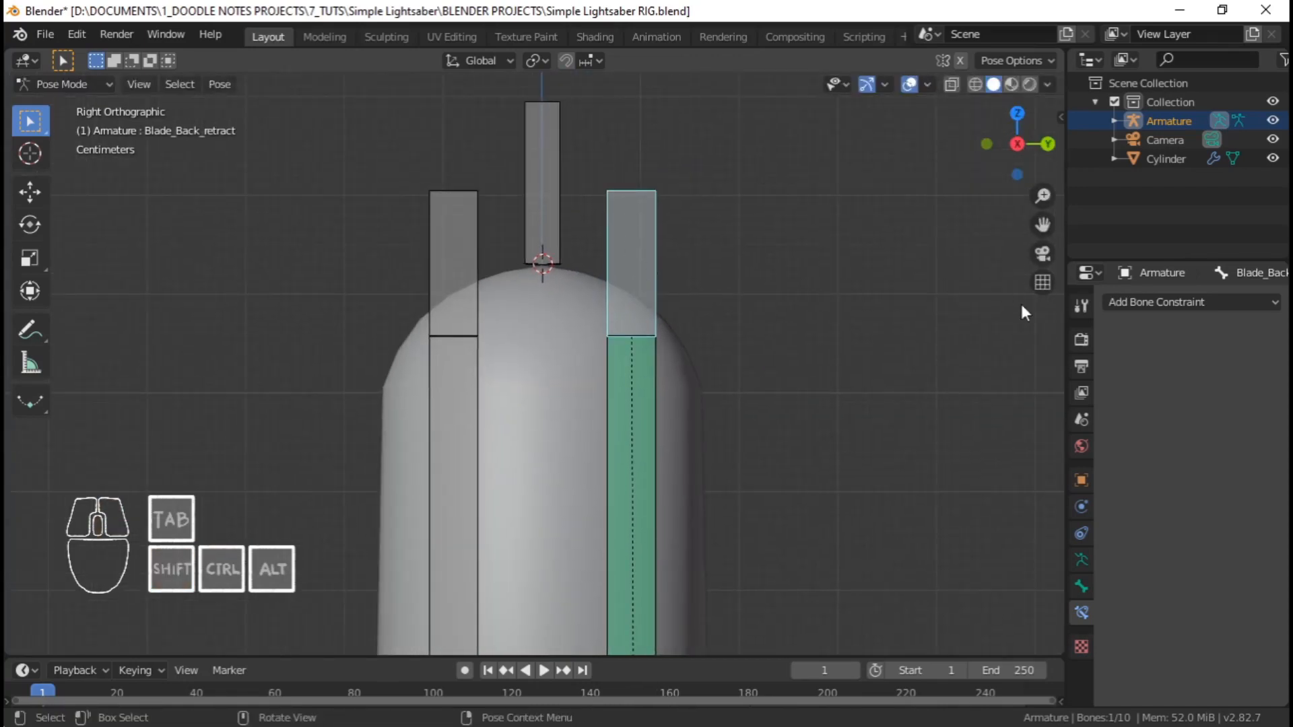
{"action": "middle_click_drag", "start_coordinate": [768, 317], "coordinate": [757, 332], "text": "shift"}
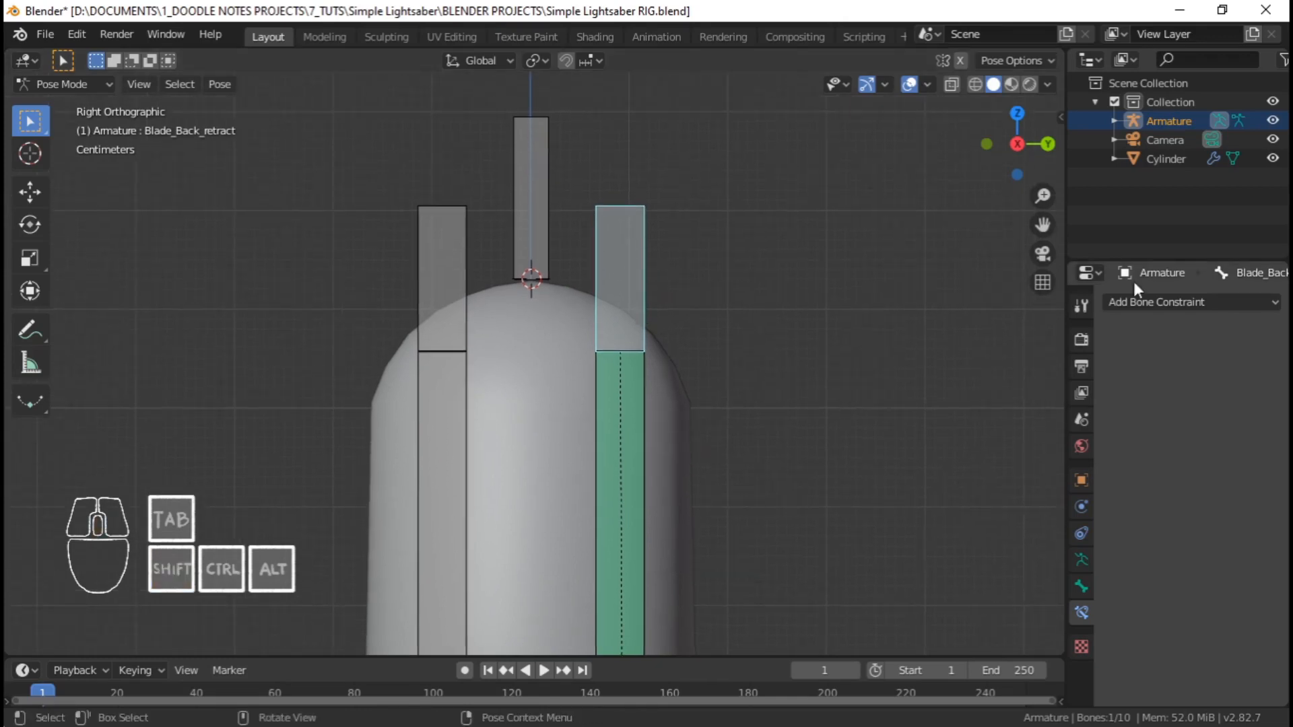
{"action": "left_click", "coordinate": [1139, 300]}
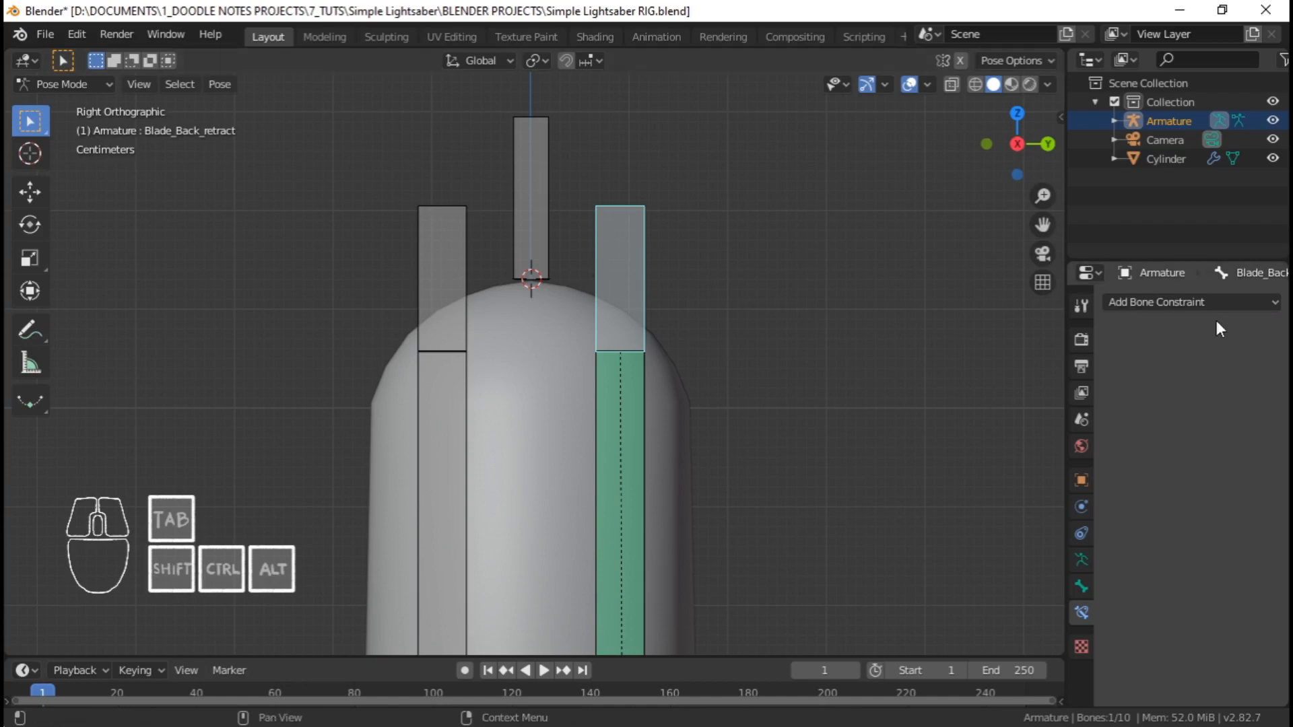
{"action": "left_click", "coordinate": [1170, 309]}
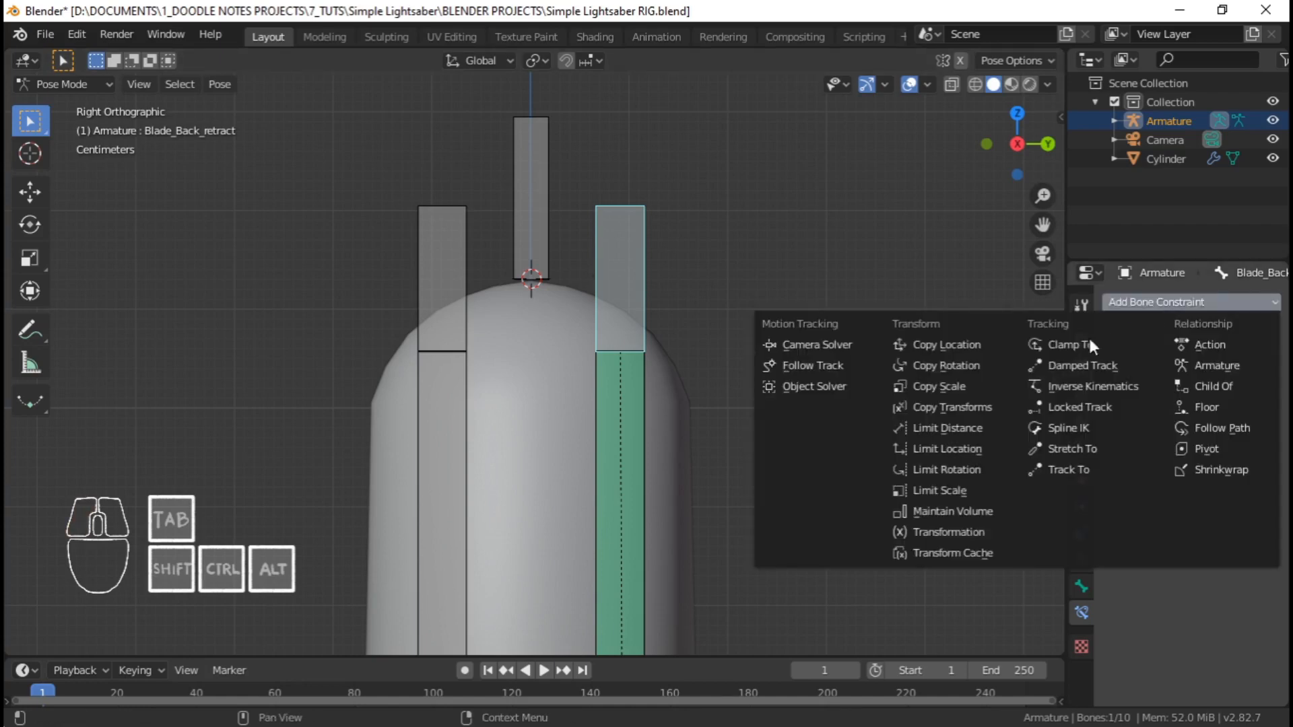
{"action": "key", "text": "g"}
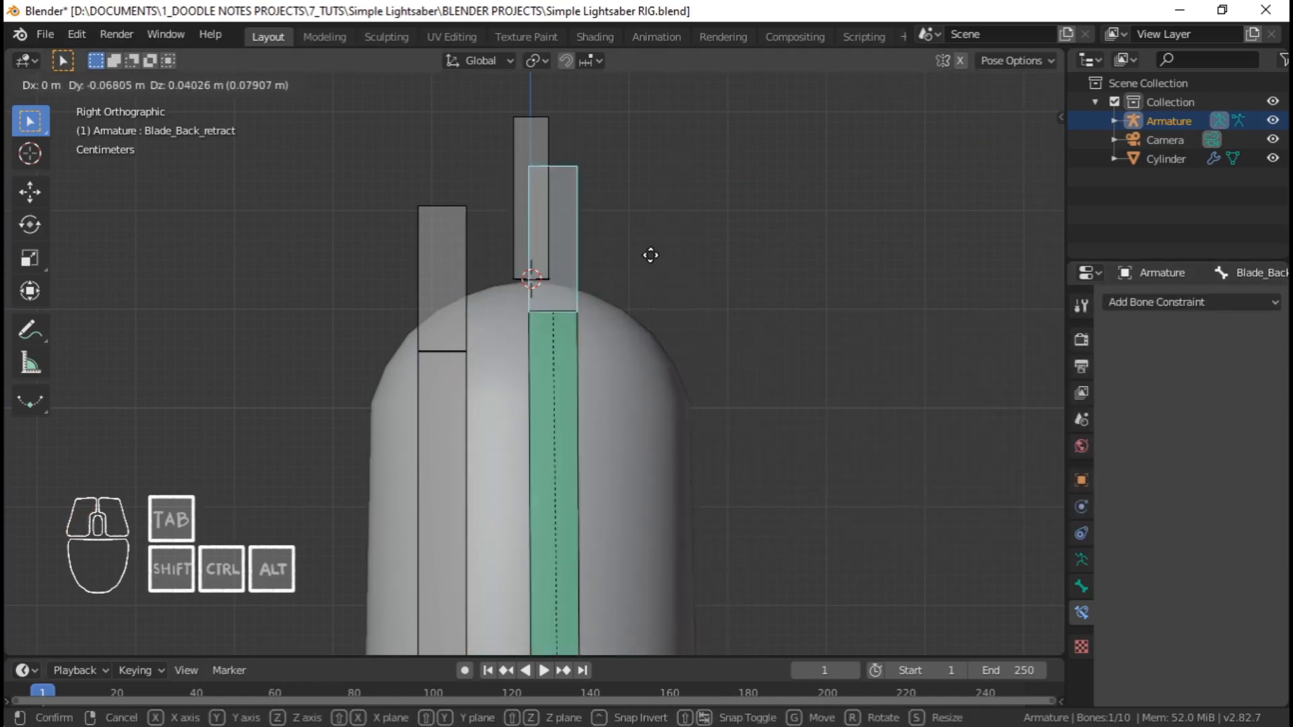
{"action": "right_click", "coordinate": [775, 316]}
{"action": "left_click", "coordinate": [1172, 301]}
{"action": "left_click", "coordinate": [1172, 301]}
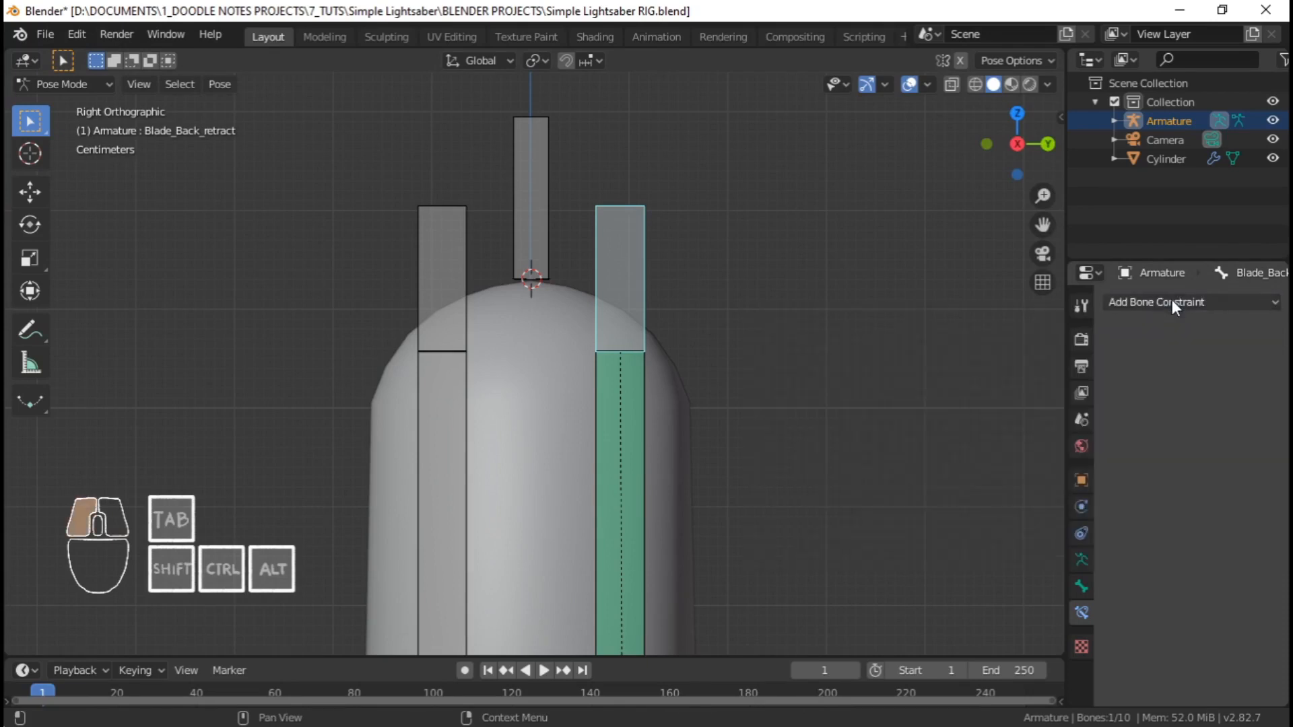
{"action": "key", "text": "g"}
{"action": "right_click", "coordinate": [660, 278]}
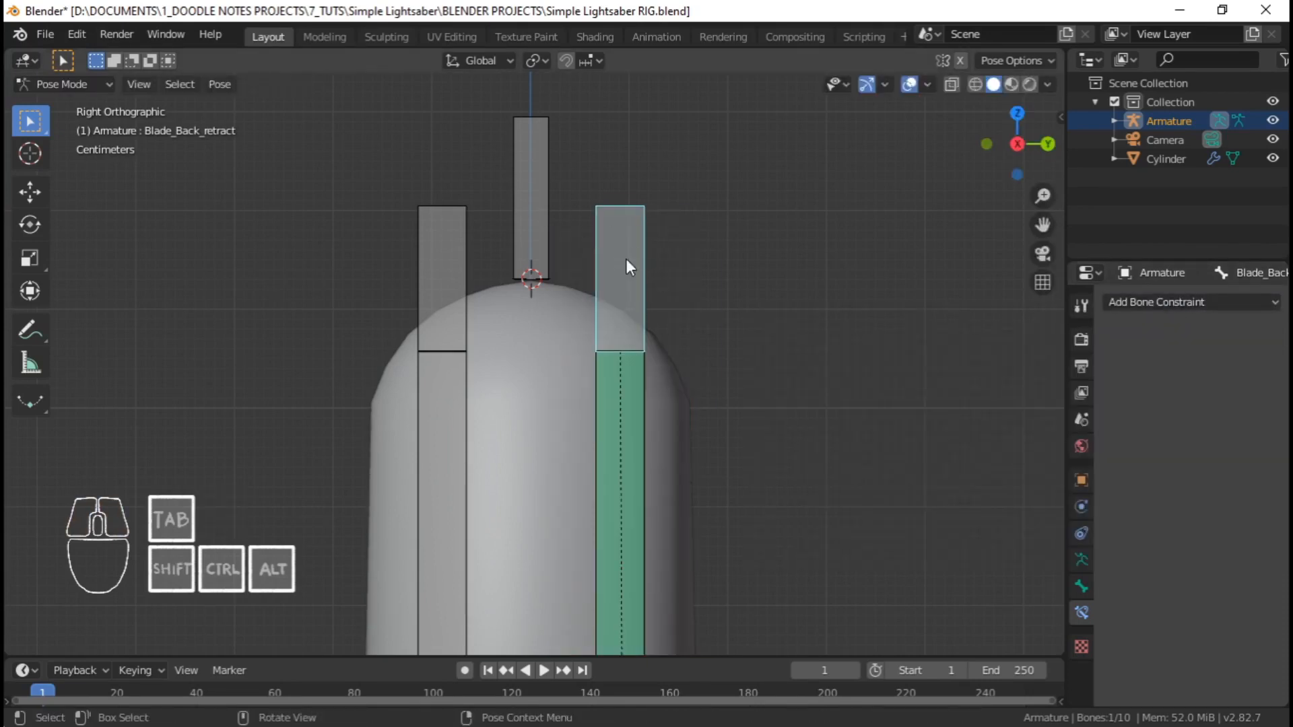
Try moving the central bone above the blade tip to compare it with Blade_Back_retract, cancelling each move
{"action": "left_click", "coordinate": [540, 202]}
{"action": "key", "text": "g"}
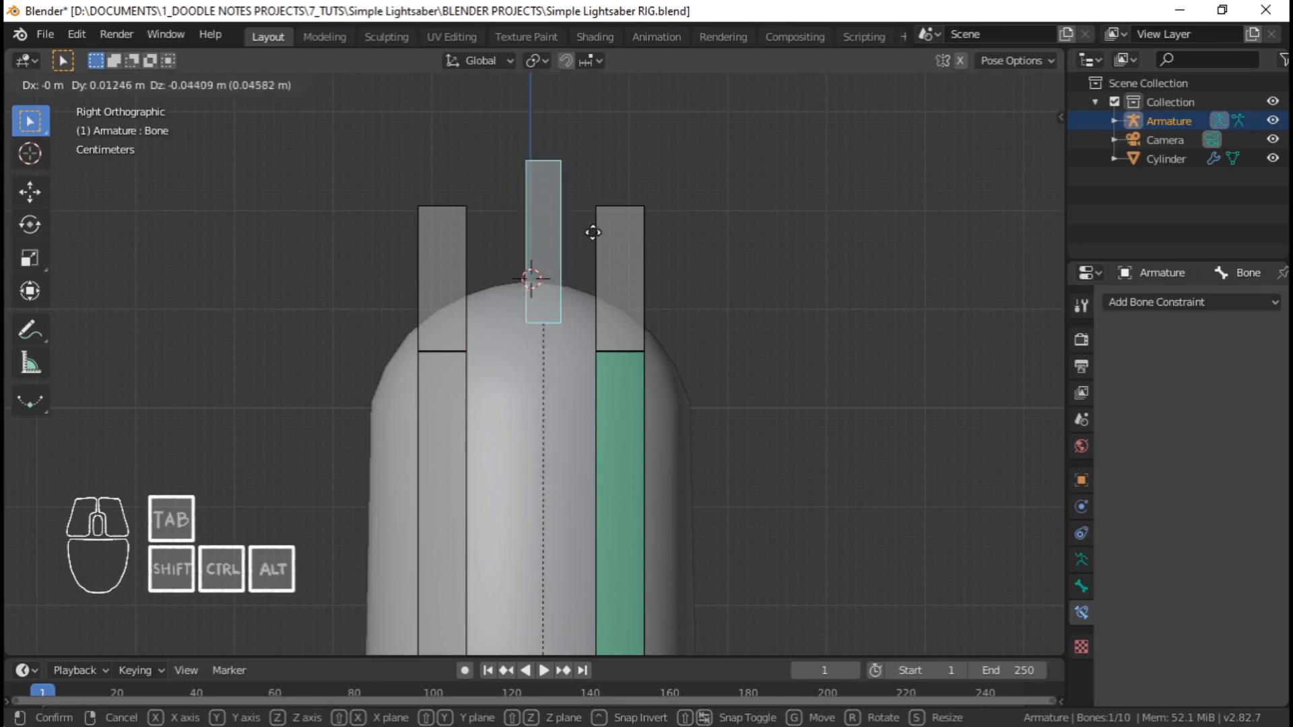
{"action": "right_click", "coordinate": [553, 179]}
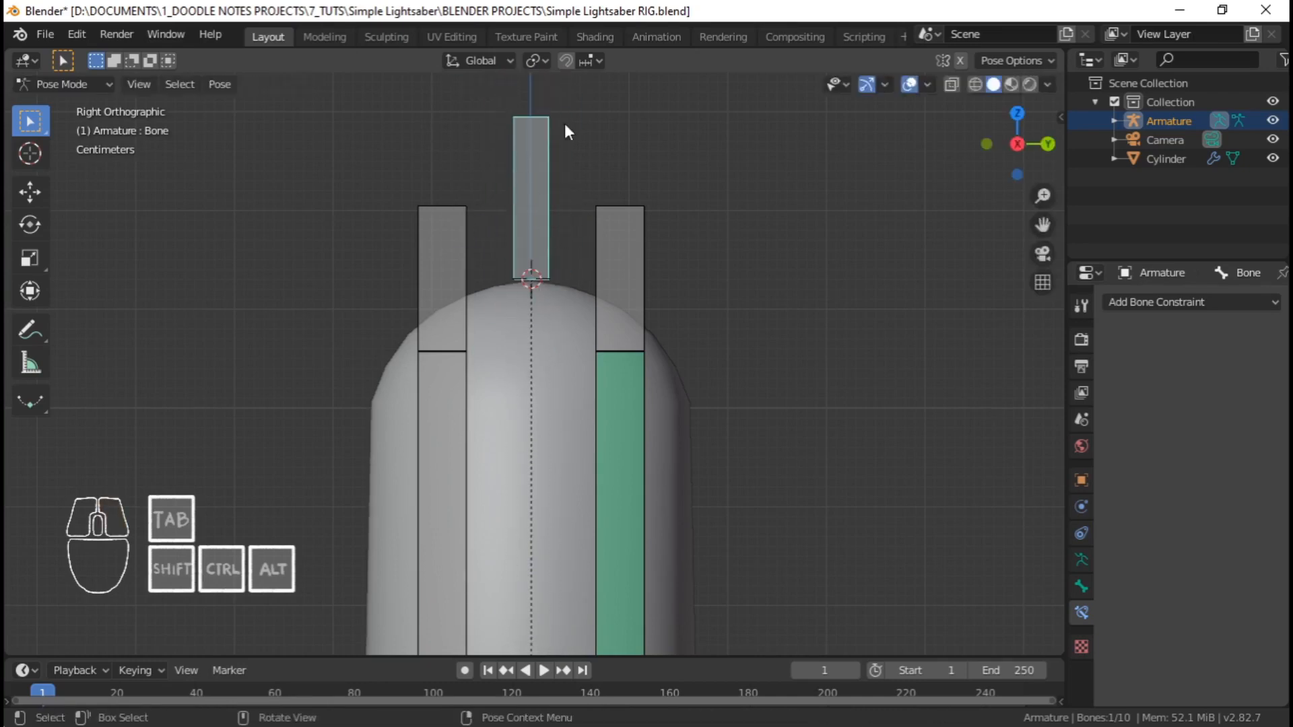
{"action": "key", "text": "g"}
{"action": "right_click", "coordinate": [722, 248]}
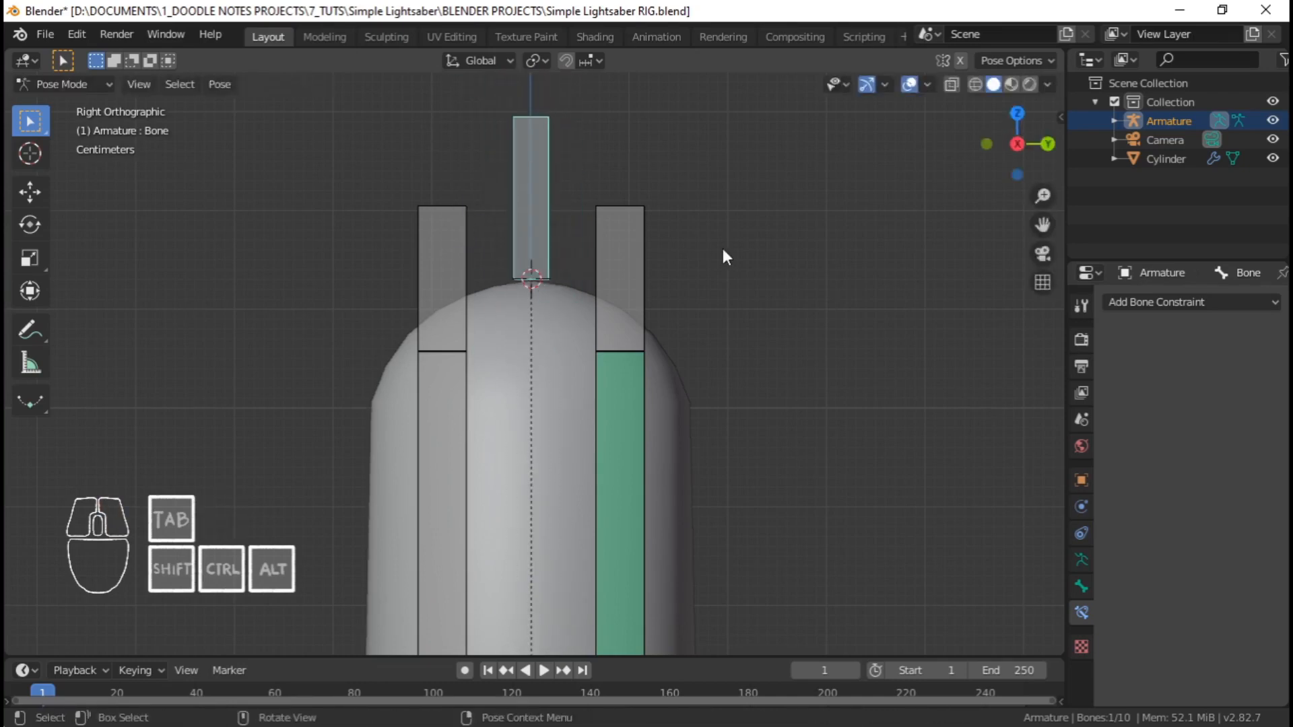
{"action": "left_click", "coordinate": [637, 276]}
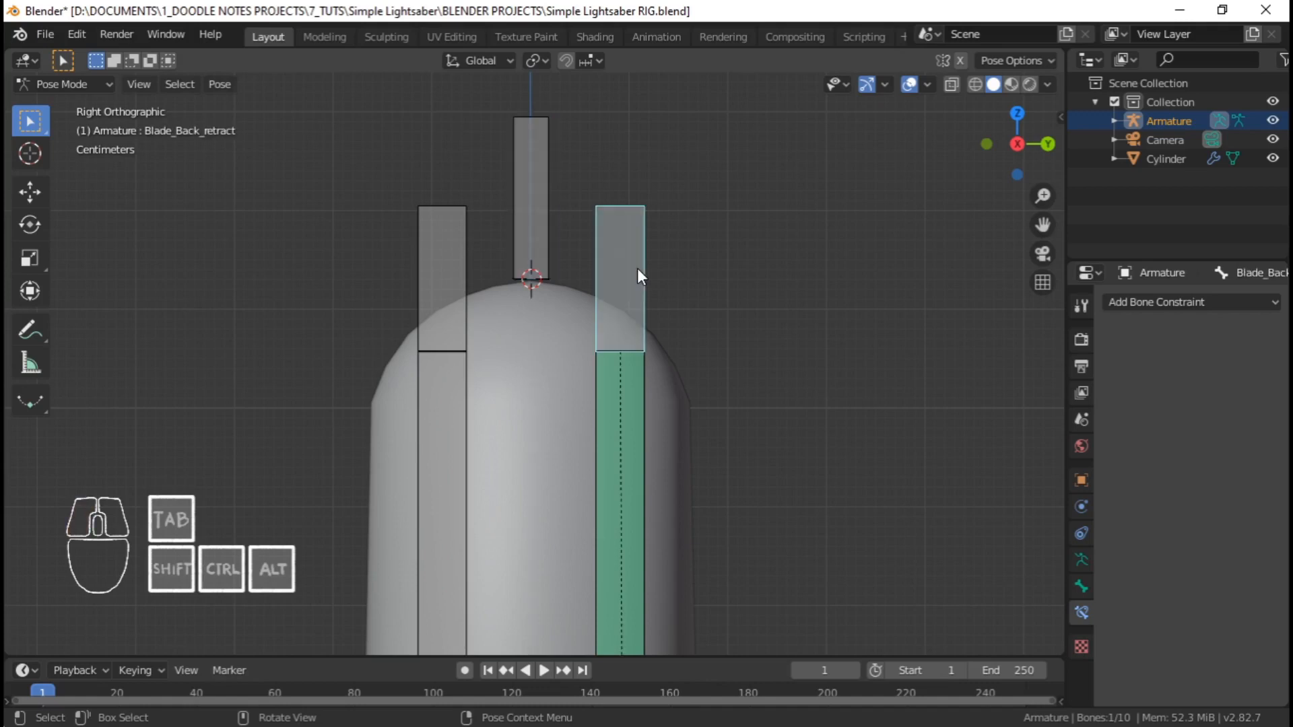
{"action": "left_click", "coordinate": [545, 211]}
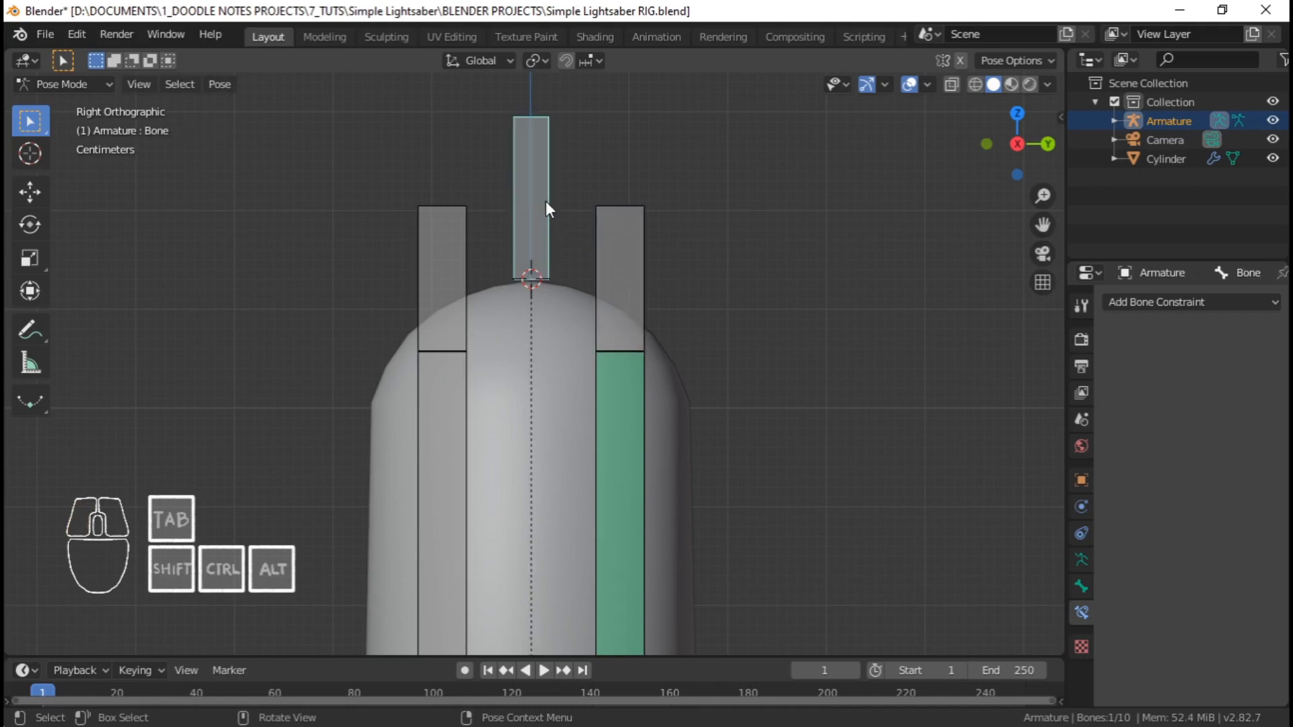
Add a Stretch To constraint to the Blade_Front bone, targeting Blade_Front_retract
{"action": "left_click", "coordinate": [467, 283]}
{"action": "scroll", "coordinate": [470, 289], "scroll_direction": "down", "scroll_amount": 3}
{"action": "middle_click_drag", "start_coordinate": [469, 354], "coordinate": [491, 233], "text": "shift"}
{"action": "scroll", "coordinate": [539, 304], "scroll_direction": "up", "scroll_amount": 2}
{"action": "middle_click_drag", "start_coordinate": [669, 283], "coordinate": [655, 333], "text": "shift"}
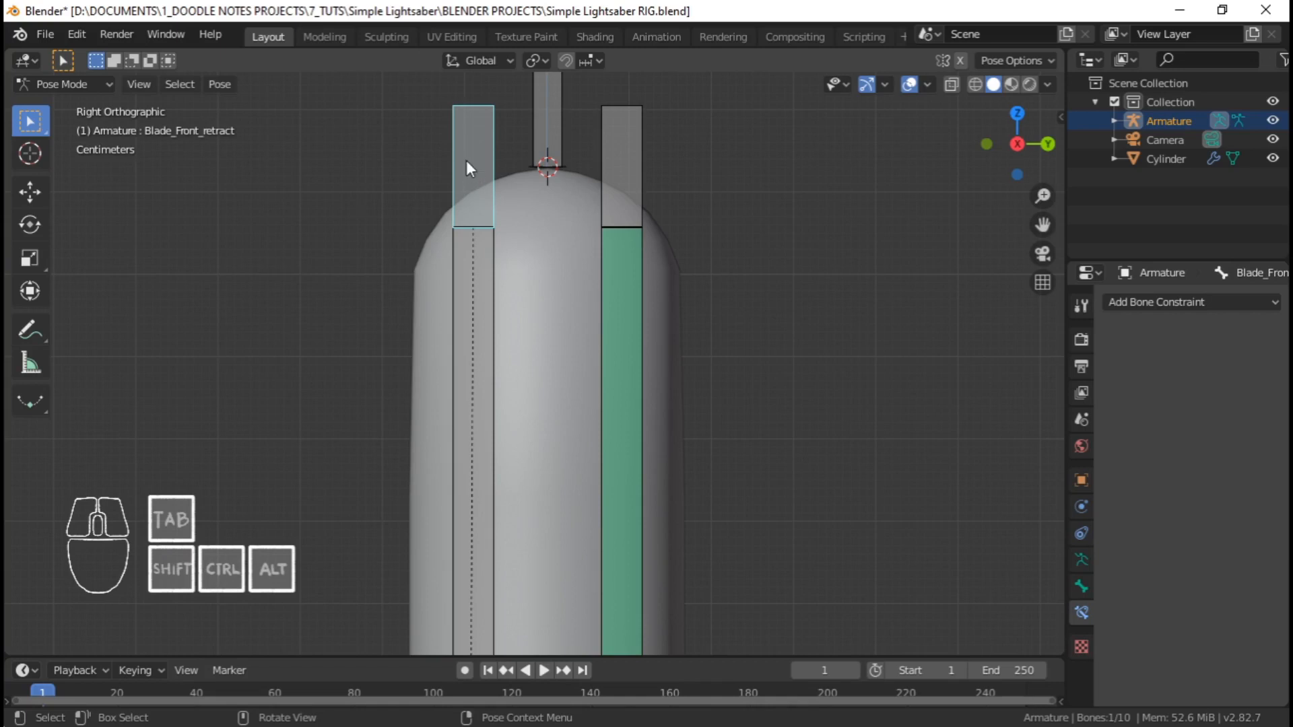
{"action": "left_click", "coordinate": [492, 312], "text": "shift"}
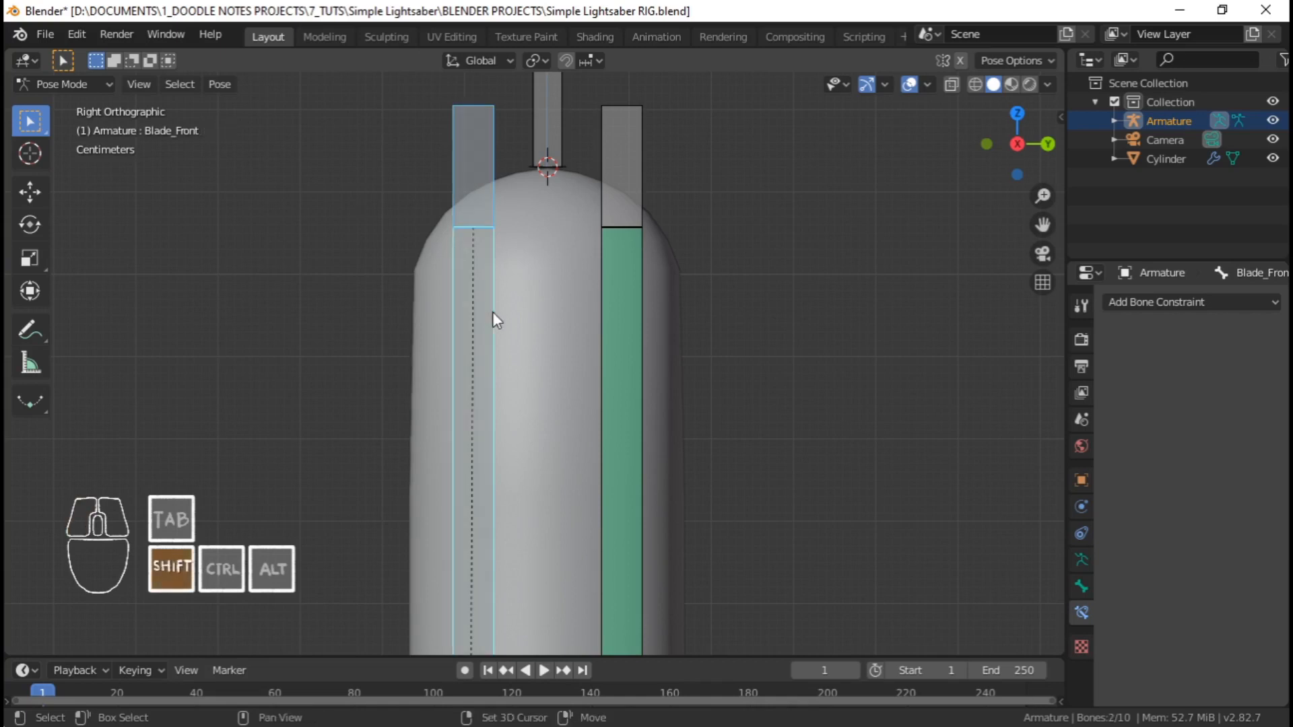
{"action": "key", "text": "ctrl+shift+c"}
{"action": "left_click", "coordinate": [543, 312]}
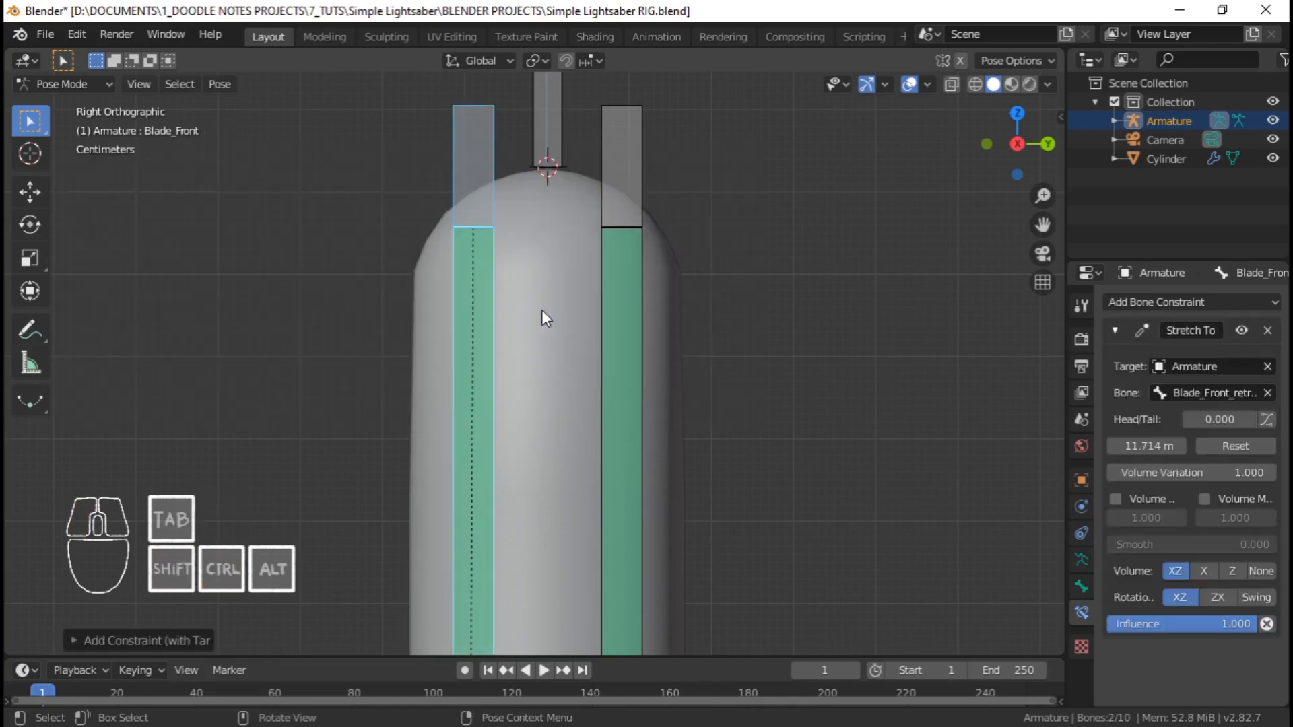
Test both stretch constraints by trial-moving Blade_Back_retract and Blade_Front_retract together, then reverting the move
{"action": "left_click", "coordinate": [502, 209]}
{"action": "left_click", "coordinate": [599, 153]}
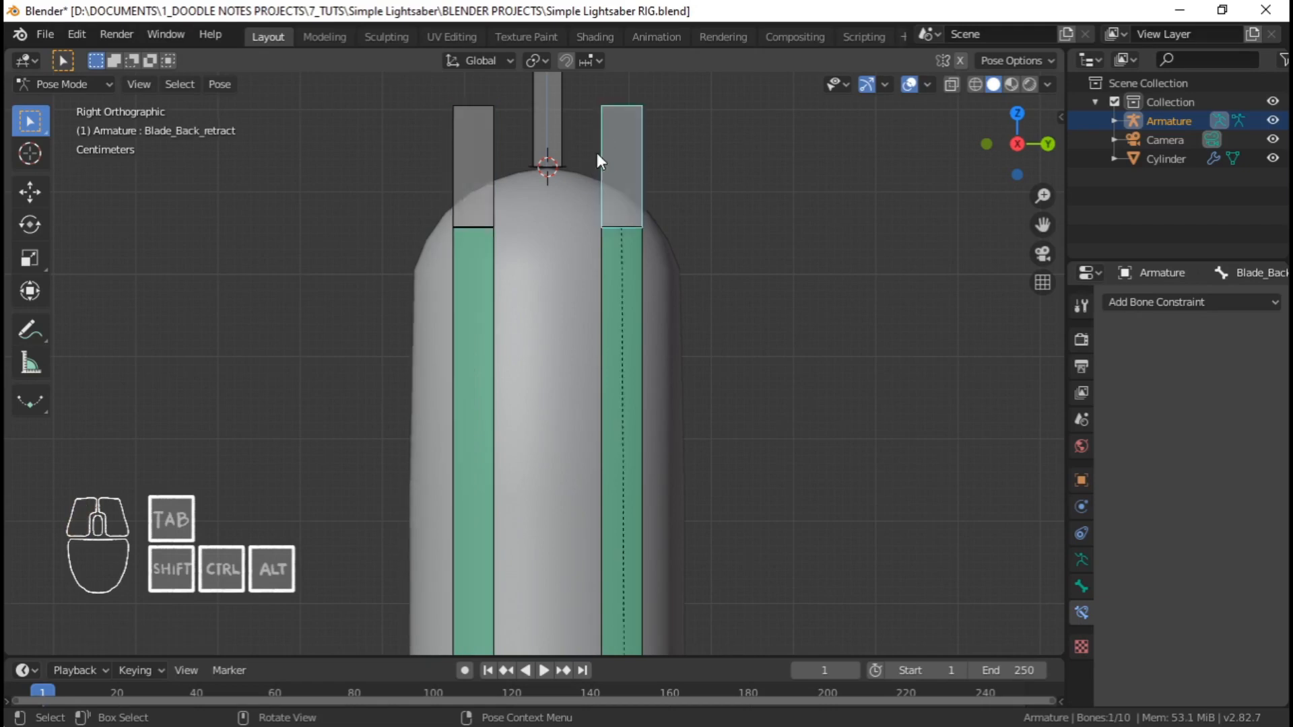
{"action": "left_click", "coordinate": [488, 159], "text": "shift"}
{"action": "key", "text": "g"}
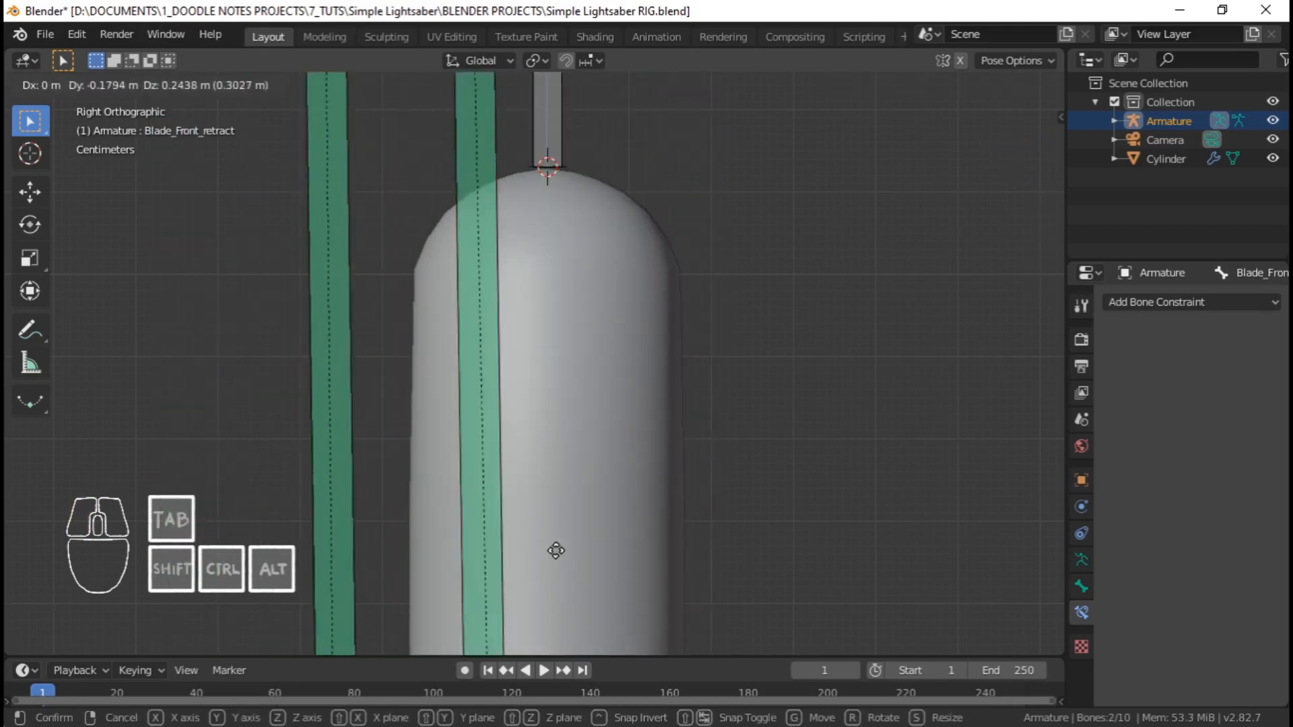
{"action": "right_click", "coordinate": [632, 183]}
{"action": "scroll", "coordinate": [592, 222], "scroll_direction": "down", "scroll_amount": 8}
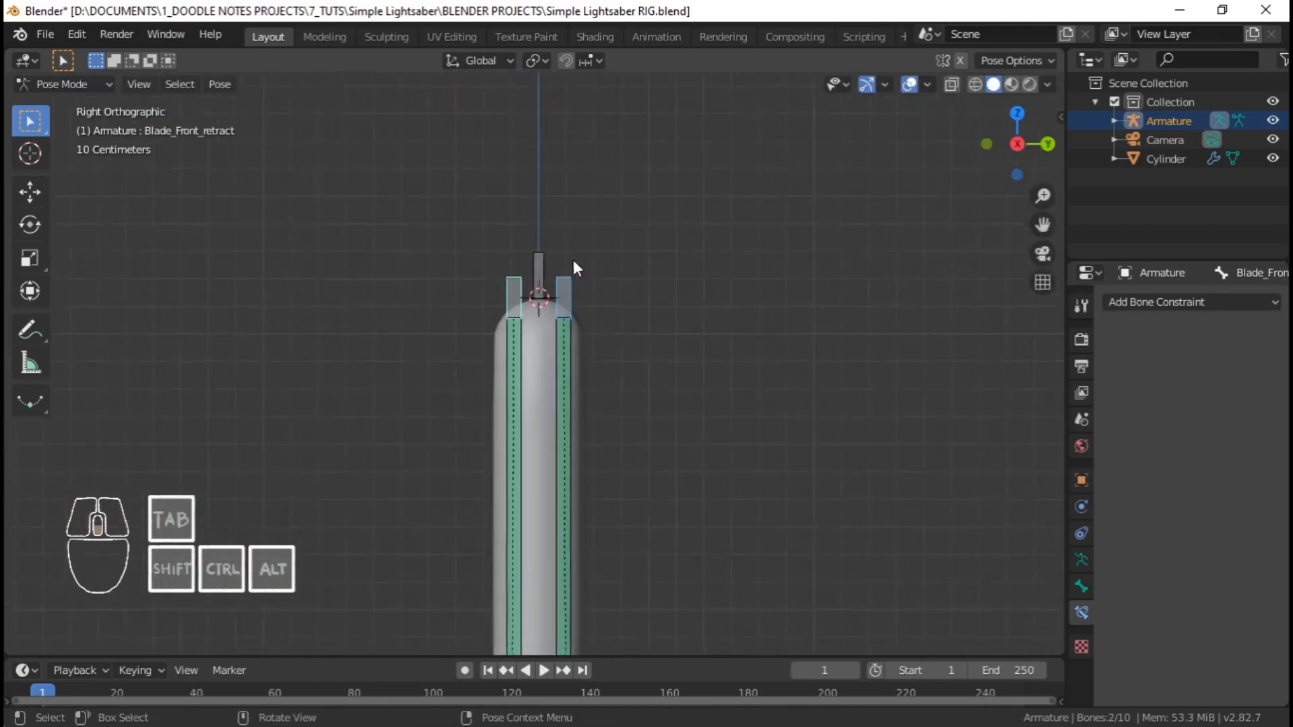
Trial-move the Blade_Front_retract and Blade_Back_retract bones down the global Z axis towards the hilt, cancelling the move
{"action": "scroll", "coordinate": [556, 373], "scroll_direction": "up", "scroll_amount": 7}
{"action": "scroll", "coordinate": [558, 278], "scroll_direction": "down", "scroll_amount": 5}
{"action": "scroll", "coordinate": [559, 249], "scroll_direction": "down", "scroll_amount": 3}
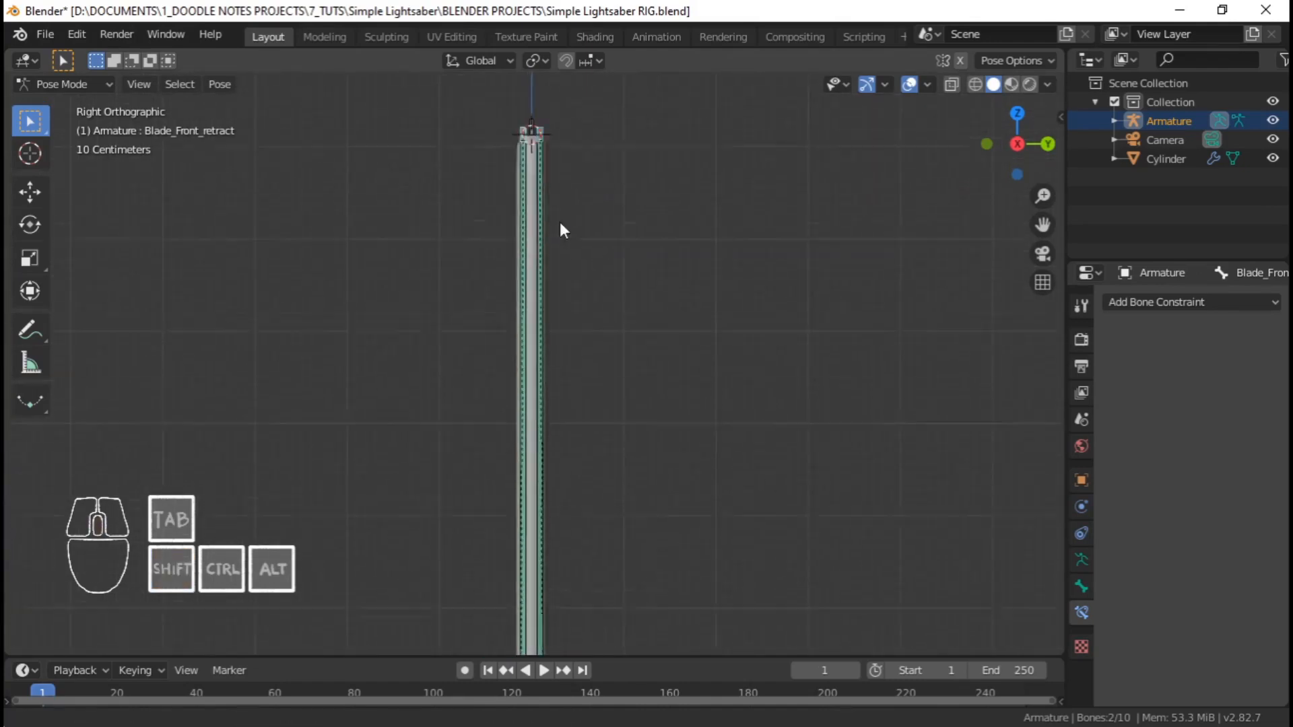
{"action": "scroll", "coordinate": [563, 219], "scroll_direction": "up", "scroll_amount": 2}
{"action": "scroll", "coordinate": [560, 229], "scroll_direction": "down", "scroll_amount": 4}
{"action": "key", "text": "g"}
{"action": "key", "text": "z"}
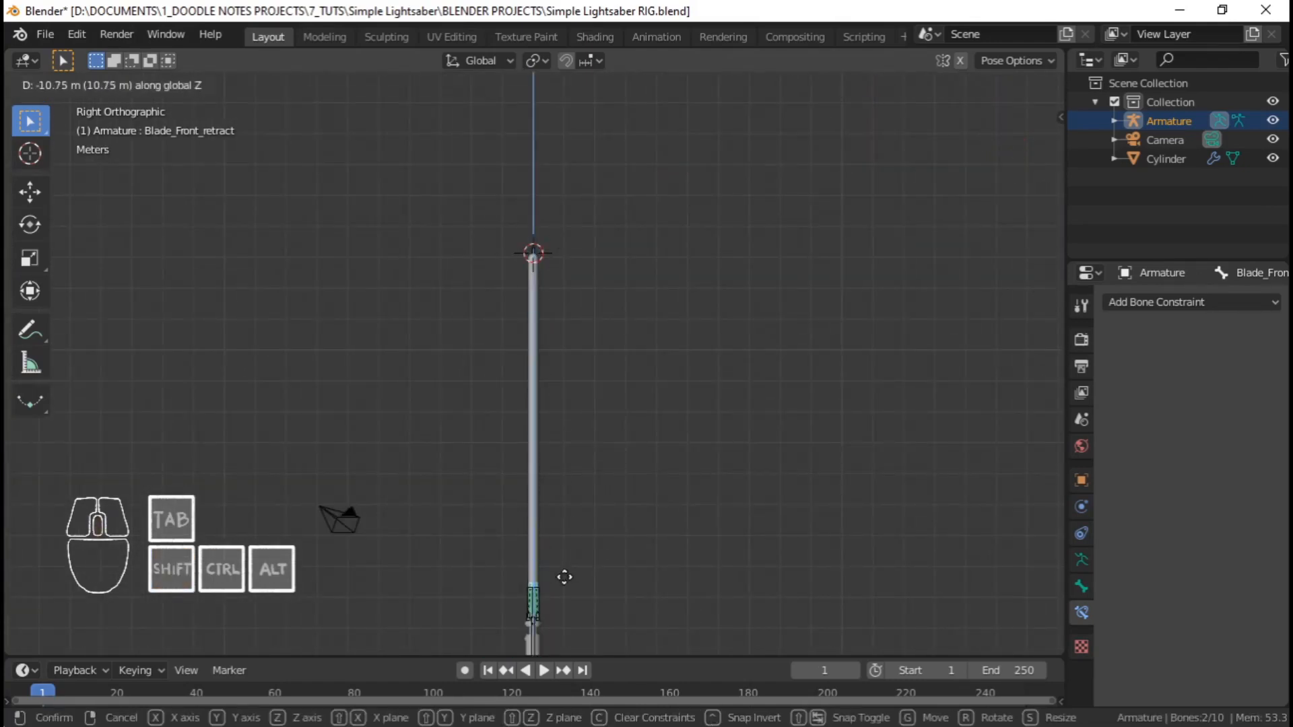
{"action": "right_click", "coordinate": [572, 229]}
Set the Volume option of the Blade_Back bone's Stretch To constraint to None
{"action": "scroll", "coordinate": [539, 273], "scroll_direction": "up", "scroll_amount": 4}
{"action": "scroll", "coordinate": [537, 276], "scroll_direction": "up", "scroll_amount": 6}
{"action": "left_click_drag", "start_coordinate": [562, 269], "coordinate": [560, 418], "text": "shift"}
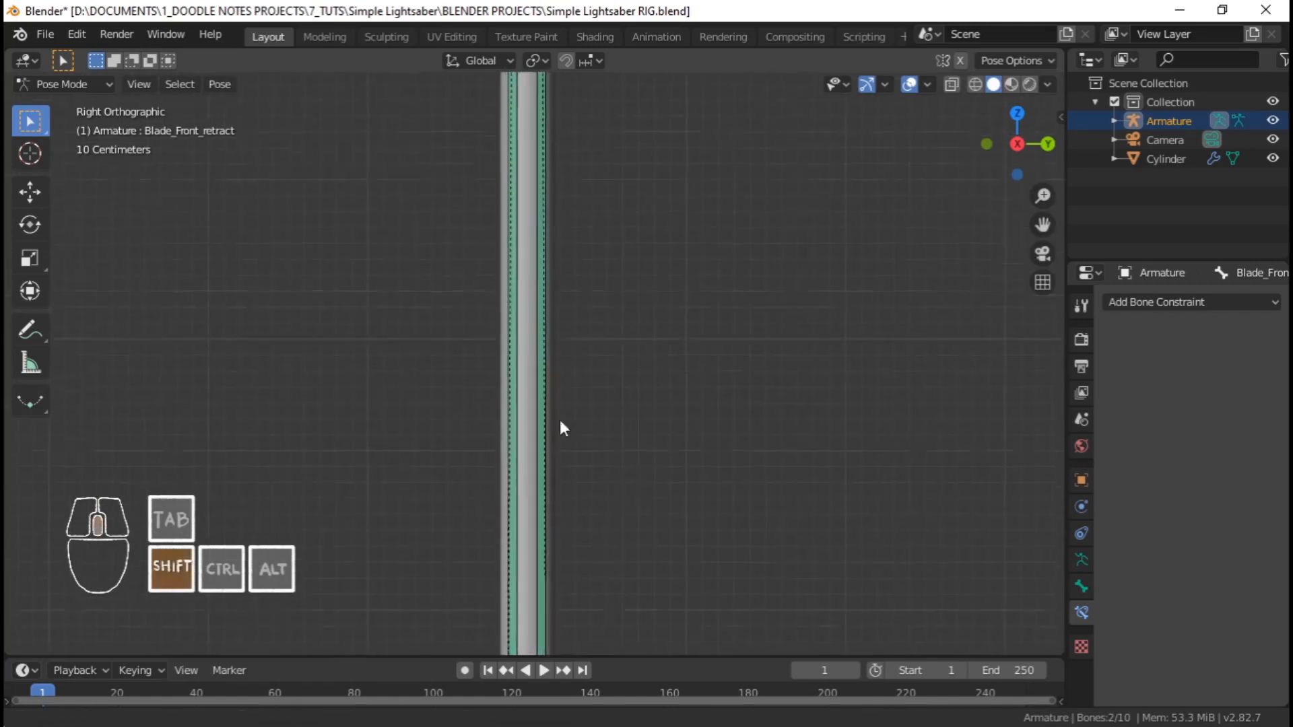
{"action": "scroll", "coordinate": [562, 303], "scroll_direction": "up", "scroll_amount": 5}
{"action": "middle_click_drag", "start_coordinate": [564, 204], "coordinate": [555, 384], "text": "shift"}
{"action": "scroll", "coordinate": [597, 308], "scroll_direction": "up", "scroll_amount": 3}
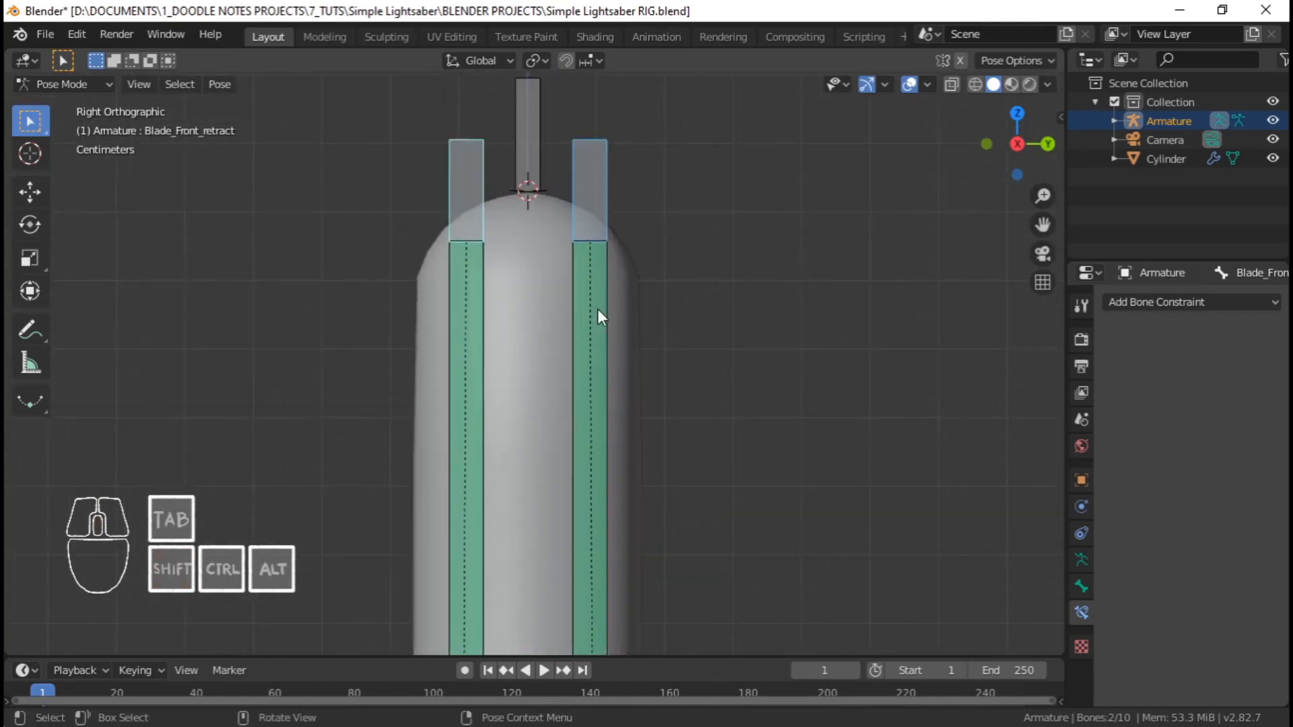
{"action": "right_click", "coordinate": [603, 317]}
{"action": "left_click", "coordinate": [600, 273]}
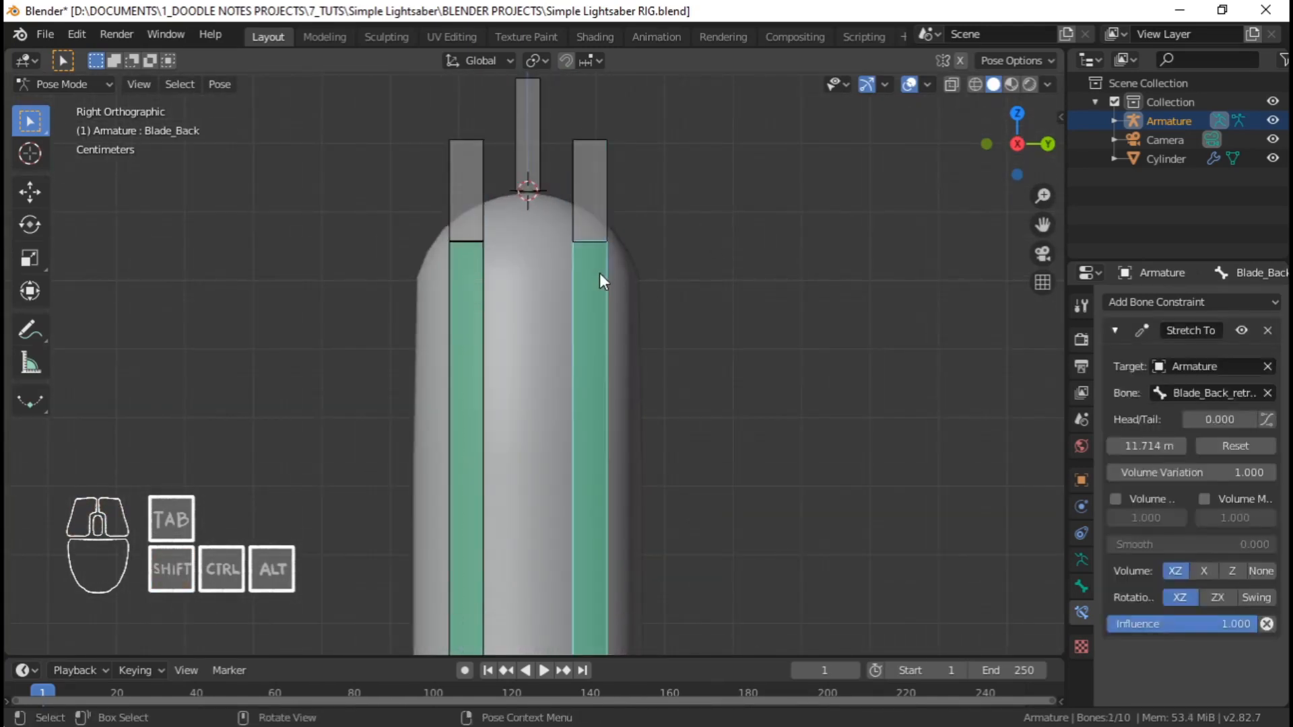
{"action": "left_click", "coordinate": [1261, 571]}
{"action": "scroll", "coordinate": [590, 249], "scroll_direction": "down", "scroll_amount": 3}
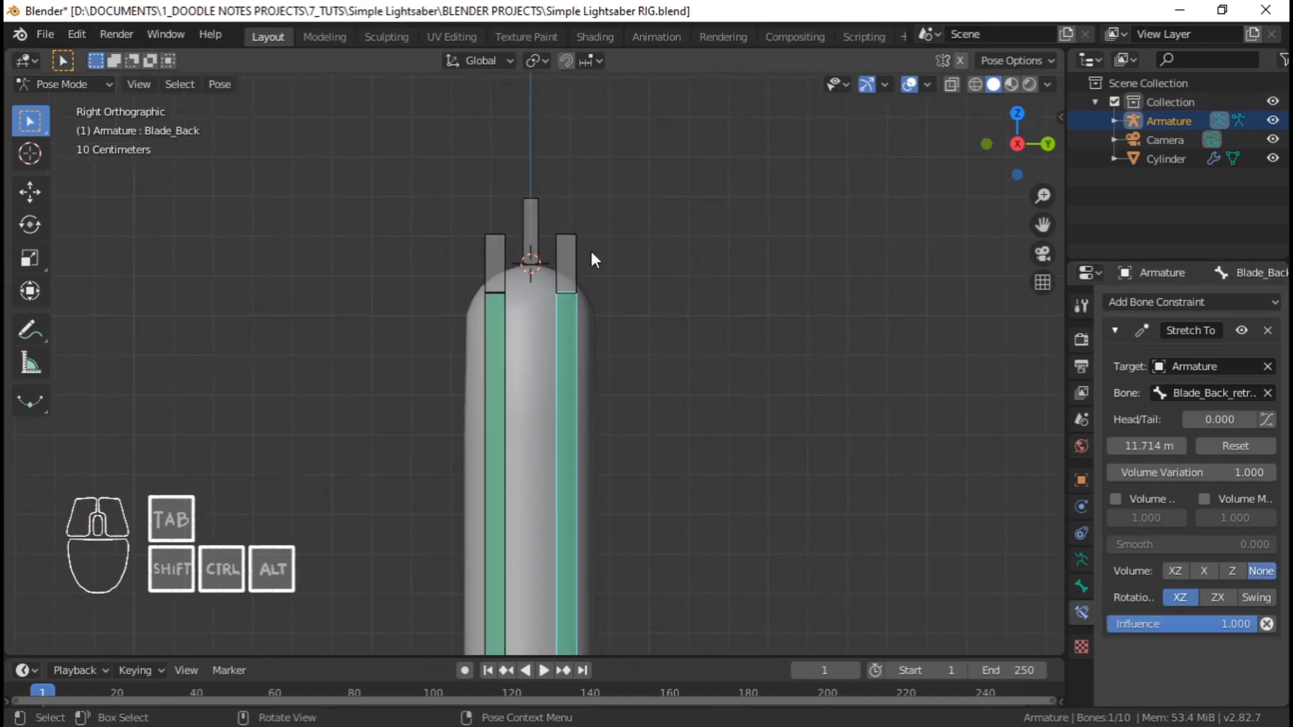
Move Blade_Front_retract and Blade_Back_retract together down the global Z axis to just above the hilt
{"action": "scroll", "coordinate": [591, 252], "scroll_direction": "down", "scroll_amount": 4, "text": "shift"}
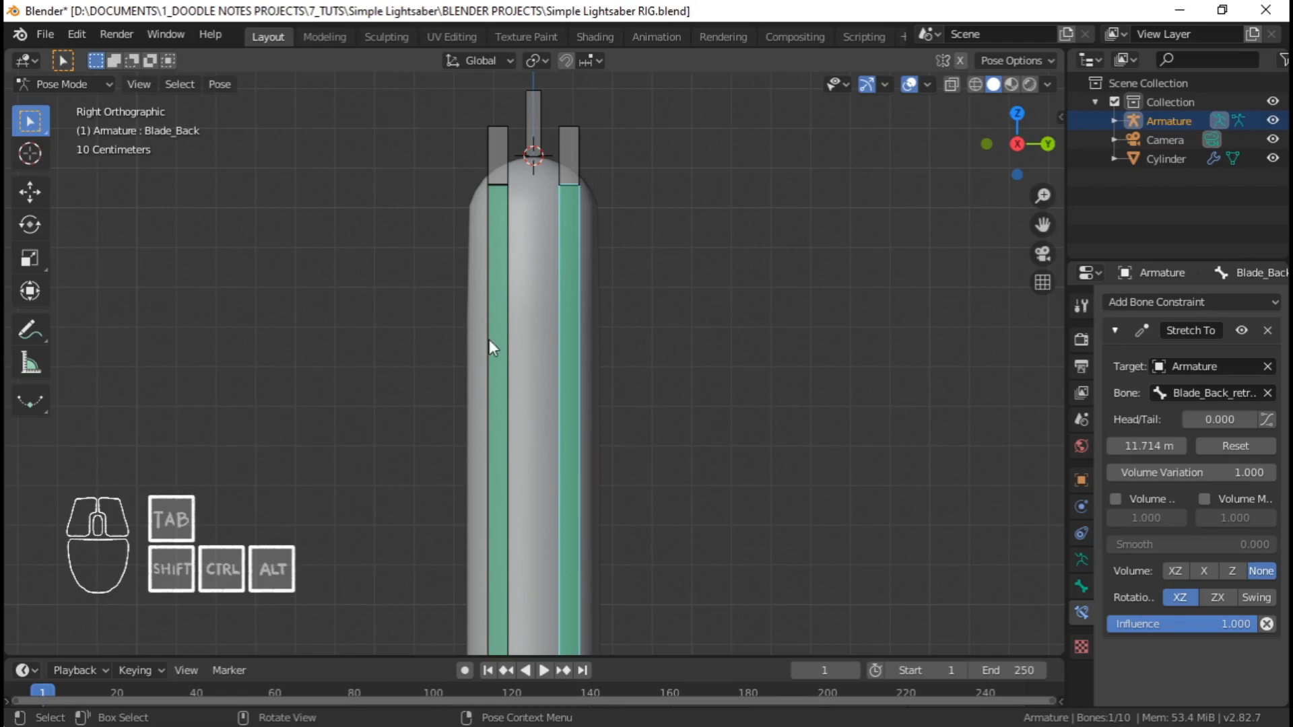
{"action": "left_click", "coordinate": [490, 164]}
{"action": "left_click", "coordinate": [580, 162], "text": "shift"}
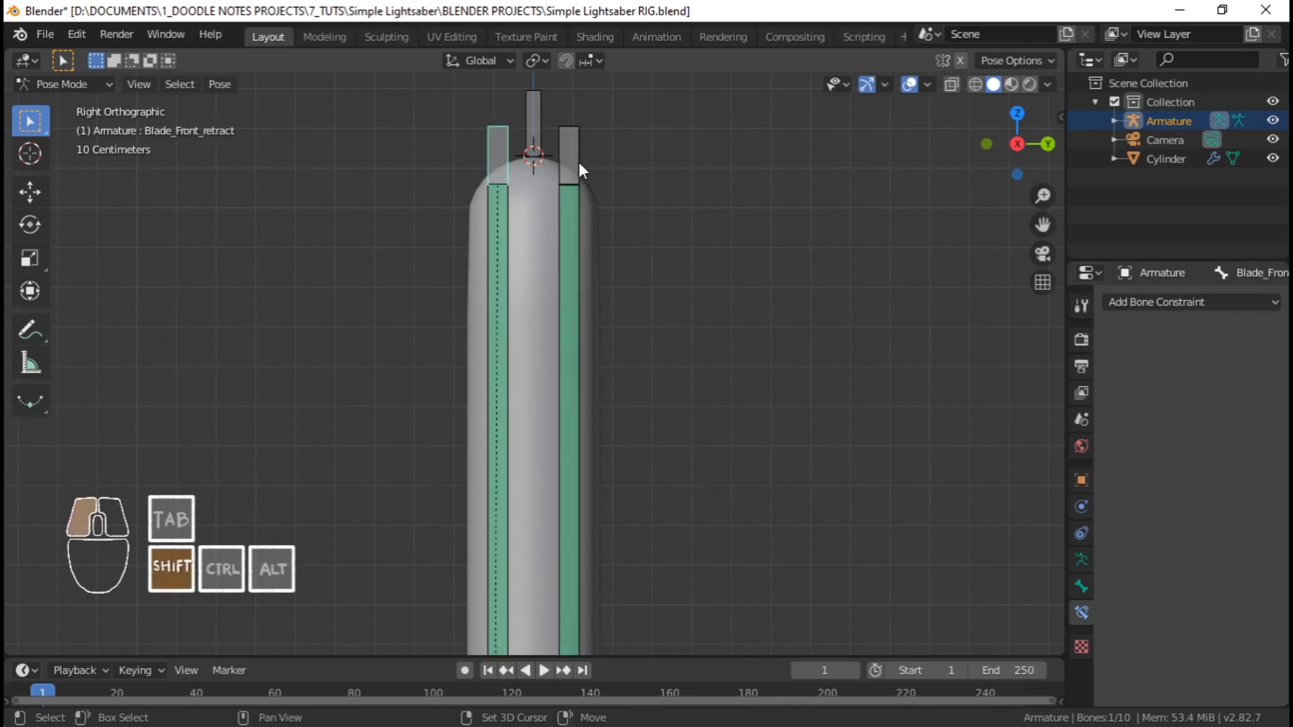
{"action": "scroll", "coordinate": [597, 220], "scroll_direction": "down", "scroll_amount": 5}
{"action": "scroll", "coordinate": [597, 220], "scroll_direction": "down", "scroll_amount": 4}
{"action": "middle_click_drag", "start_coordinate": [590, 337], "coordinate": [592, 201], "text": "shift"}
{"action": "scroll", "coordinate": [591, 189], "scroll_direction": "up", "scroll_amount": 3}
{"action": "scroll", "coordinate": [590, 196], "scroll_direction": "down", "scroll_amount": 4}
{"action": "middle_click_drag", "start_coordinate": [577, 357], "coordinate": [585, 231], "text": "shift"}
{"action": "scroll", "coordinate": [585, 230], "scroll_direction": "up", "scroll_amount": 1}
{"action": "scroll", "coordinate": [585, 232], "scroll_direction": "down", "scroll_amount": 4}
{"action": "middle_click_drag", "start_coordinate": [571, 294], "coordinate": [569, 208], "text": "shift"}
{"action": "scroll", "coordinate": [569, 208], "scroll_direction": "down", "scroll_amount": 2}
{"action": "key", "text": "g"}
{"action": "key", "text": "z"}
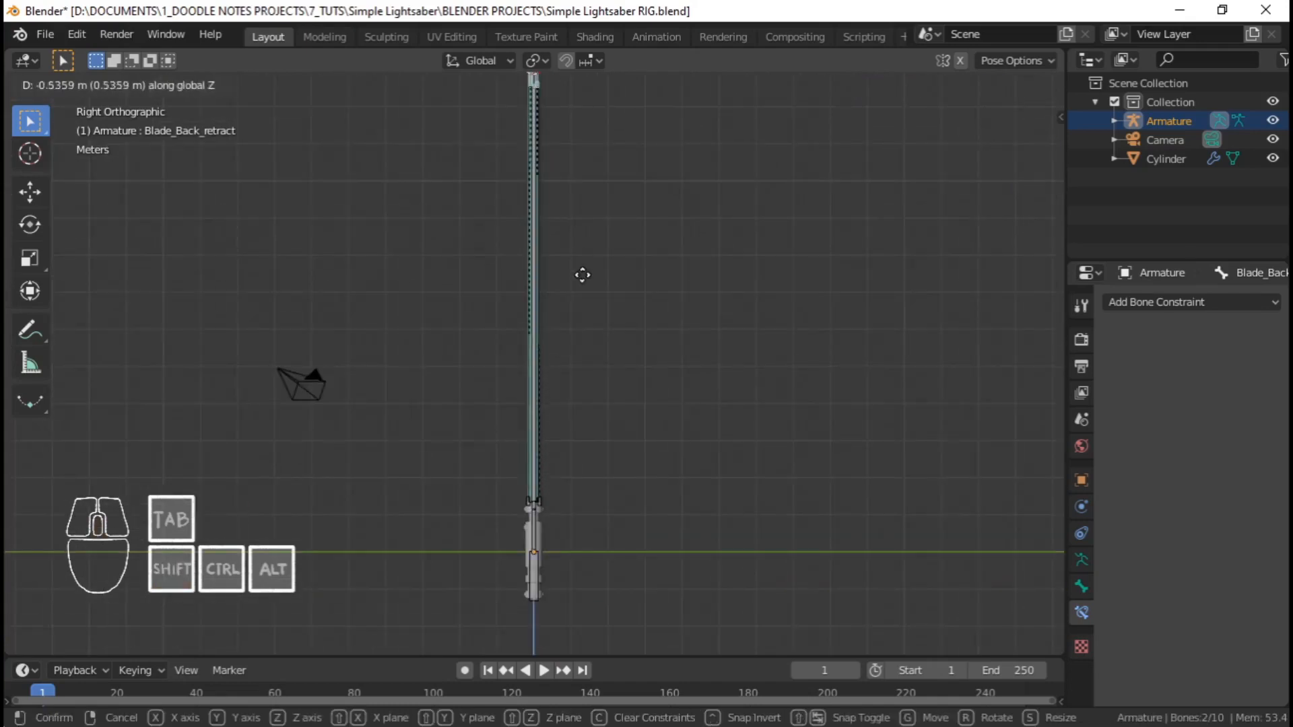
{"action": "left_click", "coordinate": [578, 606]}
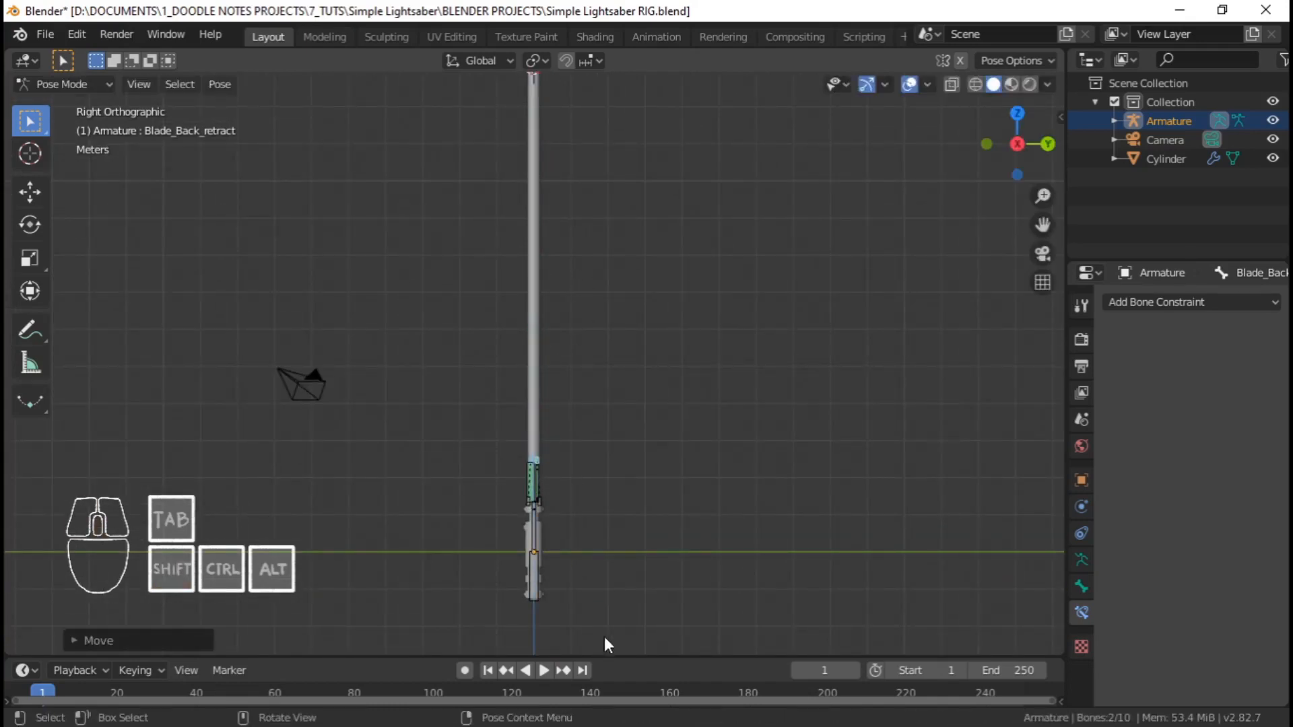
Compare the retracted blade bones and set the Volume option of Blade_Front's Stretch To constraint to None
{"action": "scroll", "coordinate": [555, 488], "scroll_direction": "up", "scroll_amount": 3}
{"action": "scroll", "coordinate": [554, 485], "scroll_direction": "up", "scroll_amount": 3}
{"action": "middle_click_drag", "start_coordinate": [563, 538], "coordinate": [516, 144], "text": "shift"}
{"action": "scroll", "coordinate": [514, 155], "scroll_direction": "up", "scroll_amount": 3}
{"action": "middle_click_drag", "start_coordinate": [487, 433], "coordinate": [584, 497], "text": "shift"}
{"action": "scroll", "coordinate": [500, 343], "scroll_direction": "up", "scroll_amount": 2}
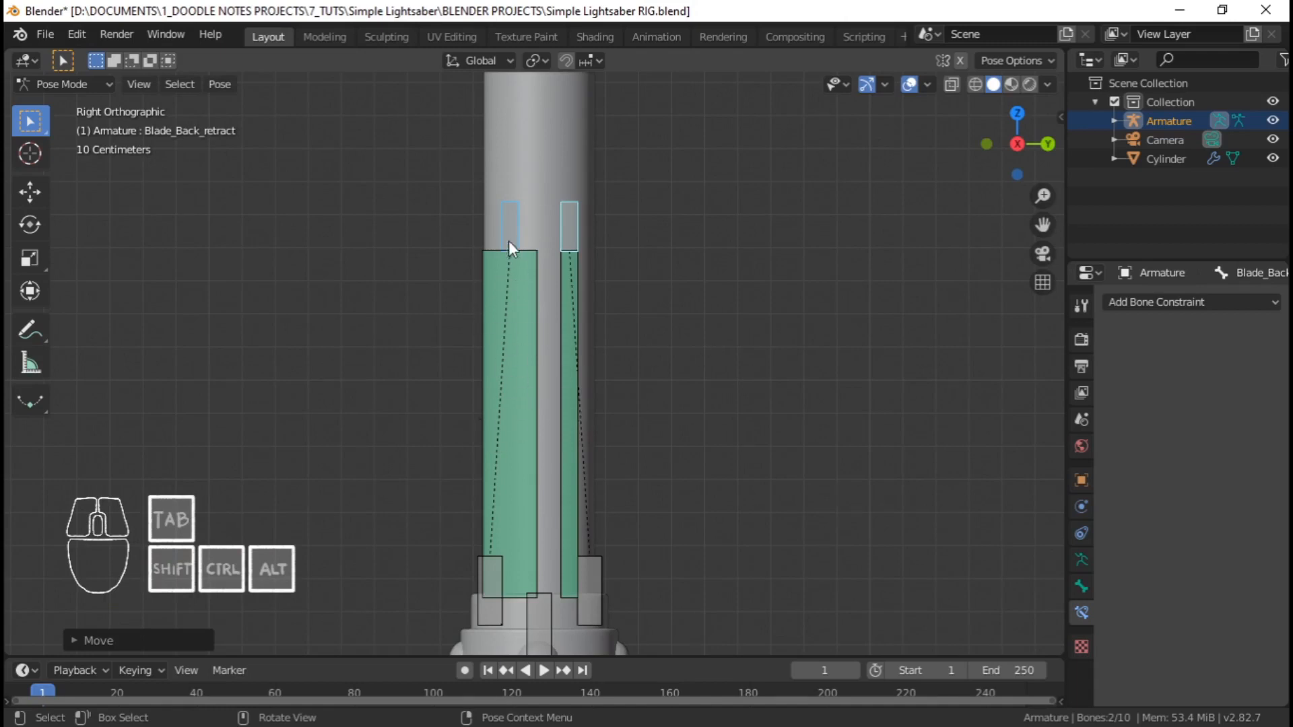
{"action": "left_click", "coordinate": [574, 301]}
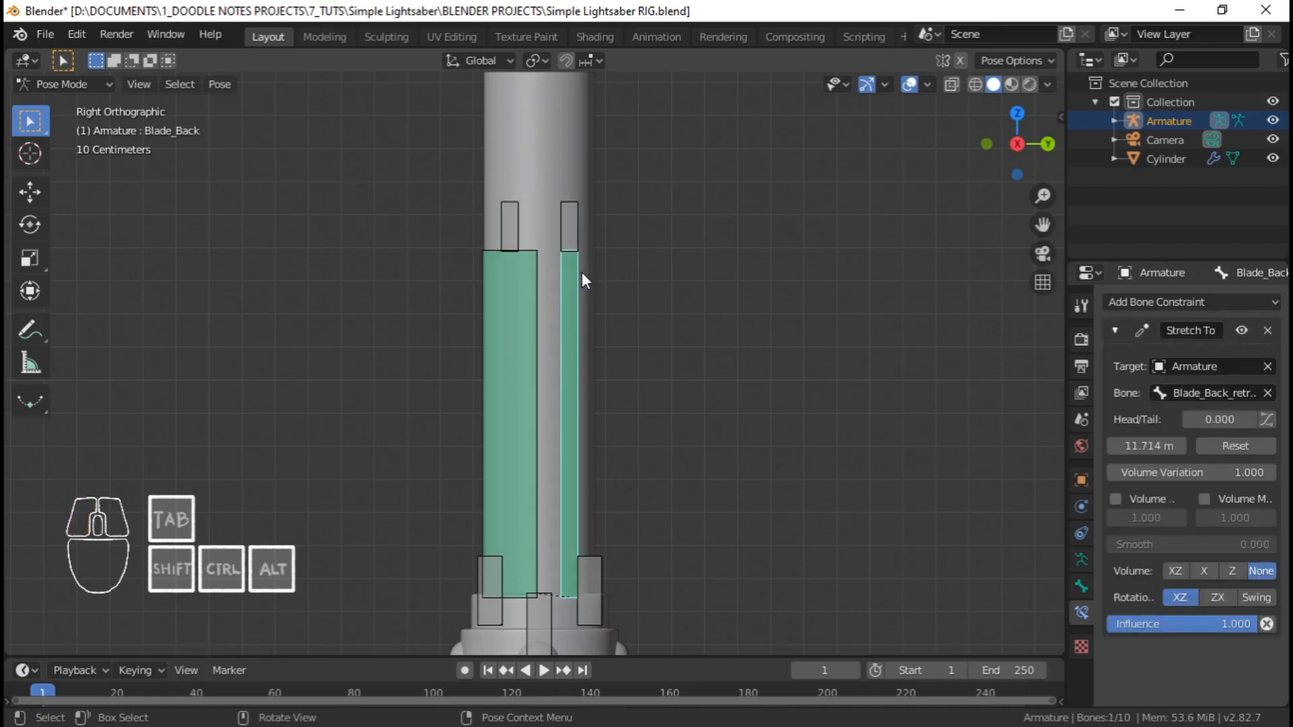
{"action": "left_click", "coordinate": [528, 335]}
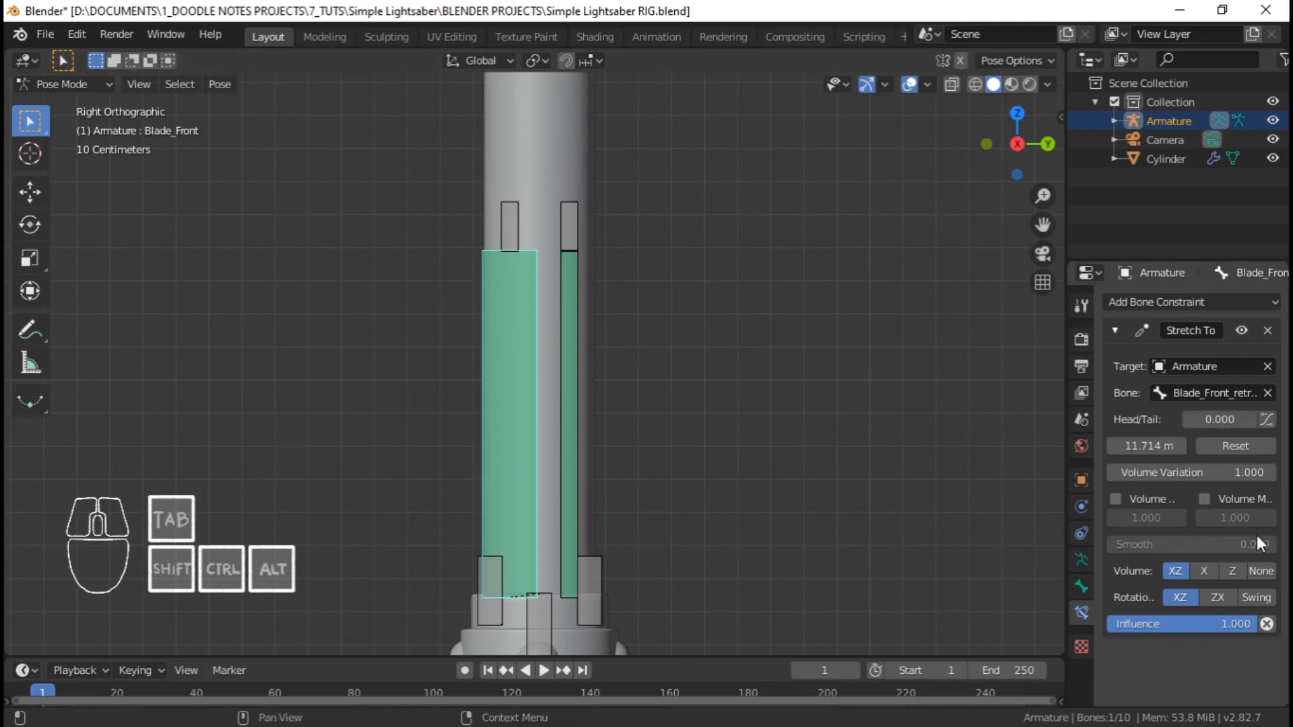
{"action": "left_click", "coordinate": [1257, 570]}
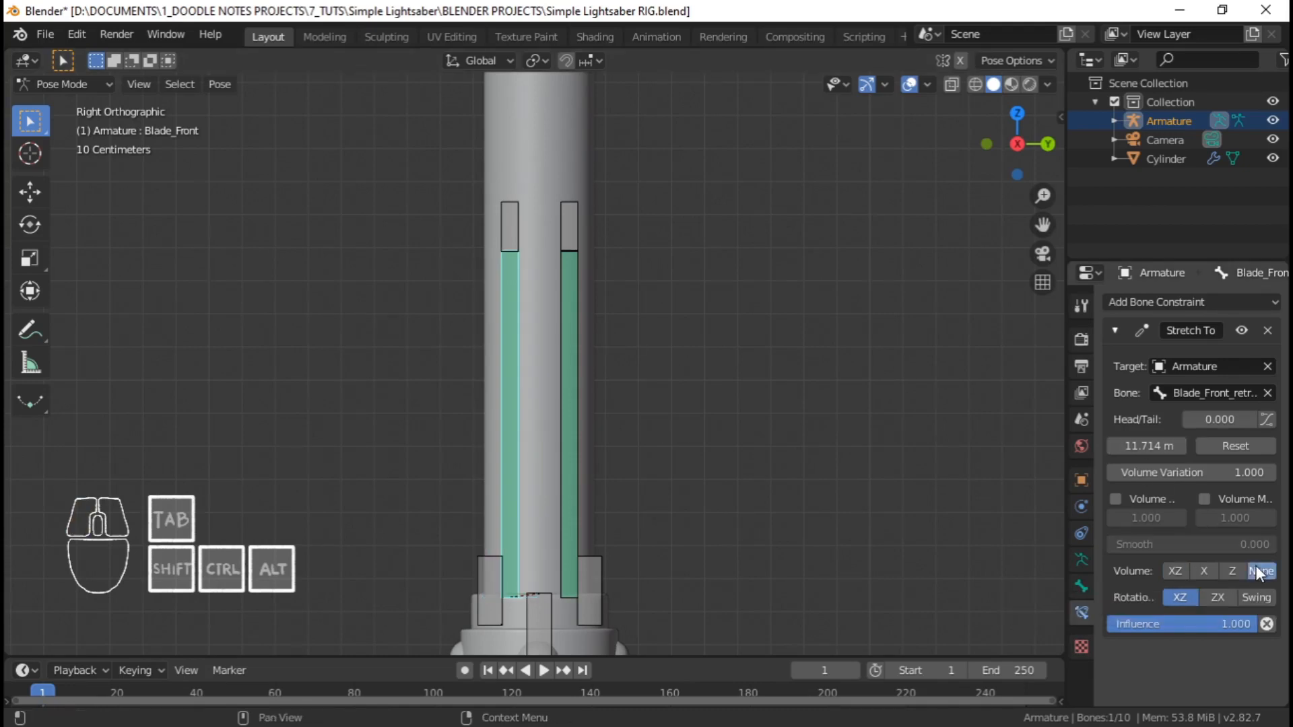
Clear the pose location of Blade_Front_retract and Blade_Back_retract to restore the extended blade
{"action": "left_click", "coordinate": [508, 225]}
{"action": "left_click", "coordinate": [581, 232], "text": "shift"}
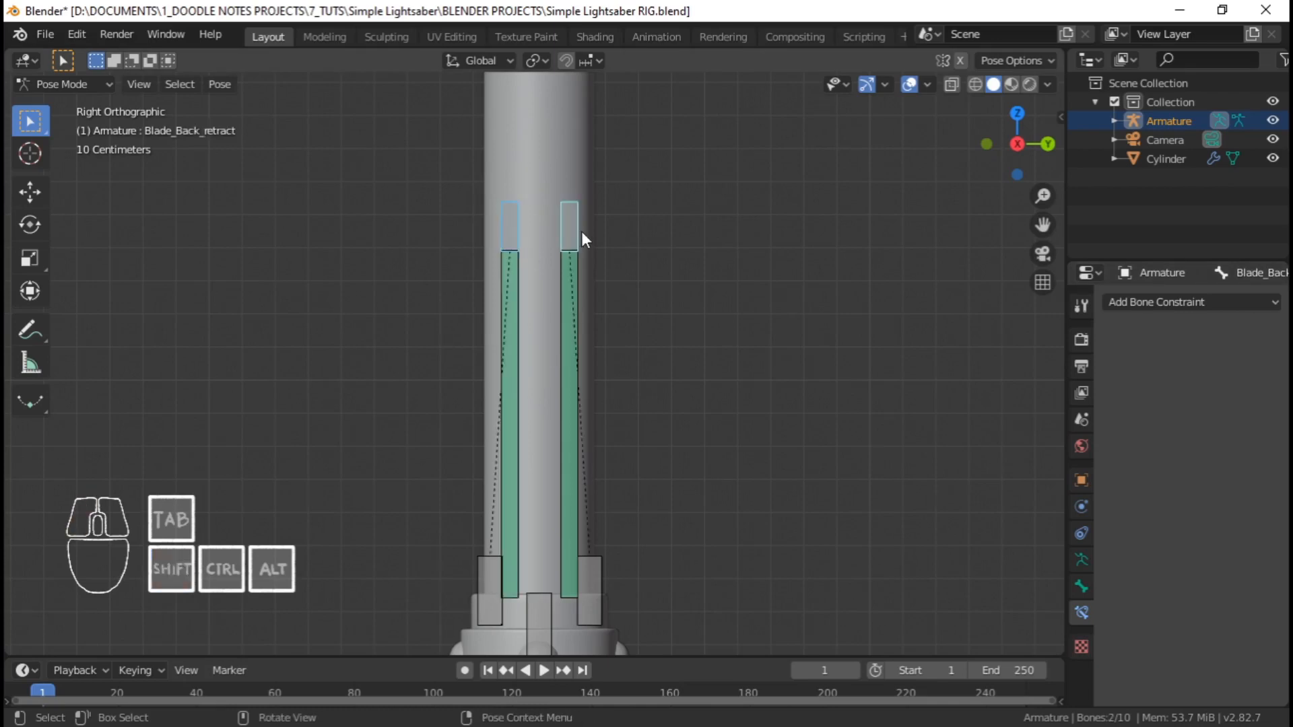
{"action": "key", "text": "alt+g"}
{"action": "scroll", "coordinate": [586, 233], "scroll_direction": "down", "scroll_amount": 5}
{"action": "scroll", "coordinate": [586, 232], "scroll_direction": "down", "scroll_amount": 12}
{"action": "scroll", "coordinate": [547, 354], "scroll_direction": "up", "scroll_amount": 10}
{"action": "middle_click_drag", "start_coordinate": [540, 179], "coordinate": [526, 336], "text": "shift"}
{"action": "scroll", "coordinate": [539, 391], "scroll_direction": "up", "scroll_amount": 5}
{"action": "middle_click_drag", "start_coordinate": [565, 450], "coordinate": [564, 381], "text": "shift"}
{"action": "scroll", "coordinate": [564, 381], "scroll_direction": "up", "scroll_amount": 5}
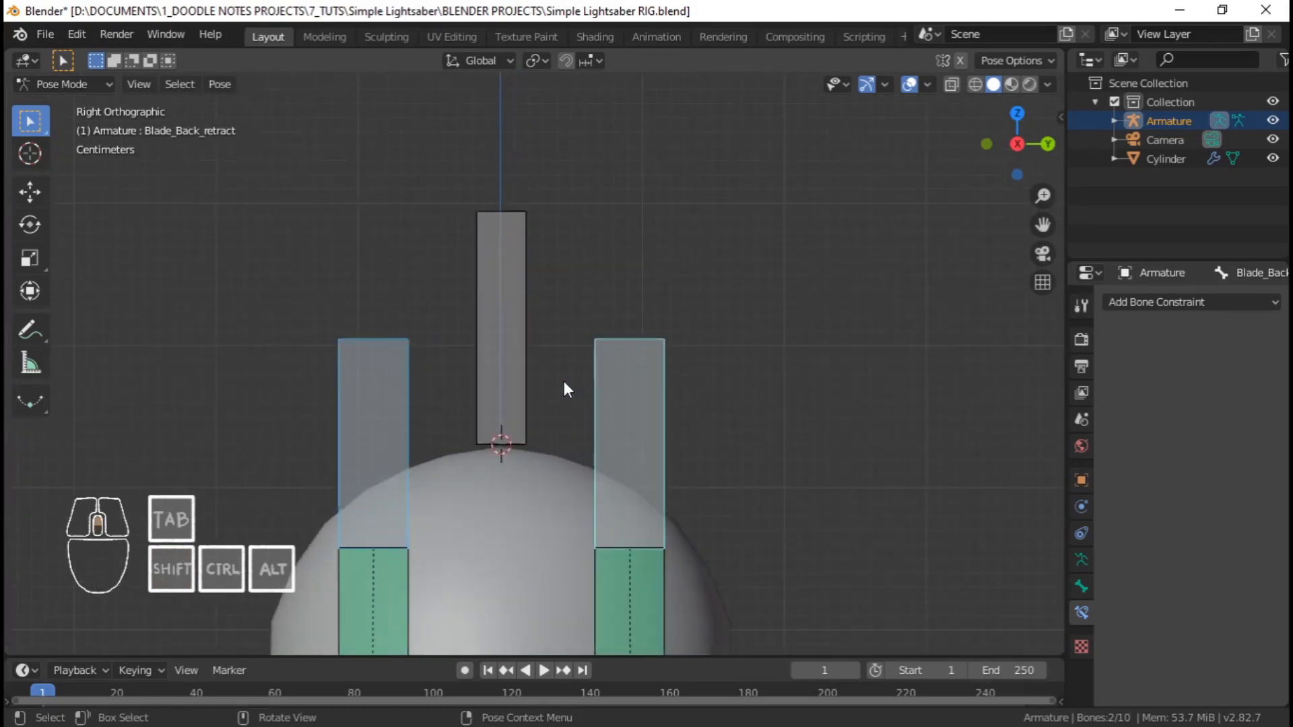
Try a free move of the central bone above the blade tip and cancel it
{"action": "left_click", "coordinate": [500, 373]}
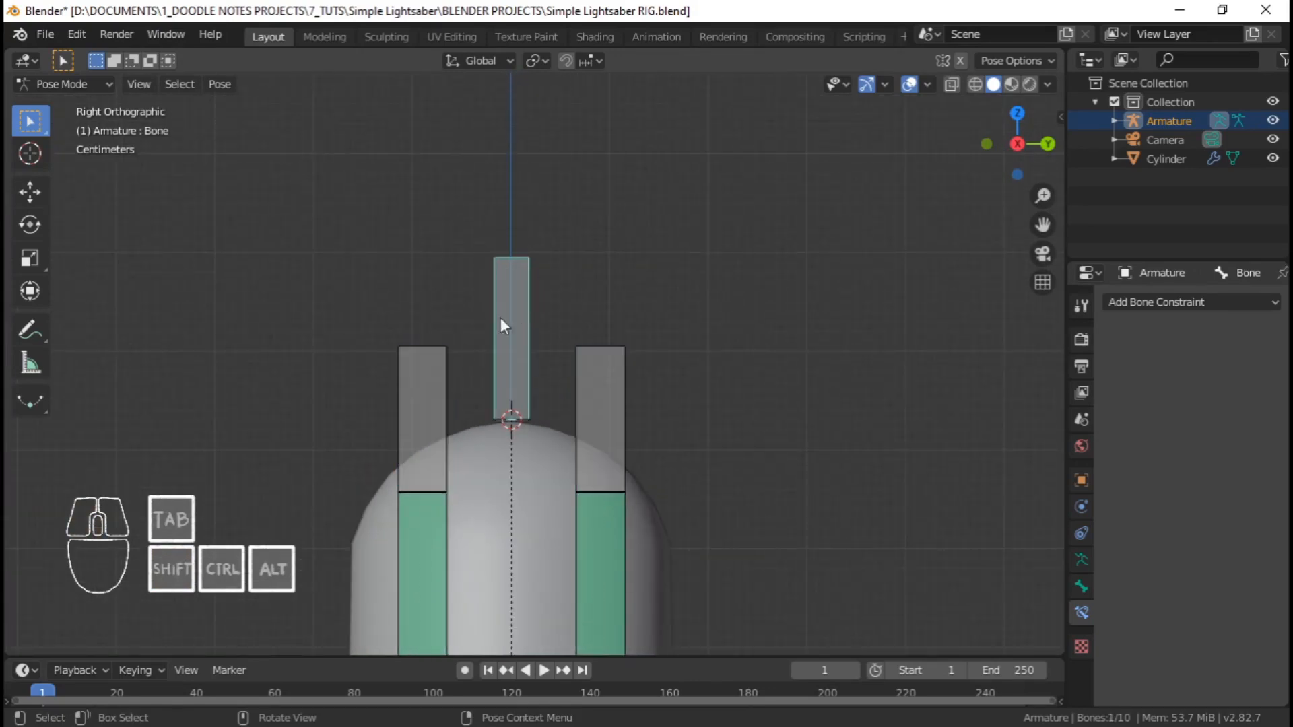
{"action": "key", "text": "g"}
{"action": "key", "text": "Escape"}
Test the swing of the back blade bones by trial-rotating Blade_Motion_Back at the hilt, cancelling each rotation
{"action": "left_click", "coordinate": [597, 435]}
{"action": "scroll", "coordinate": [555, 511], "scroll_direction": "down", "scroll_amount": 16}
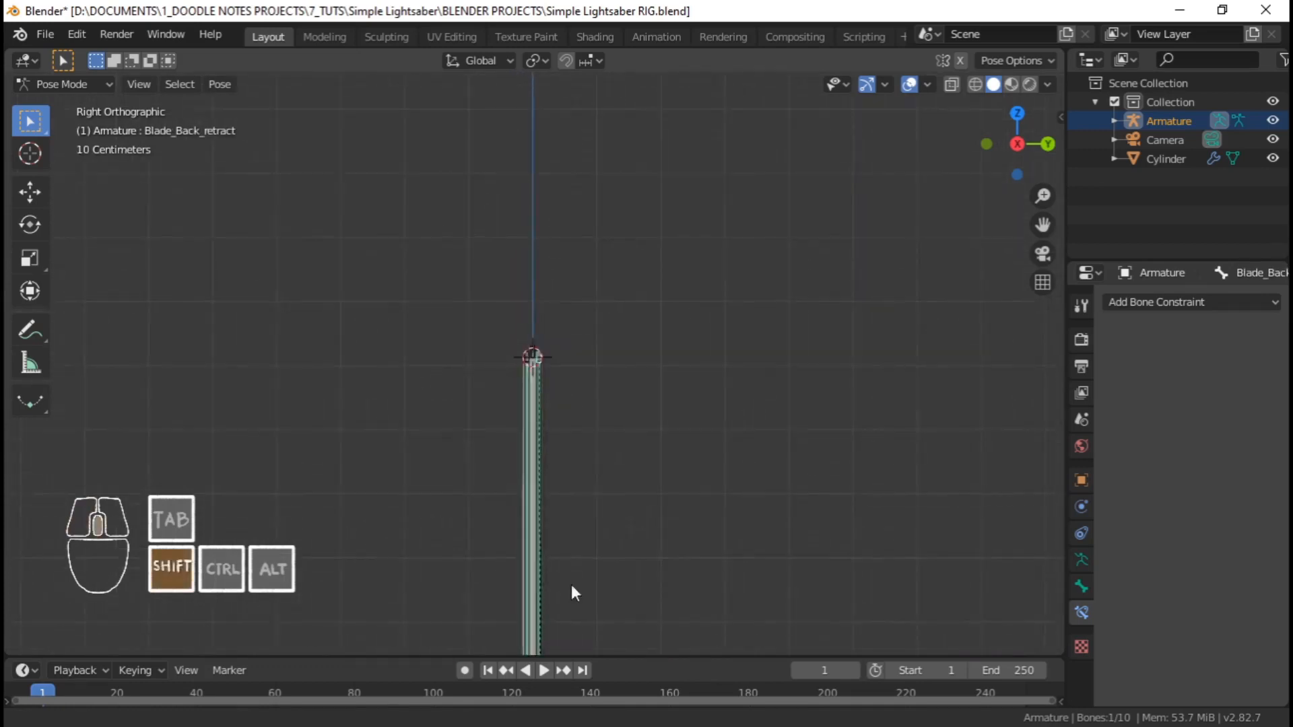
{"action": "scroll", "coordinate": [547, 596], "scroll_direction": "down", "scroll_amount": 3}
{"action": "middle_click_drag", "start_coordinate": [571, 585], "coordinate": [539, 413], "text": "shift"}
{"action": "scroll", "coordinate": [532, 434], "scroll_direction": "up", "scroll_amount": 6}
{"action": "left_click", "coordinate": [552, 372]}
{"action": "scroll", "coordinate": [579, 323], "scroll_direction": "up", "scroll_amount": 4}
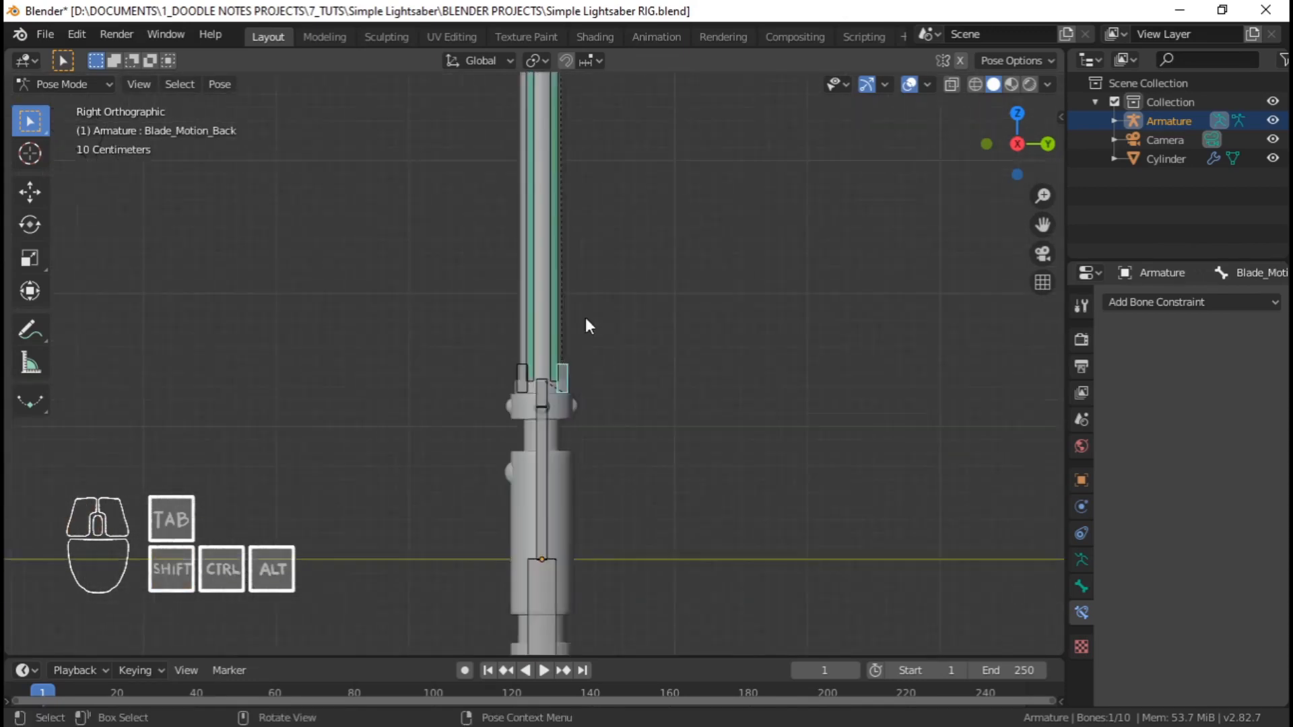
{"action": "middle_click_drag", "start_coordinate": [652, 131], "coordinate": [613, 326], "text": "shift"}
{"action": "key", "text": "r"}
{"action": "right_click", "coordinate": [755, 426]}
{"action": "scroll", "coordinate": [607, 270], "scroll_direction": "down", "scroll_amount": 5}
{"action": "middle_click_drag", "start_coordinate": [568, 232], "coordinate": [585, 431], "text": "shift"}
{"action": "scroll", "coordinate": [600, 310], "scroll_direction": "down", "scroll_amount": 2}
{"action": "scroll", "coordinate": [599, 310], "scroll_direction": "down", "scroll_amount": 3}
{"action": "scroll", "coordinate": [609, 232], "scroll_direction": "up", "scroll_amount": 2}
{"action": "middle_click_drag", "start_coordinate": [601, 242], "coordinate": [592, 295], "text": "shift"}
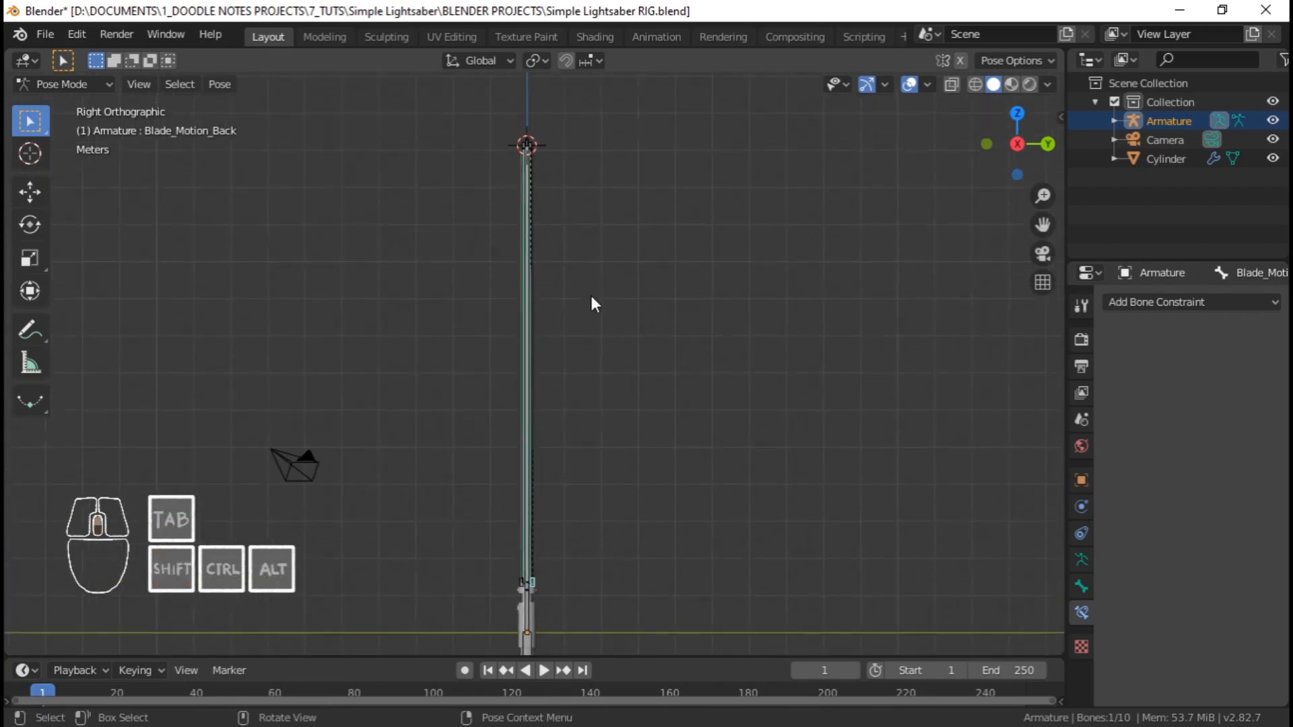
{"action": "scroll", "coordinate": [593, 291], "scroll_direction": "up", "scroll_amount": 1}
{"action": "key", "text": "r"}
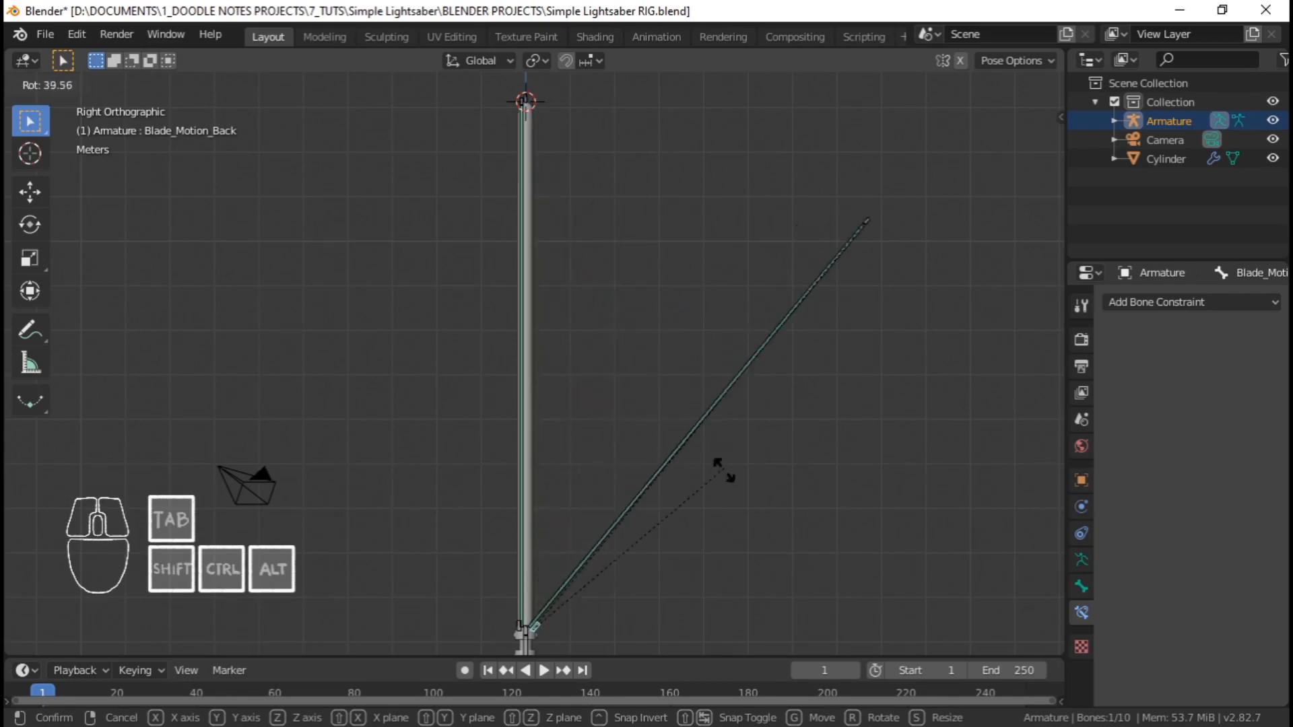
{"action": "right_click", "coordinate": [699, 412]}
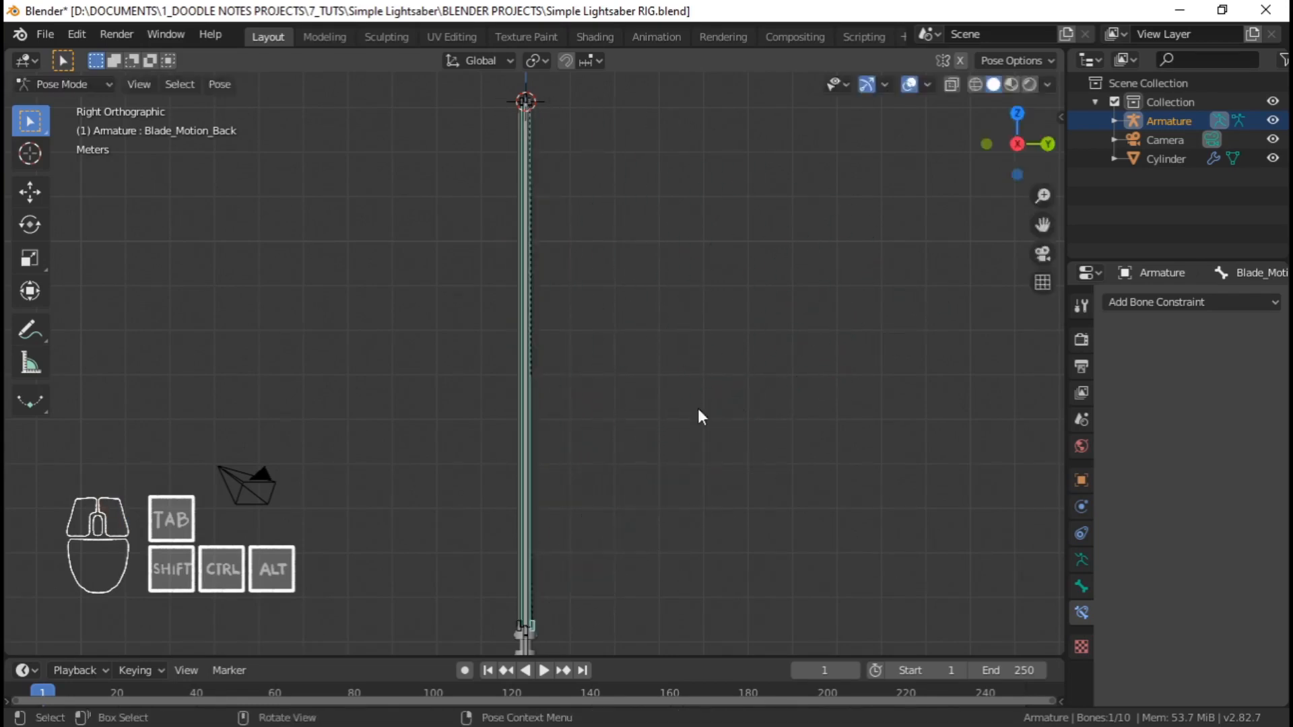
Select the central bone at the blade tip again and trial-move it without keeping the change
{"action": "middle_click_drag", "start_coordinate": [566, 121], "coordinate": [586, 355], "text": "shift"}
{"action": "scroll", "coordinate": [560, 324], "scroll_direction": "up", "scroll_amount": 5}
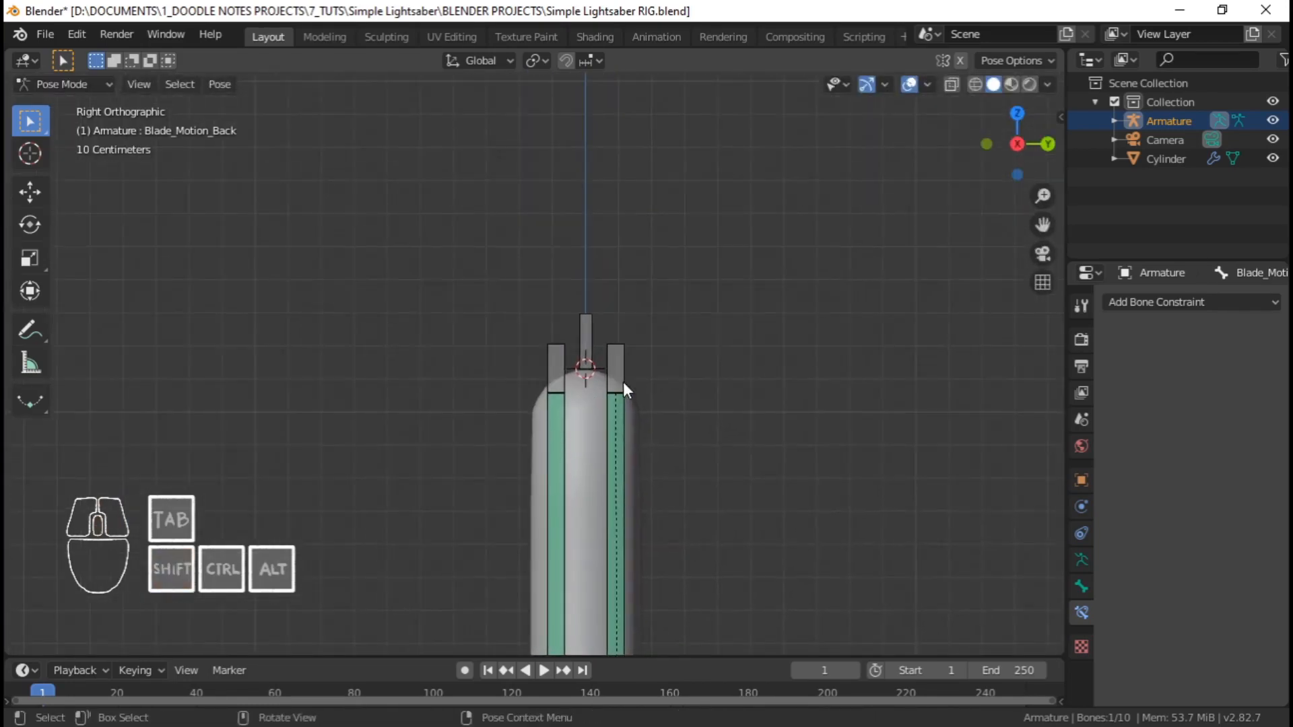
{"action": "scroll", "coordinate": [615, 384], "scroll_direction": "up", "scroll_amount": 3}
{"action": "left_click", "coordinate": [639, 307]}
{"action": "scroll", "coordinate": [606, 303], "scroll_direction": "up", "scroll_amount": 3}
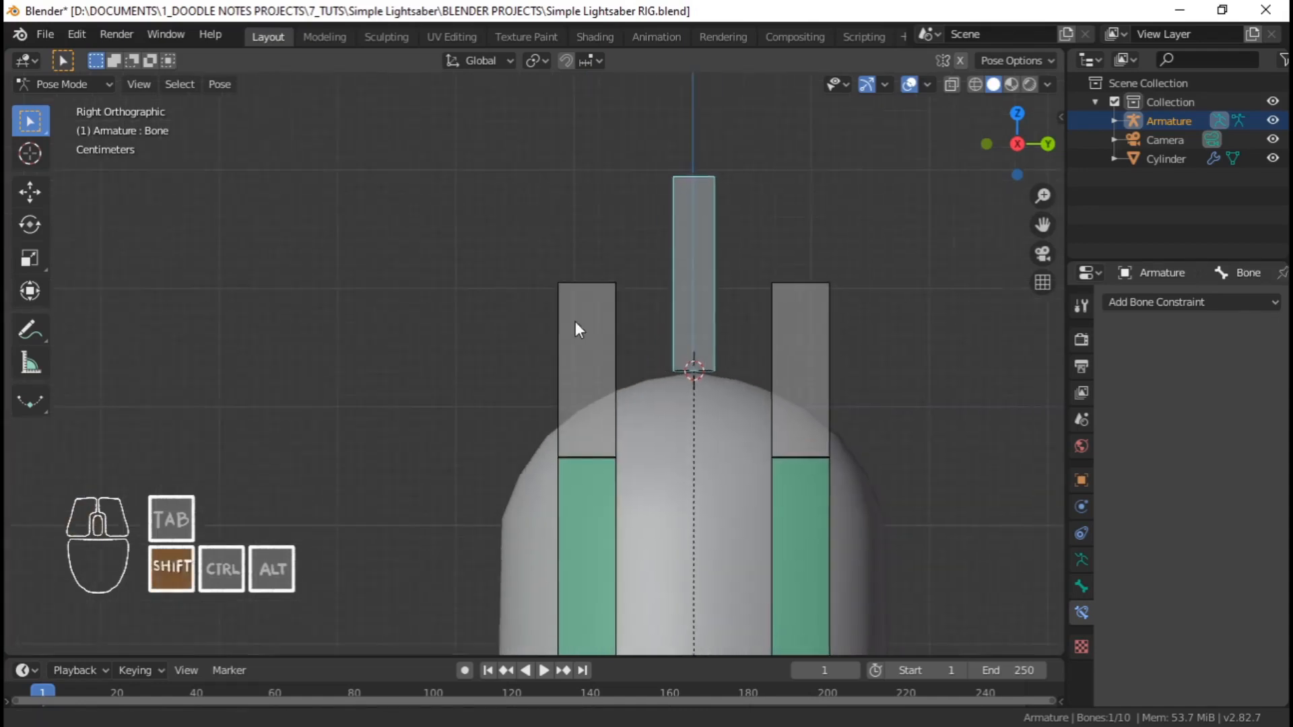
{"action": "middle_click_drag", "start_coordinate": [639, 262], "coordinate": [495, 325], "text": "shift"}
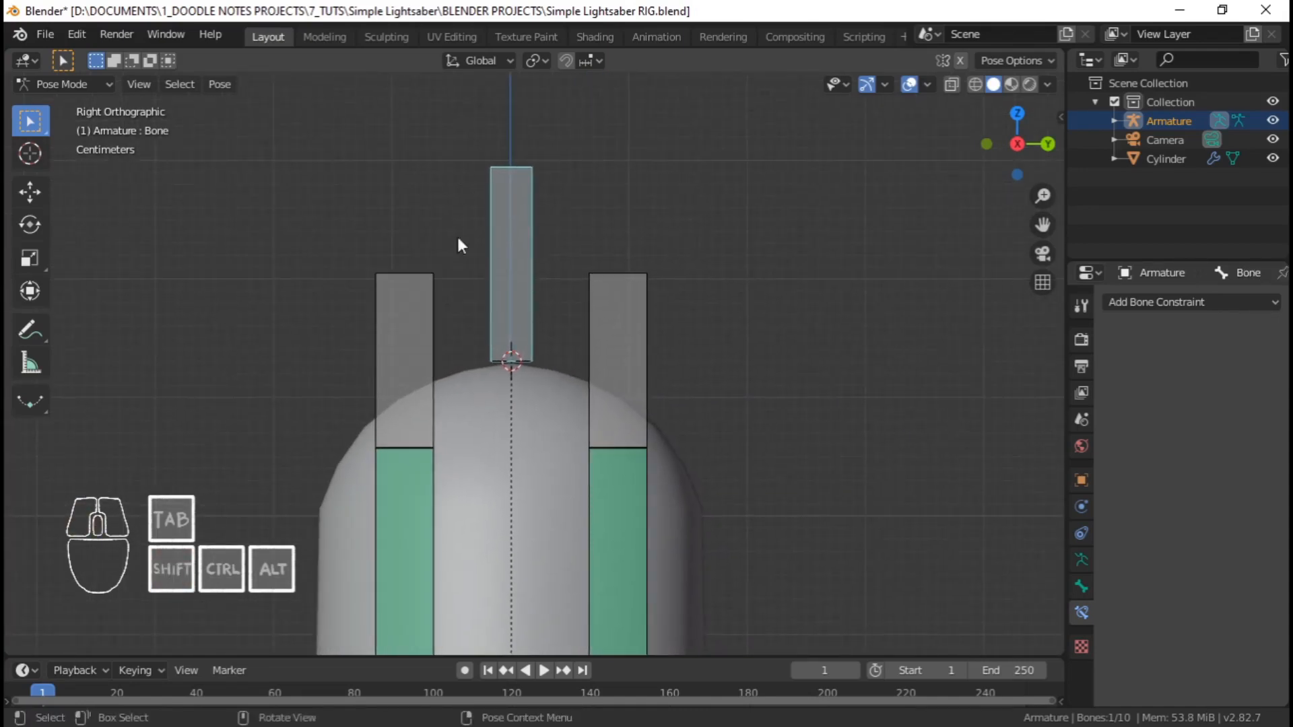
{"action": "key", "text": "g"}
{"action": "right_click", "coordinate": [614, 284]}
Add a Copy Transforms constraint to Blade_Back_retract, targeting the central bone above the blade tip
{"action": "left_click", "coordinate": [641, 338], "text": "shift"}
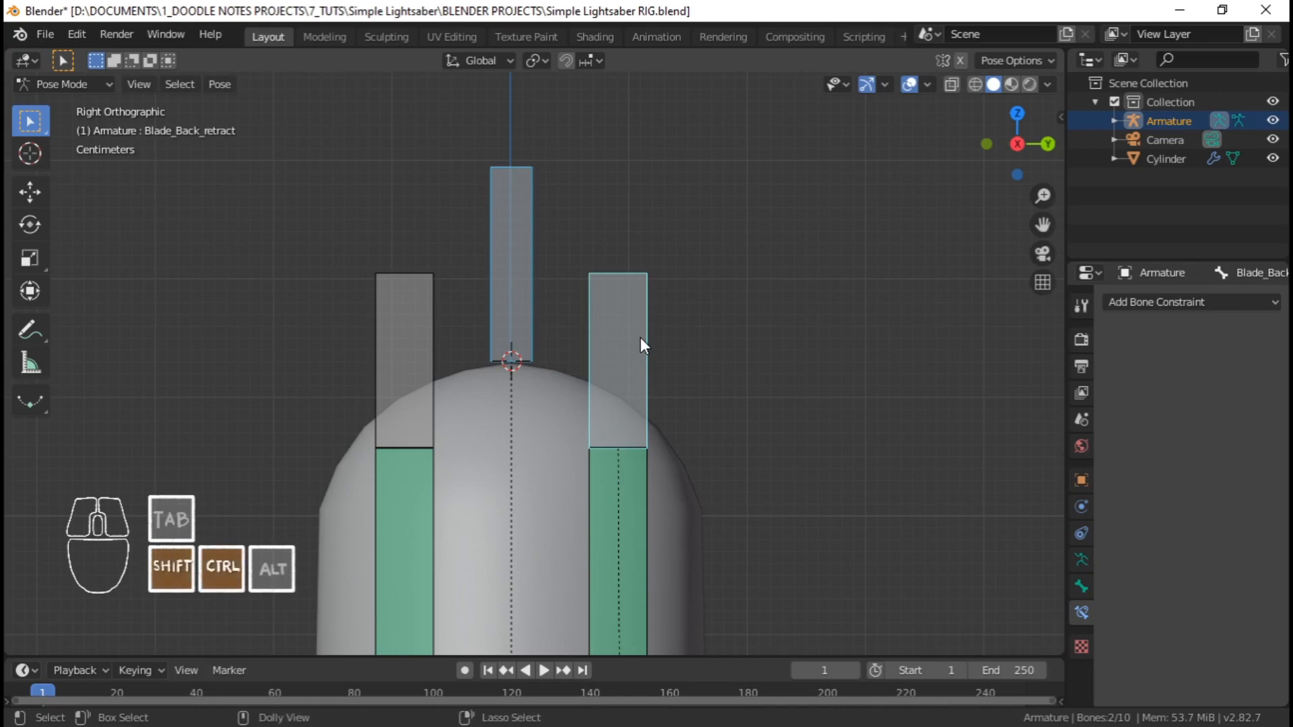
{"action": "left_click", "coordinate": [527, 270]}
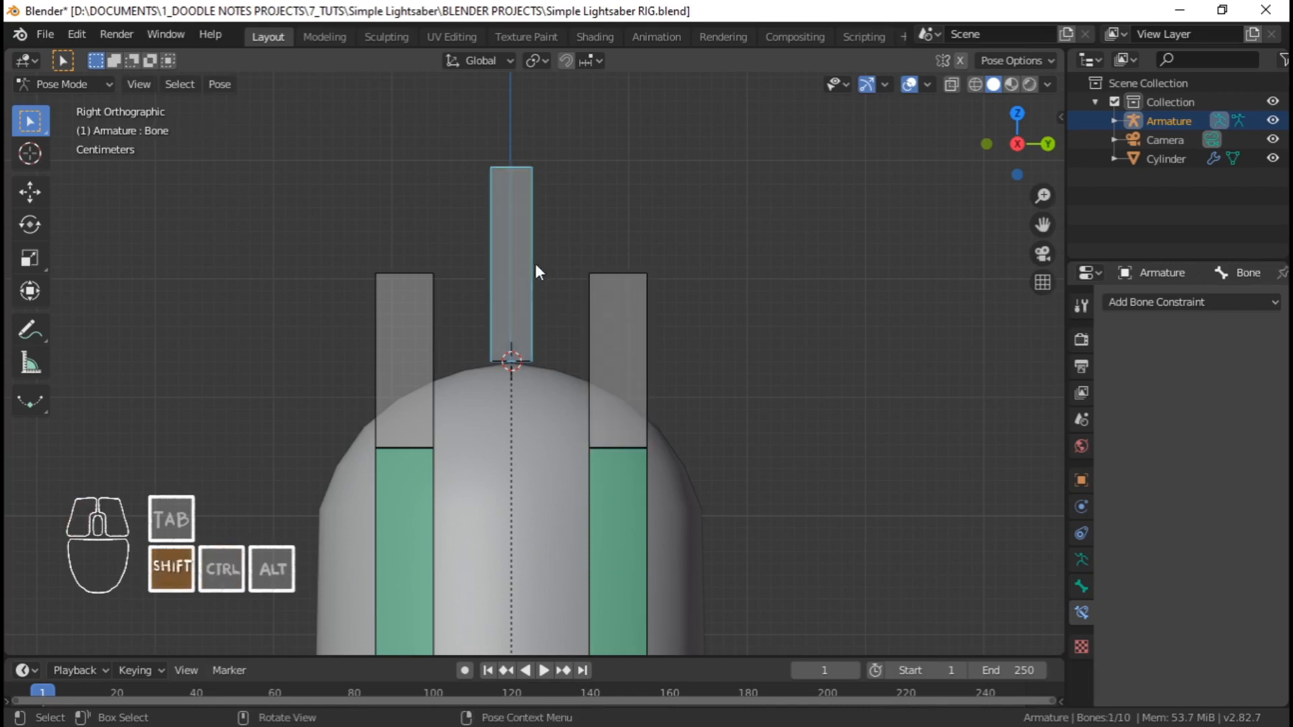
{"action": "left_click", "coordinate": [644, 326], "text": "shift"}
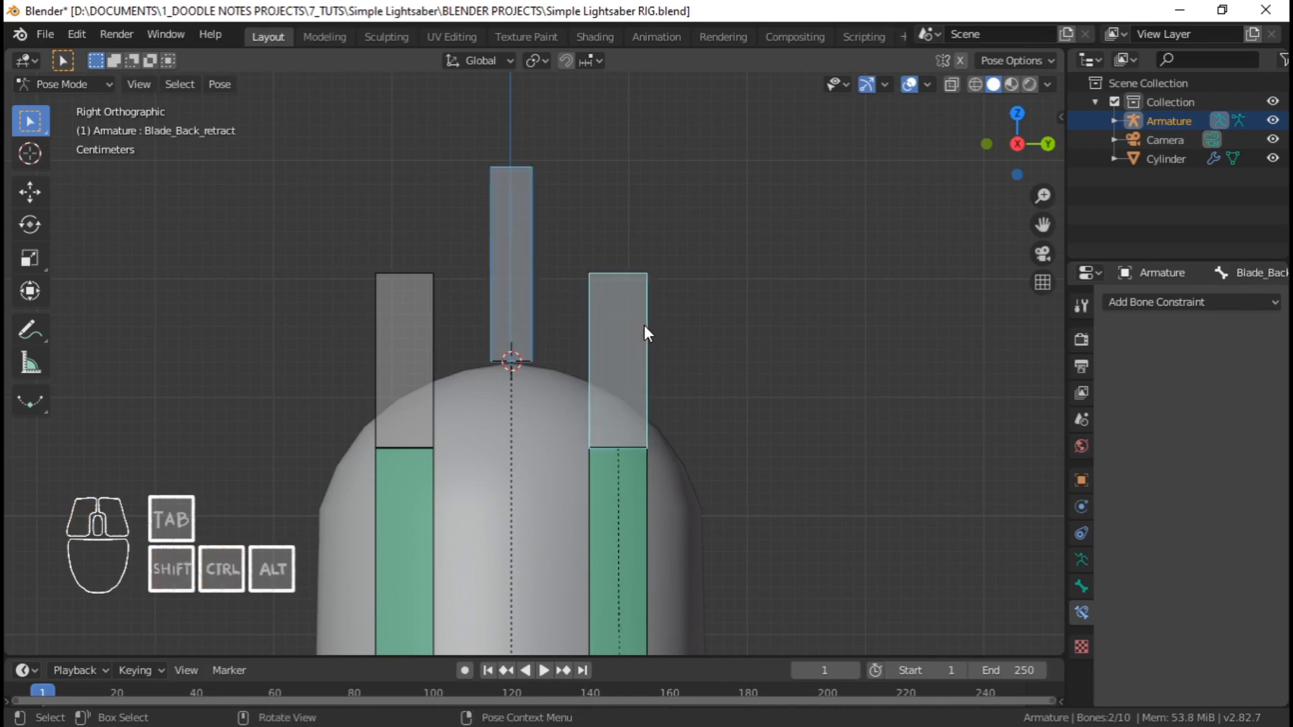
{"action": "key", "text": "shift+ctrl+c"}
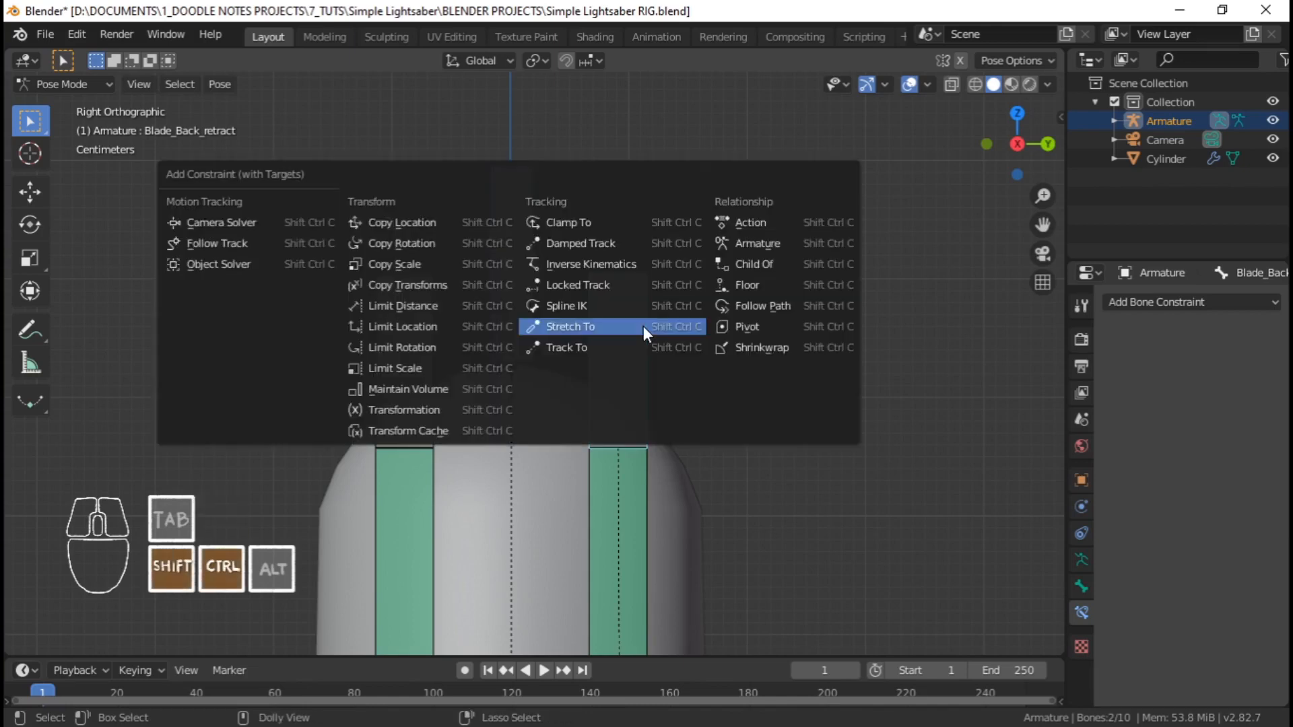
{"action": "left_click", "coordinate": [421, 291]}
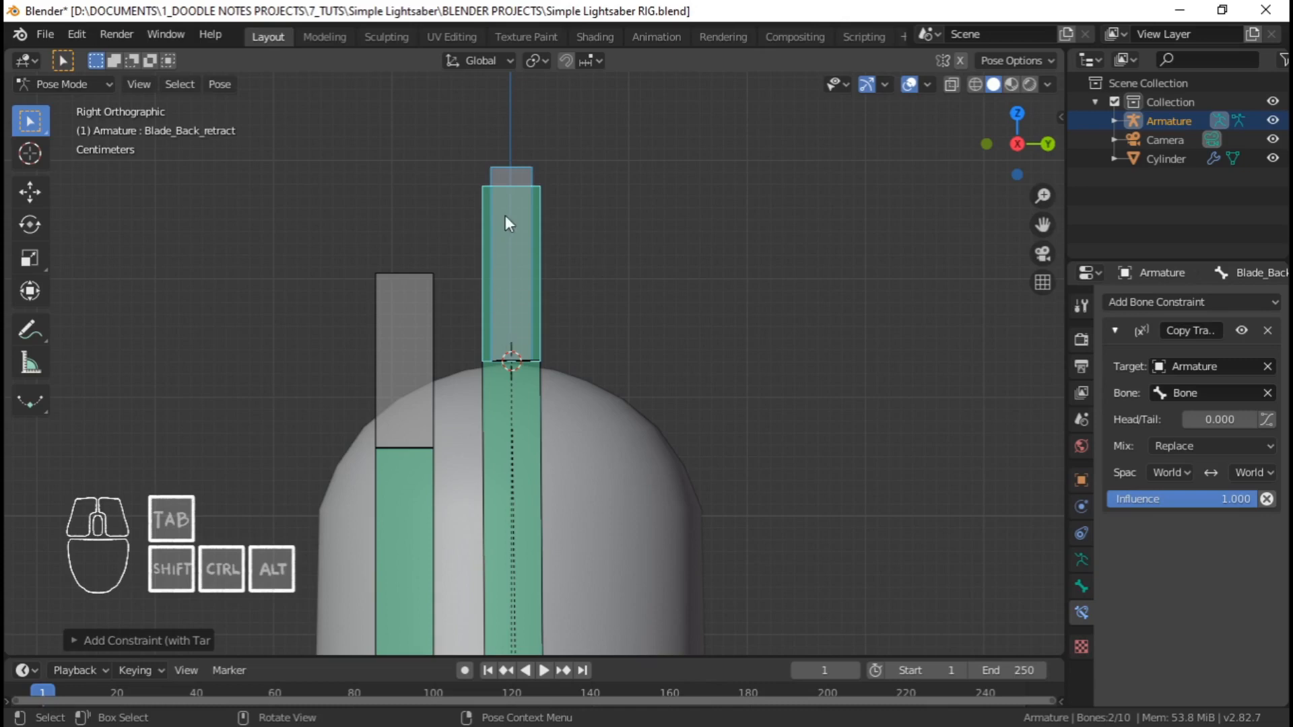
Test the Copy Transforms constraint in world space by trial-moving the central bone, cancelling the move
{"action": "left_click", "coordinate": [520, 169]}
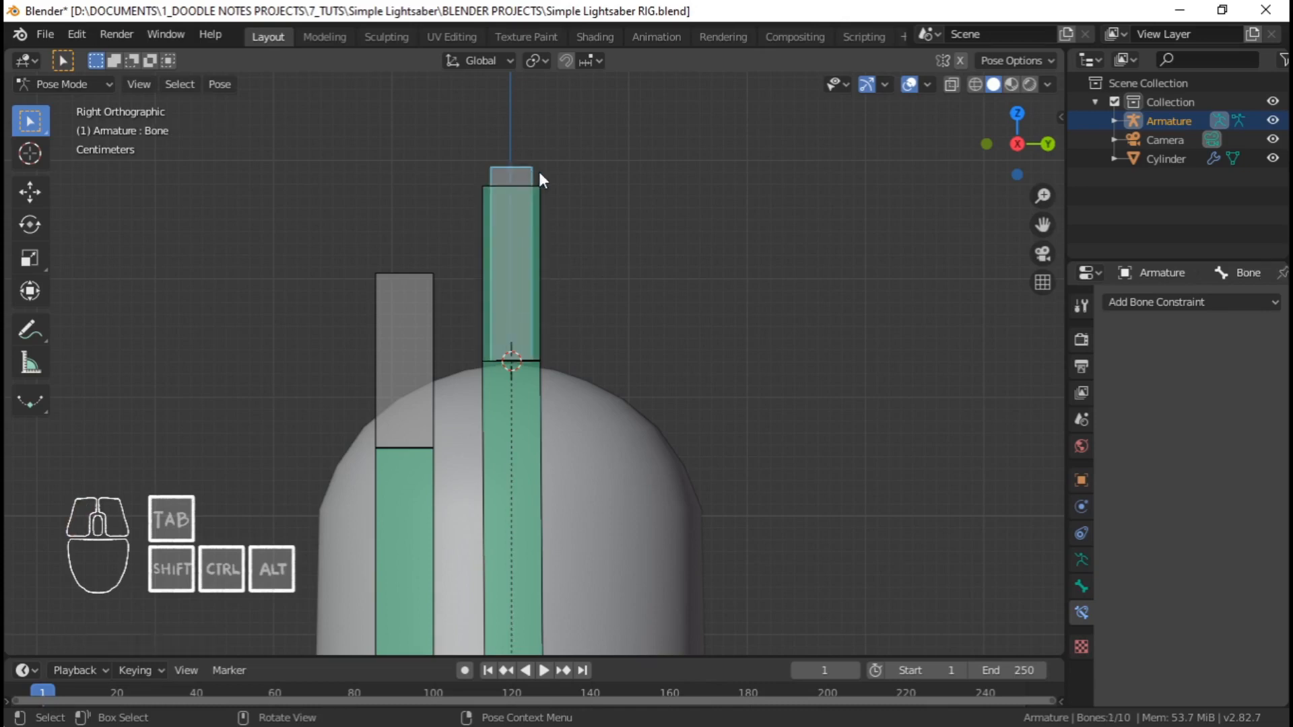
{"action": "key", "text": "g"}
{"action": "right_click", "coordinate": [563, 250]}
Set both the target and owner space of Blade_Back_retract's Copy Transforms constraint to Local Space
{"action": "left_click", "coordinate": [540, 254]}
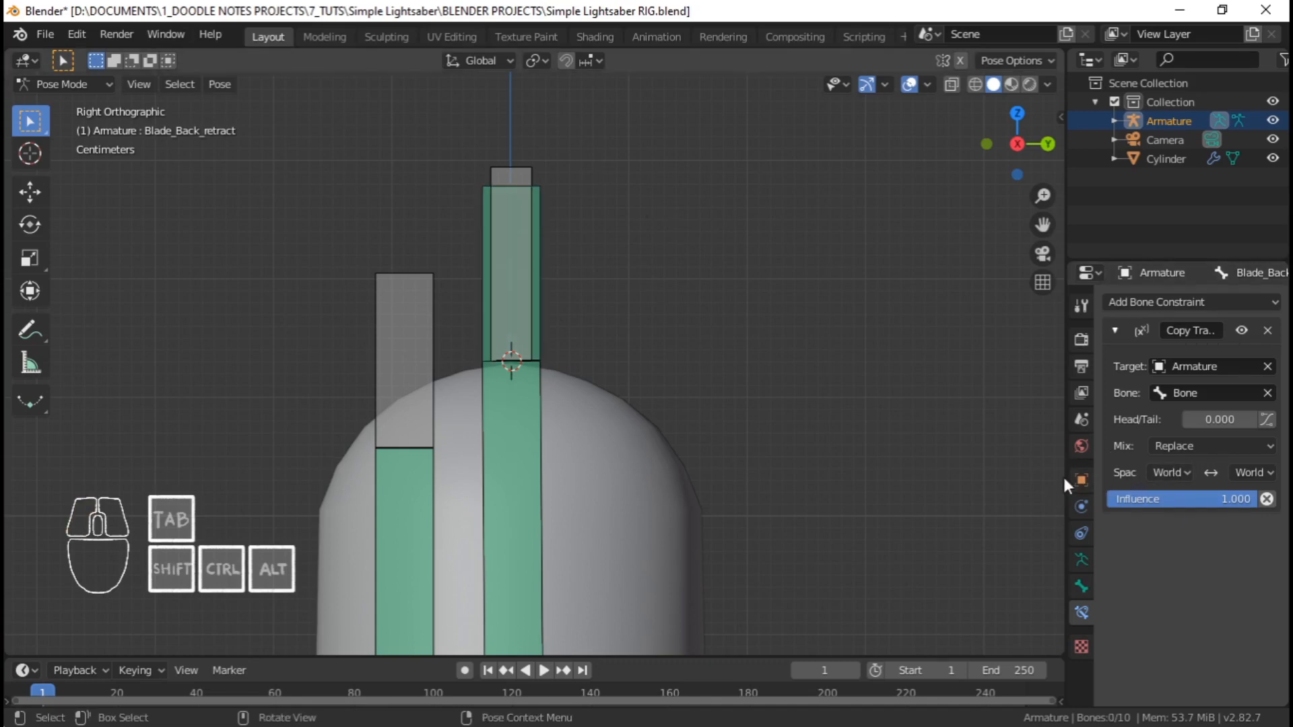
{"action": "left_click_drag", "start_coordinate": [1064, 474], "coordinate": [966, 475]}
{"action": "left_click", "coordinate": [1114, 472]}
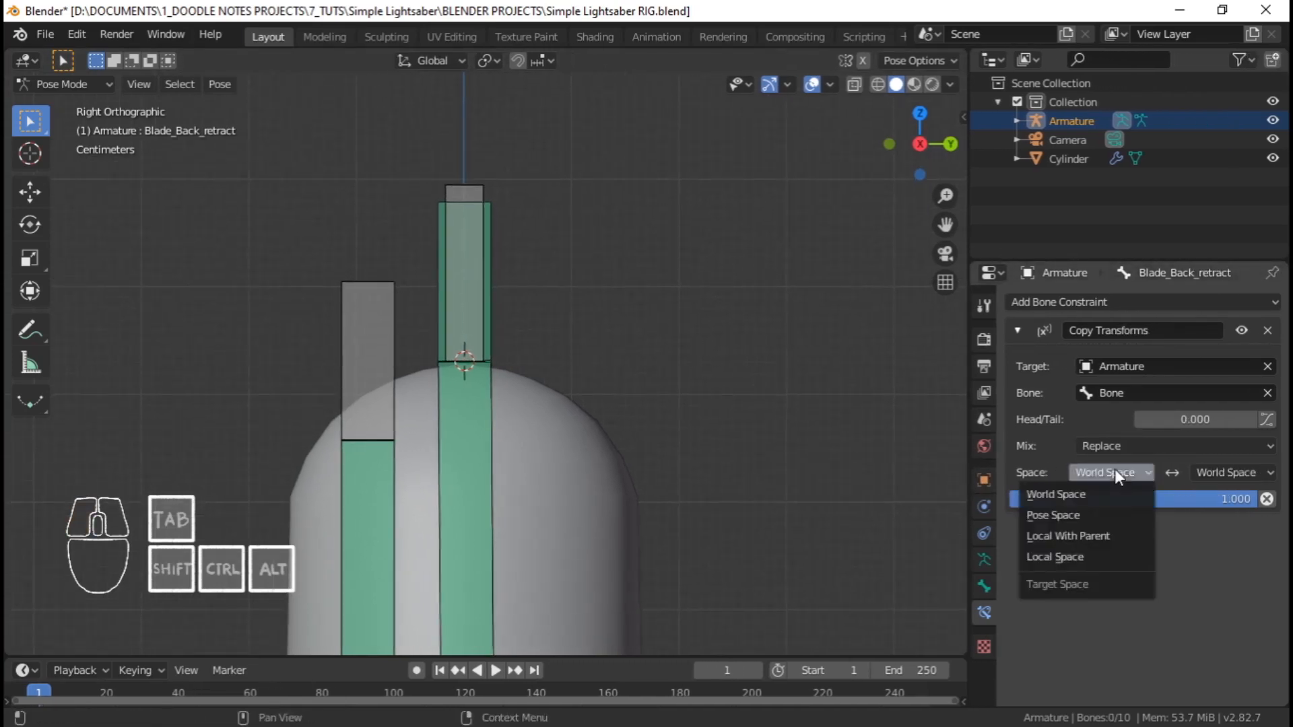
{"action": "left_click", "coordinate": [1080, 556]}
{"action": "left_click", "coordinate": [1236, 477]}
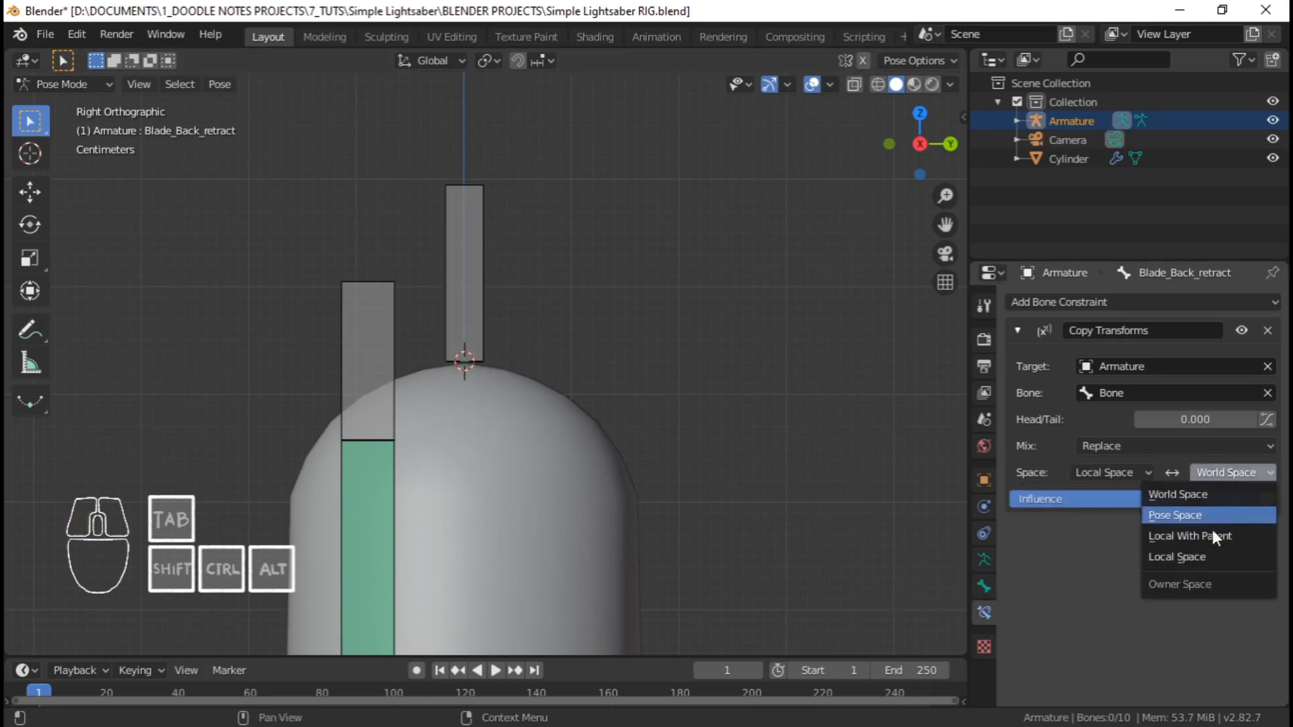
{"action": "left_click", "coordinate": [1209, 557]}
Test Blade_Back_retract's local-space Copy Transforms by trial-moving the central bone, cancel the move, and reselect both bones to compare them
{"action": "left_click", "coordinate": [482, 305]}
{"action": "key", "text": "g"}
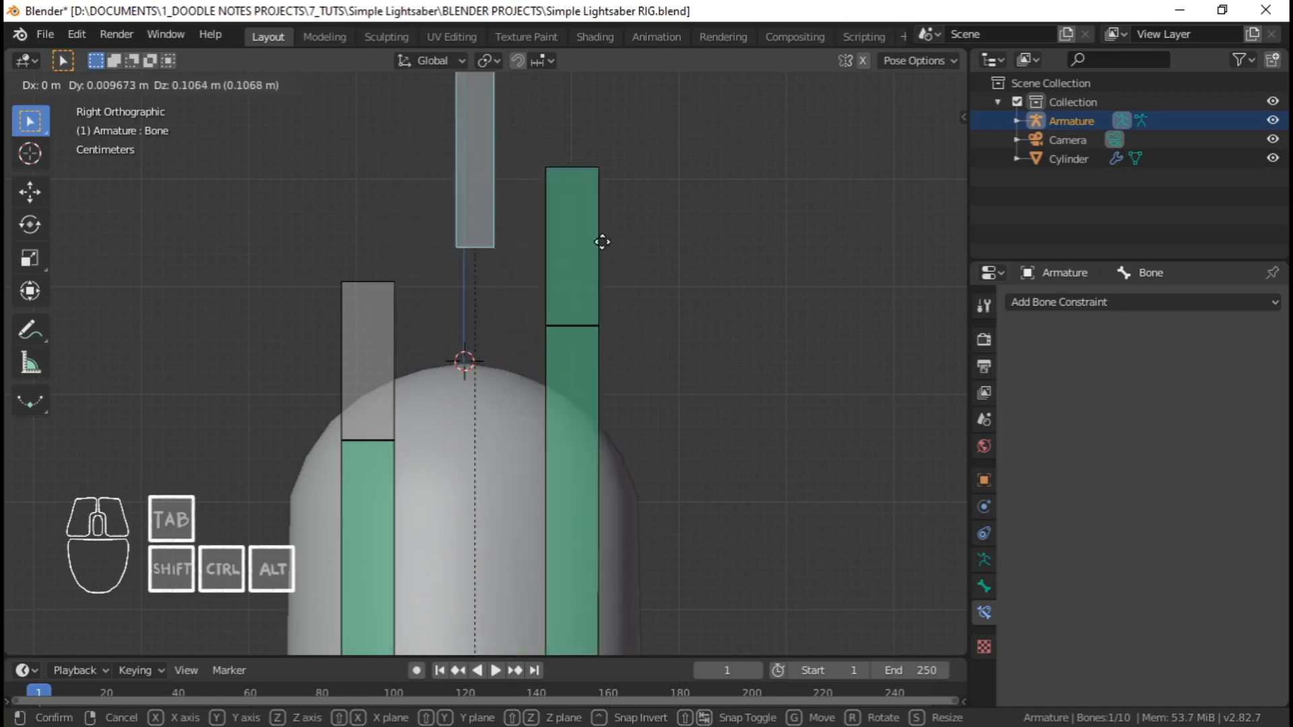
{"action": "right_click", "coordinate": [565, 281]}
{"action": "left_click", "coordinate": [592, 372]}
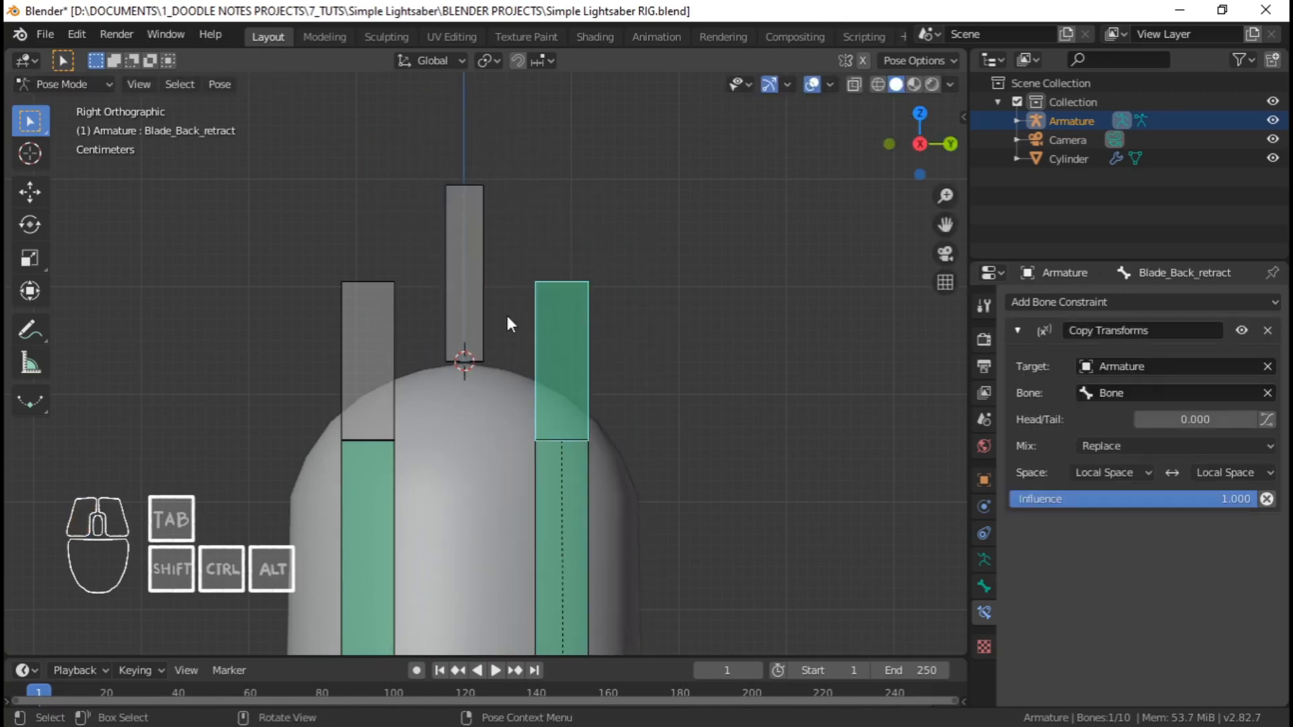
{"action": "left_click", "coordinate": [481, 300]}
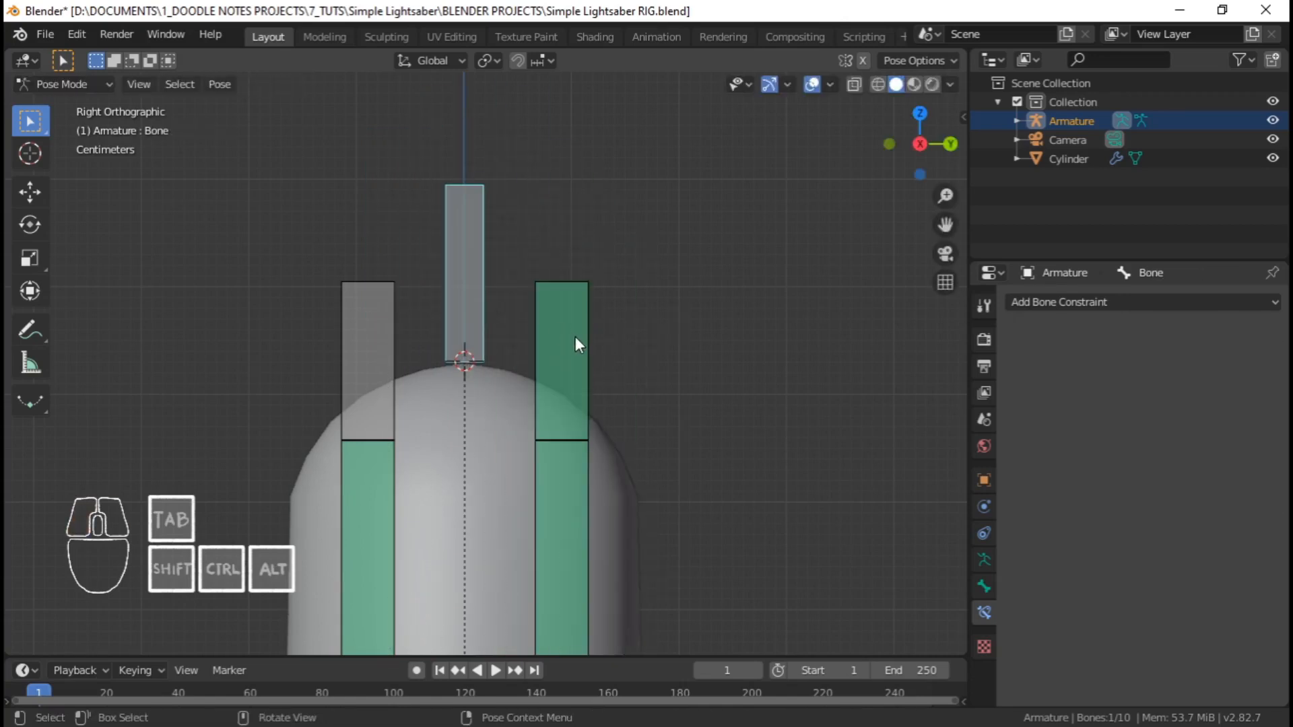
{"action": "left_click", "coordinate": [584, 347]}
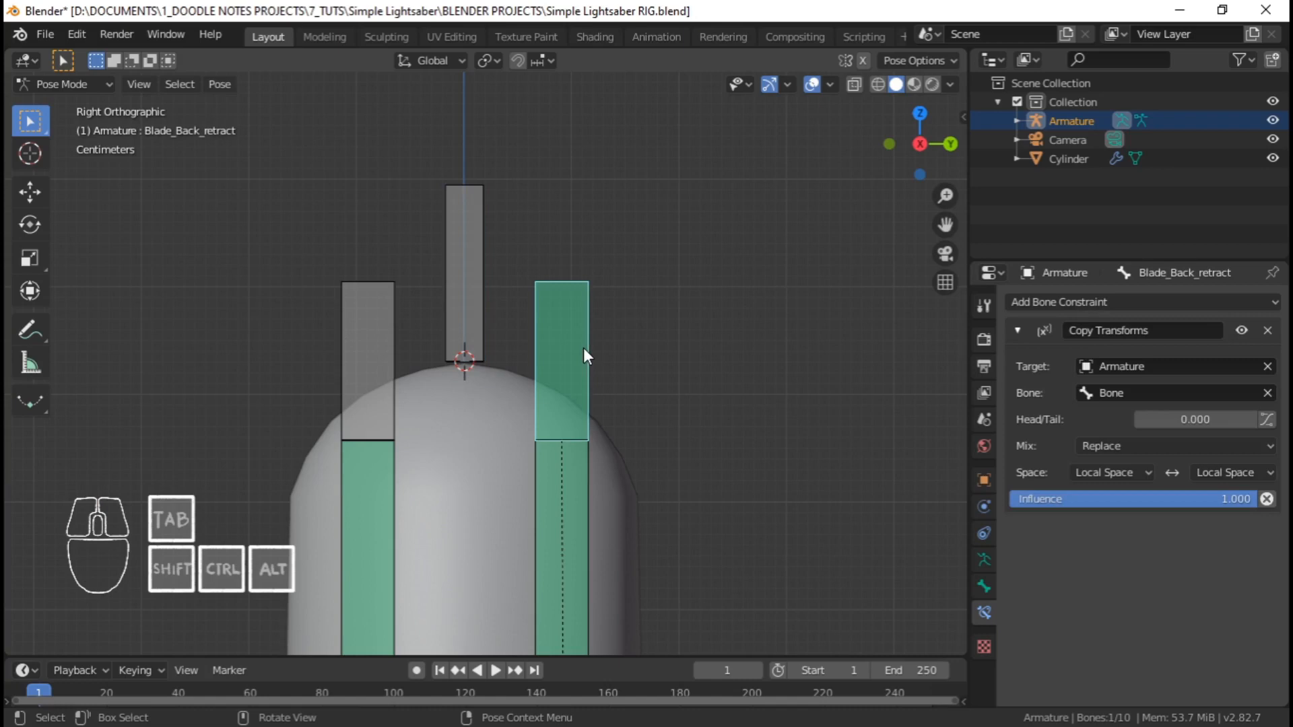
Add a Copy Transforms constraint to Blade_Front_retract, targeting the central bone above the blade tip
{"action": "left_click", "coordinate": [455, 323]}
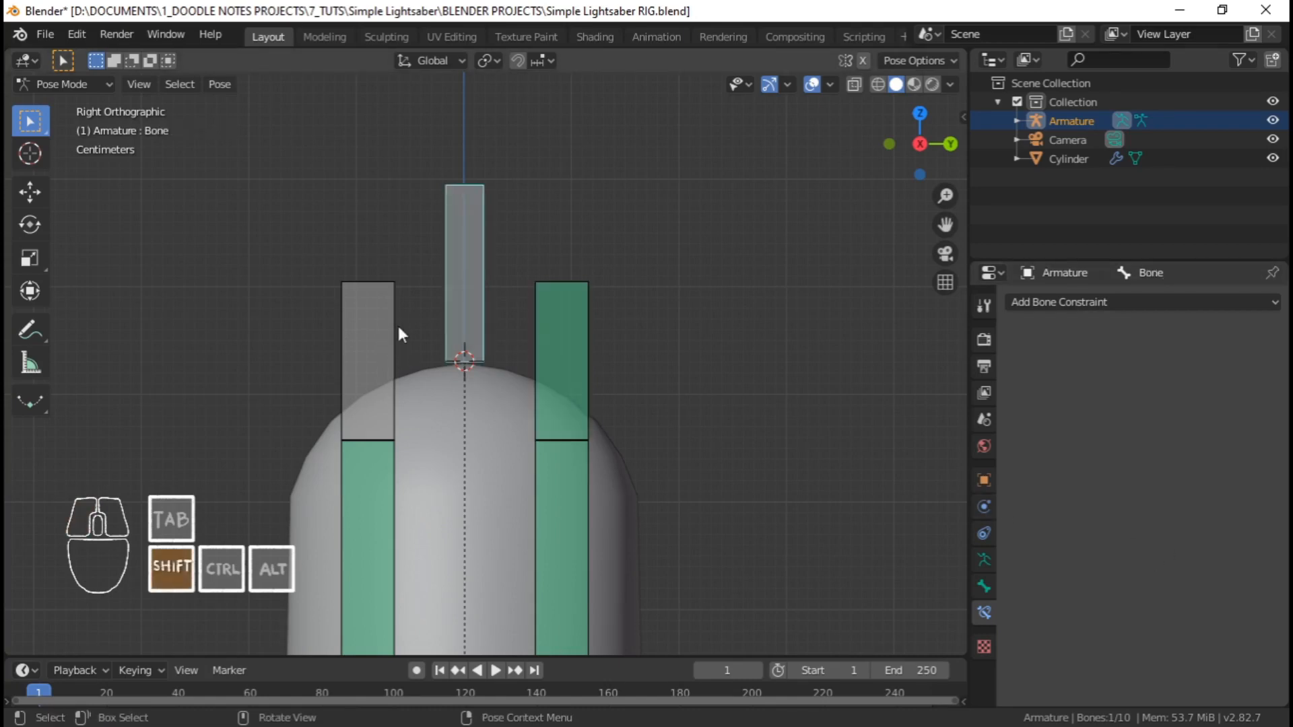
{"action": "left_click", "coordinate": [373, 337], "text": "shift"}
{"action": "key", "text": "shift+ctrl+c"}
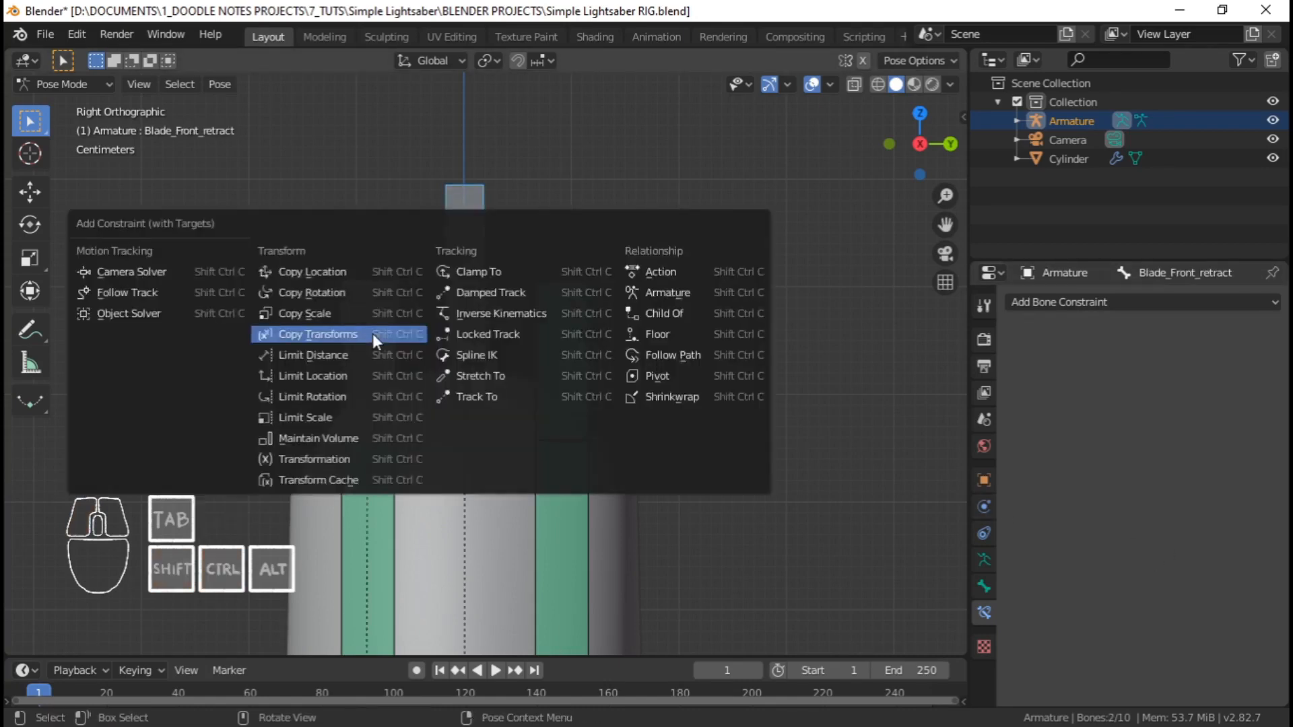
{"action": "left_click", "coordinate": [373, 334]}
{"action": "left_click", "coordinate": [489, 335]}
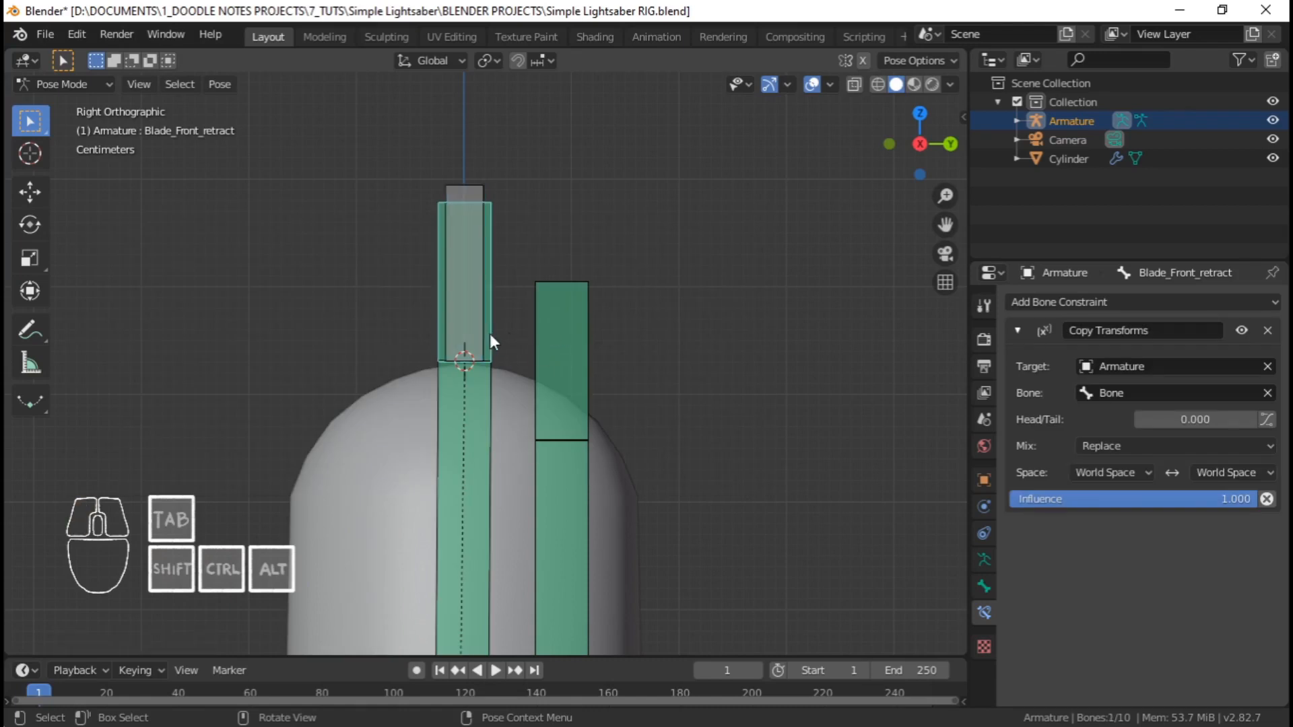
Set both the target and owner space of Blade_Front_retract's Copy Transforms constraint to Local Space
{"action": "left_click", "coordinate": [1115, 473]}
{"action": "left_click", "coordinate": [1041, 557]}
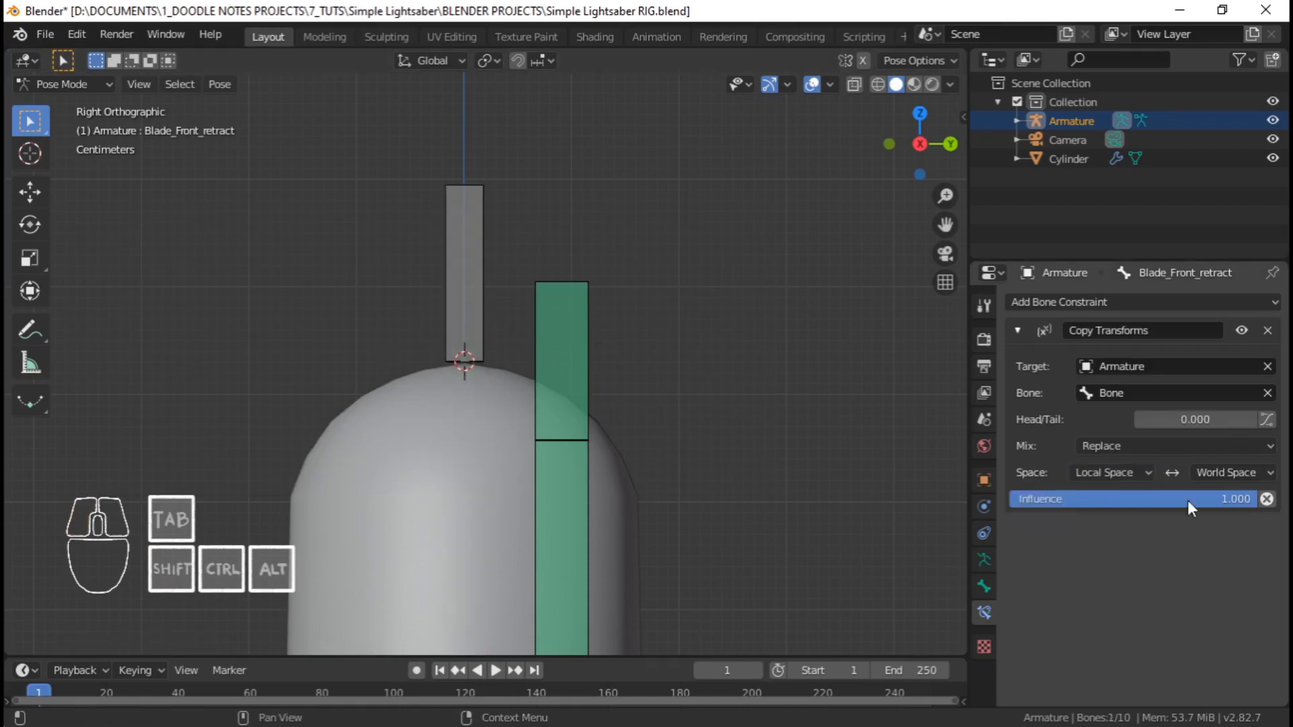
{"action": "left_click", "coordinate": [1216, 475]}
{"action": "left_click", "coordinate": [1178, 555]}
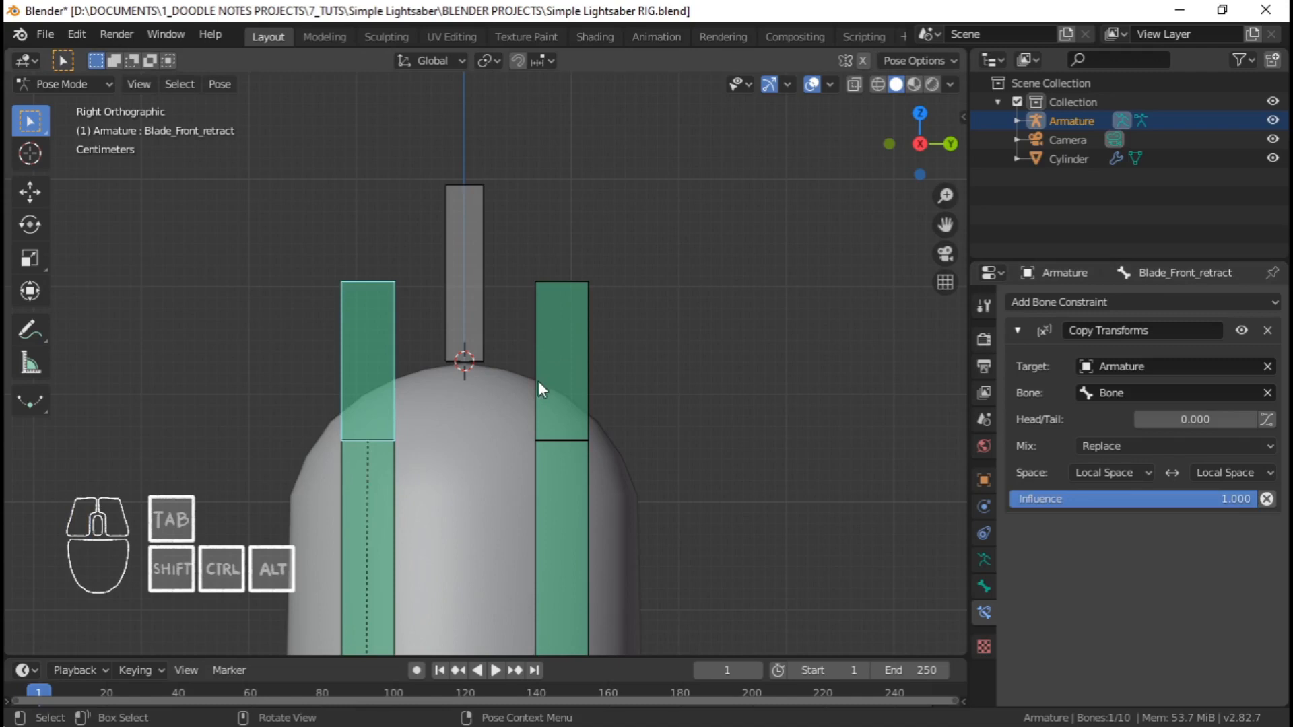
Trial-move the central bone several times to check that both retract bones follow, cancelling each move
{"action": "left_click", "coordinate": [483, 266]}
{"action": "key", "text": "g"}
{"action": "right_click", "coordinate": [523, 326]}
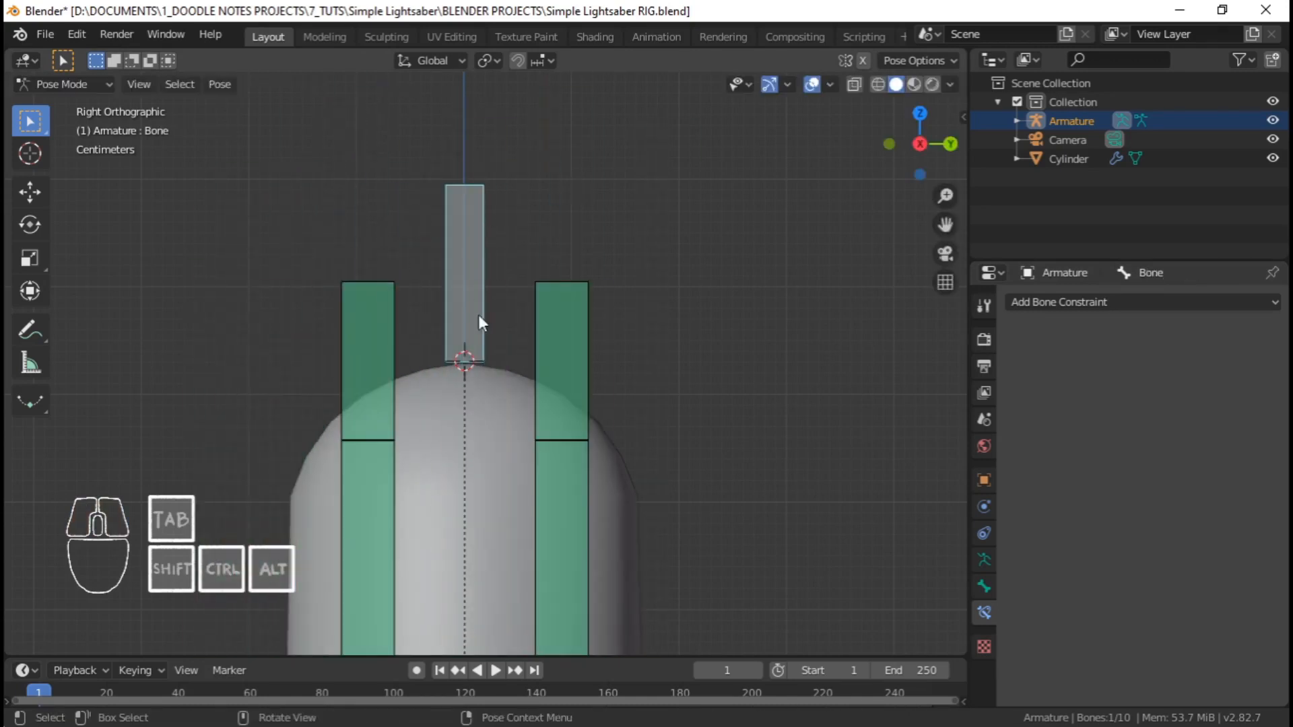
{"action": "key", "text": "g"}
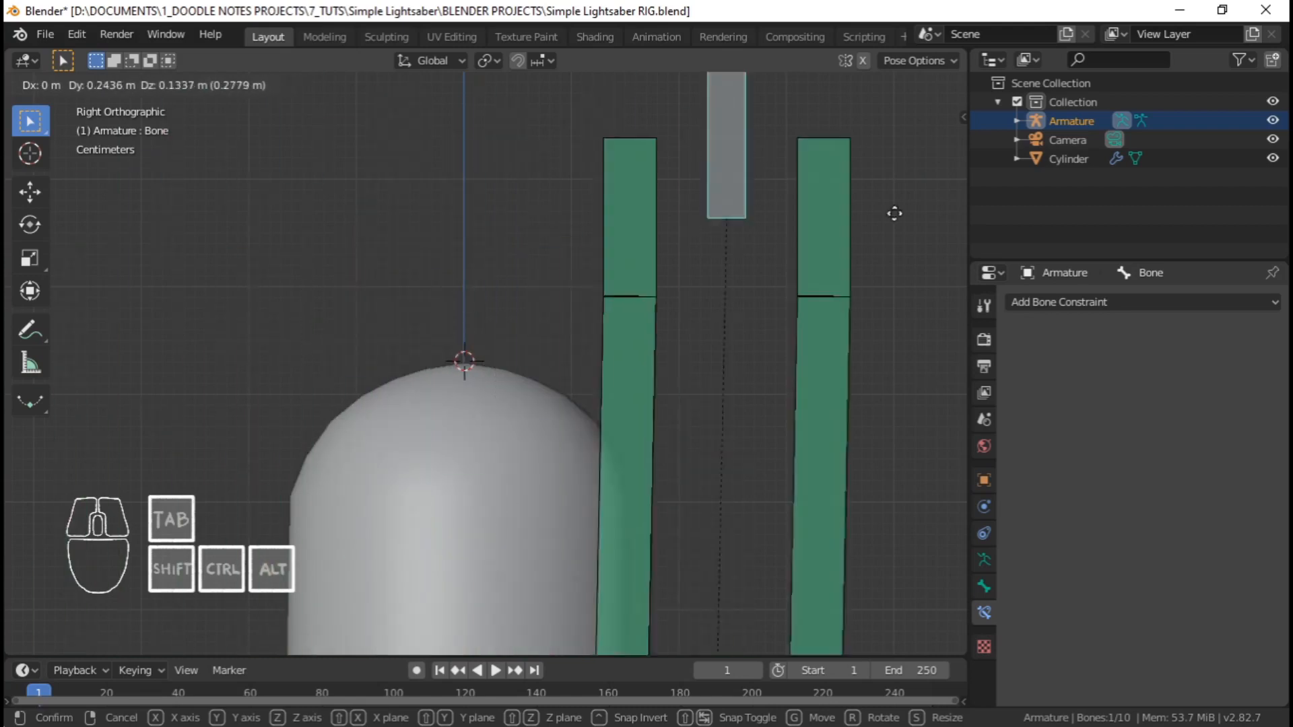
{"action": "right_click", "coordinate": [165, 344]}
{"action": "scroll", "coordinate": [641, 438], "scroll_direction": "down", "scroll_amount": 8}
{"action": "key", "text": "g"}
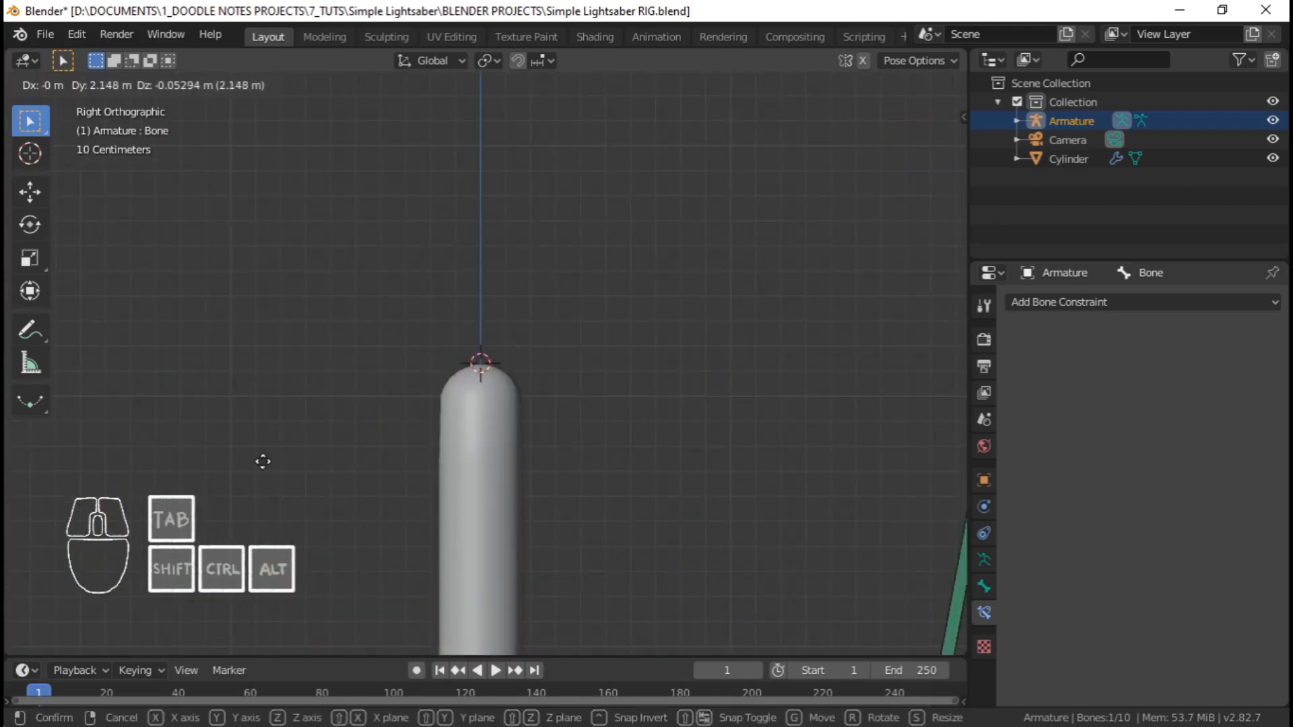
{"action": "right_click", "coordinate": [875, 419]}
Move the central bone far to the side of the full blade, then reset its pose
{"action": "scroll", "coordinate": [609, 403], "scroll_direction": "down", "scroll_amount": 8}
{"action": "middle_click_drag", "start_coordinate": [527, 398], "coordinate": [511, 252], "text": "shift"}
{"action": "scroll", "coordinate": [498, 303], "scroll_direction": "down", "scroll_amount": 4}
{"action": "middle_click_drag", "start_coordinate": [490, 332], "coordinate": [516, 252], "text": "shift"}
{"action": "key", "text": "g"}
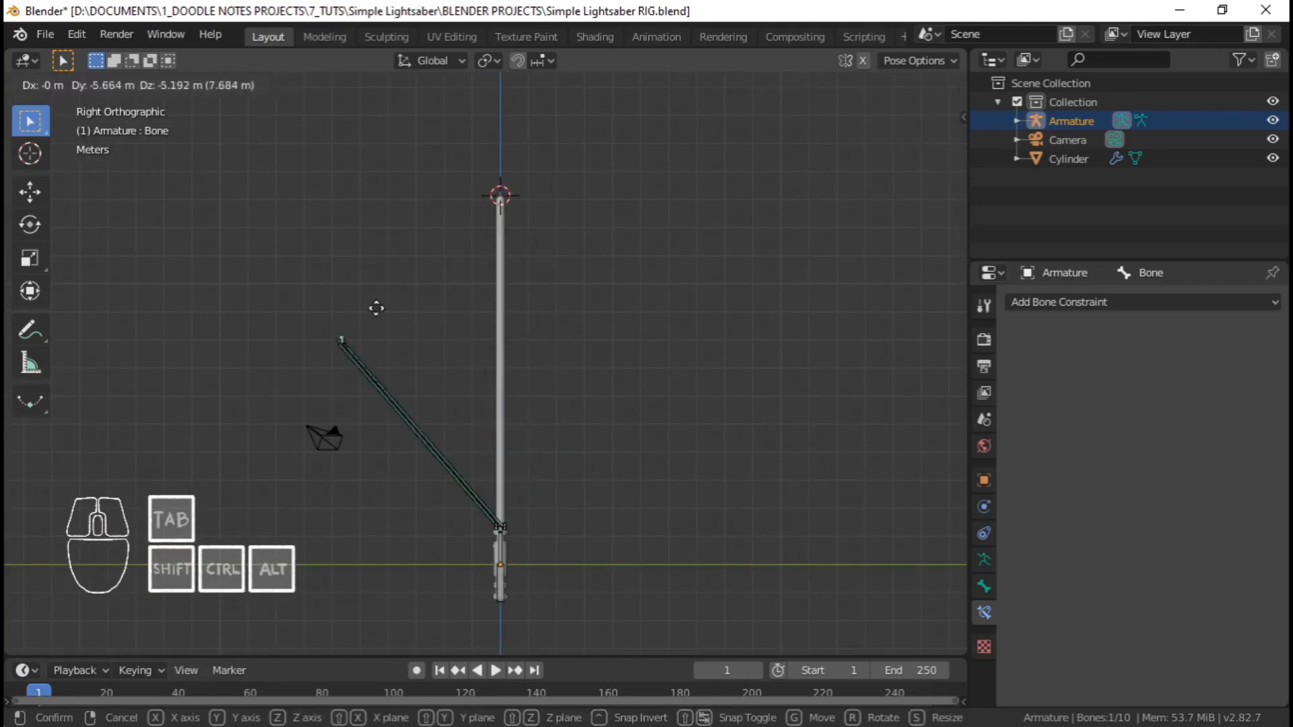
{"action": "left_click", "coordinate": [884, 330]}
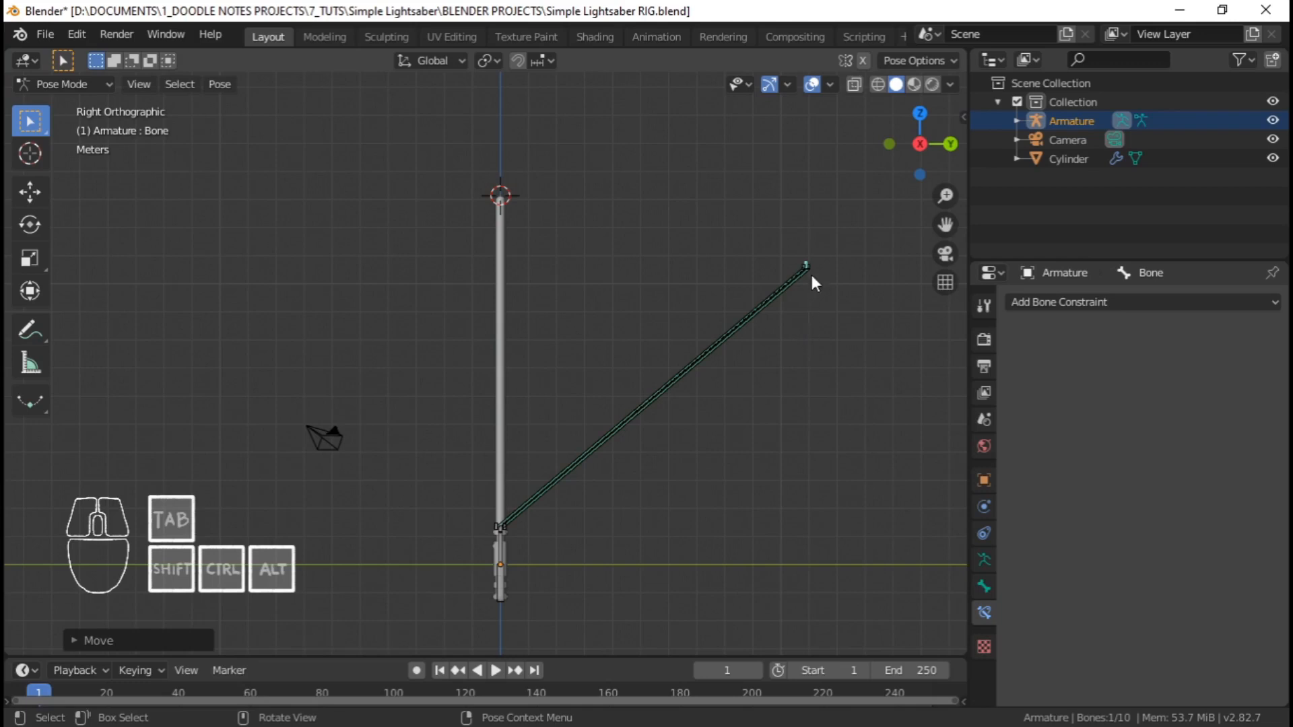
{"action": "key", "text": "alt+r"}
Trial-move the central bone far upward along the blade to check the stretching, cancelling the move
{"action": "scroll", "coordinate": [584, 205], "scroll_direction": "up", "scroll_amount": 6}
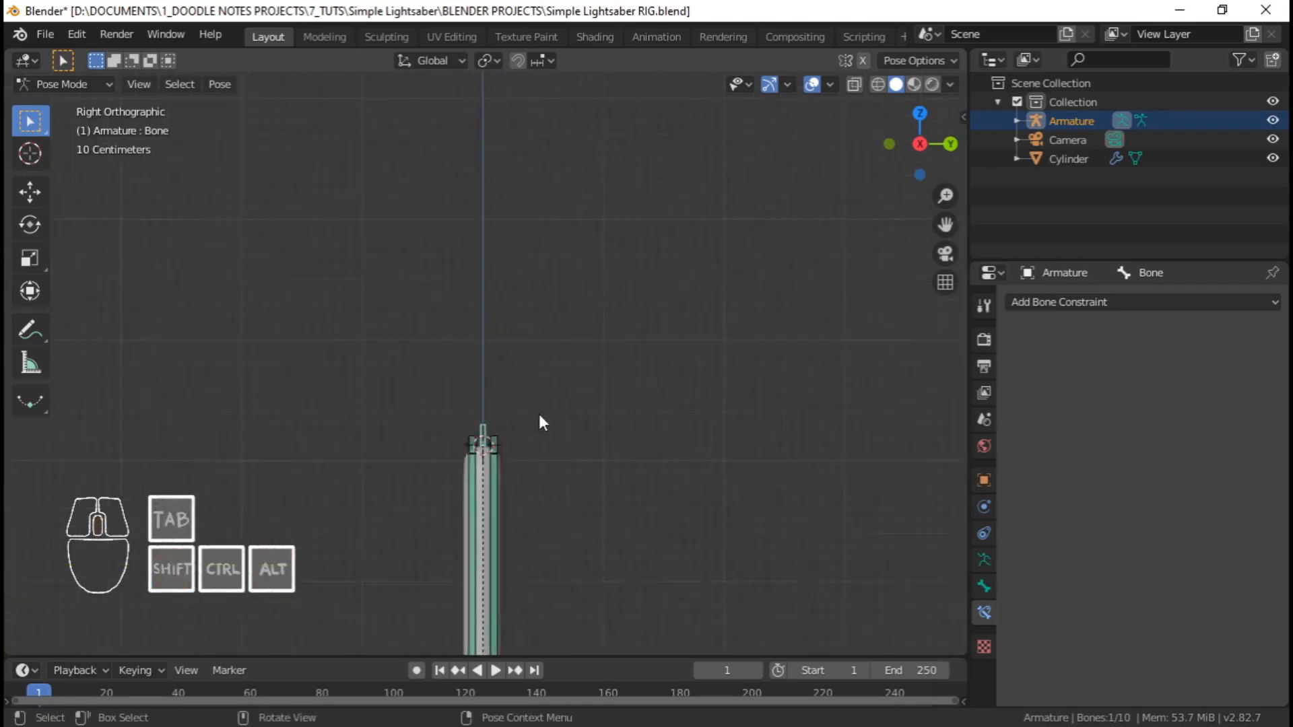
{"action": "scroll", "coordinate": [539, 414], "scroll_direction": "up", "scroll_amount": 6}
{"action": "scroll", "coordinate": [531, 403], "scroll_direction": "up", "scroll_amount": 2}
{"action": "middle_click_drag", "start_coordinate": [508, 410], "coordinate": [508, 343], "text": "shift"}
{"action": "scroll", "coordinate": [560, 359], "scroll_direction": "down", "scroll_amount": 1}
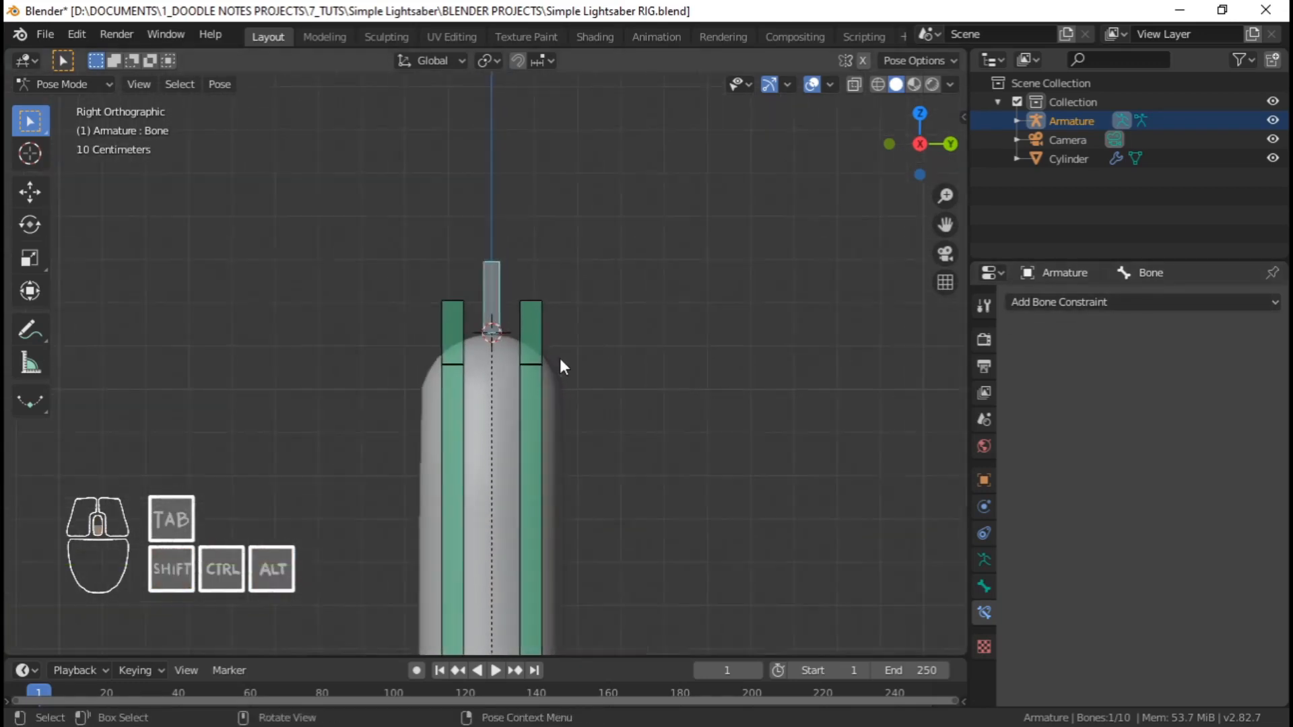
{"action": "scroll", "coordinate": [560, 358], "scroll_direction": "down", "scroll_amount": 10}
{"action": "key", "text": "g"}
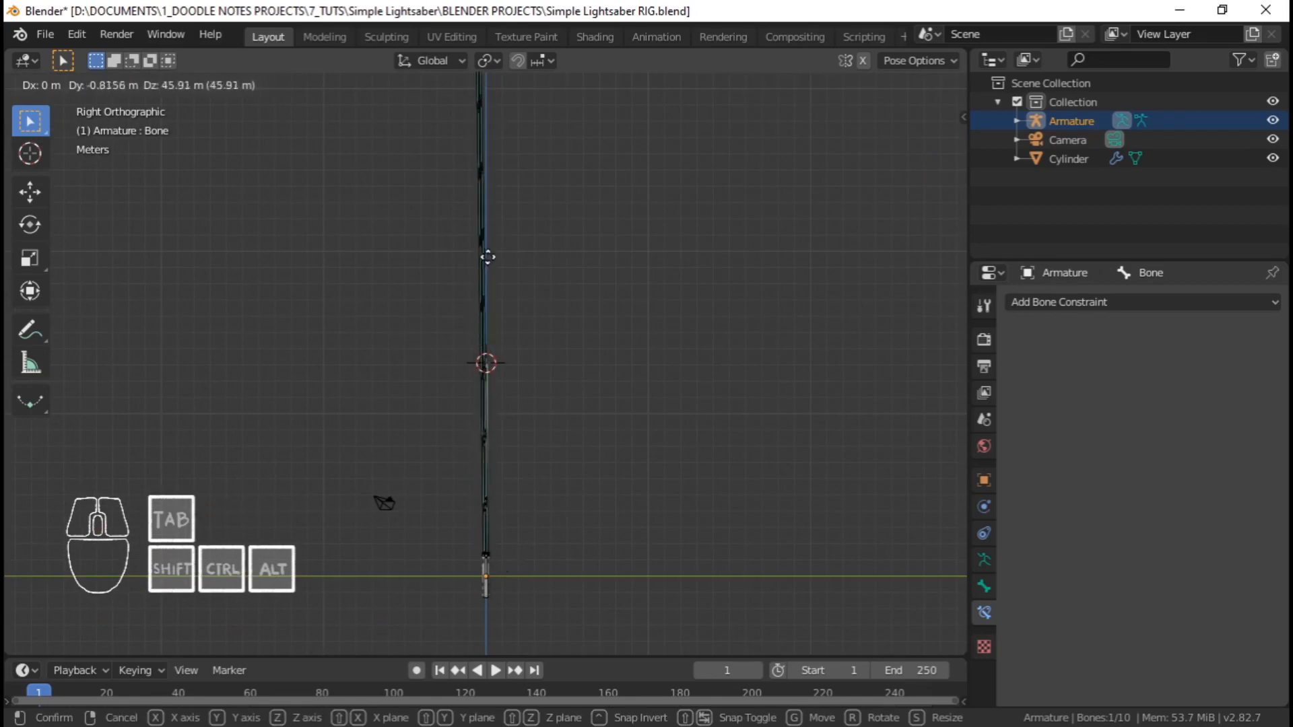
{"action": "right_click", "coordinate": [497, 101]}
Examine the central and retract bones at the blade tip in perspective, front and right views
{"action": "scroll", "coordinate": [527, 356], "scroll_direction": "up", "scroll_amount": 12}
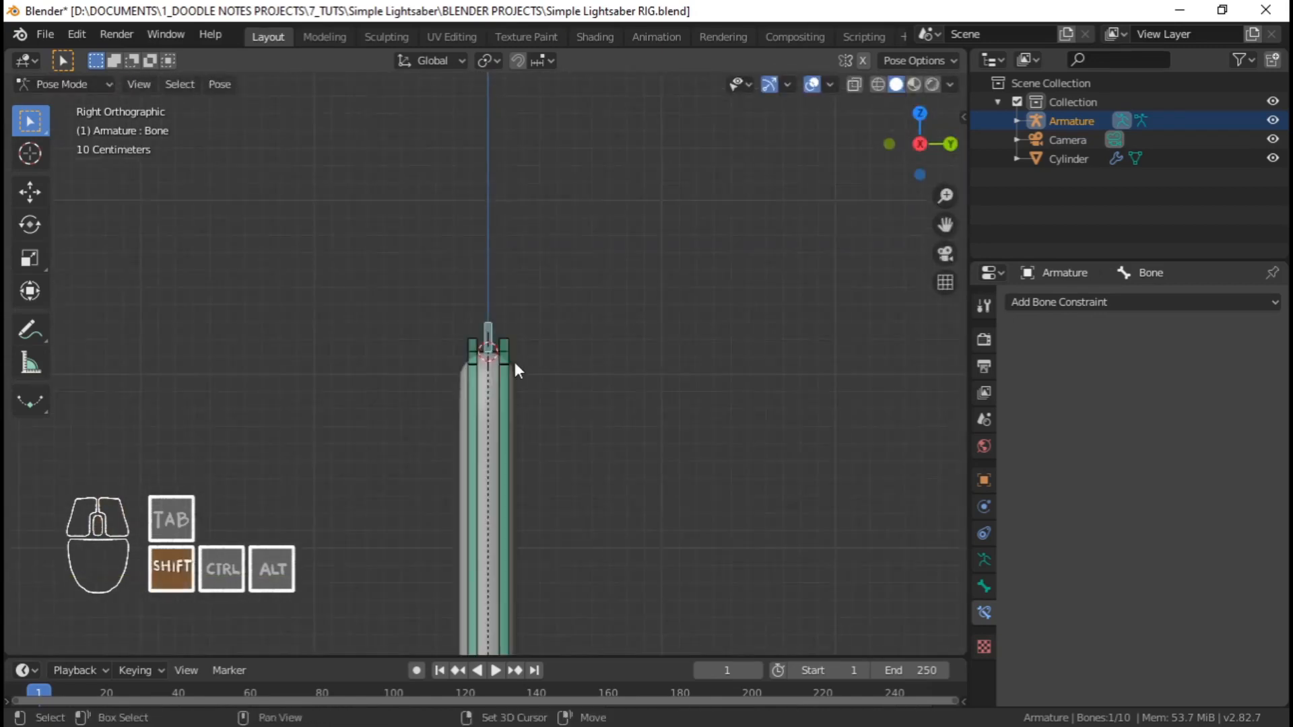
{"action": "scroll", "coordinate": [511, 398], "scroll_direction": "up", "scroll_amount": 8}
{"action": "middle_click_drag", "start_coordinate": [523, 485], "coordinate": [585, 428]}
{"action": "scroll", "coordinate": [585, 428], "scroll_direction": "down", "scroll_amount": 6}
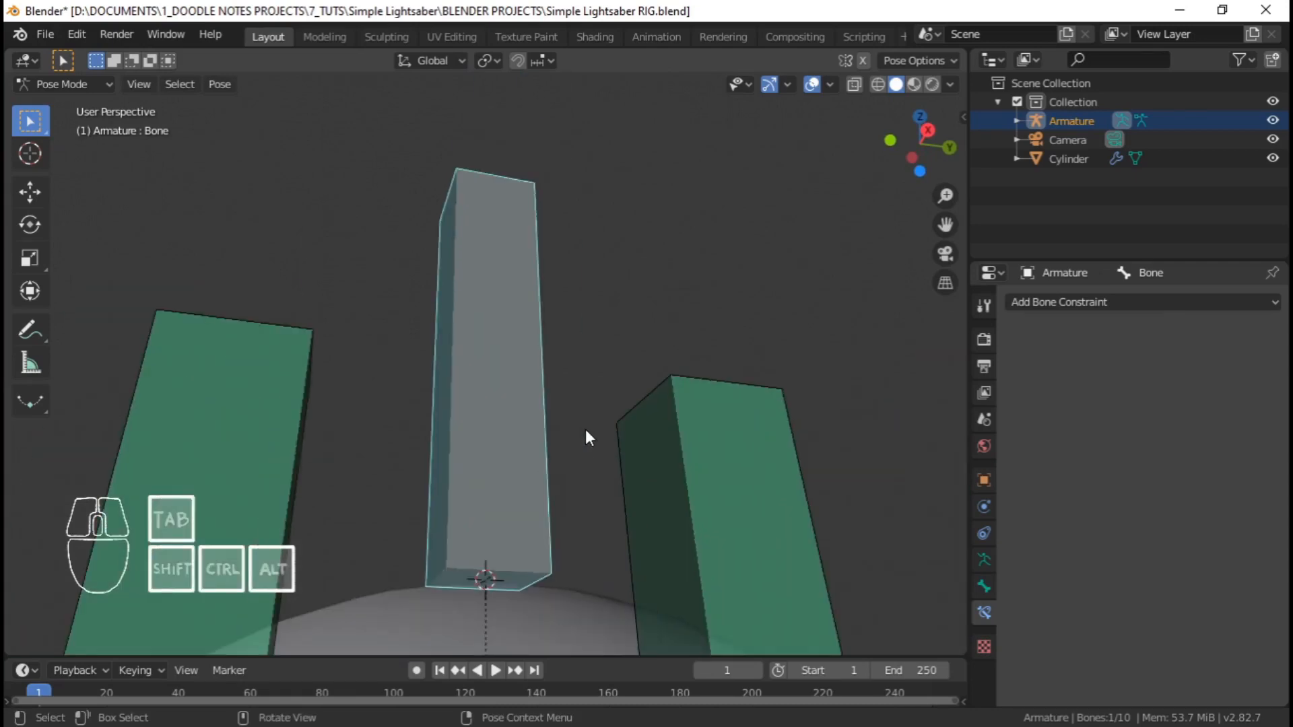
{"action": "key", "text": "KP_1"}
{"action": "scroll", "coordinate": [585, 430], "scroll_direction": "down", "scroll_amount": 5}
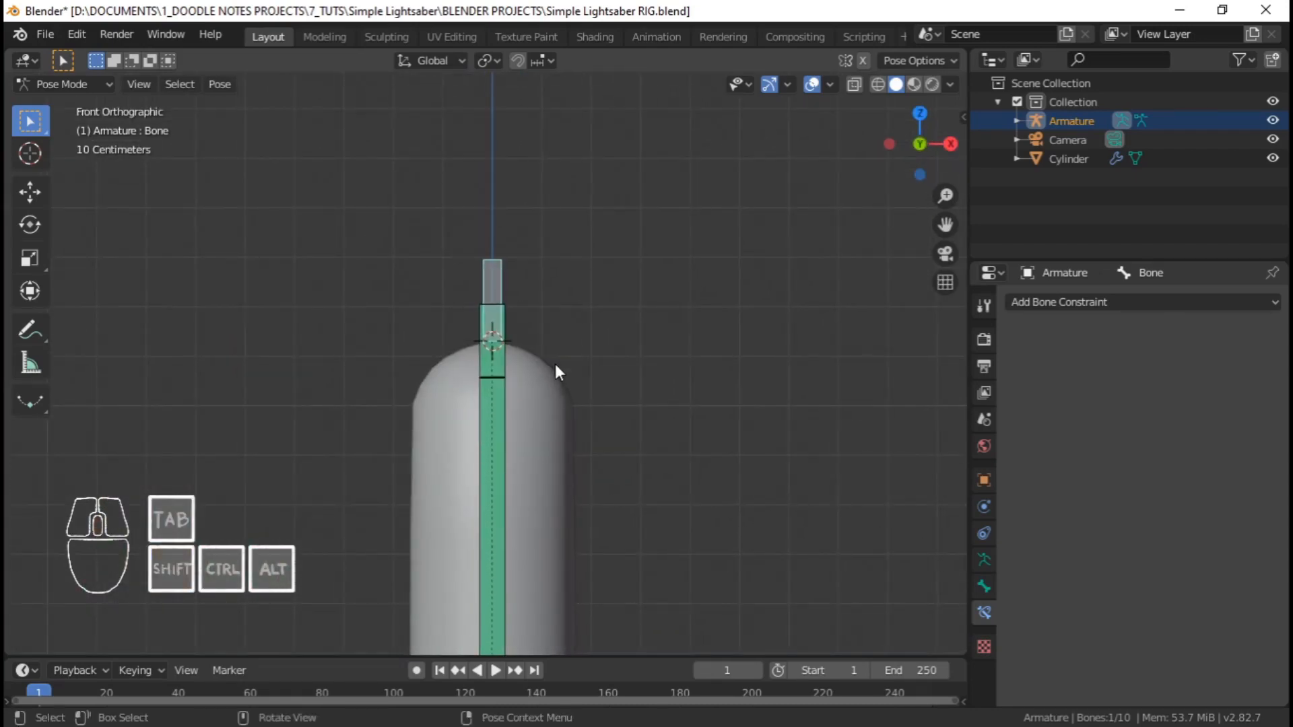
{"action": "scroll", "coordinate": [585, 343], "scroll_direction": "down", "scroll_amount": 3}
{"action": "key", "text": "KP_3"}
{"action": "scroll", "coordinate": [599, 364], "scroll_direction": "down", "scroll_amount": 3}
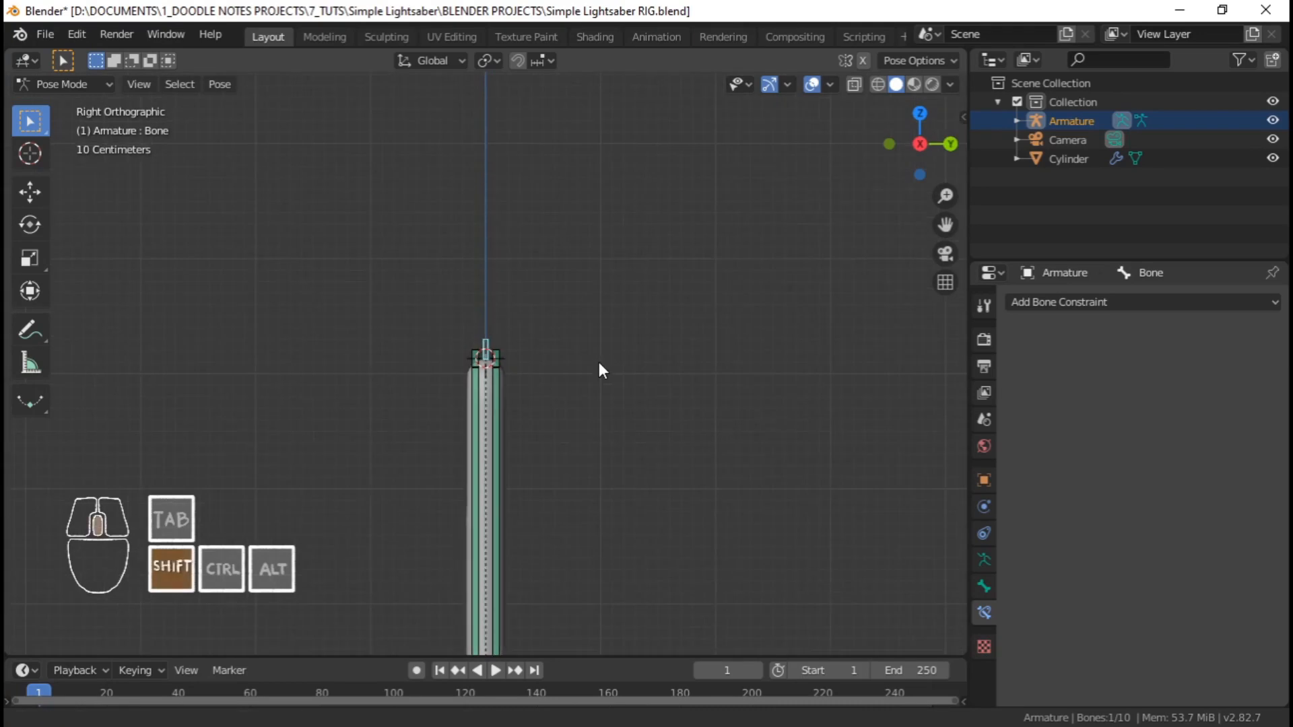
Add a Limit Location constraint to the central bone above the blade tip
{"action": "scroll", "coordinate": [603, 357], "scroll_direction": "up", "scroll_amount": 7}
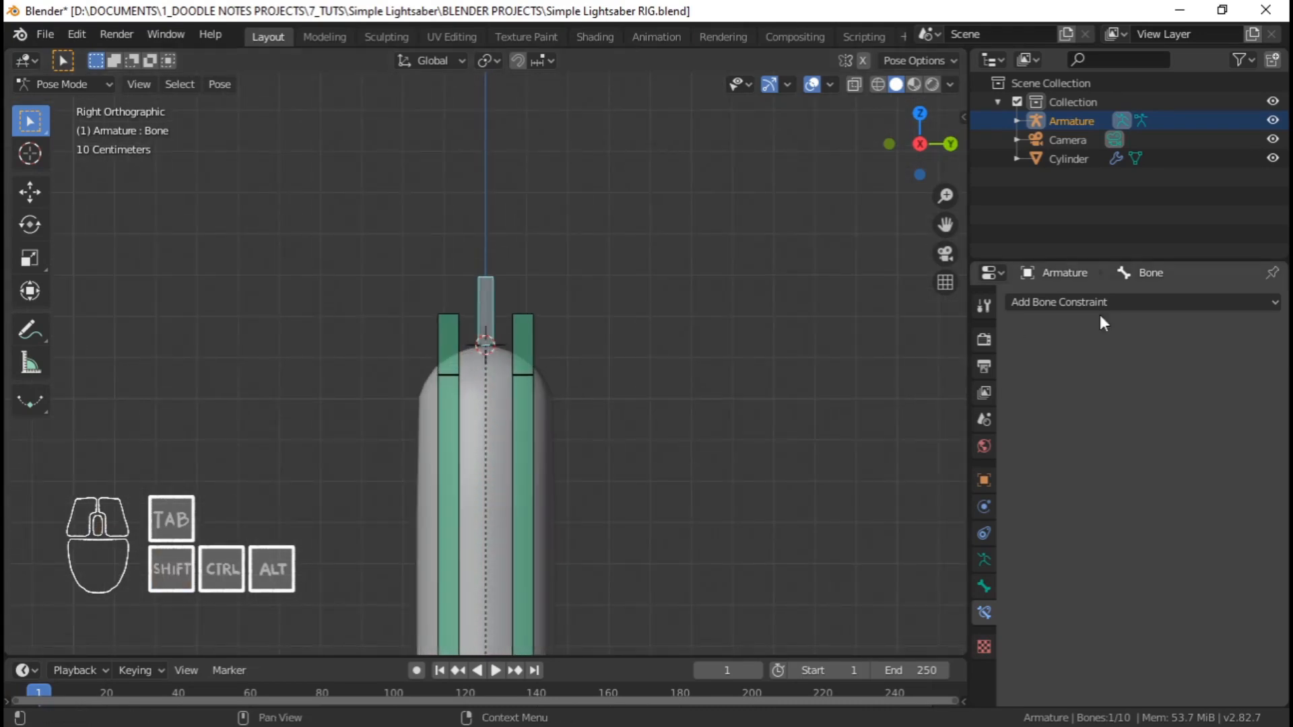
{"action": "left_click", "coordinate": [1094, 304]}
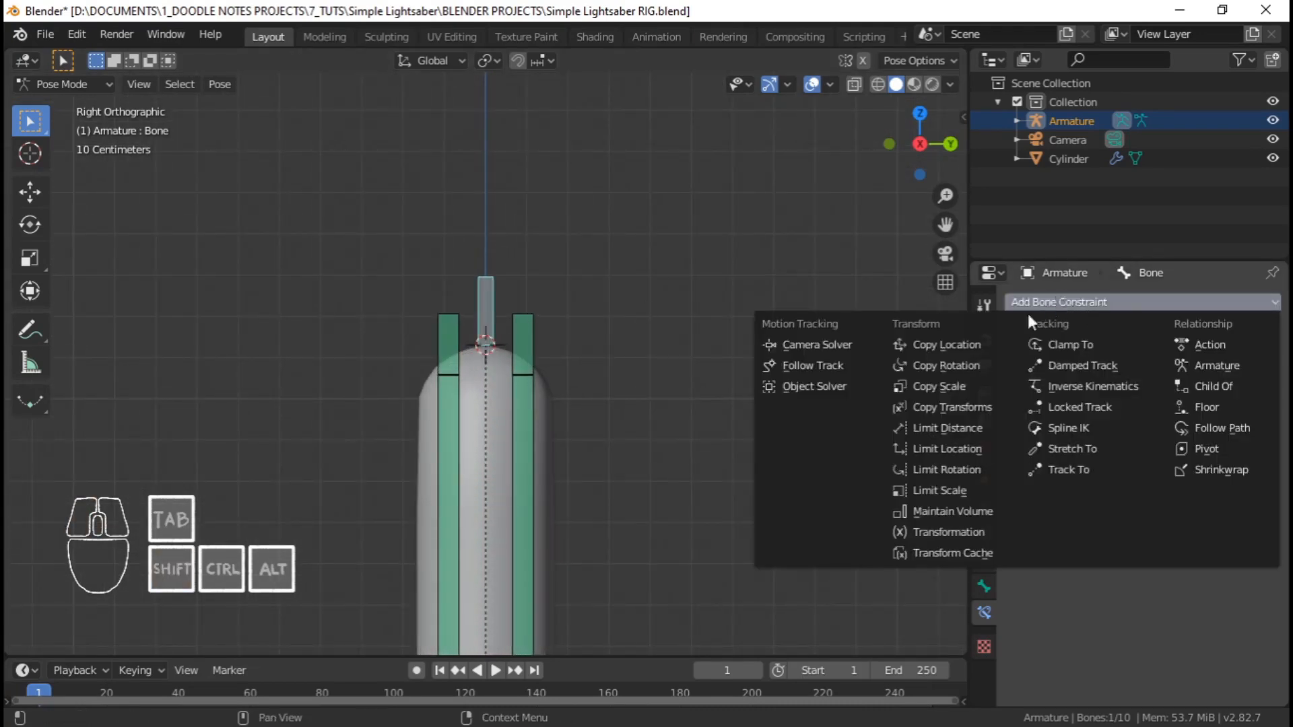
{"action": "left_click", "coordinate": [952, 453]}
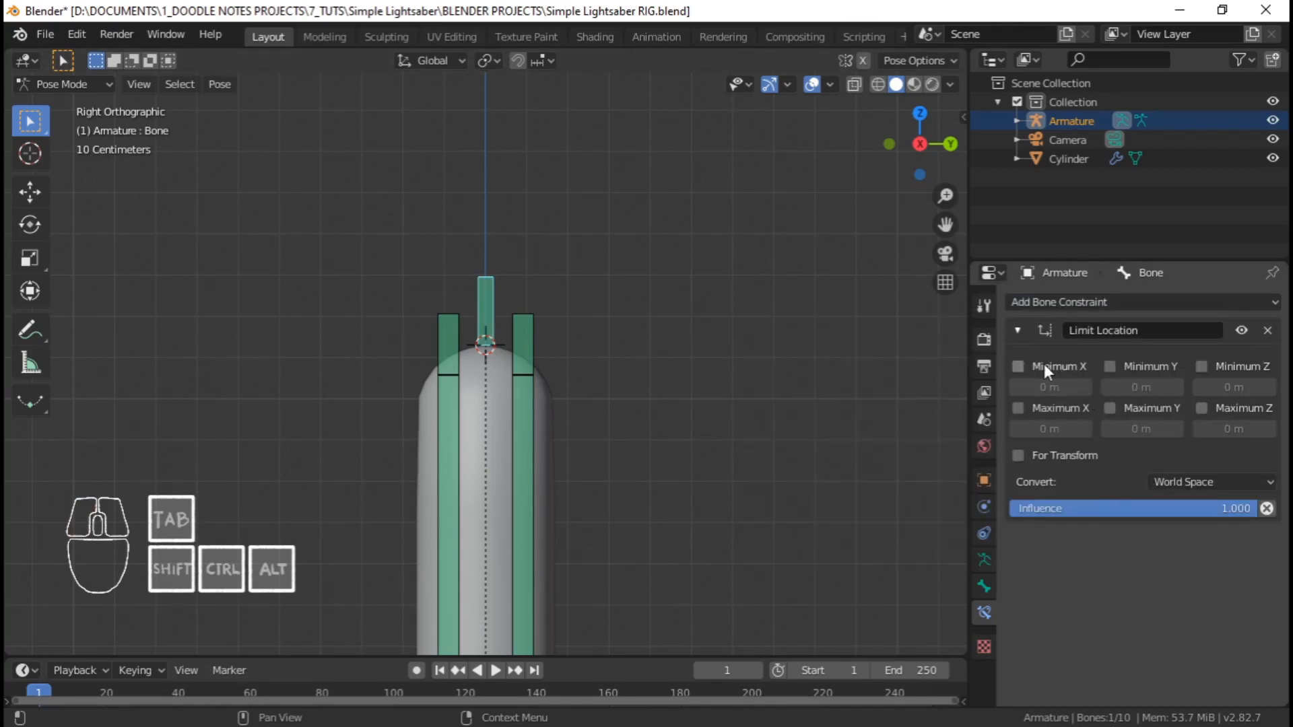
Check the central bone's sideways motion along its local X axis in perspective view, cancelling each trial move
{"action": "key", "text": "g"}
{"action": "key", "text": "x"}
{"action": "key", "text": "x"}
{"action": "right_click", "coordinate": [602, 337]}
{"action": "middle_click_drag", "start_coordinate": [605, 344], "coordinate": [641, 407]}
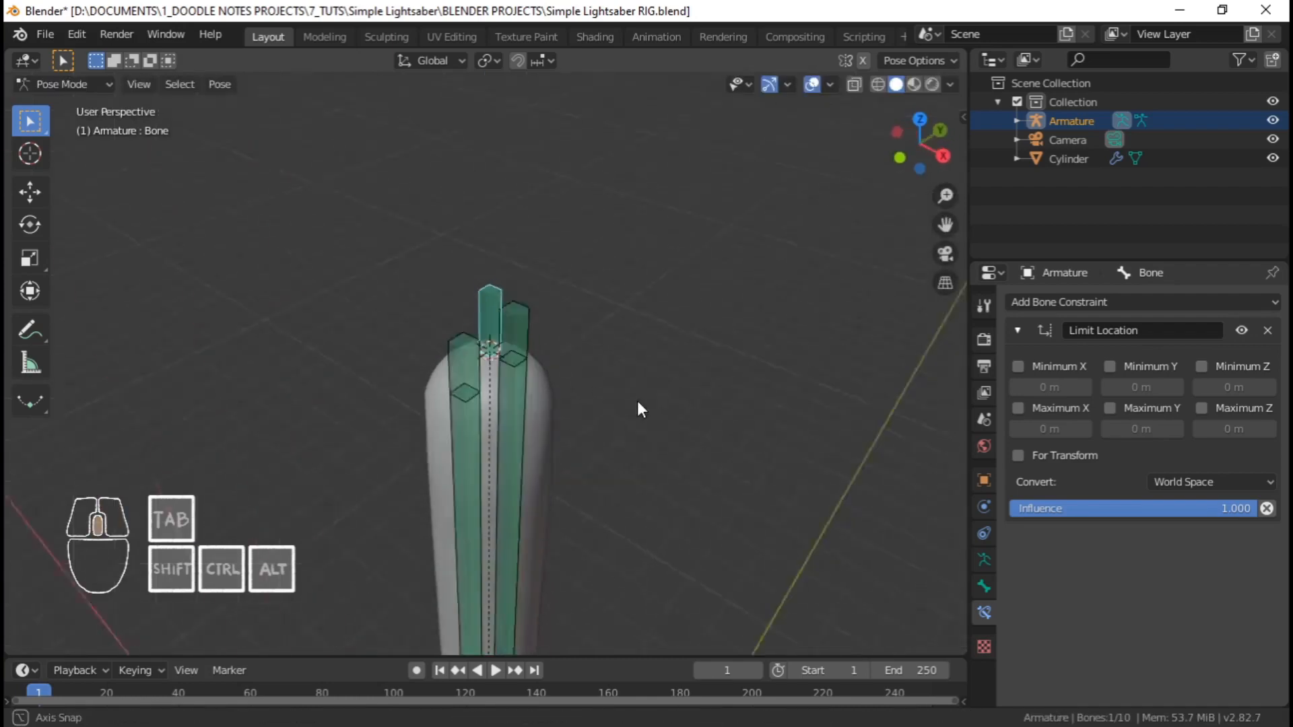
{"action": "key", "text": "g"}
{"action": "key", "text": "x"}
{"action": "key", "text": "x"}
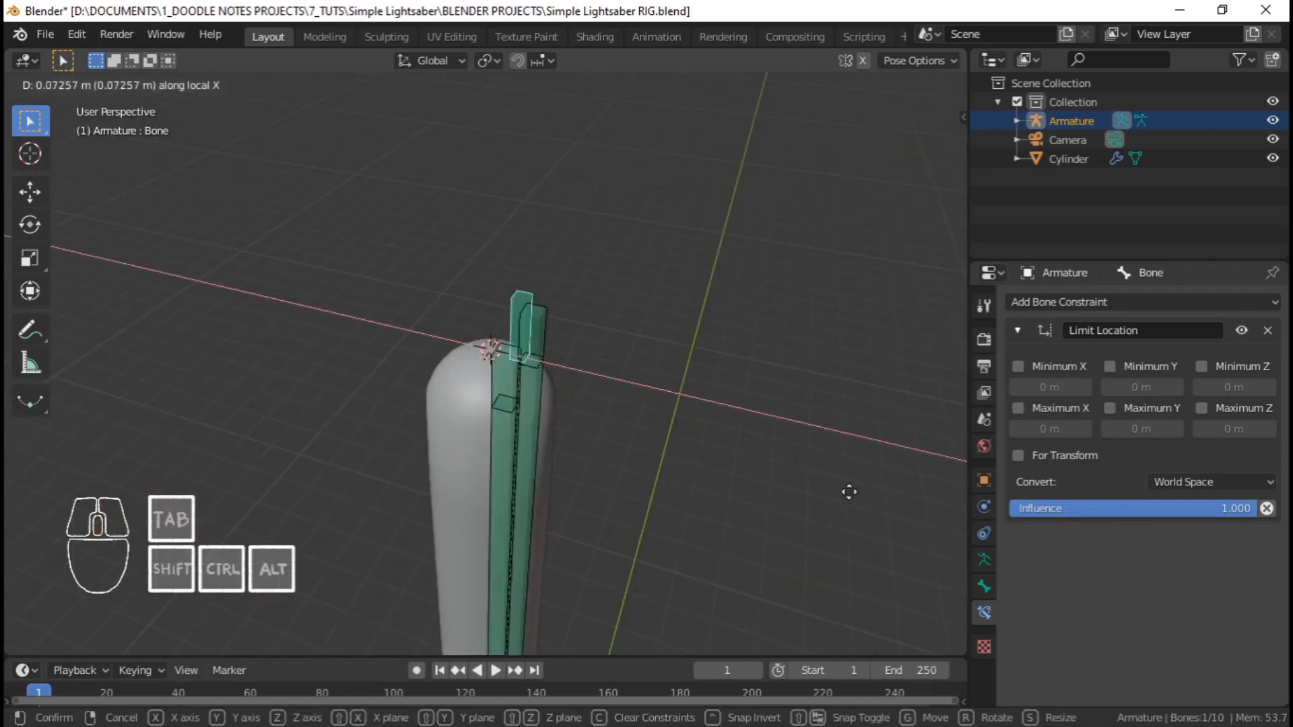
{"action": "right_click", "coordinate": [728, 433]}
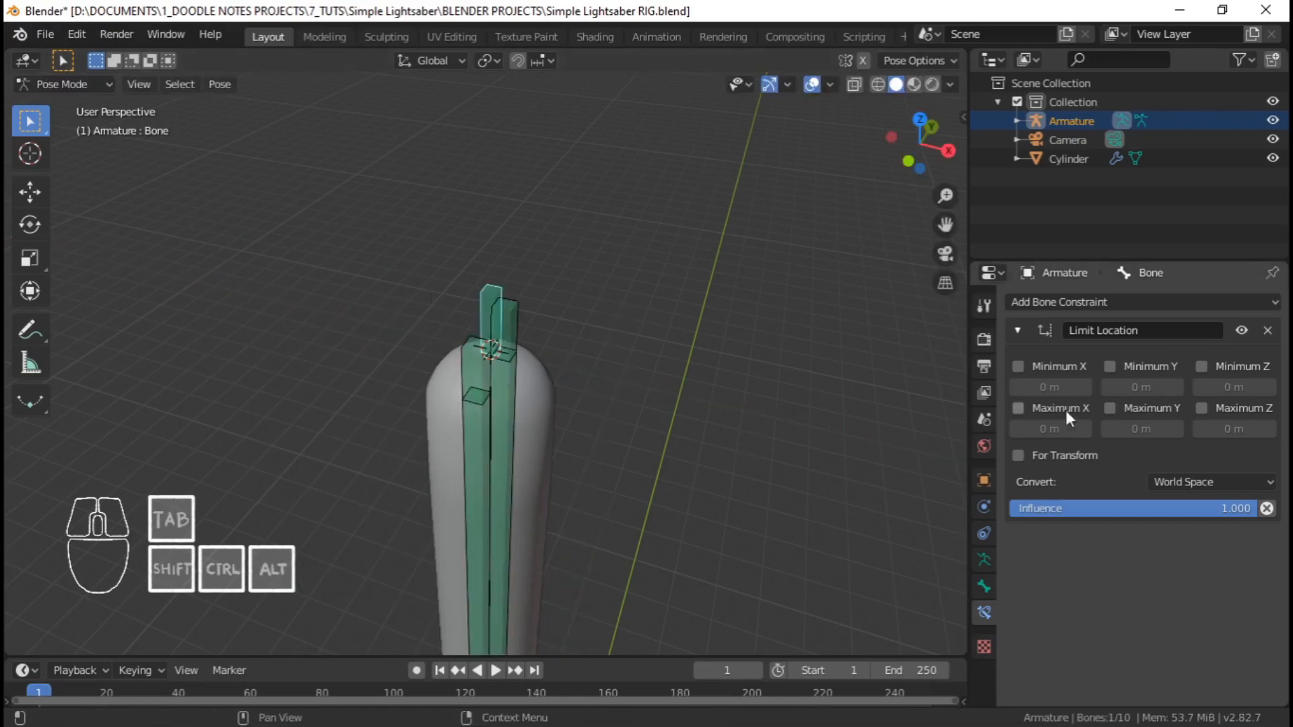
Enable Minimum X and Maximum X at 0 m in the central bone's Limit Location constraint
{"action": "left_click", "coordinate": [1019, 366]}
{"action": "left_click", "coordinate": [1019, 408]}
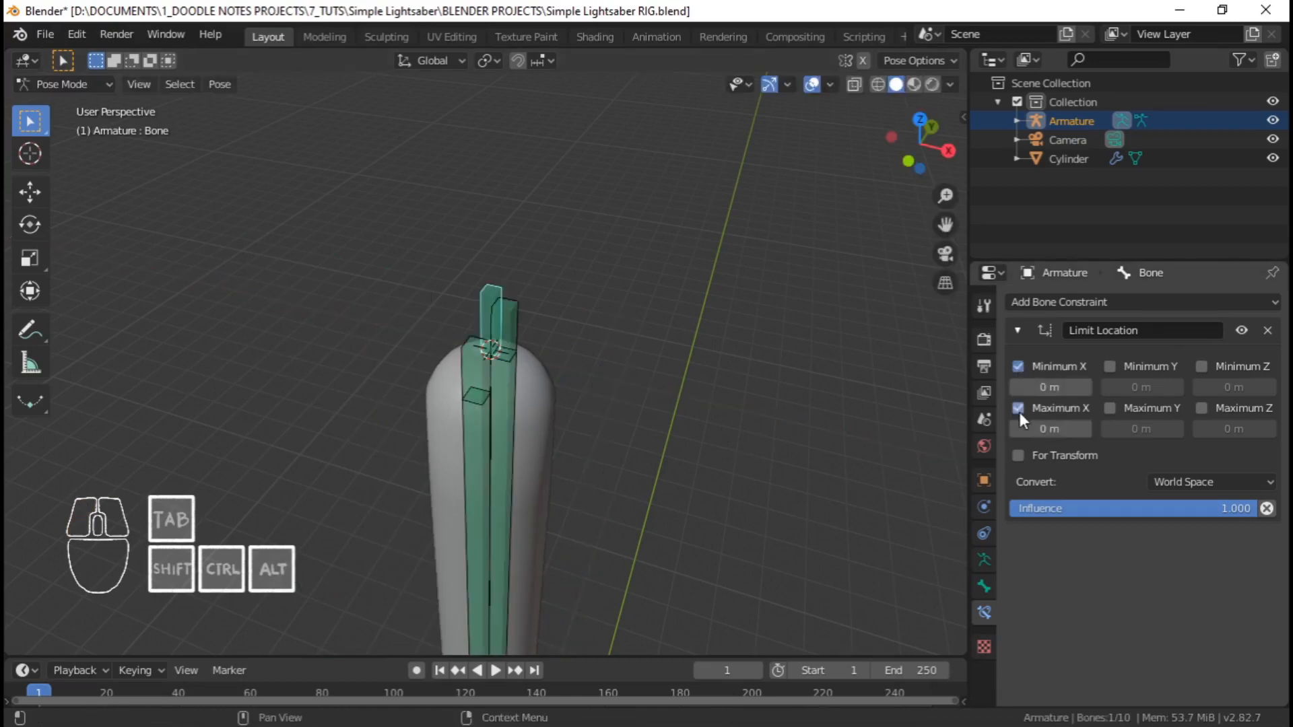
{"action": "key", "text": "g"}
{"action": "key", "text": "Escape"}
Test the X location limits by moving the central bone along its local X axis
{"action": "middle_click_drag", "start_coordinate": [619, 373], "coordinate": [652, 381]}
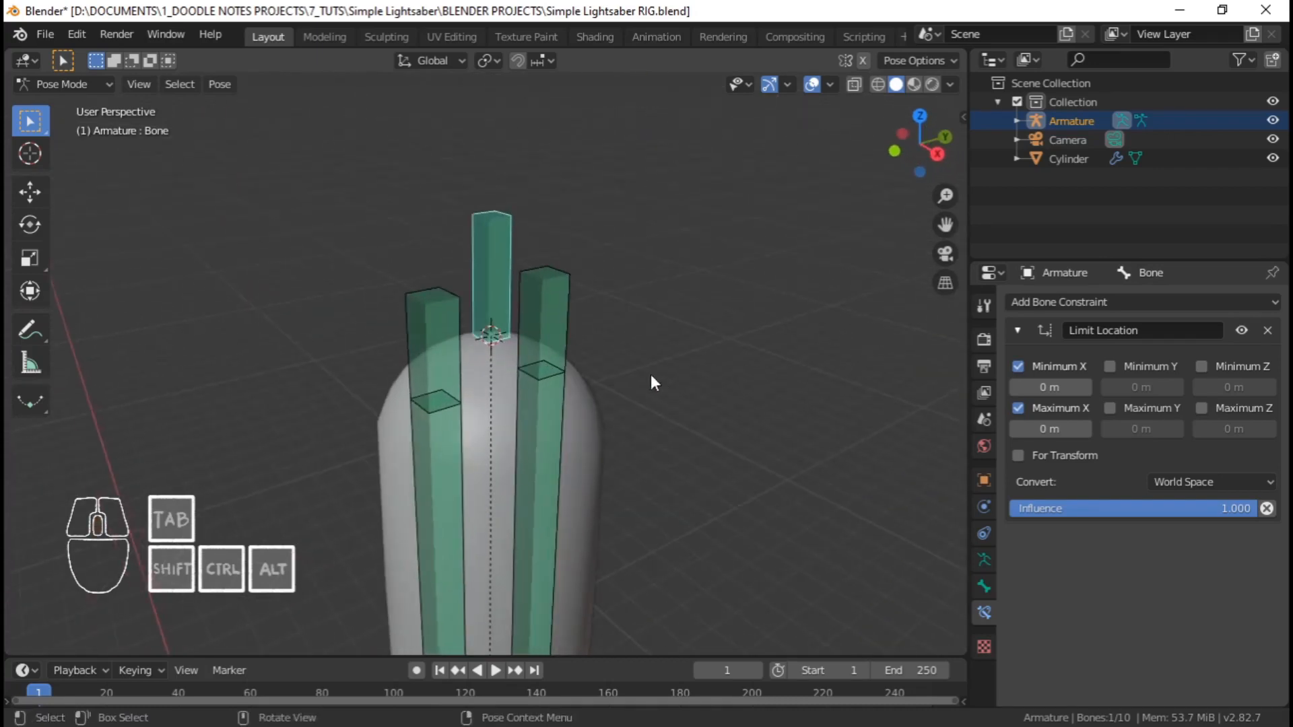
{"action": "key", "text": "g"}
{"action": "key", "text": "x"}
{"action": "key", "text": "x"}
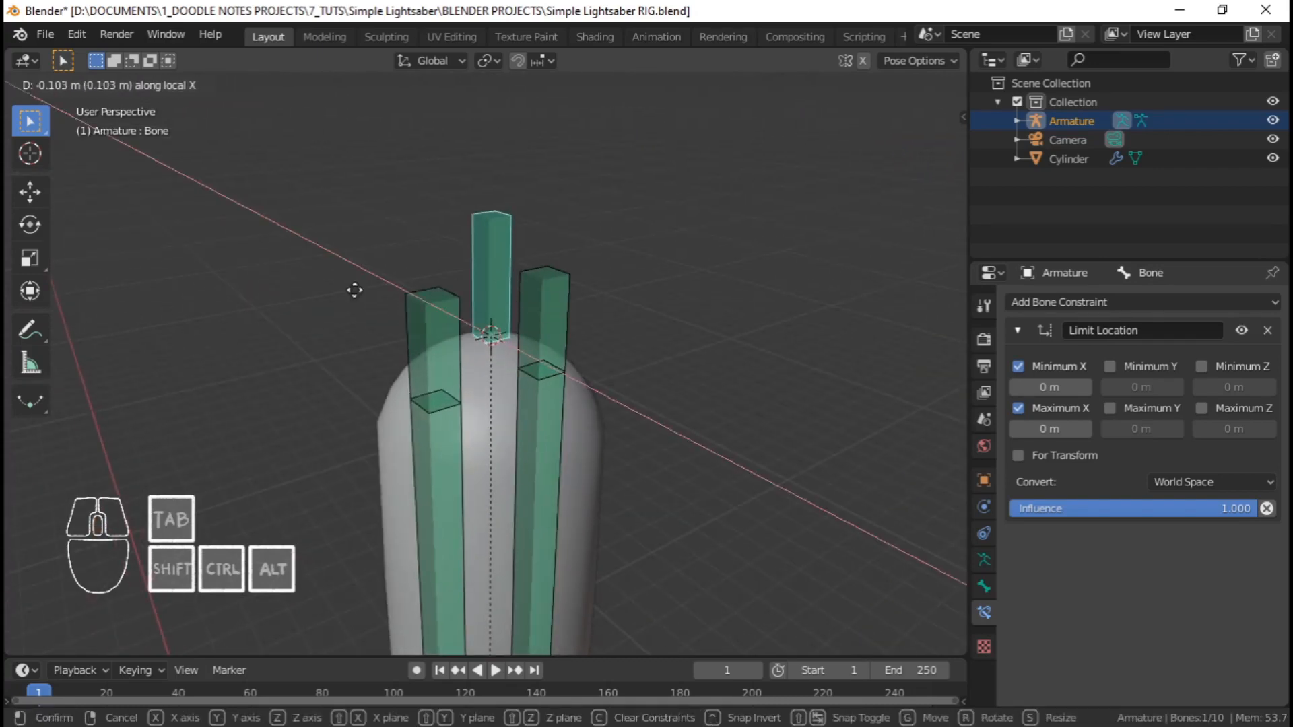
{"action": "left_click", "coordinate": [462, 344]}
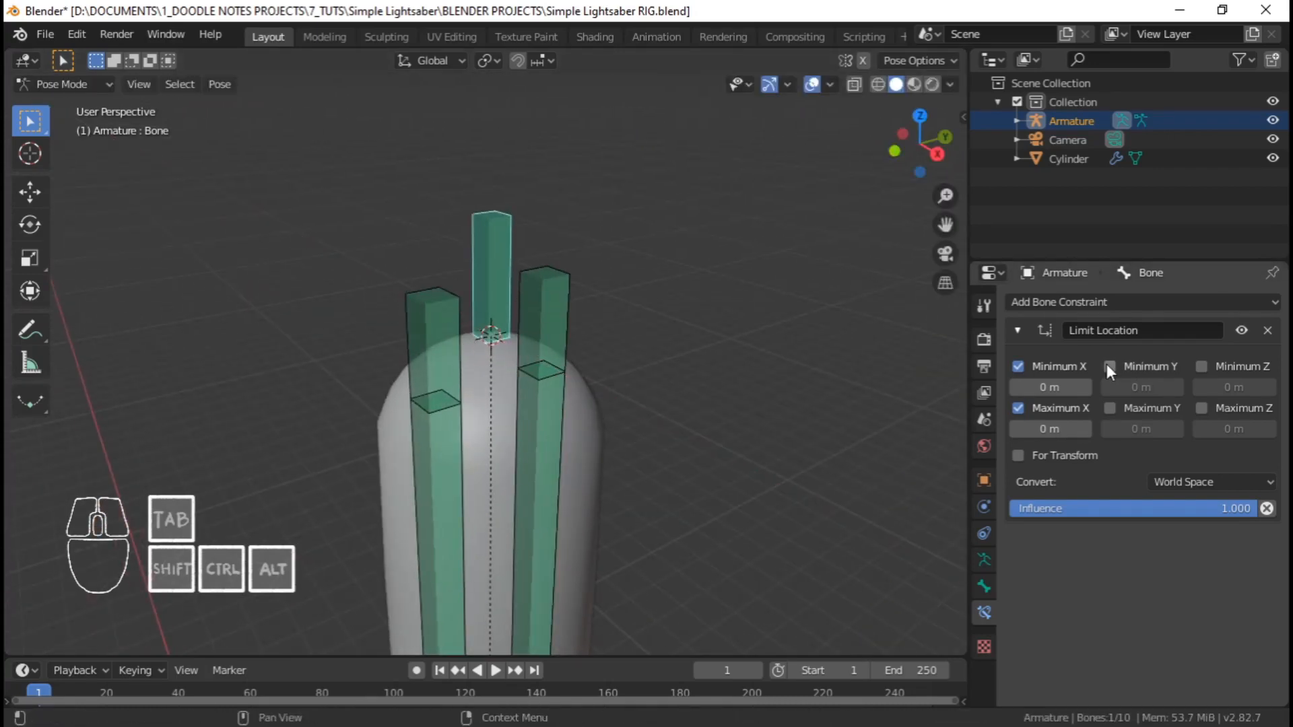
Check the central bone's motion along its local Y axis and cancel the trial move
{"action": "key", "text": "g"}
{"action": "key", "text": "y"}
{"action": "key", "text": "y"}
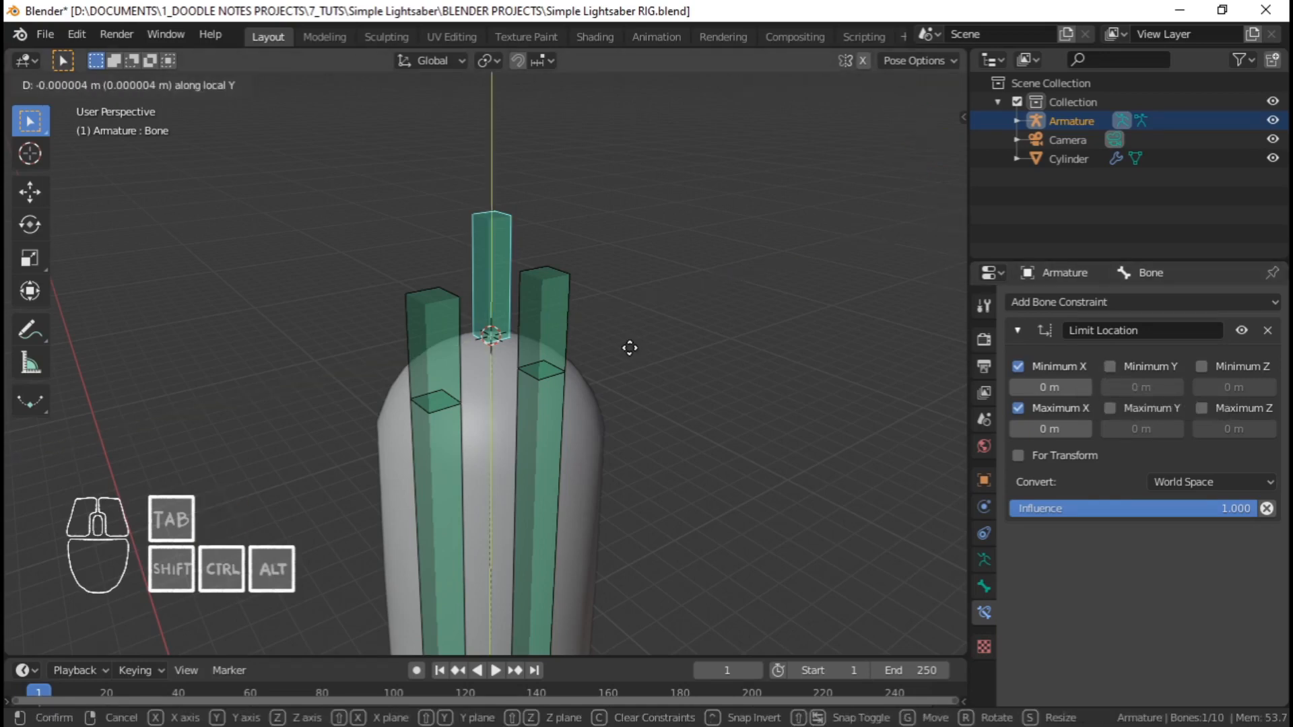
{"action": "right_click", "coordinate": [543, 300]}
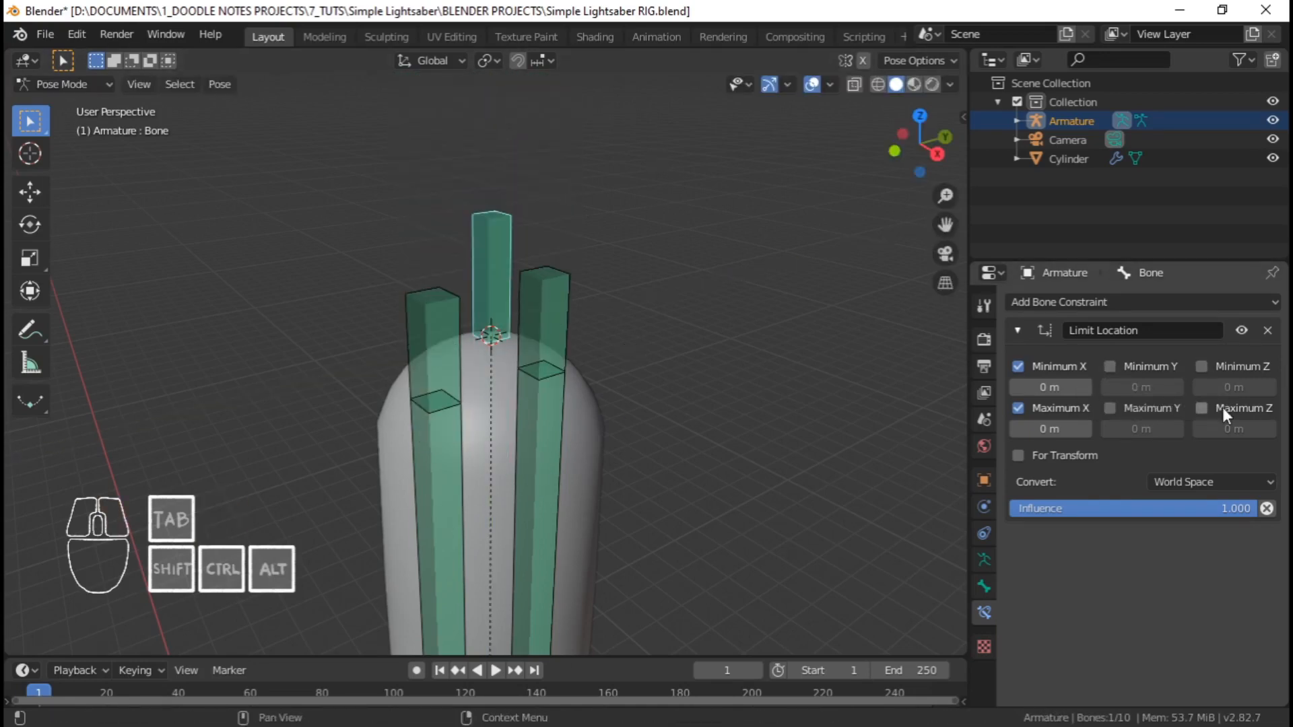
Enable Minimum Z and Maximum Z at 0 m in the central bone's Limit Location constraint and convert it to Local Space
{"action": "key", "text": "g"}
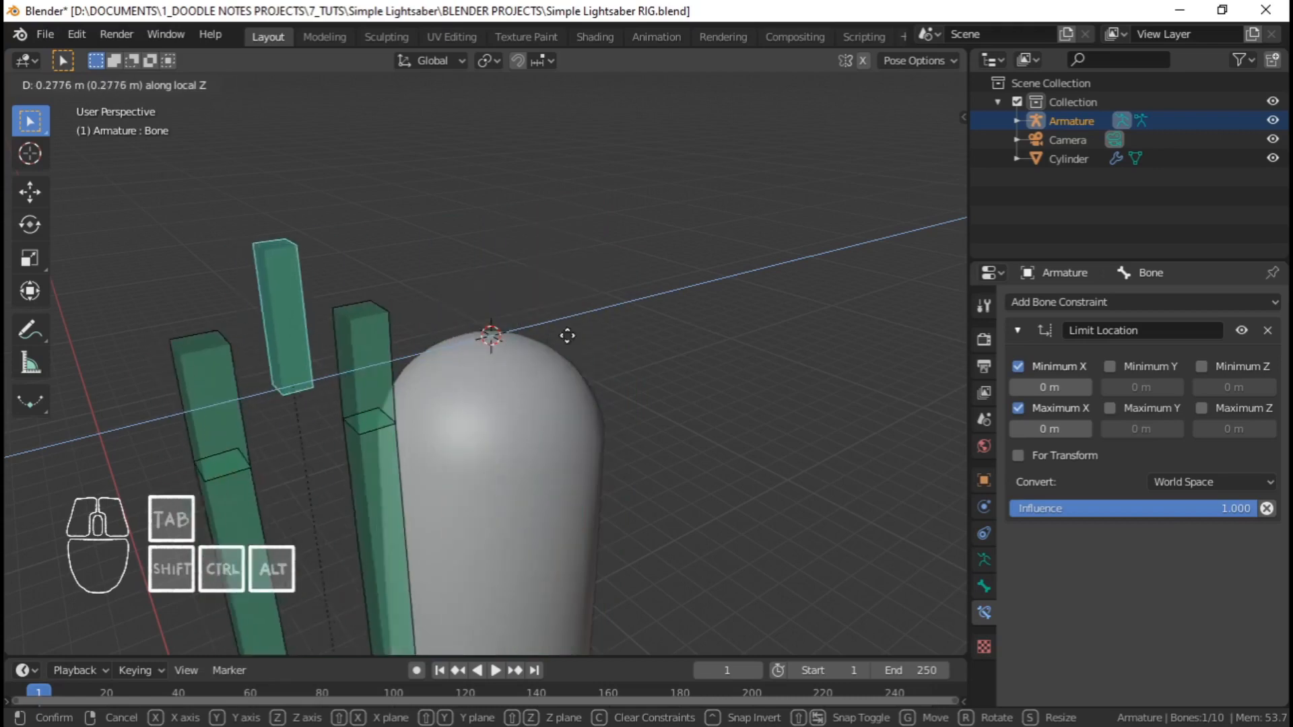
{"action": "right_click", "coordinate": [566, 336]}
{"action": "left_click", "coordinate": [1199, 369]}
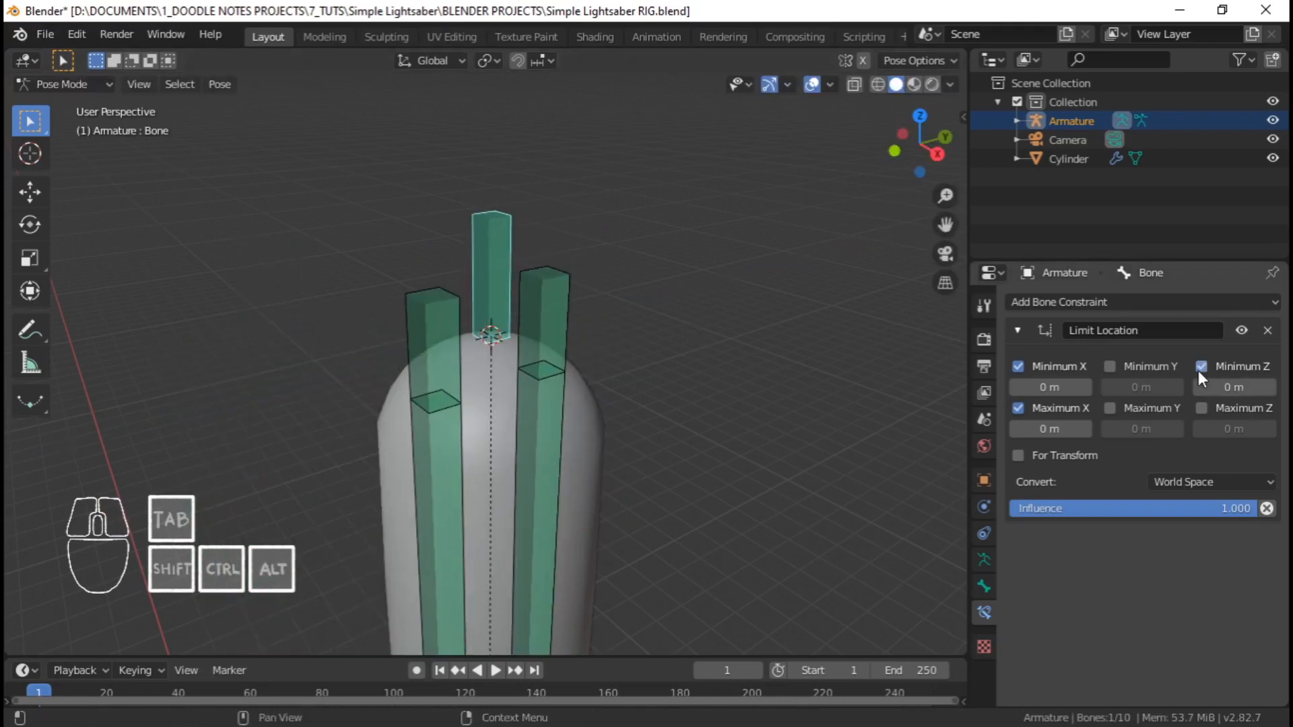
{"action": "left_click", "coordinate": [1204, 408]}
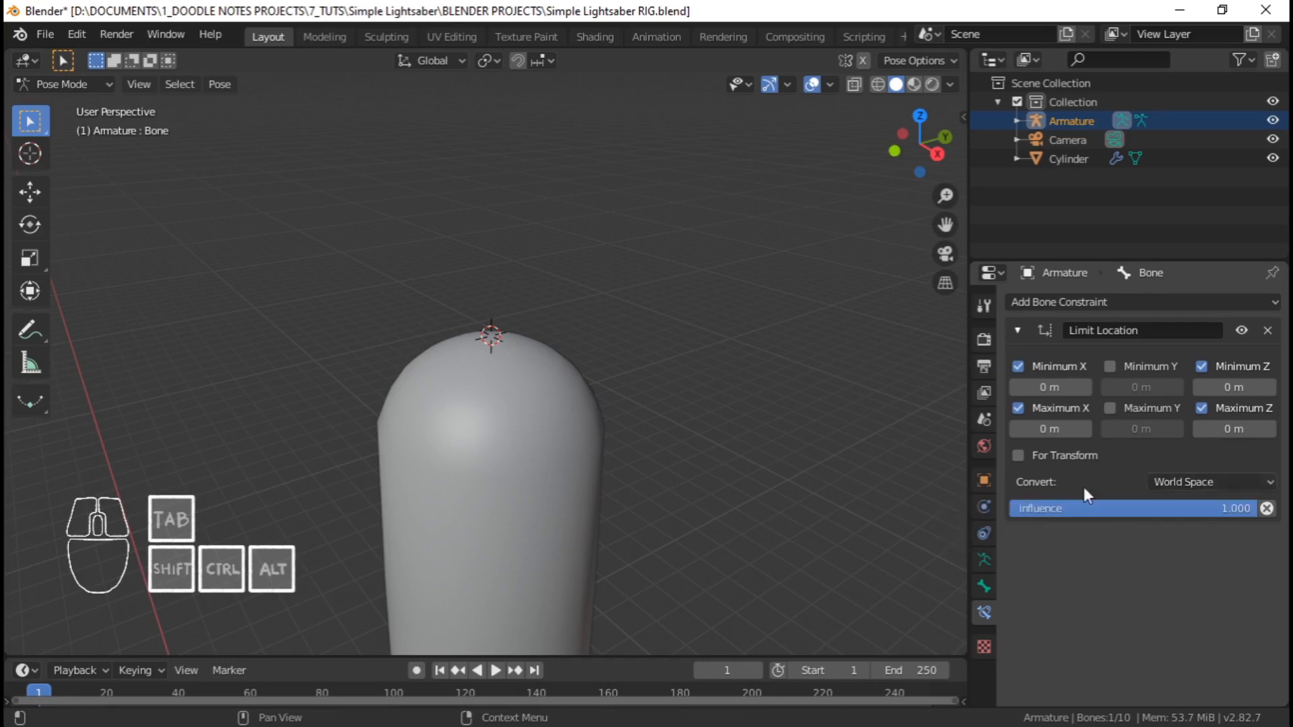
{"action": "left_click", "coordinate": [1191, 483]}
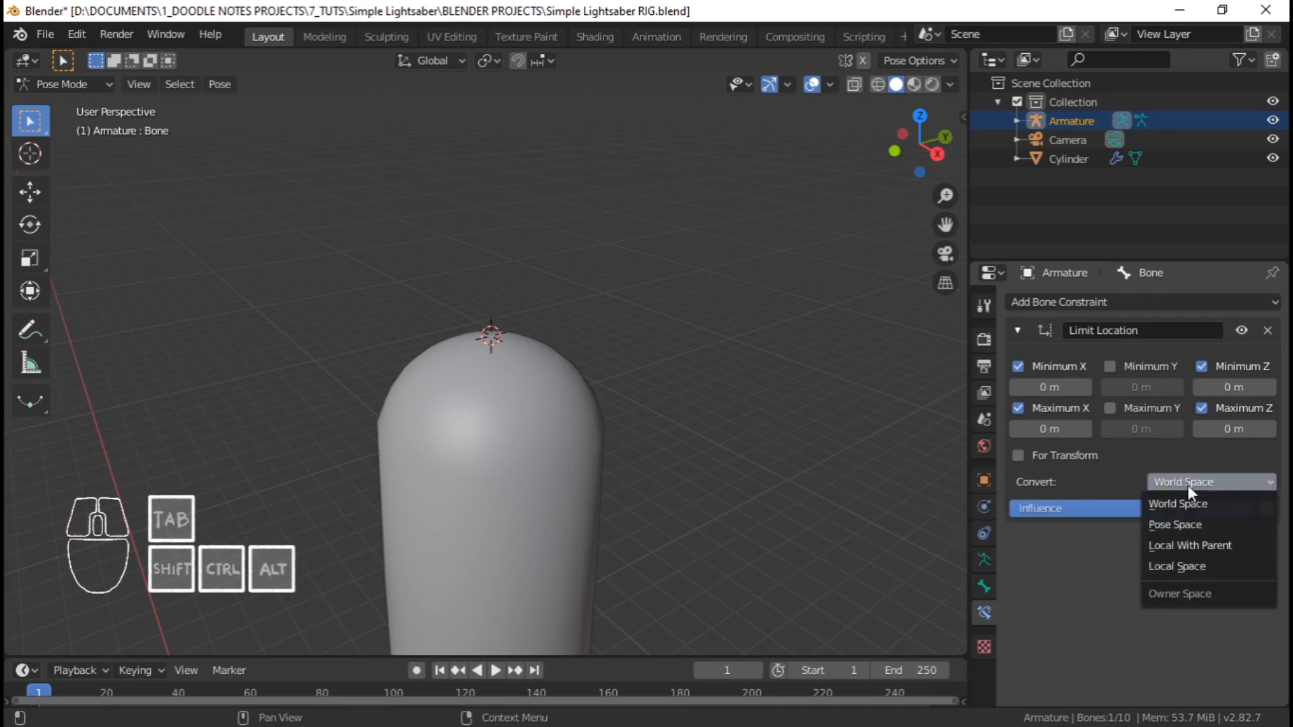
{"action": "left_click", "coordinate": [1179, 567]}
Test the central bone's location limits along its local Z, X and Y axes, cancelling each trial move
{"action": "key", "text": "g"}
{"action": "key", "text": "z"}
{"action": "key", "text": "z"}
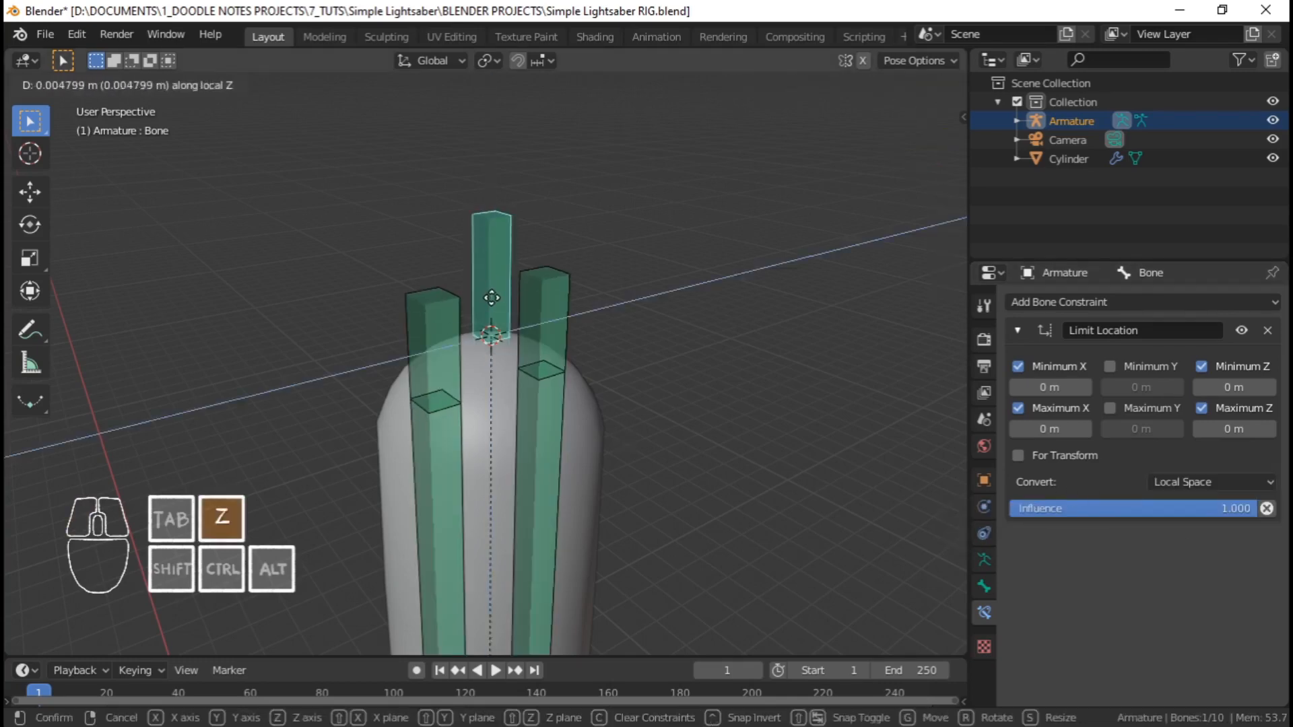
{"action": "key", "text": "g"}
{"action": "key", "text": "x"}
{"action": "key", "text": "x"}
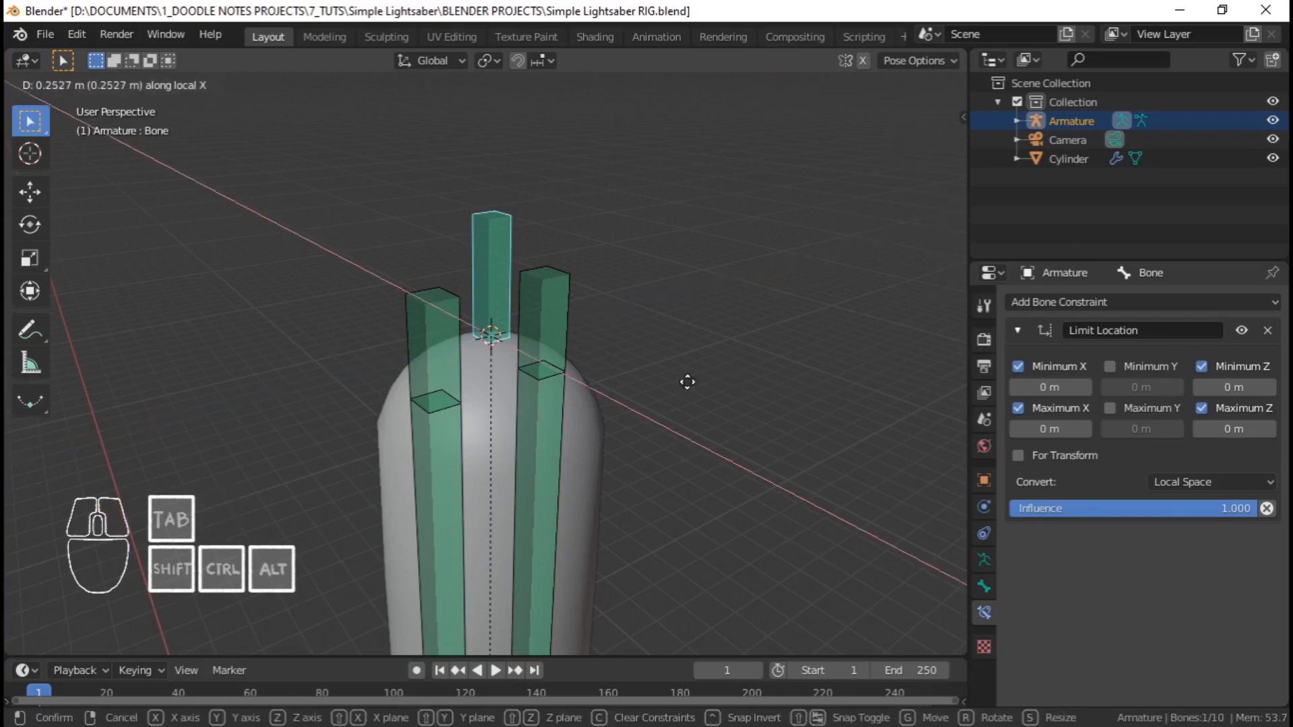
{"action": "right_click", "coordinate": [474, 329]}
{"action": "key", "text": "g"}
{"action": "key", "text": "y"}
{"action": "key", "text": "y"}
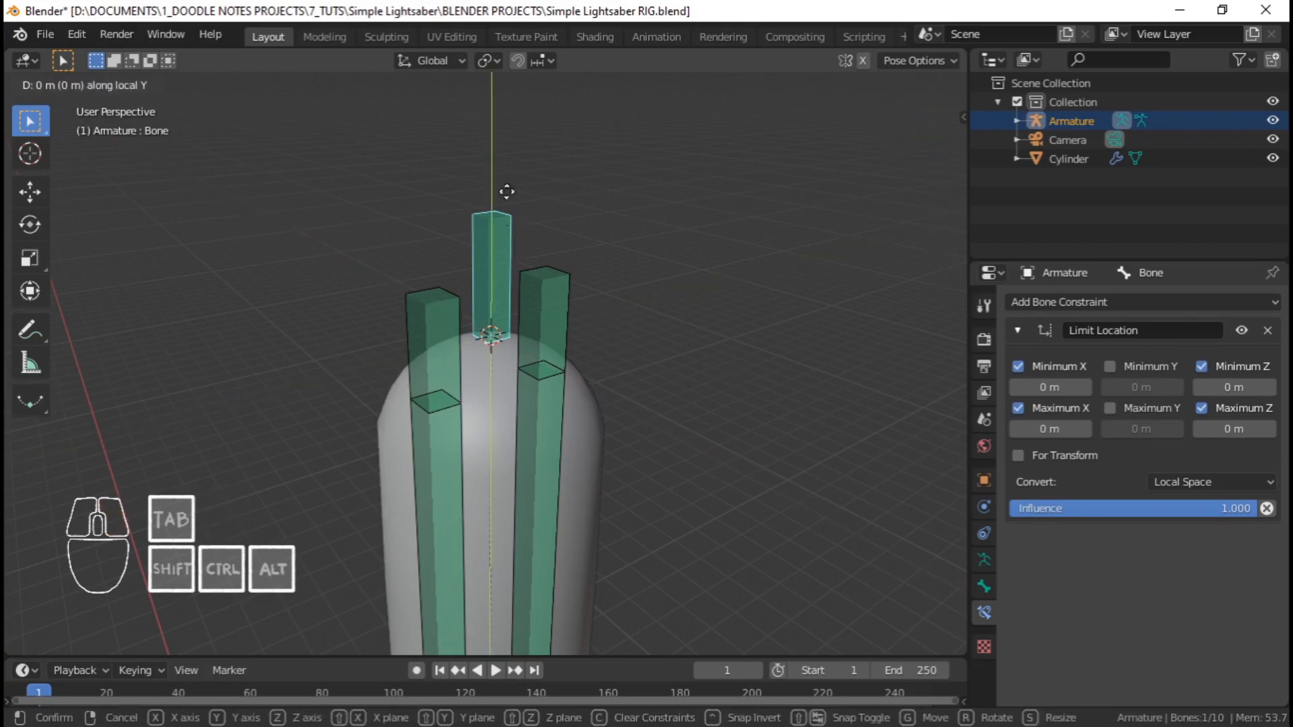
{"action": "right_click", "coordinate": [530, 167]}
Inspect the blade tip up close while trying upward moves of the central bone along its local Y axis, cancelling each one
{"action": "scroll", "coordinate": [476, 305], "scroll_direction": "down", "scroll_amount": 2}
{"action": "middle_click_drag", "start_coordinate": [476, 305], "coordinate": [536, 392]}
{"action": "scroll", "coordinate": [422, 264], "scroll_direction": "up", "scroll_amount": 3}
{"action": "mouse_move", "coordinate": [519, 259]}
{"action": "middle_mouse_down"}
{"action": "mouse_move", "coordinate": [514, 352]}
{"action": "mouse_move", "coordinate": [498, 375]}
{"action": "mouse_move", "coordinate": [631, 421]}
{"action": "mouse_move", "coordinate": [339, 382]}
{"action": "middle_mouse_up"}
{"action": "mouse_move", "coordinate": [544, 430]}
{"action": "middle_mouse_down"}
{"action": "mouse_move", "coordinate": [496, 379]}
{"action": "mouse_move", "coordinate": [536, 392]}
{"action": "mouse_move", "coordinate": [462, 376]}
{"action": "mouse_move", "coordinate": [543, 384]}
{"action": "mouse_move", "coordinate": [551, 370]}
{"action": "mouse_move", "coordinate": [541, 436]}
{"action": "middle_mouse_up"}
{"action": "middle_click_drag", "start_coordinate": [629, 458], "coordinate": [615, 470], "text": "shift"}
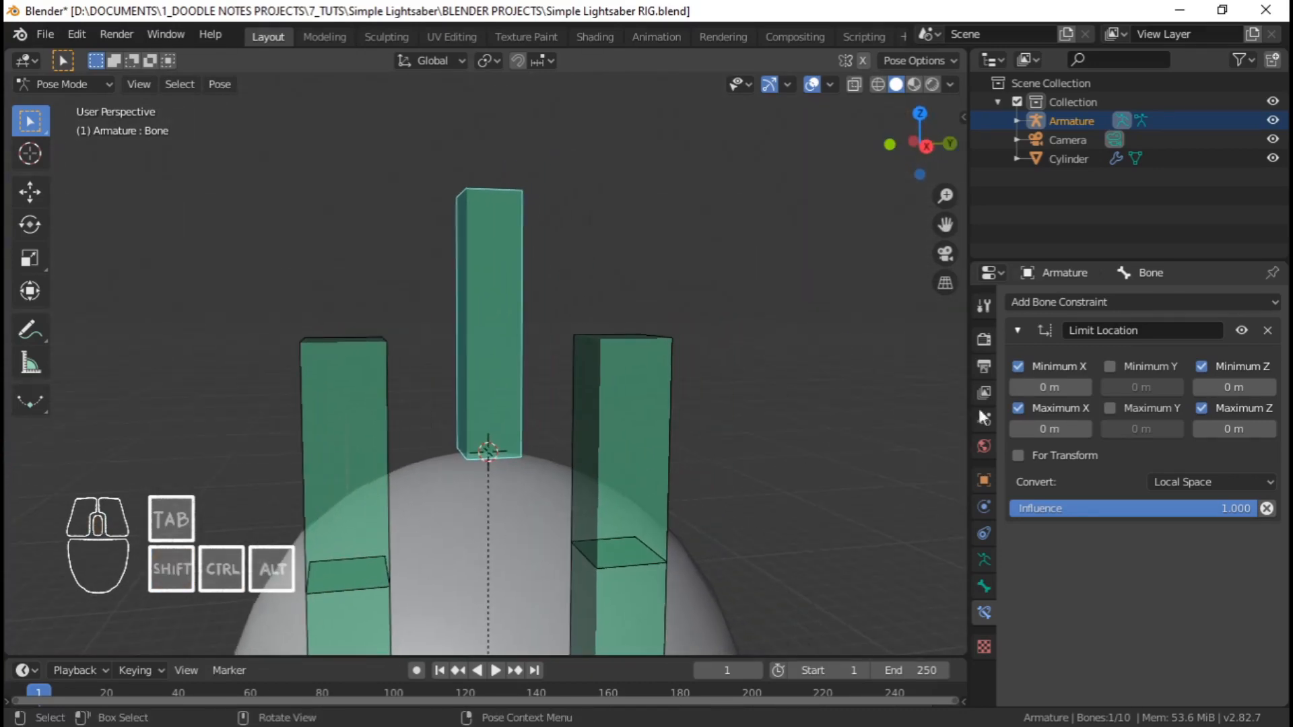
{"action": "scroll", "coordinate": [586, 385], "scroll_direction": "down", "scroll_amount": 2}
{"action": "key", "text": "g"}
{"action": "key", "text": "y"}
{"action": "key", "text": "y"}
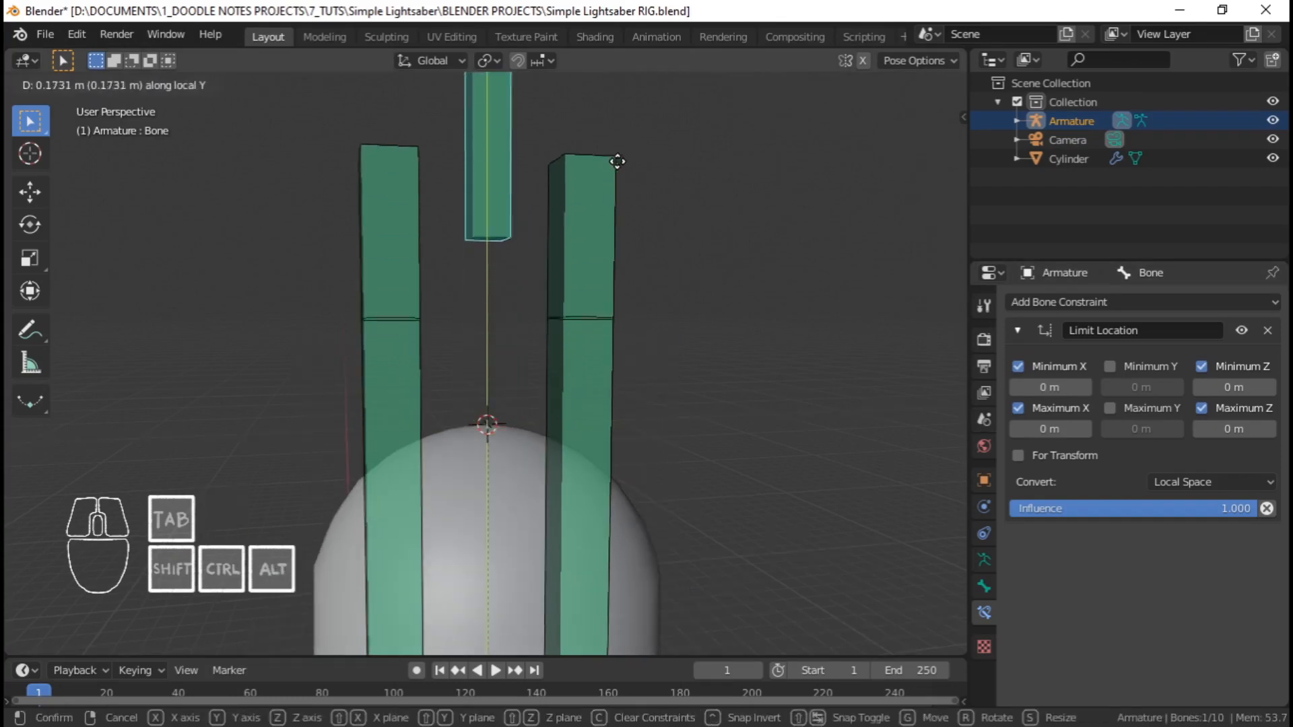
{"action": "right_click", "coordinate": [603, 257]}
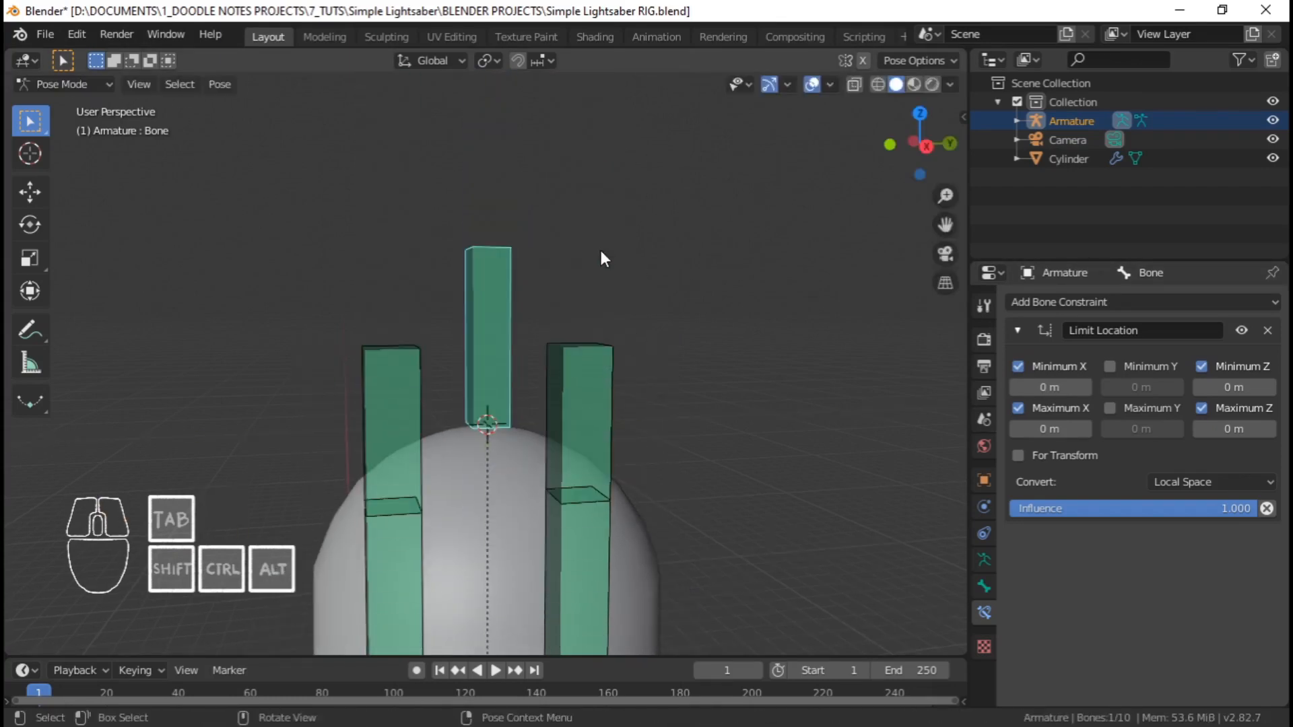
{"action": "key", "text": "g"}
{"action": "key", "text": "y"}
{"action": "key", "text": "y"}
{"action": "right_click", "coordinate": [548, 104]}
{"action": "scroll", "coordinate": [547, 175], "scroll_direction": "down", "scroll_amount": 3}
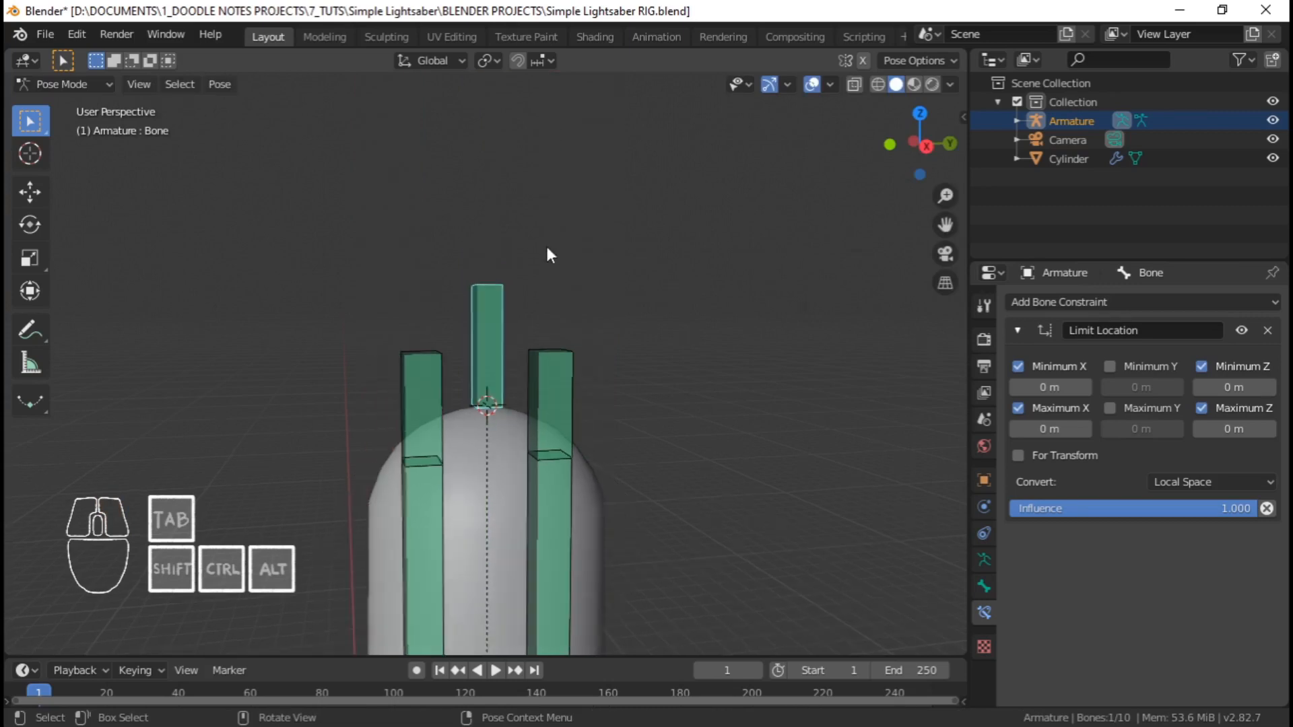
Enable Maximum Y at 0 m in the central bone's Limit Location constraint and test it with trial moves
{"action": "left_click", "coordinate": [1110, 407]}
{"action": "key", "text": "g"}
{"action": "key", "text": "y"}
{"action": "key", "text": "y"}
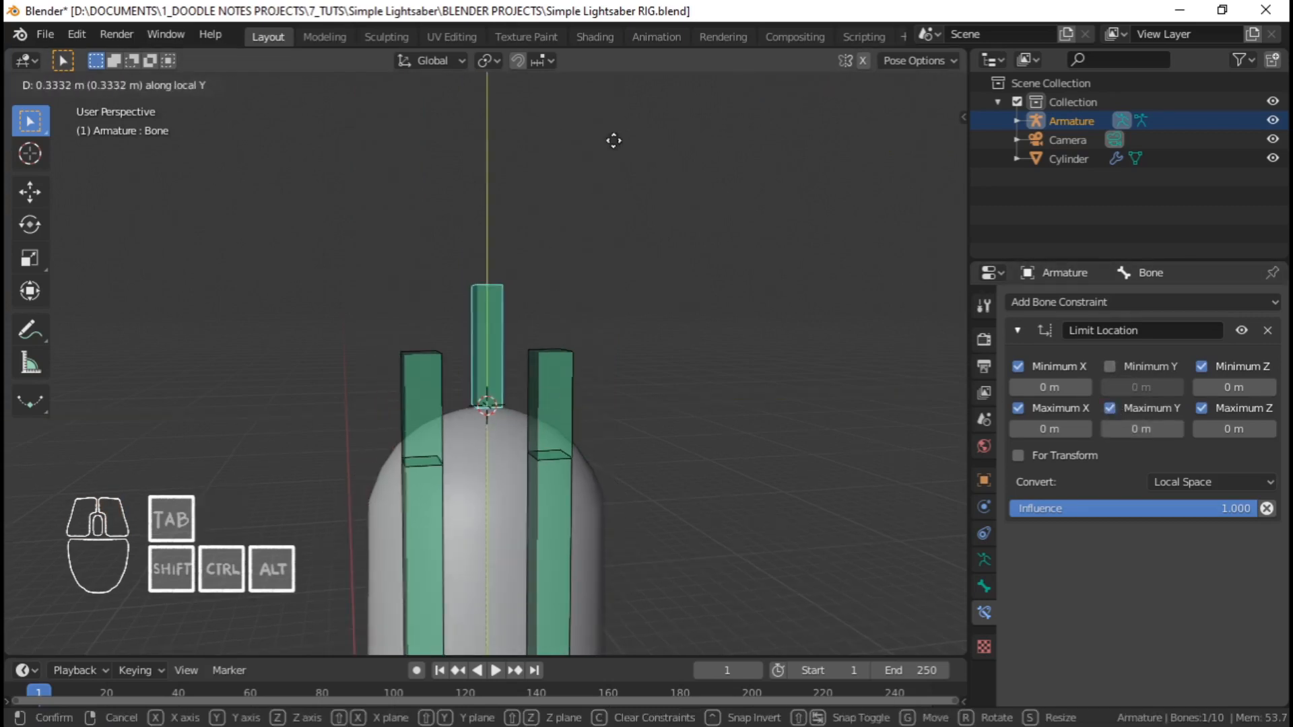
{"action": "left_click", "coordinate": [568, 641]}
{"action": "key", "text": "g"}
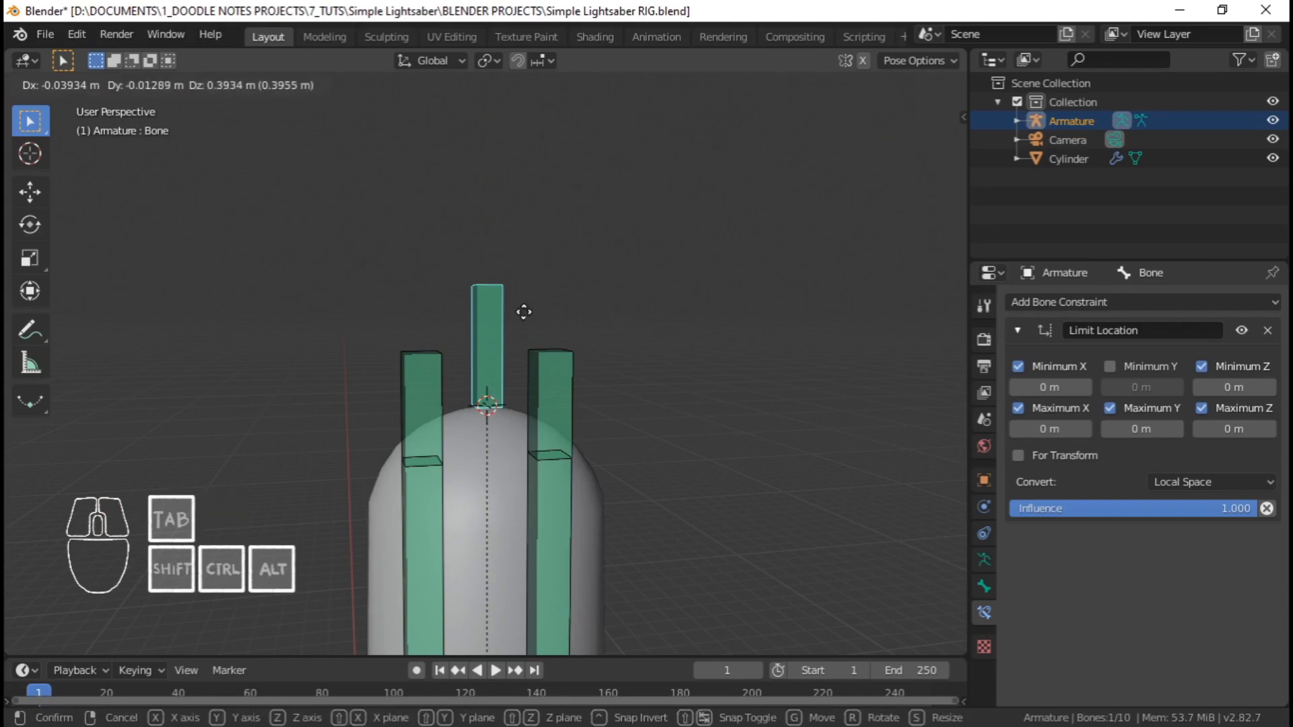
{"action": "right_click", "coordinate": [532, 463]}
View the whole lightsaber from the right side and check the blade's retraction with a cancelled downward move of the central bone
{"action": "scroll", "coordinate": [532, 464], "scroll_direction": "down", "scroll_amount": 10}
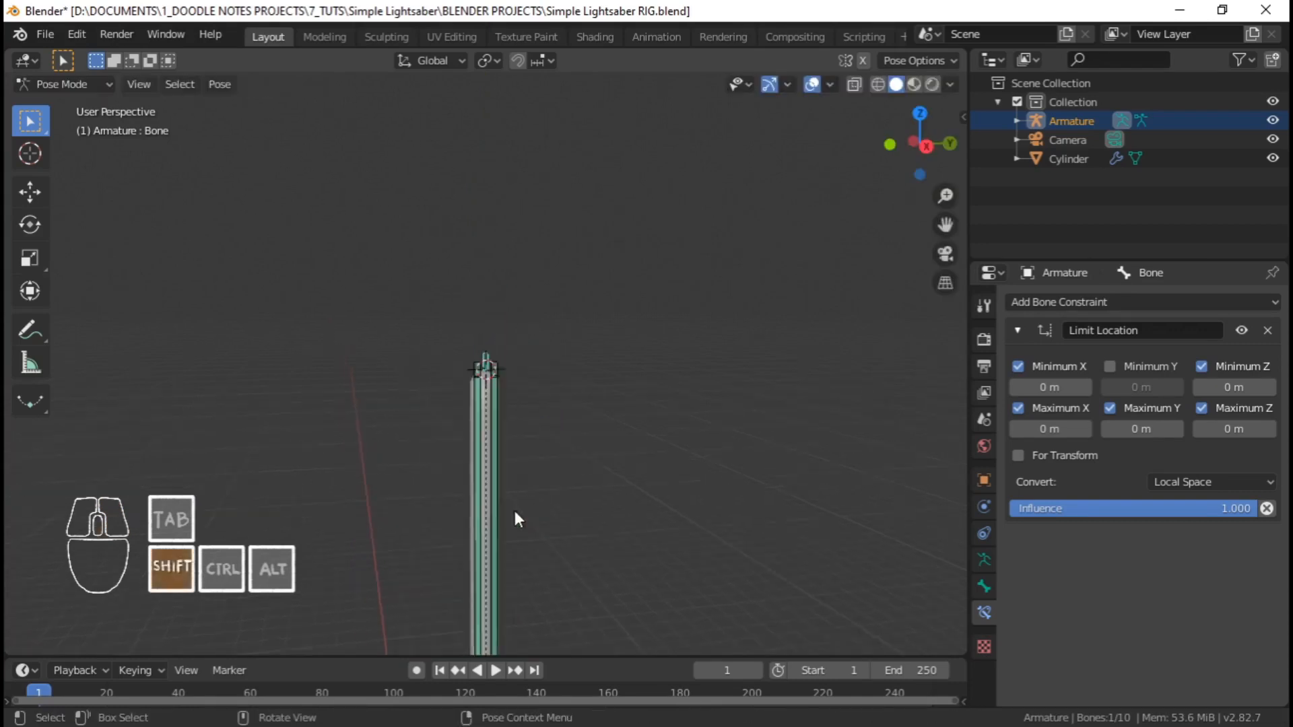
{"action": "middle_click_drag", "start_coordinate": [515, 511], "coordinate": [532, 456], "text": "shift"}
{"action": "key", "text": "KP_1"}
{"action": "scroll", "coordinate": [532, 458], "scroll_direction": "down", "scroll_amount": 5}
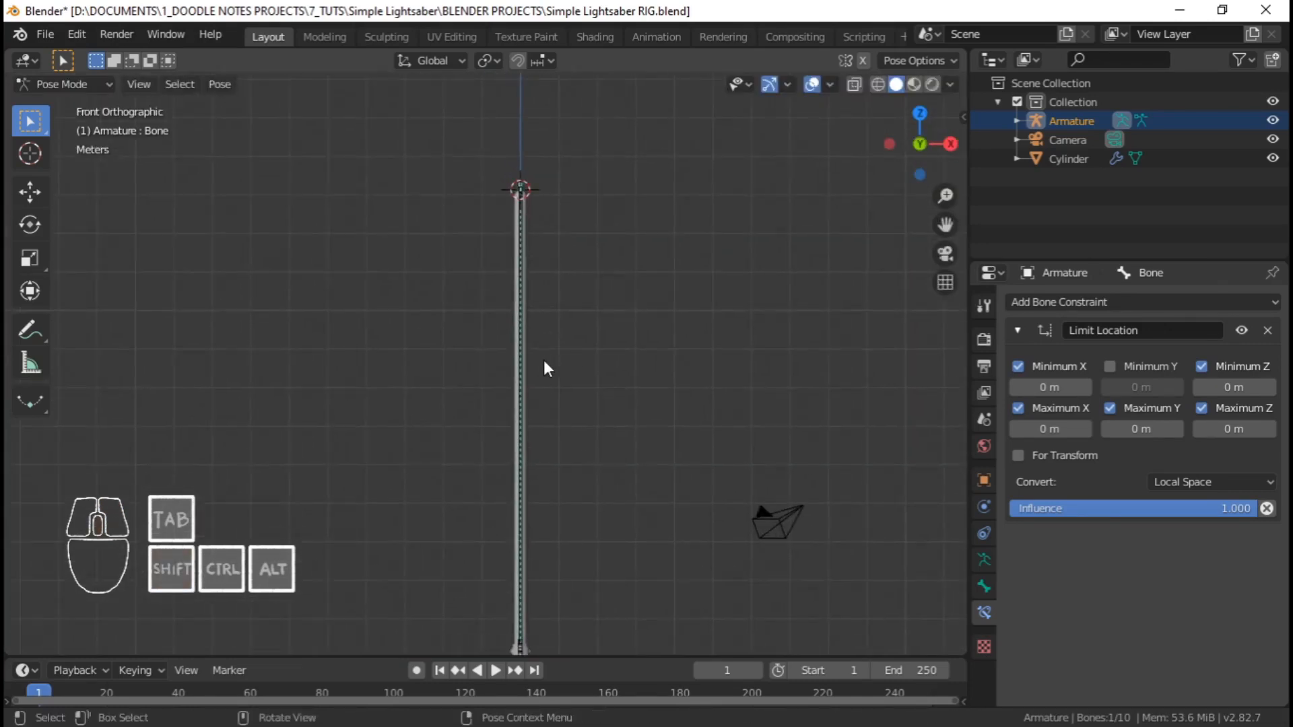
{"action": "key", "text": "KP_3"}
{"action": "scroll", "coordinate": [543, 361], "scroll_direction": "down", "scroll_amount": 1}
{"action": "middle_click_drag", "start_coordinate": [544, 364], "coordinate": [566, 306], "text": "shift"}
{"action": "scroll", "coordinate": [537, 209], "scroll_direction": "up", "scroll_amount": 3}
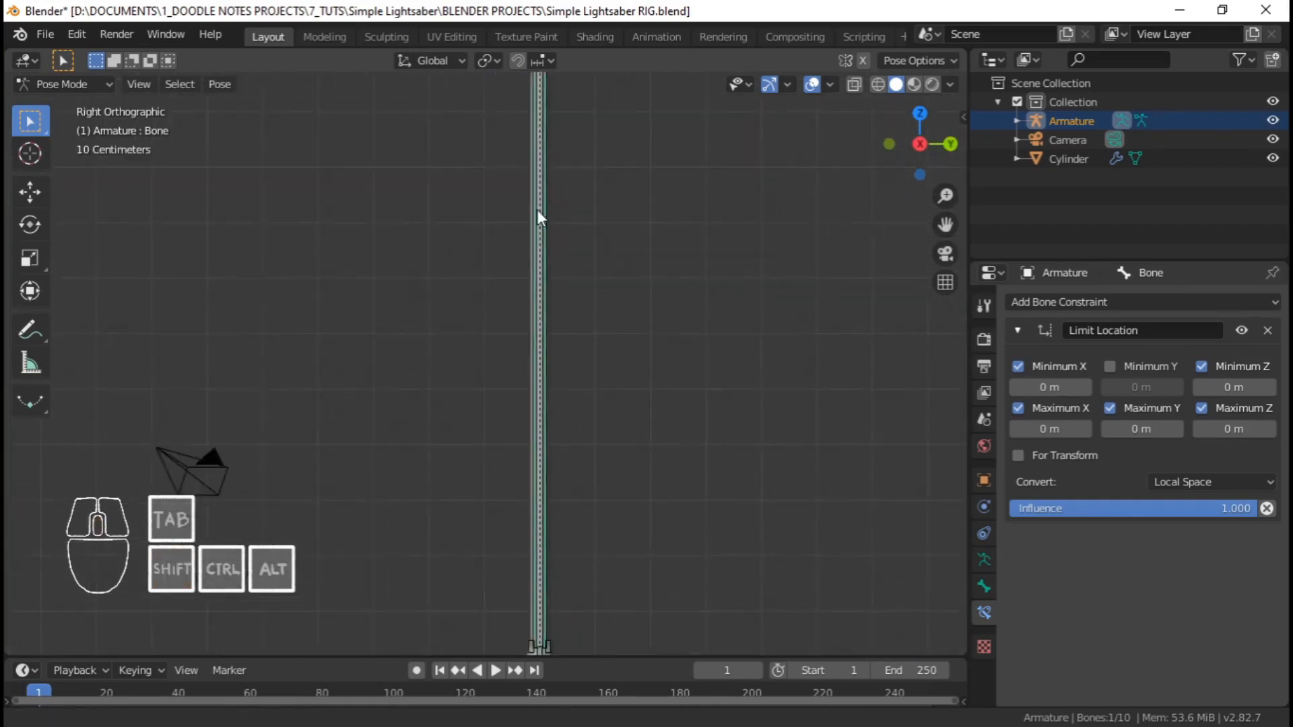
{"action": "scroll", "coordinate": [537, 208], "scroll_direction": "down", "scroll_amount": 4}
{"action": "key", "text": "g"}
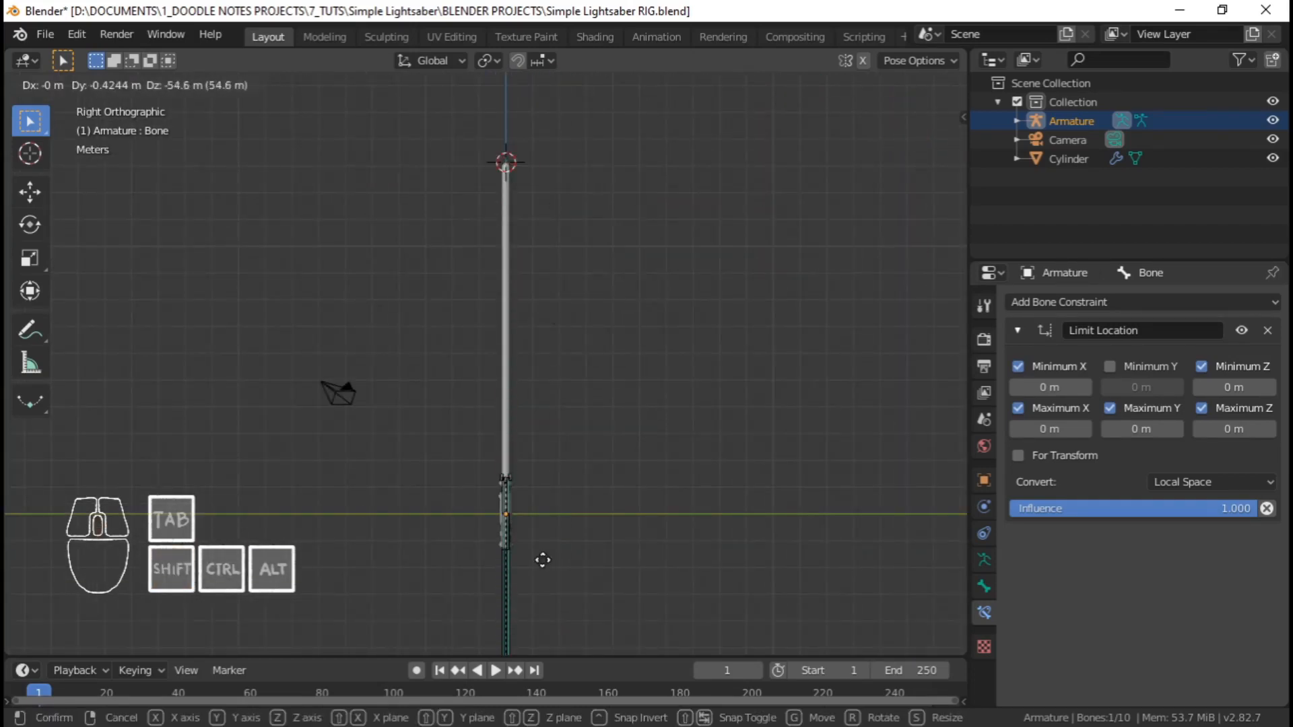
{"action": "right_click", "coordinate": [539, 493]}
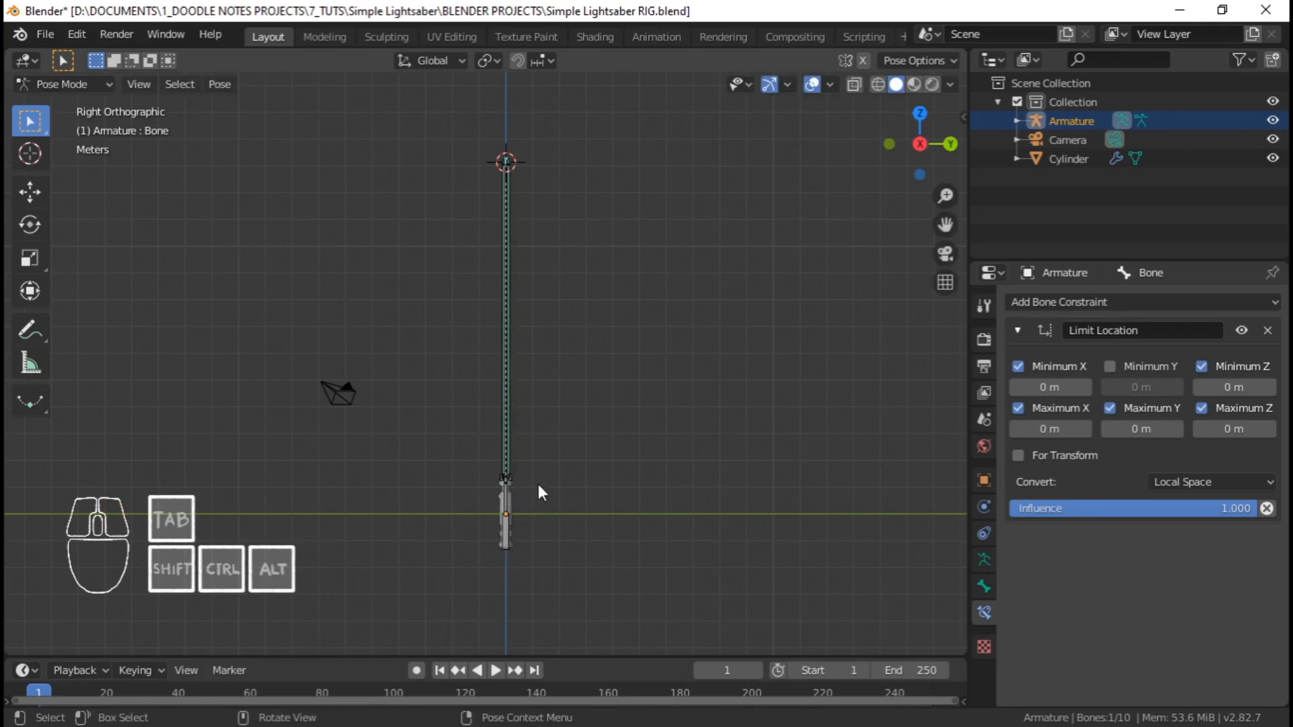
Lower the central bone along the global Z axis to retract the blade close to the hilt
{"action": "key", "text": "g"}
{"action": "key", "text": "z"}
{"action": "left_click", "coordinate": [575, 476]}
{"action": "middle_click_drag", "start_coordinate": [534, 450], "coordinate": [540, 324], "text": "shift"}
{"action": "scroll", "coordinate": [541, 324], "scroll_direction": "up", "scroll_amount": 7}
{"action": "middle_click_drag", "start_coordinate": [544, 326], "coordinate": [641, 393], "text": "shift"}
{"action": "scroll", "coordinate": [626, 406], "scroll_direction": "up", "scroll_amount": 5}
Check the retracted blade bones at the hilt with cancelled Z-axis trial moves and clear the central bone's location
{"action": "key", "text": "g"}
{"action": "key", "text": "z"}
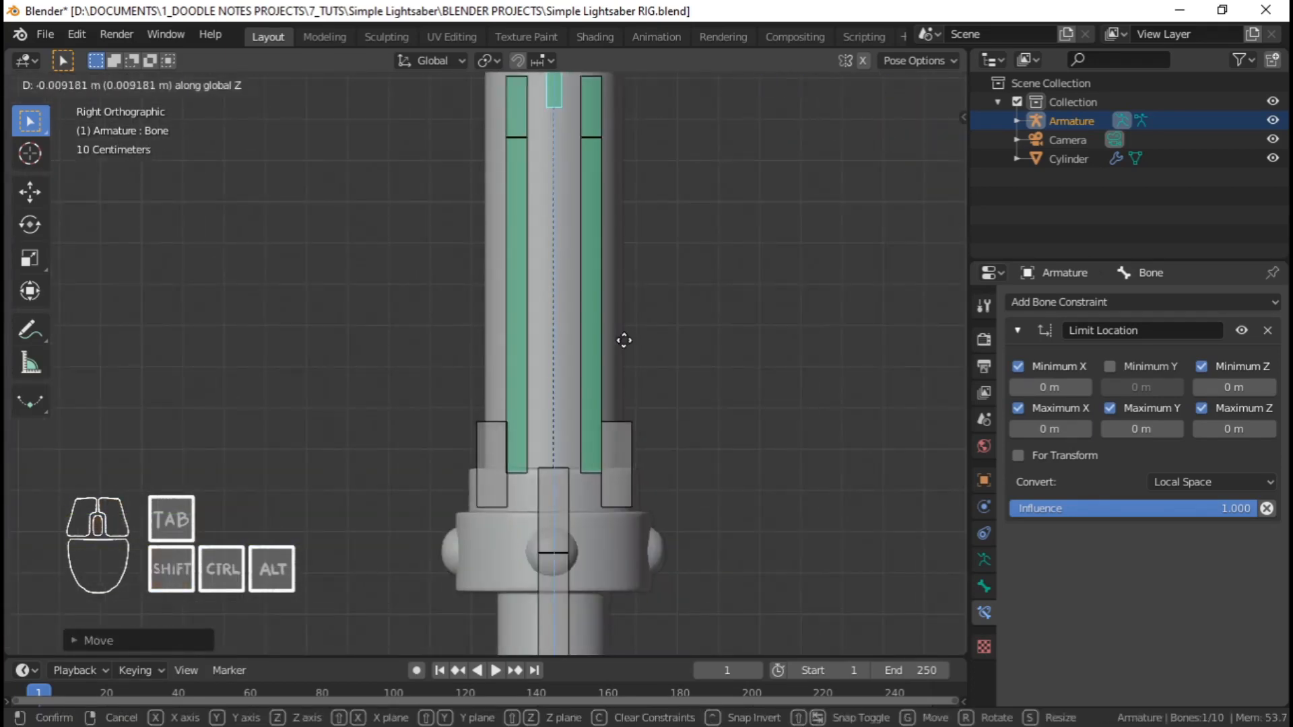
{"action": "key", "text": "z"}
{"action": "right_click", "coordinate": [624, 404]}
{"action": "key", "text": "g"}
{"action": "key", "text": "z"}
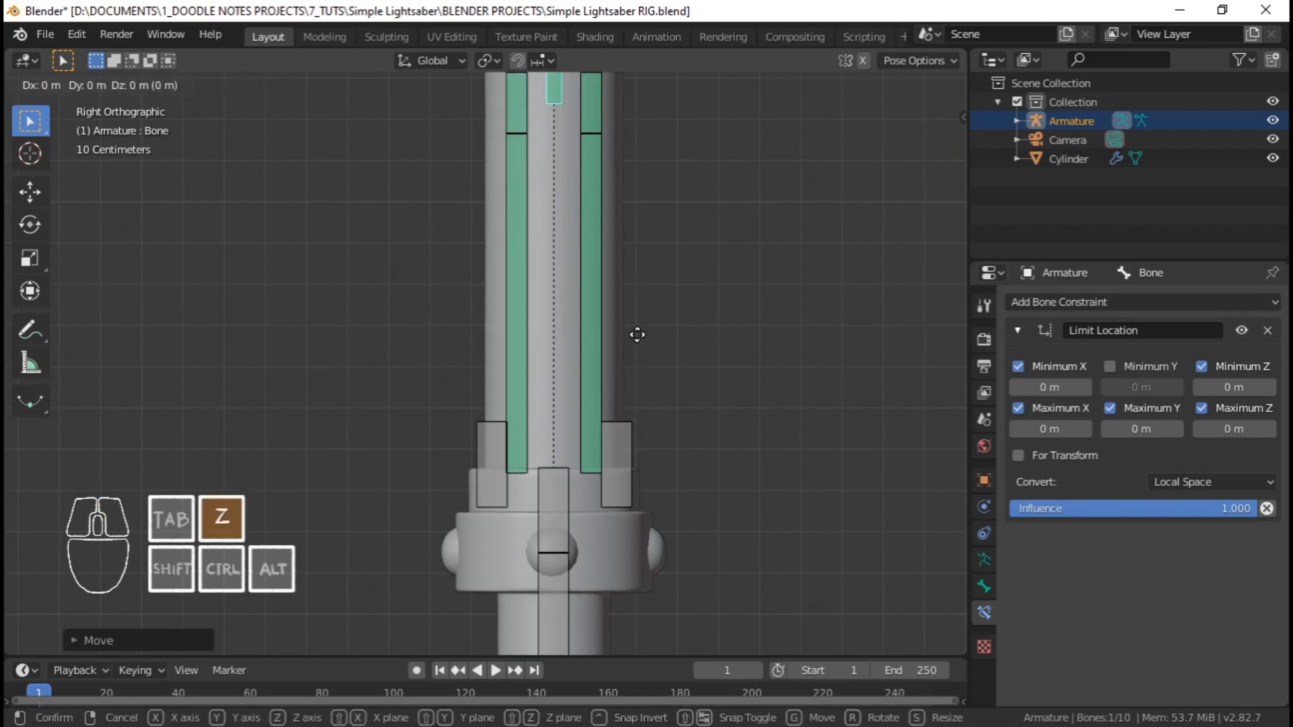
{"action": "right_click", "coordinate": [644, 78]}
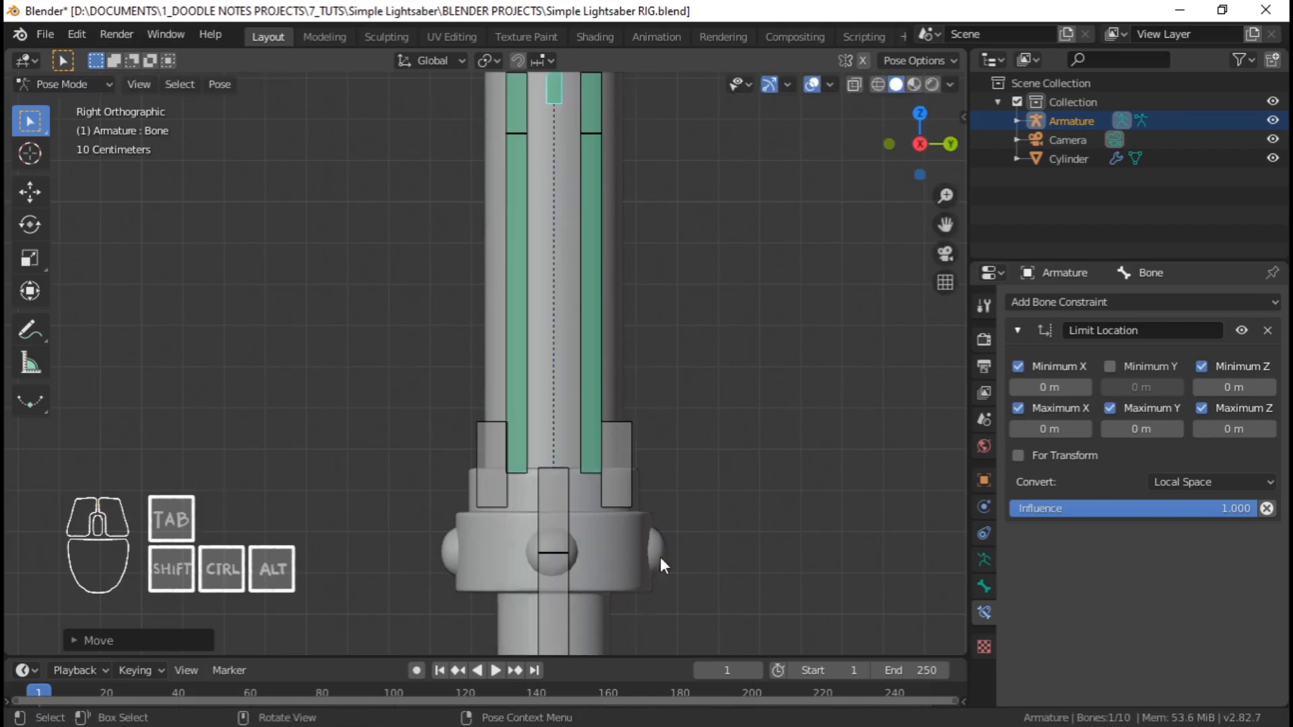
{"action": "key", "text": "g"}
{"action": "key", "text": "z"}
{"action": "right_click", "coordinate": [560, 439]}
{"action": "key", "text": "alt+g"}
In Edit Mode, move the base joints of Blade_Front and Blade_Back together down along global Z by about 0.16 m
{"action": "middle_click_drag", "start_coordinate": [542, 406], "coordinate": [564, 458]}
{"action": "right_click", "coordinate": [543, 387]}
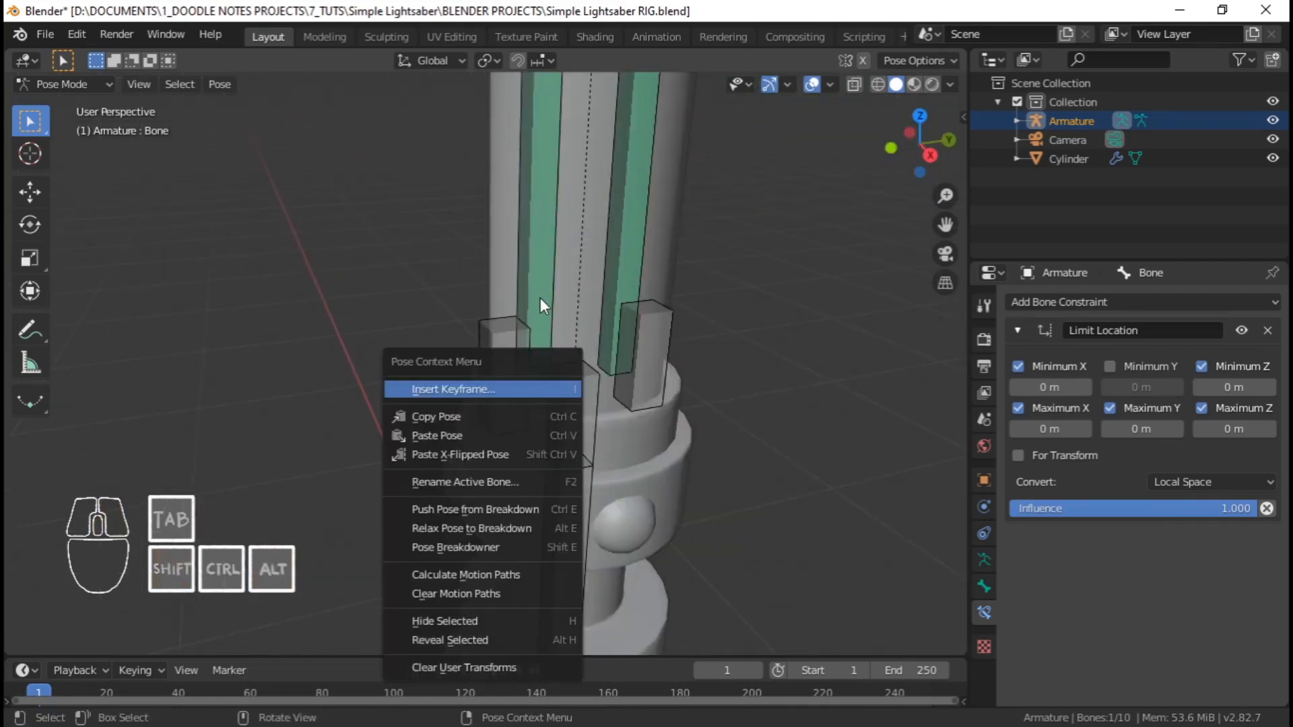
{"action": "key", "text": "Tab"}
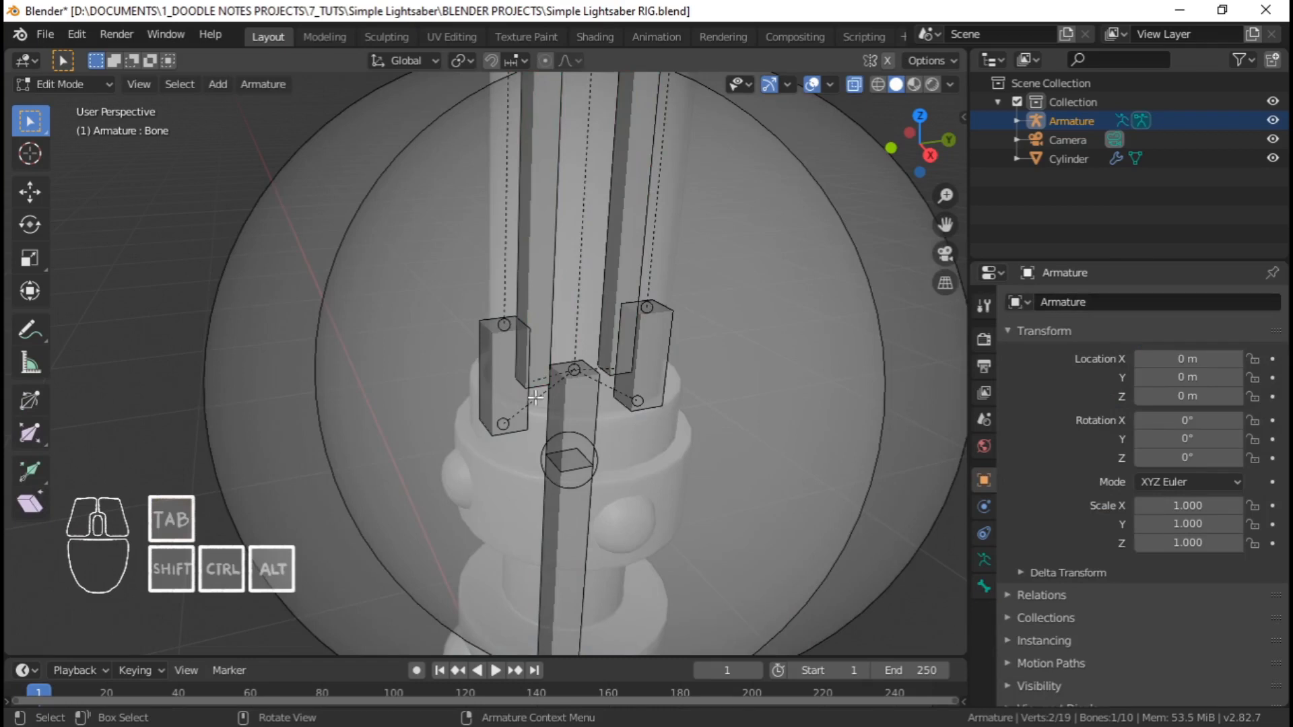
{"action": "left_click", "coordinate": [883, 392]}
{"action": "scroll", "coordinate": [885, 404], "scroll_direction": "down", "scroll_amount": 4}
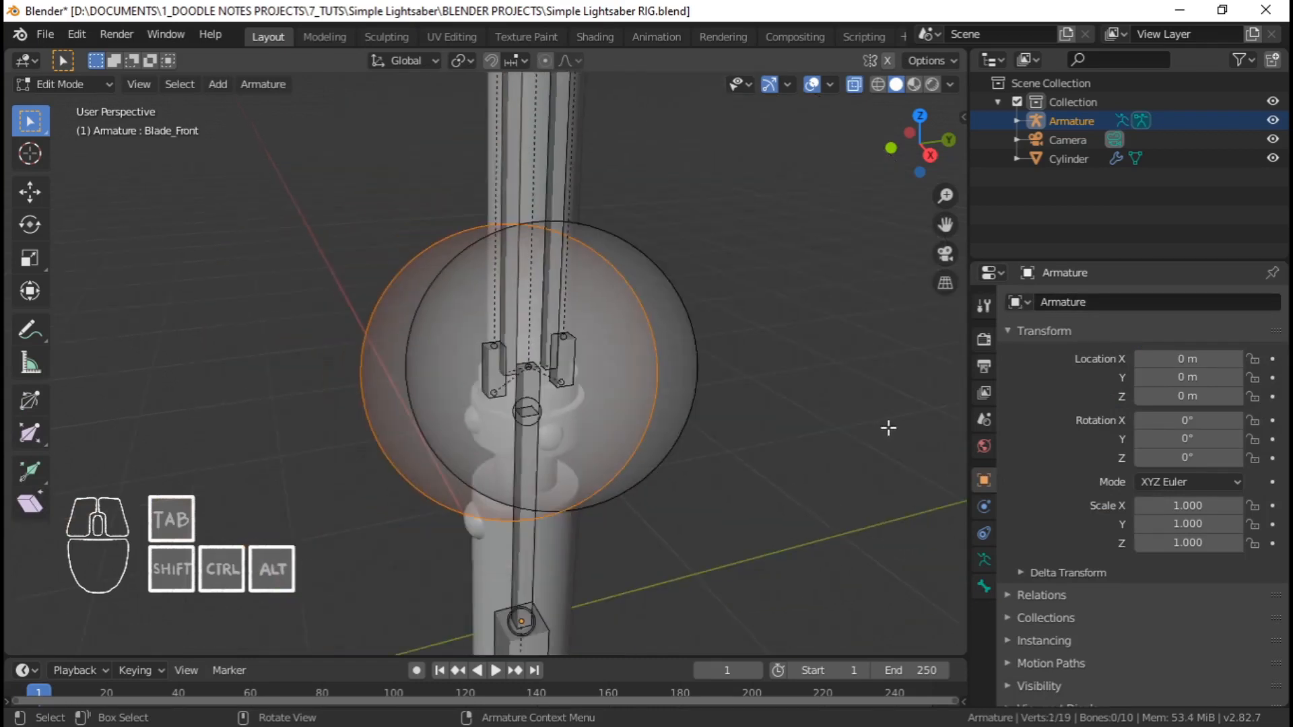
{"action": "left_click", "coordinate": [693, 366], "text": "shift"}
{"action": "key", "text": "KP_3"}
{"action": "scroll", "coordinate": [693, 363], "scroll_direction": "up", "scroll_amount": 5}
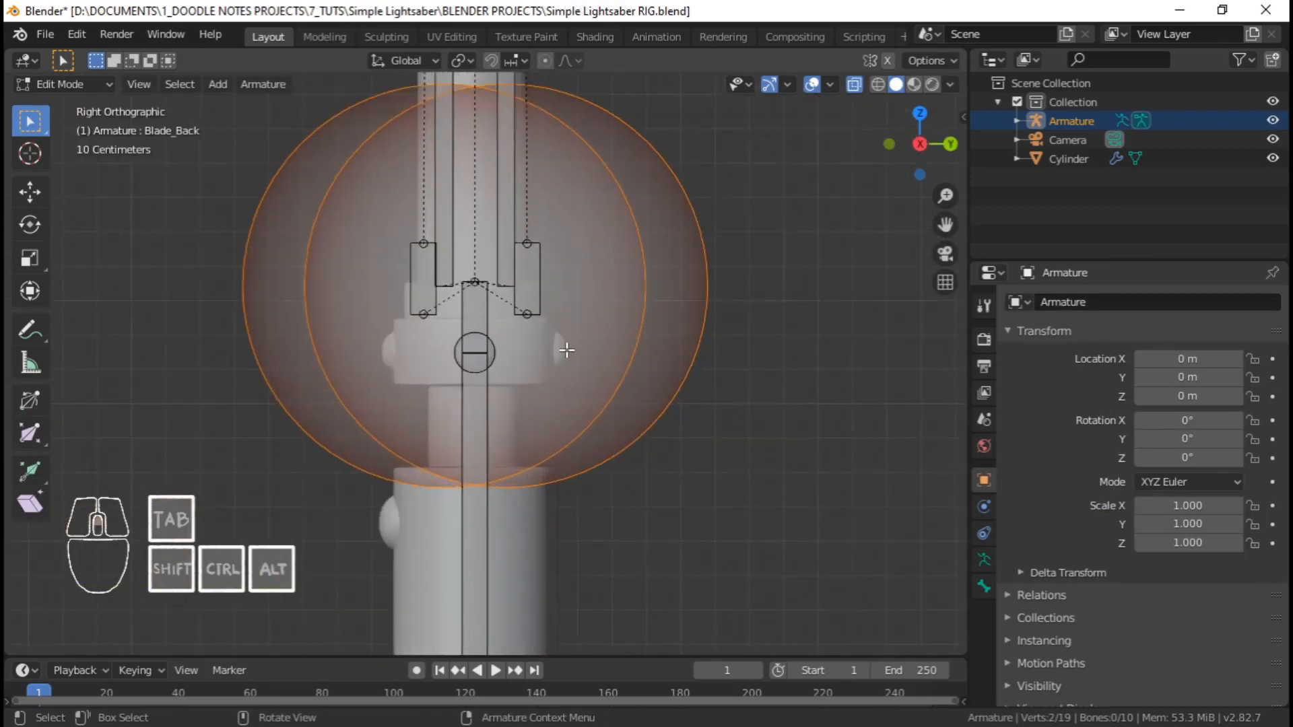
{"action": "key", "text": "g"}
{"action": "key", "text": "z"}
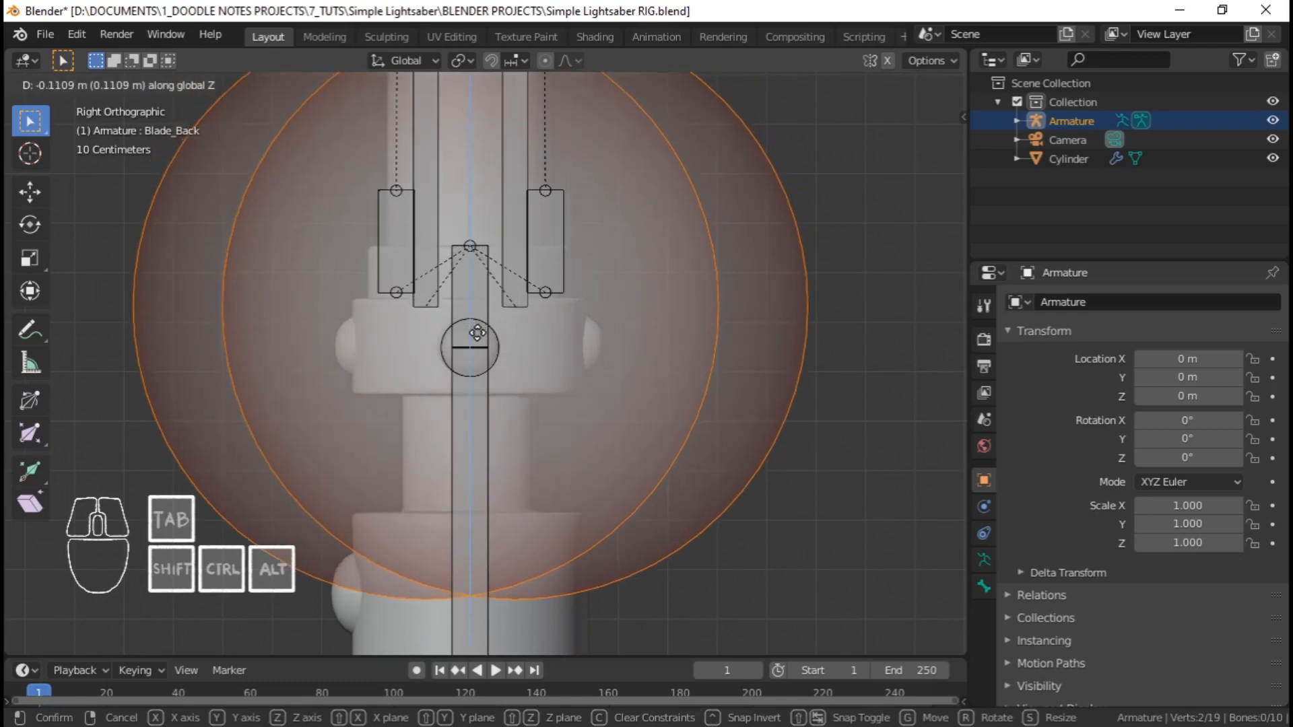
{"action": "right_click", "coordinate": [477, 334]}
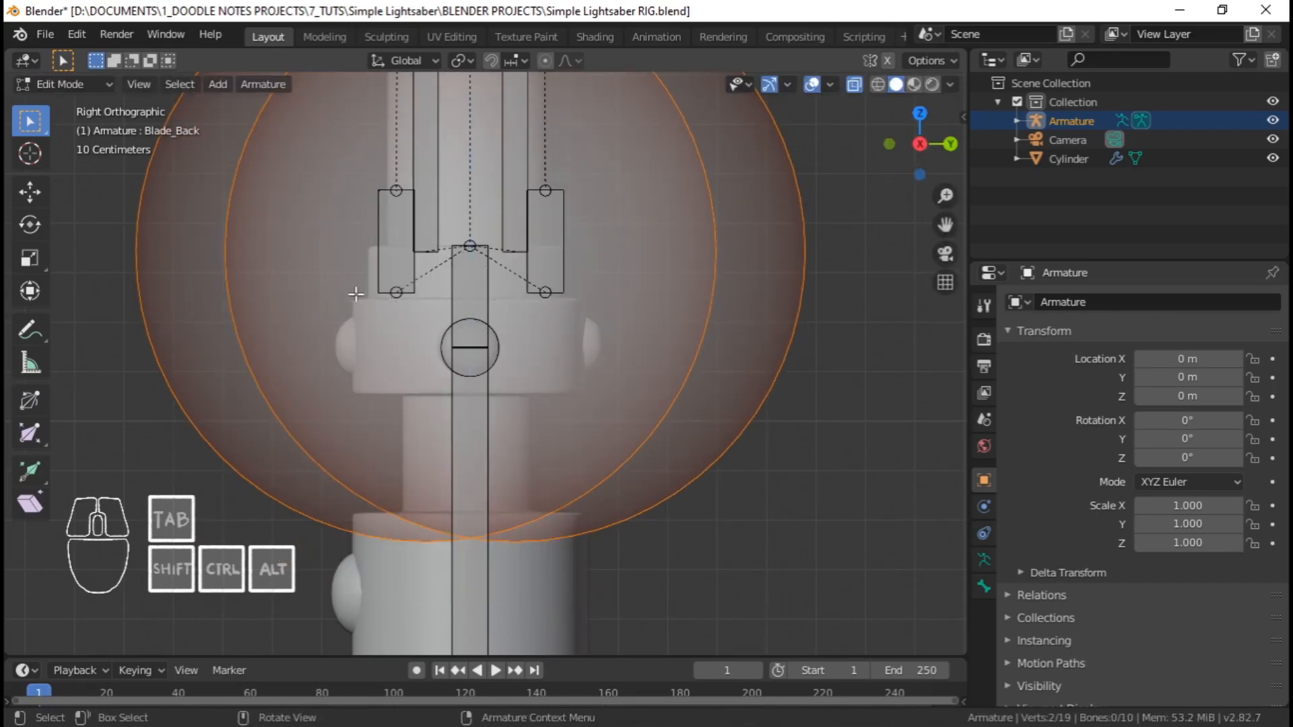
{"action": "scroll", "coordinate": [550, 229], "scroll_direction": "down", "scroll_amount": 3}
{"action": "key", "text": "g"}
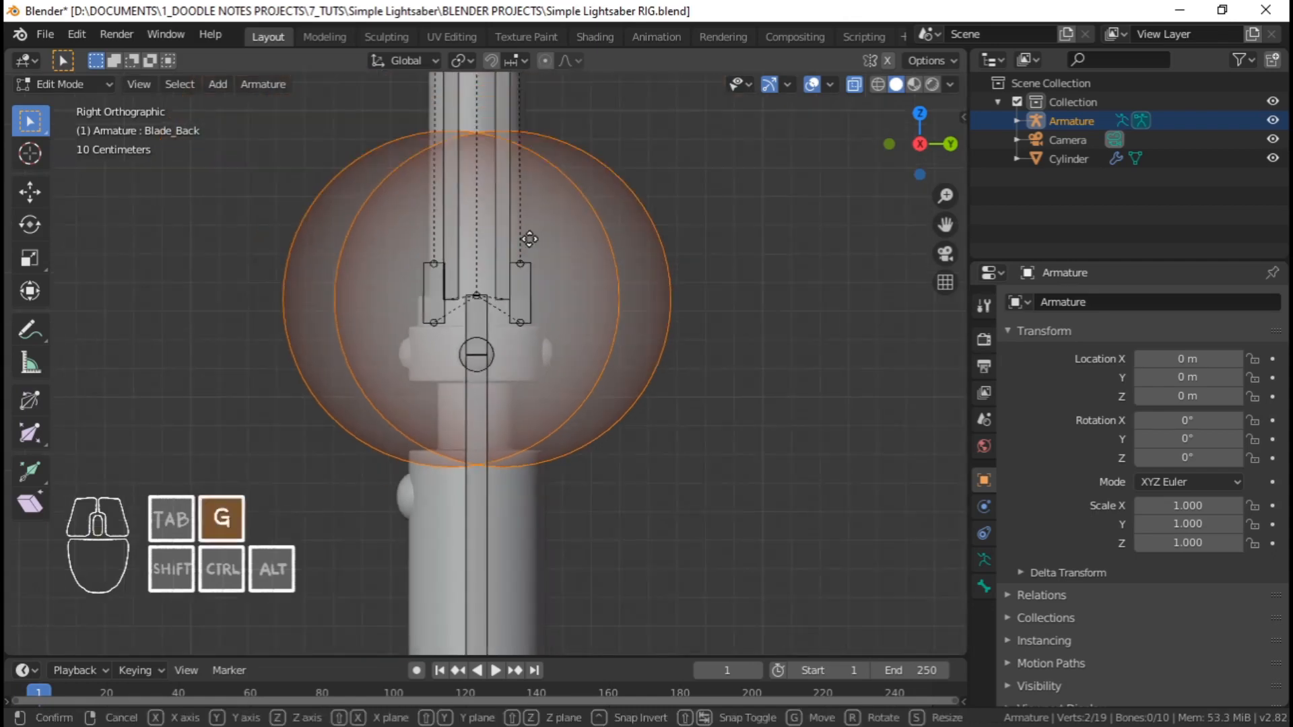
{"action": "key", "text": "z"}
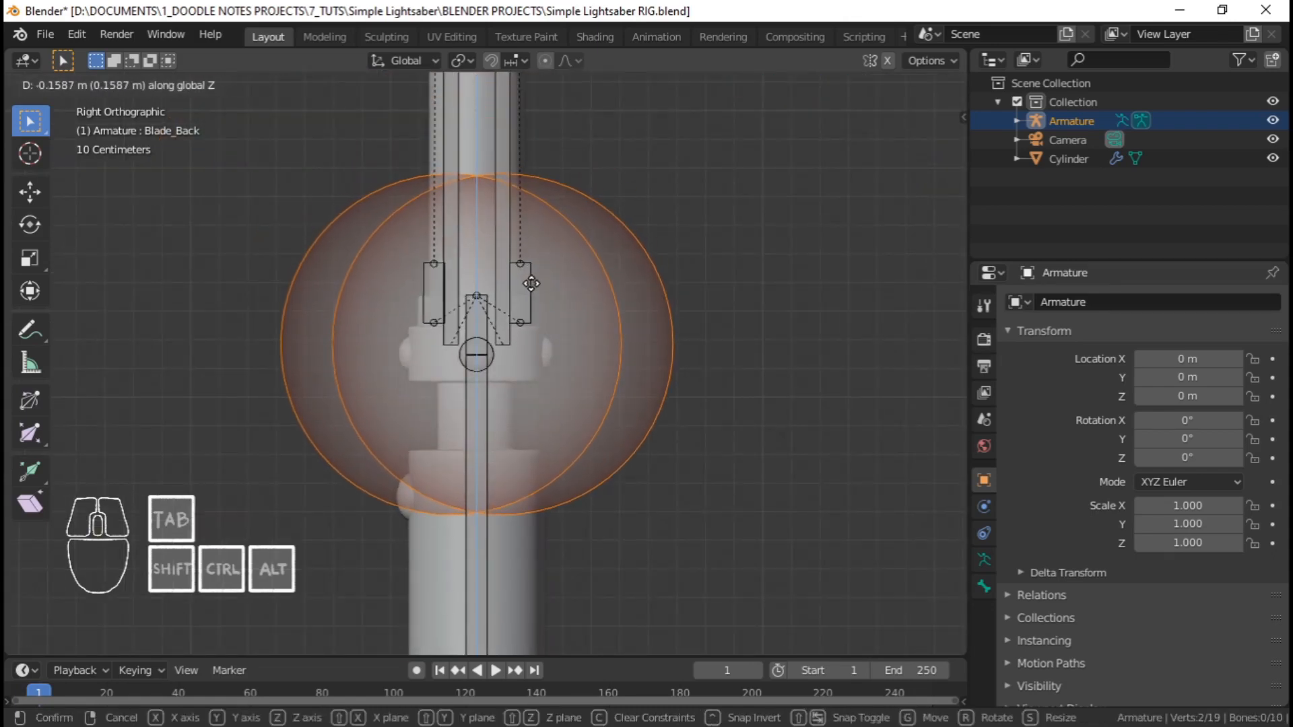
{"action": "left_click", "coordinate": [532, 282]}
Fine-tune both blade base joints slightly lower along global Z, placing the bone bases just above the centre of the hilt ring's knobs
{"action": "scroll", "coordinate": [372, 332], "scroll_direction": "up", "scroll_amount": 4}
{"action": "scroll", "coordinate": [373, 332], "scroll_direction": "up", "scroll_amount": 1}
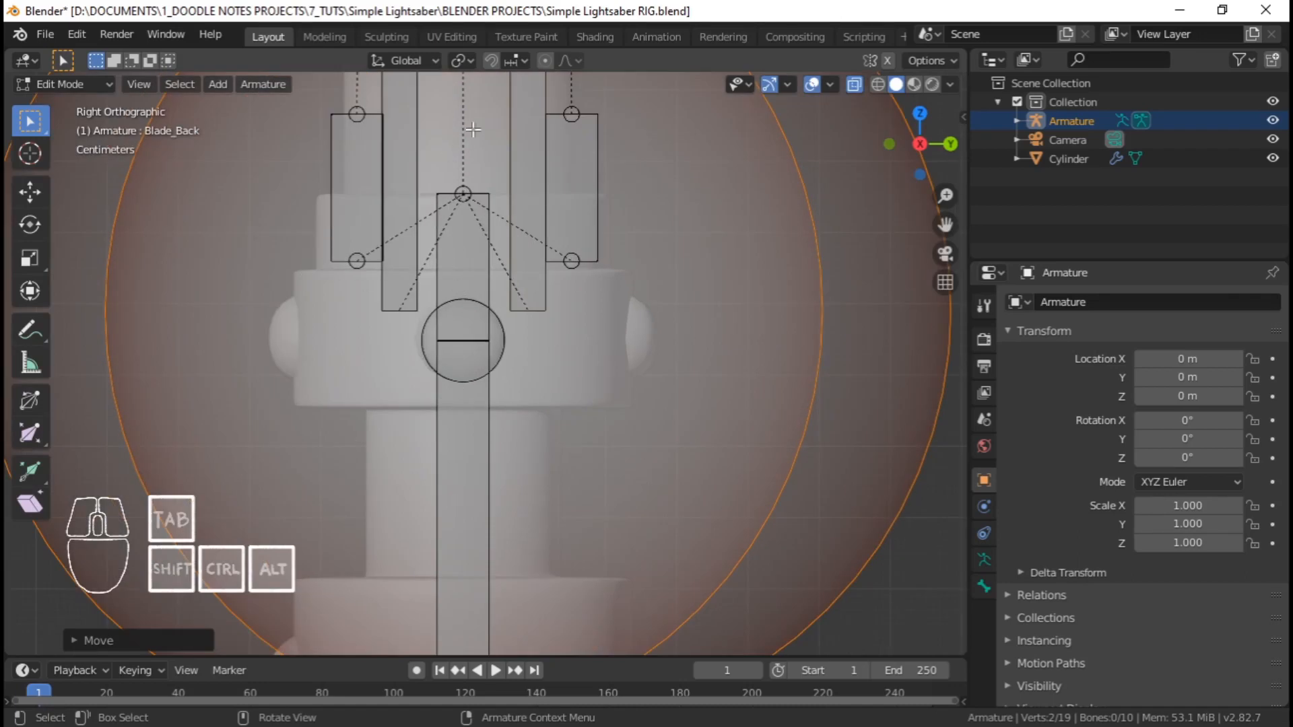
{"action": "key", "text": "g"}
{"action": "key", "text": "z"}
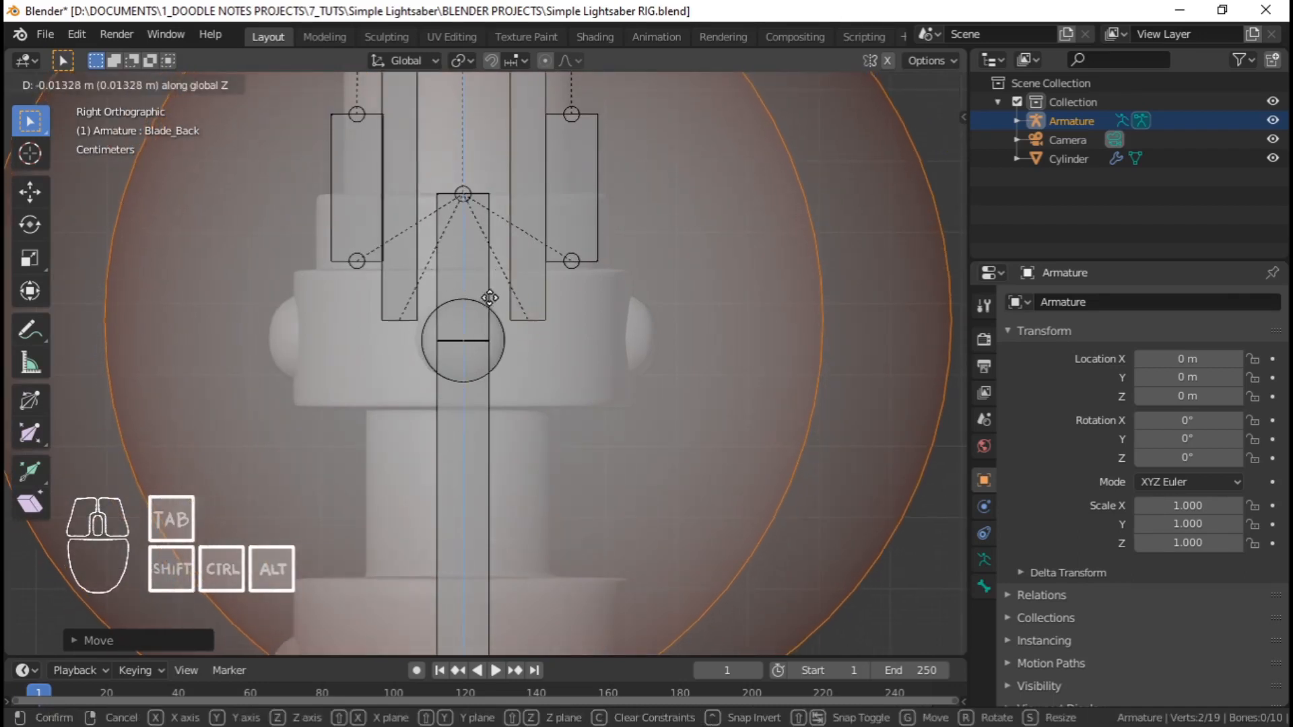
{"action": "left_click", "coordinate": [490, 326]}
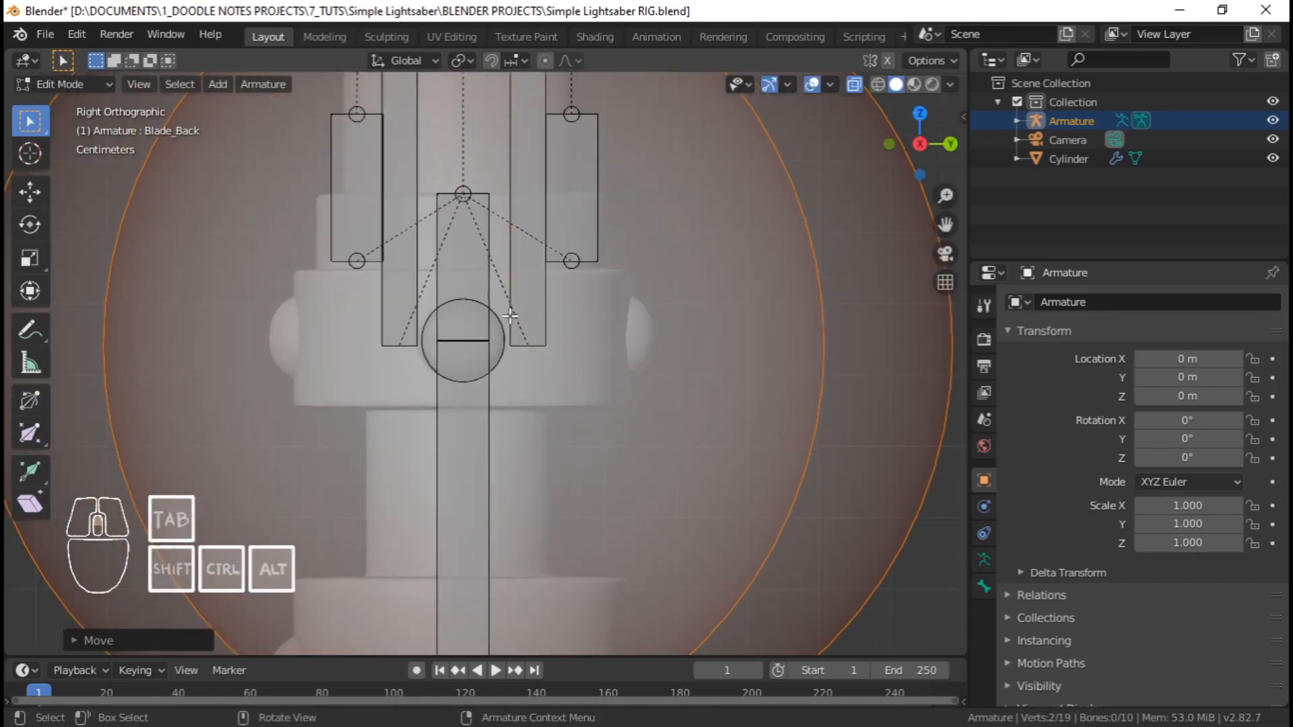
{"action": "key", "text": "g"}
{"action": "key", "text": "z"}
{"action": "left_click", "coordinate": [519, 301]}
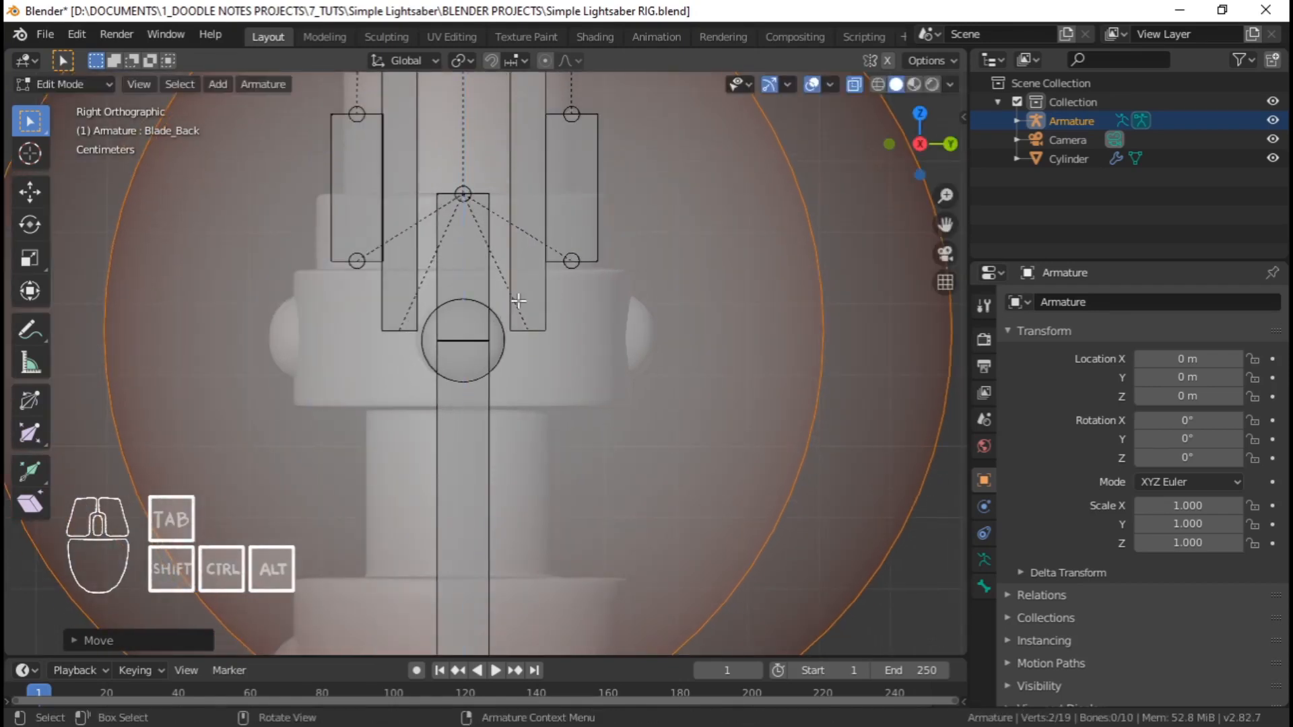
In Pose Mode, reset the rest length in the Blade_Back bone's Stretch To constraint
{"action": "scroll", "coordinate": [518, 297], "scroll_direction": "down", "scroll_amount": 8}
{"action": "key", "text": "Tab"}
{"action": "scroll", "coordinate": [516, 285], "scroll_direction": "down", "scroll_amount": 7}
{"action": "middle_click_drag", "start_coordinate": [506, 77], "coordinate": [509, 472], "text": "shift"}
{"action": "scroll", "coordinate": [491, 231], "scroll_direction": "up", "scroll_amount": 7}
{"action": "left_click", "coordinate": [465, 308]}
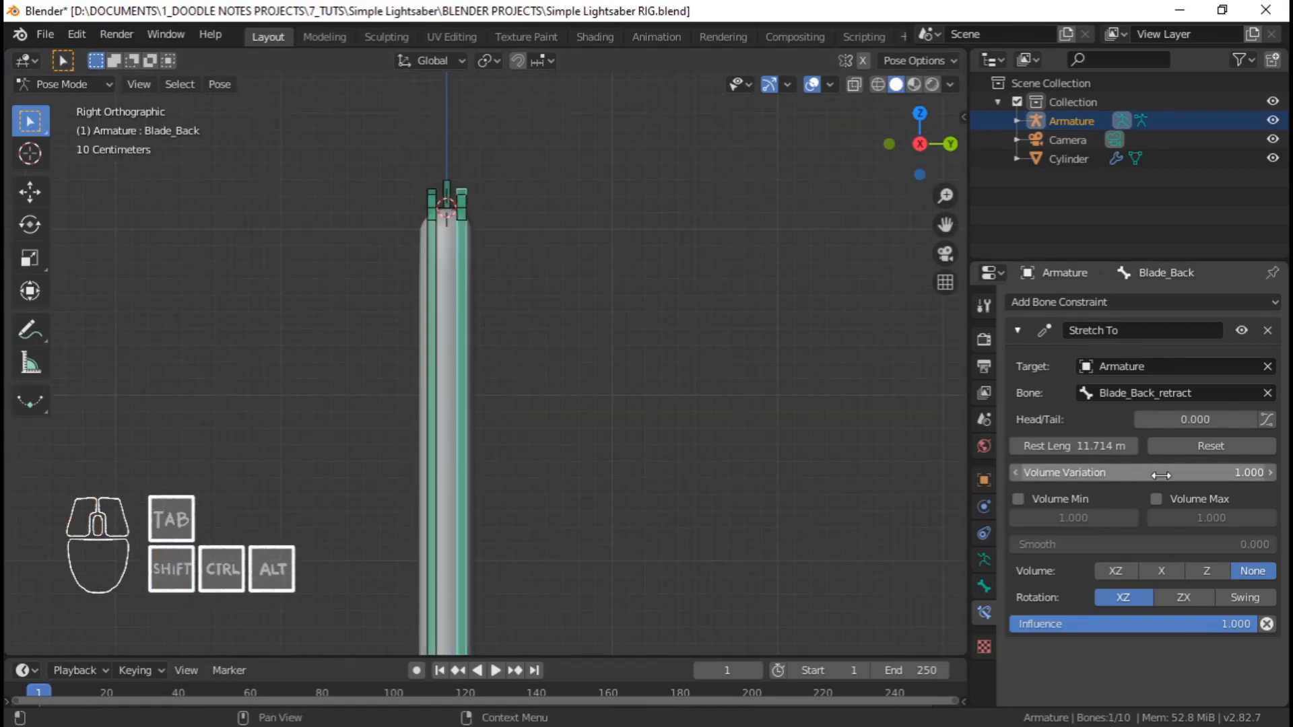
{"action": "left_click", "coordinate": [1208, 447]}
{"action": "scroll", "coordinate": [439, 139], "scroll_direction": "up", "scroll_amount": 3}
{"action": "middle_click_drag", "start_coordinate": [439, 138], "coordinate": [547, 364], "text": "shift"}
{"action": "scroll", "coordinate": [516, 290], "scroll_direction": "up", "scroll_amount": 3}
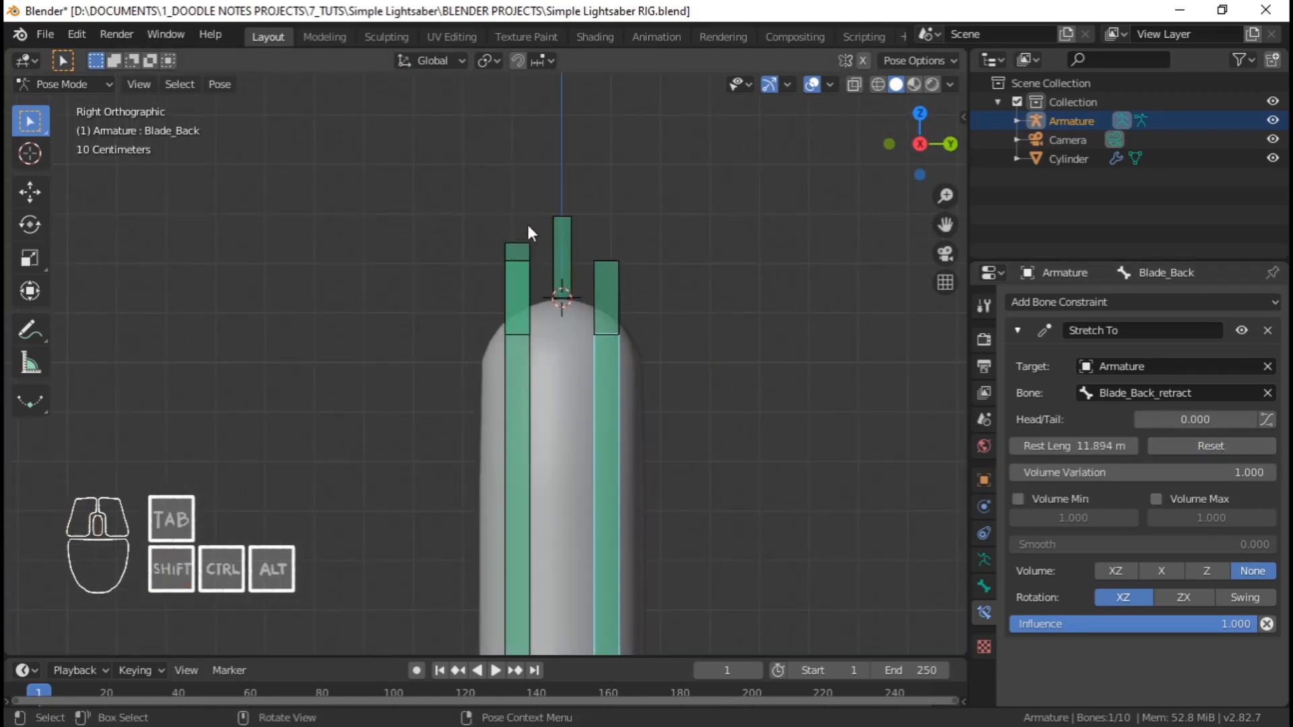
Select the Blade_Front bone and reset the rest length in its Stretch To constraint
{"action": "left_click", "coordinate": [516, 249]}
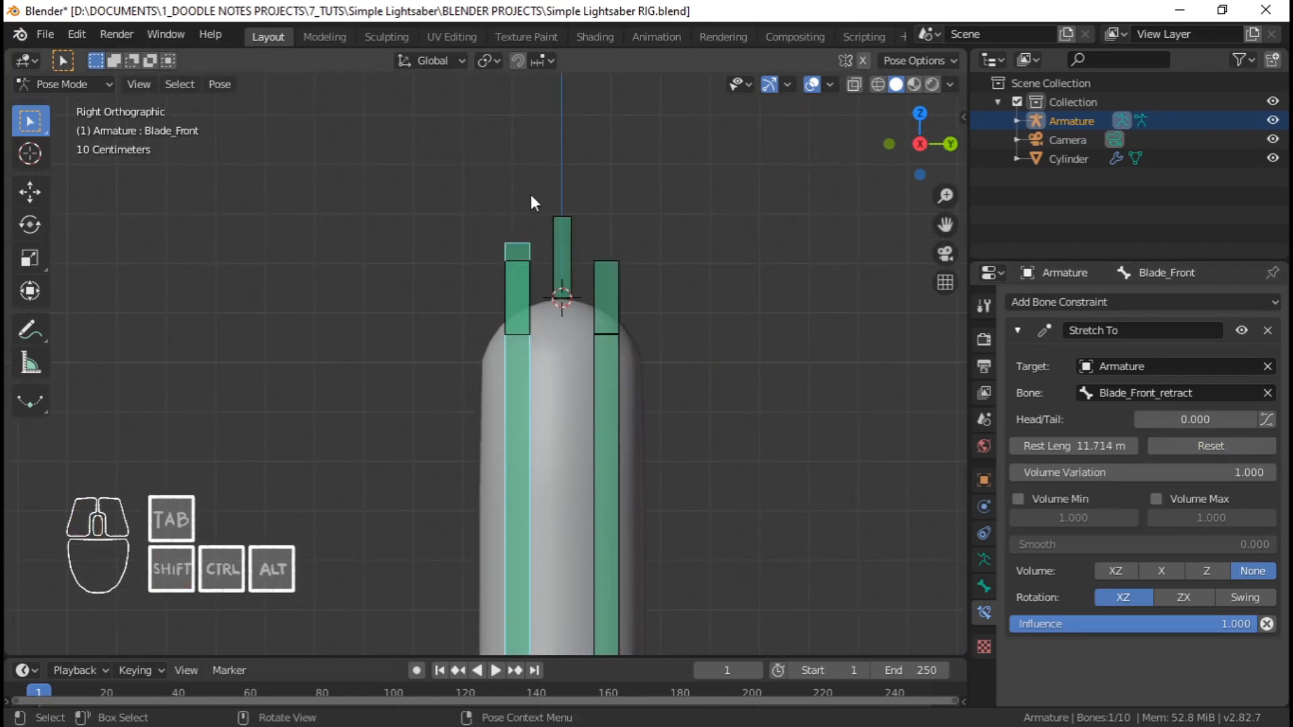
{"action": "left_click", "coordinate": [1215, 450]}
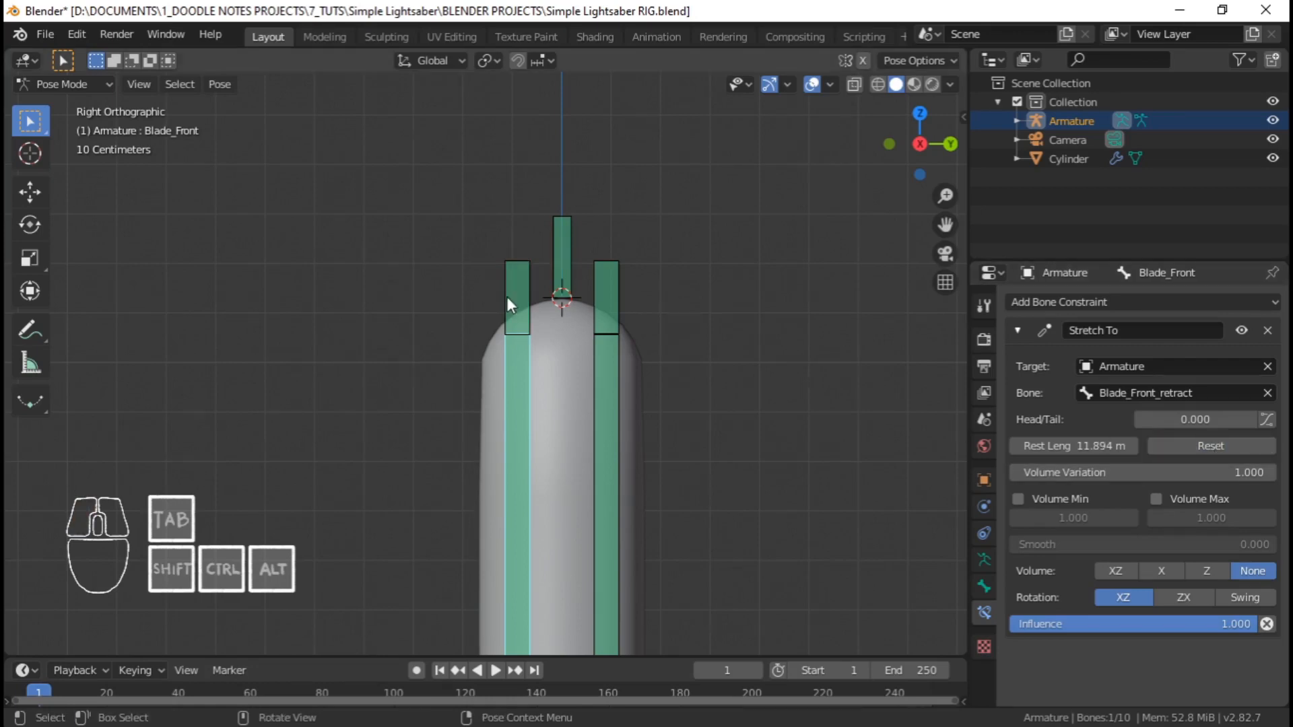
Select the central control bone at the blade tip and move it down along global Z by about 6.88 m
{"action": "scroll", "coordinate": [511, 295], "scroll_direction": "down", "scroll_amount": 16}
{"action": "middle_click_drag", "start_coordinate": [532, 553], "coordinate": [514, 256], "text": "shift"}
{"action": "scroll", "coordinate": [515, 280], "scroll_direction": "up", "scroll_amount": 8}
{"action": "middle_click_drag", "start_coordinate": [523, 423], "coordinate": [621, 566], "text": "shift"}
{"action": "scroll", "coordinate": [573, 350], "scroll_direction": "up", "scroll_amount": 6}
{"action": "middle_click_drag", "start_coordinate": [558, 273], "coordinate": [510, 488], "text": "shift"}
{"action": "scroll", "coordinate": [527, 390], "scroll_direction": "down", "scroll_amount": 13}
{"action": "middle_click_drag", "start_coordinate": [508, 262], "coordinate": [496, 356], "text": "shift"}
{"action": "scroll", "coordinate": [497, 330], "scroll_direction": "up", "scroll_amount": 3}
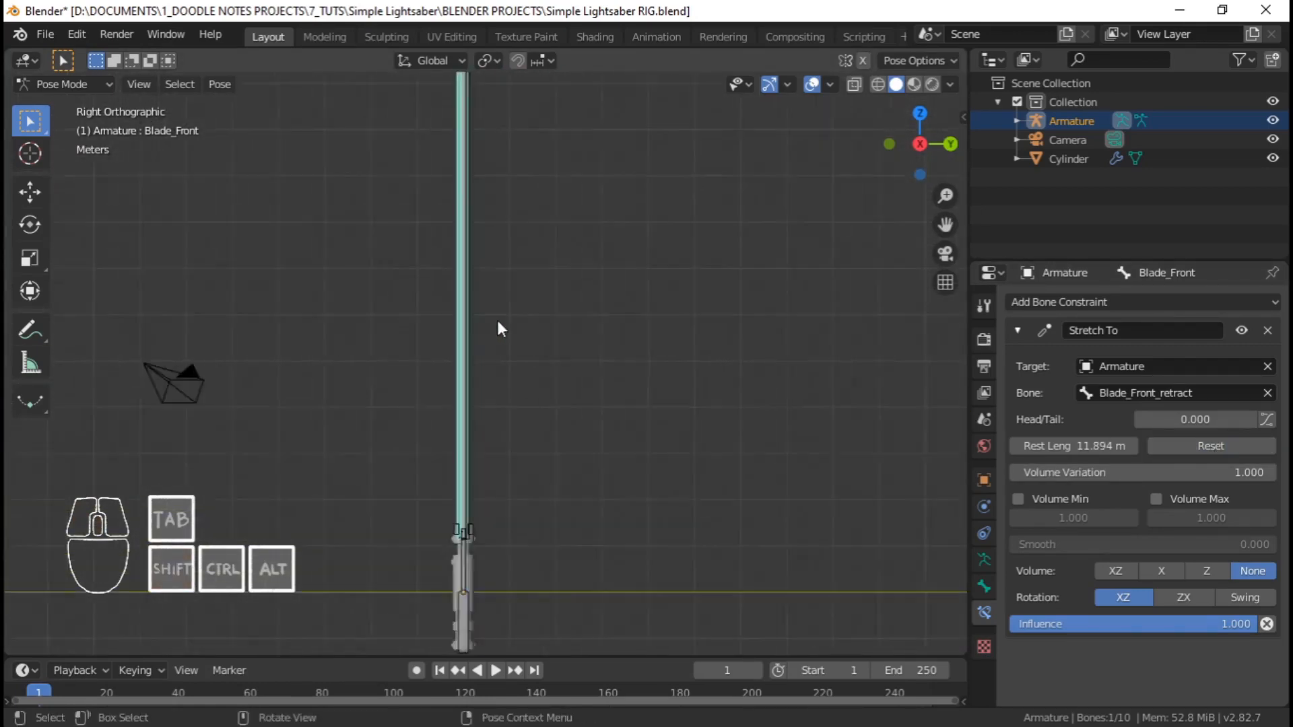
{"action": "scroll", "coordinate": [497, 317], "scroll_direction": "up", "scroll_amount": 1}
{"action": "middle_click_drag", "start_coordinate": [460, 100], "coordinate": [502, 317], "text": "shift"}
{"action": "left_click", "coordinate": [499, 126]}
{"action": "left_click", "coordinate": [497, 131]}
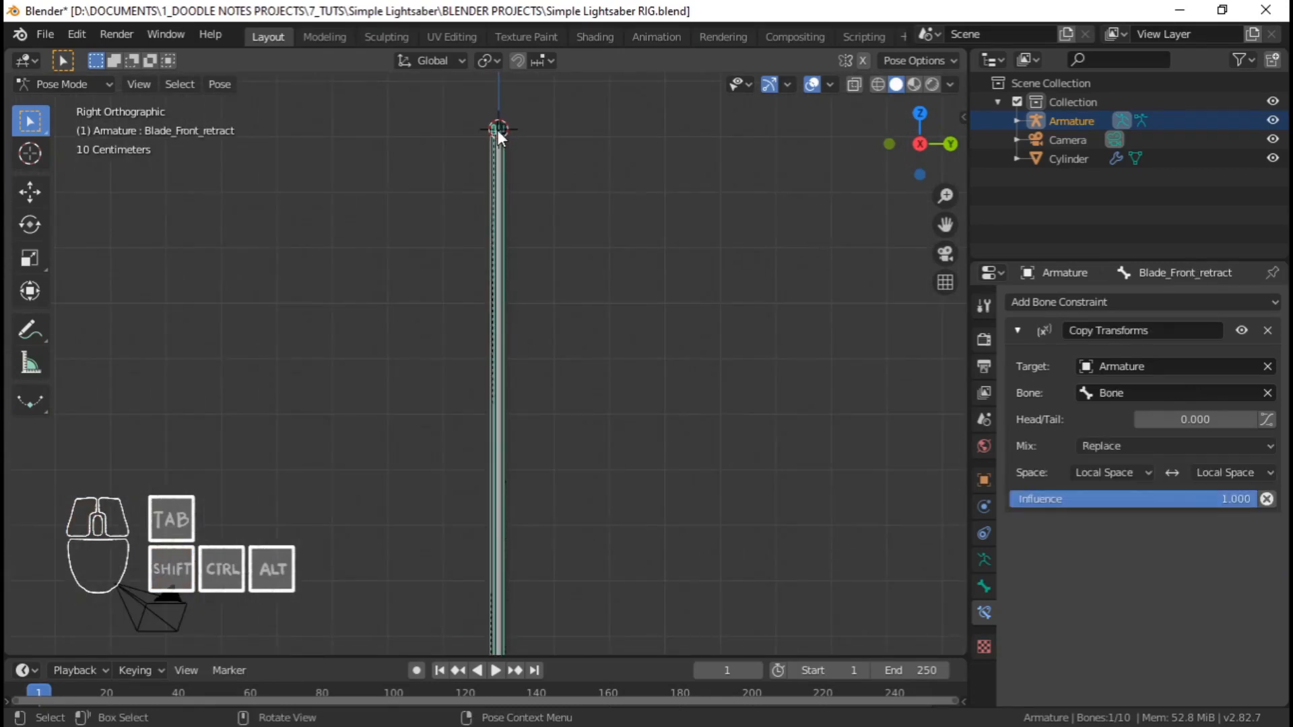
{"action": "left_click", "coordinate": [499, 126]}
{"action": "scroll", "coordinate": [506, 202], "scroll_direction": "down", "scroll_amount": 1}
{"action": "middle_click_drag", "start_coordinate": [522, 368], "coordinate": [528, 248], "text": "shift"}
{"action": "key", "text": "g"}
{"action": "key", "text": "z"}
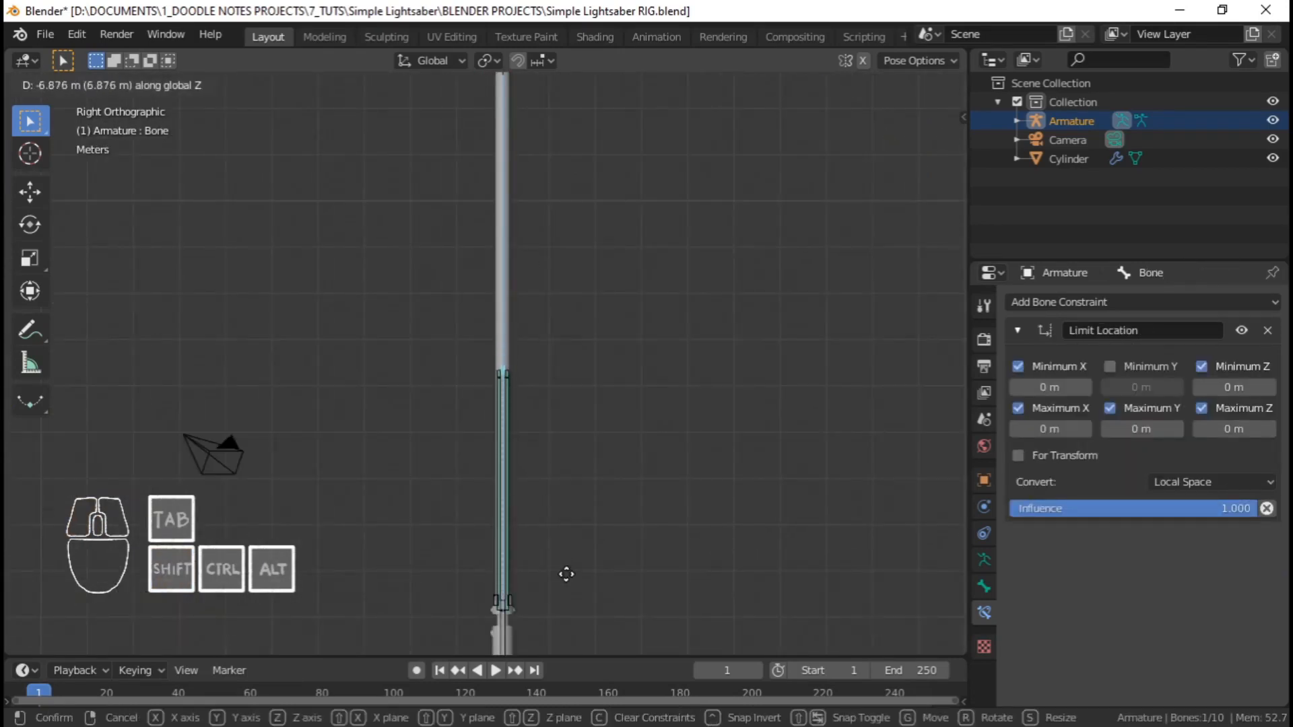
{"action": "left_click", "coordinate": [566, 575]}
Lower the central bone further along global Z in successive moves until the blade bones retract into the hilt ring, at a local Y of about -11.85 m
{"action": "middle_click_drag", "start_coordinate": [546, 522], "coordinate": [535, 294], "text": "shift"}
{"action": "scroll", "coordinate": [534, 294], "scroll_direction": "up", "scroll_amount": 2}
{"action": "key", "text": "g"}
{"action": "key", "text": "z"}
{"action": "left_click", "coordinate": [532, 506]}
{"action": "scroll", "coordinate": [528, 377], "scroll_direction": "up", "scroll_amount": 4}
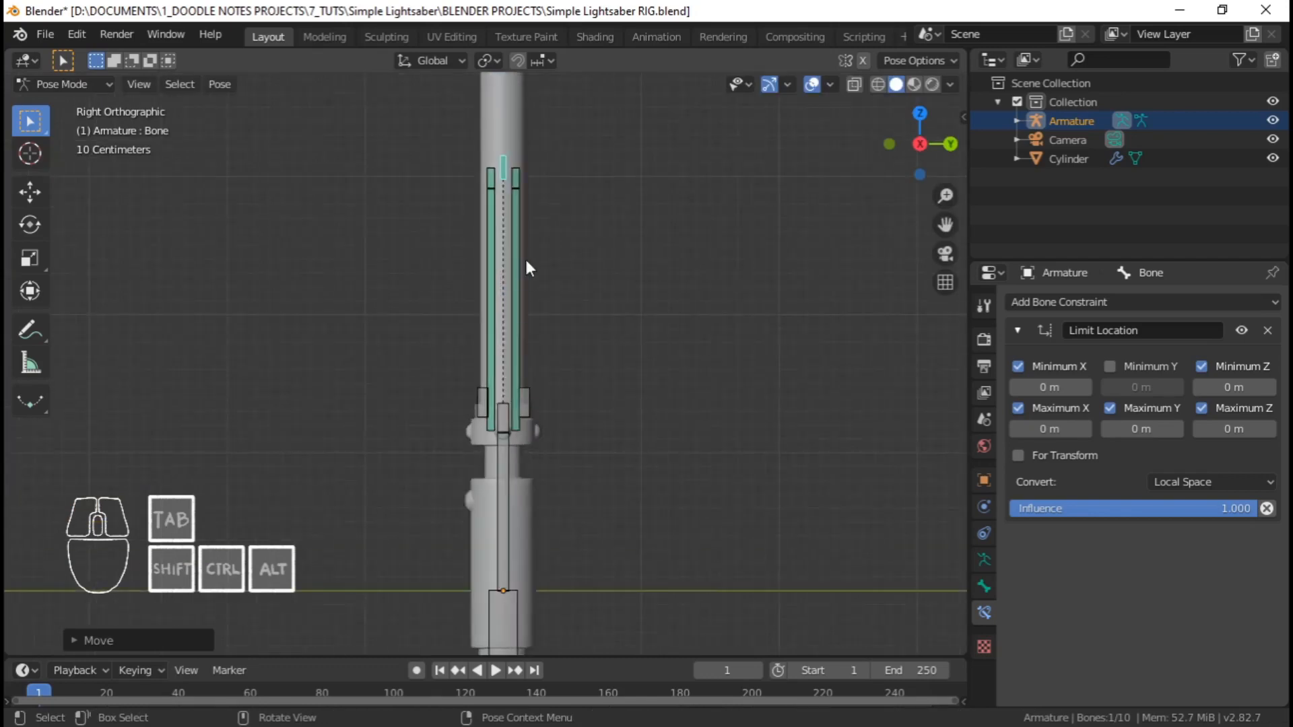
{"action": "key", "text": "g"}
{"action": "key", "text": "z"}
{"action": "left_click", "coordinate": [517, 446]}
{"action": "scroll", "coordinate": [516, 440], "scroll_direction": "up", "scroll_amount": 2}
{"action": "scroll", "coordinate": [515, 441], "scroll_direction": "up", "scroll_amount": 2}
{"action": "key", "text": "g"}
{"action": "key", "text": "z"}
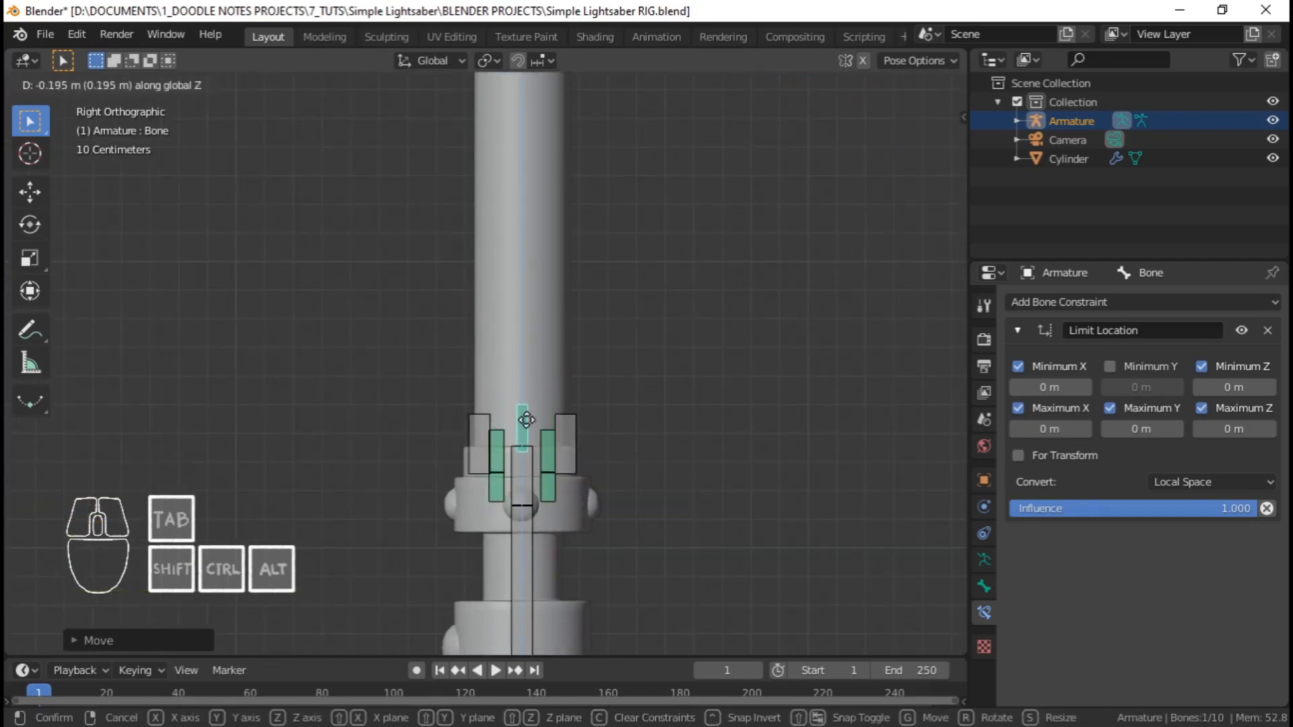
{"action": "left_click", "coordinate": [527, 431]}
Copy the central bone's Y location and enable Minimum Y in its Limit Location constraint with that value, -11.8503 m
{"action": "scroll", "coordinate": [528, 438], "scroll_direction": "up", "scroll_amount": 3}
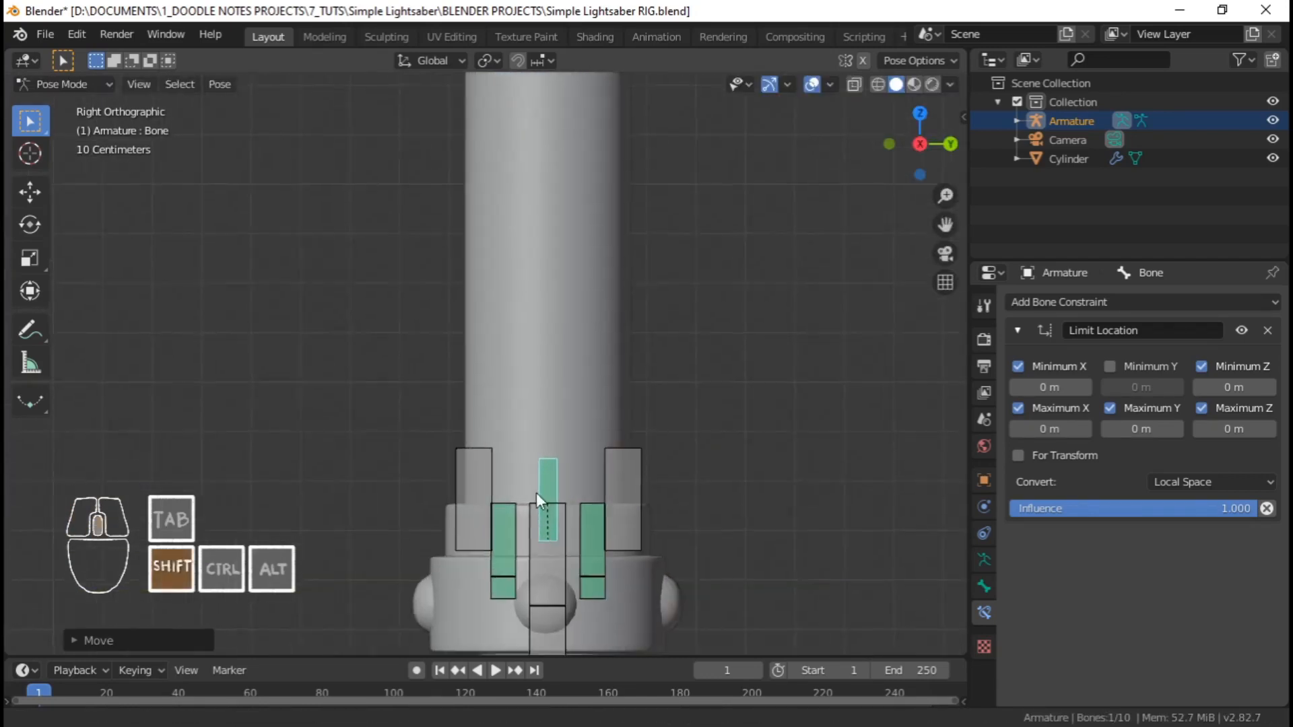
{"action": "scroll", "coordinate": [496, 347], "scroll_direction": "up", "scroll_amount": 2}
{"action": "middle_click_drag", "start_coordinate": [536, 491], "coordinate": [520, 362], "text": "shift"}
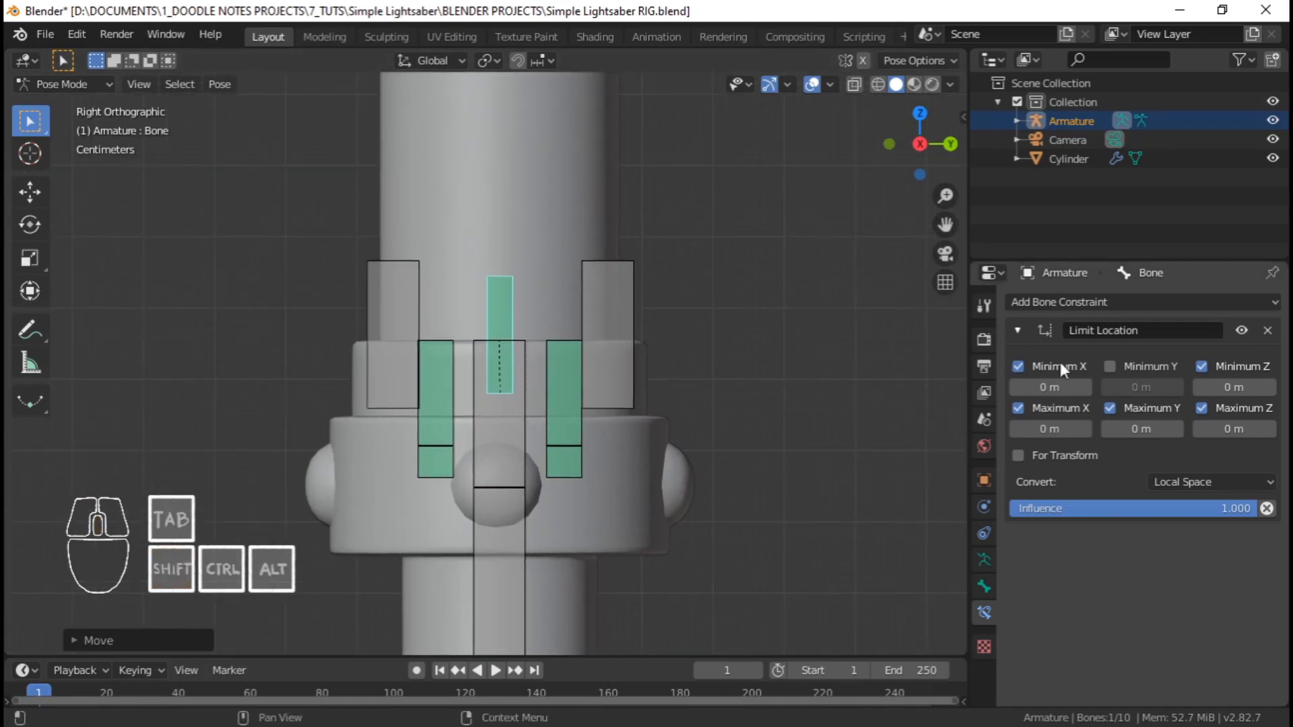
{"action": "key", "text": "n"}
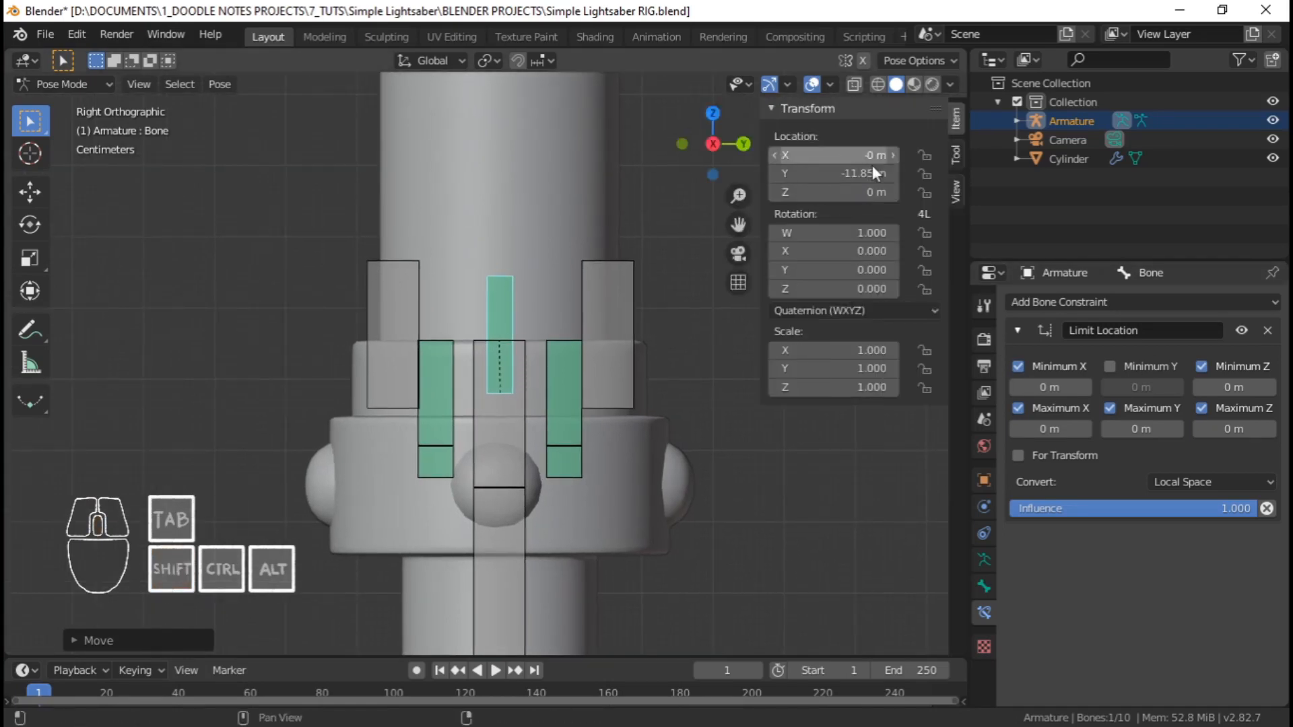
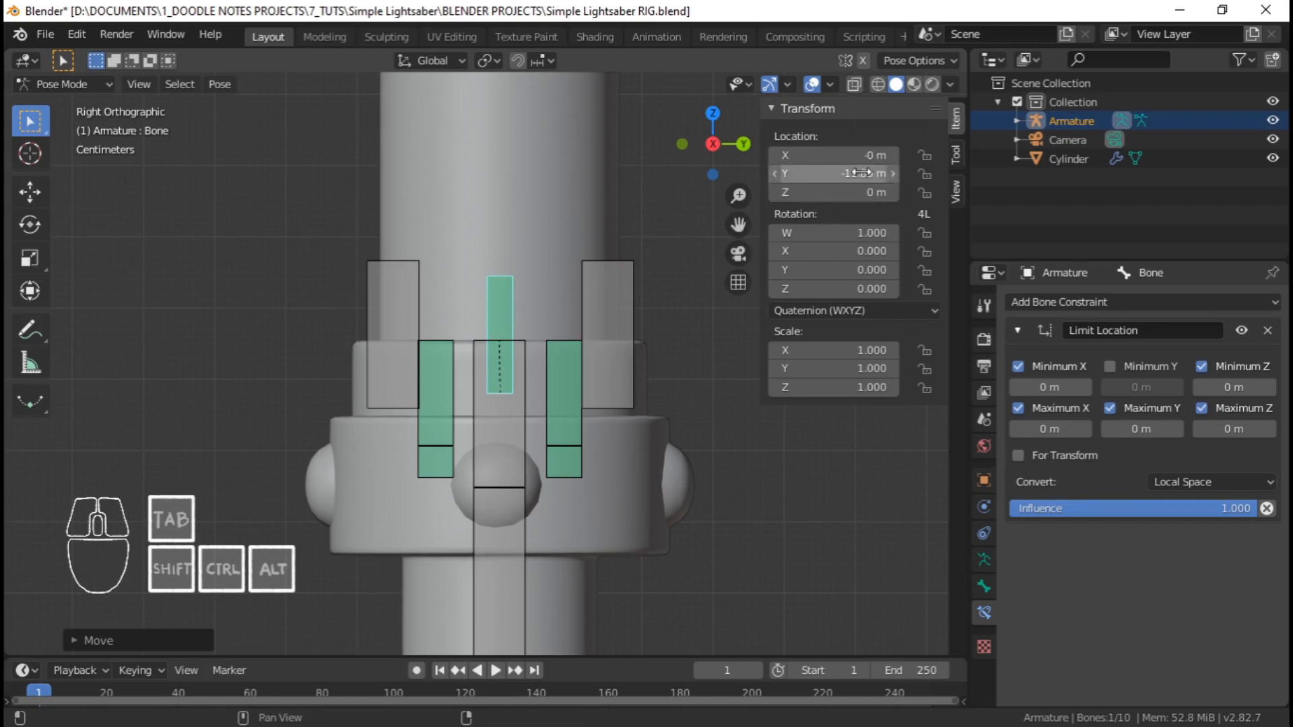
{"action": "left_click", "coordinate": [828, 173]}
{"action": "key", "text": "ctrl+c"}
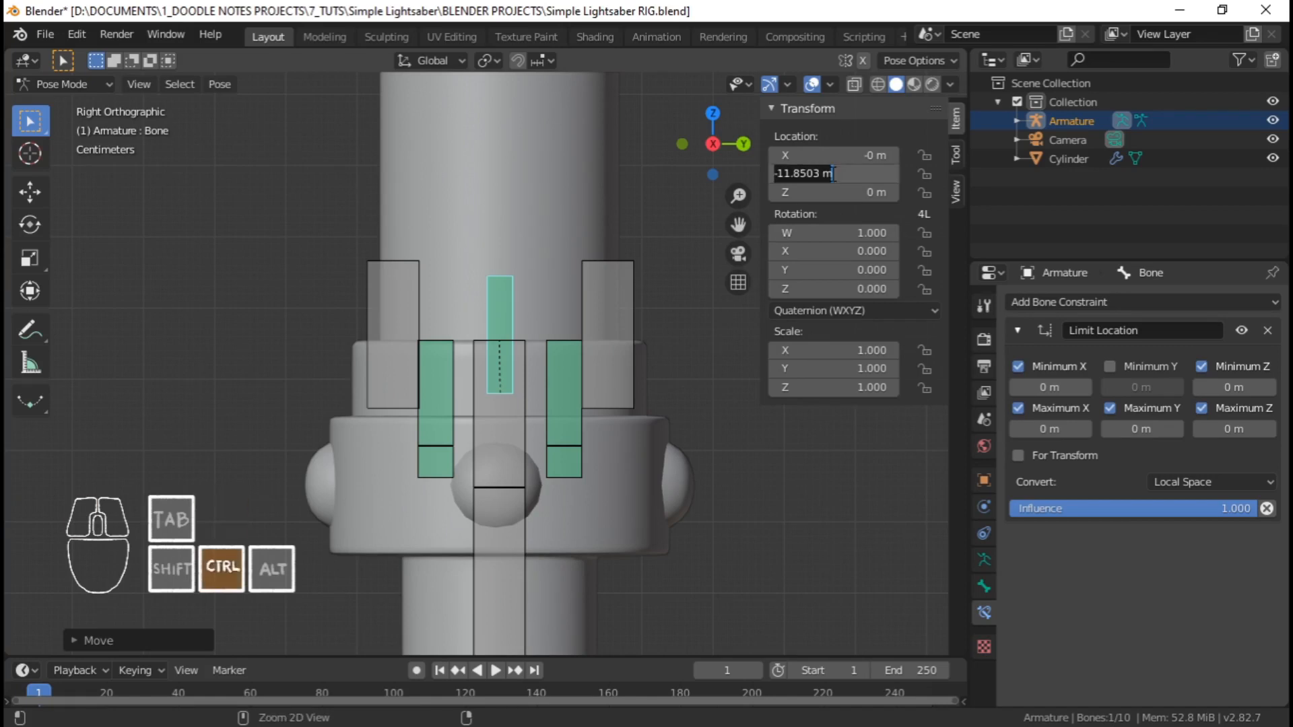
{"action": "left_click", "coordinate": [1164, 460]}
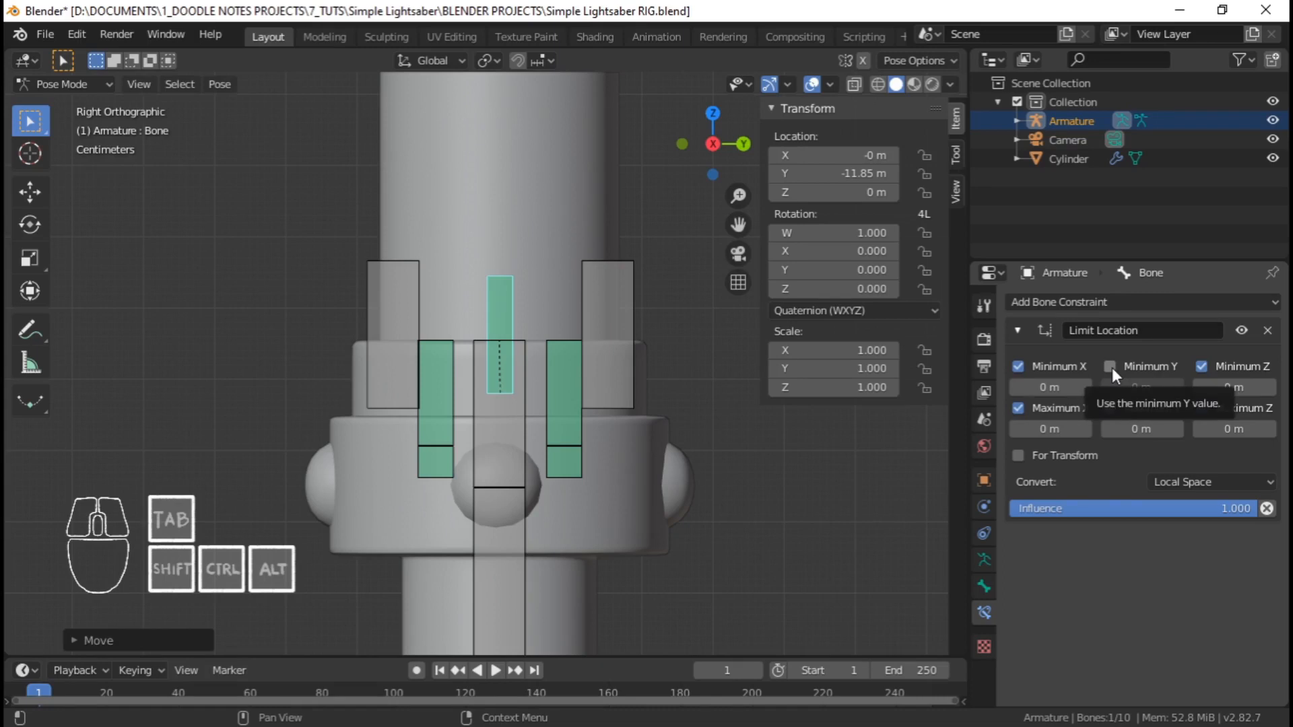
{"action": "left_click", "coordinate": [1113, 368]}
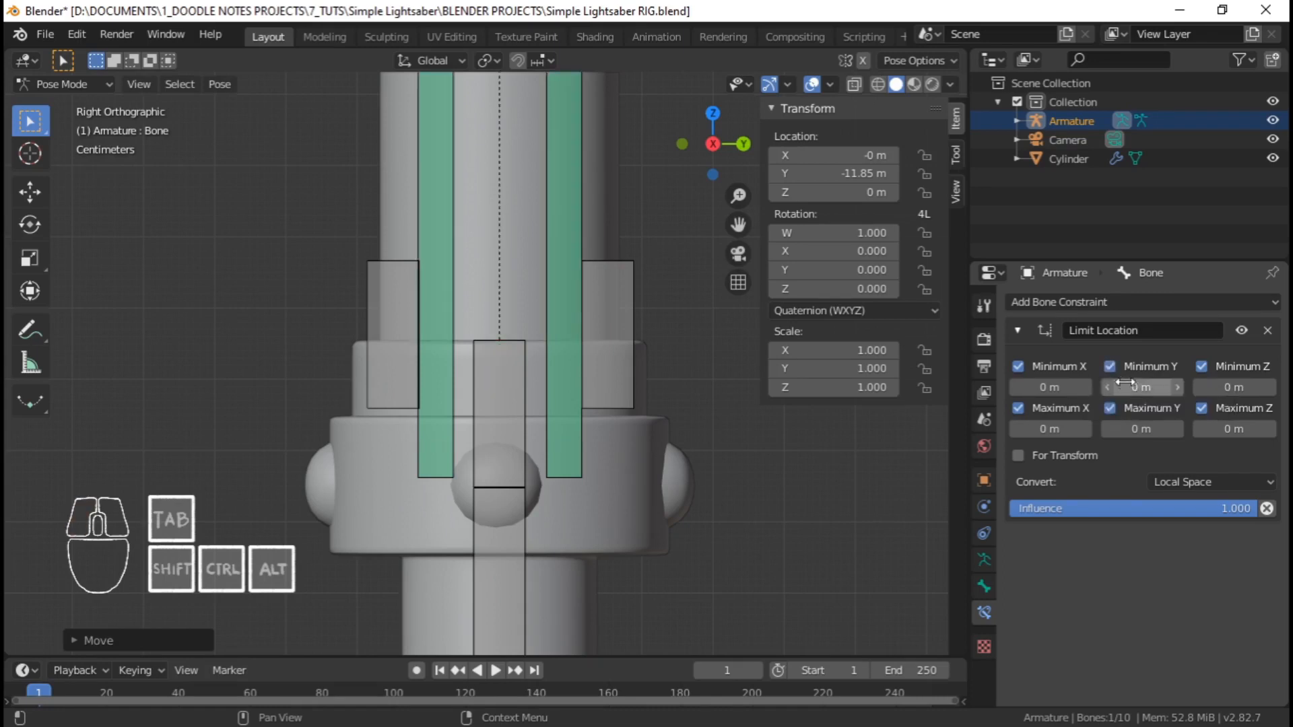
{"action": "left_click", "coordinate": [1132, 388]}
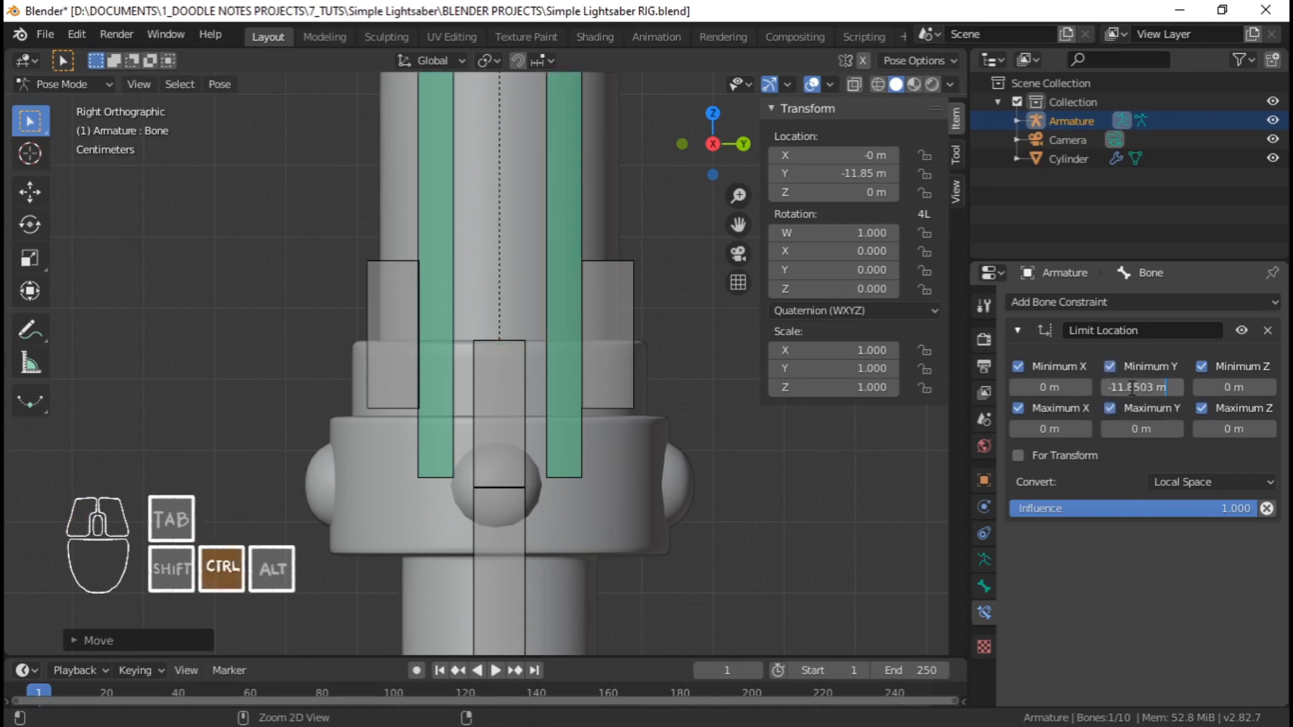
{"action": "key", "text": "Return"}
Test the new lower limit by trying to move the central bone below it, and cancel the move
{"action": "right_click", "coordinate": [506, 312]}
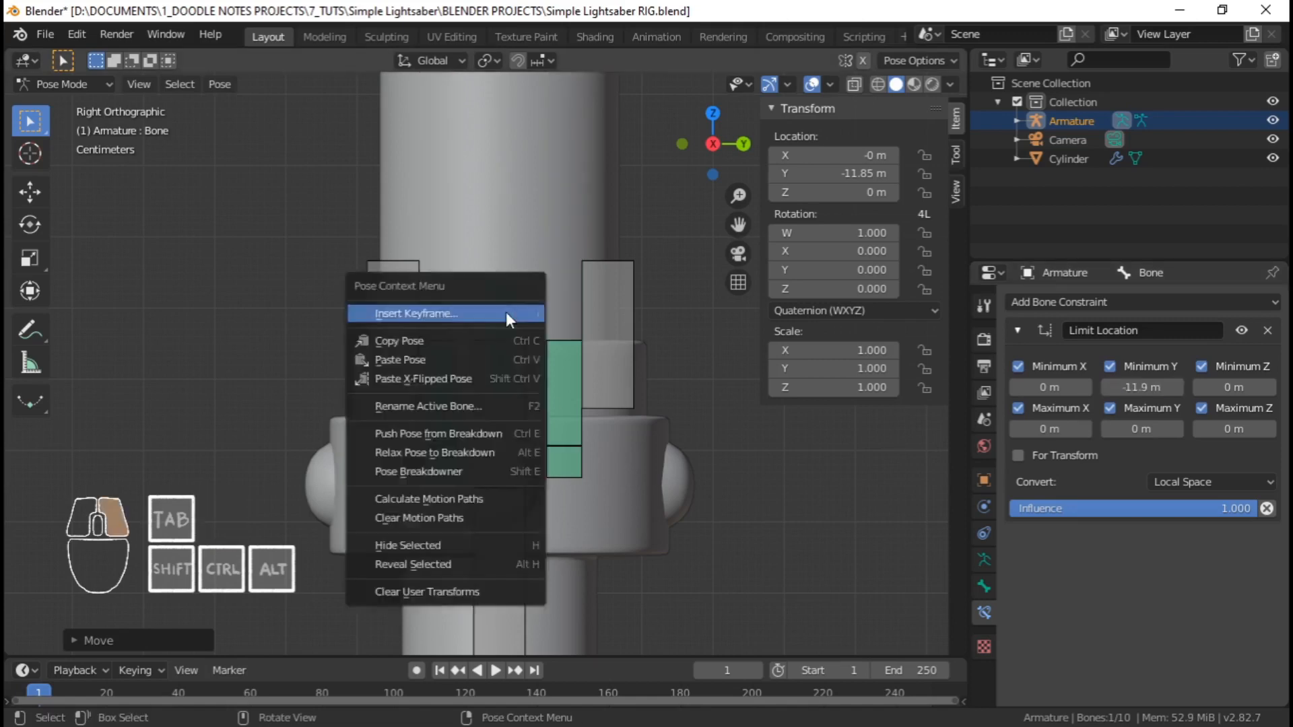
{"action": "key", "text": "g"}
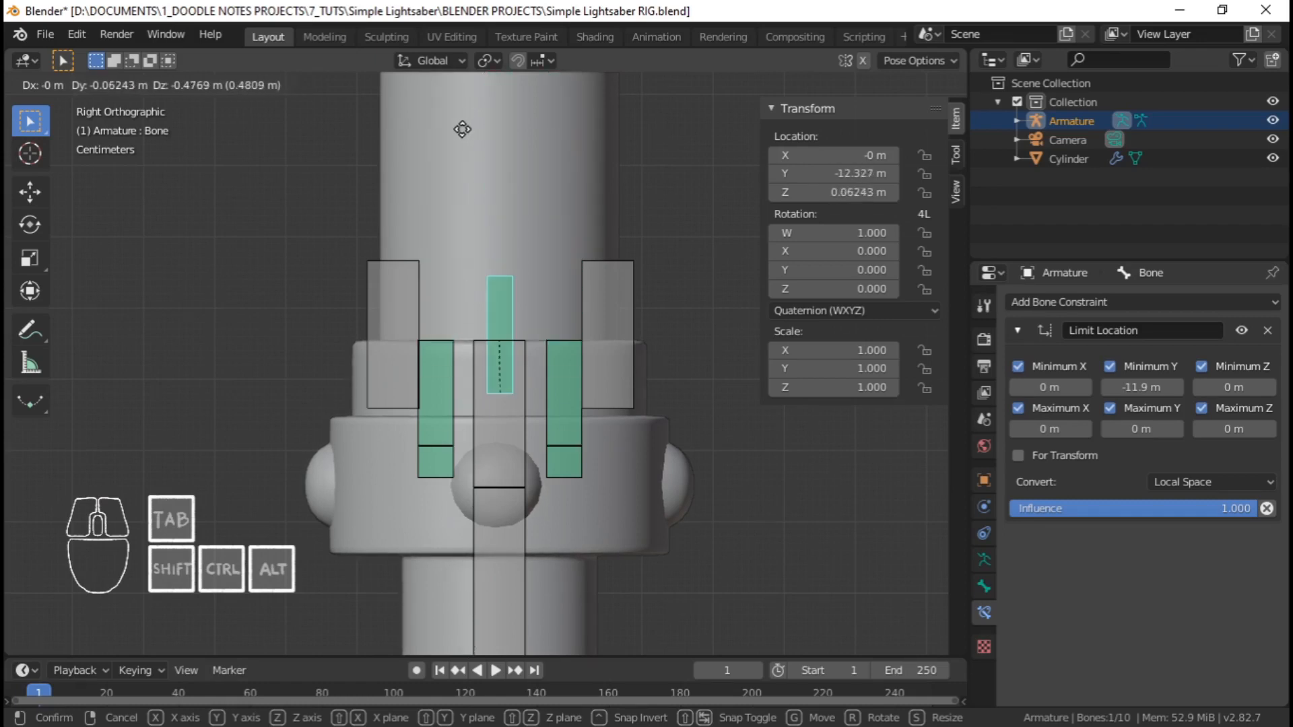
{"action": "right_click", "coordinate": [435, 301]}
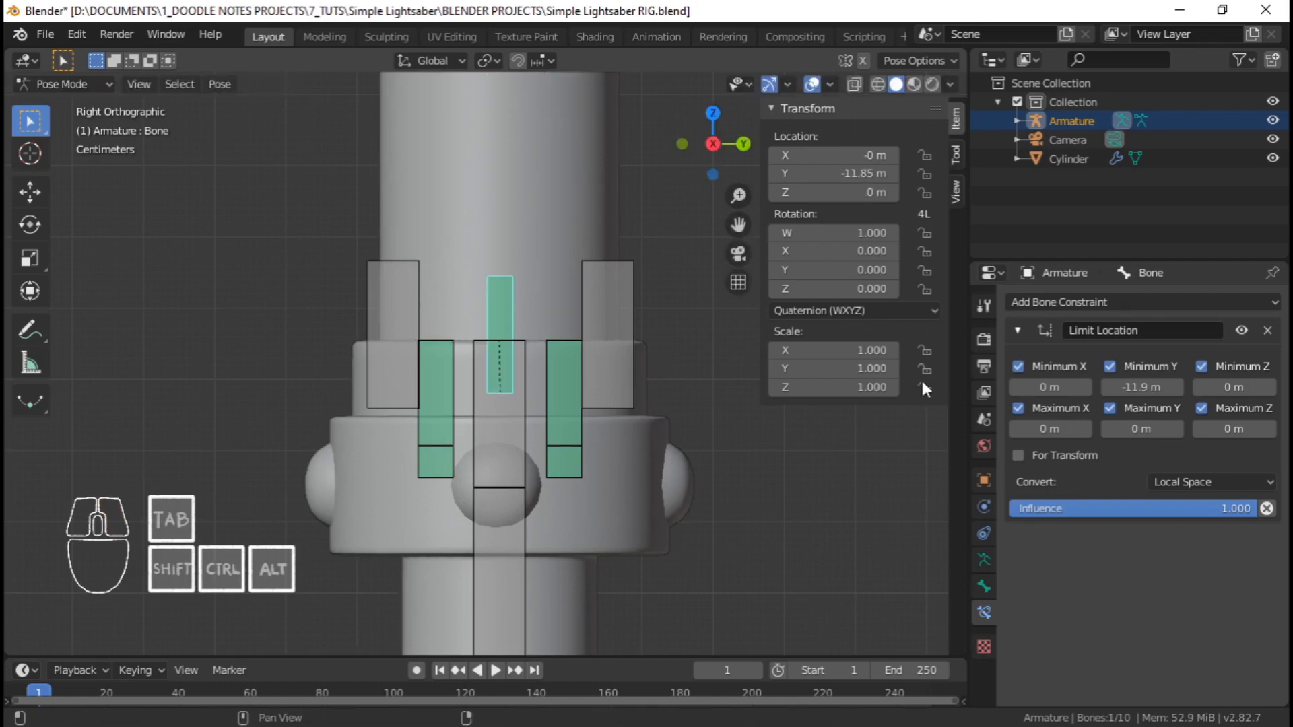
Enable For Transform in the central bone's Limit Location constraint and try moving the bone past its lower limit
{"action": "left_click", "coordinate": [1037, 456]}
{"action": "key", "text": "g"}
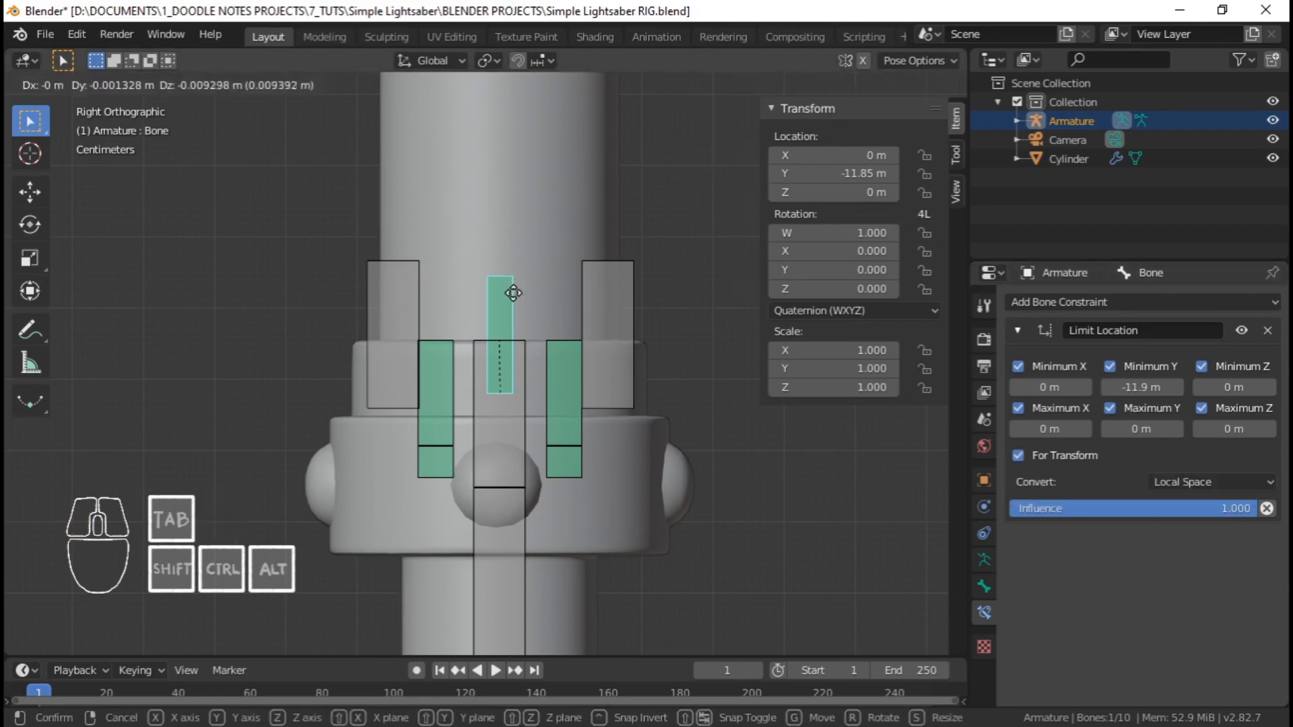
{"action": "left_click", "coordinate": [509, 431]}
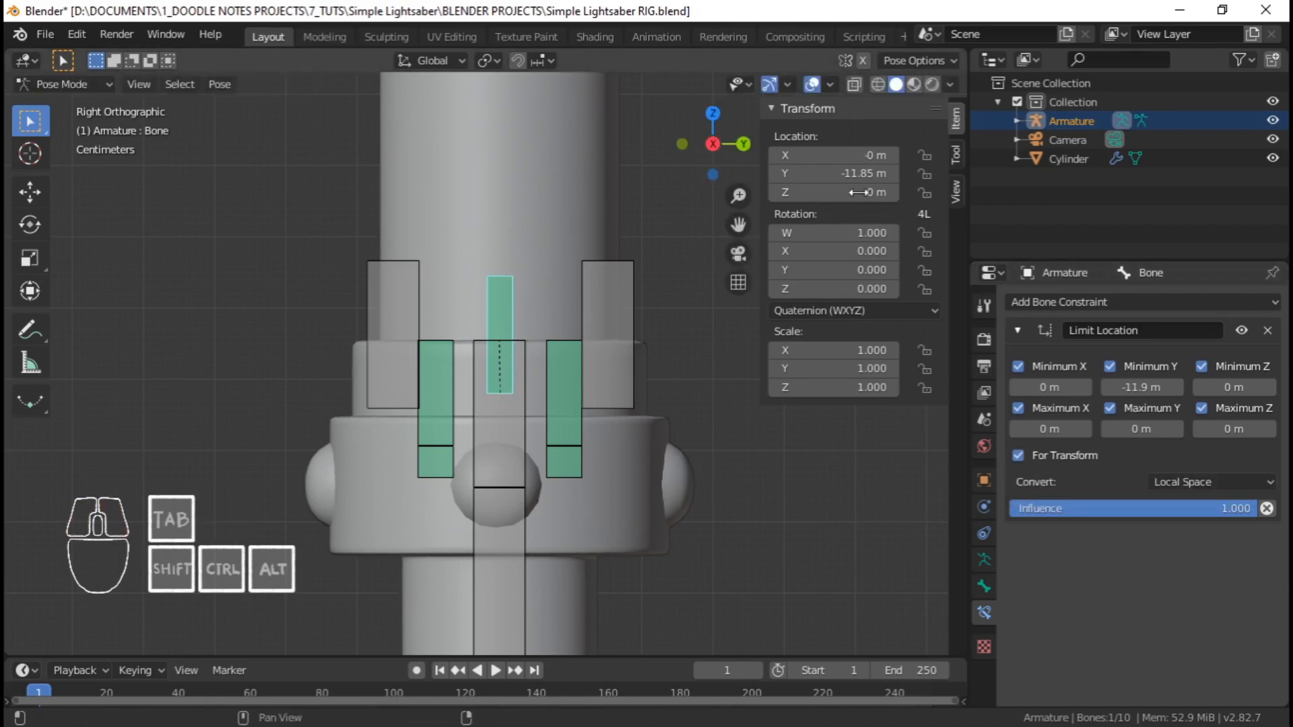
Turn For Transform off and compare the bone's location values during trial moves past the limit, cancelling each one
{"action": "key", "text": "g"}
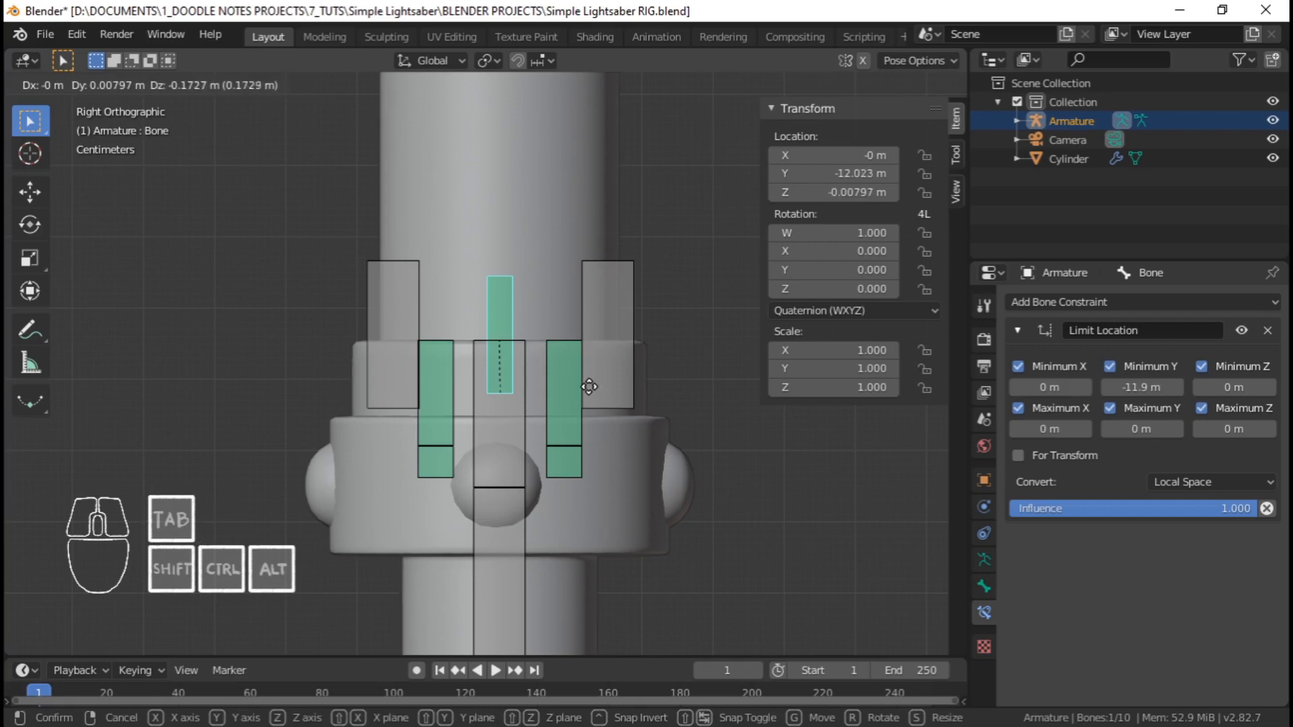
{"action": "right_click", "coordinate": [589, 387]}
{"action": "key", "text": "g"}
{"action": "right_click", "coordinate": [551, 301]}
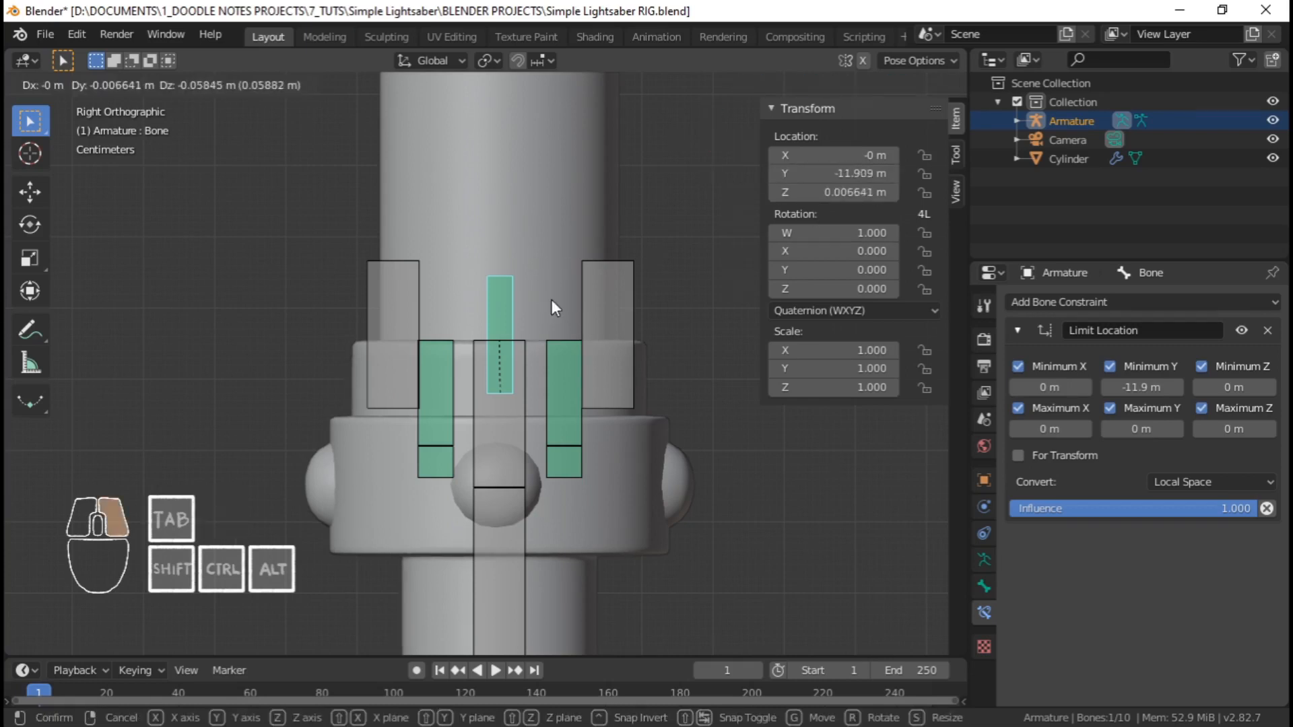
{"action": "right_click", "coordinate": [541, 432]}
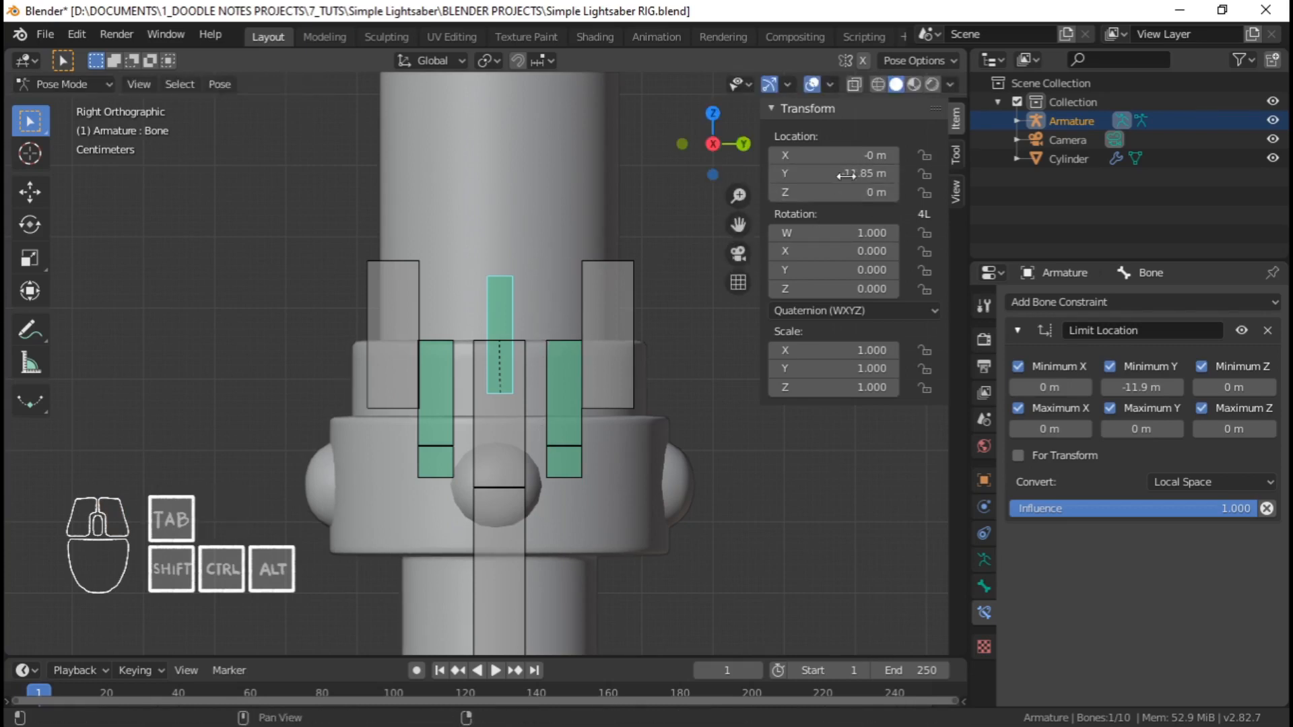
{"action": "key", "text": "g"}
{"action": "right_click", "coordinate": [576, 519]}
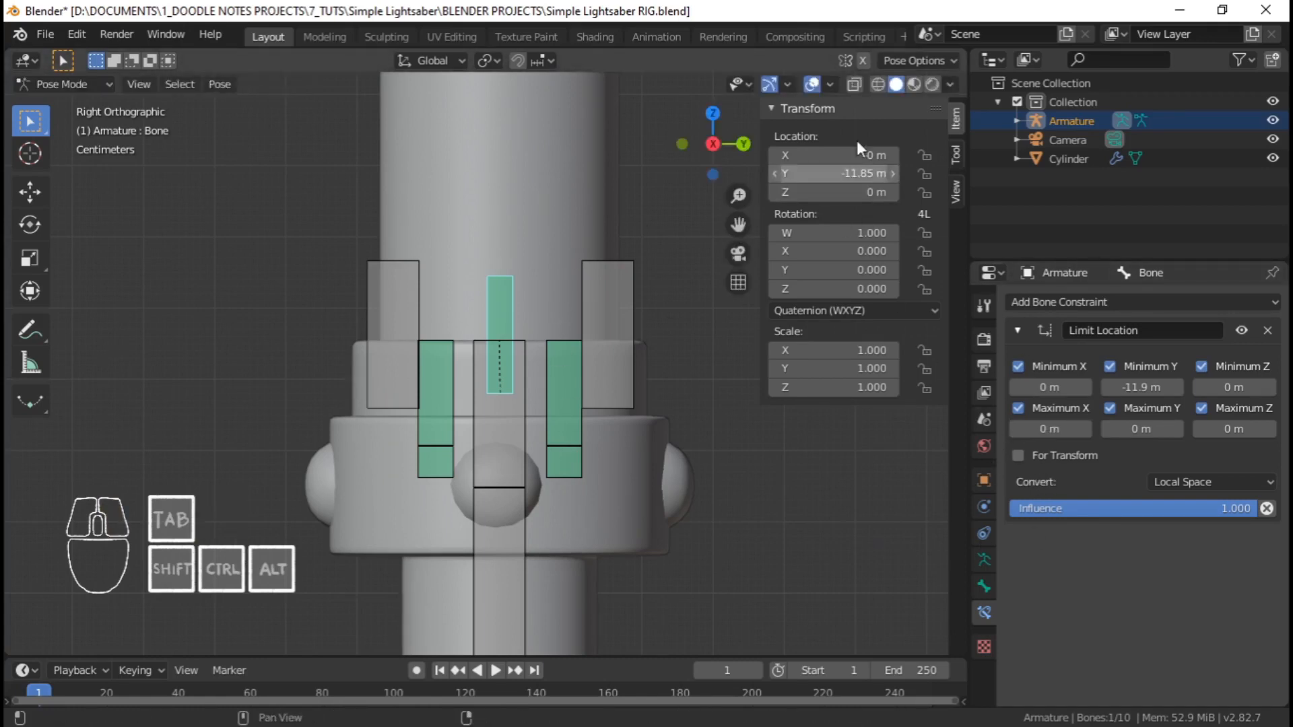
Turn For Transform back on and move the central bone down against its lower limit
{"action": "left_click", "coordinate": [1019, 455]}
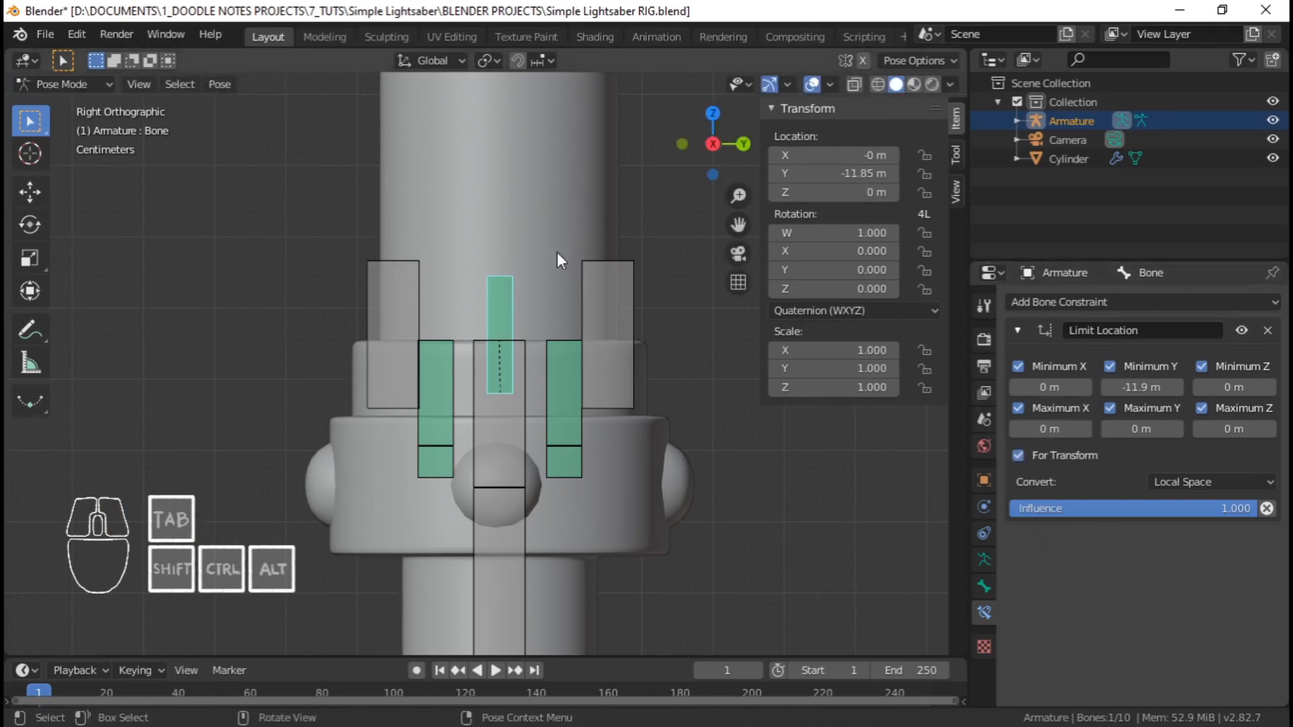
{"action": "key", "text": "g"}
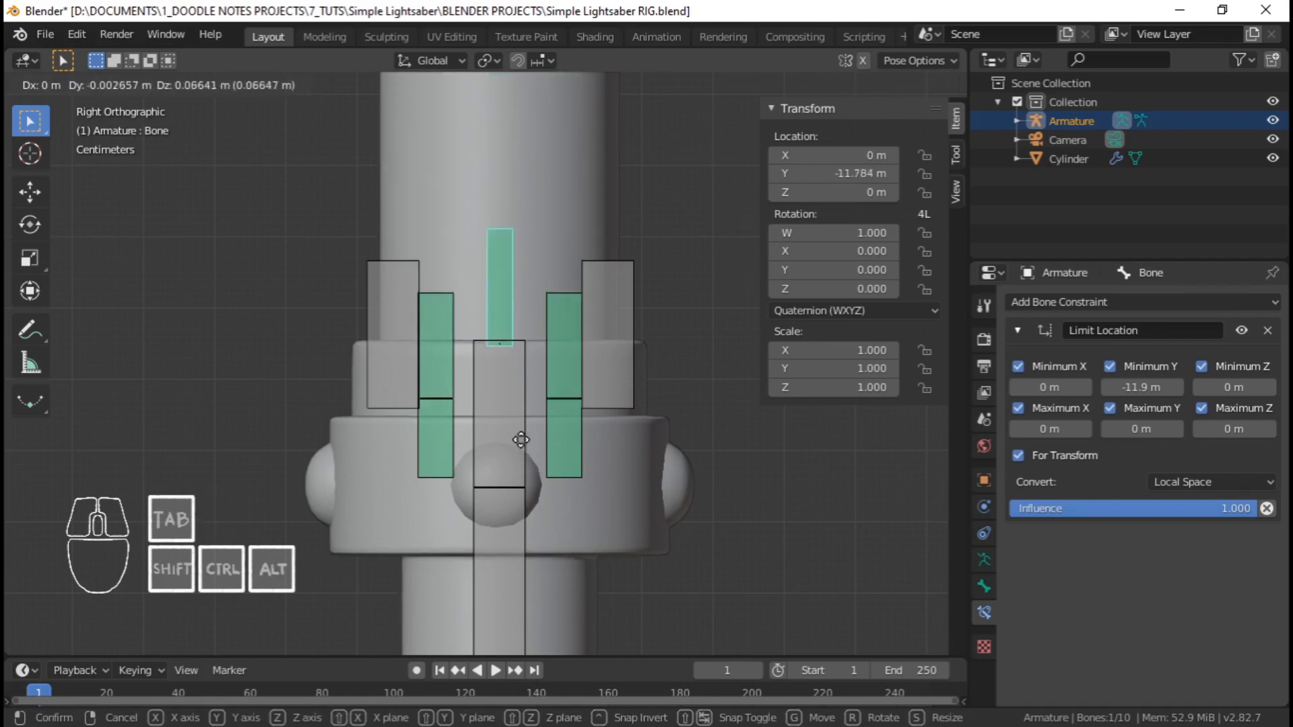
{"action": "left_click", "coordinate": [494, 620]}
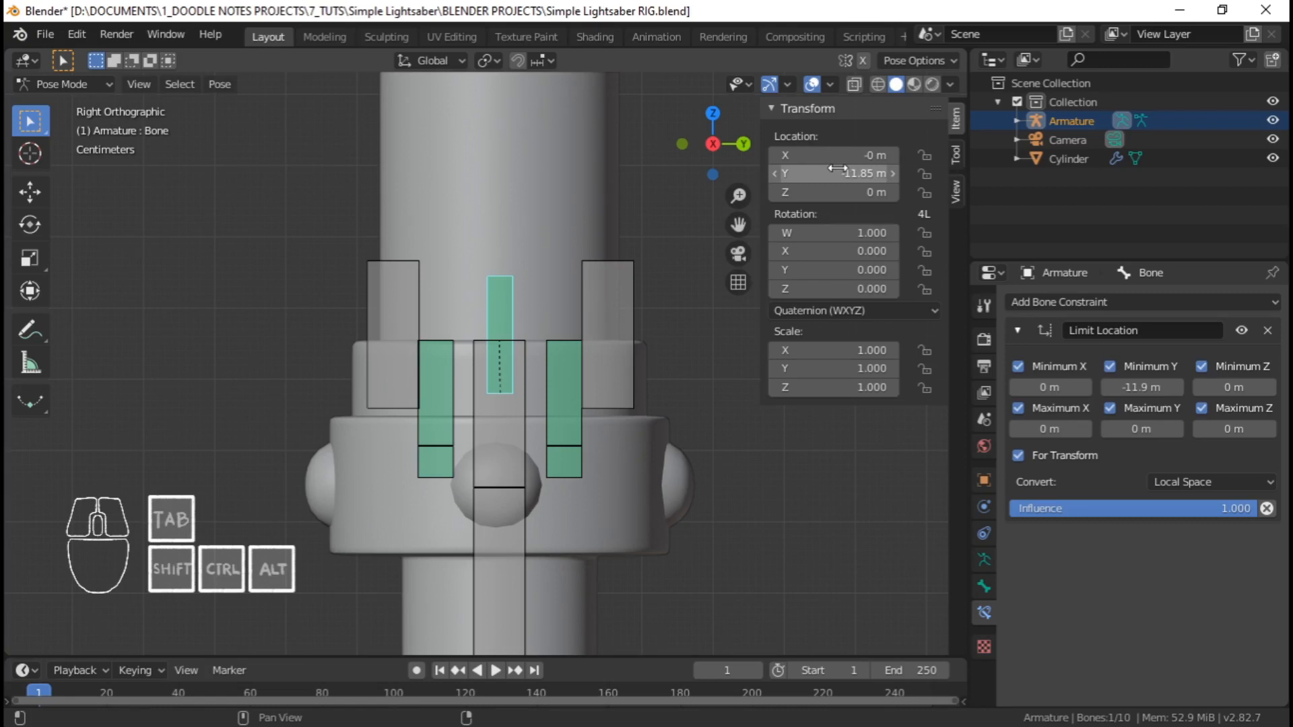
Check the bone's location values against the lower limit with repeated trial moves around the hilt ring
{"action": "key", "text": "g"}
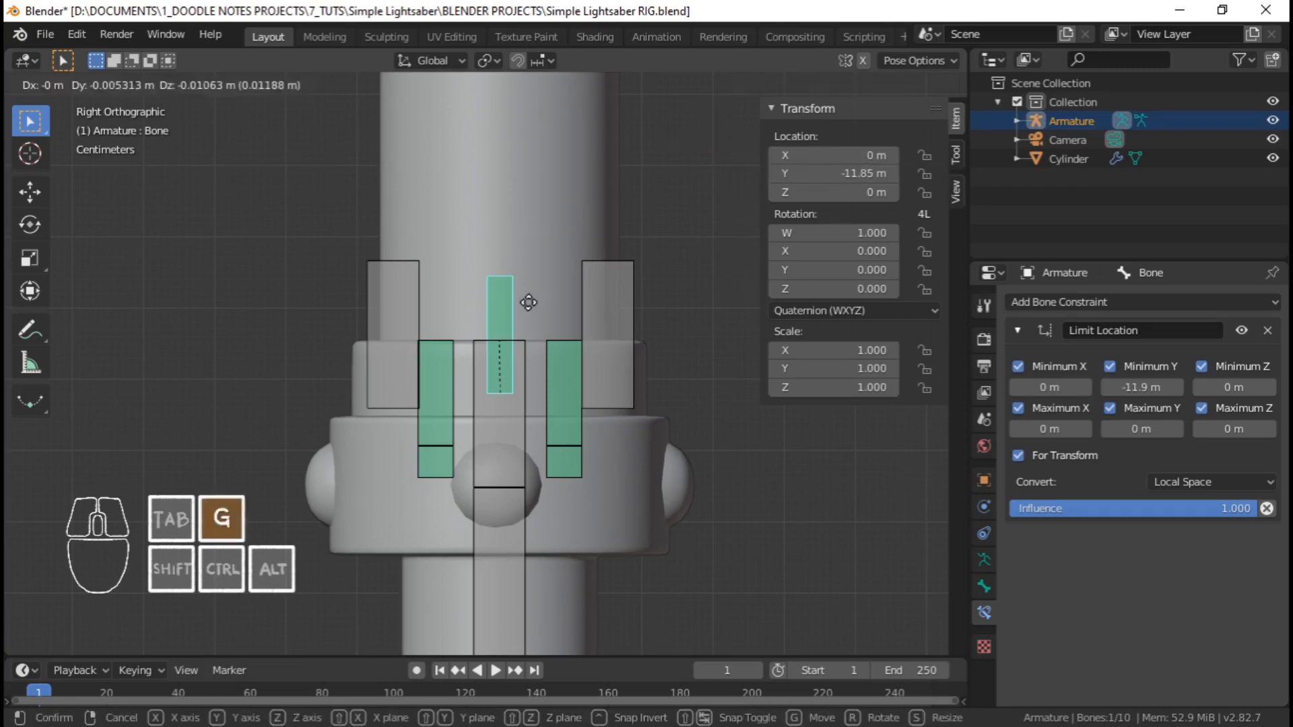
{"action": "left_click", "coordinate": [522, 294]}
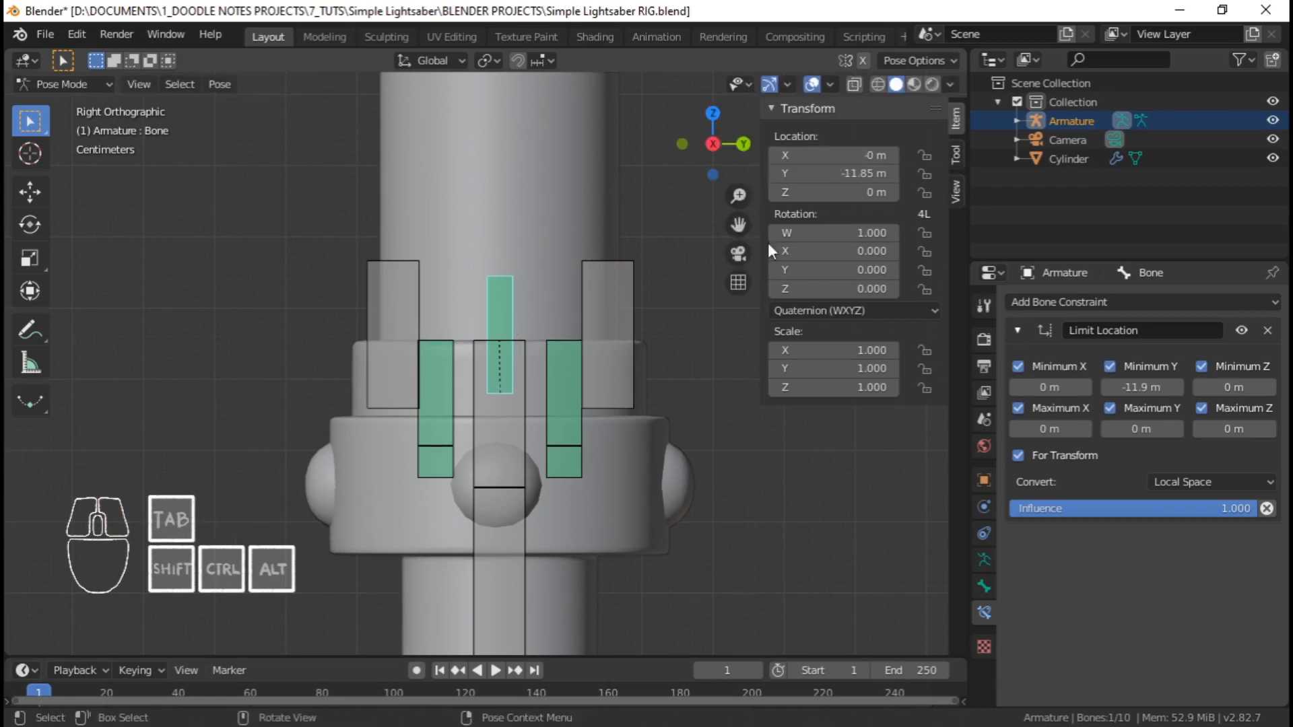
{"action": "key", "text": "g"}
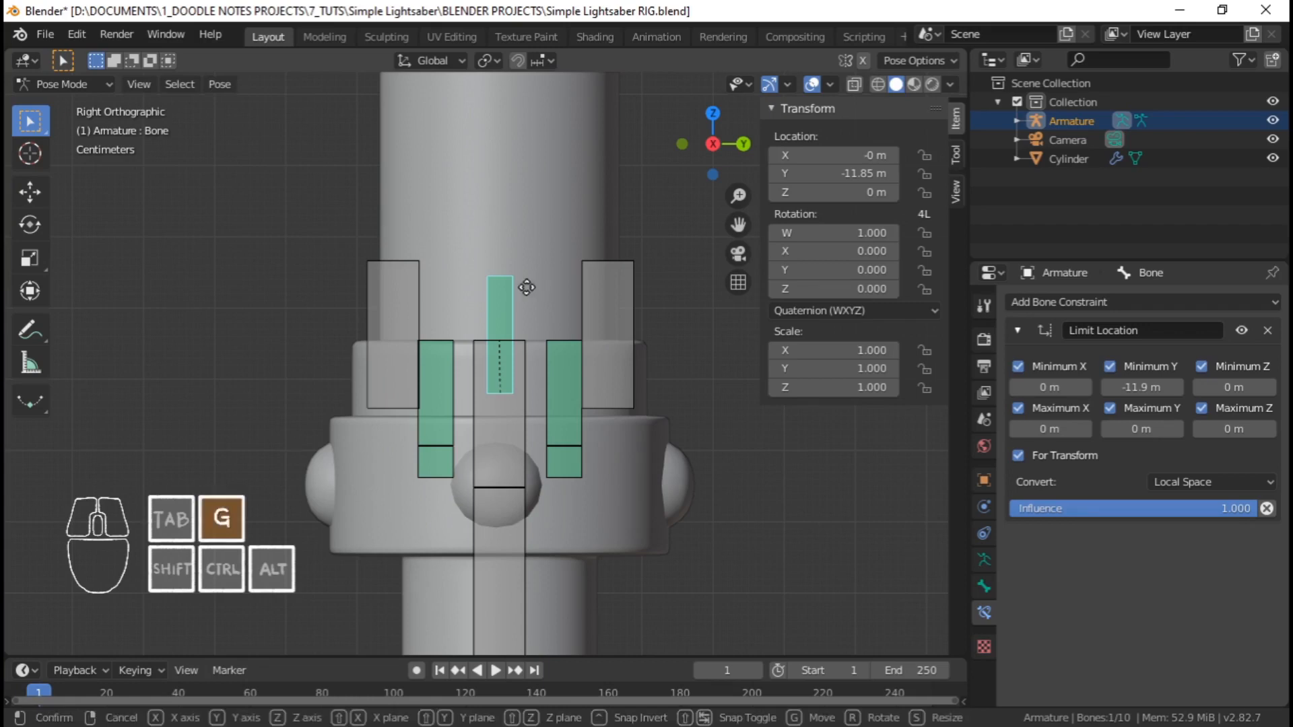
{"action": "left_click", "coordinate": [520, 309]}
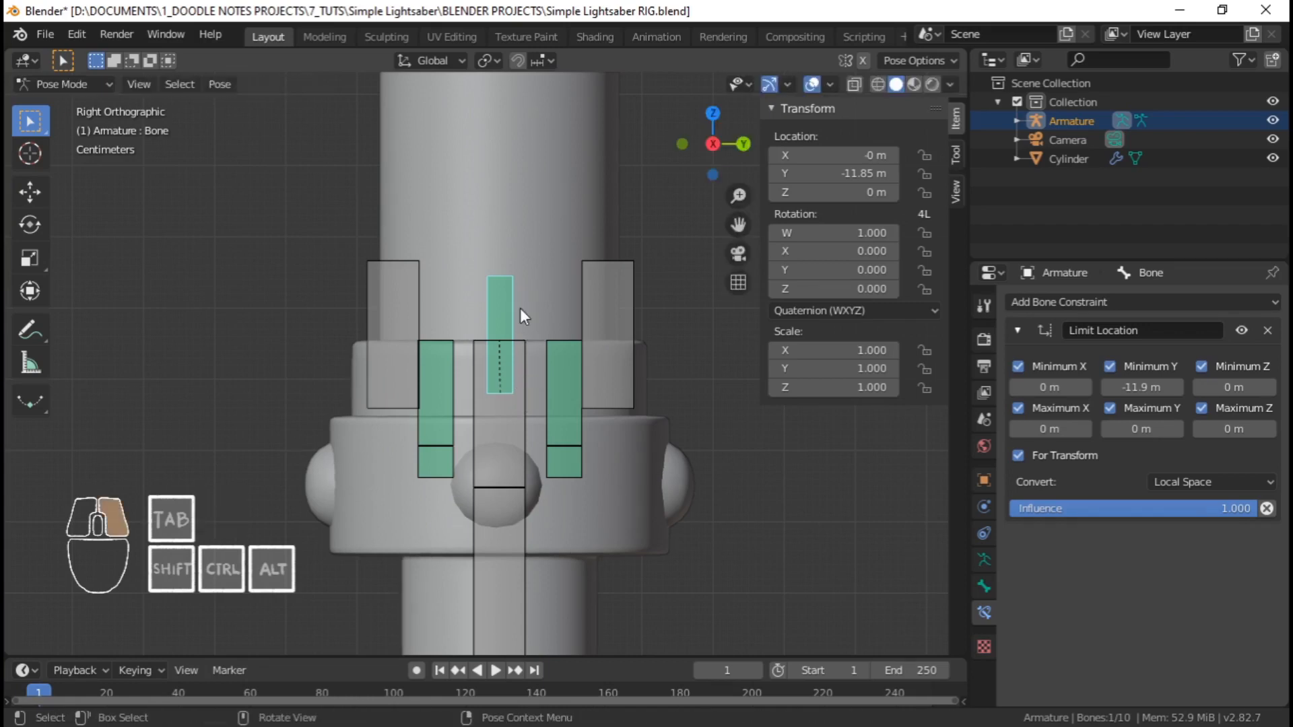
{"action": "key", "text": "g"}
{"action": "scroll", "coordinate": [514, 254], "scroll_direction": "down", "scroll_amount": 2}
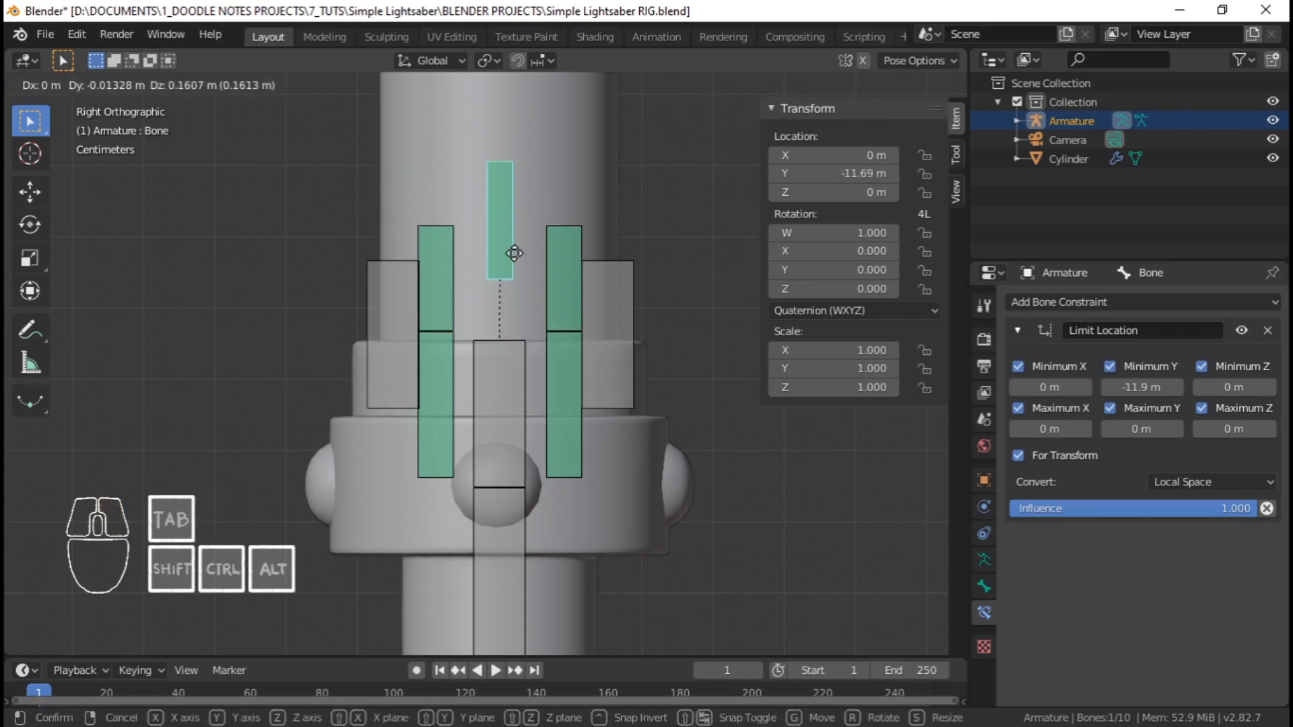
{"action": "left_click", "coordinate": [528, 406]}
{"action": "middle_click_drag", "start_coordinate": [550, 375], "coordinate": [547, 417], "text": "shift"}
{"action": "key", "text": "g"}
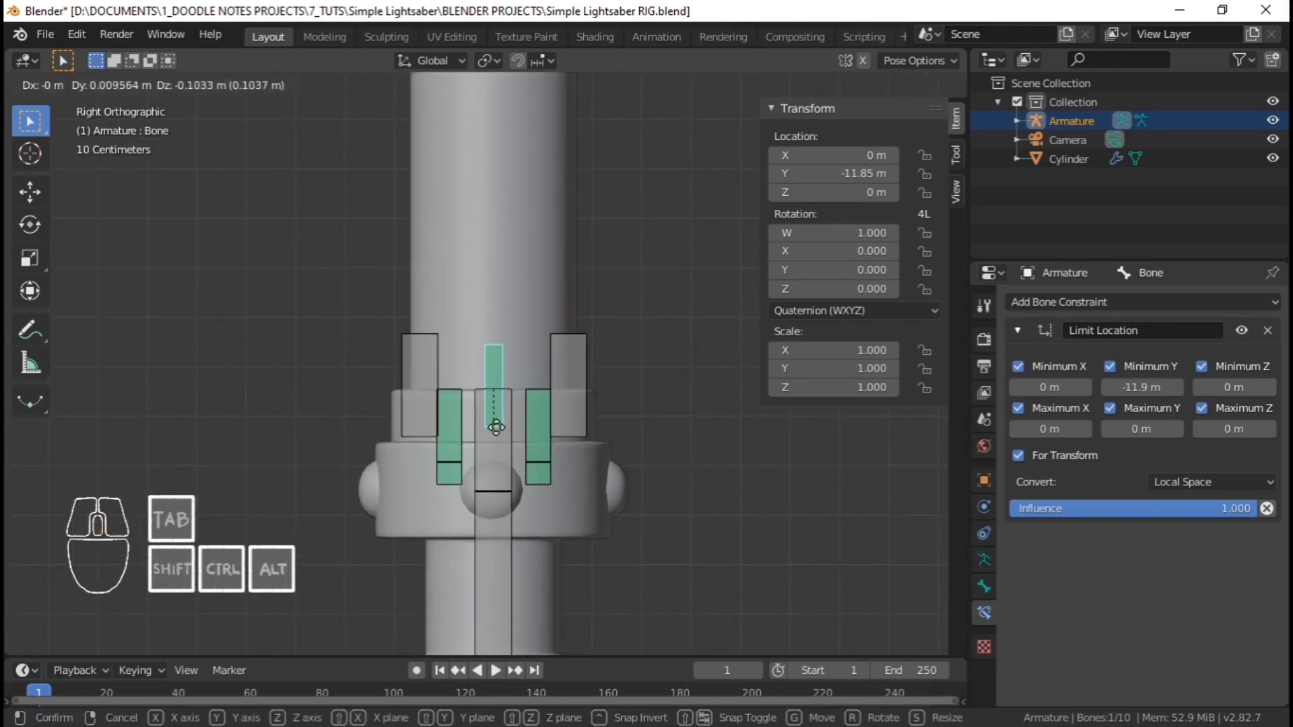
{"action": "right_click", "coordinate": [507, 406]}
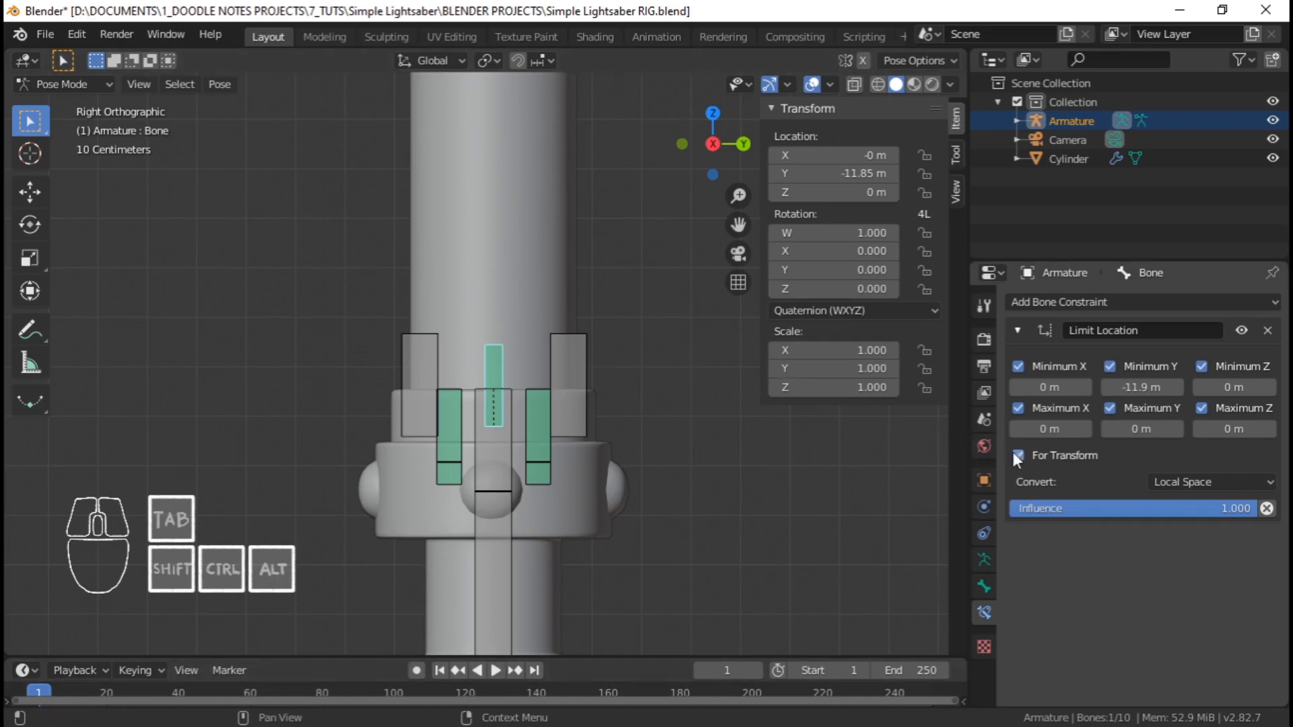
Clear the central bone's location to extend the blade back to its full length
{"action": "scroll", "coordinate": [555, 319], "scroll_direction": "down", "scroll_amount": 3}
{"action": "middle_click_drag", "start_coordinate": [559, 290], "coordinate": [579, 384], "text": "shift"}
{"action": "scroll", "coordinate": [579, 384], "scroll_direction": "down", "scroll_amount": 10}
{"action": "middle_click_drag", "start_coordinate": [486, 158], "coordinate": [504, 305], "text": "shift"}
{"action": "key", "text": "alt+g"}
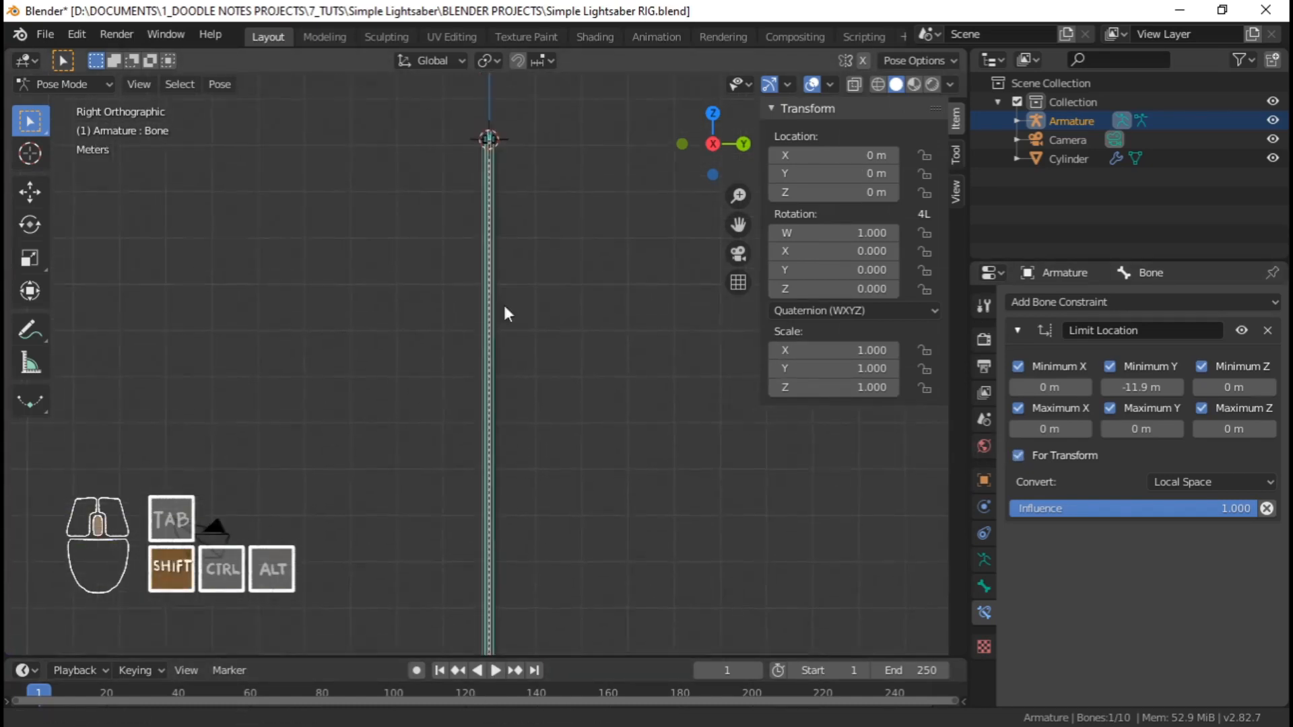
Inspect the extended rig from the bones at the blade tip down to the hilt
{"action": "scroll", "coordinate": [504, 305], "scroll_direction": "up", "scroll_amount": 8}
{"action": "right_click", "coordinate": [516, 199]}
{"action": "key", "text": "Escape"}
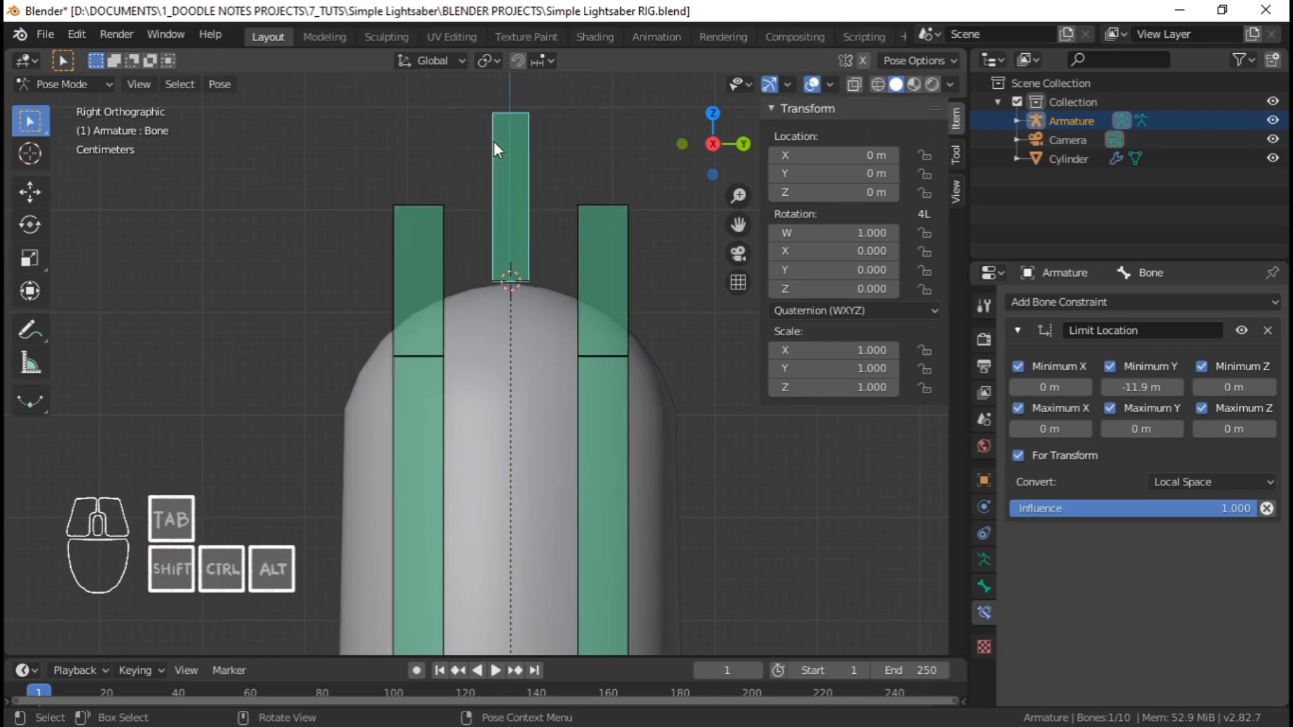
{"action": "scroll", "coordinate": [522, 274], "scroll_direction": "down", "scroll_amount": 8}
{"action": "middle_click_drag", "start_coordinate": [523, 274], "coordinate": [526, 389], "text": "shift"}
{"action": "middle_click_drag", "start_coordinate": [479, 406], "coordinate": [467, 263], "text": "shift"}
{"action": "scroll", "coordinate": [474, 337], "scroll_direction": "up", "scroll_amount": 4}
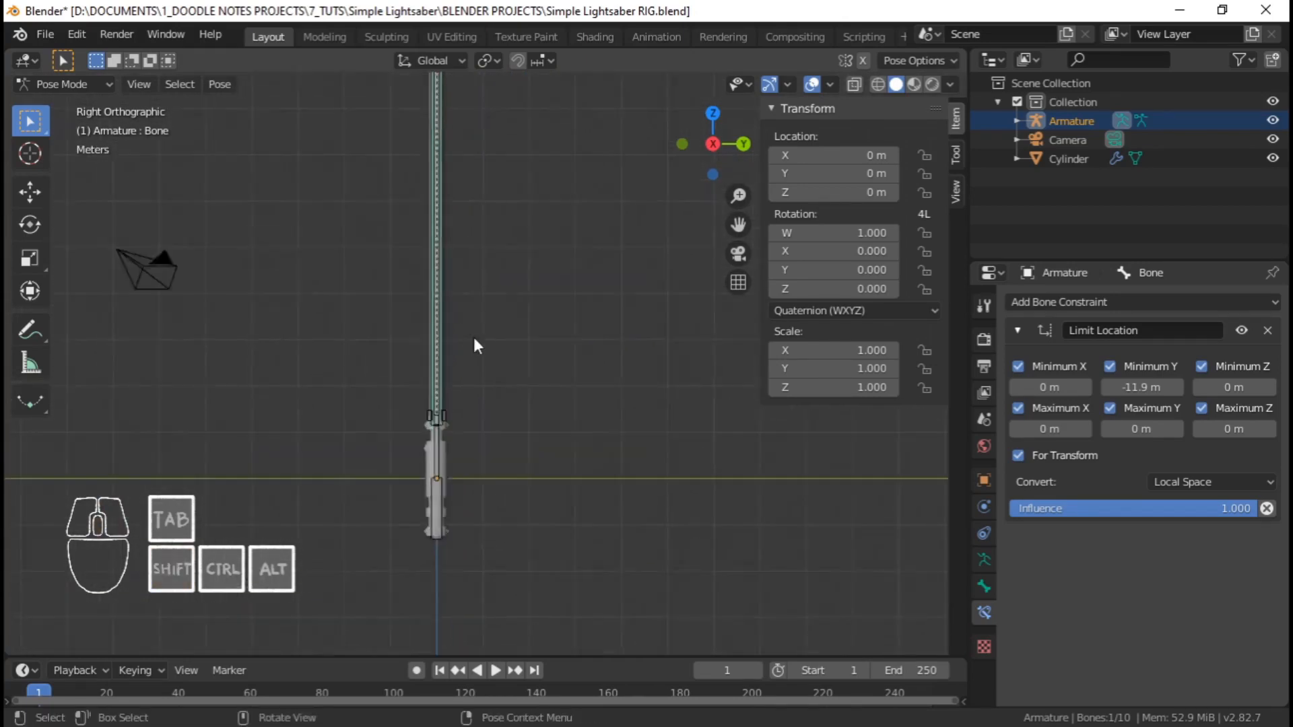
{"action": "middle_click_drag", "start_coordinate": [443, 452], "coordinate": [503, 322], "text": "shift"}
{"action": "scroll", "coordinate": [512, 342], "scroll_direction": "up", "scroll_amount": 3}
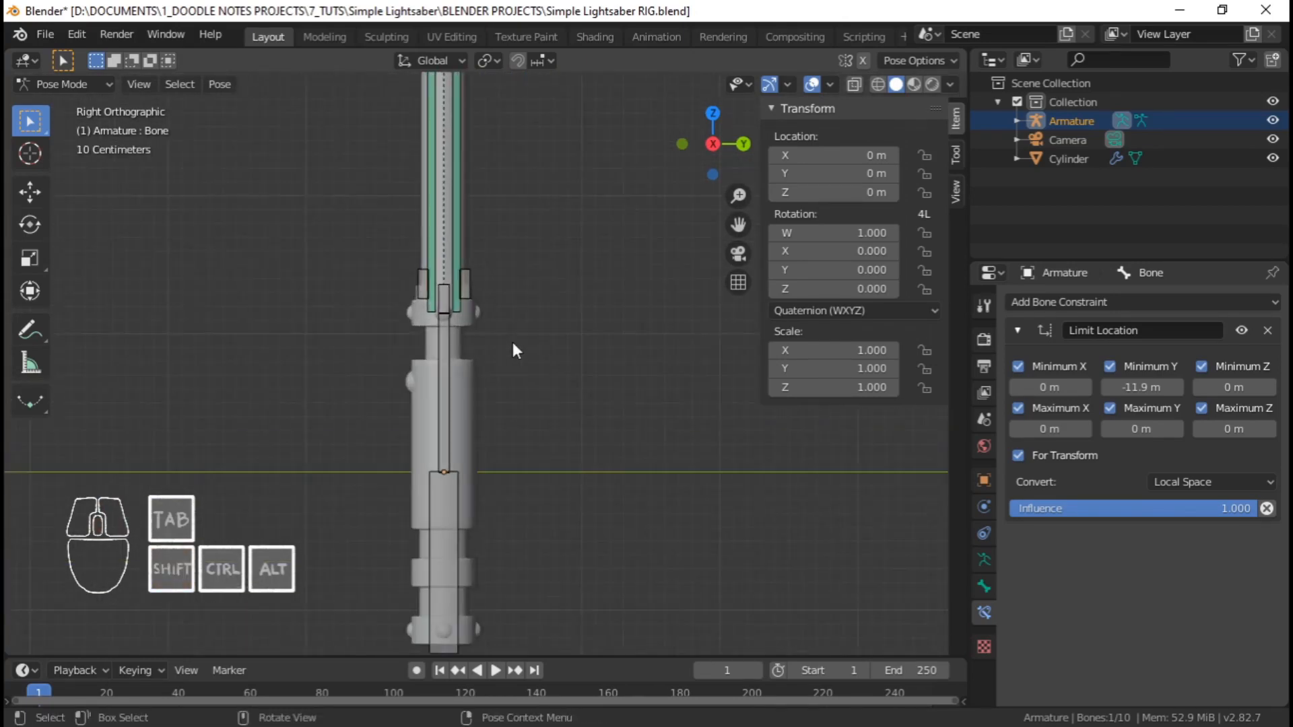
Return to Object Mode and parent the lightsaber mesh to the armature using Armature Deform With Empty Groups
{"action": "left_click", "coordinate": [448, 394]}
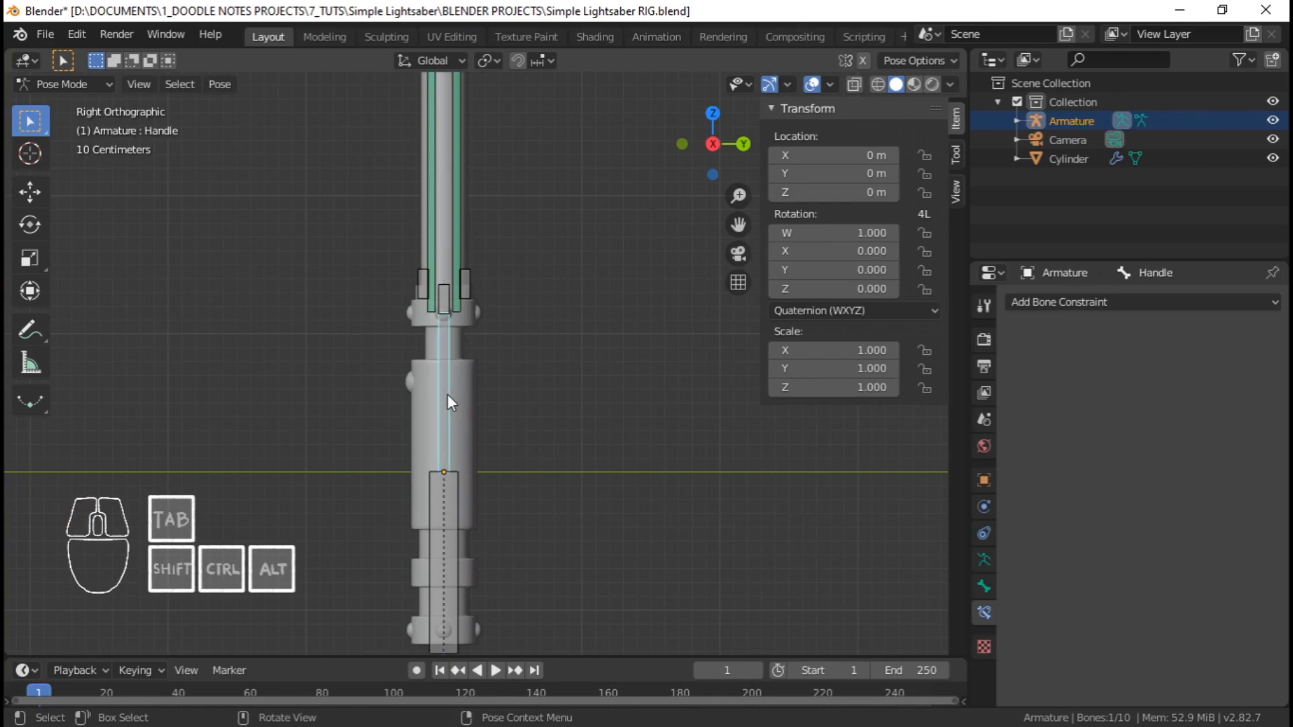
{"action": "scroll", "coordinate": [448, 394], "scroll_direction": "down", "scroll_amount": 5}
{"action": "scroll", "coordinate": [506, 419], "scroll_direction": "up", "scroll_amount": 4}
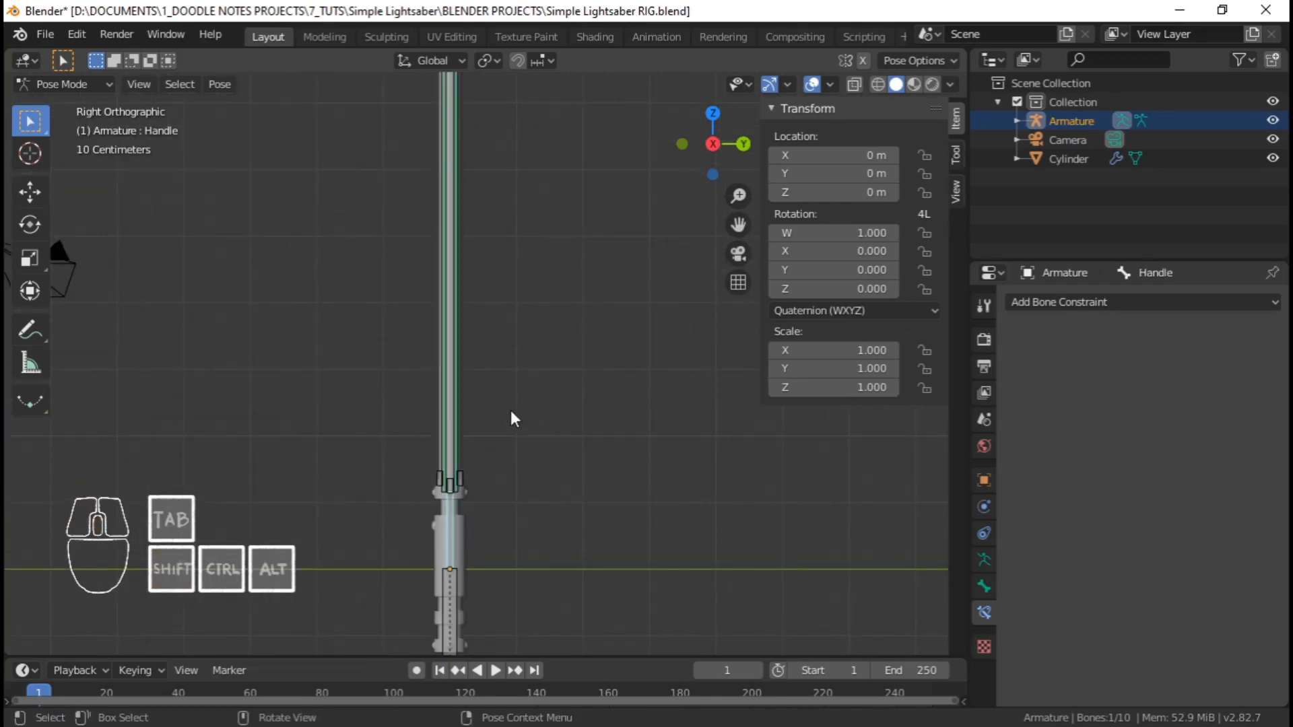
{"action": "key", "text": "ctrl+Tab"}
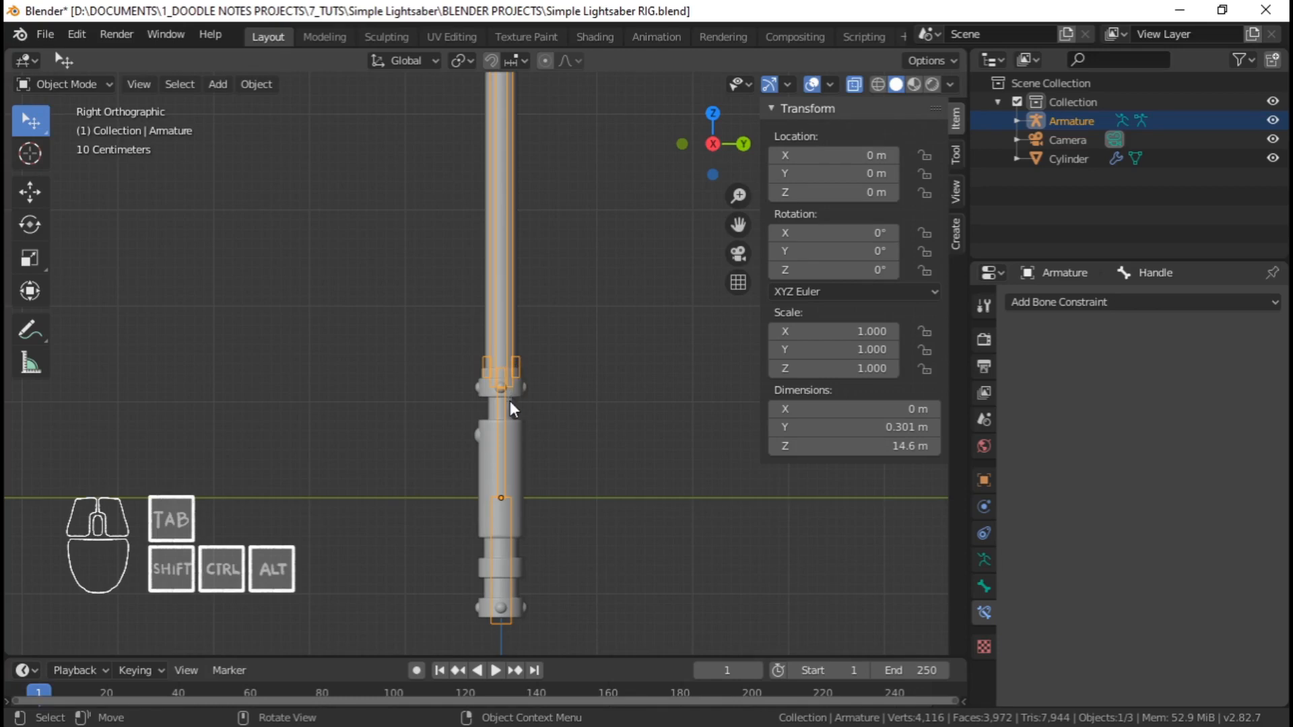
{"action": "left_click", "coordinate": [521, 447]}
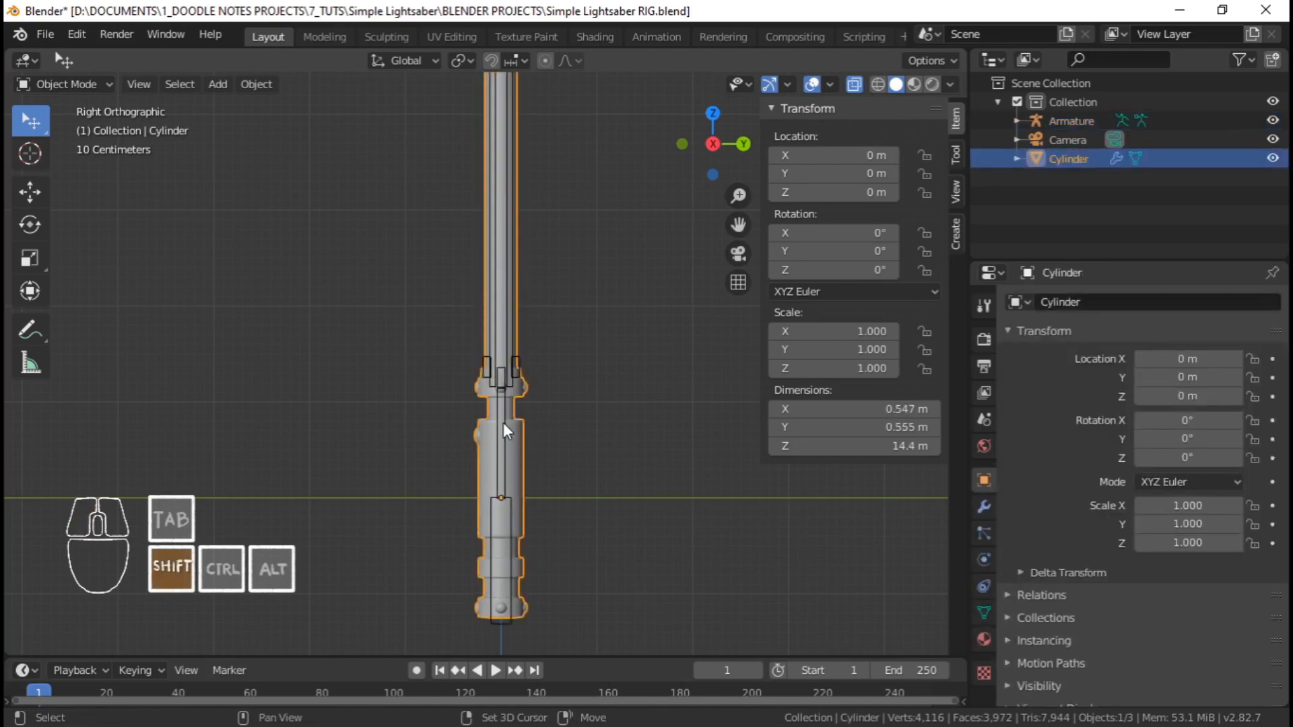
{"action": "left_click", "coordinate": [503, 423], "text": "shift"}
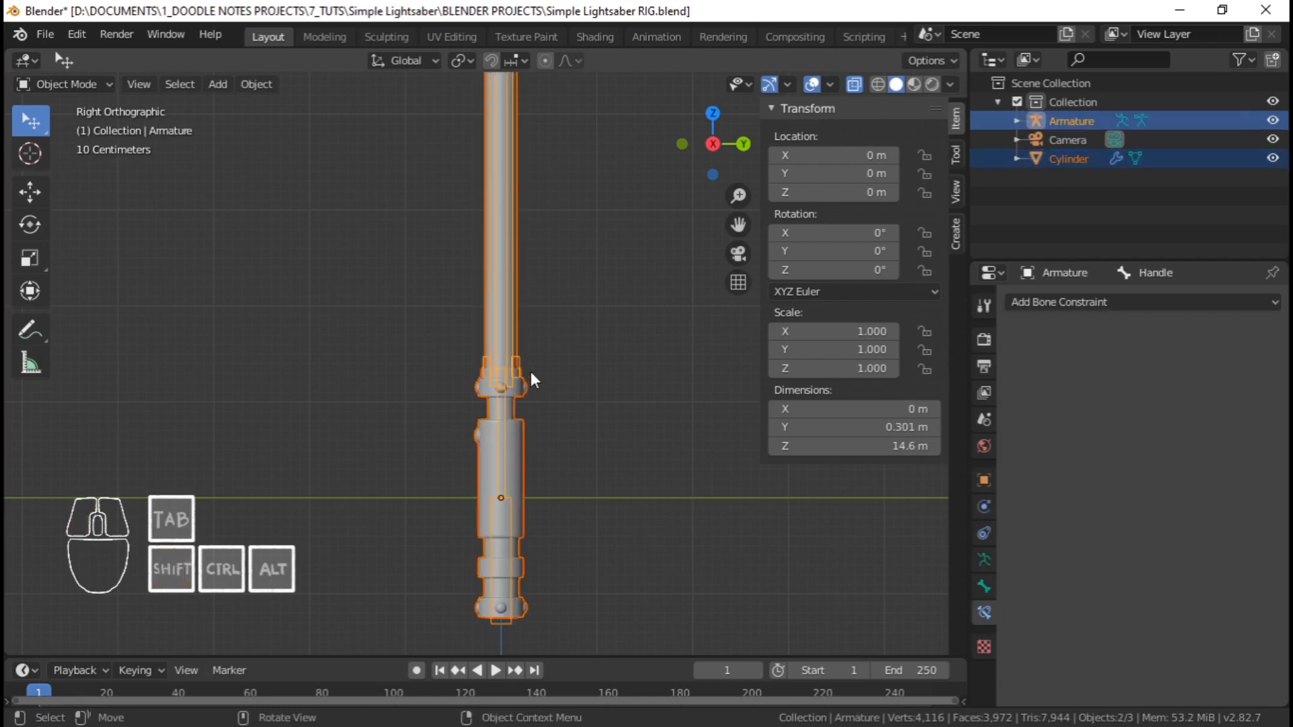
{"action": "key", "text": "ctrl+p"}
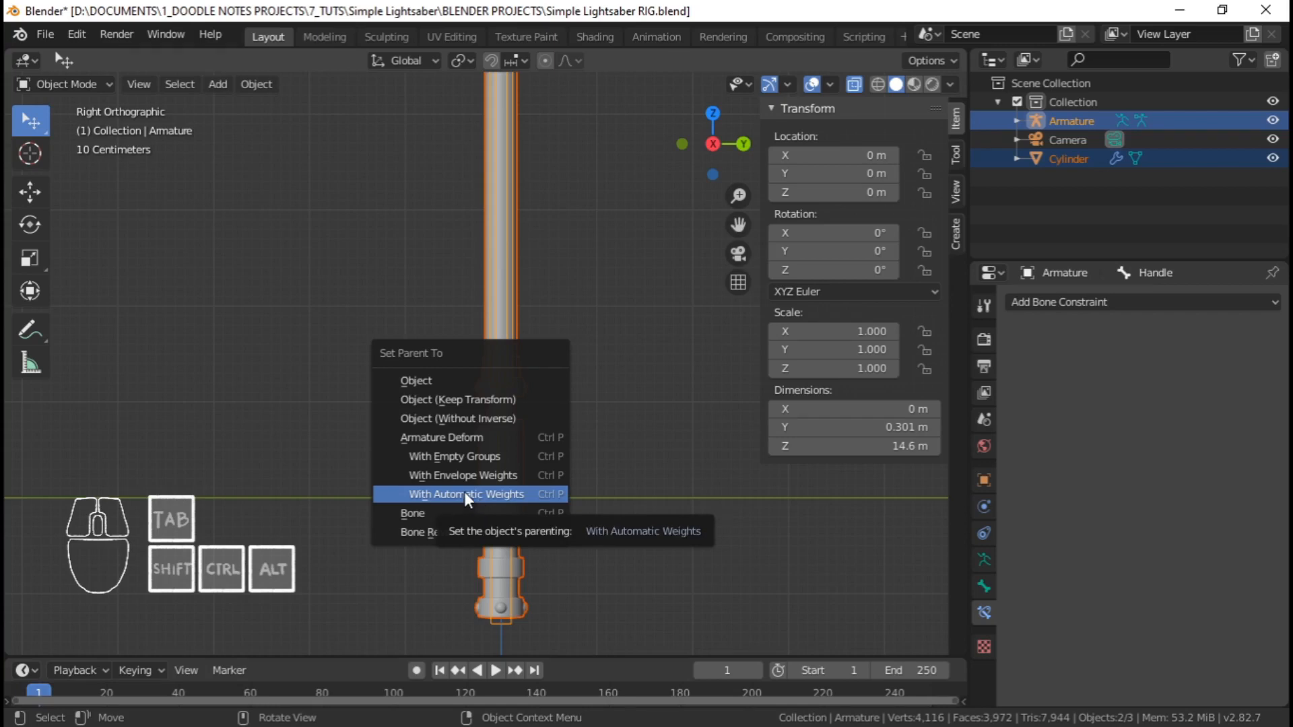
{"action": "left_click", "coordinate": [479, 458]}
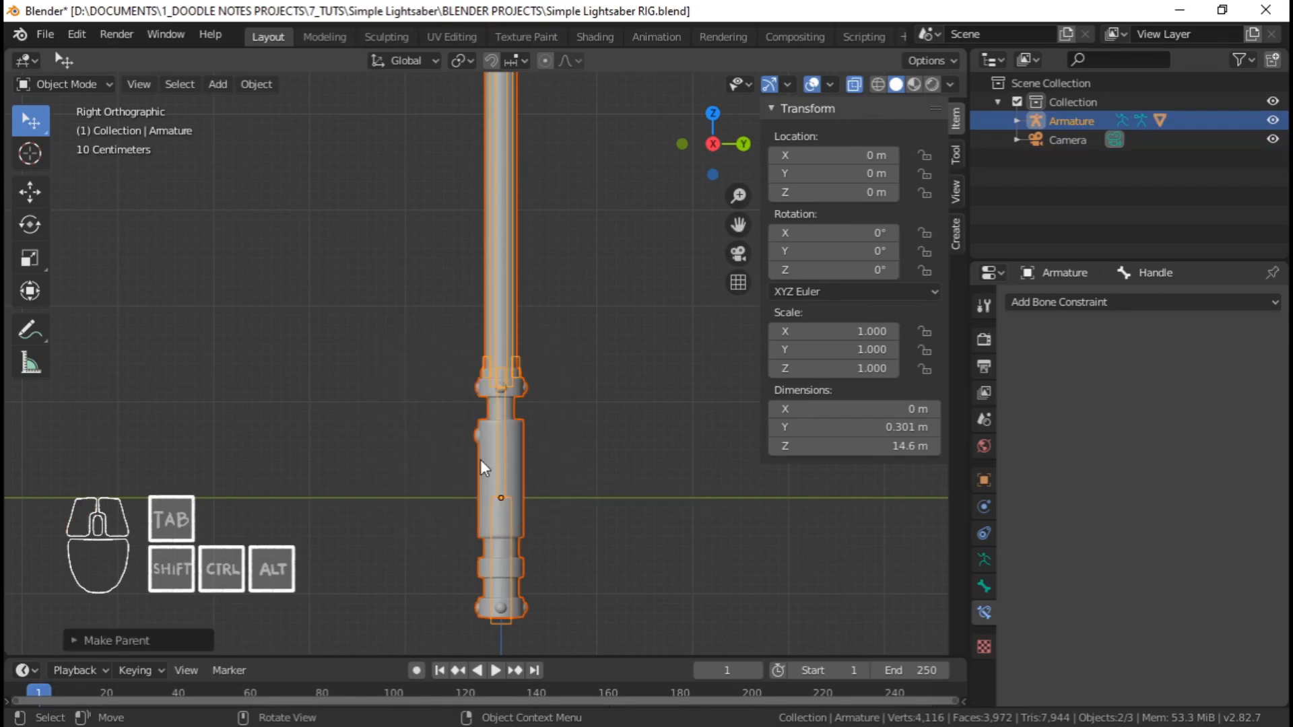
Test whether the mesh follows the Handle bone with a trial move in Pose Mode, and cancel the move
{"action": "right_click", "coordinate": [519, 430]}
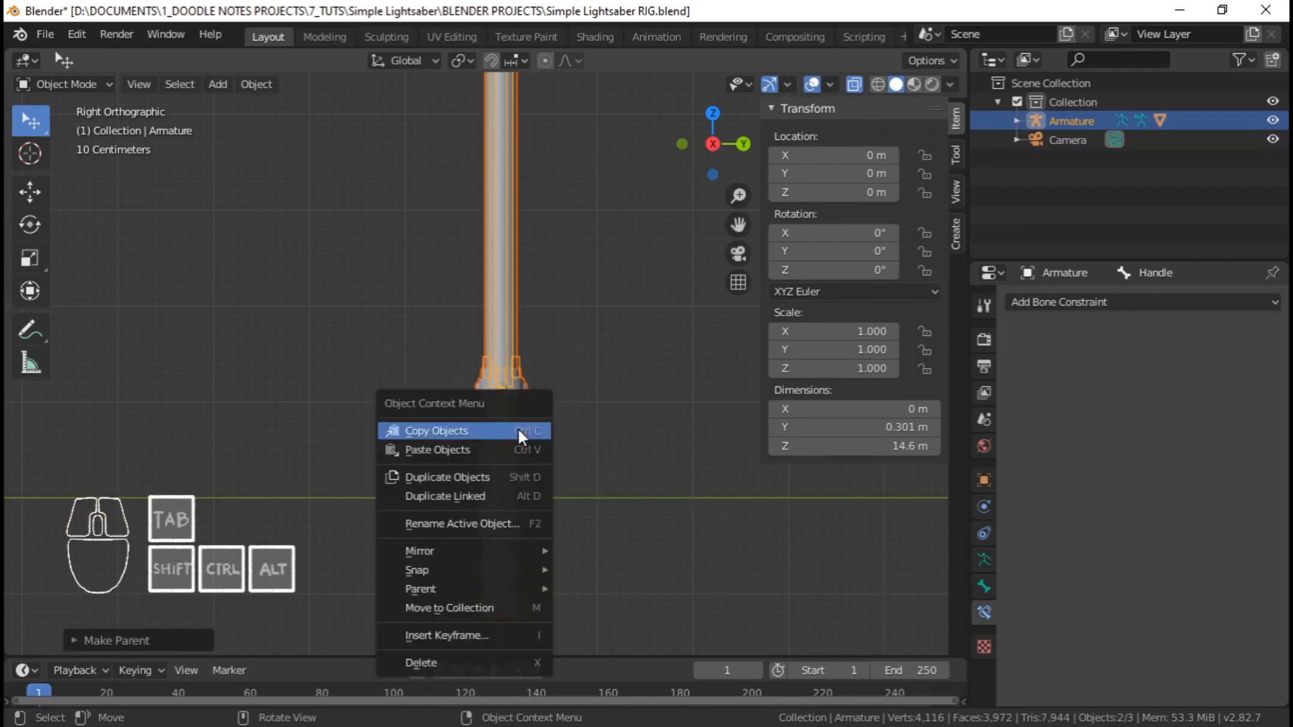
{"action": "left_click", "coordinate": [508, 422]}
{"action": "left_click", "coordinate": [499, 422]}
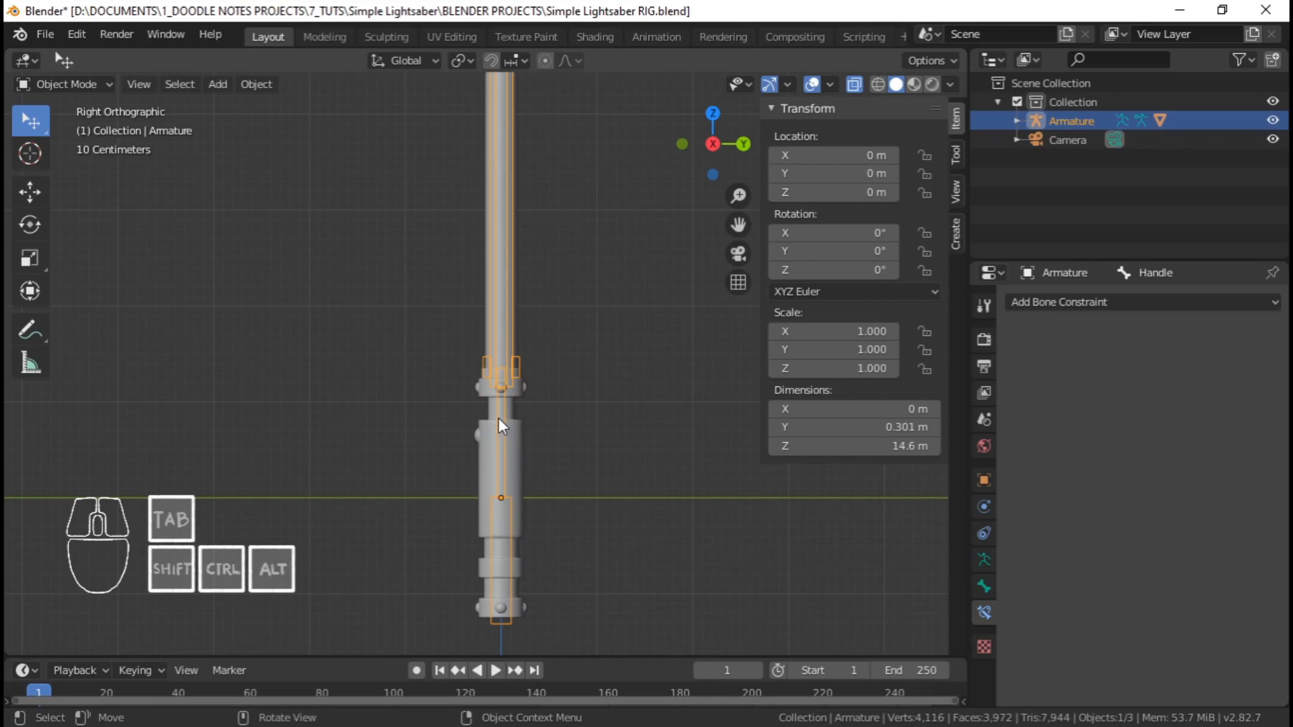
{"action": "key", "text": "ctrl+Tab"}
{"action": "left_click", "coordinate": [499, 414]}
{"action": "key", "text": "g"}
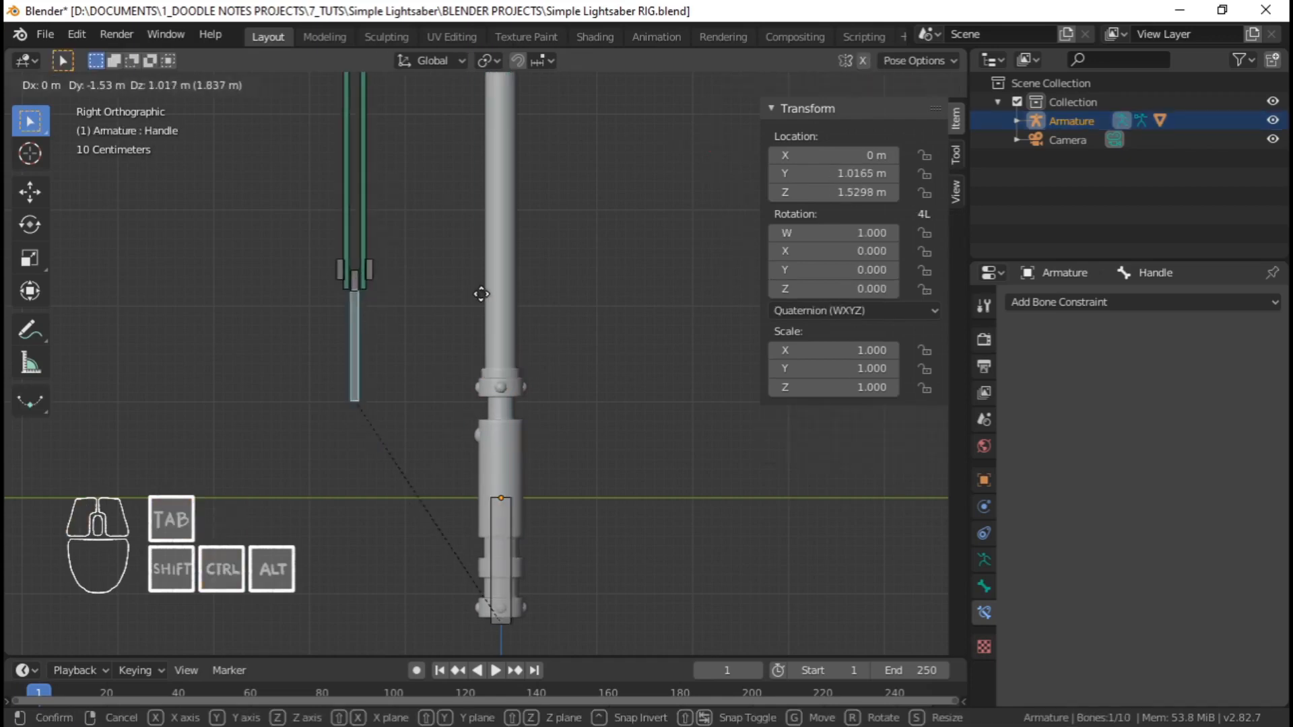
{"action": "right_click", "coordinate": [506, 443]}
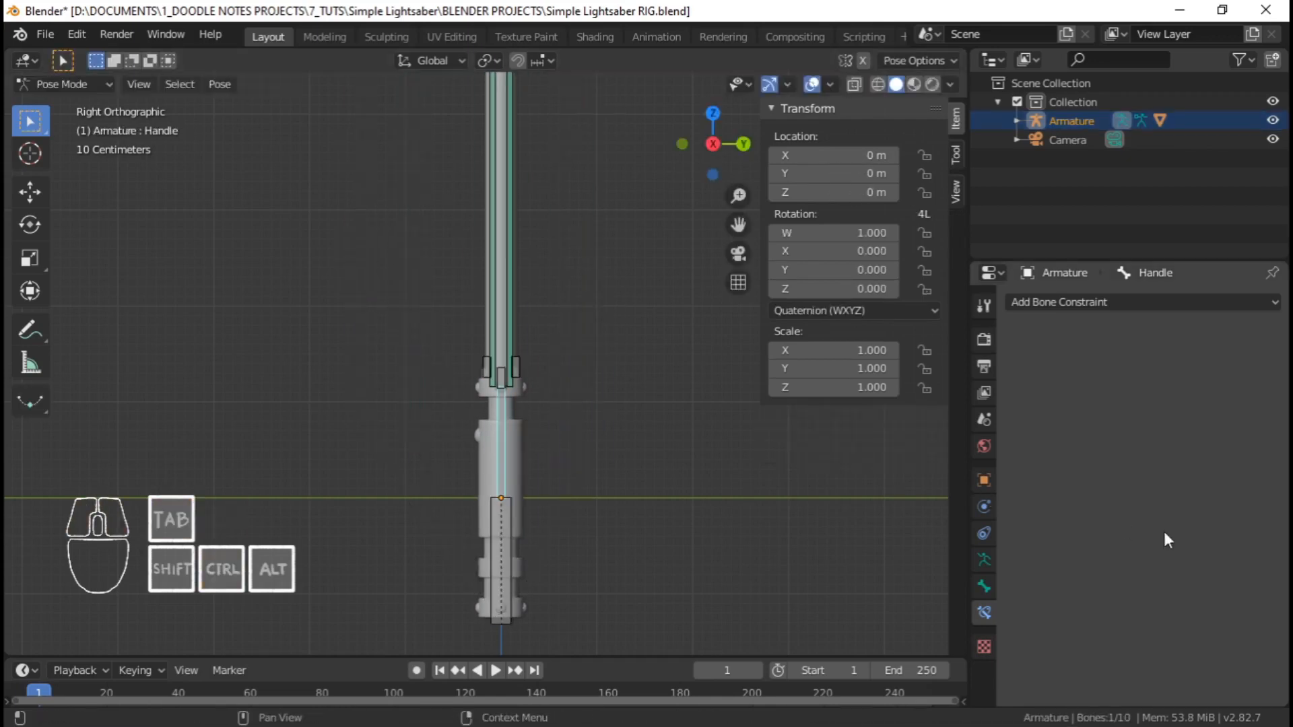
Select the lightsaber mesh in Object Mode, display its vertex groups and make the Handle group active
{"action": "key", "text": "ctrl+Tab"}
{"action": "left_click", "coordinate": [511, 447]}
{"action": "left_click", "coordinate": [983, 612]}
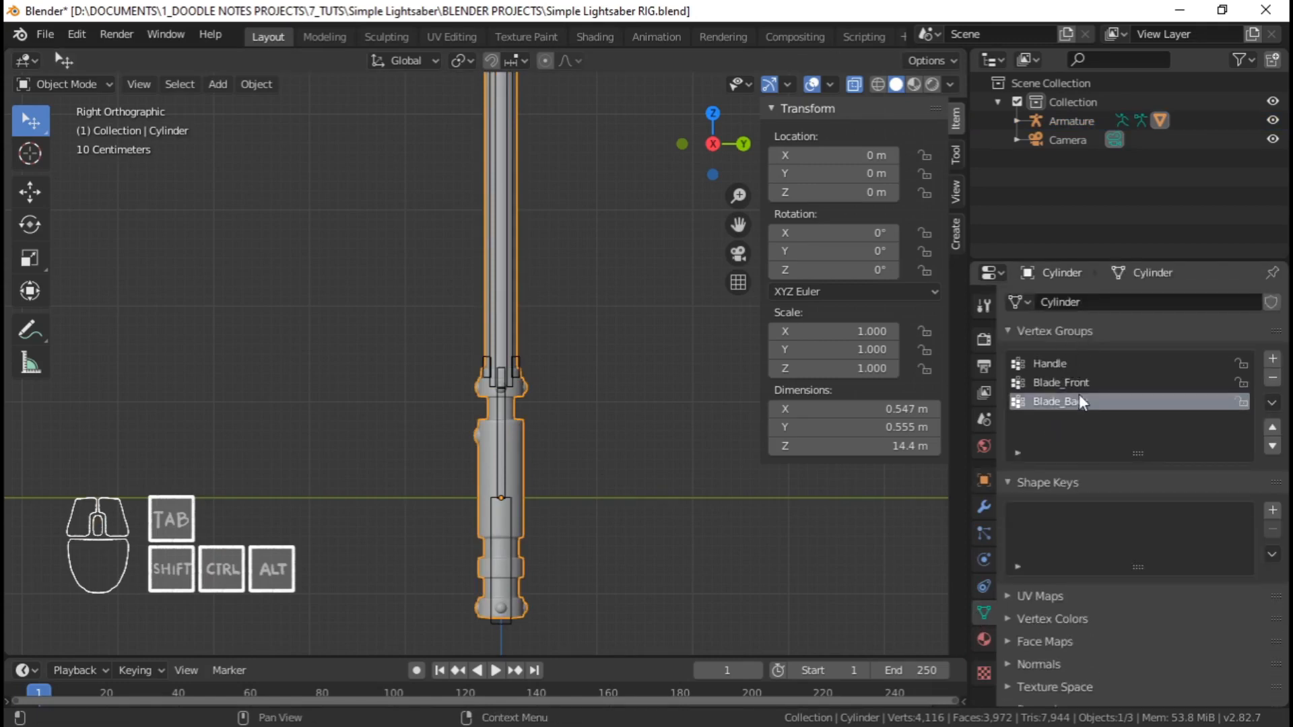
{"action": "scroll", "coordinate": [513, 387], "scroll_direction": "up", "scroll_amount": 1}
{"action": "scroll", "coordinate": [514, 386], "scroll_direction": "up", "scroll_amount": 1}
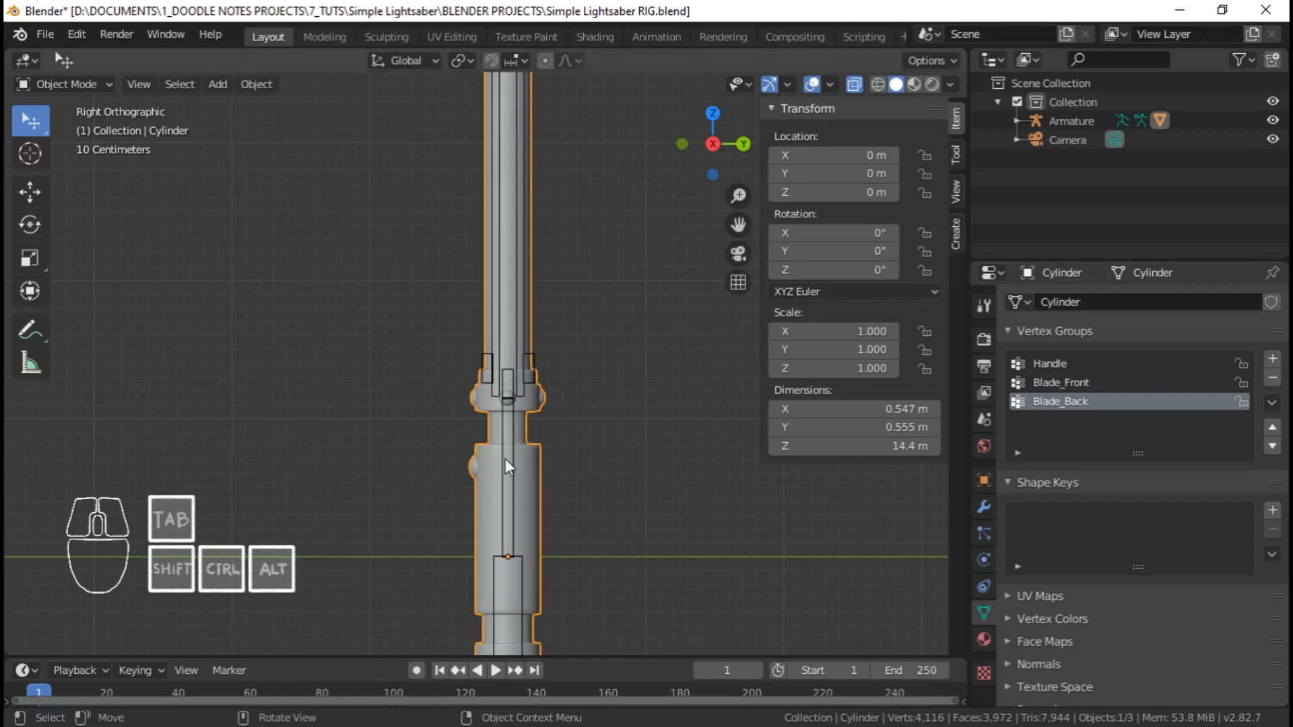
{"action": "middle_click_drag", "start_coordinate": [527, 439], "coordinate": [521, 398], "text": "shift"}
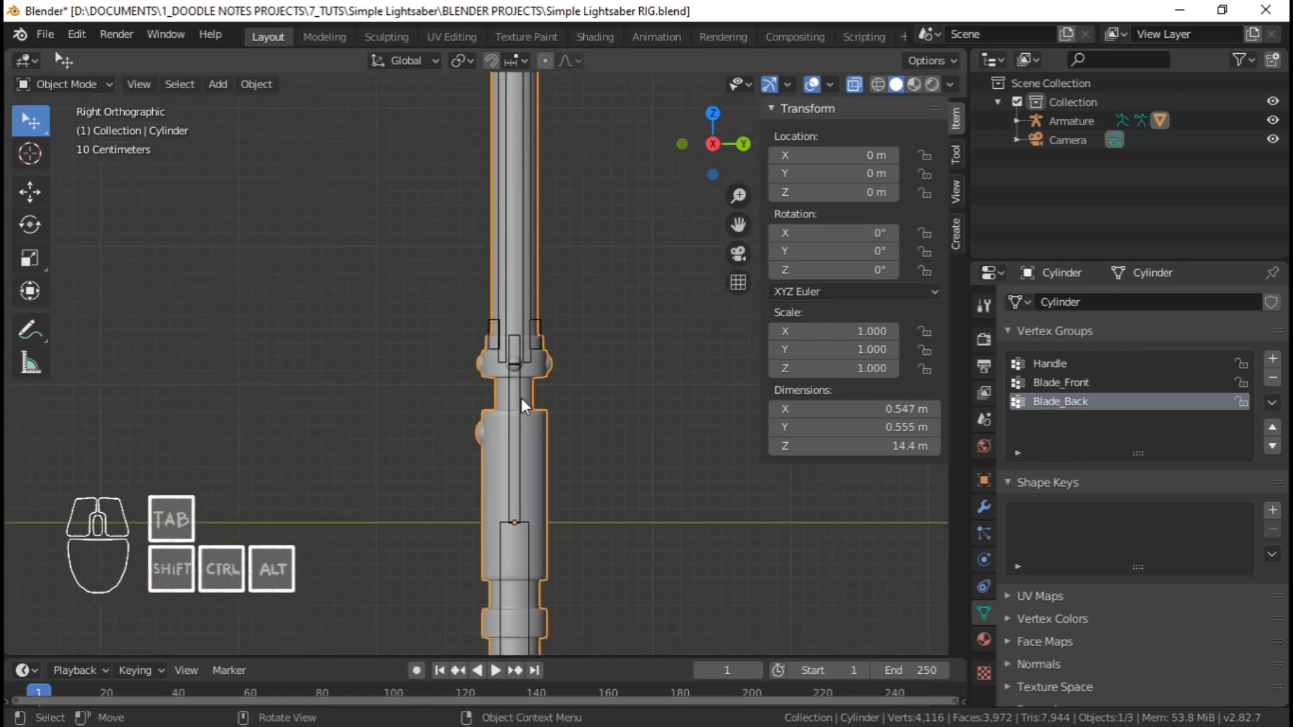
{"action": "left_click", "coordinate": [1051, 363]}
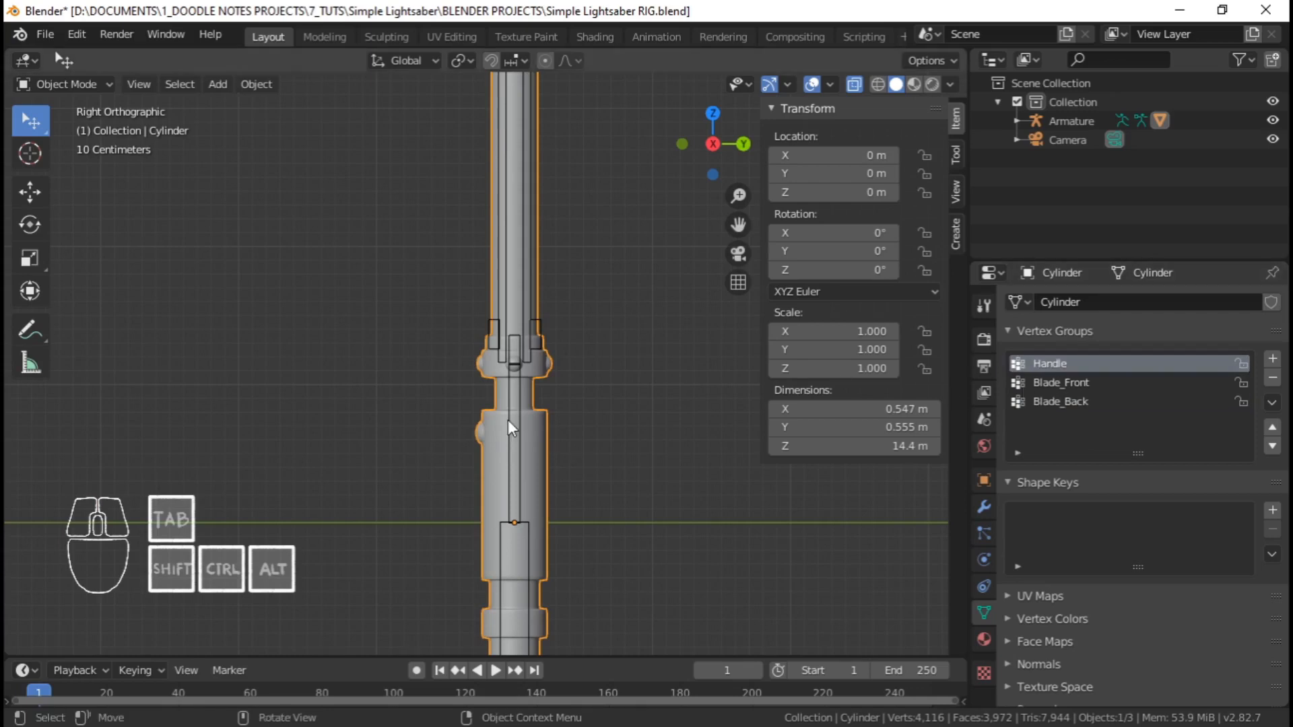
Select the armature together with the mesh as the active object and switch to Weight Paint mode
{"action": "left_click", "coordinate": [523, 434]}
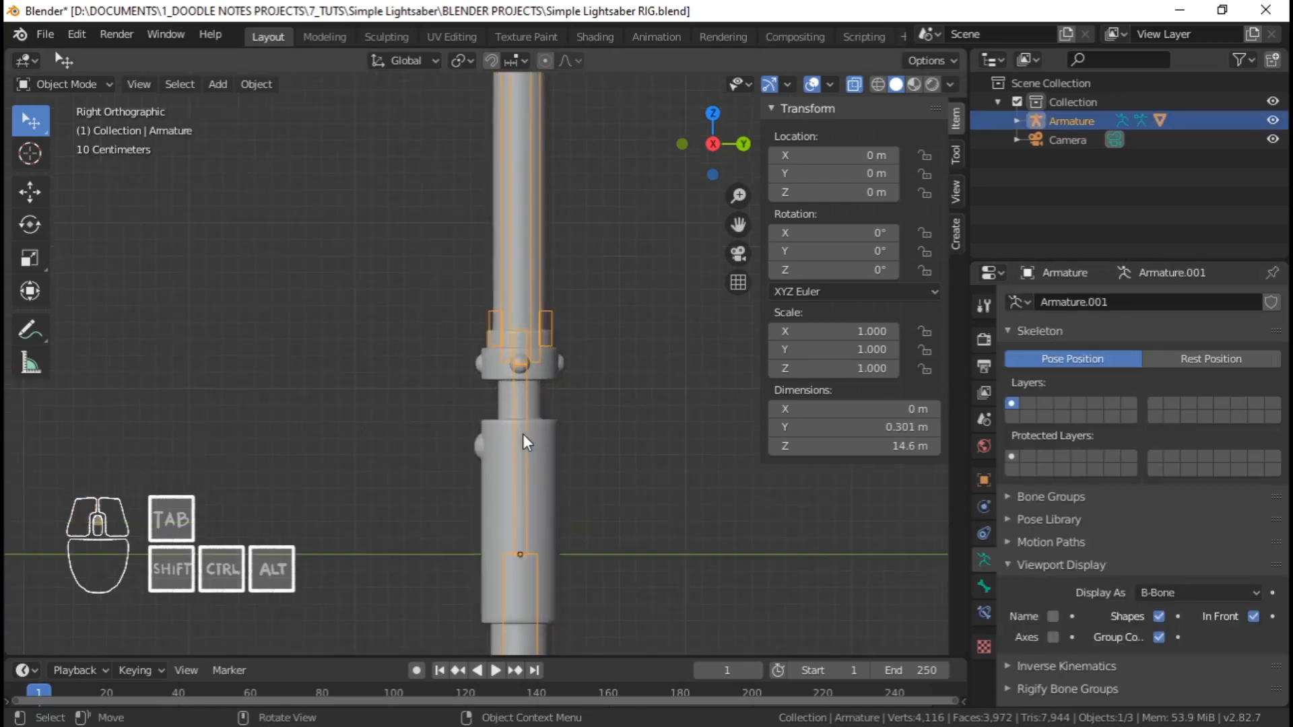
{"action": "middle_click_drag", "start_coordinate": [542, 447], "coordinate": [487, 407], "text": "shift"}
{"action": "scroll", "coordinate": [487, 407], "scroll_direction": "up", "scroll_amount": 1}
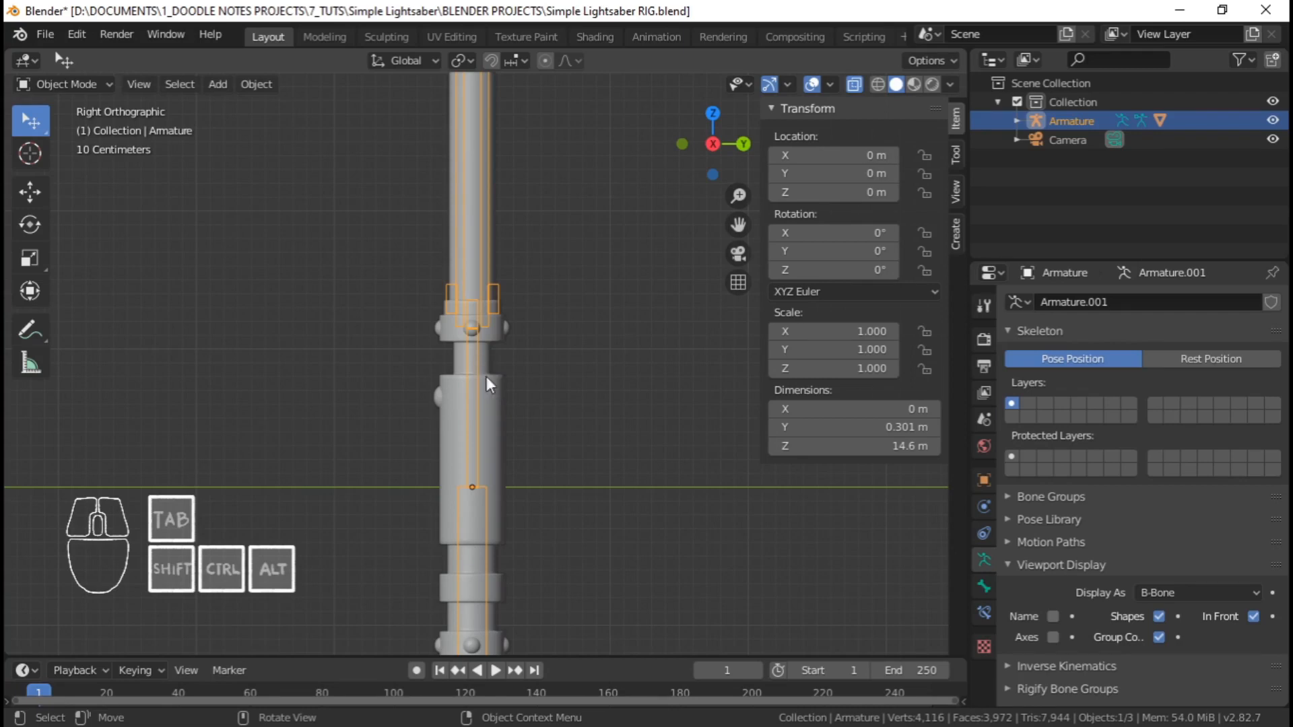
{"action": "left_click", "coordinate": [496, 394], "text": "shift"}
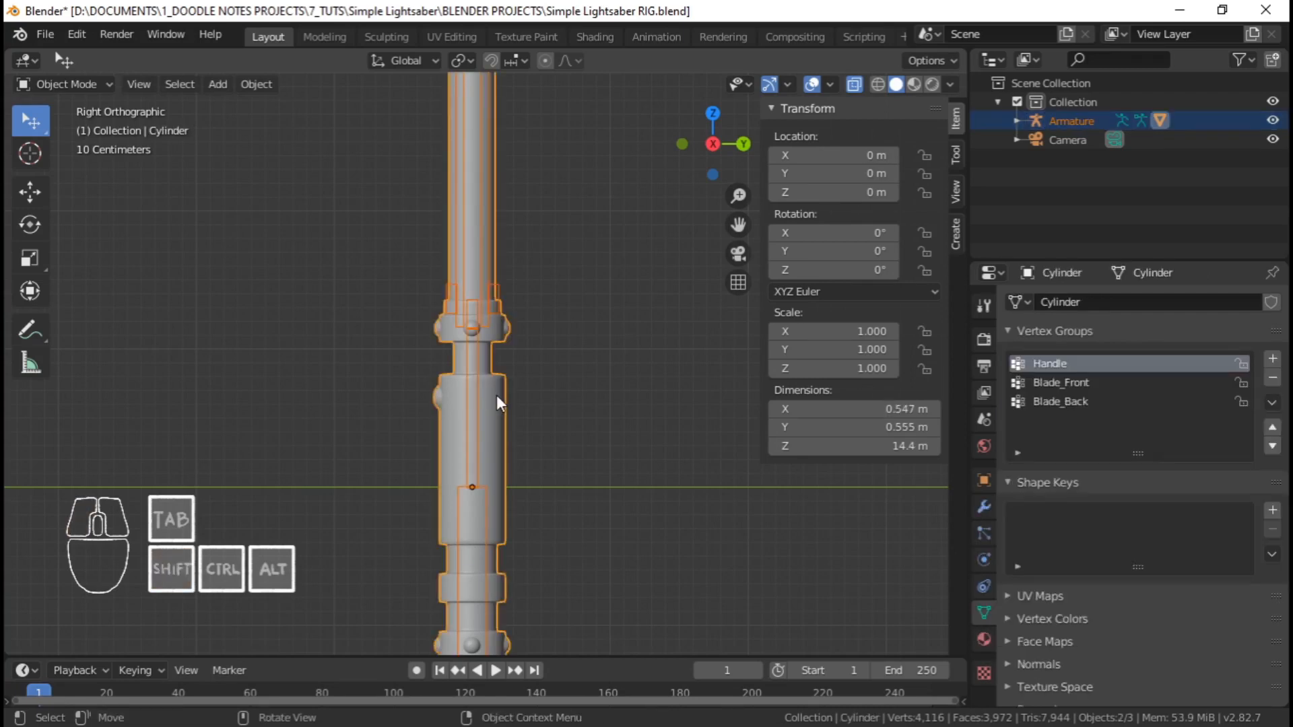
{"action": "key", "text": "ctrl+Tab"}
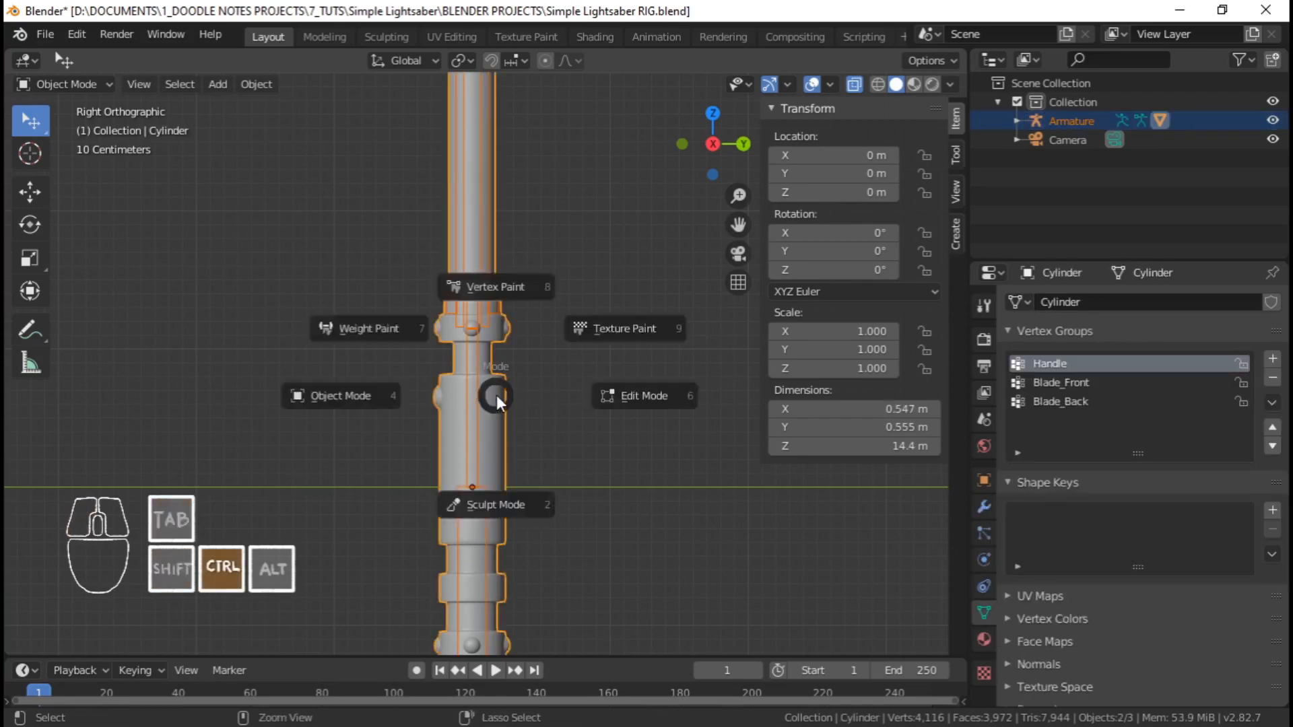
{"action": "left_click", "coordinate": [381, 331]}
Examine the Handle group's weight colours along the blade and the hilt
{"action": "scroll", "coordinate": [527, 372], "scroll_direction": "down", "scroll_amount": 6}
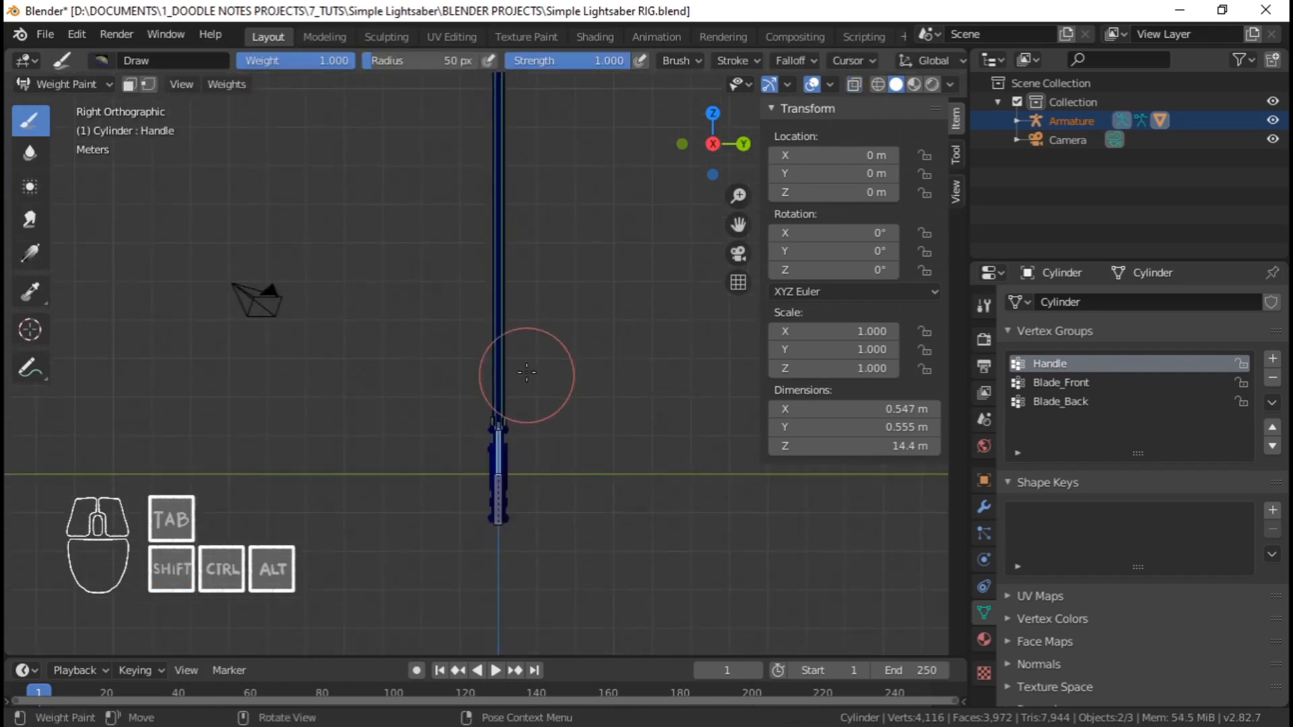
{"action": "middle_click_drag", "start_coordinate": [519, 260], "coordinate": [484, 245], "text": "shift"}
{"action": "scroll", "coordinate": [521, 385], "scroll_direction": "down", "scroll_amount": 2}
{"action": "scroll", "coordinate": [528, 408], "scroll_direction": "up", "scroll_amount": 1}
{"action": "scroll", "coordinate": [479, 341], "scroll_direction": "up", "scroll_amount": 7}
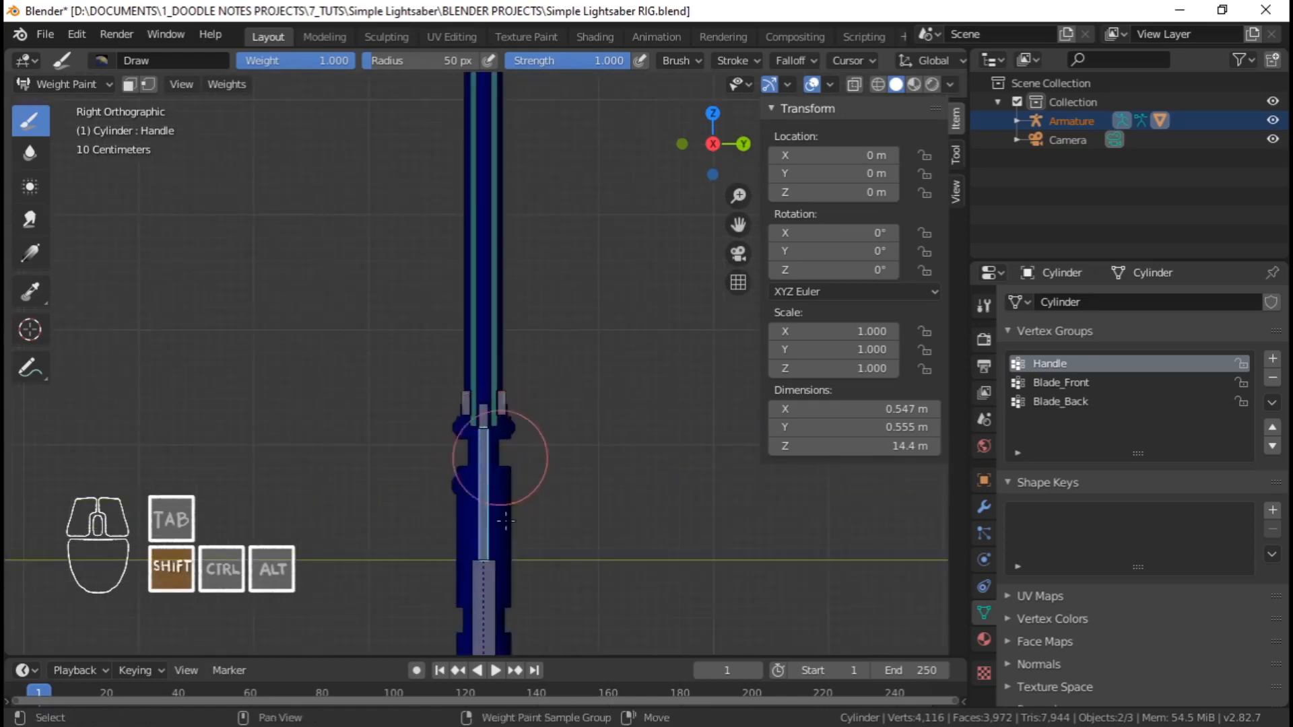
{"action": "middle_click_drag", "start_coordinate": [506, 522], "coordinate": [492, 375], "text": "shift"}
{"action": "scroll", "coordinate": [491, 369], "scroll_direction": "up", "scroll_amount": 2}
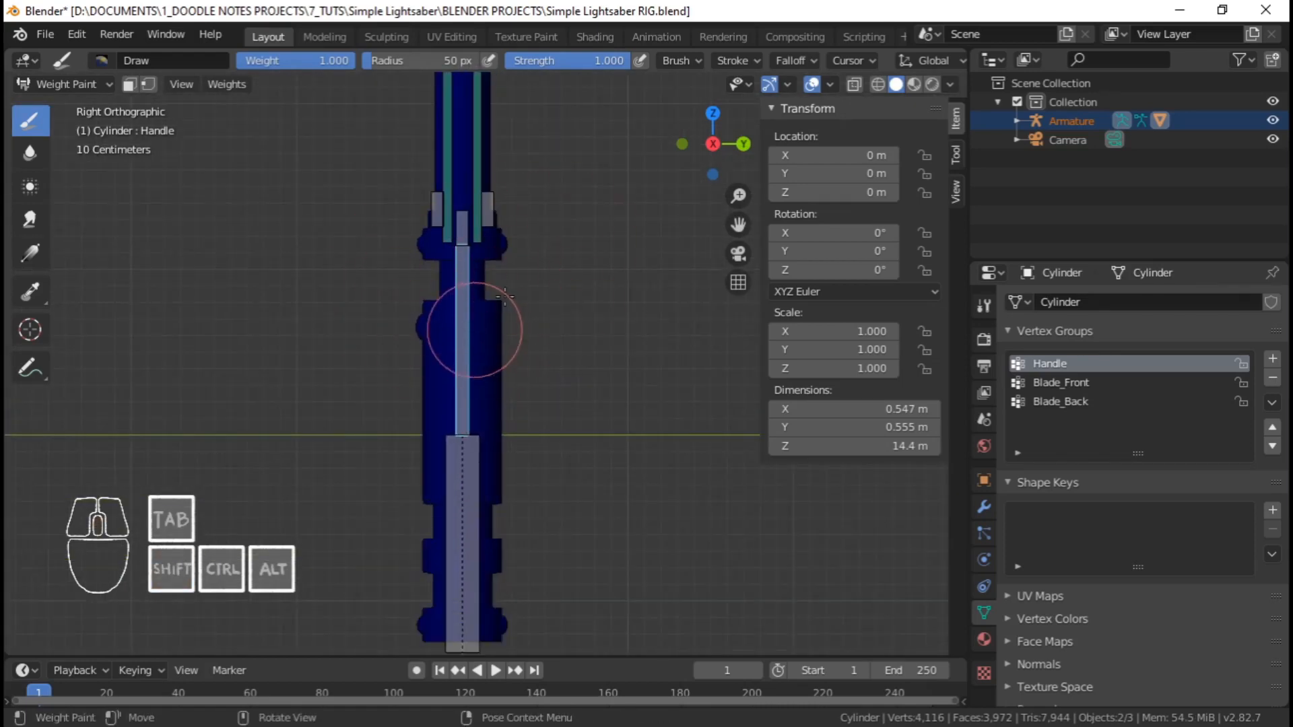
{"action": "right_click", "coordinate": [423, 459]}
{"action": "key", "text": "Escape"}
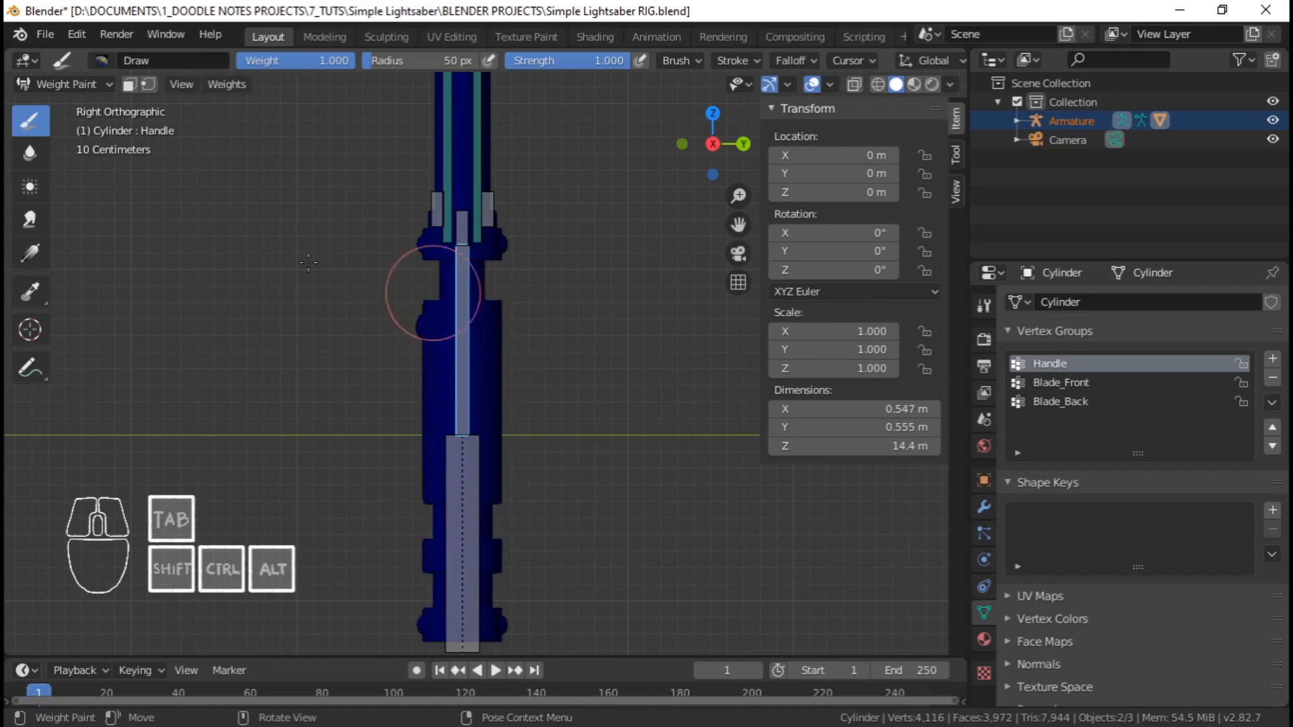
Display the Draw brush settings and examine the hilt's neck from an angled view
{"action": "left_click", "coordinate": [983, 304]}
{"action": "scroll", "coordinate": [496, 355], "scroll_direction": "up", "scroll_amount": 3}
{"action": "middle_click_drag", "start_coordinate": [502, 351], "coordinate": [528, 342], "text": "shift"}
{"action": "mouse_move", "coordinate": [529, 342]}
{"action": "middle_mouse_down"}
{"action": "mouse_move", "coordinate": [370, 387]}
{"action": "mouse_move", "coordinate": [515, 394]}
{"action": "mouse_move", "coordinate": [480, 367]}
{"action": "mouse_move", "coordinate": [466, 388]}
{"action": "mouse_move", "coordinate": [534, 361]}
{"action": "mouse_move", "coordinate": [537, 413]}
{"action": "mouse_move", "coordinate": [363, 320]}
{"action": "middle_mouse_up"}
{"action": "middle_click_drag", "start_coordinate": [544, 362], "coordinate": [572, 352]}
{"action": "middle_click_drag", "start_coordinate": [571, 352], "coordinate": [523, 399], "text": "shift"}
{"action": "scroll", "coordinate": [539, 403], "scroll_direction": "up", "scroll_amount": 1}
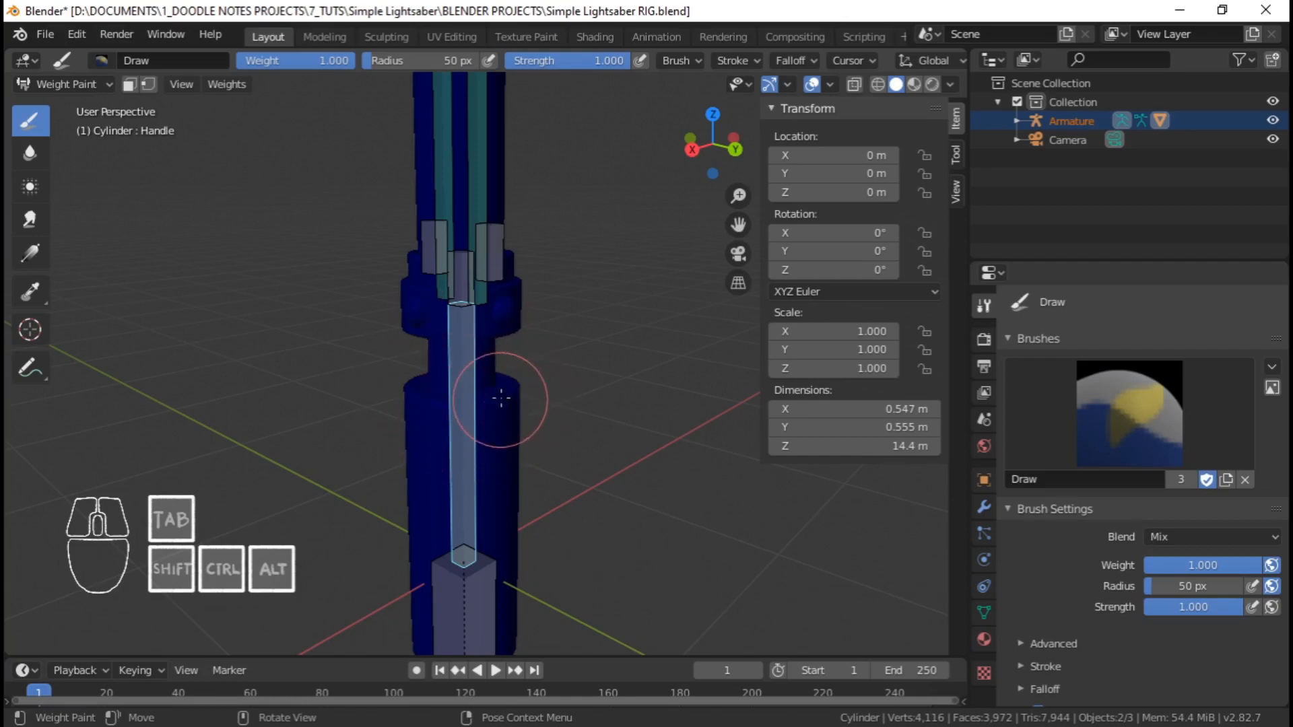
{"action": "left_click", "coordinate": [1134, 391]}
{"action": "left_click", "coordinate": [857, 131]}
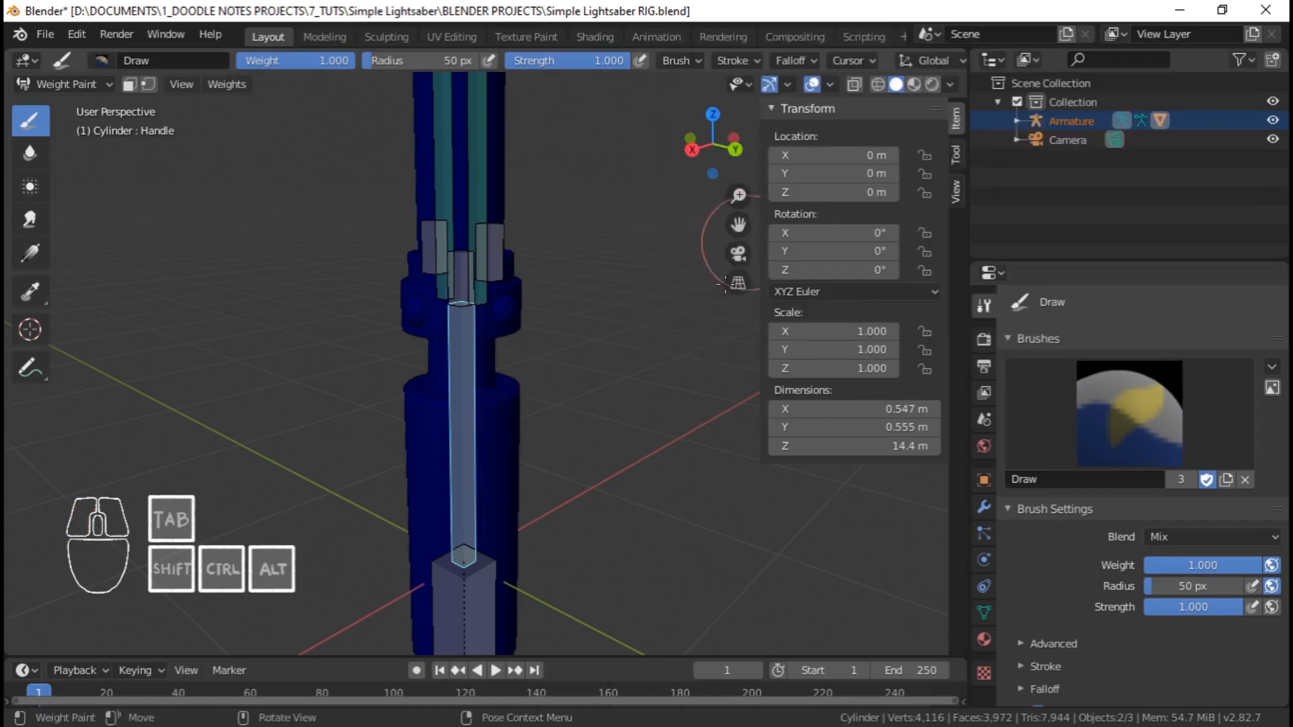
Paint Handle weight around the hilt's neck and upper shoulder using the Draw brush at weight 1.000, radius 50 px and strength 1.000
{"action": "mouse_move", "coordinate": [492, 398]}
{"action": "left_mouse_down"}
{"action": "mouse_move", "coordinate": [522, 398]}
{"action": "mouse_move", "coordinate": [410, 395]}
{"action": "mouse_move", "coordinate": [543, 390]}
{"action": "mouse_move", "coordinate": [404, 385]}
{"action": "mouse_move", "coordinate": [511, 381]}
{"action": "mouse_move", "coordinate": [498, 379]}
{"action": "left_mouse_up"}
{"action": "mouse_move", "coordinate": [499, 379]}
{"action": "middle_mouse_down"}
{"action": "mouse_move", "coordinate": [467, 359]}
{"action": "mouse_move", "coordinate": [527, 359]}
{"action": "middle_mouse_up"}
{"action": "left_click_drag", "start_coordinate": [538, 359], "coordinate": [593, 358]}
{"action": "middle_click_drag", "start_coordinate": [610, 358], "coordinate": [445, 405], "text": "shift"}
{"action": "left_click_drag", "start_coordinate": [403, 376], "coordinate": [459, 372]}
{"action": "middle_click_drag", "start_coordinate": [461, 372], "coordinate": [543, 369], "text": "shift"}
{"action": "middle_click_drag", "start_coordinate": [543, 370], "coordinate": [565, 361]}
{"action": "left_click_drag", "start_coordinate": [559, 362], "coordinate": [423, 369]}
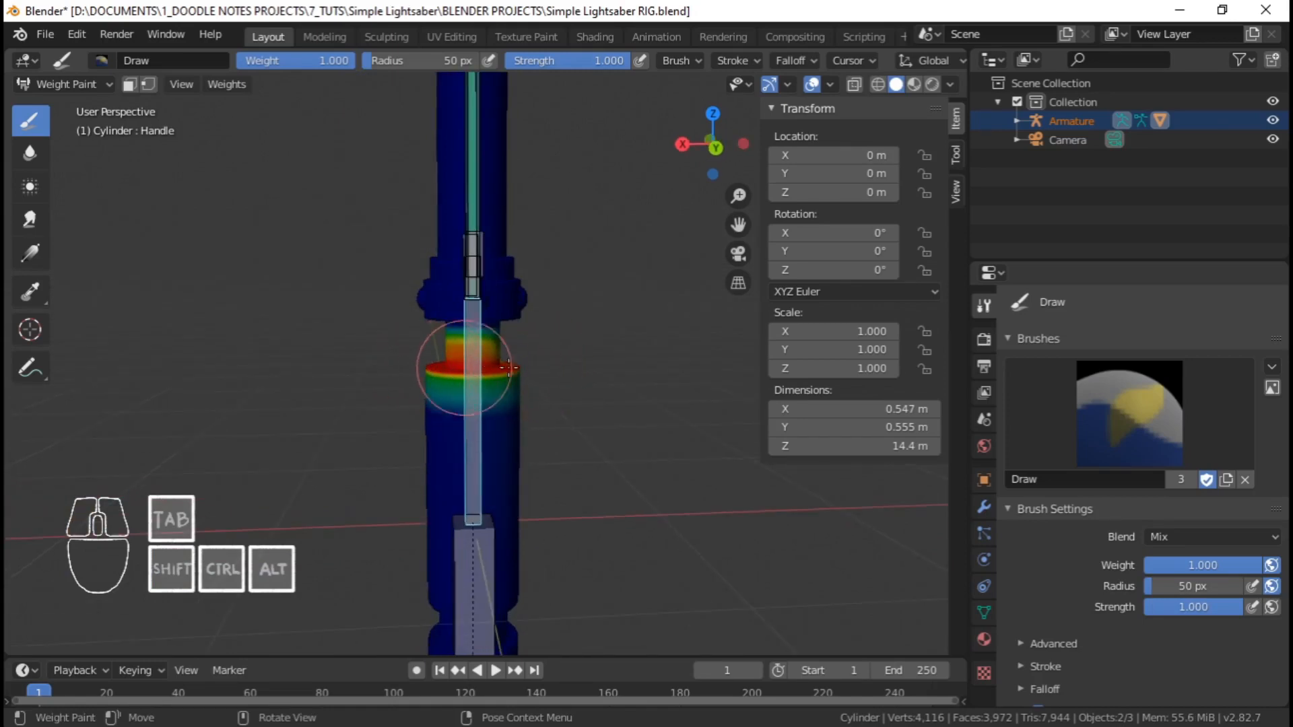
{"action": "middle_click_drag", "start_coordinate": [397, 410], "coordinate": [415, 386], "text": "shift"}
{"action": "key", "text": "KP_1"}
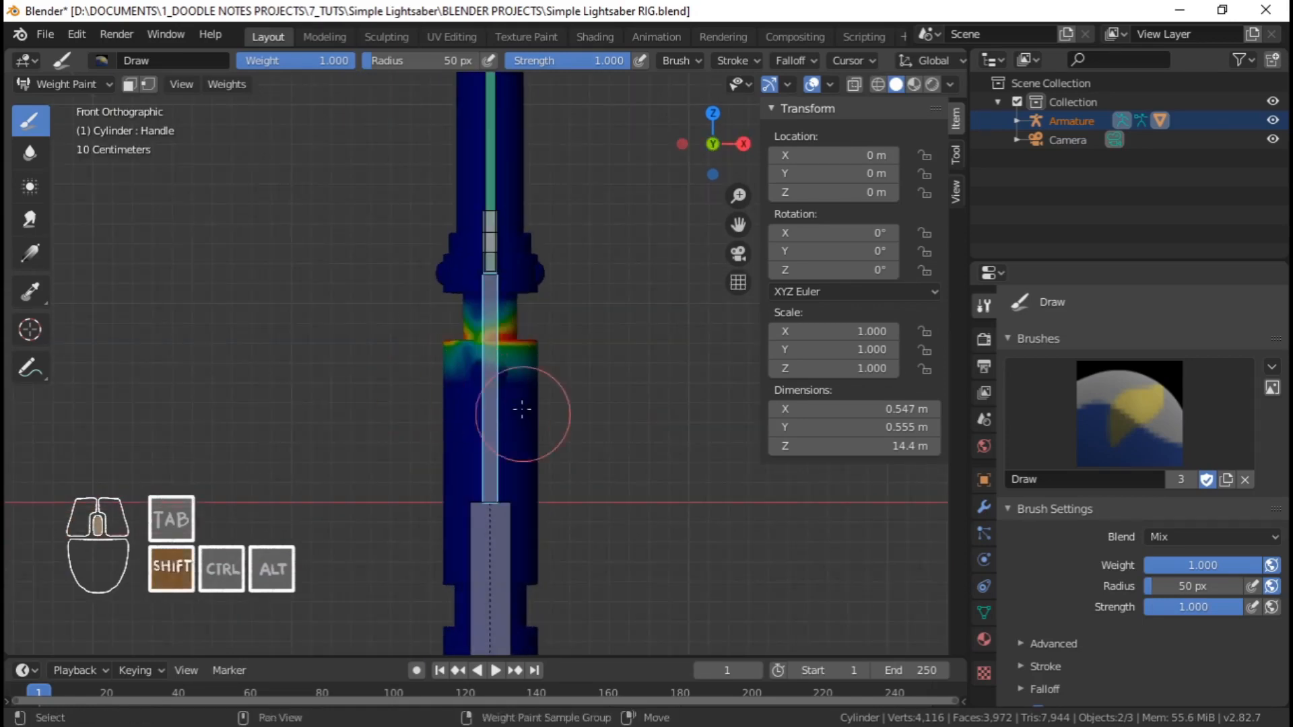
{"action": "middle_click_drag", "start_coordinate": [519, 404], "coordinate": [511, 390], "text": "shift"}
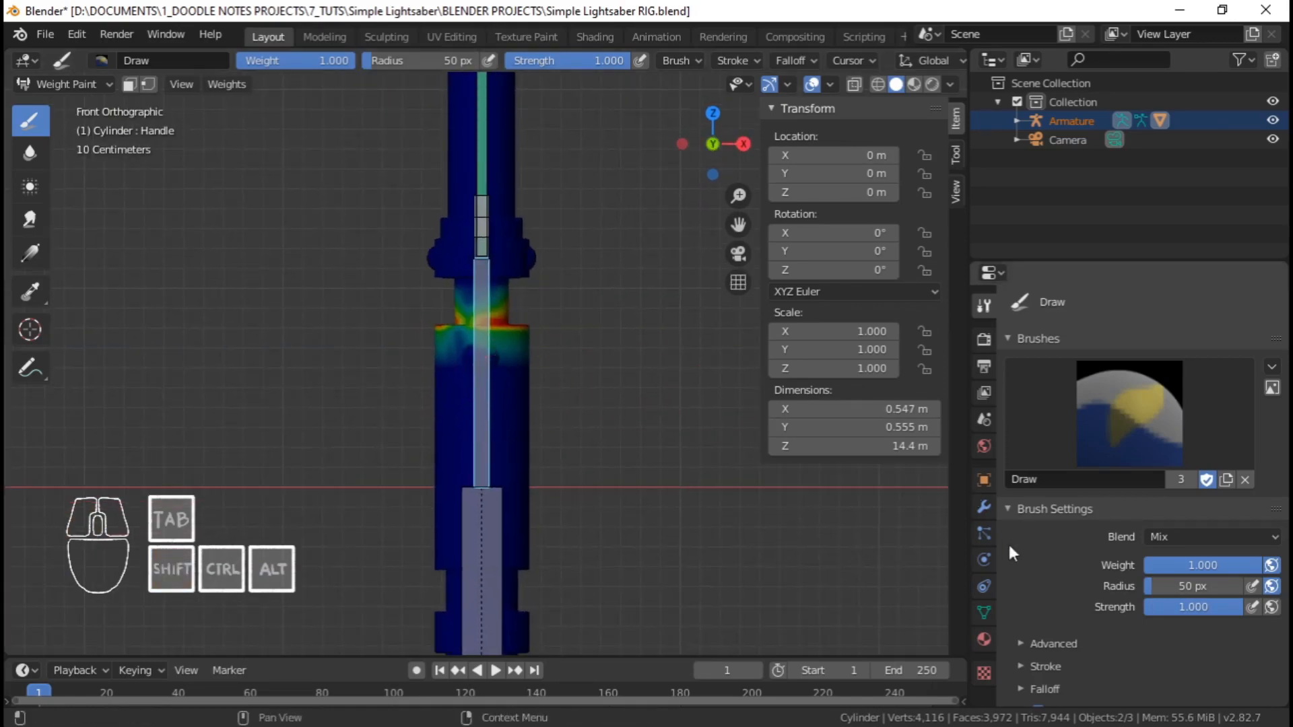
Display the mesh's vertex groups and, in Edit Mode, replace the selection with all geometry linked to the lower hilt
{"action": "left_click", "coordinate": [984, 609]}
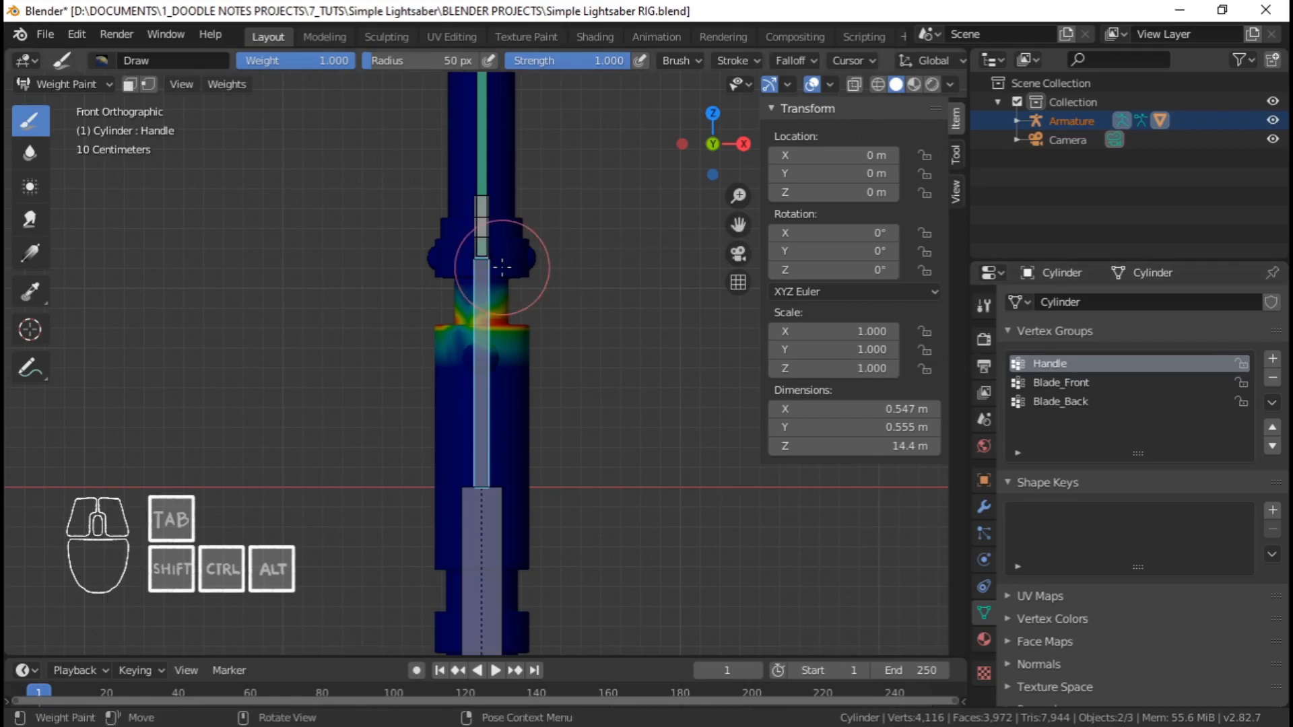
{"action": "key", "text": "Tab"}
{"action": "middle_click_drag", "start_coordinate": [491, 403], "coordinate": [502, 283], "text": "shift"}
{"action": "scroll", "coordinate": [502, 295], "scroll_direction": "down", "scroll_amount": 5}
{"action": "scroll", "coordinate": [502, 283], "scroll_direction": "up", "scroll_amount": 2}
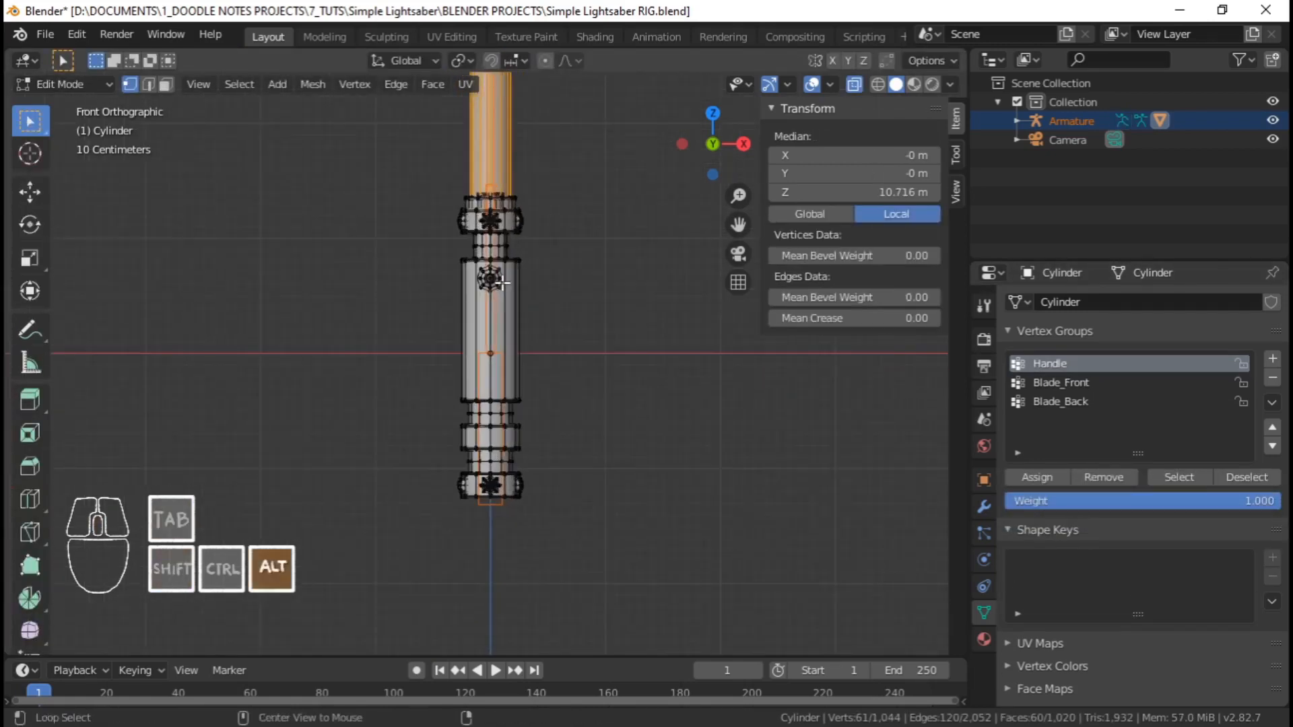
{"action": "key", "text": "alt+a"}
{"action": "key", "text": "b"}
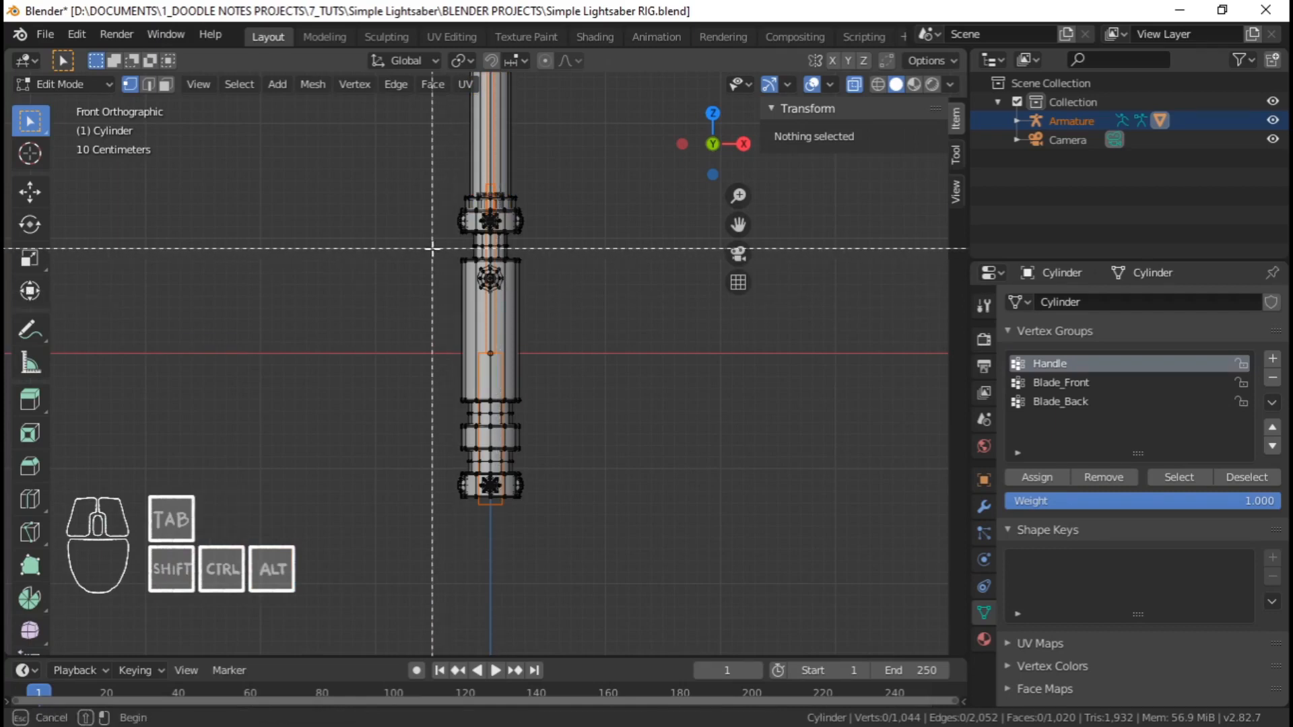
{"action": "left_click_drag", "start_coordinate": [433, 248], "coordinate": [643, 580]}
{"action": "key", "text": "ctrl+l"}
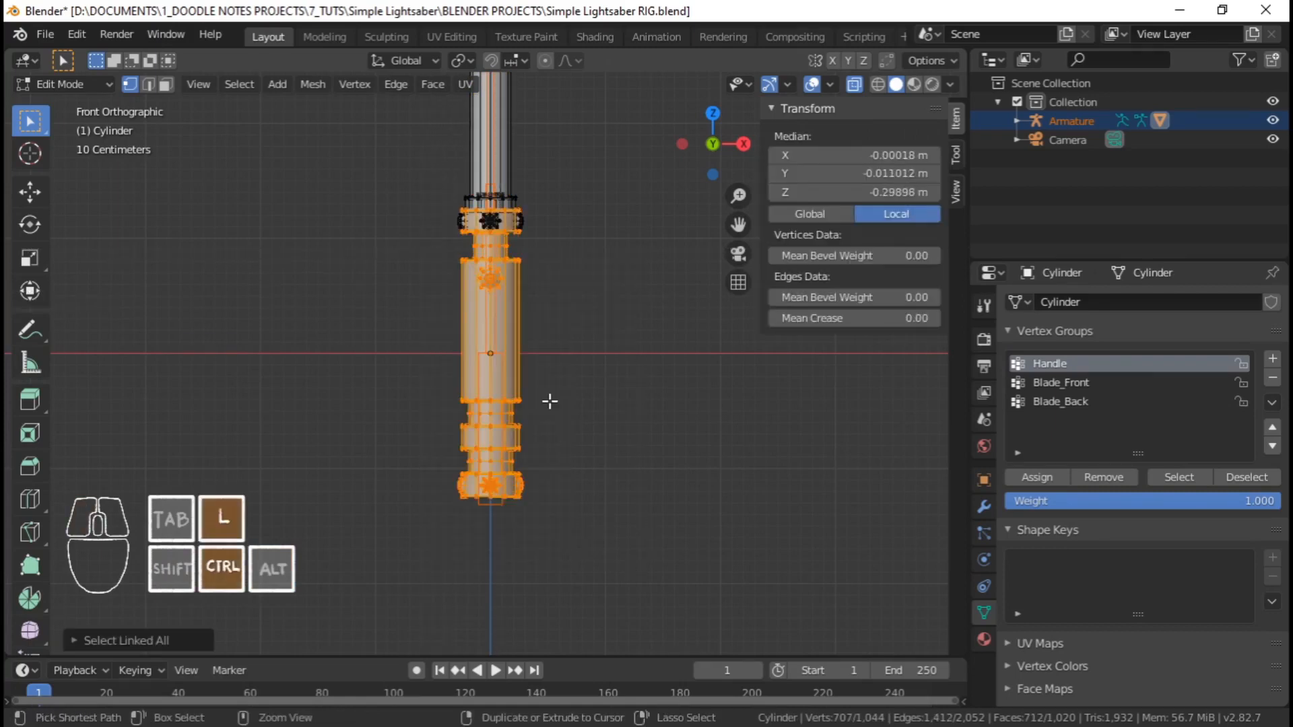
Extend the selection to the complete round studs on the hilt's upper collar
{"action": "scroll", "coordinate": [534, 364], "scroll_direction": "up", "scroll_amount": 4}
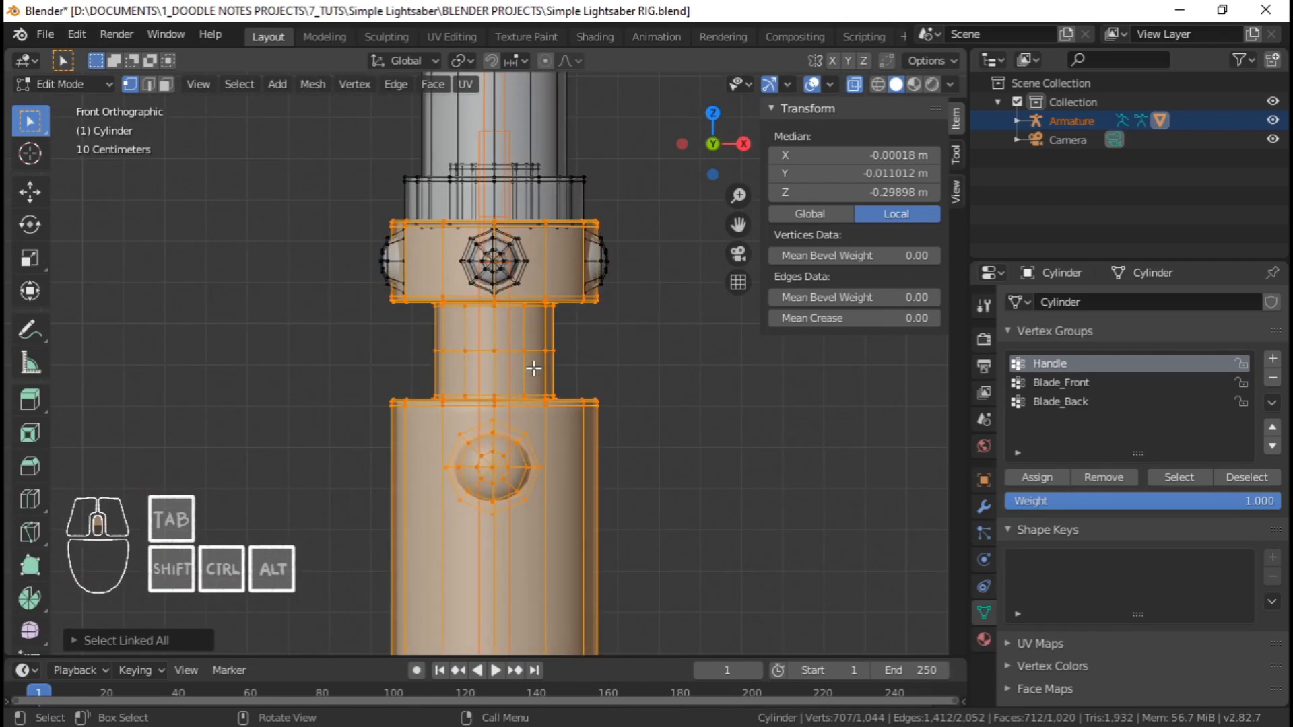
{"action": "key", "text": "b"}
{"action": "left_click_drag", "start_coordinate": [329, 269], "coordinate": [714, 416]}
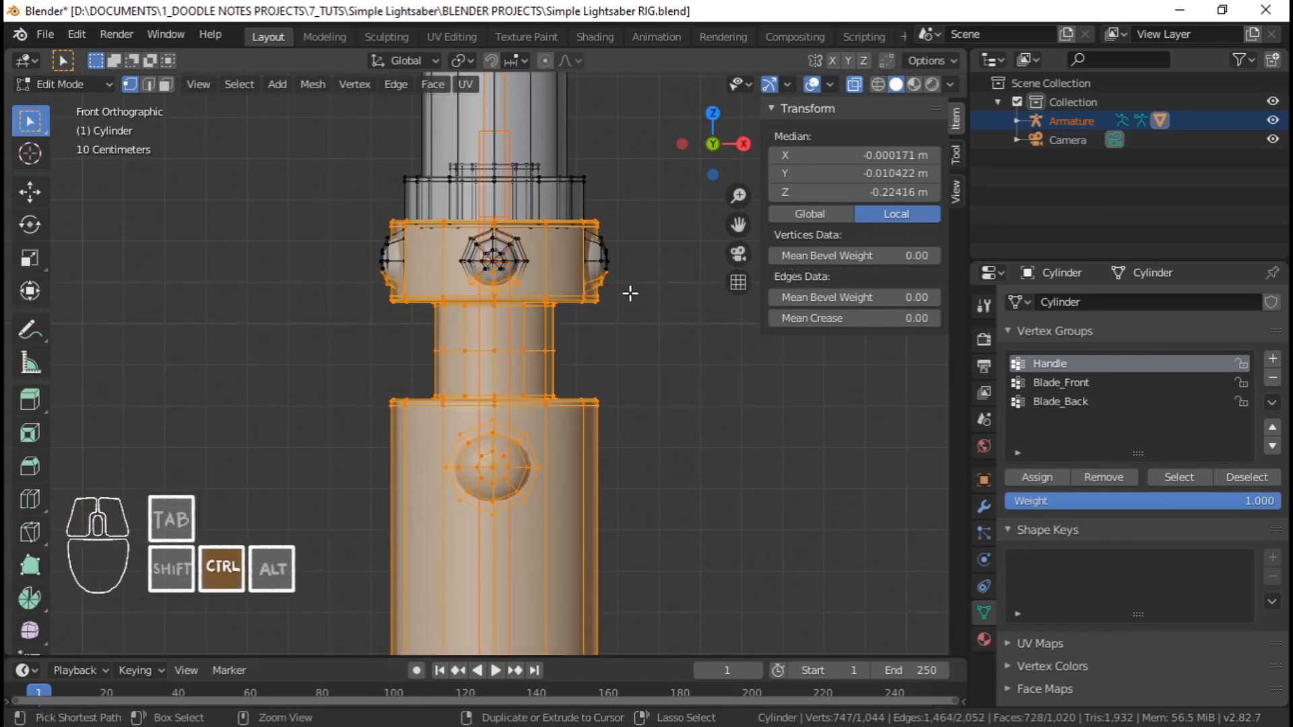
{"action": "key", "text": "ctrl+l"}
{"action": "middle_click_drag", "start_coordinate": [577, 188], "coordinate": [599, 182], "text": "shift"}
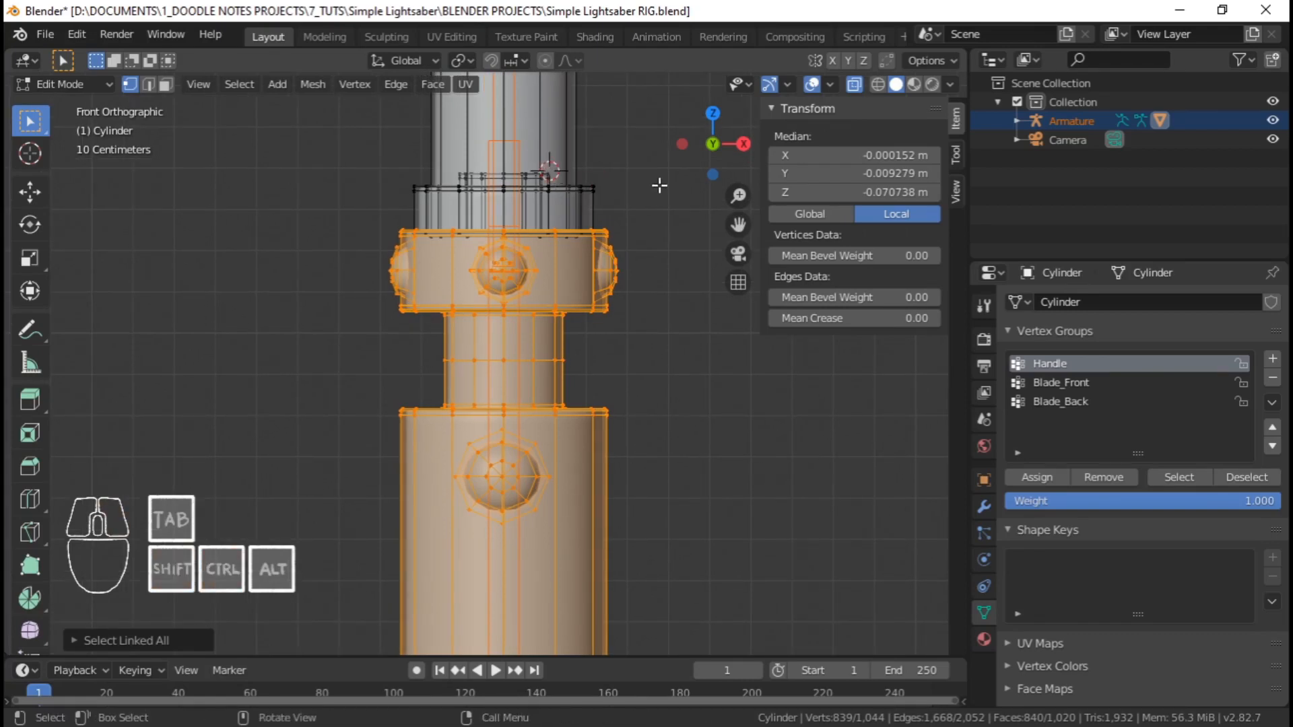
Add the linked emitter ring at the base of the blade to the hilt selection
{"action": "left_click", "coordinate": [599, 184]}
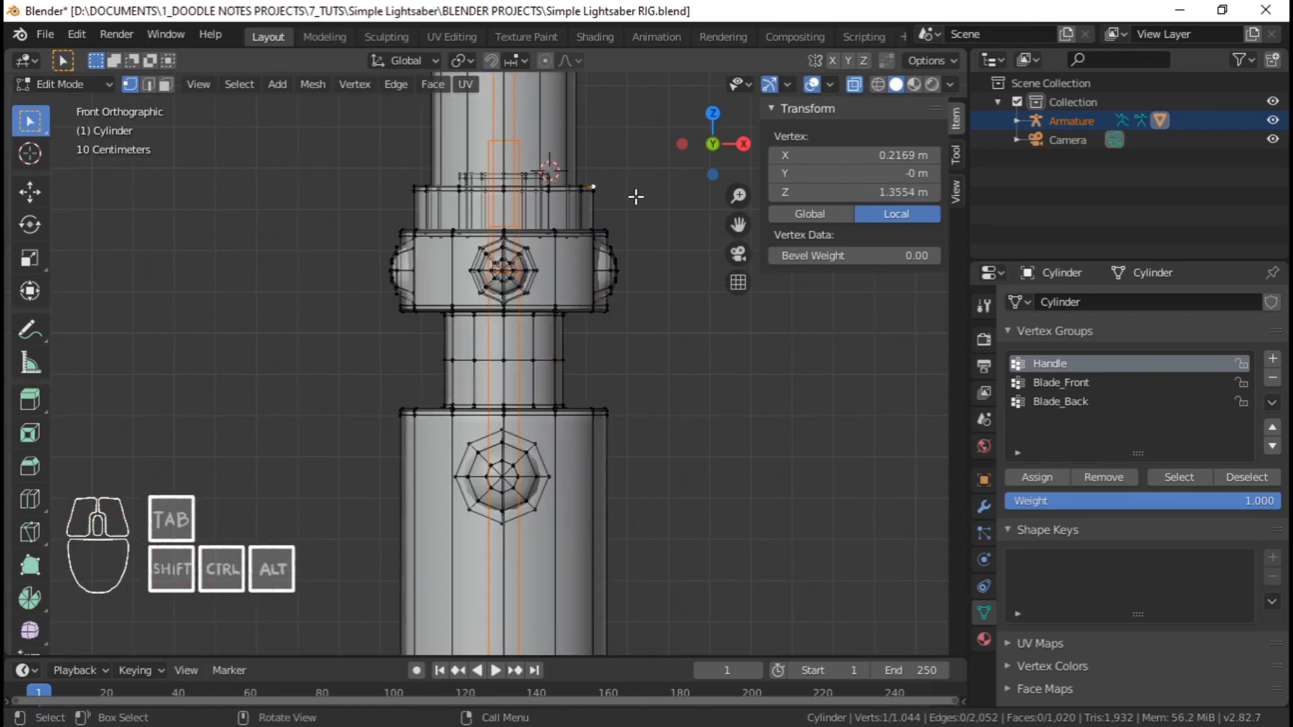
{"action": "key", "text": "ctrl+z"}
{"action": "left_click", "coordinate": [593, 184], "text": "shift"}
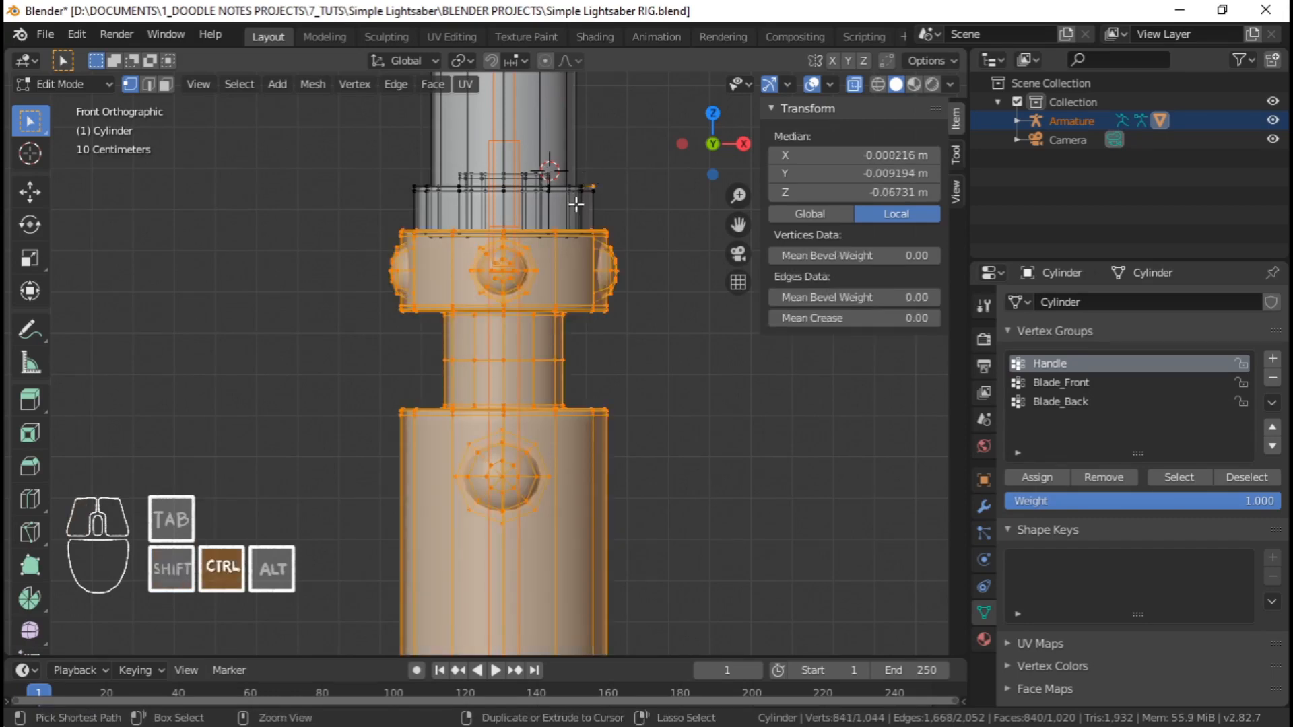
{"action": "key", "text": "ctrl+l"}
{"action": "scroll", "coordinate": [539, 241], "scroll_direction": "down", "scroll_amount": 2}
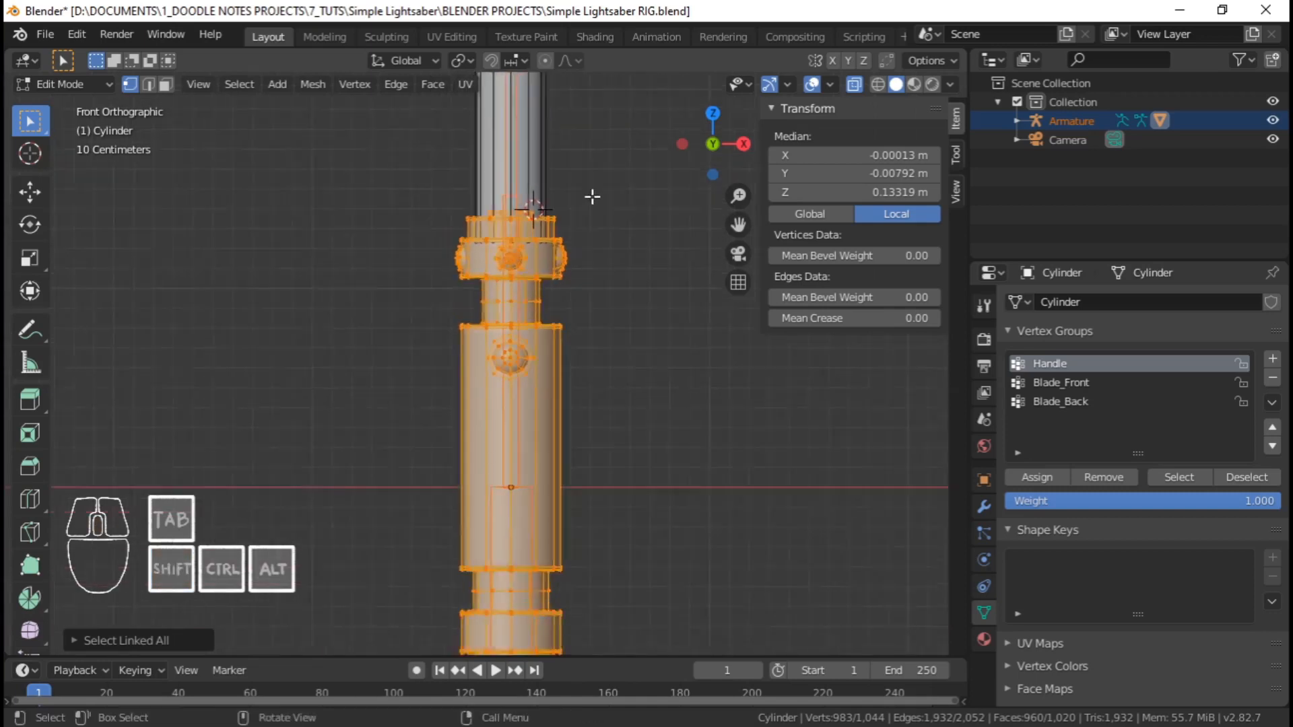
Assign the selected hilt geometry to the Handle vertex group with weight 1.000 and return to Weight Paint mode
{"action": "middle_click_drag", "start_coordinate": [592, 196], "coordinate": [607, 350]}
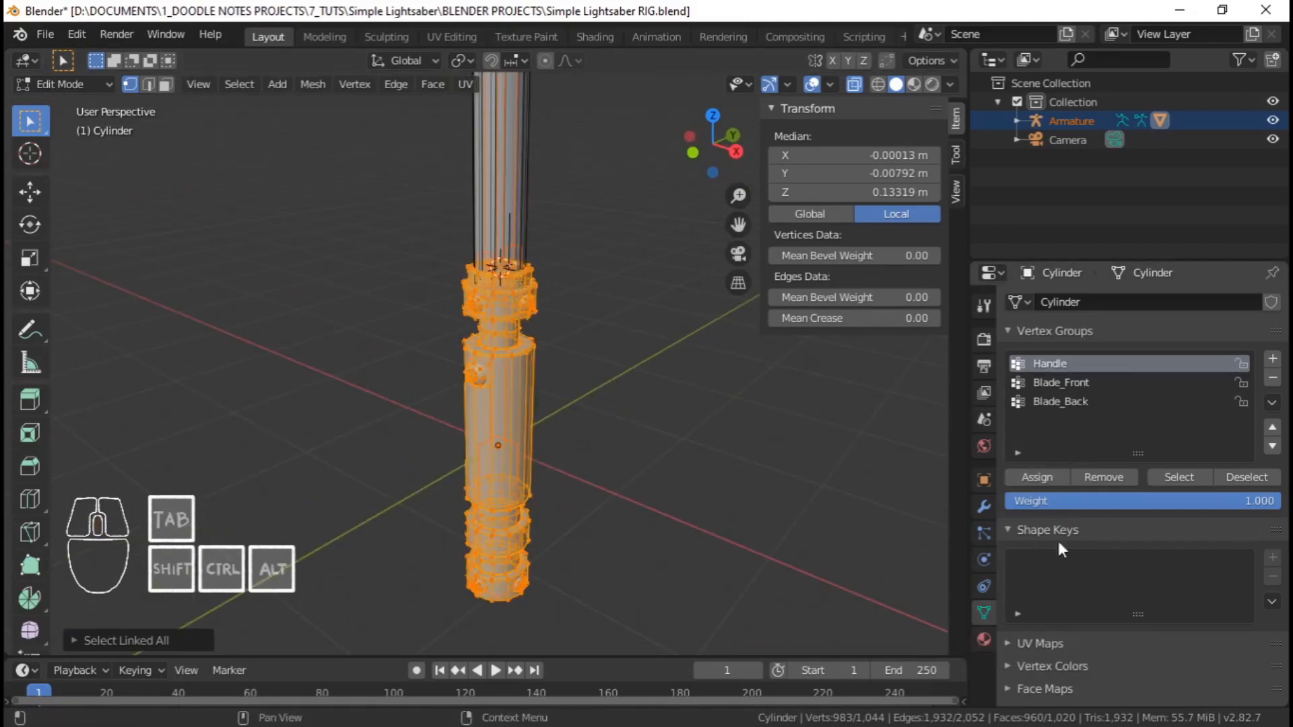
{"action": "left_click", "coordinate": [1040, 479]}
{"action": "key", "text": "n"}
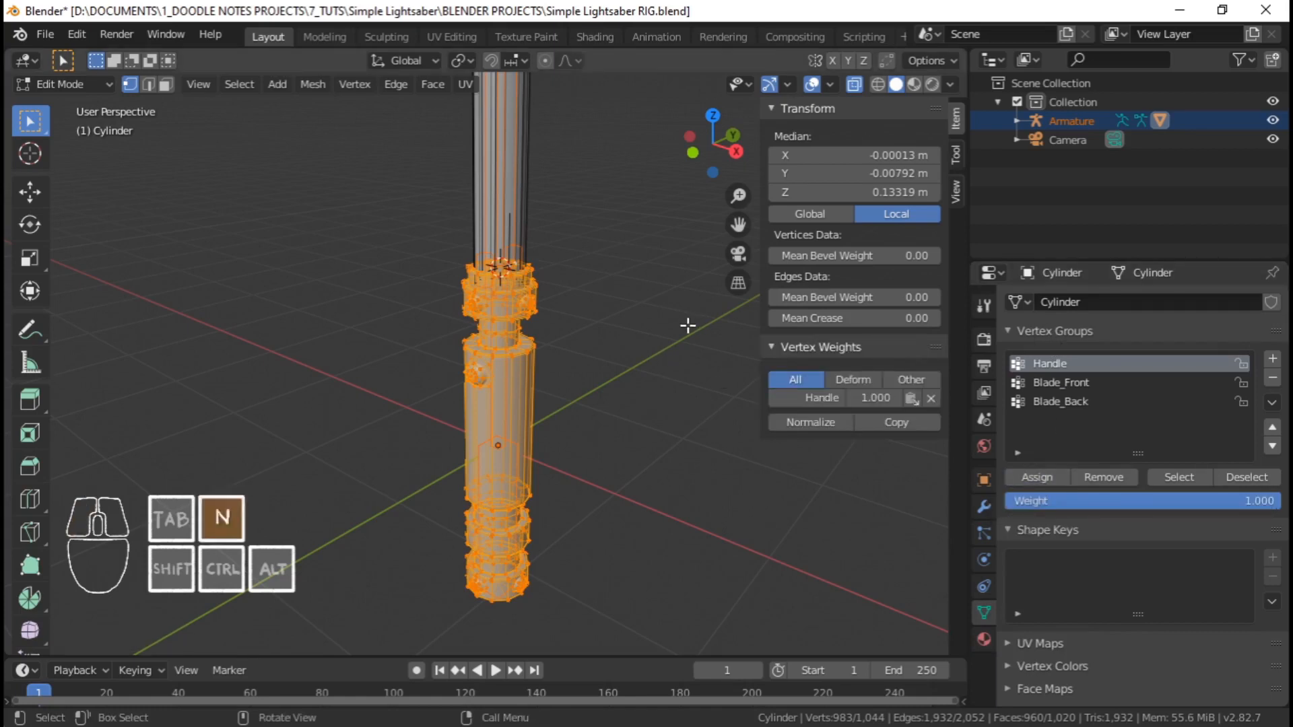
{"action": "middle_click_drag", "start_coordinate": [483, 308], "coordinate": [510, 298]}
{"action": "key", "text": "Tab"}
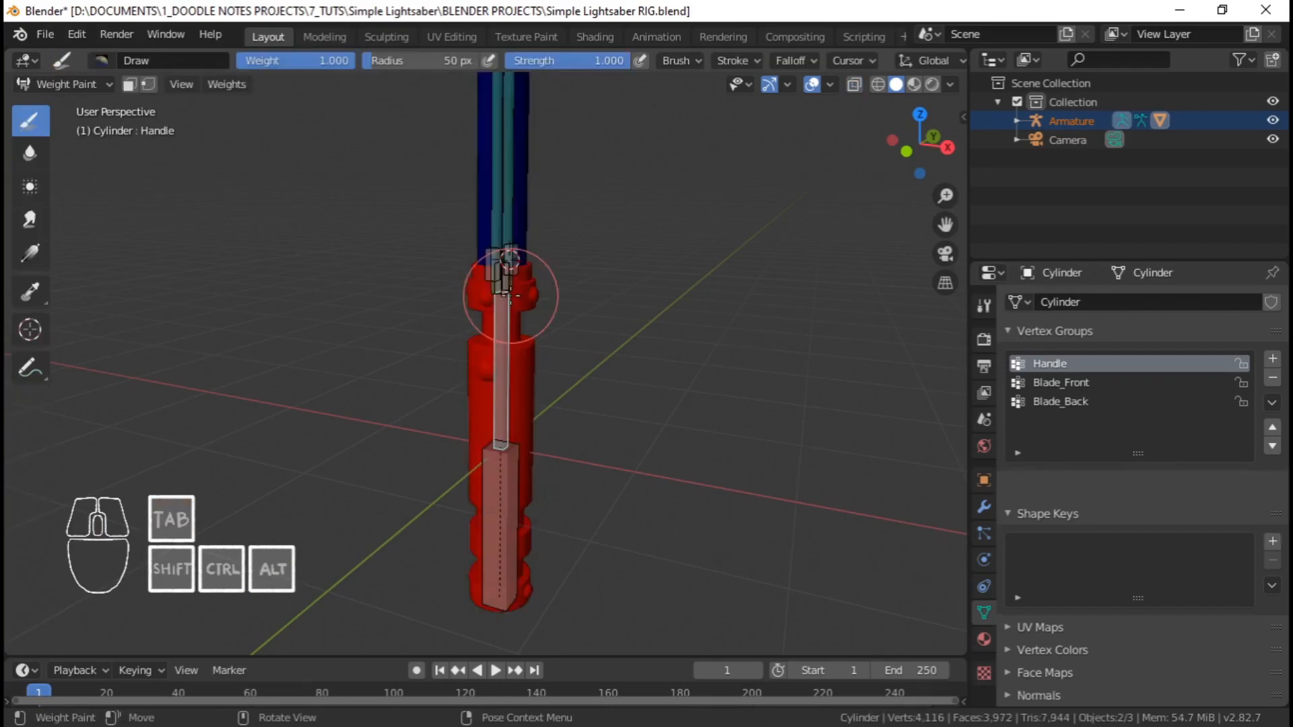
Try rotating the Handle bone to test how the hilt follows it, and cancel the rotation
{"action": "scroll", "coordinate": [511, 297], "scroll_direction": "up", "scroll_amount": 3}
{"action": "middle_click_drag", "start_coordinate": [523, 364], "coordinate": [592, 326]}
{"action": "middle_click_drag", "start_coordinate": [582, 249], "coordinate": [505, 386], "text": "shift"}
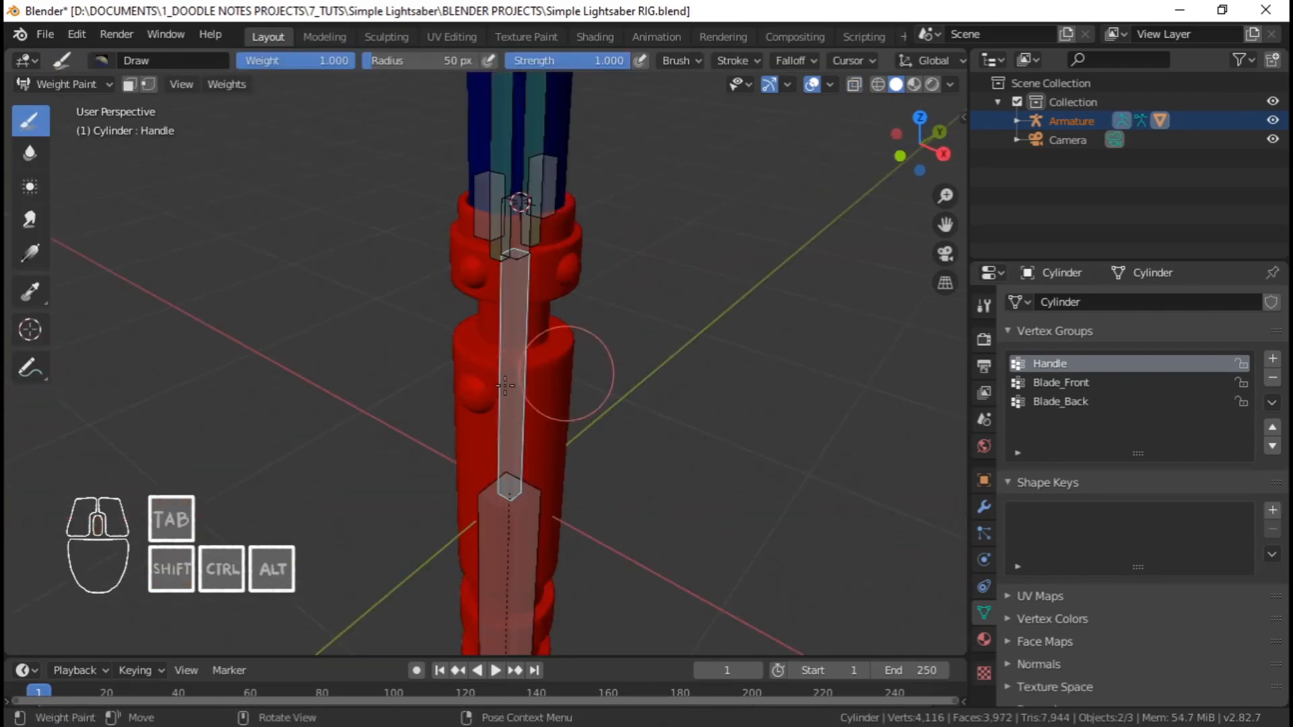
{"action": "middle_click_drag", "start_coordinate": [534, 319], "coordinate": [576, 317]}
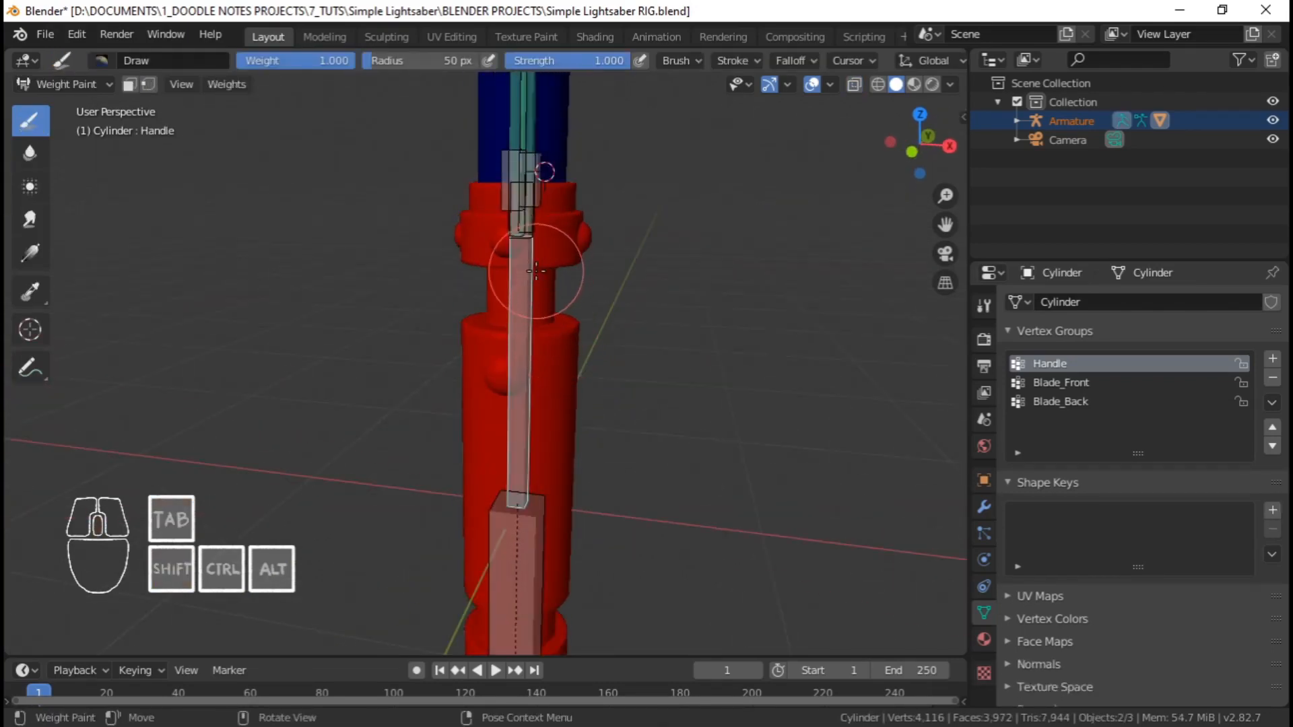
{"action": "key", "text": "r"}
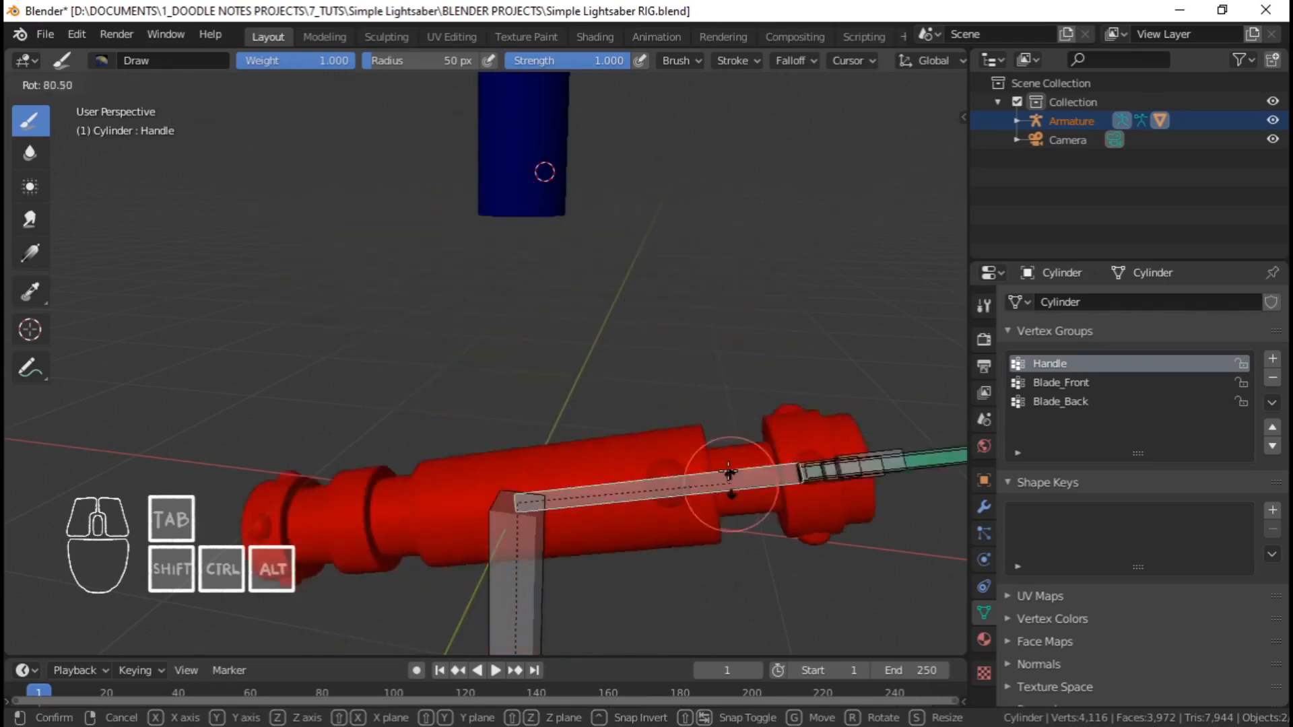
{"action": "right_click", "coordinate": [600, 312]}
Examine the Handle group's weight colours from the emitter up to the blade's tip
{"action": "scroll", "coordinate": [602, 296], "scroll_direction": "down", "scroll_amount": 3}
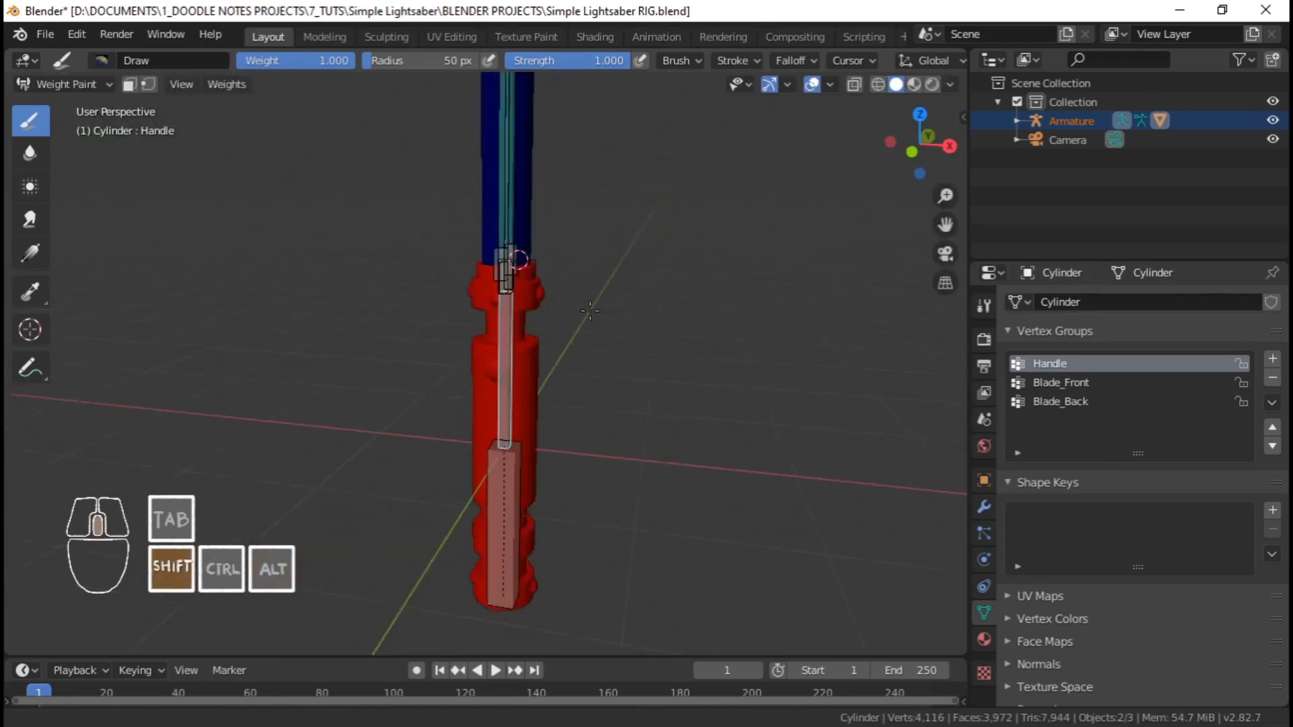
{"action": "scroll", "coordinate": [604, 352], "scroll_direction": "down", "scroll_amount": 3}
{"action": "middle_click_drag", "start_coordinate": [608, 202], "coordinate": [516, 283], "text": "shift"}
{"action": "scroll", "coordinate": [430, 273], "scroll_direction": "up", "scroll_amount": 3}
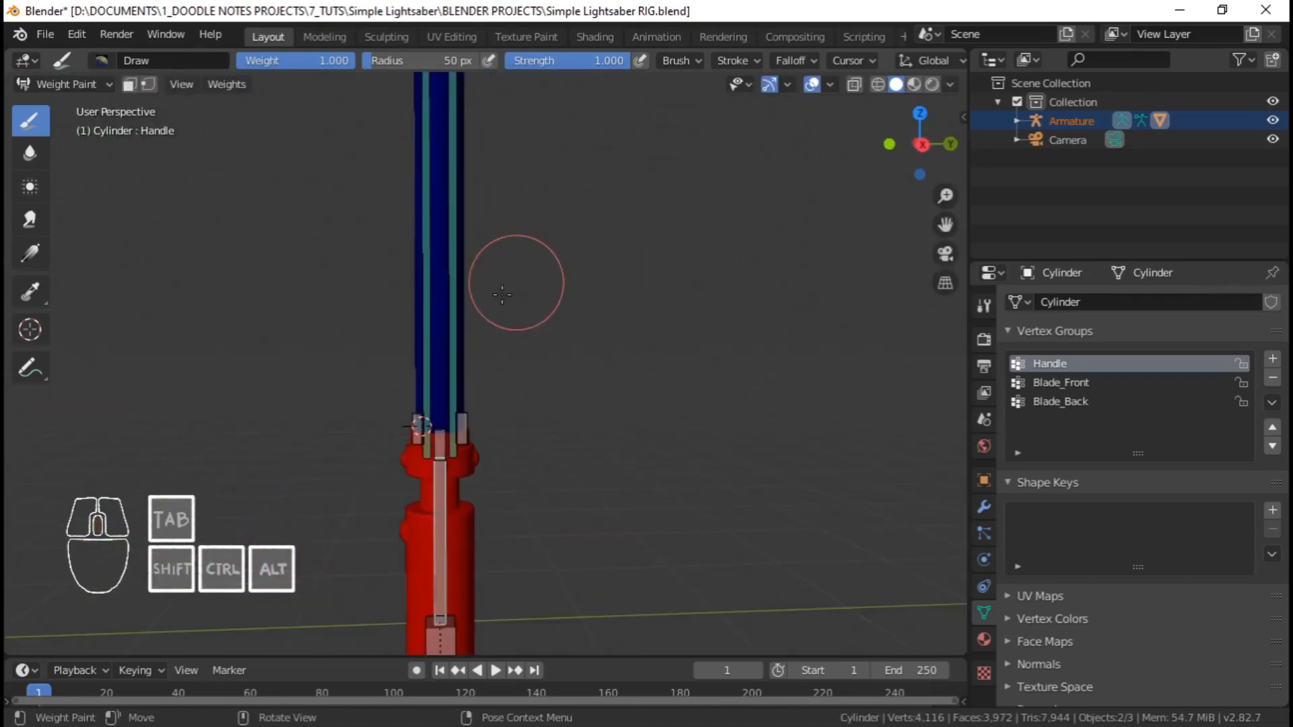
{"action": "middle_click_drag", "start_coordinate": [417, 383], "coordinate": [459, 454], "text": "shift"}
{"action": "scroll", "coordinate": [496, 377], "scroll_direction": "down", "scroll_amount": 5}
{"action": "middle_click_drag", "start_coordinate": [514, 233], "coordinate": [523, 430], "text": "shift"}
{"action": "scroll", "coordinate": [519, 377], "scroll_direction": "down", "scroll_amount": 6}
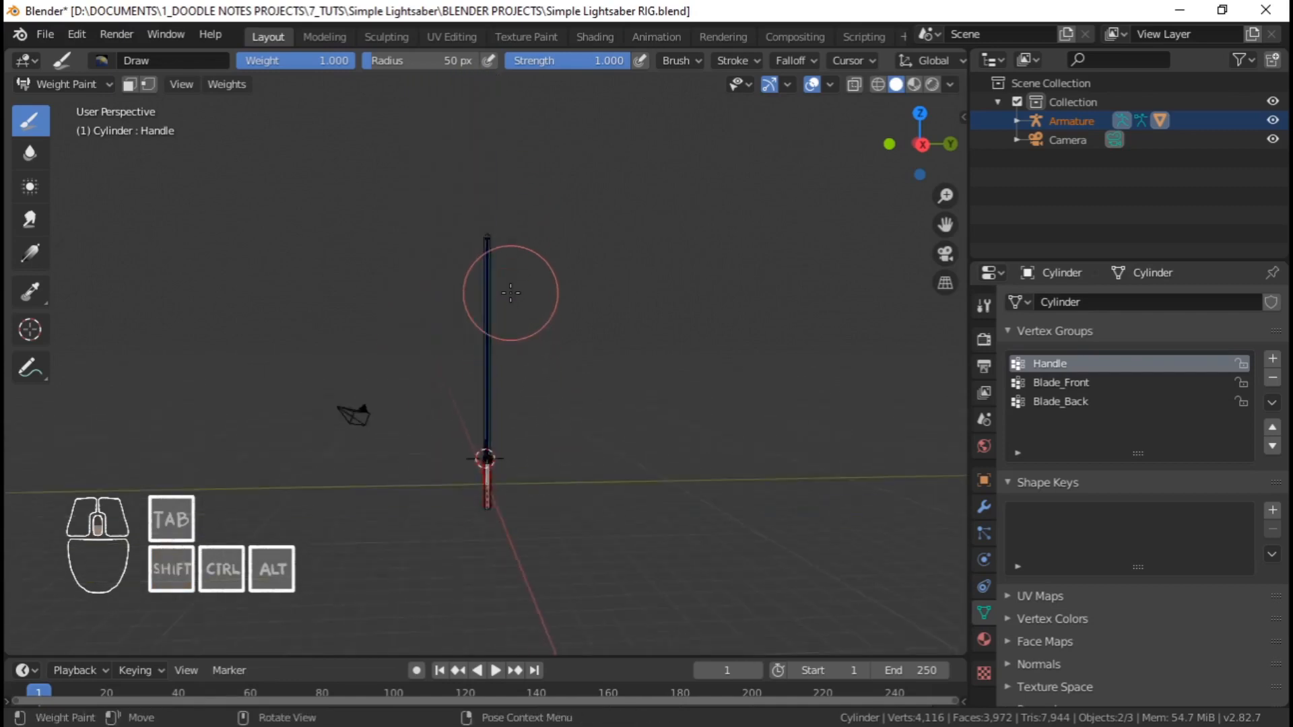
{"action": "scroll", "coordinate": [513, 296], "scroll_direction": "up", "scroll_amount": 3}
{"action": "middle_click_drag", "start_coordinate": [526, 327], "coordinate": [532, 413], "text": "shift"}
{"action": "scroll", "coordinate": [532, 413], "scroll_direction": "up", "scroll_amount": 4}
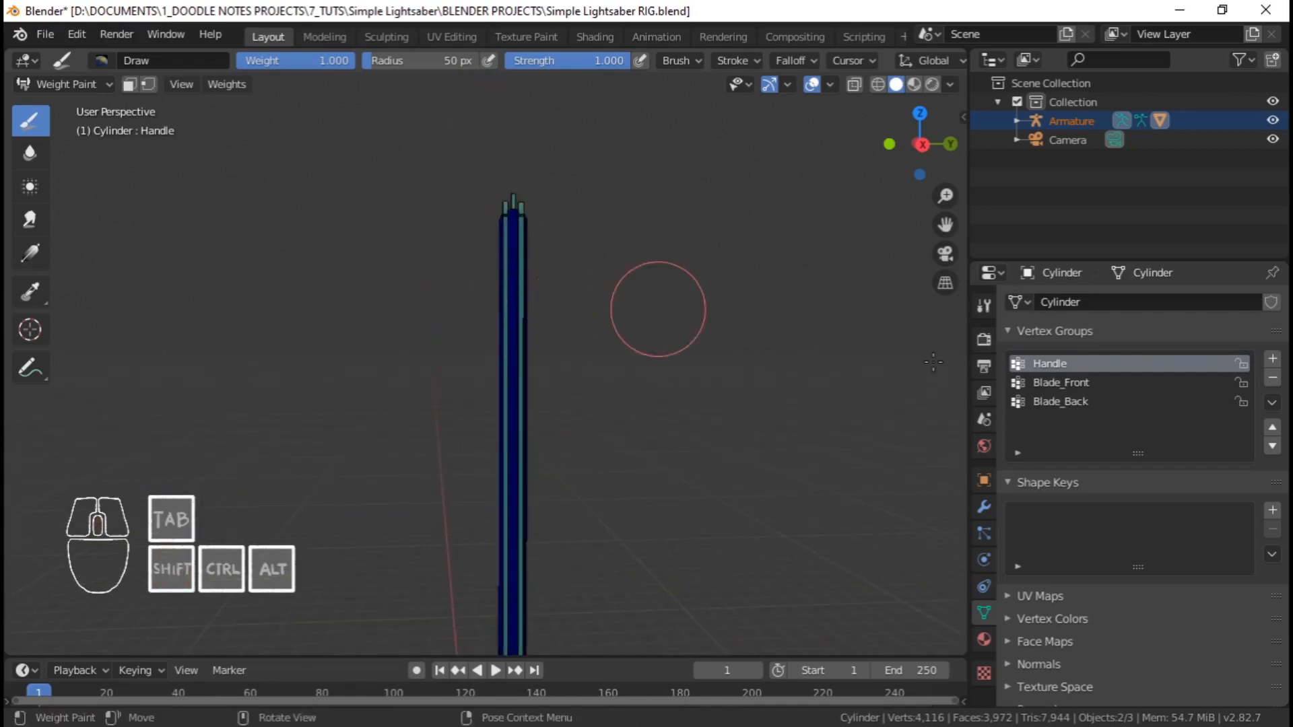
Save the file and examine the bones at the blade's tip in right orthographic view
{"action": "key", "text": "ctrl+s"}
{"action": "key", "text": "KP_1"}
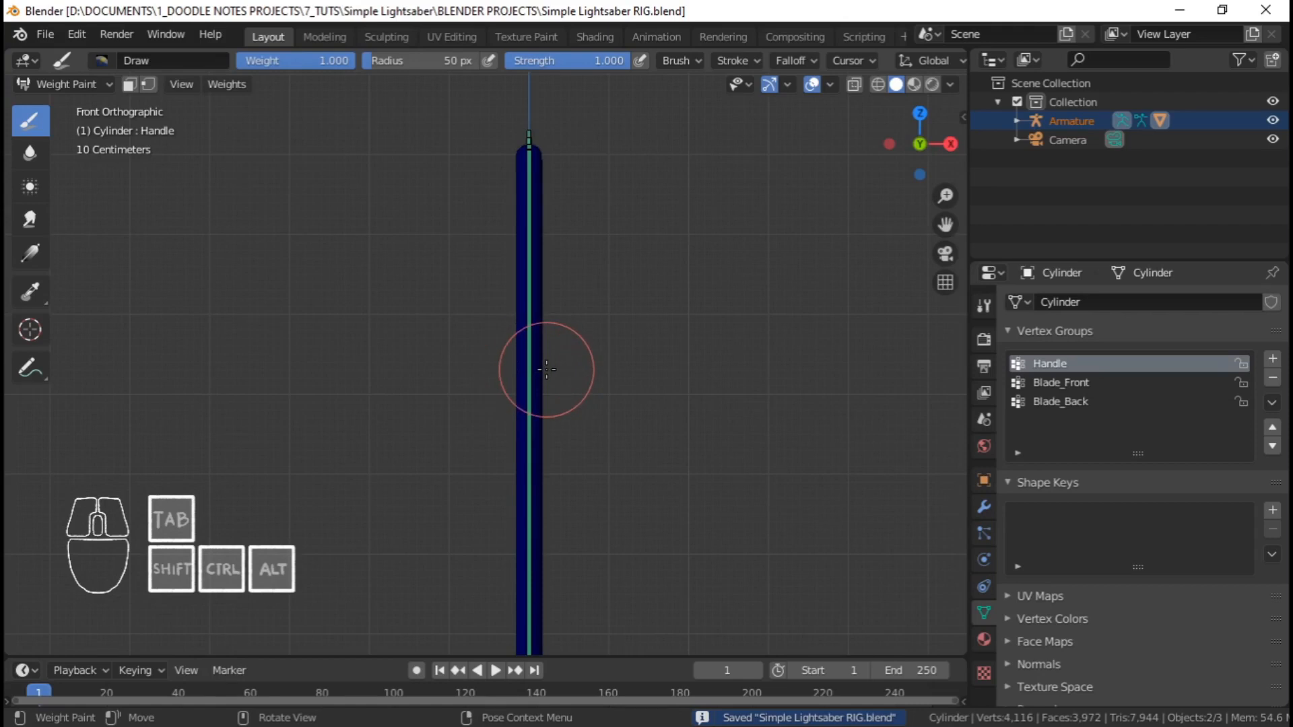
{"action": "key", "text": "KP_3"}
{"action": "scroll", "coordinate": [538, 208], "scroll_direction": "up", "scroll_amount": 2}
{"action": "middle_click_drag", "start_coordinate": [538, 209], "coordinate": [522, 295], "text": "shift"}
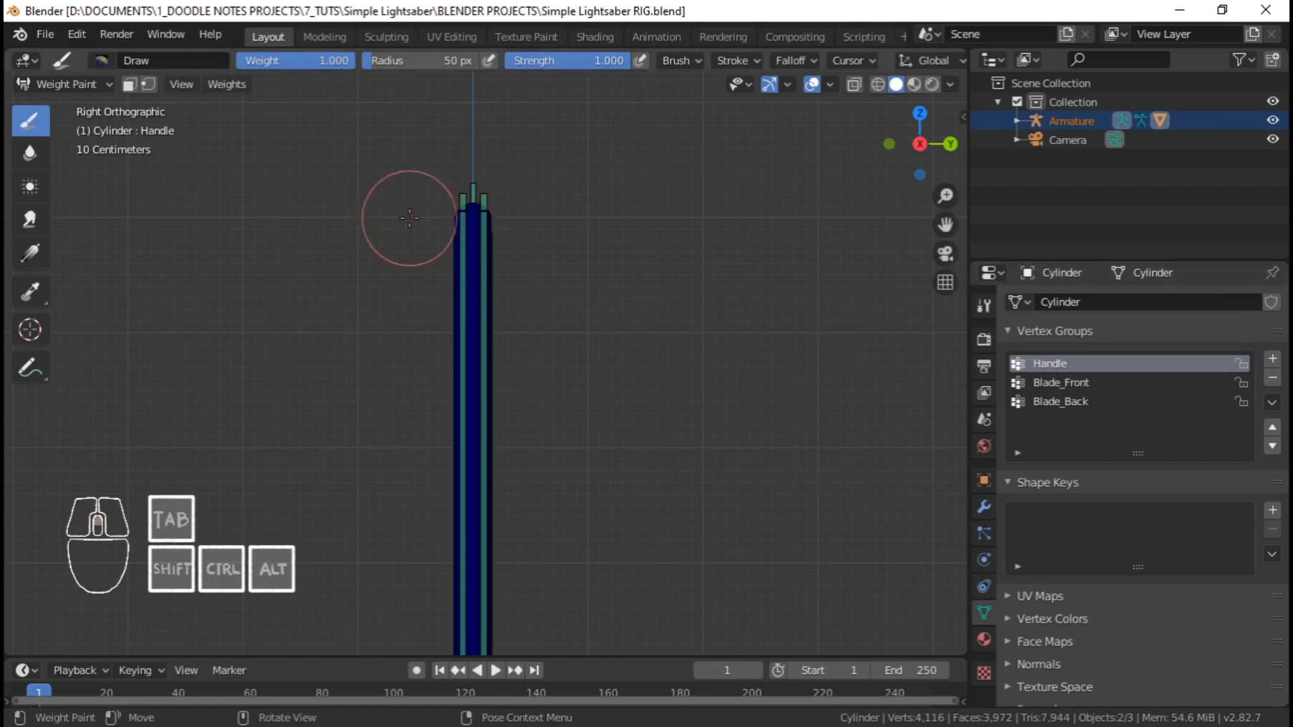
{"action": "scroll", "coordinate": [408, 217], "scroll_direction": "up", "scroll_amount": 1}
{"action": "middle_click_drag", "start_coordinate": [407, 222], "coordinate": [433, 361], "text": "shift"}
{"action": "scroll", "coordinate": [465, 337], "scroll_direction": "up", "scroll_amount": 4}
{"action": "left_click", "coordinate": [544, 252]}
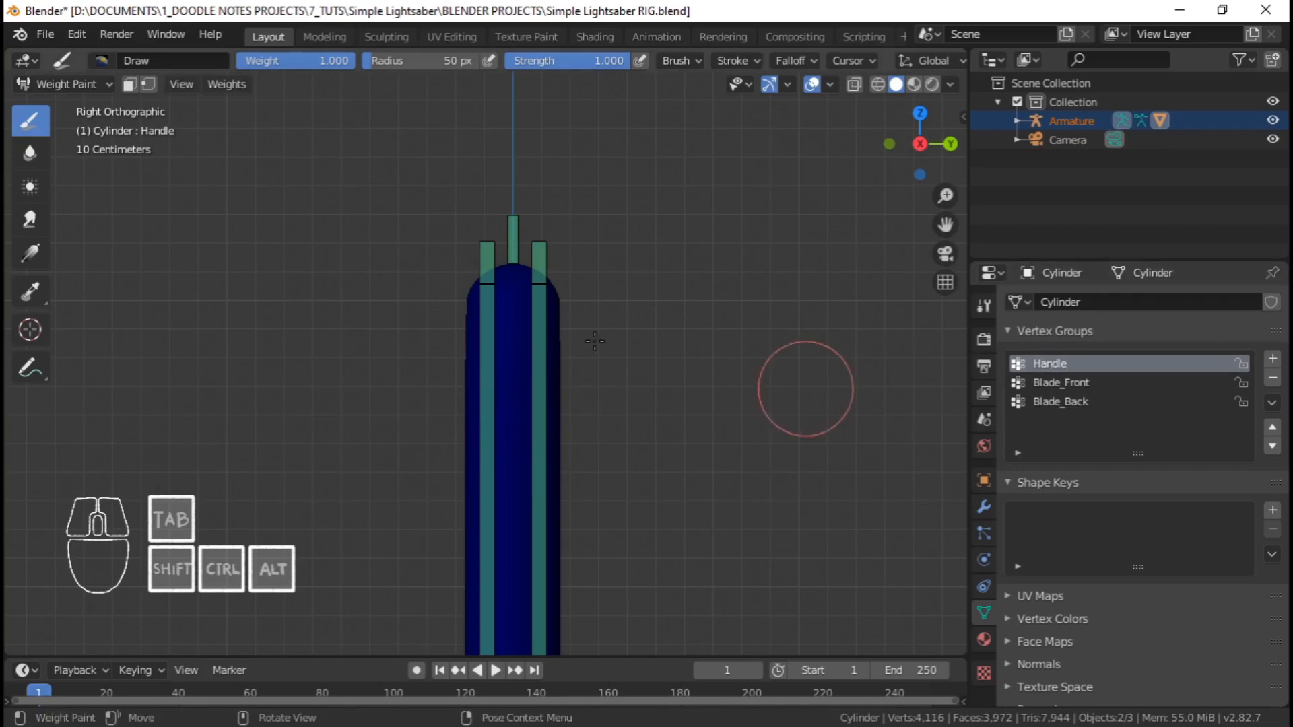
Put the armature in Pose Mode and inspect the Blade_Back bone's Stretch To constraint and Deform setting
{"action": "key", "text": "ctrl+Tab"}
{"action": "left_click", "coordinate": [527, 424]}
{"action": "key", "text": "ctrl+Tab"}
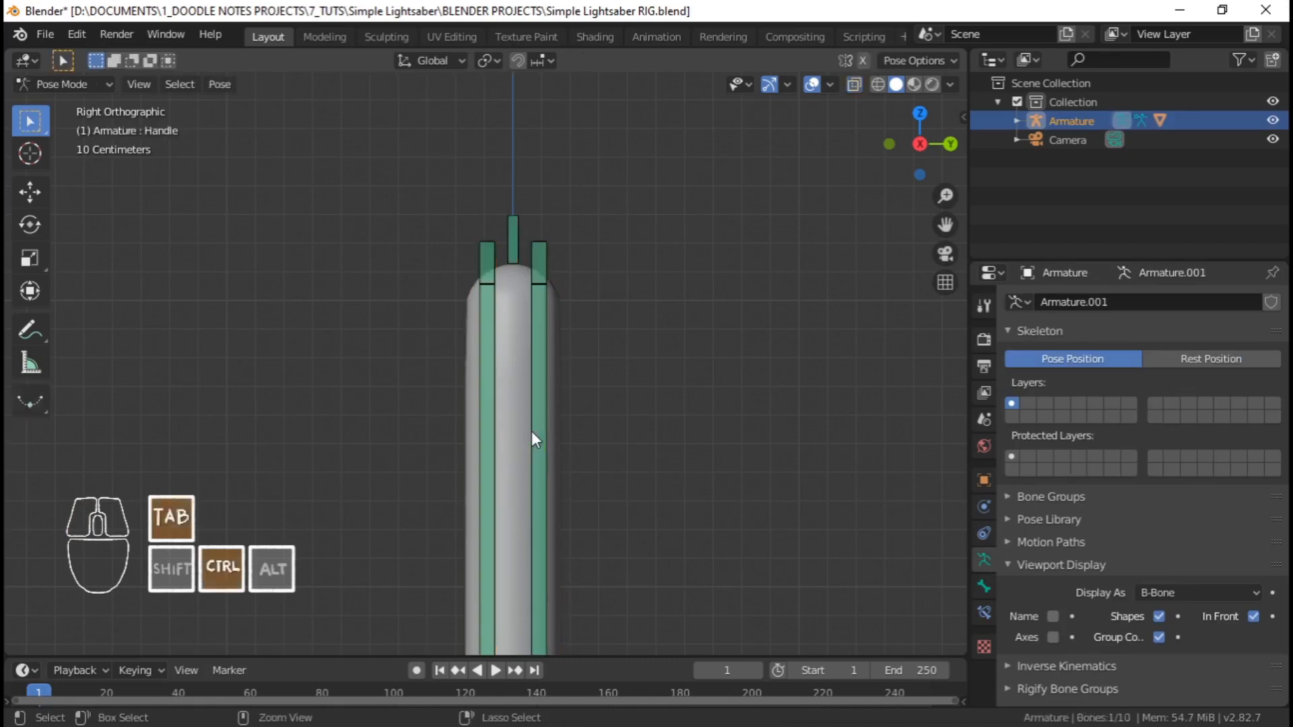
{"action": "left_click", "coordinate": [535, 431]}
{"action": "left_click", "coordinate": [988, 613]}
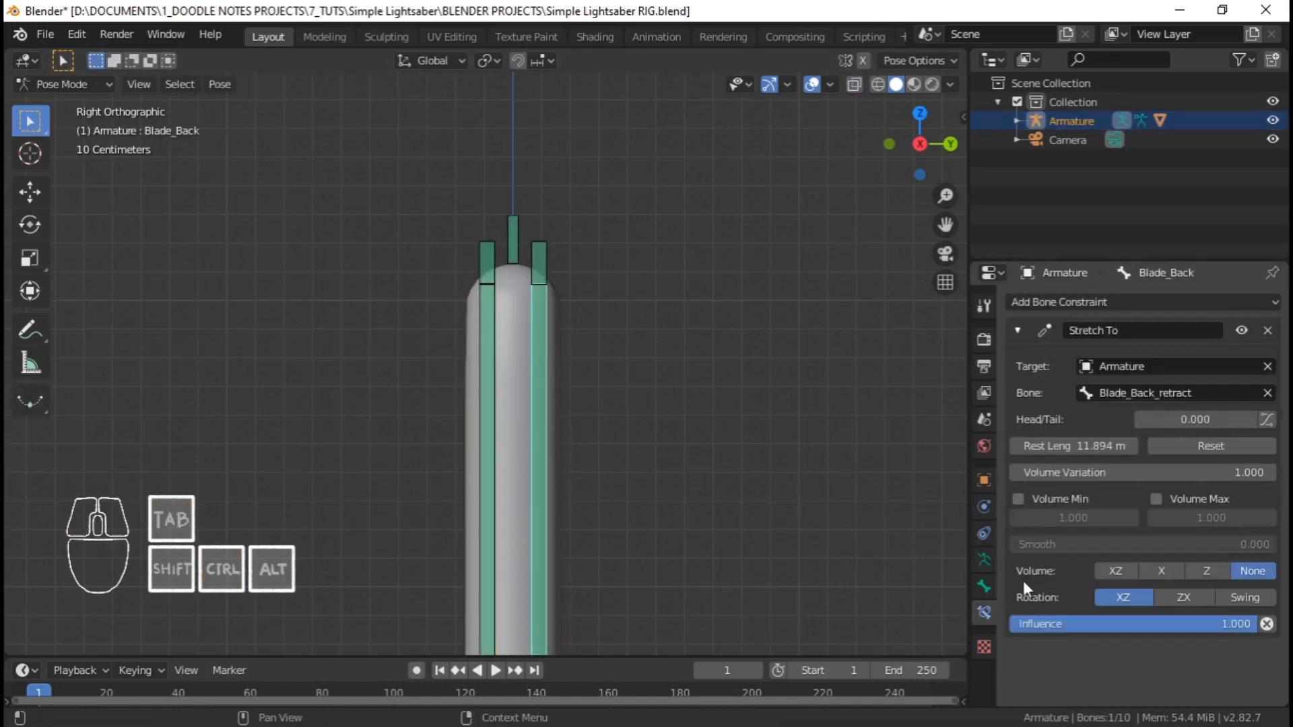
{"action": "left_click", "coordinate": [987, 584]}
{"action": "scroll", "coordinate": [1021, 606], "scroll_direction": "down", "scroll_amount": 6}
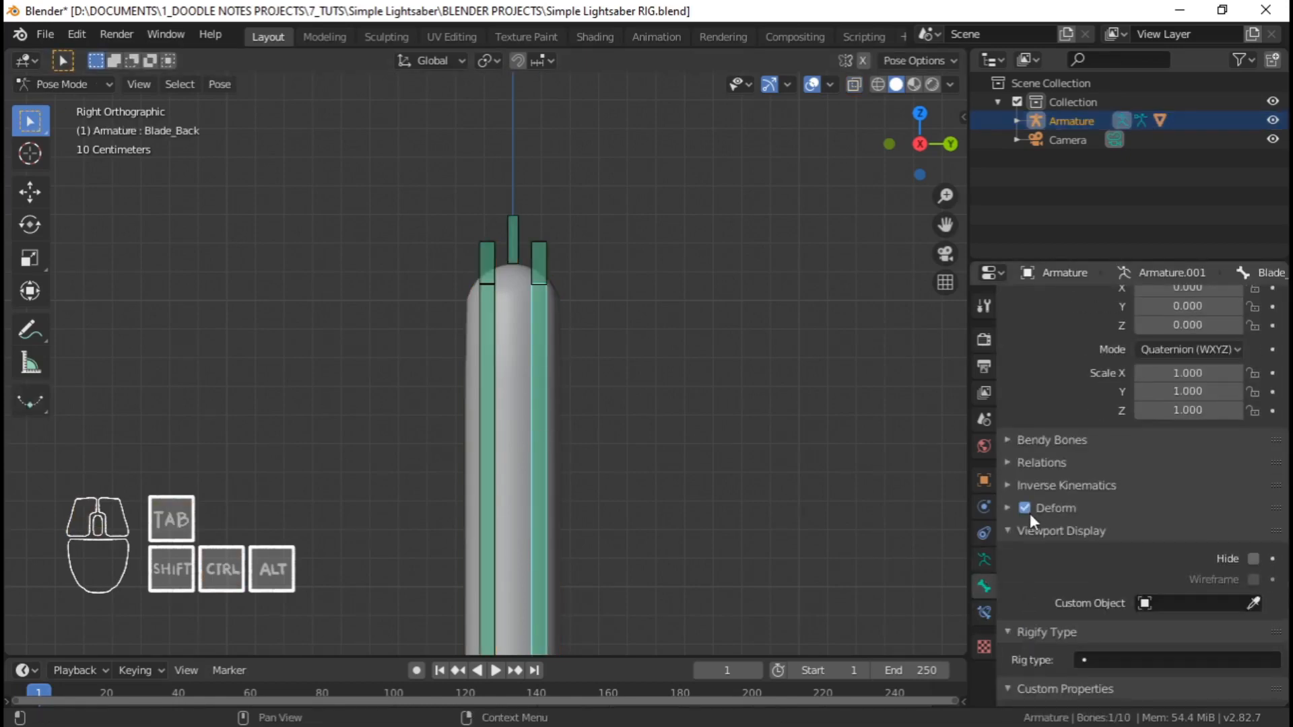
Check the Deform setting of the Blade_Back_retract and Blade_Front bones
{"action": "left_click", "coordinate": [547, 266]}
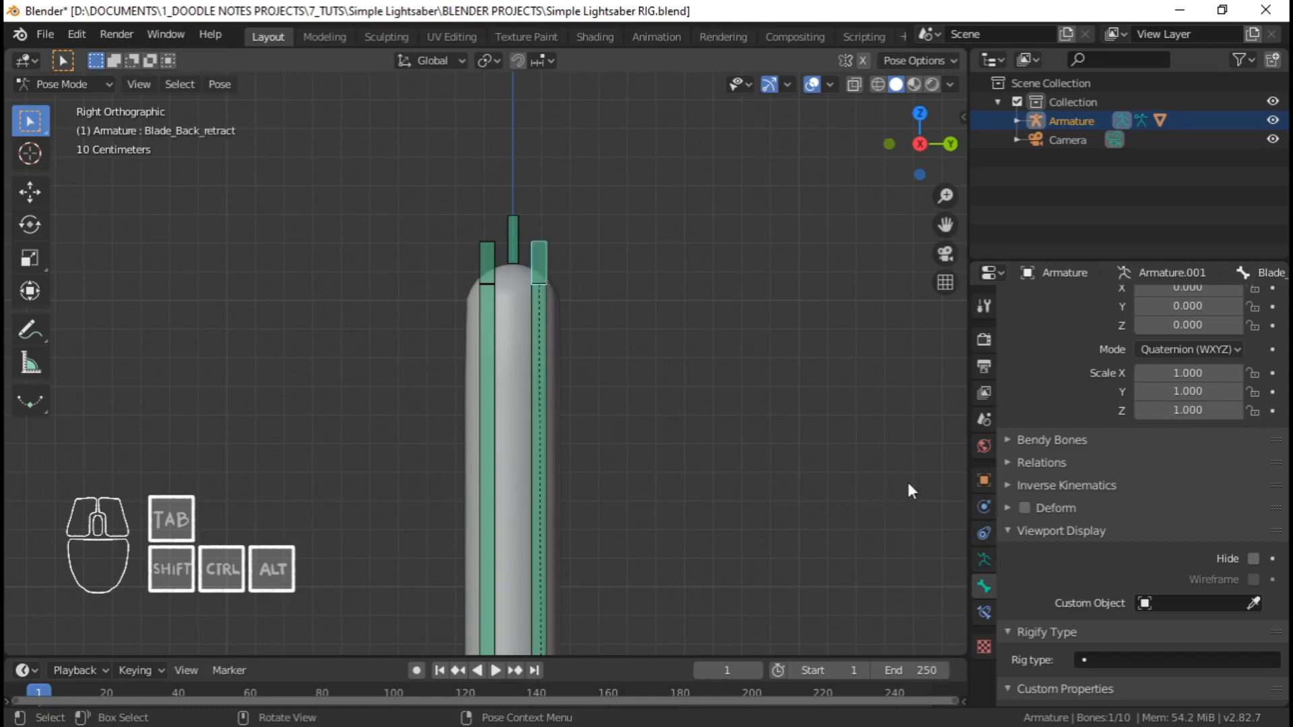
{"action": "left_click", "coordinate": [1032, 510]}
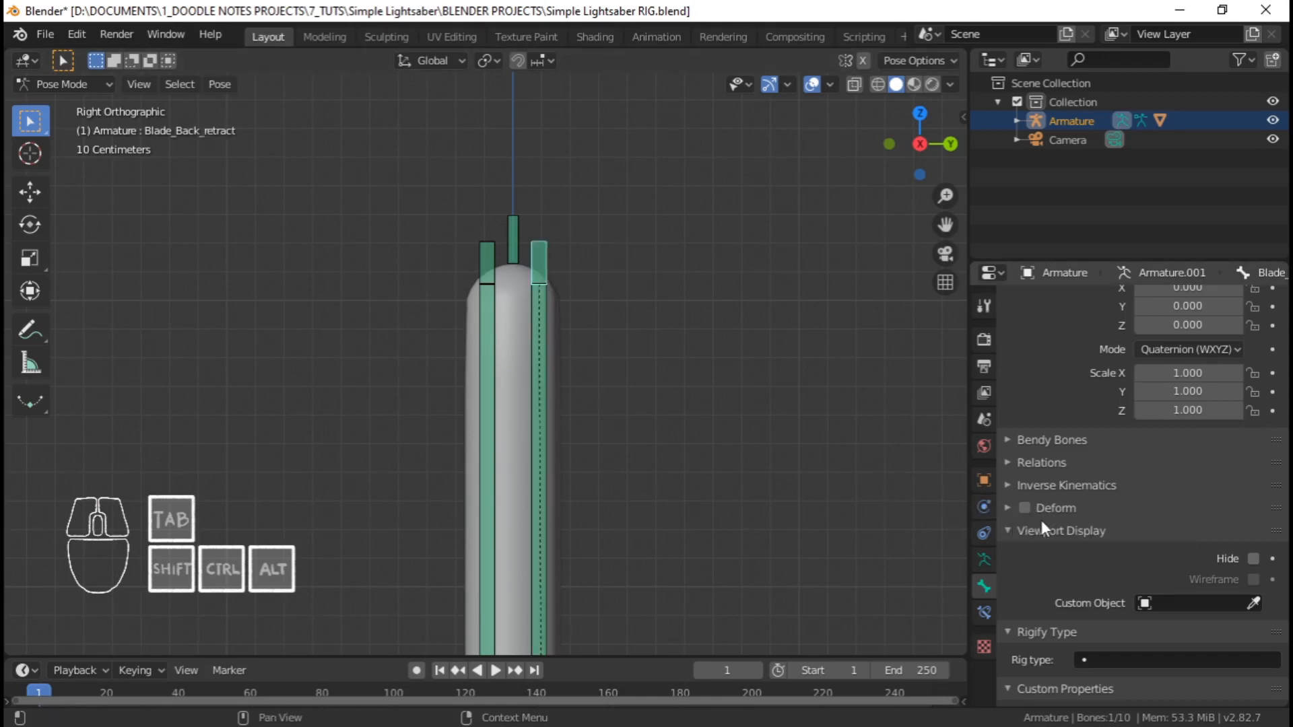
{"action": "left_click", "coordinate": [530, 375]}
{"action": "left_click", "coordinate": [490, 384]}
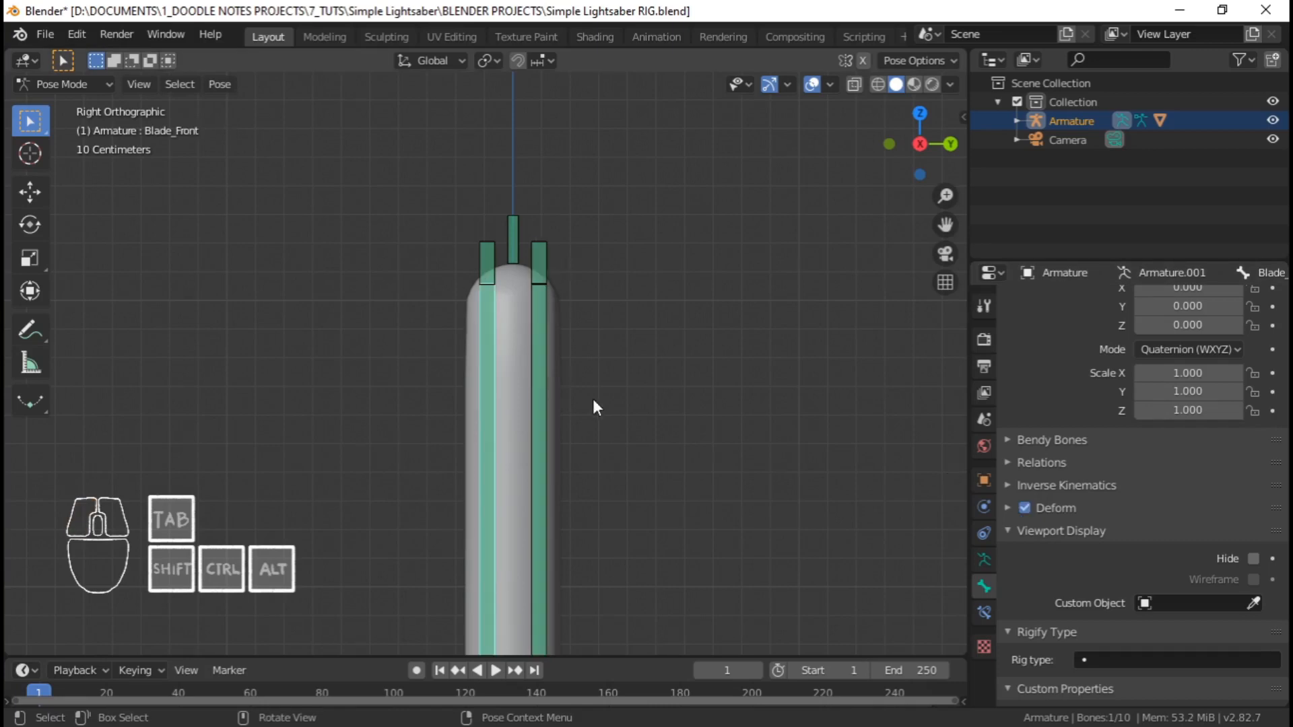
{"action": "left_click", "coordinate": [536, 407]}
From Object Mode, select the armature with the Cylinder mesh as the active object and switch to Weight Paint mode
{"action": "key", "text": "ctrl+Tab"}
{"action": "left_click", "coordinate": [543, 390]}
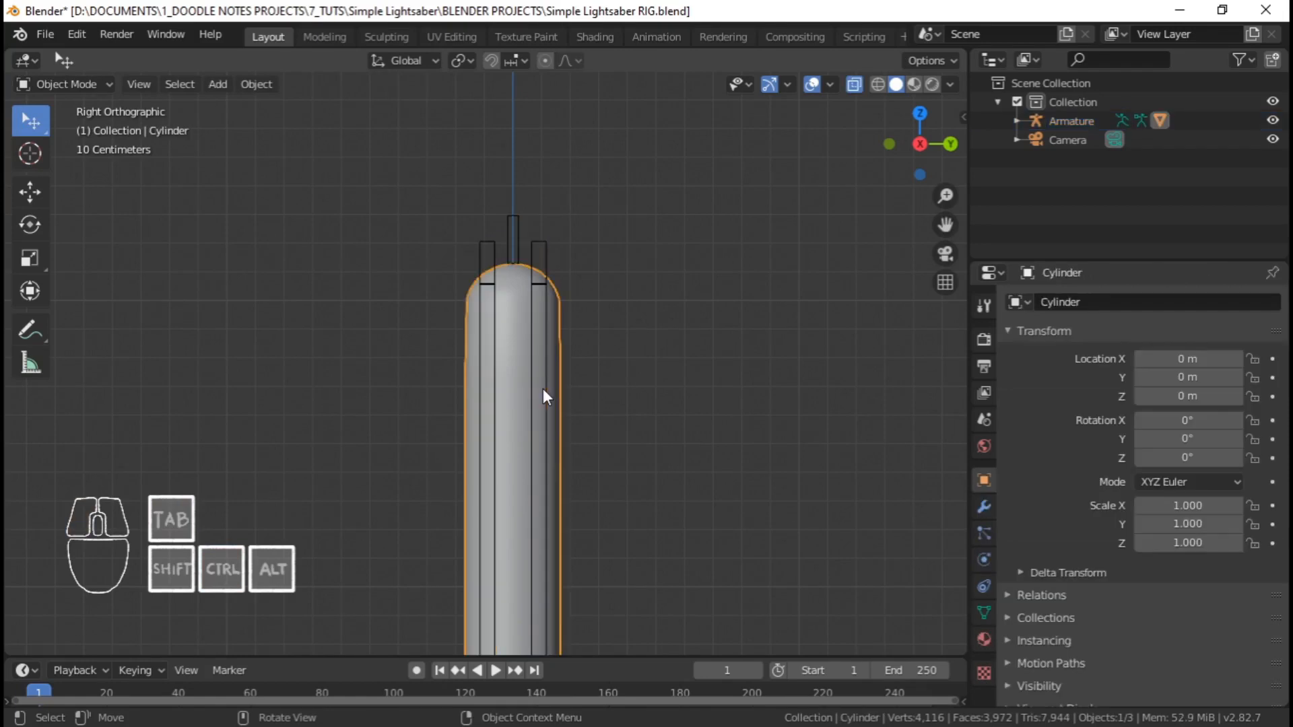
{"action": "left_click", "coordinate": [544, 398], "text": "shift"}
{"action": "left_click", "coordinate": [545, 398]}
{"action": "left_click", "coordinate": [546, 403]}
{"action": "left_click", "coordinate": [516, 392], "text": "shift"}
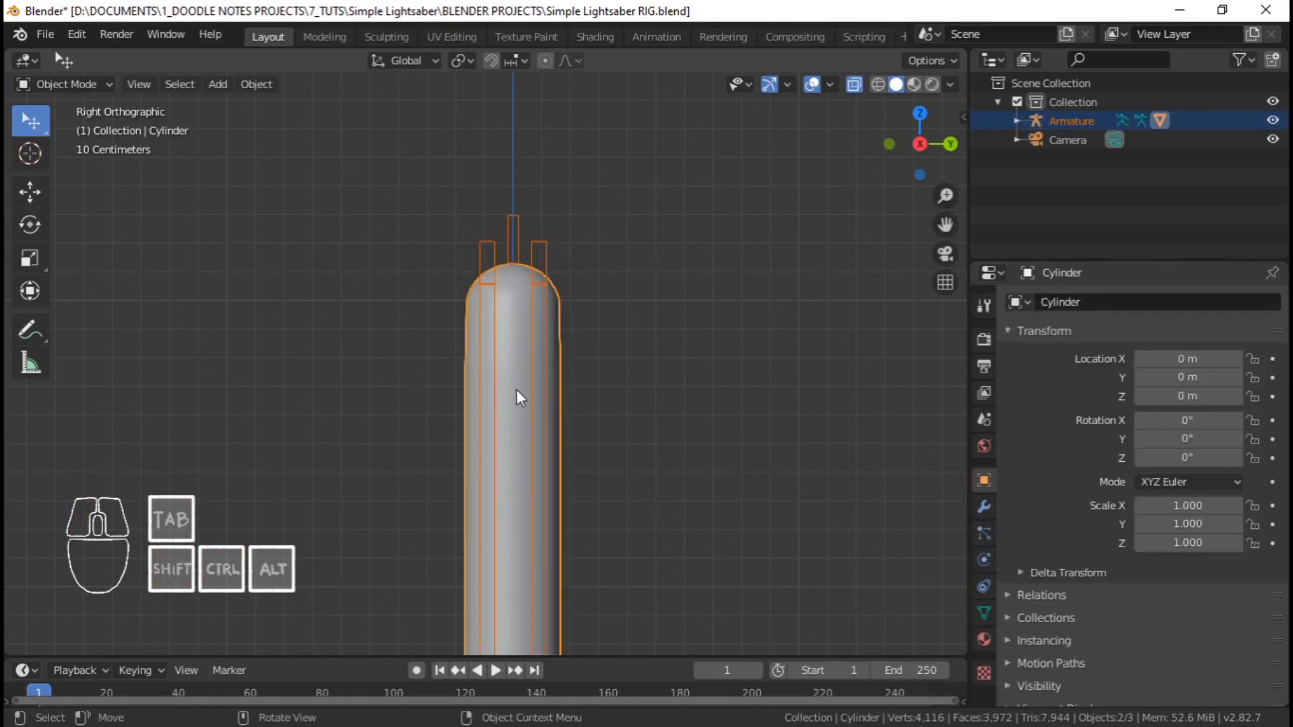
{"action": "left_click", "coordinate": [548, 400]}
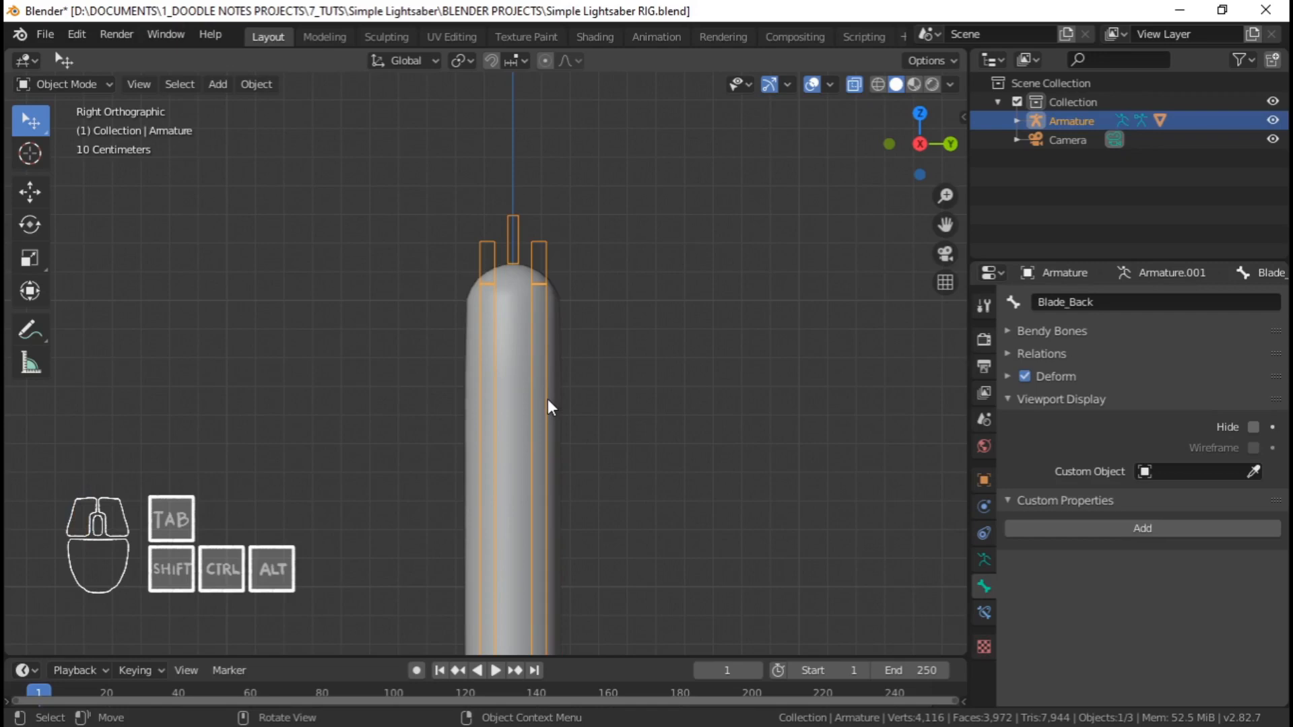
{"action": "left_click", "coordinate": [519, 352], "text": "shift"}
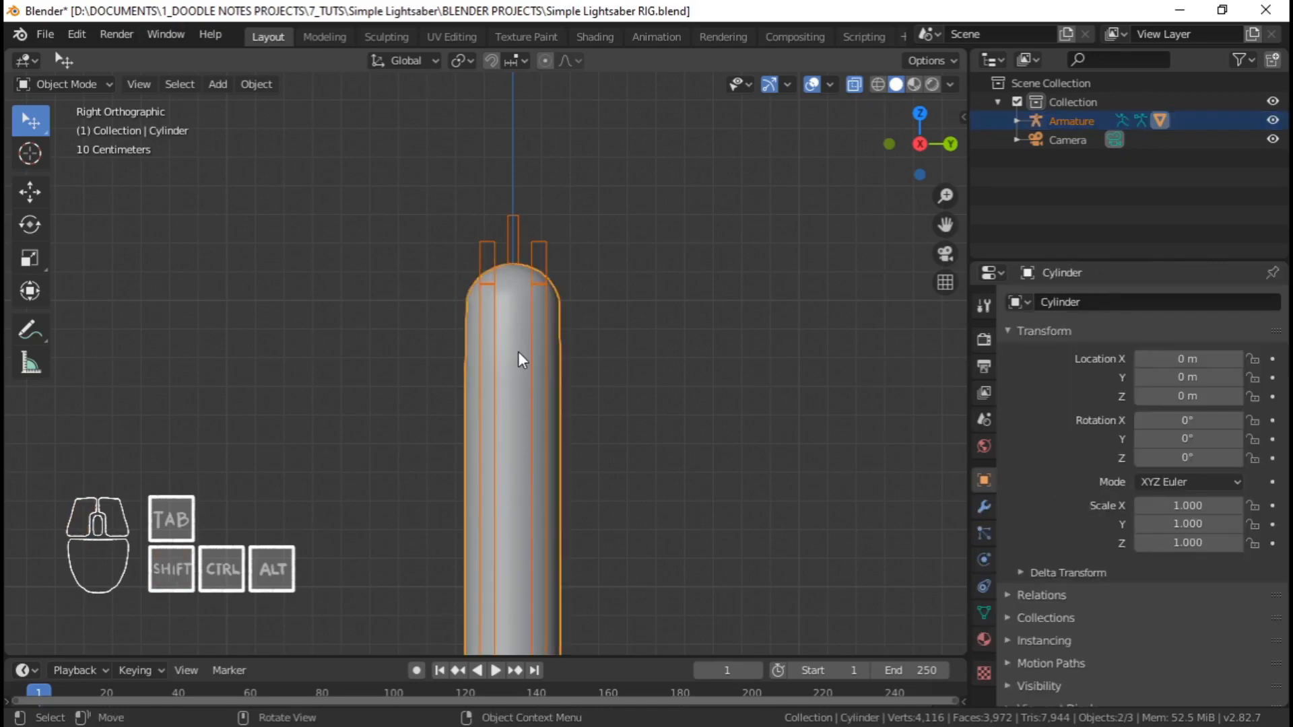
{"action": "key", "text": "ctrl+Tab"}
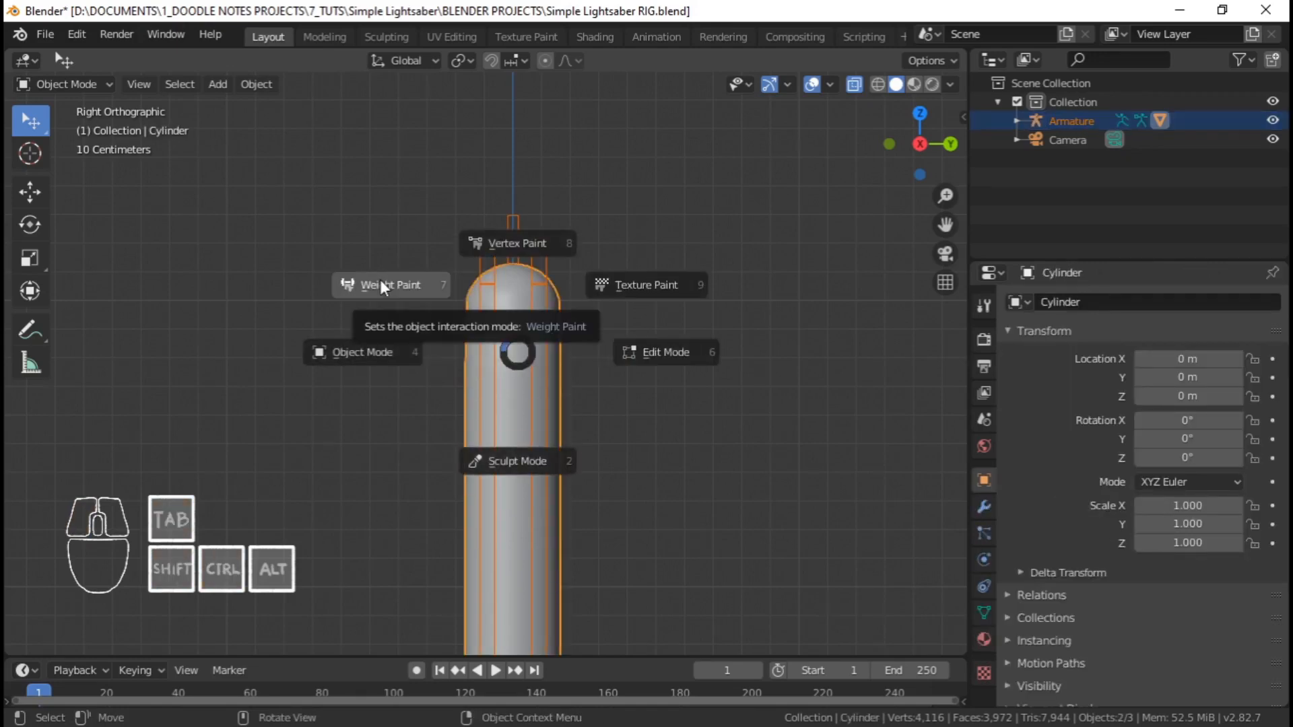
{"action": "left_click", "coordinate": [380, 280]}
{"action": "middle_click_drag", "start_coordinate": [507, 373], "coordinate": [503, 337], "text": "shift"}
{"action": "scroll", "coordinate": [523, 259], "scroll_direction": "up", "scroll_amount": 2}
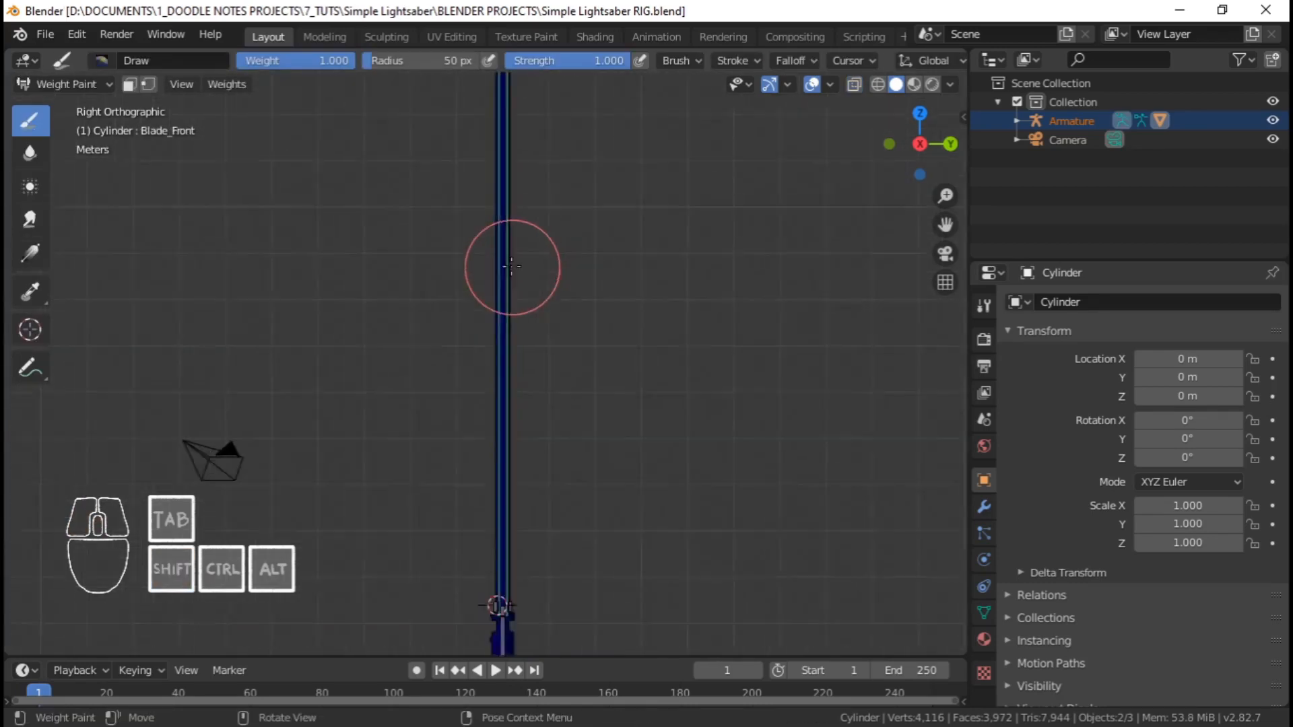
Select both the Blade_Front and Blade_Back bones near the blade's tip in right orthographic view
{"action": "scroll", "coordinate": [505, 266], "scroll_direction": "up", "scroll_amount": 4}
{"action": "middle_click_drag", "start_coordinate": [502, 266], "coordinate": [441, 398], "text": "shift"}
{"action": "scroll", "coordinate": [480, 195], "scroll_direction": "up", "scroll_amount": 3}
{"action": "scroll", "coordinate": [543, 262], "scroll_direction": "up", "scroll_amount": 4}
{"action": "mouse_move", "coordinate": [482, 190]}
{"action": "middle_mouse_down", "text": "shift"}
{"action": "mouse_move", "coordinate": [533, 264]}
{"action": "mouse_move", "coordinate": [523, 358]}
{"action": "middle_mouse_up", "text": "shift"}
{"action": "scroll", "coordinate": [507, 297], "scroll_direction": "down", "scroll_amount": 5}
{"action": "scroll", "coordinate": [502, 282], "scroll_direction": "up", "scroll_amount": 1}
{"action": "middle_click_drag", "start_coordinate": [490, 201], "coordinate": [497, 310], "text": "shift"}
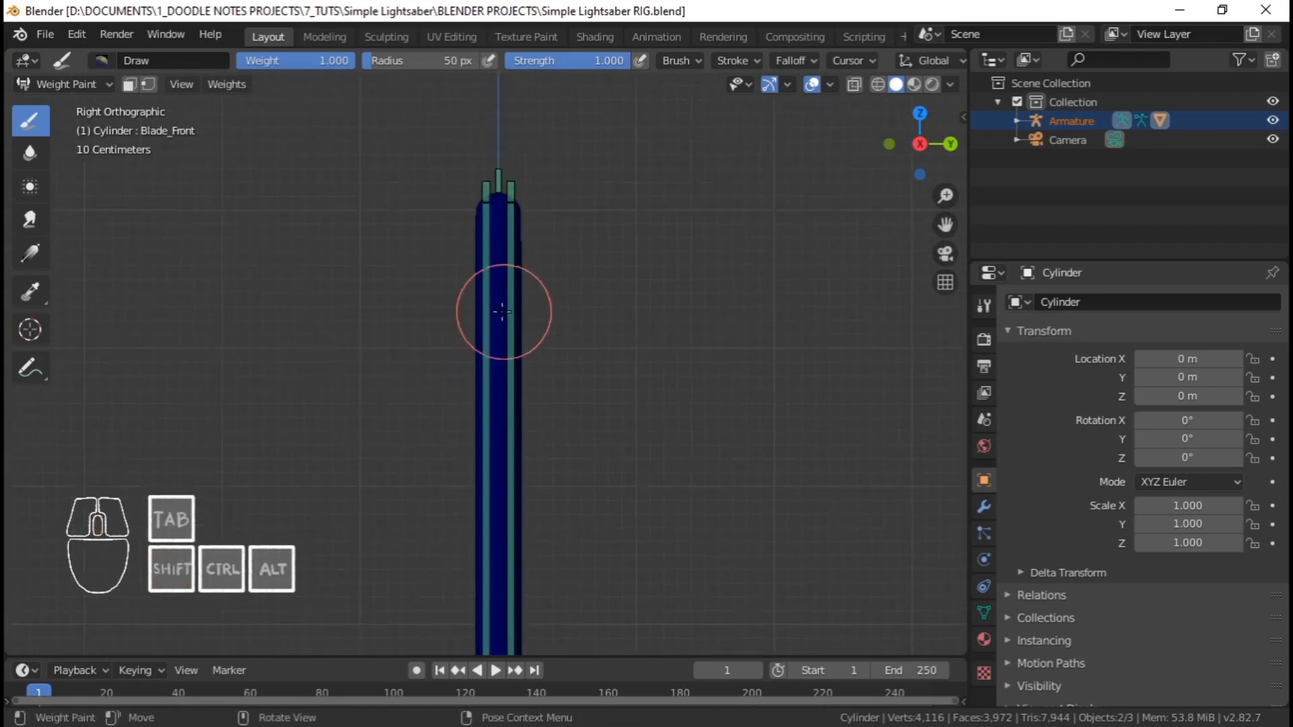
{"action": "scroll", "coordinate": [498, 309], "scroll_direction": "up", "scroll_amount": 2}
{"action": "middle_click_drag", "start_coordinate": [511, 205], "coordinate": [487, 394]}
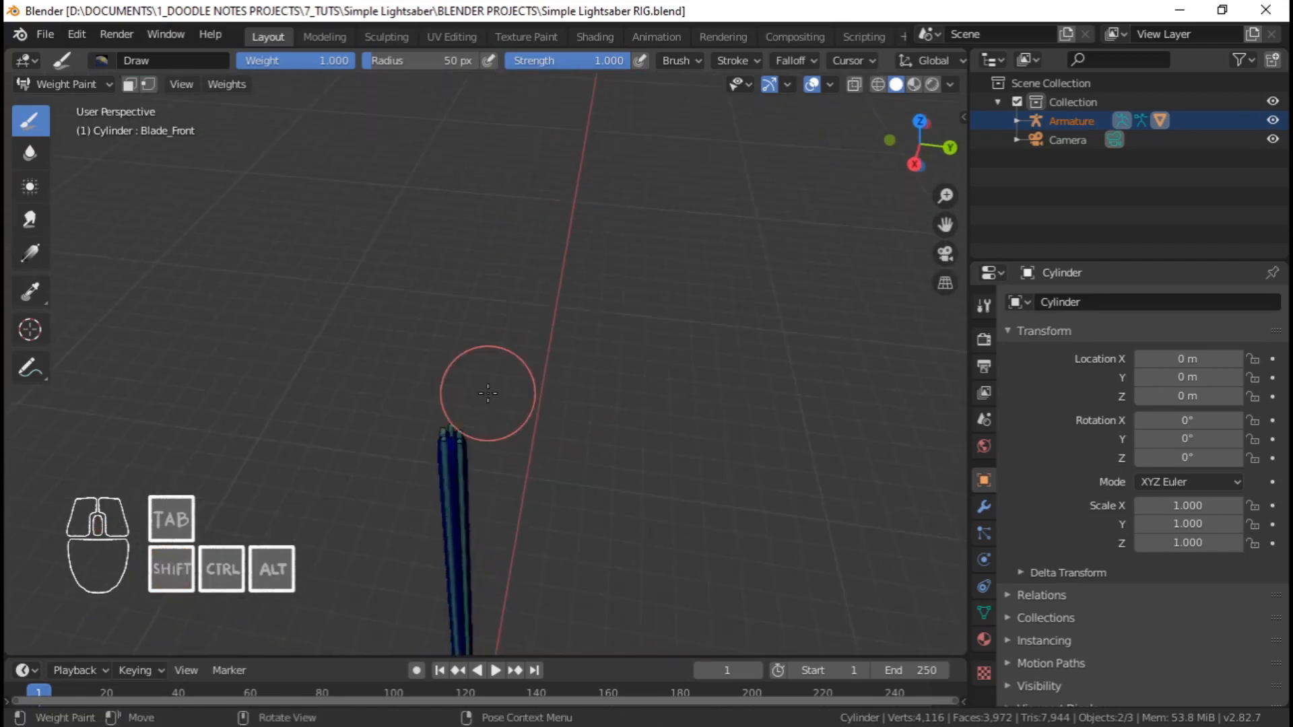
{"action": "key", "text": "KP_1"}
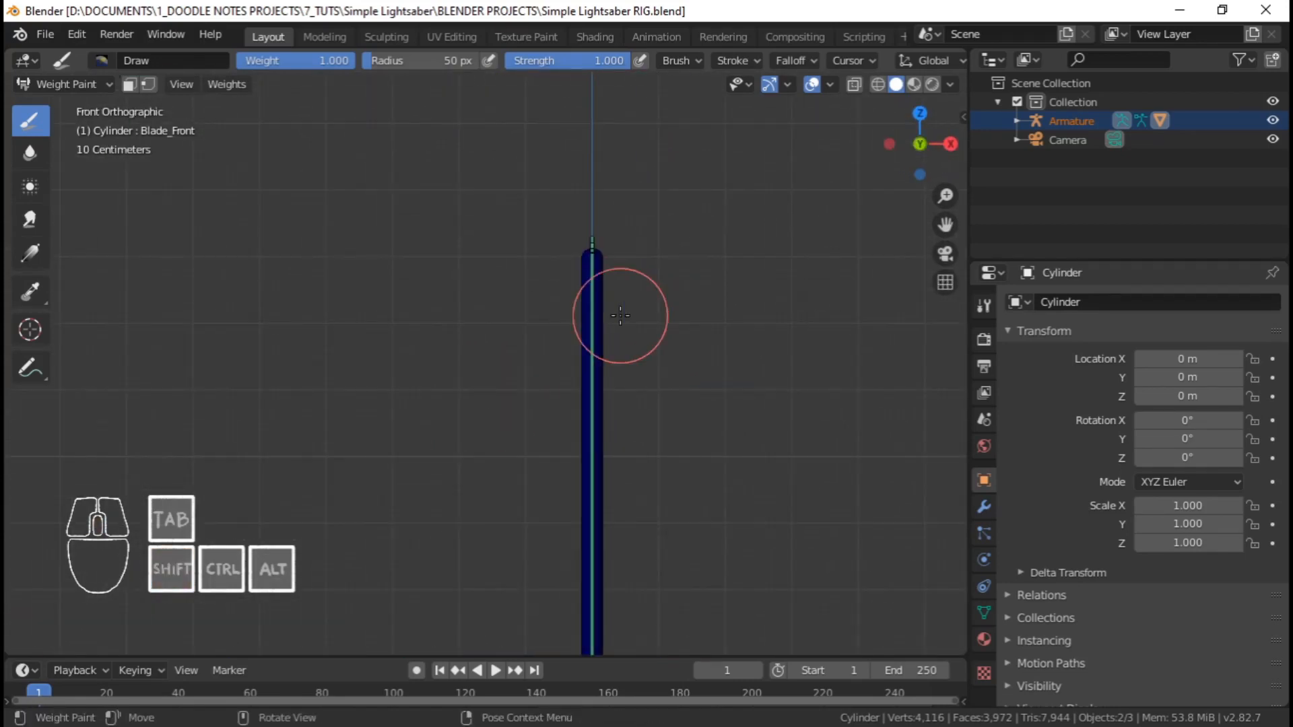
{"action": "key", "text": "KP_3"}
{"action": "scroll", "coordinate": [465, 317], "scroll_direction": "up", "scroll_amount": 8}
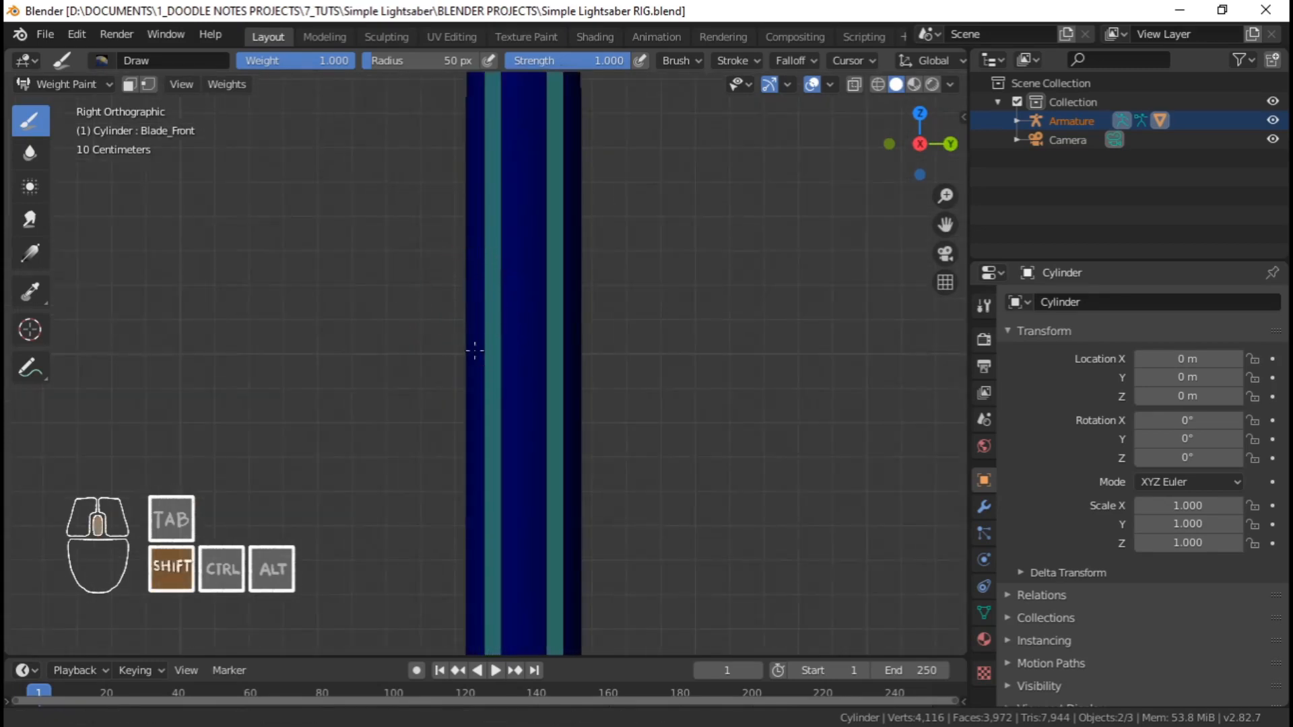
{"action": "middle_click_drag", "start_coordinate": [475, 351], "coordinate": [484, 484], "text": "shift"}
{"action": "left_click", "coordinate": [499, 273]}
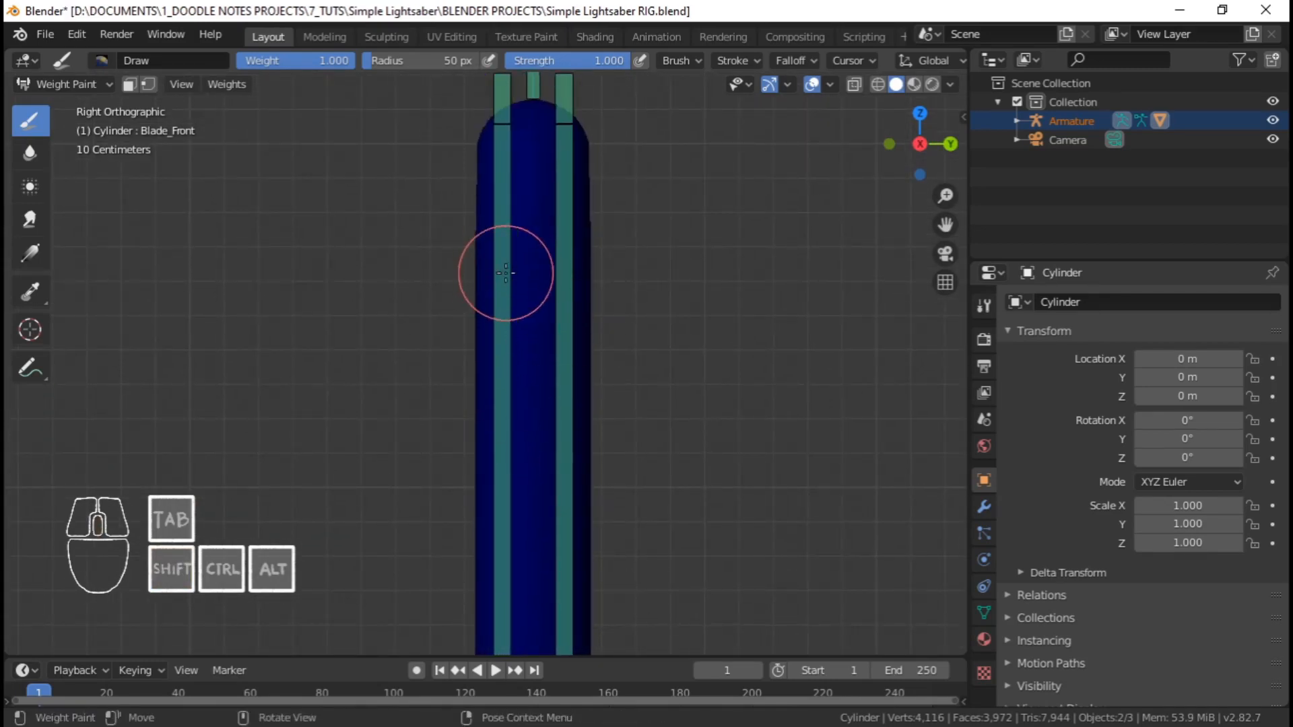
{"action": "left_click", "coordinate": [505, 272], "text": "shift"}
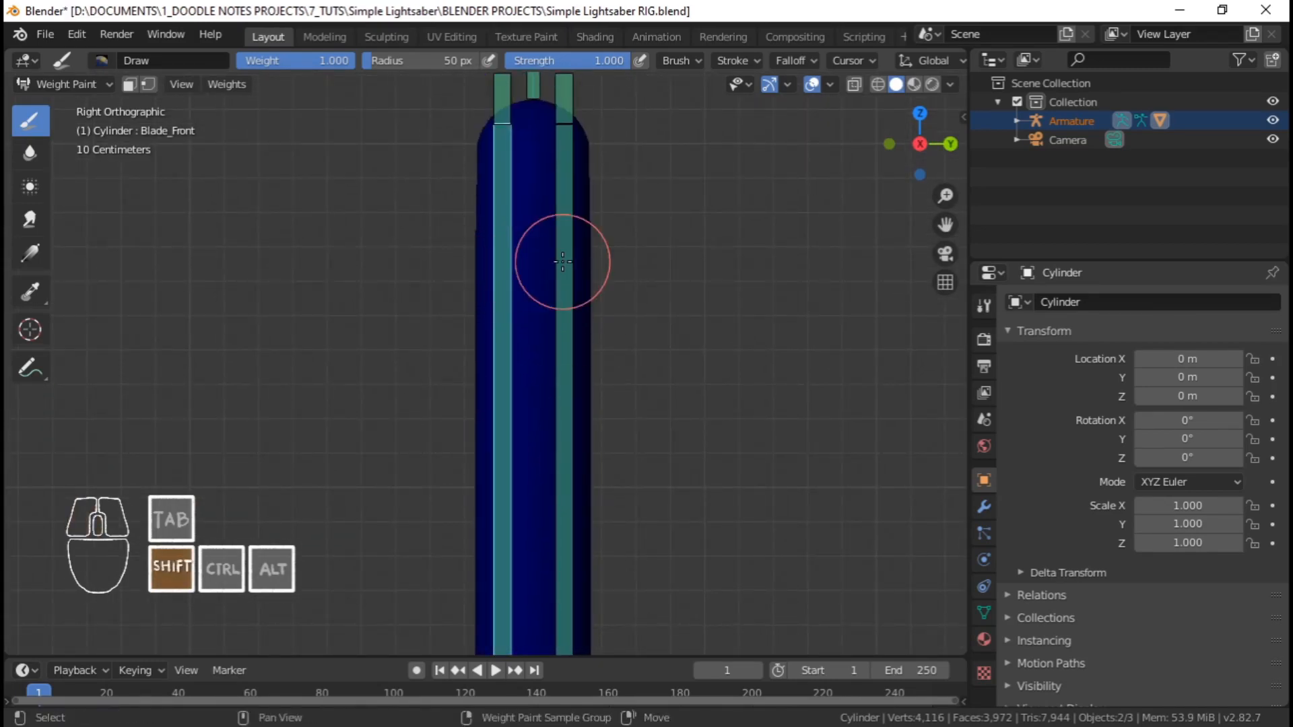
{"action": "left_click", "coordinate": [563, 262], "text": "shift"}
{"action": "middle_click_drag", "start_coordinate": [596, 208], "coordinate": [560, 333], "text": "shift"}
{"action": "scroll", "coordinate": [560, 332], "scroll_direction": "up", "scroll_amount": 2}
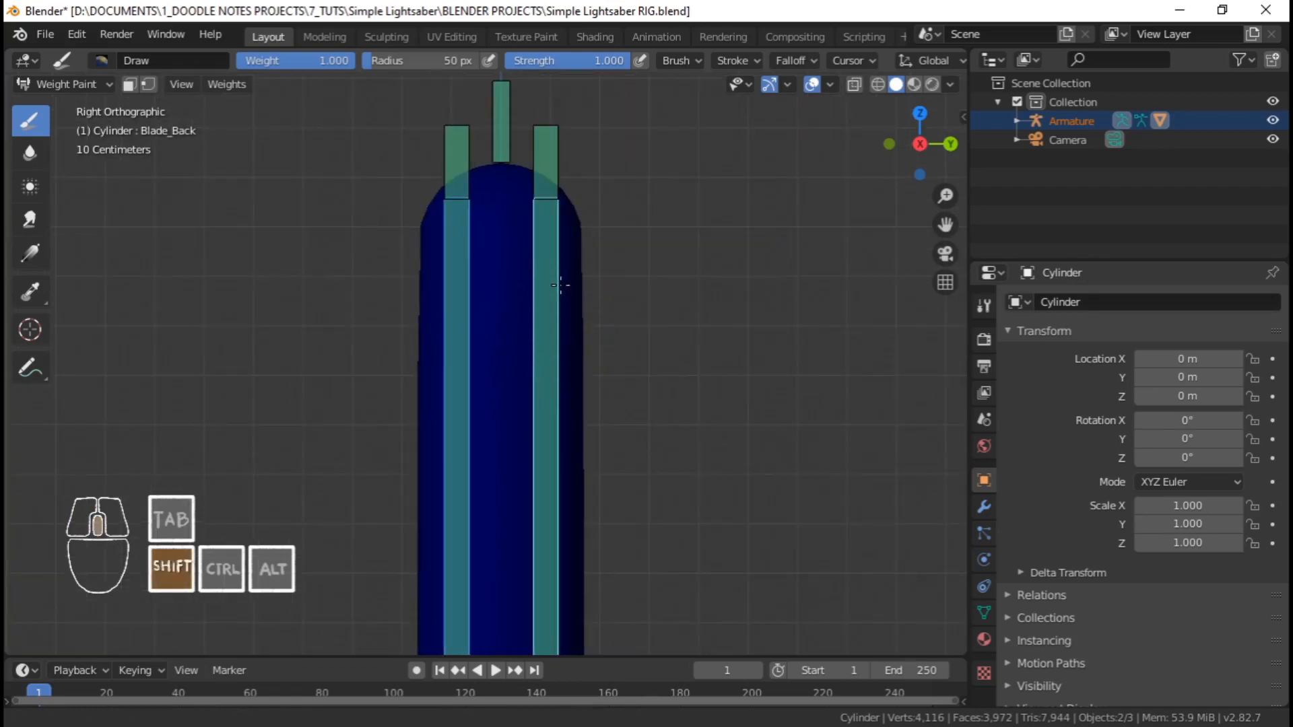
{"action": "middle_click_drag", "start_coordinate": [560, 285], "coordinate": [559, 296], "text": "shift"}
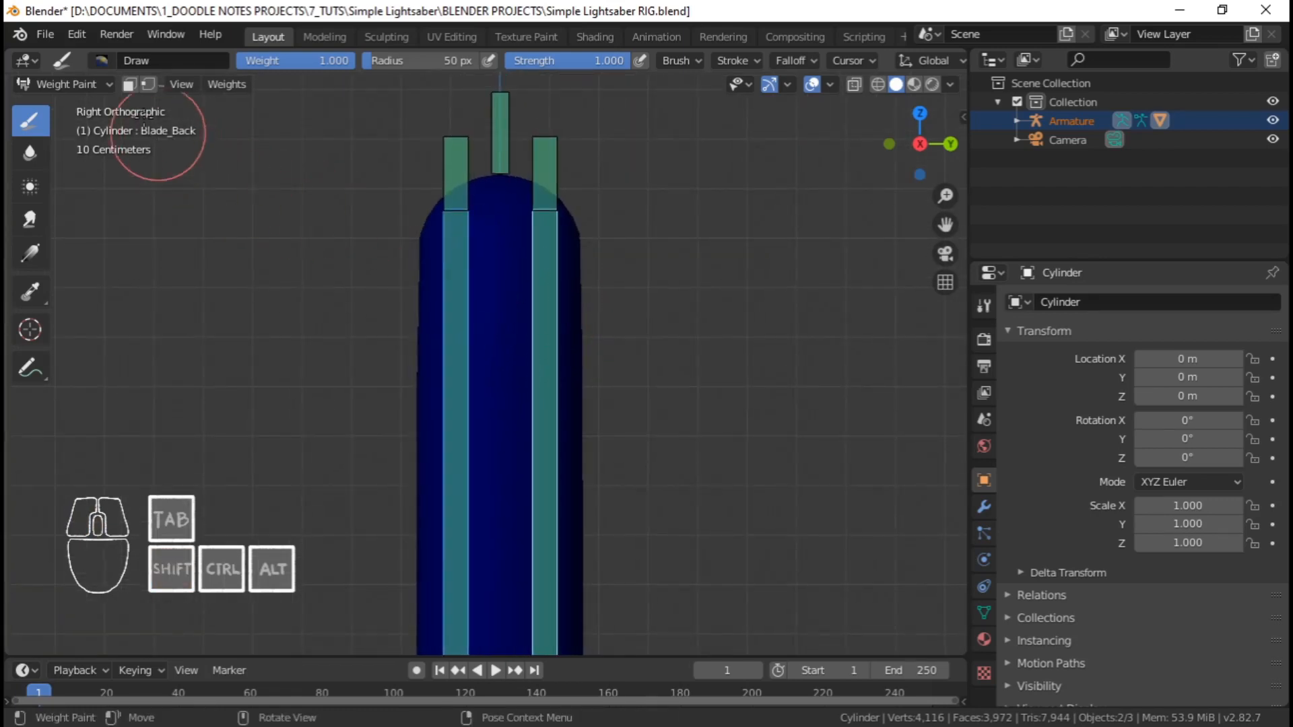
Enable face selection masking, select all linked geometry of the blade in Edit Mode, and return to Weight Paint mode
{"action": "left_click", "coordinate": [128, 85]}
{"action": "scroll", "coordinate": [563, 318], "scroll_direction": "down", "scroll_amount": 2}
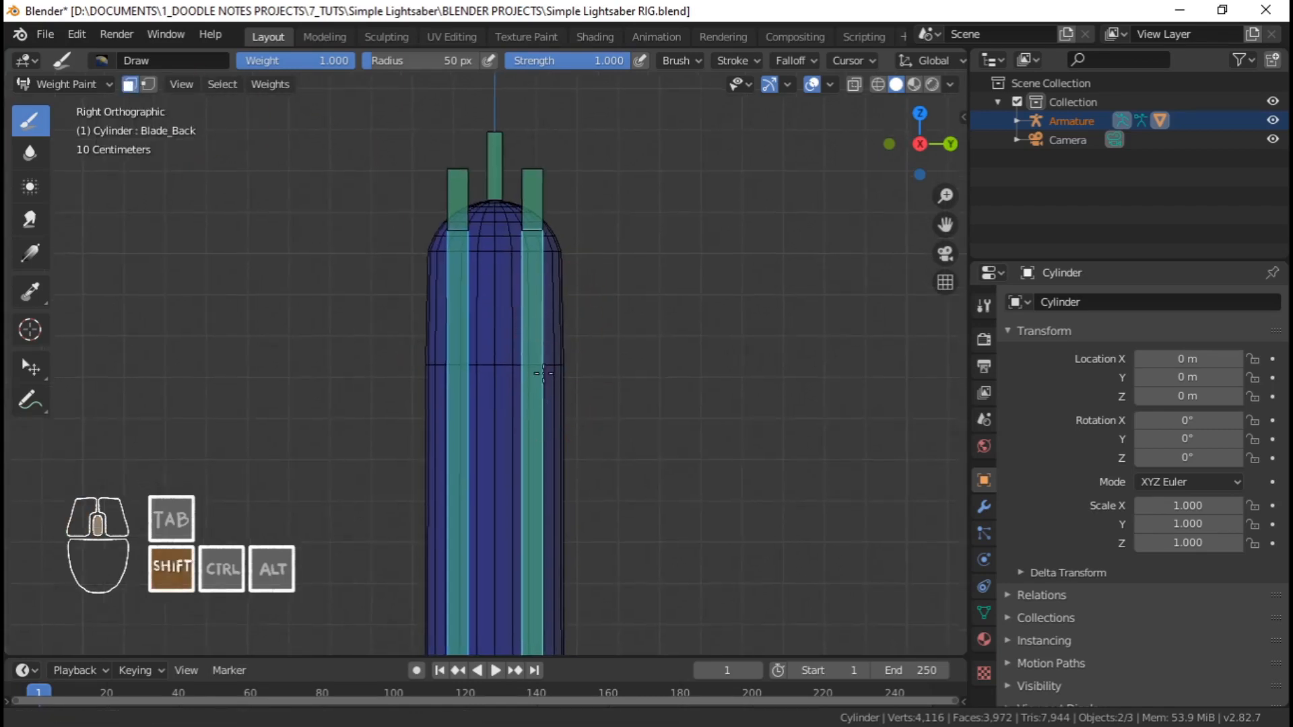
{"action": "scroll", "coordinate": [543, 357], "scroll_direction": "down", "scroll_amount": 3}
{"action": "key", "text": "Tab"}
{"action": "scroll", "coordinate": [519, 418], "scroll_direction": "down", "scroll_amount": 6}
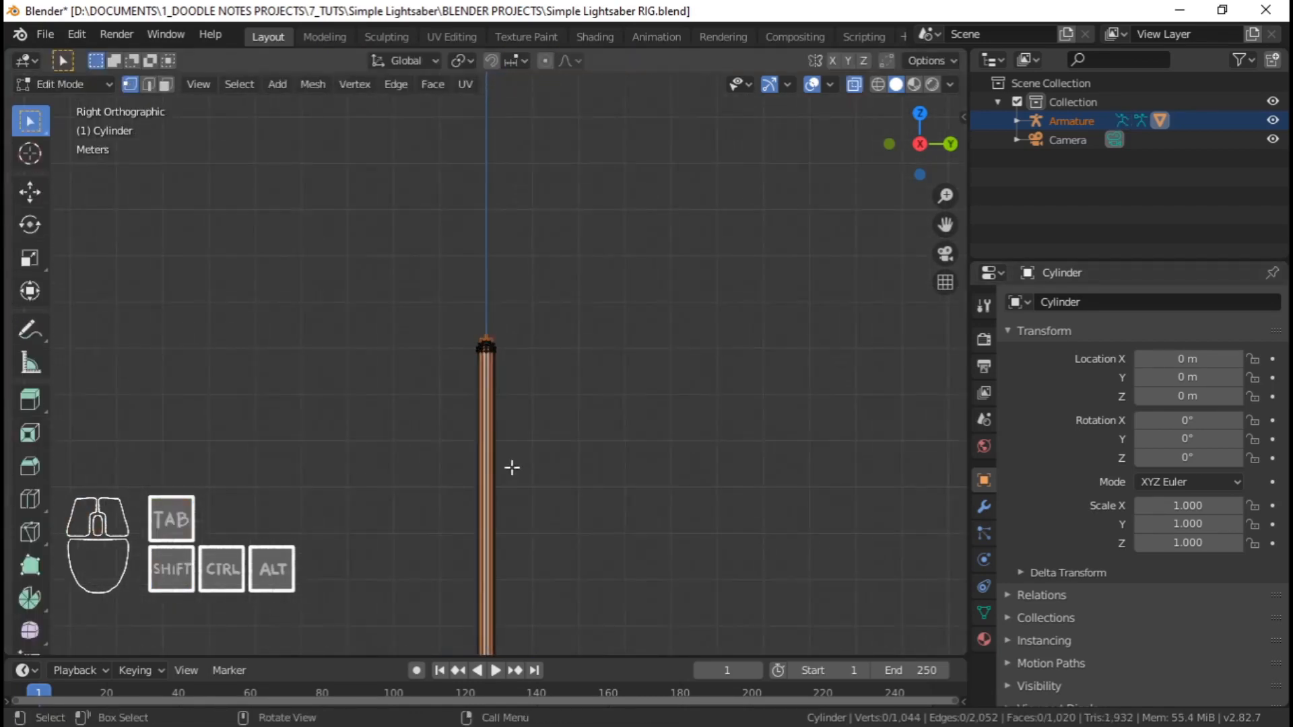
{"action": "scroll", "coordinate": [549, 263], "scroll_direction": "up", "scroll_amount": 6}
{"action": "middle_click_drag", "start_coordinate": [542, 332], "coordinate": [540, 490], "text": "shift"}
{"action": "scroll", "coordinate": [540, 490], "scroll_direction": "up", "scroll_amount": 3}
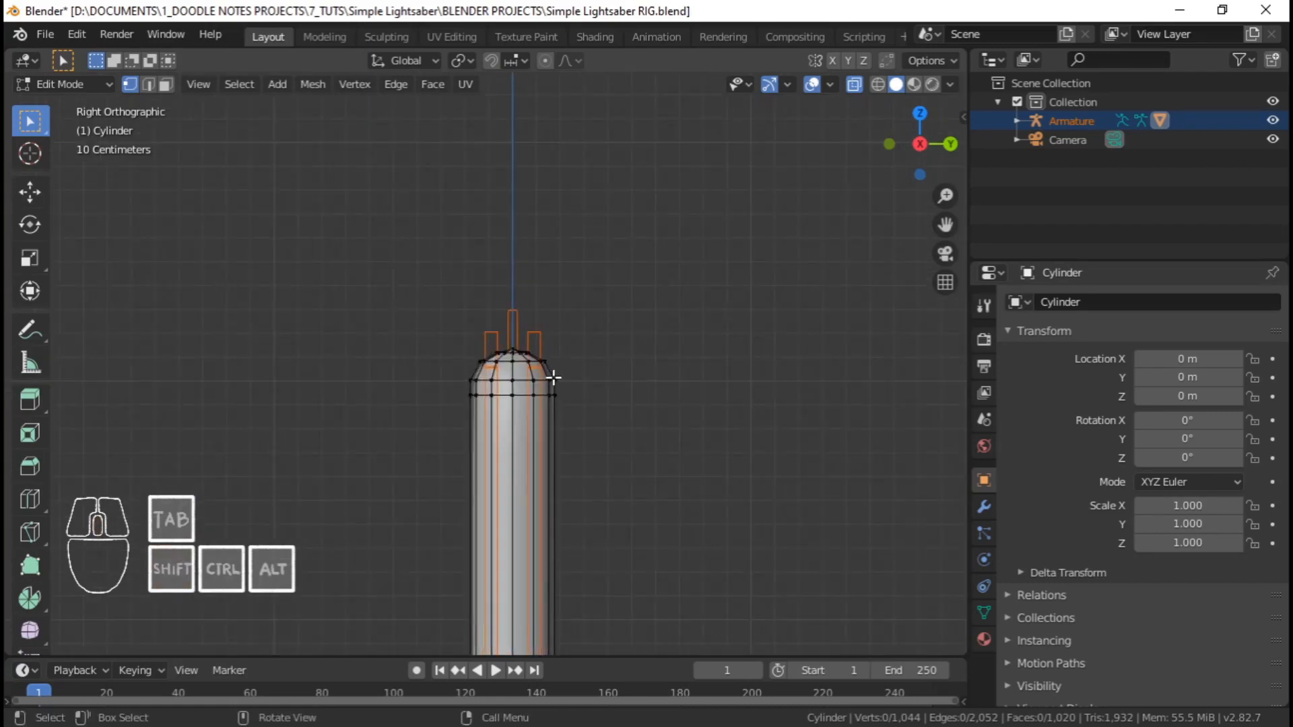
{"action": "key", "text": "ctrl"}
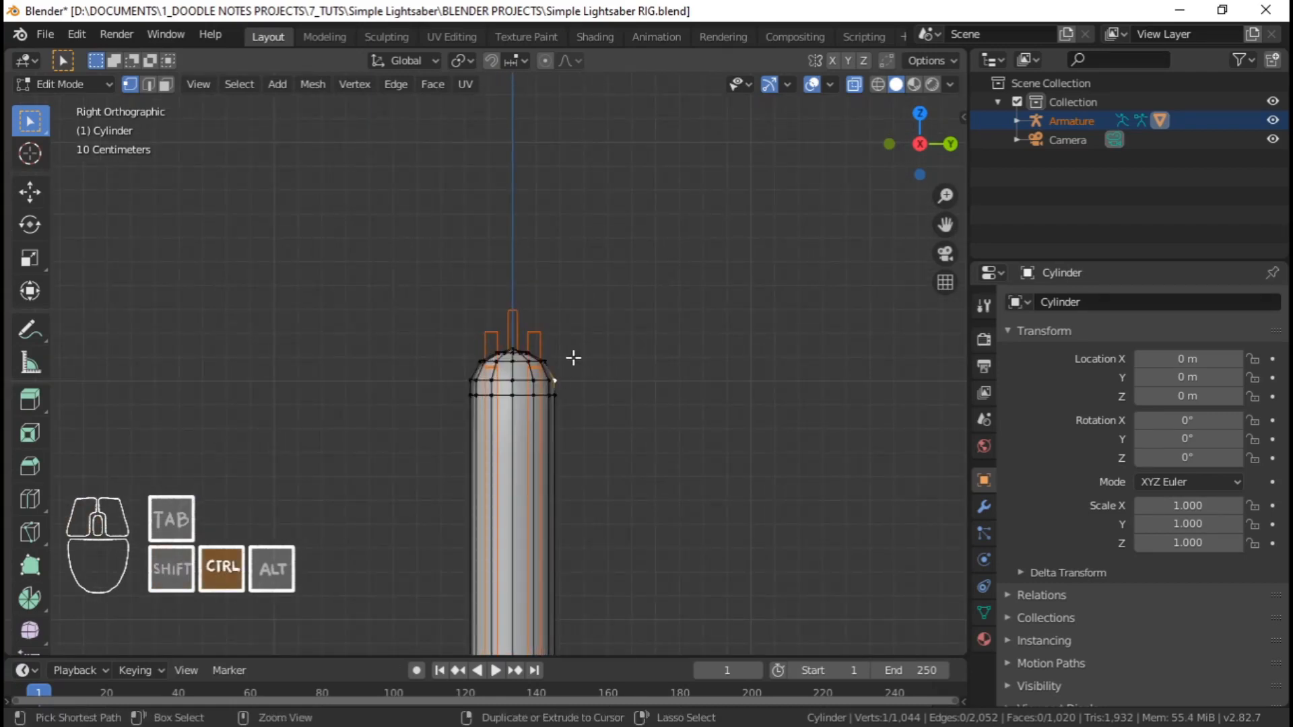
{"action": "key", "text": "ctrl+l"}
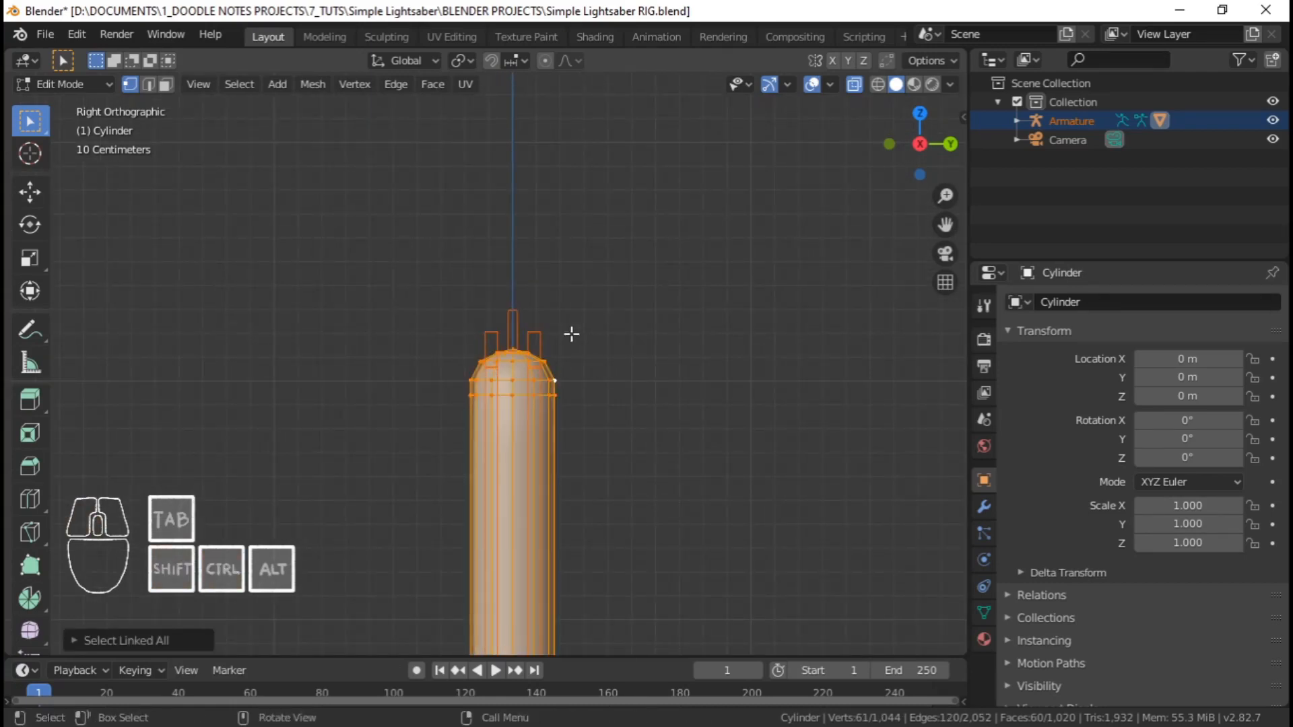
{"action": "key", "text": "Tab"}
{"action": "key", "text": "ctrl+Tab"}
{"action": "scroll", "coordinate": [570, 337], "scroll_direction": "down", "scroll_amount": 2}
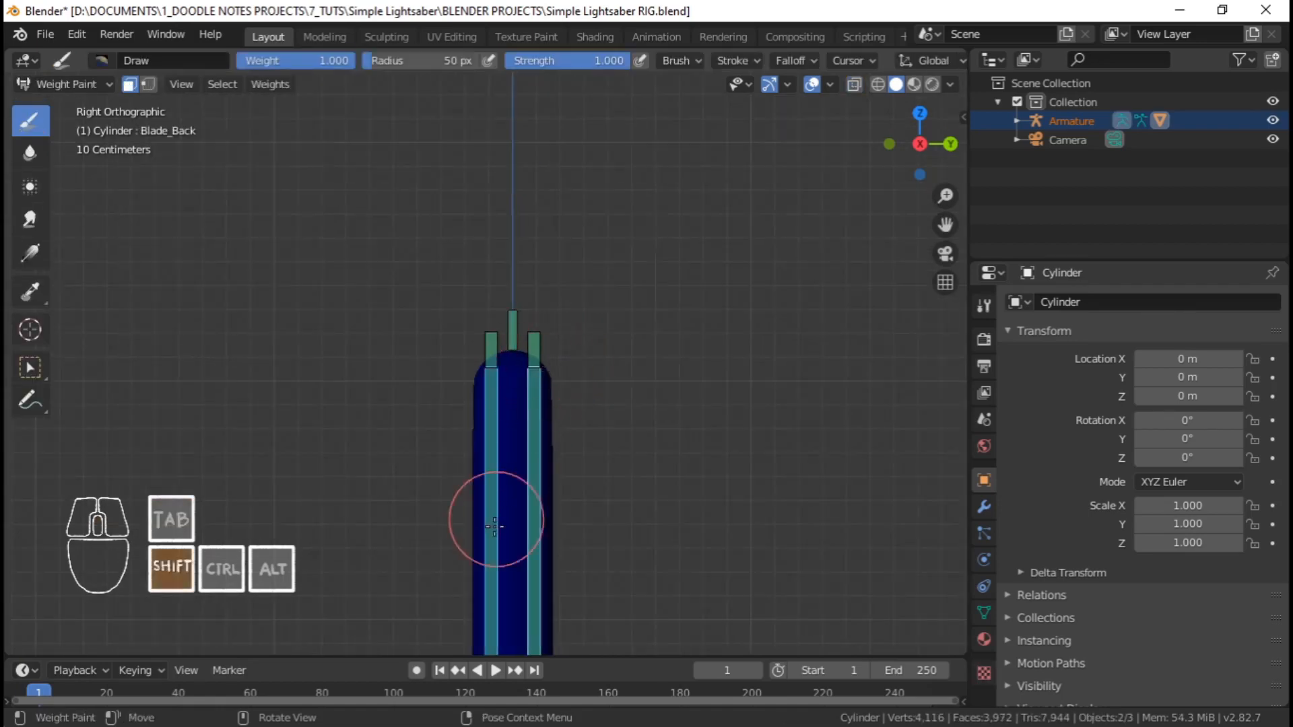
Assign automatic weights from the selected Blade_Front and Blade_Back bones to the masked blade faces
{"action": "middle_click_drag", "start_coordinate": [498, 519], "coordinate": [492, 279], "text": "shift"}
{"action": "scroll", "coordinate": [492, 280], "scroll_direction": "down", "scroll_amount": 11}
{"action": "middle_click_drag", "start_coordinate": [456, 537], "coordinate": [438, 105], "text": "shift"}
{"action": "scroll", "coordinate": [485, 206], "scroll_direction": "up", "scroll_amount": 4}
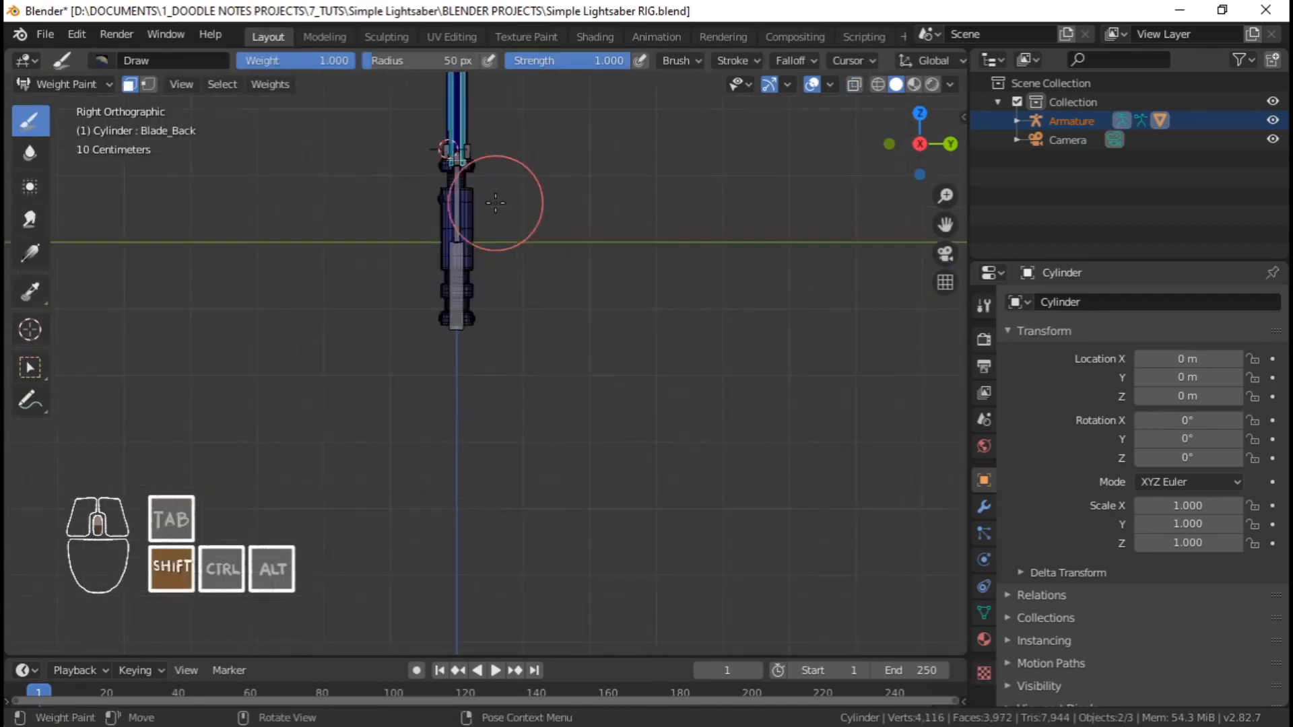
{"action": "middle_click_drag", "start_coordinate": [490, 212], "coordinate": [511, 378], "text": "shift"}
{"action": "scroll", "coordinate": [512, 378], "scroll_direction": "up", "scroll_amount": 6}
{"action": "mouse_move", "coordinate": [488, 263]}
{"action": "middle_mouse_down", "text": "shift"}
{"action": "mouse_move", "coordinate": [514, 399]}
{"action": "mouse_move", "coordinate": [502, 371]}
{"action": "middle_mouse_up", "text": "shift"}
{"action": "scroll", "coordinate": [514, 398], "scroll_direction": "up", "scroll_amount": 6}
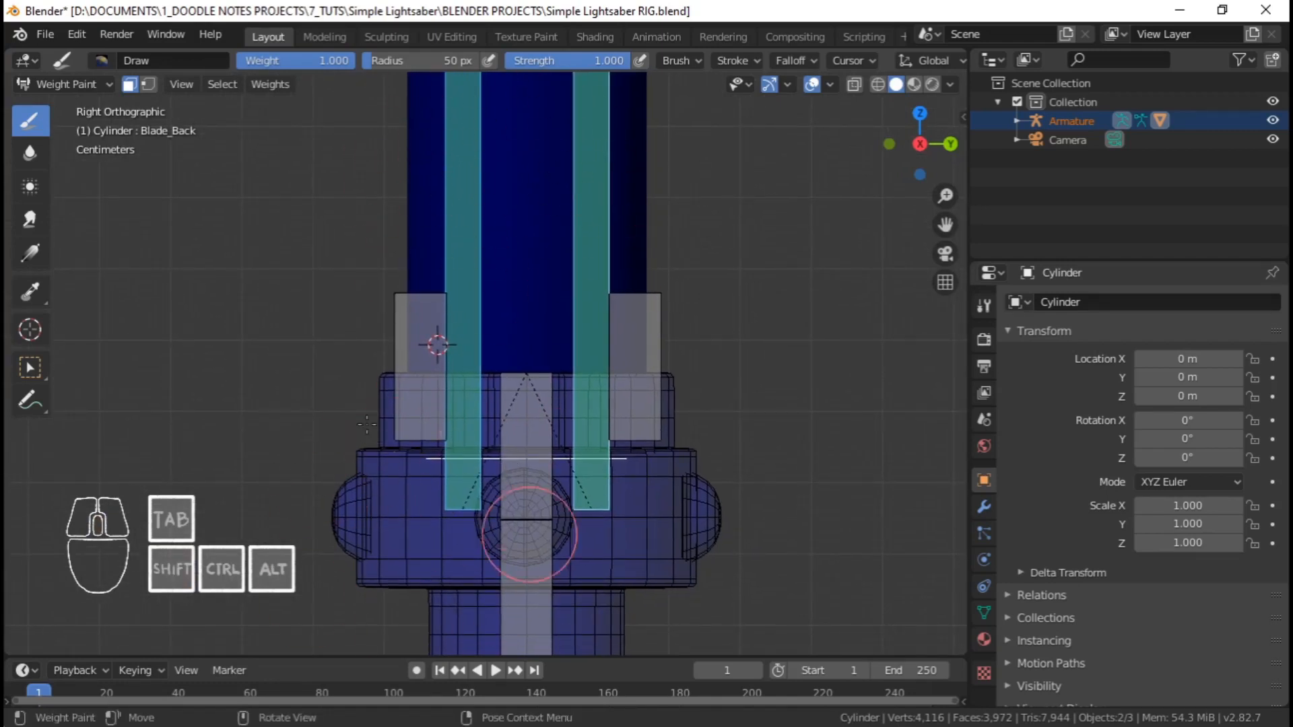
{"action": "scroll", "coordinate": [462, 485], "scroll_direction": "down", "scroll_amount": 5}
{"action": "mouse_move", "coordinate": [506, 256]}
{"action": "middle_mouse_down", "text": "shift"}
{"action": "mouse_move", "coordinate": [508, 443]}
{"action": "mouse_move", "coordinate": [469, 377]}
{"action": "middle_mouse_up", "text": "shift"}
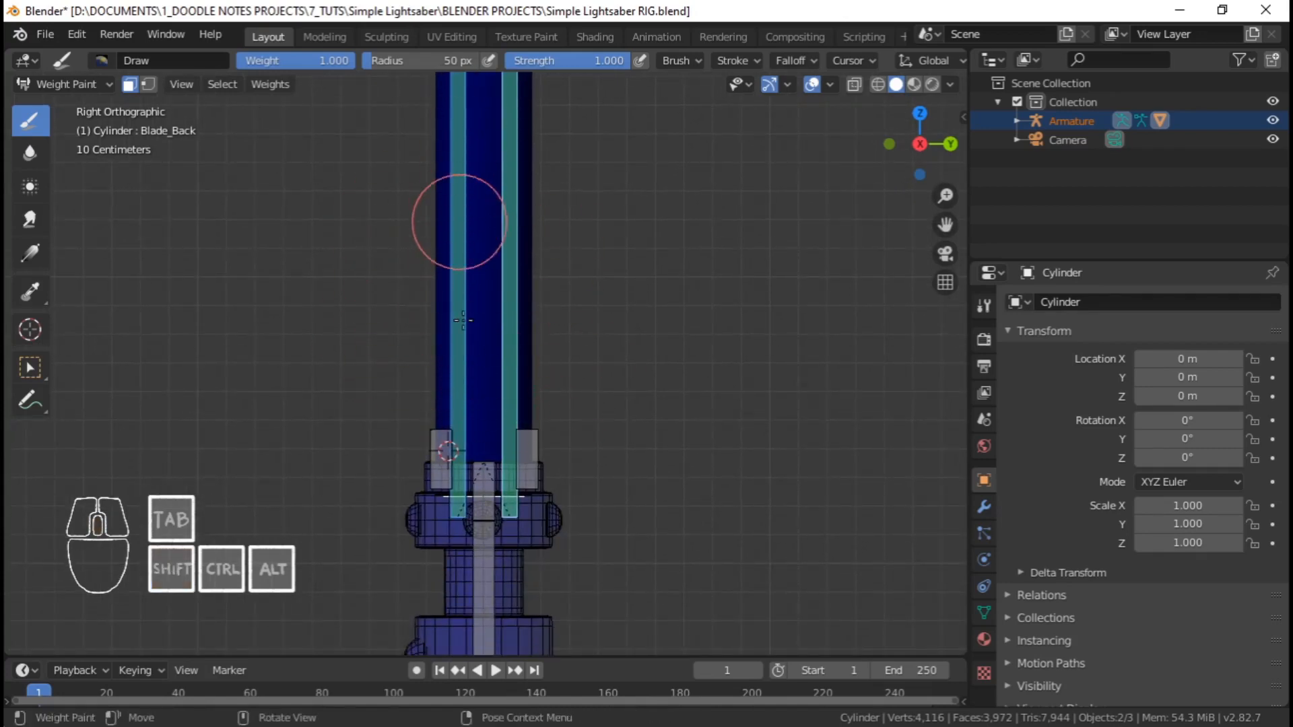
{"action": "middle_click_drag", "start_coordinate": [471, 312], "coordinate": [469, 394], "text": "shift"}
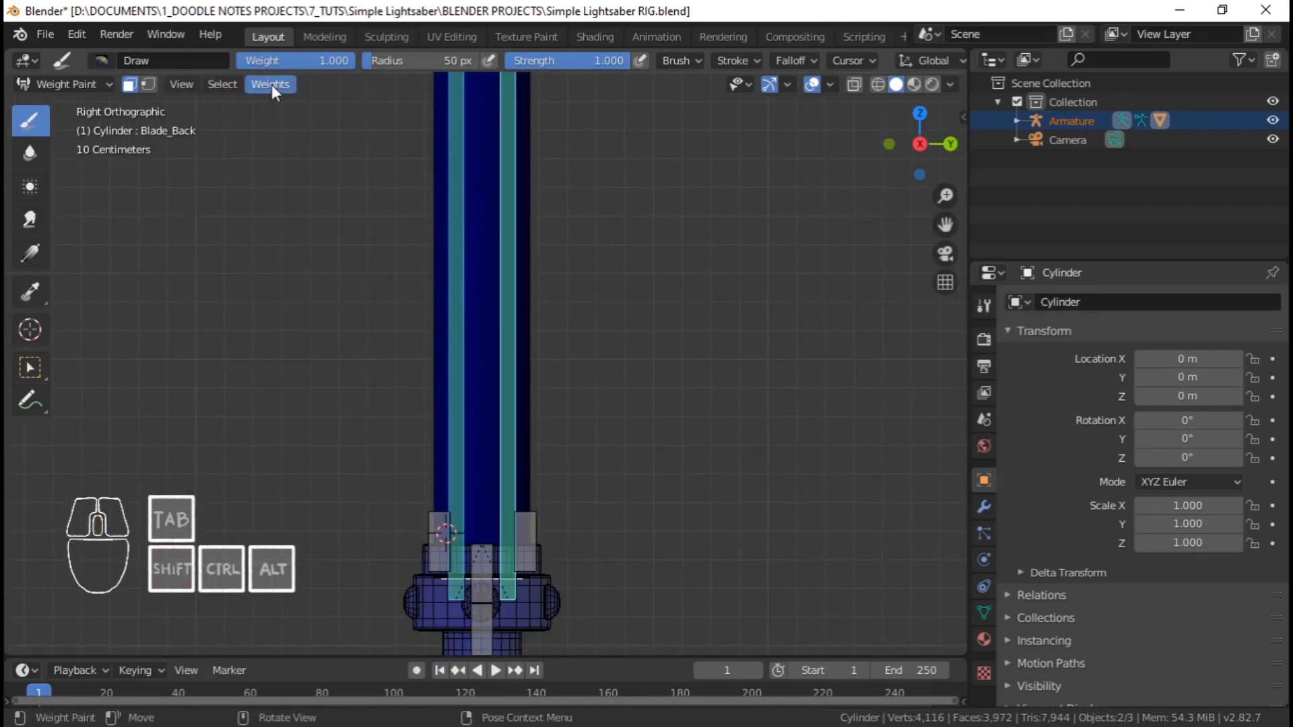
{"action": "left_click", "coordinate": [272, 84]}
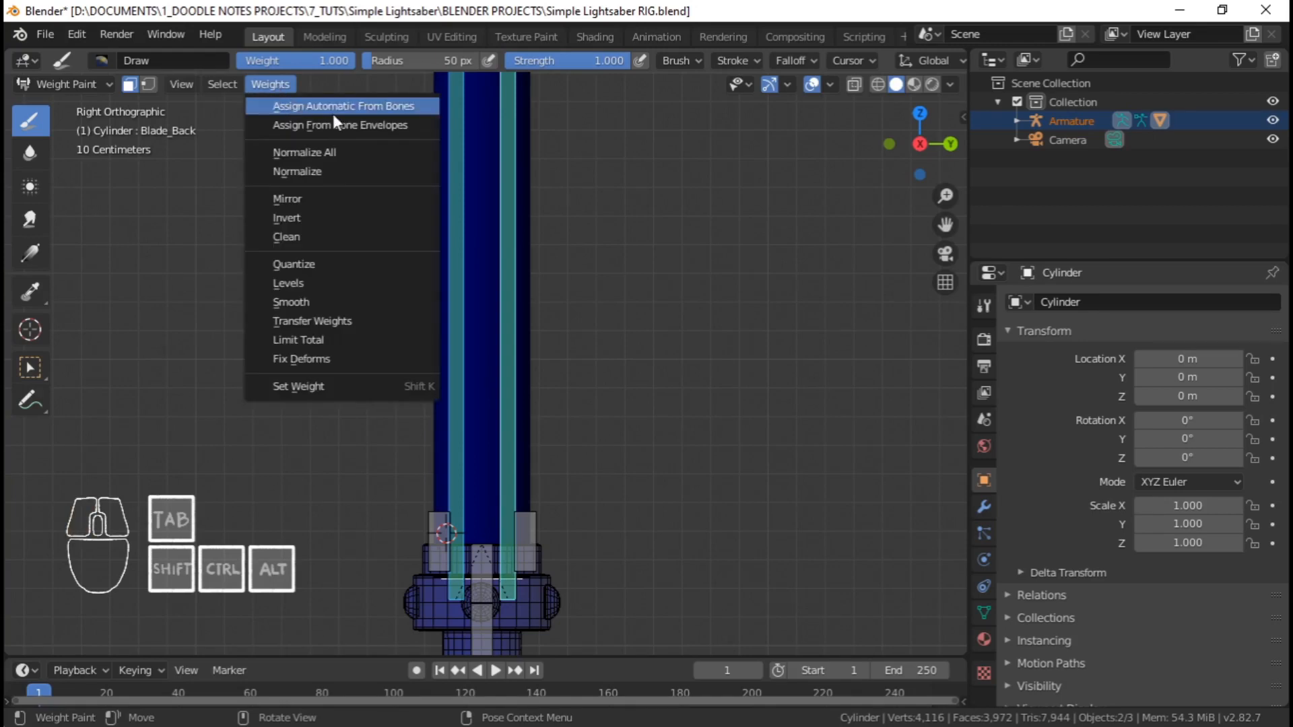
{"action": "left_click", "coordinate": [378, 110]}
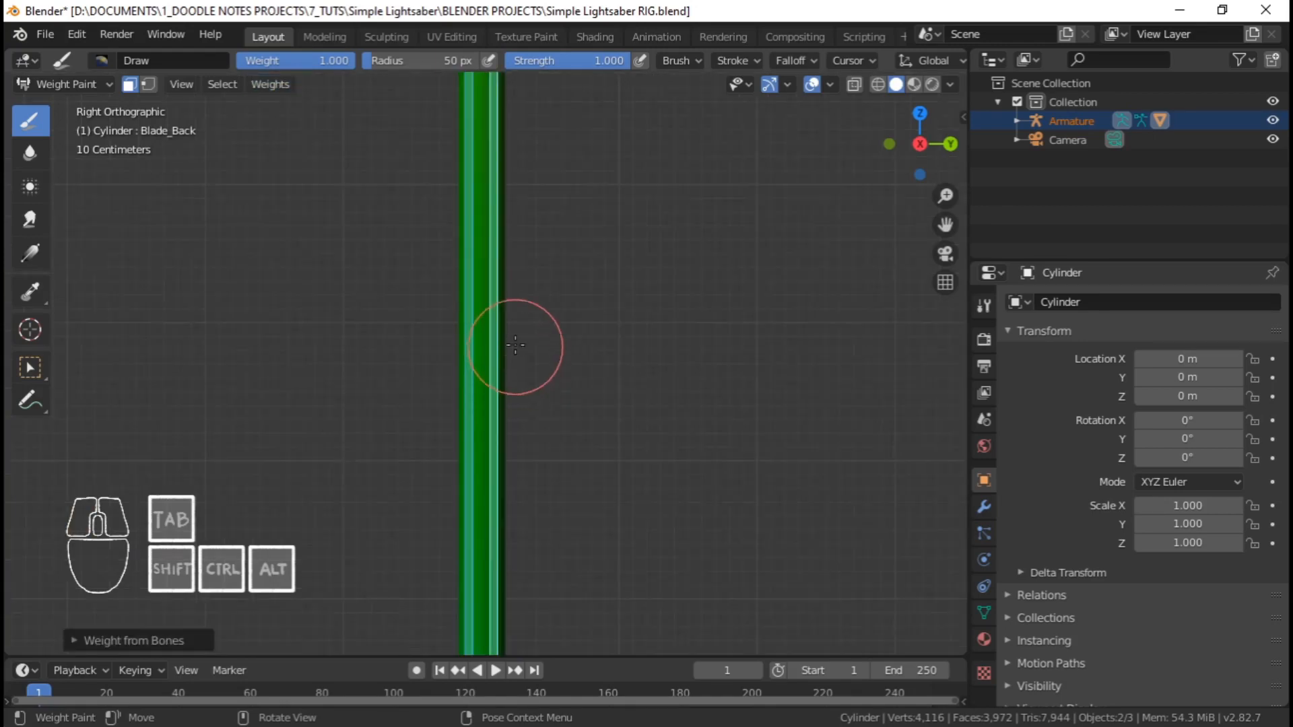
Turn off face selection masking and examine the blade's new weights in right orthographic view
{"action": "scroll", "coordinate": [559, 342], "scroll_direction": "down", "scroll_amount": 2}
{"action": "mouse_move", "coordinate": [559, 343]}
{"action": "middle_mouse_down"}
{"action": "mouse_move", "coordinate": [375, 418]}
{"action": "mouse_move", "coordinate": [381, 381]}
{"action": "mouse_move", "coordinate": [519, 317]}
{"action": "mouse_move", "coordinate": [382, 396]}
{"action": "mouse_move", "coordinate": [465, 337]}
{"action": "mouse_move", "coordinate": [499, 289]}
{"action": "mouse_move", "coordinate": [419, 301]}
{"action": "mouse_move", "coordinate": [473, 419]}
{"action": "mouse_move", "coordinate": [588, 279]}
{"action": "middle_mouse_up"}
{"action": "key", "text": "ctrl+Tab"}
{"action": "left_click", "coordinate": [381, 319]}
{"action": "key", "text": "ctrl+Tab"}
{"action": "left_click", "coordinate": [416, 309]}
{"action": "key", "text": "KP_1"}
{"action": "key", "text": "KP_3"}
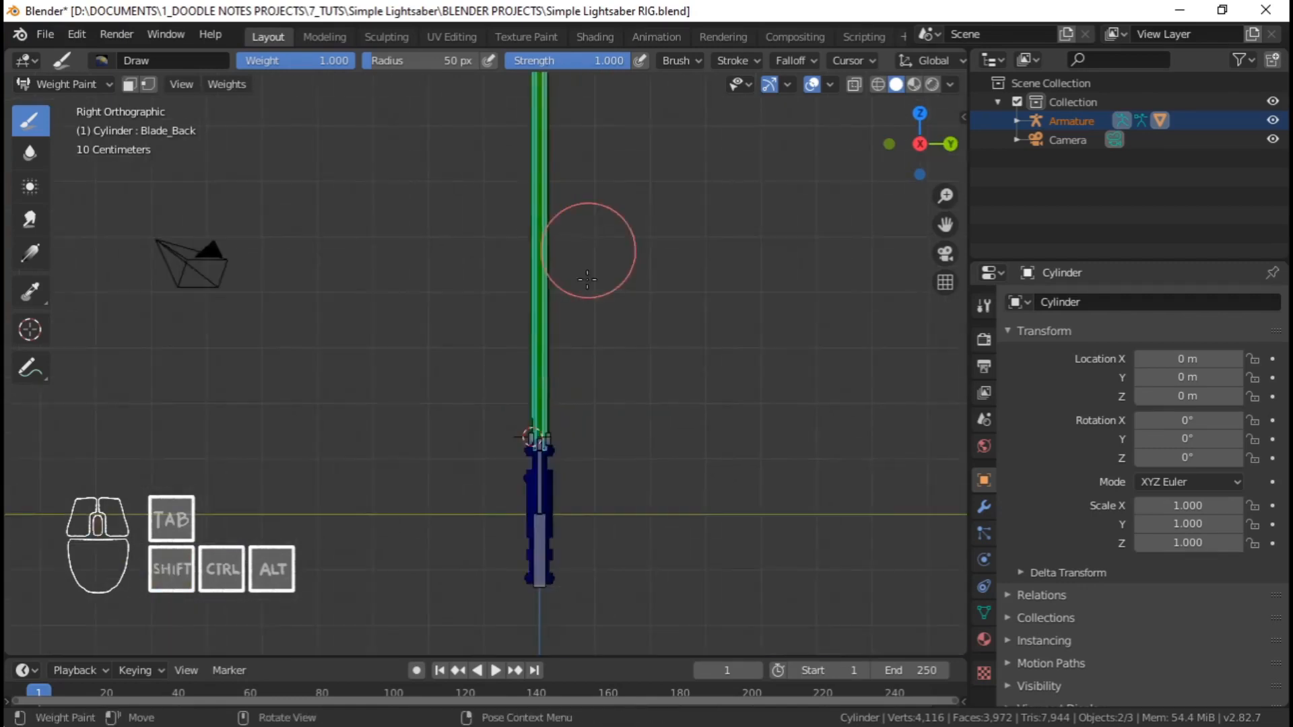
Undo the test weight stroke at the handle's base and turn face selection masking back on
{"action": "scroll", "coordinate": [552, 587], "scroll_direction": "up", "scroll_amount": 1}
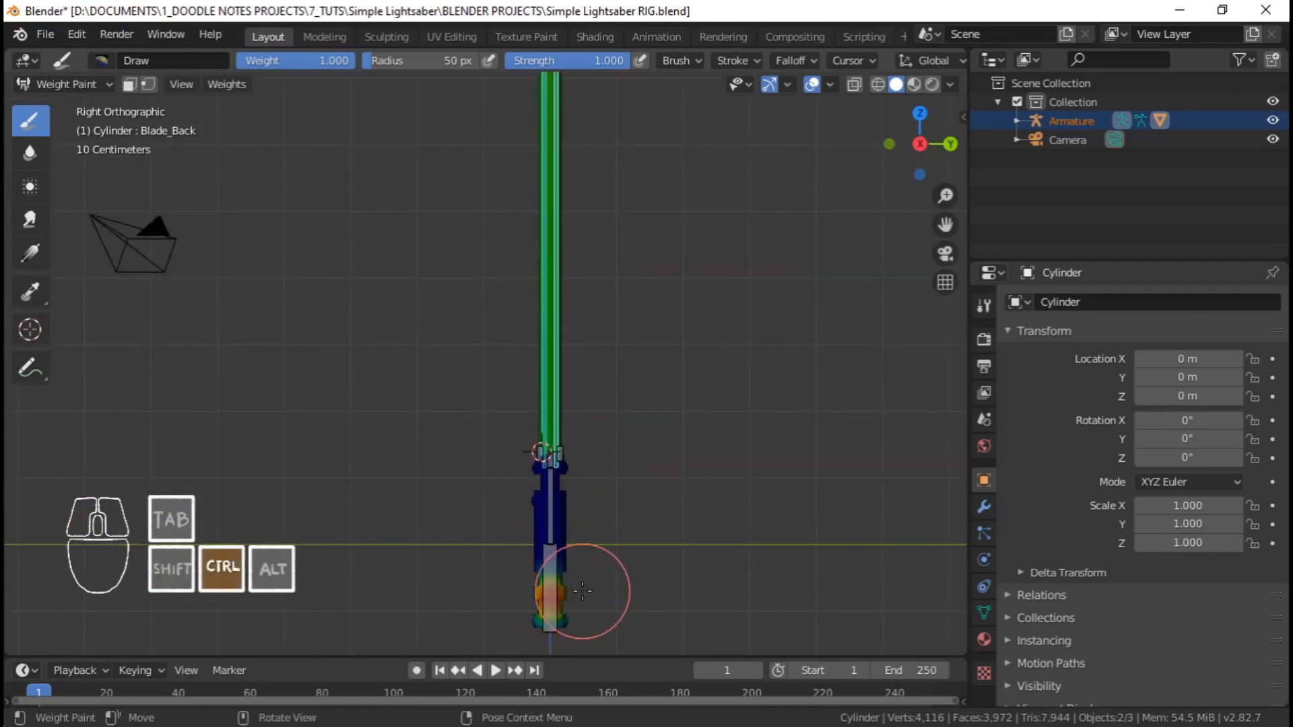
{"action": "key", "text": "ctrl+z"}
{"action": "middle_click_drag", "start_coordinate": [583, 604], "coordinate": [531, 448], "text": "shift"}
{"action": "scroll", "coordinate": [536, 445], "scroll_direction": "up", "scroll_amount": 3}
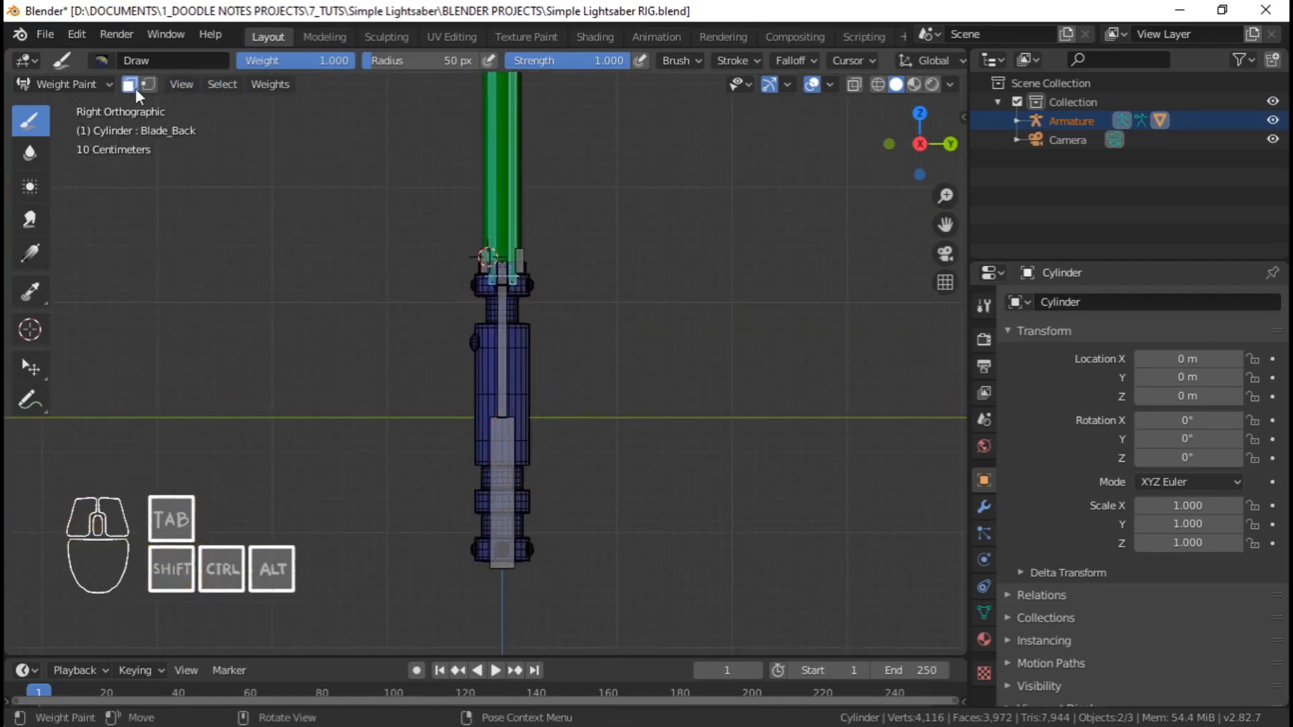
Leave Weight Paint mode, select the armature alone, and put it in Pose Mode
{"action": "key", "text": "ctrl+Tab"}
{"action": "left_click", "coordinate": [431, 396]}
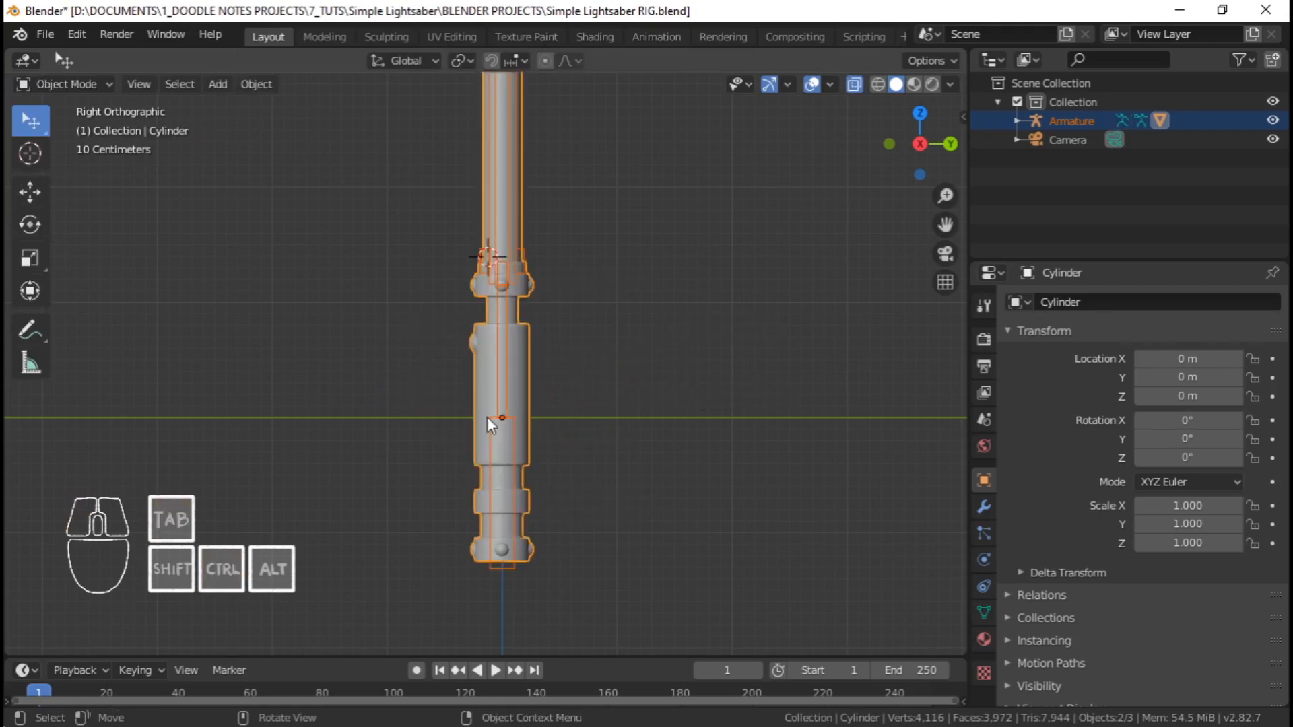
{"action": "left_click", "coordinate": [512, 464]}
{"action": "key", "text": "ctrl+Tab"}
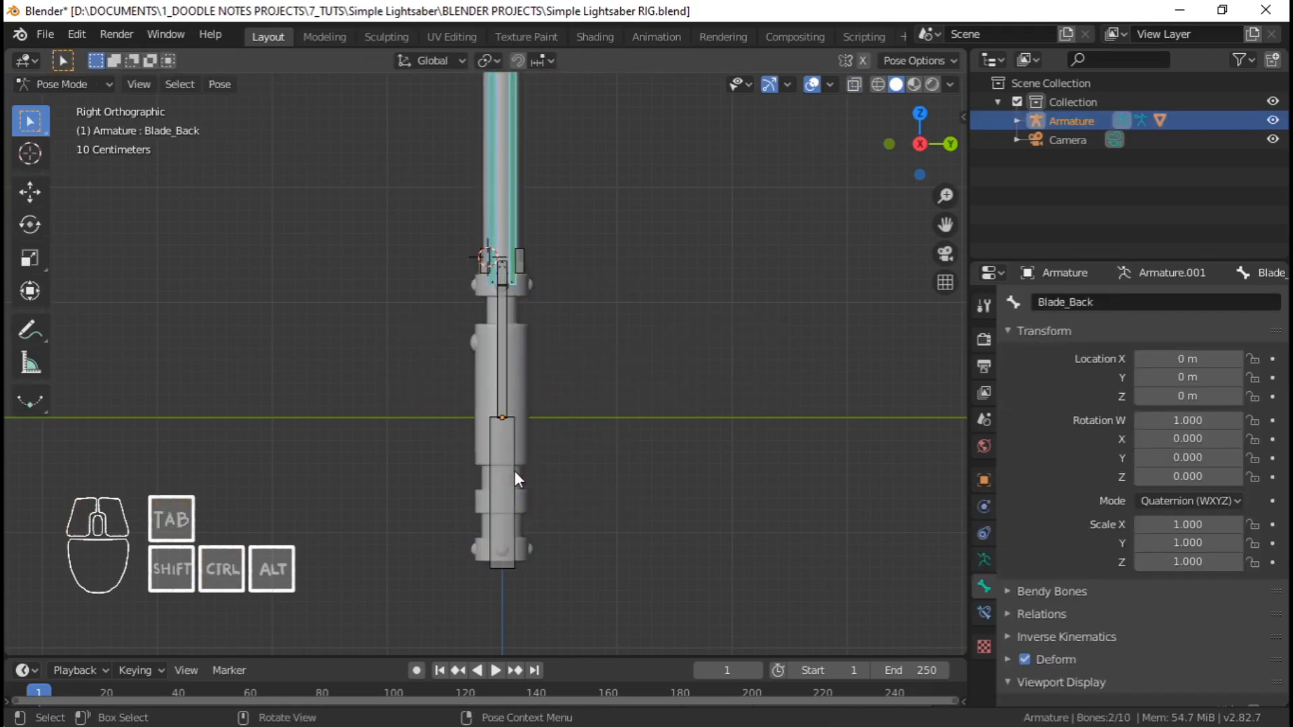
Test the rig by trial-rotating the MAIN bone, then cancel the rotation
{"action": "left_click", "coordinate": [514, 471]}
{"action": "scroll", "coordinate": [551, 465], "scroll_direction": "down", "scroll_amount": 6}
{"action": "scroll", "coordinate": [553, 332], "scroll_direction": "up", "scroll_amount": 2}
{"action": "key", "text": "r"}
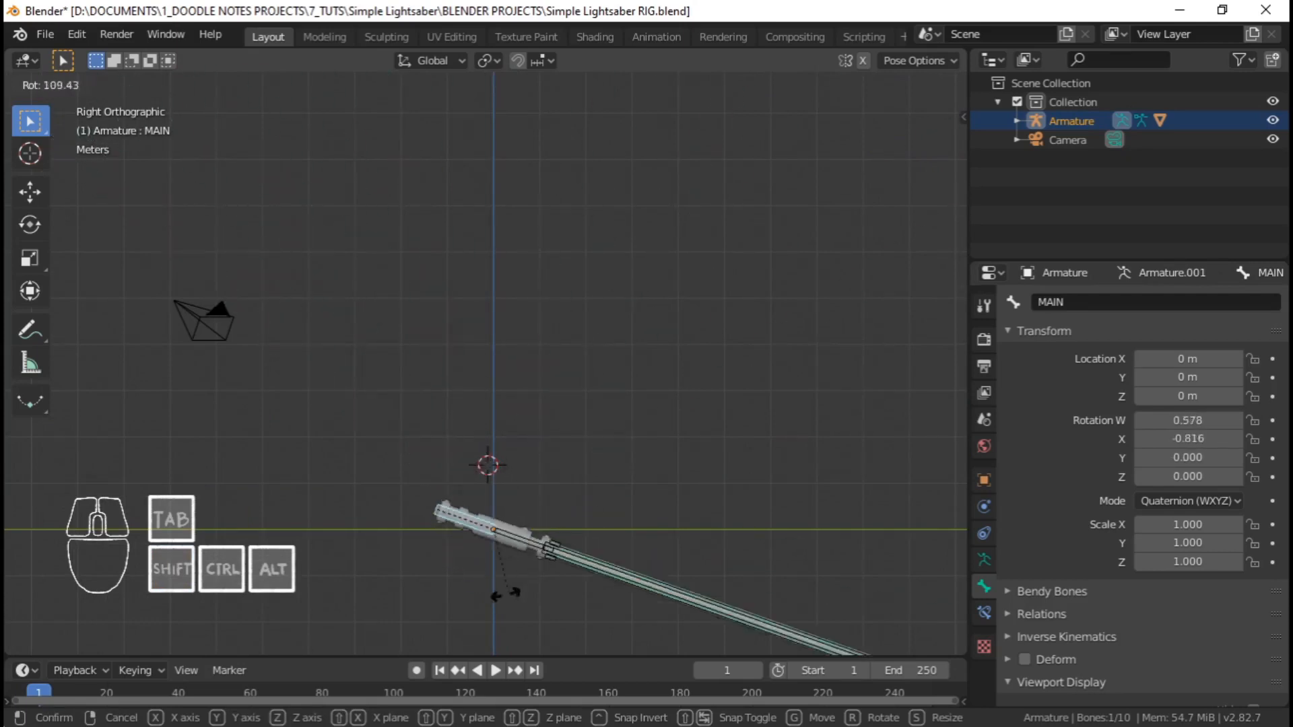
{"action": "key", "text": "Escape"}
Rotate the Blade_Motion_Back bone clockwise away from the vertical to test how the blade mesh deforms
{"action": "scroll", "coordinate": [518, 572], "scroll_direction": "up", "scroll_amount": 4}
{"action": "scroll", "coordinate": [489, 494], "scroll_direction": "up", "scroll_amount": 4}
{"action": "middle_click_drag", "start_coordinate": [524, 594], "coordinate": [517, 476], "text": "shift"}
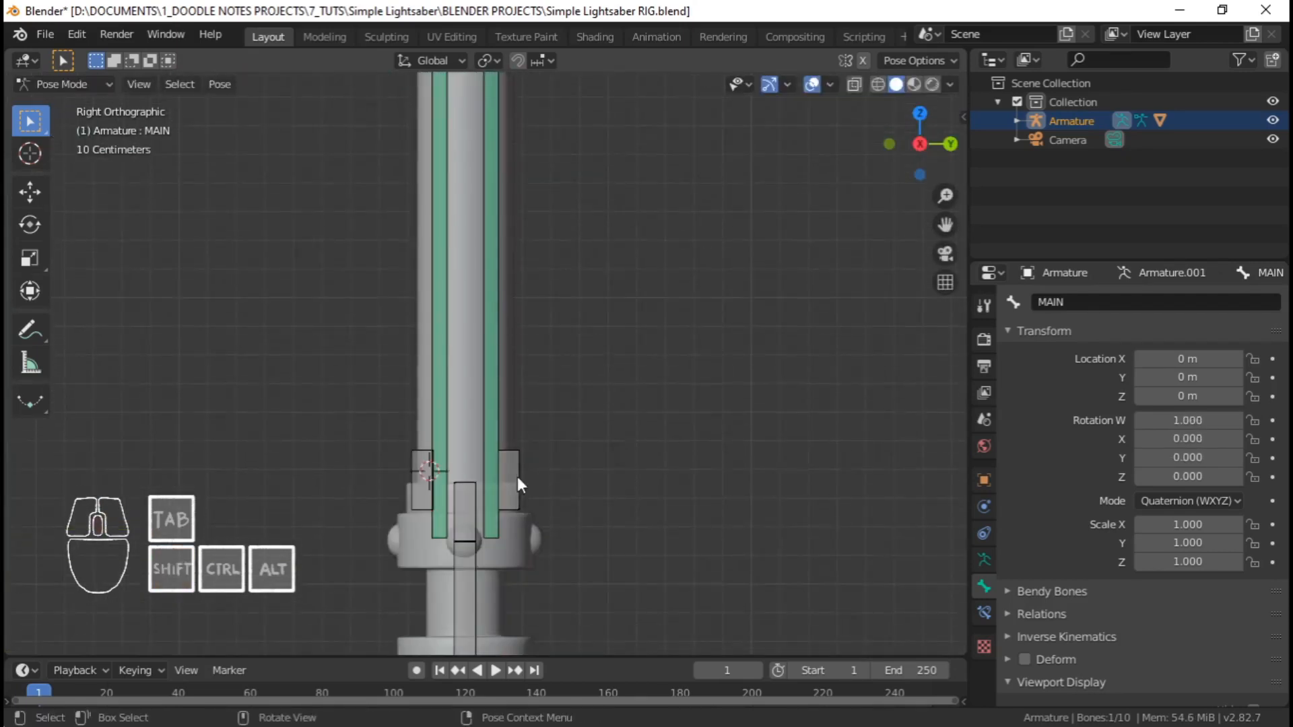
{"action": "key", "text": "r"}
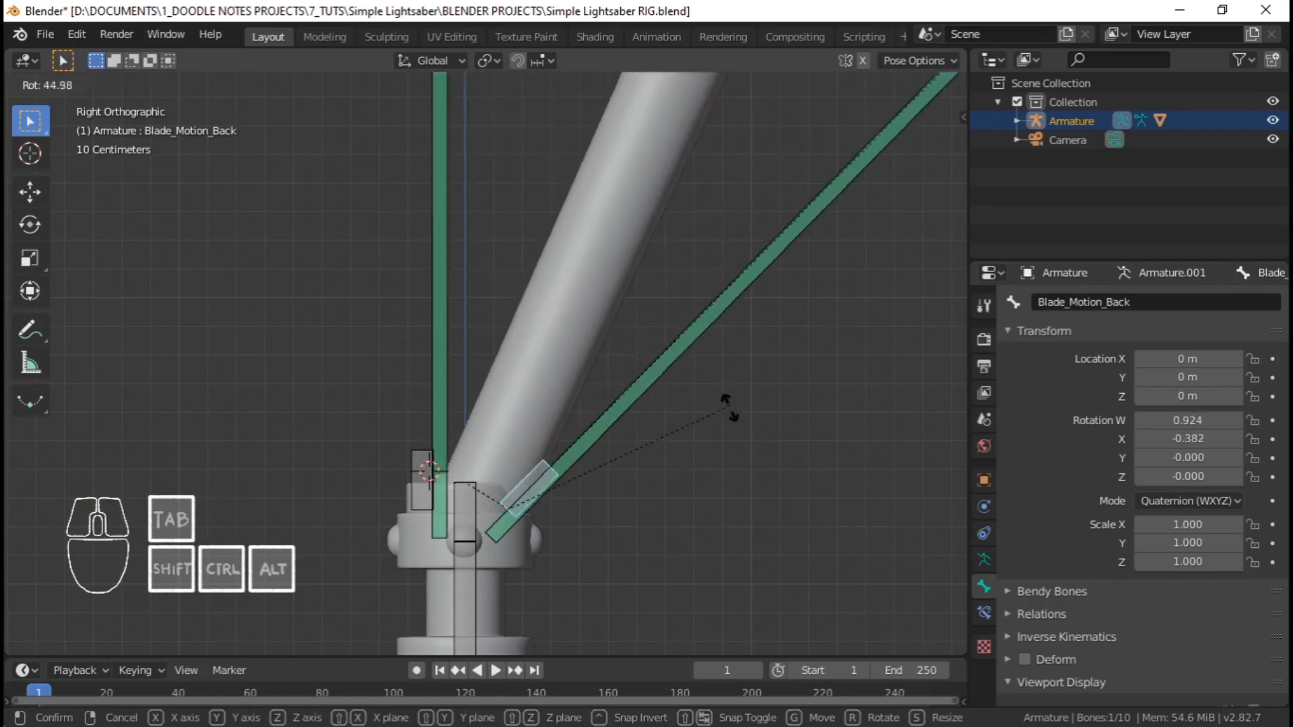
{"action": "left_click", "coordinate": [593, 380]}
{"action": "scroll", "coordinate": [593, 379], "scroll_direction": "down", "scroll_amount": 1}
{"action": "scroll", "coordinate": [593, 371], "scroll_direction": "down", "scroll_amount": 13}
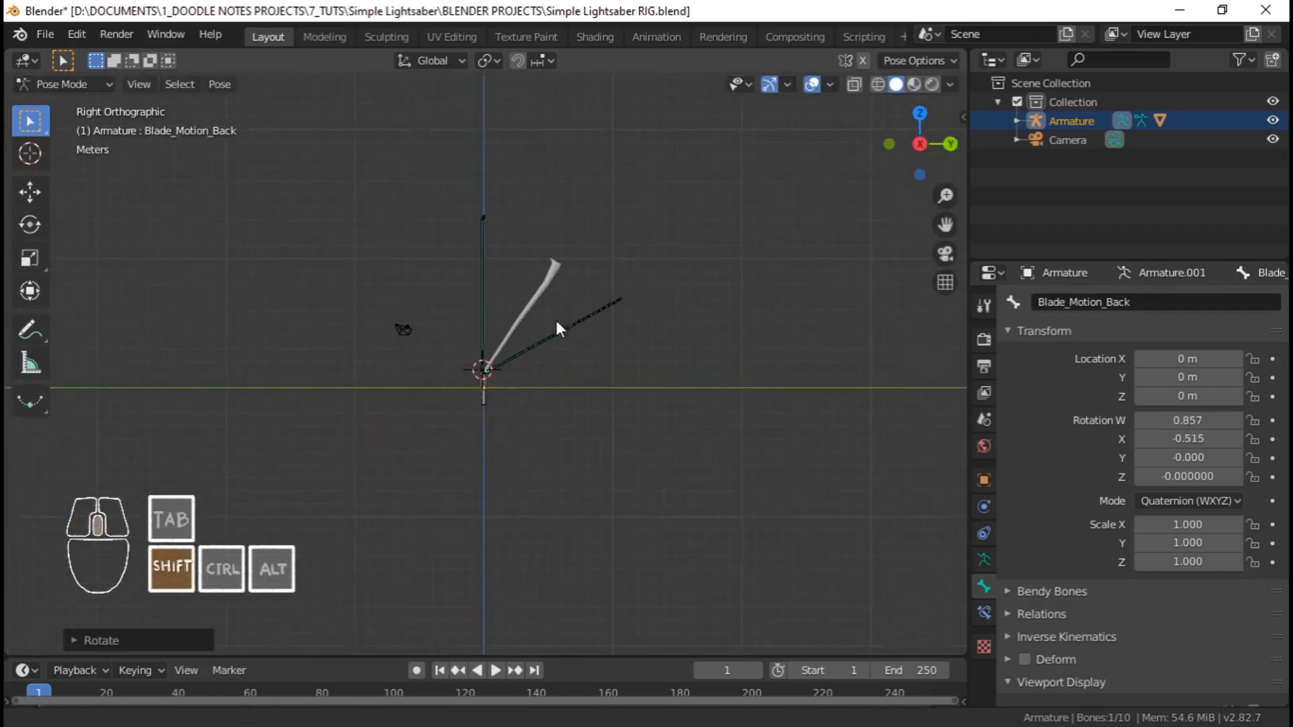
Clear the rotation and location of all armature bones in Pose Mode
{"action": "middle_click_drag", "start_coordinate": [558, 289], "coordinate": [544, 384], "text": "shift"}
{"action": "scroll", "coordinate": [544, 384], "scroll_direction": "up", "scroll_amount": 8}
{"action": "middle_click_drag", "start_coordinate": [565, 506], "coordinate": [584, 455], "text": "shift"}
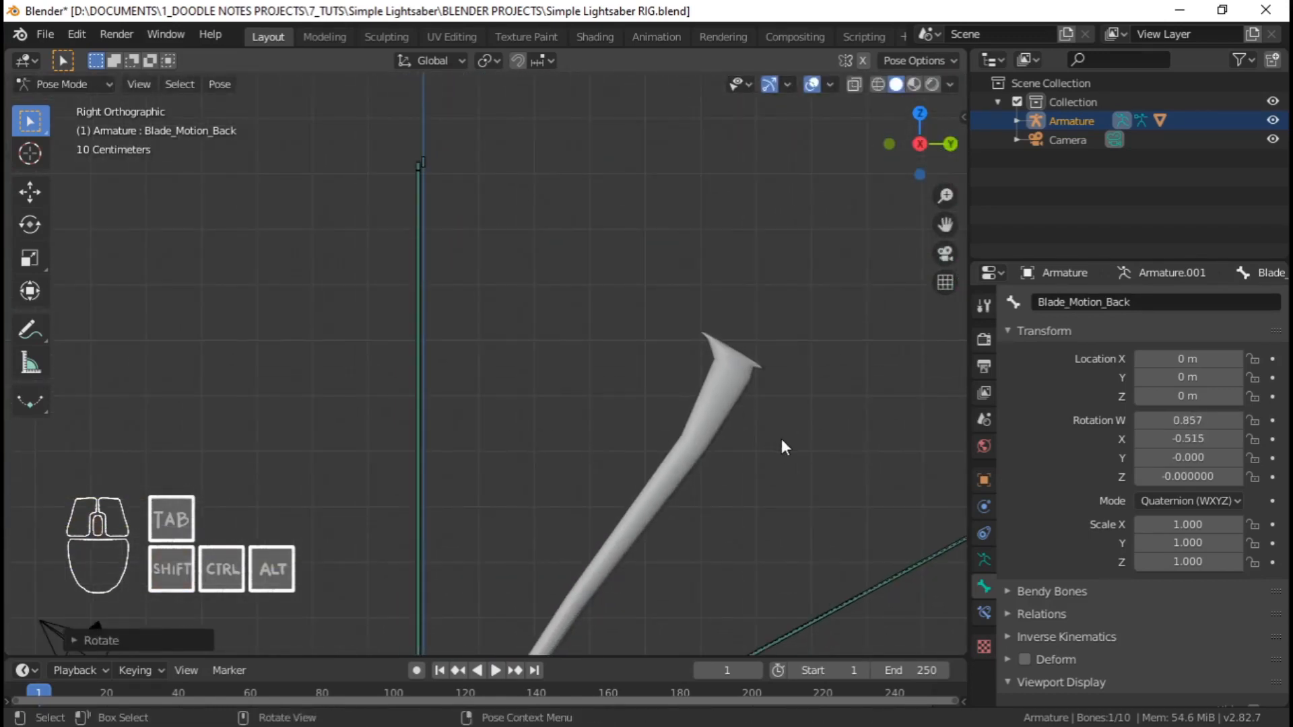
{"action": "scroll", "coordinate": [734, 411], "scroll_direction": "down", "scroll_amount": 6}
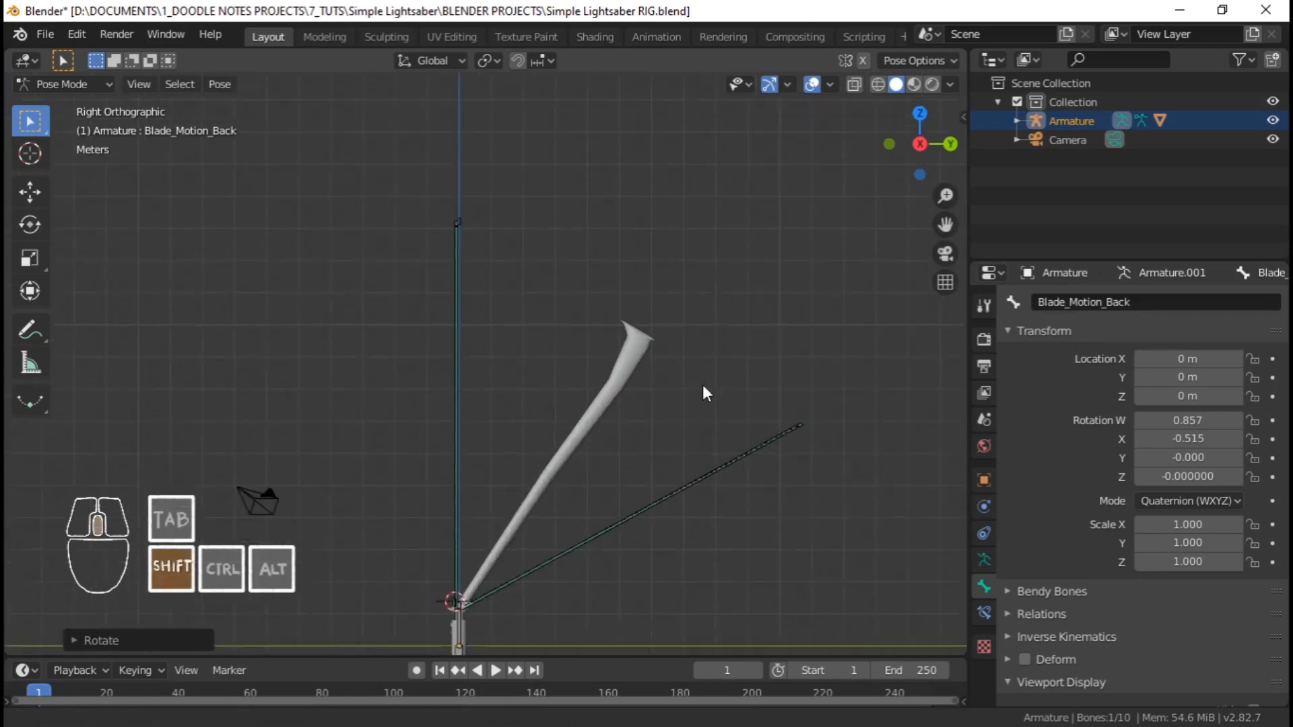
{"action": "middle_click_drag", "start_coordinate": [702, 386], "coordinate": [730, 382], "text": "shift"}
{"action": "key", "text": "a"}
{"action": "key", "text": "alt+r"}
{"action": "key", "text": "alt+g"}
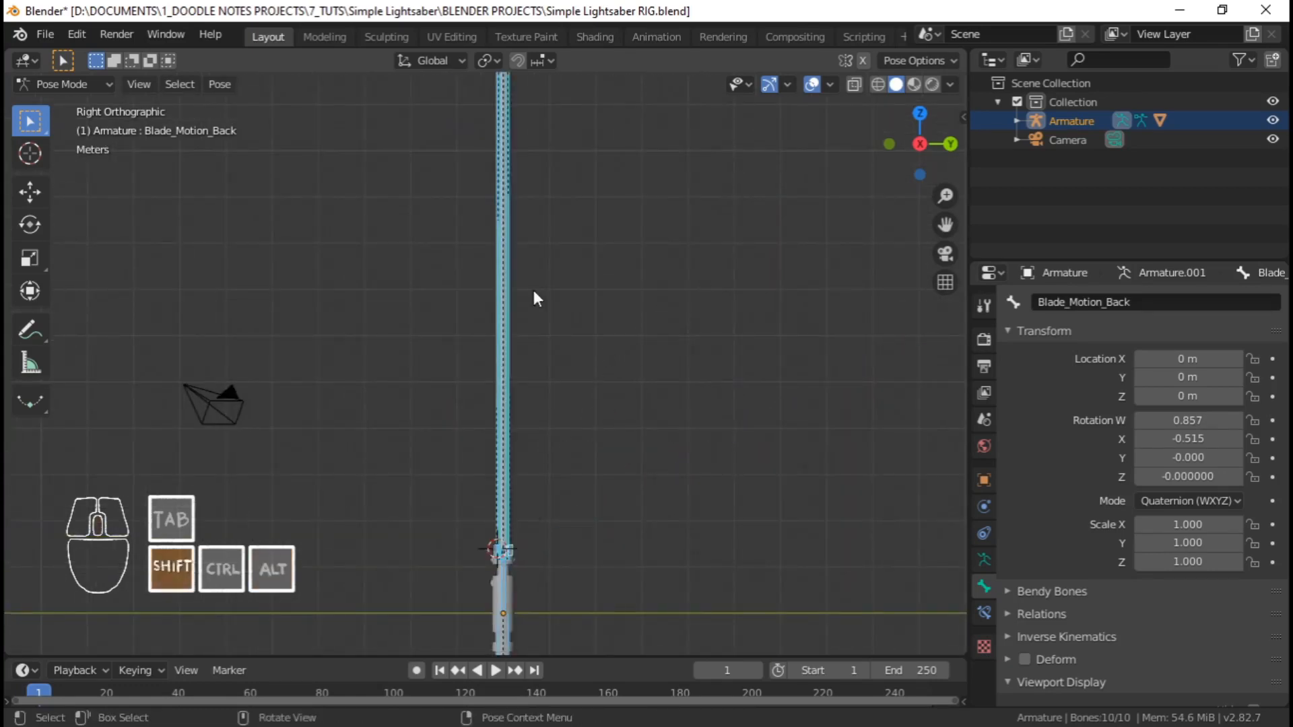
Deselect all bones and switch the armature from Pose Mode to Object Mode
{"action": "middle_click_drag", "start_coordinate": [532, 356], "coordinate": [535, 305], "text": "shift"}
{"action": "middle_click_drag", "start_coordinate": [548, 430], "coordinate": [564, 337], "text": "shift"}
{"action": "scroll", "coordinate": [563, 337], "scroll_direction": "up", "scroll_amount": 4}
{"action": "middle_click_drag", "start_coordinate": [574, 547], "coordinate": [592, 441], "text": "shift"}
{"action": "scroll", "coordinate": [566, 459], "scroll_direction": "up", "scroll_amount": 4}
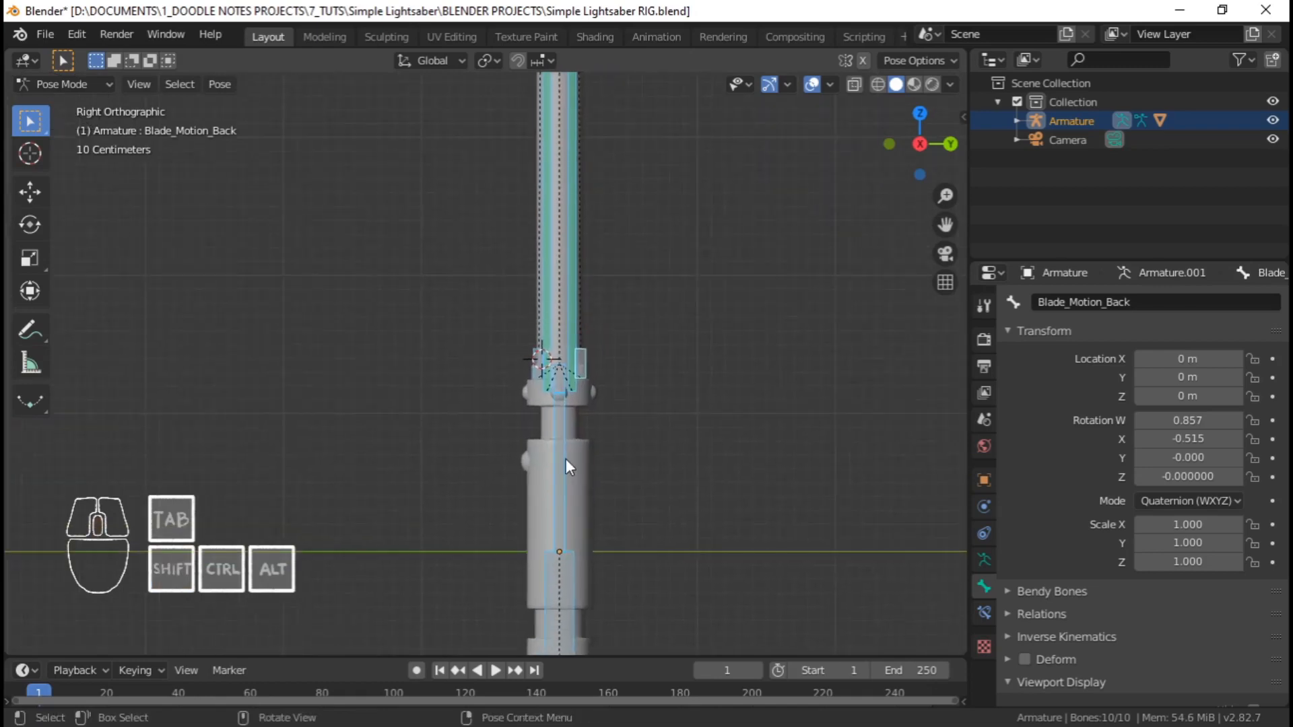
{"action": "key", "text": "alt+a"}
{"action": "key", "text": "ctrl+Tab"}
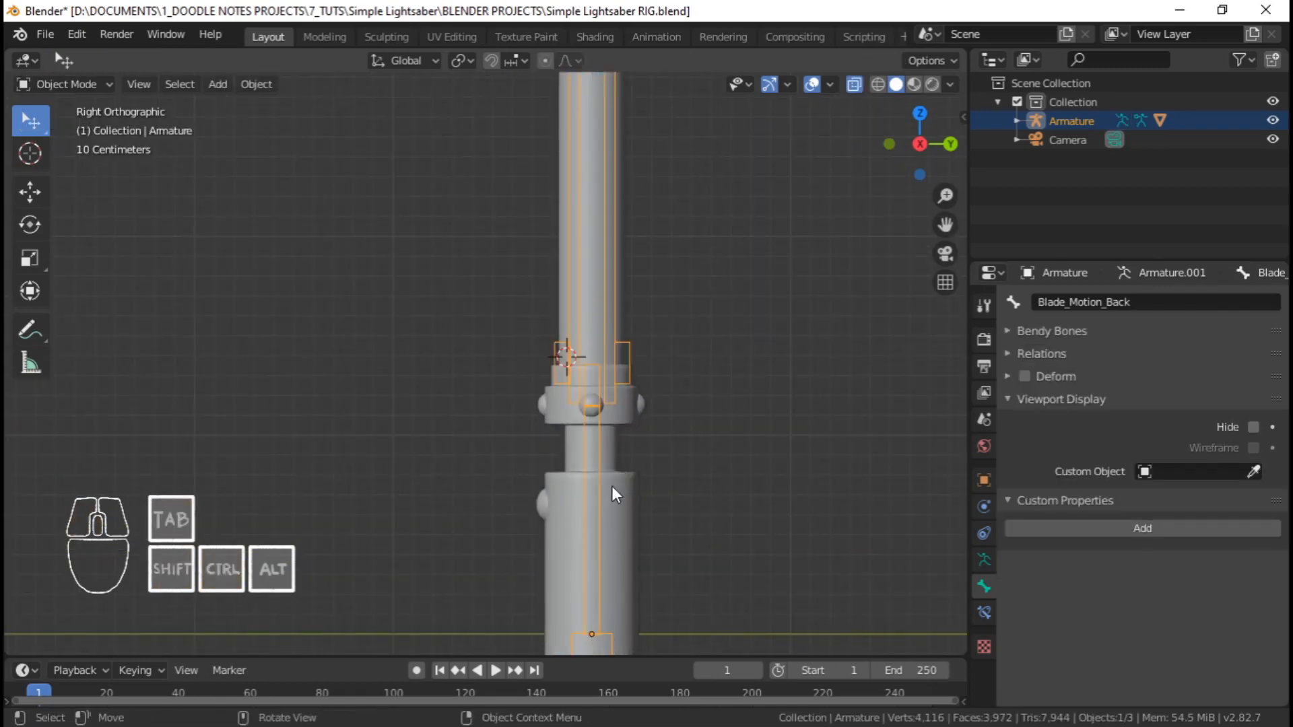
Select the Cylinder lightsaber mesh together with the armature and switch it to Weight Paint mode
{"action": "left_click", "coordinate": [624, 483]}
{"action": "left_click", "coordinate": [600, 492]}
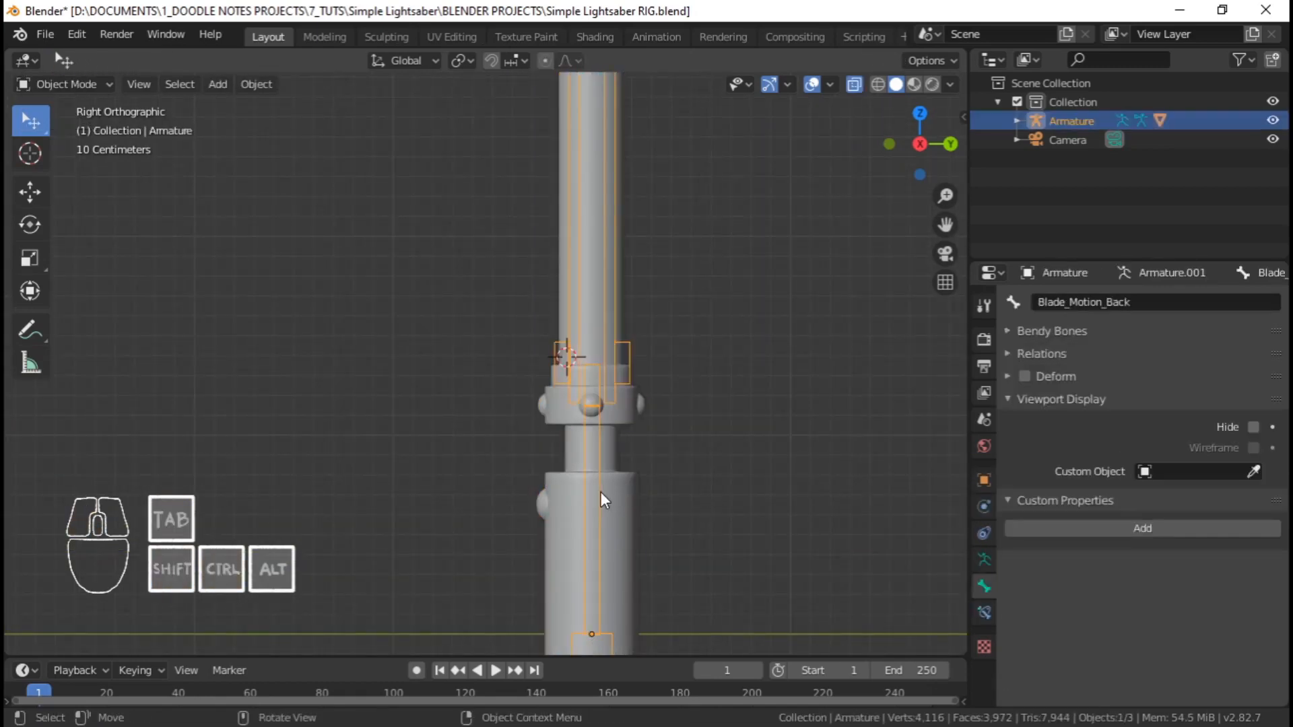
{"action": "left_click", "coordinate": [620, 491], "text": "shift"}
{"action": "key", "text": "ctrl+Tab"}
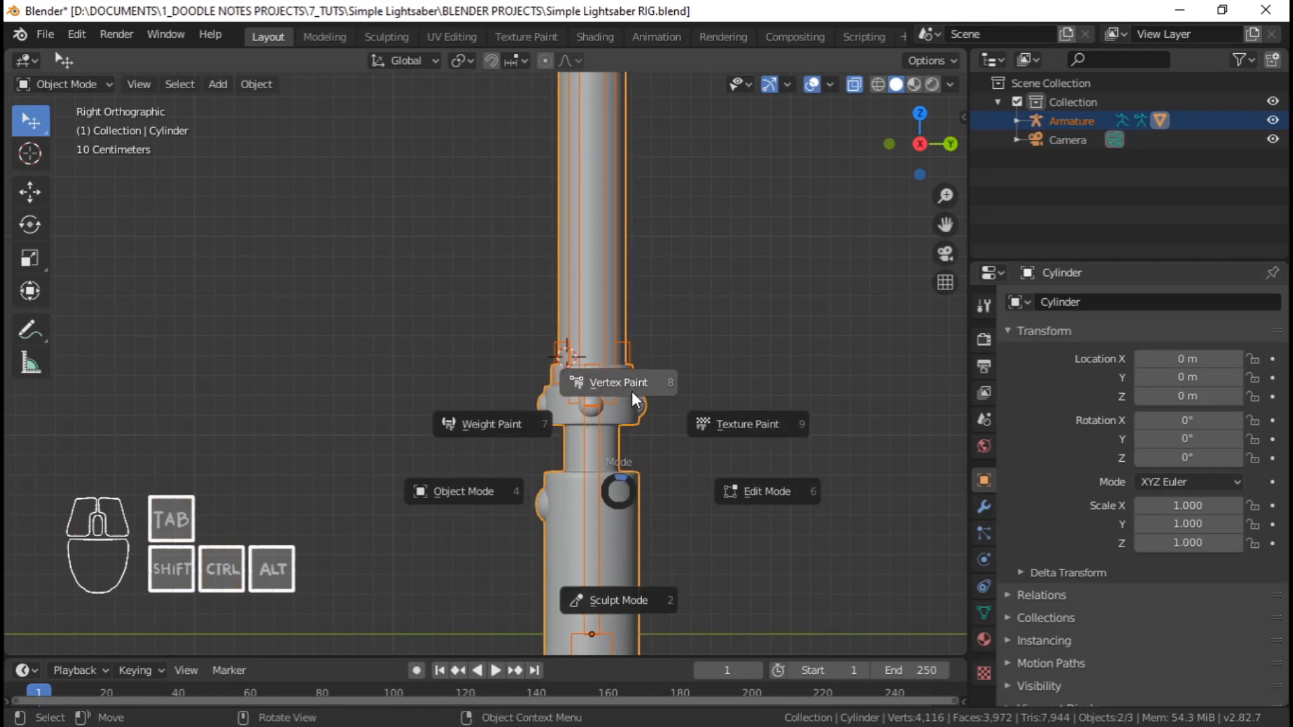
{"action": "left_click", "coordinate": [519, 423]}
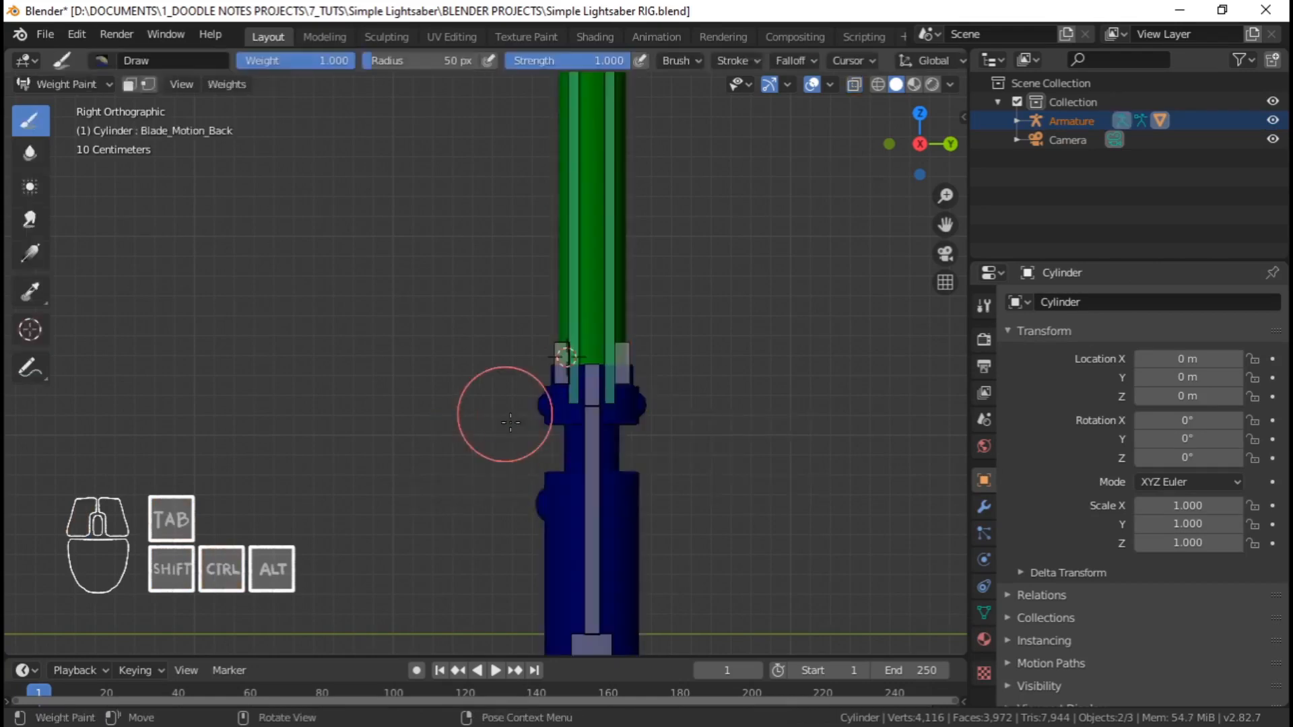
Make Blade_Front the active bone for weight painting, and switch the lightsaber mesh to Edit Mode
{"action": "scroll", "coordinate": [607, 270], "scroll_direction": "down", "scroll_amount": 3}
{"action": "middle_click_drag", "start_coordinate": [601, 254], "coordinate": [586, 465], "text": "shift"}
{"action": "scroll", "coordinate": [569, 404], "scroll_direction": "up", "scroll_amount": 3}
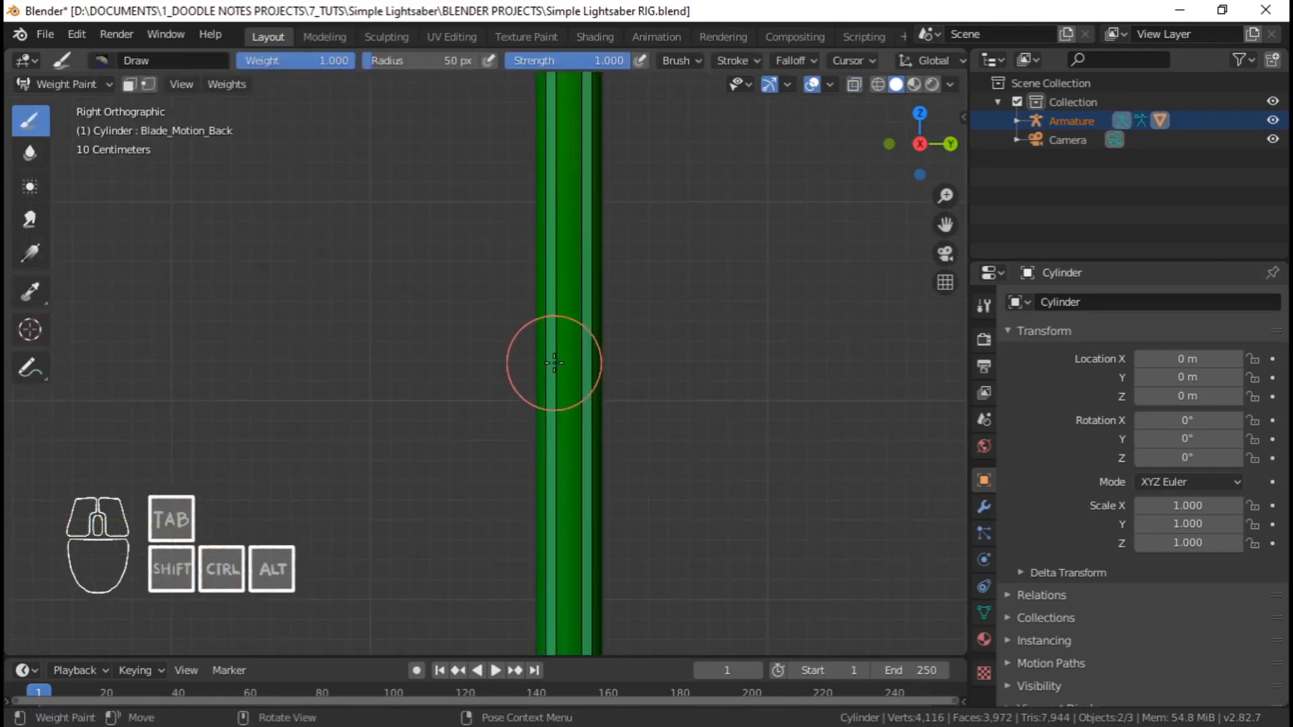
{"action": "left_click", "coordinate": [554, 363], "text": "shift"}
{"action": "scroll", "coordinate": [541, 319], "scroll_direction": "down", "scroll_amount": 8}
{"action": "middle_click_drag", "start_coordinate": [501, 274], "coordinate": [487, 357], "text": "shift"}
{"action": "scroll", "coordinate": [487, 357], "scroll_direction": "up", "scroll_amount": 2}
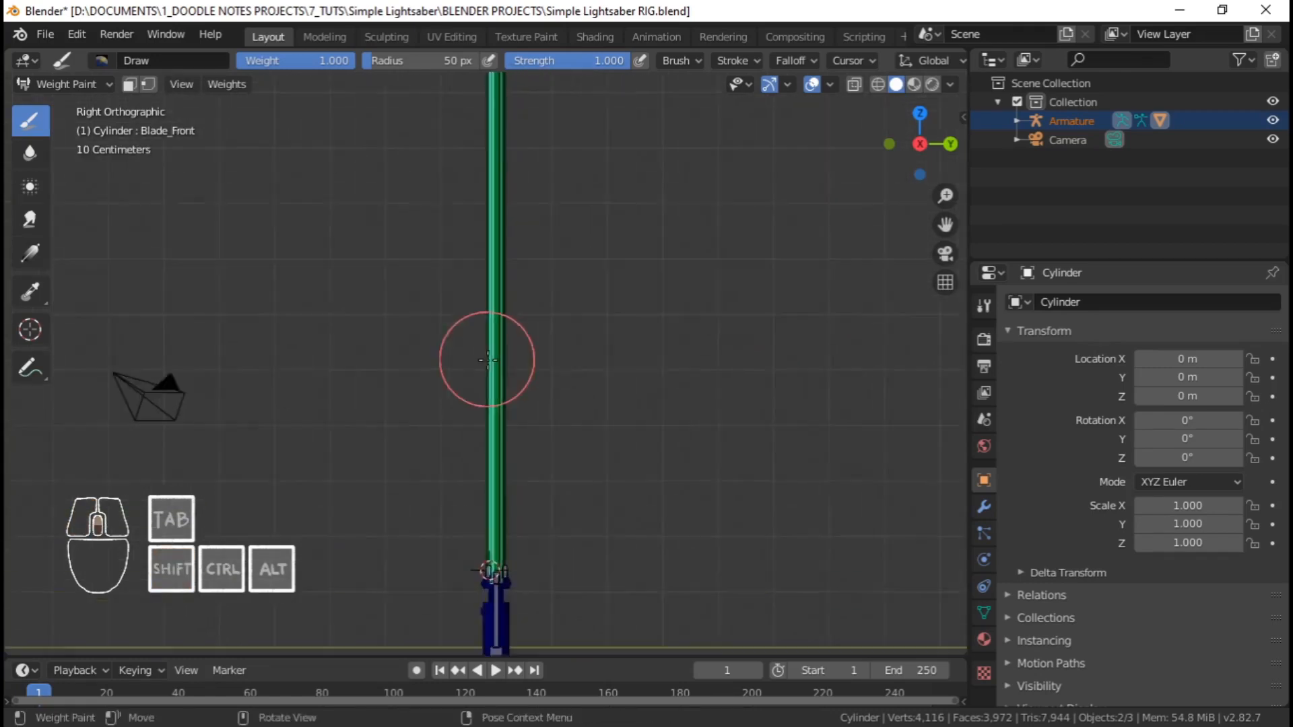
{"action": "middle_click_drag", "start_coordinate": [537, 293], "coordinate": [543, 465], "text": "shift"}
{"action": "scroll", "coordinate": [532, 404], "scroll_direction": "down", "scroll_amount": 3}
{"action": "mouse_move", "coordinate": [504, 312]}
{"action": "middle_mouse_down", "text": "shift"}
{"action": "mouse_move", "coordinate": [507, 472]}
{"action": "mouse_move", "coordinate": [535, 329]}
{"action": "mouse_move", "coordinate": [517, 416]}
{"action": "middle_mouse_up", "text": "shift"}
{"action": "scroll", "coordinate": [507, 387], "scroll_direction": "up", "scroll_amount": 9}
{"action": "key", "text": "Tab"}
{"action": "scroll", "coordinate": [520, 348], "scroll_direction": "down", "scroll_amount": 5}
{"action": "scroll", "coordinate": [520, 364], "scroll_direction": "down", "scroll_amount": 8}
{"action": "scroll", "coordinate": [536, 336], "scroll_direction": "up", "scroll_amount": 3}
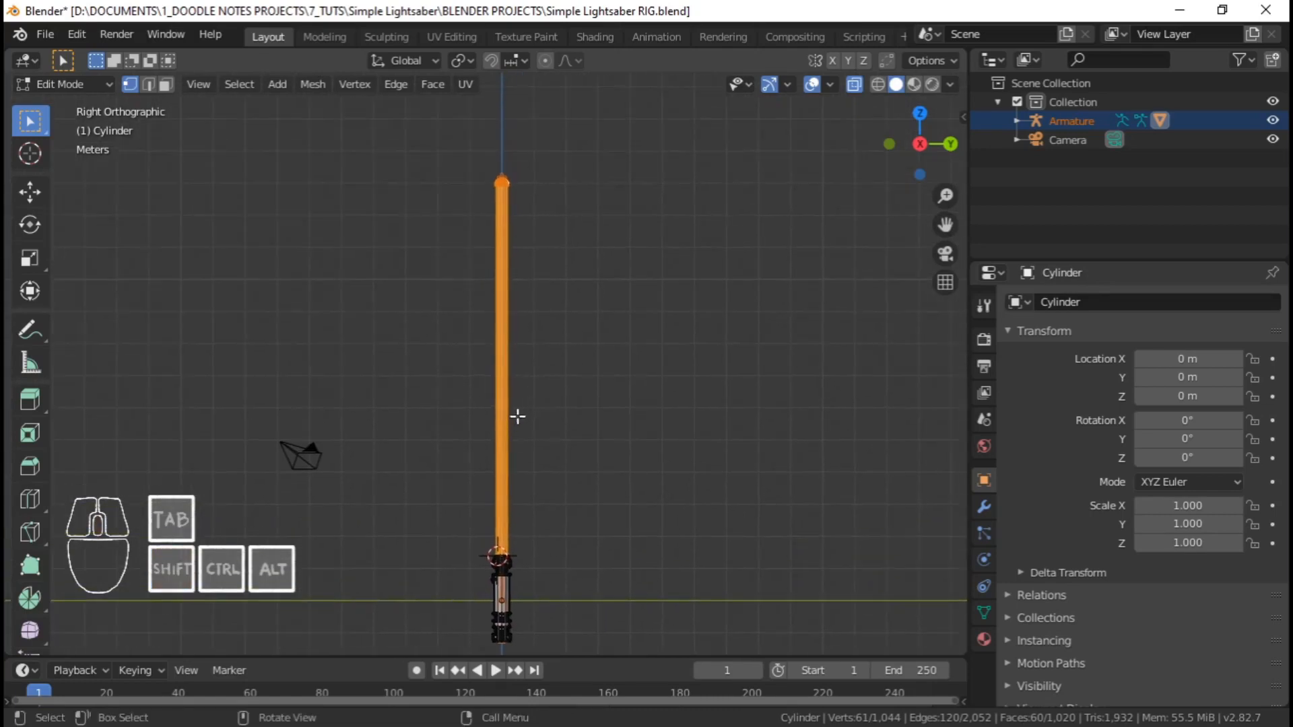
{"action": "left_click", "coordinate": [521, 402]}
{"action": "key", "text": "b"}
{"action": "left_click_drag", "start_coordinate": [429, 144], "coordinate": [502, 619]}
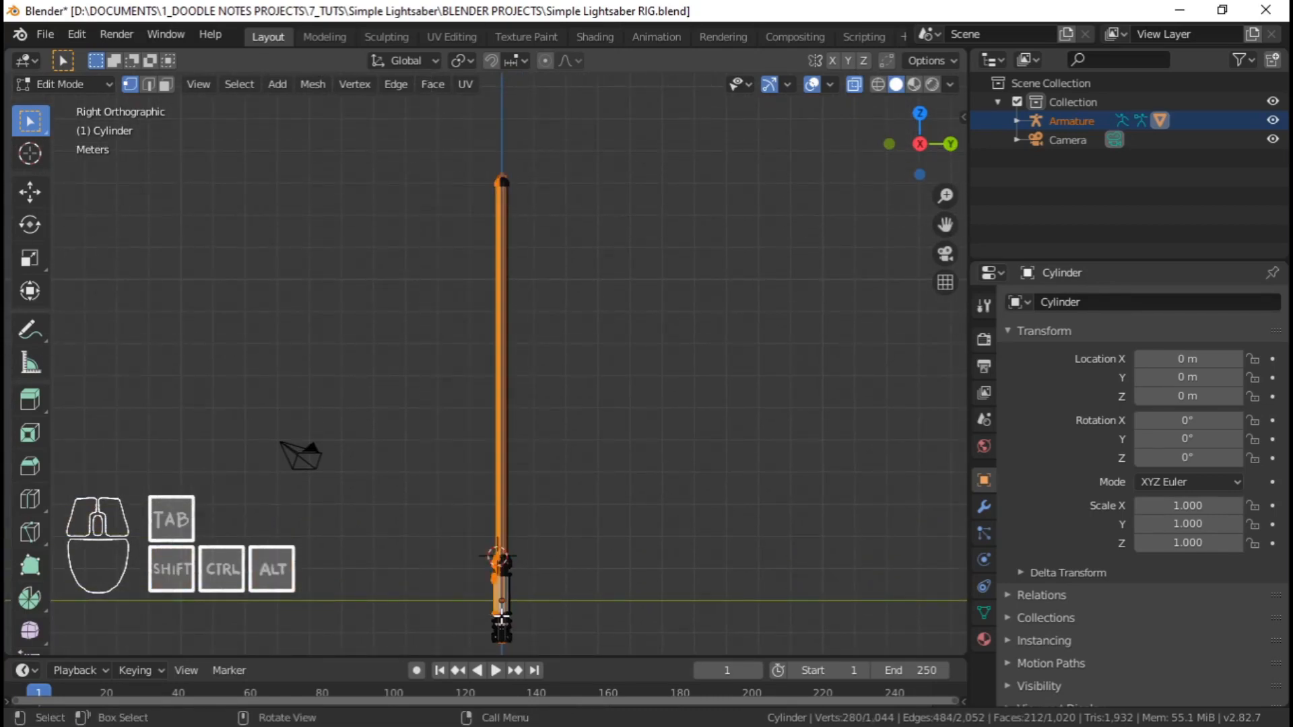
{"action": "scroll", "coordinate": [532, 558], "scroll_direction": "up", "scroll_amount": 3}
{"action": "middle_click_drag", "start_coordinate": [537, 543], "coordinate": [540, 262], "text": "shift"}
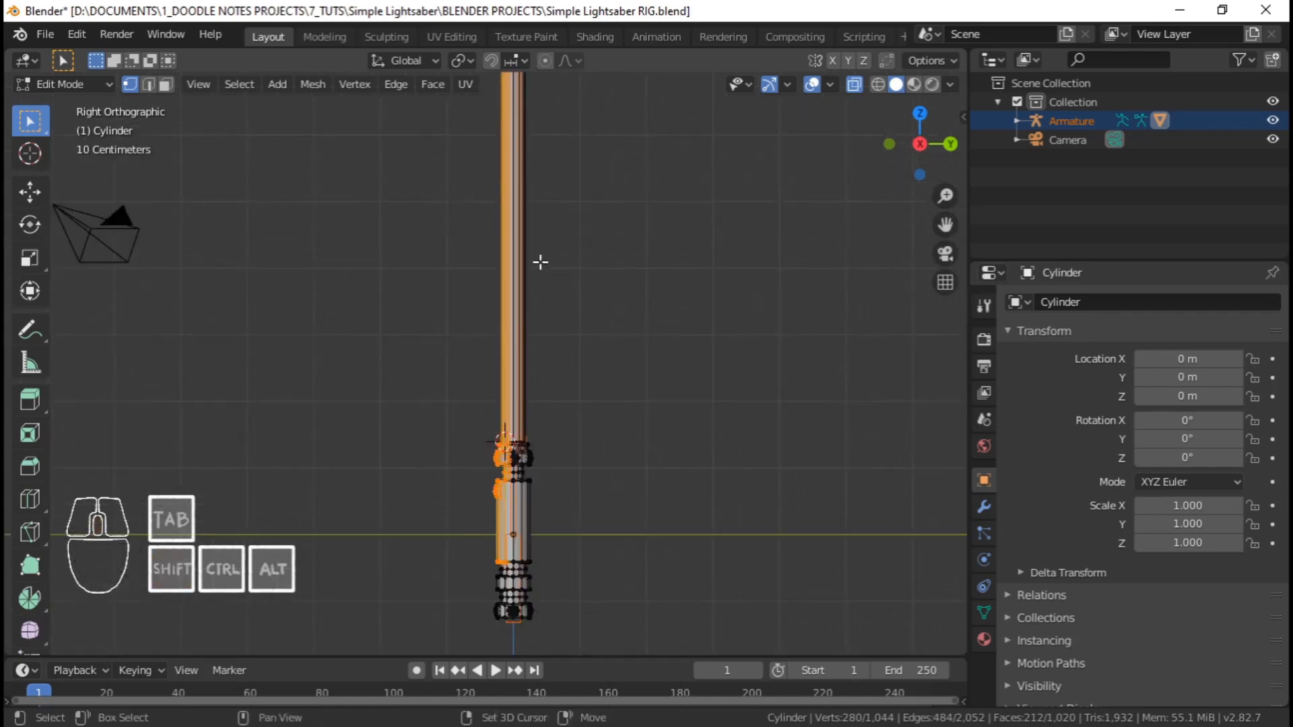
{"action": "scroll", "coordinate": [577, 523], "scroll_direction": "up", "scroll_amount": 2}
{"action": "middle_click_drag", "start_coordinate": [577, 523], "coordinate": [510, 345], "text": "shift"}
{"action": "key", "text": "alt+a"}
Select all linked geometry of the blade, starting from a vertex at its rounded tip
{"action": "middle_click_drag", "start_coordinate": [508, 402], "coordinate": [510, 604], "text": "shift"}
{"action": "scroll", "coordinate": [520, 237], "scroll_direction": "down", "scroll_amount": 3}
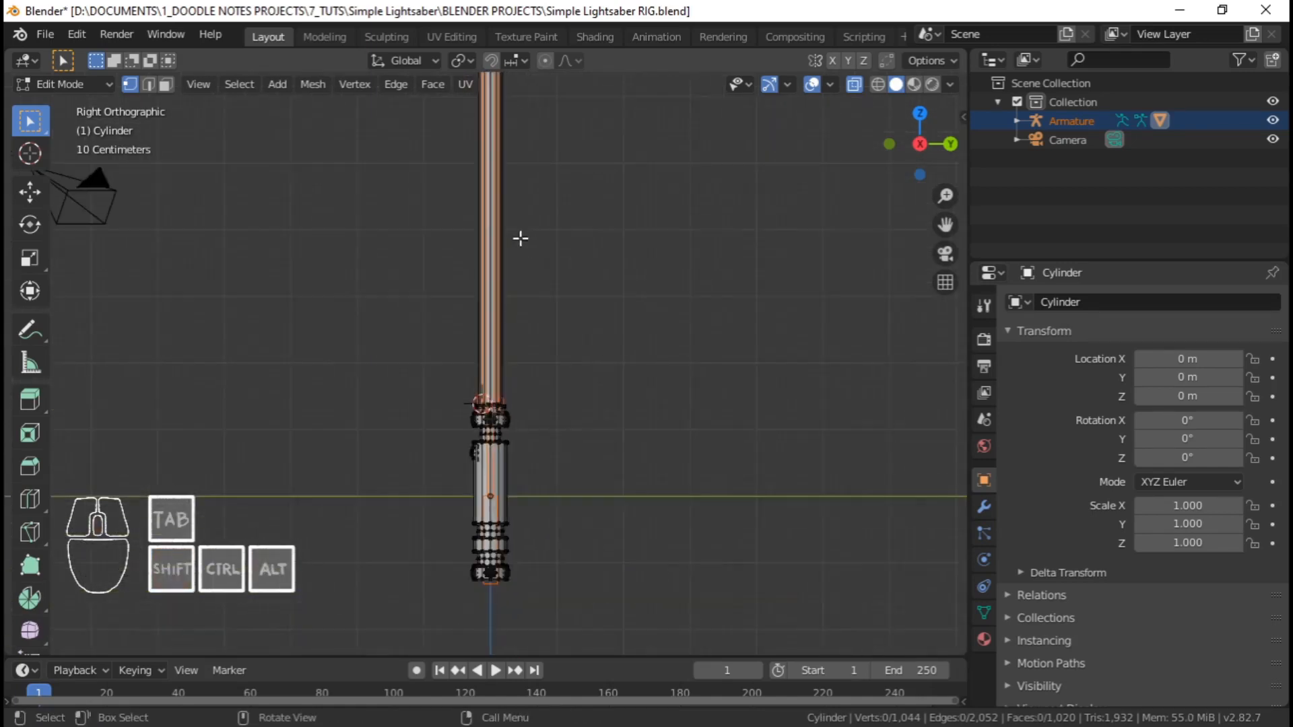
{"action": "middle_click_drag", "start_coordinate": [520, 237], "coordinate": [516, 503], "text": "shift"}
{"action": "middle_click_drag", "start_coordinate": [515, 276], "coordinate": [503, 704], "text": "shift"}
{"action": "scroll", "coordinate": [493, 342], "scroll_direction": "up", "scroll_amount": 6}
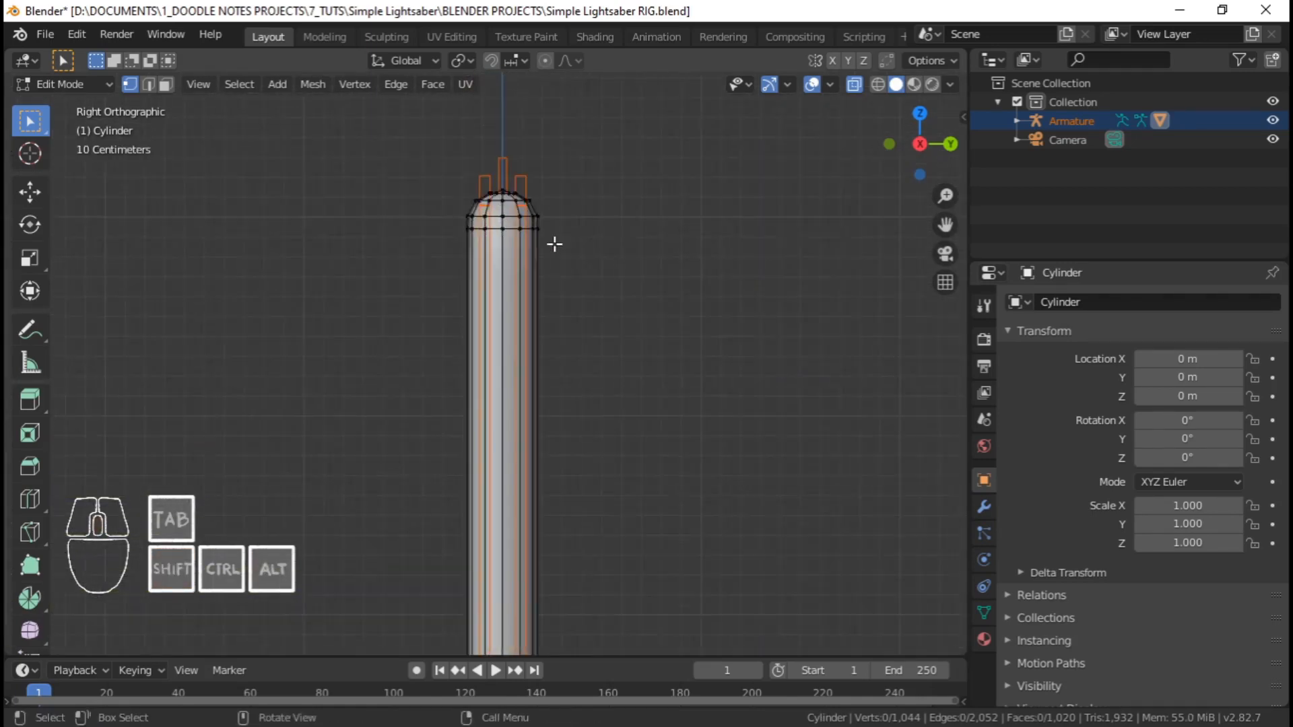
{"action": "right_click", "coordinate": [555, 243]}
{"action": "middle_click_drag", "start_coordinate": [593, 198], "coordinate": [571, 332], "text": "shift"}
{"action": "scroll", "coordinate": [572, 332], "scroll_direction": "up", "scroll_amount": 5}
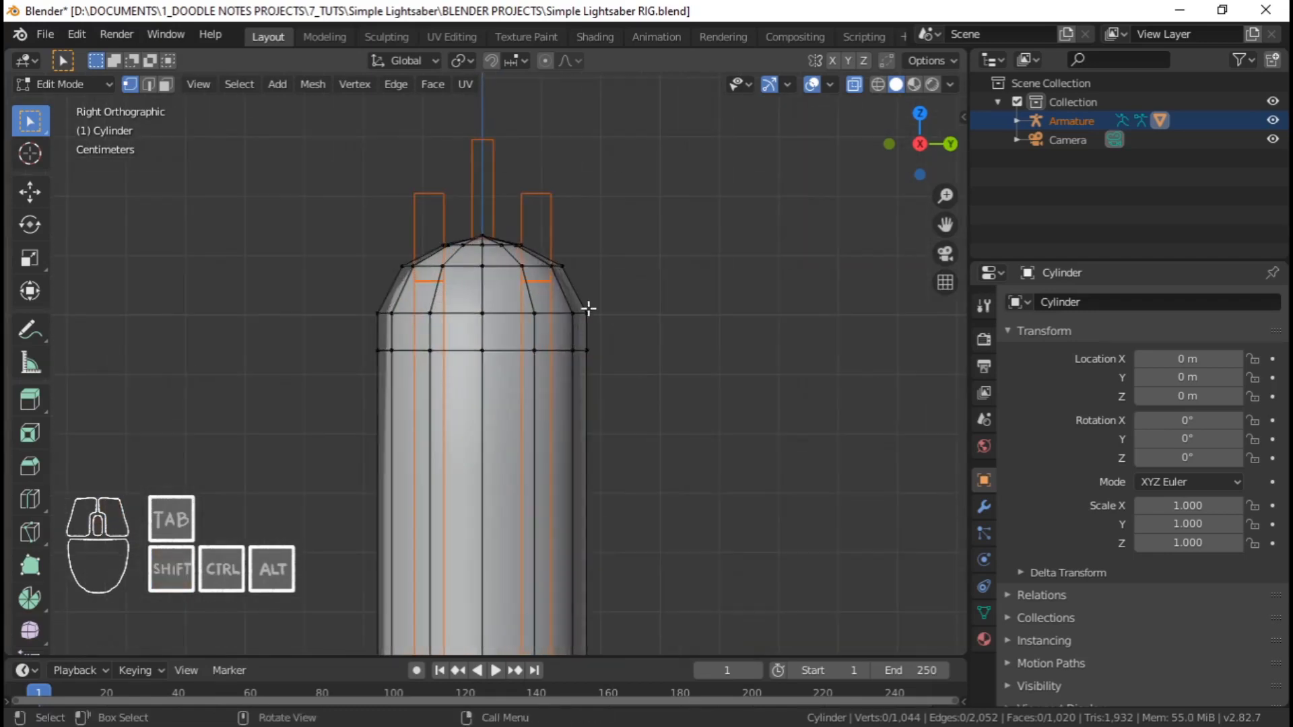
{"action": "key", "text": "ctrl+l"}
{"action": "scroll", "coordinate": [597, 303], "scroll_direction": "down", "scroll_amount": 7}
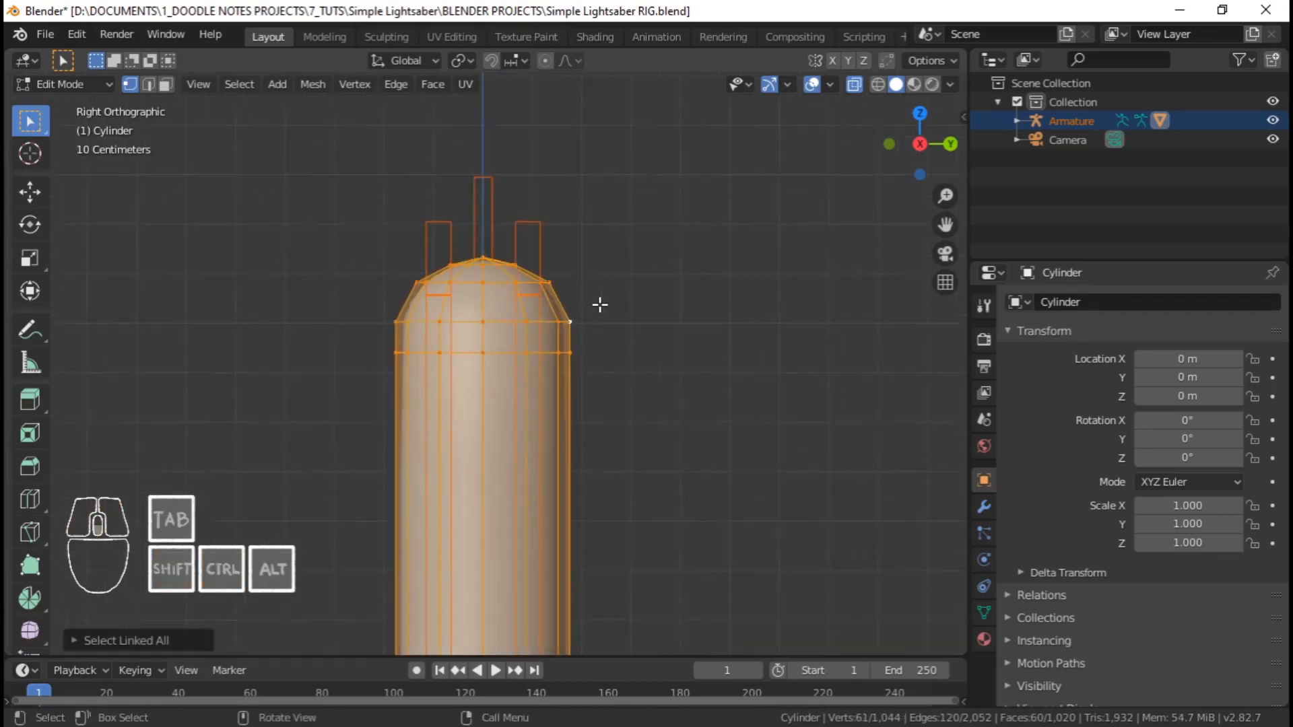
Invert the selection to the hilt geometry and hide it, leaving only the blade mesh to edit
{"action": "scroll", "coordinate": [539, 377], "scroll_direction": "down", "scroll_amount": 6}
{"action": "middle_click_drag", "start_coordinate": [492, 565], "coordinate": [488, 291], "text": "shift"}
{"action": "scroll", "coordinate": [509, 377], "scroll_direction": "up", "scroll_amount": 3}
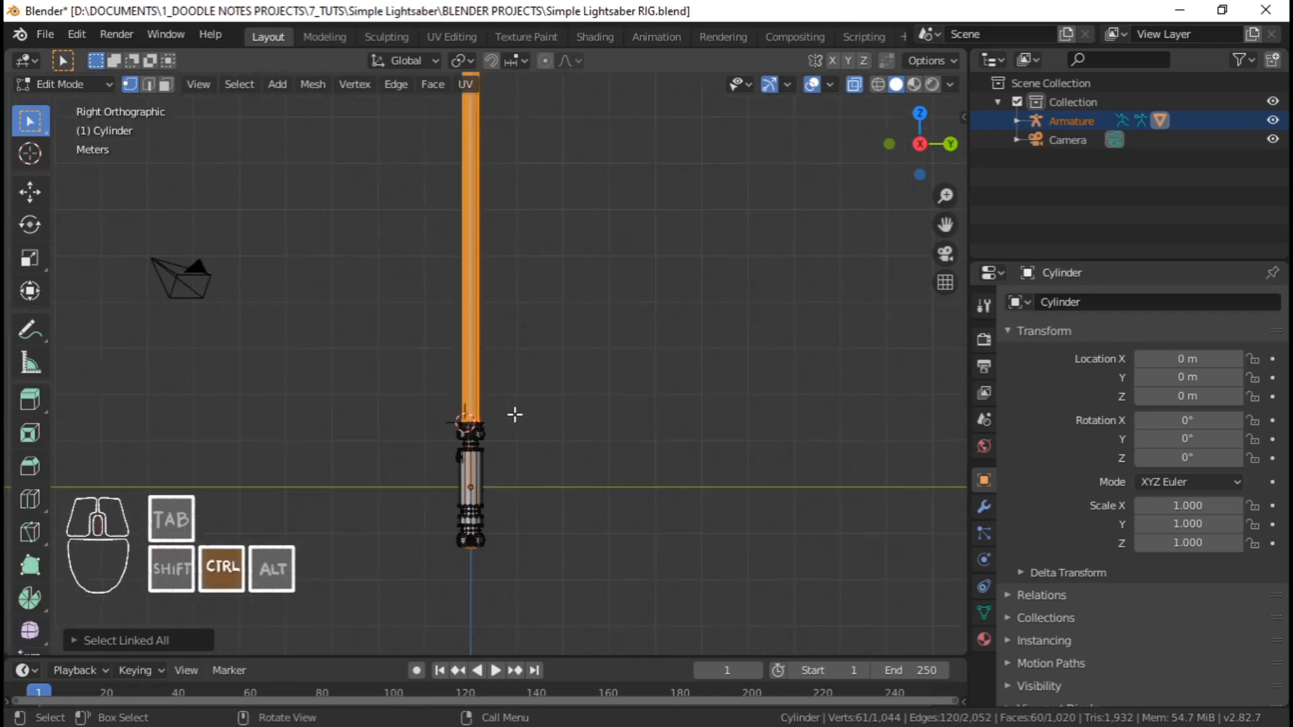
{"action": "key", "text": "ctrl+i"}
{"action": "scroll", "coordinate": [499, 445], "scroll_direction": "up", "scroll_amount": 3}
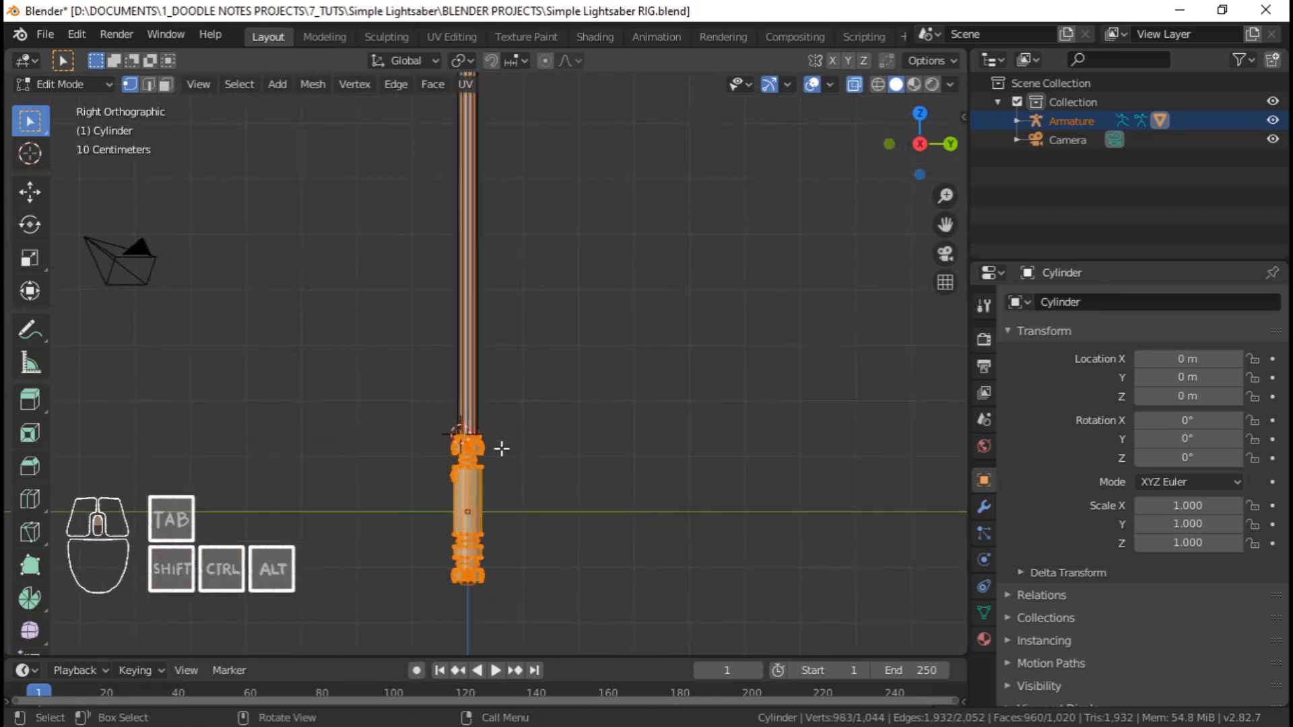
{"action": "middle_click_drag", "start_coordinate": [481, 477], "coordinate": [522, 357], "text": "shift"}
{"action": "scroll", "coordinate": [520, 421], "scroll_direction": "up", "scroll_amount": 2}
{"action": "key", "text": "h"}
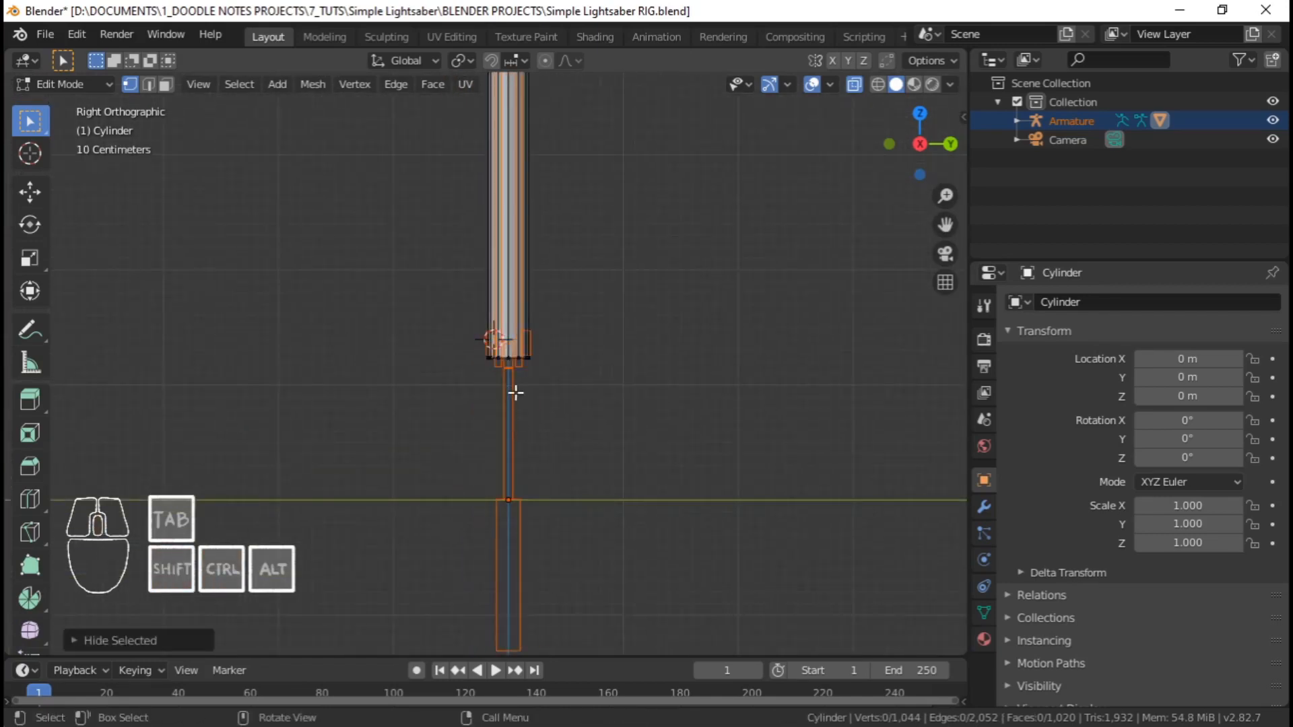
Examine the Blade_Front weights from the blade's tip to its base in Weight Paint mode
{"action": "scroll", "coordinate": [516, 393], "scroll_direction": "down", "scroll_amount": 8}
{"action": "middle_click_drag", "start_coordinate": [496, 245], "coordinate": [511, 488], "text": "shift"}
{"action": "scroll", "coordinate": [519, 480], "scroll_direction": "up", "scroll_amount": 3}
{"action": "key", "text": "ctrl+Tab"}
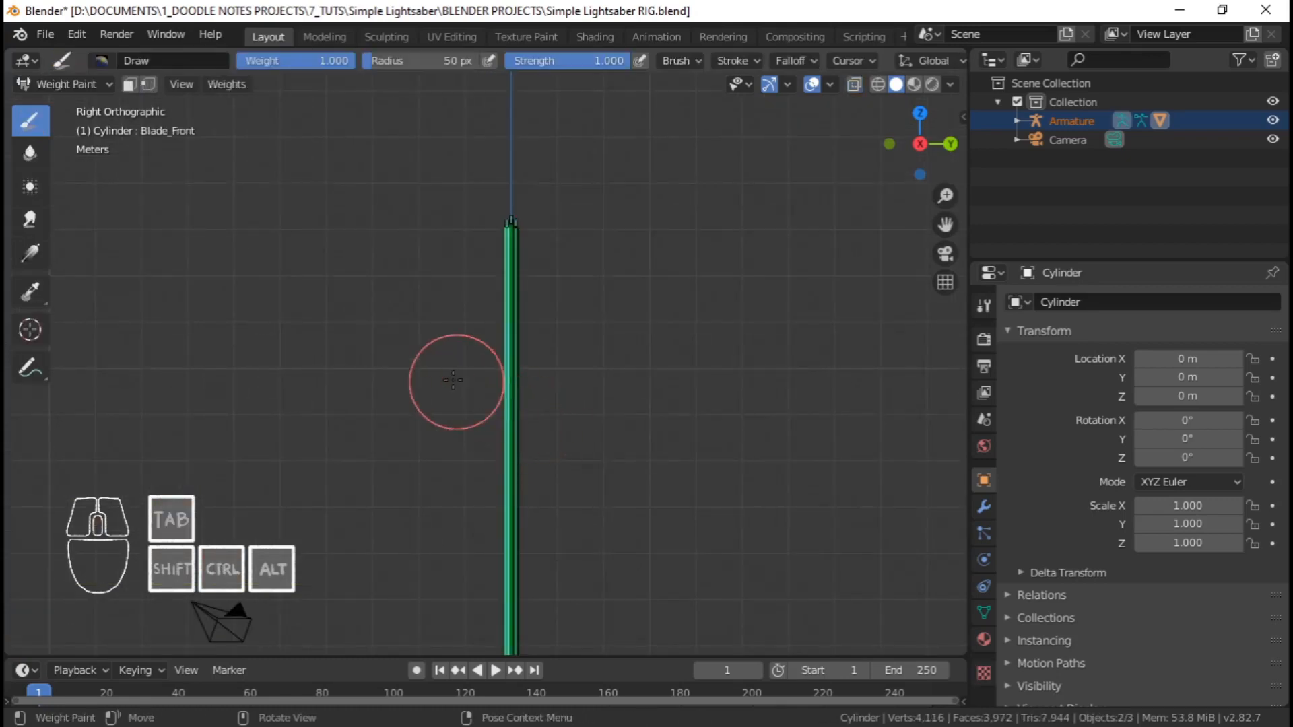
{"action": "scroll", "coordinate": [505, 379], "scroll_direction": "up", "scroll_amount": 3}
{"action": "middle_click_drag", "start_coordinate": [564, 297], "coordinate": [537, 455], "text": "shift"}
{"action": "scroll", "coordinate": [537, 455], "scroll_direction": "up", "scroll_amount": 6}
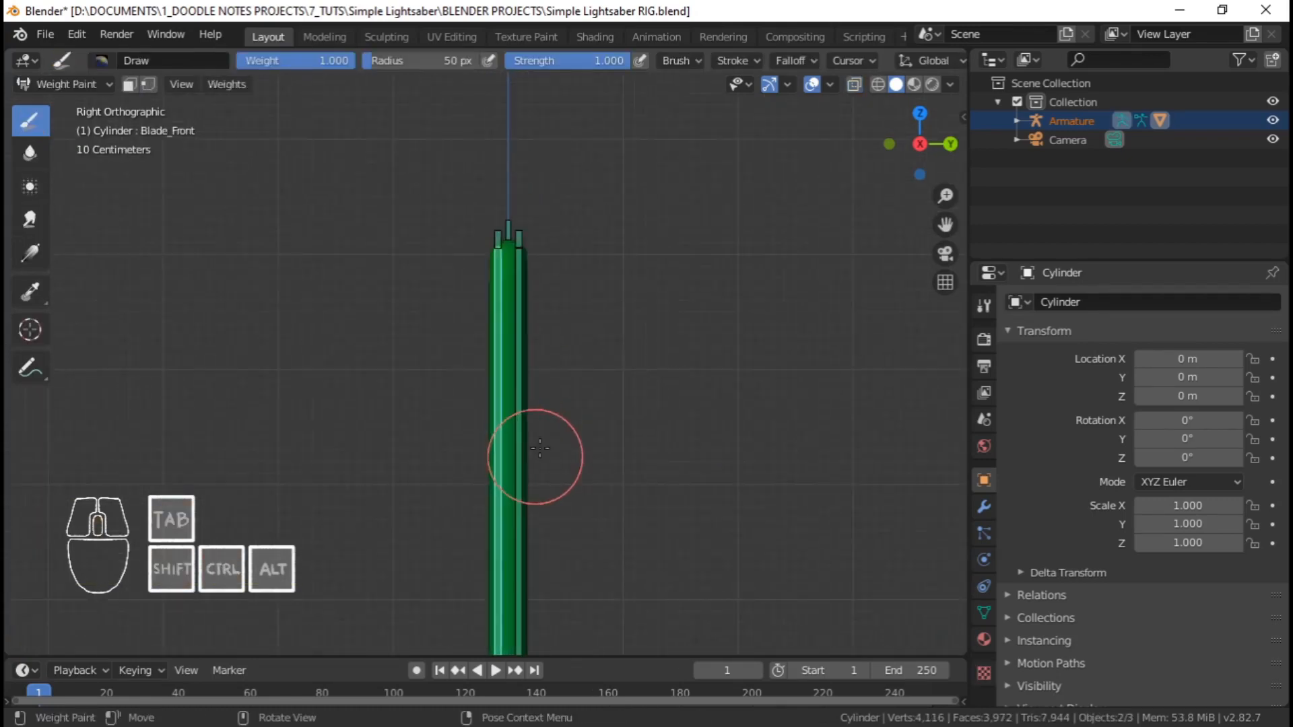
{"action": "middle_click_drag", "start_coordinate": [563, 268], "coordinate": [417, 361], "text": "shift"}
{"action": "middle_click_drag", "start_coordinate": [409, 298], "coordinate": [485, 404], "text": "shift"}
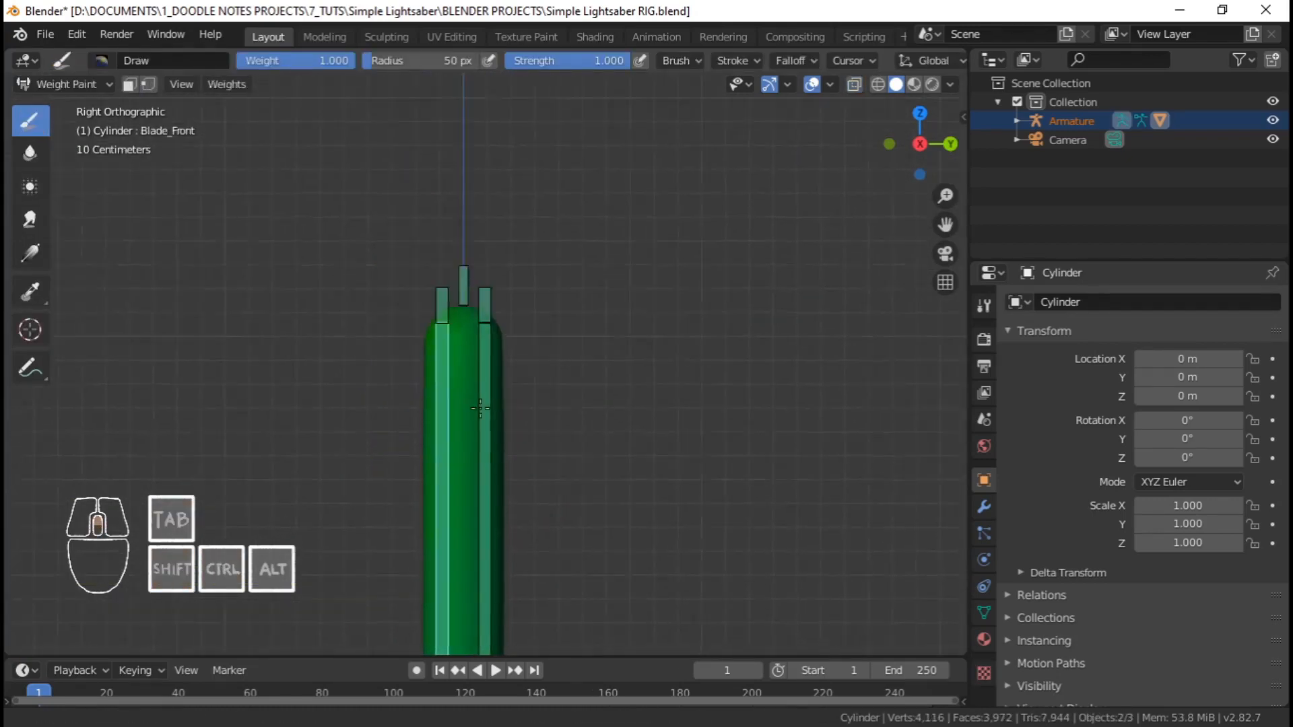
{"action": "scroll", "coordinate": [484, 406], "scroll_direction": "up", "scroll_amount": 3}
{"action": "scroll", "coordinate": [481, 408], "scroll_direction": "down", "scroll_amount": 6}
{"action": "scroll", "coordinate": [480, 408], "scroll_direction": "down", "scroll_amount": 11}
{"action": "scroll", "coordinate": [500, 365], "scroll_direction": "up", "scroll_amount": 5}
{"action": "middle_click_drag", "start_coordinate": [477, 539], "coordinate": [515, 400], "text": "shift"}
Box-select the vertices of the blade's front half along its full length in Edit Mode, leaving out the centre line
{"action": "key", "text": "Tab"}
{"action": "scroll", "coordinate": [514, 401], "scroll_direction": "down", "scroll_amount": 5}
{"action": "scroll", "coordinate": [509, 386], "scroll_direction": "up", "scroll_amount": 2}
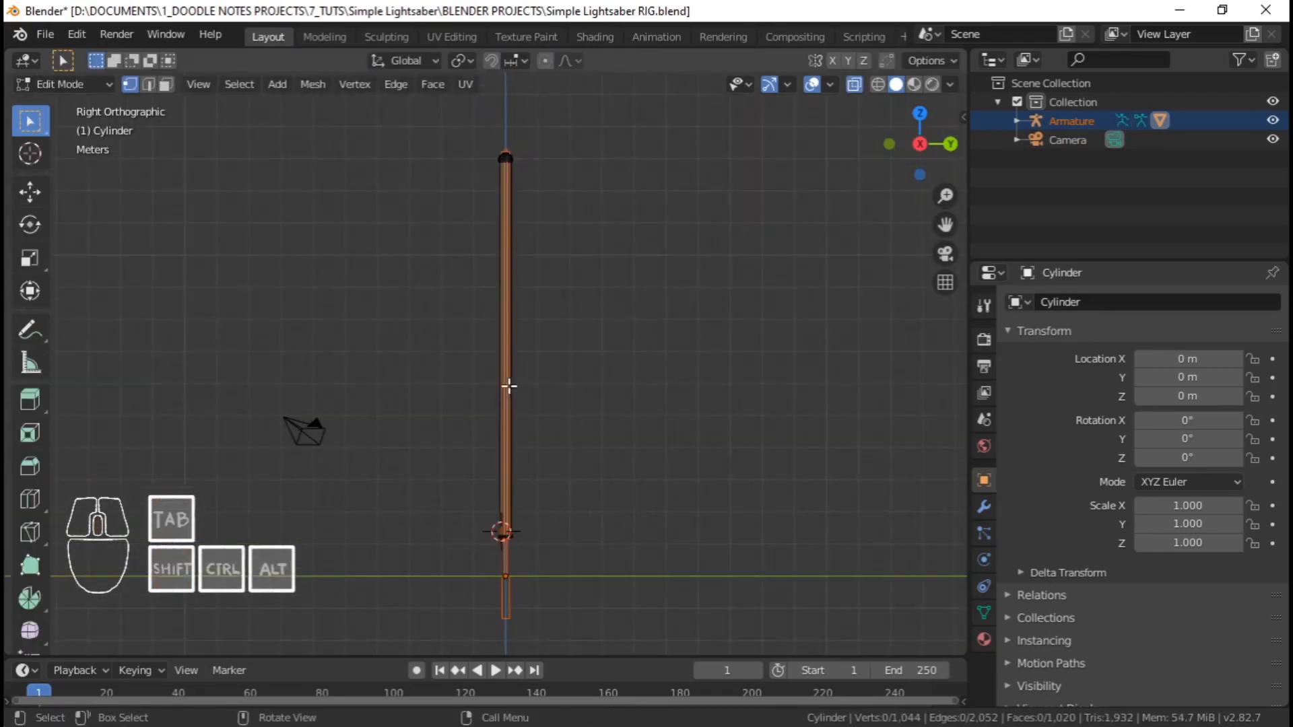
{"action": "key", "text": "b"}
{"action": "left_click_drag", "start_coordinate": [444, 128], "coordinate": [506, 590]}
{"action": "scroll", "coordinate": [595, 494], "scroll_direction": "up", "scroll_amount": 4}
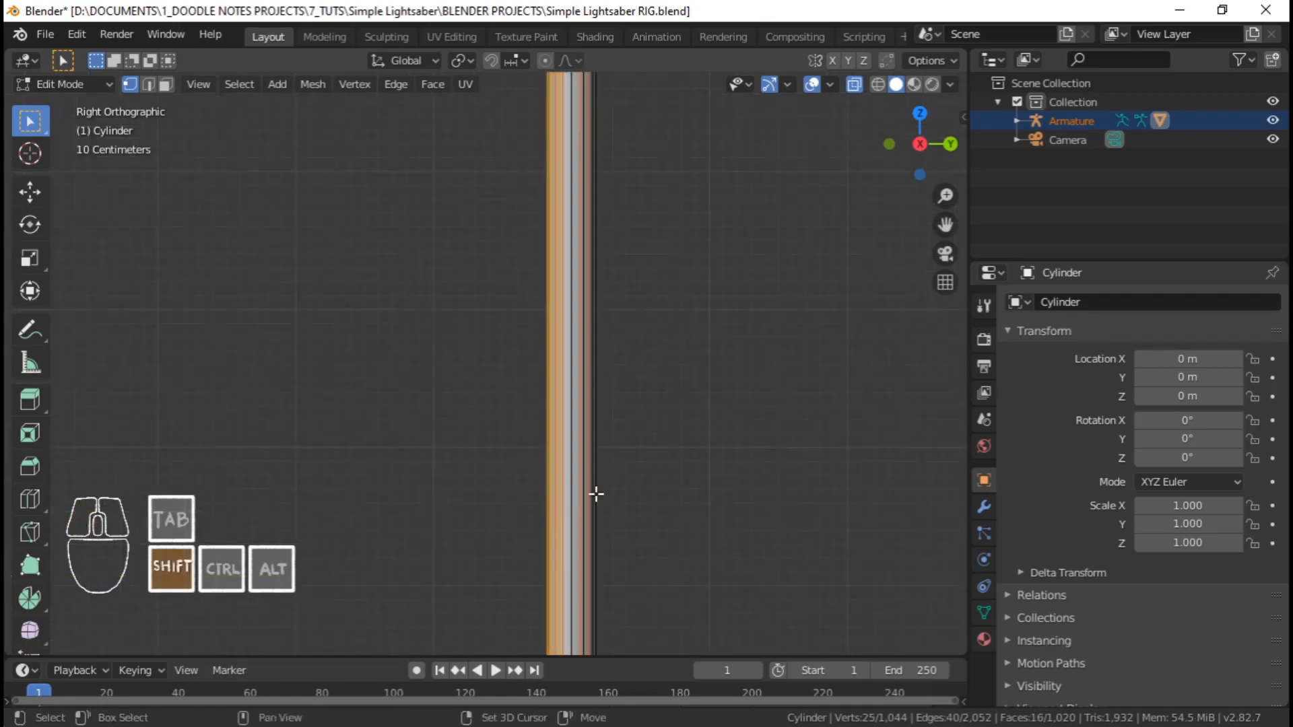
{"action": "middle_click_drag", "start_coordinate": [595, 494], "coordinate": [534, 438], "text": "shift"}
{"action": "middle_click_drag", "start_coordinate": [516, 195], "coordinate": [519, 450], "text": "shift"}
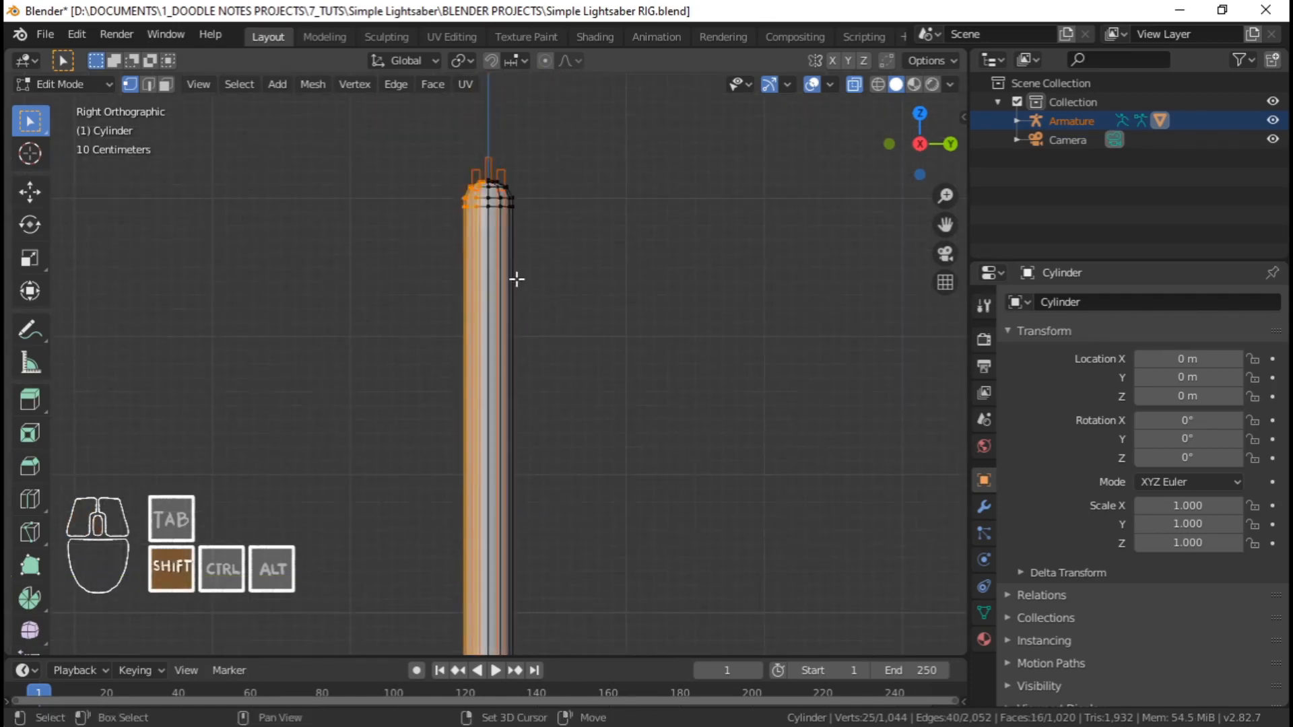
{"action": "middle_click_drag", "start_coordinate": [517, 297], "coordinate": [527, 404], "text": "shift"}
{"action": "scroll", "coordinate": [526, 411], "scroll_direction": "up", "scroll_amount": 4}
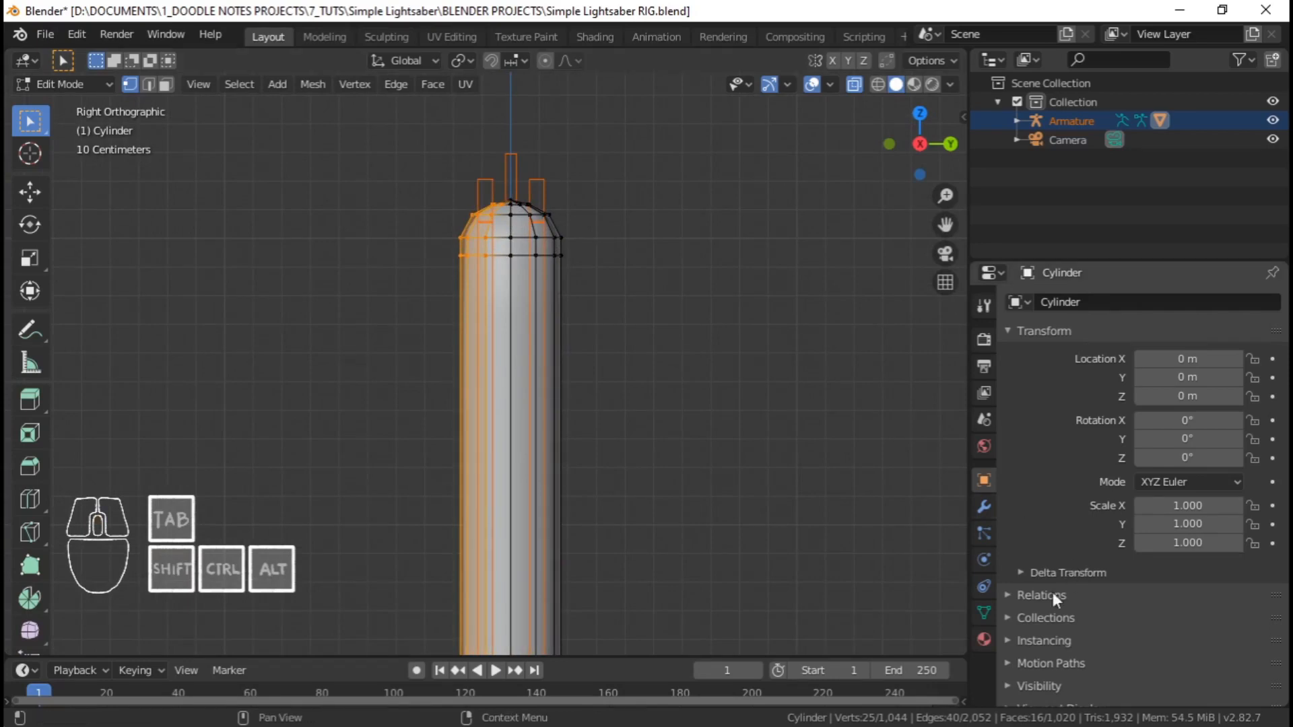
Assign the selected vertices to the Blade_Front vertex group with weight 1.000, and remove the inverse selection from that group
{"action": "left_click", "coordinate": [984, 613]}
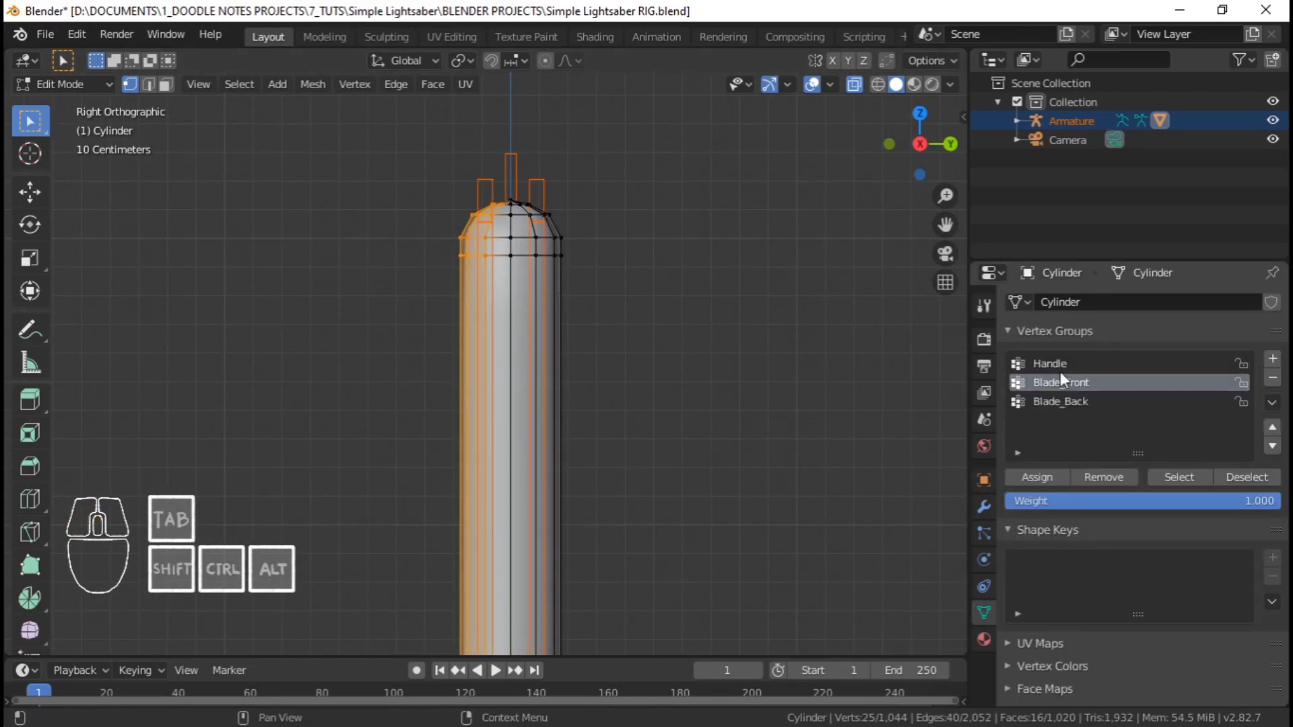
{"action": "left_click", "coordinate": [1029, 479]}
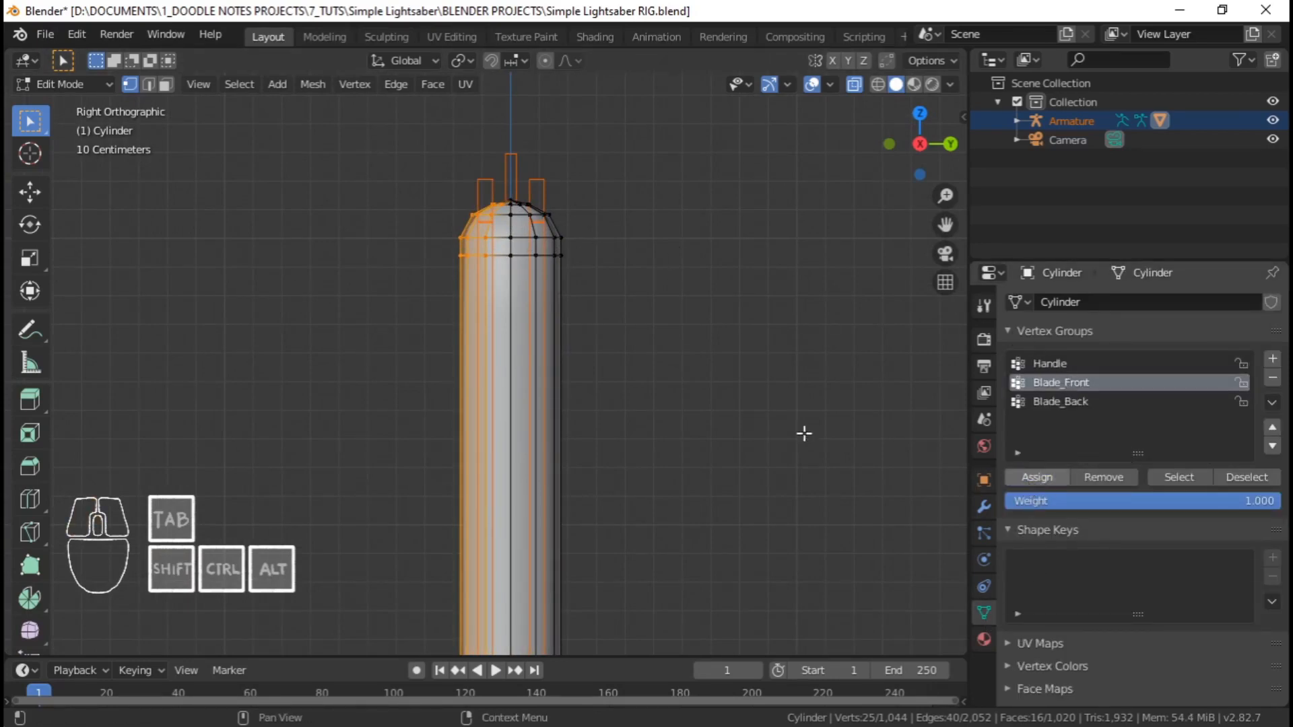
{"action": "key", "text": "ctrl"}
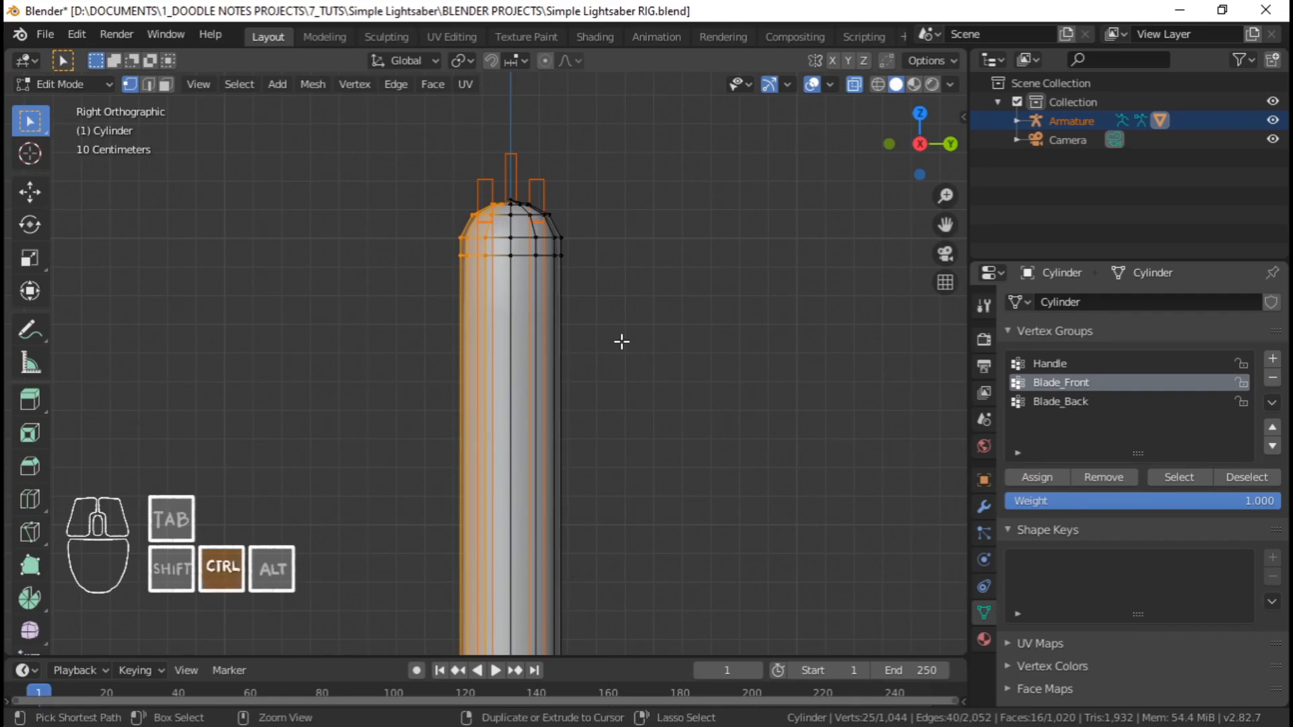
{"action": "key", "text": "ctrl+i"}
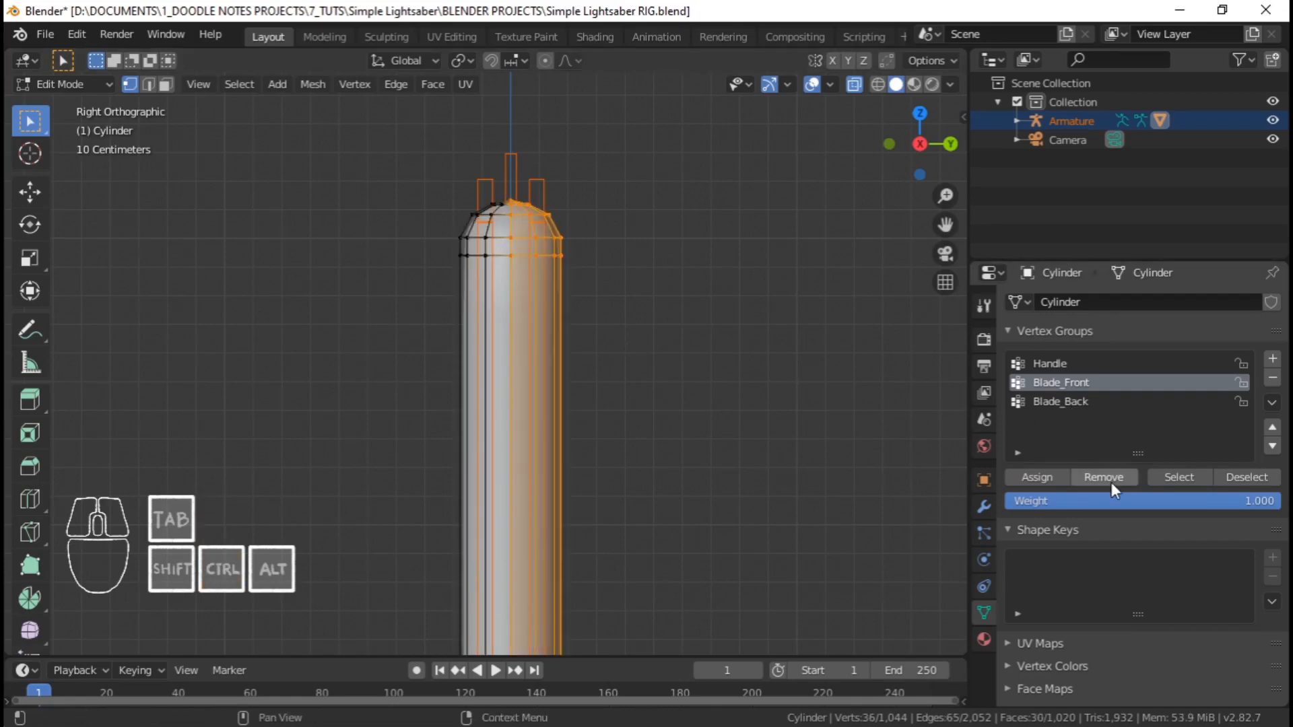
Check the updated Blade_Front weight distribution along the blade and around its tip in Weight Paint mode
{"action": "key", "text": "ctrl+Tab"}
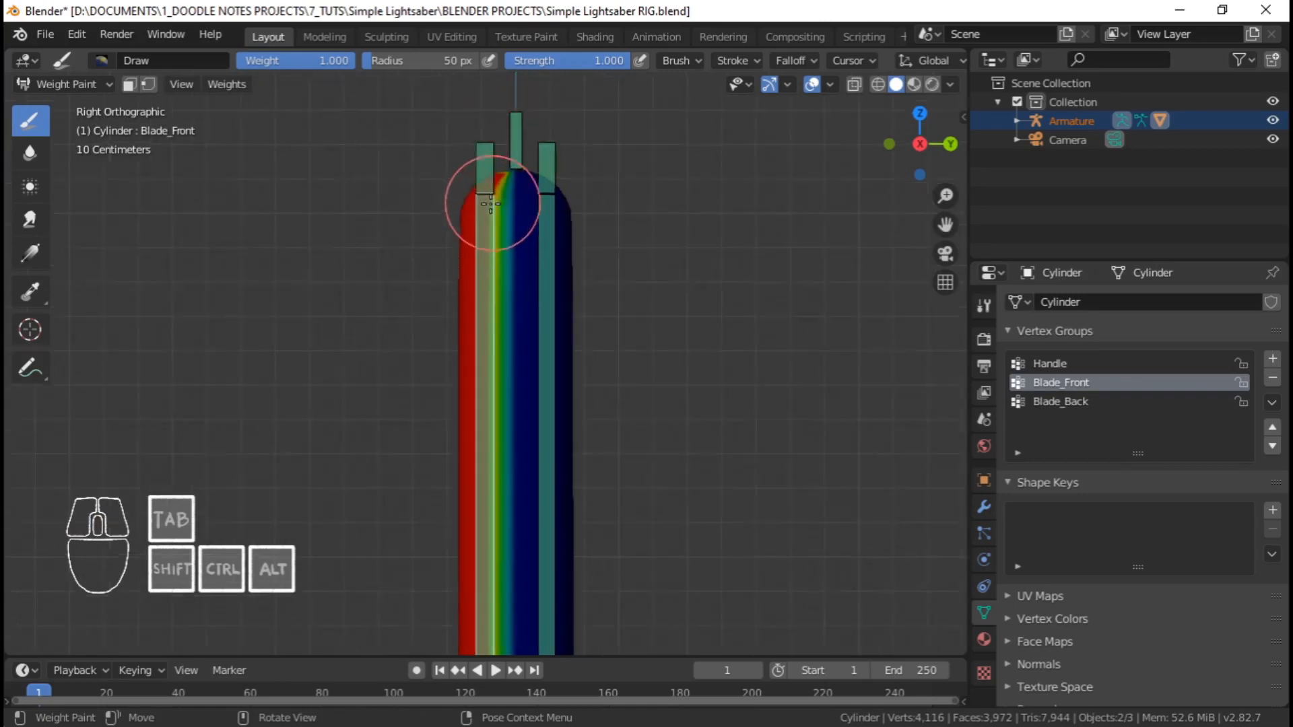
{"action": "scroll", "coordinate": [491, 202], "scroll_direction": "down", "scroll_amount": 1}
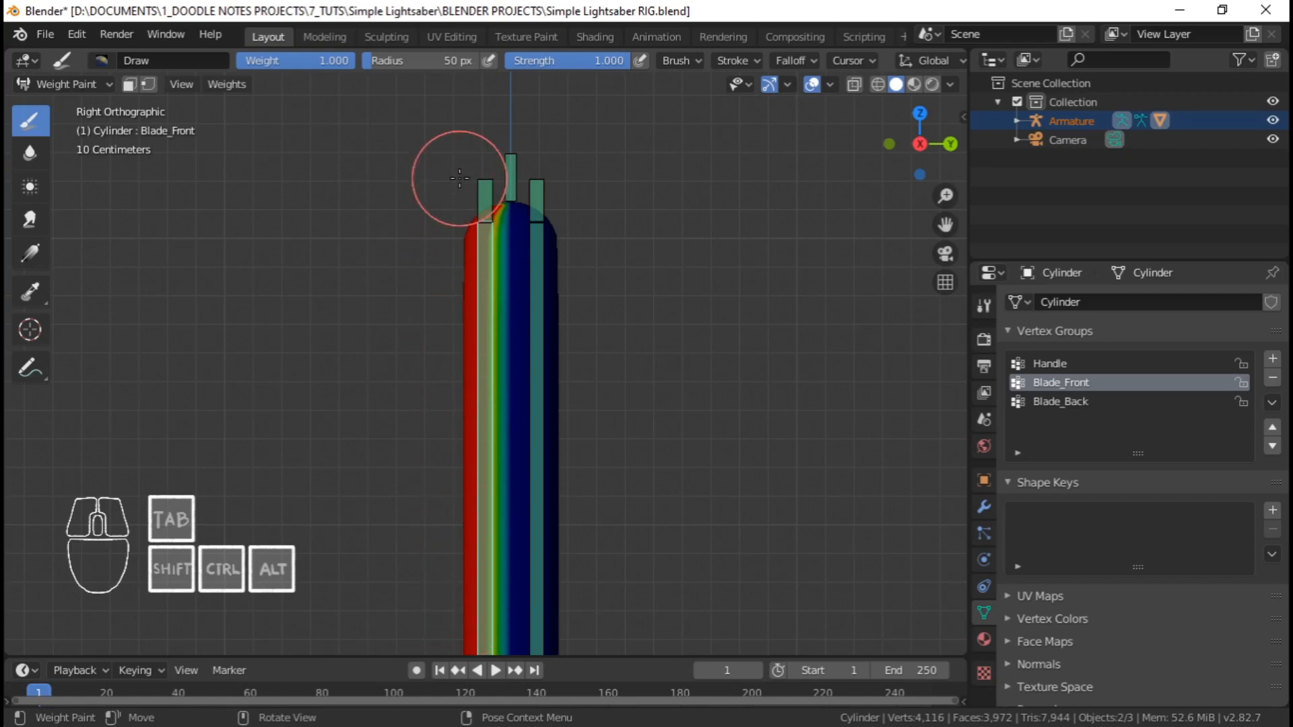
{"action": "scroll", "coordinate": [514, 357], "scroll_direction": "down", "scroll_amount": 3}
{"action": "scroll", "coordinate": [514, 375], "scroll_direction": "down", "scroll_amount": 3}
{"action": "mouse_move", "coordinate": [512, 377]}
{"action": "middle_mouse_down", "text": "shift"}
{"action": "mouse_move", "coordinate": [465, 269]}
{"action": "mouse_move", "coordinate": [531, 462]}
{"action": "middle_mouse_up", "text": "shift"}
{"action": "scroll", "coordinate": [469, 279], "scroll_direction": "up", "scroll_amount": 1}
{"action": "scroll", "coordinate": [532, 458], "scroll_direction": "up", "scroll_amount": 3}
{"action": "scroll", "coordinate": [512, 371], "scroll_direction": "up", "scroll_amount": 7}
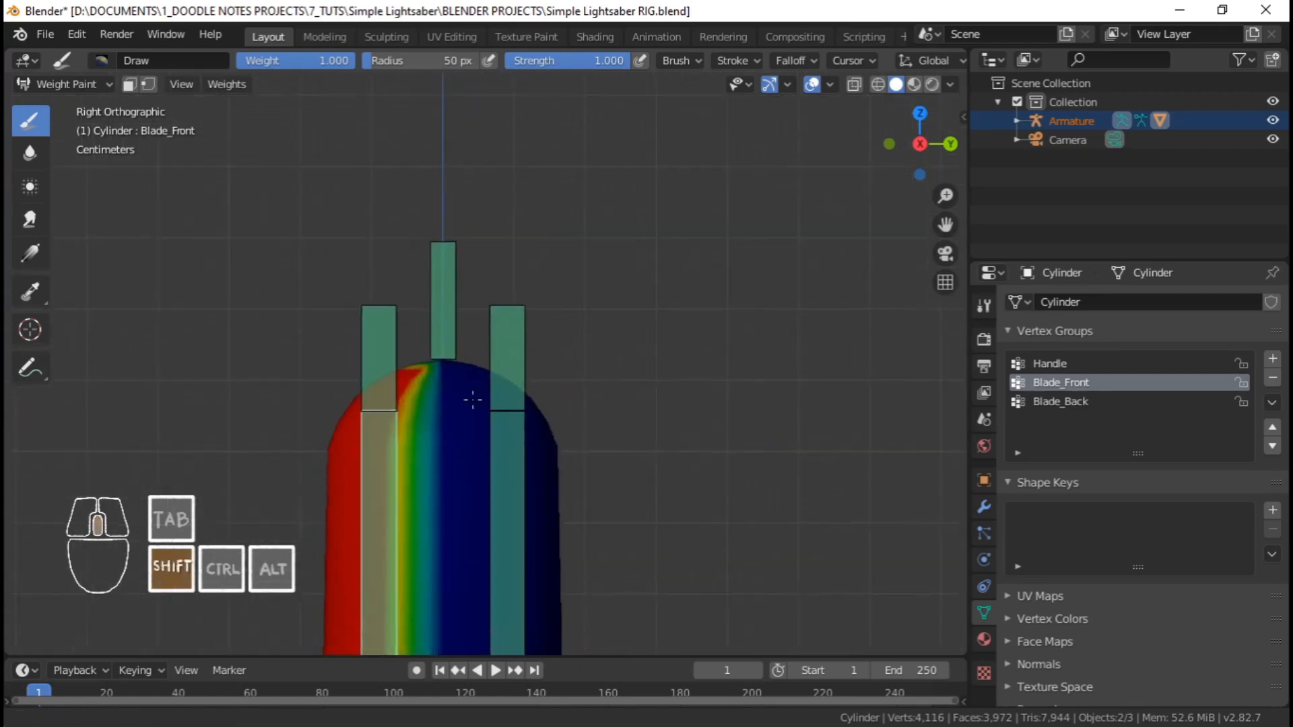
Select the blade's two vertical centre-line edge loops, one on each side, in Edit Mode with everything else deselected
{"action": "key", "text": "Tab"}
{"action": "key", "text": "alt+a"}
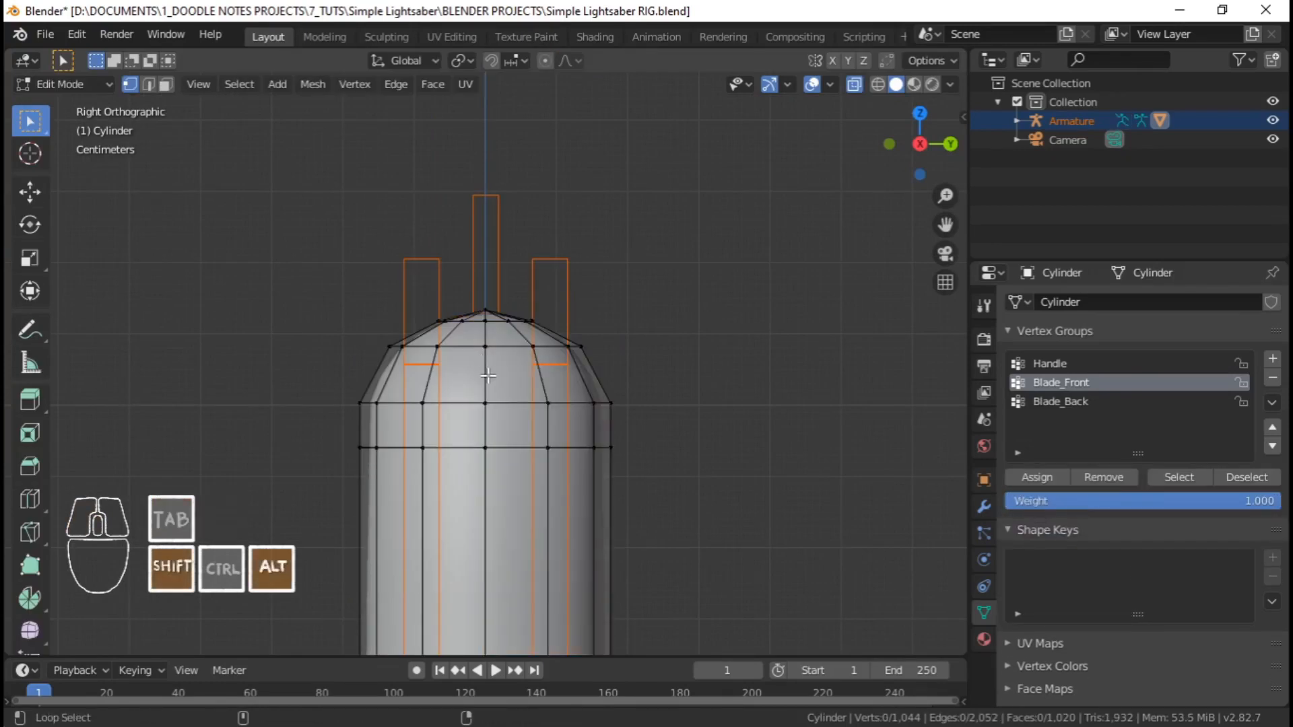
{"action": "left_click", "coordinate": [487, 376], "text": "alt+shift"}
{"action": "scroll", "coordinate": [488, 375], "scroll_direction": "down", "scroll_amount": 3}
{"action": "middle_click_drag", "start_coordinate": [488, 375], "coordinate": [455, 335]}
{"action": "left_click", "coordinate": [645, 398], "text": "alt+shift"}
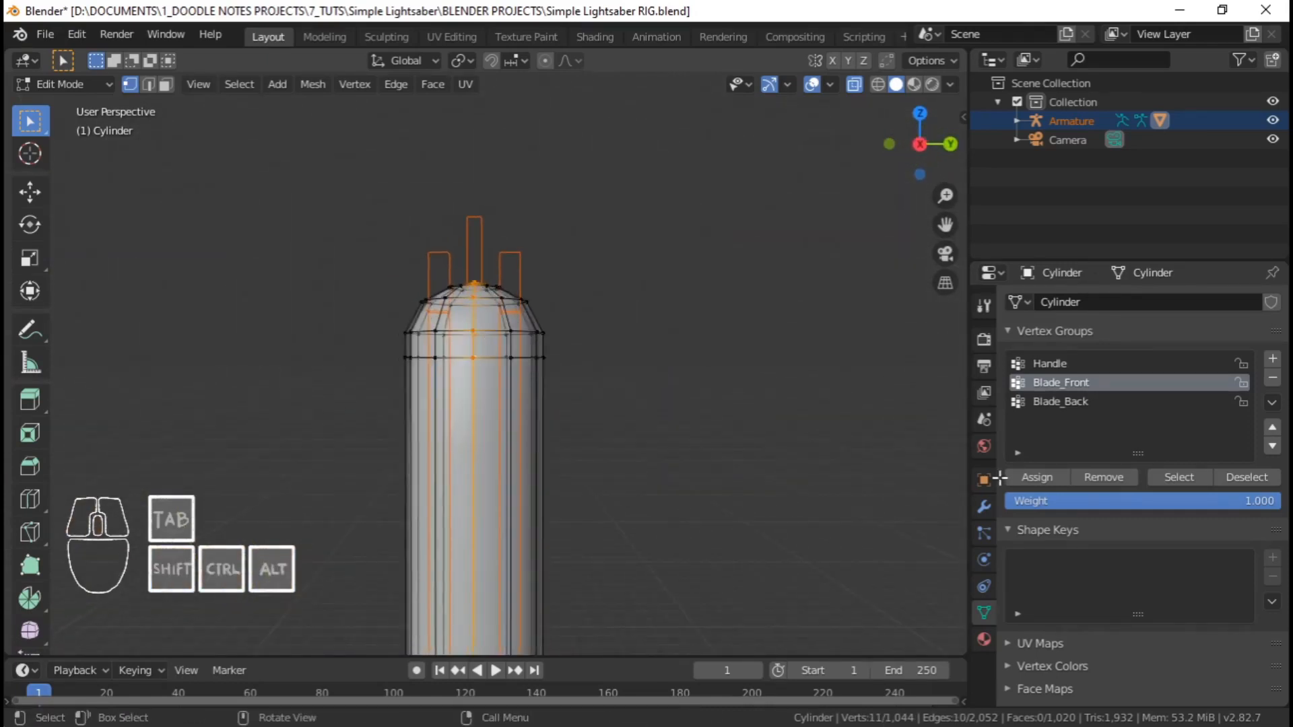
Assign the selected centre-line vertices to the Blade_Front group with weight 0.5 and check the result in Weight Paint mode
{"action": "left_click", "coordinate": [1154, 501]}
{"action": "type", "text": "0.5"}
{"action": "key", "text": "Return"}
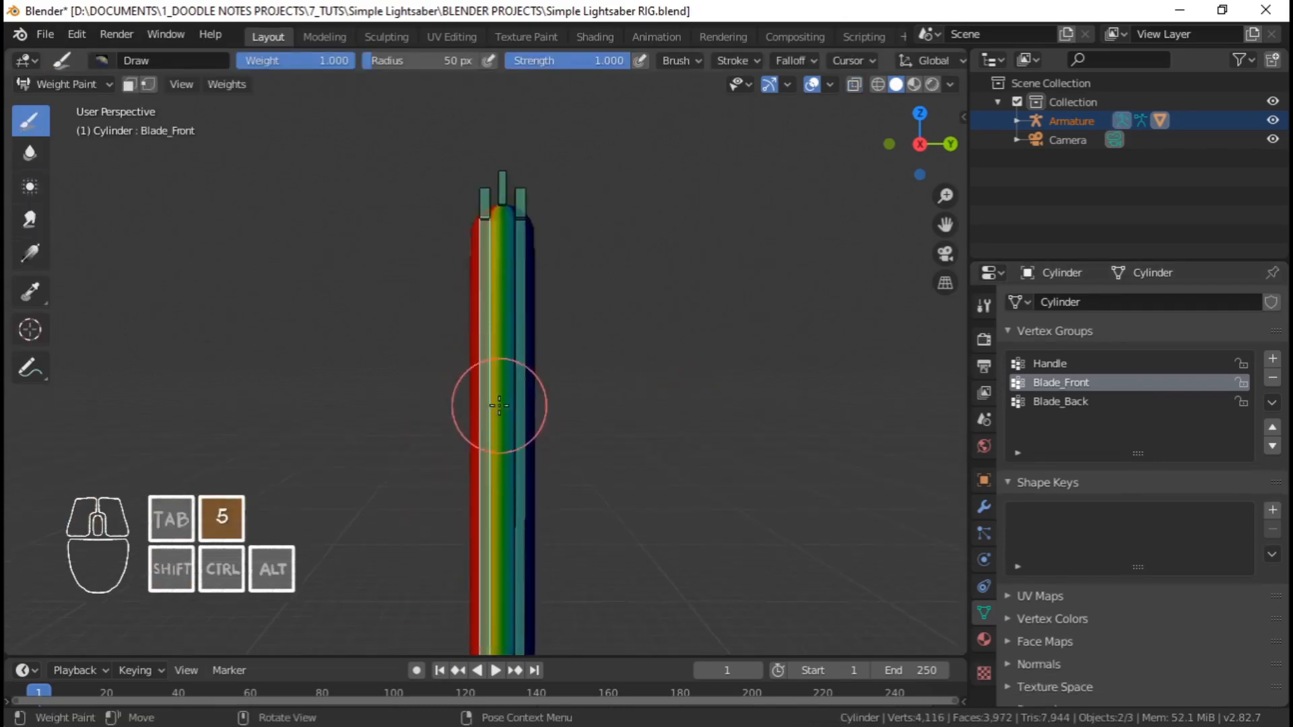
{"action": "middle_click_drag", "start_coordinate": [497, 404], "coordinate": [466, 519]}
{"action": "scroll", "coordinate": [438, 471], "scroll_direction": "up", "scroll_amount": 3}
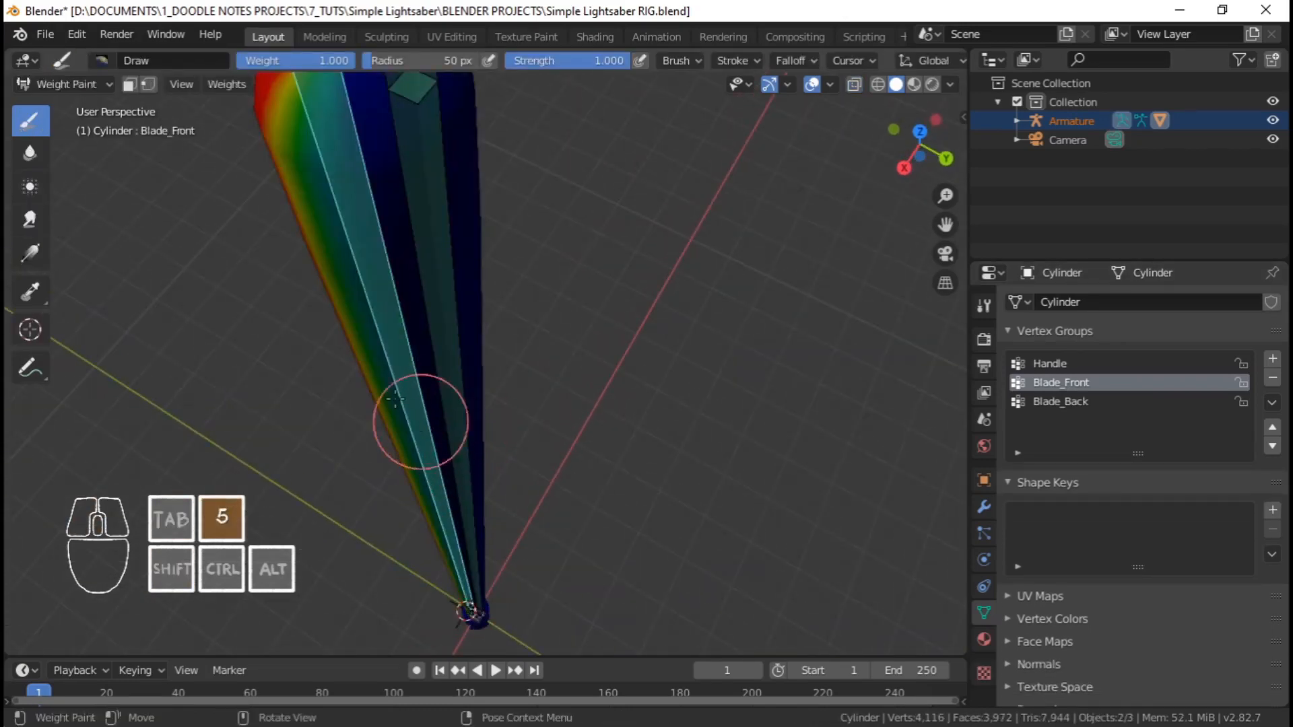
{"action": "scroll", "coordinate": [416, 370], "scroll_direction": "down", "scroll_amount": 1}
{"action": "key", "text": "Tab"}
{"action": "mouse_move", "coordinate": [416, 370]}
{"action": "middle_mouse_down", "text": "shift"}
{"action": "mouse_move", "coordinate": [439, 418]}
{"action": "mouse_move", "coordinate": [467, 359]}
{"action": "middle_mouse_up", "text": "shift"}
{"action": "key", "text": "Tab"}
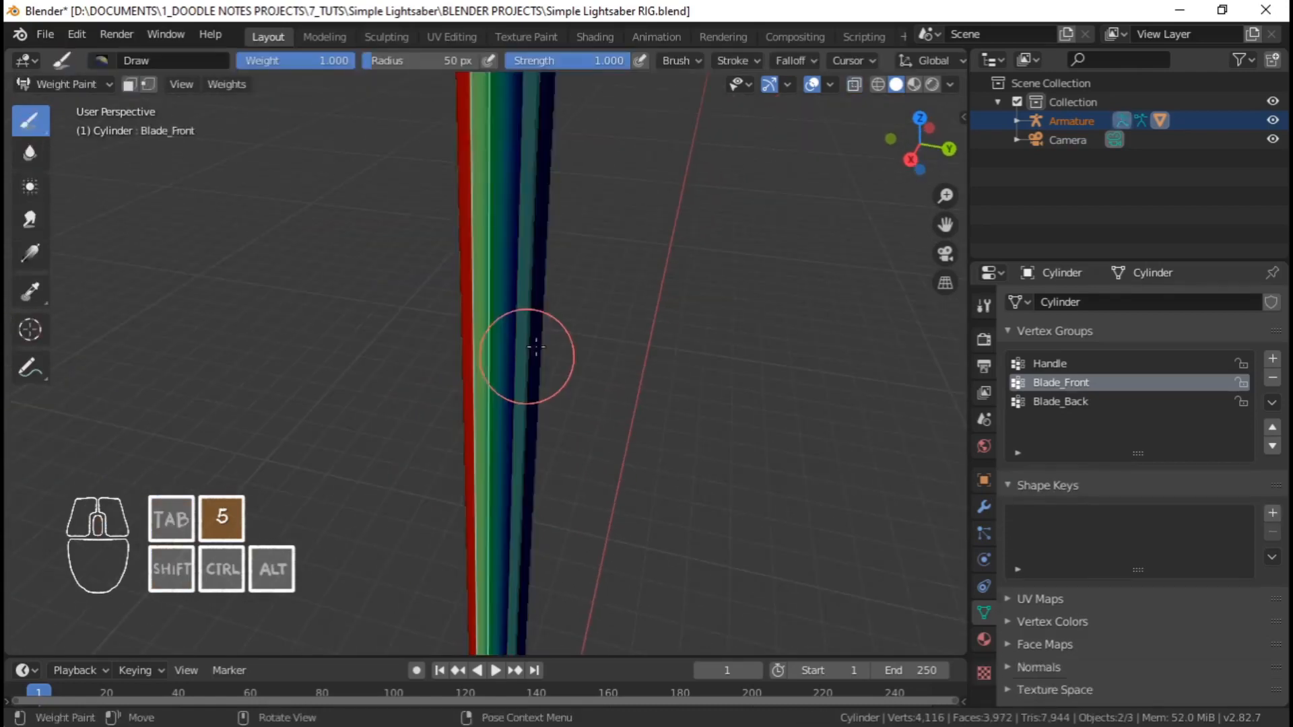
Make Blade_Back the active vertex group and set the assignment weight to 1.000 in Edit Mode
{"action": "left_click", "coordinate": [1102, 402]}
{"action": "key", "text": "Tab"}
{"action": "middle_click_drag", "start_coordinate": [611, 264], "coordinate": [610, 448], "text": "shift"}
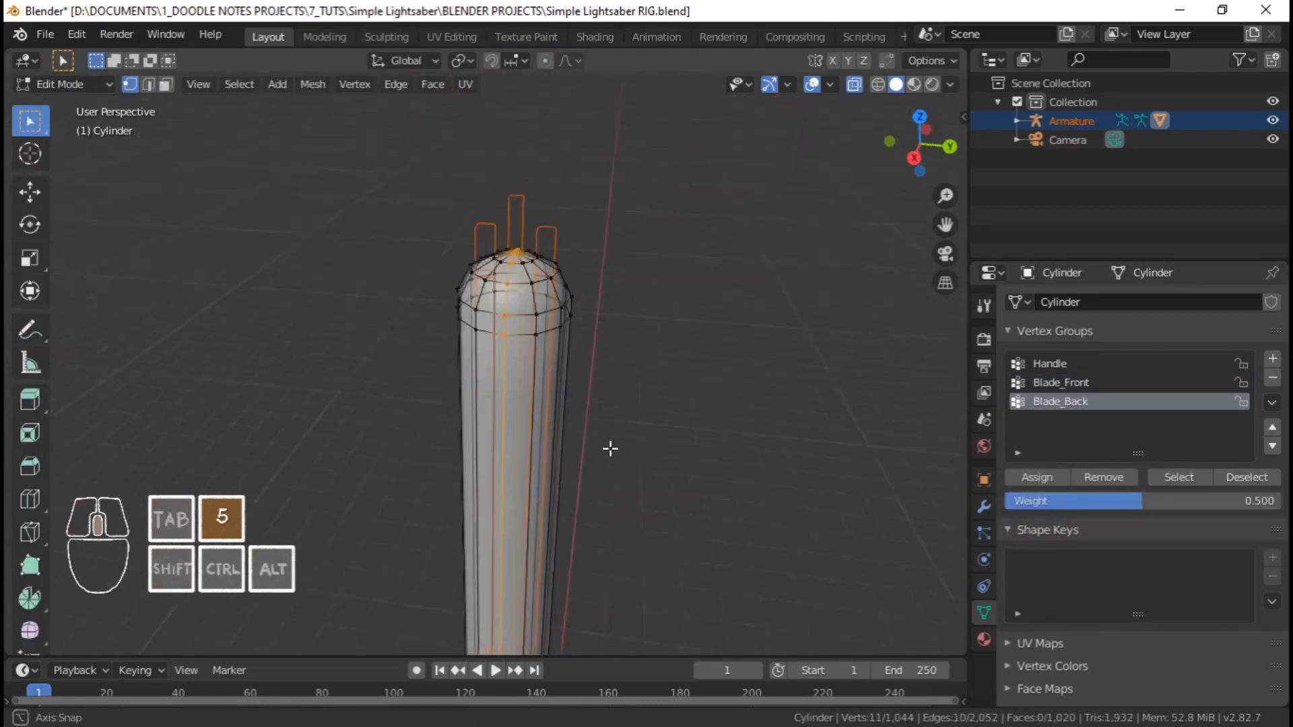
{"action": "left_click_drag", "start_coordinate": [1117, 500], "coordinate": [1280, 501]}
Replace the selection with a box selection of the blade's back half, including the centre line, in the right orthographic view
{"action": "scroll", "coordinate": [653, 363], "scroll_direction": "down", "scroll_amount": 3}
{"action": "key", "text": "KP_1"}
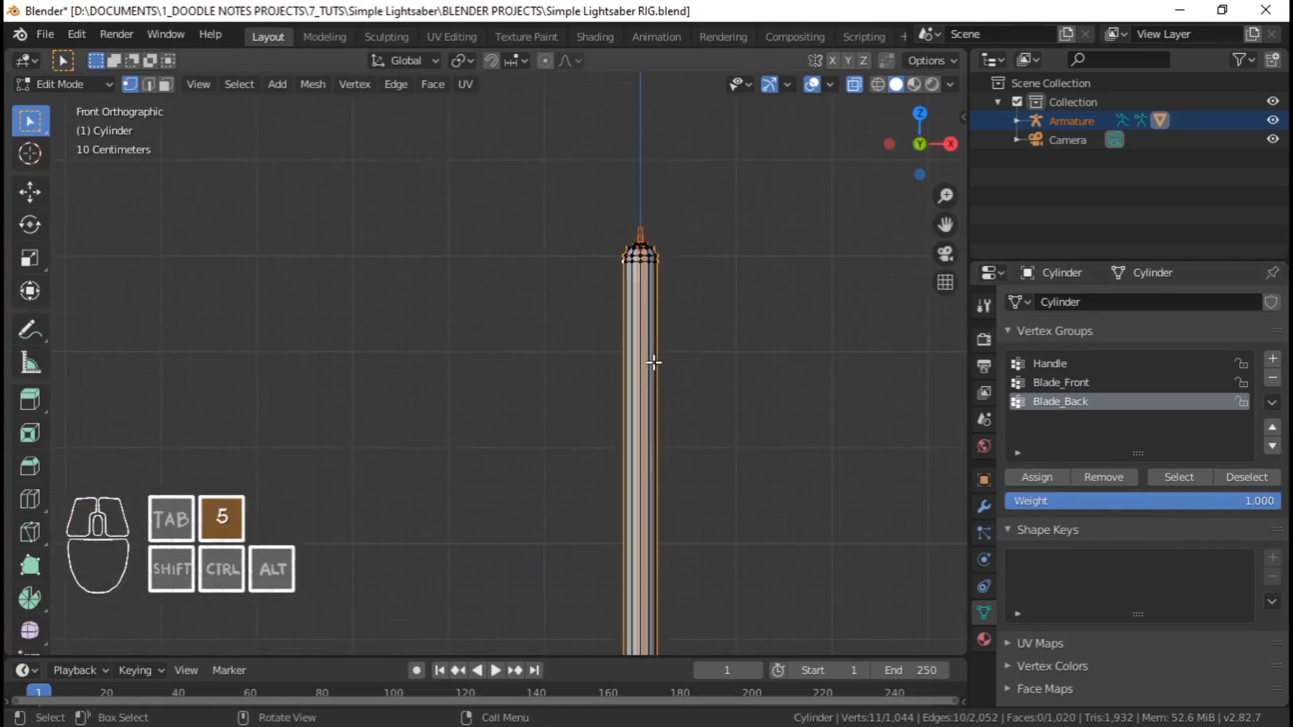
{"action": "scroll", "coordinate": [653, 362], "scroll_direction": "down", "scroll_amount": 4}
{"action": "middle_click_drag", "start_coordinate": [652, 361], "coordinate": [636, 238], "text": "shift"}
{"action": "key", "text": "KP_3"}
{"action": "scroll", "coordinate": [638, 239], "scroll_direction": "down", "scroll_amount": 5}
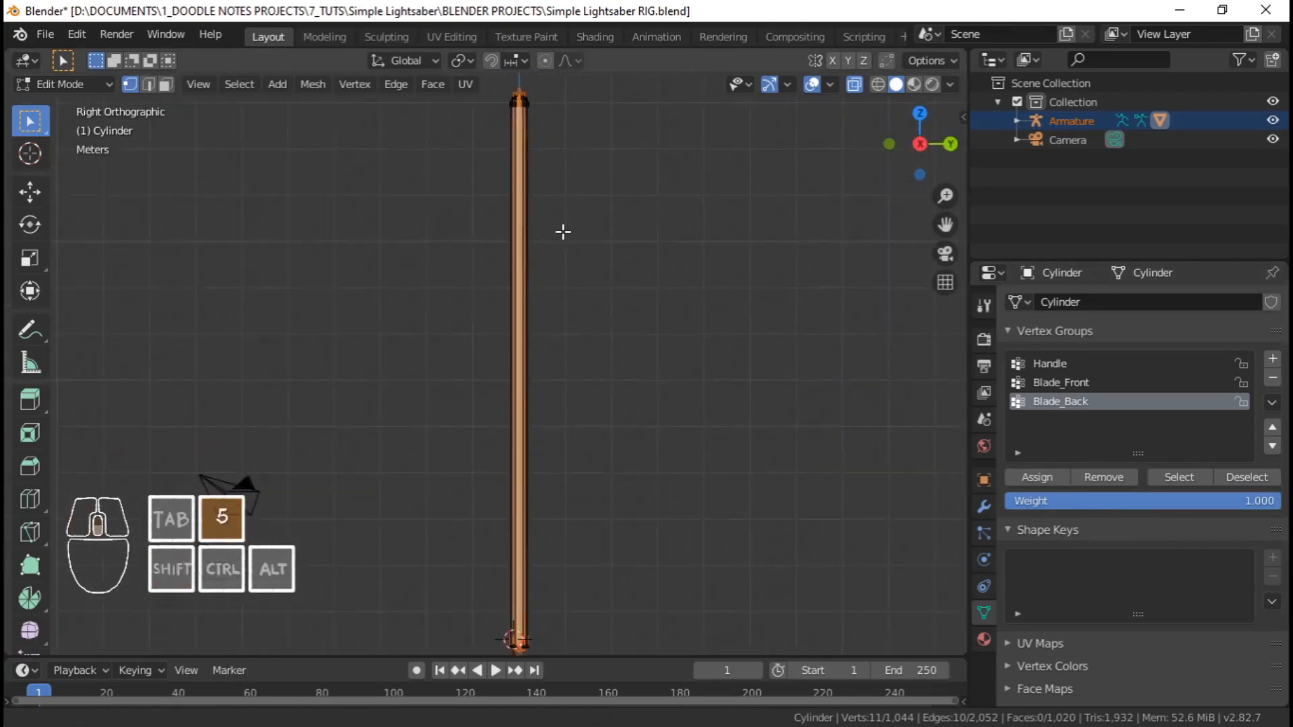
{"action": "key", "text": "alt+a"}
{"action": "key", "text": "b"}
{"action": "left_click_drag", "start_coordinate": [561, 113], "coordinate": [503, 571]}
{"action": "scroll", "coordinate": [516, 540], "scroll_direction": "up", "scroll_amount": 7}
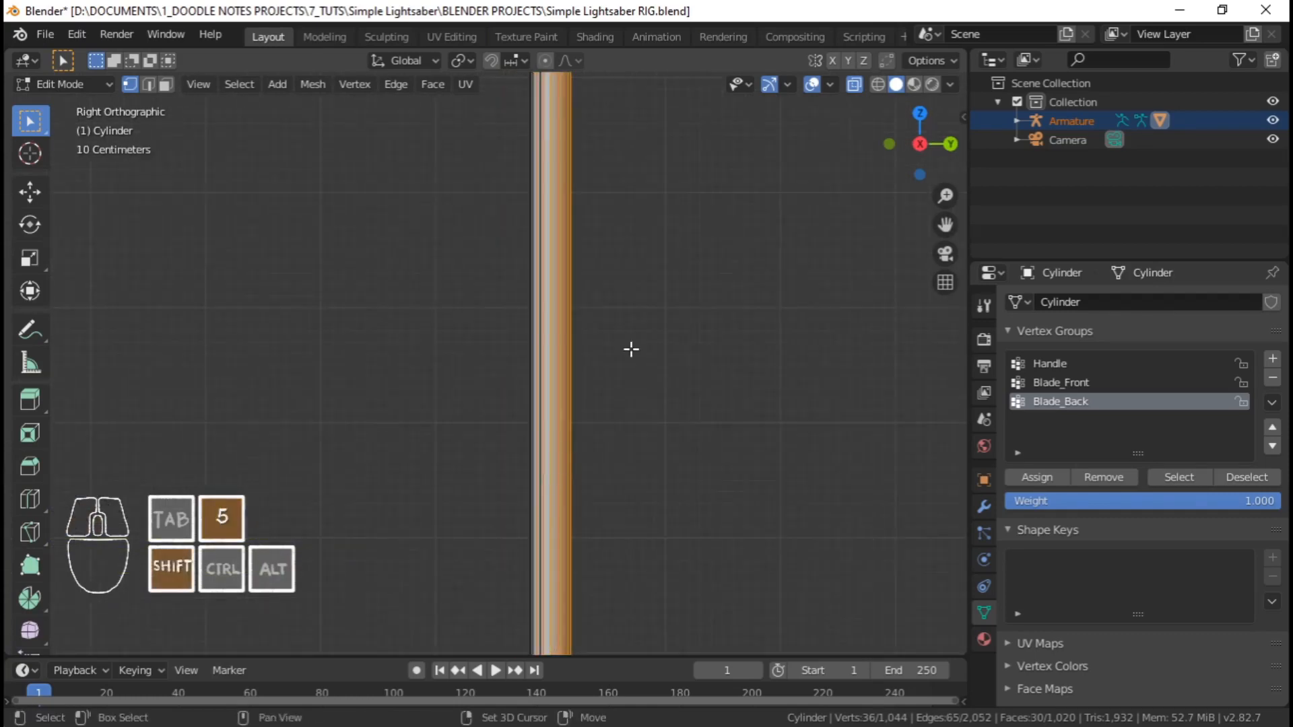
Remove the centre-line edge loops on both sides of the blade from the back-half selection
{"action": "middle_click_drag", "start_coordinate": [630, 350], "coordinate": [592, 442], "text": "shift"}
{"action": "scroll", "coordinate": [592, 442], "scroll_direction": "up", "scroll_amount": 1}
{"action": "middle_click_drag", "start_coordinate": [569, 275], "coordinate": [554, 302], "text": "shift"}
{"action": "middle_click_drag", "start_coordinate": [524, 83], "coordinate": [522, 305], "text": "shift"}
{"action": "scroll", "coordinate": [524, 308], "scroll_direction": "up", "scroll_amount": 7}
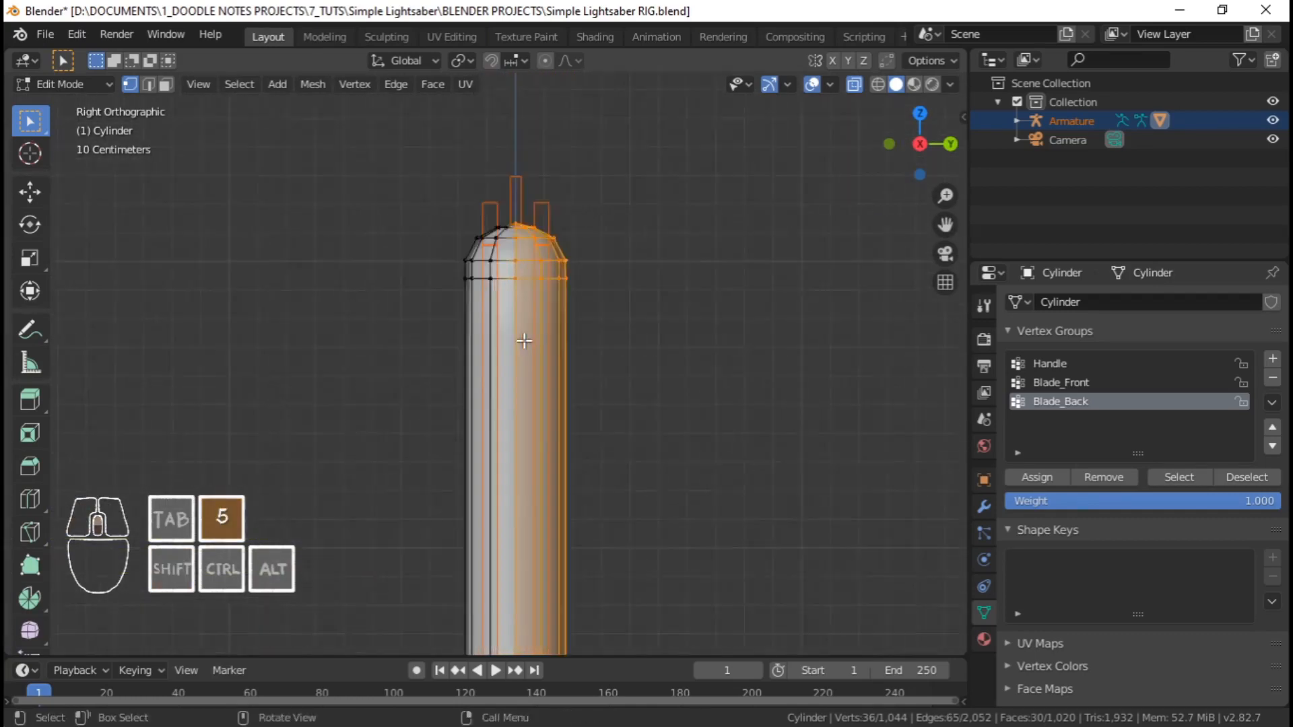
{"action": "left_click", "coordinate": [543, 308], "text": "alt+shift"}
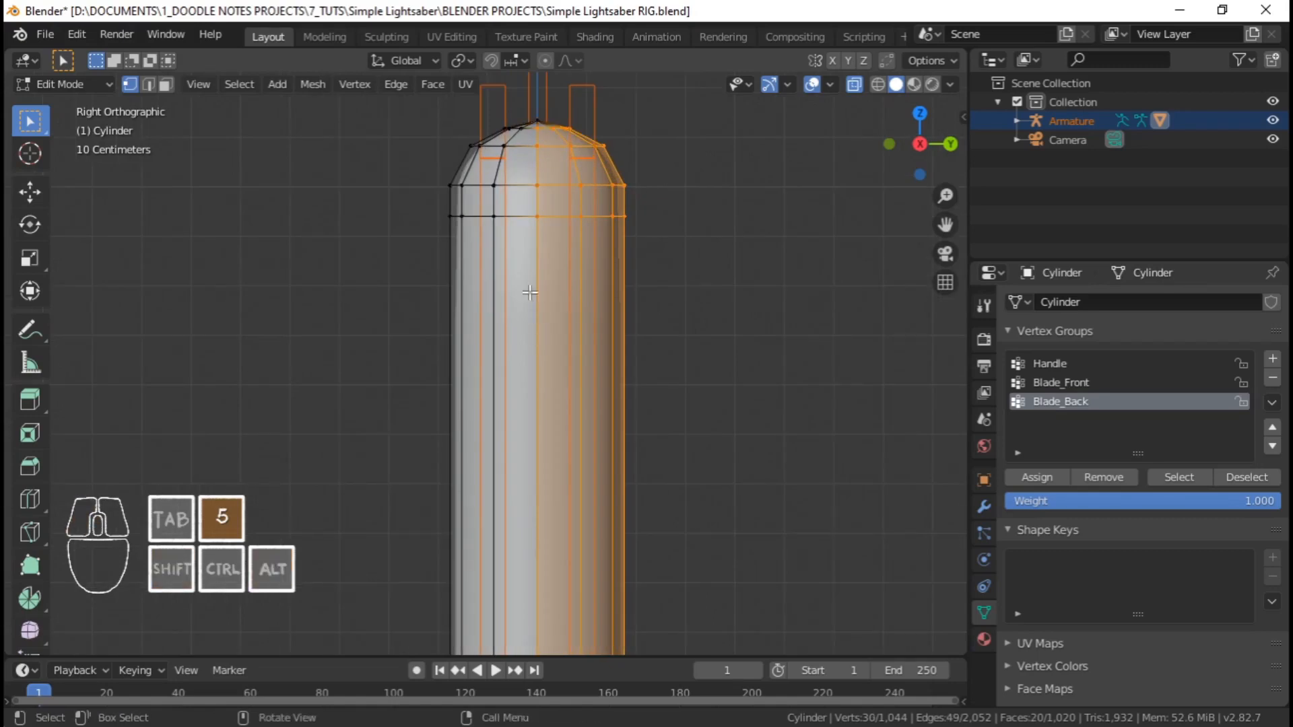
{"action": "middle_click_drag", "start_coordinate": [535, 313], "coordinate": [572, 332]}
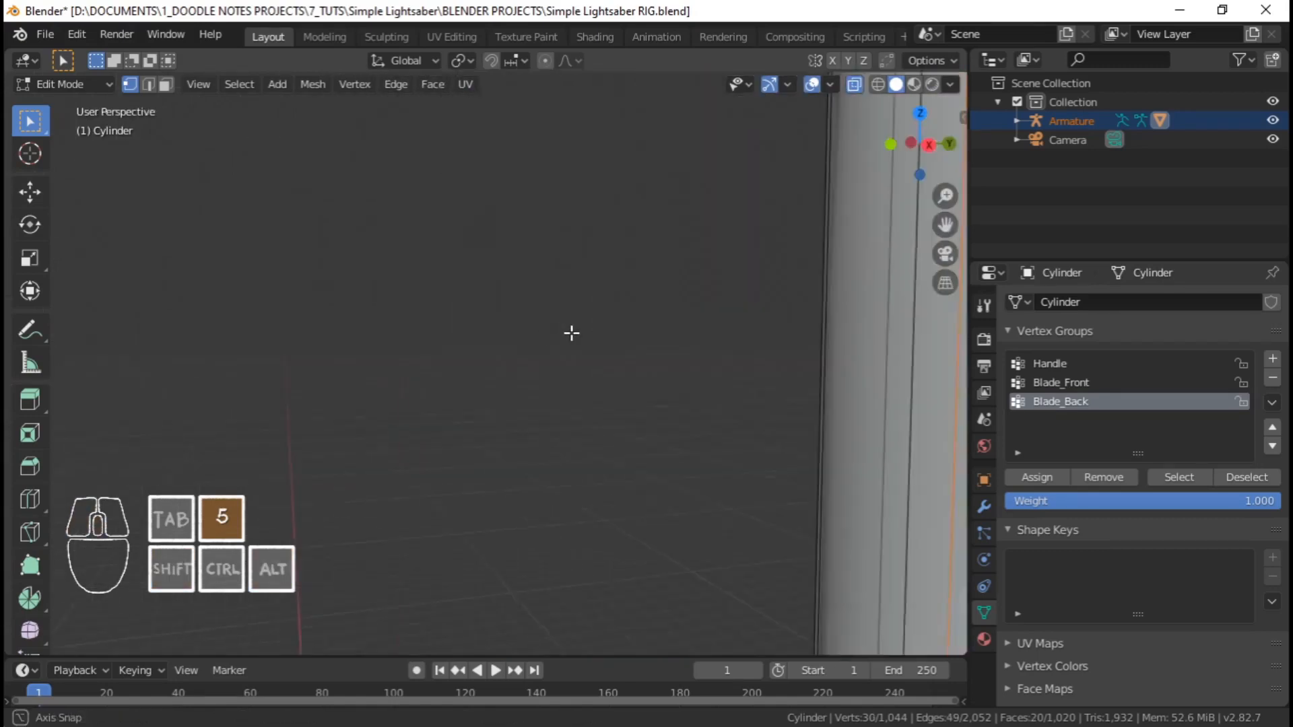
{"action": "scroll", "coordinate": [573, 333], "scroll_direction": "down", "scroll_amount": 4}
{"action": "middle_click_drag", "start_coordinate": [842, 337], "coordinate": [652, 381], "text": "shift"}
{"action": "left_click", "coordinate": [599, 397], "text": "alt+shift"}
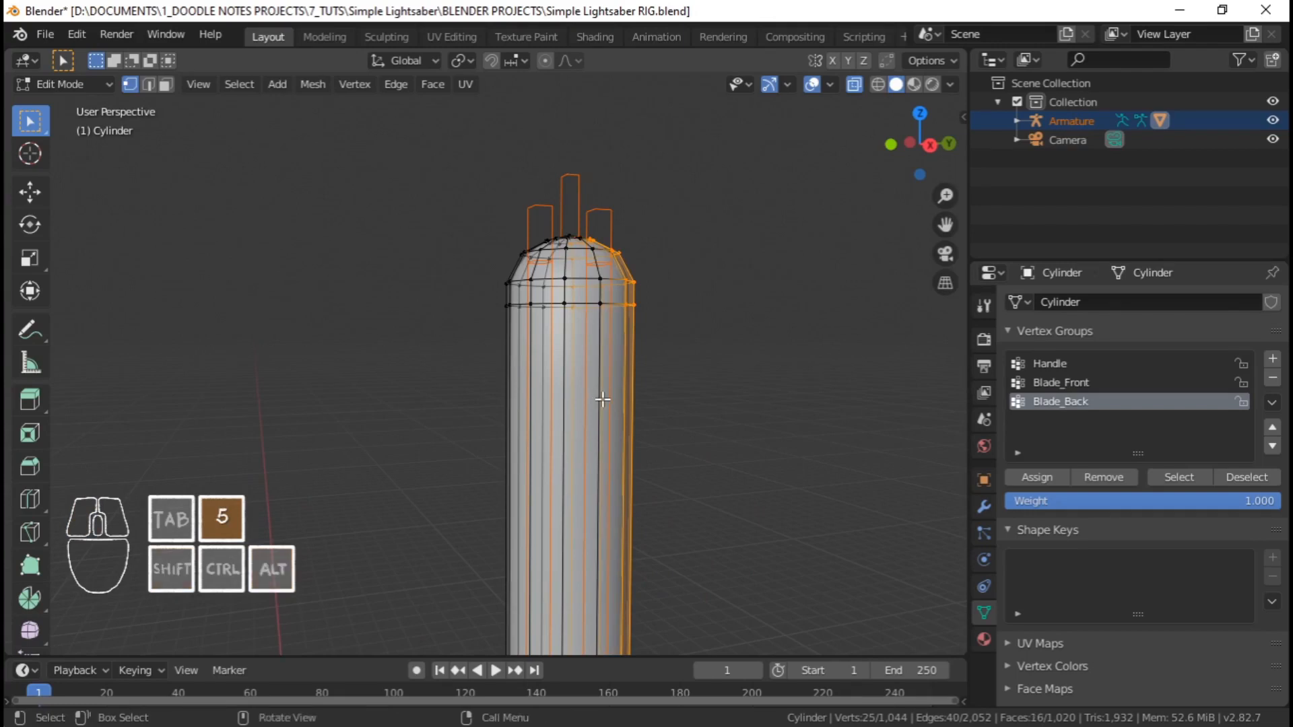
Assign the selected back-half vertices to the Blade_Back vertex group with weight 1.000
{"action": "scroll", "coordinate": [599, 397], "scroll_direction": "down", "scroll_amount": 3}
{"action": "left_click", "coordinate": [1038, 477]}
{"action": "scroll", "coordinate": [602, 424], "scroll_direction": "down", "scroll_amount": 6}
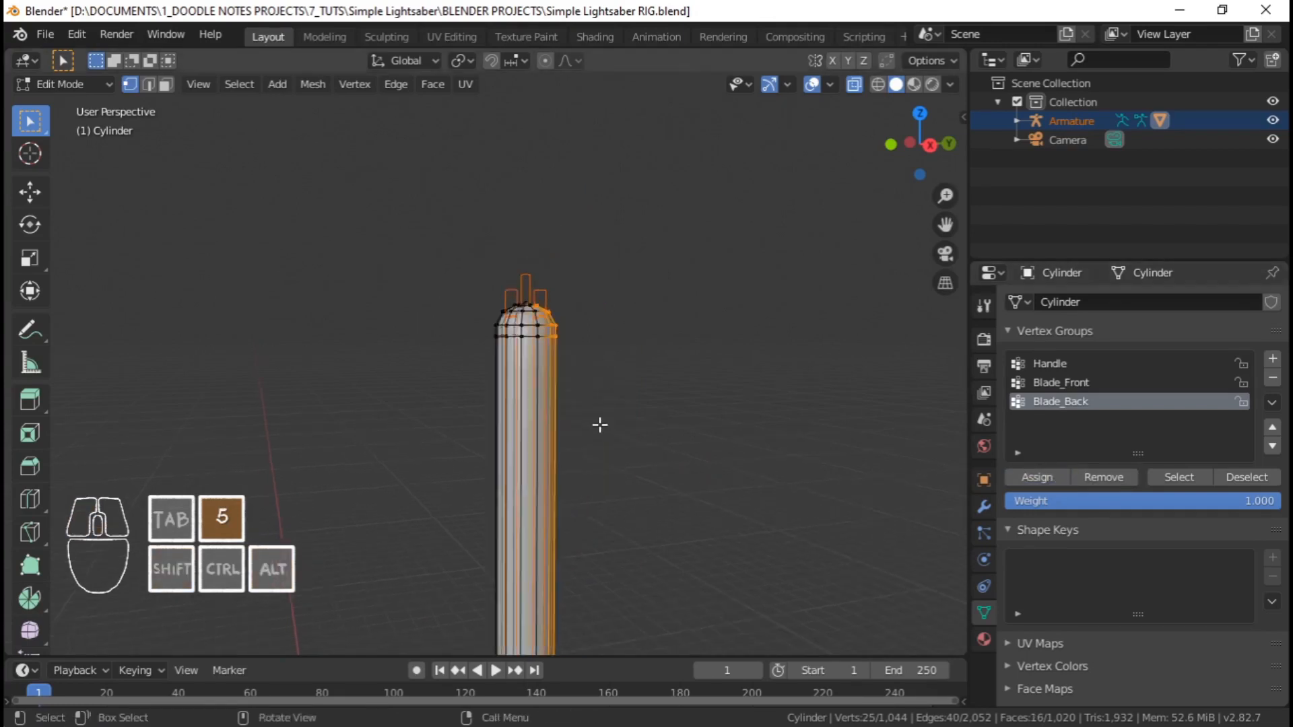
Examine the Blade_Back weights along the blade and at its tip in Weight Paint mode from the right side
{"action": "key", "text": "ctrl+Tab"}
{"action": "key", "text": "KP_3"}
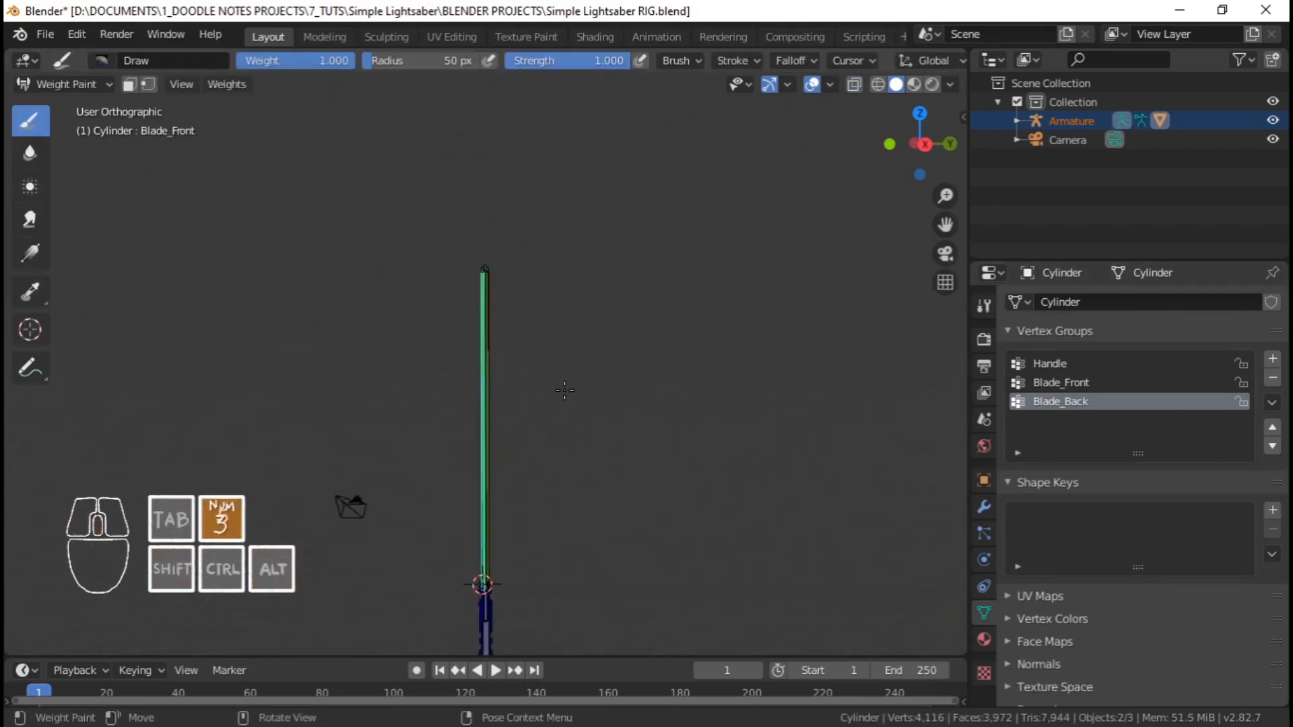
{"action": "scroll", "coordinate": [577, 404], "scroll_direction": "up", "scroll_amount": 5}
{"action": "middle_click_drag", "start_coordinate": [520, 321], "coordinate": [537, 436], "text": "shift"}
{"action": "scroll", "coordinate": [537, 436], "scroll_direction": "up", "scroll_amount": 8}
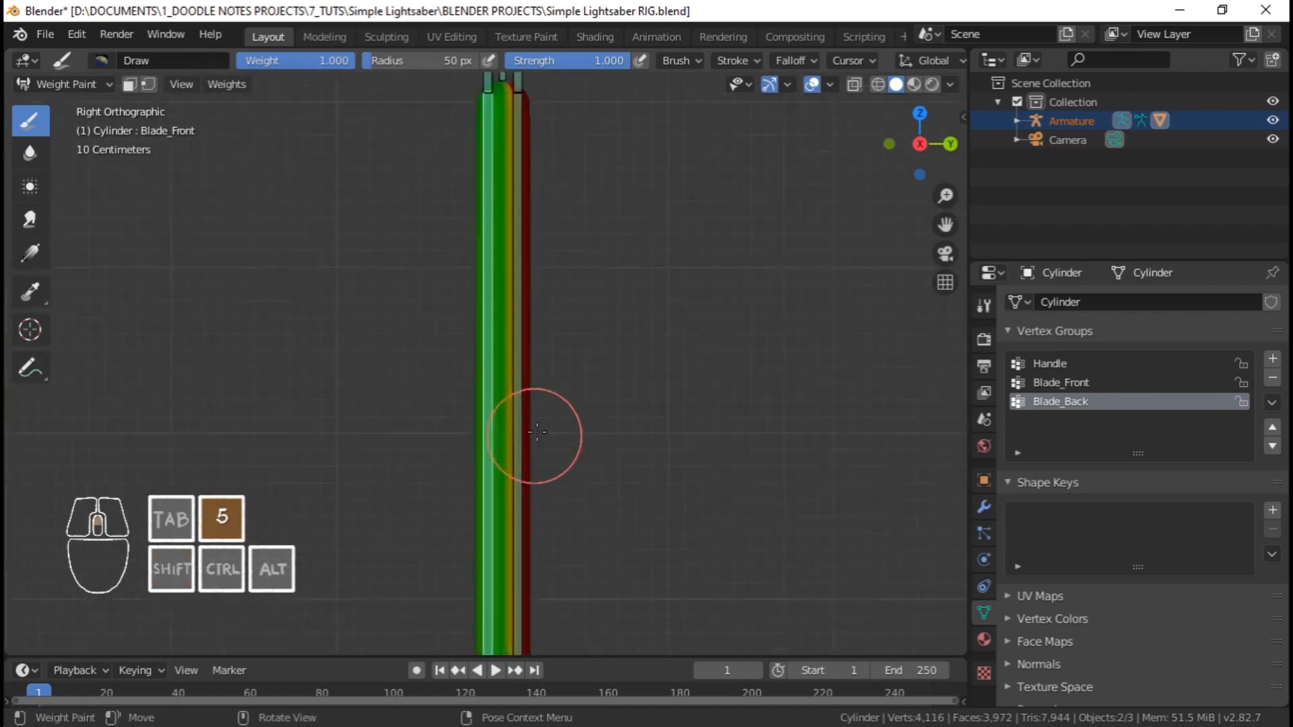
{"action": "middle_click_drag", "start_coordinate": [552, 342], "coordinate": [566, 496], "text": "shift"}
{"action": "middle_click_drag", "start_coordinate": [563, 305], "coordinate": [546, 469], "text": "shift"}
{"action": "scroll", "coordinate": [558, 331], "scroll_direction": "up", "scroll_amount": 2}
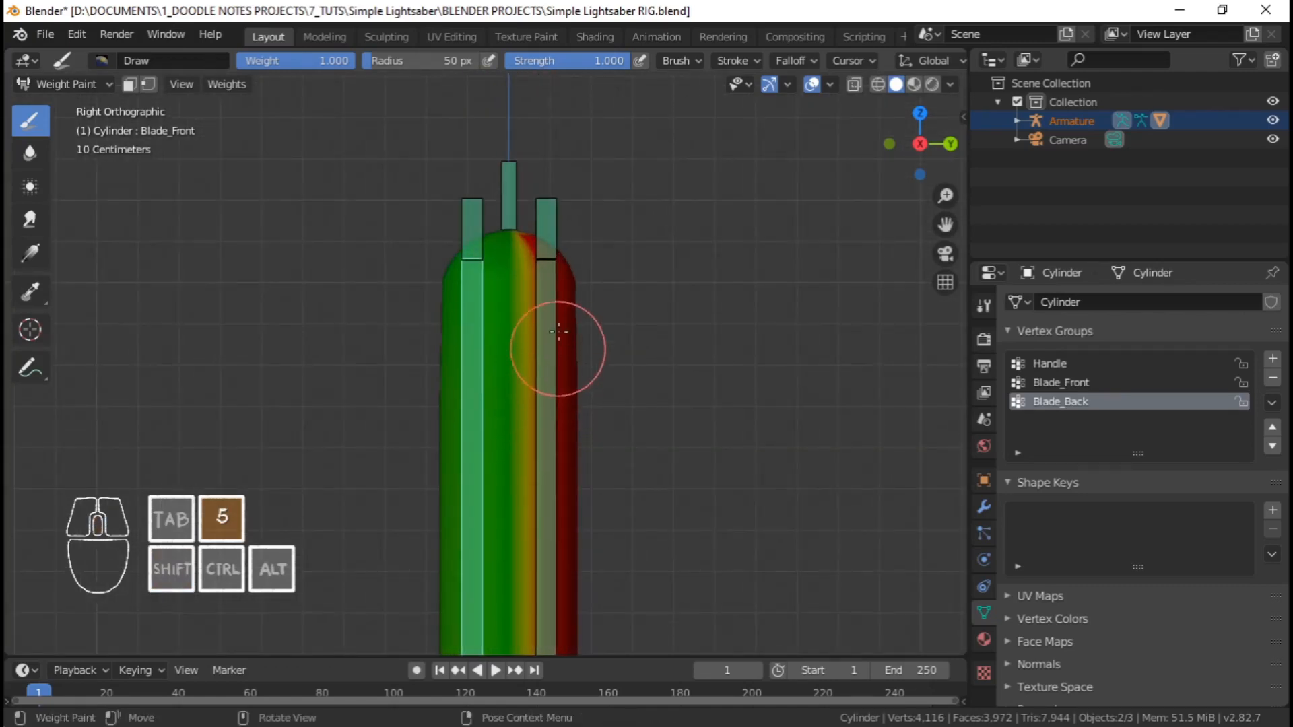
Invert the selection in Edit Mode, deselect both centre-line edge loops, and remove the remaining front vertices from the Blade_Back group
{"action": "scroll", "coordinate": [548, 329], "scroll_direction": "down", "scroll_amount": 2}
{"action": "key", "text": "Tab"}
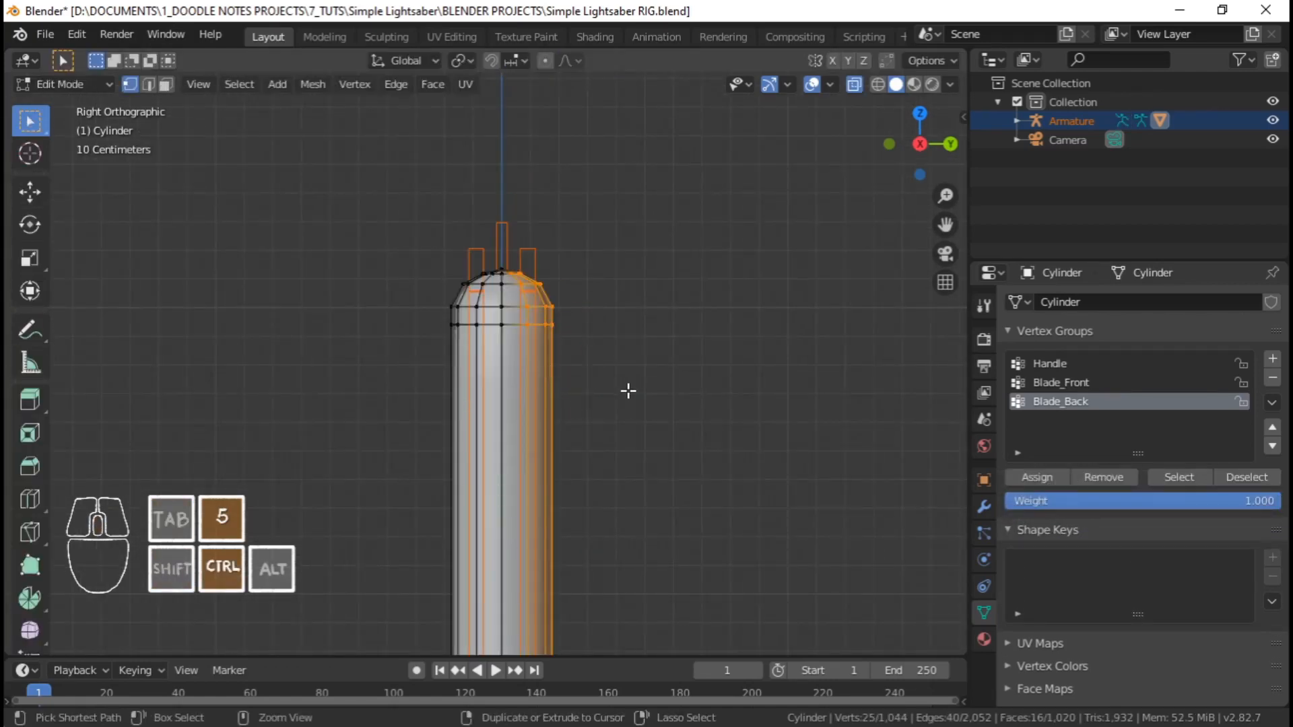
{"action": "key", "text": "ctrl+i"}
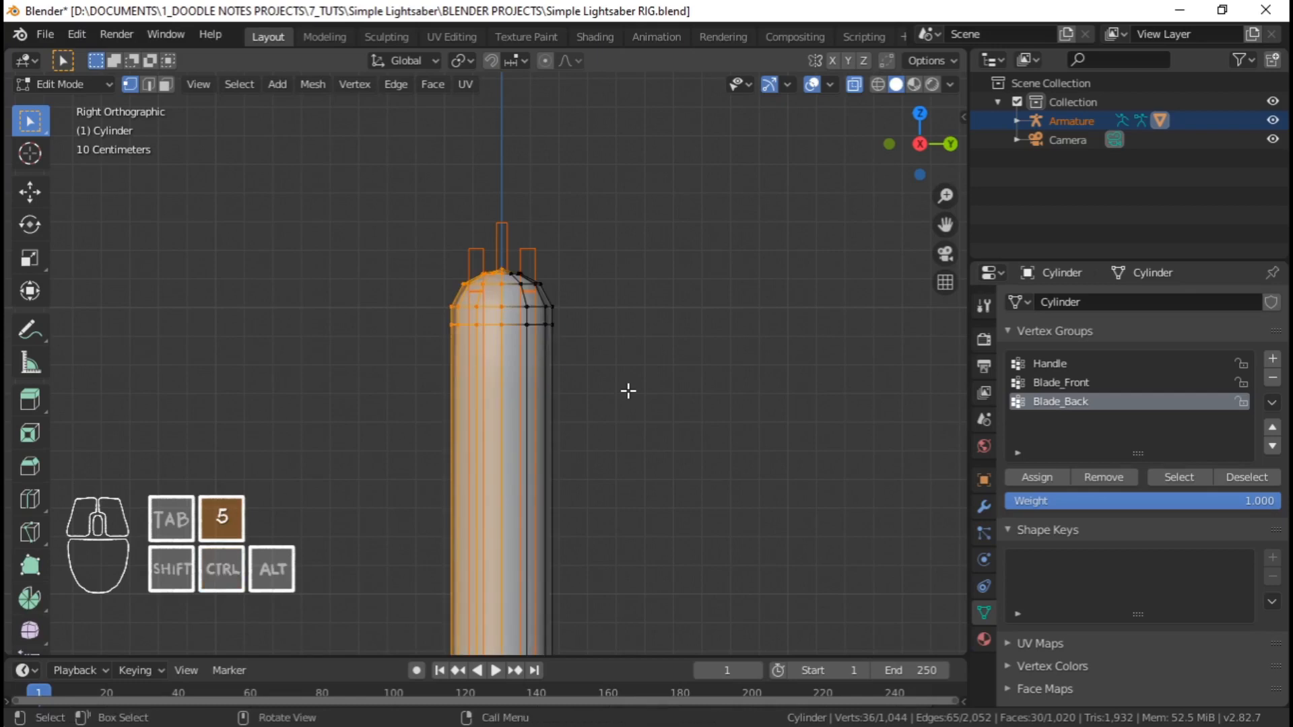
{"action": "left_click", "coordinate": [502, 370], "text": "alt+shift"}
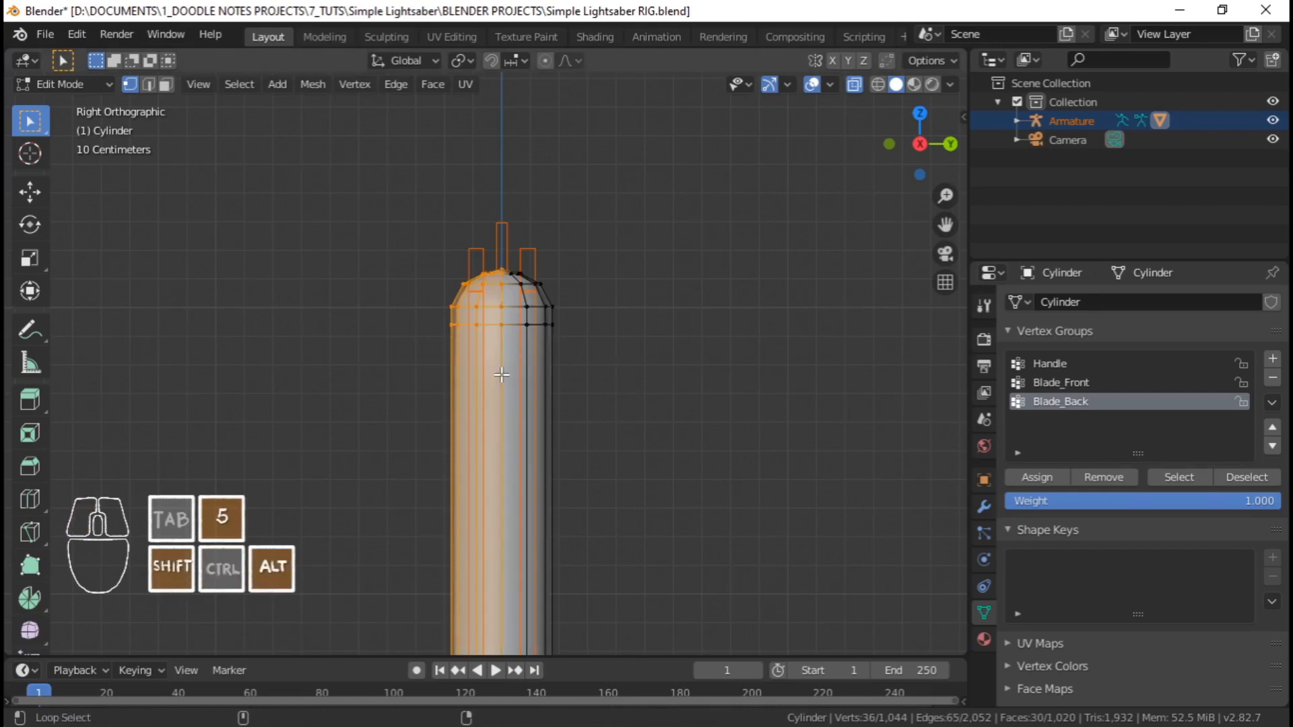
{"action": "middle_click_drag", "start_coordinate": [502, 375], "coordinate": [277, 421]}
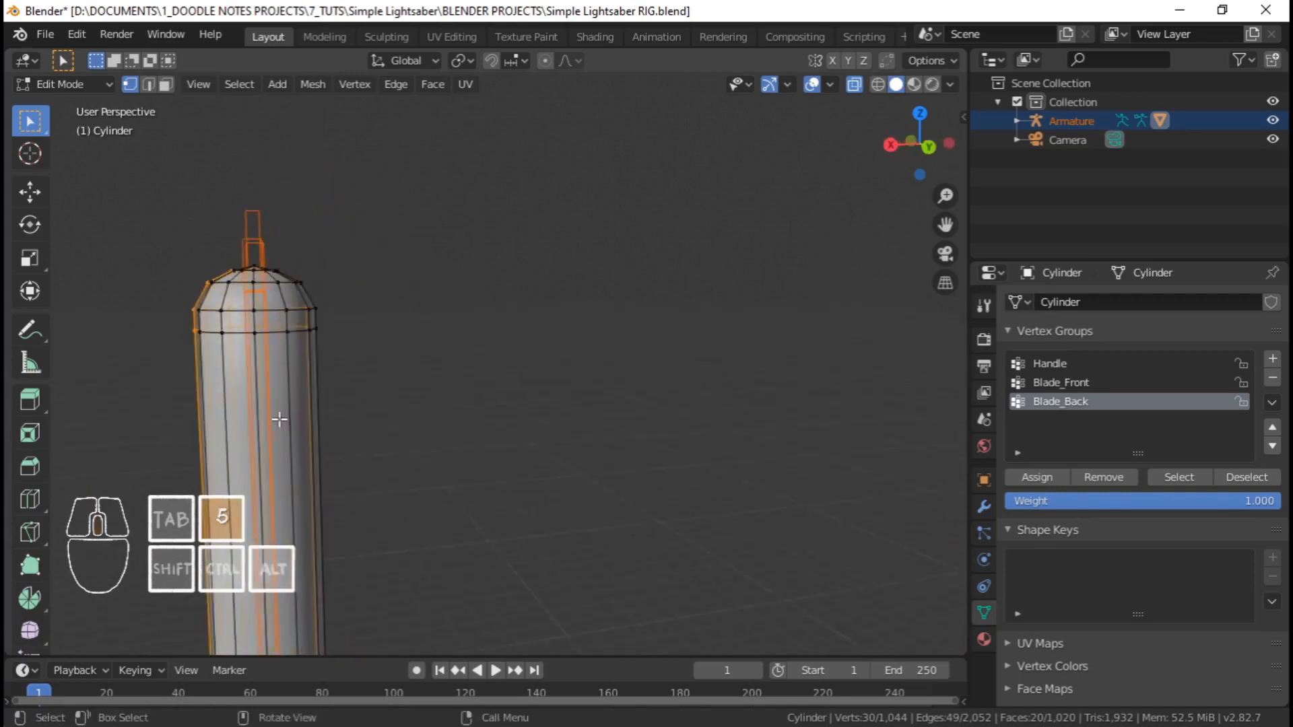
{"action": "left_click", "coordinate": [191, 427], "text": "alt+shift"}
{"action": "middle_click_drag", "start_coordinate": [196, 425], "coordinate": [447, 419]}
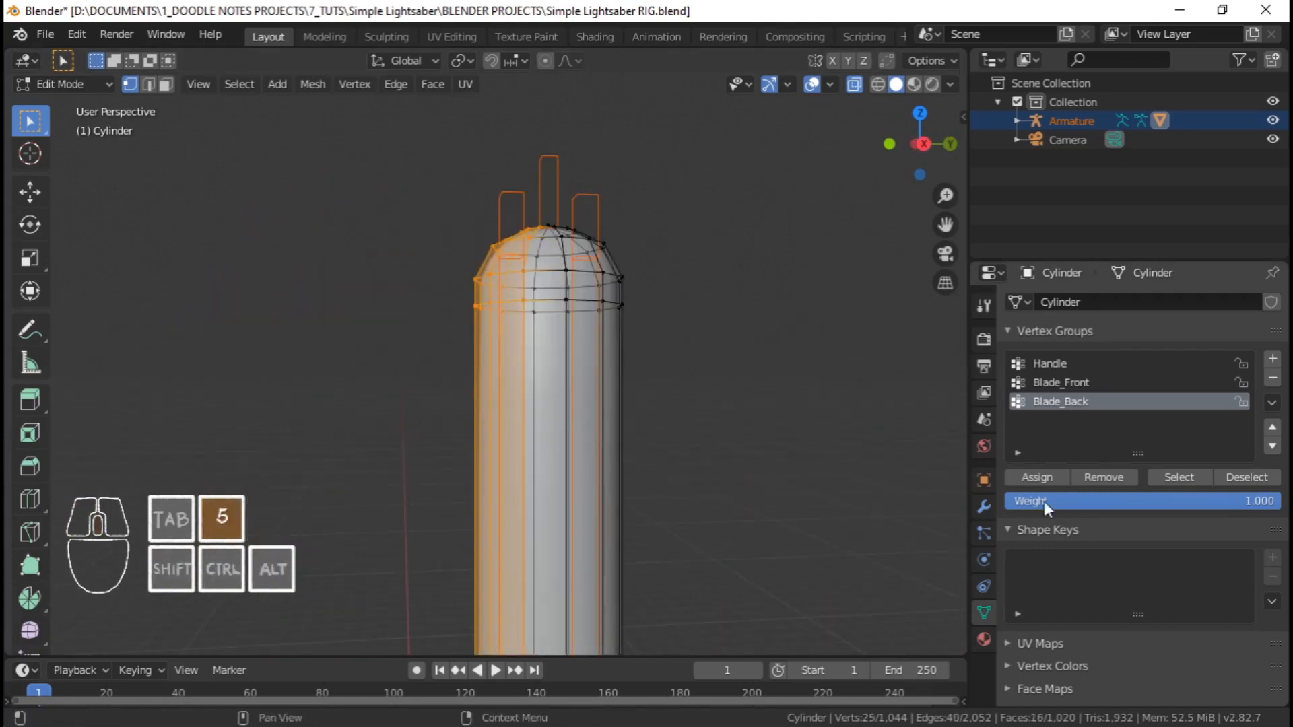
{"action": "left_click", "coordinate": [1106, 479]}
Check the updated Blade_Back weight gradient around the blade's tip in Weight Paint mode
{"action": "key", "text": "Tab"}
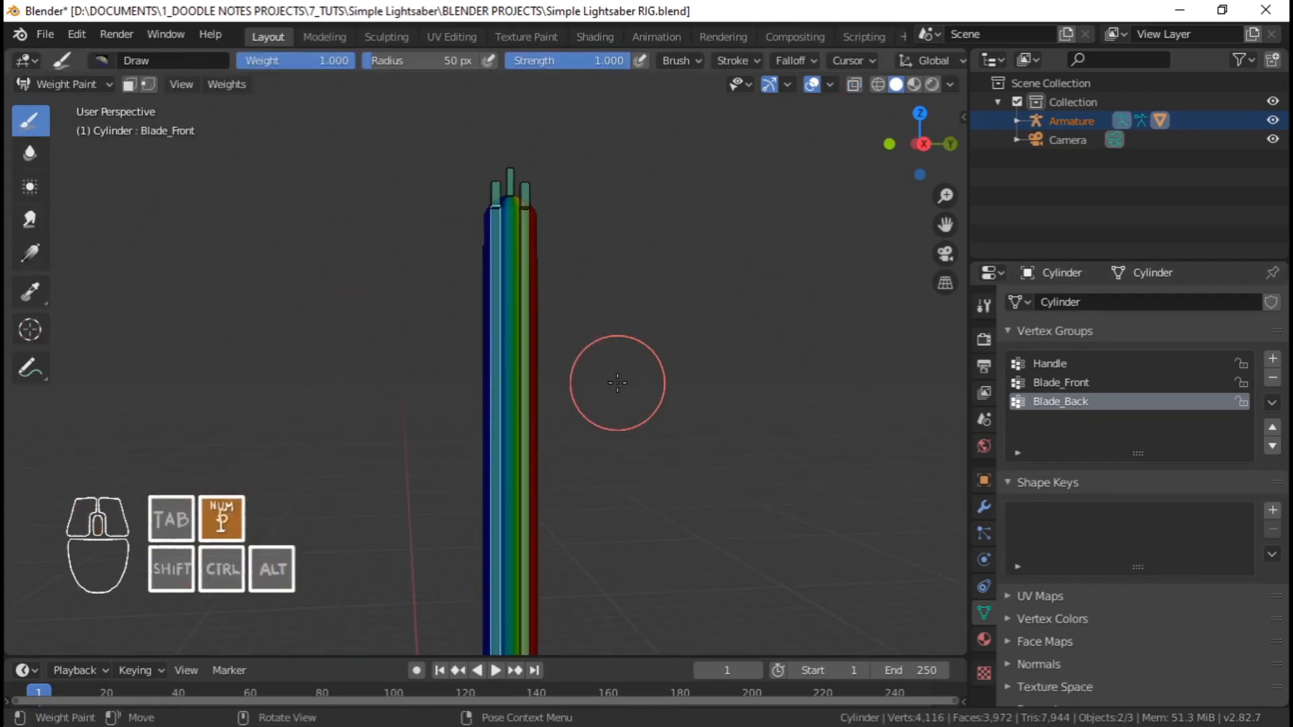
{"action": "key", "text": "KP_1"}
{"action": "key", "text": "KP_3"}
{"action": "middle_click_drag", "start_coordinate": [532, 262], "coordinate": [566, 404], "text": "shift"}
{"action": "scroll", "coordinate": [566, 405], "scroll_direction": "up", "scroll_amount": 5}
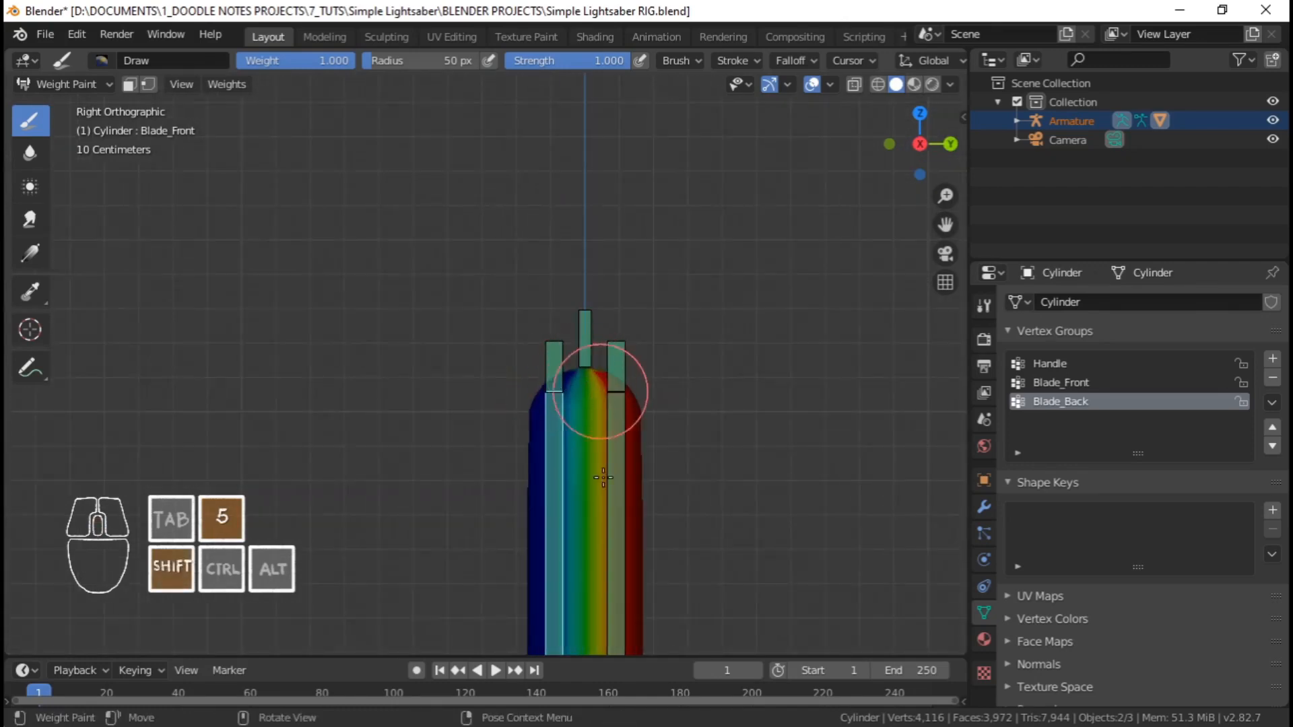
{"action": "scroll", "coordinate": [577, 339], "scroll_direction": "down", "scroll_amount": 1}
{"action": "middle_click_drag", "start_coordinate": [604, 478], "coordinate": [609, 347], "text": "shift"}
{"action": "scroll", "coordinate": [581, 345], "scroll_direction": "up", "scroll_amount": 4}
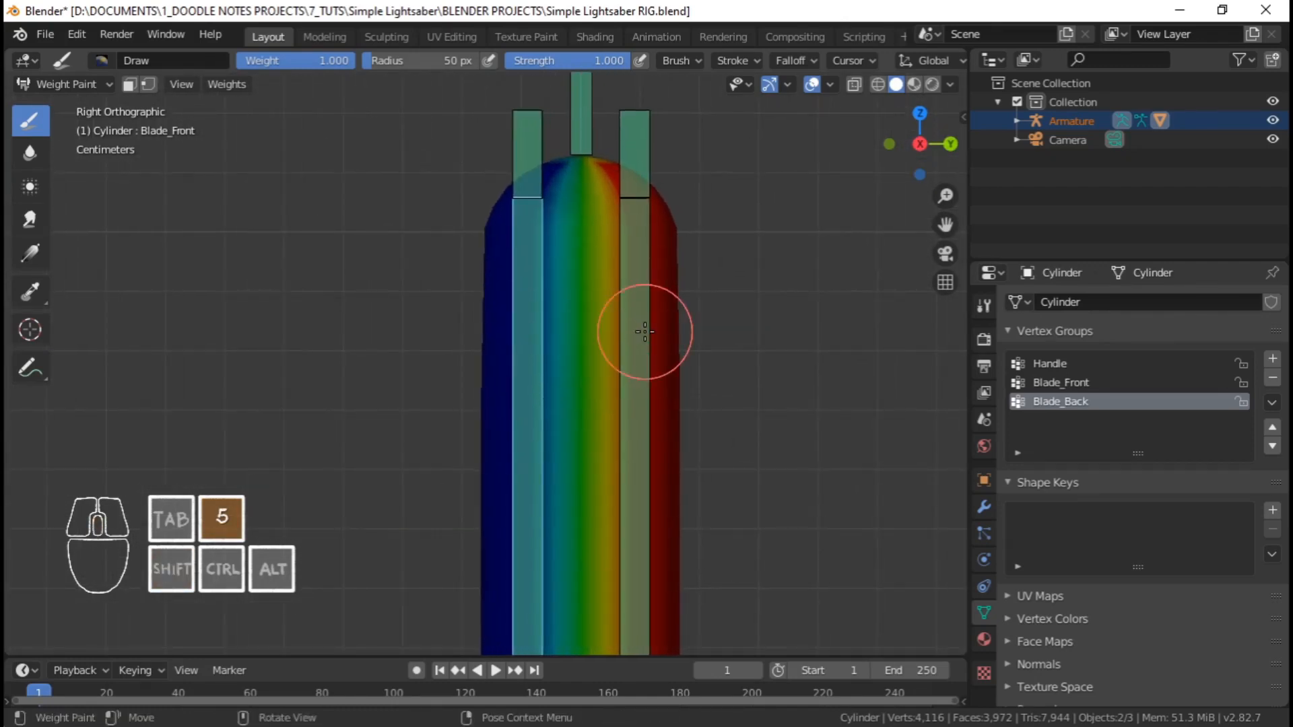
Compare the Blade_Front and Blade_Back weights along the blade and at its tip by switching between the two bones
{"action": "right_click", "coordinate": [513, 326], "text": "shift"}
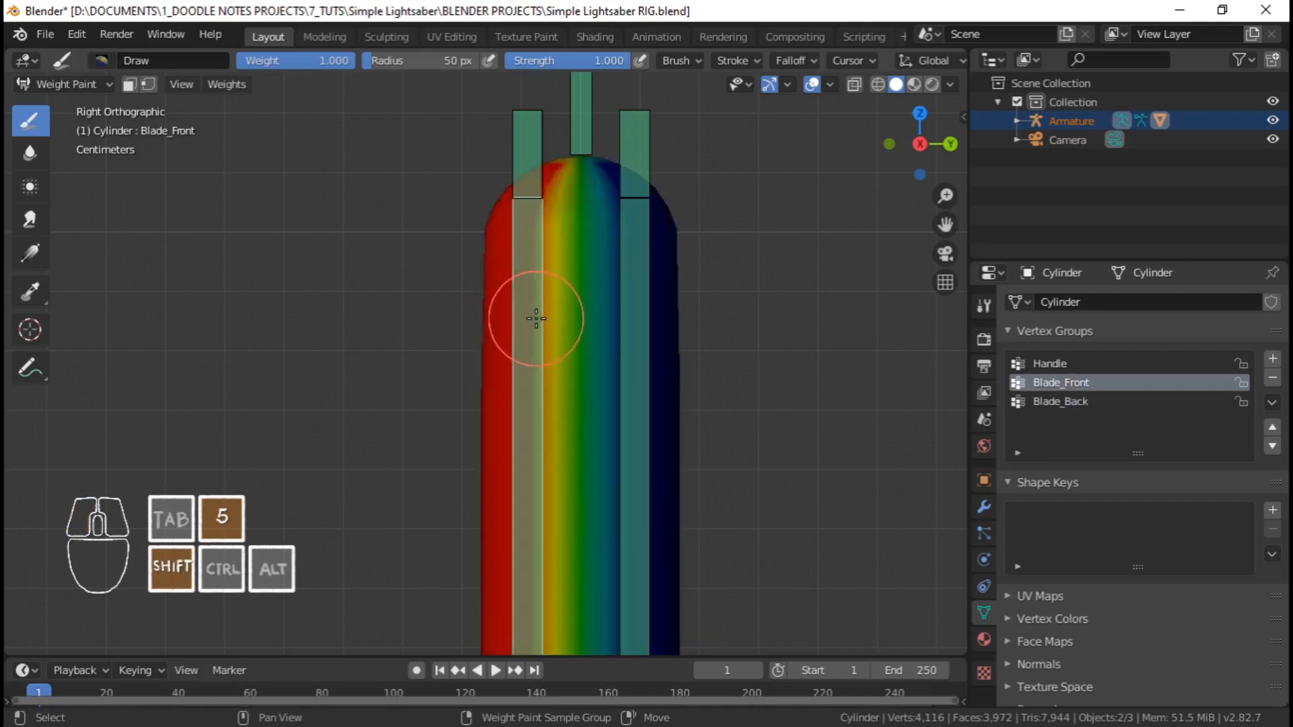
{"action": "scroll", "coordinate": [485, 533], "scroll_direction": "down", "scroll_amount": 10}
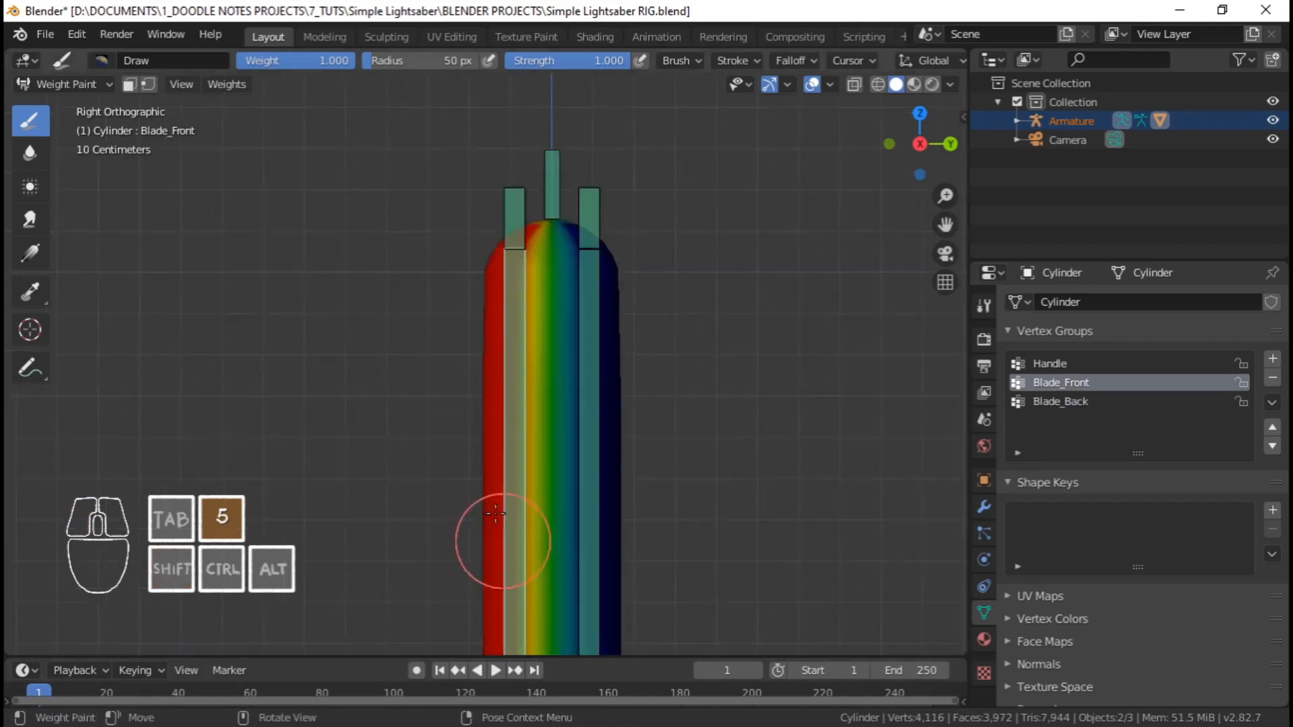
{"action": "scroll", "coordinate": [522, 371], "scroll_direction": "up", "scroll_amount": 8}
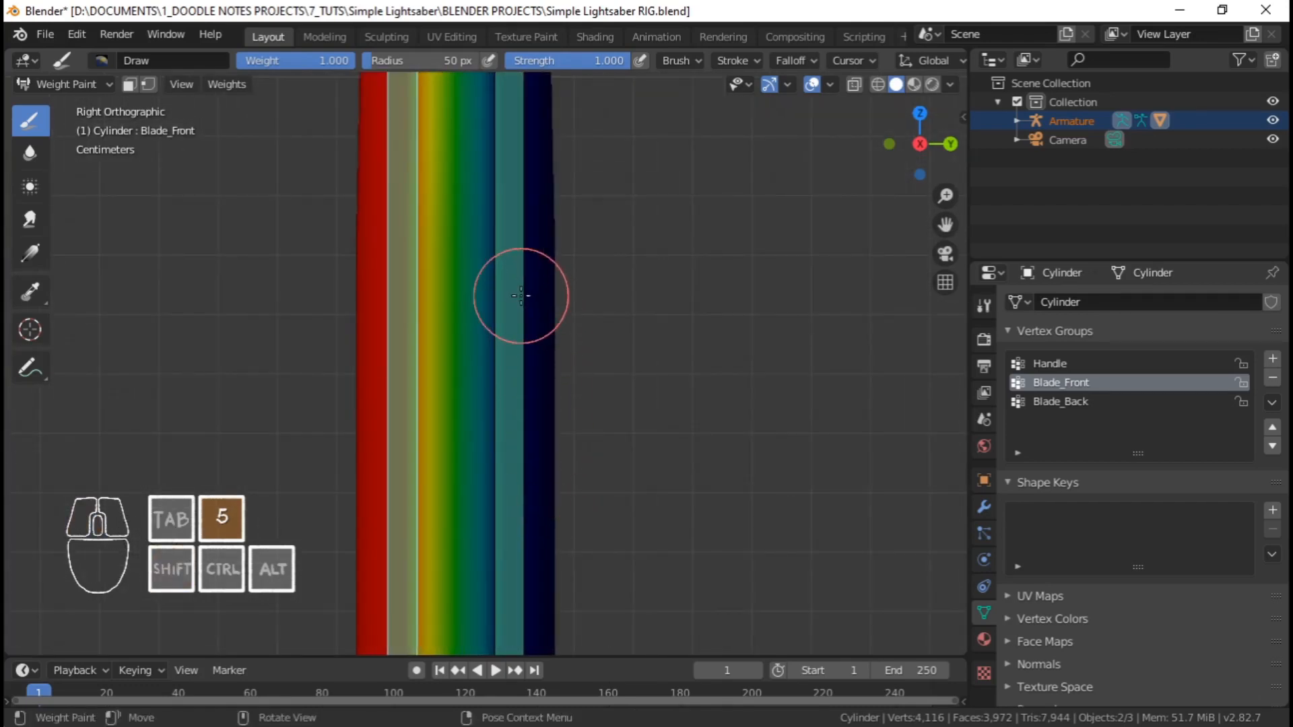
{"action": "right_click", "coordinate": [523, 295], "text": "shift"}
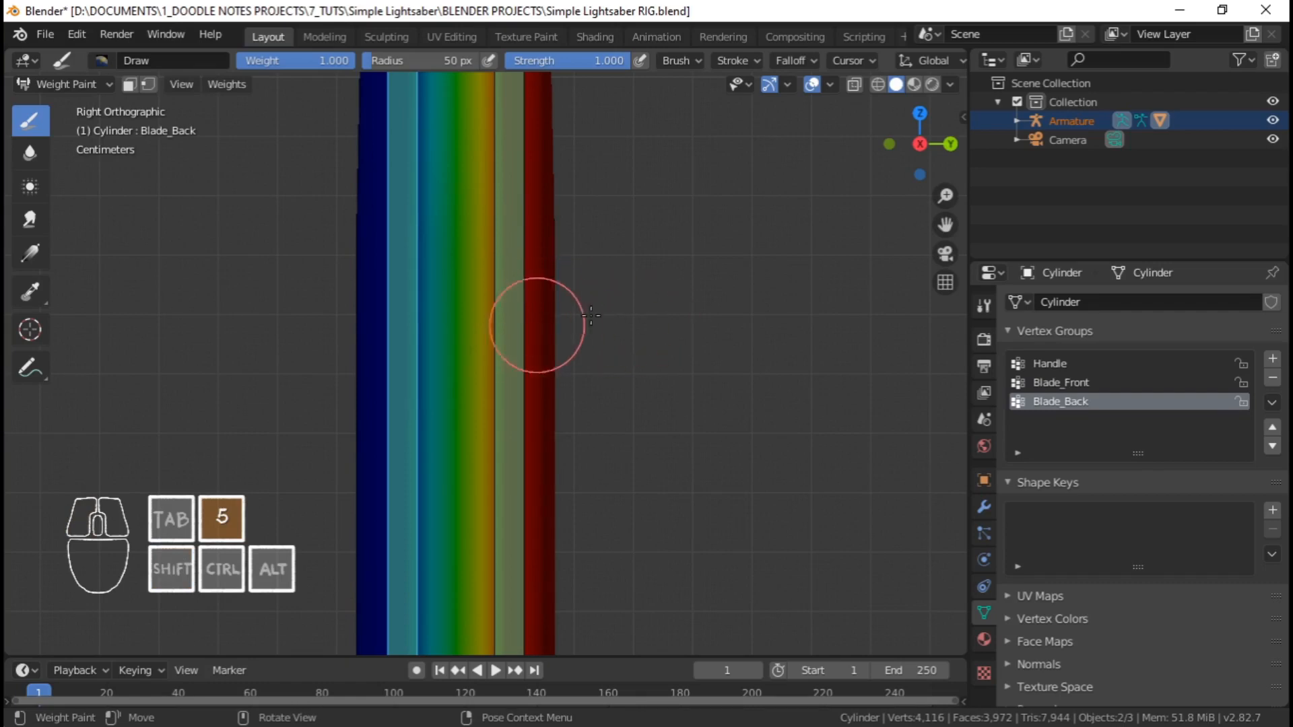
{"action": "scroll", "coordinate": [522, 336], "scroll_direction": "down", "scroll_amount": 4}
{"action": "middle_click_drag", "start_coordinate": [527, 222], "coordinate": [522, 401], "text": "shift"}
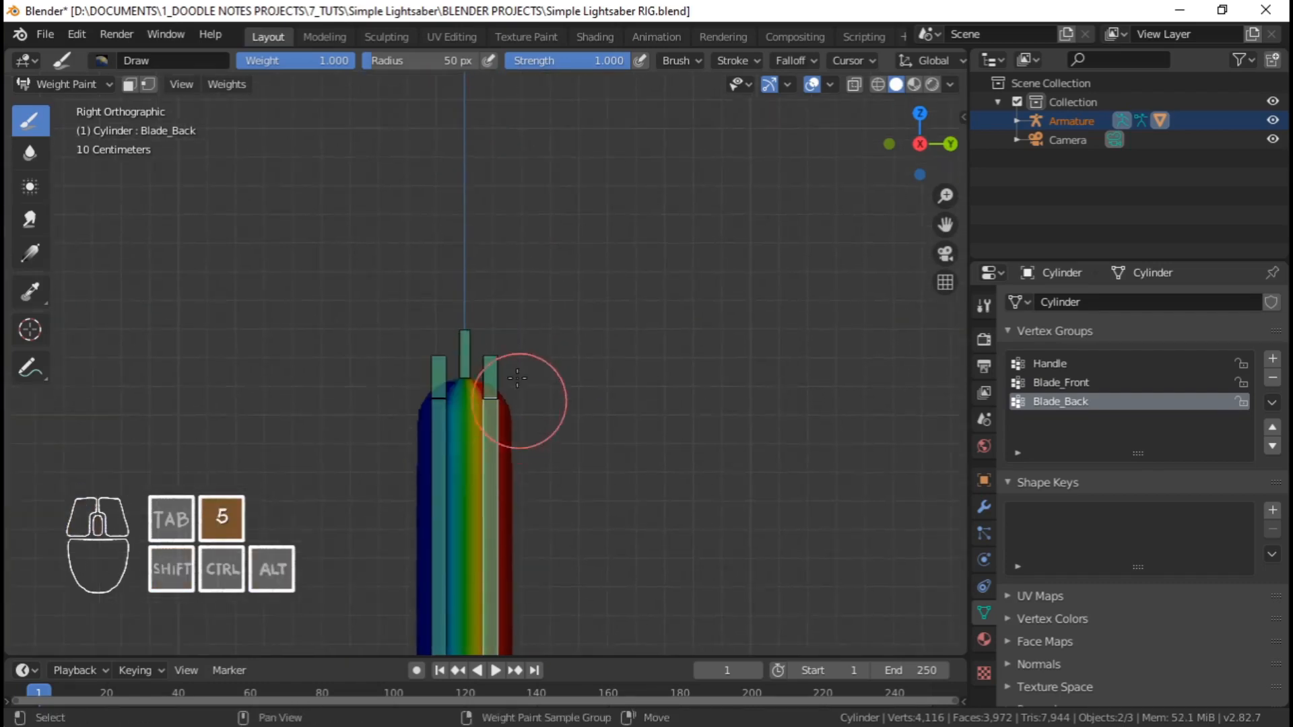
{"action": "scroll", "coordinate": [522, 402], "scroll_direction": "up", "scroll_amount": 4}
{"action": "middle_click_drag", "start_coordinate": [475, 467], "coordinate": [530, 372], "text": "shift"}
{"action": "scroll", "coordinate": [553, 369], "scroll_direction": "up", "scroll_amount": 3}
{"action": "scroll", "coordinate": [557, 367], "scroll_direction": "up", "scroll_amount": 1}
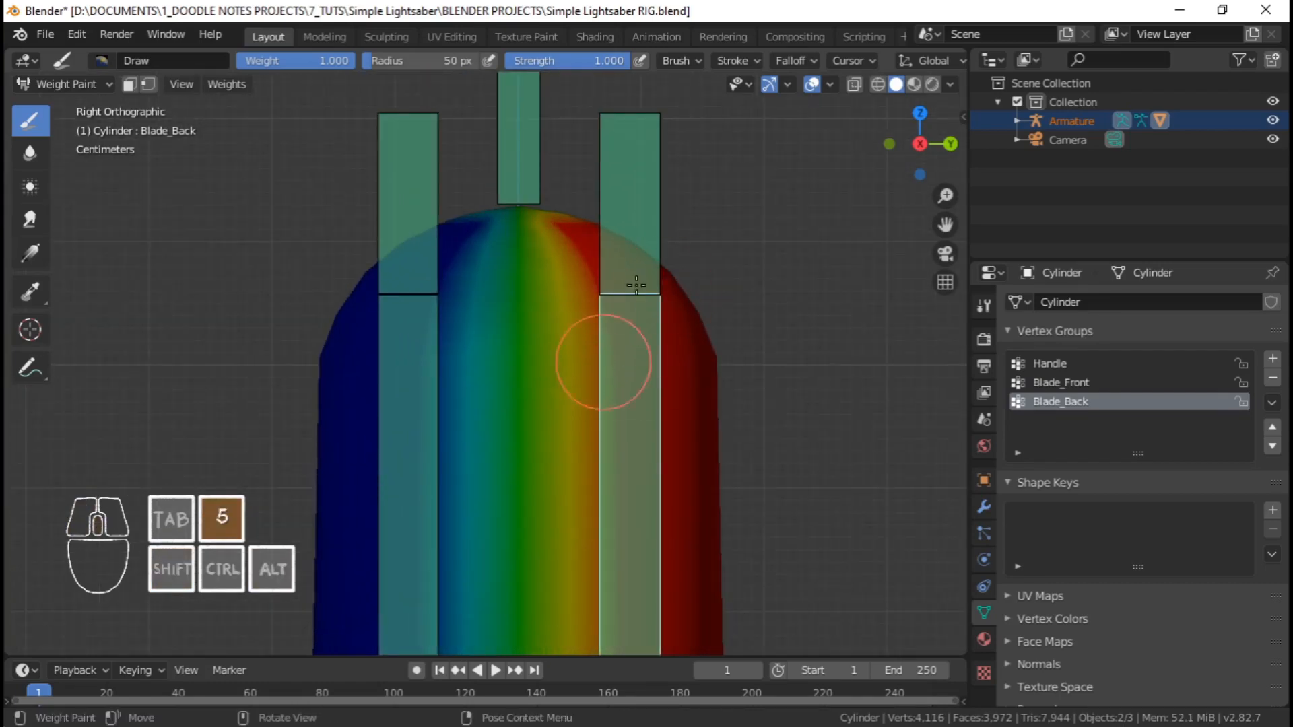
{"action": "scroll", "coordinate": [658, 519], "scroll_direction": "down", "scroll_amount": 12}
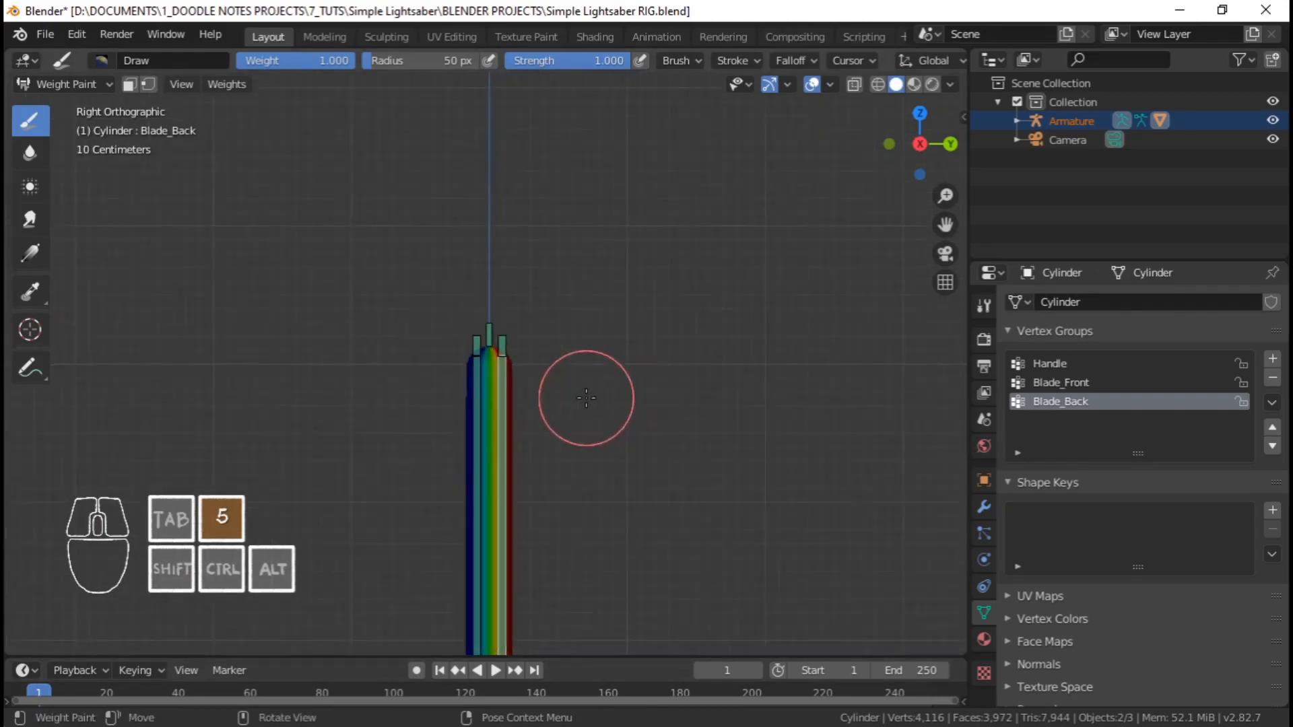
Pick the Blade_Motion_Back control bone at the base of the blade in Weight Paint mode
{"action": "scroll", "coordinate": [539, 323], "scroll_direction": "down", "scroll_amount": 8}
{"action": "middle_click_drag", "start_coordinate": [547, 506], "coordinate": [538, 351], "text": "shift"}
{"action": "scroll", "coordinate": [537, 353], "scroll_direction": "up", "scroll_amount": 12}
{"action": "middle_click_drag", "start_coordinate": [597, 496], "coordinate": [547, 295], "text": "shift"}
{"action": "scroll", "coordinate": [549, 300], "scroll_direction": "up", "scroll_amount": 2}
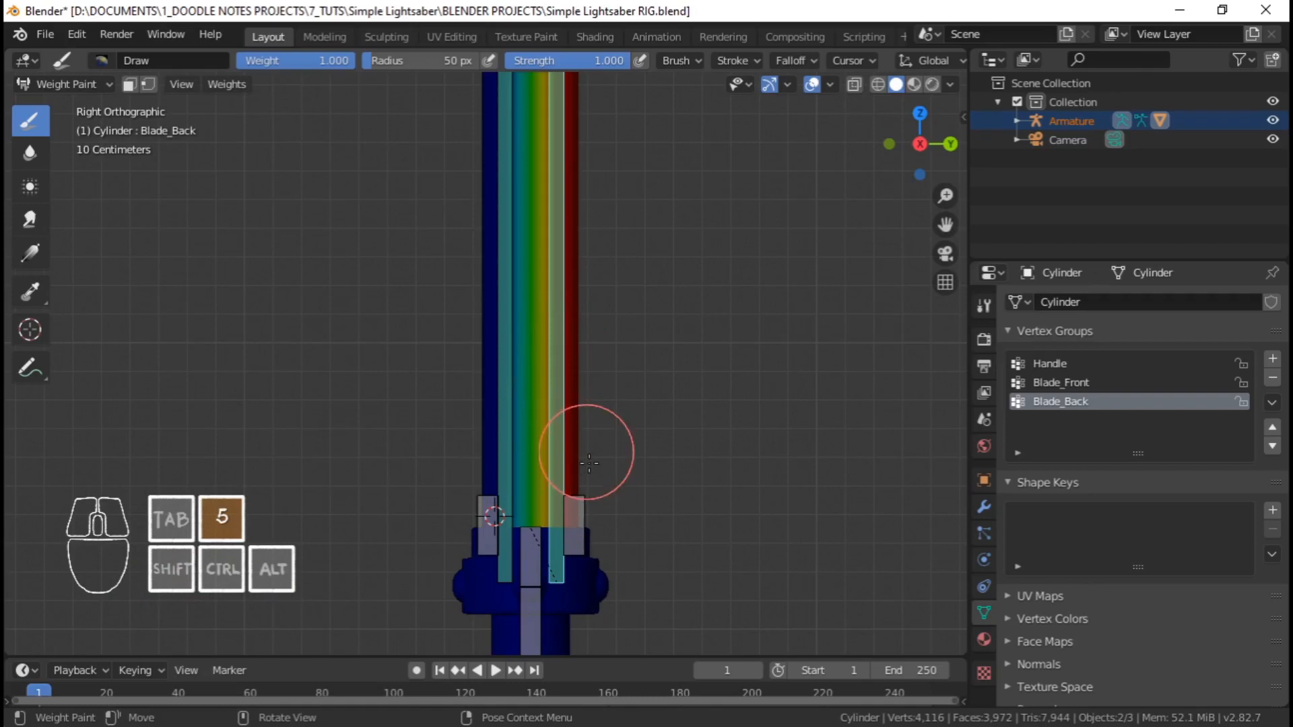
{"action": "left_click", "coordinate": [585, 523], "text": "shift"}
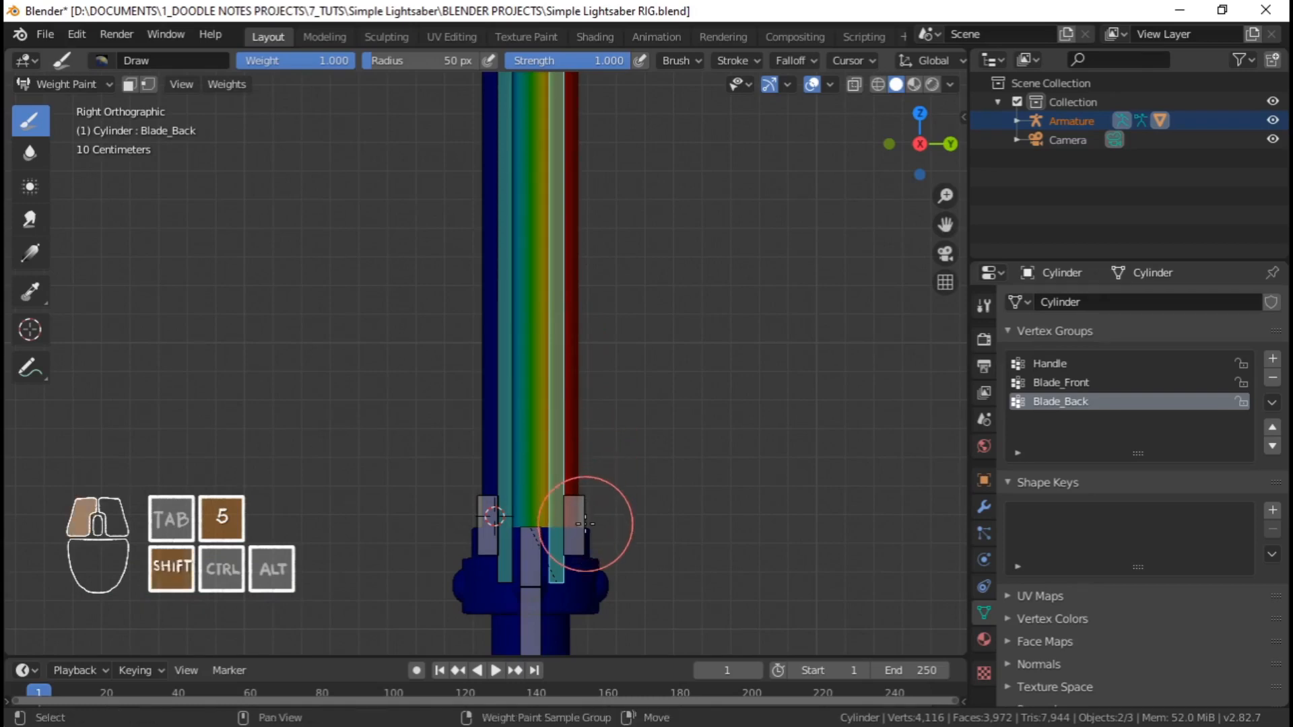
{"action": "key", "text": "alt+a"}
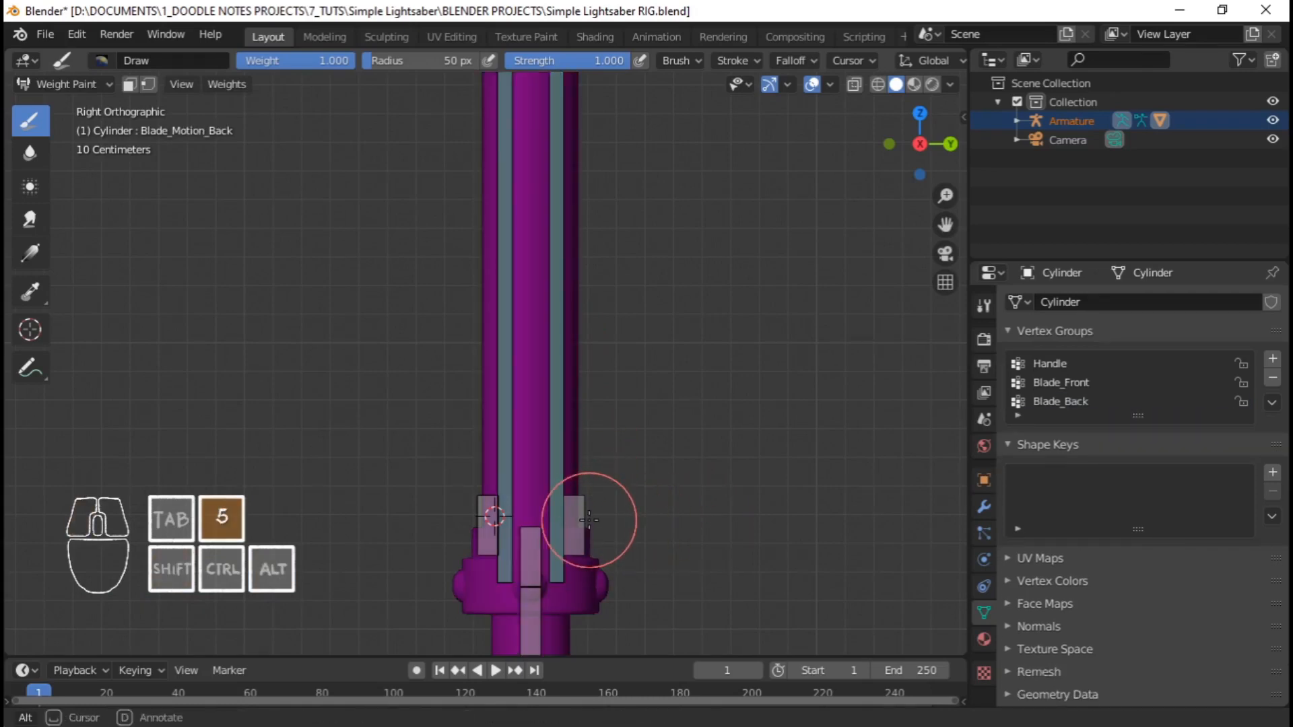
Rotate the Blade_Motion_Back bone to fan the back of the blade away from its front edge
{"action": "left_click", "coordinate": [584, 520], "text": "shift"}
{"action": "scroll", "coordinate": [585, 517], "scroll_direction": "down", "scroll_amount": 9}
{"action": "middle_click_drag", "start_coordinate": [599, 402], "coordinate": [598, 573], "text": "shift"}
{"action": "scroll", "coordinate": [586, 471], "scroll_direction": "down", "scroll_amount": 3}
{"action": "middle_click_drag", "start_coordinate": [608, 183], "coordinate": [595, 271], "text": "shift"}
{"action": "key", "text": "r"}
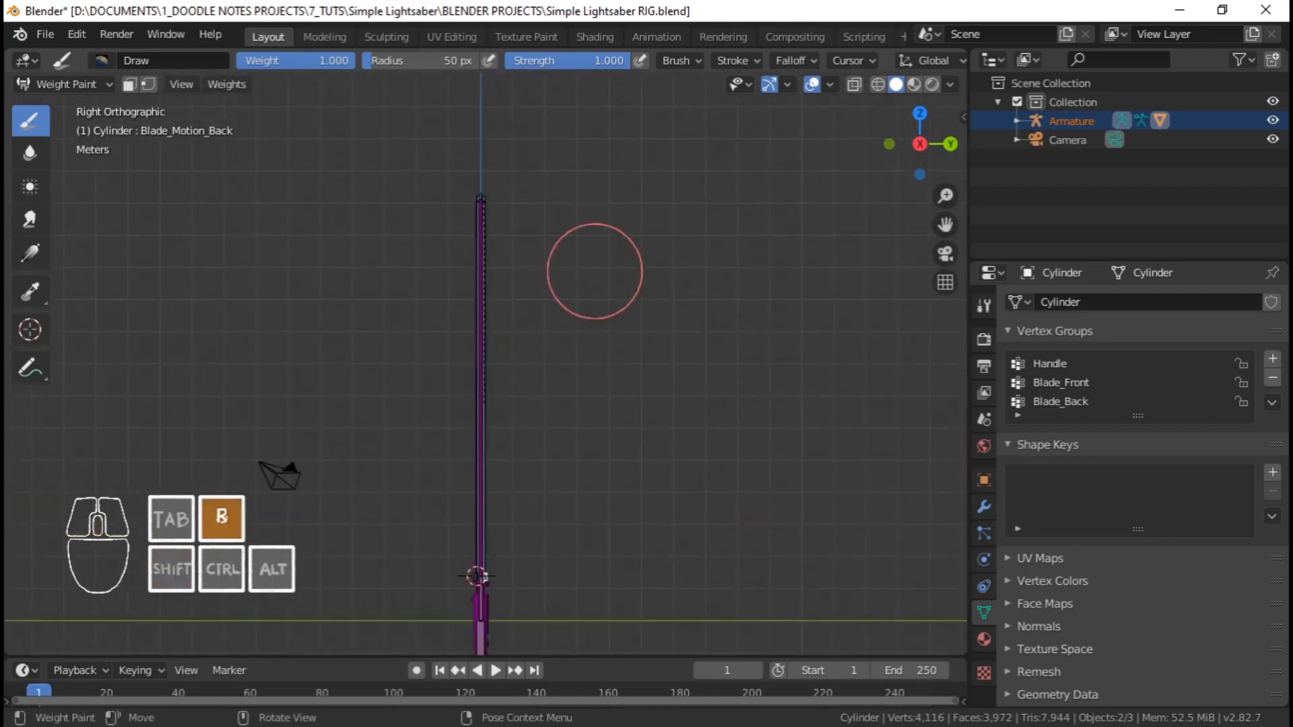
{"action": "left_click", "coordinate": [741, 491]}
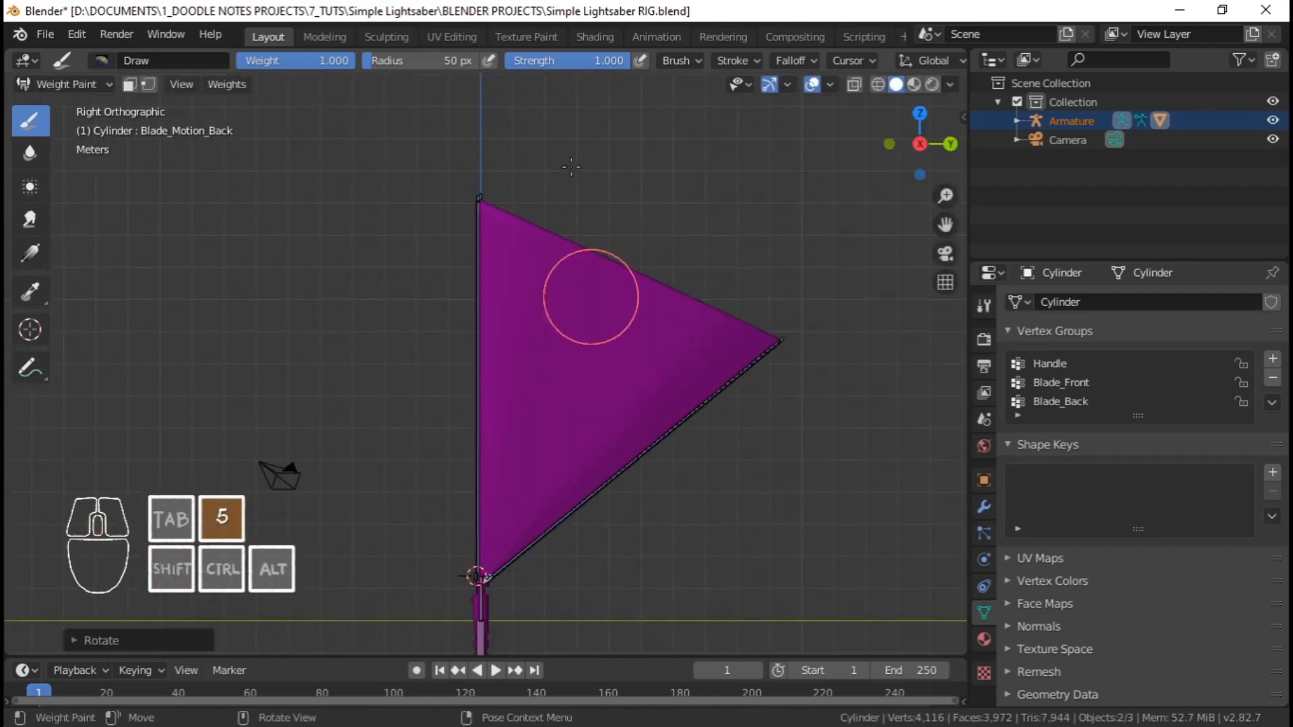
Inspect the fanned blade's tip edge and enable Preserve Volume in the Cylinder's Armature modifier
{"action": "scroll", "coordinate": [505, 217], "scroll_direction": "up", "scroll_amount": 3}
{"action": "middle_click_drag", "start_coordinate": [505, 124], "coordinate": [436, 217], "text": "shift"}
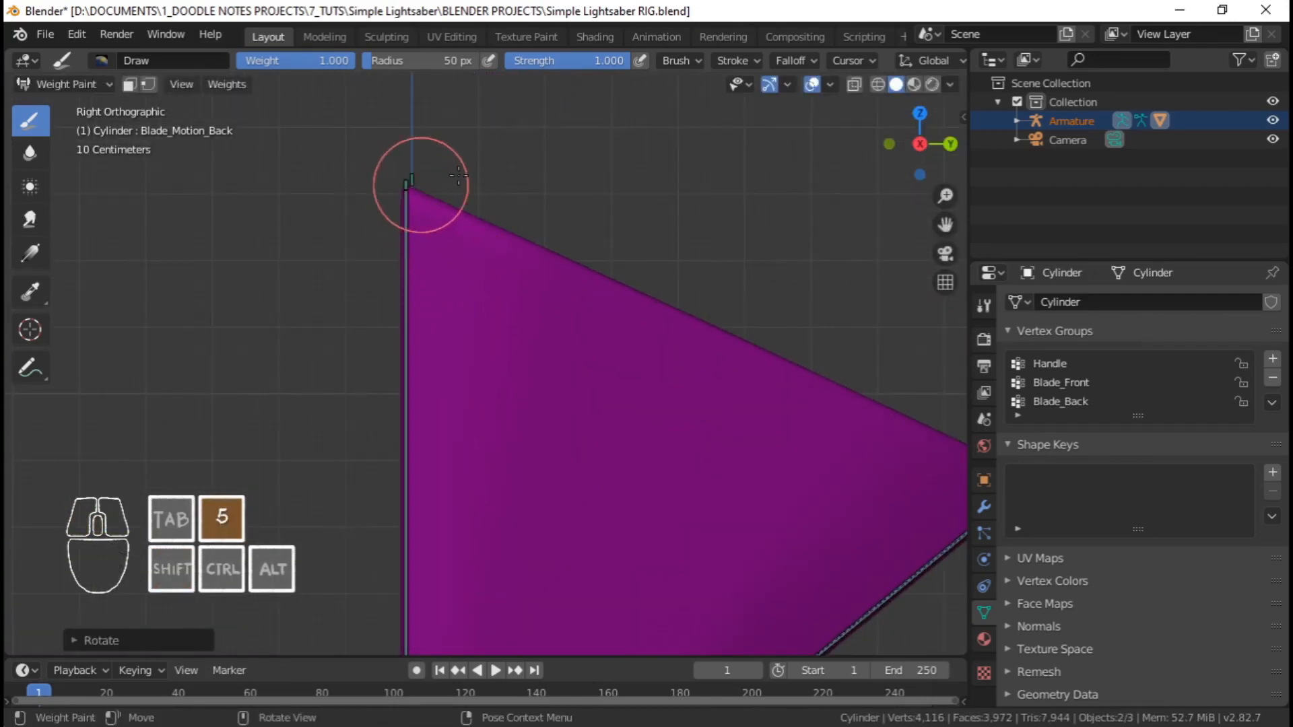
{"action": "middle_click_drag", "start_coordinate": [776, 471], "coordinate": [596, 478], "text": "shift"}
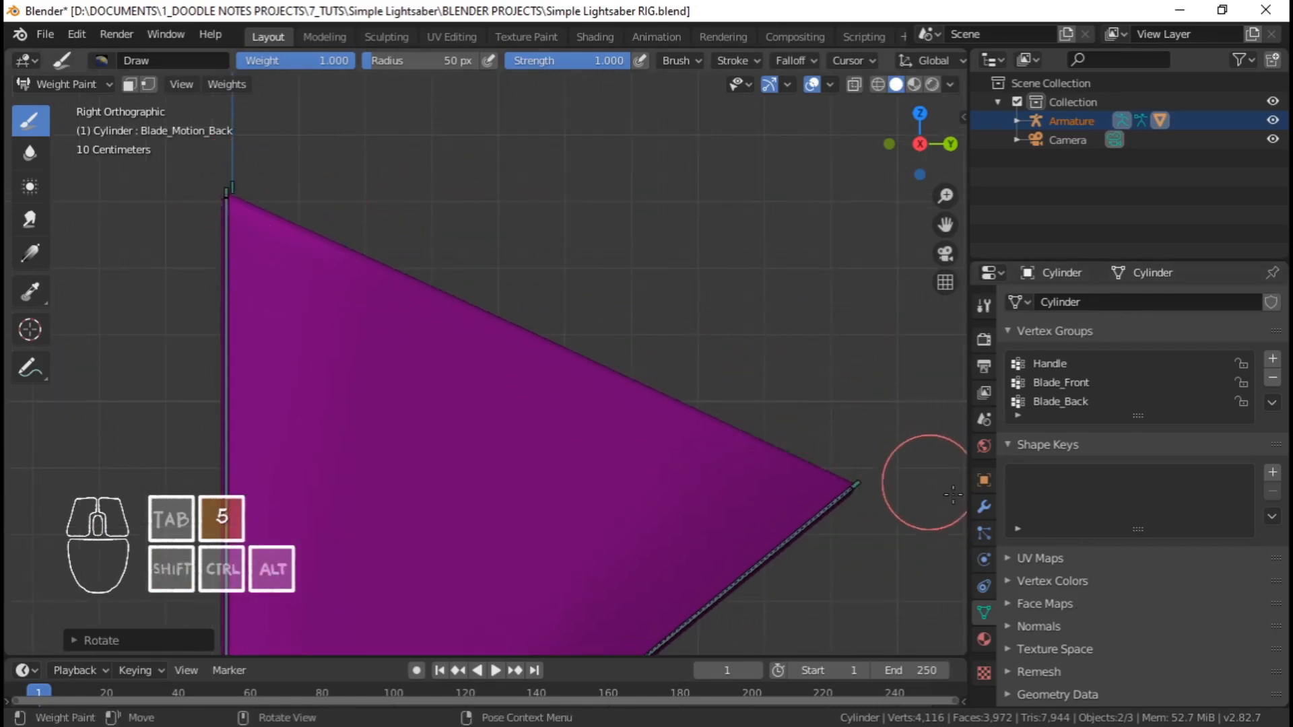
{"action": "left_click", "coordinate": [983, 508]}
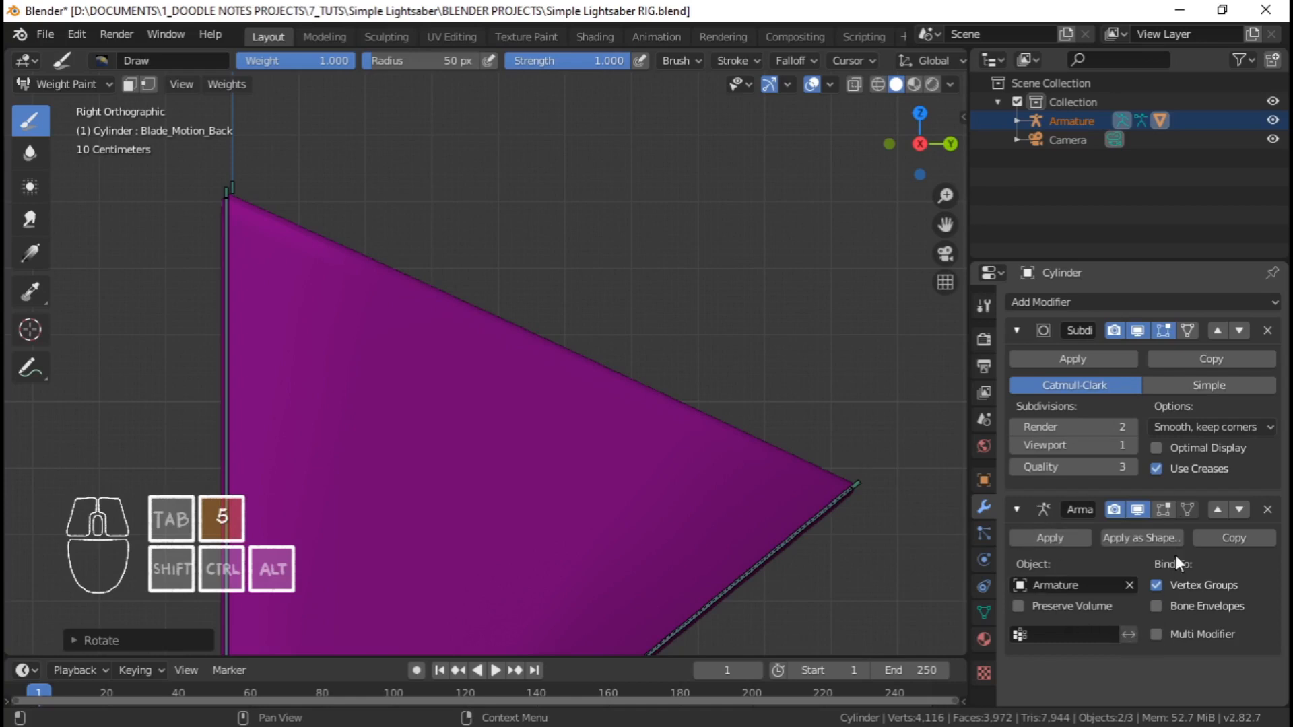
{"action": "left_click", "coordinate": [1017, 606]}
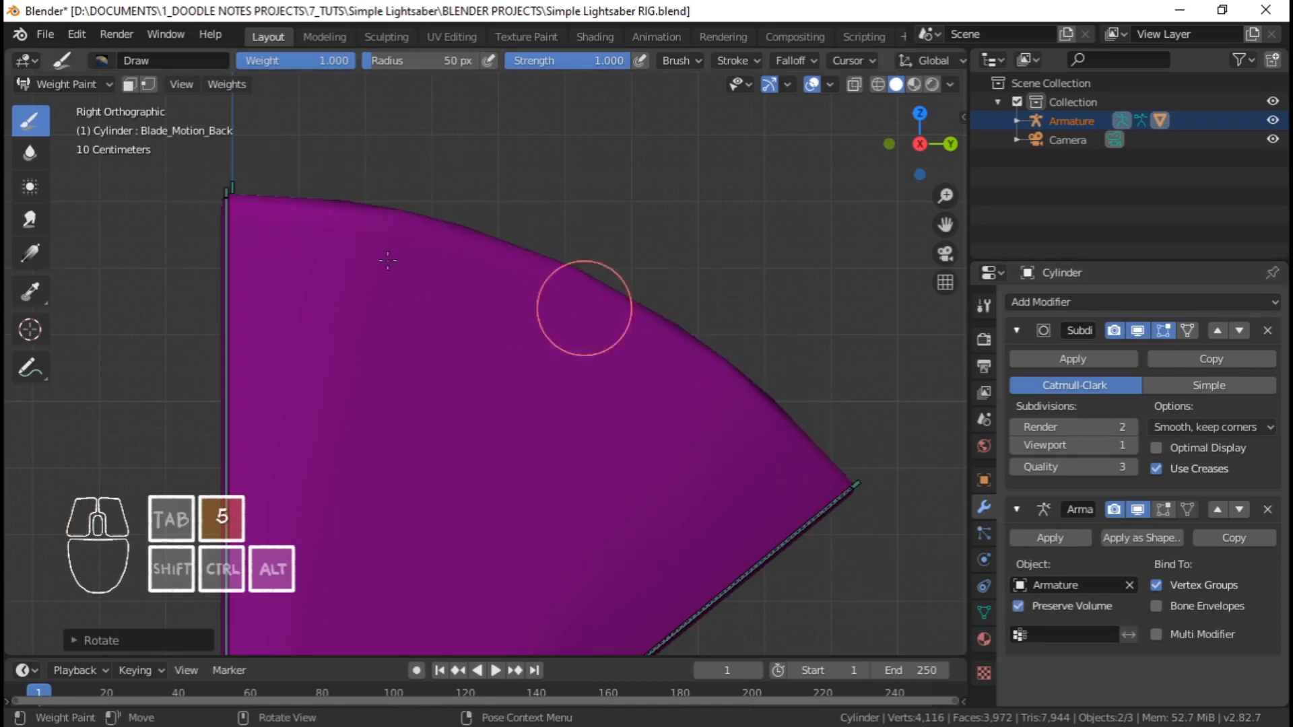
Check the curved blade sweep from base to tip, and clear the rotation of all bones
{"action": "scroll", "coordinate": [479, 289], "scroll_direction": "down", "scroll_amount": 3}
{"action": "middle_click_drag", "start_coordinate": [532, 438], "coordinate": [592, 312], "text": "shift"}
{"action": "scroll", "coordinate": [587, 336], "scroll_direction": "down", "scroll_amount": 4}
{"action": "middle_click_drag", "start_coordinate": [559, 454], "coordinate": [568, 431], "text": "shift"}
{"action": "scroll", "coordinate": [577, 429], "scroll_direction": "up", "scroll_amount": 6}
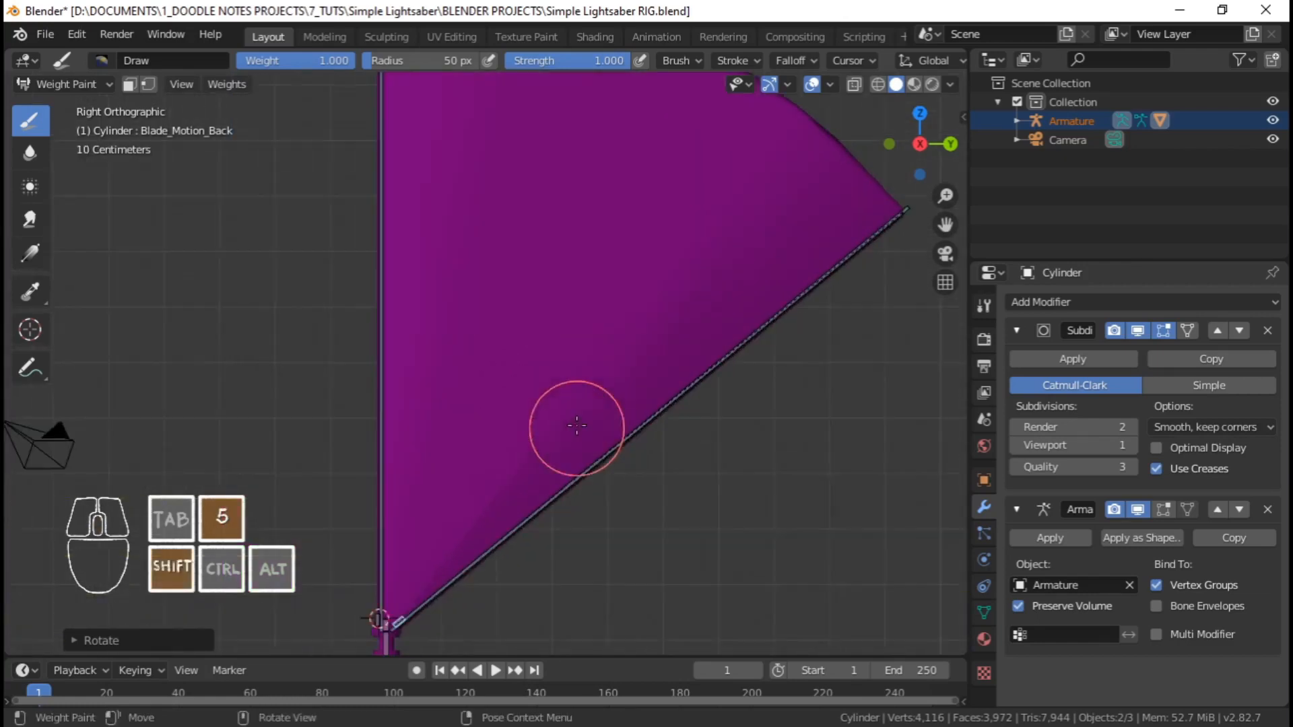
{"action": "scroll", "coordinate": [577, 425], "scroll_direction": "down", "scroll_amount": 2}
{"action": "scroll", "coordinate": [621, 503], "scroll_direction": "up", "scroll_amount": 1}
{"action": "key", "text": "a"}
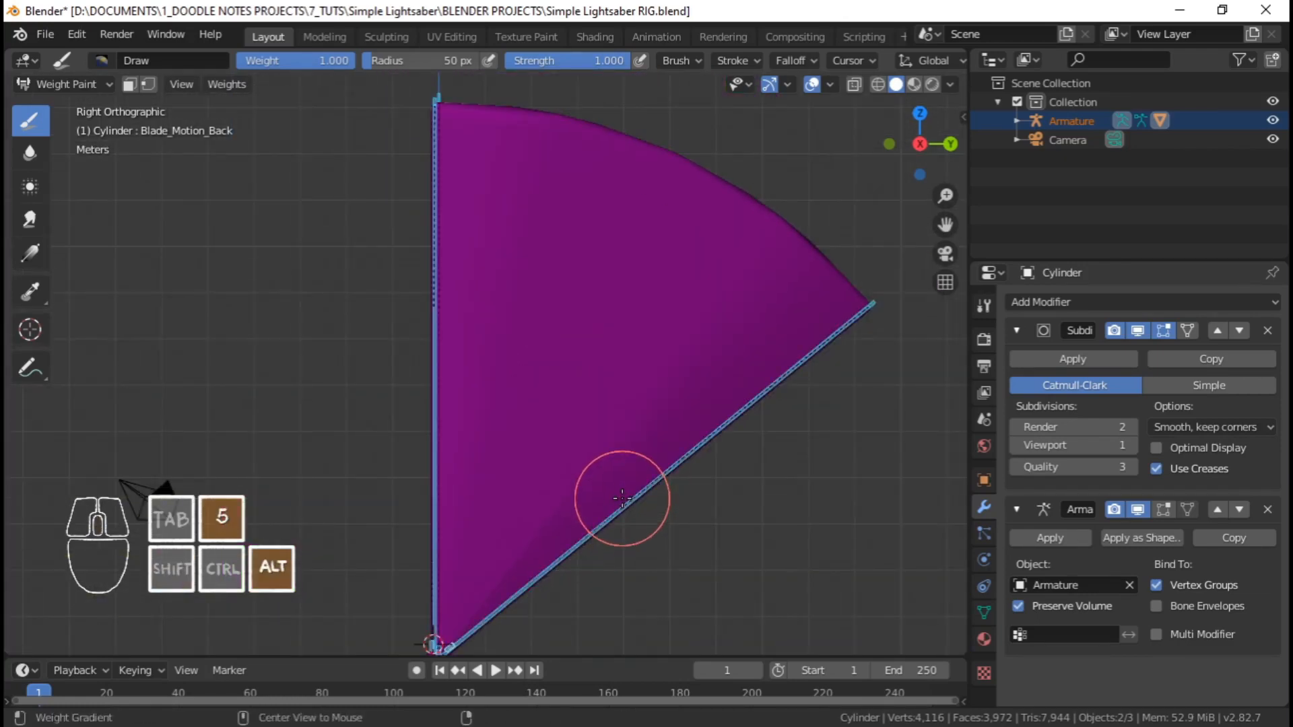
{"action": "key", "text": "alt+r"}
Examine how the tip bones line up with the rounded end of the blade
{"action": "scroll", "coordinate": [475, 341], "scroll_direction": "up", "scroll_amount": 2}
{"action": "middle_click_drag", "start_coordinate": [524, 277], "coordinate": [609, 492], "text": "shift"}
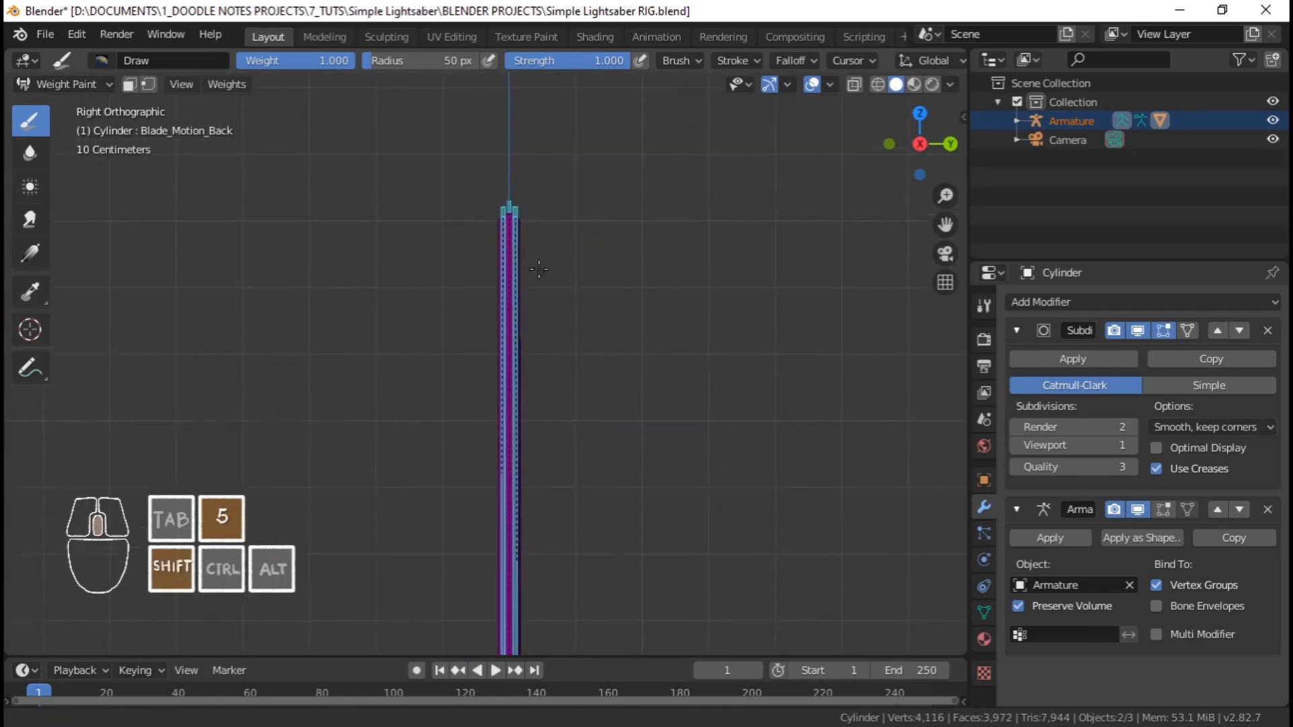
{"action": "scroll", "coordinate": [504, 364], "scroll_direction": "up", "scroll_amount": 12}
{"action": "scroll", "coordinate": [504, 363], "scroll_direction": "up", "scroll_amount": 4}
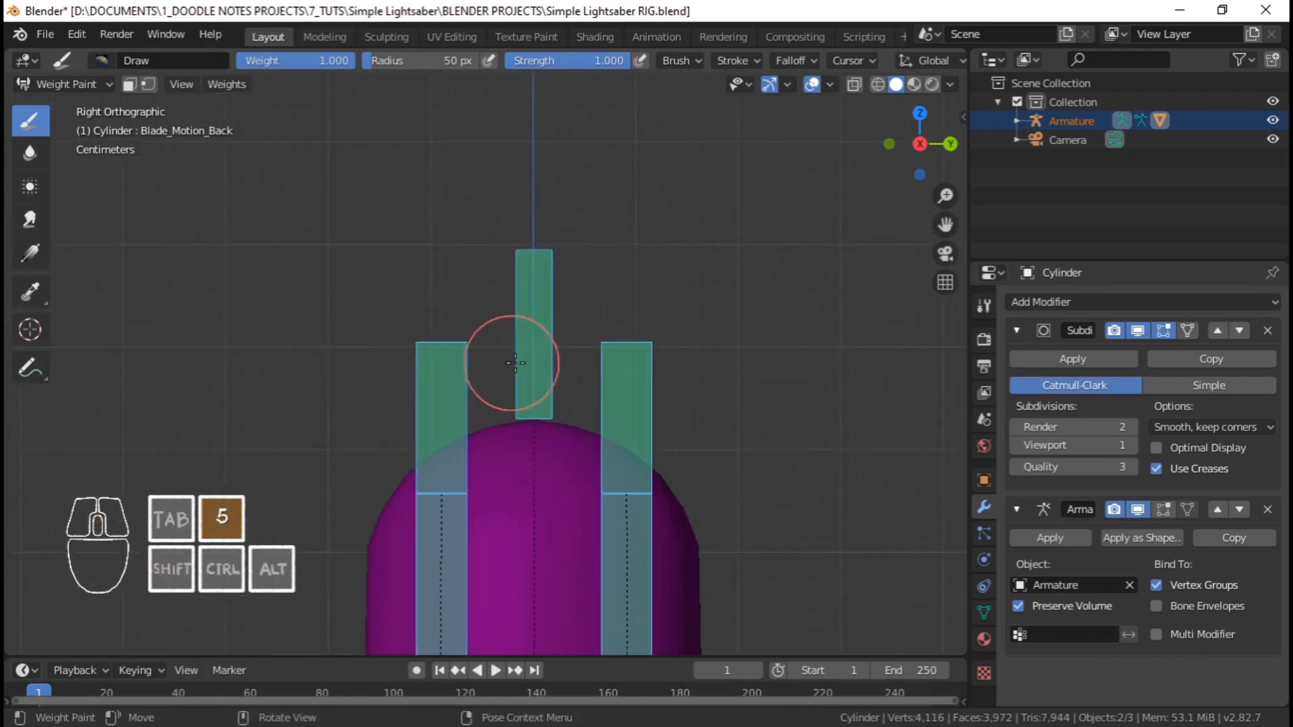
{"action": "scroll", "coordinate": [606, 423], "scroll_direction": "down", "scroll_amount": 2}
{"action": "scroll", "coordinate": [606, 422], "scroll_direction": "up", "scroll_amount": 2}
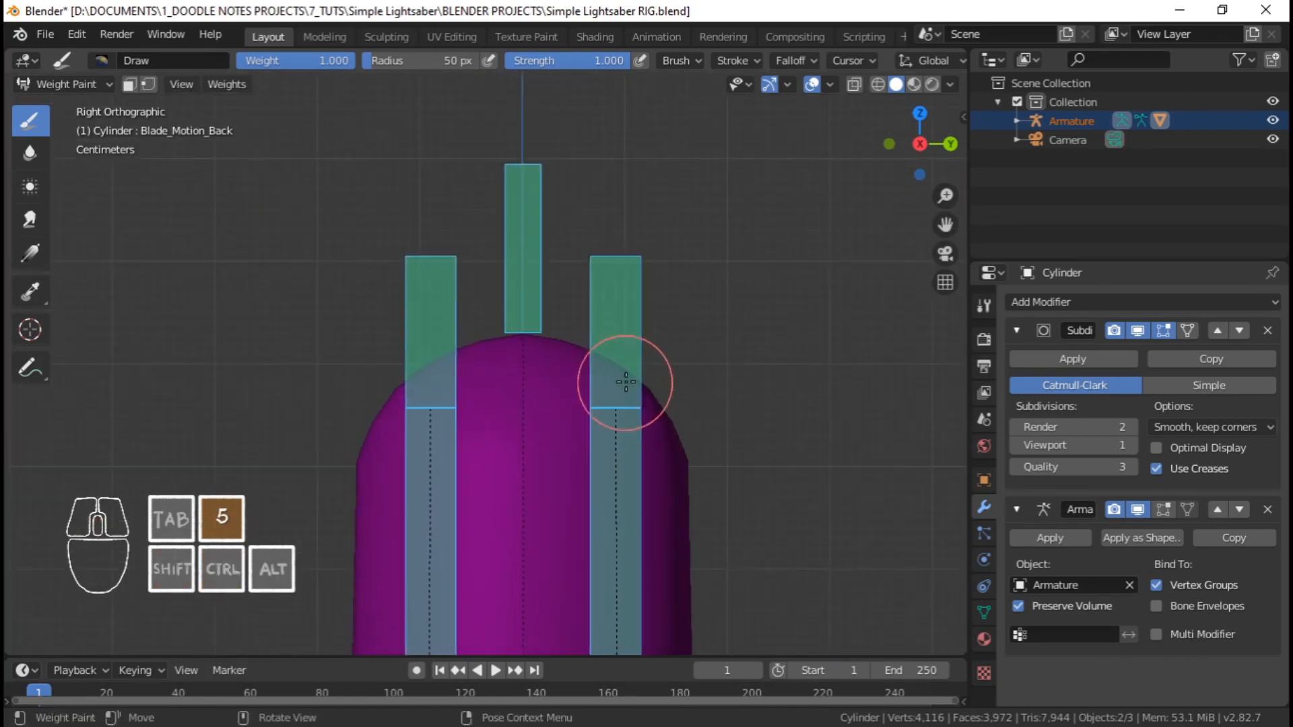
{"action": "scroll", "coordinate": [636, 367], "scroll_direction": "down", "scroll_amount": 4}
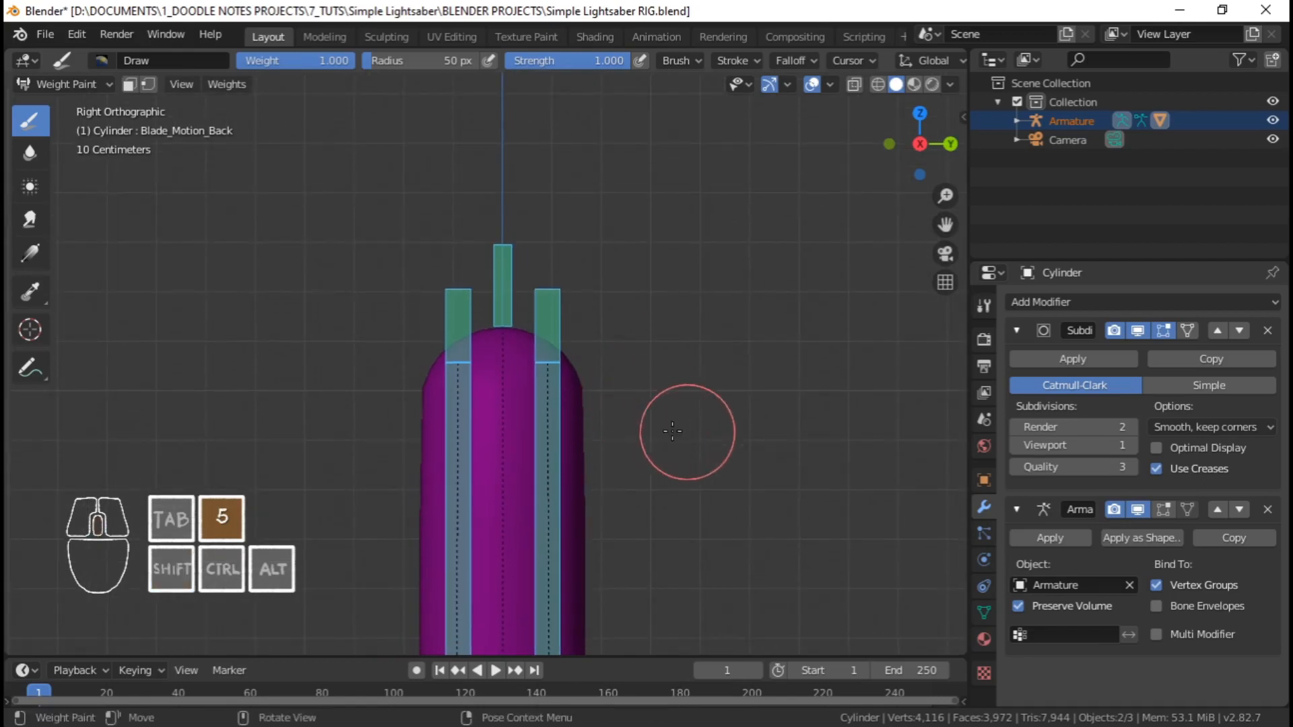
{"action": "scroll", "coordinate": [607, 330], "scroll_direction": "up", "scroll_amount": 6}
{"action": "scroll", "coordinate": [593, 404], "scroll_direction": "down", "scroll_amount": 3}
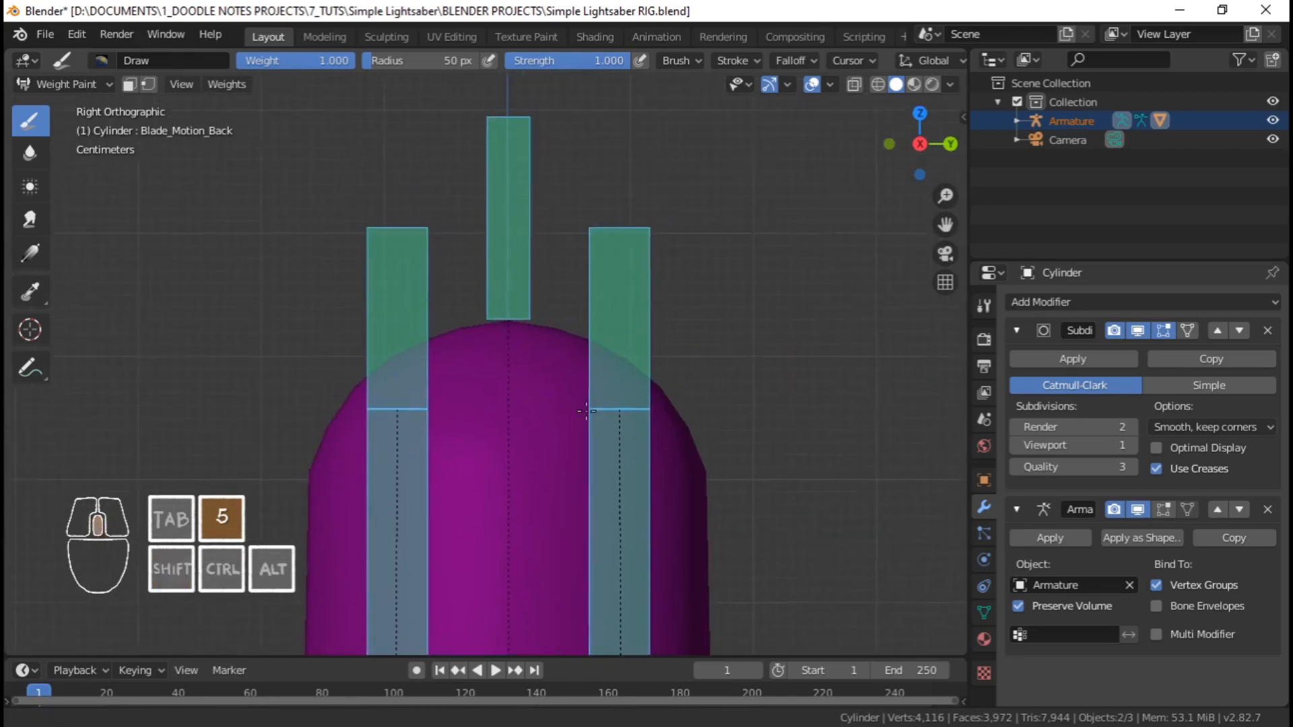
{"action": "scroll", "coordinate": [584, 418], "scroll_direction": "up", "scroll_amount": 2}
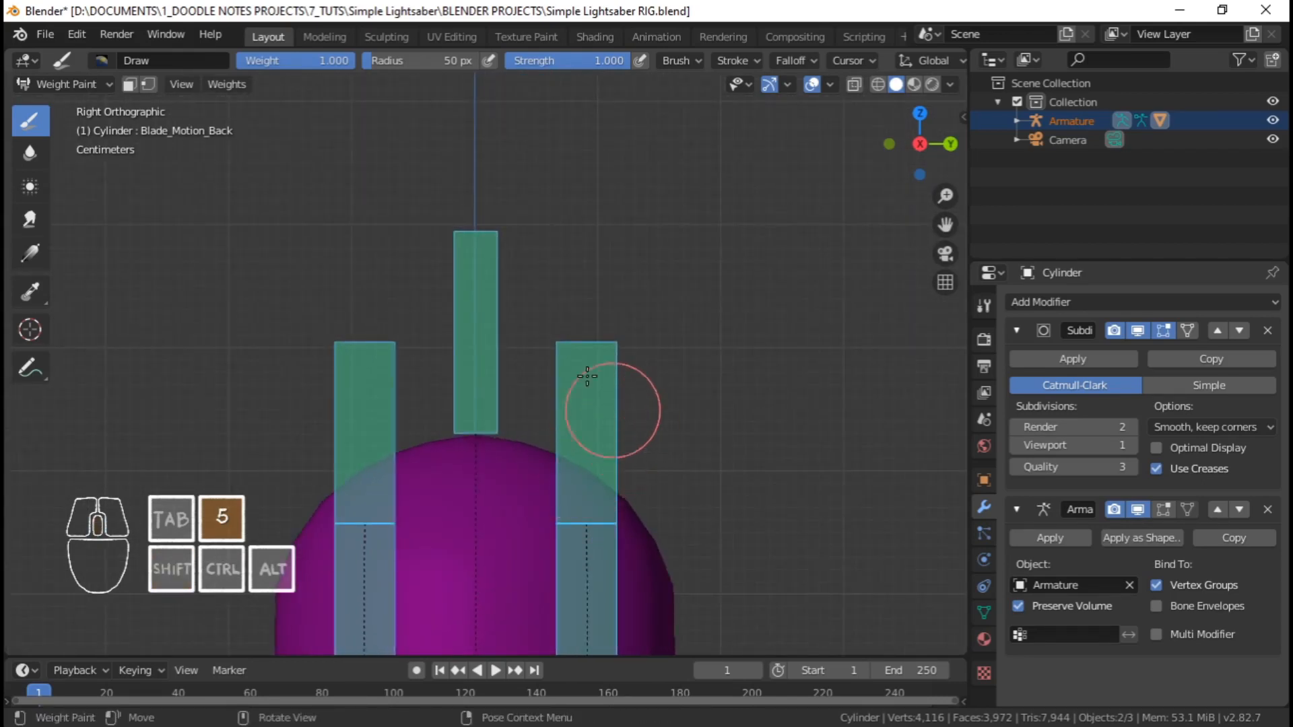
{"action": "scroll", "coordinate": [499, 418], "scroll_direction": "down", "scroll_amount": 2}
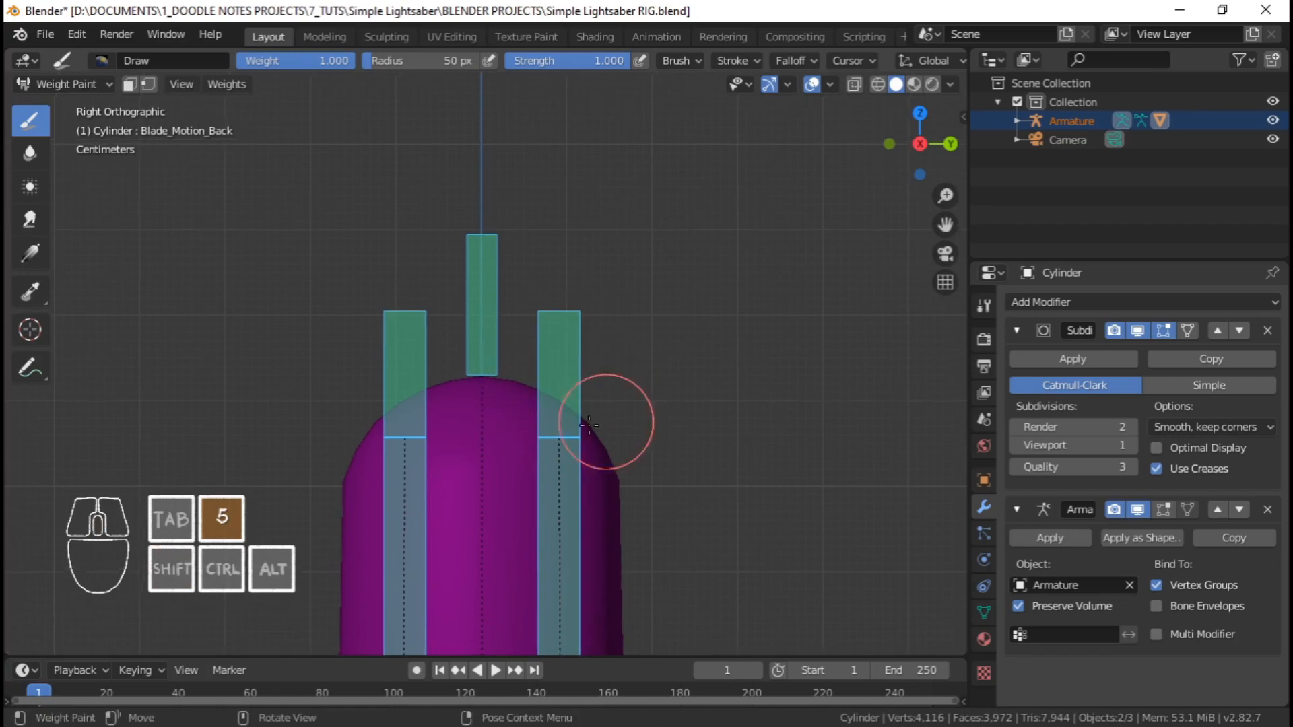
{"action": "scroll", "coordinate": [564, 346], "scroll_direction": "down", "scroll_amount": 2}
Leave Weight Paint mode, put the armature in Pose Mode and select the centre control bone at the blade's tip
{"action": "left_click", "coordinate": [489, 314]}
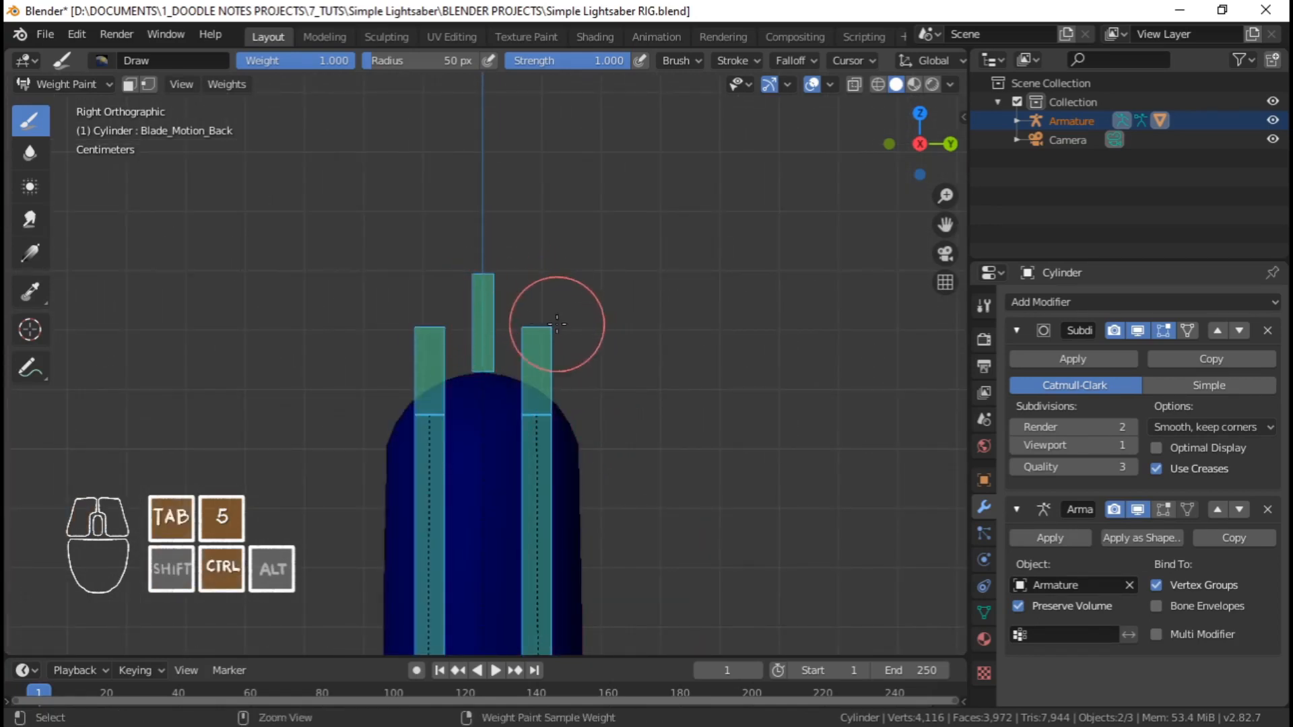
{"action": "key", "text": "ctrl+Tab"}
{"action": "key", "text": "ctrl+Tab"}
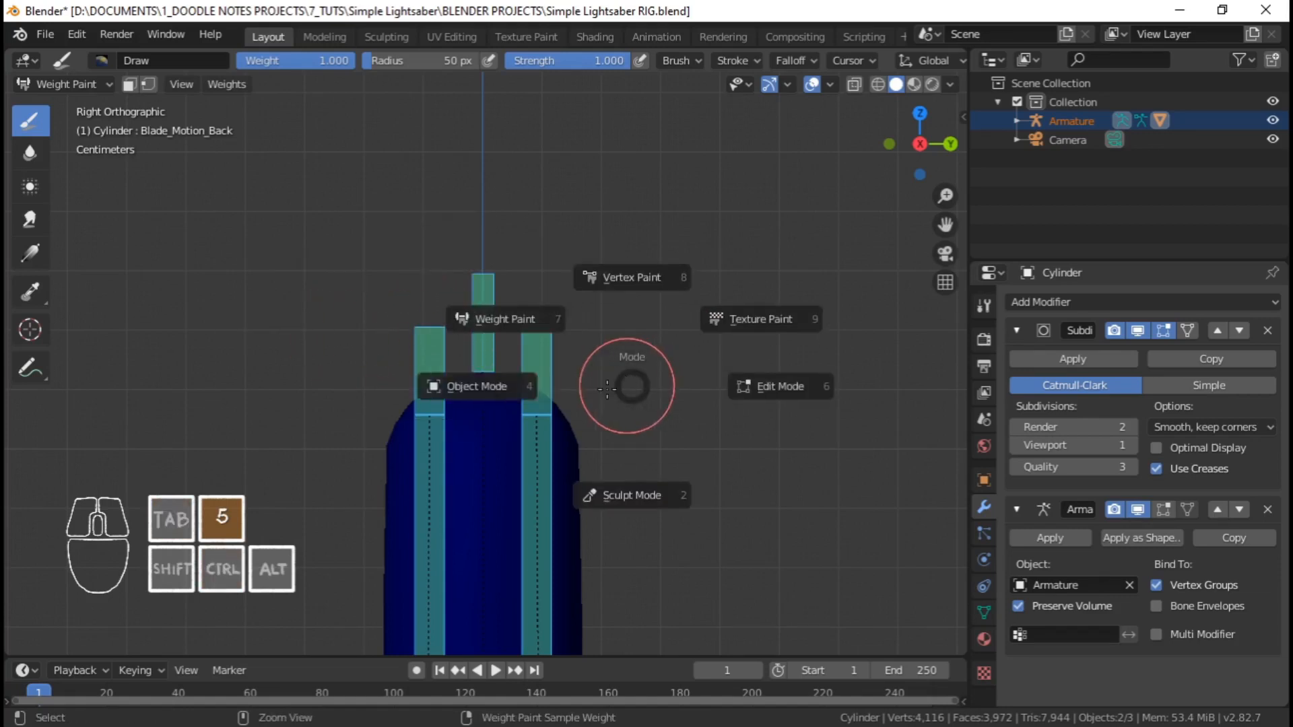
{"action": "left_click", "coordinate": [508, 395]}
{"action": "left_click", "coordinate": [487, 314]}
{"action": "key", "text": "ctrl+Tab"}
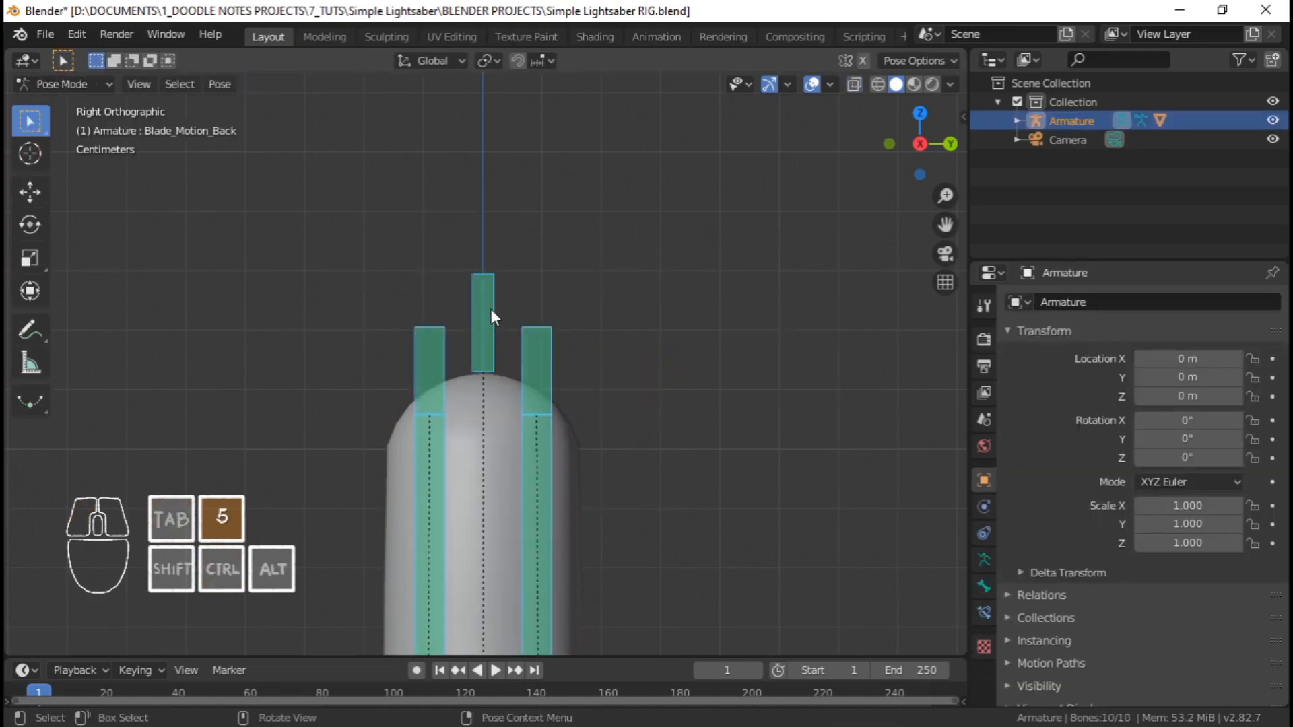
{"action": "scroll", "coordinate": [485, 268], "scroll_direction": "down", "scroll_amount": 10}
{"action": "scroll", "coordinate": [514, 260], "scroll_direction": "up", "scroll_amount": 2}
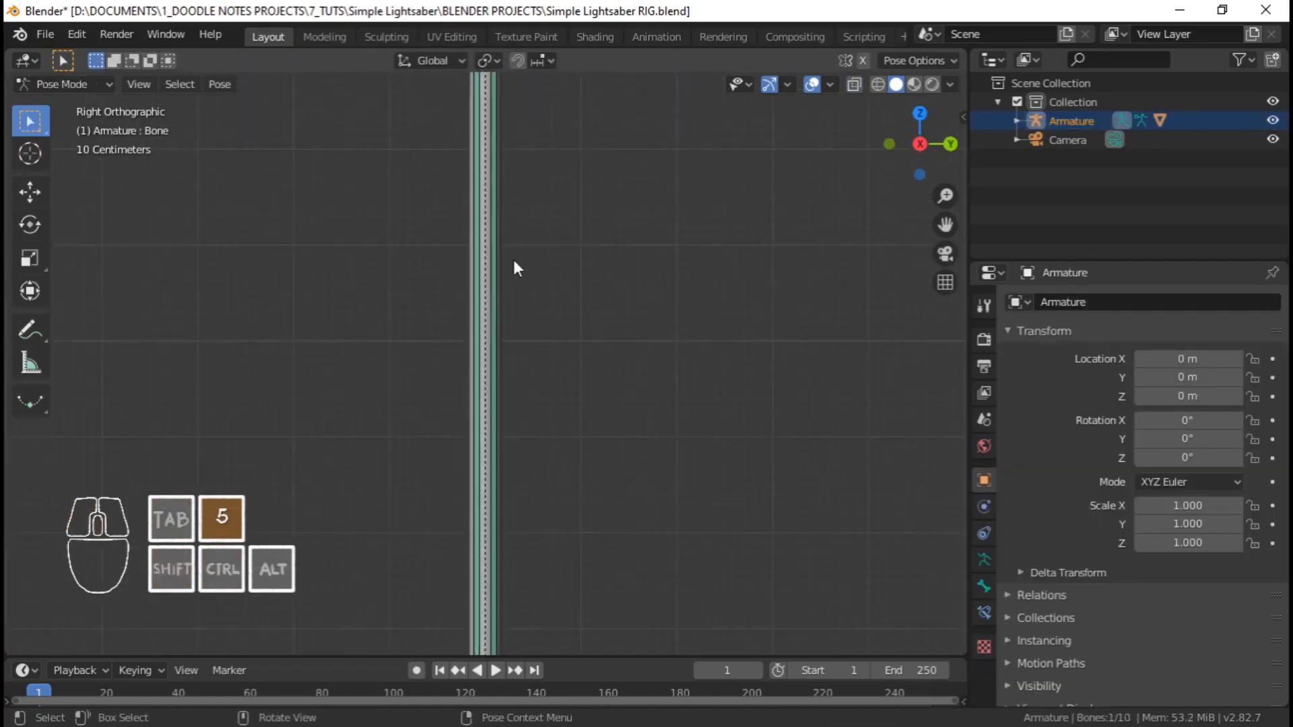
Try moving the centre tip bone along the Z axis with the whole blade in view, and cancel the move
{"action": "scroll", "coordinate": [504, 232], "scroll_direction": "down", "scroll_amount": 3}
{"action": "middle_click_drag", "start_coordinate": [495, 205], "coordinate": [496, 240], "text": "shift"}
{"action": "scroll", "coordinate": [497, 324], "scroll_direction": "down", "scroll_amount": 3}
{"action": "scroll", "coordinate": [503, 289], "scroll_direction": "up", "scroll_amount": 2}
{"action": "middle_click_drag", "start_coordinate": [497, 414], "coordinate": [500, 305], "text": "shift"}
{"action": "key", "text": "g"}
{"action": "key", "text": "z"}
{"action": "right_click", "coordinate": [509, 551]}
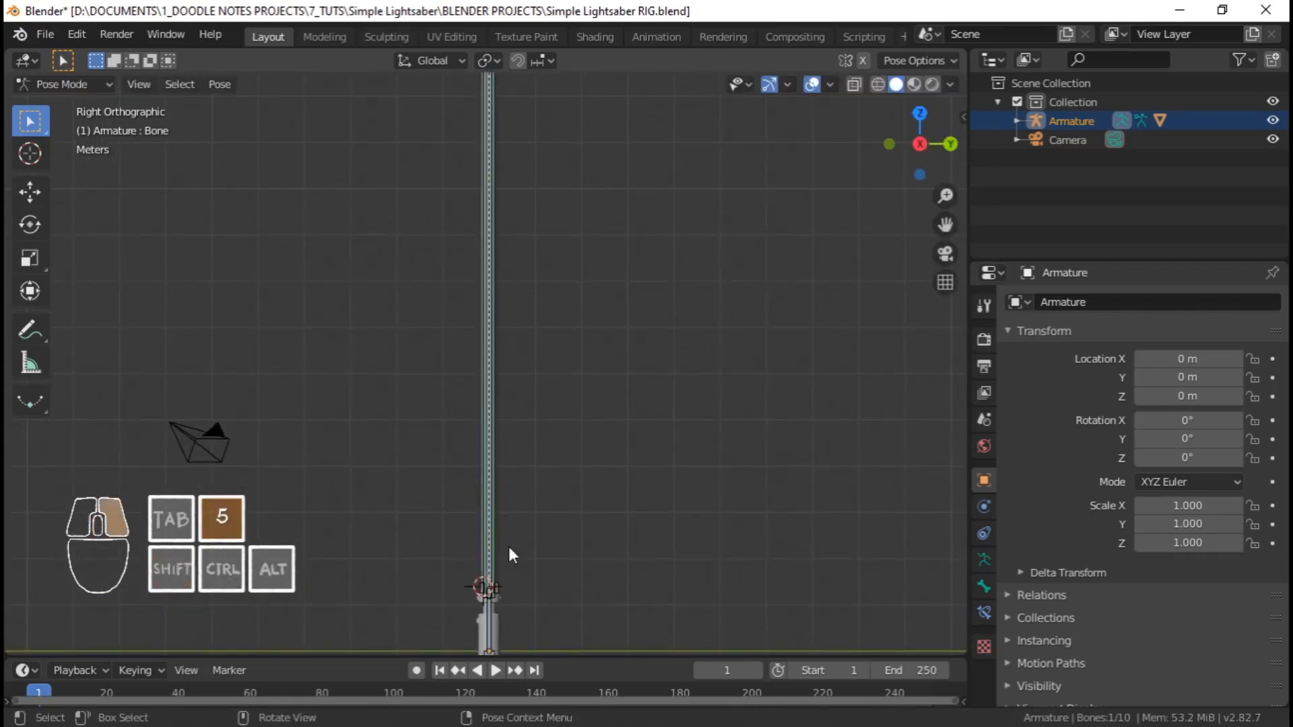
Show the glowing blade in Material Preview and retract it by moving the tip bone about 12.64 m down along Z
{"action": "scroll", "coordinate": [586, 317], "scroll_direction": "down", "scroll_amount": 2}
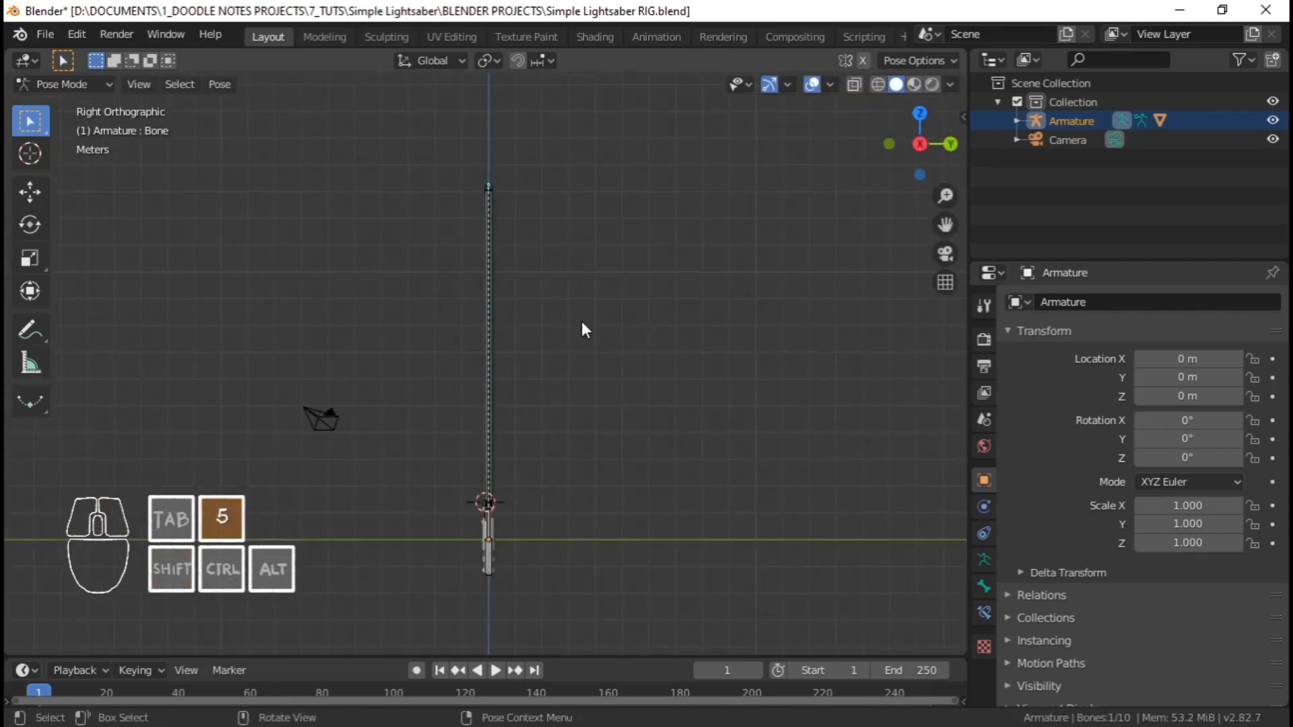
{"action": "left_click", "coordinate": [913, 85]}
{"action": "middle_click_drag", "start_coordinate": [607, 420], "coordinate": [624, 382], "text": "shift"}
{"action": "key", "text": "g"}
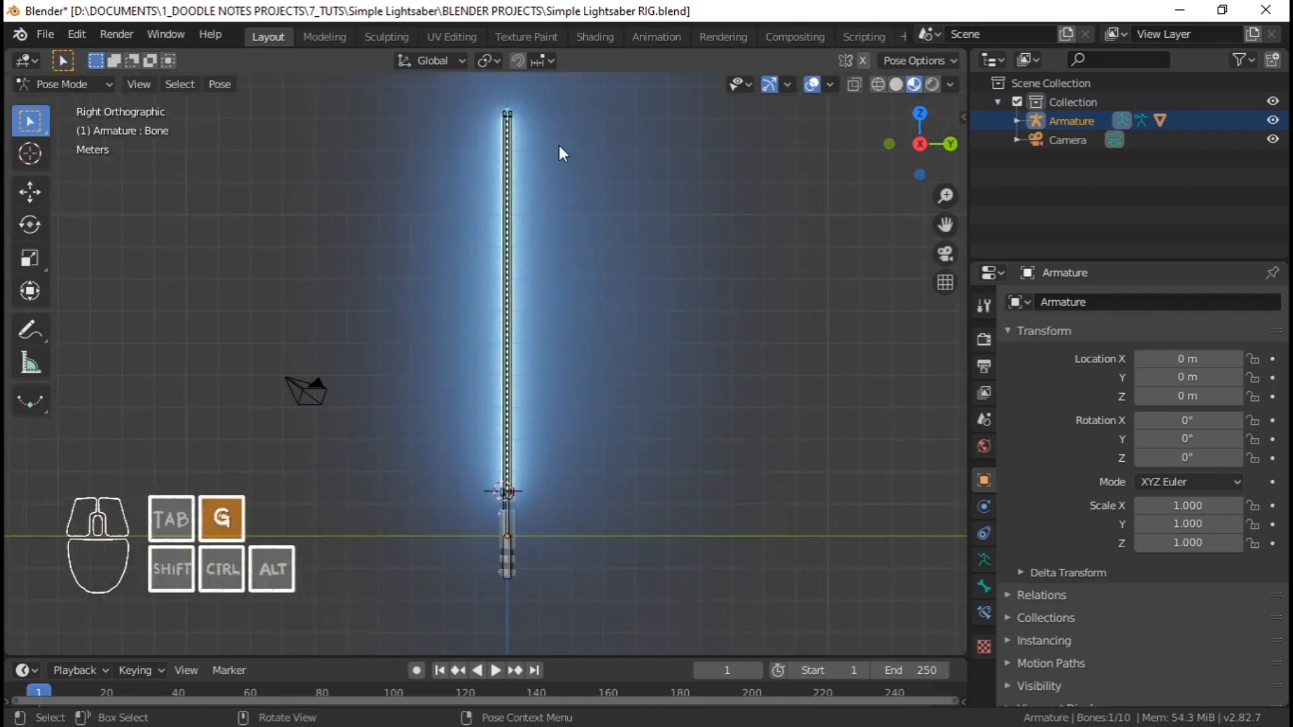
{"action": "key", "text": "z"}
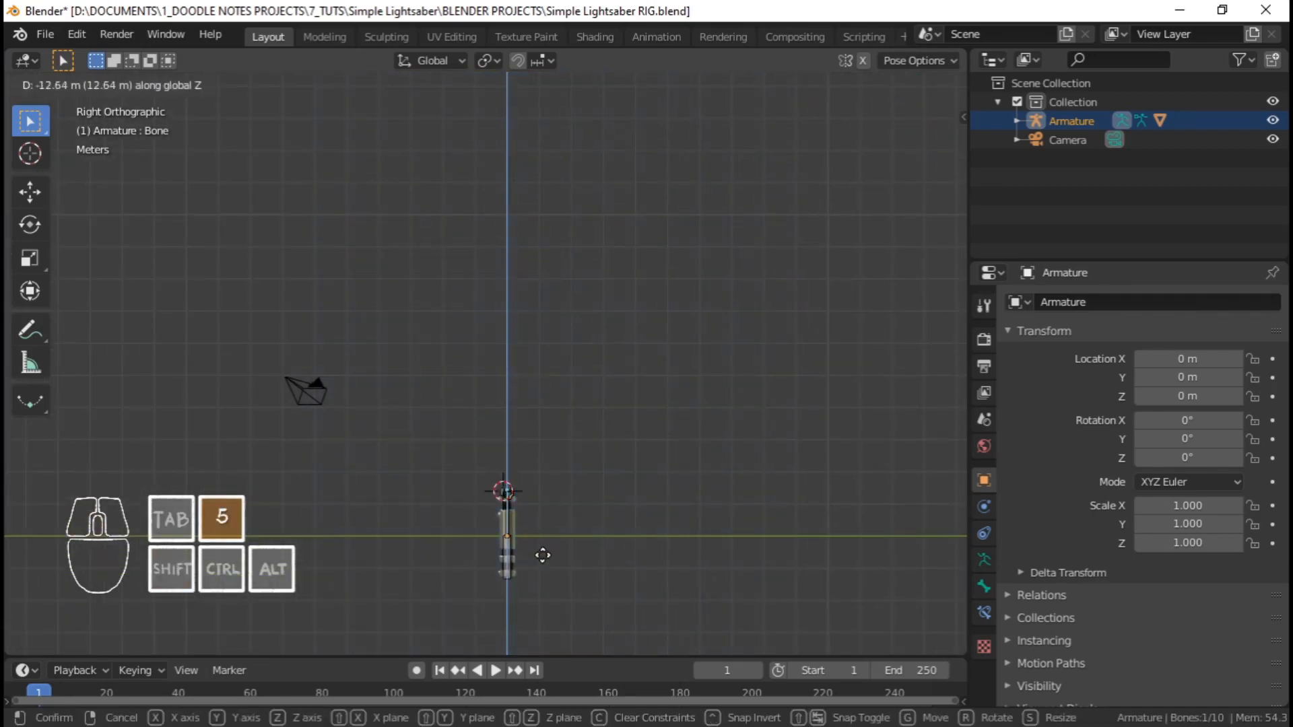
{"action": "left_click", "coordinate": [543, 556]}
Try extending the blade out of the hilt by moving the tip bone up along Z, and cancel the move
{"action": "middle_click_drag", "start_coordinate": [542, 510], "coordinate": [542, 340], "text": "shift"}
{"action": "scroll", "coordinate": [547, 289], "scroll_direction": "up", "scroll_amount": 5}
{"action": "middle_click_drag", "start_coordinate": [550, 273], "coordinate": [467, 392], "text": "shift"}
{"action": "scroll", "coordinate": [466, 390], "scroll_direction": "up", "scroll_amount": 3}
{"action": "key", "text": "g"}
{"action": "key", "text": "z"}
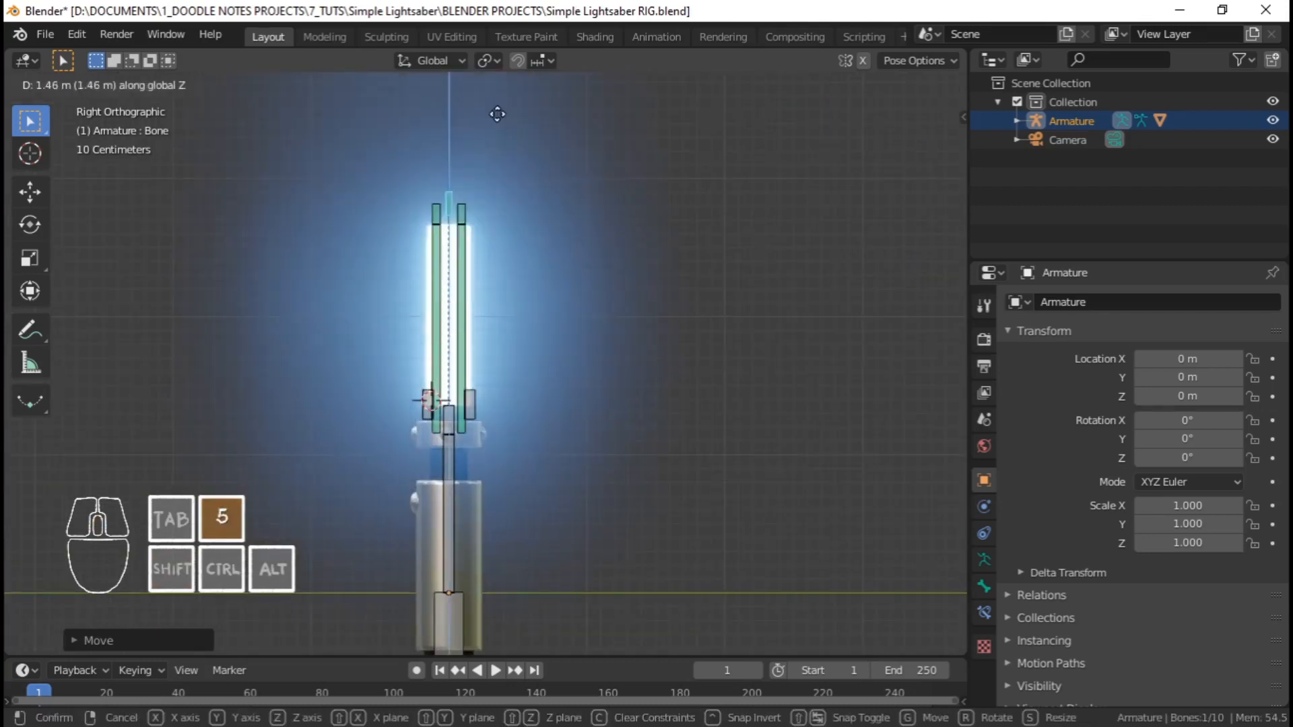
{"action": "right_click", "coordinate": [530, 290]}
Move the tip bone back up to extend the glowing blade to its full length
{"action": "scroll", "coordinate": [510, 253], "scroll_direction": "down", "scroll_amount": 5}
{"action": "scroll", "coordinate": [464, 405], "scroll_direction": "down", "scroll_amount": 5}
{"action": "middle_click_drag", "start_coordinate": [507, 249], "coordinate": [458, 479], "text": "shift"}
{"action": "scroll", "coordinate": [470, 537], "scroll_direction": "up", "scroll_amount": 1}
{"action": "key", "text": "g"}
{"action": "left_click", "coordinate": [487, 132]}
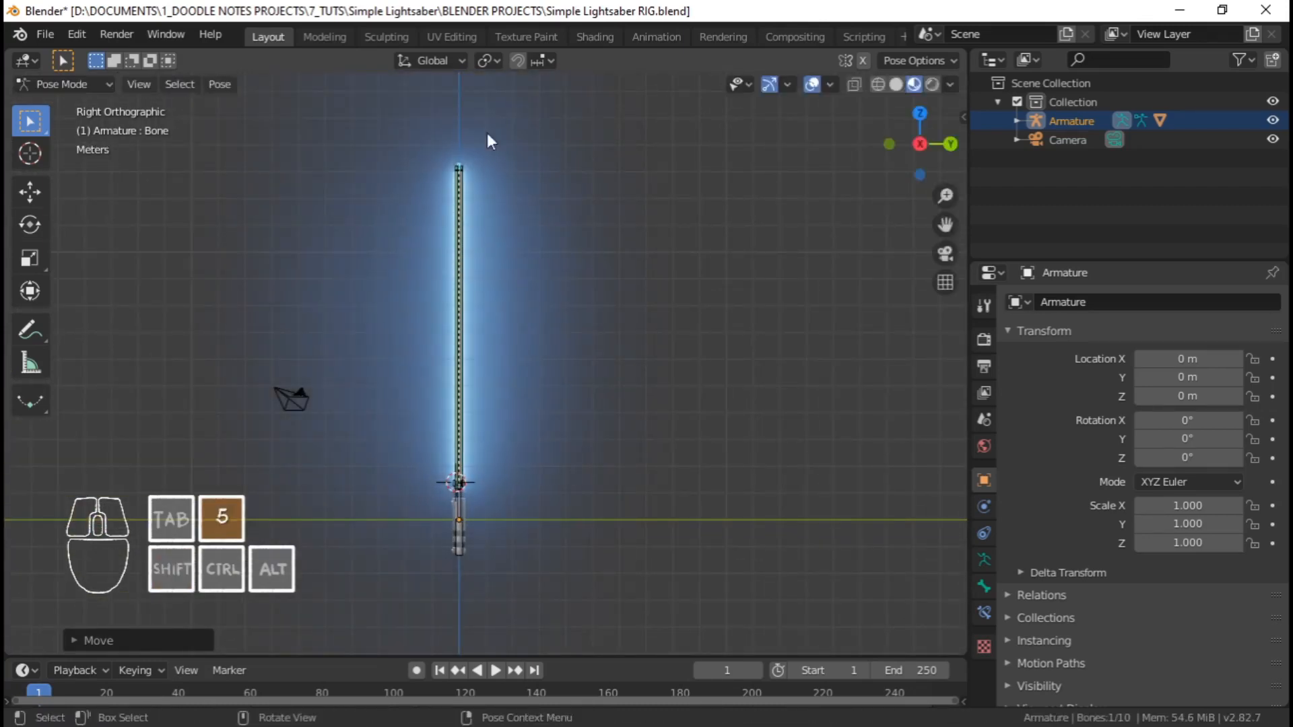
Test the full-length blade's retraction and extension once more by moving the tip bone along Z
{"action": "scroll", "coordinate": [486, 138], "scroll_direction": "up", "scroll_amount": 5}
{"action": "scroll", "coordinate": [479, 163], "scroll_direction": "down", "scroll_amount": 4}
{"action": "middle_click_drag", "start_coordinate": [478, 168], "coordinate": [483, 180], "text": "shift"}
{"action": "key", "text": "g"}
{"action": "key", "text": "z"}
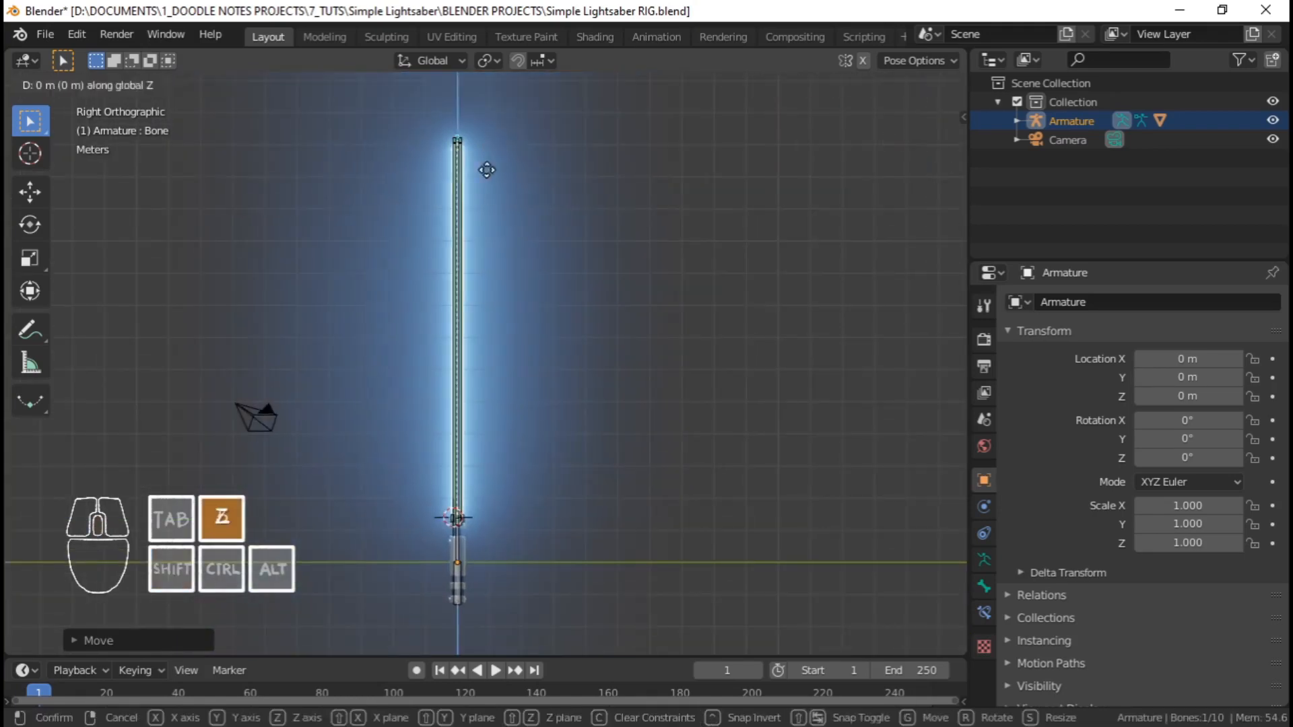
{"action": "left_click", "coordinate": [488, 114]}
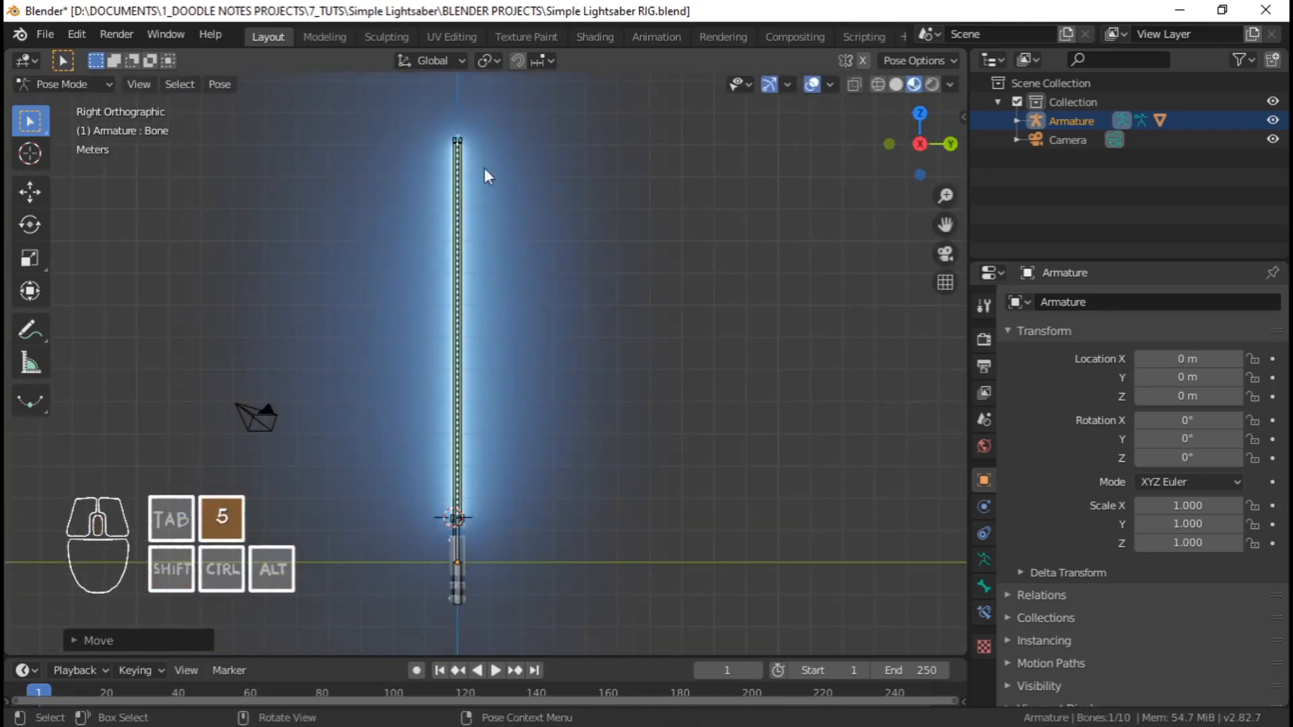
Select the Blade_Motion_Back bone at the blade's base and rotate it to fan out the glowing blade
{"action": "left_click", "coordinate": [466, 522]}
{"action": "middle_click_drag", "start_coordinate": [484, 466], "coordinate": [501, 417], "text": "shift"}
{"action": "scroll", "coordinate": [505, 404], "scroll_direction": "up", "scroll_amount": 1}
{"action": "scroll", "coordinate": [572, 214], "scroll_direction": "down", "scroll_amount": 2}
{"action": "middle_click_drag", "start_coordinate": [535, 214], "coordinate": [522, 263], "text": "shift"}
{"action": "scroll", "coordinate": [539, 229], "scroll_direction": "up", "scroll_amount": 2}
{"action": "key", "text": "r"}
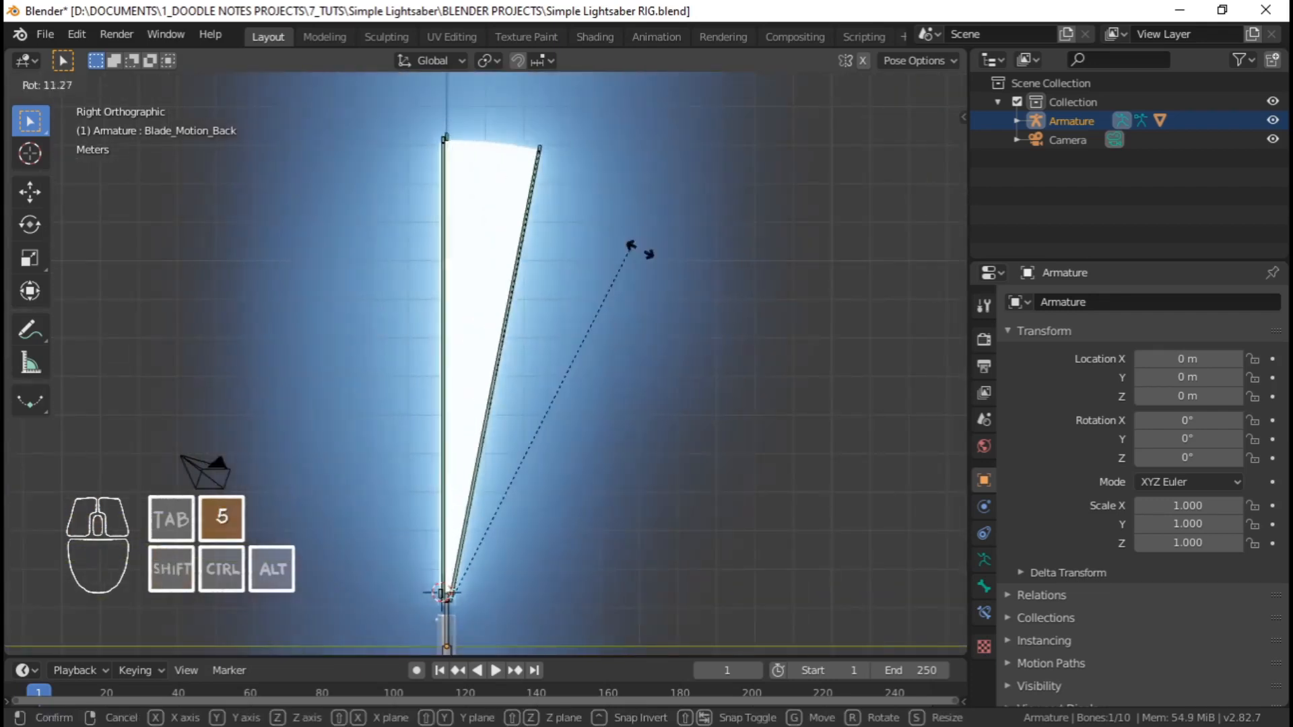
{"action": "left_click", "coordinate": [687, 366]}
Try swinging the whole lightsaber by rotating the Handle bone, and cancel the rotation
{"action": "scroll", "coordinate": [609, 364], "scroll_direction": "down", "scroll_amount": 3}
{"action": "scroll", "coordinate": [609, 357], "scroll_direction": "up", "scroll_amount": 2}
{"action": "left_click", "coordinate": [474, 470]}
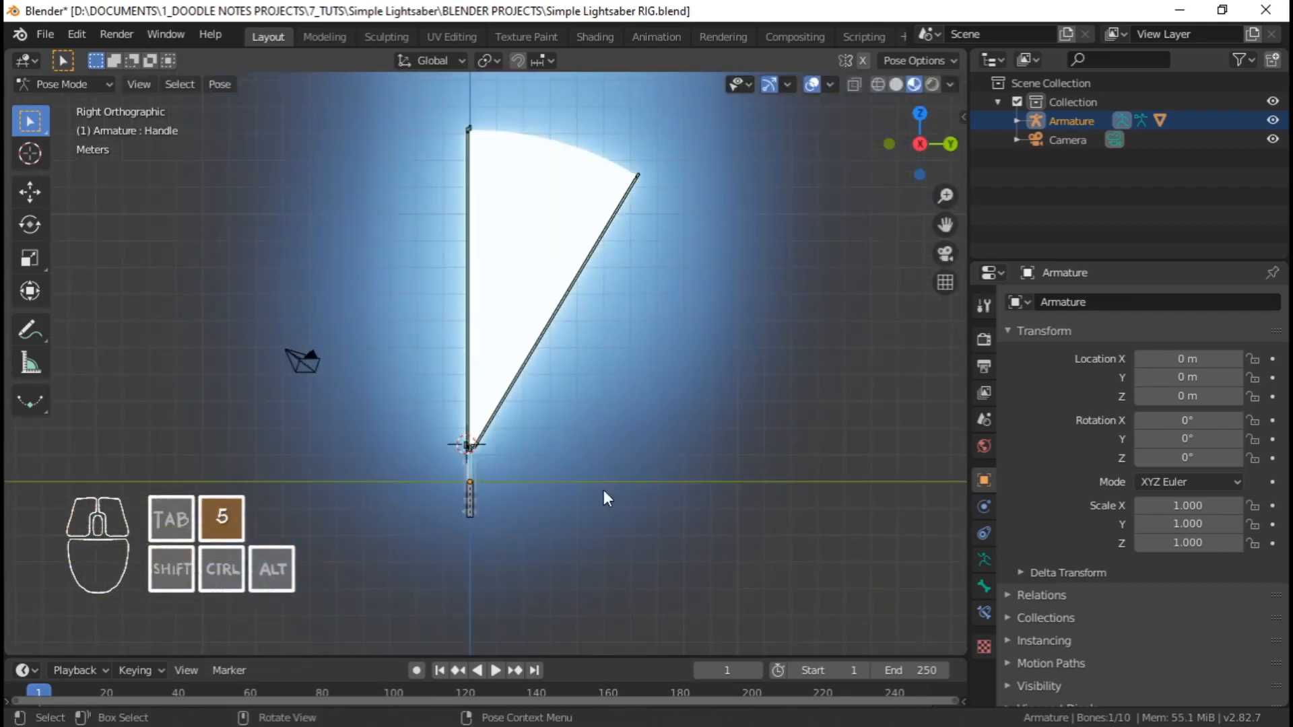
{"action": "key", "text": "r"}
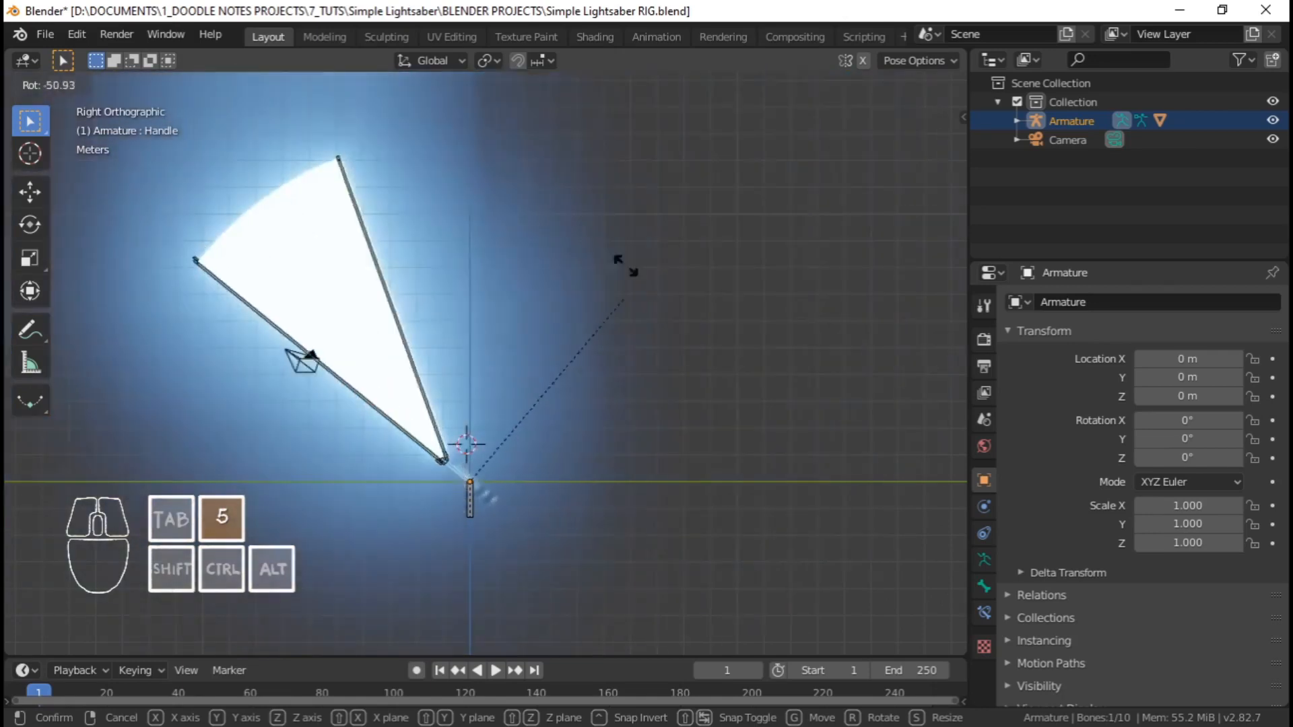
{"action": "right_click", "coordinate": [624, 262]}
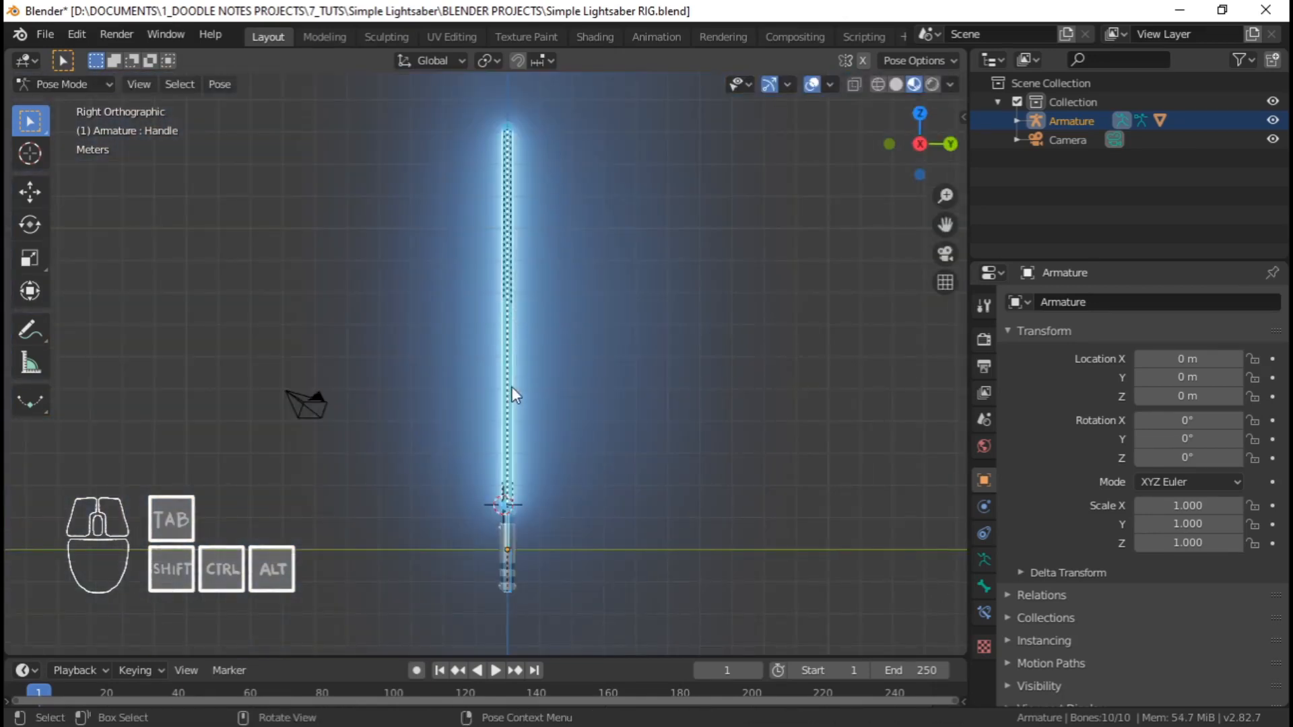
Select the Blade_Back bone in the straightened blade and set the viewport shading back to Solid
{"action": "scroll", "coordinate": [511, 393], "scroll_direction": "up", "scroll_amount": 2}
{"action": "scroll", "coordinate": [523, 382], "scroll_direction": "down", "scroll_amount": 3}
{"action": "scroll", "coordinate": [532, 350], "scroll_direction": "up", "scroll_amount": 3}
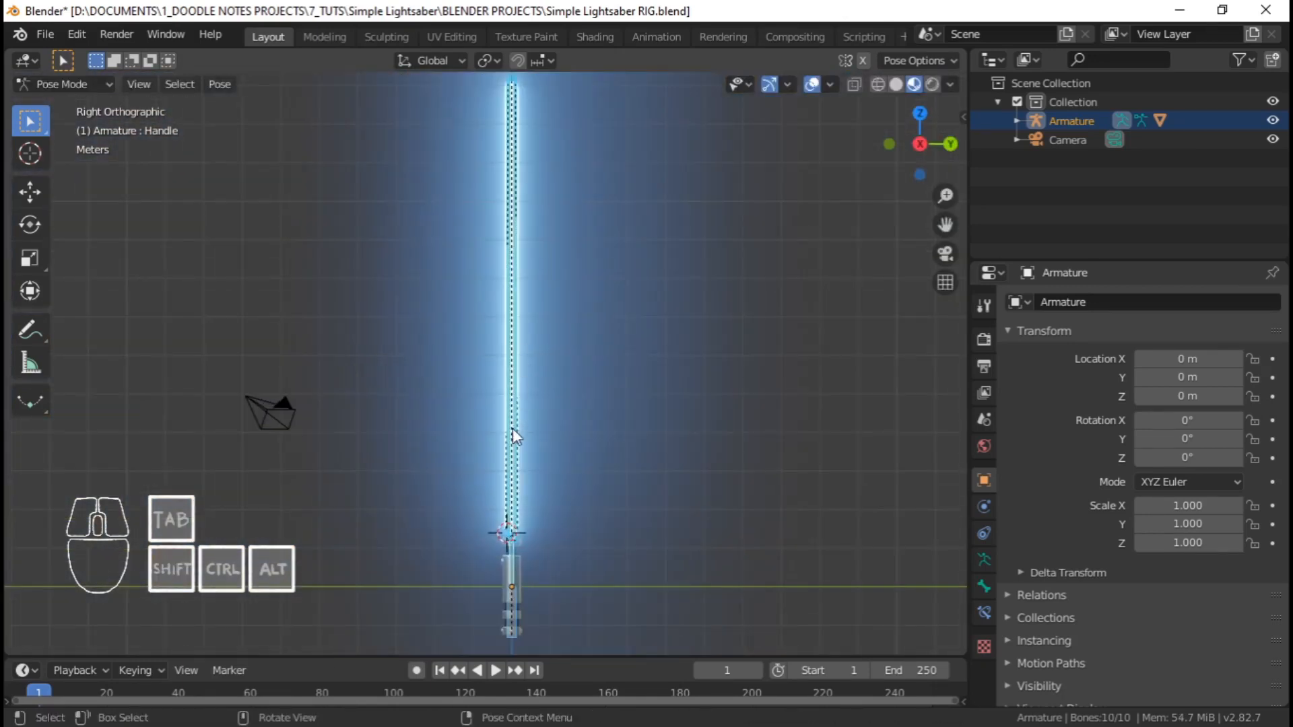
{"action": "scroll", "coordinate": [516, 362], "scroll_direction": "up", "scroll_amount": 2}
{"action": "left_click", "coordinate": [530, 390]}
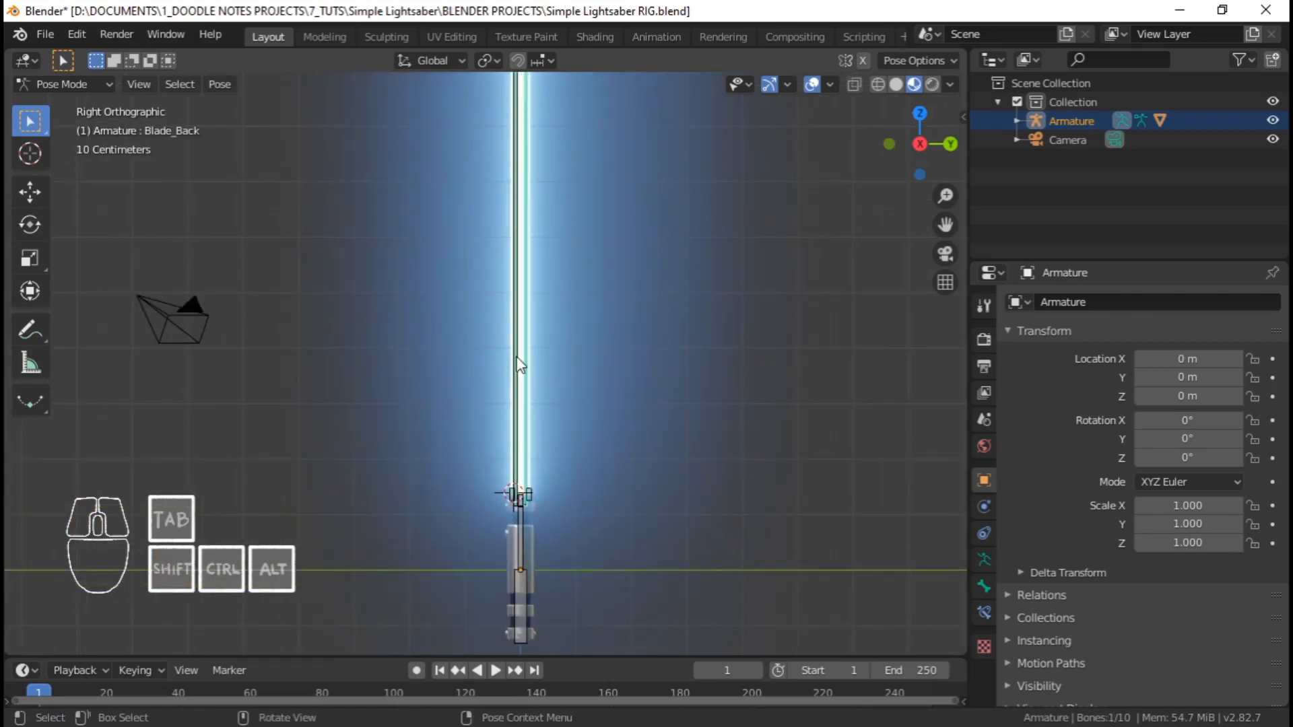
{"action": "scroll", "coordinate": [519, 364], "scroll_direction": "down", "scroll_amount": 4}
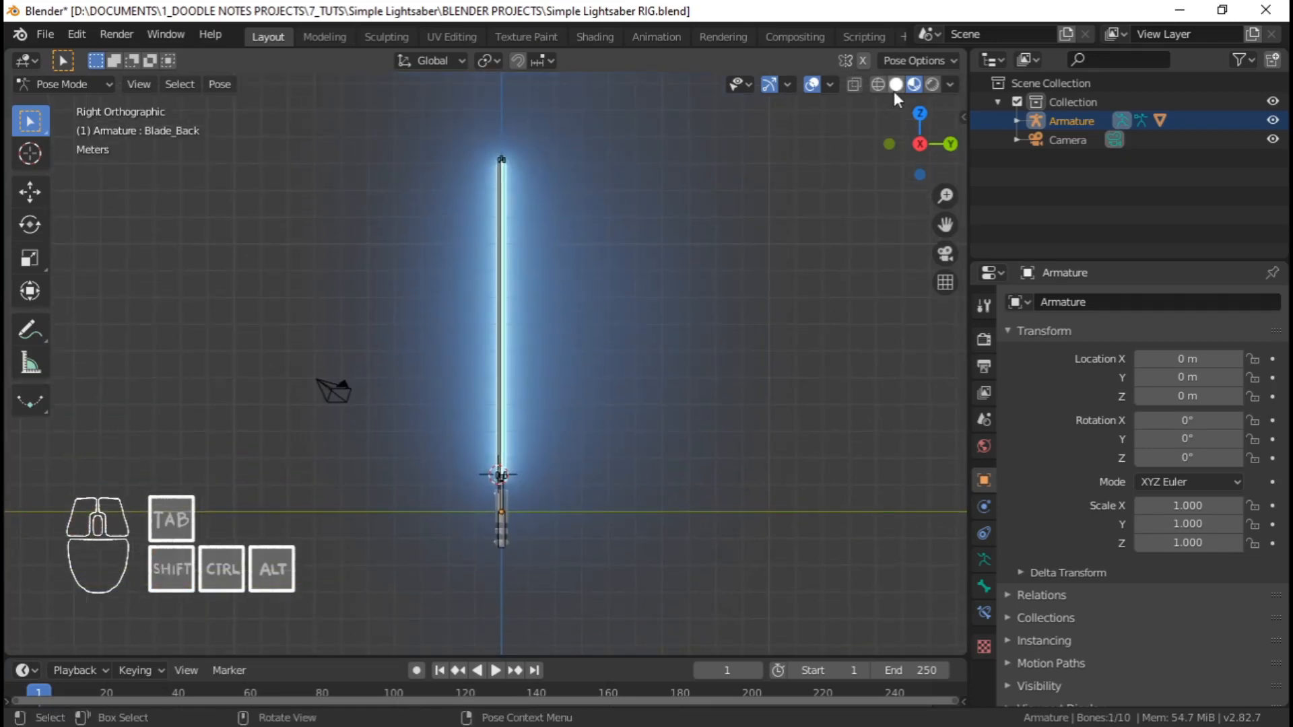
{"action": "left_click", "coordinate": [897, 85]}
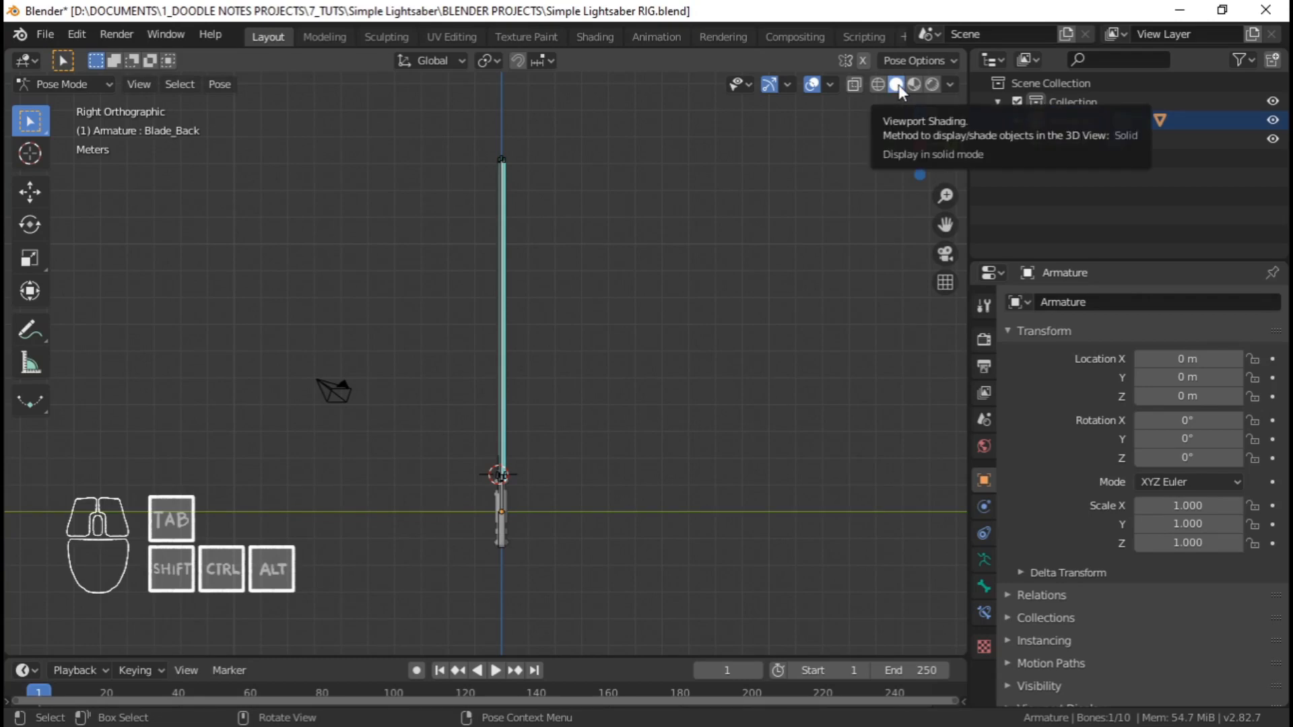
Add the Blade_Front bone running along the blade to the selection together with Blade_Back
{"action": "scroll", "coordinate": [485, 295], "scroll_direction": "up", "scroll_amount": 4}
{"action": "middle_click_drag", "start_coordinate": [565, 241], "coordinate": [537, 529], "text": "shift"}
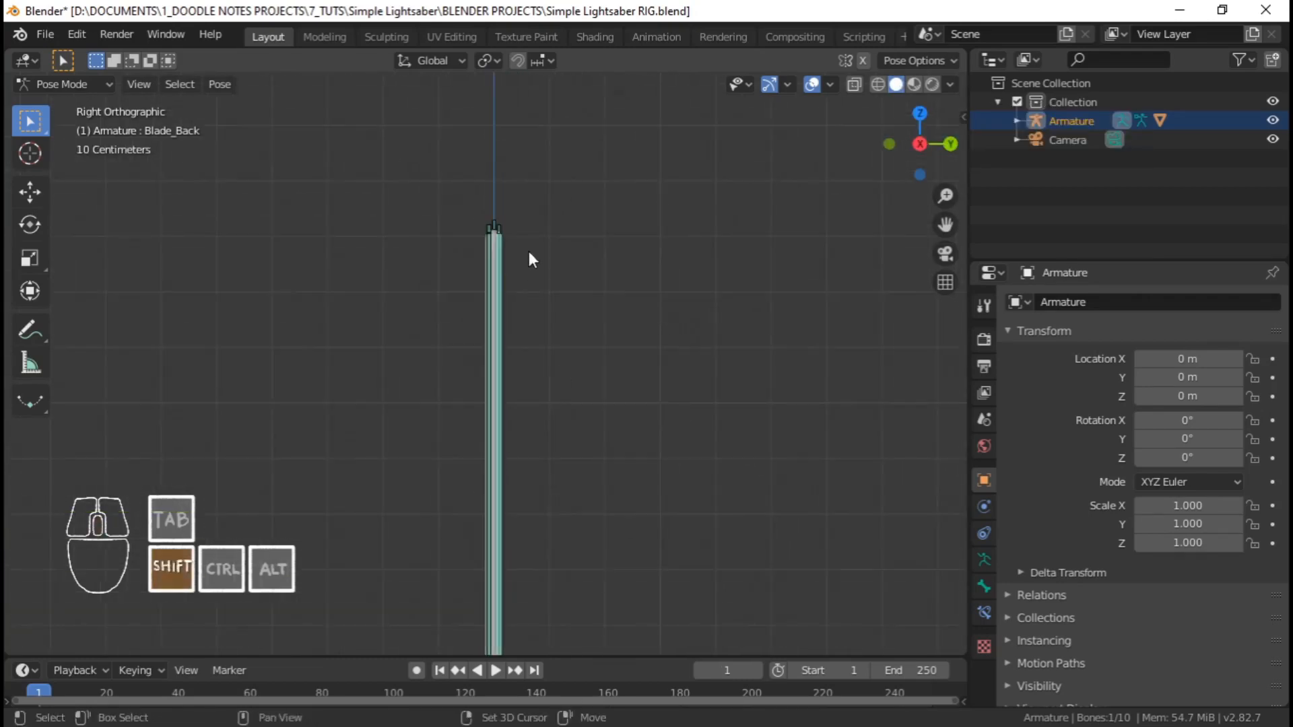
{"action": "middle_click_drag", "start_coordinate": [527, 248], "coordinate": [508, 335], "text": "shift"}
{"action": "scroll", "coordinate": [508, 335], "scroll_direction": "up", "scroll_amount": 3}
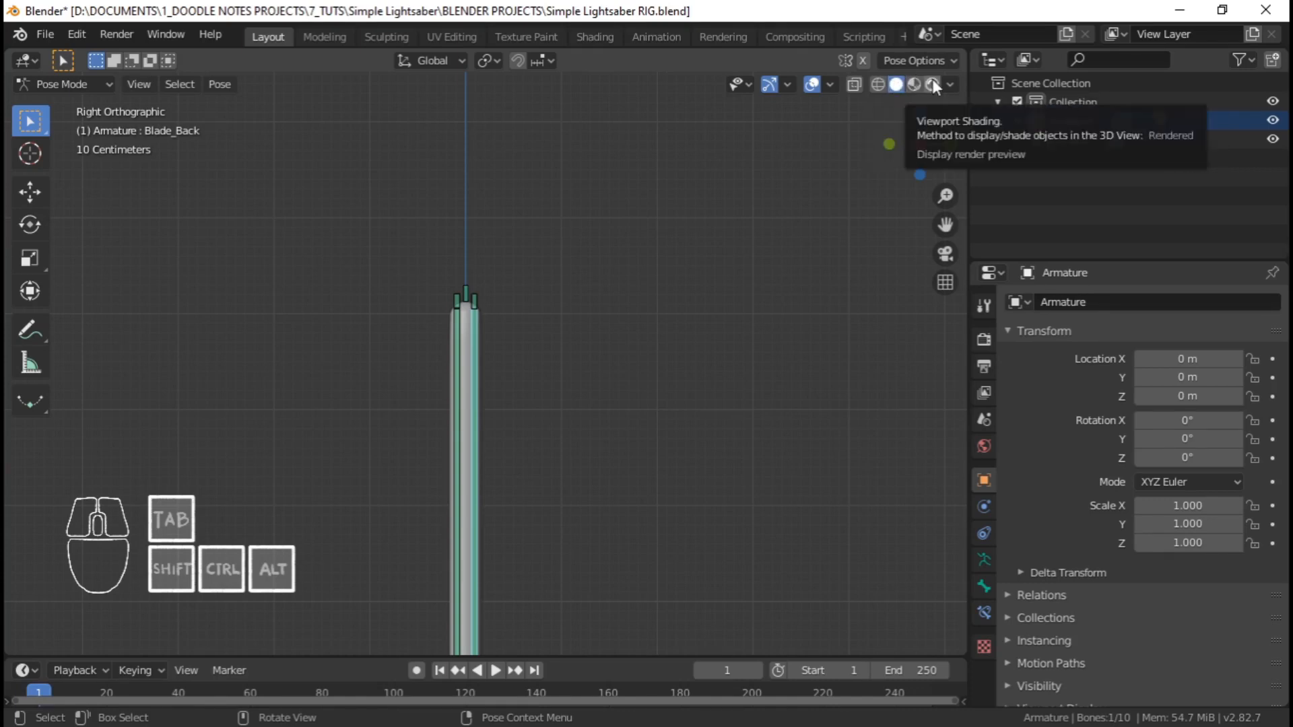
{"action": "scroll", "coordinate": [458, 263], "scroll_direction": "up", "scroll_amount": 5}
{"action": "middle_click_drag", "start_coordinate": [446, 229], "coordinate": [549, 366], "text": "shift"}
{"action": "scroll", "coordinate": [551, 366], "scroll_direction": "up", "scroll_amount": 3}
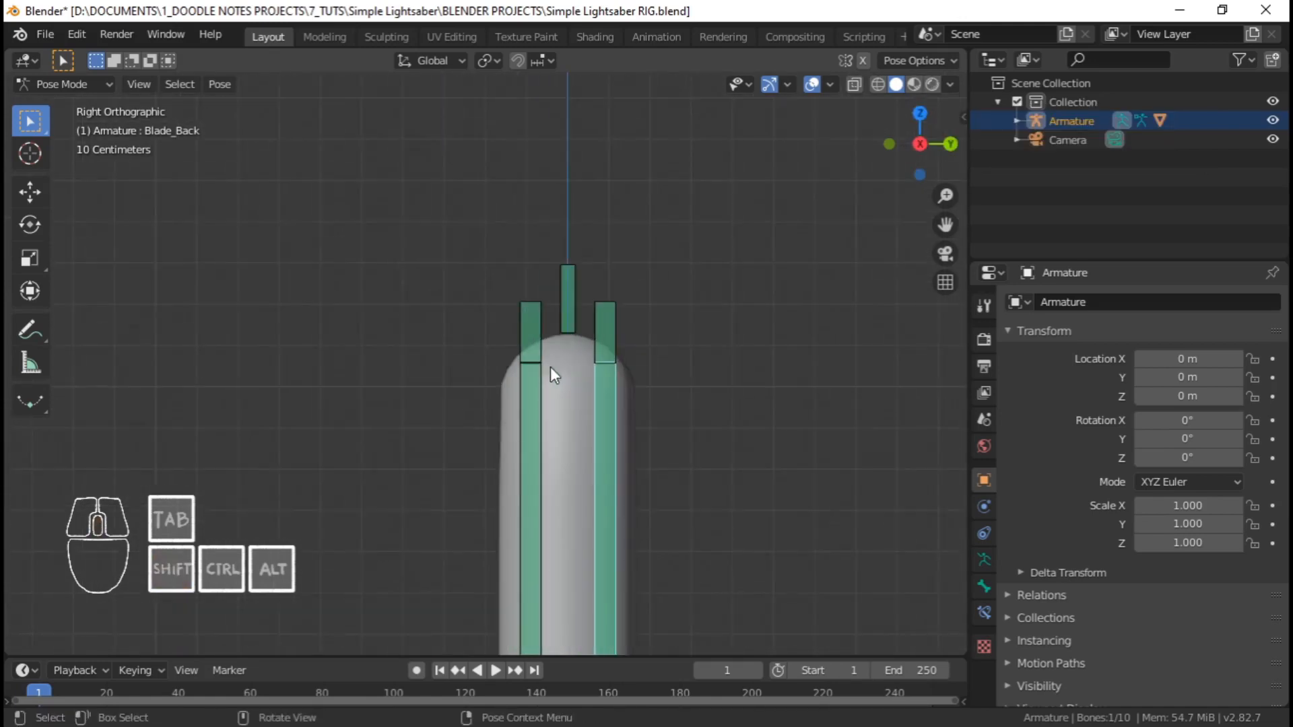
{"action": "scroll", "coordinate": [551, 366], "scroll_direction": "down", "scroll_amount": 10}
{"action": "mouse_move", "coordinate": [508, 423]}
{"action": "middle_mouse_down", "text": "shift"}
{"action": "mouse_move", "coordinate": [479, 138]}
{"action": "mouse_move", "coordinate": [496, 332]}
{"action": "middle_mouse_up", "text": "shift"}
{"action": "middle_click_drag", "start_coordinate": [479, 145], "coordinate": [476, 566], "text": "shift"}
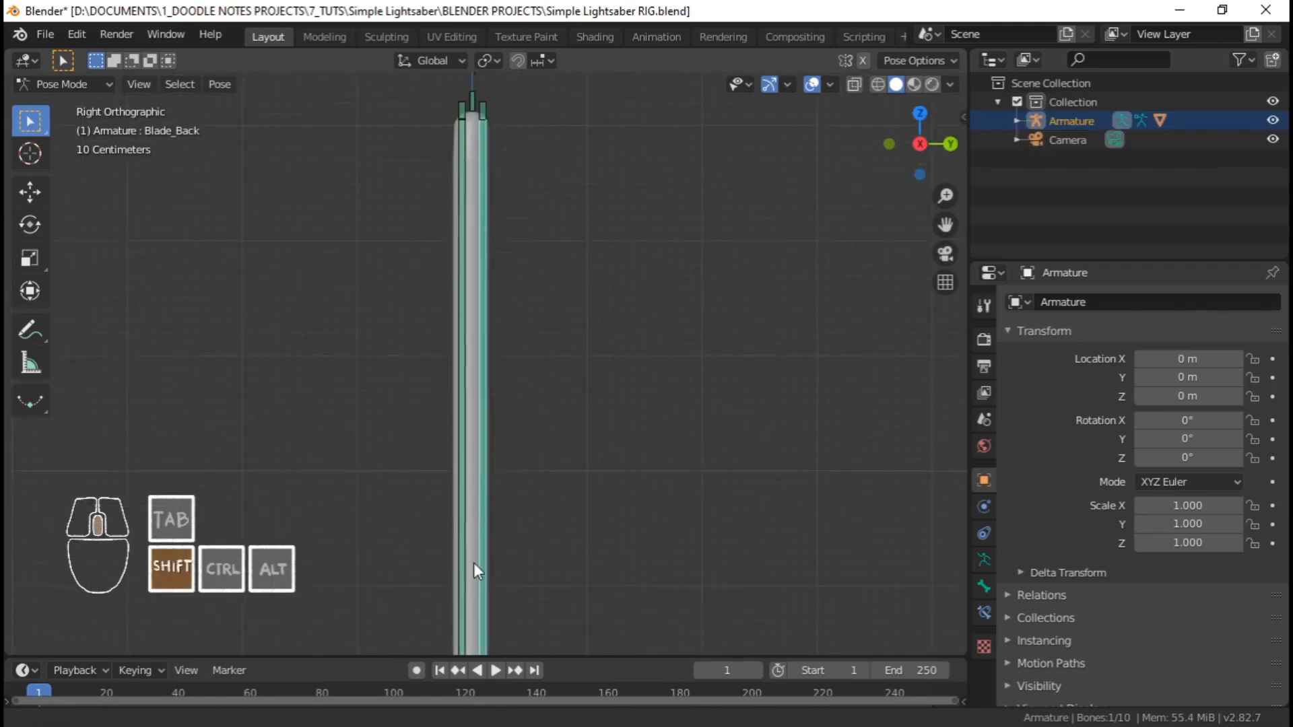
{"action": "scroll", "coordinate": [472, 544], "scroll_direction": "up", "scroll_amount": 2}
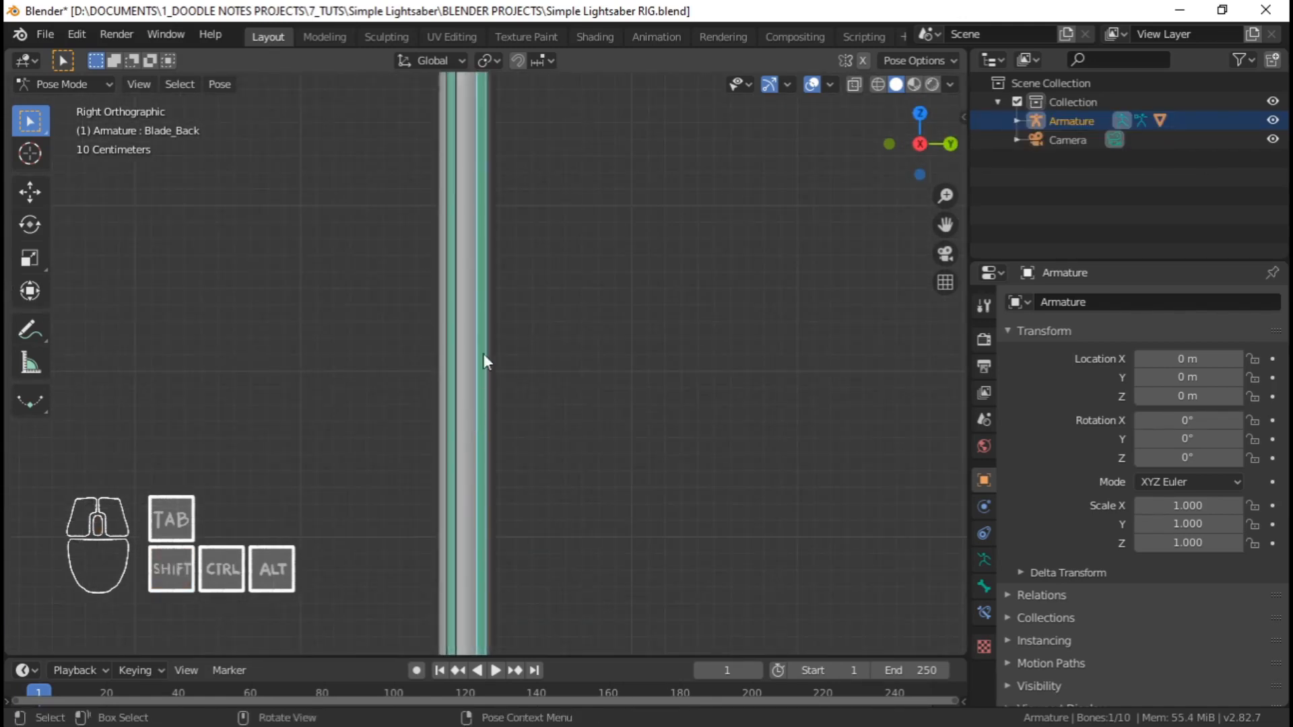
{"action": "left_click", "coordinate": [456, 272], "text": "shift"}
{"action": "middle_click_drag", "start_coordinate": [452, 309], "coordinate": [455, 367], "text": "shift"}
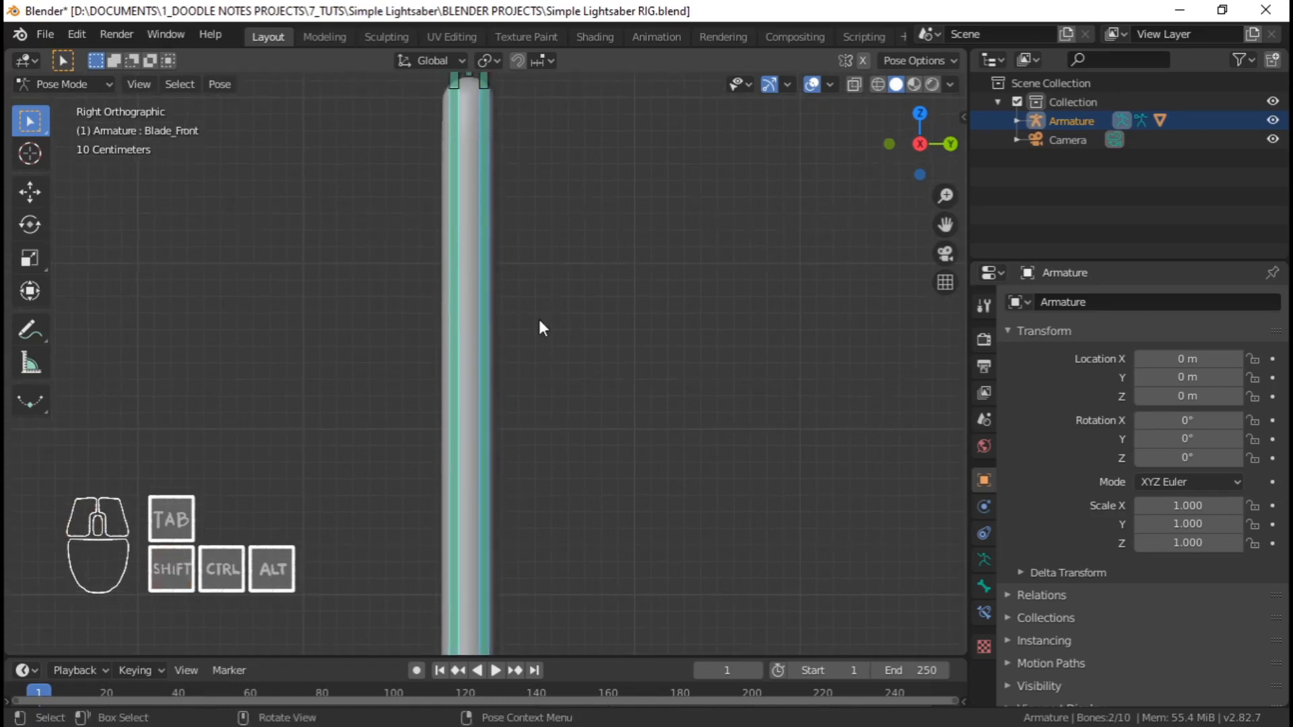
Try moving the two selected long blade bones to the last bone layer, and undo the change
{"action": "key", "text": "m"}
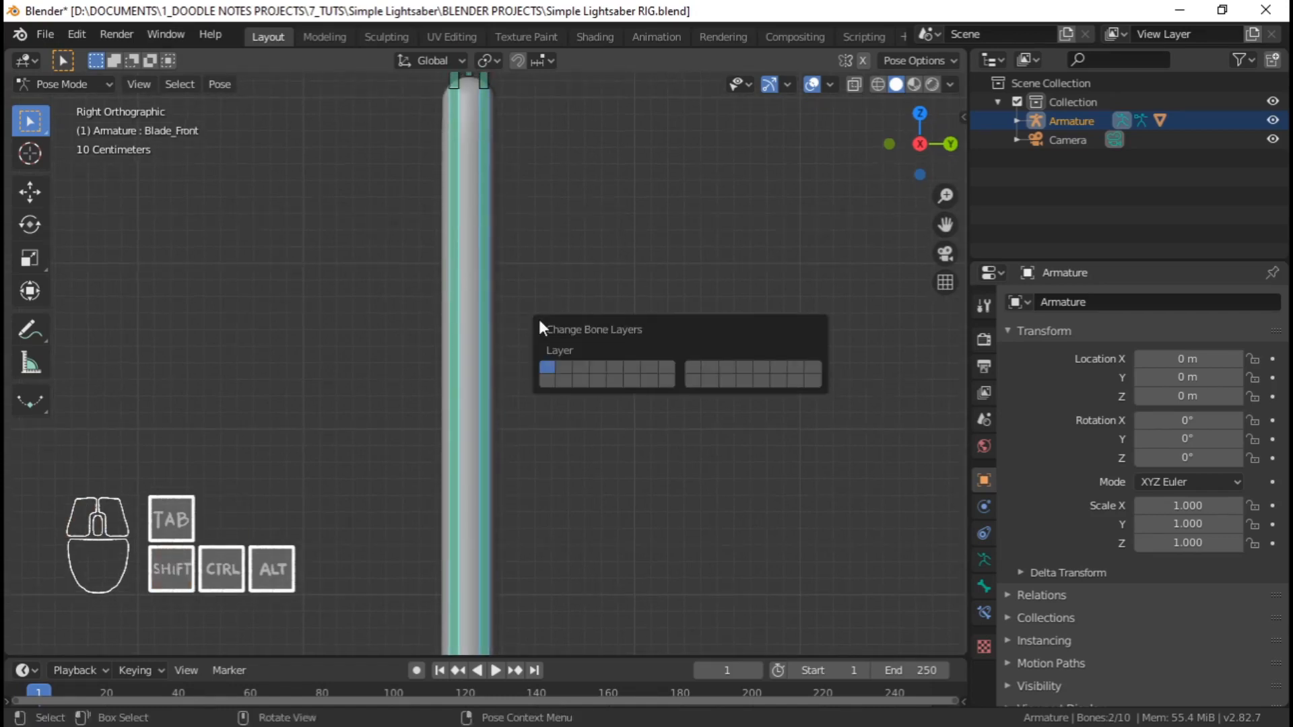
{"action": "left_click", "coordinate": [815, 382]}
{"action": "scroll", "coordinate": [512, 340], "scroll_direction": "down", "scroll_amount": 4}
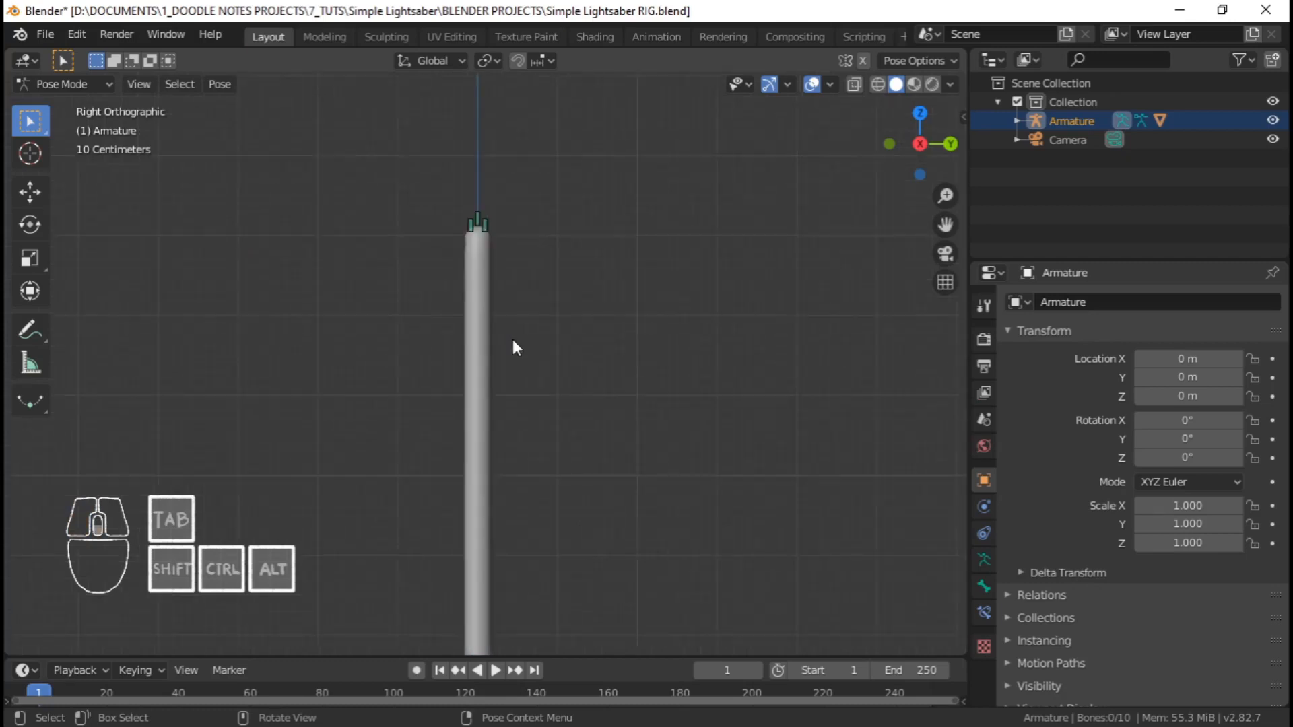
{"action": "scroll", "coordinate": [513, 341], "scroll_direction": "down", "scroll_amount": 5}
{"action": "middle_click_drag", "start_coordinate": [505, 466], "coordinate": [491, 239], "text": "shift"}
{"action": "scroll", "coordinate": [492, 239], "scroll_direction": "up", "scroll_amount": 2}
{"action": "middle_click_drag", "start_coordinate": [531, 290], "coordinate": [558, 345], "text": "shift"}
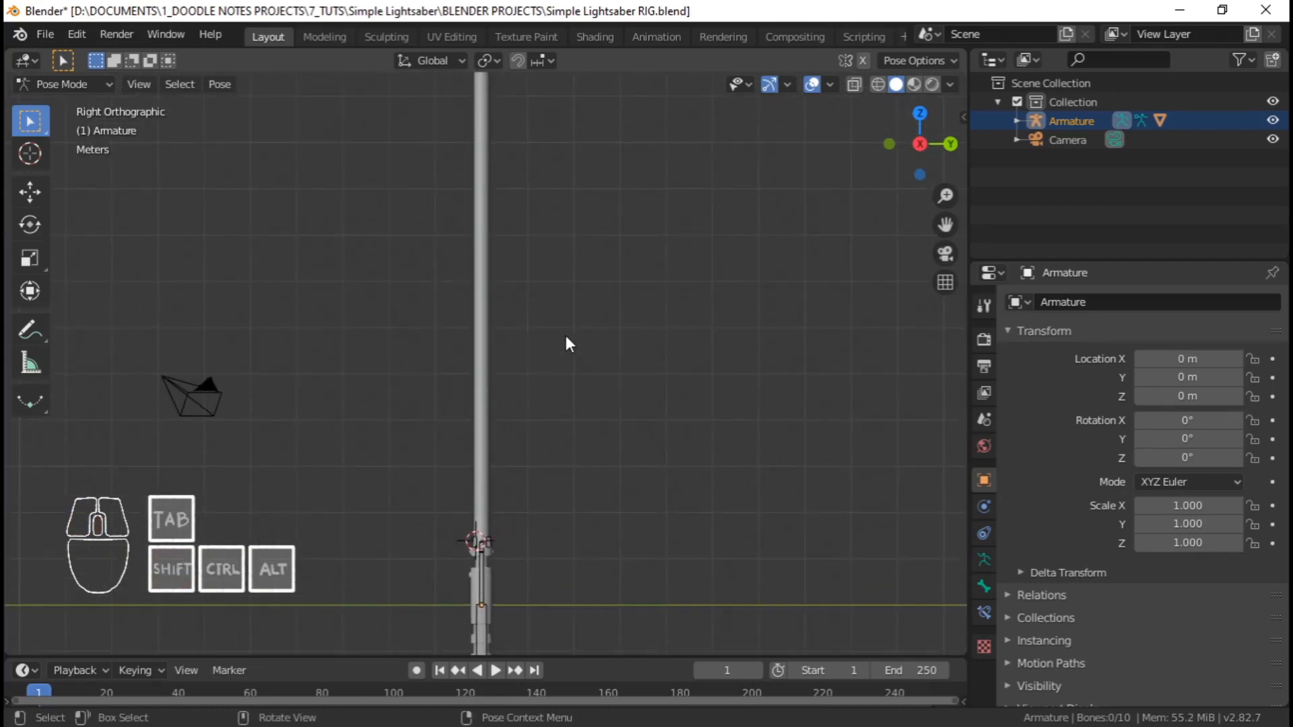
{"action": "key", "text": "m"}
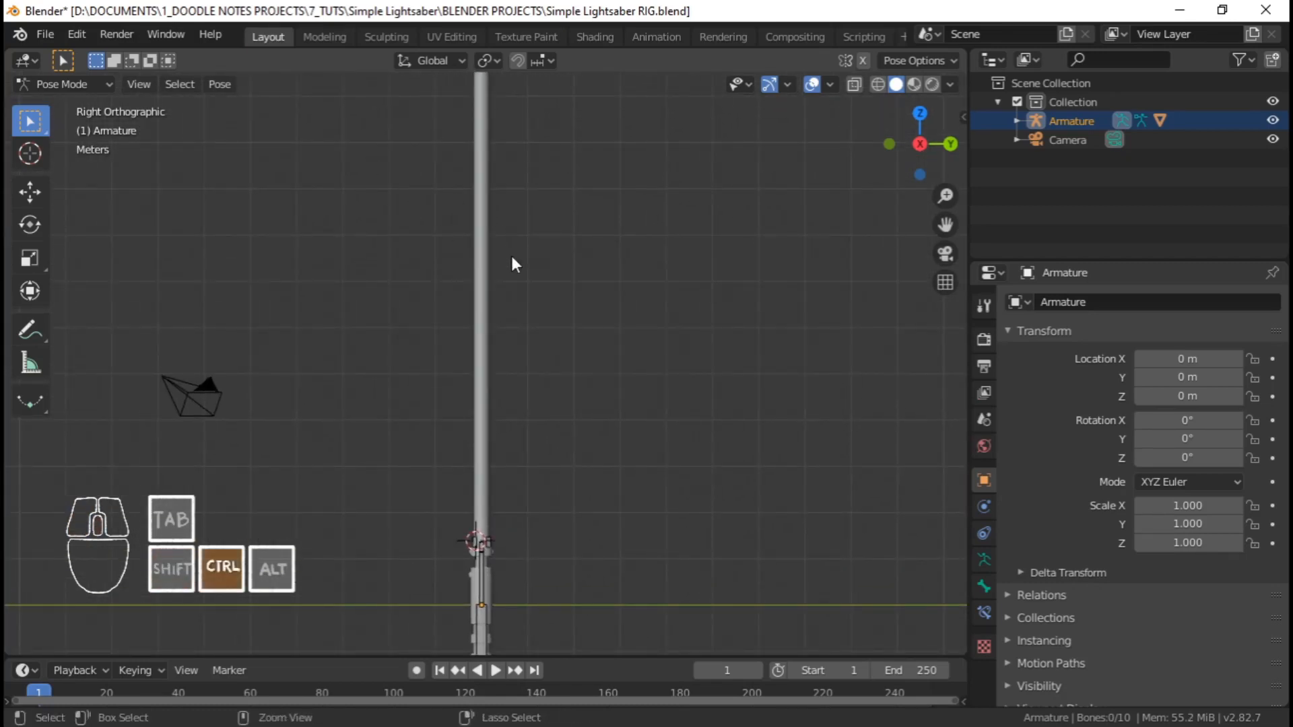
{"action": "key", "text": "ctrl+z"}
Move the Blade_Front and Blade_Back bones to the armature's last bone layer
{"action": "scroll", "coordinate": [469, 362], "scroll_direction": "up", "scroll_amount": 1}
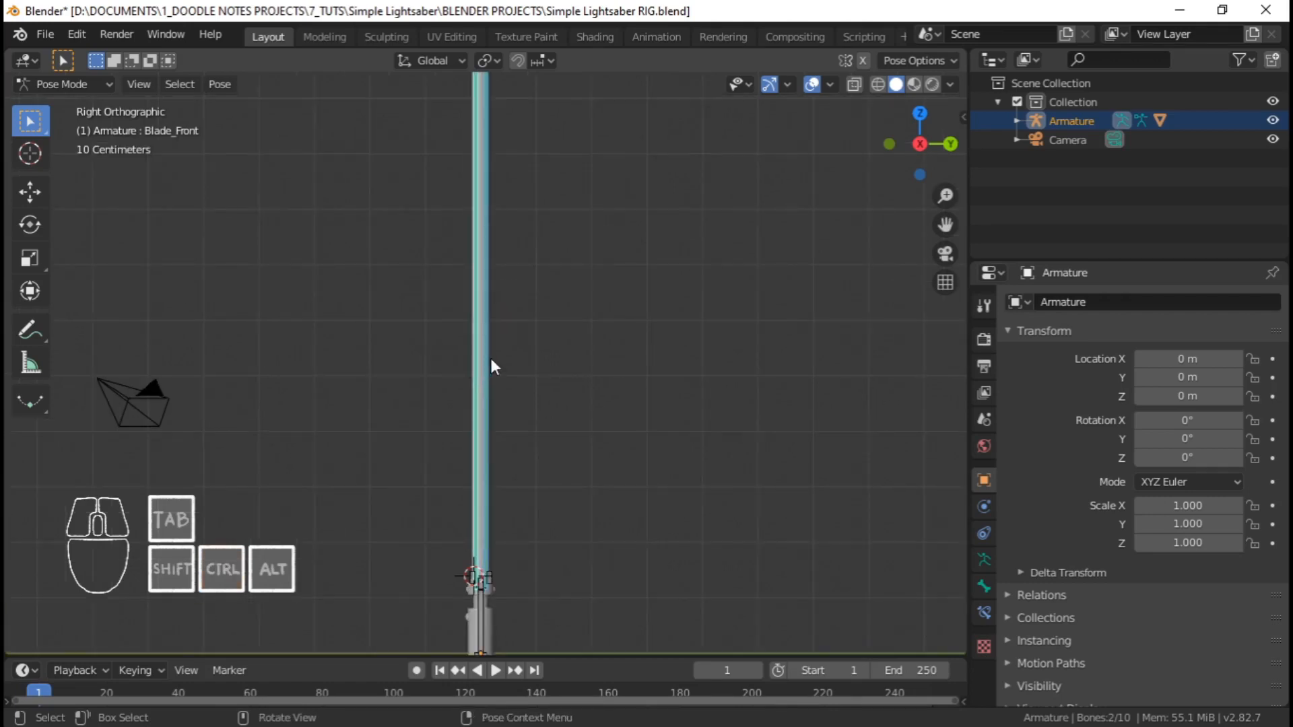
{"action": "key", "text": "m"}
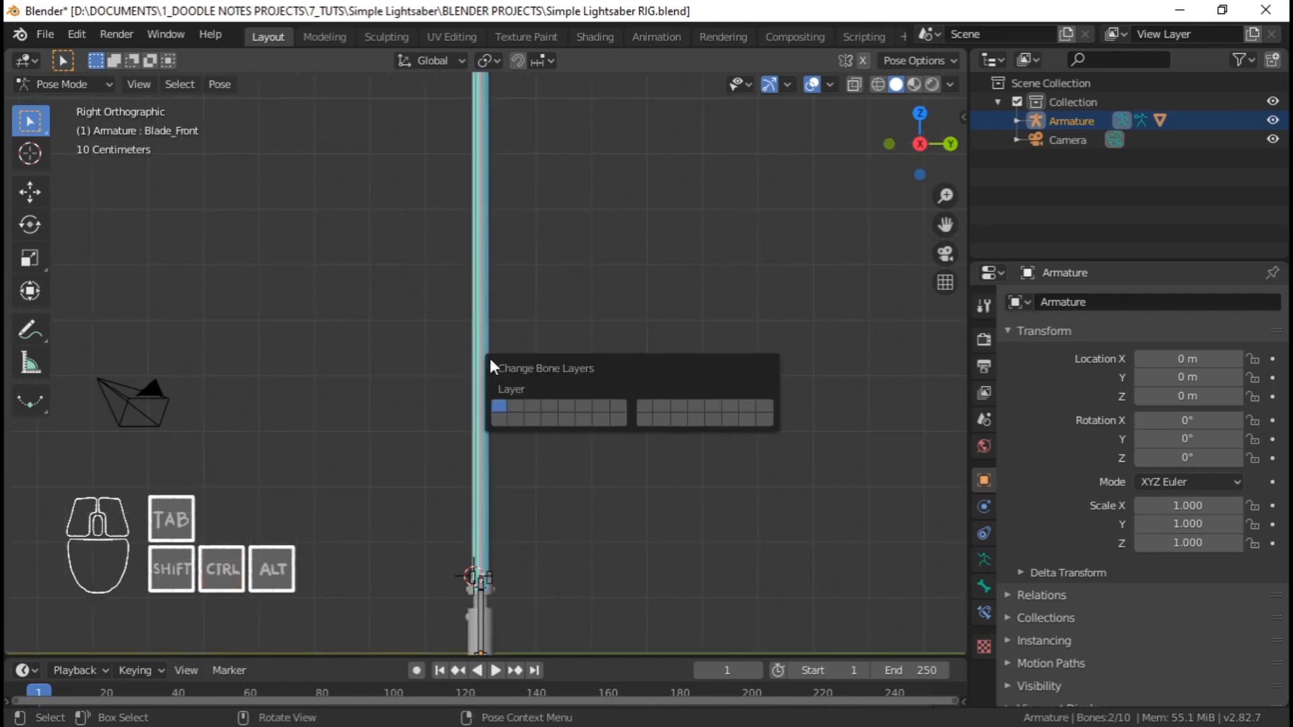
{"action": "left_click", "coordinate": [763, 419]}
Rename the armature data to Lightsaber_Rig and save the file
{"action": "left_click", "coordinate": [986, 559]}
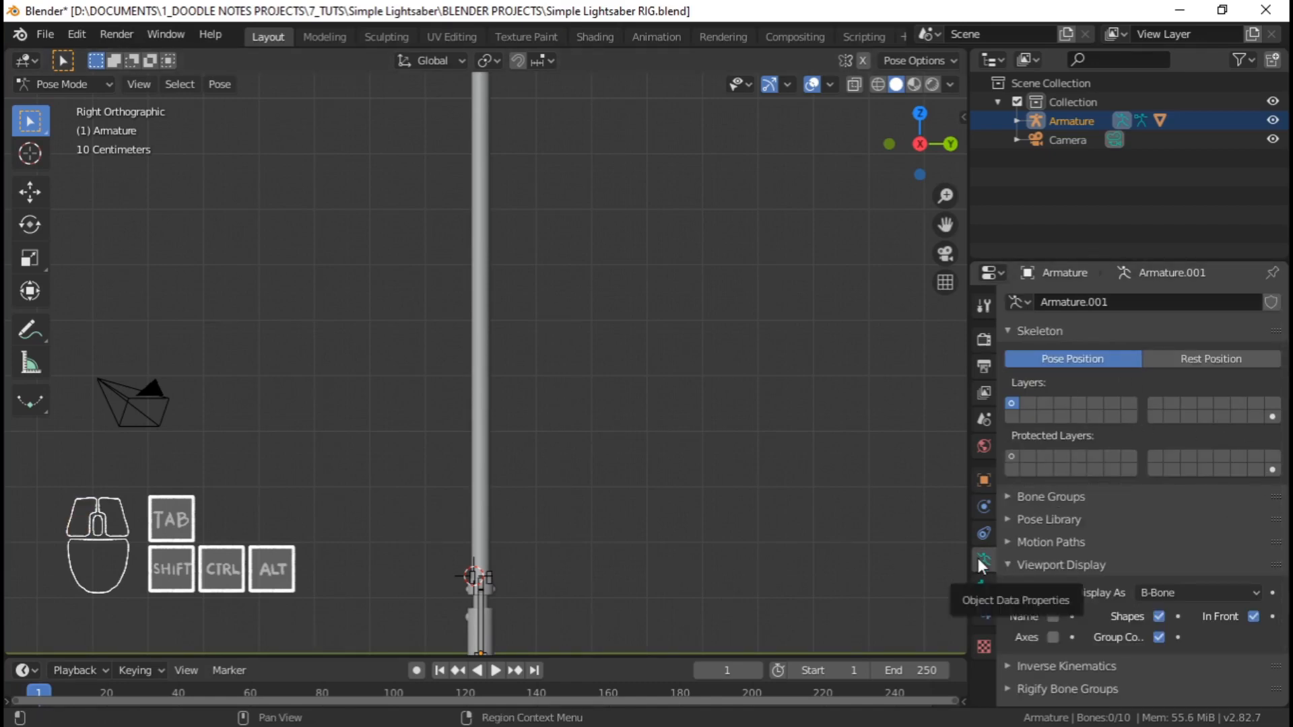
{"action": "middle_click_drag", "start_coordinate": [490, 224], "coordinate": [520, 435], "text": "shift"}
{"action": "scroll", "coordinate": [521, 431], "scroll_direction": "up", "scroll_amount": 3}
{"action": "middle_click_drag", "start_coordinate": [532, 239], "coordinate": [515, 464], "text": "shift"}
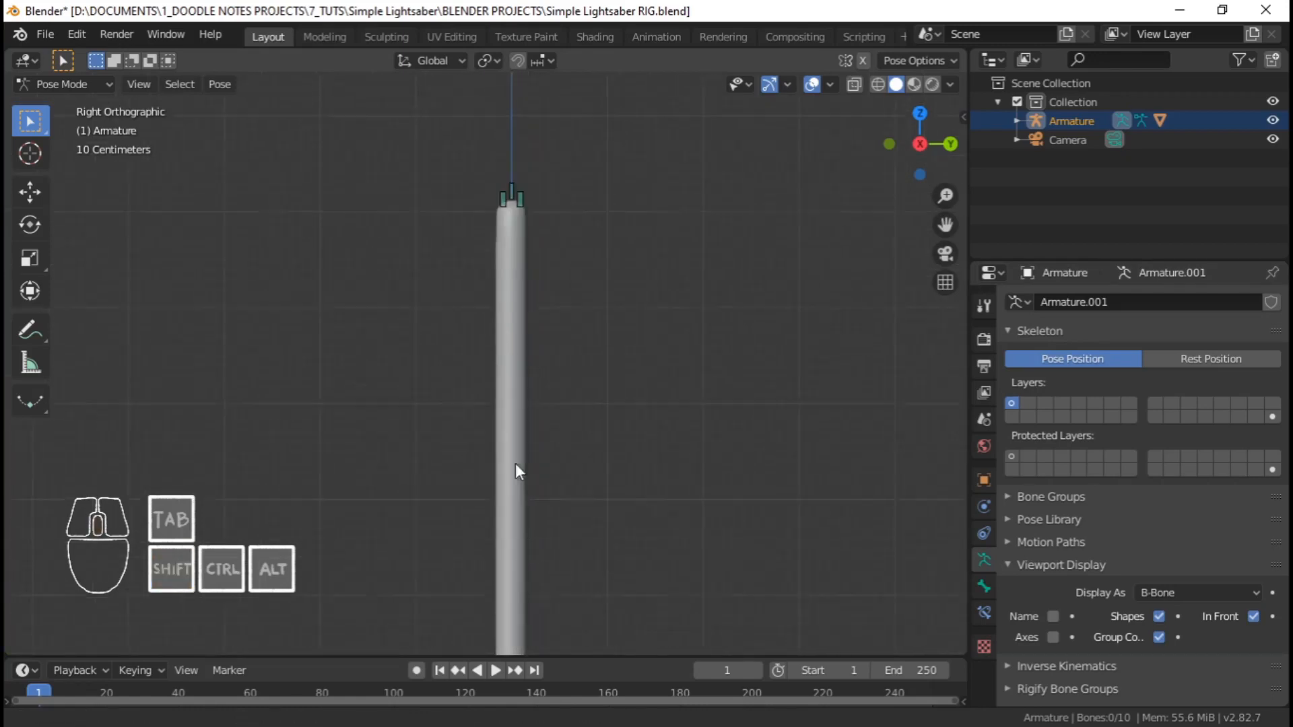
{"action": "middle_click_drag", "start_coordinate": [564, 280], "coordinate": [528, 364], "text": "shift"}
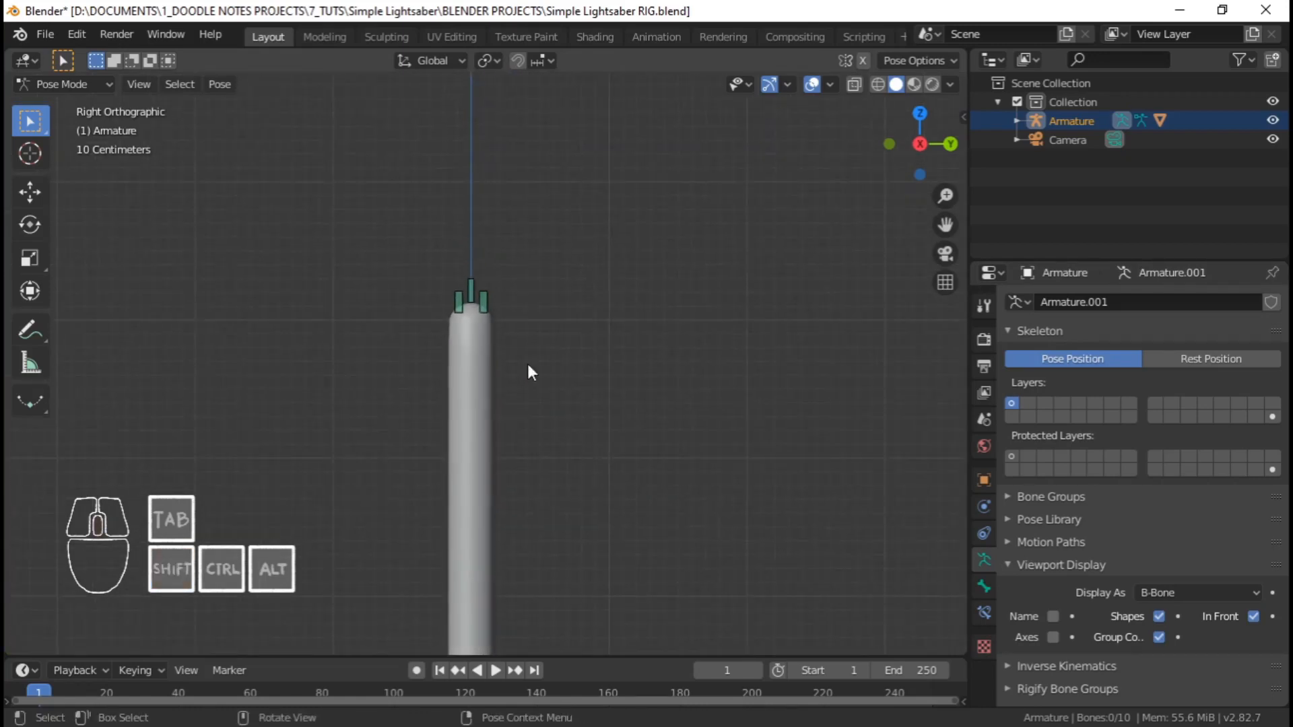
{"action": "left_click", "coordinate": [1077, 301]}
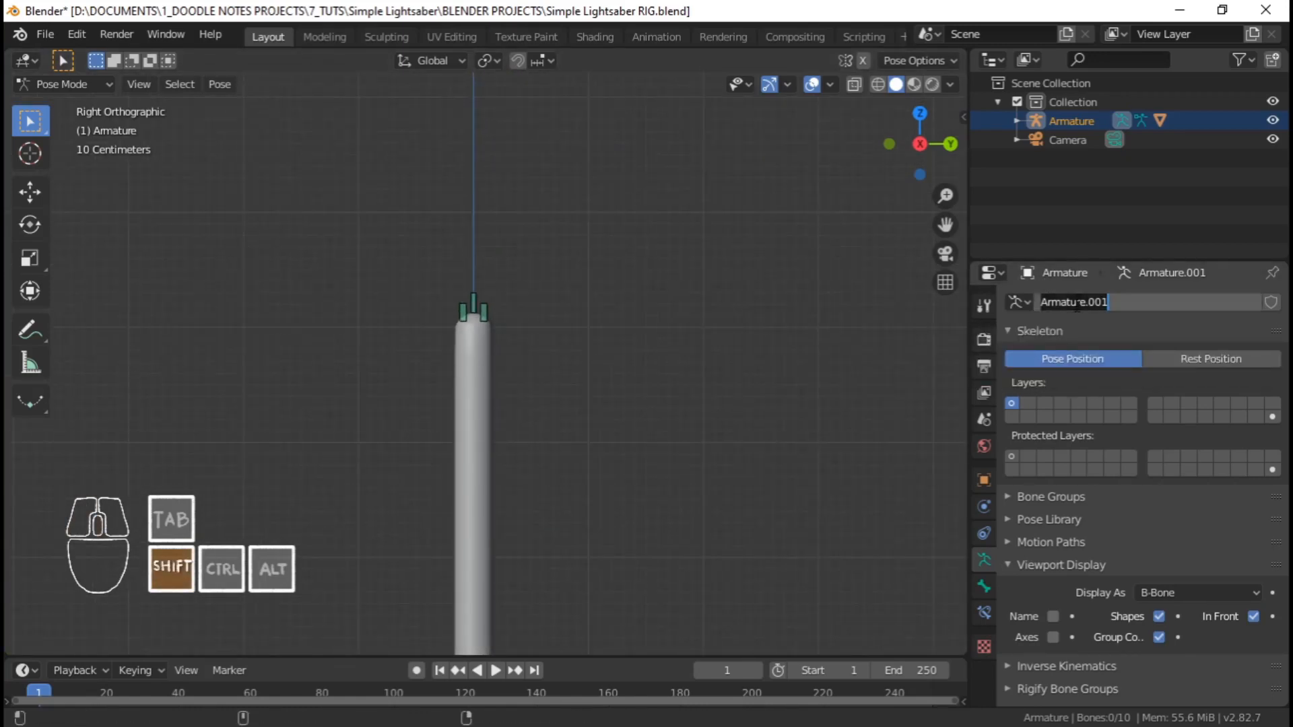
{"action": "type", "text": "Lights"}
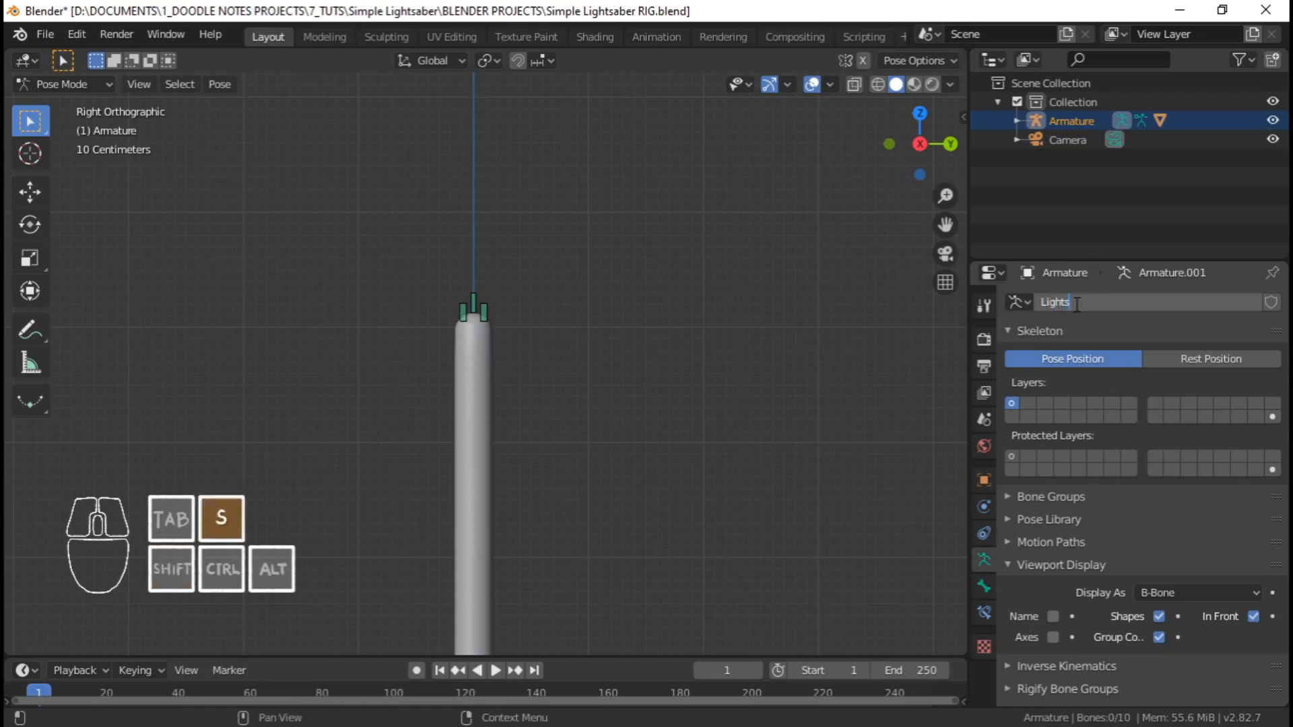
{"action": "type", "text": "aber_"}
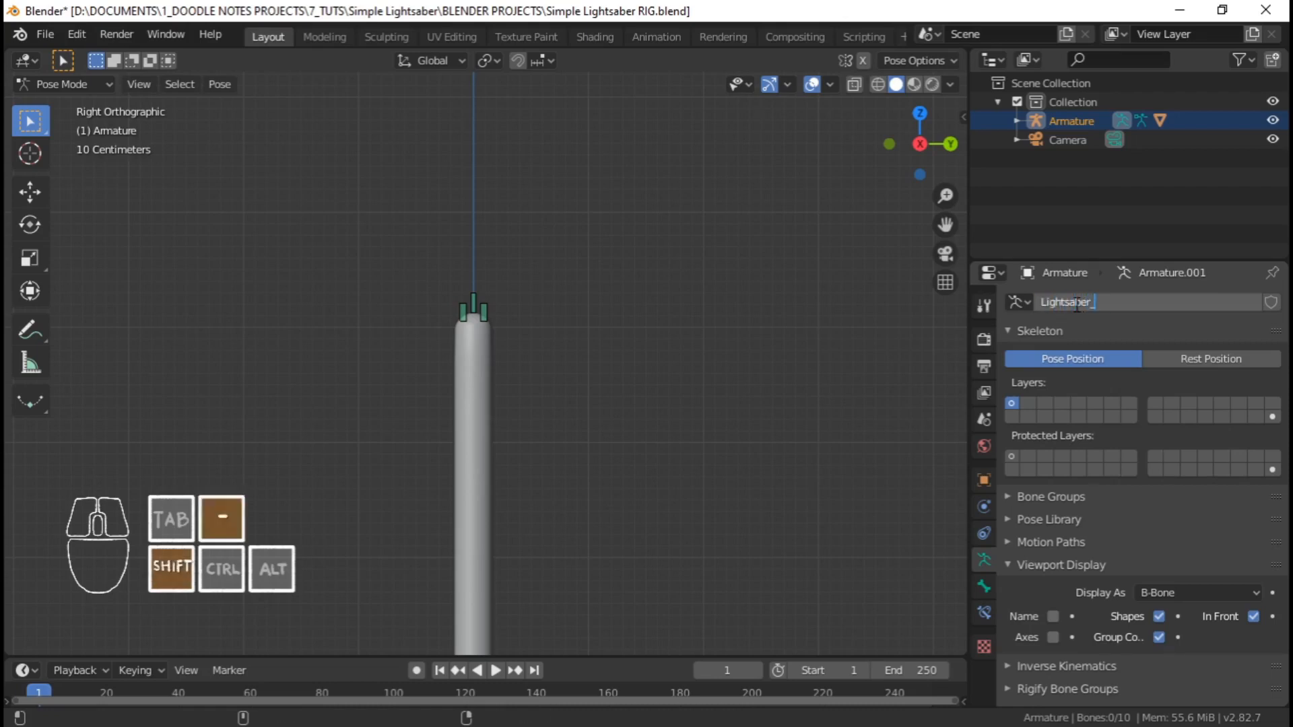
{"action": "type", "text": "Rig"}
{"action": "key", "text": "Return"}
{"action": "key", "text": "ctrl+s"}
Select the front and back retract bones at the blade's tip and move both to the last bone layer
{"action": "scroll", "coordinate": [515, 440], "scroll_direction": "up", "scroll_amount": 8}
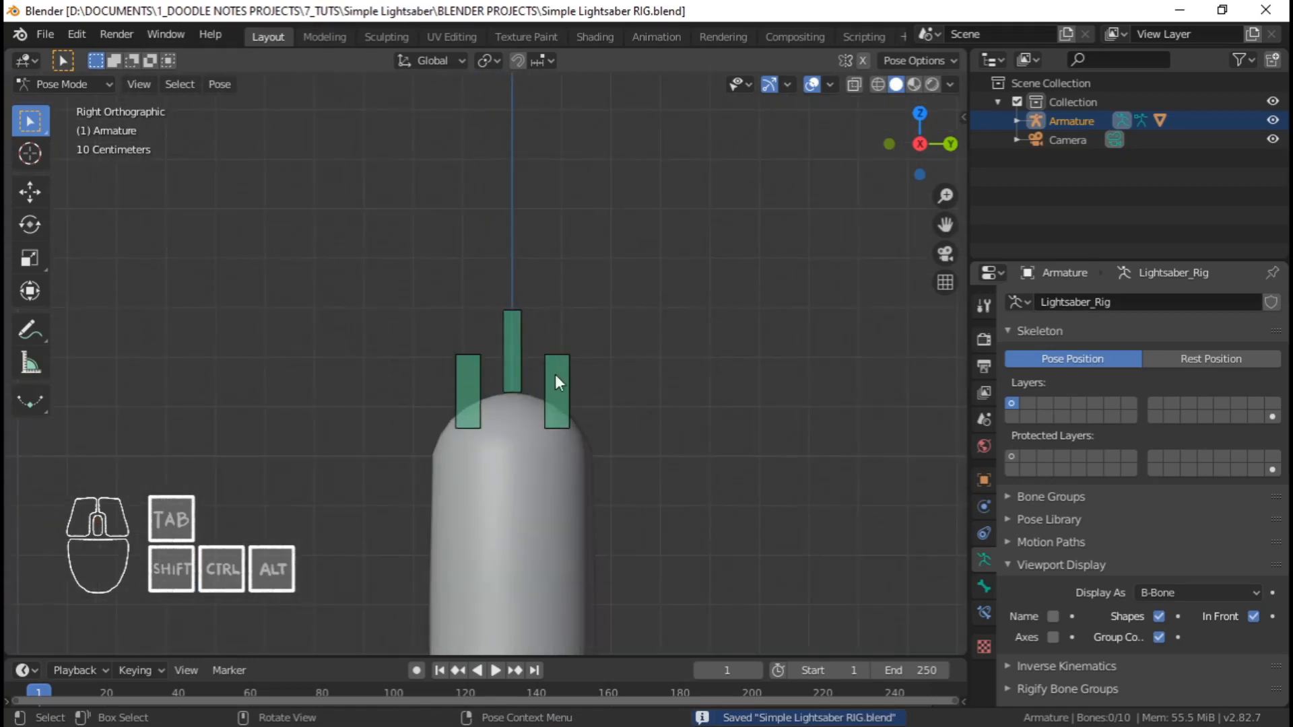
{"action": "left_click", "coordinate": [555, 375]}
{"action": "left_click", "coordinate": [477, 388], "text": "shift"}
{"action": "key", "text": "m"}
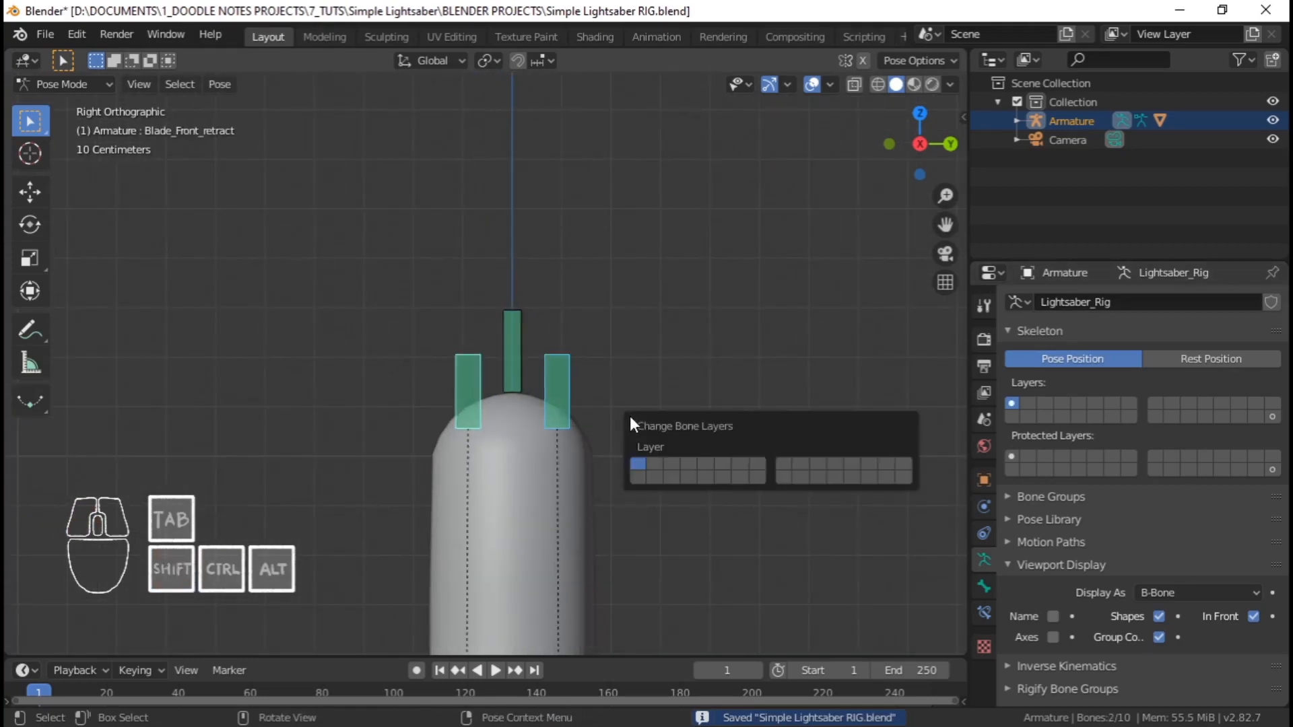
{"action": "left_click", "coordinate": [906, 475]}
{"action": "scroll", "coordinate": [552, 344], "scroll_direction": "down", "scroll_amount": 2}
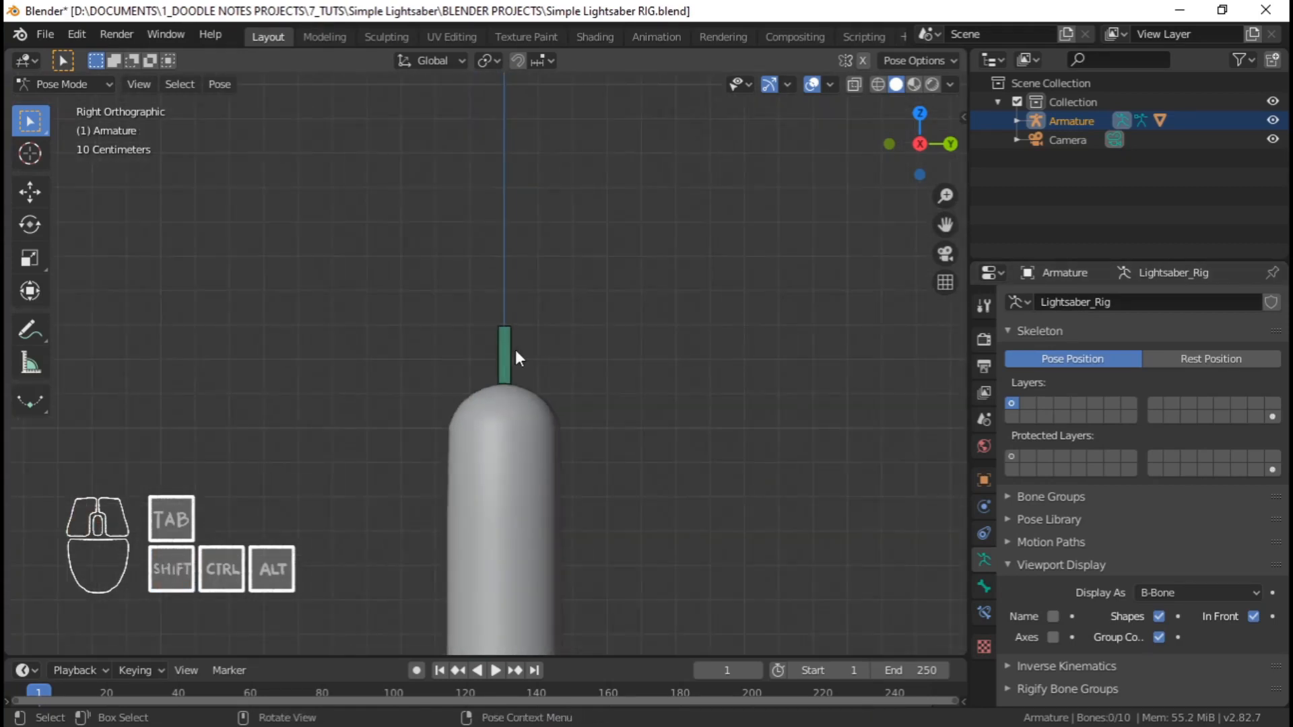
Select the remaining bone at the blade's tip, try retracting the blade by moving it, and cancel the move
{"action": "left_click", "coordinate": [507, 353]}
{"action": "scroll", "coordinate": [508, 353], "scroll_direction": "down", "scroll_amount": 12}
{"action": "middle_click_drag", "start_coordinate": [526, 572], "coordinate": [517, 285], "text": "shift"}
{"action": "middle_click_drag", "start_coordinate": [501, 381], "coordinate": [528, 335], "text": "shift"}
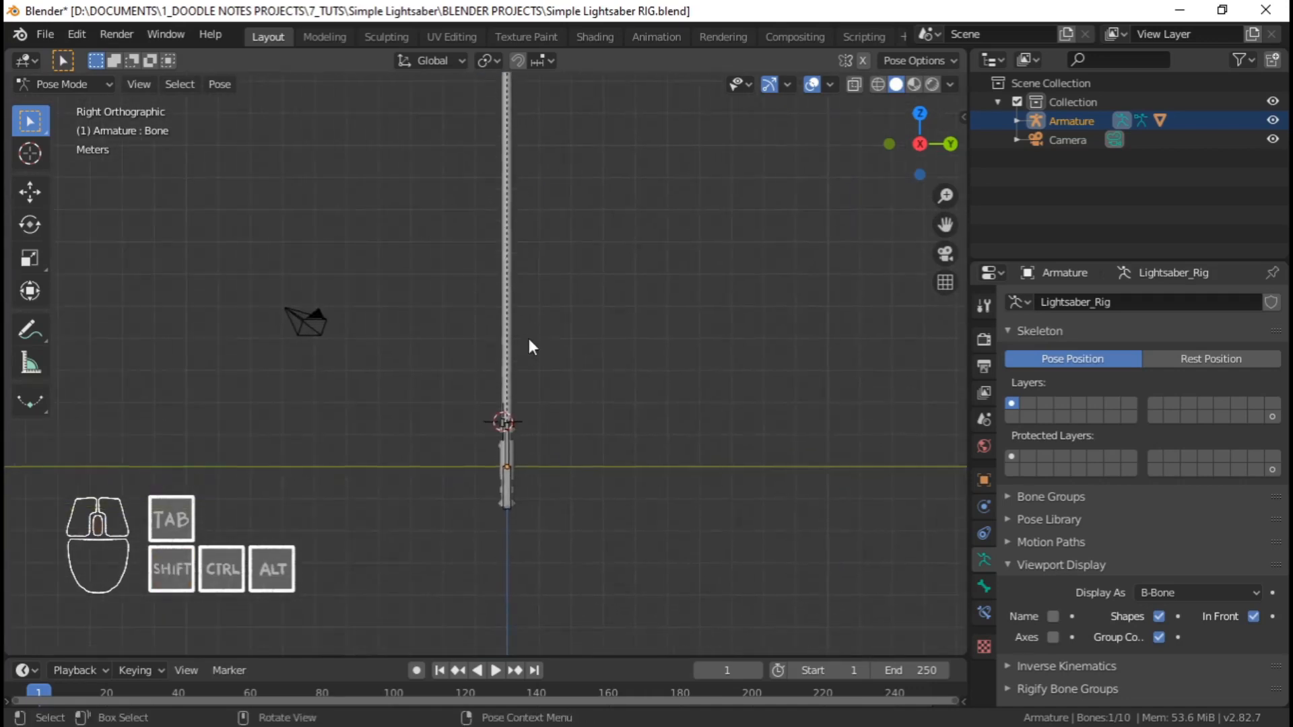
{"action": "scroll", "coordinate": [527, 335], "scroll_direction": "up", "scroll_amount": 2}
{"action": "key", "text": "g"}
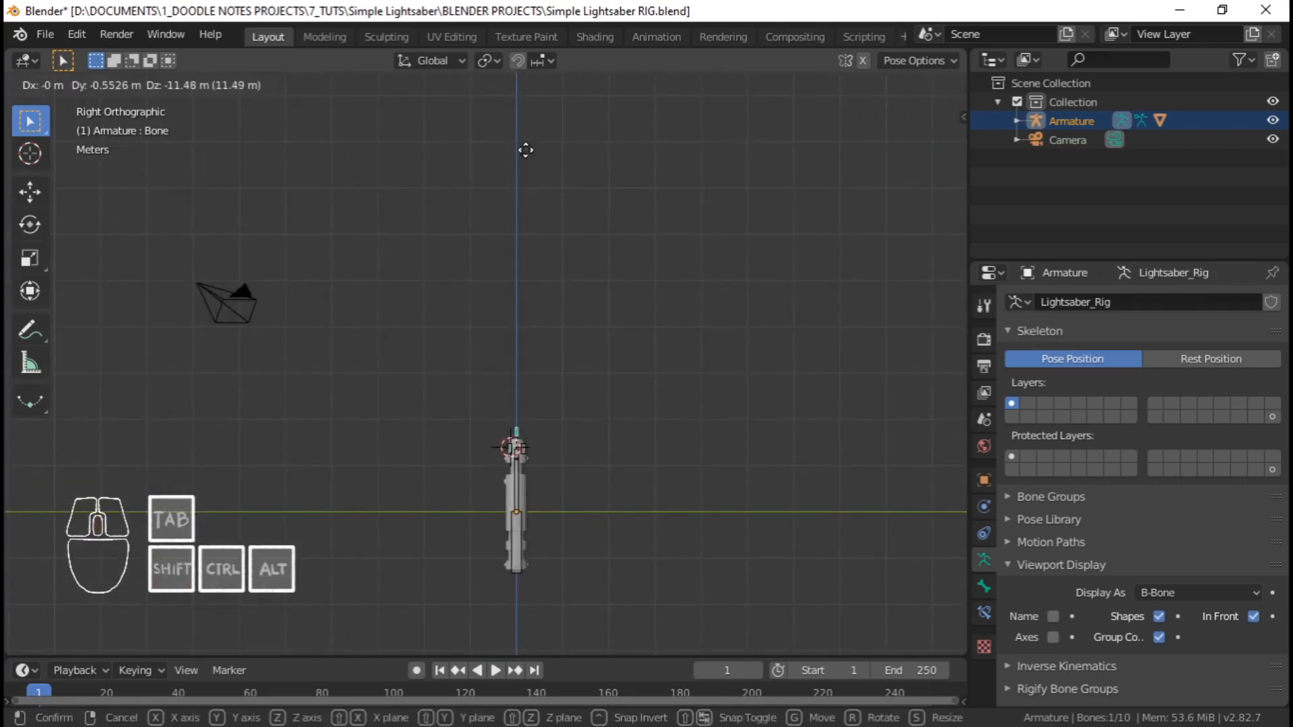
{"action": "right_click", "coordinate": [526, 151]}
Select the MAIN bone in the lower handle and snap the 3D cursor to it
{"action": "scroll", "coordinate": [527, 151], "scroll_direction": "down", "scroll_amount": 1}
{"action": "middle_click_drag", "start_coordinate": [539, 101], "coordinate": [524, 162], "text": "shift"}
{"action": "scroll", "coordinate": [540, 378], "scroll_direction": "up", "scroll_amount": 4}
{"action": "scroll", "coordinate": [522, 270], "scroll_direction": "down", "scroll_amount": 4}
{"action": "middle_click_drag", "start_coordinate": [522, 552], "coordinate": [523, 232], "text": "shift"}
{"action": "scroll", "coordinate": [520, 378], "scroll_direction": "up", "scroll_amount": 7}
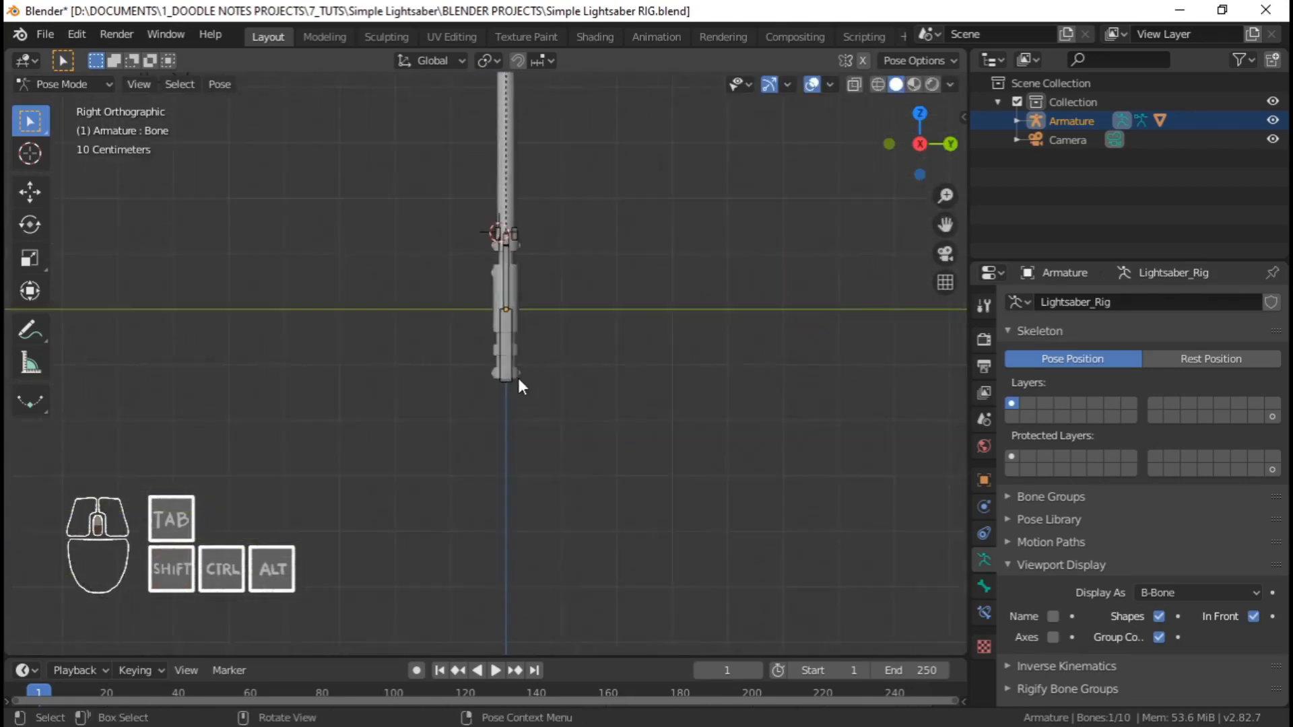
{"action": "middle_click_drag", "start_coordinate": [547, 349], "coordinate": [510, 438], "text": "shift"}
{"action": "scroll", "coordinate": [513, 435], "scroll_direction": "up", "scroll_amount": 2}
{"action": "left_click", "coordinate": [520, 418]}
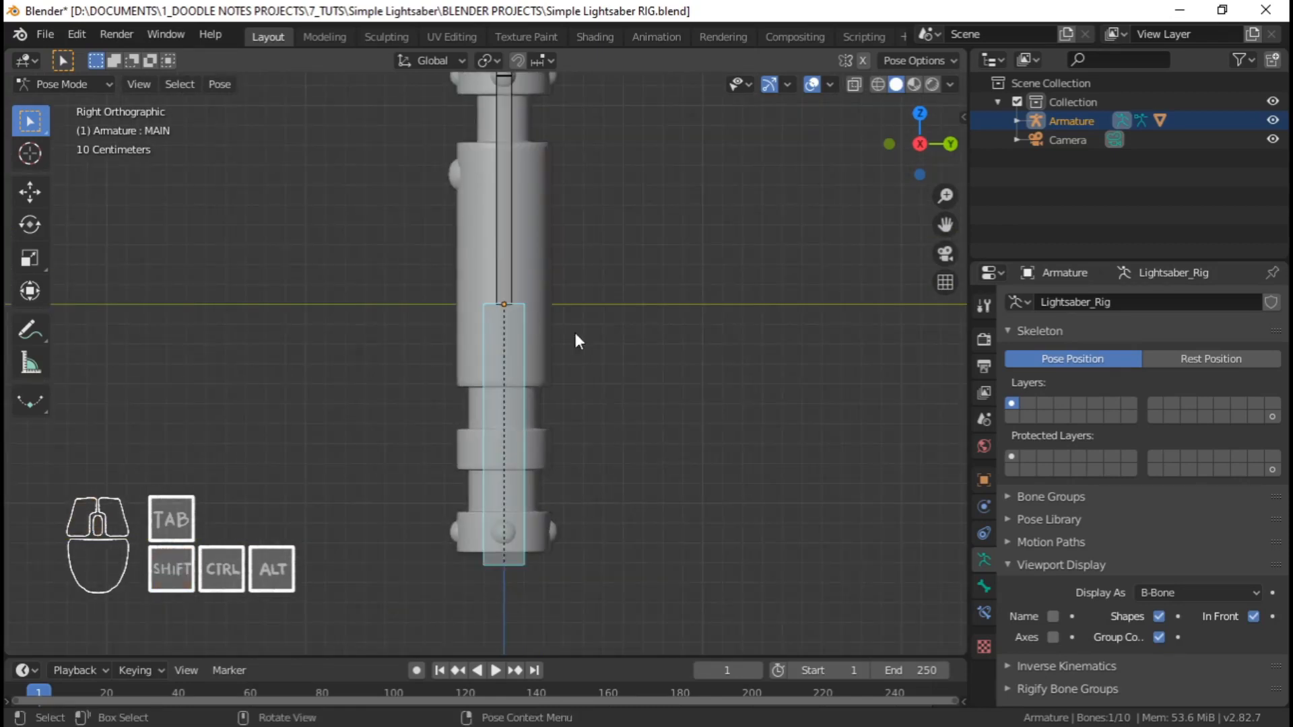
{"action": "scroll", "coordinate": [539, 350], "scroll_direction": "down", "scroll_amount": 4}
{"action": "middle_click_drag", "start_coordinate": [511, 370], "coordinate": [509, 429], "text": "shift"}
{"action": "scroll", "coordinate": [576, 338], "scroll_direction": "up", "scroll_amount": 1}
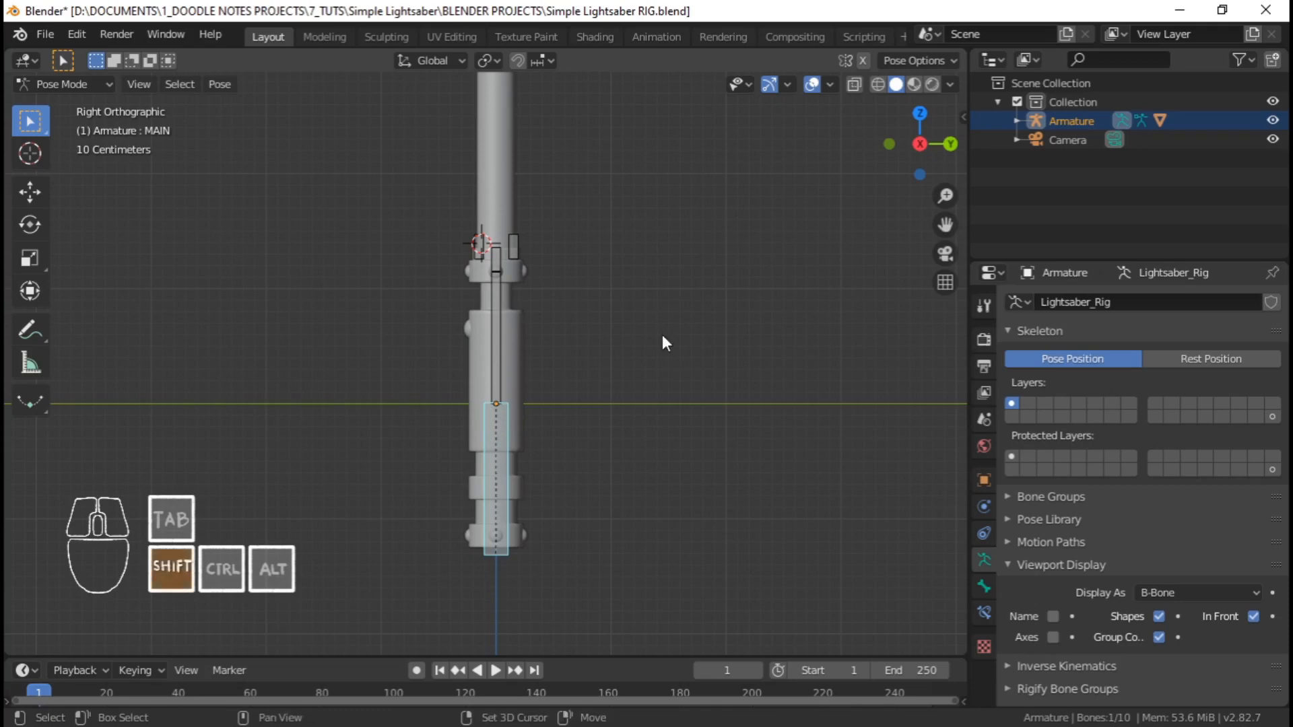
{"action": "key", "text": "shift+s"}
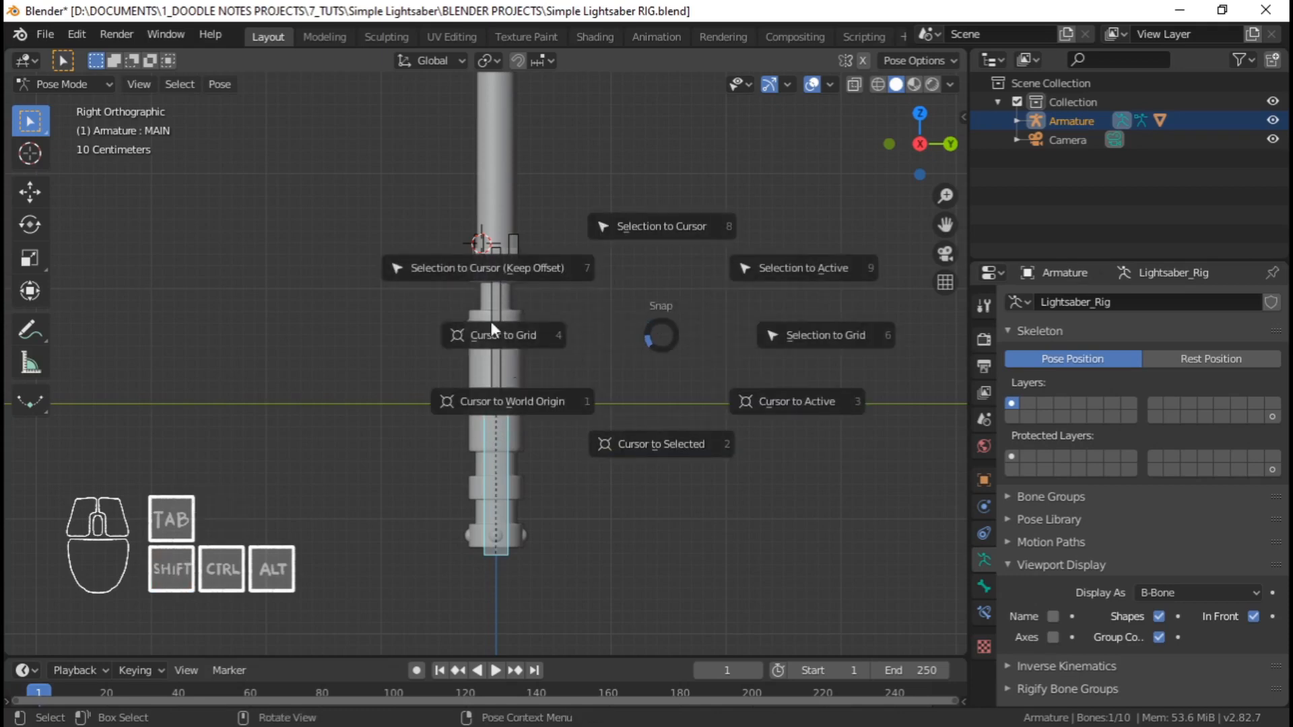
{"action": "left_click", "coordinate": [661, 450]}
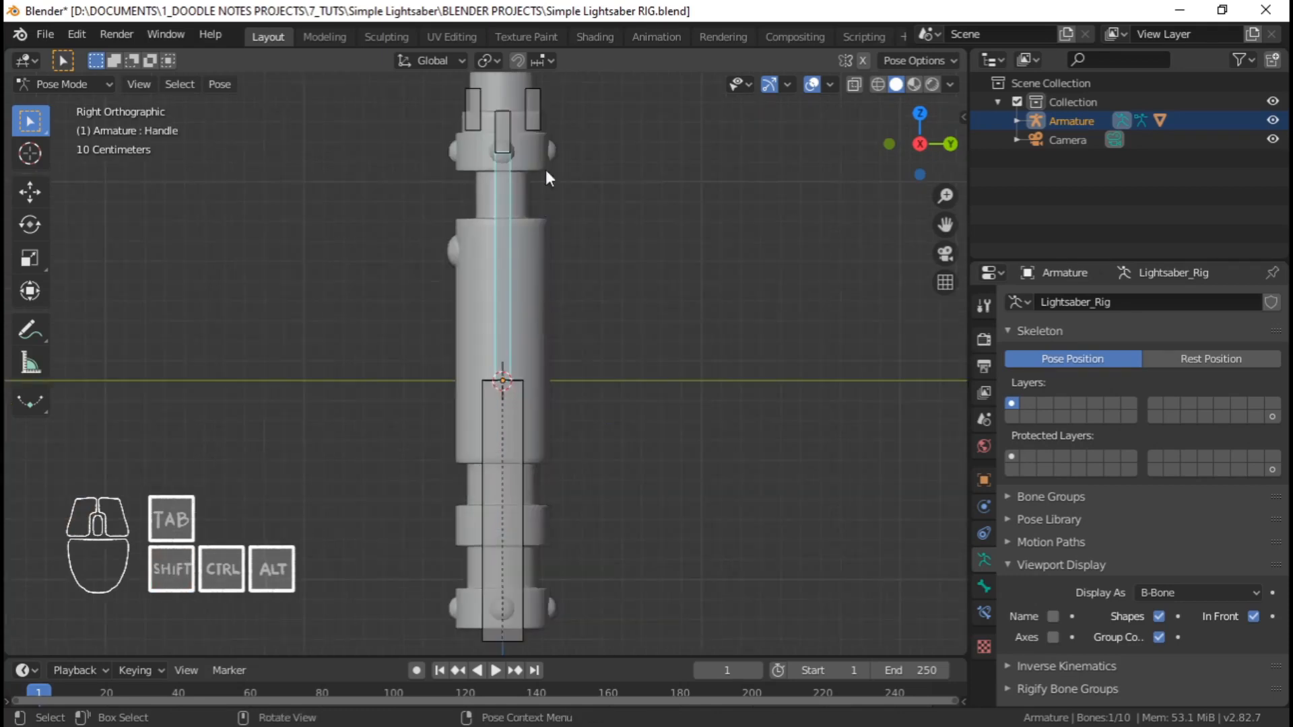
Select the Blade_Motion_Back bone at the base of the blade
{"action": "middle_click_drag", "start_coordinate": [546, 170], "coordinate": [547, 220], "text": "shift"}
{"action": "scroll", "coordinate": [547, 219], "scroll_direction": "up", "scroll_amount": 3}
{"action": "left_click", "coordinate": [567, 138]}
{"action": "middle_click_drag", "start_coordinate": [567, 137], "coordinate": [565, 280], "text": "shift"}
Try moving the Blade_Motion_Back bone freely away from the blade's base, and cancel each move
{"action": "key", "text": "g"}
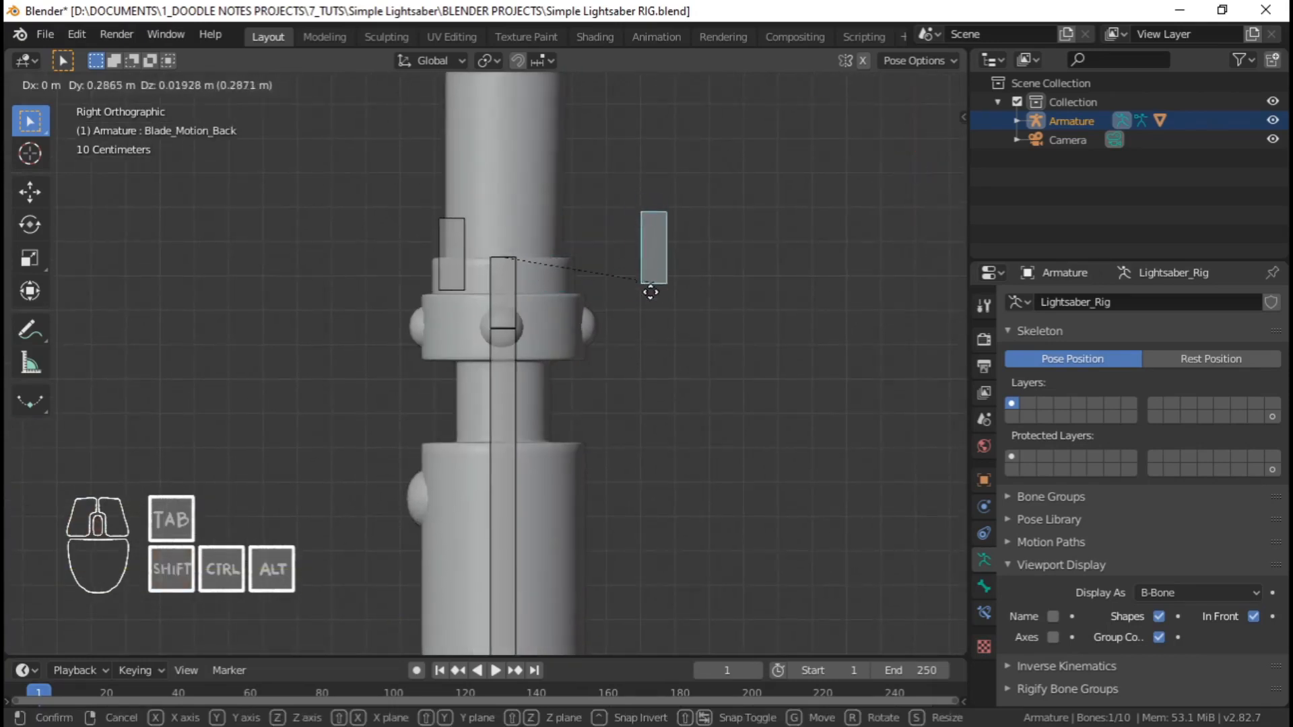
{"action": "right_click", "coordinate": [656, 263]}
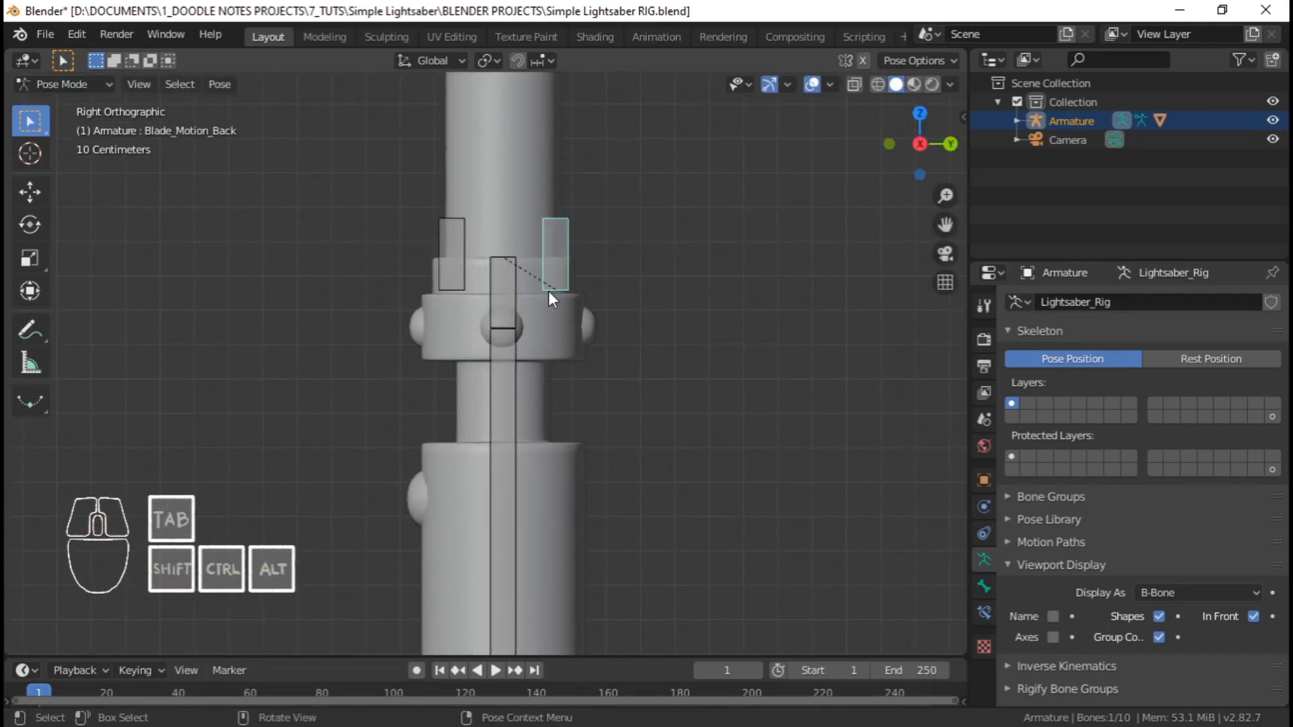
{"action": "key", "text": "g"}
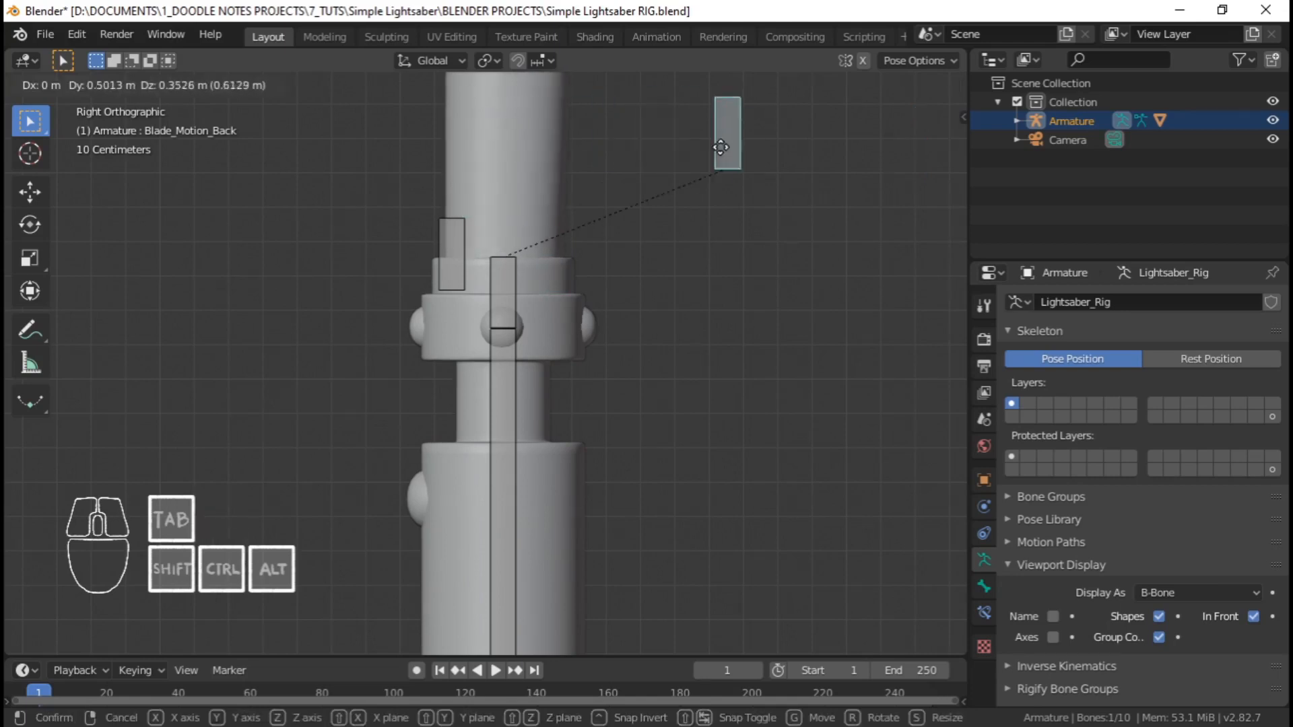
{"action": "right_click", "coordinate": [574, 240]}
{"action": "scroll", "coordinate": [574, 250], "scroll_direction": "down", "scroll_amount": 3}
{"action": "middle_click_drag", "start_coordinate": [557, 240], "coordinate": [557, 288], "text": "shift"}
{"action": "scroll", "coordinate": [569, 316], "scroll_direction": "up", "scroll_amount": 4}
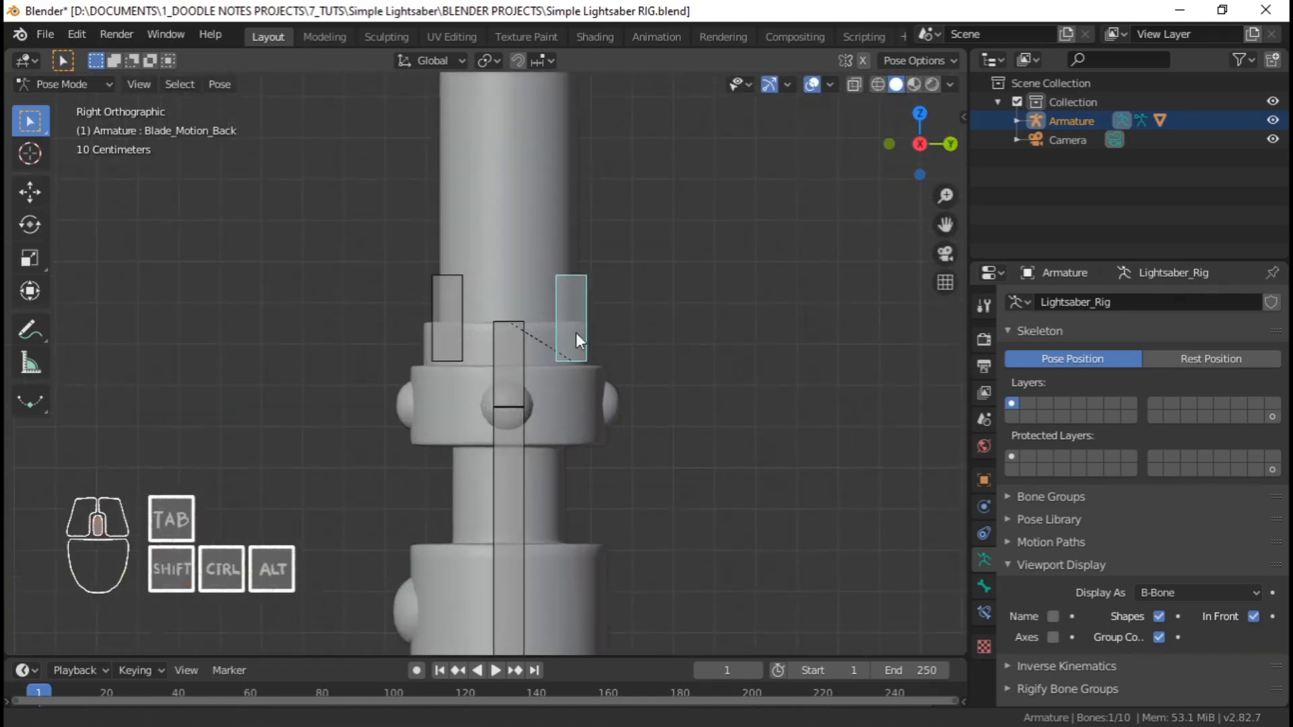
{"action": "key", "text": "g"}
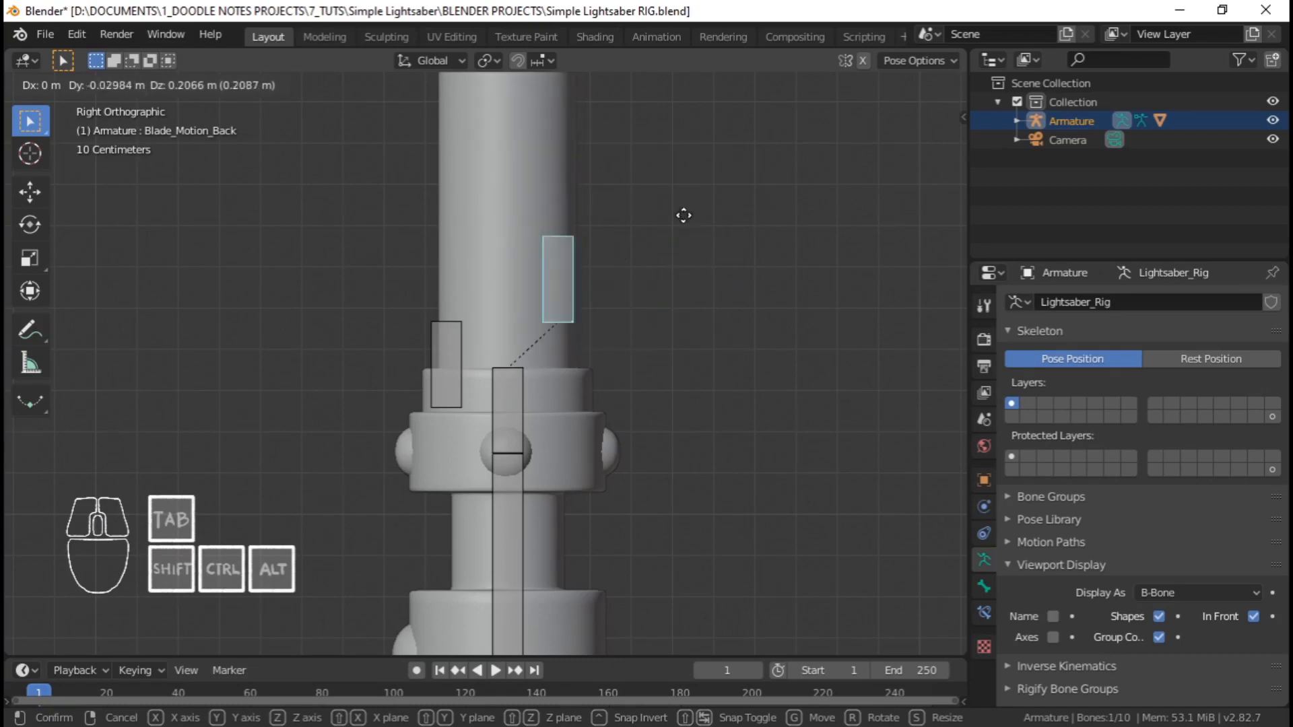
{"action": "right_click", "coordinate": [660, 370]}
Add a Limit Location bone constraint to the Blade_Motion_Back bone and convert it in Local Space
{"action": "left_click", "coordinate": [983, 587]}
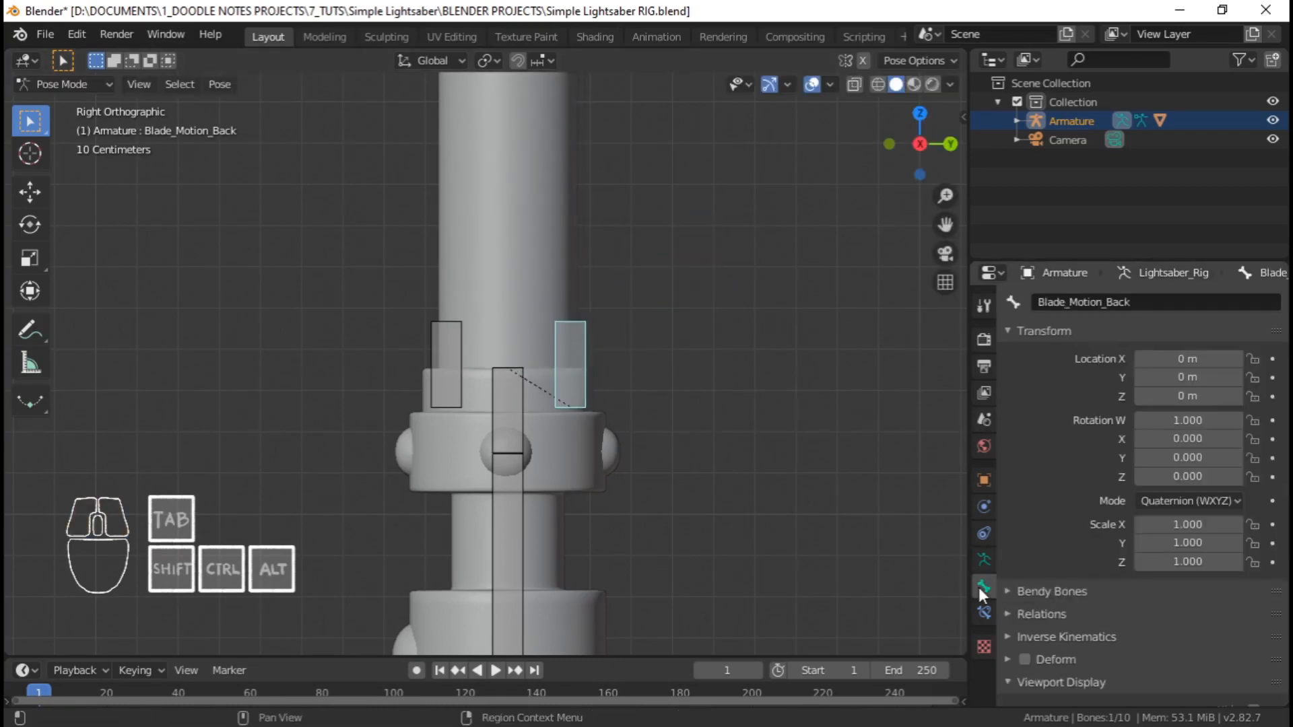
{"action": "left_click", "coordinate": [984, 613]}
{"action": "left_click", "coordinate": [1082, 304]}
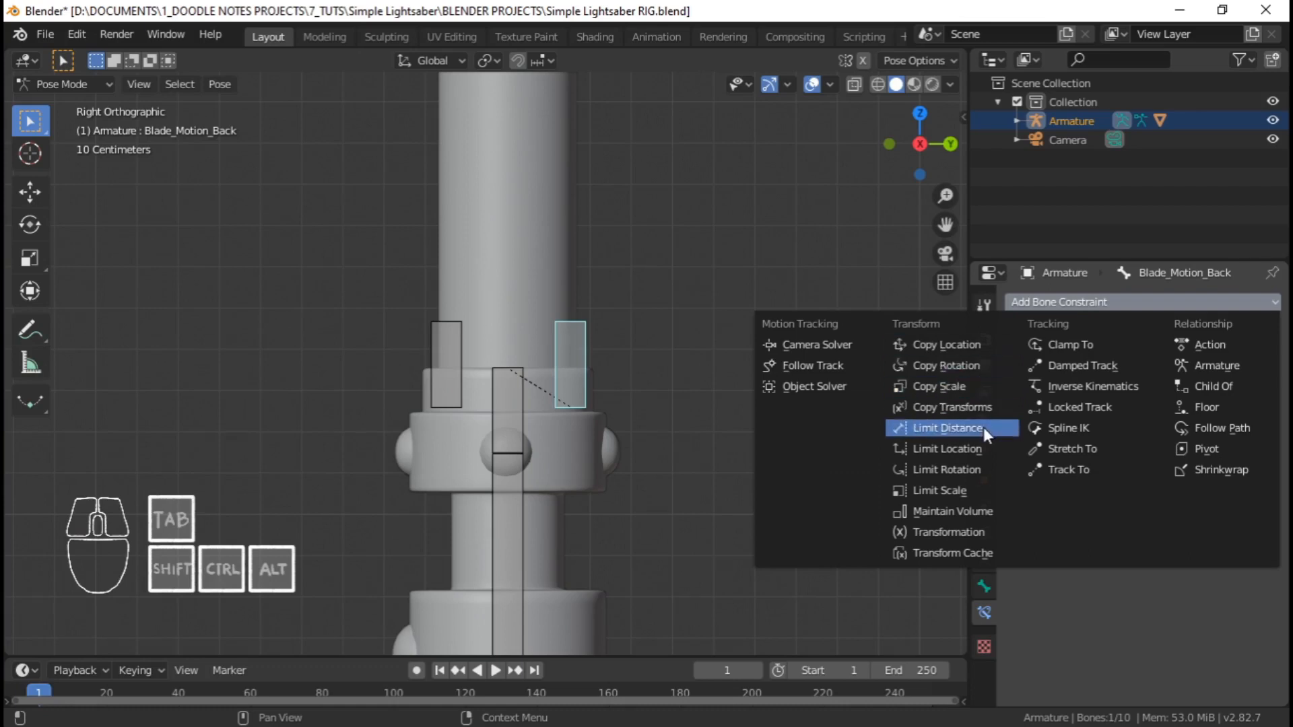
{"action": "left_click", "coordinate": [984, 450]}
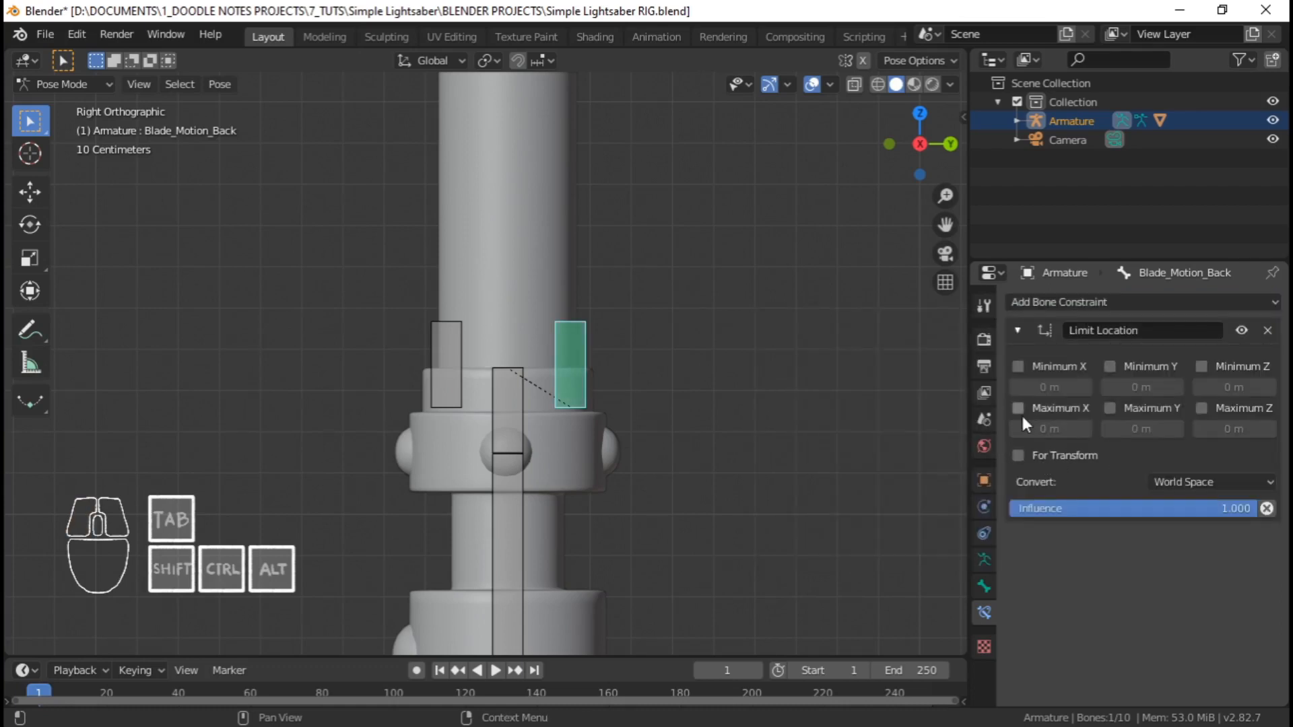
{"action": "left_click", "coordinate": [1191, 481]}
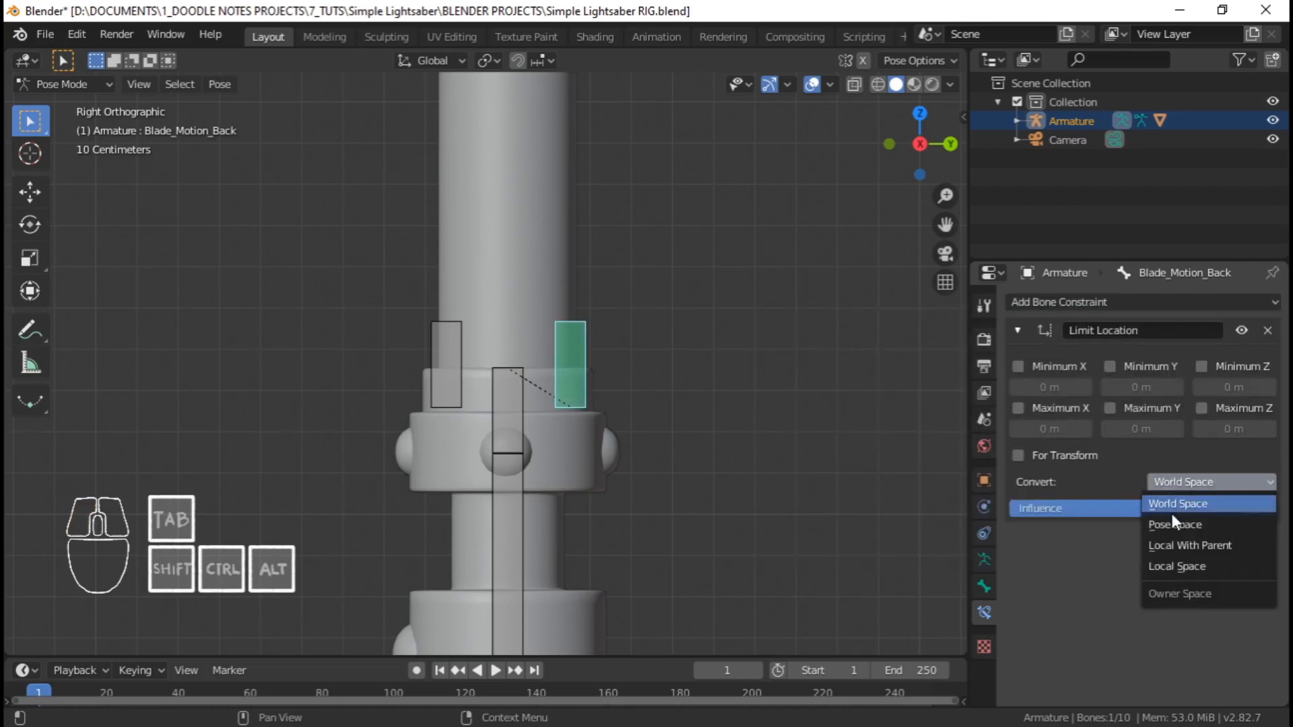
{"action": "left_click", "coordinate": [1177, 564]}
Enable For Transform and all minimum and maximum X, Y and Z limits for Blade_Motion_Back, and test the lock with a cancelled move
{"action": "left_click", "coordinate": [1018, 410]}
{"action": "left_click", "coordinate": [1018, 367]}
{"action": "left_click", "coordinate": [1111, 369]}
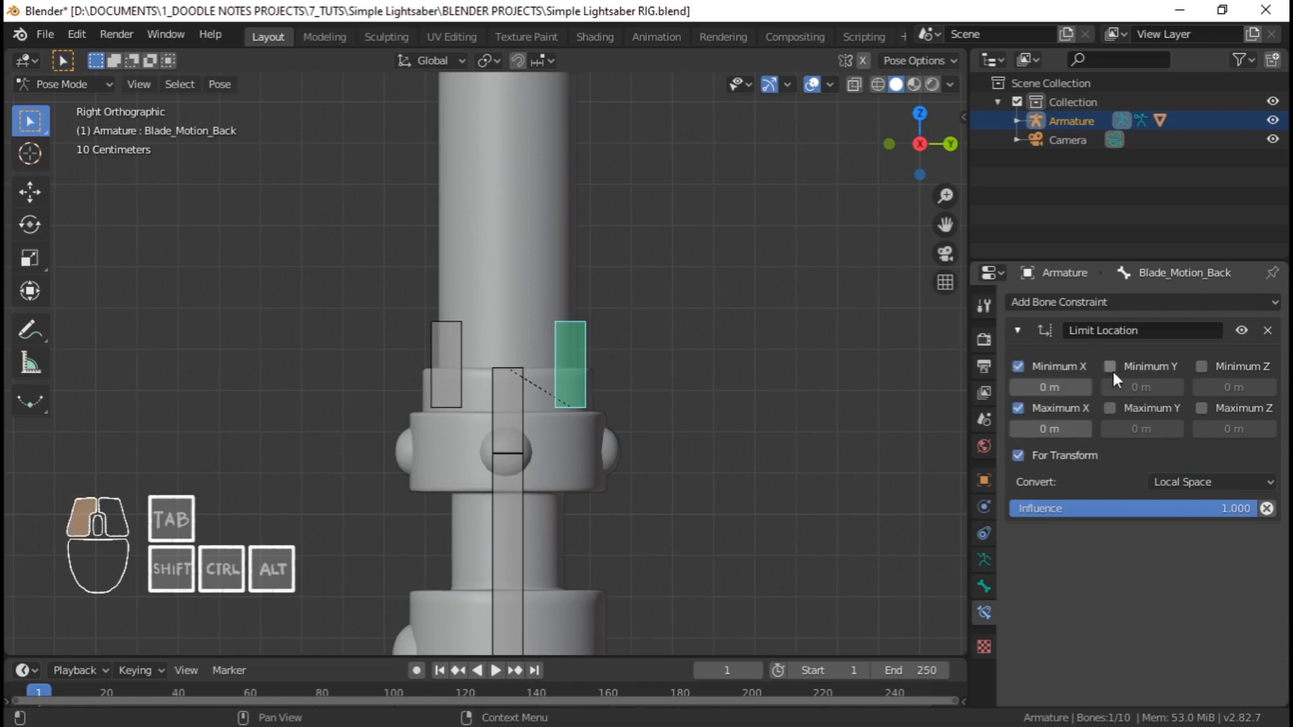
{"action": "left_click", "coordinate": [1111, 409]}
{"action": "left_click", "coordinate": [1202, 368]}
{"action": "left_click", "coordinate": [1203, 406]}
{"action": "key", "text": "g"}
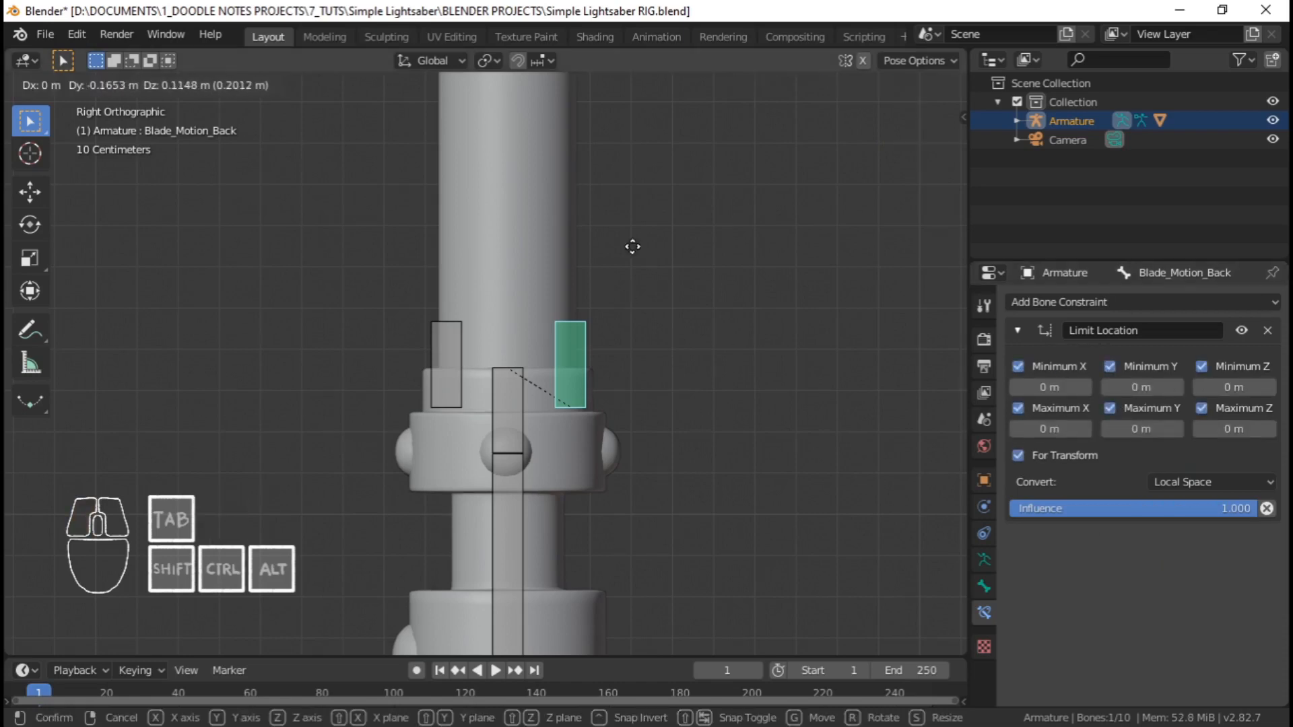
{"action": "right_click", "coordinate": [606, 326]}
Add a Limit Location bone constraint to the Blade_Motion_Front bone and convert it in Local Space
{"action": "left_click", "coordinate": [435, 335]}
{"action": "left_click", "coordinate": [1078, 303]}
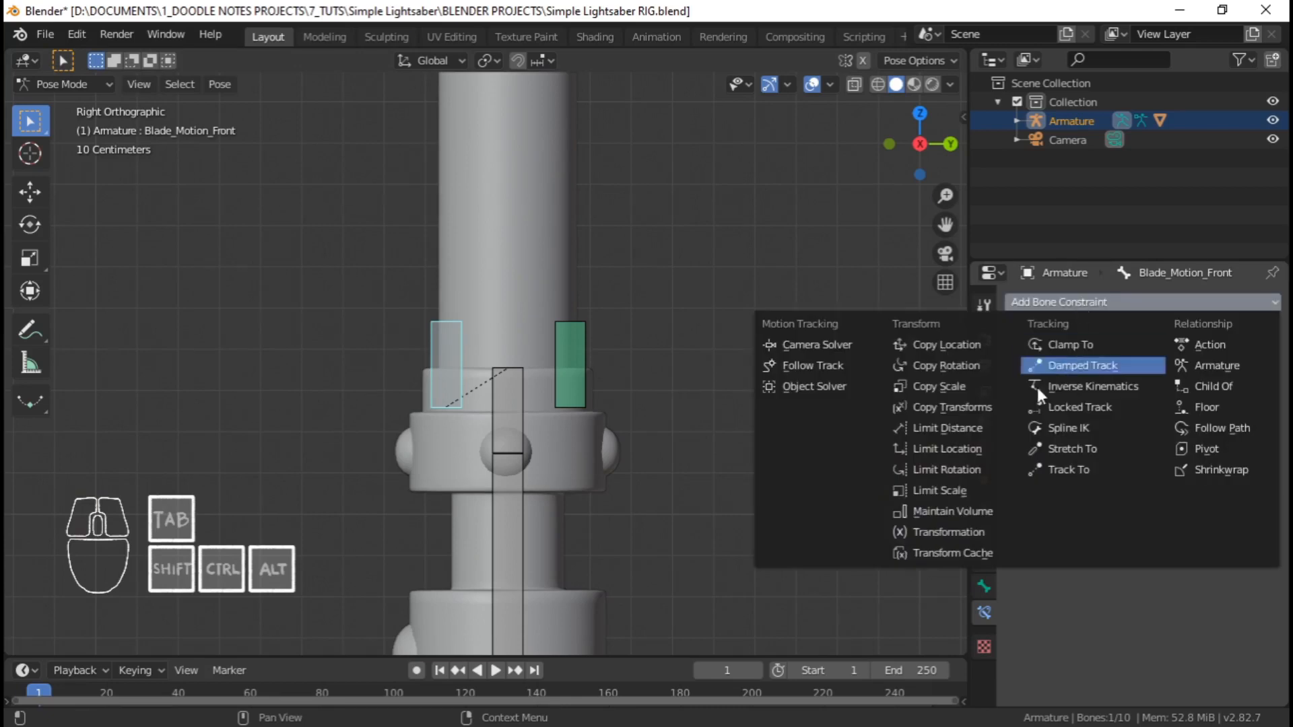
{"action": "left_click", "coordinate": [947, 449]}
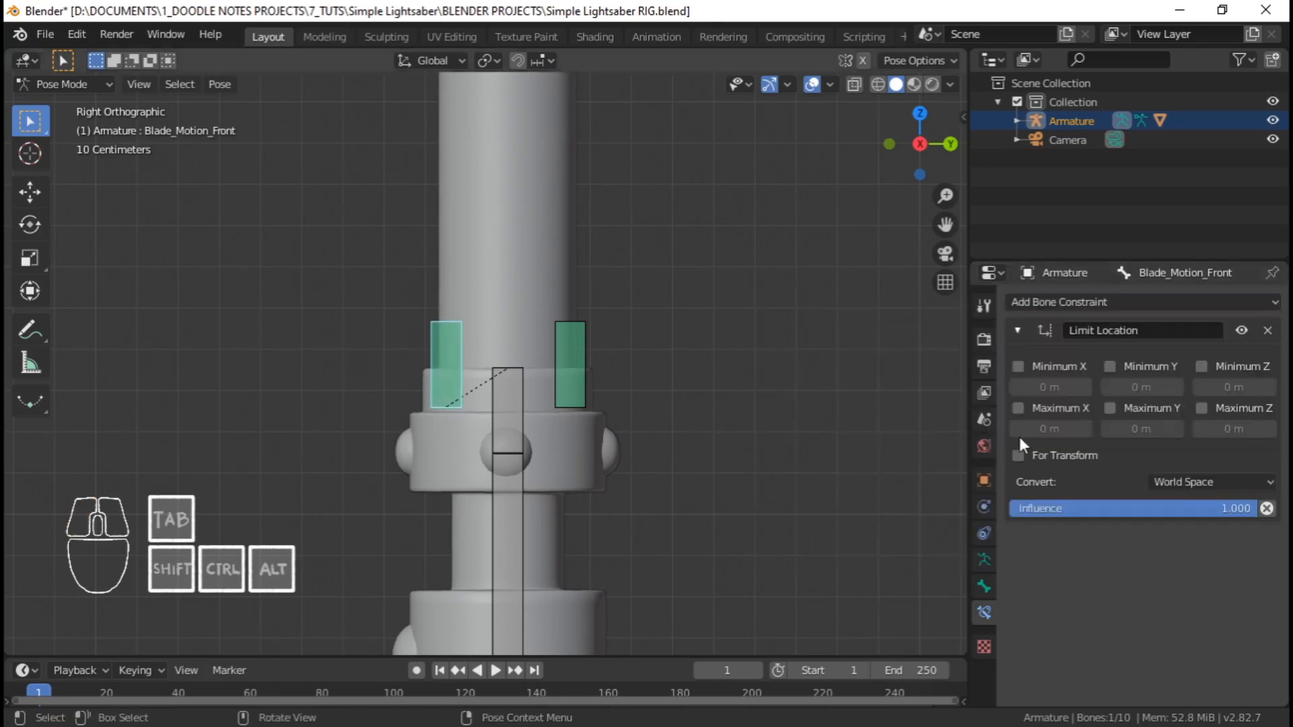
{"action": "left_click", "coordinate": [1021, 386]}
{"action": "left_click", "coordinate": [1153, 482]}
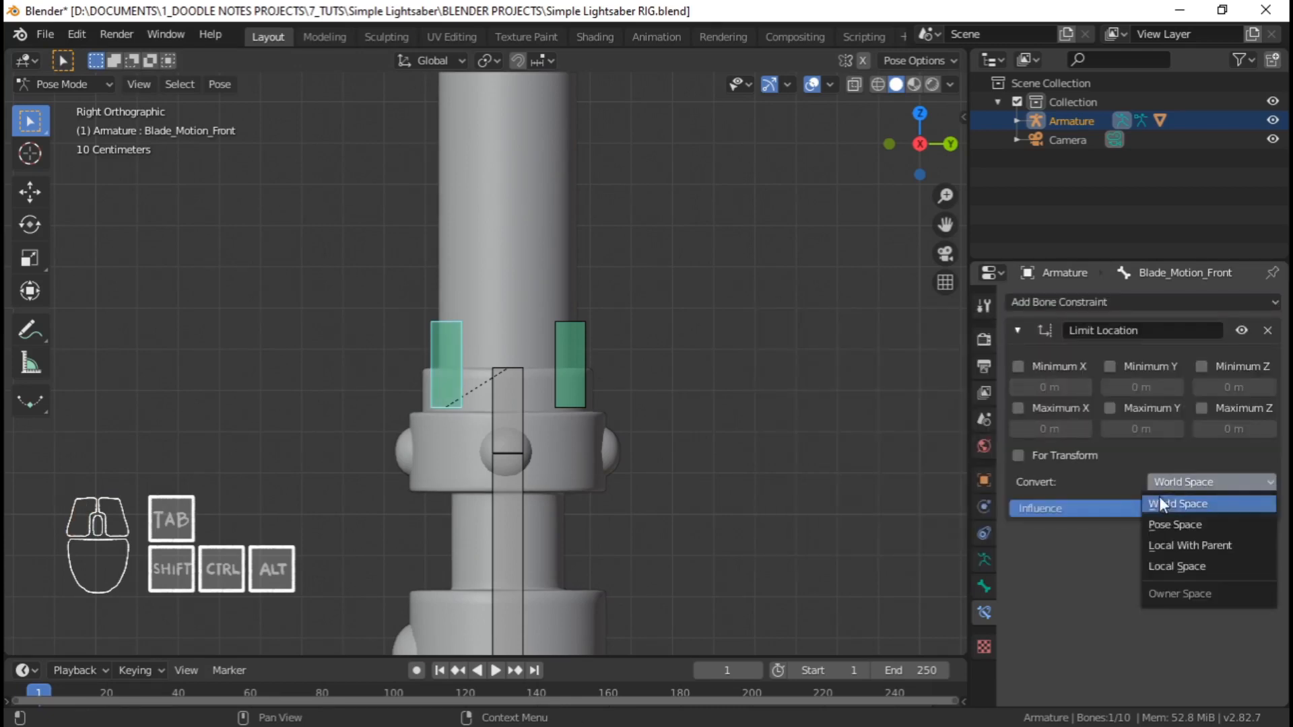
{"action": "left_click", "coordinate": [1175, 565]}
Enable For Transform and all minimum and maximum X, Y and Z limits in Blade_Motion_Front's Limit Location constraint
{"action": "left_click", "coordinate": [1018, 456]}
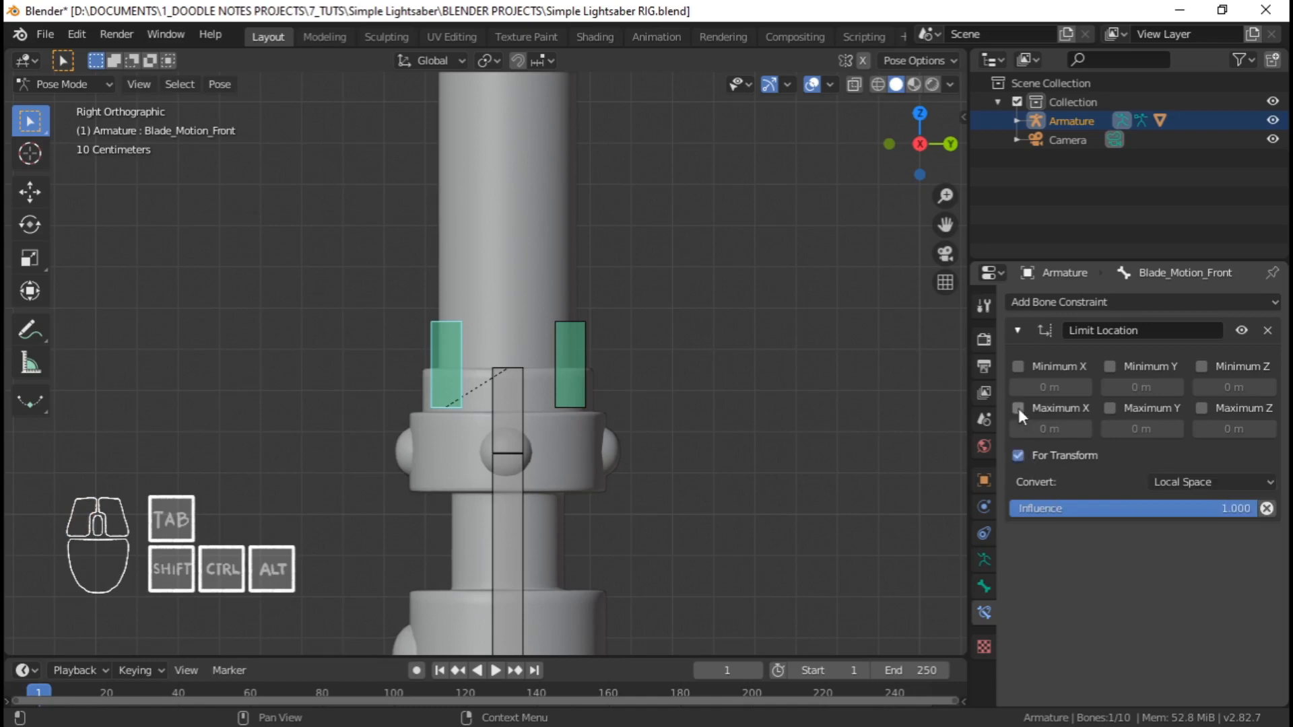
{"action": "left_click", "coordinate": [1018, 409]}
{"action": "left_click", "coordinate": [1019, 366]}
{"action": "left_click", "coordinate": [1111, 367]}
{"action": "left_click", "coordinate": [1121, 405]}
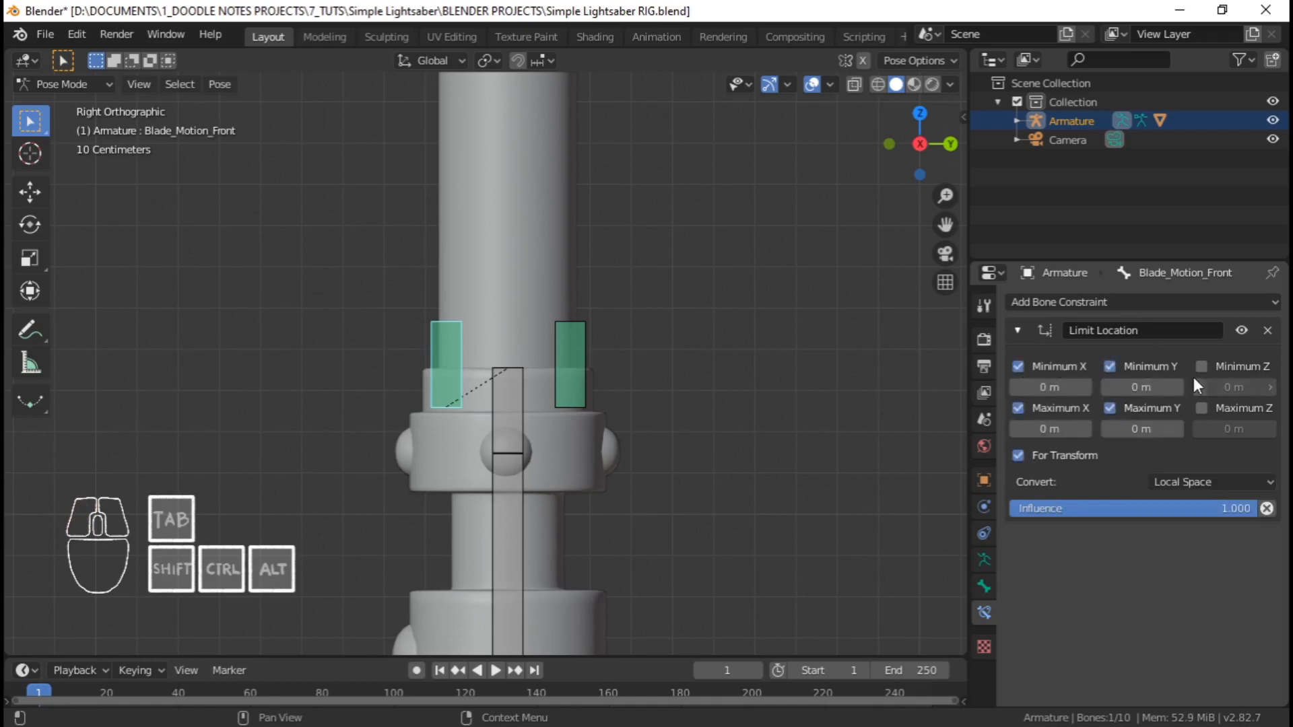
{"action": "left_click", "coordinate": [1202, 408]}
{"action": "left_click", "coordinate": [1219, 388]}
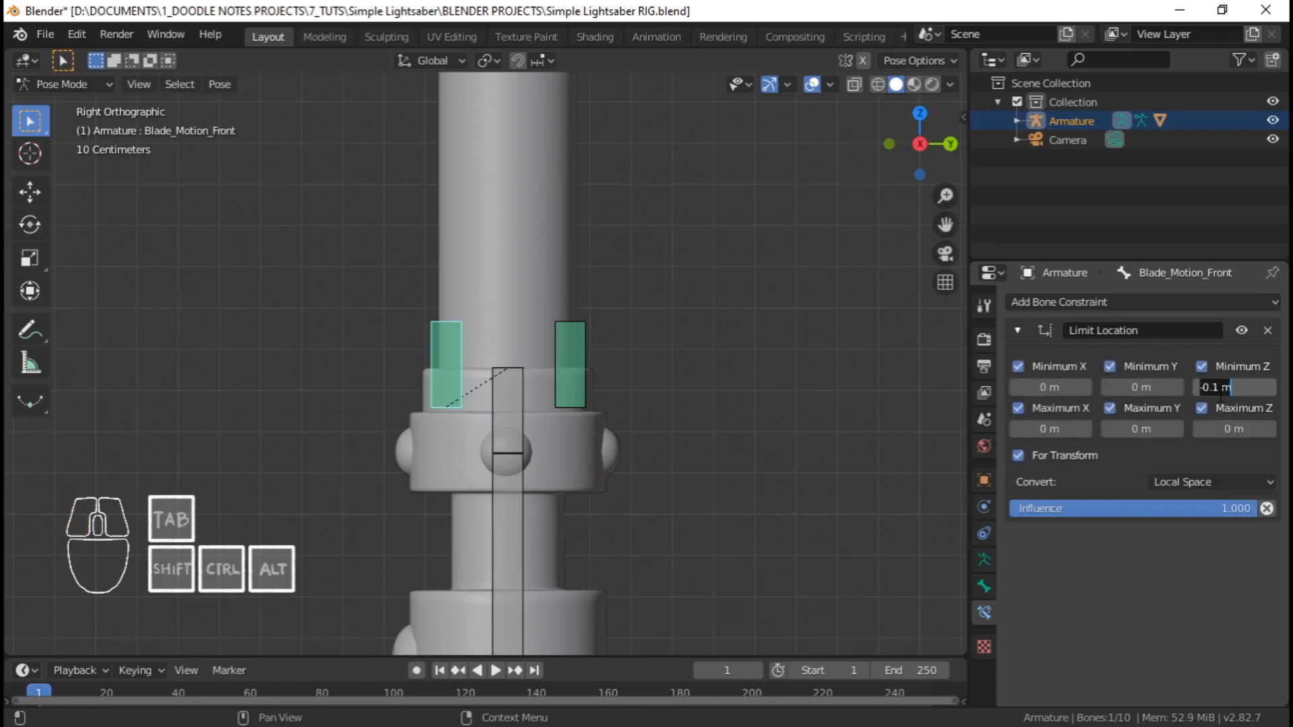
{"action": "key", "text": "Escape"}
Try moving the Blade_Motion_Front bone and rotating the Blade_Motion_Back bone, cancelling each transform
{"action": "key", "text": "g"}
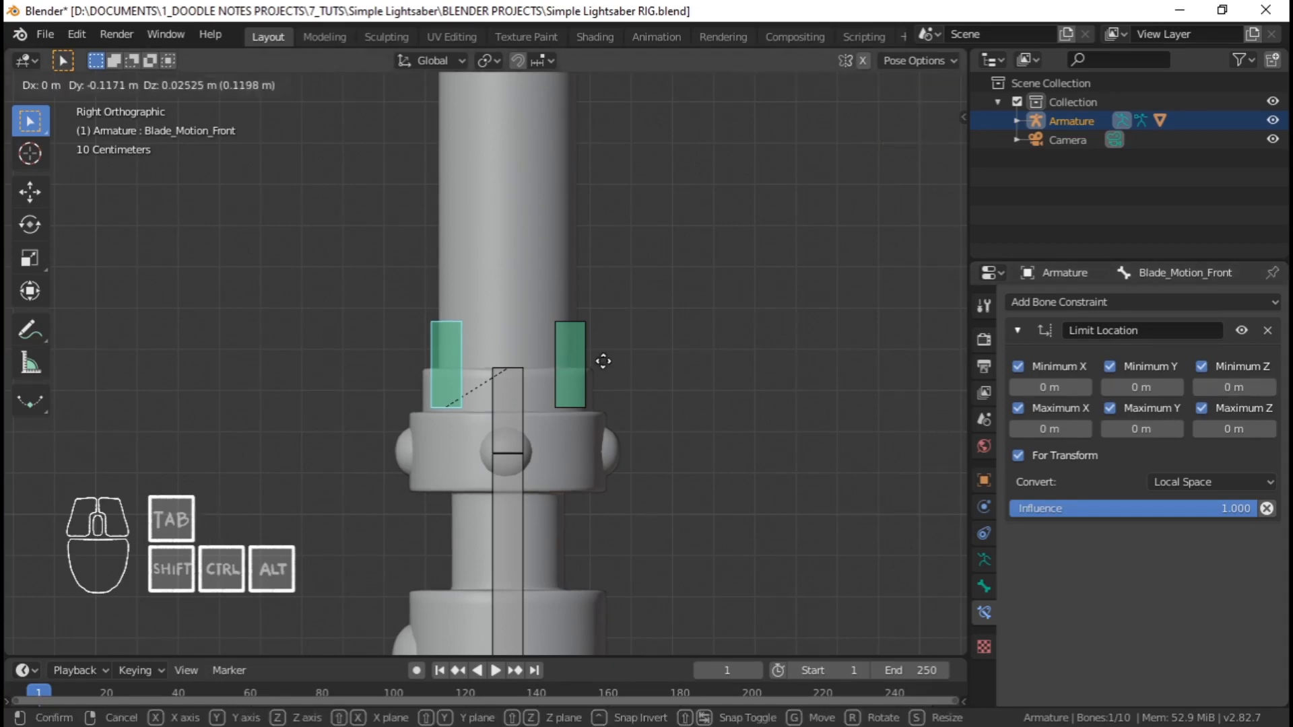
{"action": "right_click", "coordinate": [603, 361]}
{"action": "left_click", "coordinate": [589, 345]}
{"action": "key", "text": "r"}
{"action": "right_click", "coordinate": [681, 258]}
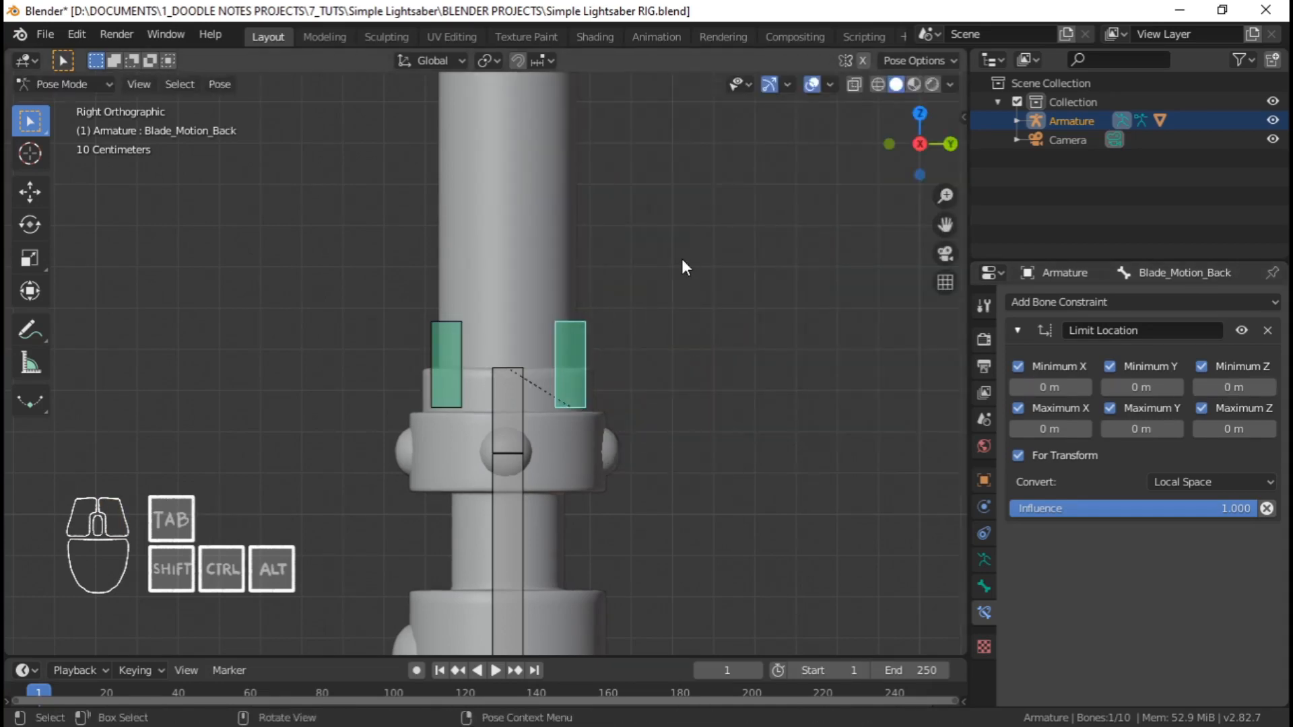
Save the file, and snap the 3D cursor to the MAIN bone in the lower handle
{"action": "scroll", "coordinate": [544, 312], "scroll_direction": "down", "scroll_amount": 5}
{"action": "key", "text": "ctrl+s"}
{"action": "middle_click_drag", "start_coordinate": [552, 623], "coordinate": [607, 431], "text": "shift"}
{"action": "left_click", "coordinate": [552, 504]}
{"action": "scroll", "coordinate": [604, 445], "scroll_direction": "up", "scroll_amount": 3}
{"action": "middle_click_drag", "start_coordinate": [588, 525], "coordinate": [538, 461], "text": "shift"}
{"action": "scroll", "coordinate": [593, 397], "scroll_direction": "down", "scroll_amount": 4}
{"action": "scroll", "coordinate": [529, 451], "scroll_direction": "up", "scroll_amount": 2}
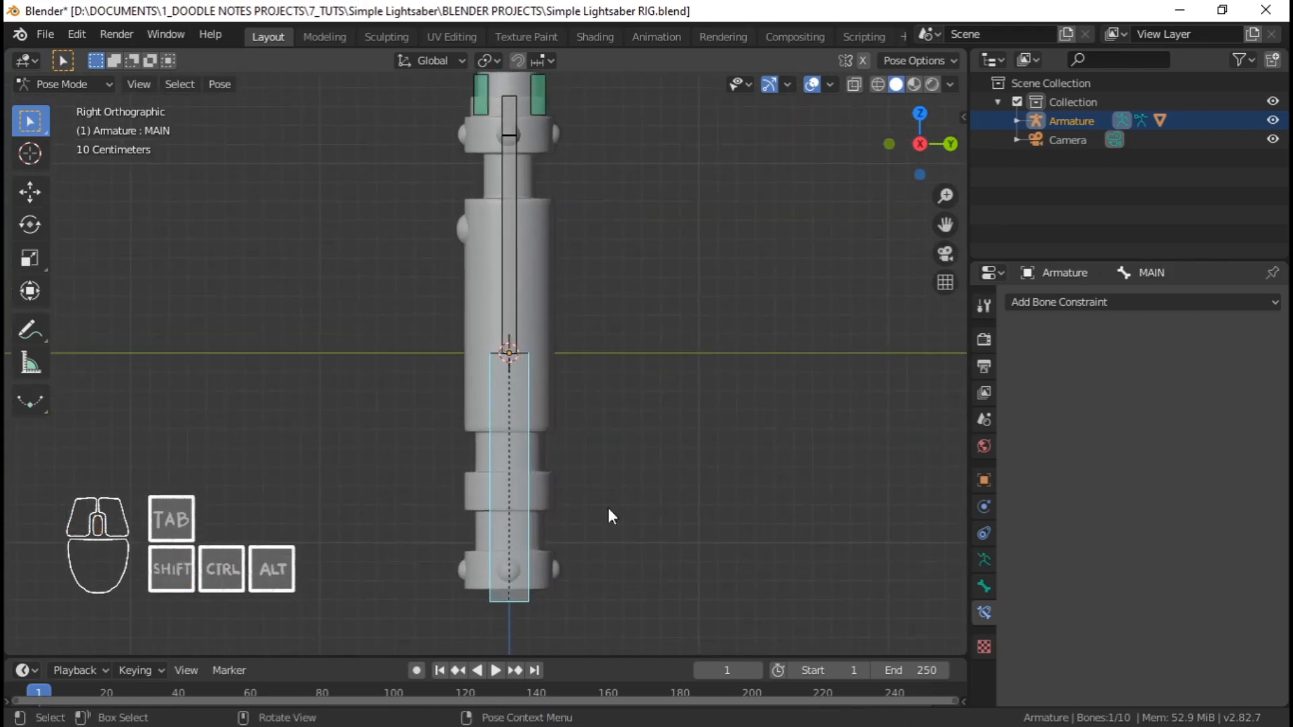
{"action": "key", "text": "shift"}
{"action": "key", "text": "shift+s"}
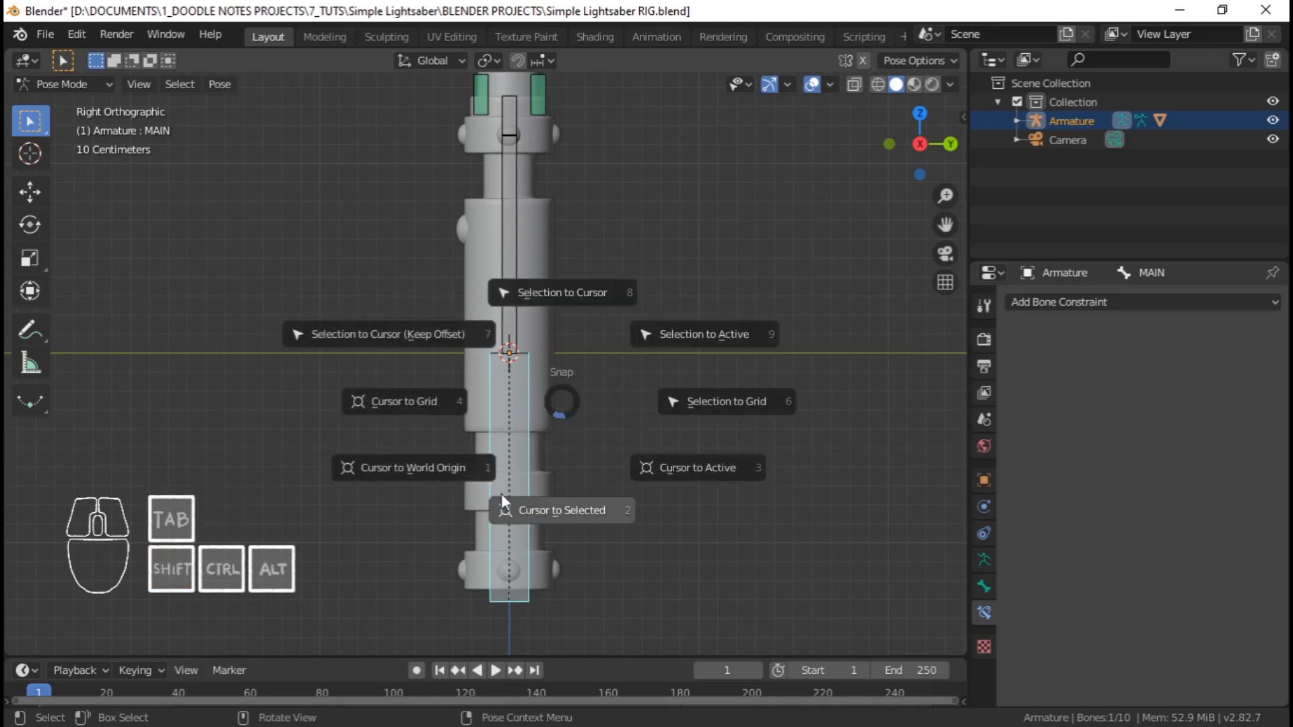
{"action": "left_click", "coordinate": [564, 508]}
Switch to Object Mode and add a mesh circle at the 3D cursor
{"action": "scroll", "coordinate": [510, 414], "scroll_direction": "up", "scroll_amount": 2}
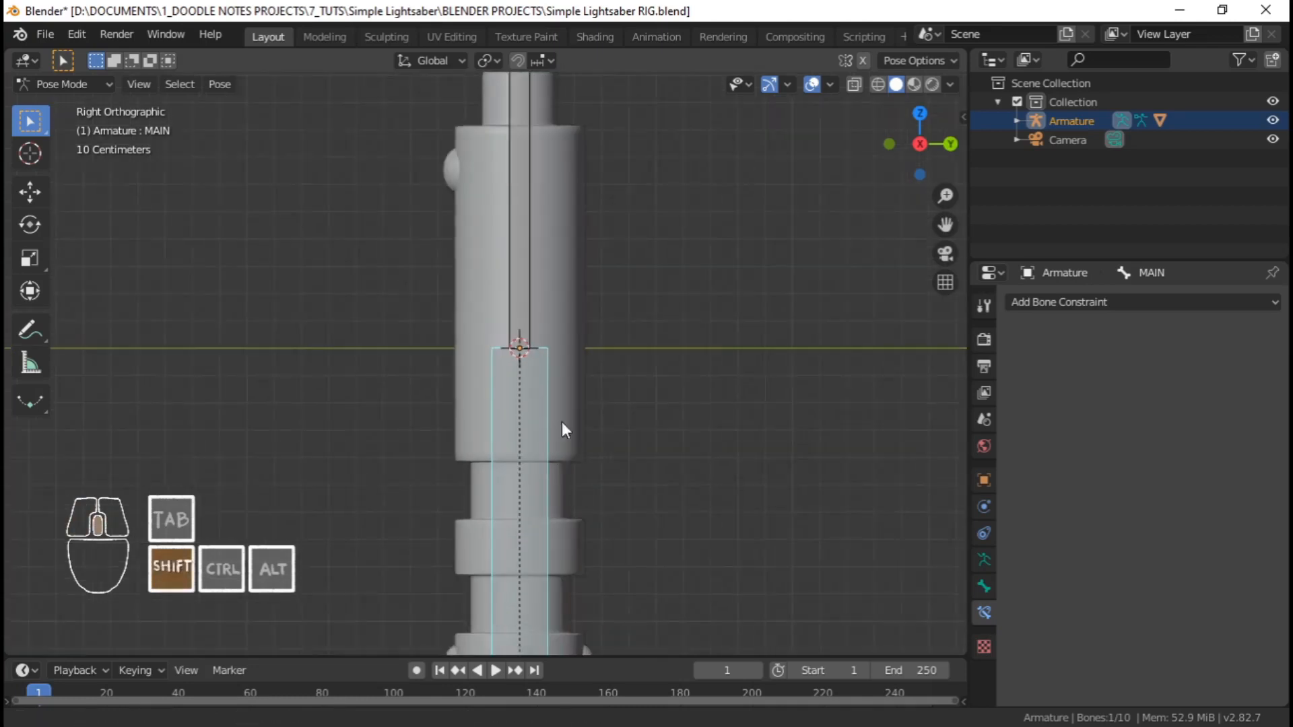
{"action": "middle_click_drag", "start_coordinate": [562, 422], "coordinate": [556, 288], "text": "shift"}
{"action": "middle_click_drag", "start_coordinate": [567, 343], "coordinate": [574, 373], "text": "shift"}
{"action": "middle_click_drag", "start_coordinate": [532, 312], "coordinate": [532, 318], "text": "shift"}
{"action": "scroll", "coordinate": [533, 319], "scroll_direction": "down", "scroll_amount": 1}
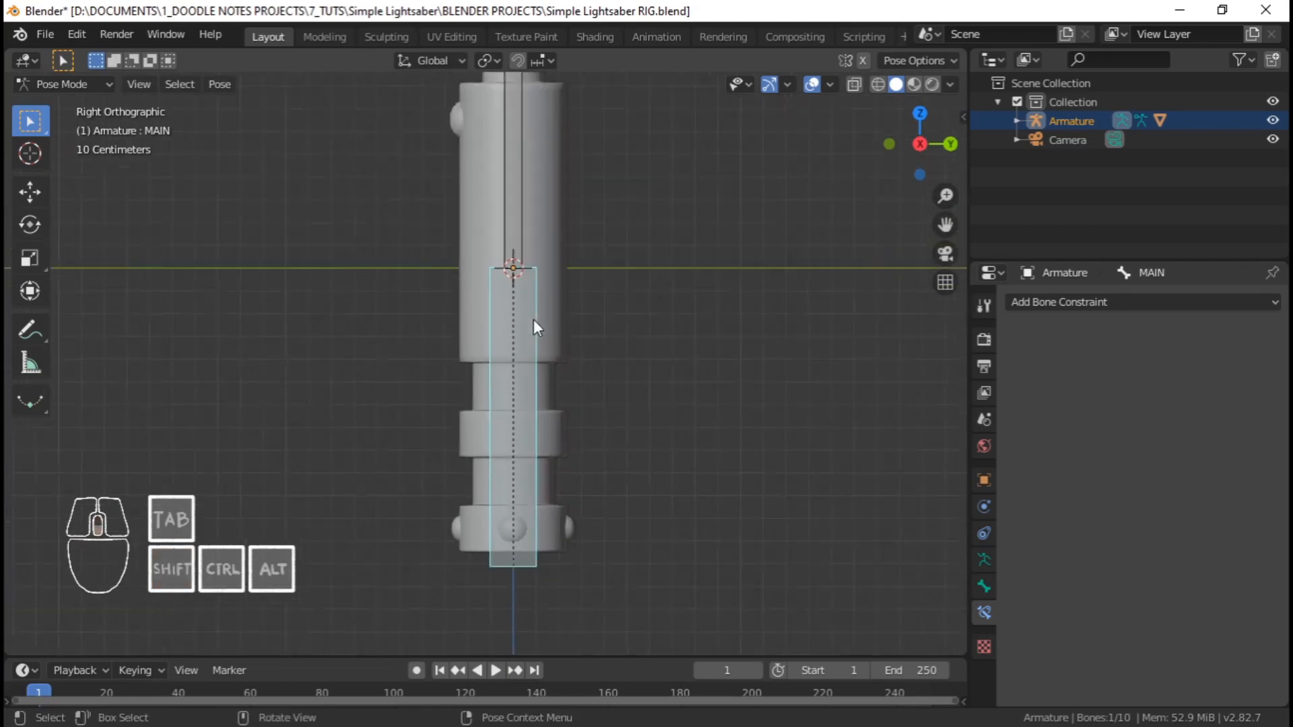
{"action": "scroll", "coordinate": [534, 320], "scroll_direction": "down", "scroll_amount": 1}
{"action": "key", "text": "ctrl+Tab"}
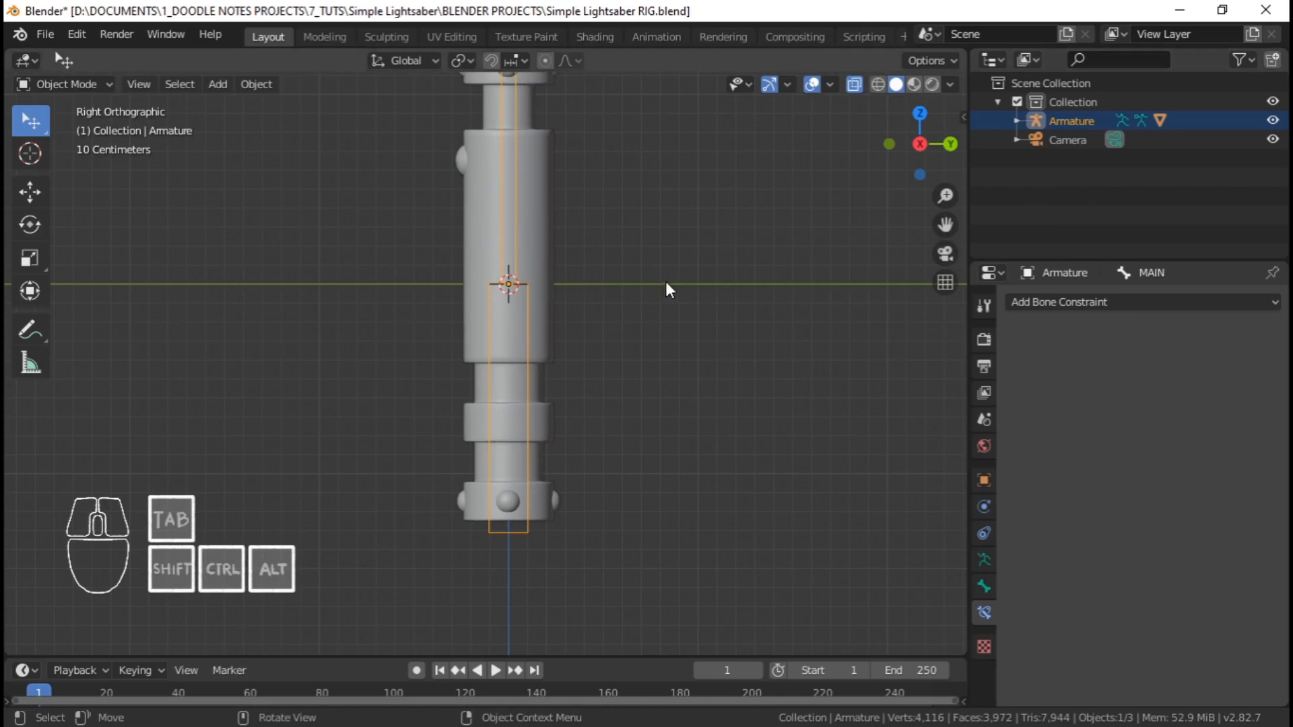
{"action": "key", "text": "shift+a"}
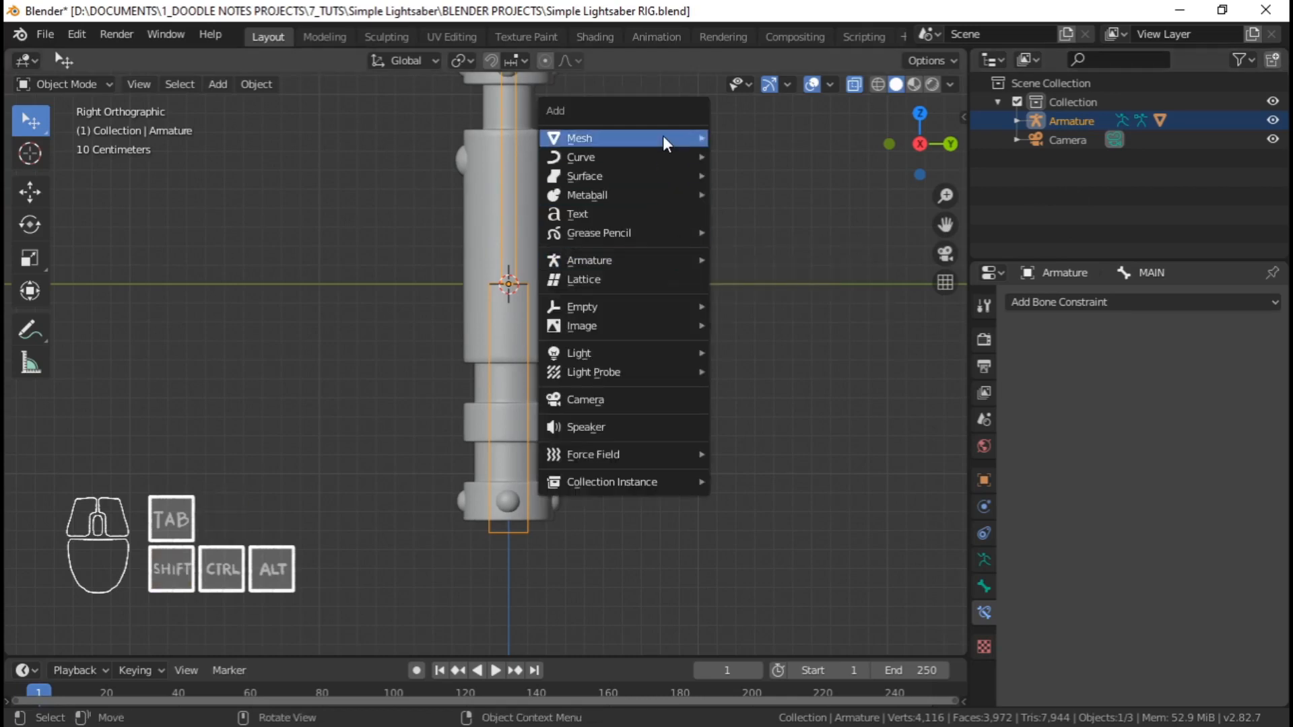
{"action": "mouse_move", "coordinate": [679, 138]}
{"action": "left_click", "coordinate": [765, 177]}
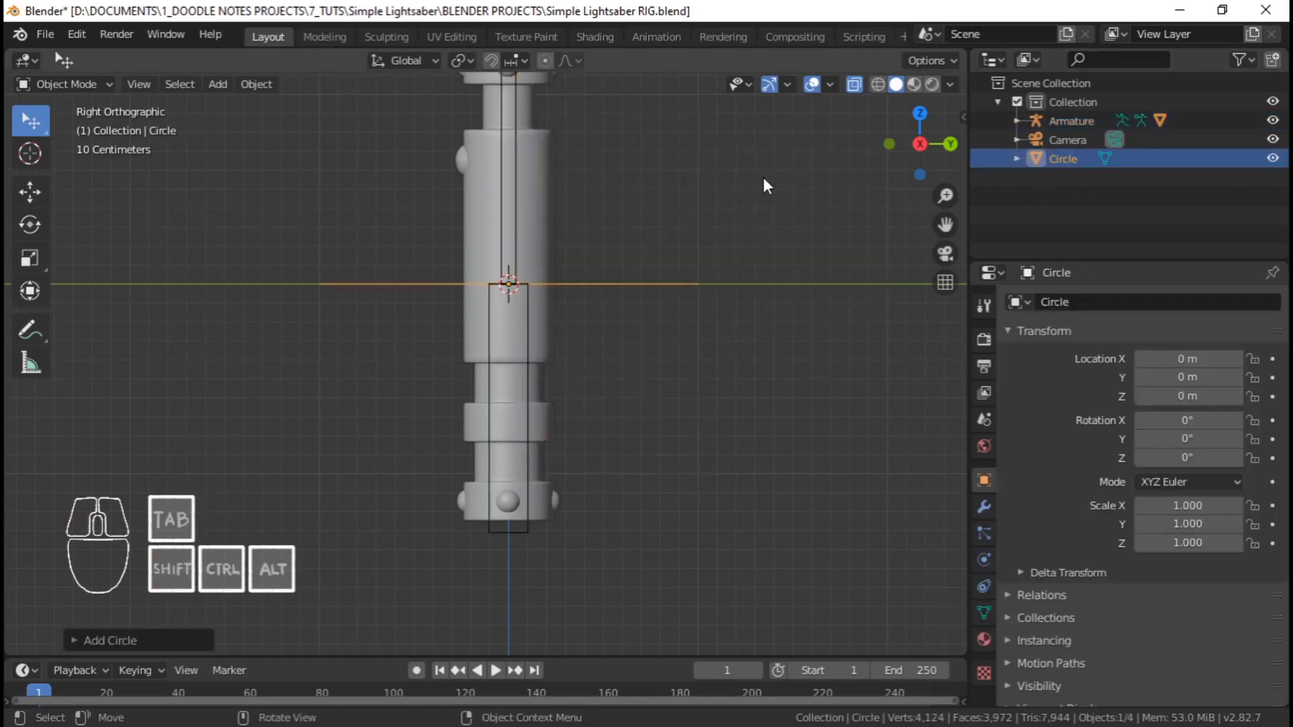
Turn on the Axis viewport display for the circle around the handle
{"action": "middle_click_drag", "start_coordinate": [564, 252], "coordinate": [647, 310]}
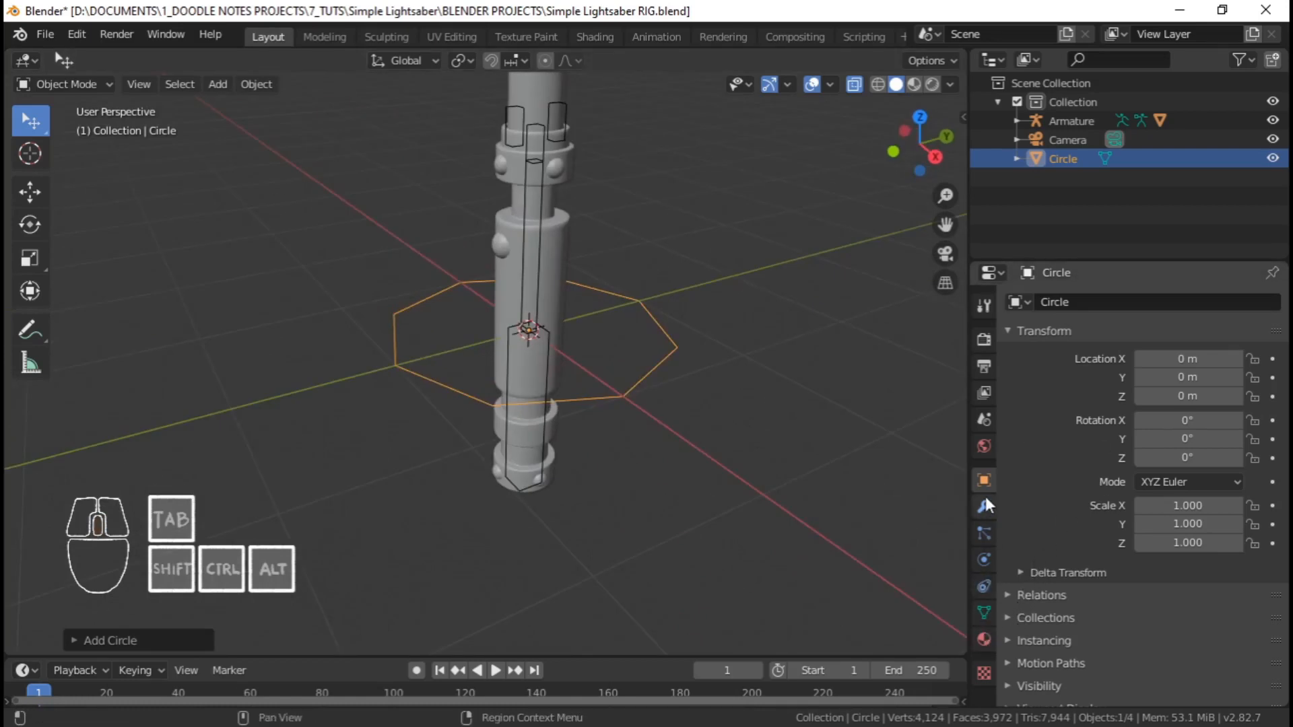
{"action": "left_click", "coordinate": [986, 612]}
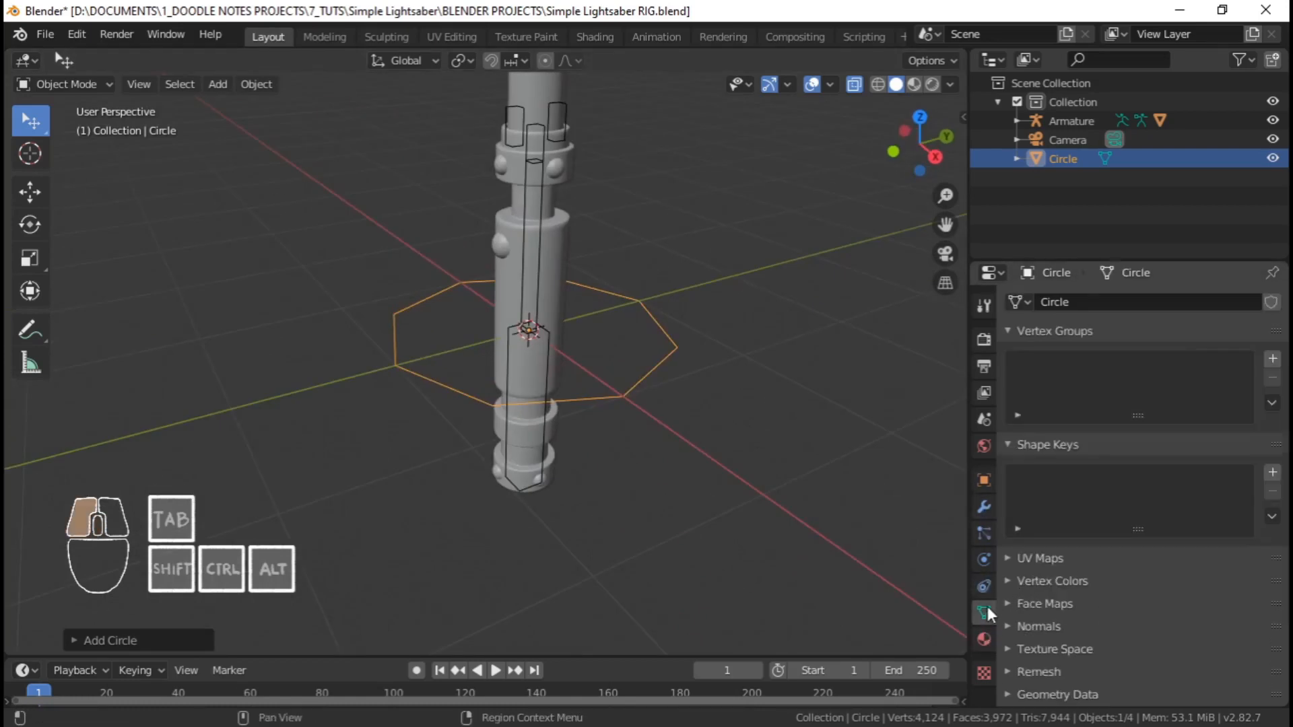
{"action": "left_click", "coordinate": [984, 480]}
{"action": "scroll", "coordinate": [1085, 596], "scroll_direction": "down", "scroll_amount": 1}
{"action": "left_click", "coordinate": [1060, 674]}
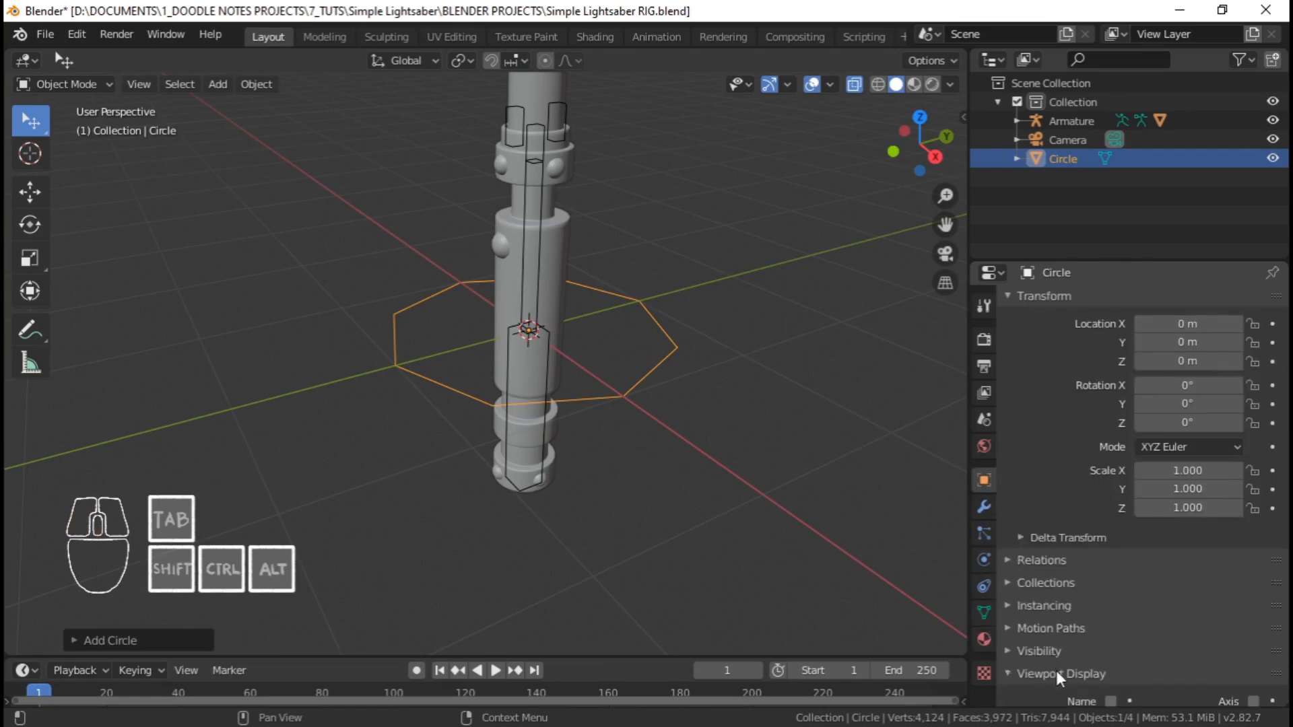
{"action": "scroll", "coordinate": [1061, 667], "scroll_direction": "down", "scroll_amount": 4}
{"action": "left_click", "coordinate": [1254, 537]}
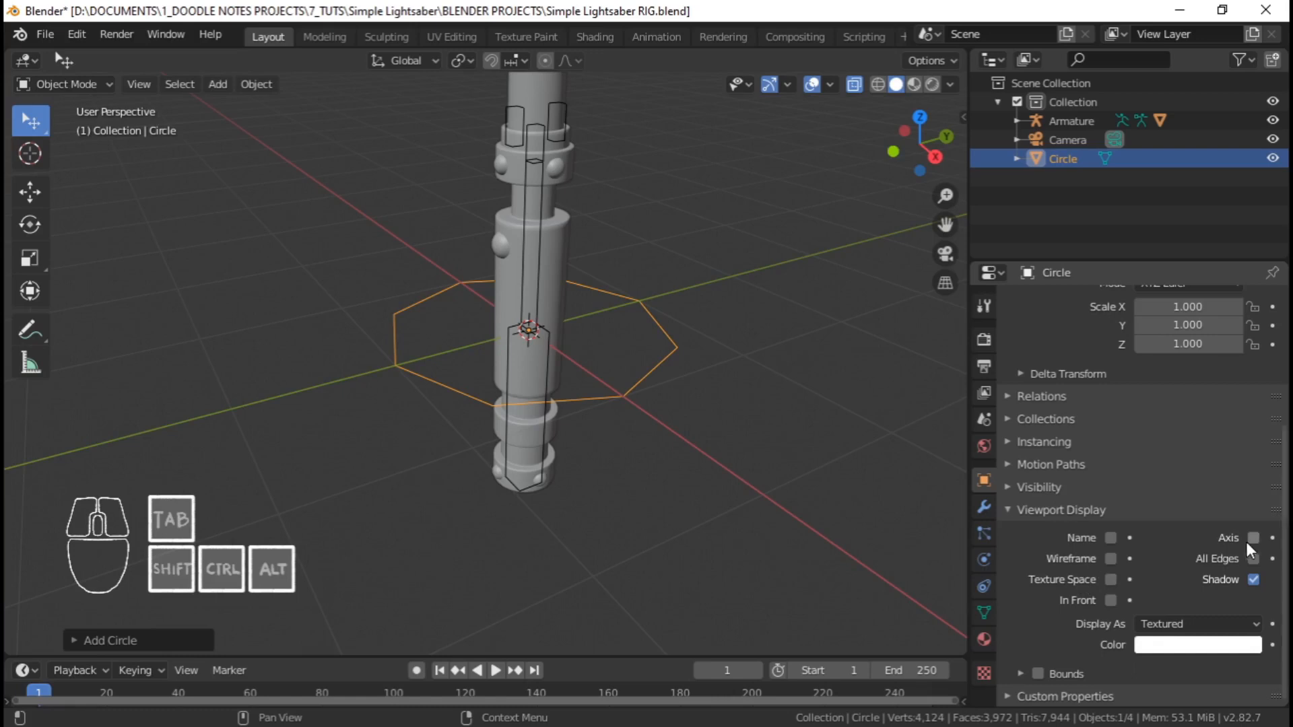
Select the armature and turn on the Axes viewport display for its bones
{"action": "middle_click_drag", "start_coordinate": [721, 398], "coordinate": [615, 360]}
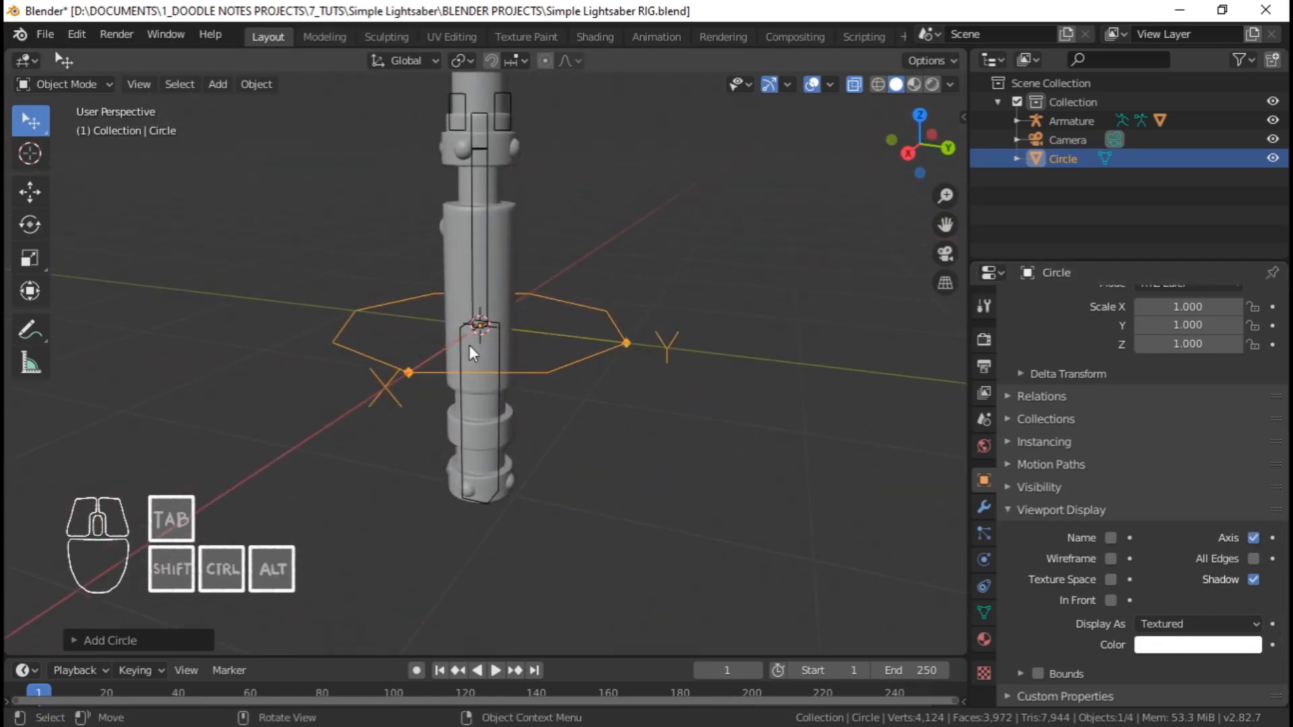
{"action": "middle_click_drag", "start_coordinate": [469, 306], "coordinate": [576, 421]}
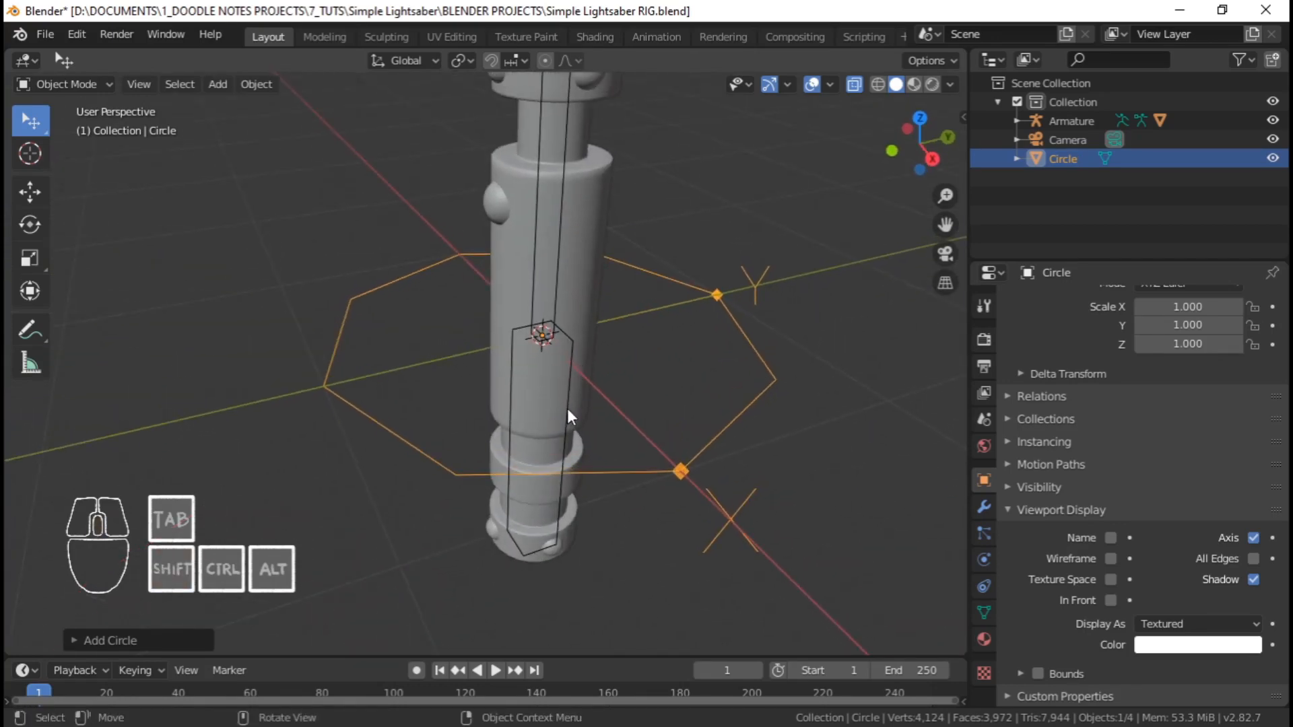
{"action": "left_click", "coordinate": [569, 416]}
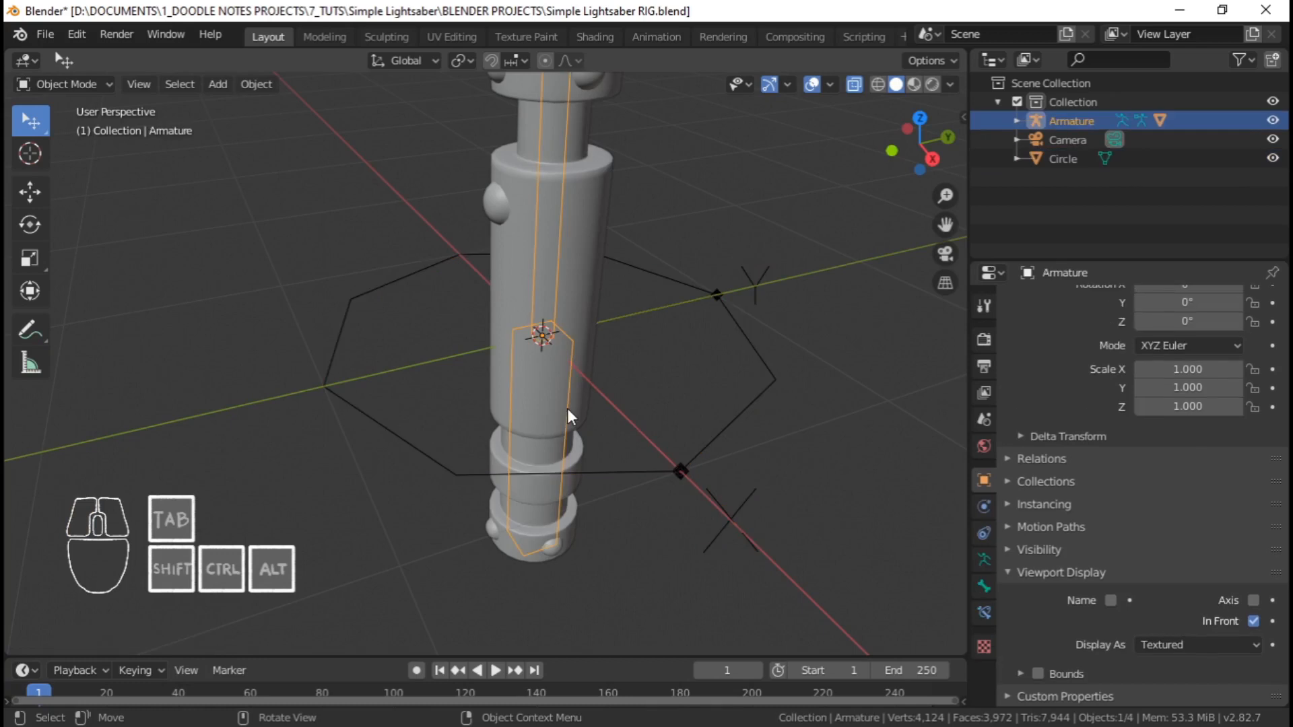
{"action": "left_click", "coordinate": [984, 561]}
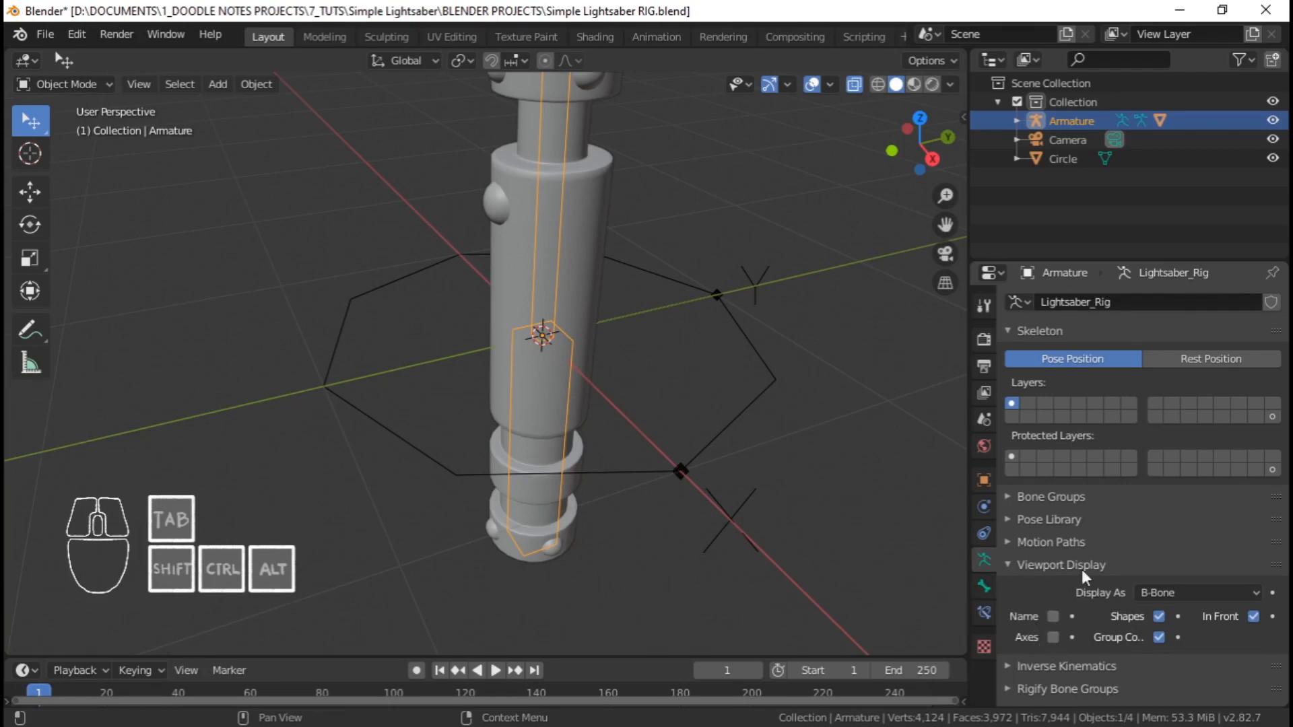
{"action": "left_click", "coordinate": [1053, 637]}
Examine the MAIN bone's local axes in Pose Mode against the axes of the circle around the handle
{"action": "middle_click_drag", "start_coordinate": [716, 453], "coordinate": [623, 396]}
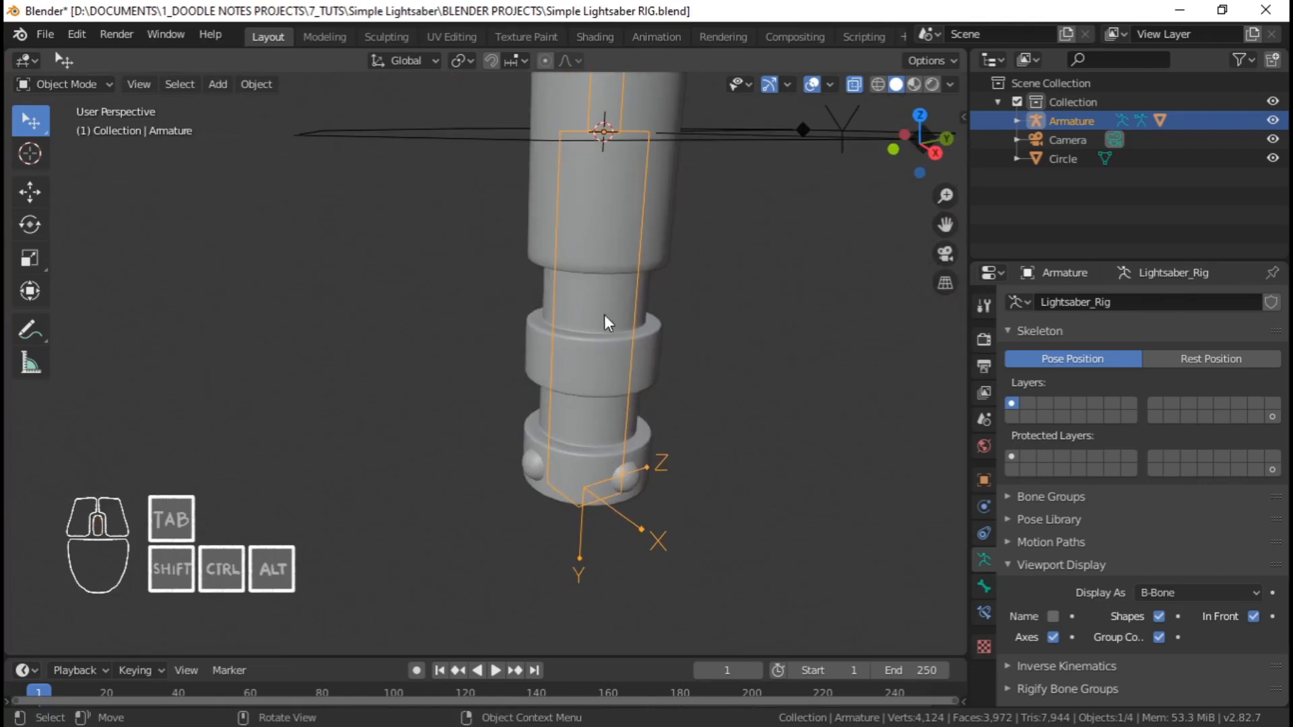
{"action": "left_click", "coordinate": [639, 223]}
{"action": "left_click", "coordinate": [644, 269]}
{"action": "key", "text": "ctrl+Tab"}
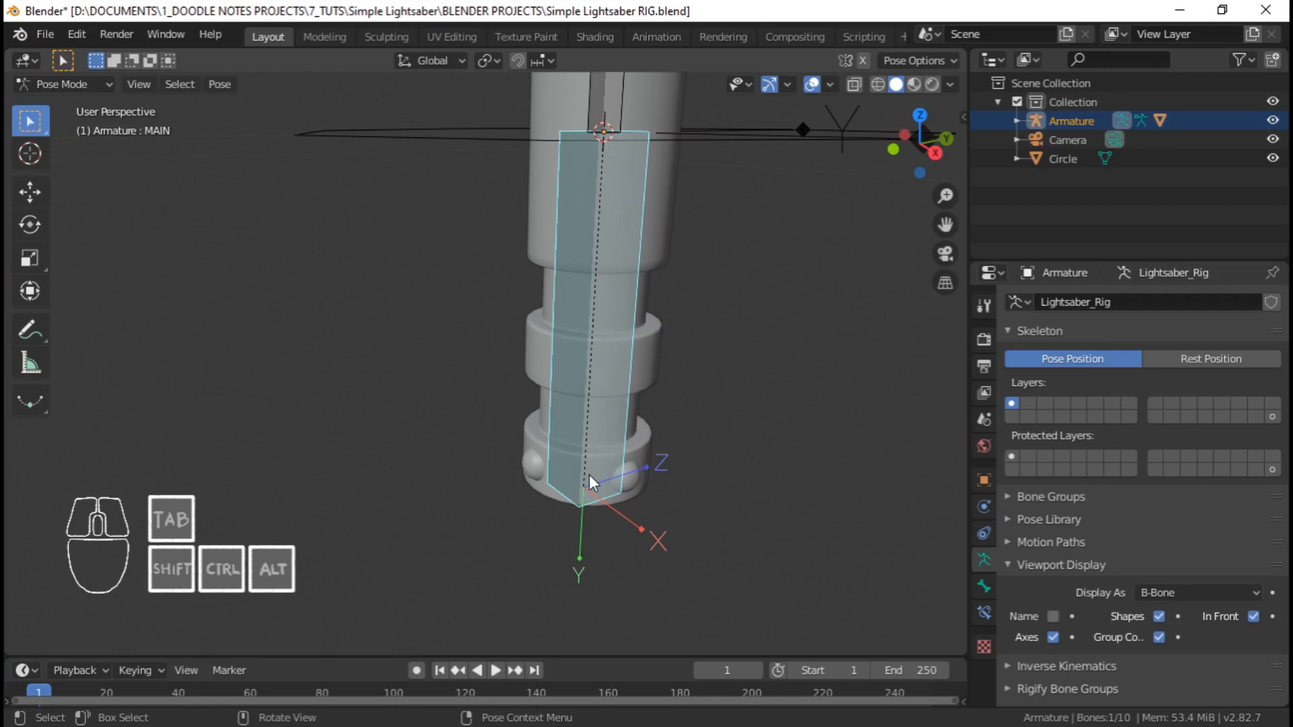
{"action": "scroll", "coordinate": [555, 462], "scroll_direction": "down", "scroll_amount": 4}
{"action": "middle_click_drag", "start_coordinate": [592, 399], "coordinate": [652, 439]}
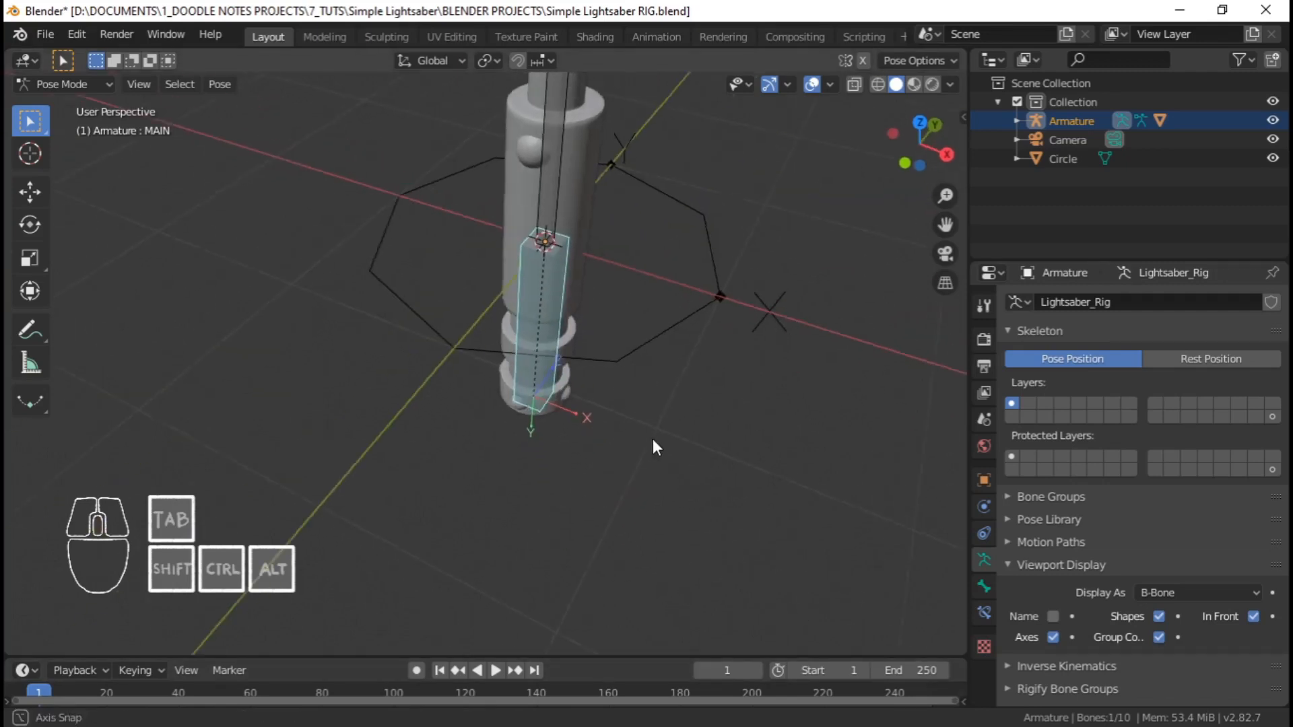
{"action": "middle_click_drag", "start_coordinate": [696, 518], "coordinate": [499, 382]}
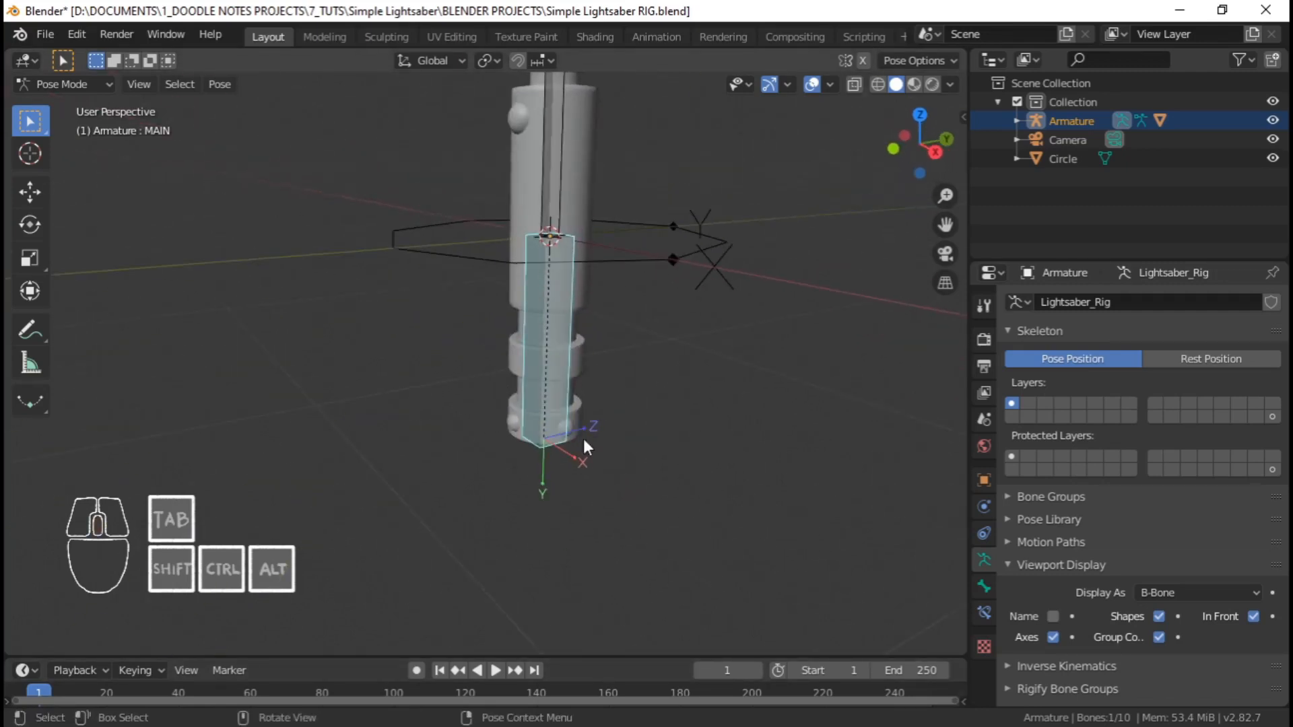
{"action": "middle_click_drag", "start_coordinate": [603, 404], "coordinate": [578, 395]}
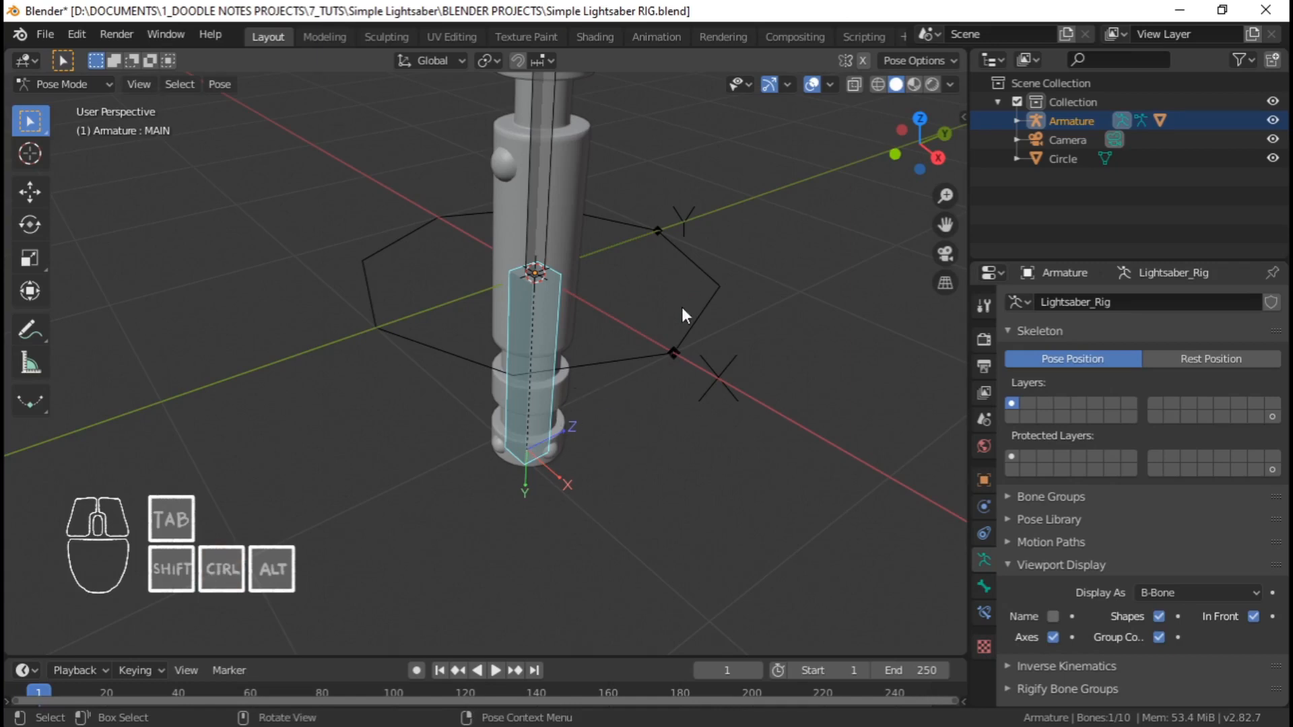
In Object Mode, select the circle around the handle and rotate it -90° about the global X axis
{"action": "key", "text": "ctrl+Tab"}
{"action": "left_click", "coordinate": [707, 302]}
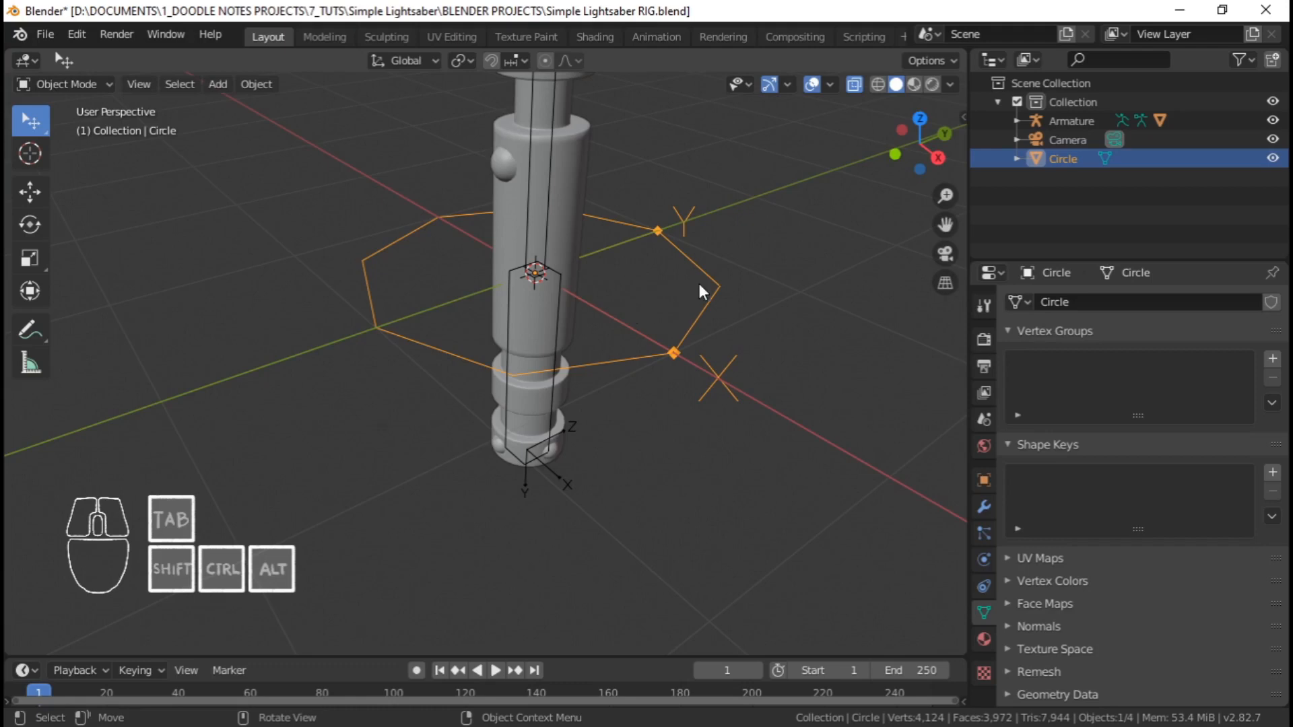
{"action": "scroll", "coordinate": [667, 326], "scroll_direction": "up", "scroll_amount": 1}
{"action": "middle_click_drag", "start_coordinate": [670, 324], "coordinate": [641, 375], "text": "shift"}
{"action": "scroll", "coordinate": [710, 343], "scroll_direction": "down", "scroll_amount": 2}
{"action": "scroll", "coordinate": [640, 375], "scroll_direction": "up", "scroll_amount": 1}
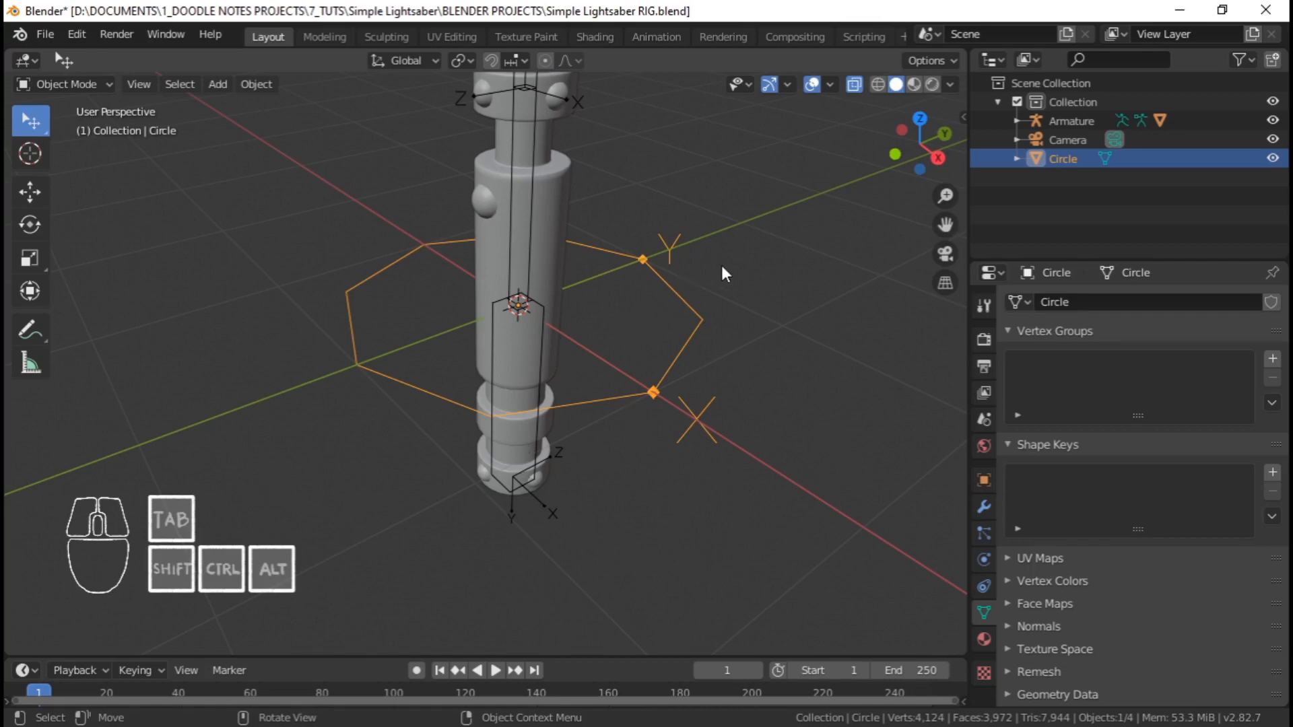
{"action": "key", "text": "r"}
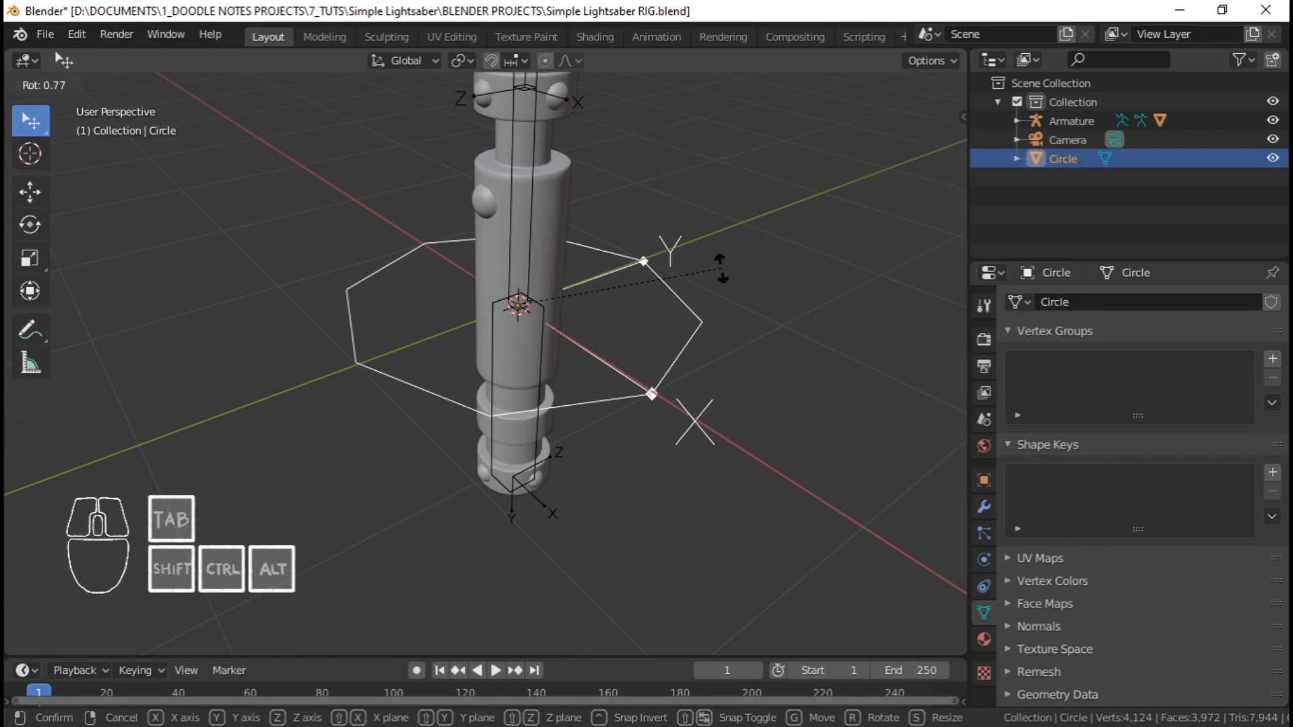
{"action": "key", "text": "x"}
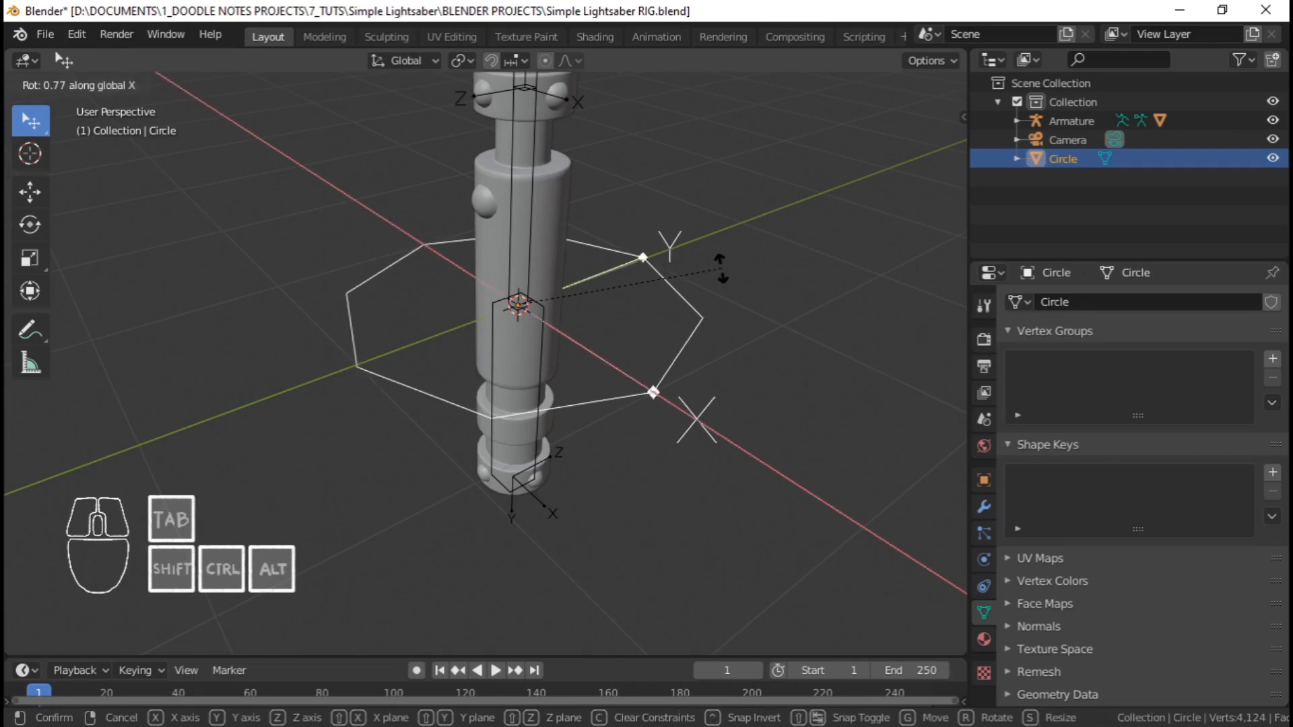
{"action": "type", "text": "90"}
{"action": "key", "text": "minus"}
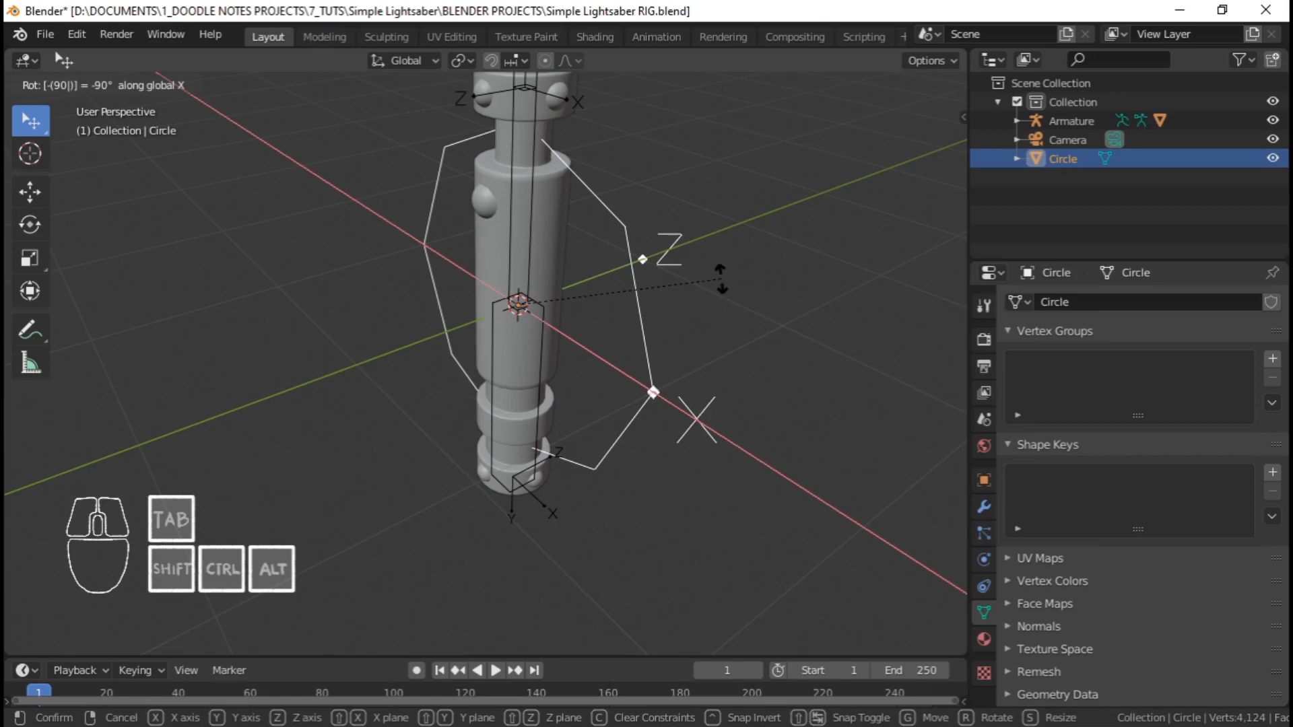
{"action": "key", "text": "Return"}
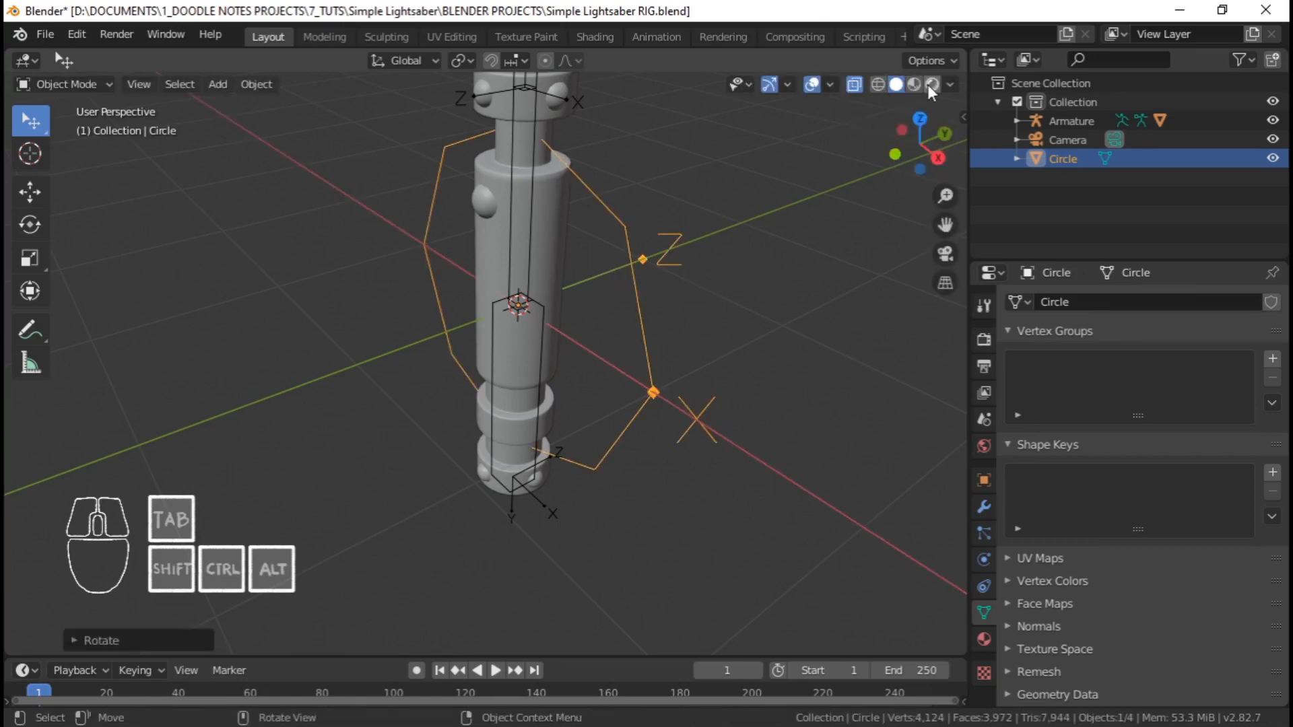
Lower the viewport's X-Ray opacity to about 0.145 and examine the circle's axes against the MAIN bone's axes
{"action": "left_click", "coordinate": [951, 84]}
{"action": "left_click_drag", "start_coordinate": [1026, 469], "coordinate": [933, 469]}
{"action": "middle_click_drag", "start_coordinate": [514, 442], "coordinate": [529, 272]}
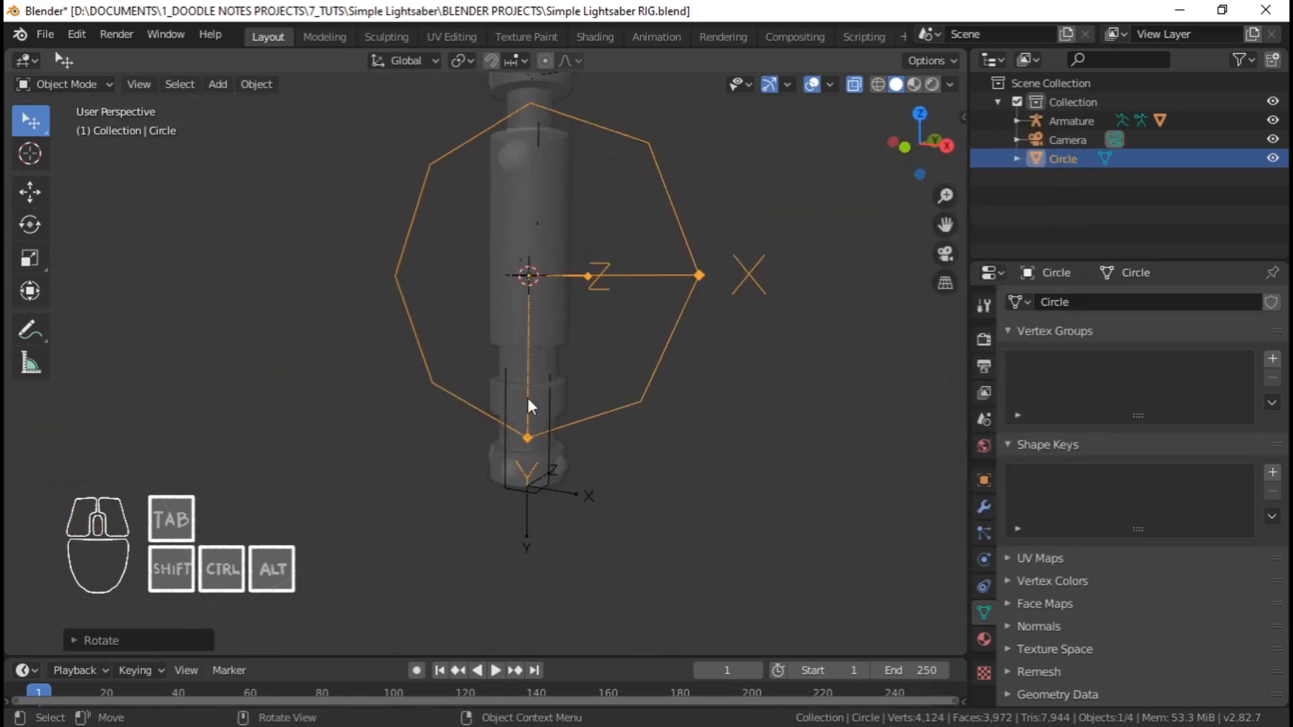
{"action": "middle_click_drag", "start_coordinate": [631, 364], "coordinate": [539, 342]}
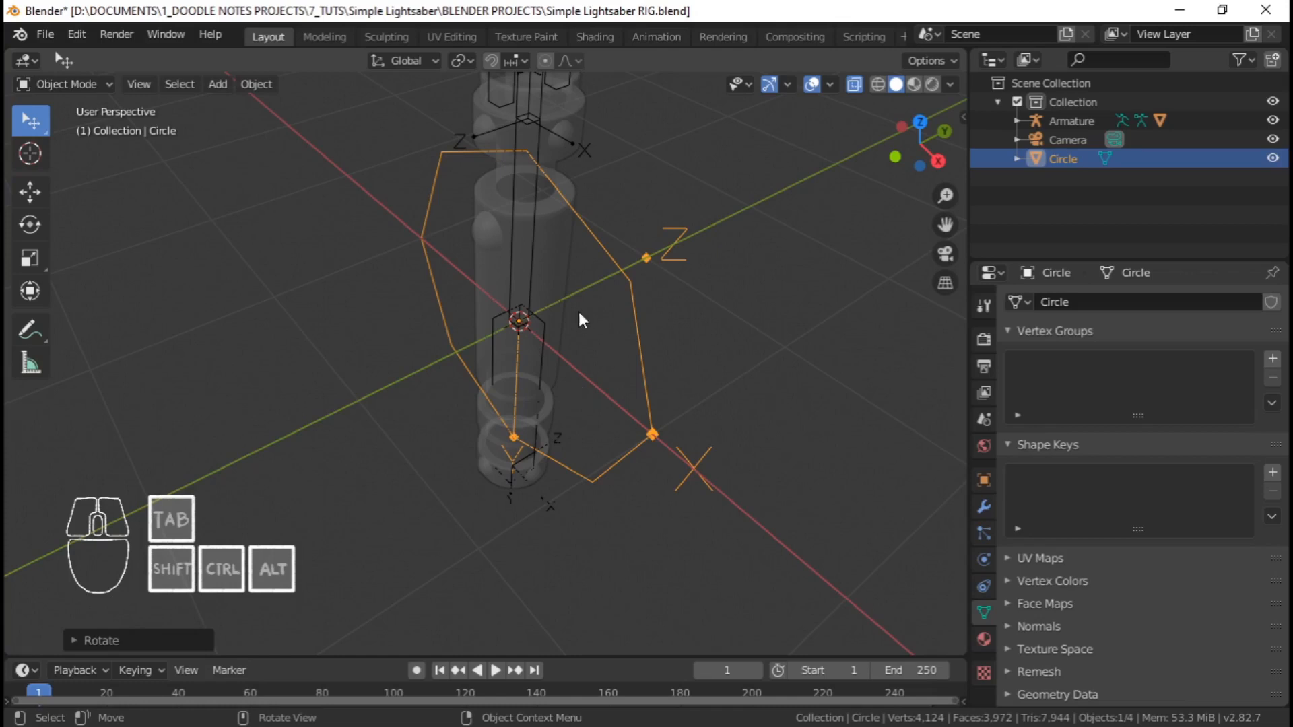
{"action": "middle_click_drag", "start_coordinate": [520, 496], "coordinate": [547, 364]}
{"action": "middle_click_drag", "start_coordinate": [574, 427], "coordinate": [527, 444], "text": "shift"}
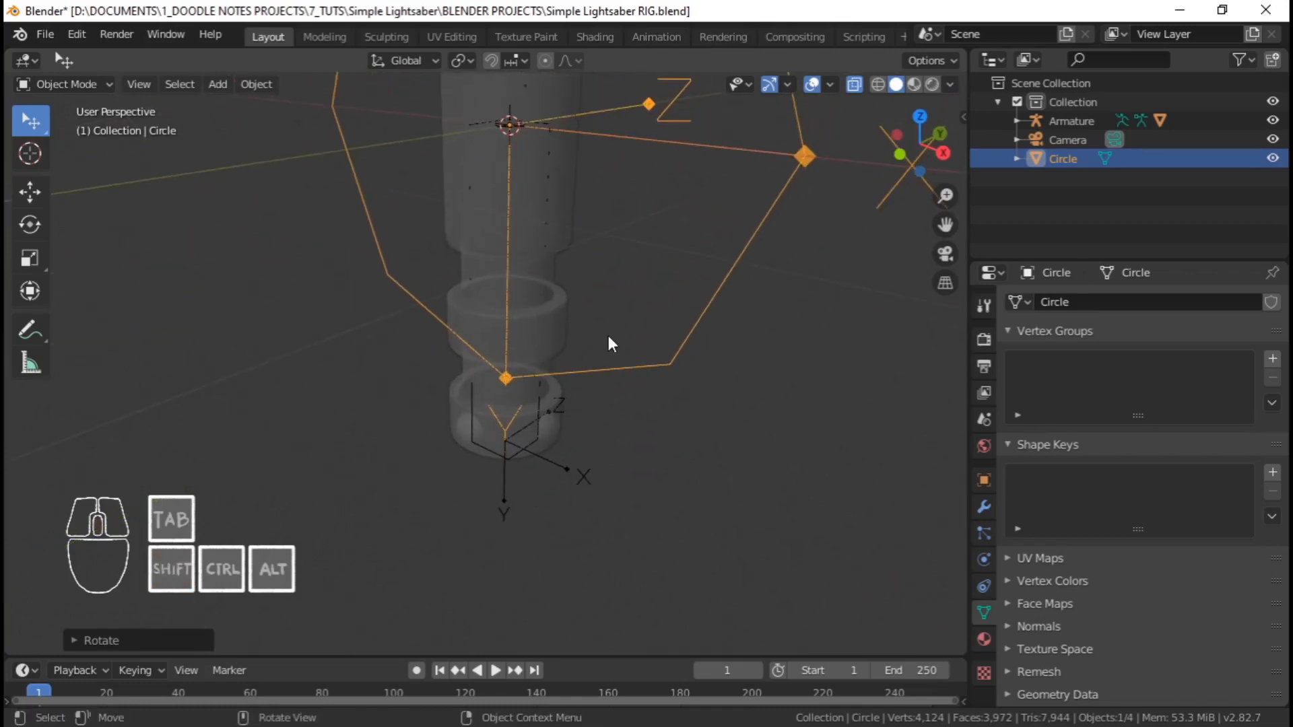
{"action": "middle_click_drag", "start_coordinate": [612, 390], "coordinate": [664, 346]}
{"action": "middle_click_drag", "start_coordinate": [661, 391], "coordinate": [702, 401]}
{"action": "scroll", "coordinate": [735, 346], "scroll_direction": "down", "scroll_amount": 2}
Enter Edit Mode on the circle with all its vertices selected
{"action": "key", "text": "Tab"}
{"action": "key", "text": "KP_3"}
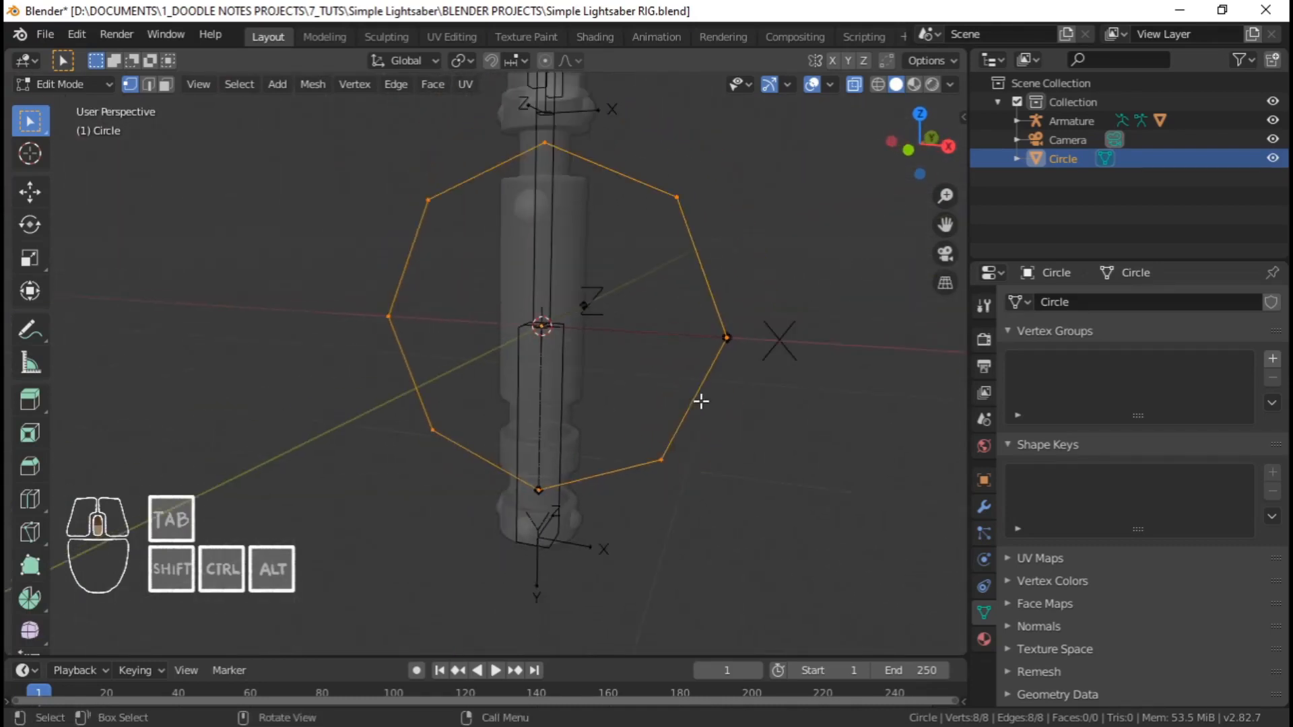
{"action": "key", "text": "x"}
{"action": "left_click", "coordinate": [702, 398]}
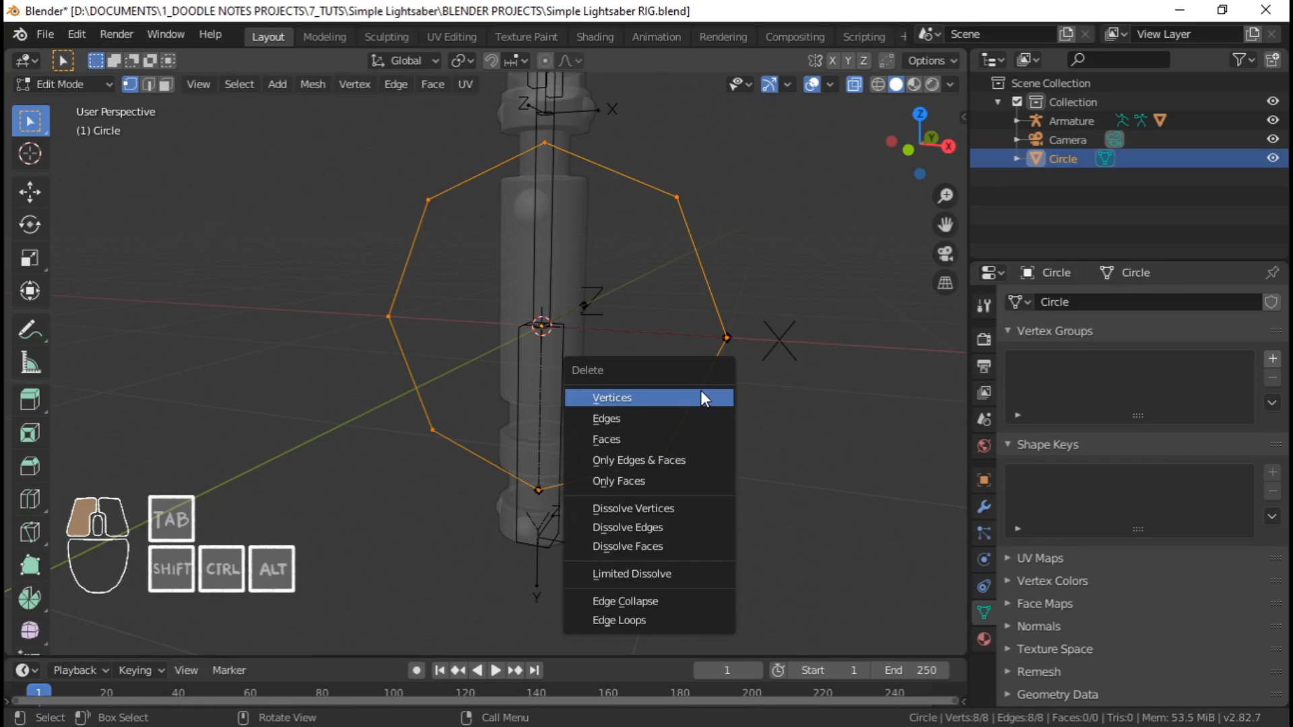
{"action": "middle_click_drag", "start_coordinate": [653, 321], "coordinate": [548, 370]}
{"action": "key", "text": "ctrl+z"}
Rotate the circle's vertices 90° about the X axis in Edit Mode and return to Object Mode
{"action": "type", "text": "r"}
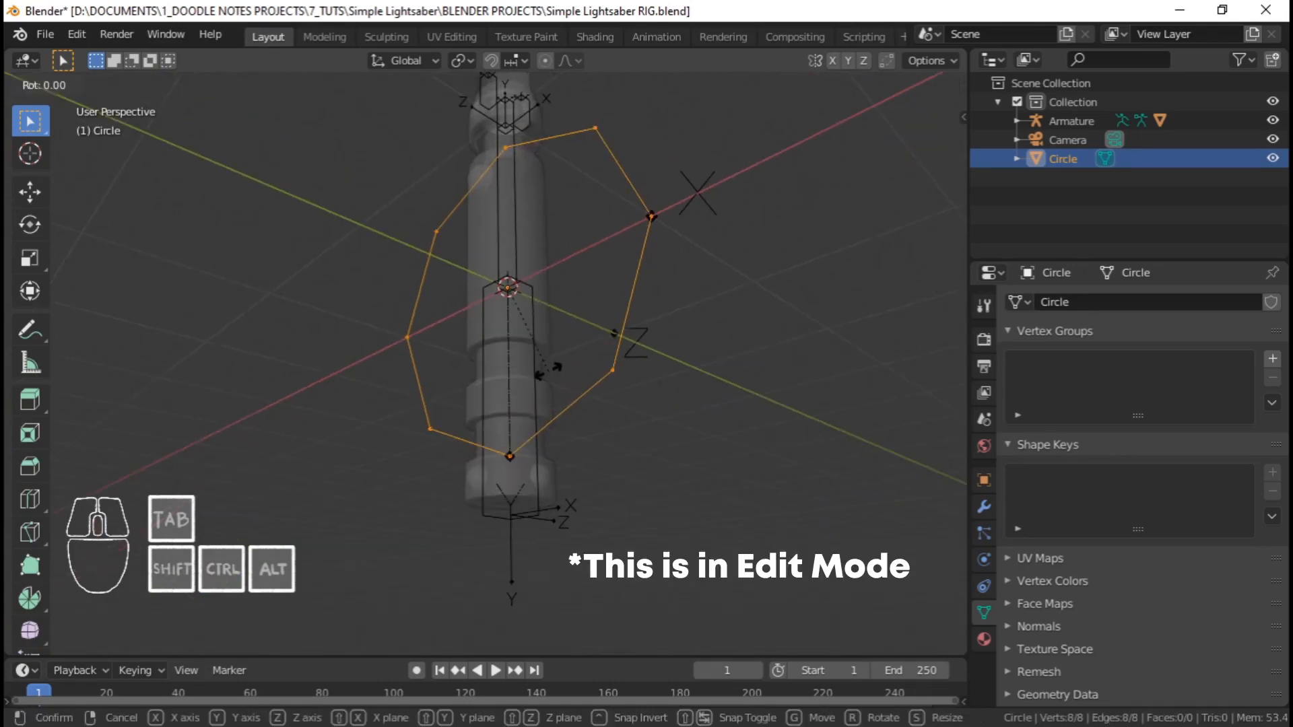
{"action": "type", "text": "x90"}
{"action": "key", "text": "Return"}
{"action": "key", "text": "Tab"}
Raise the viewport's X-Ray opacity to its maximum so the handle is drawn solid
{"action": "middle_click_drag", "start_coordinate": [625, 387], "coordinate": [517, 412]}
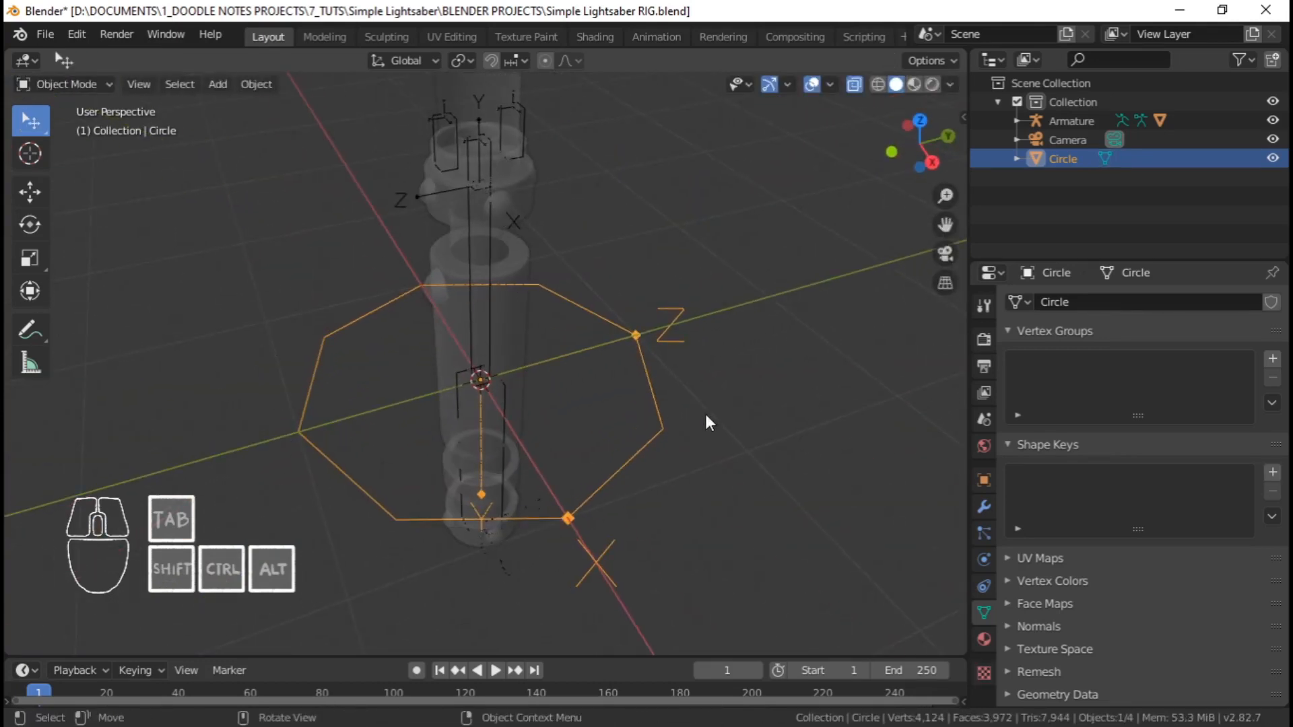
{"action": "left_click", "coordinate": [950, 84]}
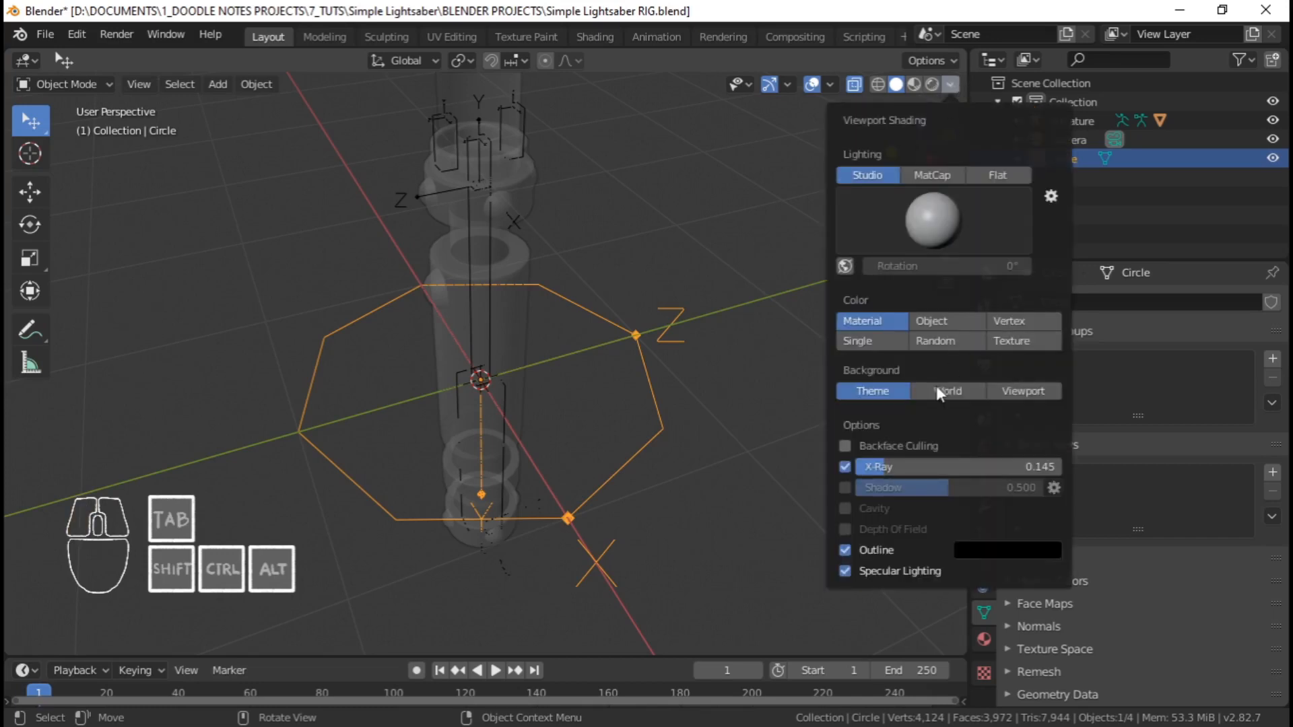
{"action": "left_click_drag", "start_coordinate": [882, 466], "coordinate": [1065, 456]}
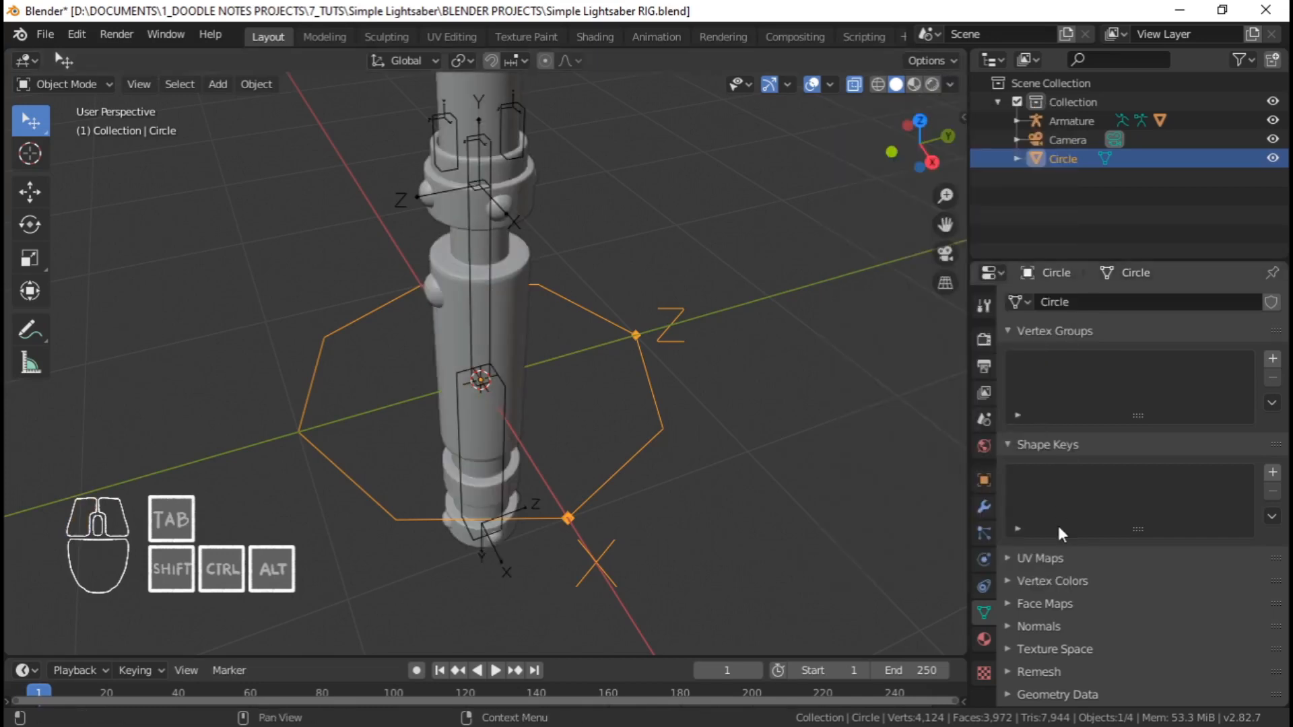
Add a Subdivision Surface modifier to the circle with render and viewport subdivisions set to 3
{"action": "left_click", "coordinate": [984, 506]}
{"action": "left_click", "coordinate": [1115, 307]}
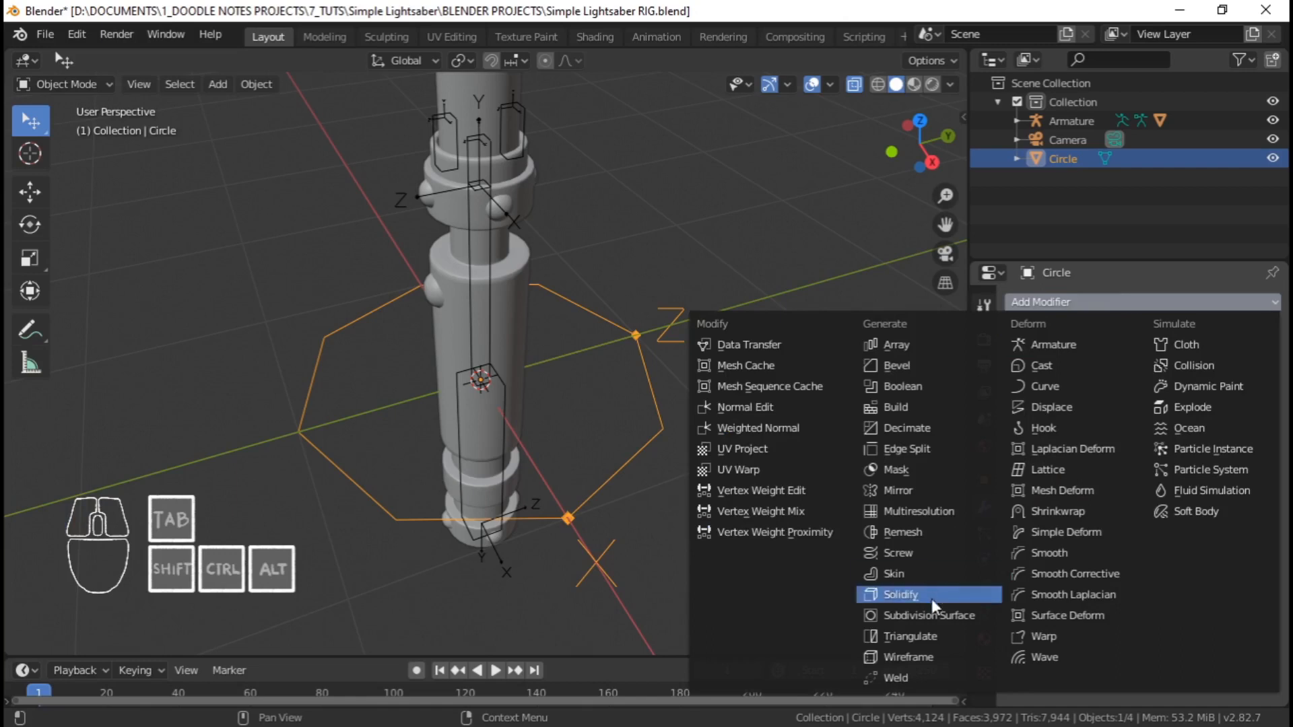
{"action": "left_click", "coordinate": [909, 615]}
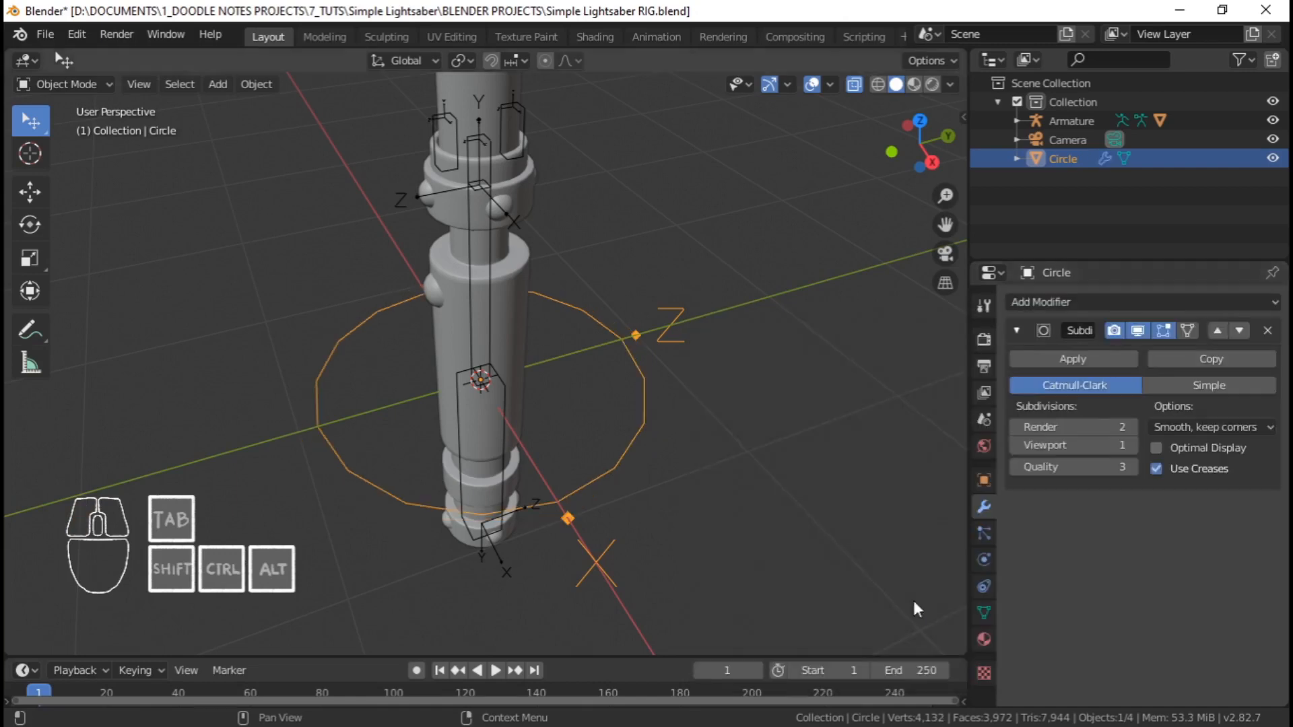
{"action": "left_click", "coordinate": [1133, 431]}
{"action": "left_click", "coordinate": [1133, 446]}
{"action": "left_click", "coordinate": [1133, 446]}
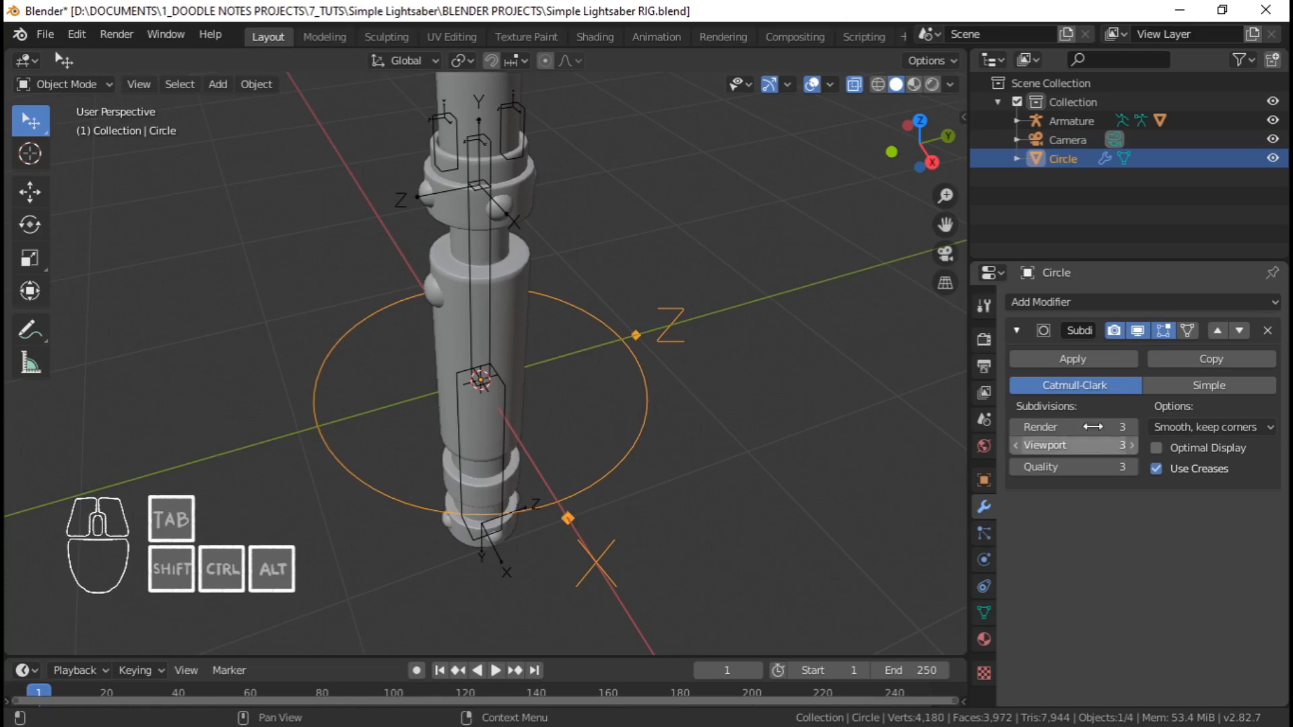
Apply the Subdivision Surface modifier and check the circle's mesh in Edit Mode
{"action": "left_click", "coordinate": [1051, 362]}
{"action": "key", "text": "Tab"}
{"action": "middle_click_drag", "start_coordinate": [606, 384], "coordinate": [627, 380]}
{"action": "key", "text": "Tab"}
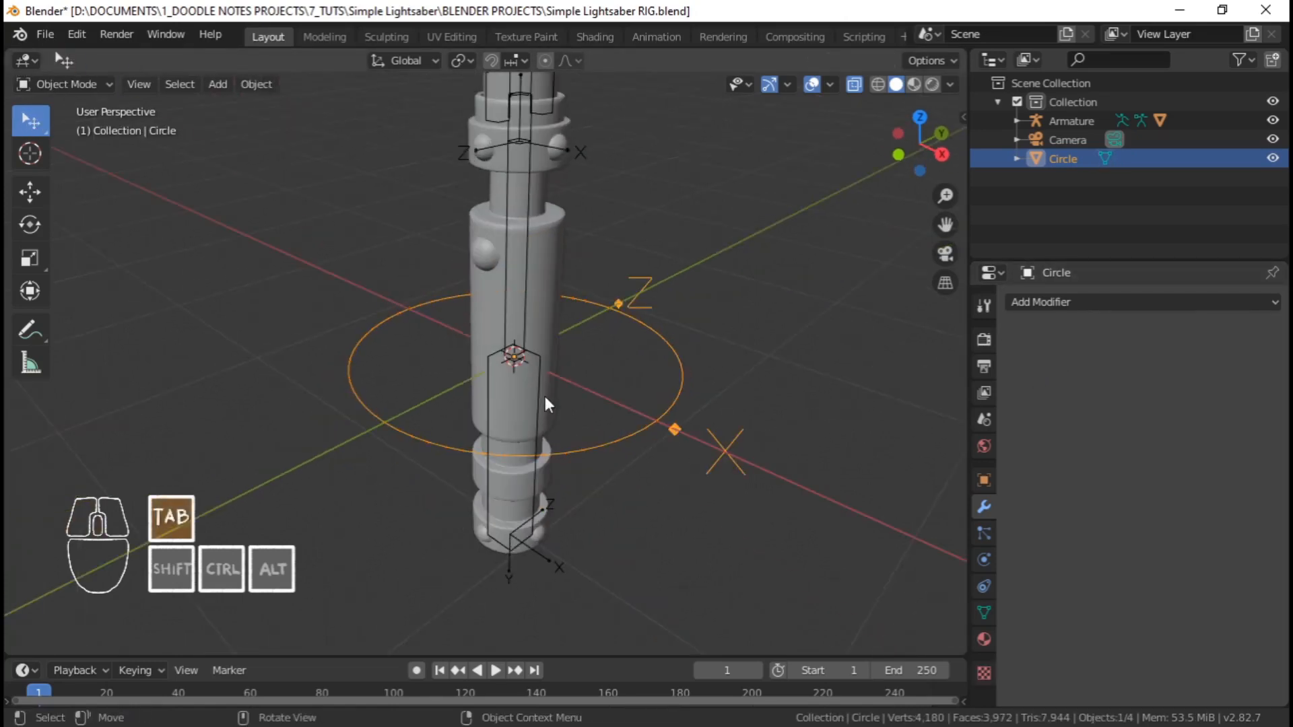
Turn off the Axis viewport display for the smoothed circle
{"action": "middle_click_drag", "start_coordinate": [546, 277], "coordinate": [646, 471]}
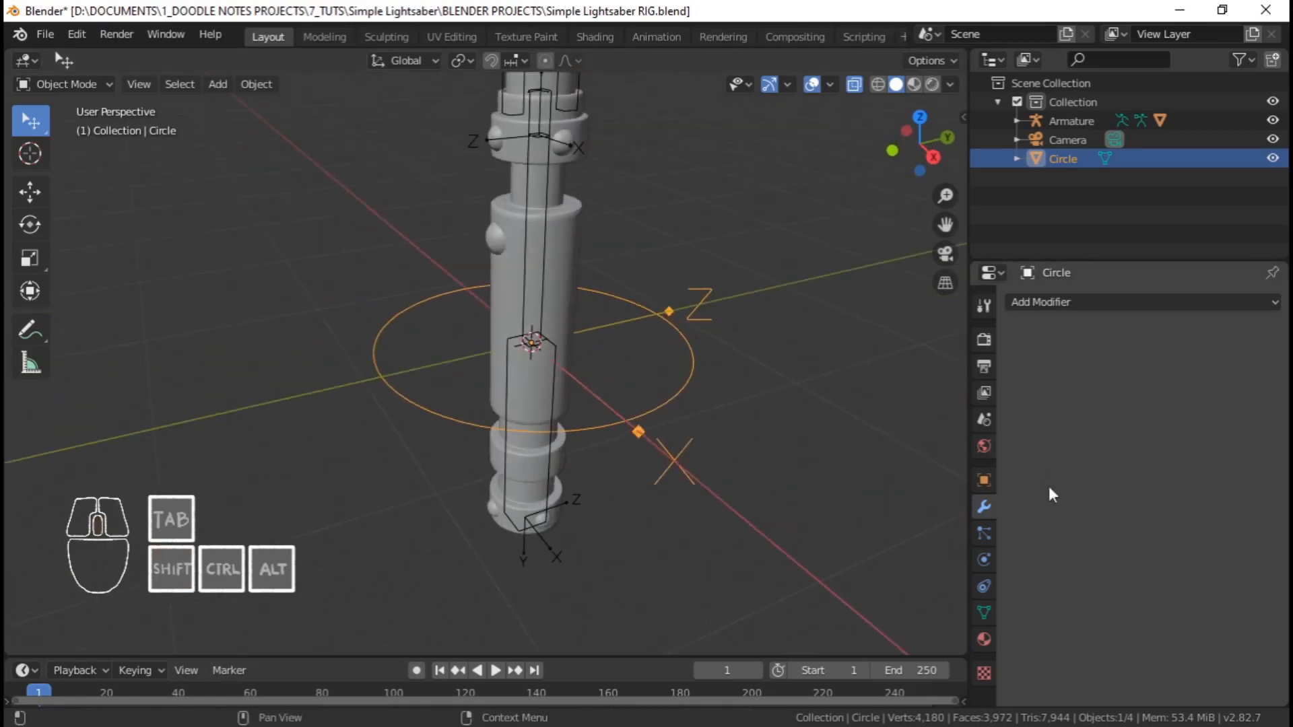
{"action": "left_click", "coordinate": [987, 483]}
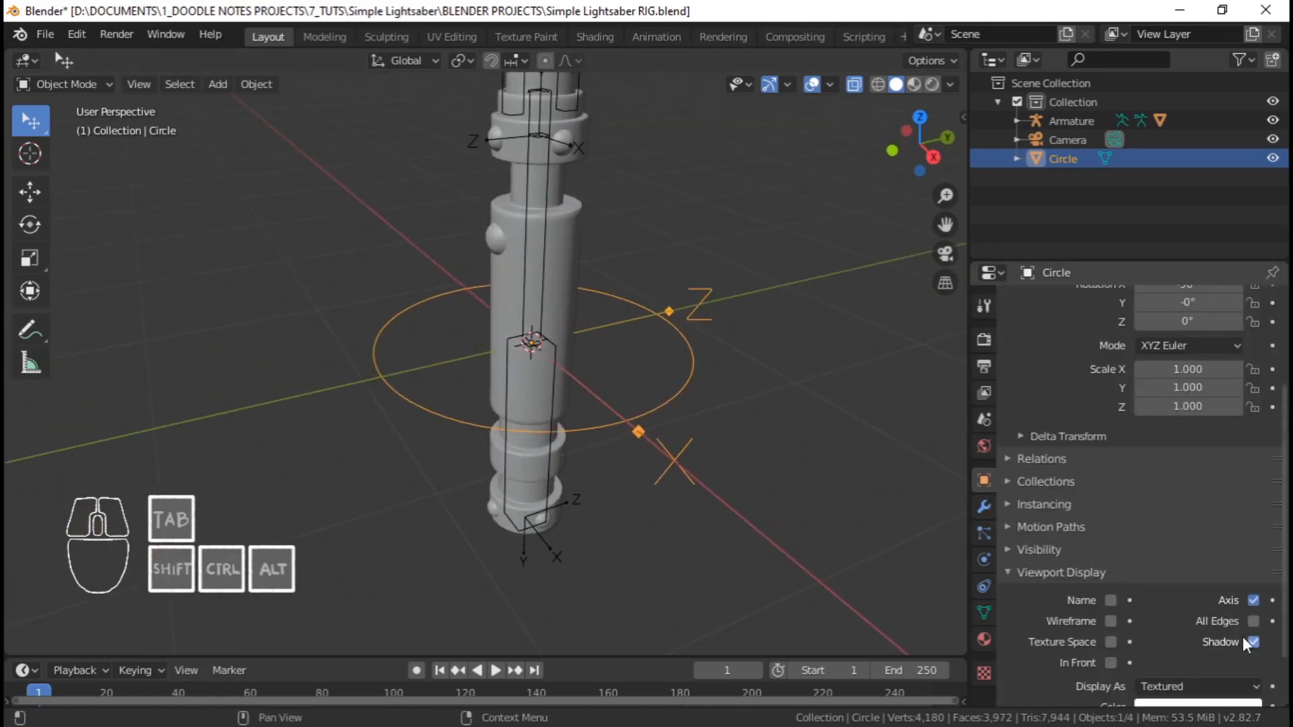
{"action": "left_click", "coordinate": [1254, 600]}
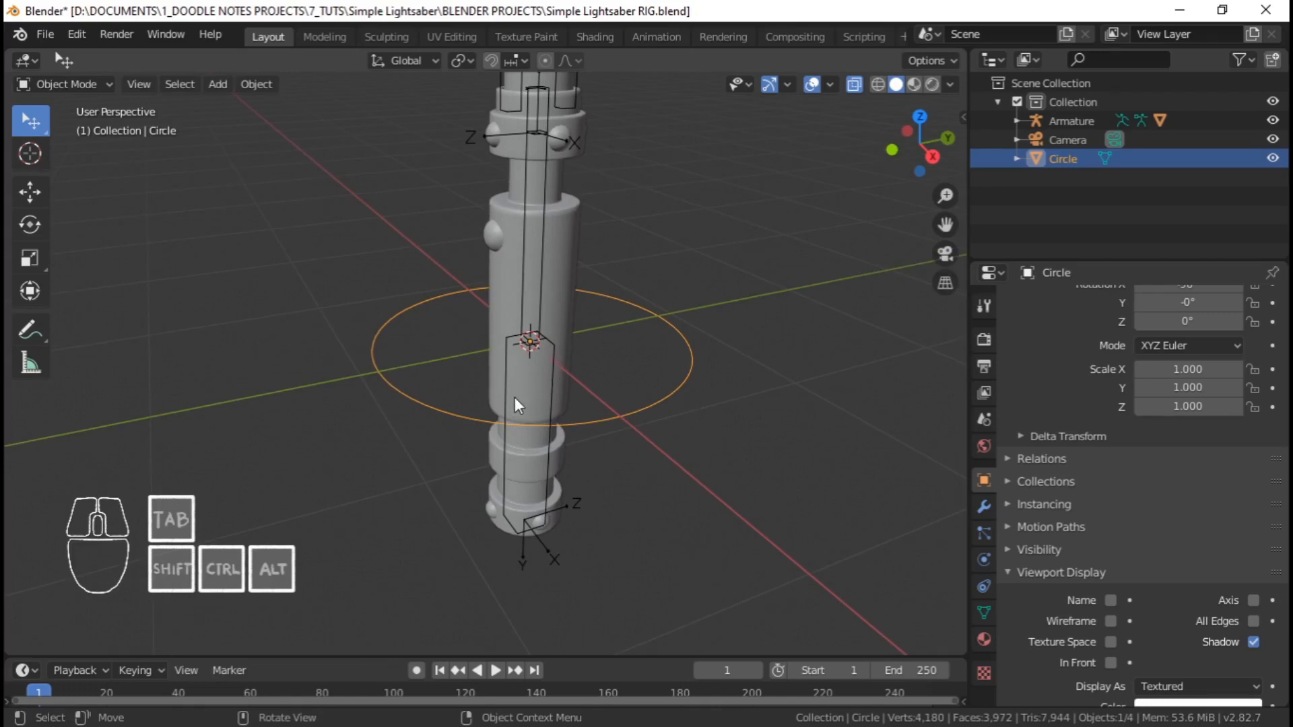
Select the armature's MAIN bone in Pose Mode and turn on its Wireframe viewport display
{"action": "right_click", "coordinate": [547, 404]}
{"action": "key", "text": "Escape"}
{"action": "left_click", "coordinate": [555, 412]}
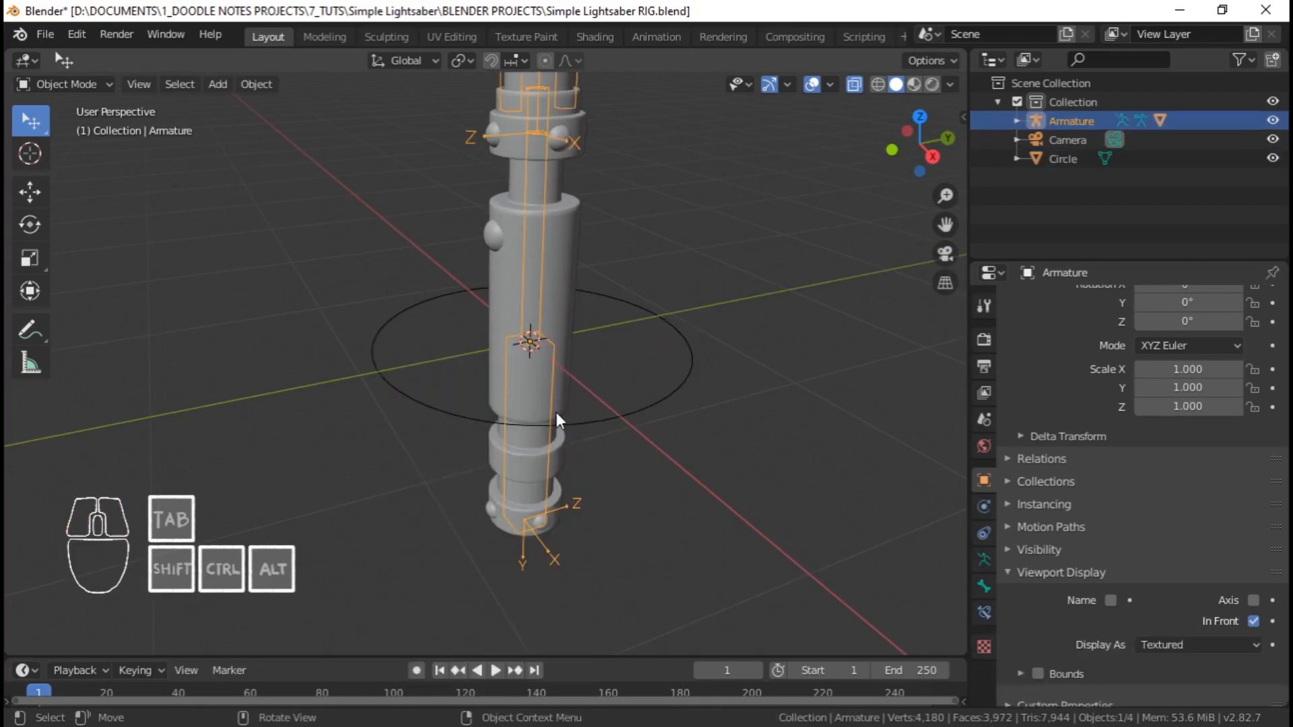
{"action": "key", "text": "ctrl+Tab"}
{"action": "left_click", "coordinate": [555, 374]}
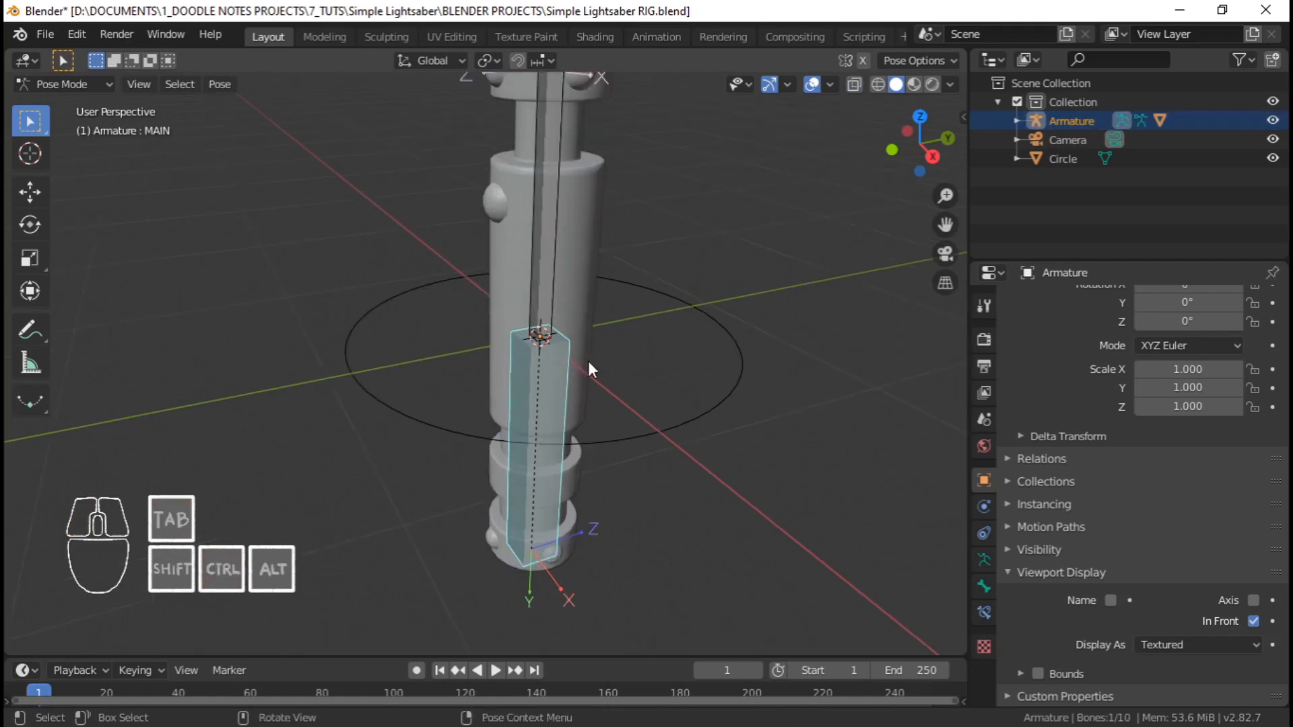
{"action": "middle_click_drag", "start_coordinate": [588, 361], "coordinate": [526, 421], "text": "shift"}
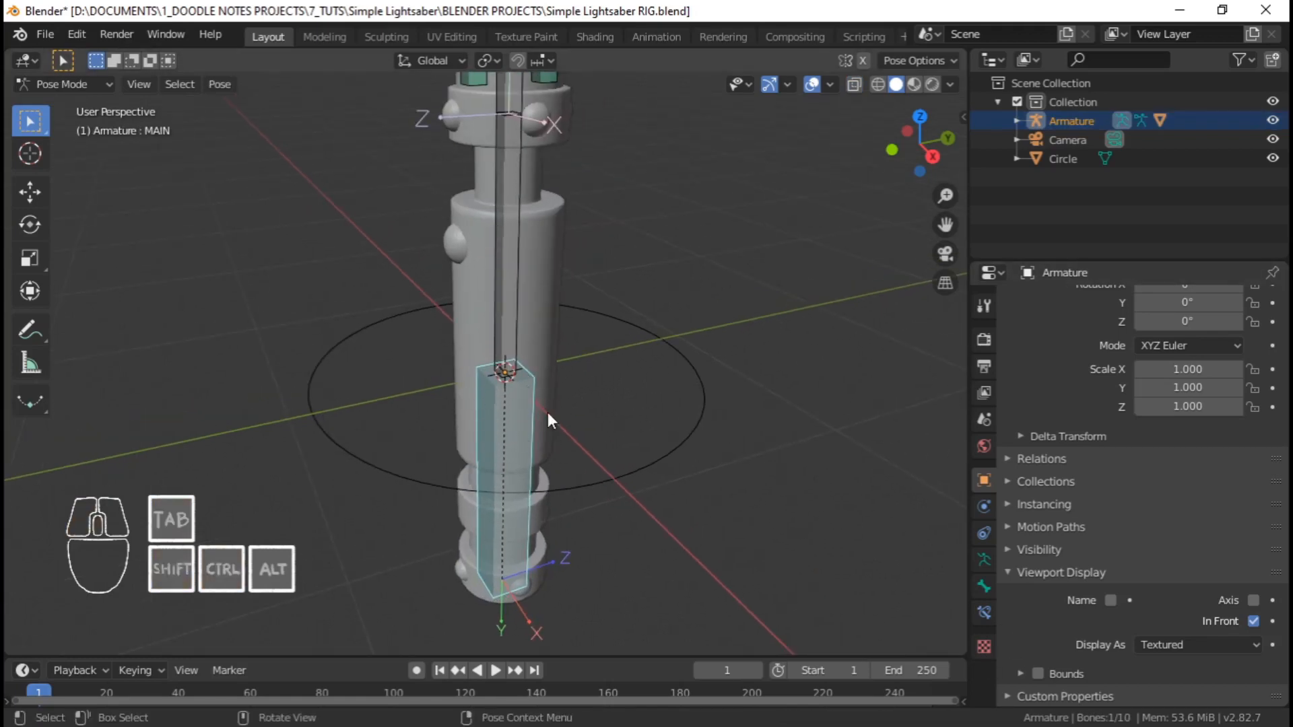
{"action": "key", "text": "ctrl+Tab"}
{"action": "key", "text": "ctrl+Tab"}
{"action": "left_click", "coordinate": [983, 585]}
{"action": "scroll", "coordinate": [1086, 526], "scroll_direction": "down", "scroll_amount": 5}
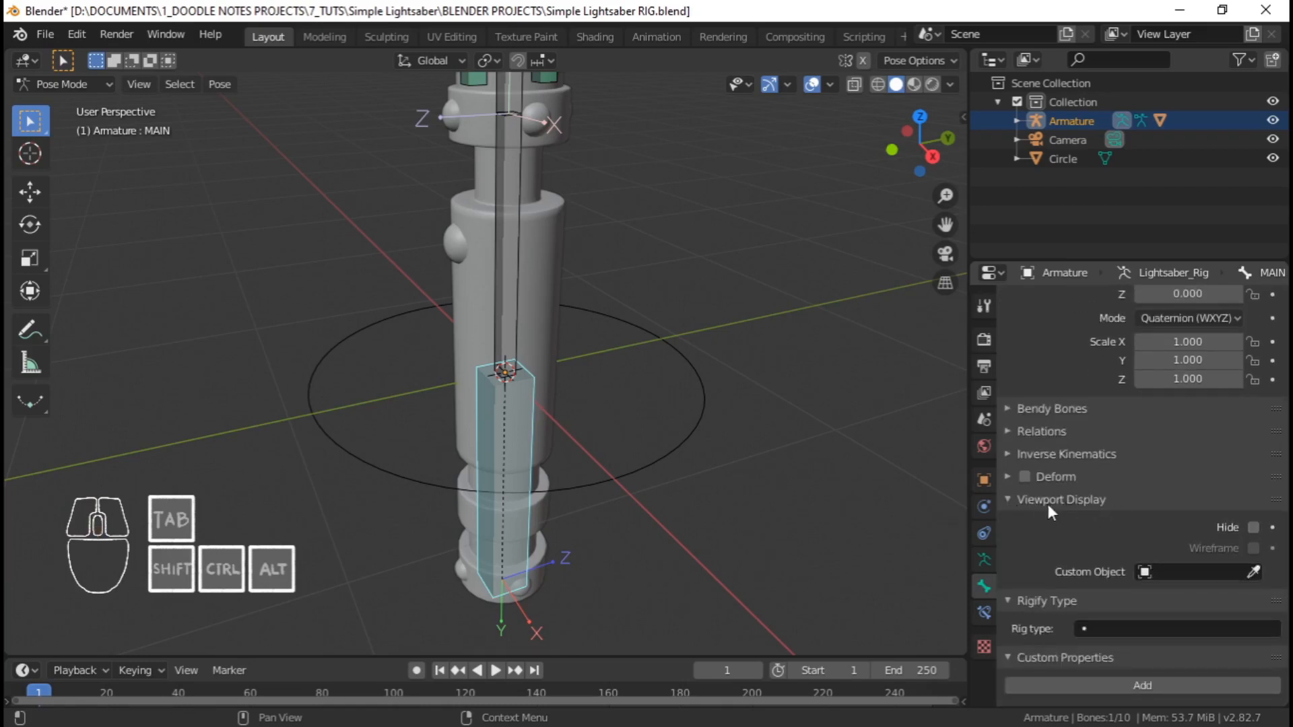
{"action": "left_click", "coordinate": [1255, 549]}
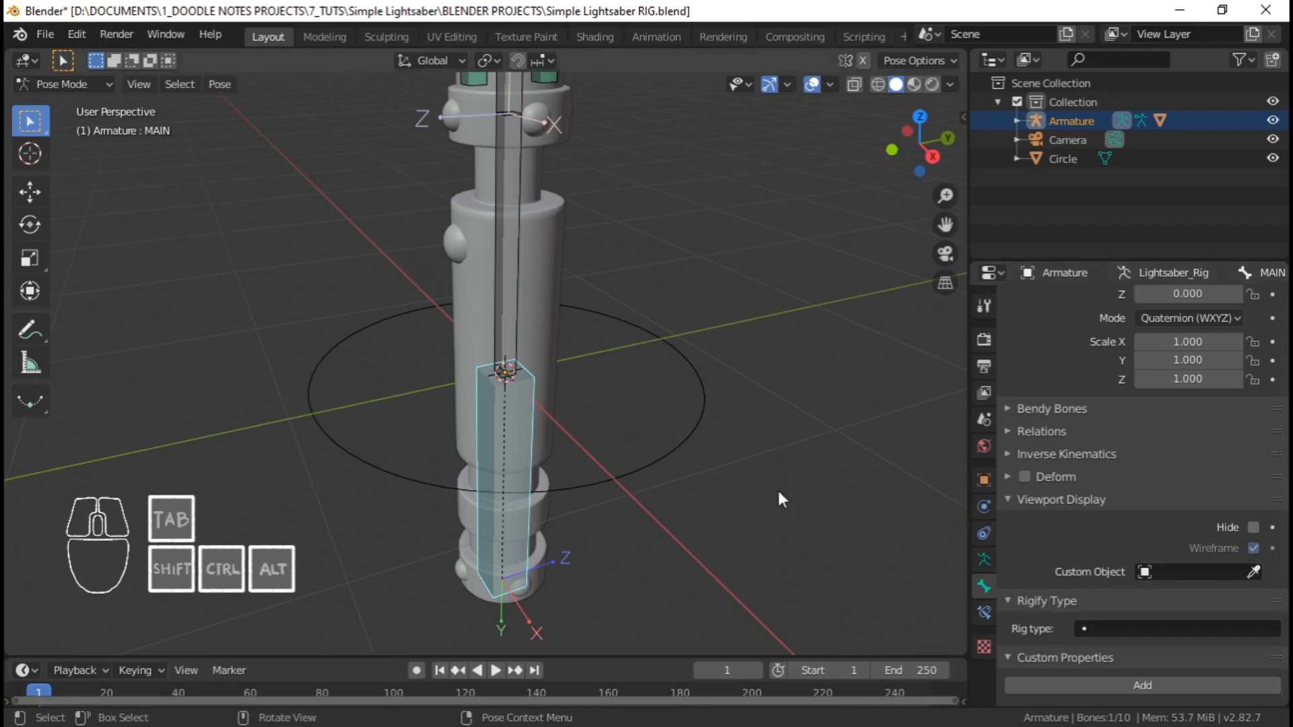
Switch to Object Mode, rename the circle object as CS_MAIN and save the file
{"action": "key", "text": "ctrl+Tab"}
{"action": "left_click", "coordinate": [672, 450]}
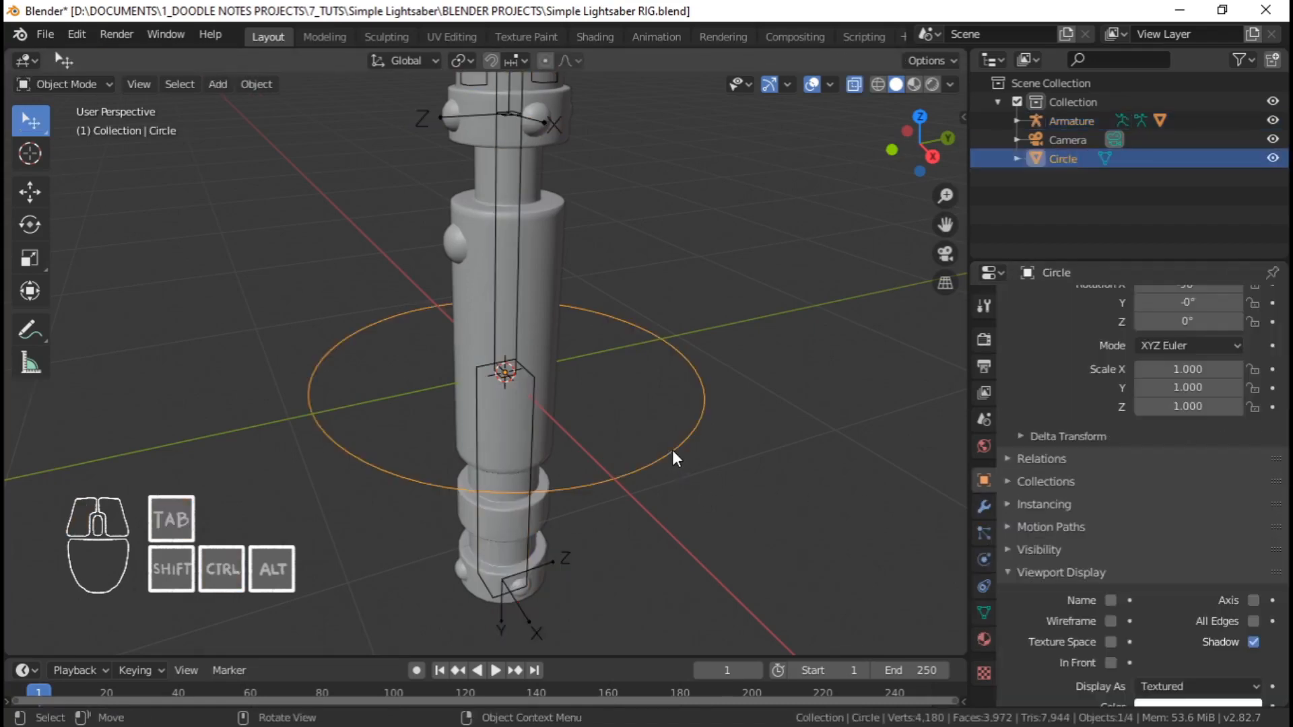
{"action": "key", "text": "F3"}
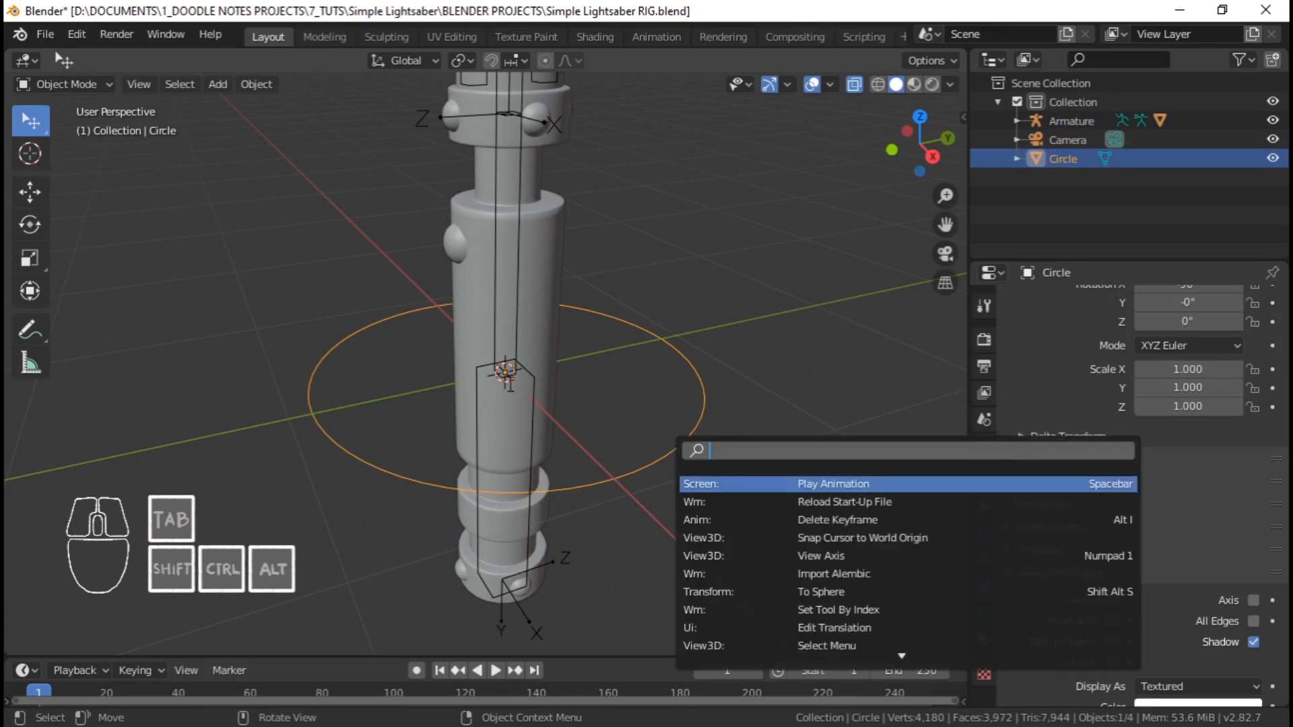
{"action": "key", "text": "F2"}
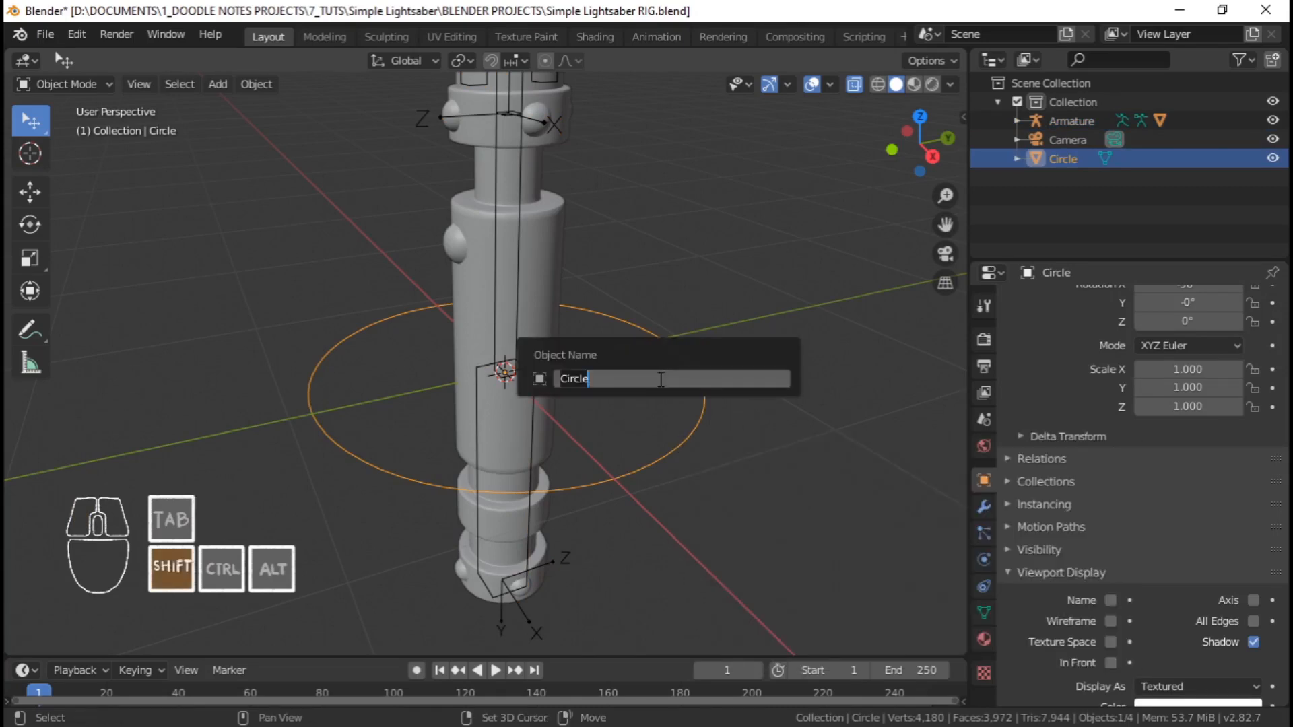
{"action": "type", "text": "CS_MAIN"}
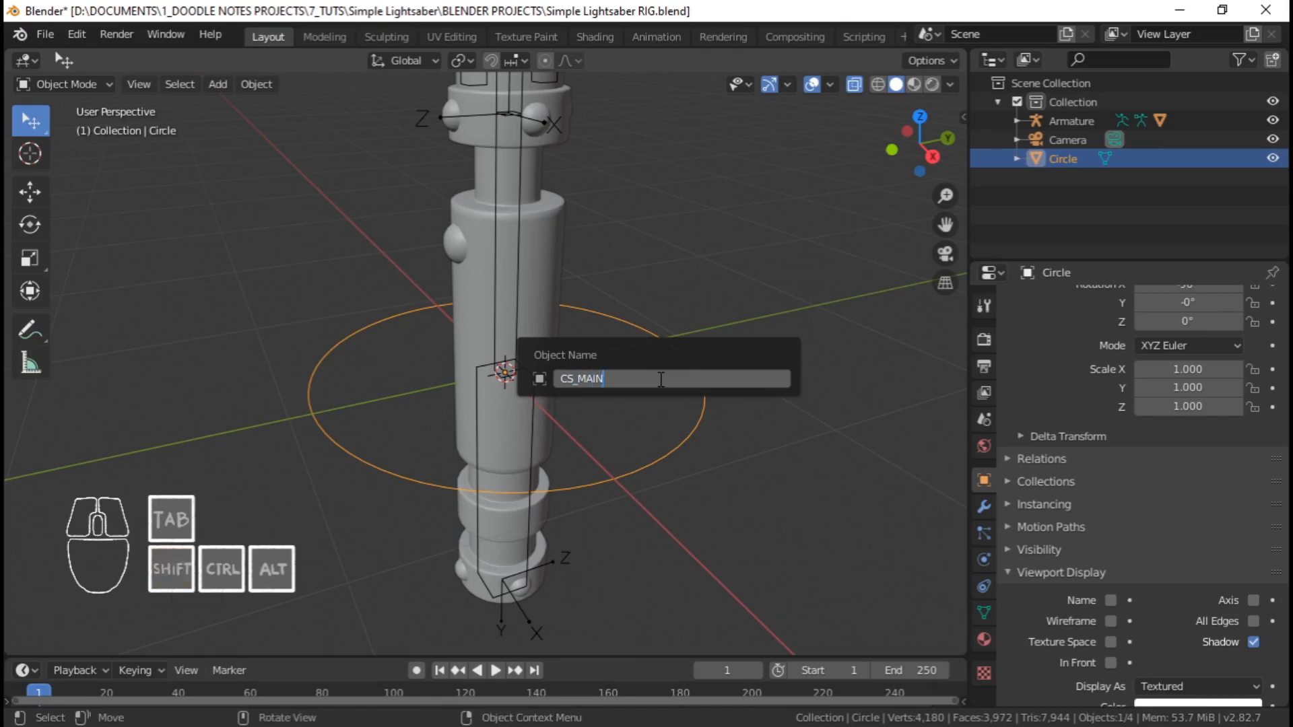
{"action": "key", "text": "Return"}
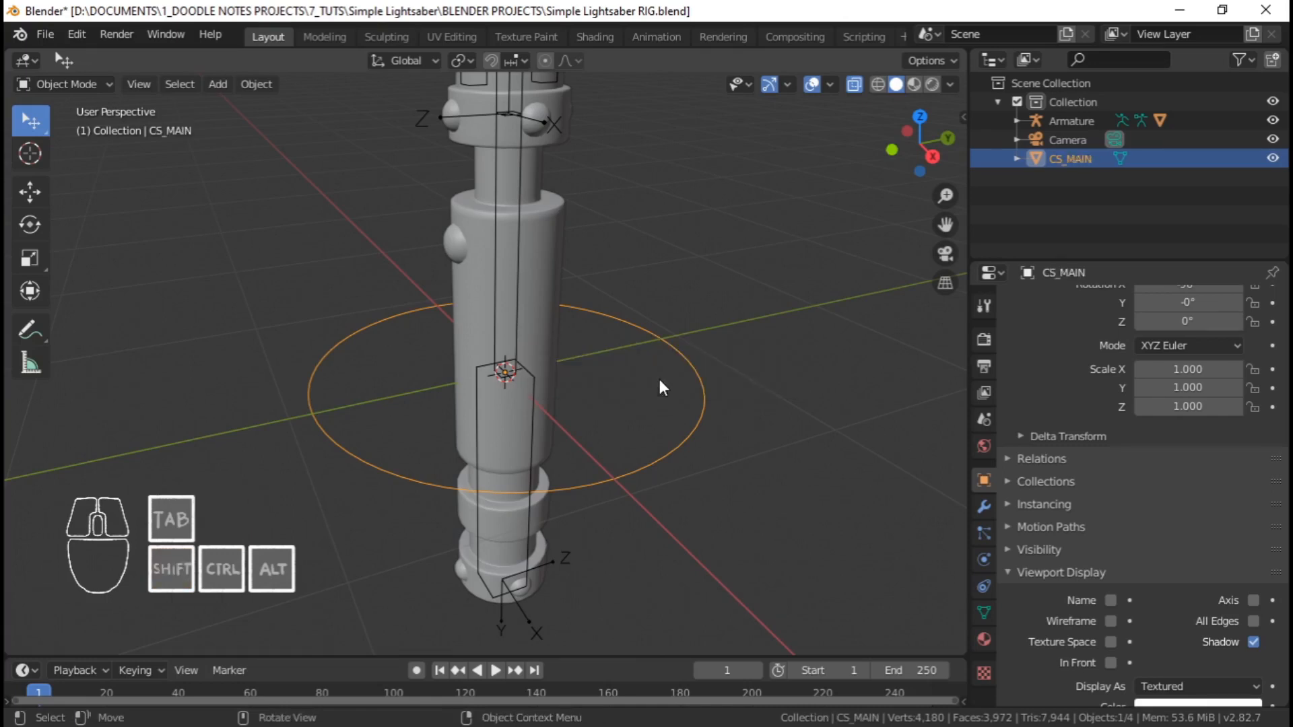
{"action": "key", "text": "ctrl+s"}
In Pose Mode, assign CS_MAIN as the MAIN bone's custom object and turn off its Bone Size option
{"action": "left_click", "coordinate": [528, 423]}
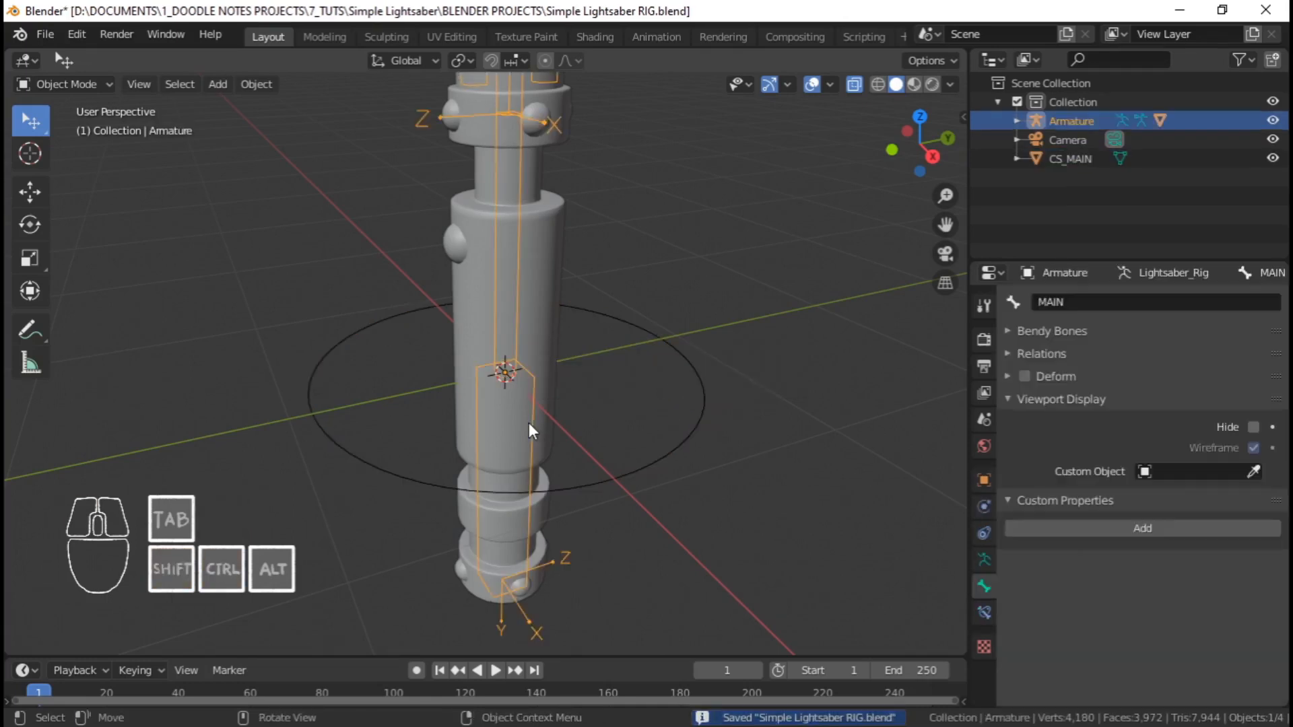
{"action": "key", "text": "ctrl+Tab"}
{"action": "left_click", "coordinate": [528, 422]}
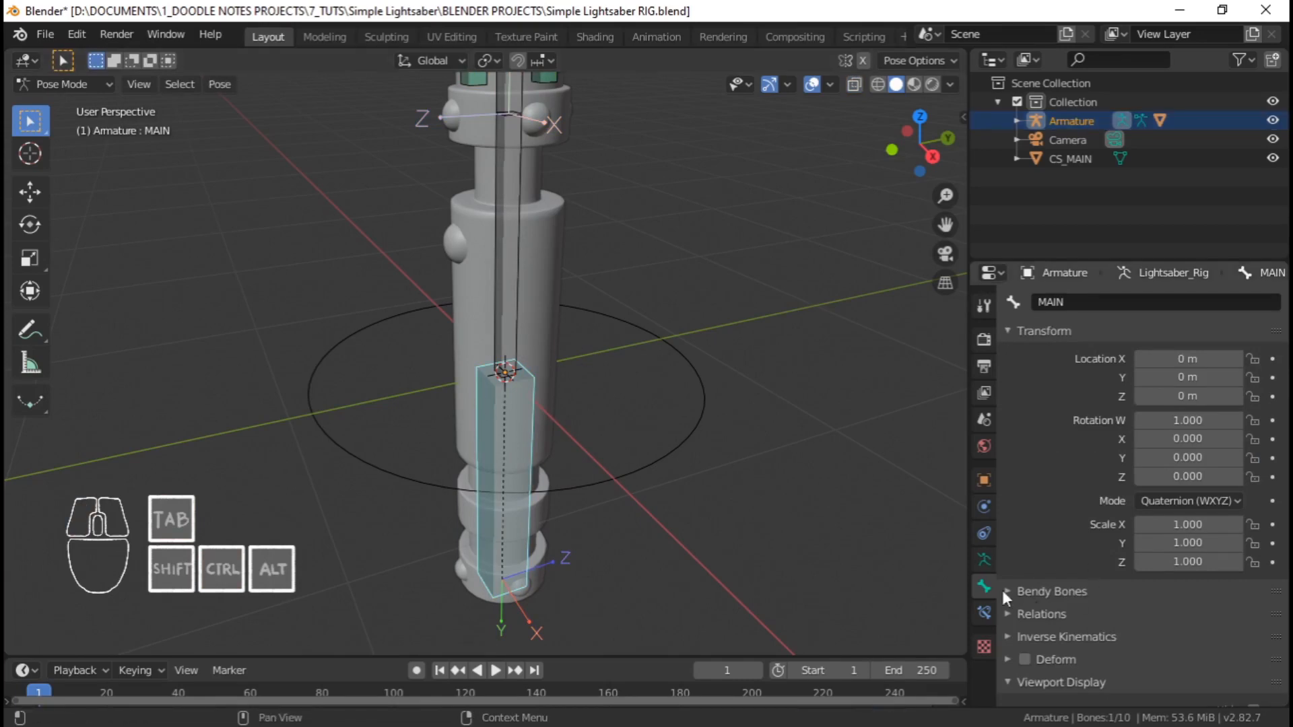
{"action": "scroll", "coordinate": [1051, 606], "scroll_direction": "down", "scroll_amount": 5}
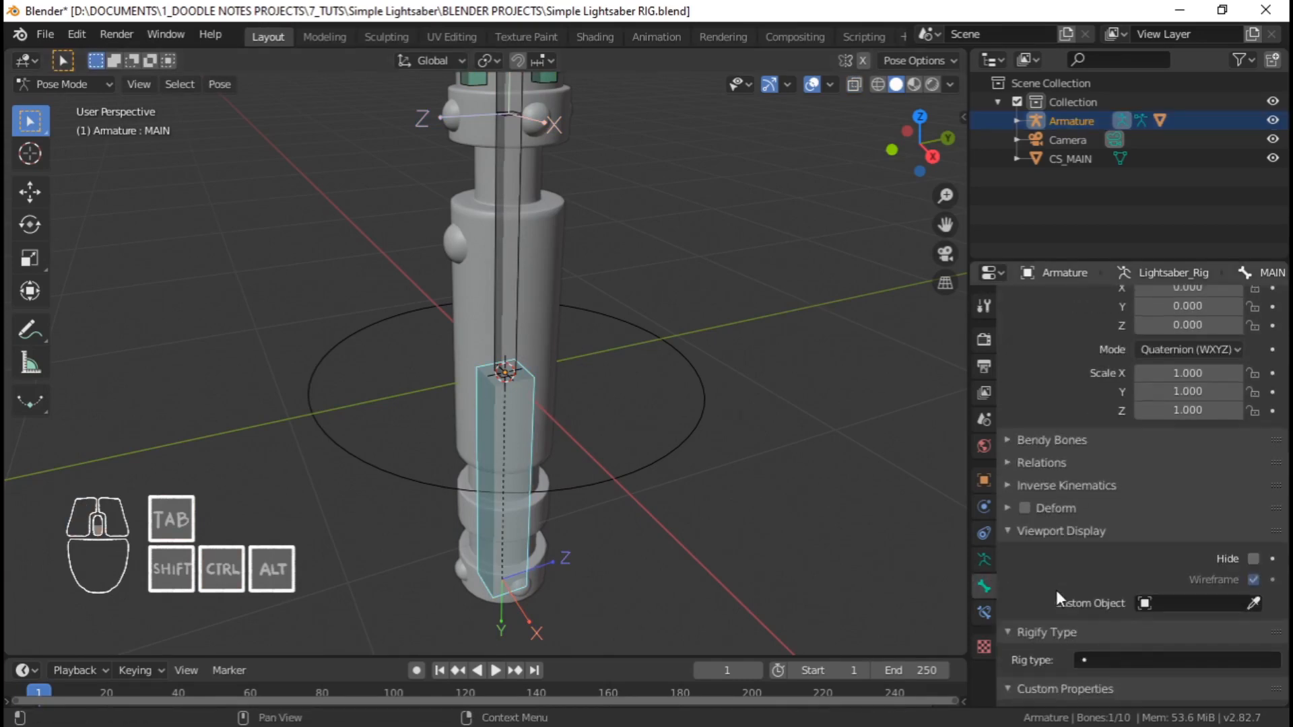
{"action": "left_click", "coordinate": [1174, 572]}
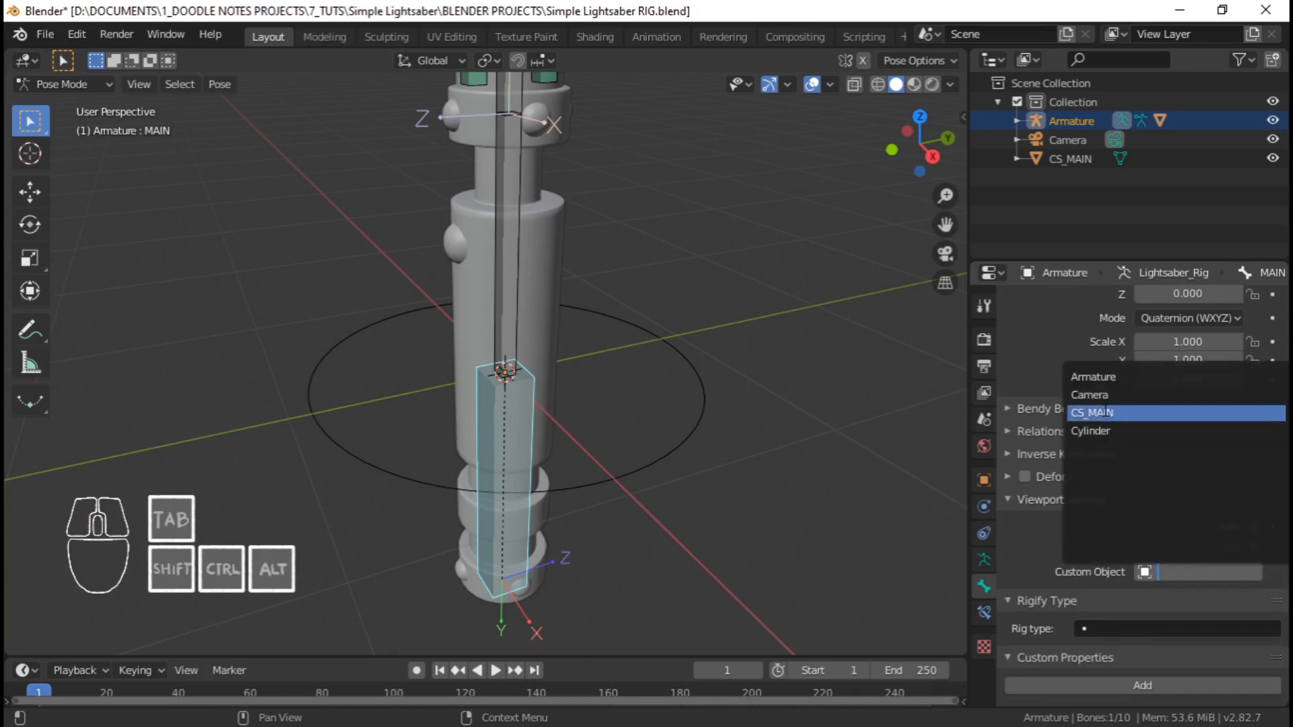
{"action": "left_click", "coordinate": [1104, 413]}
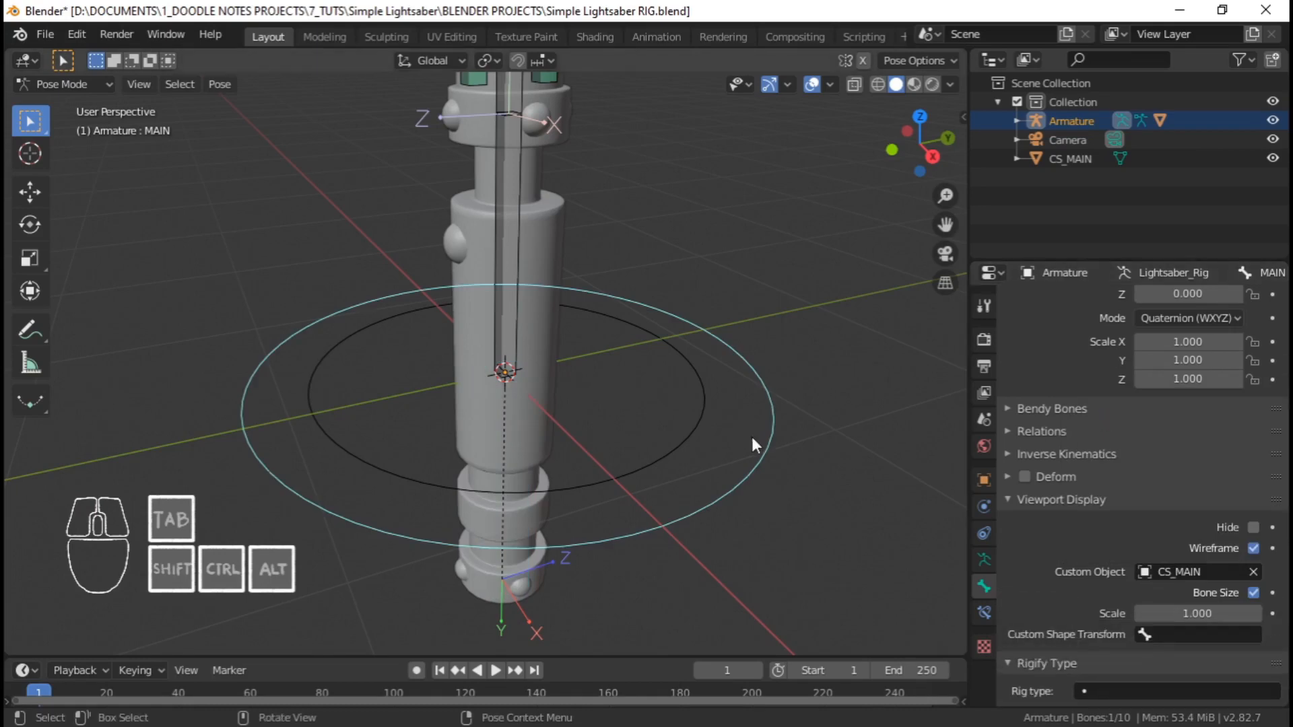
{"action": "left_click", "coordinate": [1253, 593]}
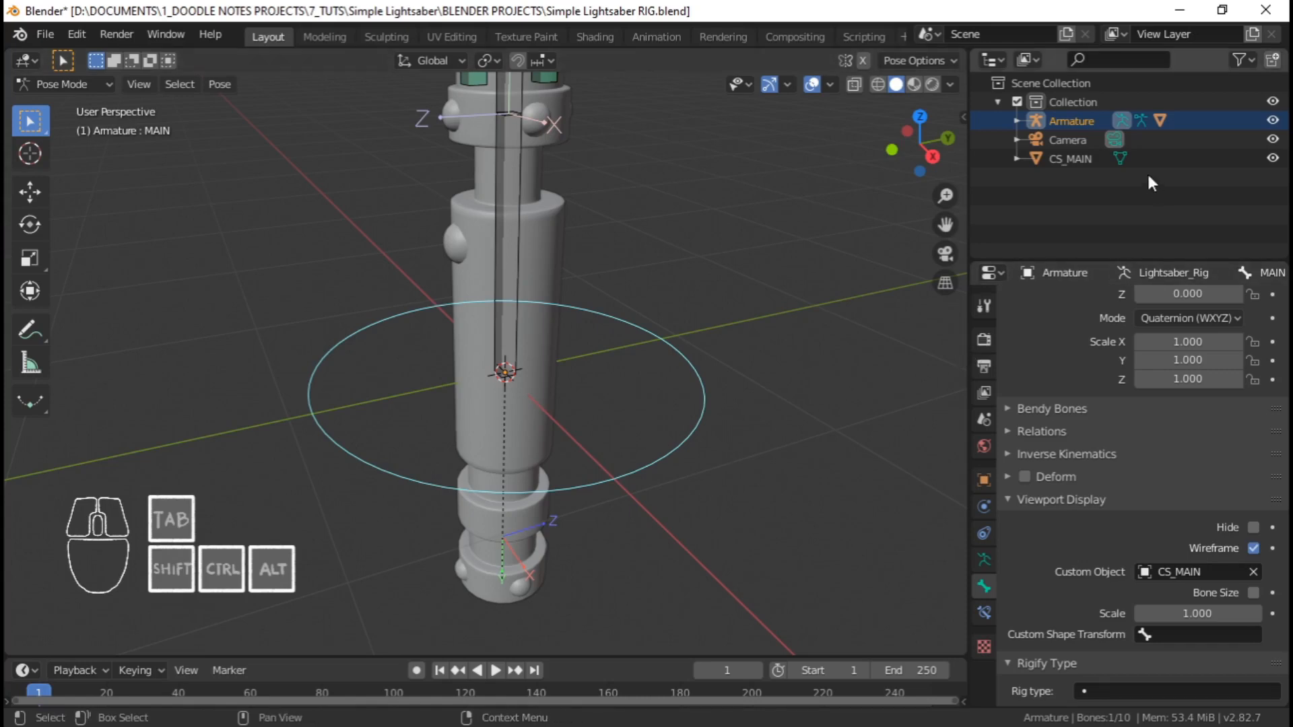
Return to Object Mode, select CS_MAIN and scale its whole circle mesh up slightly in Edit Mode
{"action": "left_click", "coordinate": [1077, 159]}
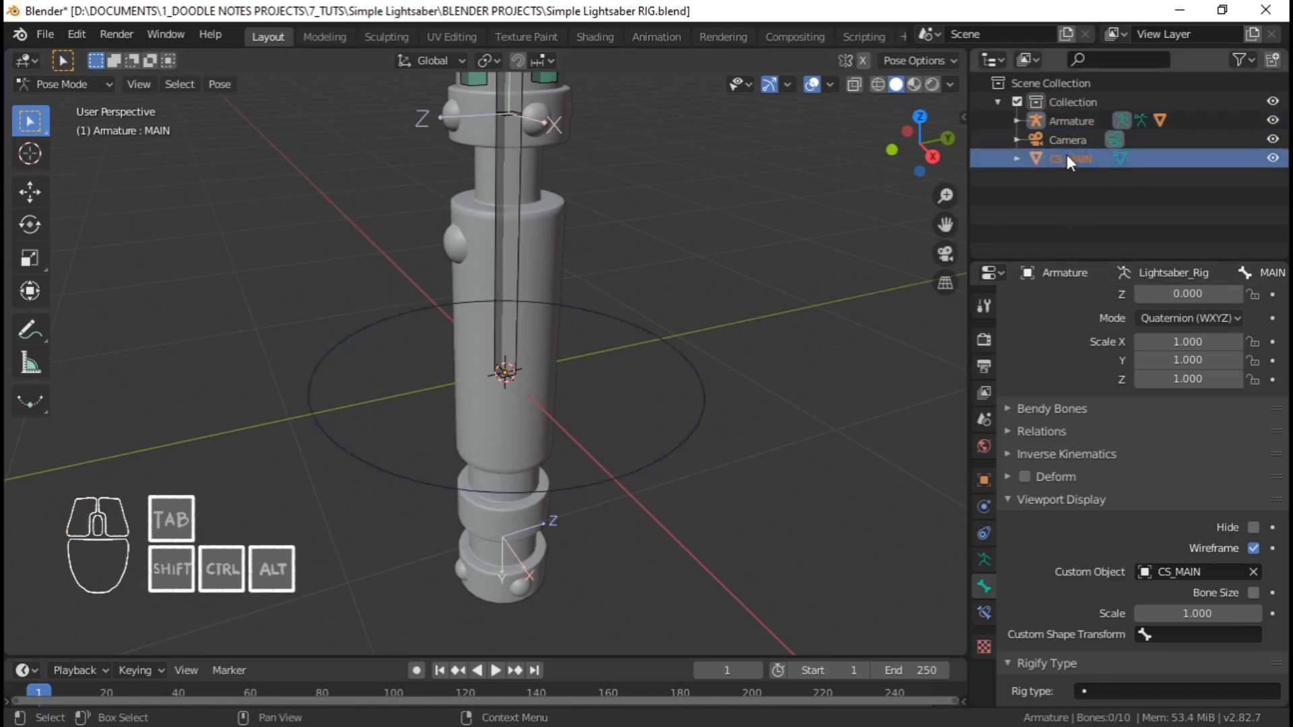
{"action": "key", "text": "ctrl+Tab"}
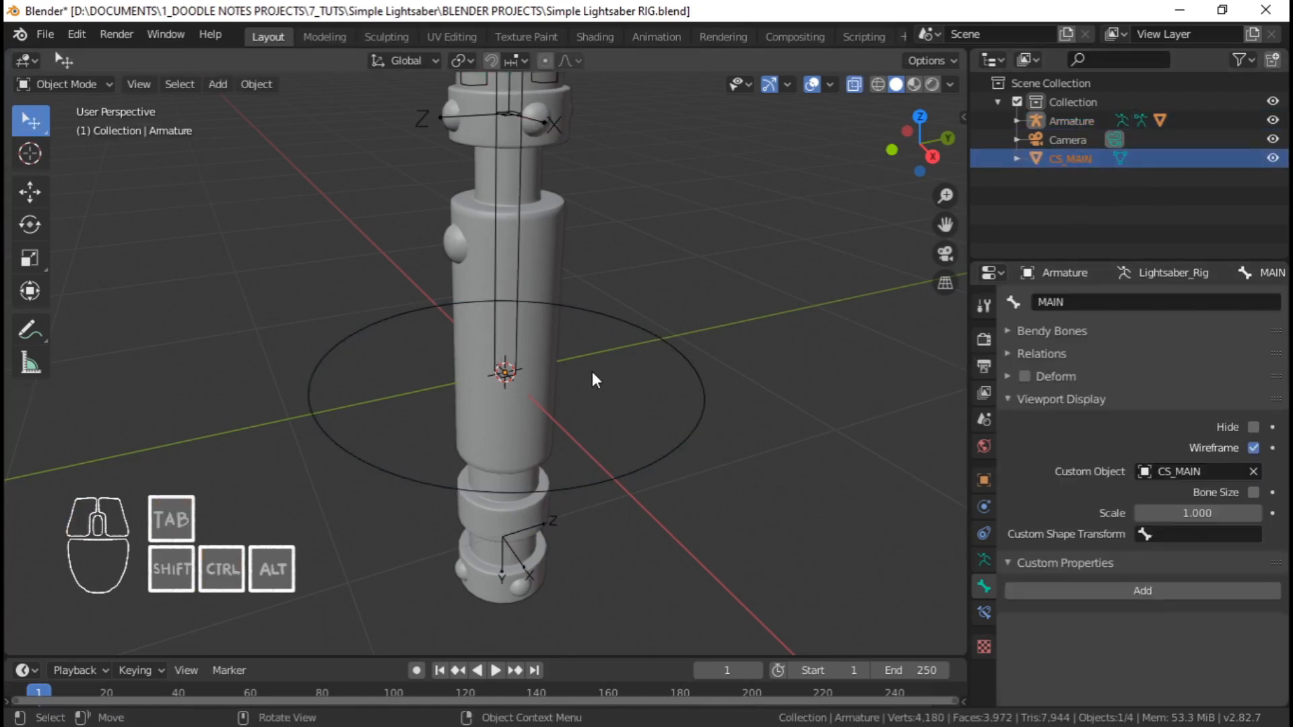
{"action": "left_click", "coordinate": [1052, 160]}
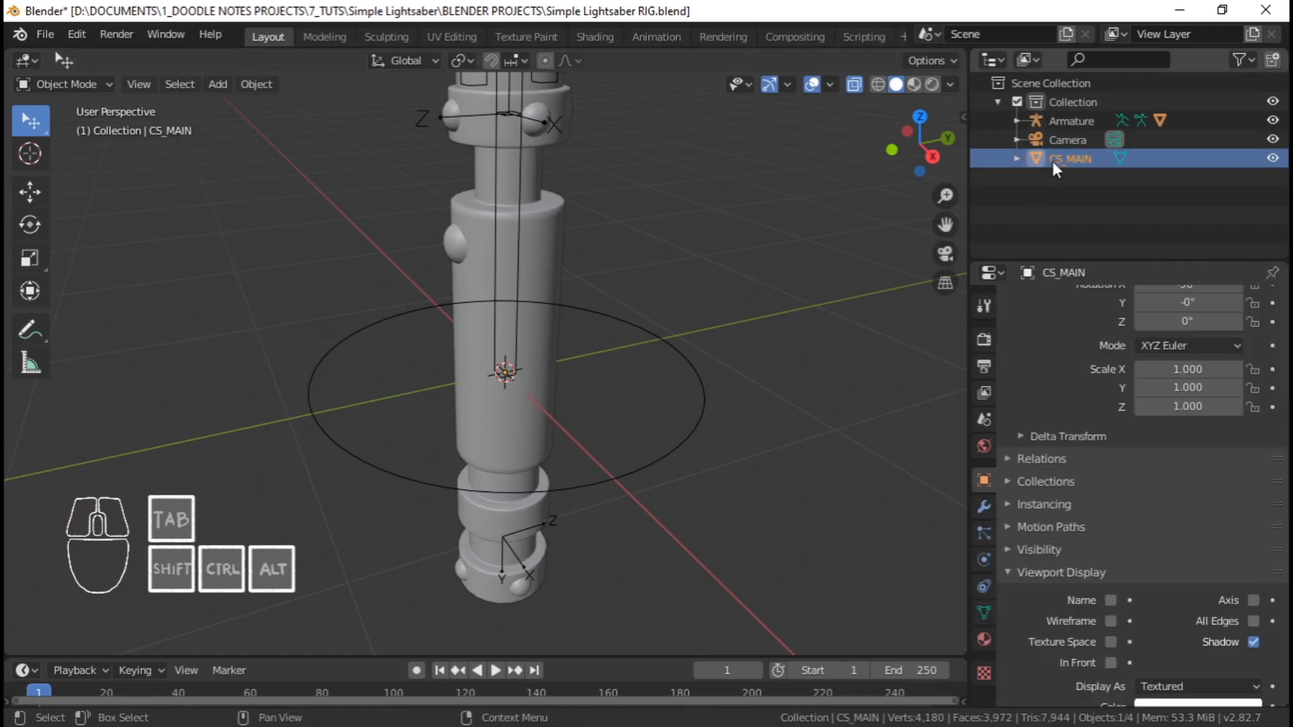
{"action": "key", "text": "Tab"}
{"action": "key", "text": "s"}
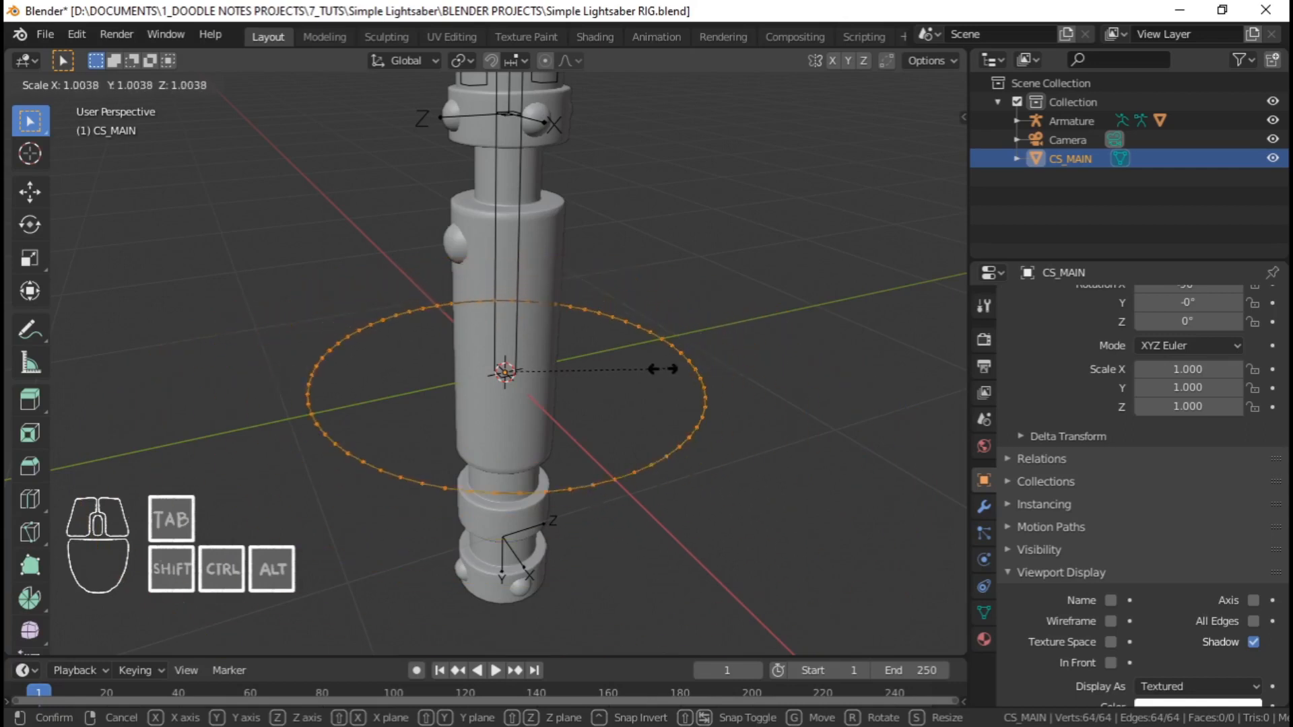
{"action": "left_click", "coordinate": [739, 381]}
{"action": "key", "text": "s"}
{"action": "right_click", "coordinate": [801, 344]}
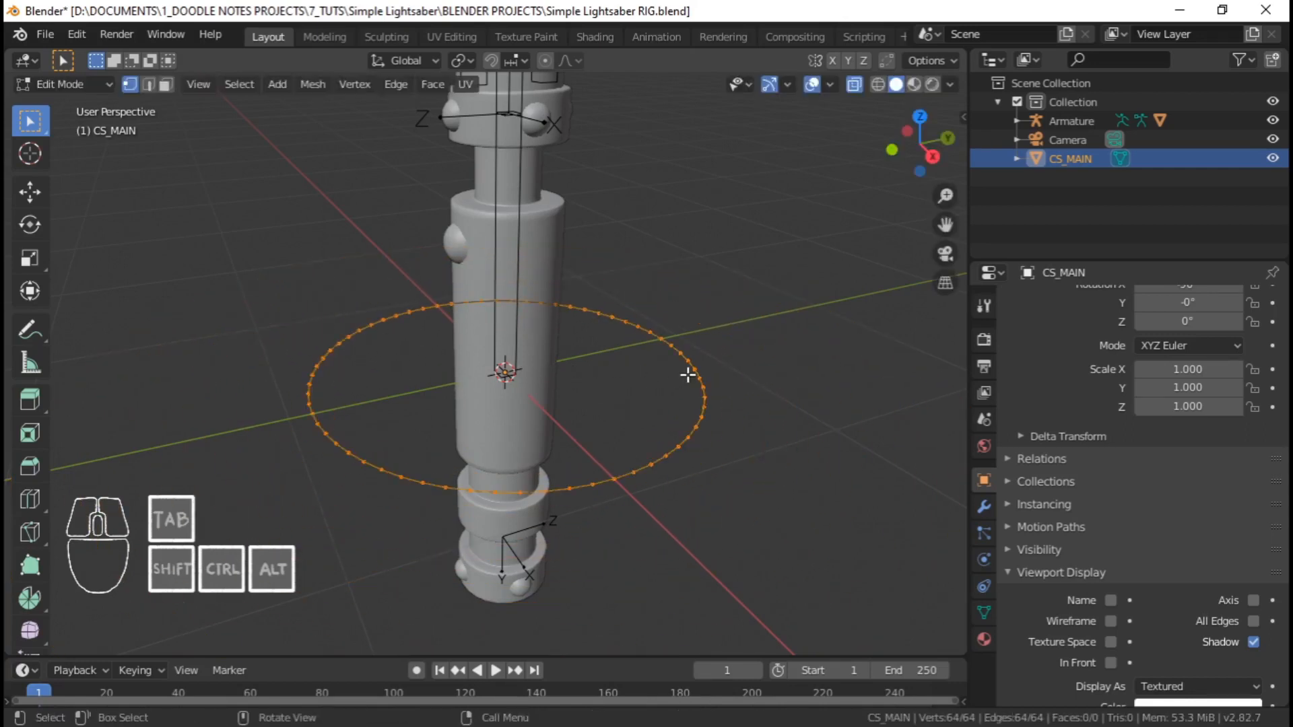
{"action": "key", "text": "s"}
{"action": "left_click", "coordinate": [725, 369]}
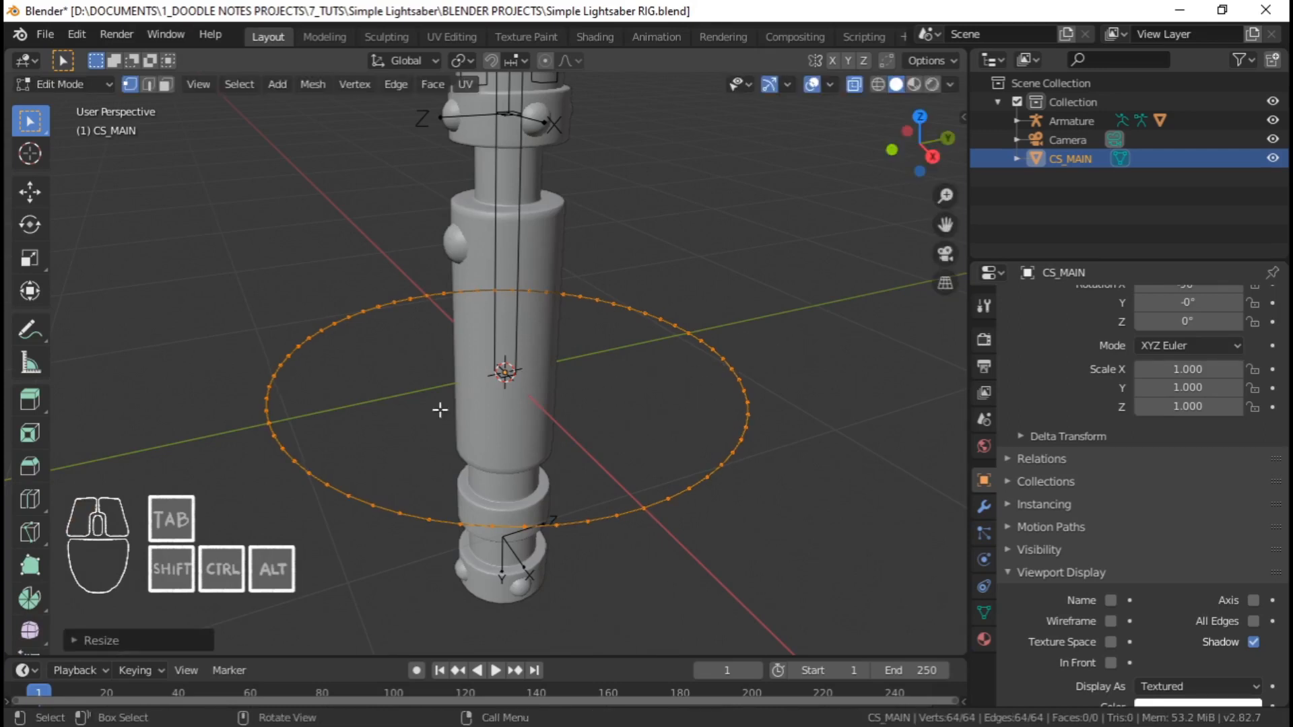
{"action": "key", "text": "Tab"}
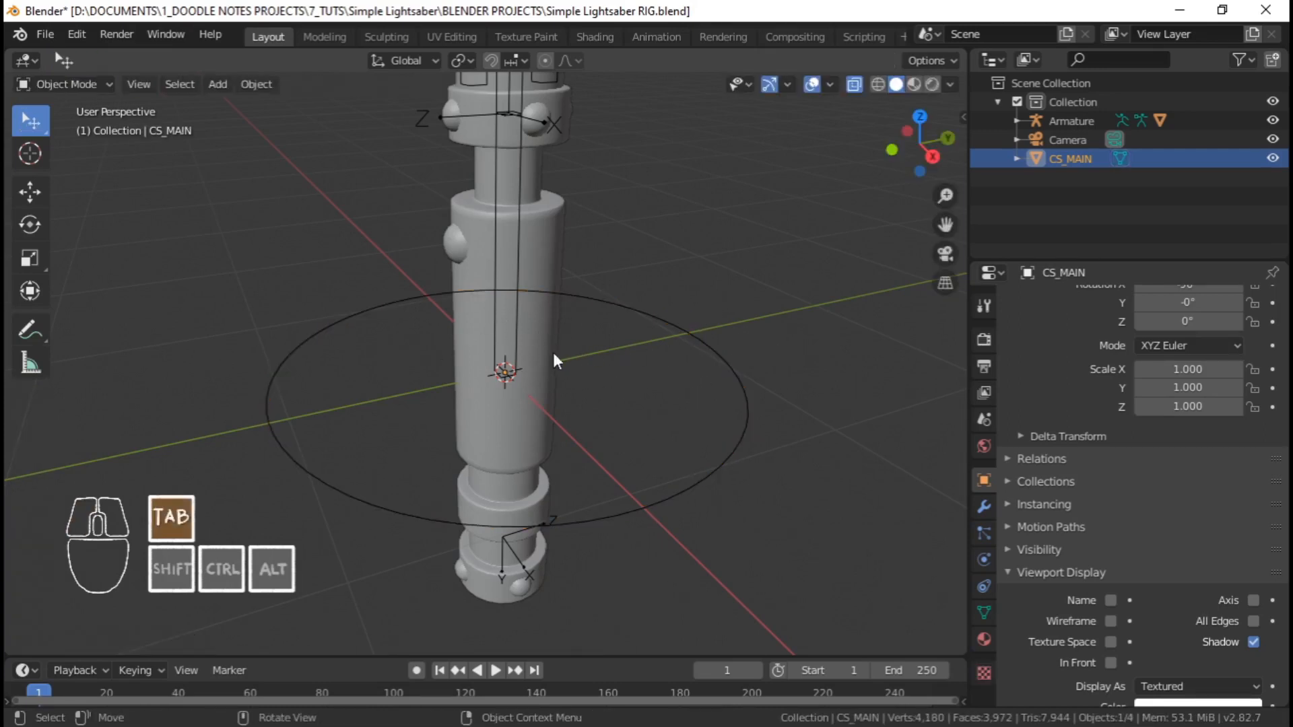
Test the circle control by freely rotating the MAIN bone in Pose Mode, and cancel the rotation
{"action": "right_click", "coordinate": [733, 442]}
{"action": "left_click", "coordinate": [497, 340]}
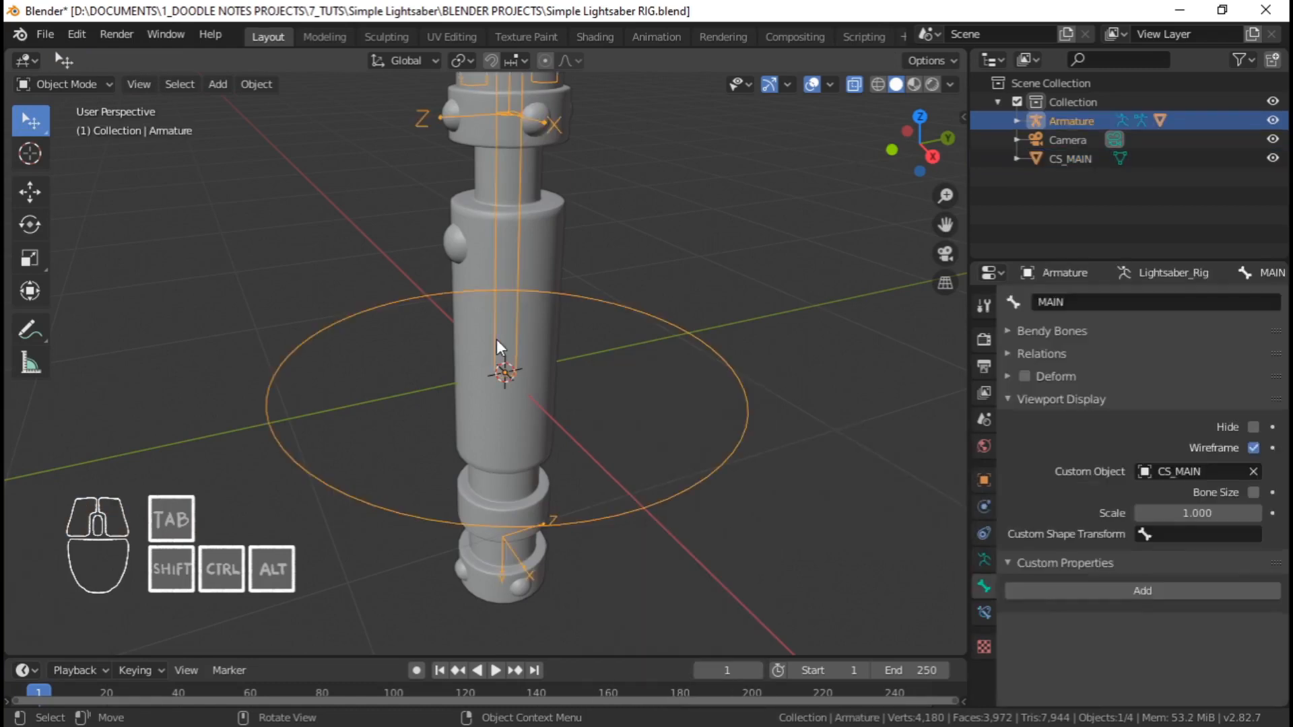
{"action": "key", "text": "ctrl+Tab"}
{"action": "left_click", "coordinate": [704, 338]}
{"action": "key", "text": "r"}
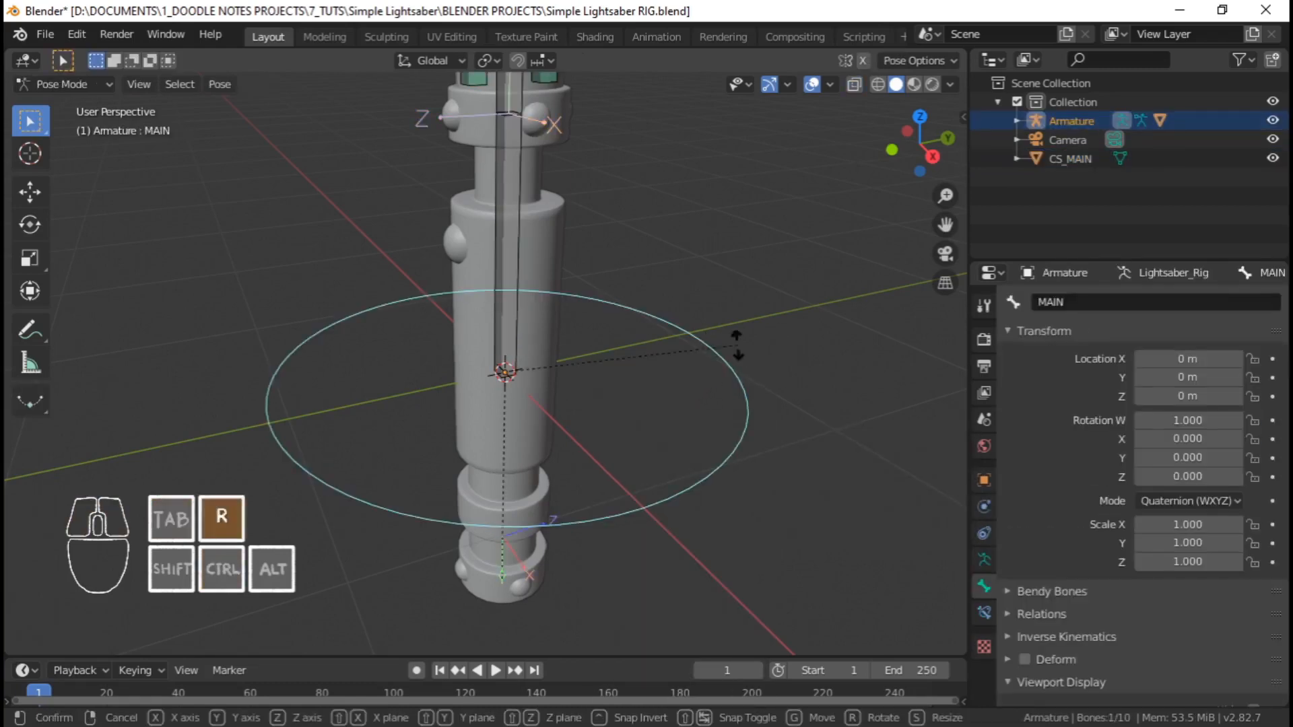
{"action": "key", "text": "r"}
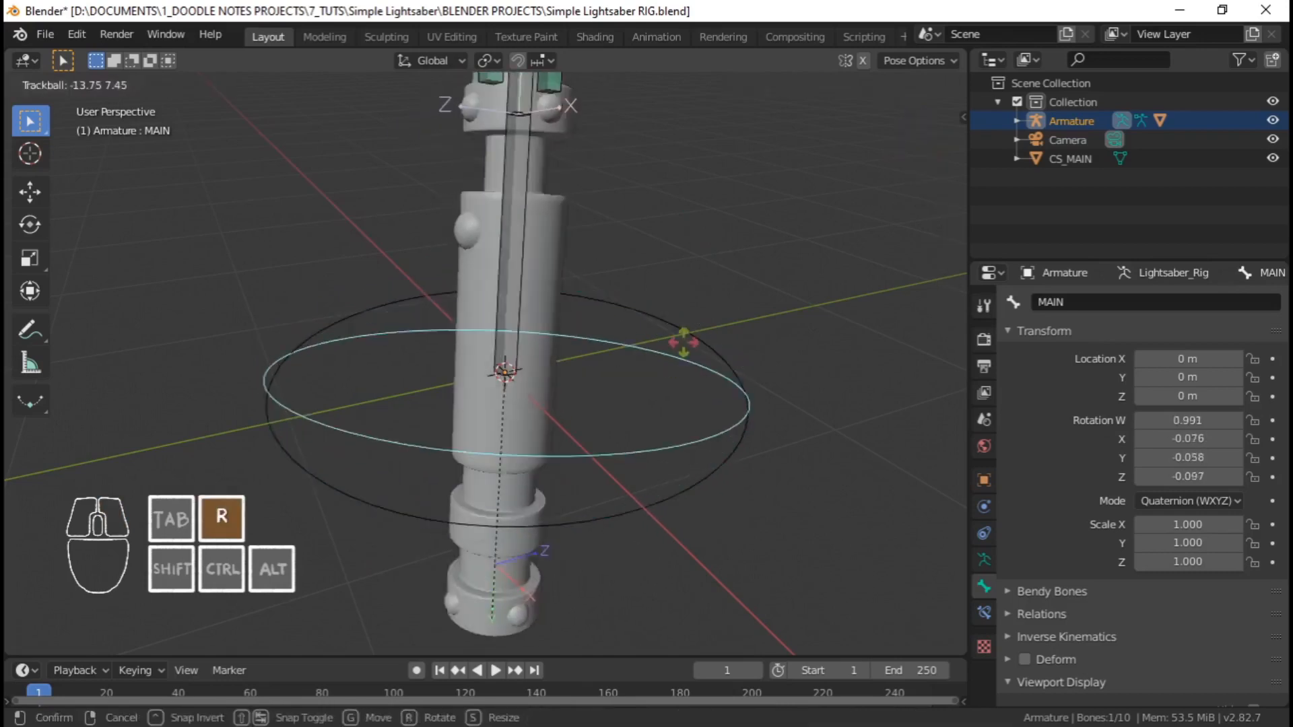
{"action": "right_click", "coordinate": [492, 292]}
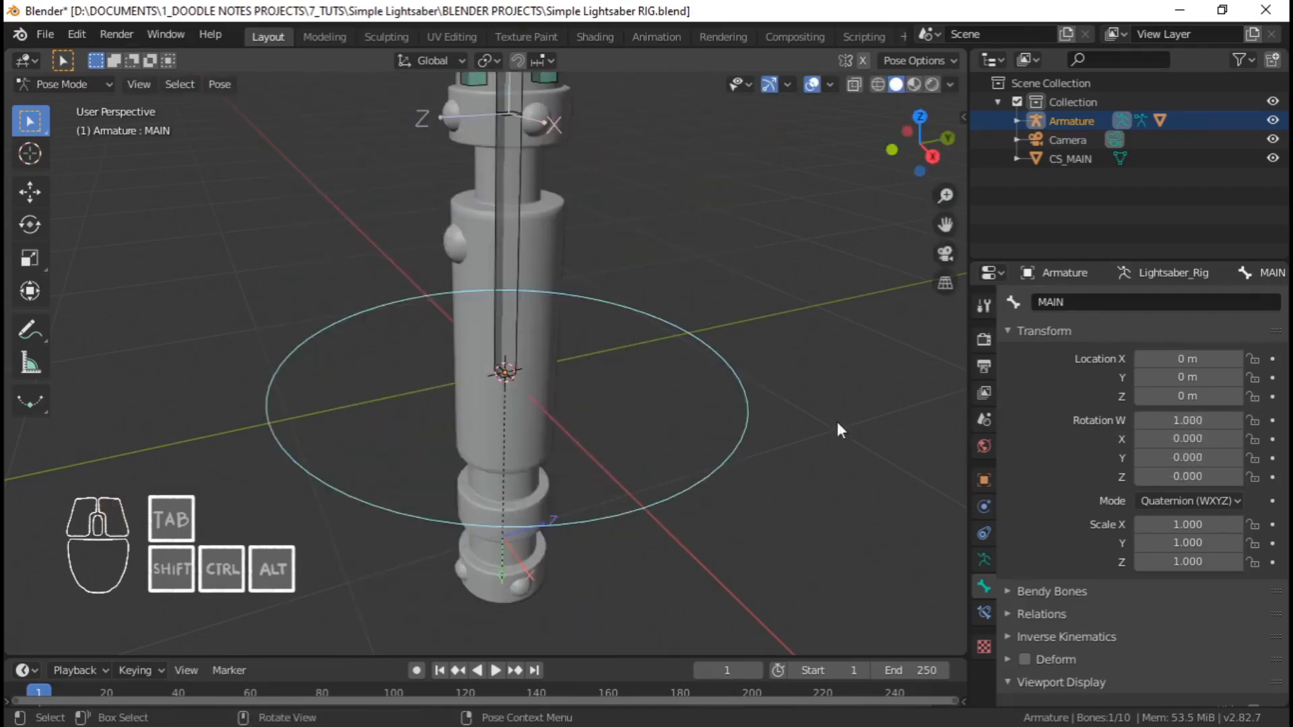
Select the Handle bone and snap the 3D cursor to it
{"action": "scroll", "coordinate": [838, 422], "scroll_direction": "down", "scroll_amount": 1}
{"action": "middle_click_drag", "start_coordinate": [520, 326], "coordinate": [530, 378], "text": "shift"}
{"action": "left_click", "coordinate": [513, 282]}
{"action": "middle_click_drag", "start_coordinate": [622, 319], "coordinate": [521, 321]}
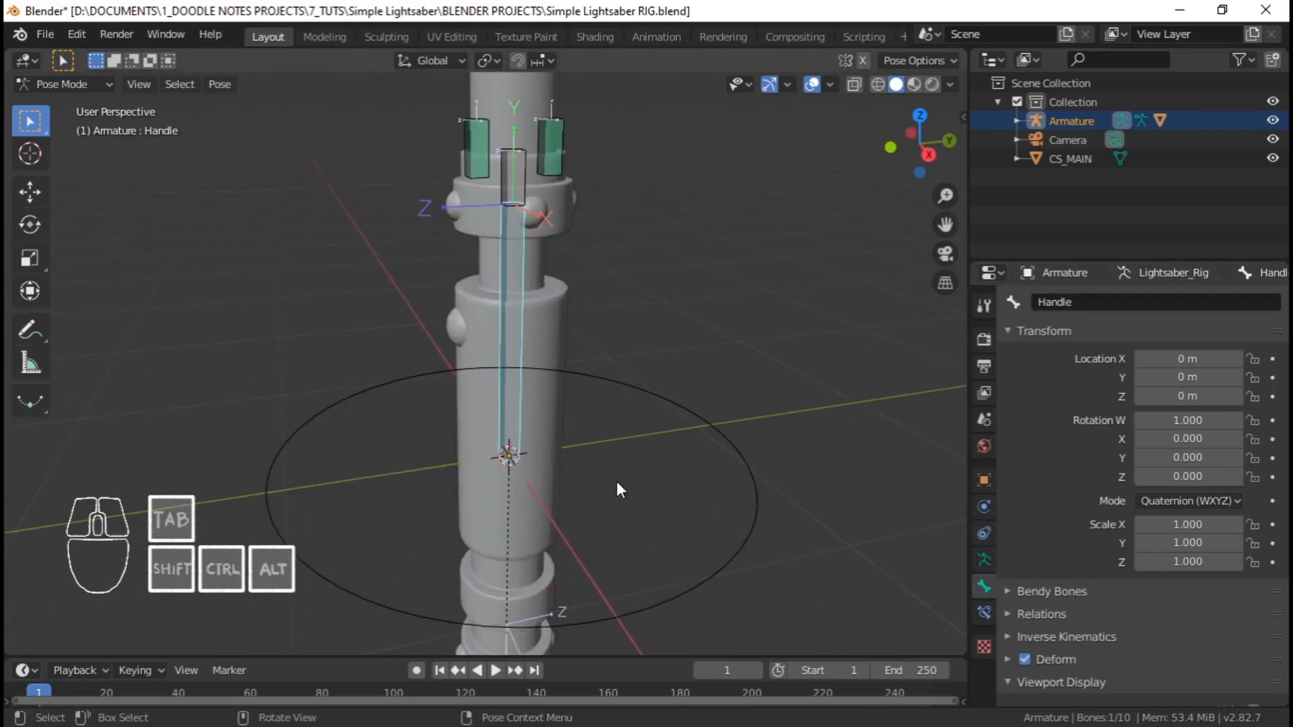
{"action": "scroll", "coordinate": [641, 460], "scroll_direction": "down", "scroll_amount": 1}
{"action": "key", "text": "shift+s"}
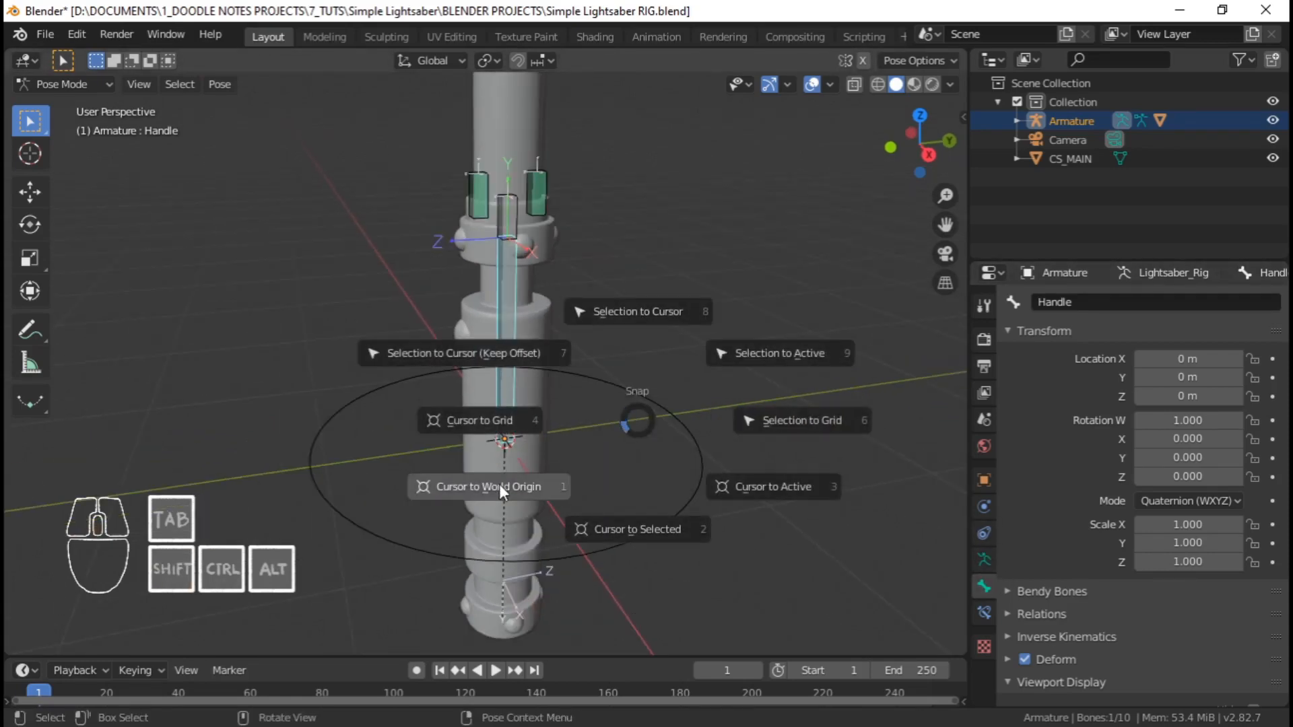
{"action": "left_click", "coordinate": [669, 544]}
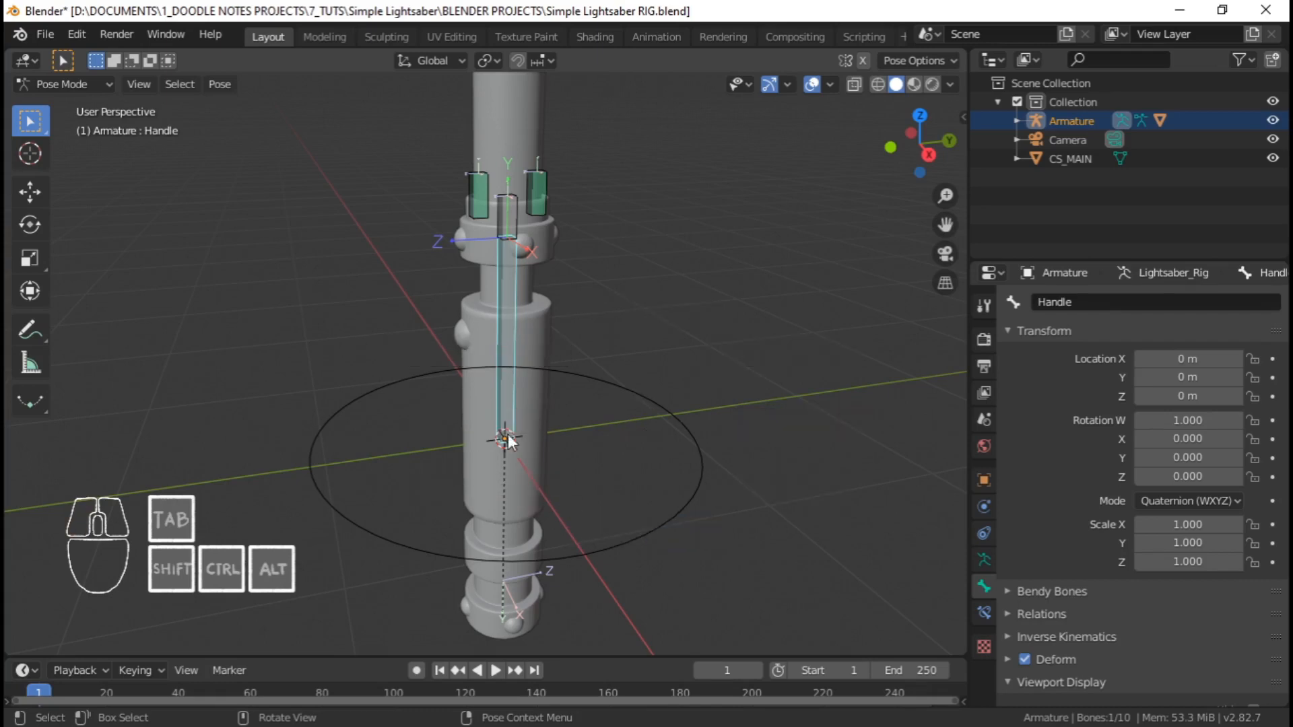
In Object Mode, add a mesh plane at the 3D cursor and turn on its Axis viewport display
{"action": "scroll", "coordinate": [714, 443], "scroll_direction": "up", "scroll_amount": 1}
{"action": "middle_click_drag", "start_coordinate": [714, 442], "coordinate": [762, 411]}
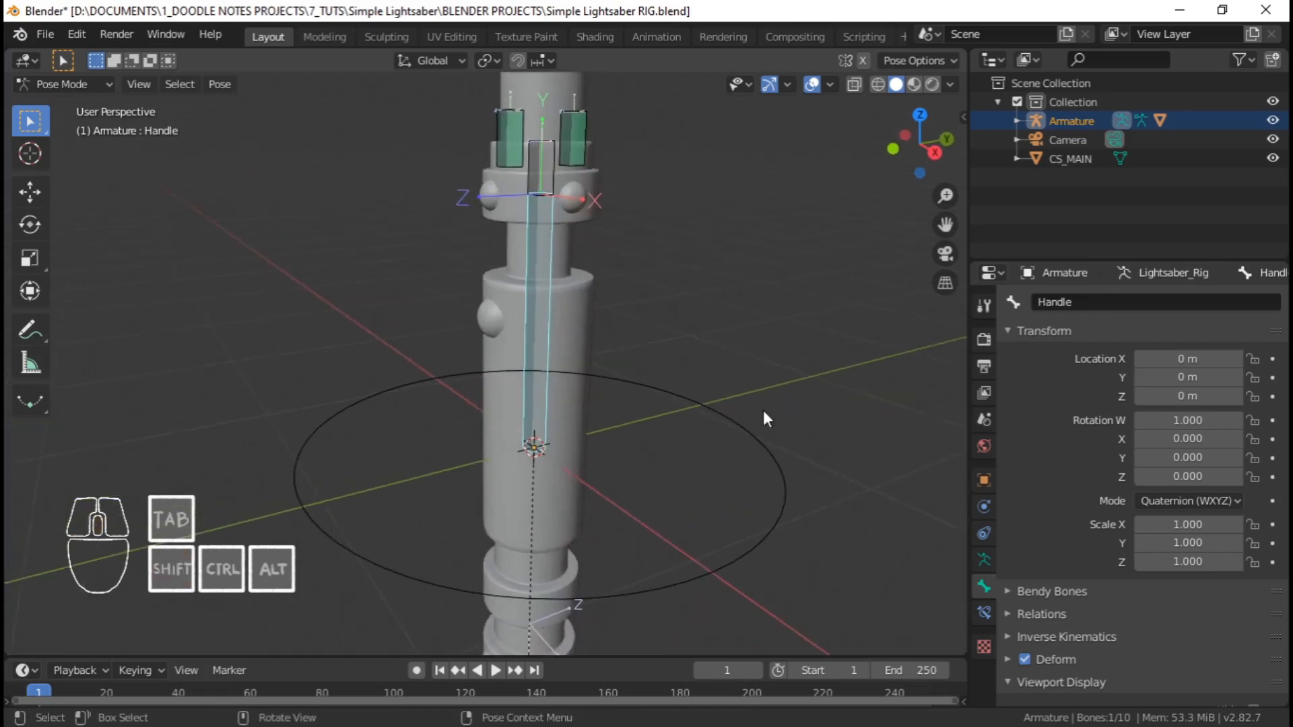
{"action": "middle_click_drag", "start_coordinate": [541, 196], "coordinate": [559, 378]}
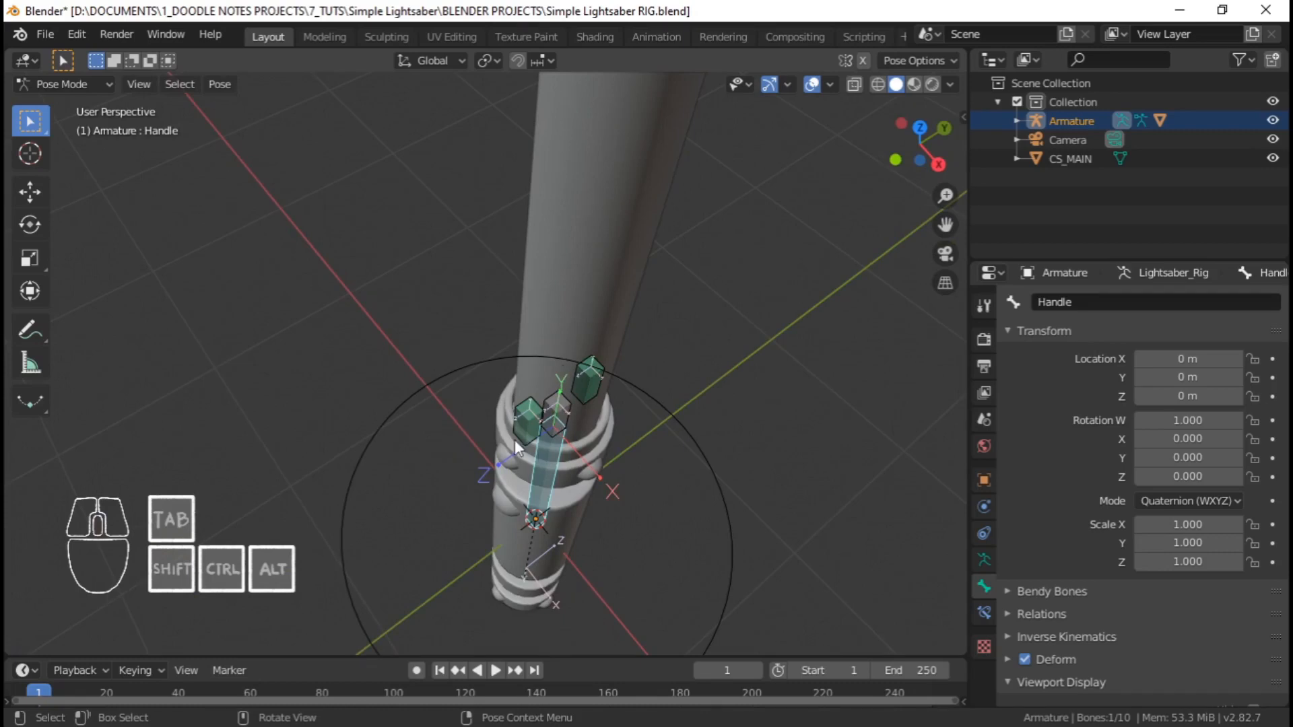
{"action": "middle_click_drag", "start_coordinate": [601, 487], "coordinate": [497, 341]}
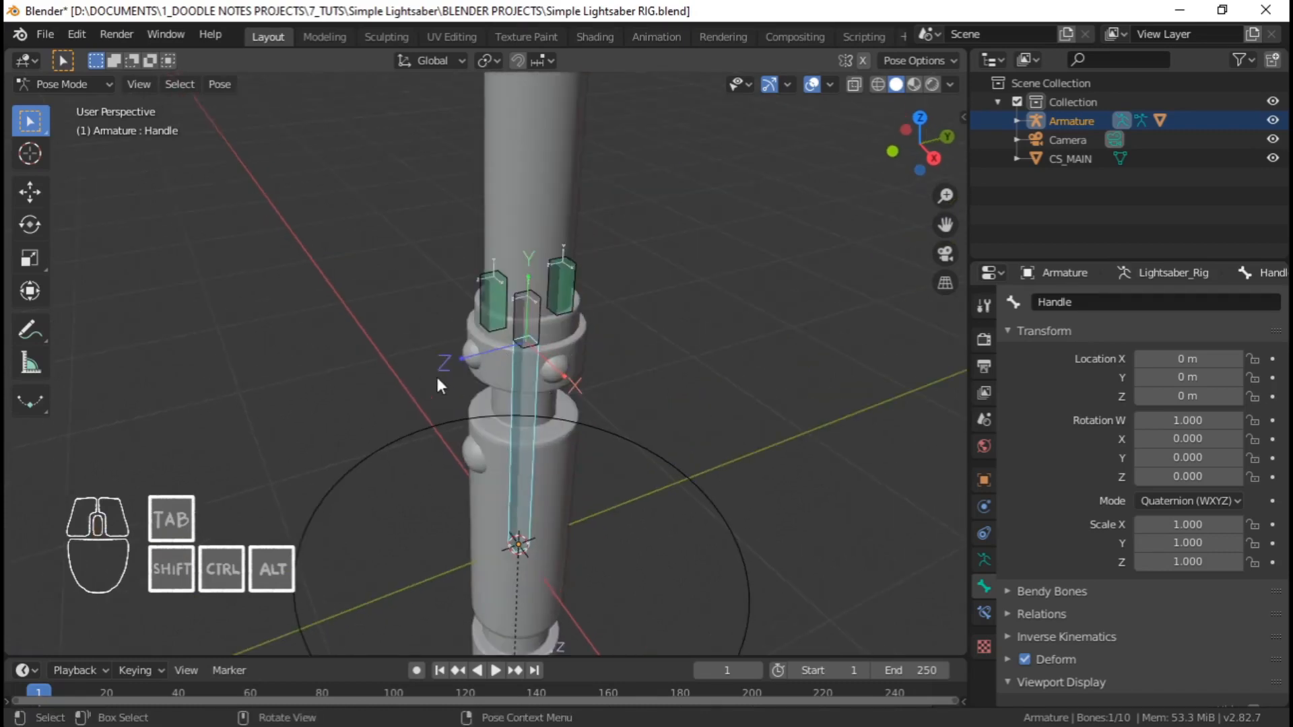
{"action": "middle_click_drag", "start_coordinate": [543, 475], "coordinate": [557, 457]}
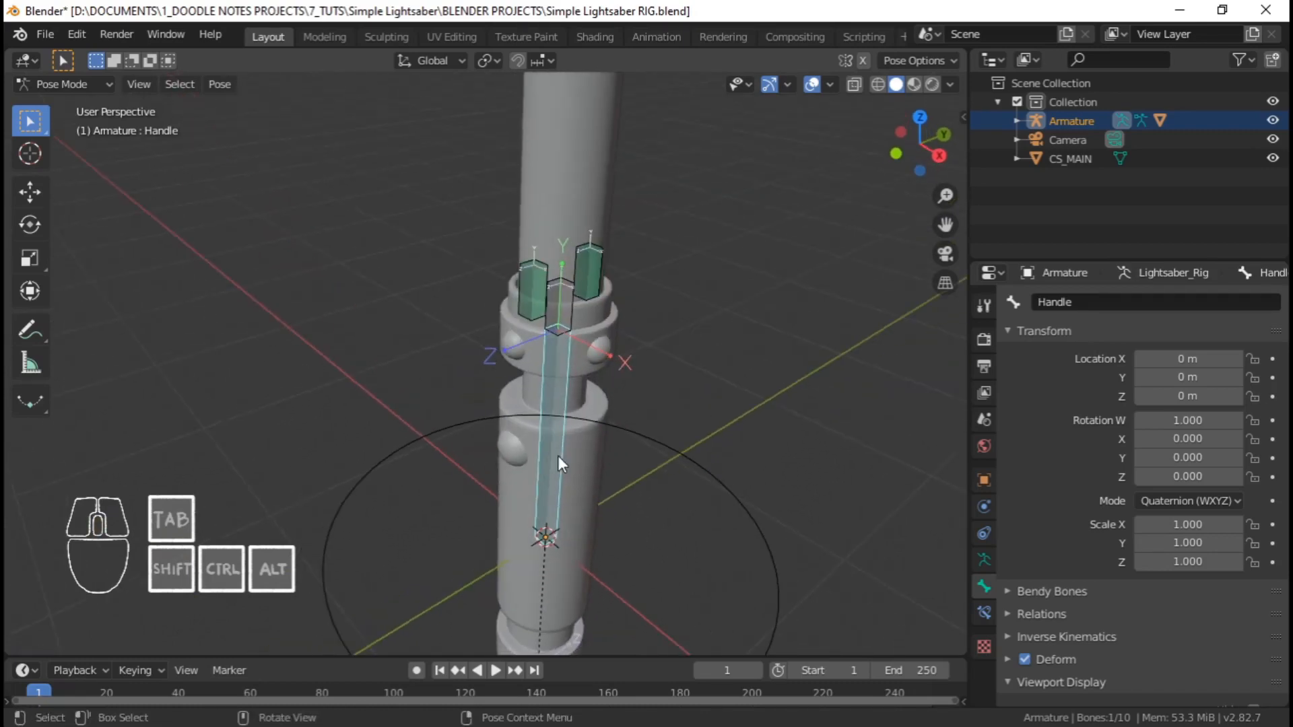
{"action": "middle_click_drag", "start_coordinate": [662, 482], "coordinate": [646, 464]}
{"action": "middle_click_drag", "start_coordinate": [732, 435], "coordinate": [713, 391], "text": "shift"}
{"action": "key", "text": "ctrl+Tab"}
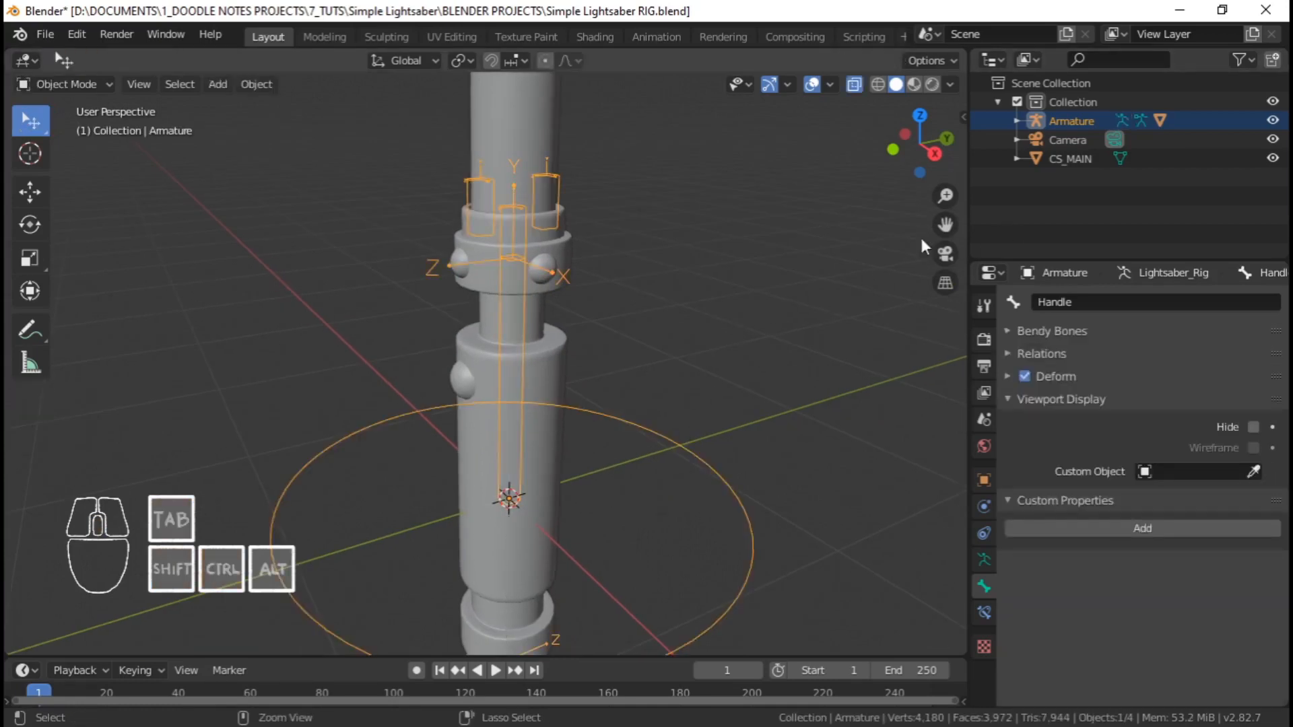
{"action": "middle_click_drag", "start_coordinate": [669, 276], "coordinate": [593, 342]}
{"action": "key", "text": "shift+a"}
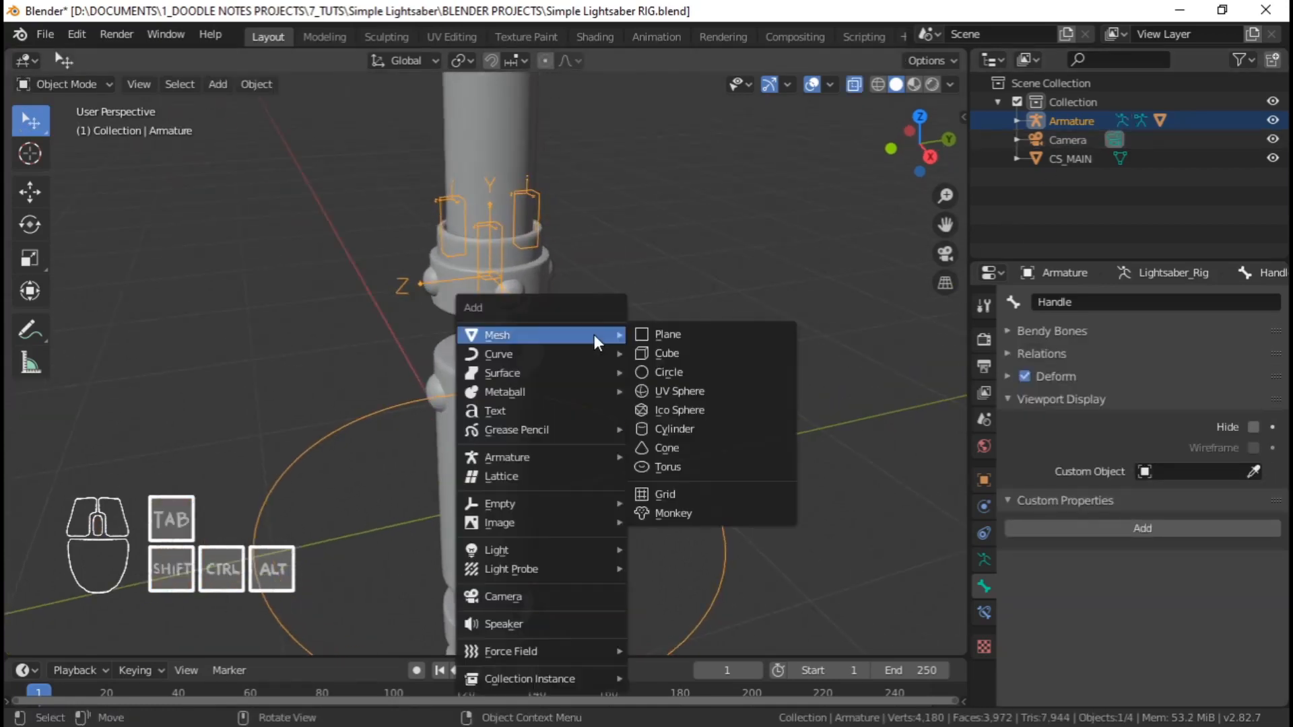
{"action": "left_click", "coordinate": [657, 334]}
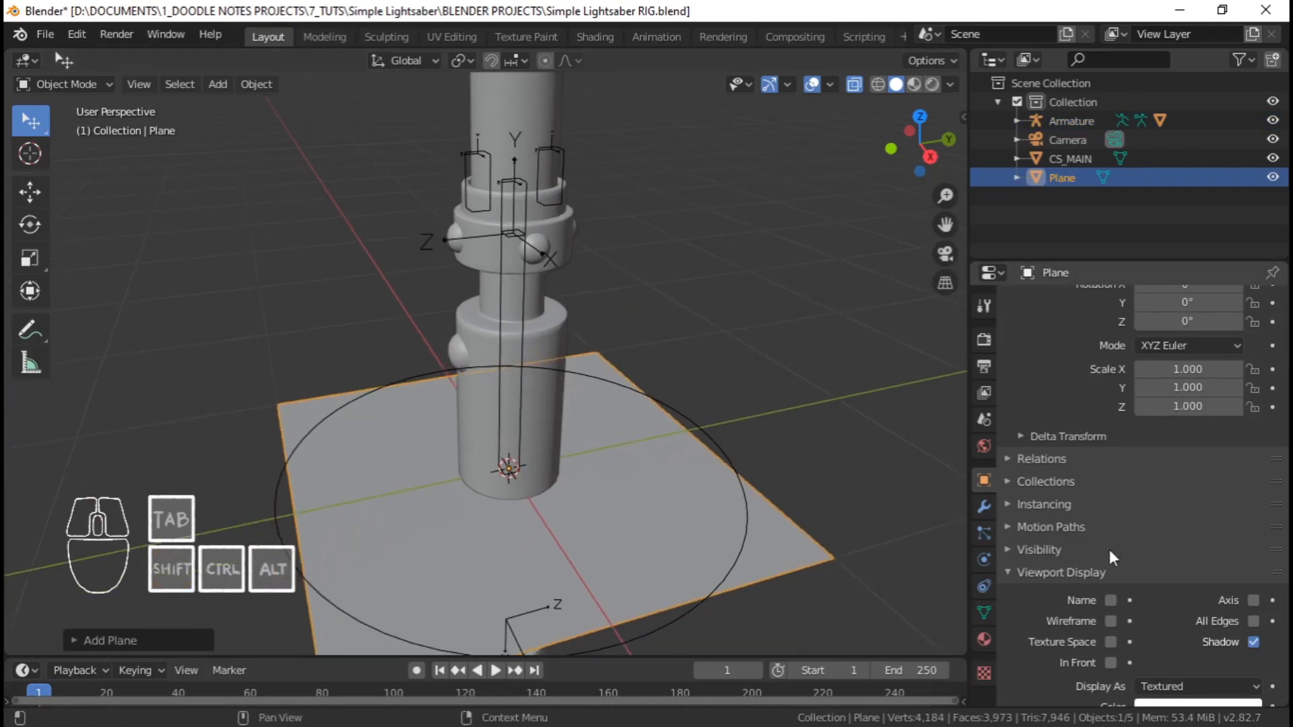
{"action": "left_click", "coordinate": [1254, 600]}
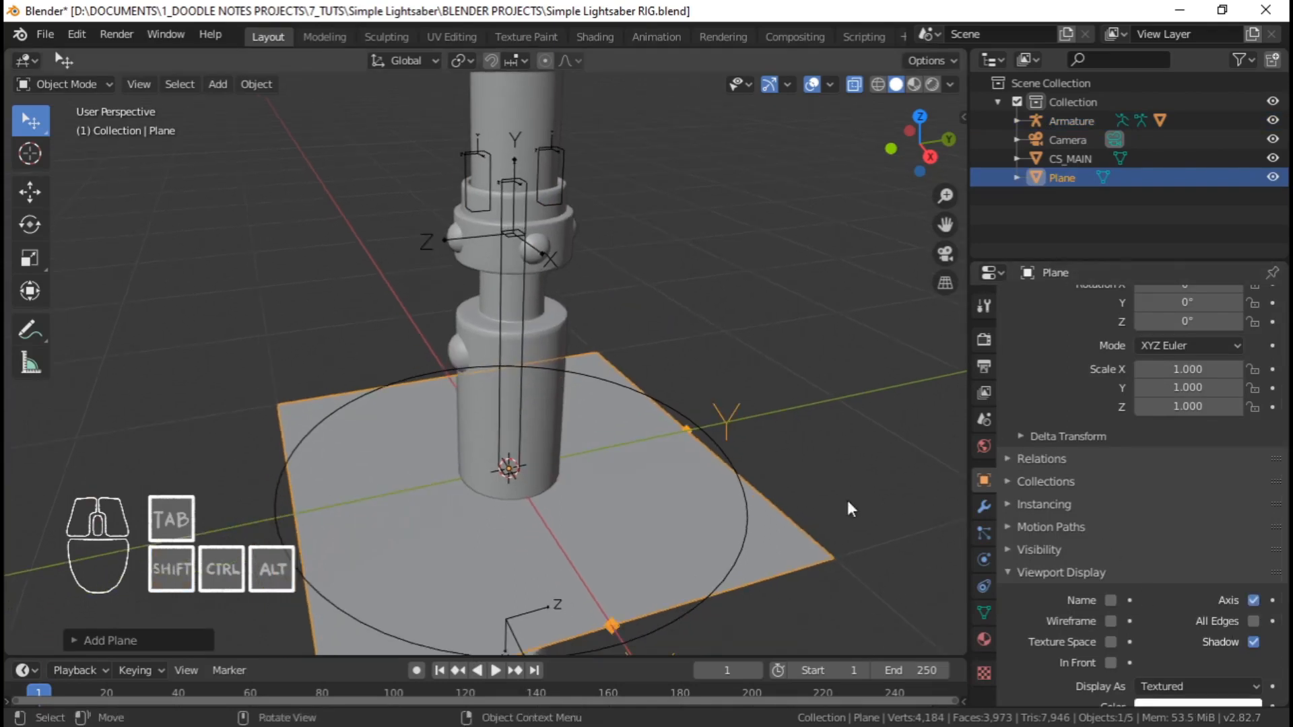
Rotate the plane 90 degrees about the global X axis so it stands upright
{"action": "middle_click_drag", "start_coordinate": [846, 497], "coordinate": [529, 280], "text": "shift"}
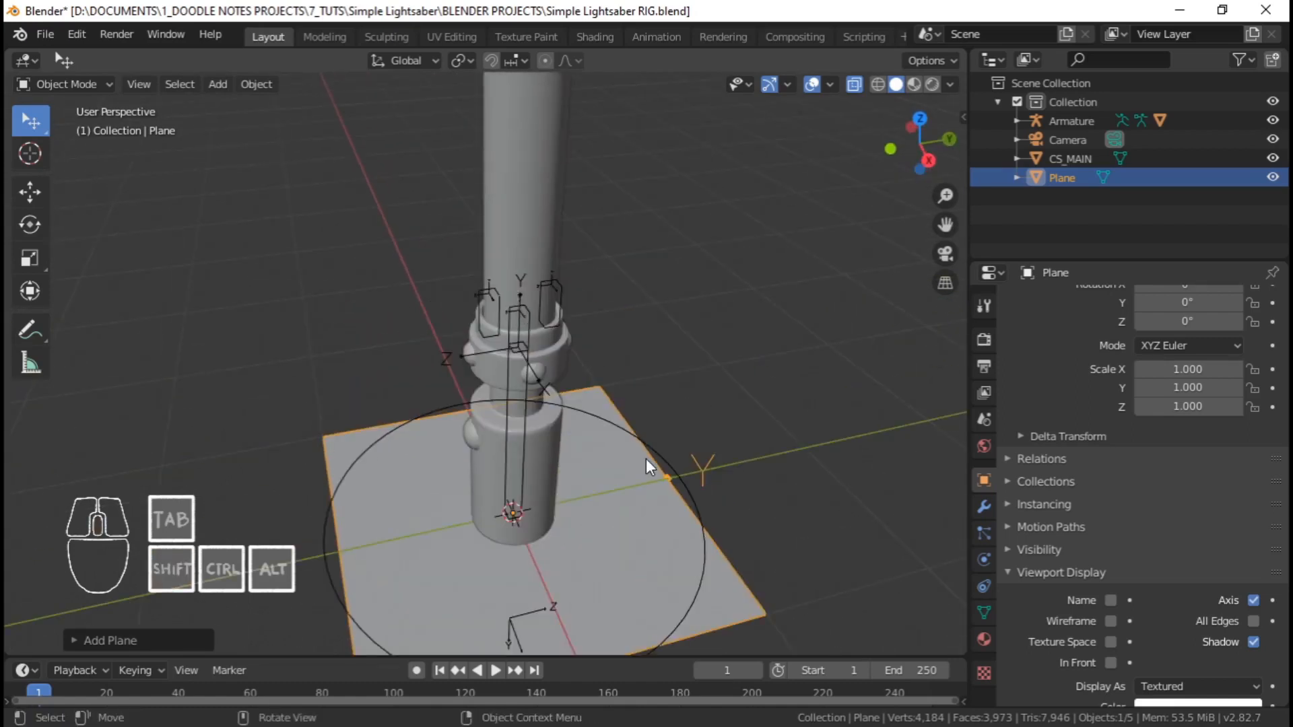
{"action": "type", "text": "rx"}
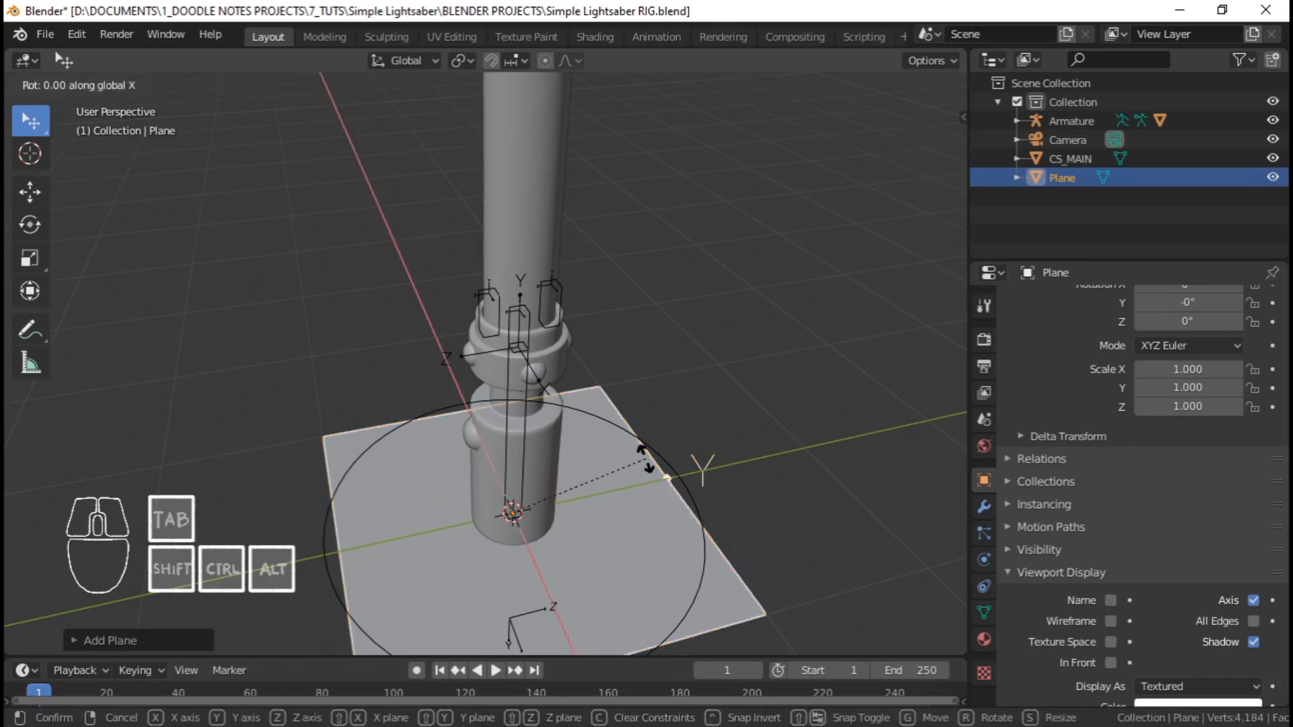
{"action": "type", "text": "90"}
{"action": "key", "text": "Return"}
Lower the viewport's X-Ray opacity so the lightsaber model turns see-through, keeping the plane selected
{"action": "middle_click_drag", "start_coordinate": [596, 450], "coordinate": [704, 398]}
{"action": "left_click", "coordinate": [950, 84]}
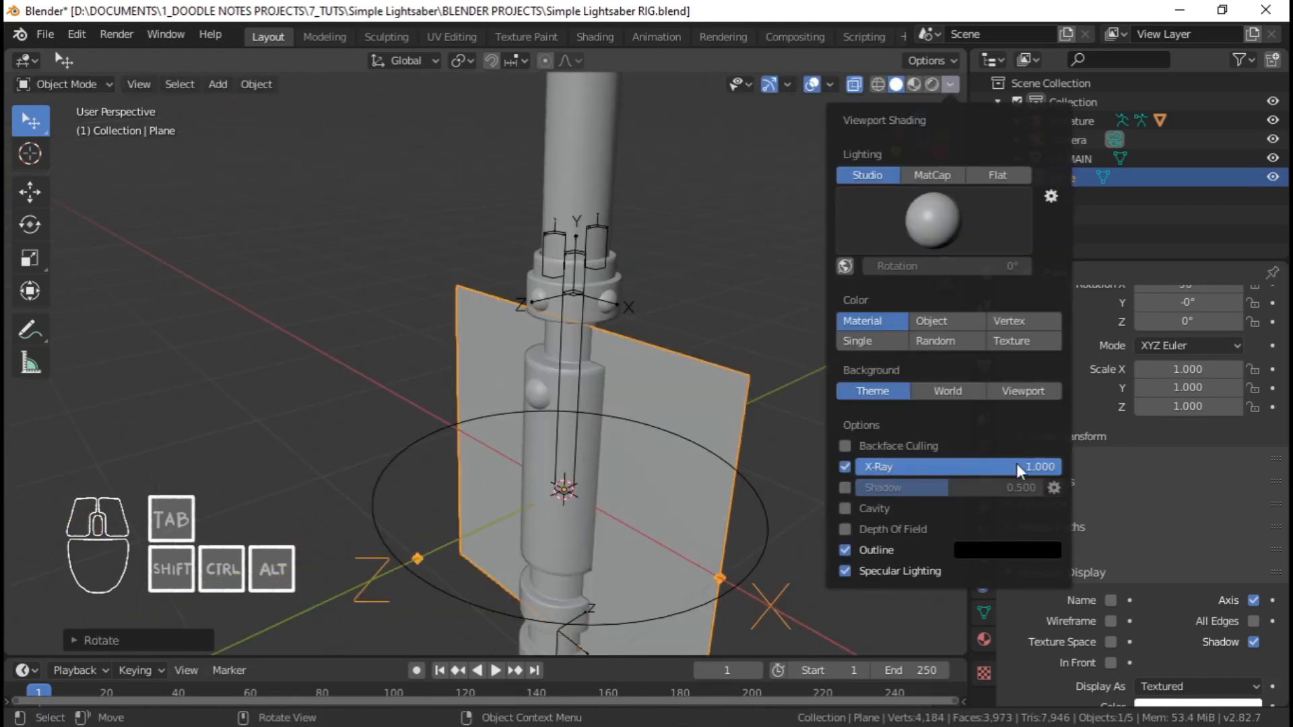
{"action": "left_click_drag", "start_coordinate": [1017, 463], "coordinate": [1012, 464]}
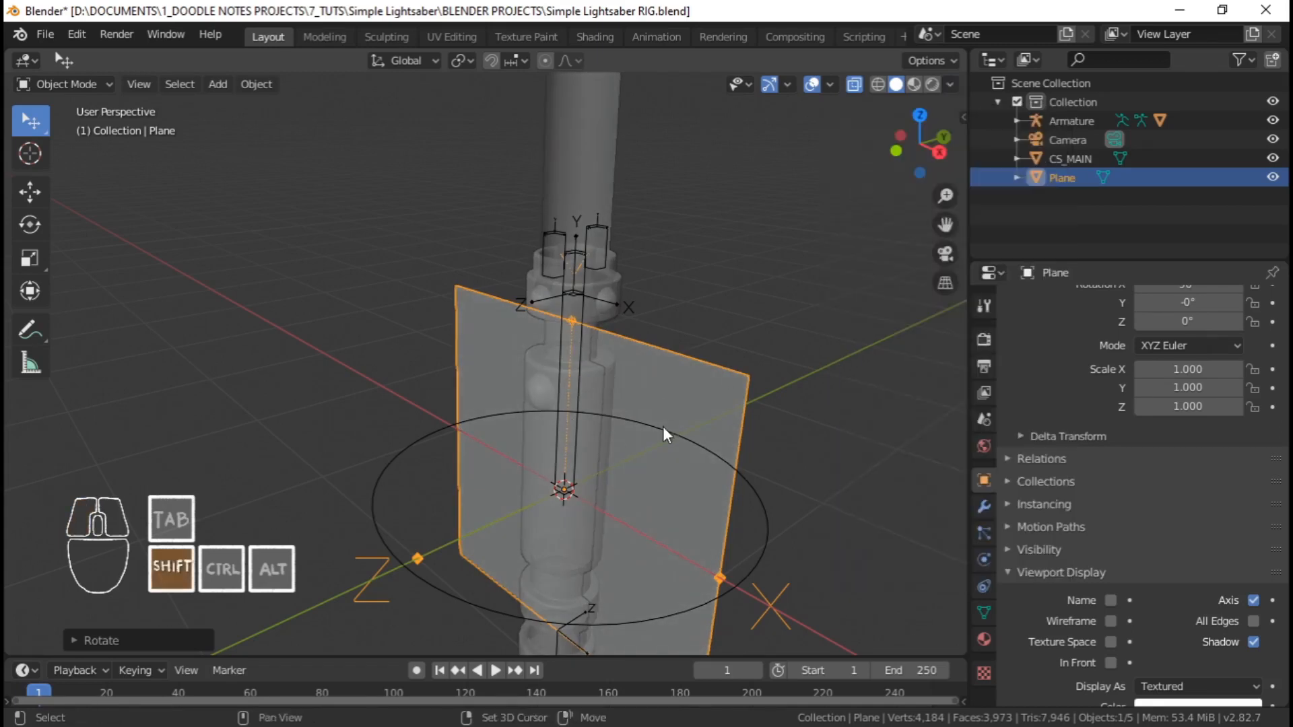
{"action": "mouse_move", "coordinate": [663, 426]}
{"action": "middle_mouse_down"}
{"action": "mouse_move", "coordinate": [549, 293]}
{"action": "mouse_move", "coordinate": [664, 398]}
{"action": "mouse_move", "coordinate": [669, 317]}
{"action": "mouse_move", "coordinate": [750, 345]}
{"action": "mouse_move", "coordinate": [734, 393]}
{"action": "mouse_move", "coordinate": [656, 353]}
{"action": "middle_mouse_up"}
{"action": "left_click", "coordinate": [560, 302]}
{"action": "left_click", "coordinate": [665, 398]}
In Edit Mode, scale the plane's mesh along the X axis to a little under half its width
{"action": "scroll", "coordinate": [701, 360], "scroll_direction": "up", "scroll_amount": 2}
{"action": "key", "text": "Tab"}
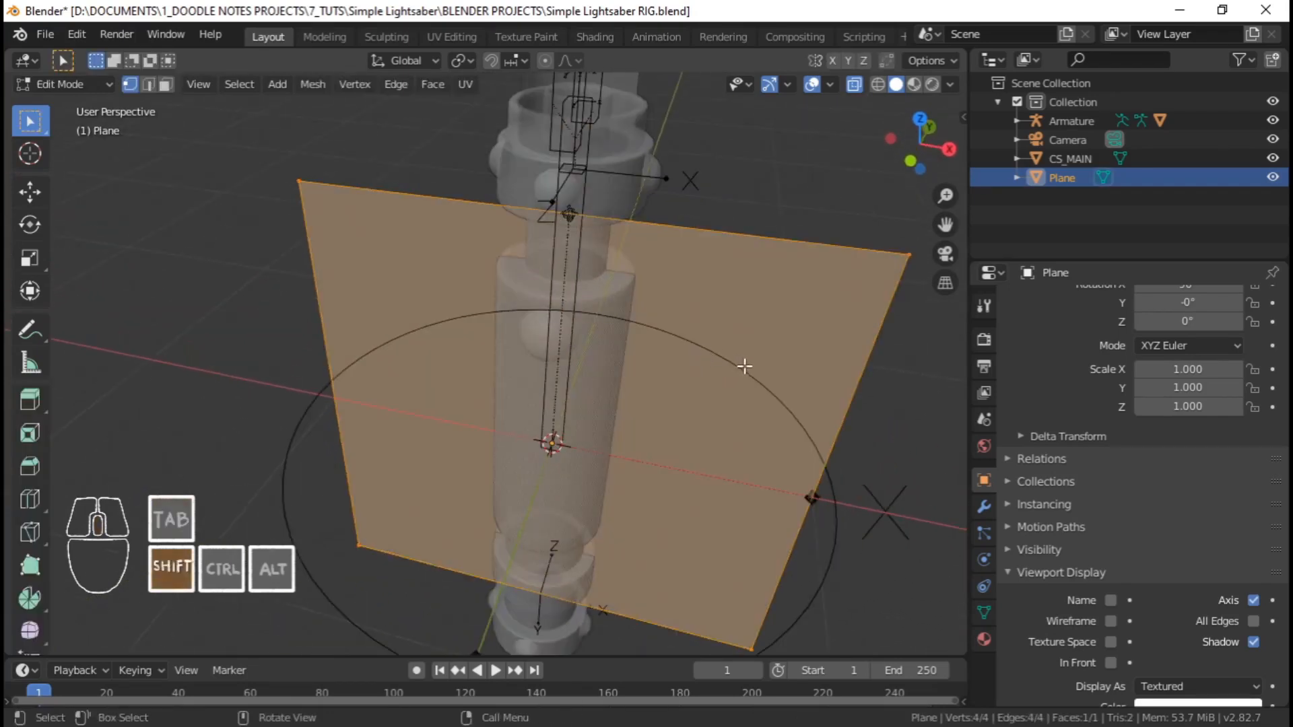
{"action": "middle_click_drag", "start_coordinate": [745, 367], "coordinate": [685, 381], "text": "shift"}
{"action": "key", "text": "s"}
{"action": "key", "text": "x"}
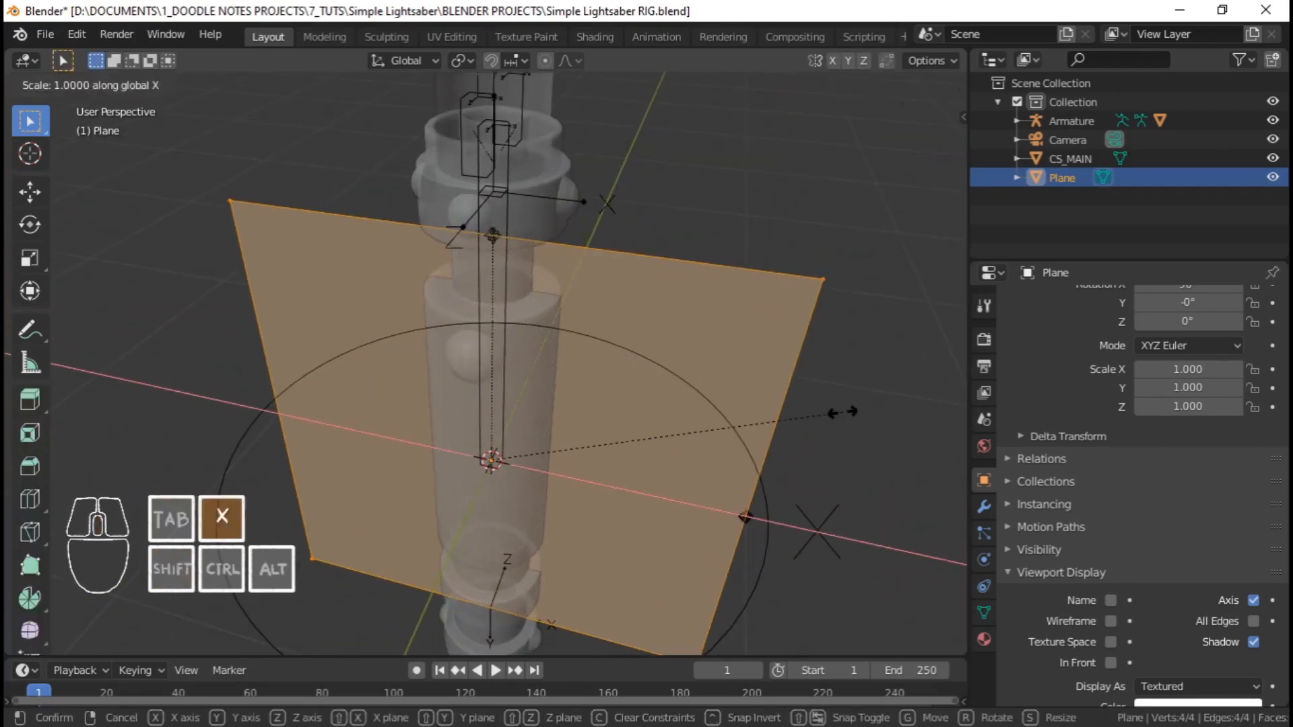
{"action": "left_click", "coordinate": [635, 396]}
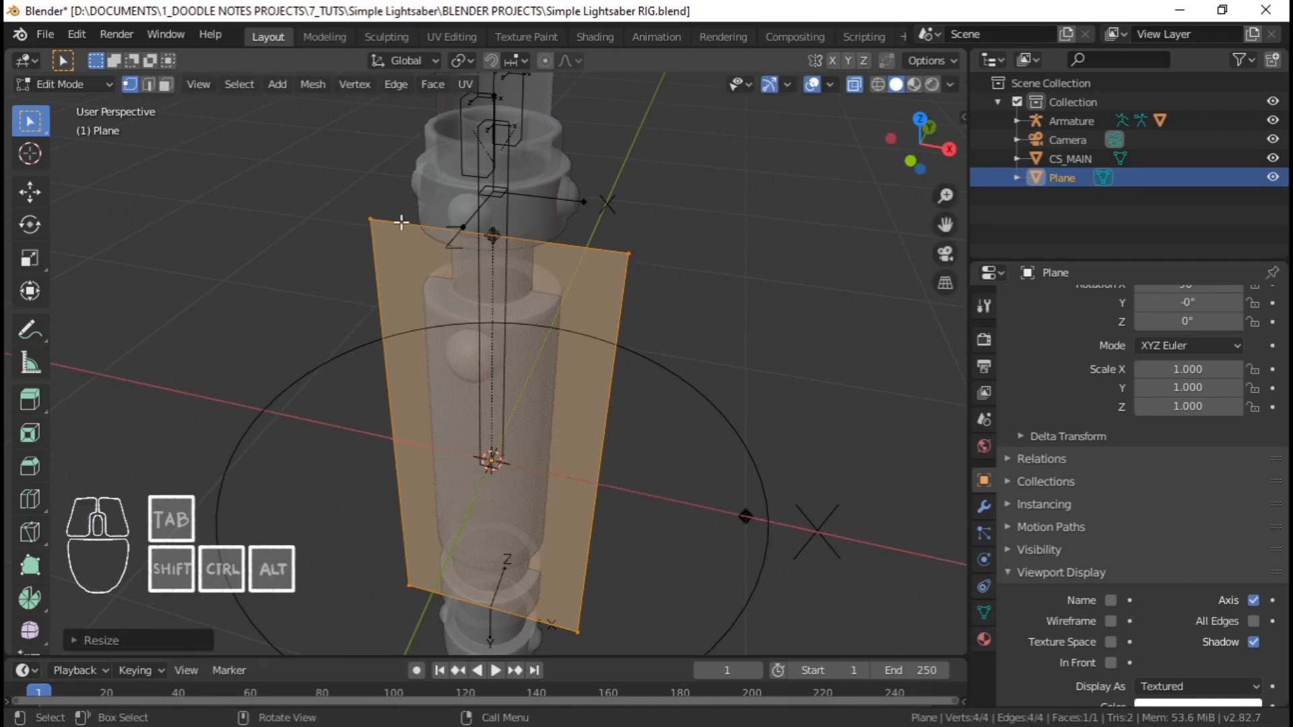
Delete the upper and lower edges of the plane's mesh, leaving only its two vertical side edges
{"action": "left_click", "coordinate": [378, 234]}
{"action": "left_click", "coordinate": [639, 239], "text": "shift"}
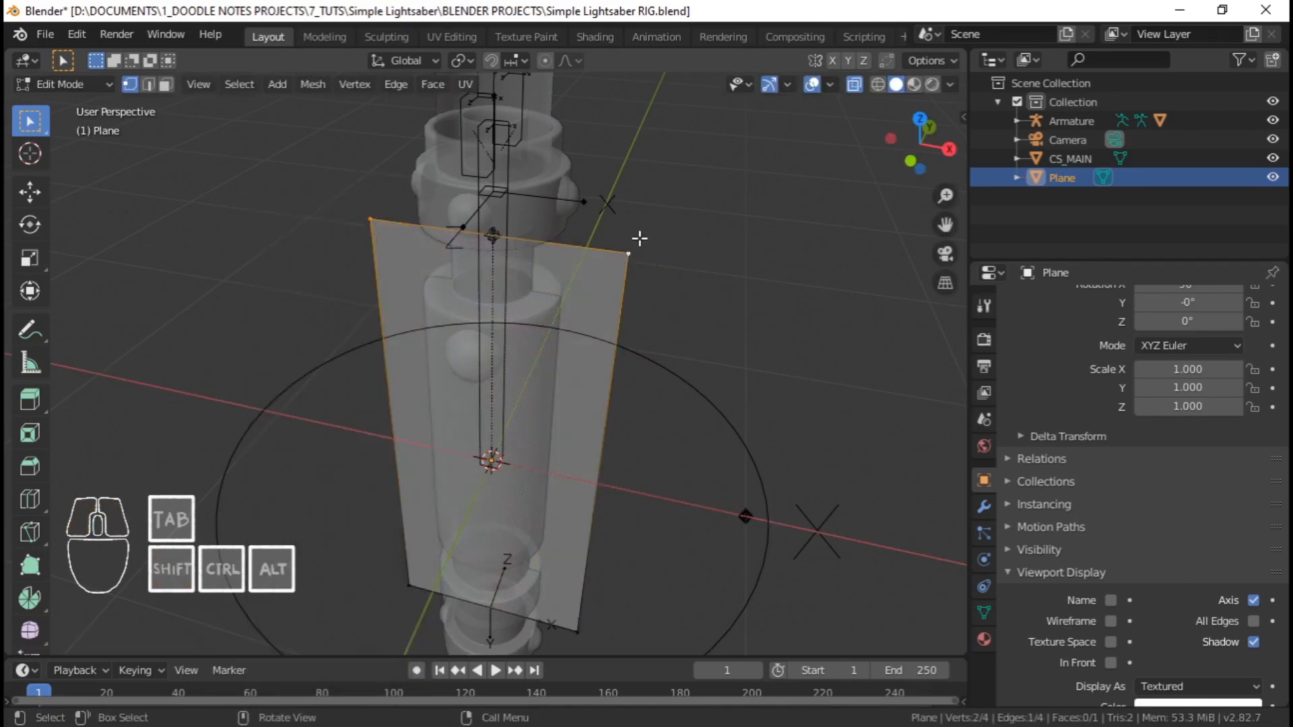
{"action": "key", "text": "x"}
{"action": "left_click", "coordinate": [641, 260]}
{"action": "left_click", "coordinate": [406, 597]}
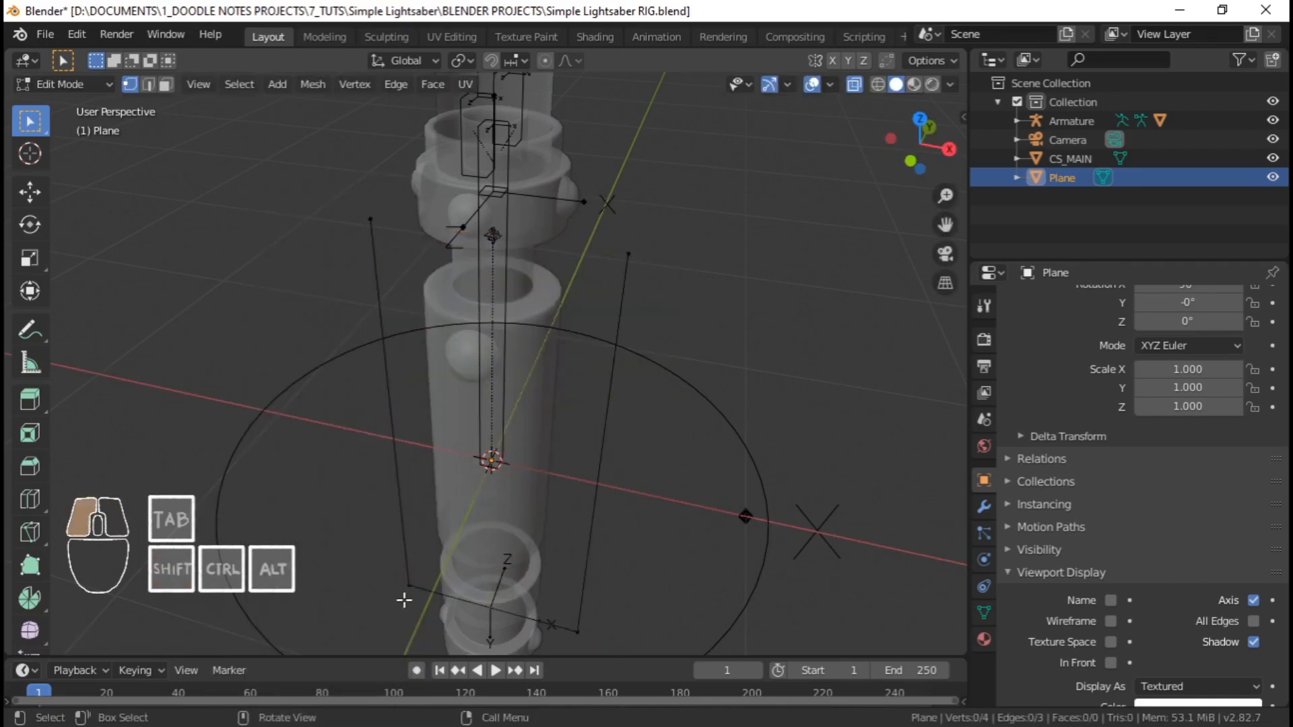
{"action": "left_click", "coordinate": [569, 627], "text": "shift"}
{"action": "key", "text": "x"}
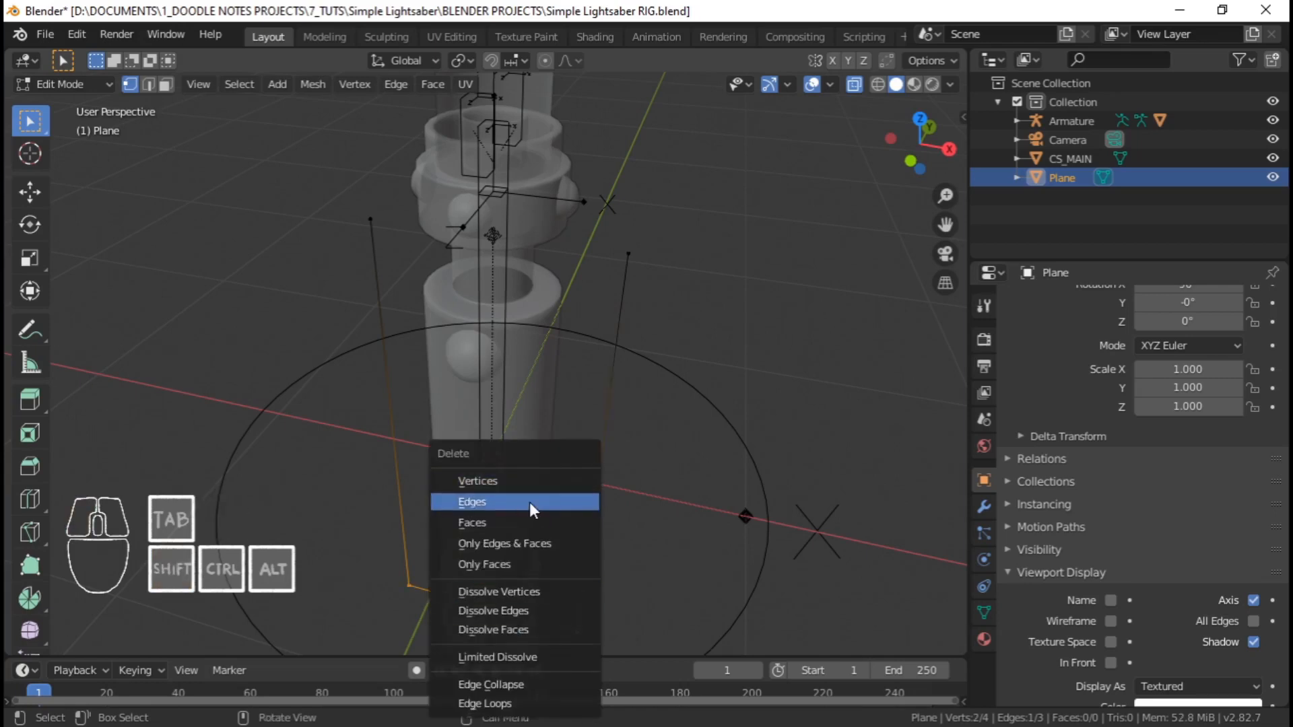
{"action": "left_click", "coordinate": [529, 502]}
Duplicate the two vertical edges in place, rotate the copies 90 degrees about the global Z axis, and return to Object Mode
{"action": "middle_click_drag", "start_coordinate": [531, 503], "coordinate": [592, 427]}
{"action": "key", "text": "Tab"}
{"action": "key", "text": "Tab"}
{"action": "key", "text": "a"}
{"action": "key", "text": "shift+d"}
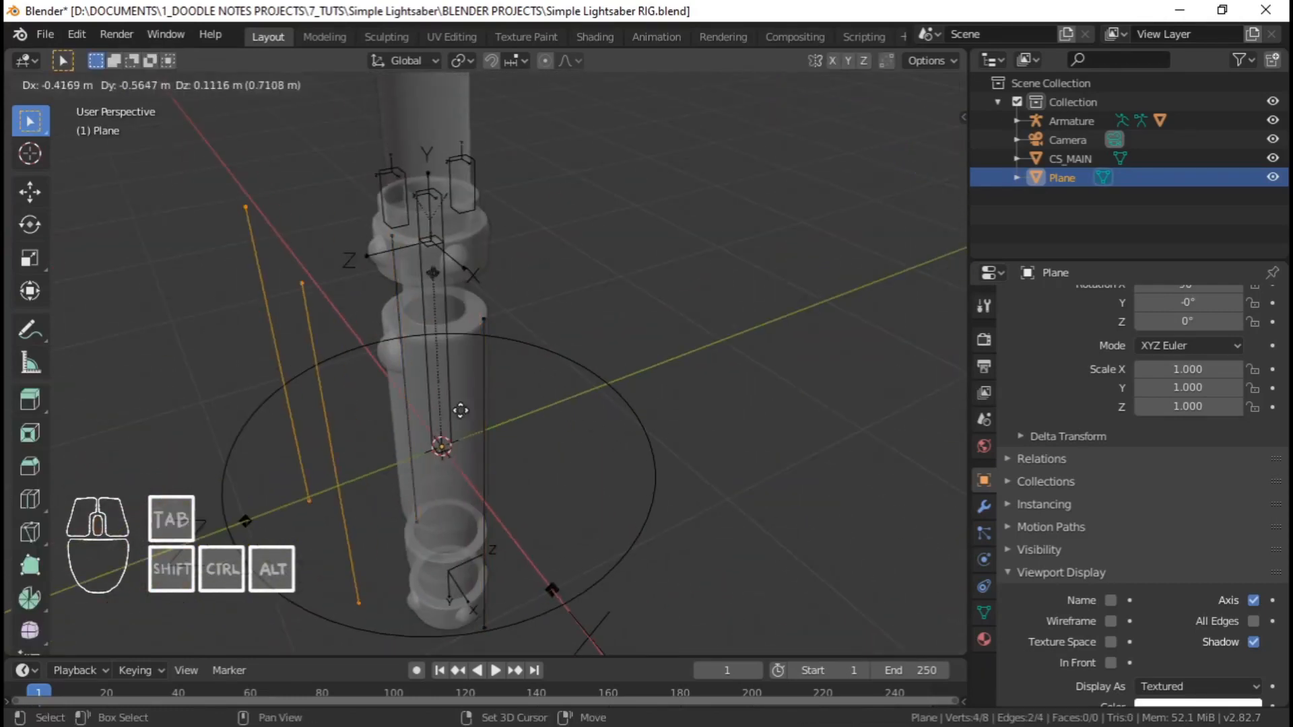
{"action": "right_click", "coordinate": [604, 467]}
{"action": "type", "text": "rz90"}
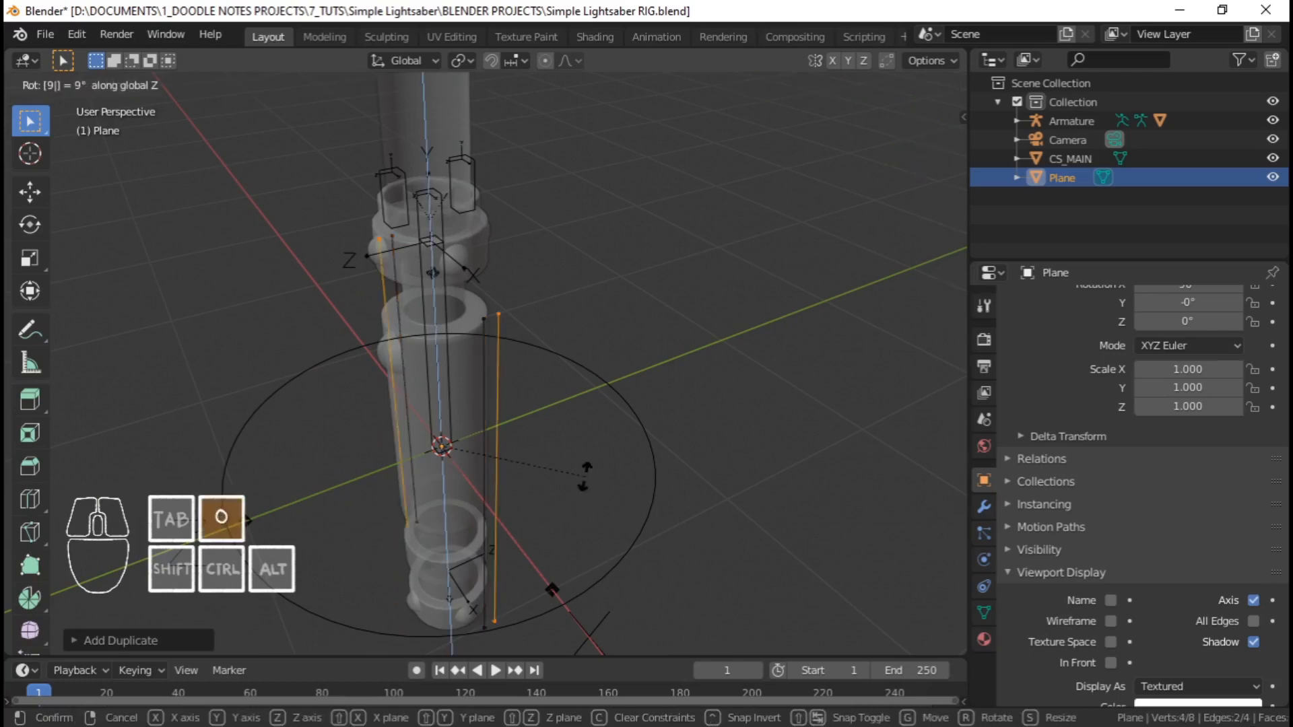
{"action": "key", "text": "Return"}
{"action": "key", "text": "Tab"}
Raise the viewport's X-Ray opacity to its maximum so the lightsaber model turns opaque again
{"action": "middle_click_drag", "start_coordinate": [566, 430], "coordinate": [527, 386]}
{"action": "left_click", "coordinate": [497, 353]}
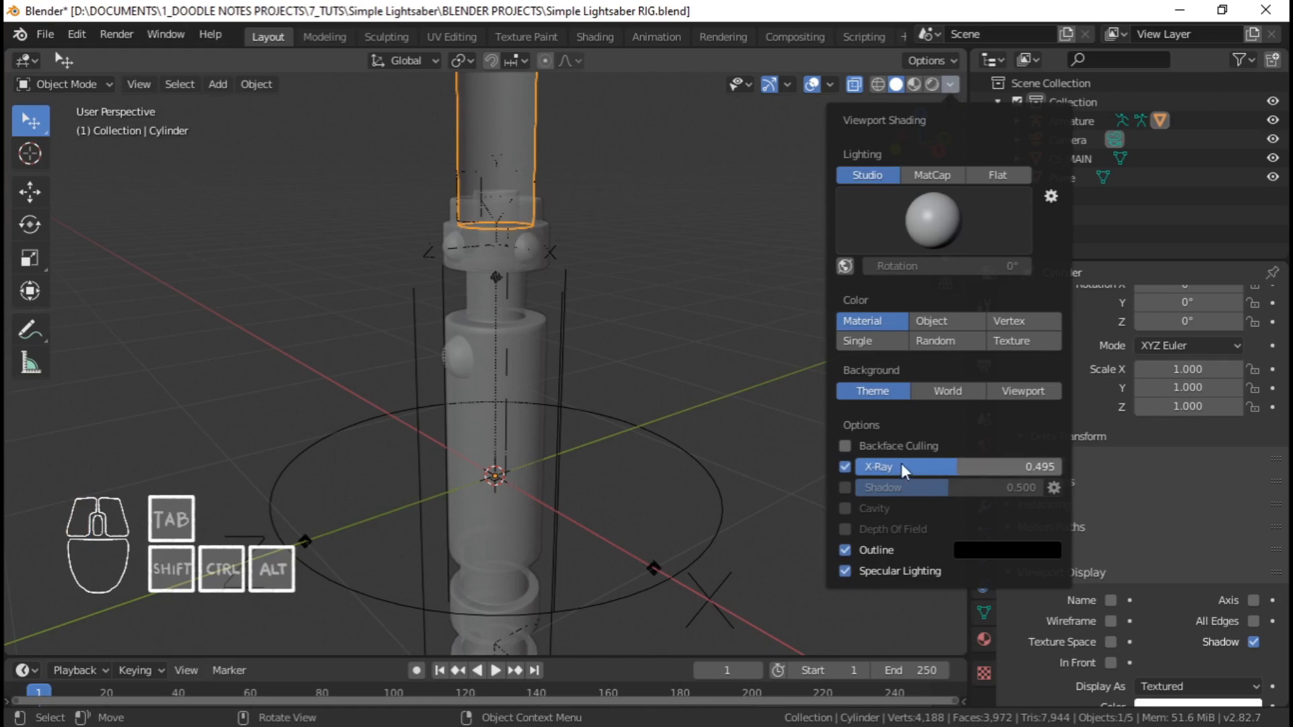
{"action": "left_click_drag", "start_coordinate": [904, 469], "coordinate": [1068, 447]}
In Pose Mode, turn on Wireframe in the Handle bone's viewport display, and return to Object Mode
{"action": "left_click", "coordinate": [508, 311]}
{"action": "mouse_move", "coordinate": [507, 310]}
{"action": "middle_mouse_down"}
{"action": "mouse_move", "coordinate": [512, 400]}
{"action": "mouse_move", "coordinate": [495, 442]}
{"action": "mouse_move", "coordinate": [510, 415]}
{"action": "middle_mouse_up"}
{"action": "key", "text": "ctrl+Tab"}
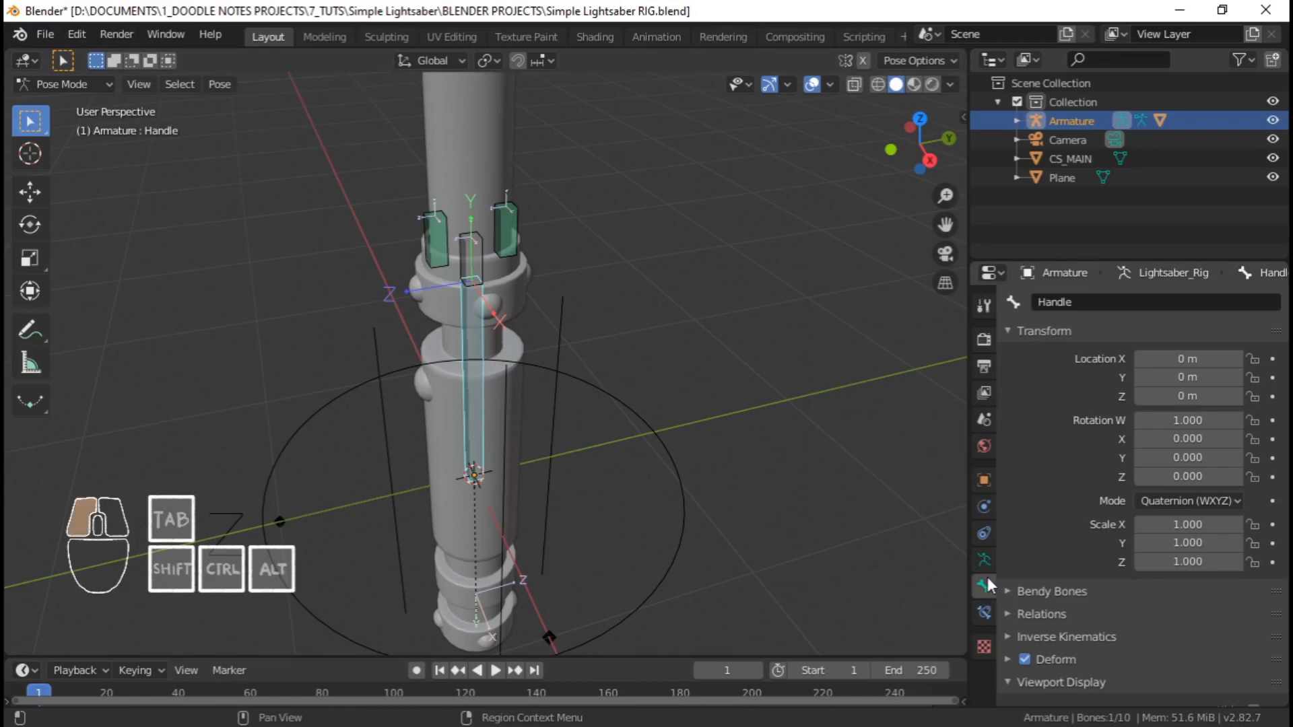
{"action": "scroll", "coordinate": [1057, 627], "scroll_direction": "down", "scroll_amount": 4}
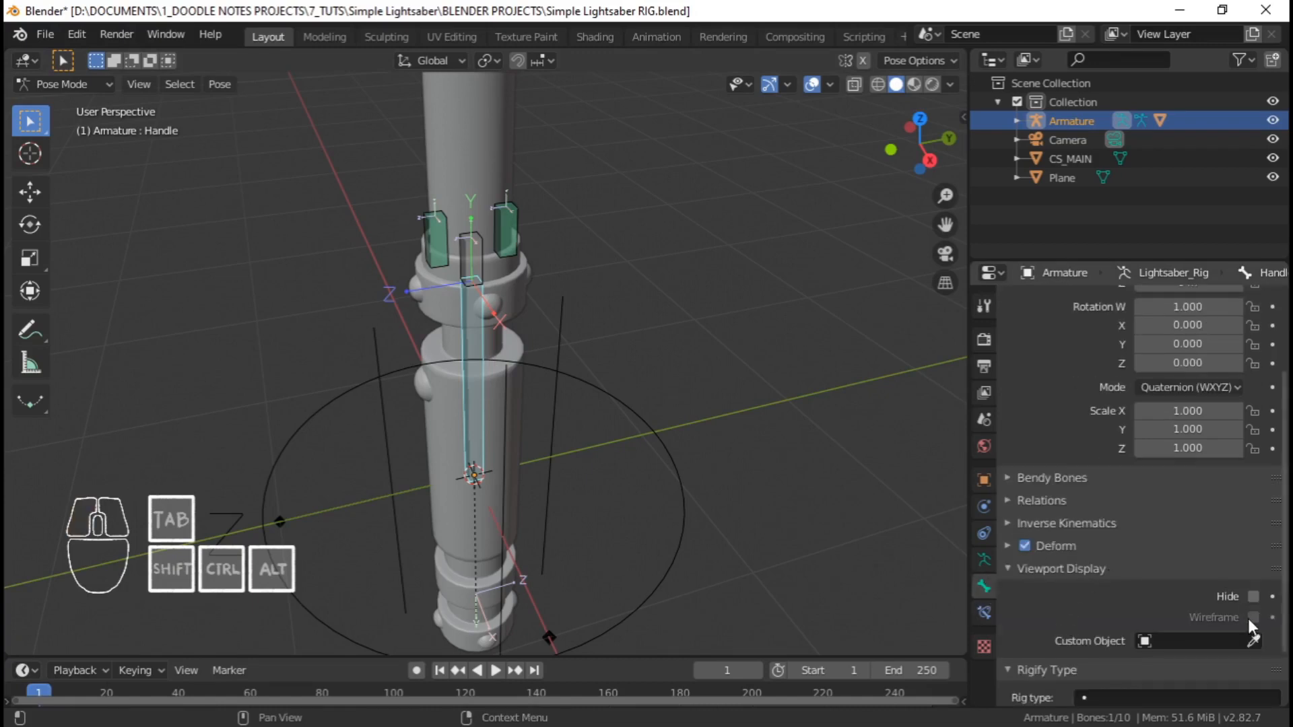
{"action": "key", "text": "ctrl+Tab"}
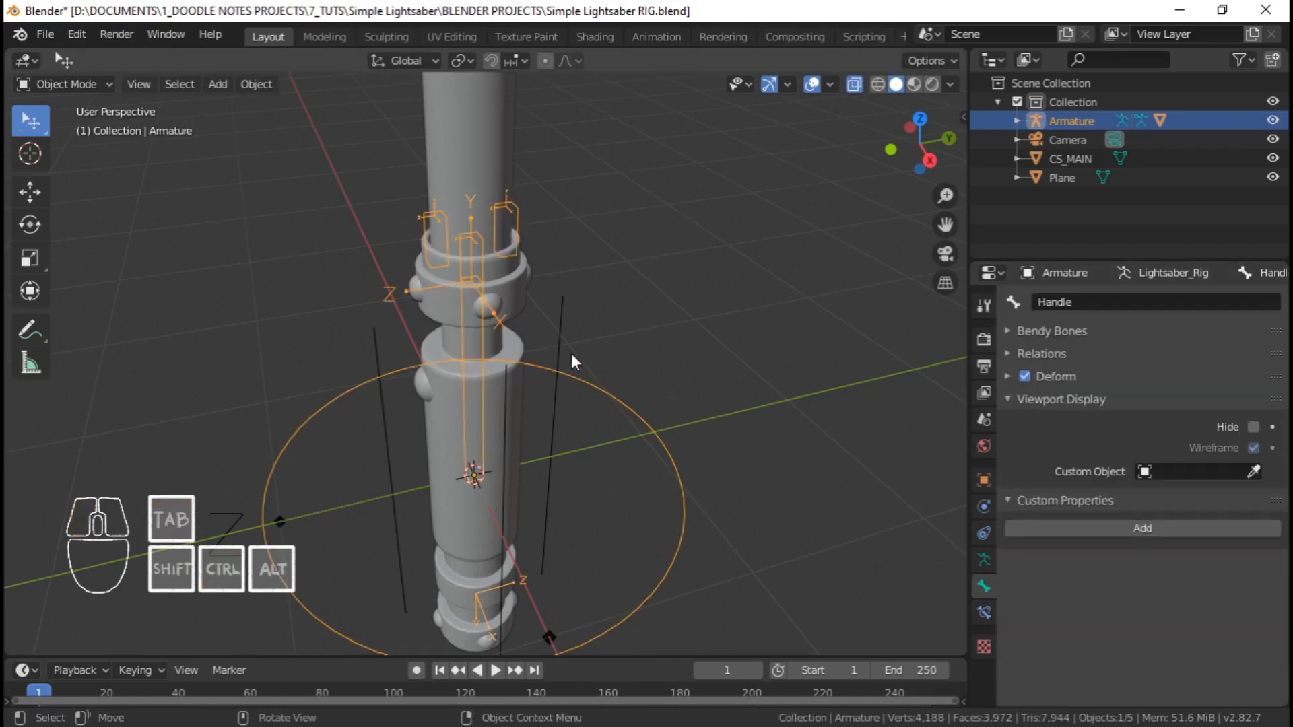
Rename the plane object made of four vertical lines as CS_Handle and save the file
{"action": "left_click", "coordinate": [568, 340]}
{"action": "key", "text": "F2"}
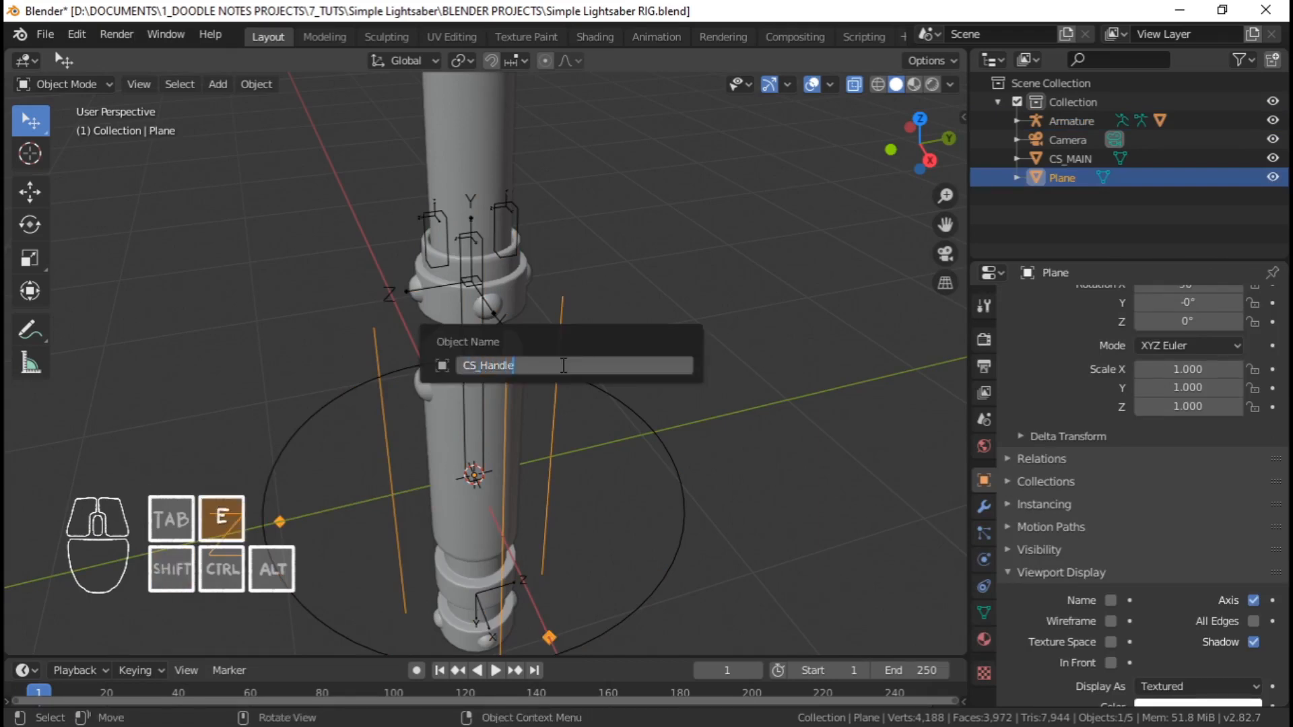
{"action": "key", "text": "Return"}
In Pose Mode, set CS_Handle as the Handle bone's custom object and turn off its Bone Size scaling
{"action": "left_click", "coordinate": [466, 329]}
{"action": "key", "text": "ctrl+Tab"}
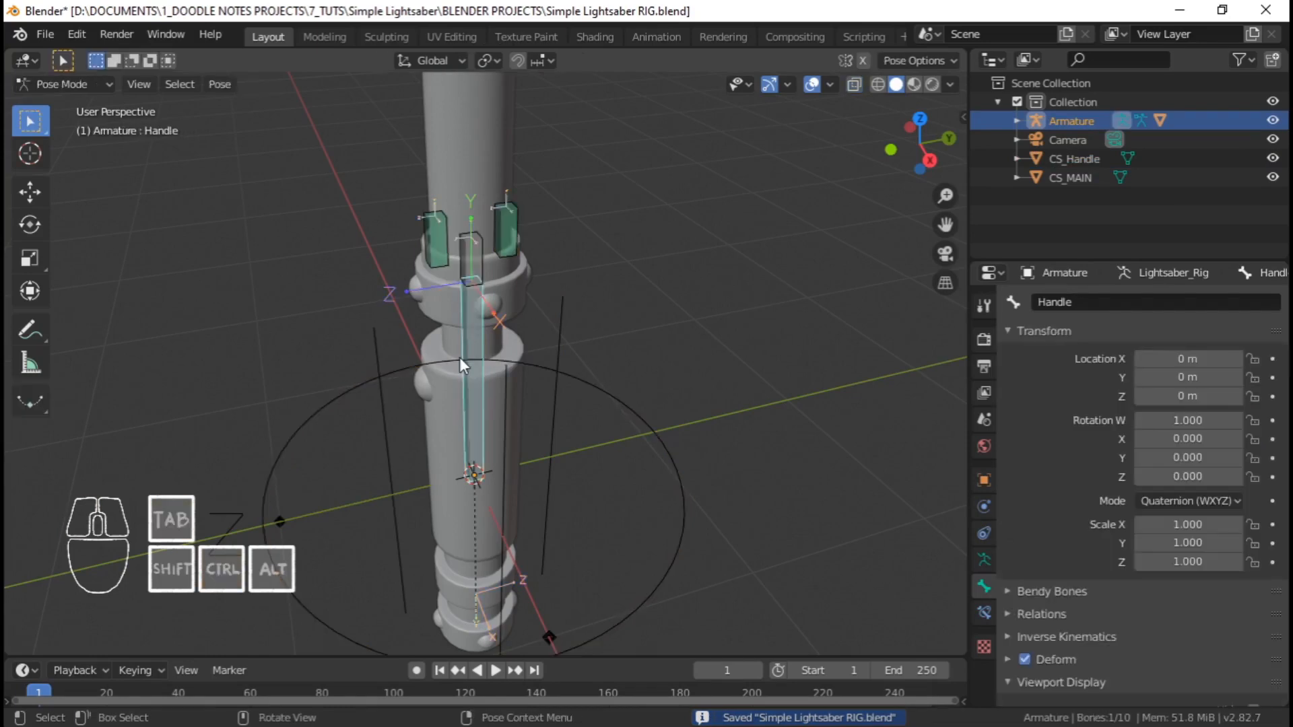
{"action": "left_click", "coordinate": [474, 355]}
{"action": "left_click", "coordinate": [476, 340]}
{"action": "scroll", "coordinate": [1078, 637], "scroll_direction": "down", "scroll_amount": 5}
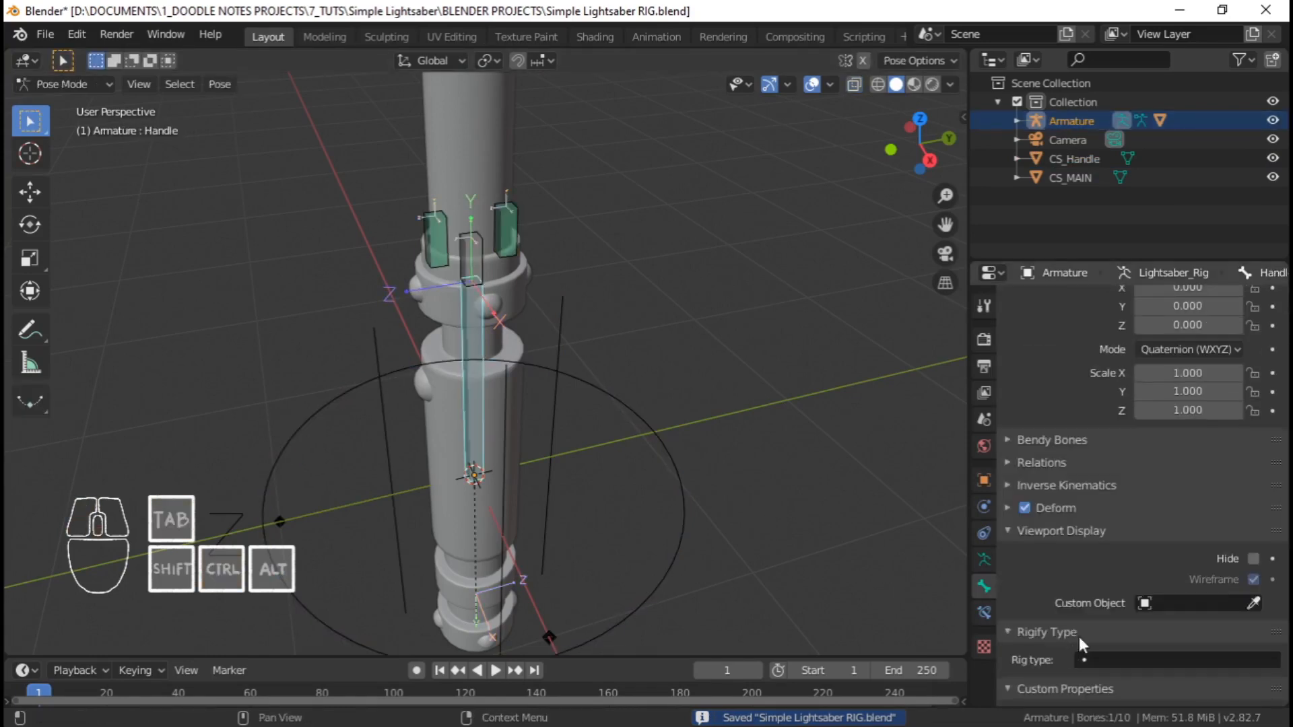
{"action": "left_click", "coordinate": [1207, 602]}
{"action": "left_click", "coordinate": [1131, 446]}
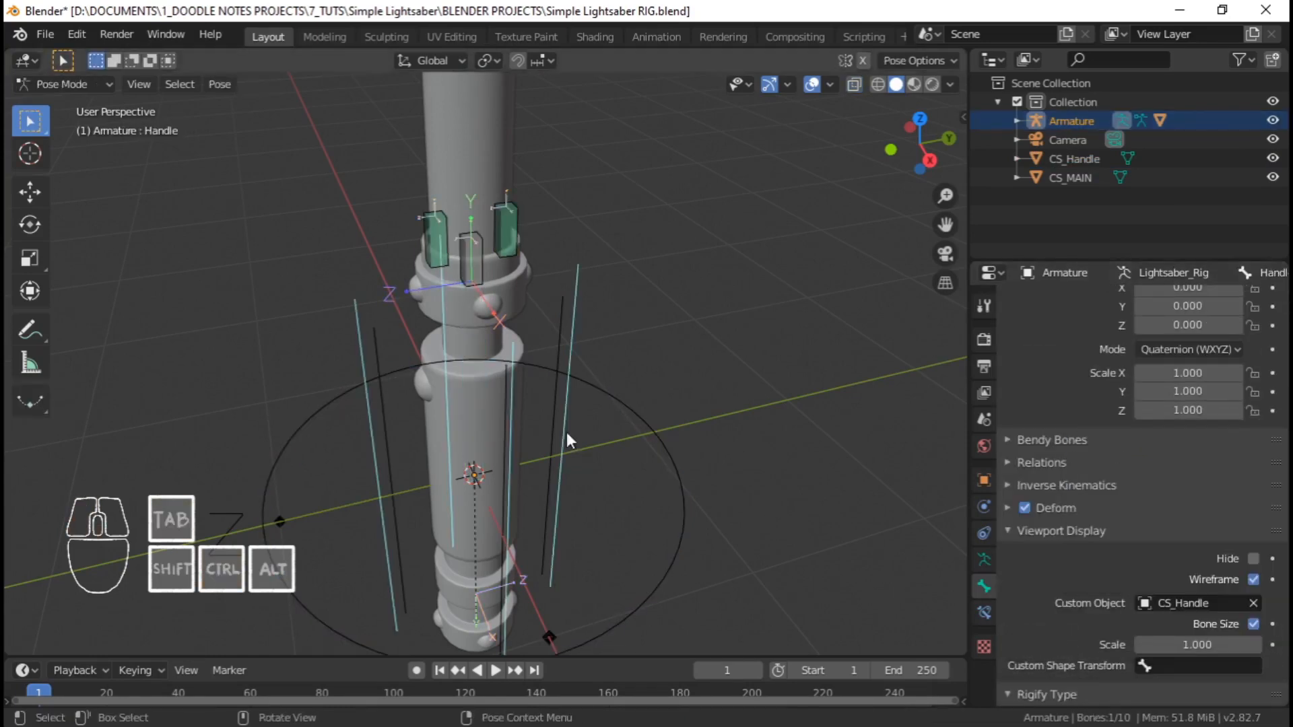
{"action": "left_click", "coordinate": [1254, 624]}
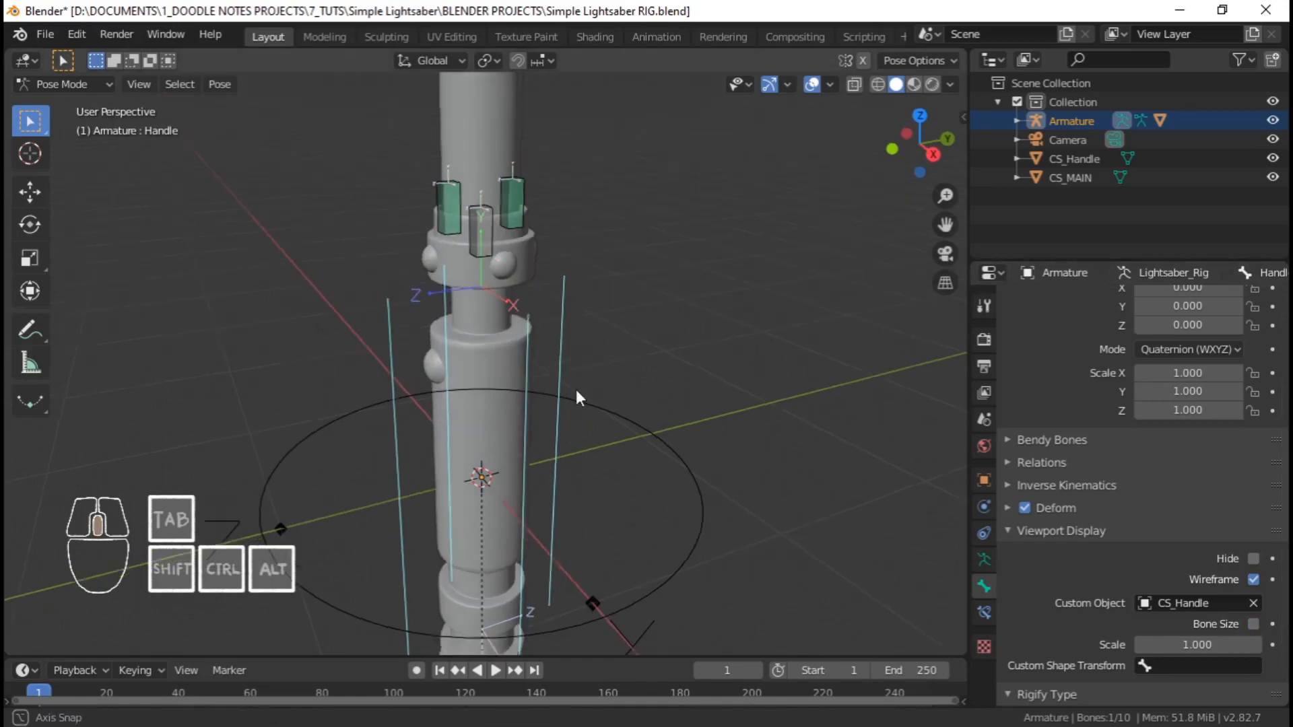
Test the Handle bone's new control shape by rotating it freely, and cancel the rotation
{"action": "mouse_move", "coordinate": [576, 389]}
{"action": "middle_mouse_down"}
{"action": "mouse_move", "coordinate": [495, 359]}
{"action": "mouse_move", "coordinate": [286, 436]}
{"action": "mouse_move", "coordinate": [453, 485]}
{"action": "mouse_move", "coordinate": [546, 447]}
{"action": "mouse_move", "coordinate": [530, 331]}
{"action": "mouse_move", "coordinate": [846, 369]}
{"action": "mouse_move", "coordinate": [708, 506]}
{"action": "mouse_move", "coordinate": [595, 378]}
{"action": "middle_mouse_up"}
{"action": "key", "text": "r"}
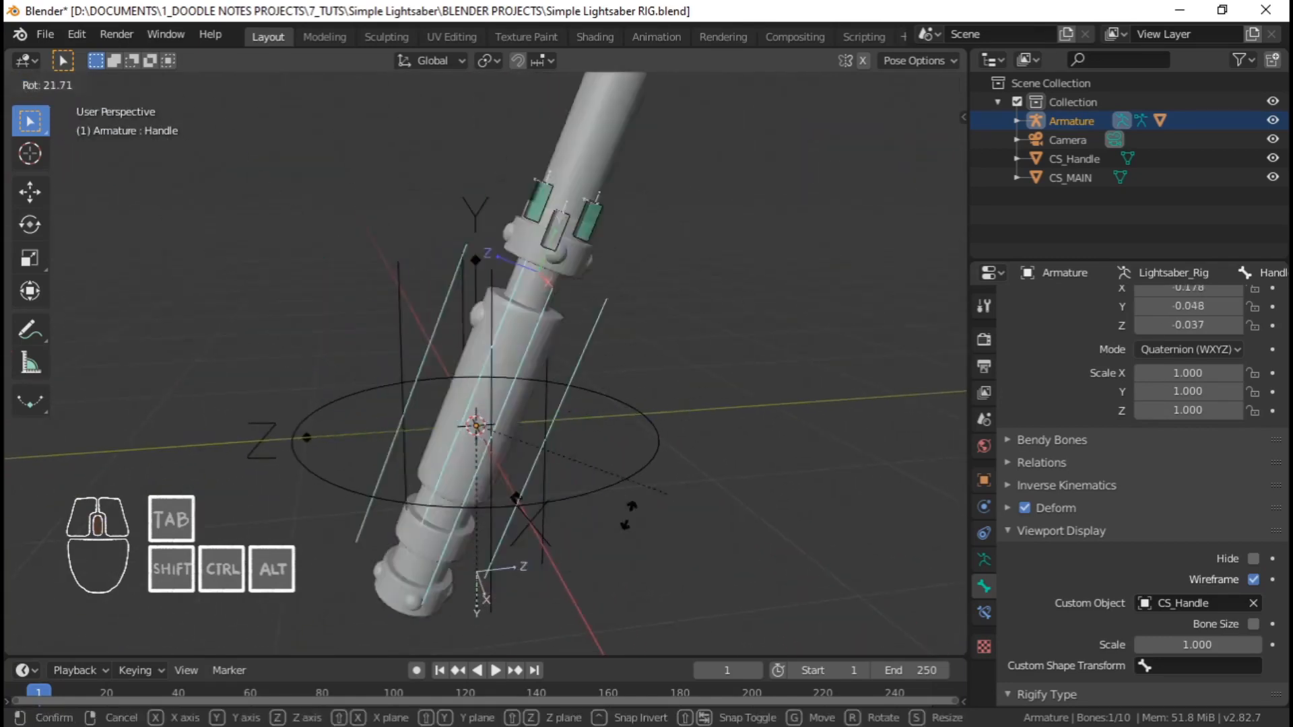
{"action": "key", "text": "r"}
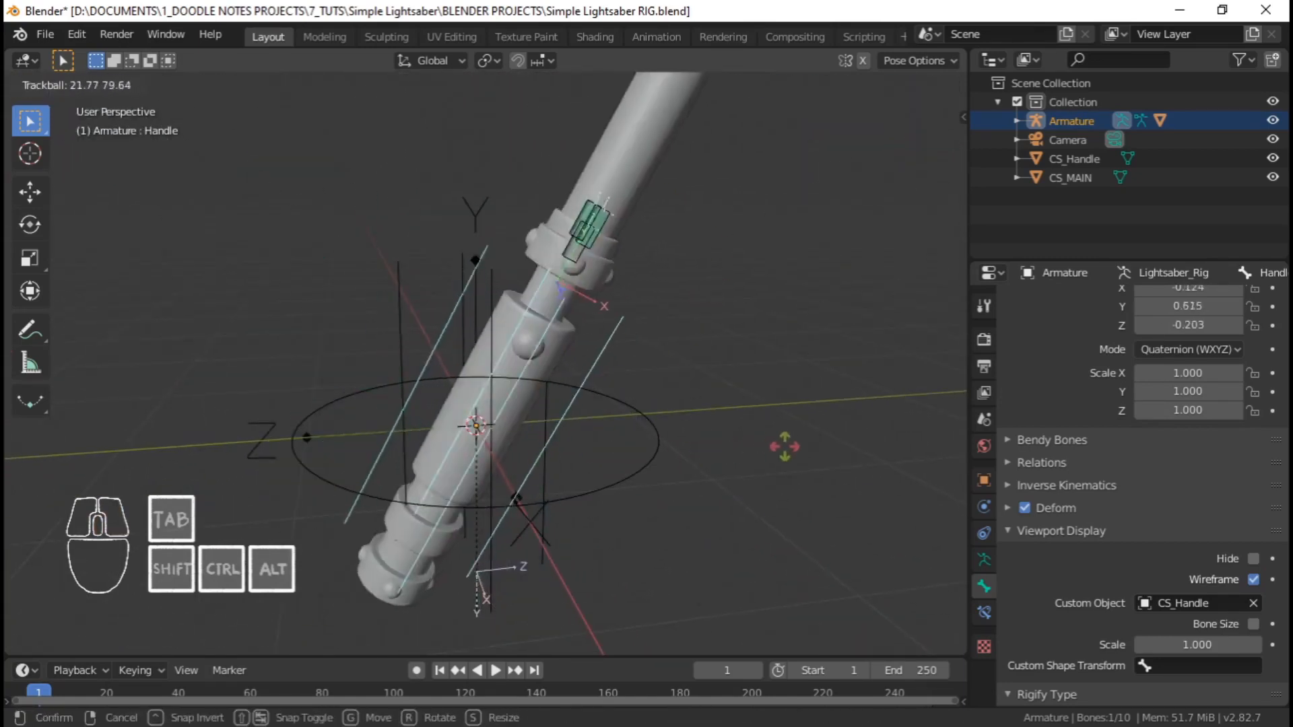
{"action": "right_click", "coordinate": [597, 312]}
Snap the 3D cursor to the Blade_Direction bone, save the file, and switch to Object Mode
{"action": "middle_click_drag", "start_coordinate": [597, 313], "coordinate": [564, 397], "text": "shift"}
{"action": "scroll", "coordinate": [564, 397], "scroll_direction": "down", "scroll_amount": 1}
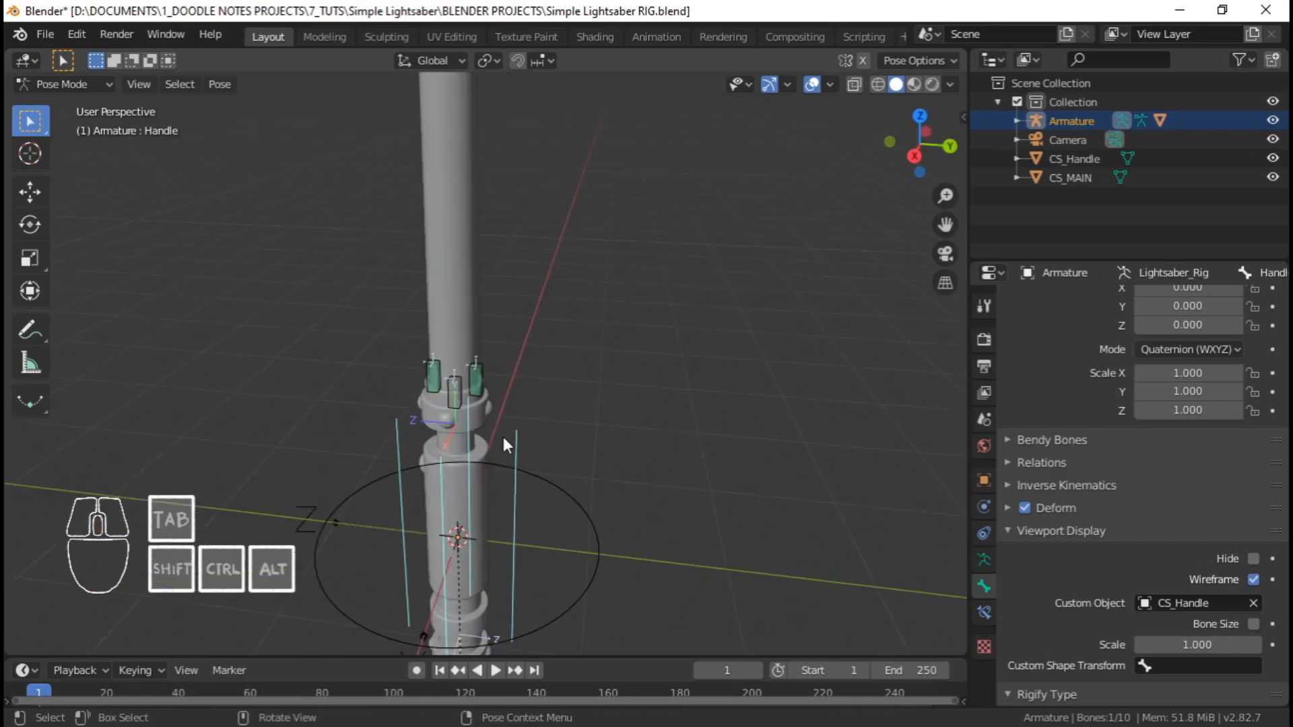
{"action": "key", "text": "KP_3"}
{"action": "scroll", "coordinate": [473, 450], "scroll_direction": "up", "scroll_amount": 3}
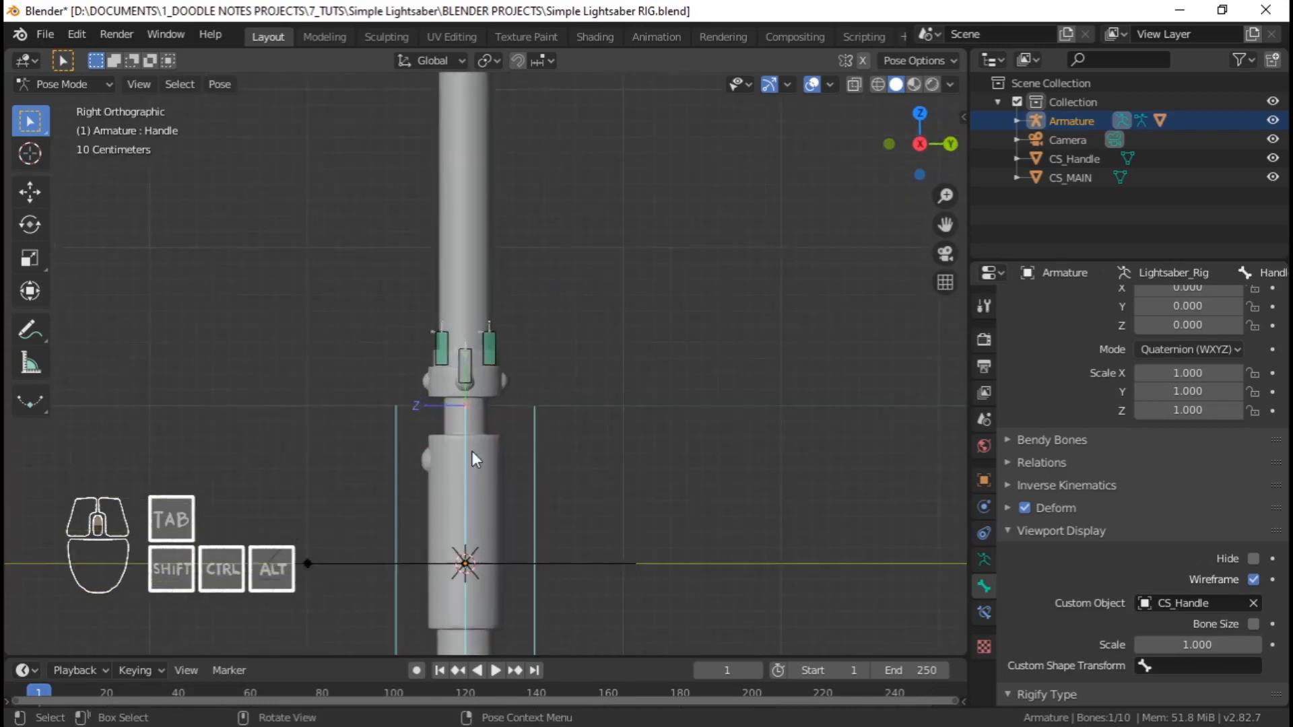
{"action": "middle_click_drag", "start_coordinate": [503, 385], "coordinate": [565, 392], "text": "shift"}
{"action": "scroll", "coordinate": [511, 402], "scroll_direction": "up", "scroll_amount": 2}
{"action": "left_click", "coordinate": [464, 373]}
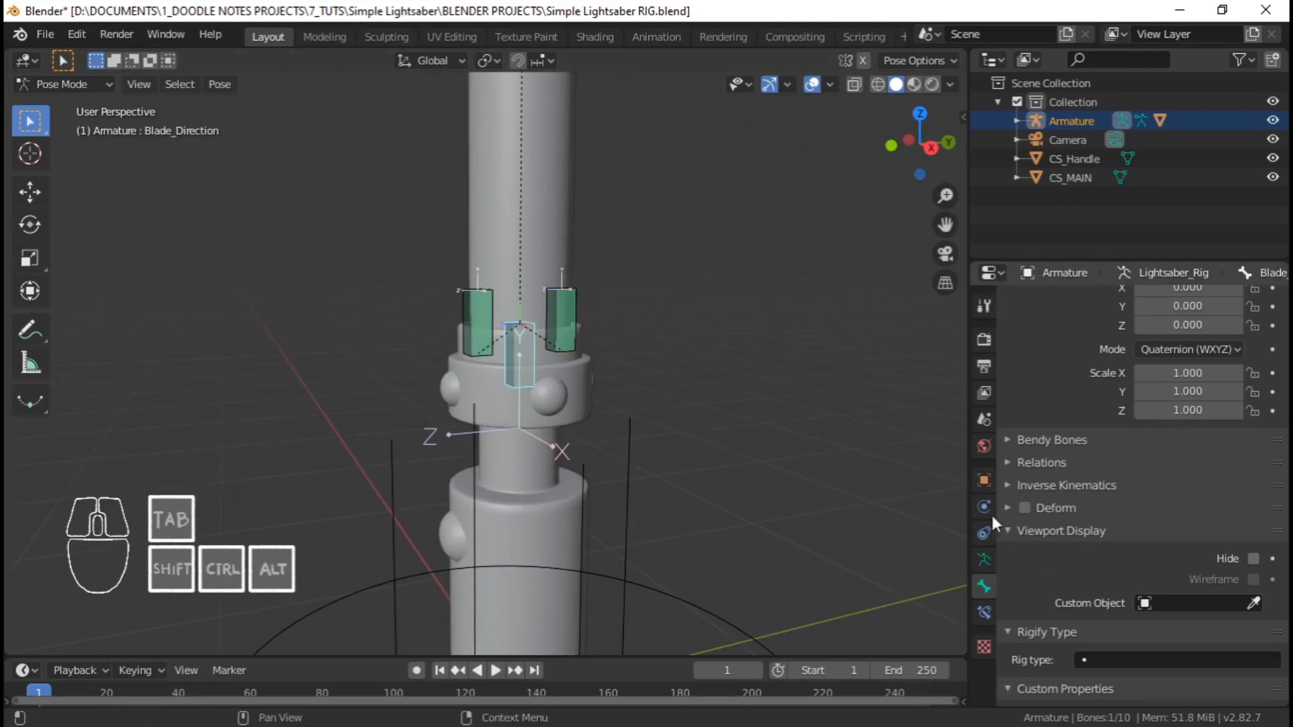
{"action": "left_click", "coordinate": [985, 554]}
{"action": "left_click", "coordinate": [984, 586]}
{"action": "scroll", "coordinate": [579, 383], "scroll_direction": "up", "scroll_amount": 4}
{"action": "middle_click_drag", "start_coordinate": [580, 382], "coordinate": [538, 406]}
{"action": "left_click", "coordinate": [530, 338]}
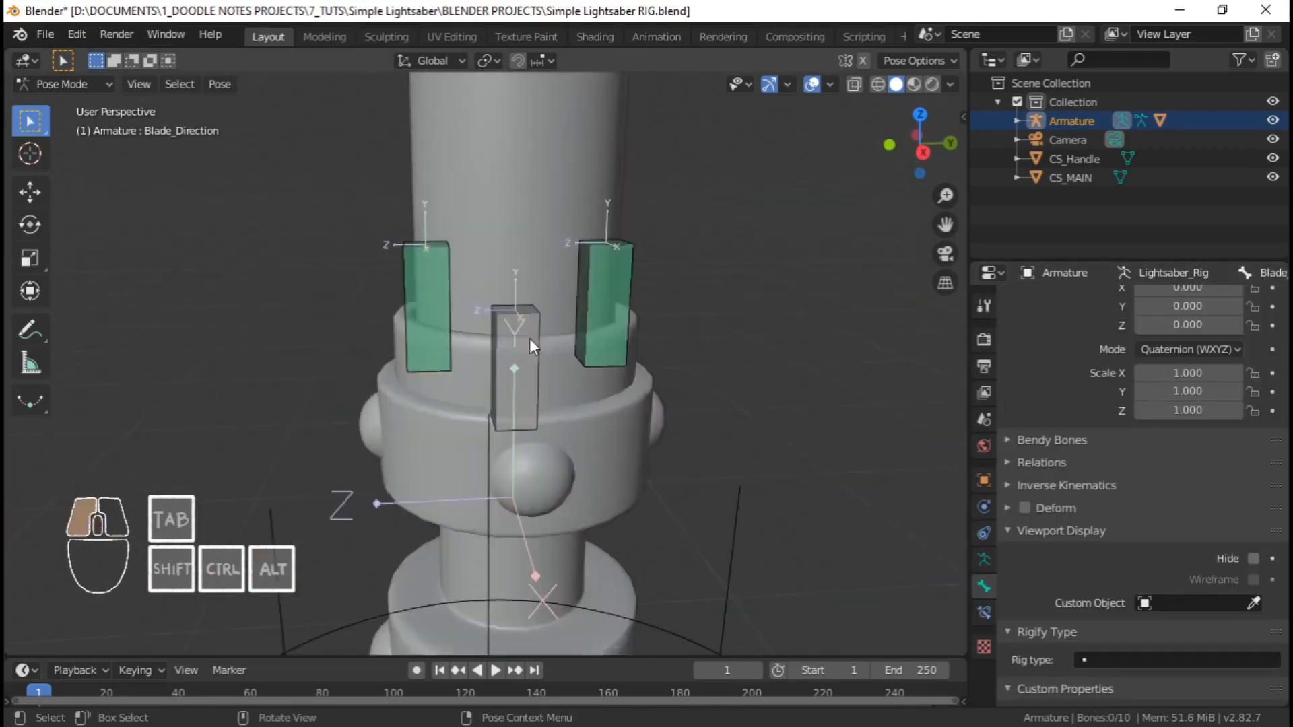
{"action": "middle_click_drag", "start_coordinate": [530, 339], "coordinate": [579, 342]}
{"action": "scroll", "coordinate": [595, 344], "scroll_direction": "down", "scroll_amount": 1}
{"action": "key", "text": "shift+s"}
{"action": "left_click", "coordinate": [605, 456]}
{"action": "key", "text": "Tab"}
{"action": "key", "text": "ctrl+s"}
{"action": "key", "text": "Tab"}
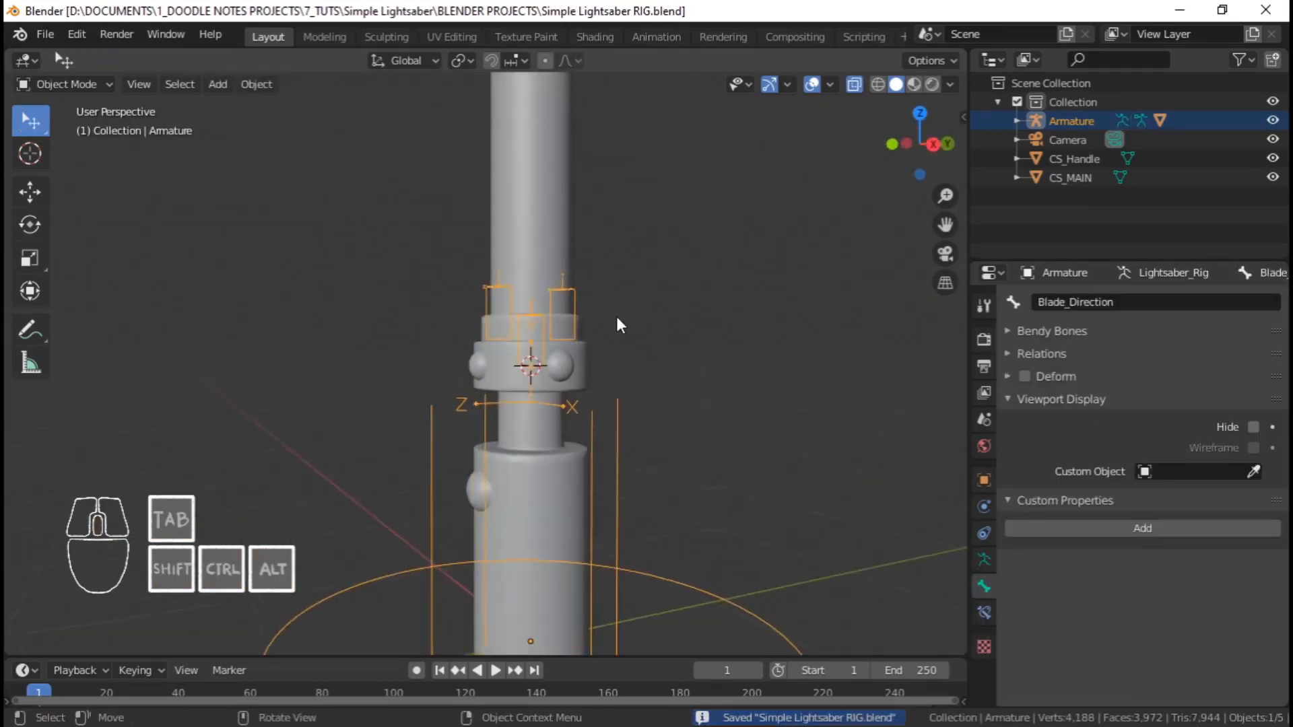
{"action": "key", "text": "shift+a"}
{"action": "key", "text": "Tab"}
{"action": "scroll", "coordinate": [603, 388], "scroll_direction": "up", "scroll_amount": 3}
{"action": "key", "text": "ctrl+Tab"}
{"action": "scroll", "coordinate": [592, 377], "scroll_direction": "down", "scroll_amount": 2}
{"action": "middle_click_drag", "start_coordinate": [579, 397], "coordinate": [623, 411]}
{"action": "key", "text": "ctrl+Tab"}
{"action": "key", "text": "shift+a"}
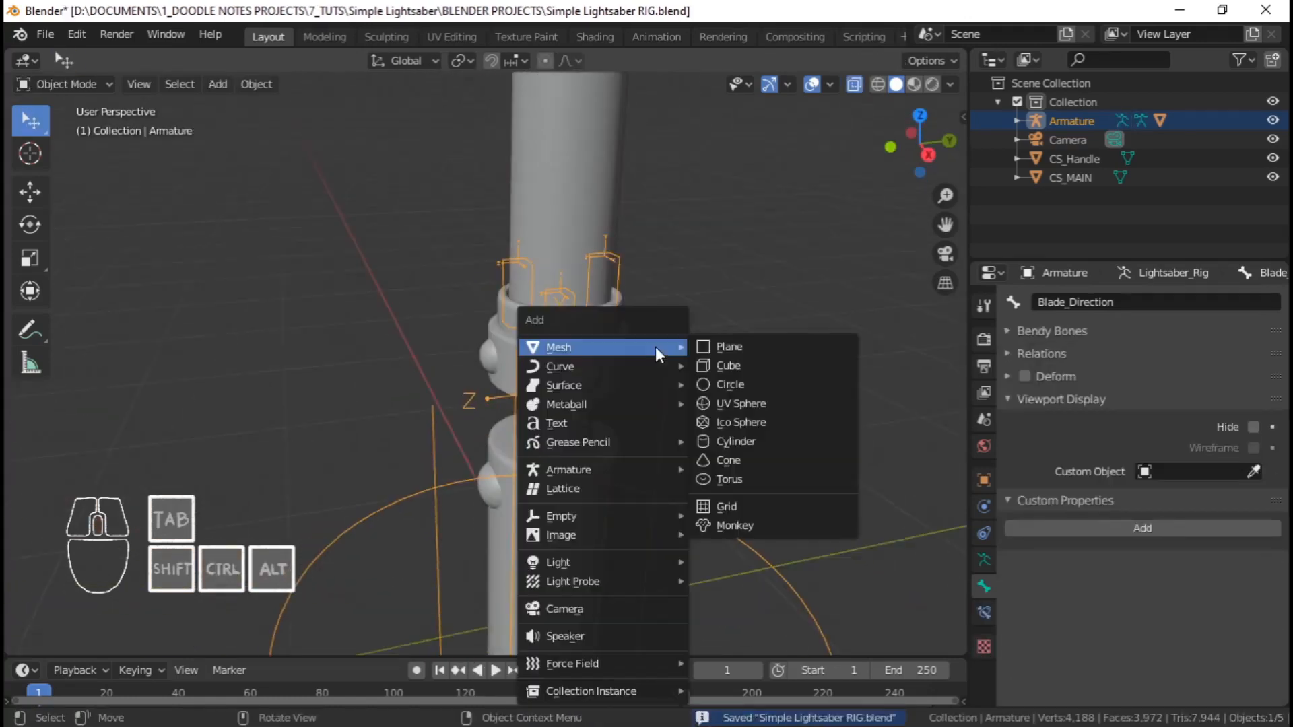
{"action": "left_click", "coordinate": [730, 382]}
{"action": "left_click", "coordinate": [193, 615]}
{"action": "key", "text": "ctrl+z"}
{"action": "key", "text": "ctrl+z"}
Add a mesh circle with 32 vertices at the 3D cursor and turn on its Axis viewport display
{"action": "key", "text": "shift+a"}
{"action": "left_click", "coordinate": [704, 398]}
{"action": "left_click", "coordinate": [126, 640]}
{"action": "left_click", "coordinate": [254, 438]}
{"action": "type", "text": "32"}
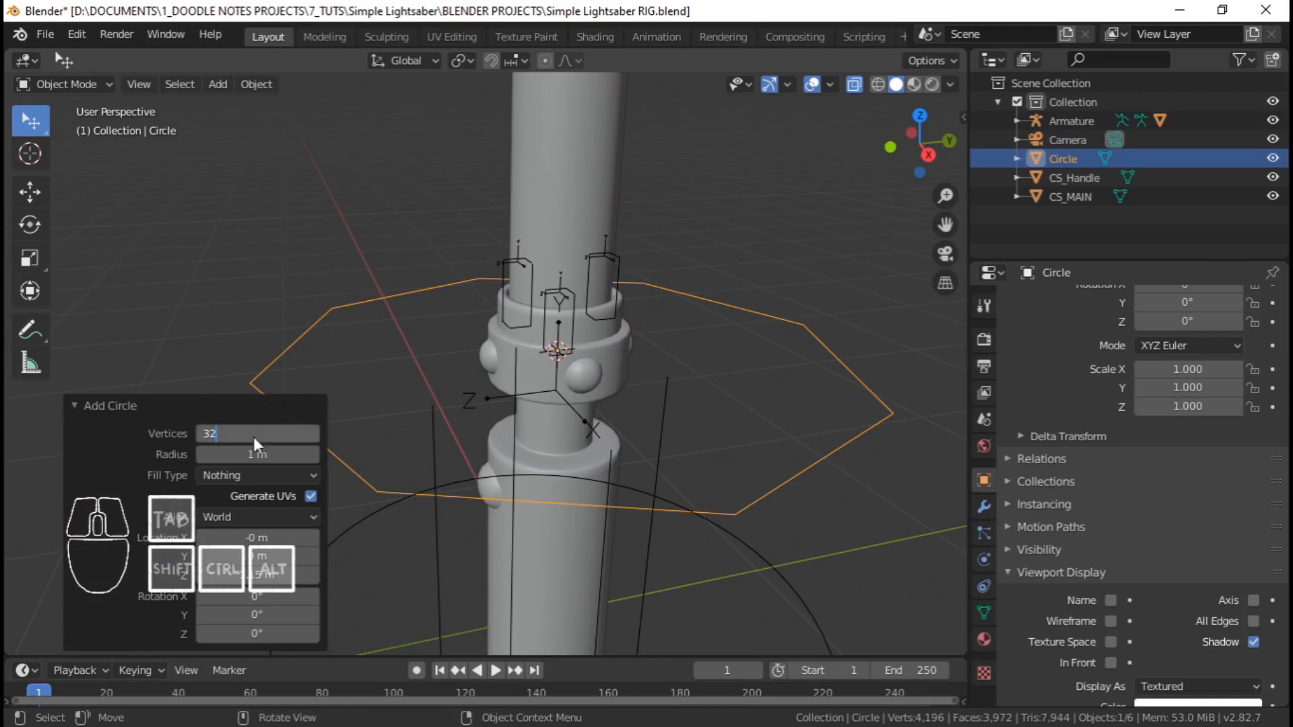
{"action": "key", "text": "Return"}
{"action": "left_click", "coordinate": [75, 406]}
{"action": "scroll", "coordinate": [594, 390], "scroll_direction": "down", "scroll_amount": 4}
{"action": "scroll", "coordinate": [640, 438], "scroll_direction": "up", "scroll_amount": 3}
{"action": "left_click", "coordinate": [1253, 601]}
Rotate the circle object 90 degrees about X, and in Edit Mode rotate its mesh 90 degrees about X so it lies flat
{"action": "middle_click_drag", "start_coordinate": [727, 451], "coordinate": [749, 392]}
{"action": "key", "text": "r"}
{"action": "key", "text": "x"}
{"action": "key", "text": "9"}
{"action": "key", "text": "0"}
{"action": "key", "text": "Return"}
{"action": "key", "text": "Tab"}
{"action": "key", "text": "r"}
{"action": "key", "text": "x"}
{"action": "key", "text": "9"}
{"action": "key", "text": "0"}
{"action": "key", "text": "Return"}
Scale the circle's mesh down to a ring around the emitter and move it up about 0.14 m along Z
{"action": "key", "text": "s"}
{"action": "left_click", "coordinate": [628, 413]}
{"action": "scroll", "coordinate": [628, 413], "scroll_direction": "up", "scroll_amount": 2}
{"action": "middle_click_drag", "start_coordinate": [628, 414], "coordinate": [667, 367]}
{"action": "key", "text": "g"}
{"action": "key", "text": "z"}
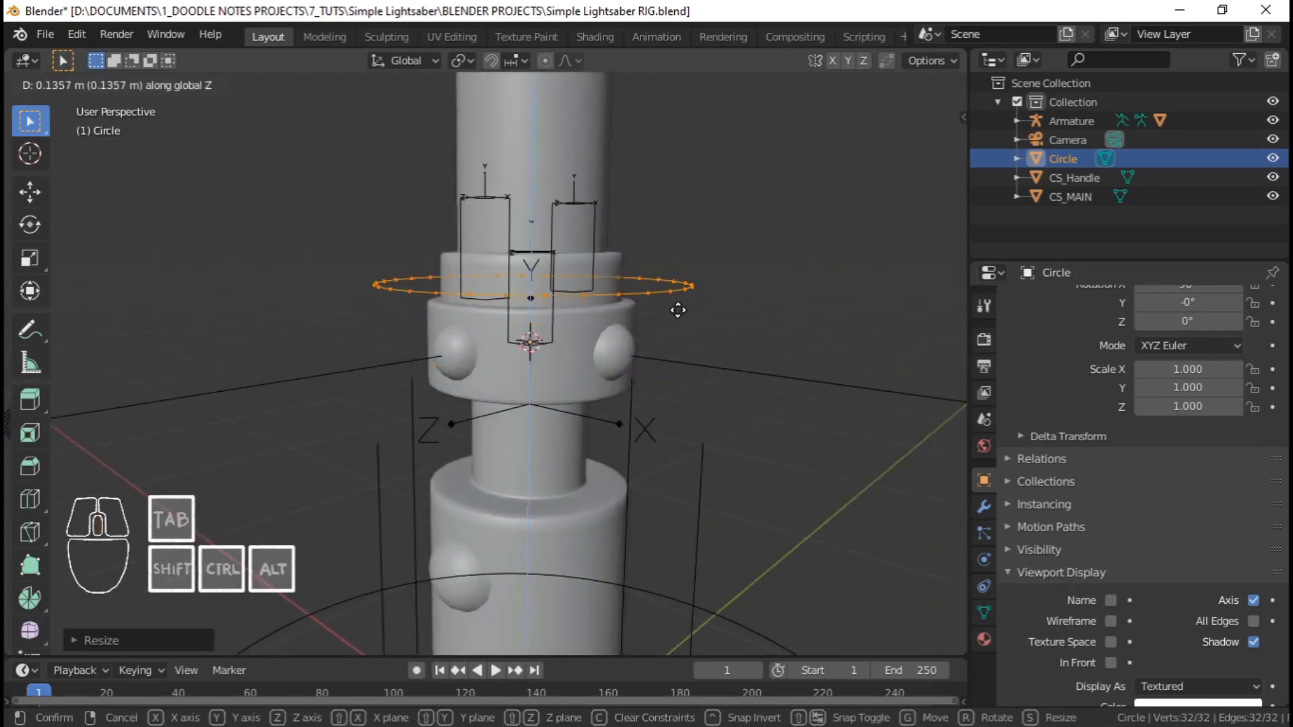
{"action": "left_click", "coordinate": [678, 309]}
Delete the single vertex at the front of the circle to open a gap in the ring
{"action": "middle_click_drag", "start_coordinate": [678, 310], "coordinate": [653, 398]}
{"action": "right_click", "coordinate": [567, 472]}
{"action": "left_click", "coordinate": [503, 422]}
{"action": "key", "text": "x"}
{"action": "left_click", "coordinate": [503, 422]}
From top view, extrude the ring's two open ends into an arrow outline along negative Y and merge the last vertices into its tip
{"action": "left_click", "coordinate": [449, 392]}
{"action": "left_click", "coordinate": [517, 408], "text": "shift"}
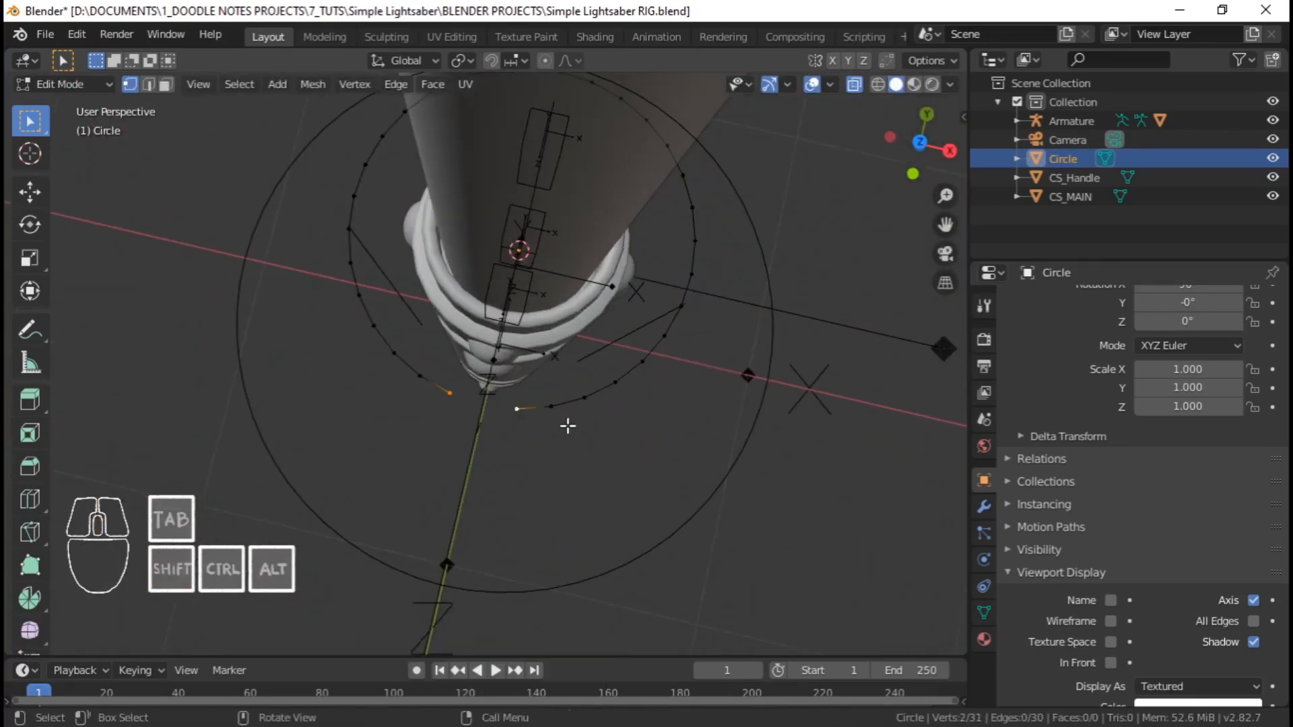
{"action": "key", "text": "KP_7"}
{"action": "key", "text": "g"}
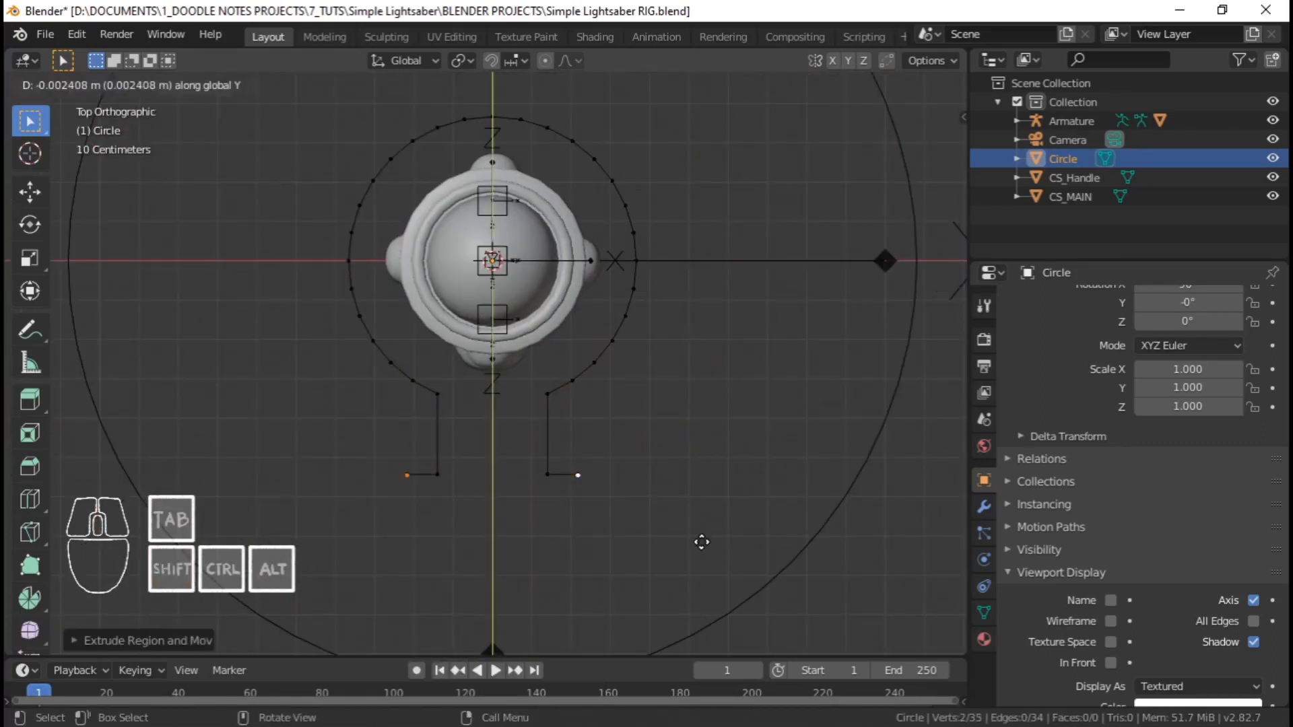
{"action": "left_click", "coordinate": [701, 607]}
{"action": "key", "text": "alt+m"}
{"action": "left_click", "coordinate": [669, 555]}
Leave Edit Mode, rename the arrow-shaped circle object as CS_Blade Direction, and save the file
{"action": "middle_click_drag", "start_coordinate": [664, 458], "coordinate": [789, 352]}
{"action": "key", "text": "Tab"}
{"action": "key", "text": "F2"}
{"action": "type", "text": "CS_Blade Direction"}
{"action": "key", "text": "Return"}
{"action": "key", "text": "ctrl+s"}
In Pose Mode, set CS_Blade Direction as the Blade_Direction bone's custom object, with Wireframe on and Bone Size off
{"action": "left_click", "coordinate": [607, 300]}
{"action": "key", "text": "ctrl+Tab"}
{"action": "left_click", "coordinate": [1175, 573]}
{"action": "left_click", "coordinate": [1116, 412]}
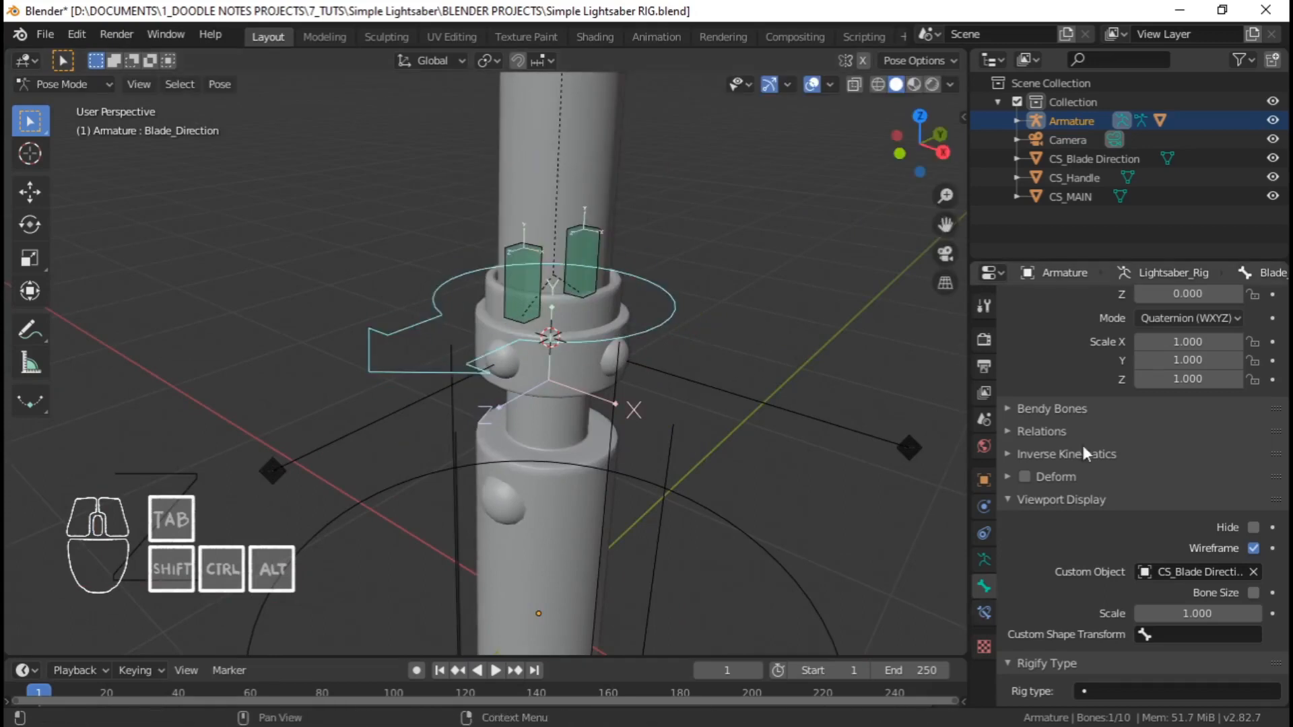
Add a Limit Rotation constraint to the Blade_Direction bone, limiting X and Z at 0° in Local Space with For Transform on
{"action": "left_click", "coordinate": [985, 613]}
{"action": "left_click", "coordinate": [1086, 305]}
{"action": "left_click", "coordinate": [943, 469]}
{"action": "left_click", "coordinate": [1036, 368]}
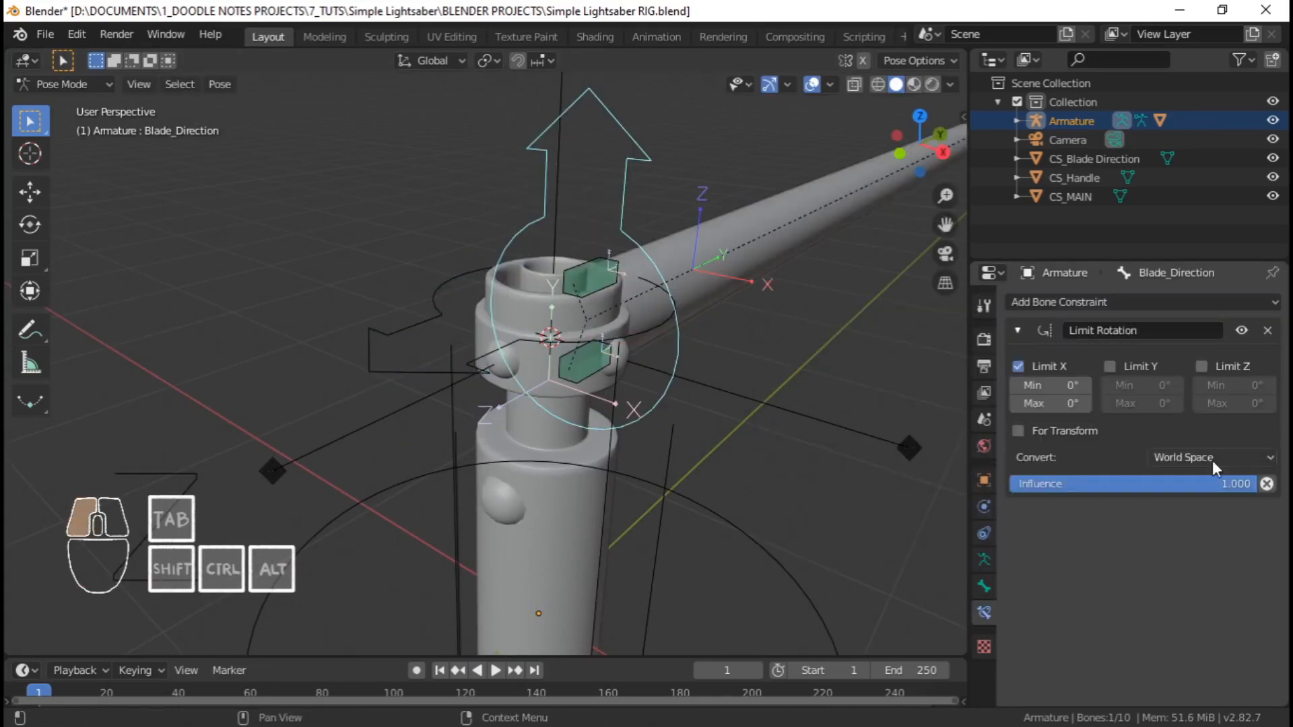
{"action": "left_click", "coordinate": [1212, 460]}
{"action": "left_click", "coordinate": [1206, 512]}
{"action": "left_click", "coordinate": [1018, 432]}
{"action": "left_click", "coordinate": [1202, 367]}
Test the rotation limits by rotating the Blade_Direction bone freely, cancel the rotation, and save the file
{"action": "key", "text": "r"}
{"action": "key", "text": "r"}
{"action": "right_click", "coordinate": [735, 405]}
{"action": "middle_click_drag", "start_coordinate": [734, 405], "coordinate": [520, 303]}
{"action": "key", "text": "ctrl+s"}
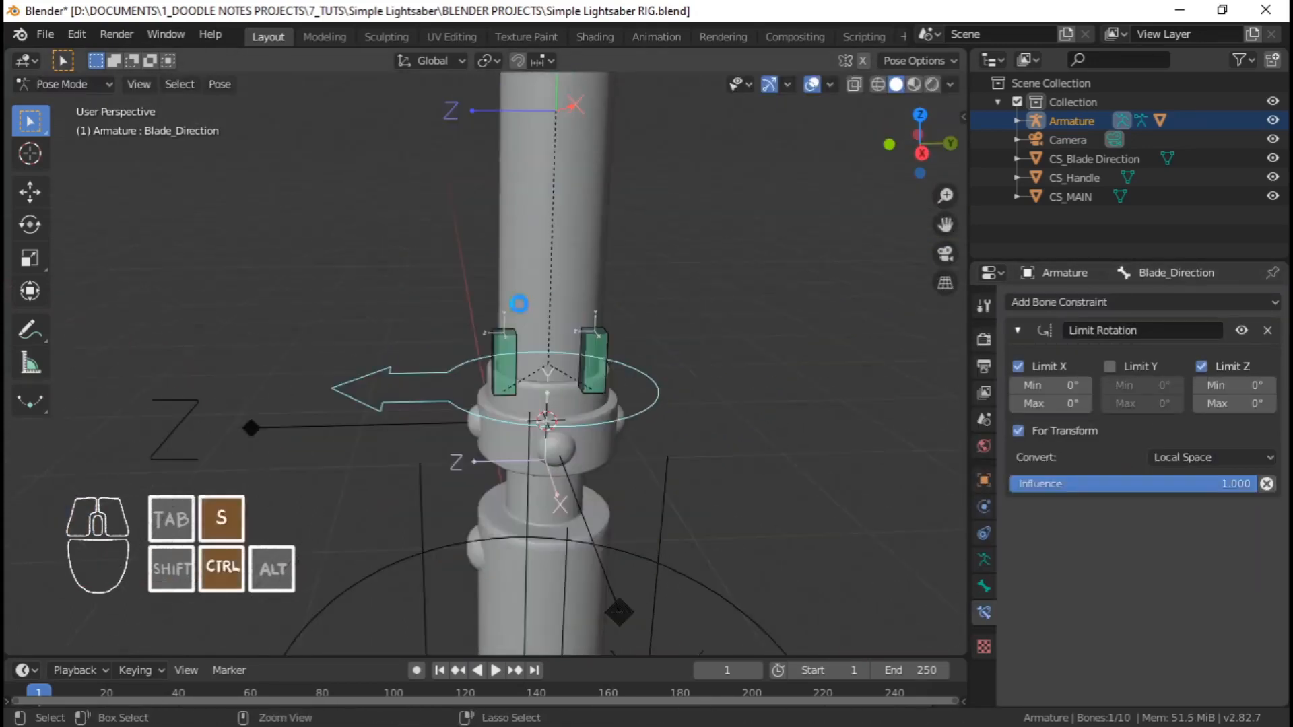
Snap the 3D cursor to the green bone on the emitter's +Y side, add a mesh circle there in Object Mode, and turn on its Axis display
{"action": "left_click", "coordinate": [592, 358]}
{"action": "middle_click_drag", "start_coordinate": [596, 354], "coordinate": [640, 307]}
{"action": "middle_click_drag", "start_coordinate": [640, 306], "coordinate": [692, 429], "text": "shift"}
{"action": "key", "text": "KP_1"}
{"action": "key", "text": "KP_3"}
{"action": "key", "text": "ctrl+Tab"}
{"action": "key", "text": "shift+a"}
{"action": "mouse_move", "coordinate": [593, 359]}
{"action": "left_click", "coordinate": [686, 397]}
{"action": "left_click", "coordinate": [1253, 600]}
Rotate the new circle object 90 degrees about the global X axis
{"action": "key", "text": "r"}
{"action": "key", "text": "x"}
{"action": "key", "text": "9"}
{"action": "key", "text": "0"}
{"action": "key", "text": "Return"}
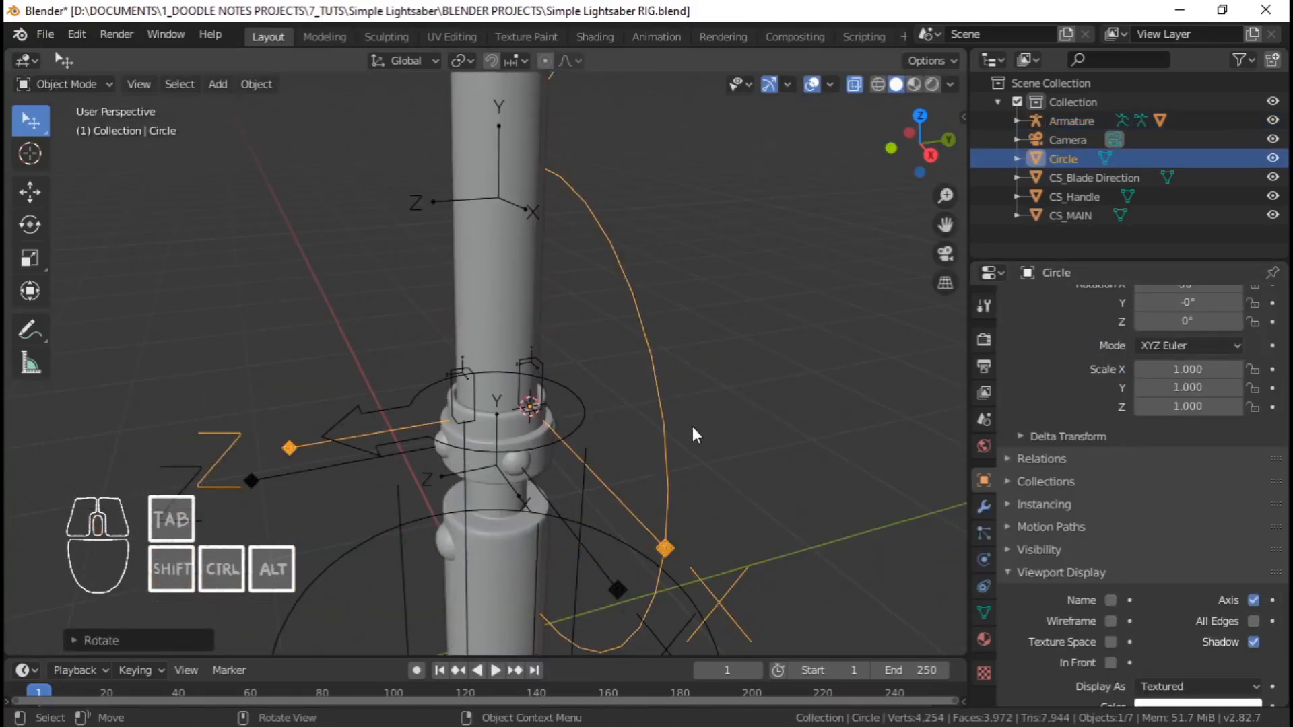
Rotate the circle's mesh 90° about the global Z axis in Edit Mode
{"action": "key", "text": "Tab"}
{"action": "key", "text": "r"}
{"action": "key", "text": "z"}
{"action": "key", "text": "9"}
{"action": "key", "text": "0"}
{"action": "key", "text": "Return"}
In the right side view, delete the circle's vertices except the upper quarter arc on the +Y side of the blade
{"action": "key", "text": "KP_3"}
{"action": "key", "text": "alt+a"}
{"action": "key", "text": "c"}
{"action": "mouse_move", "coordinate": [436, 262]}
{"action": "left_mouse_down"}
{"action": "mouse_move", "coordinate": [624, 552]}
{"action": "mouse_move", "coordinate": [646, 520]}
{"action": "left_mouse_up"}
{"action": "right_click", "coordinate": [637, 471]}
{"action": "key", "text": "x"}
{"action": "left_click", "coordinate": [613, 367]}
Select the whole remaining arc, change the pivot point, resize the arc, and save the file from Object Mode
{"action": "key", "text": "a"}
{"action": "key", "text": "period"}
{"action": "left_click", "coordinate": [889, 332]}
{"action": "key", "text": "s"}
{"action": "left_click", "coordinate": [745, 388]}
{"action": "scroll", "coordinate": [609, 368], "scroll_direction": "up", "scroll_amount": 3}
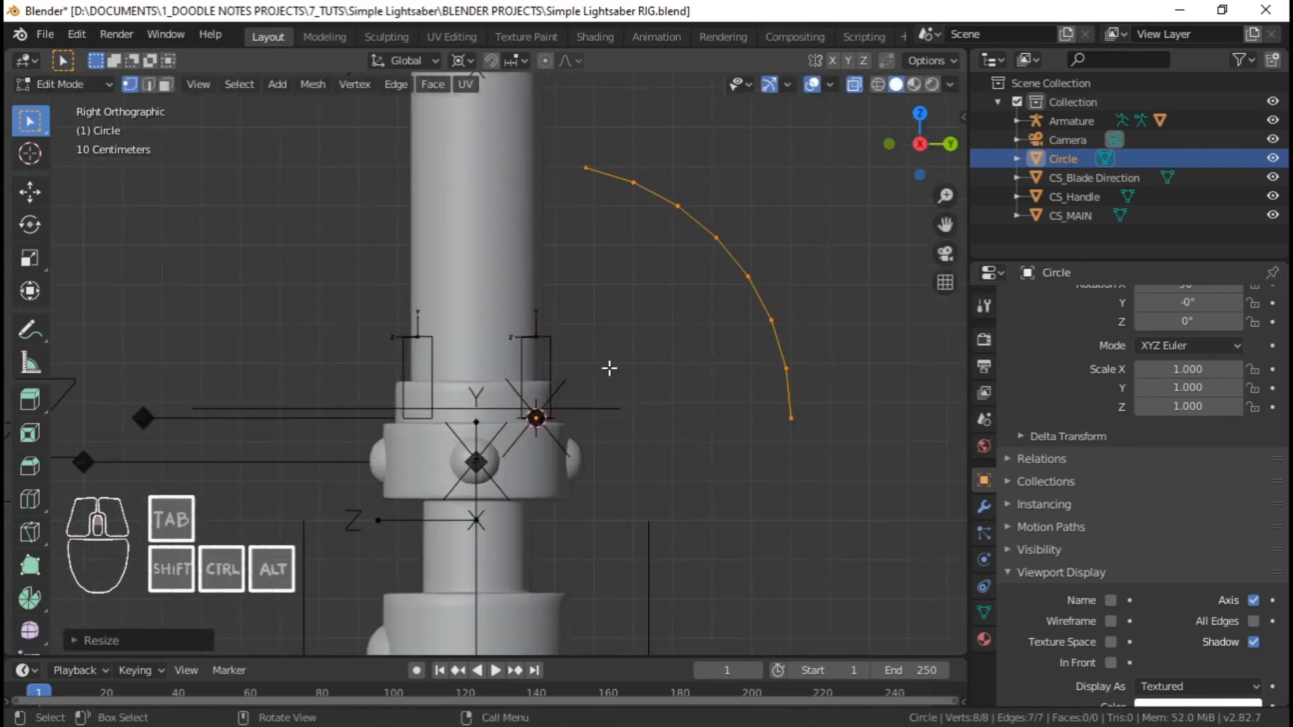
{"action": "key", "text": "Tab"}
{"action": "key", "text": "ctrl+s"}
Check the Blade_Motion_Back bone's custom shape settings, rename the arc object CS_Motion_Back, and save the file
{"action": "middle_click_drag", "start_coordinate": [612, 394], "coordinate": [637, 455]}
{"action": "left_click", "coordinate": [584, 375]}
{"action": "key", "text": "ctrl+Tab"}
{"action": "left_click", "coordinate": [984, 586]}
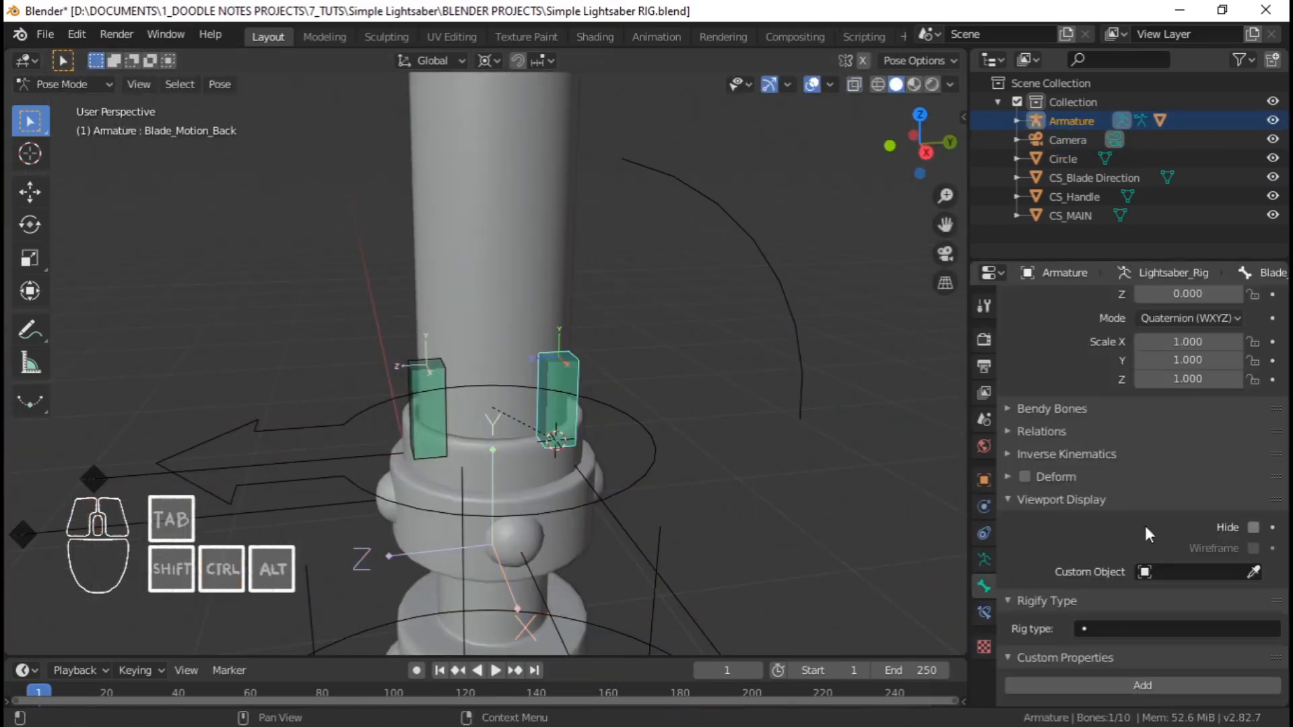
{"action": "key", "text": "ctrl+Tab"}
{"action": "left_click", "coordinate": [787, 328]}
{"action": "key", "text": "F2"}
{"action": "type", "text": "CS_Motion"}
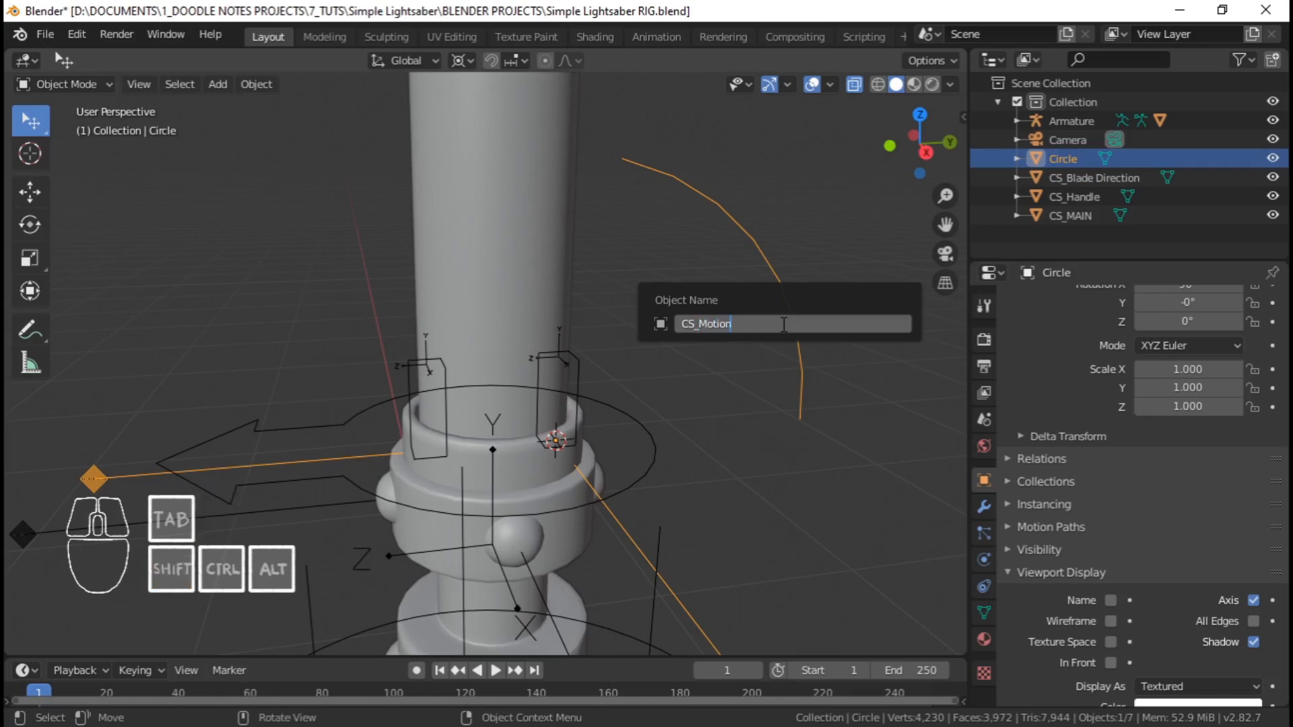
{"action": "type", "text": "_Back"}
{"action": "key", "text": "Return"}
{"action": "key", "text": "ctrl+s"}
Assign CS_Motion_Back as the Blade_Motion_Back bone's custom object, turn Bone Size off, and save the file
{"action": "left_click", "coordinate": [578, 383]}
{"action": "key", "text": "ctrl+Tab"}
{"action": "scroll", "coordinate": [1190, 563], "scroll_direction": "down", "scroll_amount": 6}
{"action": "left_click", "coordinate": [1190, 572]}
{"action": "left_click", "coordinate": [1172, 466]}
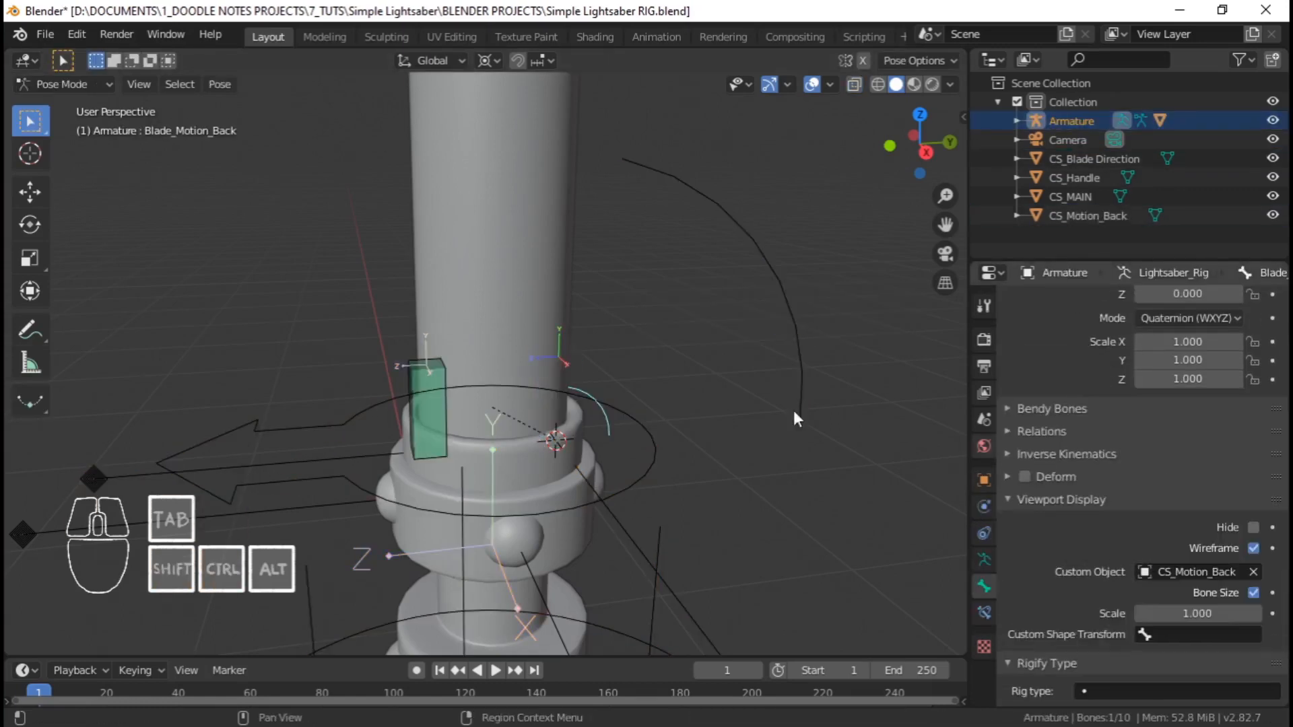
{"action": "left_click", "coordinate": [1254, 593]}
{"action": "key", "text": "ctrl+s"}
Snap the 3D cursor to the Blade_Motion_Front bone and add a mesh circle there in Object Mode
{"action": "scroll", "coordinate": [569, 377], "scroll_direction": "down", "scroll_amount": 3}
{"action": "left_click", "coordinate": [455, 381]}
{"action": "scroll", "coordinate": [563, 373], "scroll_direction": "up", "scroll_amount": 3}
{"action": "mouse_move", "coordinate": [564, 373]}
{"action": "middle_mouse_down"}
{"action": "mouse_move", "coordinate": [609, 379]}
{"action": "mouse_move", "coordinate": [654, 331]}
{"action": "mouse_move", "coordinate": [643, 343]}
{"action": "middle_mouse_up"}
{"action": "key", "text": "ctrl+Tab"}
{"action": "key", "text": "shift+a"}
{"action": "mouse_move", "coordinate": [569, 353]}
{"action": "left_click", "coordinate": [636, 391]}
Resize the new circle's mesh in Edit Mode and rotate the circle object 90° about the global X axis
{"action": "scroll", "coordinate": [585, 345], "scroll_direction": "down", "scroll_amount": 4}
{"action": "key", "text": "Tab"}
{"action": "key", "text": "s"}
{"action": "left_click", "coordinate": [618, 353]}
{"action": "key", "text": "Tab"}
{"action": "key", "text": "r"}
{"action": "key", "text": "x"}
{"action": "key", "text": "9"}
{"action": "key", "text": "0"}
{"action": "key", "text": "Return"}
Rotate the front circle's mesh 90° about the global Z axis in Edit Mode
{"action": "key", "text": "Tab"}
{"action": "key", "text": "r"}
{"action": "key", "text": "z"}
{"action": "key", "text": "9"}
{"action": "key", "text": "0"}
{"action": "key", "text": "Return"}
In the right side view, delete the front circle's vertices except the upper quarter arc on the -Y side
{"action": "key", "text": "KP_3"}
{"action": "key", "text": "c"}
{"action": "middle_click_drag", "start_coordinate": [395, 229], "coordinate": [370, 274]}
{"action": "key", "text": "Escape"}
{"action": "key", "text": "x"}
{"action": "left_click", "coordinate": [523, 268]}
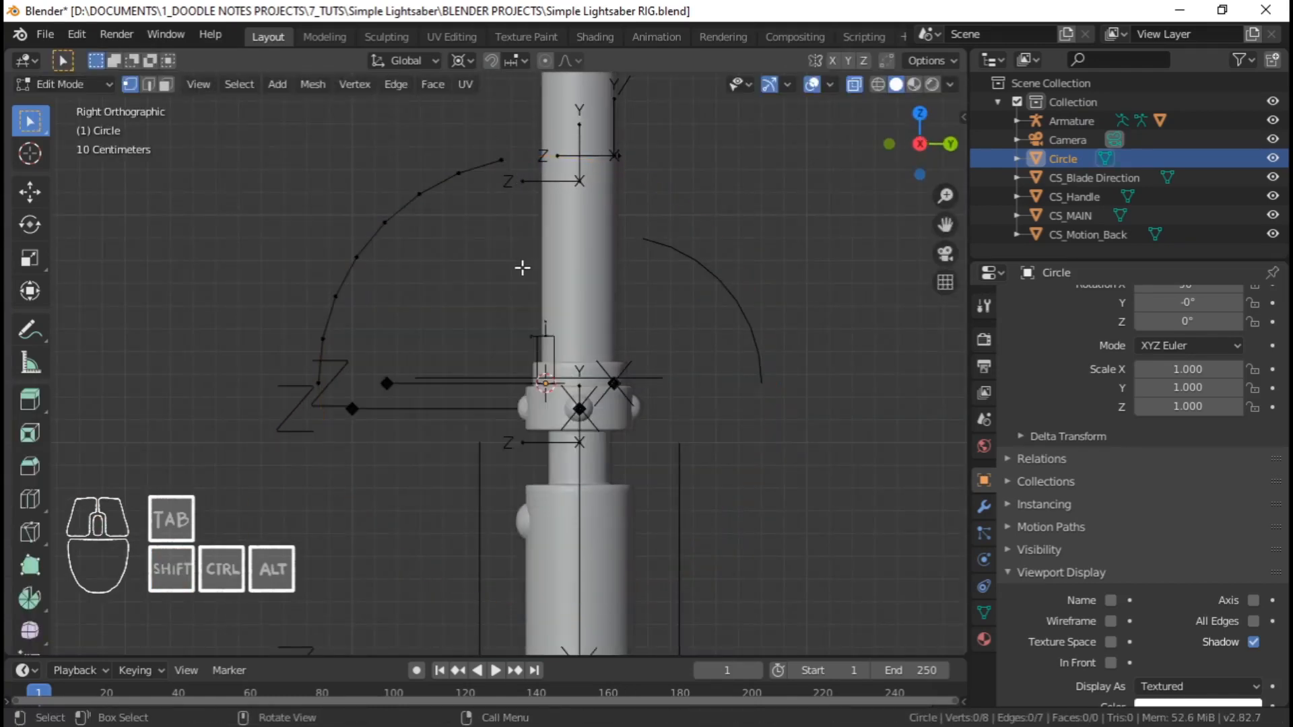
Resize the whole front arc, return to Object Mode, and save the file
{"action": "key", "text": "a"}
{"action": "key", "text": "s"}
{"action": "left_click", "coordinate": [681, 303]}
{"action": "key", "text": "Tab"}
{"action": "key", "text": "ctrl+s"}
Rename the front arc object CS_Motion_Front and save the file
{"action": "scroll", "coordinate": [649, 332], "scroll_direction": "up", "scroll_amount": 3}
{"action": "key", "text": "F2"}
{"action": "type", "text": "CS_"}
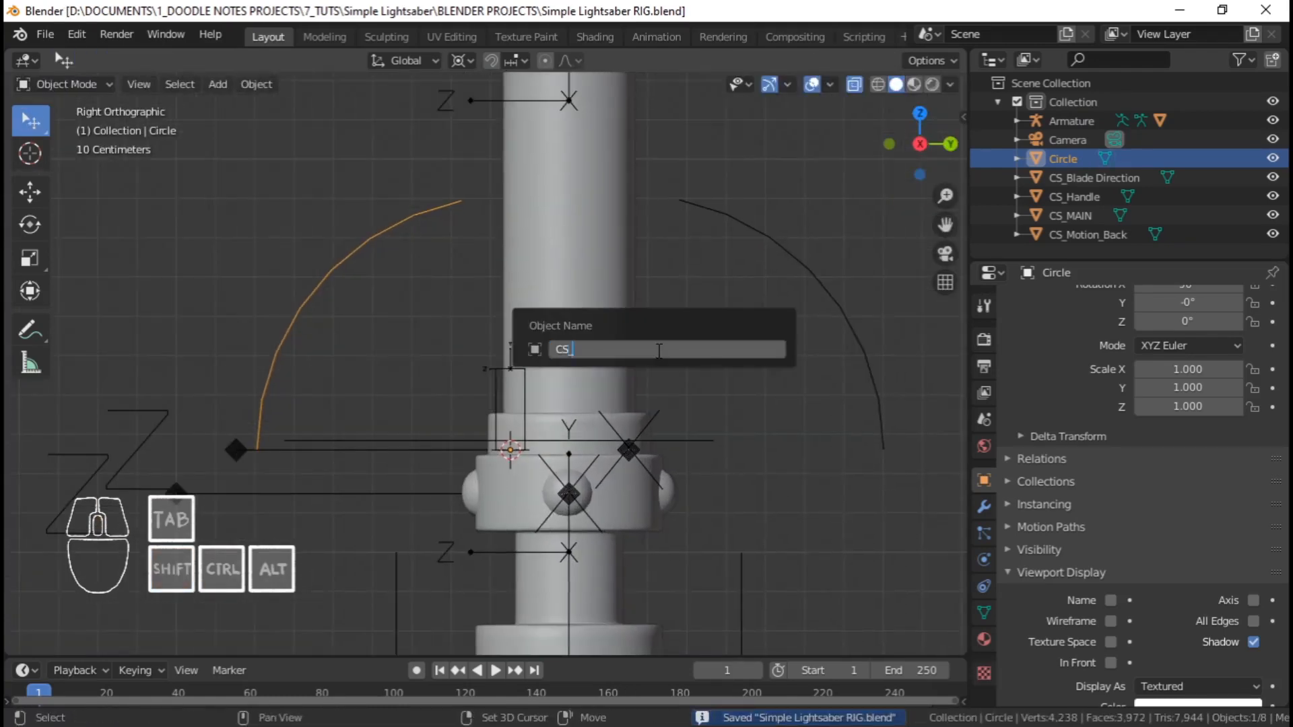
{"action": "key", "text": "Return"}
{"action": "key", "text": "ctrl+s"}
Assign CS_Motion_Front as the Blade_Motion_Front bone's custom object with Wireframe on and Bone Size off, and save the file
{"action": "right_click", "coordinate": [524, 404]}
{"action": "left_click", "coordinate": [873, 385]}
{"action": "key", "text": "ctrl+Tab"}
{"action": "scroll", "coordinate": [1076, 623], "scroll_direction": "down", "scroll_amount": 3}
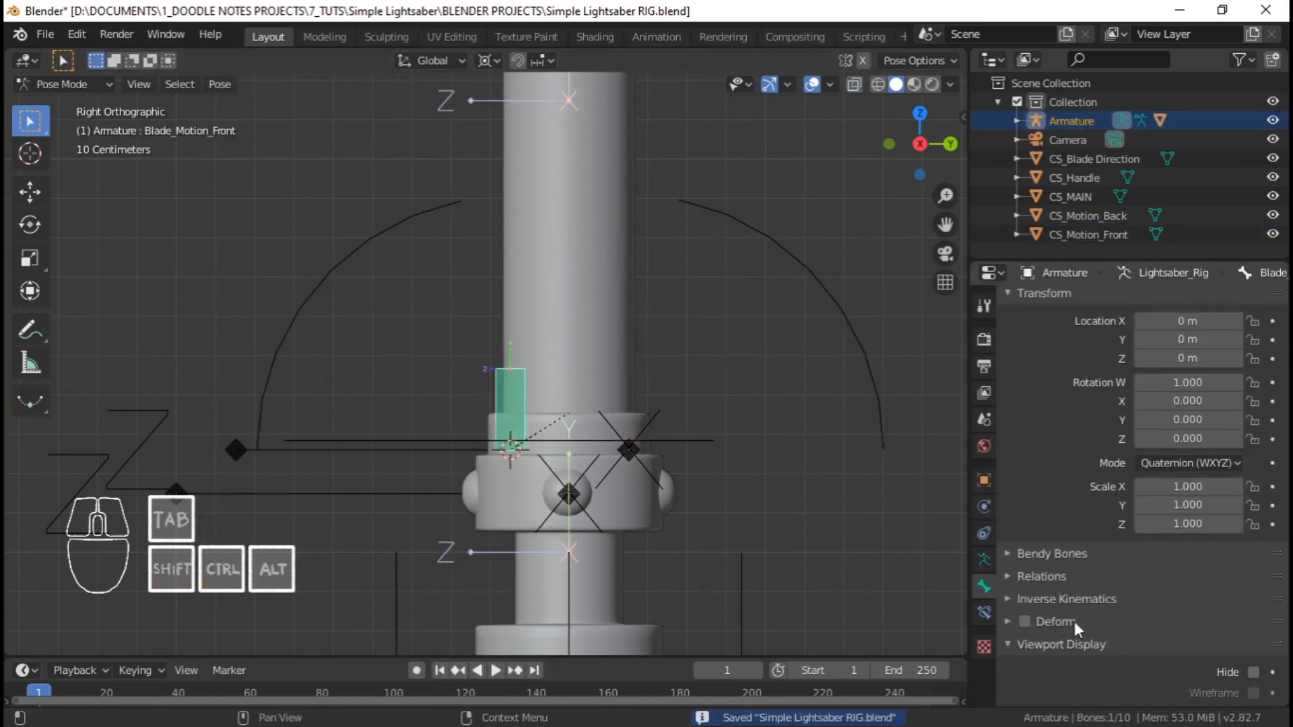
{"action": "left_click", "coordinate": [1162, 640]}
{"action": "left_click", "coordinate": [1144, 555]}
{"action": "scroll", "coordinate": [648, 392], "scroll_direction": "down", "scroll_amount": 3}
{"action": "key", "text": "ctrl+s"}
Snap the 3D cursor to the bone at the blade's tip and add a mesh circle there in Object Mode
{"action": "scroll", "coordinate": [626, 350], "scroll_direction": "down", "scroll_amount": 6}
{"action": "middle_click_drag", "start_coordinate": [554, 128], "coordinate": [545, 370], "text": "shift"}
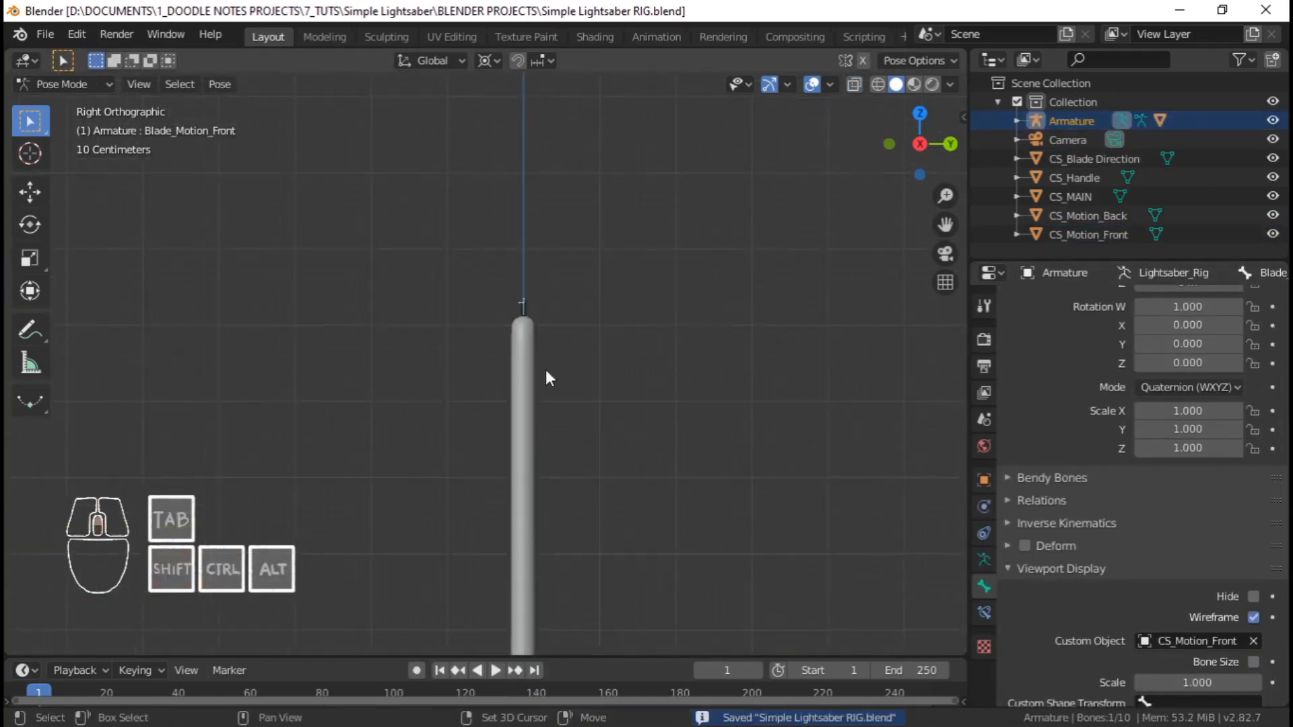
{"action": "scroll", "coordinate": [546, 370], "scroll_direction": "up", "scroll_amount": 10}
{"action": "left_click", "coordinate": [549, 361]}
{"action": "scroll", "coordinate": [592, 361], "scroll_direction": "down", "scroll_amount": 5}
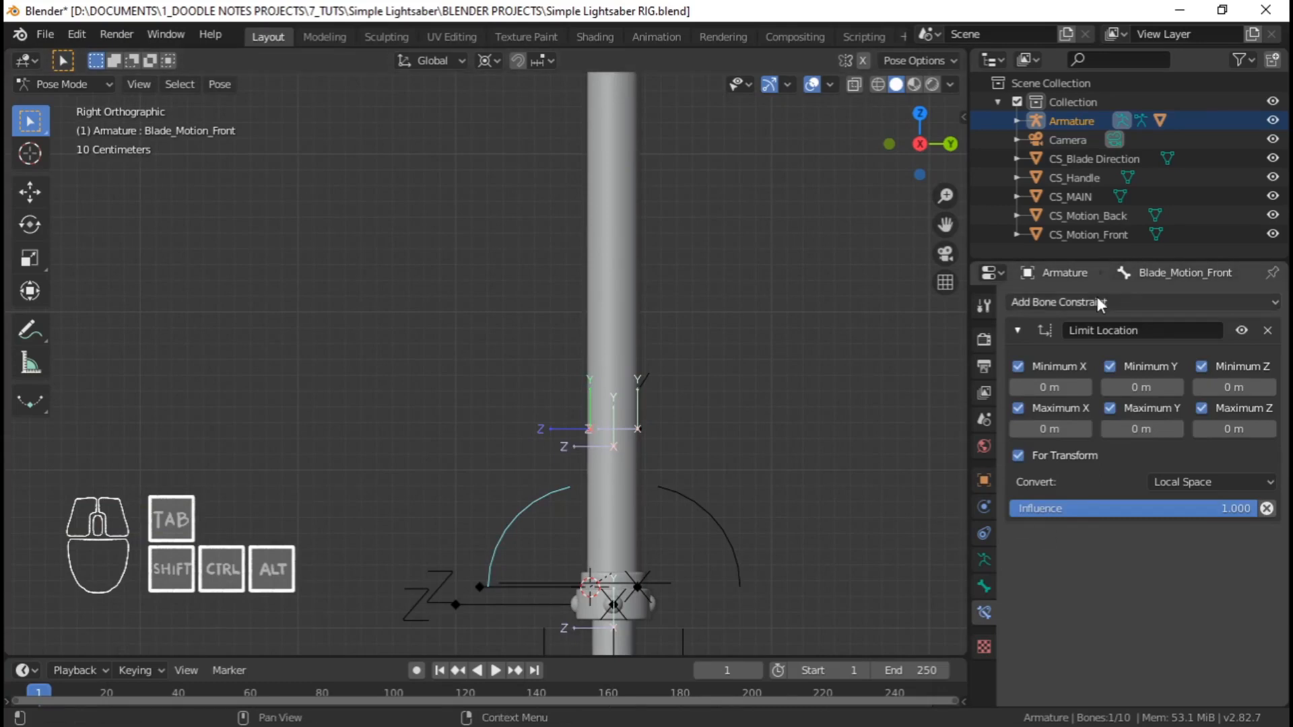
{"action": "left_click", "coordinate": [1098, 304]}
{"action": "scroll", "coordinate": [604, 269], "scroll_direction": "down", "scroll_amount": 7}
{"action": "middle_click_drag", "start_coordinate": [604, 269], "coordinate": [573, 404], "text": "shift"}
{"action": "scroll", "coordinate": [553, 365], "scroll_direction": "up", "scroll_amount": 12}
{"action": "left_click", "coordinate": [554, 365]}
{"action": "middle_click_drag", "start_coordinate": [659, 395], "coordinate": [596, 365], "text": "shift"}
{"action": "key", "text": "ctrl+Tab"}
{"action": "key", "text": "shift+a"}
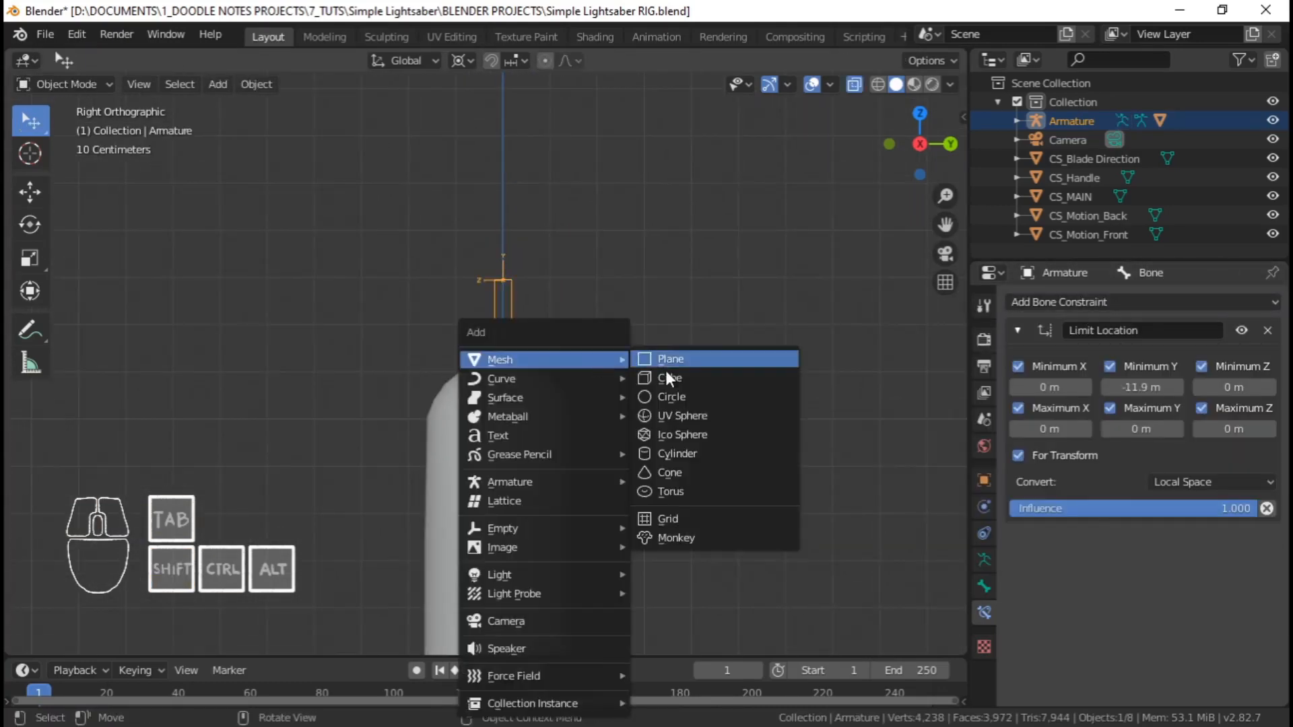
{"action": "left_click", "coordinate": [670, 397]}
Rotate the blade-tip circle object 90° about the global X axis
{"action": "key", "text": "r"}
{"action": "key", "text": "x"}
{"action": "key", "text": "9"}
{"action": "key", "text": "0"}
{"action": "key", "text": "Return"}
Rotate the tip circle's mesh 90° about the global X axis in Edit Mode so the ring lies horizontal
{"action": "middle_click_drag", "start_coordinate": [669, 390], "coordinate": [598, 381]}
{"action": "key", "text": "Tab"}
{"action": "key", "text": "r"}
{"action": "key", "text": "x"}
{"action": "key", "text": "9"}
{"action": "key", "text": "0"}
{"action": "key", "text": "Return"}
Scale the tip ring in front view to slightly wider than the blade
{"action": "key", "text": "s"}
{"action": "left_click", "coordinate": [598, 359]}
{"action": "key", "text": "KP_1"}
{"action": "key", "text": "s"}
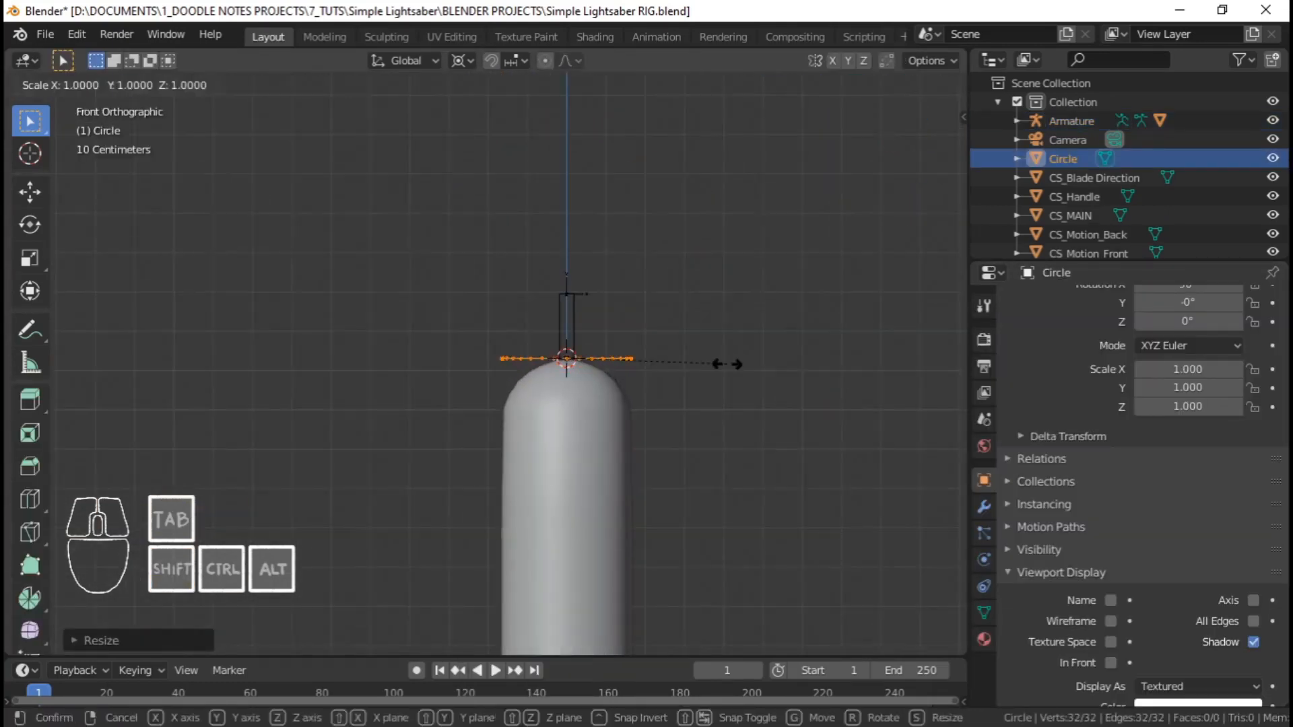
{"action": "left_click", "coordinate": [740, 330]}
{"action": "scroll", "coordinate": [738, 269], "scroll_direction": "up", "scroll_amount": 1}
{"action": "key", "text": "shift+s"}
{"action": "key", "text": "Escape"}
Duplicate the ring upward along Z, change the pivot point, and scale the copy slightly smaller
{"action": "key", "text": "shift+d"}
{"action": "key", "text": "z"}
{"action": "left_click", "coordinate": [758, 373]}
{"action": "key", "text": "s"}
{"action": "key", "text": "Escape"}
{"action": "key", "text": "period"}
{"action": "key", "text": "s"}
{"action": "left_click", "coordinate": [734, 313]}
Duplicate the second ring about 0.07 m upward along Z and scale this third ring smaller
{"action": "key", "text": "shift+d"}
{"action": "key", "text": "z"}
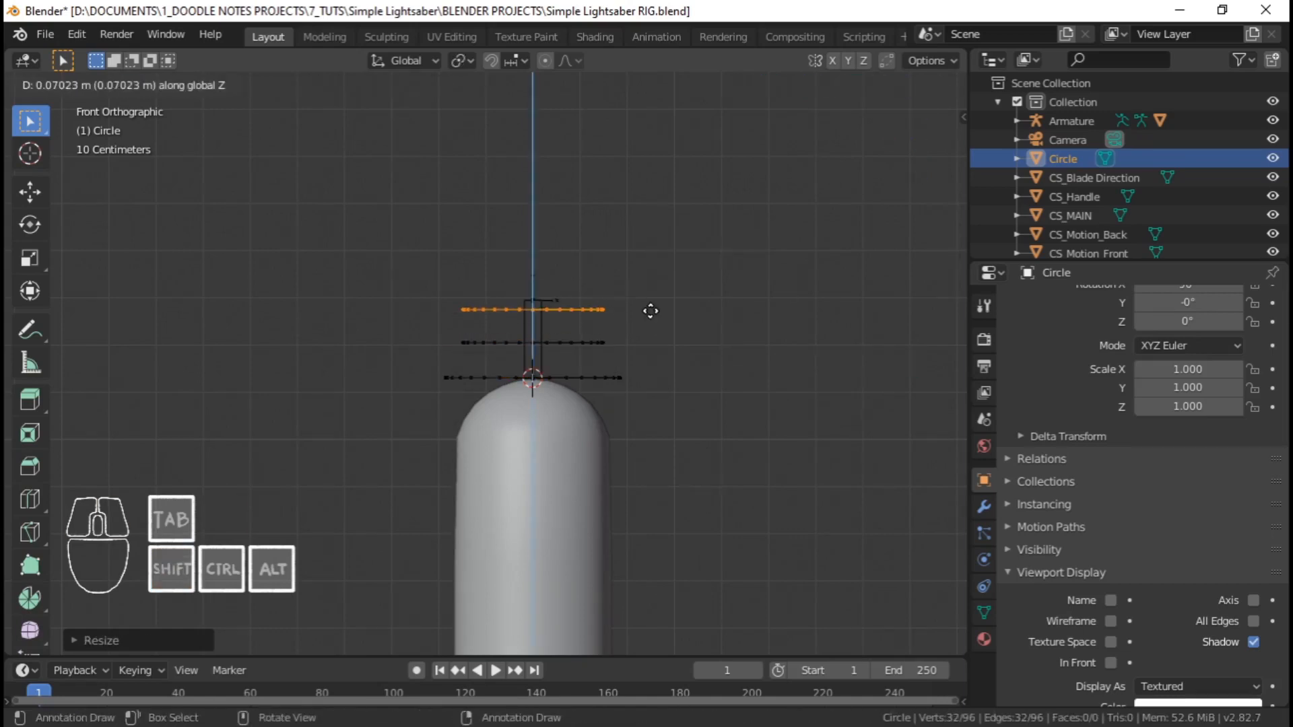
{"action": "left_click", "coordinate": [651, 307]}
{"action": "key", "text": "s"}
{"action": "left_click", "coordinate": [625, 330]}
Duplicate the top ring along Z, merge the copy into a single vertex, and reposition that vertex along Z at the top ring
{"action": "scroll", "coordinate": [626, 330], "scroll_direction": "up", "scroll_amount": 2}
{"action": "key", "text": "shift+d"}
{"action": "key", "text": "z"}
{"action": "key", "text": "alt+m"}
{"action": "left_click", "coordinate": [699, 288]}
{"action": "key", "text": "g"}
{"action": "key", "text": "z"}
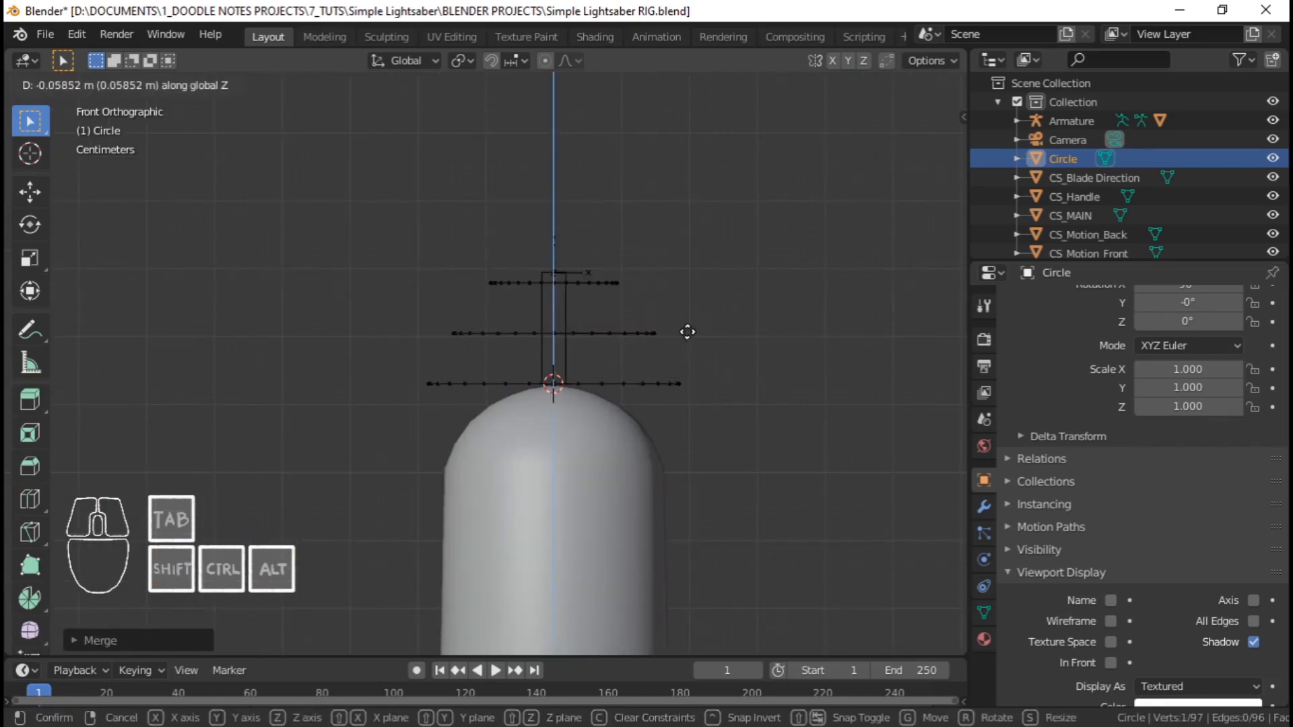
{"action": "left_click", "coordinate": [610, 284]}
Extrude the vertex upward along Z as an arrow shaft and extrude two diagonal edges from its end as the arrowhead
{"action": "key", "text": "e"}
{"action": "key", "text": "z"}
{"action": "left_click", "coordinate": [620, 163]}
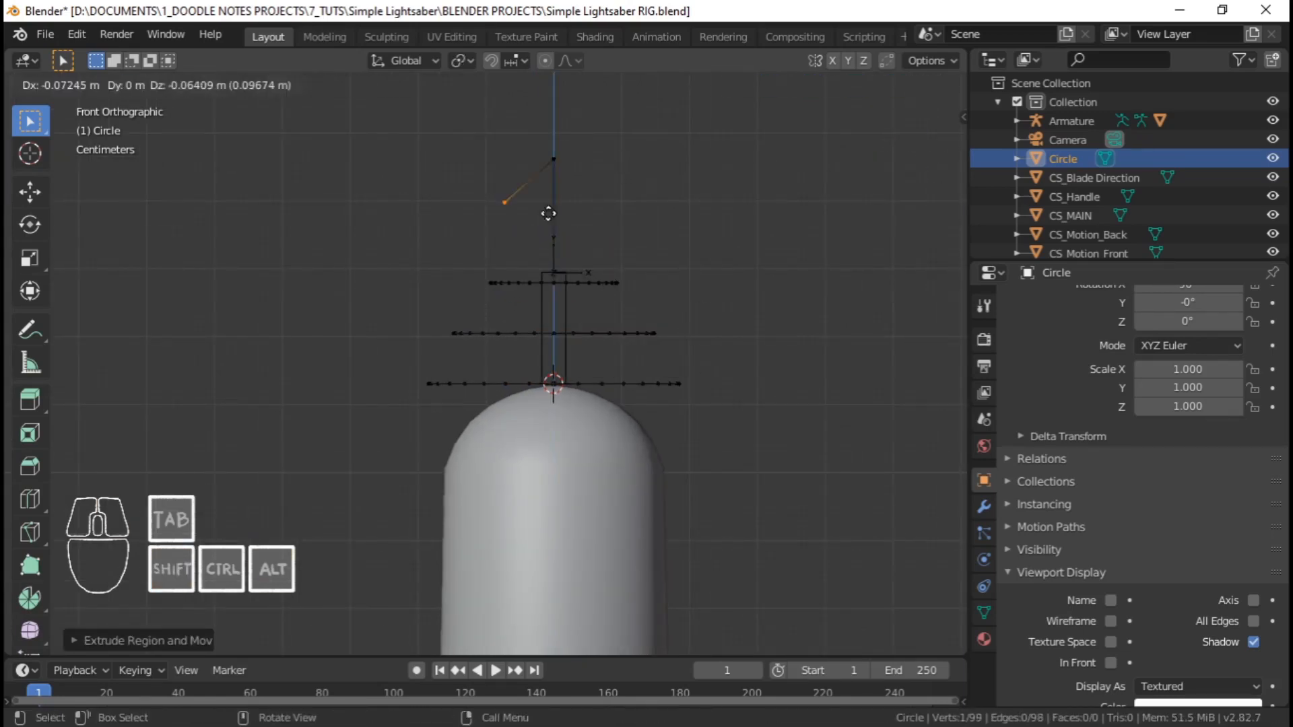
{"action": "key", "text": "Escape"}
{"action": "left_click", "coordinate": [557, 155]}
{"action": "key", "text": "e"}
{"action": "left_click", "coordinate": [589, 207]}
Return to Object Mode, save the file, and rename the ring-and-arrow object CS_Retract
{"action": "key", "text": "Tab"}
{"action": "scroll", "coordinate": [497, 276], "scroll_direction": "down", "scroll_amount": 5}
{"action": "middle_click_drag", "start_coordinate": [497, 276], "coordinate": [550, 350]}
{"action": "key", "text": "ctrl+s"}
{"action": "key", "text": "F2"}
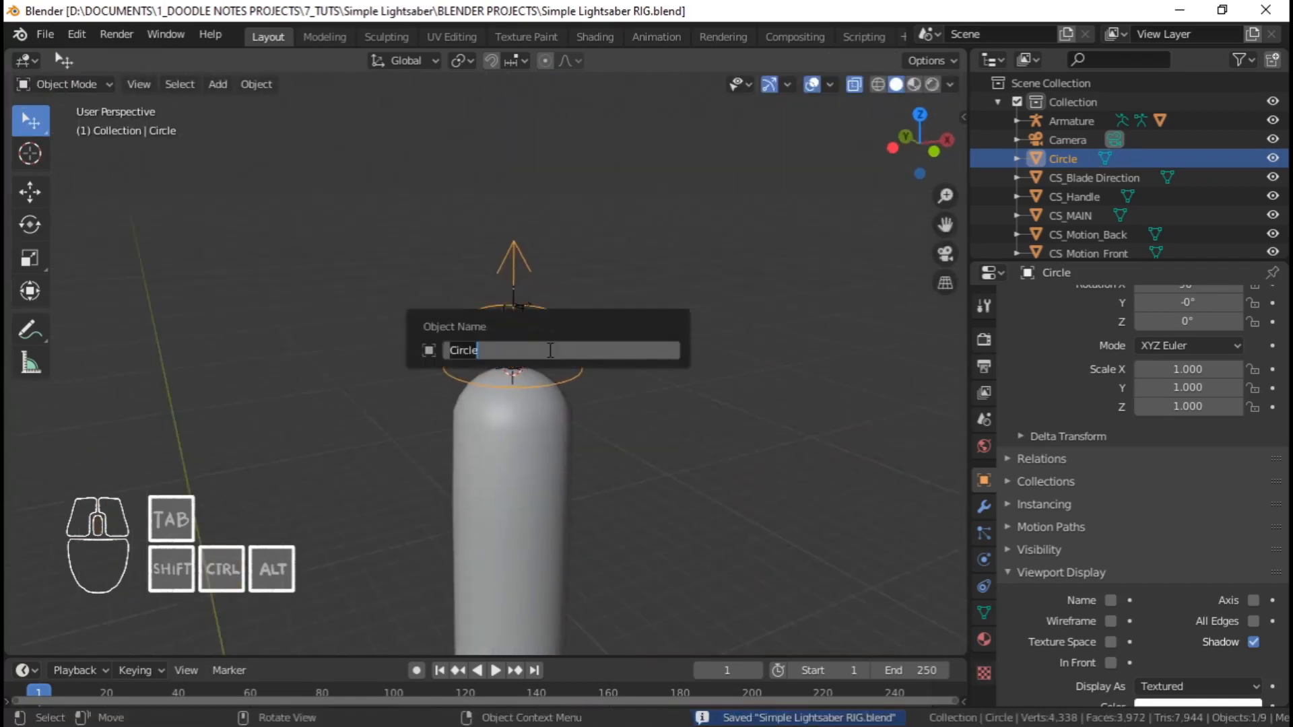
{"action": "type", "text": "CS_Retract"}
{"action": "key", "text": "Return"}
Switch the armature to Pose Mode, rename the blade-tip bone CS_Retract, and save the file
{"action": "left_click", "coordinate": [523, 335]}
{"action": "key", "text": "ctrl+Tab"}
{"action": "key", "text": "F2"}
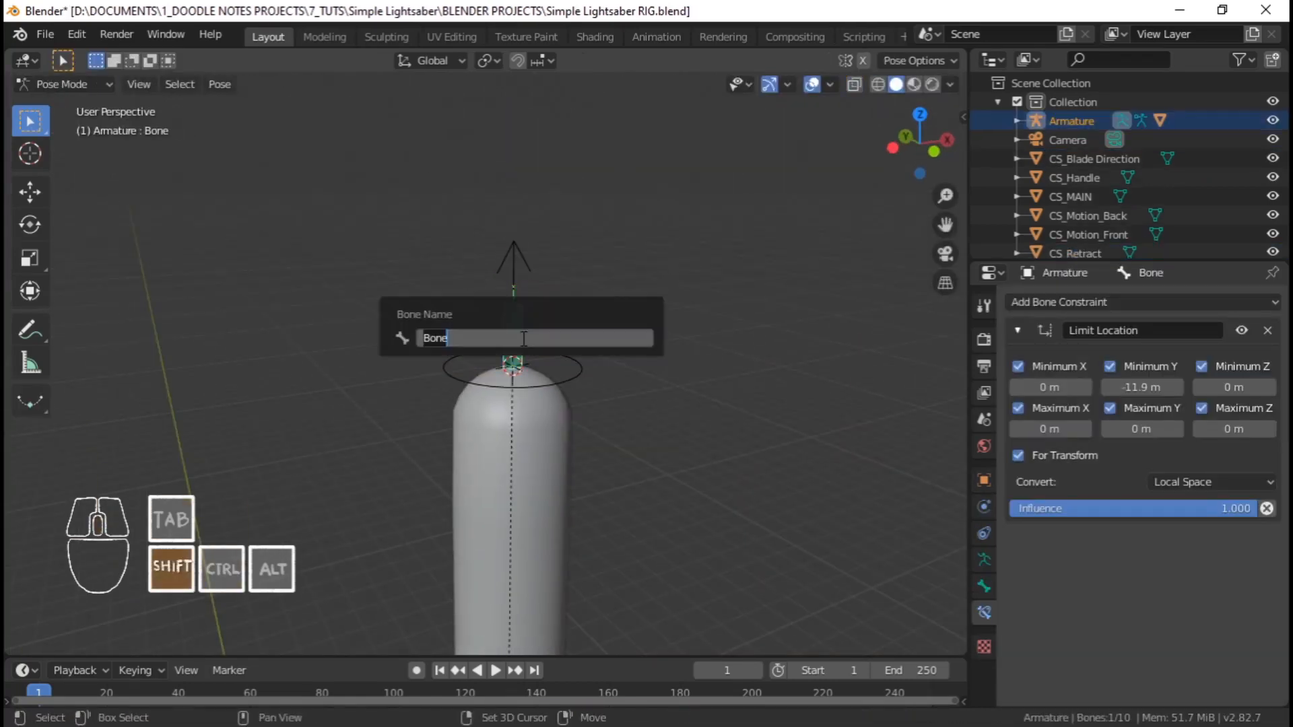
{"action": "type", "text": "Retract"}
{"action": "key", "text": "Return"}
{"action": "key", "text": "ctrl+s"}
Assign CS_Retract as the blade-tip bone's custom shape, with Wireframe display enabled and Bone Size scaling disabled
{"action": "left_click", "coordinate": [984, 587]}
{"action": "left_click", "coordinate": [1197, 603]}
{"action": "left_click", "coordinate": [1176, 538]}
{"action": "left_click", "coordinate": [1254, 580]}
{"action": "left_click", "coordinate": [1253, 624]}
Disable the Axes display in the Lightsaber_Rig armature's viewport settings
{"action": "scroll", "coordinate": [593, 404], "scroll_direction": "down", "scroll_amount": 8}
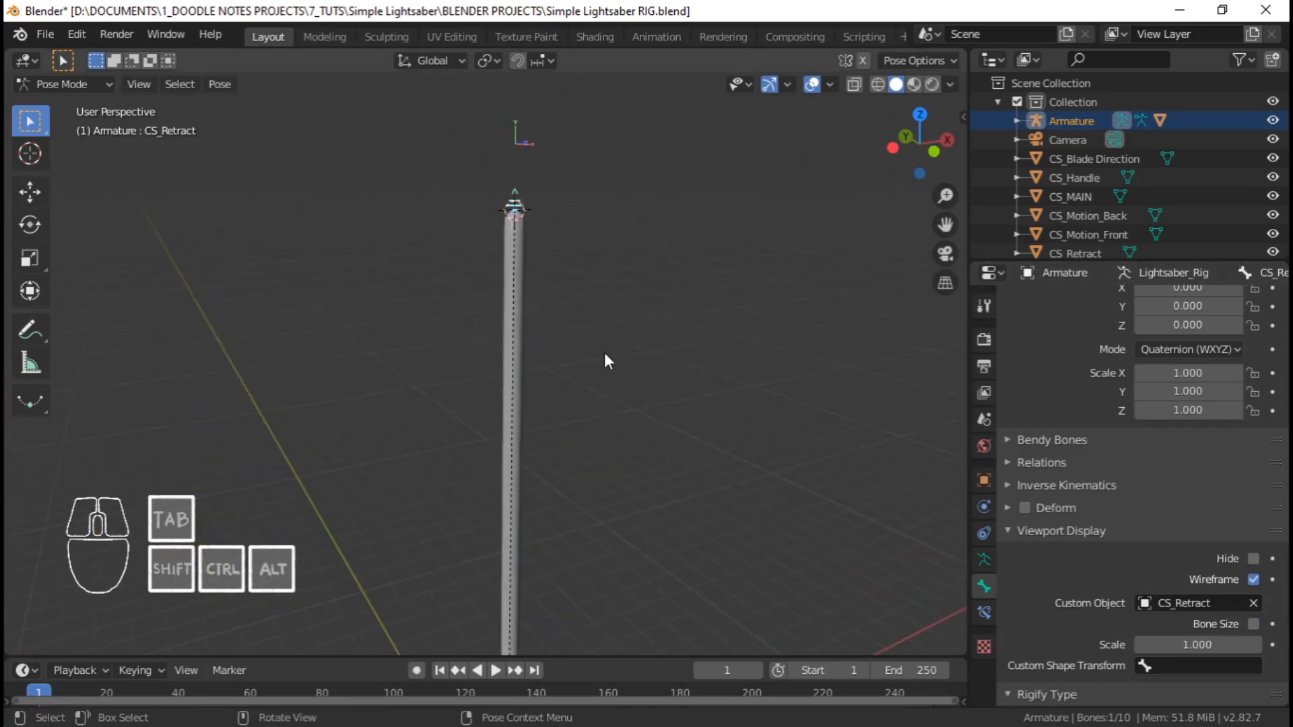
{"action": "middle_click_drag", "start_coordinate": [597, 450], "coordinate": [596, 325], "text": "shift"}
{"action": "scroll", "coordinate": [580, 398], "scroll_direction": "up", "scroll_amount": 1}
{"action": "middle_click_drag", "start_coordinate": [579, 399], "coordinate": [498, 360]}
{"action": "middle_click_drag", "start_coordinate": [576, 489], "coordinate": [576, 421], "text": "shift"}
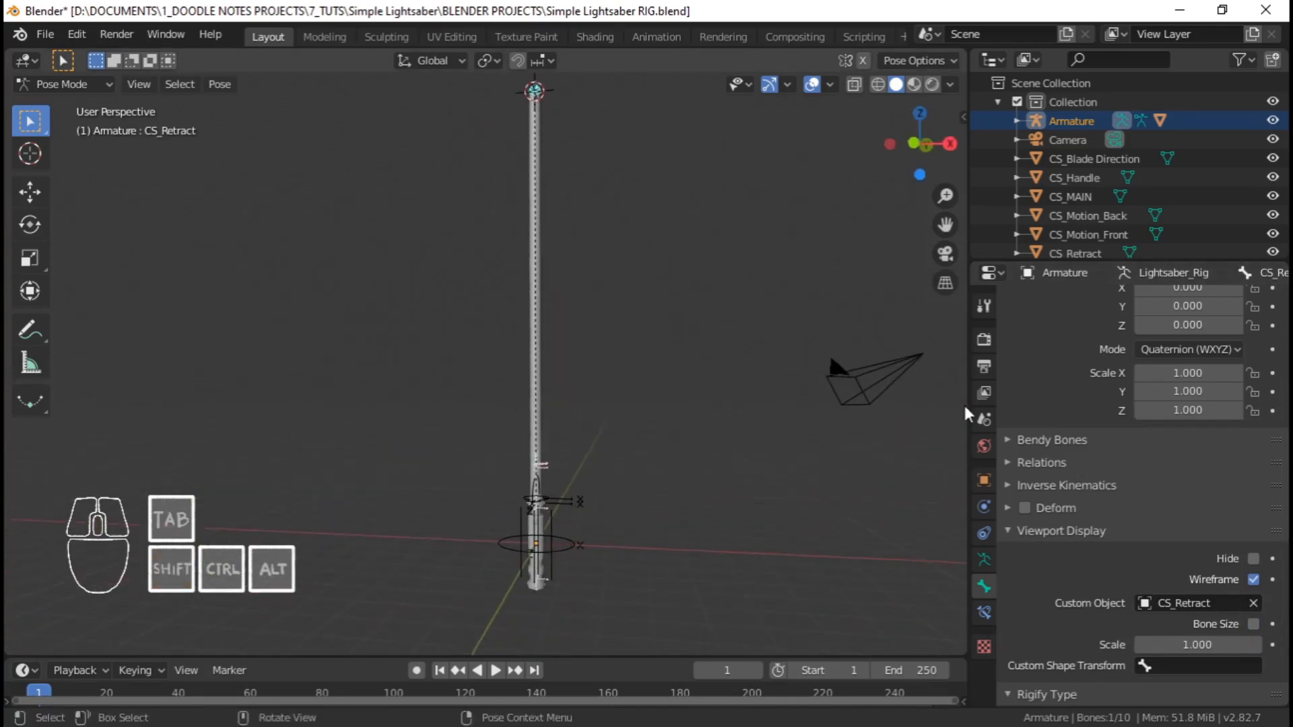
{"action": "left_click", "coordinate": [984, 560]}
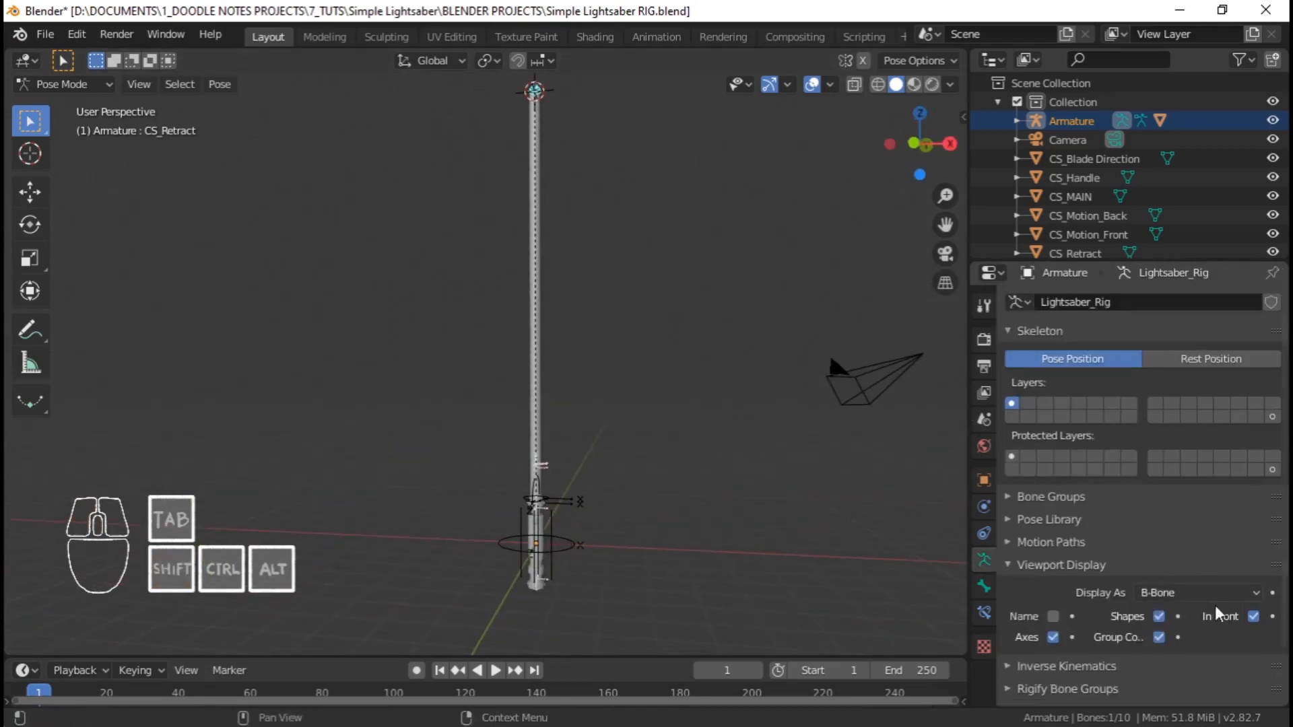
{"action": "left_click", "coordinate": [1053, 638]}
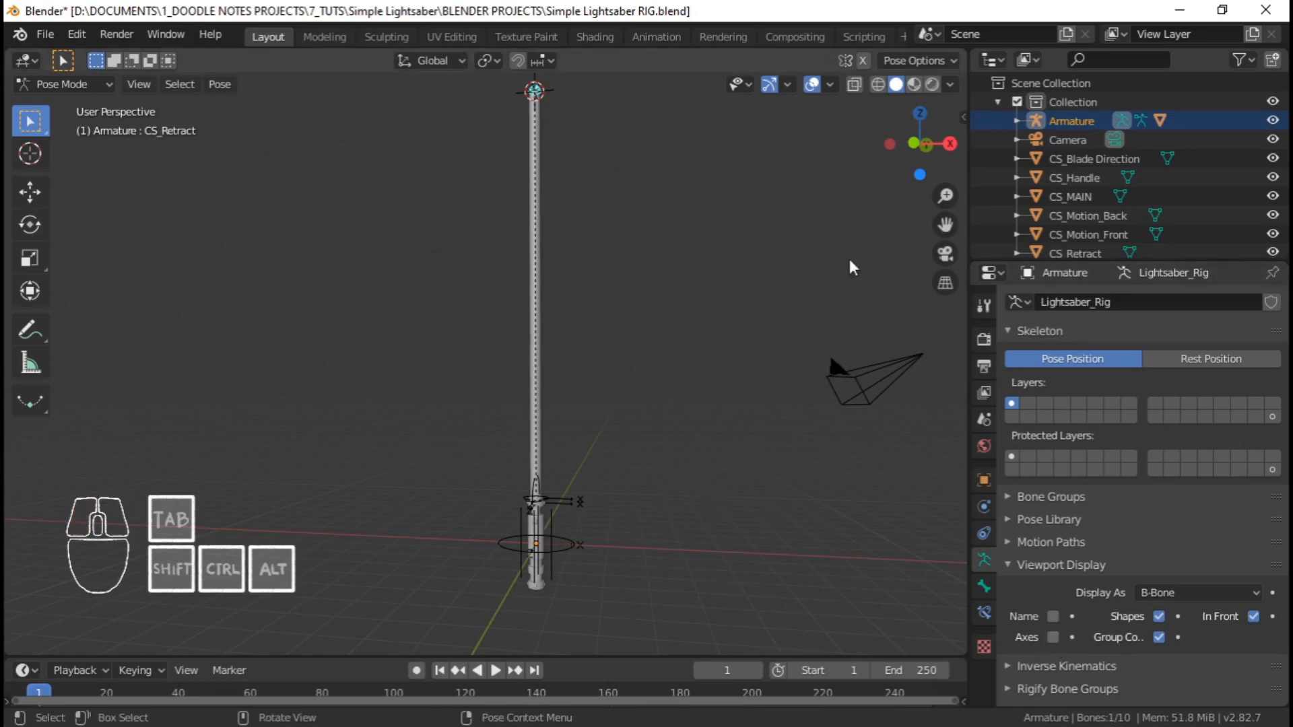
Move all CS_ shape objects from CS_Blade Direction to CS_Retract into a new collection named HIDE and exclude it from the view layer
{"action": "key", "text": "KP_1"}
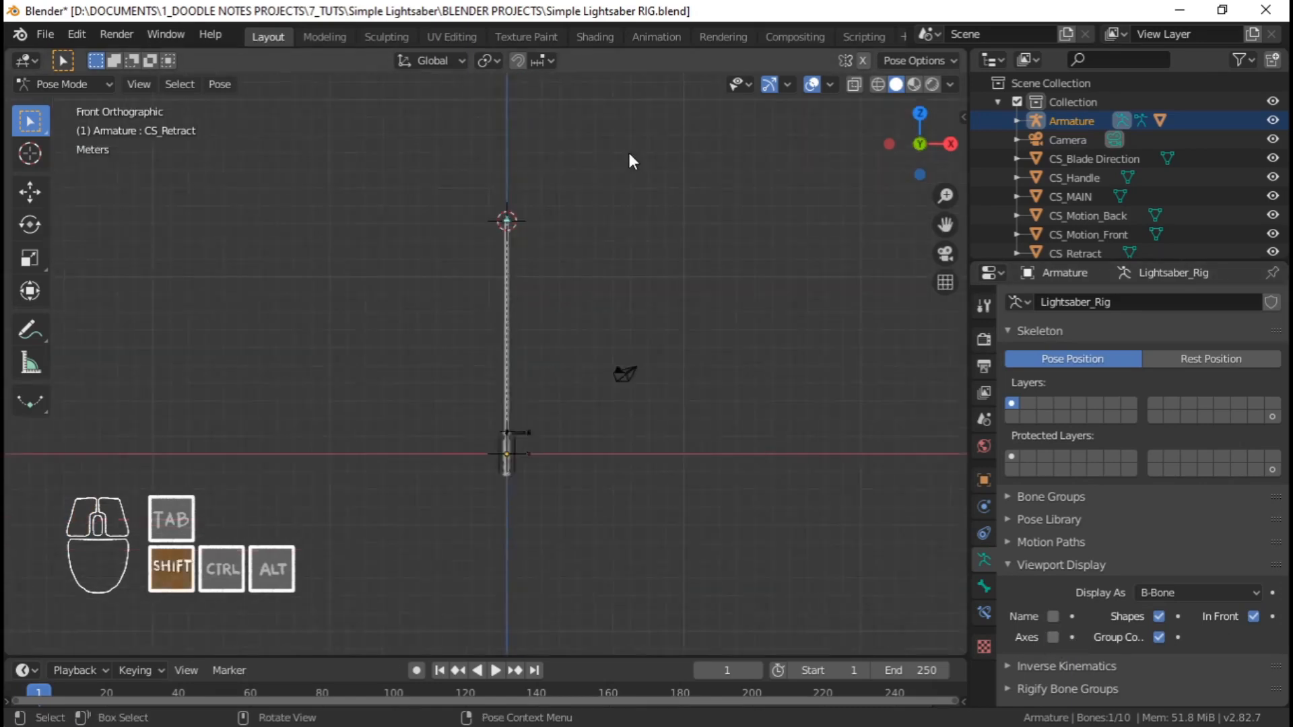
{"action": "left_click", "coordinate": [1057, 158]}
{"action": "scroll", "coordinate": [1071, 161], "scroll_direction": "down", "scroll_amount": 1}
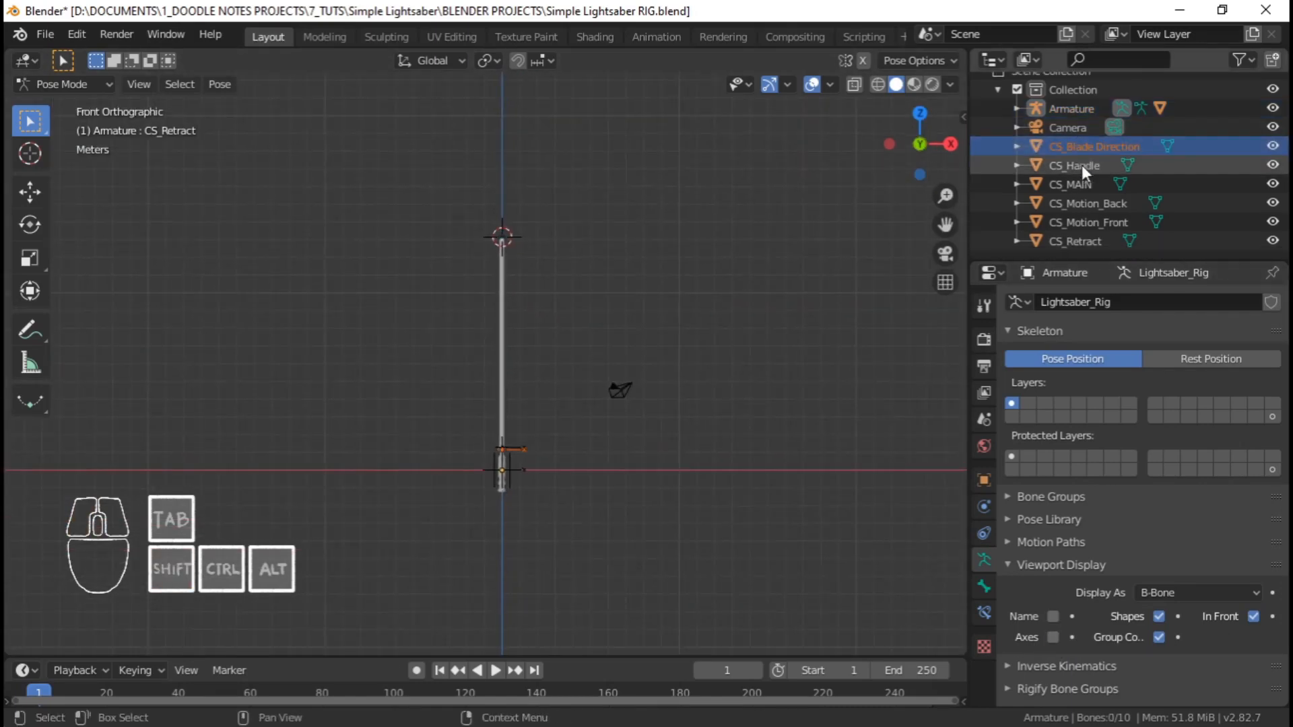
{"action": "left_click", "coordinate": [1078, 241], "text": "shift"}
{"action": "key", "text": "m"}
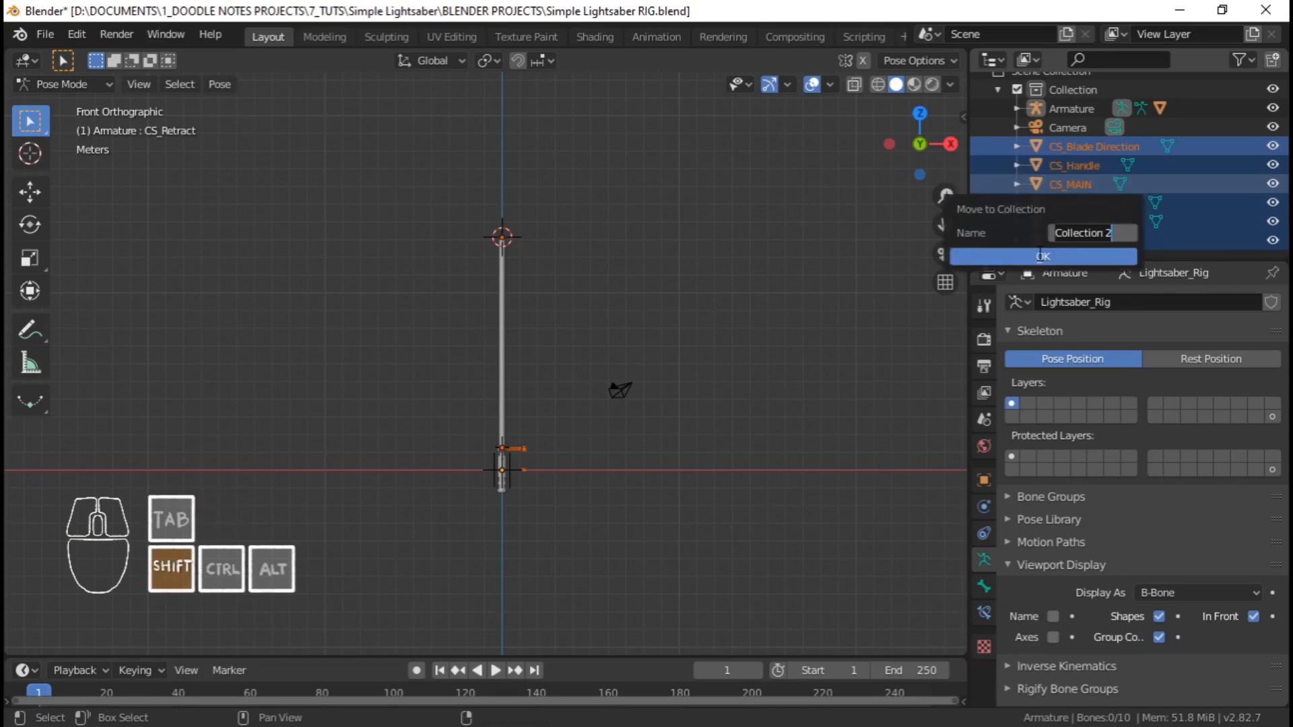
{"action": "left_click", "coordinate": [1041, 256]}
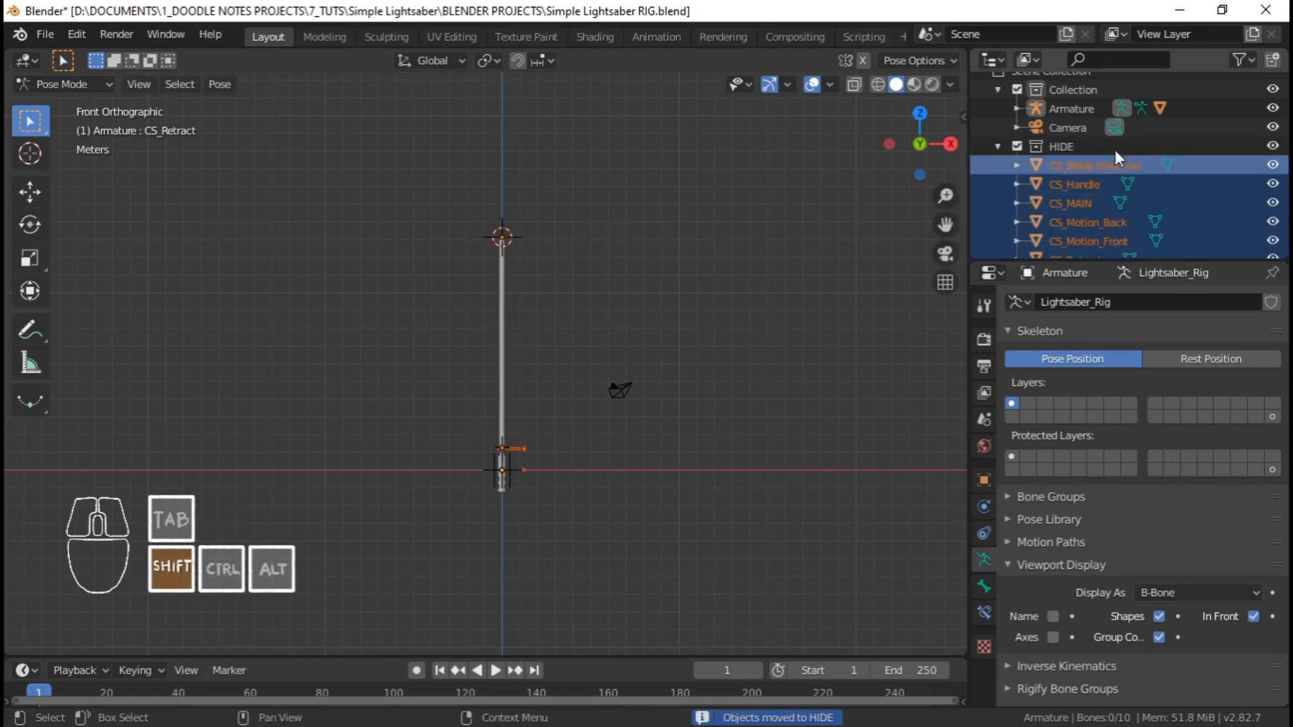
{"action": "left_click", "coordinate": [1017, 147], "text": "shift"}
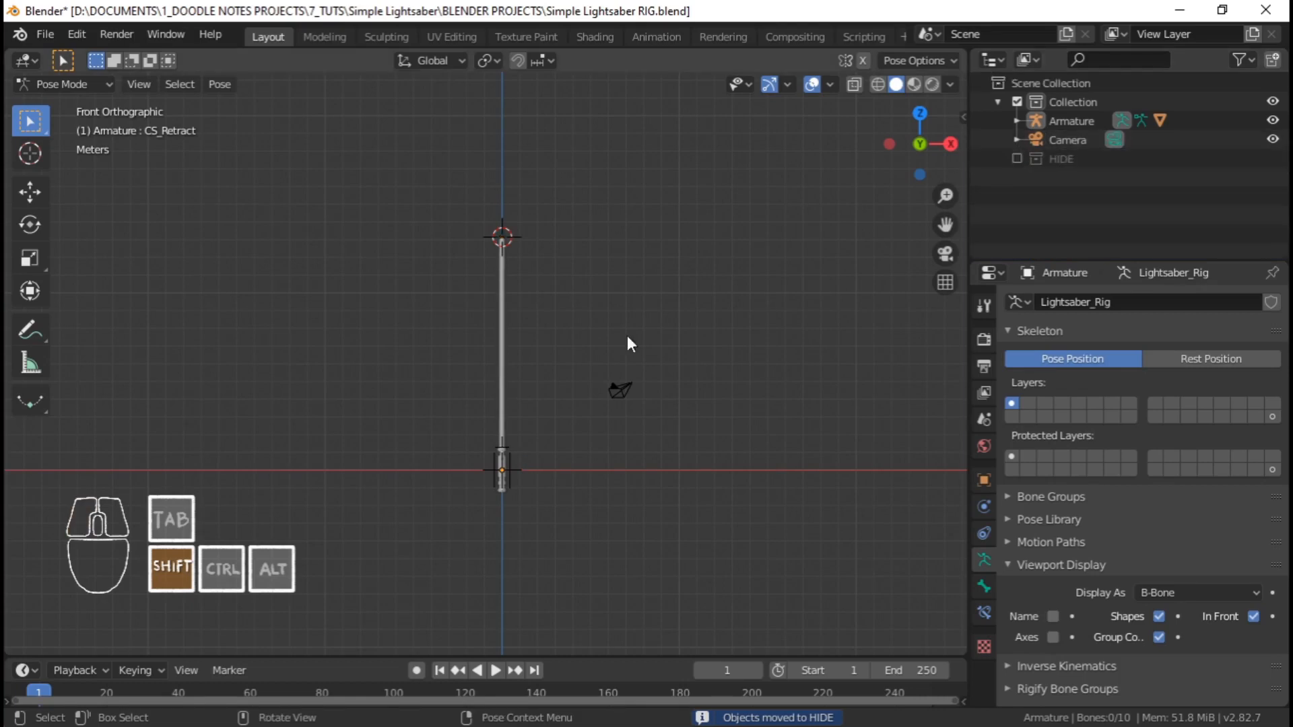
Test the Handle bone by rotating it freely, and swing the lightsaber sideways toward negative Y in the right side view
{"action": "scroll", "coordinate": [592, 431], "scroll_direction": "up", "scroll_amount": 6}
{"action": "middle_click_drag", "start_coordinate": [506, 579], "coordinate": [500, 374], "text": "shift"}
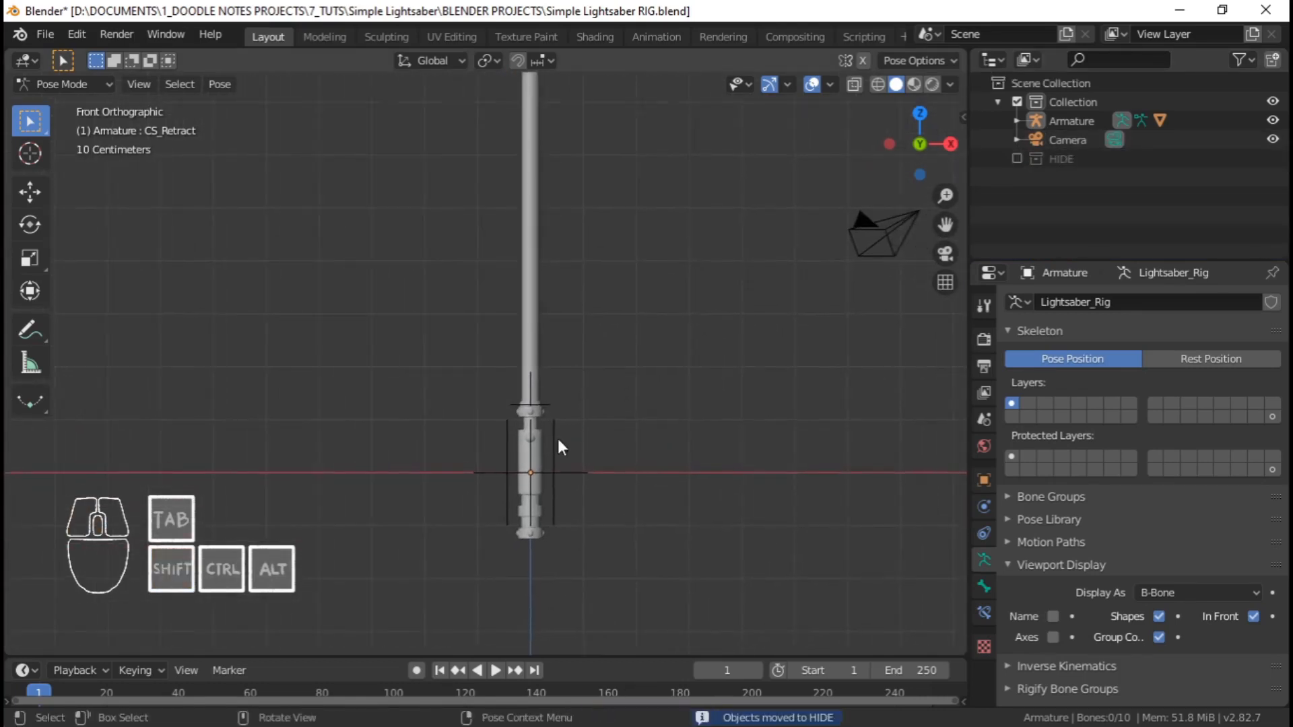
{"action": "scroll", "coordinate": [565, 445], "scroll_direction": "up", "scroll_amount": 2}
{"action": "left_click", "coordinate": [578, 466]}
{"action": "scroll", "coordinate": [566, 378], "scroll_direction": "down", "scroll_amount": 3}
{"action": "scroll", "coordinate": [529, 373], "scroll_direction": "down", "scroll_amount": 4}
{"action": "middle_click_drag", "start_coordinate": [547, 266], "coordinate": [536, 378], "text": "shift"}
{"action": "scroll", "coordinate": [538, 380], "scroll_direction": "up", "scroll_amount": 3}
{"action": "middle_click_drag", "start_coordinate": [548, 429], "coordinate": [554, 327], "text": "shift"}
{"action": "scroll", "coordinate": [566, 357], "scroll_direction": "up", "scroll_amount": 1}
{"action": "middle_click_drag", "start_coordinate": [581, 390], "coordinate": [366, 456]}
{"action": "key", "text": "KP_3"}
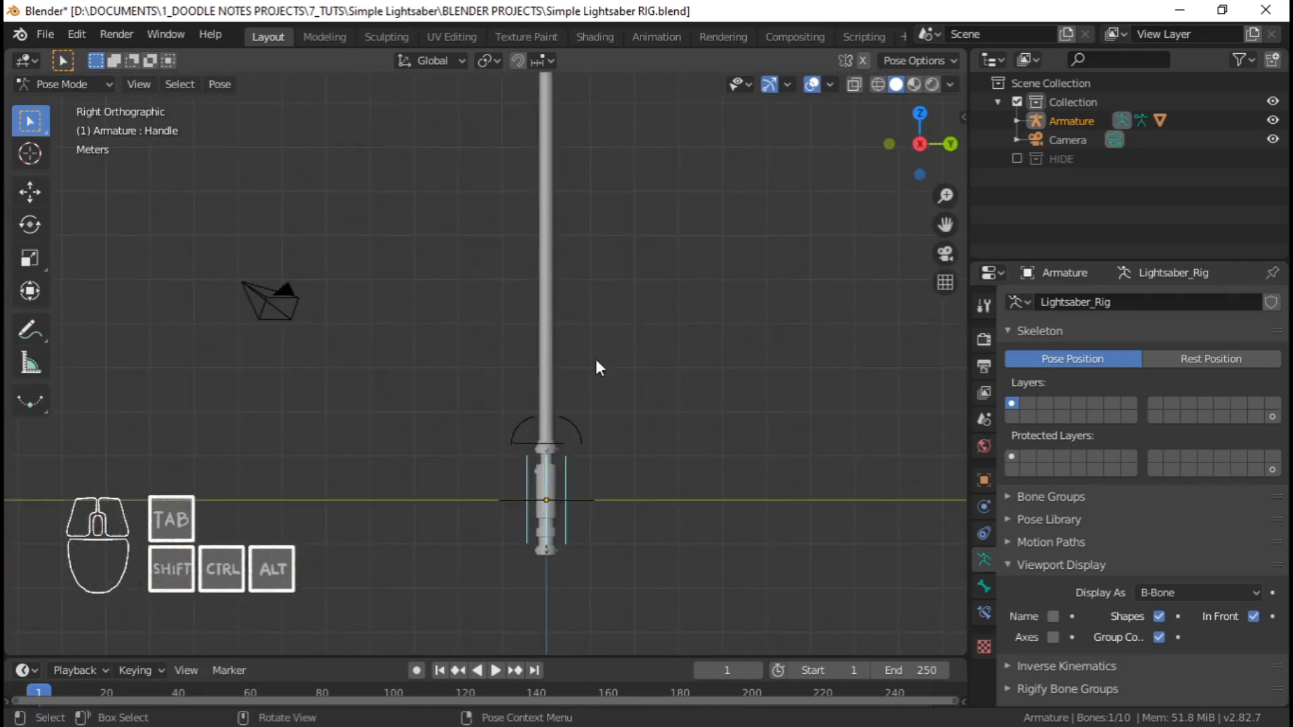
{"action": "key", "text": "r"}
{"action": "key", "text": "r"}
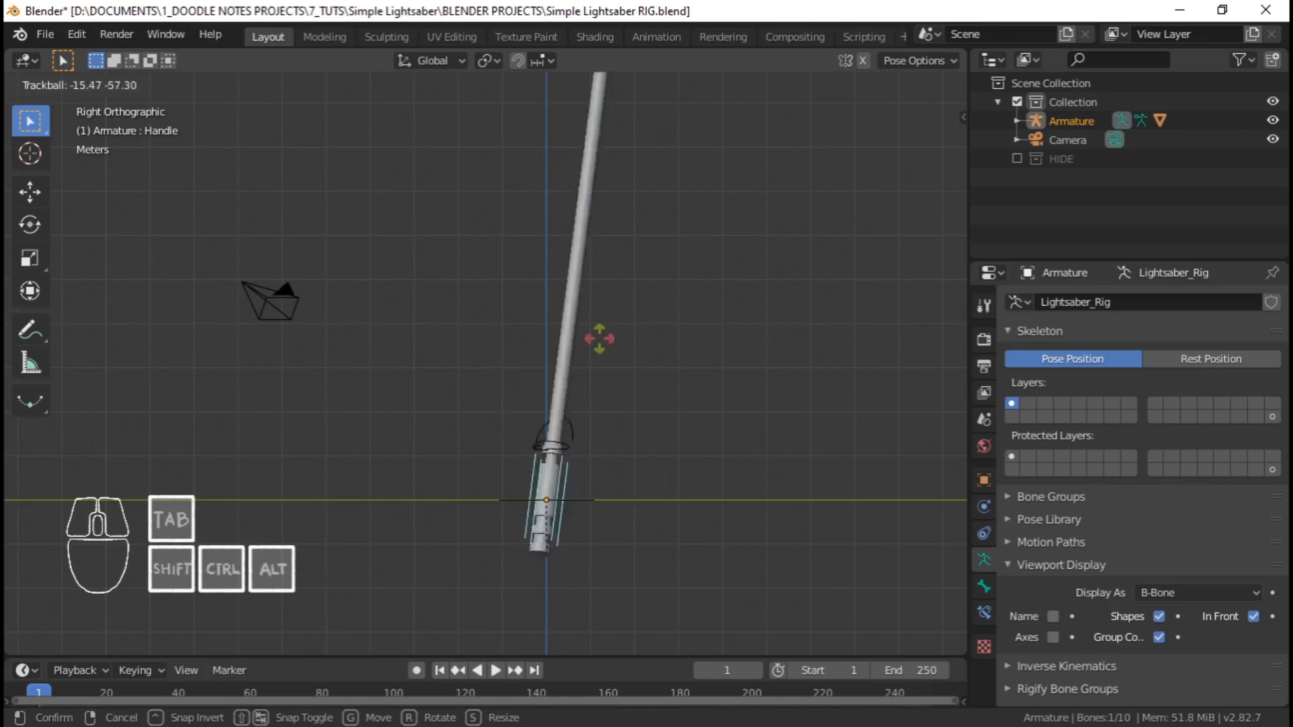
{"action": "left_click", "coordinate": [609, 338]}
{"action": "key", "text": "r"}
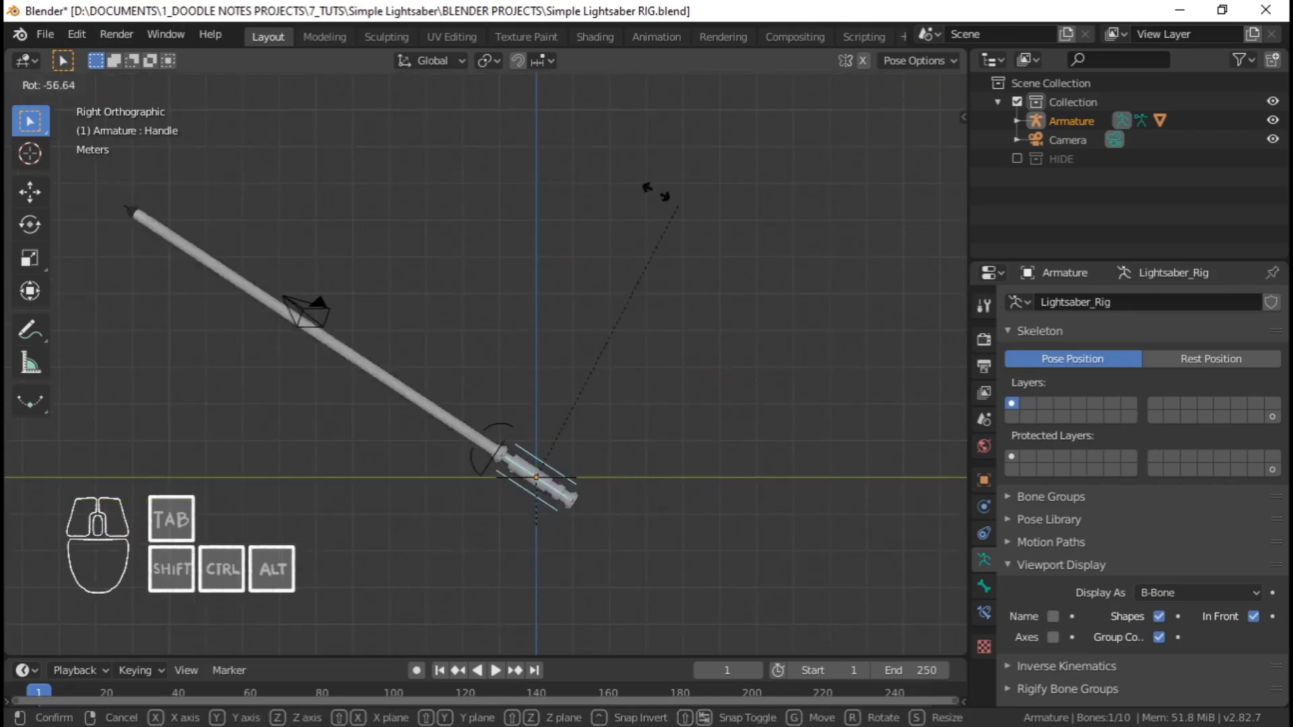
{"action": "left_click", "coordinate": [652, 197]}
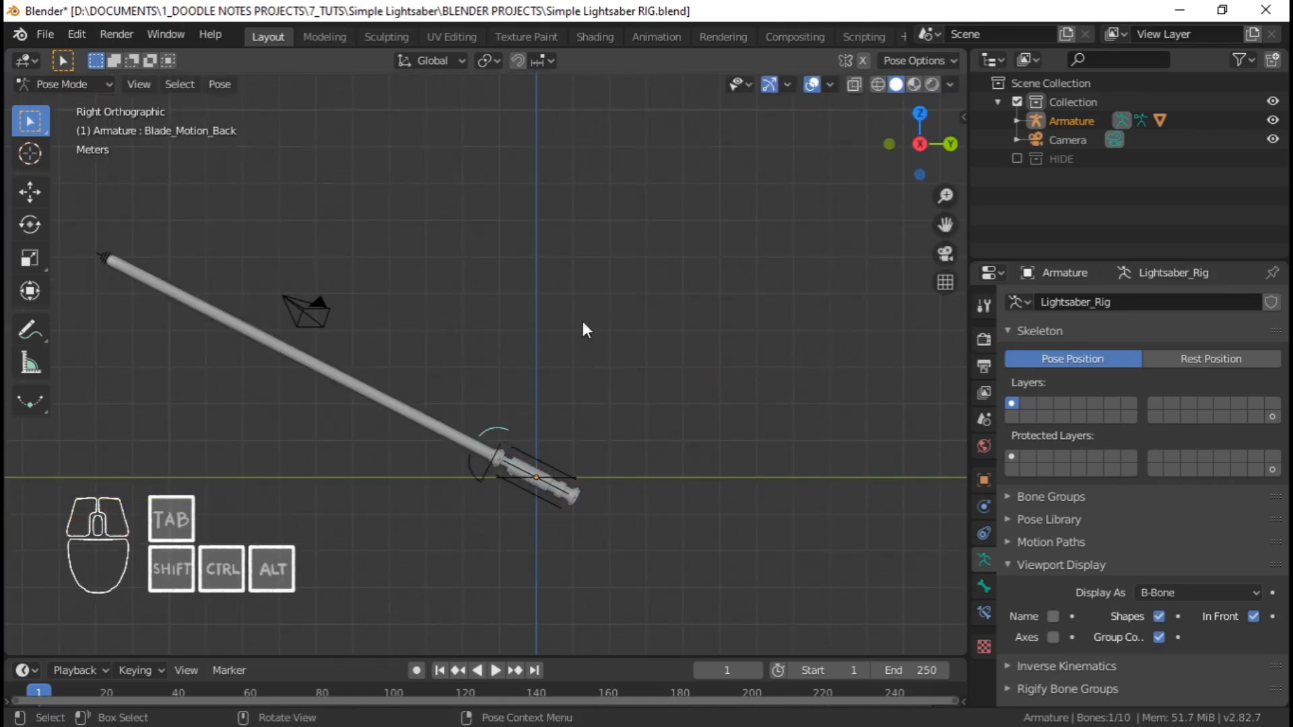
Rotate the Blade_Motion_Back bone to fan out the blade, switch the viewport to Material Preview, and clear the bone's rotation
{"action": "key", "text": "r"}
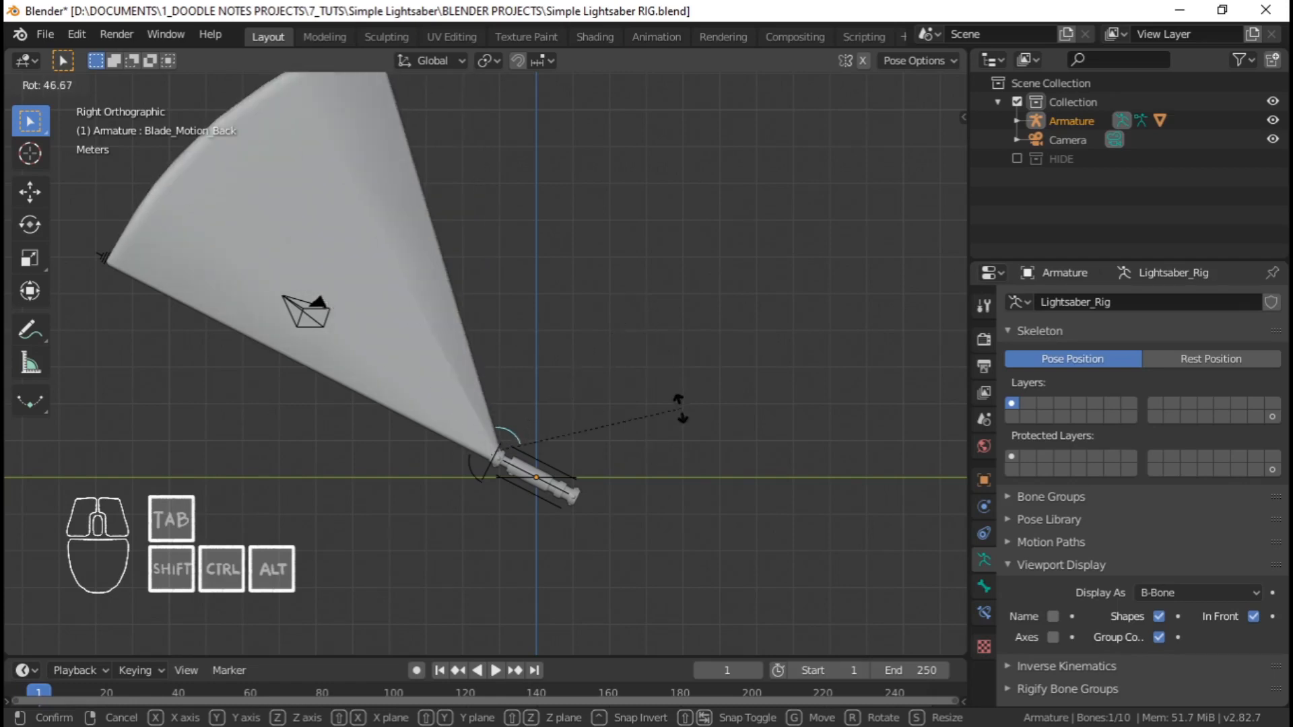
{"action": "left_click", "coordinate": [701, 363]}
{"action": "left_click", "coordinate": [912, 84]}
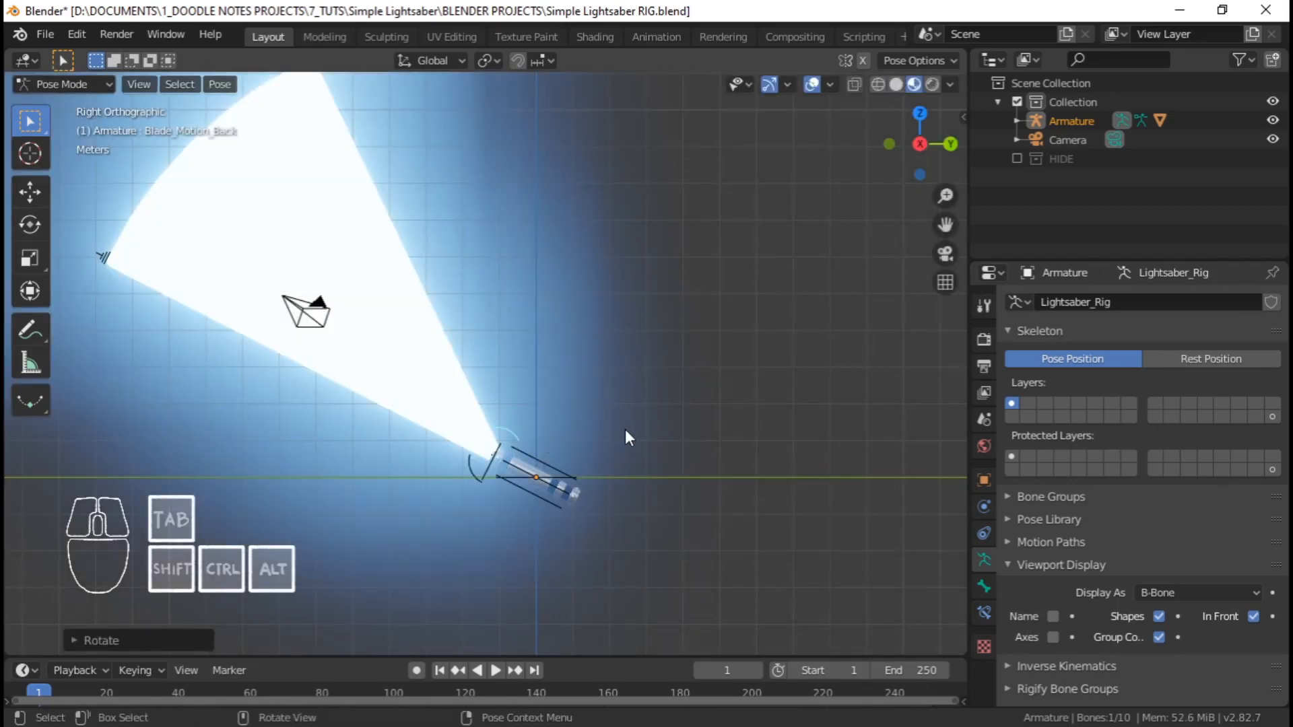
{"action": "key", "text": "alt+r"}
Rotate the Handle bone once more with the glowing blade shown, and clear its rotation
{"action": "left_click", "coordinate": [567, 467]}
{"action": "key", "text": "r"}
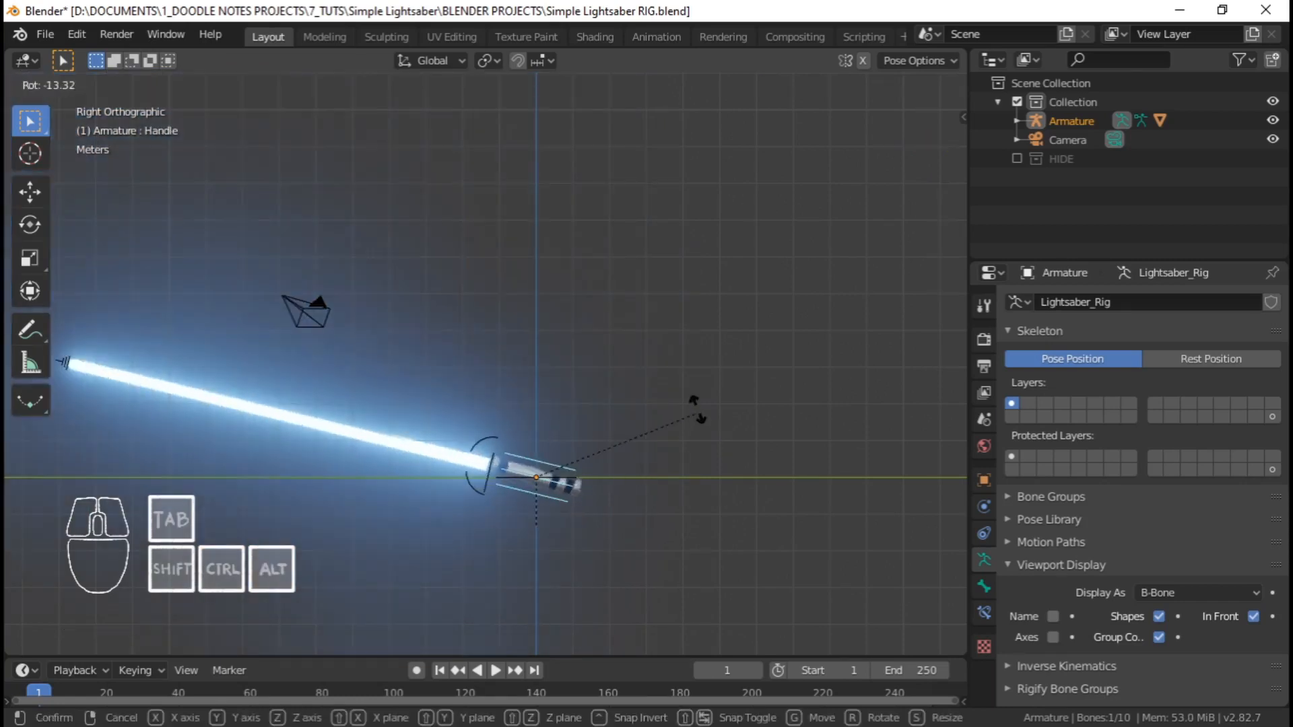
{"action": "left_click", "coordinate": [698, 409]}
{"action": "key", "text": "alt+r"}
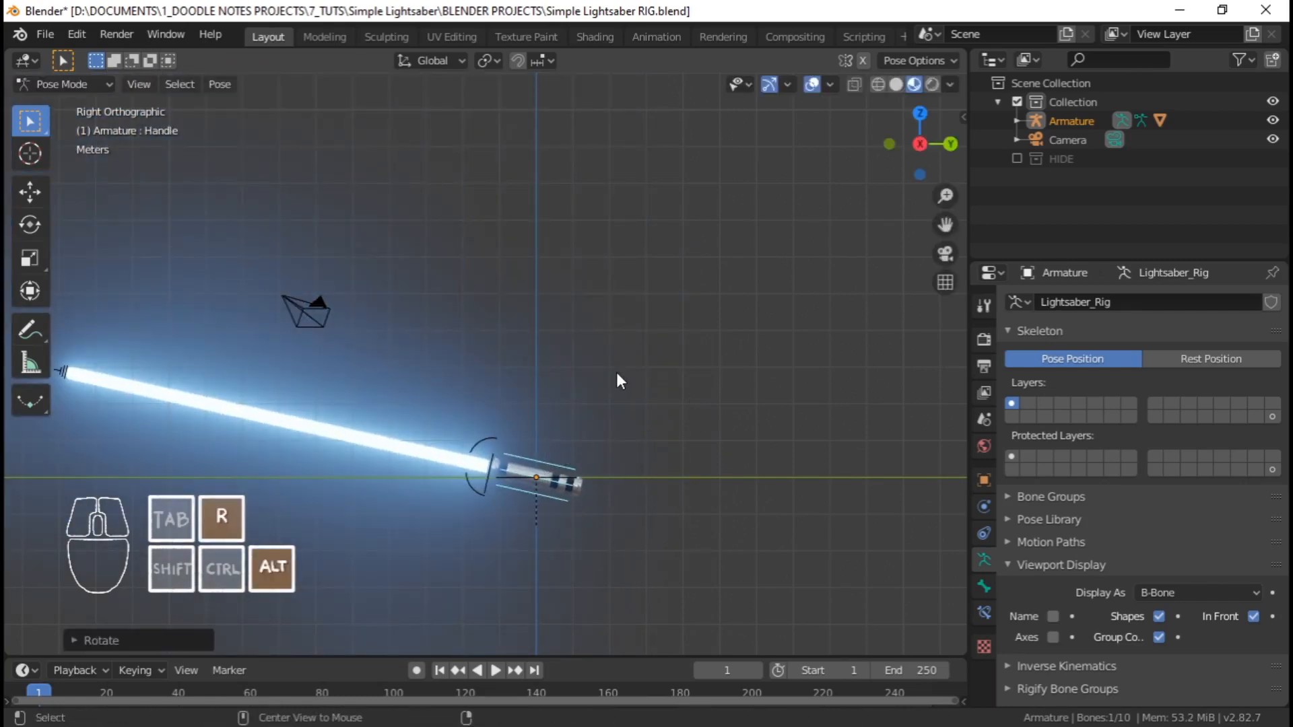
Move the CS_Retract bone down along Z to the hilt to retract the blade
{"action": "scroll", "coordinate": [528, 222], "scroll_direction": "down", "scroll_amount": 2}
{"action": "left_click", "coordinate": [523, 152]}
{"action": "key", "text": "g"}
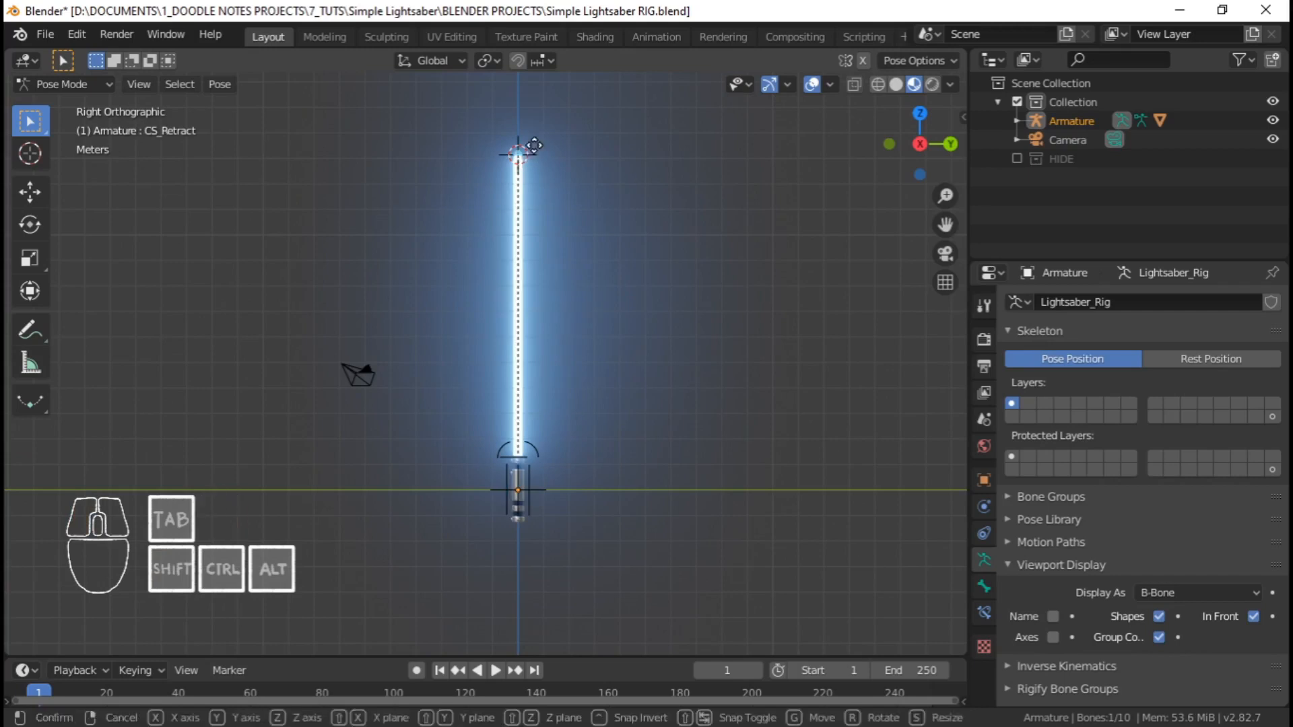
{"action": "key", "text": "z"}
{"action": "left_click", "coordinate": [527, 523]}
{"action": "scroll", "coordinate": [443, 288], "scroll_direction": "up", "scroll_amount": 3}
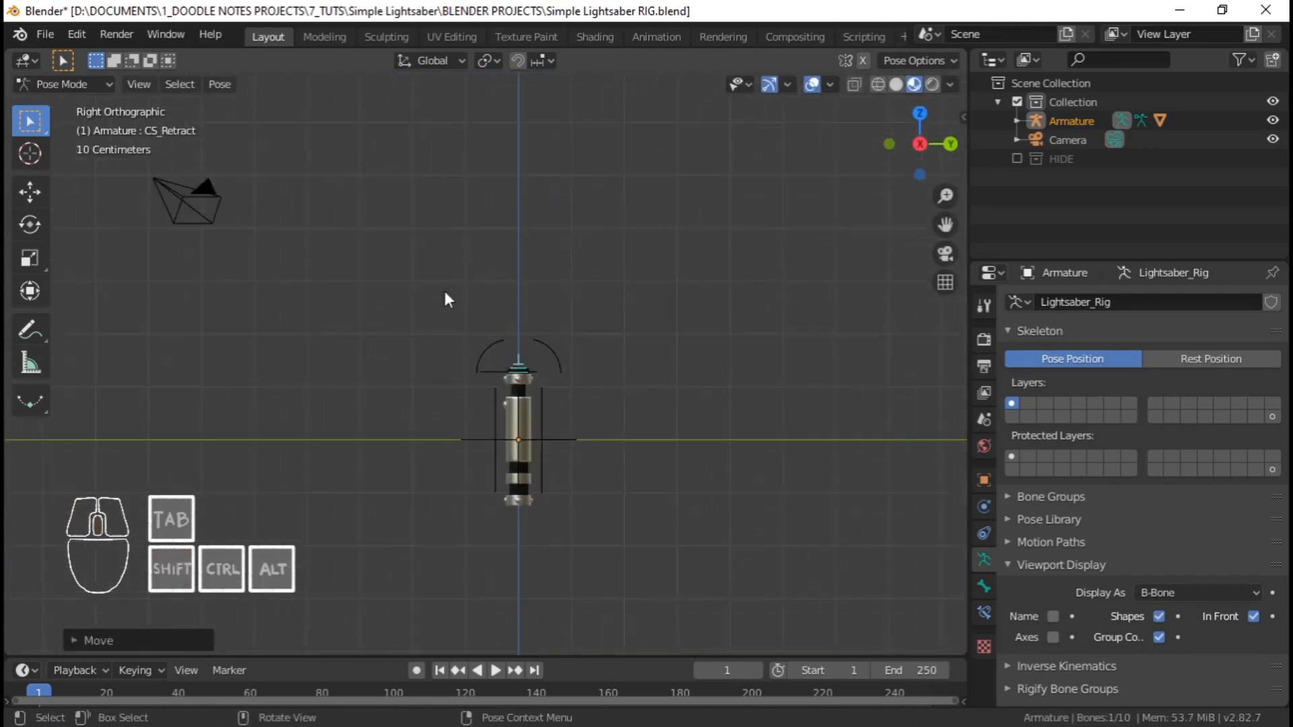
Examine the hilt and its control shapes with the blade retracted, from the front and in perspective
{"action": "scroll", "coordinate": [488, 345], "scroll_direction": "up", "scroll_amount": 2}
{"action": "middle_click_drag", "start_coordinate": [487, 345], "coordinate": [641, 377]}
{"action": "key", "text": "KP_1"}
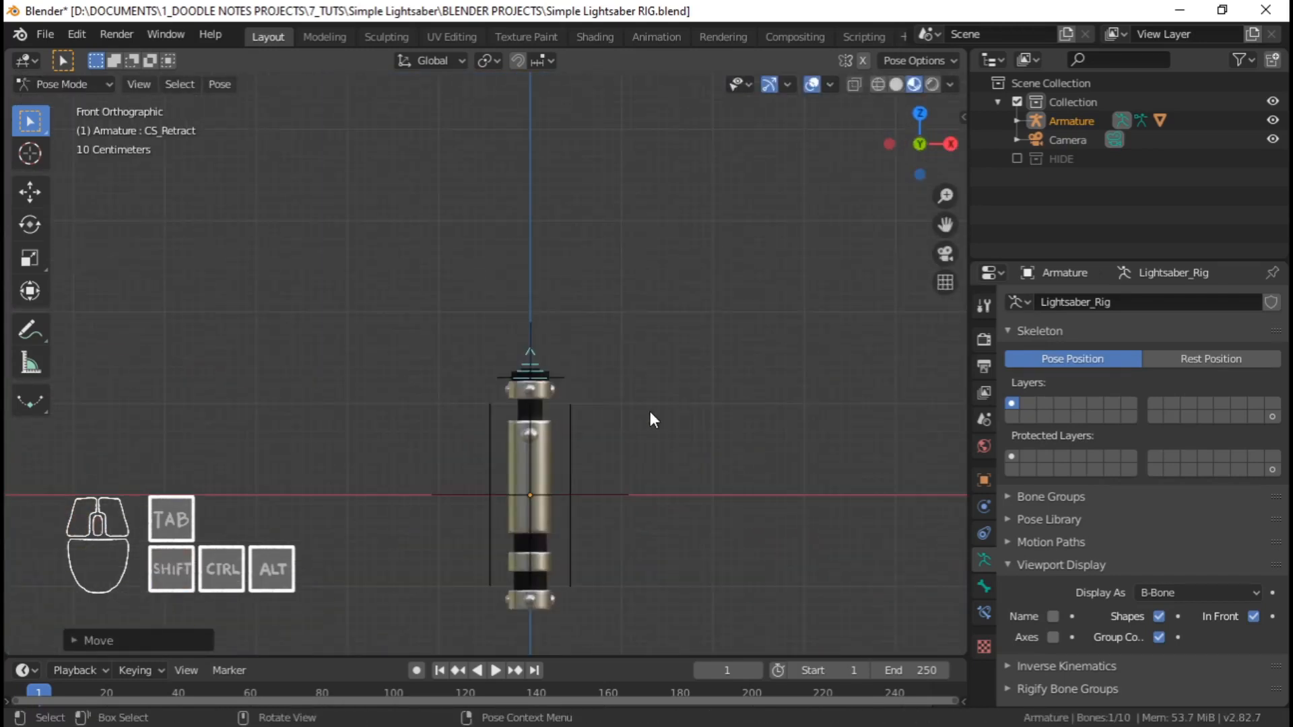
{"action": "middle_click_drag", "start_coordinate": [551, 457], "coordinate": [581, 431], "text": "shift"}
{"action": "scroll", "coordinate": [560, 353], "scroll_direction": "up", "scroll_amount": 3}
{"action": "scroll", "coordinate": [571, 329], "scroll_direction": "up", "scroll_amount": 2}
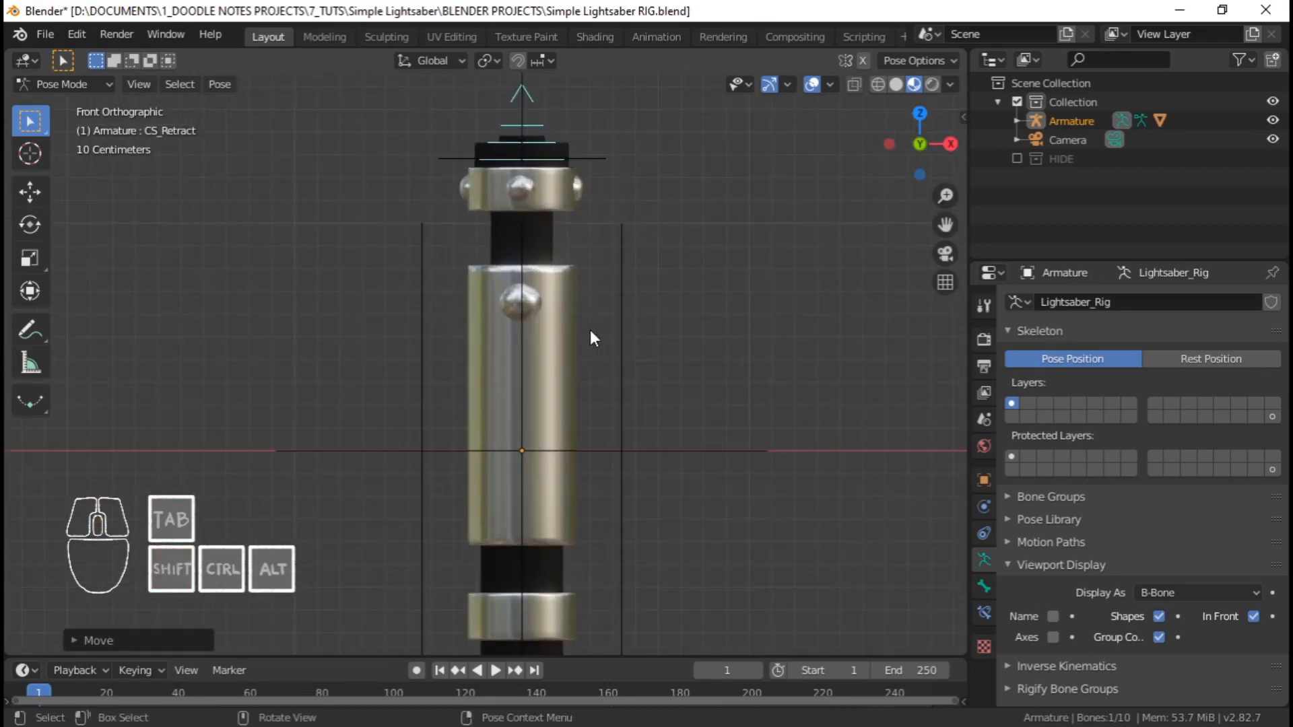
{"action": "mouse_move", "coordinate": [576, 314]}
{"action": "middle_mouse_down"}
{"action": "mouse_move", "coordinate": [496, 353]}
{"action": "mouse_move", "coordinate": [565, 300]}
{"action": "middle_mouse_up"}
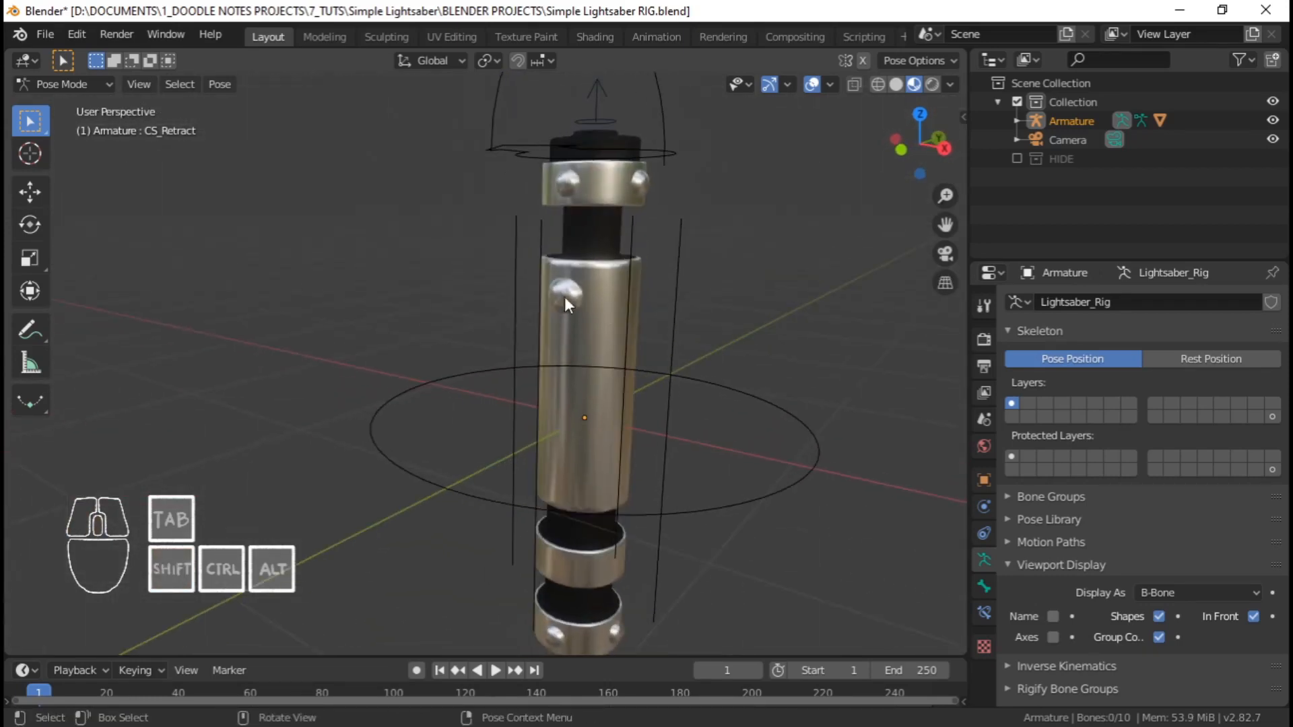
{"action": "scroll", "coordinate": [560, 285], "scroll_direction": "down", "scroll_amount": 3}
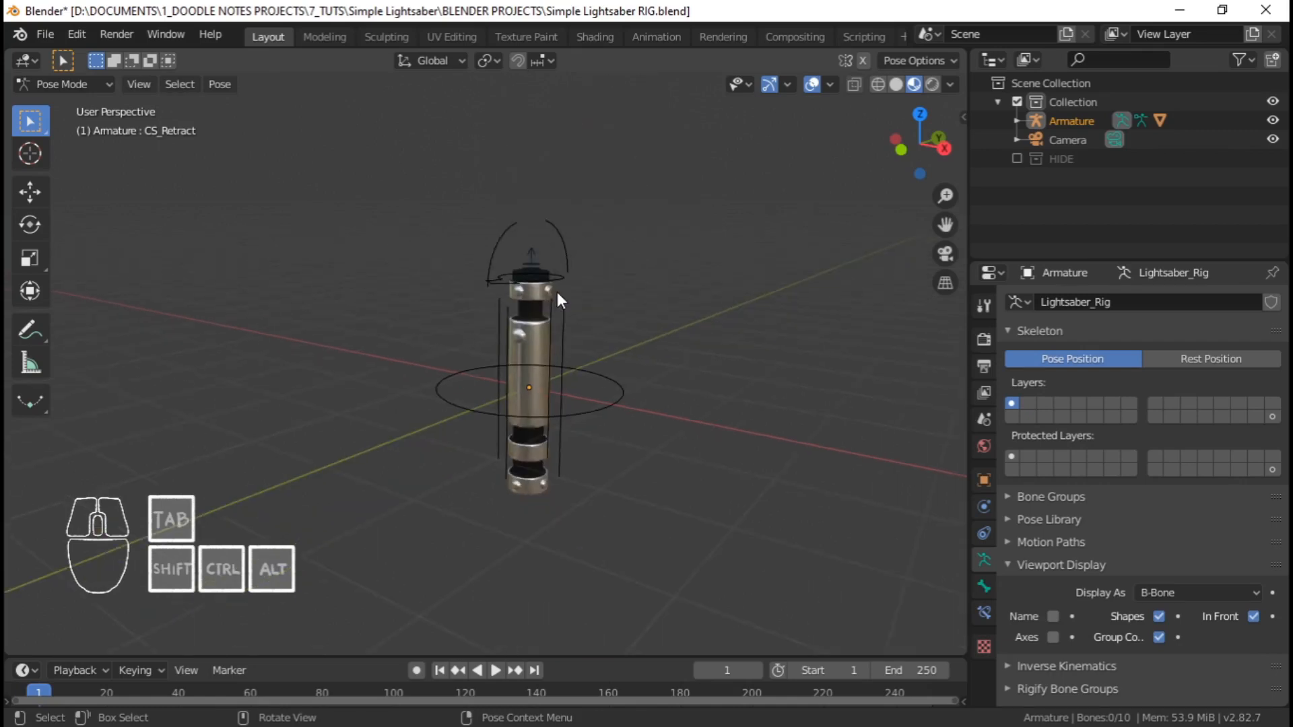
{"action": "key", "text": "KP_1"}
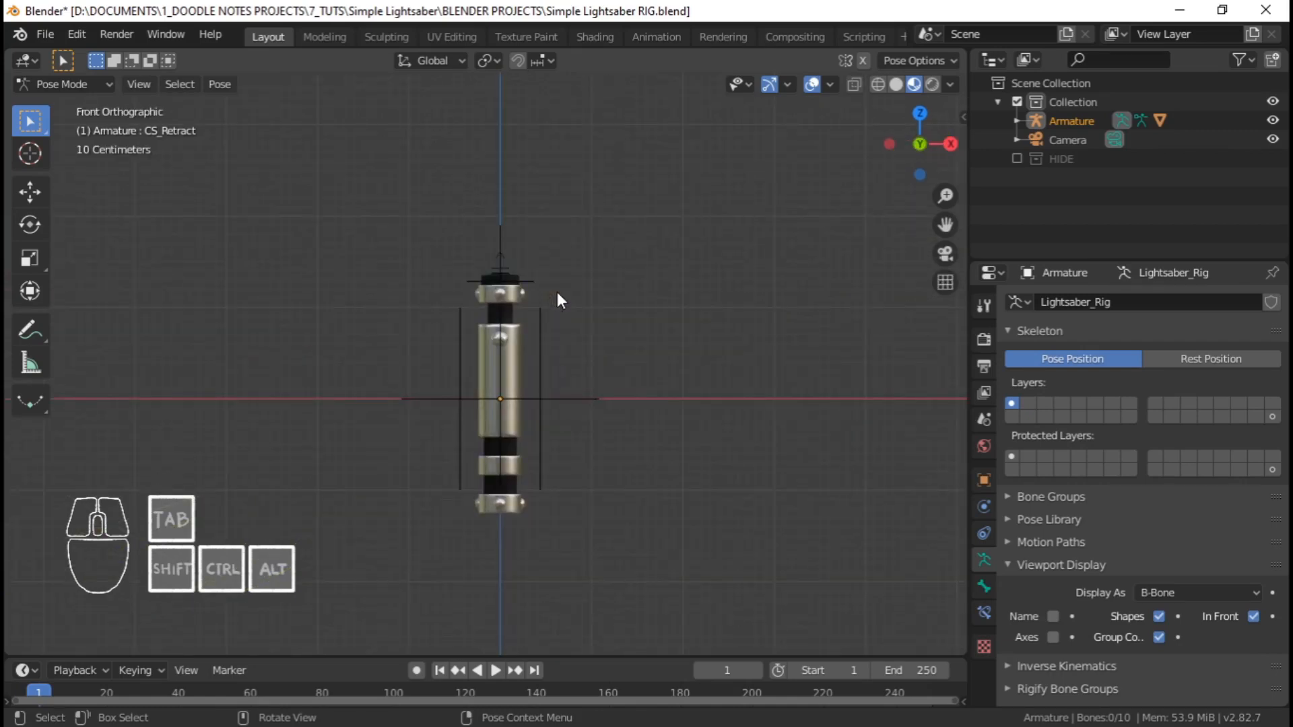
{"action": "middle_click_drag", "start_coordinate": [575, 285], "coordinate": [506, 309], "text": "shift"}
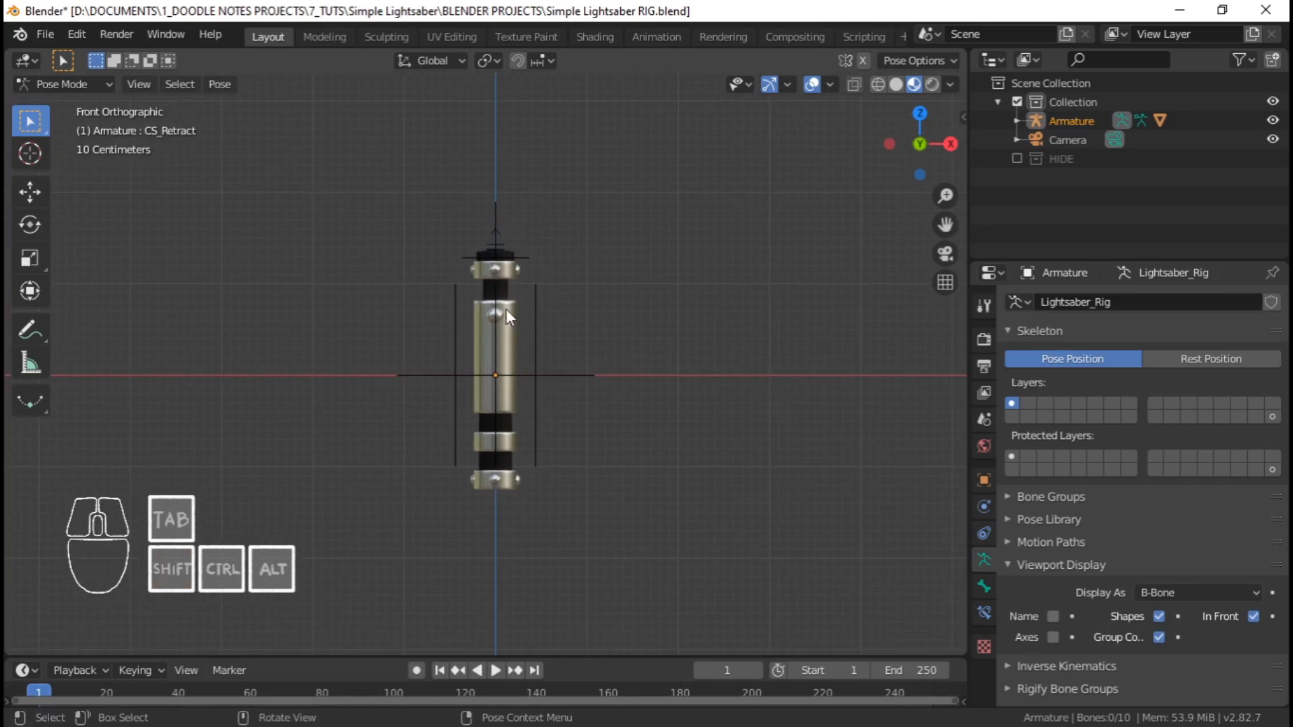
Try rotating the Handle bone with the trackball rotation and the MAIN ring bone with a plain rotation
{"action": "left_click", "coordinate": [496, 307]}
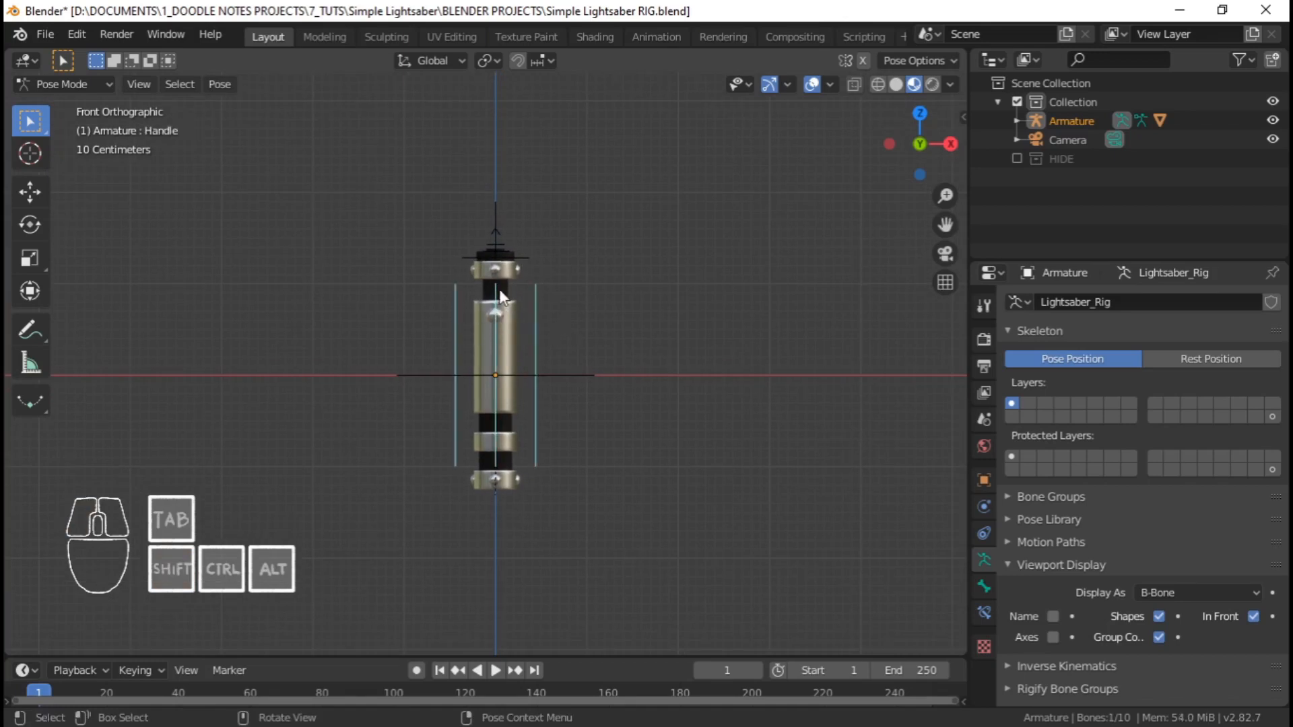
{"action": "key", "text": "r"}
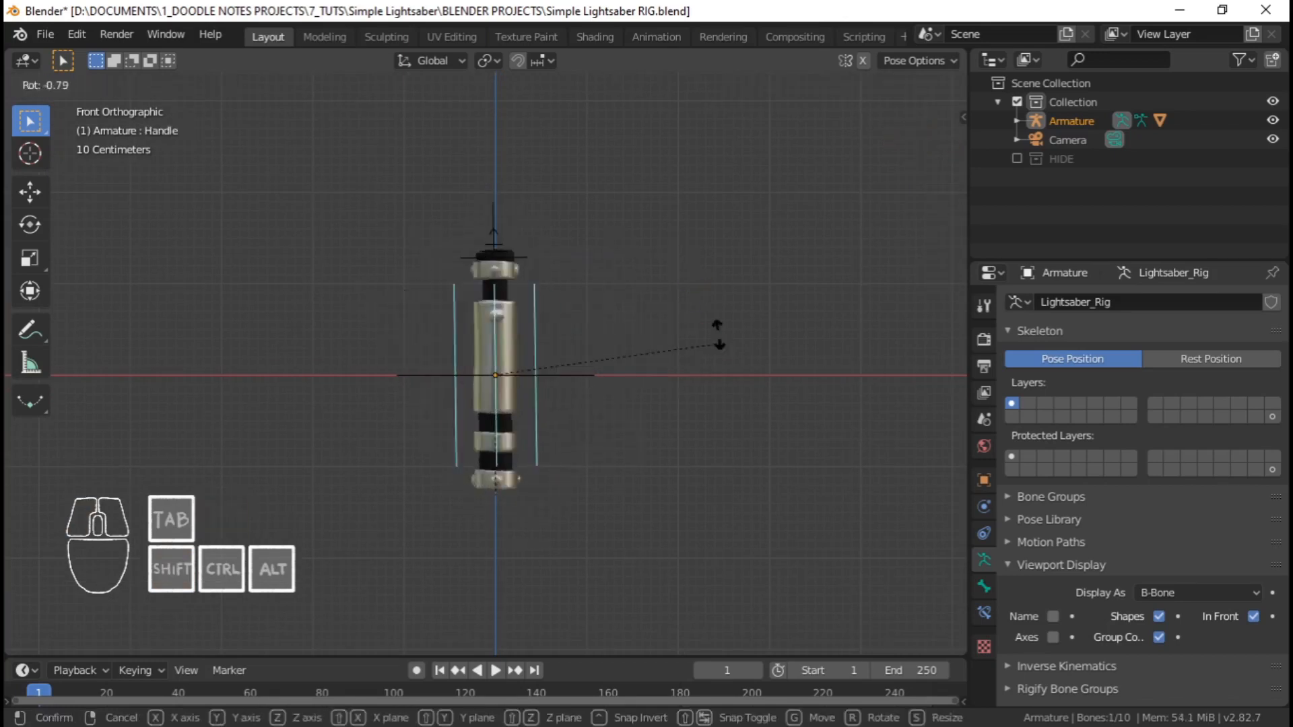
{"action": "key", "text": "r"}
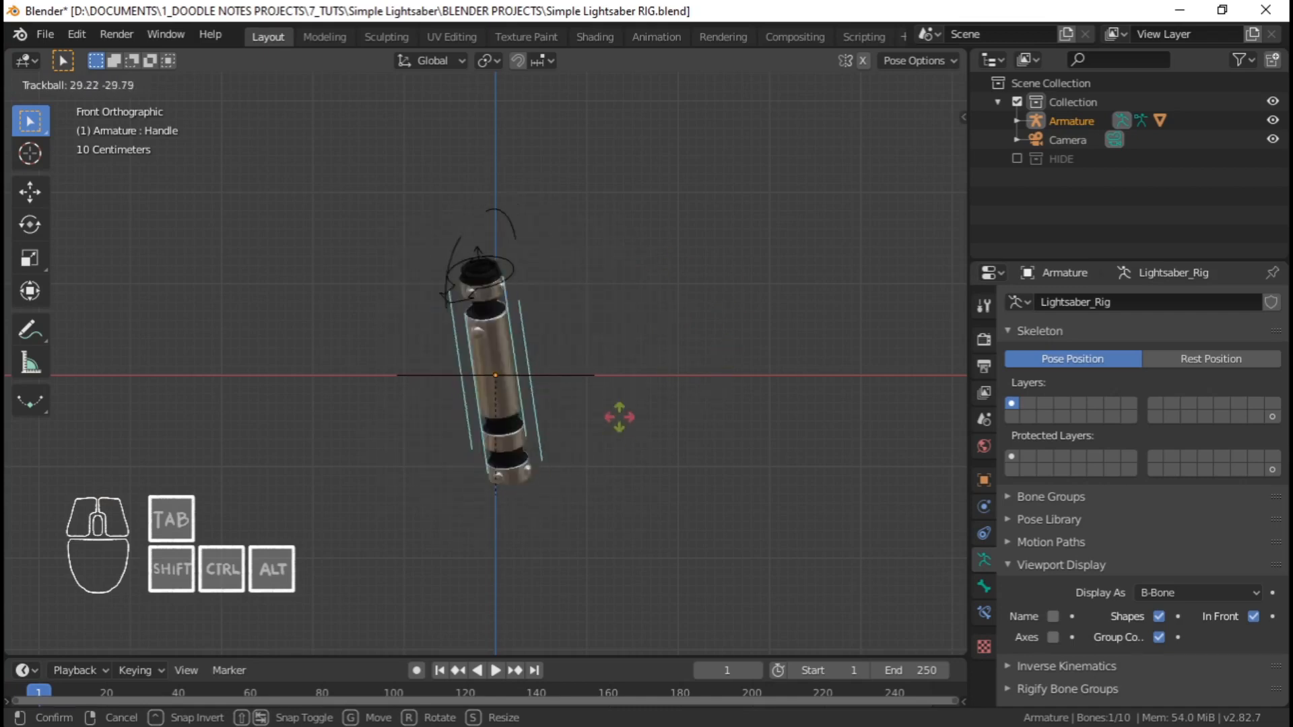
{"action": "right_click", "coordinate": [619, 418]}
{"action": "left_click", "coordinate": [583, 376]}
{"action": "middle_click_drag", "start_coordinate": [584, 377], "coordinate": [458, 386]}
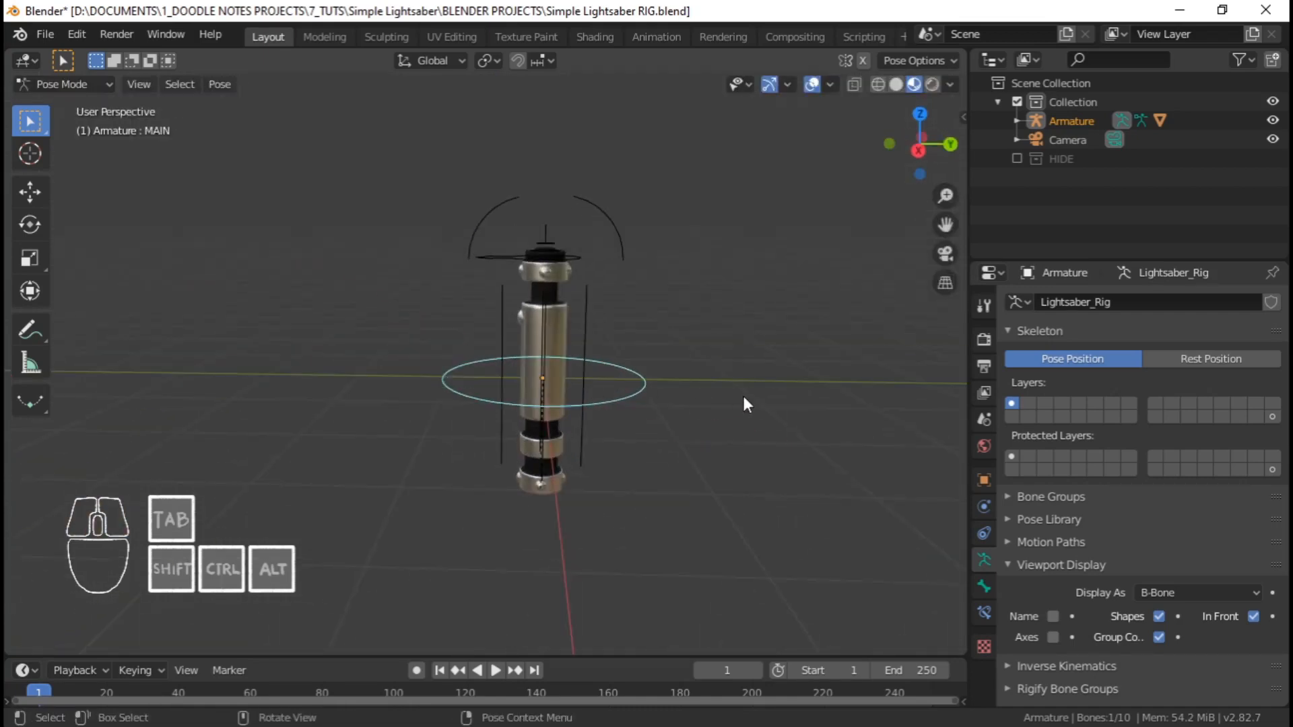
{"action": "key", "text": "r"}
{"action": "right_click", "coordinate": [717, 253]}
Clear the CS_Retract bone's location to extend the blade to full length
{"action": "left_click", "coordinate": [547, 236]}
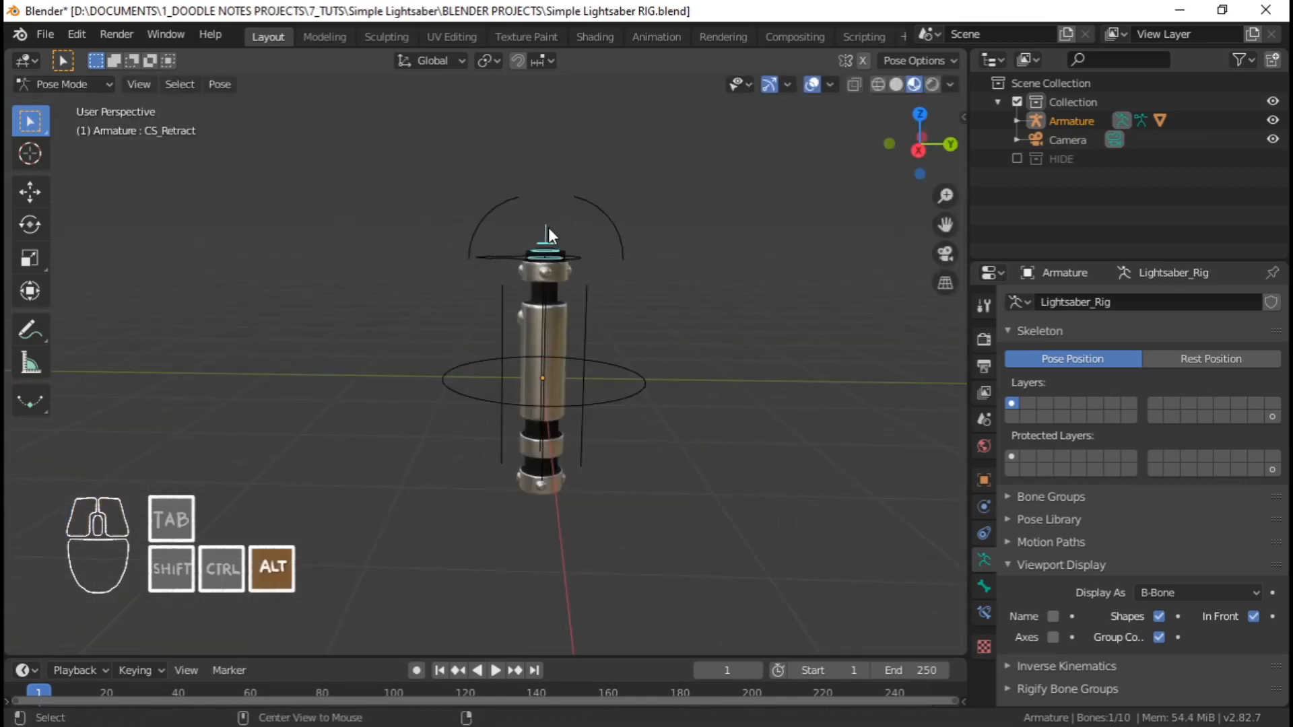
{"action": "key", "text": "alt+g"}
{"action": "scroll", "coordinate": [563, 296], "scroll_direction": "down", "scroll_amount": 4}
{"action": "middle_click_drag", "start_coordinate": [567, 345], "coordinate": [560, 465], "text": "shift"}
{"action": "scroll", "coordinate": [540, 345], "scroll_direction": "down", "scroll_amount": 5}
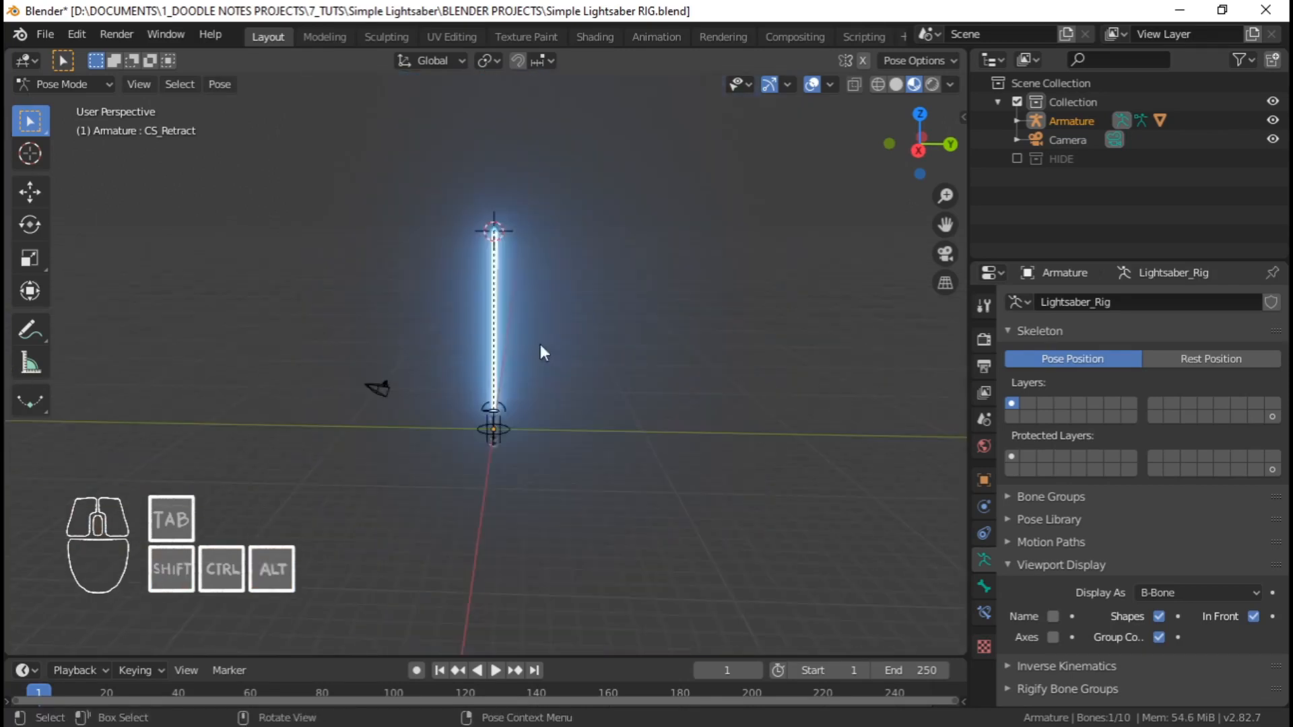
Retract the blade again by moving the CS_Retract bone freely down to the hilt in the right side view
{"action": "key", "text": "KP_3"}
{"action": "key", "text": "g"}
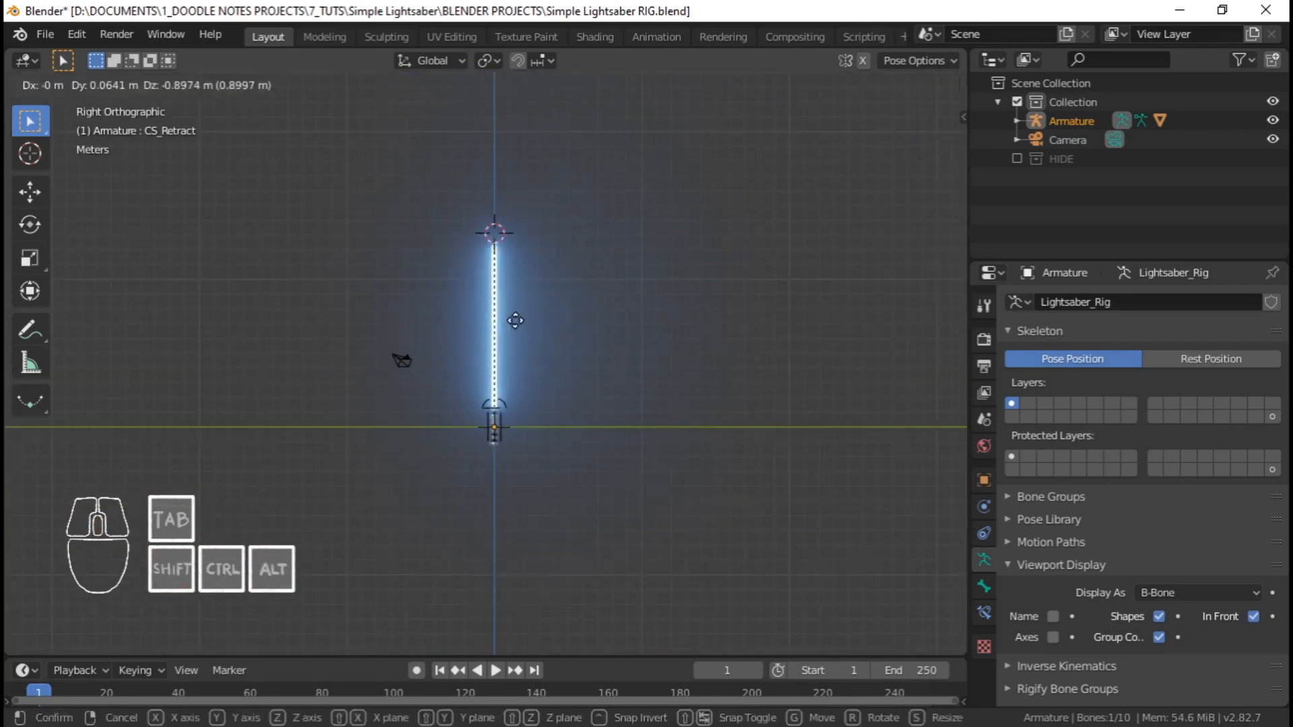
{"action": "left_click", "coordinate": [493, 474]}
{"action": "scroll", "coordinate": [538, 457], "scroll_direction": "up", "scroll_amount": 3}
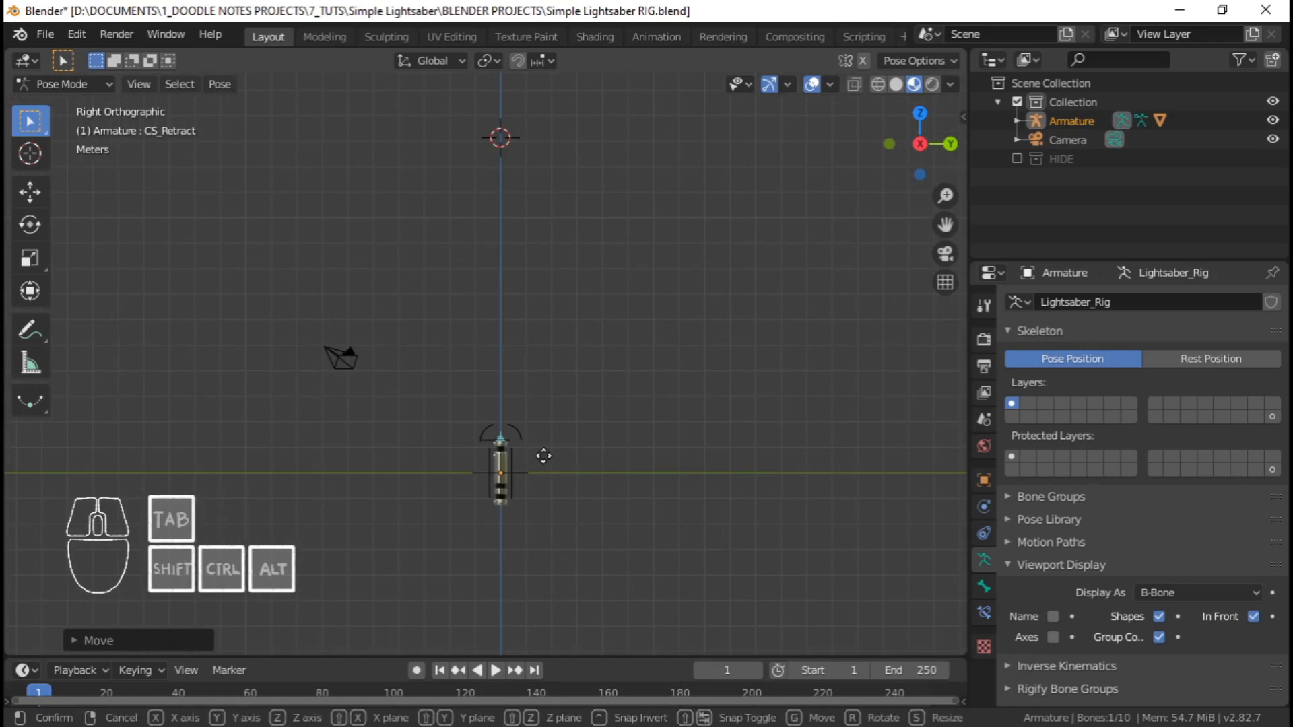
Extend the blade back to full length by moving the CS_Retract bone up from the hilt
{"action": "left_click", "coordinate": [593, 153]}
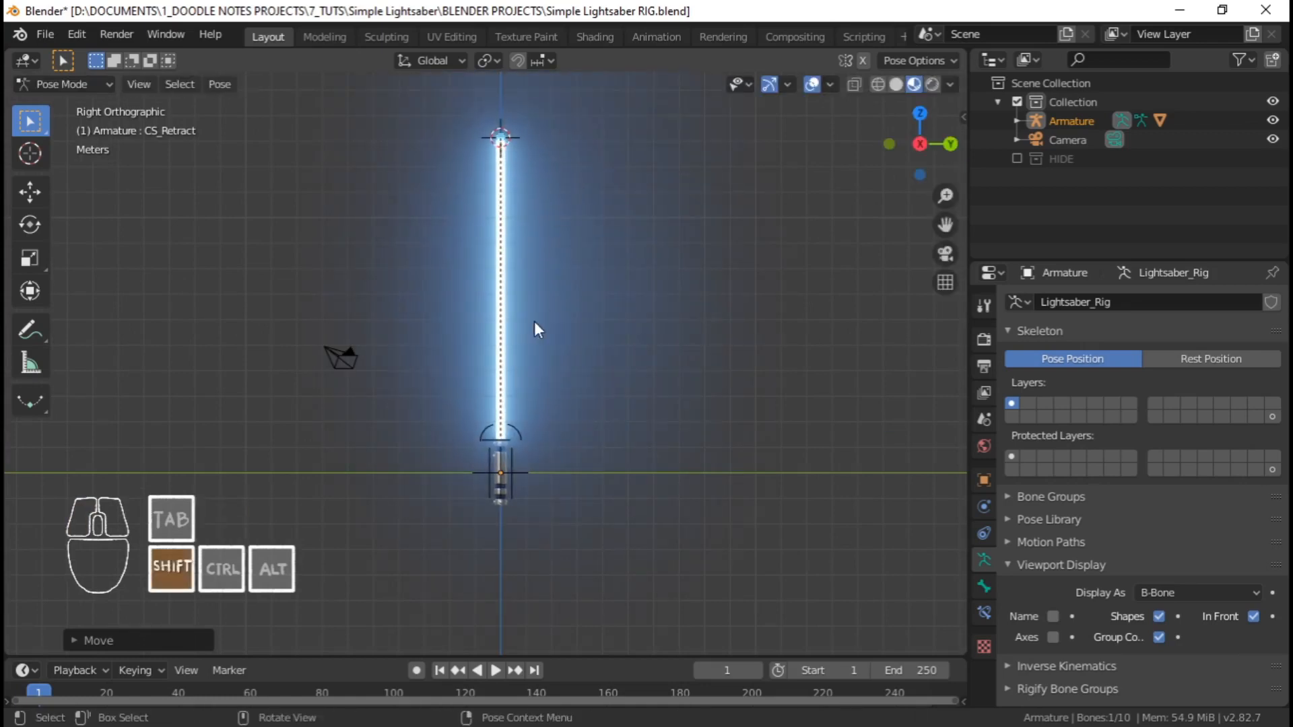
{"action": "scroll", "coordinate": [528, 308], "scroll_direction": "up", "scroll_amount": 3}
{"action": "middle_click_drag", "start_coordinate": [535, 321], "coordinate": [517, 385], "text": "shift"}
{"action": "scroll", "coordinate": [510, 464], "scroll_direction": "down", "scroll_amount": 2}
{"action": "middle_click_drag", "start_coordinate": [509, 463], "coordinate": [524, 327], "text": "shift"}
Rotate the Handle bone about 50° in the right side view to tilt the whole lightsaber
{"action": "left_click", "coordinate": [508, 502]}
{"action": "scroll", "coordinate": [524, 390], "scroll_direction": "up", "scroll_amount": 4}
{"action": "key", "text": "r"}
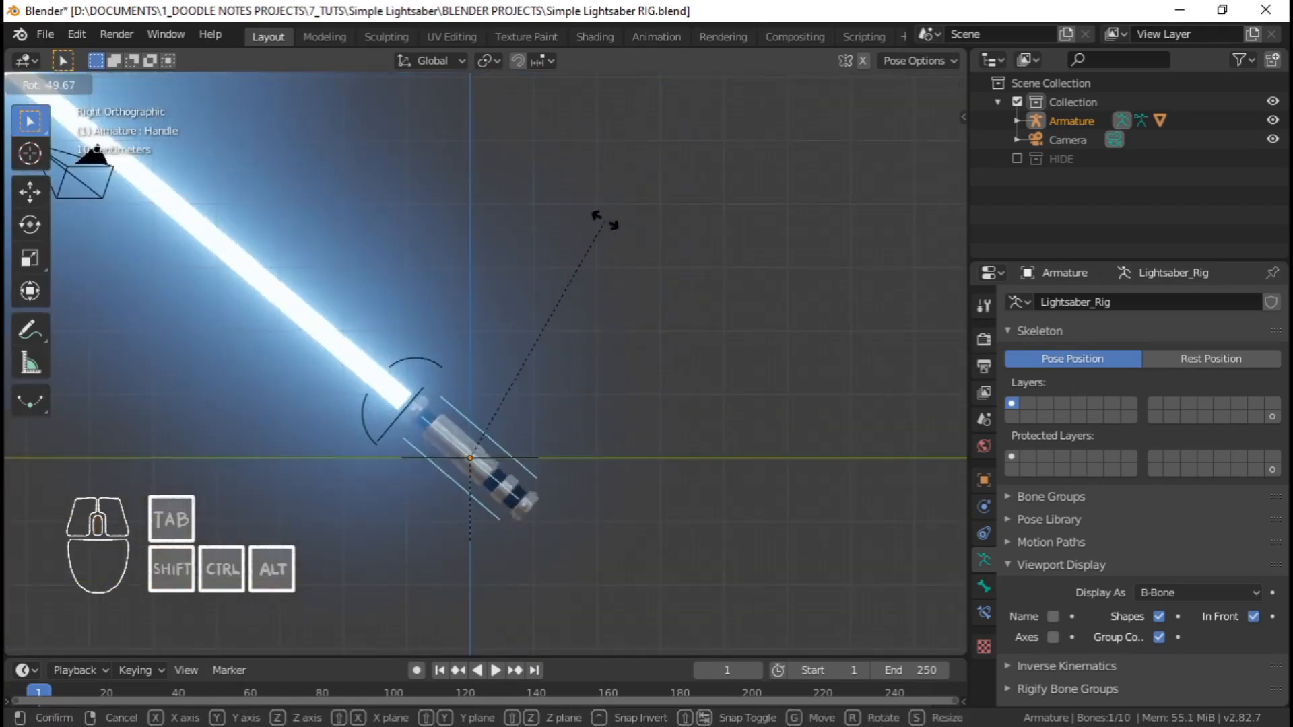
{"action": "left_click", "coordinate": [605, 221]}
Try rotating the Blade_Direction bone and the Blade_Motion_Back bone in a perspective view
{"action": "middle_click_drag", "start_coordinate": [453, 377], "coordinate": [544, 446]}
{"action": "left_click", "coordinate": [543, 425]}
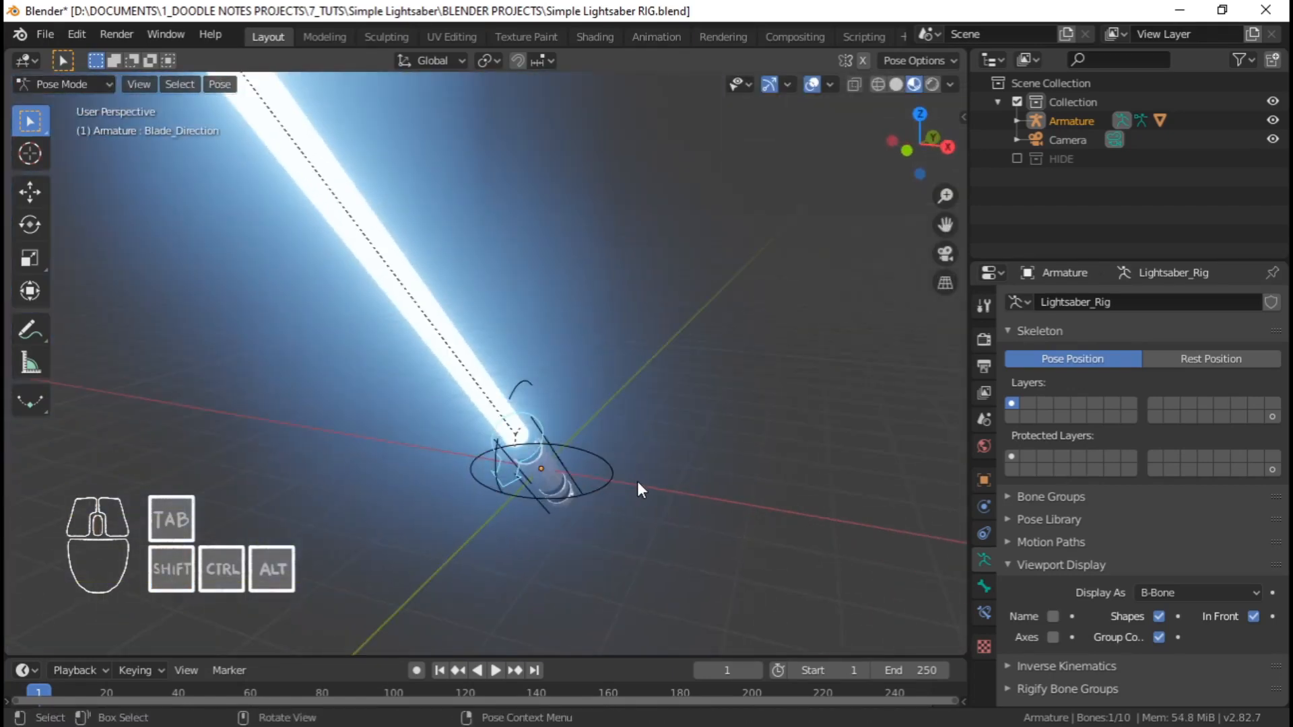
{"action": "key", "text": "r"}
{"action": "left_click", "coordinate": [528, 369]}
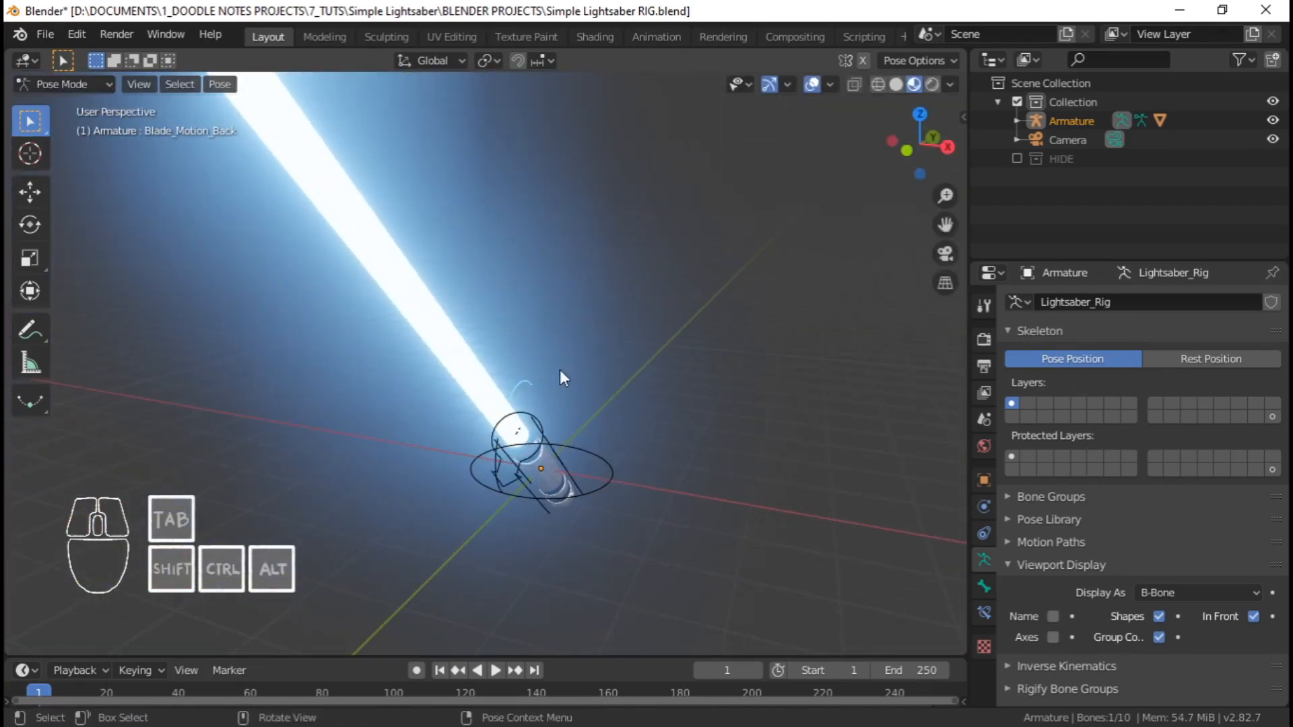
{"action": "middle_click_drag", "start_coordinate": [646, 236], "coordinate": [544, 201]}
{"action": "key", "text": "r"}
{"action": "left_click", "coordinate": [470, 402]}
Try rotating the Handle bone about its local Y axis and with a plain rotation, viewed from near the front
{"action": "middle_click_drag", "start_coordinate": [470, 401], "coordinate": [683, 510]}
{"action": "left_click", "coordinate": [566, 455]}
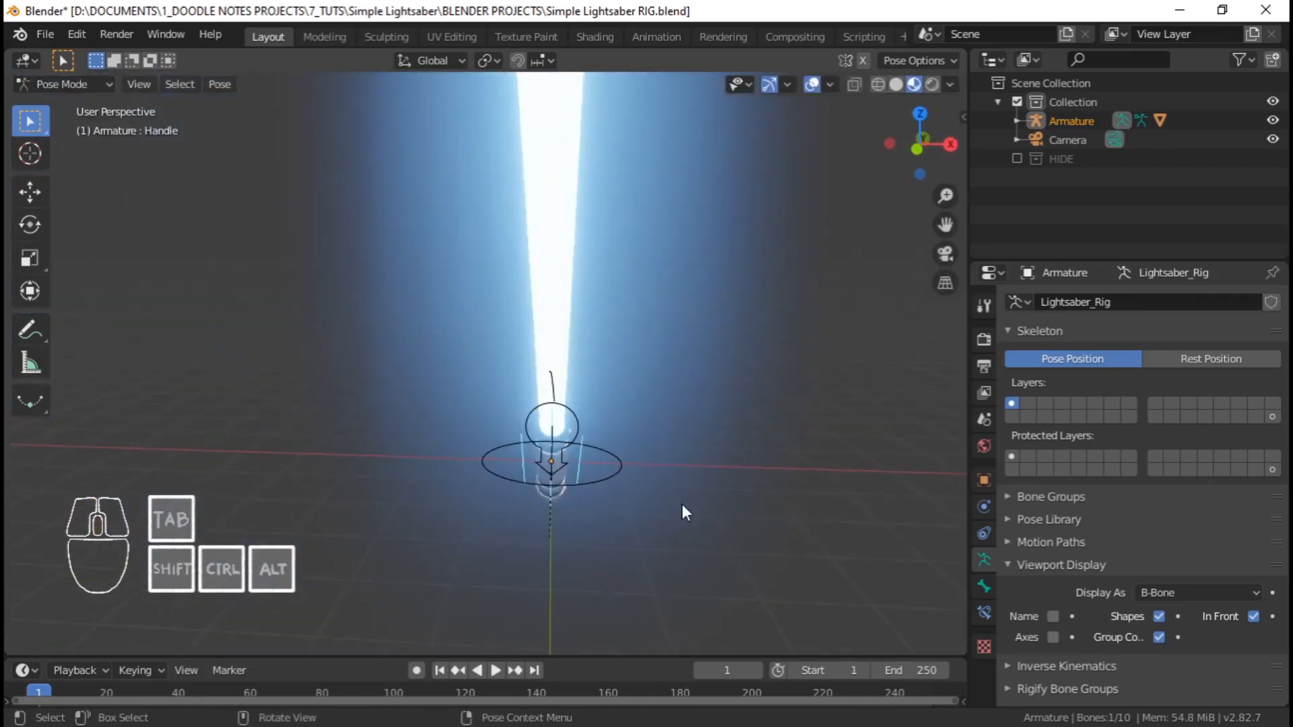
{"action": "key", "text": "r"}
{"action": "key", "text": "y"}
{"action": "key", "text": "y"}
{"action": "right_click", "coordinate": [681, 320]}
{"action": "key", "text": "r"}
{"action": "right_click", "coordinate": [674, 474]}
{"action": "key", "text": "r"}
{"action": "right_click", "coordinate": [577, 532]}
Rotate the blade controls to spread the blade into a wide motion fan and view its full shape
{"action": "key", "text": "r"}
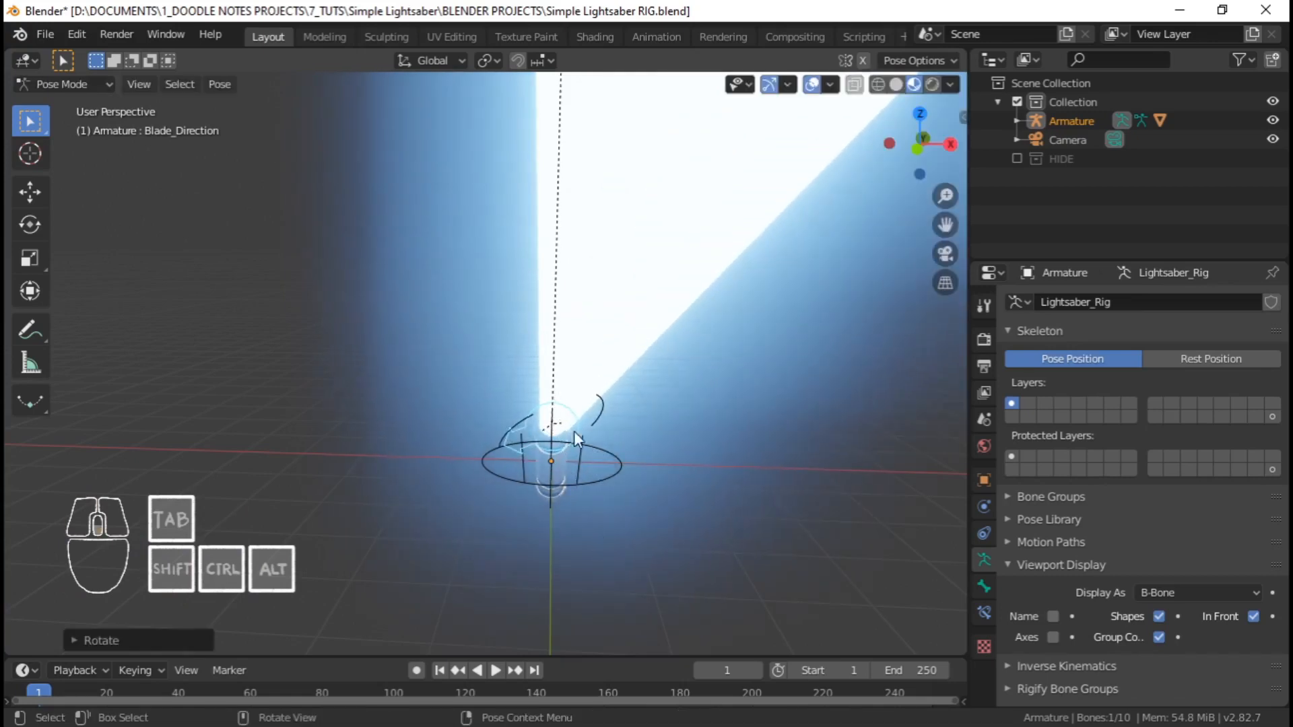
{"action": "middle_click_drag", "start_coordinate": [574, 431], "coordinate": [738, 256]}
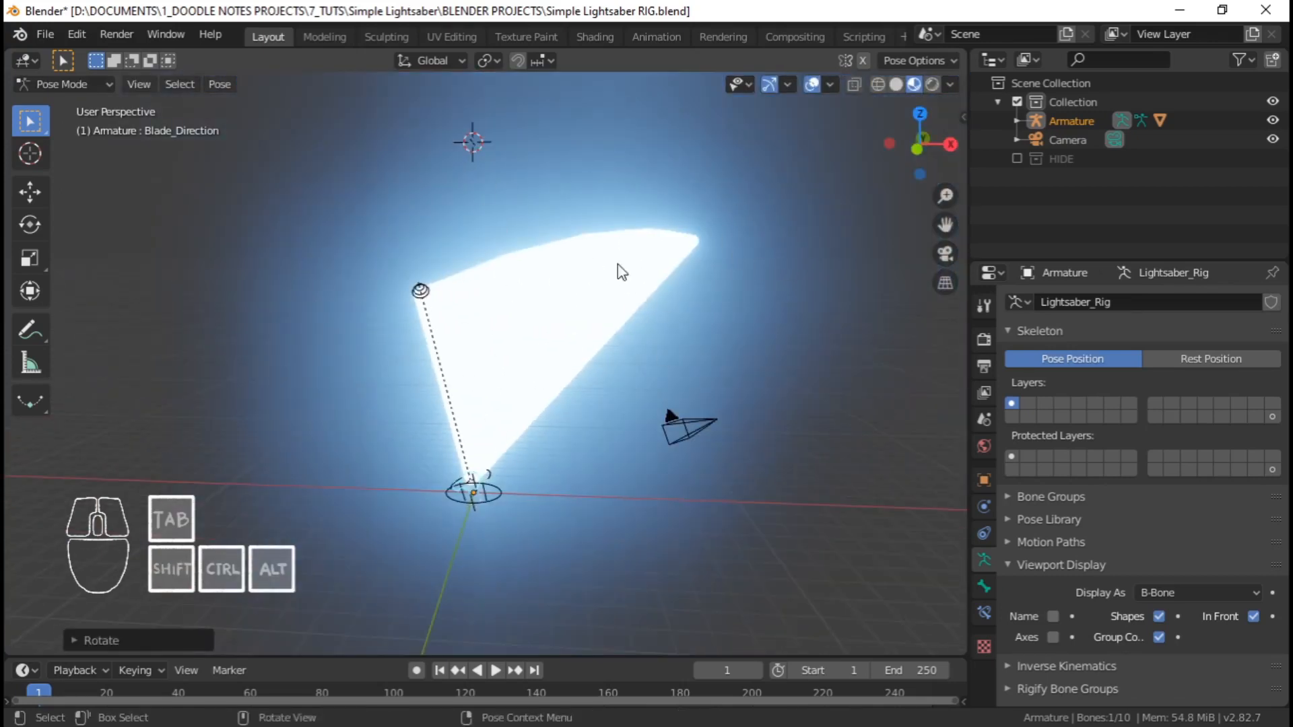
{"action": "middle_click_drag", "start_coordinate": [620, 271], "coordinate": [540, 370]}
Clear the rotation of all the bones in the rig
{"action": "key", "text": "a"}
{"action": "key", "text": "alt+r"}
{"action": "scroll", "coordinate": [509, 464], "scroll_direction": "up", "scroll_amount": 2}
Try rotating the Blade_Direction bone with the trackball rotation, viewing the hilt up close
{"action": "left_click", "coordinate": [488, 451]}
{"action": "scroll", "coordinate": [487, 451], "scroll_direction": "up", "scroll_amount": 2}
{"action": "scroll", "coordinate": [540, 370], "scroll_direction": "up", "scroll_amount": 2}
{"action": "key", "text": "r"}
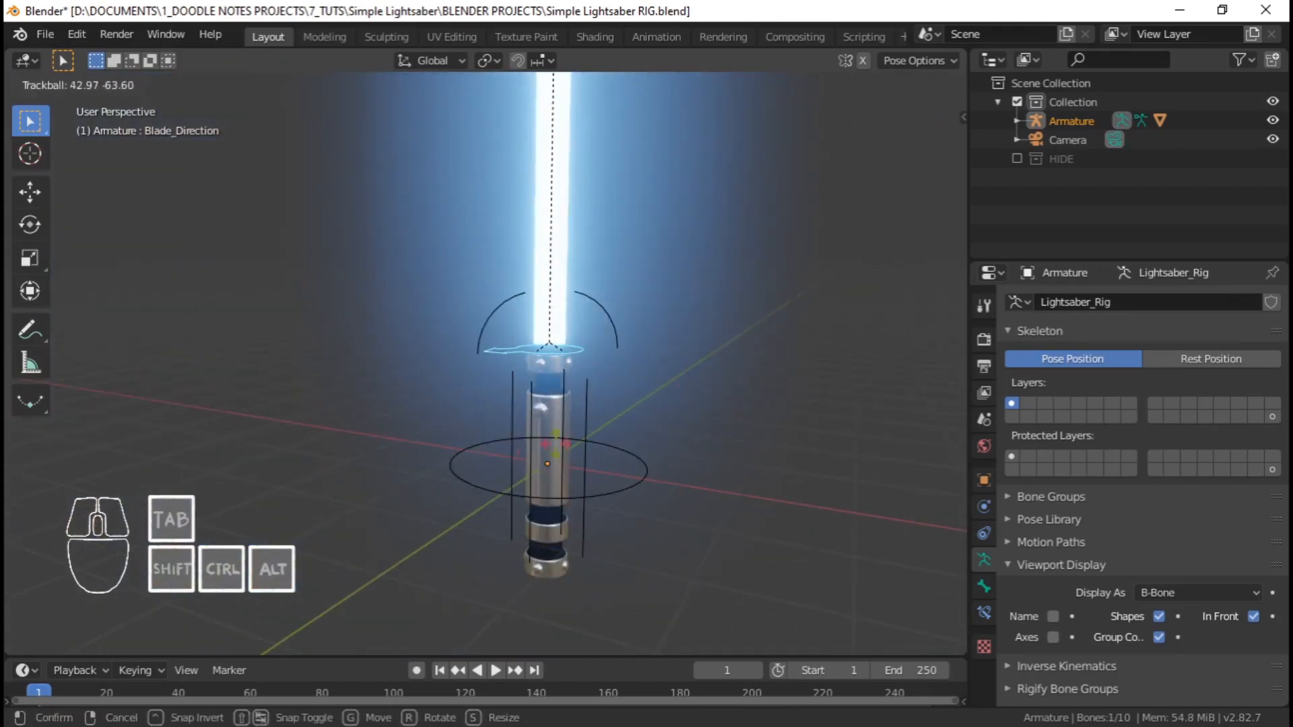
{"action": "middle_click_drag", "start_coordinate": [592, 417], "coordinate": [595, 430]}
Try rotating the Handle bone about its local X axis and with a plain rotation
{"action": "key", "text": "r"}
{"action": "key", "text": "x"}
{"action": "key", "text": "x"}
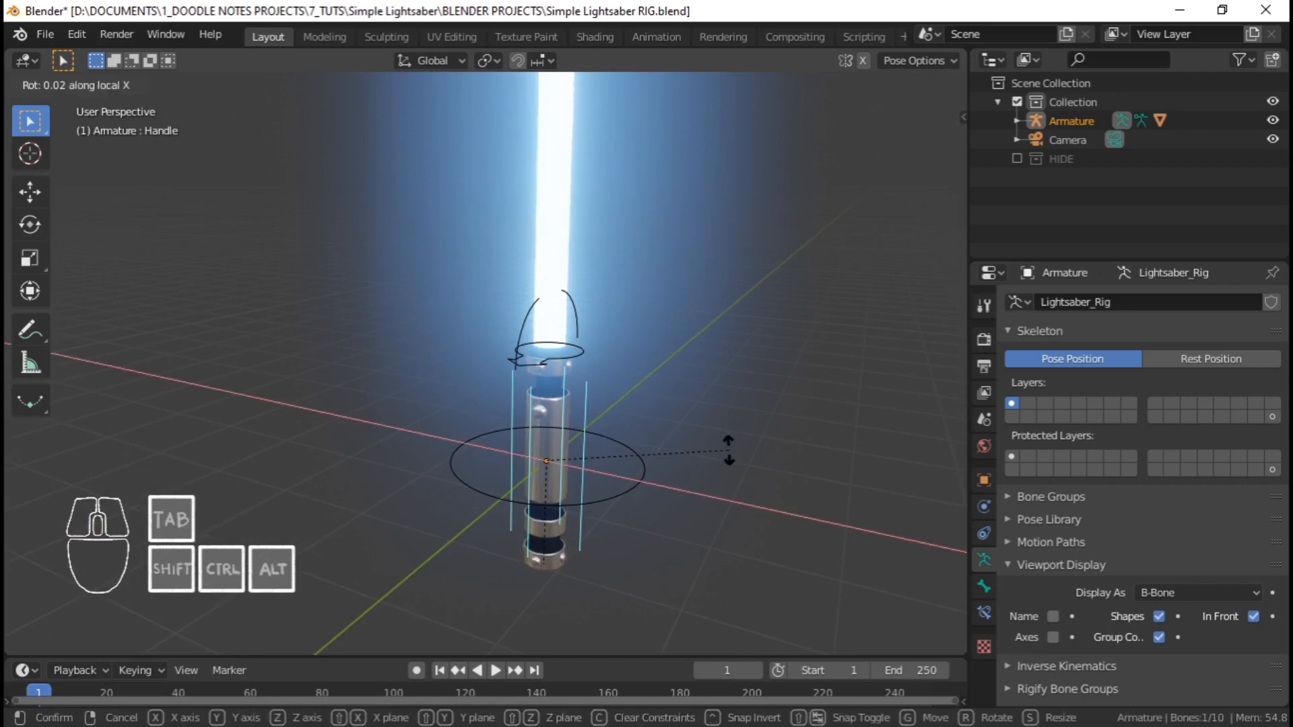
{"action": "right_click", "coordinate": [759, 354]}
{"action": "key", "text": "r"}
{"action": "right_click", "coordinate": [757, 330]}
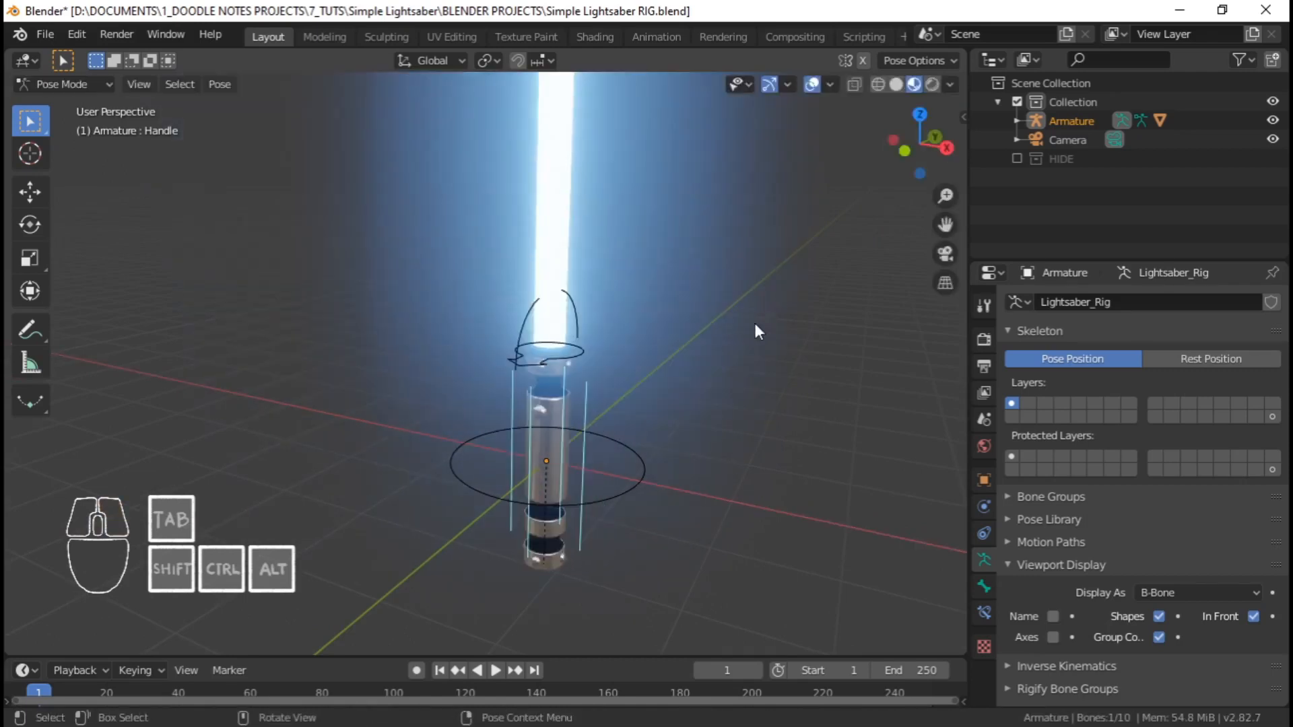
Try the trackball rotation on the Handle bone and a free move away from the MAIN ring
{"action": "key", "text": "r"}
{"action": "key", "text": "r"}
{"action": "right_click", "coordinate": [695, 379]}
{"action": "key", "text": "g"}
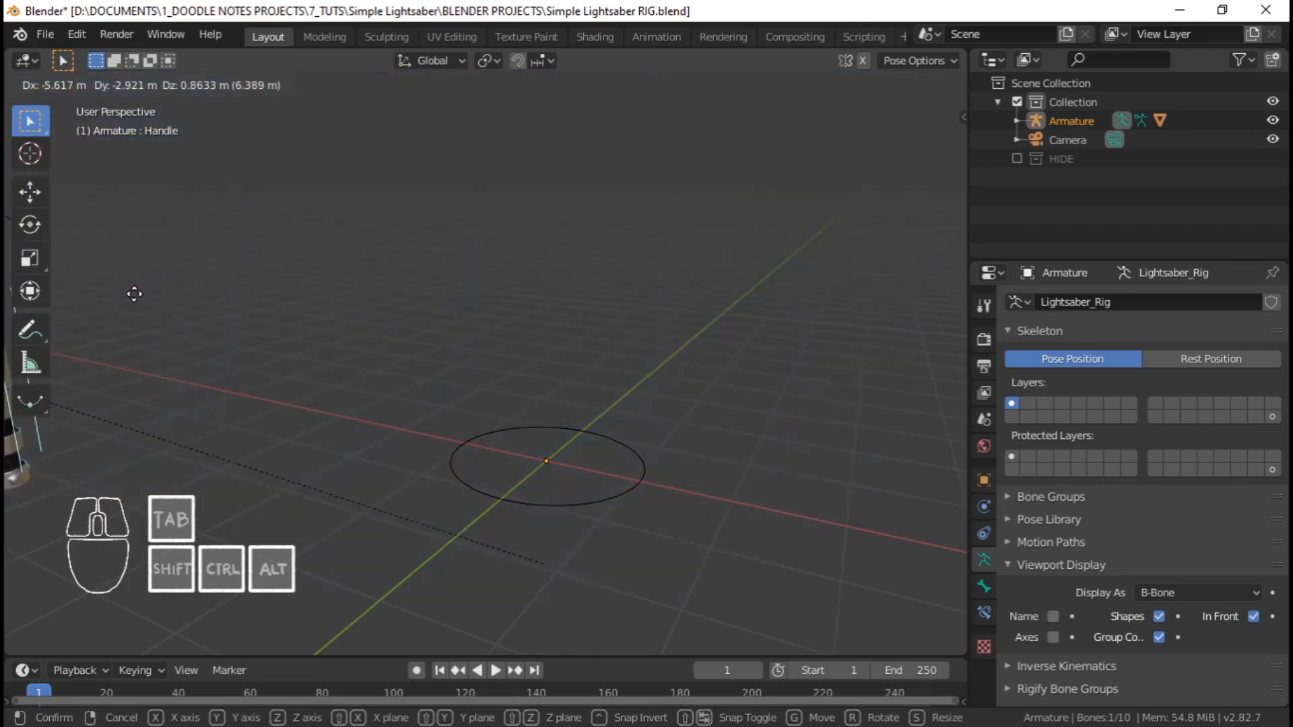
{"action": "right_click", "coordinate": [176, 229]}
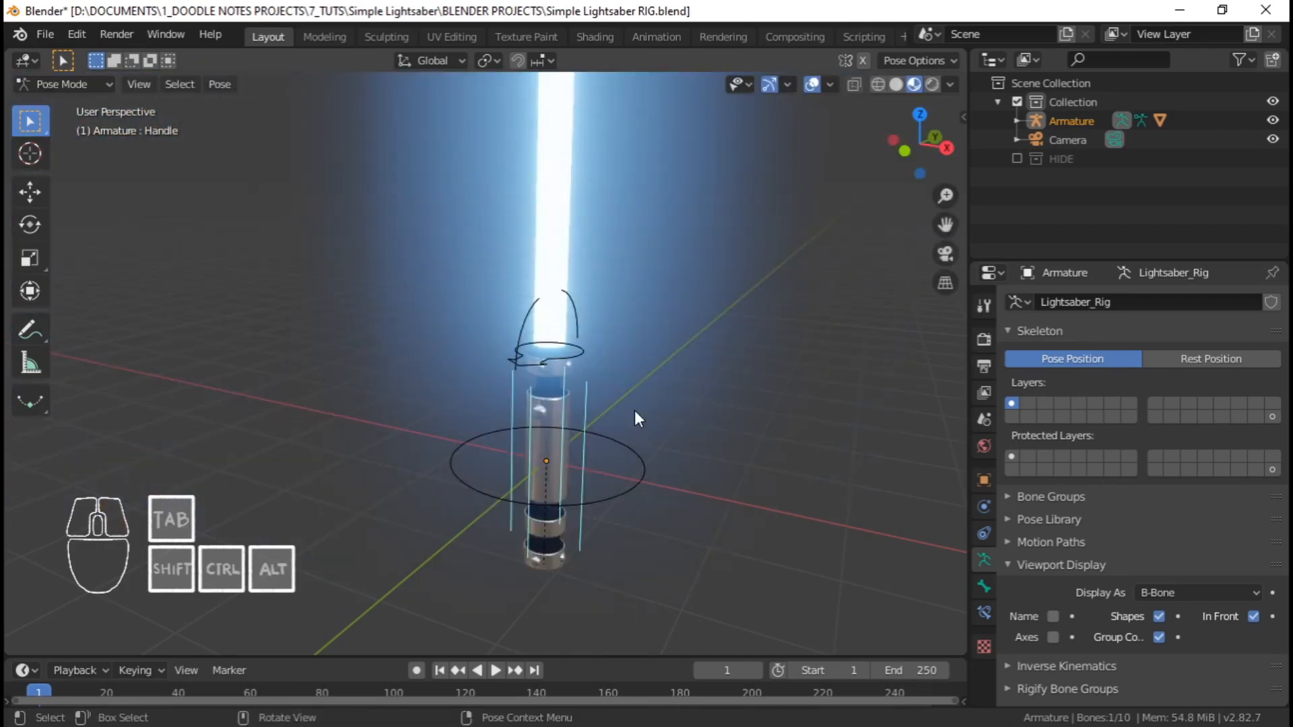
Save the lightsaber rig file
{"action": "scroll", "coordinate": [459, 389], "scroll_direction": "down", "scroll_amount": 4}
{"action": "middle_click_drag", "start_coordinate": [569, 379], "coordinate": [421, 371]}
{"action": "key", "text": "ctrl+s"}
Try rotating the Handle bone in the right side view, including with the trackball rotation
{"action": "key", "text": "KP_3"}
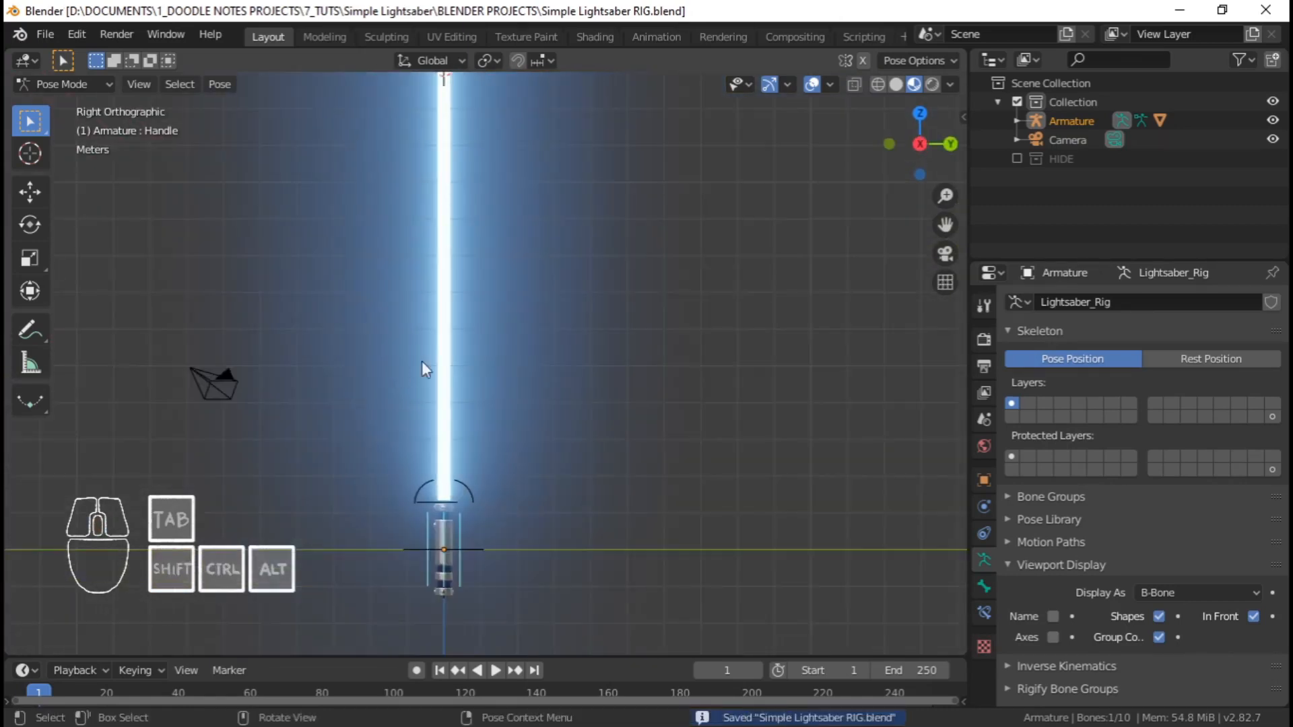
{"action": "scroll", "coordinate": [518, 415], "scroll_direction": "down", "scroll_amount": 3}
{"action": "scroll", "coordinate": [530, 391], "scroll_direction": "up", "scroll_amount": 3}
{"action": "middle_click_drag", "start_coordinate": [531, 383], "coordinate": [537, 336], "text": "shift"}
{"action": "scroll", "coordinate": [599, 508], "scroll_direction": "up", "scroll_amount": 1}
{"action": "scroll", "coordinate": [580, 479], "scroll_direction": "down", "scroll_amount": 1}
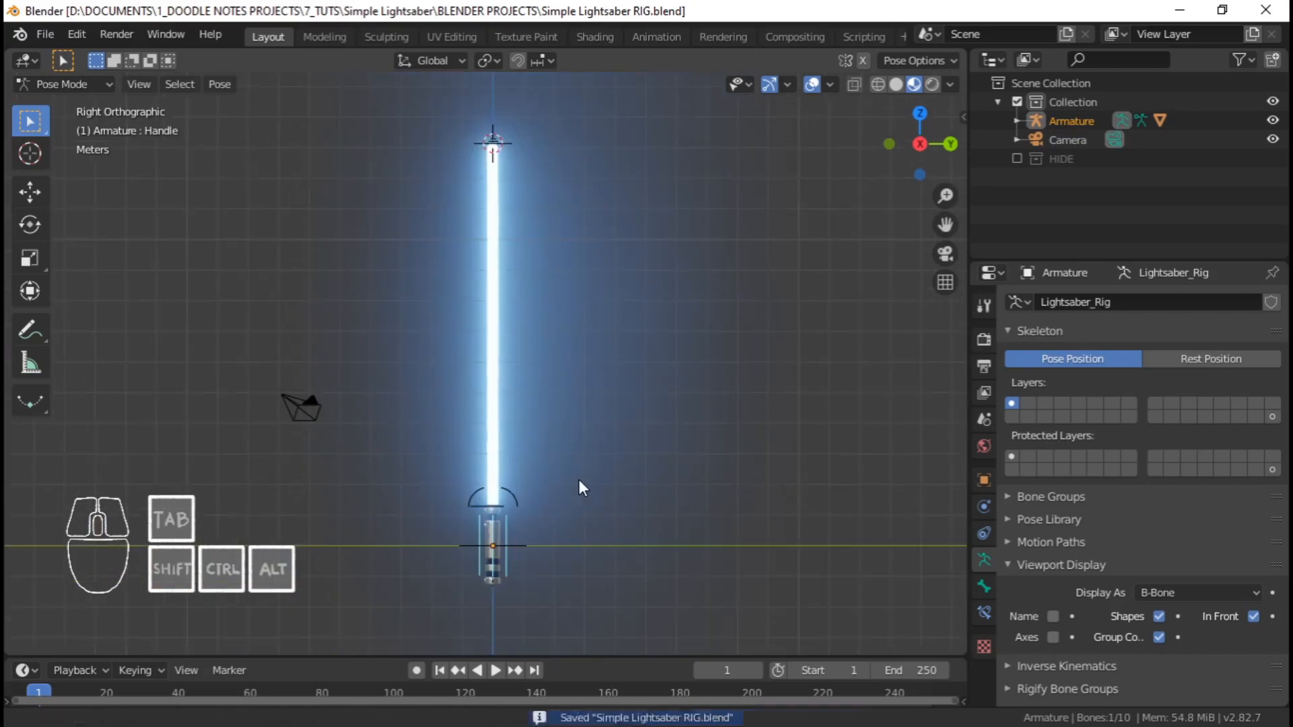
{"action": "key", "text": "r"}
{"action": "right_click", "coordinate": [628, 394]}
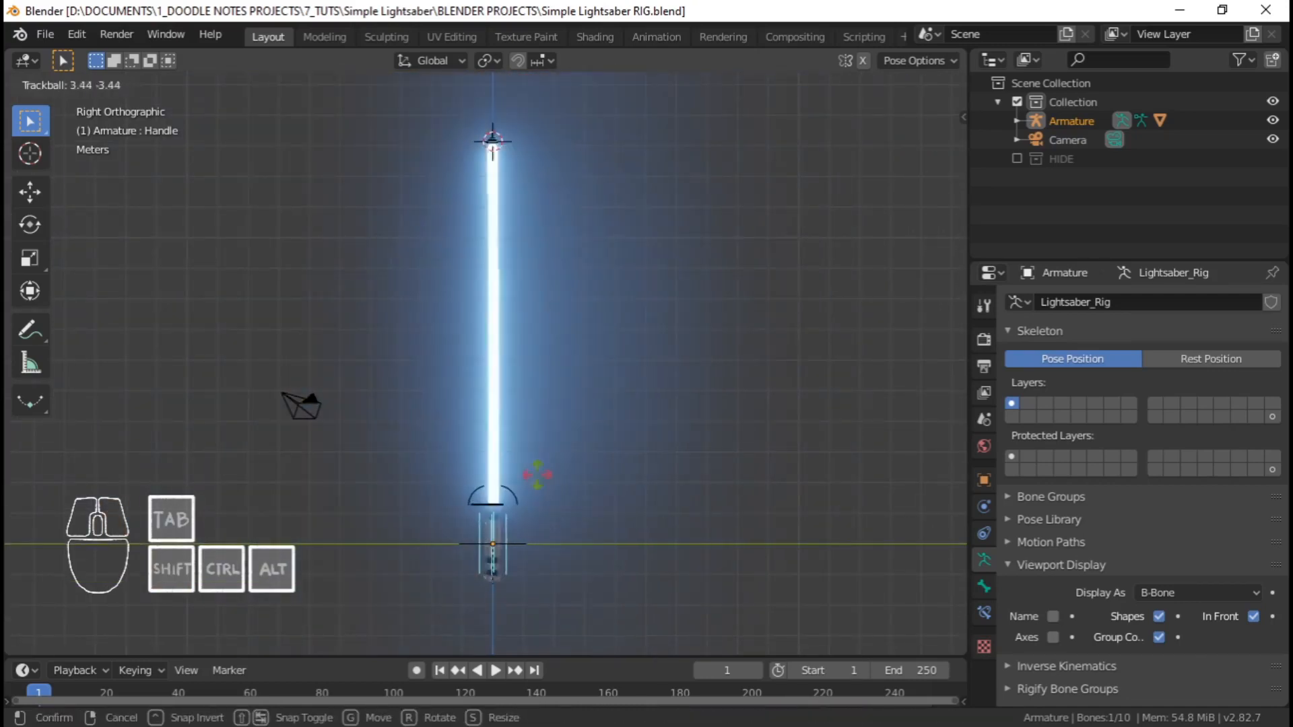
{"action": "right_click", "coordinate": [633, 435]}
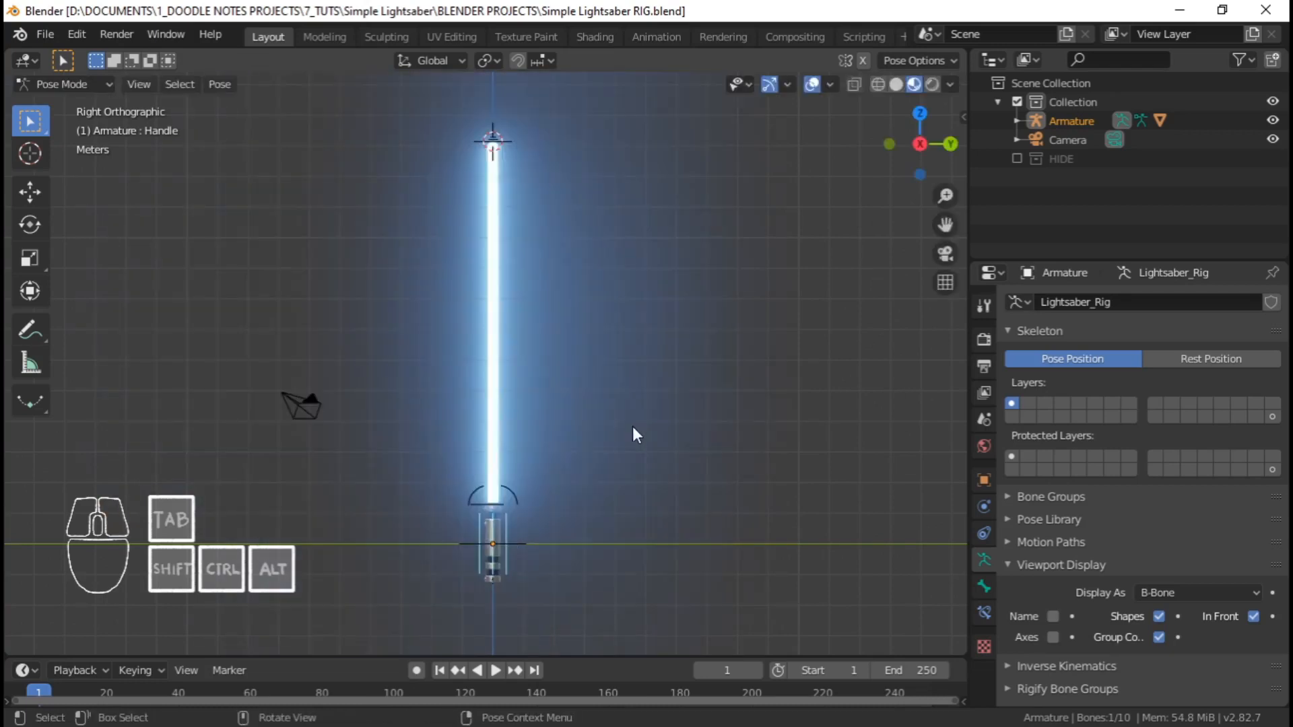
{"action": "right_click", "coordinate": [682, 331]}
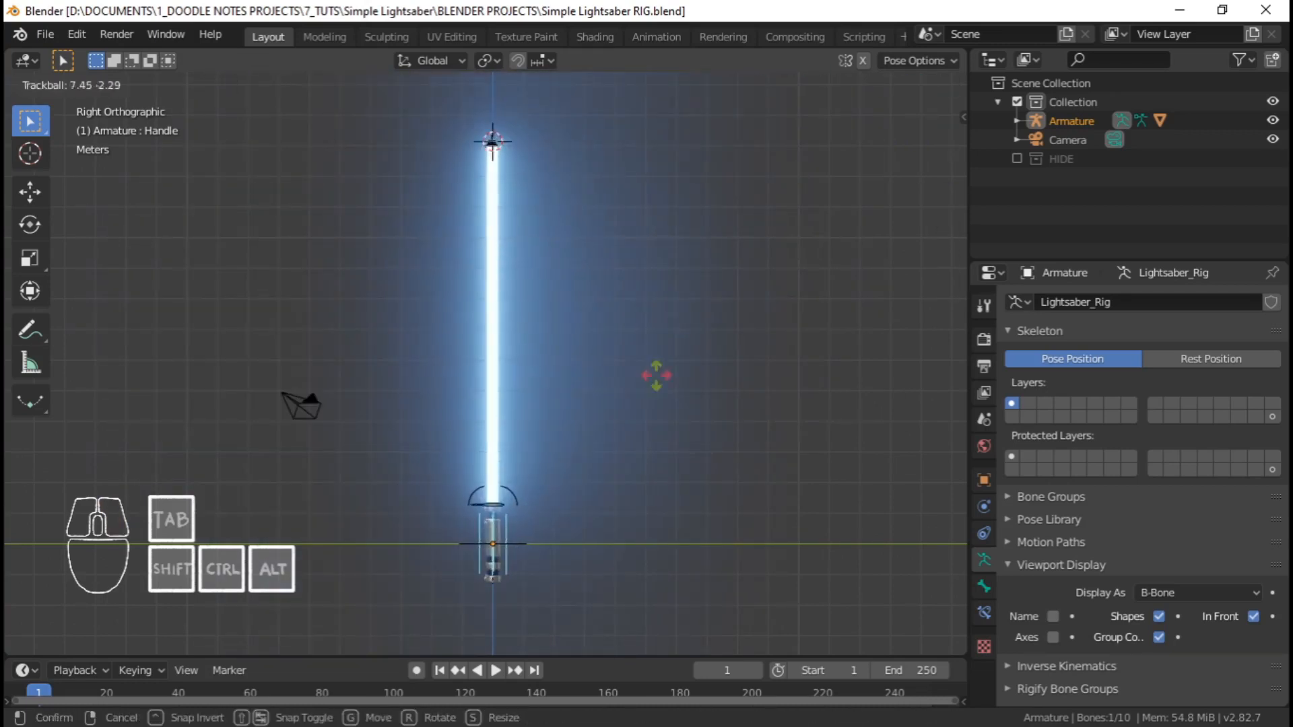
{"action": "right_click", "coordinate": [638, 434]}
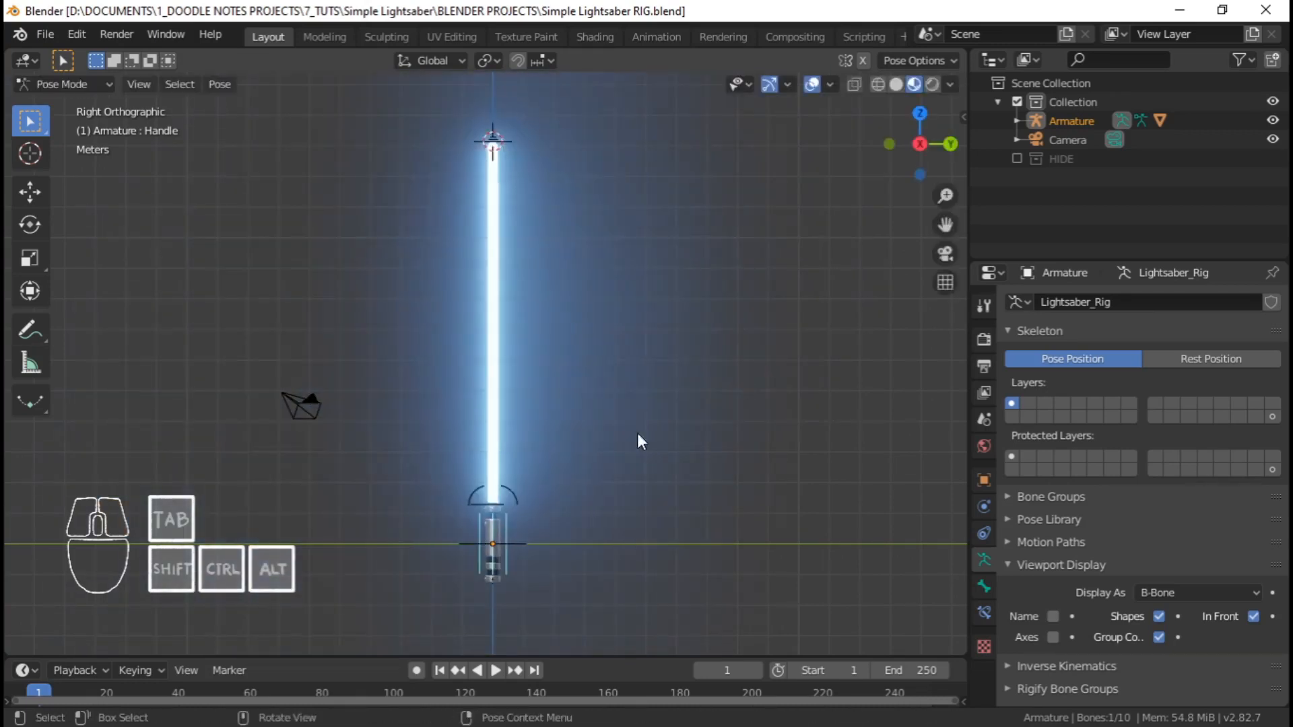
{"action": "scroll", "coordinate": [637, 433], "scroll_direction": "up", "scroll_amount": 1}
{"action": "middle_click_drag", "start_coordinate": [625, 430], "coordinate": [640, 418], "text": "shift"}
{"action": "scroll", "coordinate": [588, 308], "scroll_direction": "down", "scroll_amount": 2}
{"action": "middle_click_drag", "start_coordinate": [559, 263], "coordinate": [556, 293], "text": "shift"}
{"action": "scroll", "coordinate": [556, 292], "scroll_direction": "up", "scroll_amount": 2}
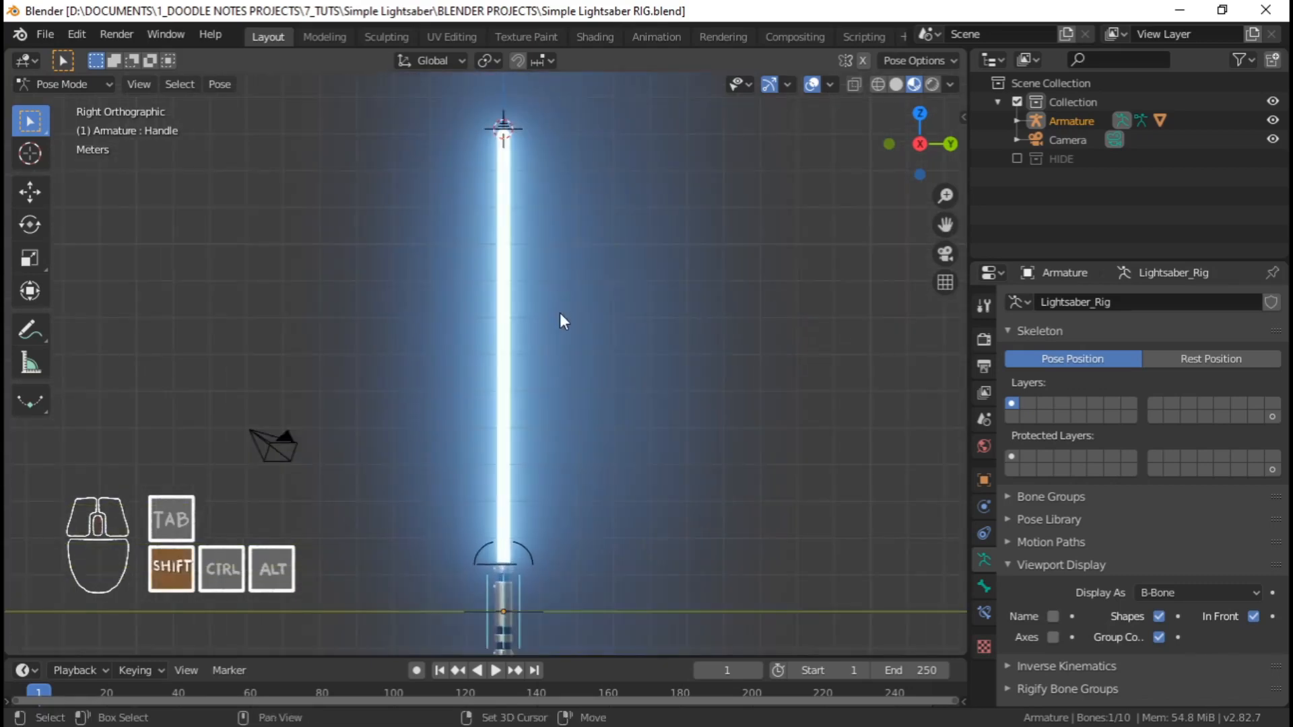